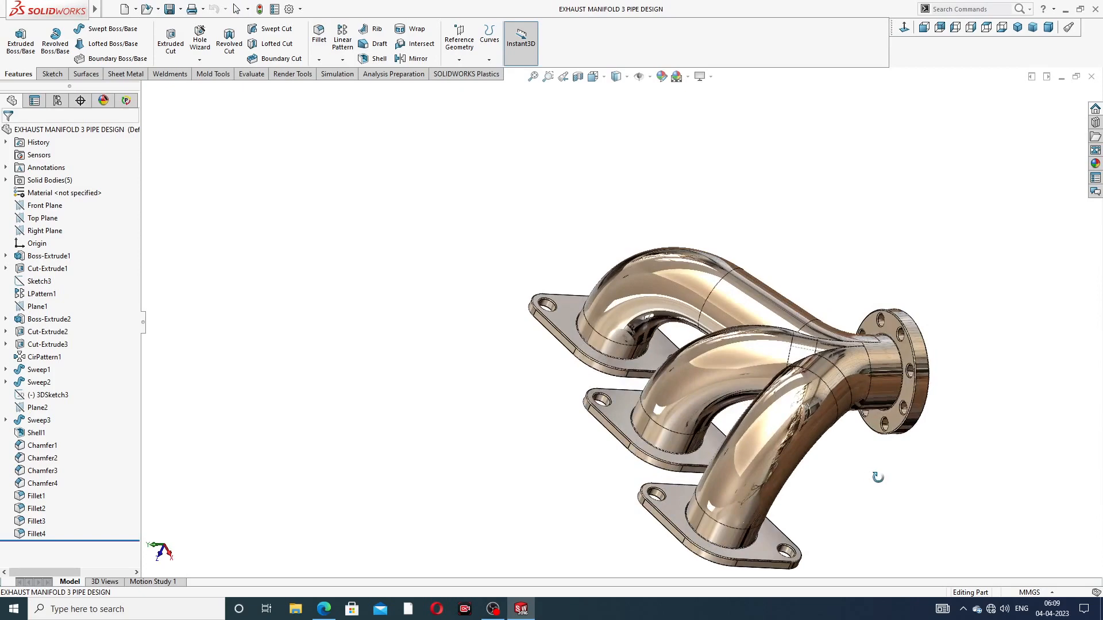
Step: Close the finished three-pipe exhaust manifold part
scroll(807, 489, "up", 3)
middle_click_drag(764, 436, 783, 426)
scroll(729, 408, "down", 4)
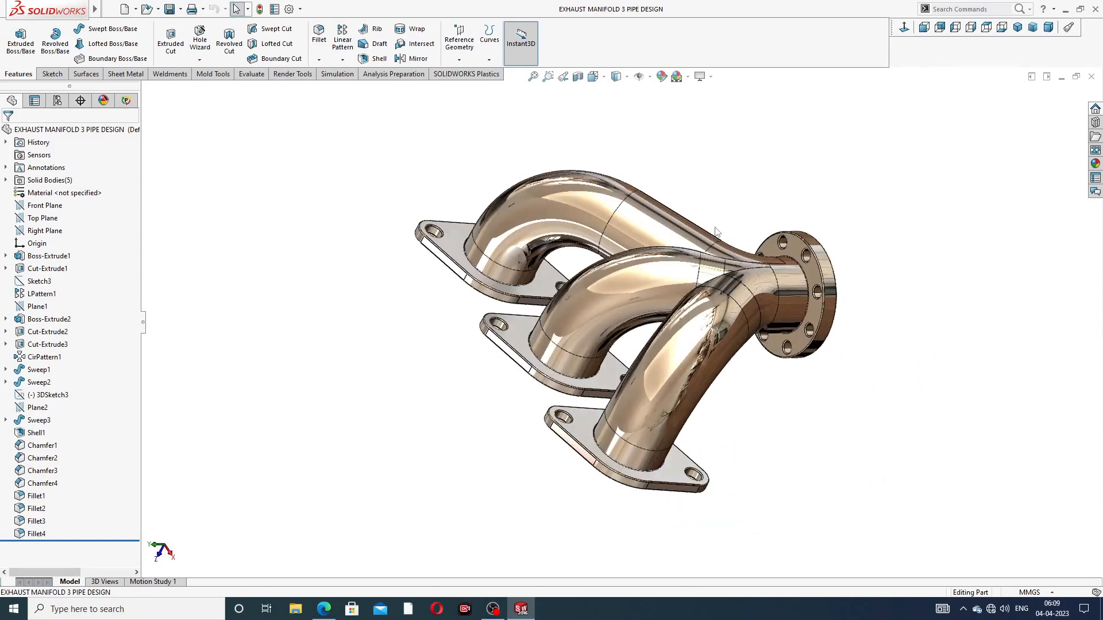
middle_click_drag(715, 232, 680, 274)
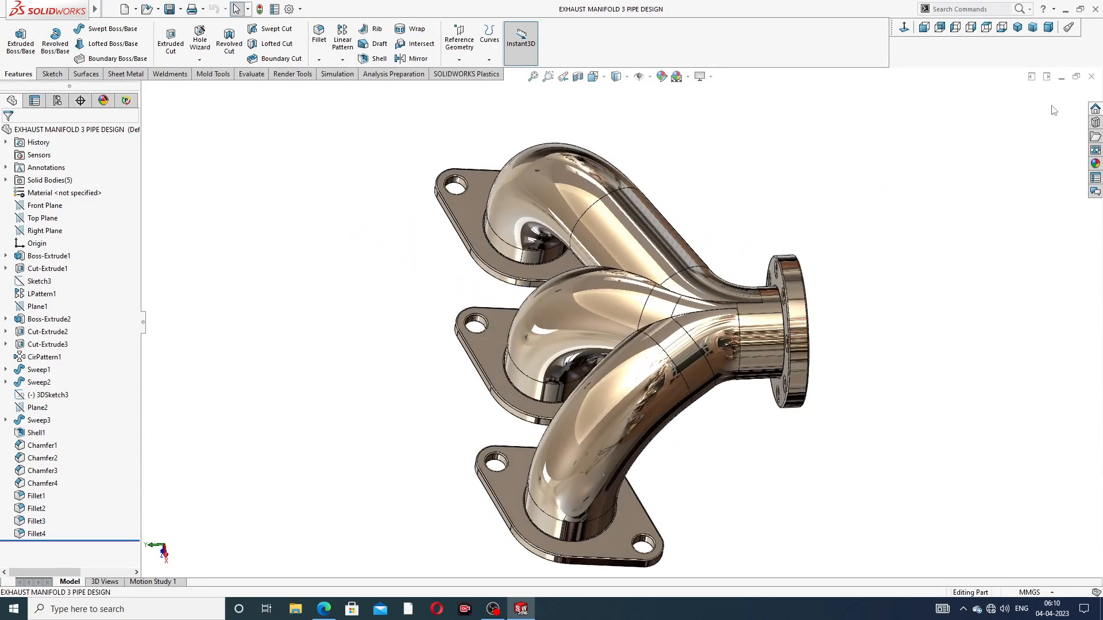
left_click(1091, 77)
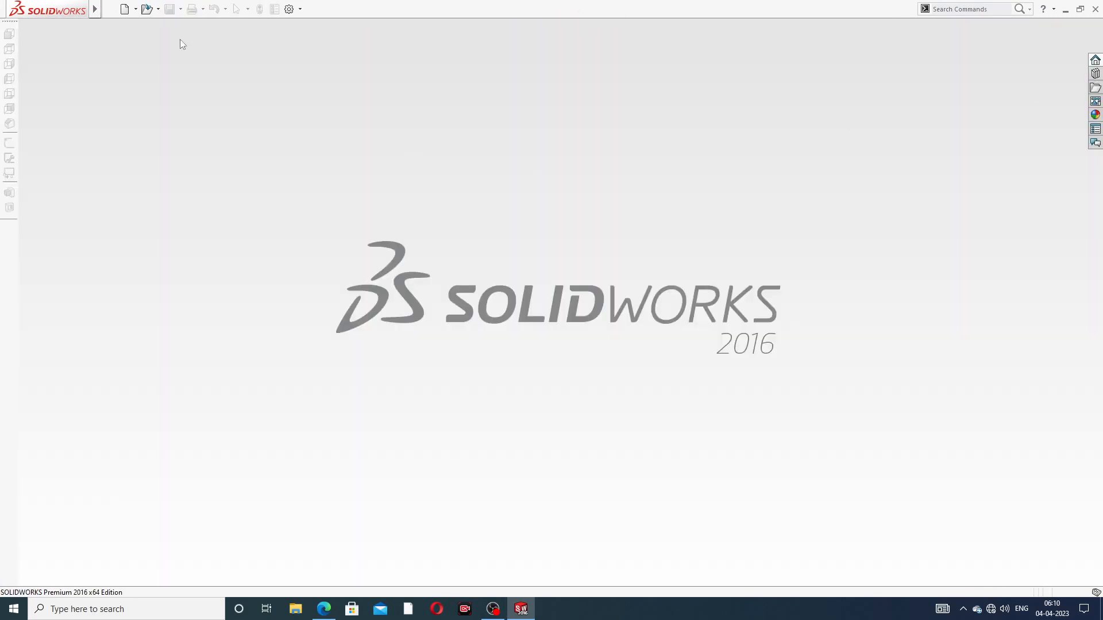
Step: Create a new part document and apply the Plain White scene to it
left_click(124, 8)
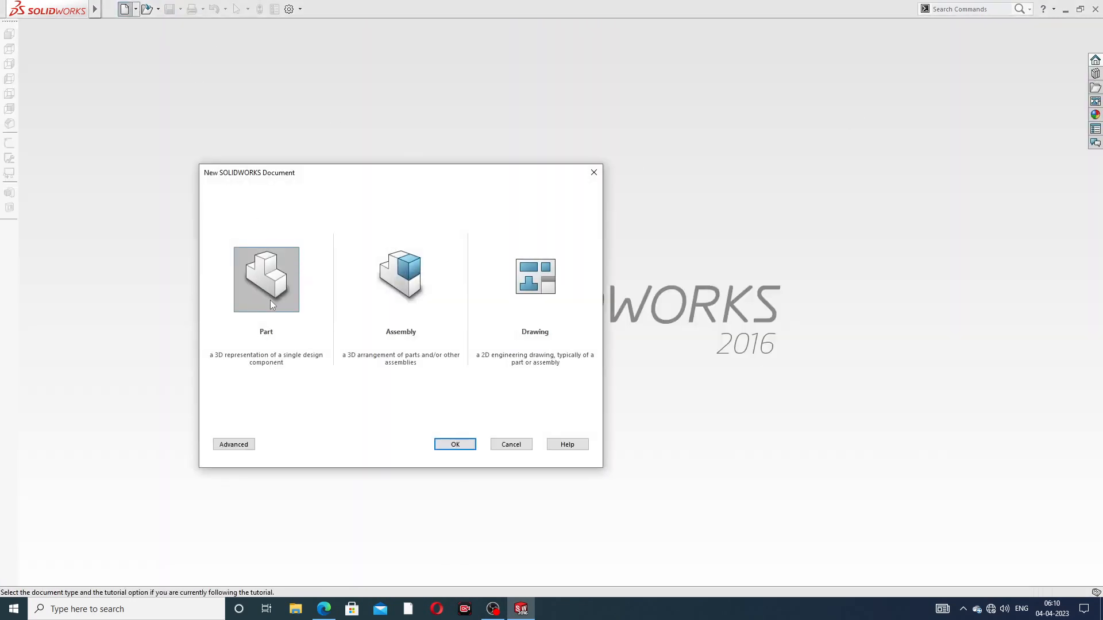
left_click(455, 444)
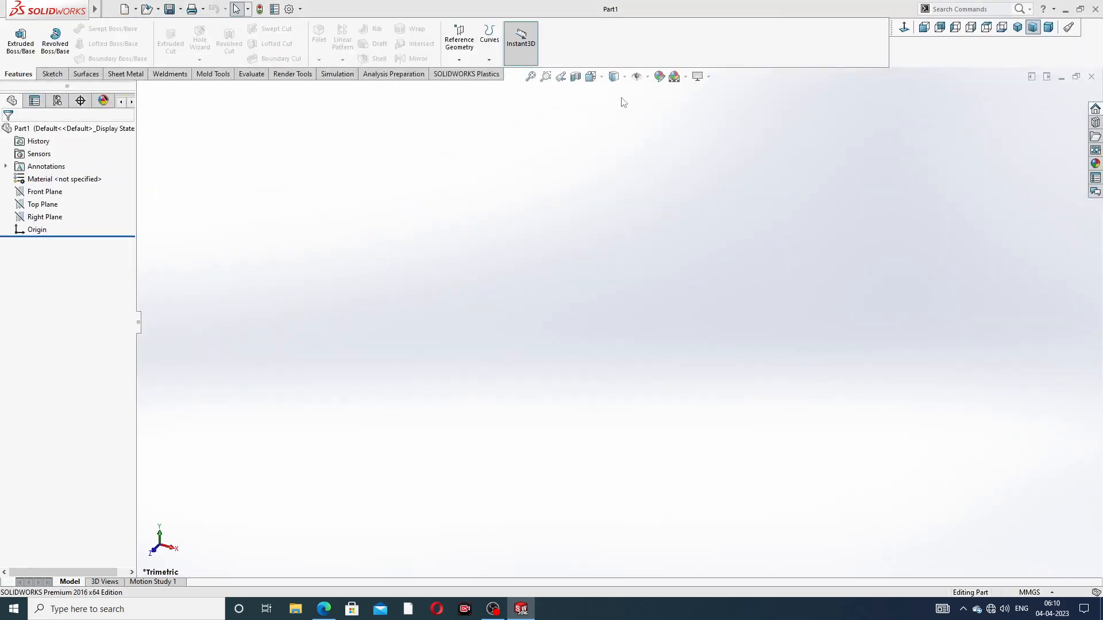
left_click(684, 77)
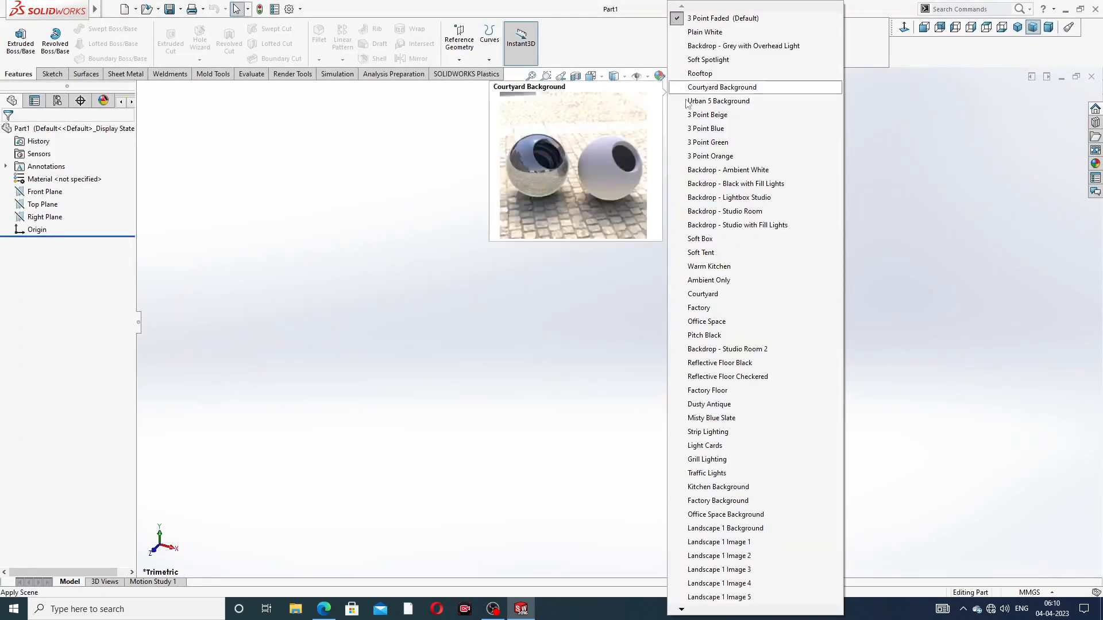
left_click(716, 36)
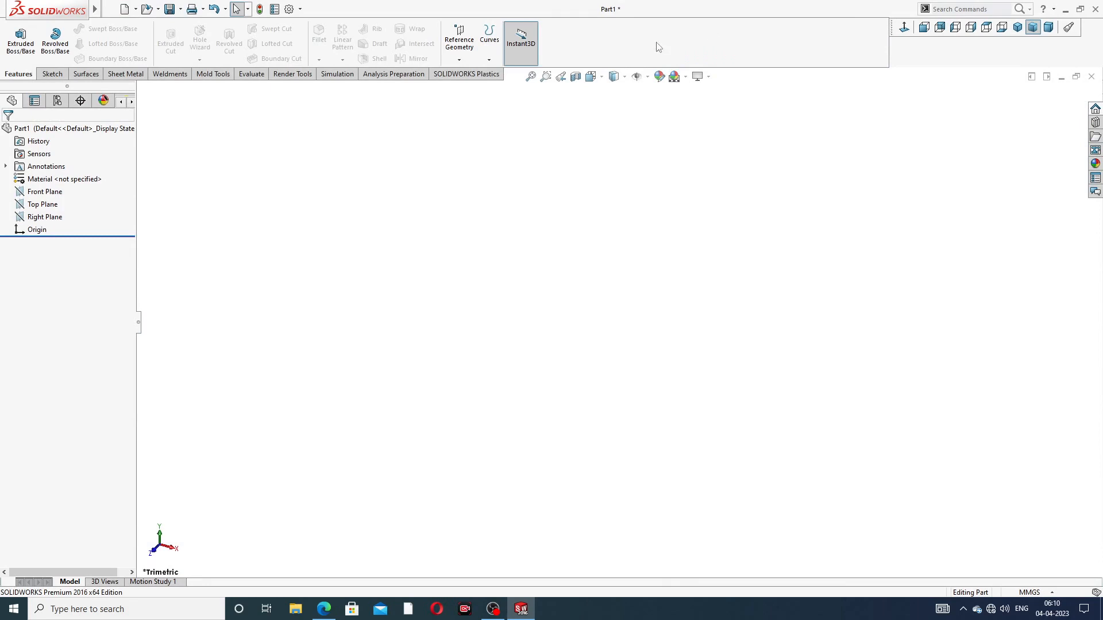
Step: Raise the part's image quality, with shaded resolution at the highest setting and wireframe resolution just below the red high range
left_click(290, 8)
left_click(416, 110)
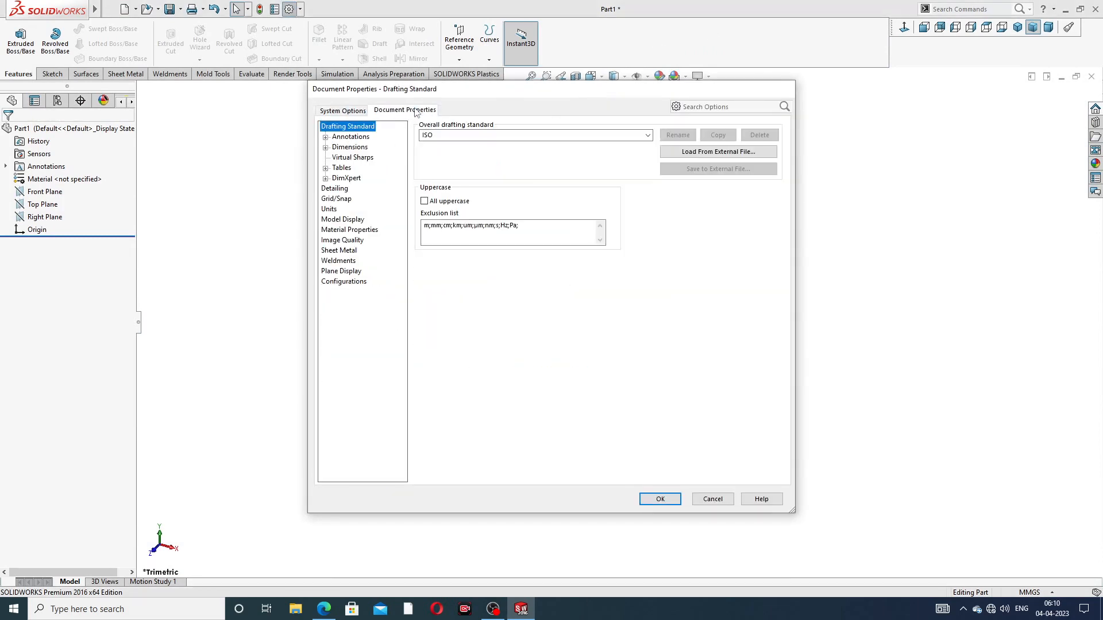
left_click(343, 241)
left_click_drag(515, 143, 633, 143)
left_click_drag(523, 258, 626, 259)
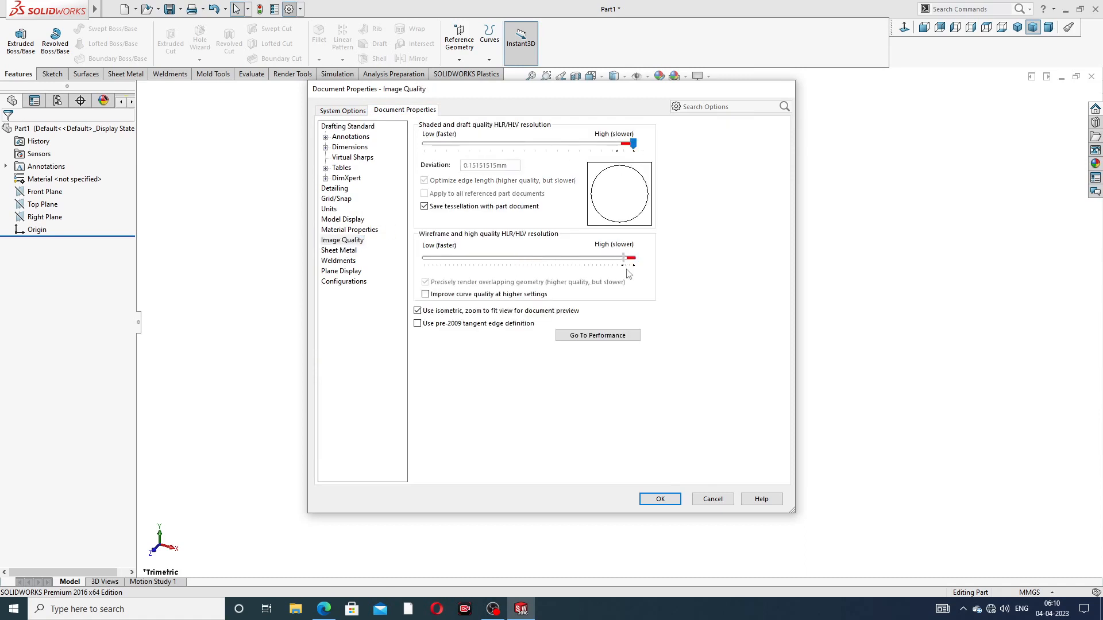
left_click(660, 499)
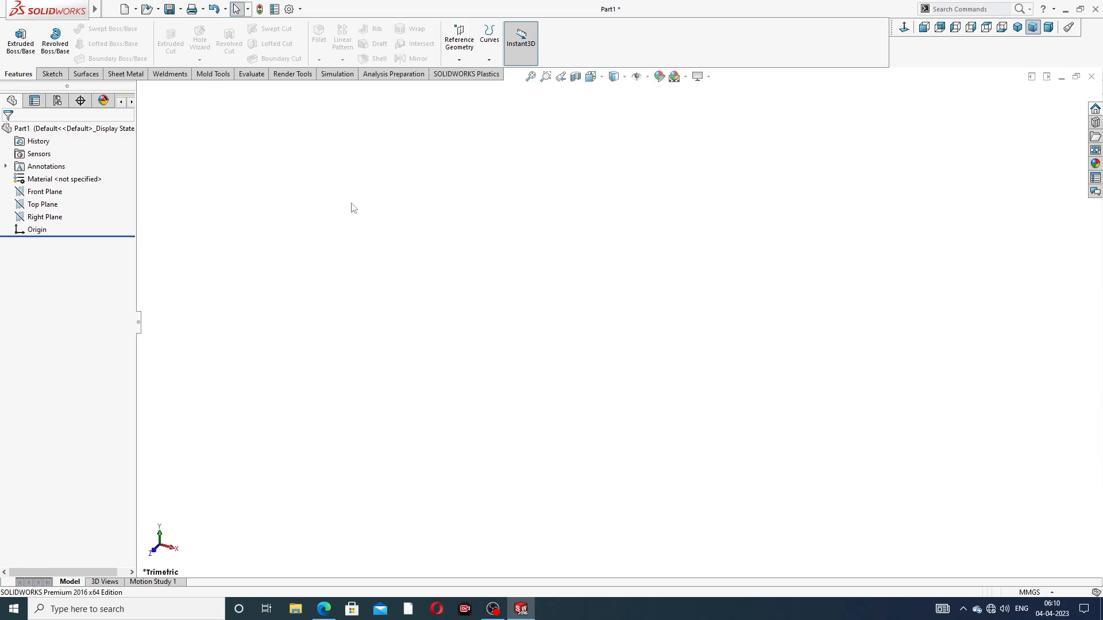
Step: Consult the exhaust manifold PDF drawing in the browser for the dimensions, and return to SOLIDWORKS
left_click(324, 609)
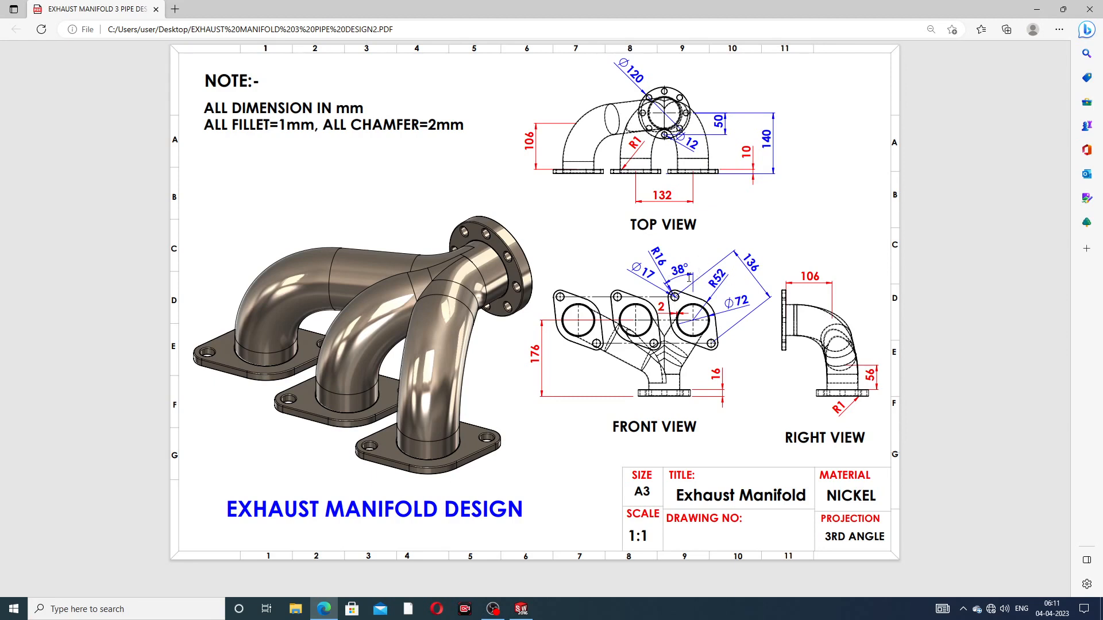
left_click(325, 605)
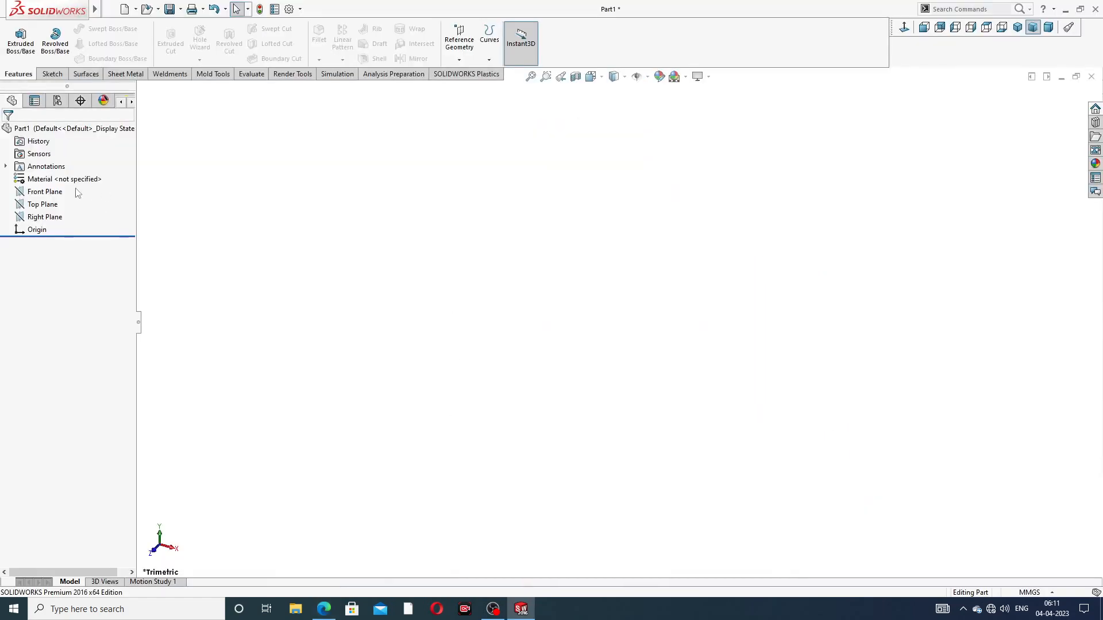
Step: Start a sketch on the Front Plane and draw a vertical centerline about 160 mm long through the origin
left_click(56, 193)
left_click(59, 179)
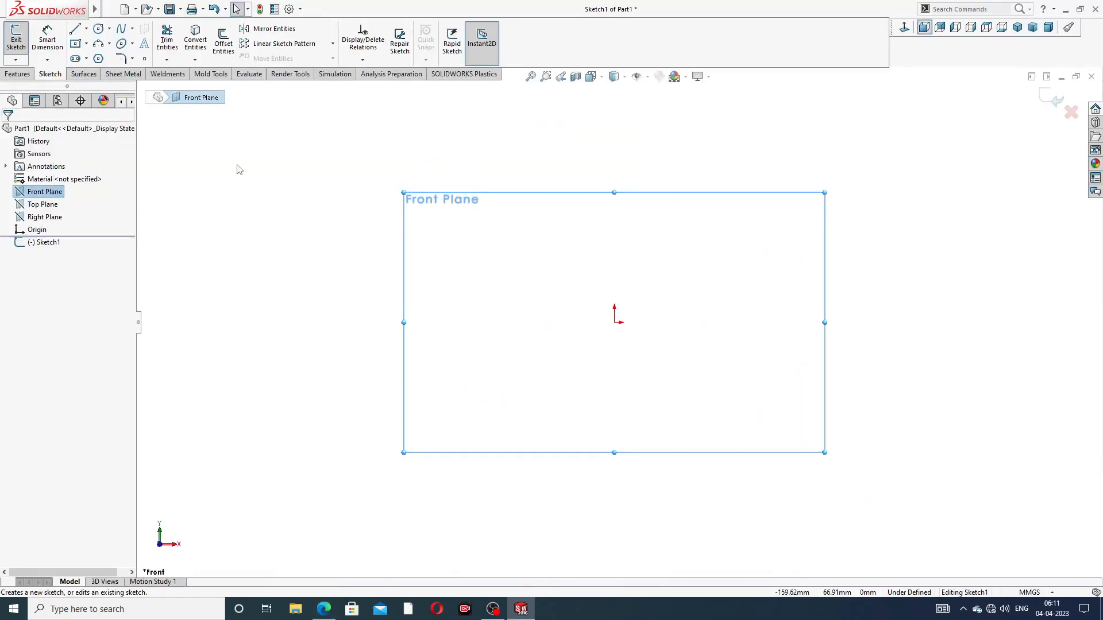
left_click(87, 29)
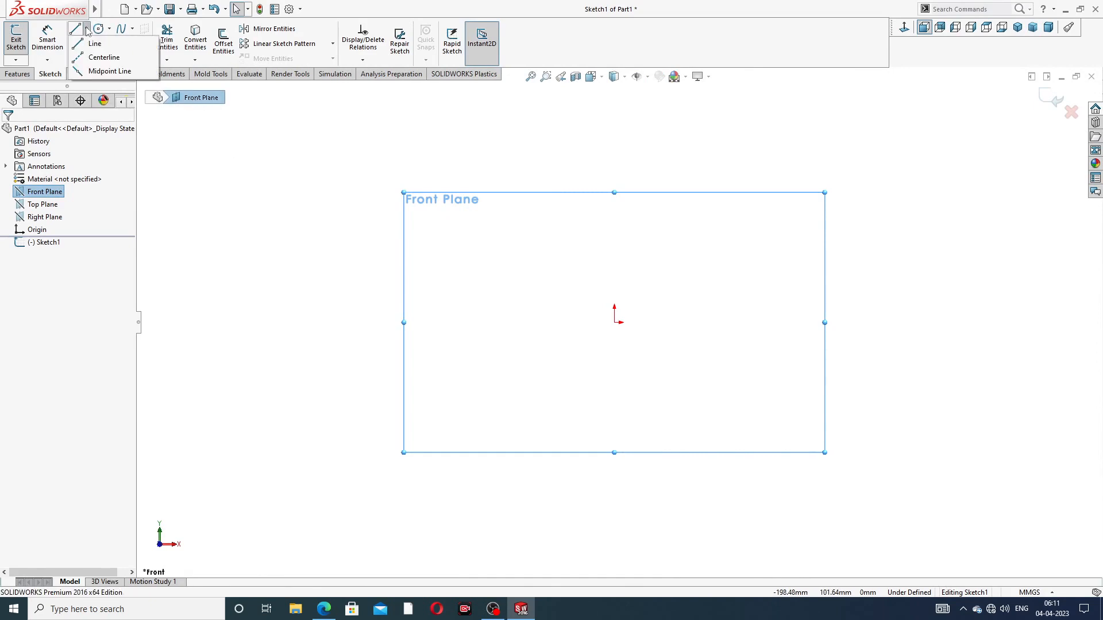
left_click(103, 56)
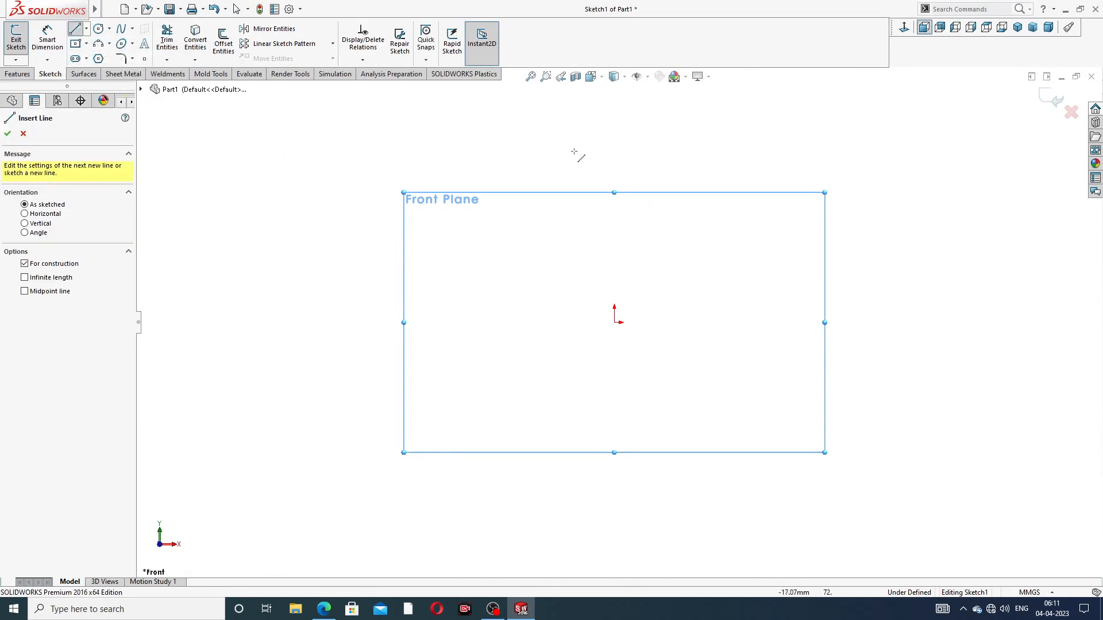
left_click(614, 137)
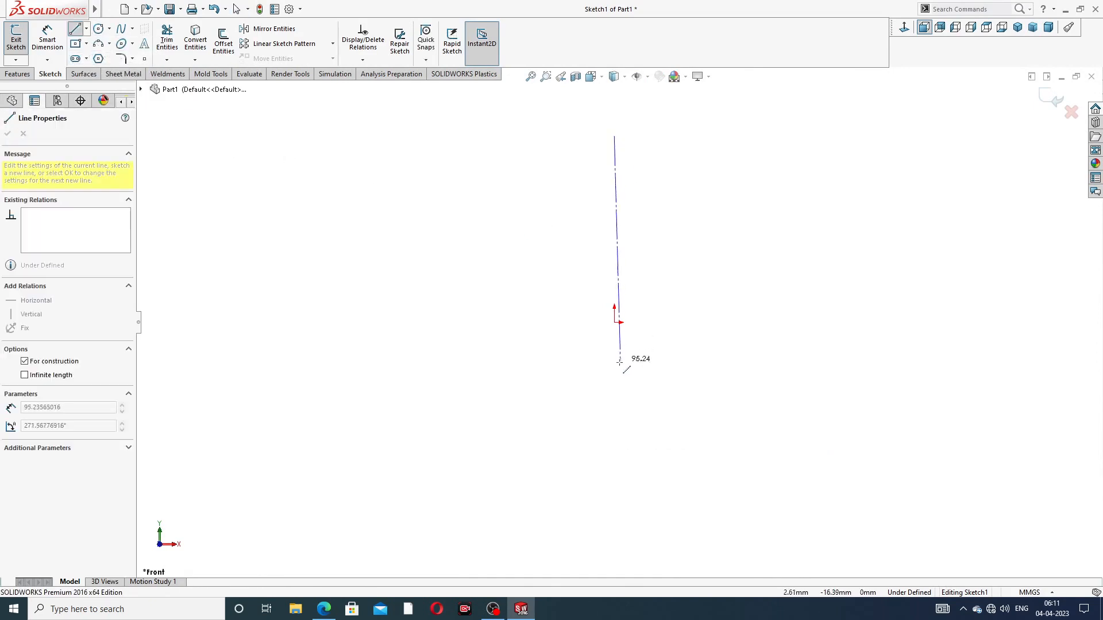
left_click(614, 513)
right_click(754, 221)
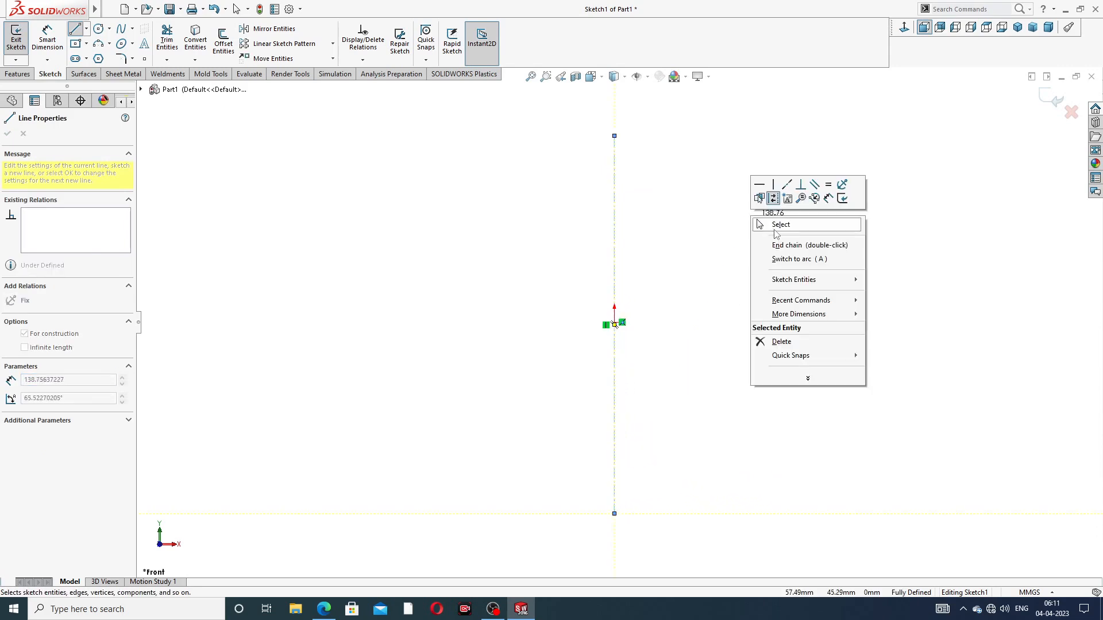
left_click(777, 224)
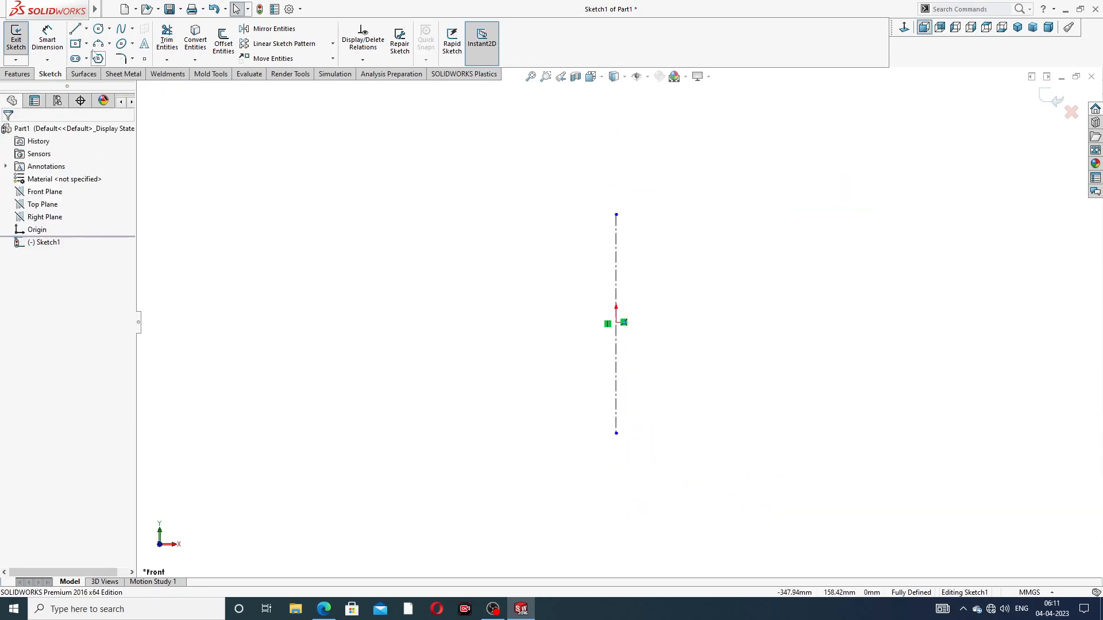
Step: Draw a second centerline about 215 mm long, sloping down to the right across the origin
left_click(86, 30)
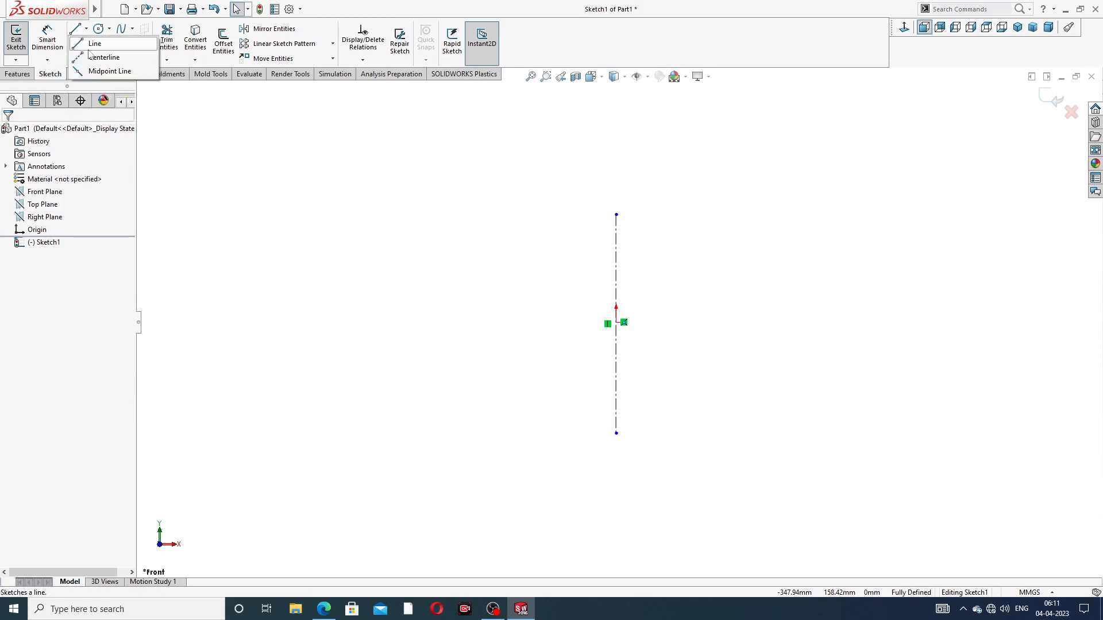
left_click(100, 58)
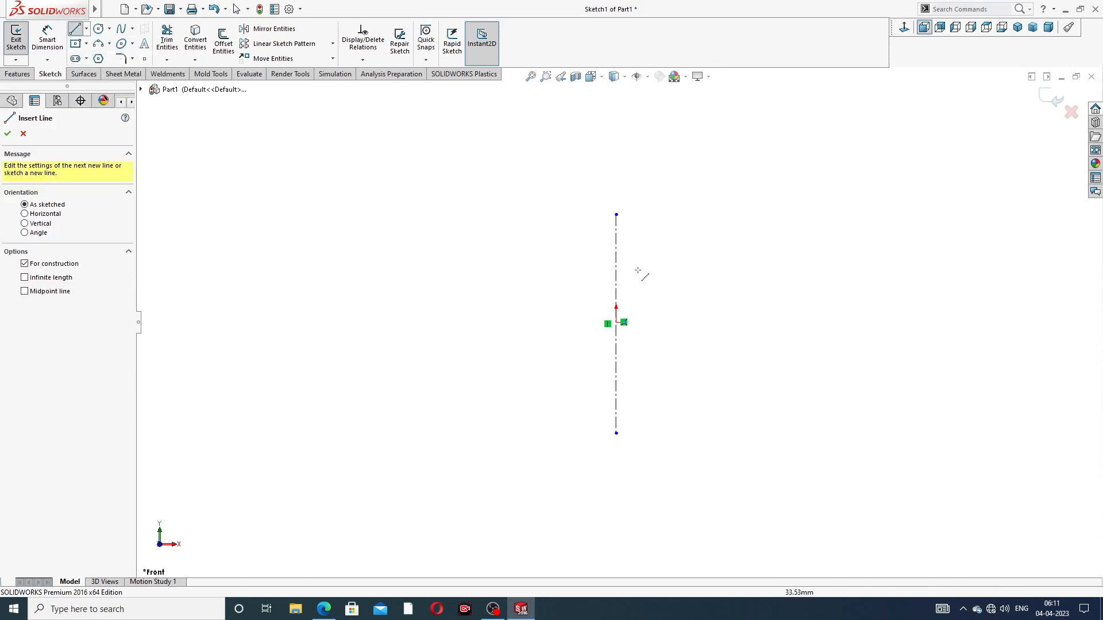
left_click(496, 253)
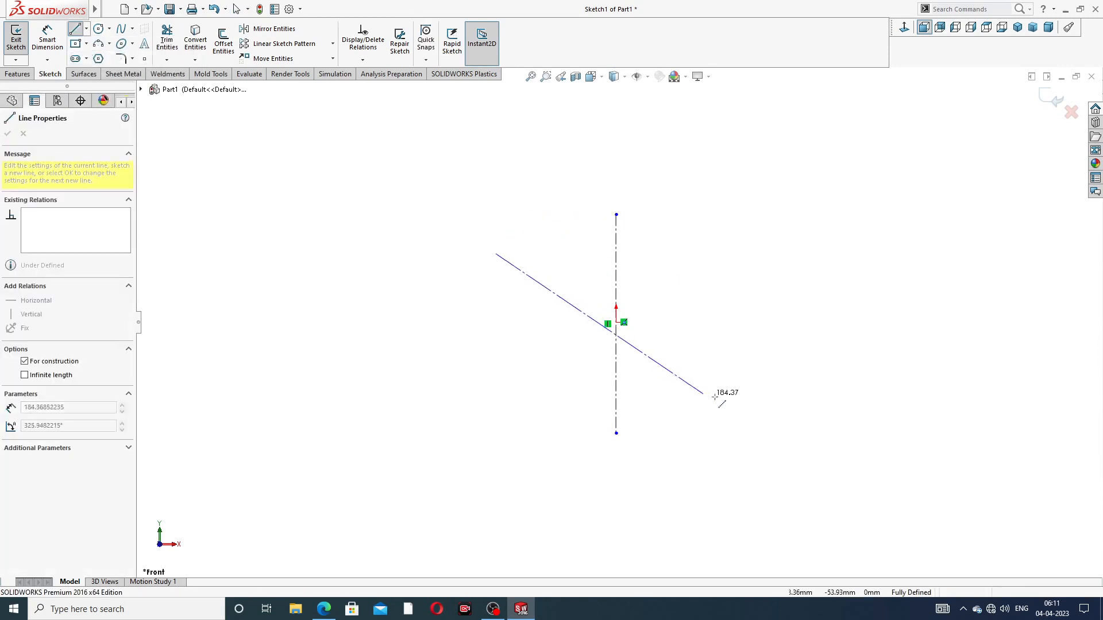
left_click(751, 399)
right_click(685, 340)
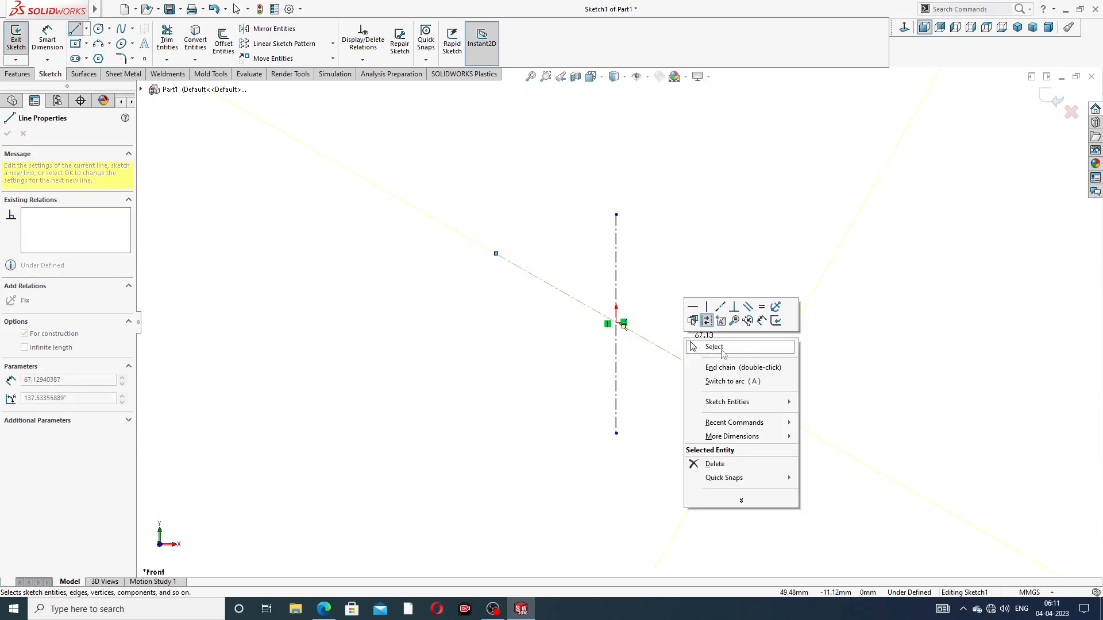
left_click(721, 348)
Step: Add a coincident relation between the sloping centerline and the origin
scroll(622, 325, "down", 2)
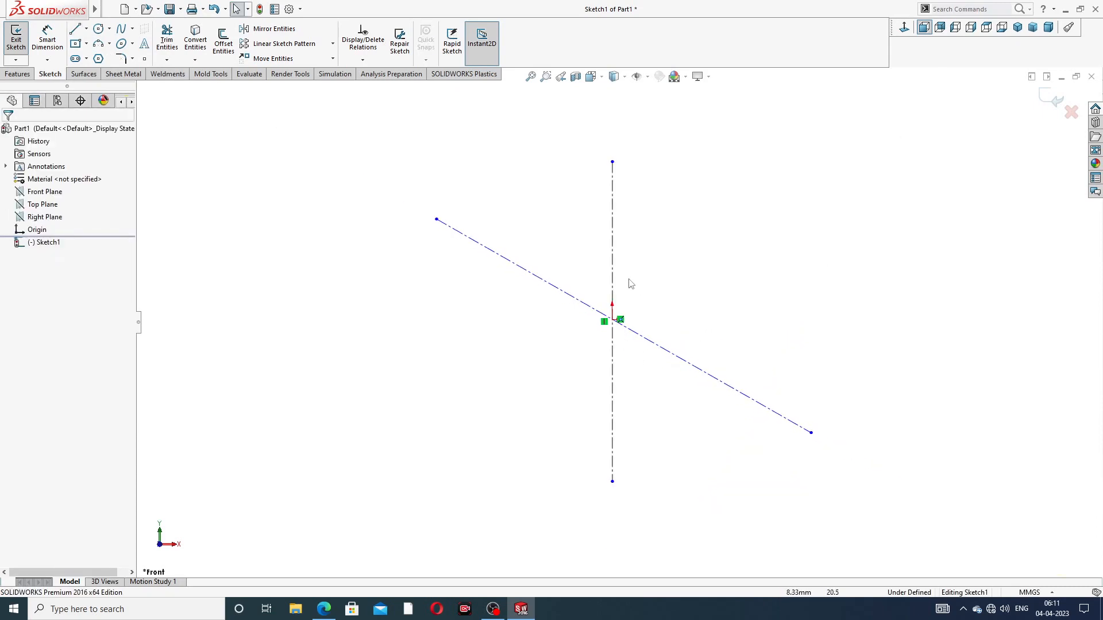
scroll(623, 337, "down", 3)
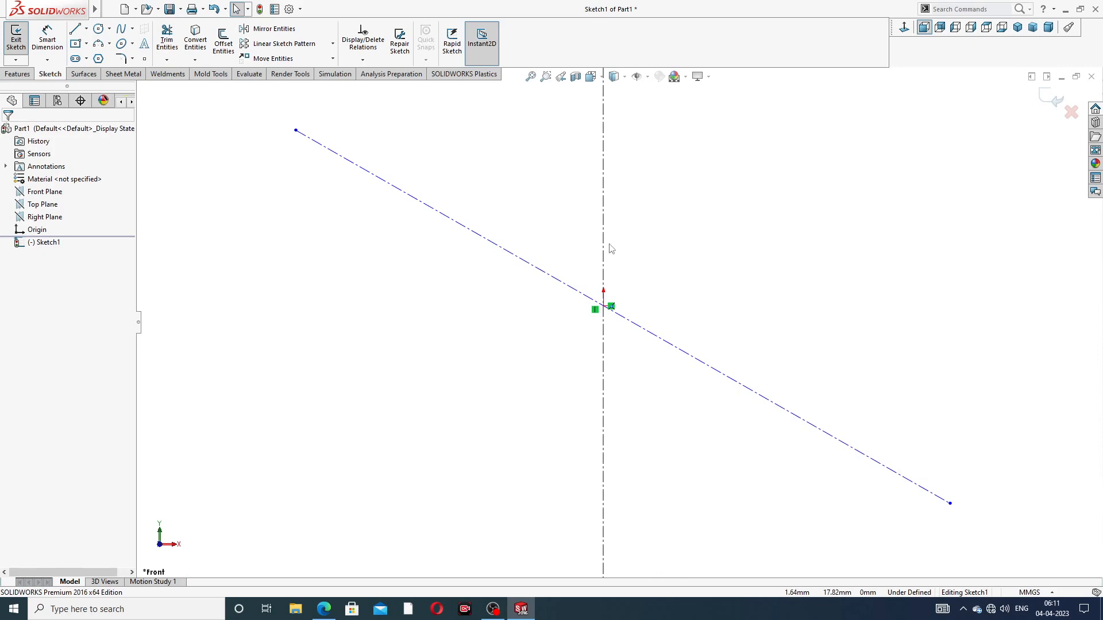
scroll(632, 319, "up", 2)
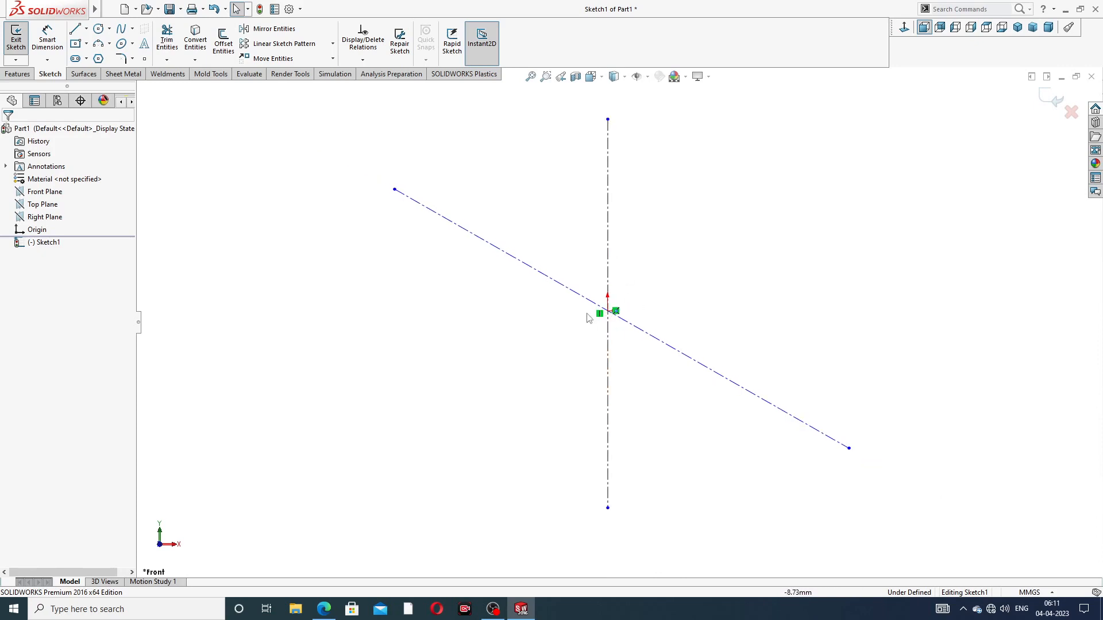
left_click(573, 295)
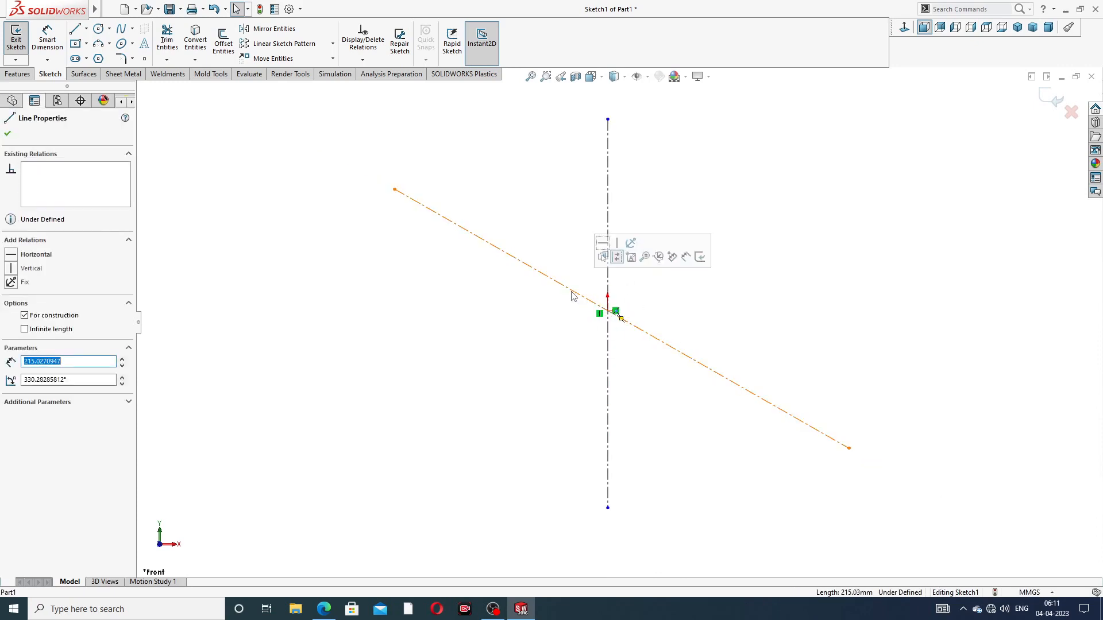
left_click(607, 310, "ctrl")
left_click(654, 262)
left_click(689, 299)
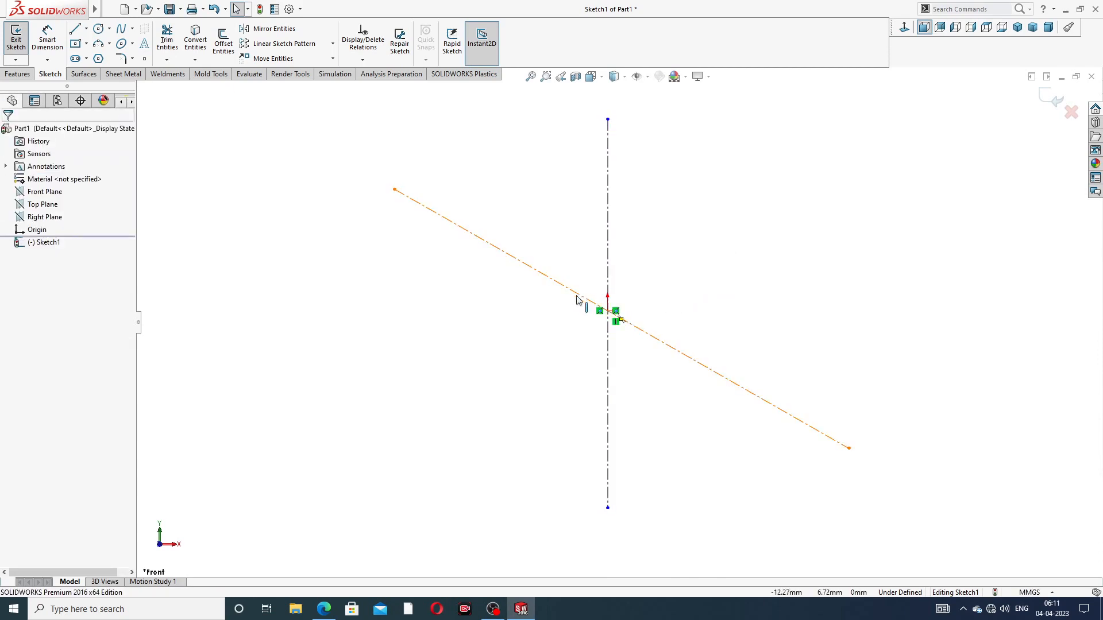
Step: Centre the sloping centerline on the origin with a midpoint relation
left_click(577, 297)
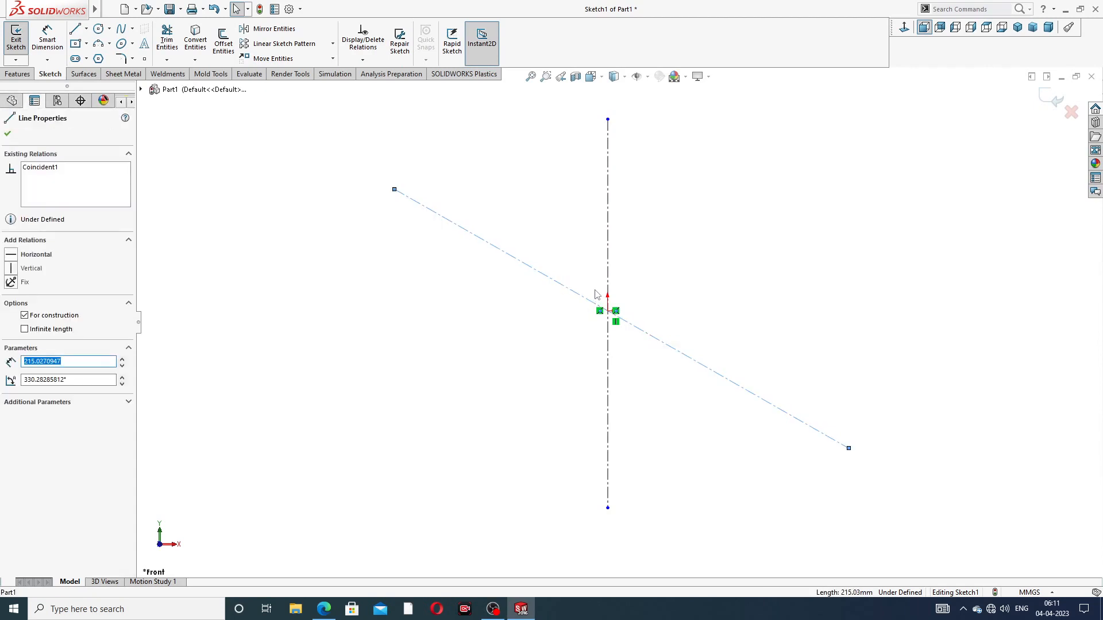
left_click(607, 311, "ctrl")
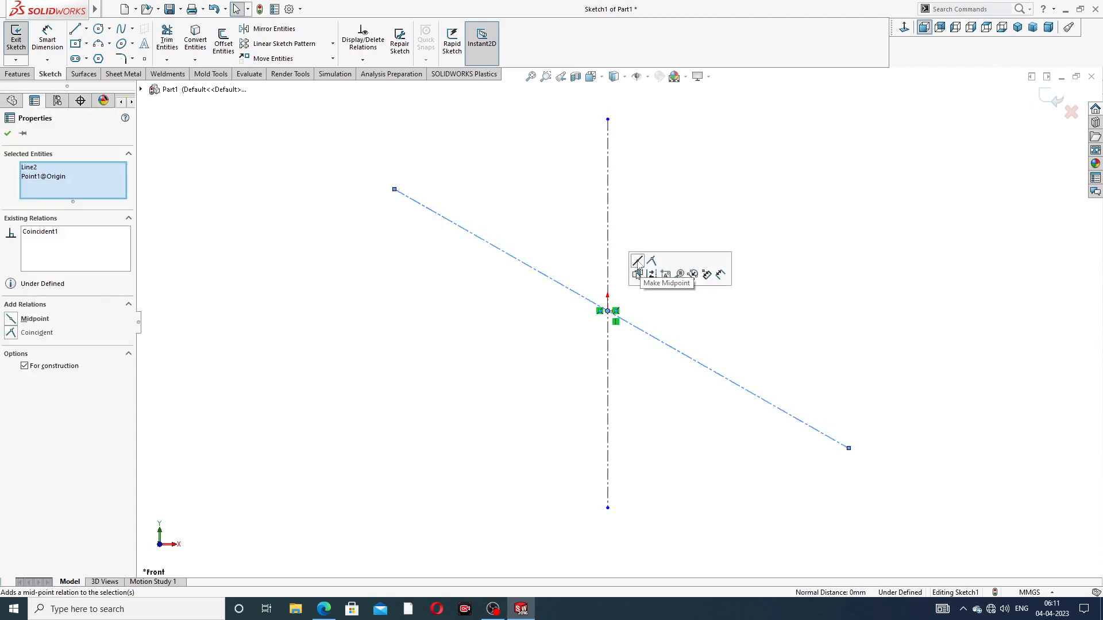
left_click(638, 261)
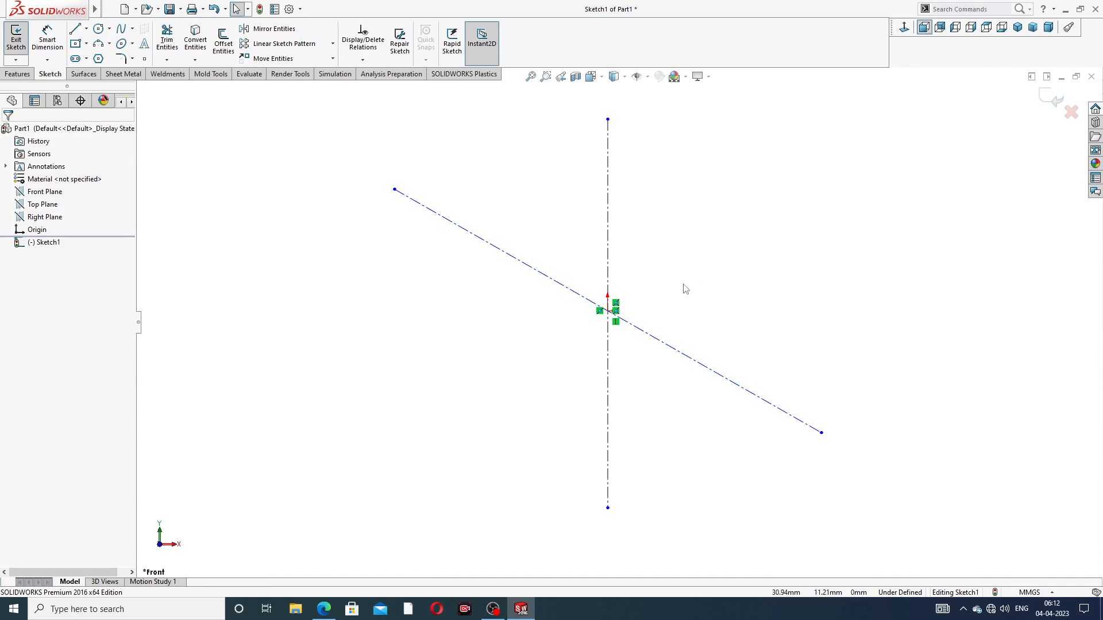
Step: Dimension the angle between the vertical and sloping centerlines as 38°
scroll(682, 286, "down", 2)
left_click(47, 39)
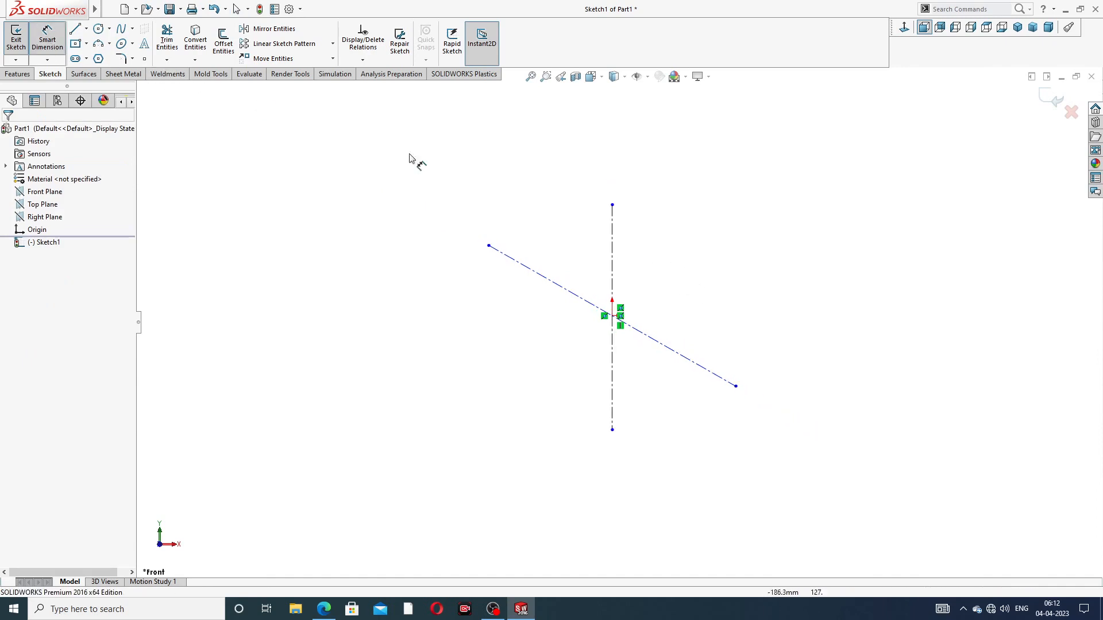
left_click(612, 274)
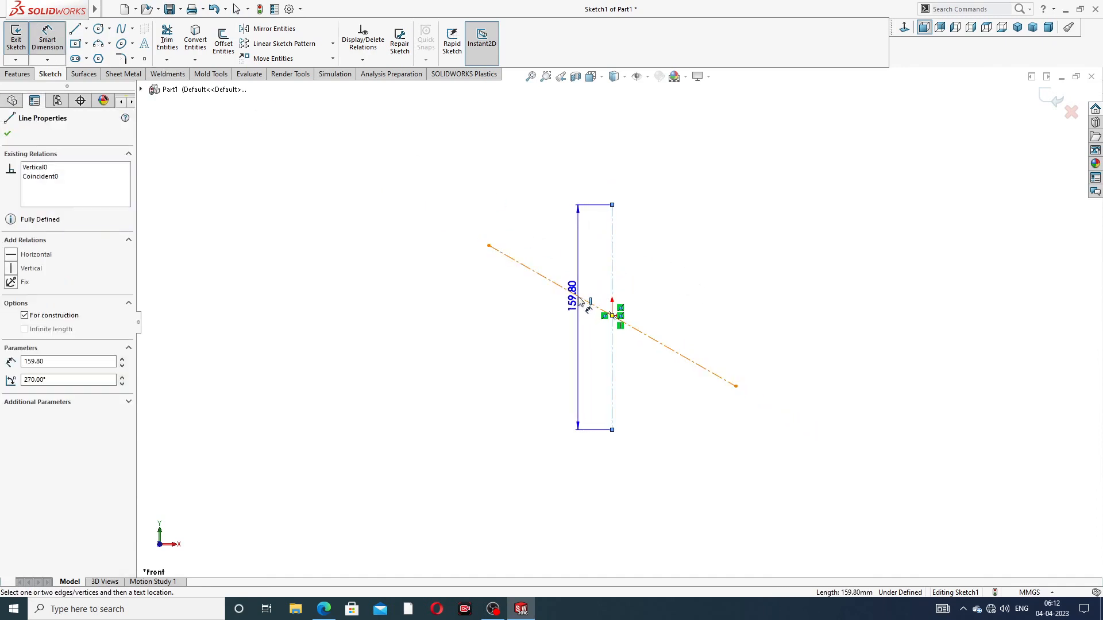
left_click(597, 307)
left_click(583, 275)
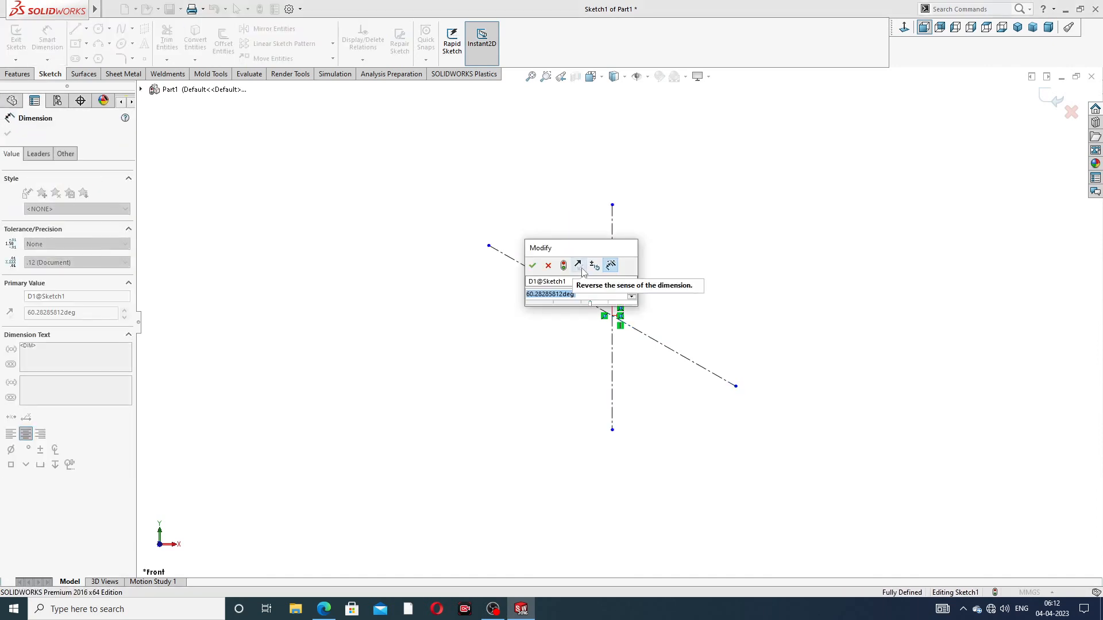
type("38")
key("Return")
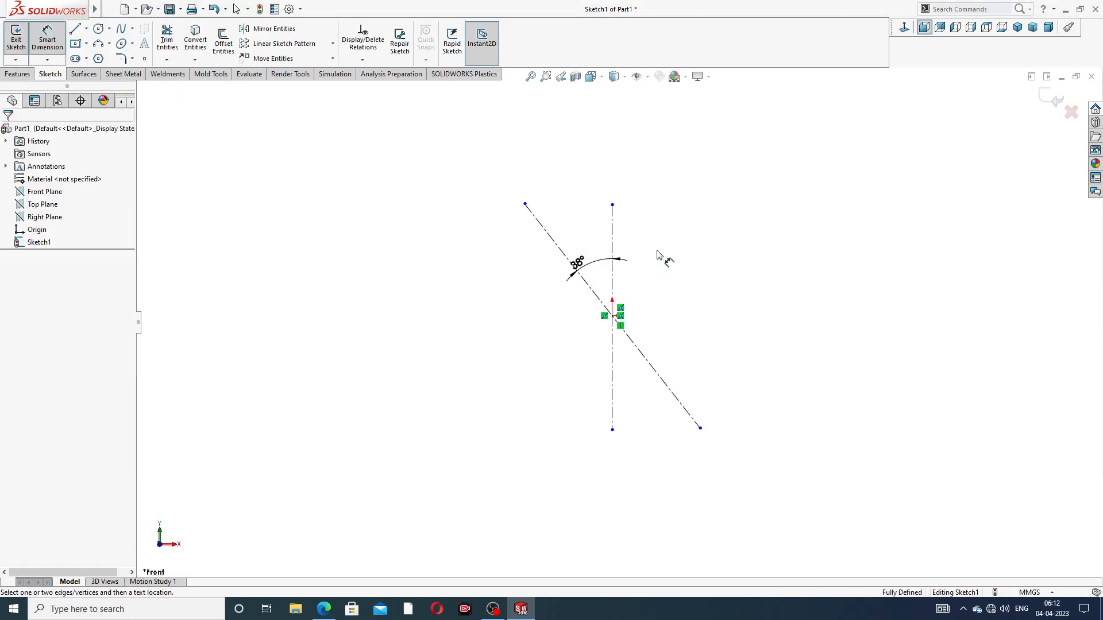
right_click(714, 195)
left_click(744, 171)
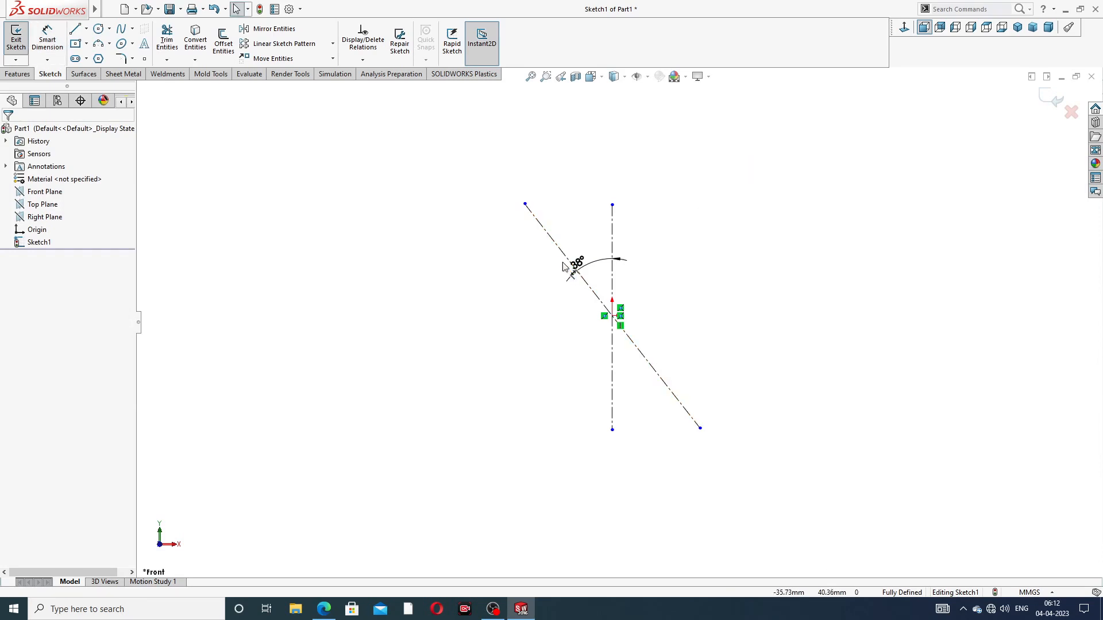
Step: Reposition the 38° dimension between the upper ends of the centerlines and shorten the sloping centerline to about 167 mm
left_click_drag(582, 269, 586, 251)
left_click(645, 251)
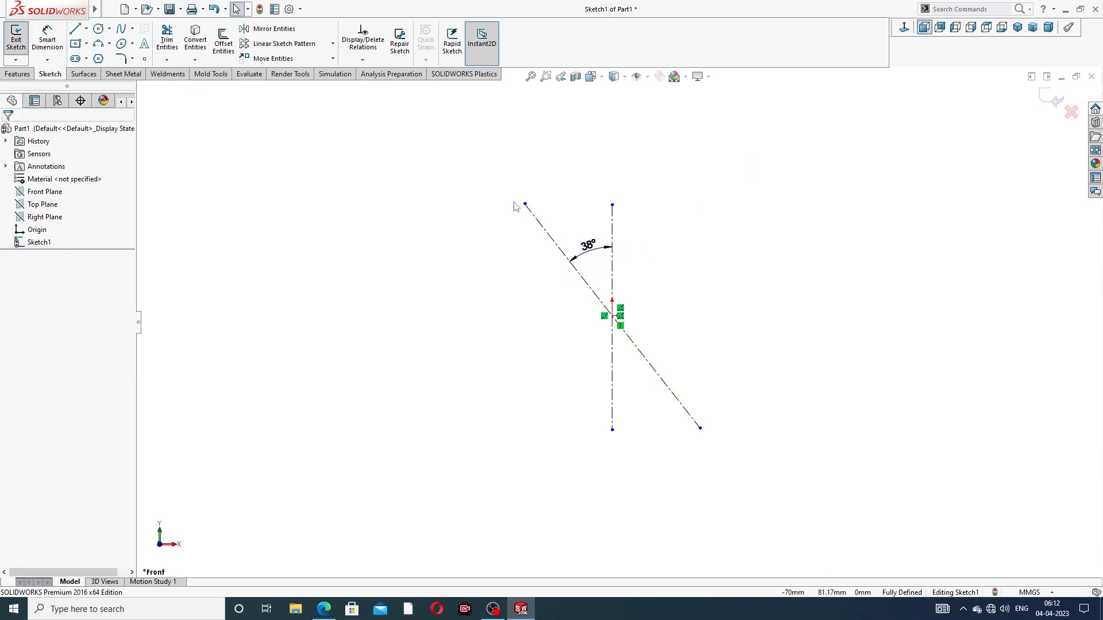
left_click_drag(524, 205, 539, 224)
left_click(604, 153)
scroll(574, 273, "down", 3)
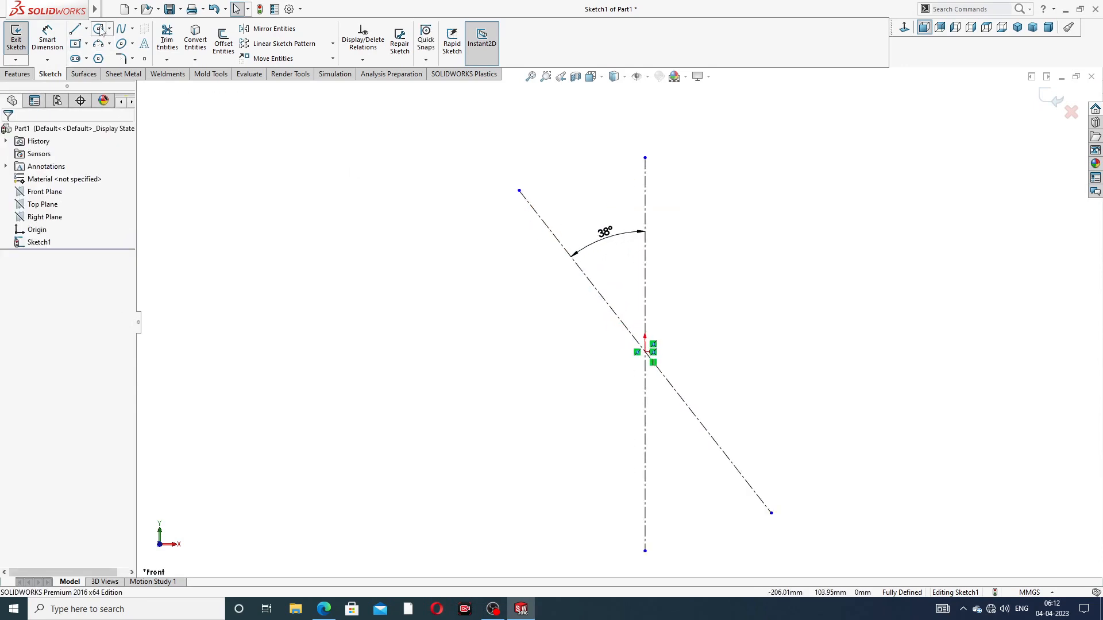
Step: Sketch a circle with a radius of about 29 mm centred on the origin
left_click(100, 30)
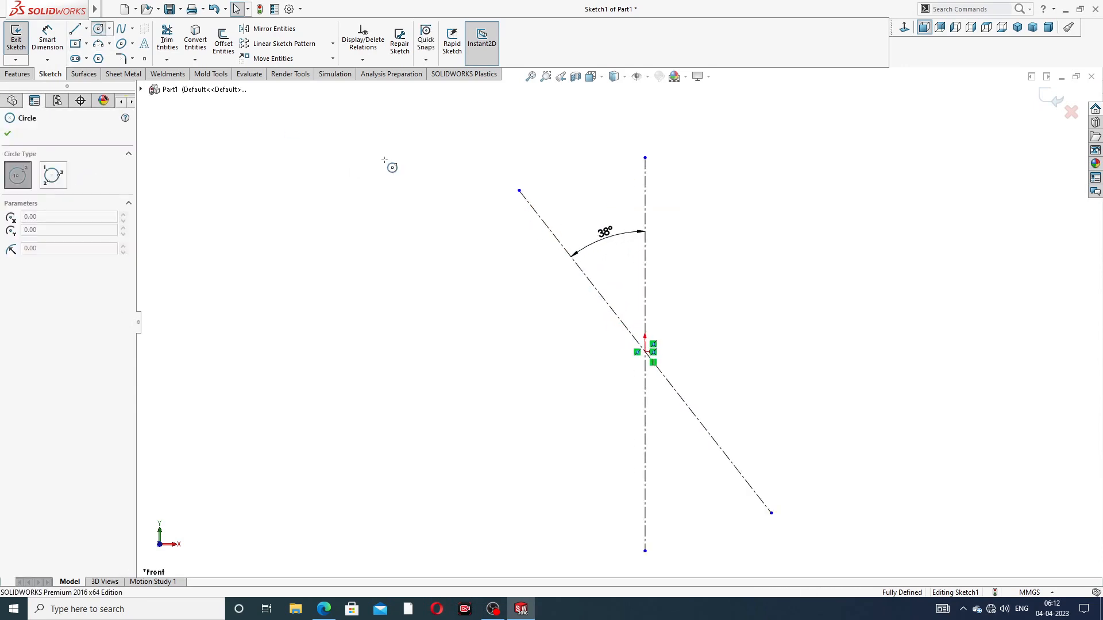
scroll(644, 352, "down", 2)
left_click(643, 349)
left_click(697, 259)
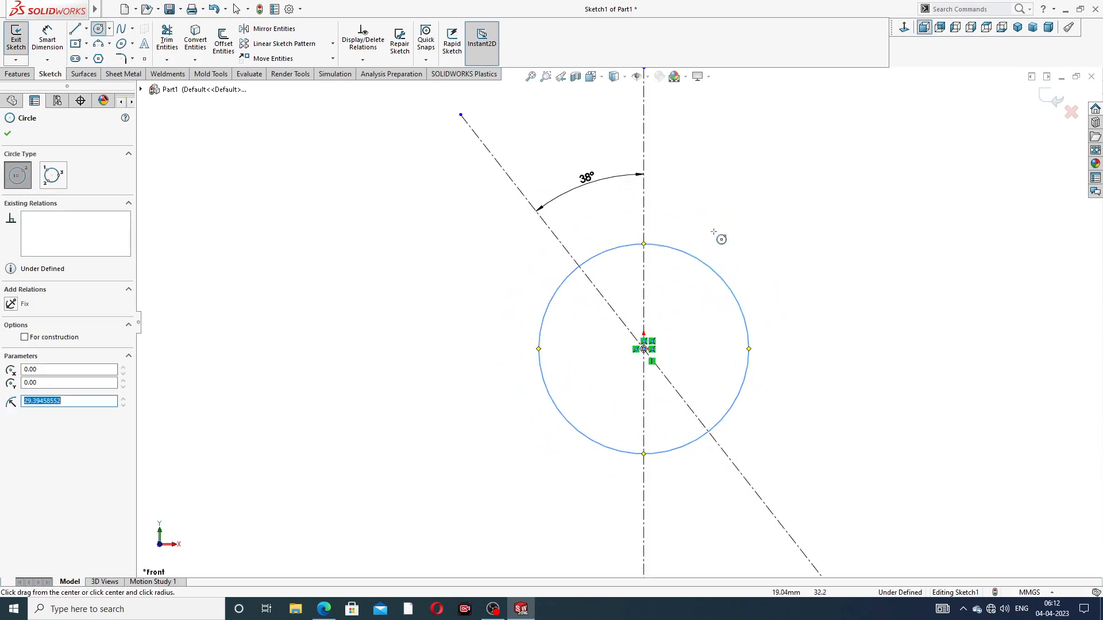
key("f")
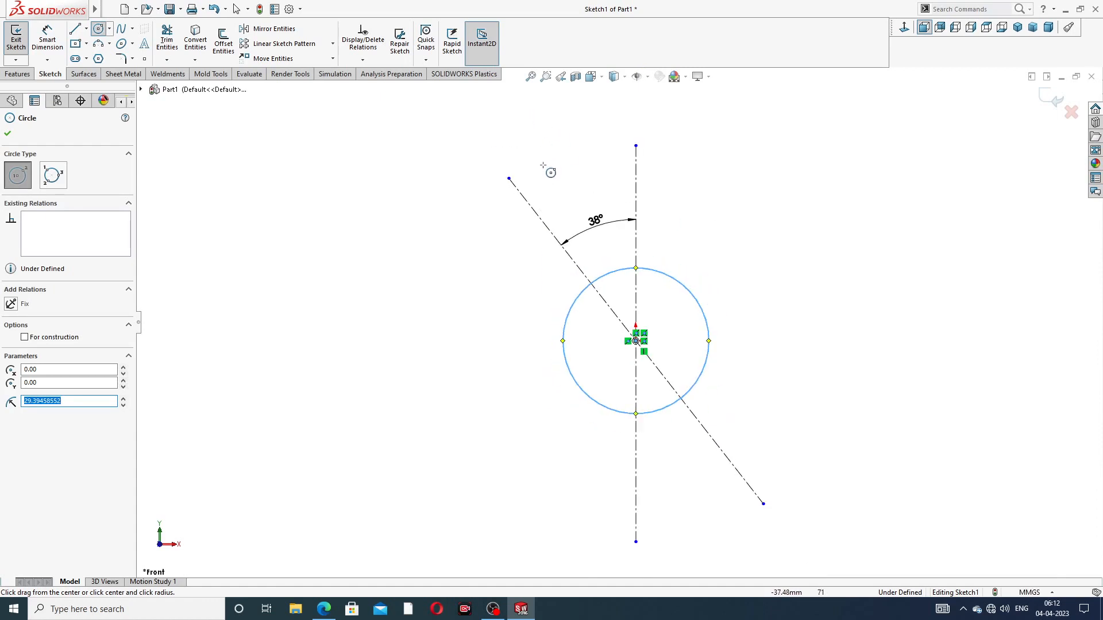
Step: Sketch a circle with a radius of about 11 mm centred on the upper end of the sloping centerline
left_click(509, 178)
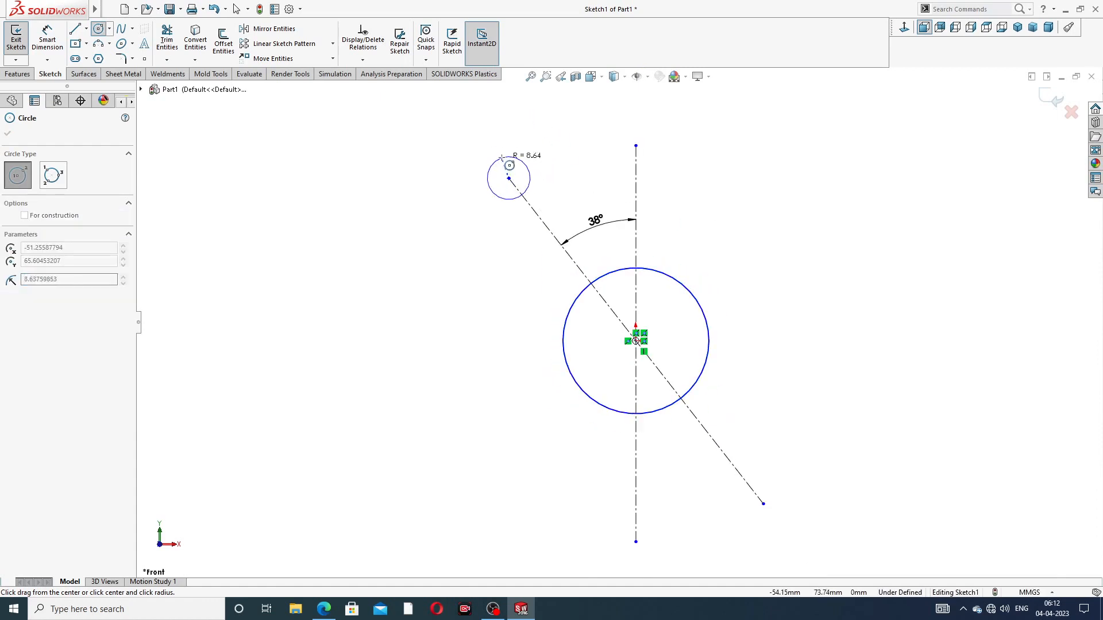
left_click(526, 157)
right_click(664, 139)
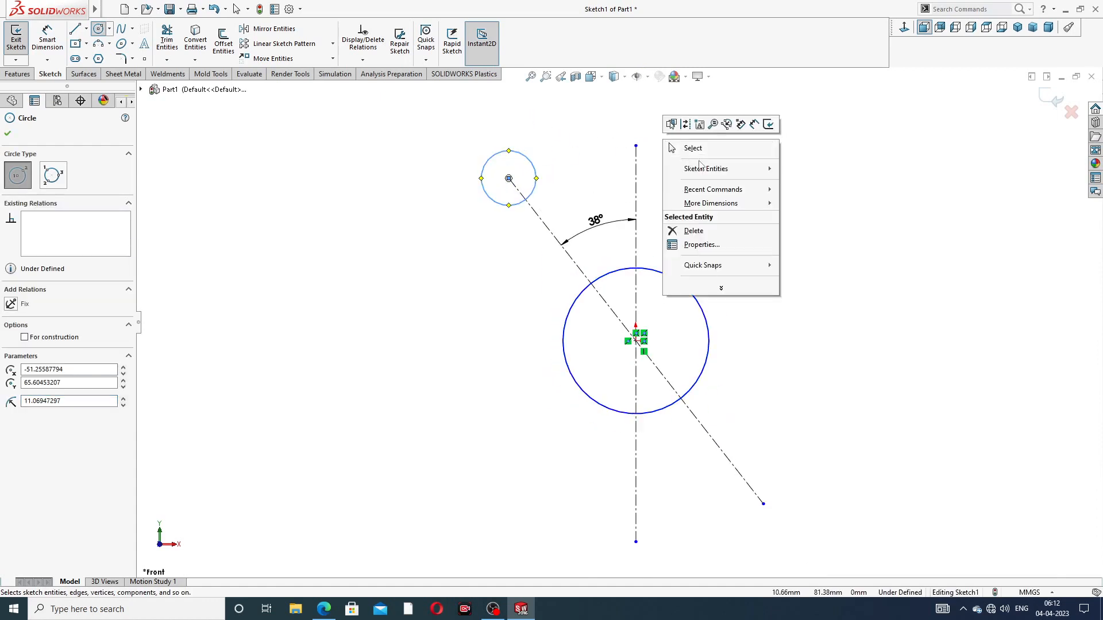
left_click(848, 201)
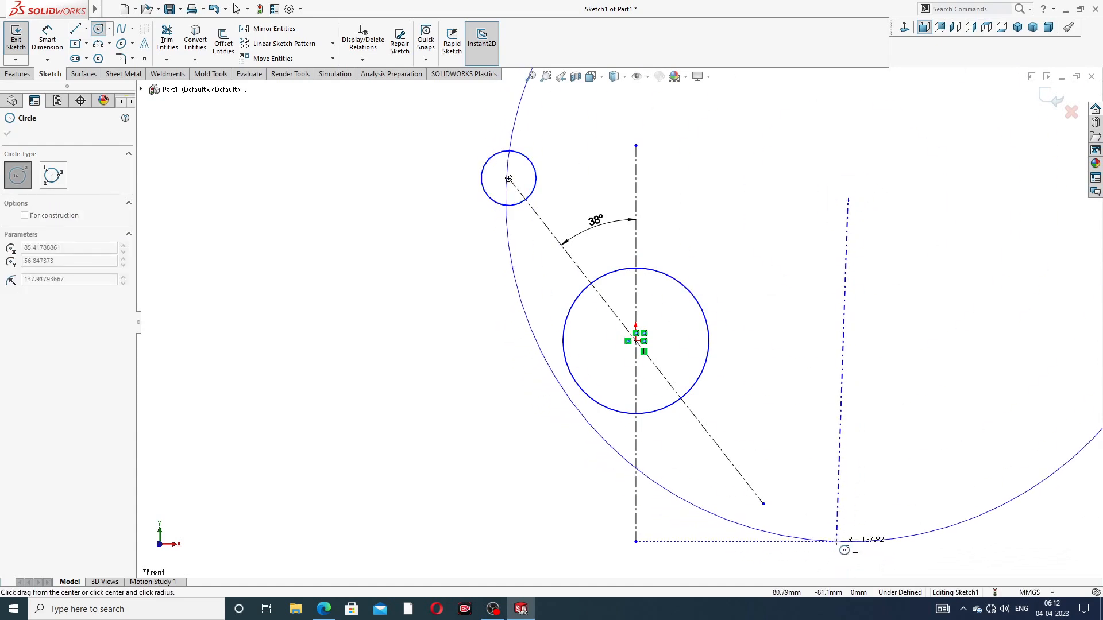
key("Escape")
scroll(807, 505, "up", 2)
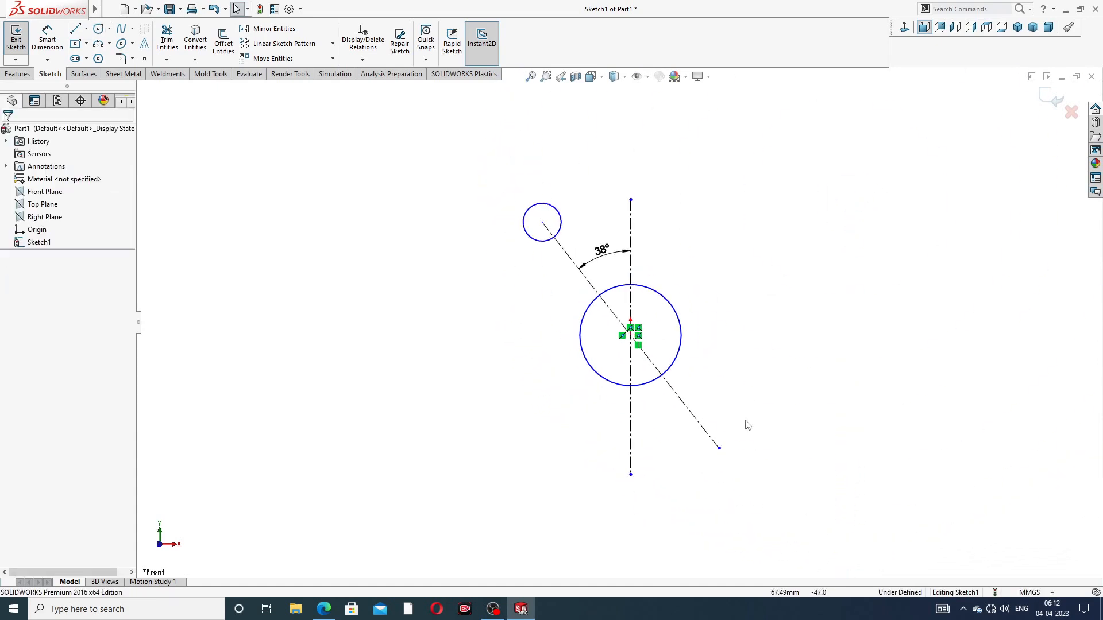
Step: Sketch a circle with a radius of about 14.5 mm centred on the lower end of the sloping centerline
left_click(98, 29)
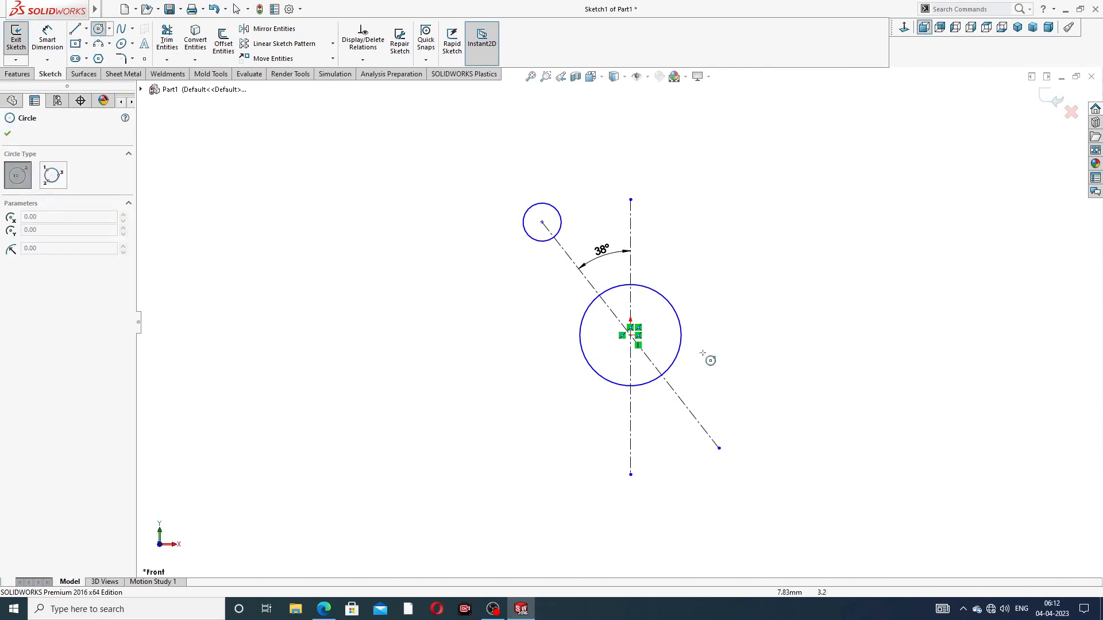
left_click(720, 447)
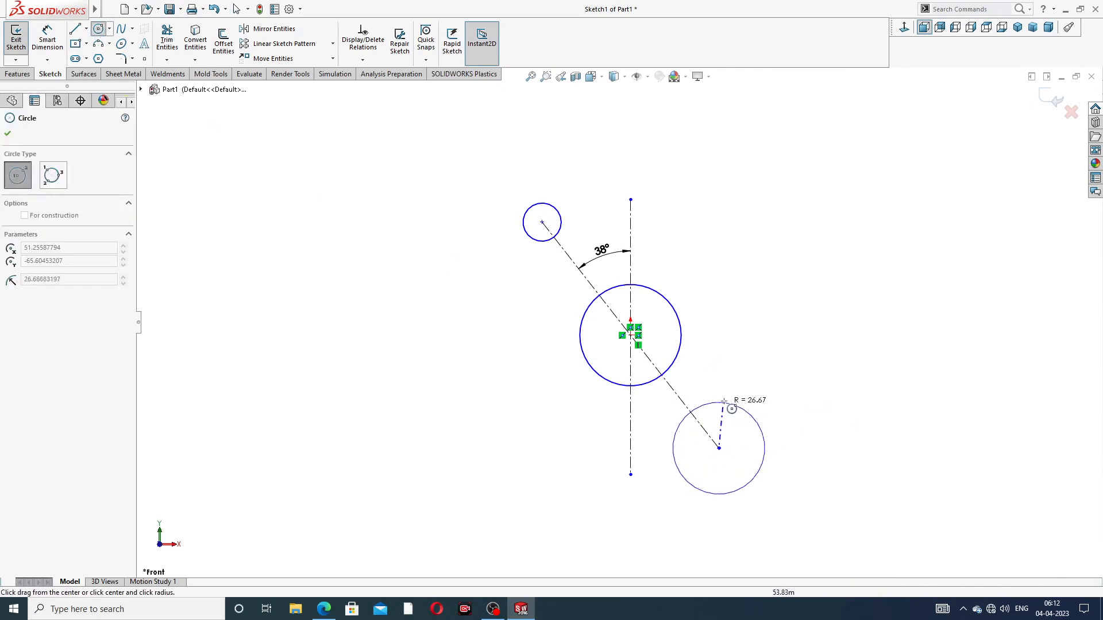
left_click(732, 432)
right_click(791, 190)
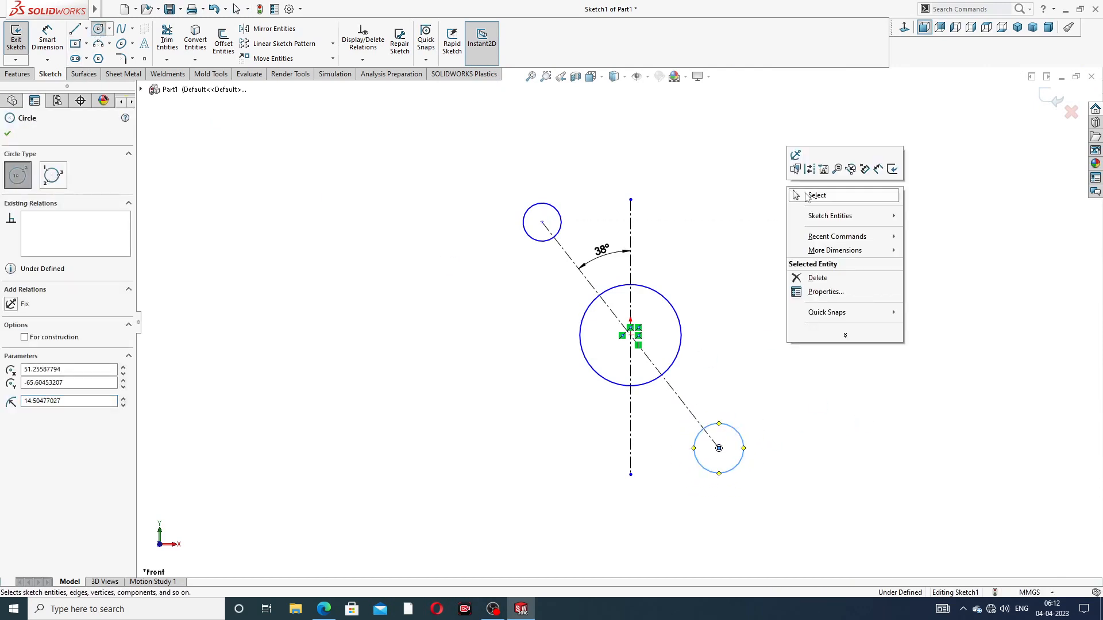
left_click(812, 197)
Step: Add an equal relation between the two small circles at the ends of the sloping centerline
left_click(562, 224)
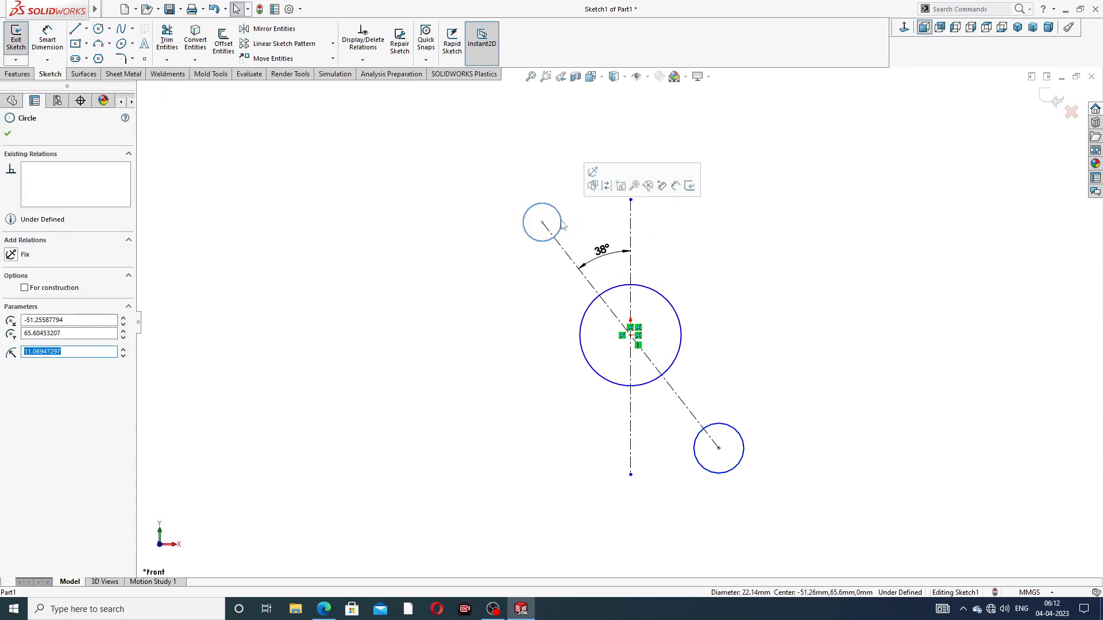
left_click(734, 430, "ctrl")
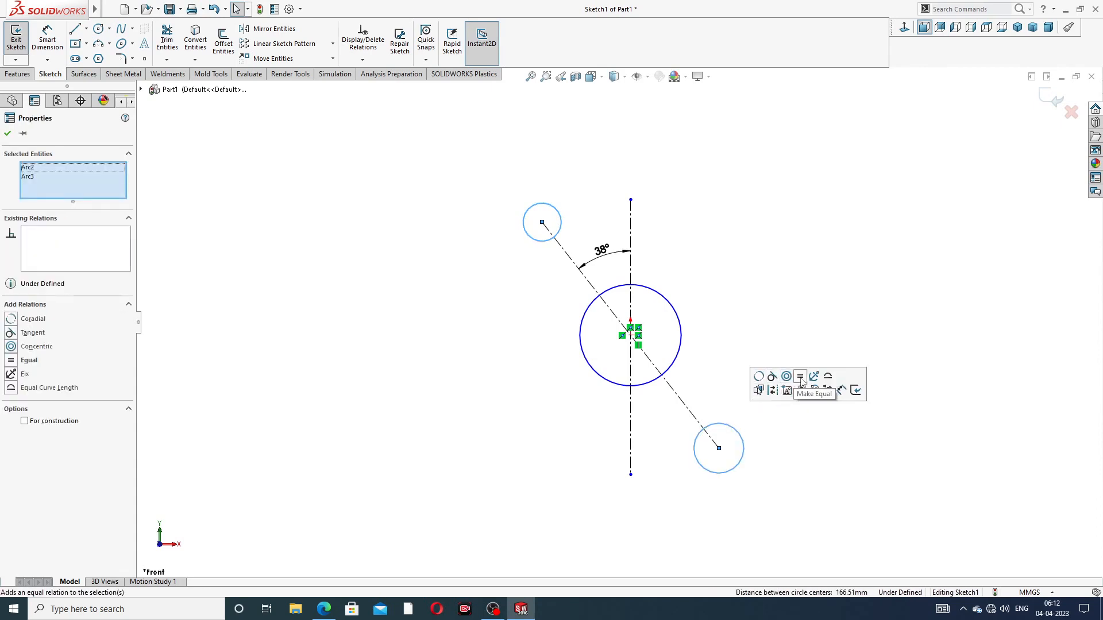
left_click(801, 377)
left_click(747, 208)
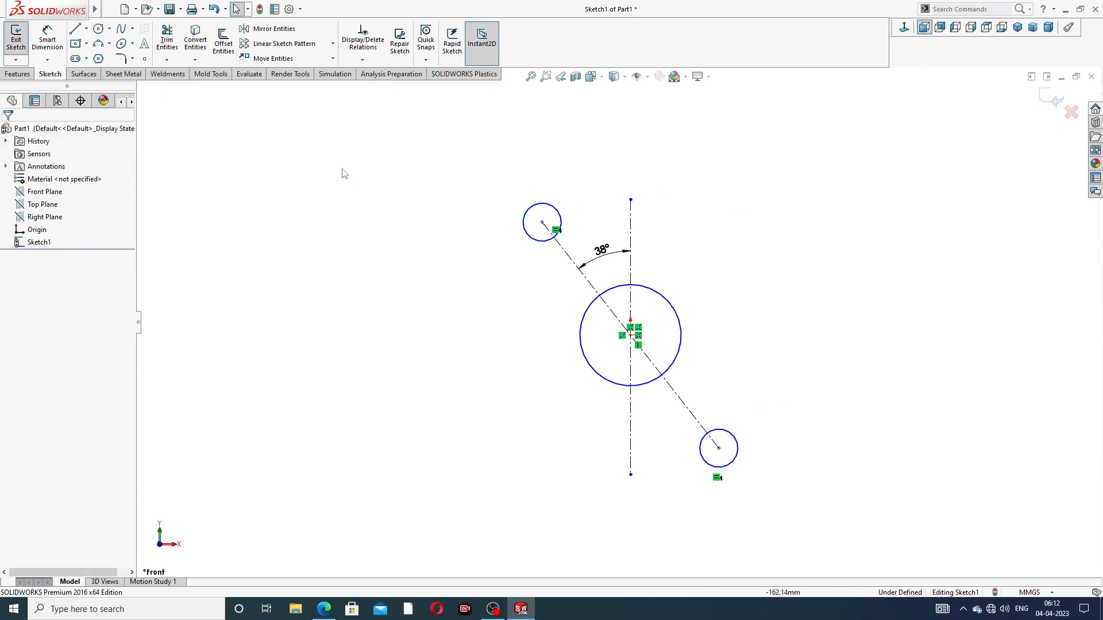
Step: Draw a line tangent to the left sides of the upper small circle and the large central circle
left_click(75, 29)
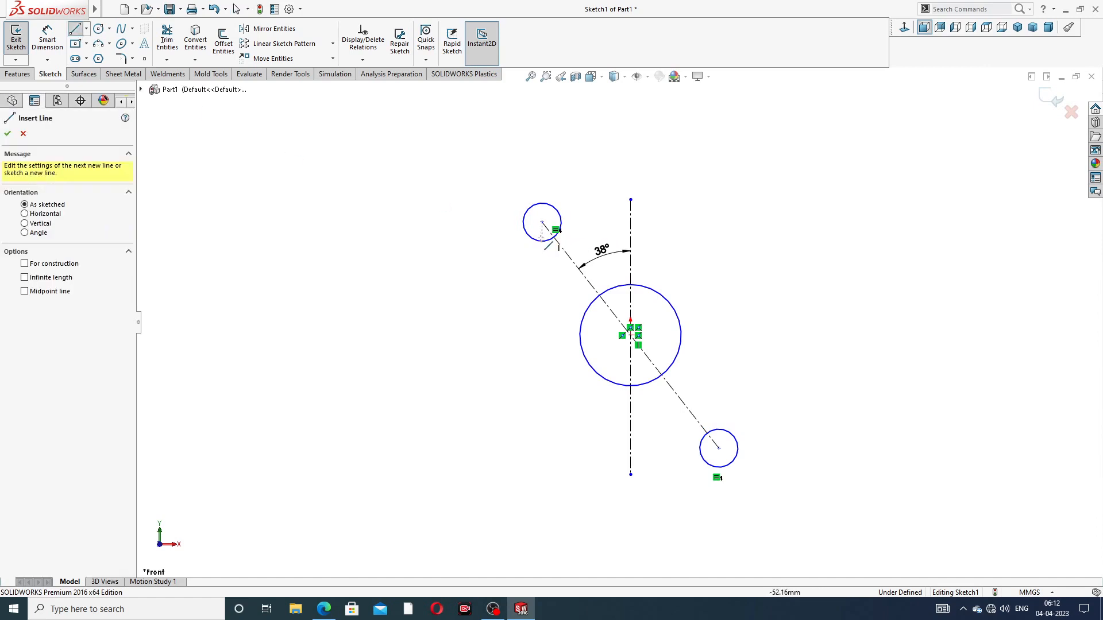
left_click(525, 231)
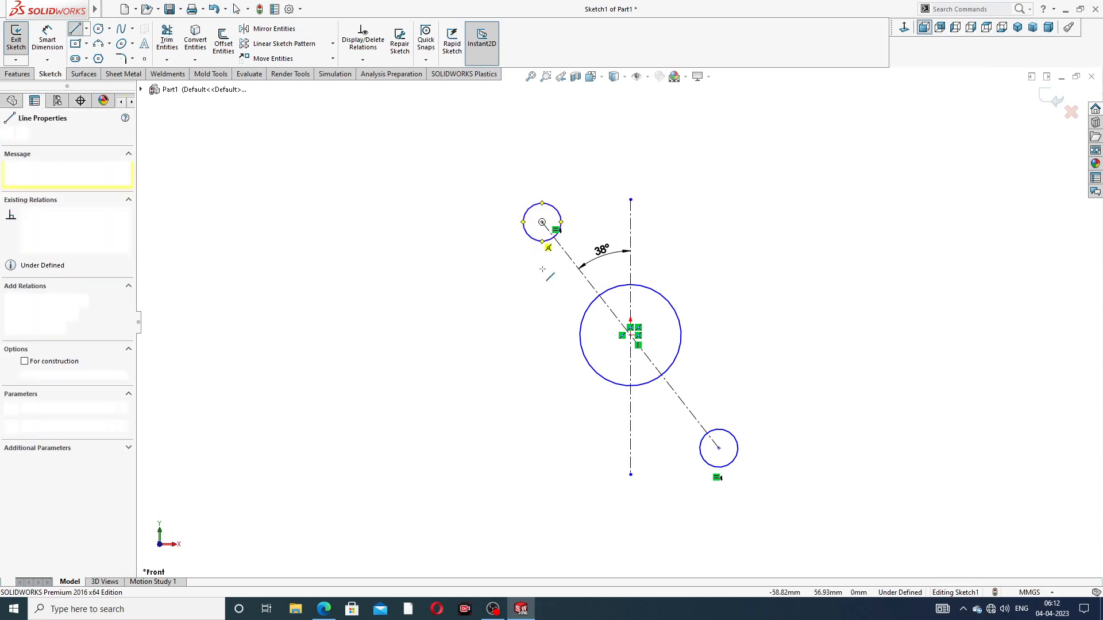
left_click(585, 356)
right_click(505, 315)
left_click(520, 319)
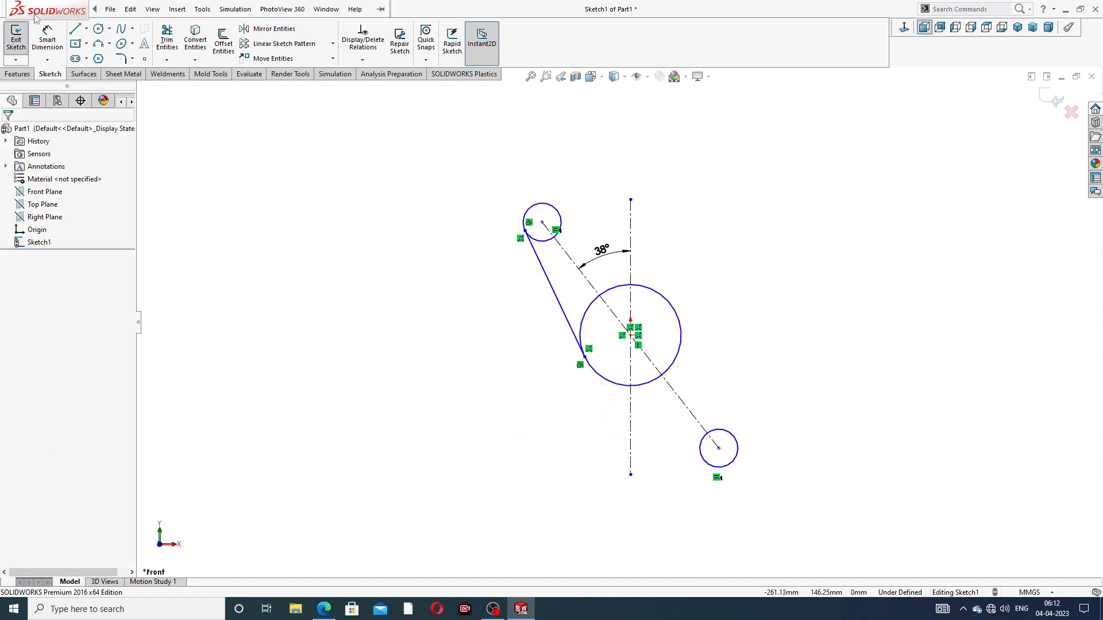
Step: Draw a line tangent to the upper-right sides of the upper small circle and the large central circle
left_click(75, 29)
left_click(554, 207)
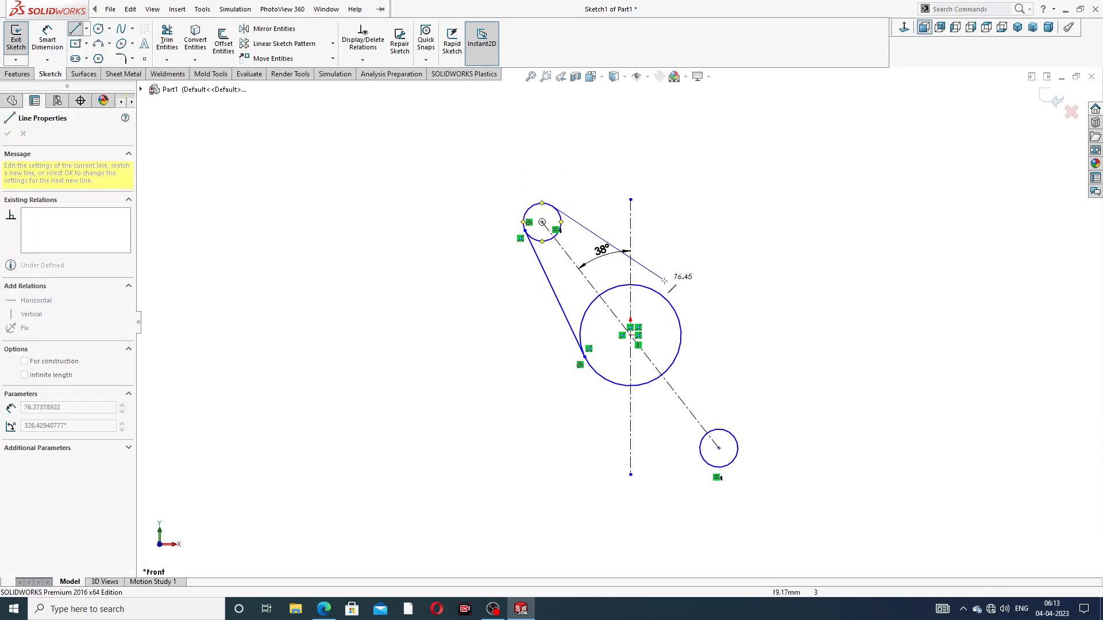
left_click(683, 283)
right_click(733, 247)
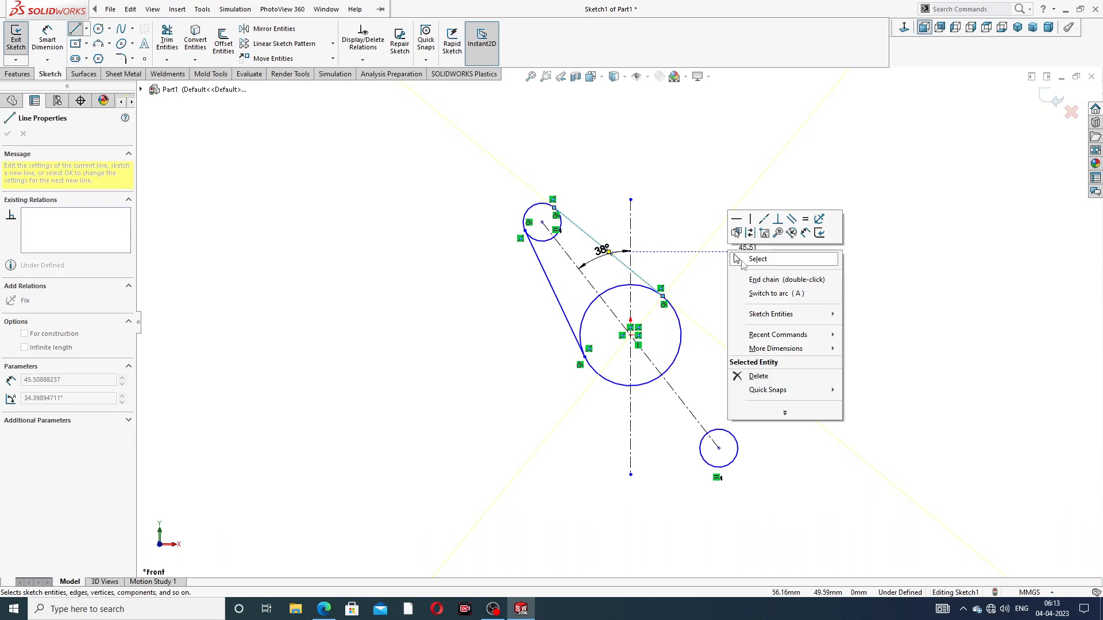
left_click(744, 261)
Step: Draw a line tangent to the right sides of the large central circle and the lower small circle
left_click(75, 29)
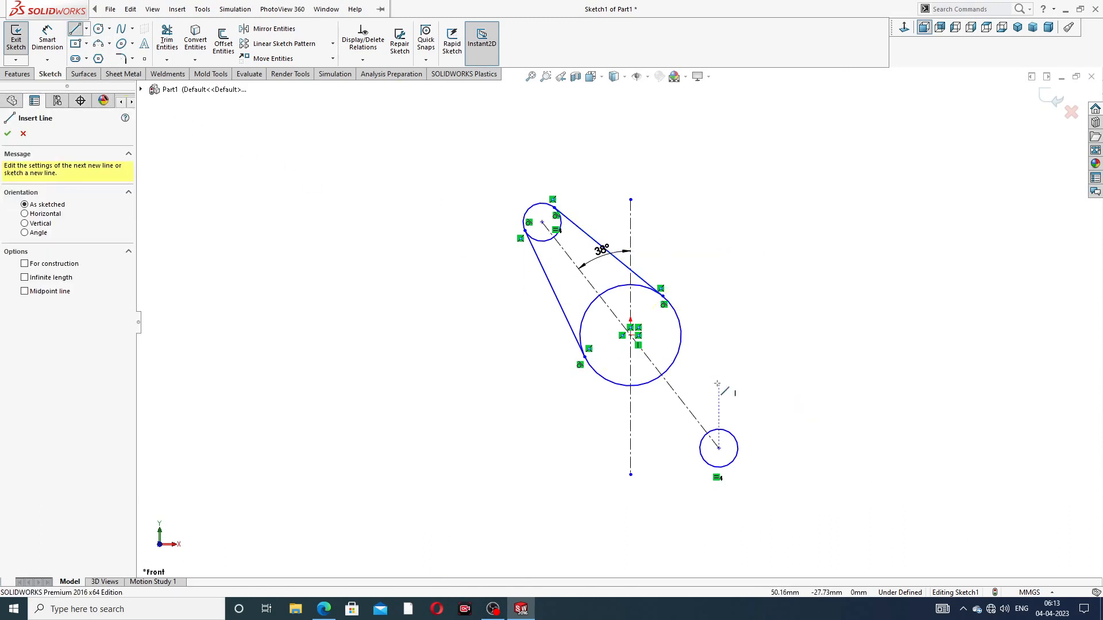
left_click(680, 329)
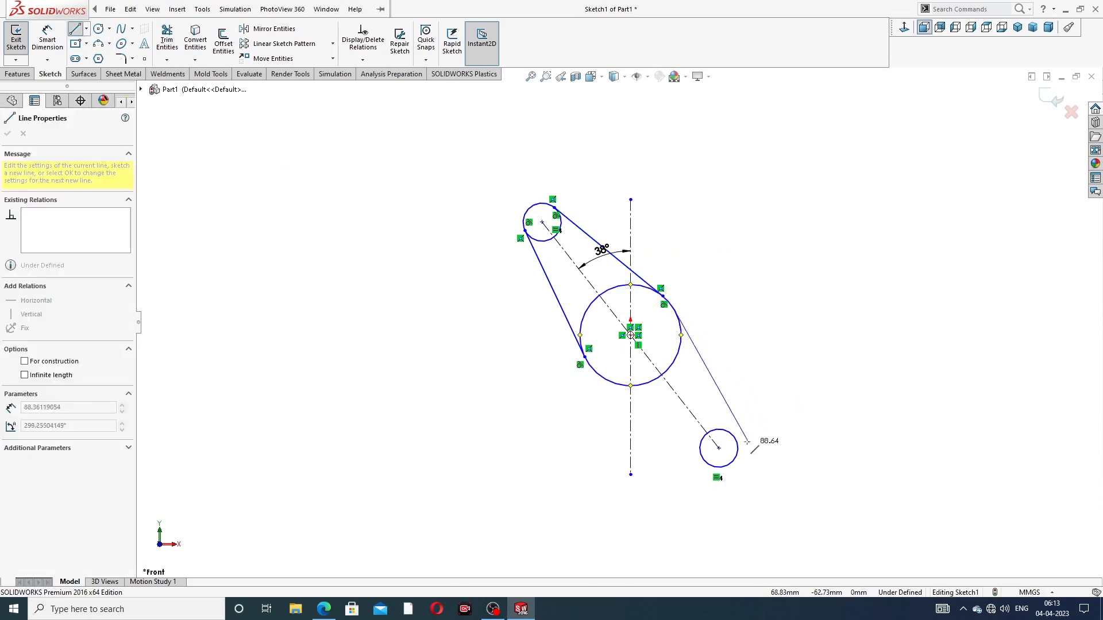
left_click(736, 439)
right_click(723, 230)
left_click(728, 280)
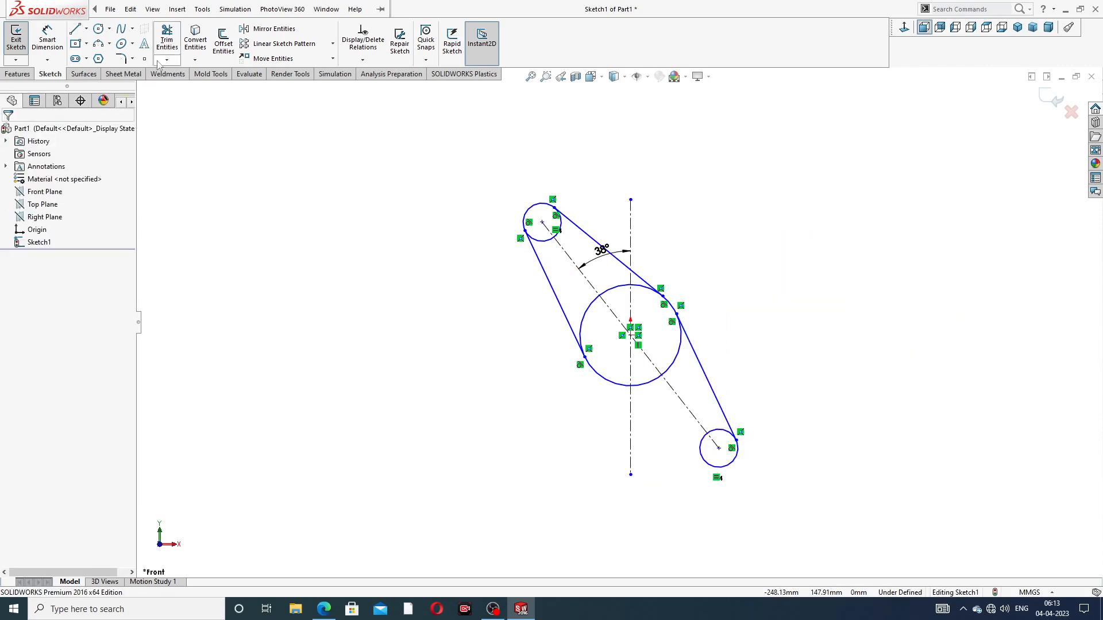
Step: Draw a line from the underside of the large central circle to the lower-left side of the lower small circle
left_click(74, 29)
mouse_move(616, 383)
left_mouse_down()
mouse_move(741, 462)
mouse_move(707, 461)
left_mouse_up()
right_click(773, 254)
left_click(800, 299)
scroll(689, 353, "down", 1)
scroll(692, 351, "down", 1)
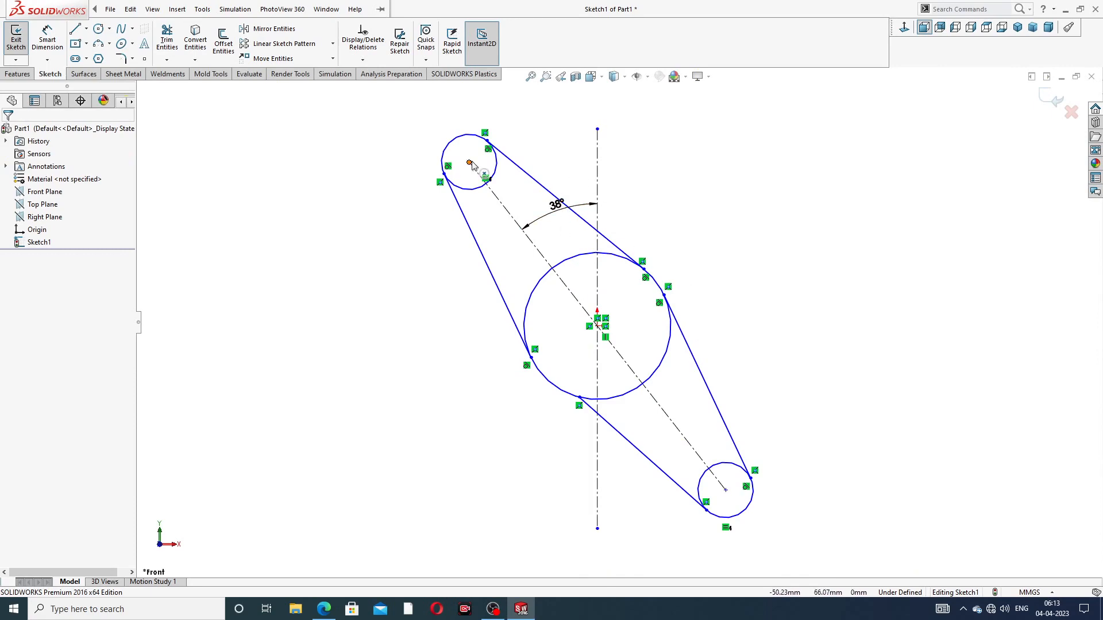
Step: Check the flange sizes in the PDF drawing, and dimension the aligned distance between the small circles' centres as 136 mm
left_click(325, 609)
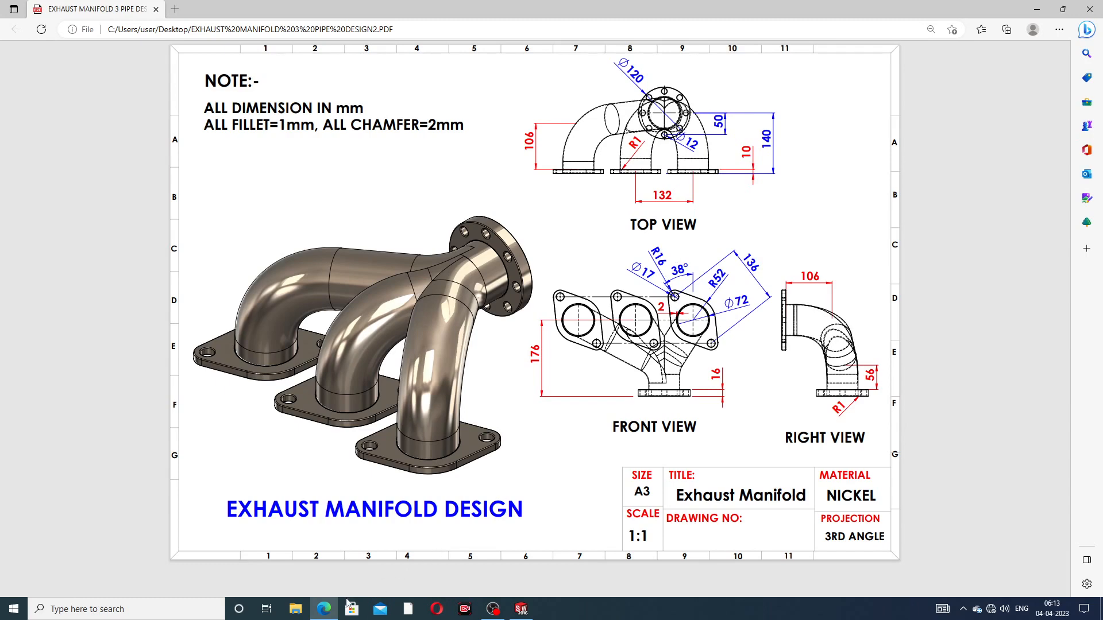
left_click(324, 604)
left_click(53, 49)
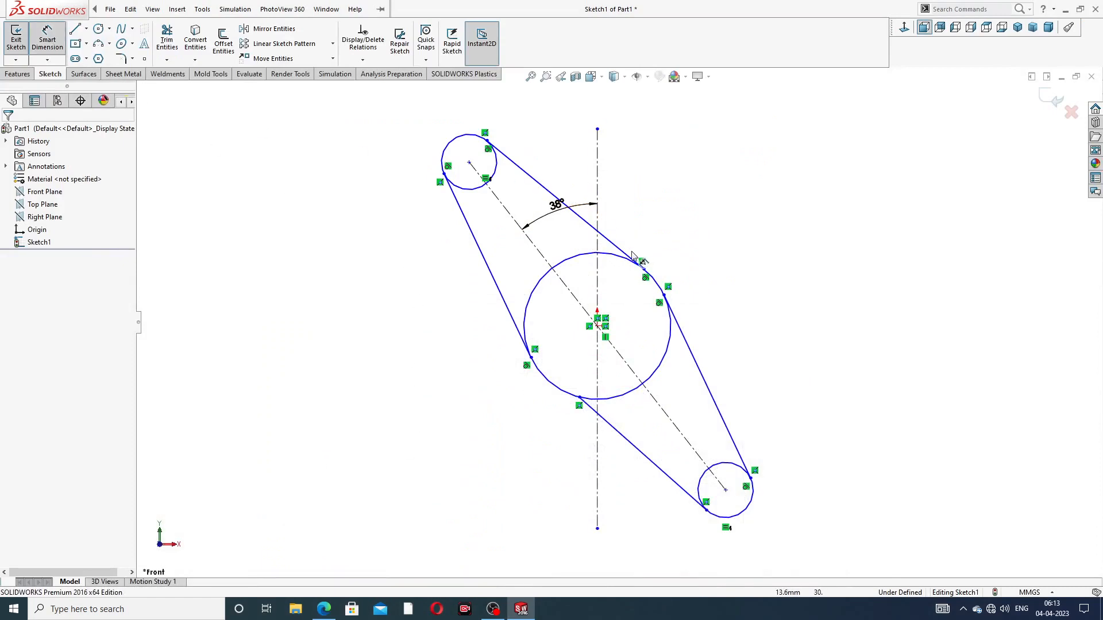
left_click(470, 163)
left_click(725, 490)
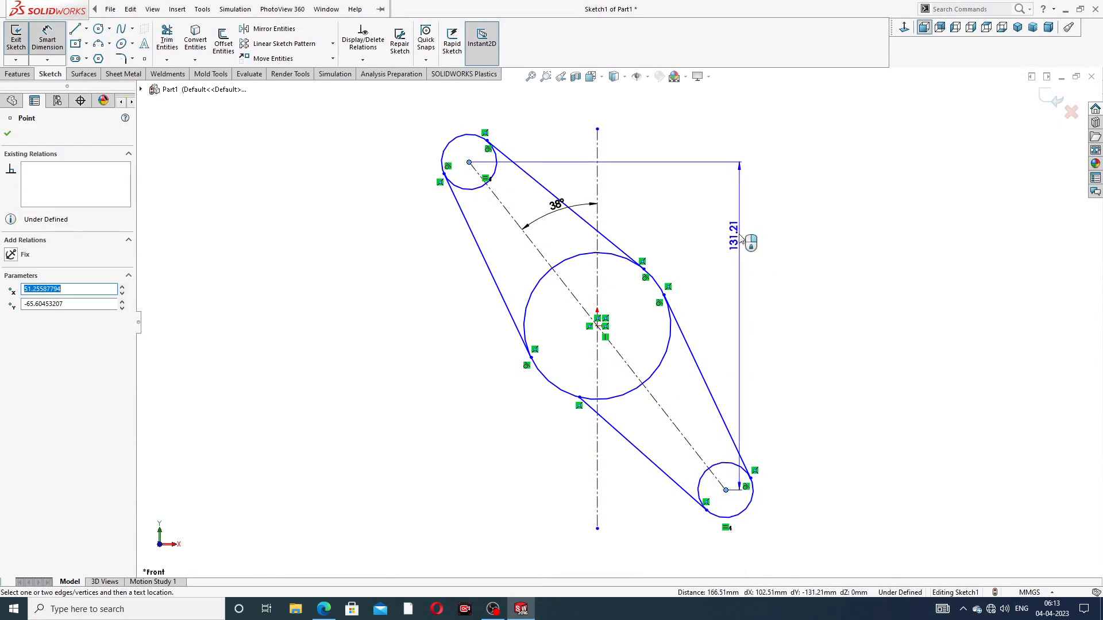
left_click(707, 188)
type("1")
key("Return")
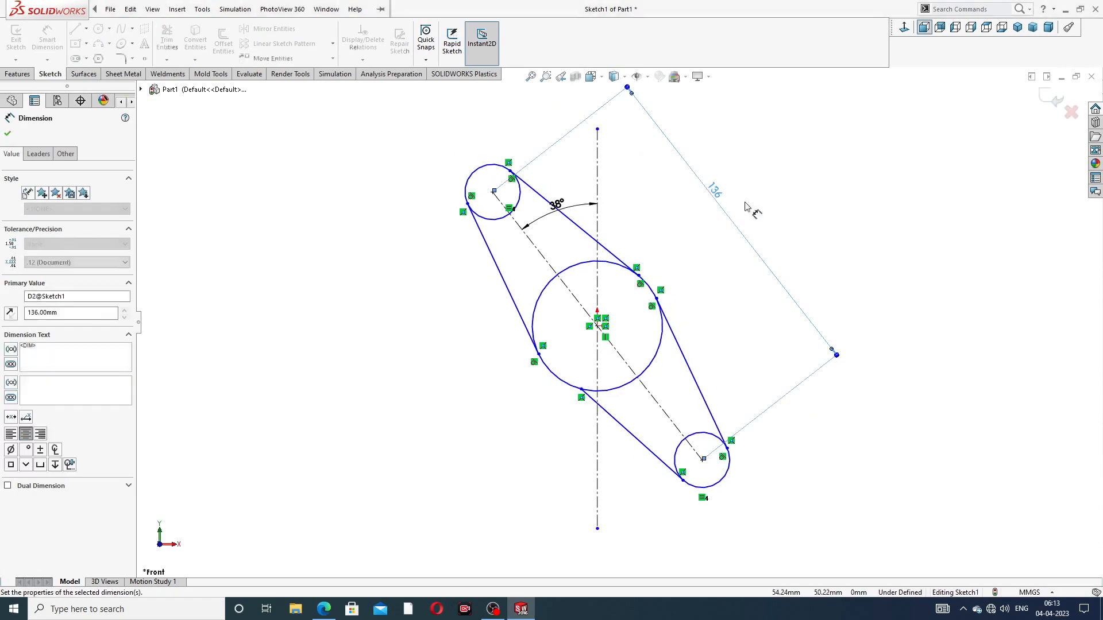
left_click(801, 197)
scroll(783, 198, "up", 2)
Step: Dimension the upper small circle's diameter as 32 mm
left_click(538, 214)
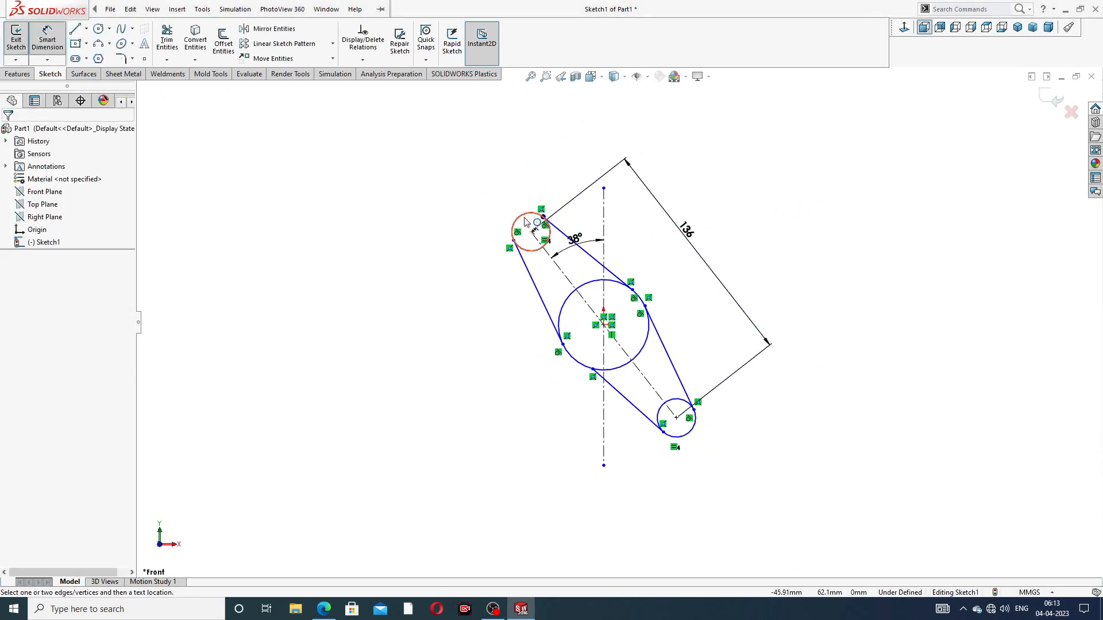
left_click(471, 190)
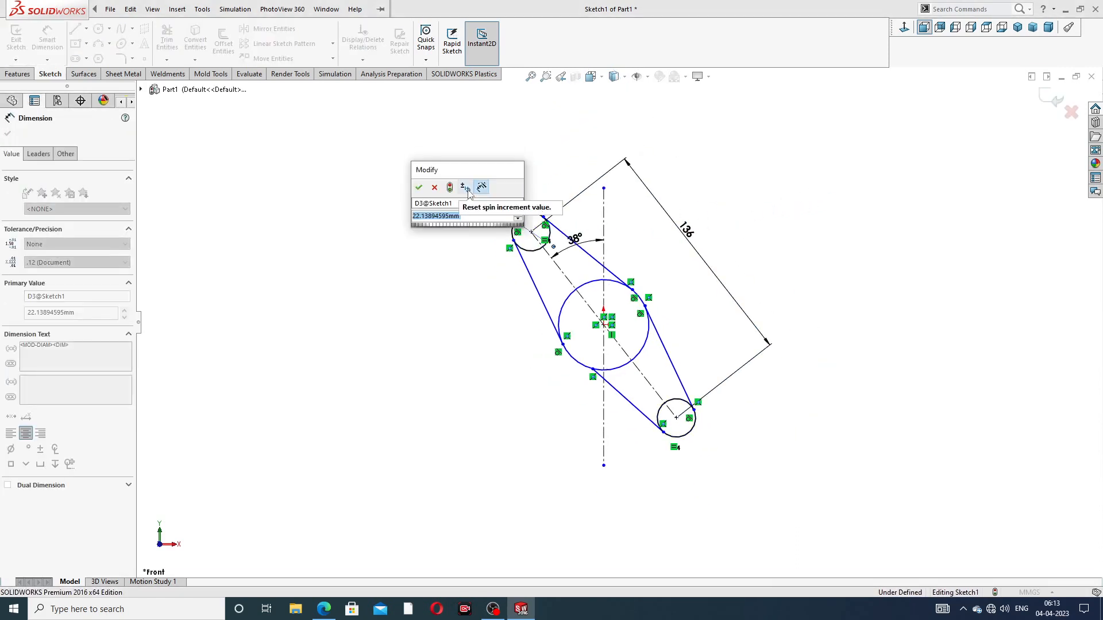
type("32")
key("Return")
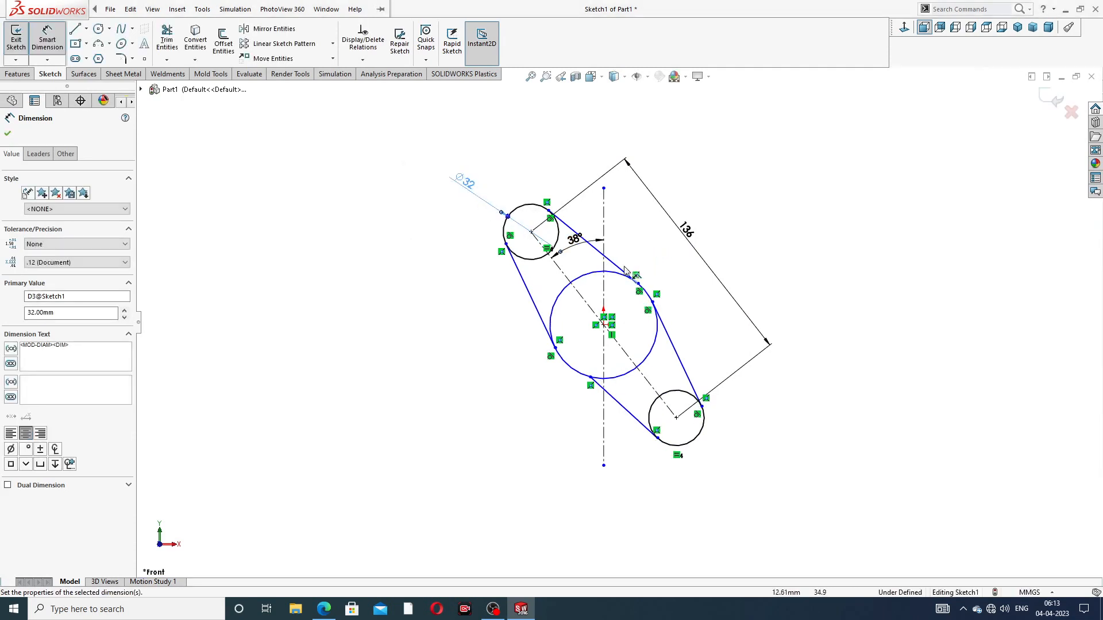
Step: Dimension the large central circle's diameter as 104 mm
left_click(629, 282)
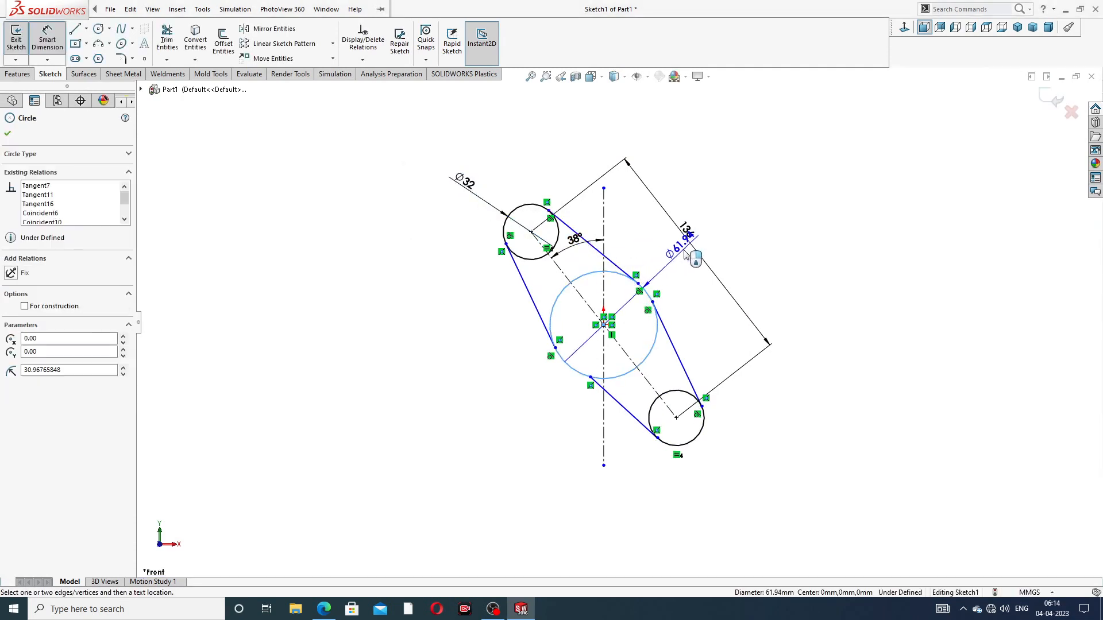
left_click(683, 201)
type("104")
key("Return")
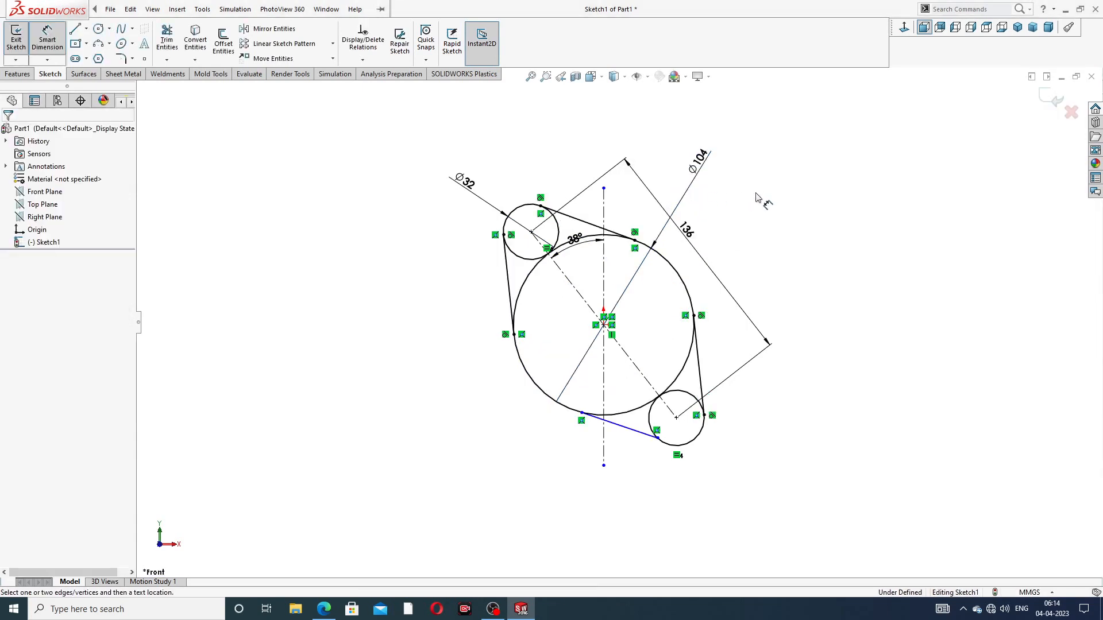
Step: Finish dimensioning and move the 38° angle dimension up, clear of the large circle
scroll(613, 292, "down", 3)
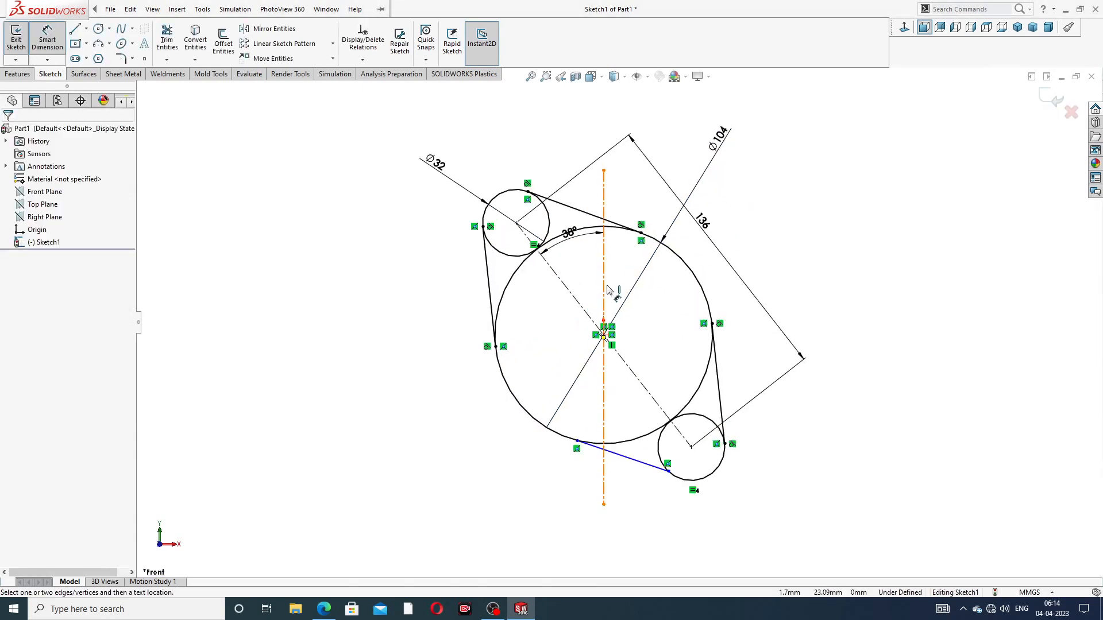
right_click(781, 191)
left_click(804, 170)
left_click_drag(551, 226, 563, 182)
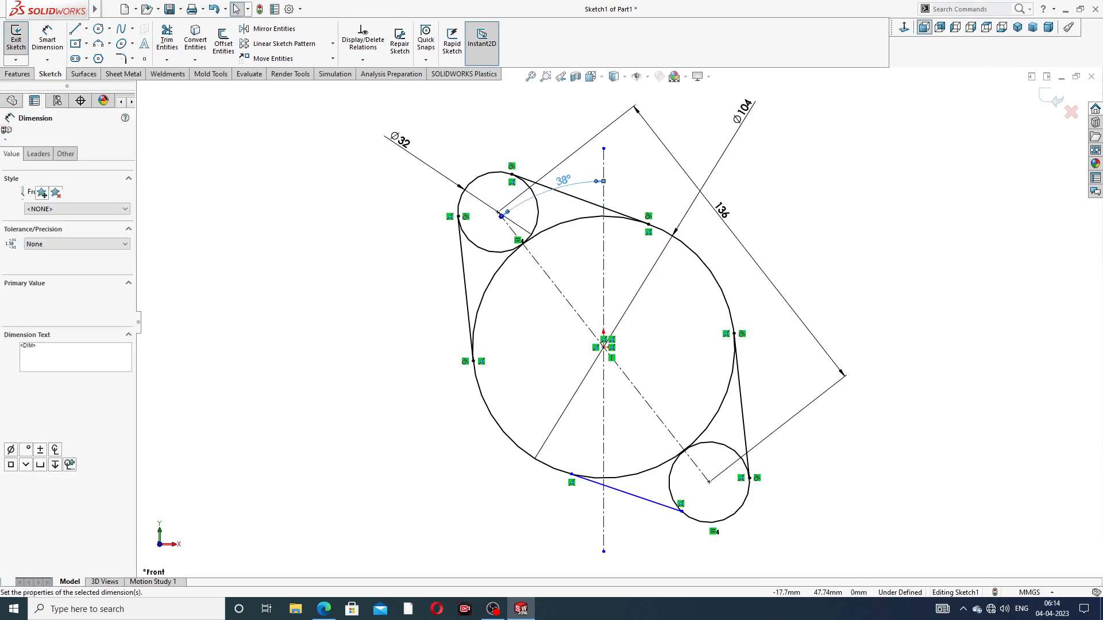
Step: Add a tangent relation between the lower sloping line and the large central circle
scroll(615, 193, "down", 2)
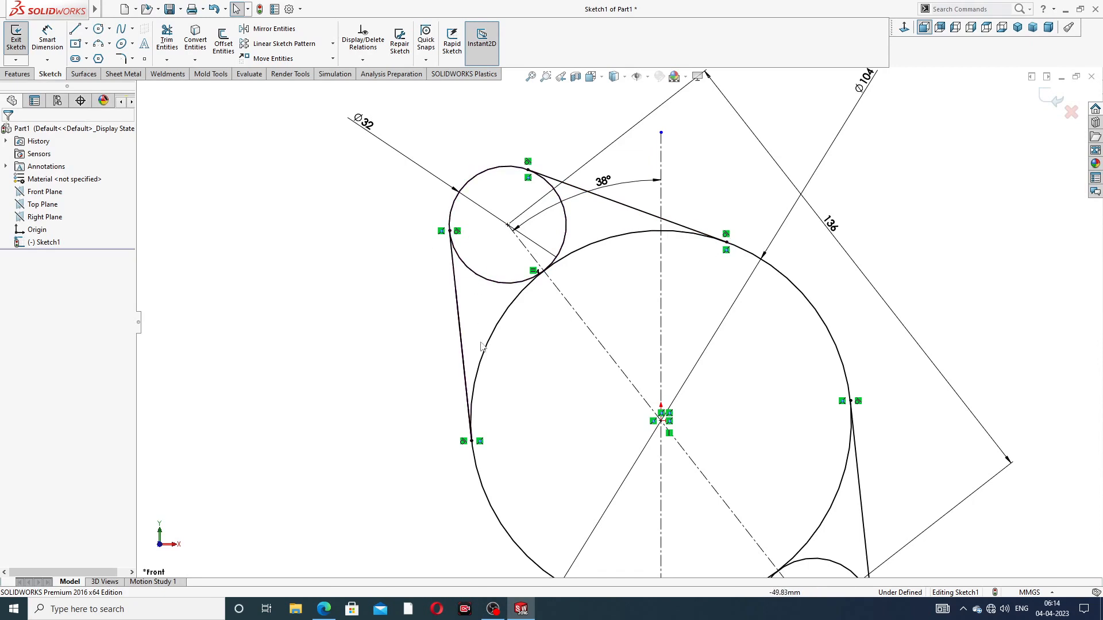
scroll(477, 316, "up", 3)
scroll(712, 503, "down", 2)
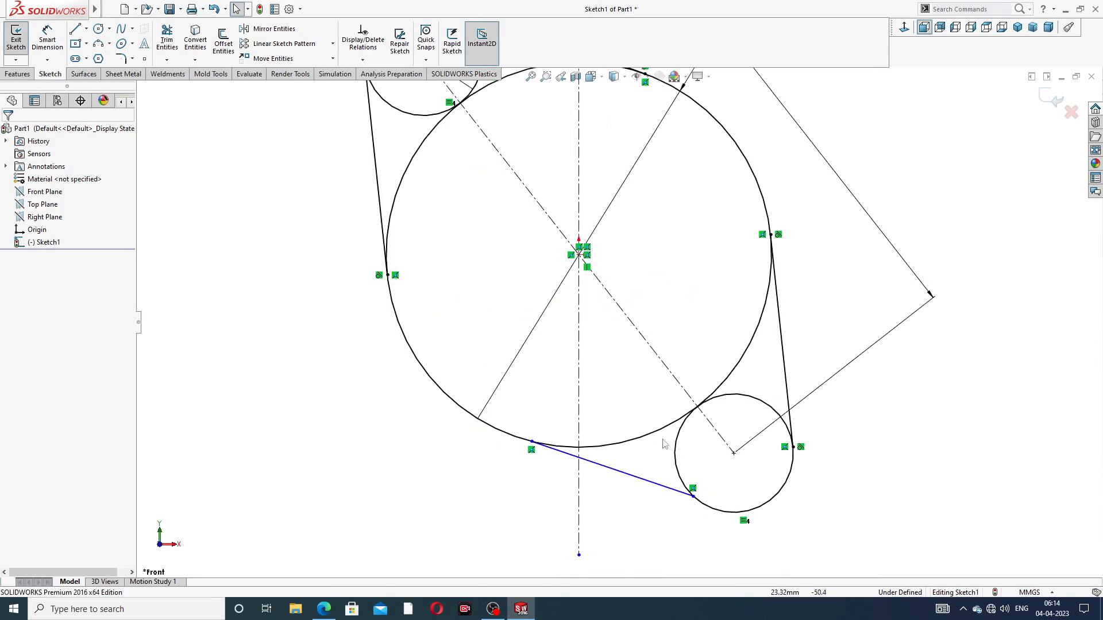
left_click(573, 449)
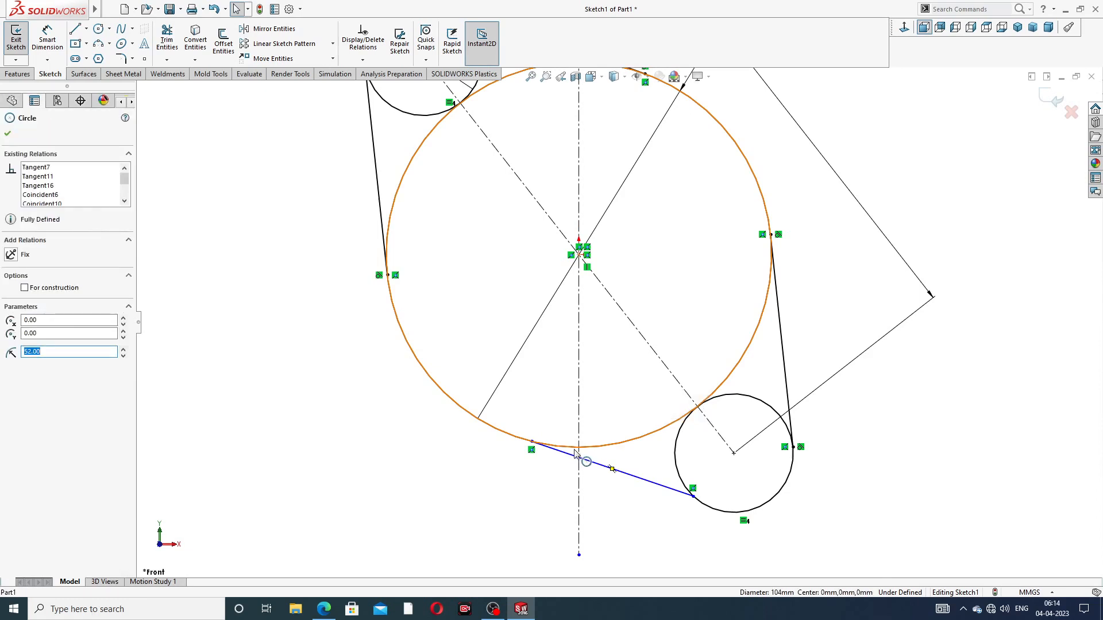
left_click(576, 457, "ctrl")
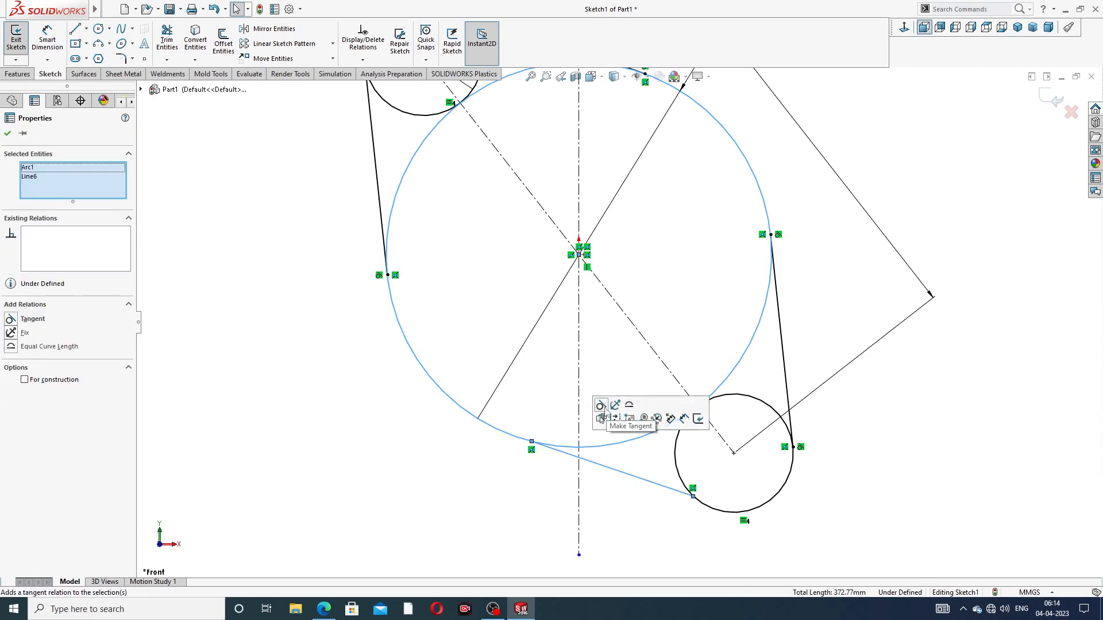
left_click(600, 407)
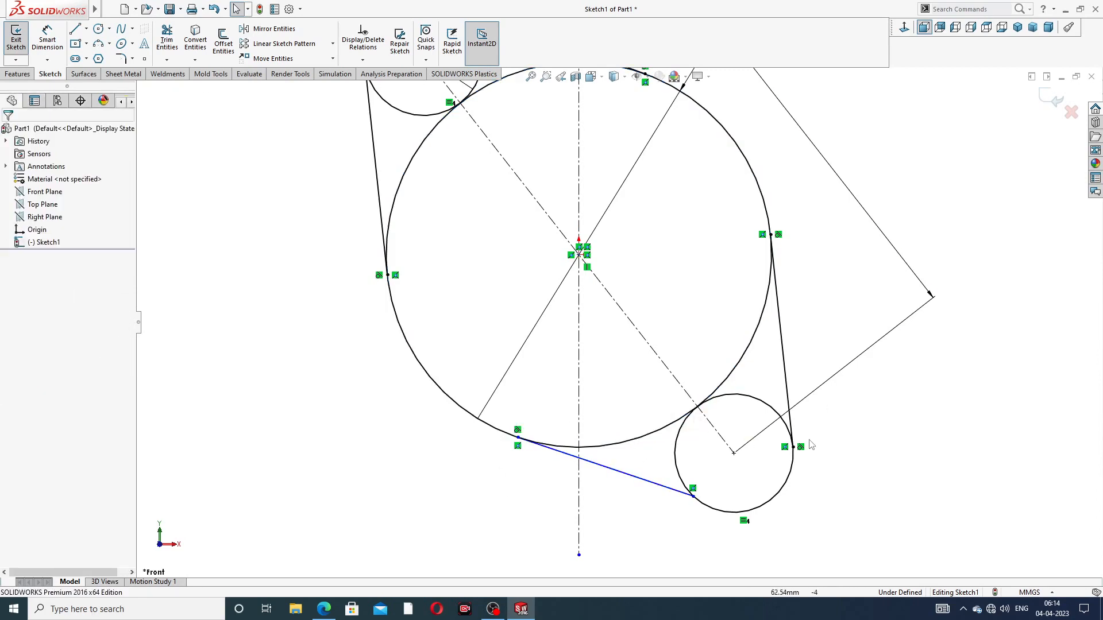
Step: Make the lower sloping line tangent to the lower small circle
left_click(670, 489)
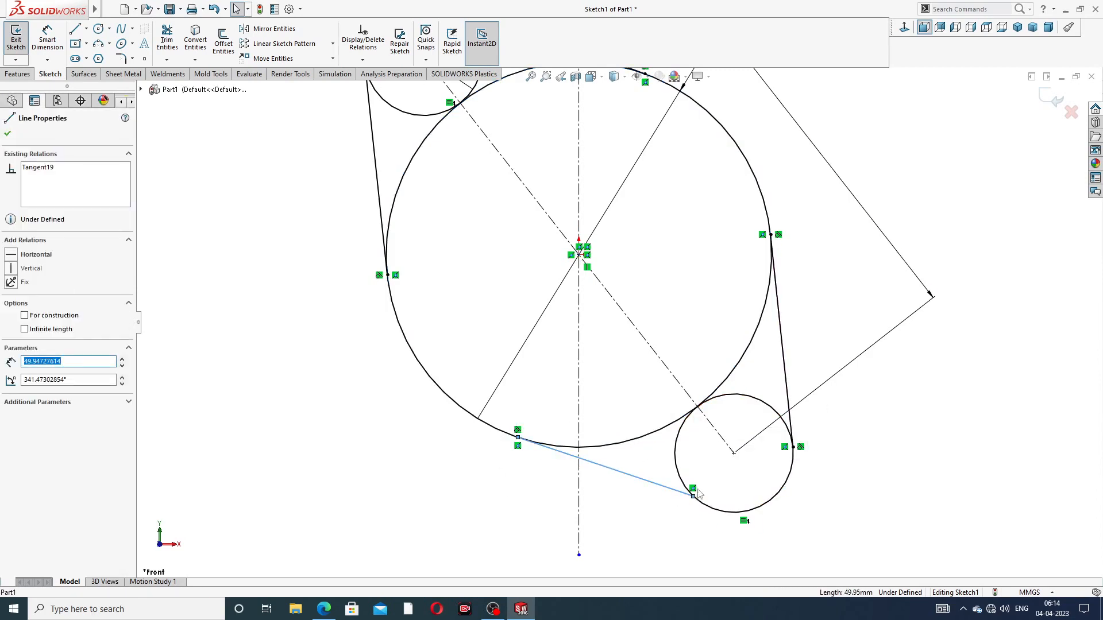
left_click(682, 481, "ctrl")
left_click(721, 443)
key("f")
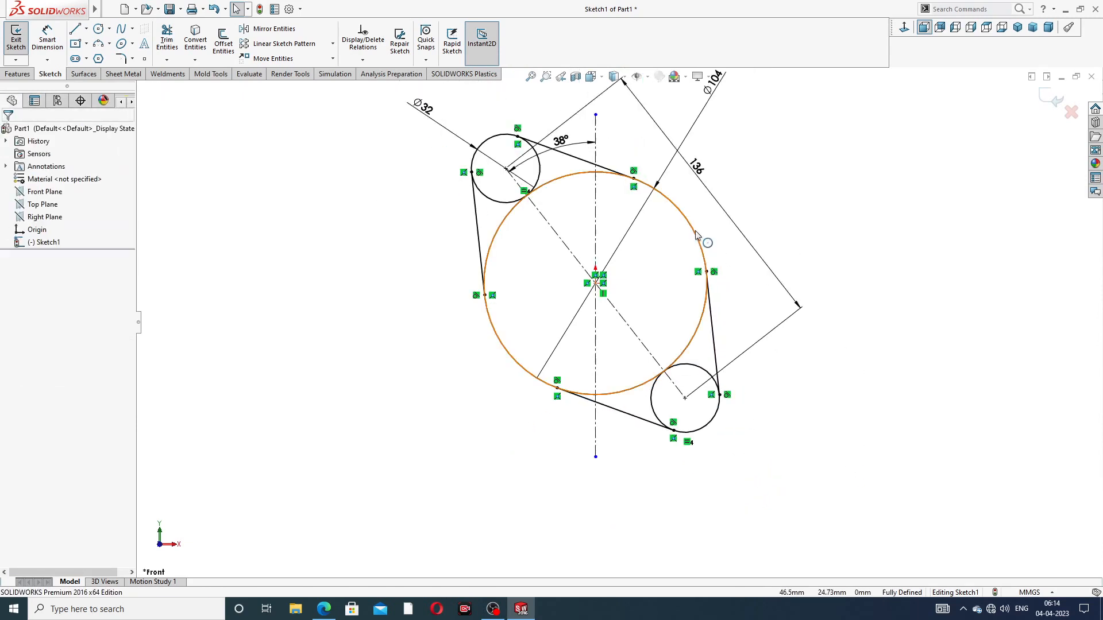
Step: Power-trim the inner arcs of both small circles and the large circle's arcs inside the two lobes
scroll(750, 199, "up", 2)
scroll(665, 270, "down", 2)
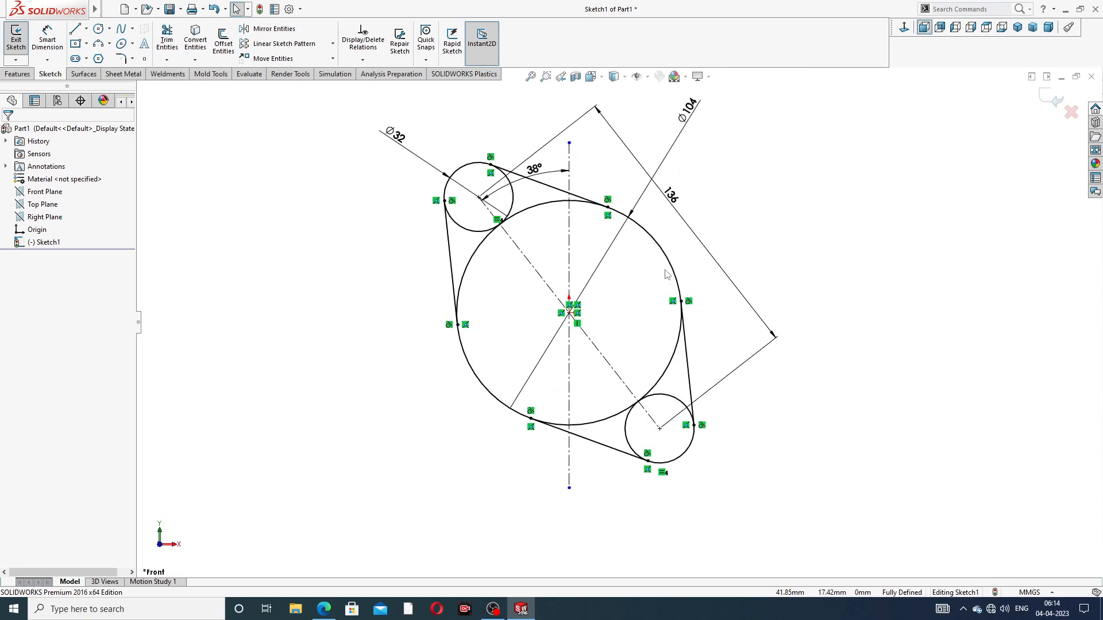
left_click(166, 40)
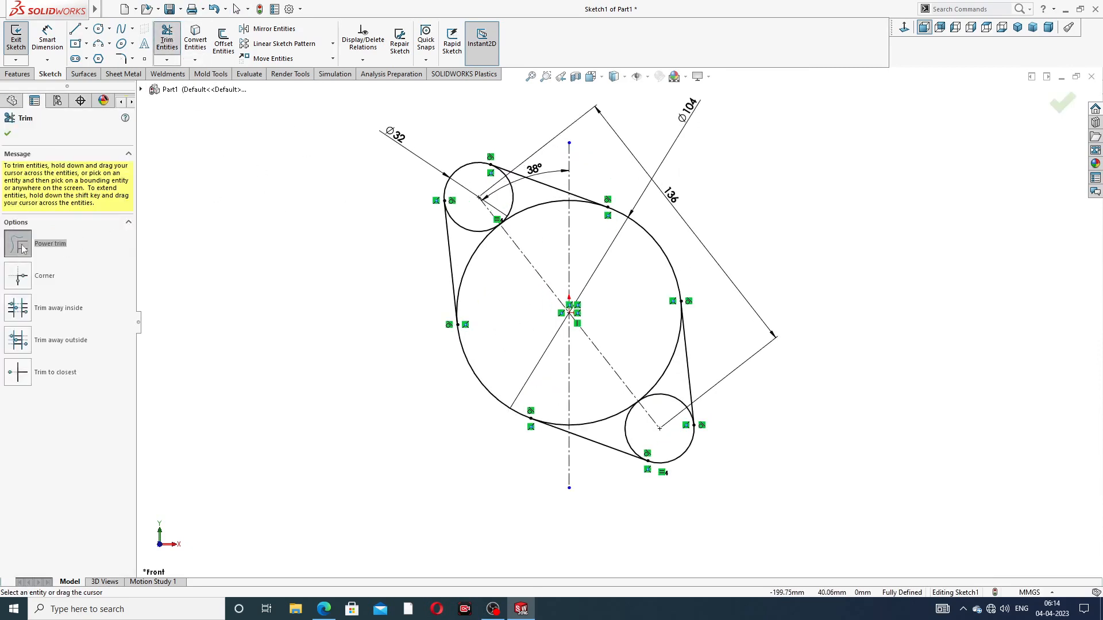
scroll(509, 237, "down", 2)
left_click_drag(477, 276, 469, 234)
left_click_drag(541, 234, 520, 199)
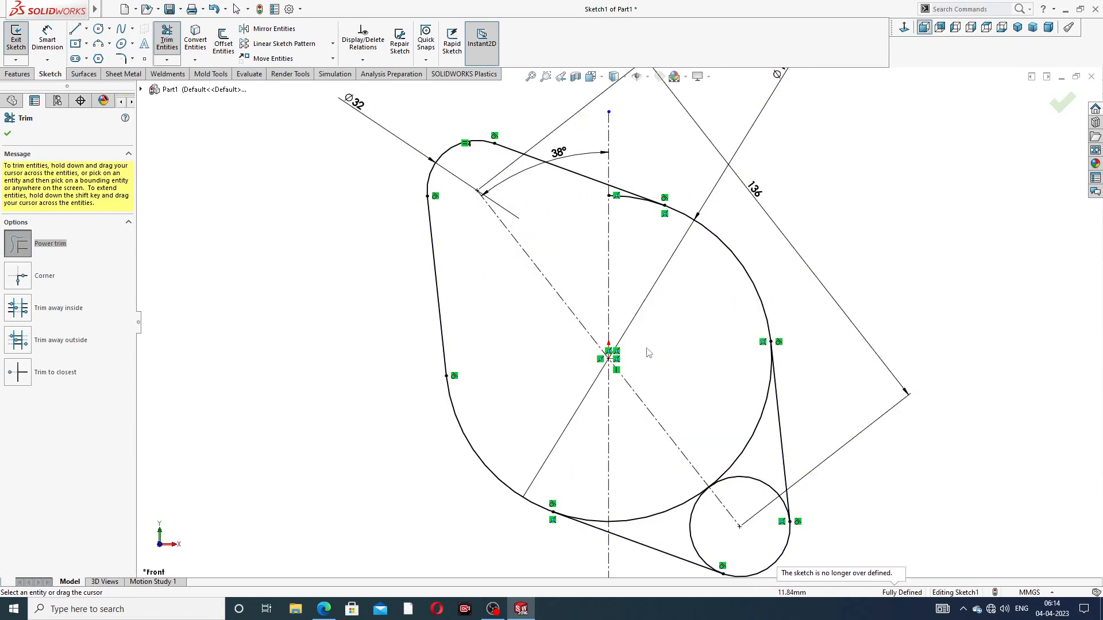
mouse_move(745, 414)
left_mouse_down()
mouse_move(740, 510)
mouse_move(669, 487)
mouse_move(691, 505)
mouse_move(726, 492)
left_mouse_up()
Step: Trim the leftover large-circle arc pieces beside the vertical centreline at the lower and upper lobes
scroll(618, 514, "down", 5)
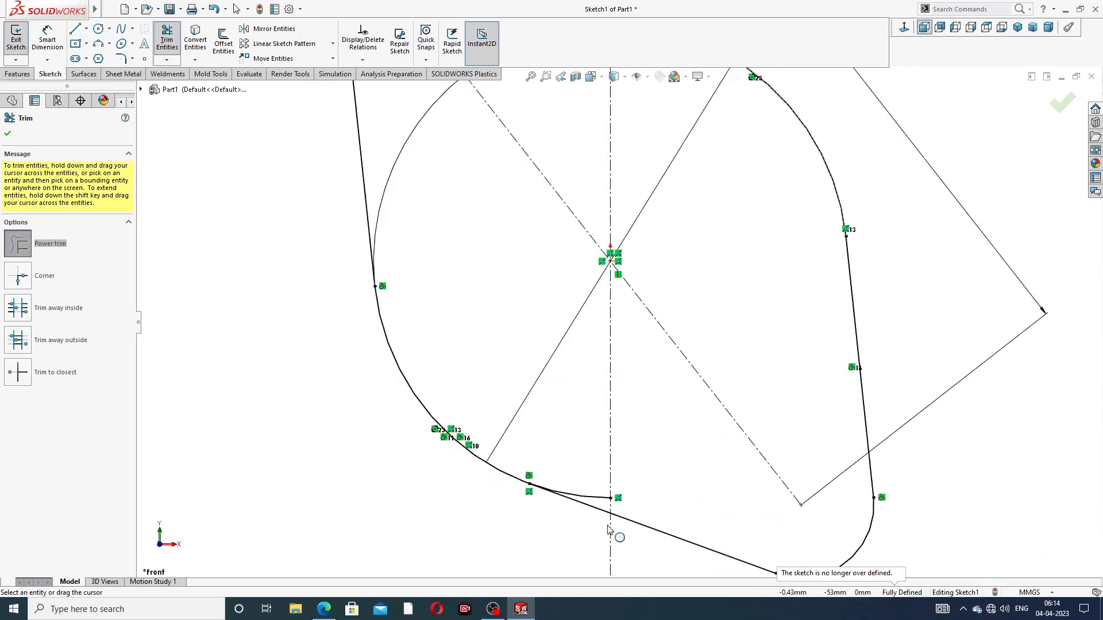
left_click_drag(595, 408, 609, 448)
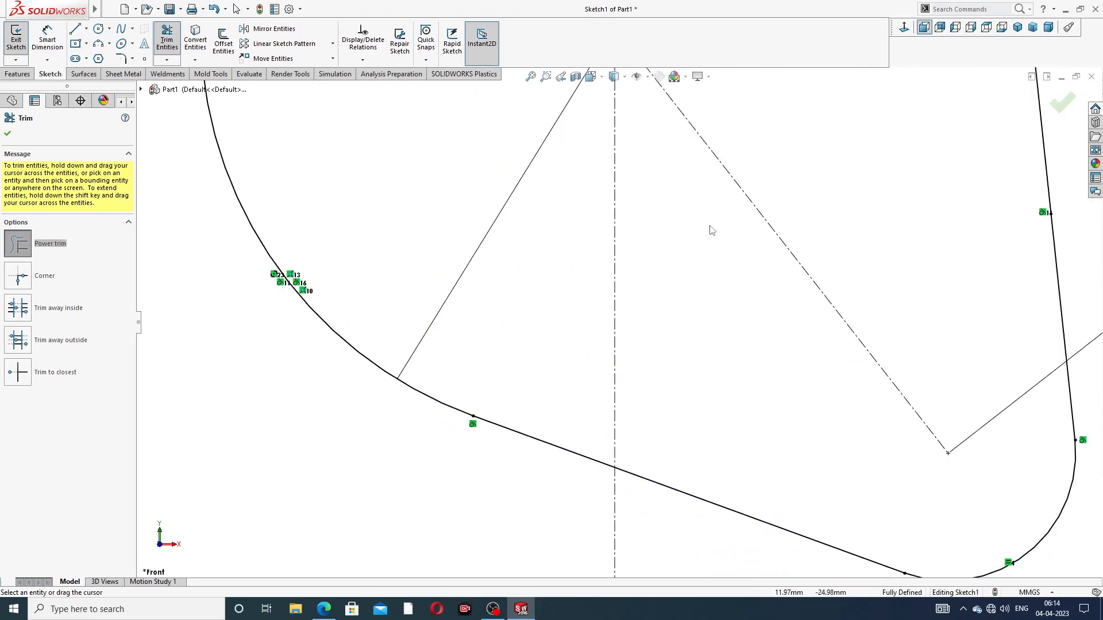
scroll(712, 231, "up", 5)
scroll(652, 190, "down", 6)
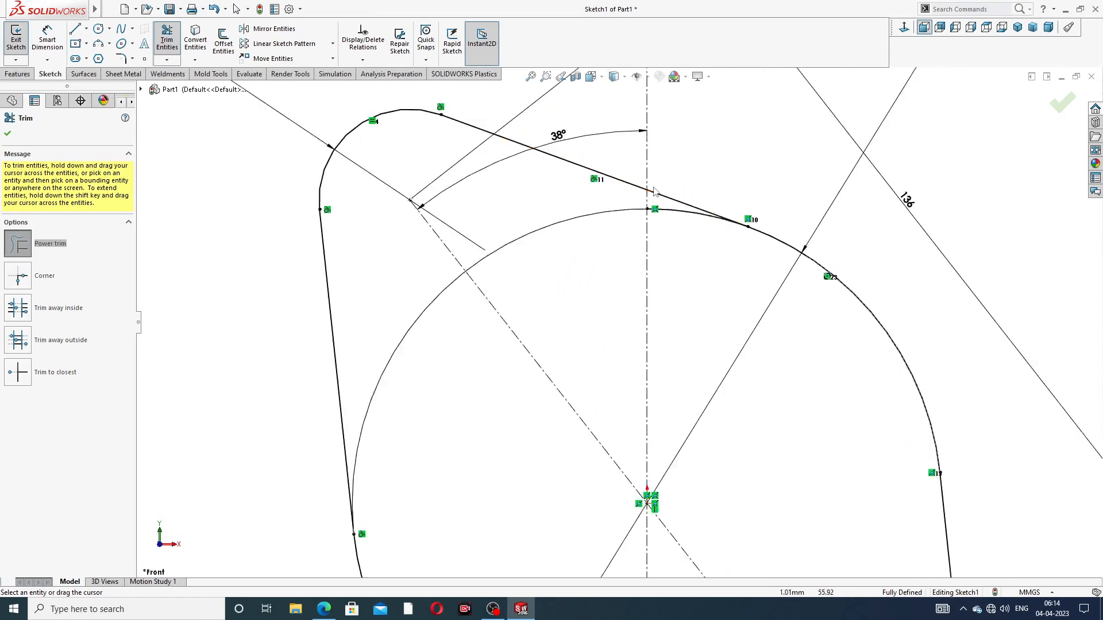
scroll(652, 189, "down", 3)
scroll(618, 321, "up", 8)
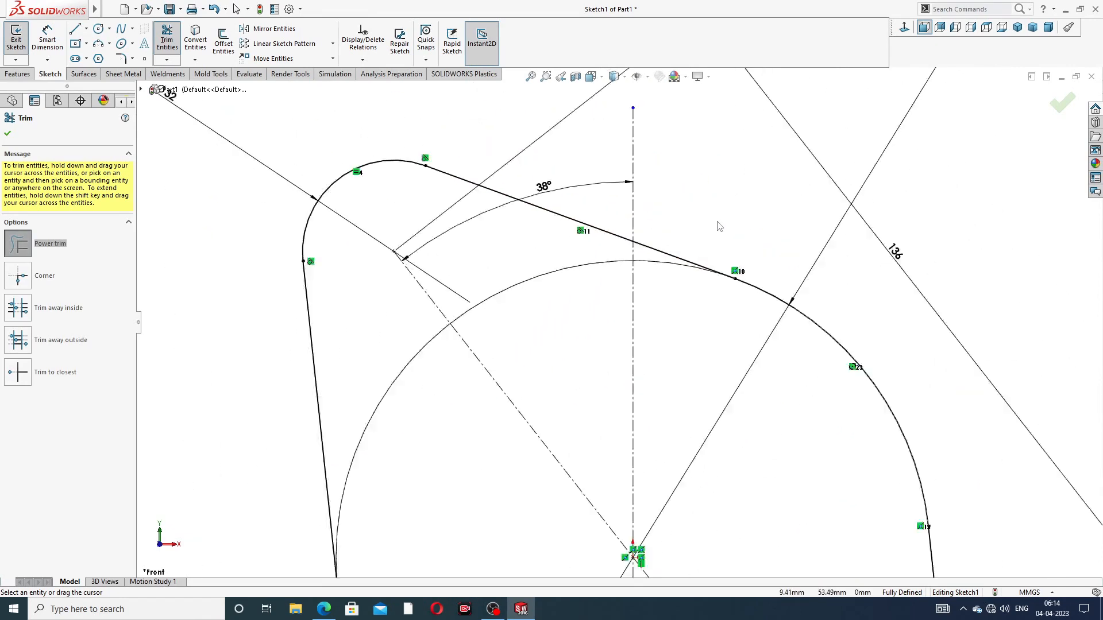
scroll(640, 486, "down", 3)
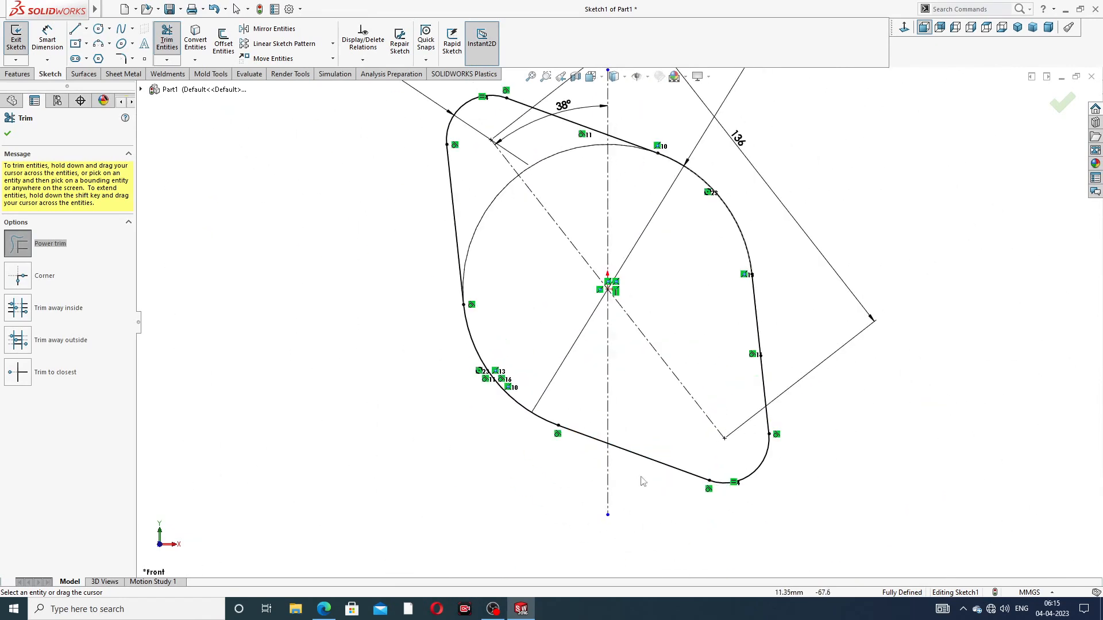
Step: Finish trimming and move the 38° angle dimension up, above the flange outline
left_click(7, 135)
scroll(619, 321, "up", 3)
left_click_drag(581, 198, 576, 162)
left_click(763, 172)
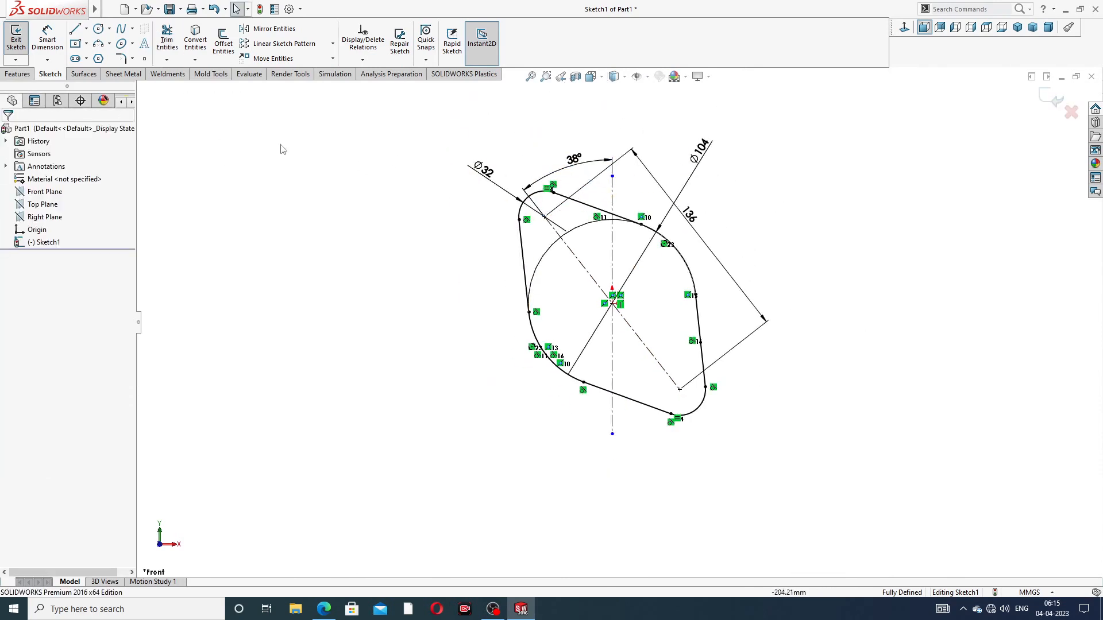
Step: Check the flange thickness in the PDF drawing and extrude the outline as a 10 mm blind boss
left_click(18, 74)
left_click(21, 42)
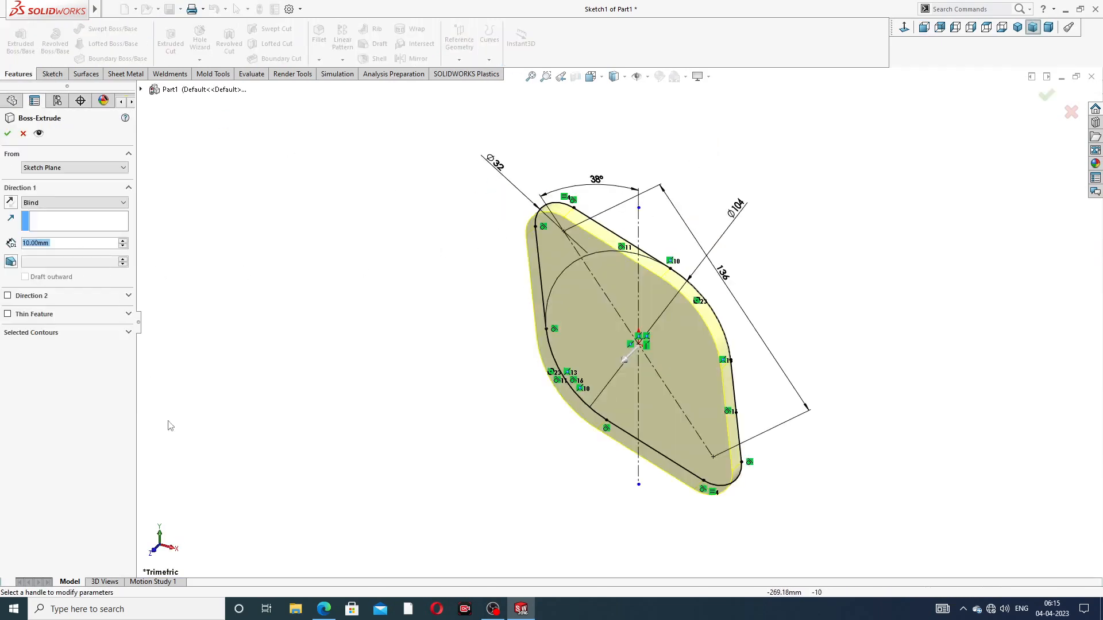
left_click(323, 609)
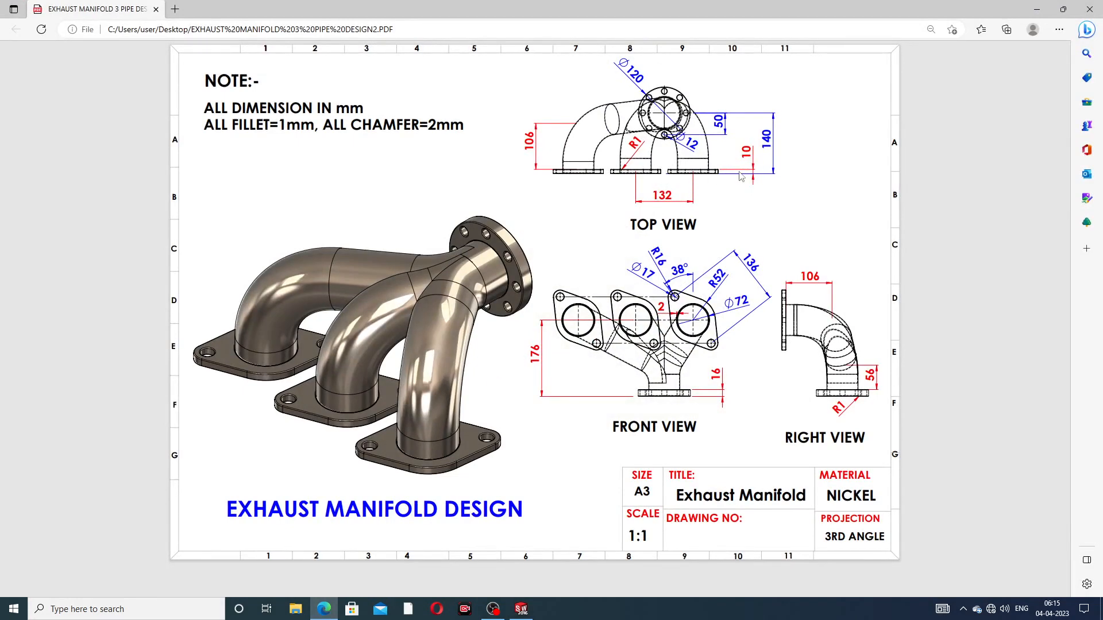
left_click(324, 609)
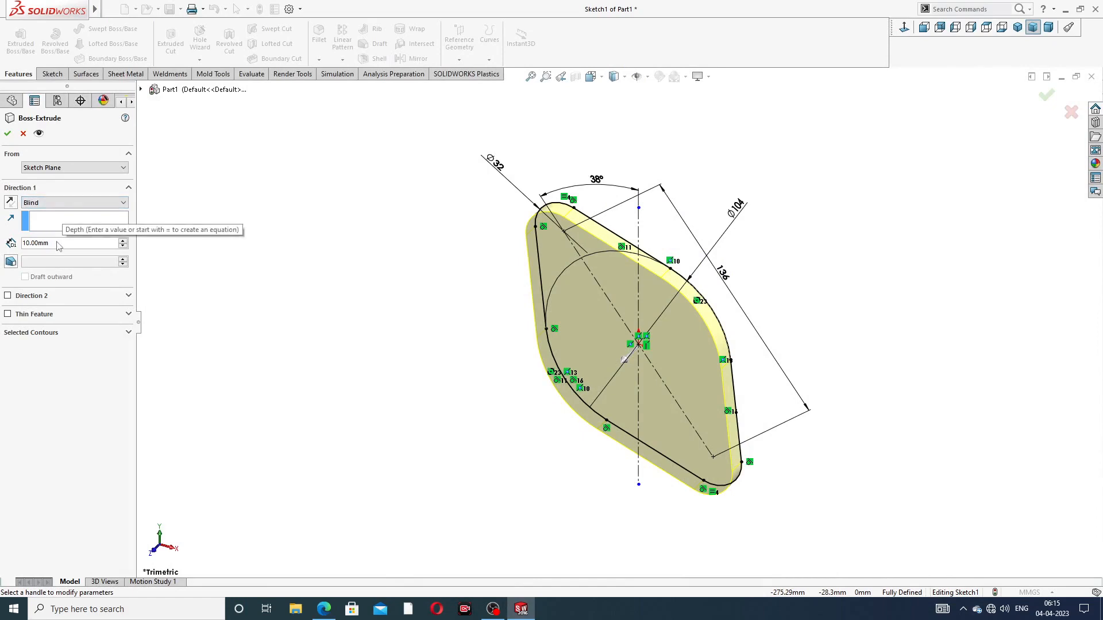
left_click(7, 134)
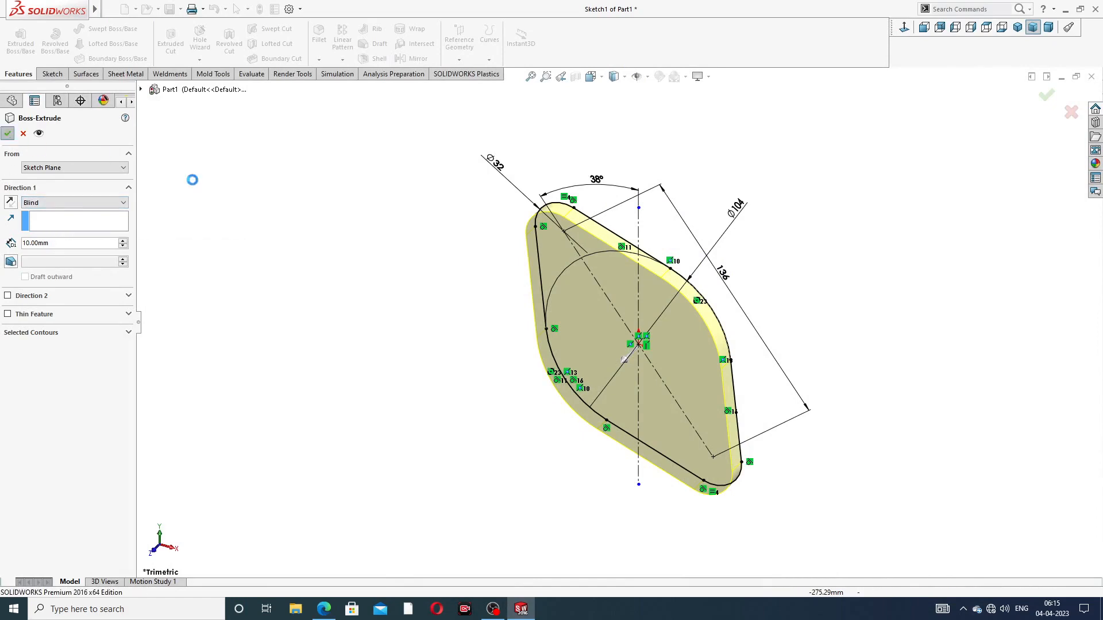
Step: Start a sketch on the flange's front face, viewed square-on, and check the hole sizes in the PDF drawing
middle_click_drag(647, 340, 613, 283)
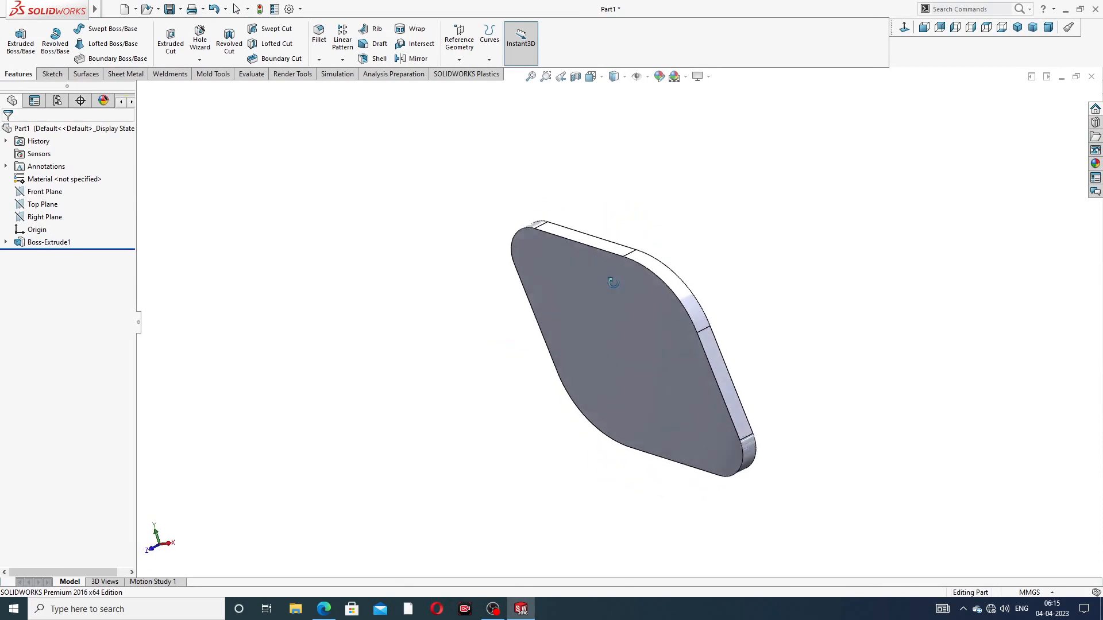
left_click(618, 319)
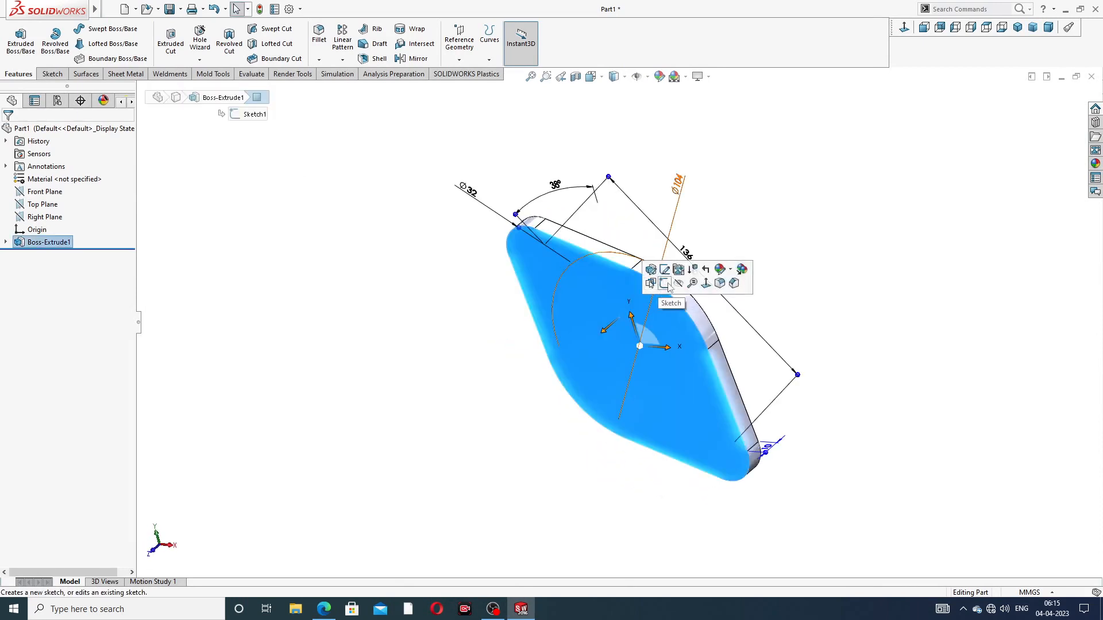
left_click(664, 283)
left_click(903, 29)
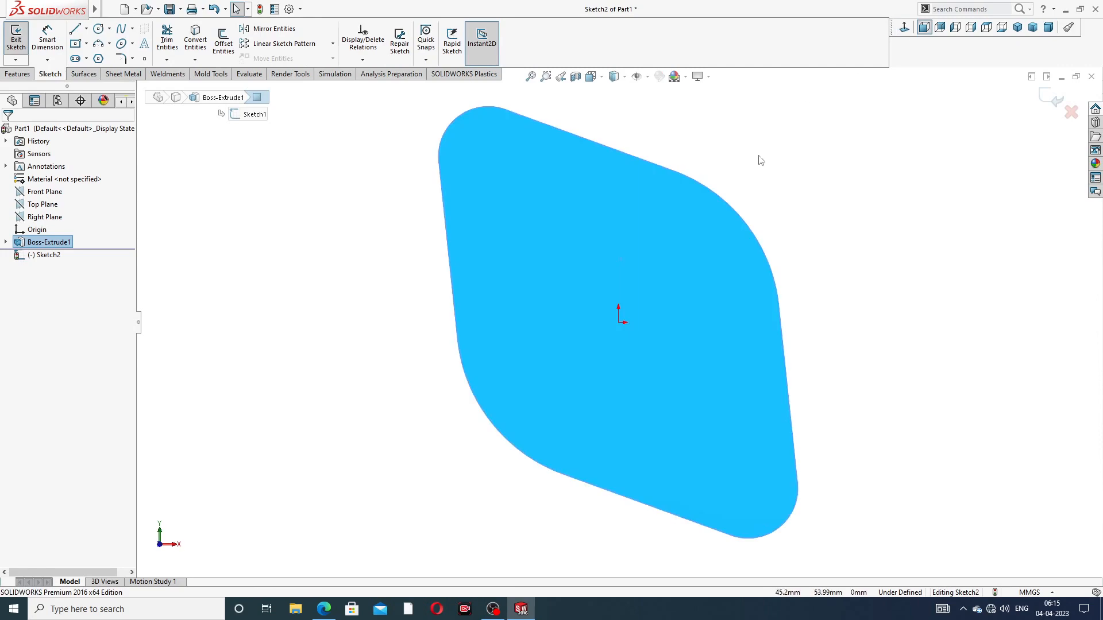
left_click(323, 609)
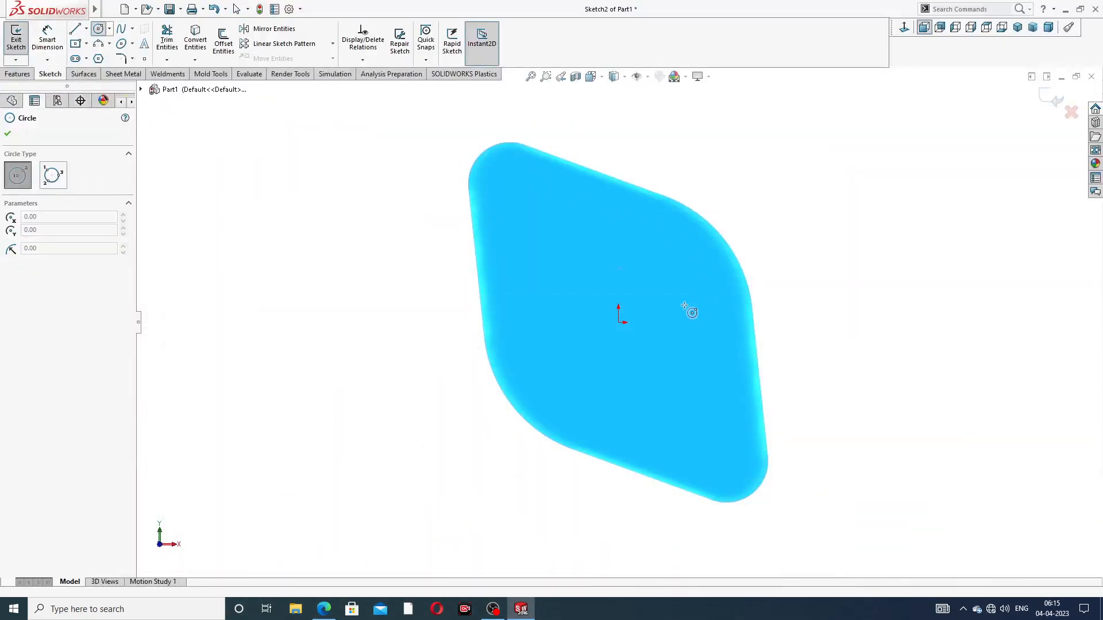
Step: Draw a circle about 65 mm in diameter at the origin and circles about 15 mm and 14 mm at the upper and lower lobe centres
left_click(618, 322)
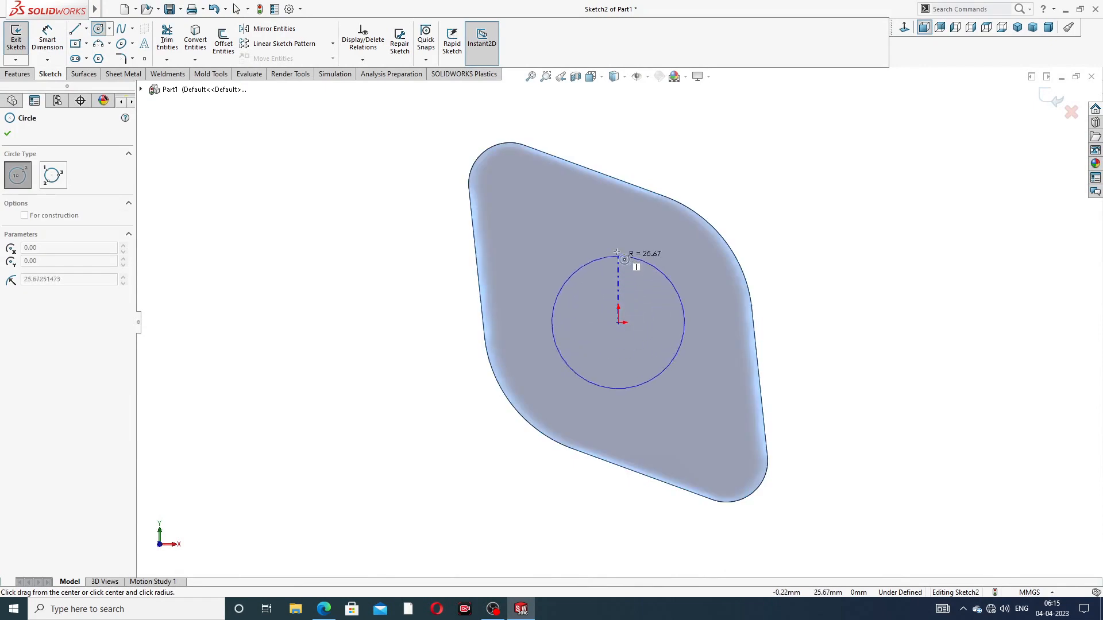
left_click(635, 240)
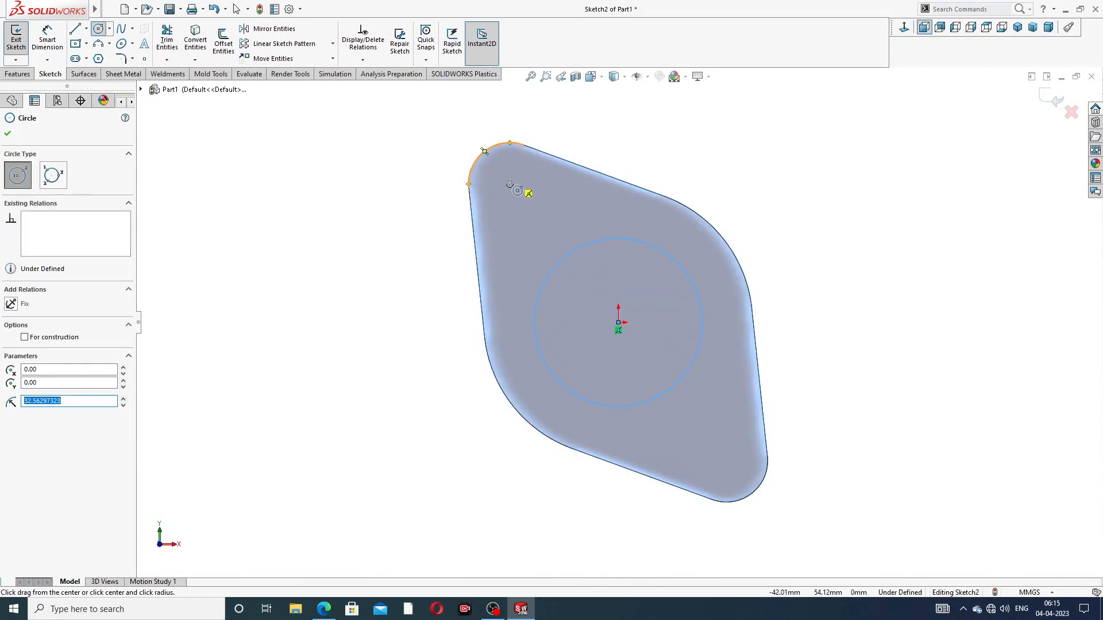
left_click(509, 184)
left_click(523, 169)
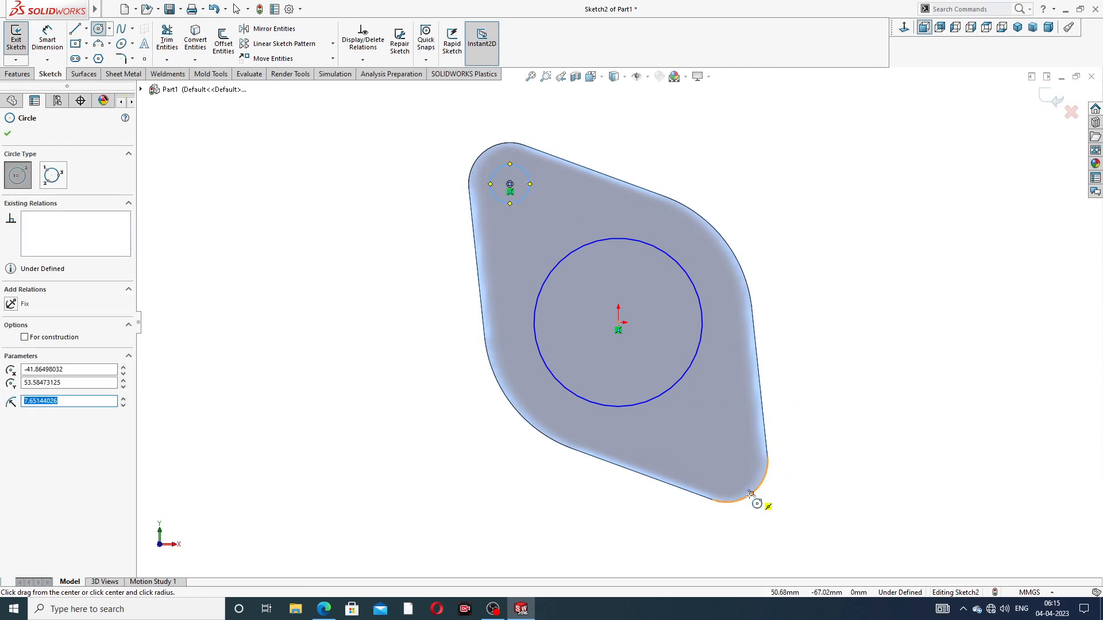
left_click(726, 461)
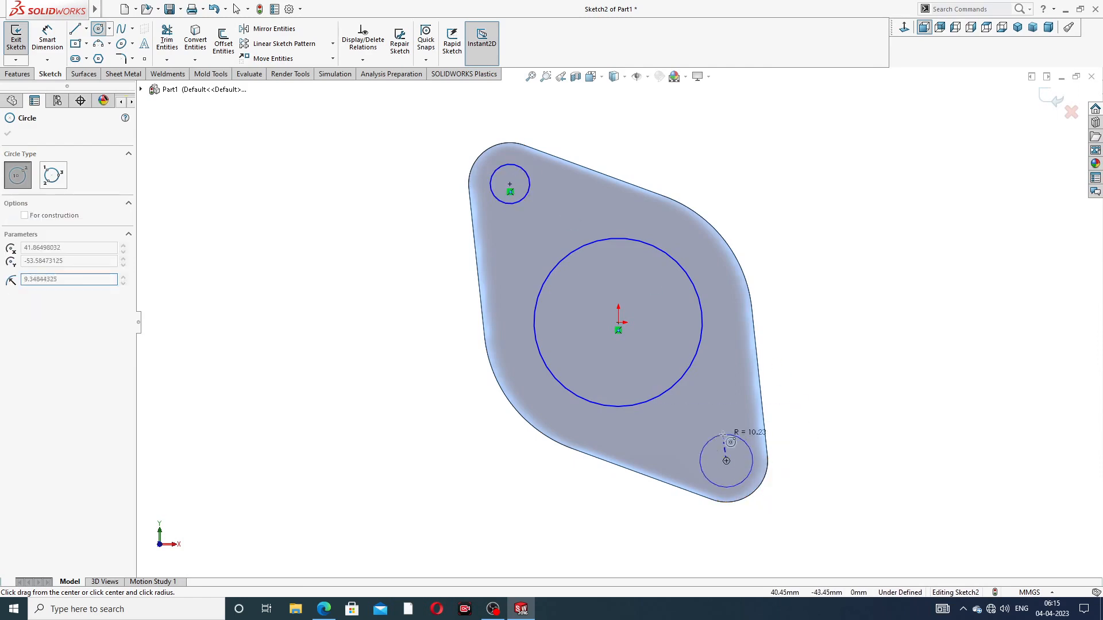
left_click(737, 447)
right_click(822, 367)
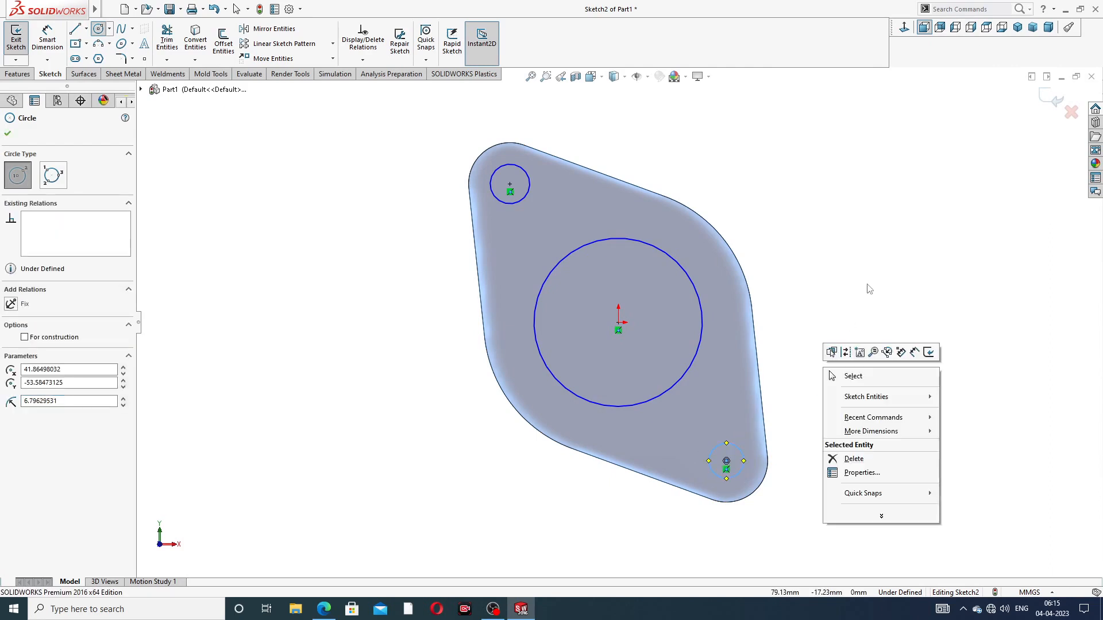
left_click(853, 376)
Step: Make the two small lobe circles equal in size
left_click(521, 176)
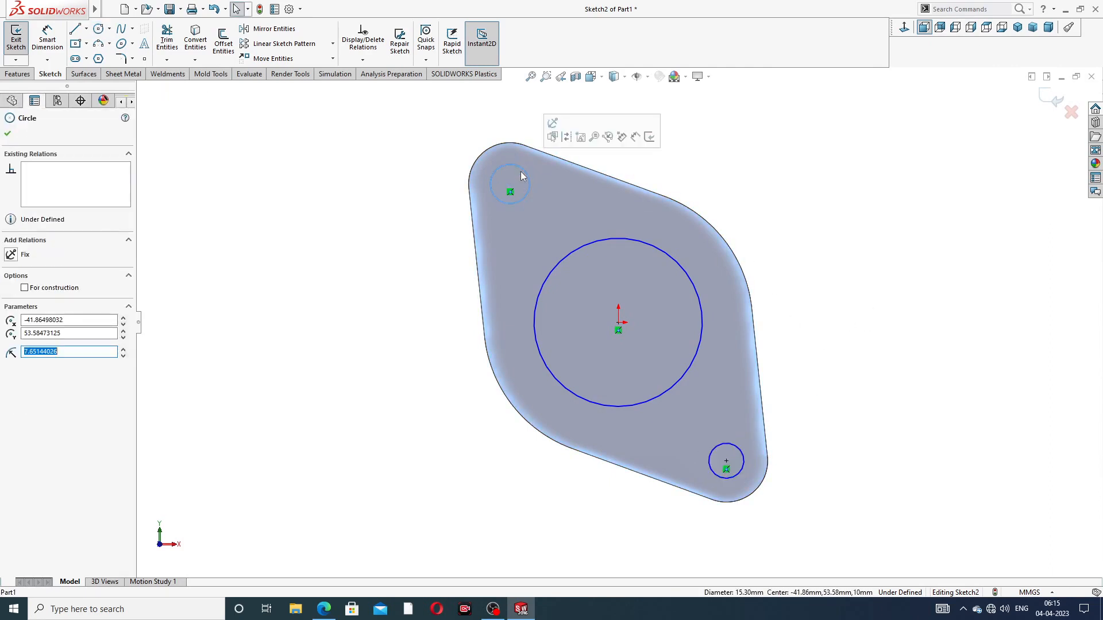
left_click(721, 444, "ctrl")
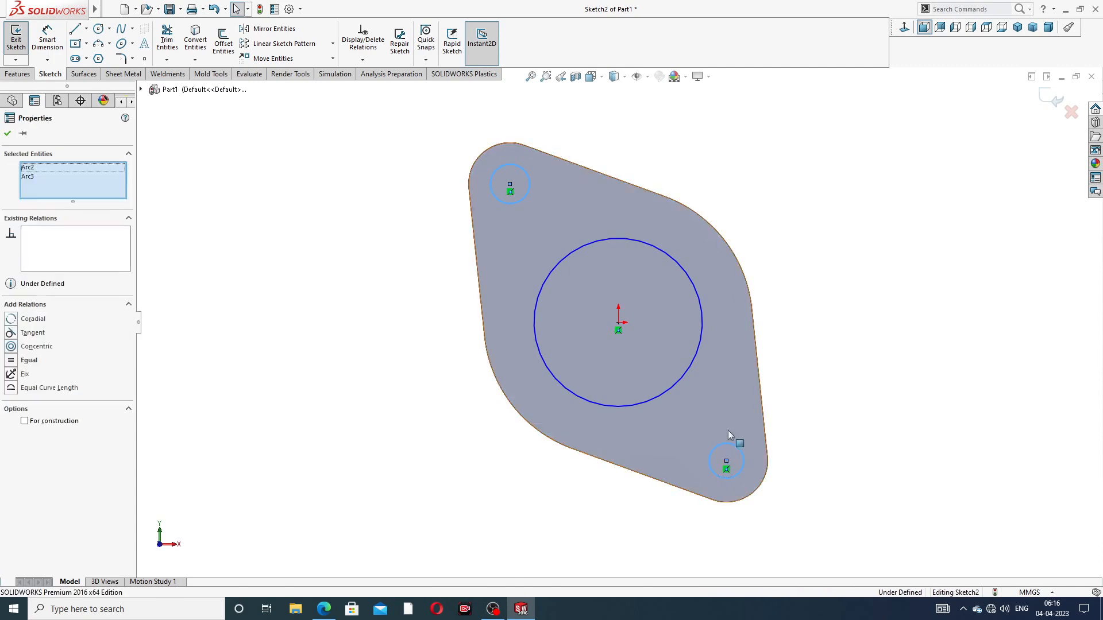
left_click(794, 397)
left_click(778, 267)
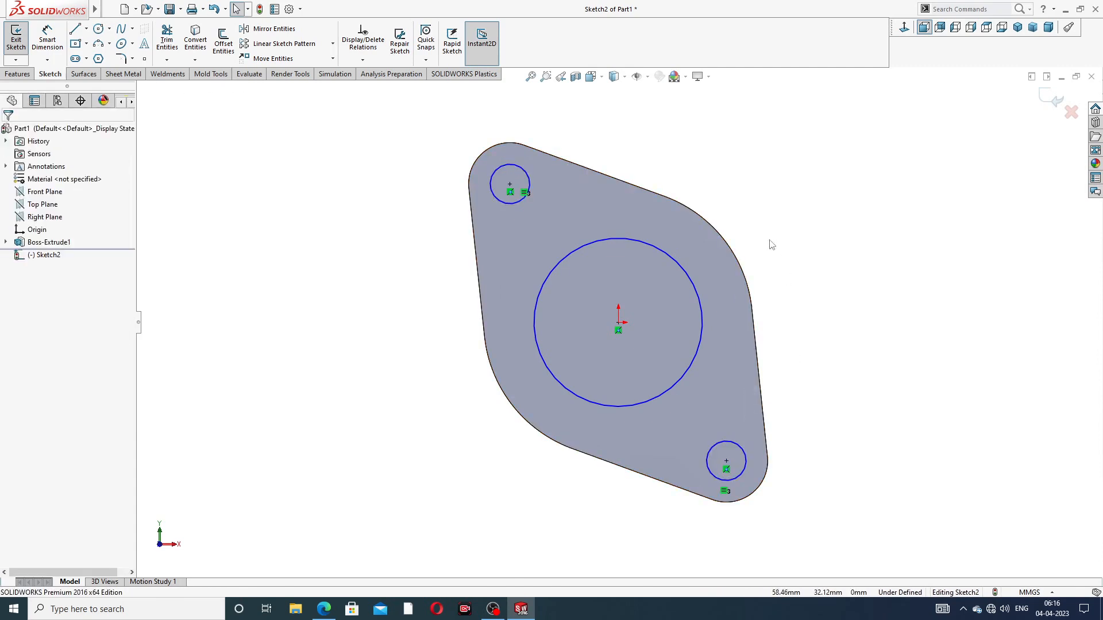
Step: Dimension the central circle at the origin to a diameter of 72 mm
left_click(47, 38)
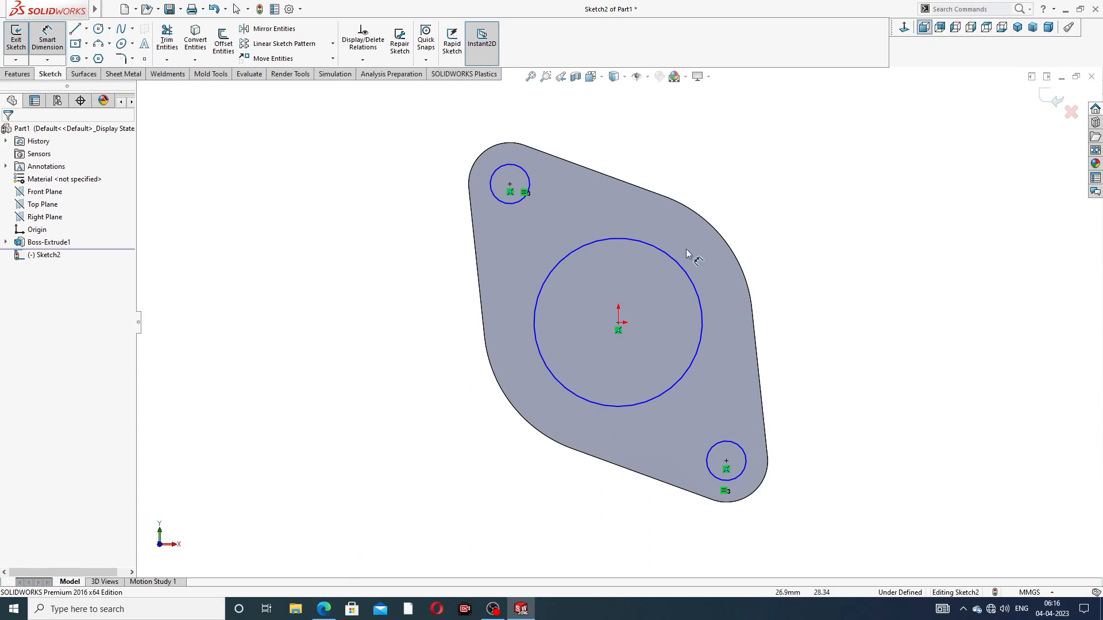
left_click(683, 266)
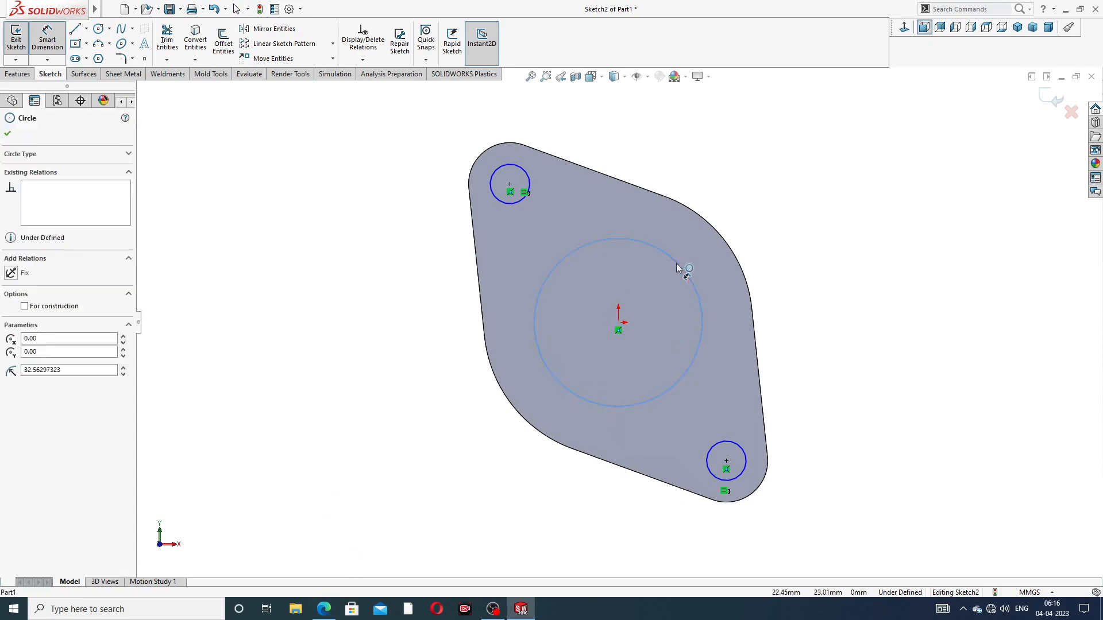
left_click(759, 212)
type("72")
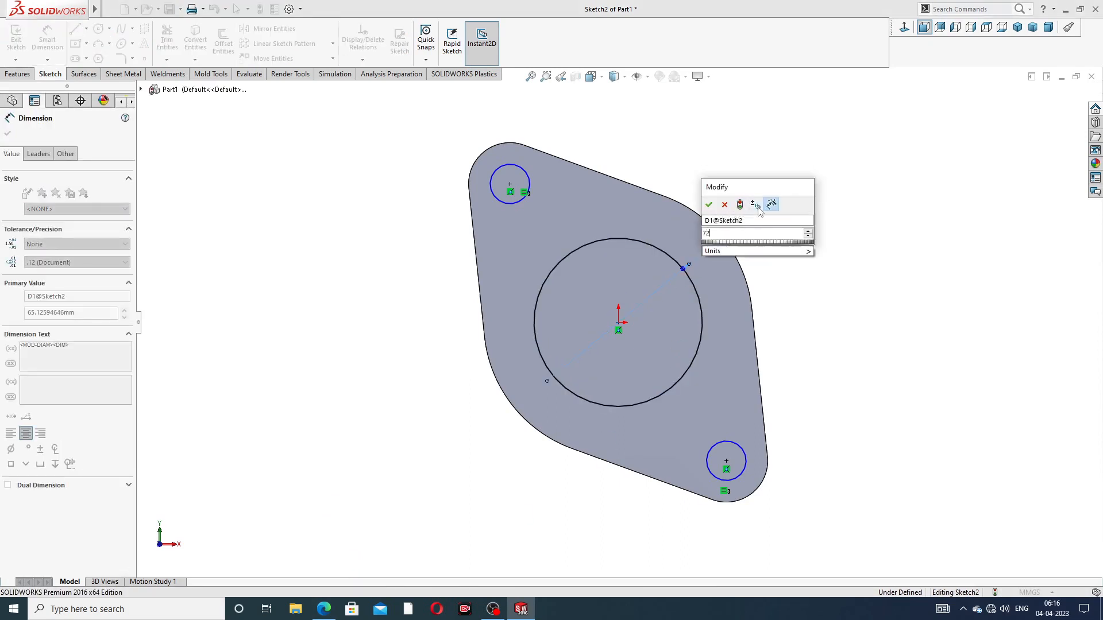
key("Return")
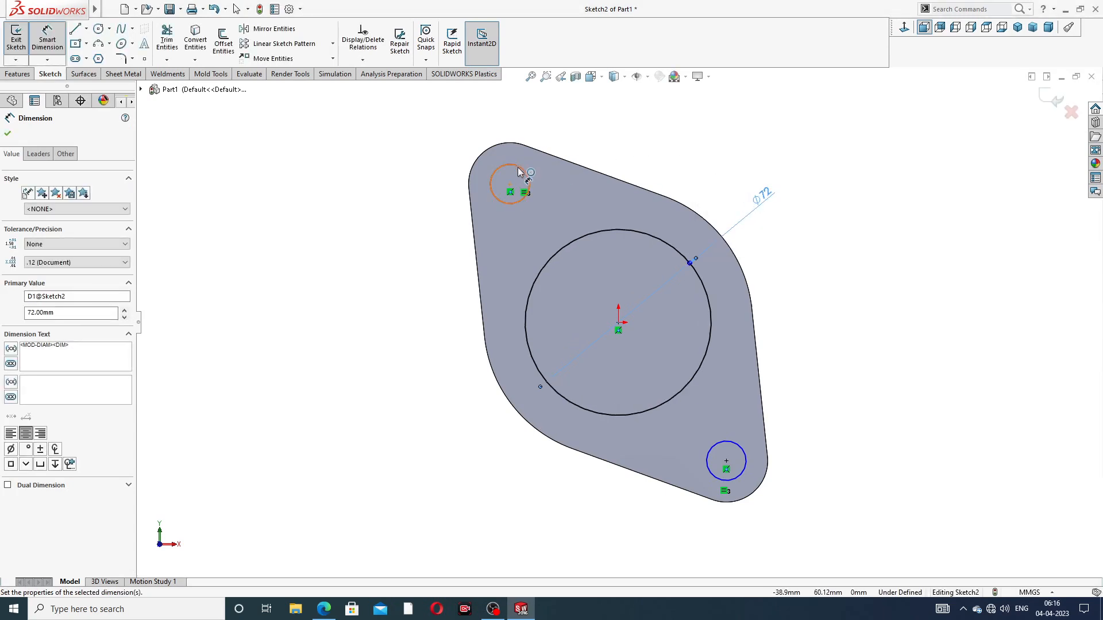
Step: Dimension the upper lobe's bolt-hole circle to a diameter of 17 mm
left_click(518, 167)
left_click(446, 151)
type("17")
key("Return")
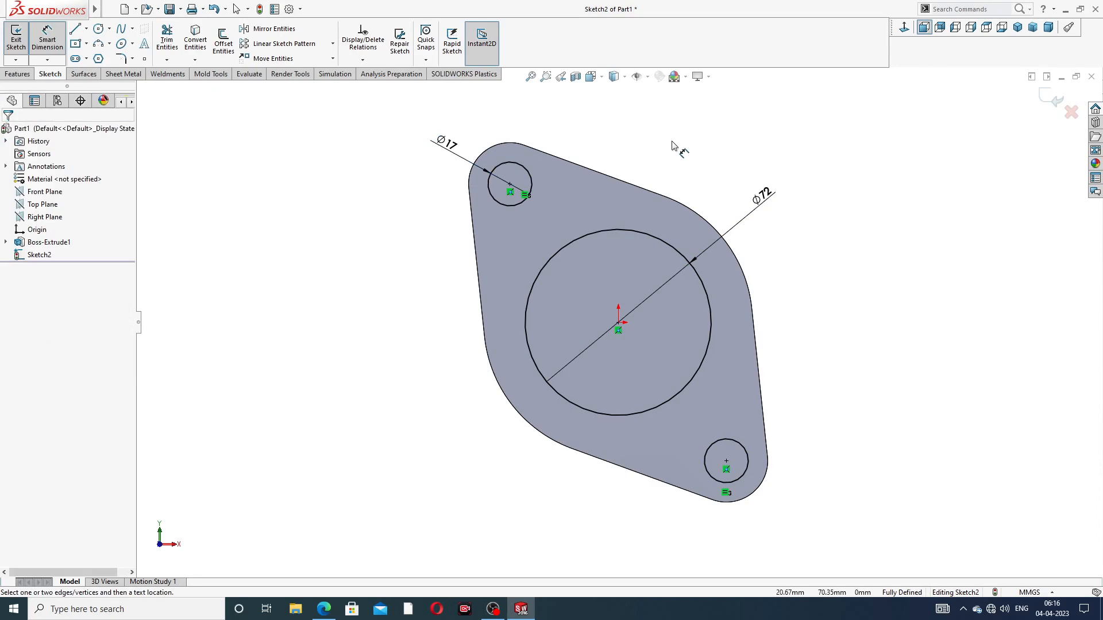
right_click(672, 144)
left_click(719, 169)
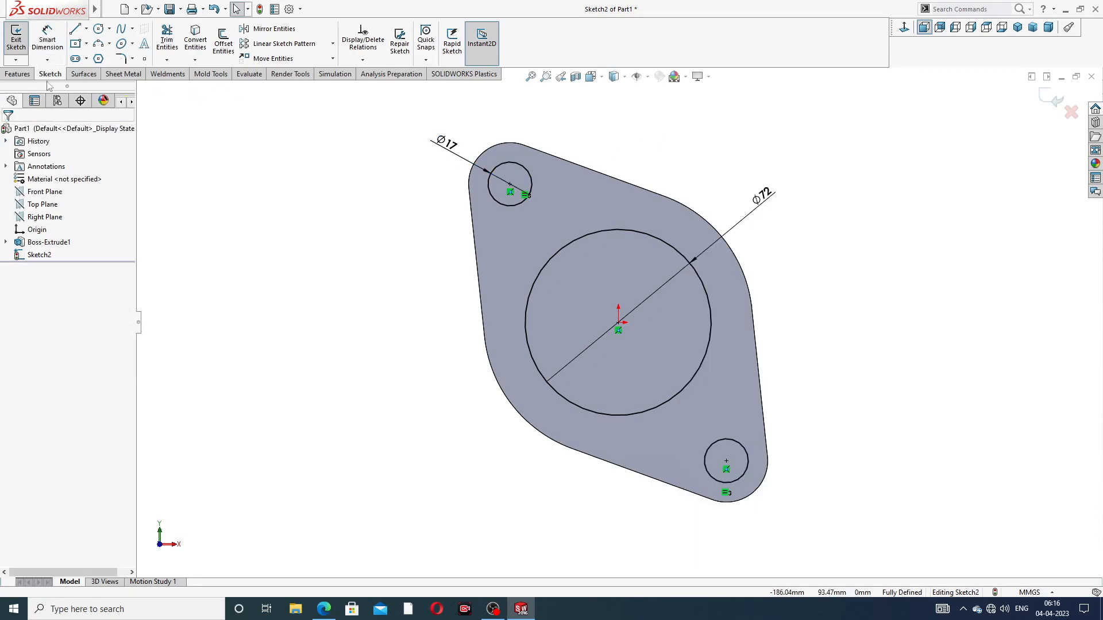
Step: Cut the pipe opening and both bolt holes through all of the flange with an Extruded Cut
left_click(17, 73)
left_click(171, 39)
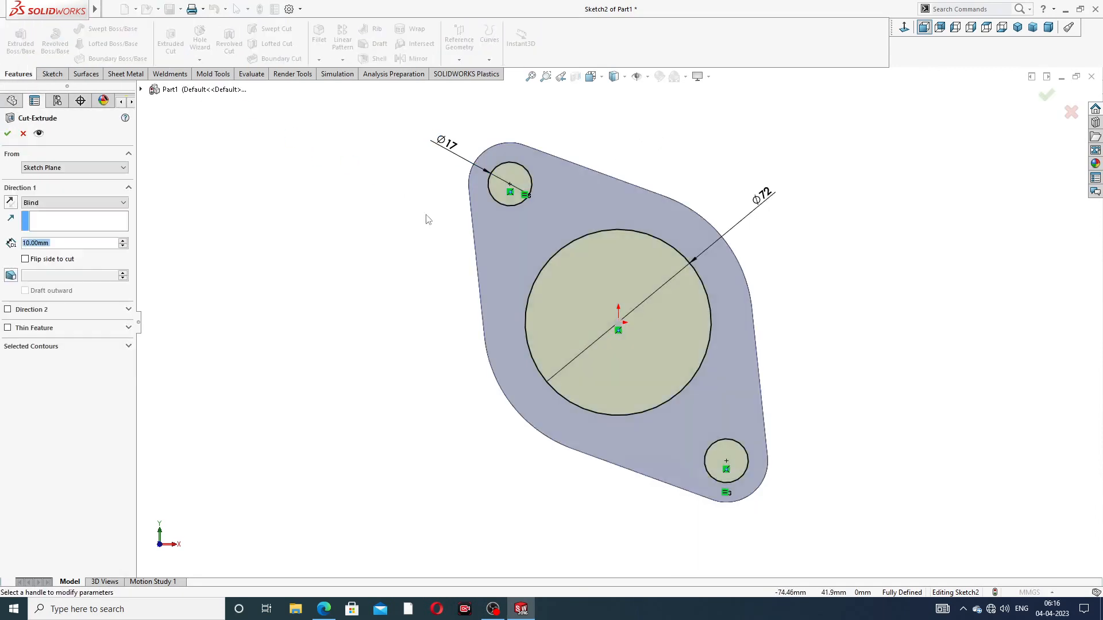
left_click(68, 202)
left_click(63, 216)
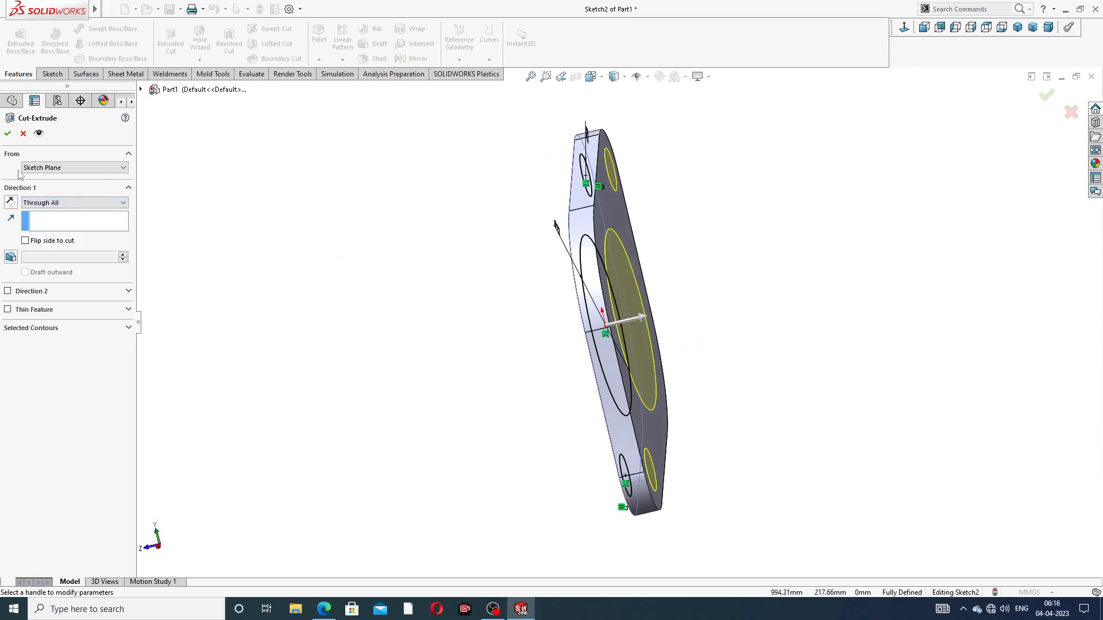
left_click(7, 134)
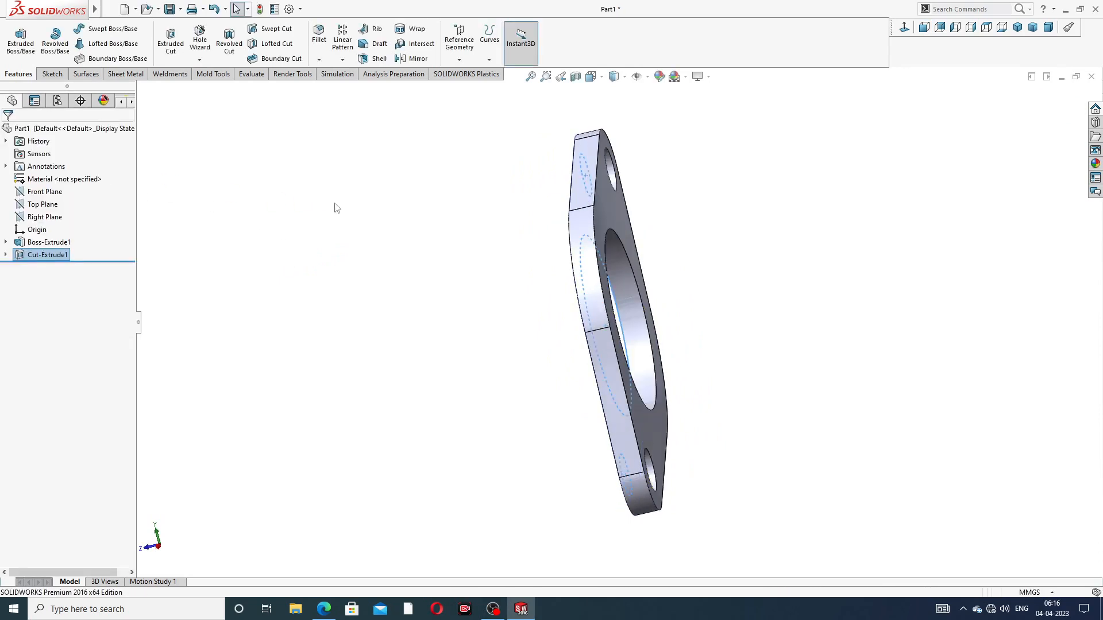
middle_click_drag(389, 265, 639, 211)
mouse_move(700, 245)
middle_mouse_down()
mouse_move(733, 207)
mouse_move(706, 246)
middle_mouse_up()
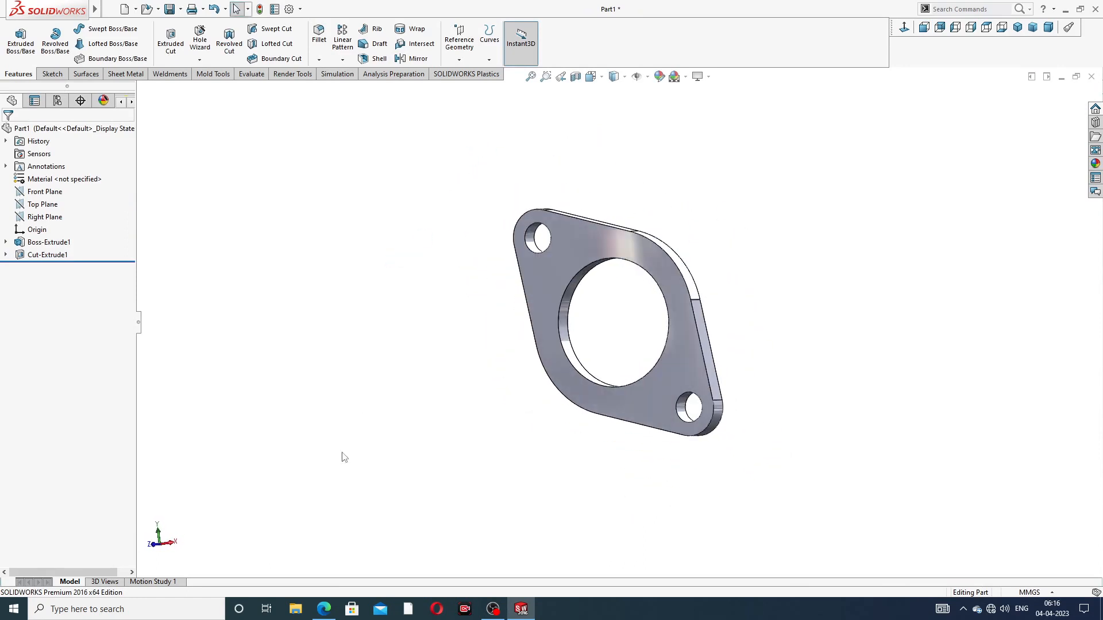
Step: Check the PDF drawing and start a sketch on the flange's front face
left_click(323, 608)
left_click(584, 235)
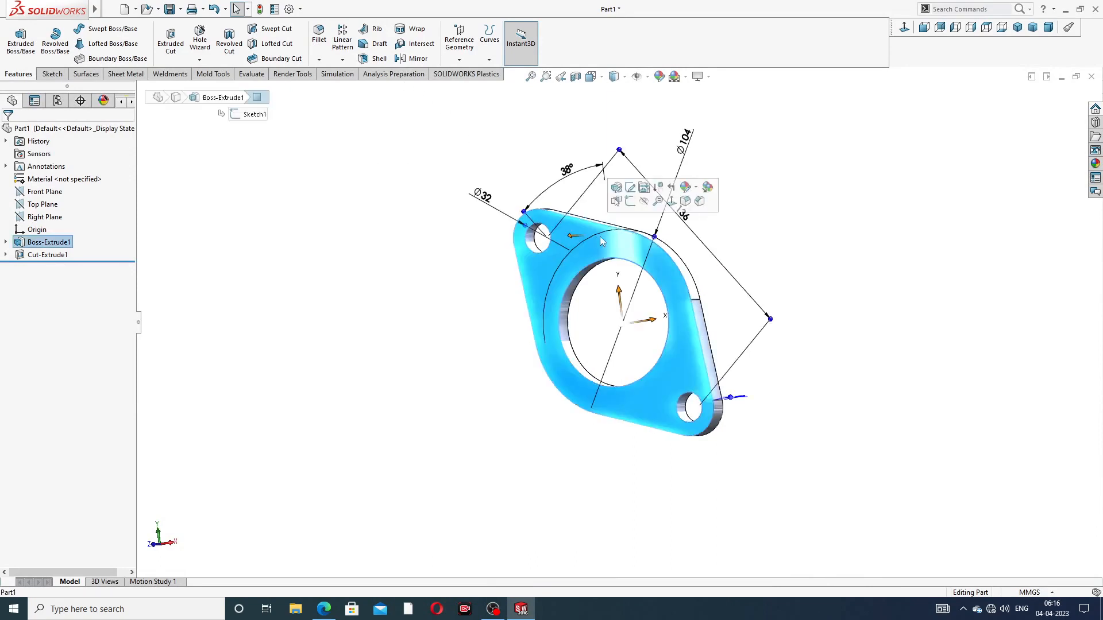
left_click(635, 206)
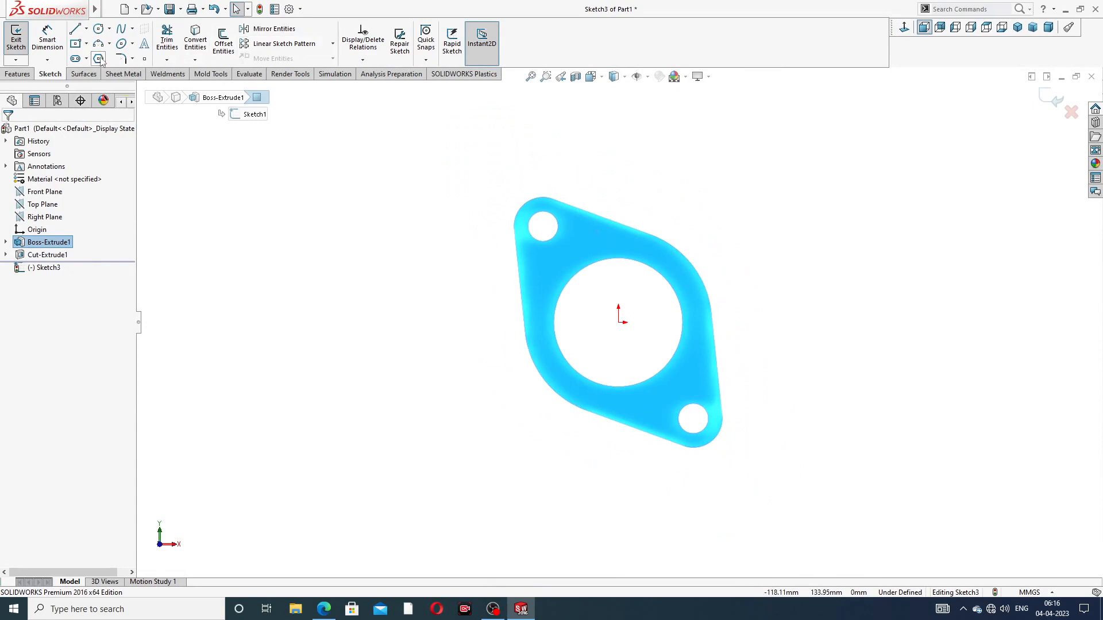
Step: Draw a horizontal centreline about 148 mm long from the origin toward negative X and exit the sketch
left_click(86, 30)
left_click(101, 55)
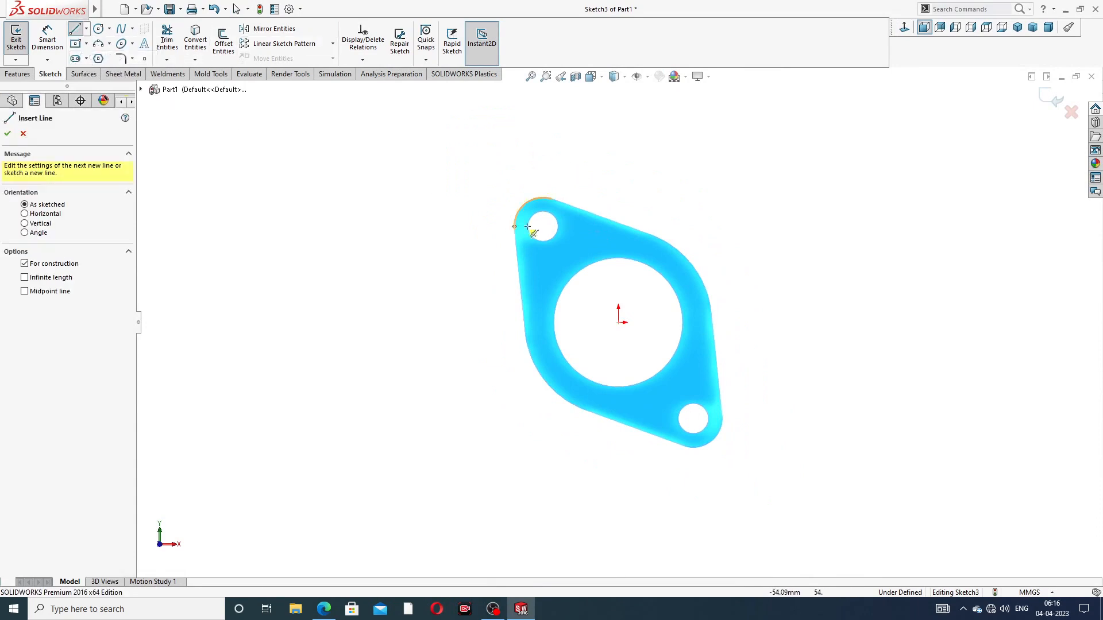
left_click(619, 322)
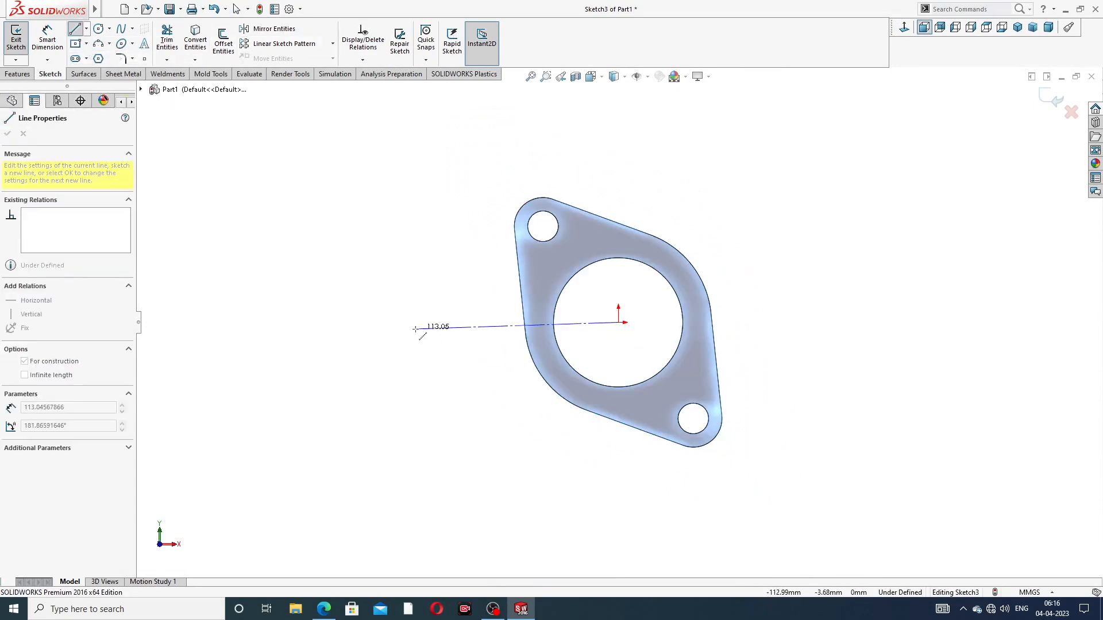
left_click(353, 322)
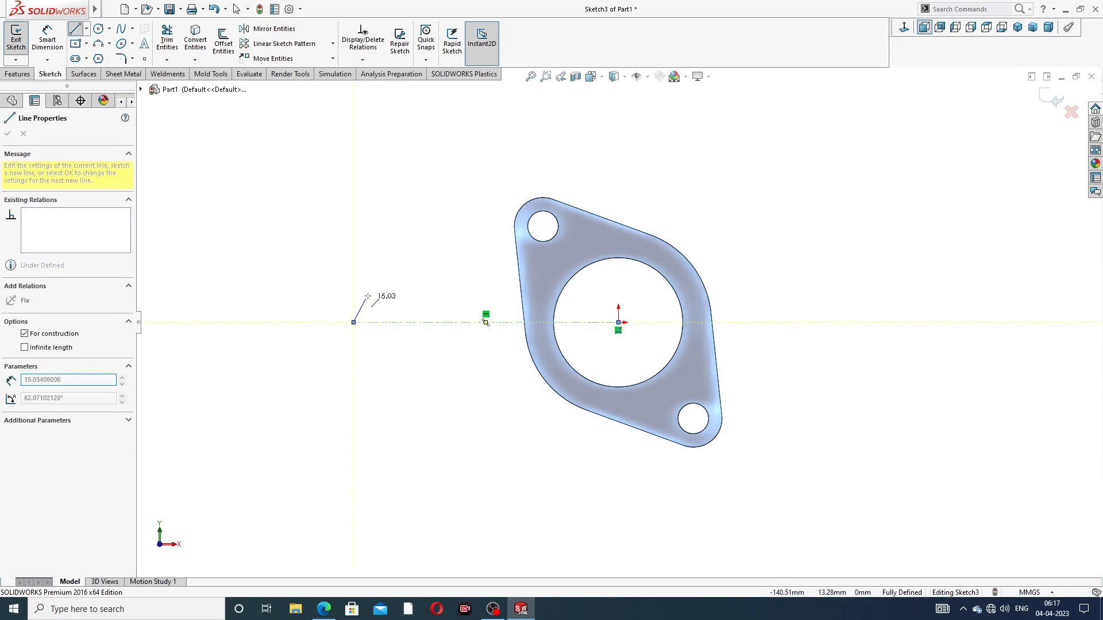
right_click(371, 287)
left_click(396, 296)
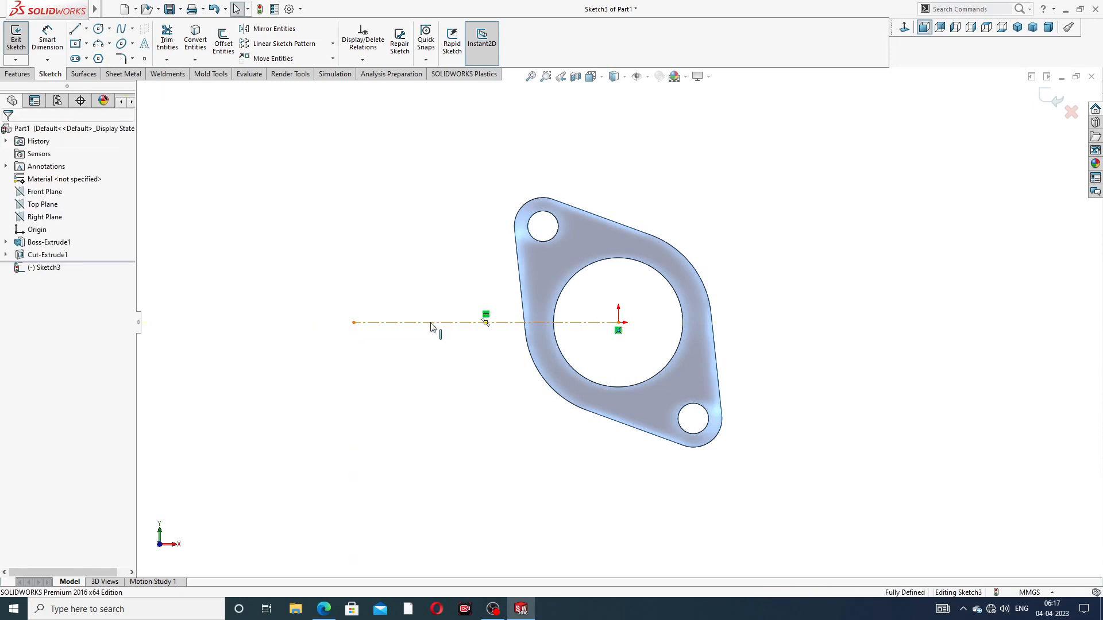
left_click(429, 323)
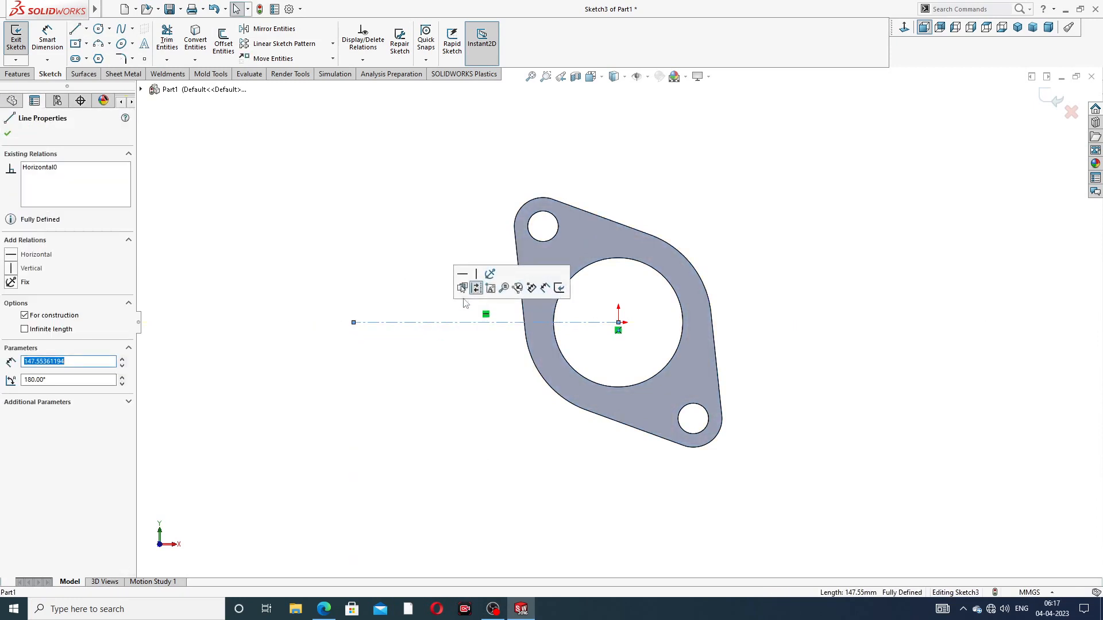
left_click(459, 210)
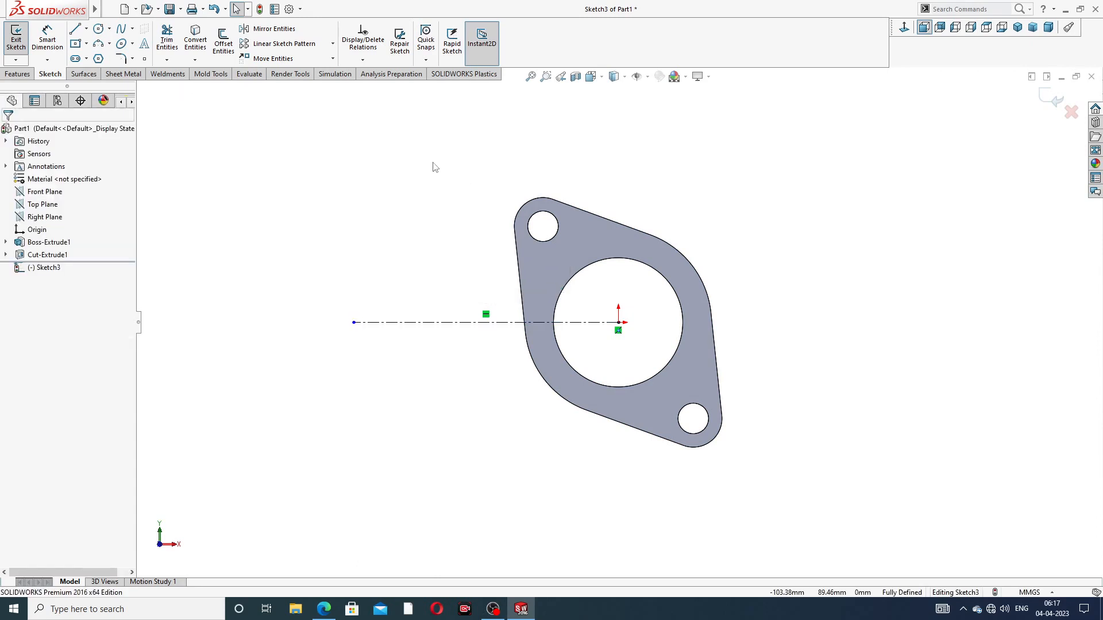
scroll(468, 343, "down", 1)
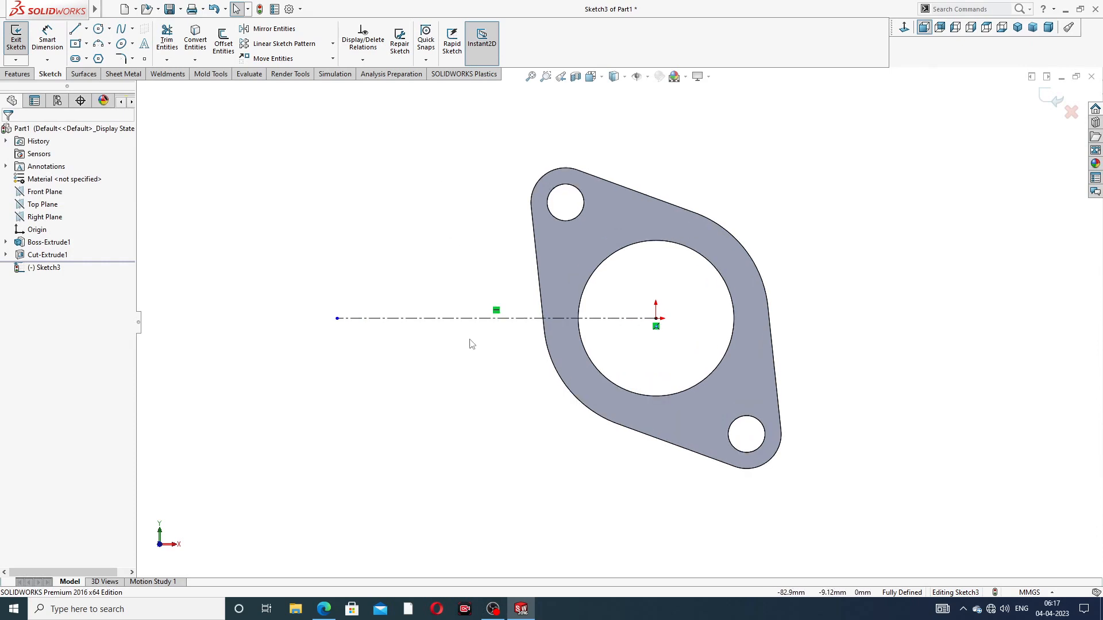
left_click(1045, 101)
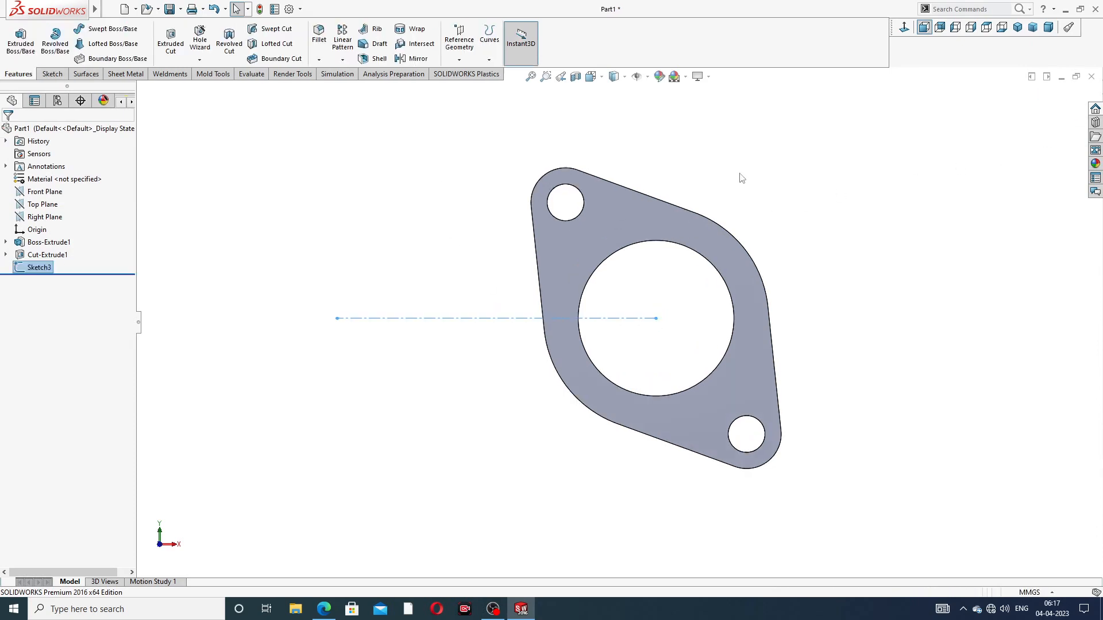
Step: Set up a Linear Pattern of the flange body with the sketched centreline as its direction
left_click(342, 60)
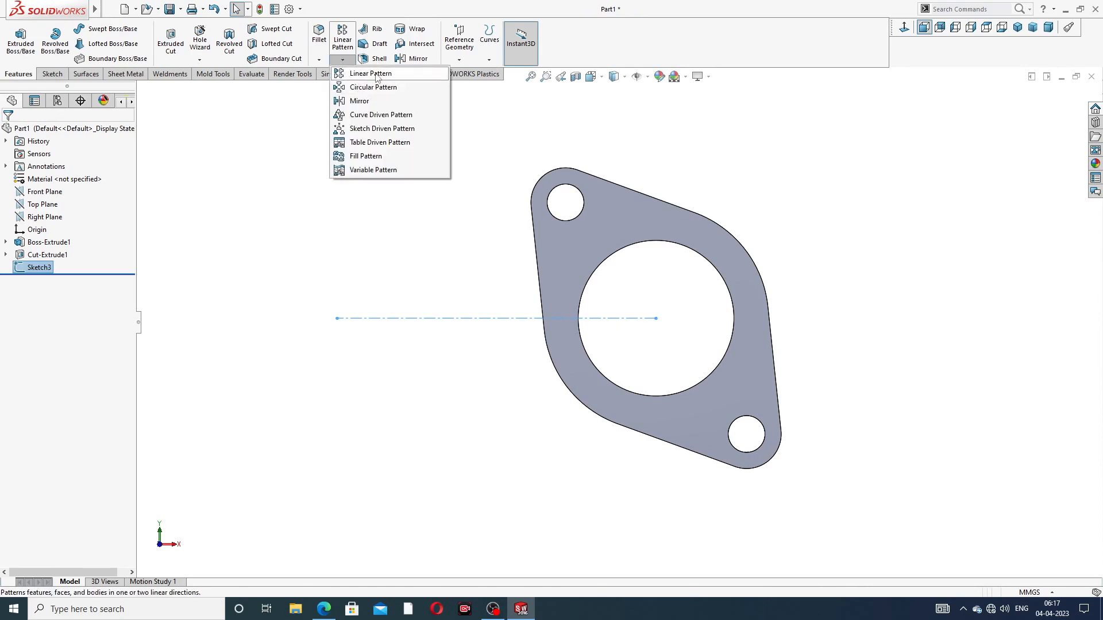
left_click(376, 74)
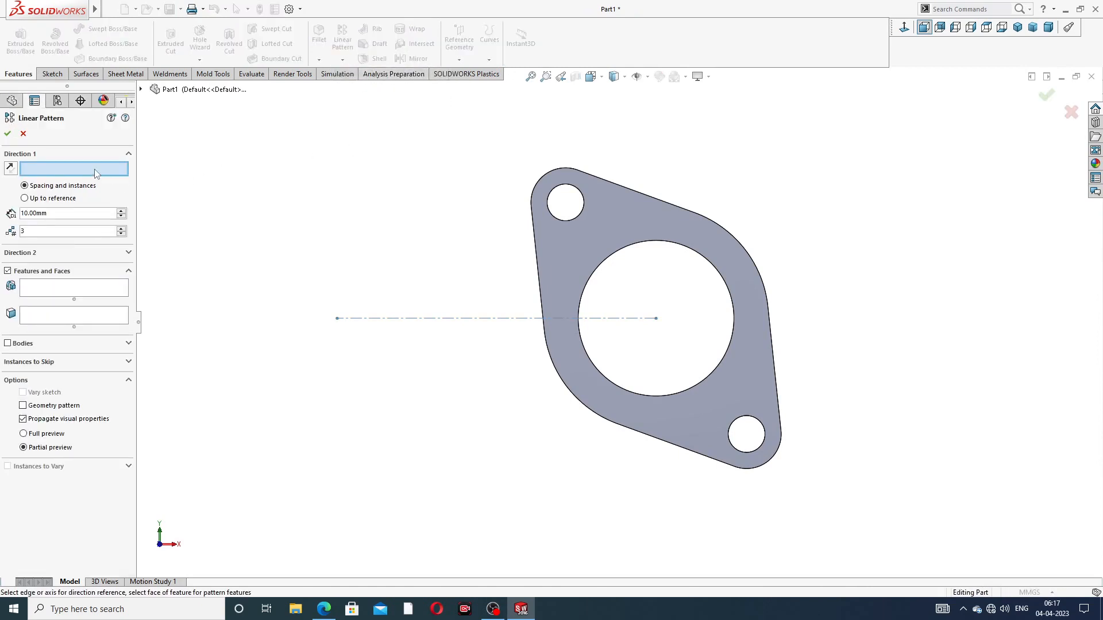
left_click(448, 319)
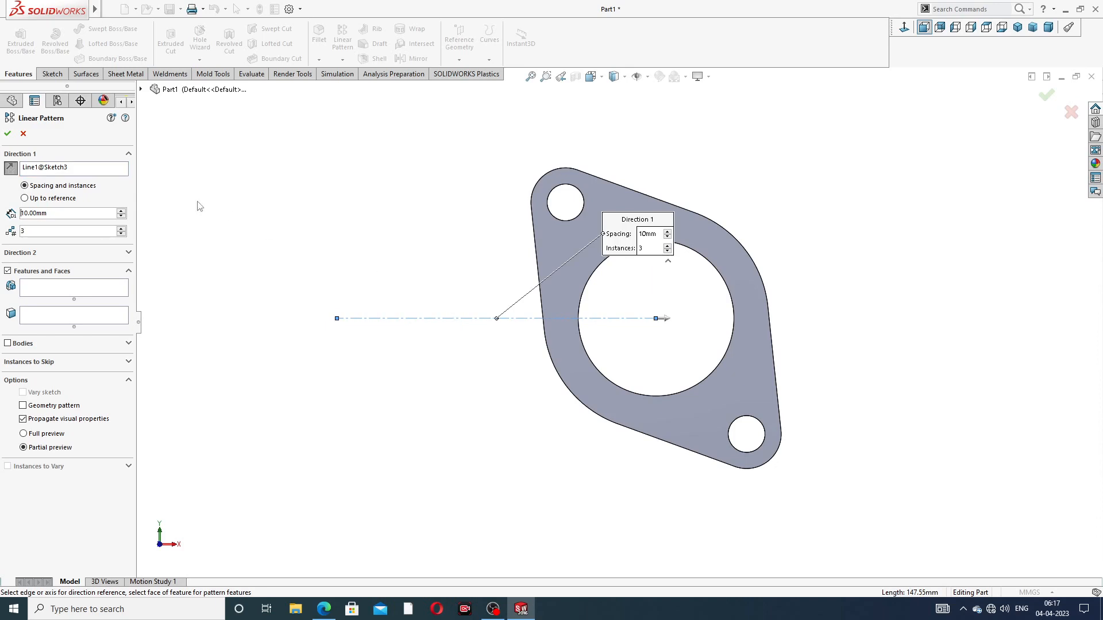
left_click(7, 343)
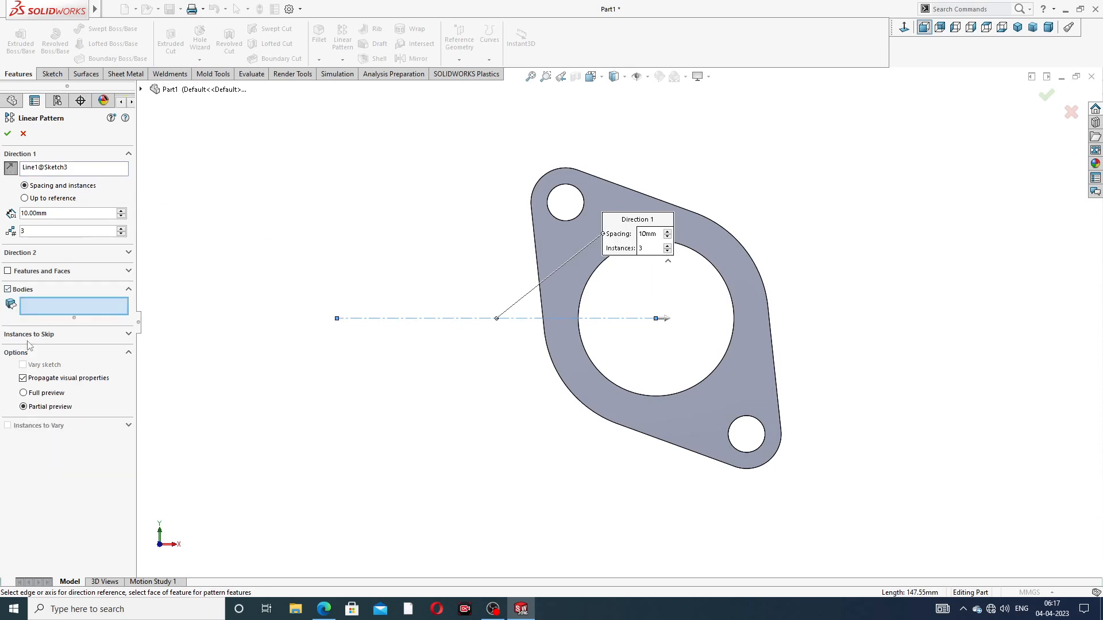
left_click(567, 253)
scroll(570, 274, "down", 3)
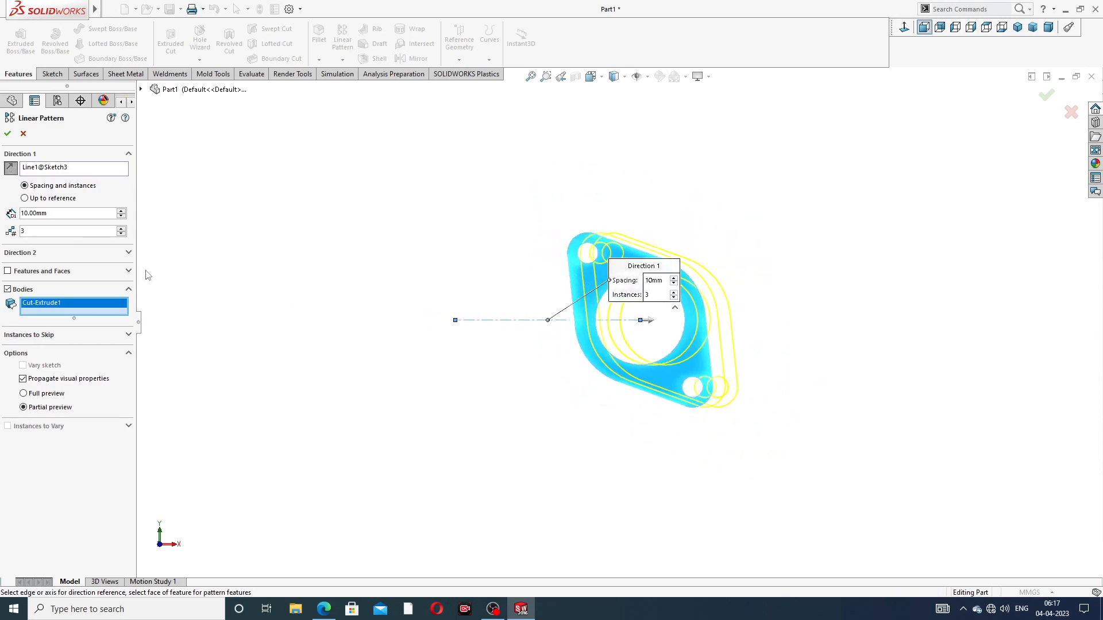
Step: Set the pattern spacing to 132 mm with 3 instances, reverse it toward negative X and create it
left_click_drag(50, 213, 3, 215)
type("132")
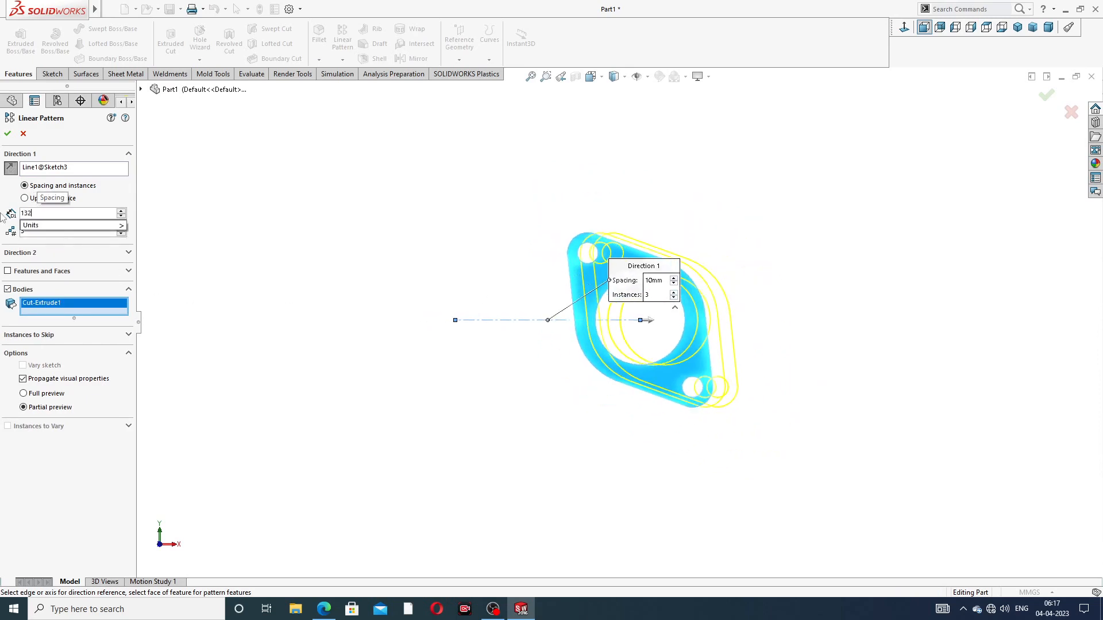
key("Return")
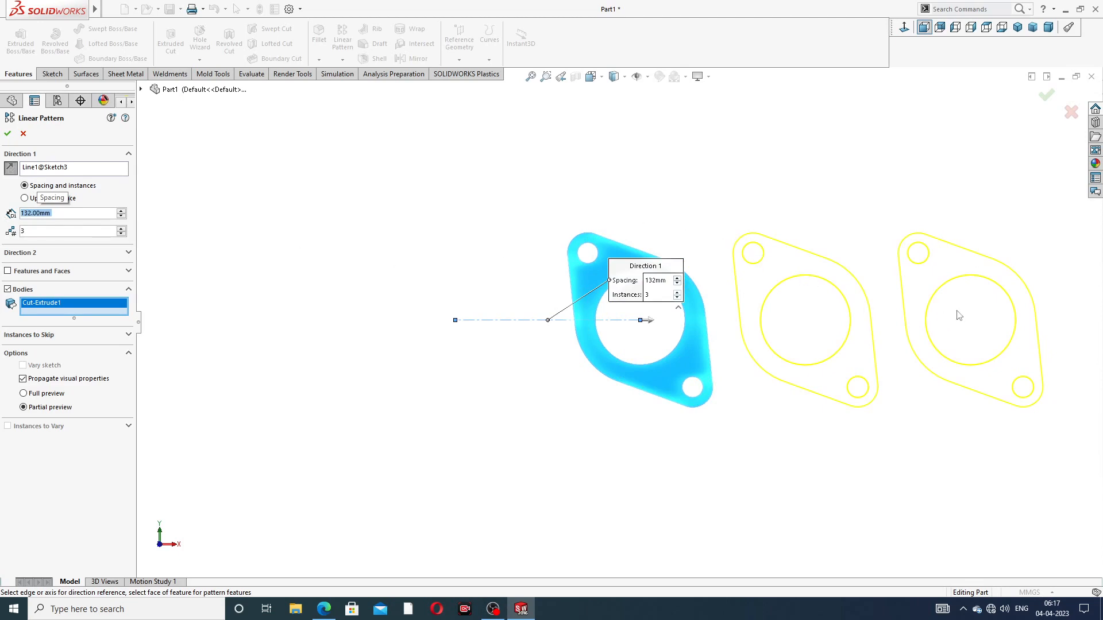
left_click(10, 170)
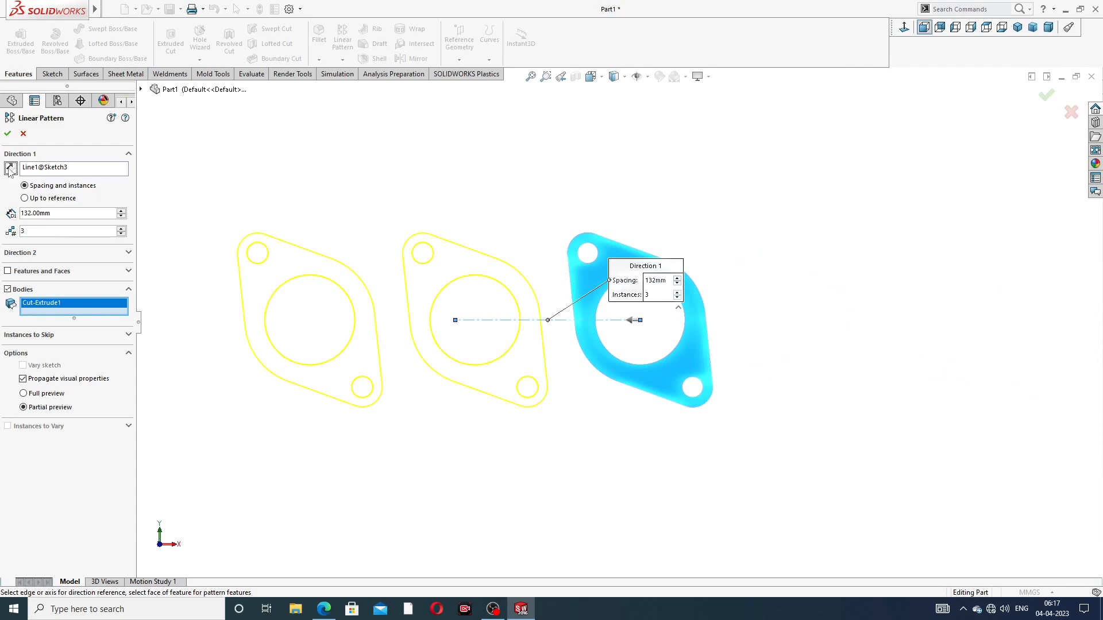
scroll(432, 286, "up", 4)
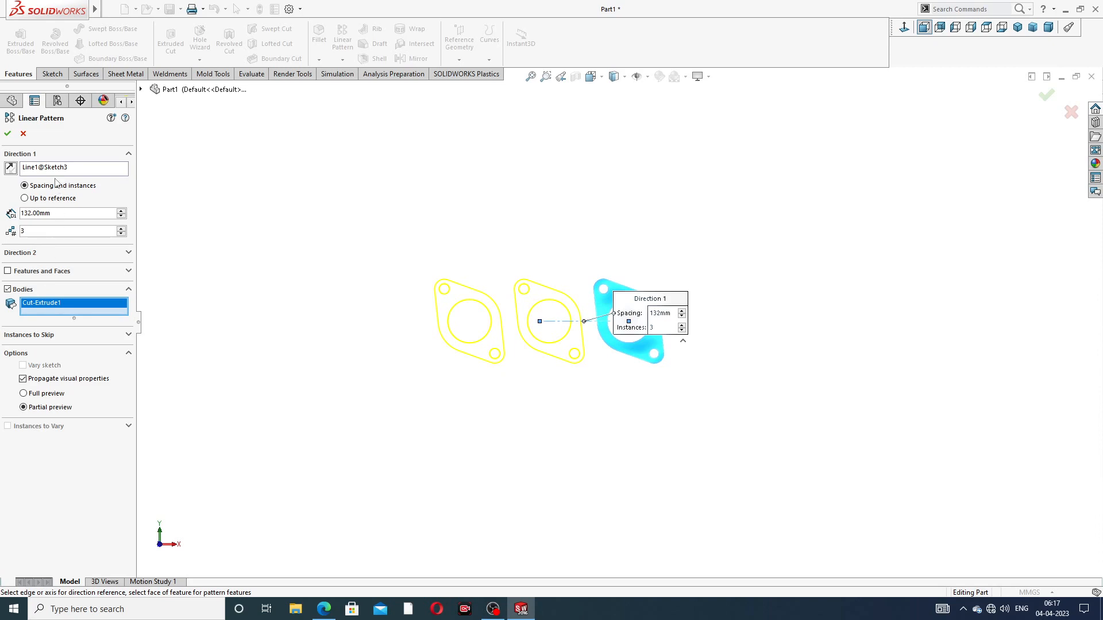
left_click(7, 134)
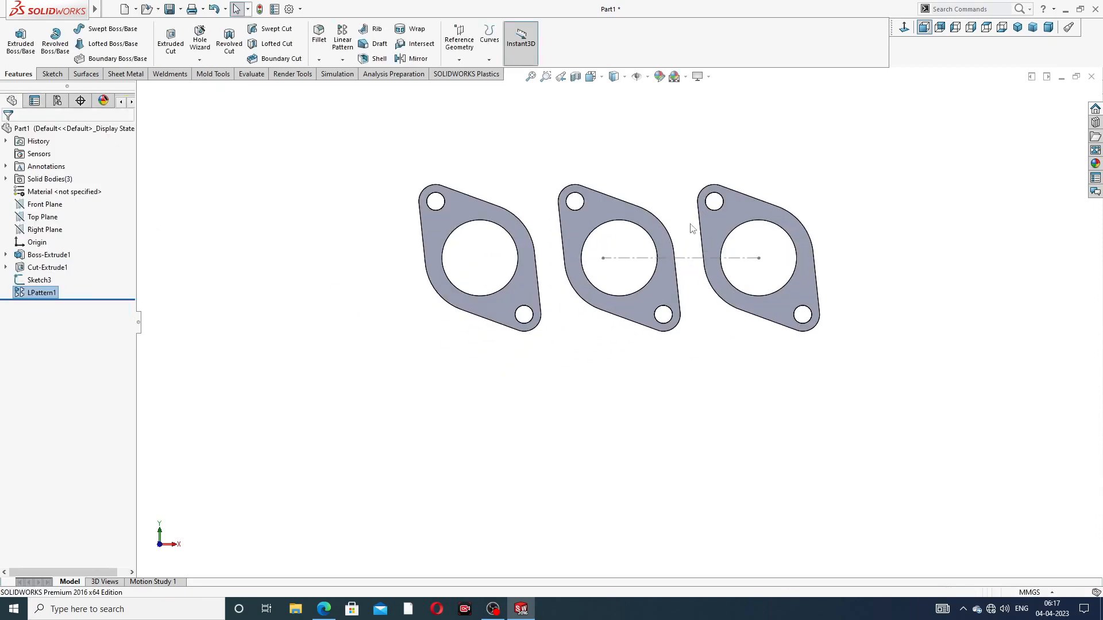
Step: Hide the centreline sketch that runs between the flanges
left_click(687, 258)
left_click(730, 224)
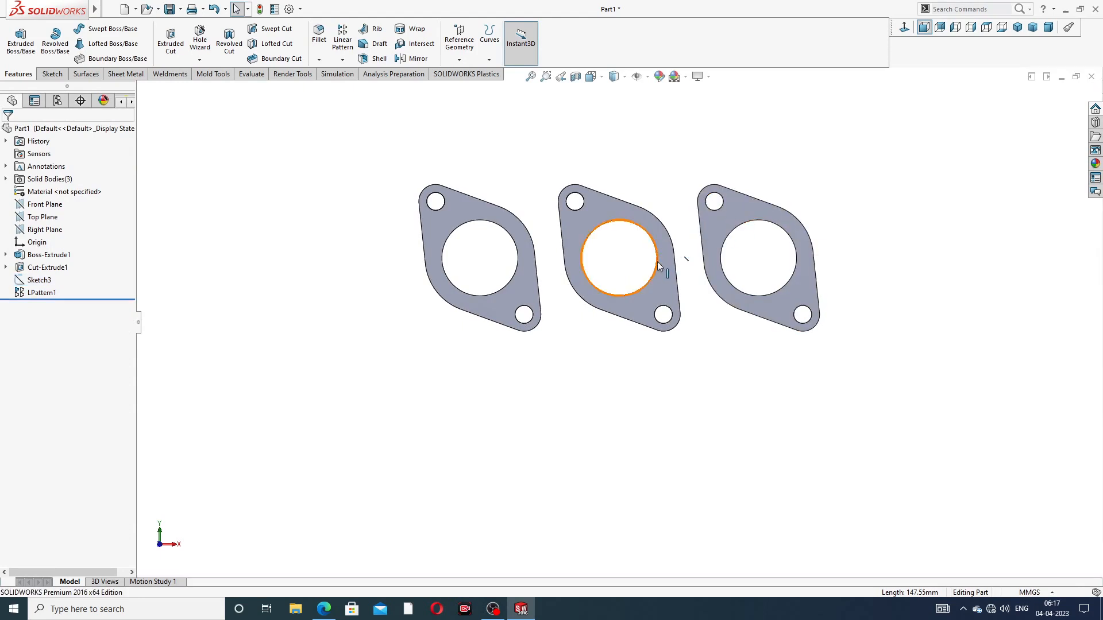
left_click(660, 156)
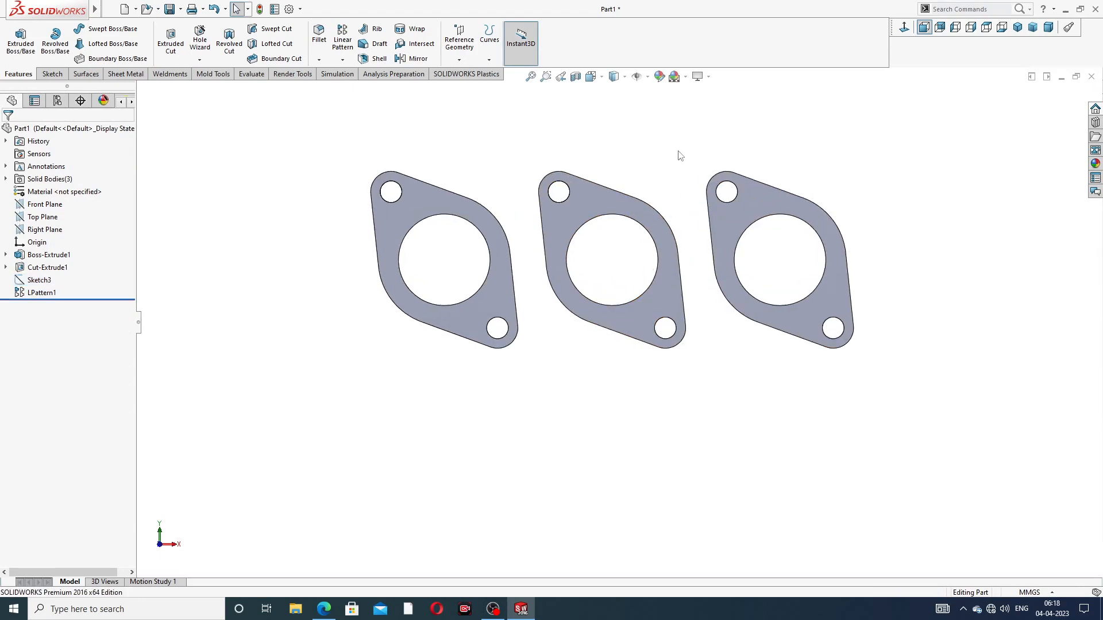
scroll(659, 177, "up", 2)
middle_click_drag(659, 177, 610, 256)
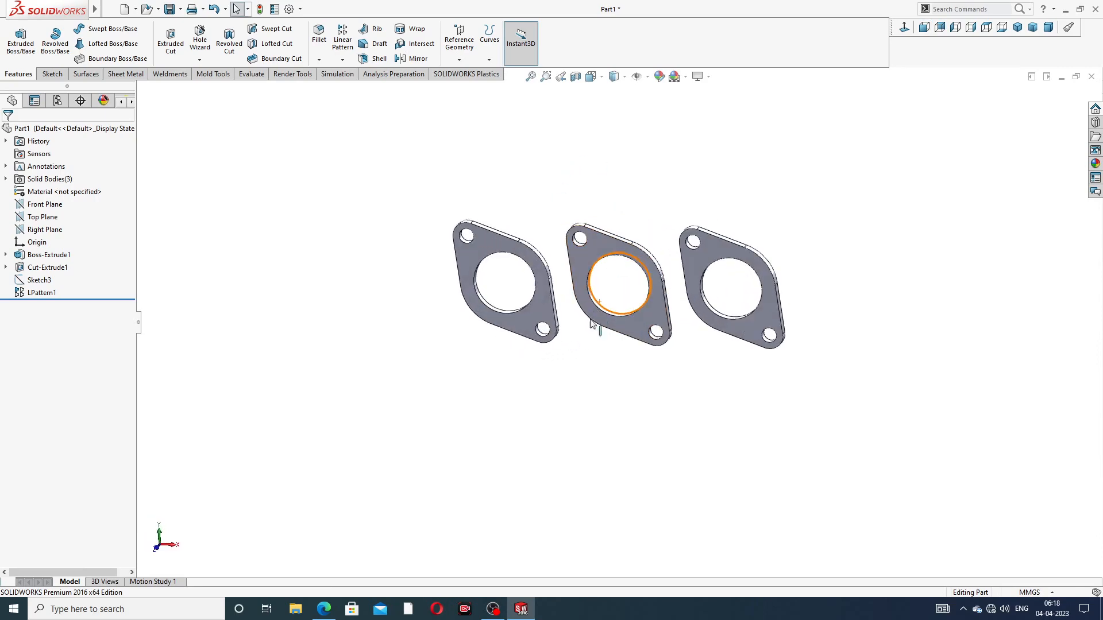
Step: Create a reference plane offset 176 mm from the Top Plane, flipped to the side below the flanges
left_click(324, 608)
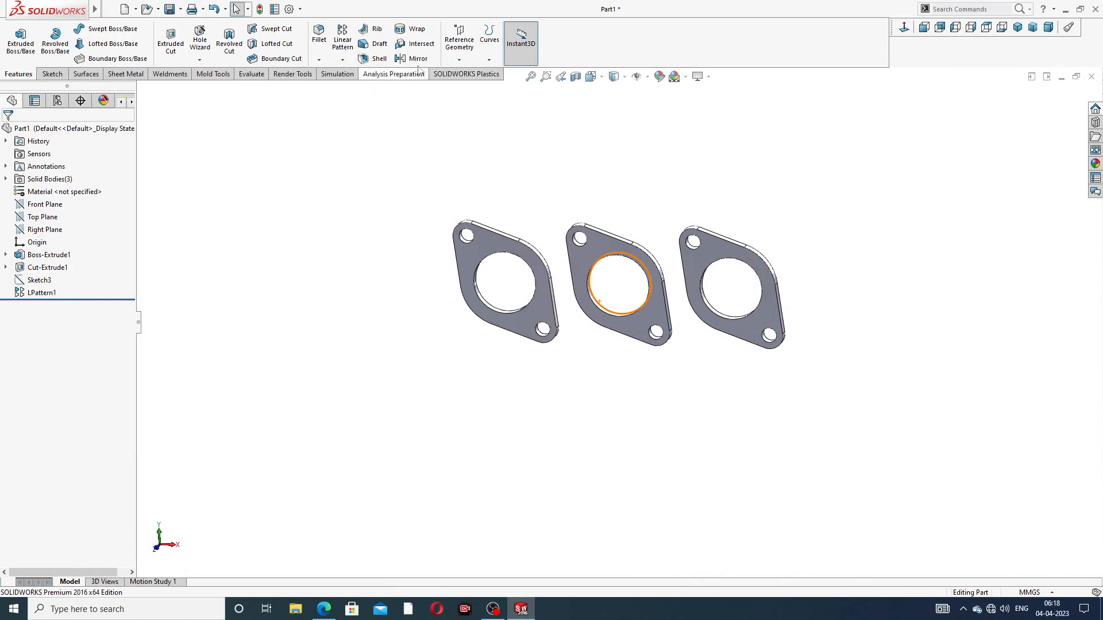
left_click(55, 221)
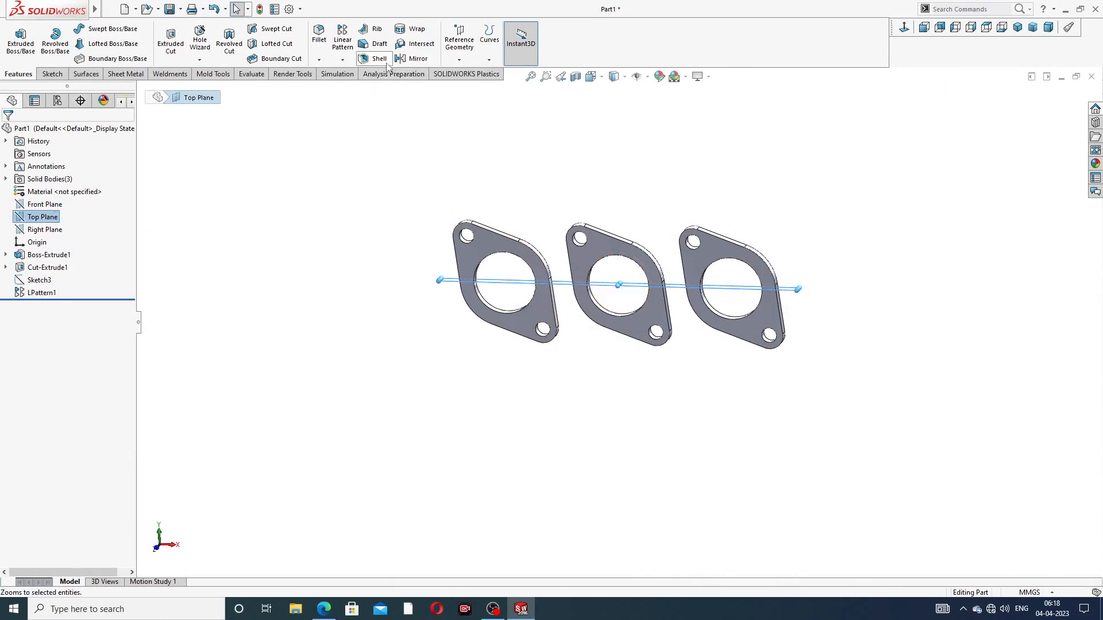
left_click(460, 60)
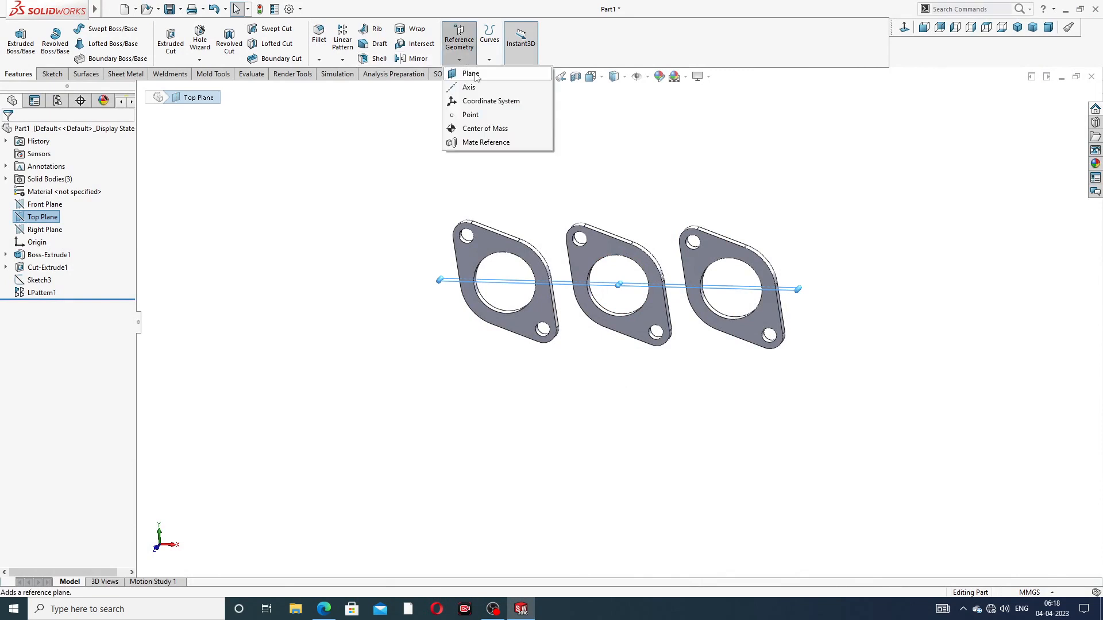
left_click(471, 74)
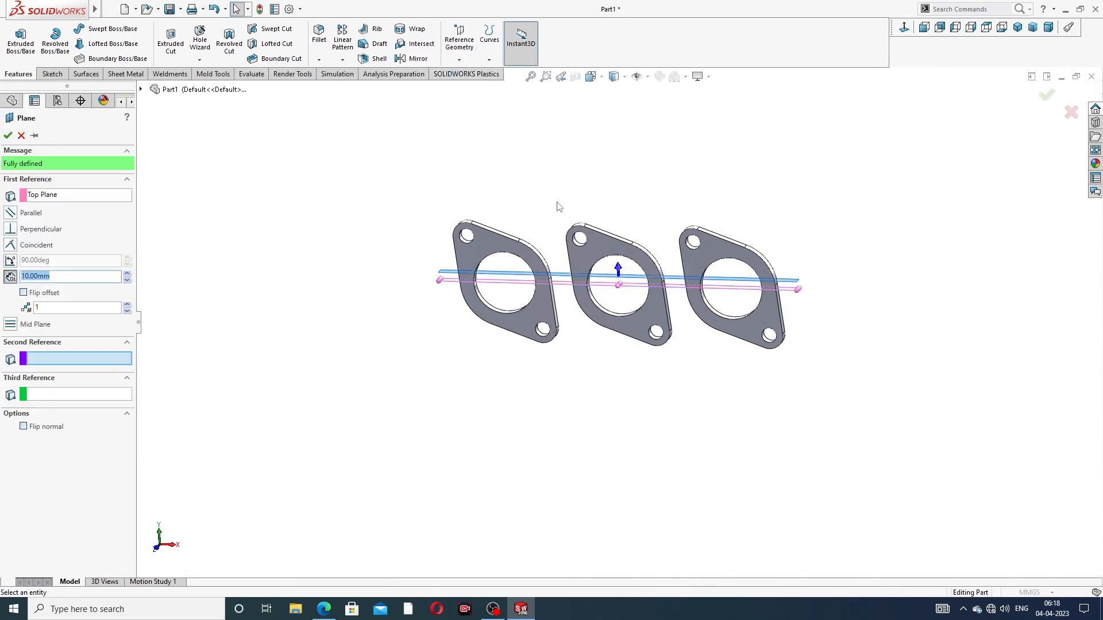
middle_click_drag(556, 218, 455, 283)
left_click_drag(118, 279, 5, 284)
type("176")
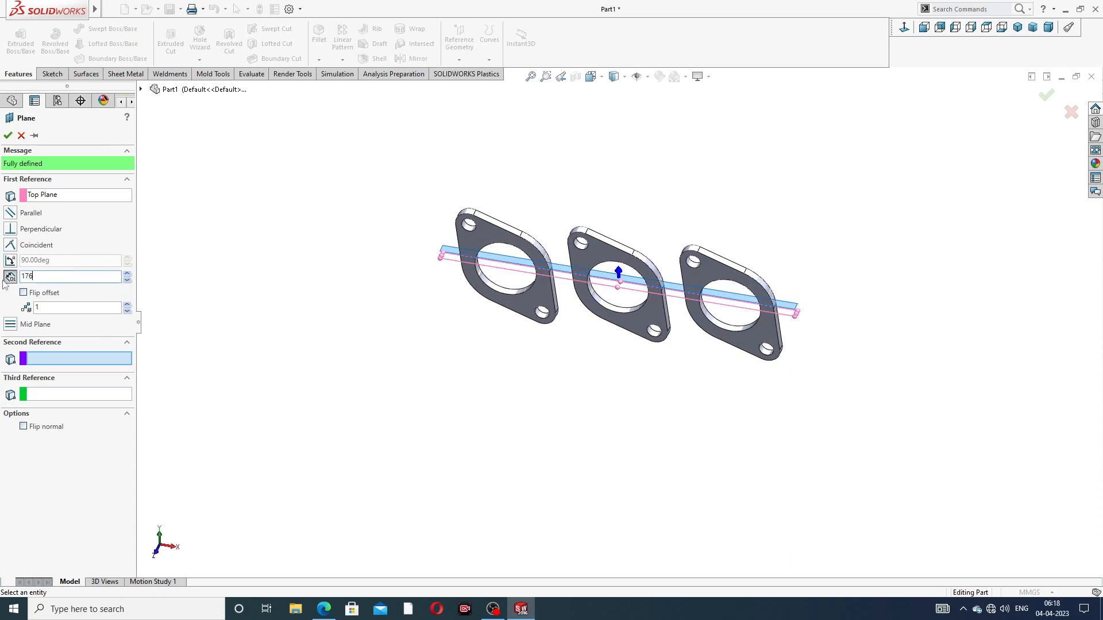
key("Return")
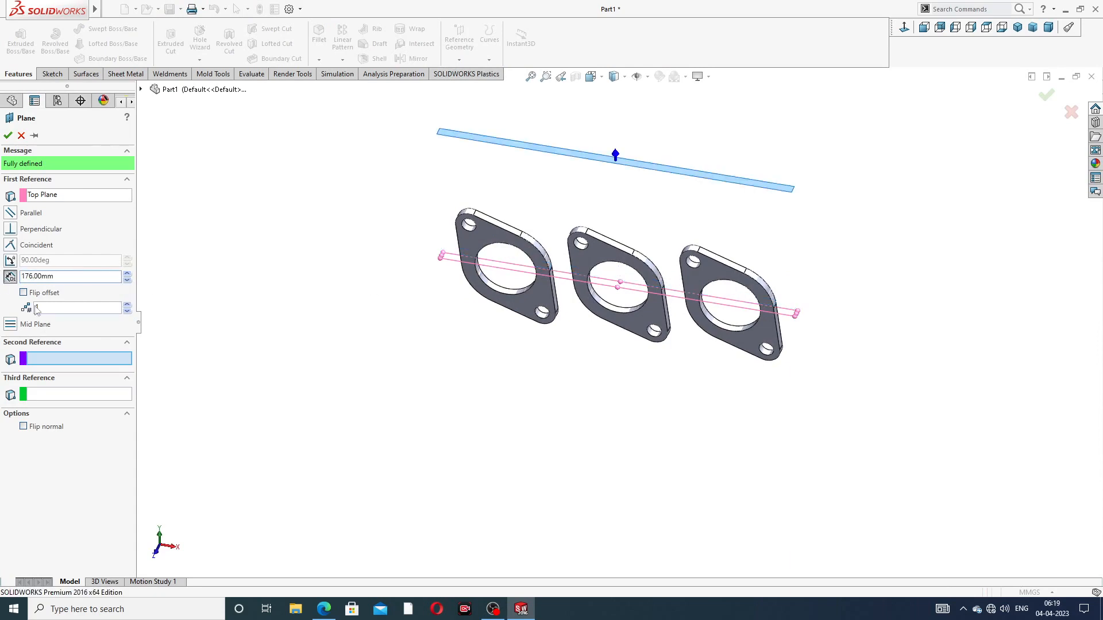
left_click(24, 293)
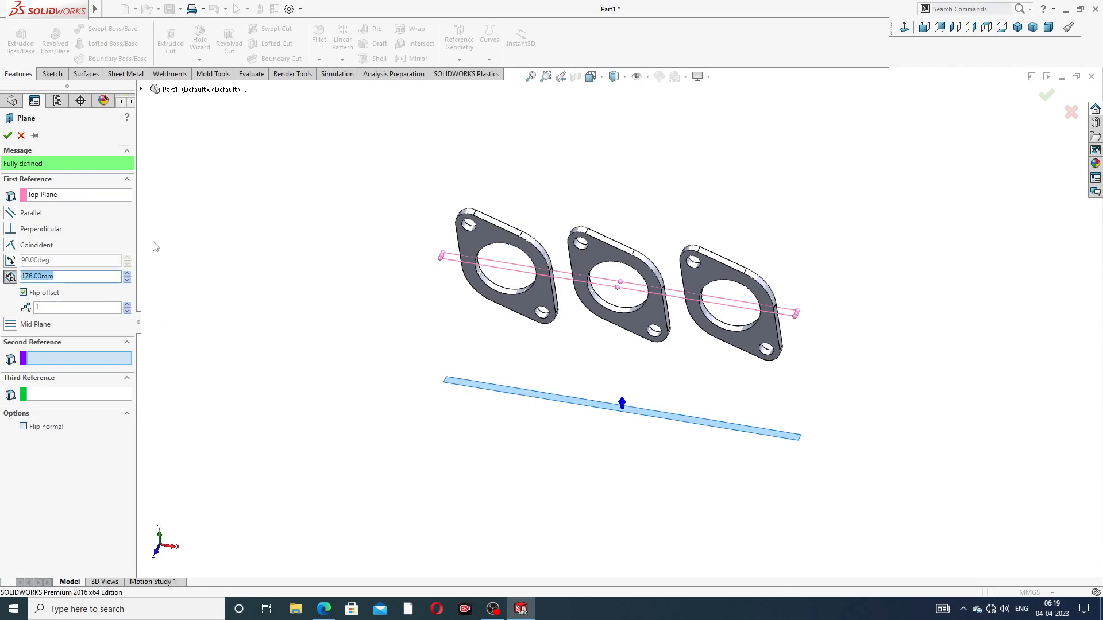
left_click(8, 136)
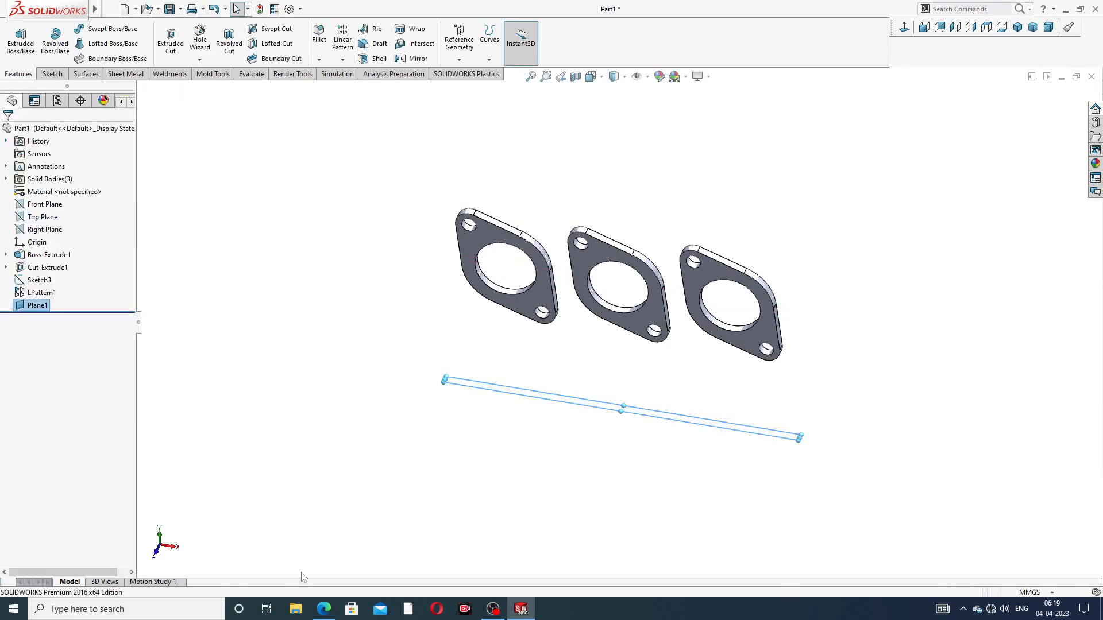
Step: Check the PDF drawing, enlarge the new offset plane beneath the flanges and start a sketch on it
left_click(323, 609)
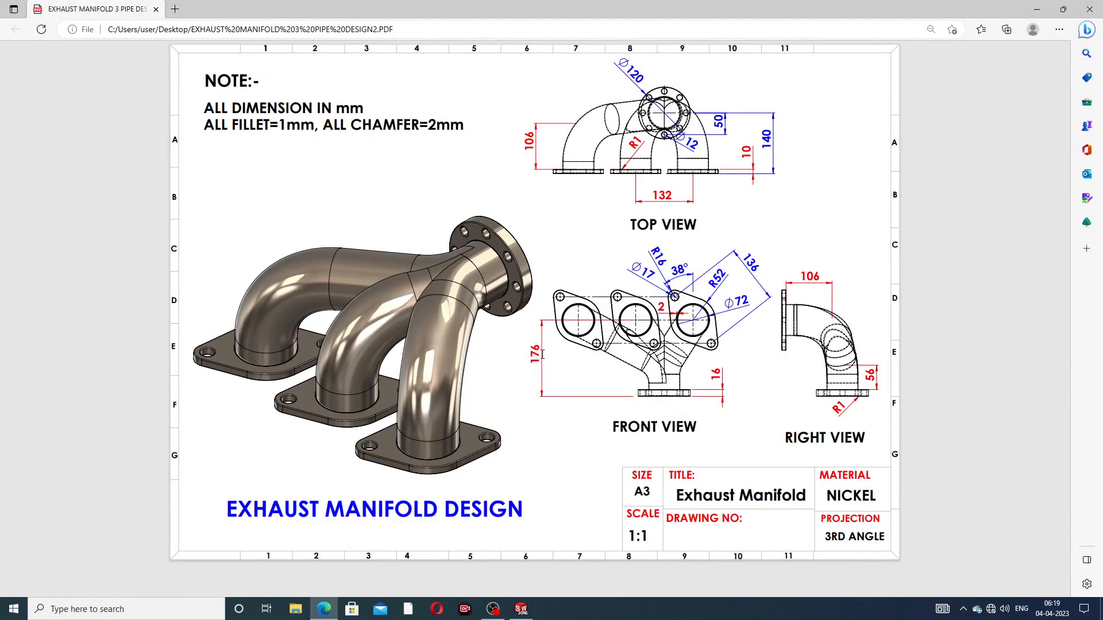
left_click(324, 609)
middle_click_drag(677, 418, 657, 377)
left_click_drag(657, 376, 715, 294)
middle_click_drag(683, 443, 731, 419)
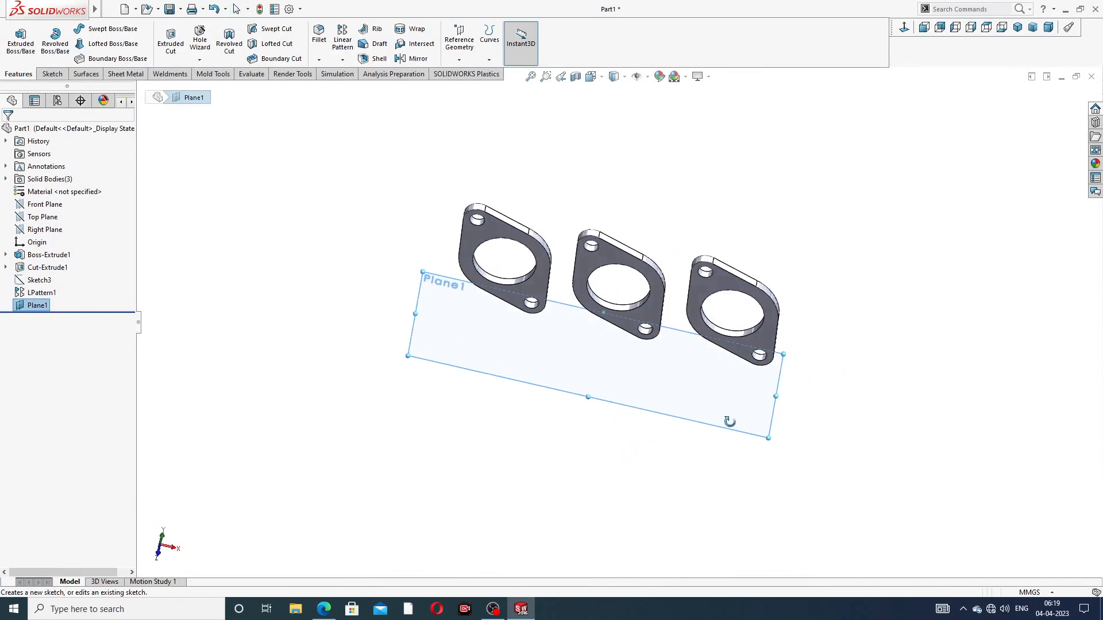
left_click(701, 419)
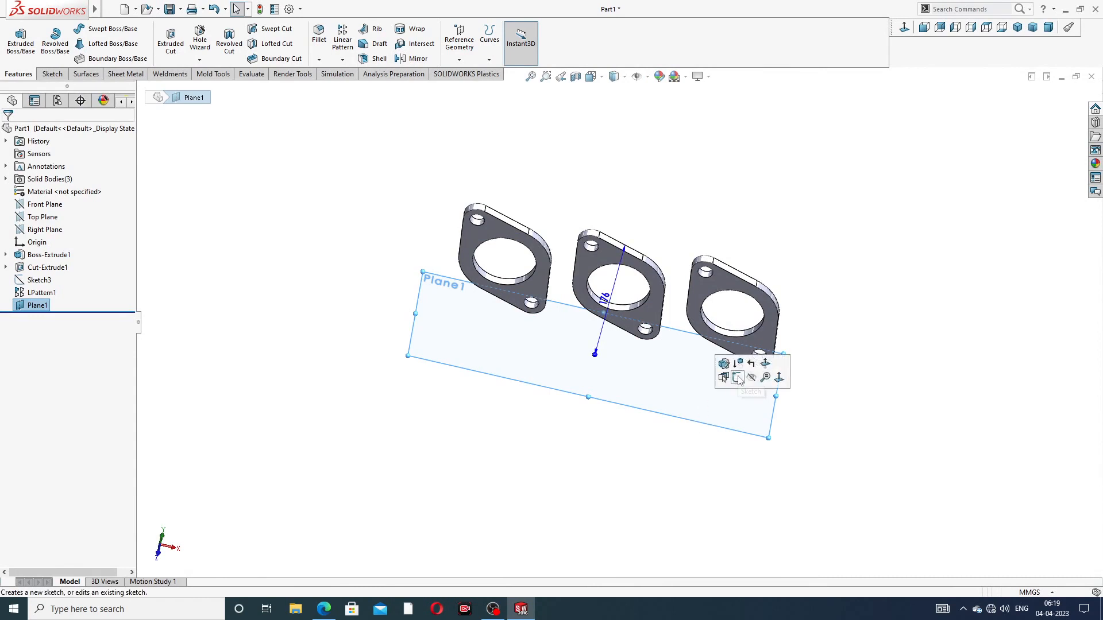
left_click(738, 377)
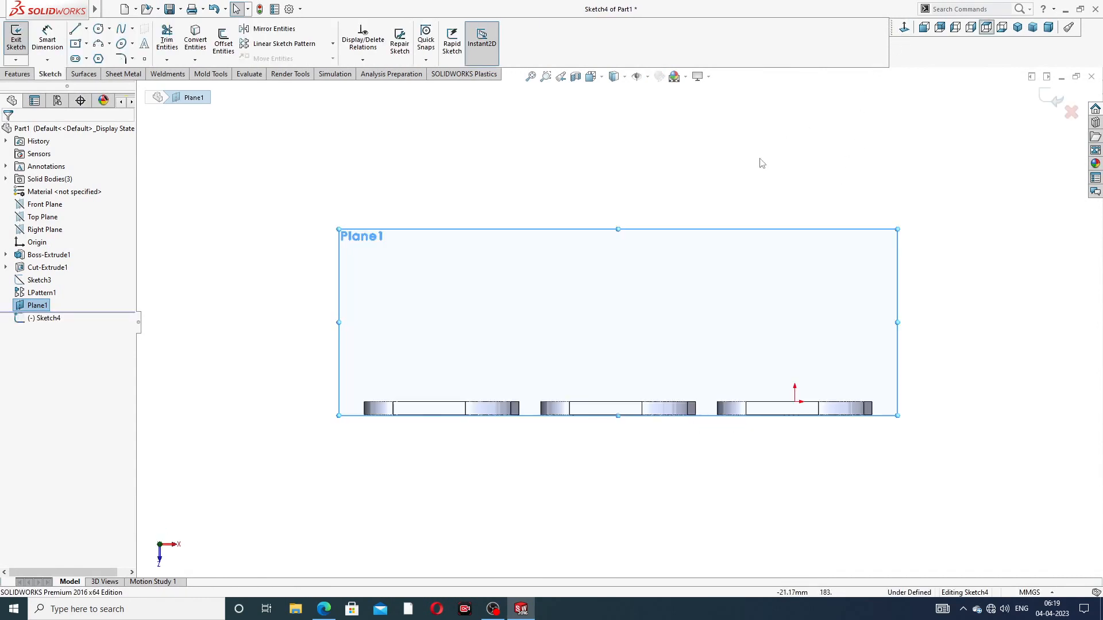
Step: Draw a horizontal centreline about 16 mm long across the gap between the middle flange and the flange at the origin
scroll(692, 300, "up", 2)
scroll(622, 372, "down", 2)
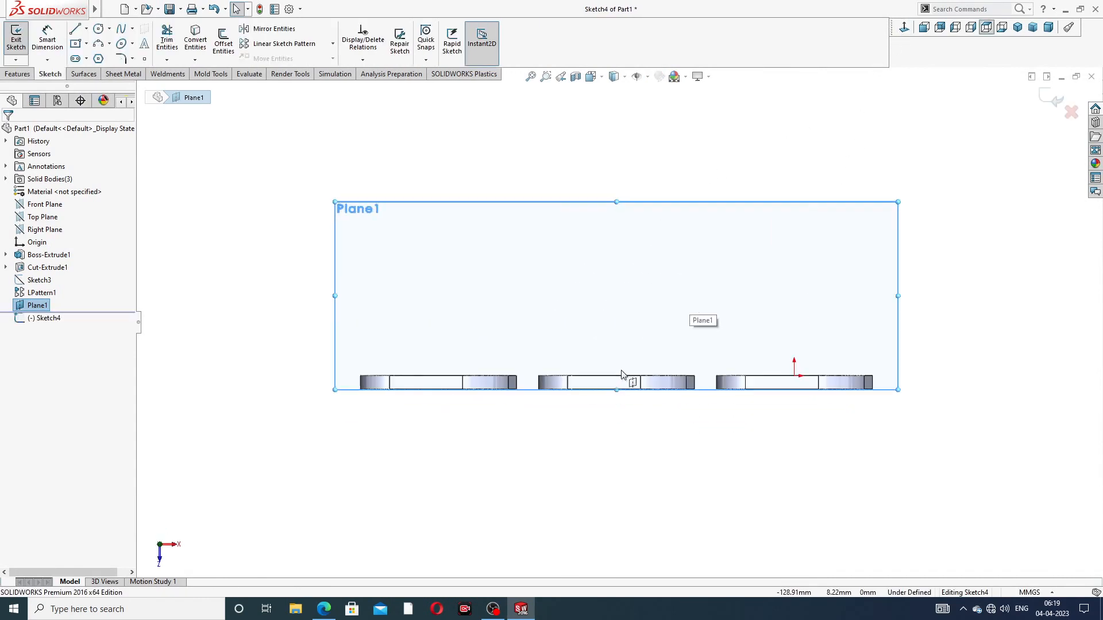
scroll(622, 375, "down", 1)
left_click(85, 28)
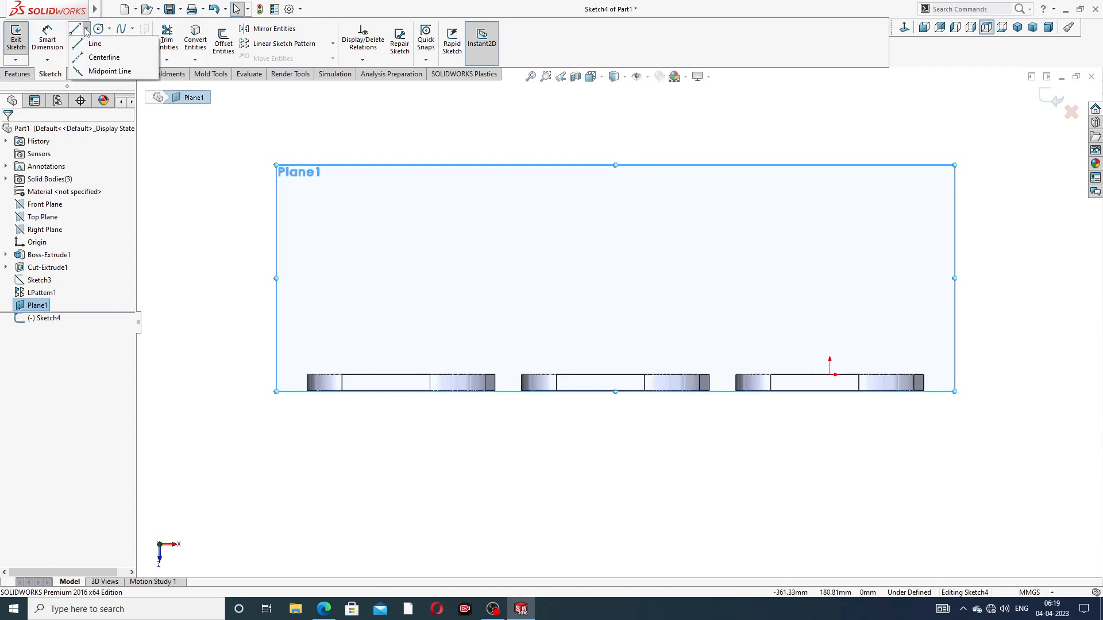
left_click(102, 57)
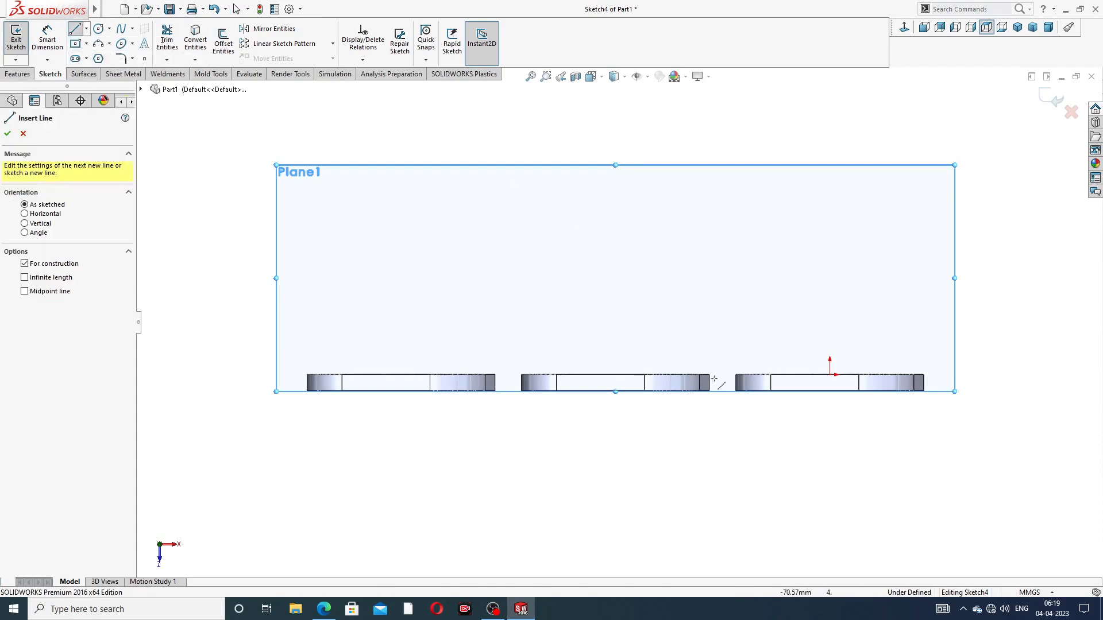
scroll(717, 371, "down", 2)
scroll(686, 350, "down", 2)
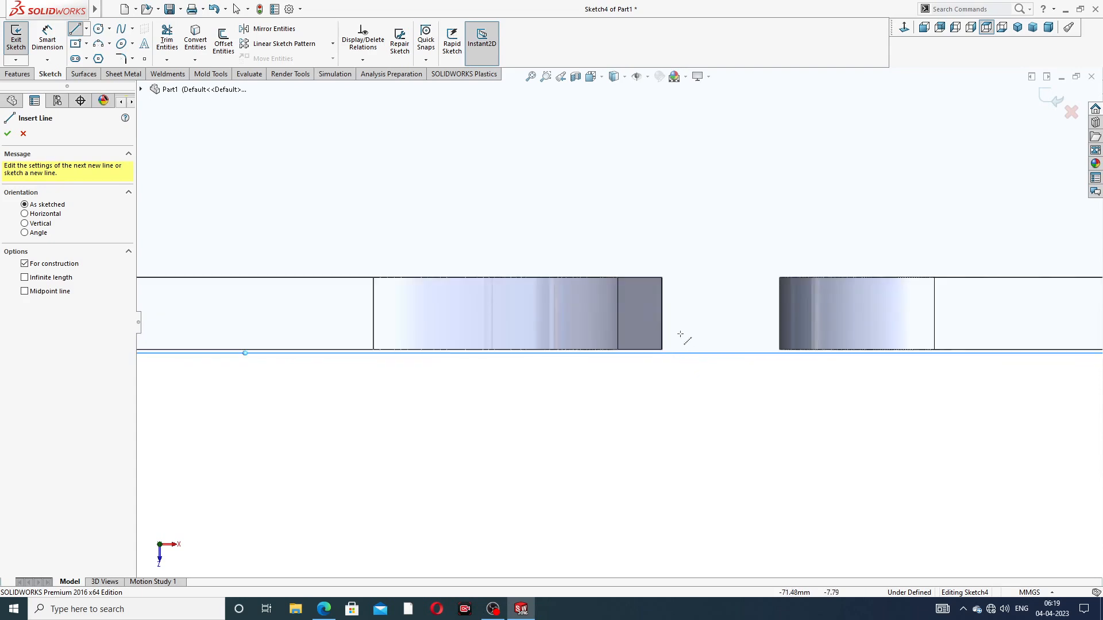
left_click(661, 350)
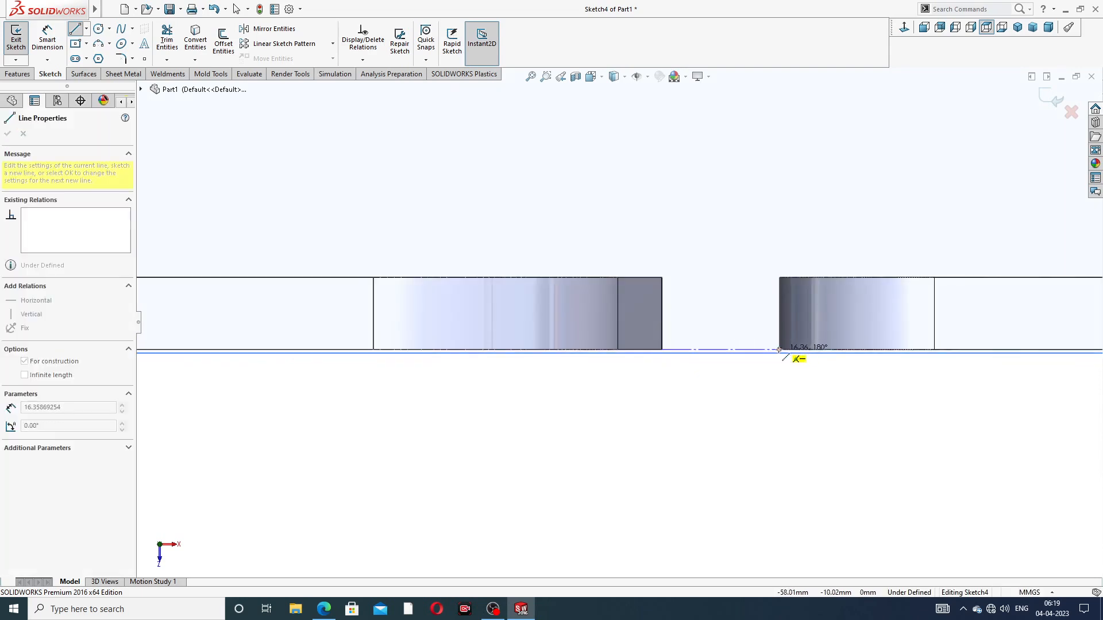
left_click(780, 350)
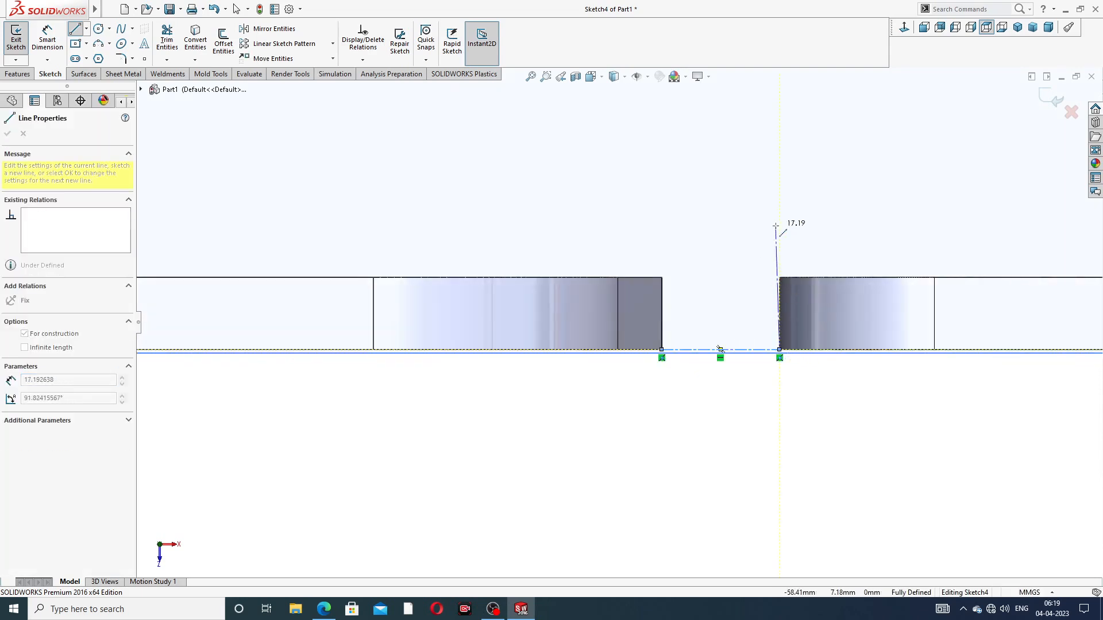
right_click(776, 226)
left_click(804, 234)
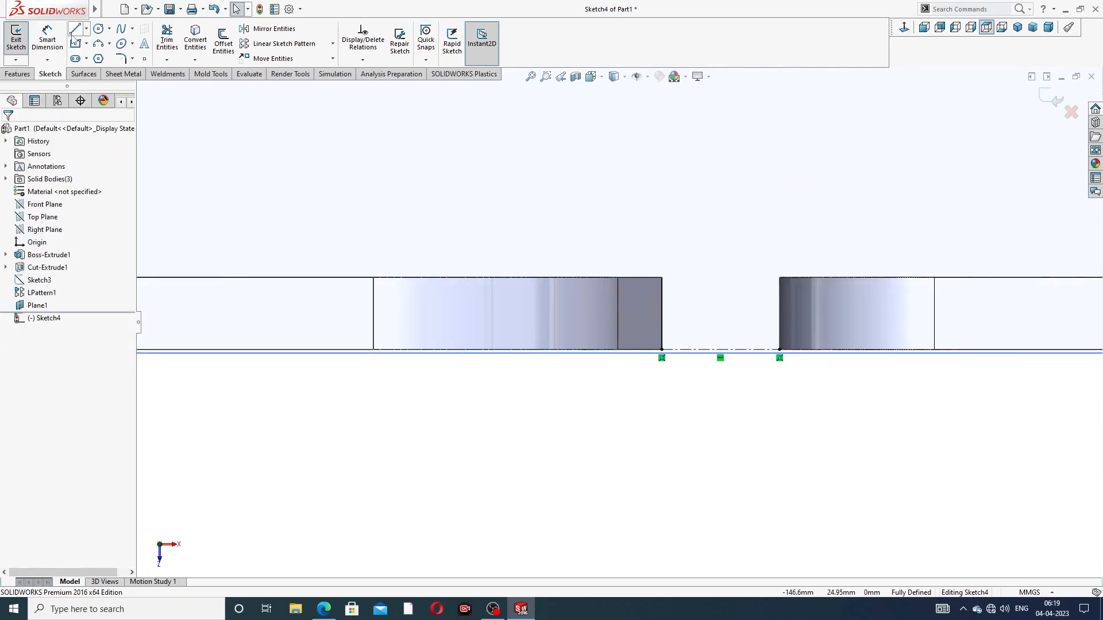
Step: Draw a vertical centreline about 91 mm long toward negative Z from the midpoint of the short horizontal centreline
left_click(87, 28)
left_click(99, 55)
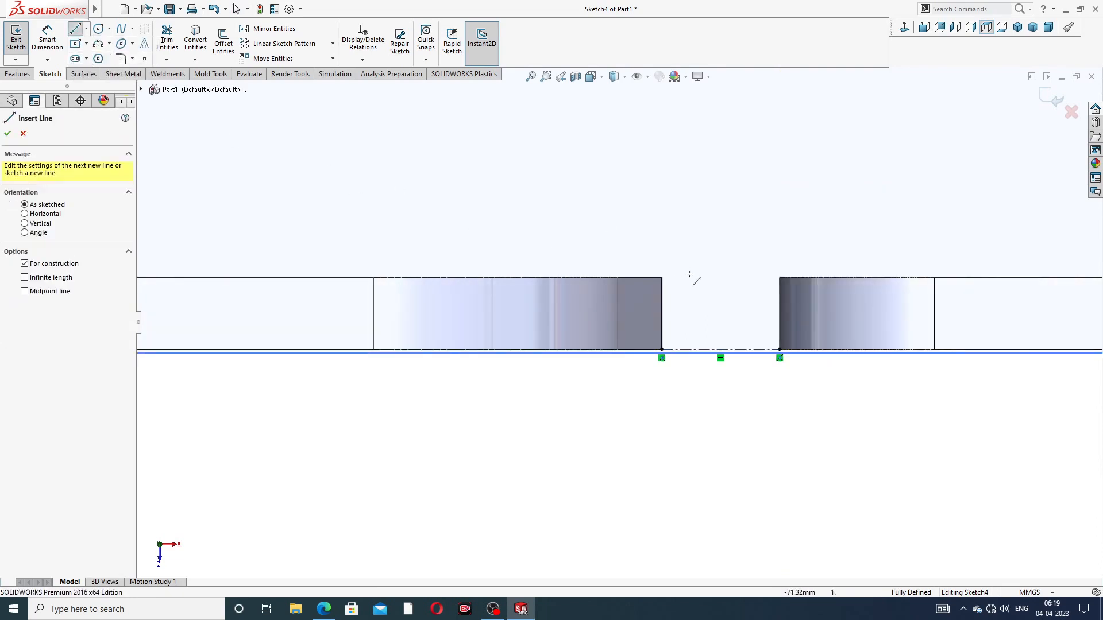
left_click(720, 350)
scroll(718, 133, "up", 3)
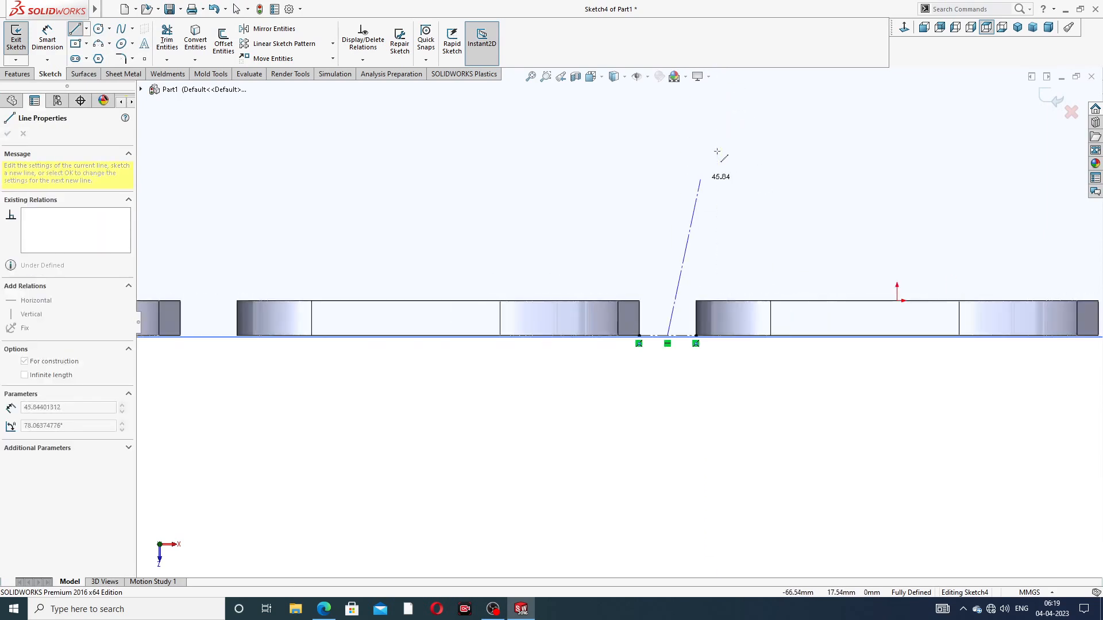
scroll(657, 183, "up", 3)
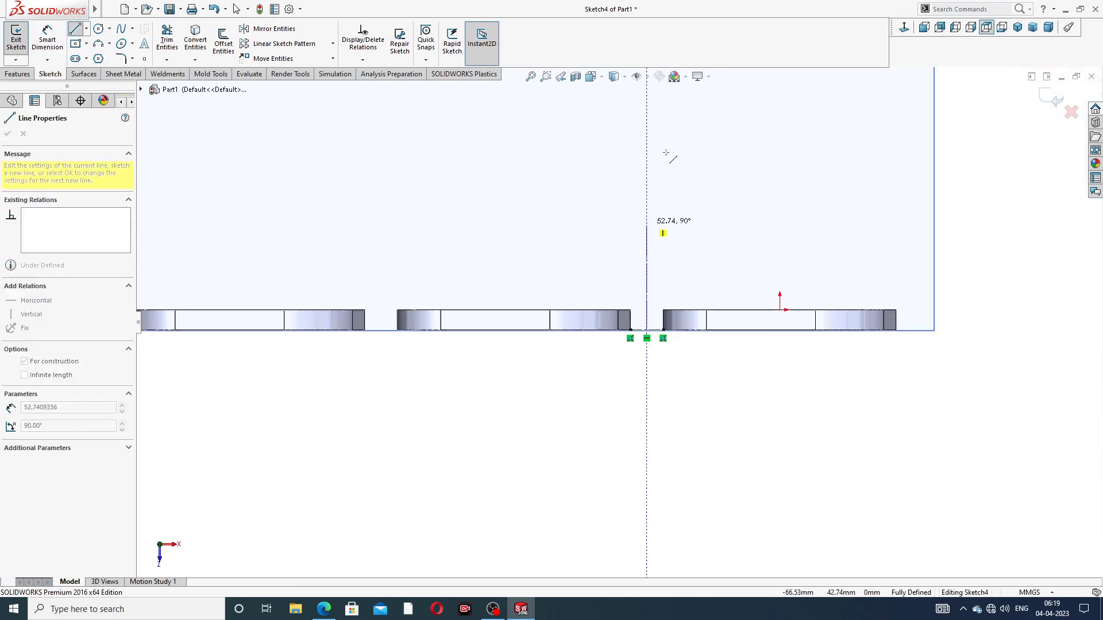
left_click(647, 129)
right_click(694, 137)
left_click(717, 141)
scroll(669, 233, "up", 3)
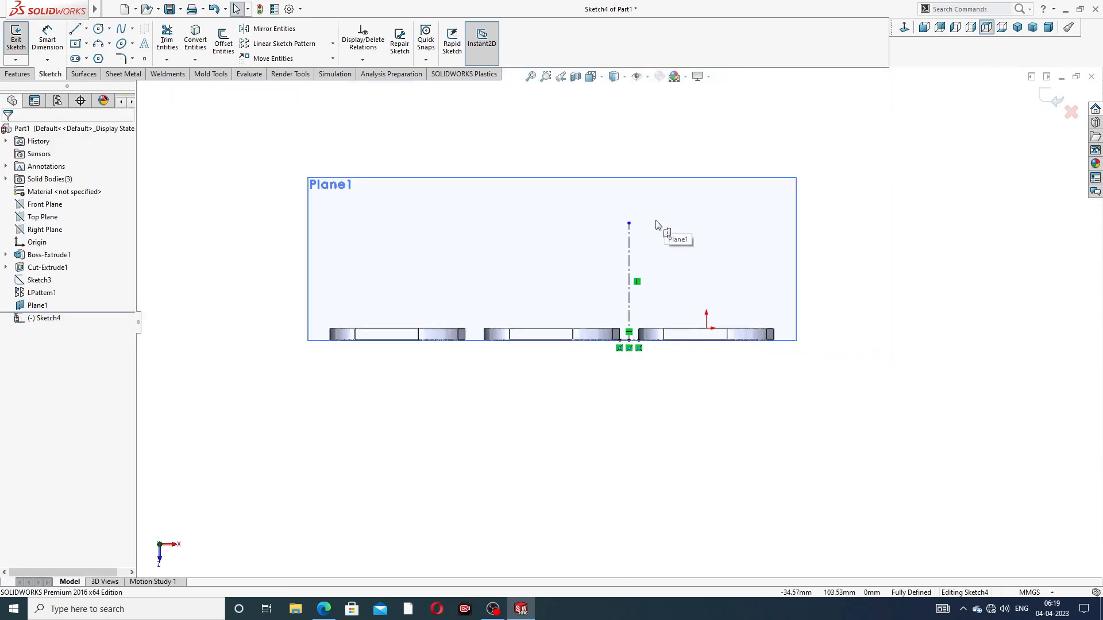
scroll(638, 270, "down", 1)
left_click_drag(624, 212, 626, 227)
Step: Hide the offset reference plane while keeping the sketch open
left_click(654, 244)
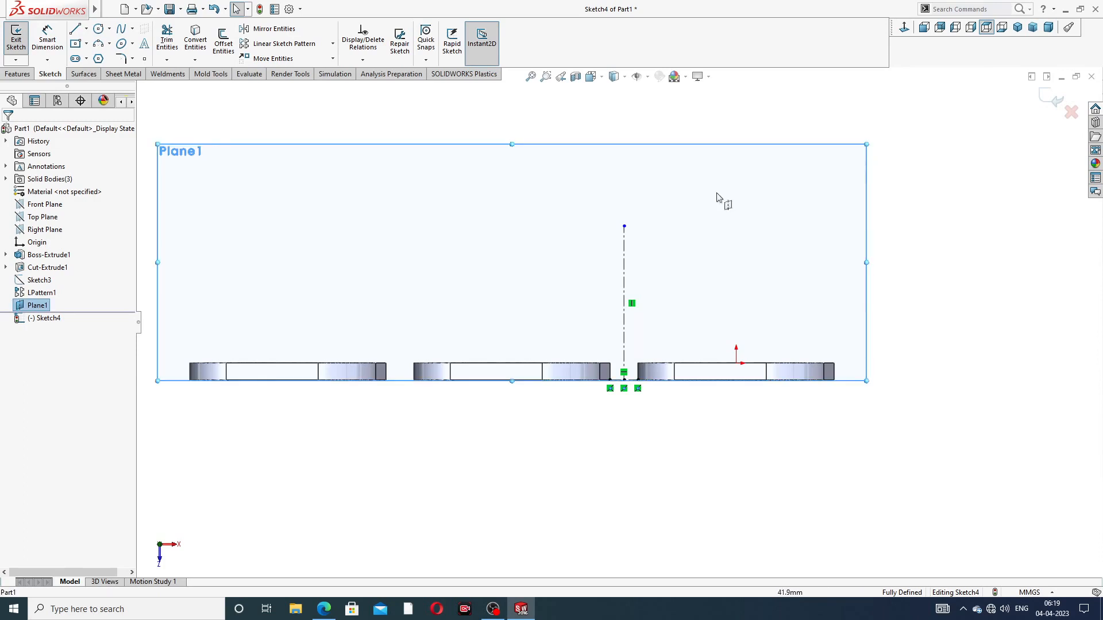
left_click(41, 306)
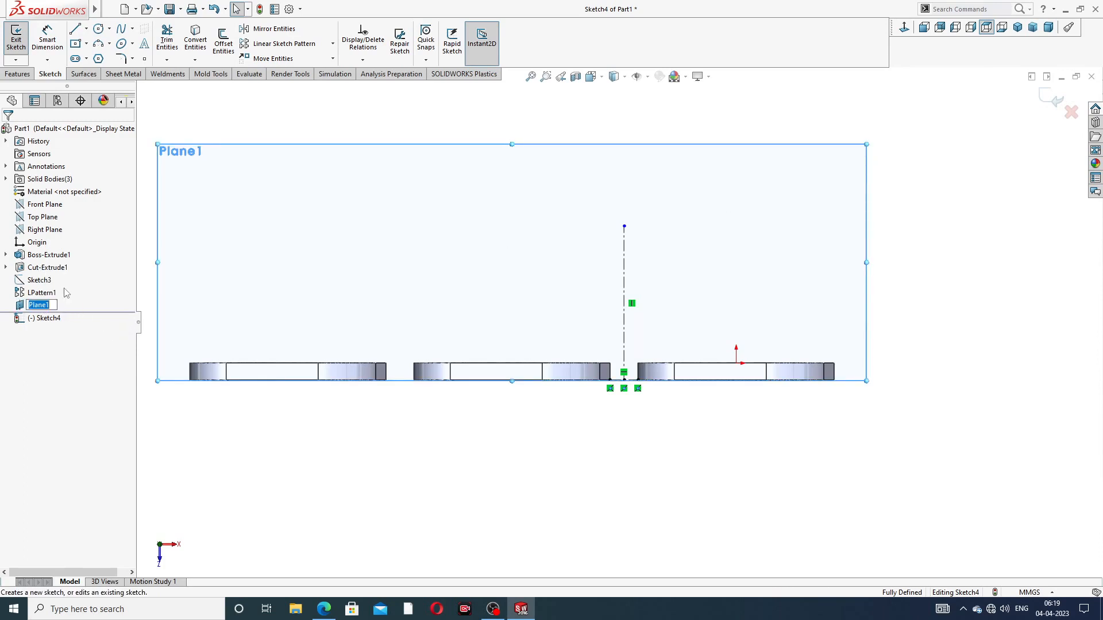
left_click(90, 301)
left_click(45, 308)
left_click(68, 293)
left_click(44, 309)
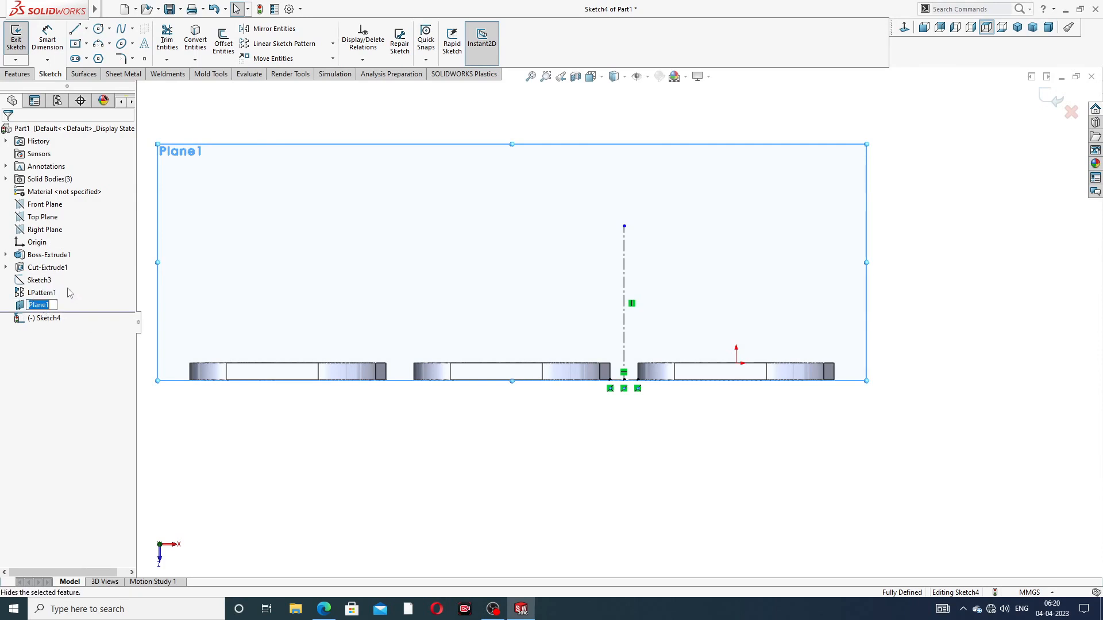
left_click(113, 281)
left_click(43, 307)
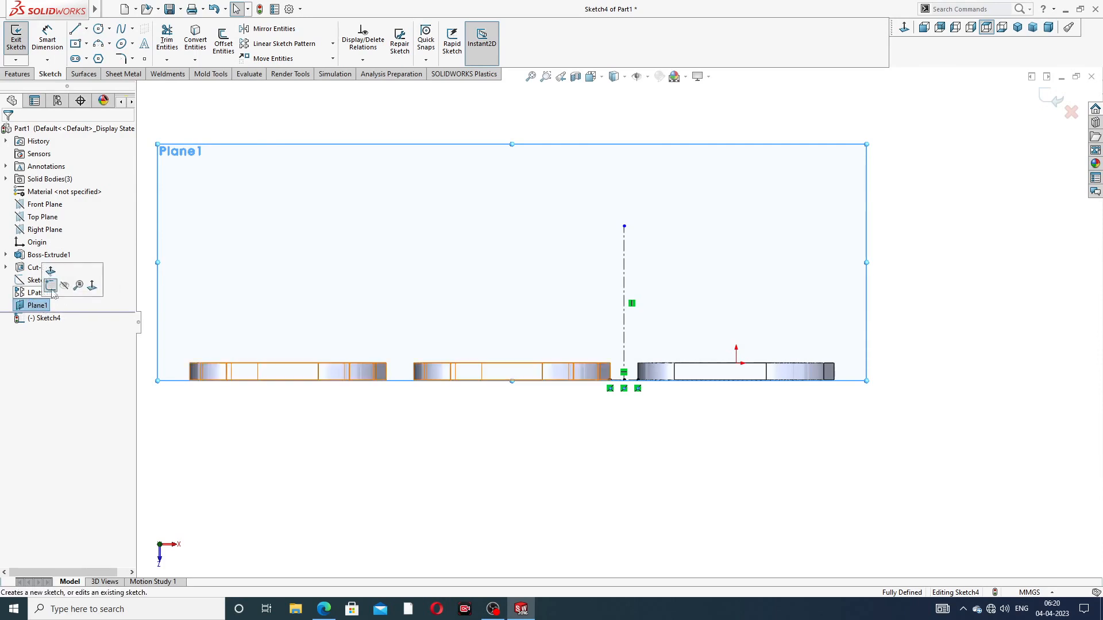
left_click(65, 286)
Step: Draw a circle about 97 mm in diameter centred on the free end of the vertical centreline
scroll(475, 241, "up", 3)
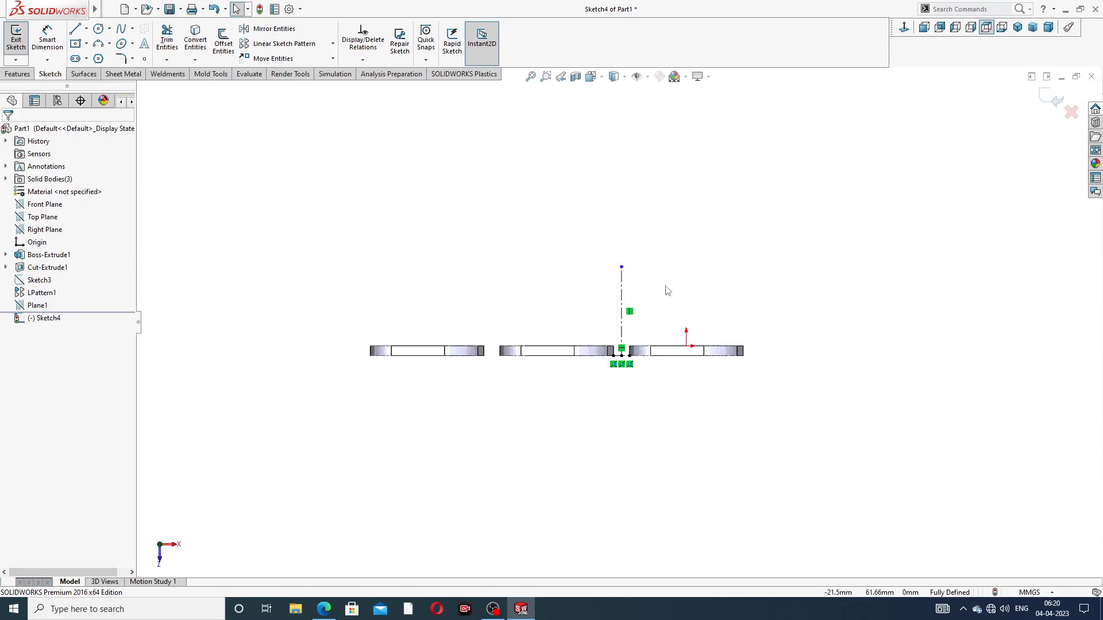
scroll(598, 371, "down", 3)
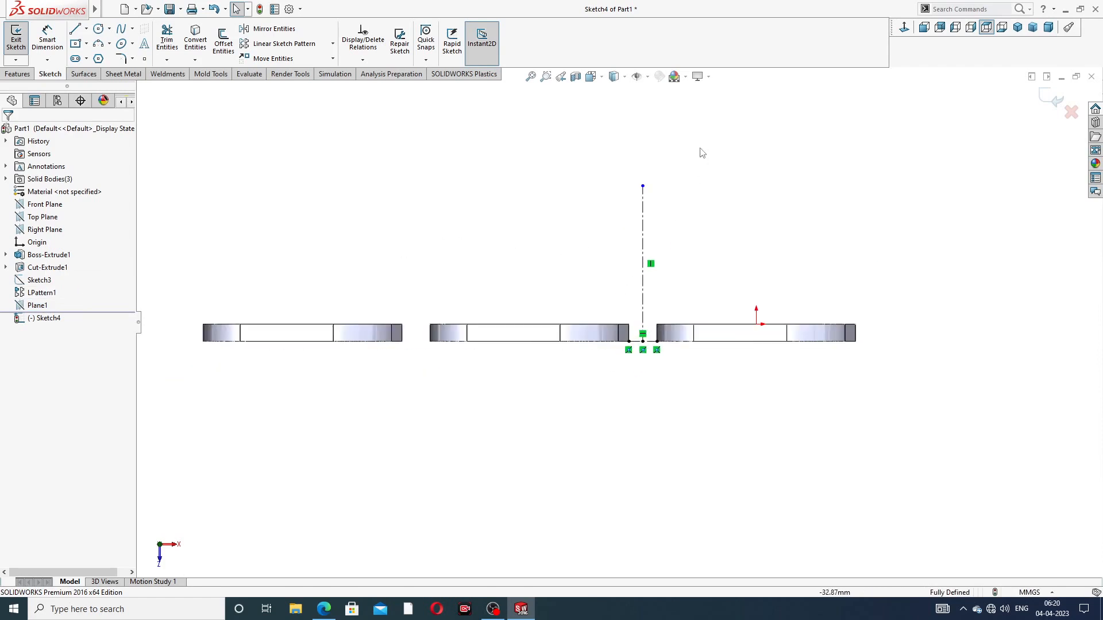
left_click(99, 29)
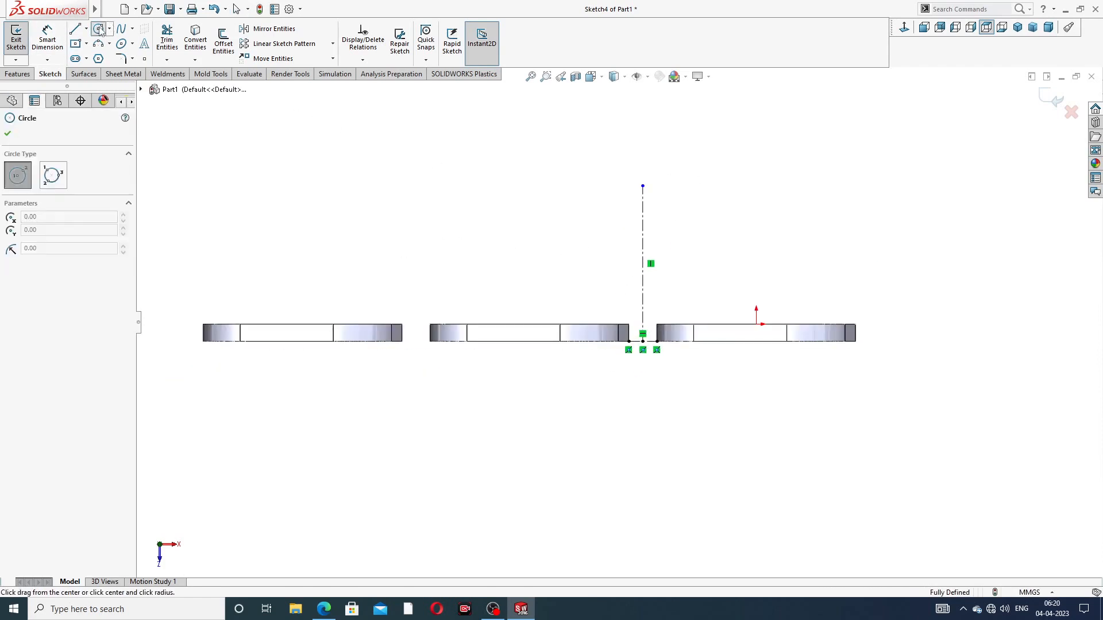
left_click(642, 185)
left_click(667, 106)
right_click(735, 104)
left_click(757, 113)
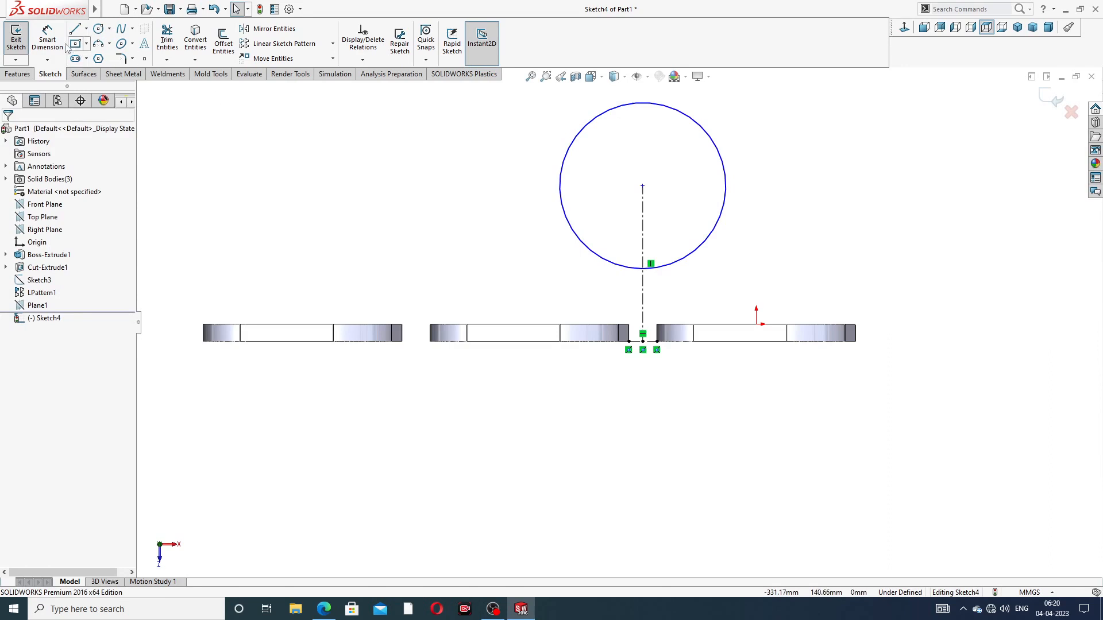
Step: Dimension the outlet flange circle to a diameter of 120 mm
left_click(47, 37)
left_click(698, 118)
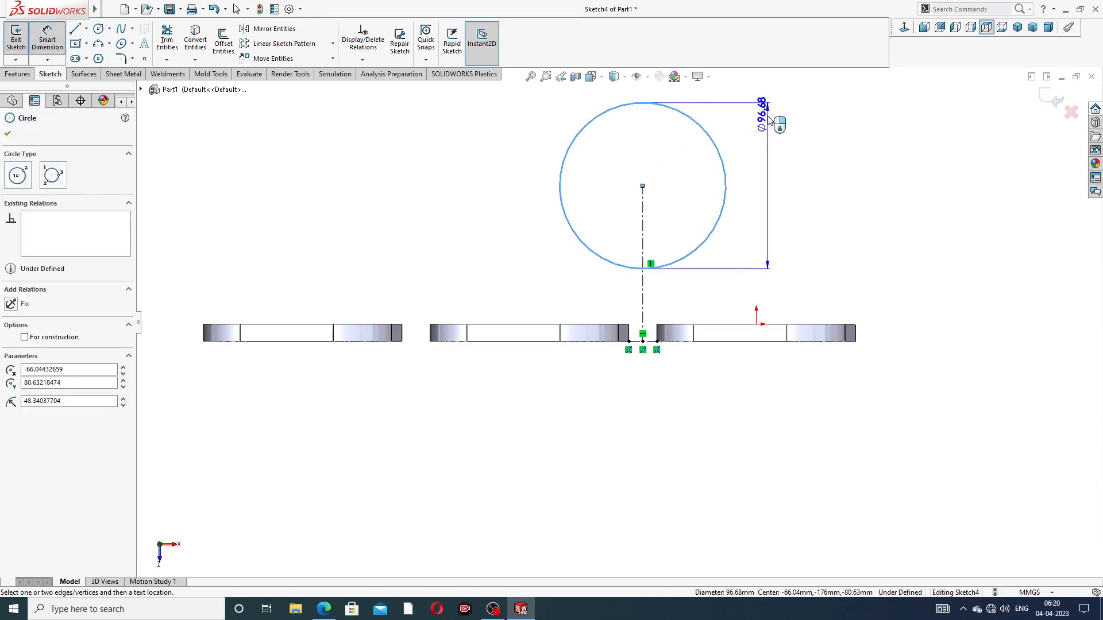
left_click(777, 102)
type("120")
key("Return")
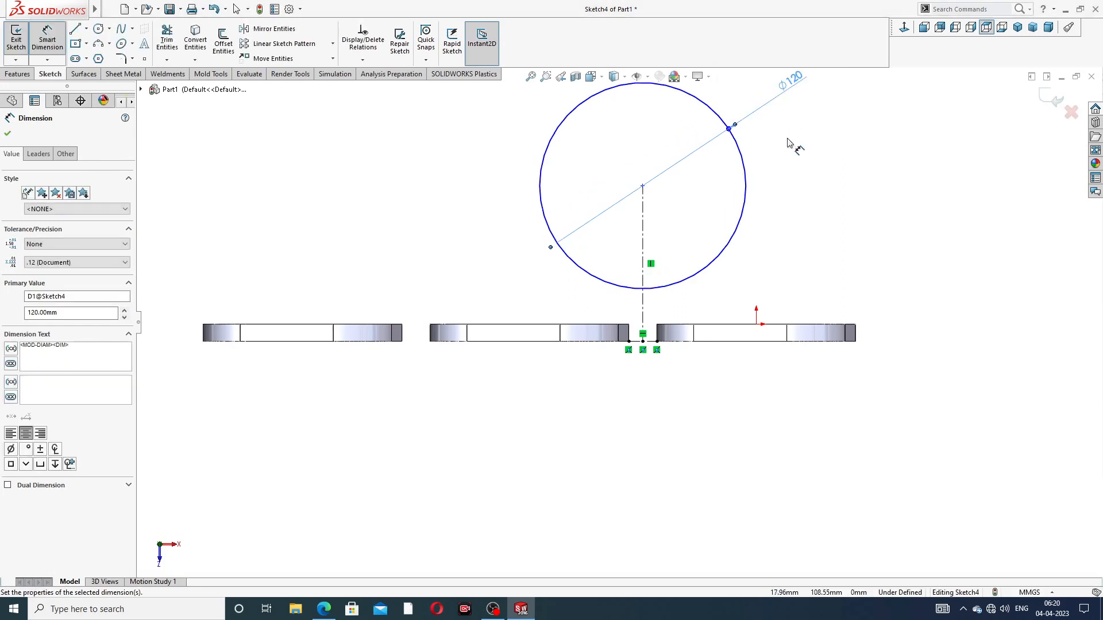
Step: Dimension the distance from the flange circle's centre to the short horizontal centreline's midpoint as 140 mm
scroll(693, 223, "up", 3)
scroll(632, 316, "down", 4)
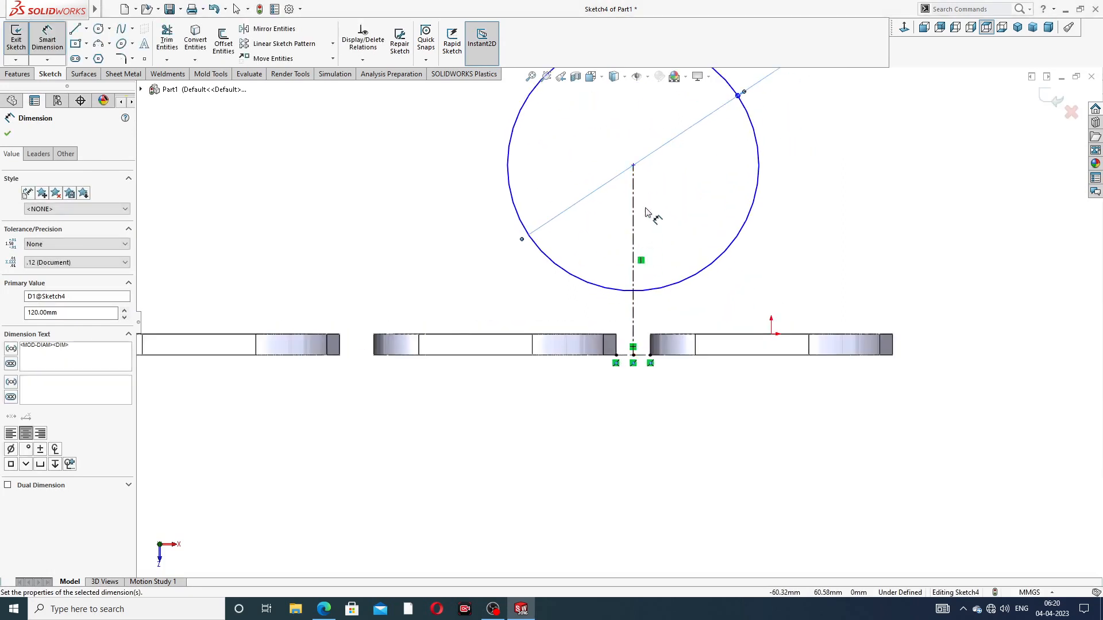
left_click(634, 167)
left_click(634, 359)
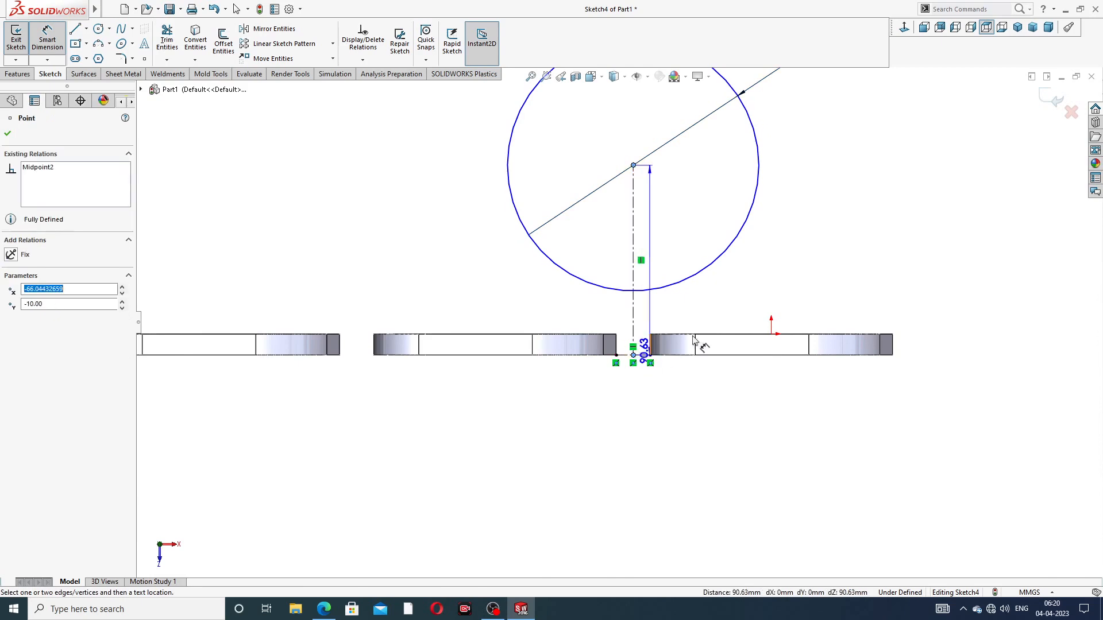
left_click(933, 248)
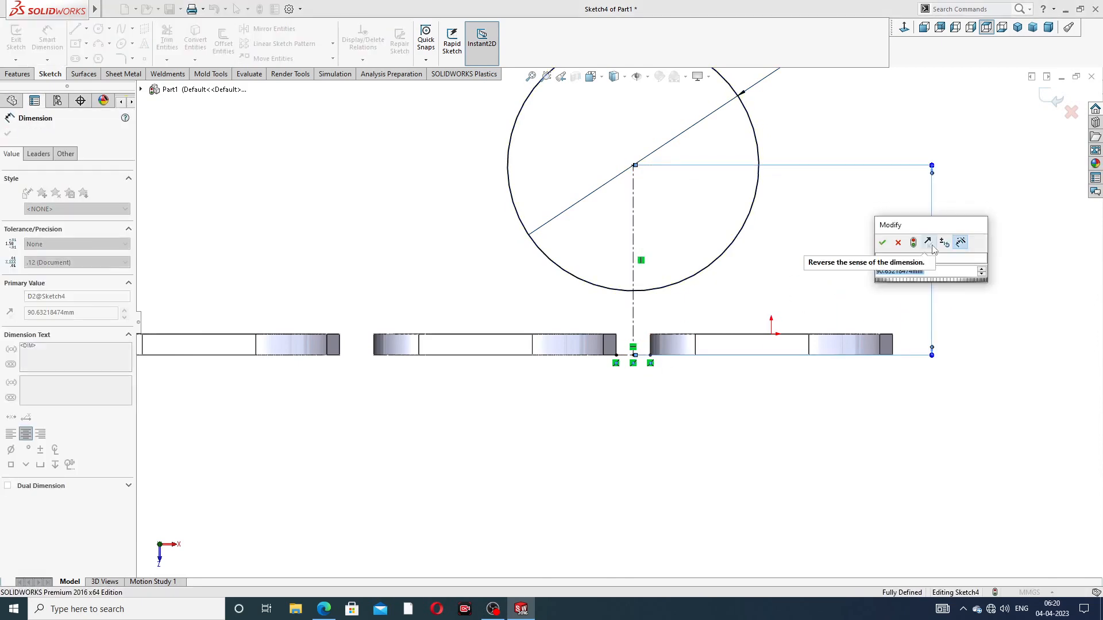
left_click(324, 610)
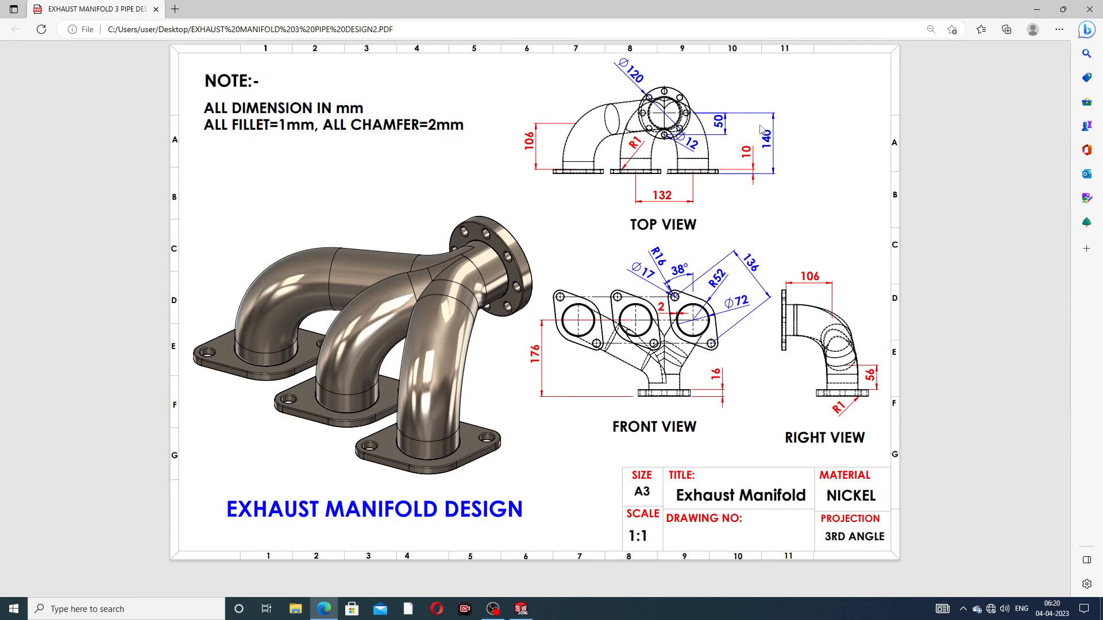
left_click(324, 609)
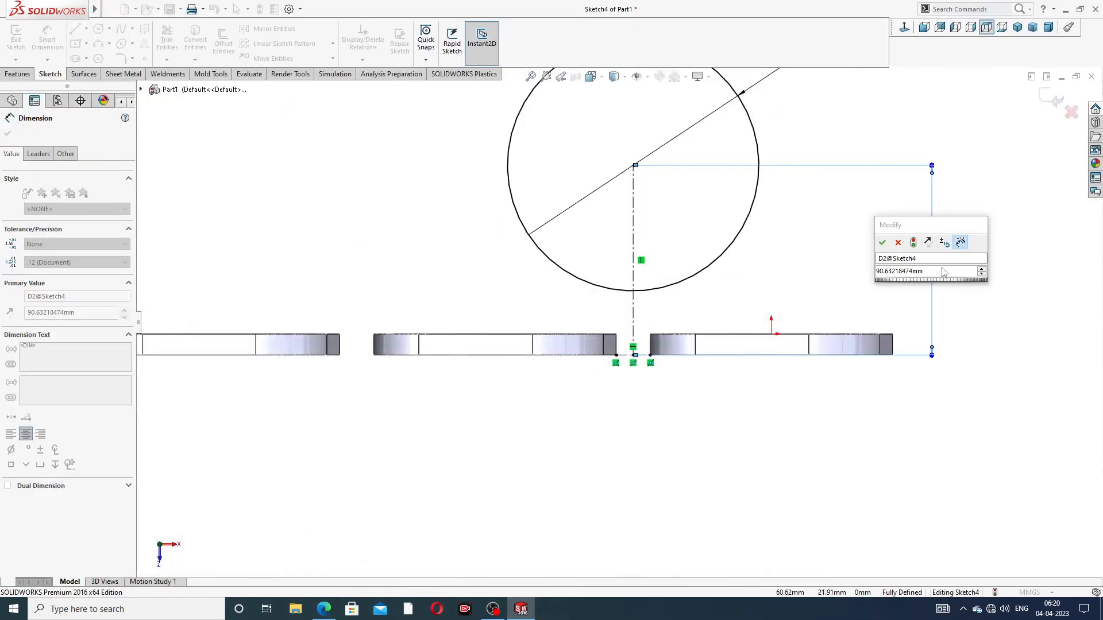
left_click(928, 275)
type("140")
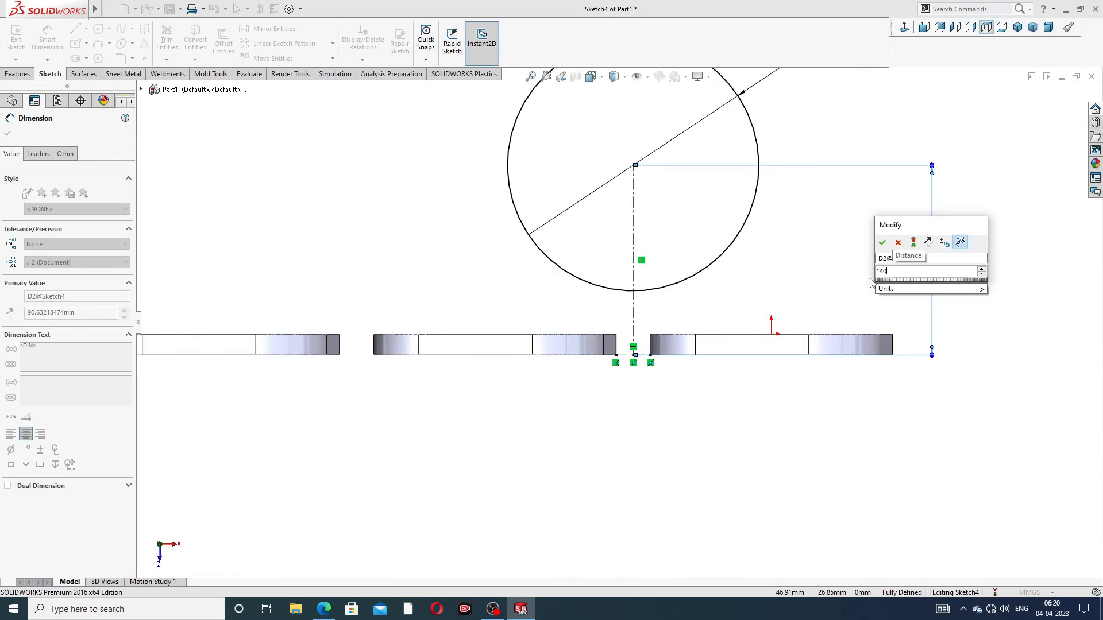
key("Return")
scroll(800, 178, "up", 3)
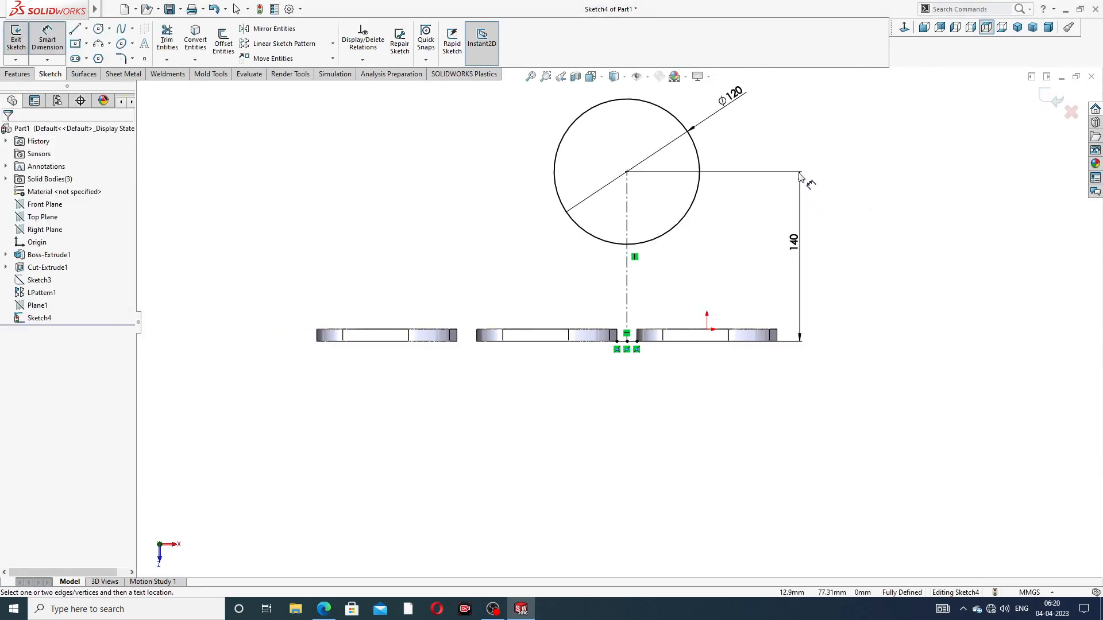
right_click(805, 124)
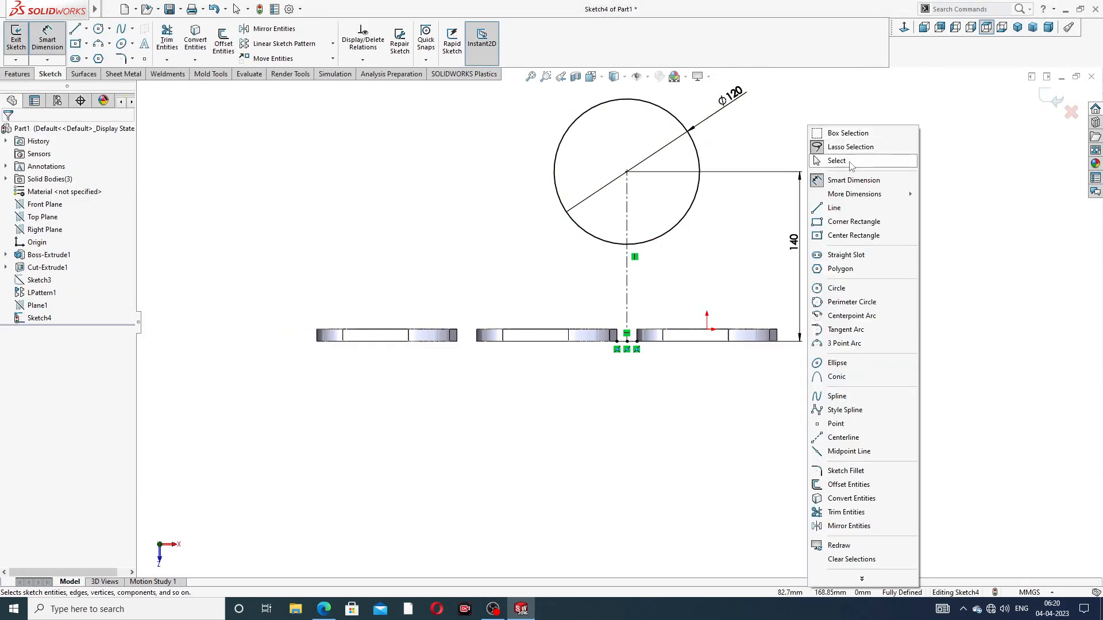
left_click(826, 161)
Step: Extrude the 120 mm flange circle as a blind boss 16 mm deep toward the three inlet flanges
scroll(635, 256, "down", 1)
scroll(645, 247, "up", 3)
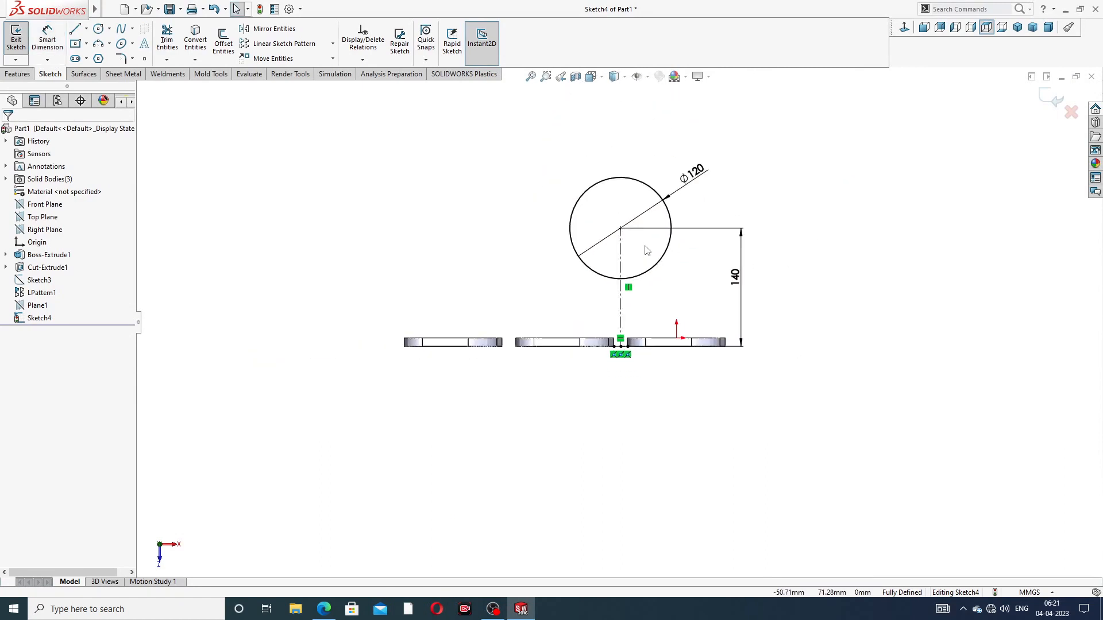
left_click(19, 74)
left_click(20, 39)
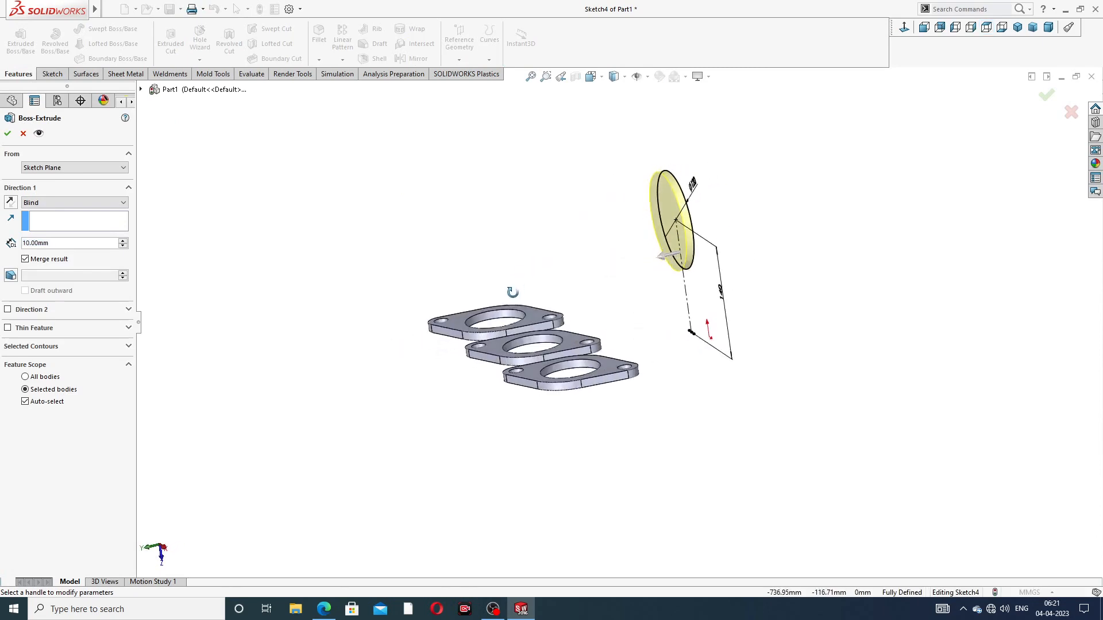
middle_click_drag(513, 292, 524, 297)
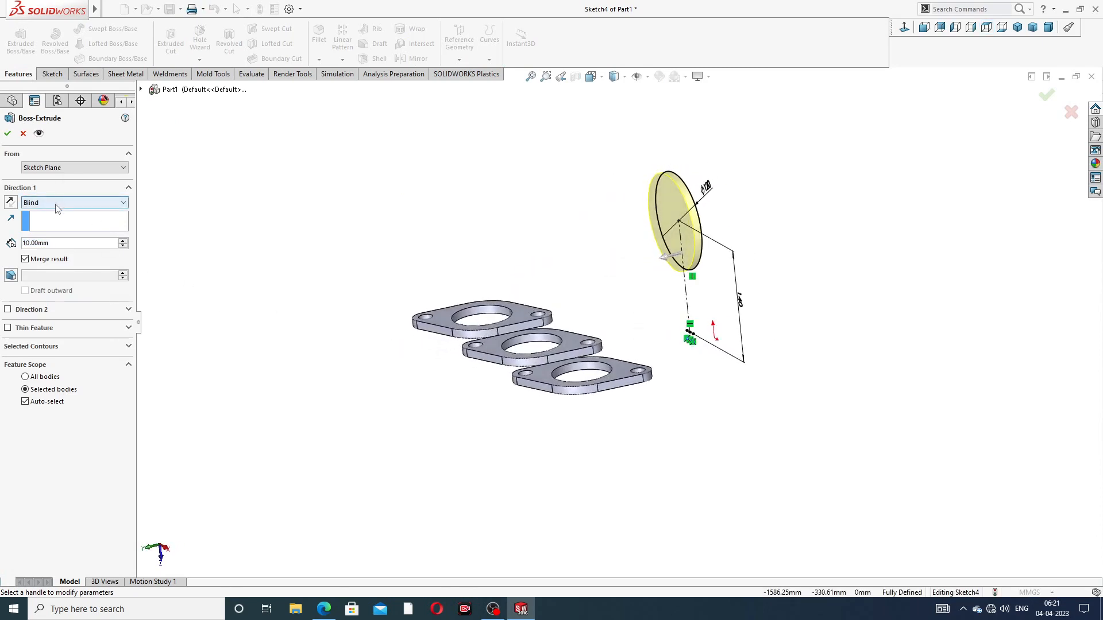
type("16")
key("Return")
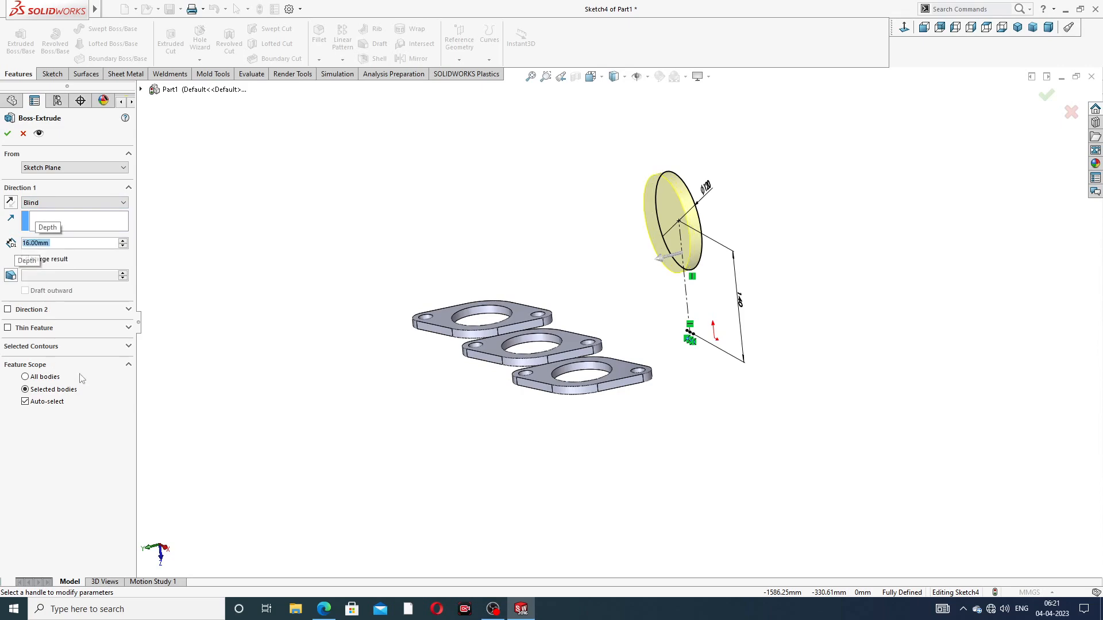
left_click(324, 609)
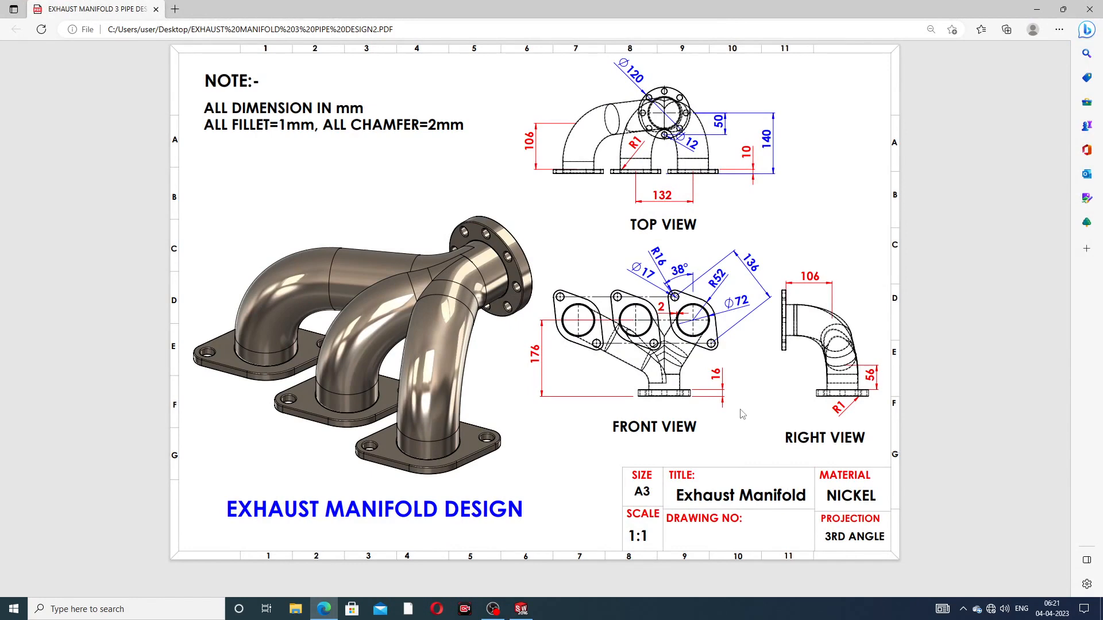
left_click(324, 609)
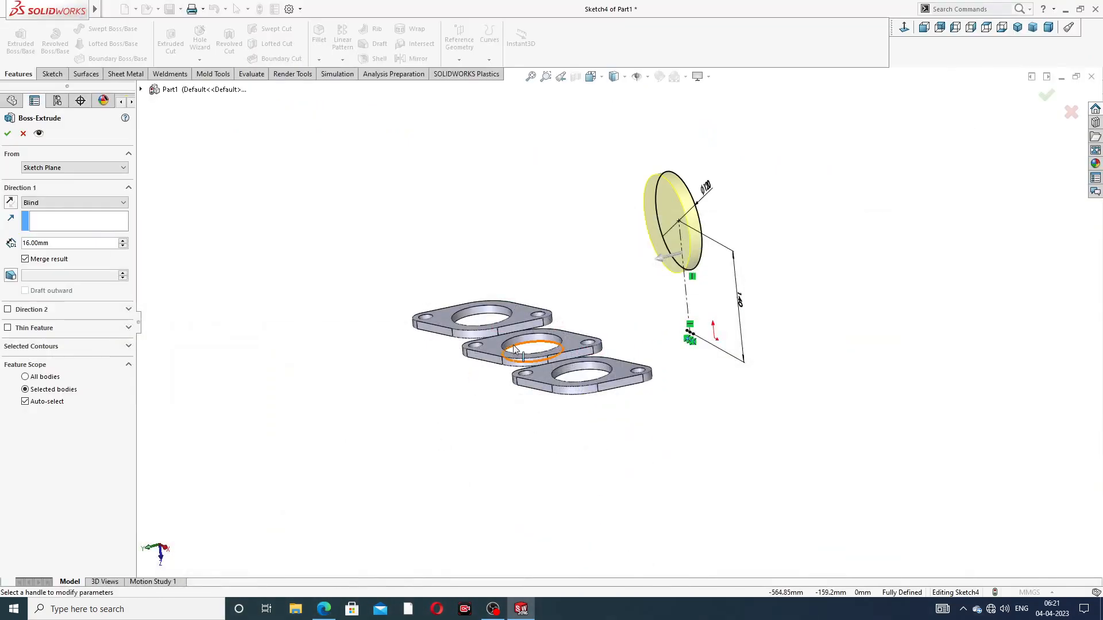
left_click(7, 134)
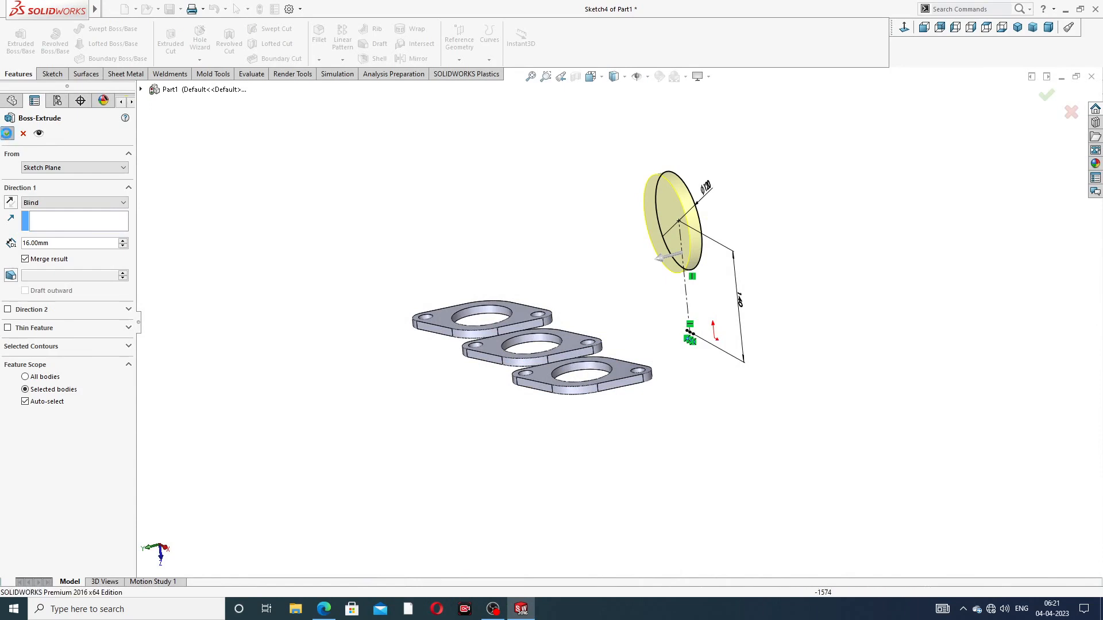
Step: Start a sketch on the round flange's outer face and draw a concentric circle about 87 mm in diameter
middle_click_drag(620, 238, 632, 217)
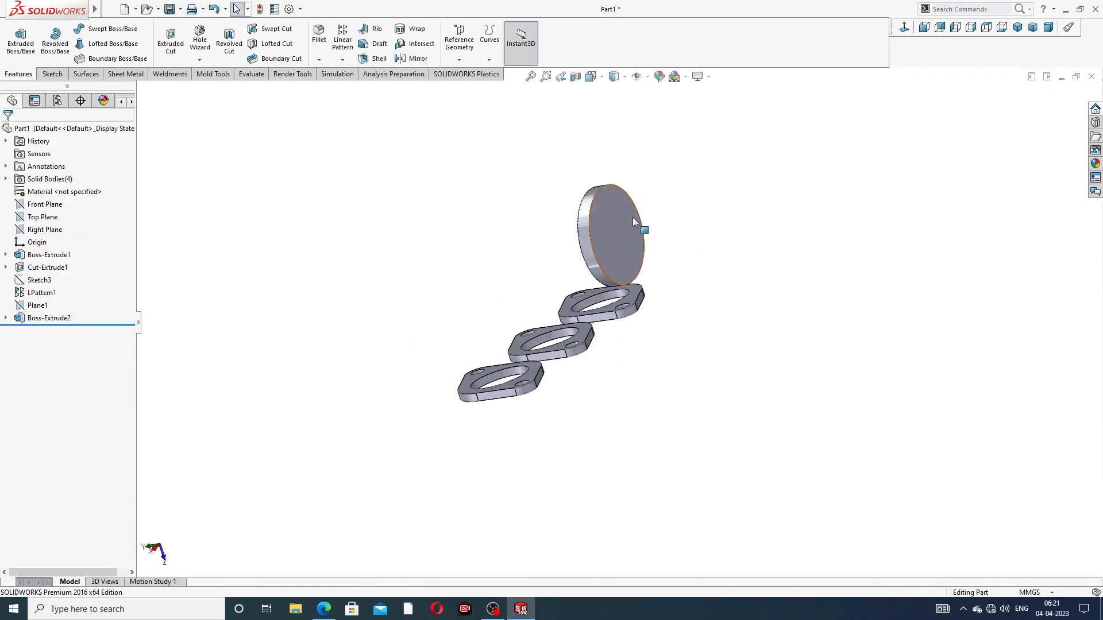
left_click(626, 216)
left_click(677, 185)
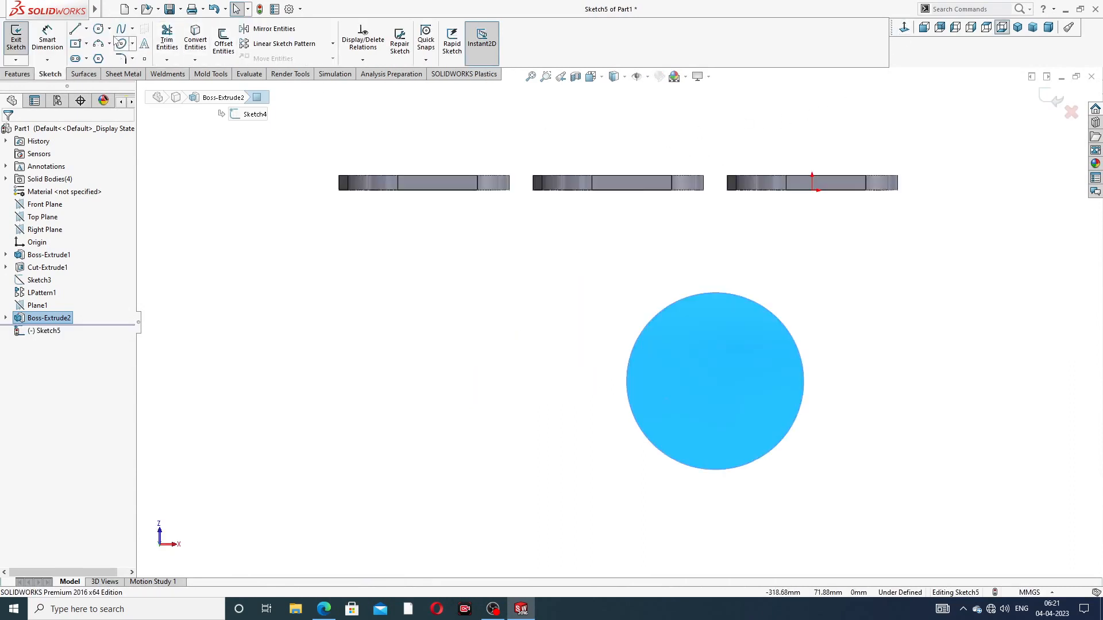
left_click(98, 28)
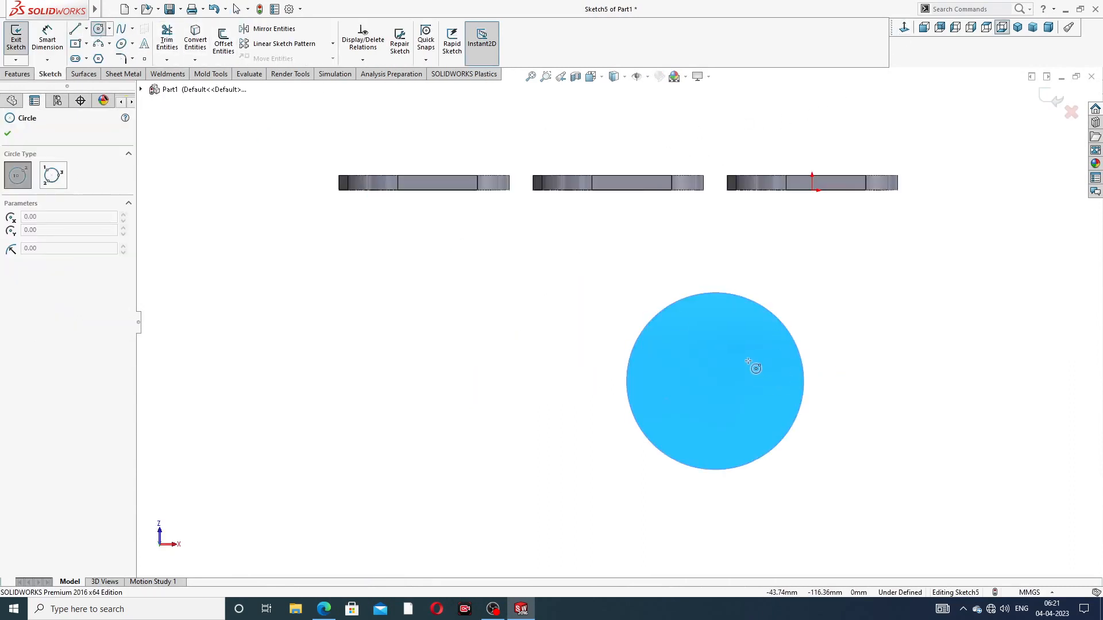
left_click(715, 380)
left_click(716, 317)
right_click(806, 269)
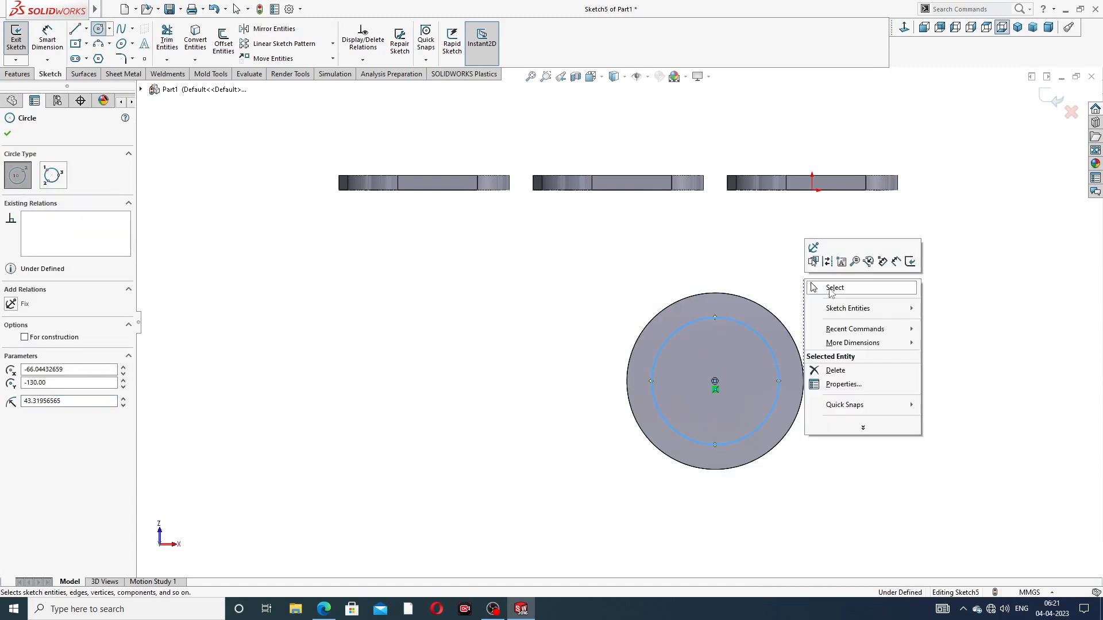
left_click(827, 285)
Step: Dimension the inner circle on the round flange to a diameter of 72 mm, per the PDF drawing
left_click(323, 608)
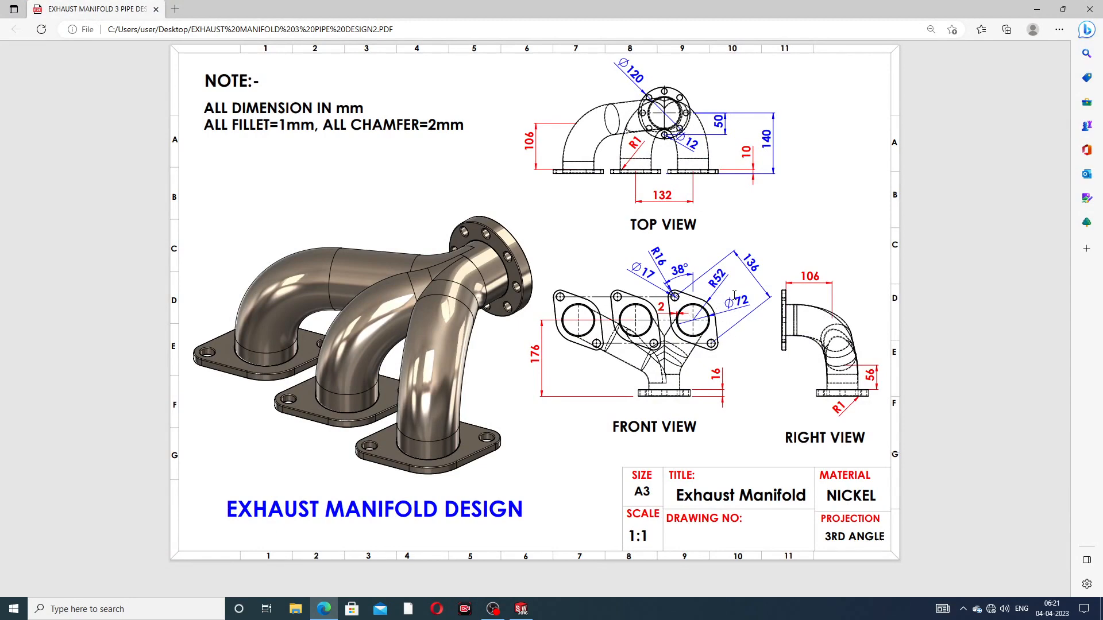
left_click(320, 607)
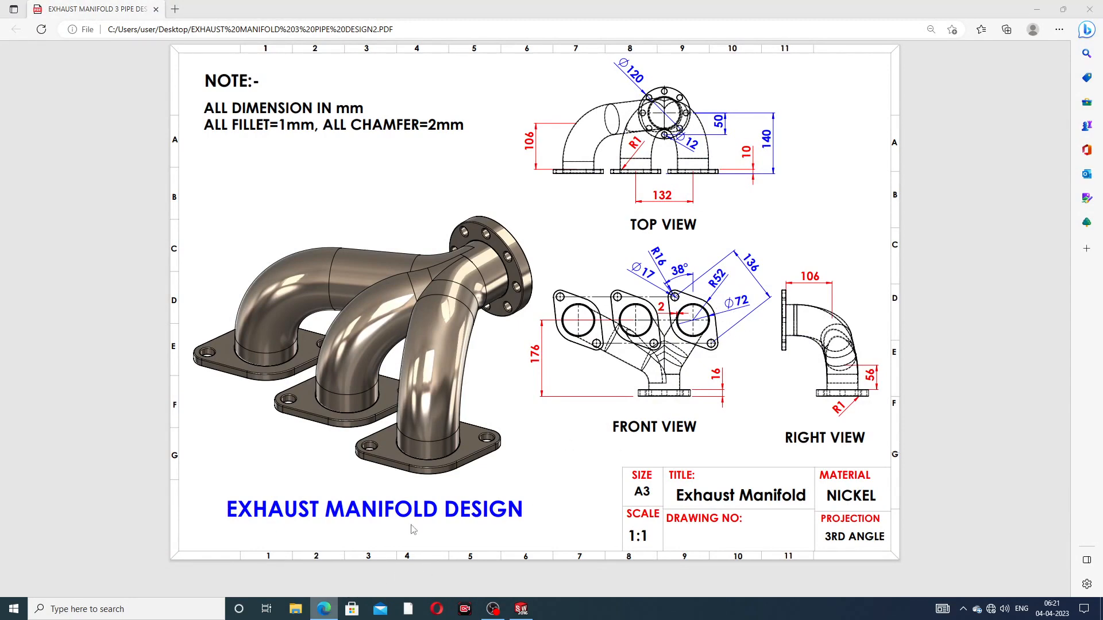
left_click(47, 40)
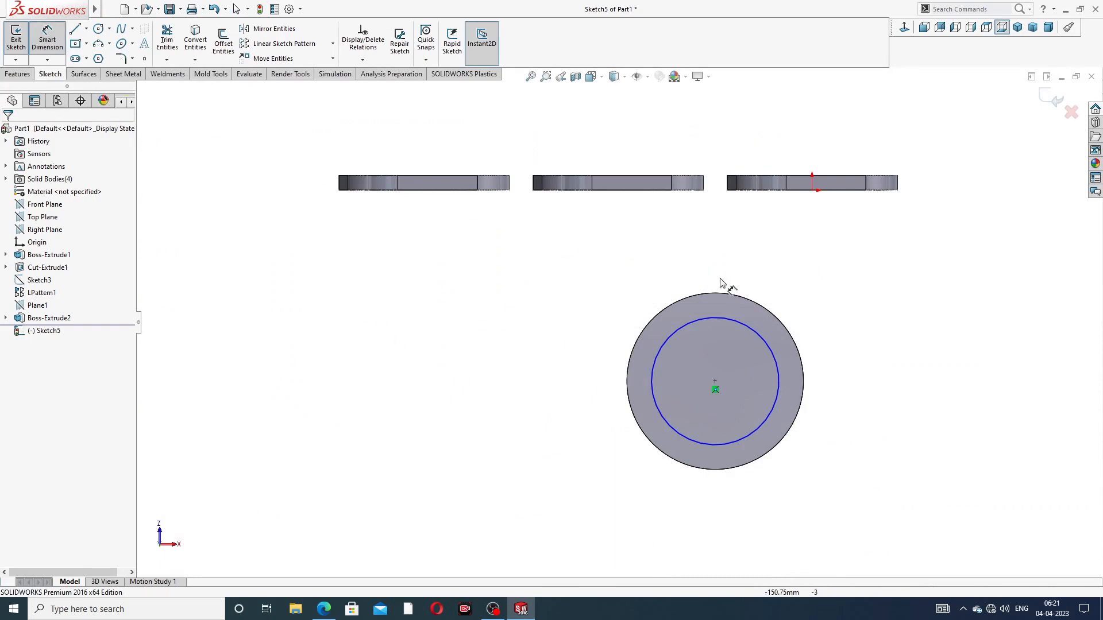
left_click(758, 338)
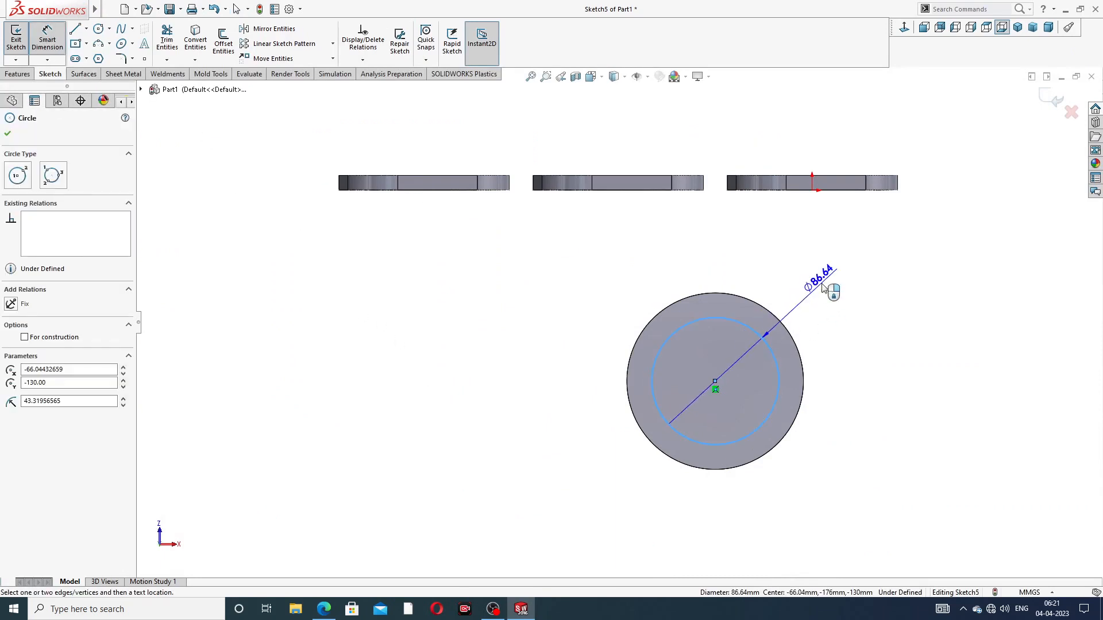
left_click(827, 286)
type("72")
key("Return")
right_click(1018, 144)
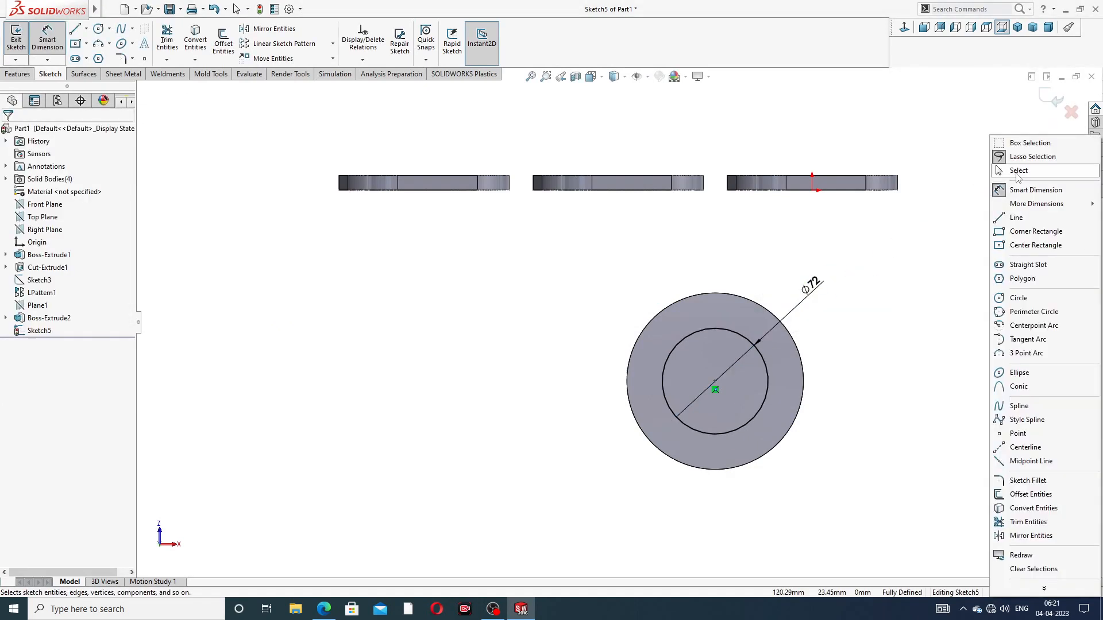
left_click(1018, 175)
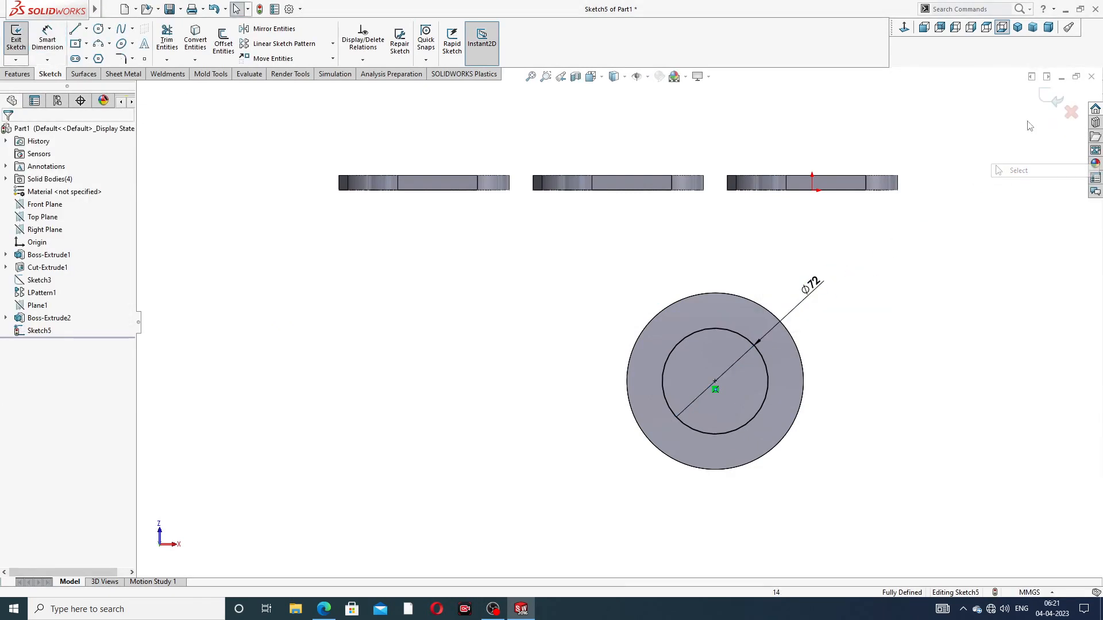
Step: Cut the 72 mm circle through the round flange with an Extruded Cut set to Through All
left_click(19, 74)
left_click(162, 50)
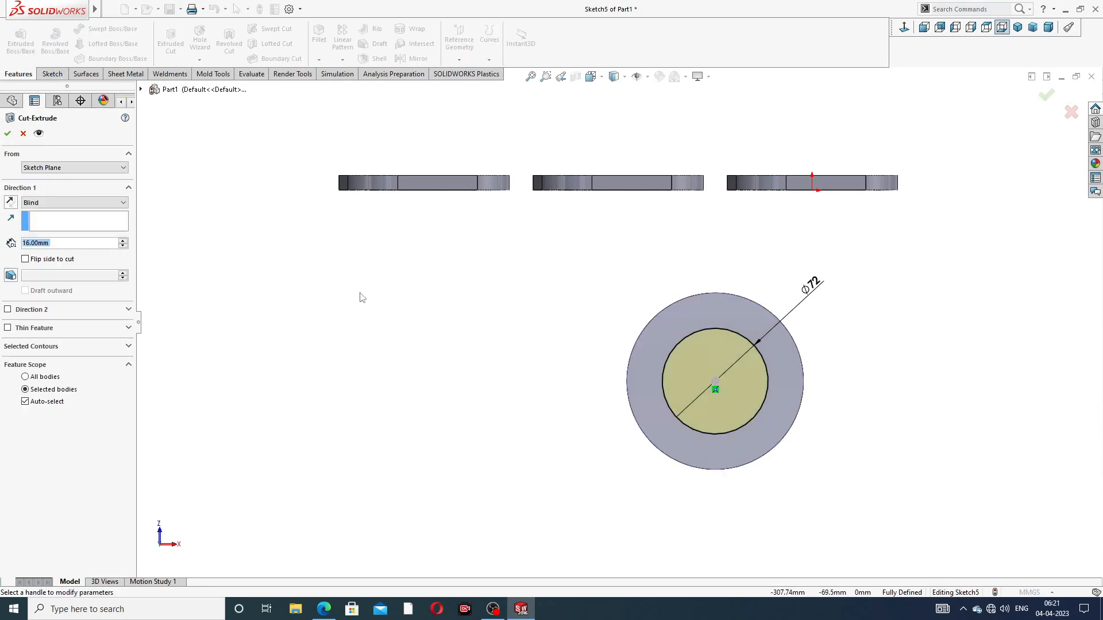
left_click(60, 203)
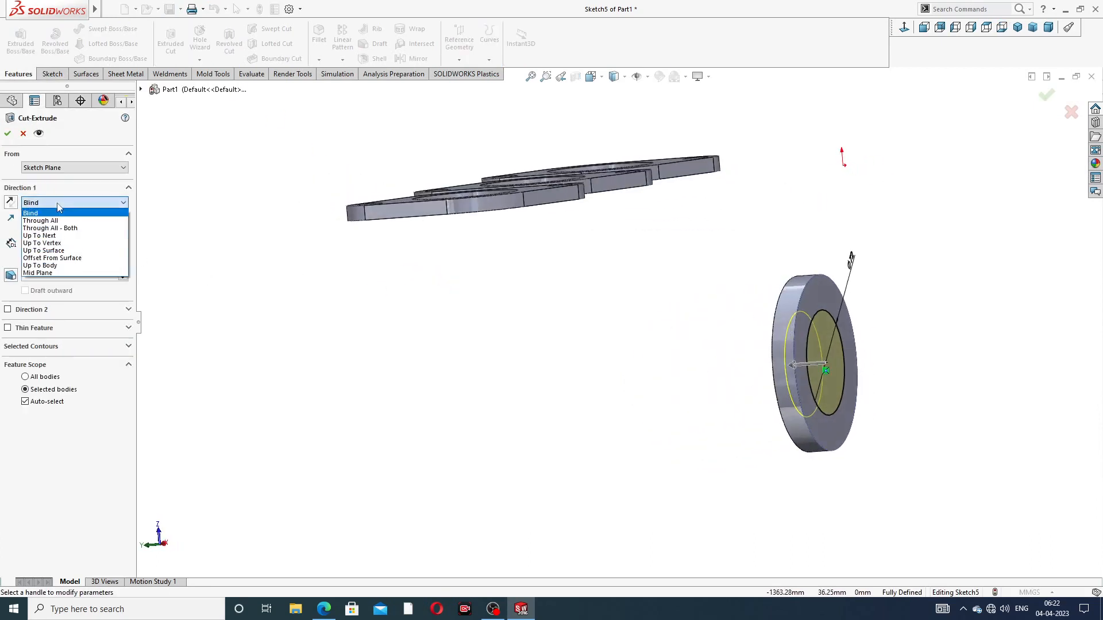
left_click(61, 222)
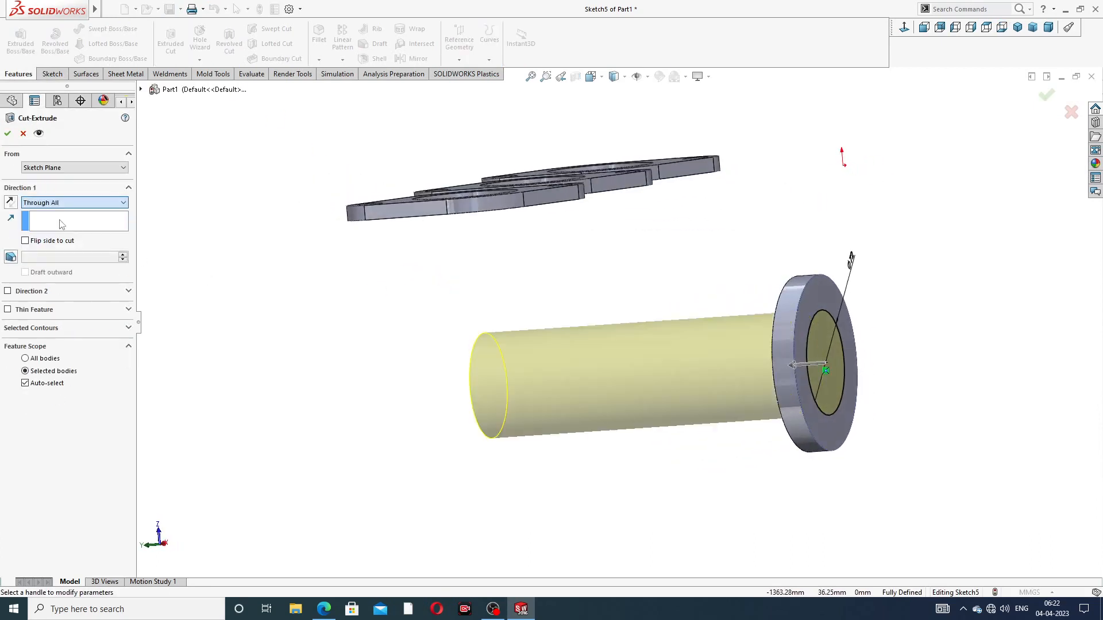
left_click(7, 133)
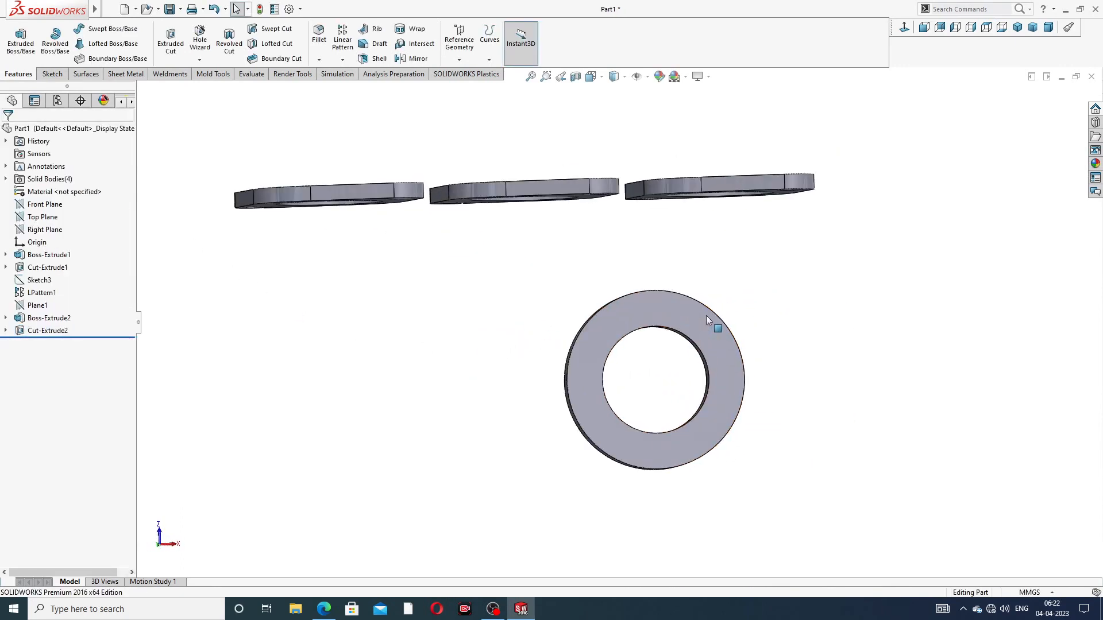
Step: Start a new sketch on the outer face of the round flange ring and view it face-on
left_click(663, 306)
left_click(709, 274)
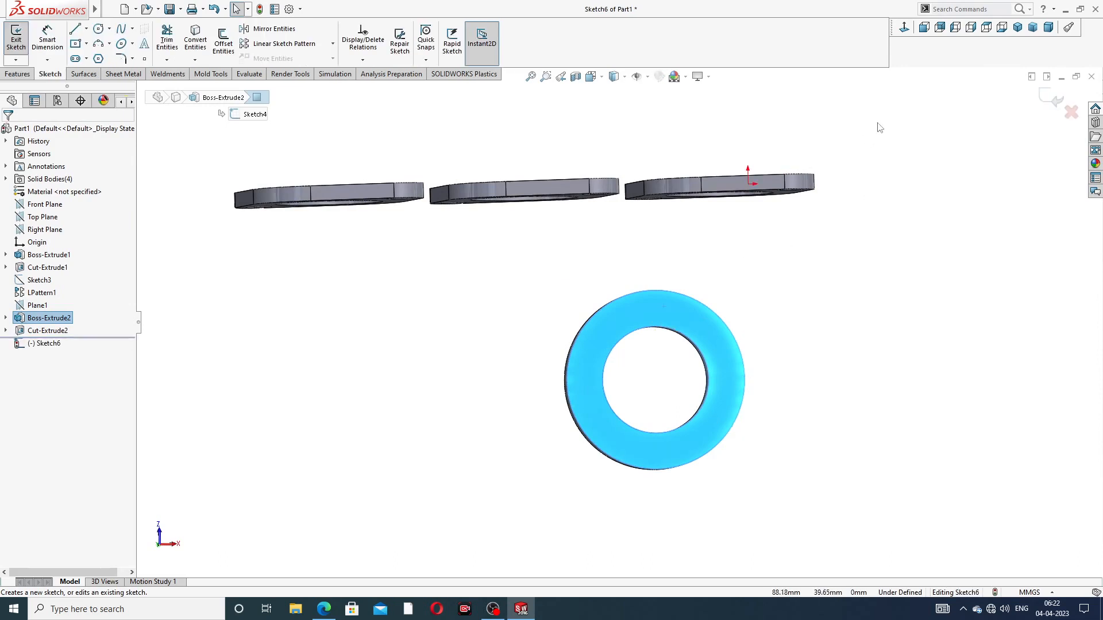
left_click(904, 29)
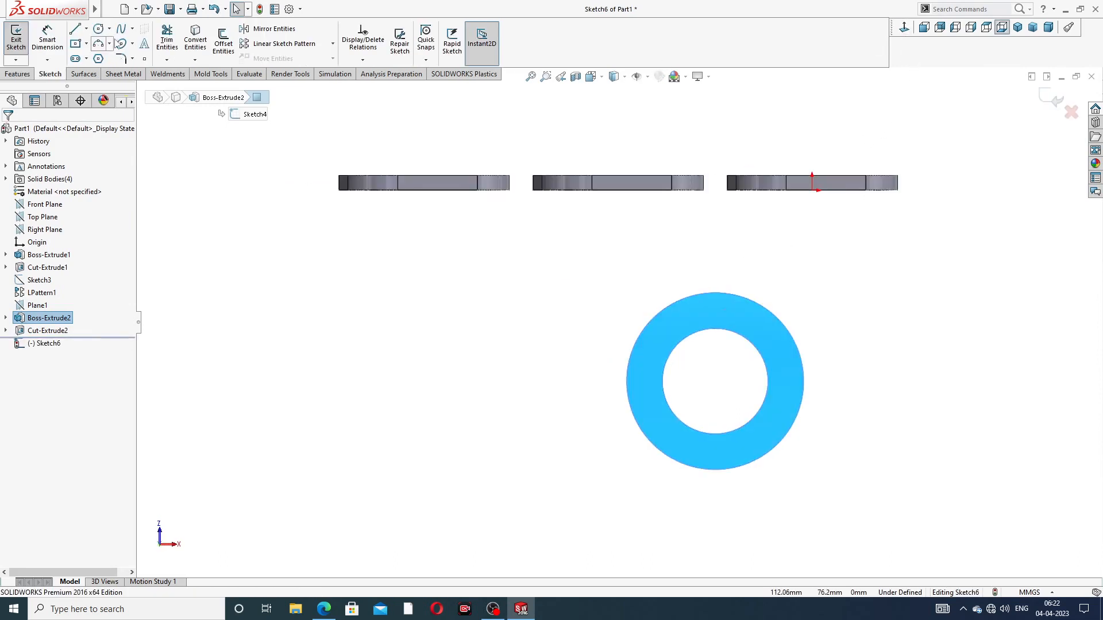
left_click(100, 29)
scroll(740, 343, "down", 3)
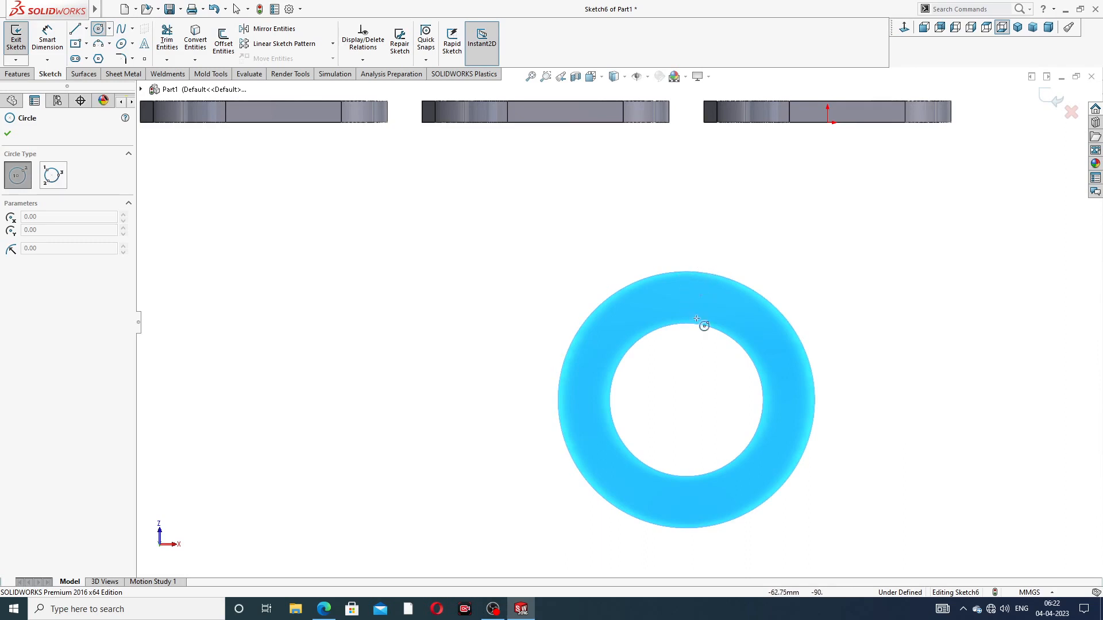
right_click(753, 234)
left_click(790, 243)
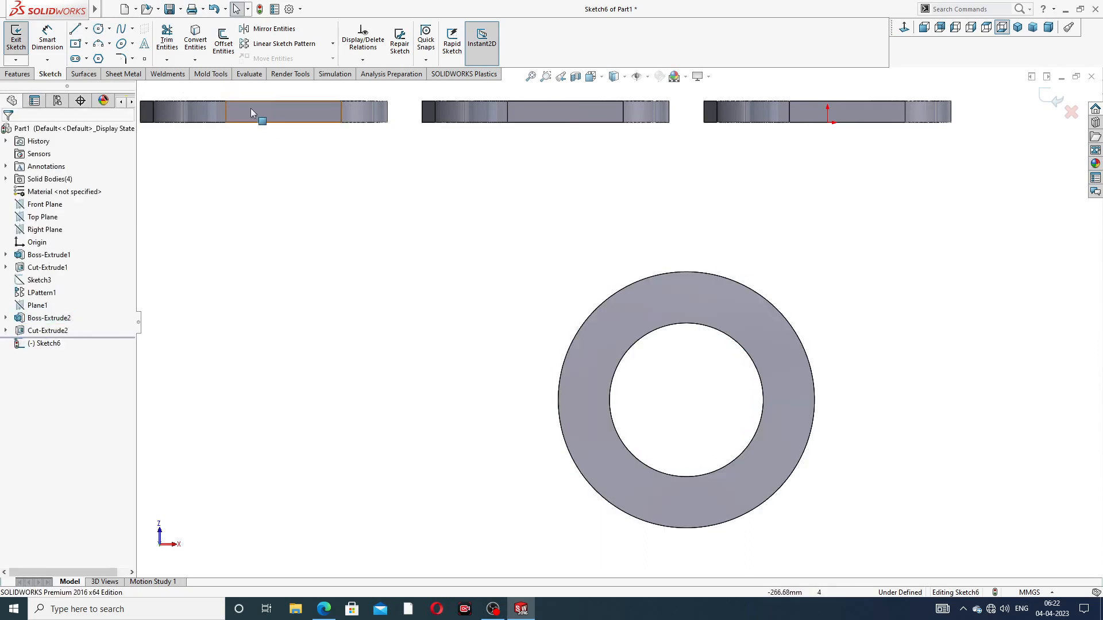
Step: Draw a vertical centerline from the round flange's centre up to its outer edge
left_click(86, 29)
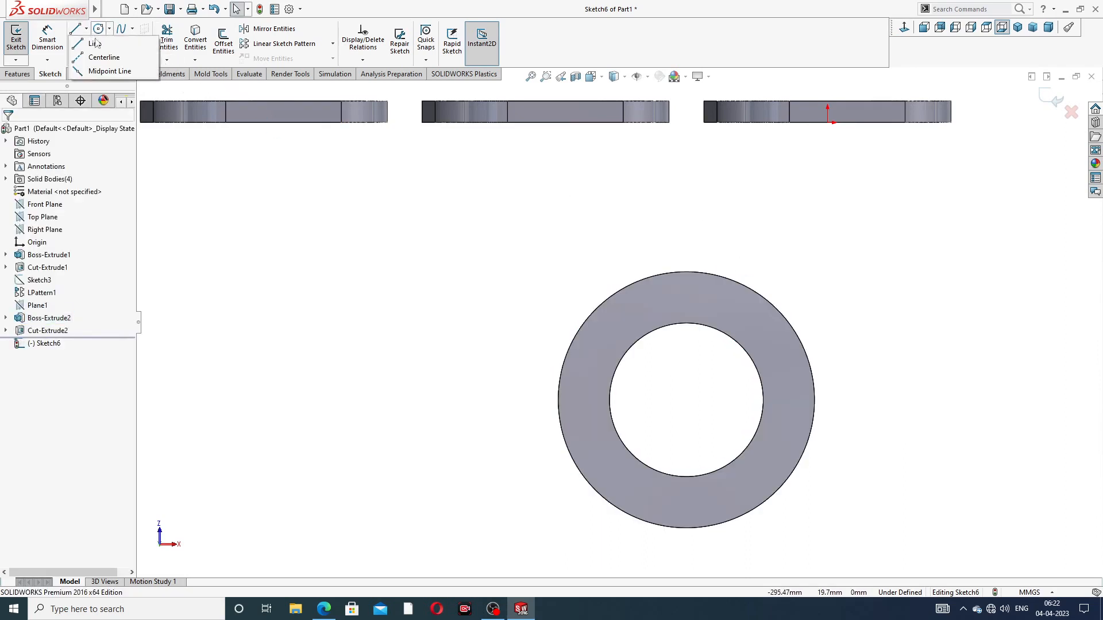
left_click(102, 57)
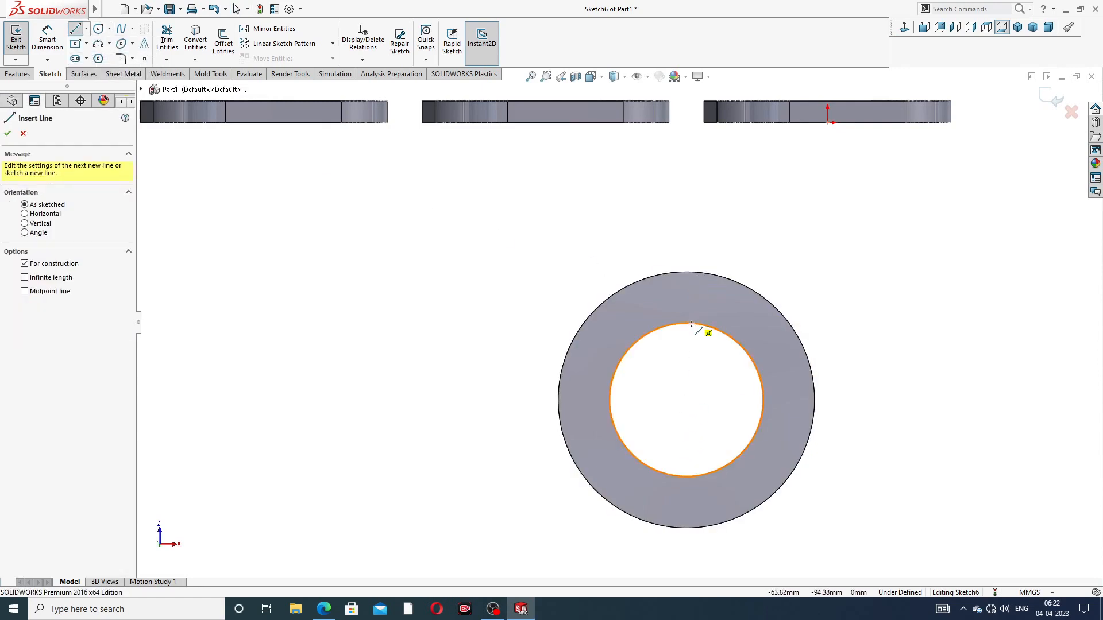
left_click(686, 400)
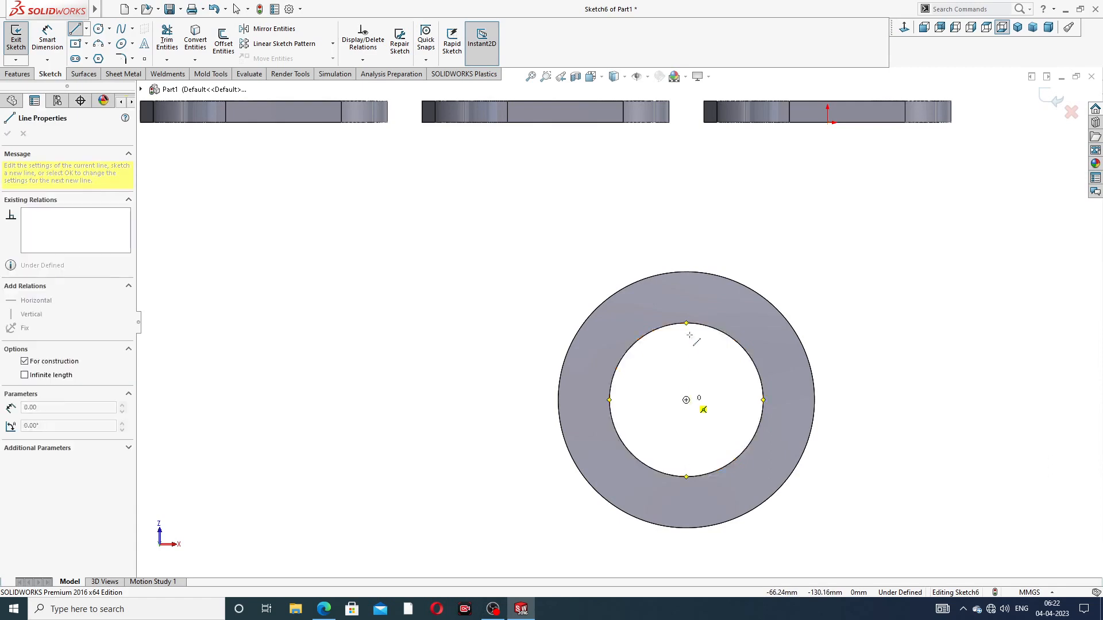
left_click(686, 271)
right_click(736, 240)
left_click(753, 254)
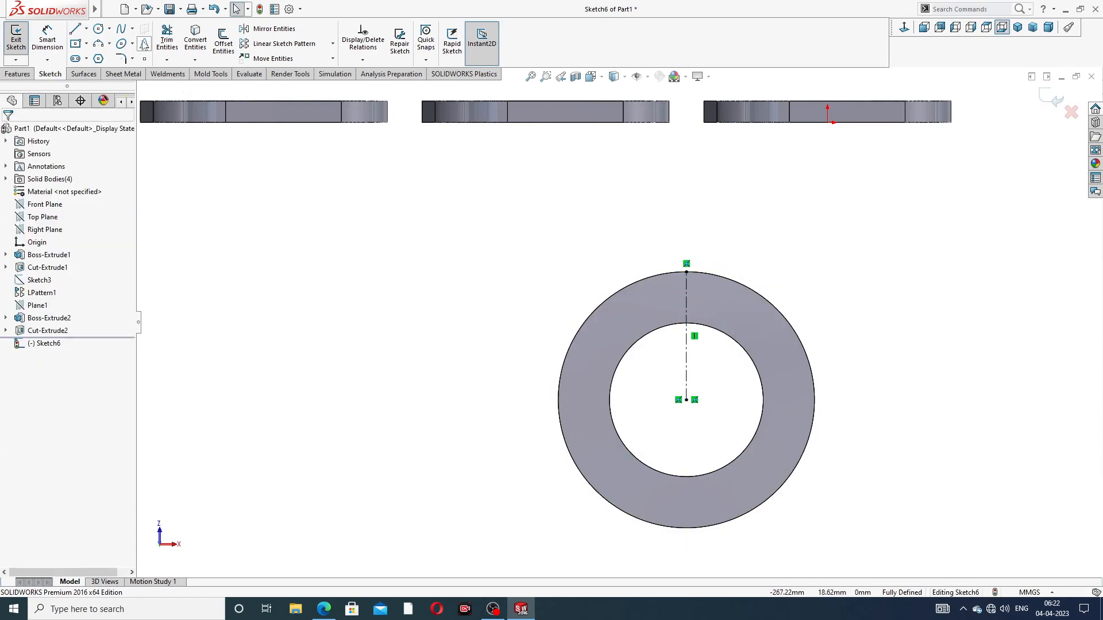
Step: Sketch a bolt-hole circle about 12.6 mm in diameter centred on the centerline, between the flange's bore and outer edge
left_click(99, 28)
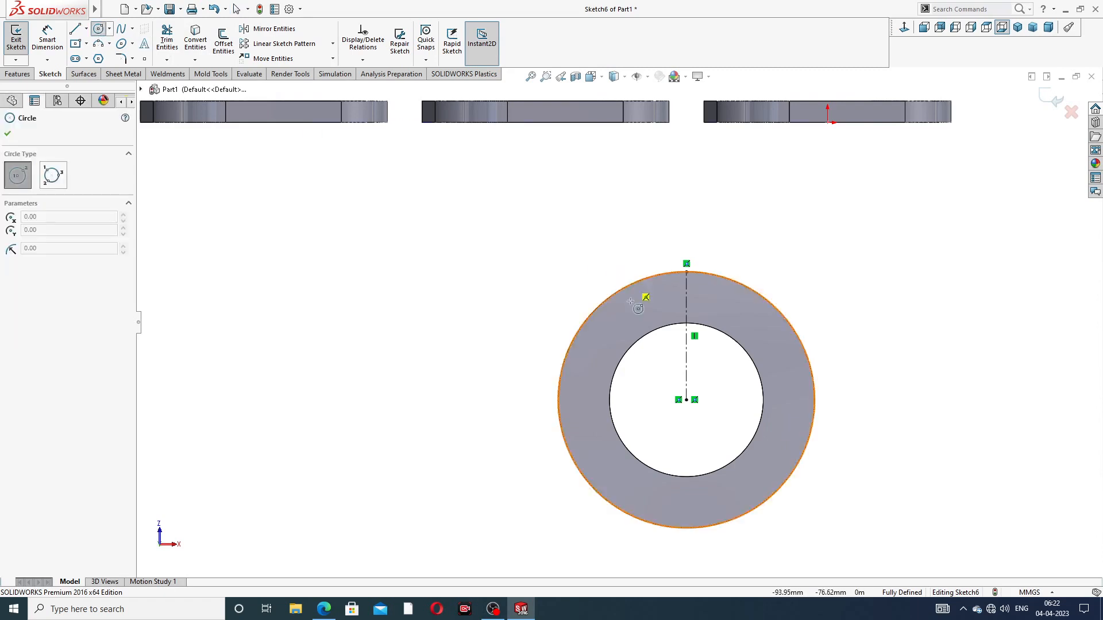
scroll(665, 332, "down", 3)
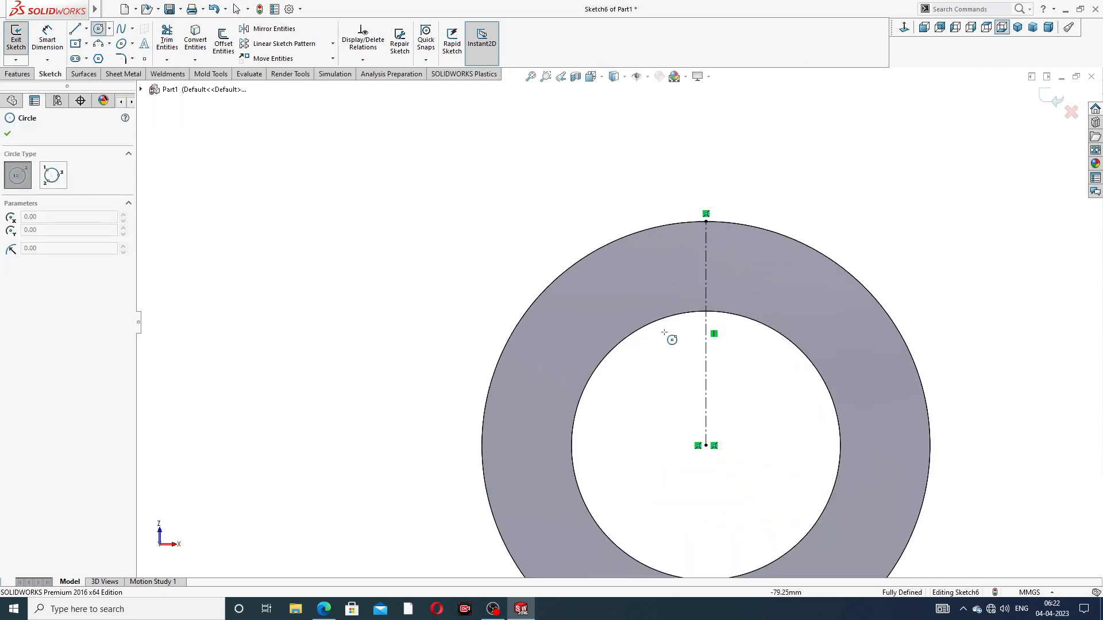
left_click(705, 260)
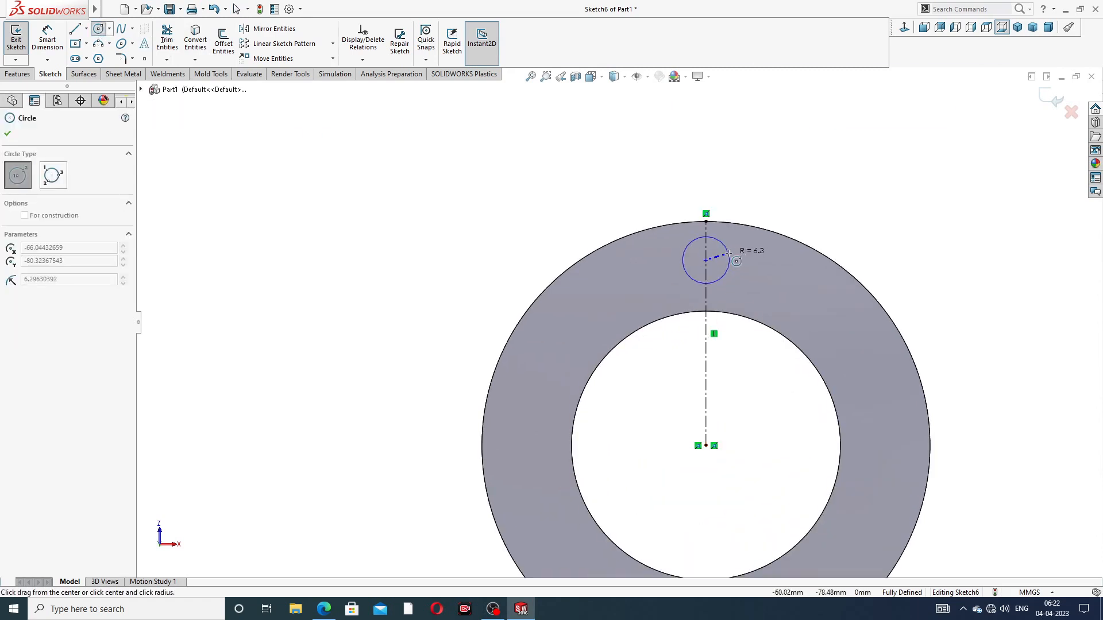
left_click(728, 255)
right_click(775, 192)
left_click(792, 201)
Step: Dimension the bolt-hole circle to a diameter of 12 mm
left_click(47, 39)
left_click(726, 247)
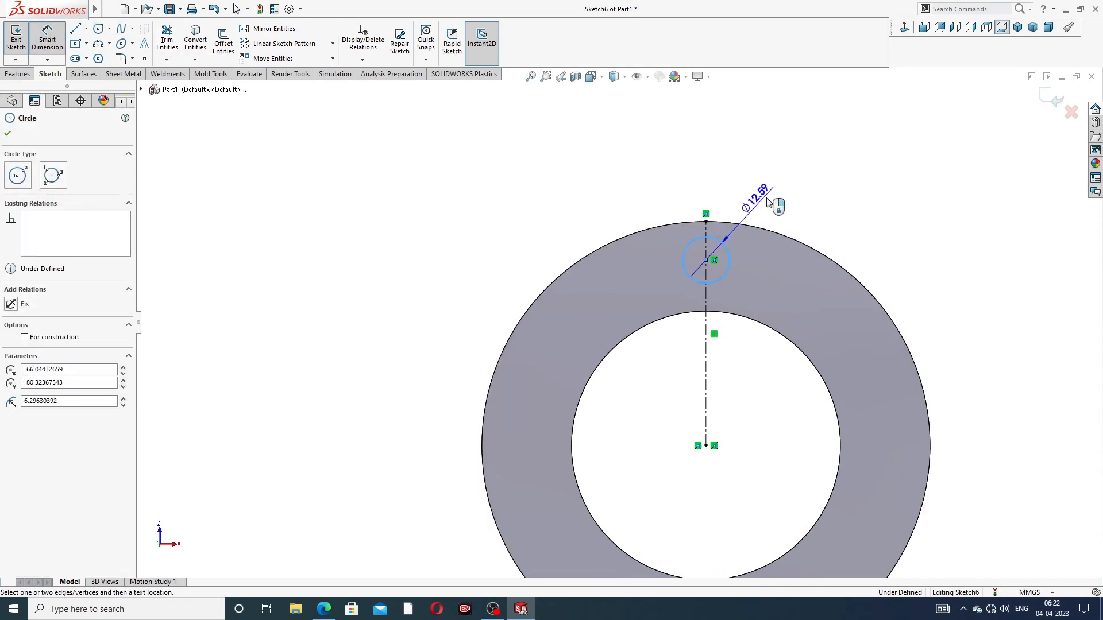
left_click(775, 198)
type("12")
key("Return")
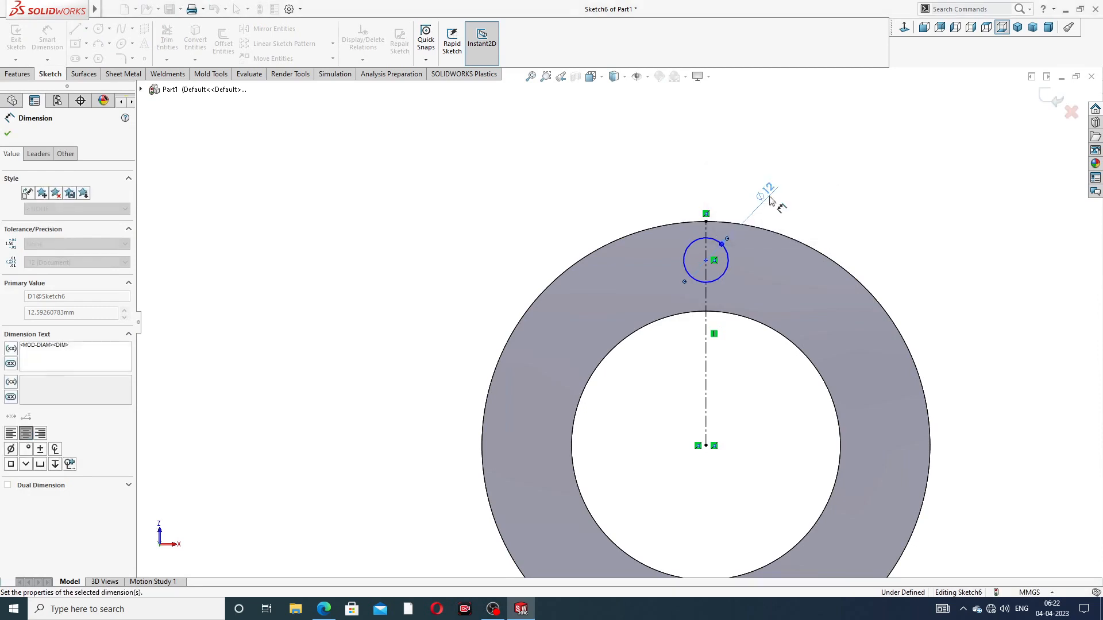
Step: Dimension the distance from the bolt-hole circle's centre to the flange's centre as 50 mm
left_click(705, 262)
left_click(706, 446)
left_click(933, 330)
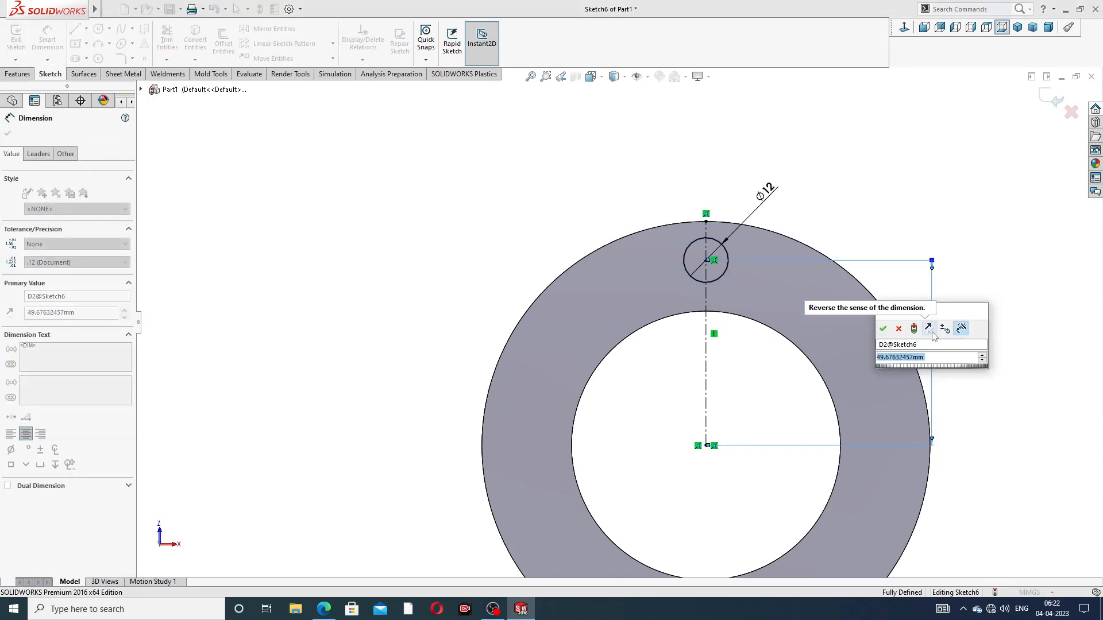
type("50")
key("Return")
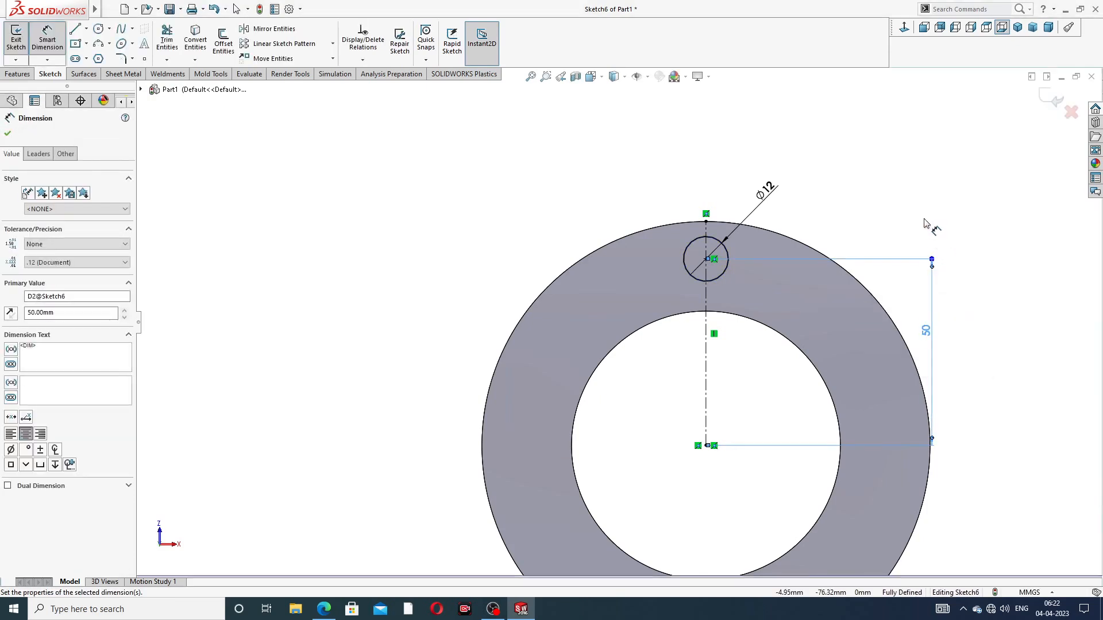
left_click(873, 138)
right_click(897, 150)
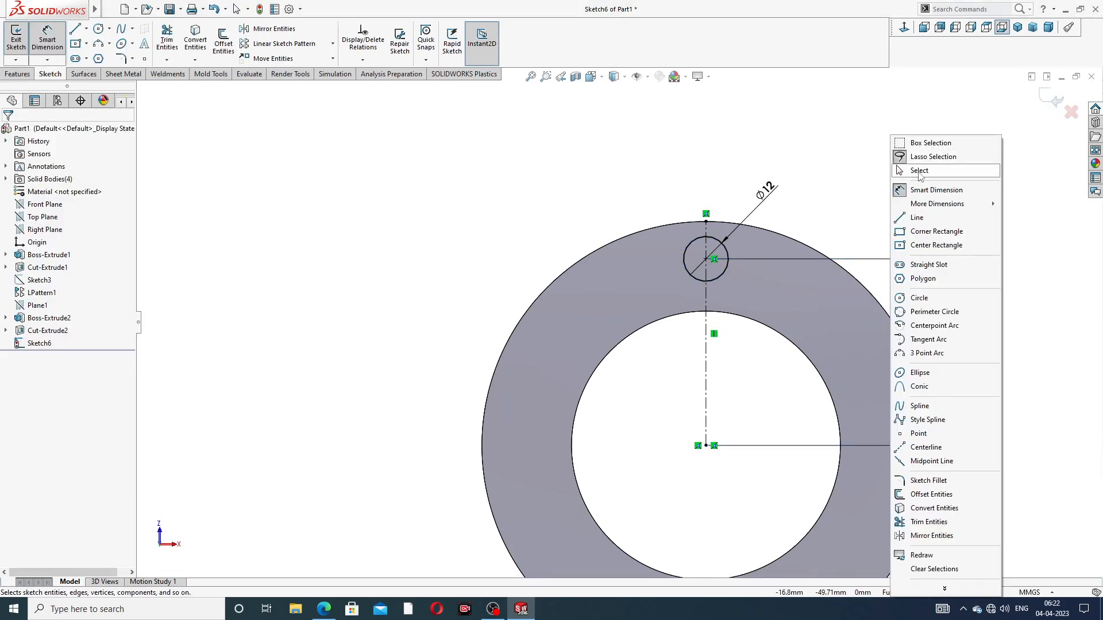
left_click(919, 171)
key("f")
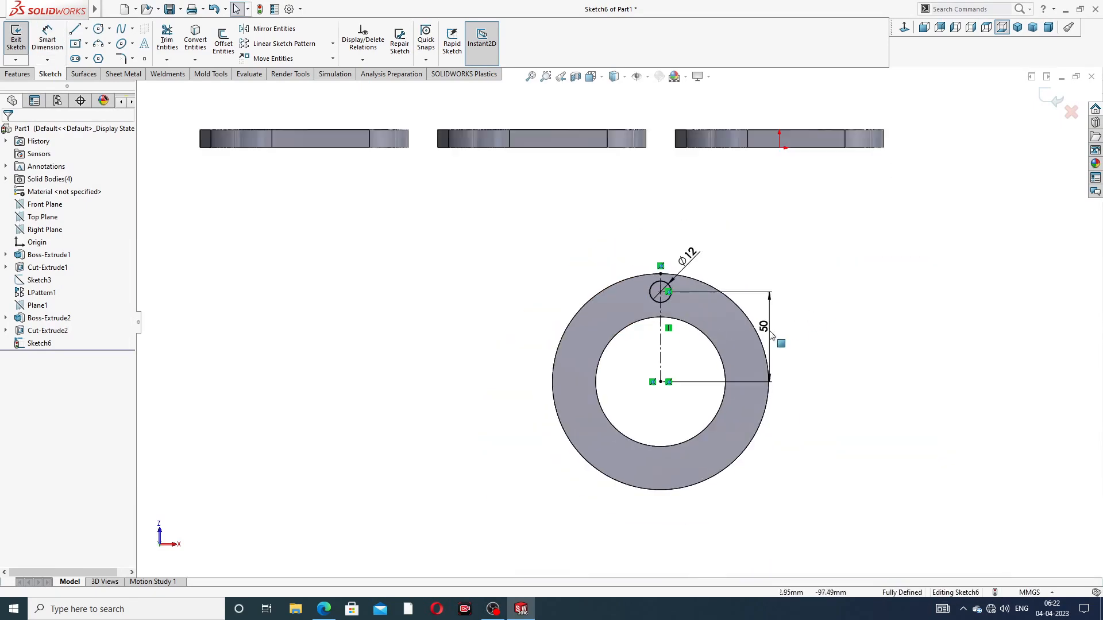
Step: Check the PDF drawing, and cut the 12 mm bolt hole through the flange with an Extruded Cut set to Through All
left_click(324, 610)
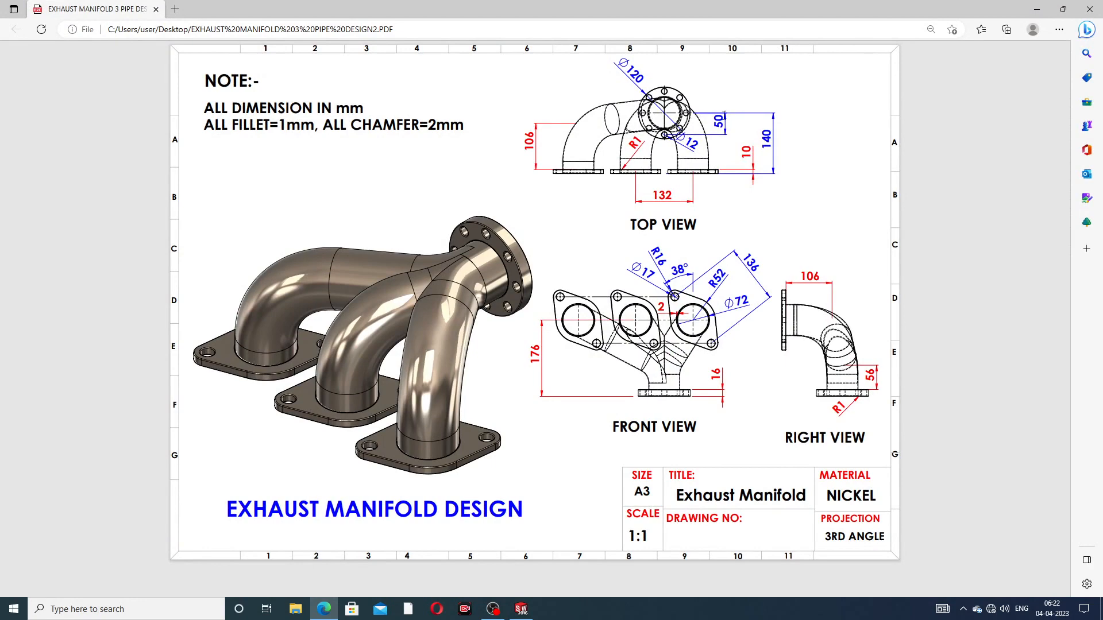
left_click(324, 608)
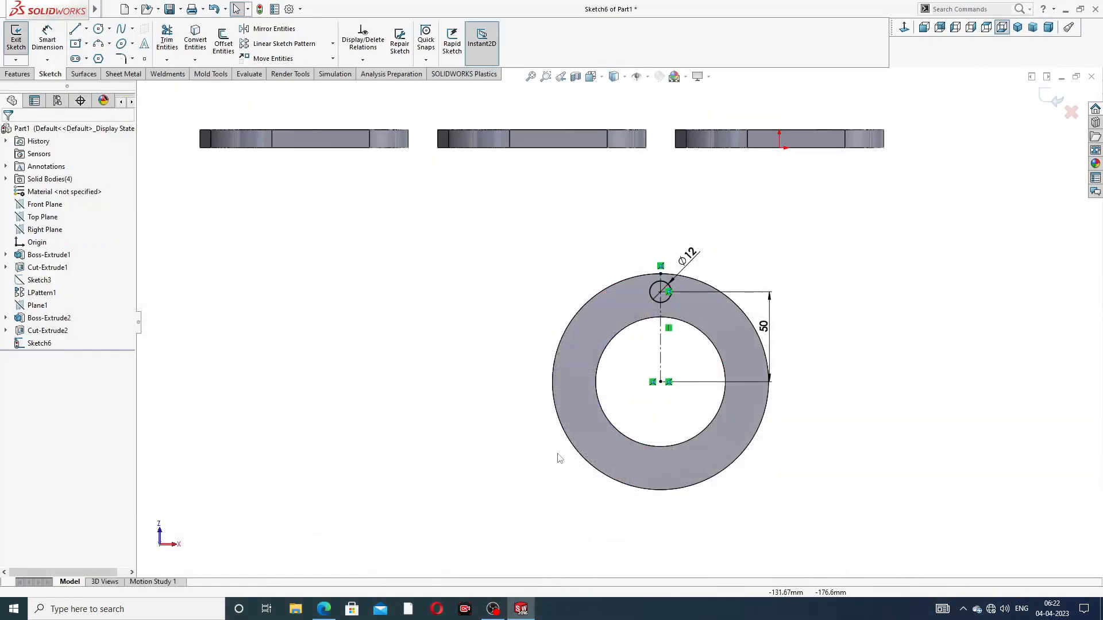
left_click(29, 74)
left_click(168, 49)
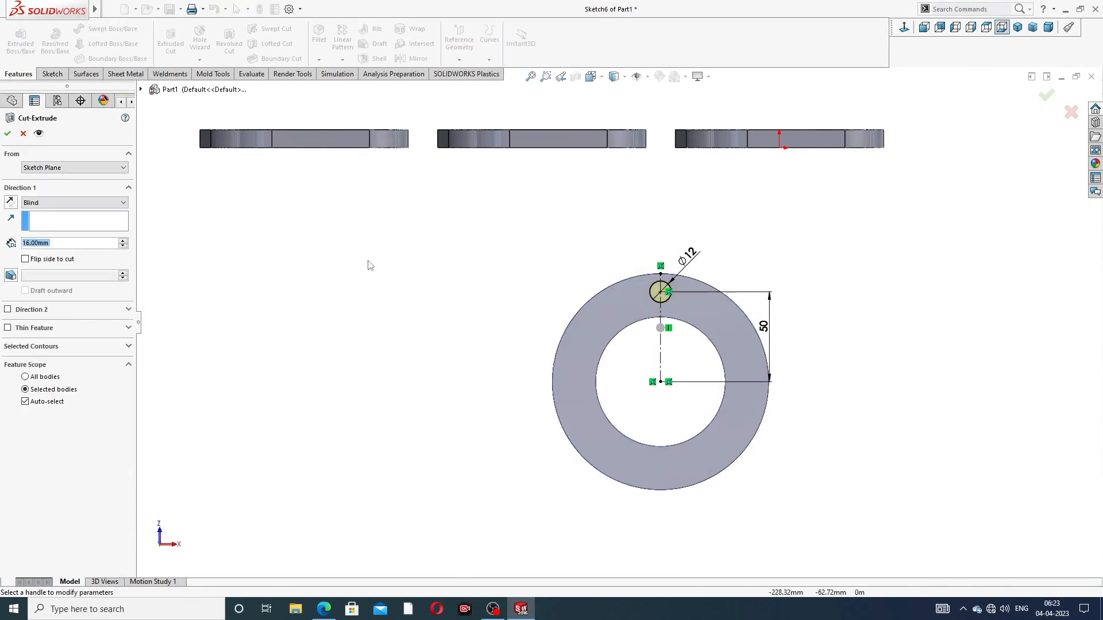
left_click(67, 202)
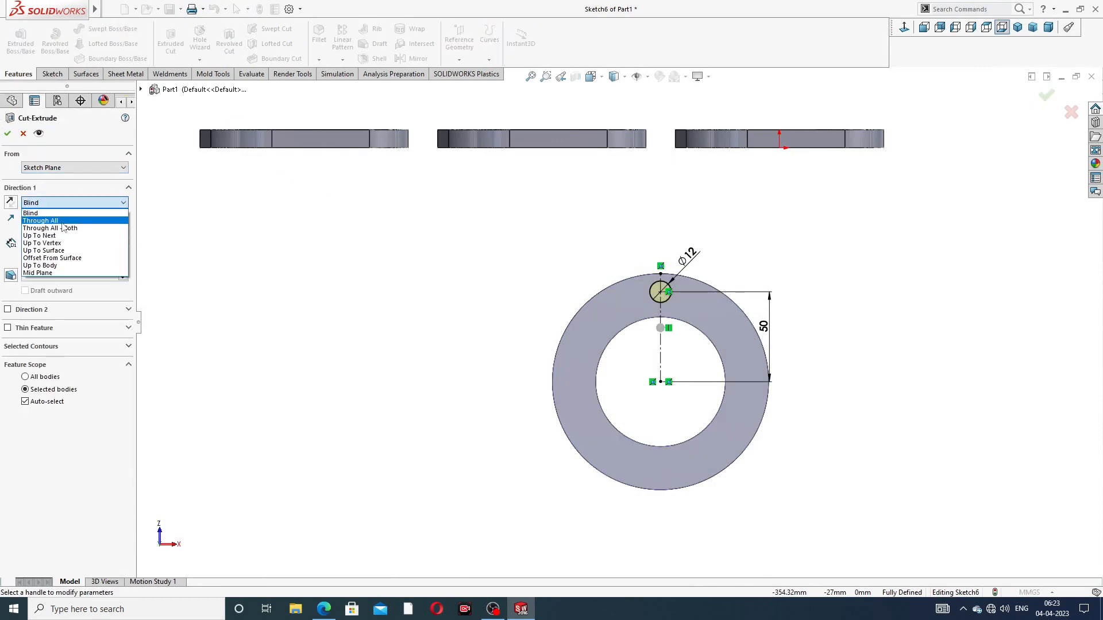
left_click(64, 221)
left_click(8, 136)
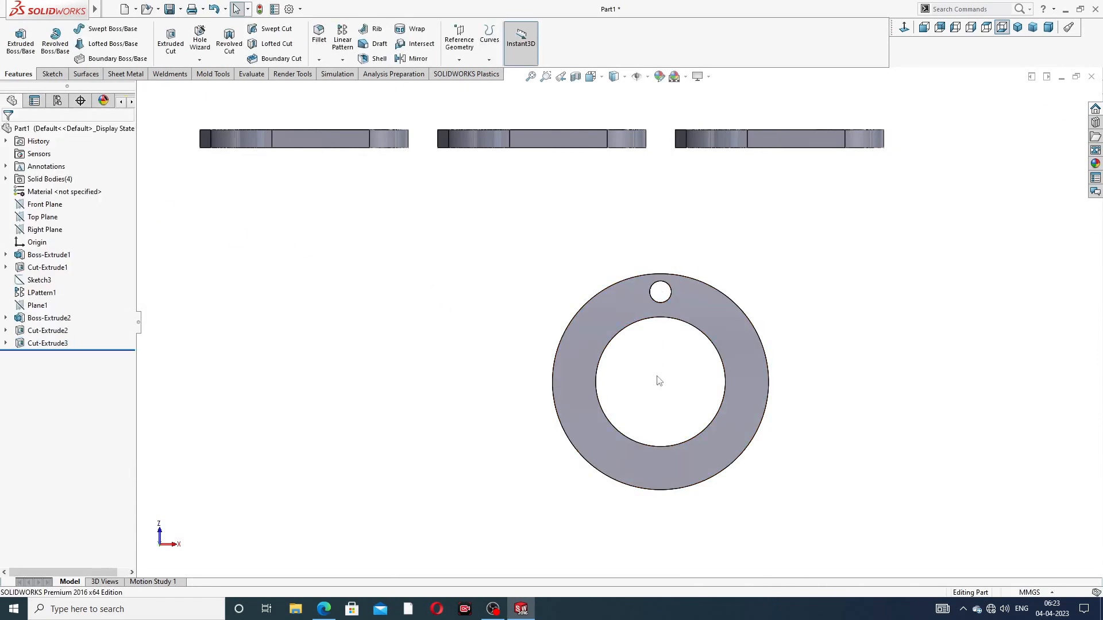
Step: Circular-pattern the 12 mm bolt-hole cut around the flange's outer edge with 8 equally spaced instances over 360 degrees
scroll(659, 380, "down", 2)
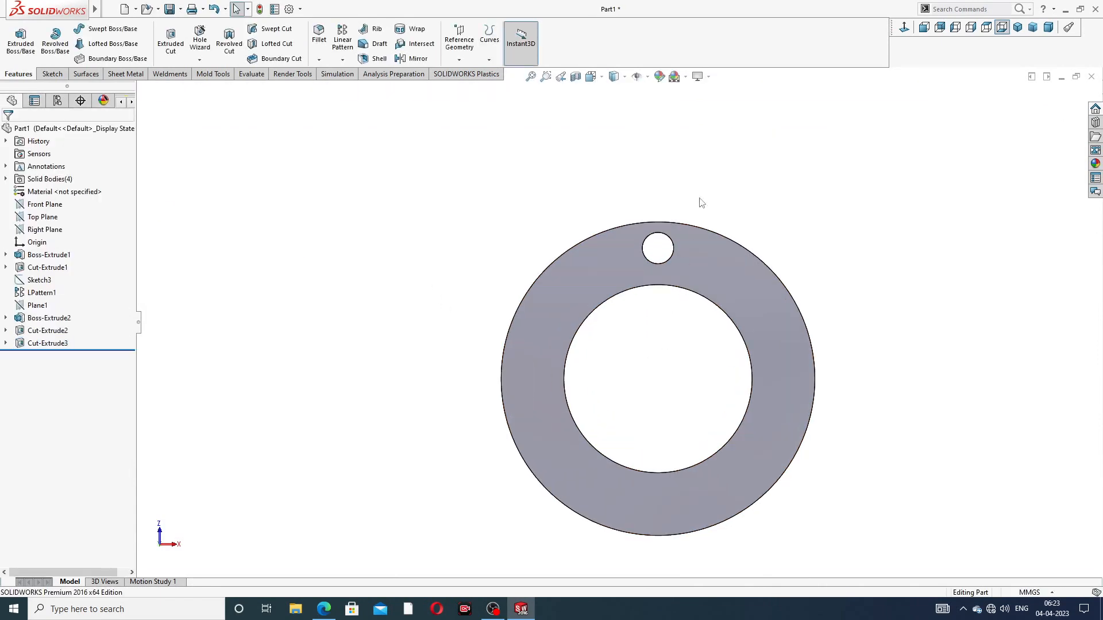
left_click(342, 61)
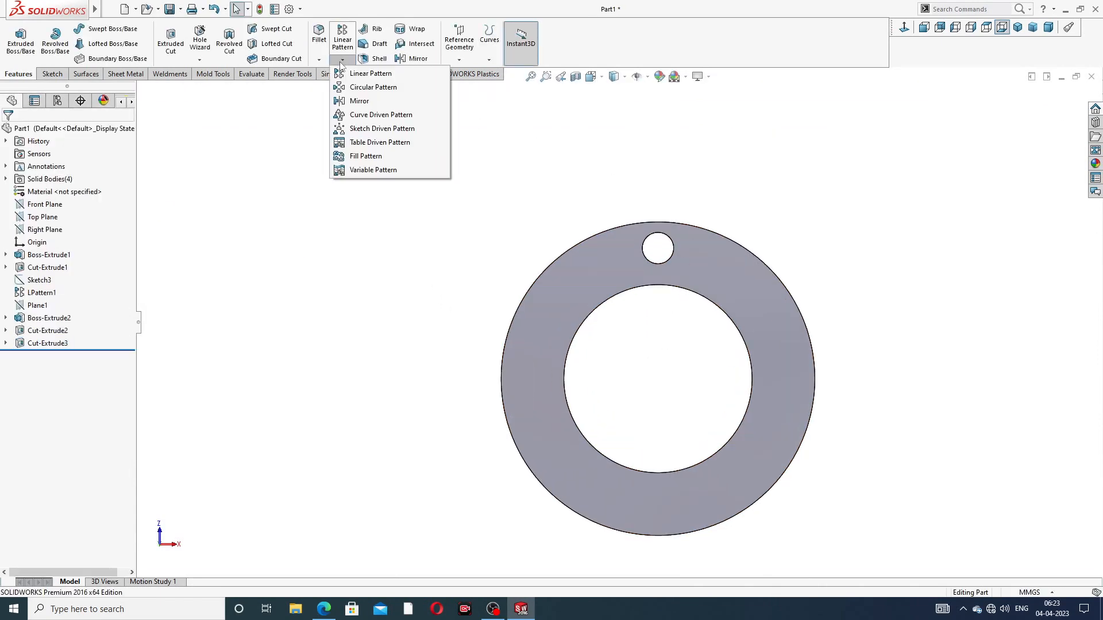
left_click(379, 88)
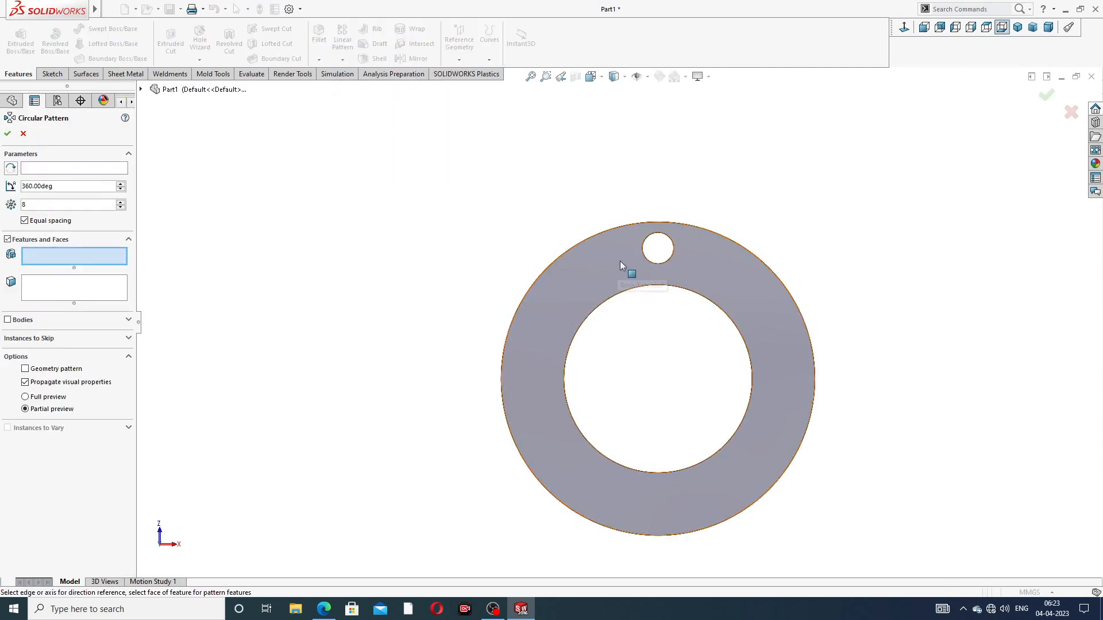
scroll(618, 262, "down", 2)
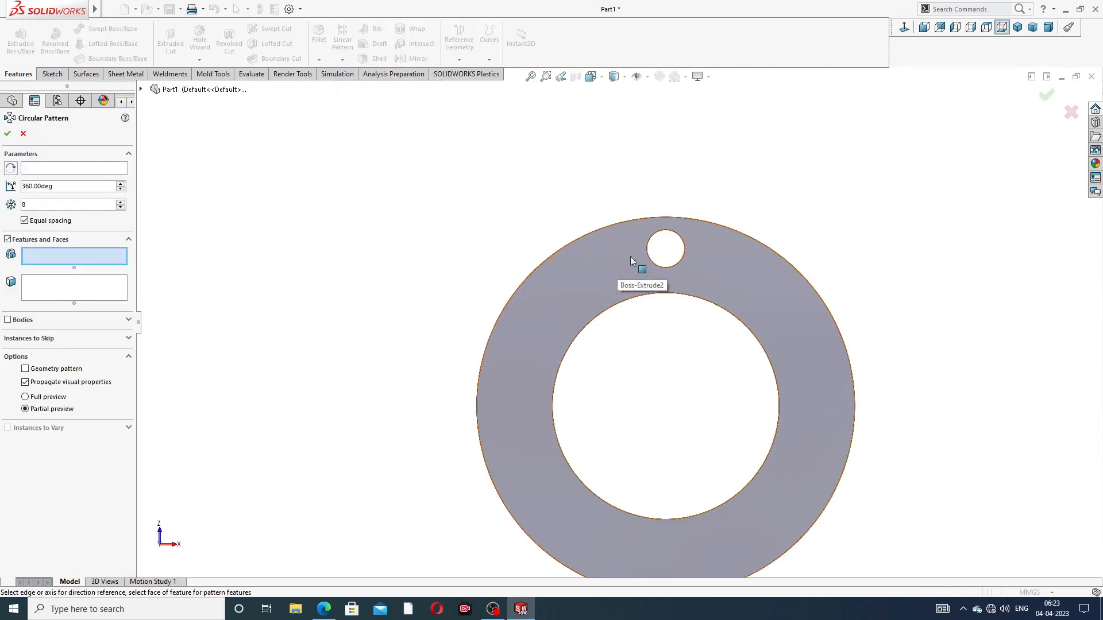
left_click(114, 170)
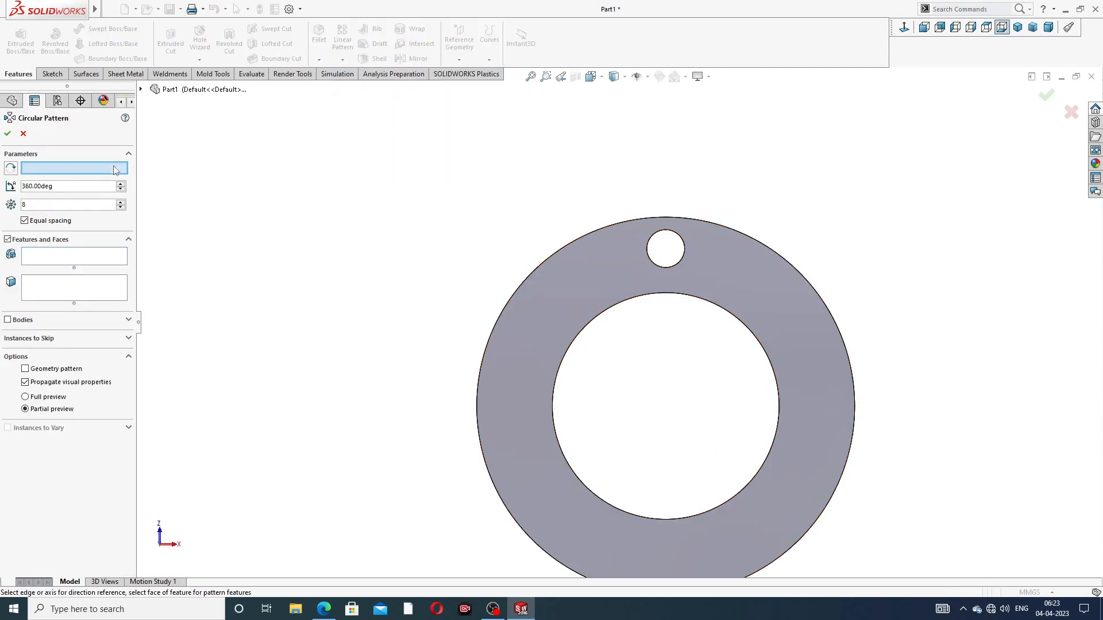
left_click(576, 241)
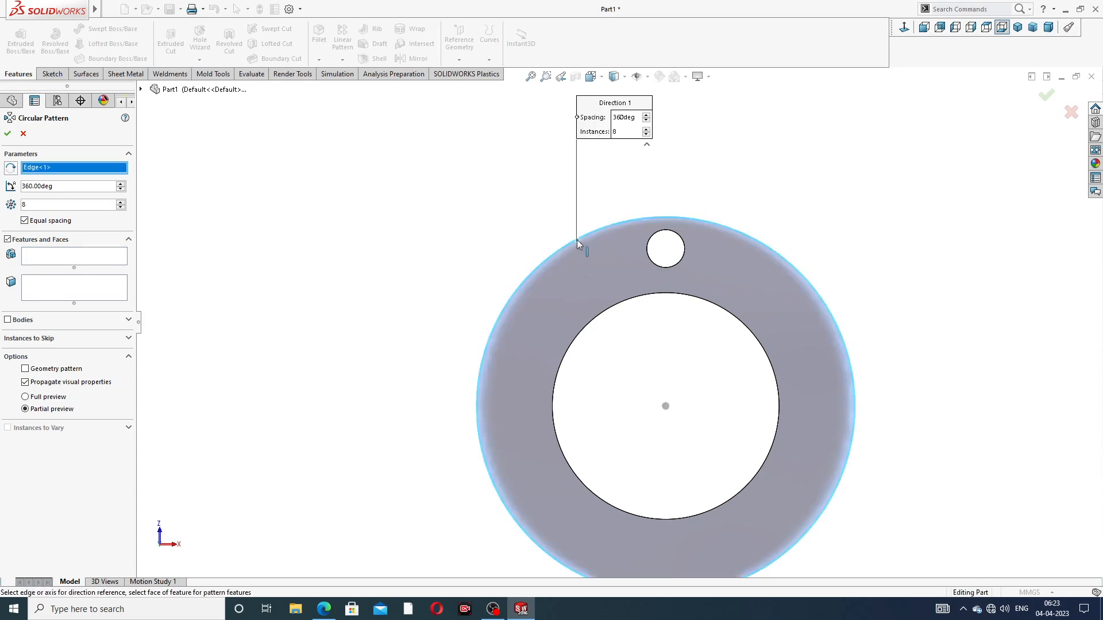
left_click(46, 295)
left_click(62, 253)
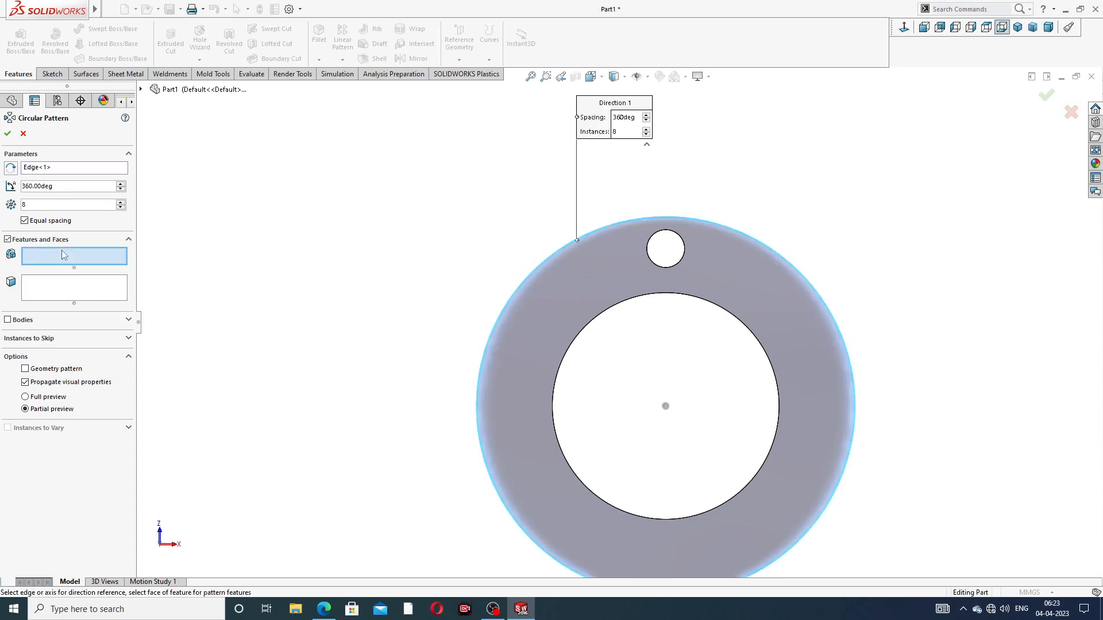
middle_click_drag(714, 266, 688, 282)
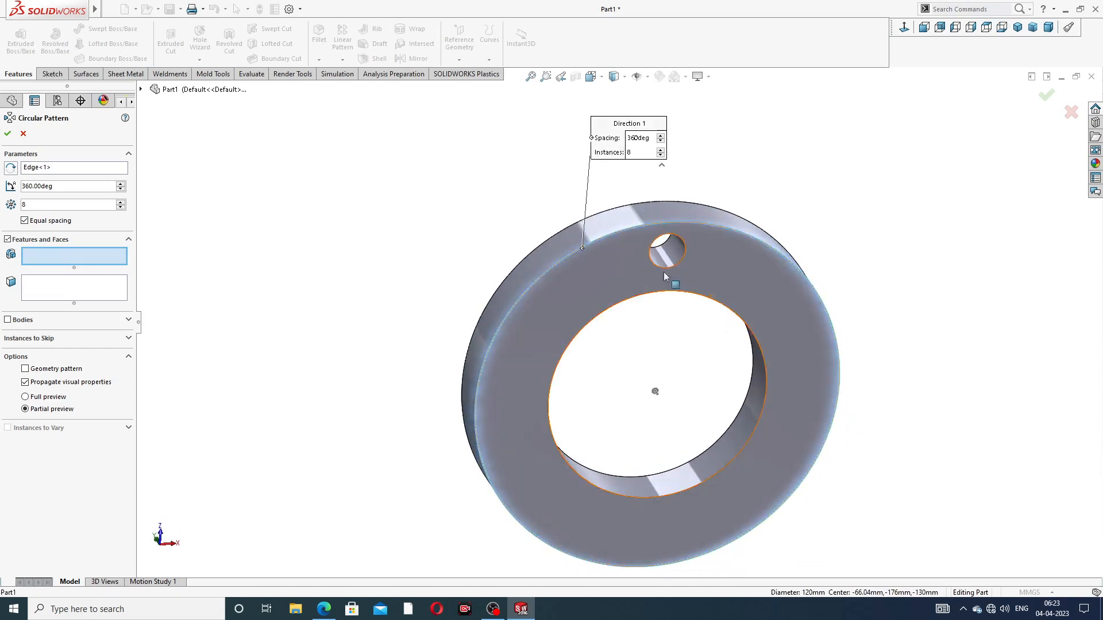
left_click(672, 257)
scroll(675, 264, "up", 2)
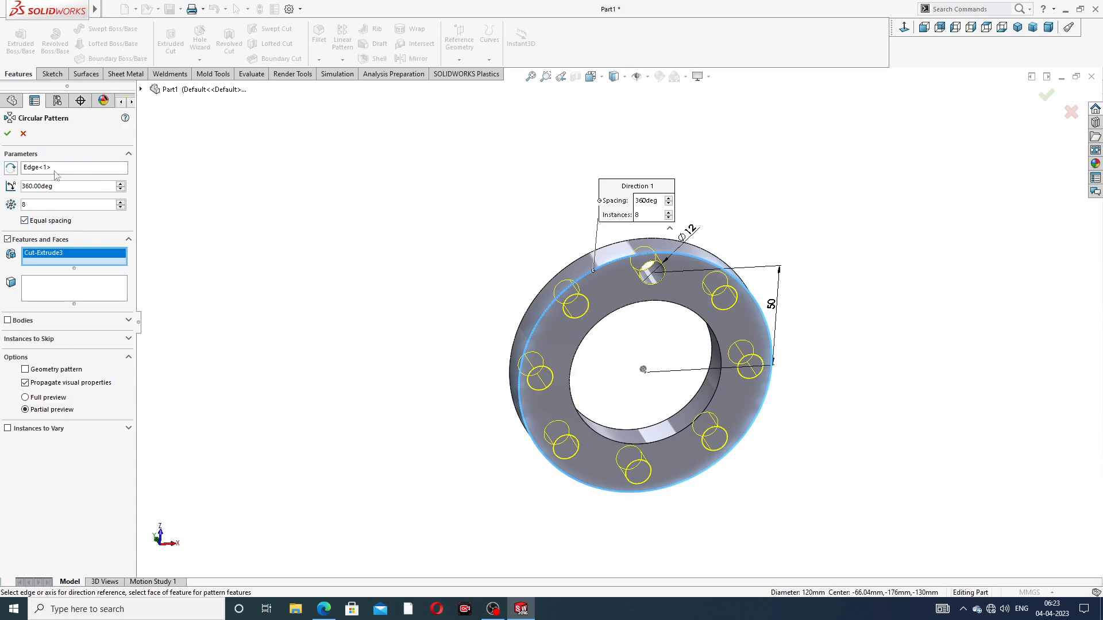
left_click(7, 133)
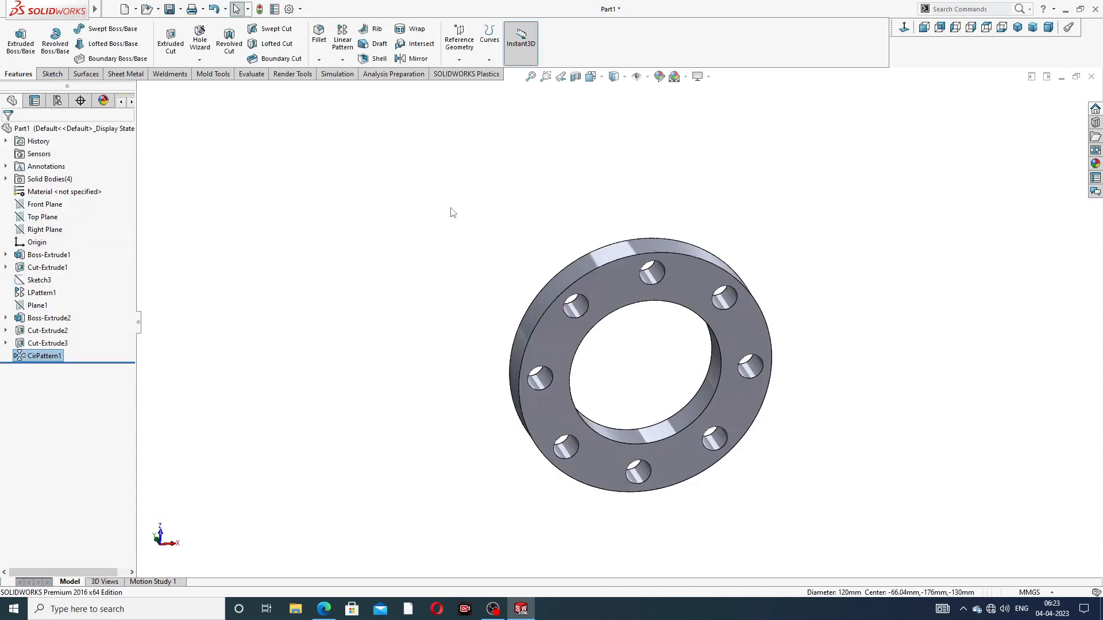
middle_click_drag(473, 263, 722, 109)
scroll(620, 328, "down", 2)
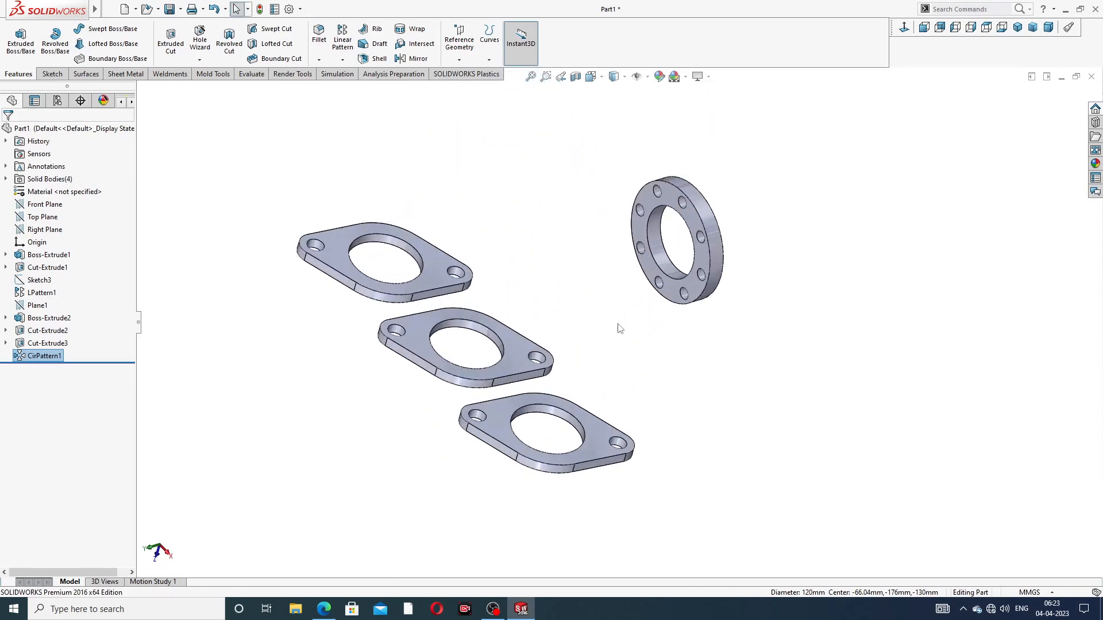
scroll(624, 325, "up", 3)
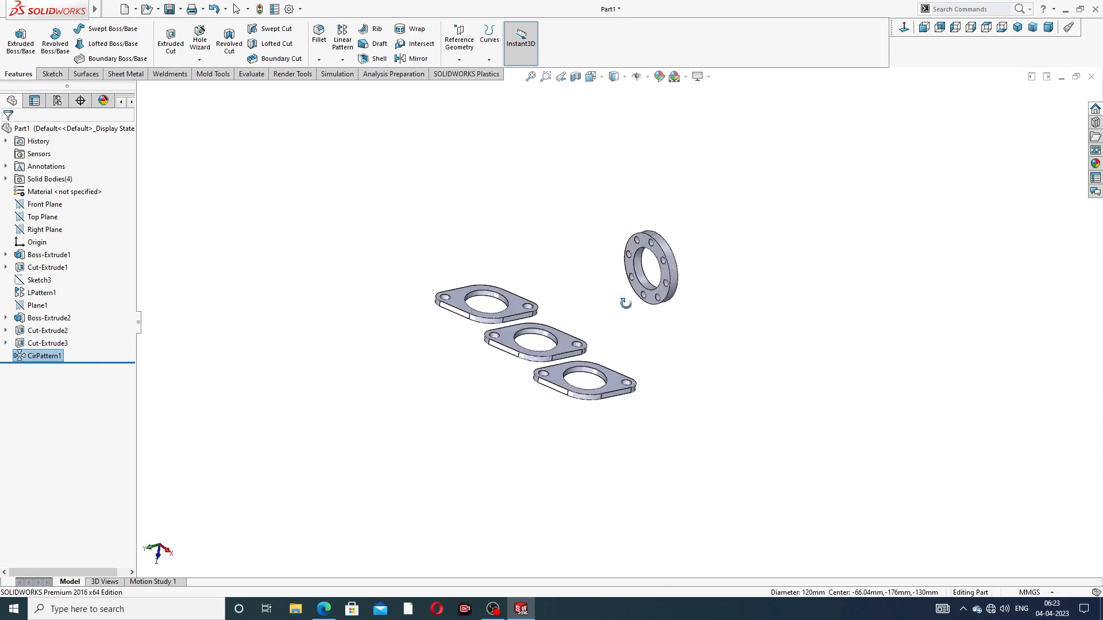
scroll(612, 332, "down", 2)
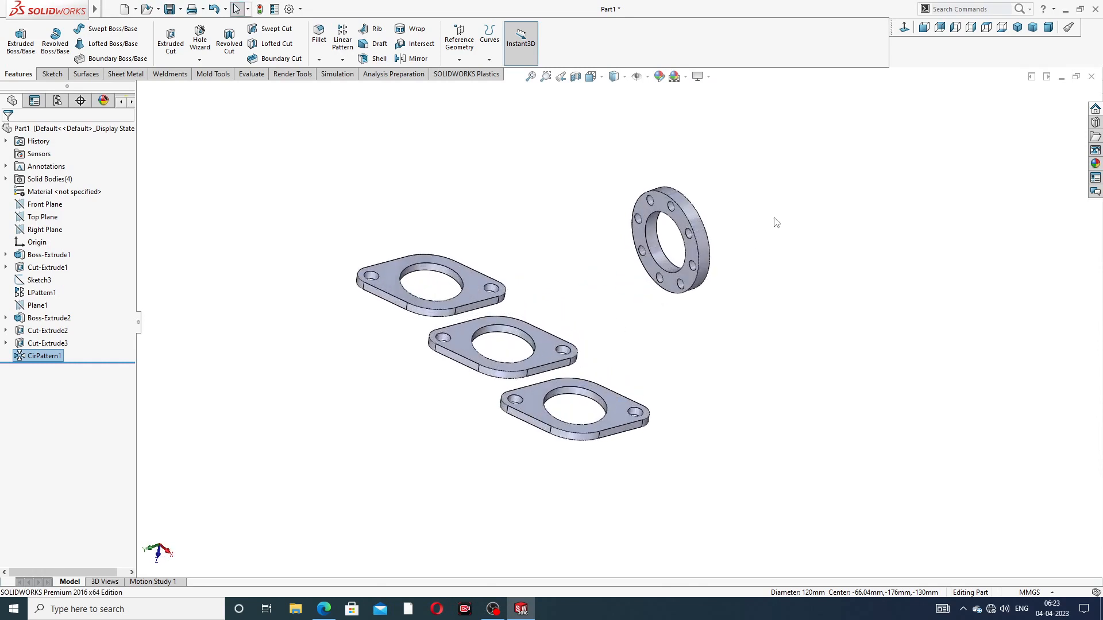
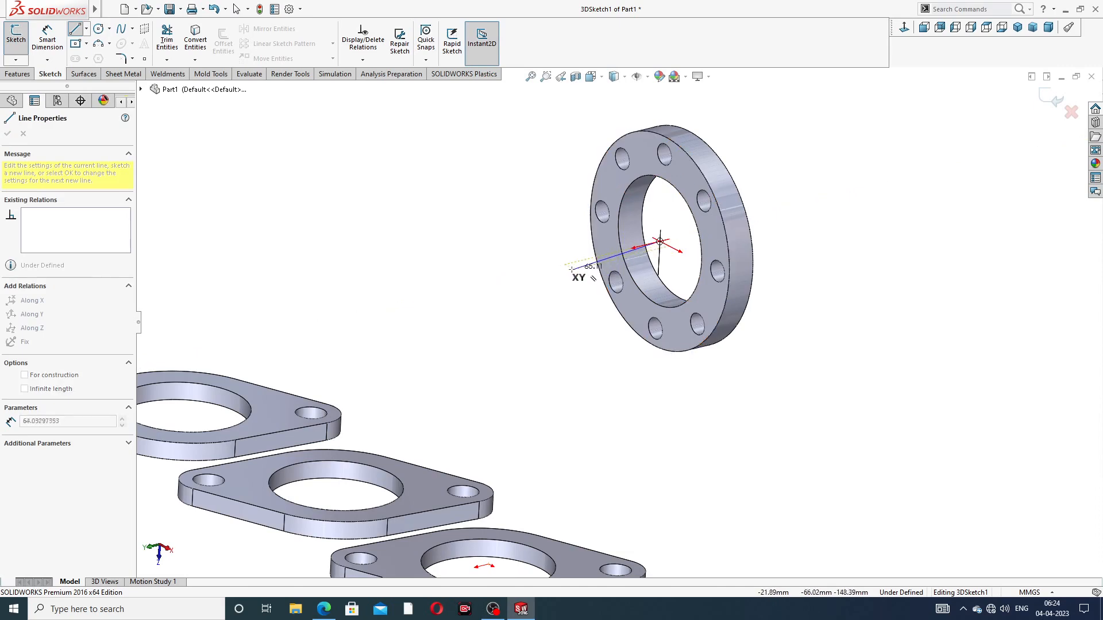
Step: Draw a 3D sketch line from the round flange's bore centre straight out along the flange's axis, on the inlet flanges' side
middle_click_drag(600, 274, 534, 269)
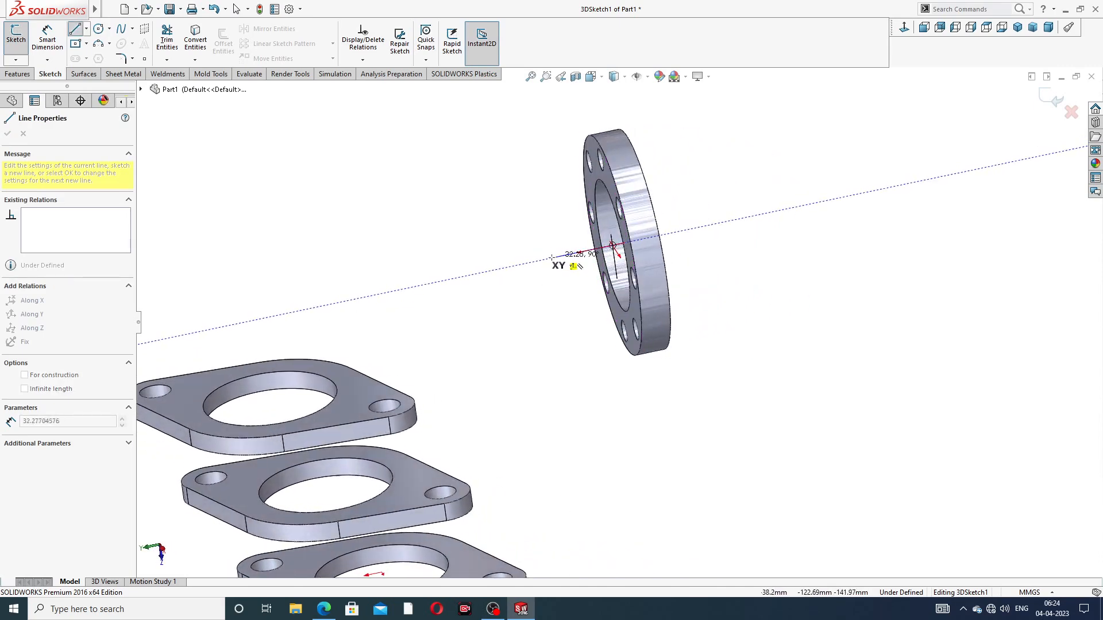
left_click(524, 264)
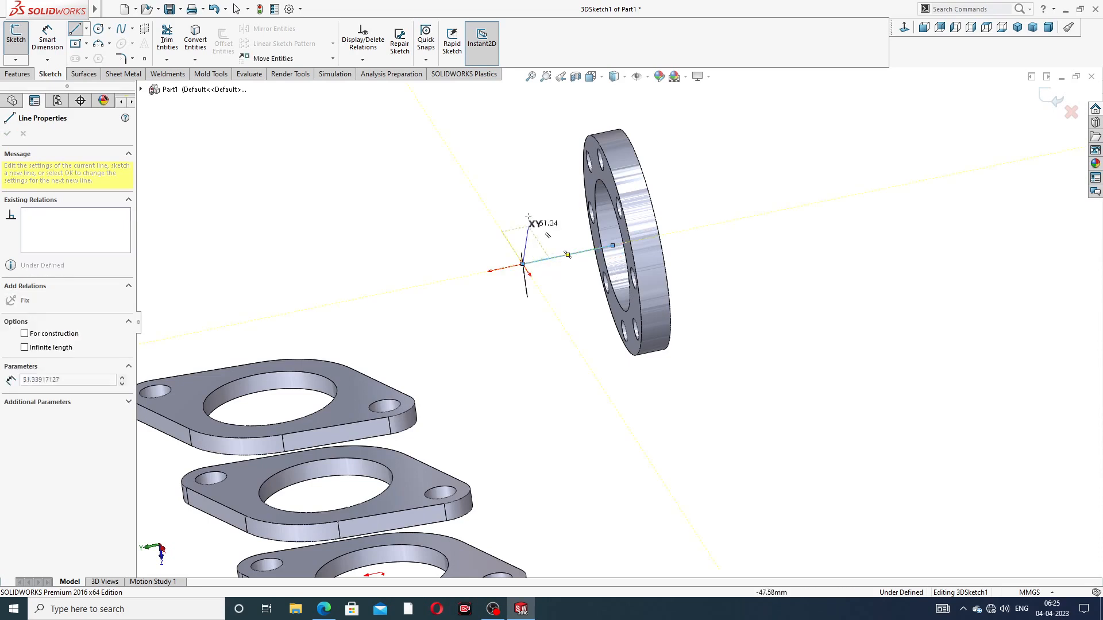
right_click(527, 201)
left_click(540, 213)
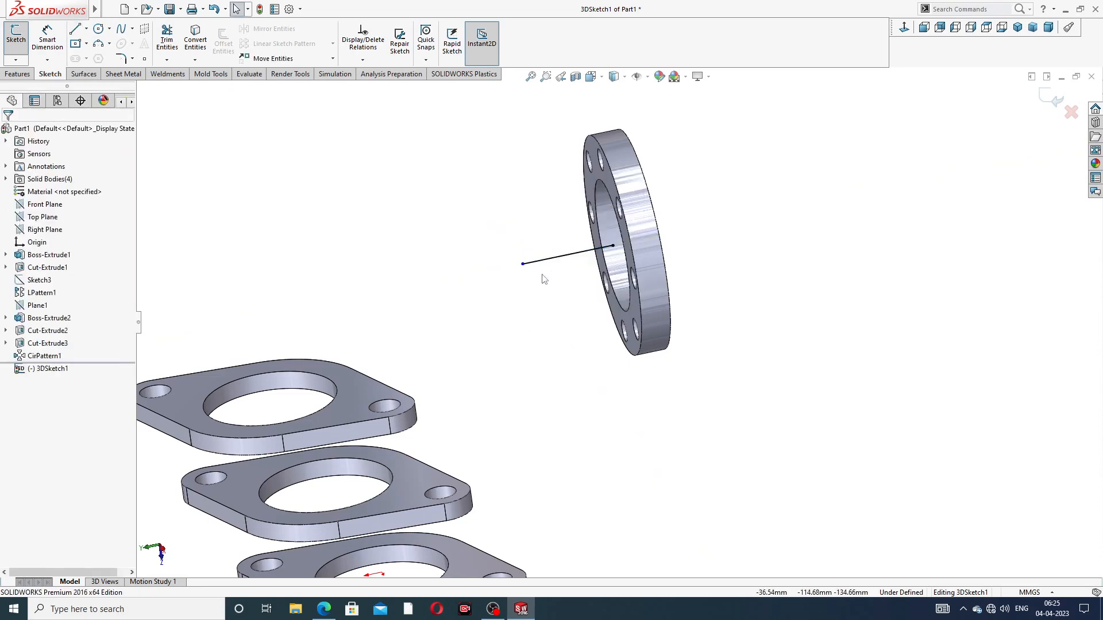
Step: Move the free end of the round flange's axis line so the line is about 43 mm long
scroll(545, 280, "up", 2)
left_click_drag(553, 282, 567, 284)
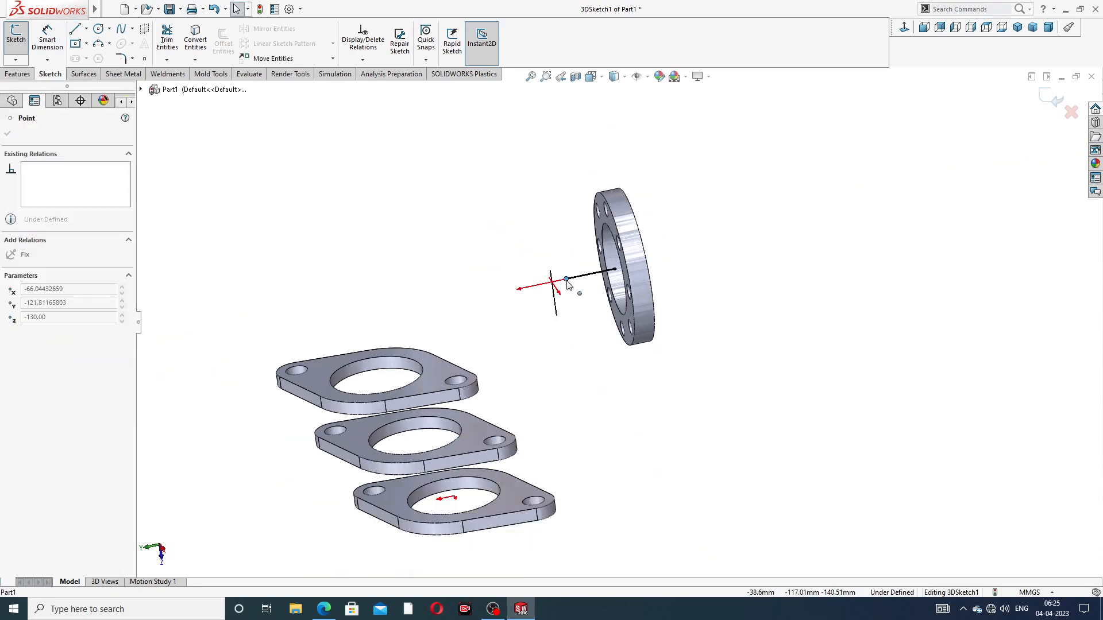
left_click(513, 159)
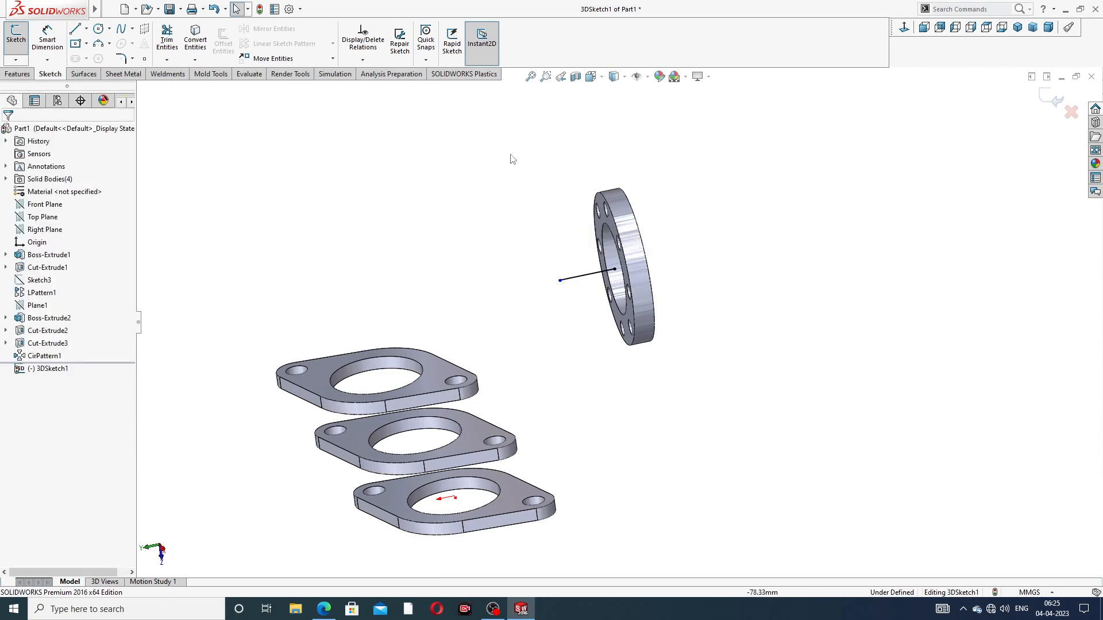
Step: Draw a line about 66 mm long along the Z axis from the bore centre of the inlet flange farthest from the origin
left_click(74, 30)
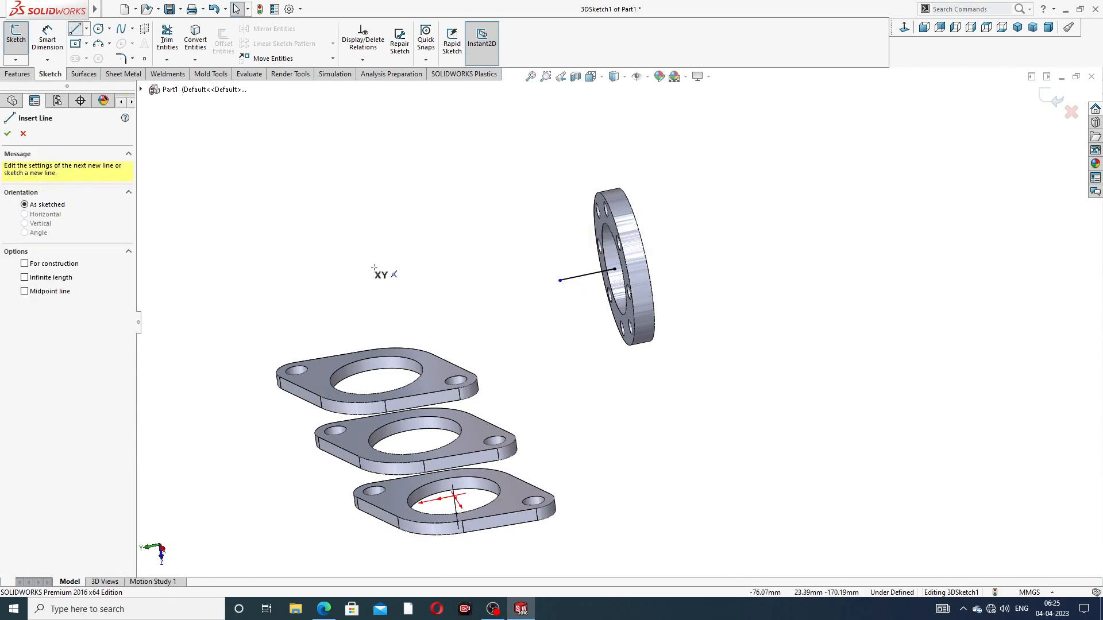
middle_click_drag(436, 374, 418, 347)
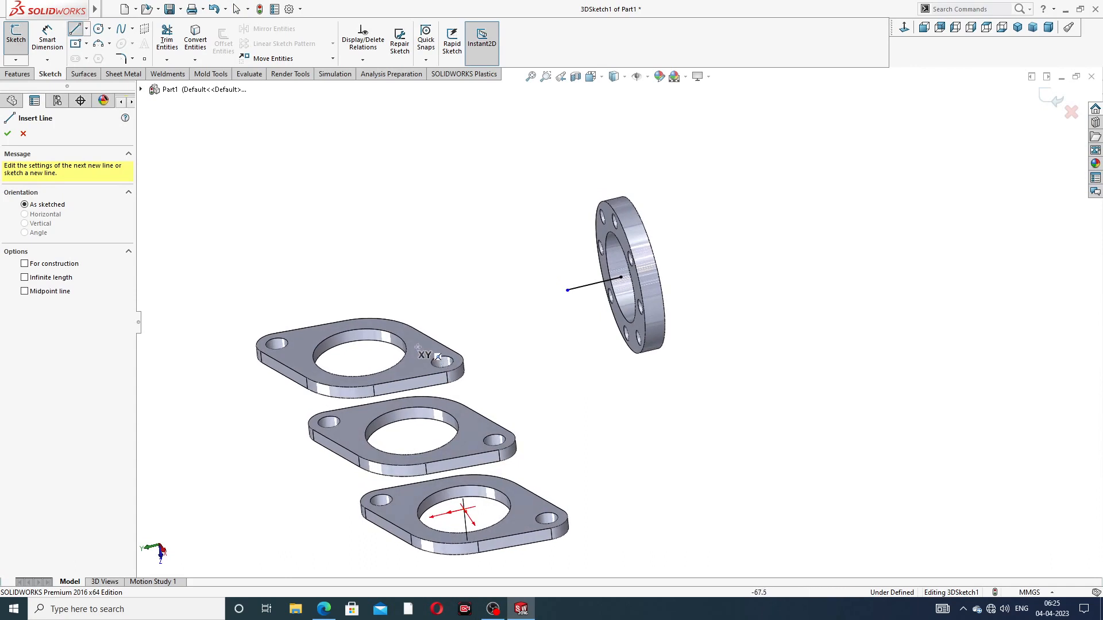
left_click(359, 352)
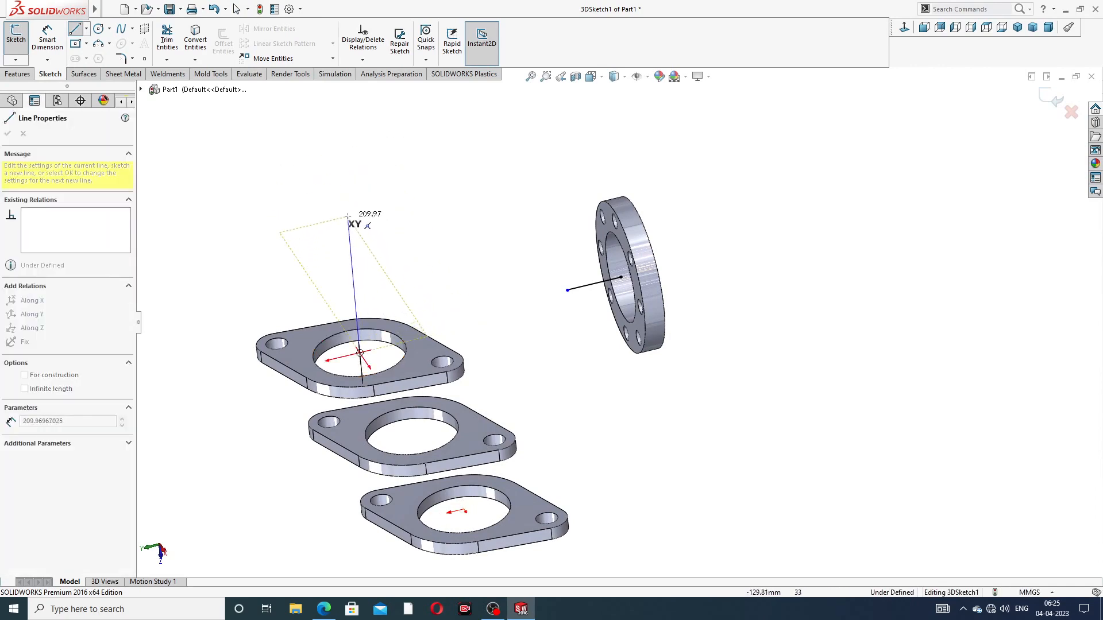
middle_click_drag(350, 219, 389, 210)
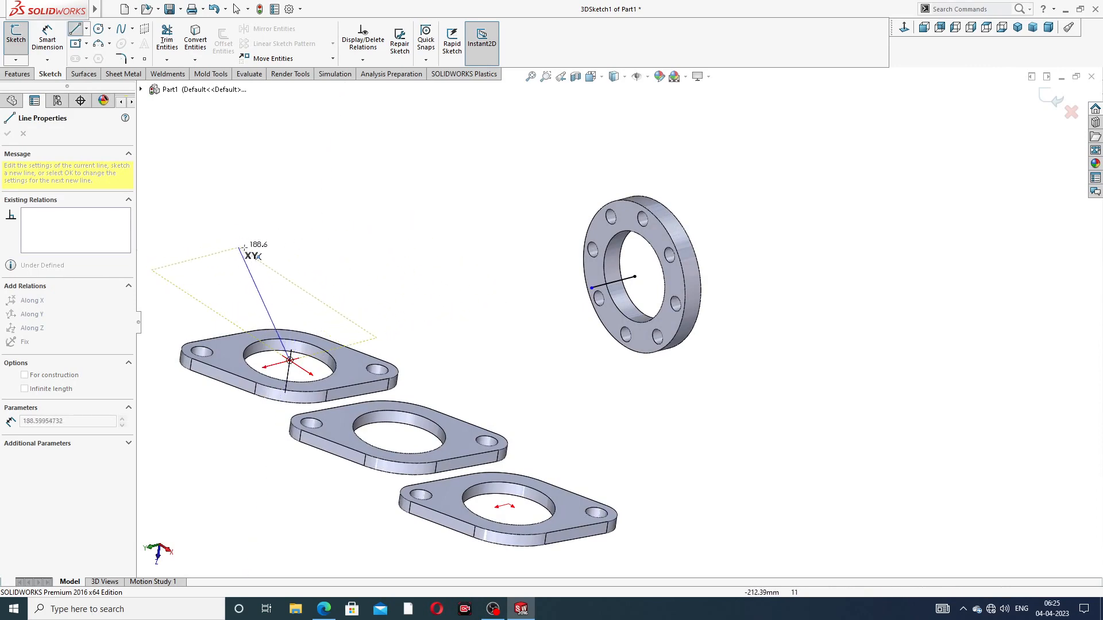
middle_click_drag(255, 238, 345, 250)
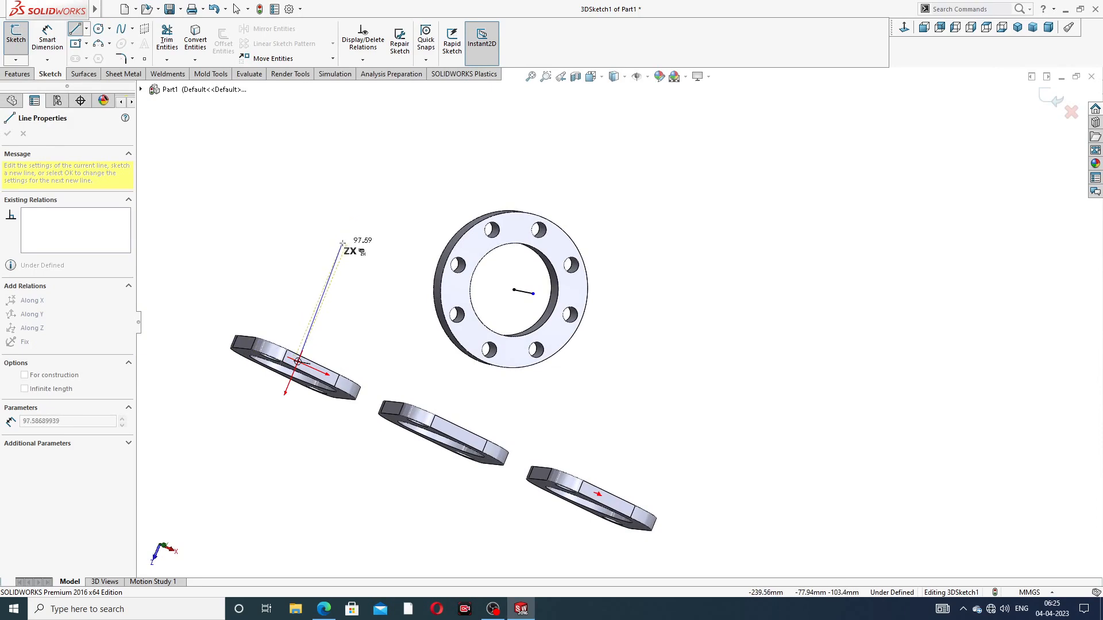
left_click(338, 264)
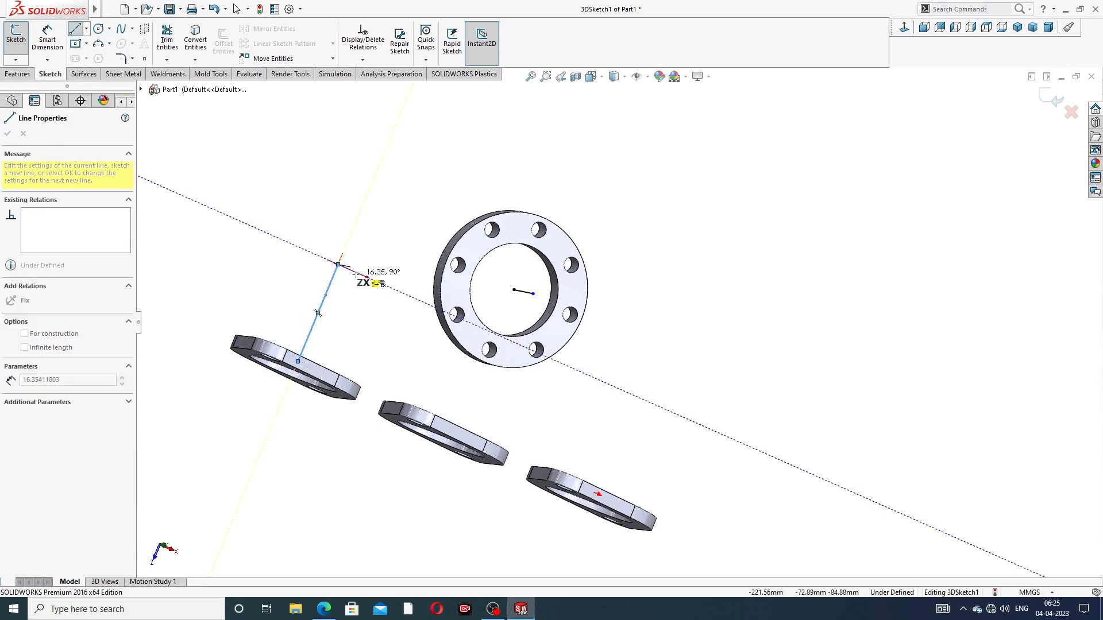
middle_click_drag(353, 275, 330, 289)
key("Escape")
key("Escape")
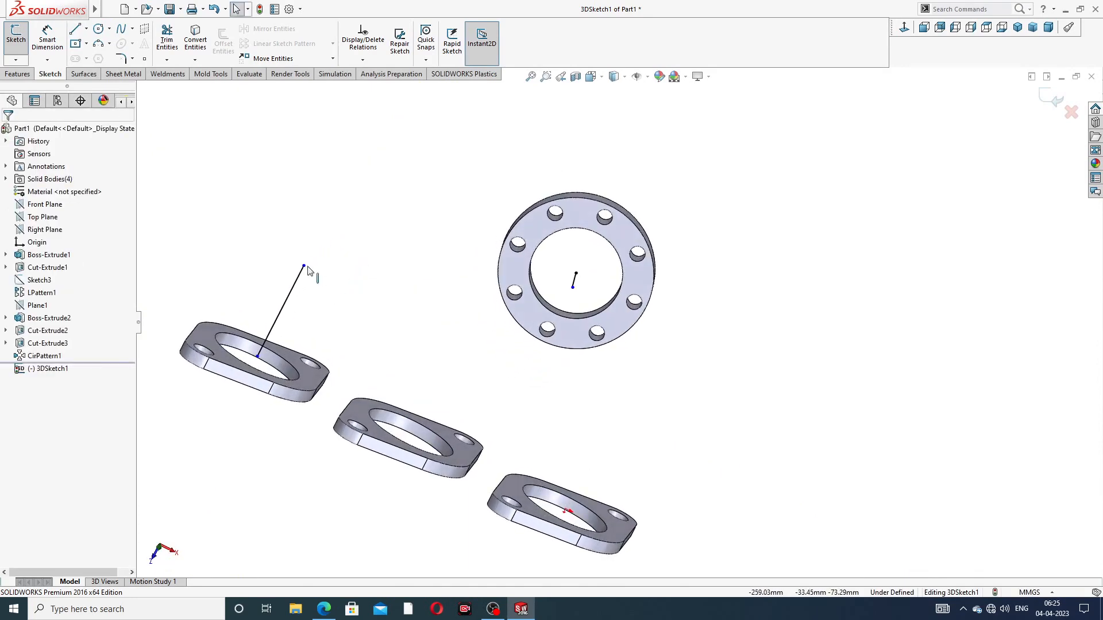
left_click_drag(306, 266, 298, 283)
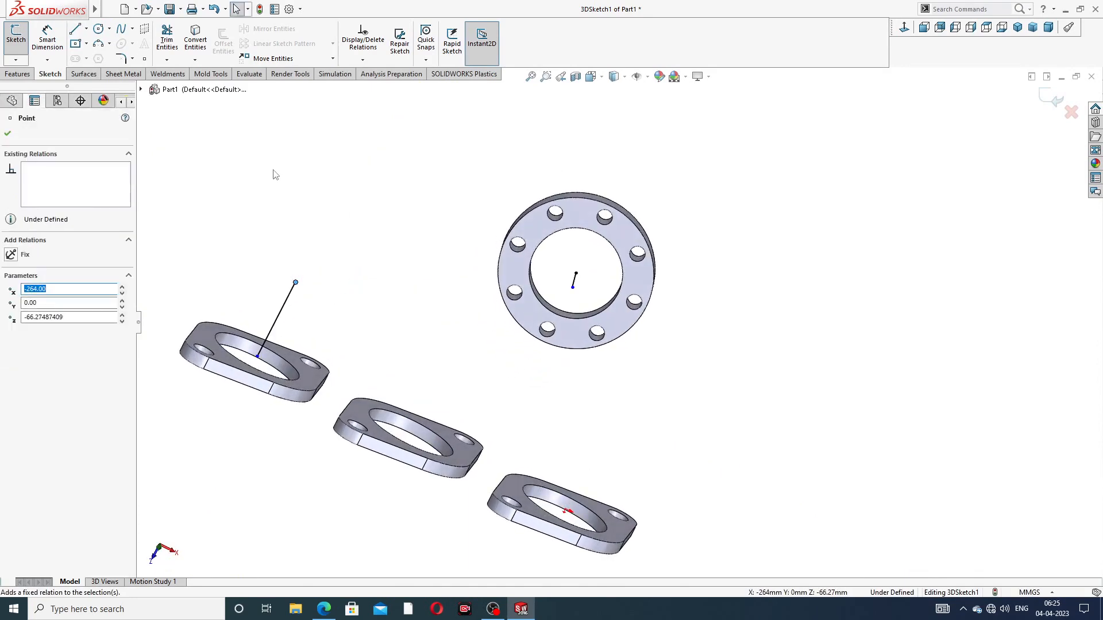
key("Escape")
Step: Connect the free ends of the inlet flange's line and the round flange's axis line with a straight line
left_click(74, 29)
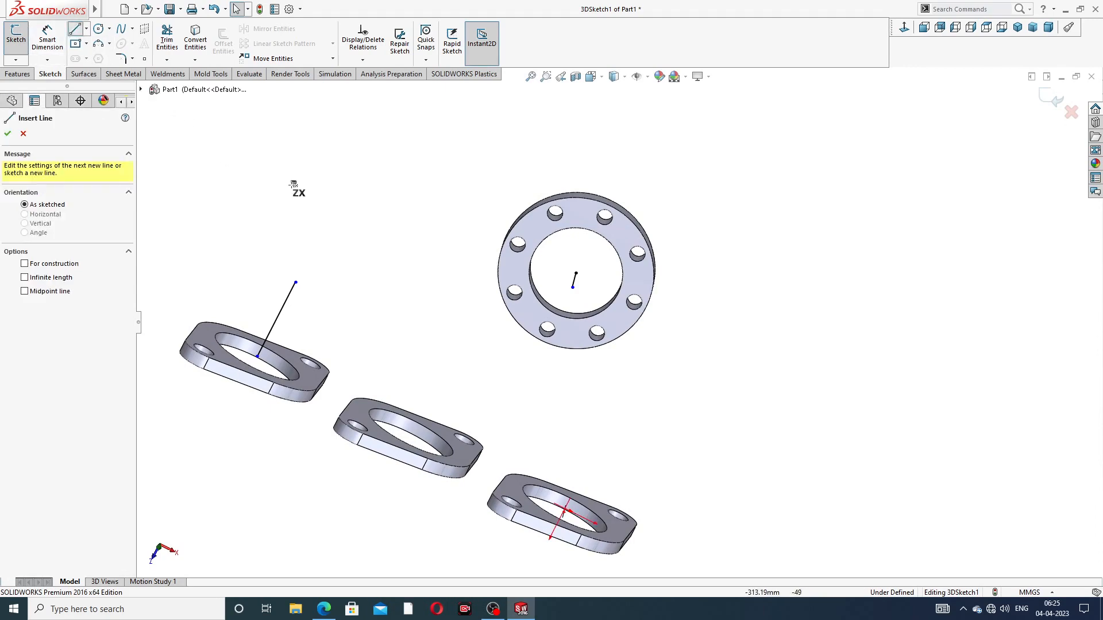
middle_click_drag(369, 256, 394, 322)
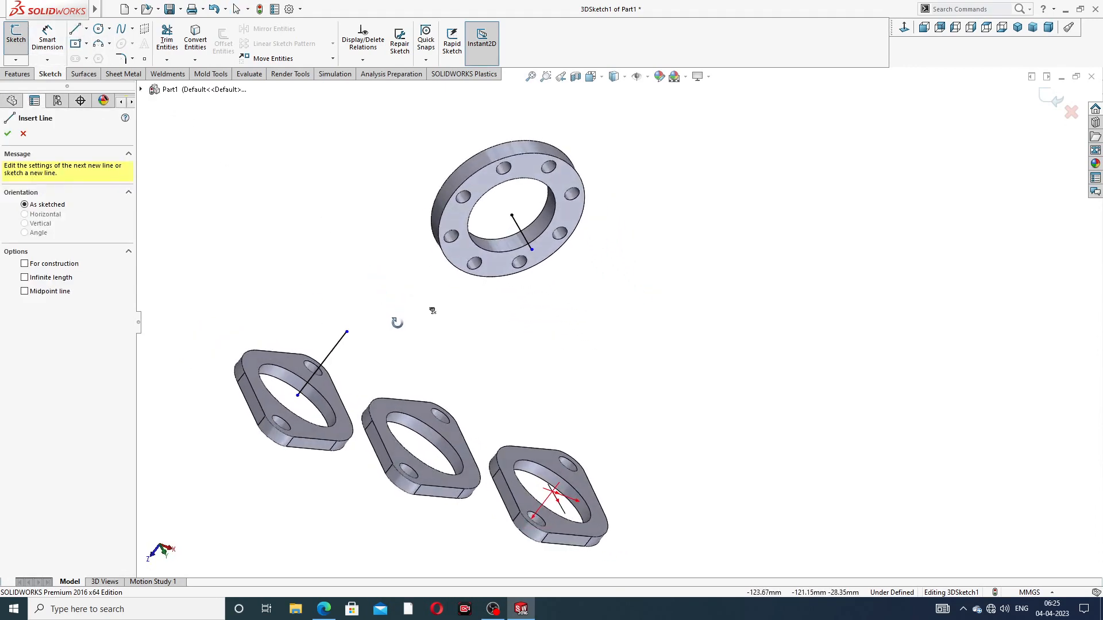
left_click(347, 333)
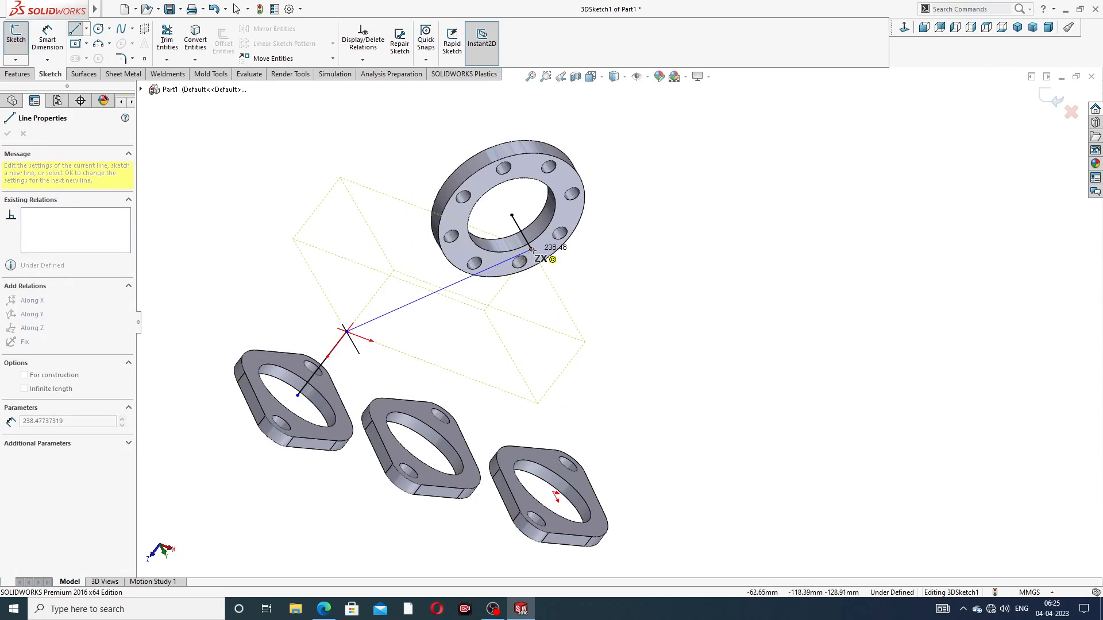
left_click(532, 250)
right_click(619, 141)
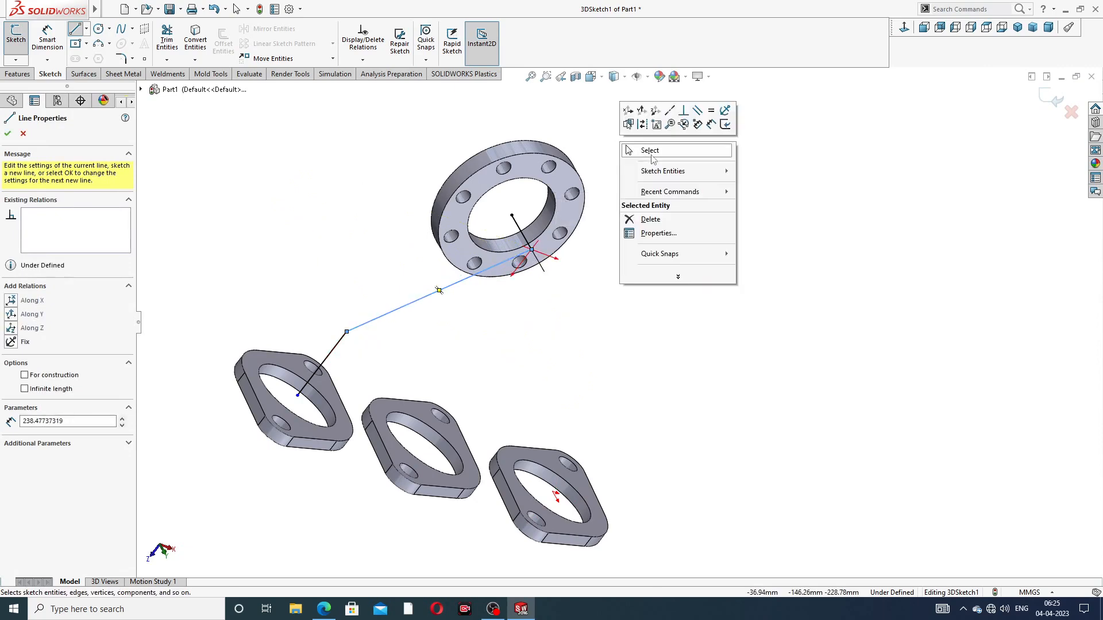
left_click(649, 154)
Step: Dimension the line rising from the inlet flange as 106 mm
middle_click_drag(624, 241, 491, 185)
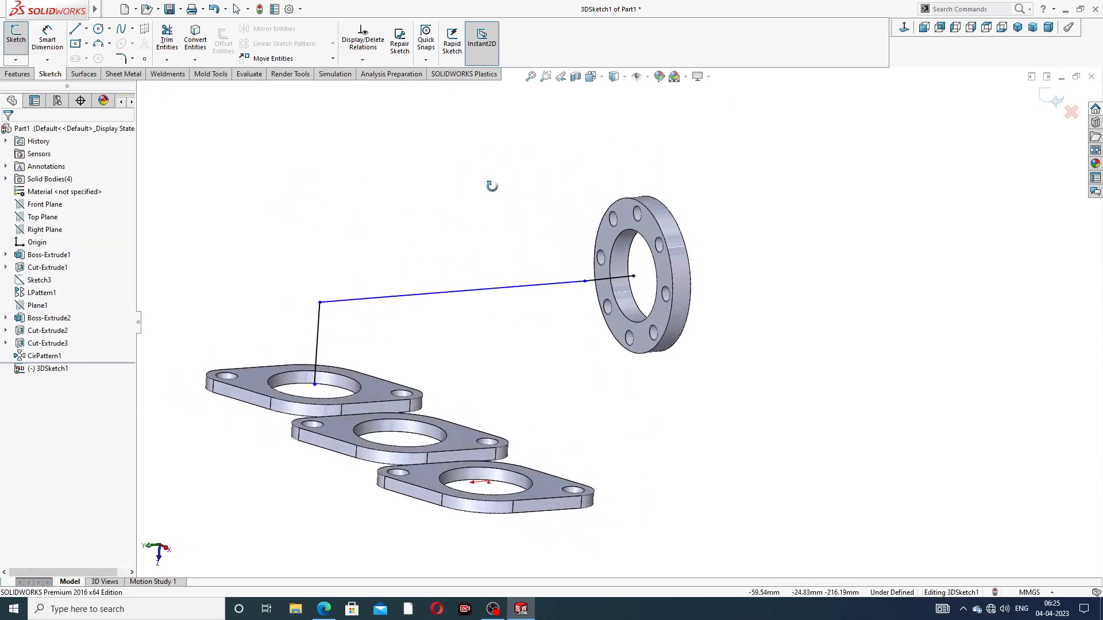
scroll(554, 292, "down", 2)
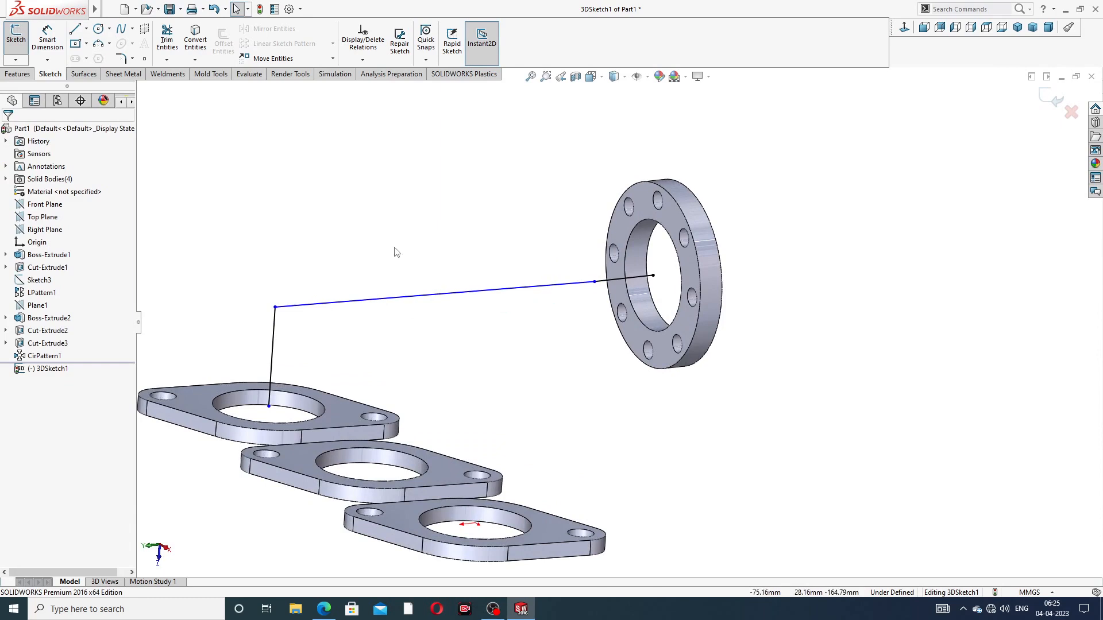
left_click(47, 37)
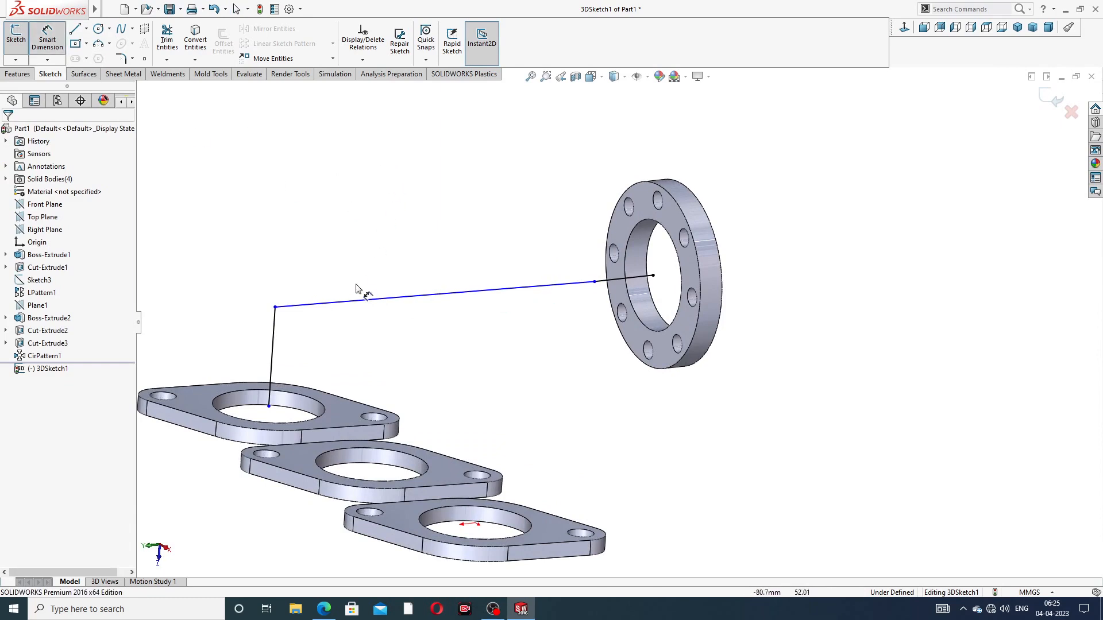
left_click(273, 336)
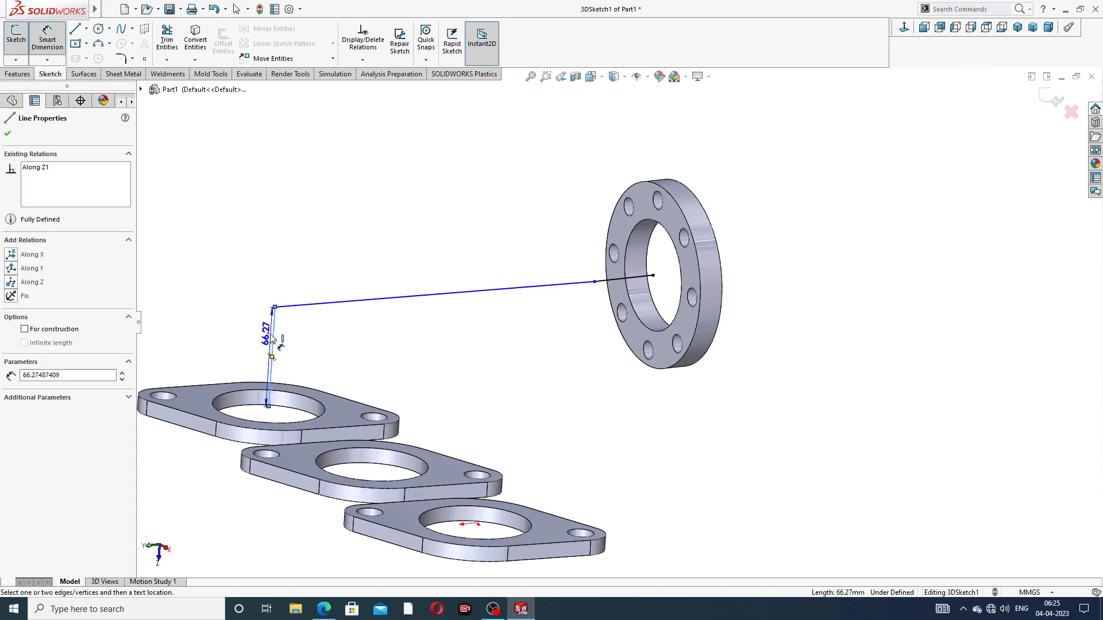
left_click(234, 351)
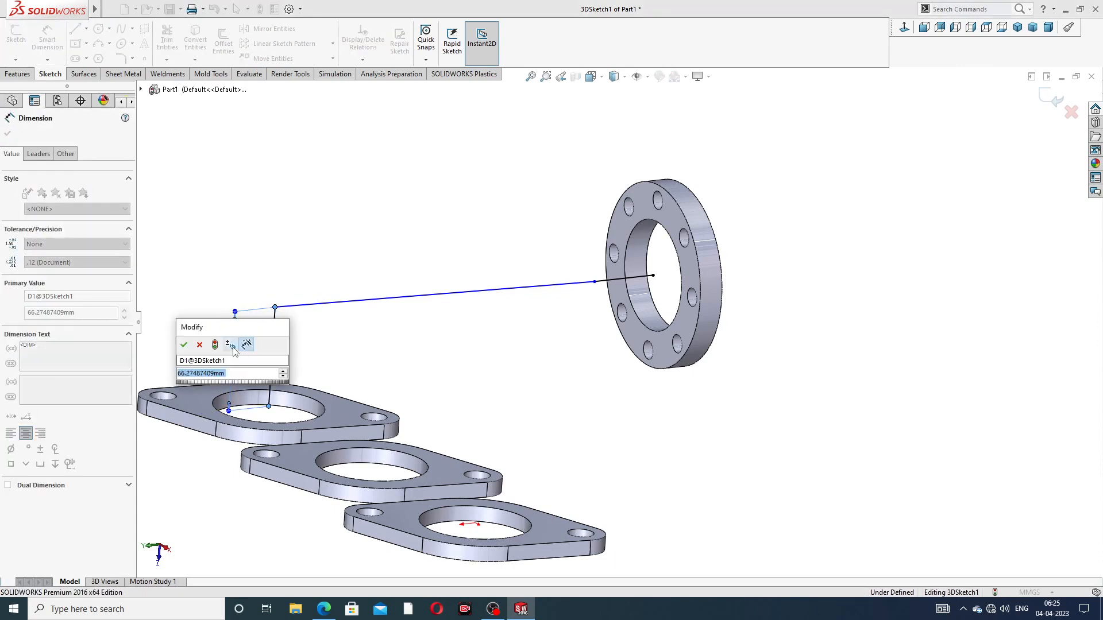
type("106")
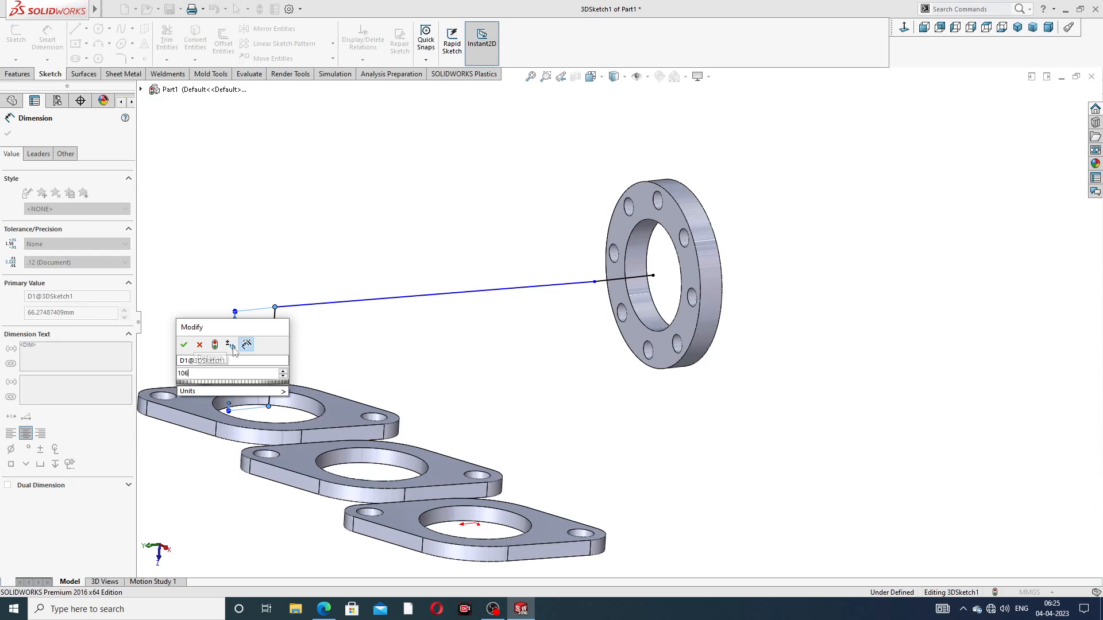
key("Return")
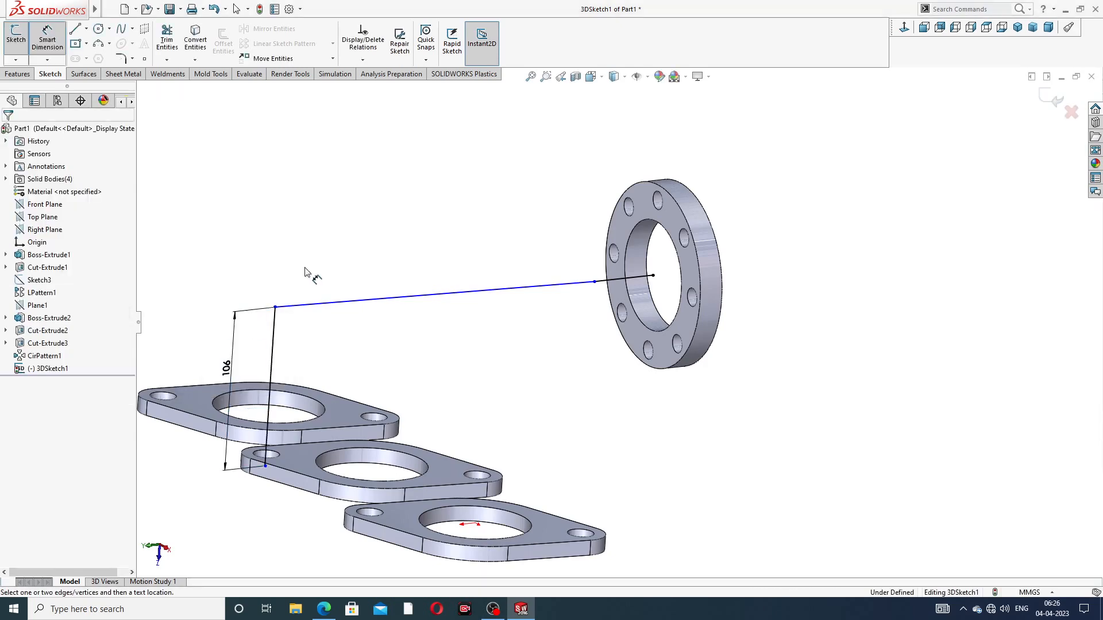
Step: Dimension the round flange's axis line as 56 mm
middle_click_drag(588, 296, 569, 347)
left_click(598, 306)
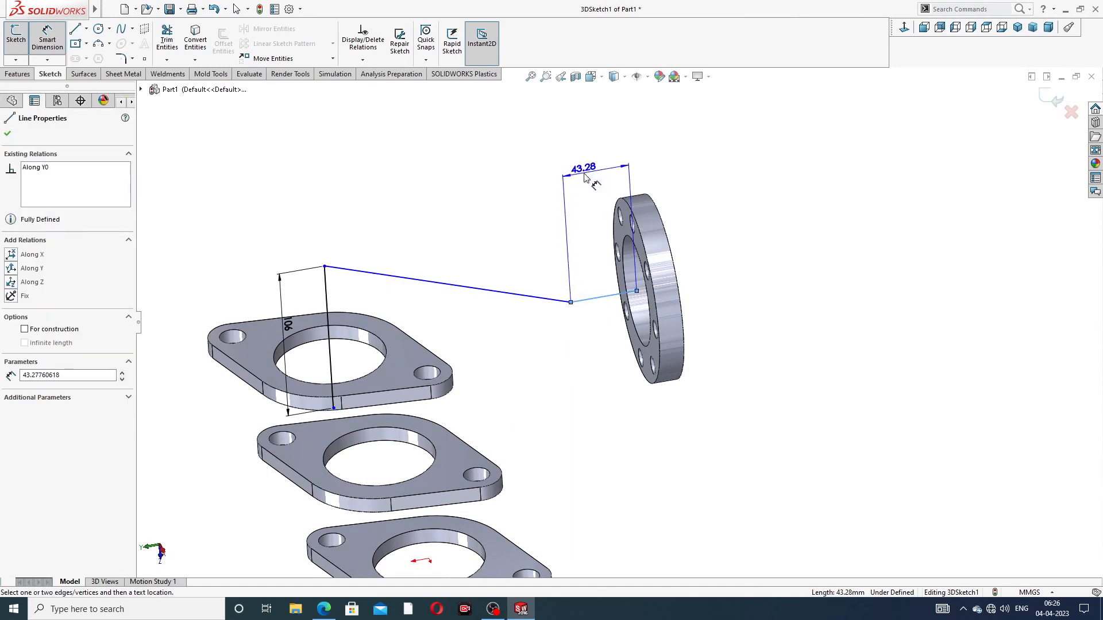
left_click(583, 173)
type("56")
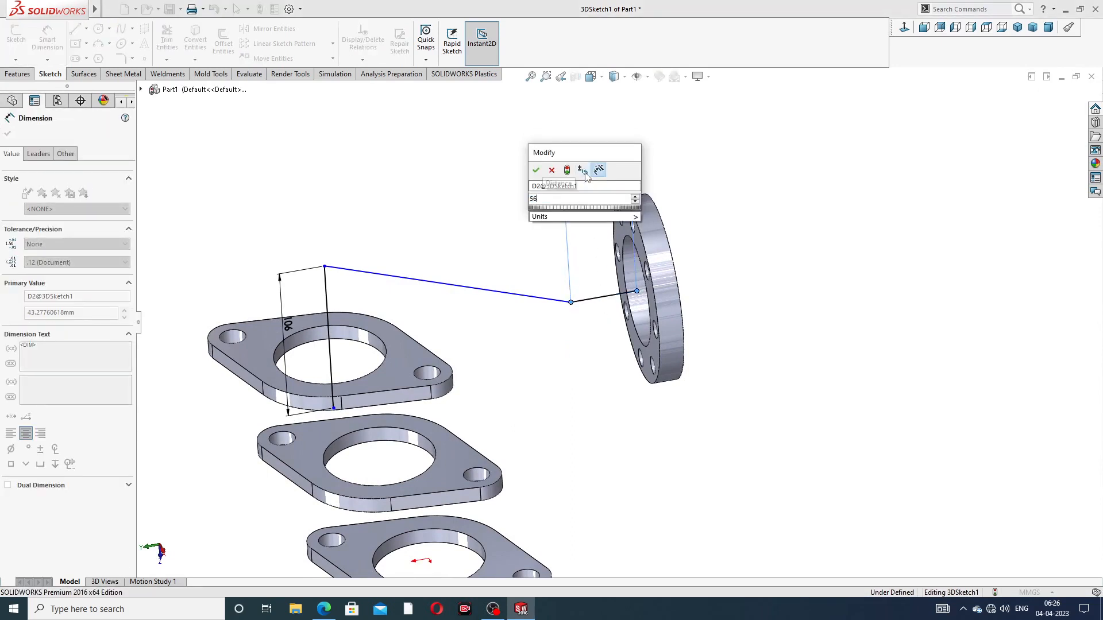
key("Return")
left_click(493, 197)
scroll(485, 253, "up", 3)
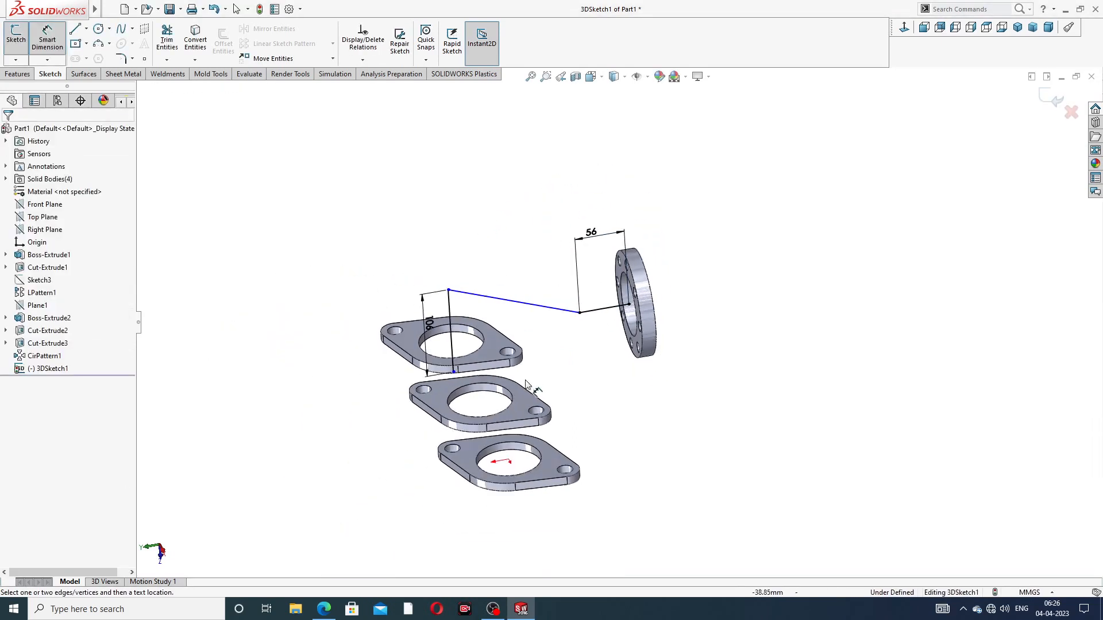
middle_click_drag(472, 368, 553, 352)
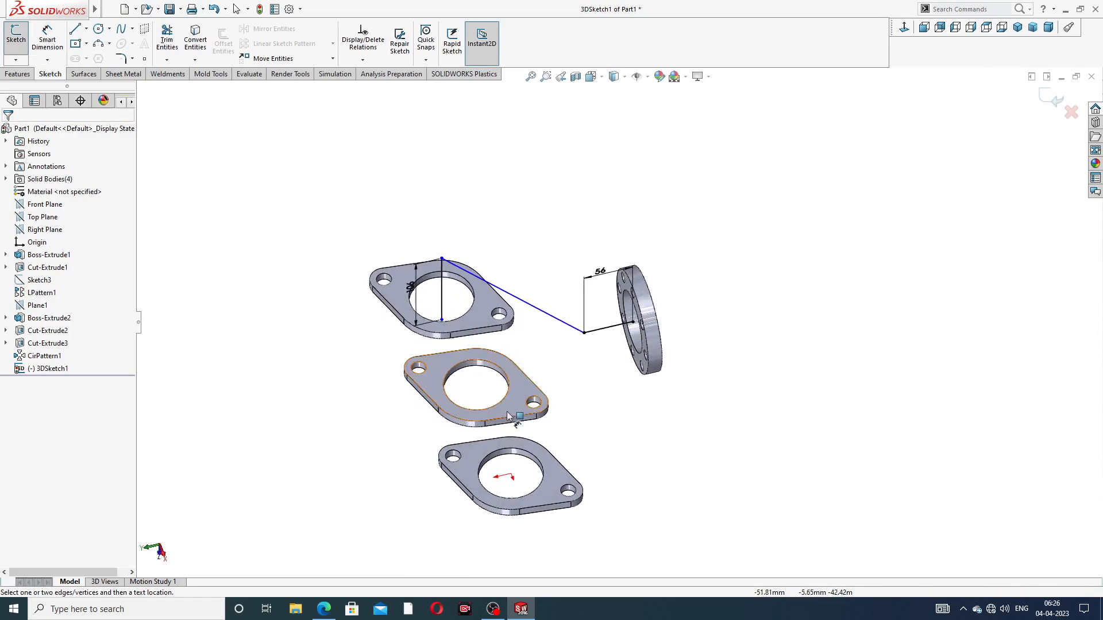
right_click(554, 353)
left_click(582, 250)
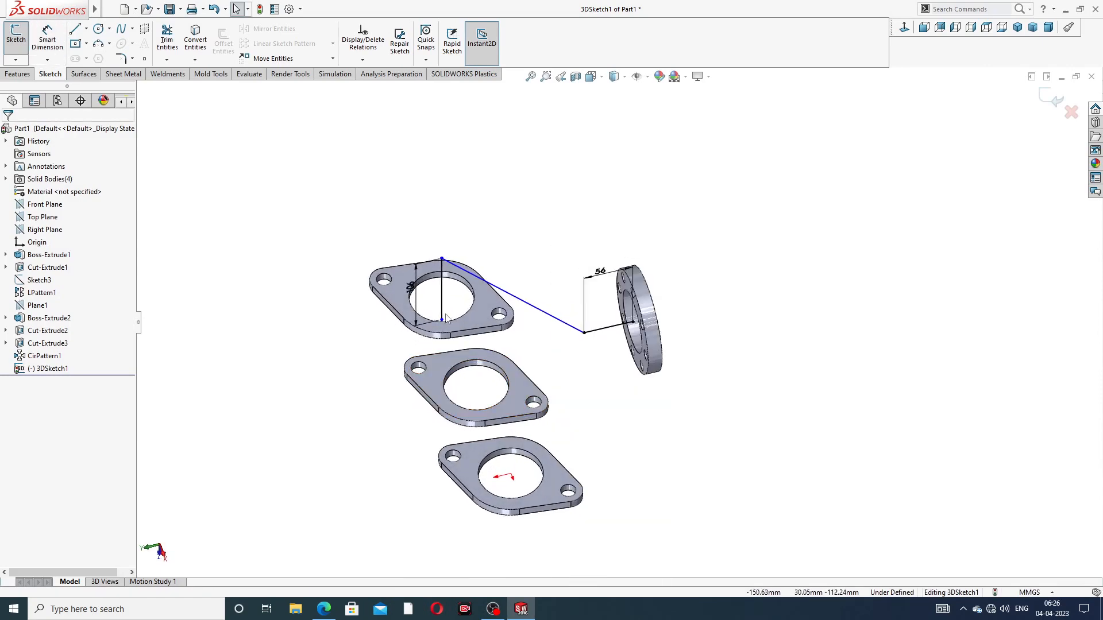
Step: Move the lower end of the 106 mm line back onto the inlet flange's bore centre
middle_click_drag(574, 259, 381, 334)
scroll(381, 334, "down", 4)
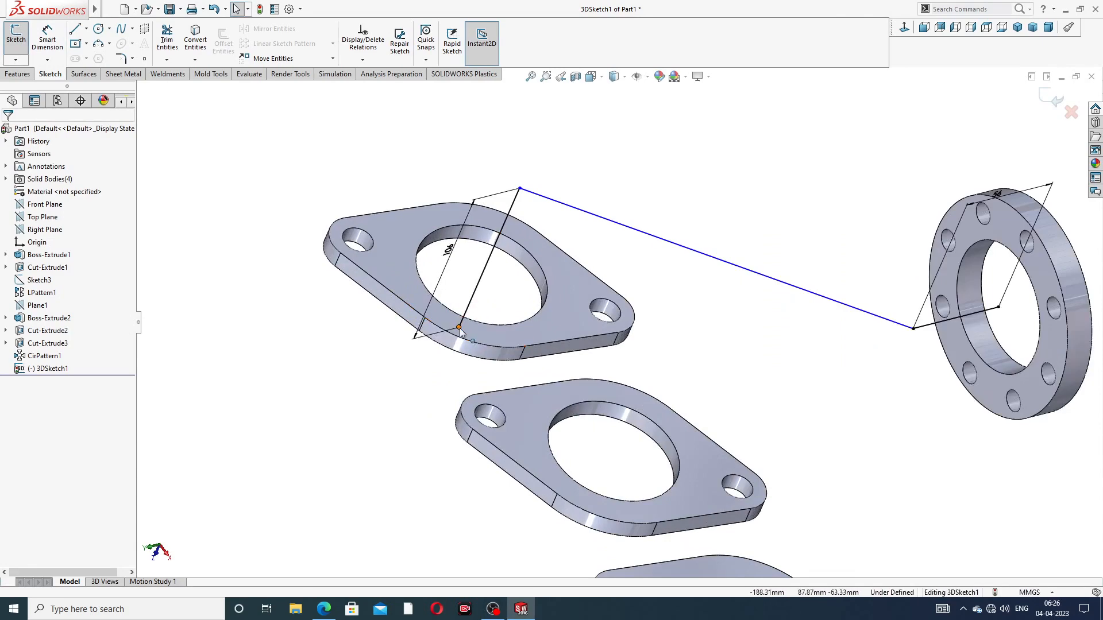
left_click_drag(460, 330, 482, 276)
left_click(669, 295)
scroll(689, 290, "up", 3)
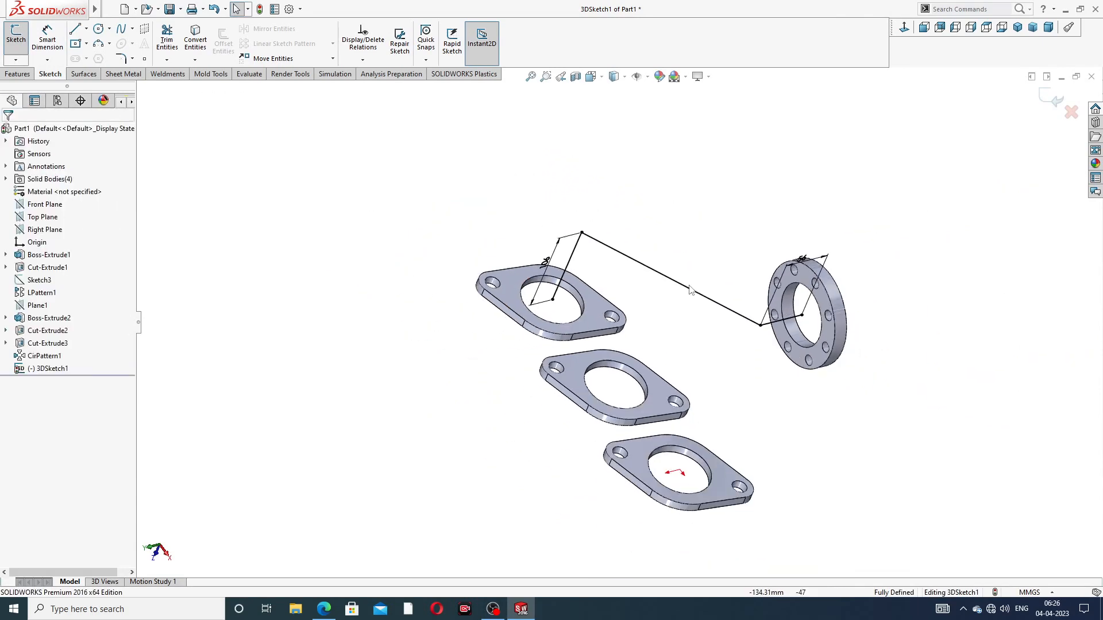
Step: Add a 68 mm sketch fillet at the path's corner near the round flange
middle_click_drag(700, 325, 677, 302)
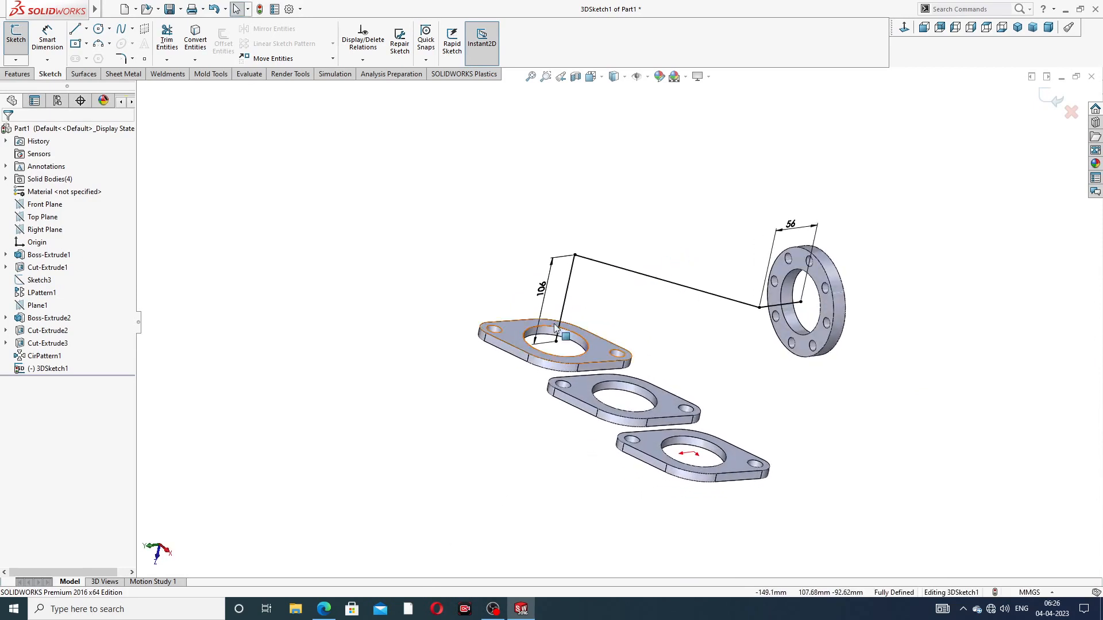
left_click(123, 59)
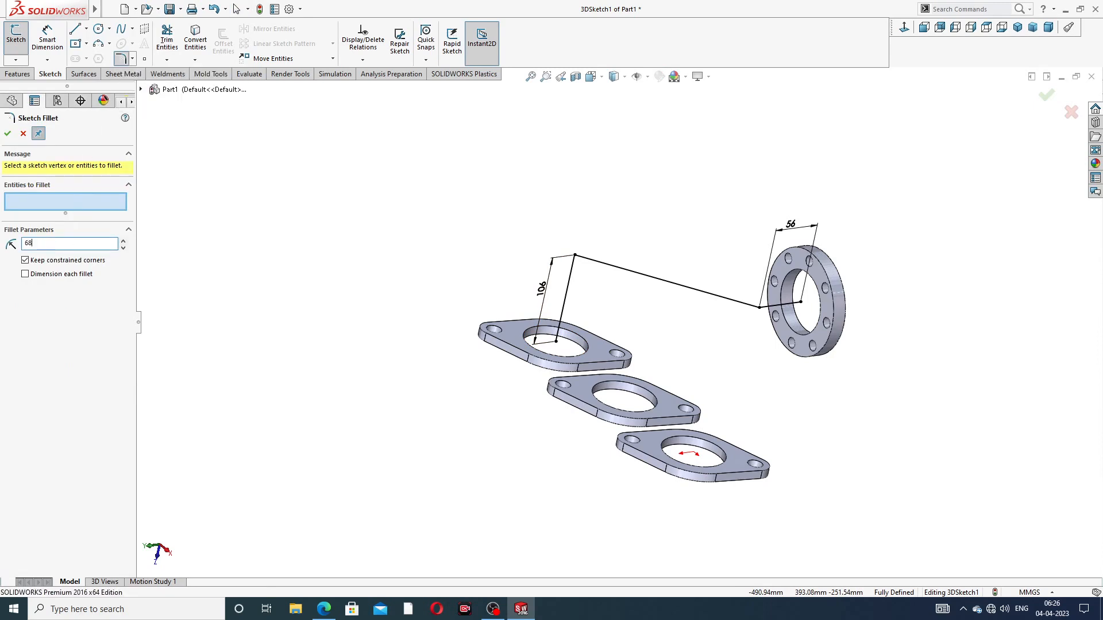
left_click(759, 308)
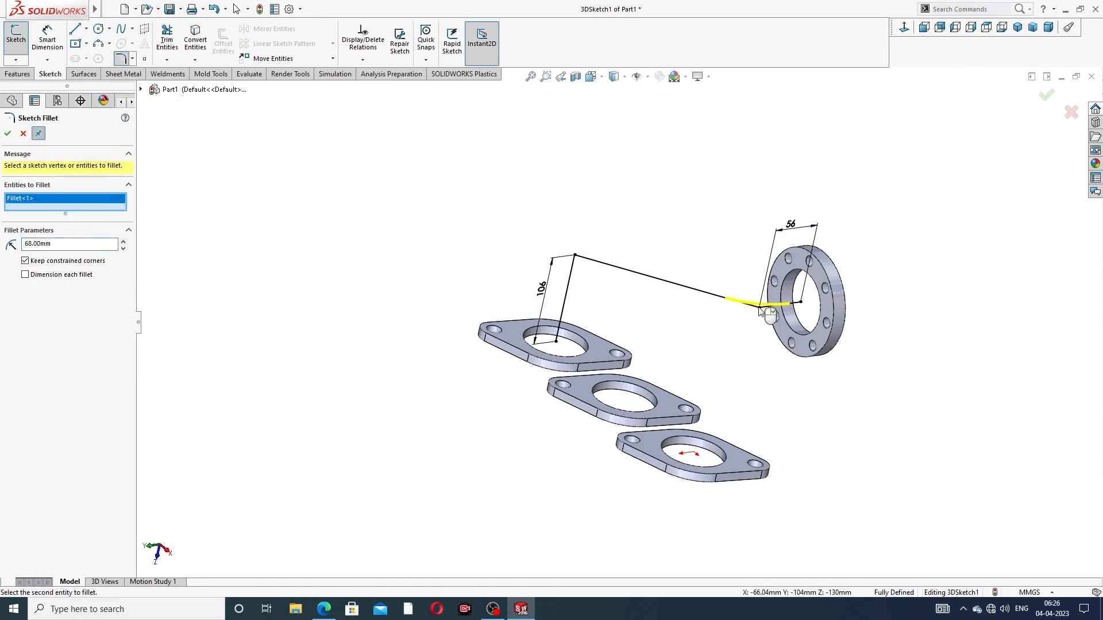
left_click(8, 135)
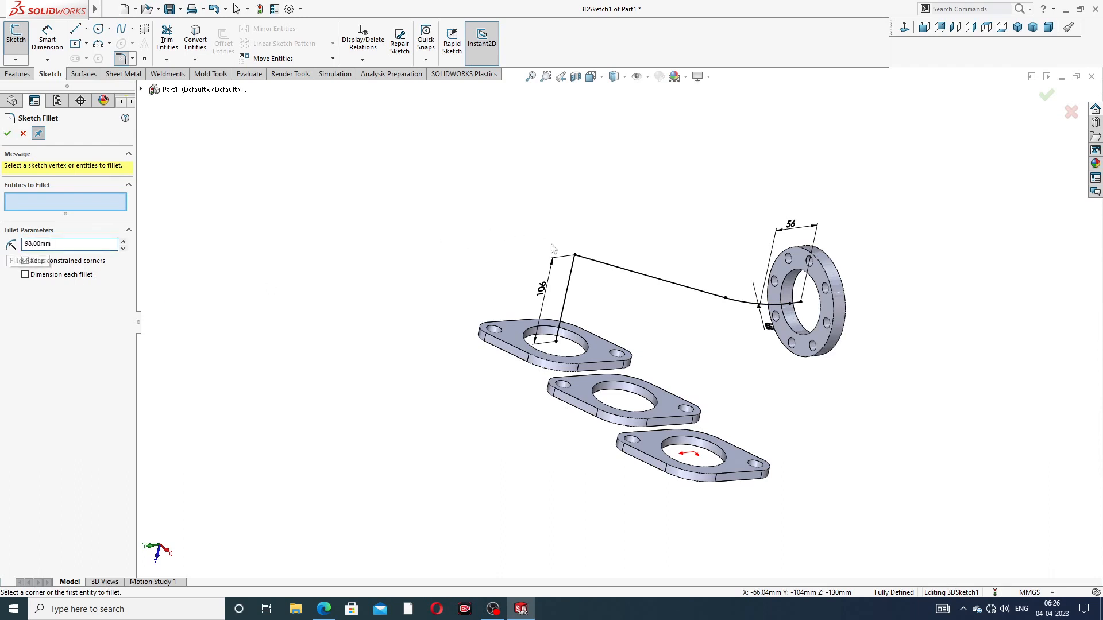
Step: Add a 98 mm sketch fillet at the path's corner above the inlet flange
left_click(576, 257)
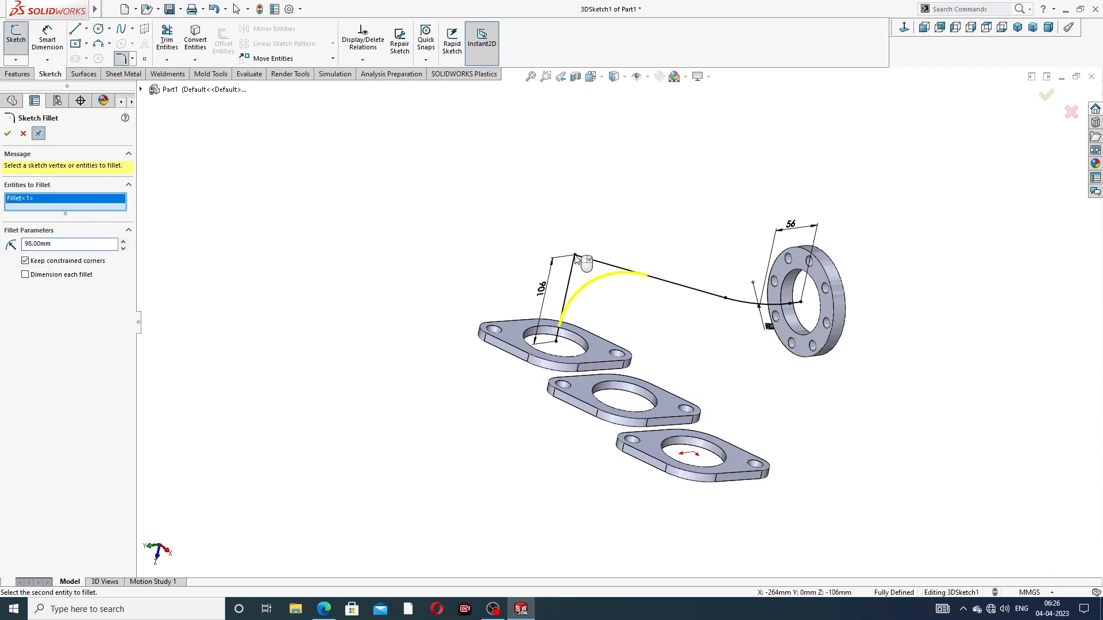
left_click(7, 134)
left_click(7, 135)
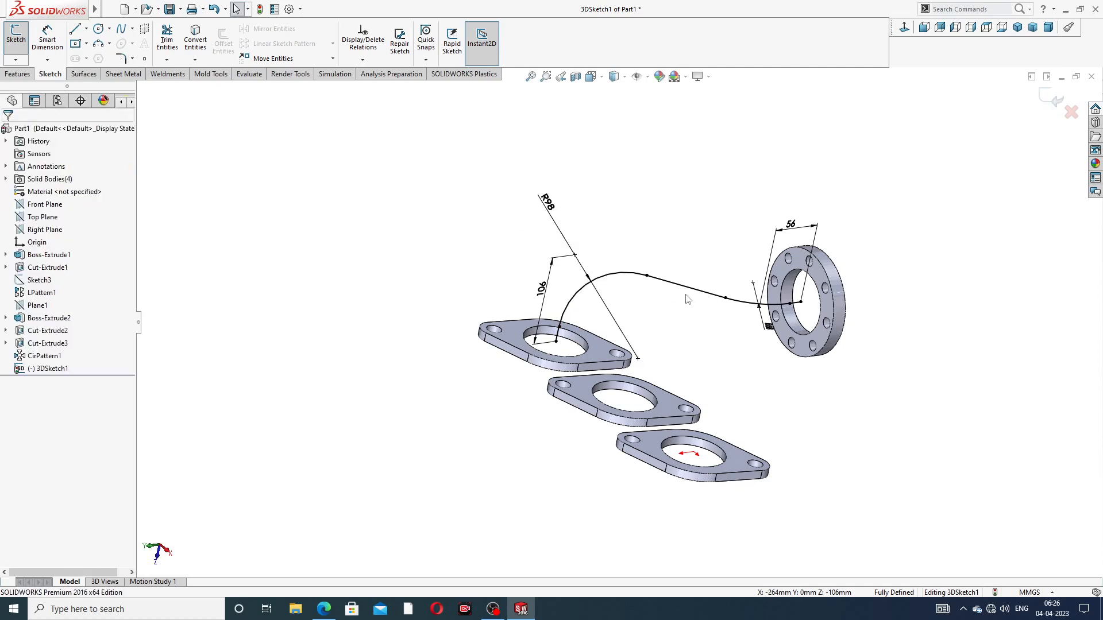
middle_click_drag(728, 308, 804, 302)
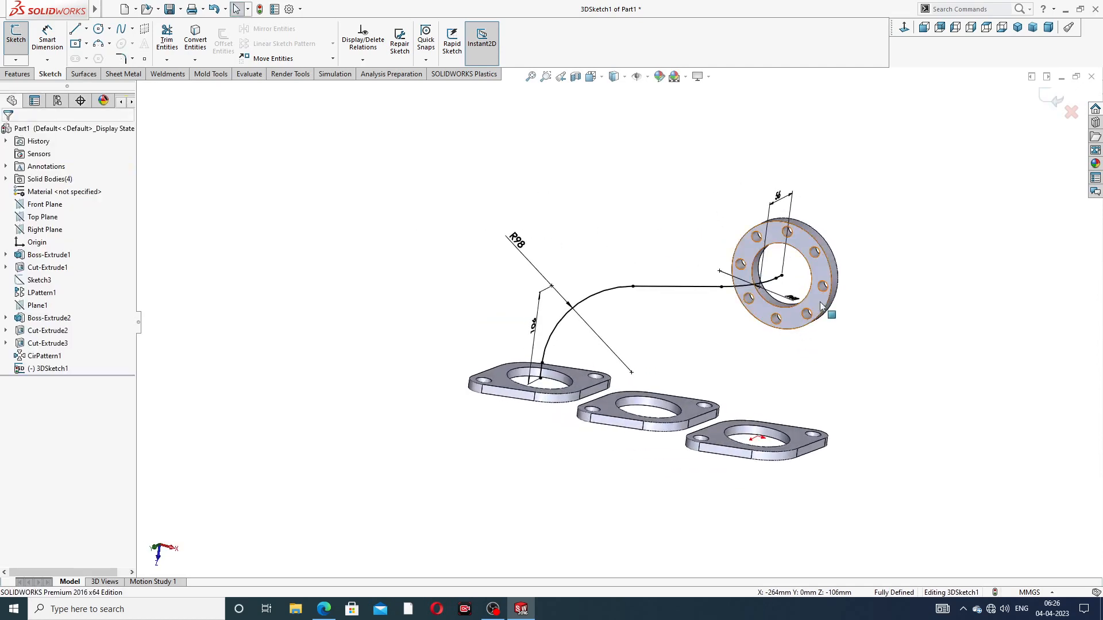
Step: Finish the 3D sketch of the first filleted pipe path between the inlet flange and the round flange
scroll(827, 295, "down", 1)
scroll(795, 300, "down", 1)
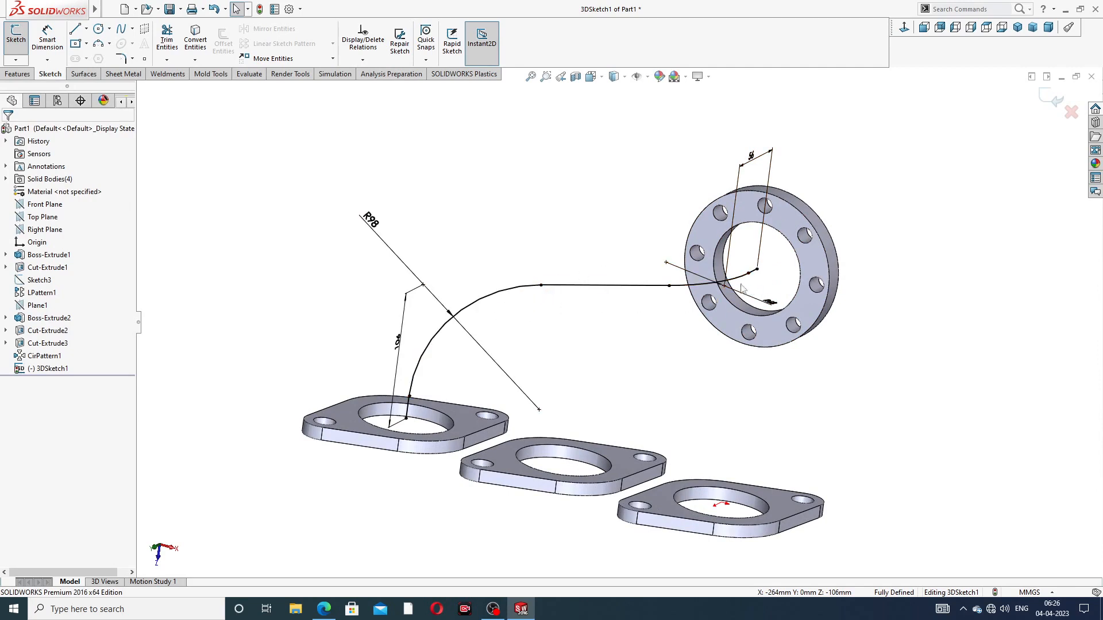
middle_click_drag(744, 290, 861, 205)
left_click(1045, 100)
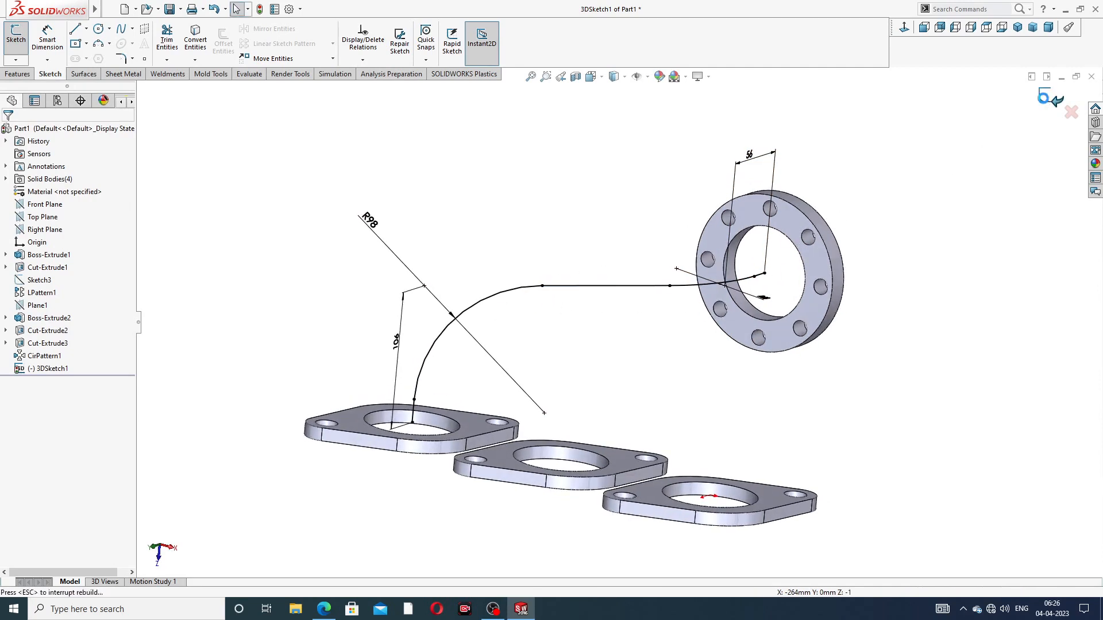
Step: Sketch on the round flange's pipe-side face, converting its 72 mm bore edge into a circular profile, and finish the sketch
left_click(787, 226)
left_click(835, 194)
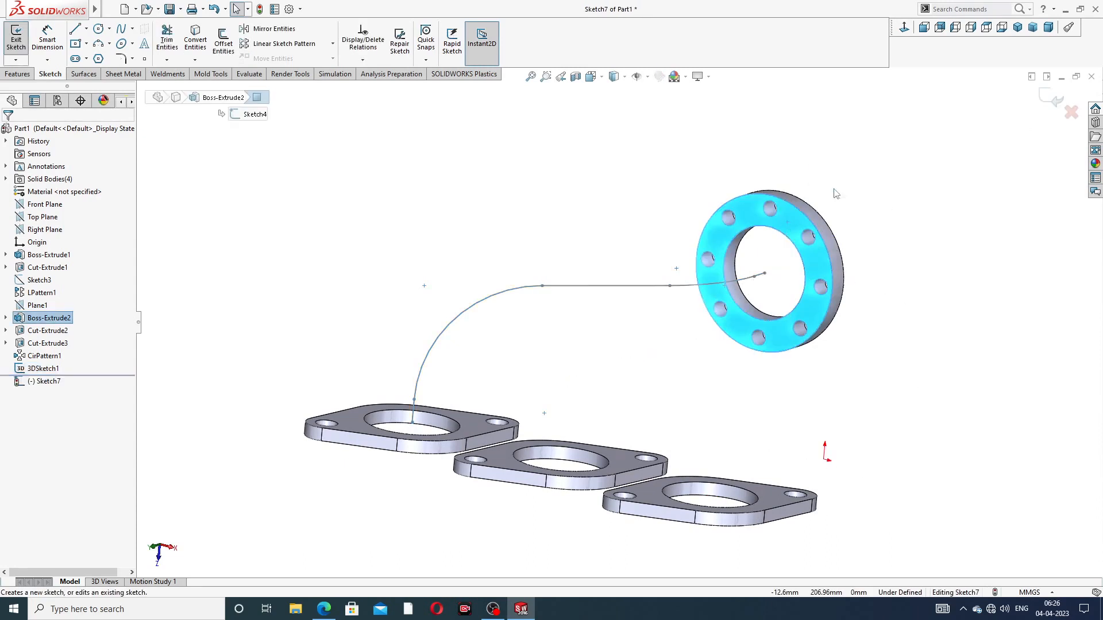
scroll(784, 248, "down", 4)
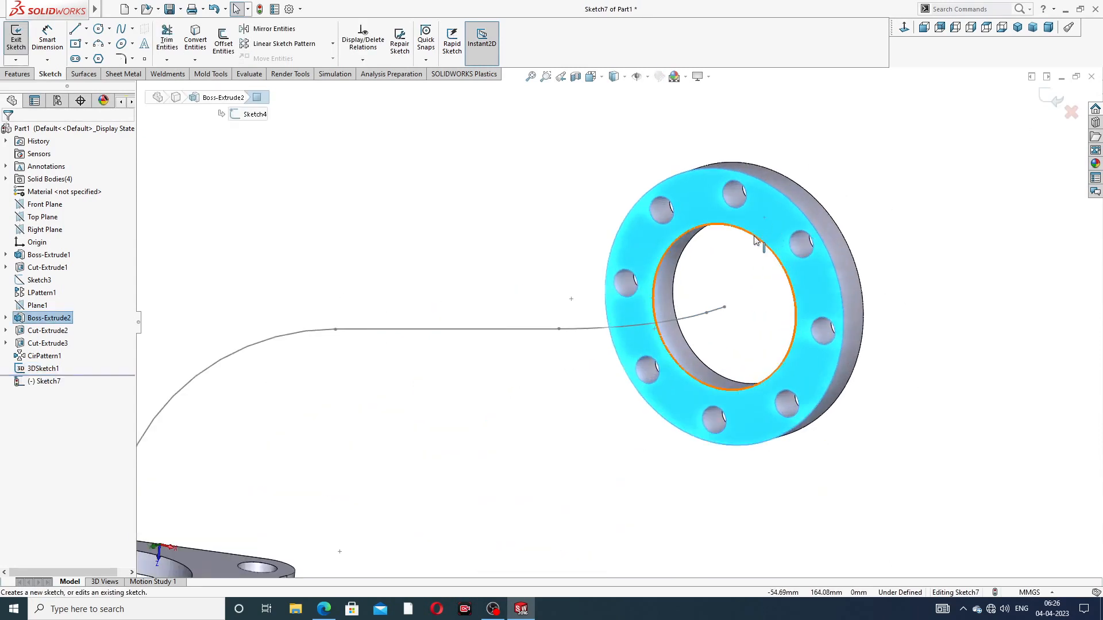
left_click(755, 238)
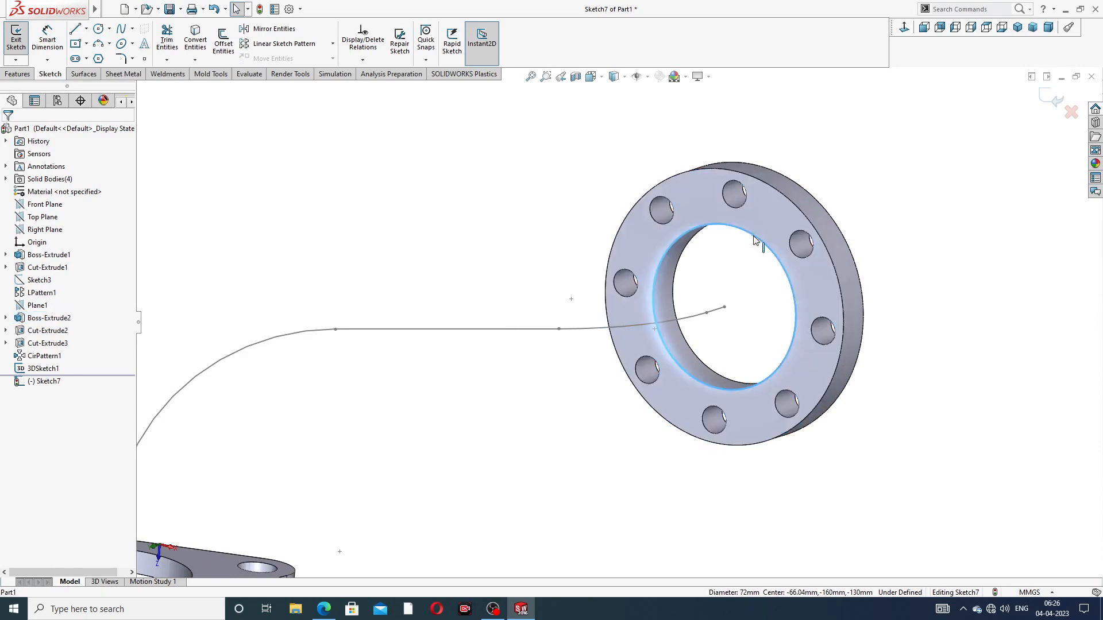
left_click(192, 41)
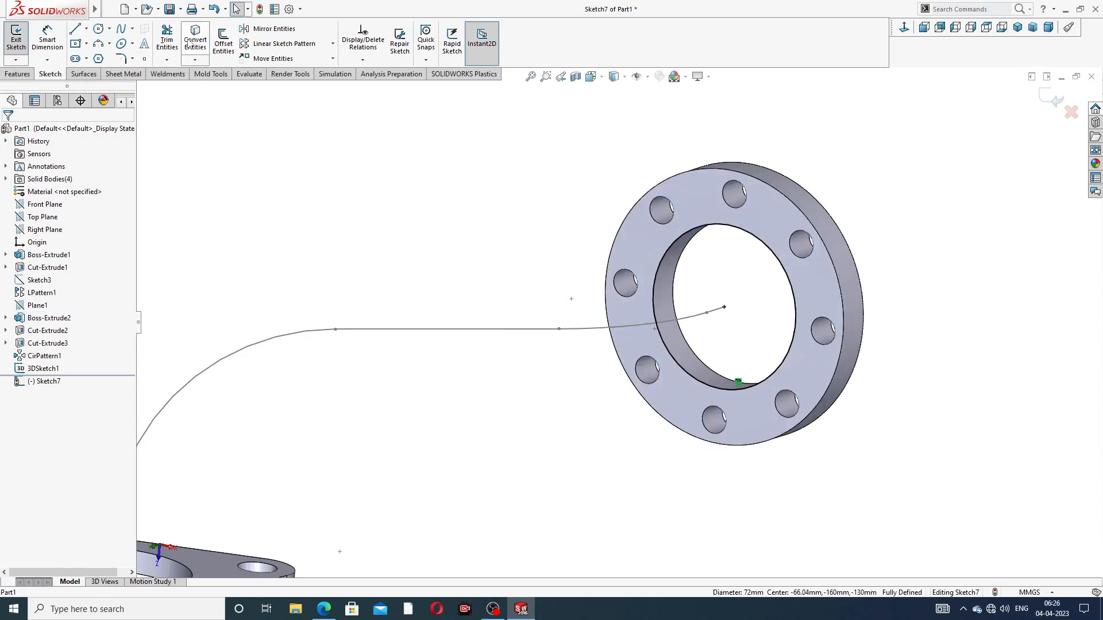
left_click(1043, 98)
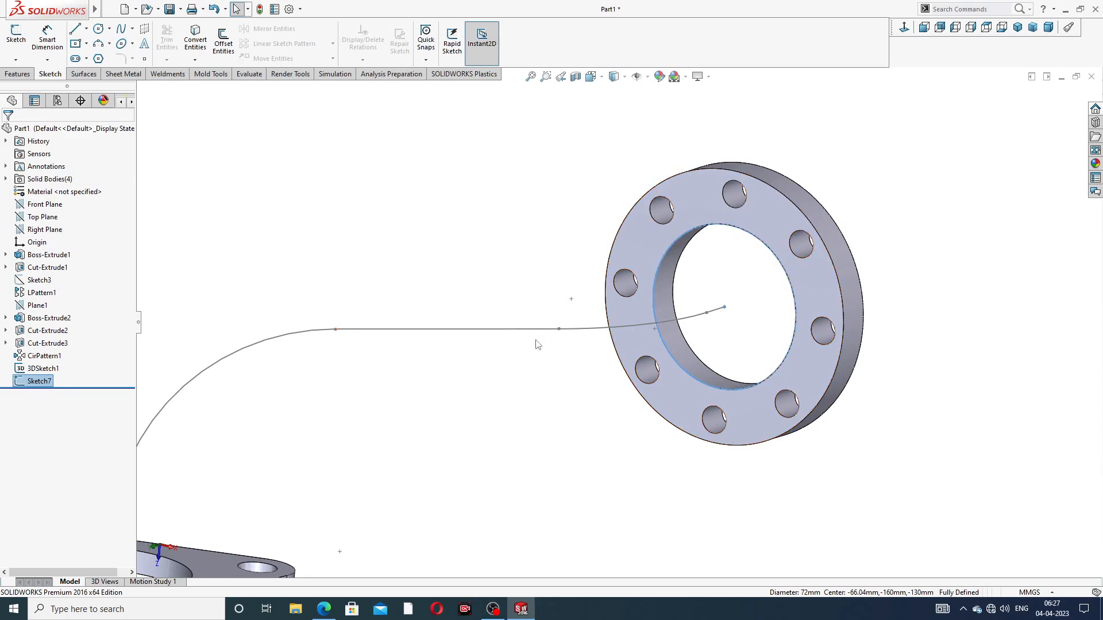
Step: Sweep the bore circle profile along the 3D path to create the first solid pipe
scroll(535, 339, "up", 3)
middle_click_drag(553, 337, 540, 375)
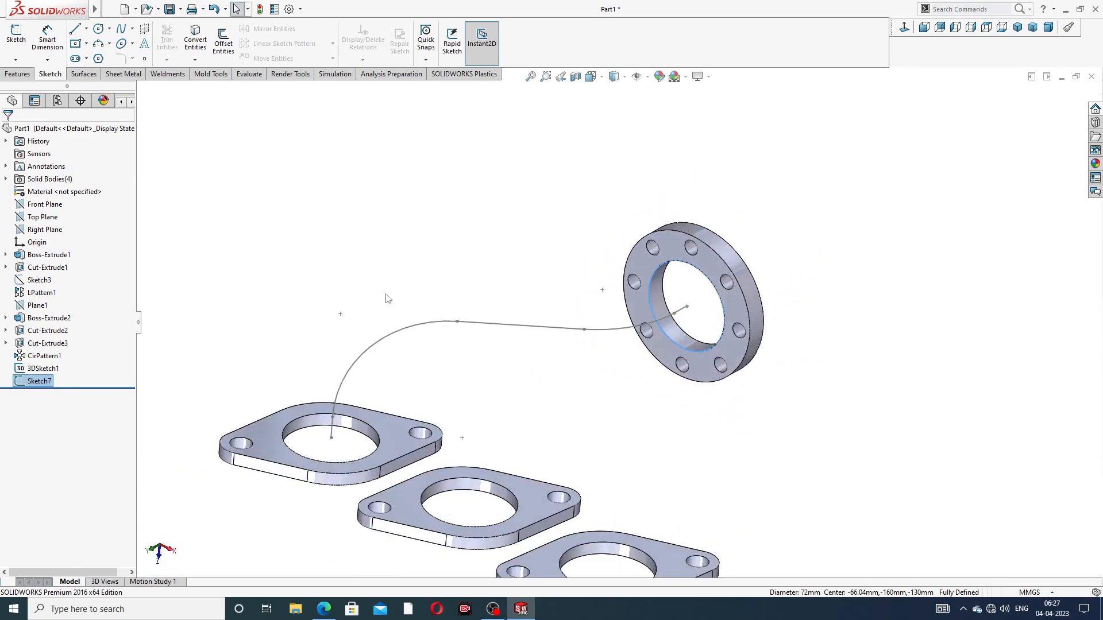
left_click(18, 74)
left_click(113, 29)
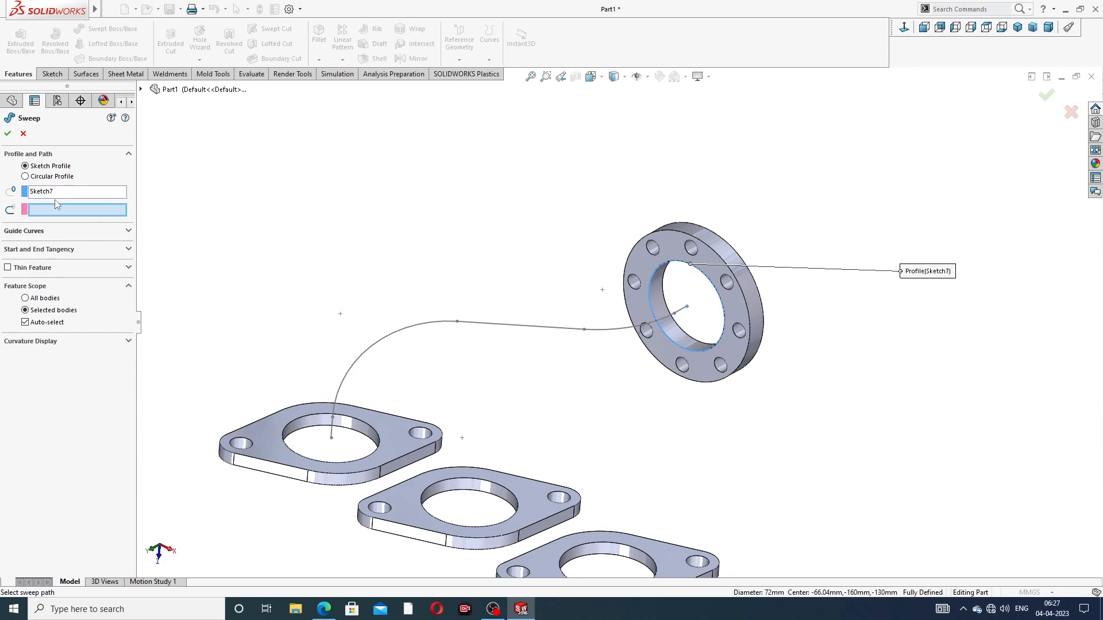
left_click(497, 329)
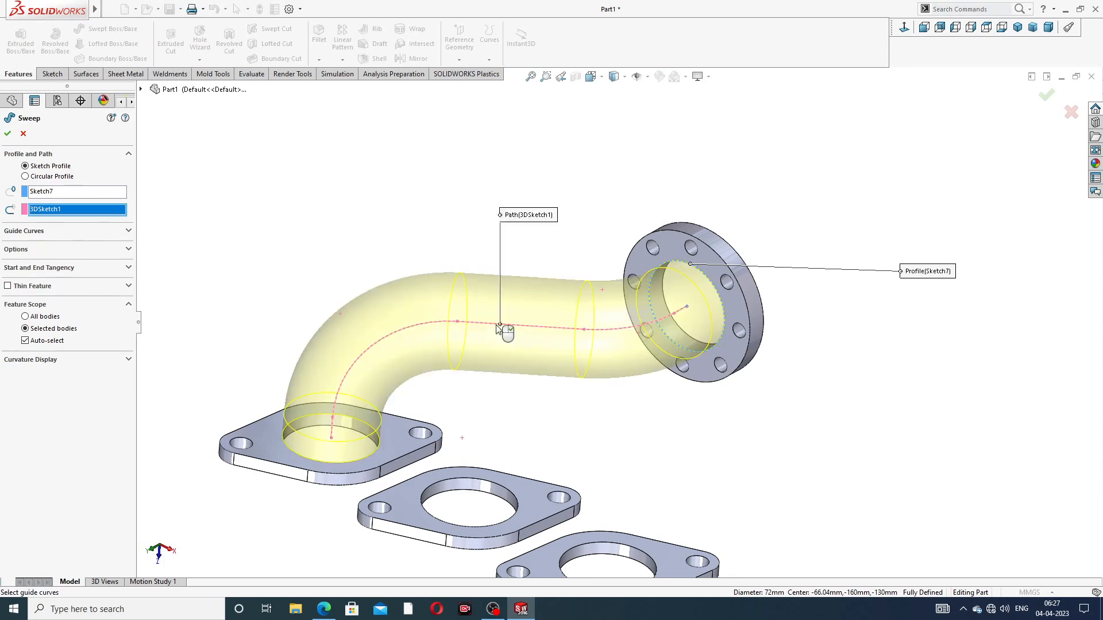
scroll(498, 332, "up", 3)
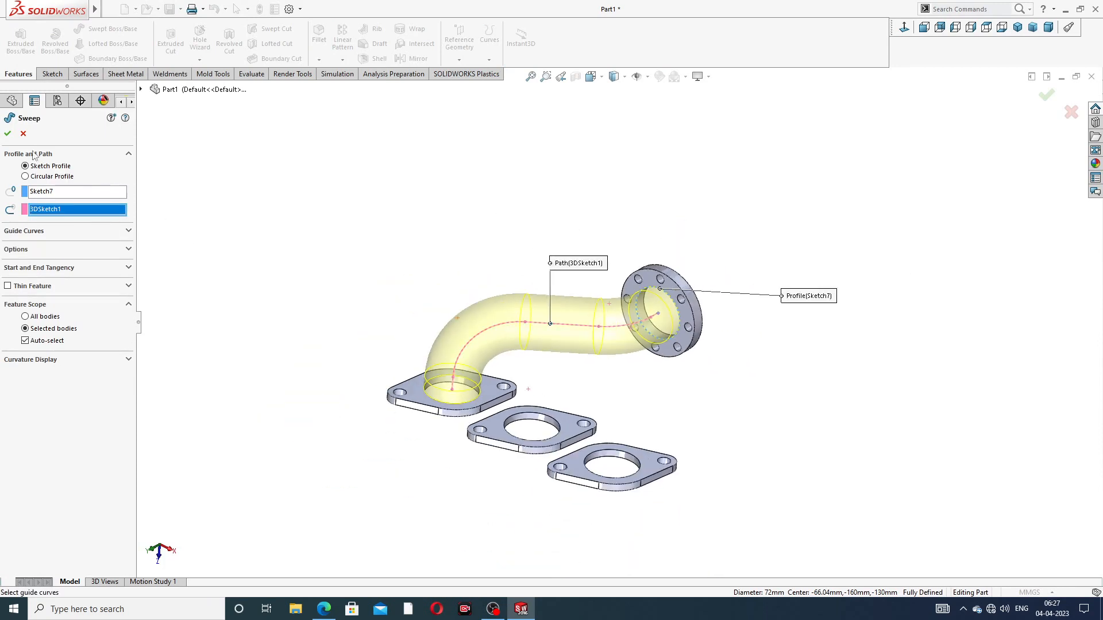
left_click(7, 134)
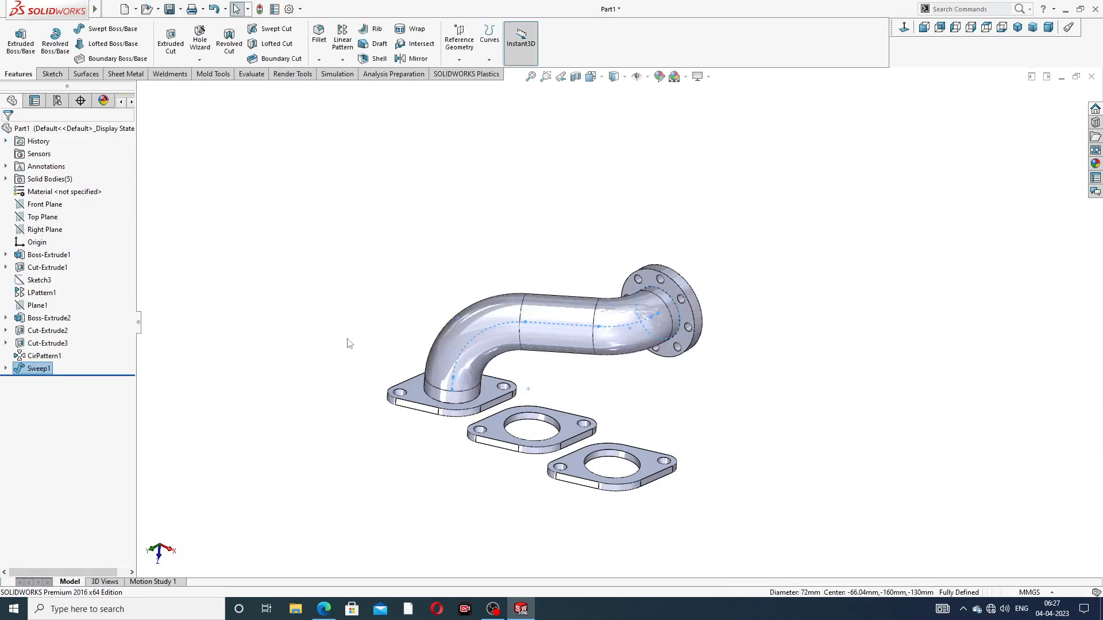
scroll(474, 457, "down", 2)
scroll(474, 457, "down", 2)
left_click(726, 354)
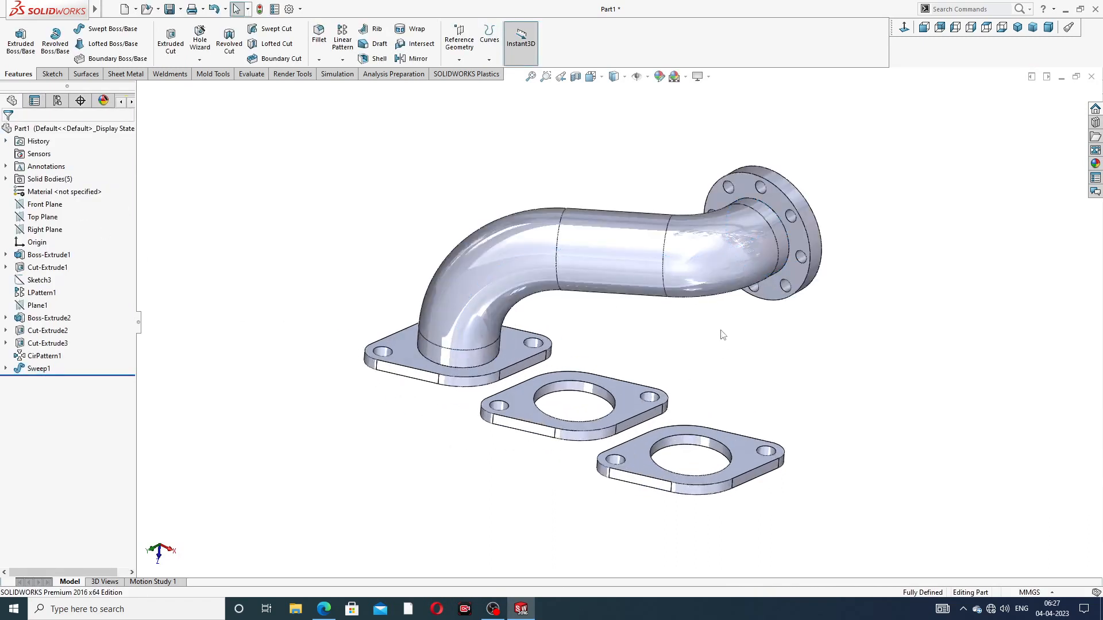
middle_click_drag(723, 335, 557, 257)
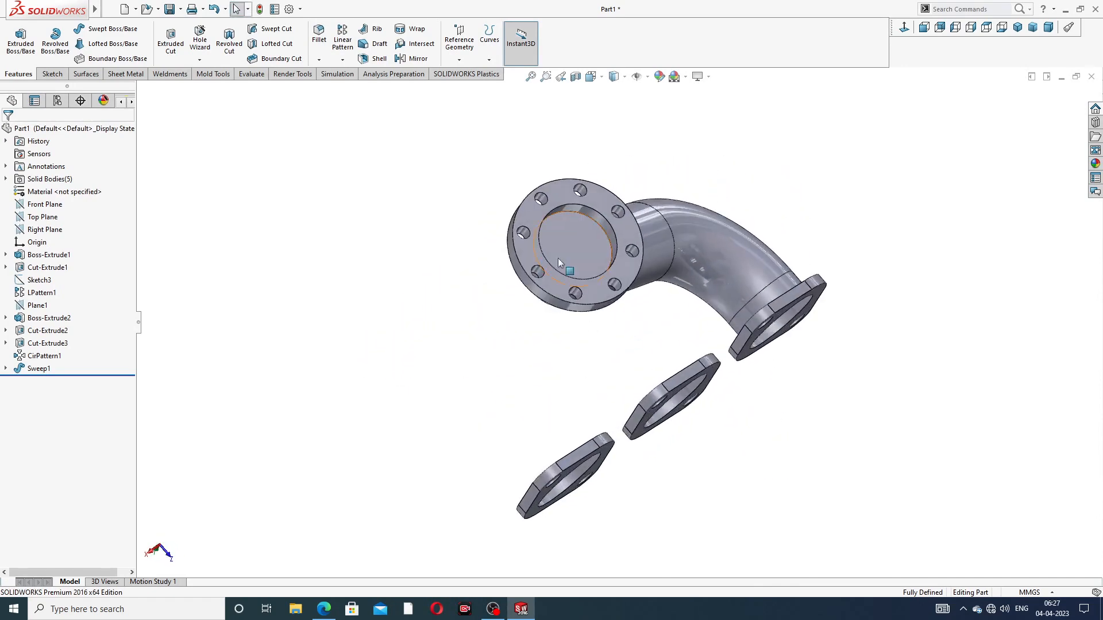
middle_click_drag(658, 306, 704, 337)
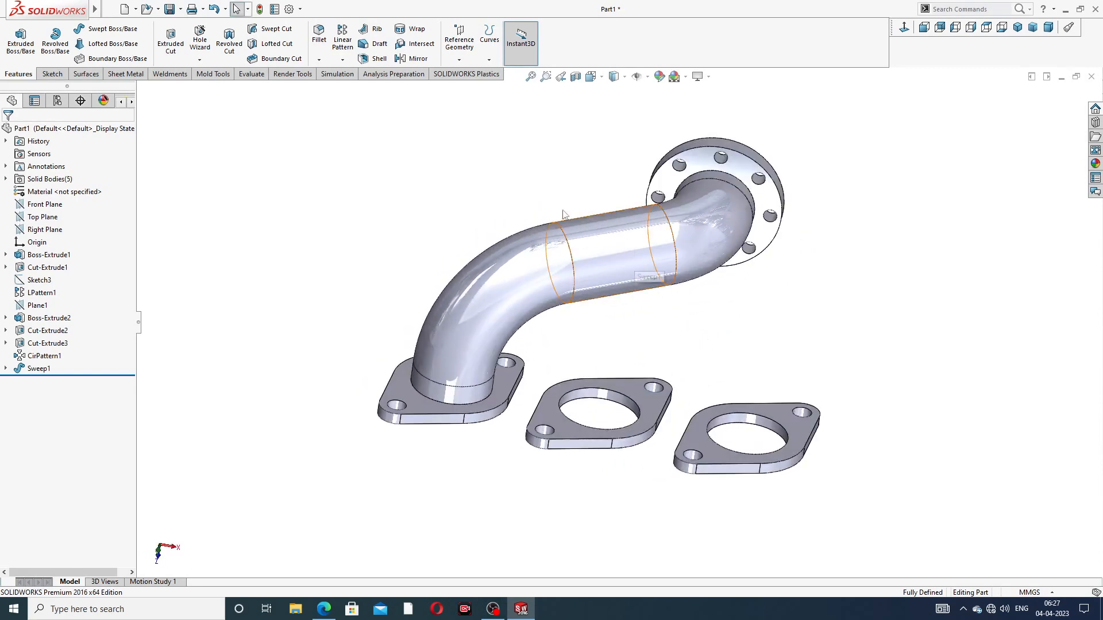
Step: Start a new 3D sketch and draw a short line from the round flange's bore centre along its axis into the pipe
left_click(57, 77)
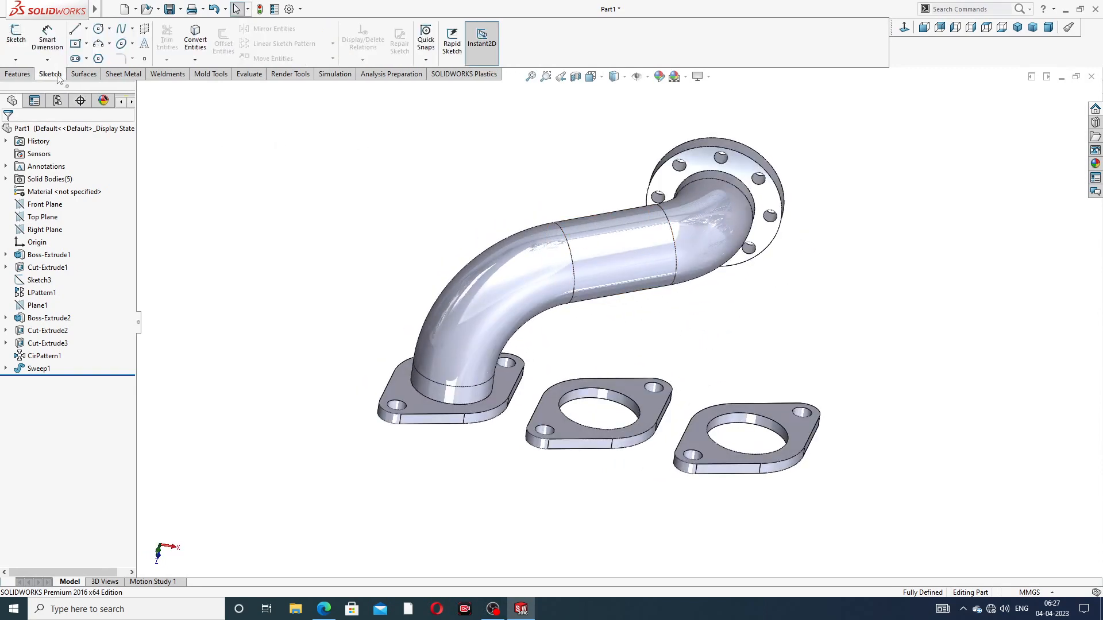
left_click(22, 60)
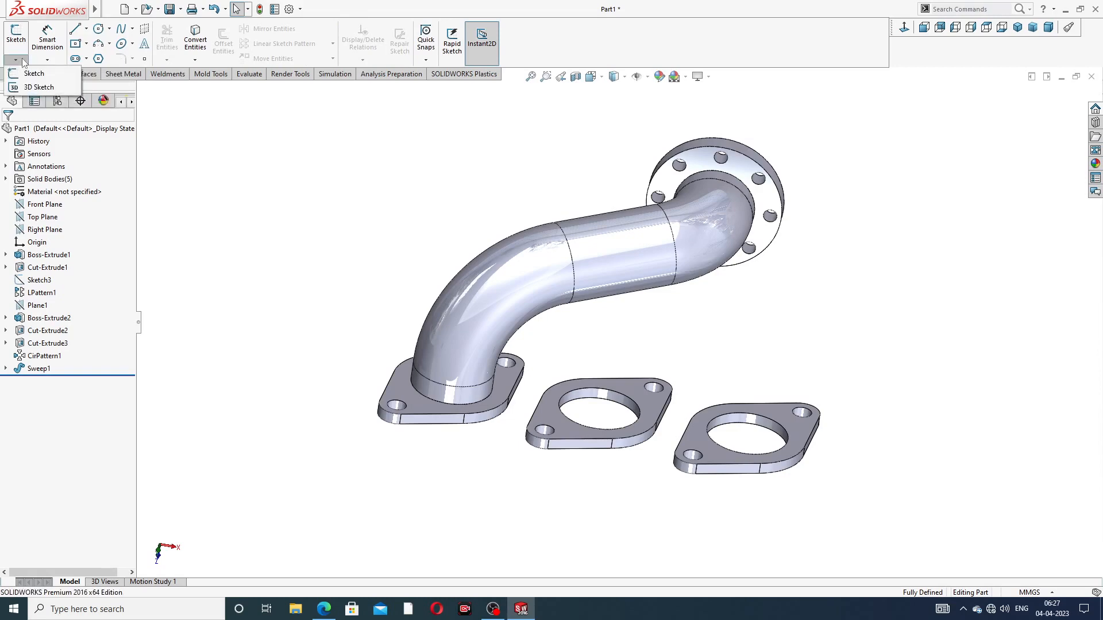
left_click(39, 87)
mouse_move(701, 247)
middle_mouse_down()
mouse_move(645, 147)
mouse_move(645, 188)
middle_mouse_up()
scroll(778, 234, "up", 2)
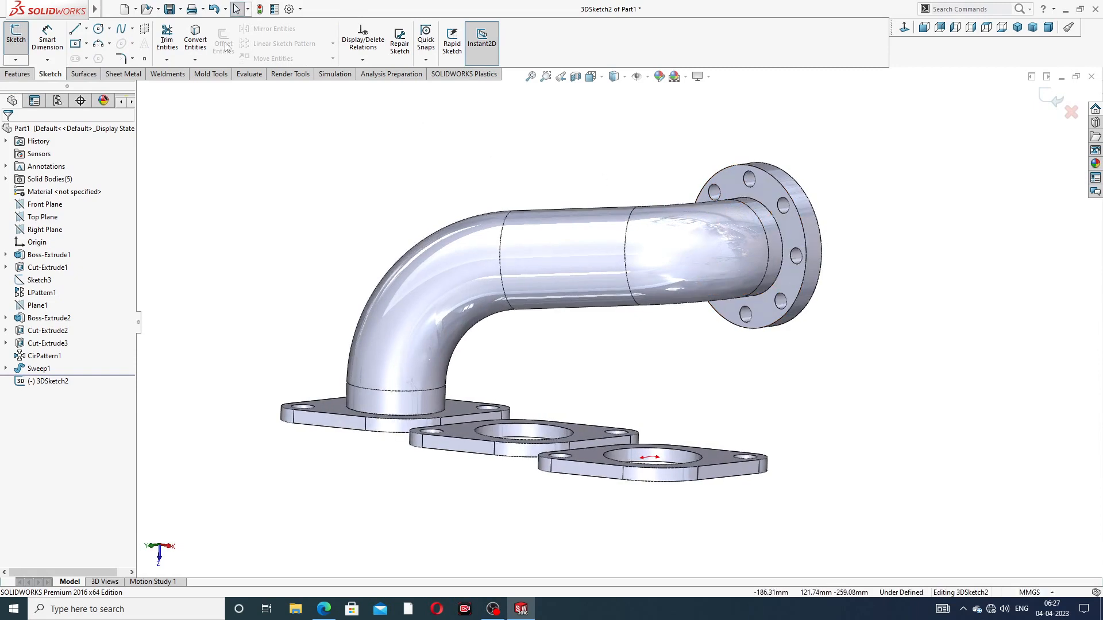
left_click(77, 30)
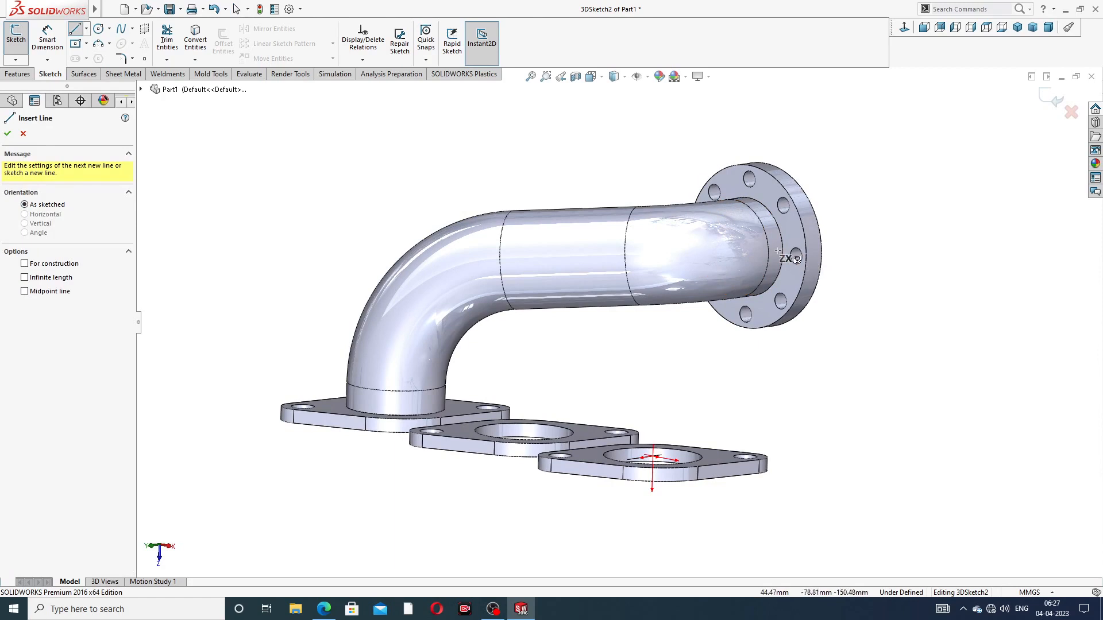
scroll(766, 220, "up", 2)
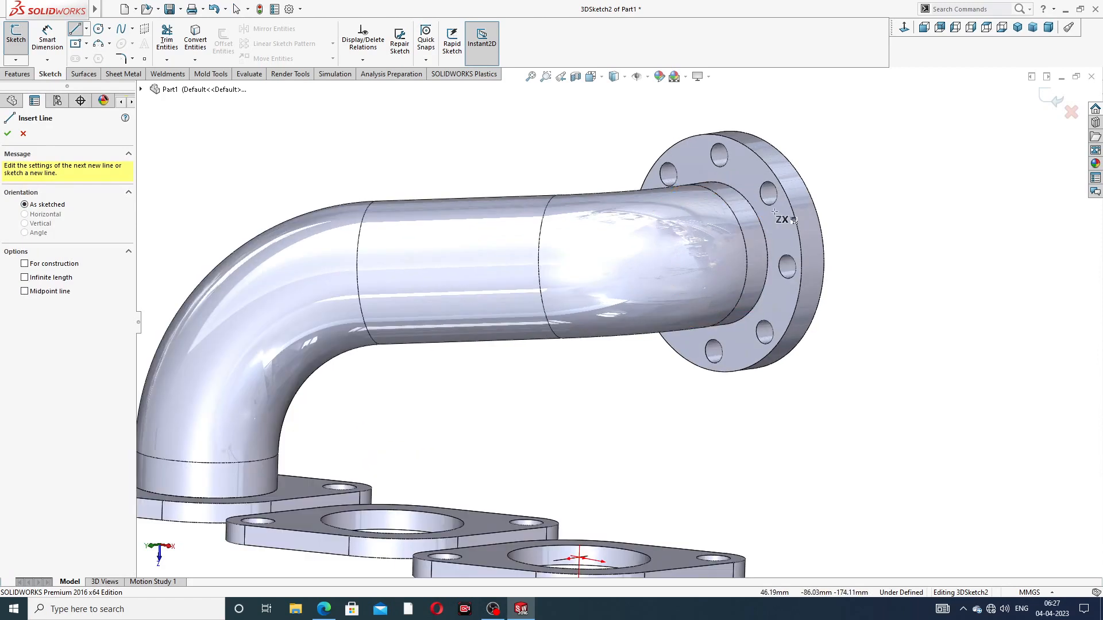
left_click(716, 253)
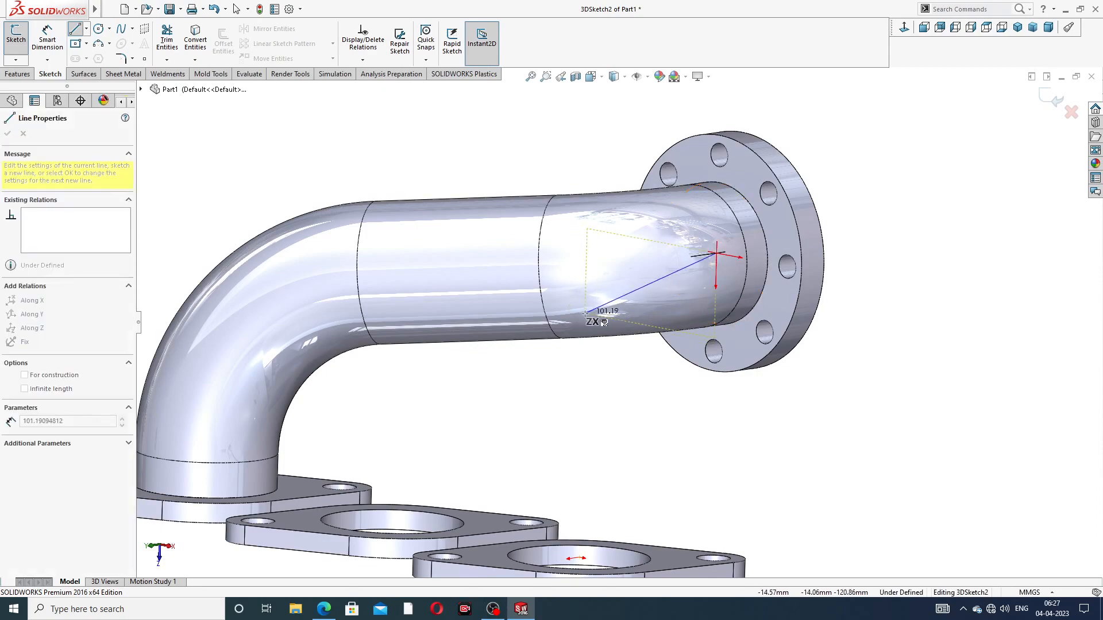
middle_click_drag(598, 315, 591, 270)
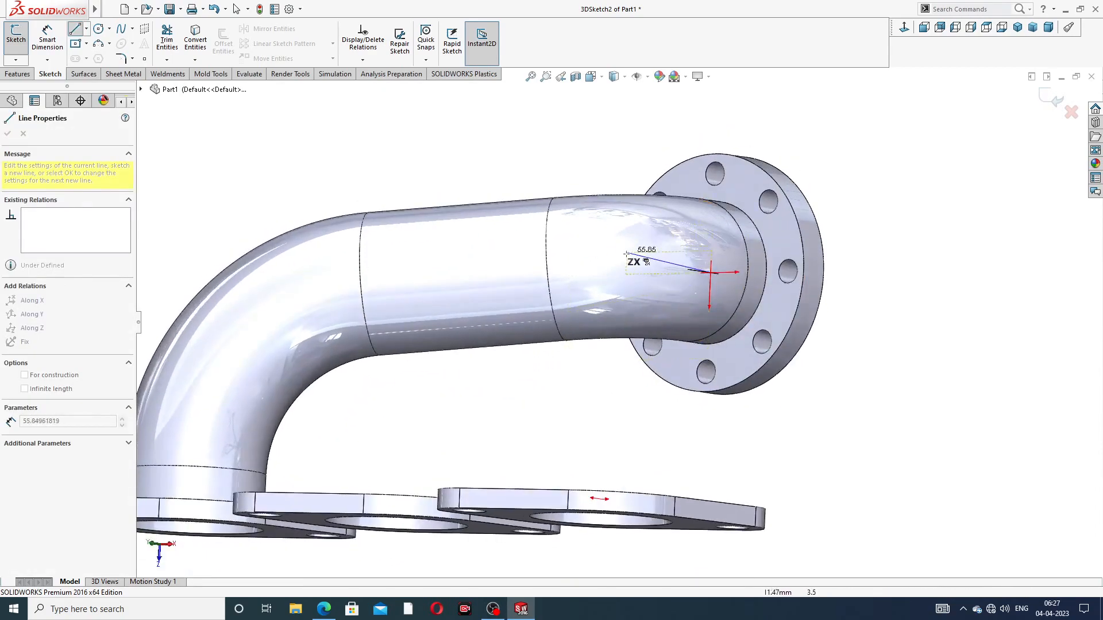
middle_click_drag(620, 267, 593, 262)
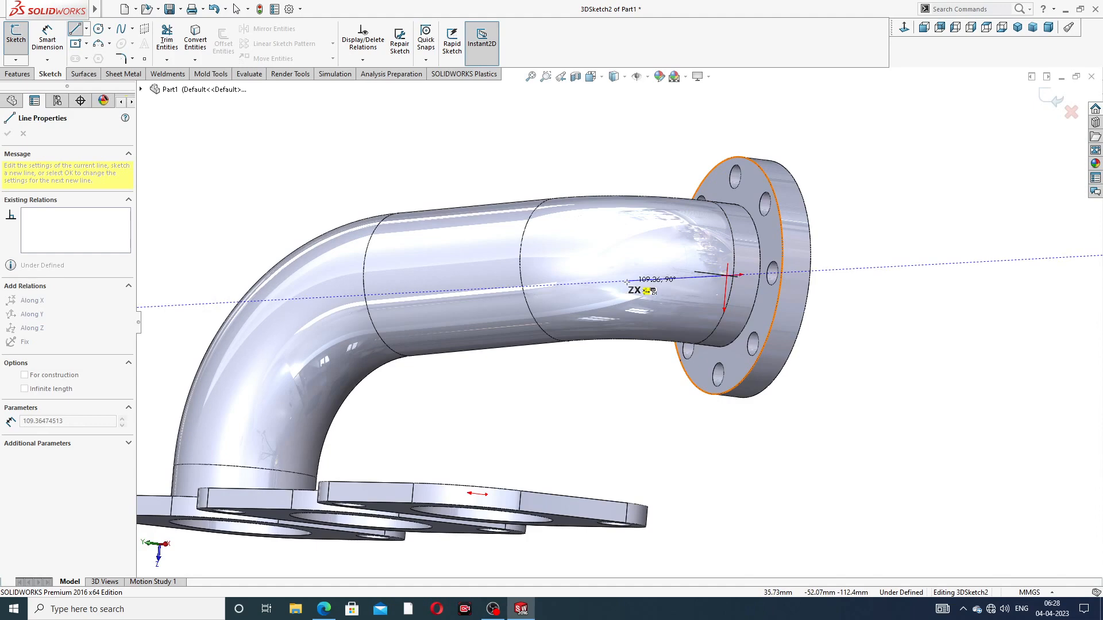
middle_click_drag(628, 282, 613, 303)
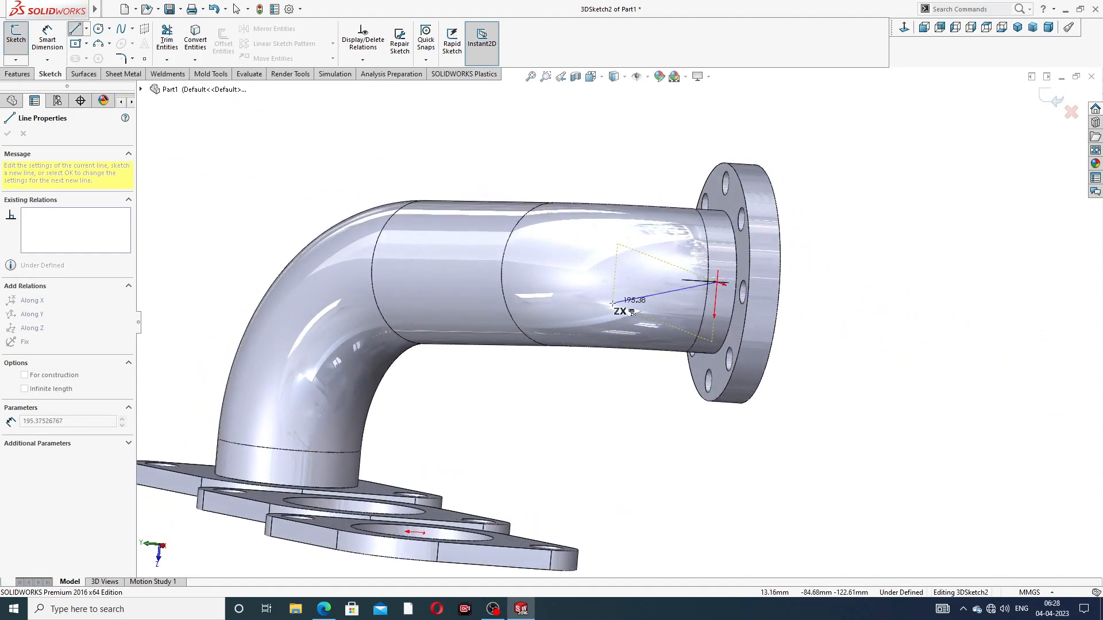
left_click(637, 278)
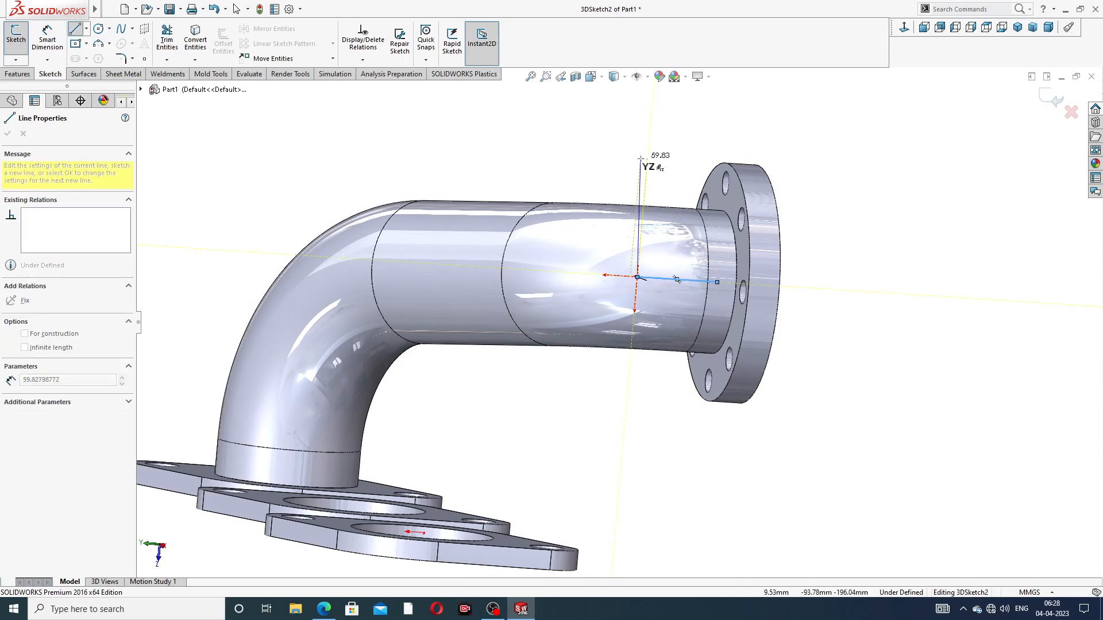
right_click(643, 161)
key("Escape")
Step: Draw a vertical line upward from the bore centre of the middle inlet flange in the same 3D sketch
middle_click_drag(655, 220, 665, 293)
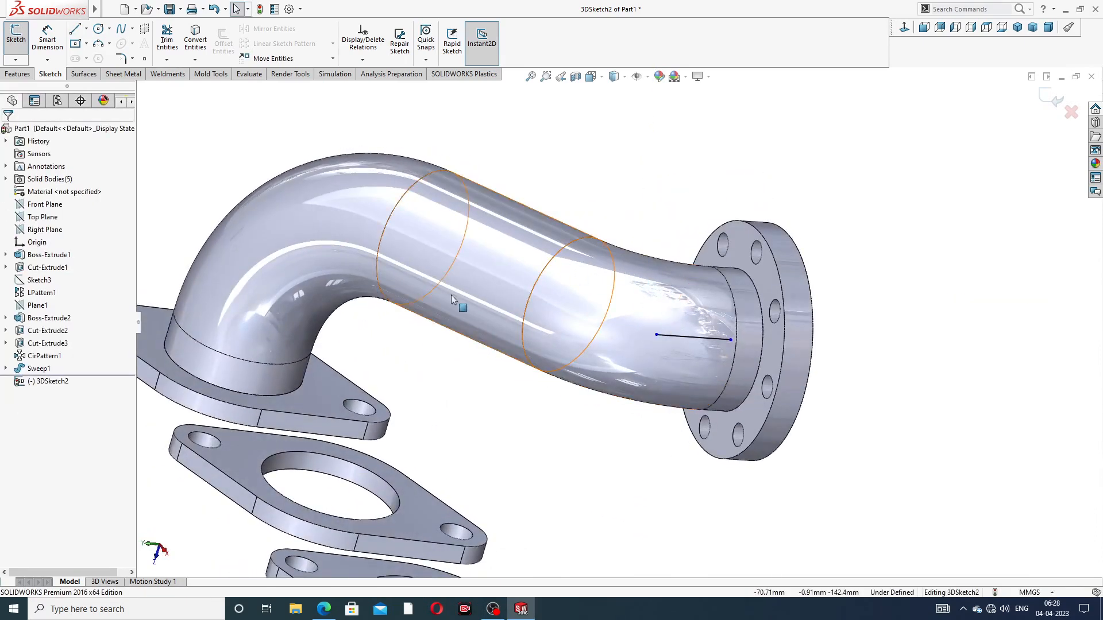
scroll(451, 294, "up", 3)
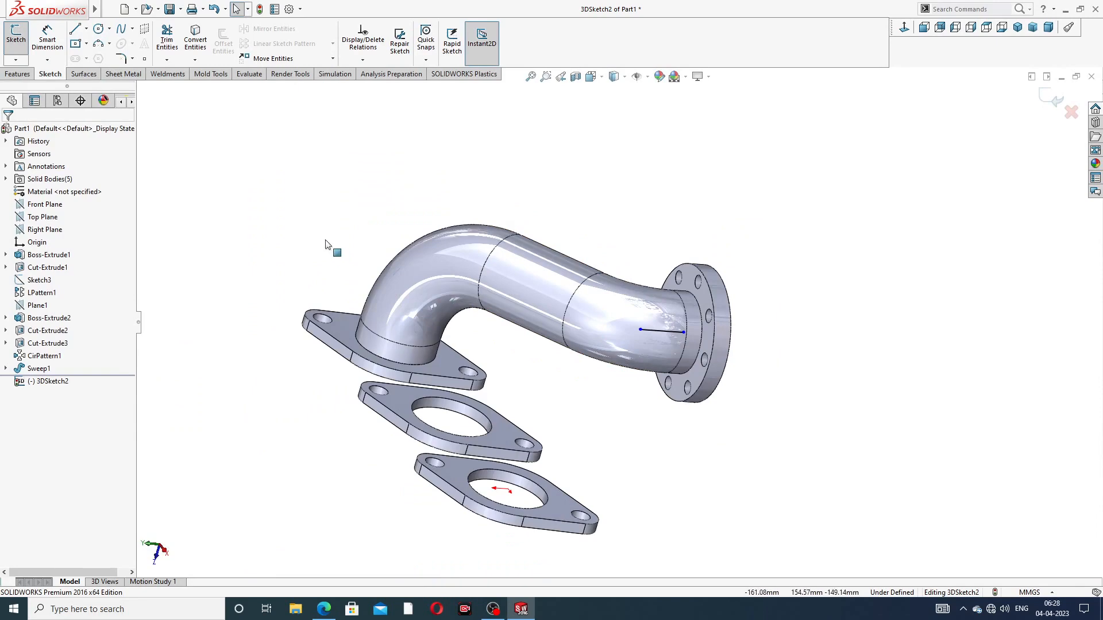
left_click(75, 30)
middle_click_drag(322, 275, 401, 386)
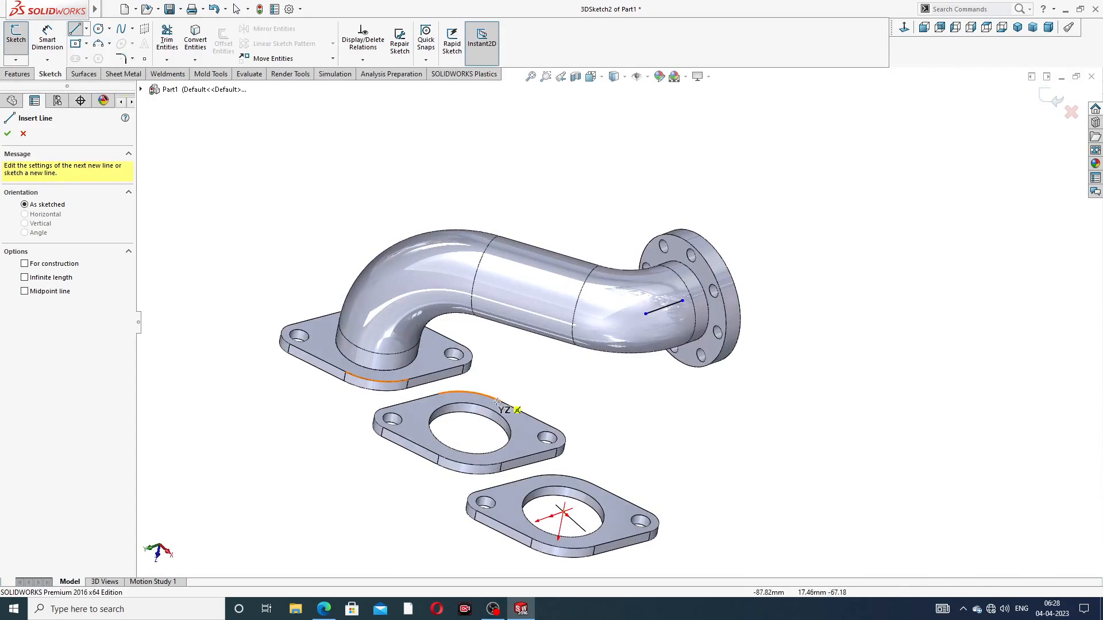
left_click(469, 428)
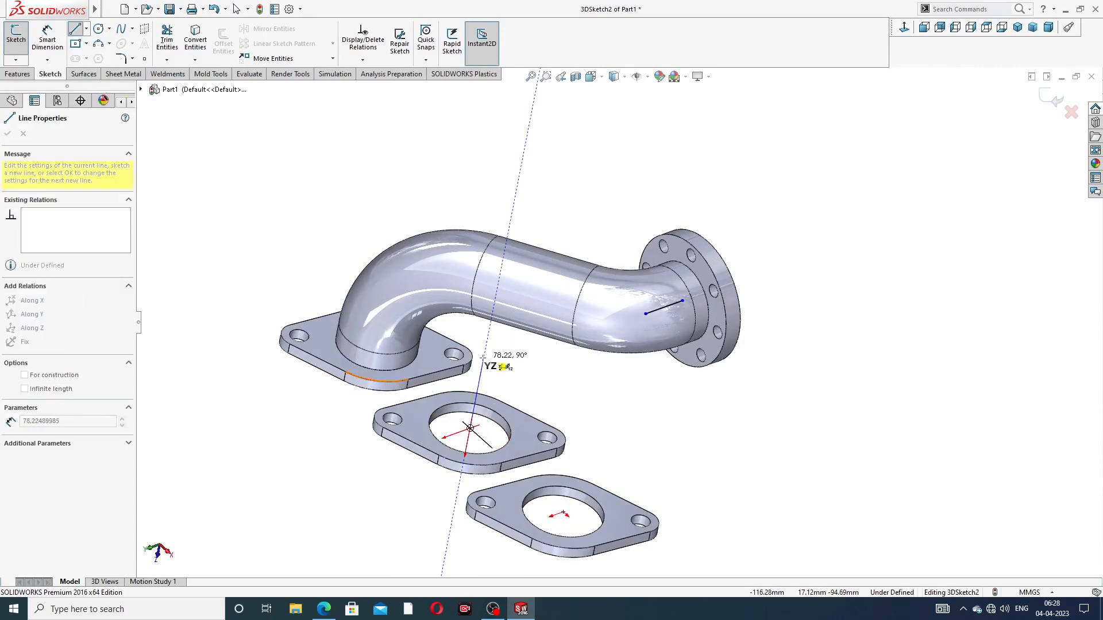
left_click(477, 385)
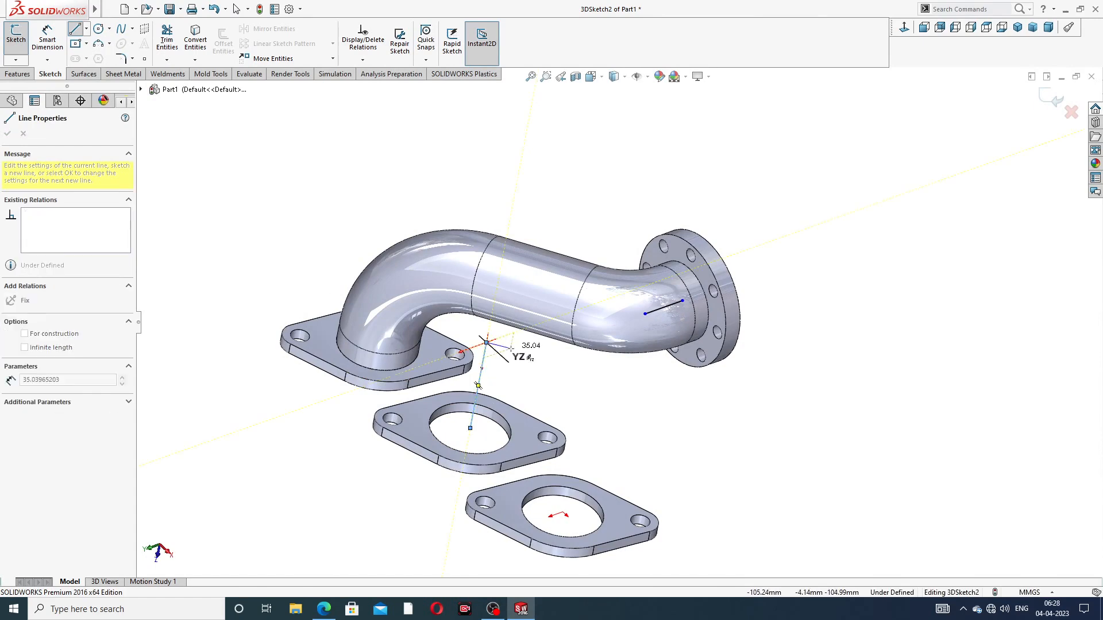
right_click(511, 349)
left_click(532, 359)
Step: Shorten the middle inlet's vertical line to about 68 mm and connect its upper end to the round flange axis line's free end
middle_click_drag(537, 364, 520, 183)
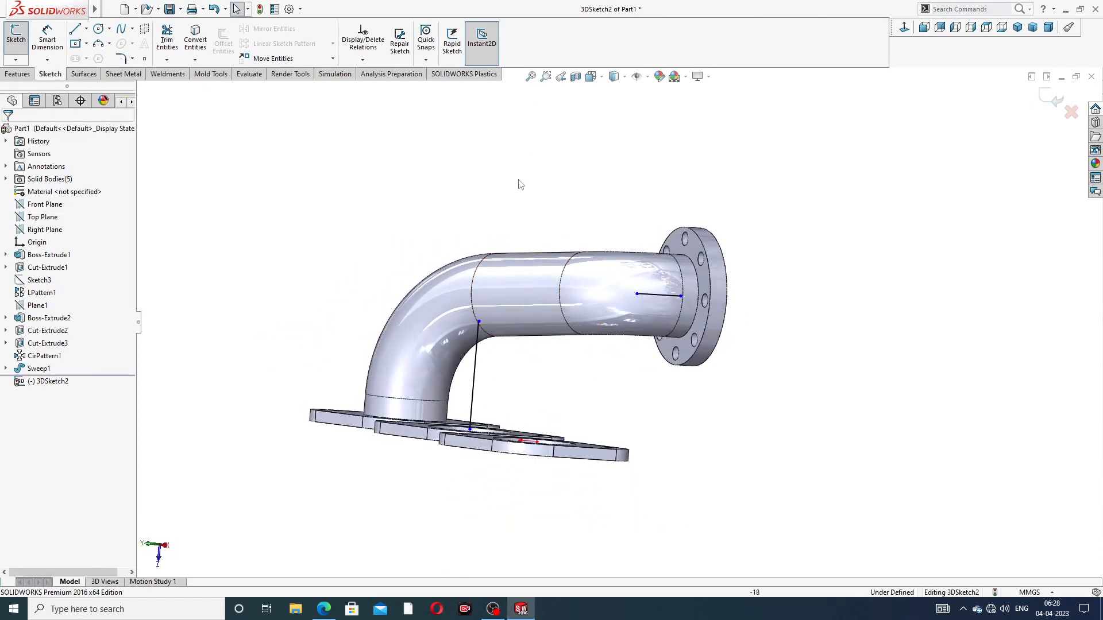
left_click_drag(479, 322, 475, 351)
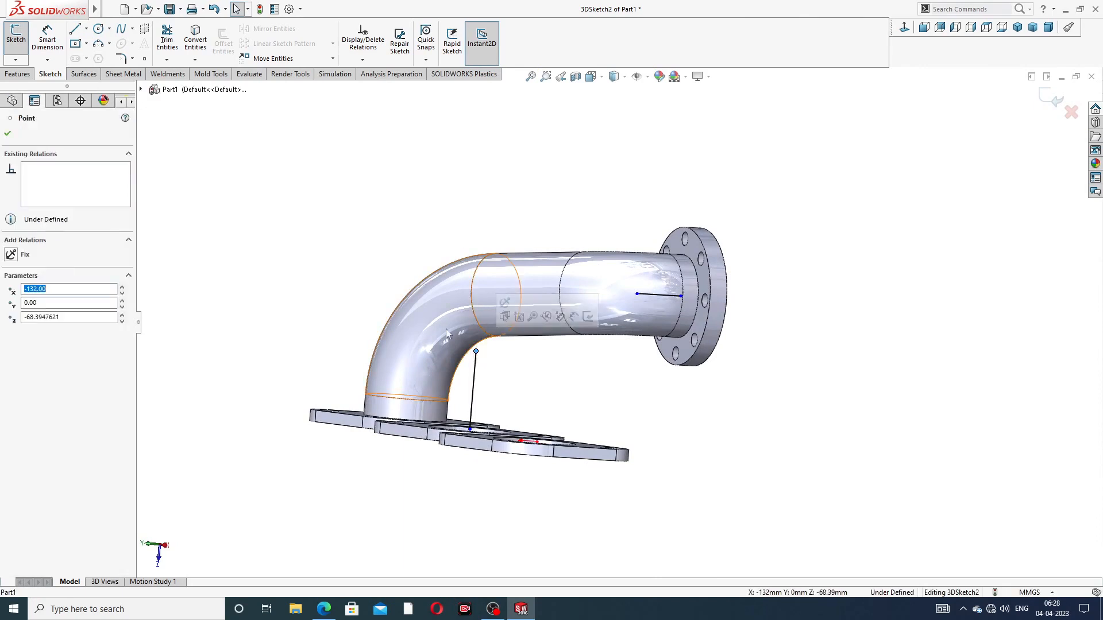
left_click(353, 209)
left_click(75, 30)
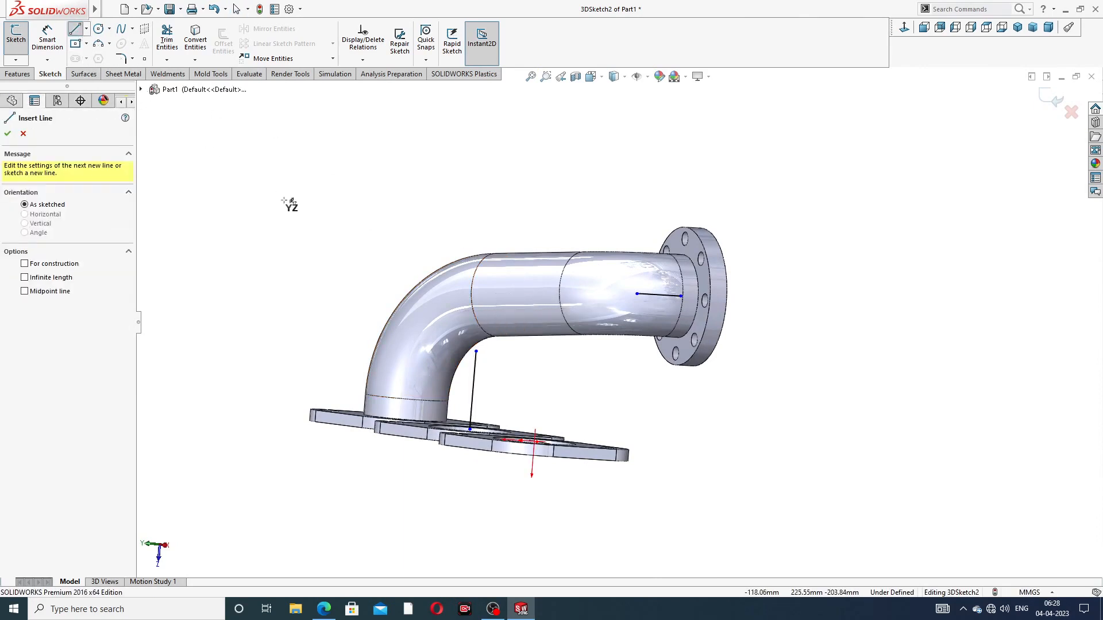
left_click(476, 351)
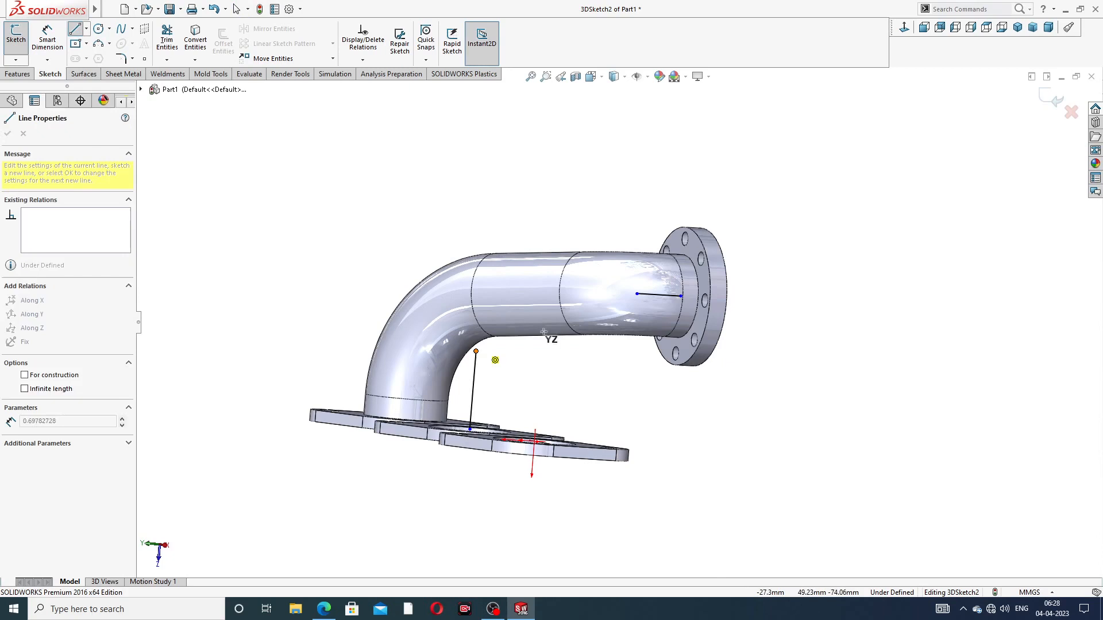
left_click(639, 294)
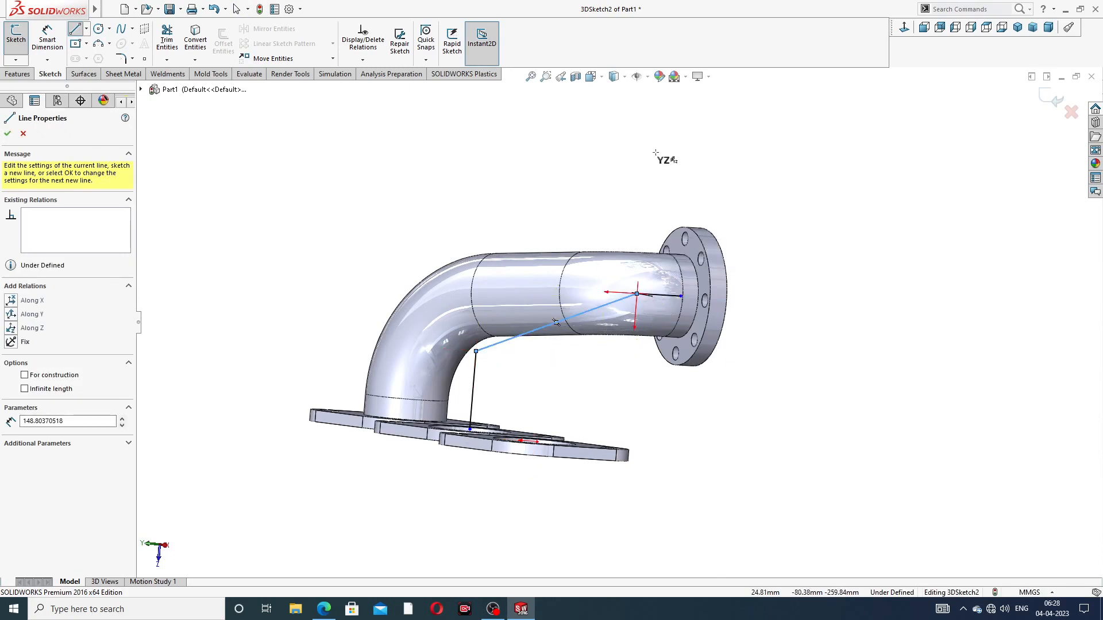
Step: Finish drawing lines and dimension the middle inlet's vertical line to 106 mm in the 3D sketch
right_click(658, 159)
left_click(701, 164)
scroll(610, 264, "down", 3)
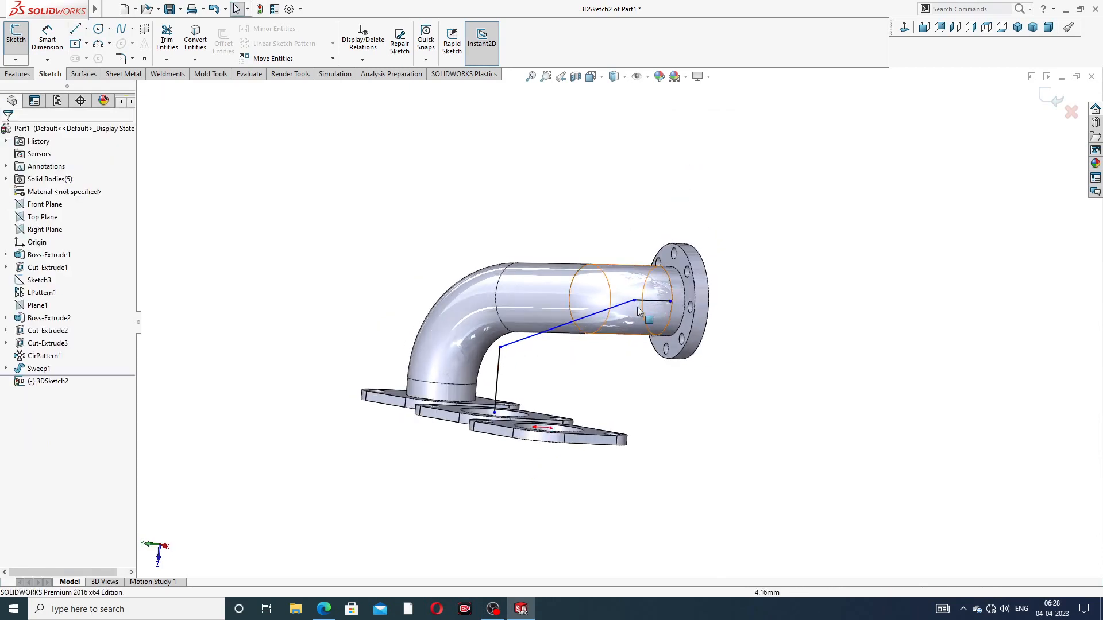
left_click(34, 45)
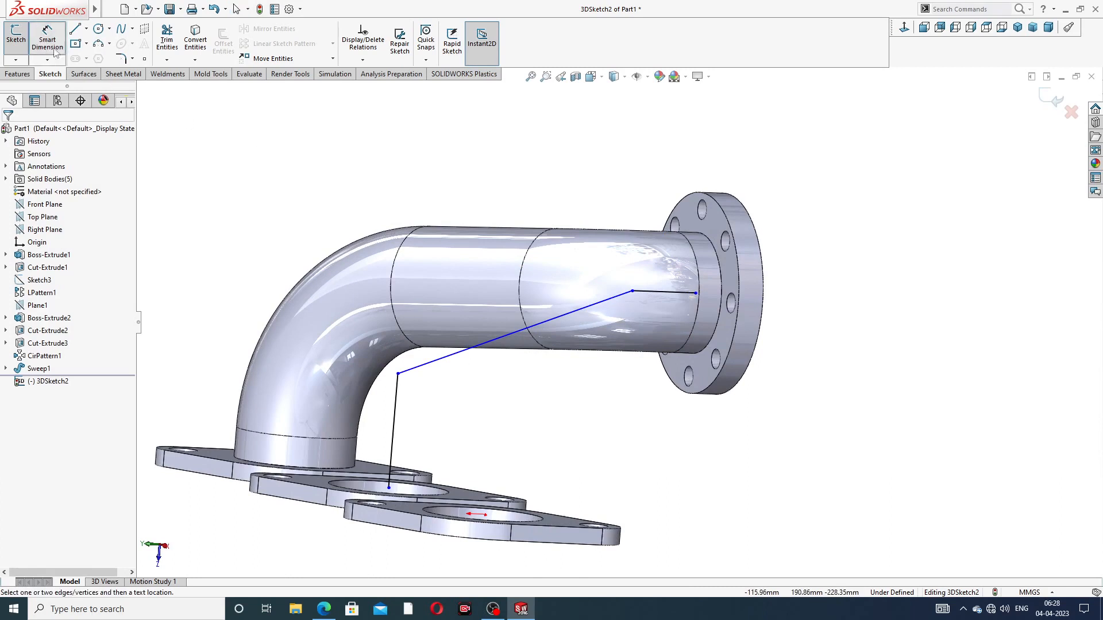
left_click(400, 407)
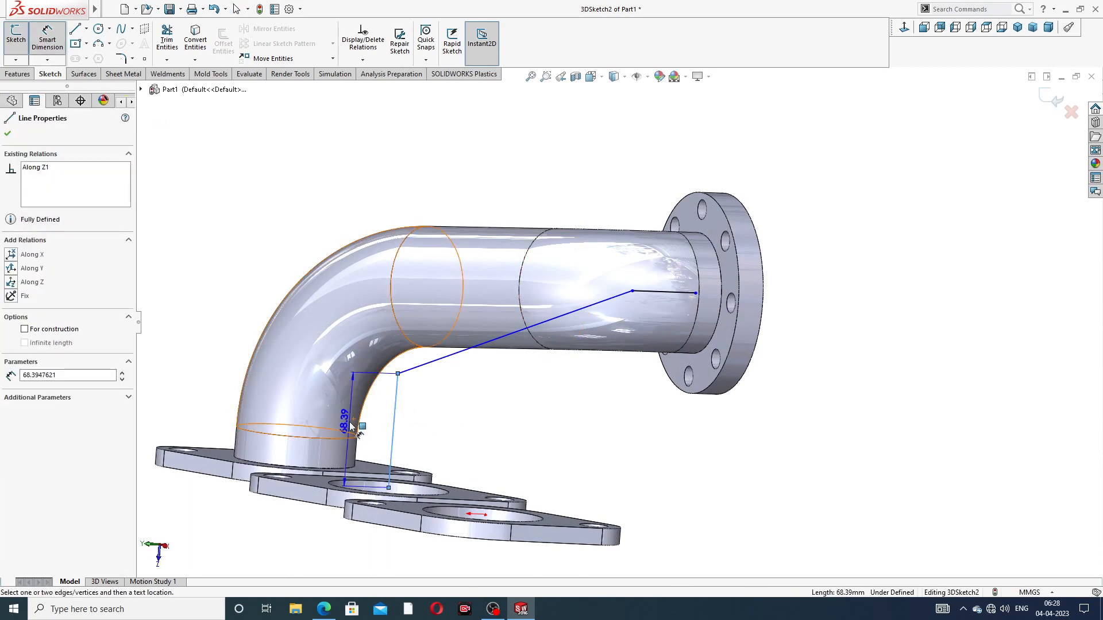
left_click(372, 422)
type("10")
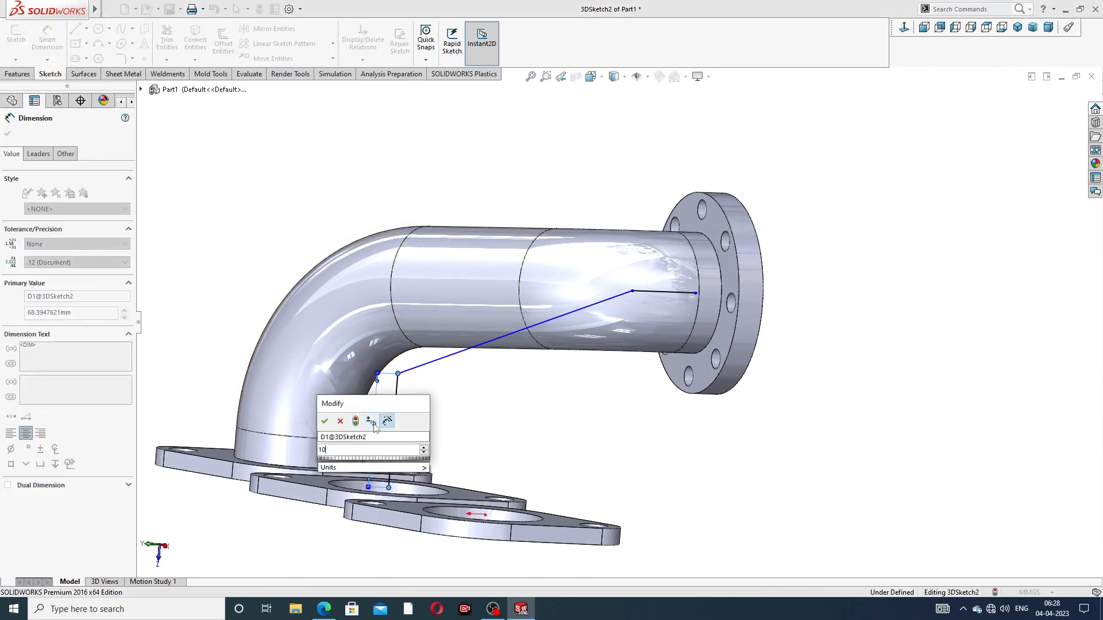
type("6")
key("Return")
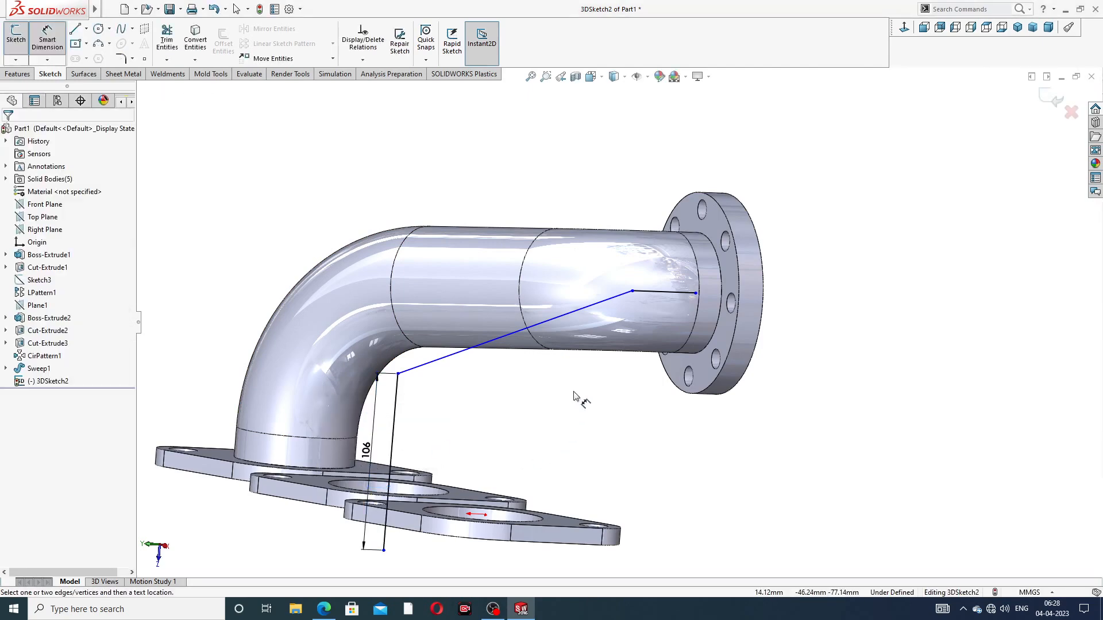
Step: Dimension the short line along the round flange's axis to 56 mm
scroll(681, 285, "down", 2)
left_click(645, 298)
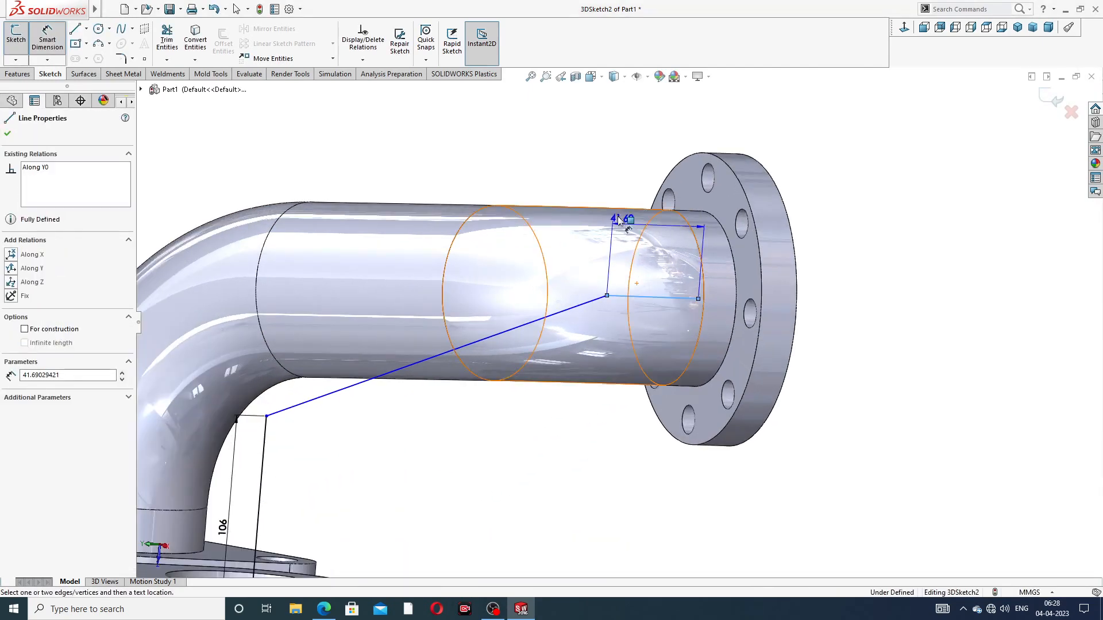
left_click(634, 139)
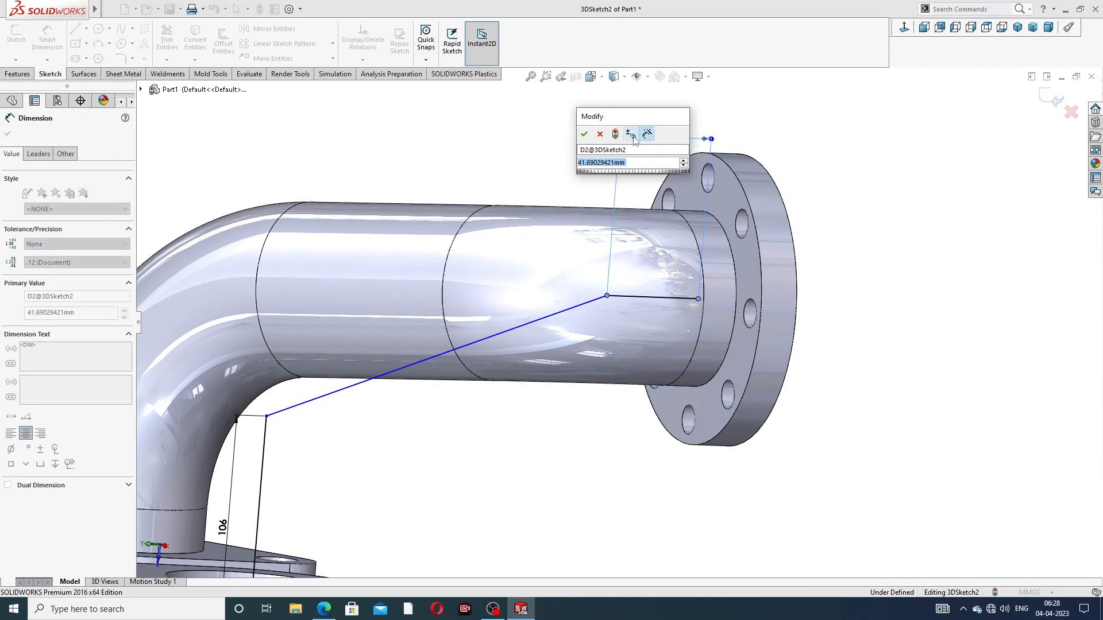
type("56")
key("Return")
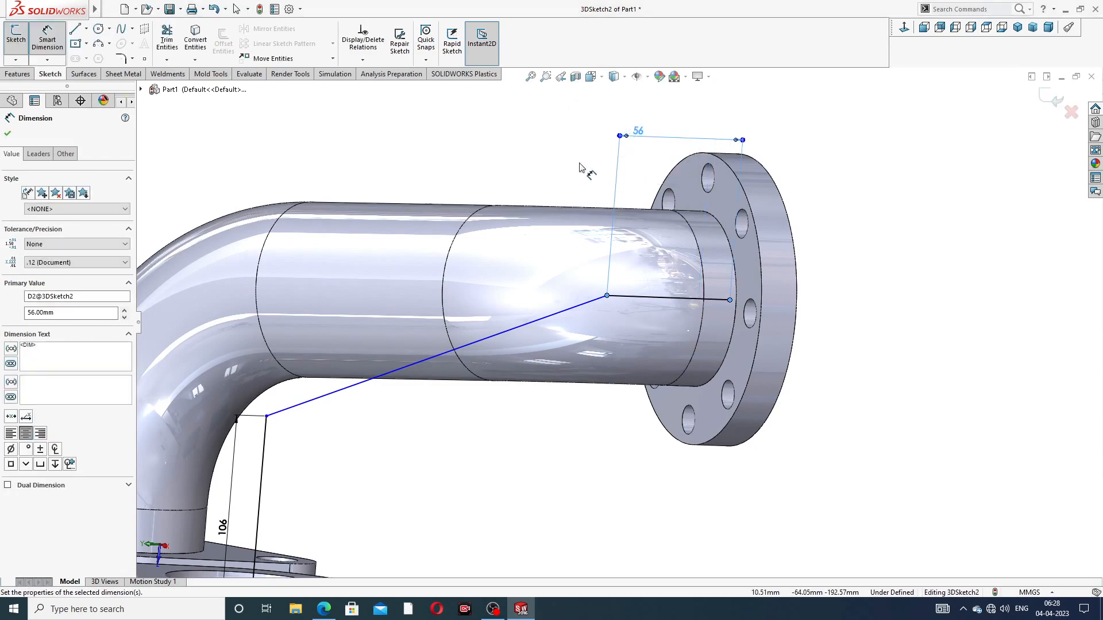
Step: Leave dimensioning and move the 56 mm line's outer end back onto the round flange's bore centre
scroll(687, 270, "up", 2)
mouse_move(709, 294)
middle_mouse_down()
mouse_move(646, 350)
mouse_move(683, 291)
mouse_move(709, 308)
middle_mouse_up()
scroll(708, 310, "down", 4)
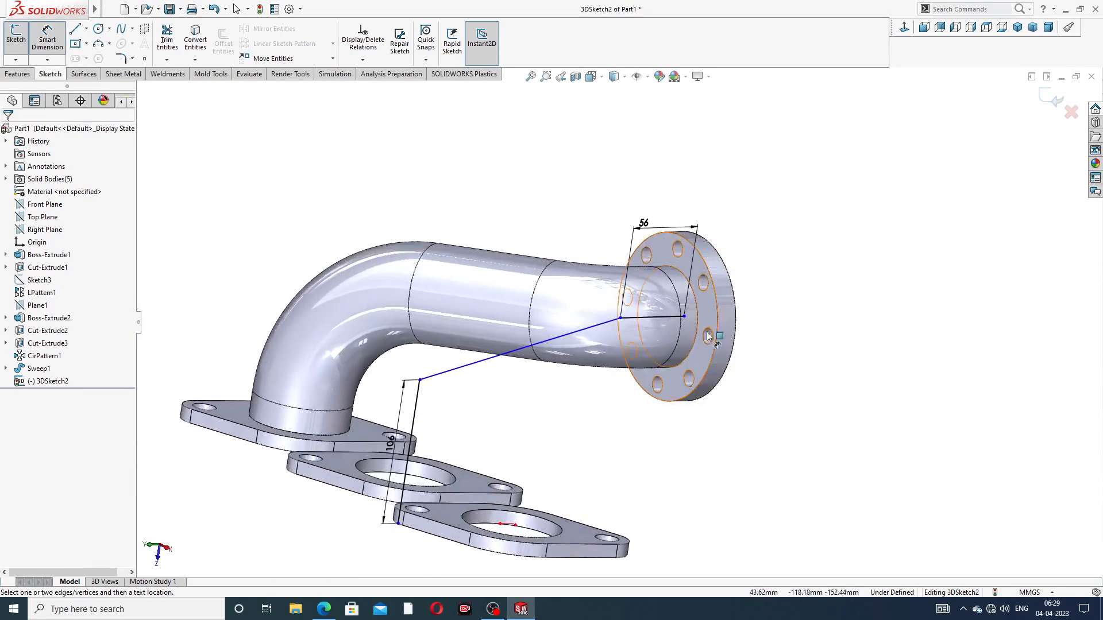
right_click(839, 214)
left_click(872, 249)
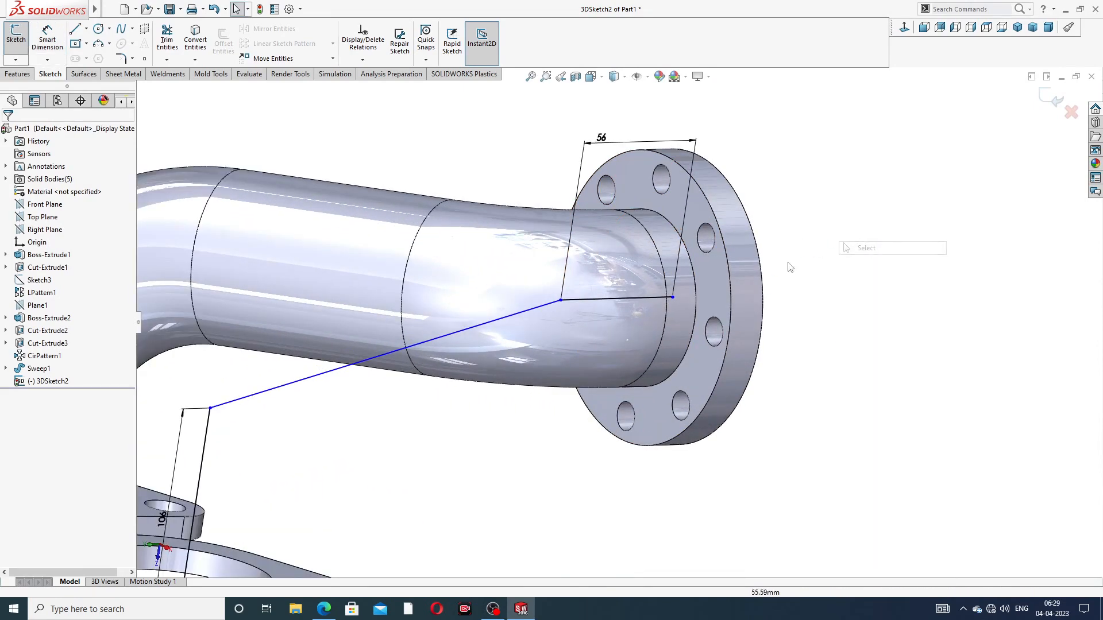
left_click(670, 299)
mouse_move(664, 297)
left_mouse_down()
mouse_move(636, 299)
mouse_move(695, 288)
mouse_move(645, 298)
left_mouse_up()
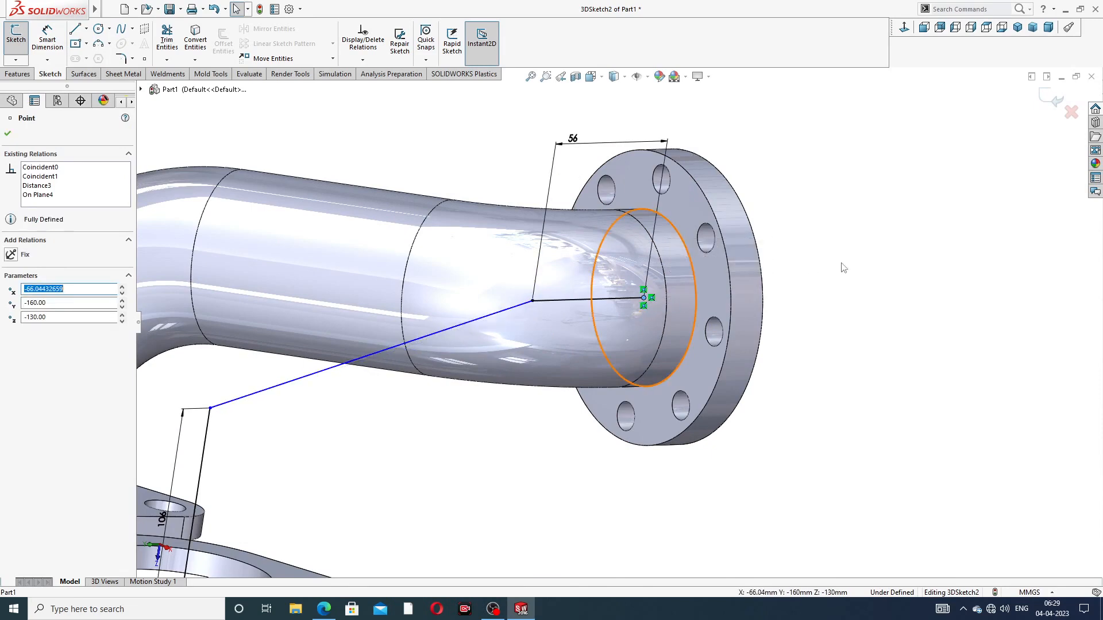
left_click(851, 262)
Step: Move the 106 mm vertical line upward so its lower end sits within the middle inlet flange's bore, and adjust its upper end slightly
scroll(623, 321, "up", 3)
scroll(326, 506, "down", 3)
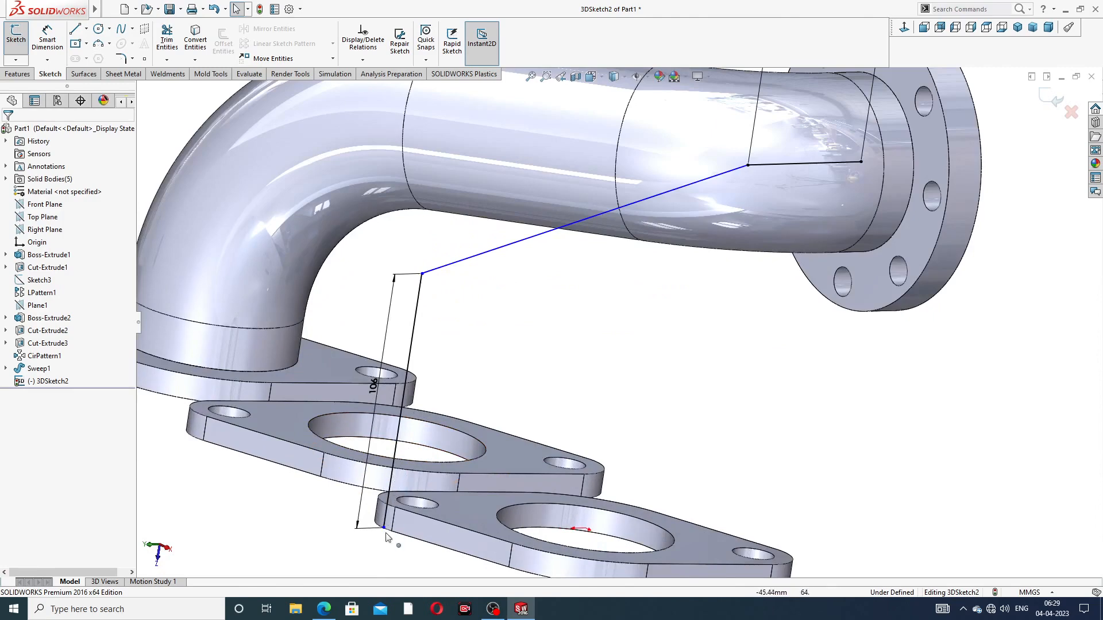
mouse_move(384, 528)
left_mouse_down()
mouse_move(384, 457)
mouse_move(396, 438)
left_mouse_up()
left_click(577, 325)
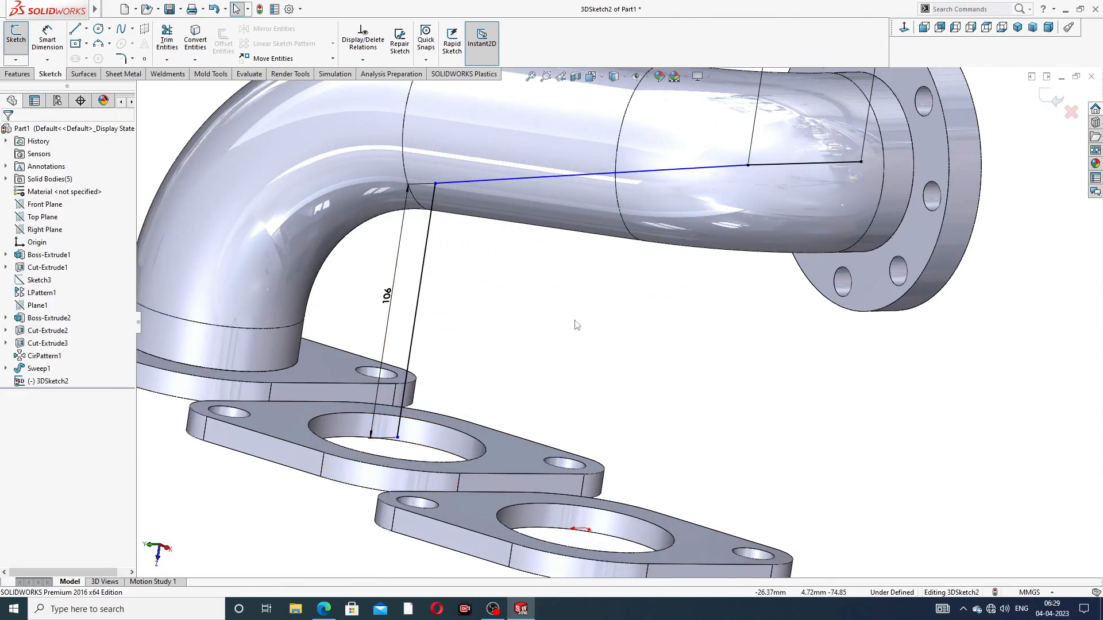
scroll(554, 279, "up", 2)
middle_click_drag(637, 263, 630, 232)
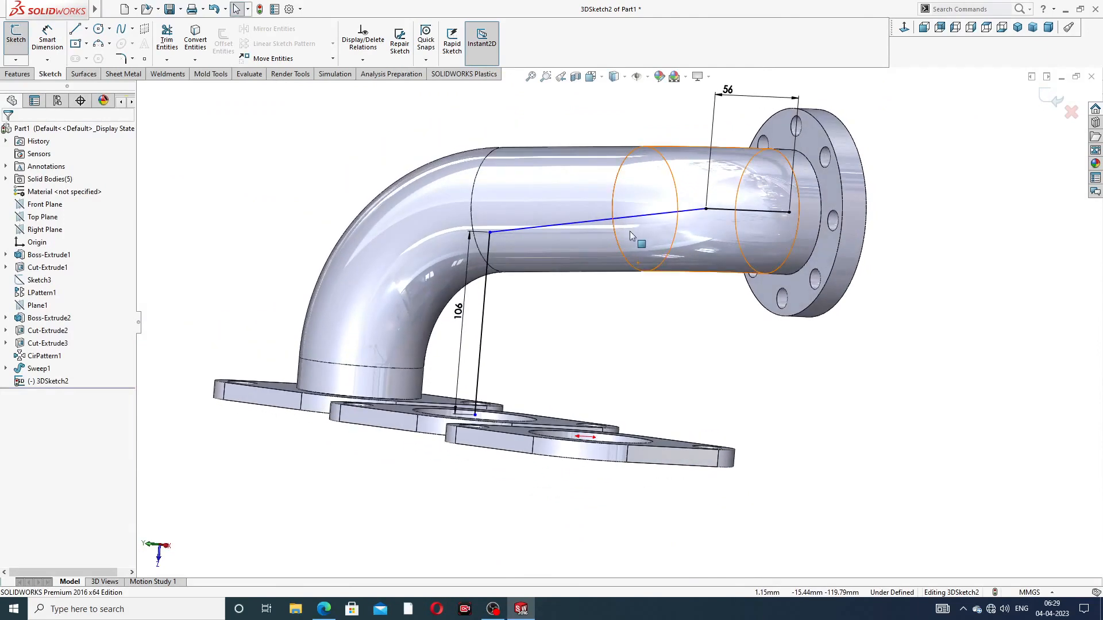
mouse_move(490, 232)
left_mouse_down()
mouse_move(488, 278)
mouse_move(491, 227)
mouse_move(489, 235)
left_mouse_up()
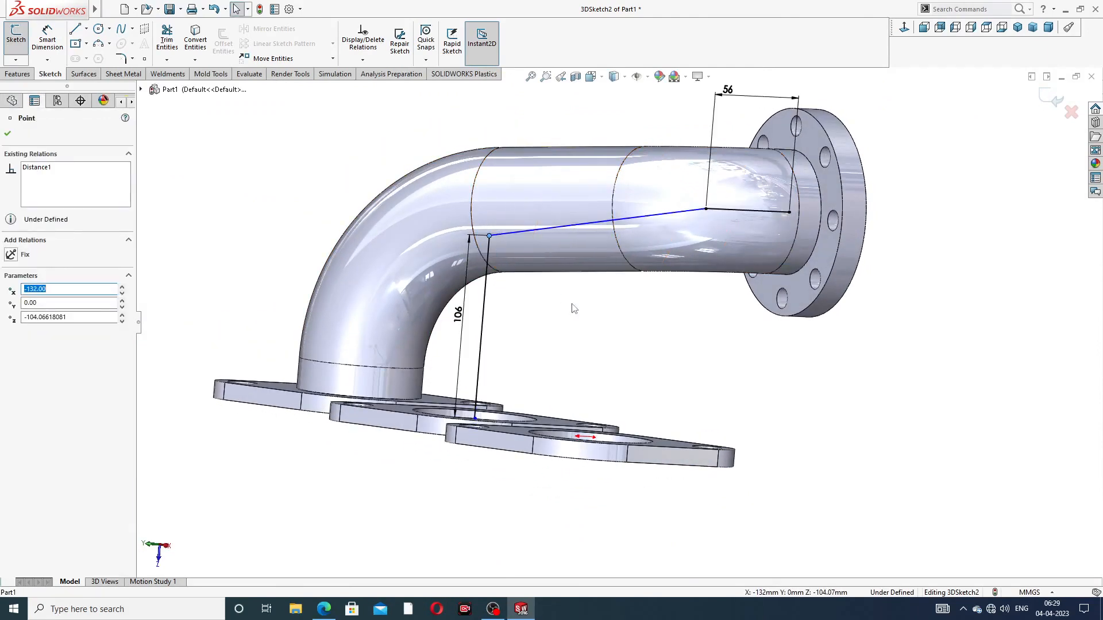
left_click(574, 309)
Step: Align the vertical line's lower end exactly with the middle inlet flange's bore centre to fully define the 3D sketch
scroll(529, 389, "up", 3)
mouse_move(593, 318)
middle_mouse_down()
mouse_move(576, 359)
mouse_move(587, 336)
middle_mouse_up()
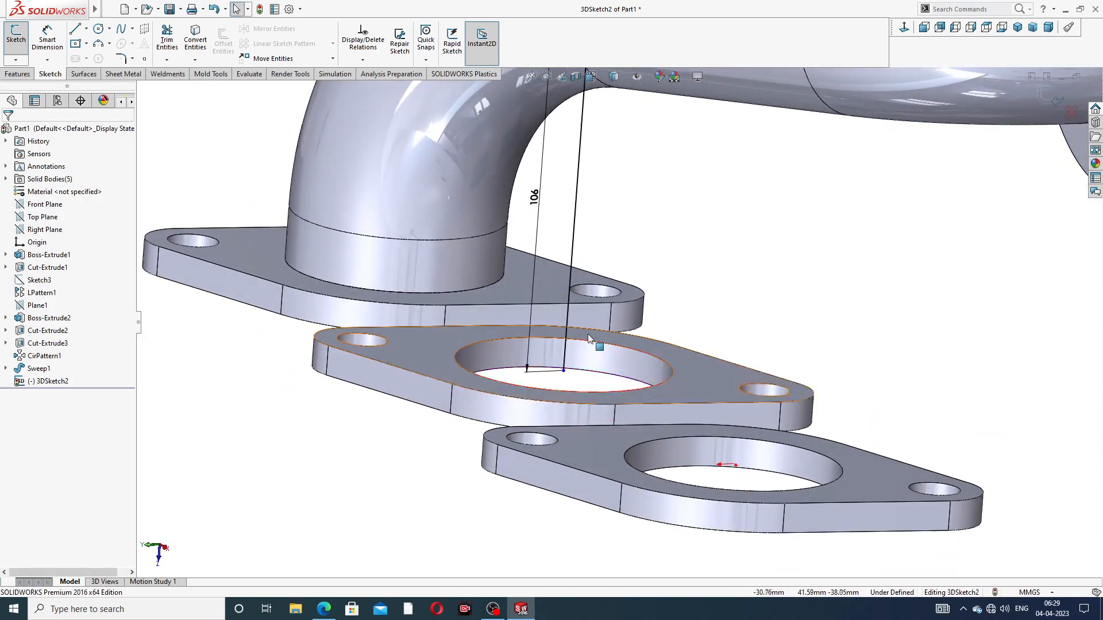
left_click(564, 372)
left_click(563, 371)
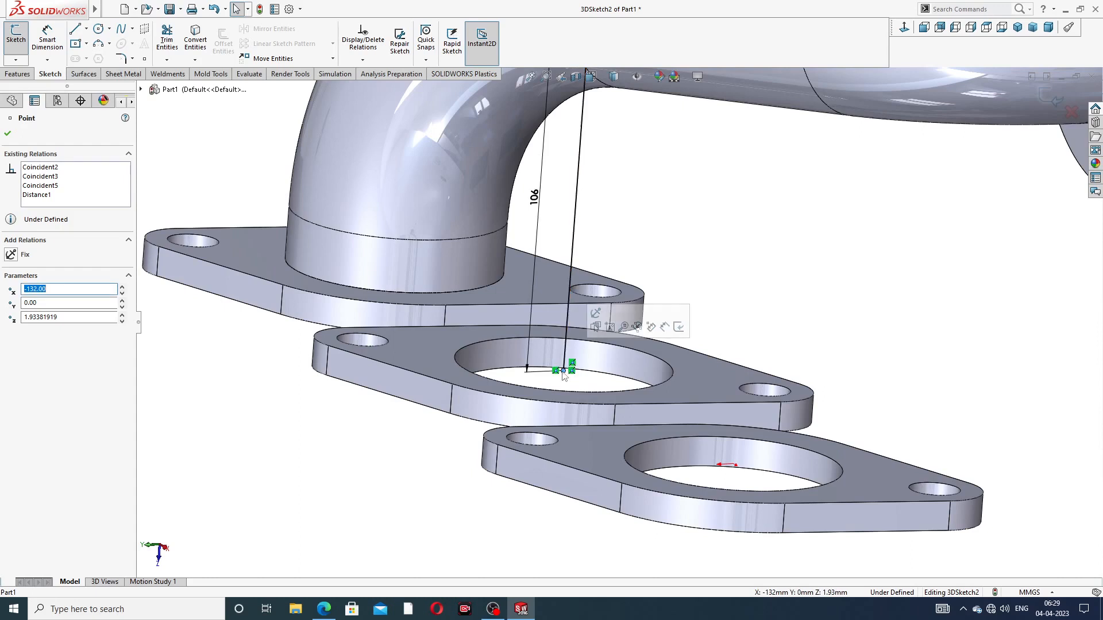
key("Escape")
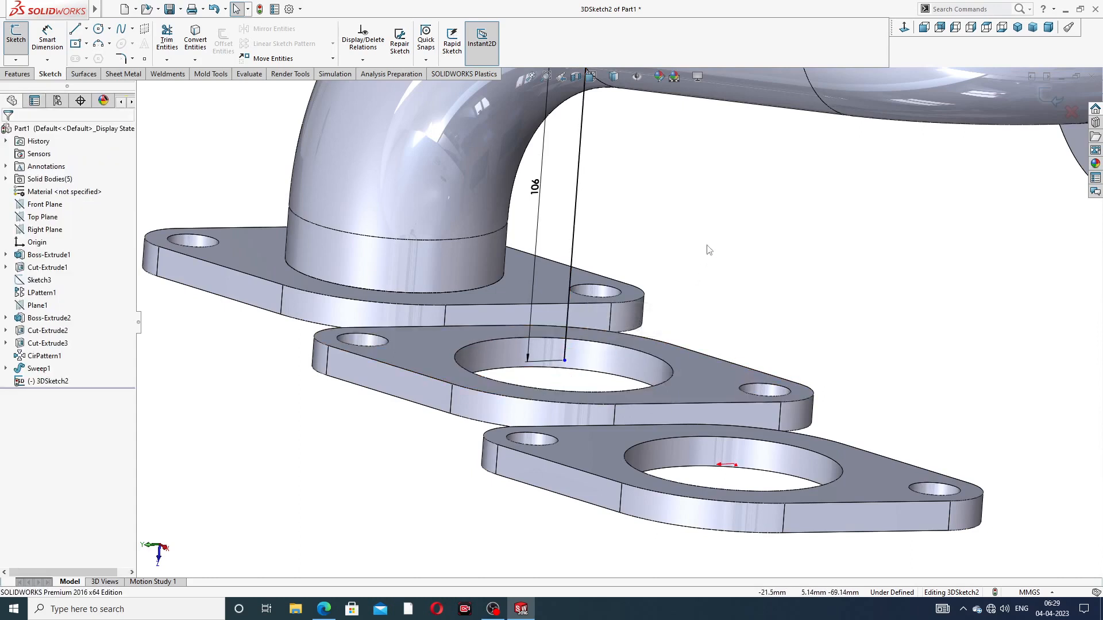
left_click(566, 360)
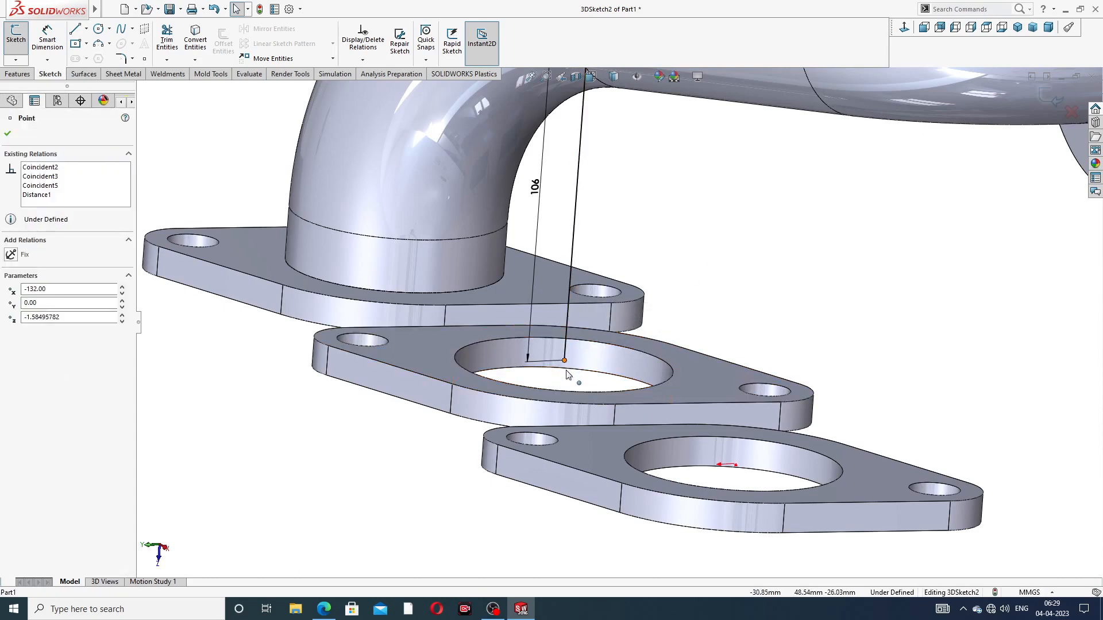
mouse_move(565, 360)
left_mouse_down()
mouse_move(563, 383)
mouse_move(564, 365)
left_mouse_up()
left_click(702, 217)
scroll(710, 216, "up", 3)
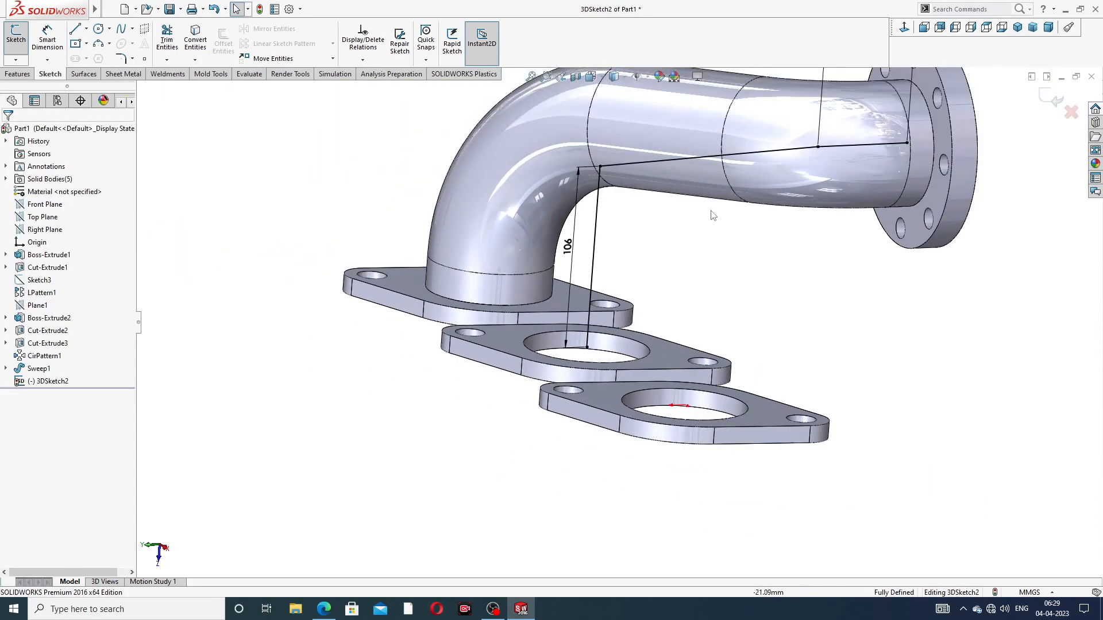
Step: Fillet the corner between the vertical line and the slanted connecting line with a 98 mm radius
middle_click_drag(744, 193, 749, 161)
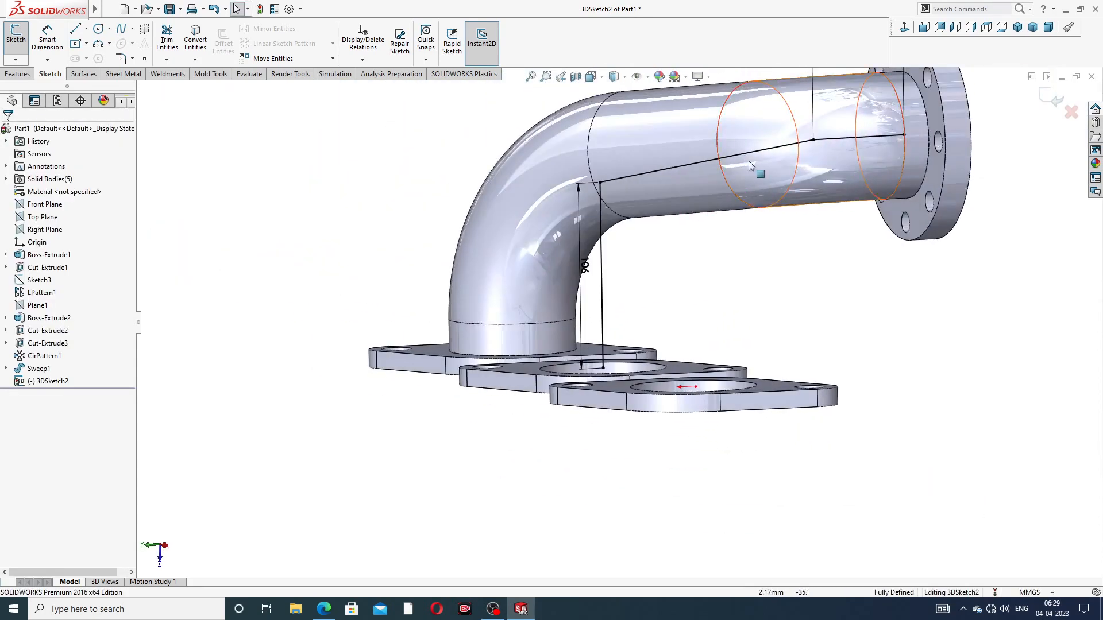
scroll(750, 160, "down", 2)
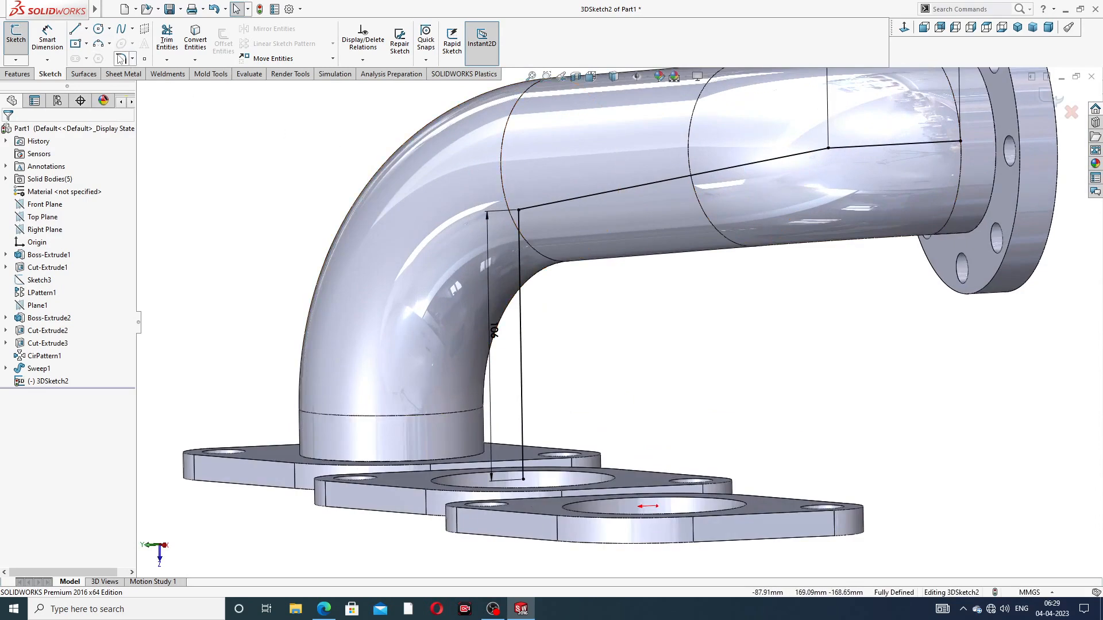
left_click(121, 58)
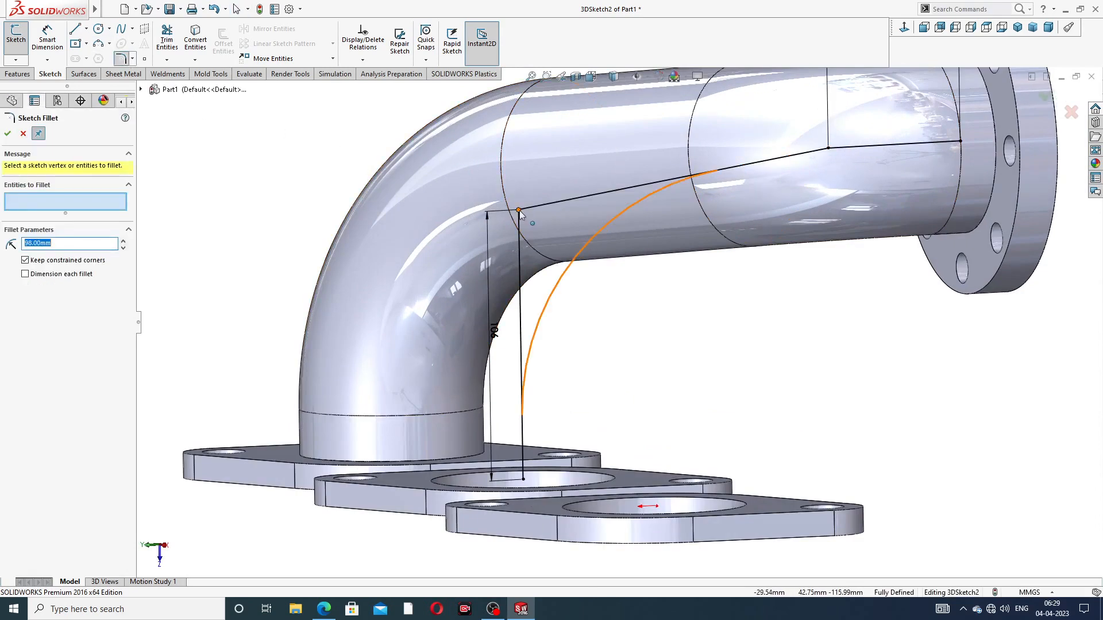
left_click(519, 211)
left_click(8, 135)
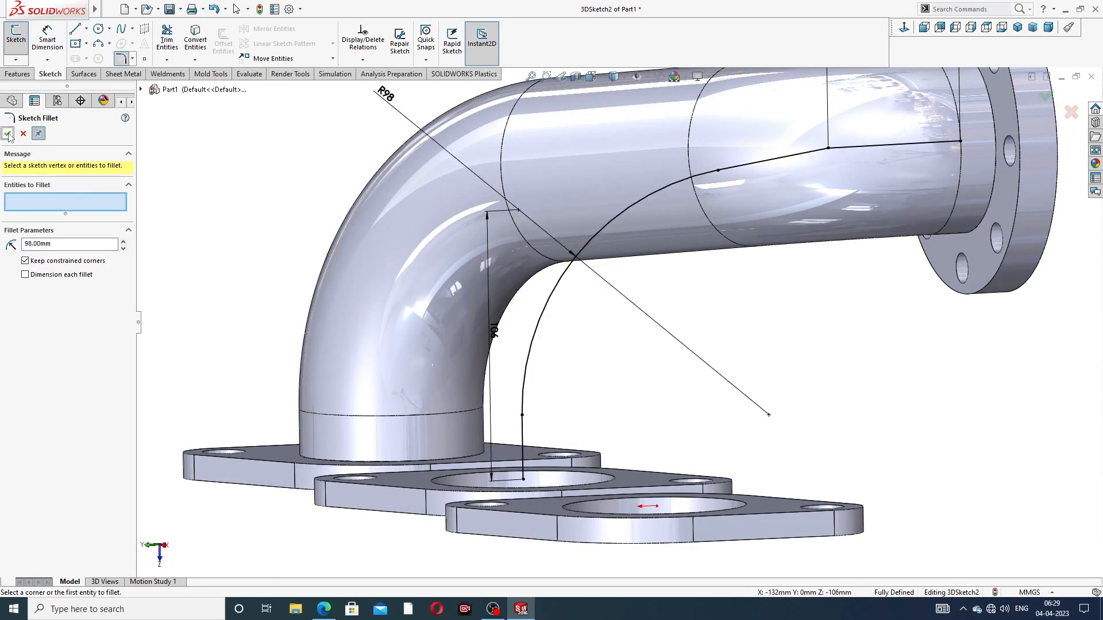
Step: Fillet the corner between the slanted line and the round flange axis line with a 68 mm radius, and close the 3D sketch
scroll(752, 249, "up", 2)
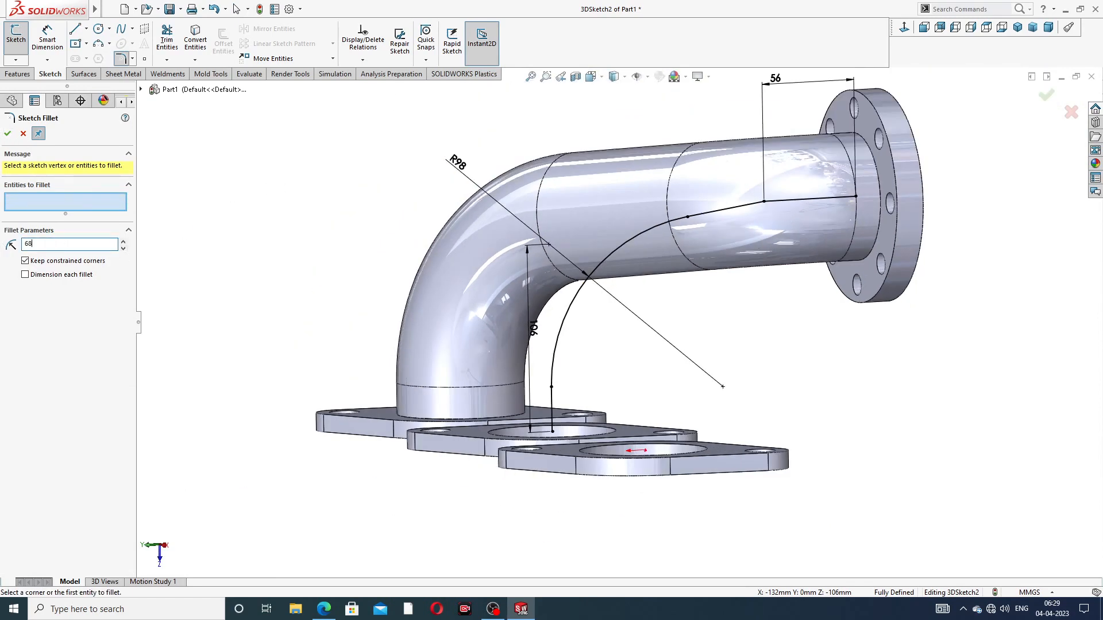
left_click(765, 202)
left_click(8, 134)
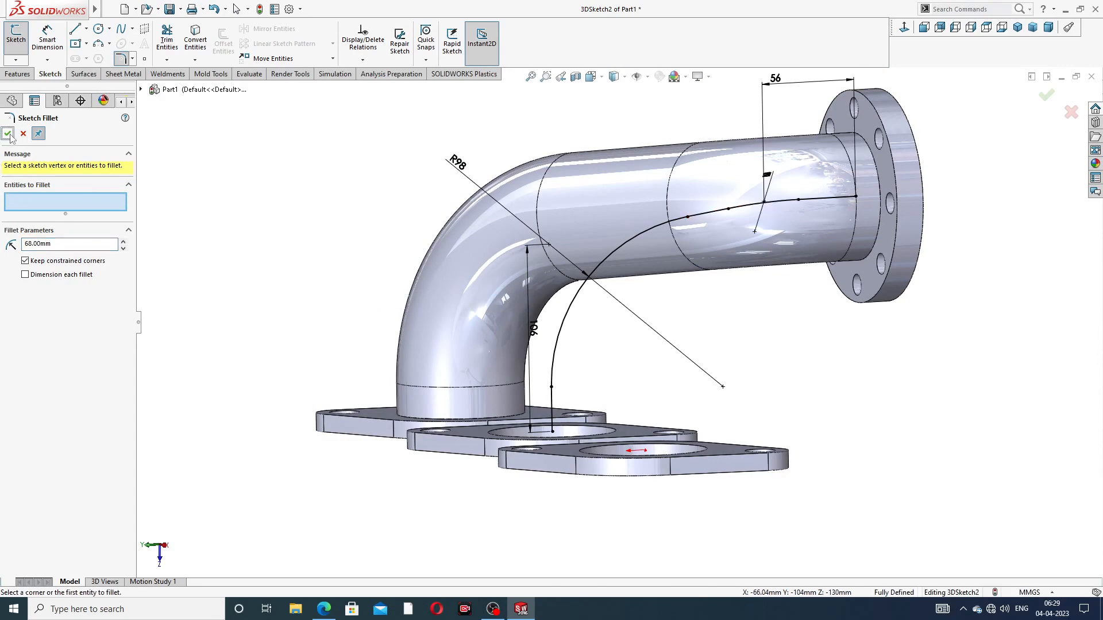
mouse_move(604, 156)
middle_mouse_down()
mouse_move(817, 188)
mouse_move(882, 133)
middle_mouse_up()
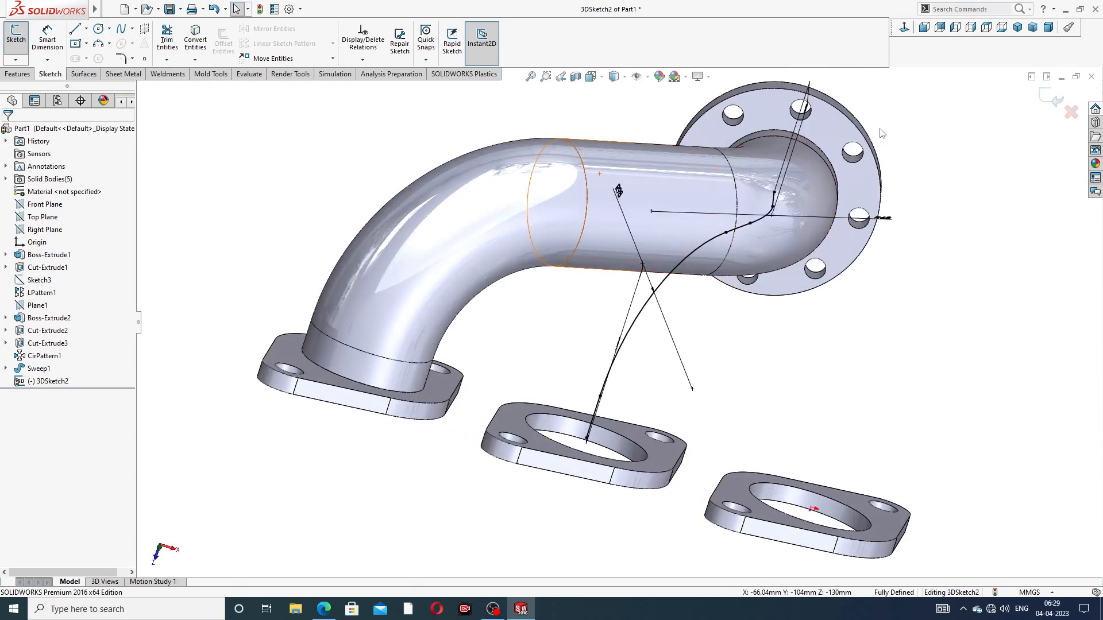
left_click(1052, 98)
mouse_move(1052, 99)
middle_mouse_down()
mouse_move(925, 128)
mouse_move(904, 107)
middle_mouse_up()
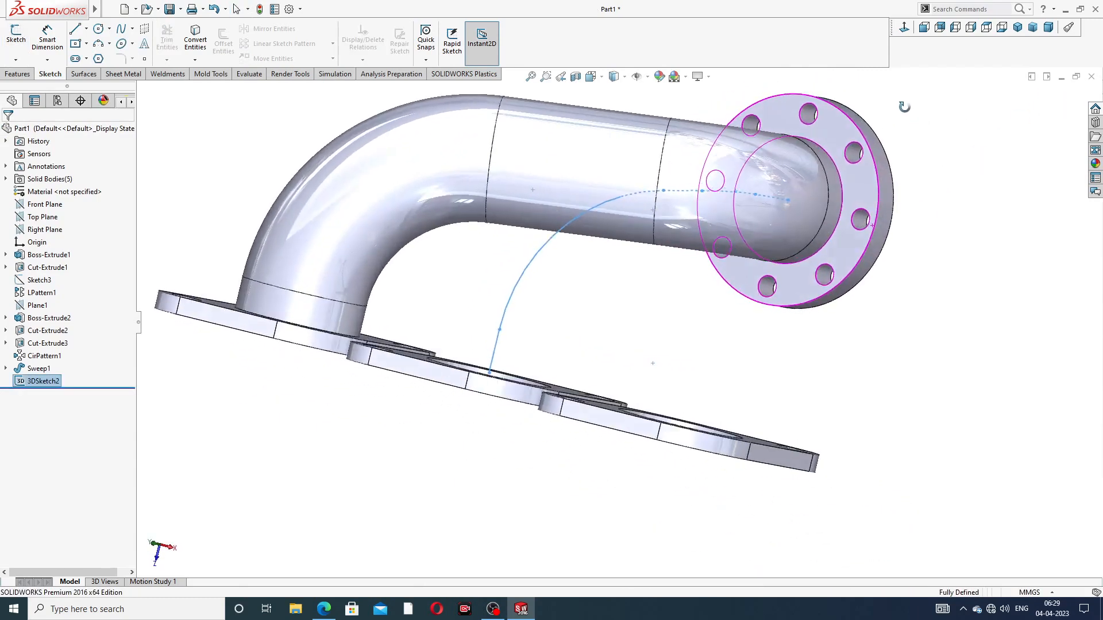
Step: Sketch on the round flange's inner face, convert its 72 mm bore edge into a profile circle, and exit the sketch
left_click(829, 135)
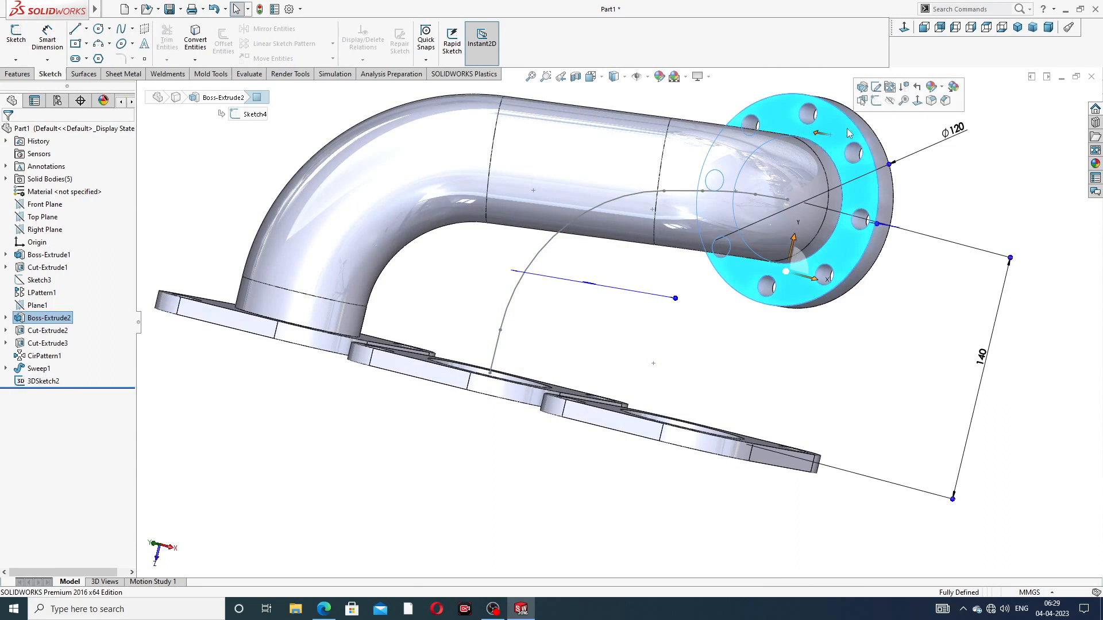
left_click(876, 102)
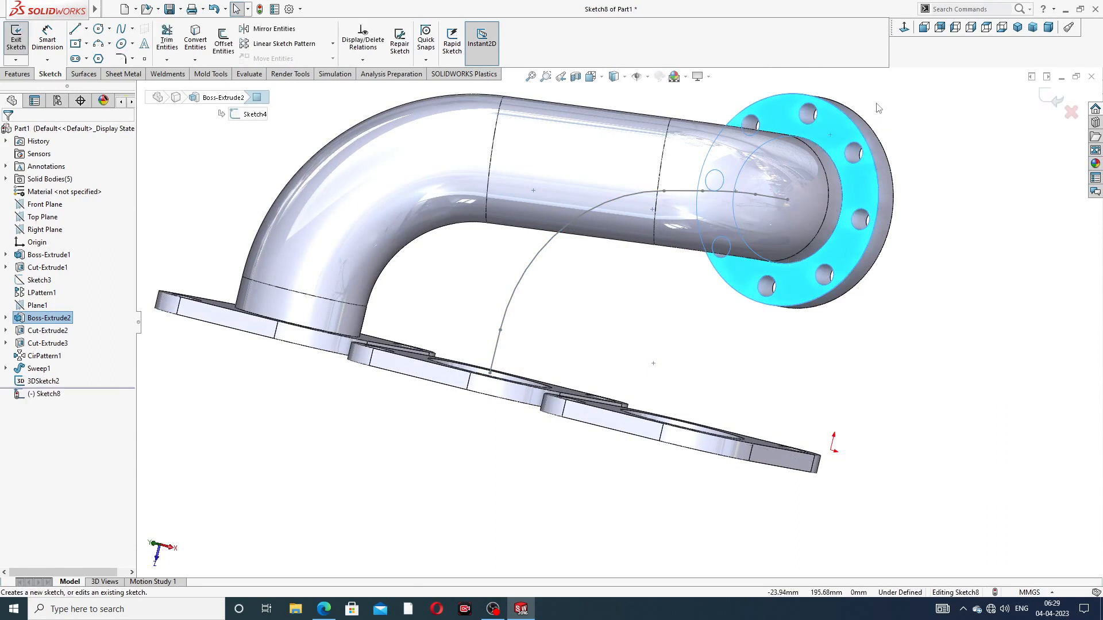
left_click(829, 156)
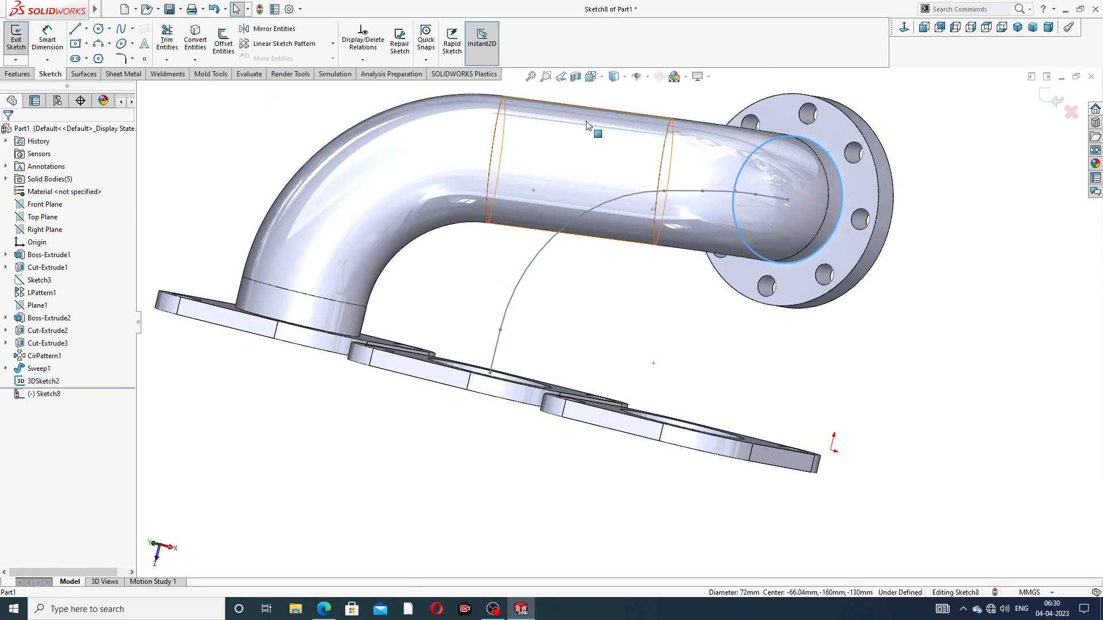
left_click(196, 39)
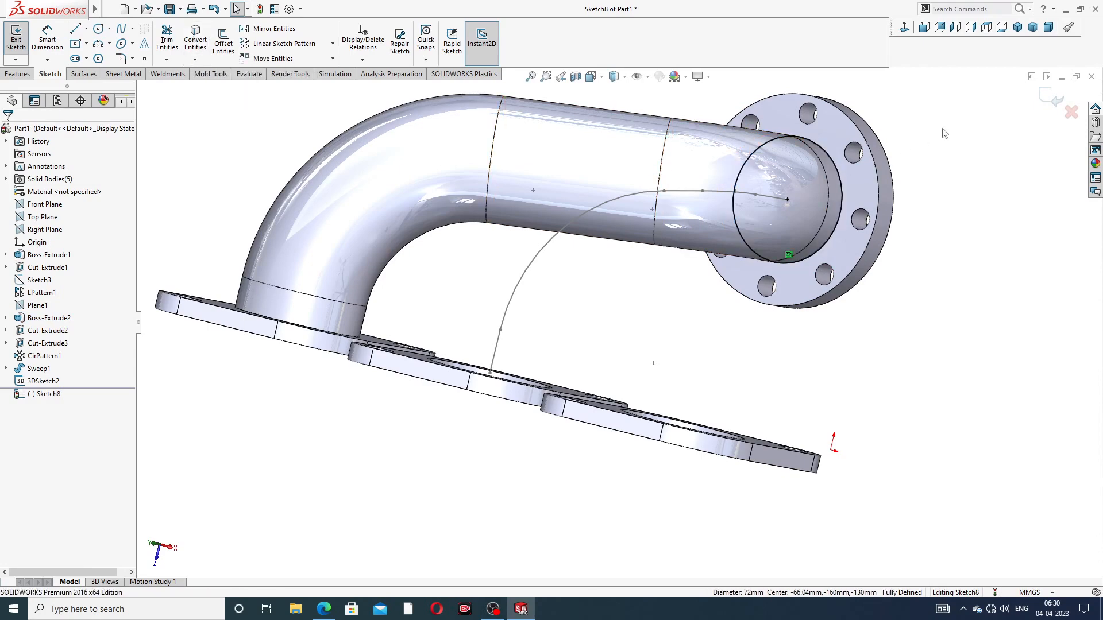
left_click(1049, 95)
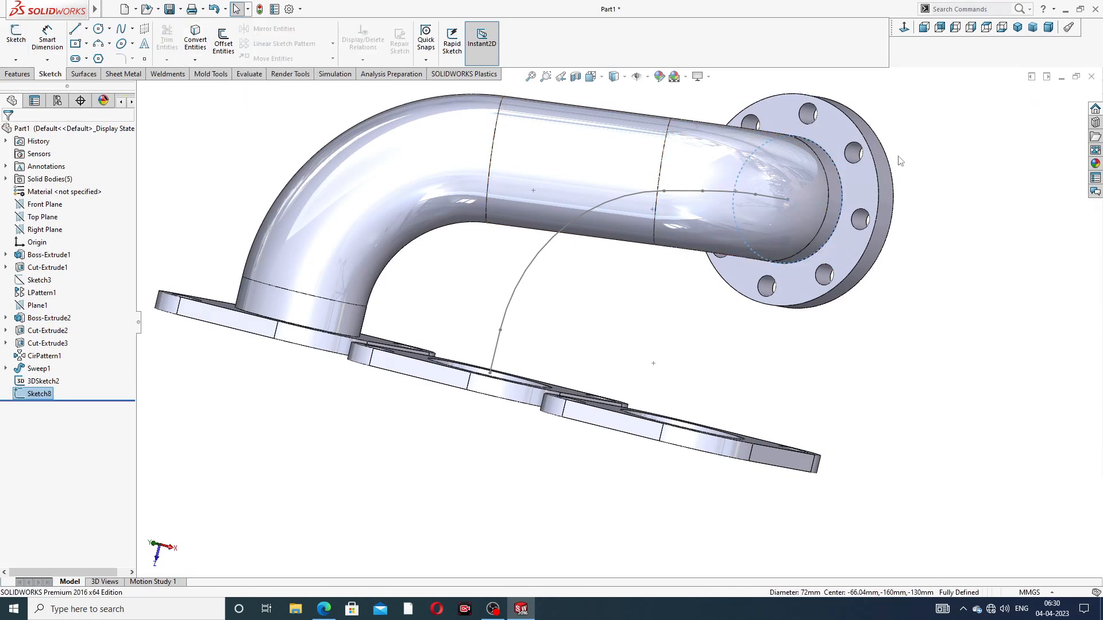
Step: Sweep the 72 mm profile circle along the filleted 3D sketch path to form the pipe to the middle inlet flange
scroll(894, 146, "up", 3)
middle_click_drag(677, 210, 664, 287)
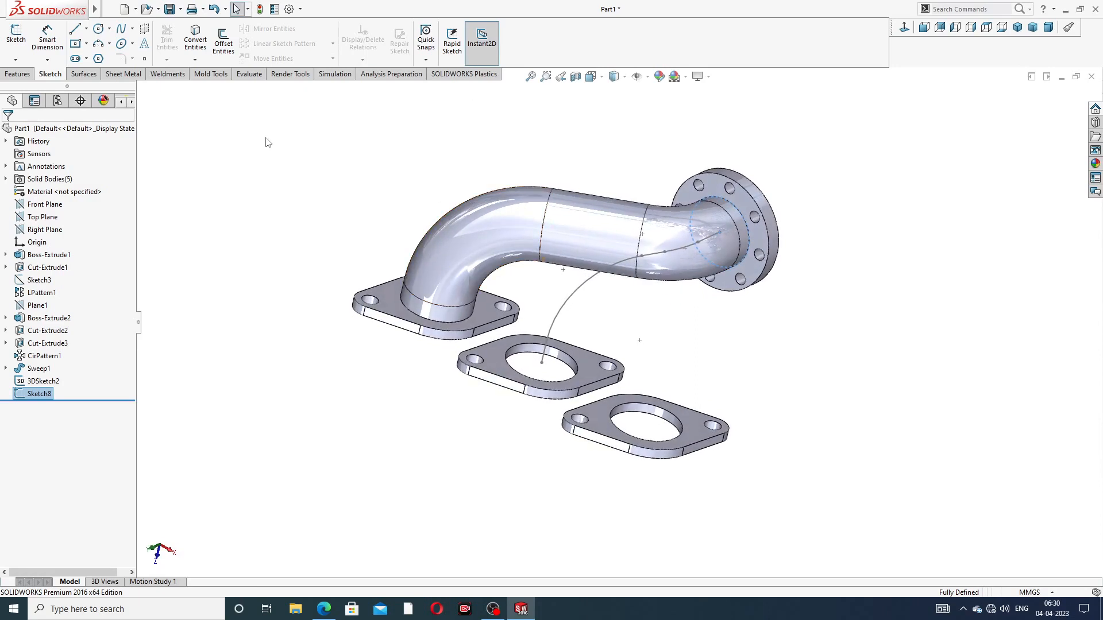
left_click(19, 74)
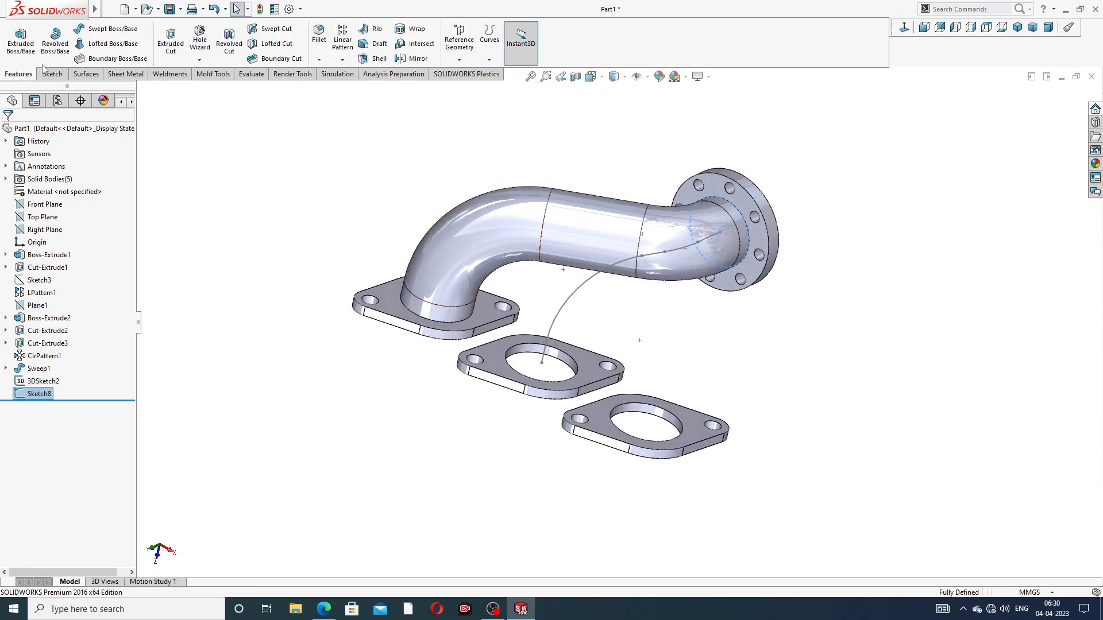
left_click(101, 34)
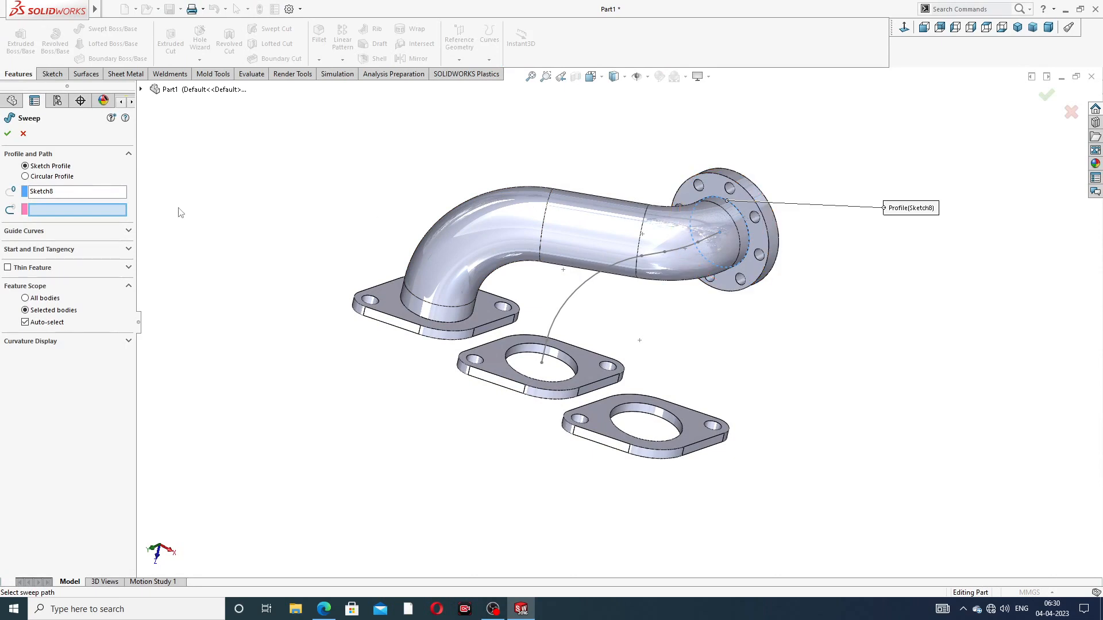
left_click(597, 278)
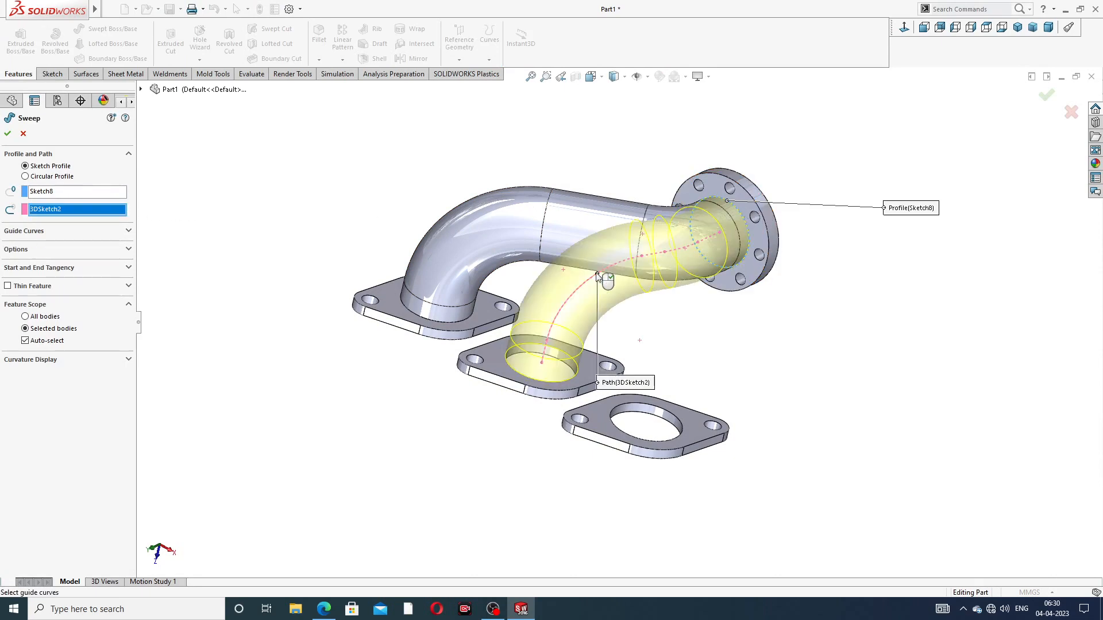
middle_click_drag(652, 296, 722, 274)
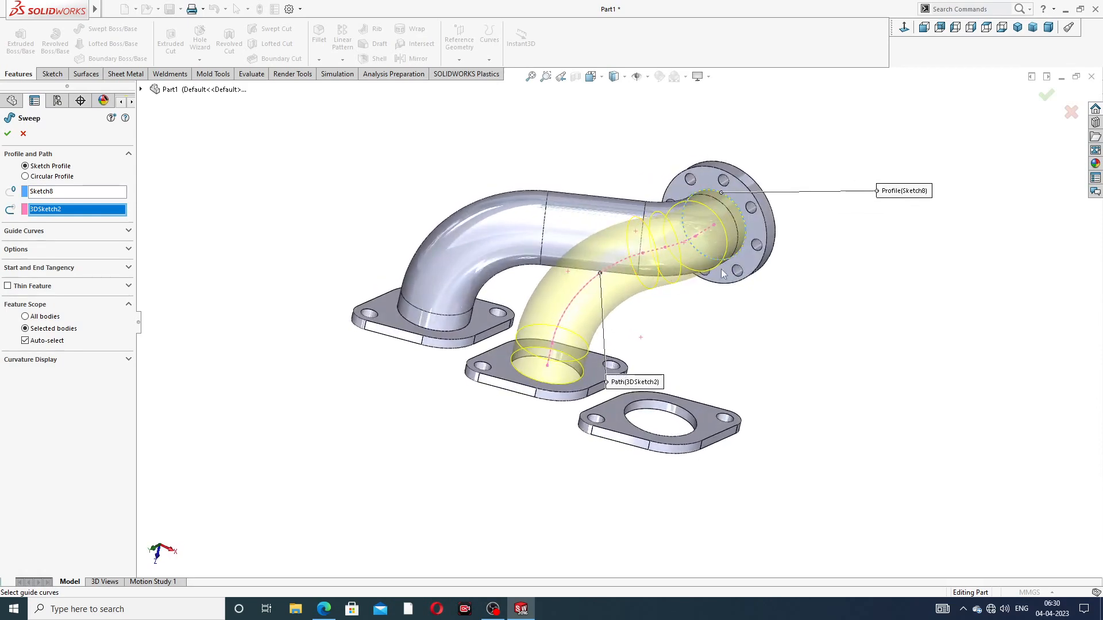
left_click(1045, 95)
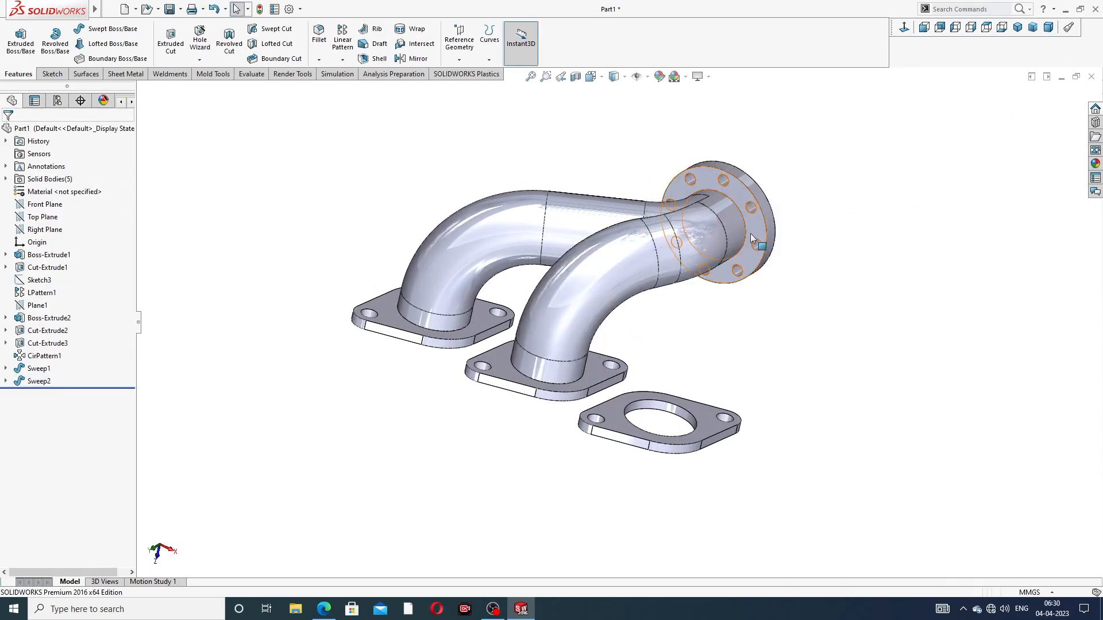
middle_click_drag(750, 233, 722, 225)
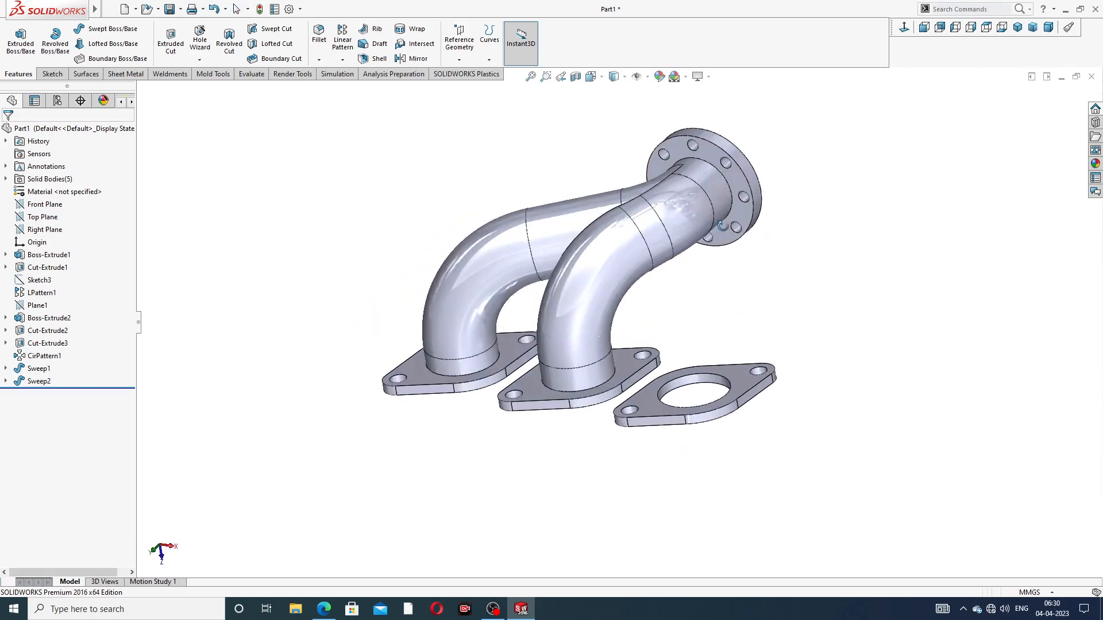
scroll(728, 275, "down", 3)
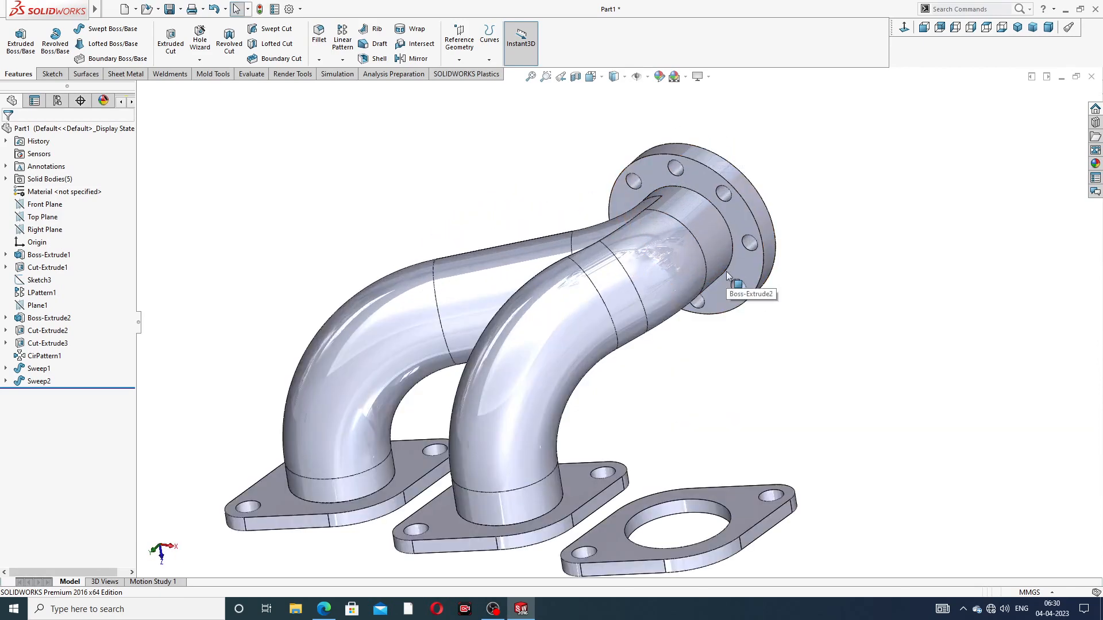
scroll(727, 275, "up", 3)
middle_click_drag(710, 332, 666, 355)
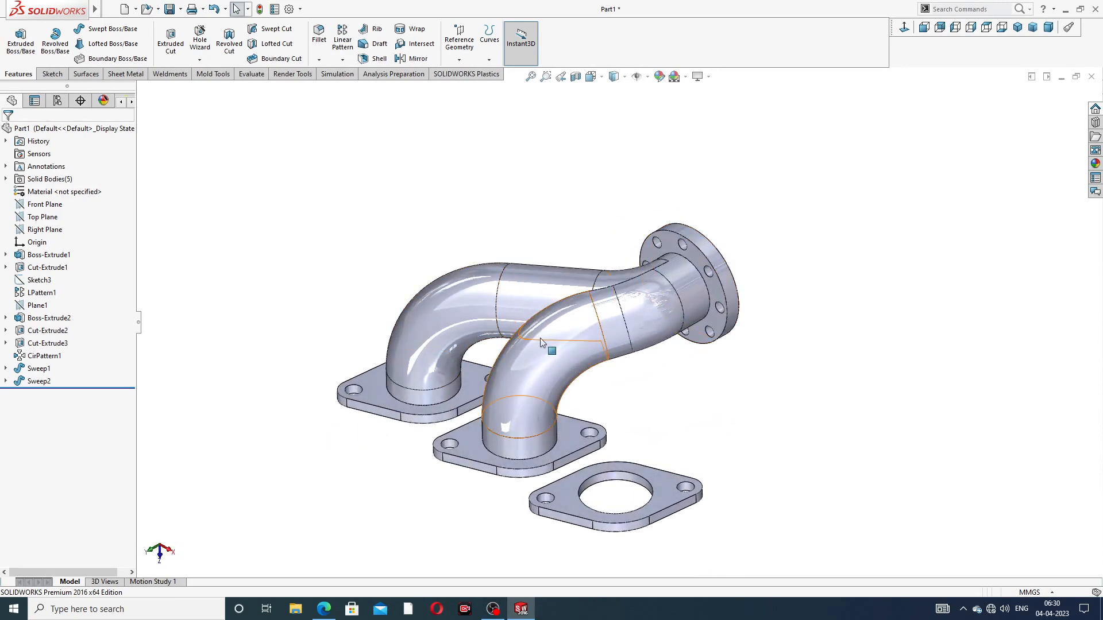
mouse_move(645, 364)
middle_mouse_down()
mouse_move(674, 371)
mouse_move(671, 384)
middle_mouse_up()
scroll(660, 385, "down", 2)
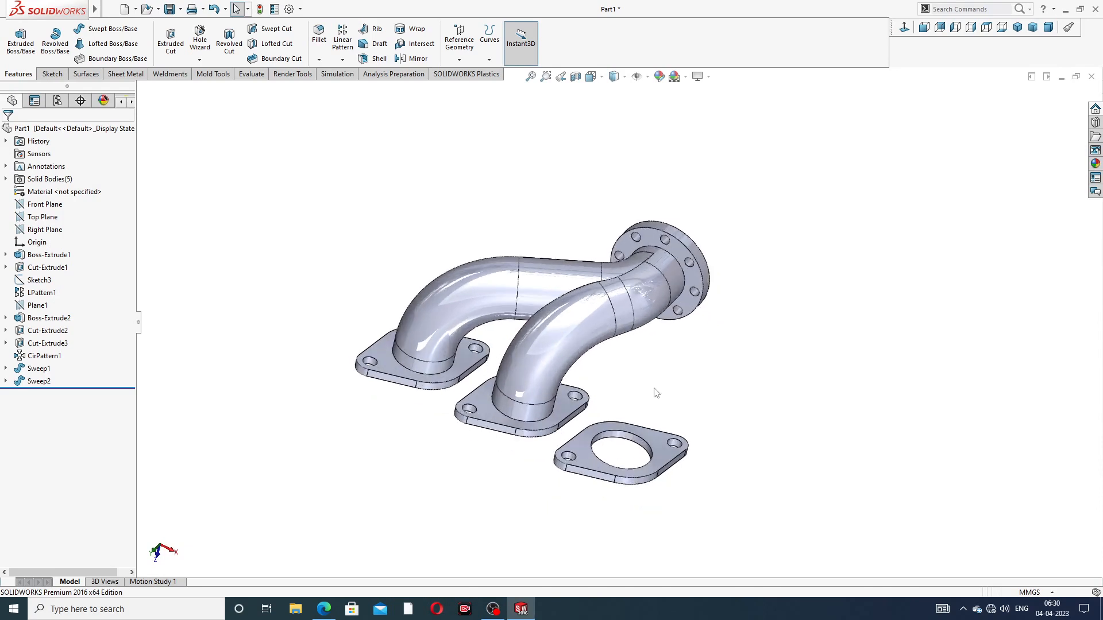
Step: Start a new 3D sketch and draw a line from the round flange's bore centre inward along its axis
left_click(52, 75)
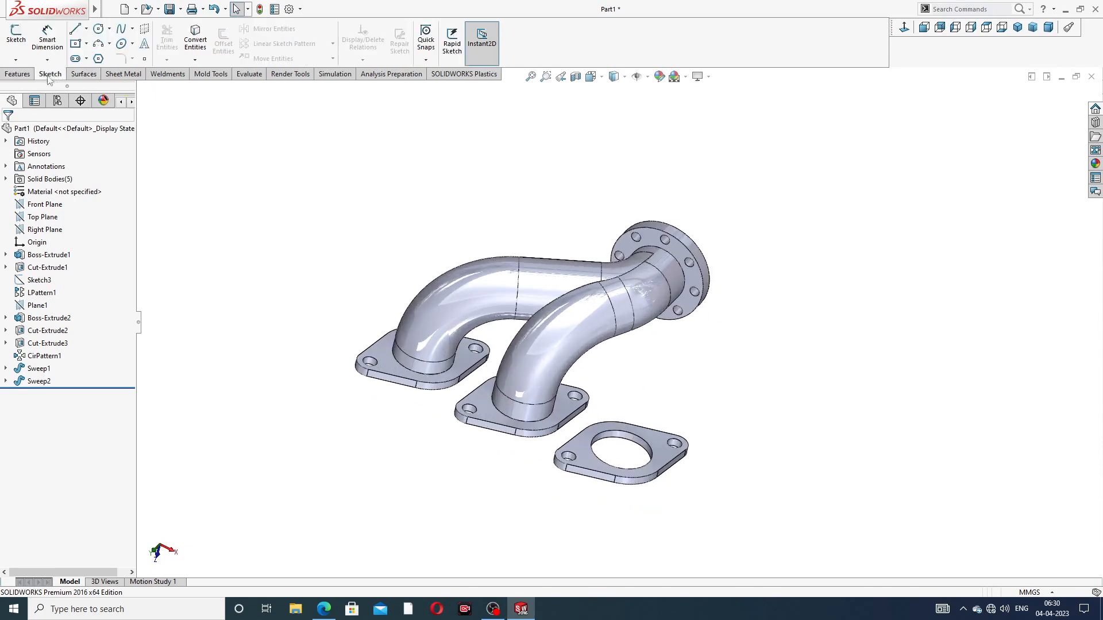
left_click(15, 60)
left_click(23, 86)
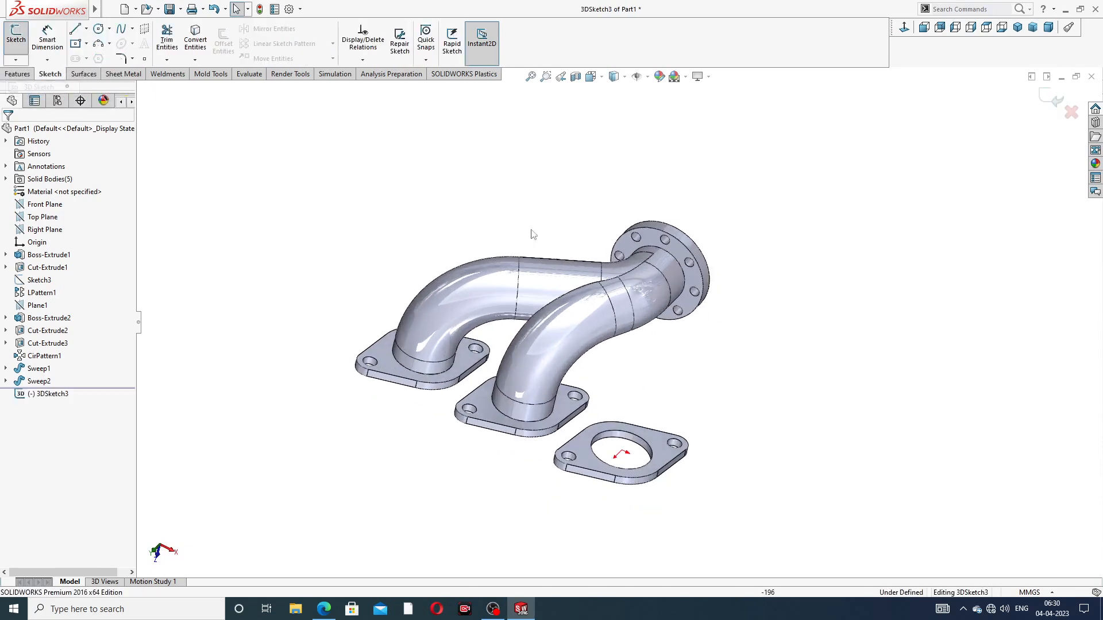
scroll(677, 319, "down", 3)
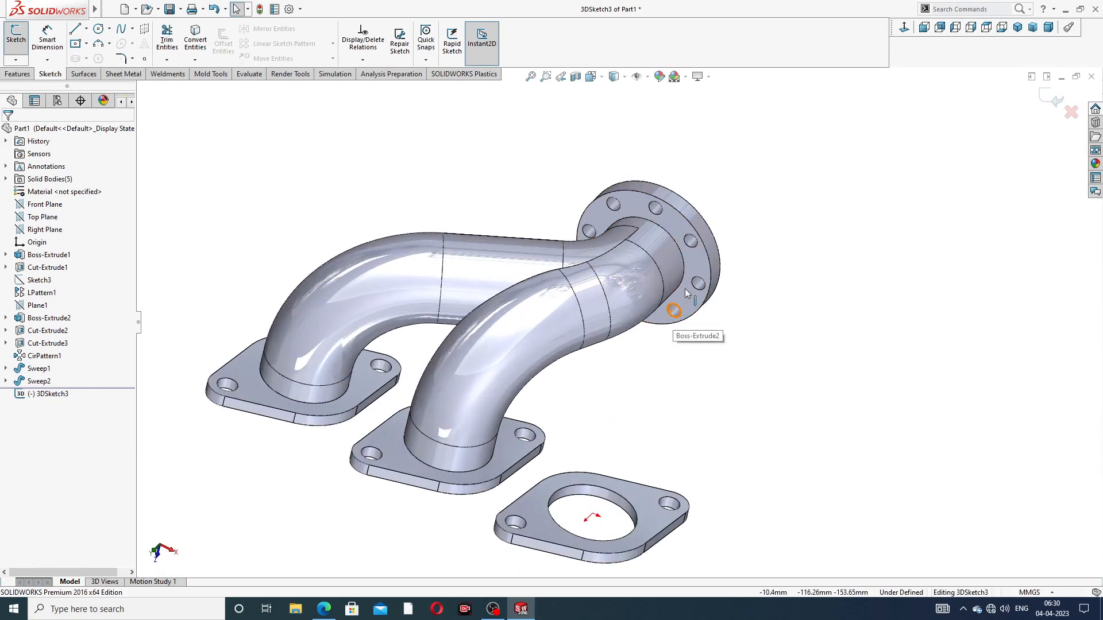
left_click(77, 29)
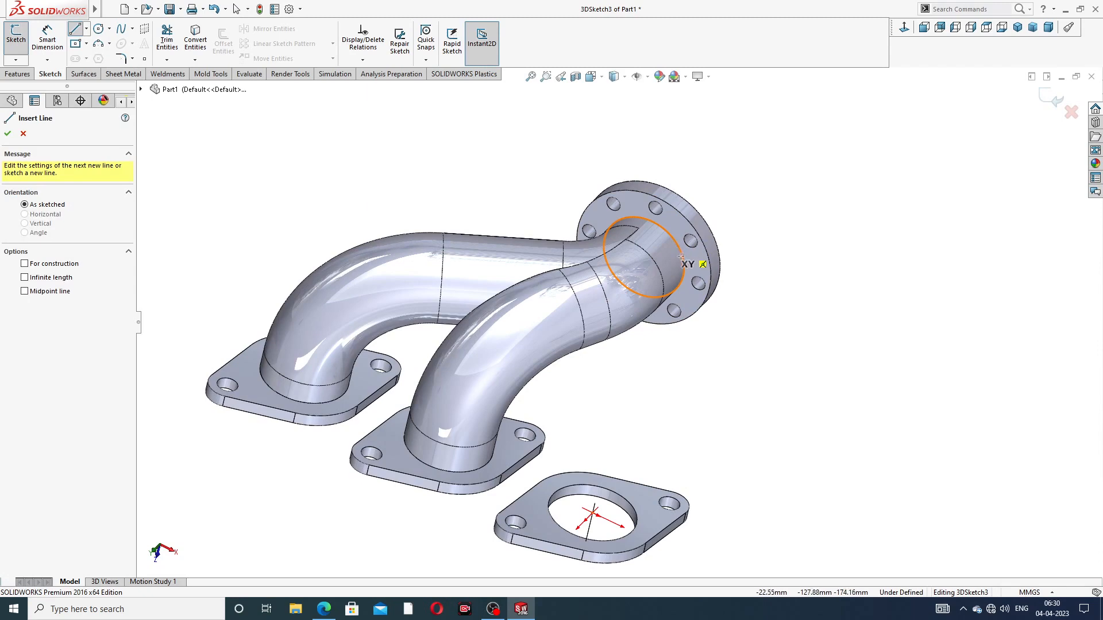
middle_click_drag(704, 367, 679, 245)
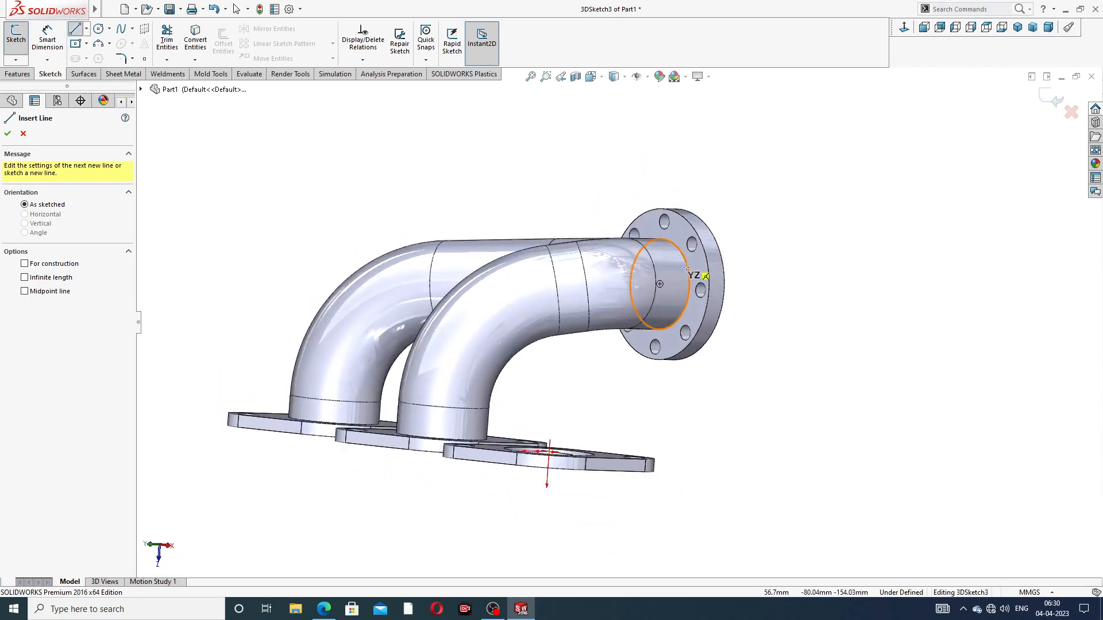
left_click(660, 284)
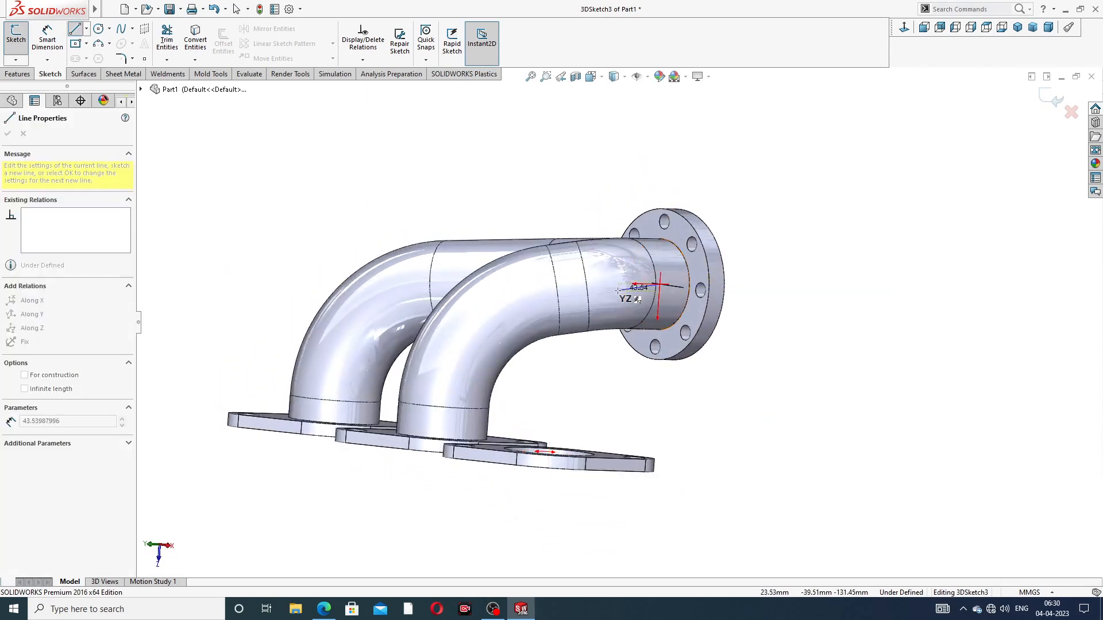
middle_click_drag(596, 285, 579, 315)
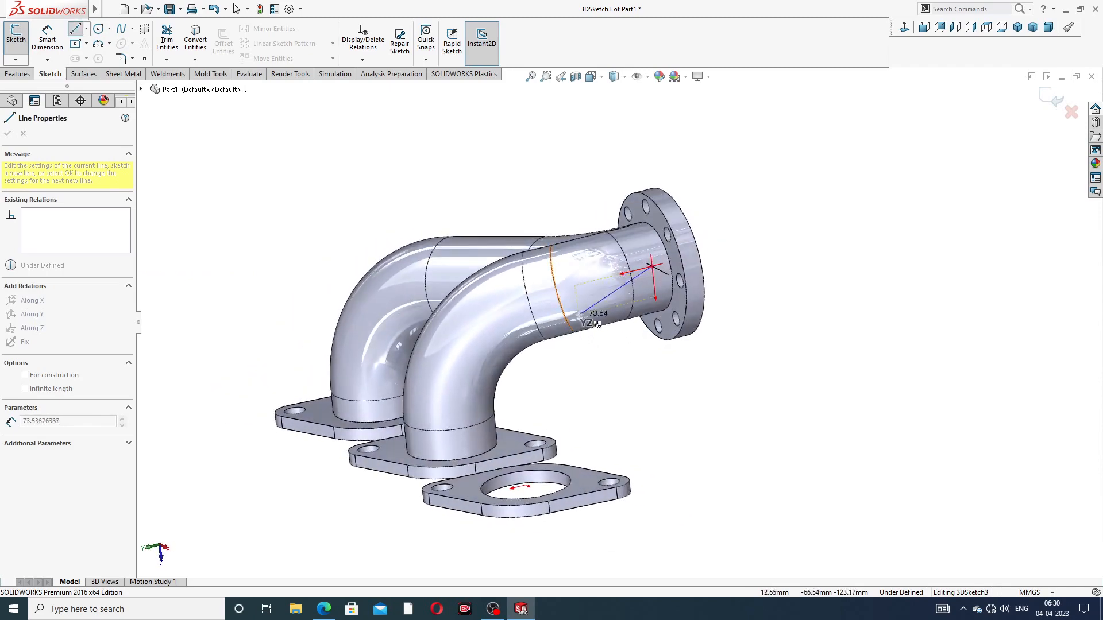
left_click(588, 281)
right_click(725, 171)
left_click(748, 178)
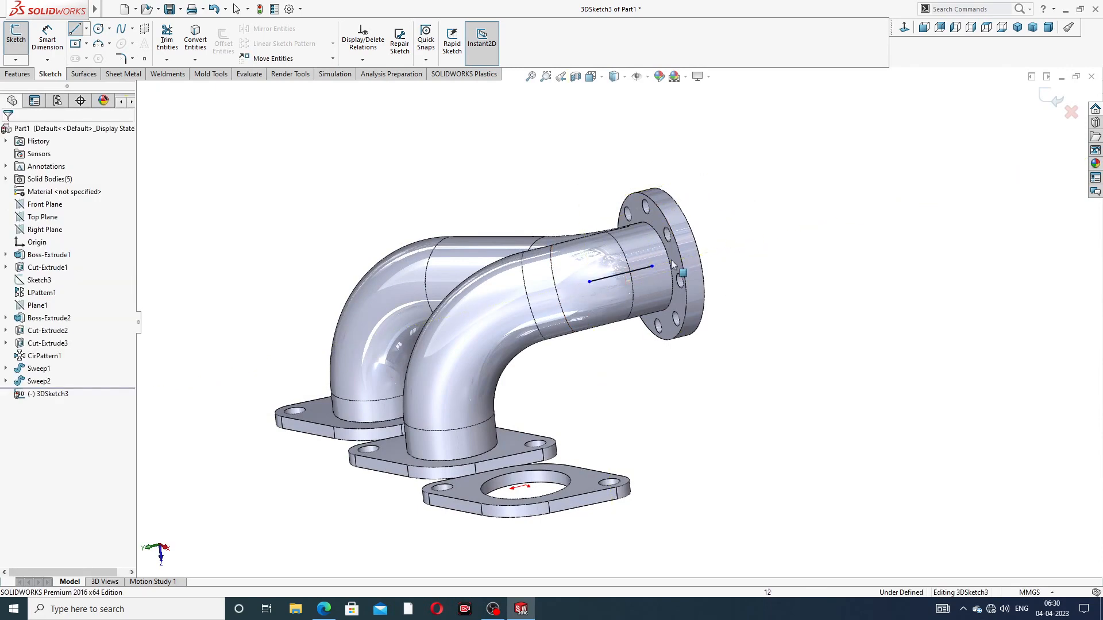
Step: Draw a vertical line about 104 mm long up from the remaining open inlet flange's bore centre, and shorten it to about 74 mm
middle_click_drag(677, 255, 715, 310)
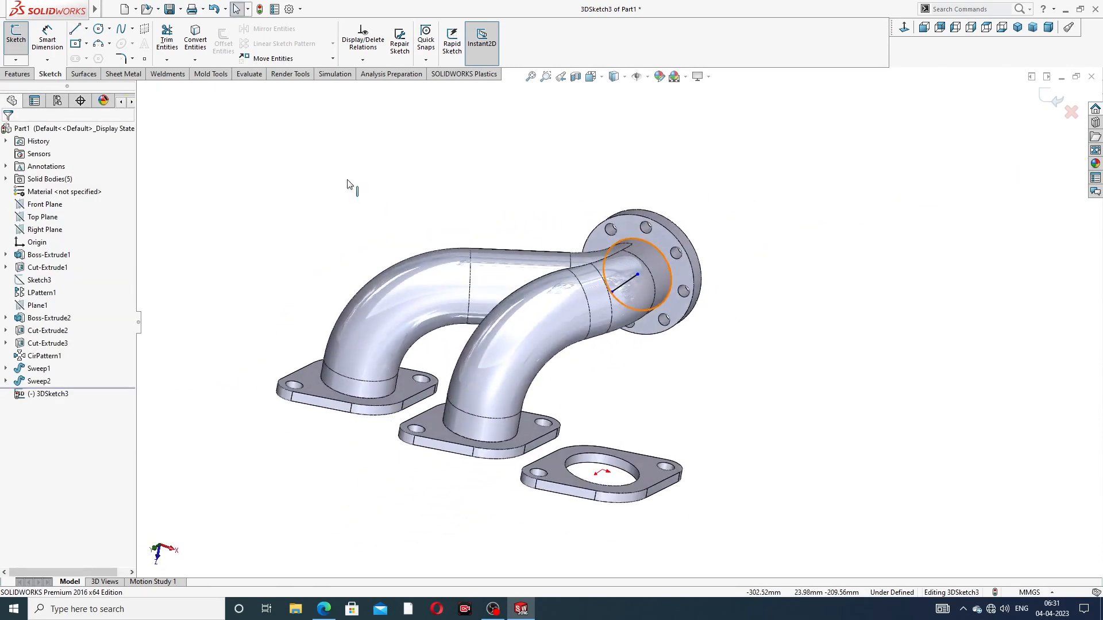
left_click(79, 33)
middle_click_drag(659, 364, 631, 443)
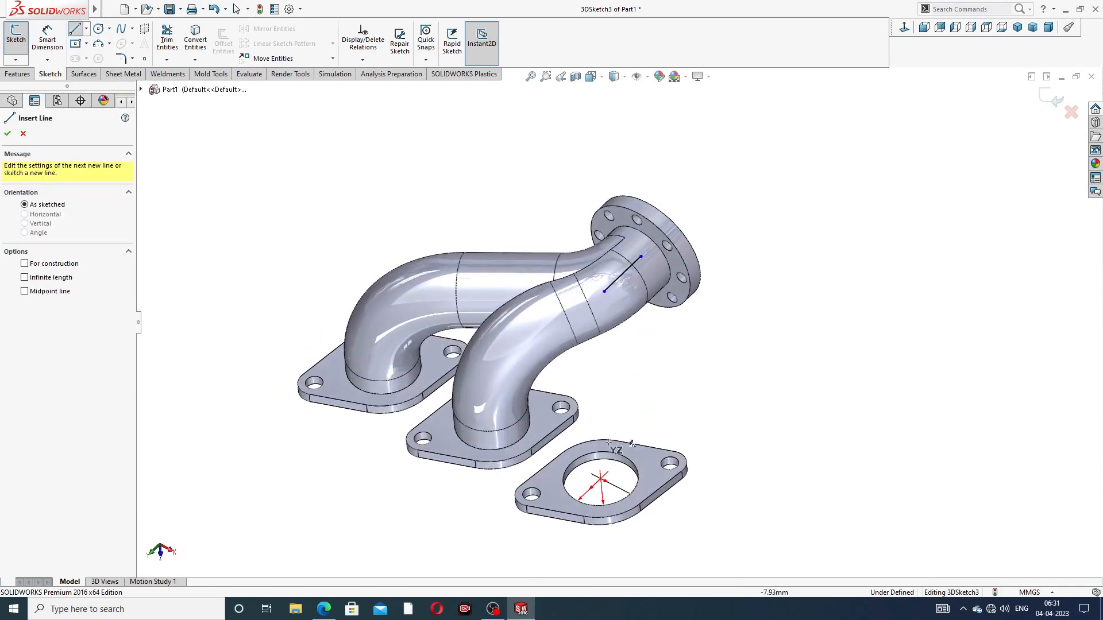
left_click(600, 479)
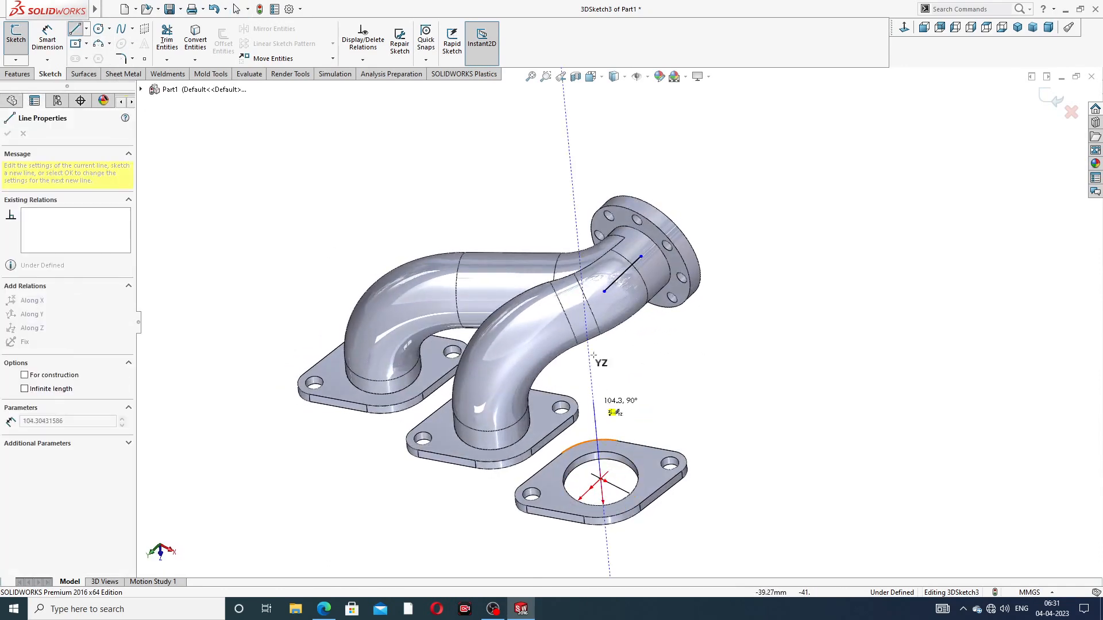
left_click(594, 397)
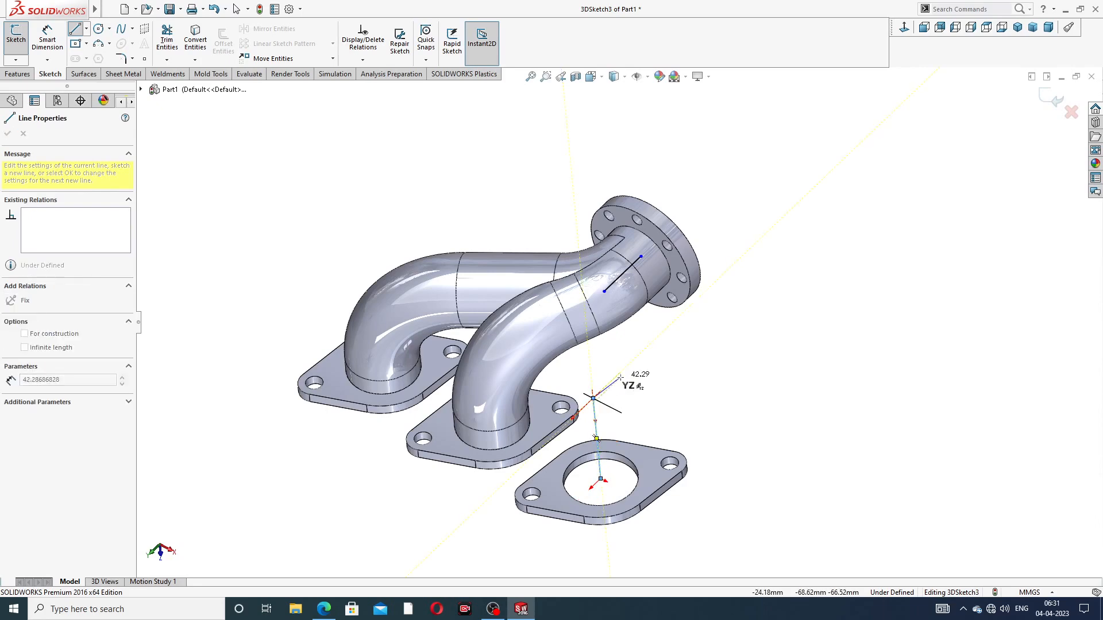
right_click(621, 376)
left_click(645, 386)
middle_click_drag(646, 388, 566, 395)
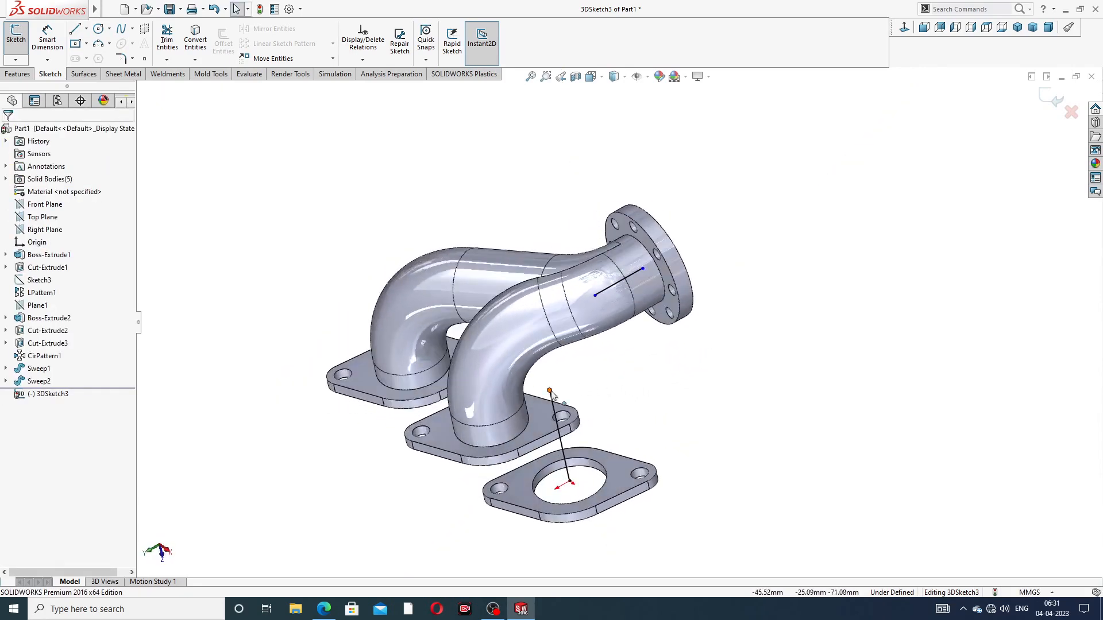
left_click_drag(551, 395, 558, 420)
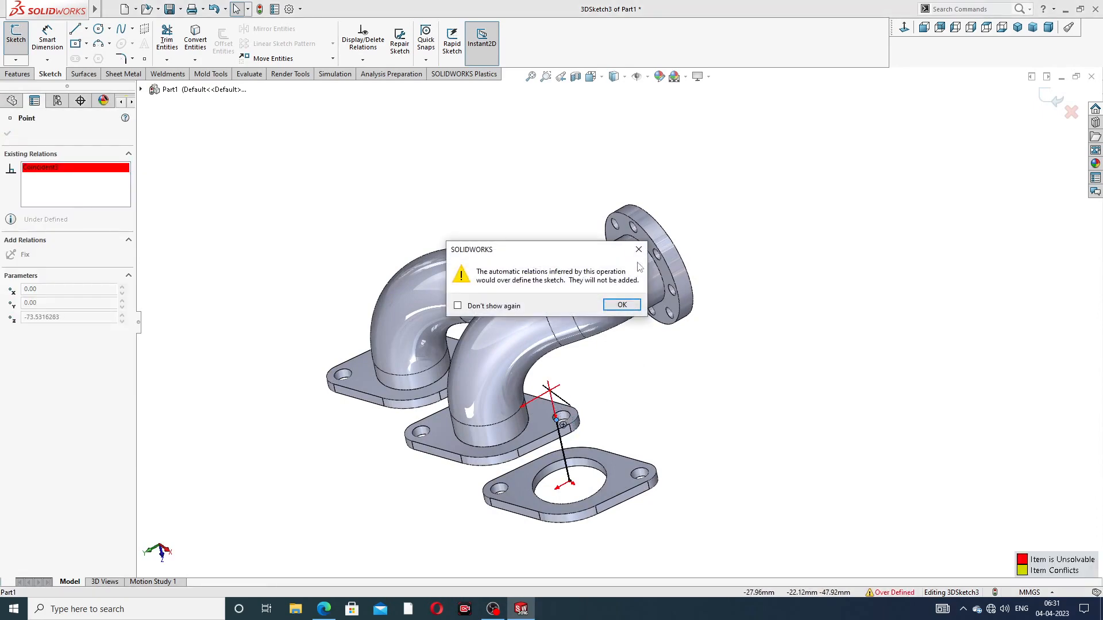
left_click(622, 305)
left_click(632, 418)
Step: Connect the vertical line's upper end to the free end of the round flange axis line with a slanted line
middle_click_drag(633, 418, 686, 329)
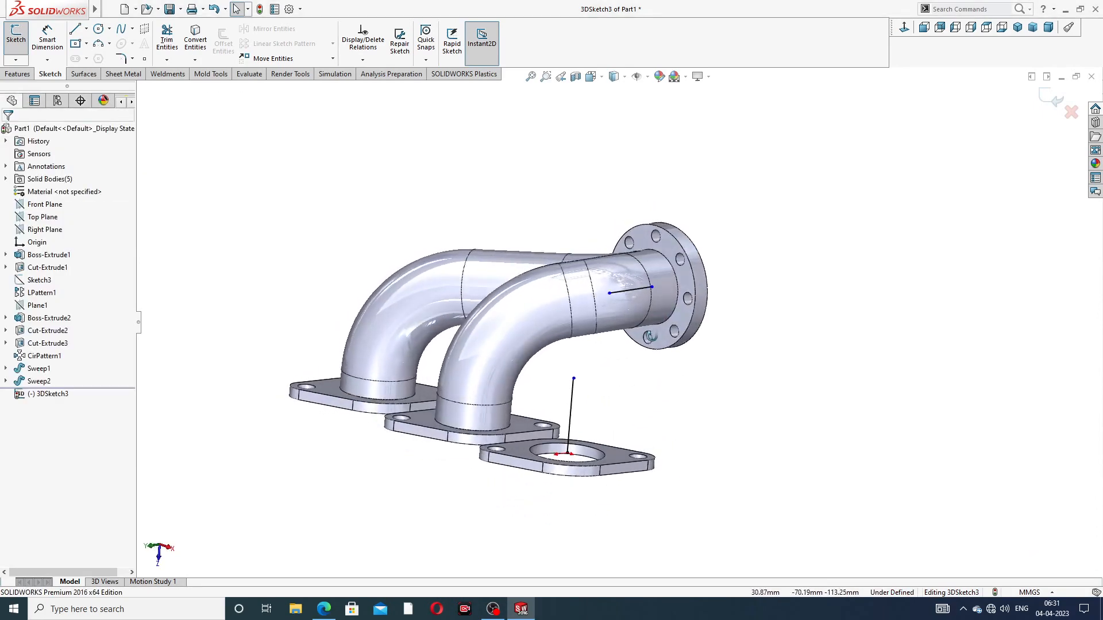
left_click(75, 30)
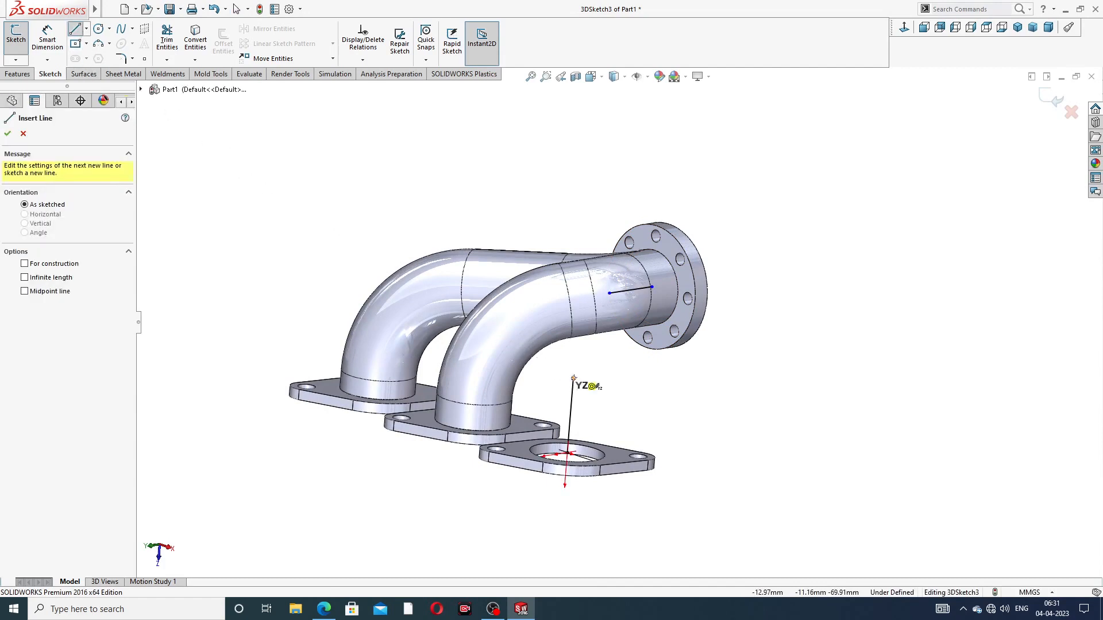
left_click(573, 379)
left_click(608, 293)
left_click(612, 292)
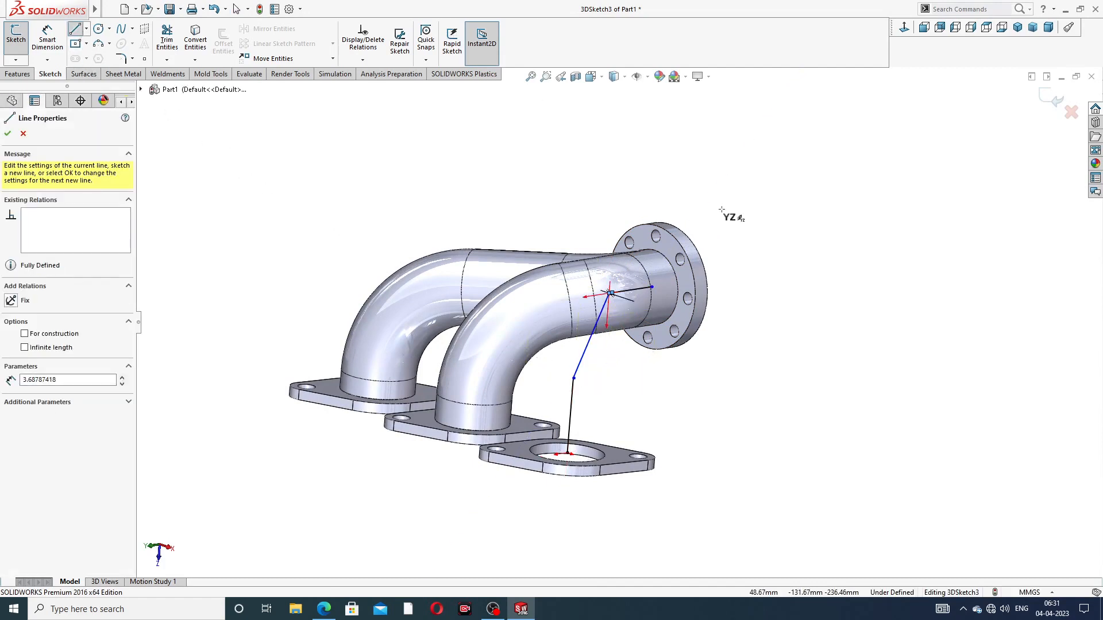
right_click(721, 210)
left_click(743, 222)
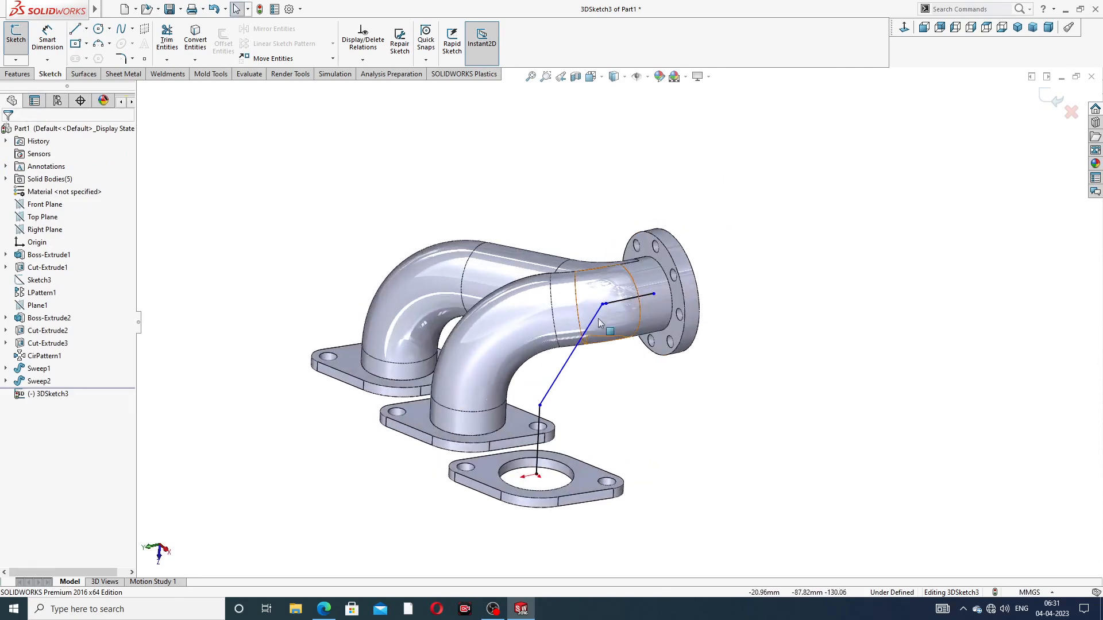
Step: Move the corner of the slanted and axis lines onto the nearby stray endpoint so the short extra segment collapses
scroll(648, 316, "down", 6)
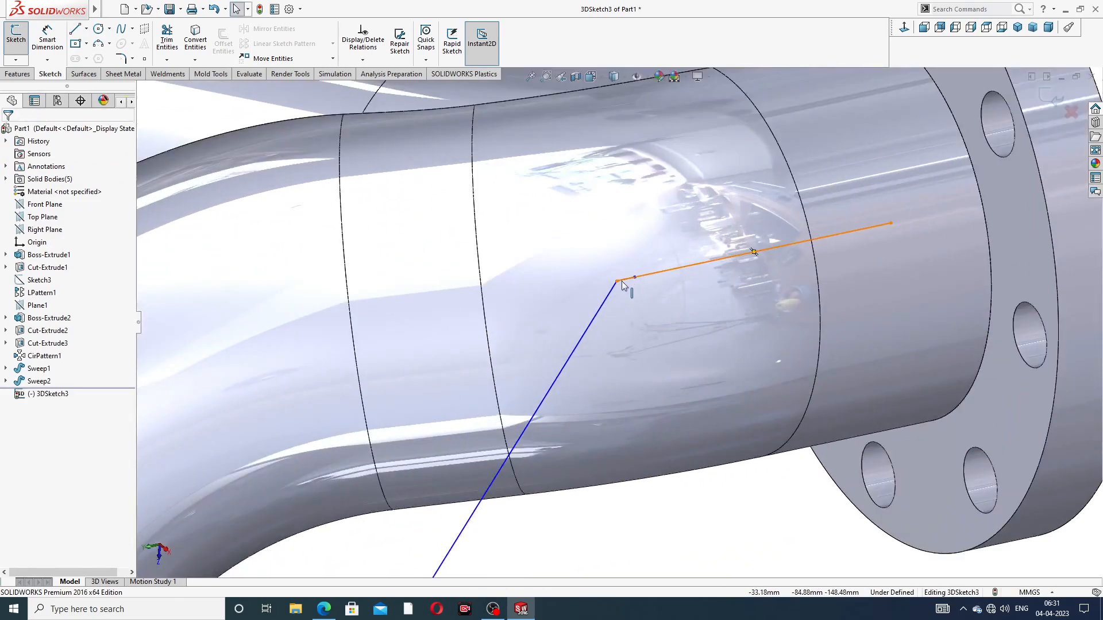
left_click_drag(617, 282, 634, 277)
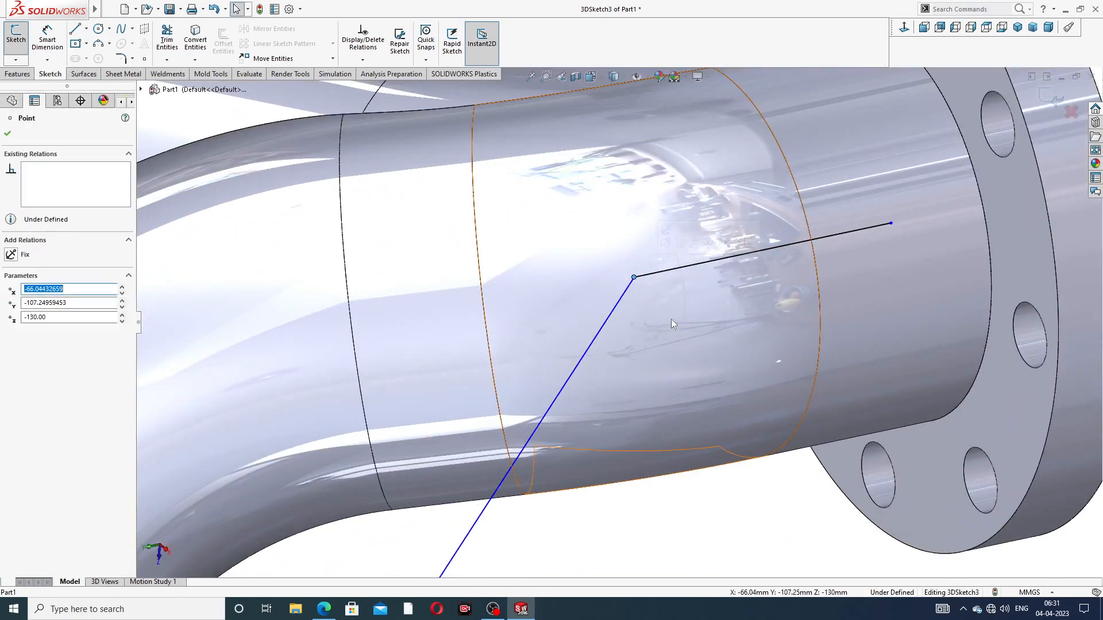
scroll(702, 364, "up", 6)
left_click(662, 422)
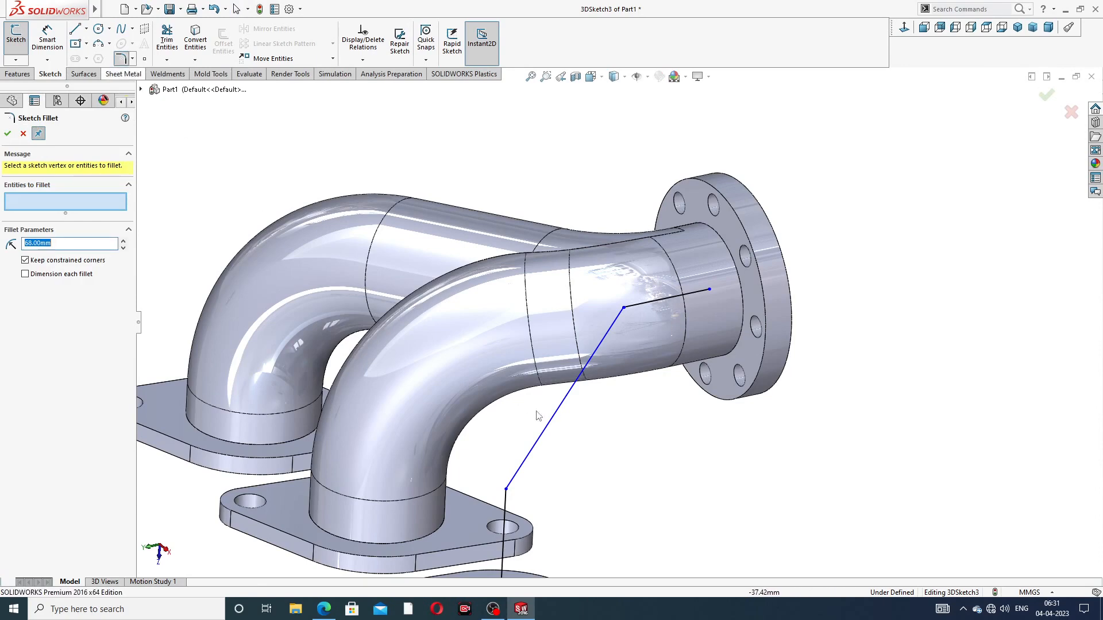
left_click(23, 134)
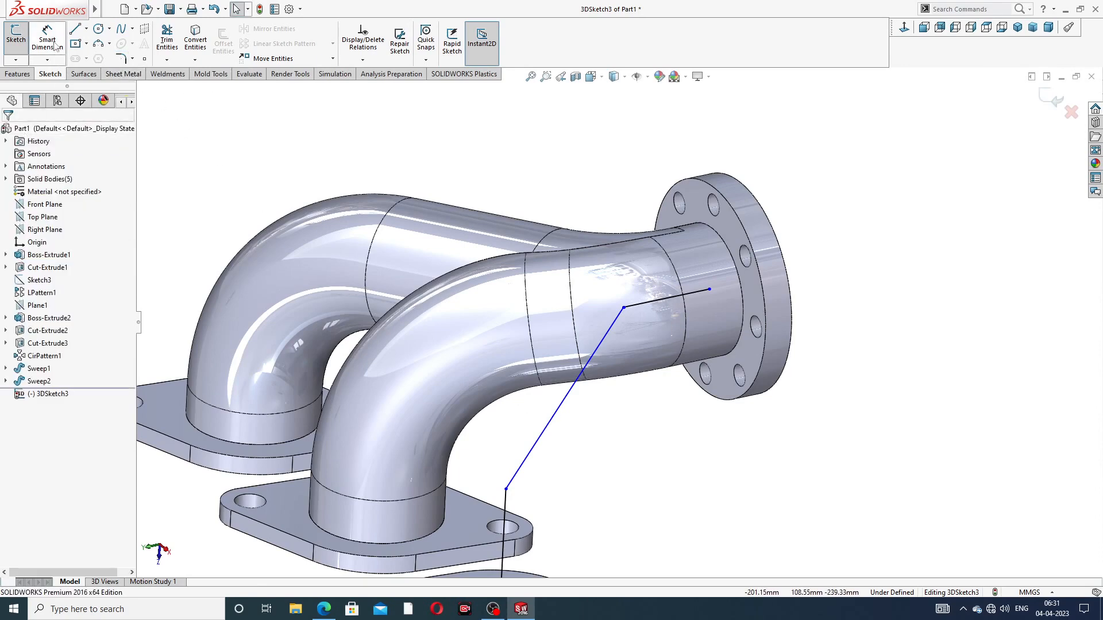
Step: Dimension the vertical line above the open inlet flange to 106 mm
left_click(47, 39)
scroll(551, 454, "up", 2)
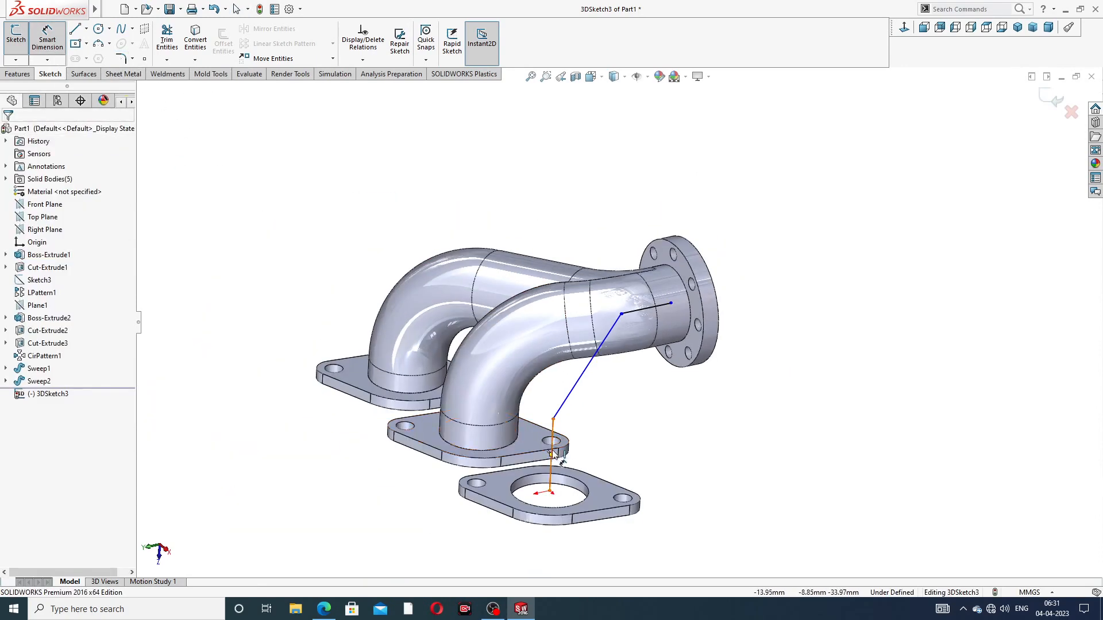
left_click(552, 440)
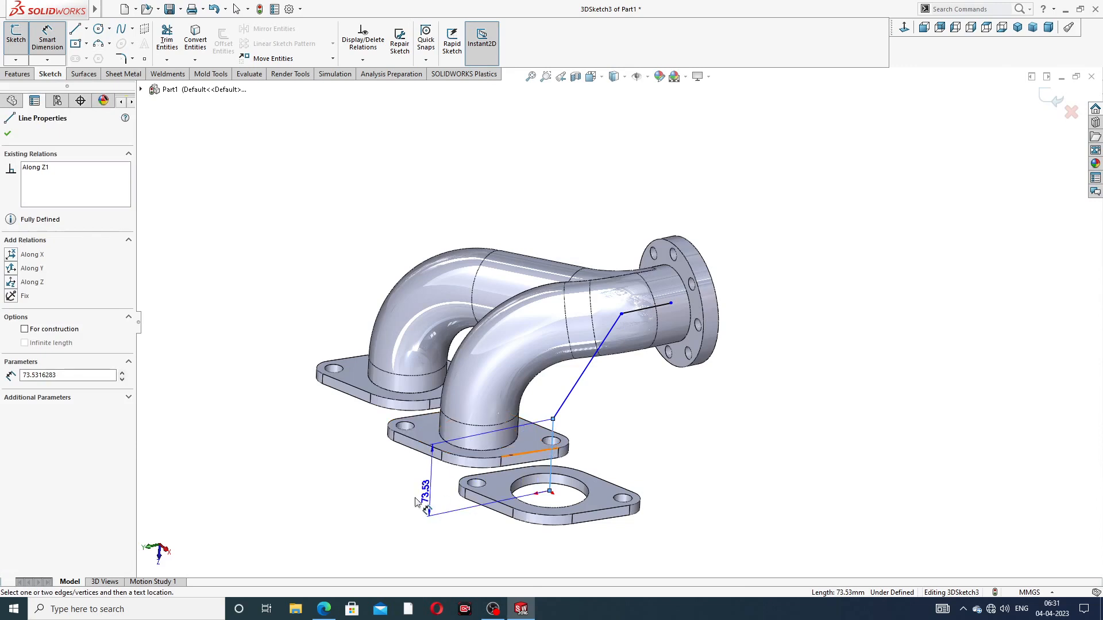
left_click(393, 493)
type("10")
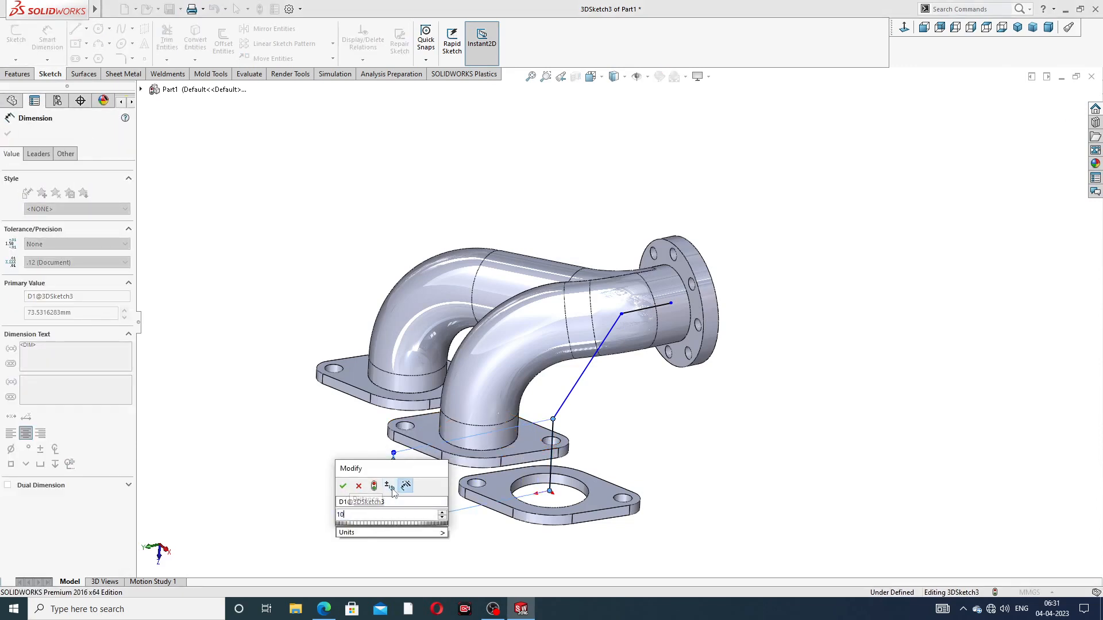
type("6")
key("Return")
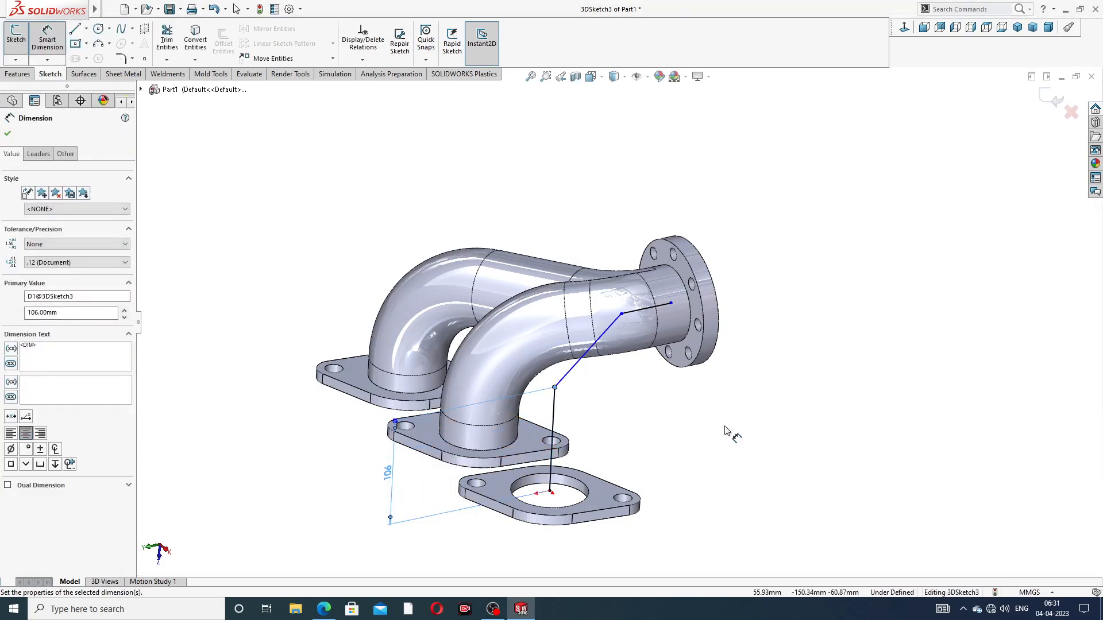
left_click(730, 435)
Step: Dimension the length of the round flange axis line
left_click(639, 312)
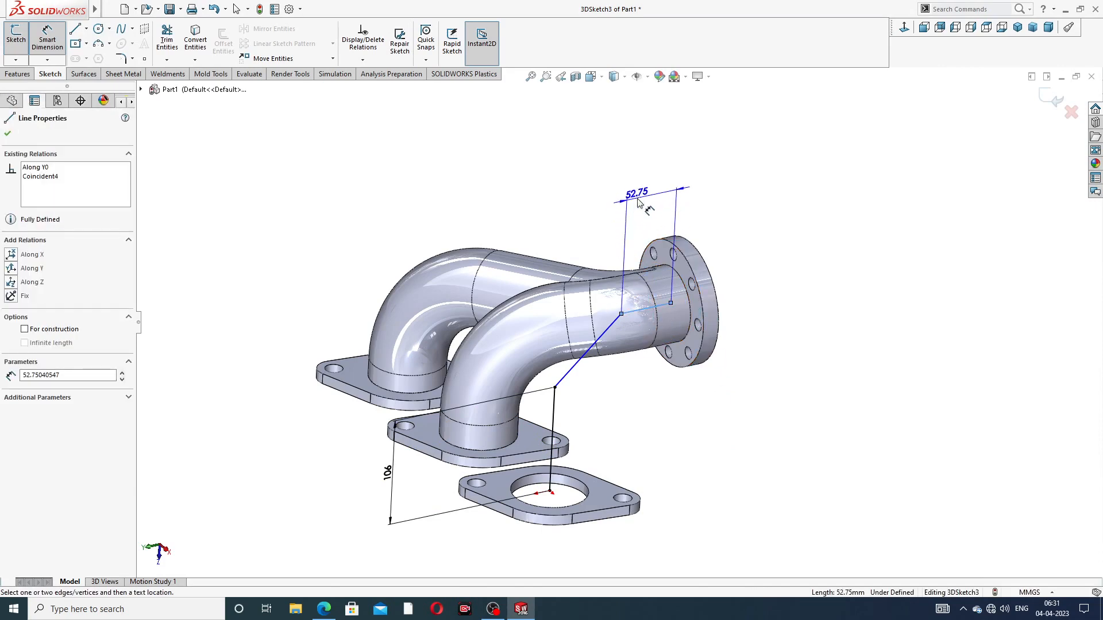
Step: Dimension the length of the path line ending at the round flange as 56 mm and leave dimensioning
left_click(637, 198)
type("56")
key("Return")
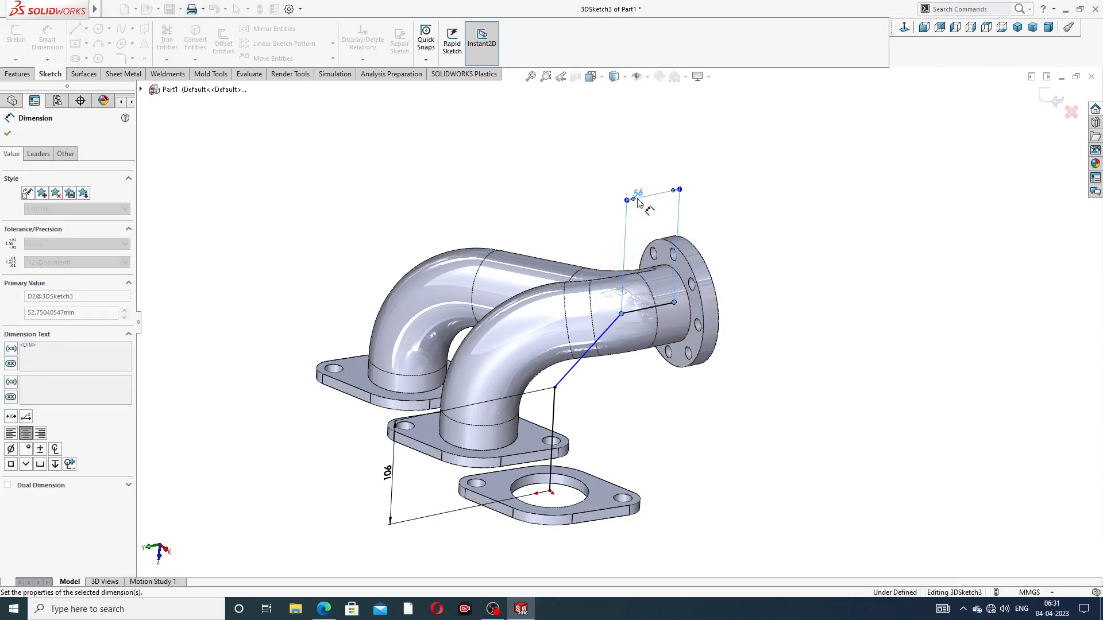
middle_click_drag(764, 263, 736, 239)
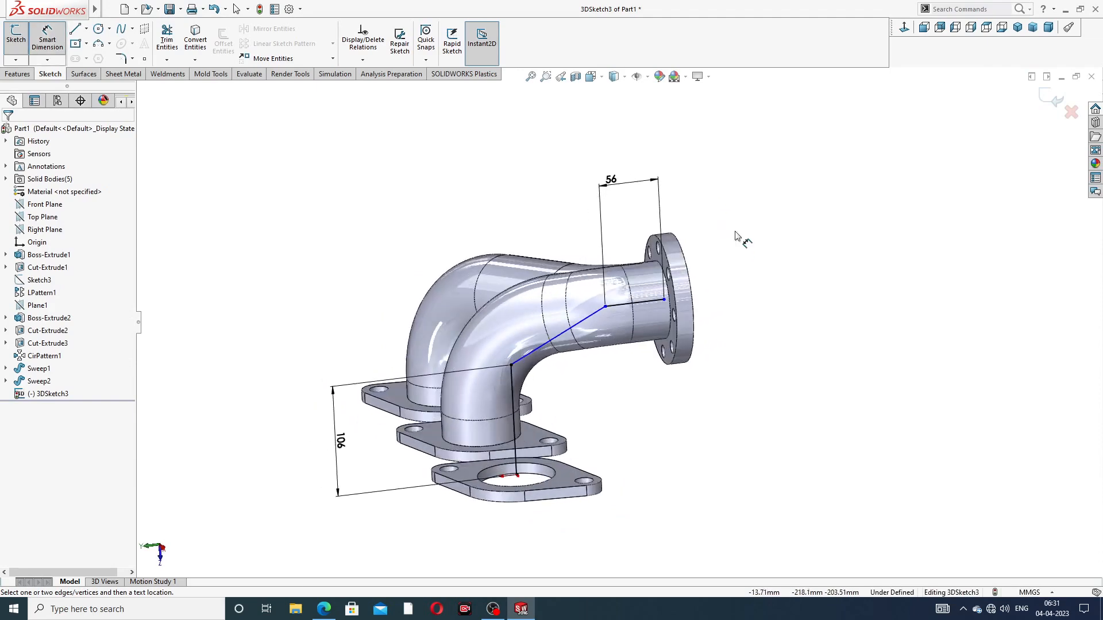
right_click(766, 217)
left_click(800, 253)
Step: Move the flange-side end point of the 56 mm line to Y -160 mm at the pipe's end edge
scroll(703, 303, "down", 5)
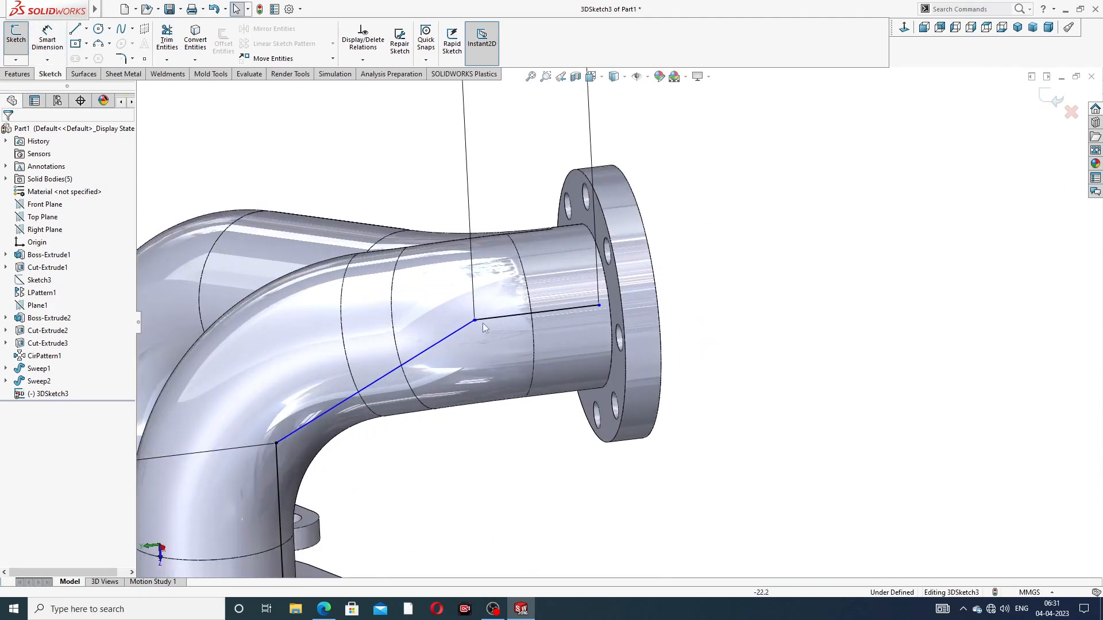
left_click(599, 306)
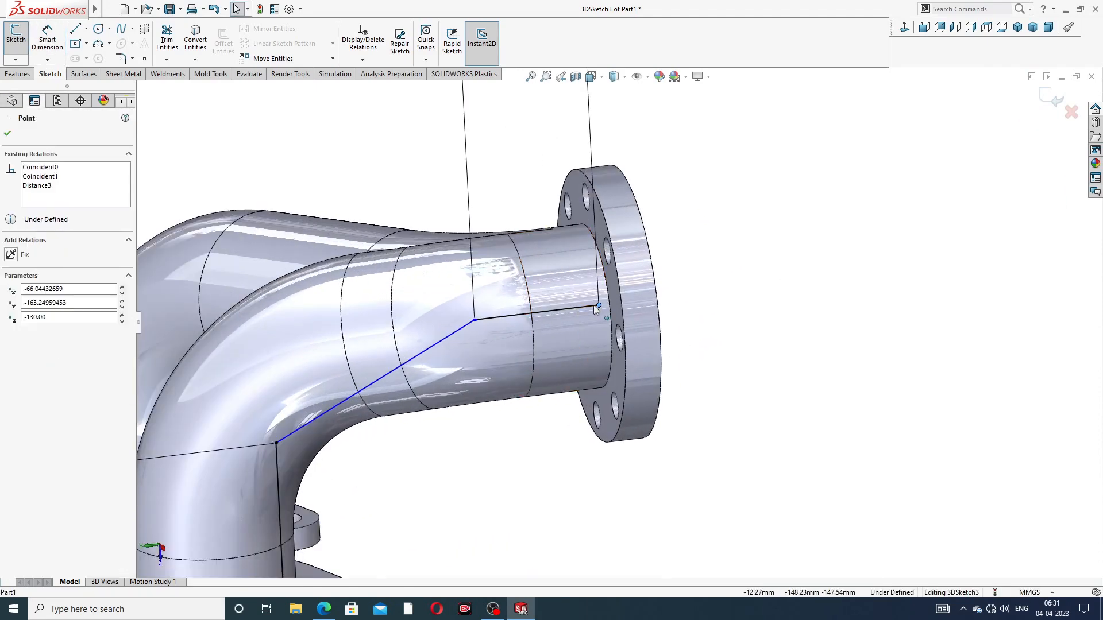
mouse_move(595, 305)
left_mouse_down()
mouse_move(584, 308)
mouse_move(612, 304)
mouse_move(594, 307)
left_mouse_up()
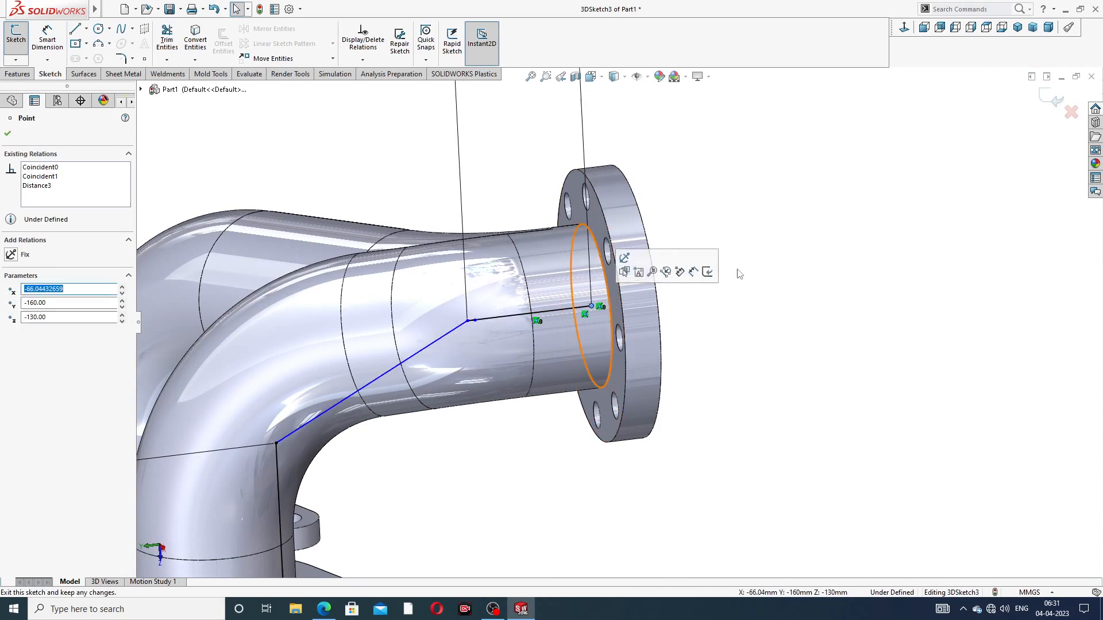
left_click(739, 274)
Step: Move the inner end point of the 56 mm line onto the upper end of the slanted path line
scroll(482, 333, "down", 5)
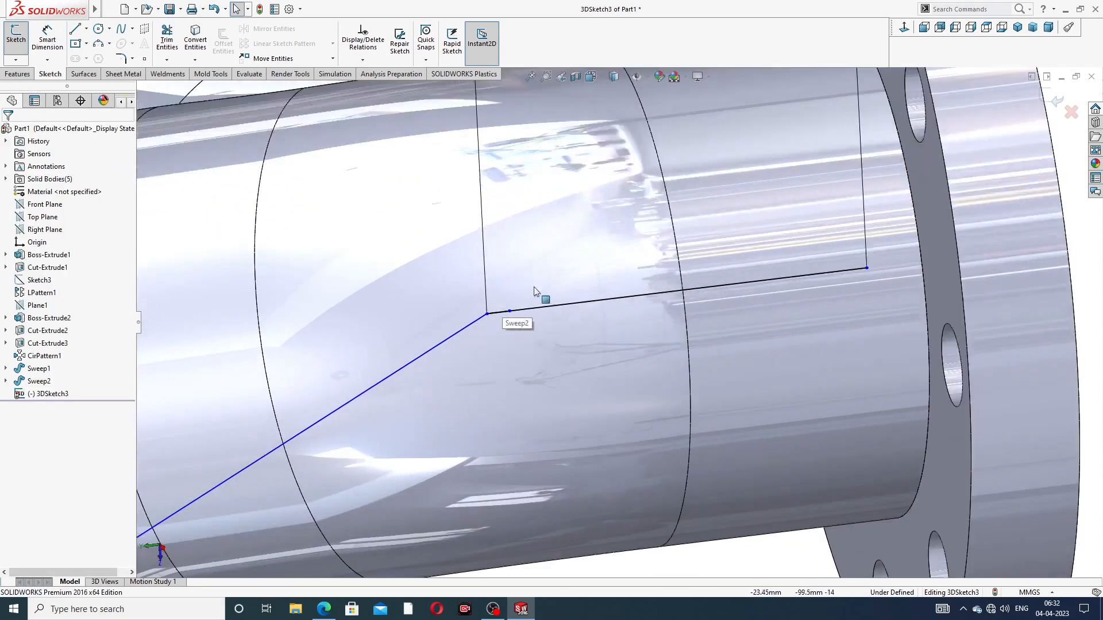
left_click(489, 314)
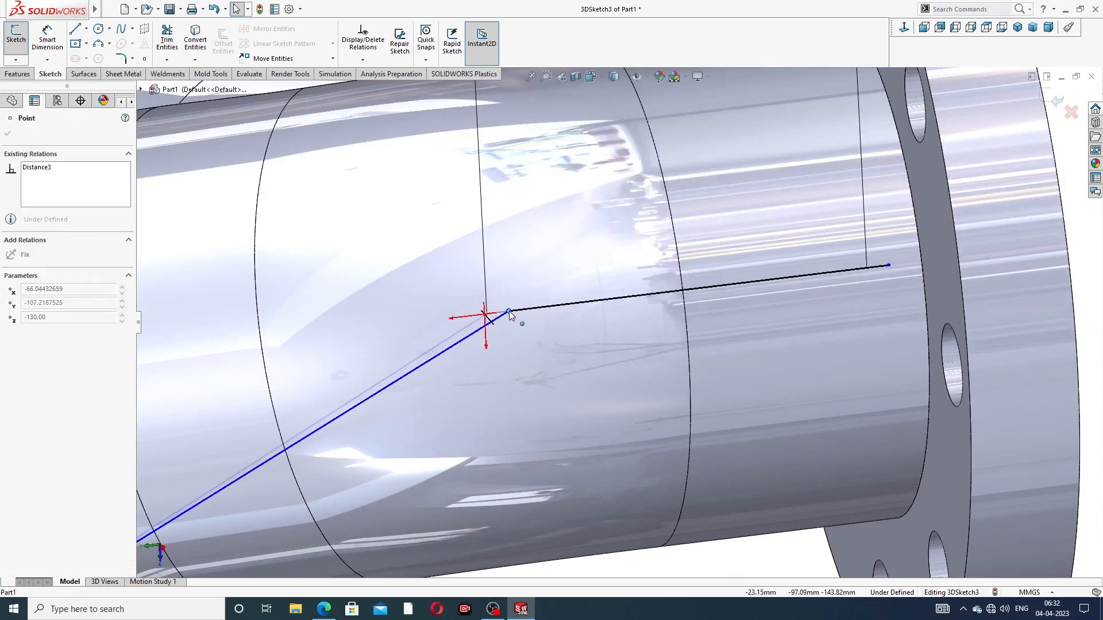
scroll(907, 239, "up", 5)
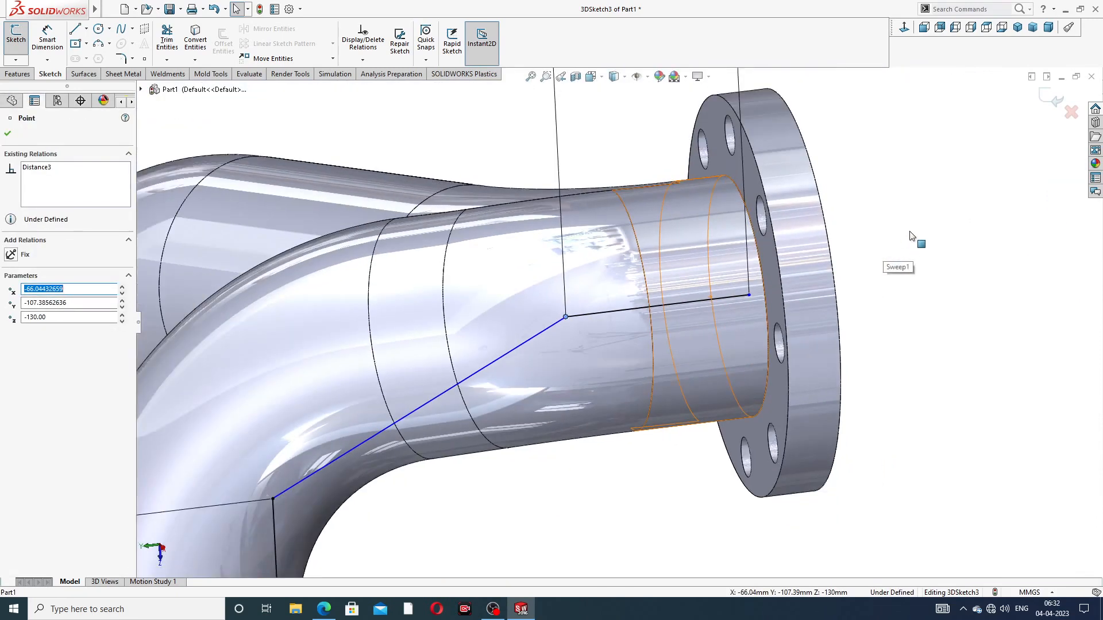
left_click(909, 235)
scroll(569, 322, "down", 8)
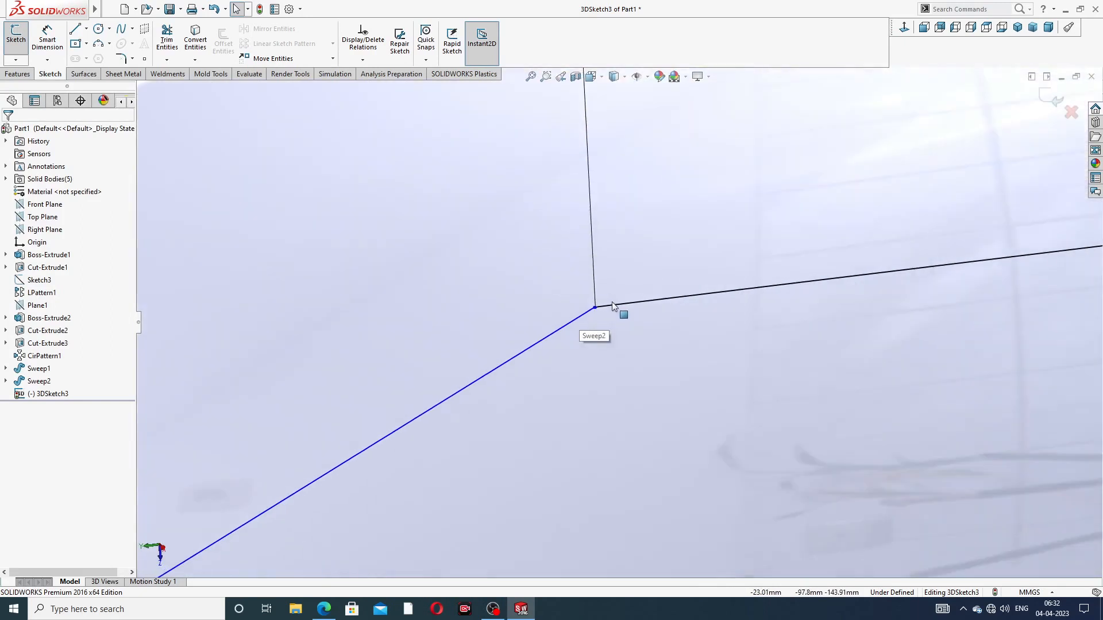
scroll(612, 304, "down", 10)
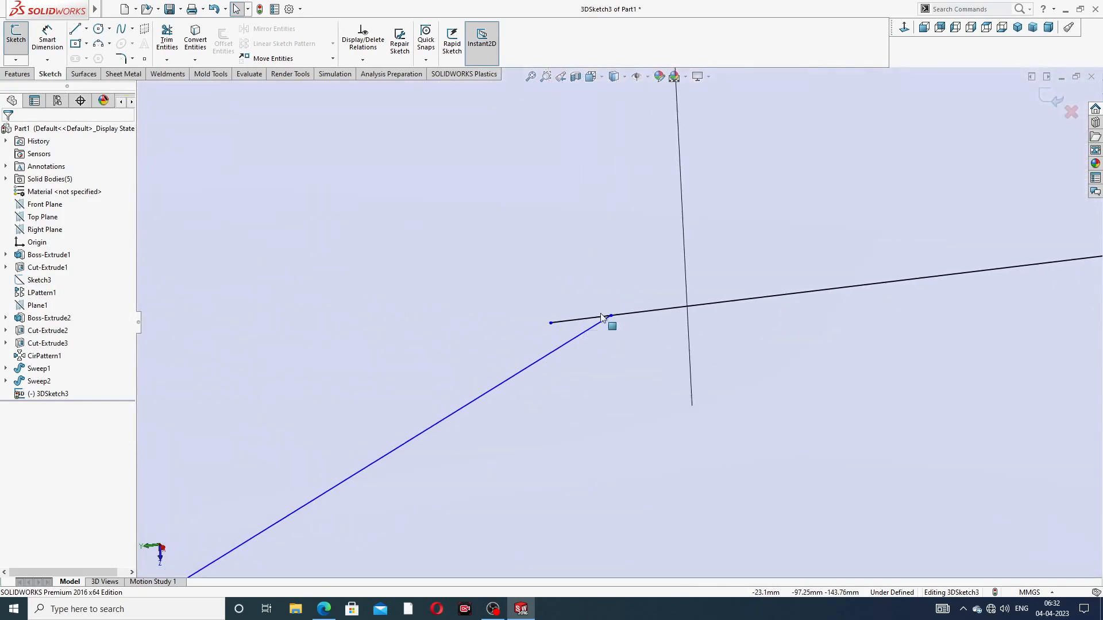
left_click_drag(550, 325, 608, 319)
scroll(609, 319, "down", 10)
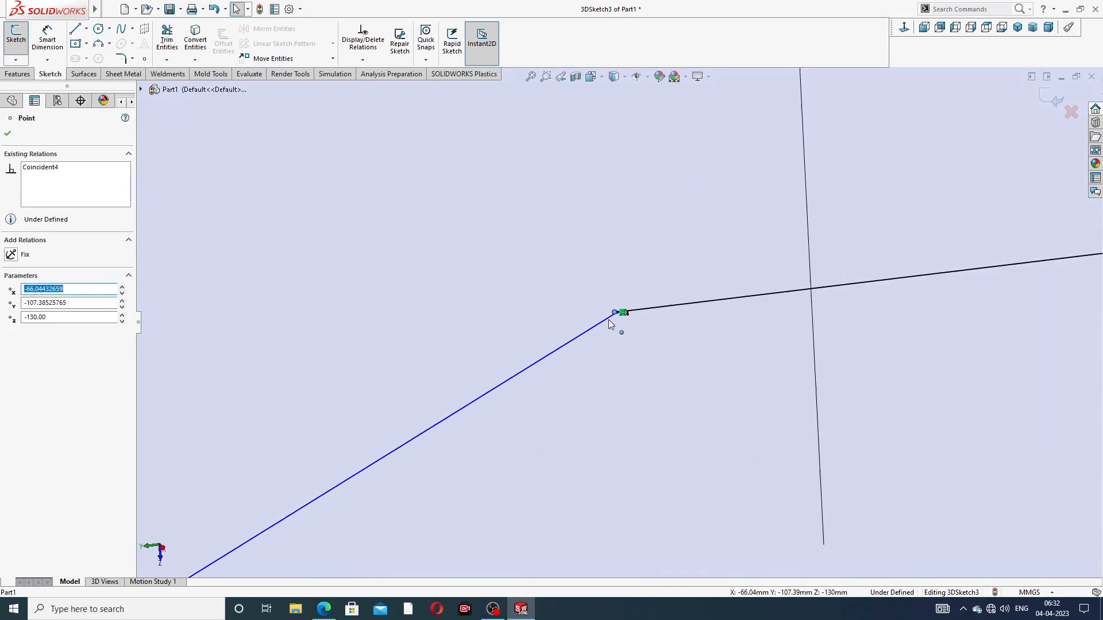
Step: Try to merge the loose end point at the corner with the upper end point of the slanted line
scroll(617, 318, "down", 5)
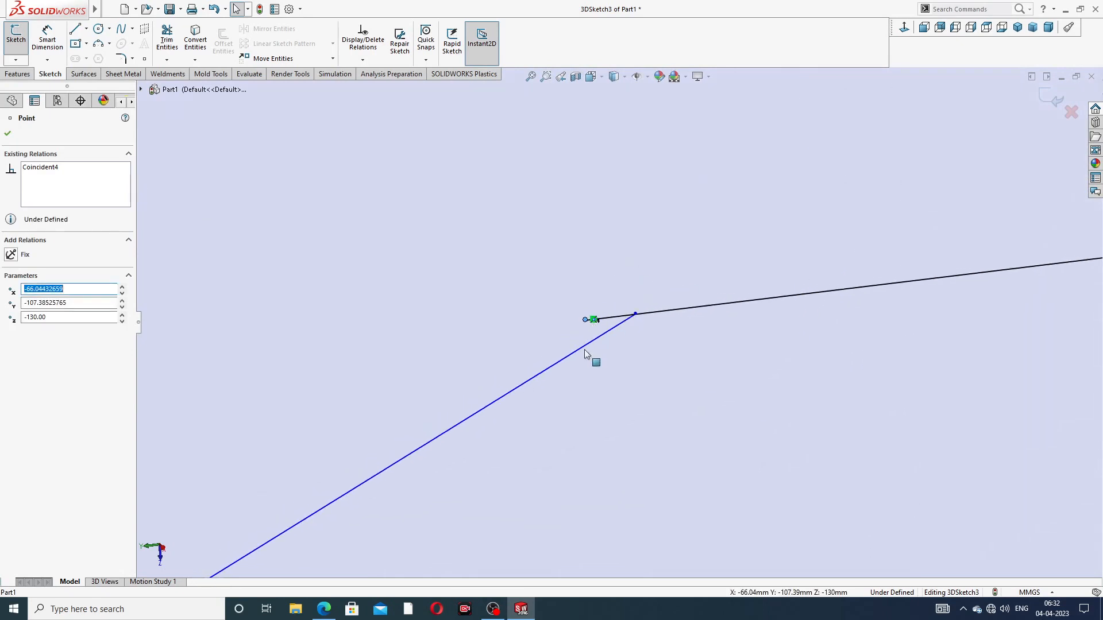
left_click(612, 344)
left_click(584, 320)
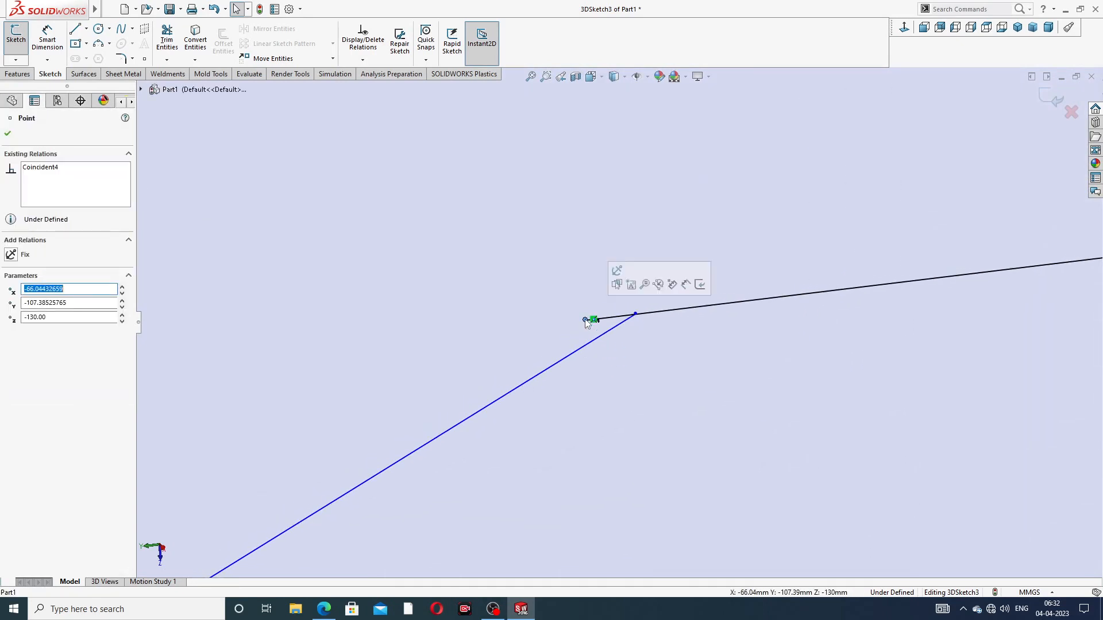
left_click(635, 314, "ctrl")
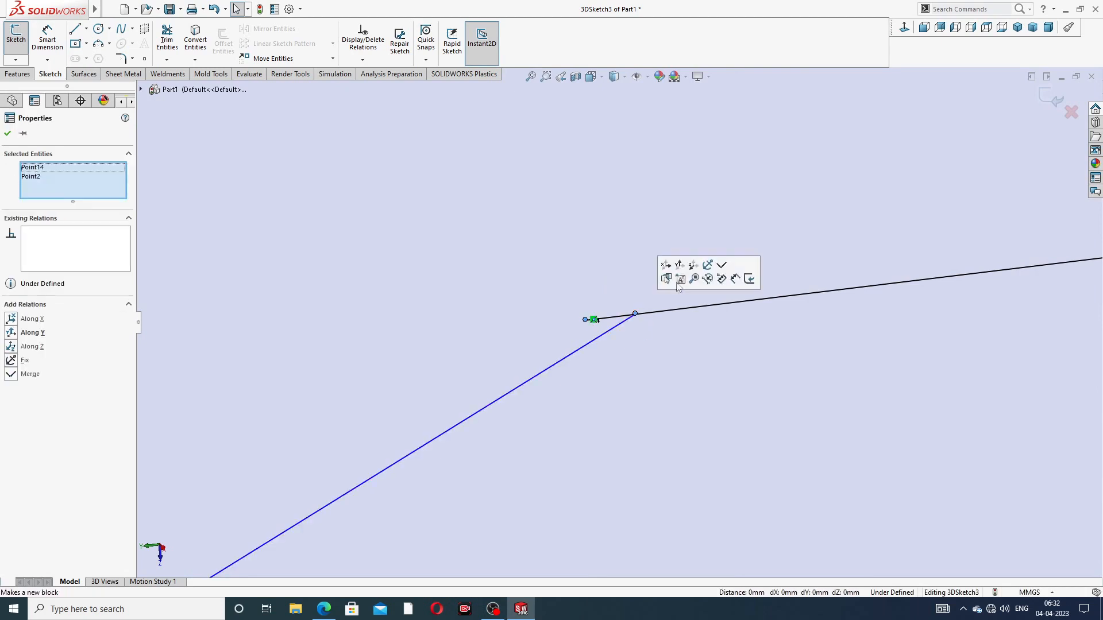
left_click(721, 267)
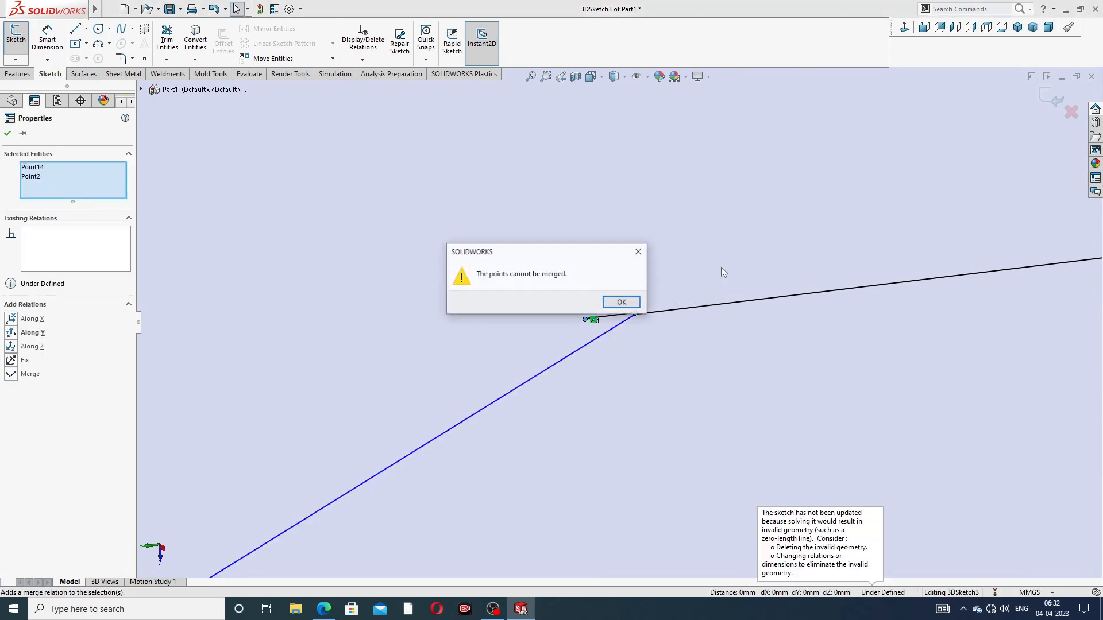
left_click(639, 252)
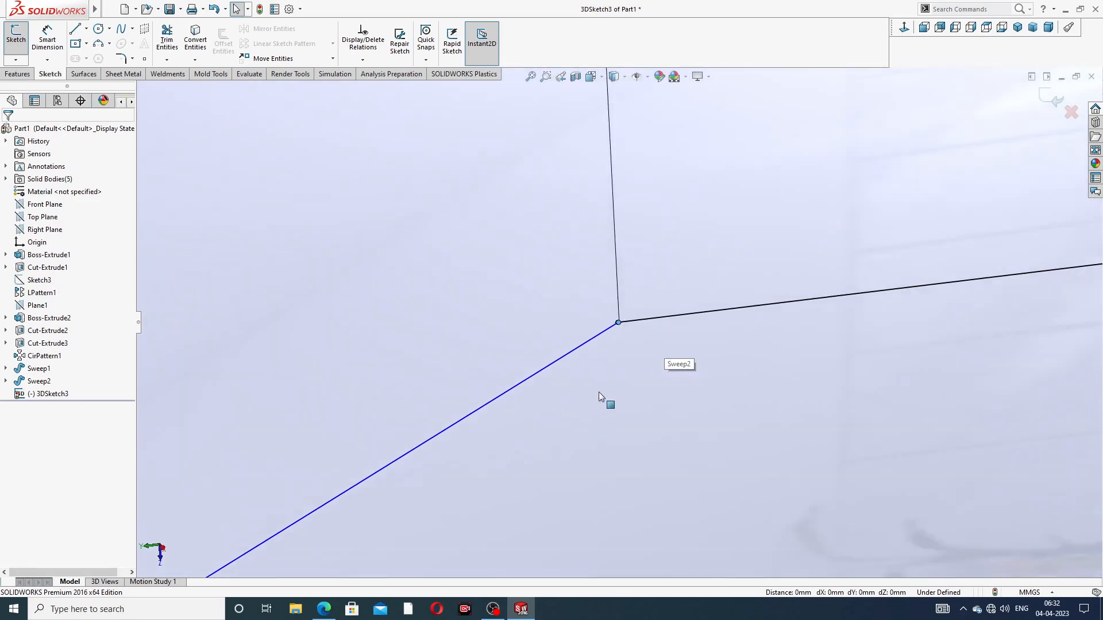
Step: Delete the slanted line between the vertical line and the 56 mm line in the 3D sketch
scroll(617, 322, "up", 4)
scroll(610, 354, "down", 2)
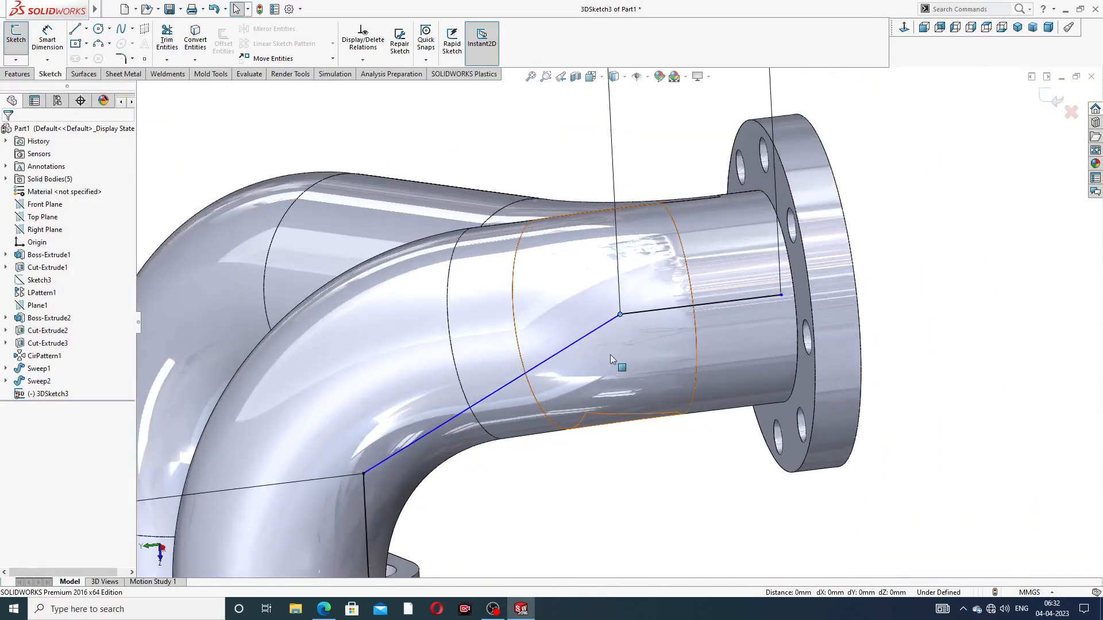
left_click(597, 319)
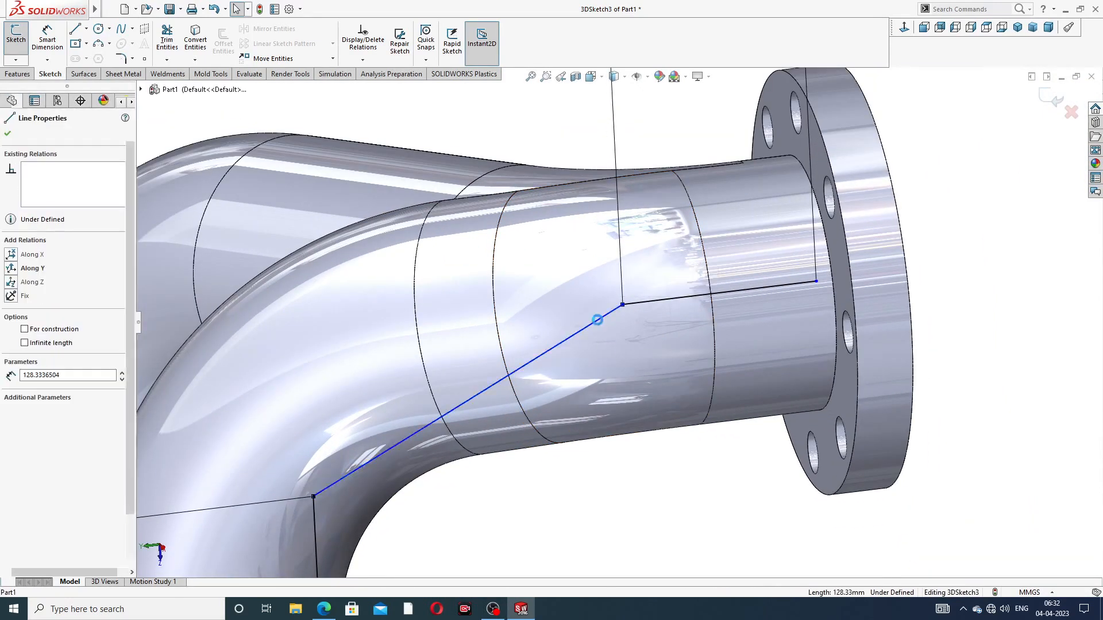
key("Delete")
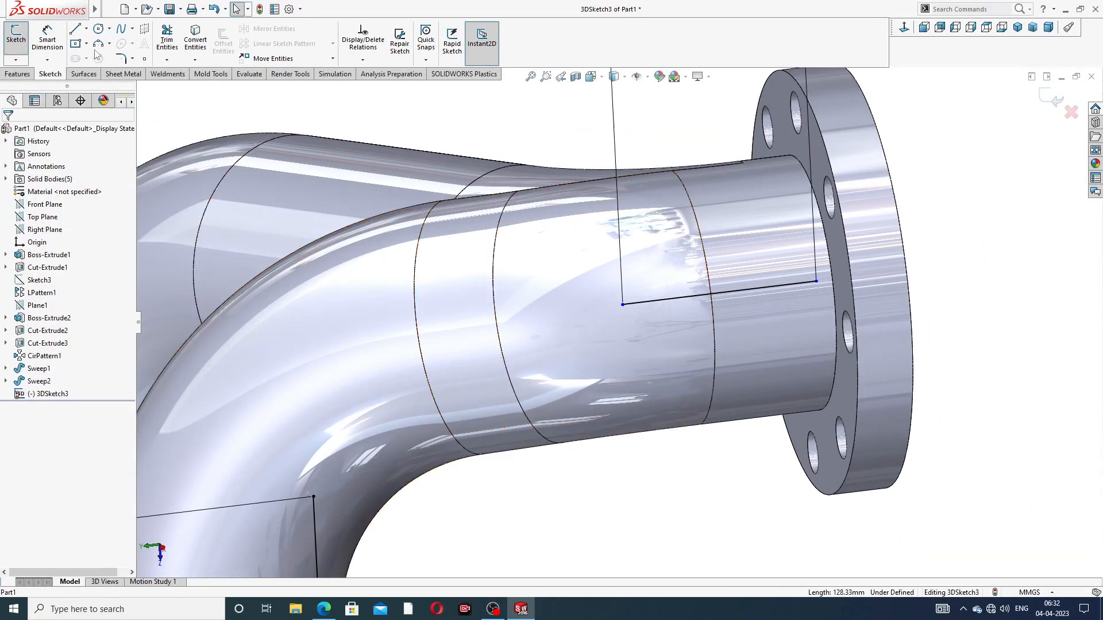
Step: Draw a line from the vertical line's upper end to the inner end of the 56 mm line
left_click(76, 29)
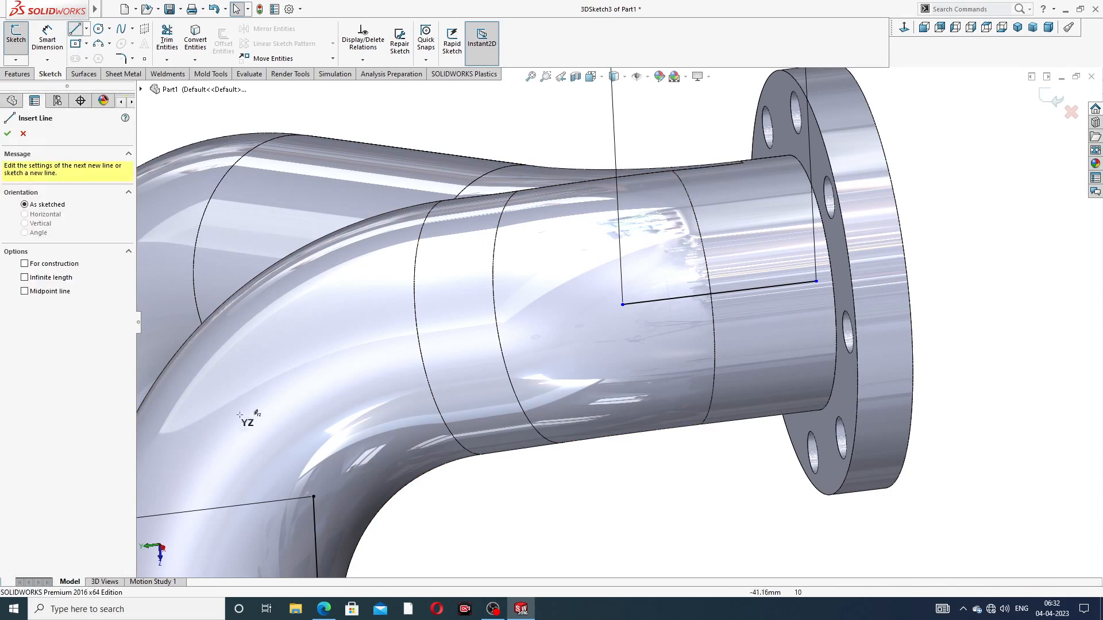
left_click(314, 498)
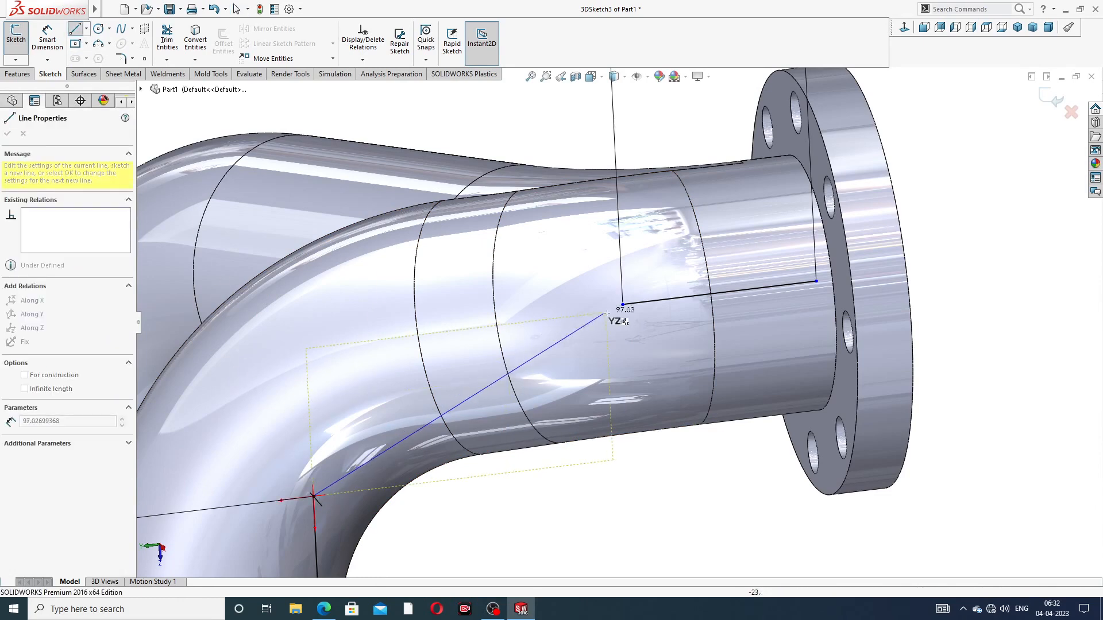
left_click(622, 304)
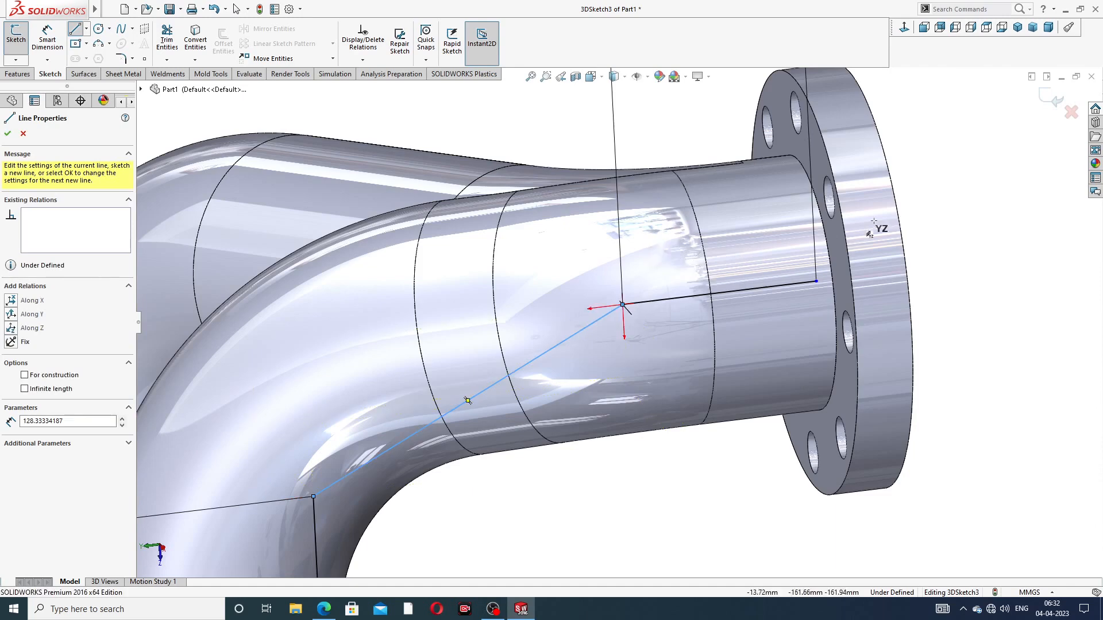
right_click(953, 204)
left_click(976, 215)
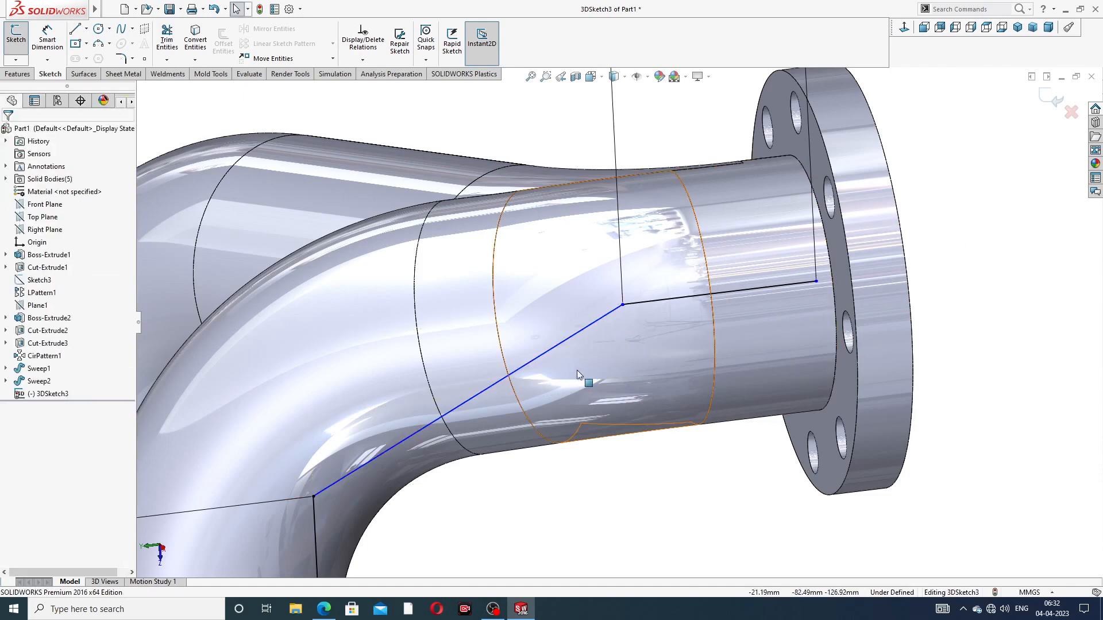
Step: Examine the corner where the redrawn slanted line meets the 56 mm line, checking the tiny segment between their end points
scroll(636, 337, "down", 8)
scroll(584, 232, "down", 15)
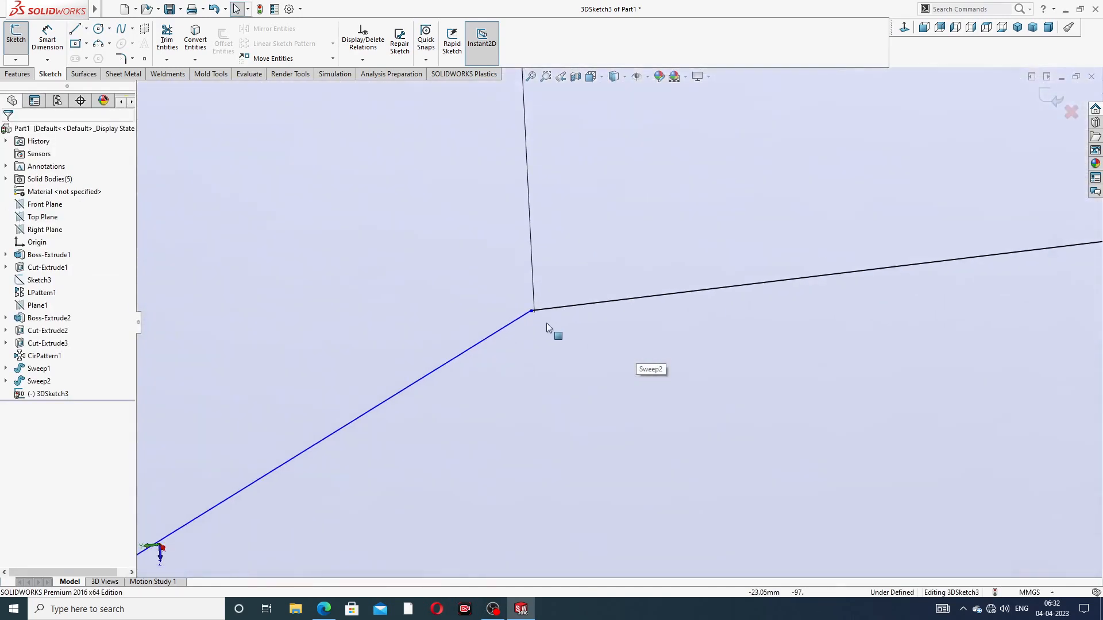
scroll(636, 294, "down", 10)
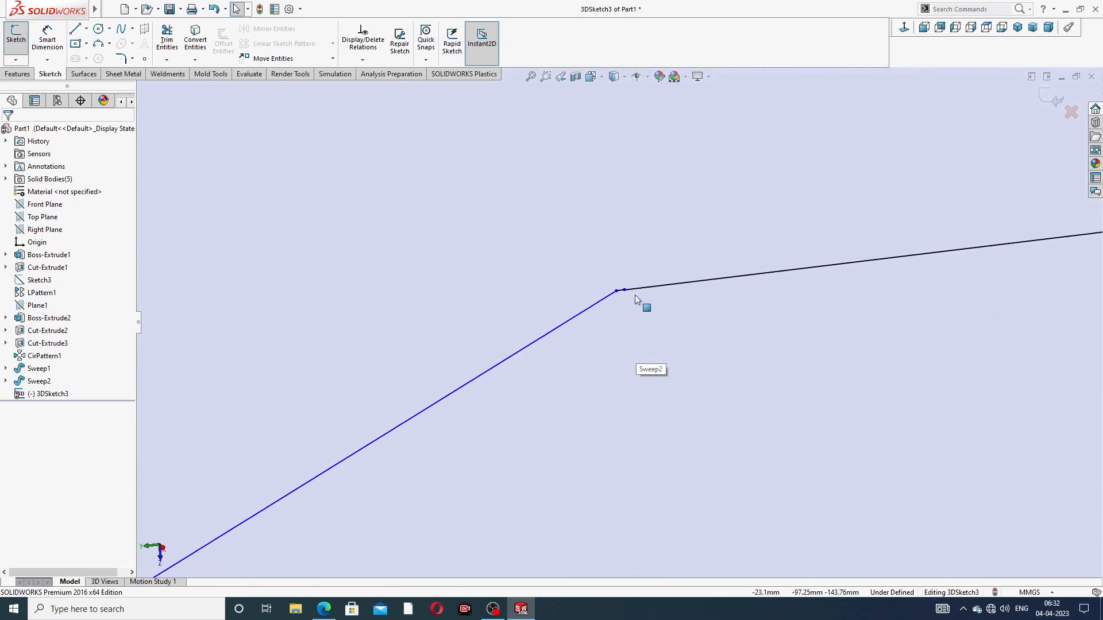
scroll(550, 313, "down", 4)
scroll(586, 333, "down", 5)
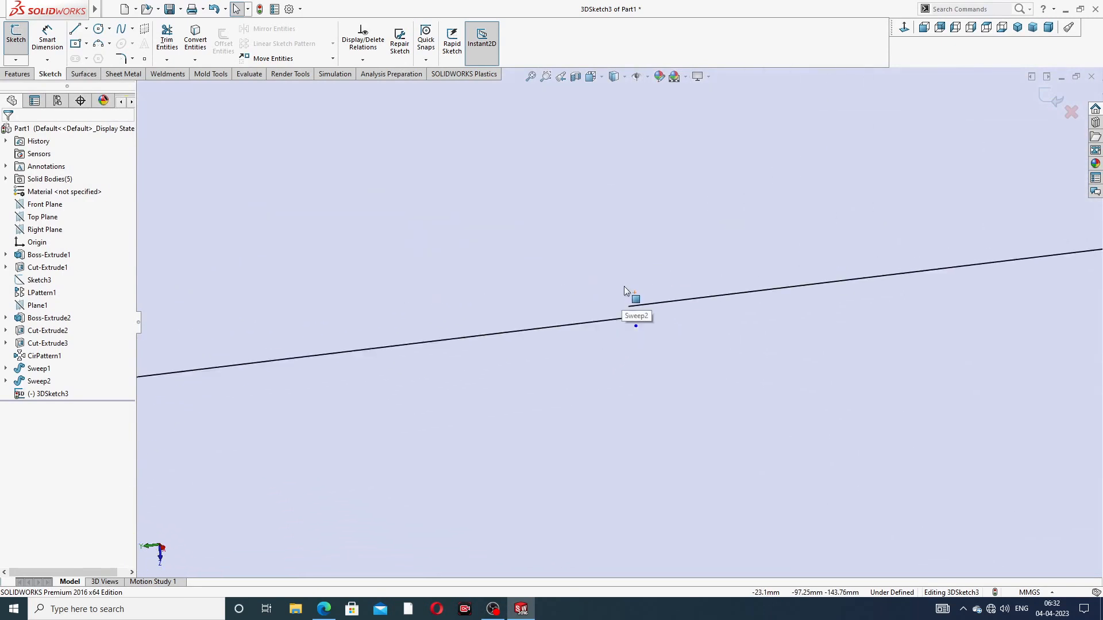
scroll(629, 344, "up", 5)
scroll(632, 342, "up", 3)
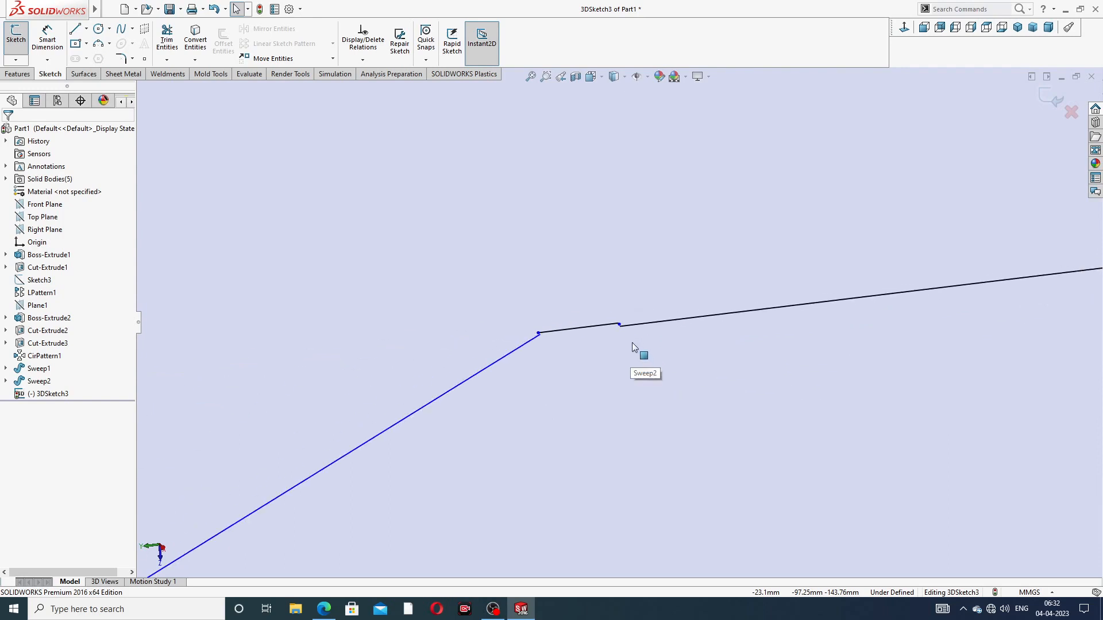
left_click(563, 333)
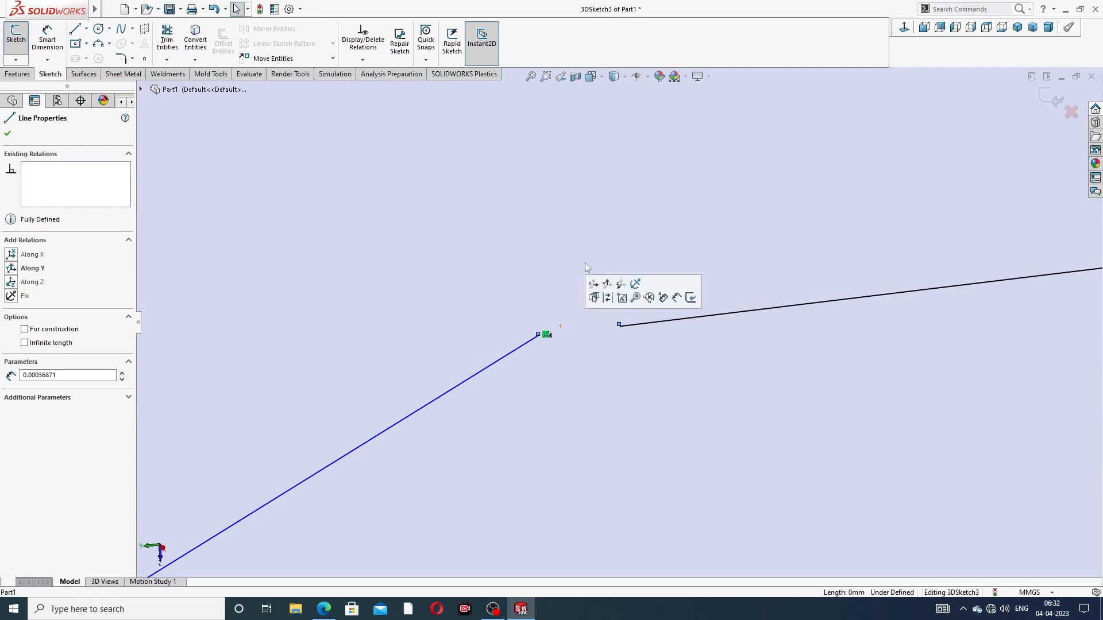
scroll(564, 339, "down", 6)
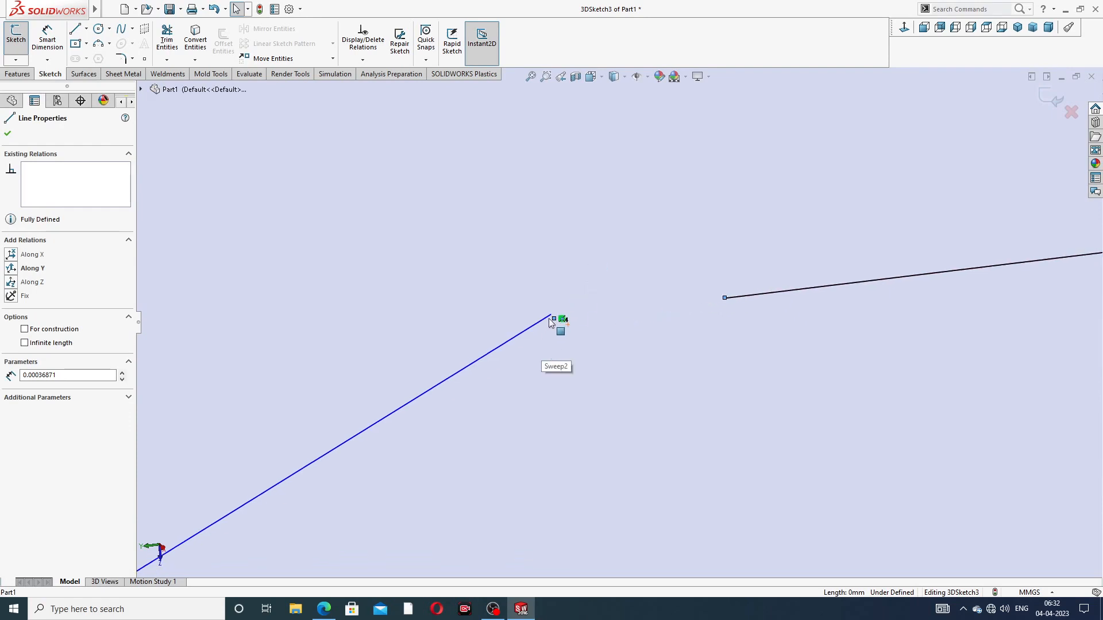
scroll(592, 337, "up", 5)
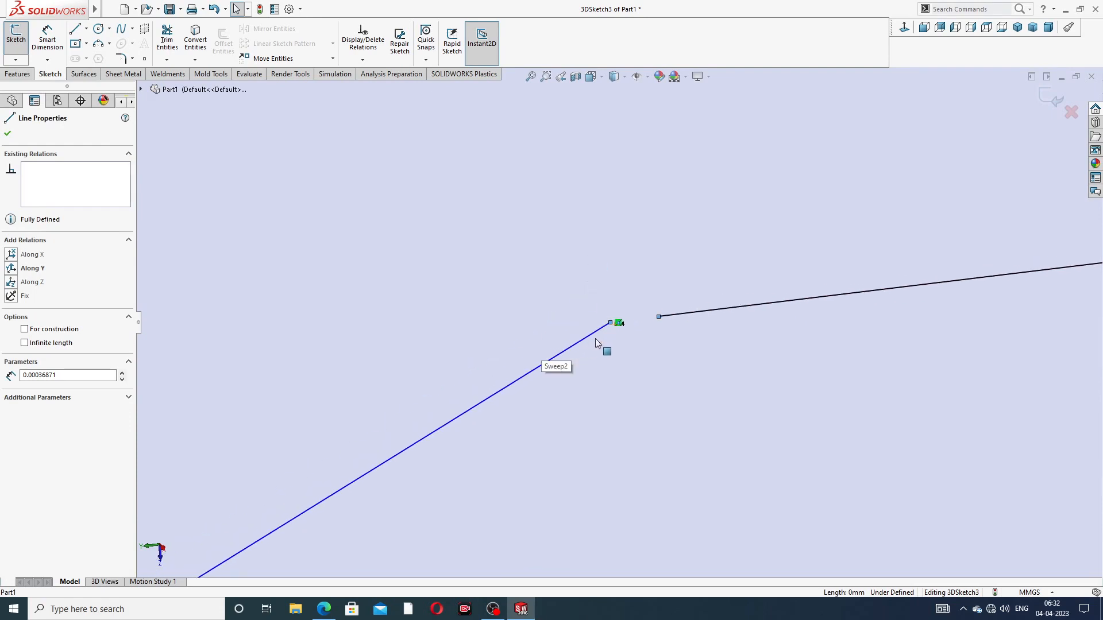
scroll(597, 343, "up", 5)
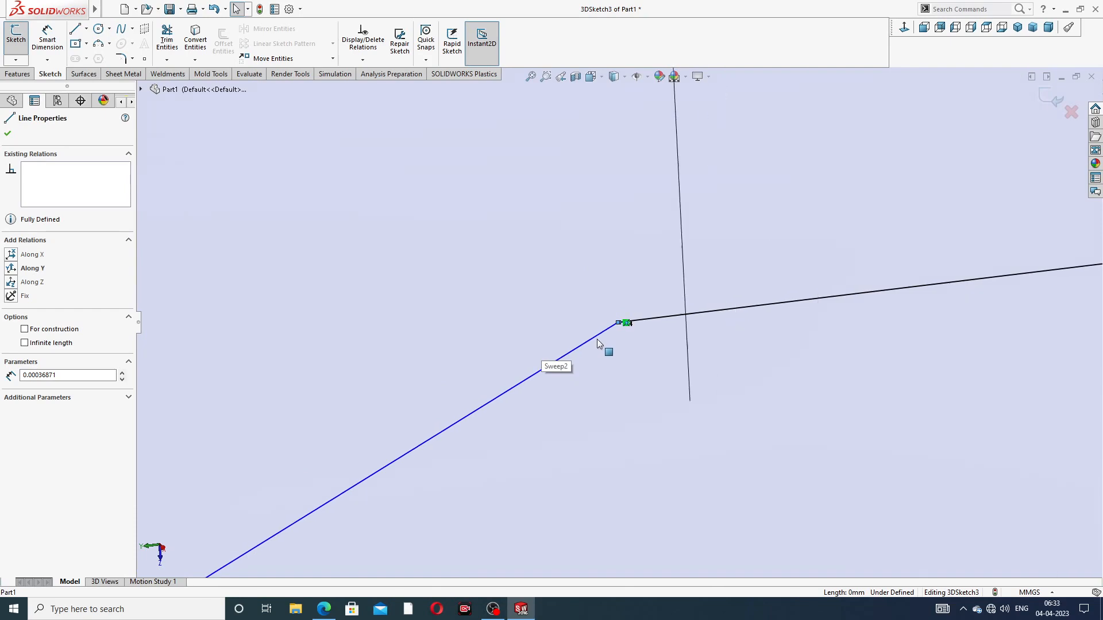
scroll(597, 339, "up", 5)
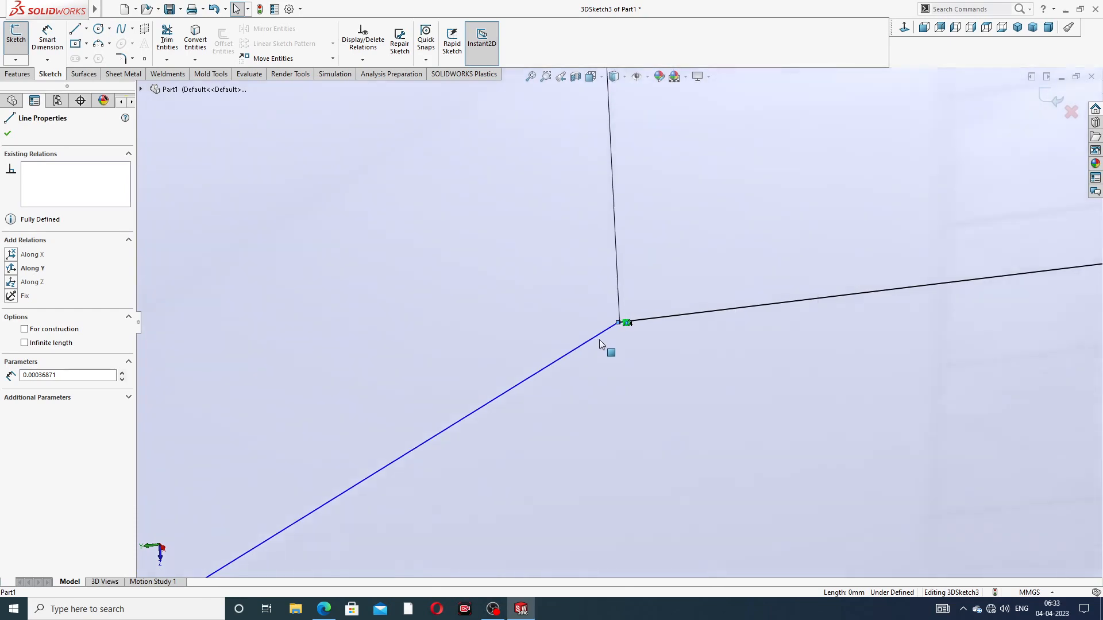
scroll(597, 342, "up", 8)
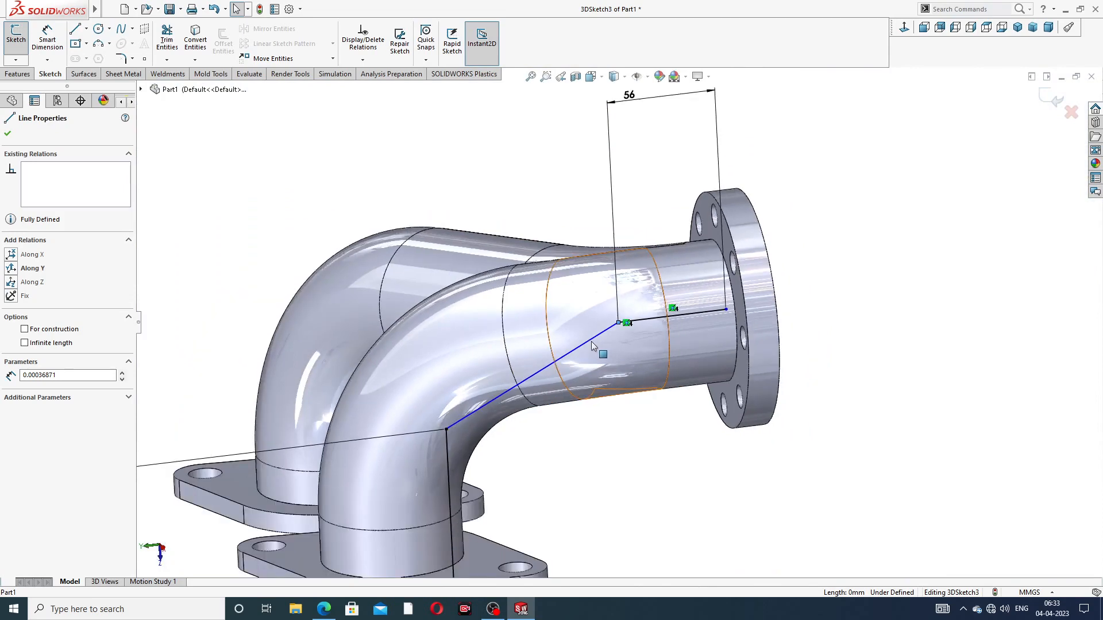
Step: Delete the redrawn slanted line from the 3D sketch
left_click(589, 340)
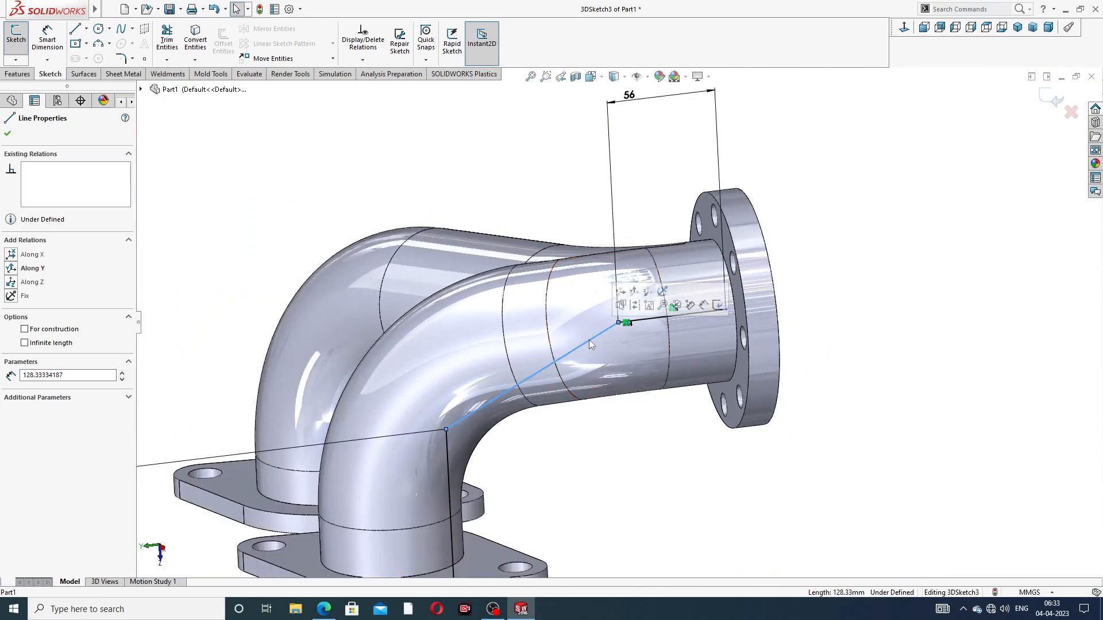
key("Delete")
scroll(620, 330, "down", 10)
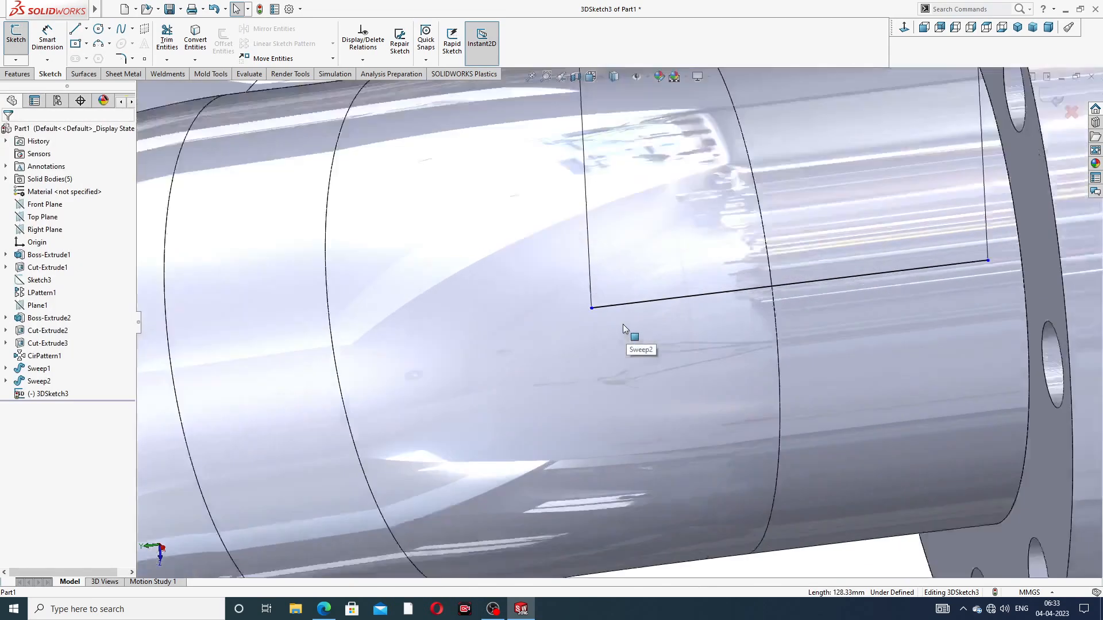
Step: Delete the tiny leftover segment at the inner end of the 56 mm line in the 3D sketch
scroll(470, 294, "down", 15)
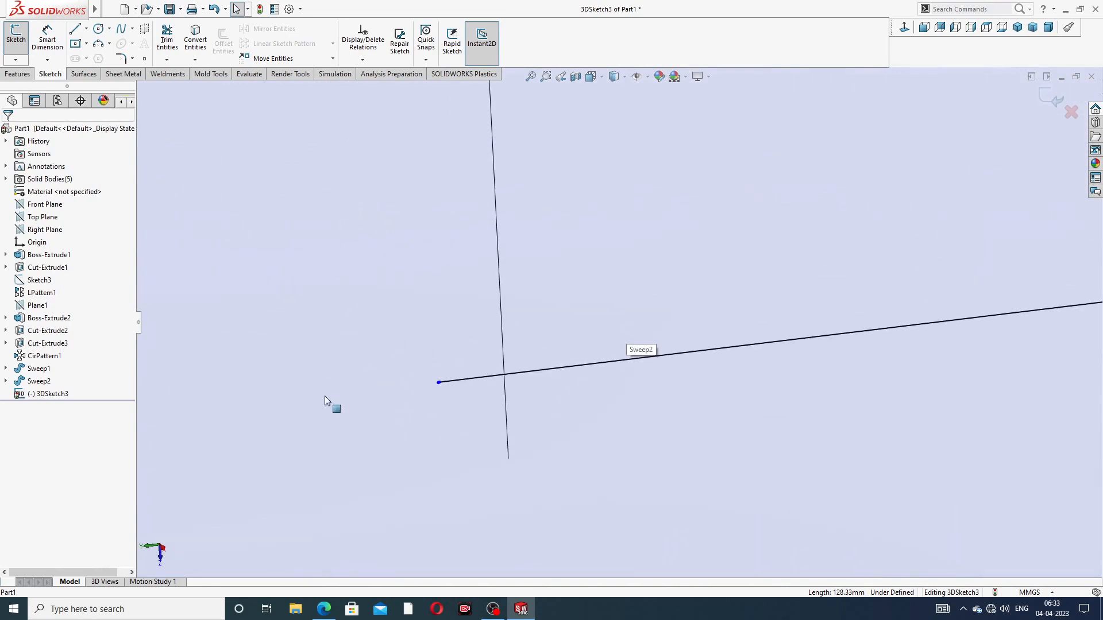
scroll(491, 133, "up", 2)
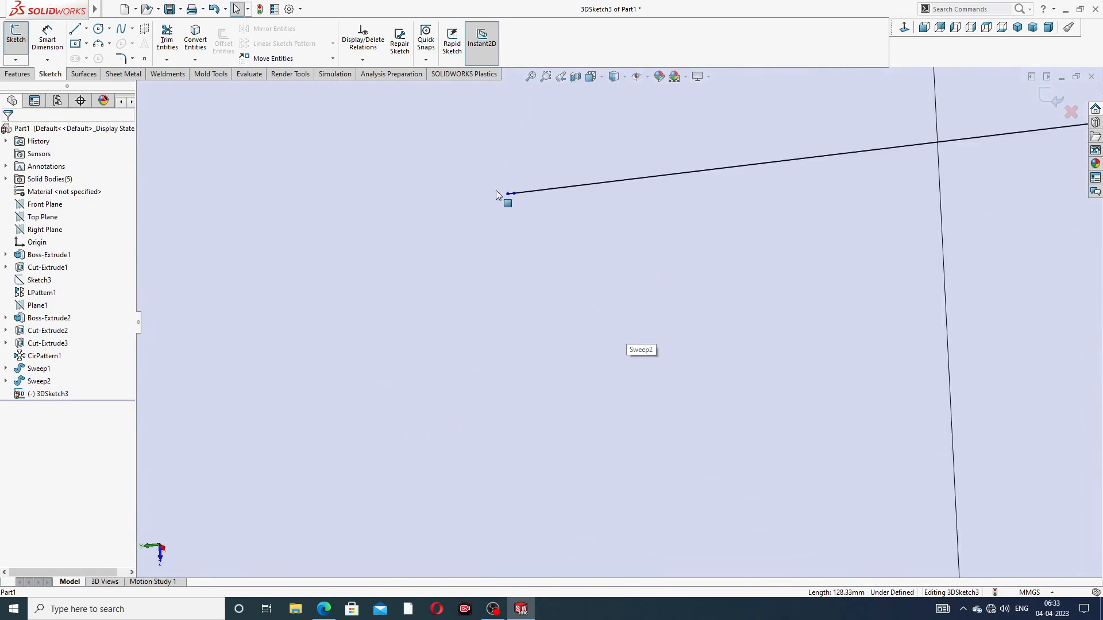
scroll(495, 191, "down", 10)
left_click(723, 426)
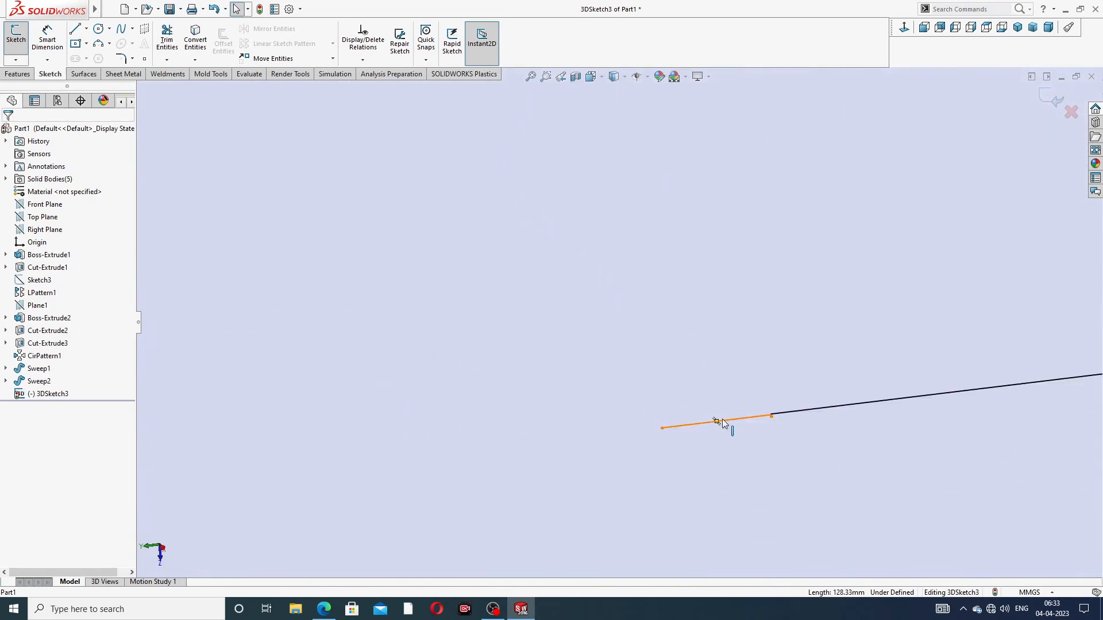
key("Delete")
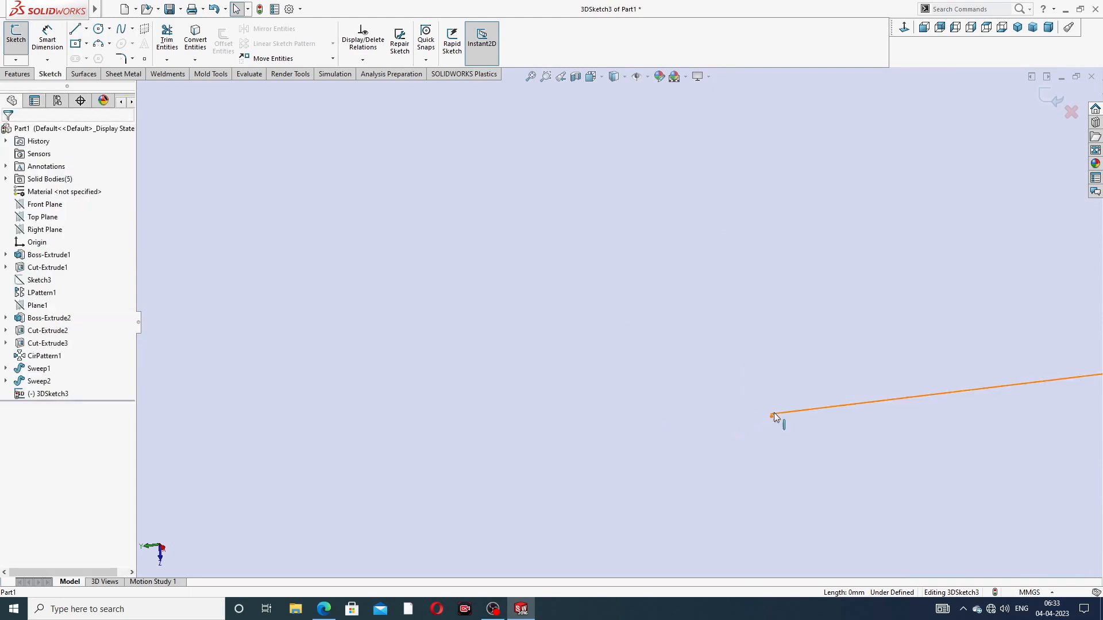
Step: Examine the inner end of the 56 mm line up close, checking for stray points or leftover segments
scroll(774, 417, "down", 8)
scroll(588, 309, "down", 3)
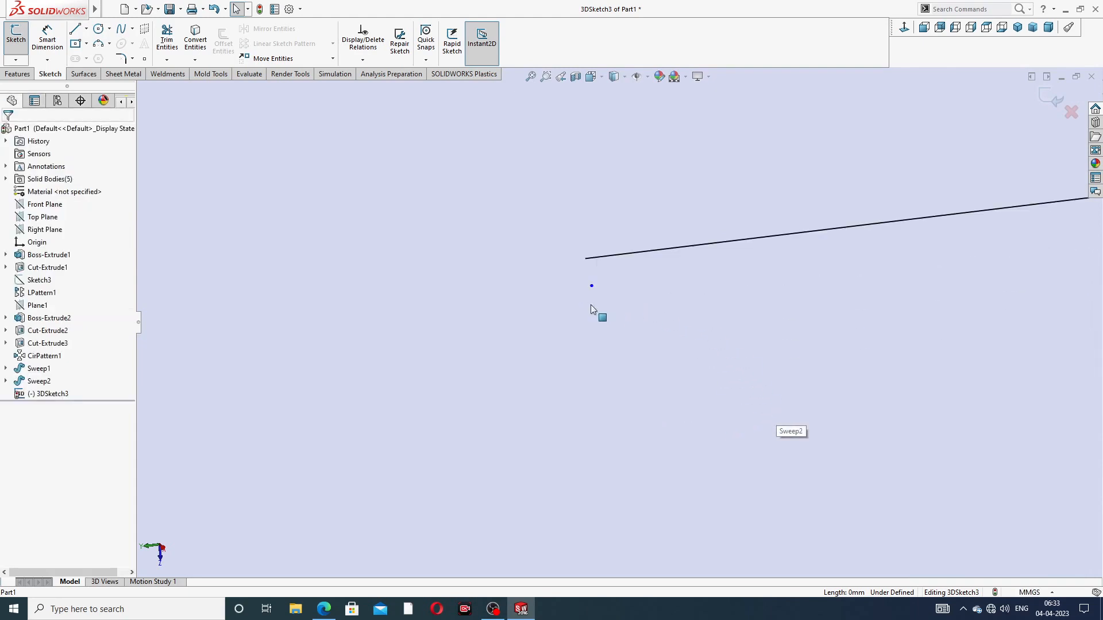
left_click(591, 286)
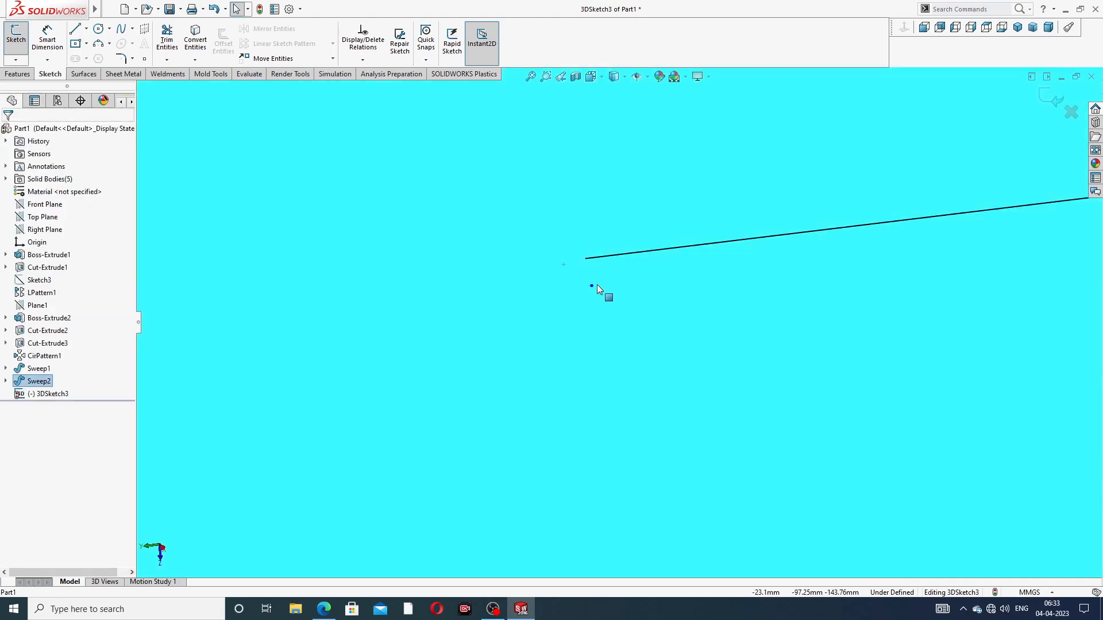
scroll(599, 285, "up", 3)
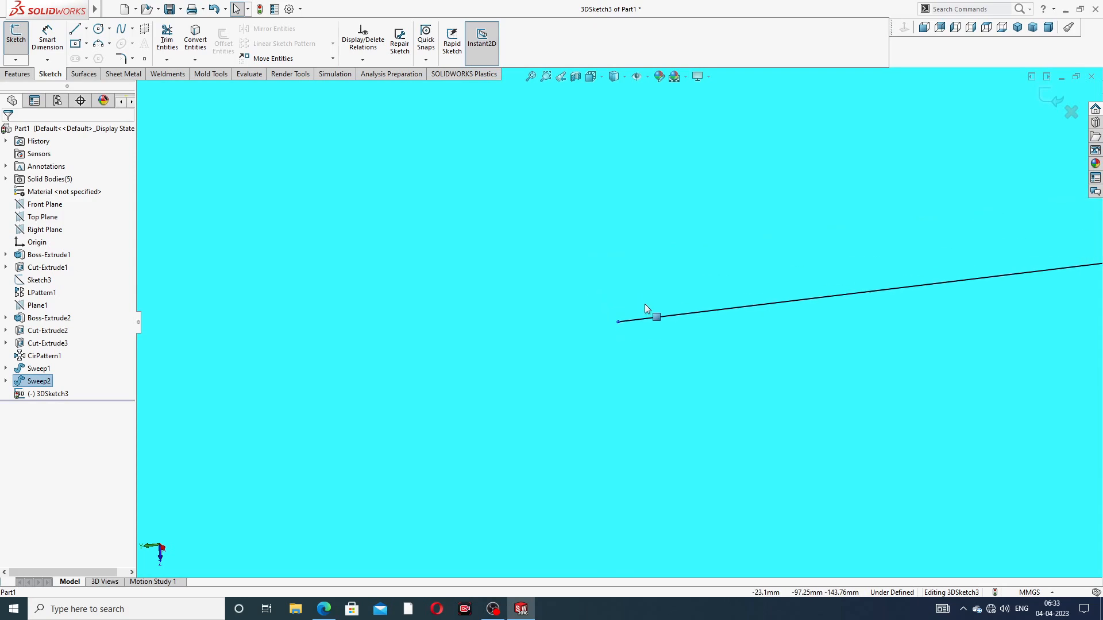
scroll(645, 304, "up", 12)
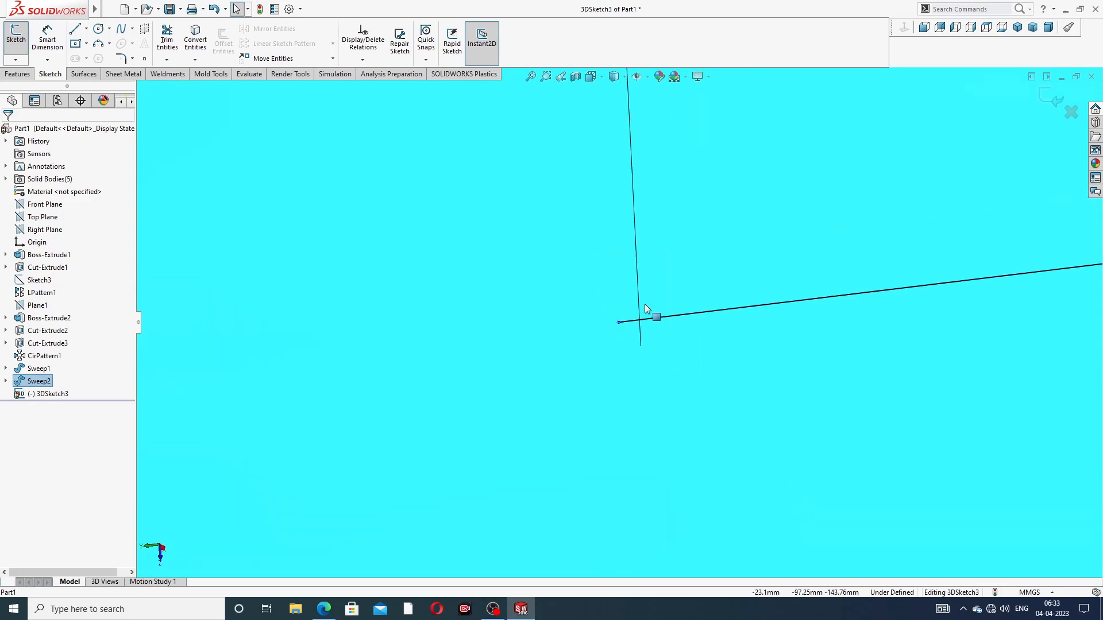
scroll(644, 304, "up", 5)
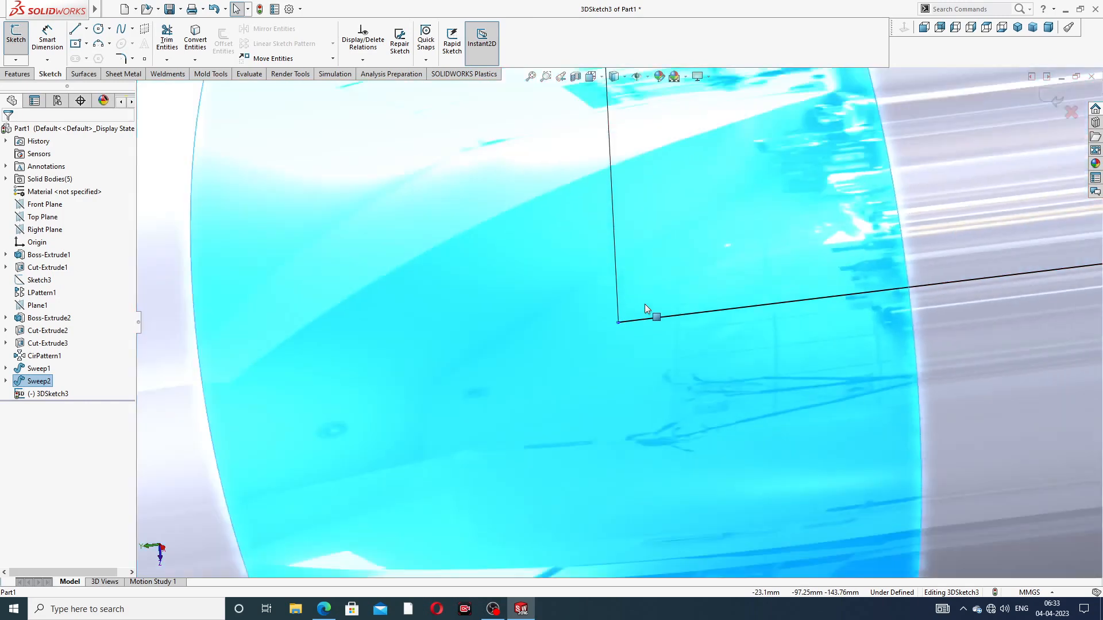
scroll(644, 305, "up", 10)
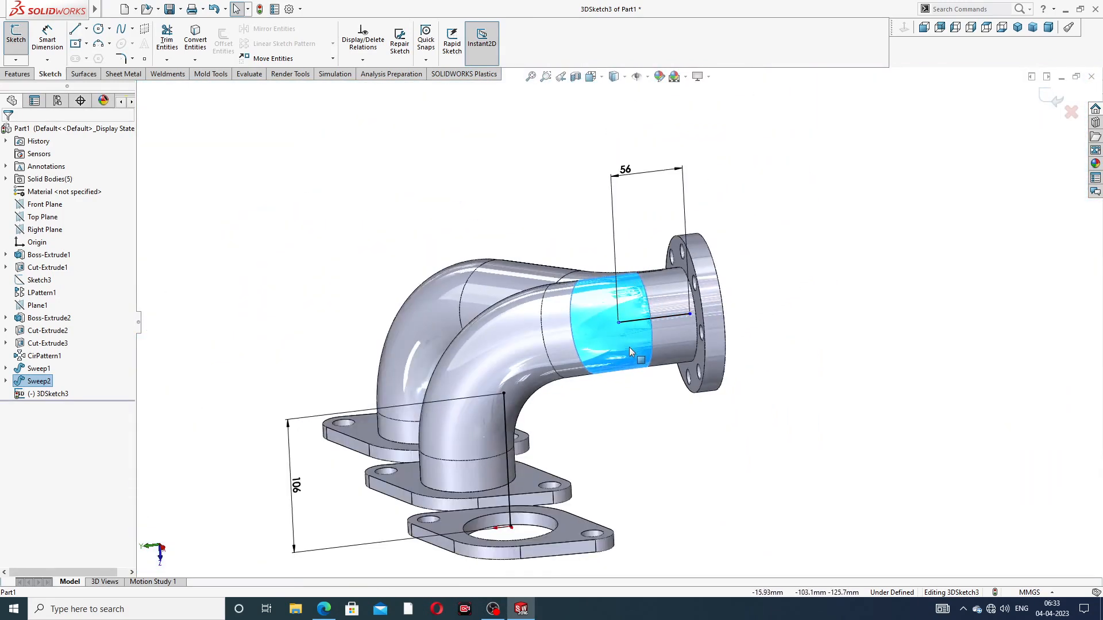
scroll(629, 352, "up", 2)
scroll(597, 362, "down", 5)
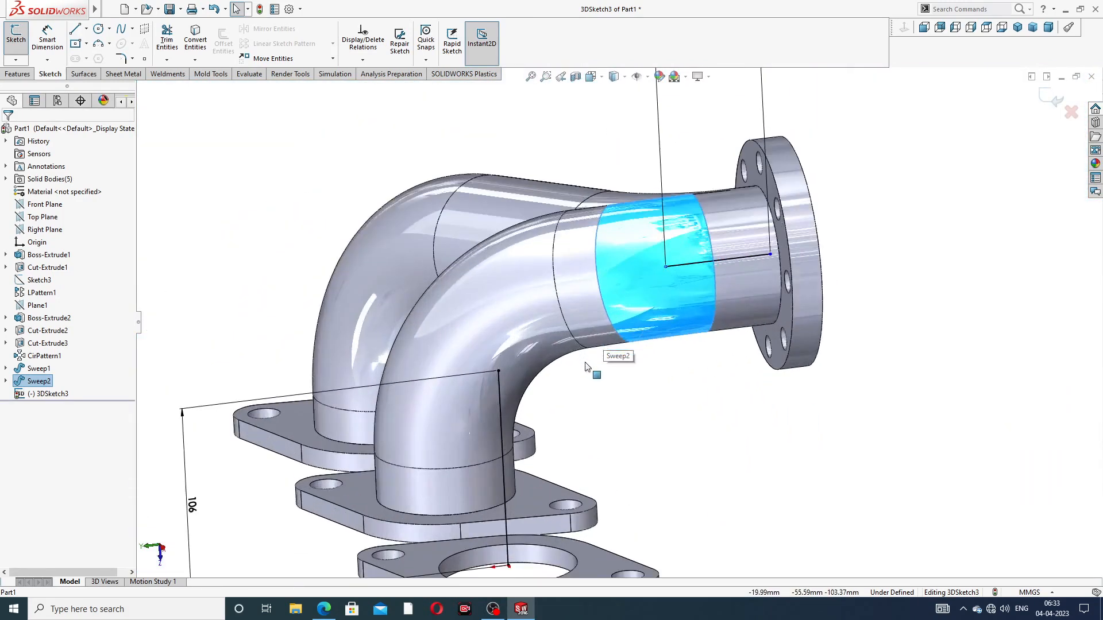
Step: Delete the 56 mm line at the round flange from the 3D sketch
left_click(680, 264)
left_click(914, 233)
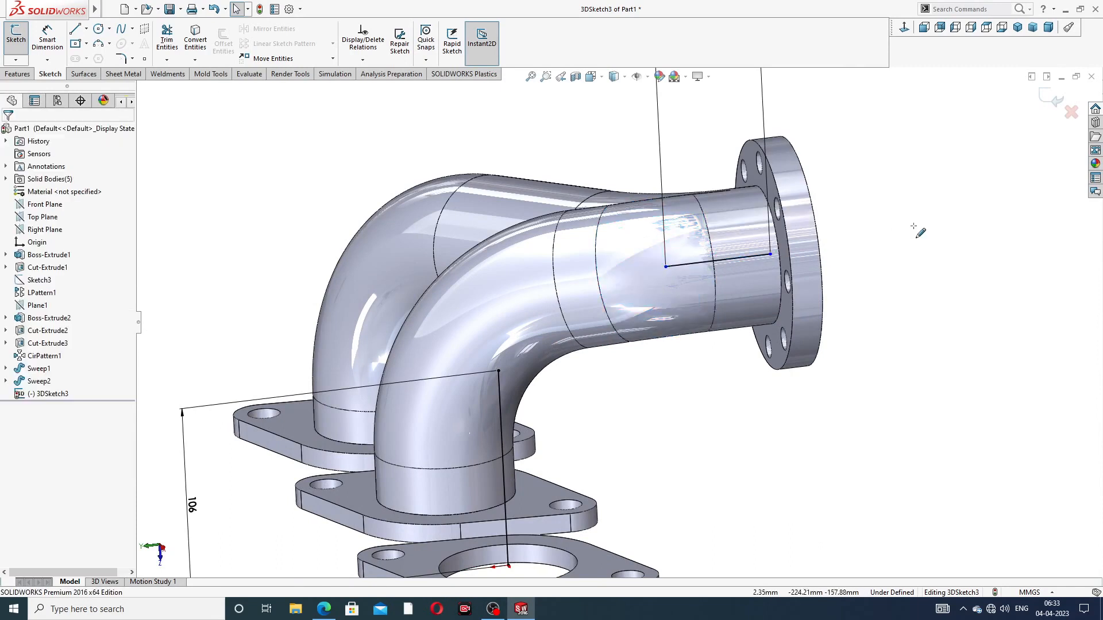
mouse_move(666, 267)
left_mouse_down()
mouse_move(685, 264)
mouse_move(668, 267)
left_mouse_up()
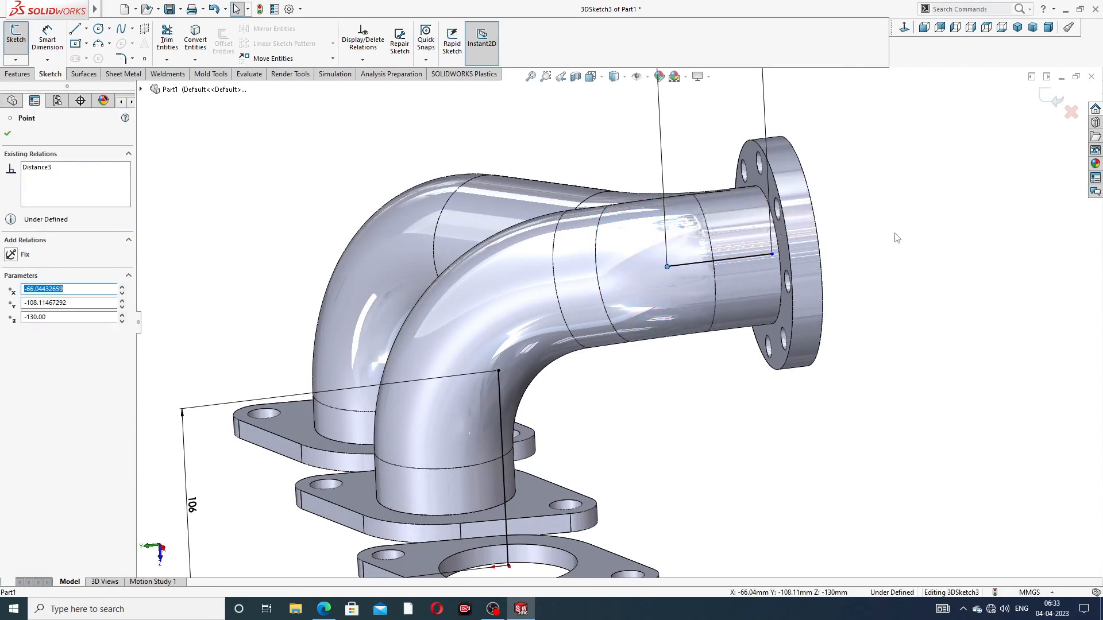
left_click(894, 234)
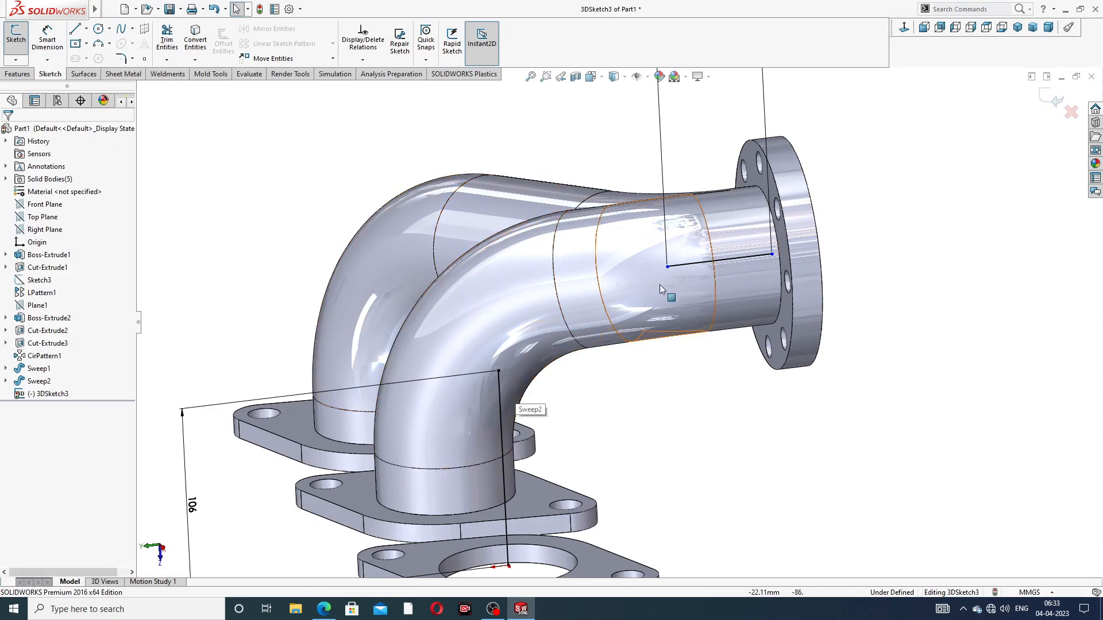
left_click(692, 267)
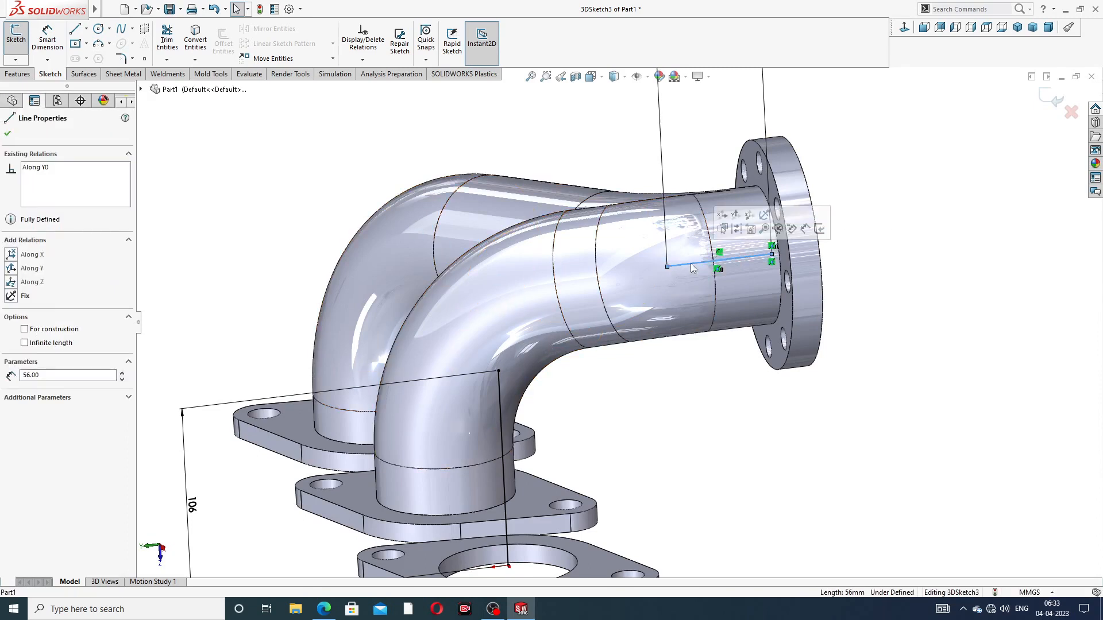
key("Delete")
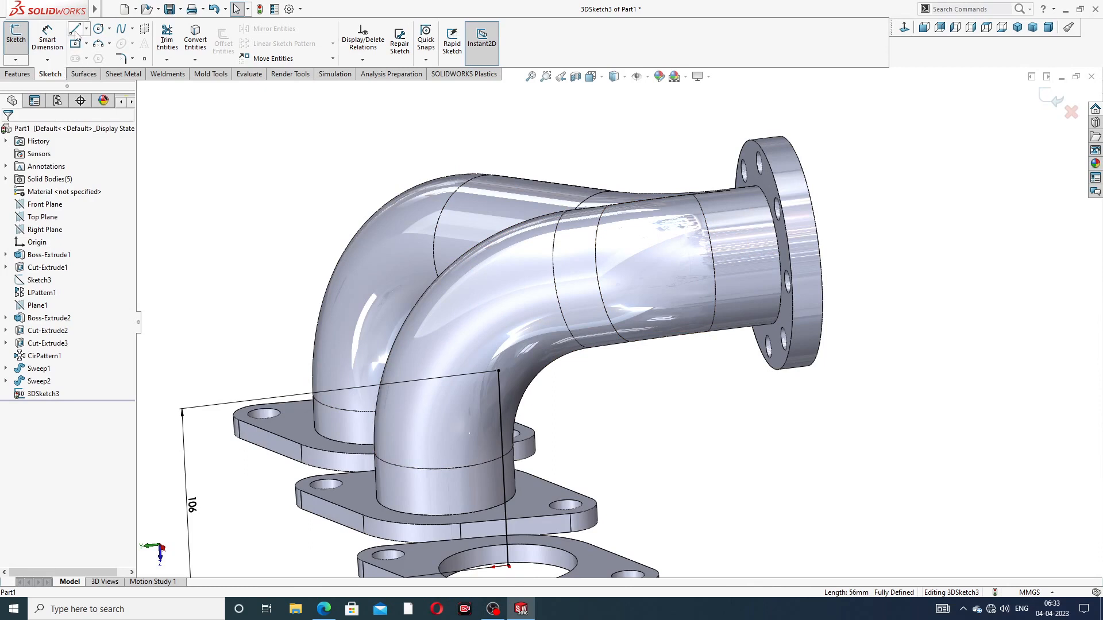
Step: Draw a line about 42 mm long along Y, starting at the centre of the pipe's circular edge at the round flange
left_click(75, 30)
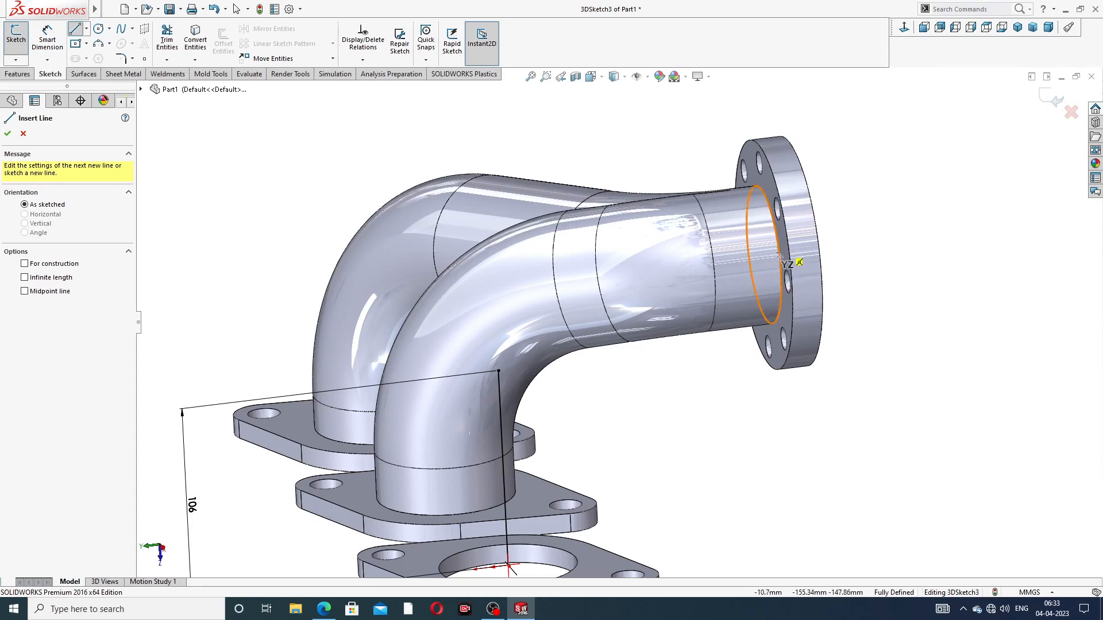
middle_click_drag(779, 256, 798, 249)
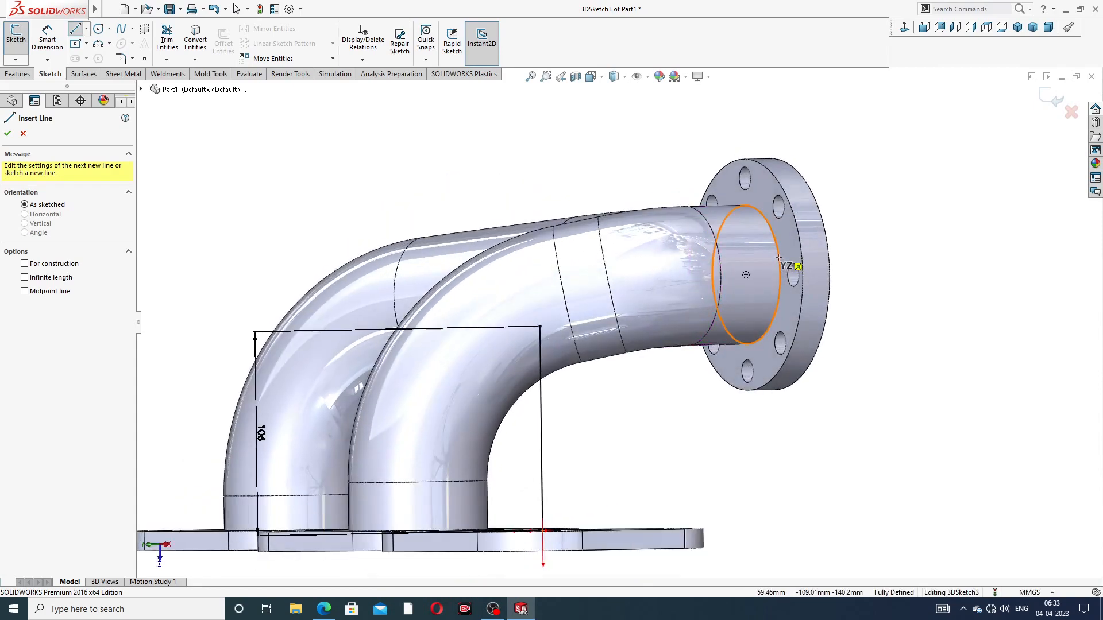
left_click(746, 275)
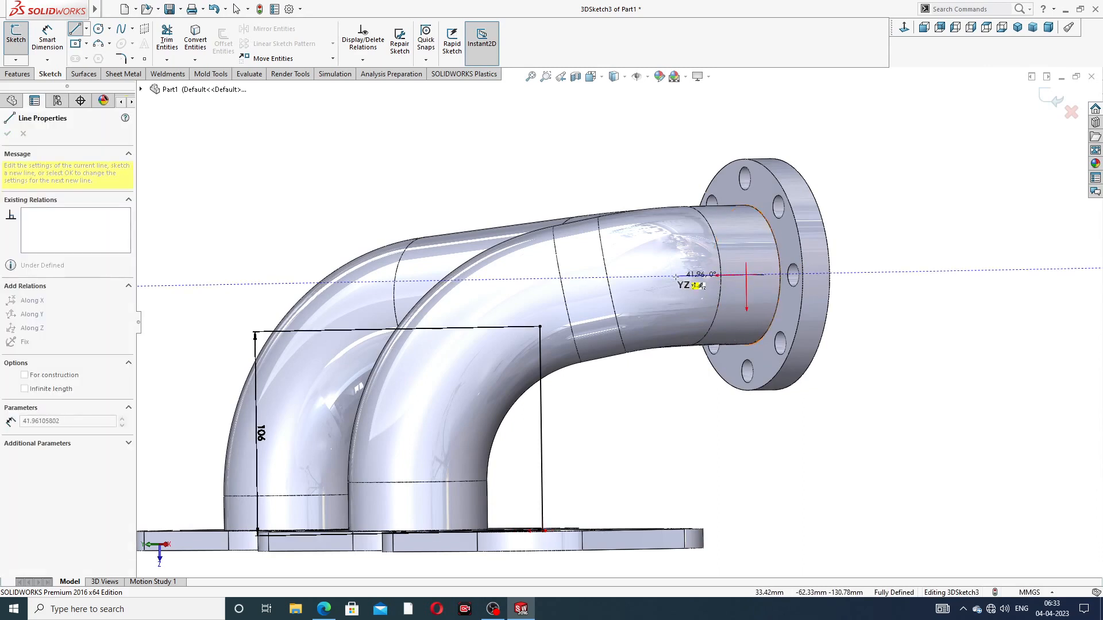
left_click(676, 277)
right_click(699, 313)
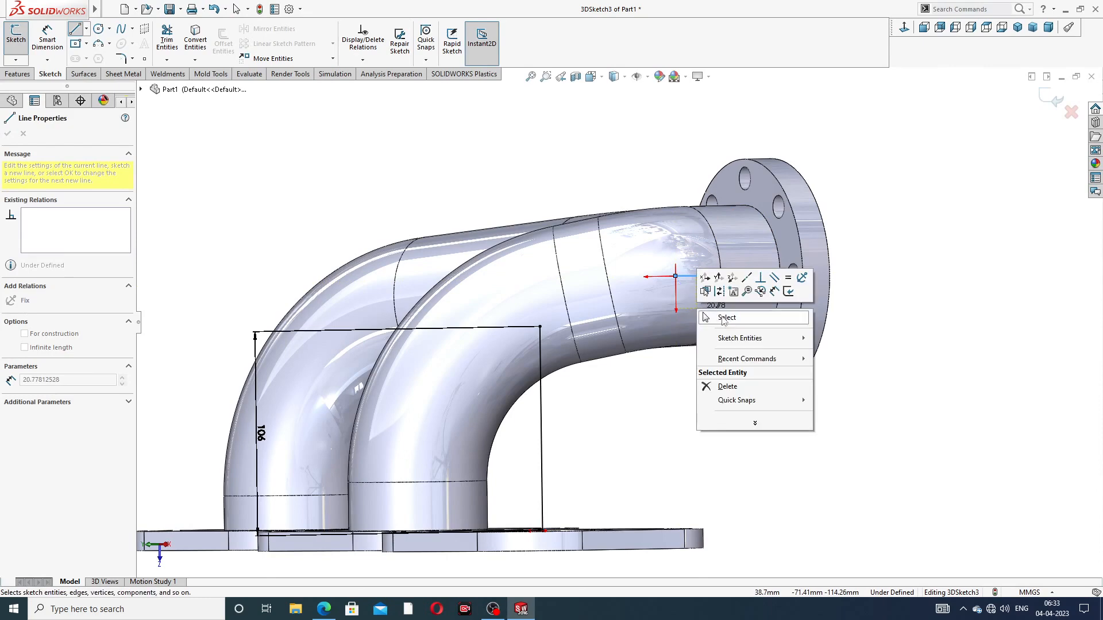
left_click(721, 316)
Step: Draw a slanted line from the vertical line's upper end to the inner end of the line at the round flange
mouse_move(718, 321)
middle_mouse_down()
mouse_move(696, 387)
mouse_move(682, 359)
middle_mouse_up()
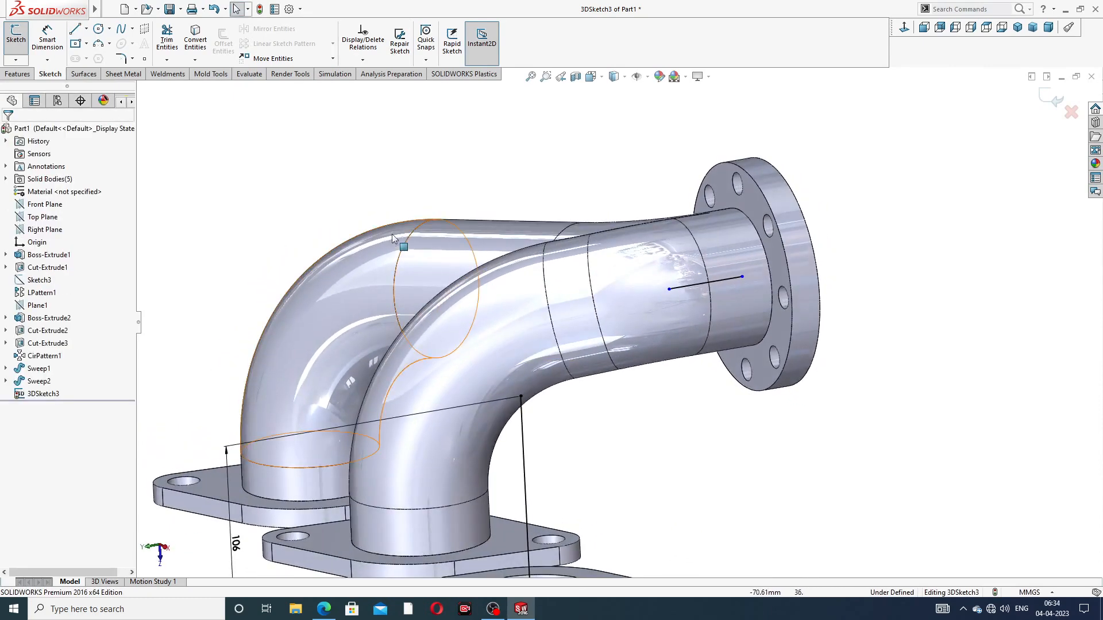
left_click(77, 30)
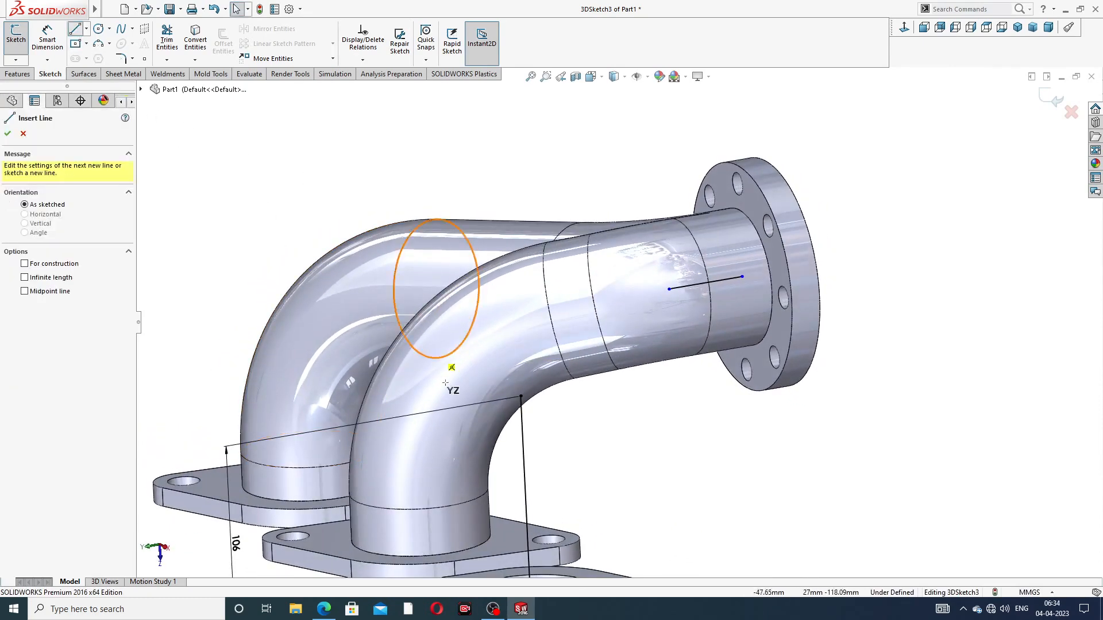
left_click(521, 396)
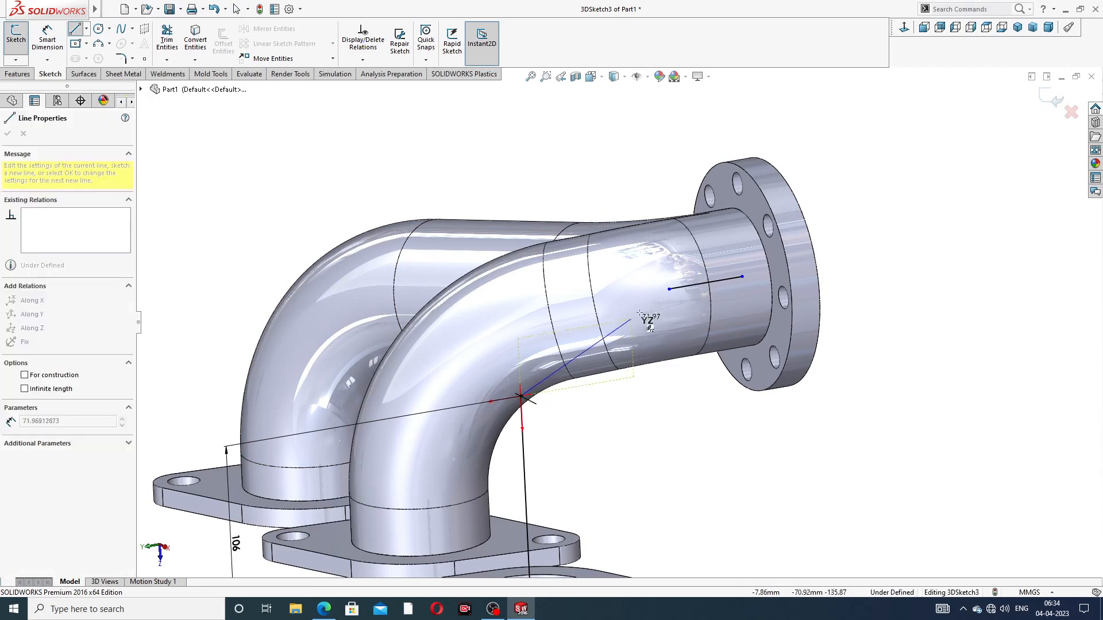
left_click(669, 289)
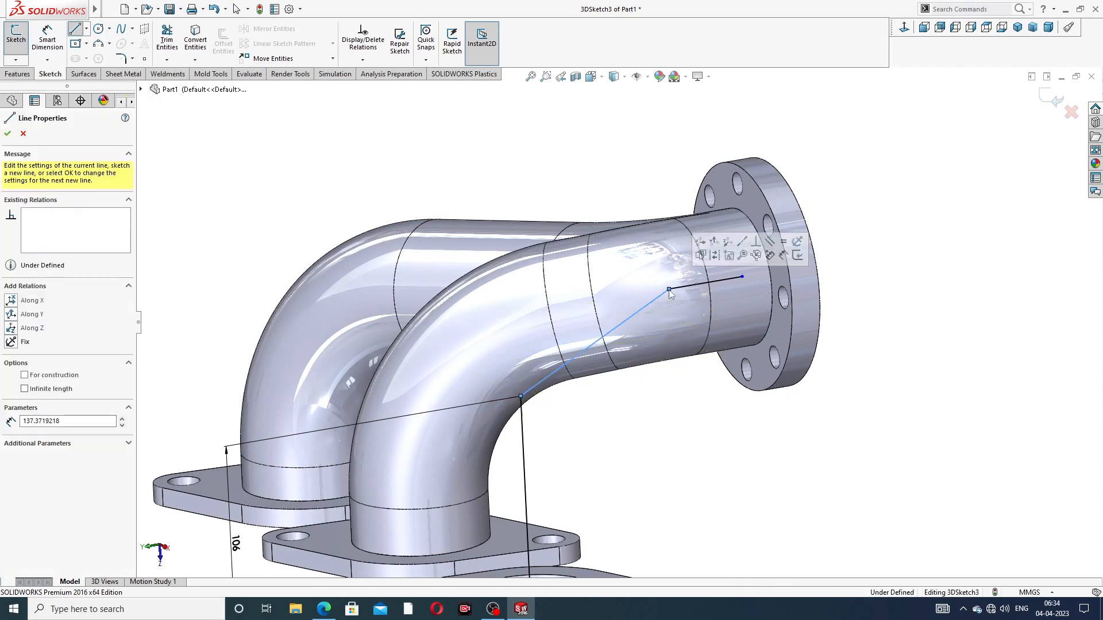
right_click(857, 197)
left_click(884, 202)
scroll(666, 290, "down", 10)
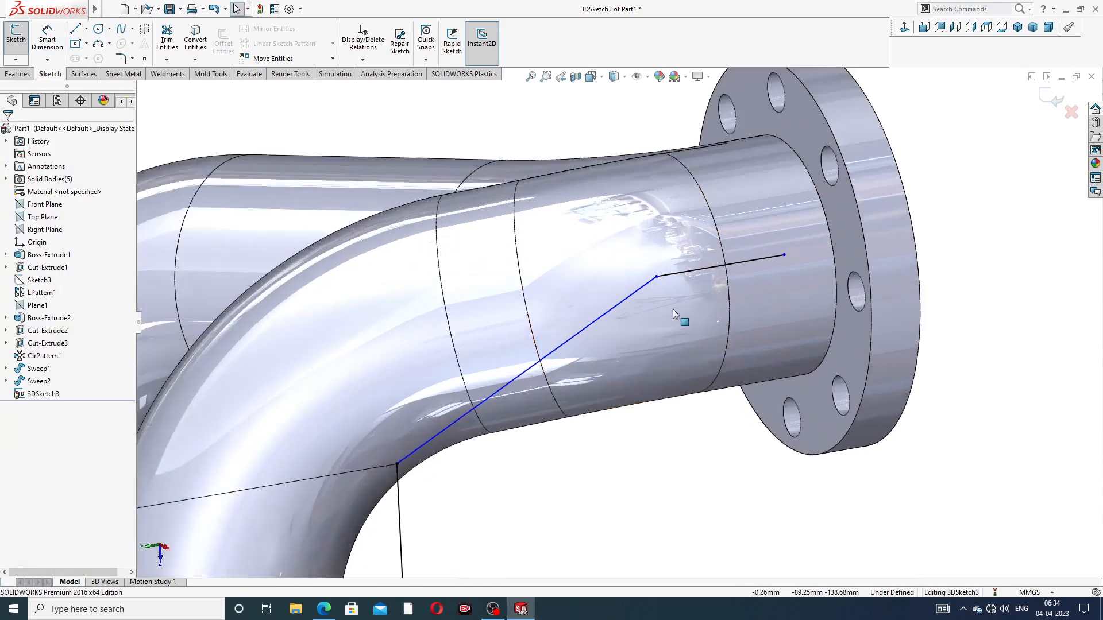
scroll(565, 304, "up", 10)
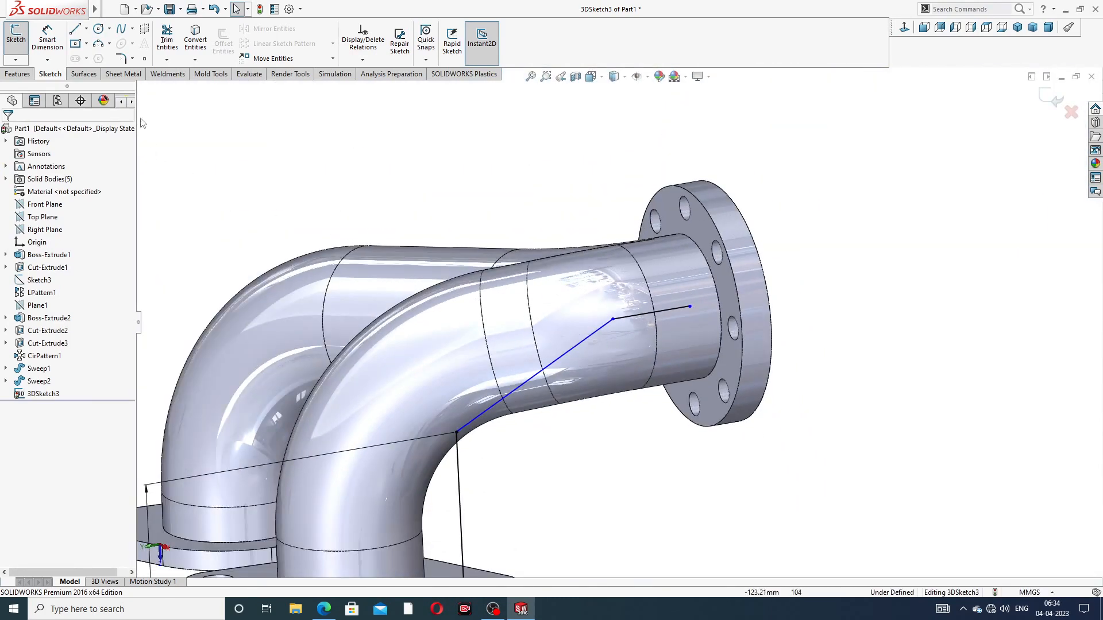
Step: Dimension the length of the line at the round flange and set it to 56 mm
left_click(48, 37)
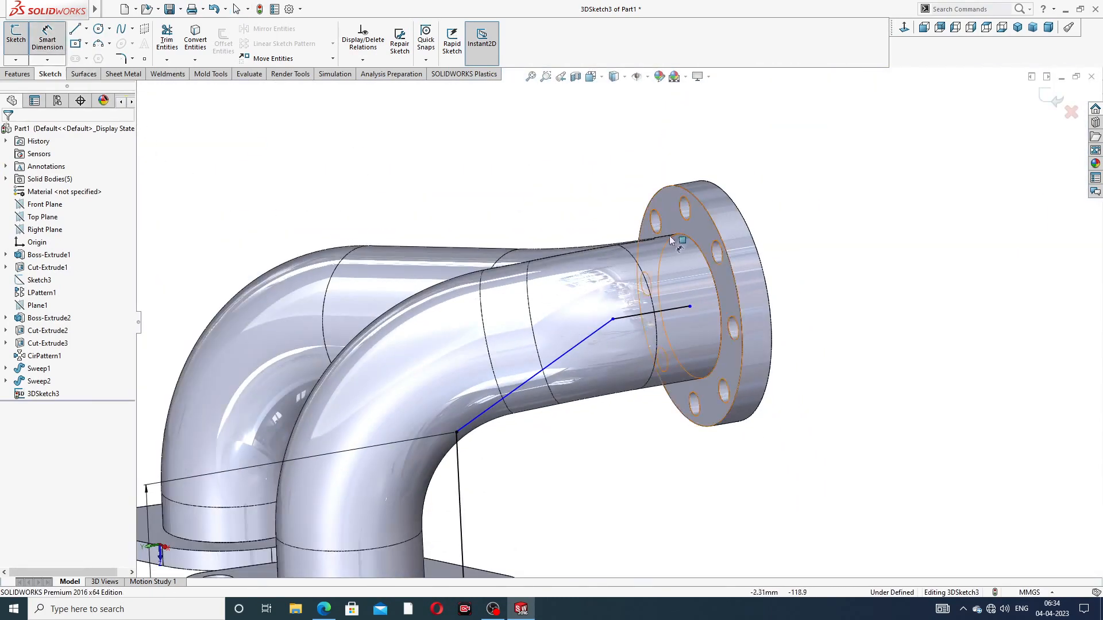
left_click(647, 313)
left_click(632, 167)
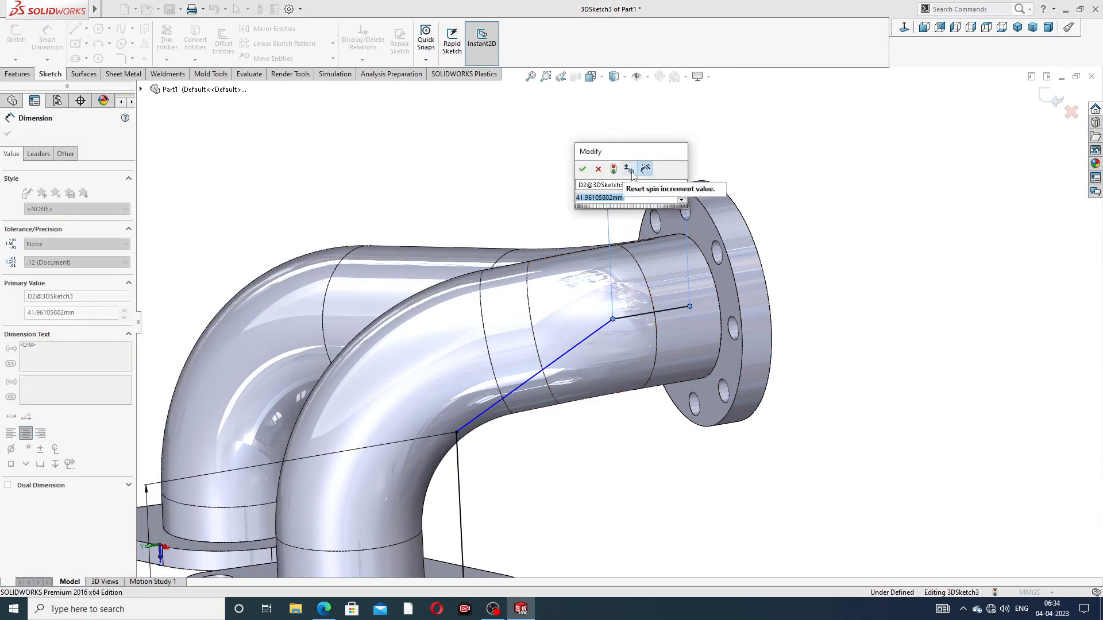
type("56")
key("Return")
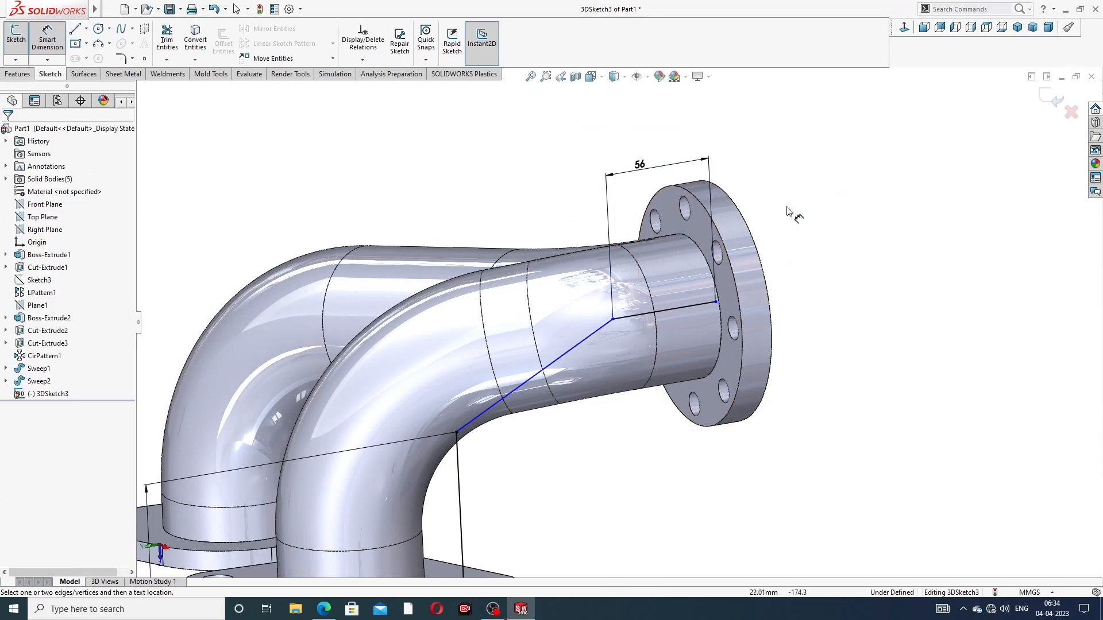
right_click(789, 201)
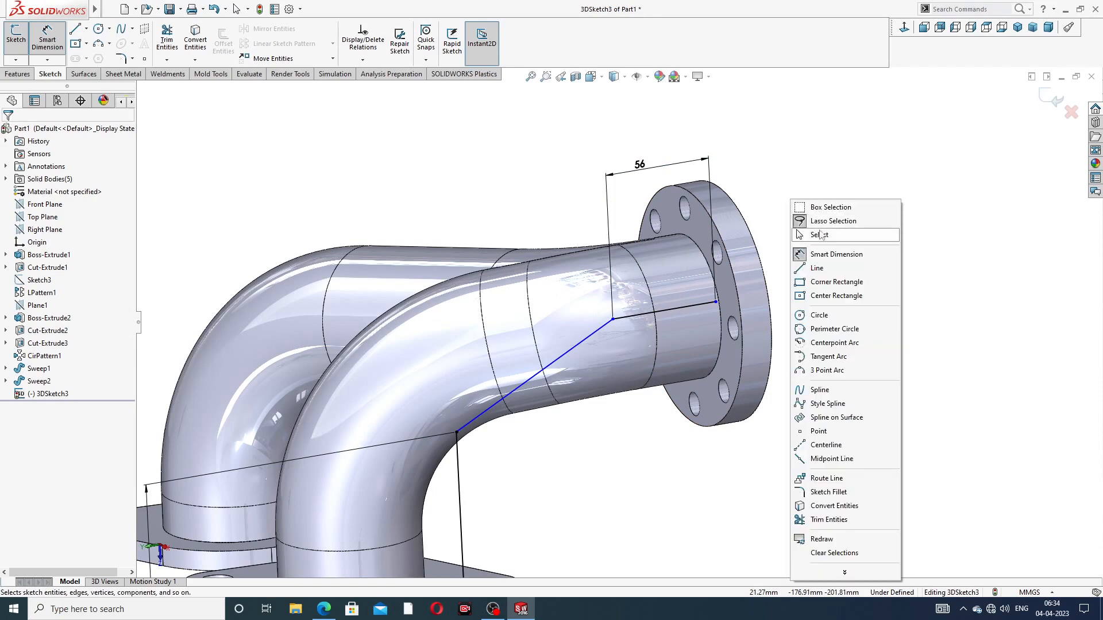
left_click(823, 235)
Step: Move the outer end of the 56 mm line back onto the centre of the pipe's circular edge at the round flange
left_click(715, 304)
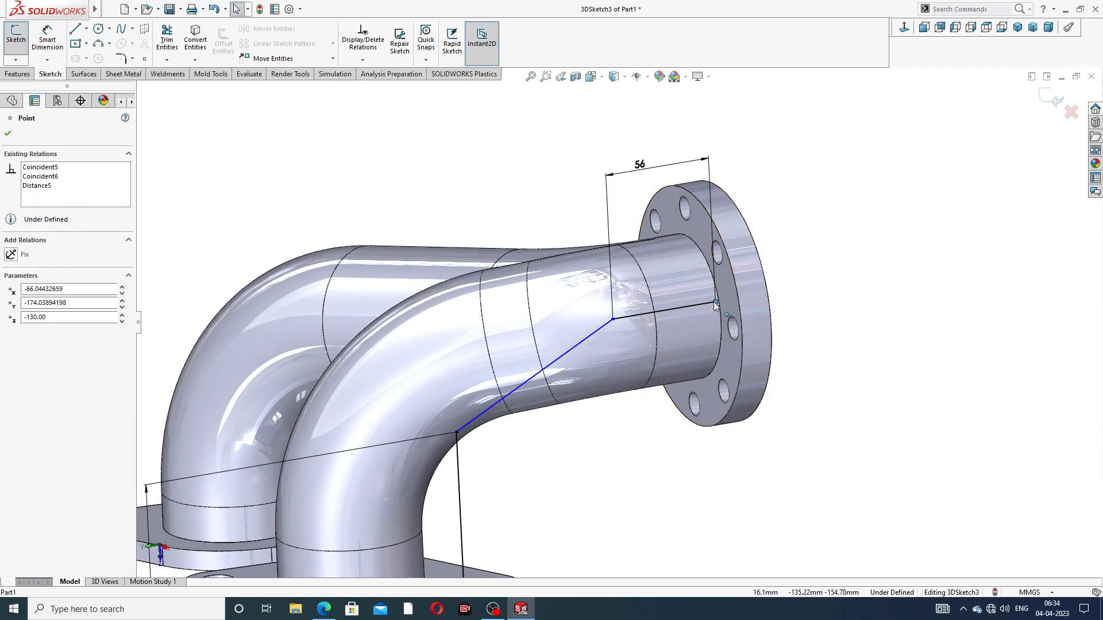
mouse_move(707, 309)
left_mouse_down()
mouse_move(716, 303)
mouse_move(689, 306)
left_mouse_up()
left_click(875, 278)
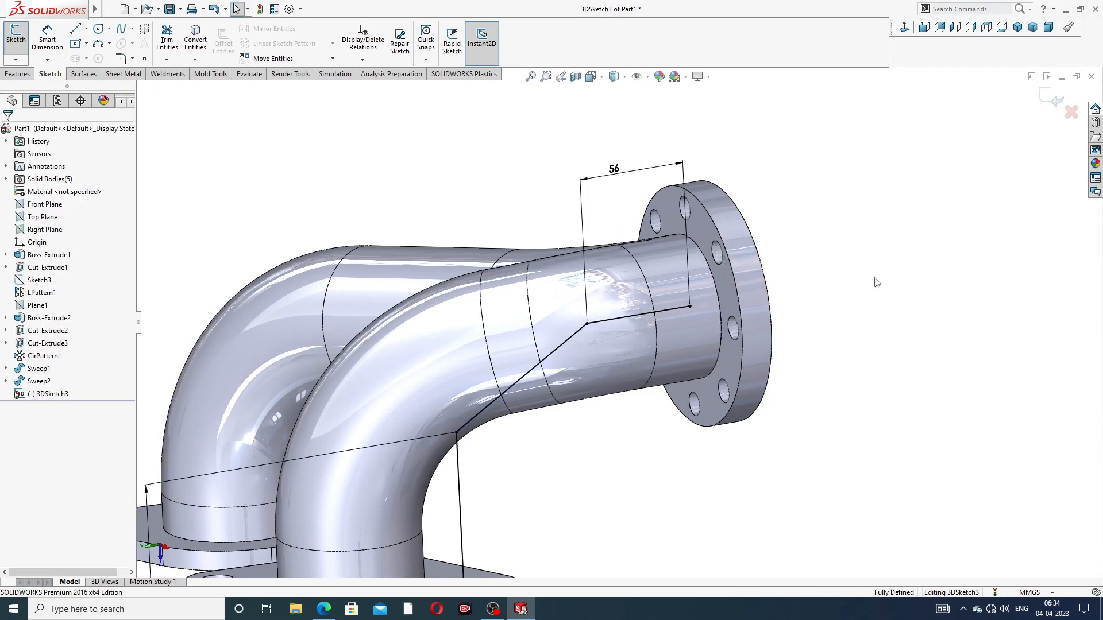
Step: Fillet the sketch corner between the 56 mm line and the slanted line with a 68 mm radius
scroll(661, 347, "down", 3)
scroll(653, 338, "up", 5)
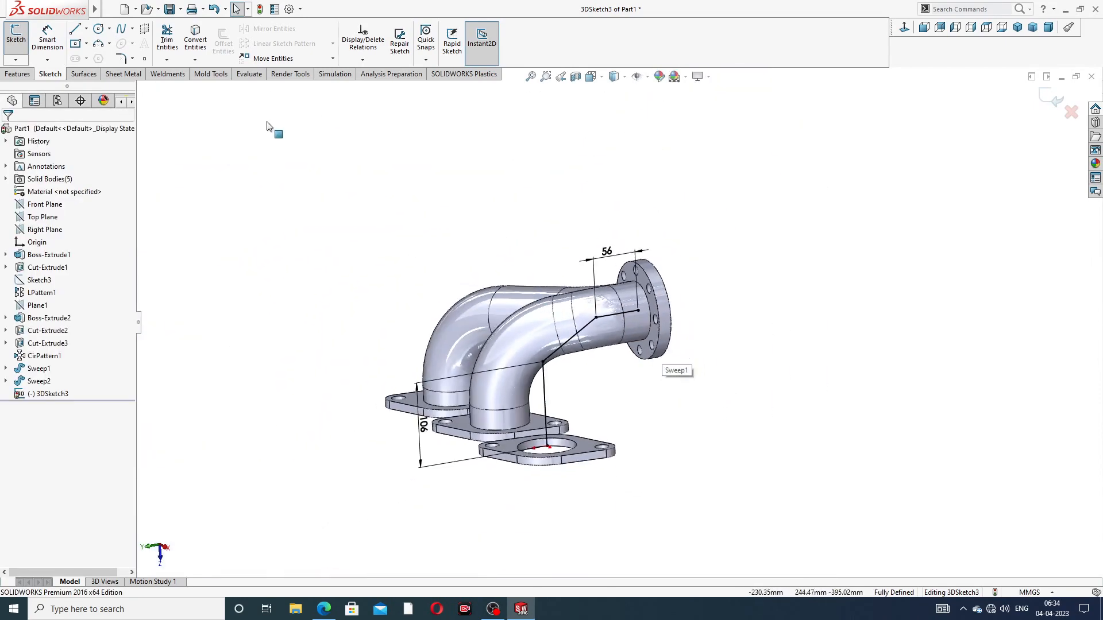
left_click(121, 58)
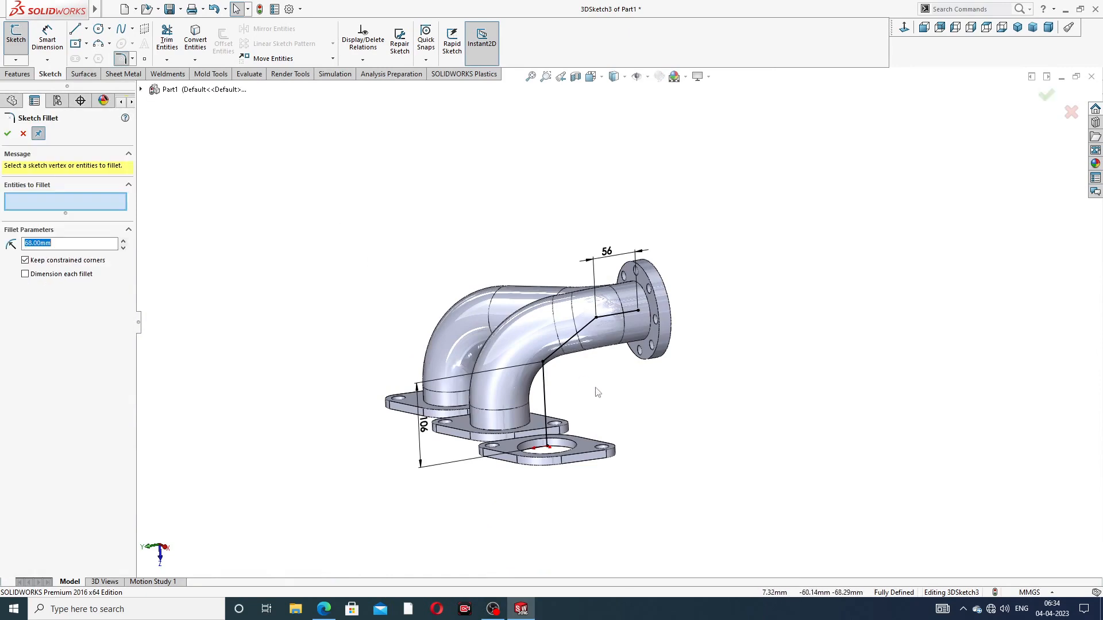
scroll(614, 393, "down", 2)
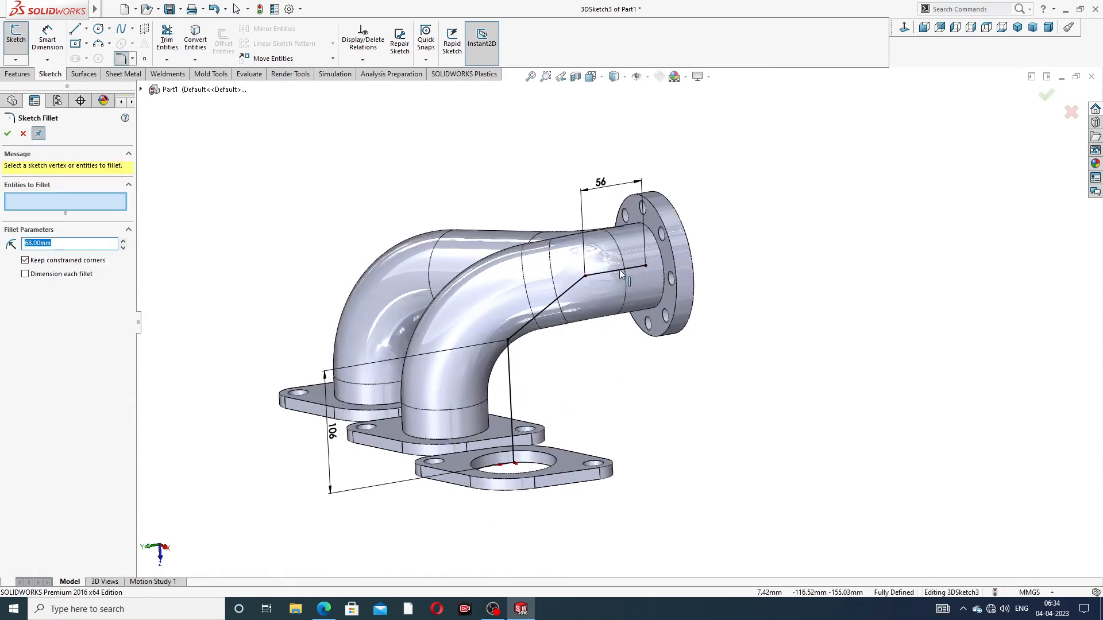
scroll(590, 280, "down", 3)
left_click(592, 292)
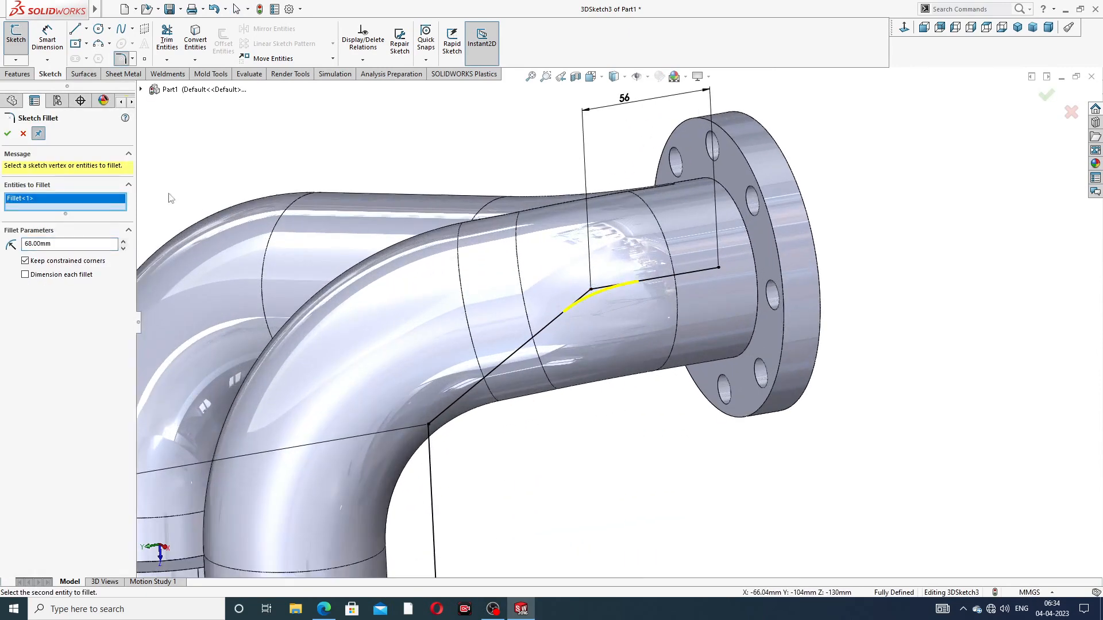
left_click(8, 135)
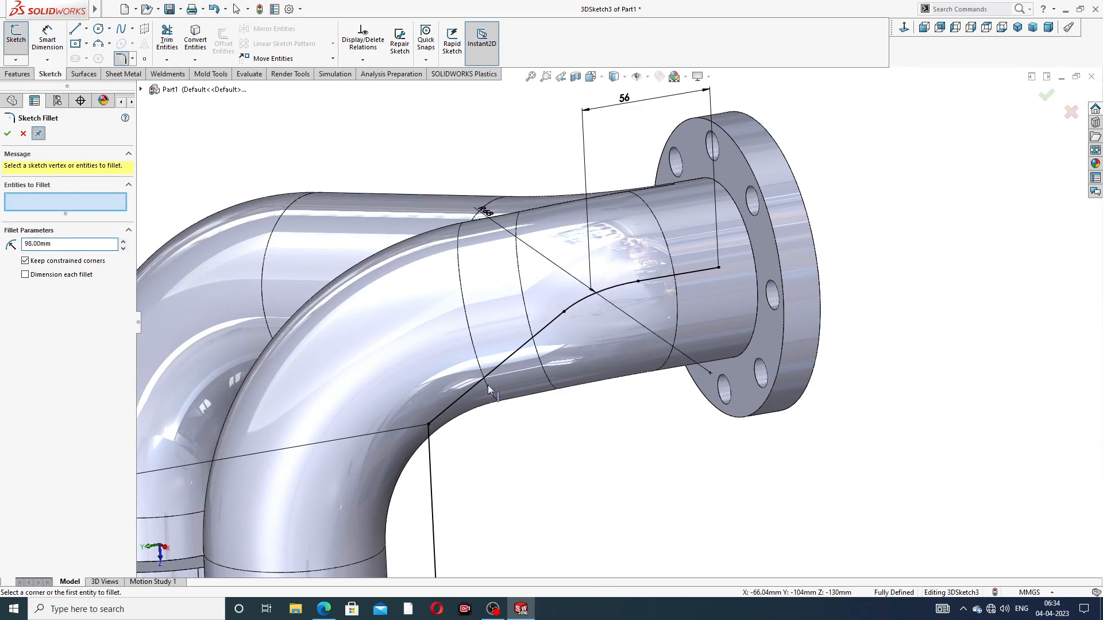
Step: Fillet the corner between the slanted line and the vertical line with a 98 mm radius and exit the 3D sketch
scroll(462, 437, "up", 3)
left_click(508, 384)
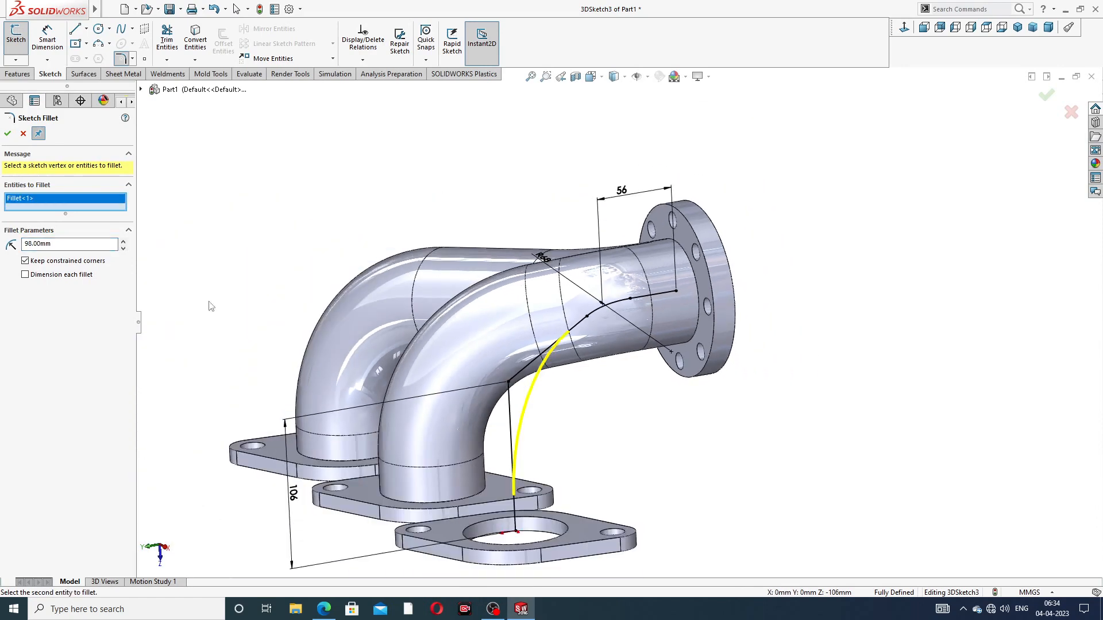
left_click(8, 134)
left_click(8, 135)
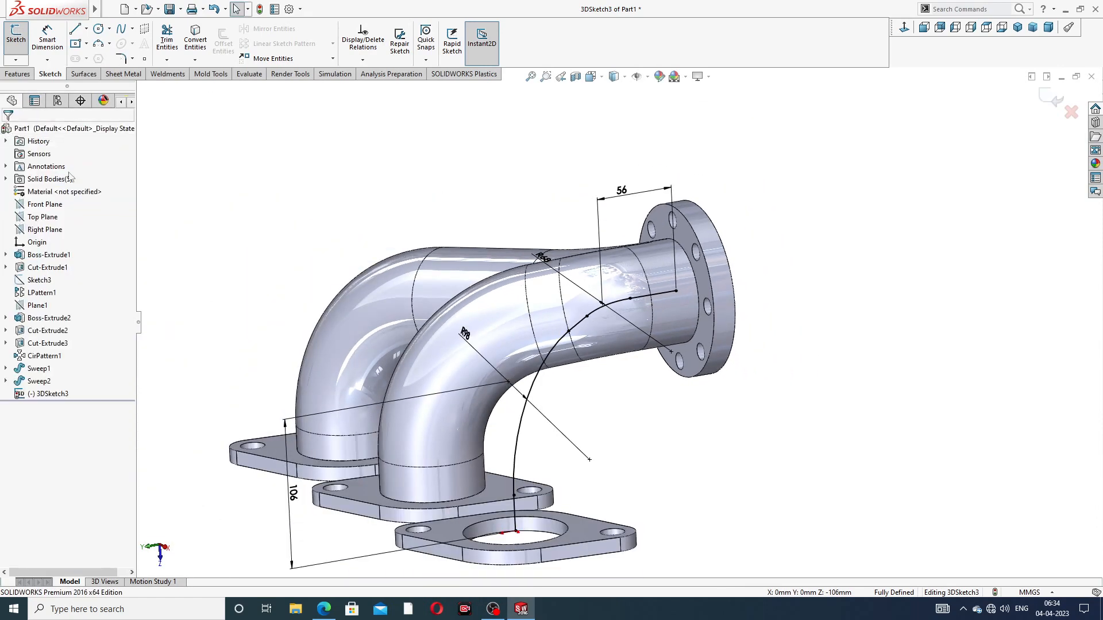
scroll(646, 375, "up", 2)
middle_click_drag(640, 357, 609, 376)
scroll(592, 361, "down", 3)
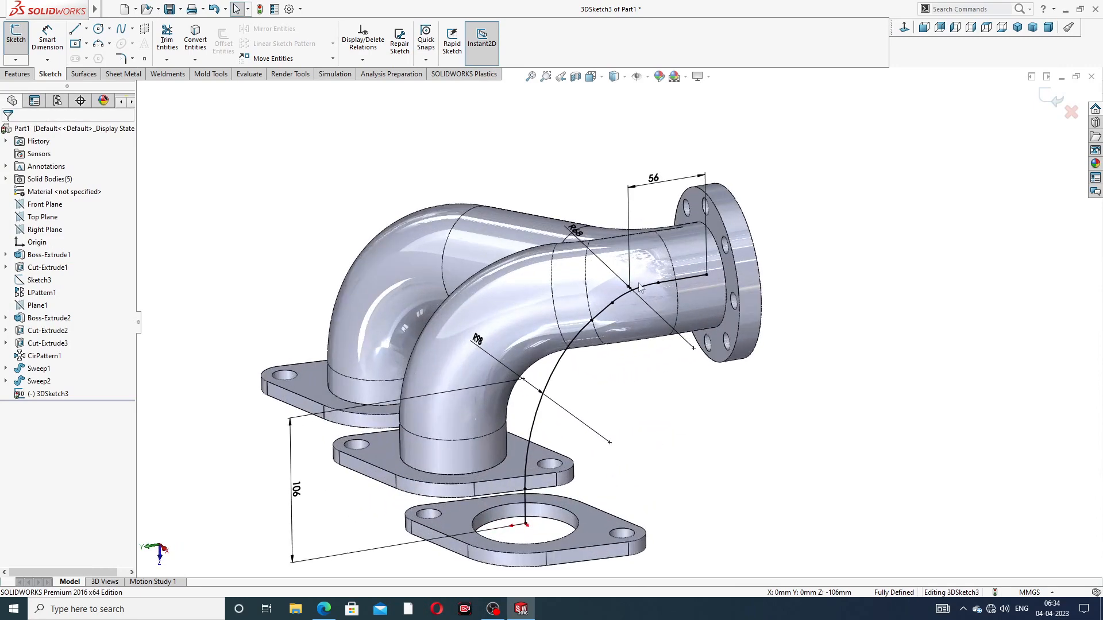
scroll(728, 298, "down", 3)
middle_click_drag(750, 294, 791, 265)
left_click(1045, 101)
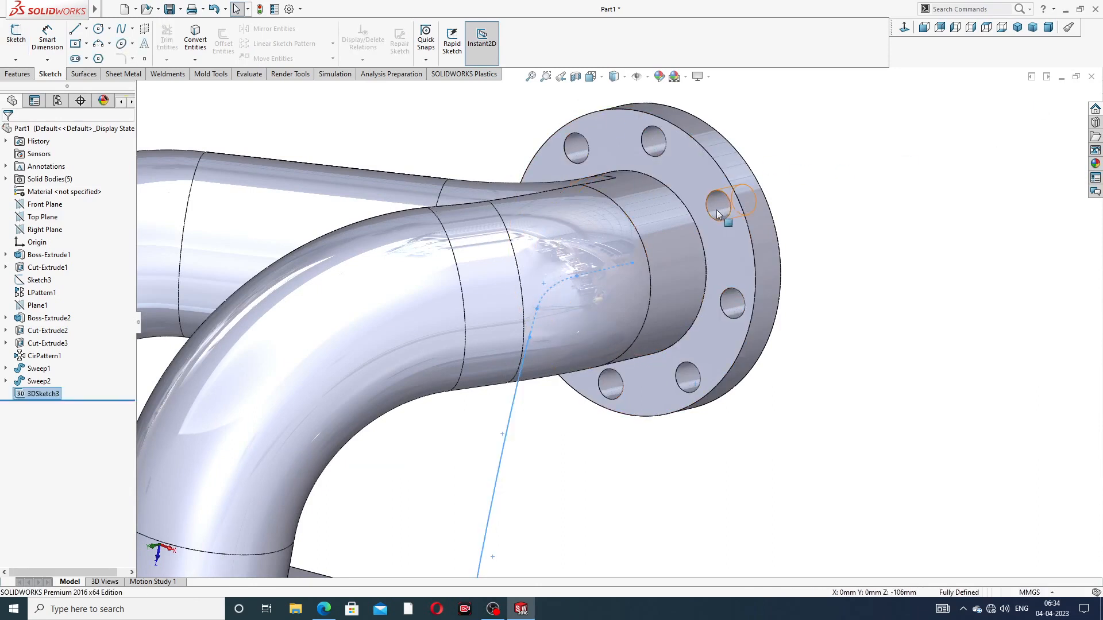
Step: Sketch on the round flange's pipe-side face, convert the pipe's circular edge into a sketch circle, and exit the sketch
left_click(729, 242)
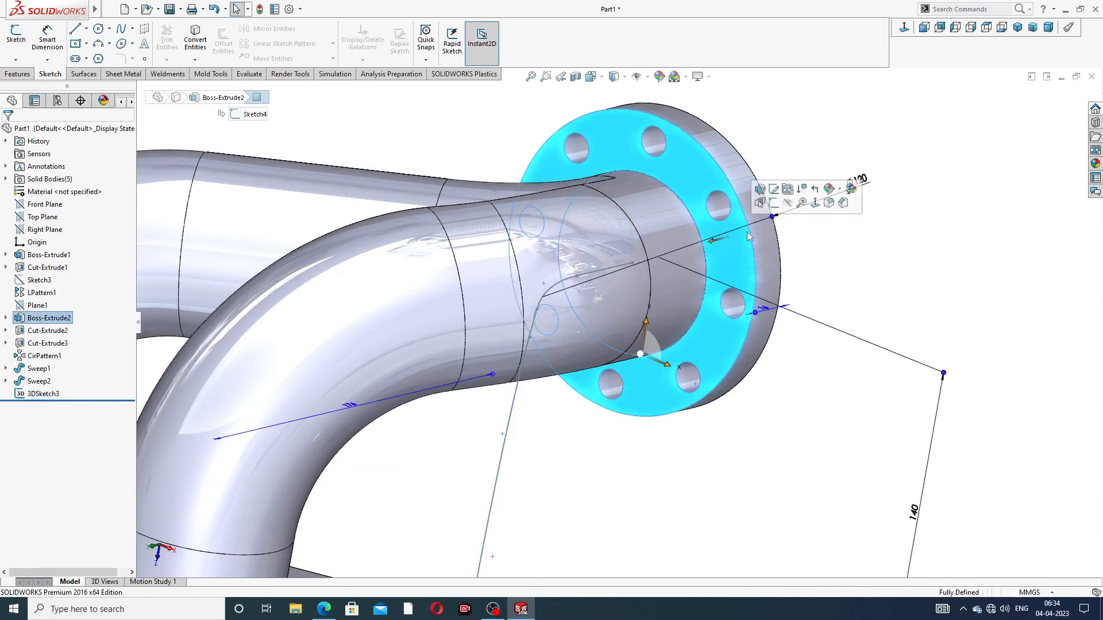
left_click(780, 190)
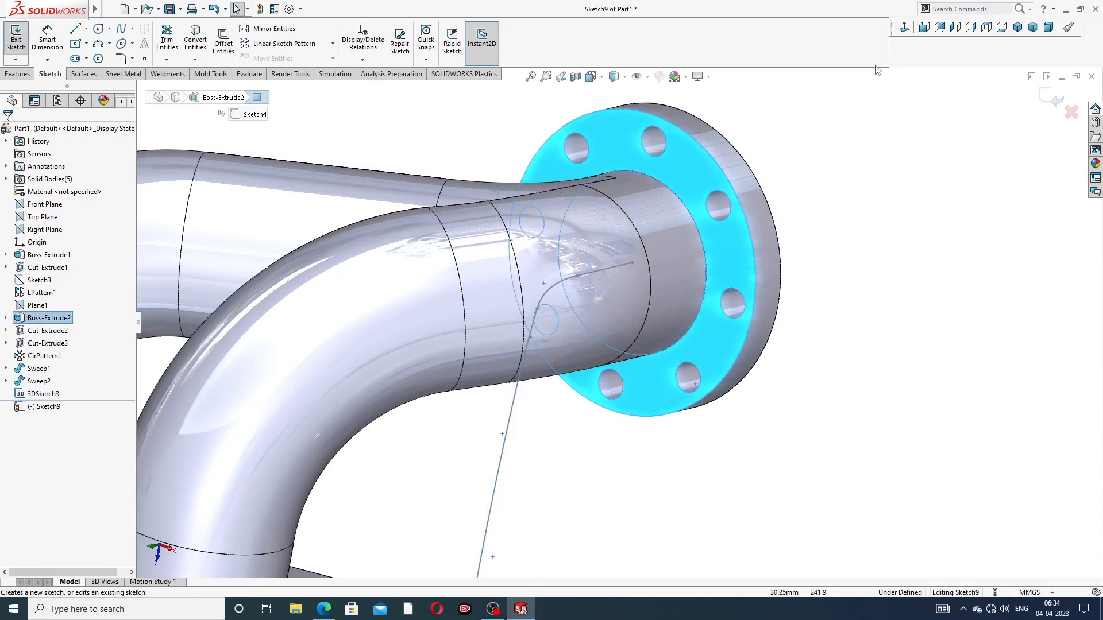
left_click(696, 228)
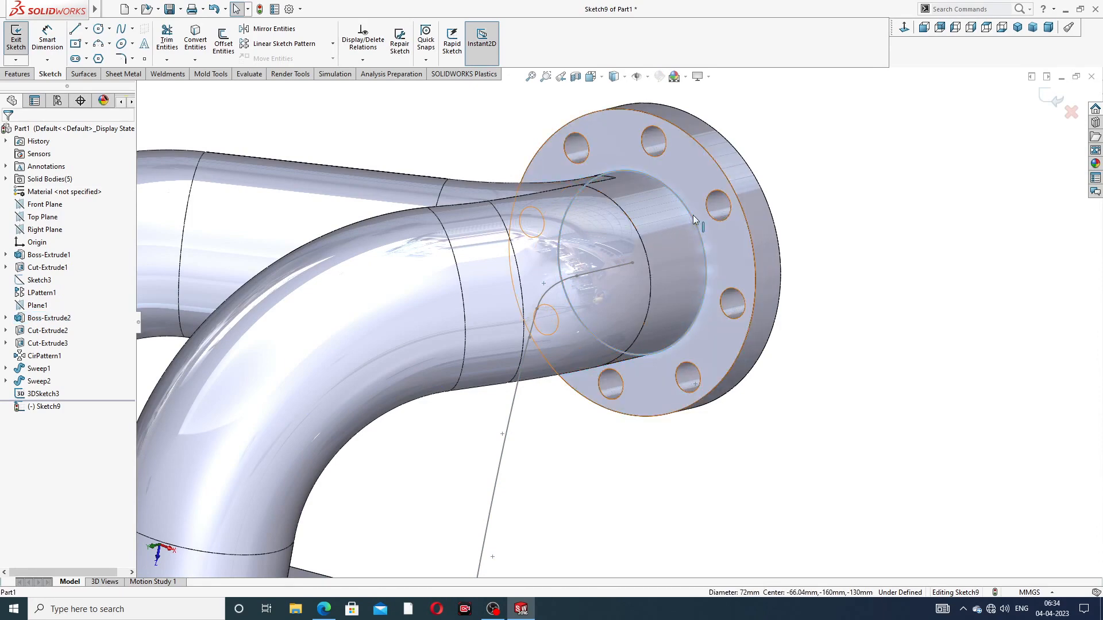
left_click(196, 43)
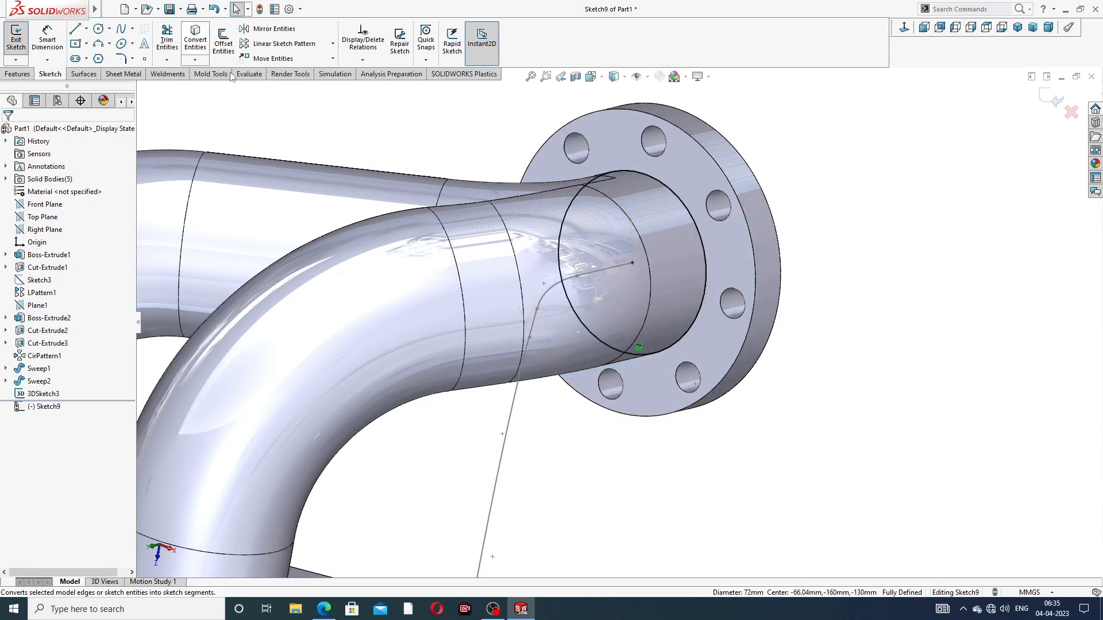
left_click(1056, 101)
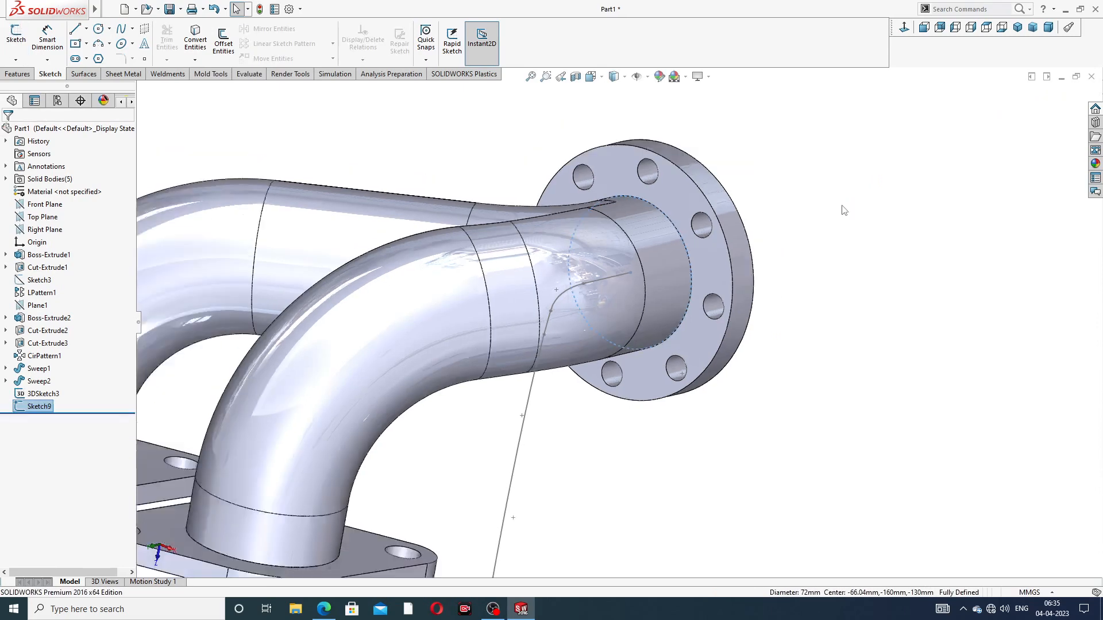
Step: Sweep the circle on the round flange along the filleted 3D sketch path to form the third pipe
left_click(17, 74)
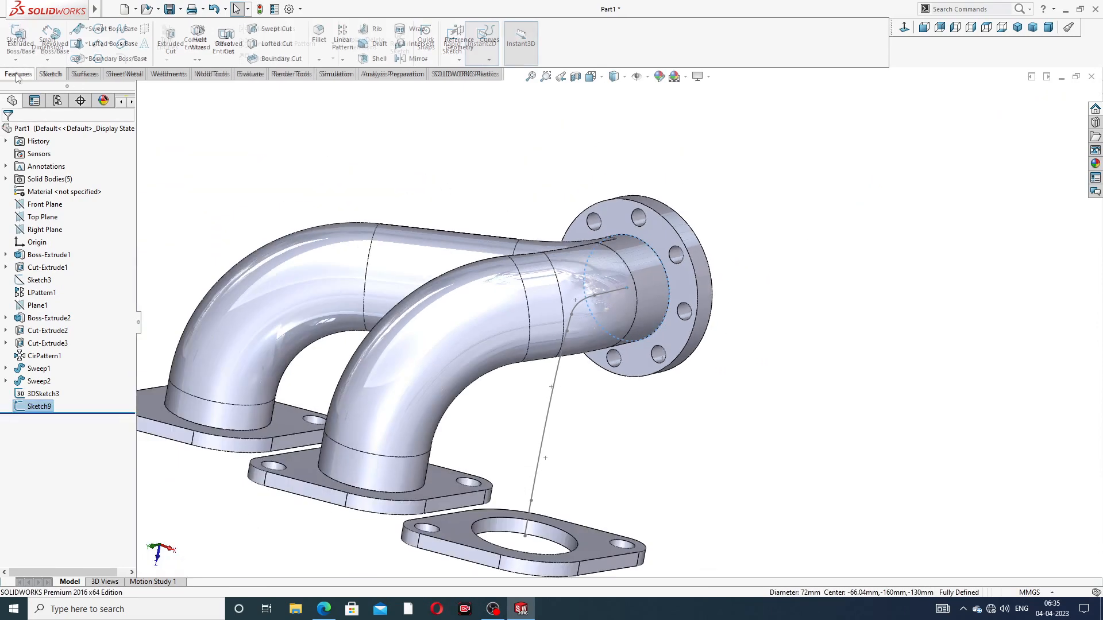
left_click(107, 30)
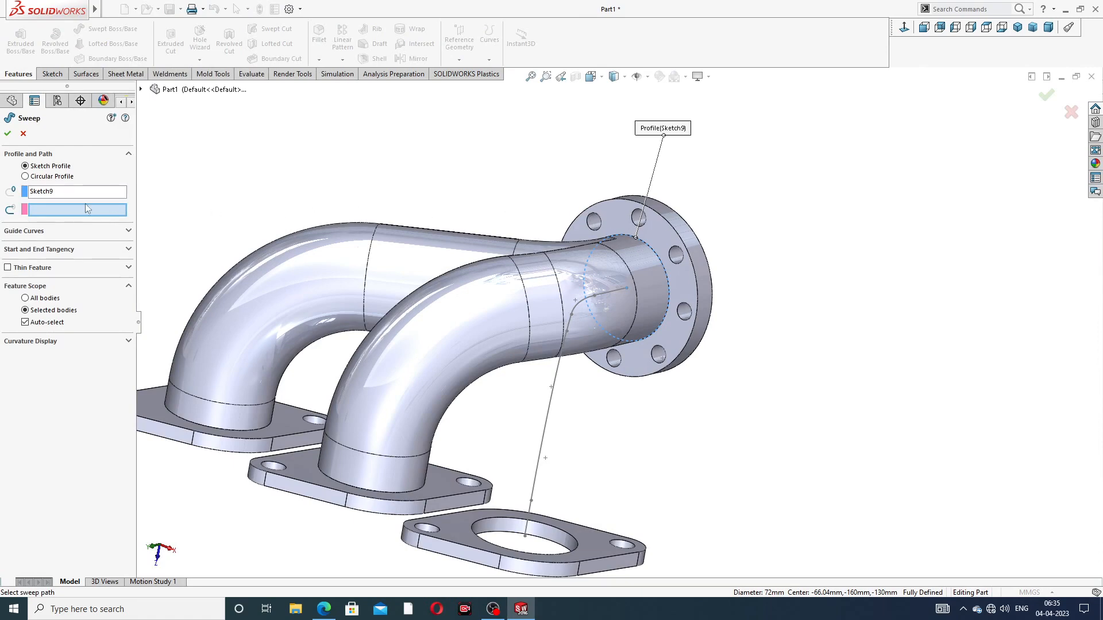
left_click(560, 373)
mouse_move(603, 417)
middle_mouse_down()
mouse_move(522, 438)
mouse_move(536, 426)
mouse_move(219, 315)
middle_mouse_up()
left_click(8, 134)
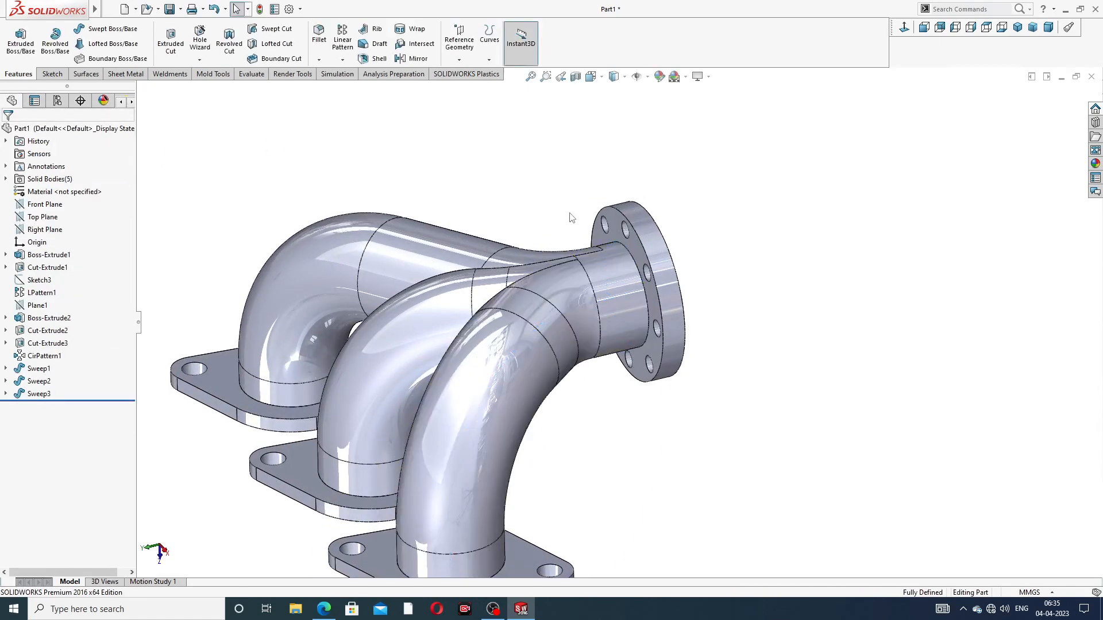
scroll(571, 214, "up", 3)
middle_click_drag(554, 278, 476, 364)
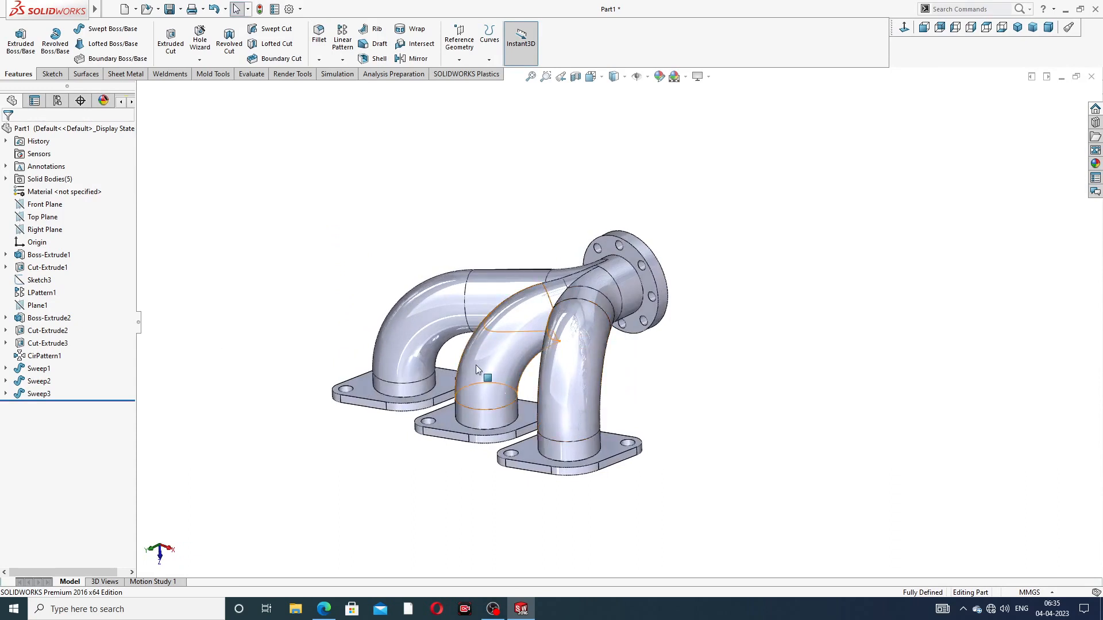
scroll(475, 364, "down", 2)
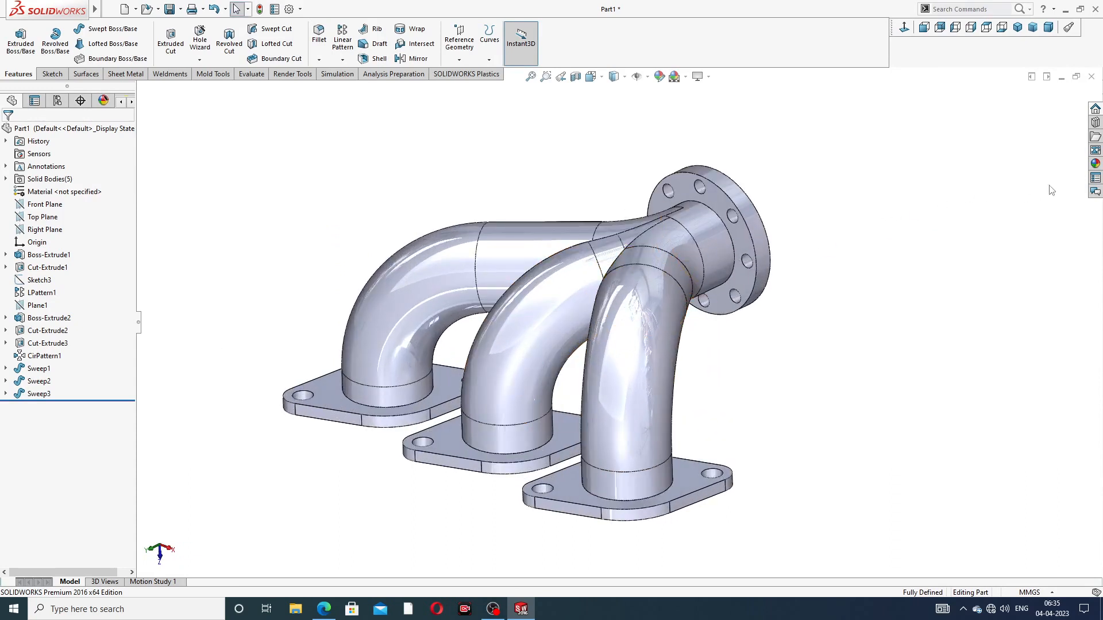
Step: Try the chromium plate appearance on the whole manifold and replace it with polished nickel
left_click(1096, 165)
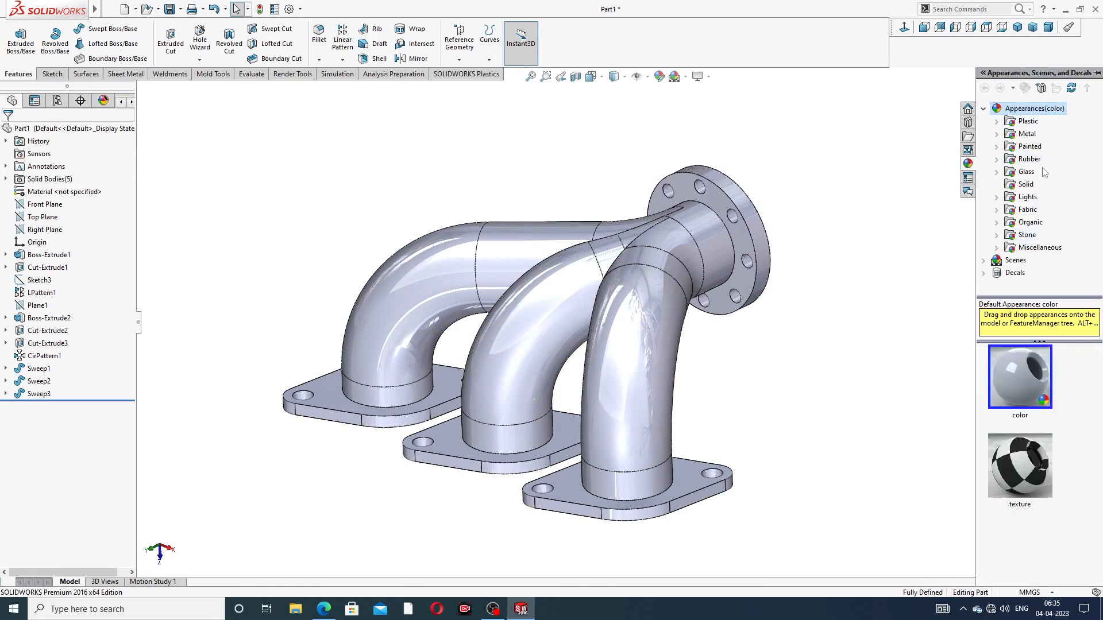
double_click(1027, 133)
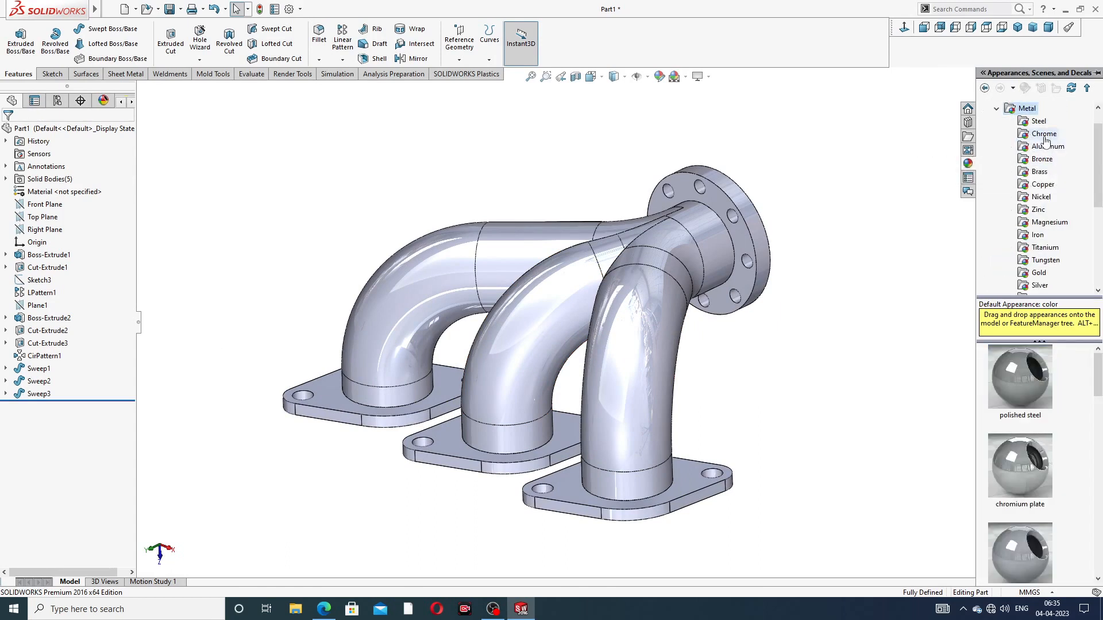
left_click(1044, 135)
double_click(1027, 375)
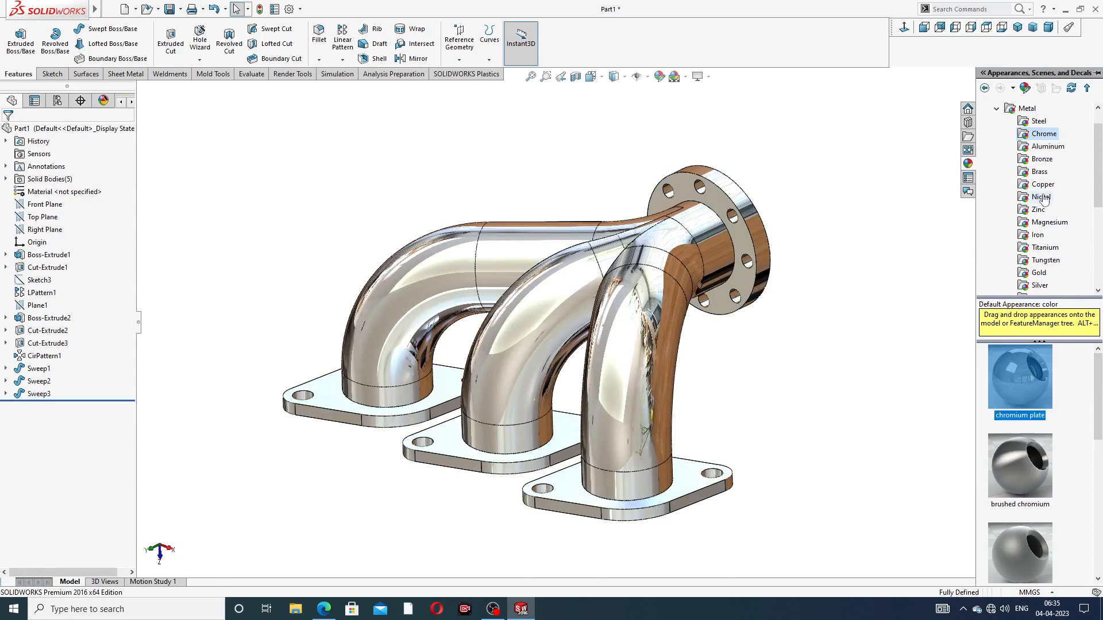
left_click(1044, 199)
double_click(1026, 363)
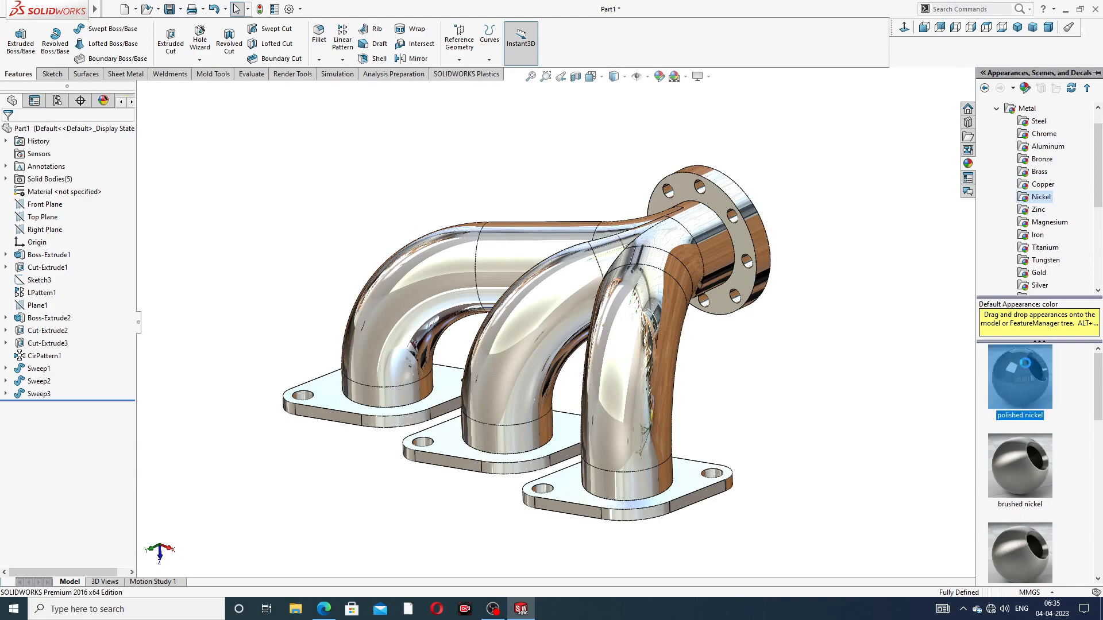
left_click(813, 362)
scroll(635, 328, "up", 2)
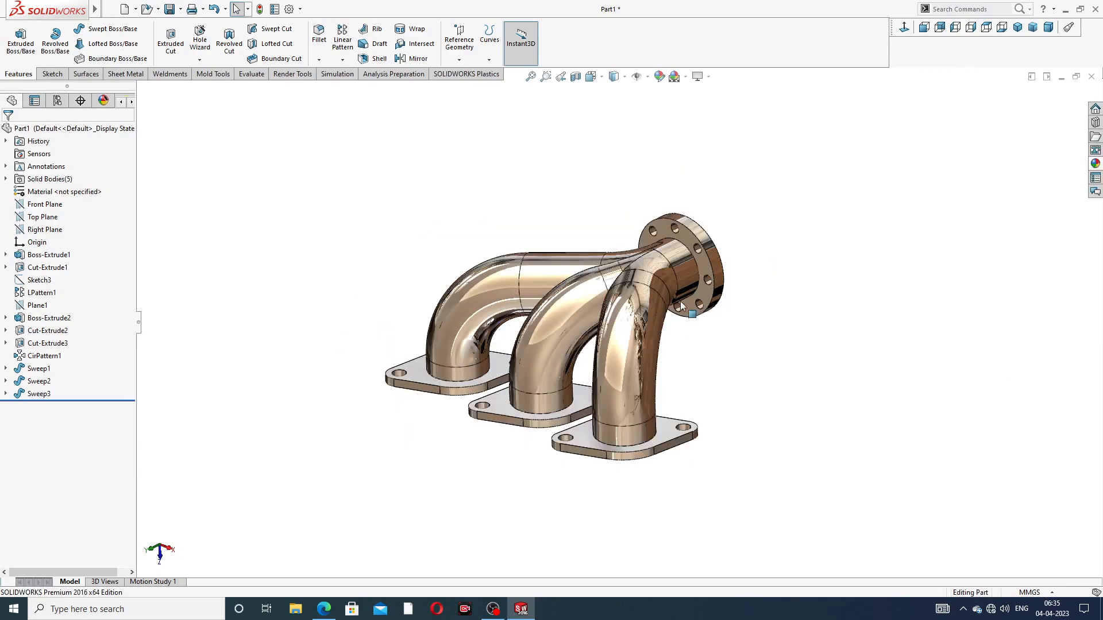
Step: Shell the manifold to 1 mm thickness, removing the pipe end faces inside the round flange and the three oval flanges
scroll(560, 372, "down", 3)
middle_click_drag(664, 302, 539, 286)
scroll(676, 299, "up", 3)
scroll(540, 285, "down", 2)
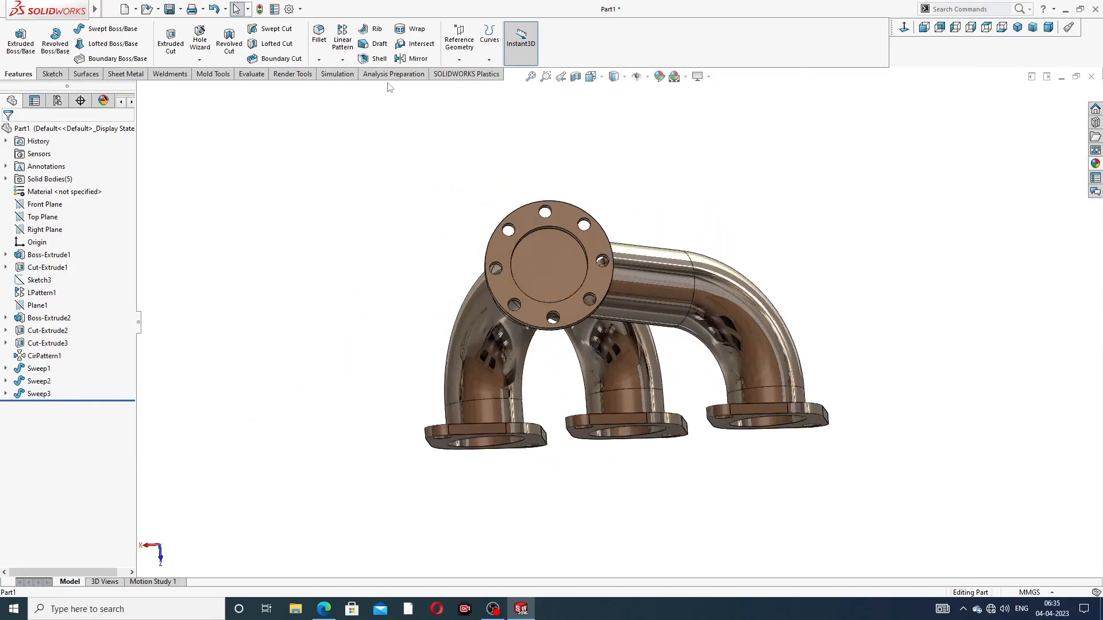
left_click(374, 60)
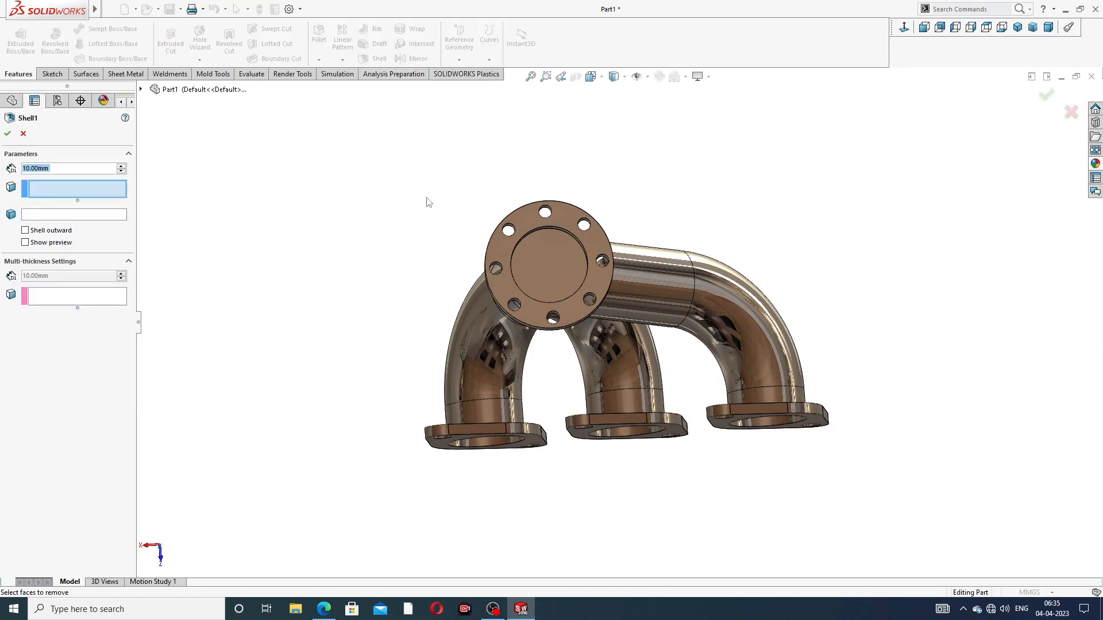
scroll(551, 278, "down", 1)
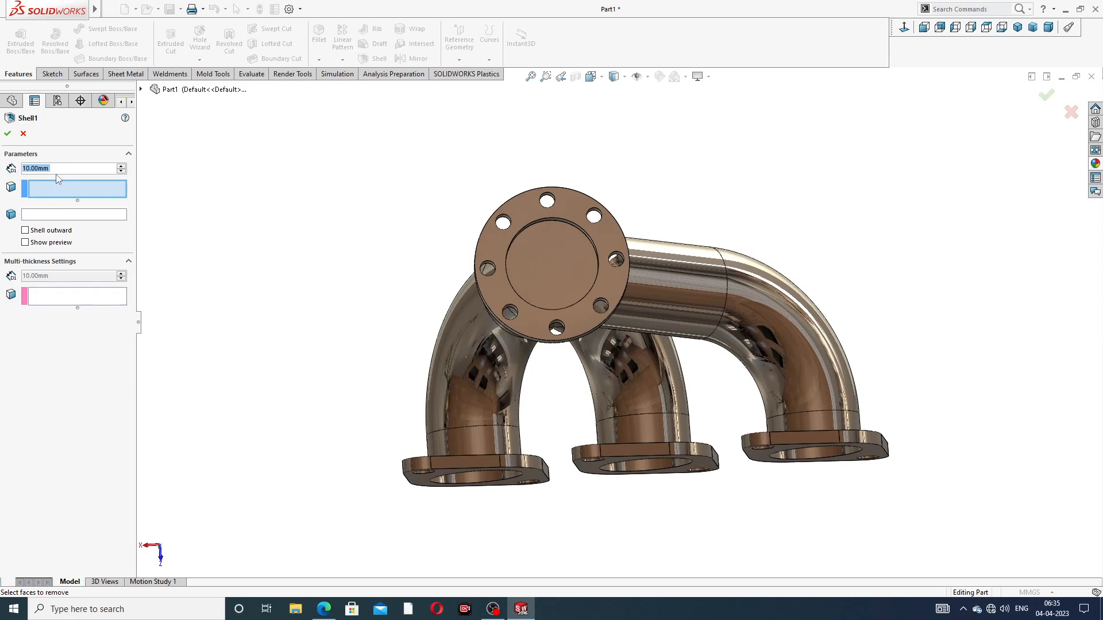
type("1")
key("Return")
left_click(546, 259)
middle_click_drag(561, 290, 491, 460)
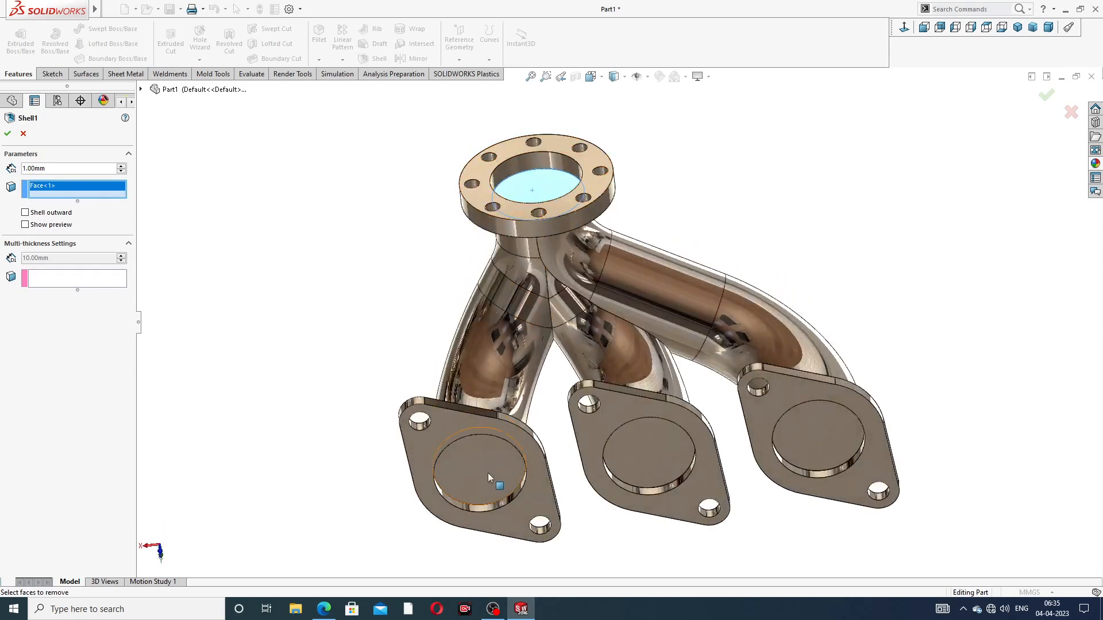
left_click(488, 473)
left_click(659, 439)
left_click(805, 430)
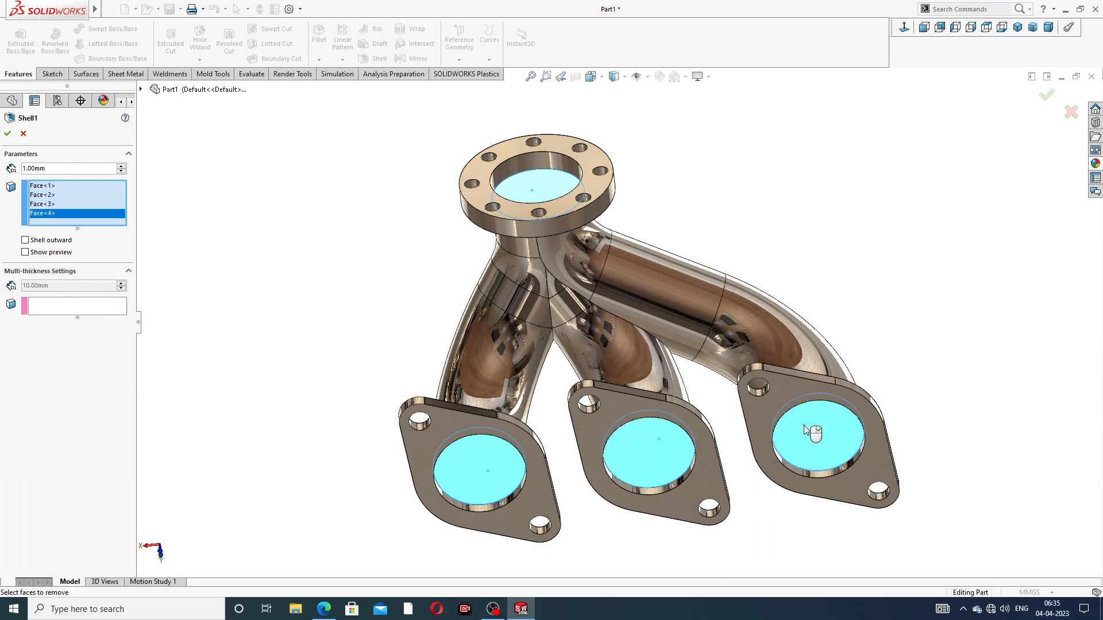
left_click(1051, 97)
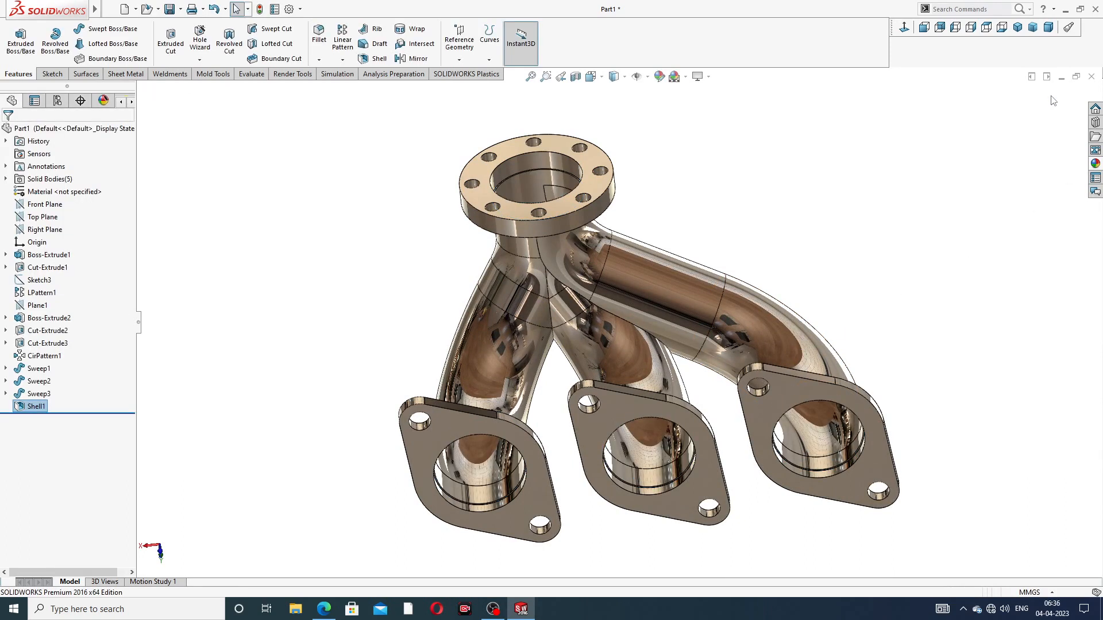
Step: Switch to the exhaust manifold PDF in Edge to check the drawing's fillet and chamfer notes, and return to the SOLIDWORKS part
middle_click_drag(653, 164, 635, 267)
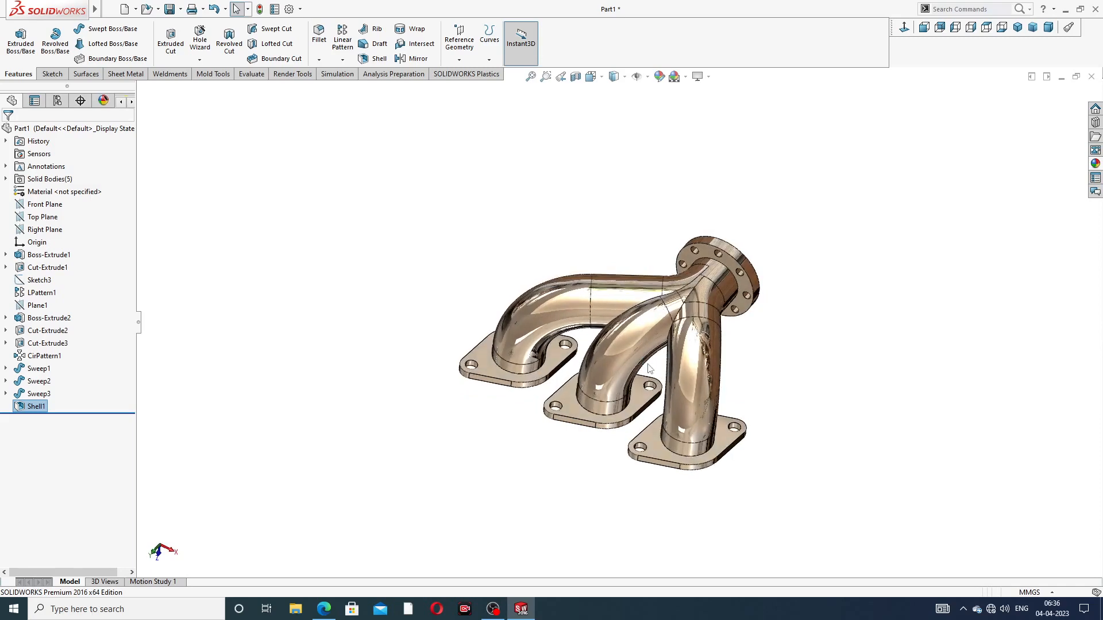
scroll(636, 267, "down", 3)
left_click(324, 609)
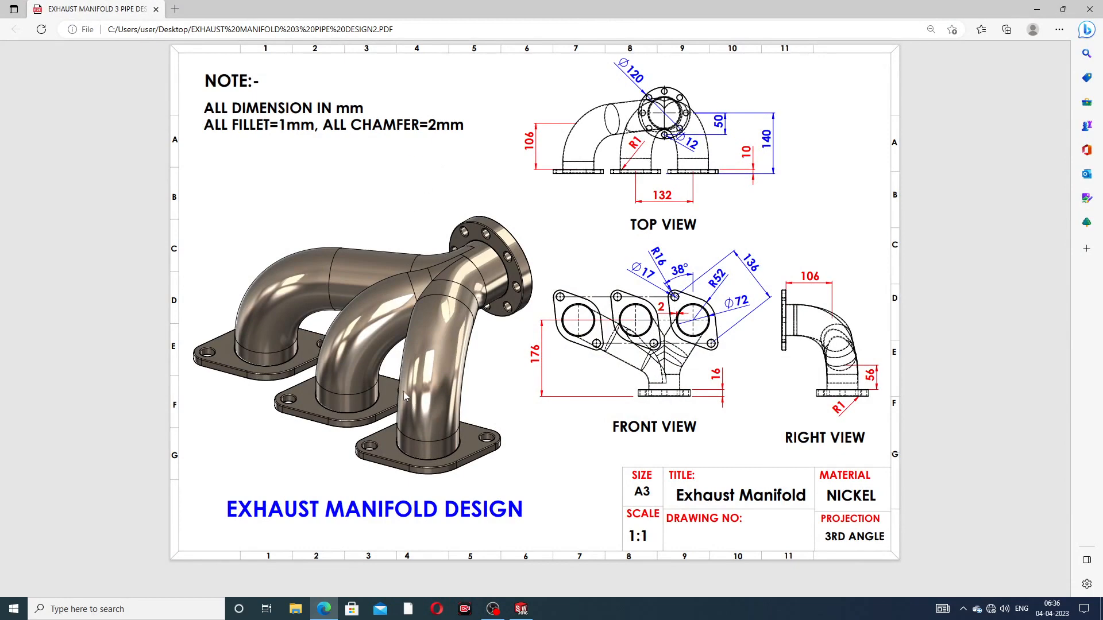
left_click(323, 609)
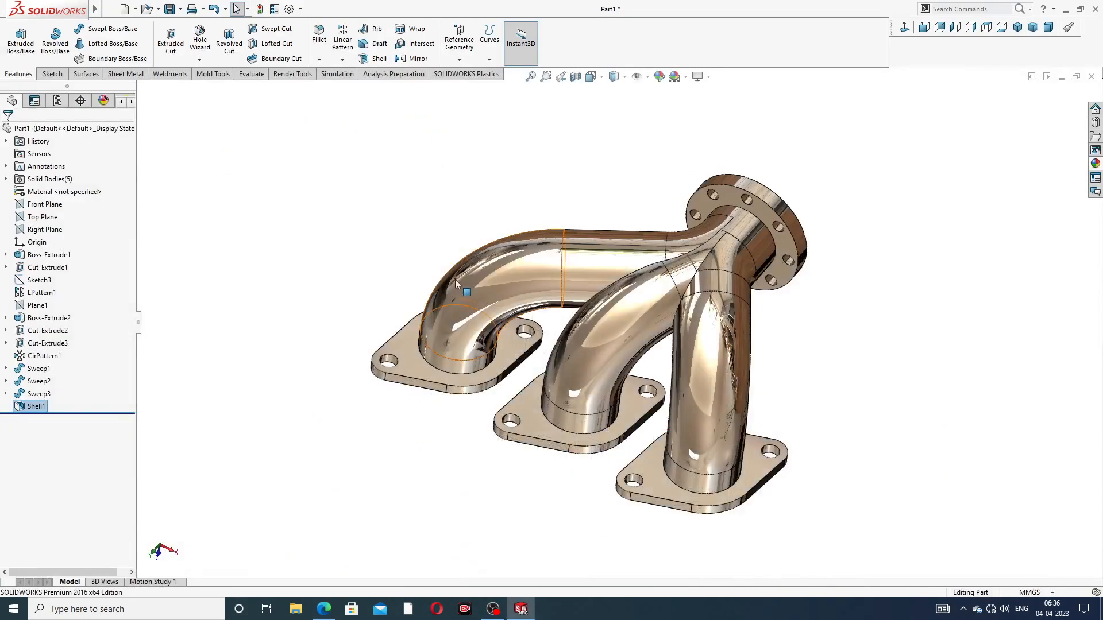
Step: Fillet the edges of both flat faces of the oval flange on the long outer pipe with a 1 mm radius
mouse_move(460, 283)
middle_mouse_down()
mouse_move(470, 270)
mouse_move(466, 286)
middle_mouse_up()
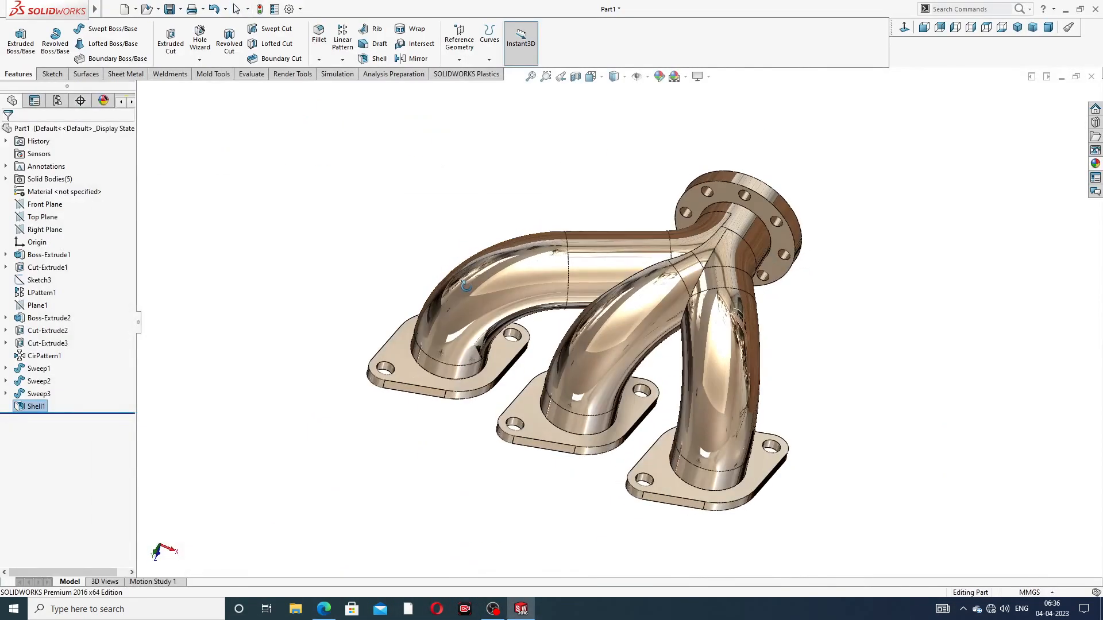
left_click(318, 60)
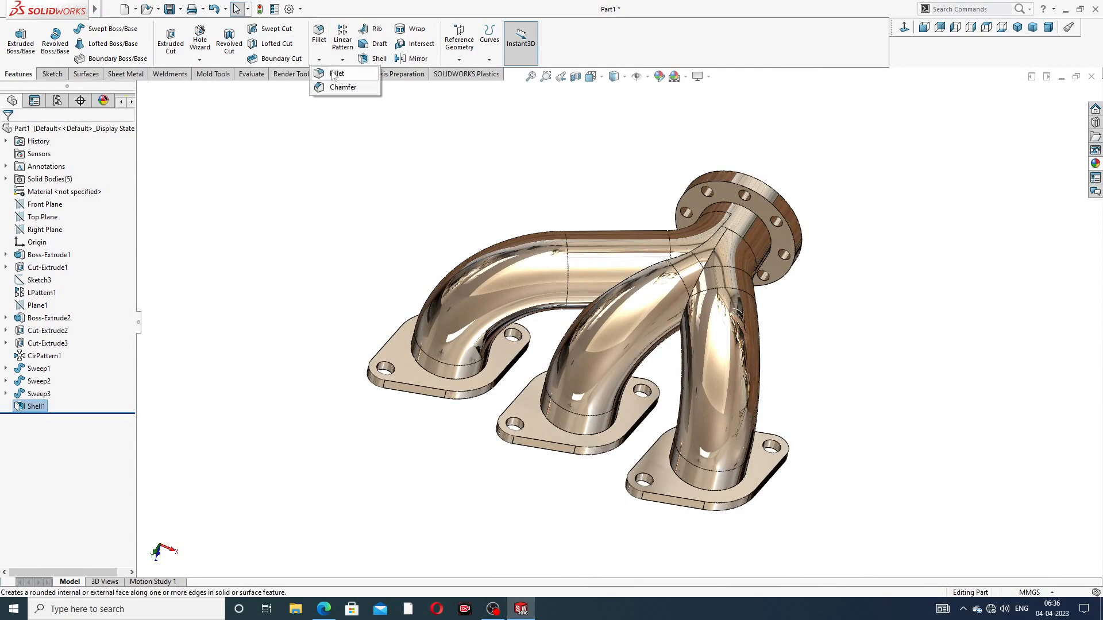
left_click(338, 74)
scroll(446, 357, "down", 3)
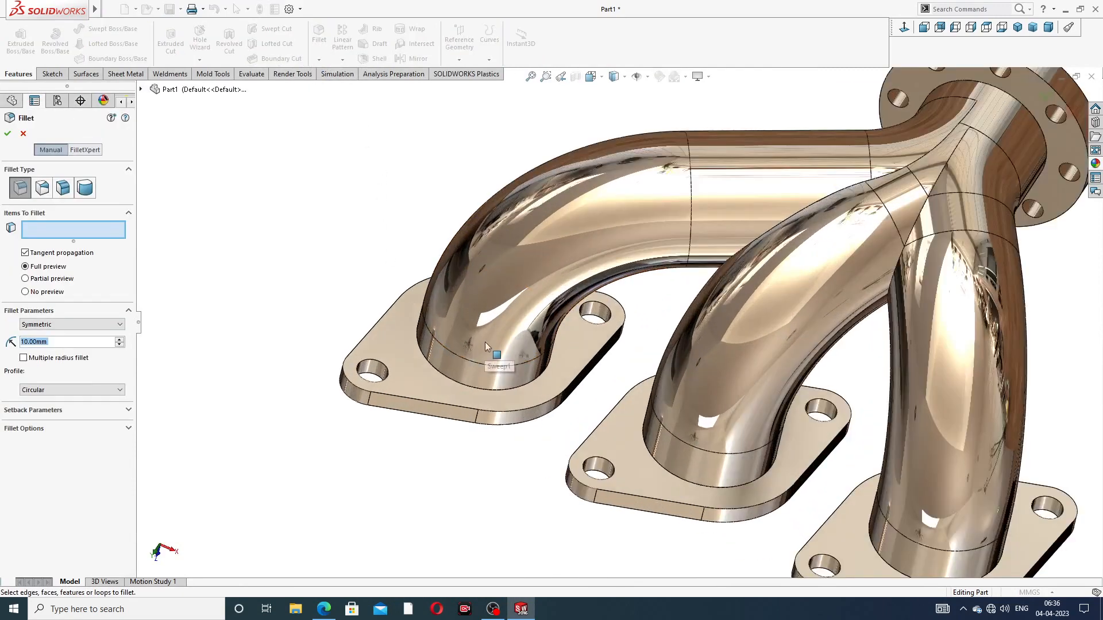
left_click(419, 377)
middle_click_drag(456, 425, 447, 305)
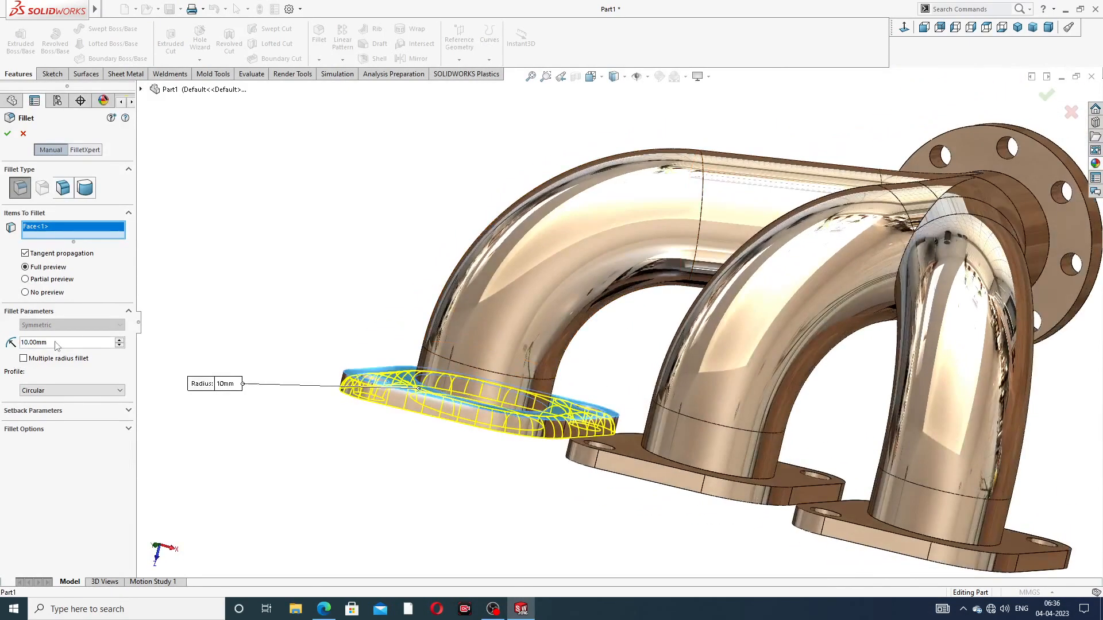
type("1")
key("Return")
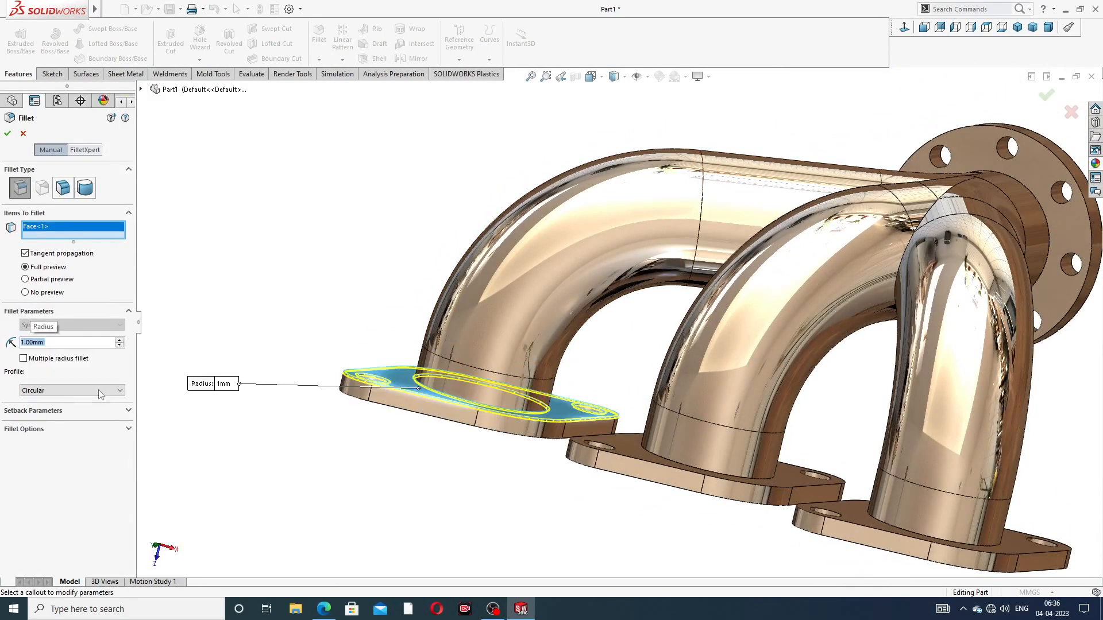
middle_click_drag(295, 416, 356, 251)
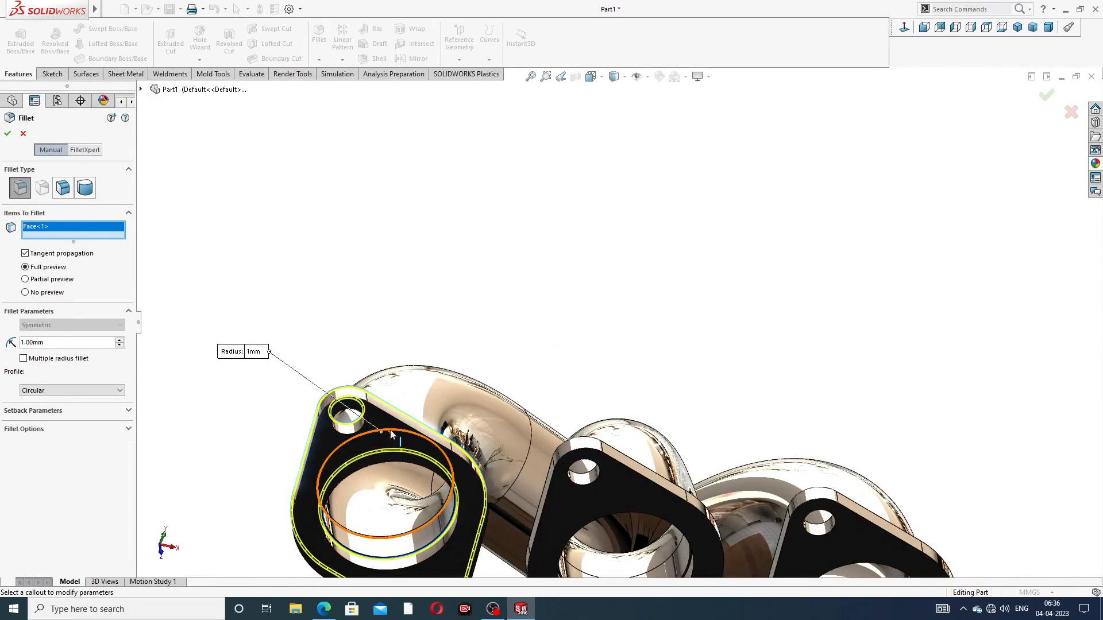
middle_click_drag(331, 443, 355, 430)
left_click(341, 461)
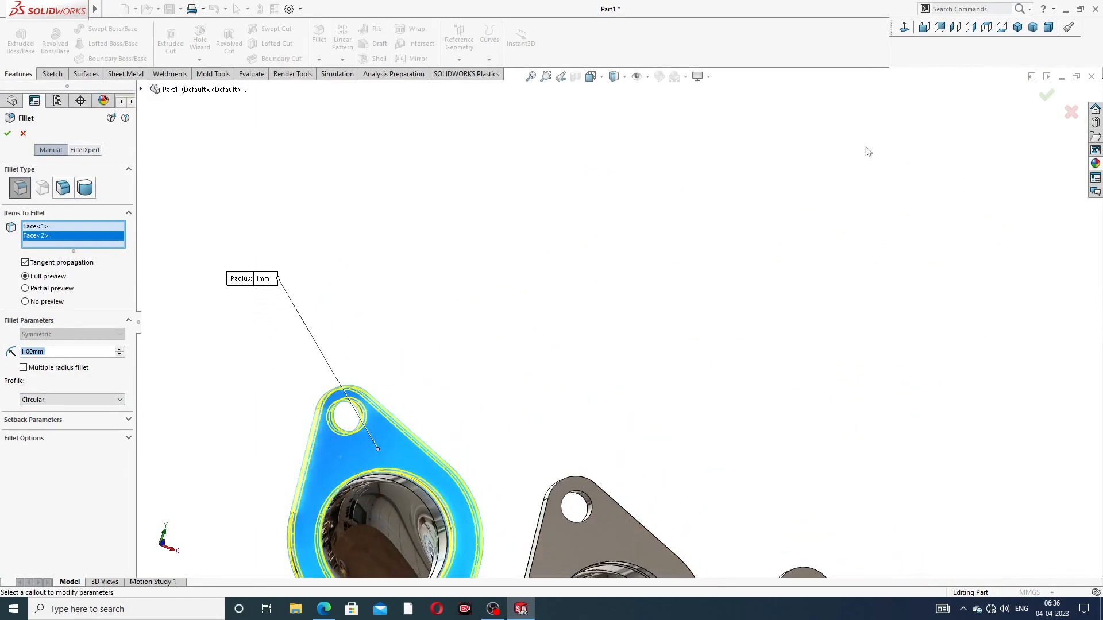
left_click(1046, 97)
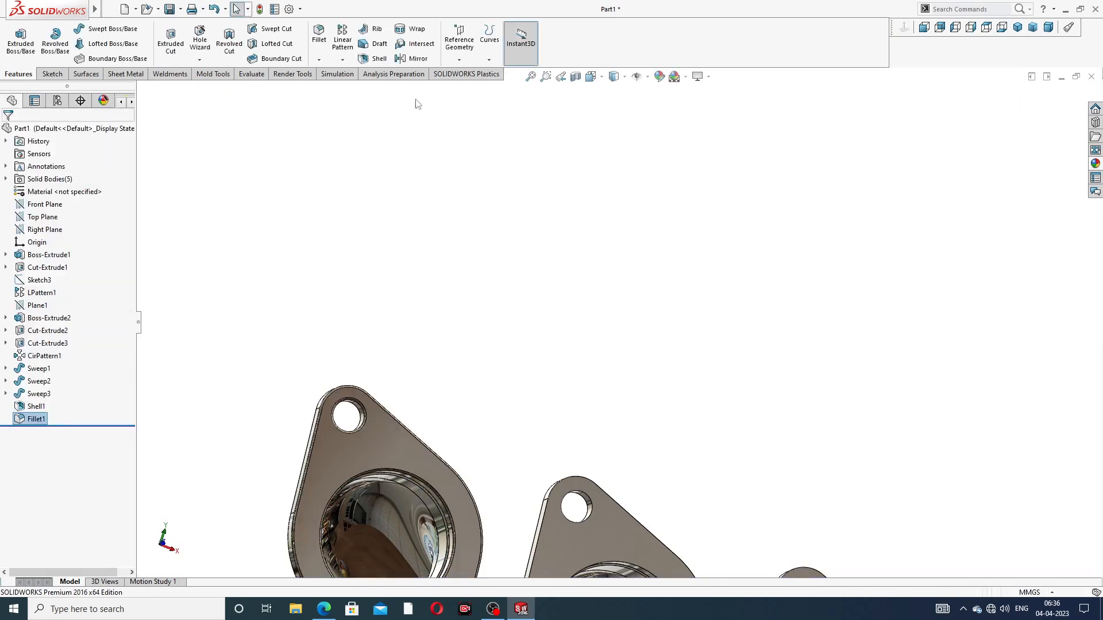
Step: Fillet the edges of both flat faces of the middle oval flange with a 1 mm radius
left_click(322, 48)
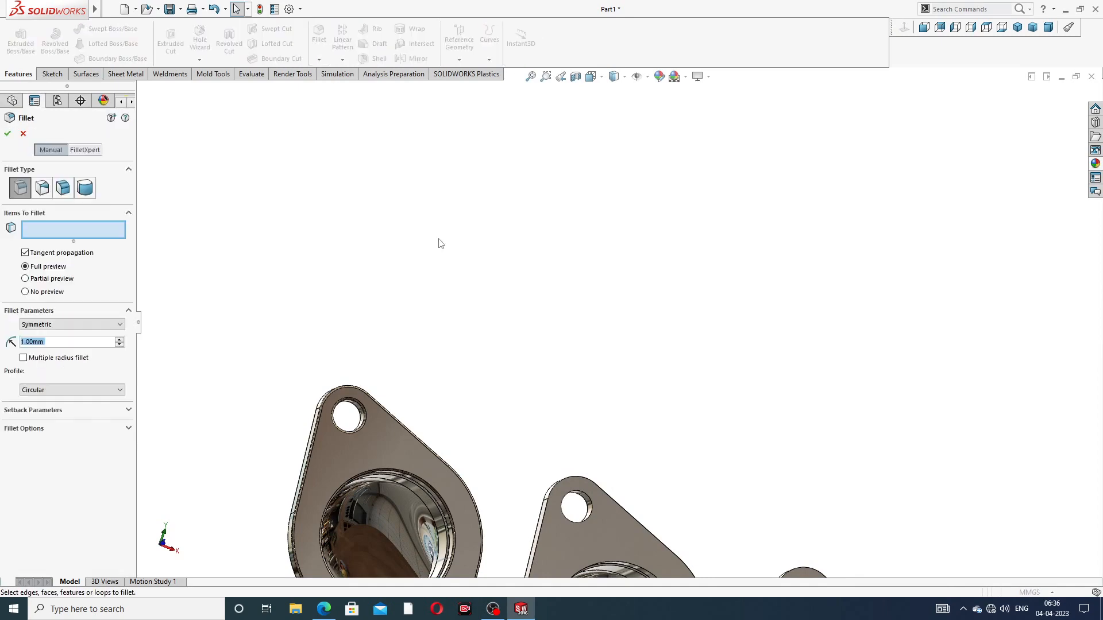
scroll(505, 363, "up", 4)
scroll(611, 463, "down", 4)
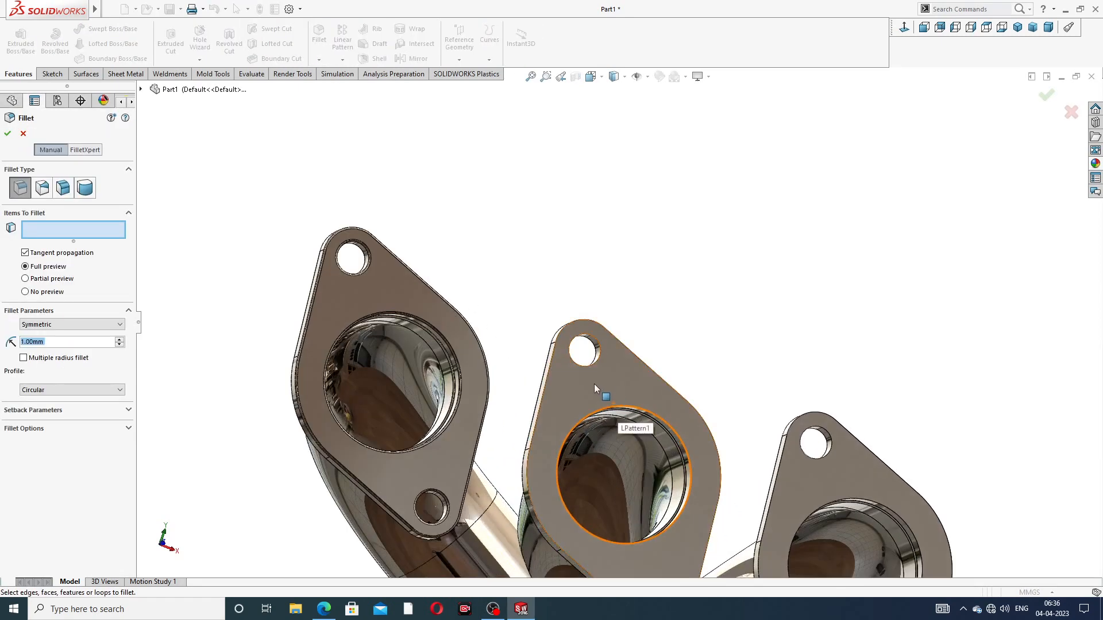
left_click(594, 383)
middle_click_drag(611, 385, 673, 413)
scroll(674, 412, "up", 5)
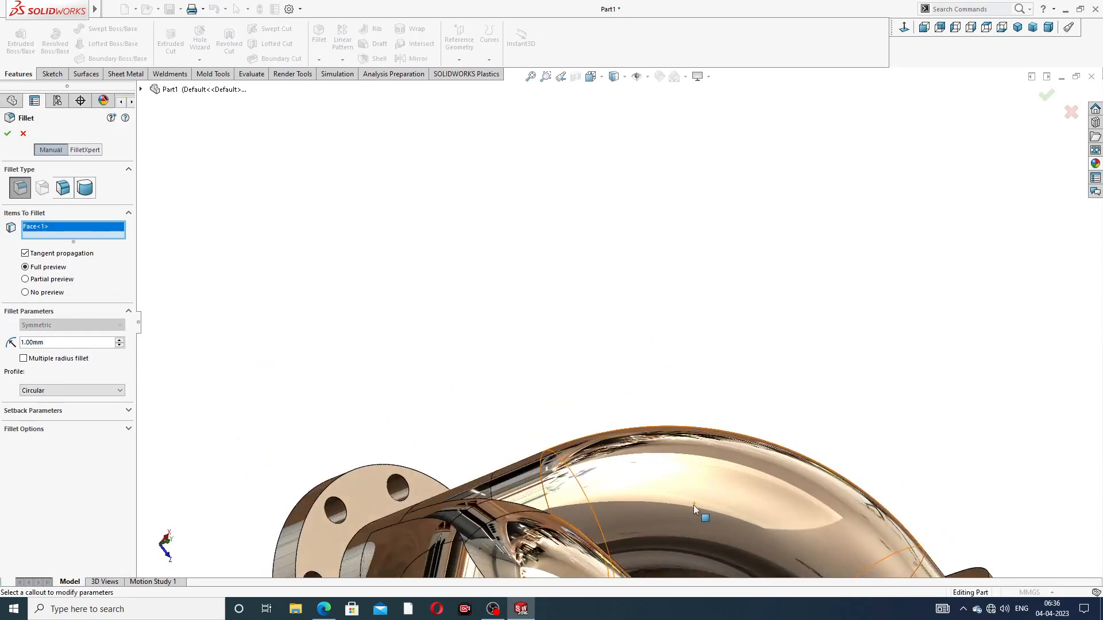
scroll(660, 402, "down", 6)
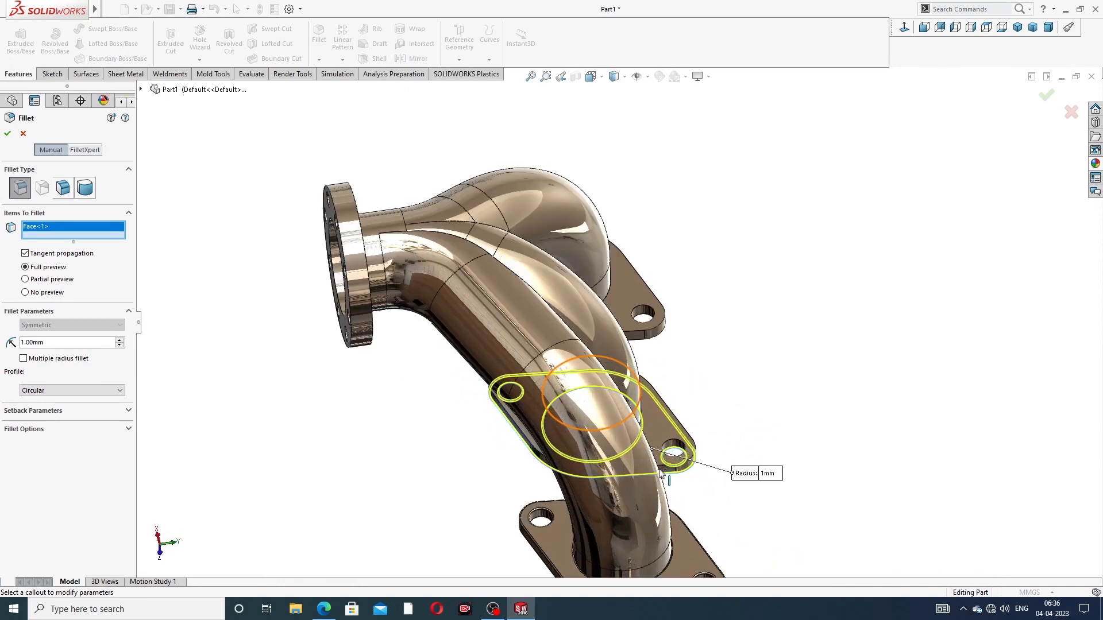
left_click(657, 378)
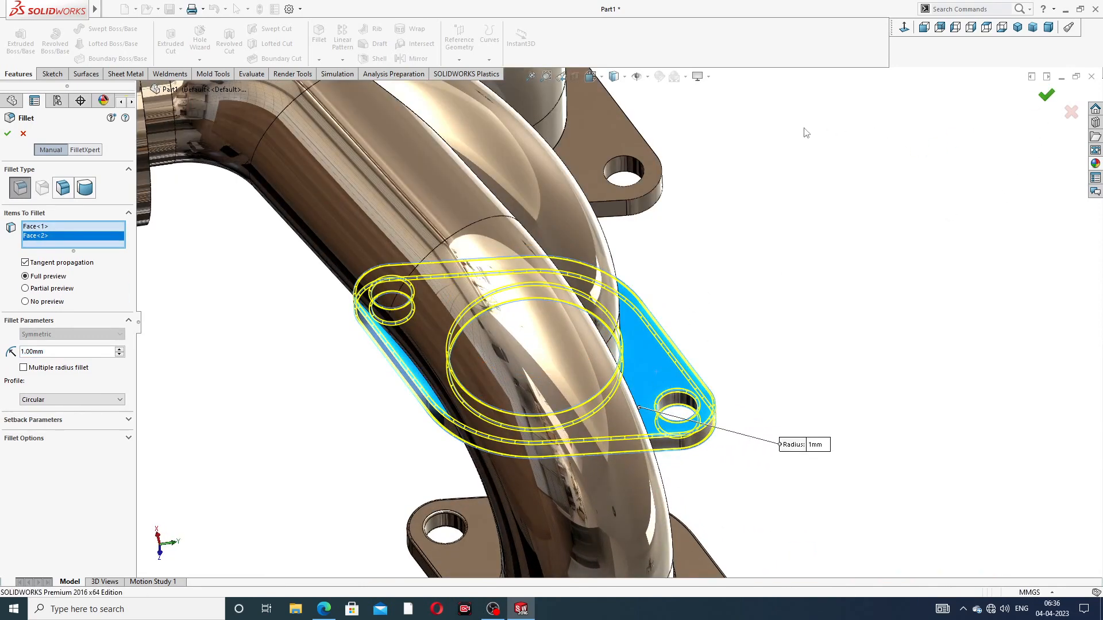
key("Return")
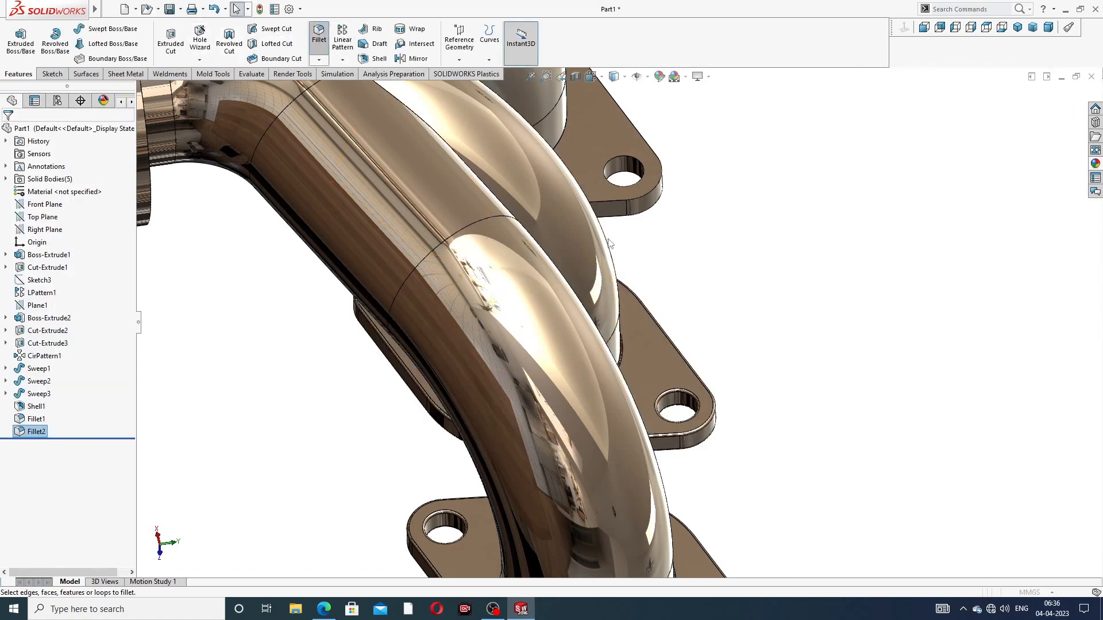
Step: Apply the 1 mm fillet to both flat faces of the remaining oval flange
left_click(319, 35)
middle_click_drag(660, 178, 686, 164)
left_click(613, 209)
scroll(691, 143, "down", 3)
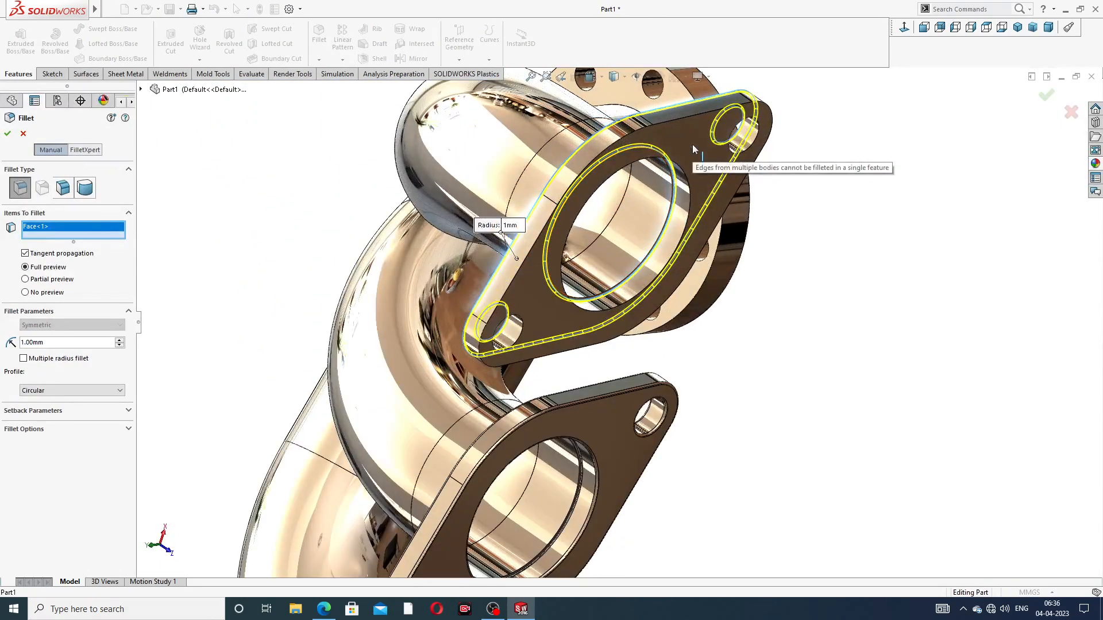
left_click(686, 133)
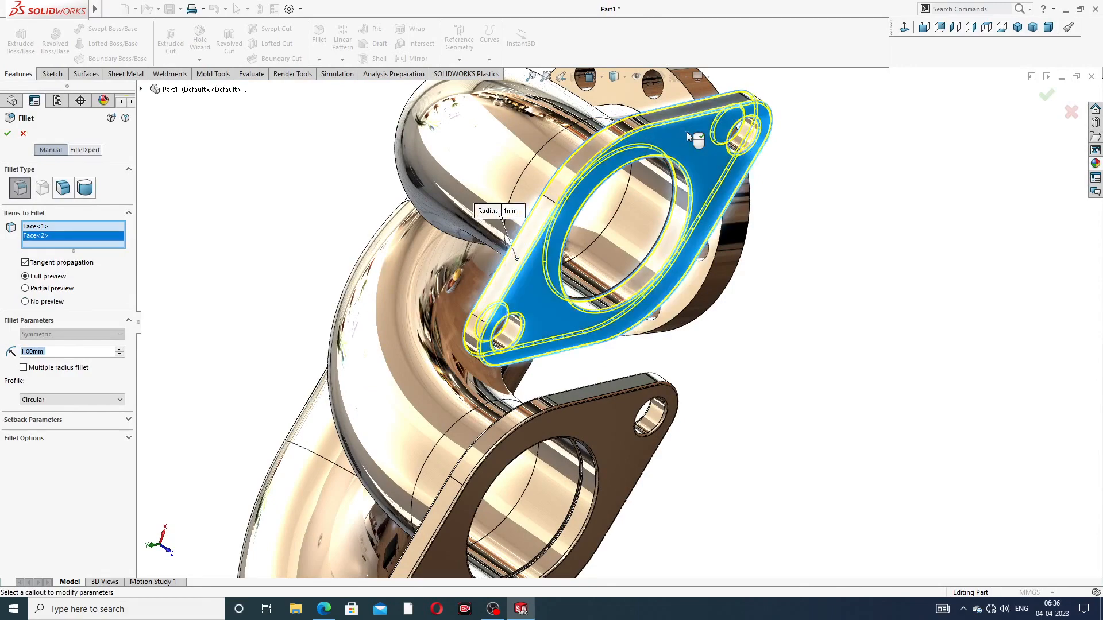
left_click(1046, 97)
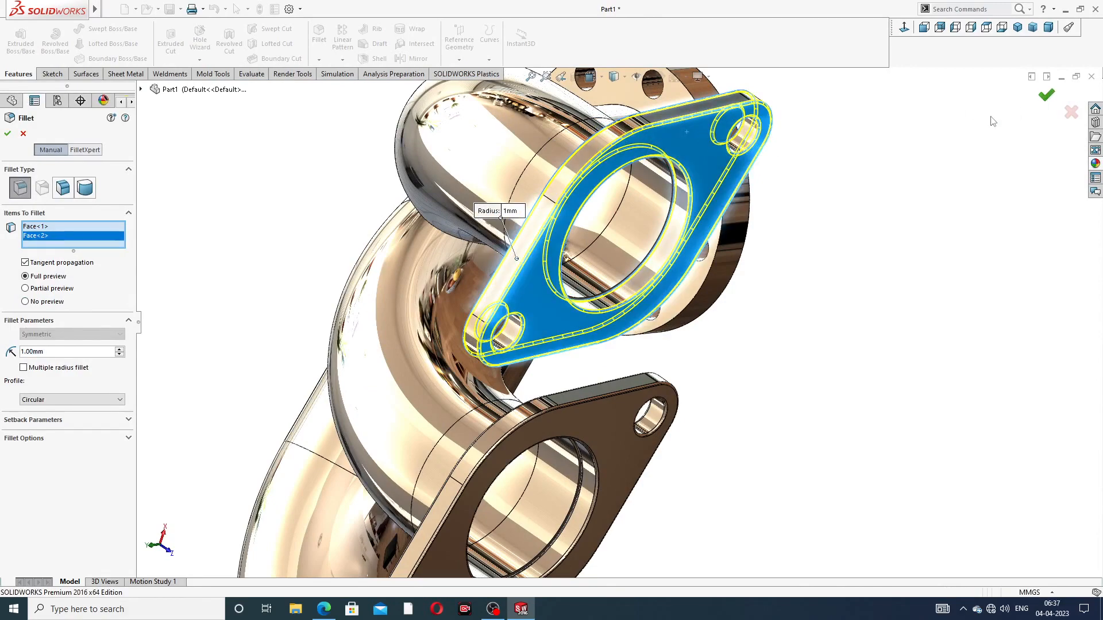
Step: Fillet the edges of the front and back faces of the round flange, including its bolt holes, with a 1 mm radius
scroll(793, 165, "up", 2)
middle_click_drag(793, 168, 718, 171)
scroll(718, 171, "up", 2)
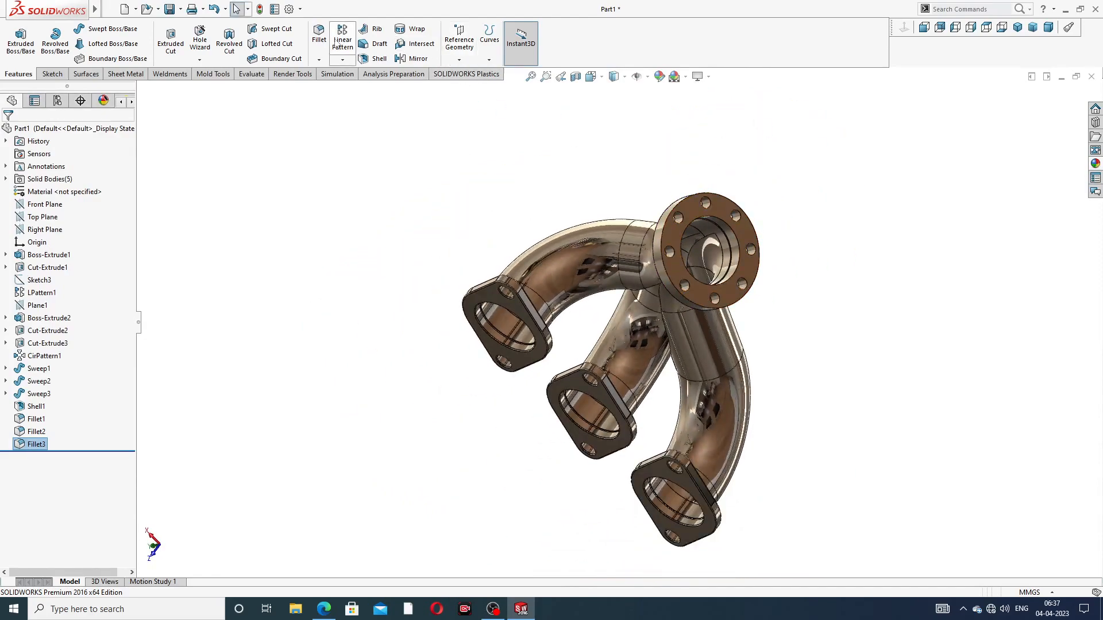
left_click(319, 34)
scroll(673, 262, "down", 4)
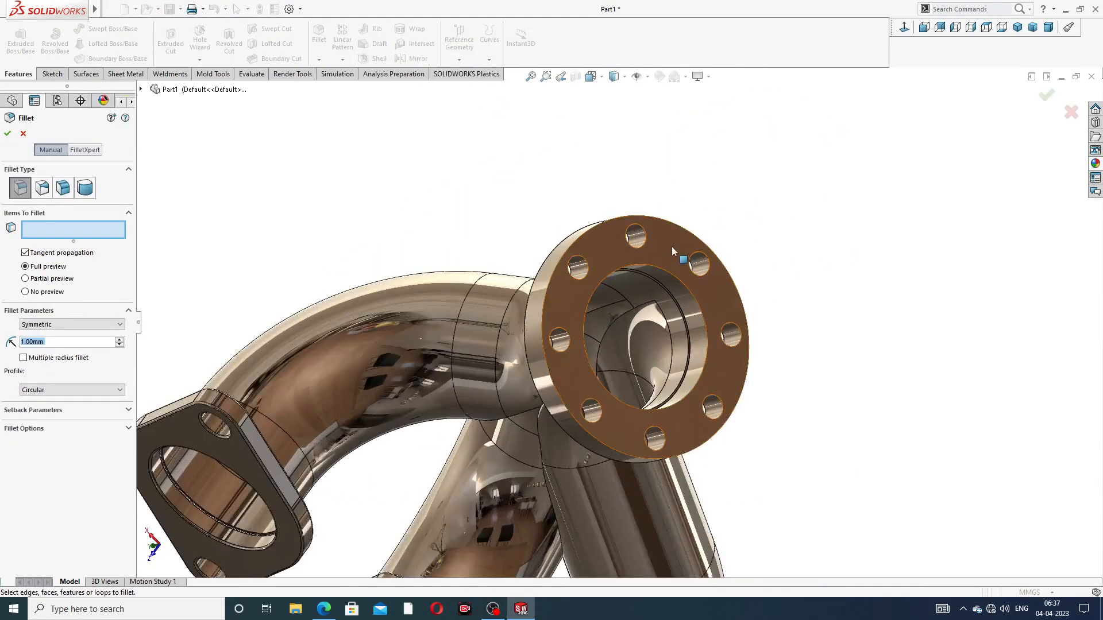
left_click(670, 246)
middle_click_drag(671, 247, 741, 278)
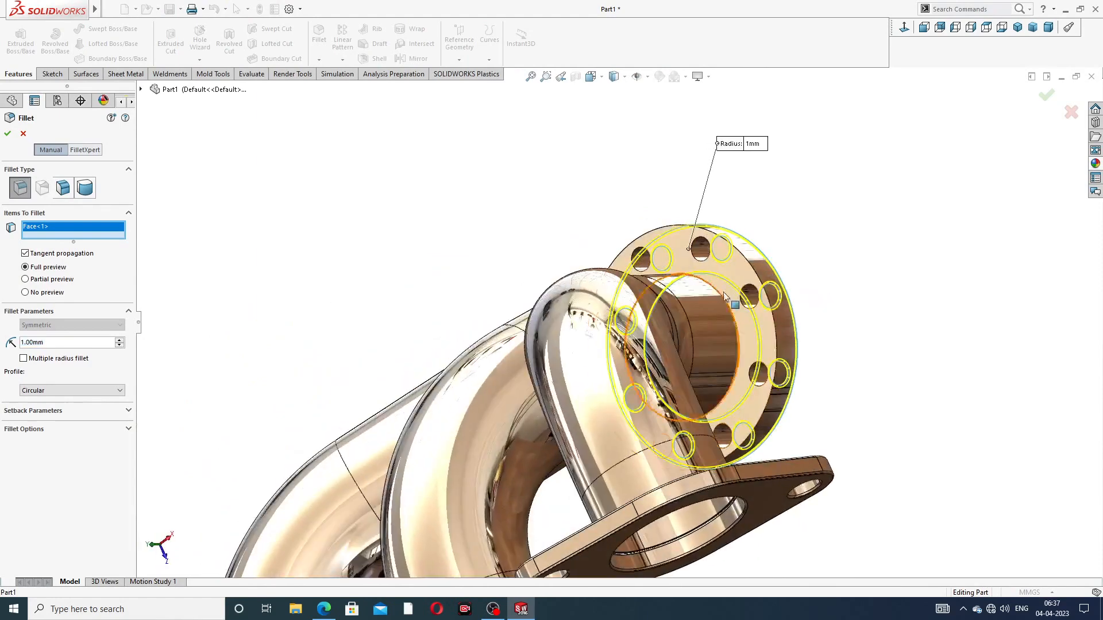
left_click(732, 272)
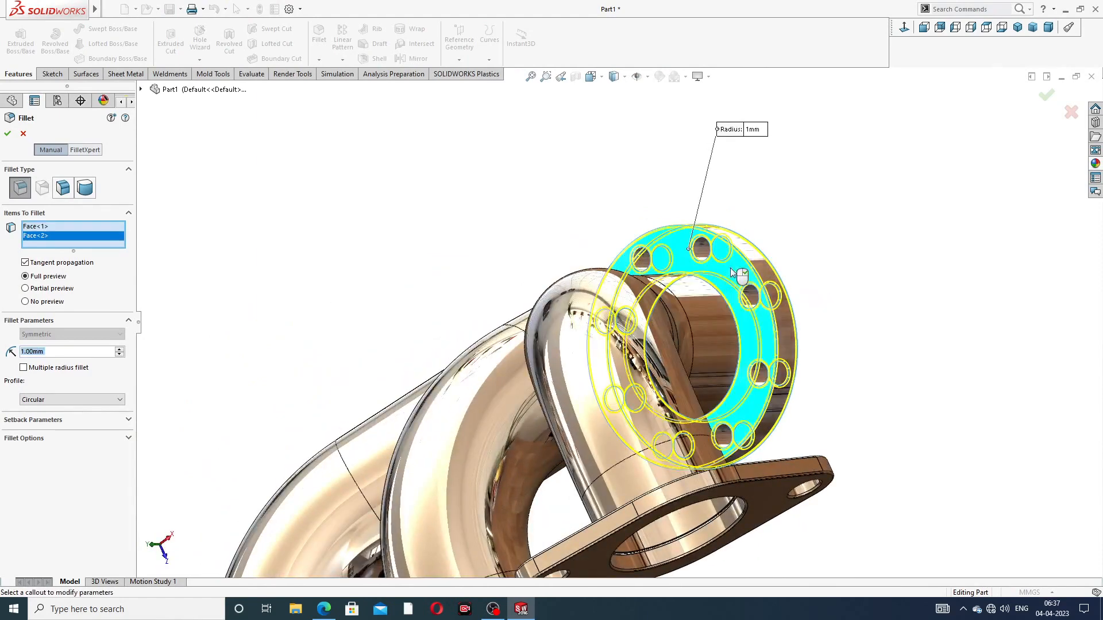
left_click(1044, 98)
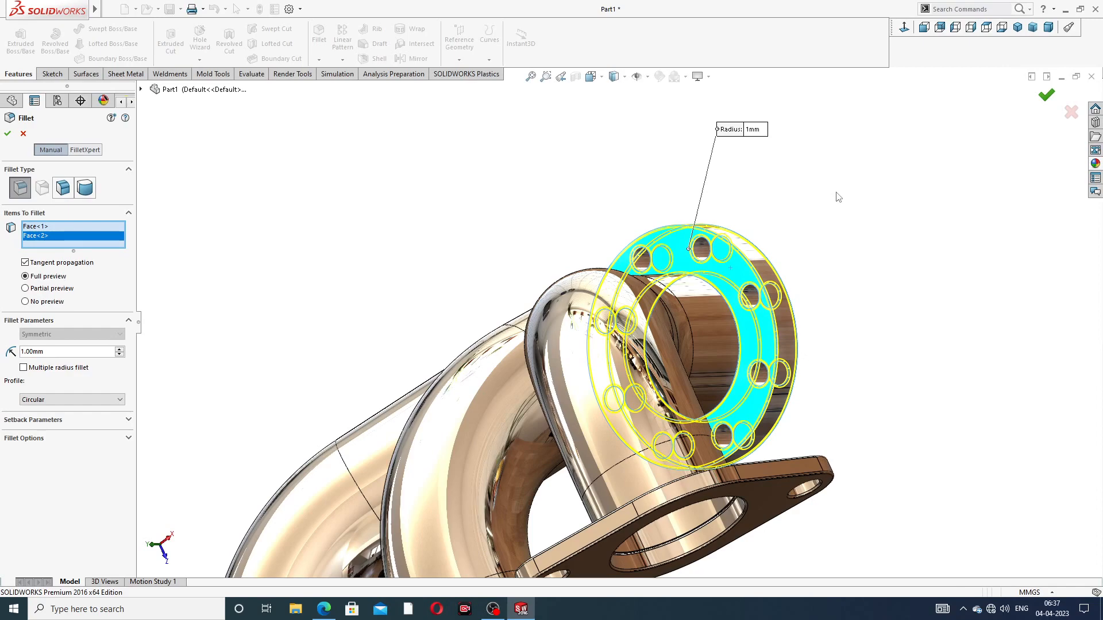
Step: Start a Chamfer, check the chamfer note in the exhaust manifold PDF in Edge, and set the distance to 2 mm back in SOLIDWORKS
middle_click_drag(832, 195, 623, 339)
scroll(791, 297, "down", 5)
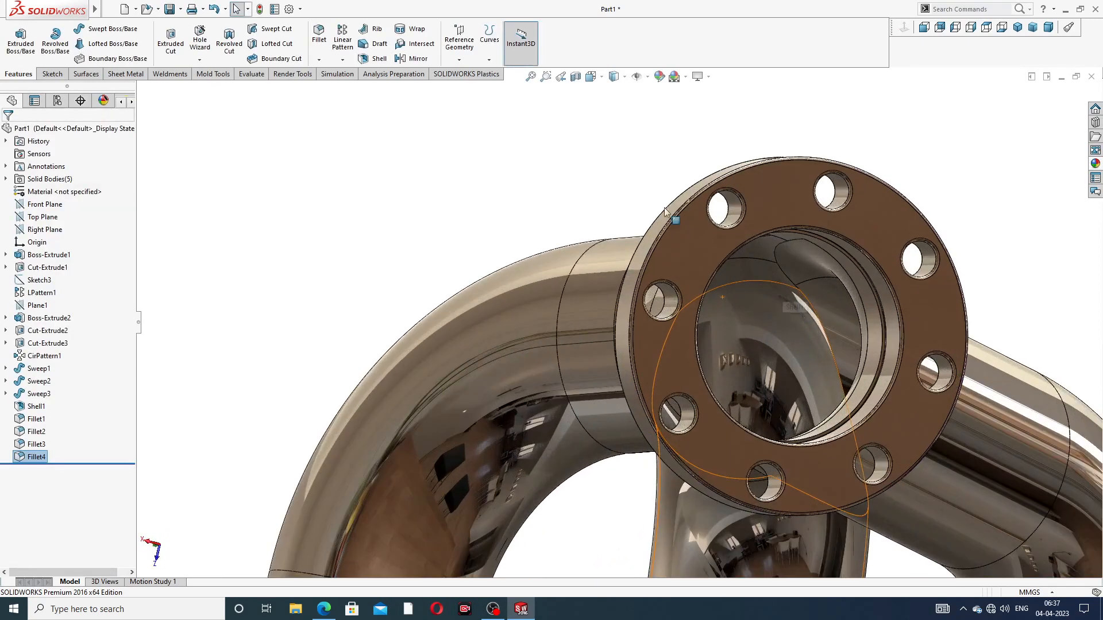
left_click(318, 59)
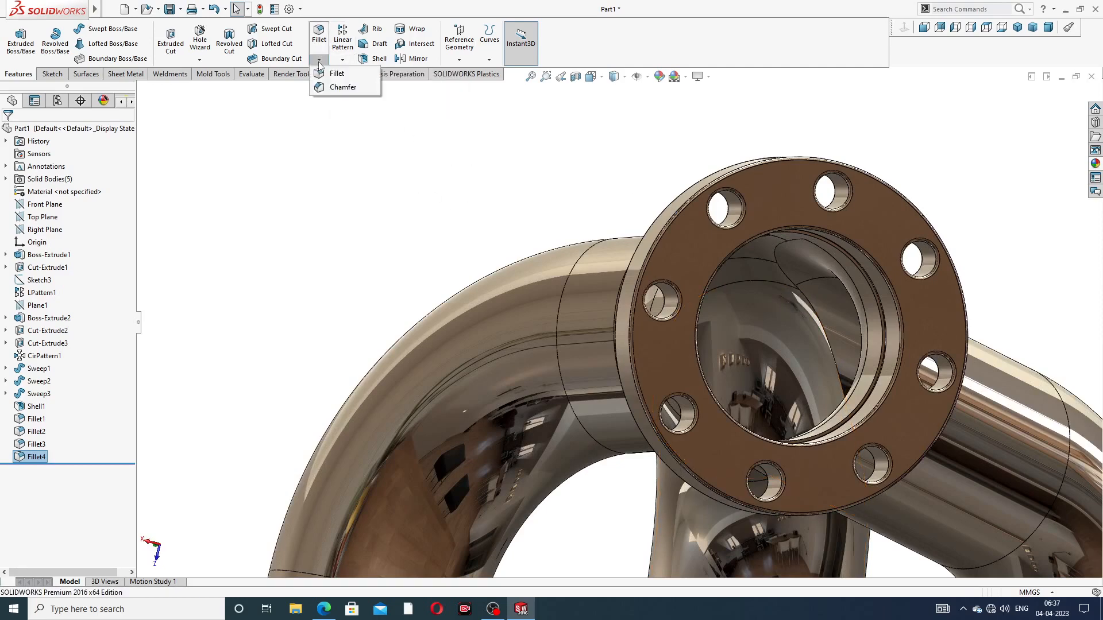
left_click(343, 88)
left_click(326, 611)
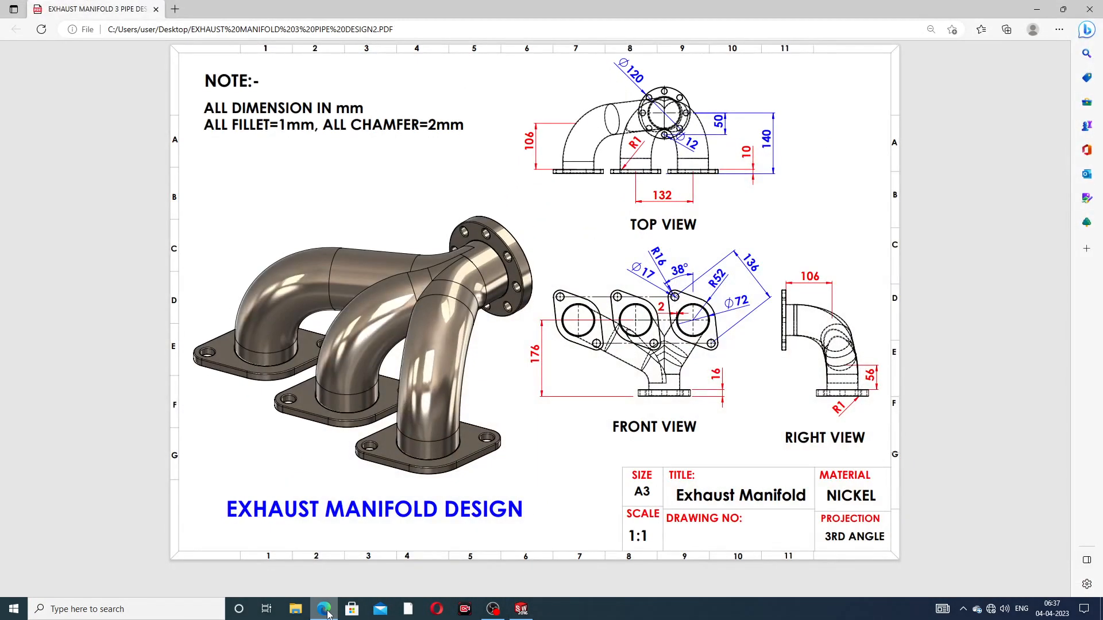
left_click(325, 610)
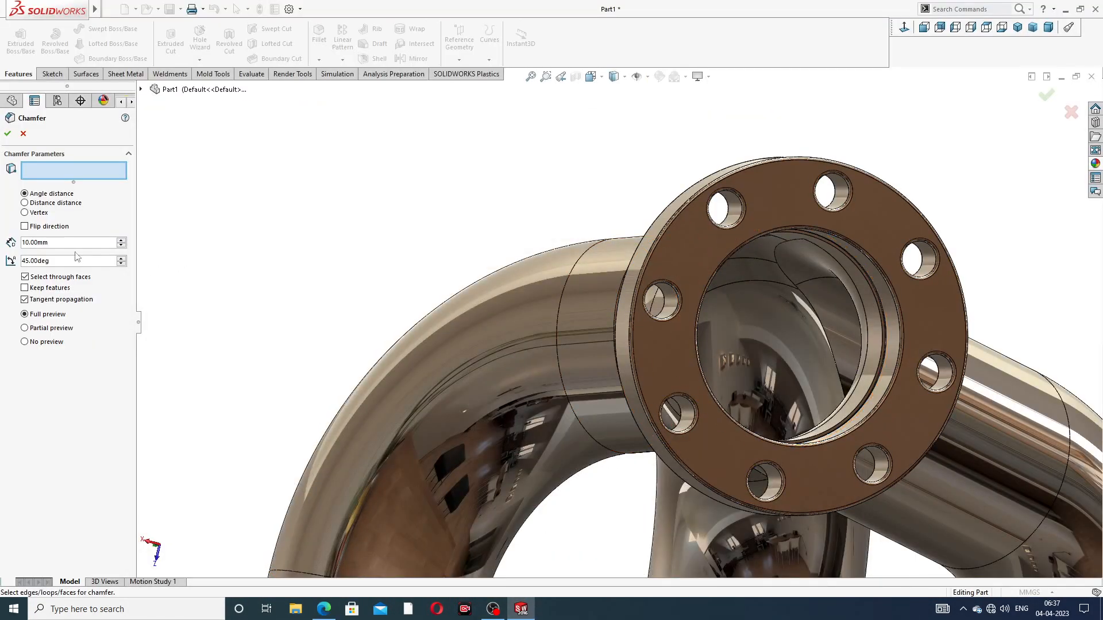
type("2")
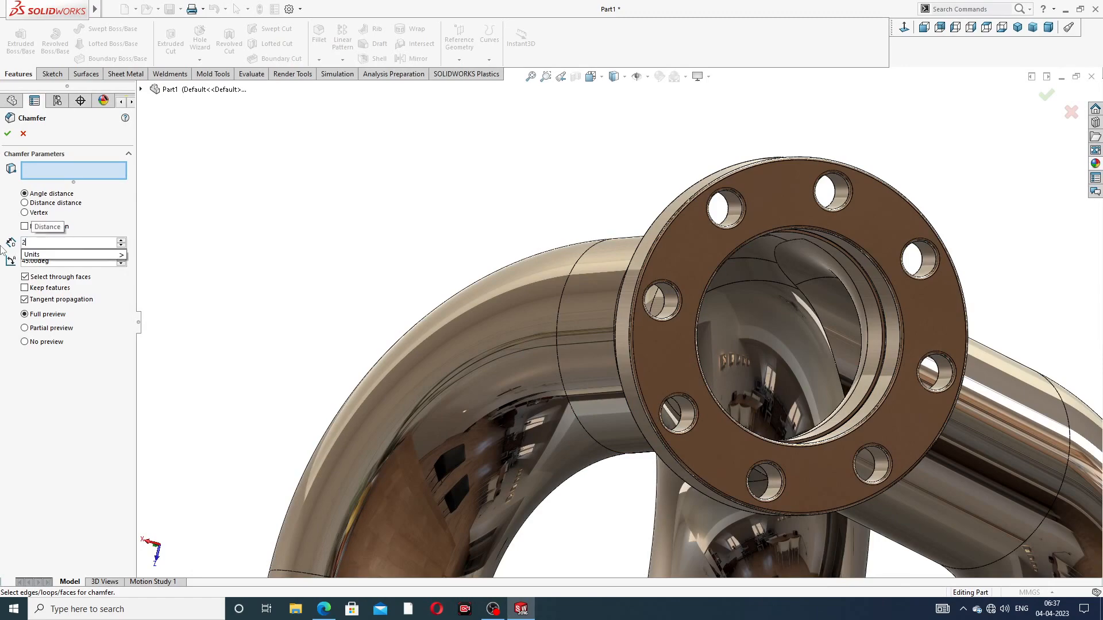
key("Return")
scroll(775, 260, "down", 5)
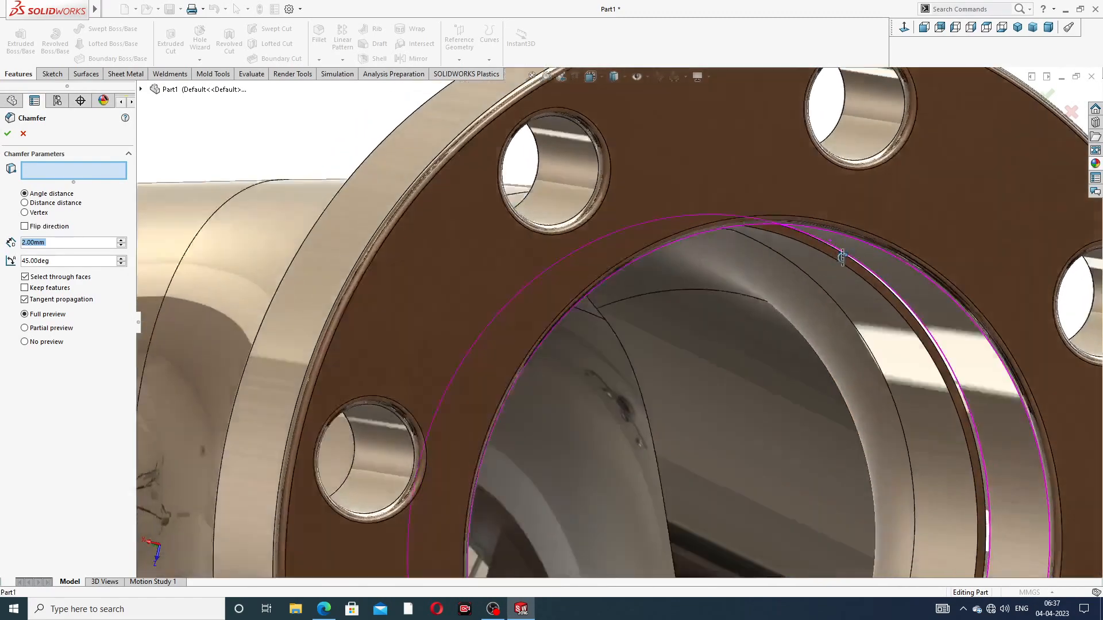
mouse_move(842, 257)
middle_mouse_down()
mouse_move(849, 283)
mouse_move(836, 261)
middle_mouse_up()
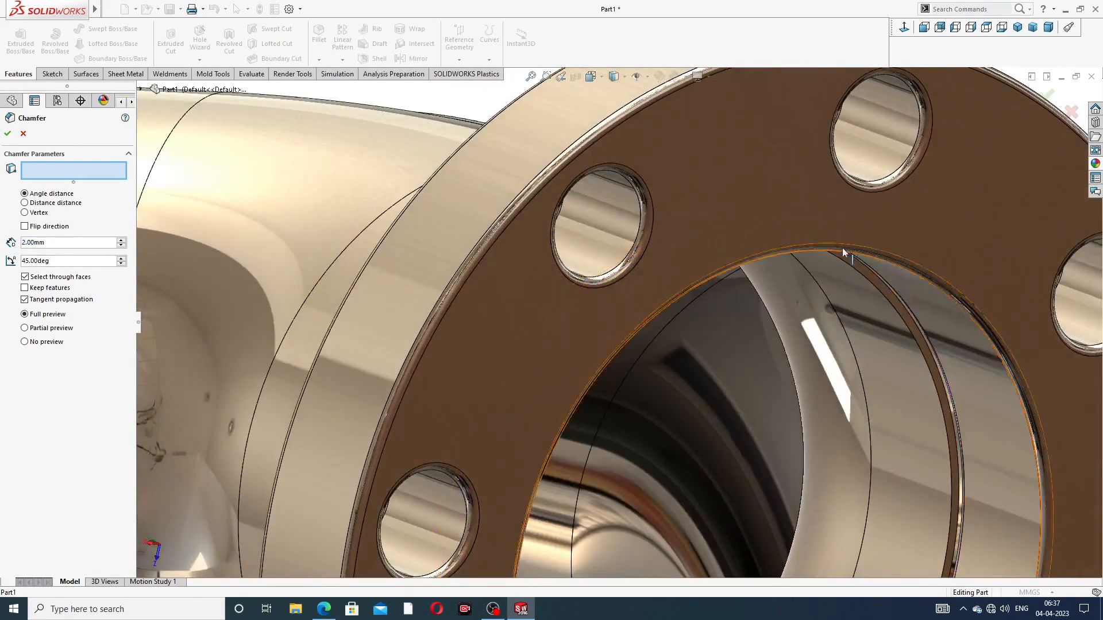
scroll(825, 252, "up", 6)
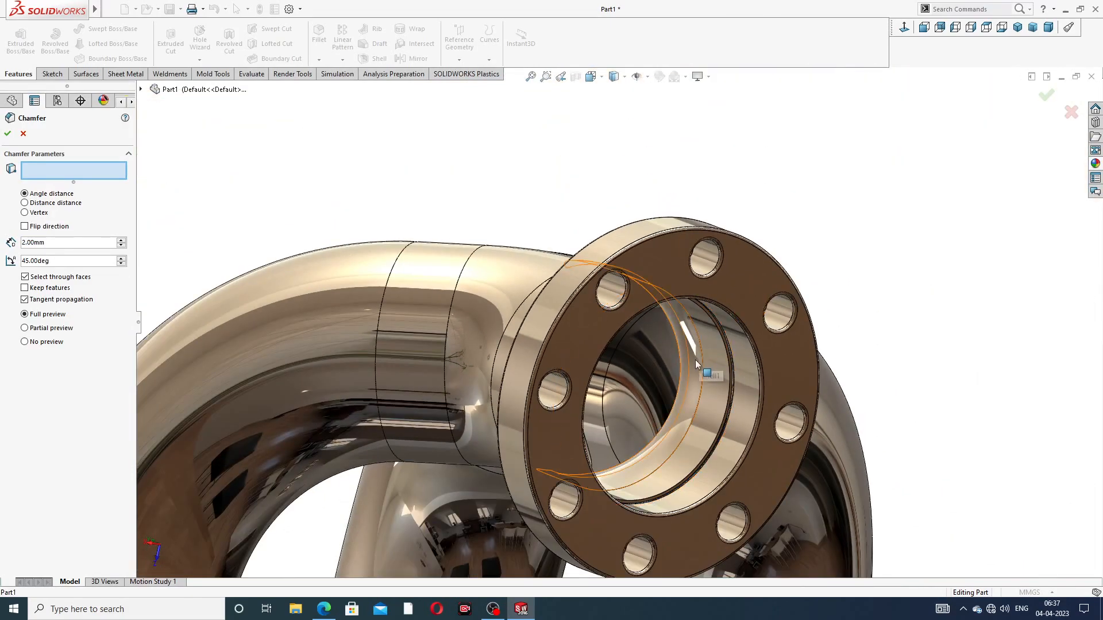
scroll(696, 364, "up", 3)
scroll(661, 416, "down", 5)
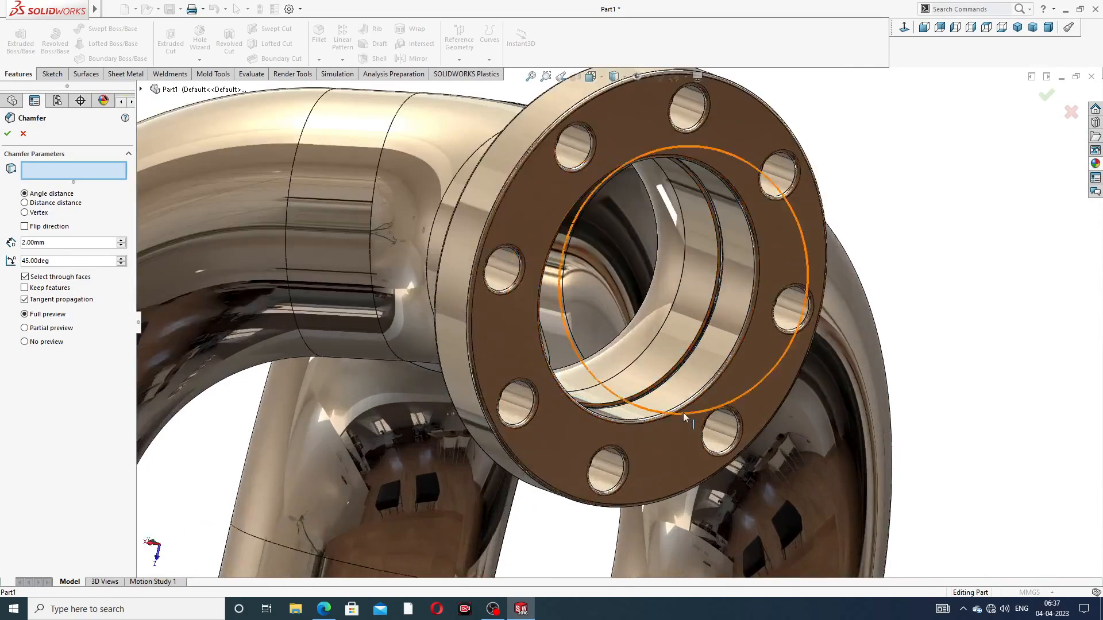
scroll(683, 418, "up", 5)
middle_click_drag(562, 461, 557, 302)
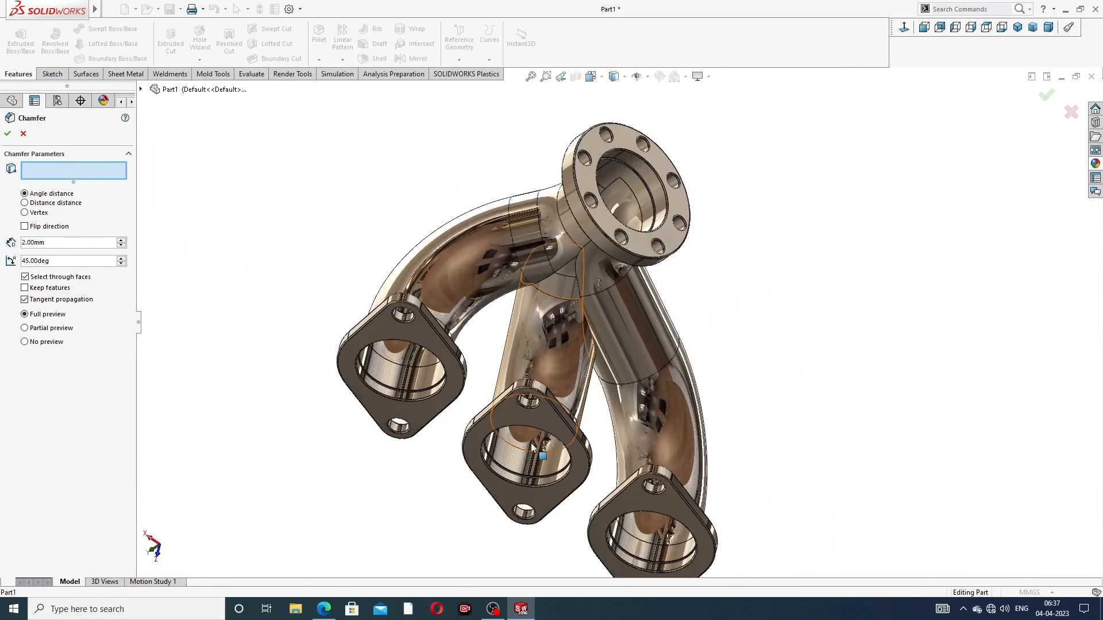
middle_click_drag(532, 446, 531, 374)
scroll(532, 388, "down", 5)
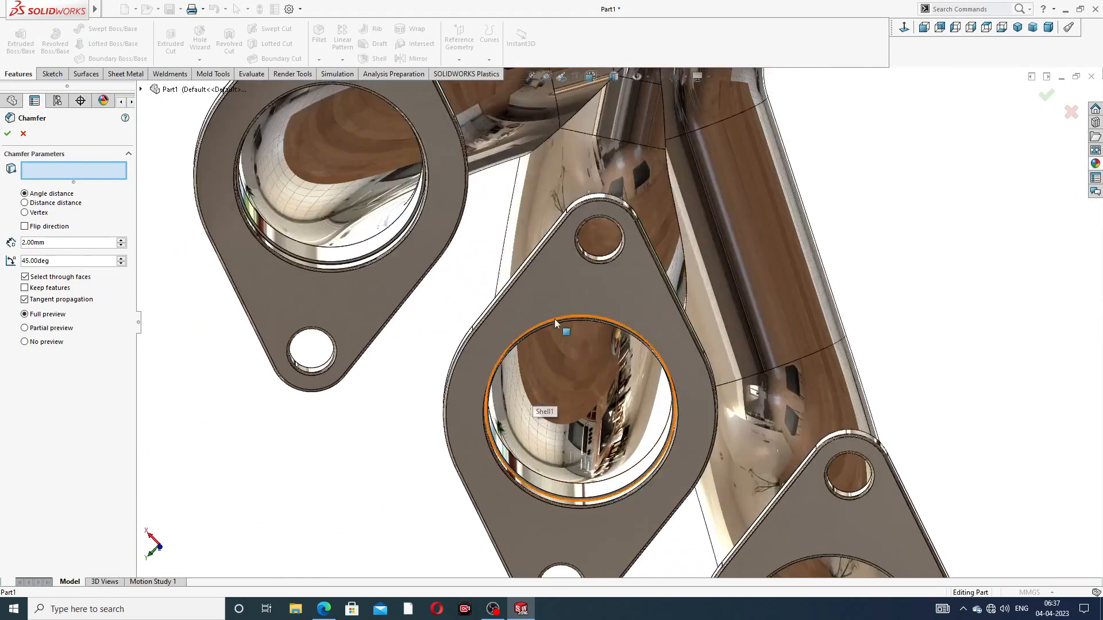
scroll(553, 329, "down", 6)
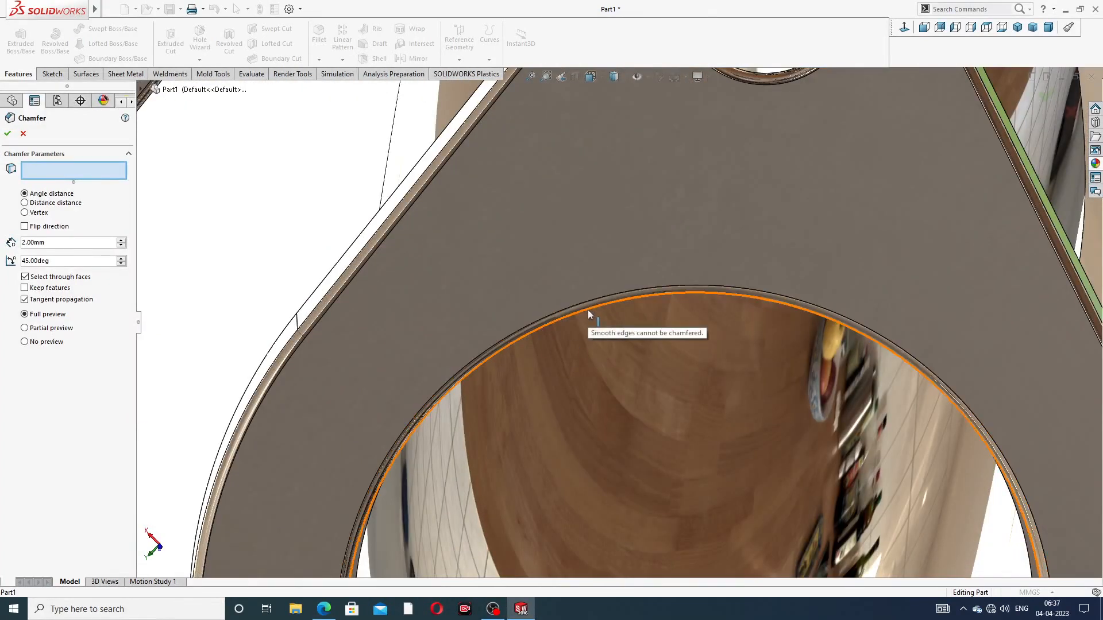
scroll(603, 316, "up", 5)
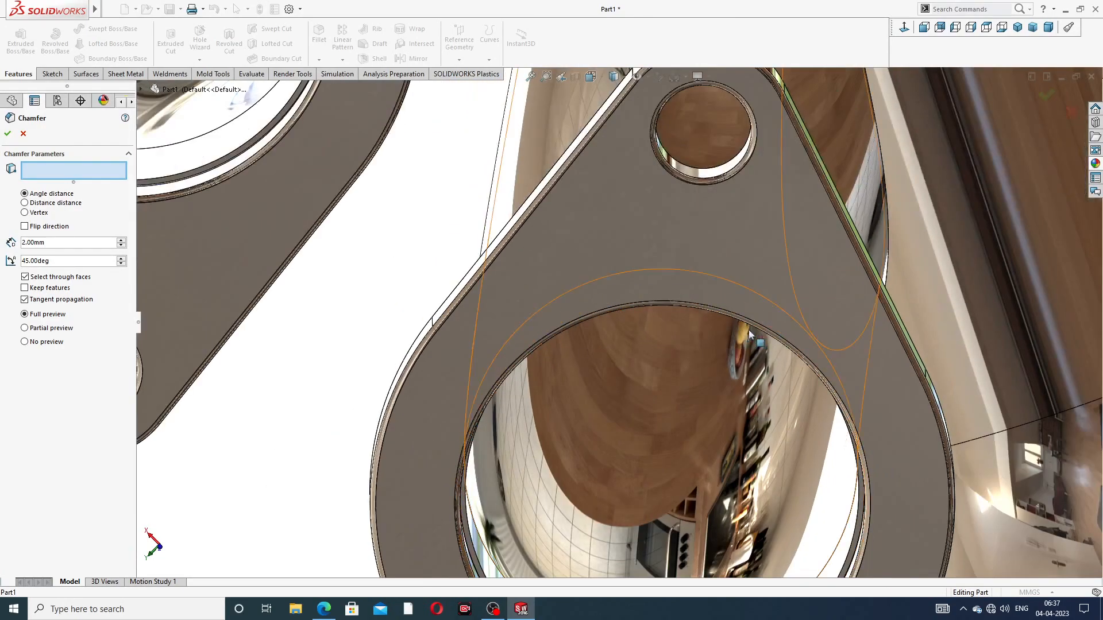
scroll(804, 333, "up", 10)
middle_click_drag(749, 341, 753, 402)
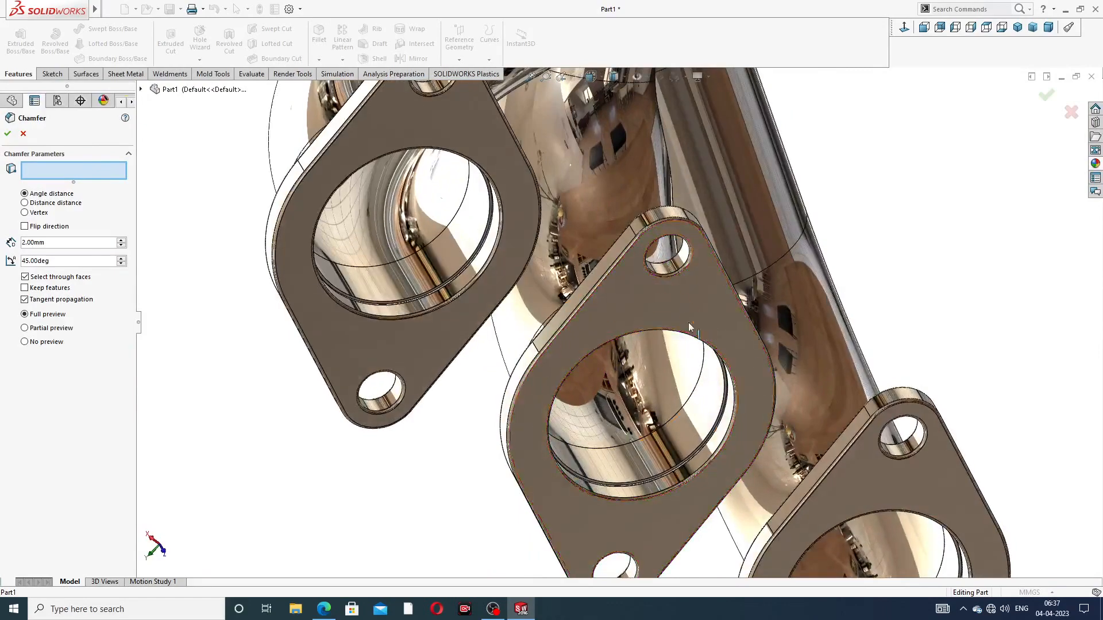
scroll(564, 310, "up", 4)
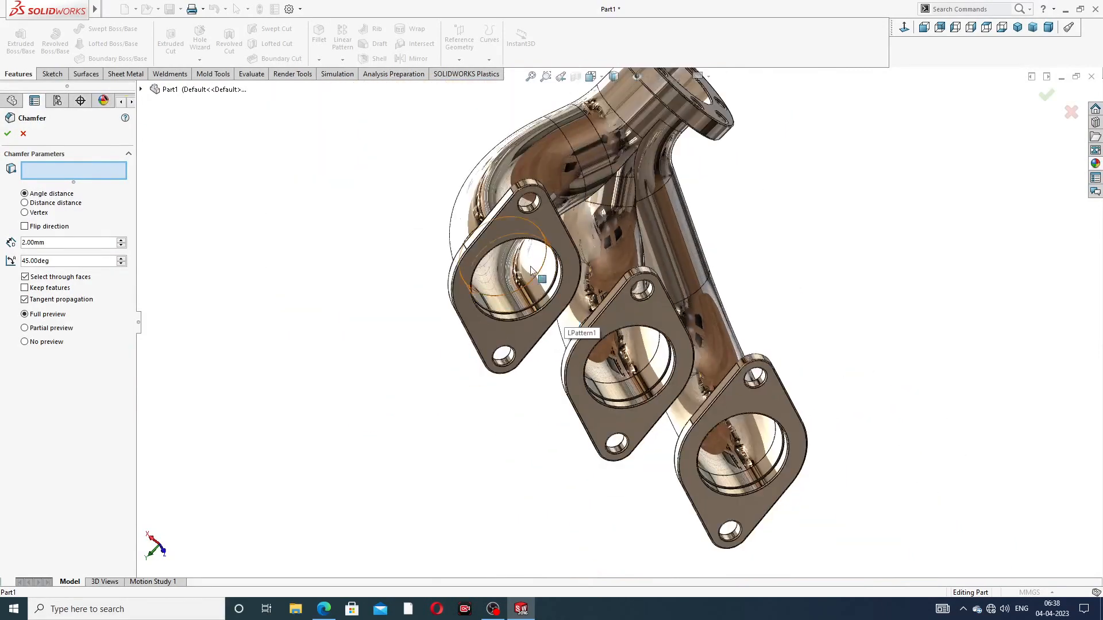
middle_click_drag(651, 219, 754, 188)
scroll(754, 189, "down", 6)
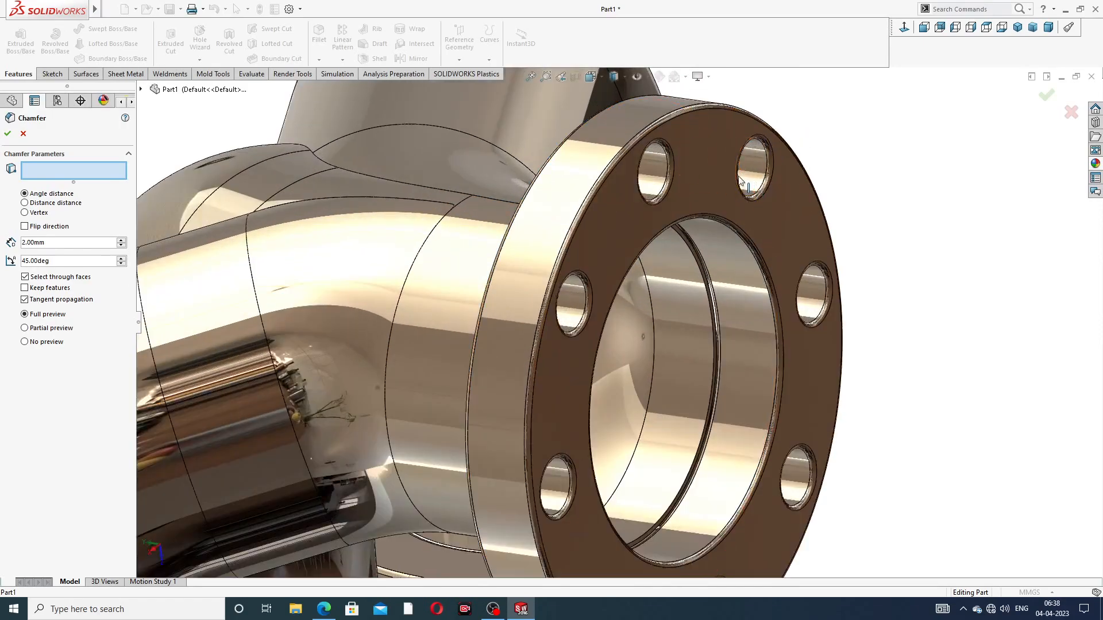
scroll(741, 181, "up", 5)
mouse_move(741, 182)
middle_mouse_down()
mouse_move(762, 184)
mouse_move(745, 198)
middle_mouse_up()
scroll(633, 247, "up", 4)
middle_click_drag(613, 296, 680, 397)
scroll(516, 451, "down", 2)
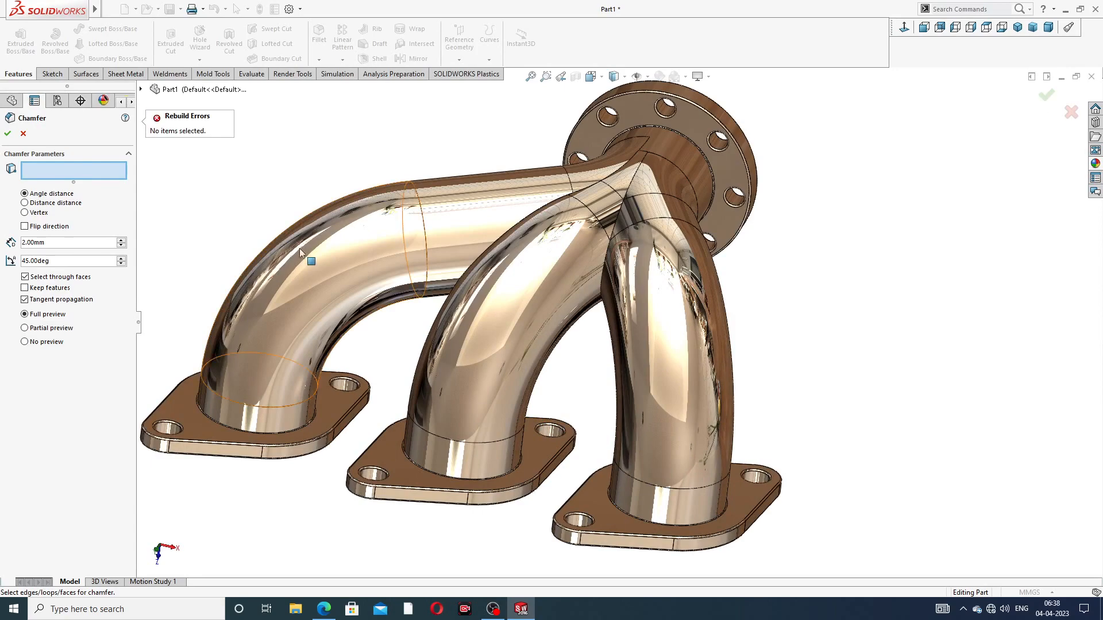
left_click(24, 134)
Step: Examine the three-pipe manifold from all sides, including the isometric view, and compare it with the exhaust manifold PDF in Edge
scroll(488, 264, "up", 3)
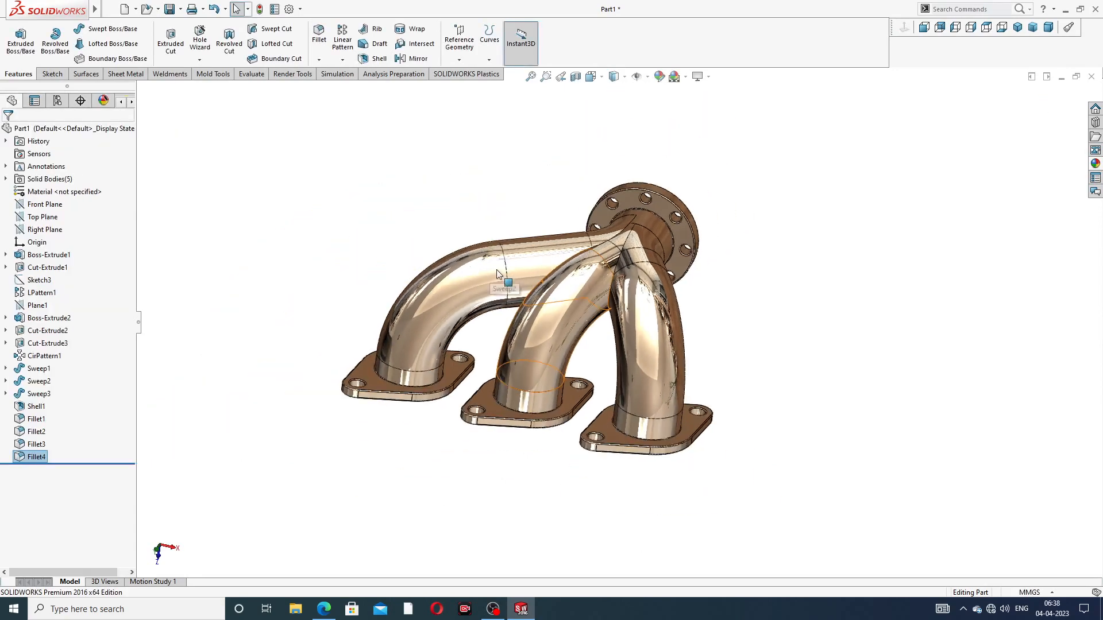
middle_click_drag(488, 265, 556, 203)
scroll(556, 204, "down", 2)
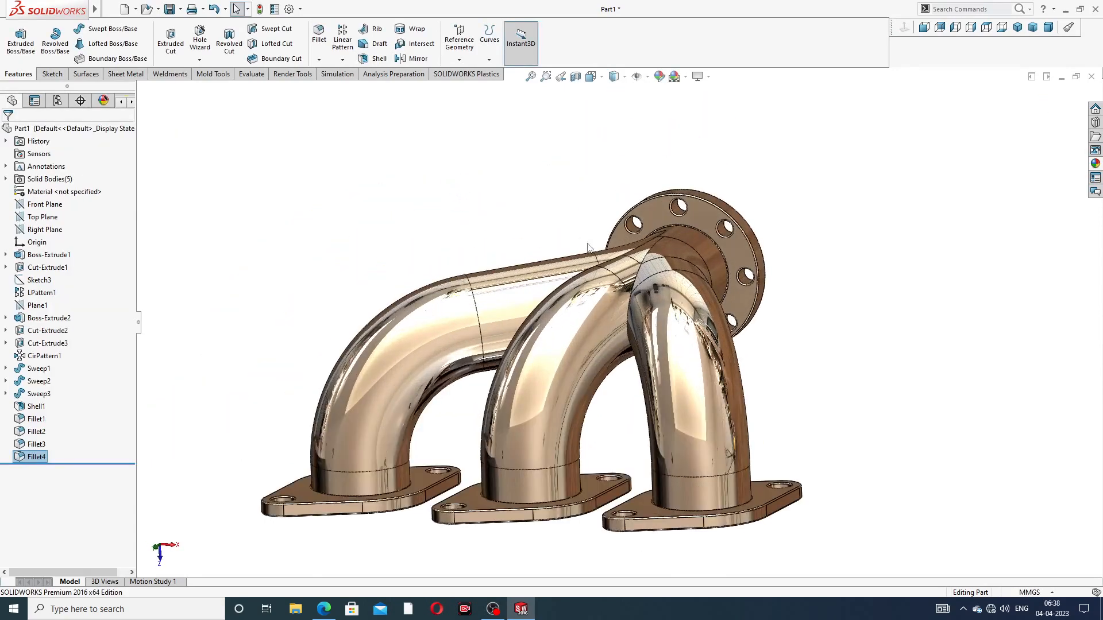
middle_click_drag(634, 338, 615, 401)
scroll(663, 395, "up", 1)
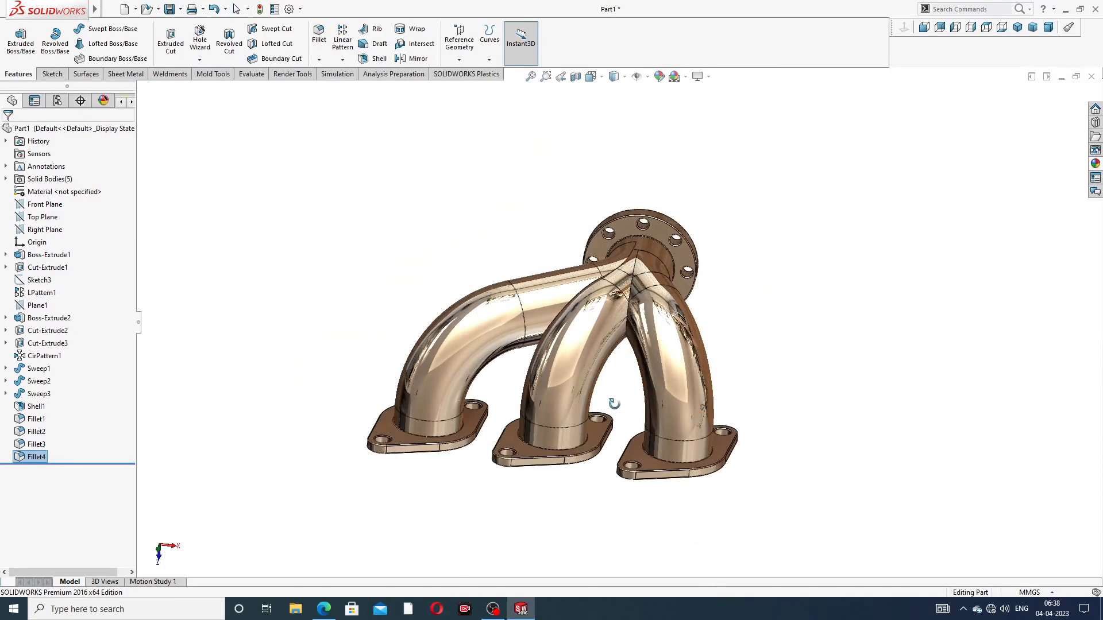
scroll(615, 401, "down", 2)
middle_click_drag(614, 191, 620, 356)
scroll(745, 361, "up", 3)
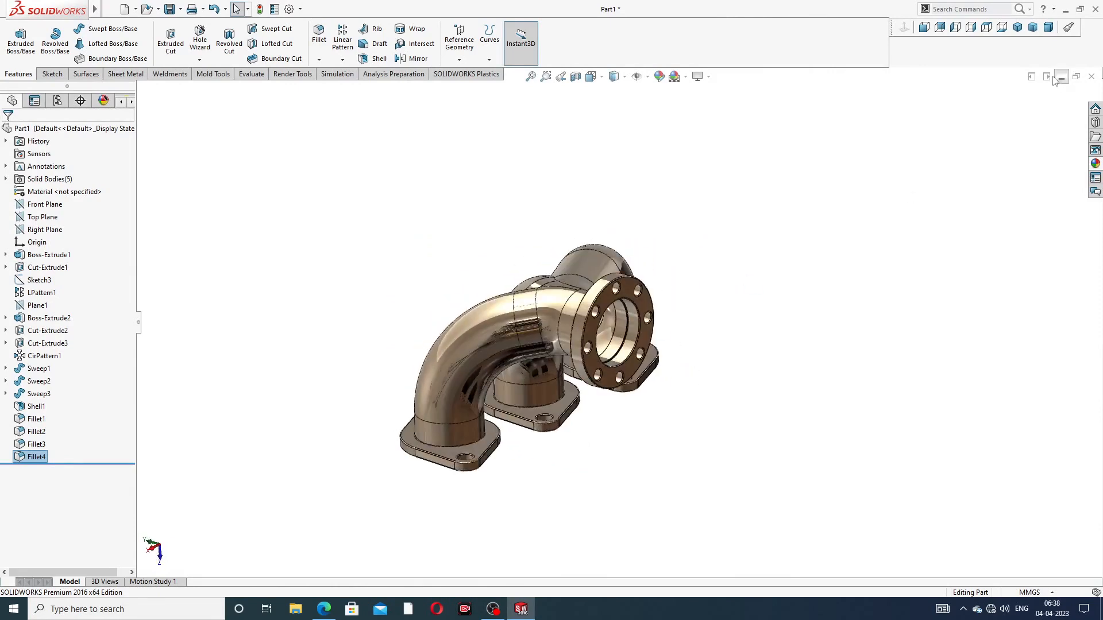
left_click(1020, 27)
scroll(672, 328, "down", 2)
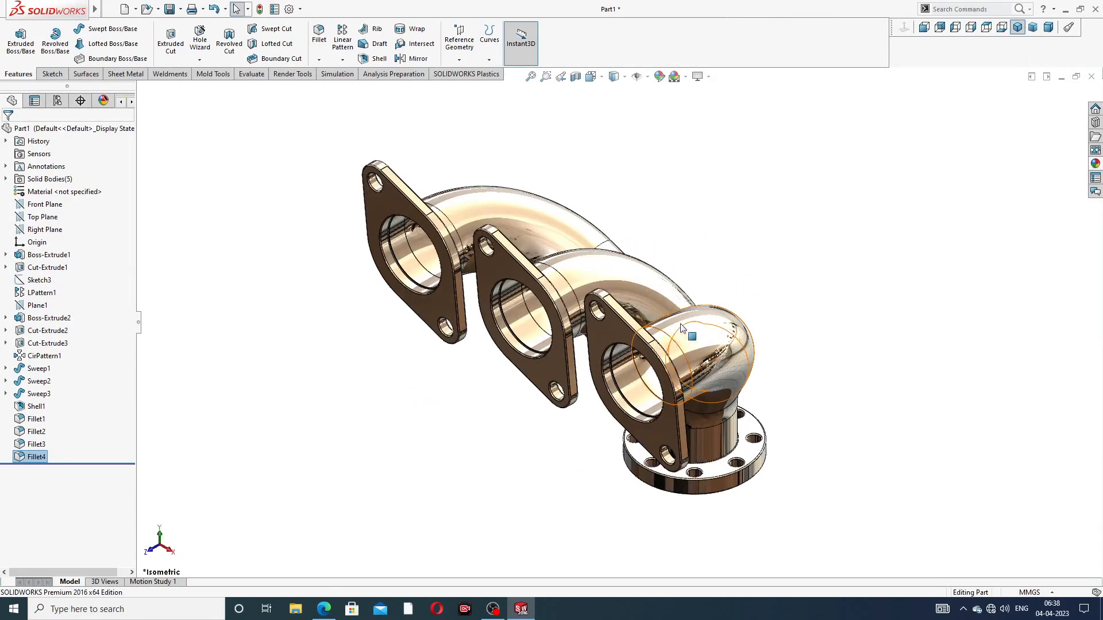
middle_click_drag(864, 200, 700, 254)
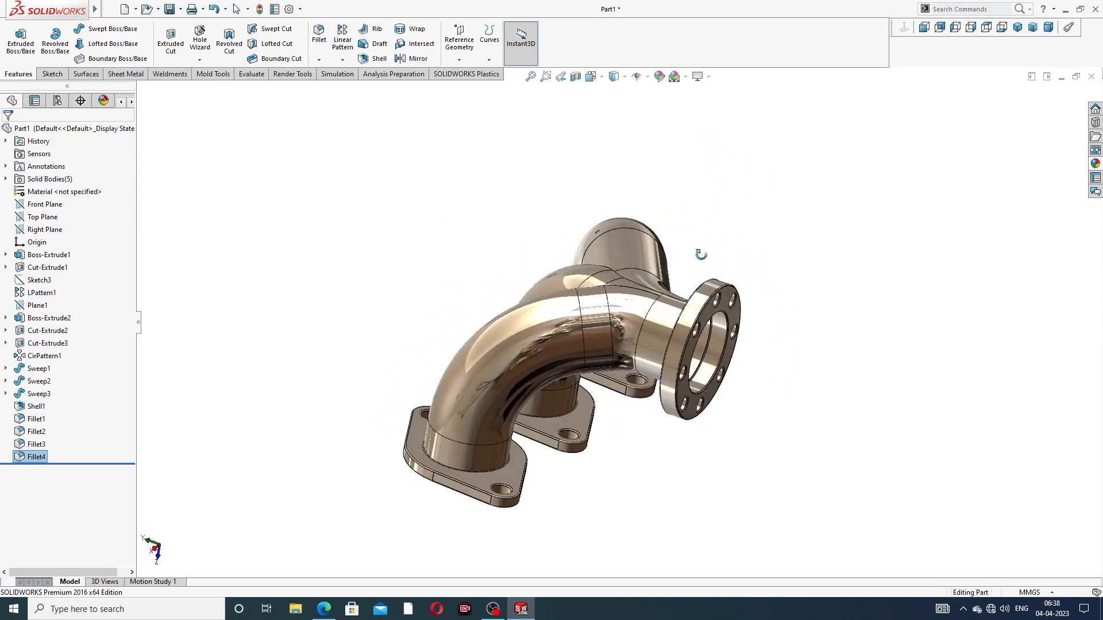
scroll(648, 347, "down", 2)
middle_click_drag(655, 348, 700, 378)
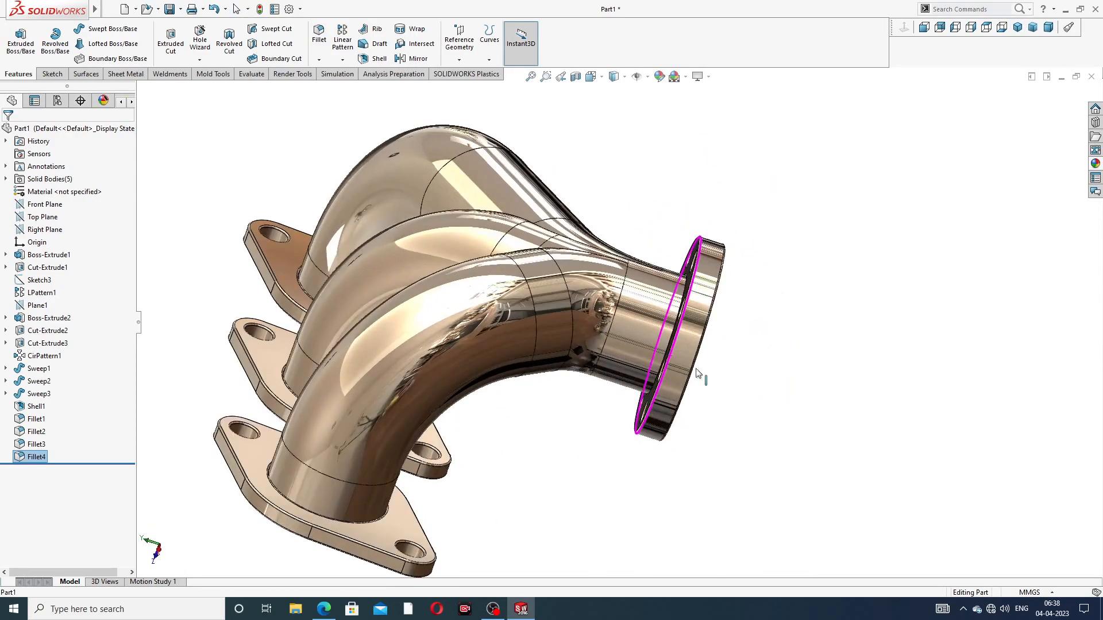
scroll(672, 369, "up", 2)
middle_click_drag(648, 351, 513, 331)
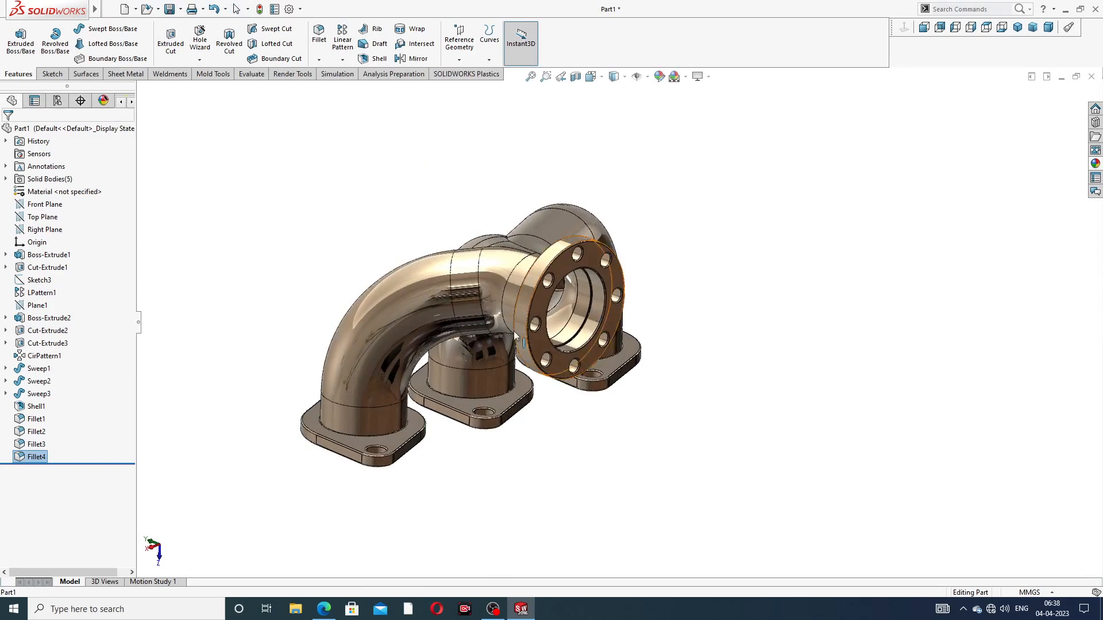
scroll(497, 330, "down", 2)
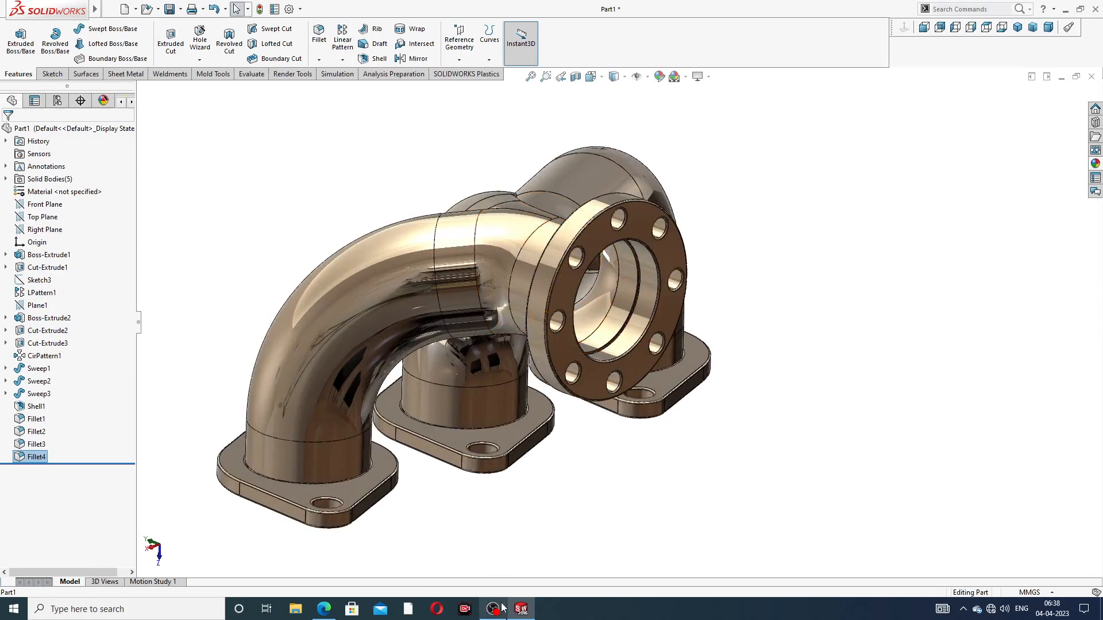
left_click(325, 609)
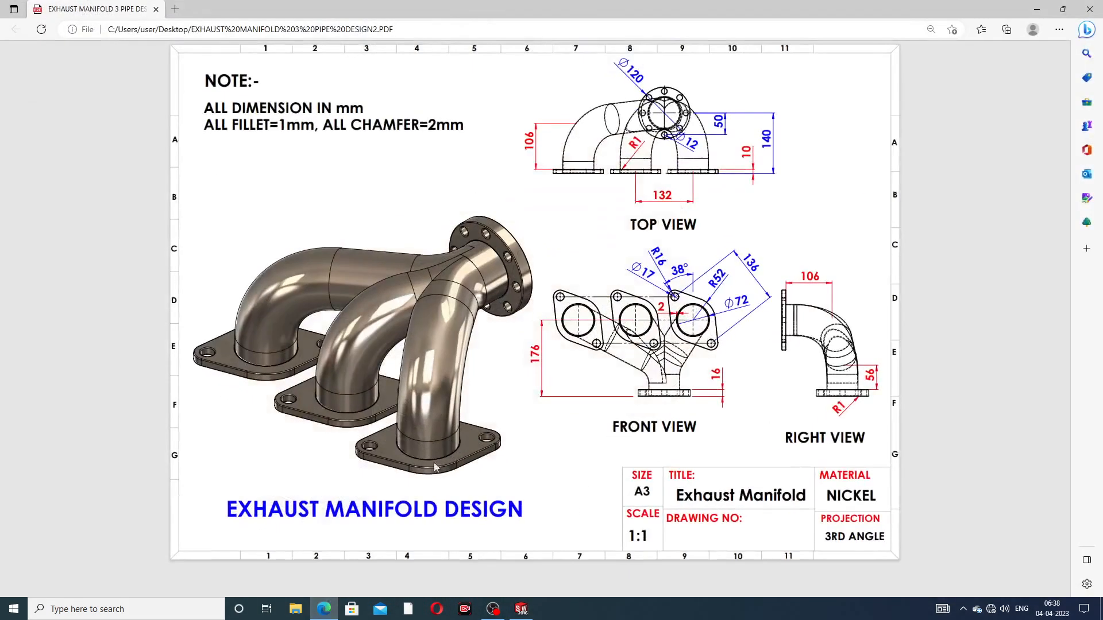
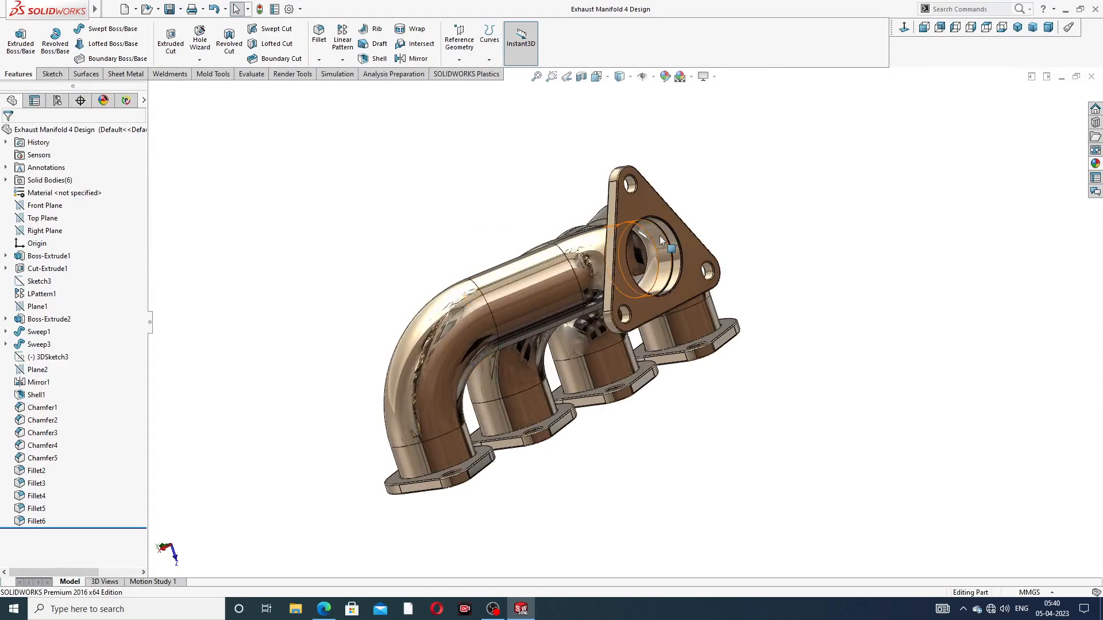
Step: Examine the finished four-pipe exhaust manifold from all sides, including its triangular outlet flange and the four oval flanges
middle_click_drag(660, 235, 637, 179)
scroll(635, 226, "up", 3)
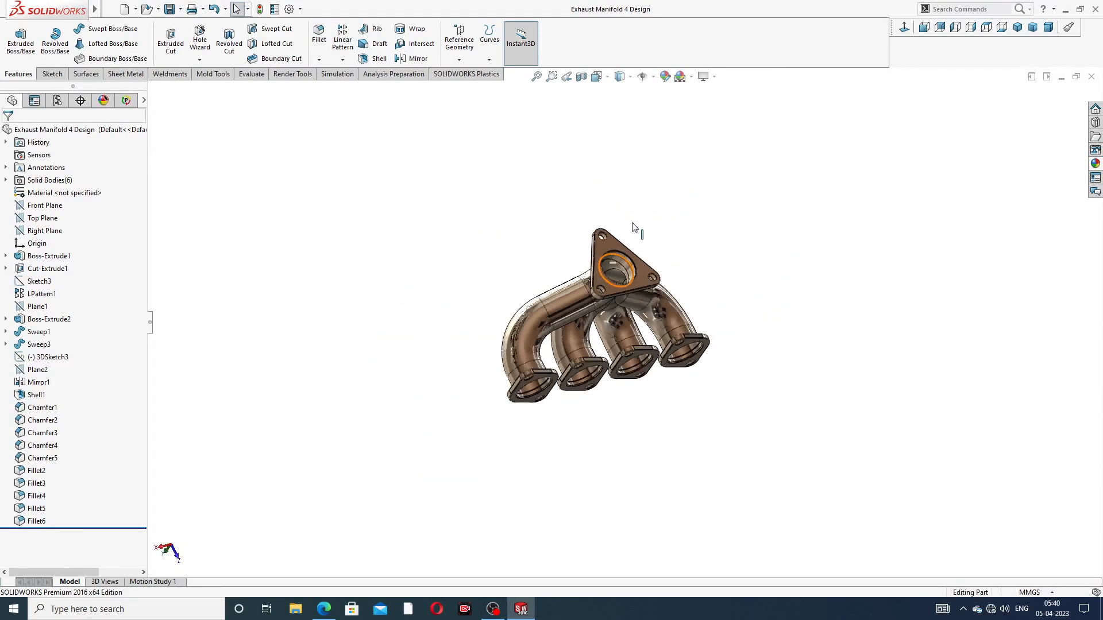
middle_click_drag(635, 226, 777, 253)
scroll(609, 294, "down", 5)
left_click(1015, 30)
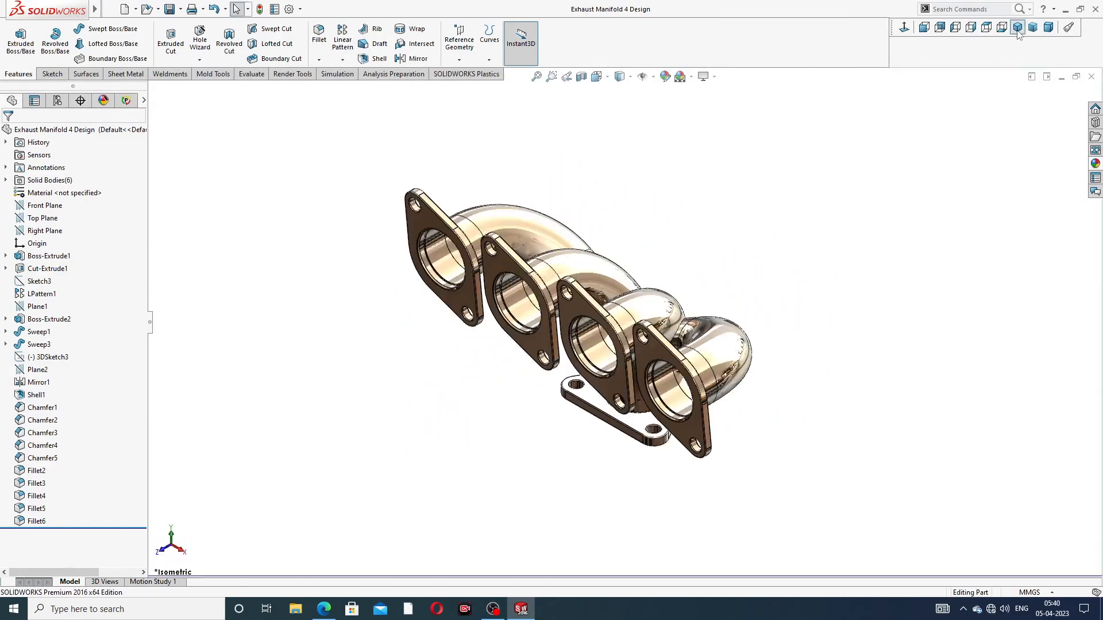
scroll(563, 312, "down", 2)
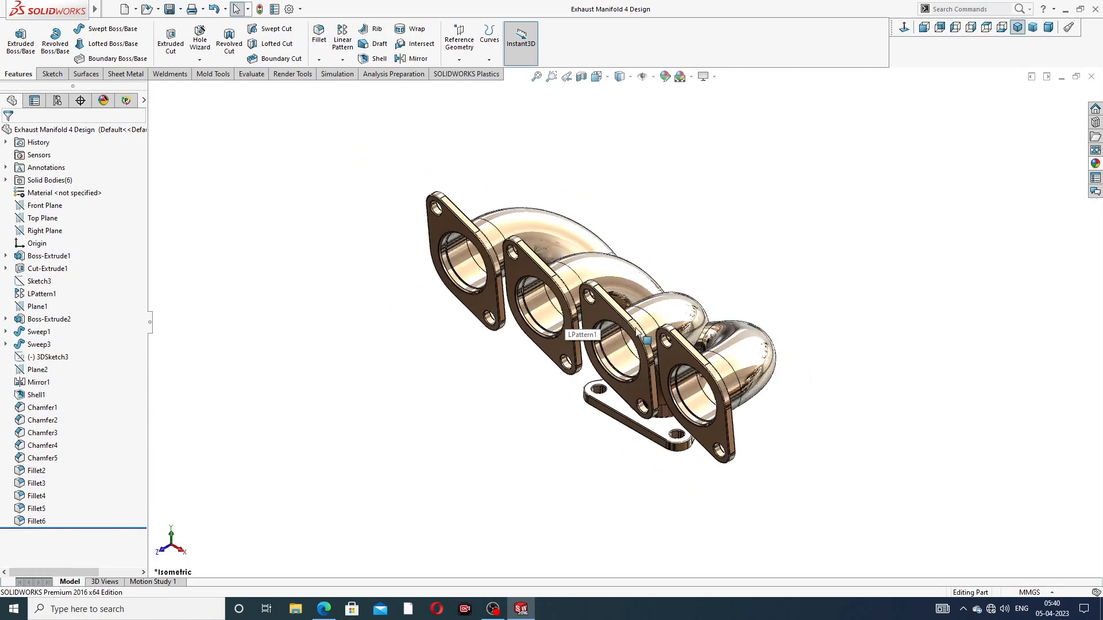
middle_click_drag(617, 319, 678, 317)
scroll(681, 321, "down", 2)
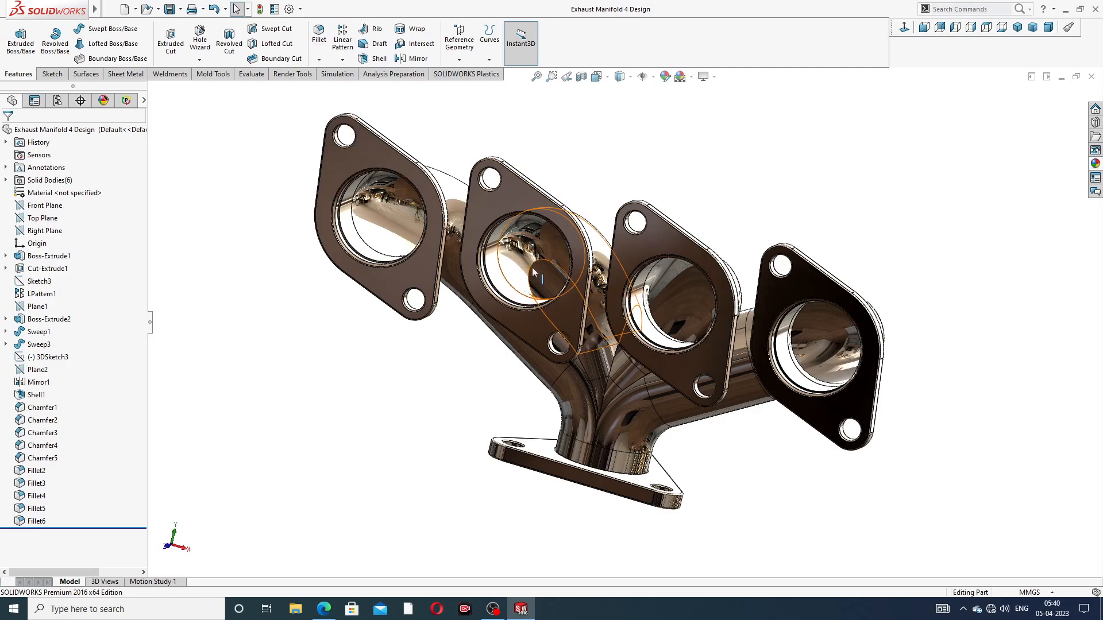
middle_click_drag(531, 273, 580, 168)
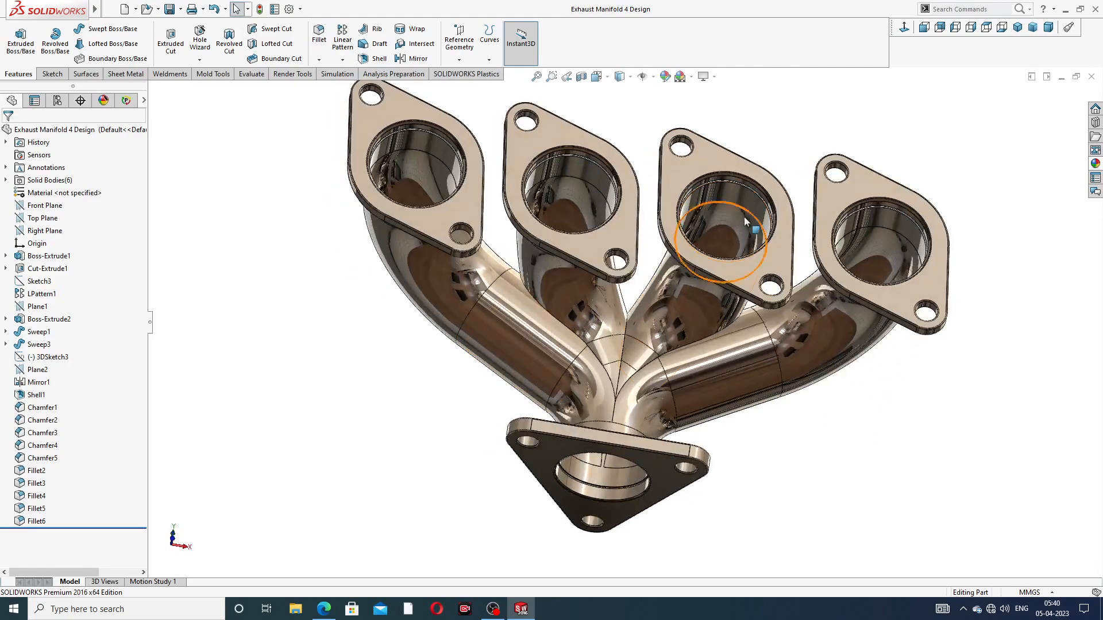
middle_click_drag(637, 297, 717, 224)
scroll(608, 300, "down", 5)
scroll(636, 305, "up", 5)
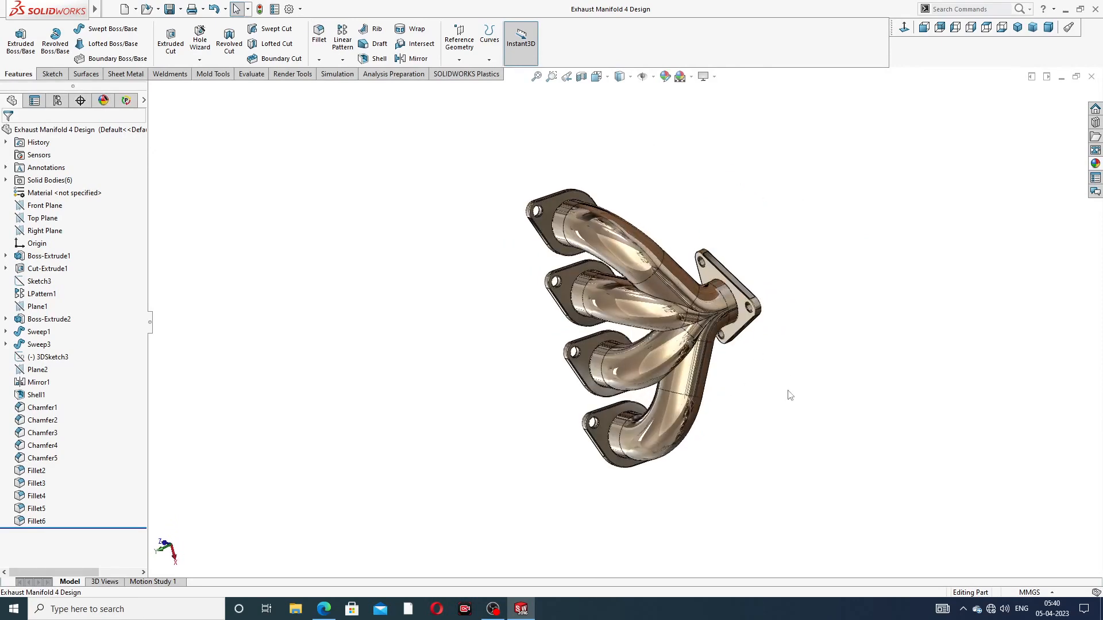
middle_click_drag(739, 345, 697, 339)
middle_click_drag(814, 319, 841, 258)
scroll(653, 372, "down", 3)
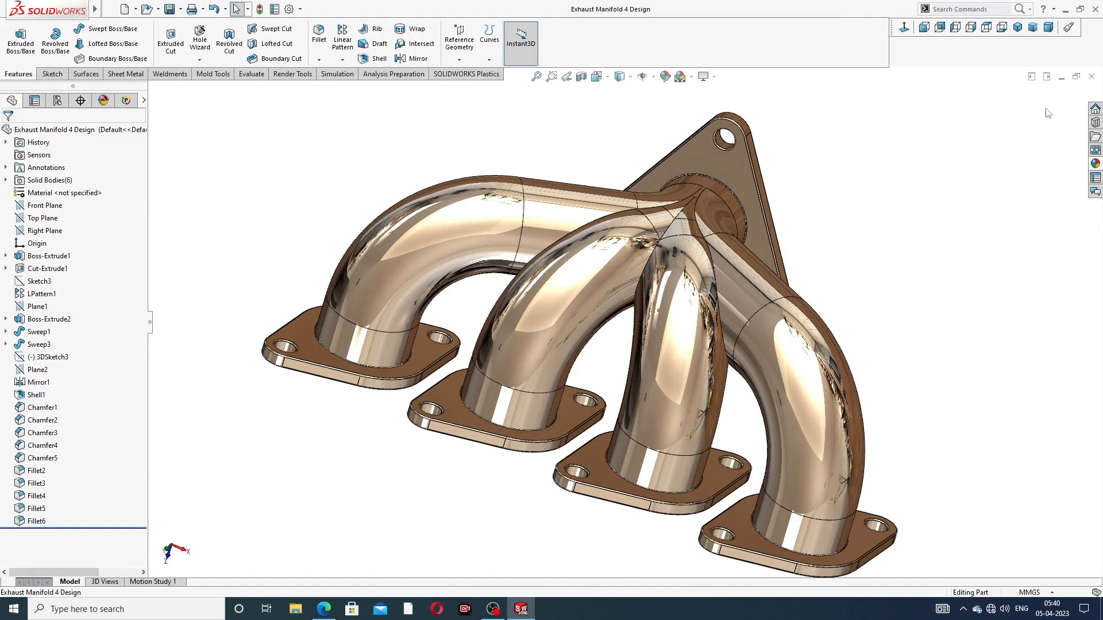
Step: Close the four-pipe exhaust manifold model and create a new part document
left_click(1091, 77)
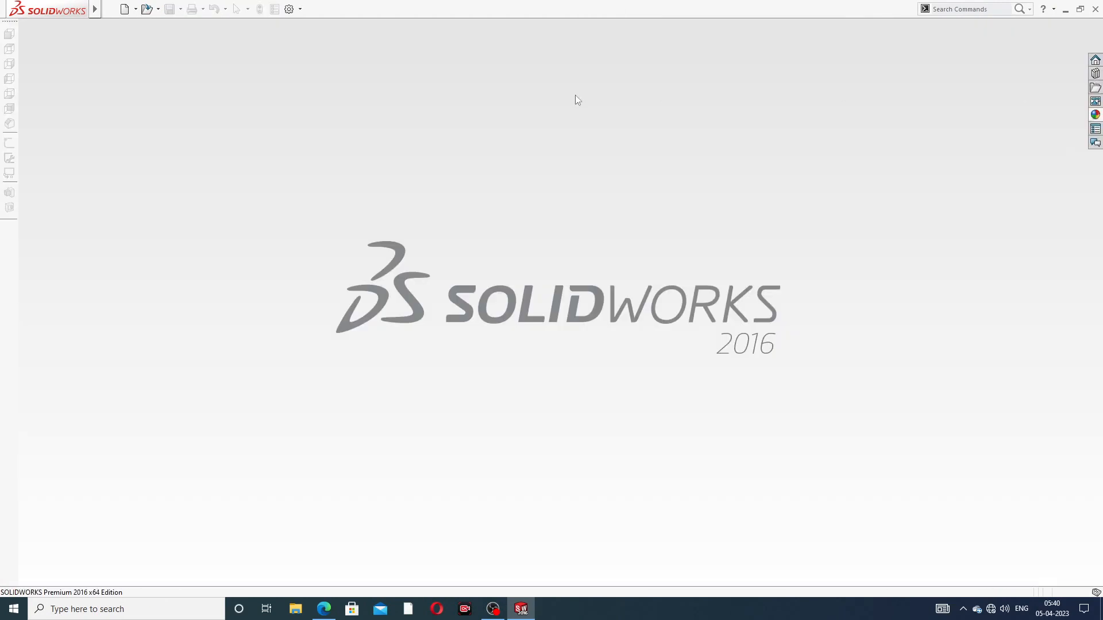
left_click(131, 10)
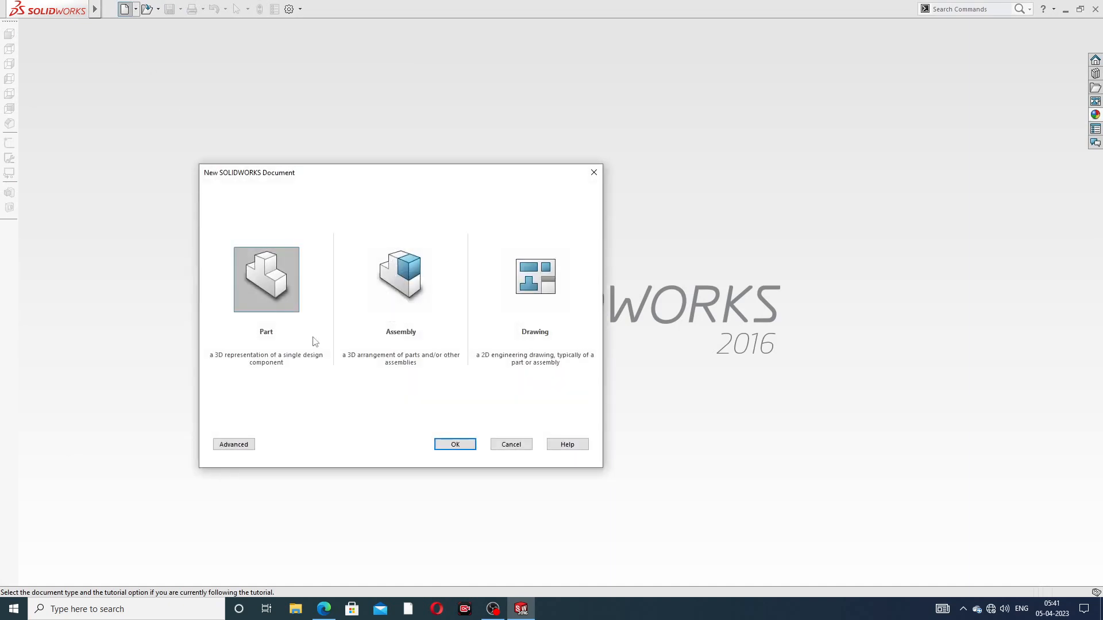
left_click(451, 445)
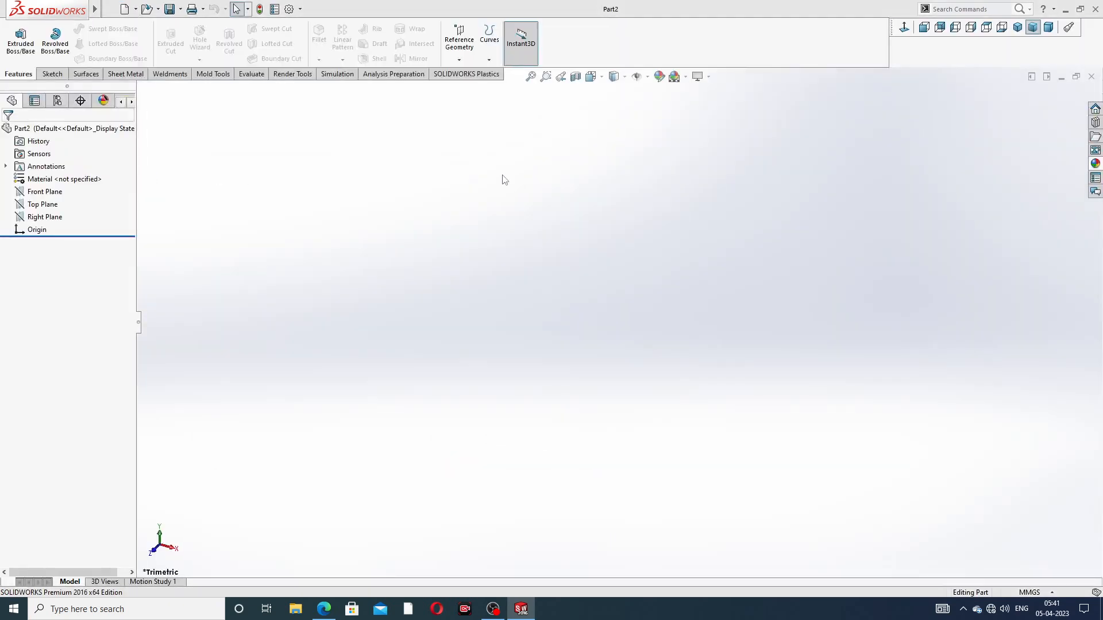
Step: Apply the plain white scene and raise both the shaded and wireframe image quality resolutions to their highest setting in the document properties
left_click(685, 76)
left_click(713, 34)
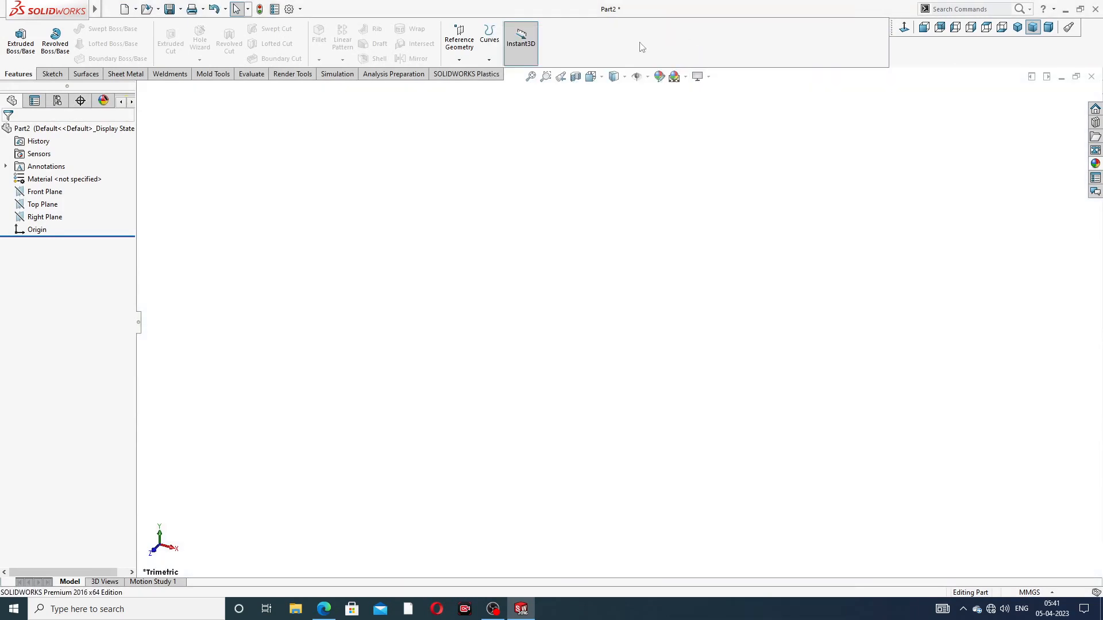
left_click(290, 9)
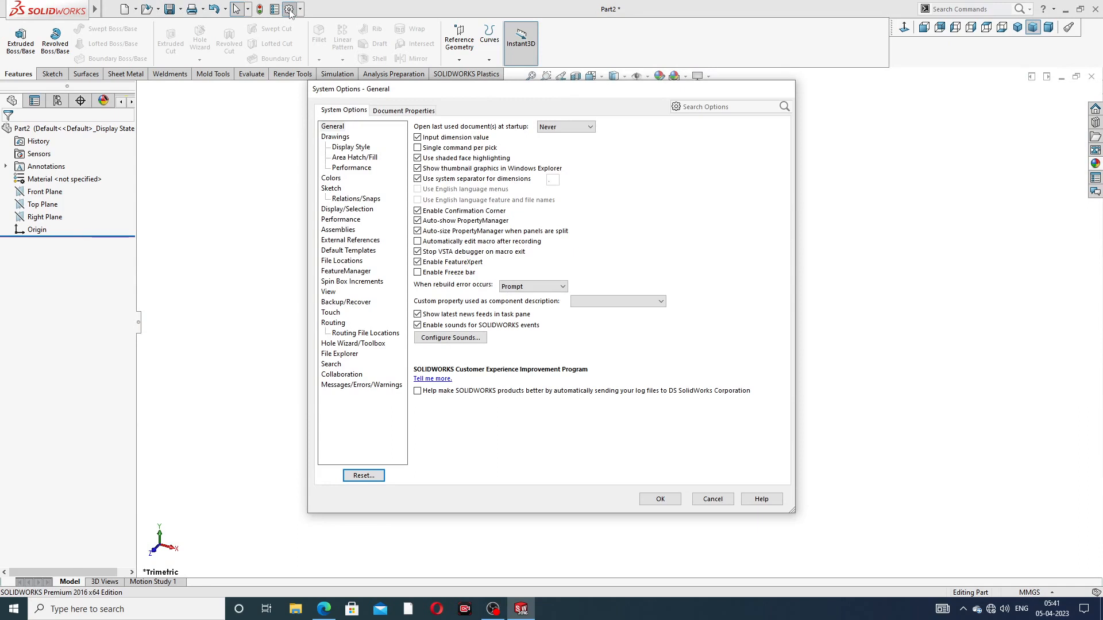
left_click(415, 110)
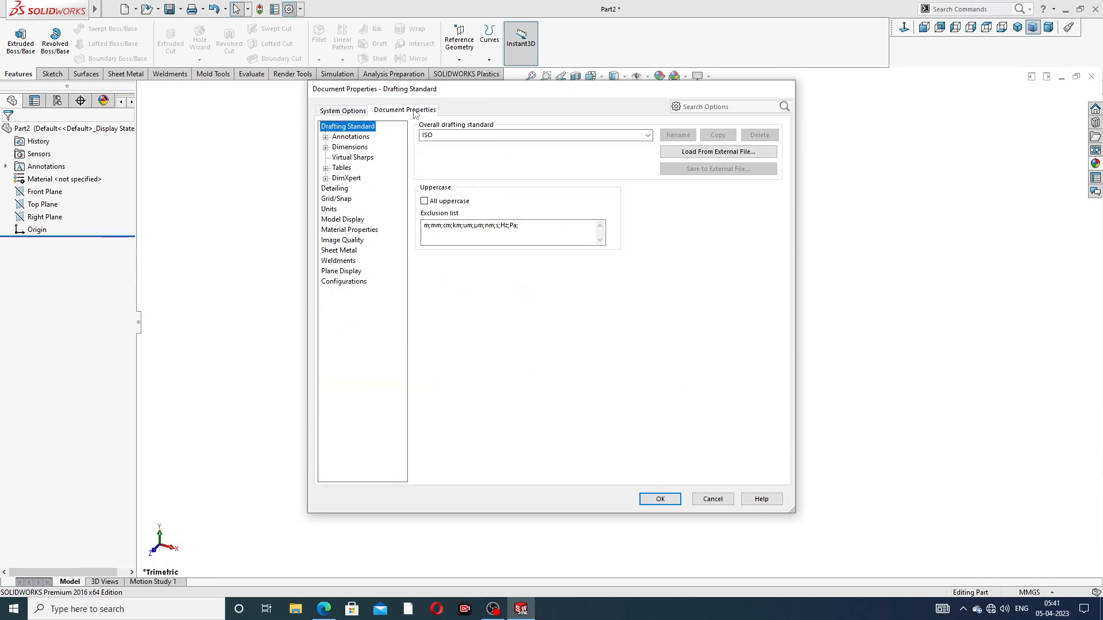
left_click(343, 241)
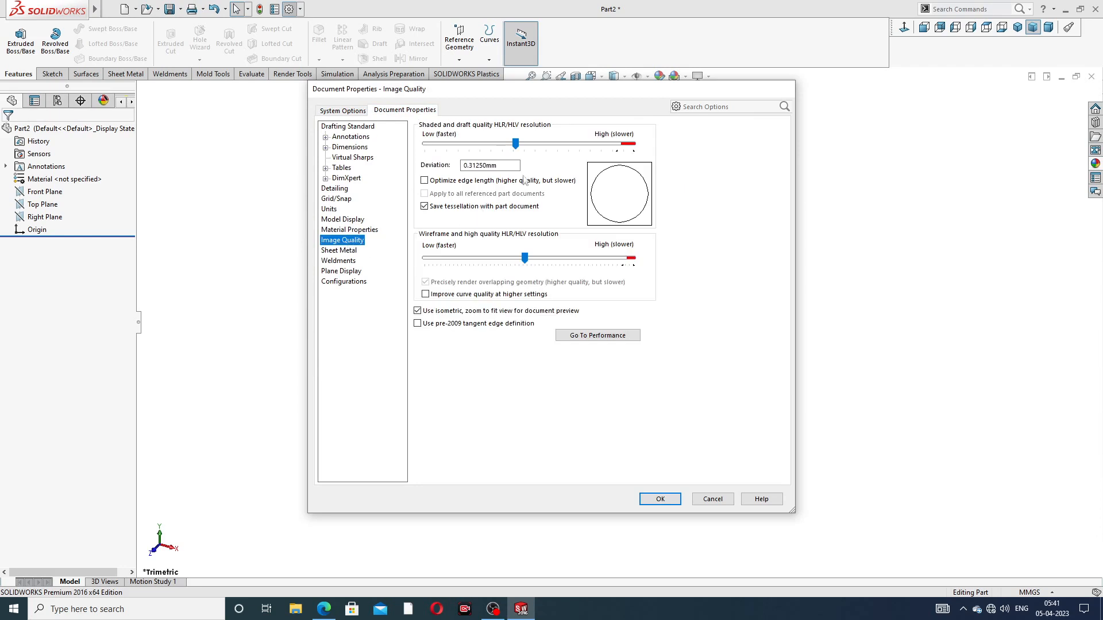
left_click_drag(516, 145, 633, 144)
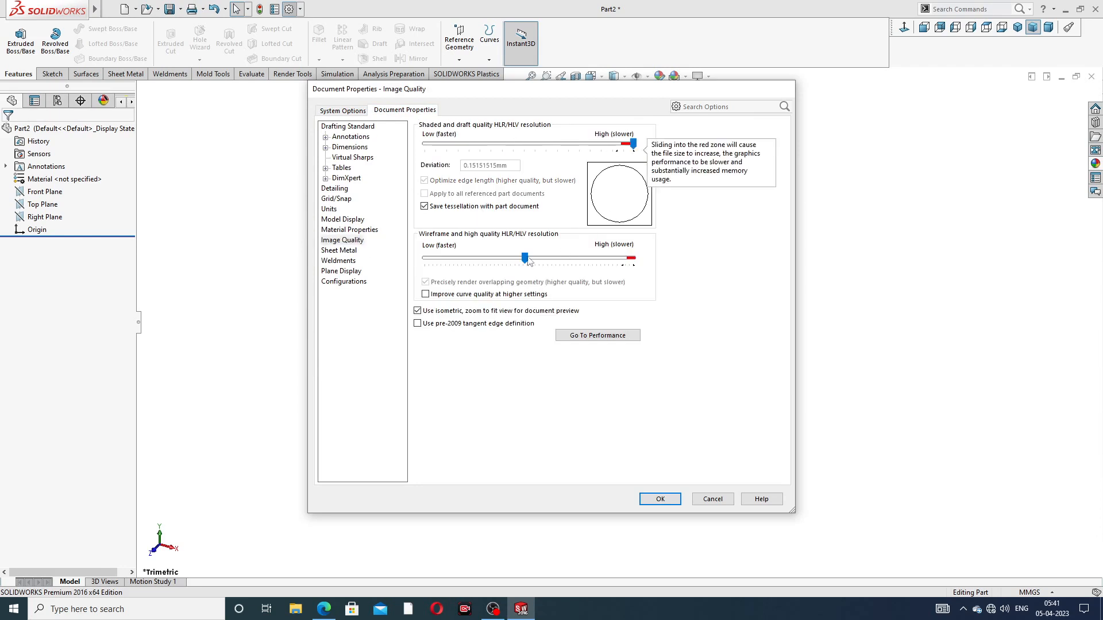
left_click_drag(526, 259, 633, 259)
left_click(659, 499)
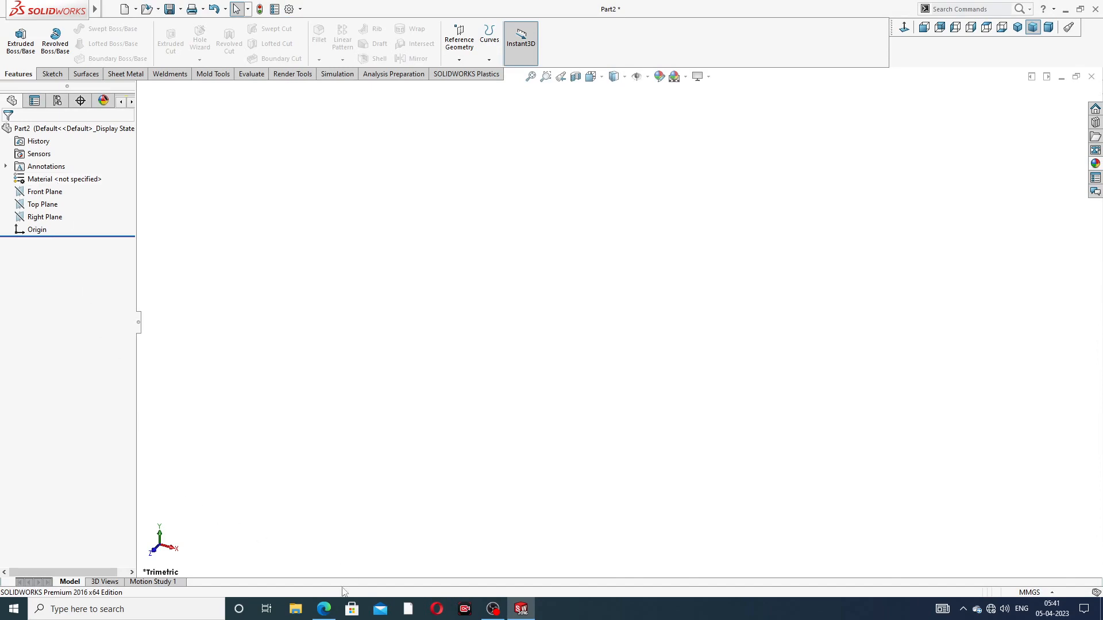
Step: Check the four-pipe exhaust manifold PDF in Edge, and start a sketch on the Front Plane back in SOLIDWORKS
left_click(324, 608)
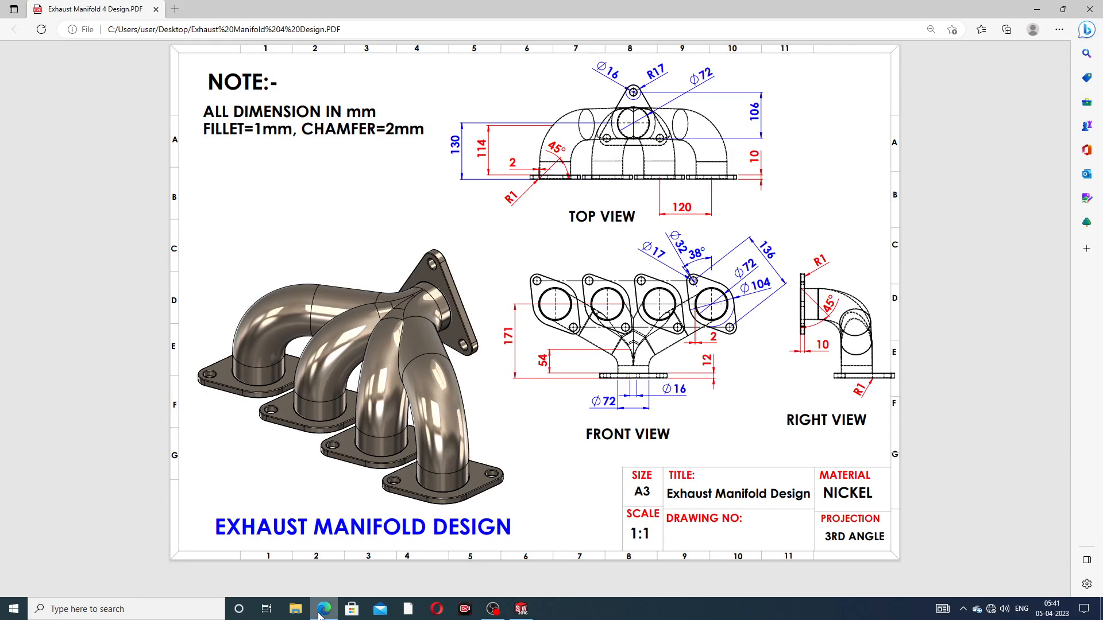
key("alt+Tab")
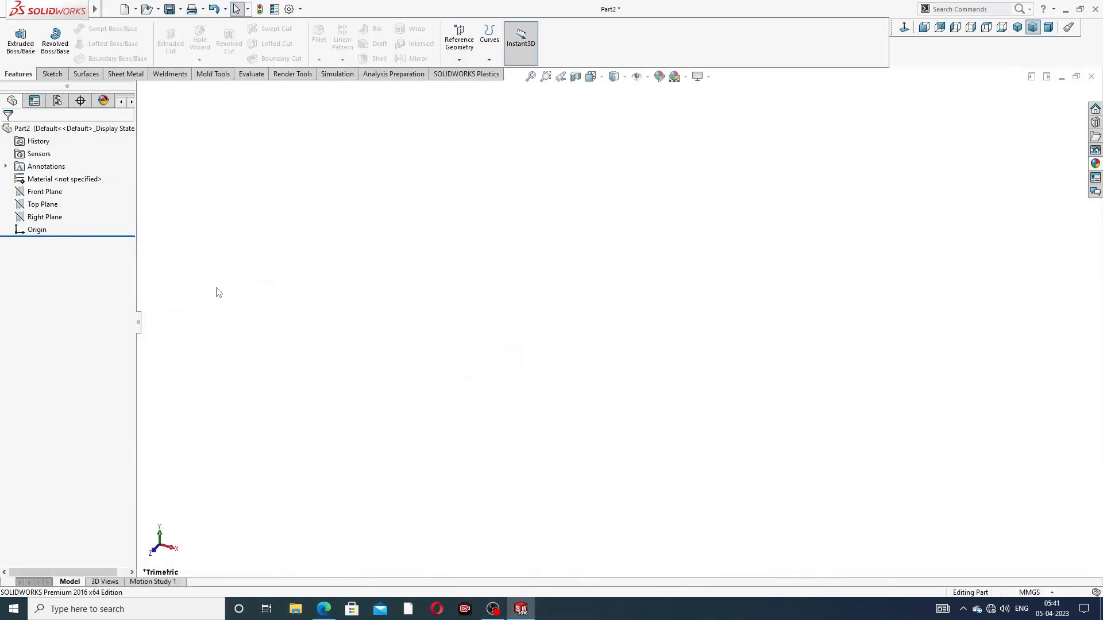
left_click(53, 192)
left_click(61, 175)
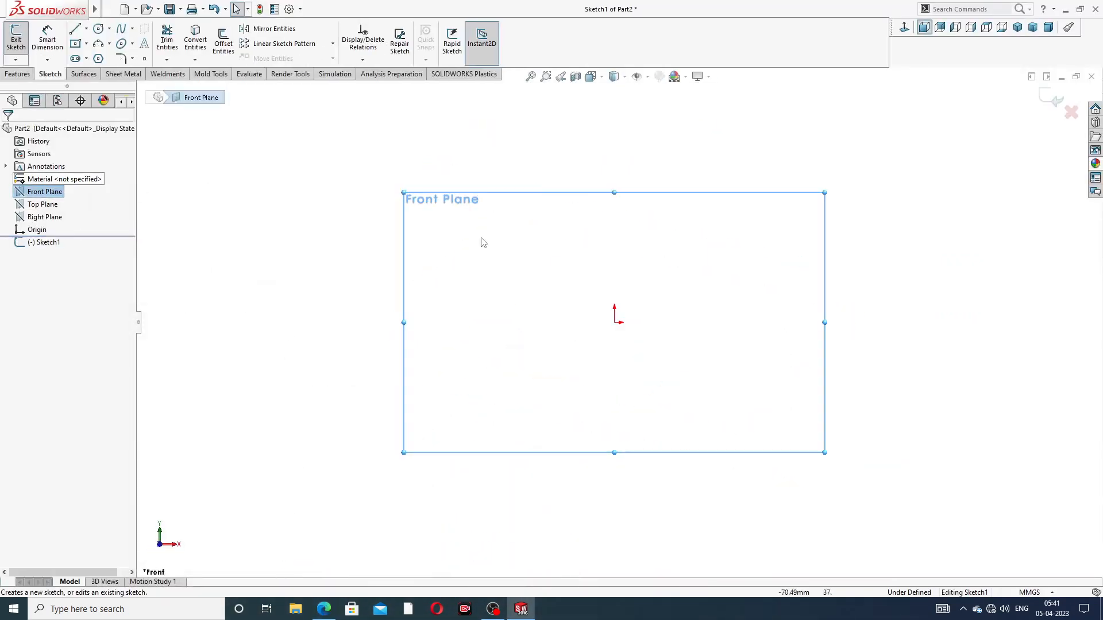
Step: Draw a vertical centerline about 155 mm long through the origin, extending above and below it
left_click(109, 28)
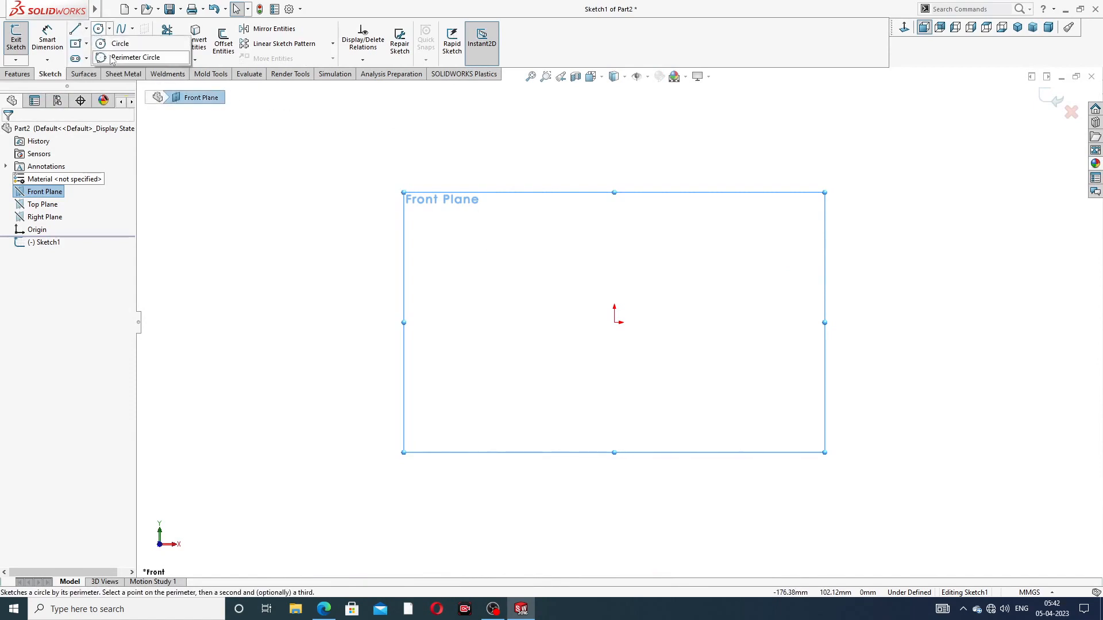
left_click(86, 28)
left_click(115, 56)
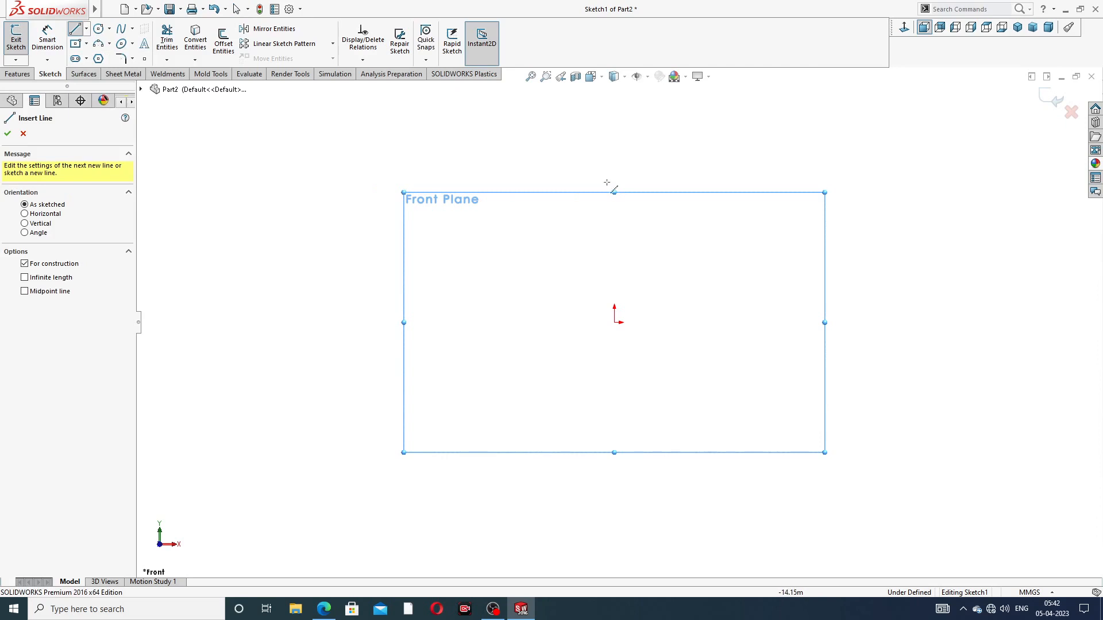
left_click(614, 138)
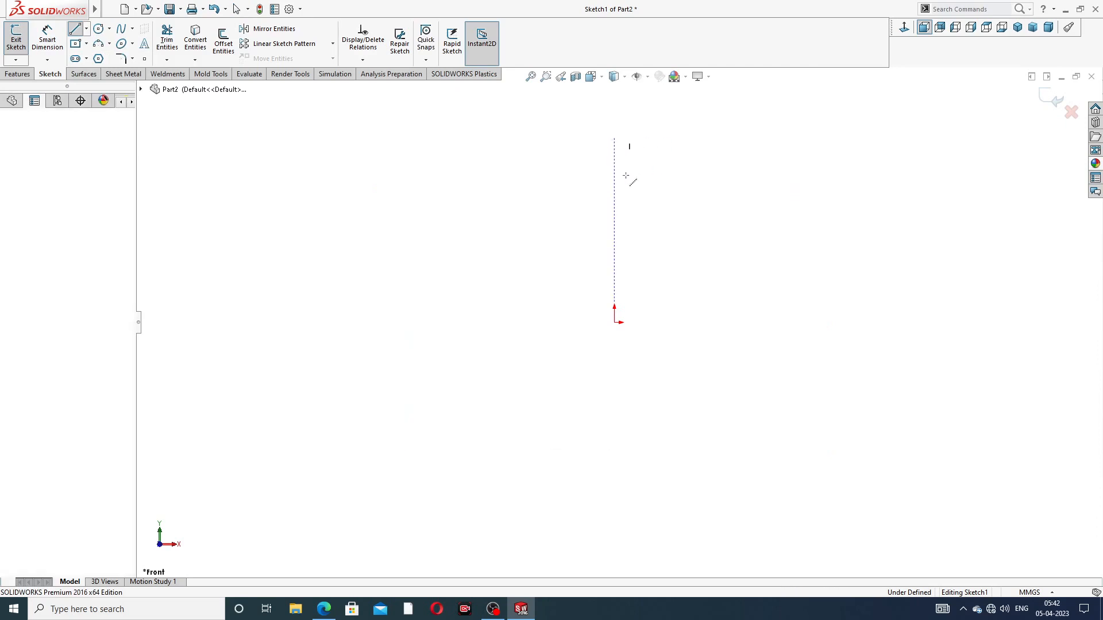
left_click(614, 504)
right_click(682, 369)
left_click(704, 381)
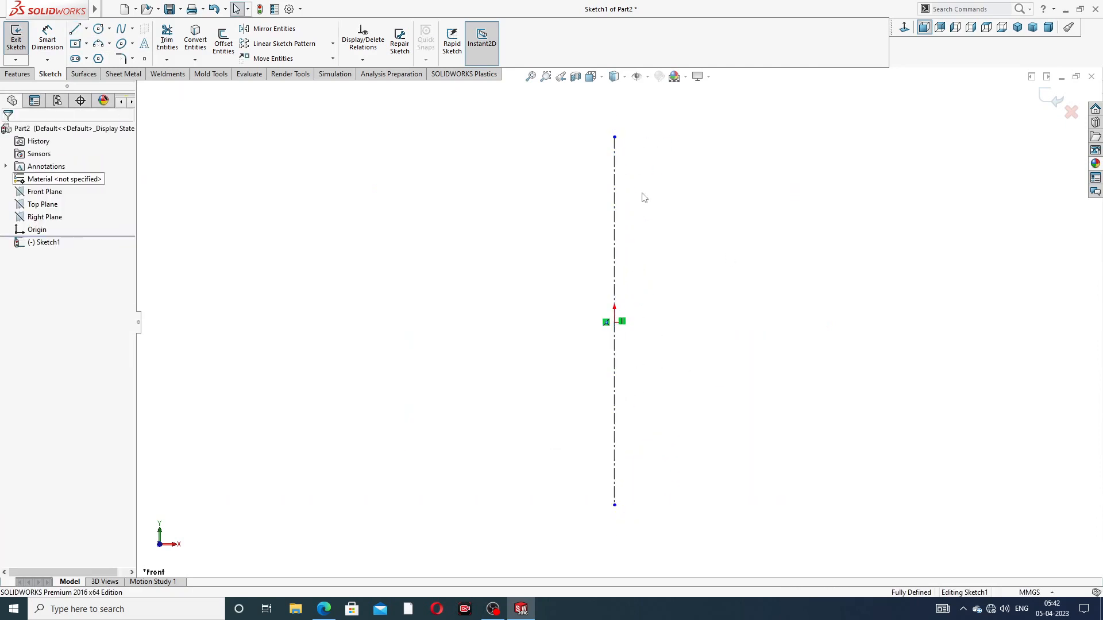
Step: Draw a second centerline about 188 mm long, sloping down to the right across the vertical one just below the origin
scroll(585, 260, "up", 4)
left_click(87, 30)
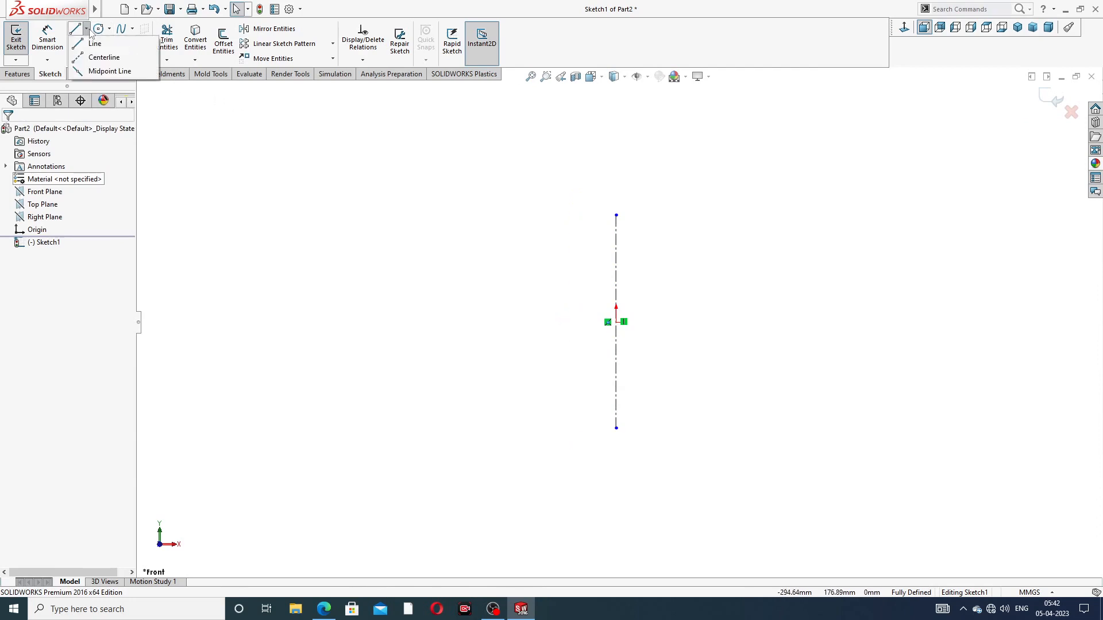
left_click(104, 58)
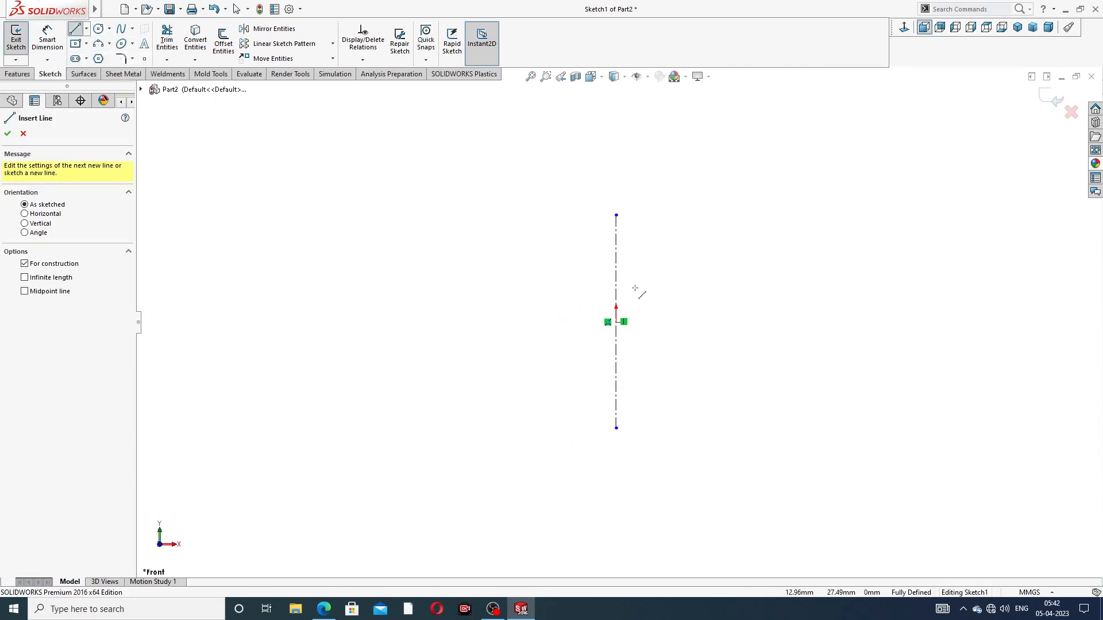
left_click(506, 265)
right_click(525, 246)
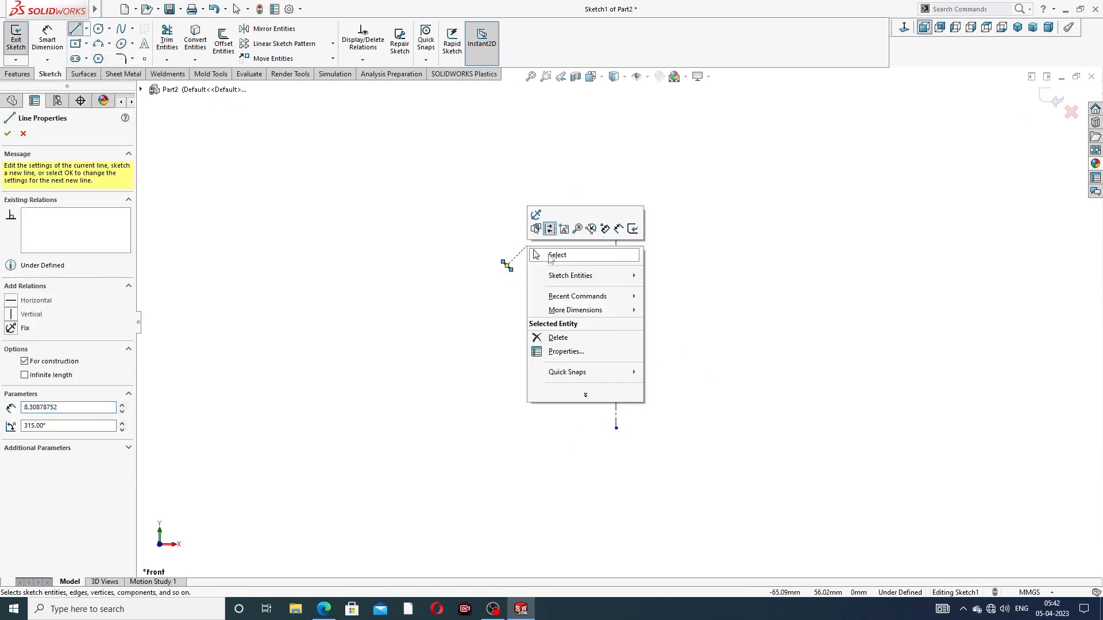
left_click(549, 255)
left_click_drag(511, 270, 718, 401)
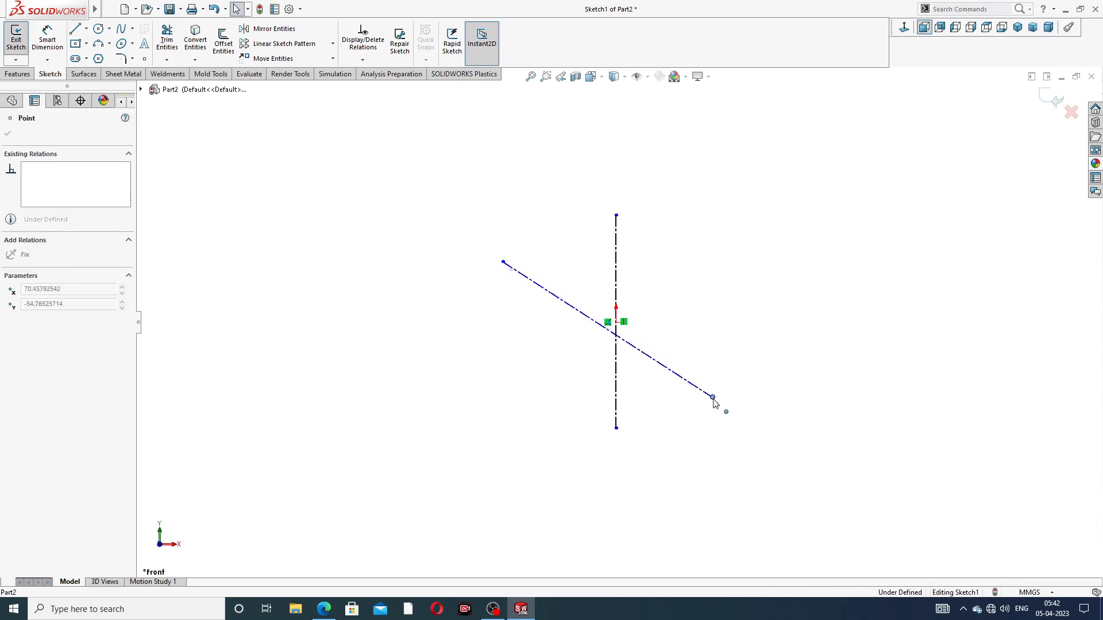
left_click(627, 363)
scroll(627, 362, "down", 2)
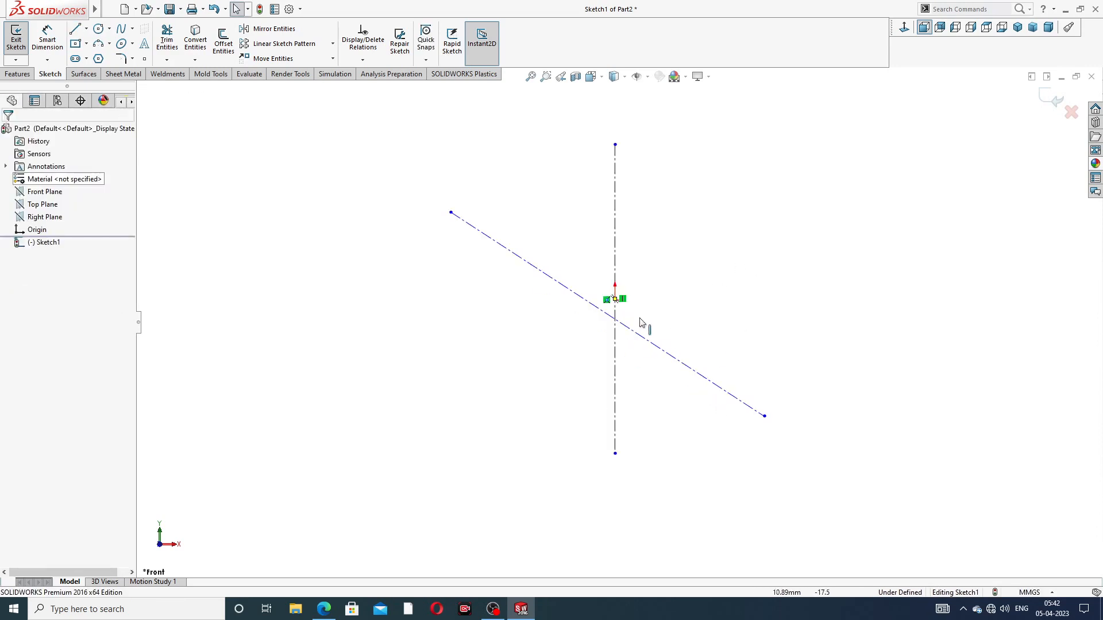
Step: Make the slanted centerline coincident with the origin and add a Midpoint relation so it is centred there
left_click(590, 308)
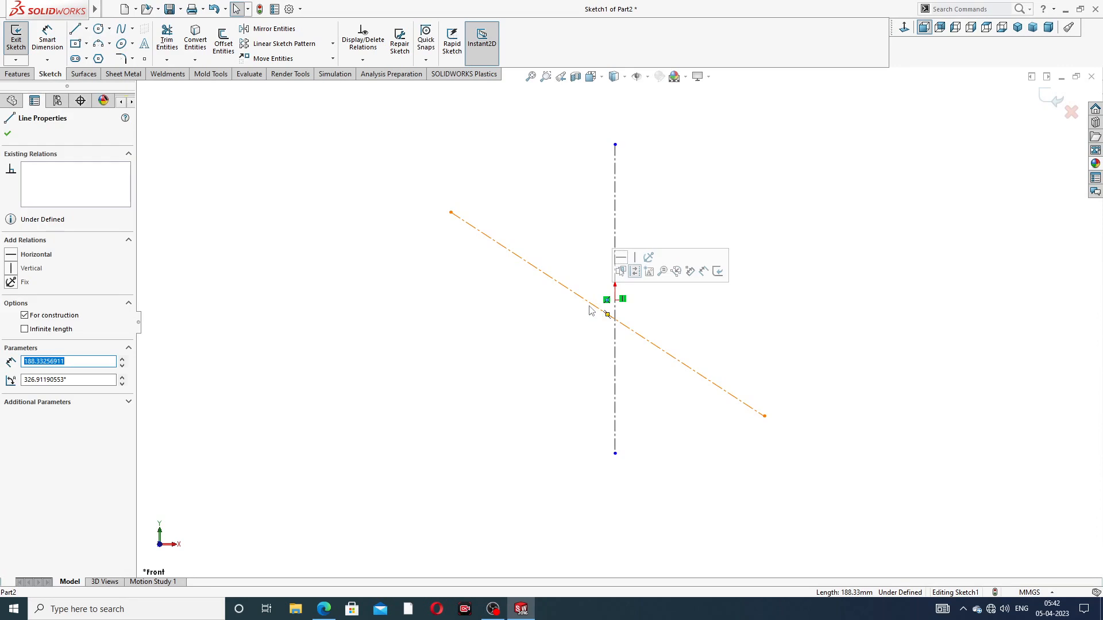
left_click(615, 300, "ctrl")
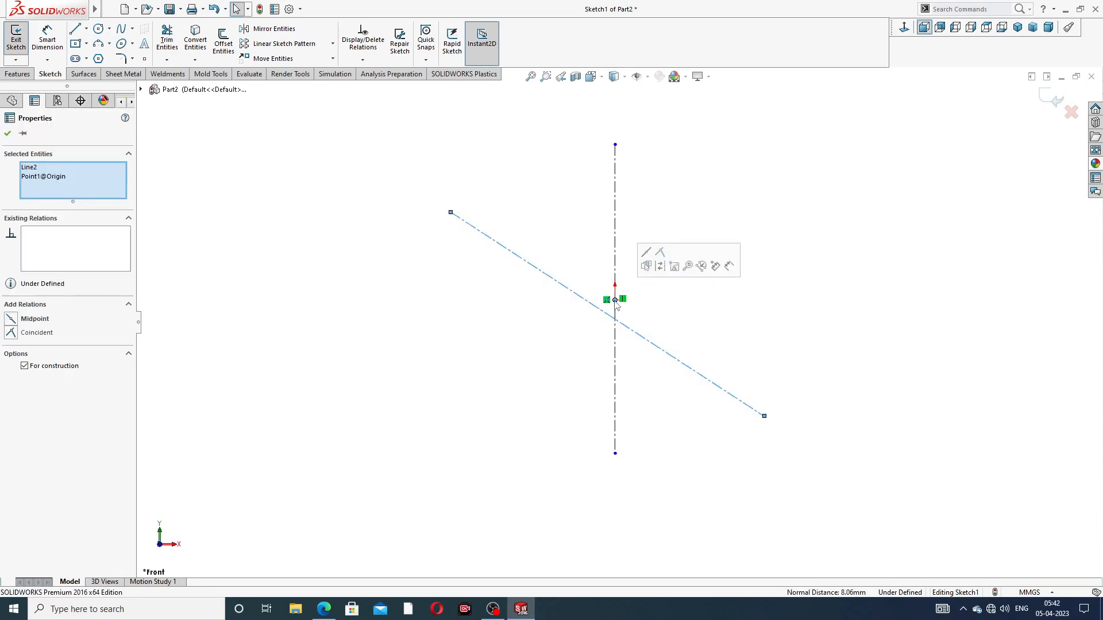
left_click(663, 256)
left_click(691, 312)
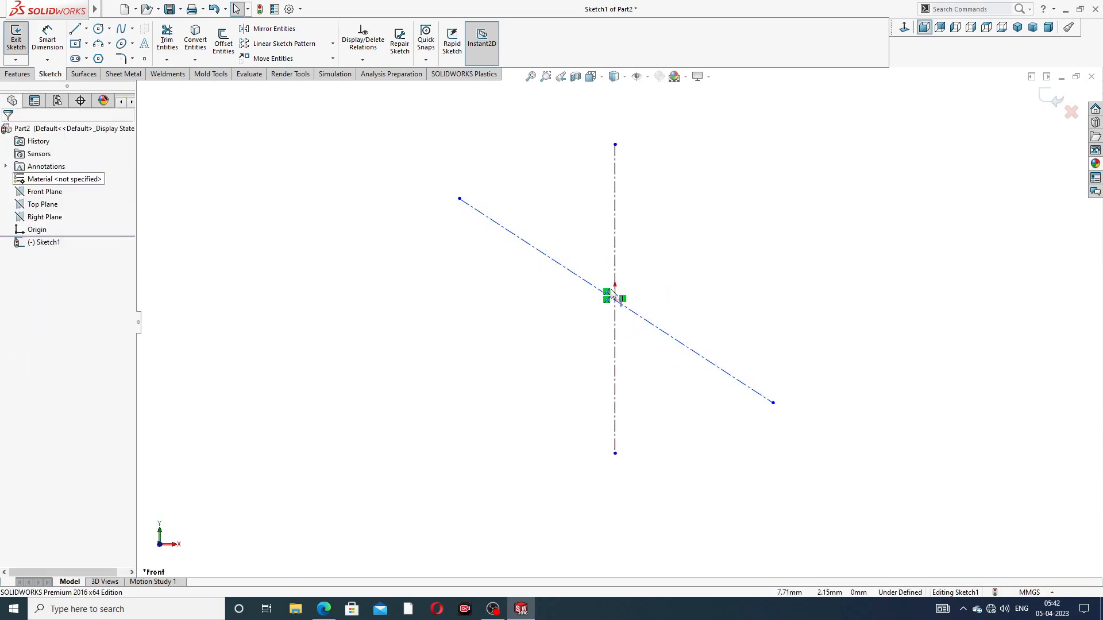
left_click(574, 276)
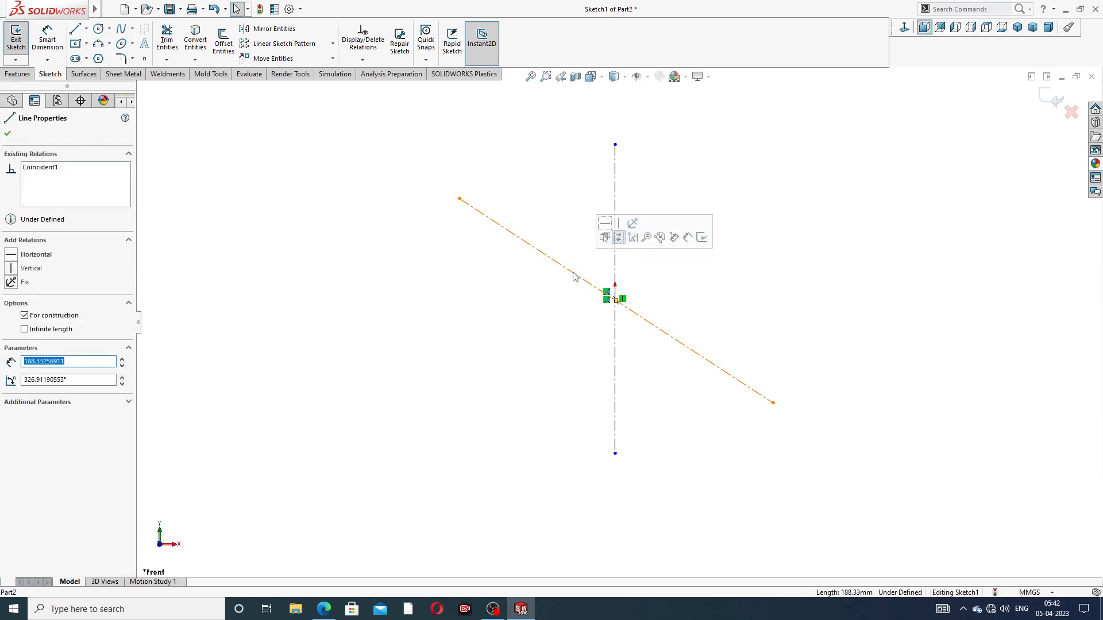
left_click(615, 300, "ctrl")
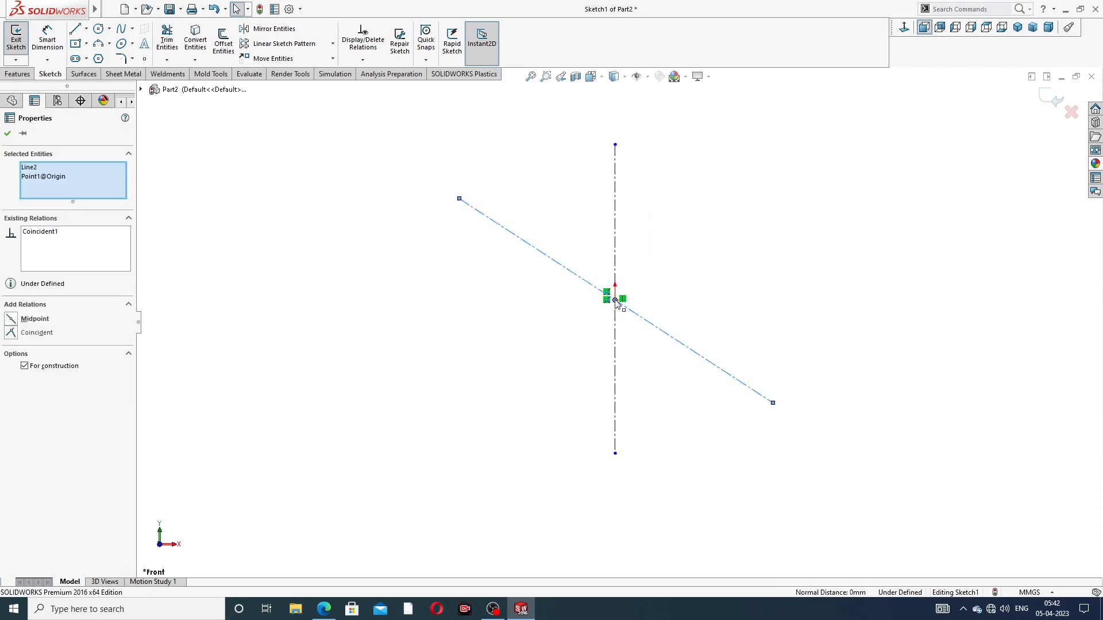
left_click(647, 261)
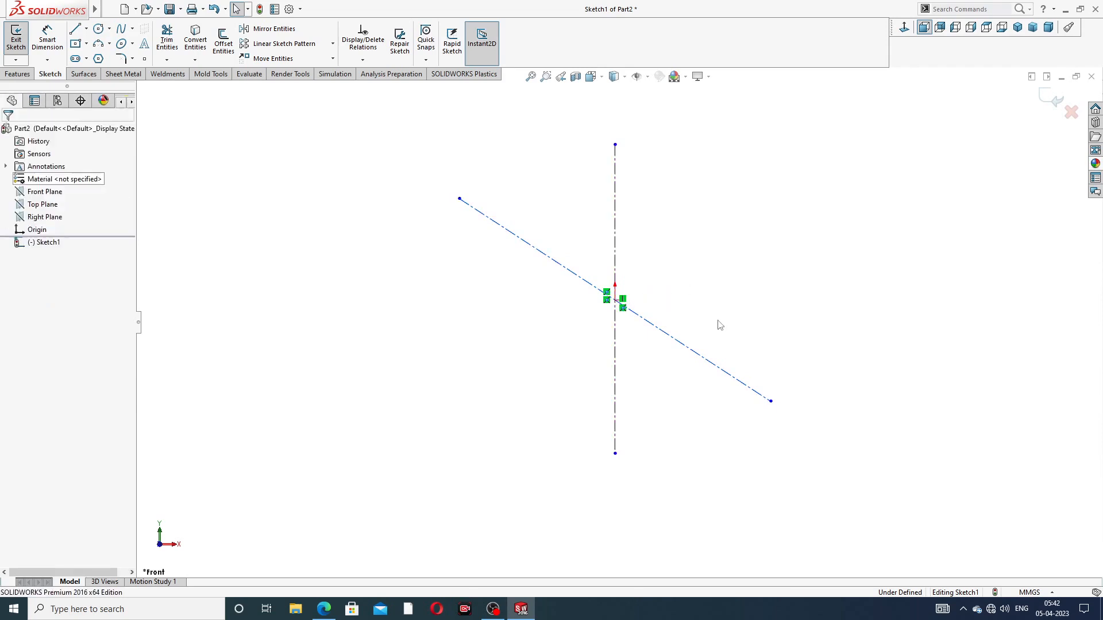
scroll(677, 268, "down", 2)
scroll(598, 216, "up", 2)
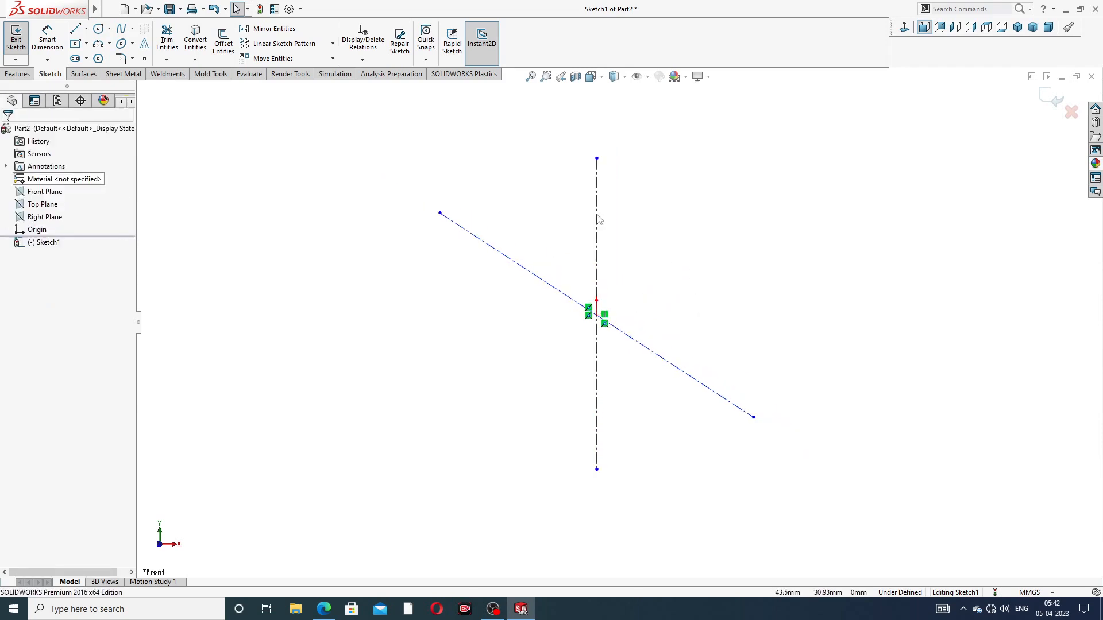
Step: Dimension the angle between the slanted and vertical centerlines as 38° and position the dimension text between them
left_click(49, 48)
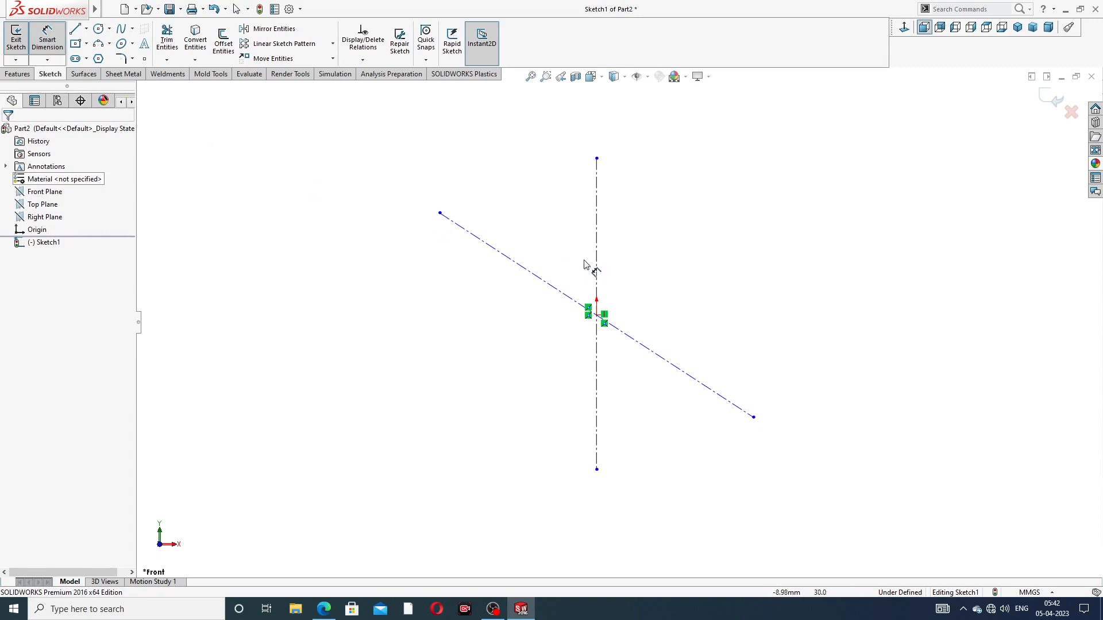
left_click(552, 293)
left_click(596, 258)
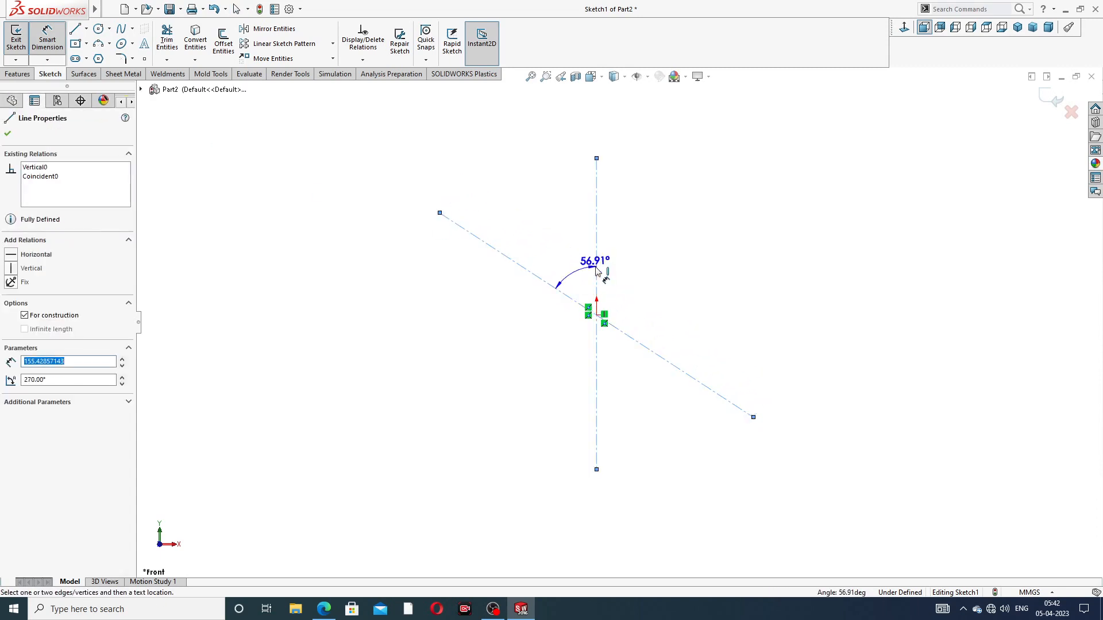
left_click(566, 257)
type("3")
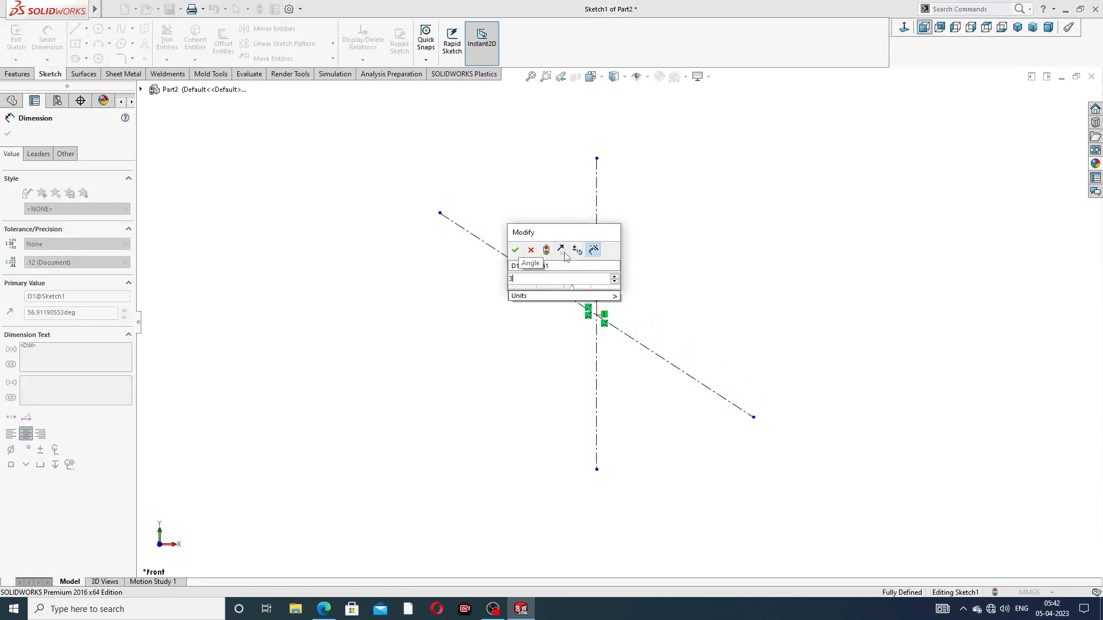
type("8")
key("Return")
left_click(664, 216)
right_click(676, 180)
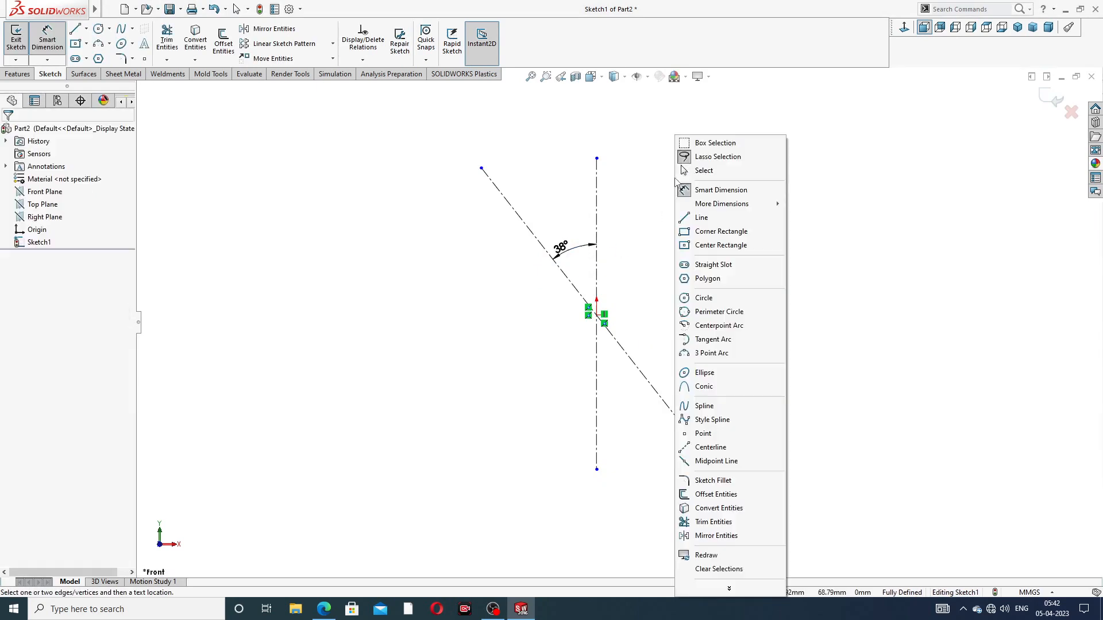
left_click(705, 170)
left_click_drag(561, 248, 572, 243)
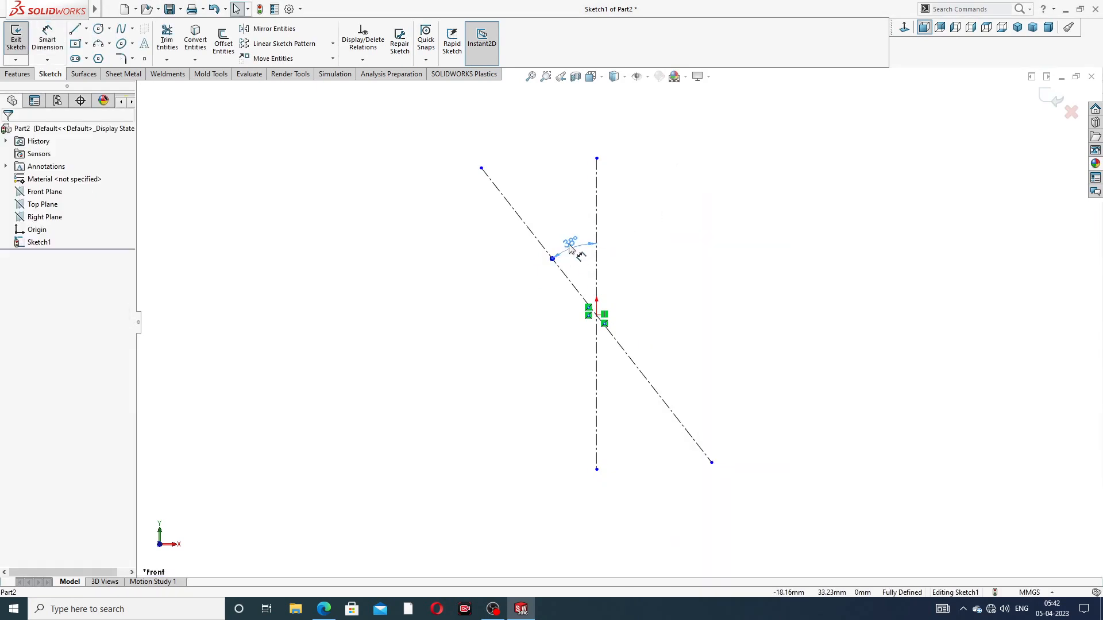
Step: Shorten the slanted centerline slightly by pulling its lower end towards the origin
scroll(619, 256, "up", 3)
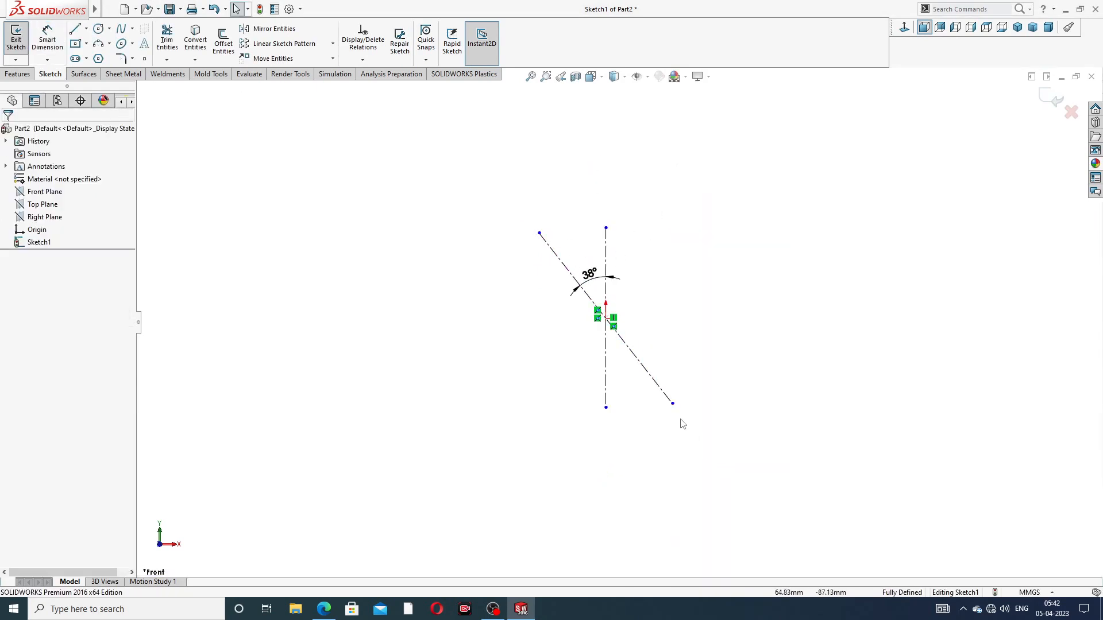
left_click_drag(672, 404, 664, 394)
left_click(682, 251)
Step: Sketch a circle of about 37 mm radius centred on the origin
left_click(99, 29)
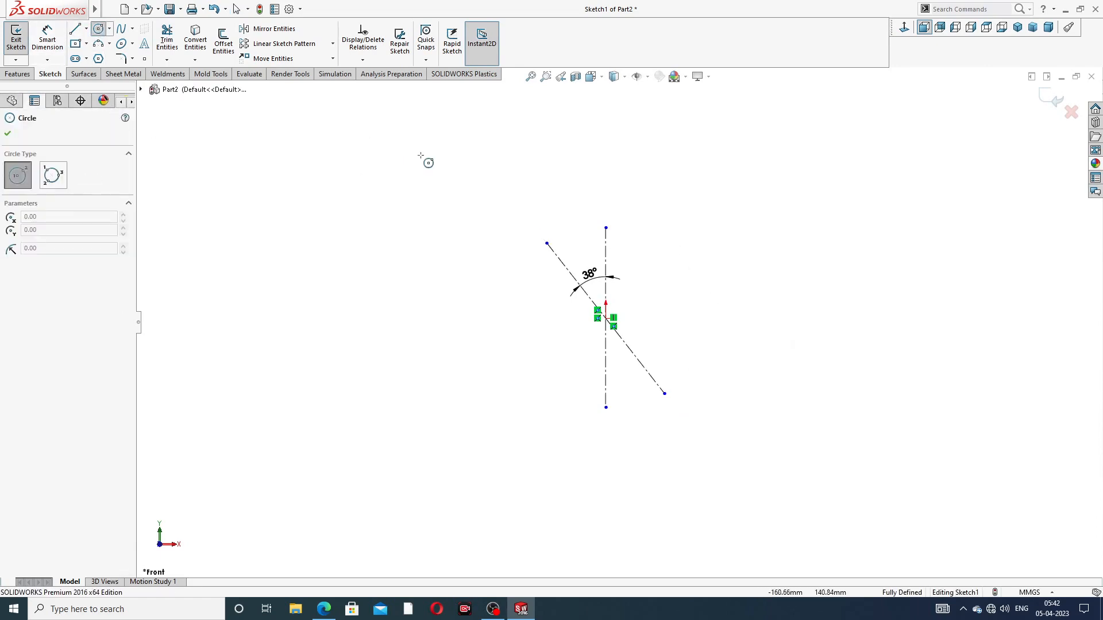
scroll(597, 281, "down", 2)
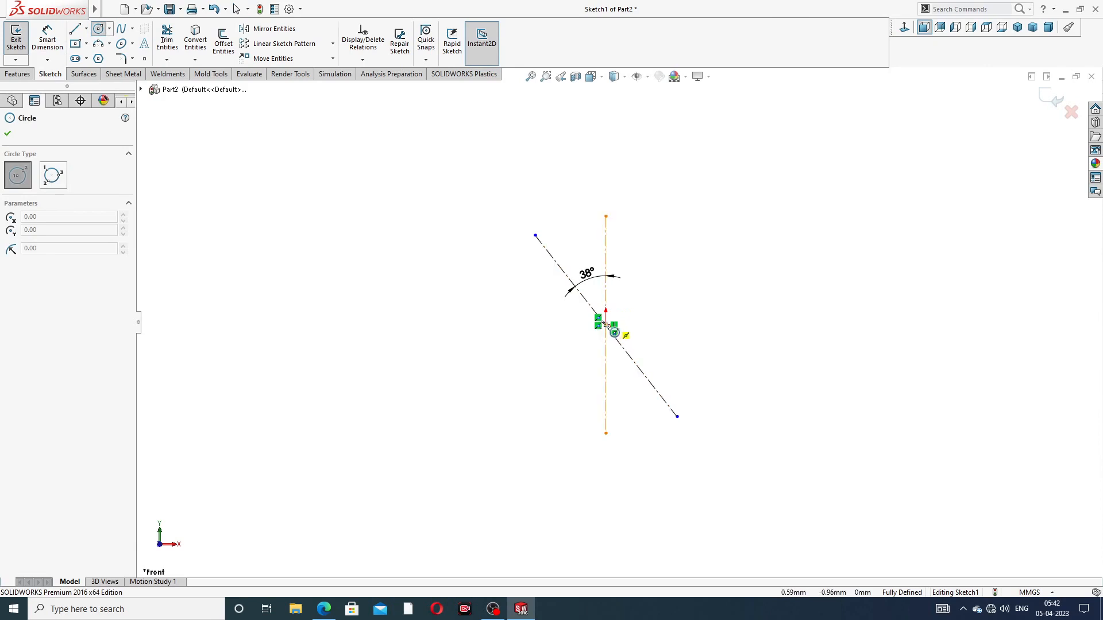
scroll(606, 326, "down", 3)
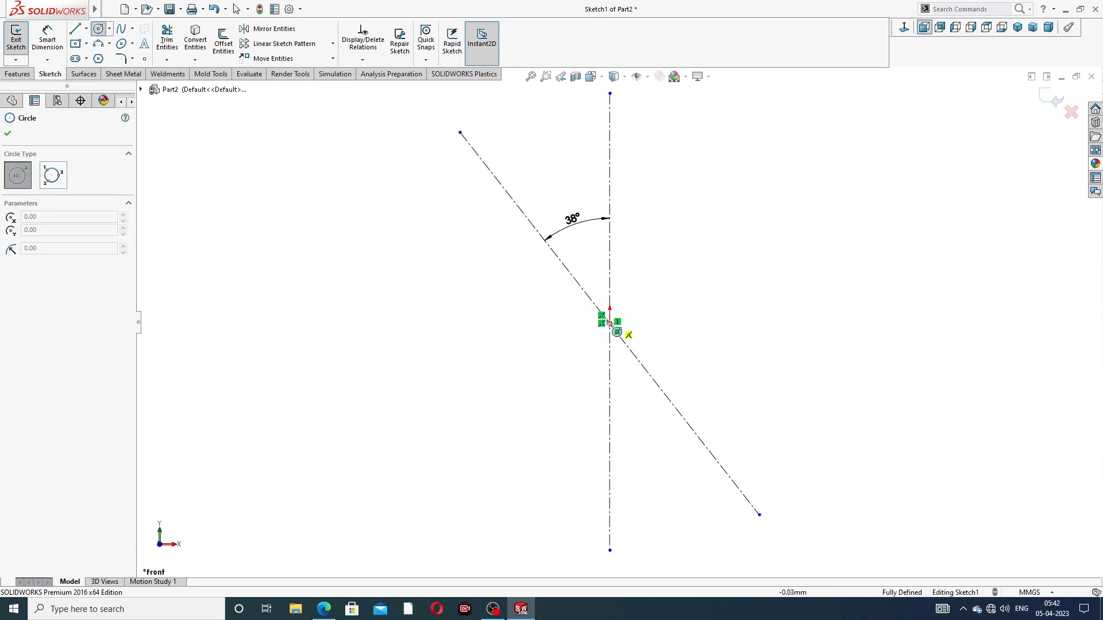
left_click(609, 323)
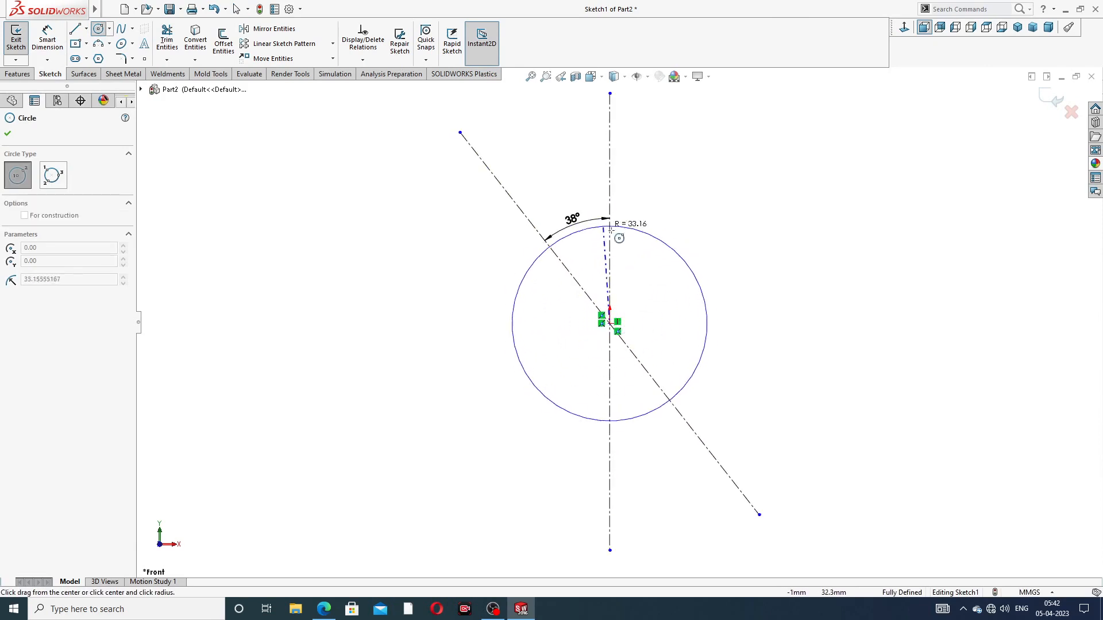
left_click(661, 226)
right_click(664, 224)
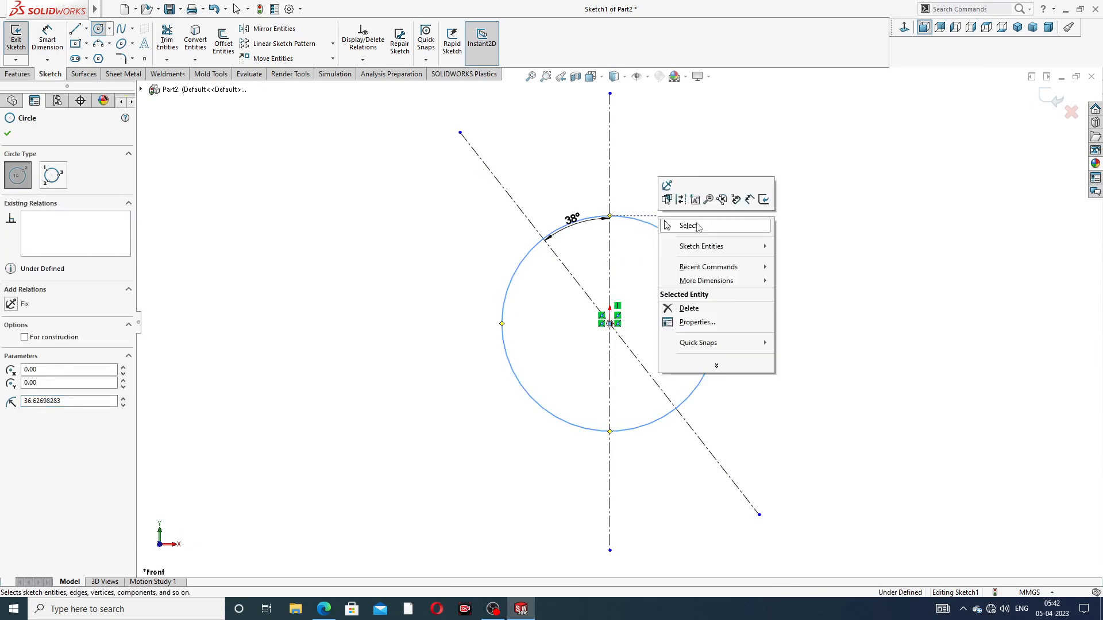
left_click(693, 227)
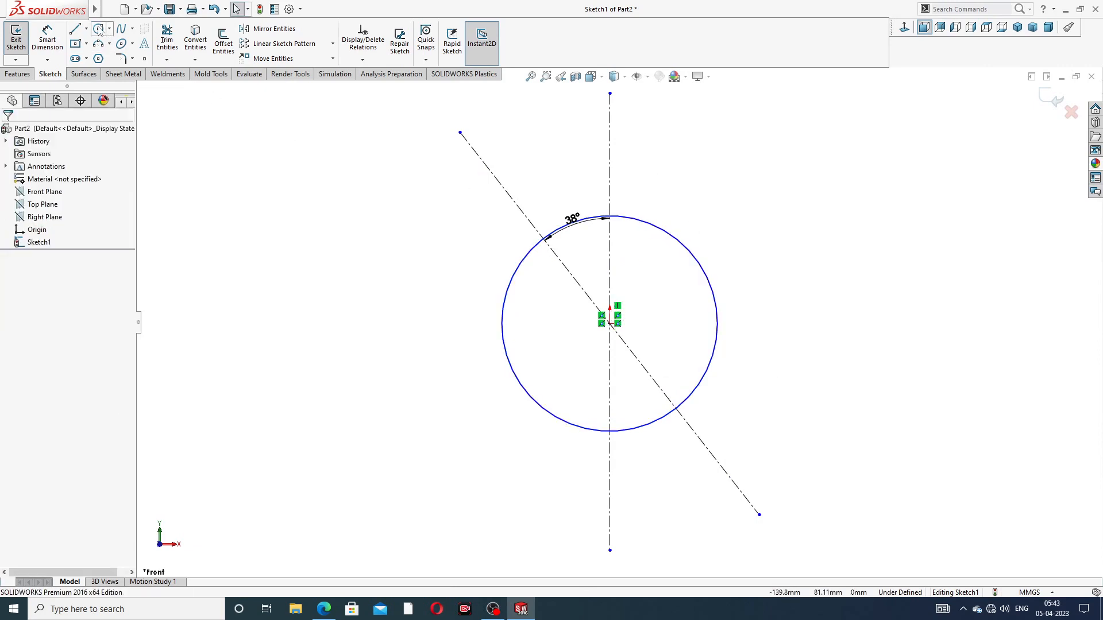
Step: Sketch a circle at each end of the slanted centerline, about 9.5 mm radius at the upper end and 12.6 mm at the lower
left_click(99, 28)
left_click(460, 132)
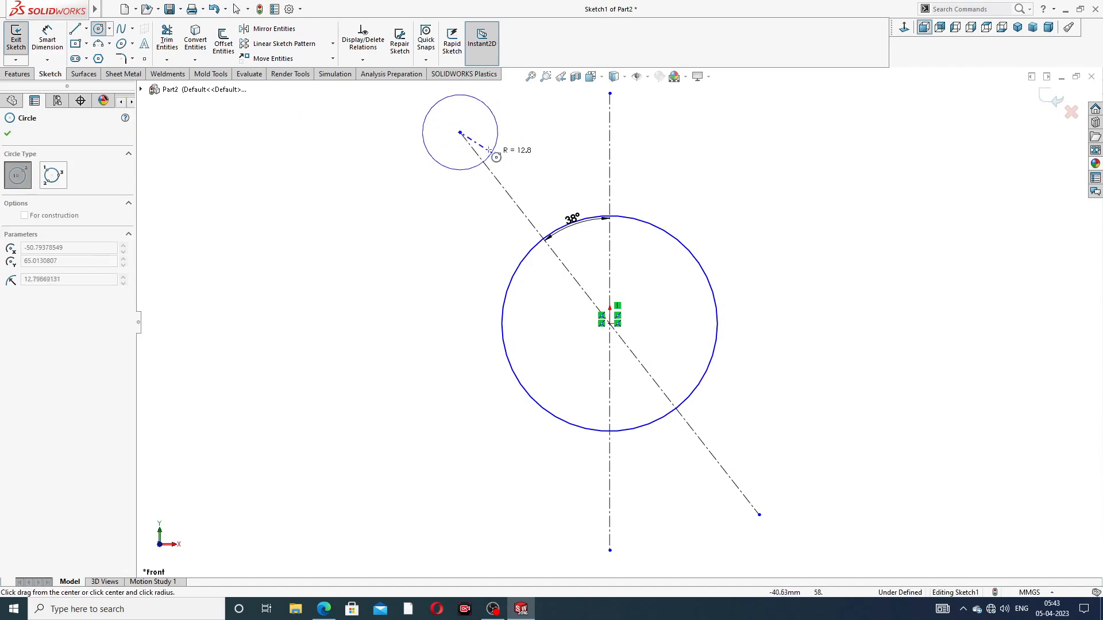
left_click(486, 141)
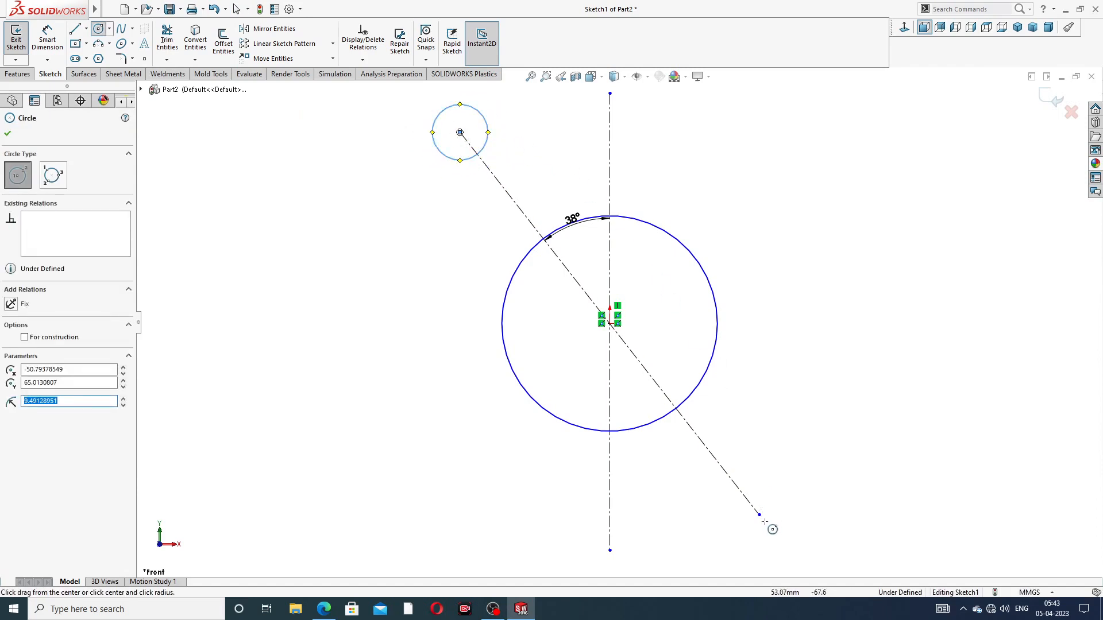
left_click(759, 514)
left_click(781, 485)
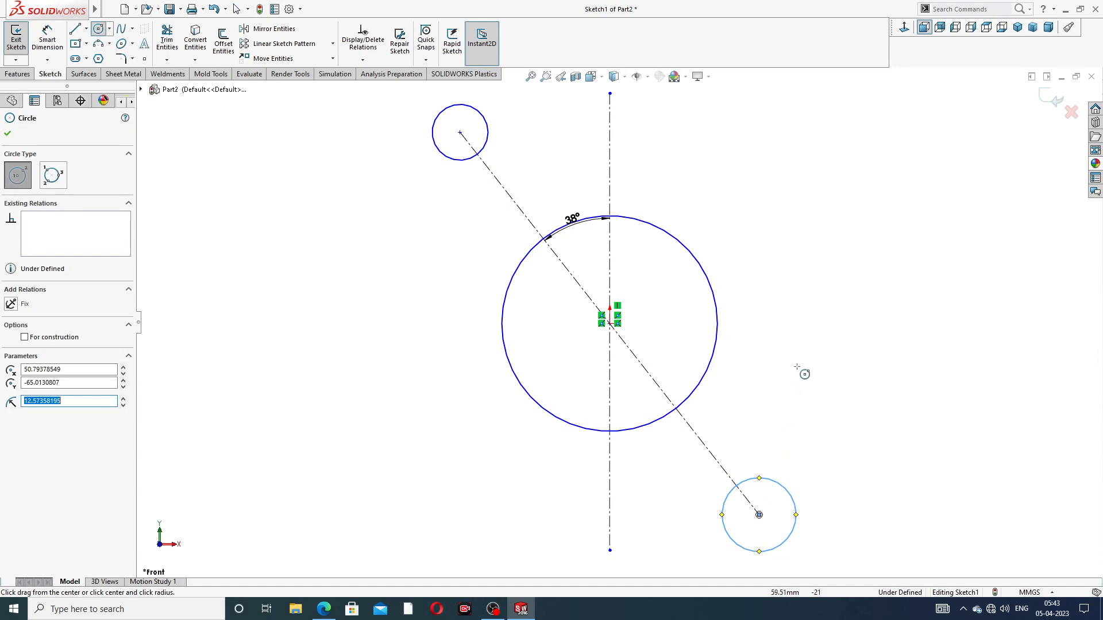
right_click(834, 156)
left_click(856, 167)
Step: Move the 38° angle dimension outward so it sits clear of the central circle
key("f")
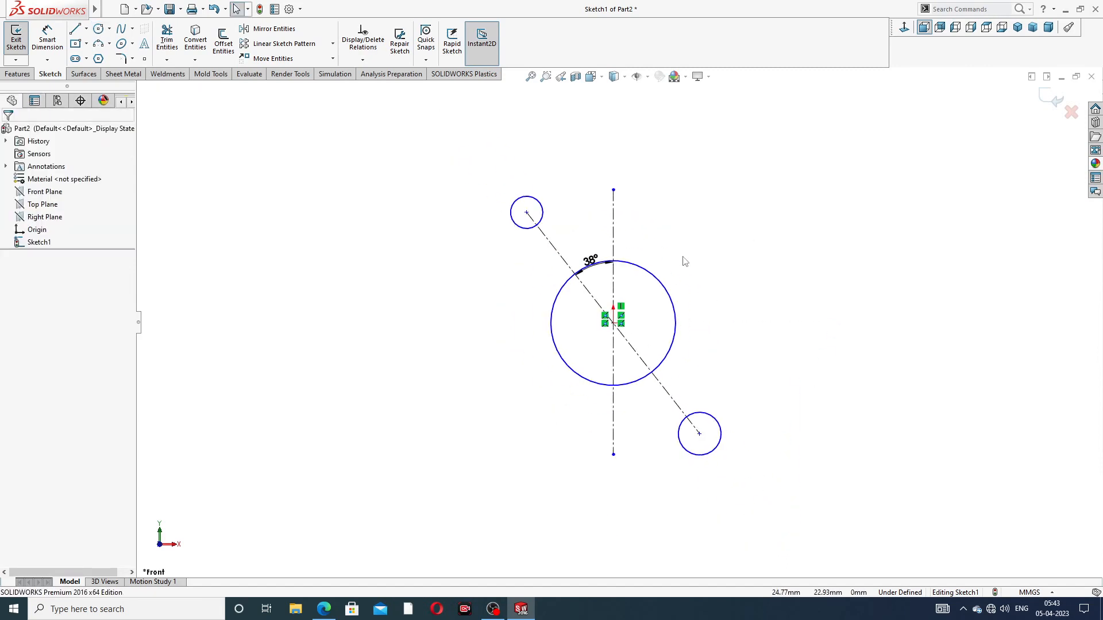
left_click(592, 244)
key("Escape")
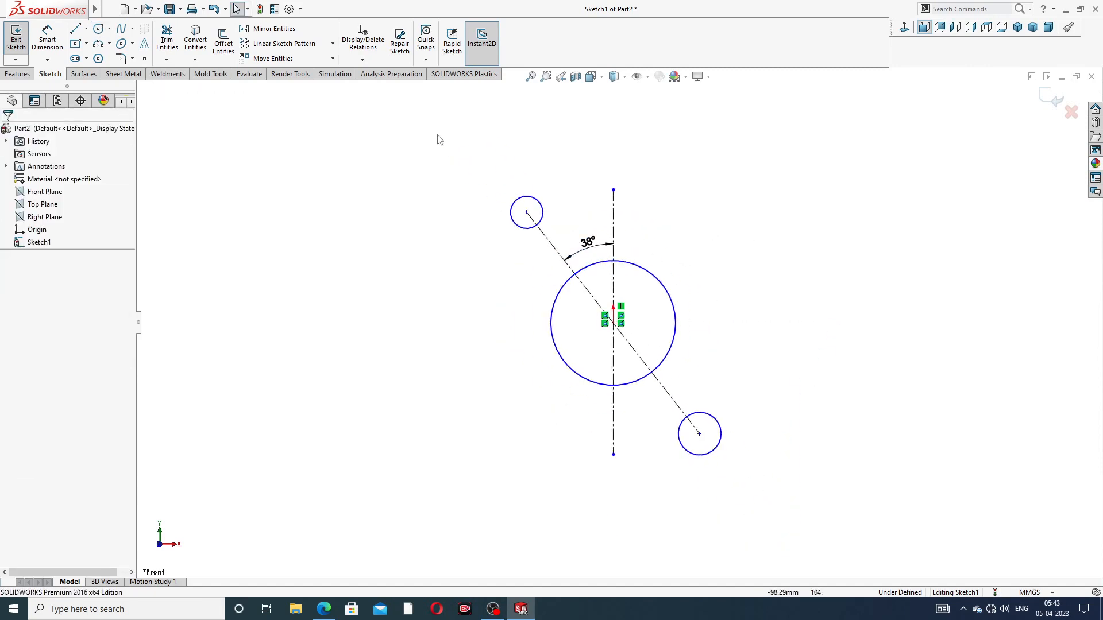
Step: Draw a line about 78 mm long joining the left sides of the upper small circle and the central circle, tangent to both
left_click(75, 28)
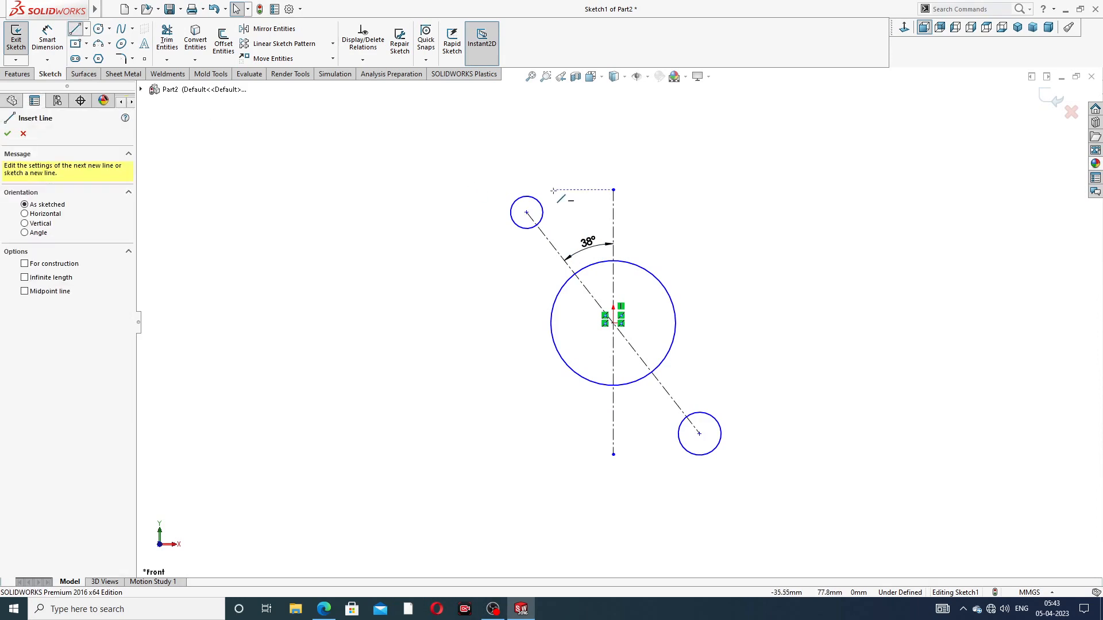
left_click(512, 221)
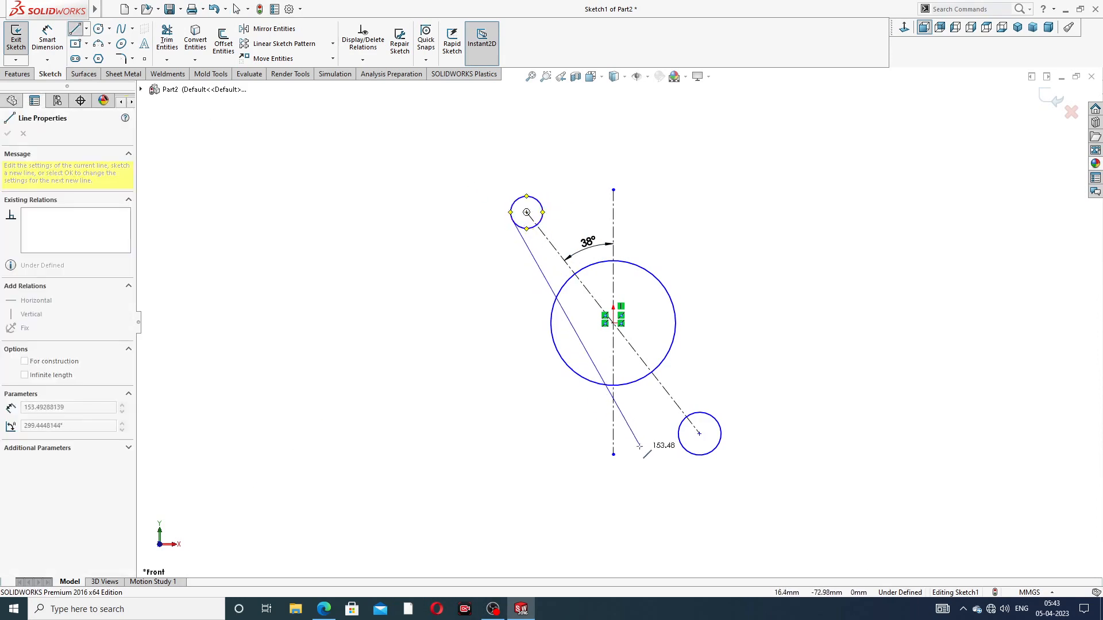
left_click(554, 343)
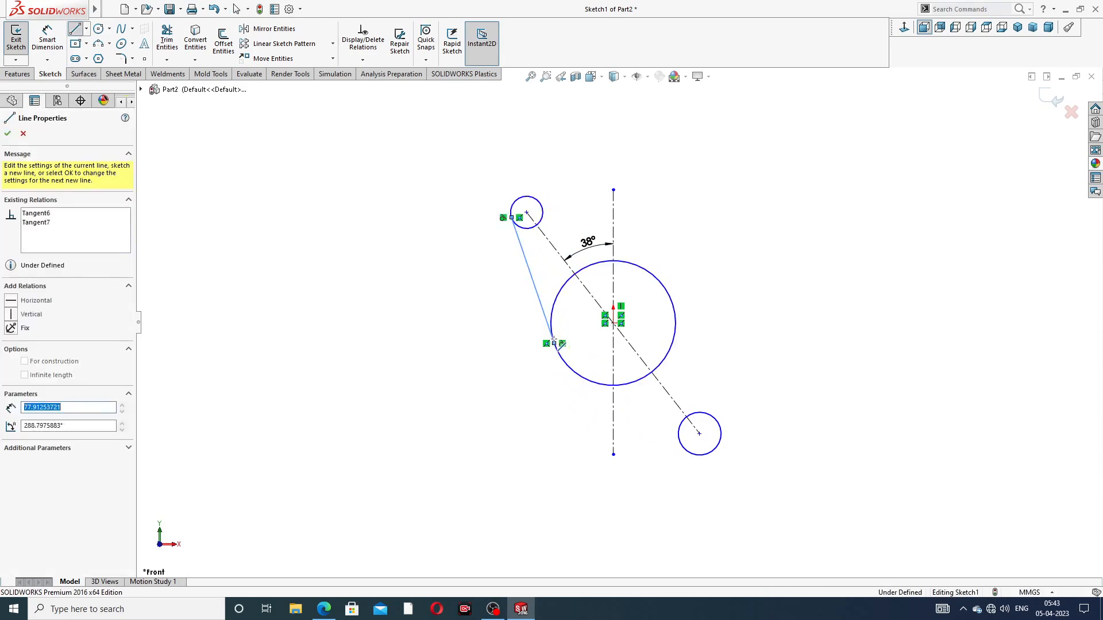
right_click(625, 177)
left_click(626, 178)
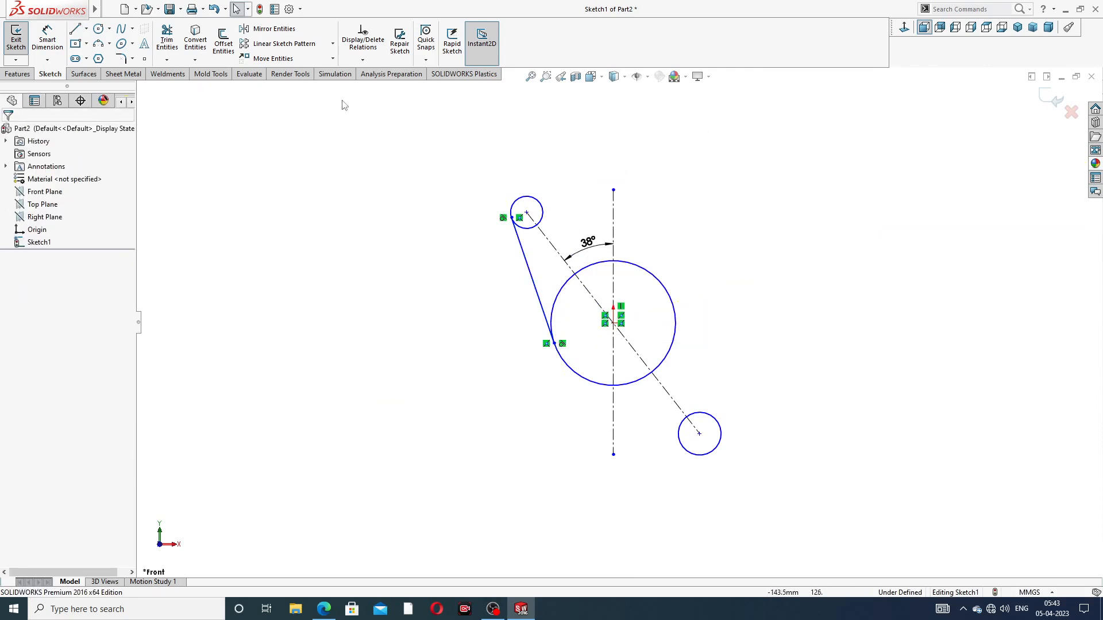
Step: Draw a line from the upper right of the upper small circle to the upper right of the central circle
left_click(75, 28)
scroll(681, 276, "down", 2)
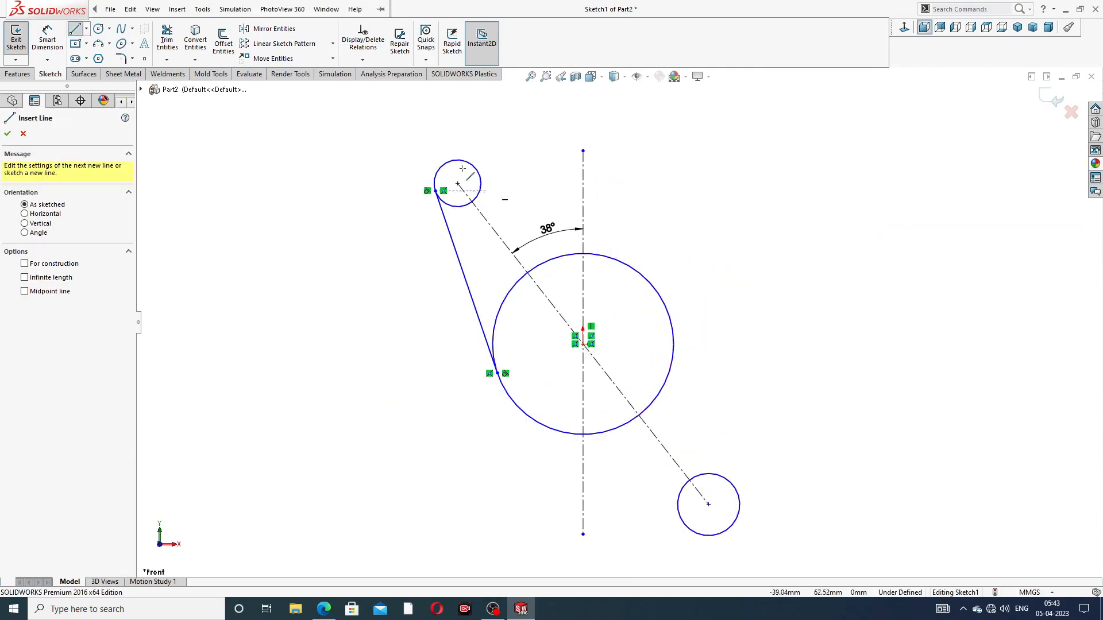
left_click(475, 166)
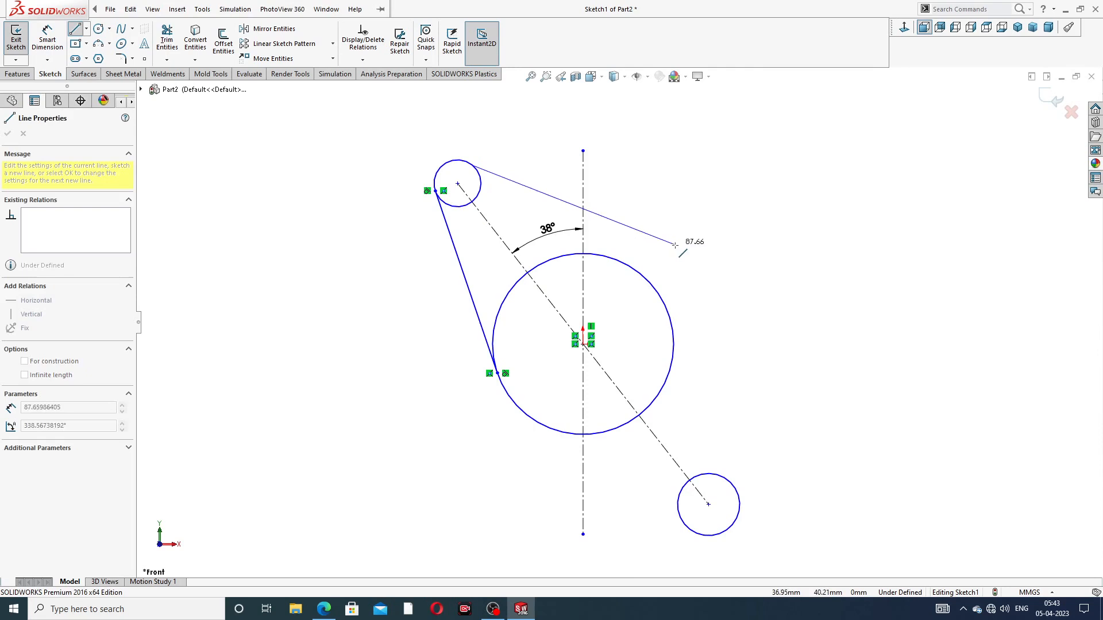
left_click(638, 274)
right_click(705, 224)
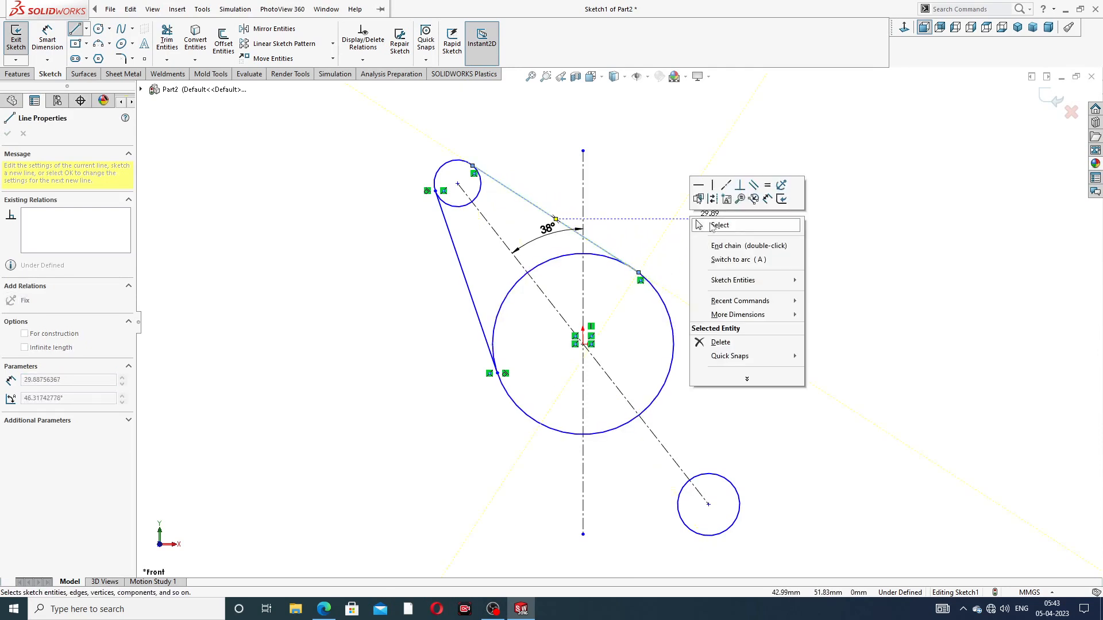
left_click(712, 227)
Step: Draw a line from the right side of the central circle to the right side of the lower small circle, ending tangent there
left_click(75, 29)
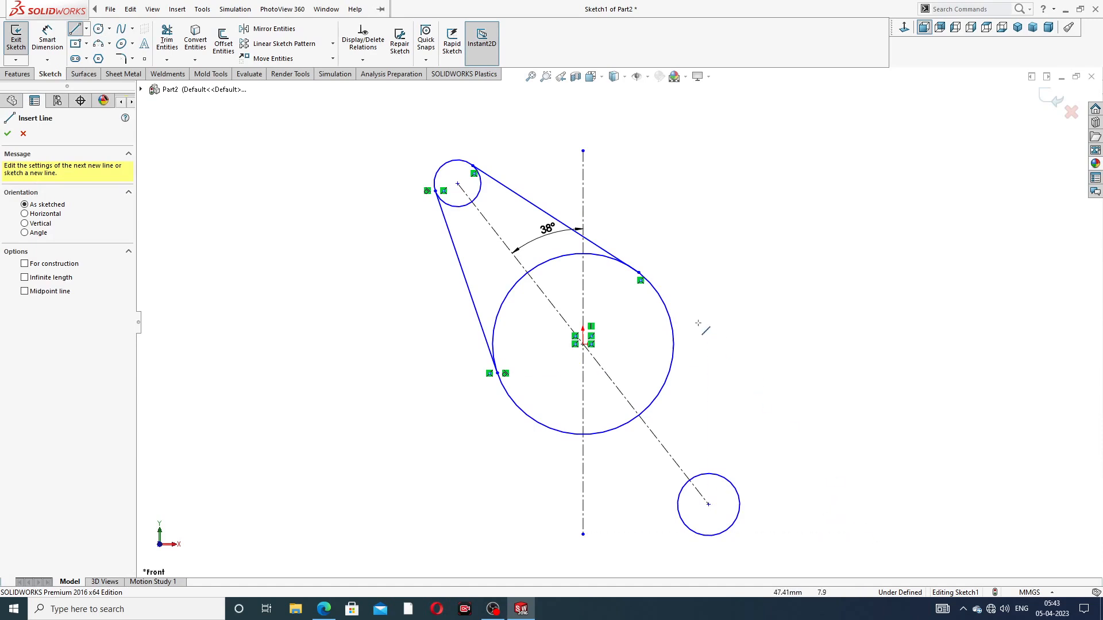
left_click(669, 313)
left_click(736, 489)
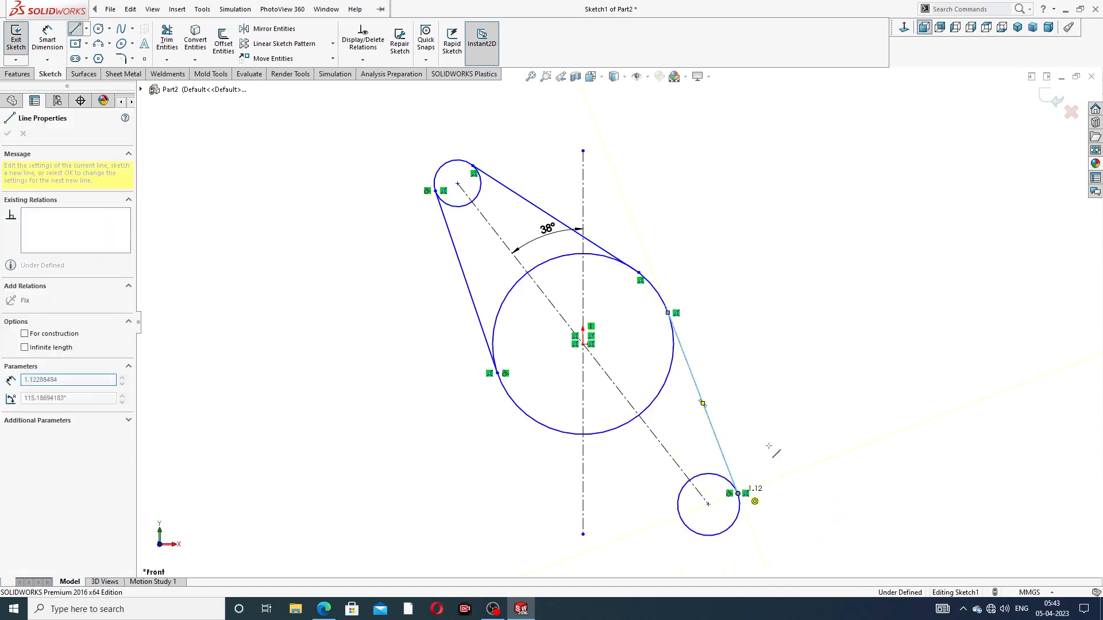
right_click(805, 338)
left_click(833, 383)
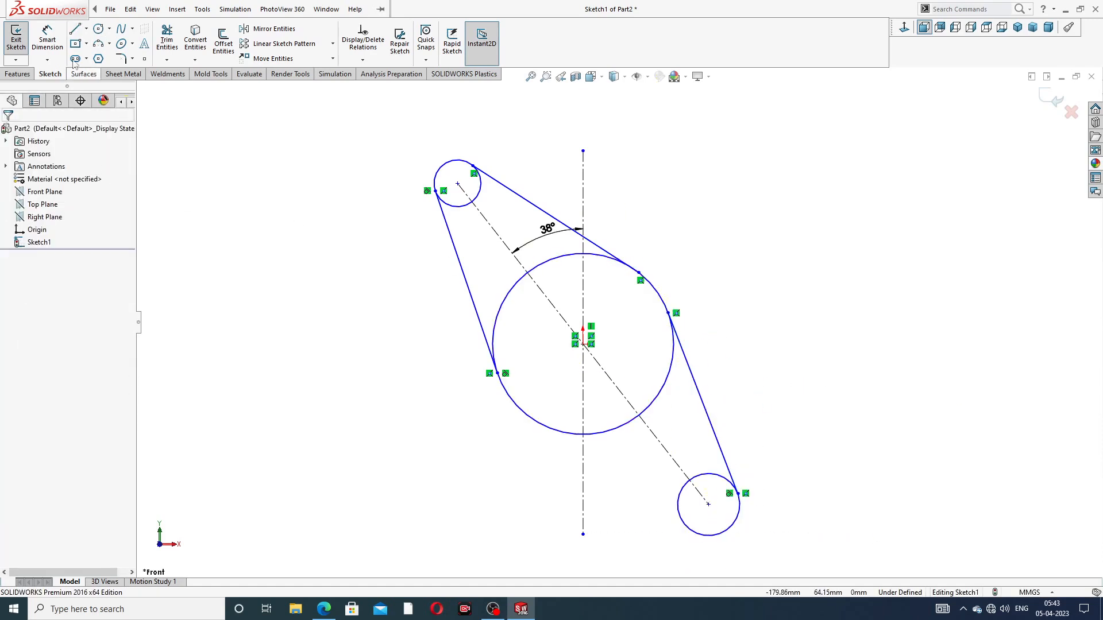
Step: Draw a line joining the lower left of the central circle to the underside of the lower small circle, tangent to both
left_click(74, 28)
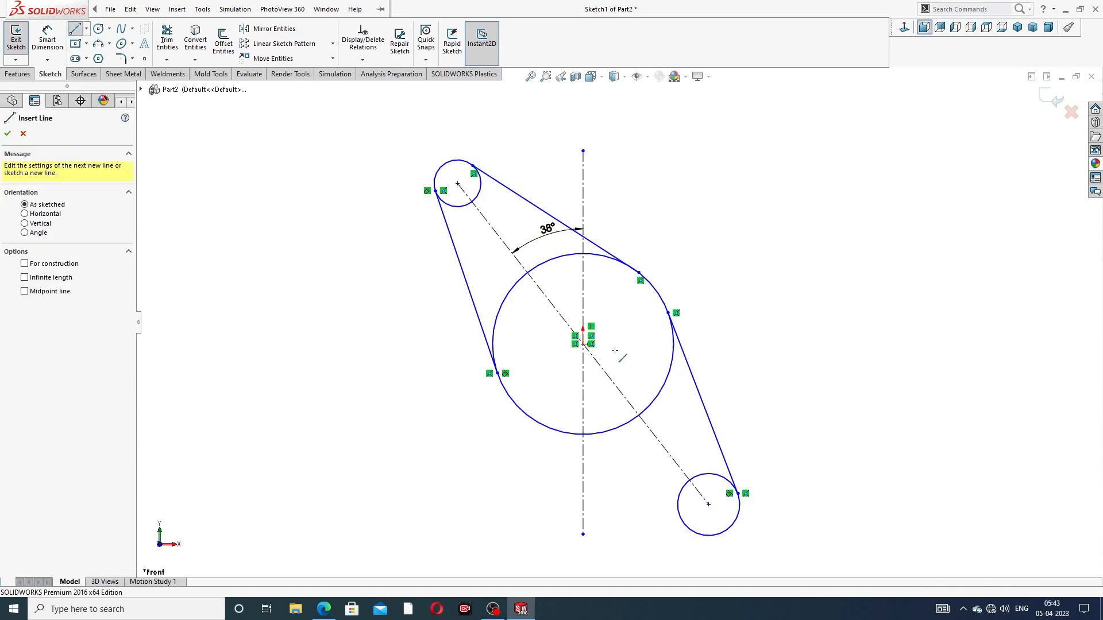
left_click(538, 424)
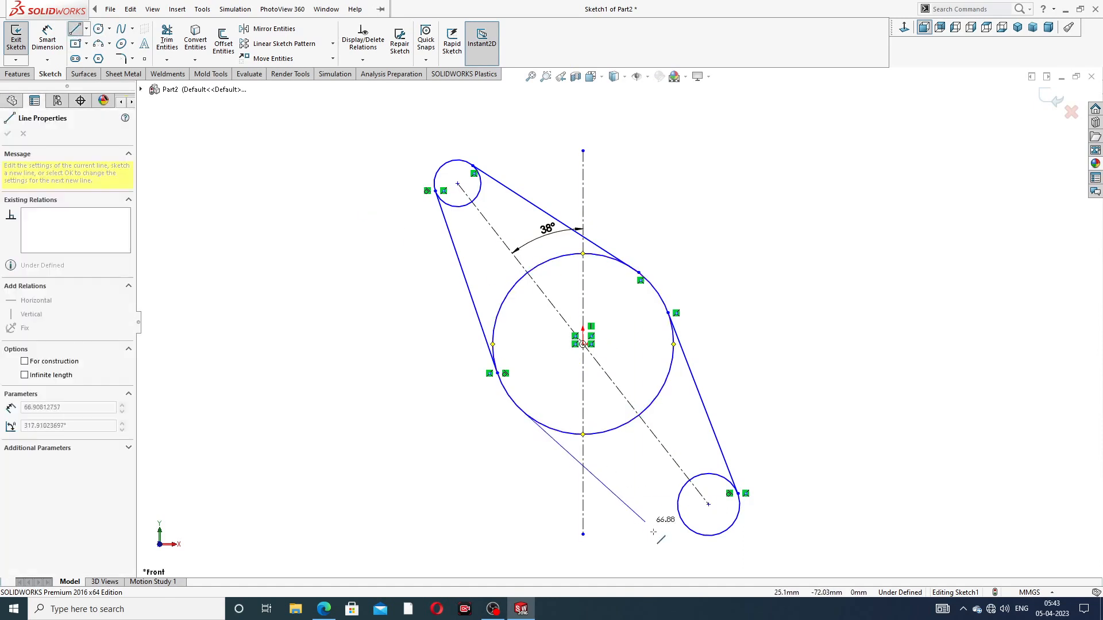
left_click(692, 533)
right_click(799, 345)
left_click(821, 390)
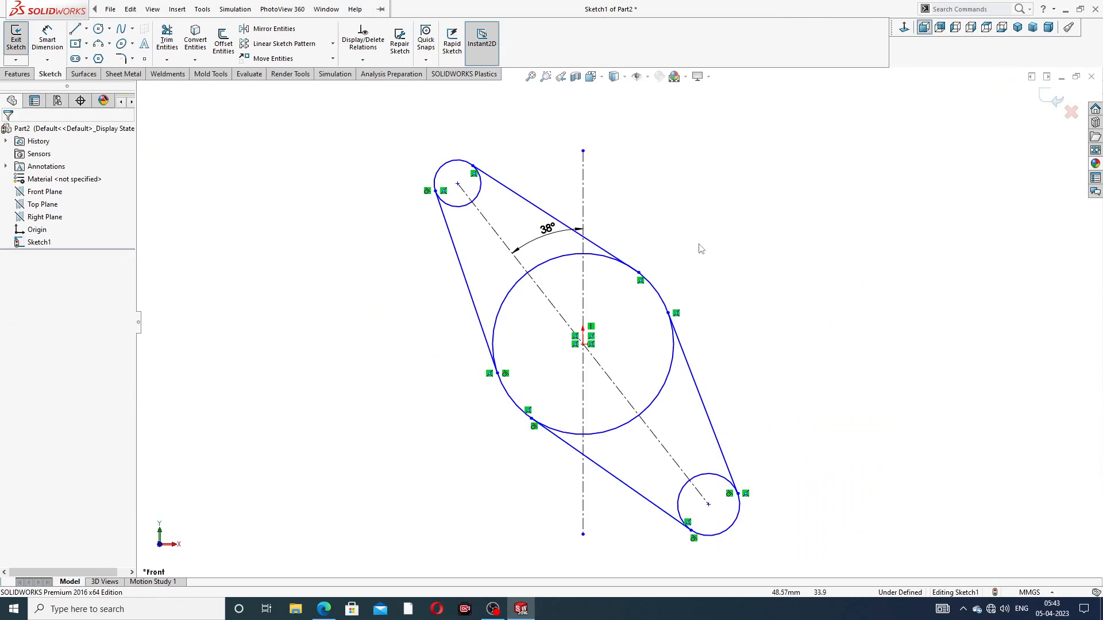
Step: Check the flange dimensions in the PDF drawing and dimension the aligned distance between the two small circle centres as 104 mm
left_click(324, 609)
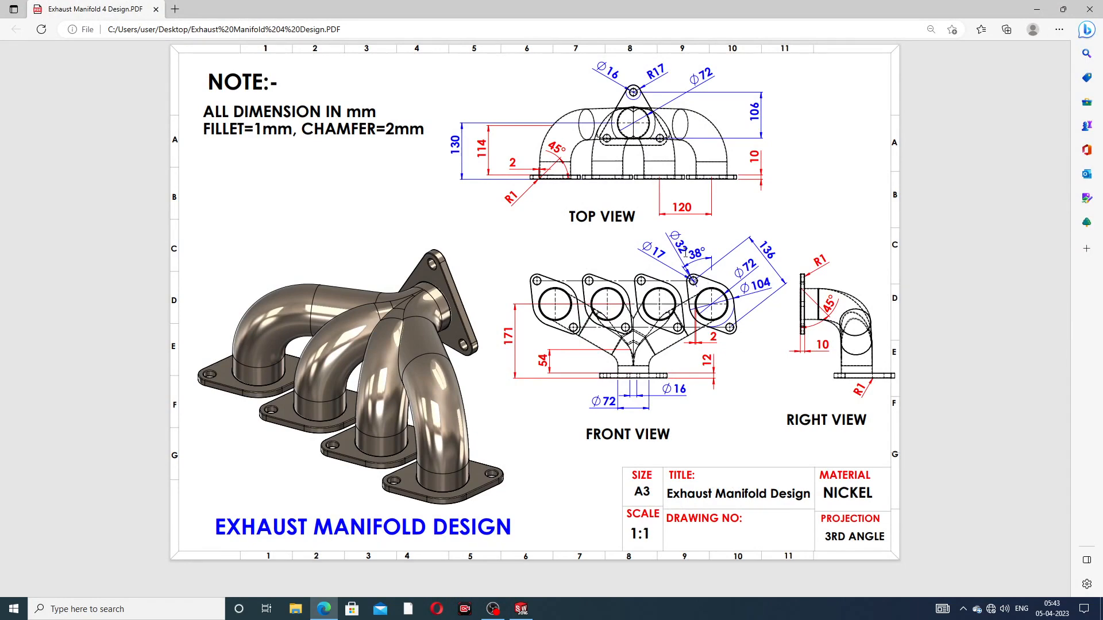
left_click(323, 608)
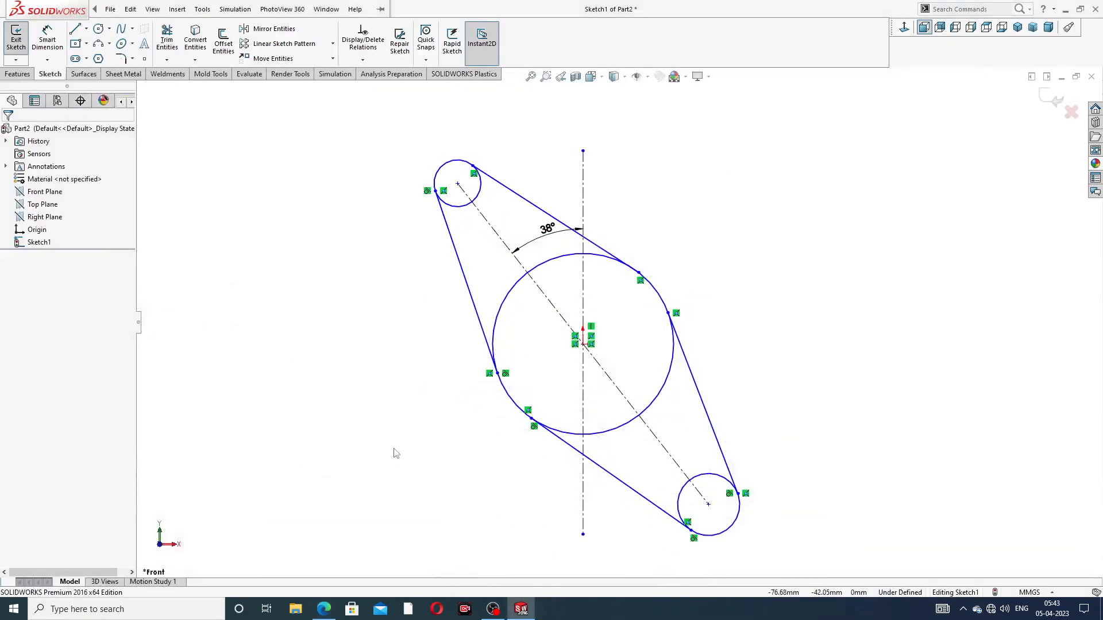
left_click(40, 49)
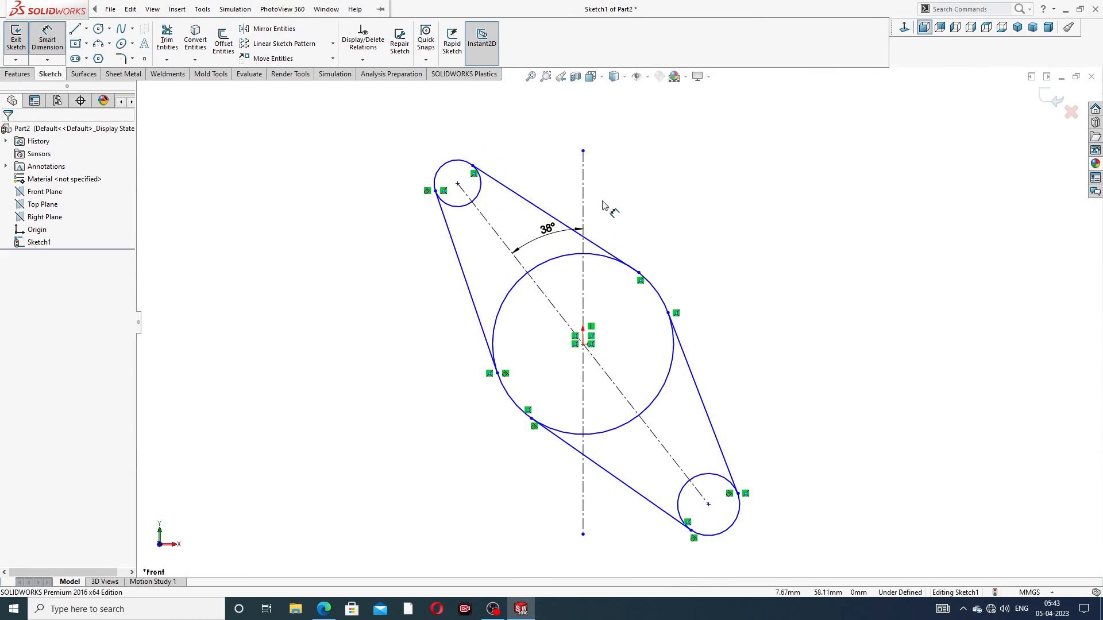
left_click(458, 183)
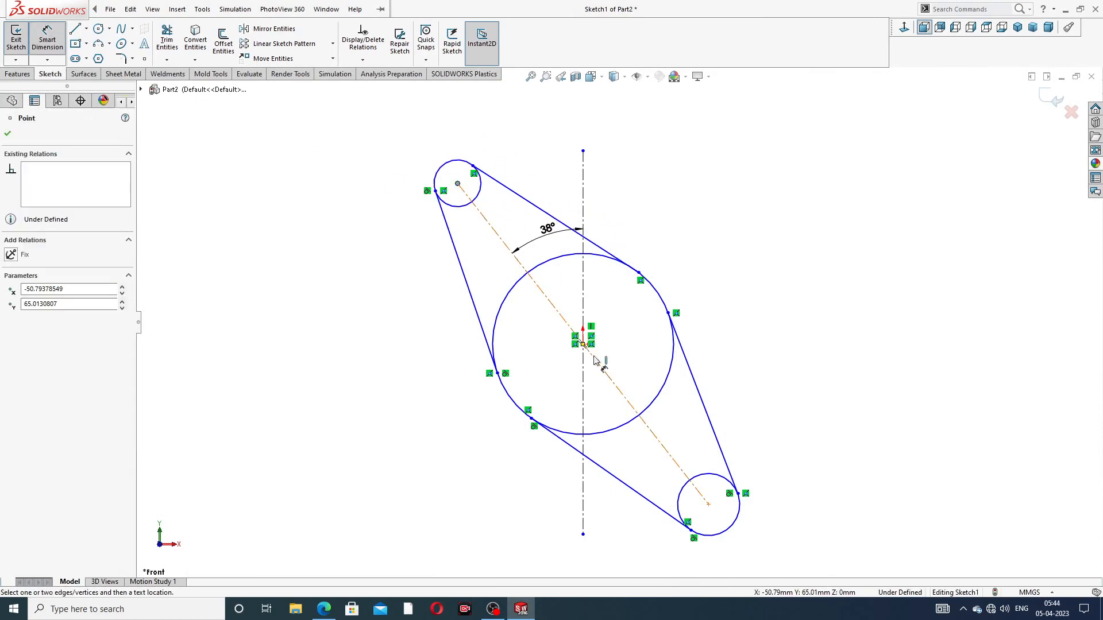
left_click(709, 506)
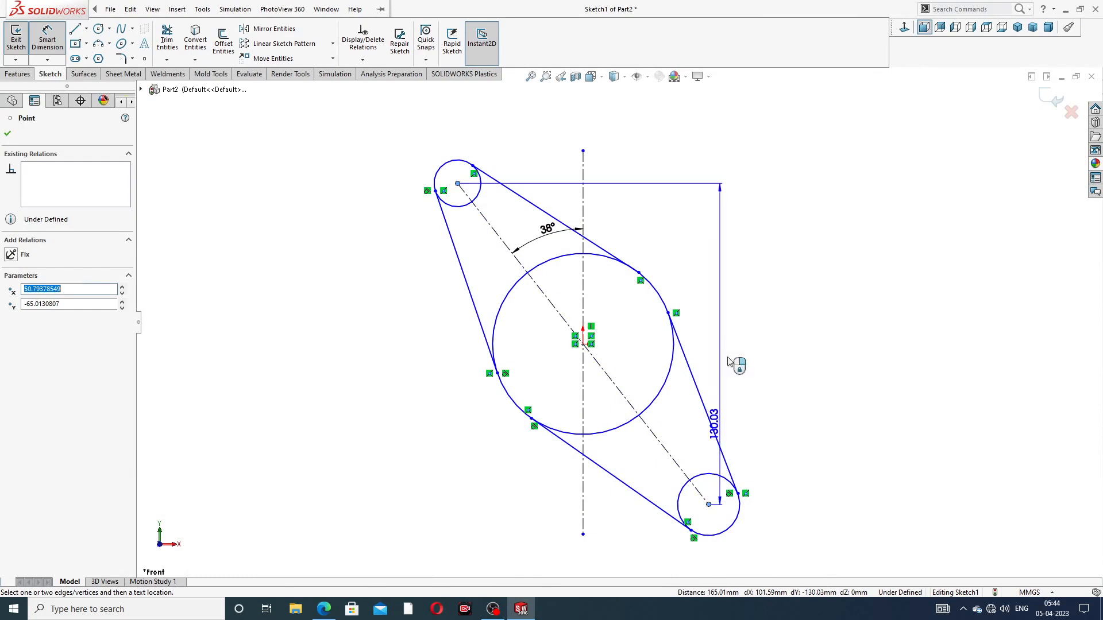
left_click(689, 197)
type("10")
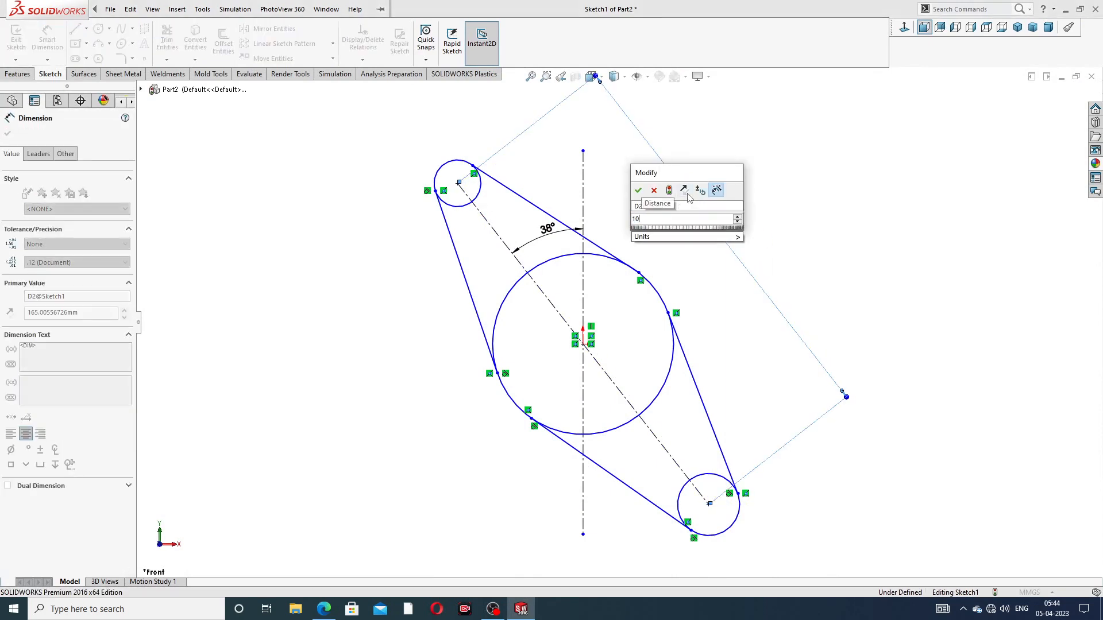
type("4")
key("Return")
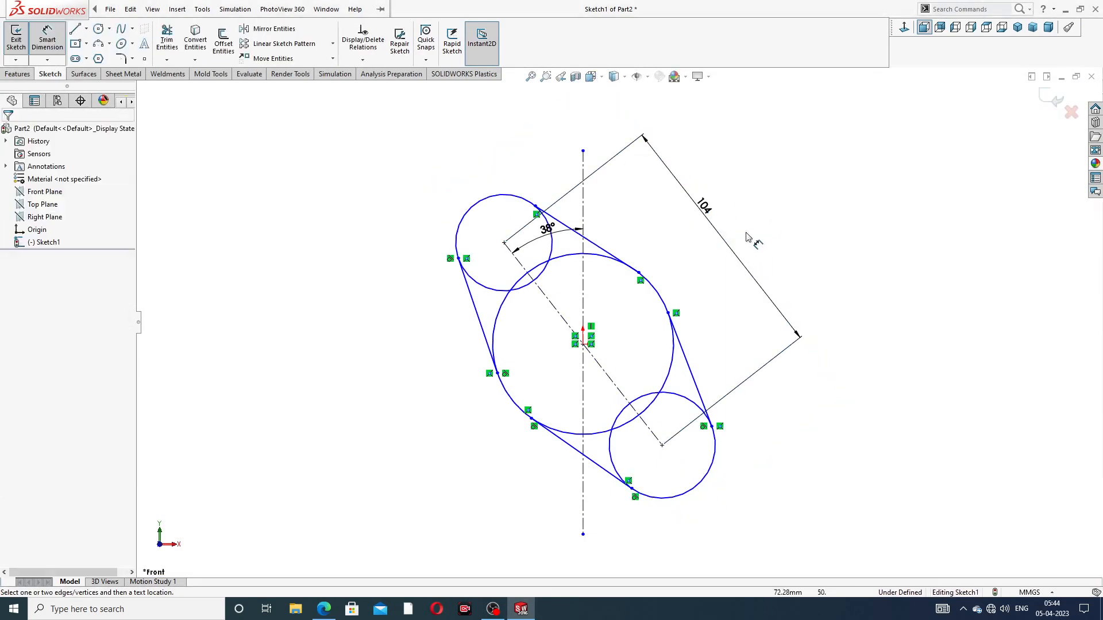
Step: Dimension the upper small circle's diameter as 32 mm
scroll(646, 311, "down", 2)
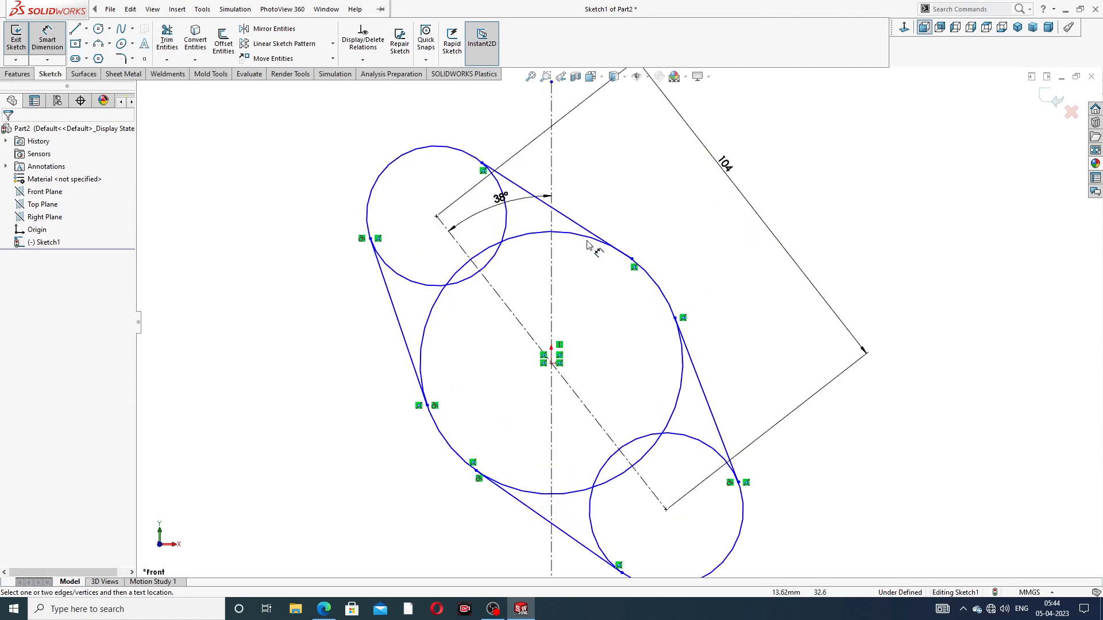
left_click(404, 156)
left_click(314, 144)
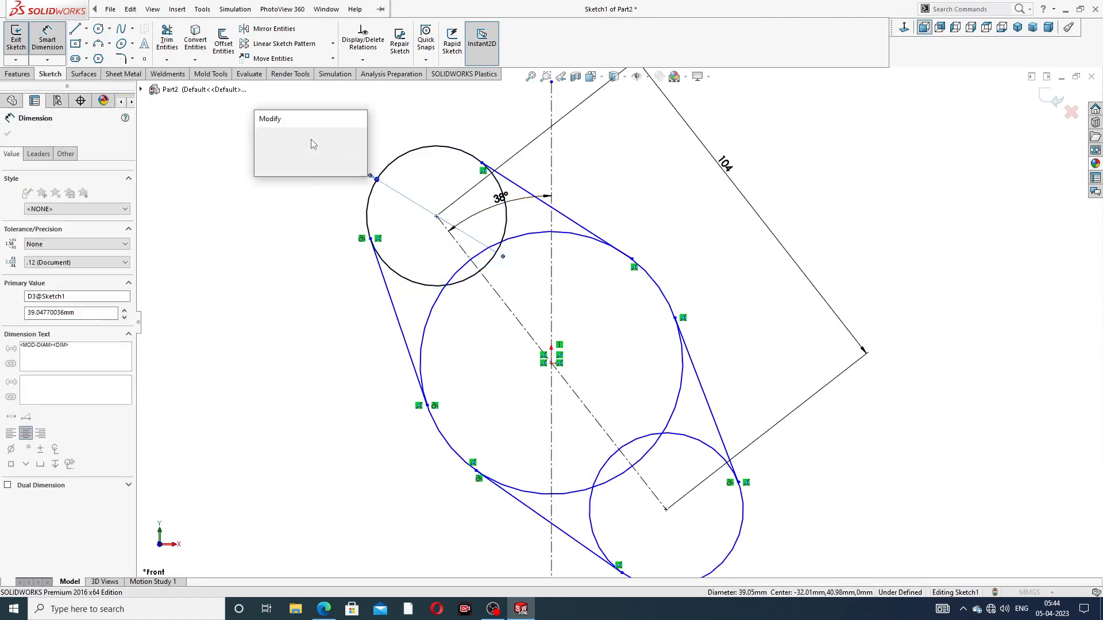
type("32")
key("Return")
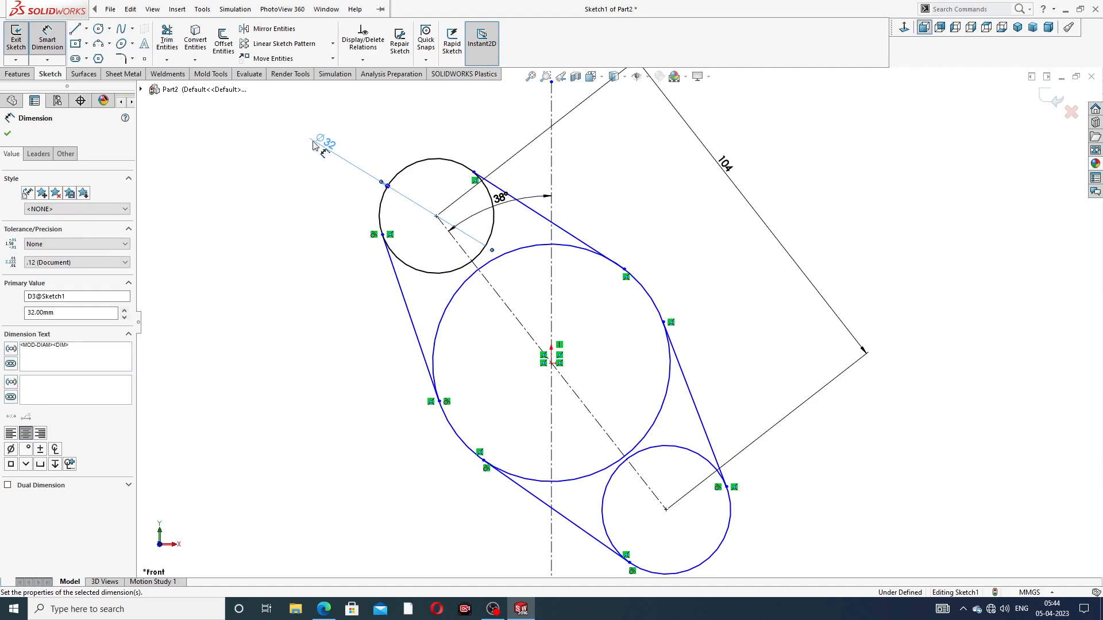
Step: Dimension the central circle's diameter as 104 mm
left_click(591, 257)
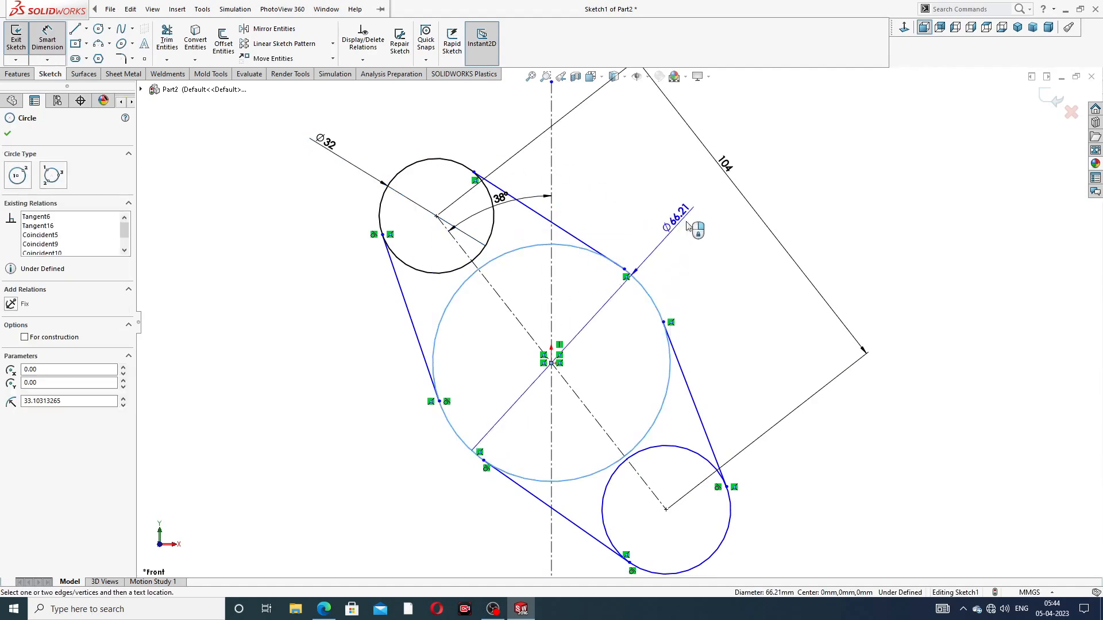
left_click(692, 227)
type("104")
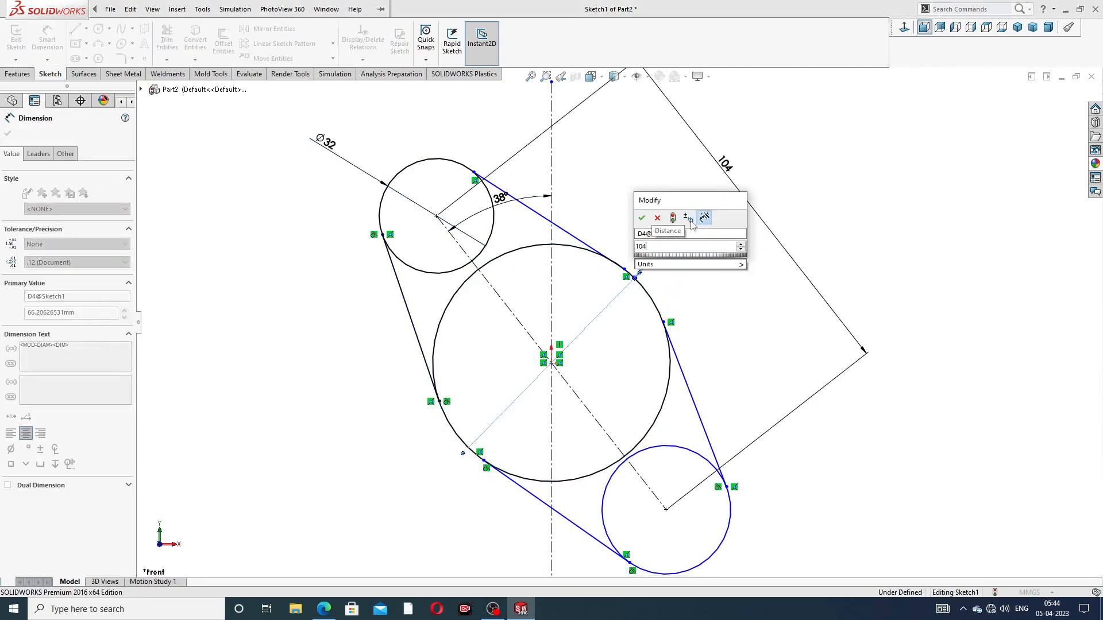
key("Return")
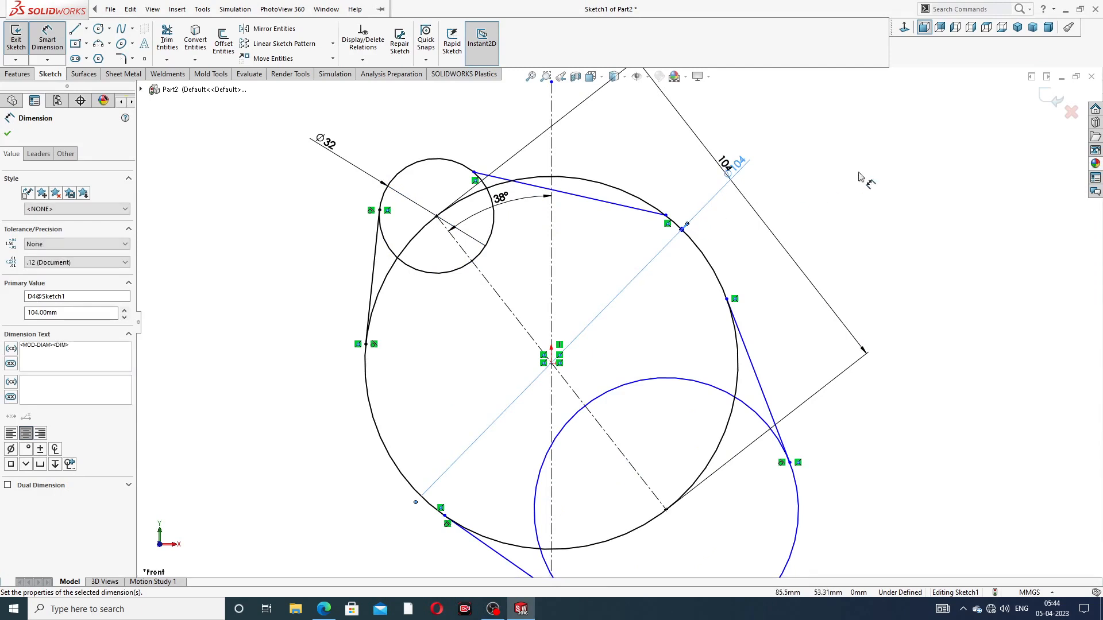
key("Escape")
right_click(854, 159)
left_click(880, 173)
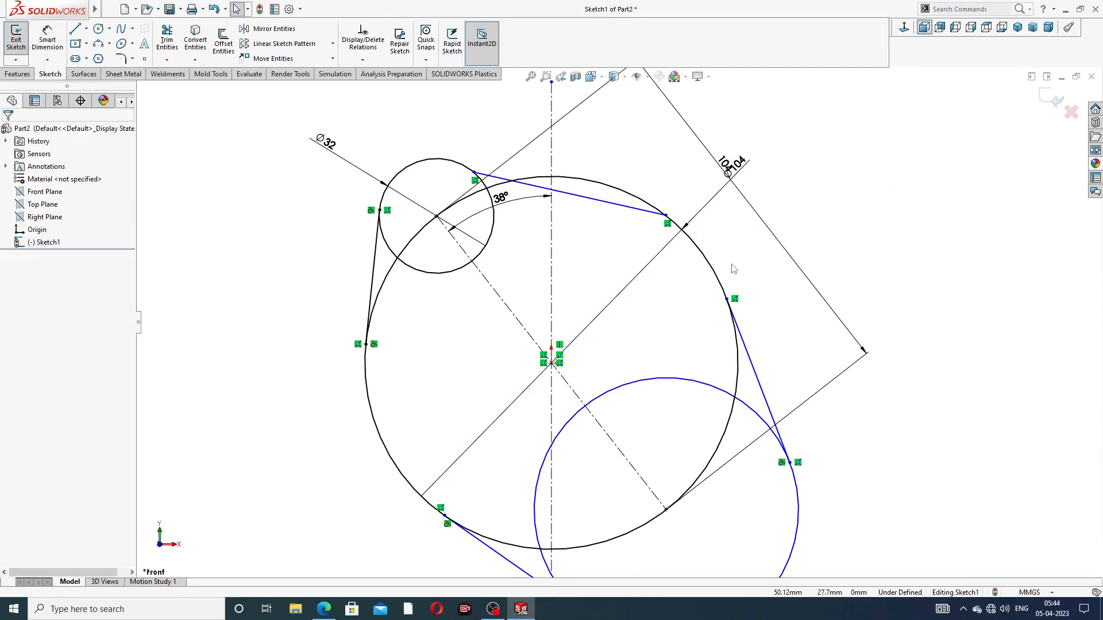
Step: Add an equal relation between the upper and lower small circles
key("f")
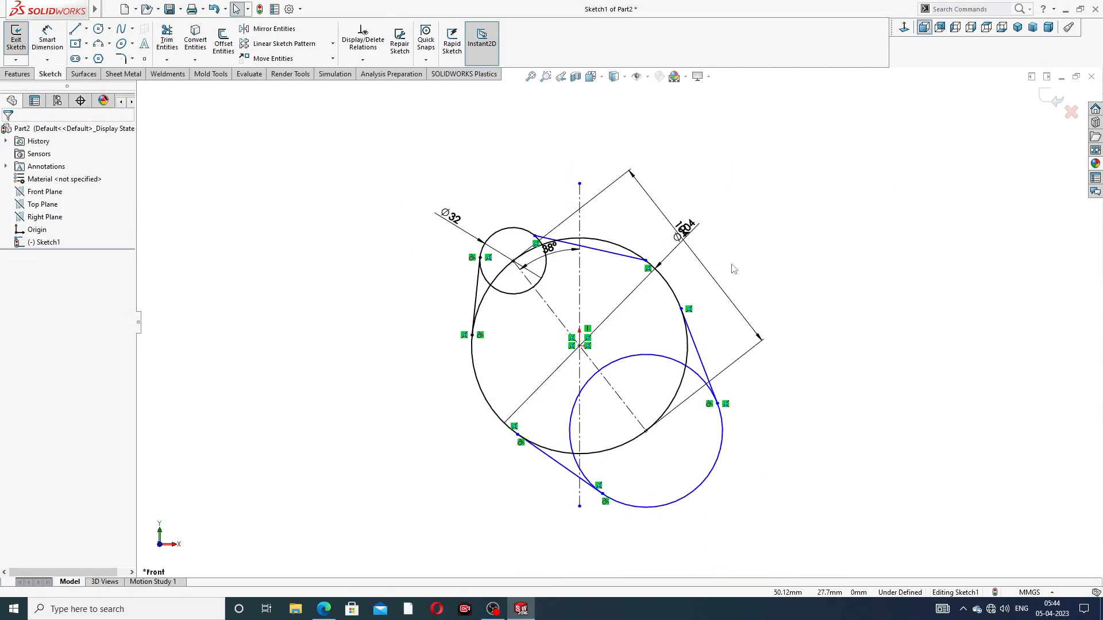
left_click(548, 272)
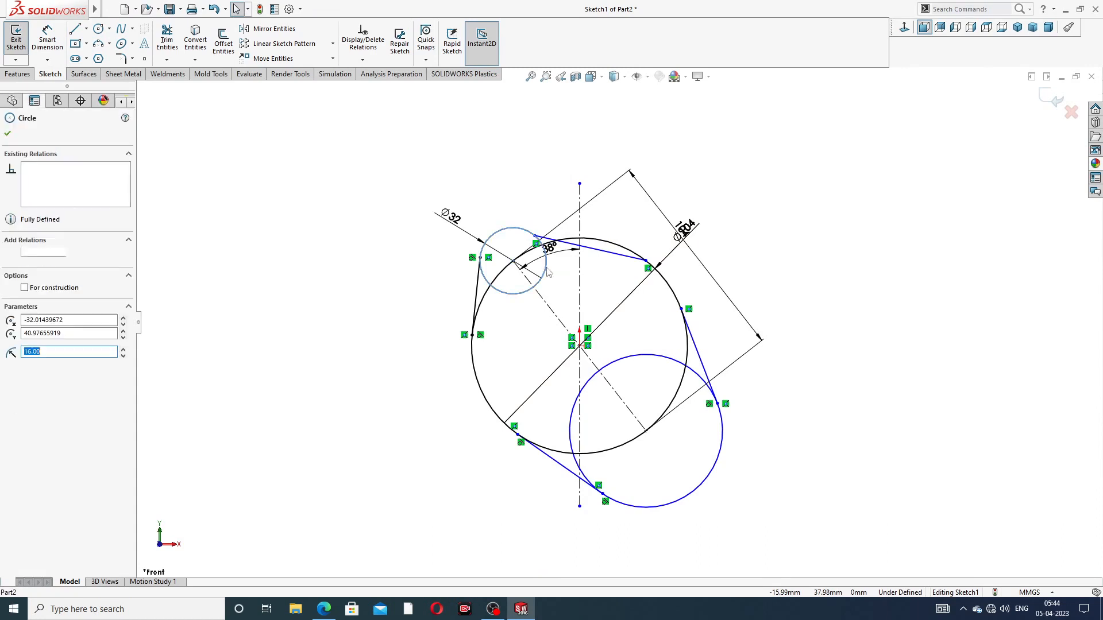
left_click(663, 359, "ctrl")
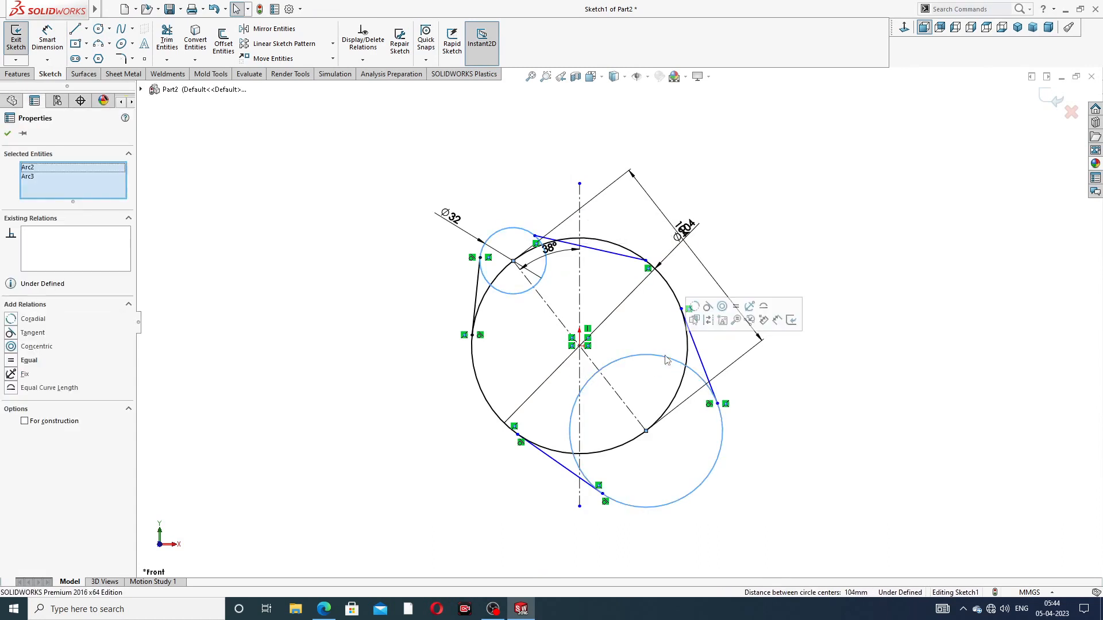
left_click(736, 308)
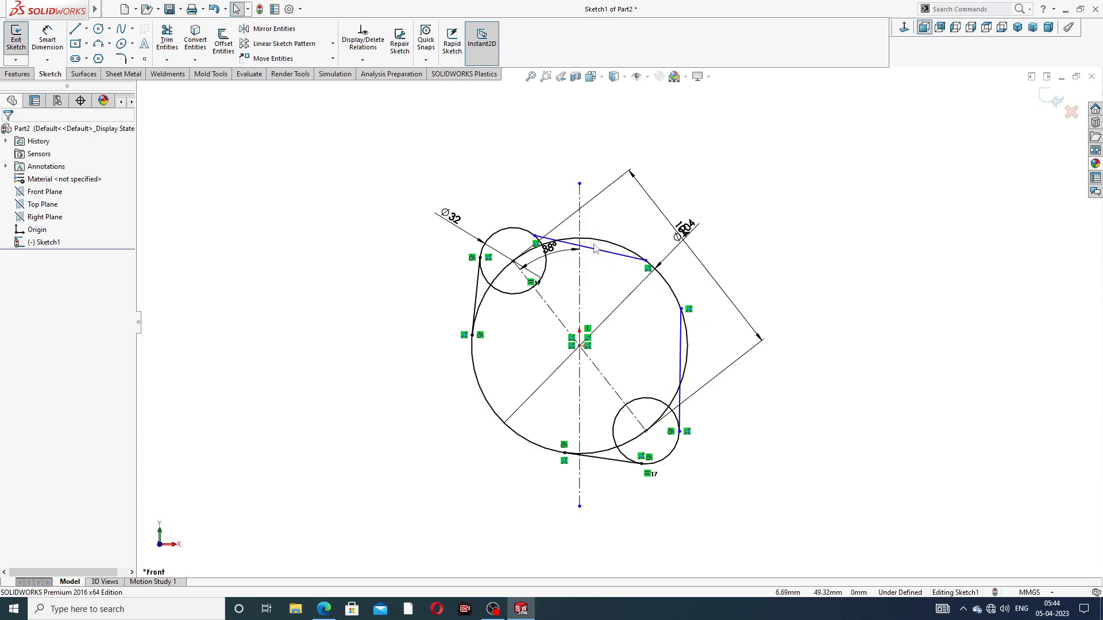
Step: Make the upper connecting line tangent to the upper small circle
scroll(594, 248, "down", 3)
left_click(592, 265)
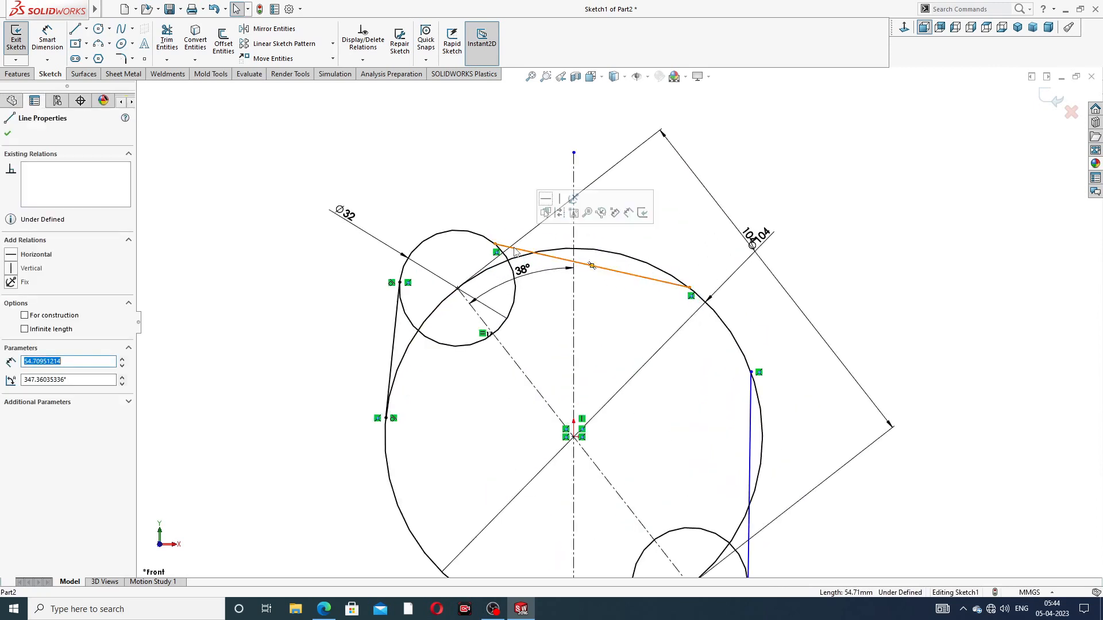
left_click(521, 269)
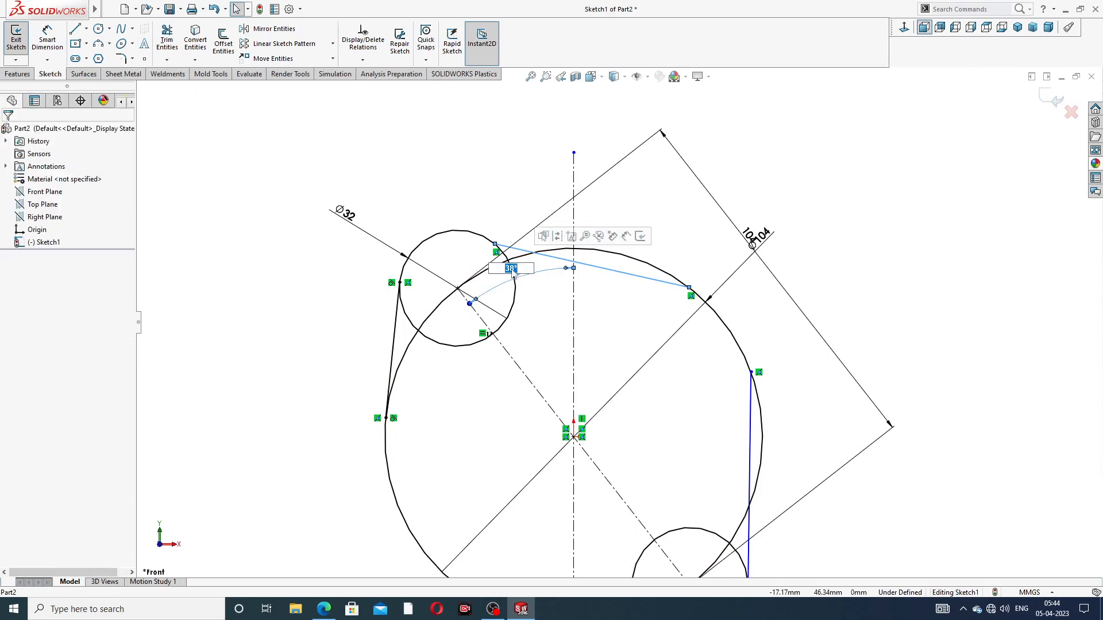
scroll(517, 229, "down", 3)
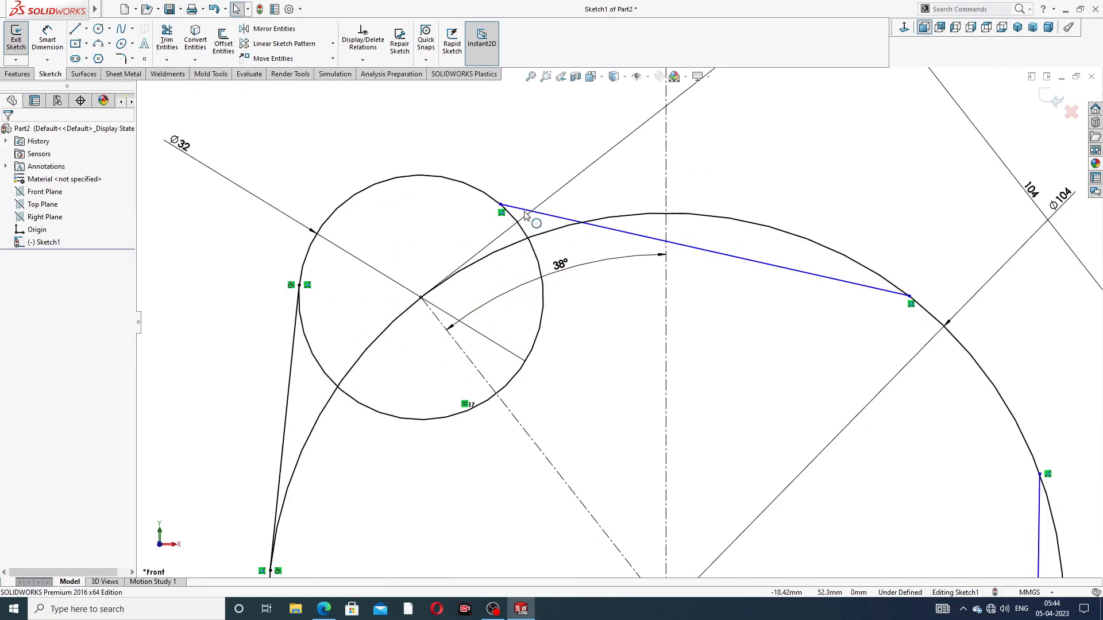
left_click(522, 232)
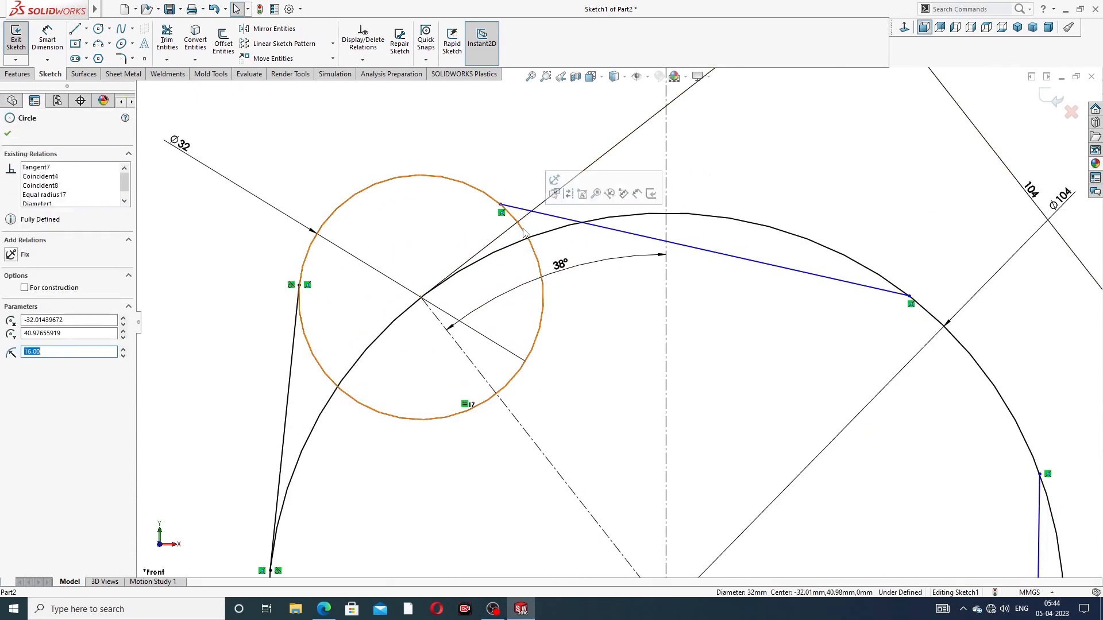
left_click(561, 218, "ctrl")
left_click(590, 169)
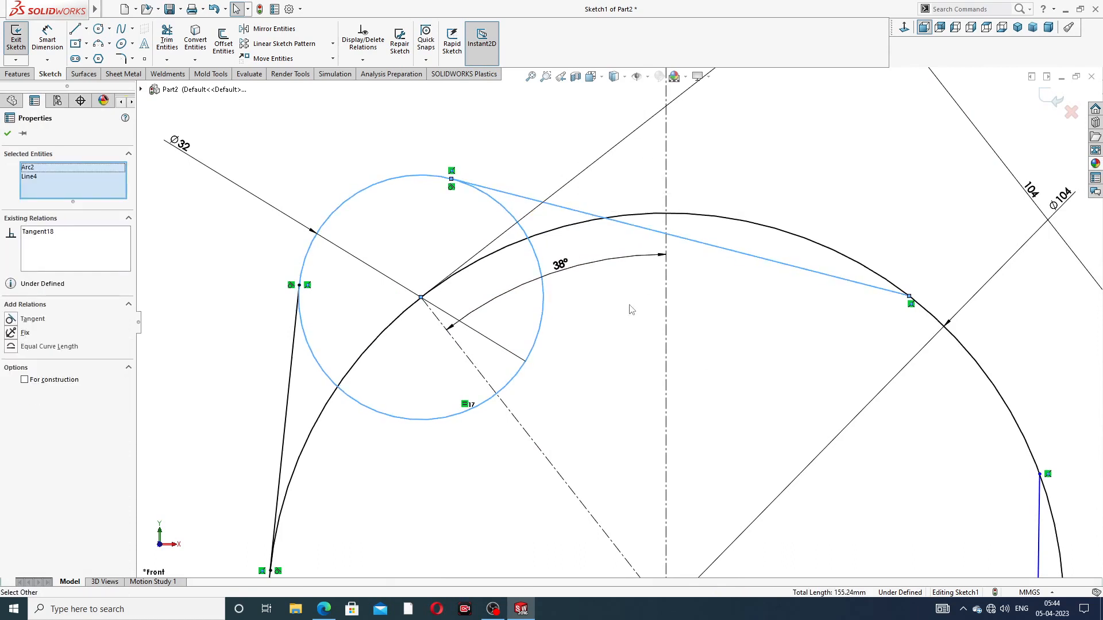
Step: Make the upper connecting line tangent to the central circle as well
left_click(940, 294)
left_click(870, 286)
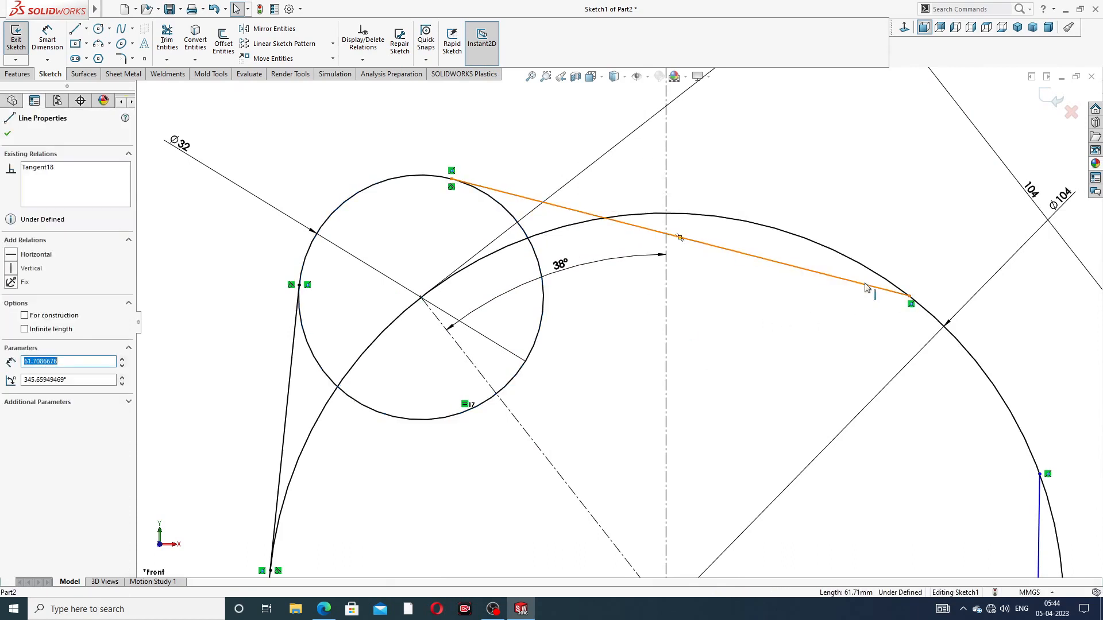
left_click(868, 273, "ctrl")
left_click(897, 221)
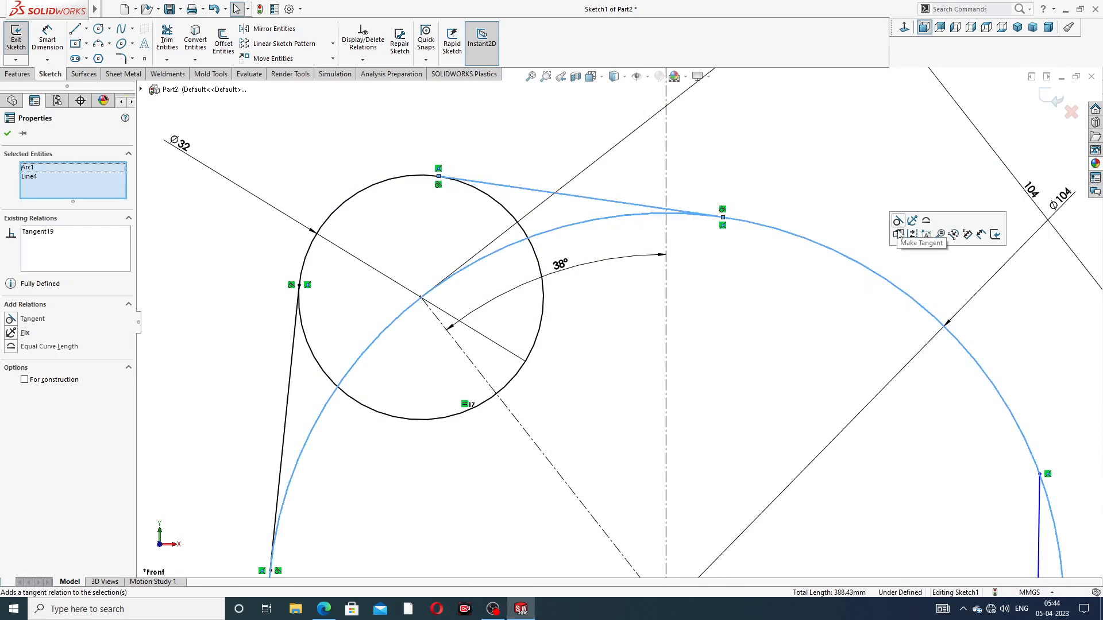
Step: Make the connecting line on the right side of the flange tangent to the central circle
scroll(827, 354, "up", 3)
scroll(827, 354, "up", 3)
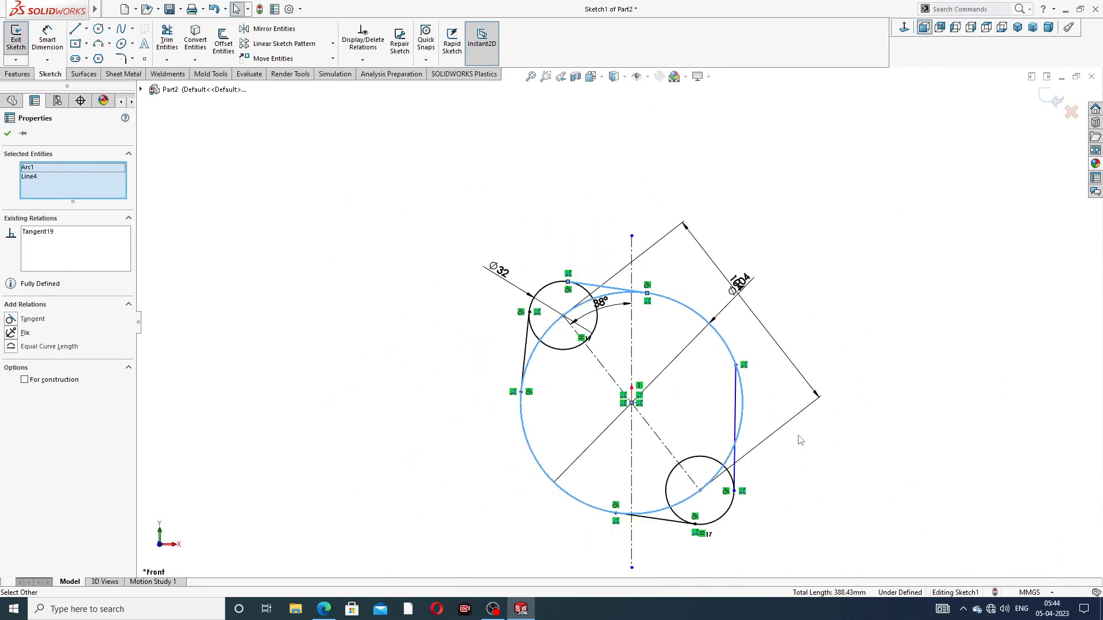
left_click(797, 438)
scroll(794, 447, "down", 3)
left_click(700, 366)
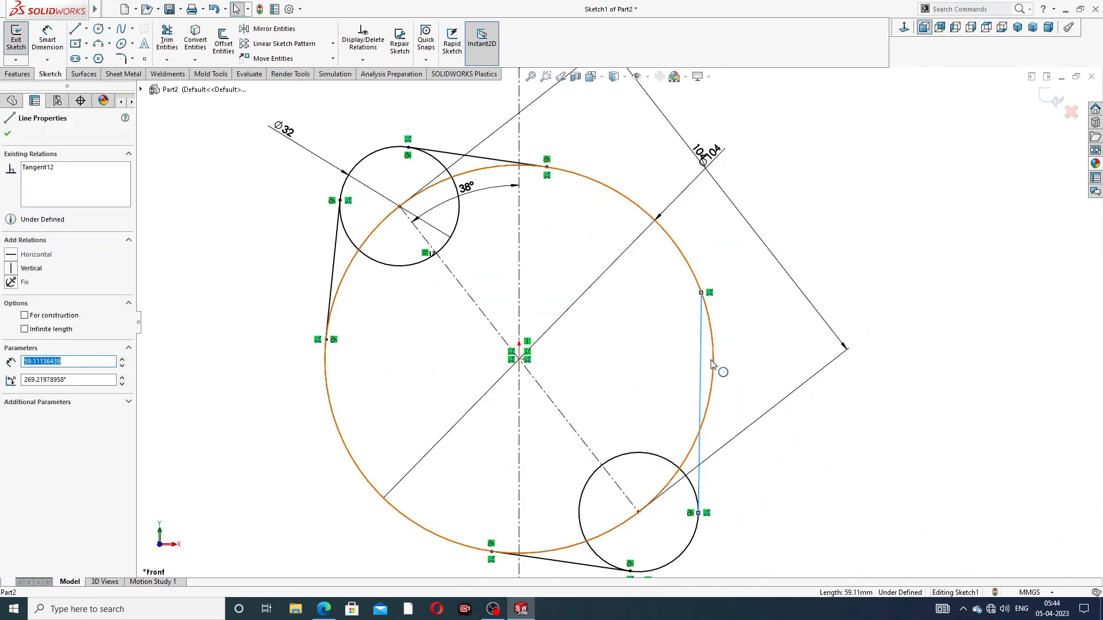
left_click(715, 361, "ctrl")
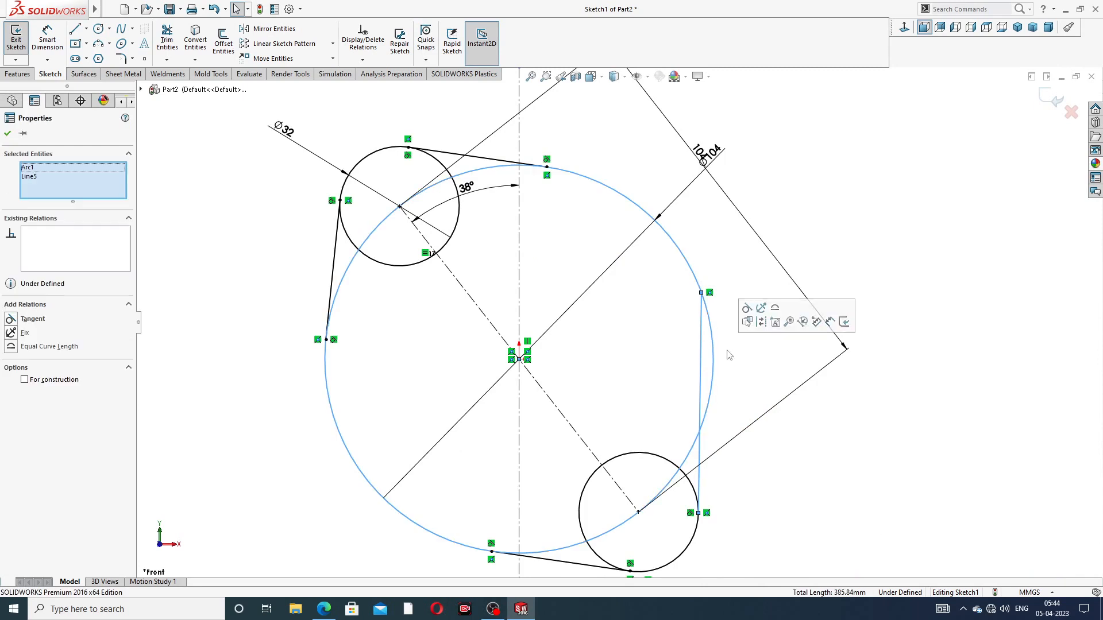
left_click(746, 309)
left_click(741, 423)
Step: Separate the overlapping diameter and centre-distance dimensions by moving the centre-distance dimension farther outward from the flange
scroll(696, 446, "up", 3)
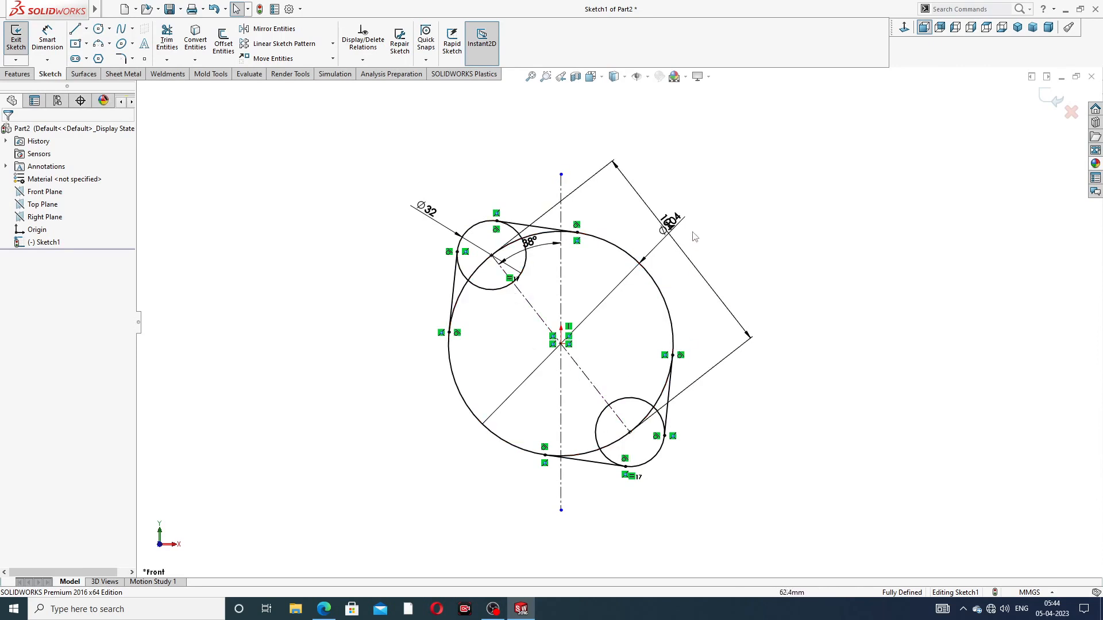
left_click_drag(672, 225, 680, 216)
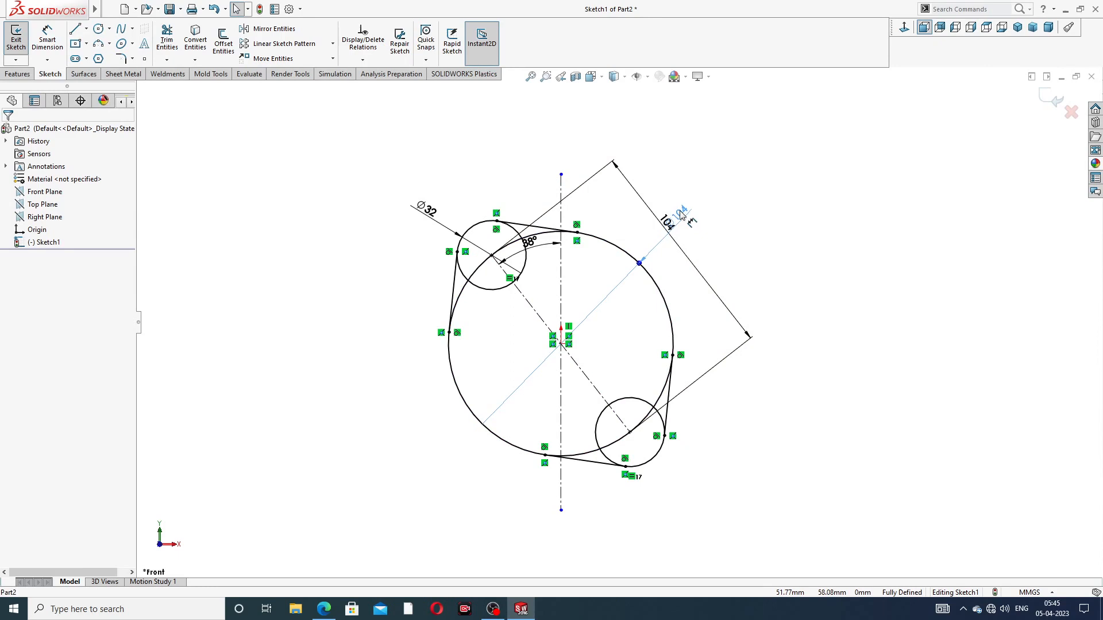
left_click(678, 238)
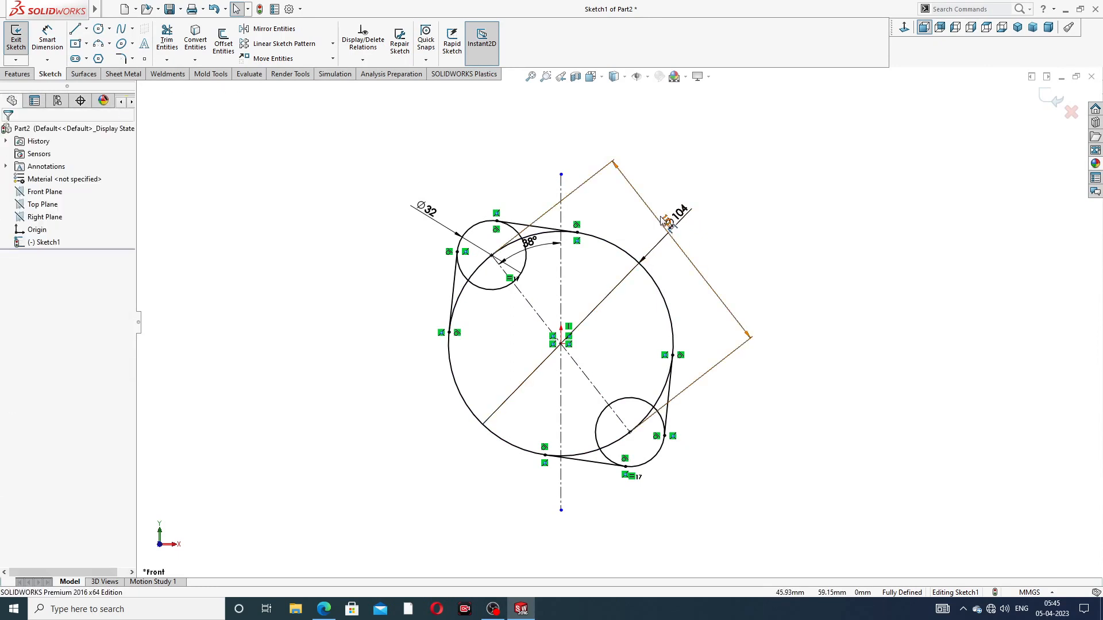
left_click_drag(693, 265, 737, 231)
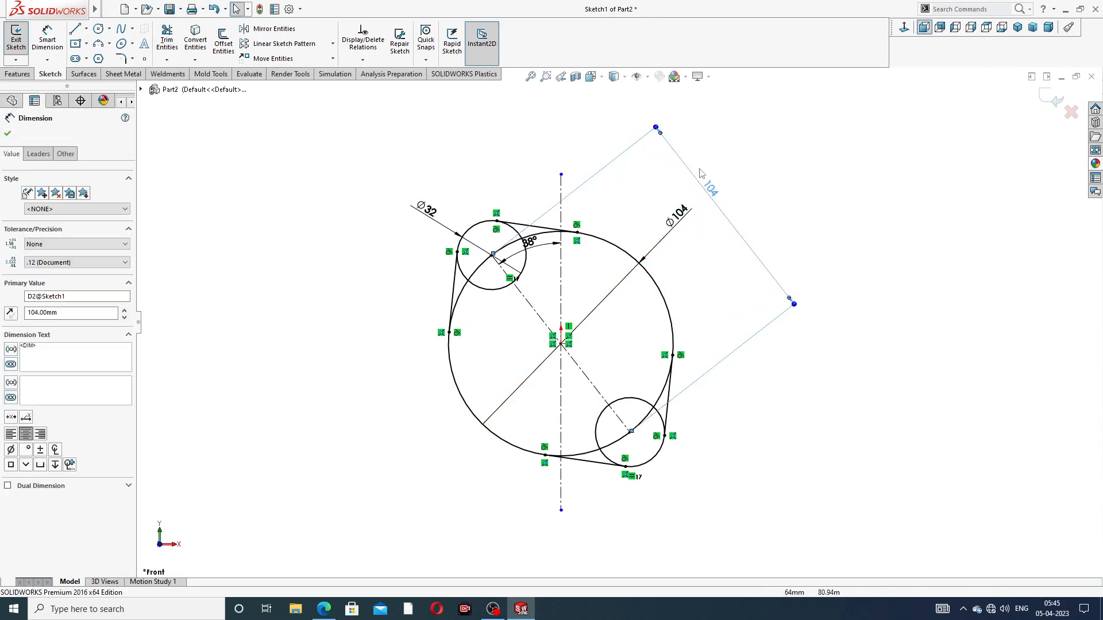
Step: Set the aligned distance between the two small circle centres to 136 mm
double_click(712, 189)
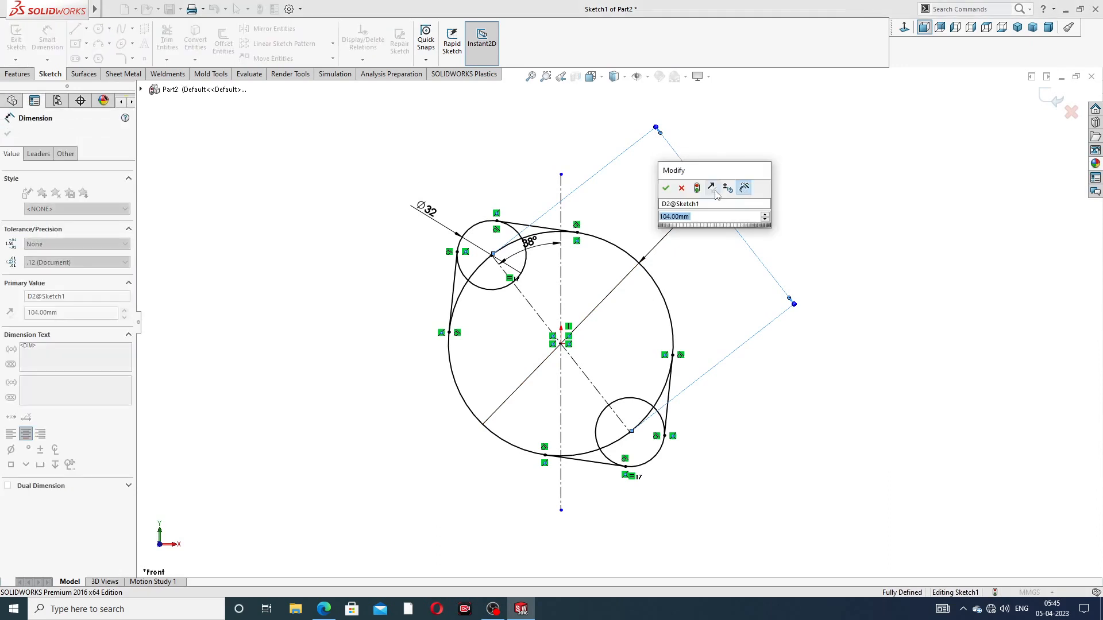
type("136")
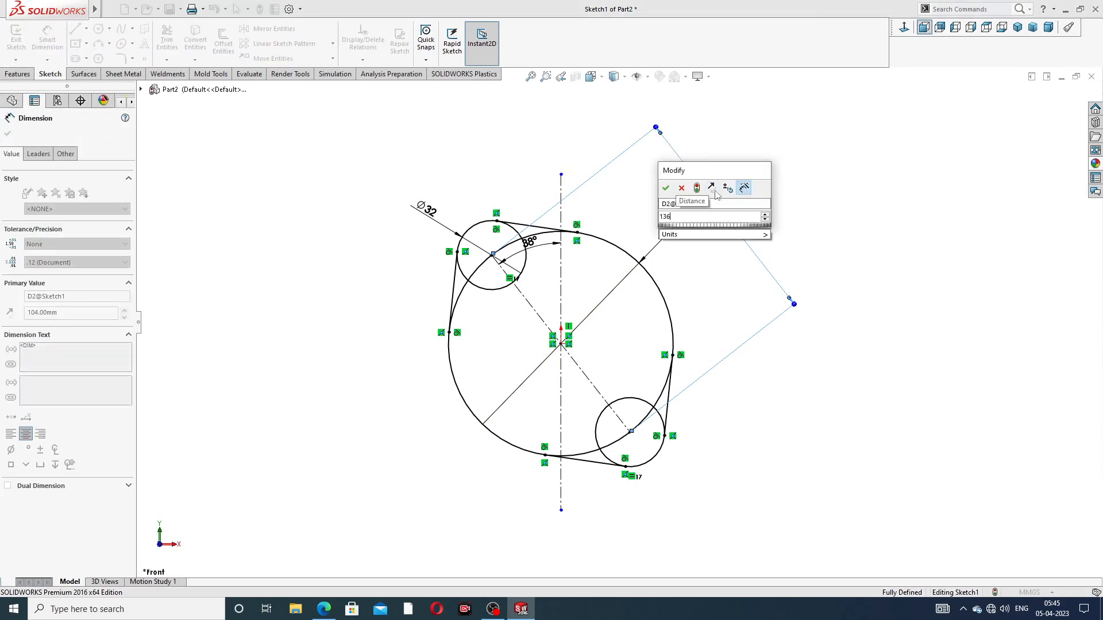
key("Return")
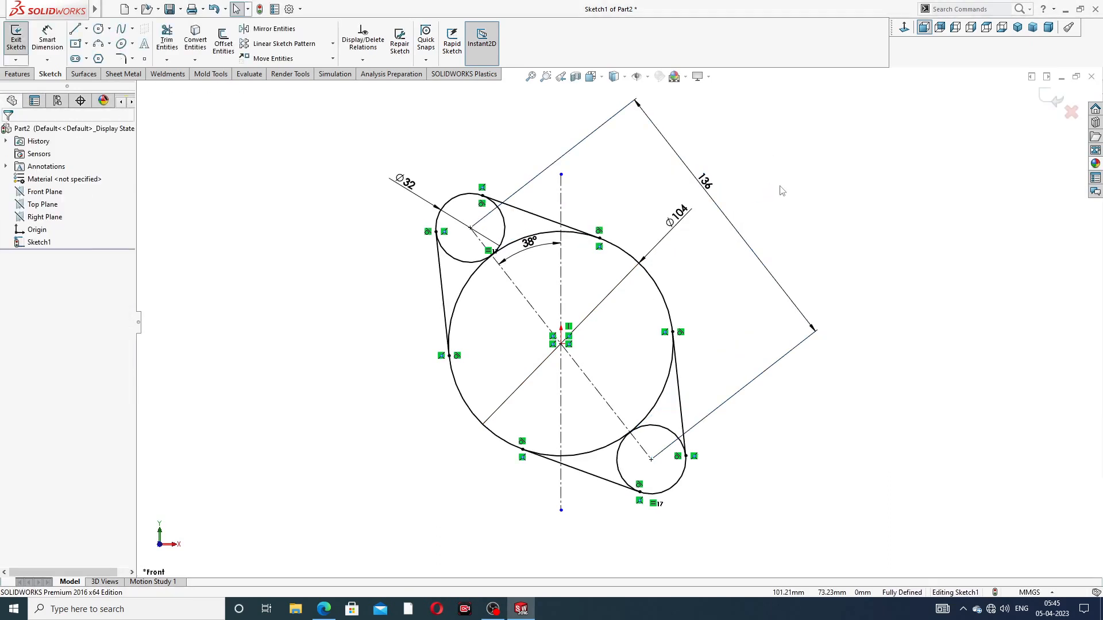
Step: Reposition the centre-distance, central-diameter and 38° angle dimensions so their labels are clear of the sketch geometry
left_click(708, 187)
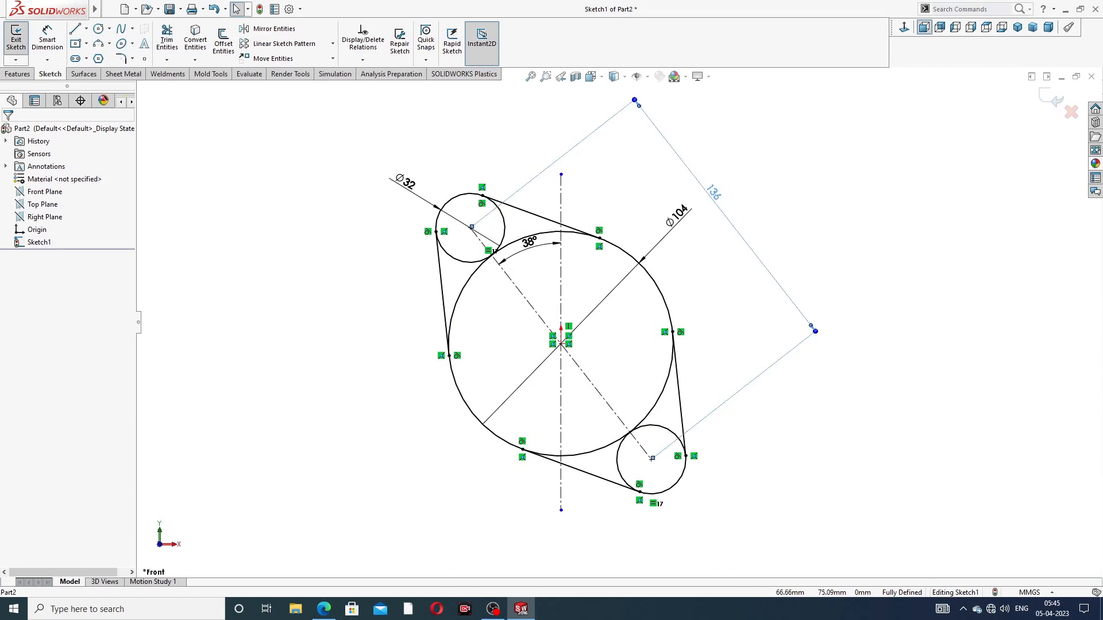
left_click(676, 230)
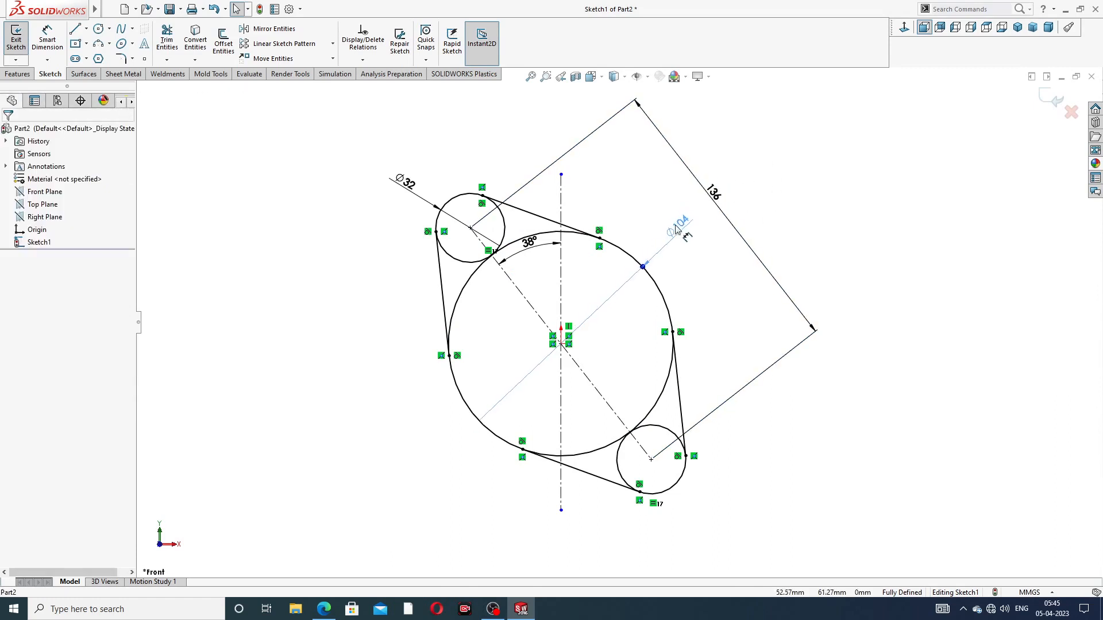
left_click_drag(675, 225, 677, 241)
left_click(768, 198)
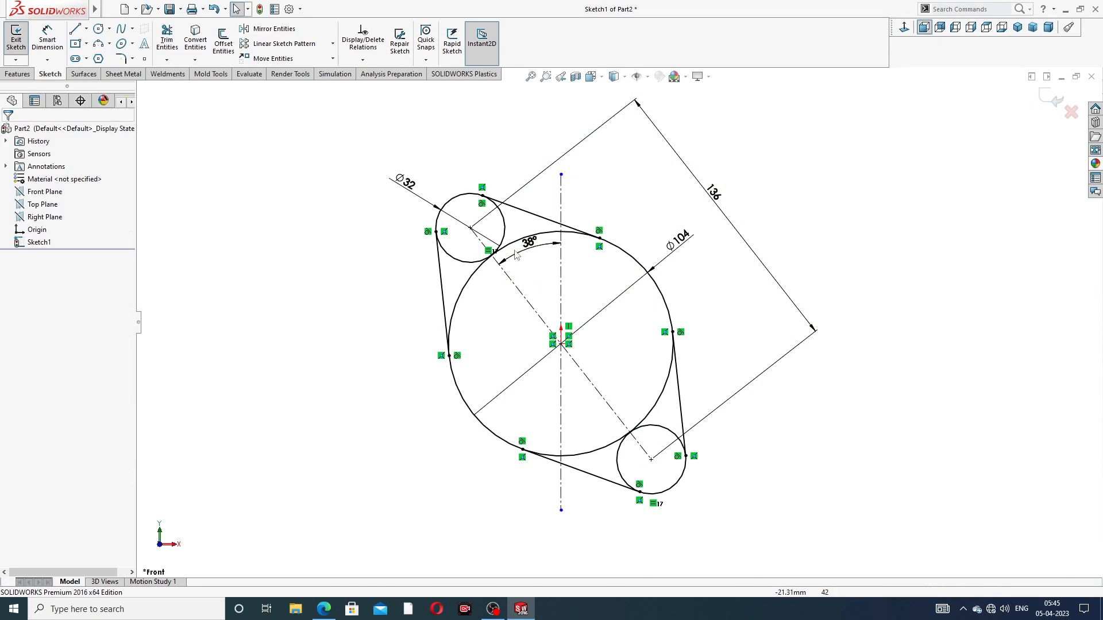
left_click(531, 245)
left_click_drag(532, 246, 534, 252)
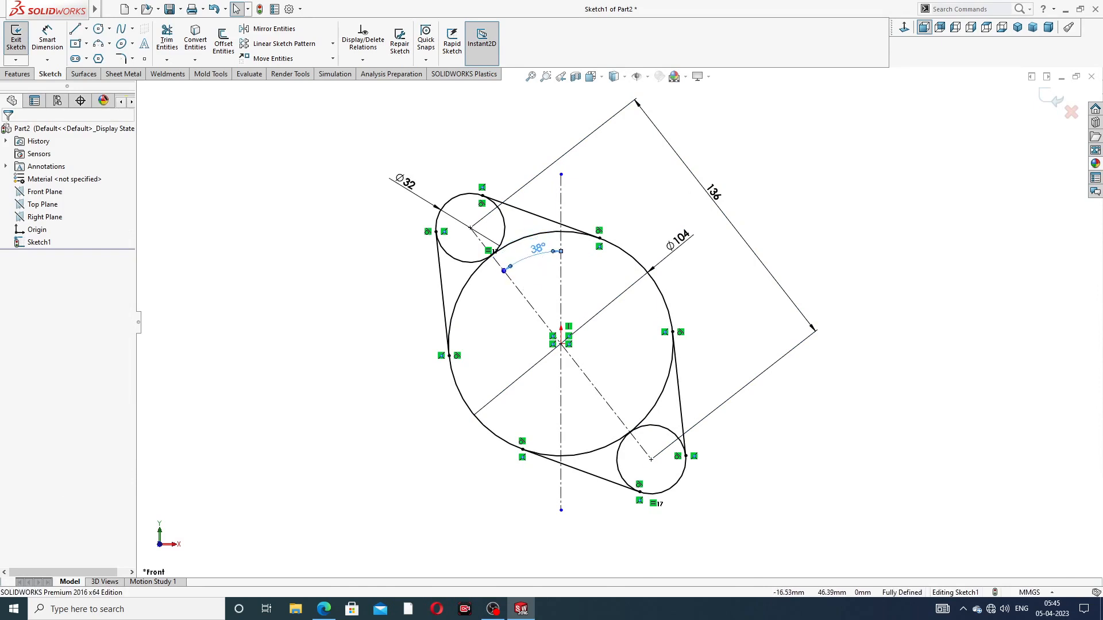
left_click(829, 184)
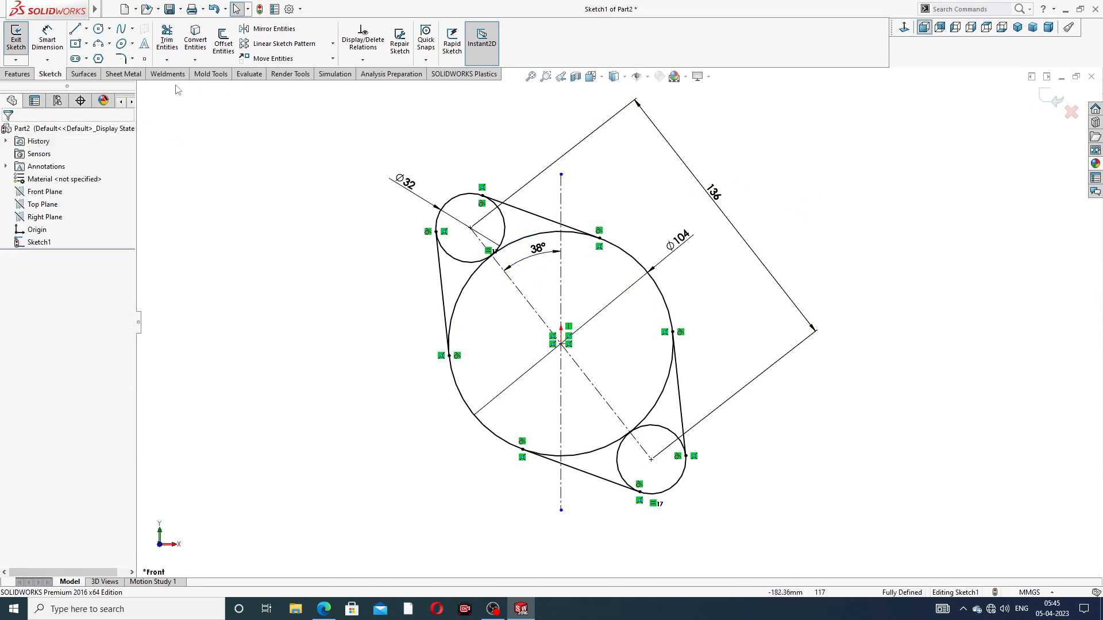
Step: Trim away the inner portions of both small circles and the central circle's arcs facing them inside the flange outline
left_click(167, 41)
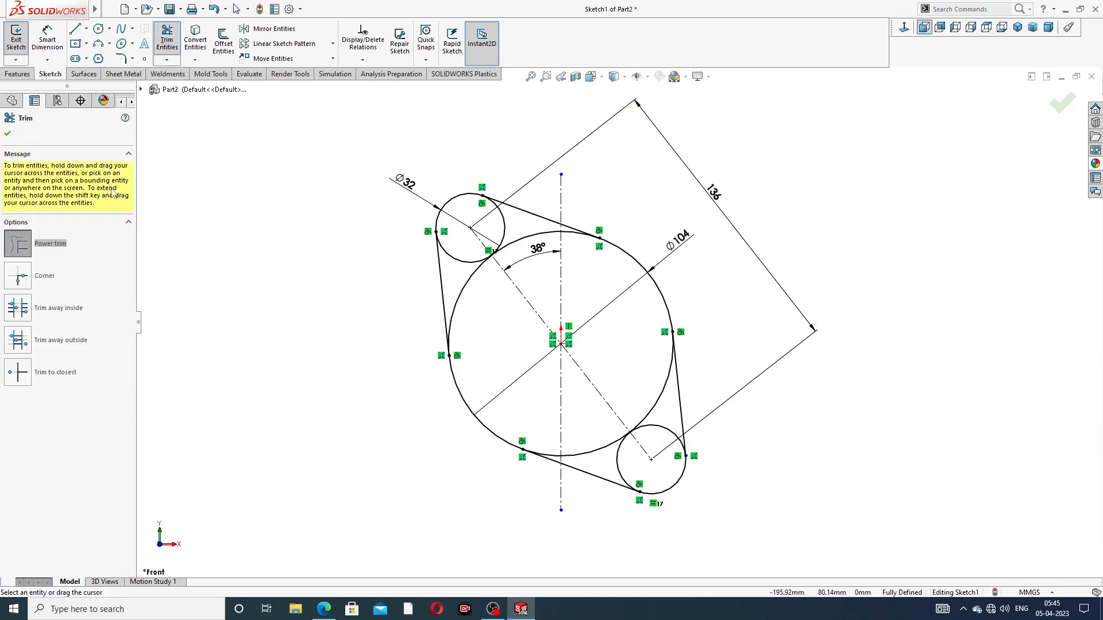
scroll(476, 273, "down", 2)
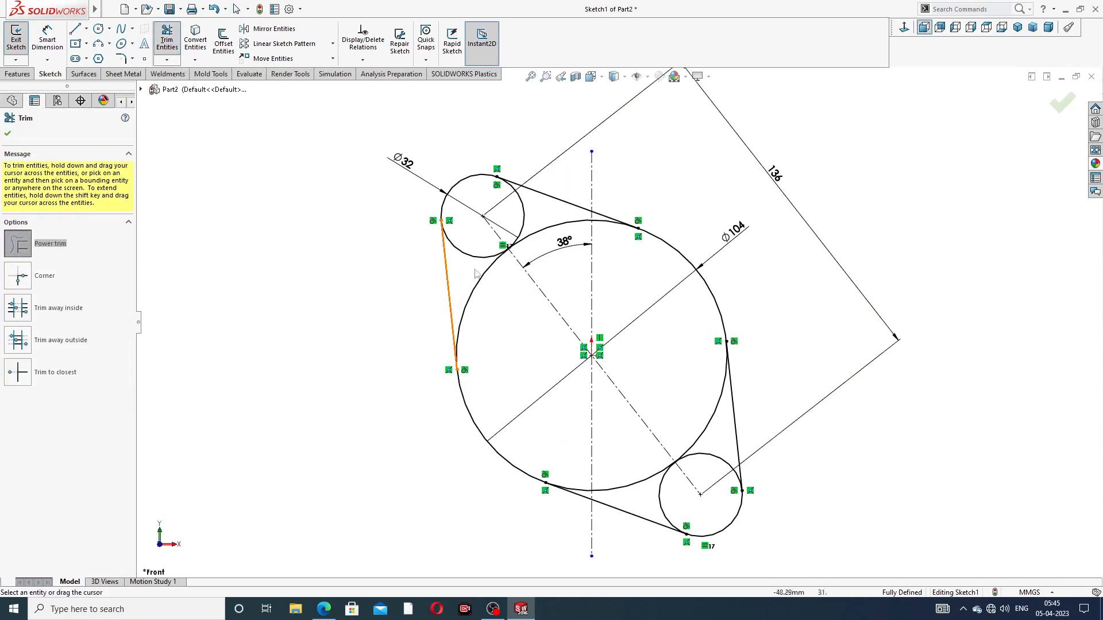
mouse_move(487, 278)
left_mouse_down()
mouse_move(487, 251)
mouse_move(540, 244)
mouse_move(518, 219)
left_mouse_up()
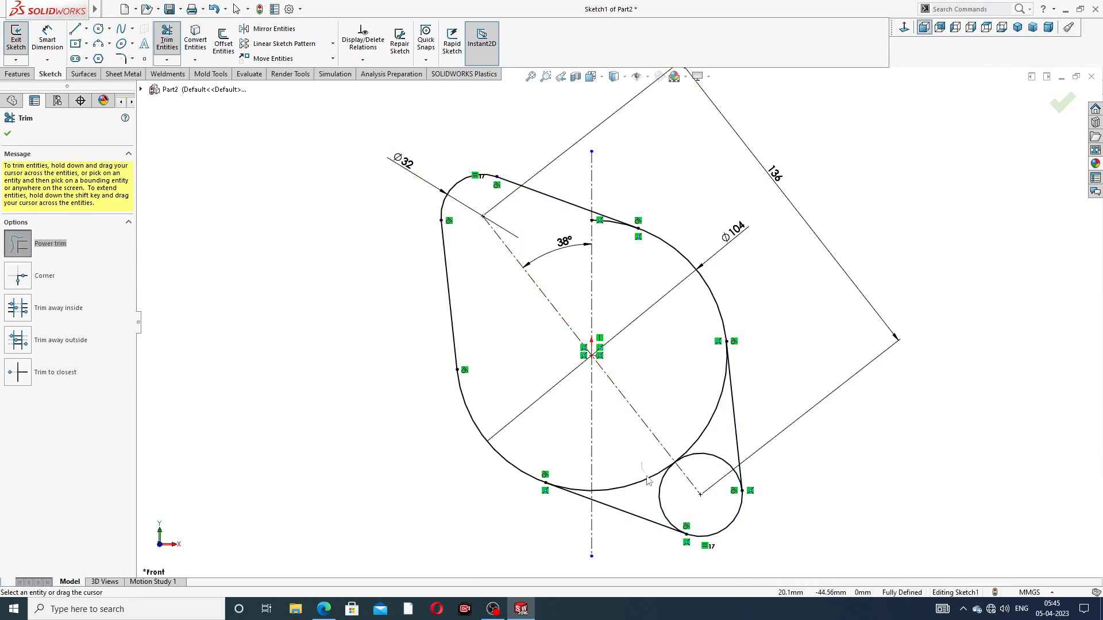
left_click_drag(646, 462, 662, 488)
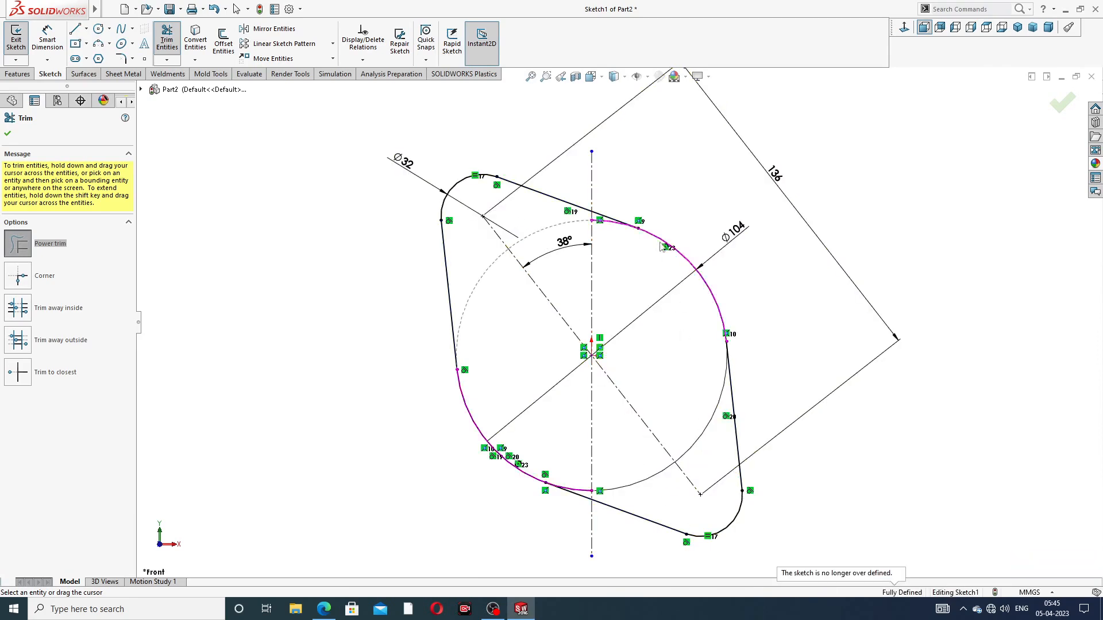
Step: Trim the two leftover central-circle arc stubs beside the upper and lower tangent points, leaving one closed flange outline
scroll(597, 235, "down", 5)
left_click_drag(631, 214, 627, 193)
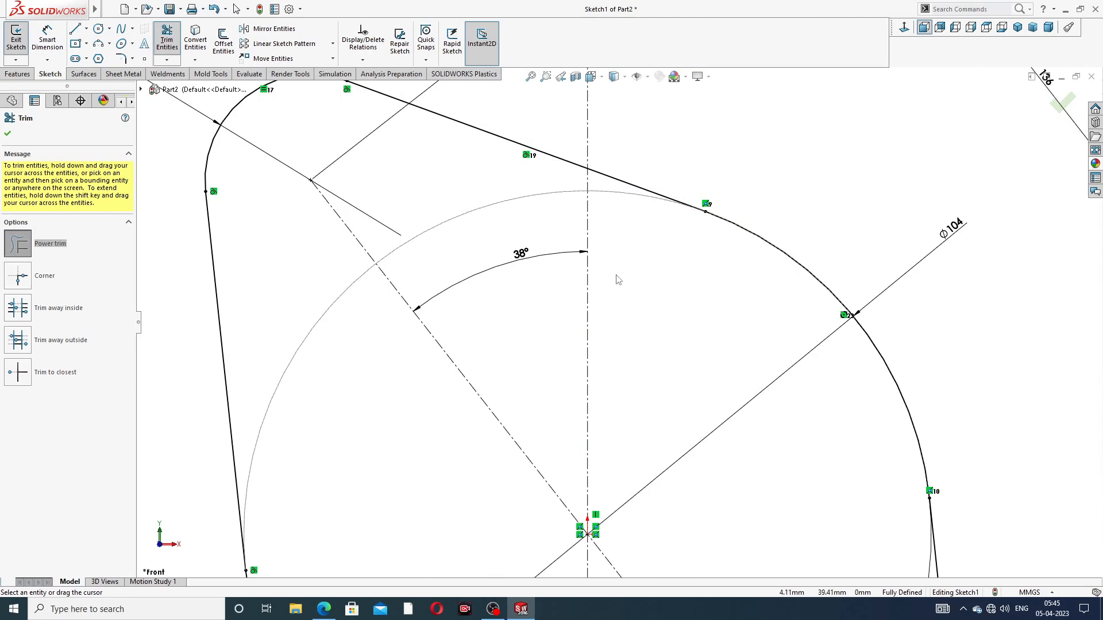
scroll(617, 280, "up", 4)
scroll(623, 333, "down", 10)
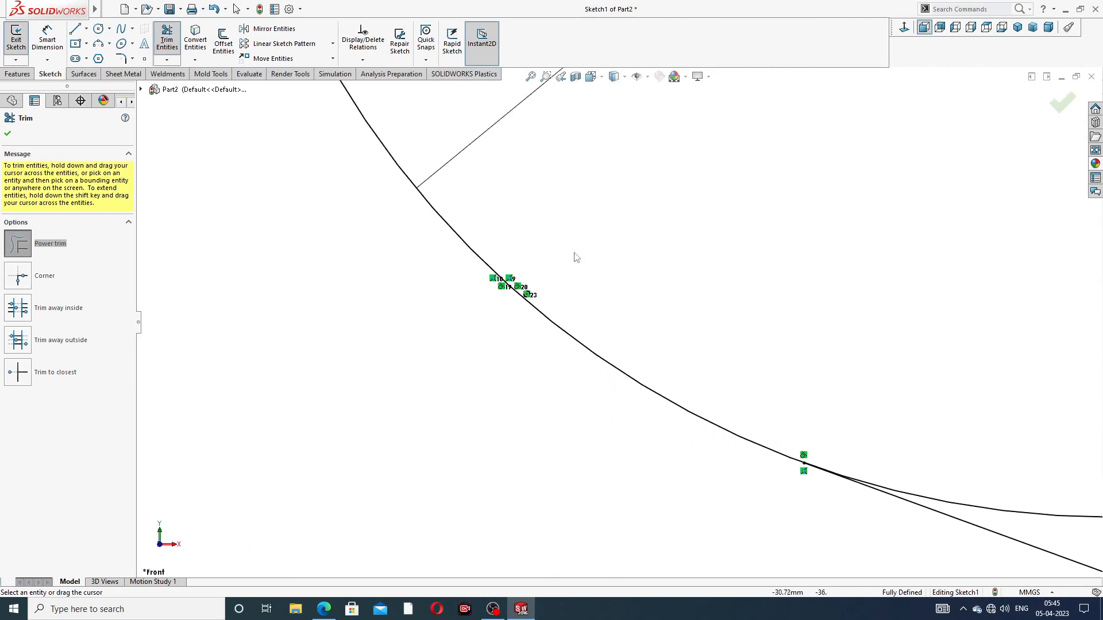
scroll(571, 259, "up", 2)
scroll(688, 309, "up", 2)
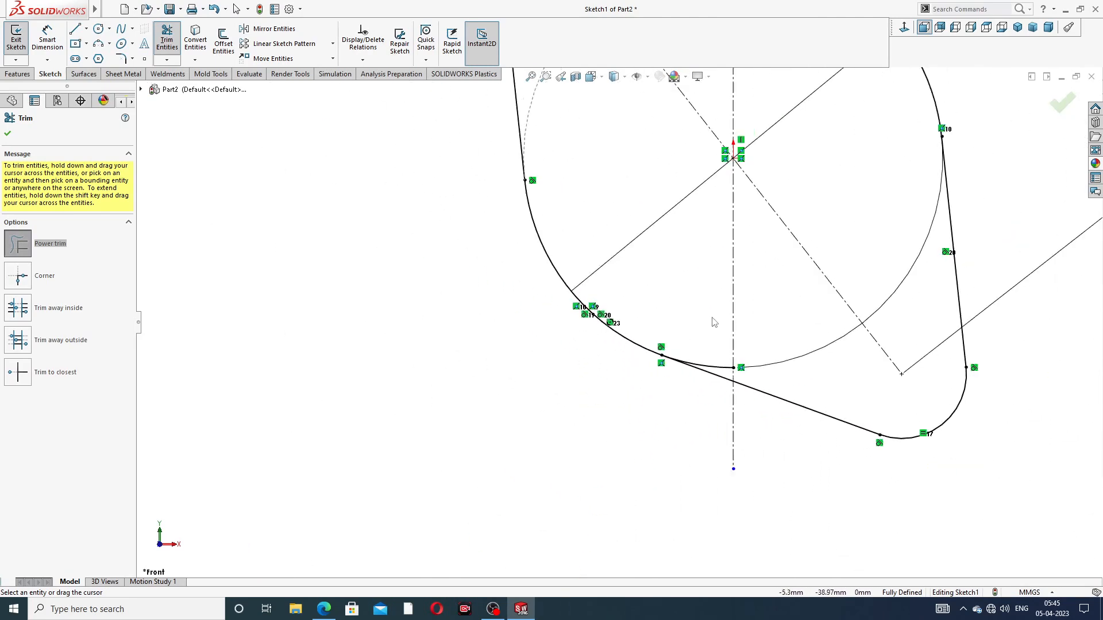
scroll(718, 330, "down", 2)
scroll(716, 382, "up", 5)
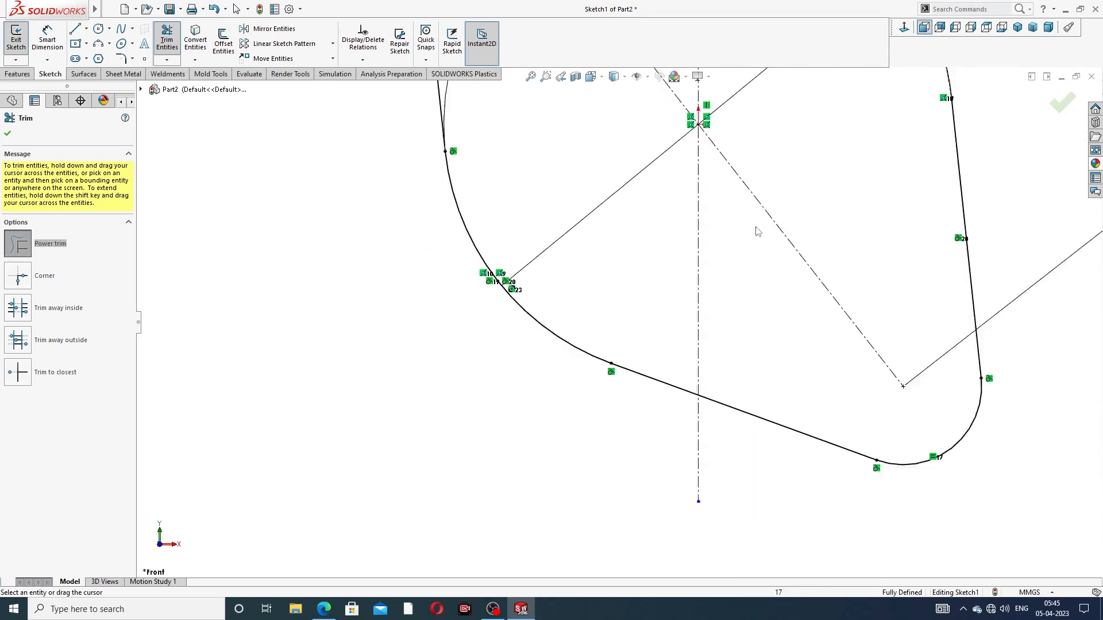
scroll(638, 225, "down", 2)
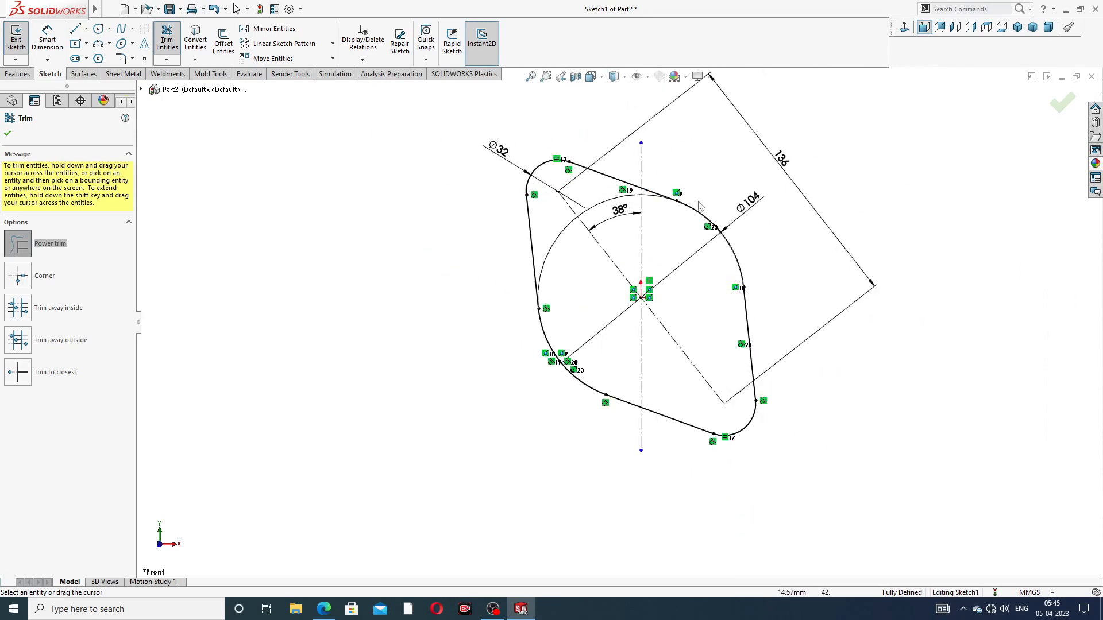
left_click(1063, 105)
scroll(672, 248, "down", 2)
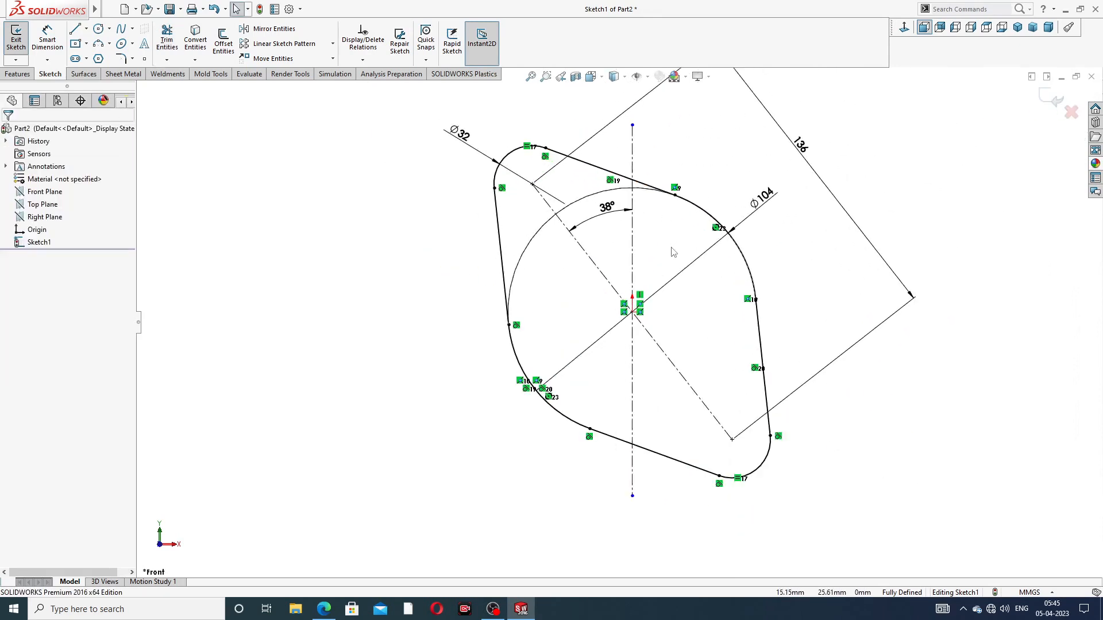
Step: Extrude the flange profile 10 mm as a blind boss, checking the thickness against the PDF drawing
left_click(32, 75)
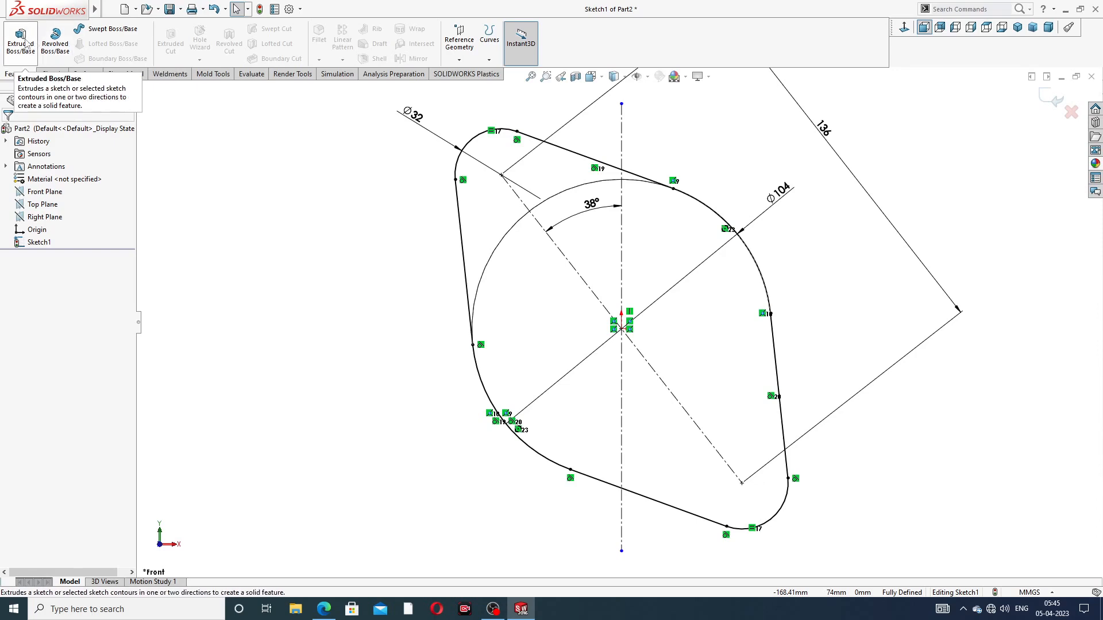
left_click(27, 50)
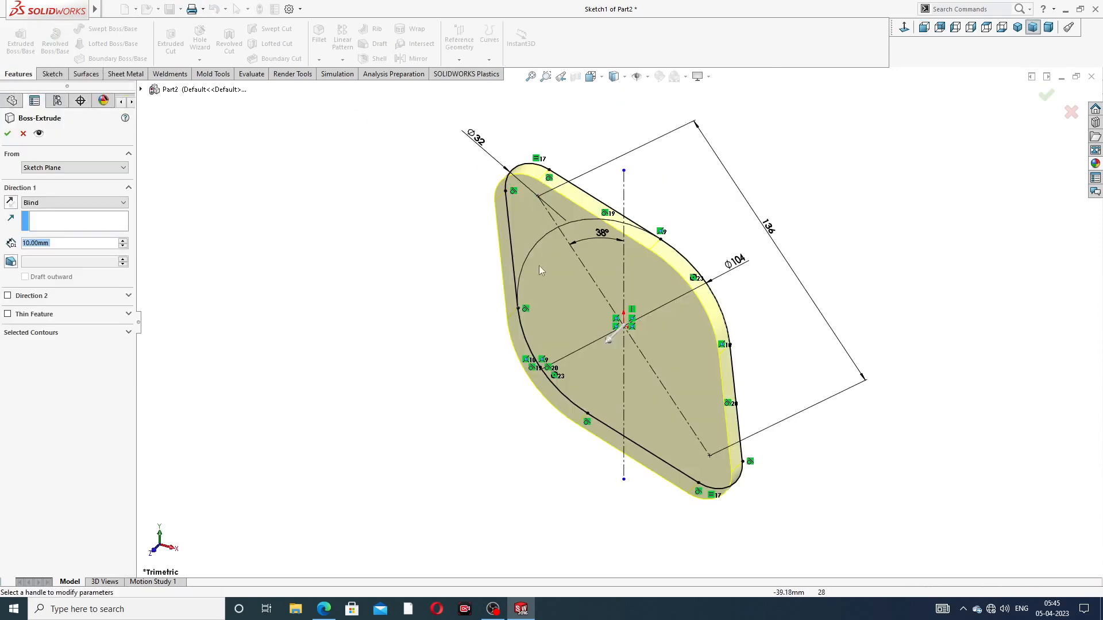
left_click(324, 609)
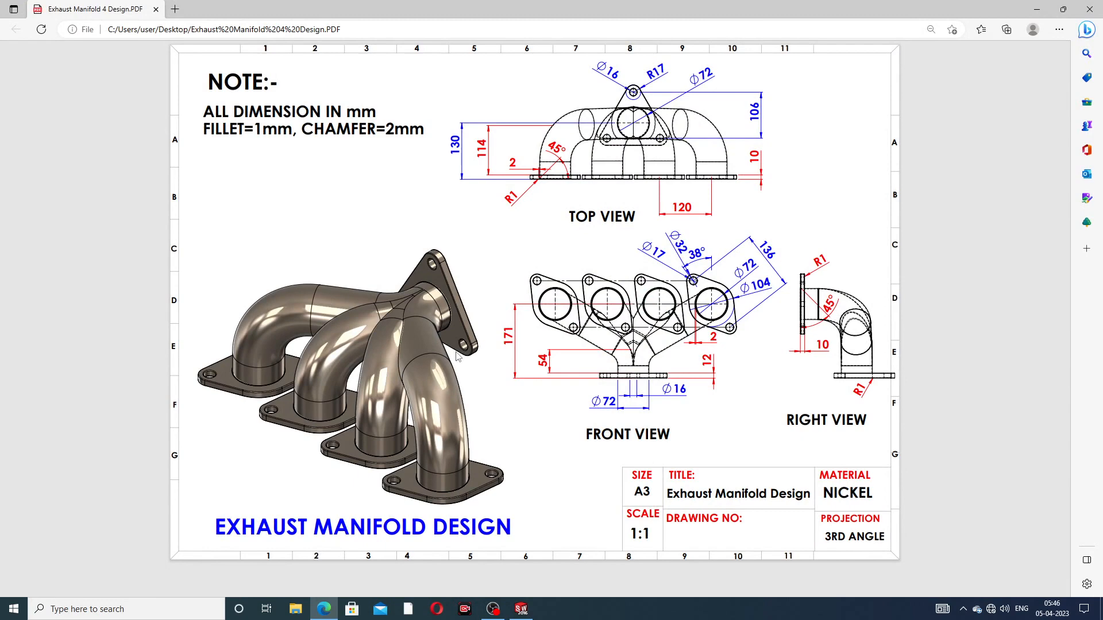
left_click(324, 610)
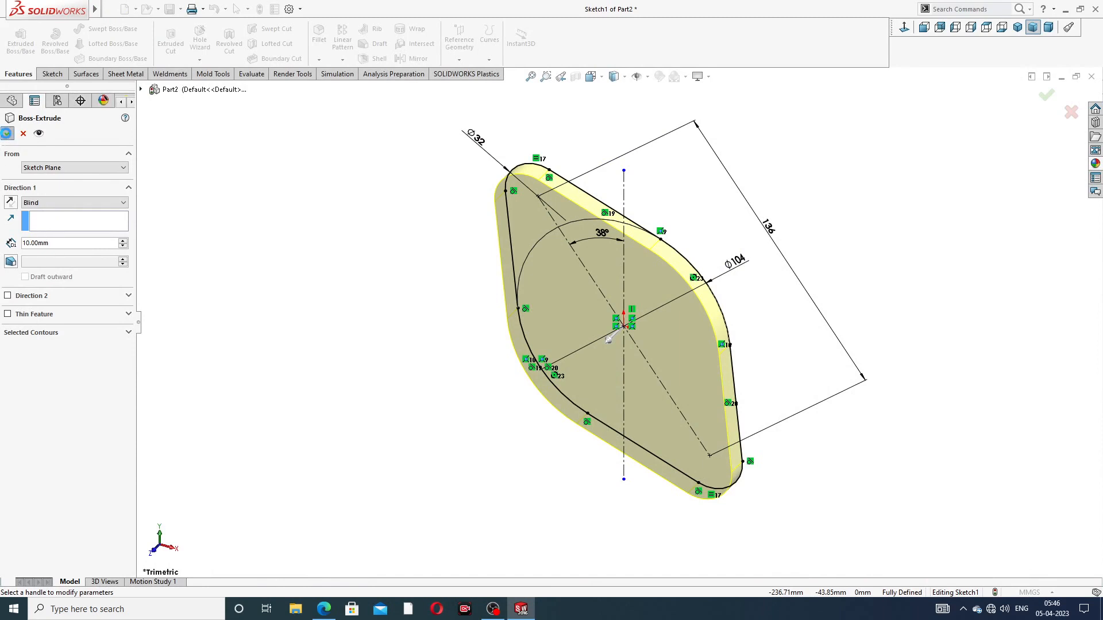
left_click(708, 178)
Step: Start a new sketch on the front face of the extruded flange
middle_click_drag(654, 264, 599, 261)
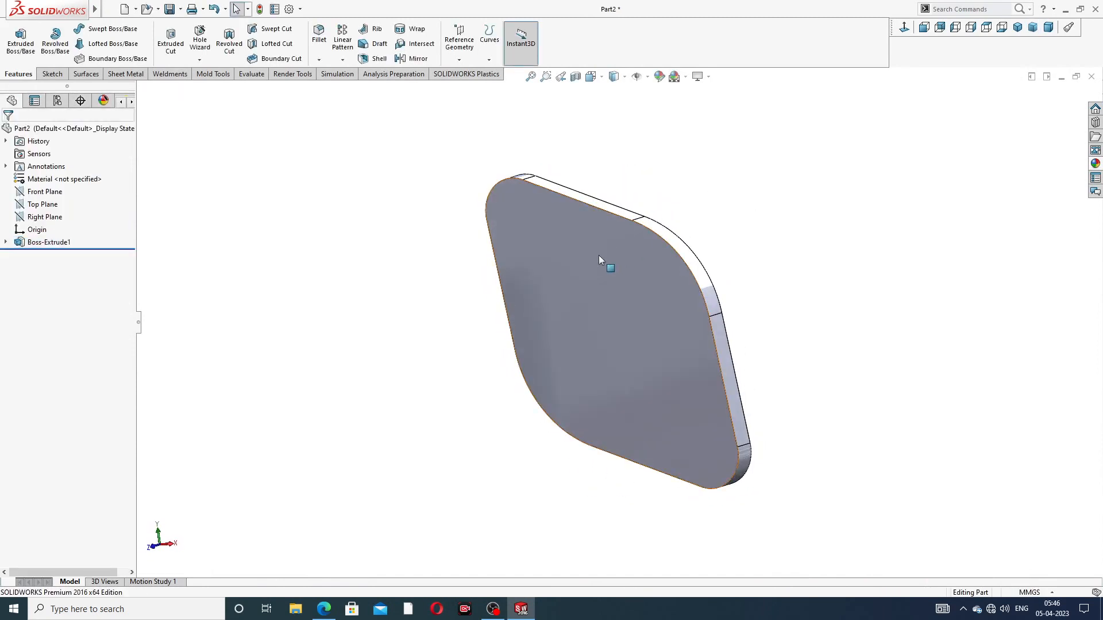
left_click(591, 260)
left_click(639, 227)
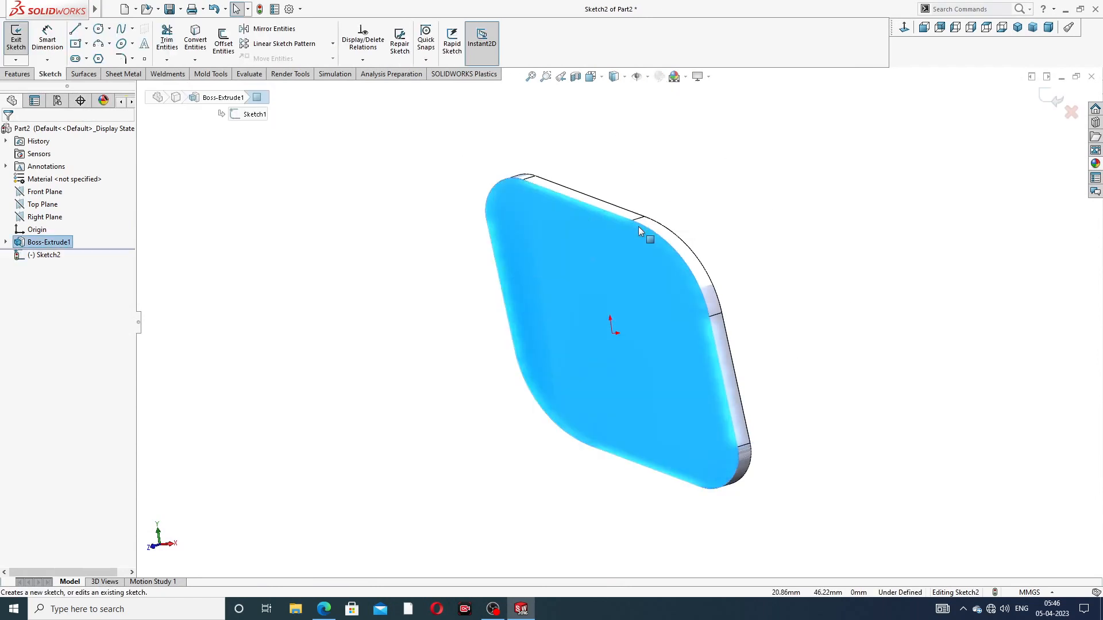
left_click(904, 27)
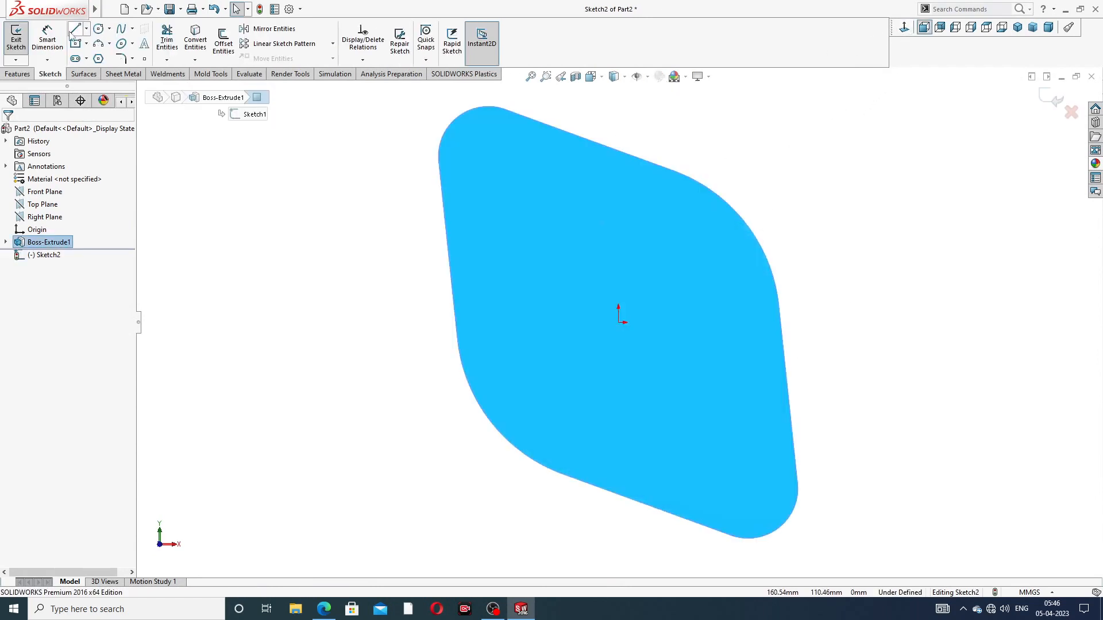
Step: Draw circles of about 7.1 mm and 8.9 mm radius at the upper and lower corner-arc centres, and one of about 22.2 mm radius at the origin
left_click(99, 28)
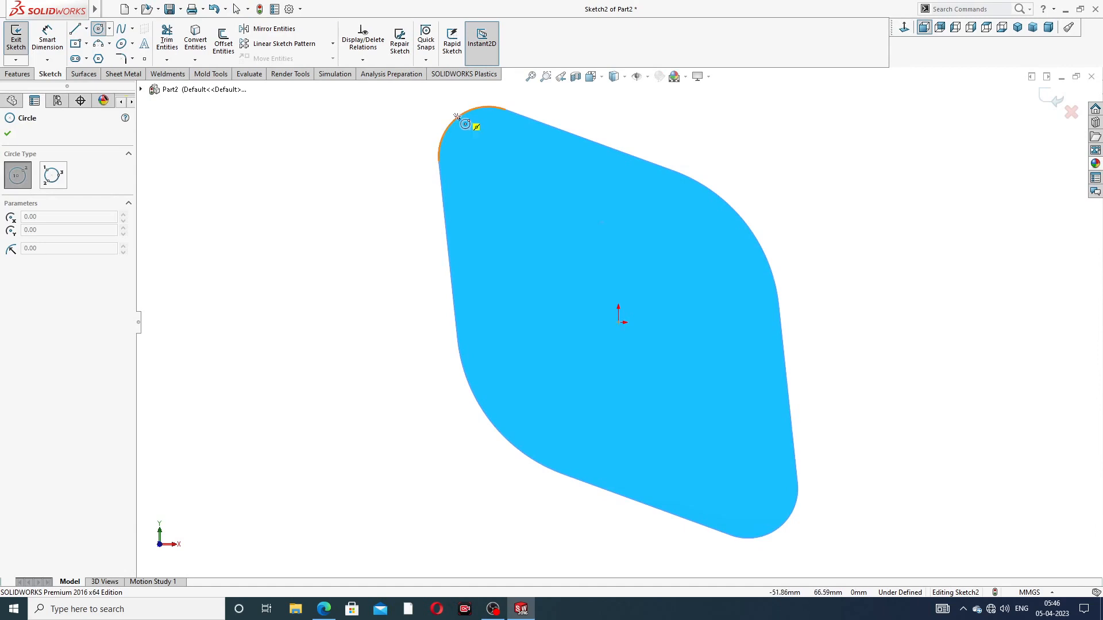
left_click(487, 156)
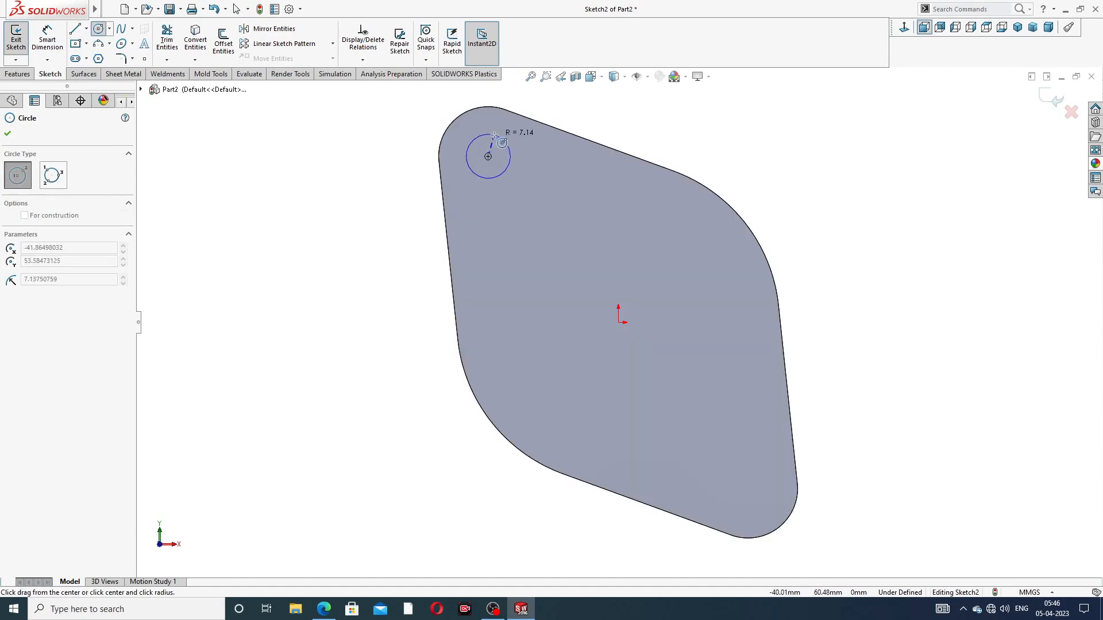
left_click(510, 156)
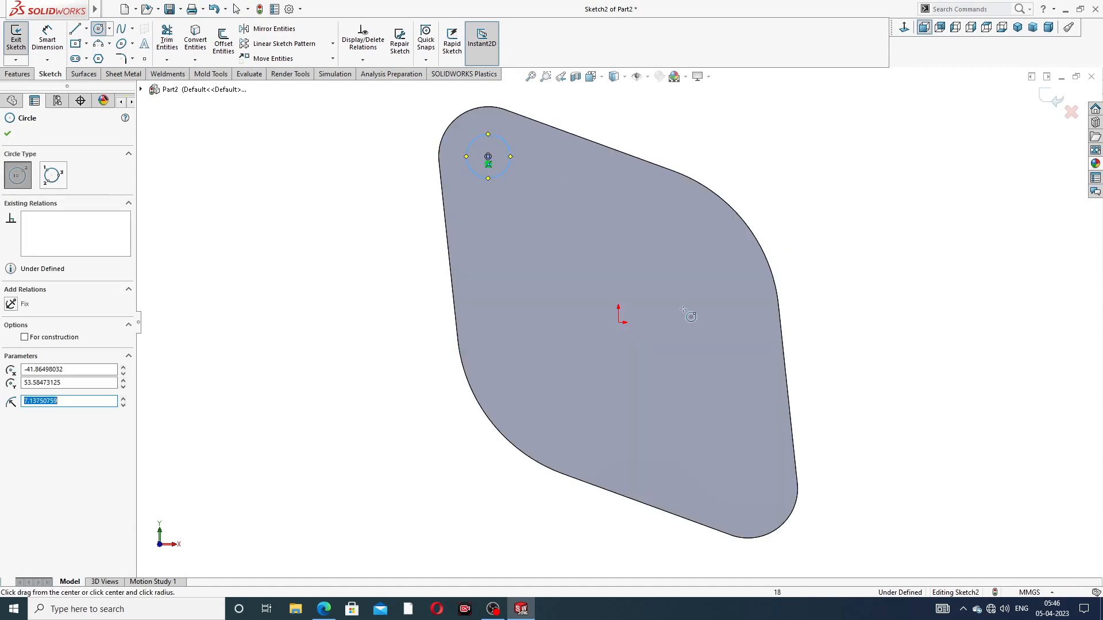
left_click(618, 322)
left_click(634, 255)
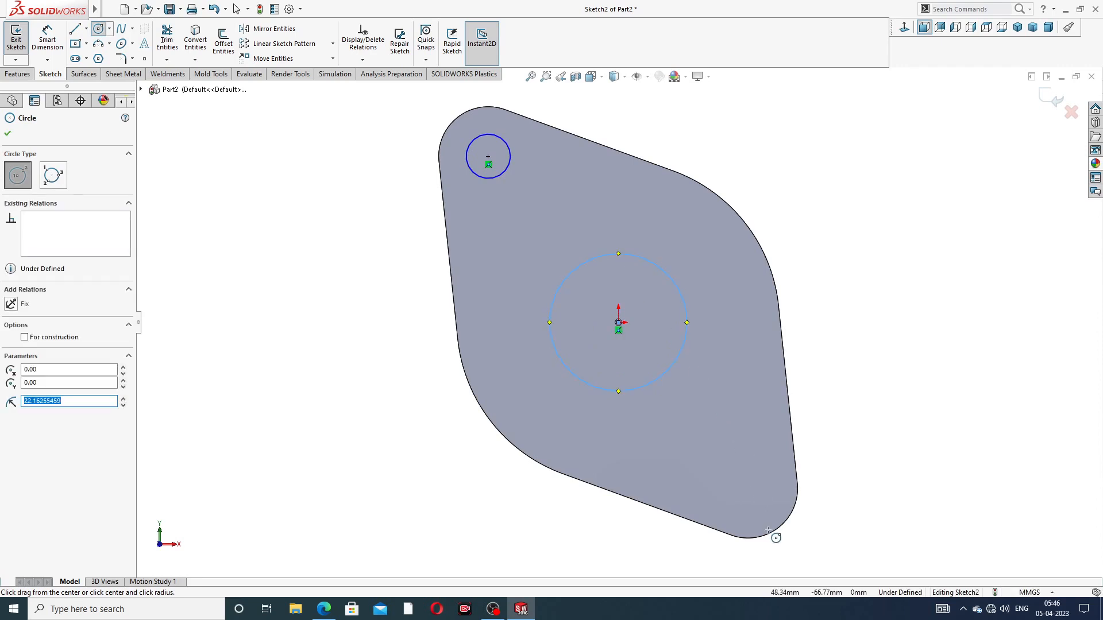
left_click(747, 488)
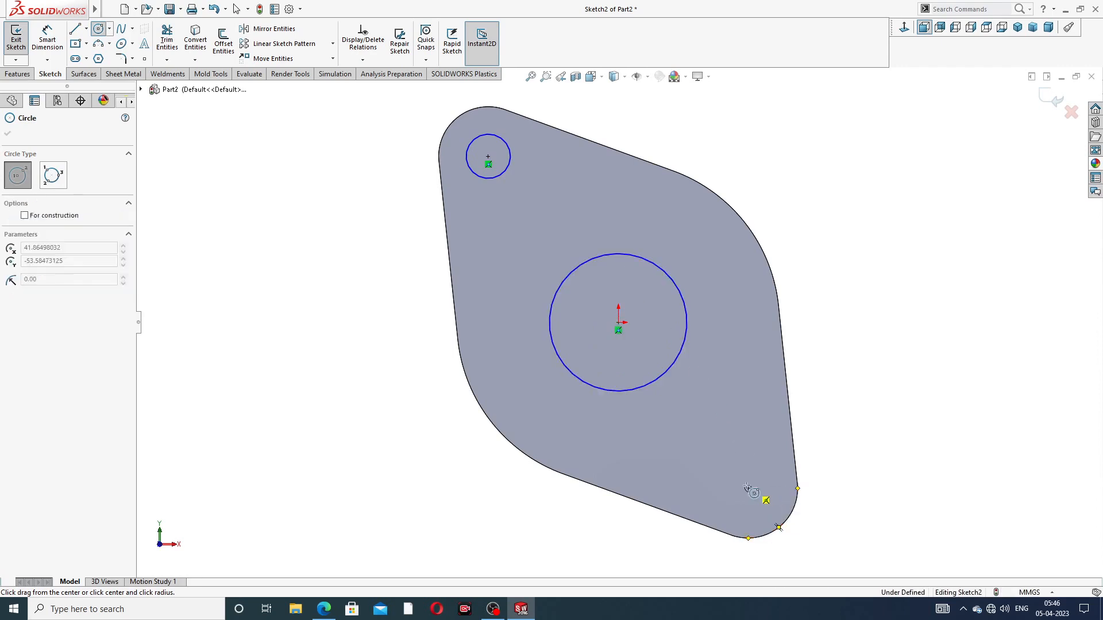
right_click(827, 343)
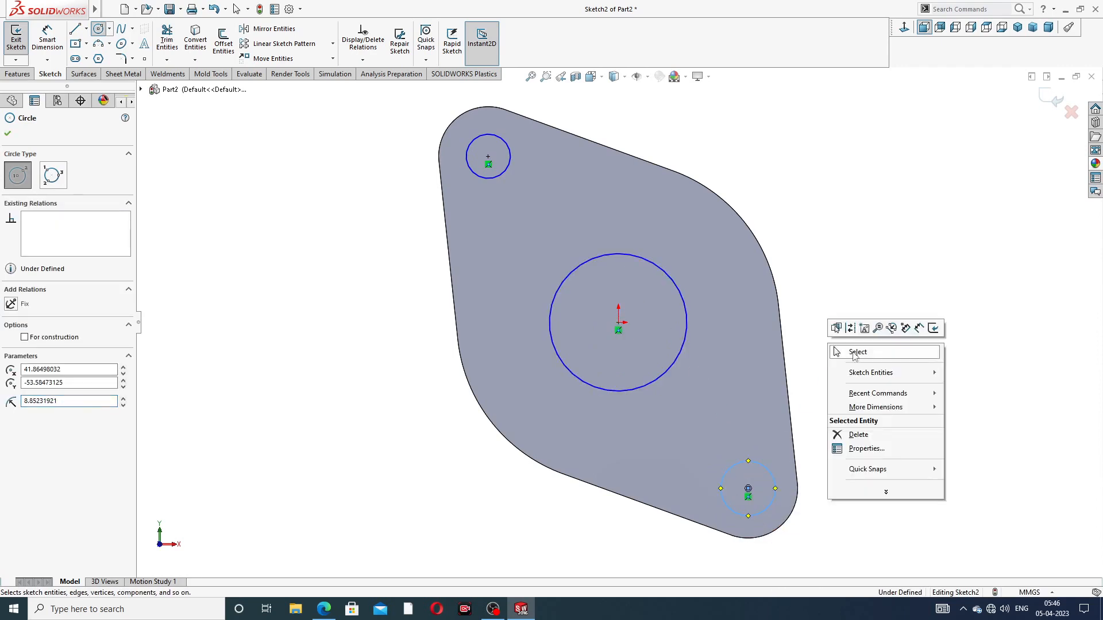
left_click(854, 353)
left_click(47, 37)
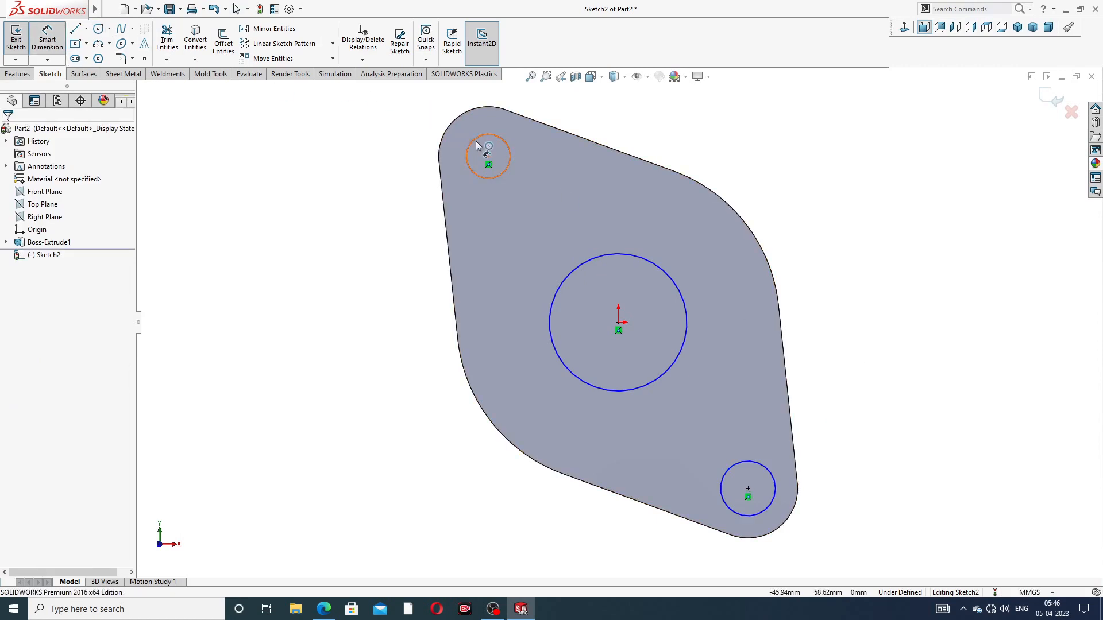
right_click(718, 150)
left_click(741, 154)
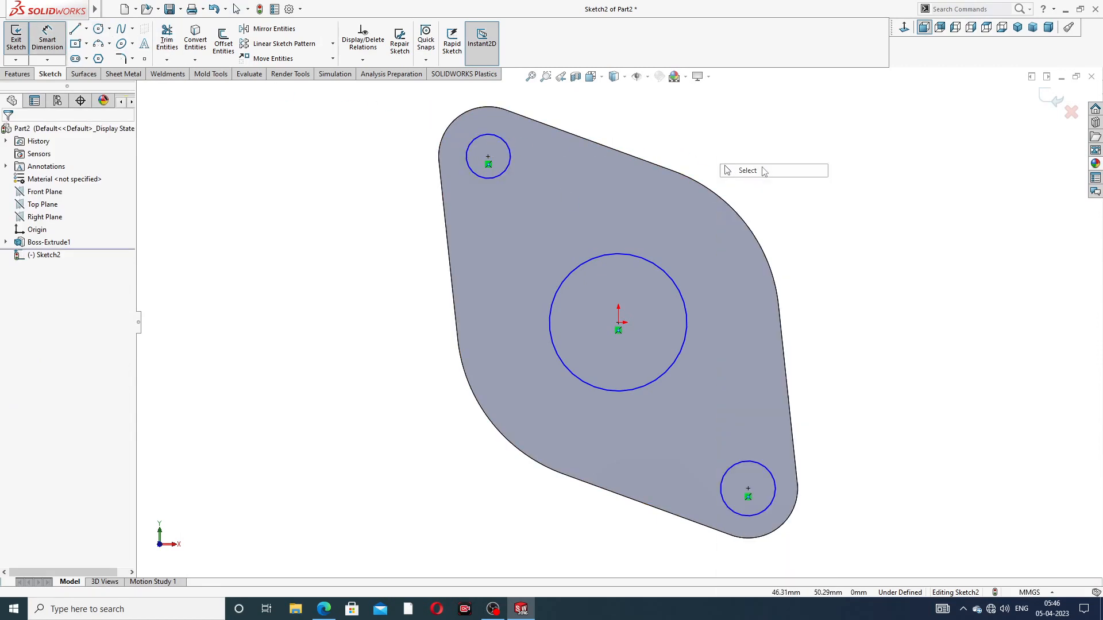
Step: Make the two small corner circles equal in size
left_click(510, 159)
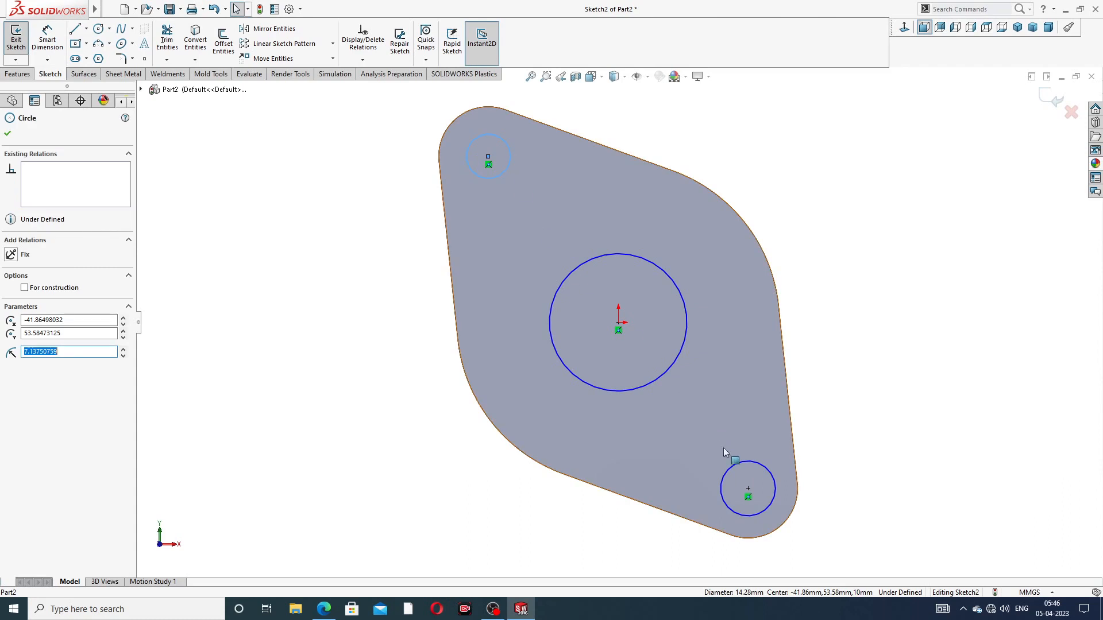
left_click(739, 463, "ctrl")
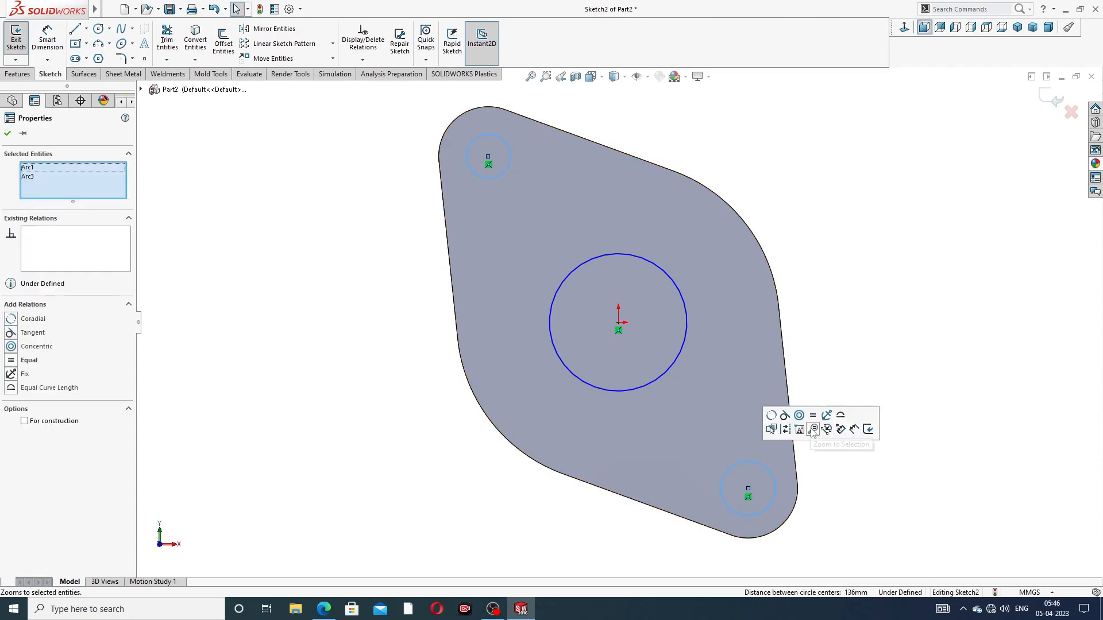
left_click(812, 415)
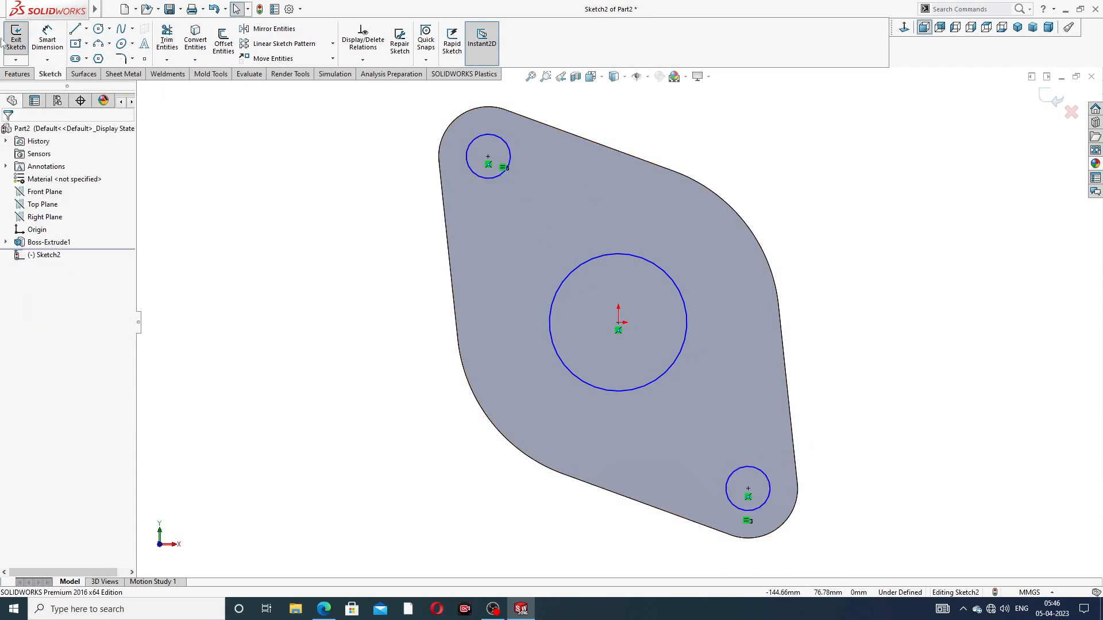
Step: Dimension the central circle with a diameter of 72 mm
left_click(46, 39)
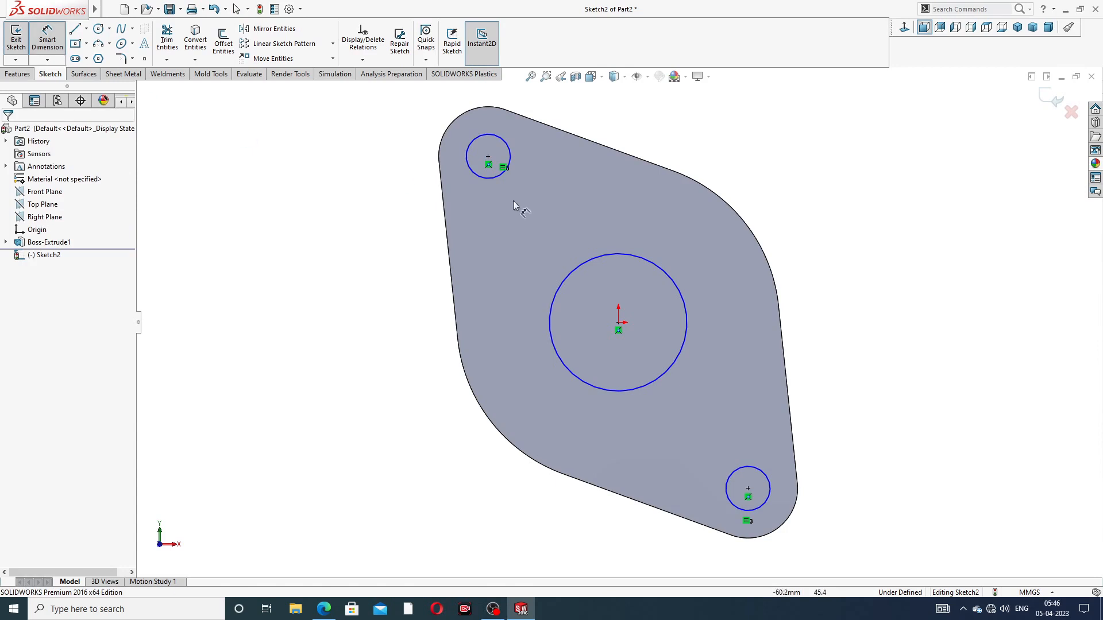
left_click(667, 276)
left_click(807, 187)
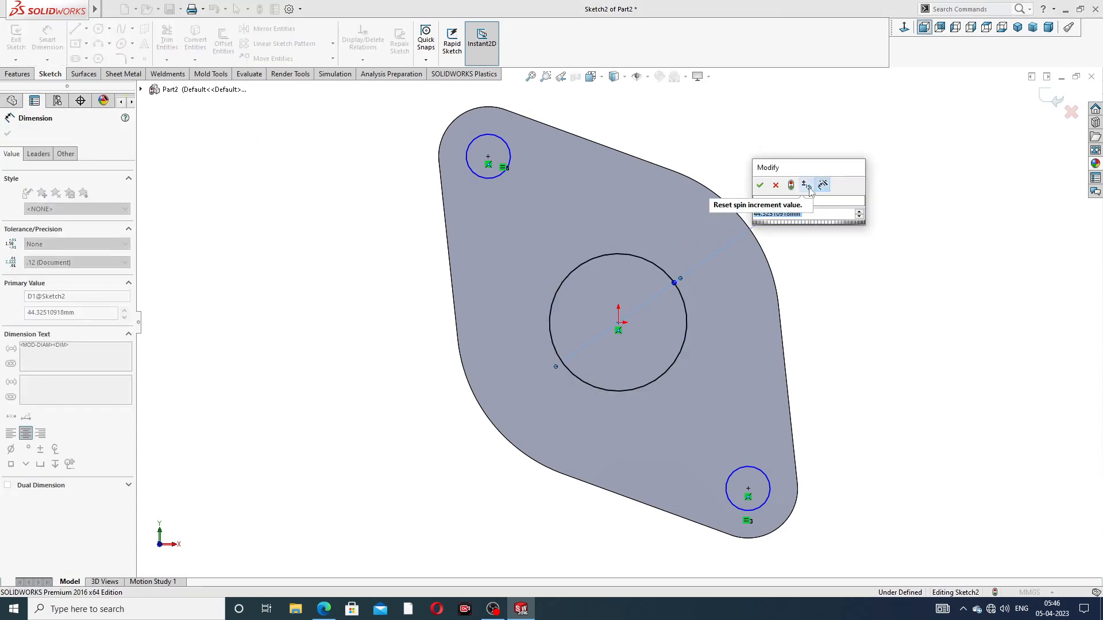
key("Return")
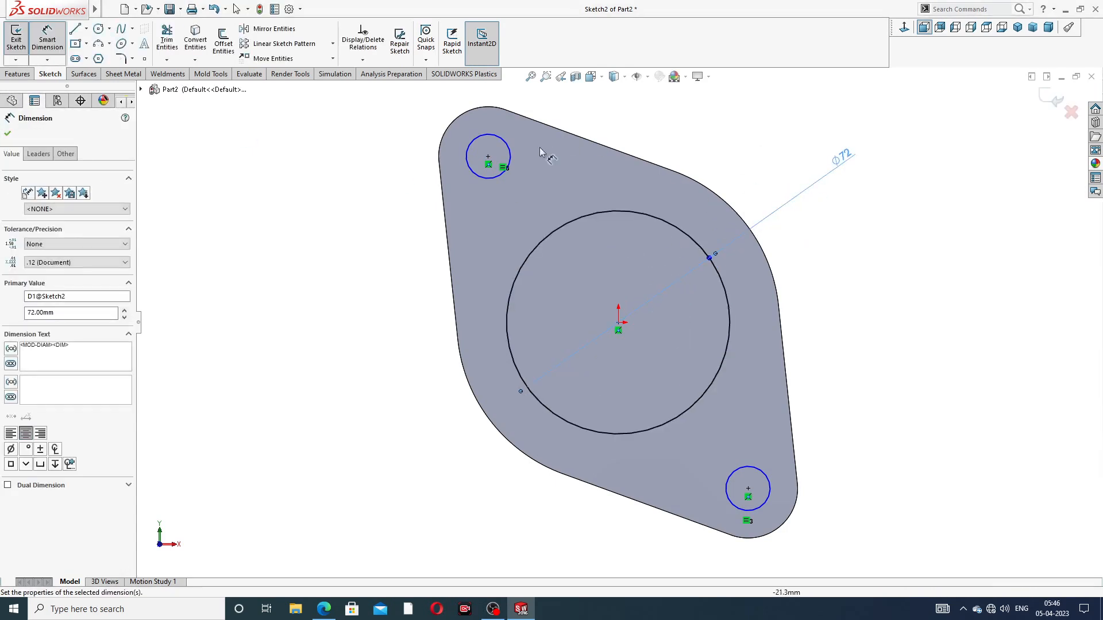
Step: Dimension the upper small circle with a diameter of 17 mm and finish dimensioning
left_click(482, 135)
left_click(408, 121)
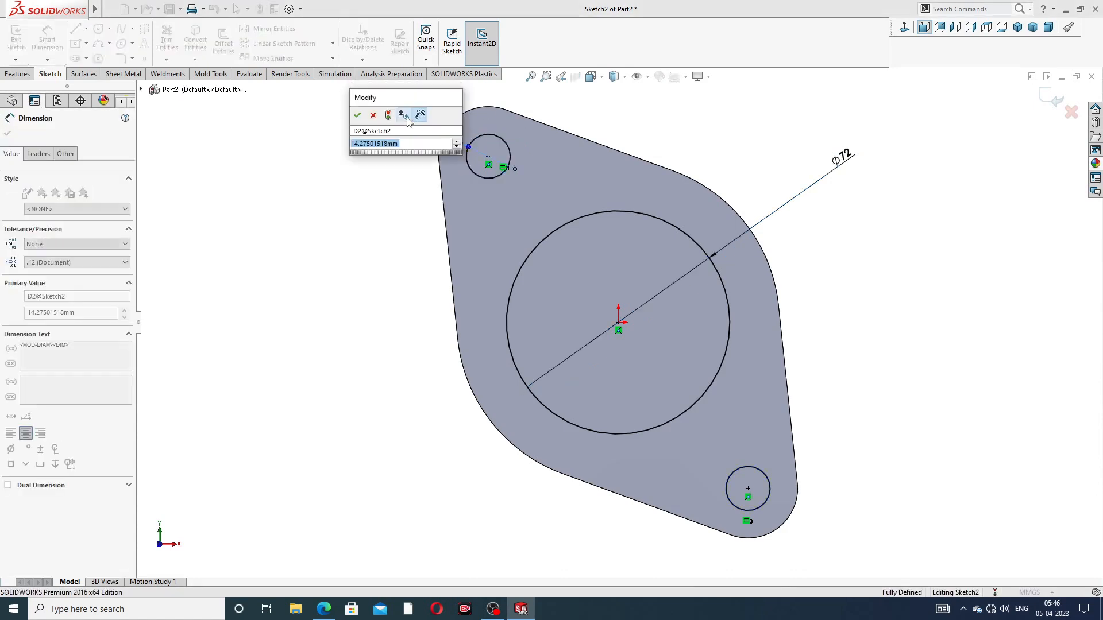
key("Return")
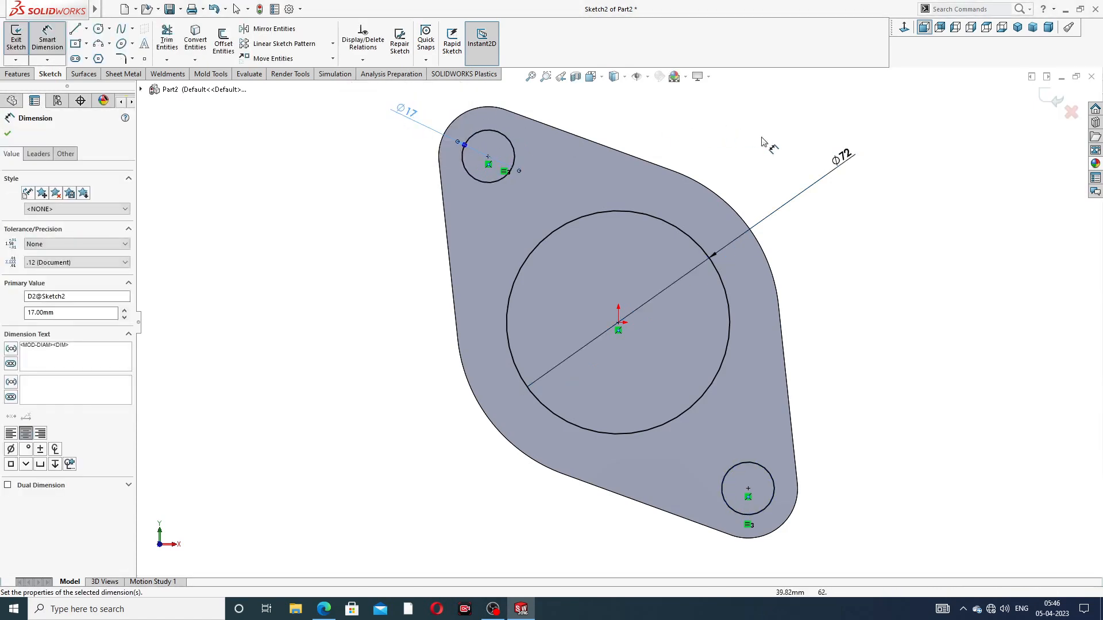
left_click(897, 207)
left_click(906, 194)
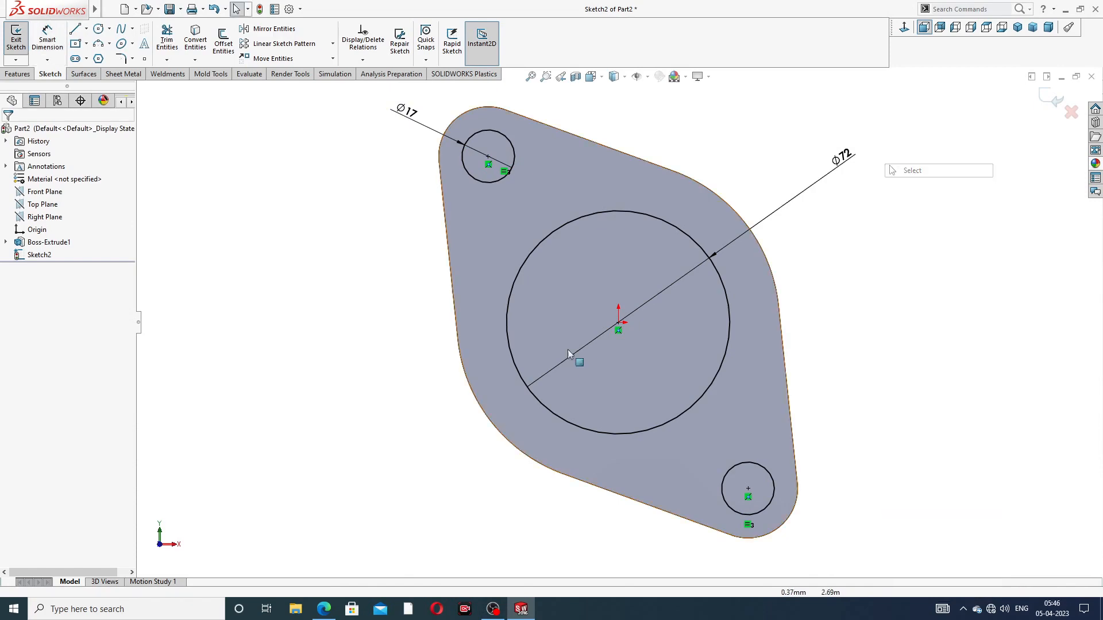
Step: Check the PDF drawing, then extrude-cut the central circle and both small circles Through All the flange
left_click(324, 609)
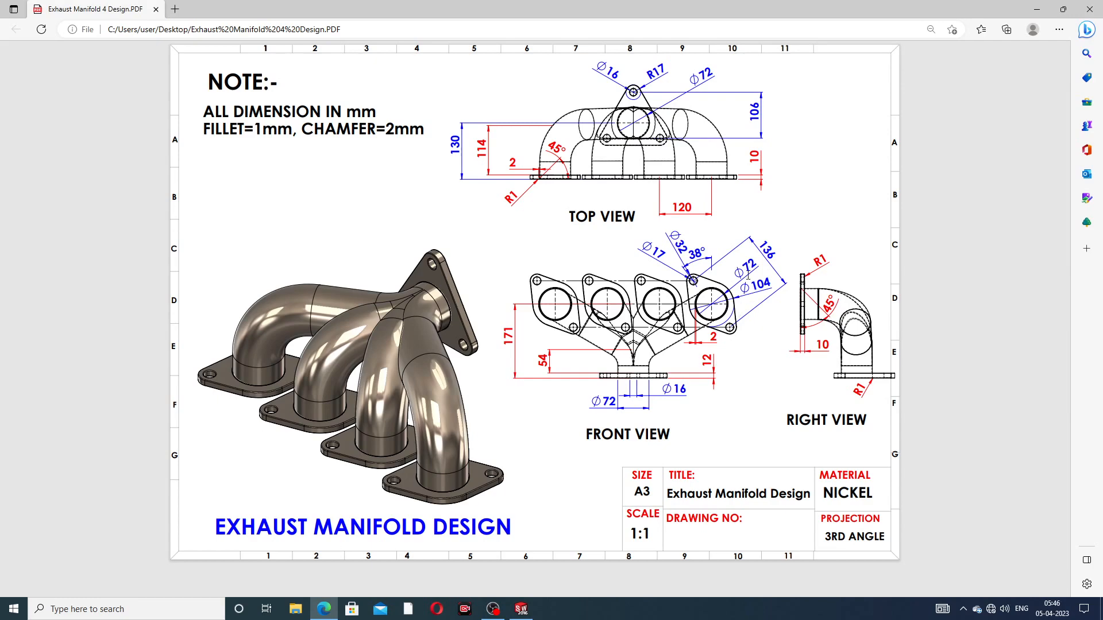
left_click(324, 609)
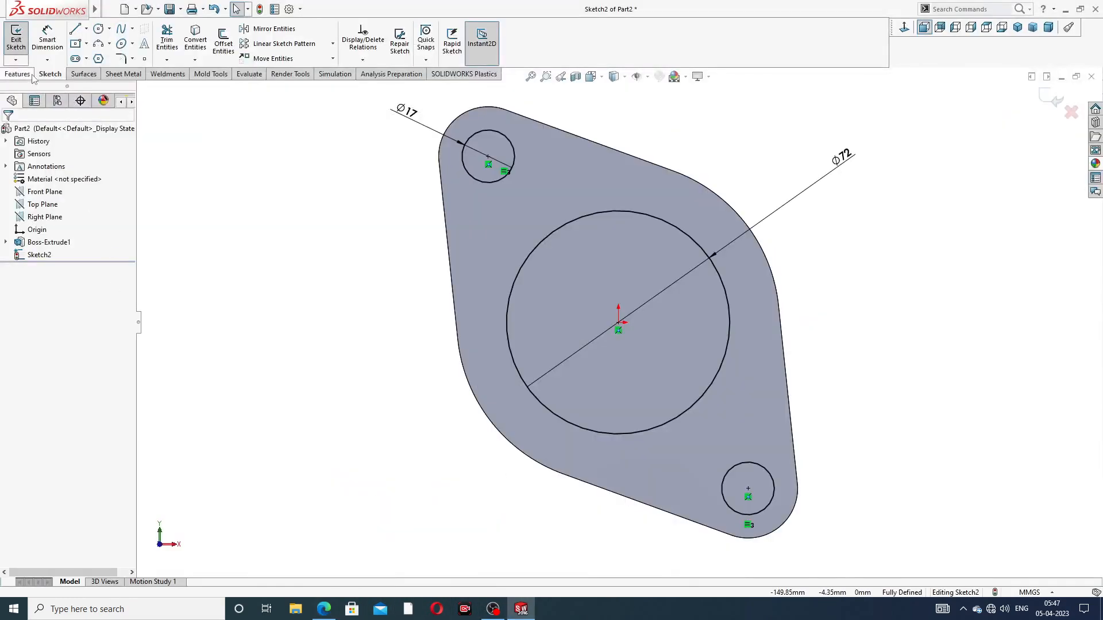
left_click(17, 73)
left_click(167, 46)
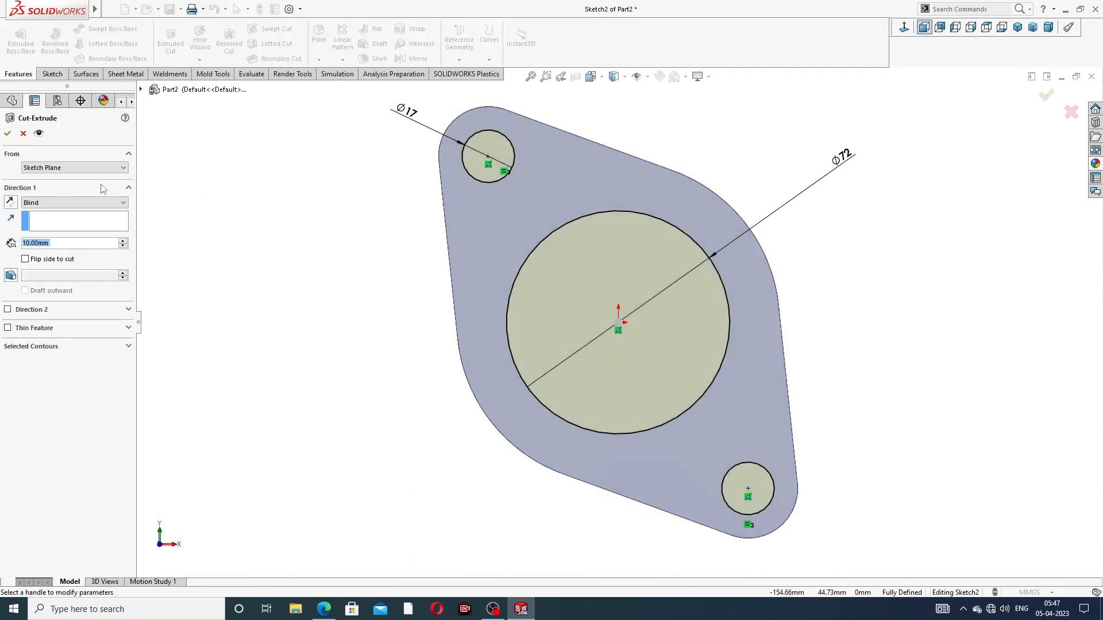
left_click(75, 202)
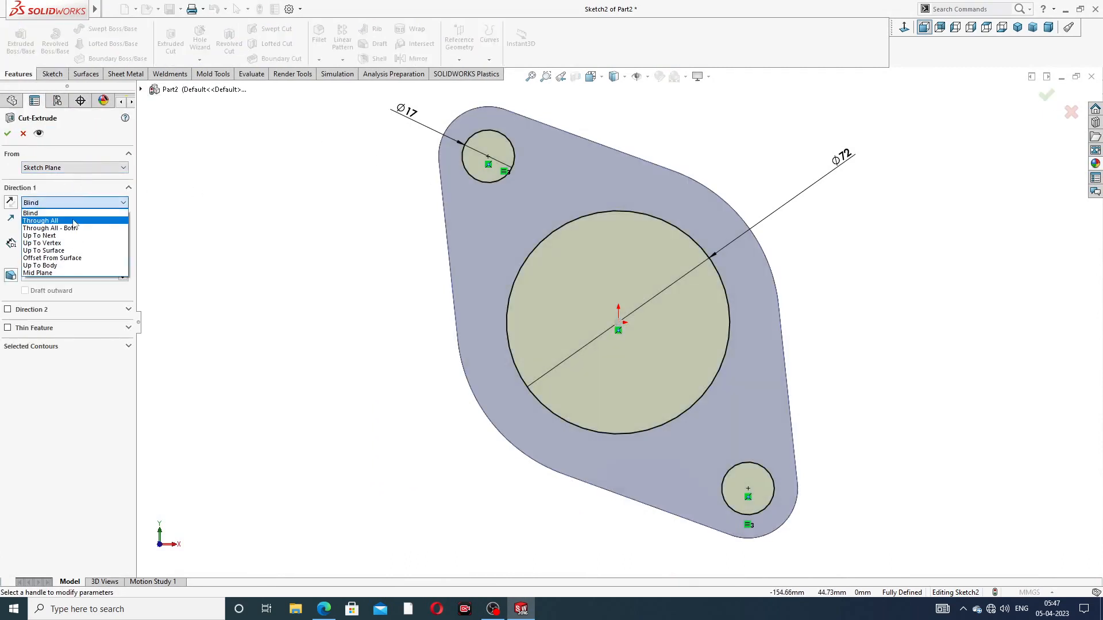
left_click(52, 221)
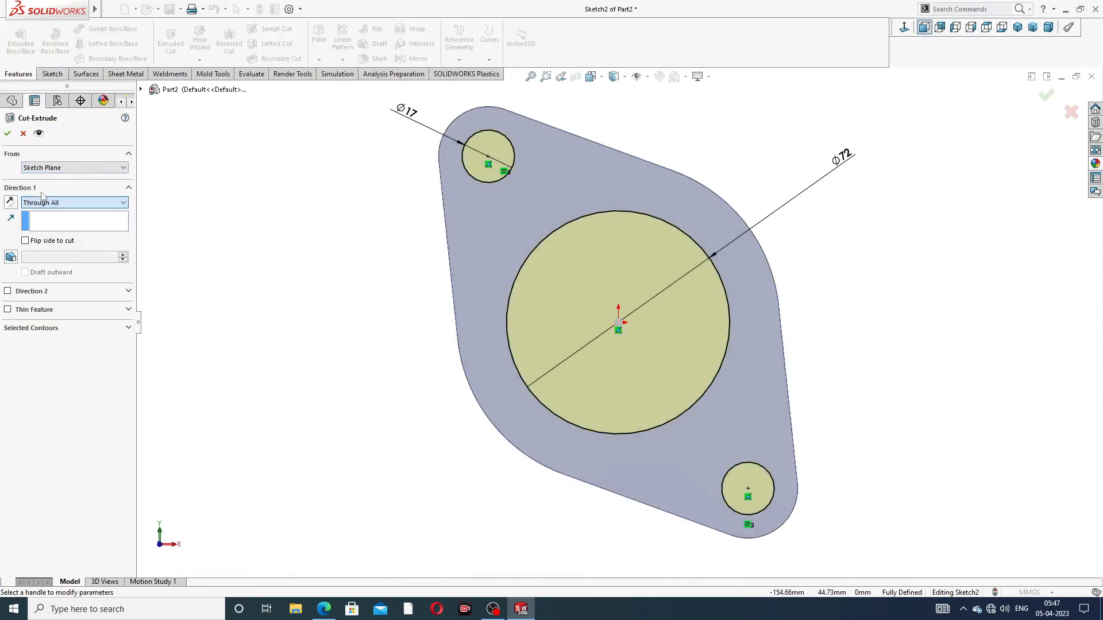
left_click(8, 134)
middle_click_drag(854, 259, 785, 249)
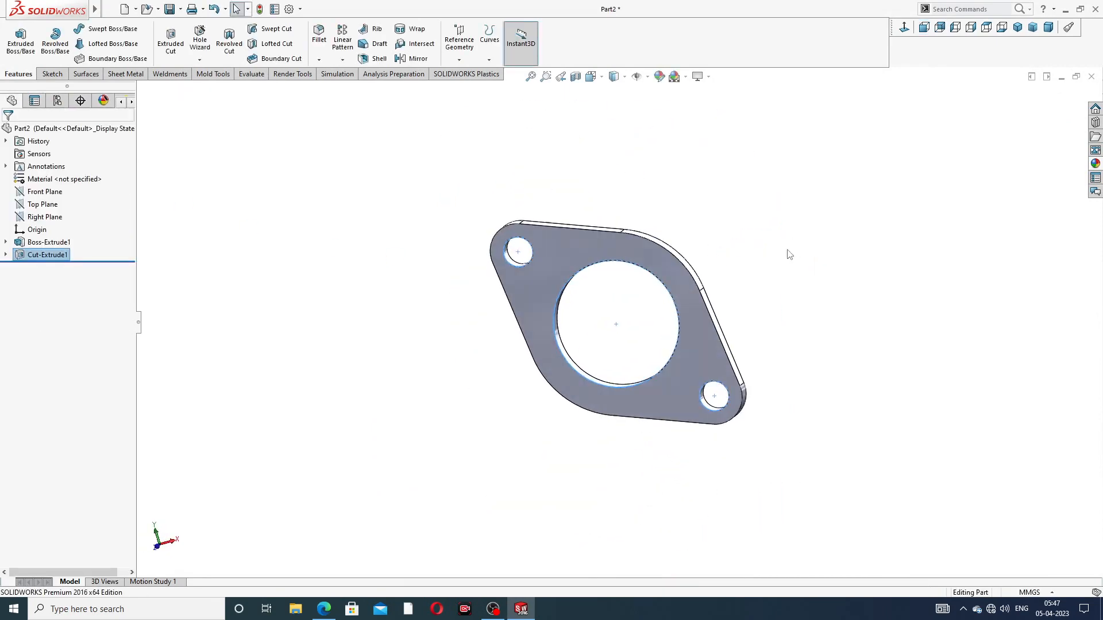
left_click(785, 249)
Step: Check the flange spacing in the PDF drawing and sketch a horizontal centerline about 159 mm long in negative X from the origin on the flange face
left_click(333, 612)
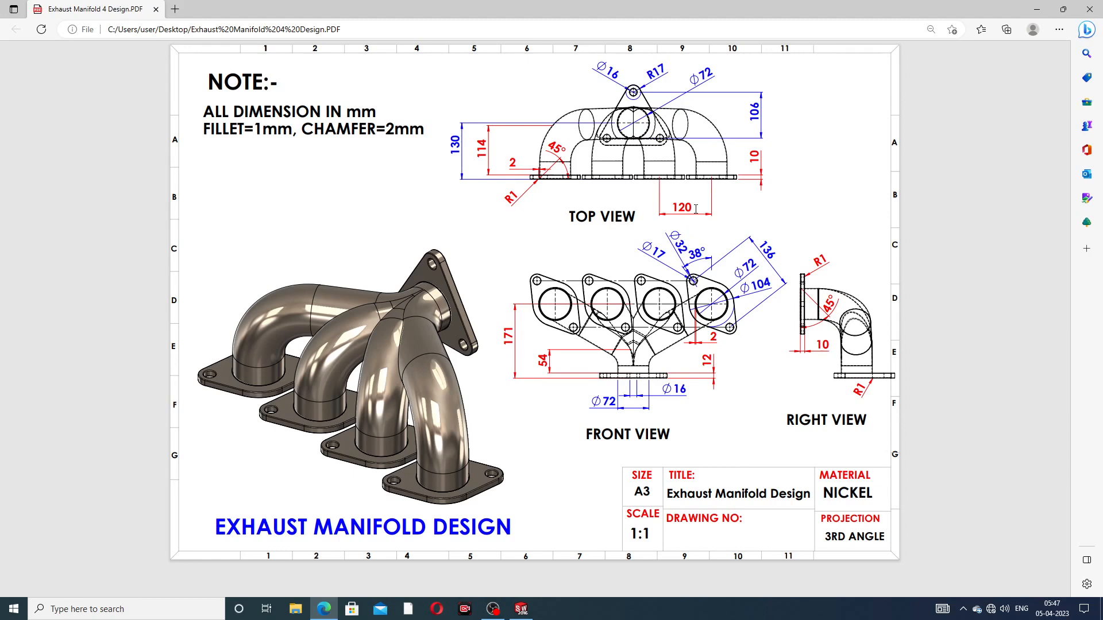
left_click(325, 607)
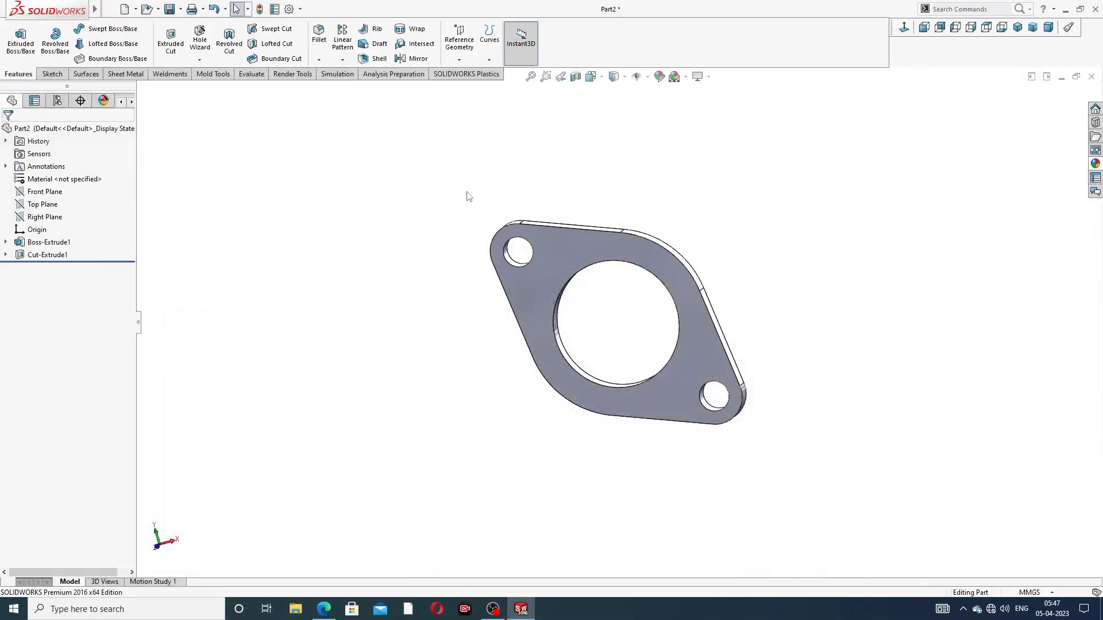
left_click(559, 241)
left_click(605, 208)
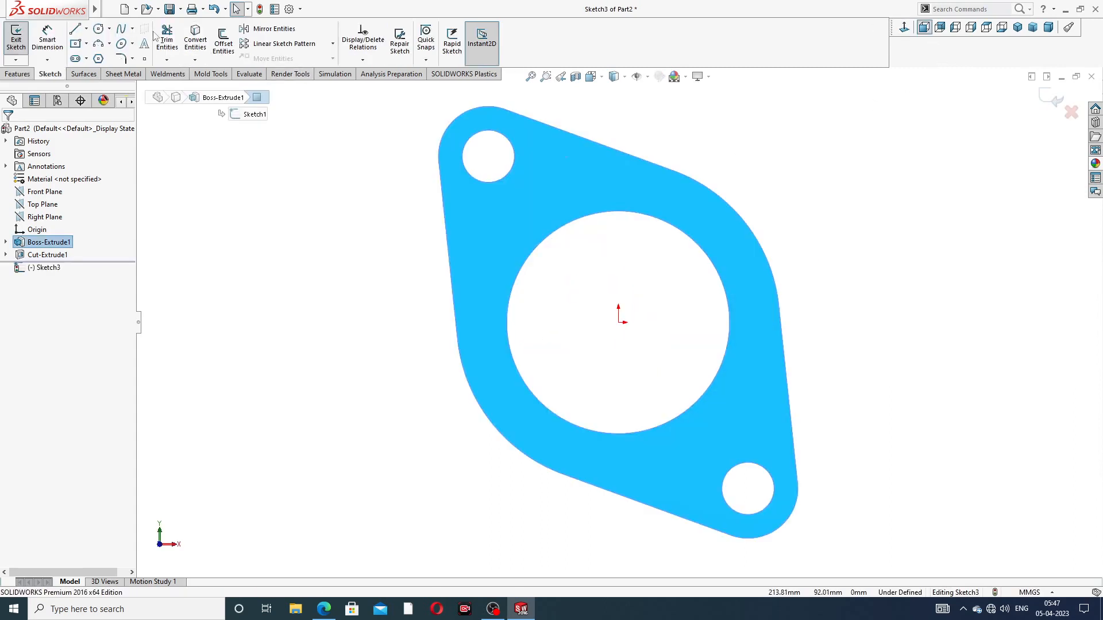
scroll(152, 35, "up", 1)
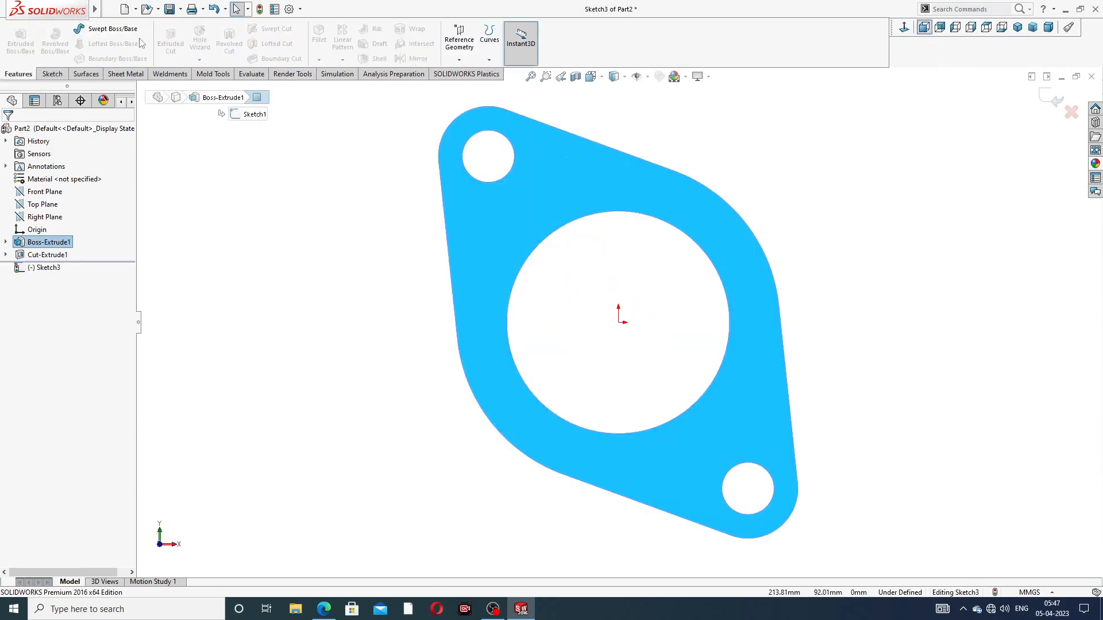
left_click(51, 74)
left_click(87, 28)
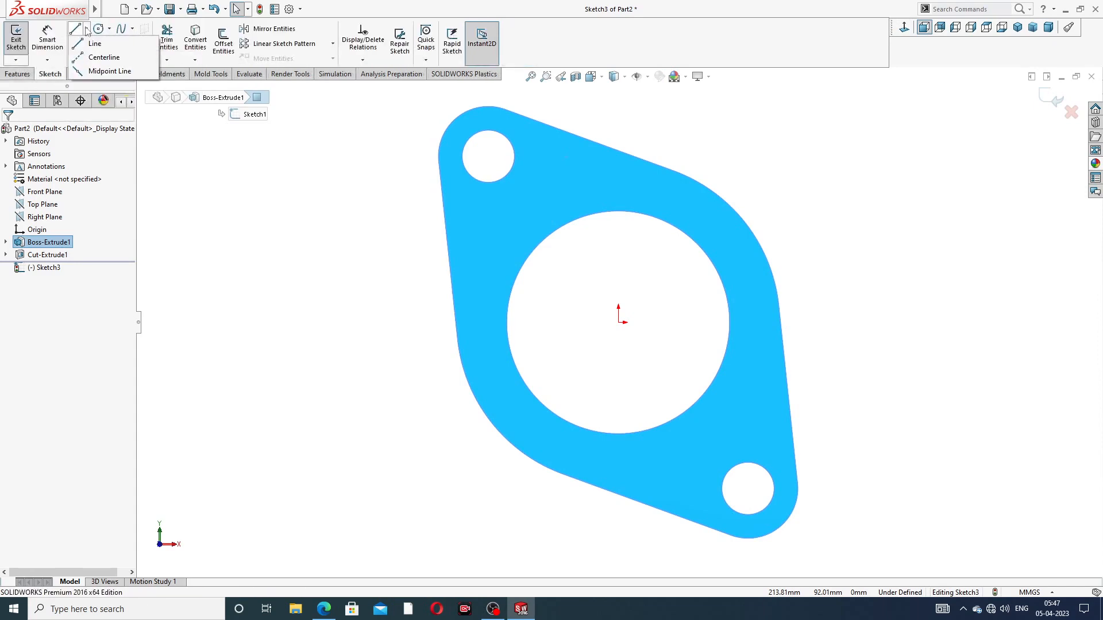
left_click(104, 58)
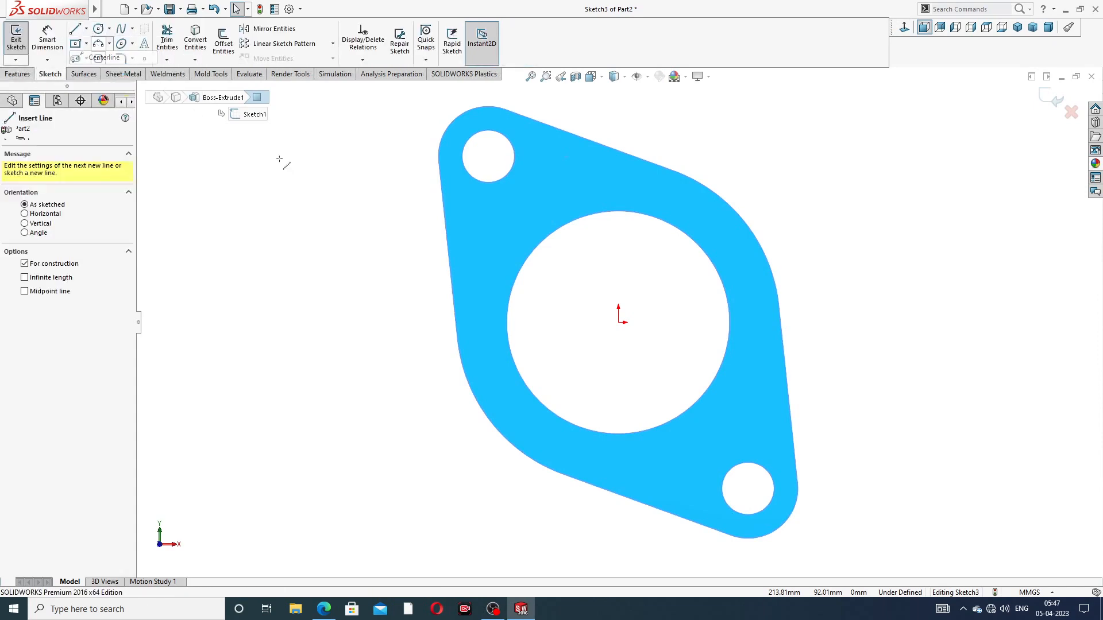
scroll(632, 331, "up", 2)
scroll(632, 329, "up", 1)
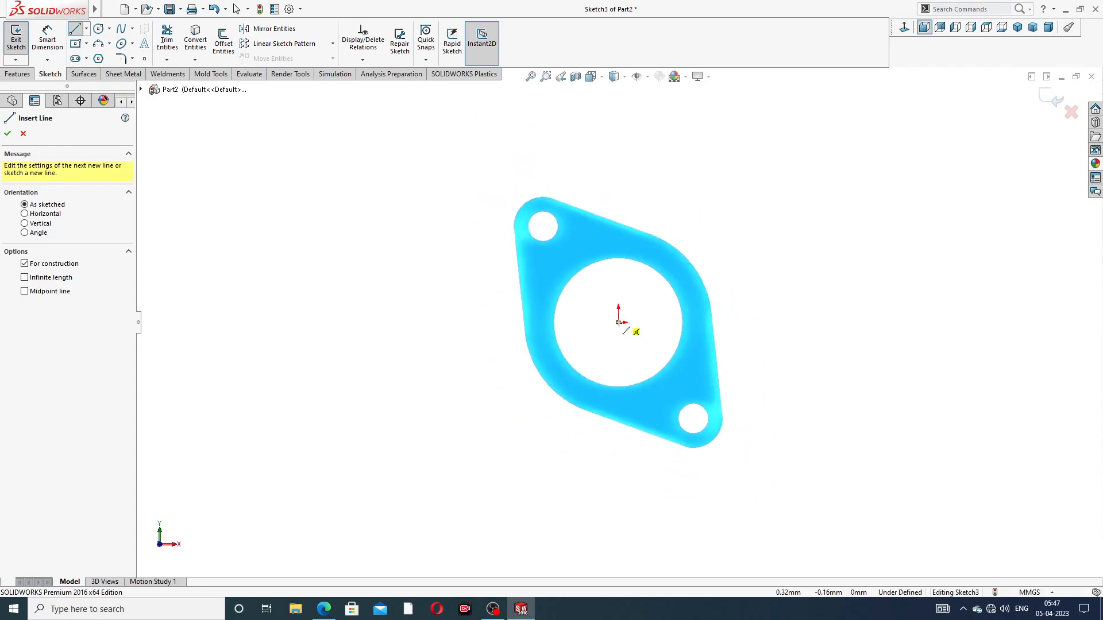
left_click(618, 323)
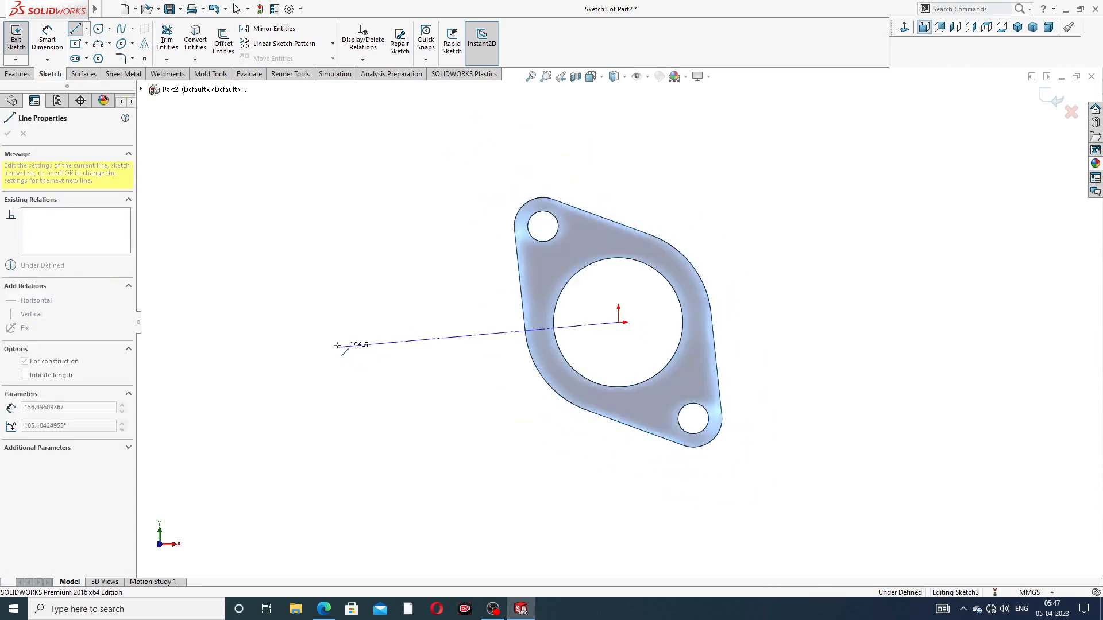
left_click(332, 322)
right_click(423, 254)
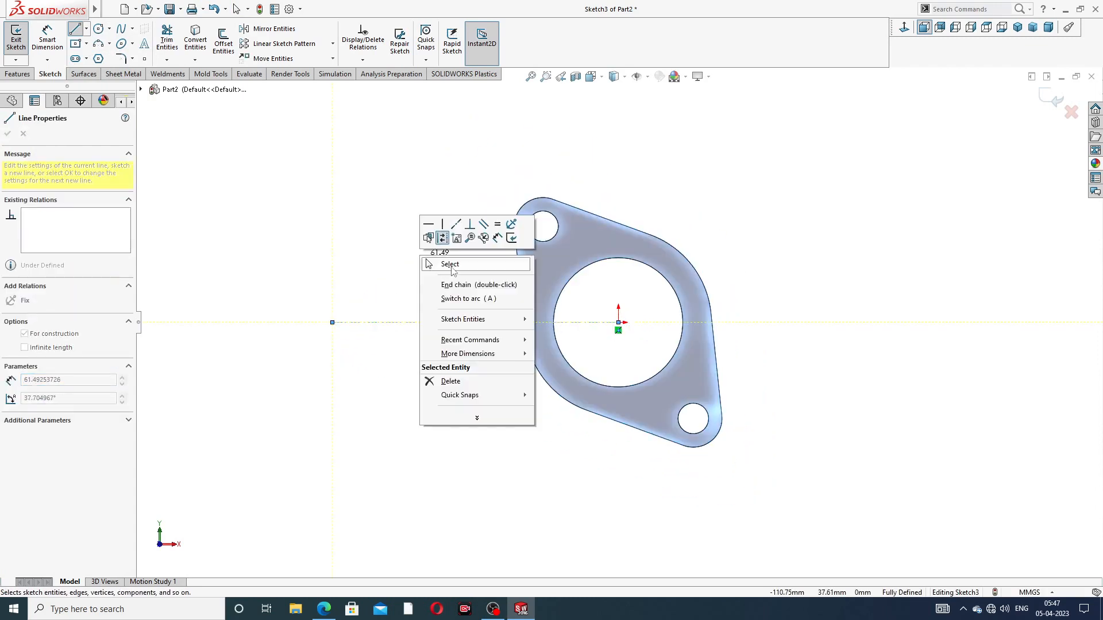
left_click(445, 263)
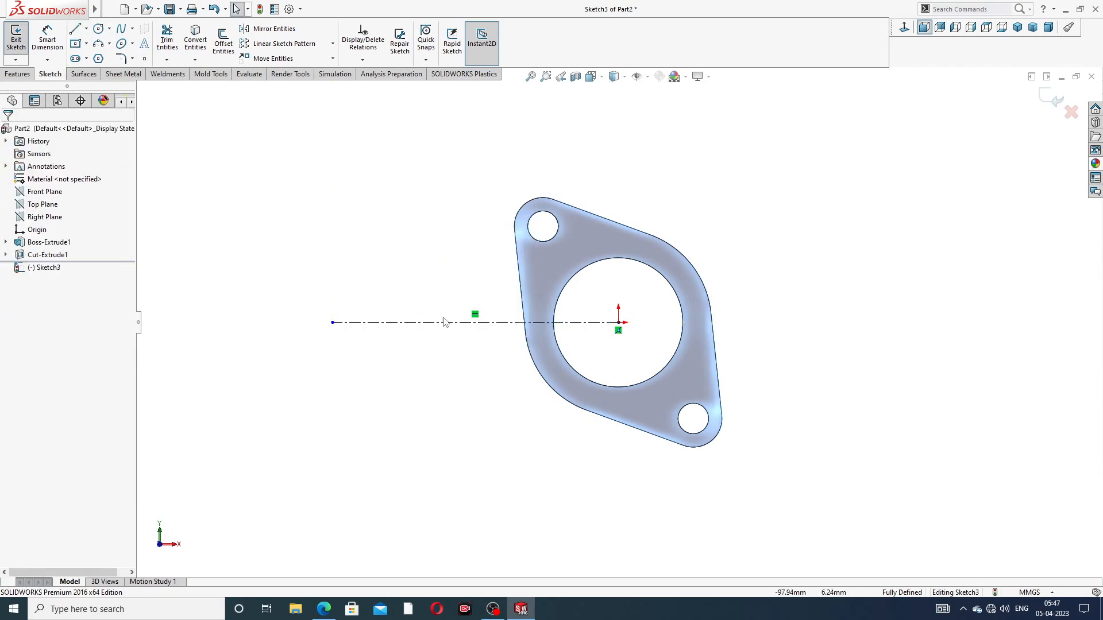
left_click(475, 322)
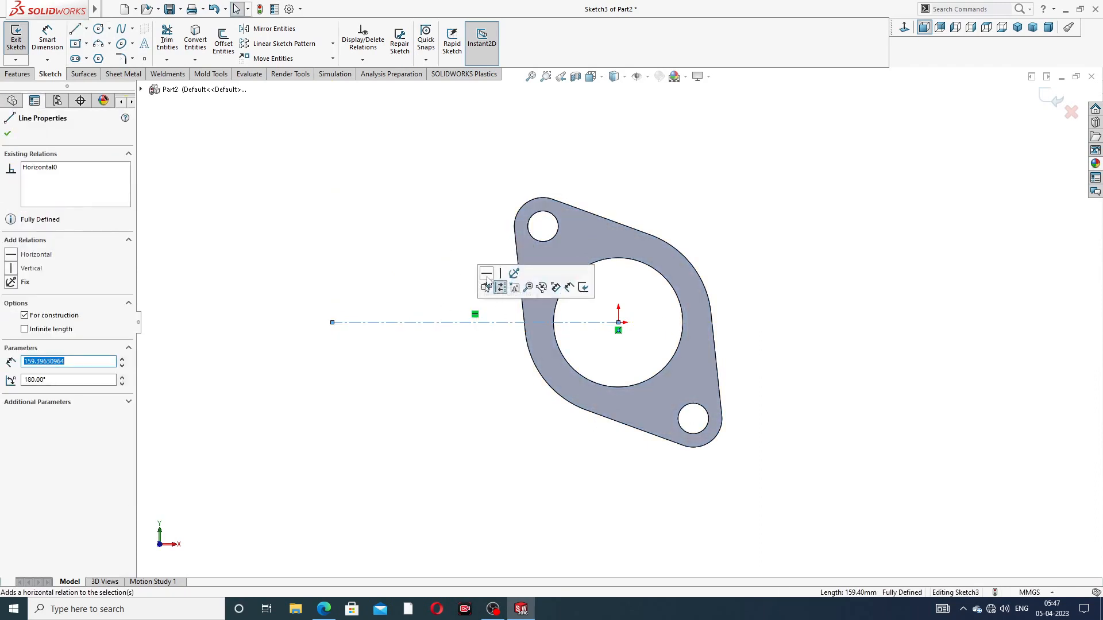
left_click(770, 164)
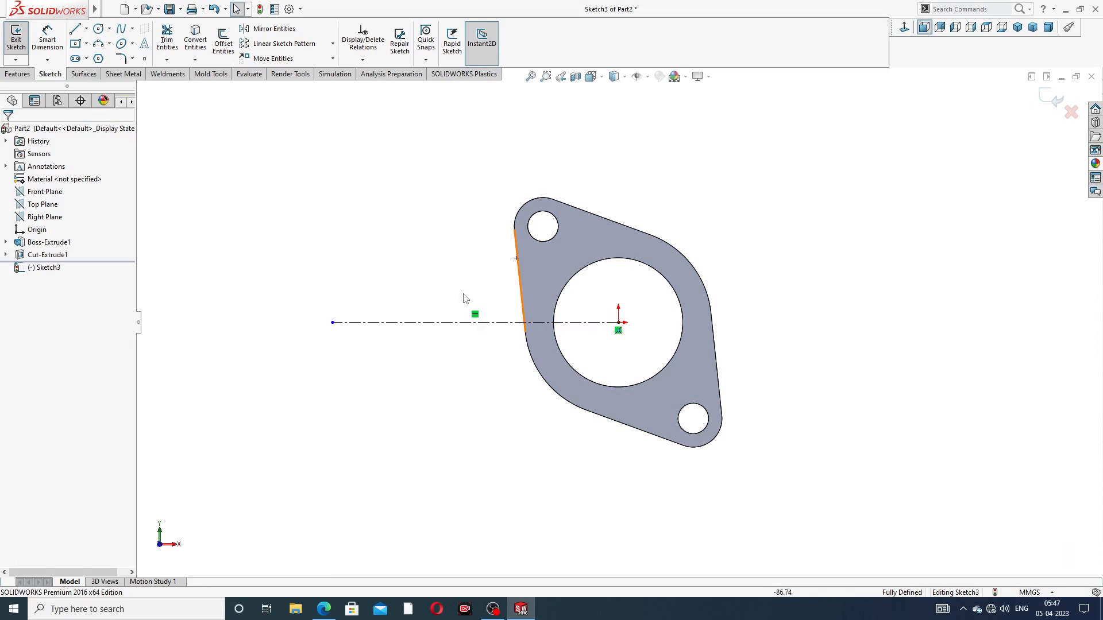
key("z")
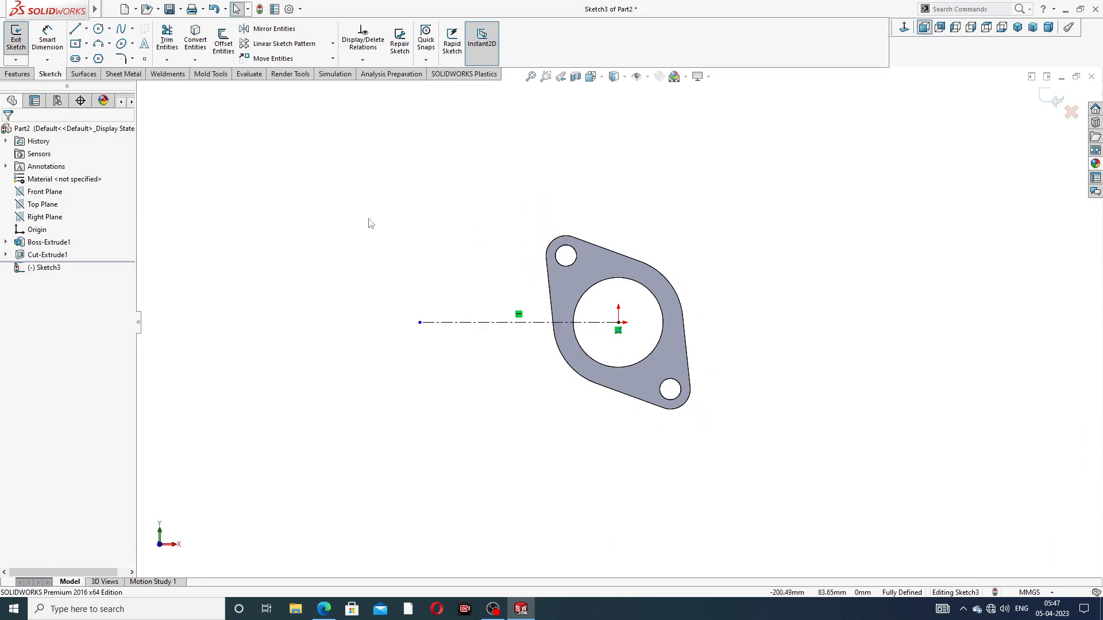
left_click(18, 74)
left_click(52, 74)
left_click(1051, 101)
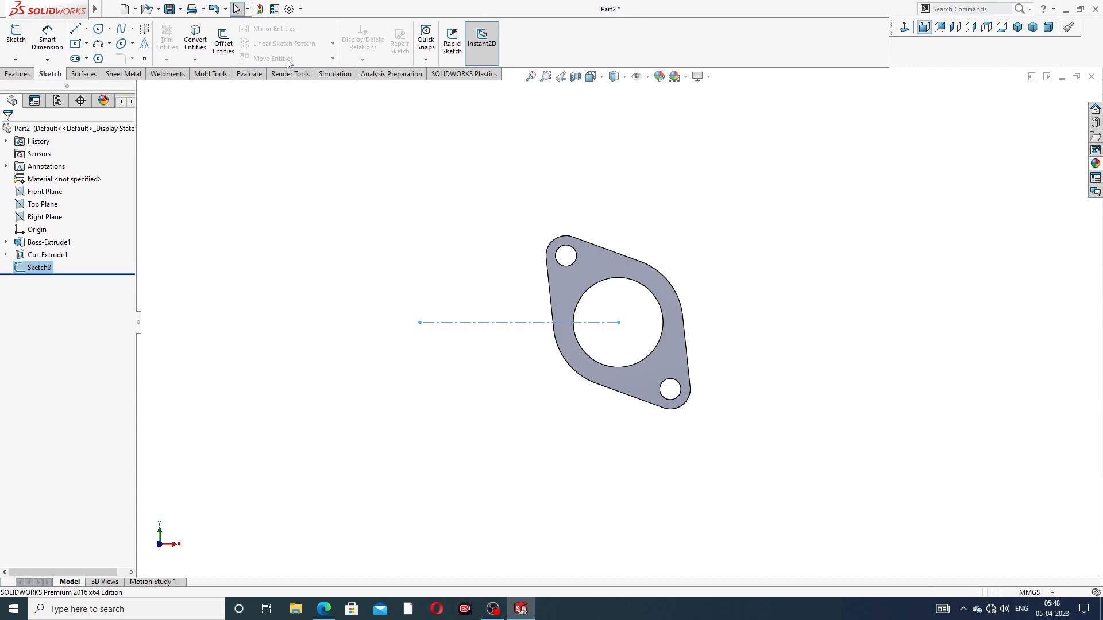
Step: Set up a linear pattern along the sketched centerline with 4 instances spaced 120 mm apart
left_click(17, 73)
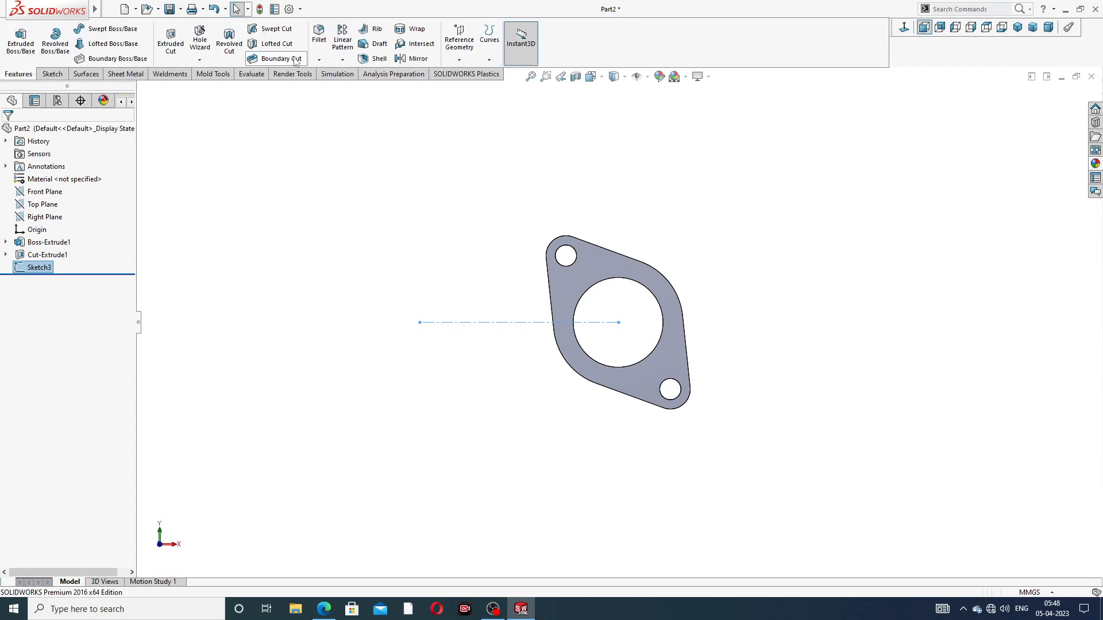
left_click(342, 60)
left_click(368, 75)
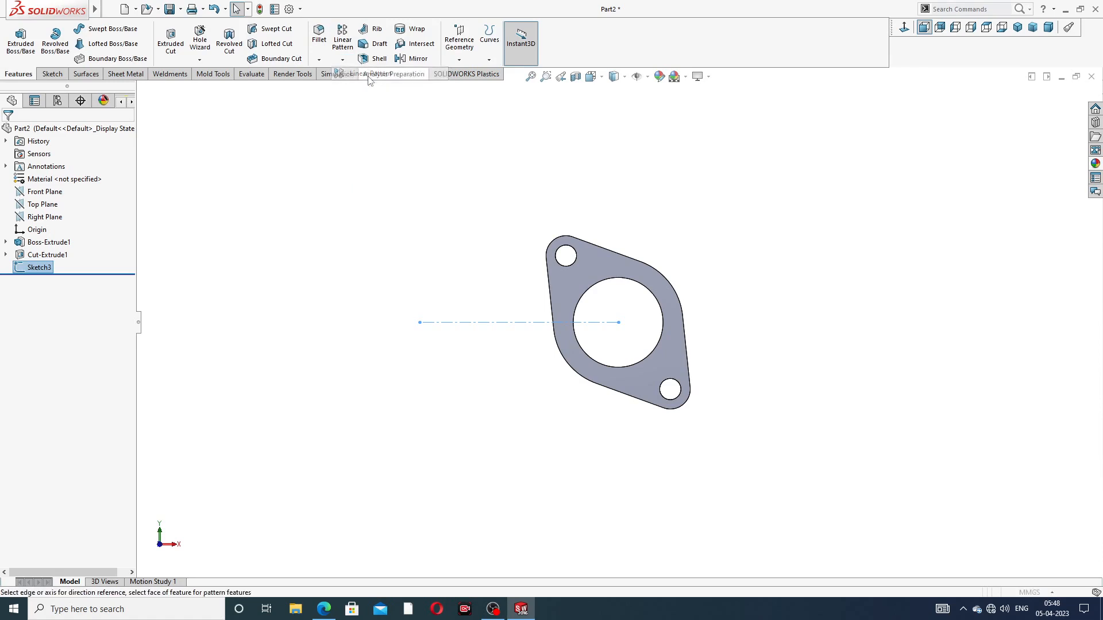
left_click(498, 325)
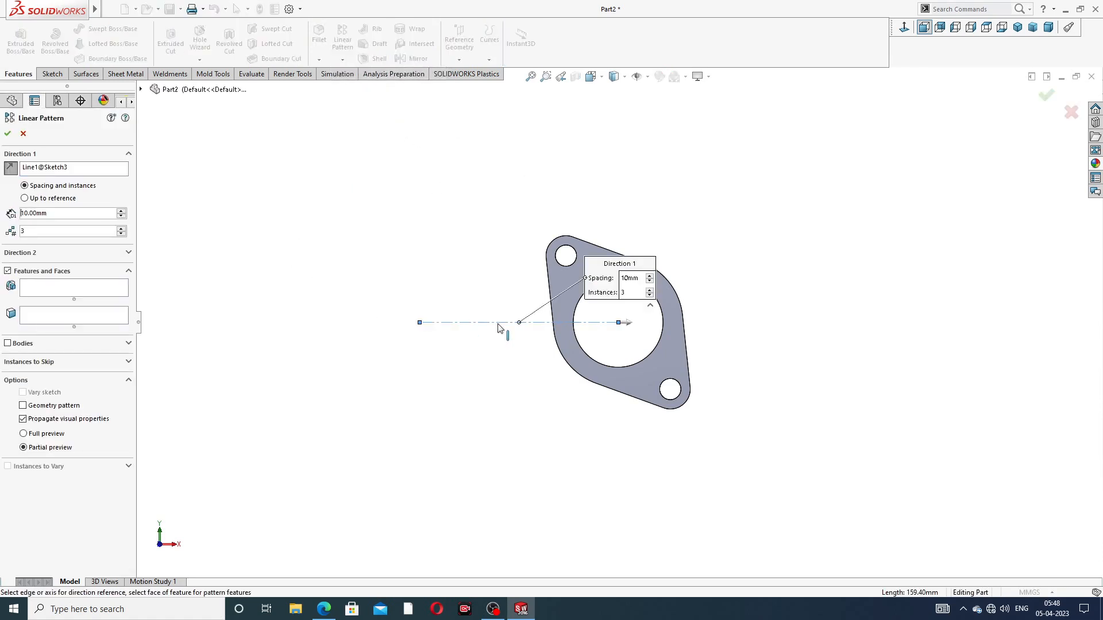
double_click(31, 231)
type("4")
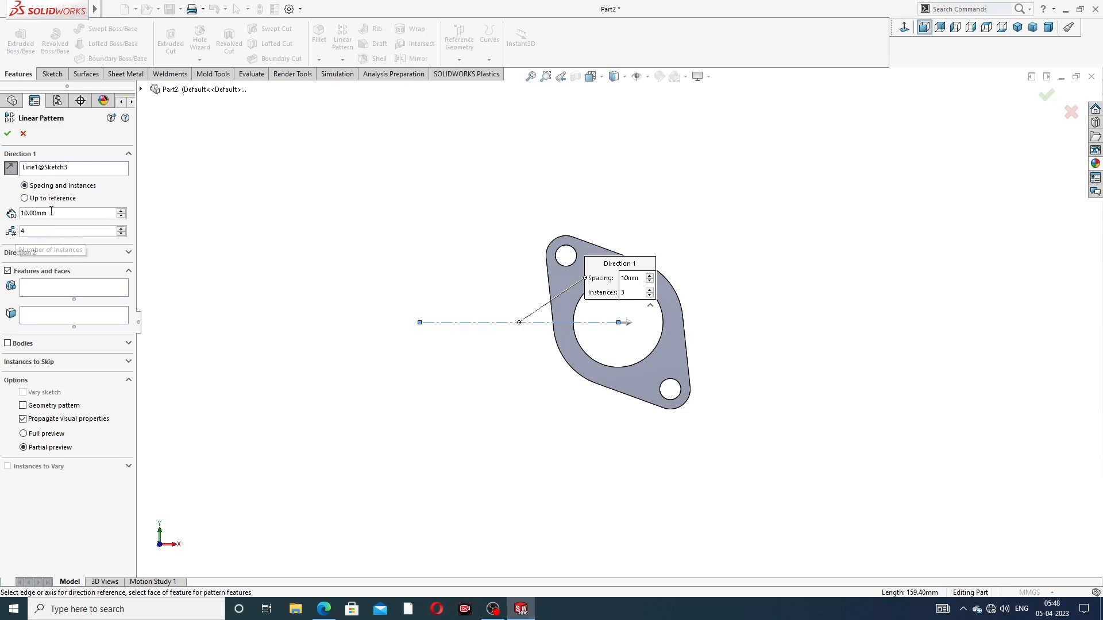
left_click_drag(58, 213, 1, 216)
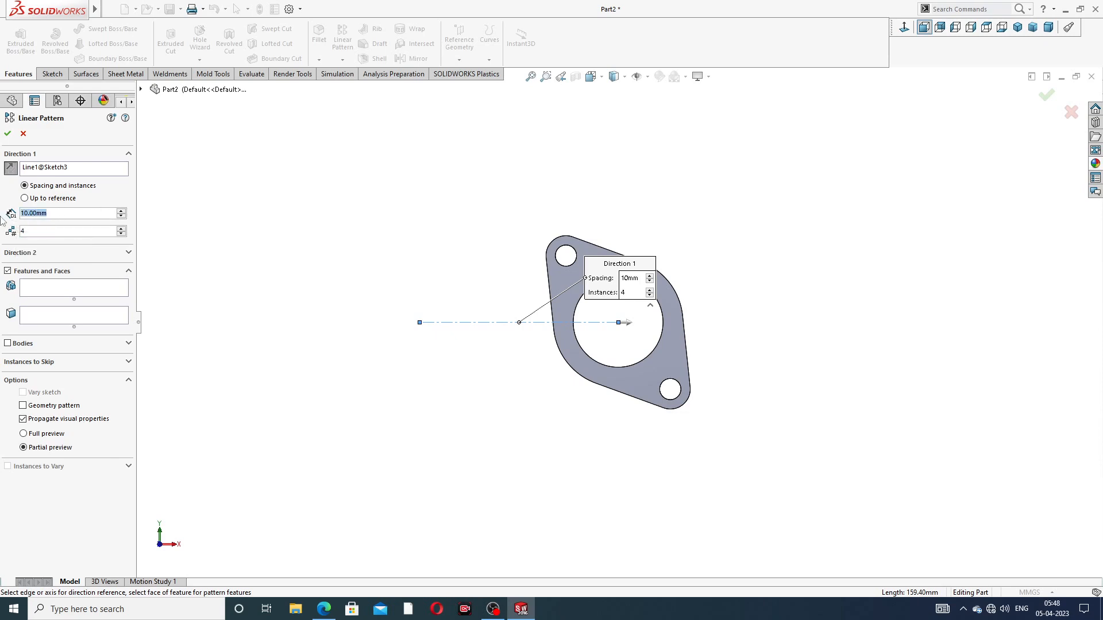
type("120")
key("Return")
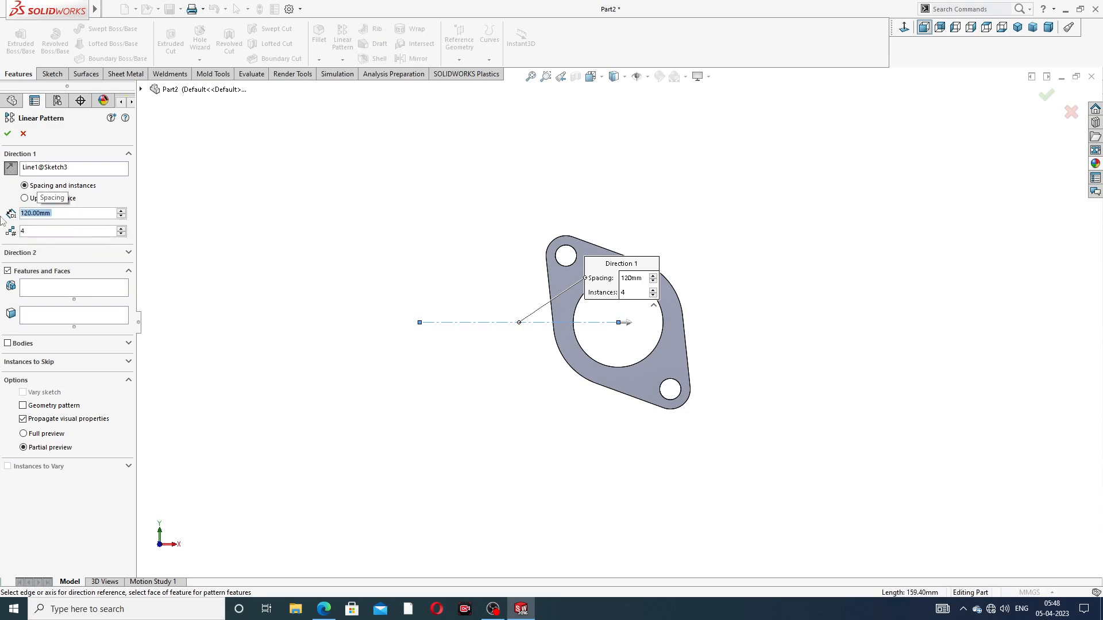
Step: Pattern the flange as a body, reverse the direction towards negative X, and complete the linear pattern
left_click(8, 344)
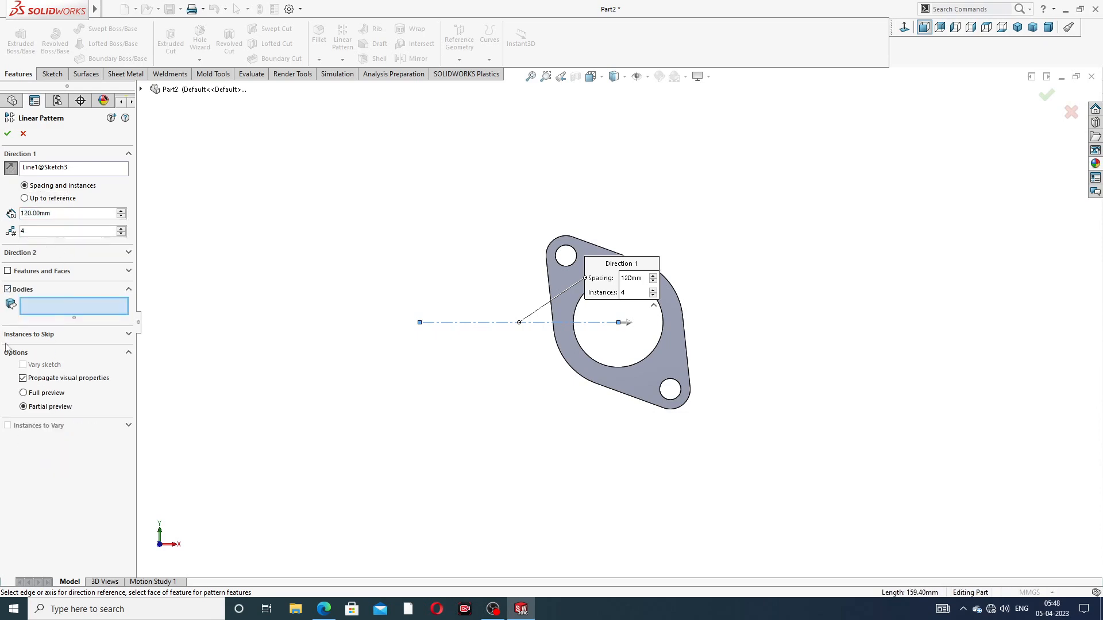
left_click(572, 335)
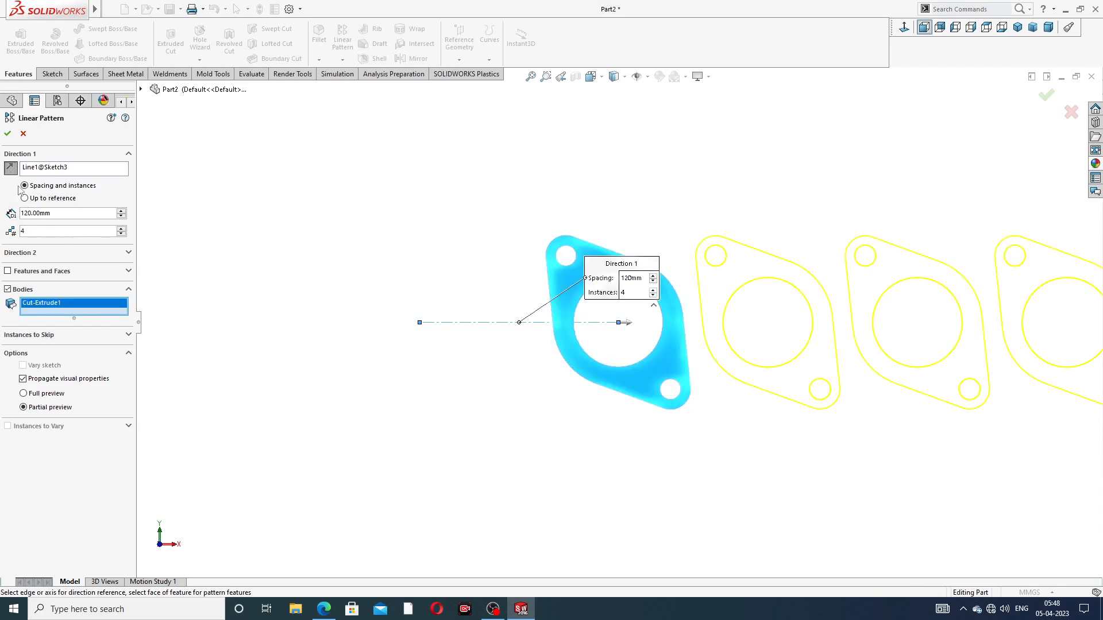
left_click(11, 167)
scroll(396, 343, "up", 2)
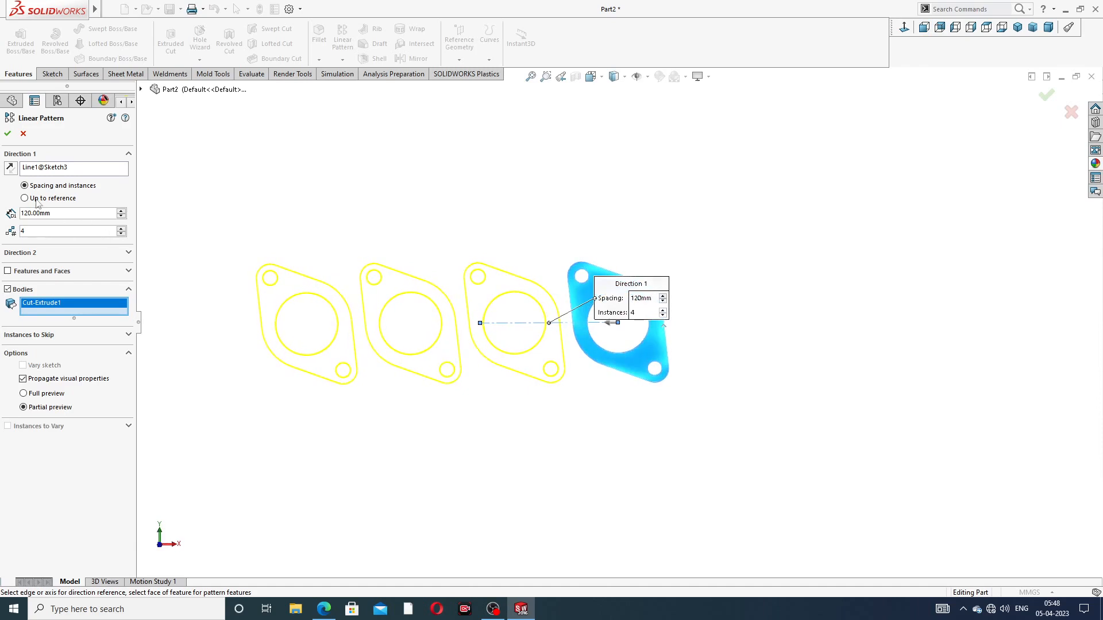
left_click(8, 133)
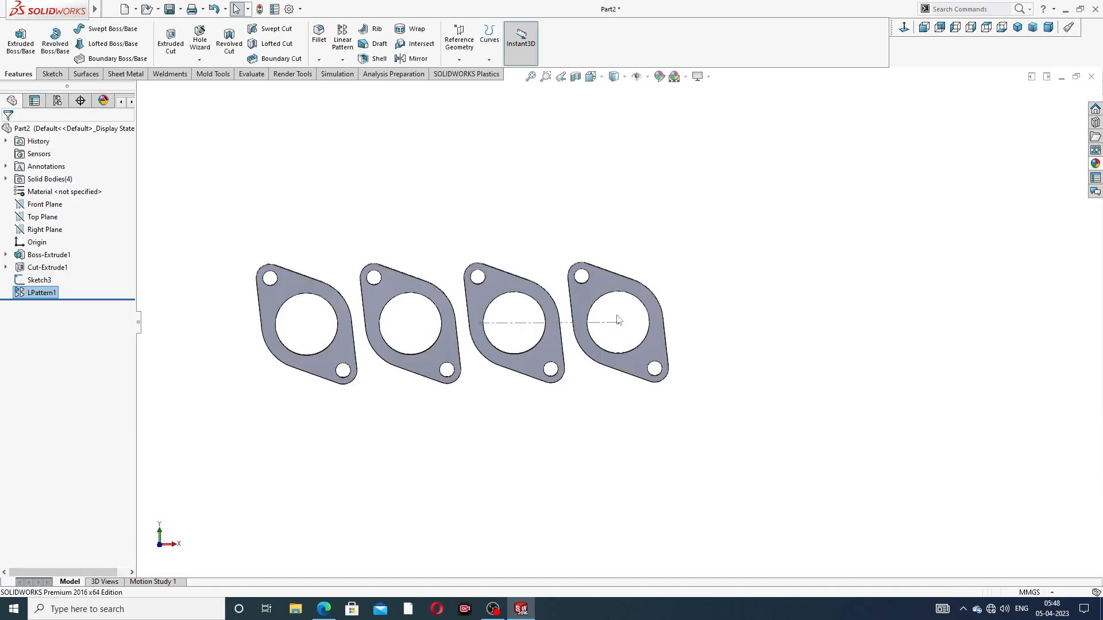
Step: Hide the sketch containing the horizontal pattern centerline
scroll(566, 331, "down", 2)
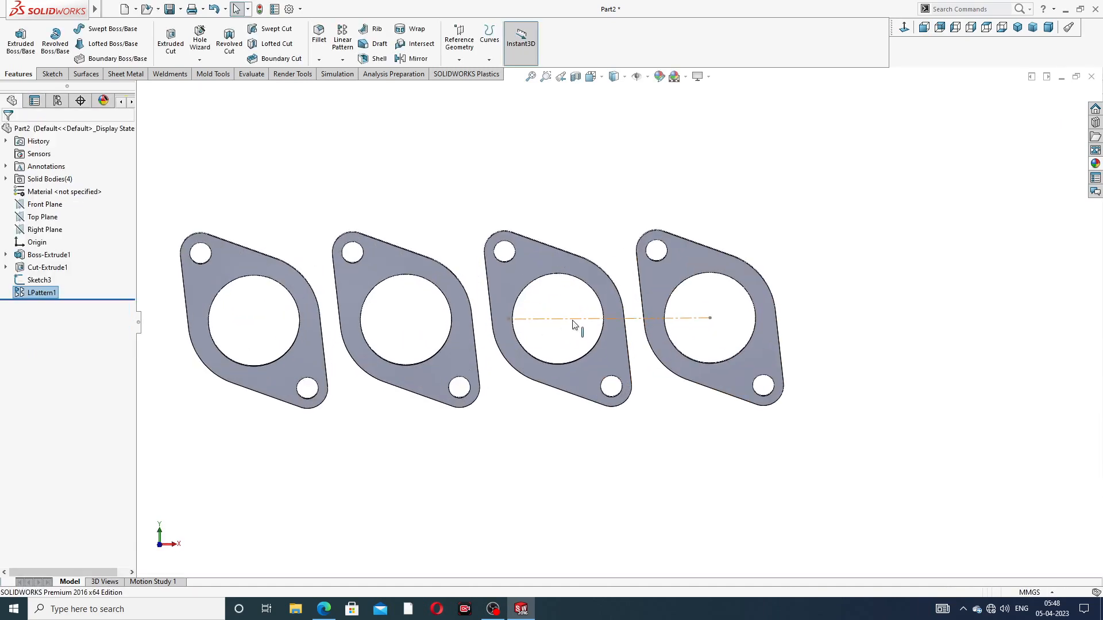
left_click(573, 320)
left_click(619, 286)
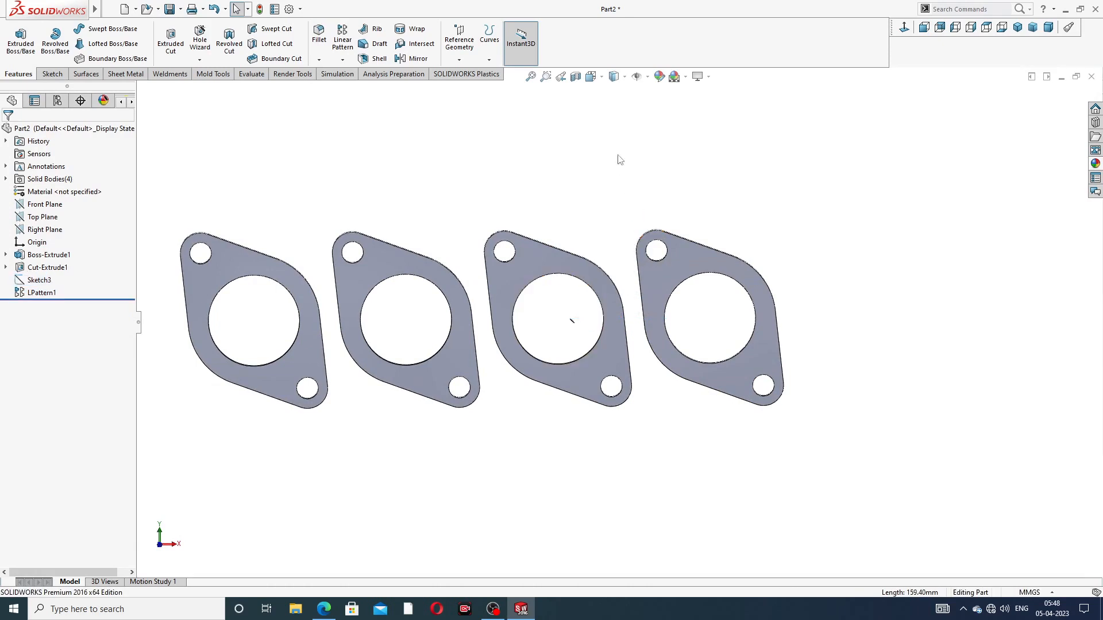
Step: Inspect the row of flanges in isometric view and switch to the exhaust manifold PDF drawing
scroll(571, 258, "up", 2)
middle_click_drag(570, 254, 504, 394)
left_click(1017, 28)
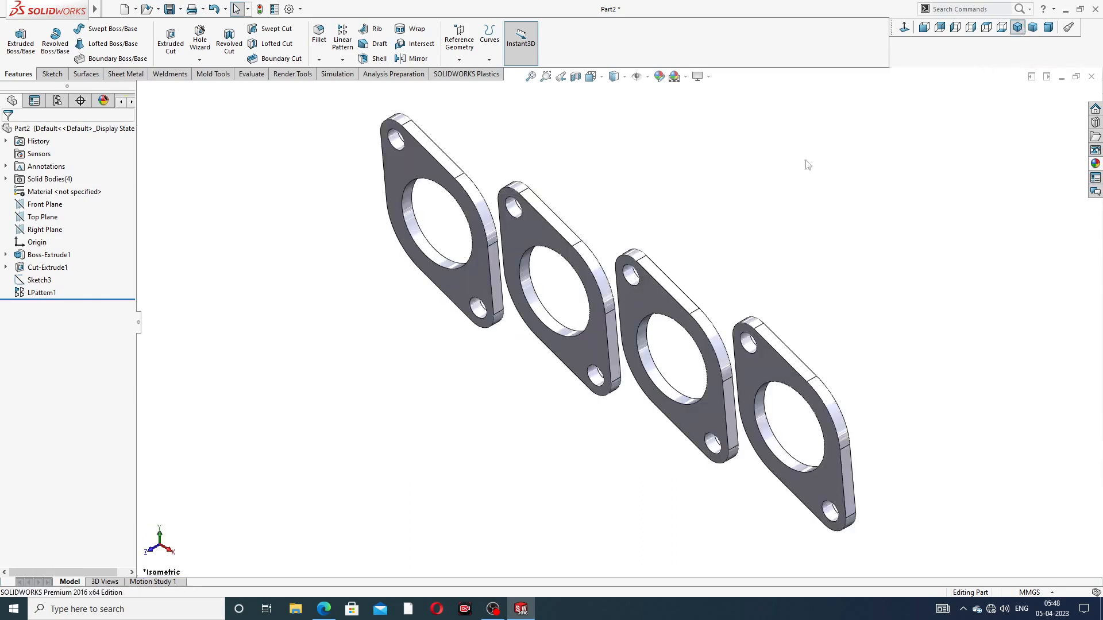
scroll(710, 243, "up", 3)
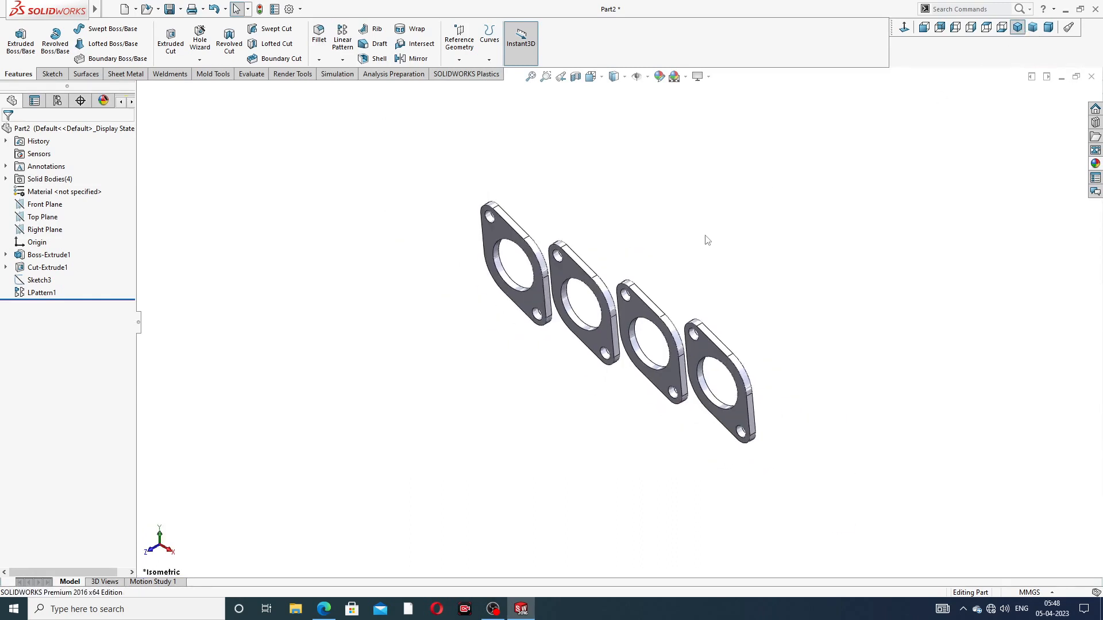
left_click(323, 608)
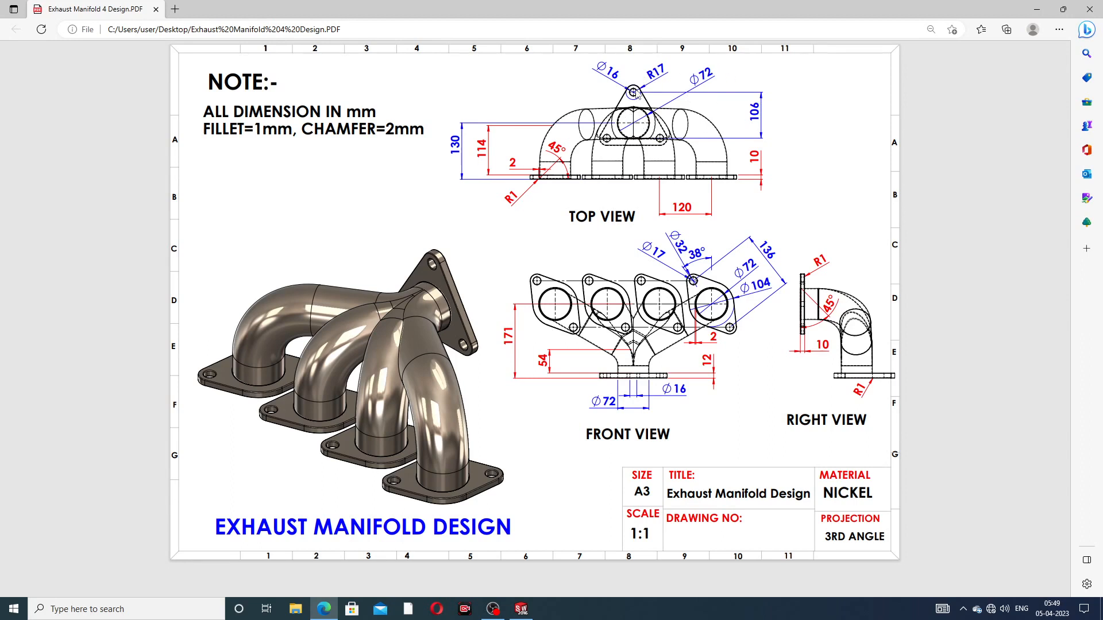
Step: Check the outlet flange's position in the exhaust manifold PDF drawing and return to the SolidWorks part
left_click(324, 608)
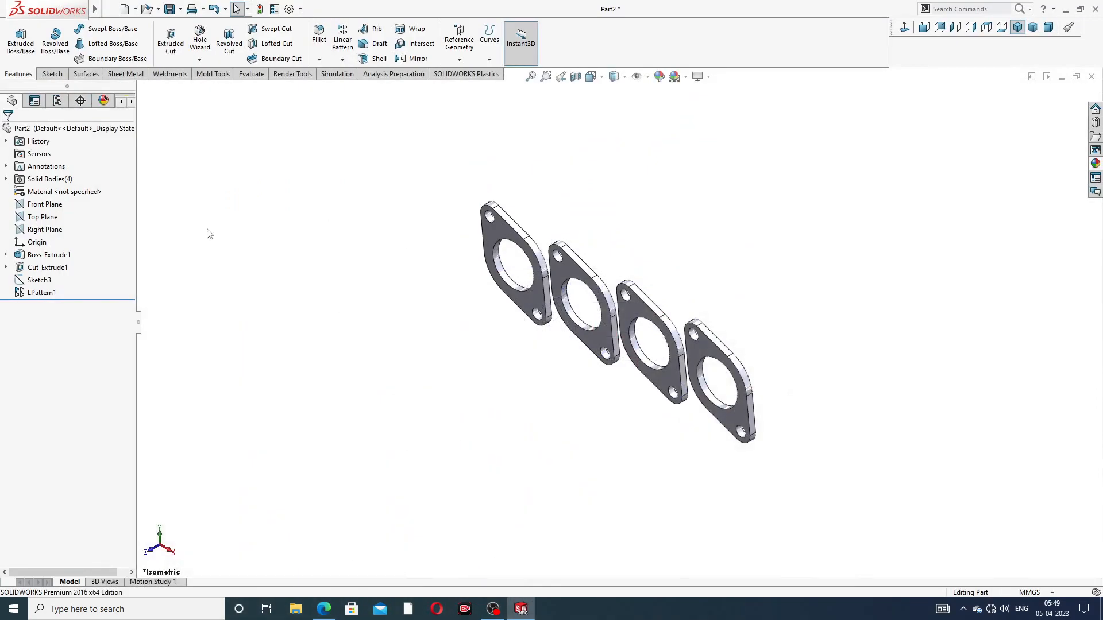
left_click(324, 611)
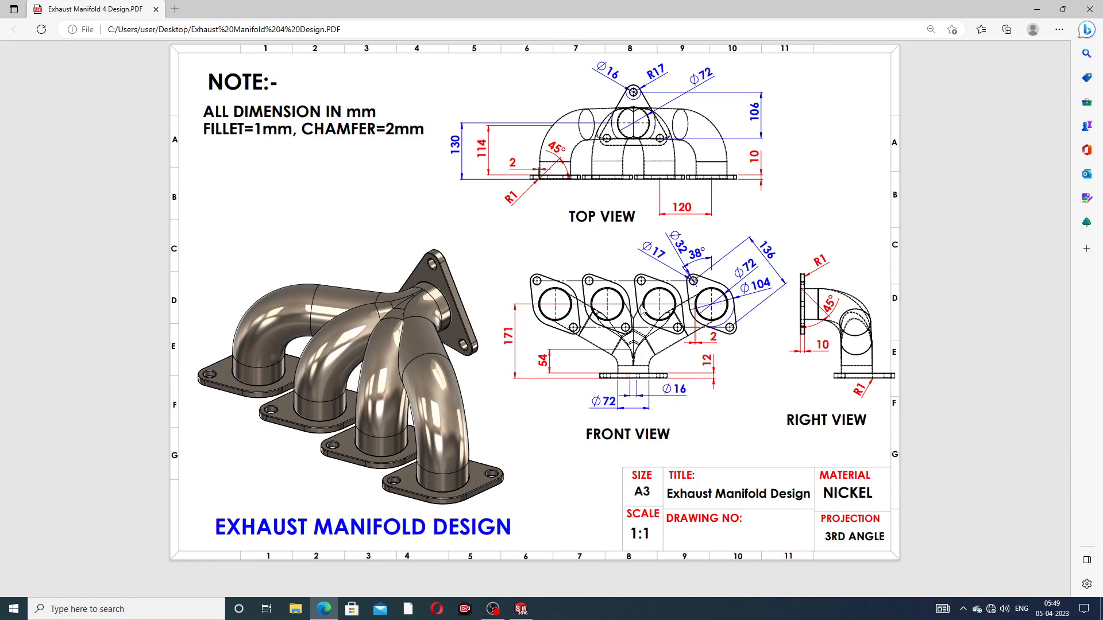
left_click(324, 609)
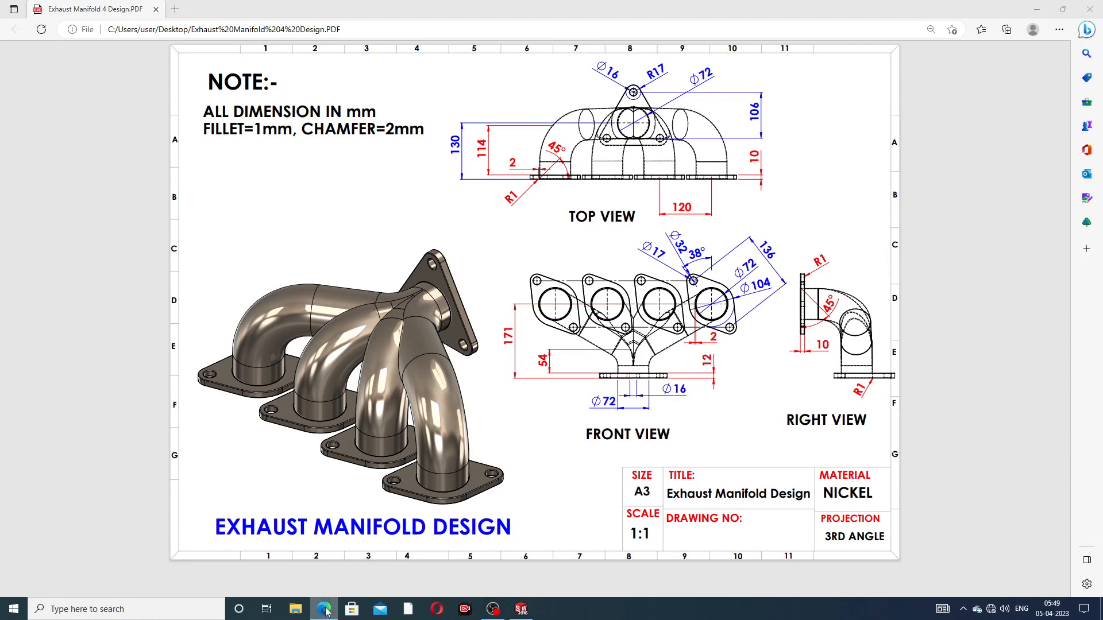
left_click(43, 217)
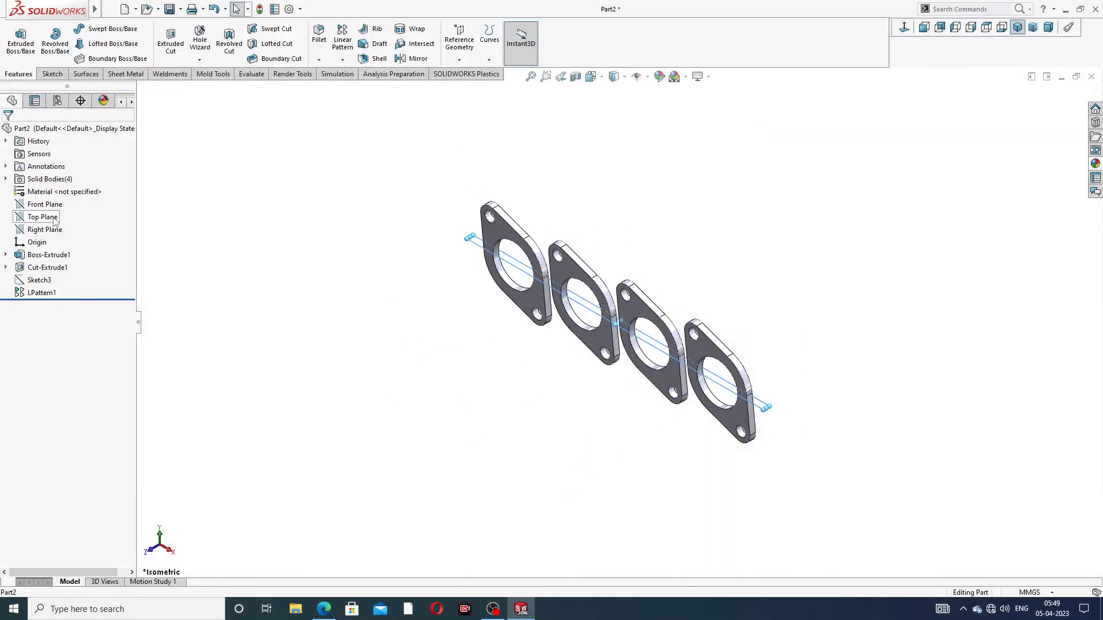
left_click(62, 201)
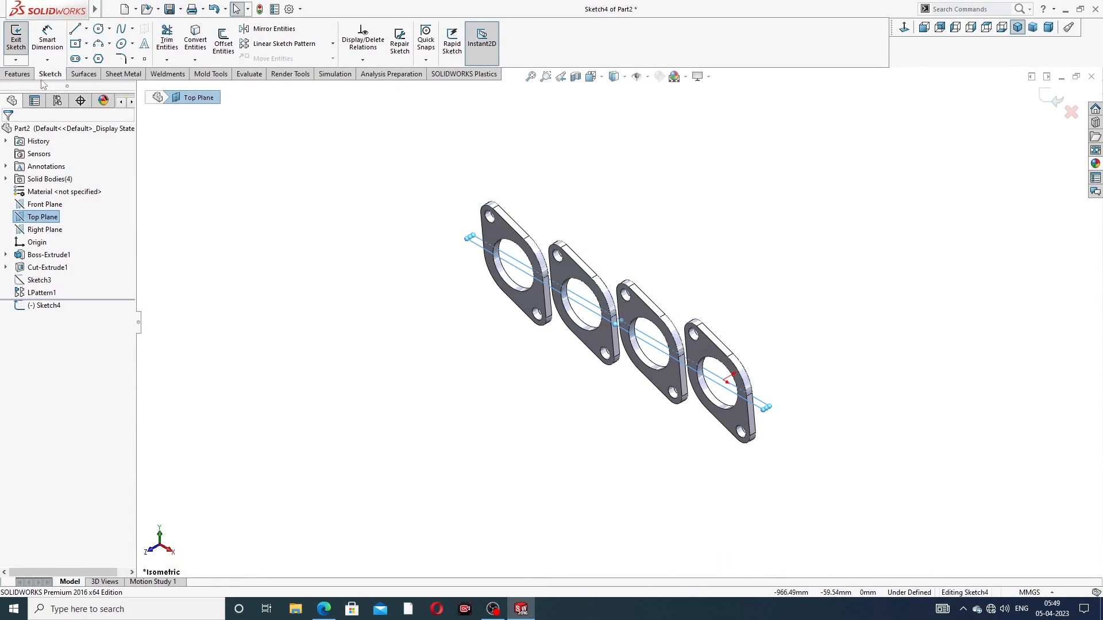
left_click(22, 75)
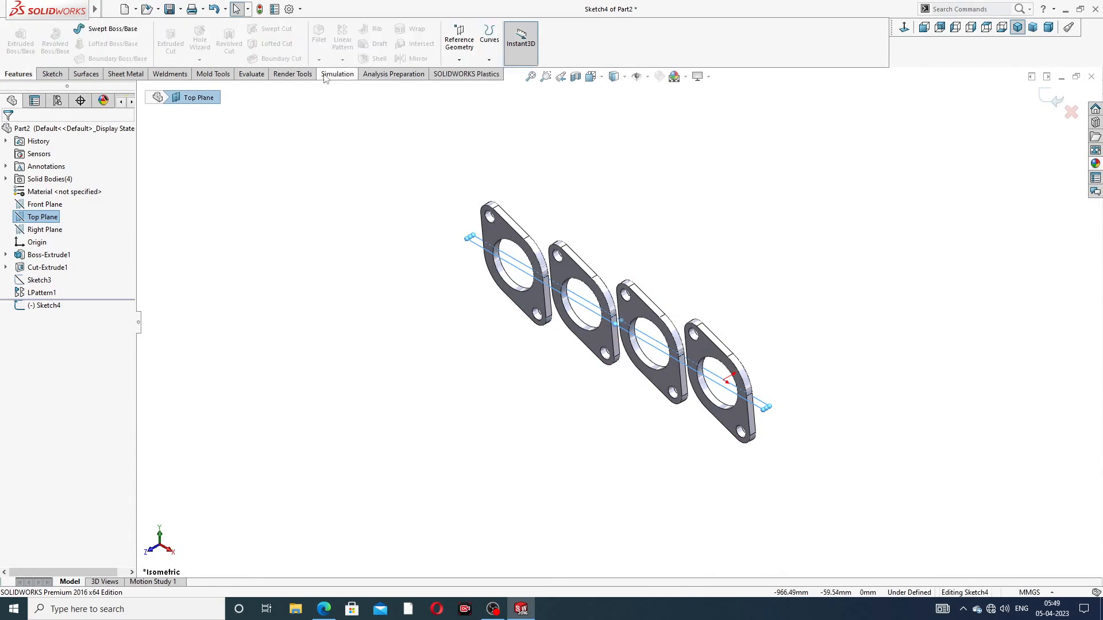
left_click(1071, 112)
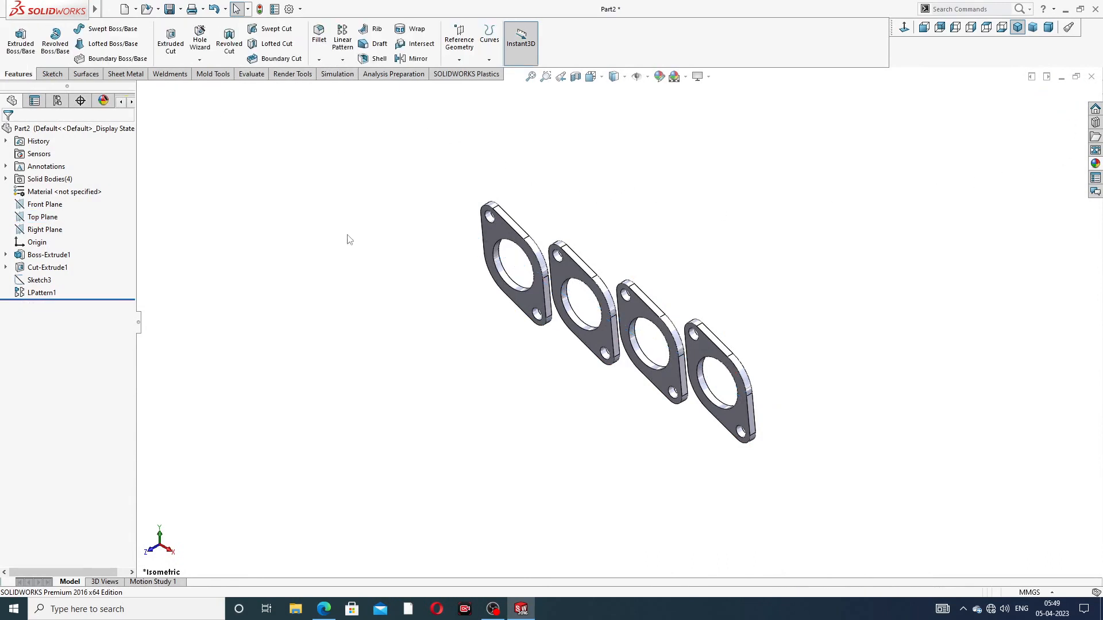
Step: Create a reference plane offset 171 mm from the Top Plane, with the offset flipped to the underside of the flanges
left_click(43, 216)
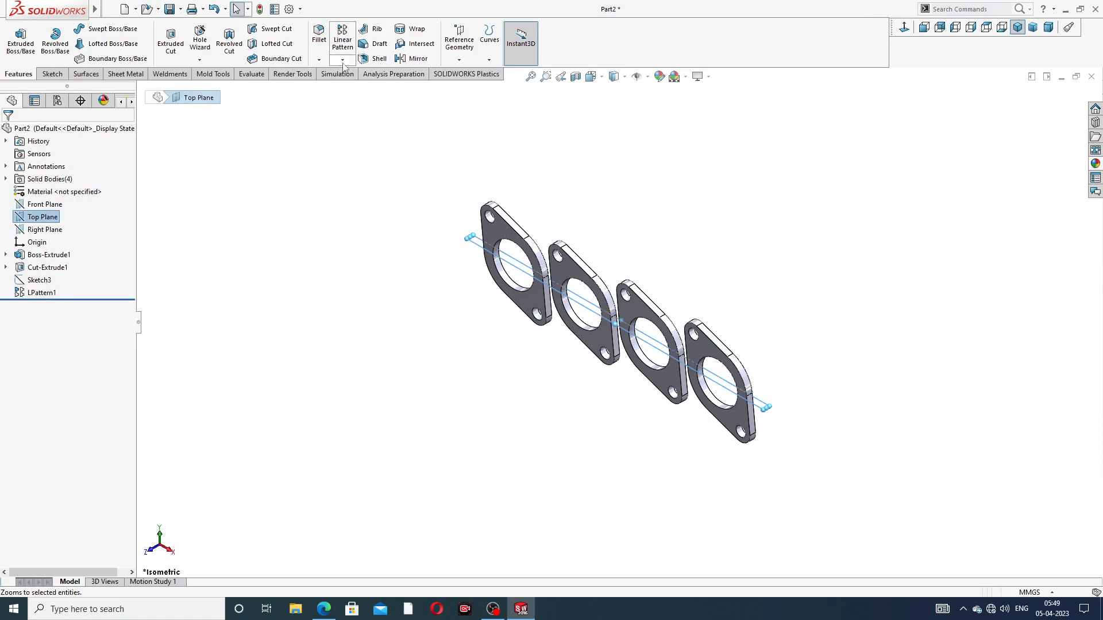
left_click(456, 61)
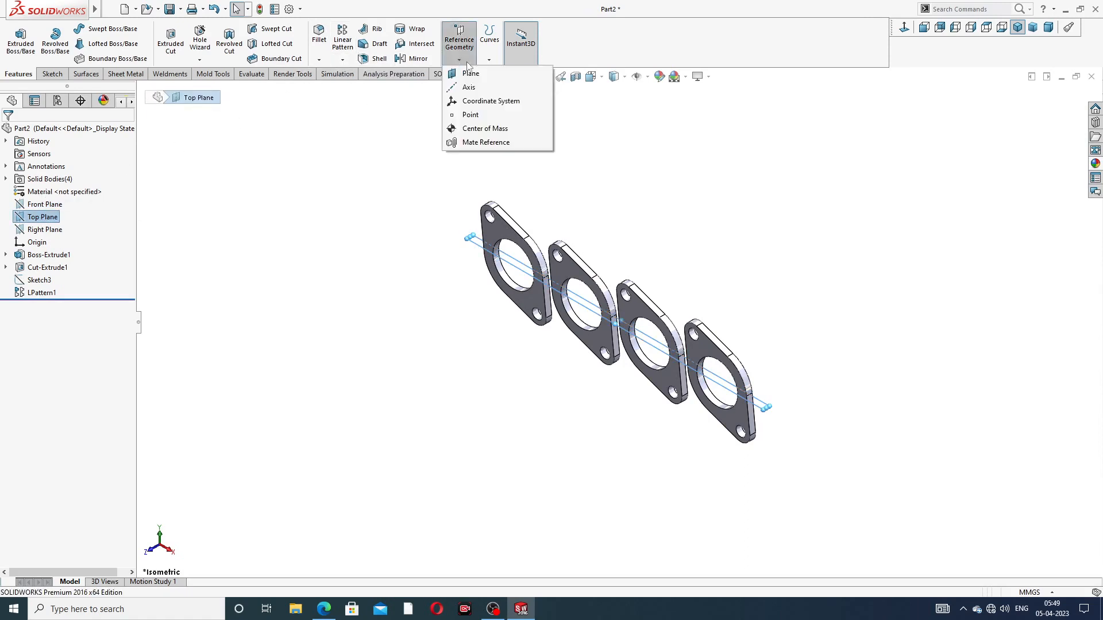
left_click(497, 73)
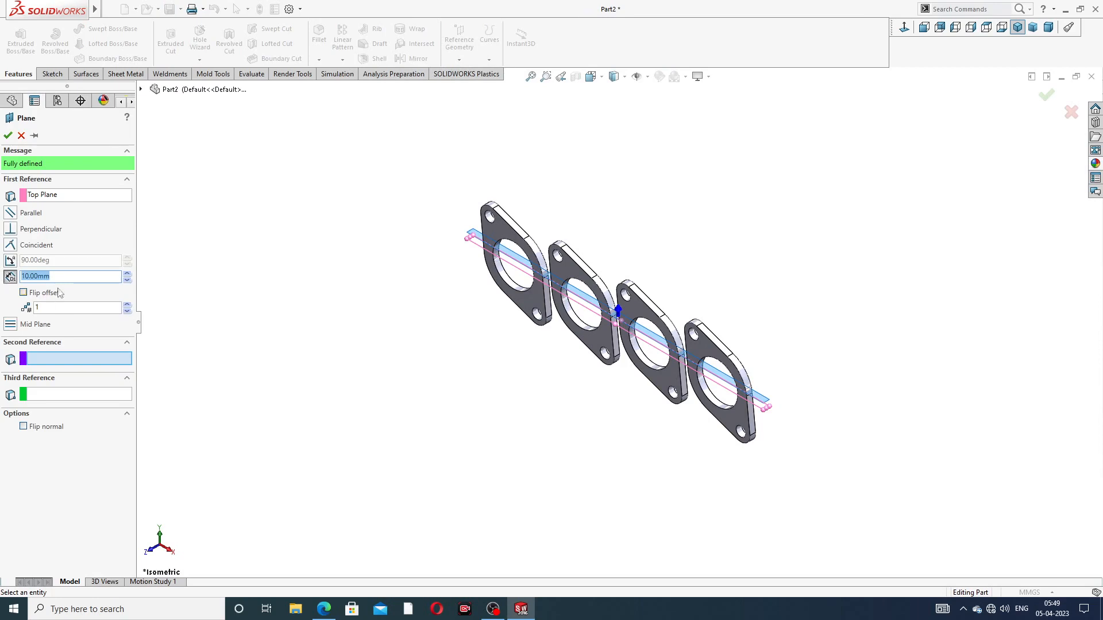
type("171")
key("Return")
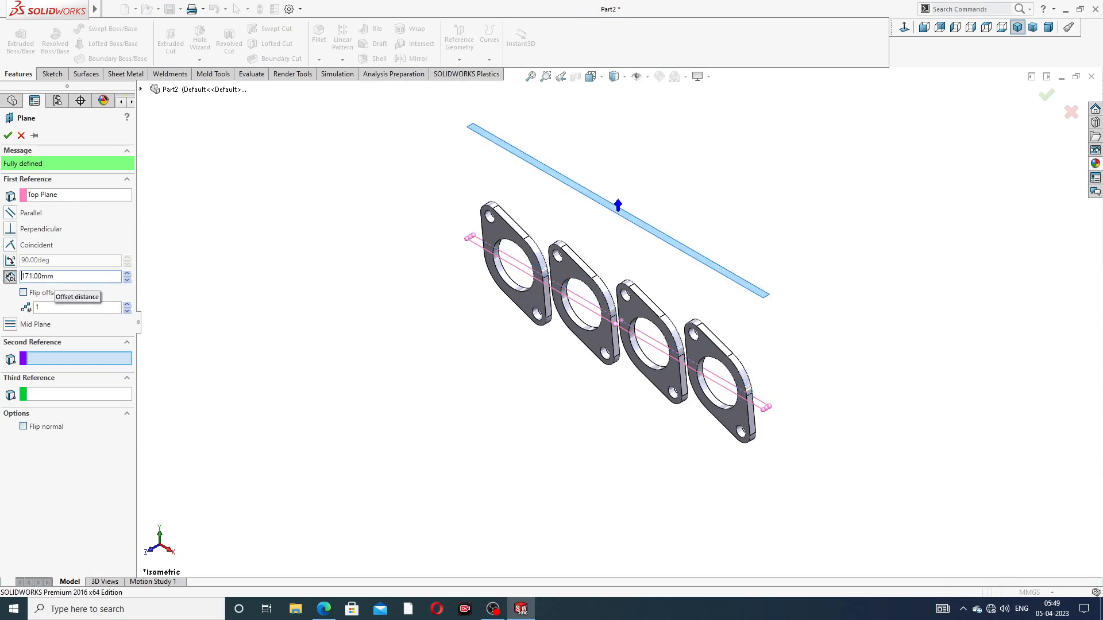
left_click(33, 298)
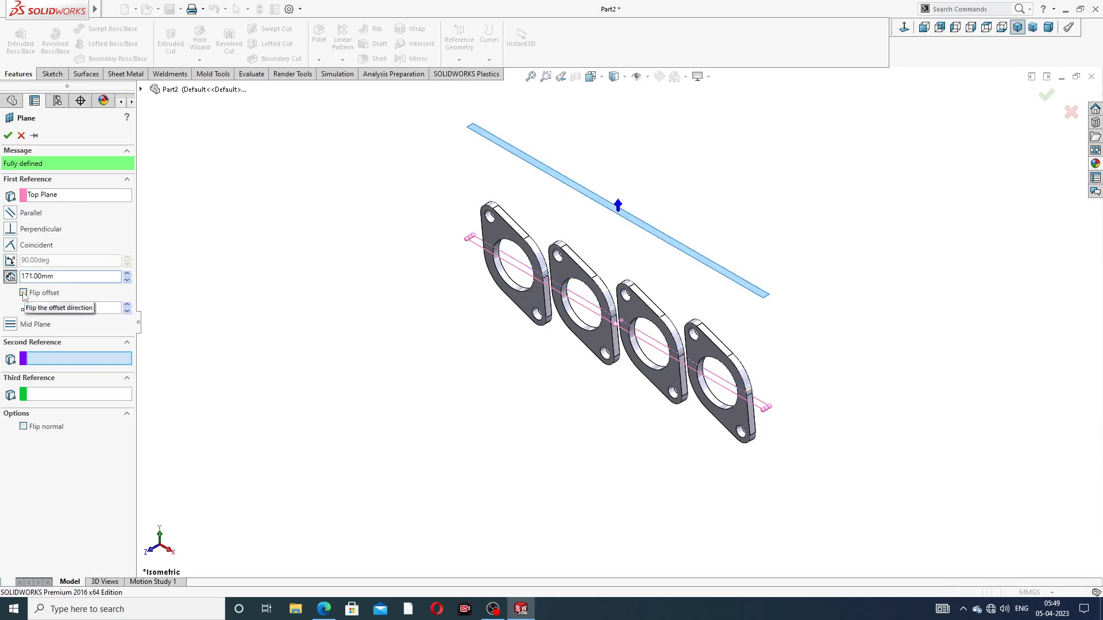
left_click(8, 136)
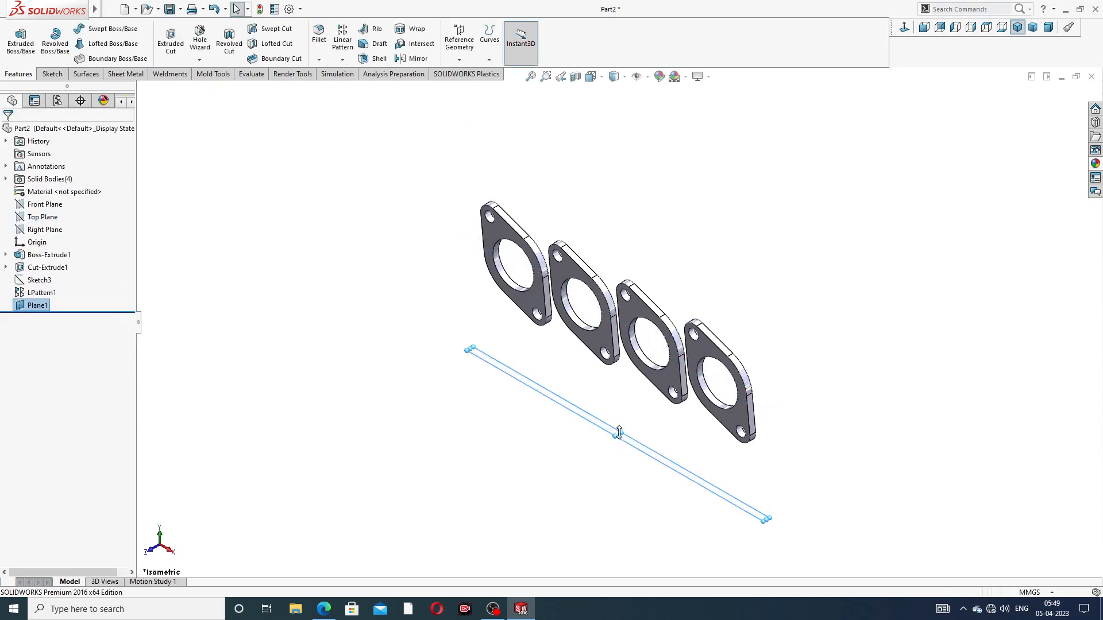
Step: Enlarge the new offset plane behind the row of flanges and start a sketch on it in normal view
left_click_drag(619, 432, 737, 370)
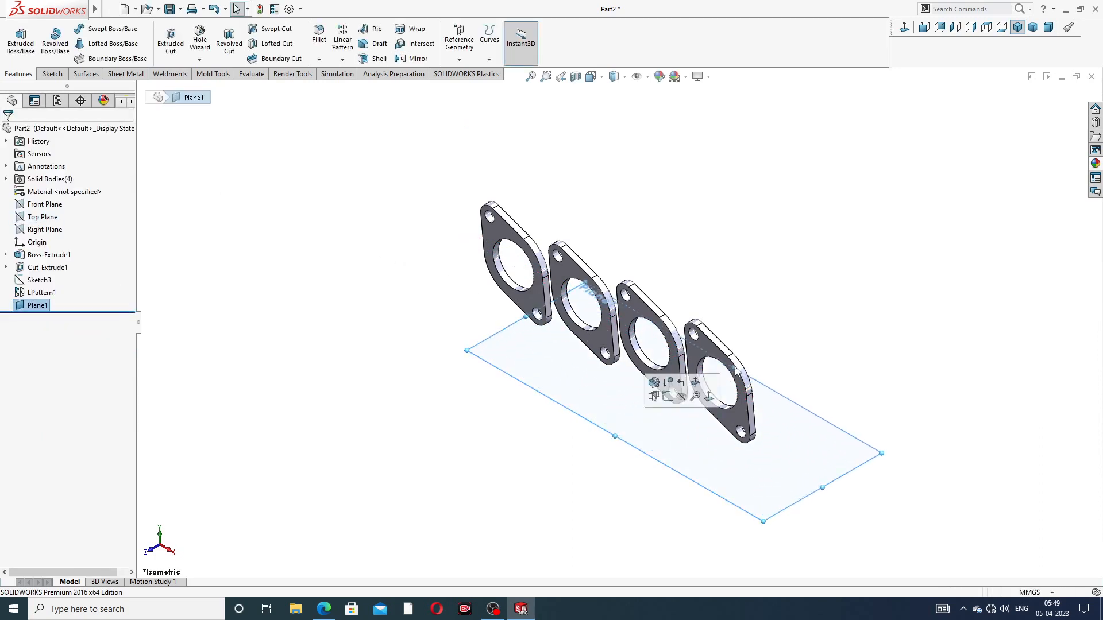
middle_click_drag(656, 215, 635, 281)
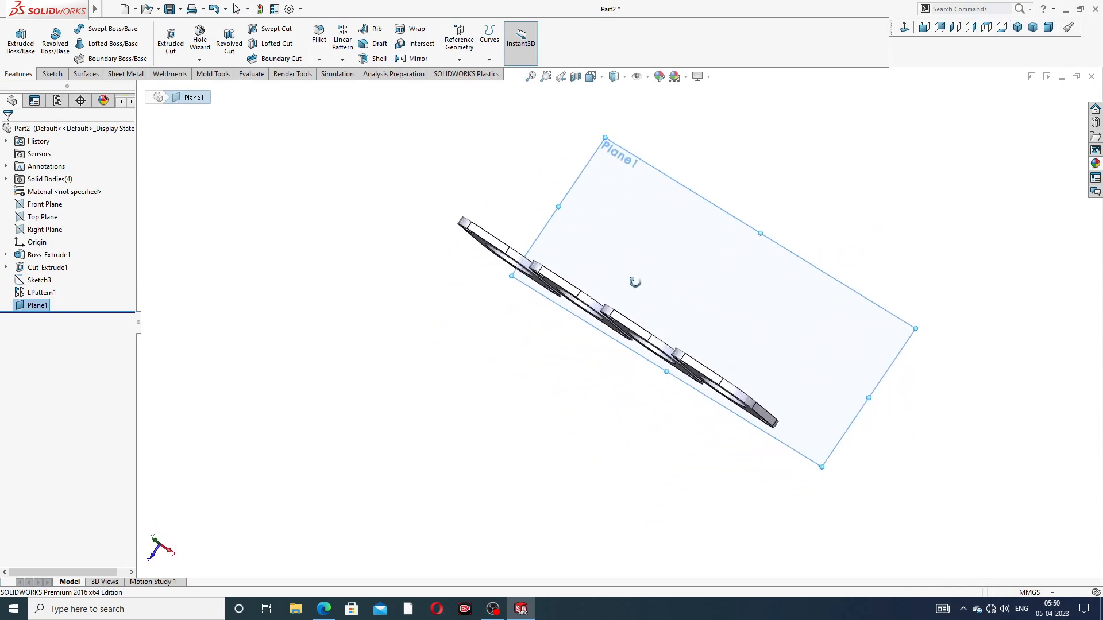
left_click(741, 244)
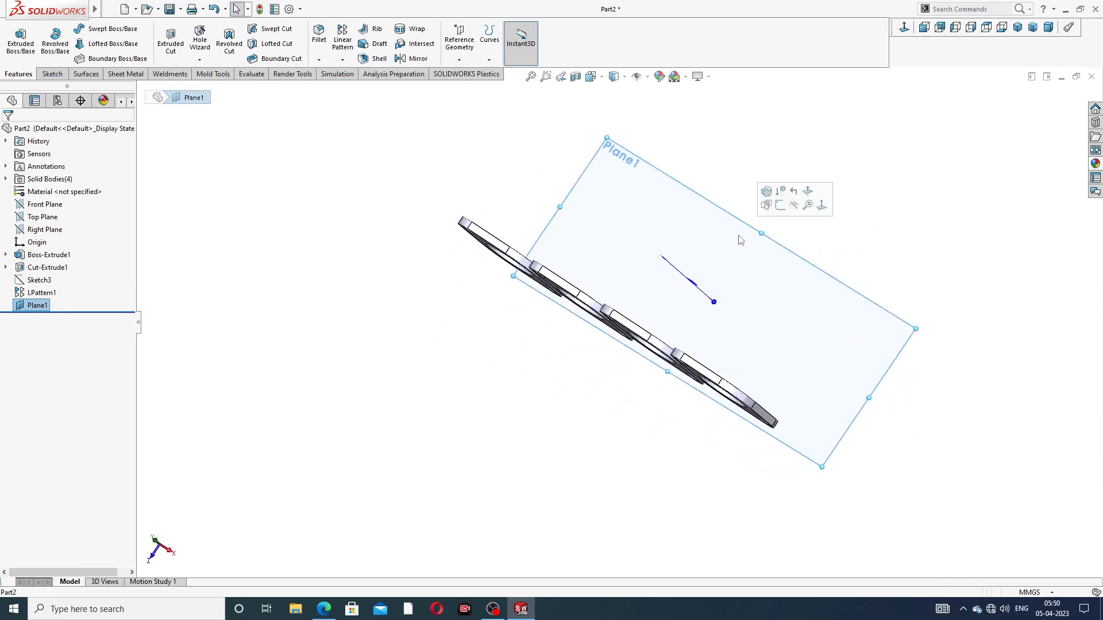
left_click(780, 206)
left_click(905, 28)
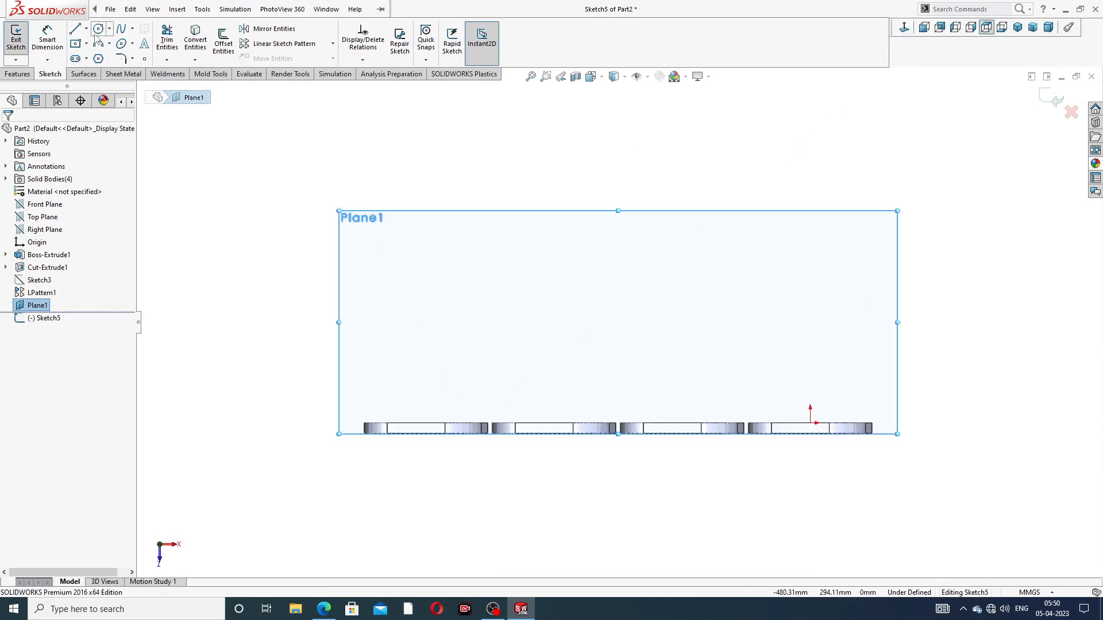
Step: Sketch a horizontal centerline bridging the gap between the front-face corners of the two middle flanges
left_click(86, 28)
left_click(98, 51)
scroll(646, 451, "down", 2)
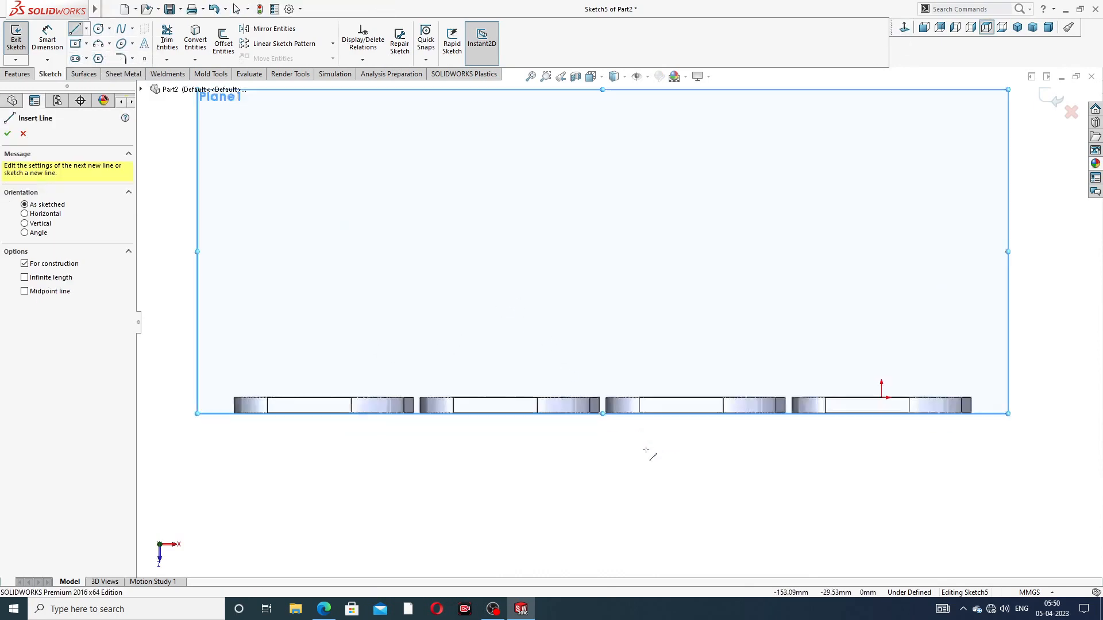
scroll(659, 430, "down", 3)
scroll(763, 241, "up", 2)
scroll(651, 298, "up", 2)
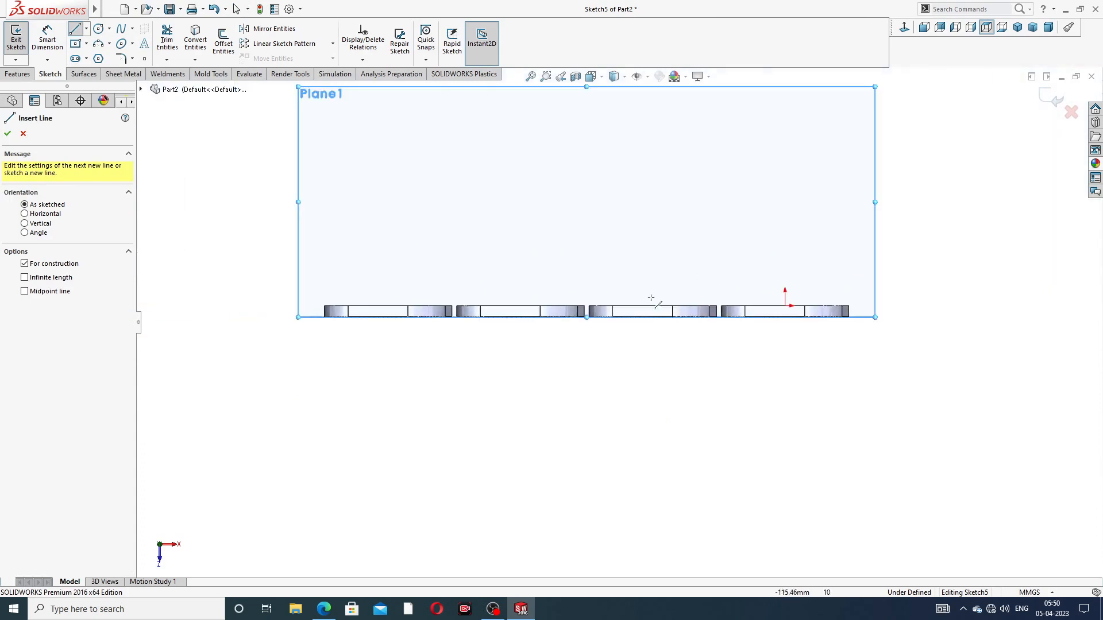
middle_click_drag(576, 306, 578, 329)
middle_click_drag(575, 323, 773, 147)
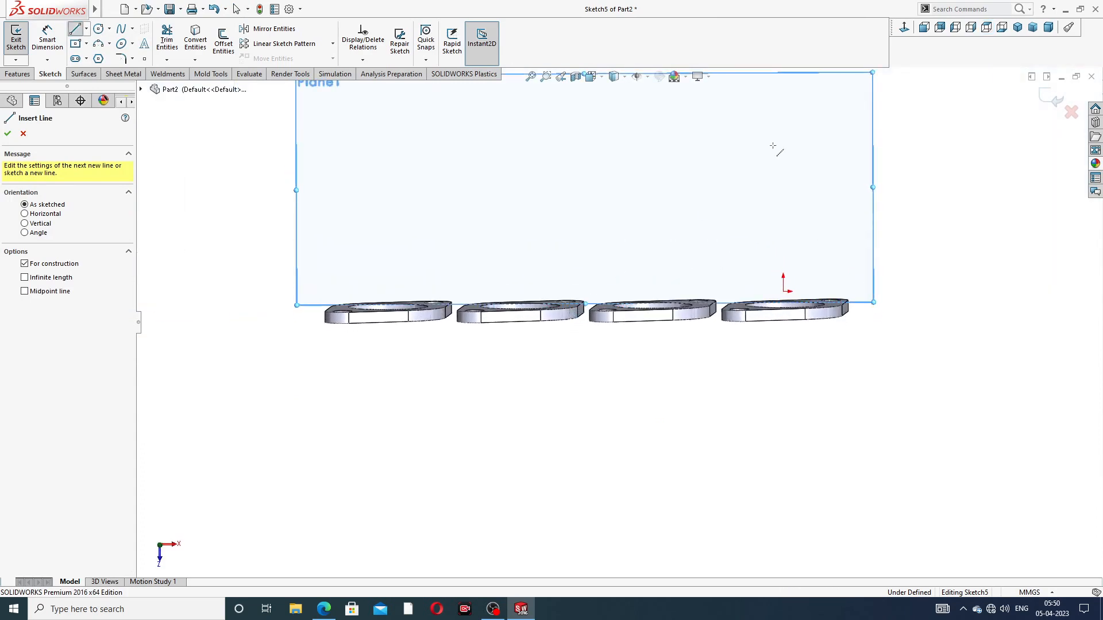
left_click(904, 29)
scroll(623, 425, "down", 10)
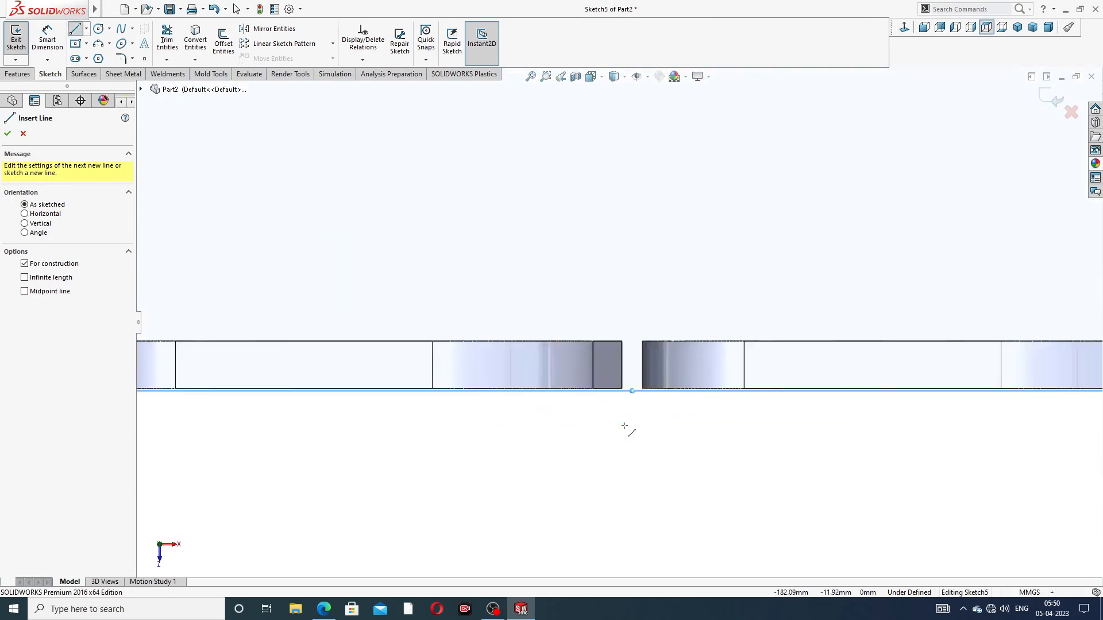
scroll(645, 372, "down", 3)
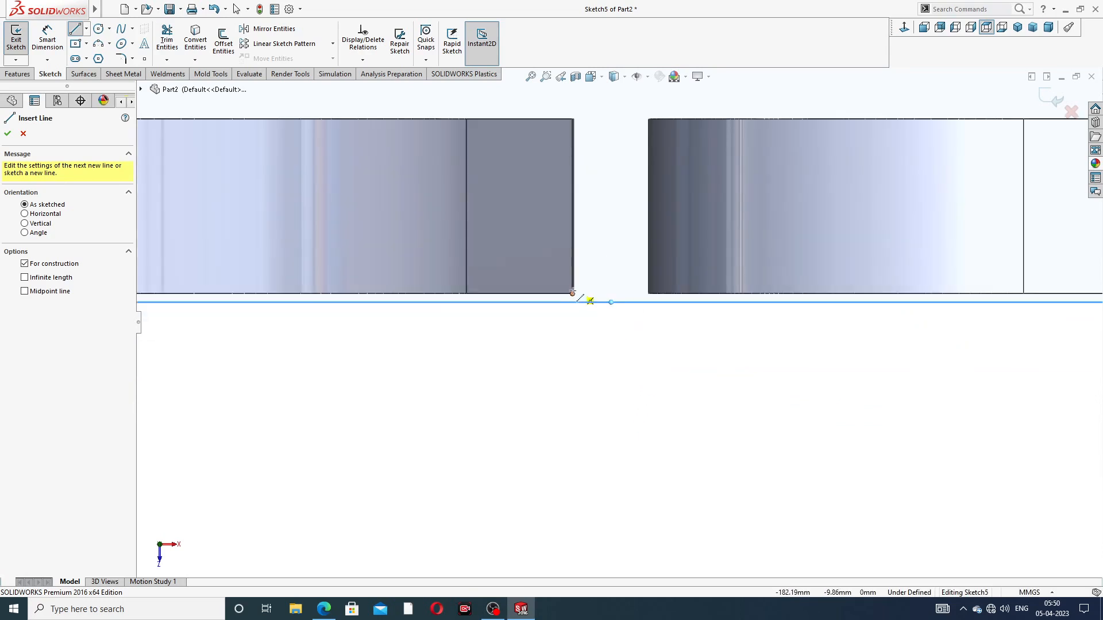
left_click(573, 294)
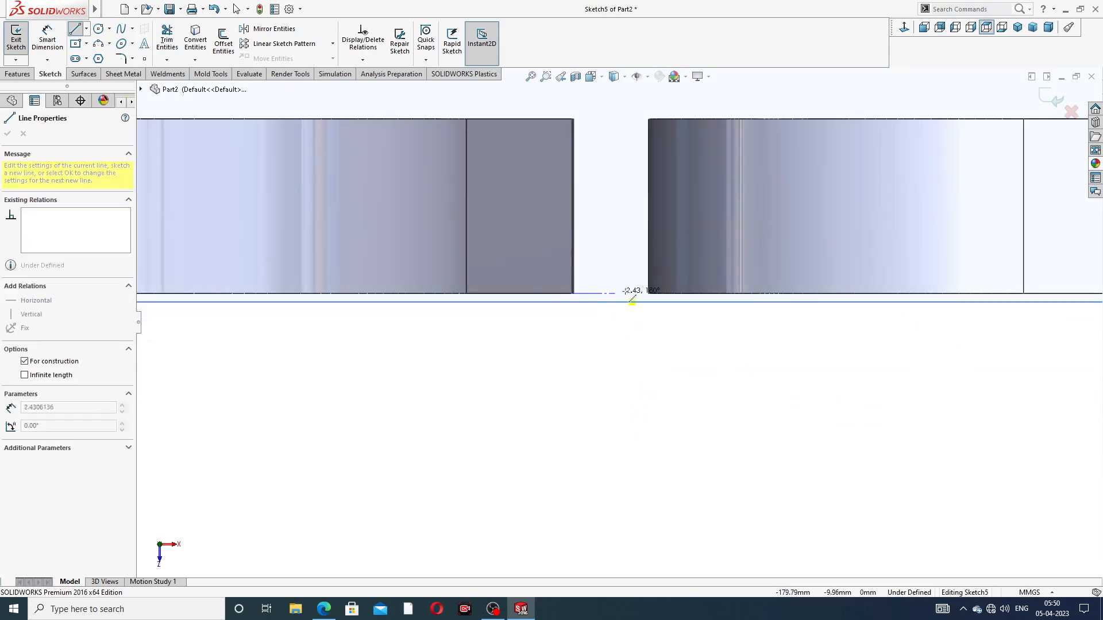
left_click(647, 294)
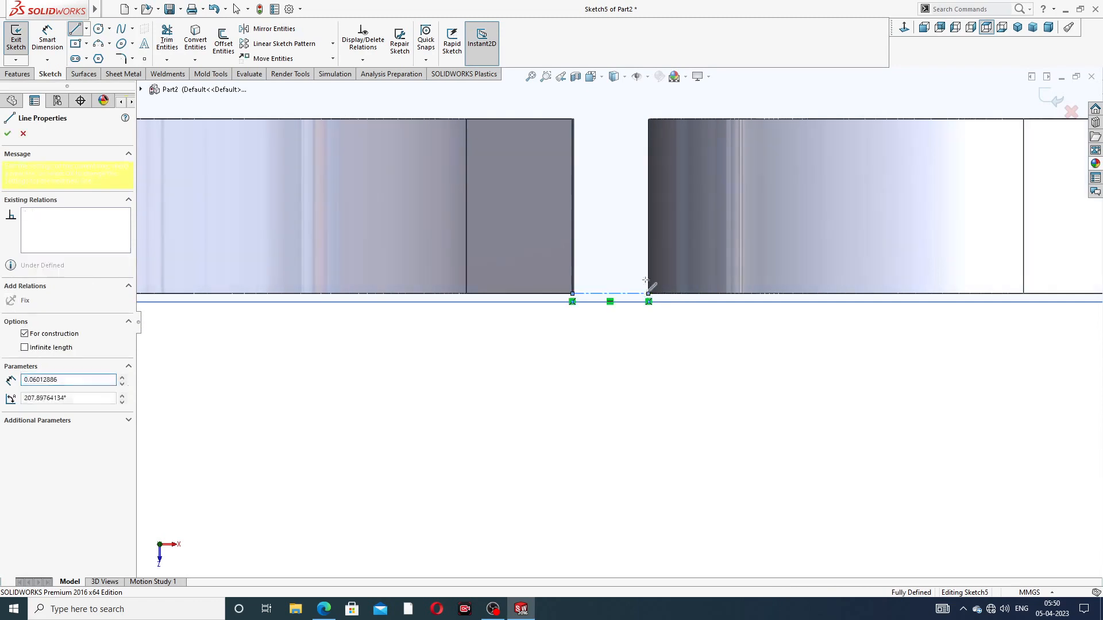
scroll(637, 132, "up", 3)
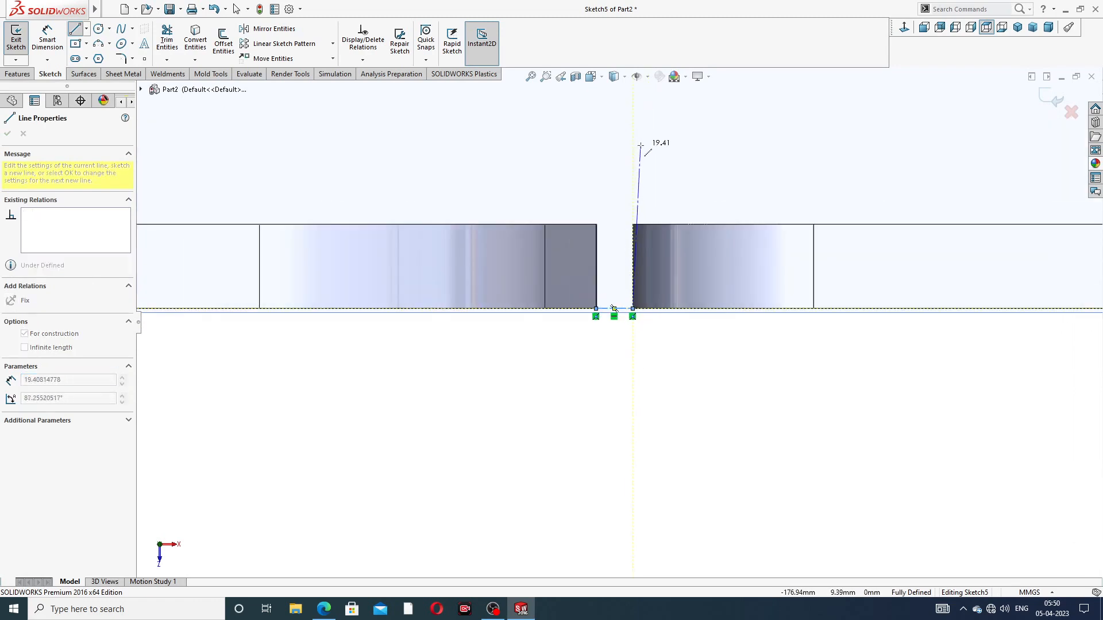
right_click(641, 144)
left_click(662, 154)
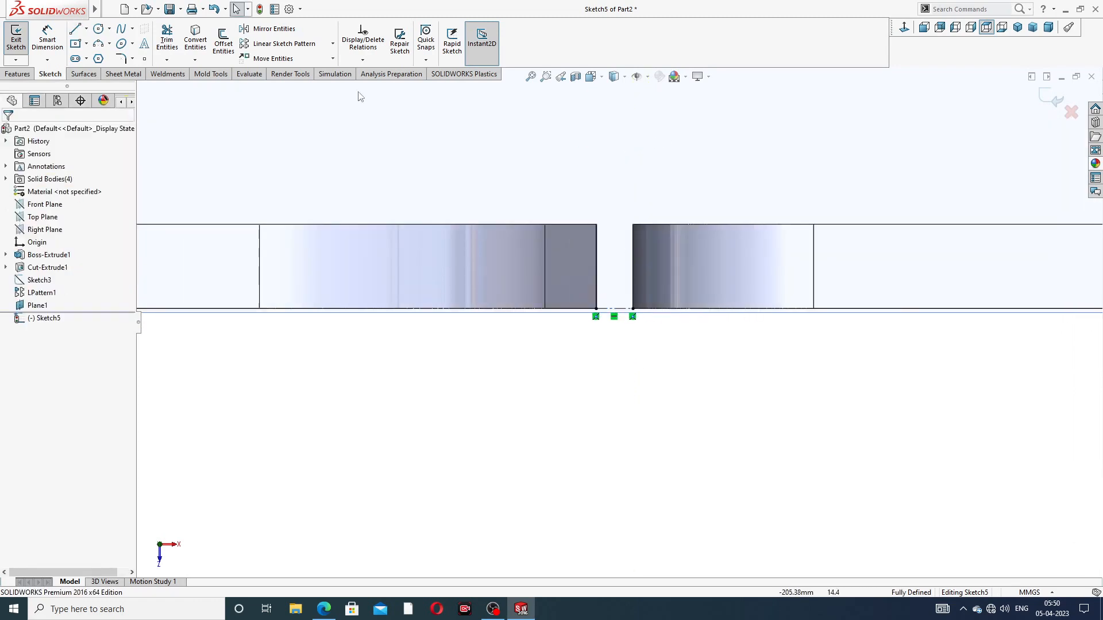
Step: Sketch a vertical centerline about 60 mm long from the midpoint of the short horizontal centerline, extending behind the flanges
left_click(85, 28)
left_click(102, 56)
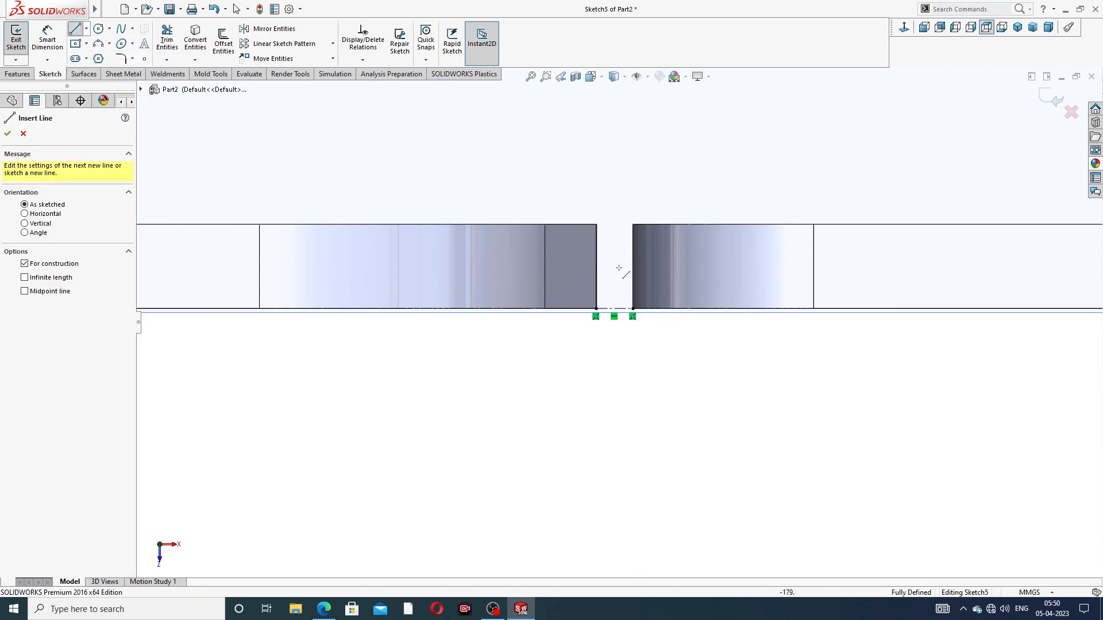
scroll(624, 300, "up", 4)
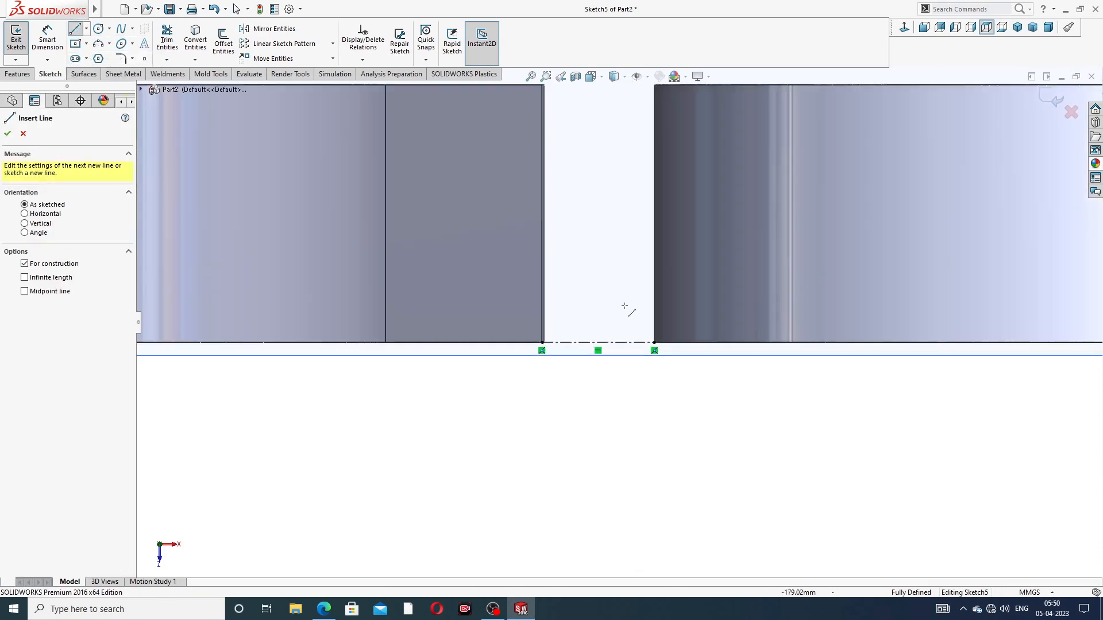
left_click(597, 343)
scroll(614, 138, "down", 3)
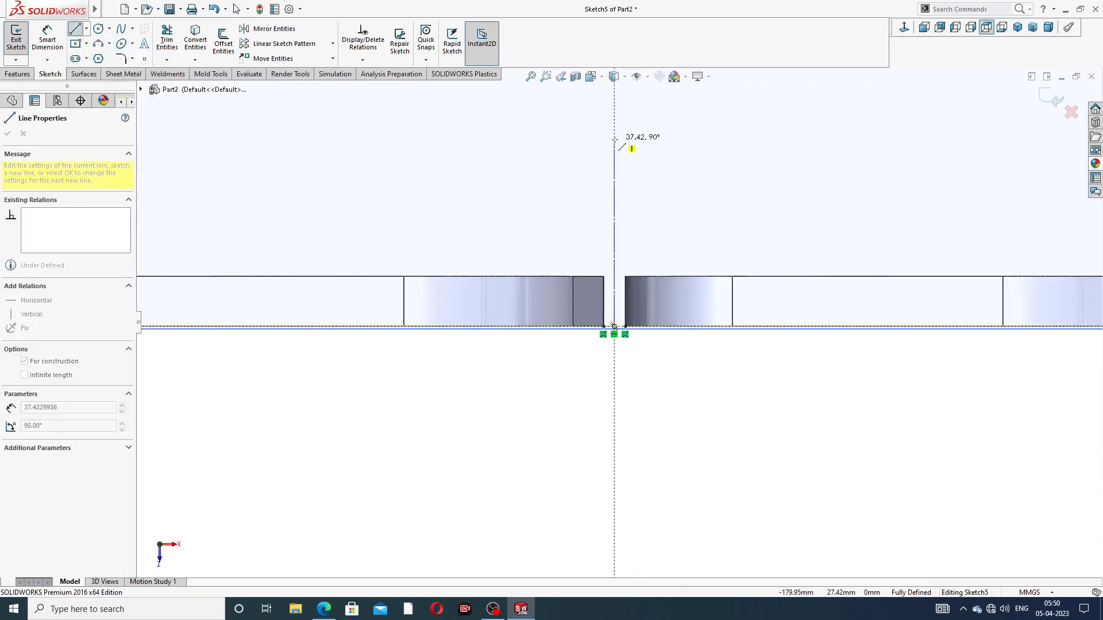
scroll(614, 143, "down", 1)
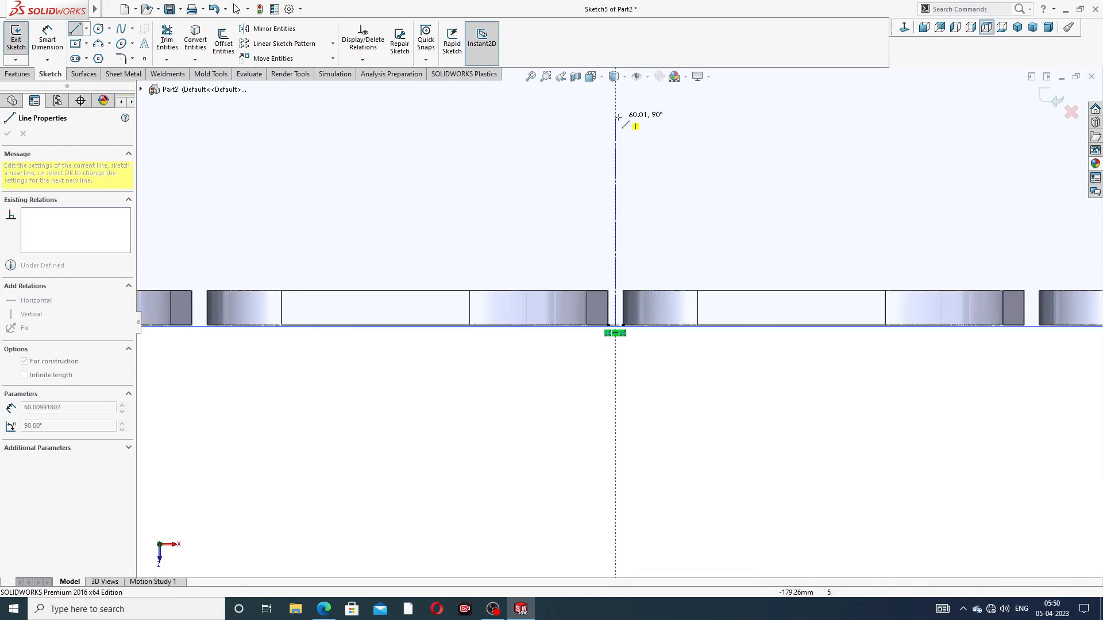
left_click(615, 117)
right_click(665, 120)
left_click(702, 131)
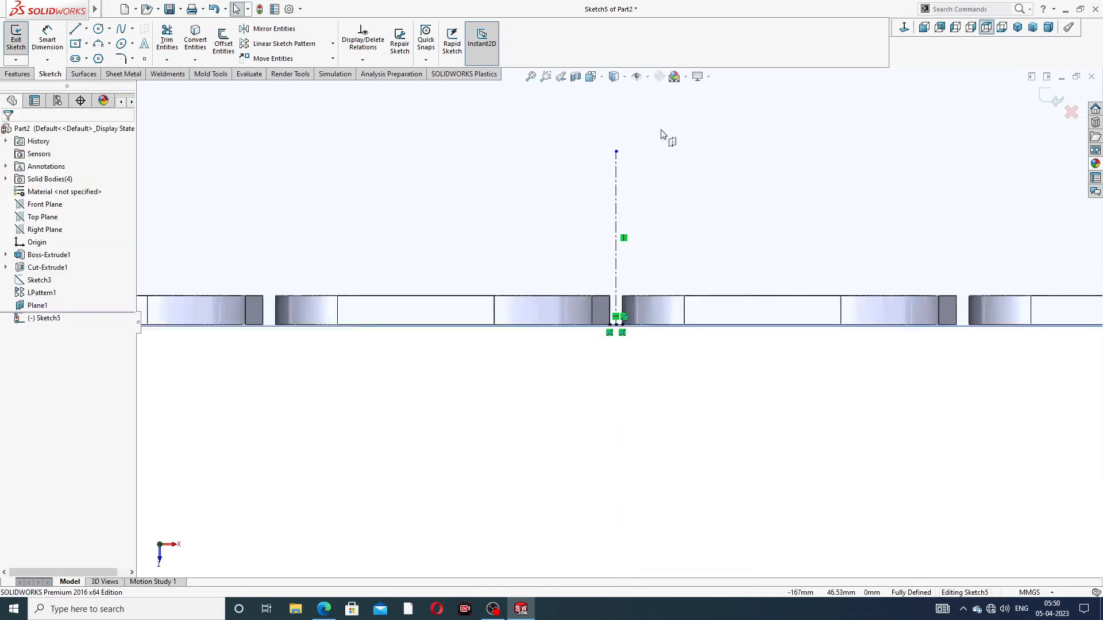
Step: Stretch the vertical centerline's free end to a length of about 137 mm
scroll(639, 216, "down", 2)
left_click(618, 209)
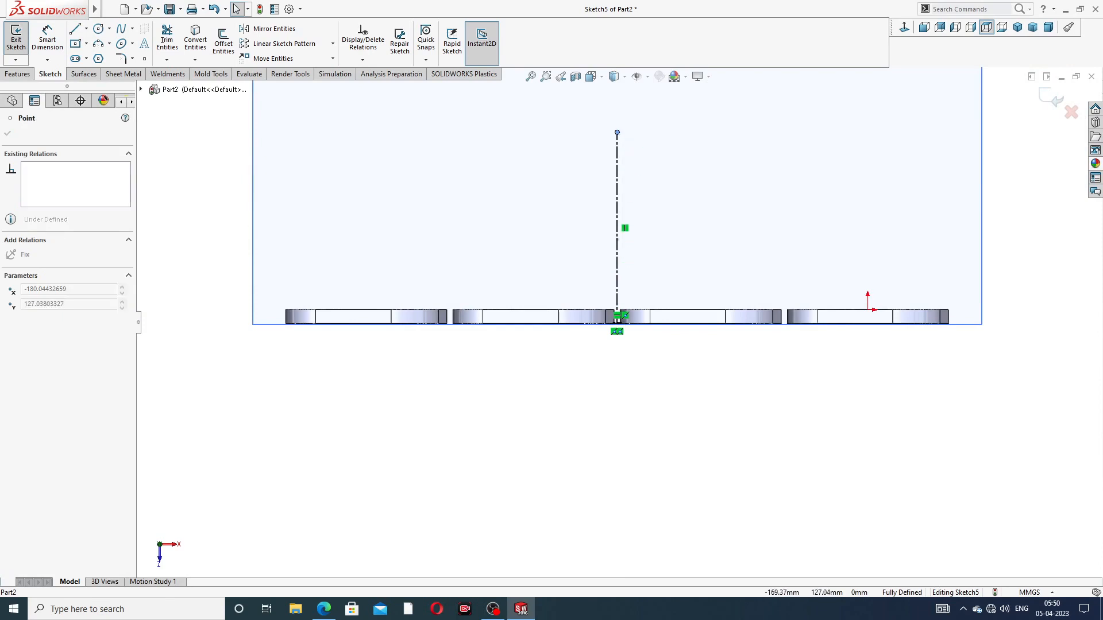
scroll(667, 182, "down", 2)
left_click(671, 191)
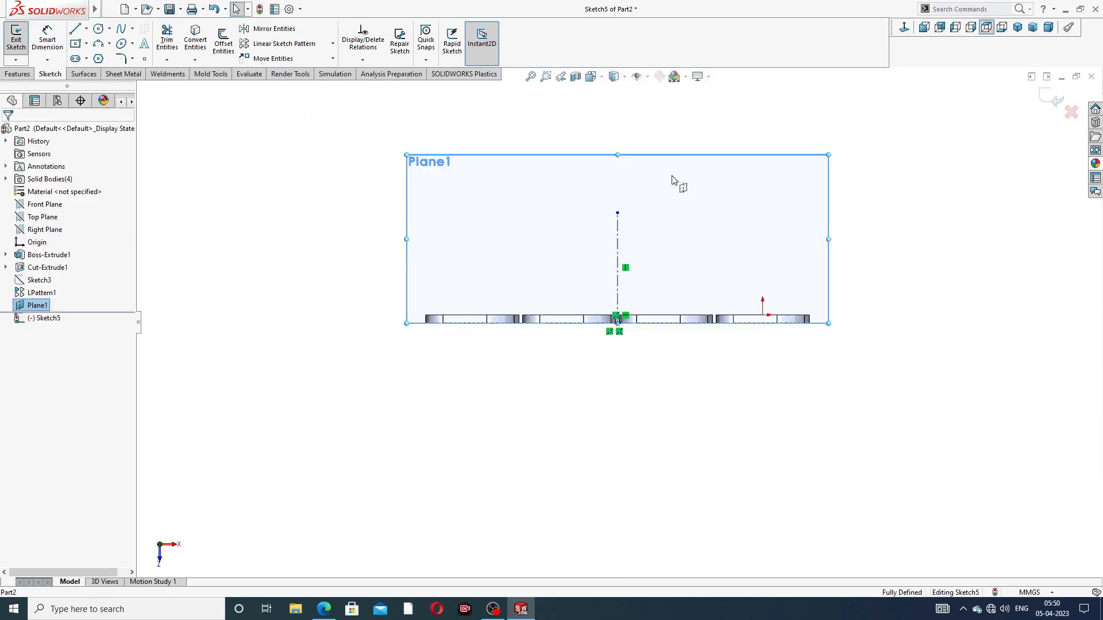
Step: Hide the offset reference plane while keeping the sketch open
scroll(614, 293, "up", 2)
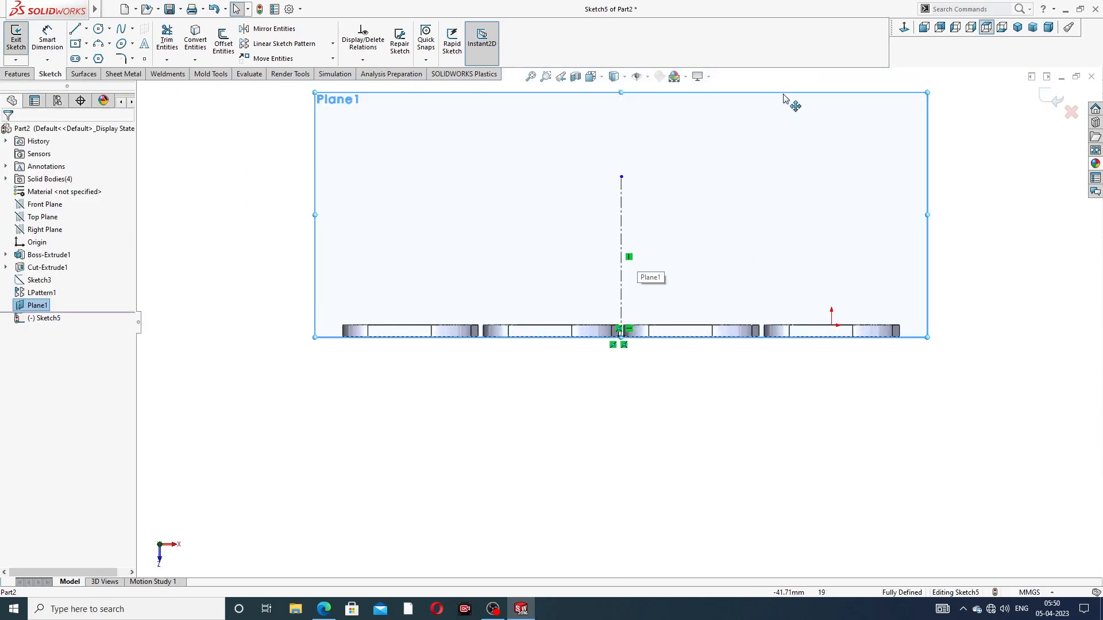
left_click(44, 306)
left_click(360, 270)
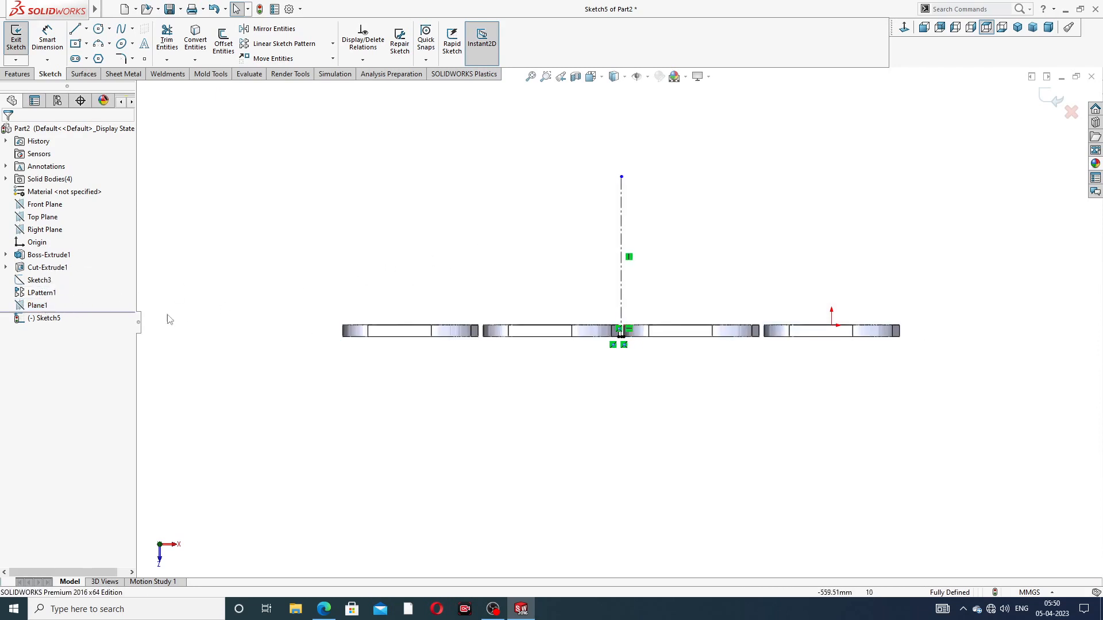
Step: Sketch a three-sided polygon with sides about 114 mm long, centred on the vertical centerline's free end with one vertex directly above
mouse_move(668, 226)
middle_mouse_down()
mouse_move(657, 281)
mouse_move(673, 246)
middle_mouse_up()
left_click(987, 27)
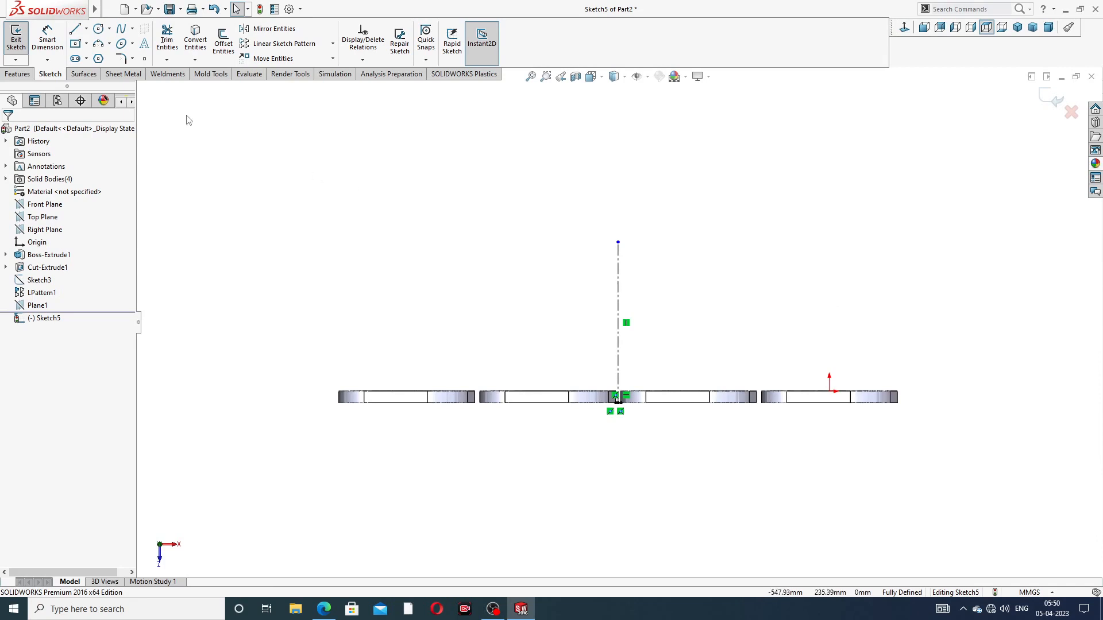
left_click(98, 59)
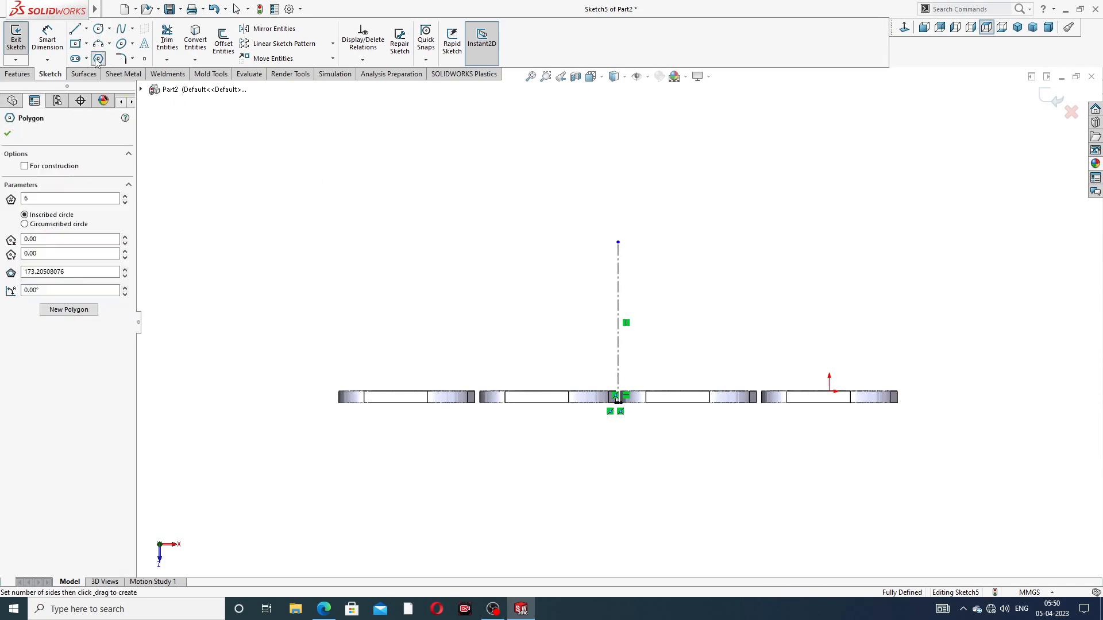
double_click(35, 199)
type("3")
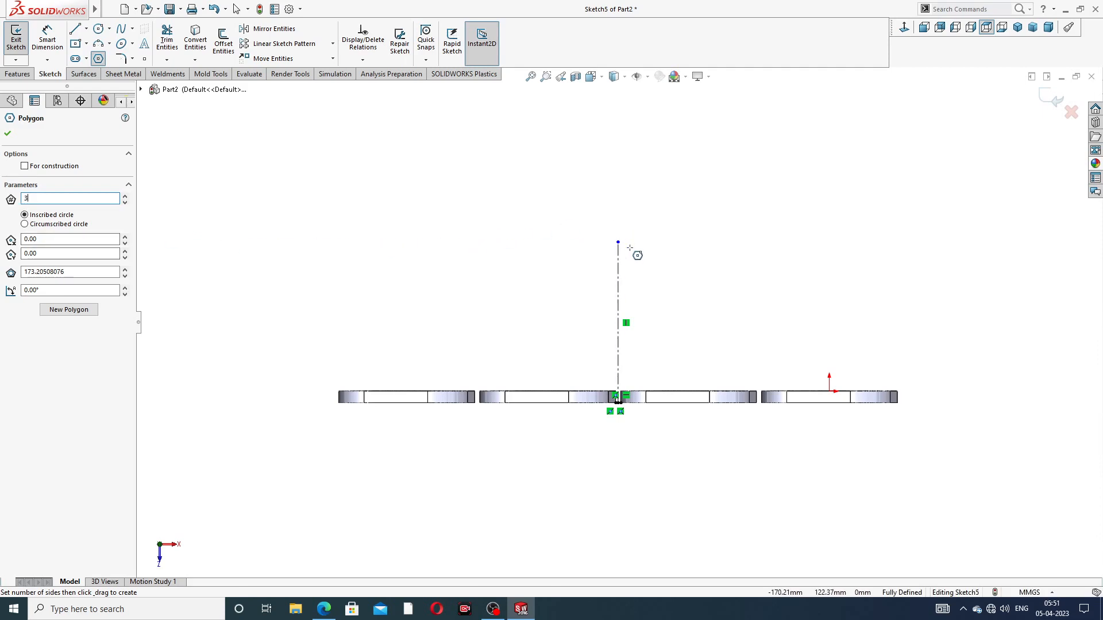
scroll(626, 248, "down", 2)
left_click(610, 249)
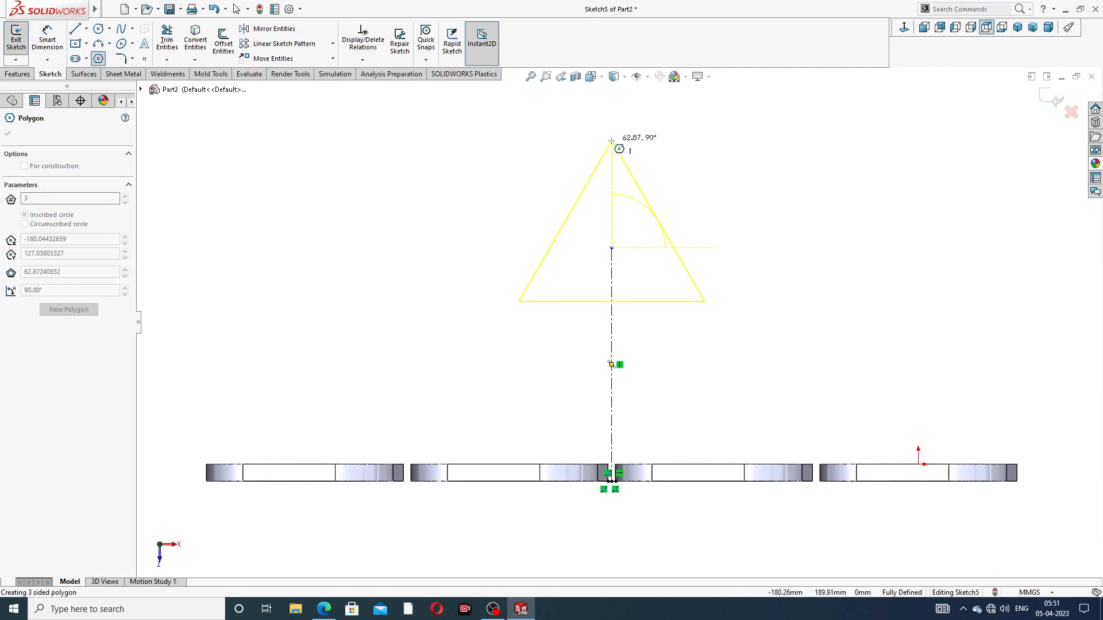
left_click(611, 135)
right_click(697, 146)
left_click(708, 149)
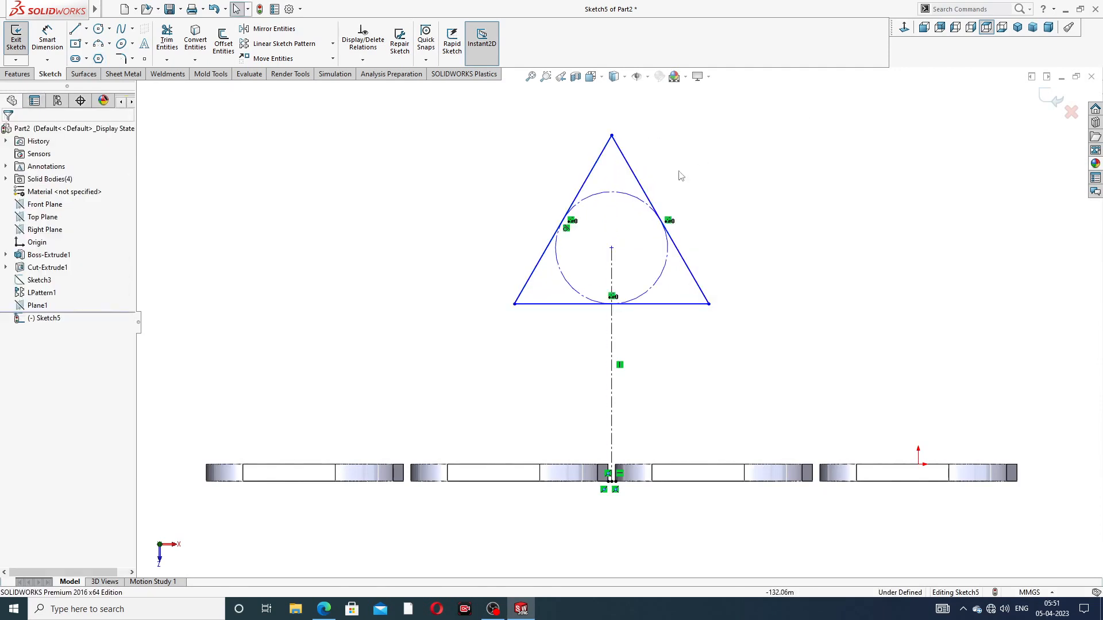
Step: Constrain the triangle's bottom side to be horizontal
scroll(634, 226, "down", 2)
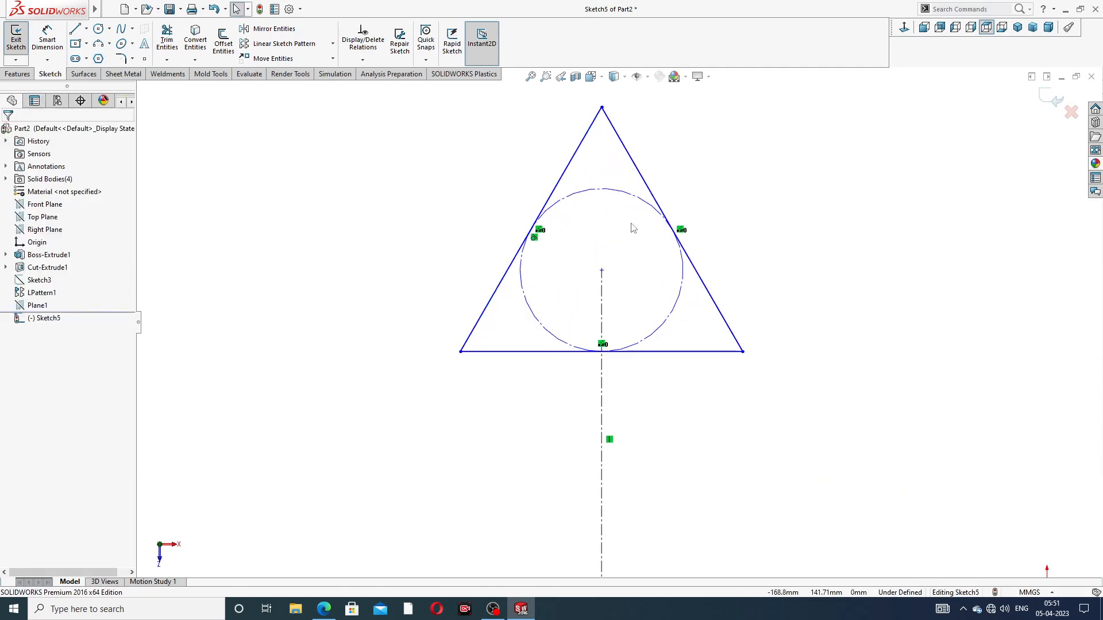
left_click(555, 350)
left_click(581, 308)
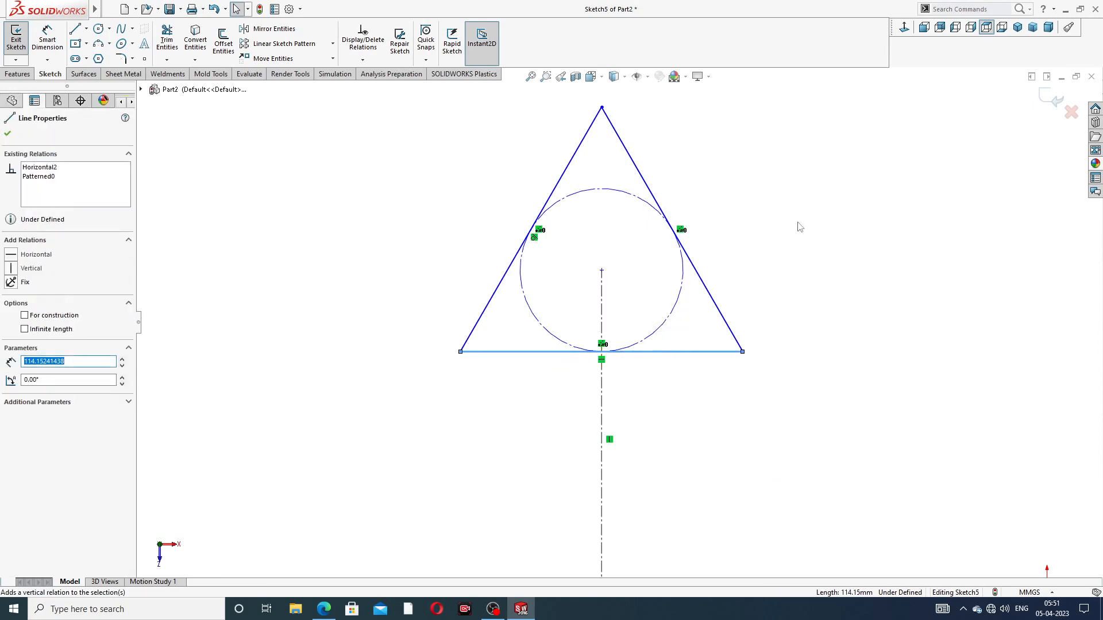
left_click(795, 226)
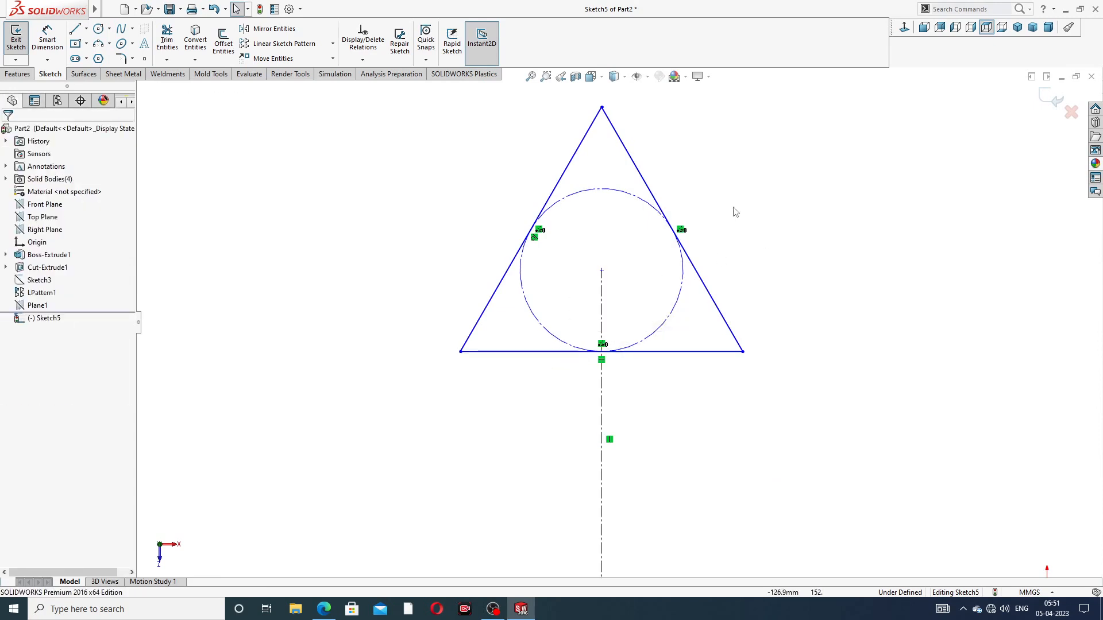
Step: Try to convert the triangle's three sides to construction lines
left_click(593, 124)
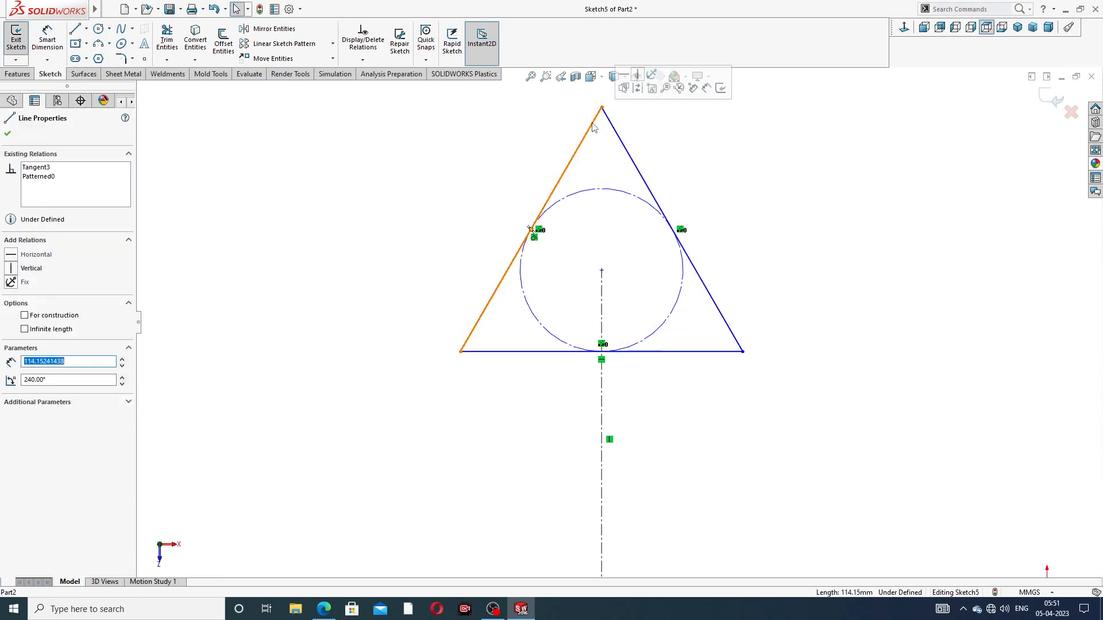
left_click(525, 352, "ctrl")
left_click(721, 315, "ctrl")
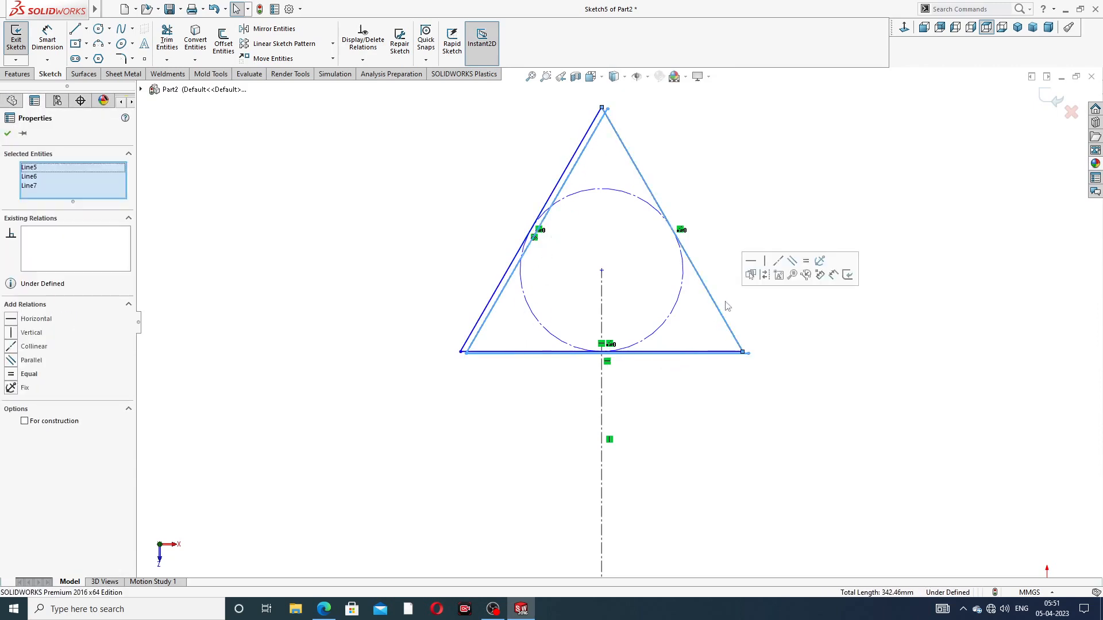
left_click(764, 275)
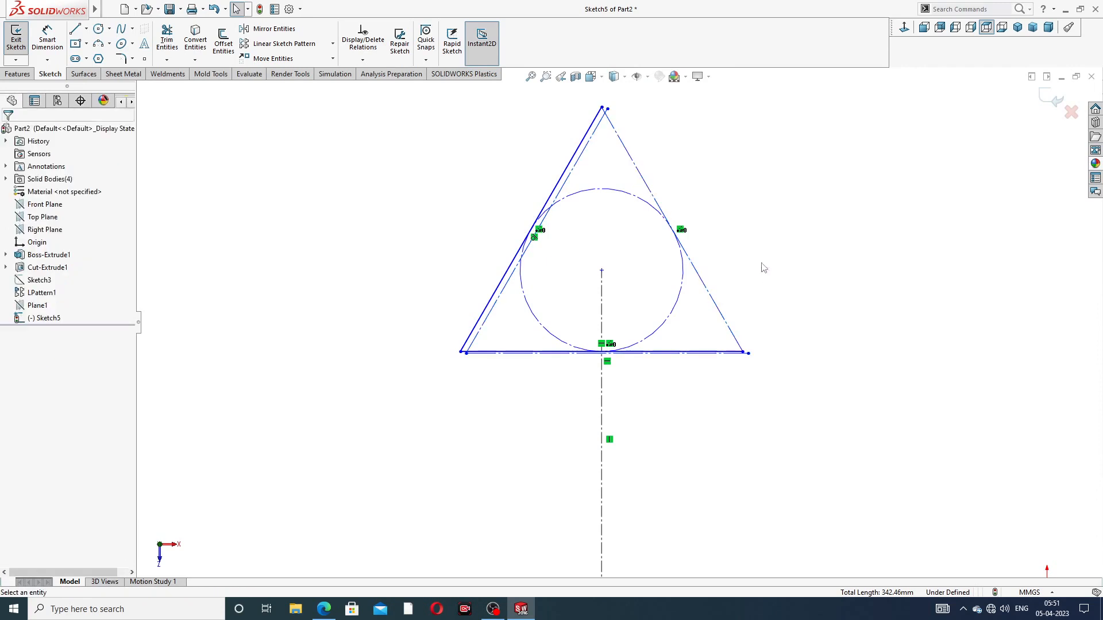
scroll(586, 153, "down", 2)
left_click(581, 173)
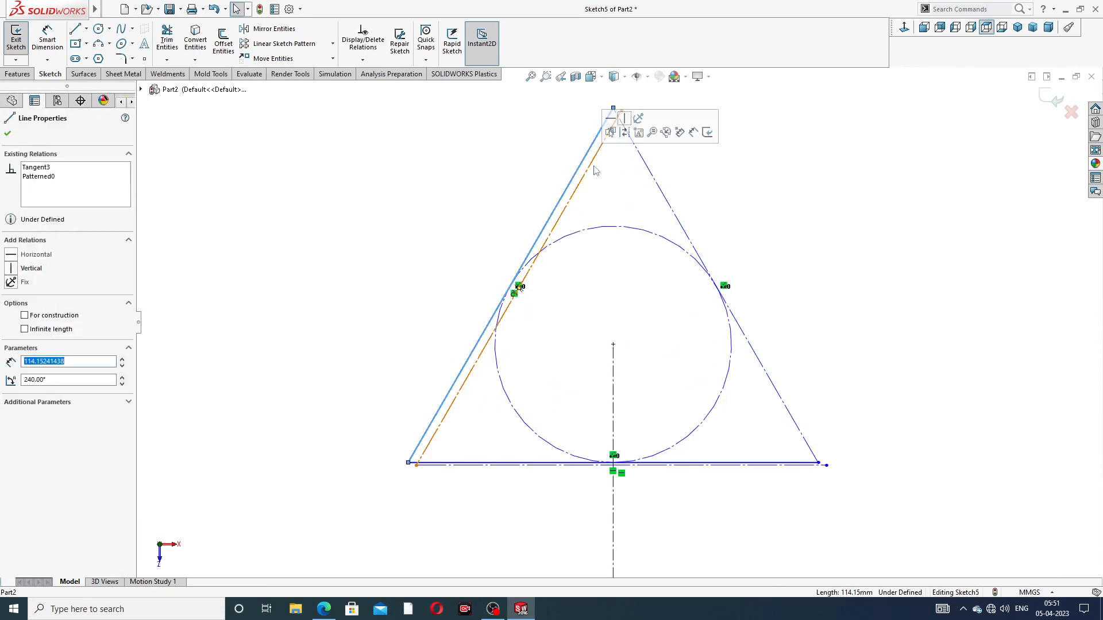
left_click(625, 133)
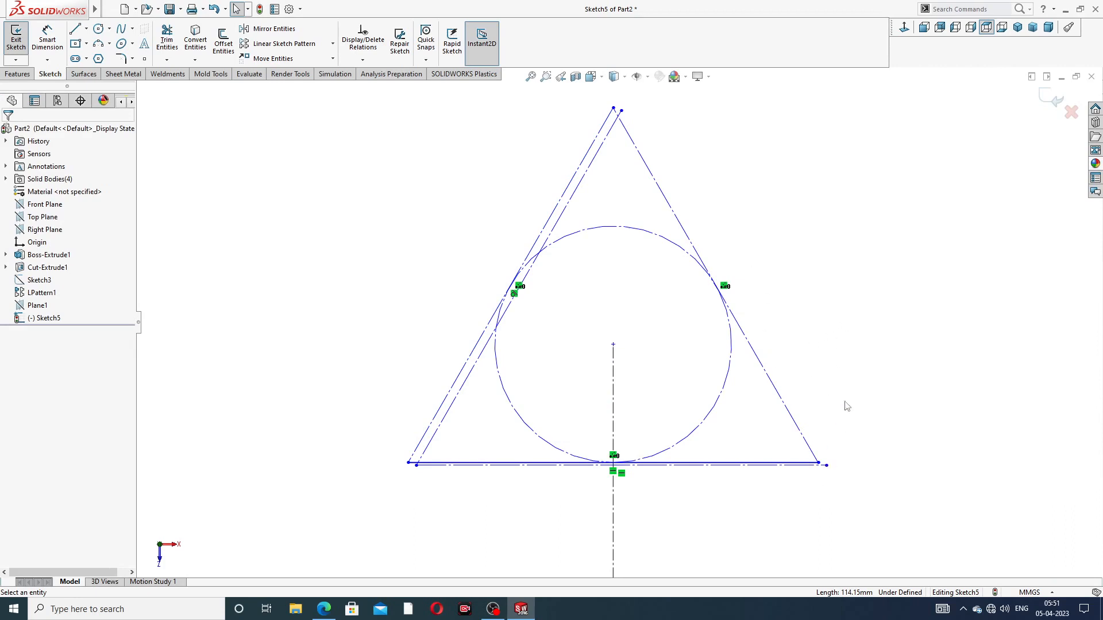
Step: Undo the construction-line conversions and the accidental duplicate of the triangle's sides
key("ctrl+z")
key("ctrl+z")
key("ctrl+z")
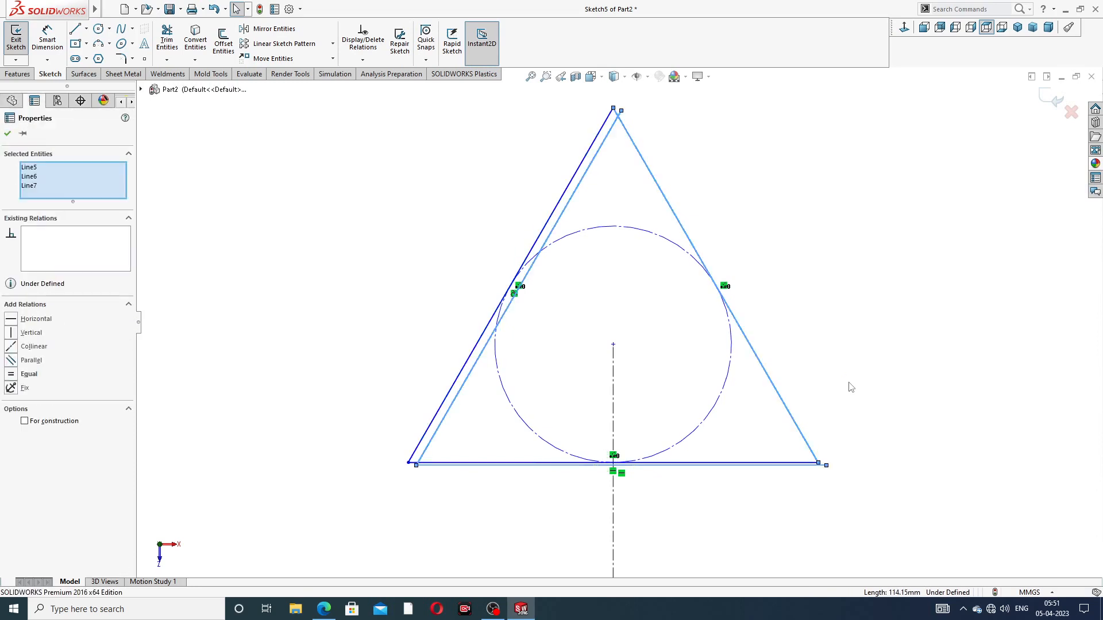
left_click(849, 386)
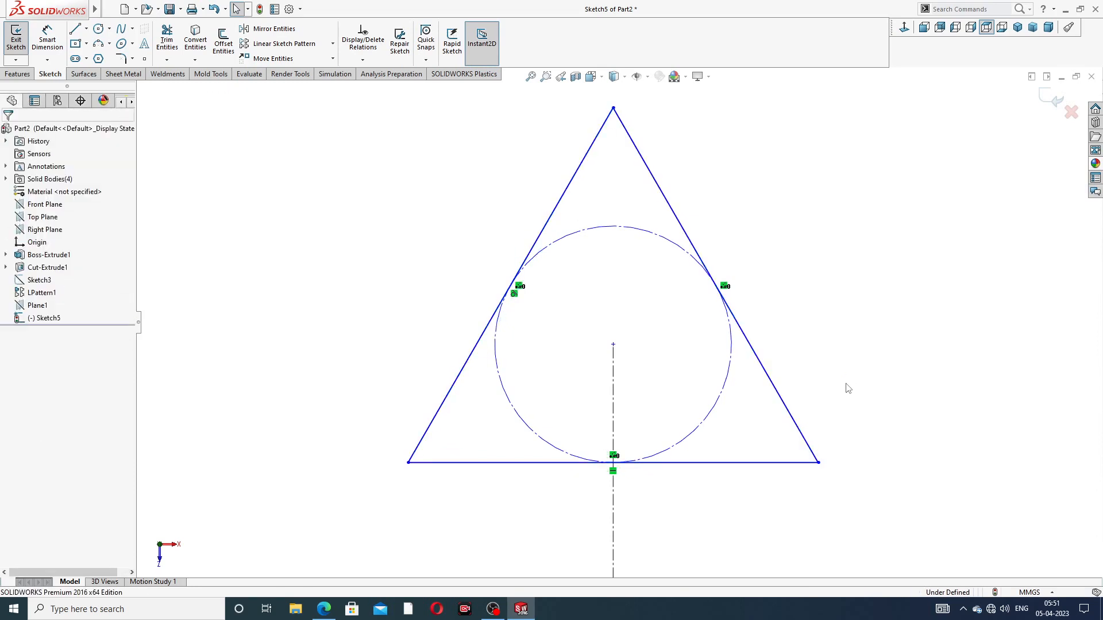
Step: Convert the triangle's bottom side to a construction line
left_click(794, 462)
left_click(834, 429)
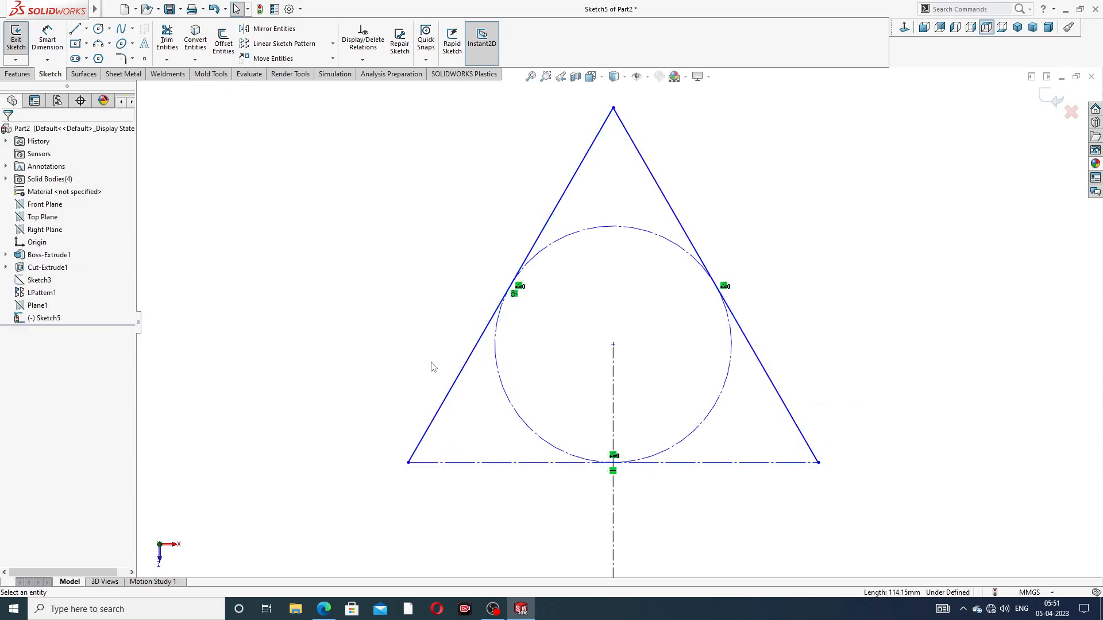
Step: Convert the two slanted solid sides of the triangle into construction geometry
left_click(464, 378)
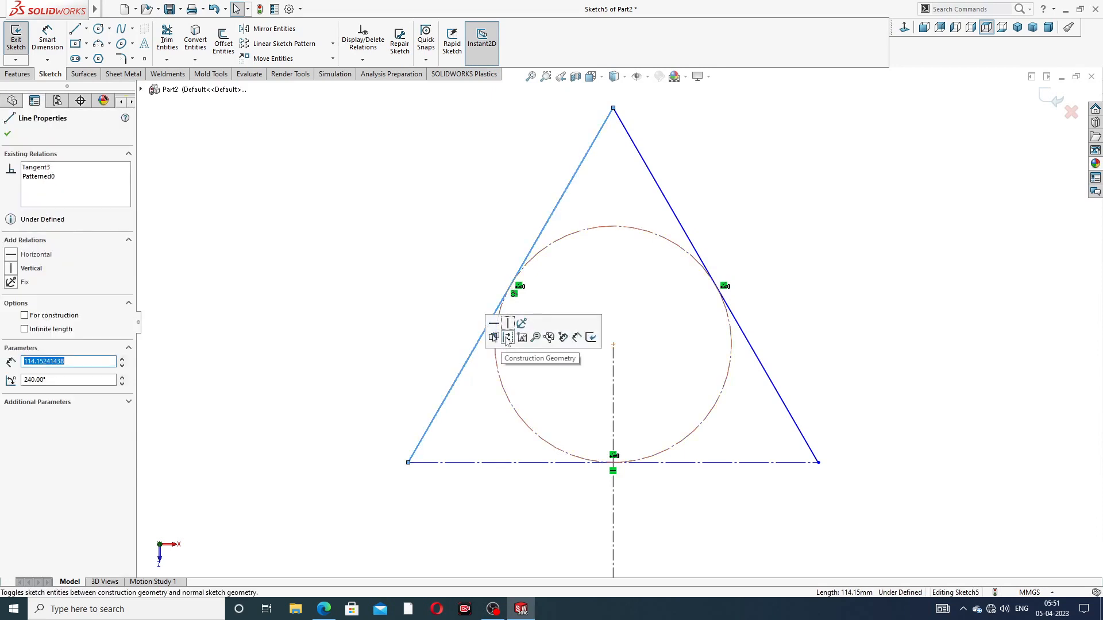
left_click(506, 339)
left_click(690, 237)
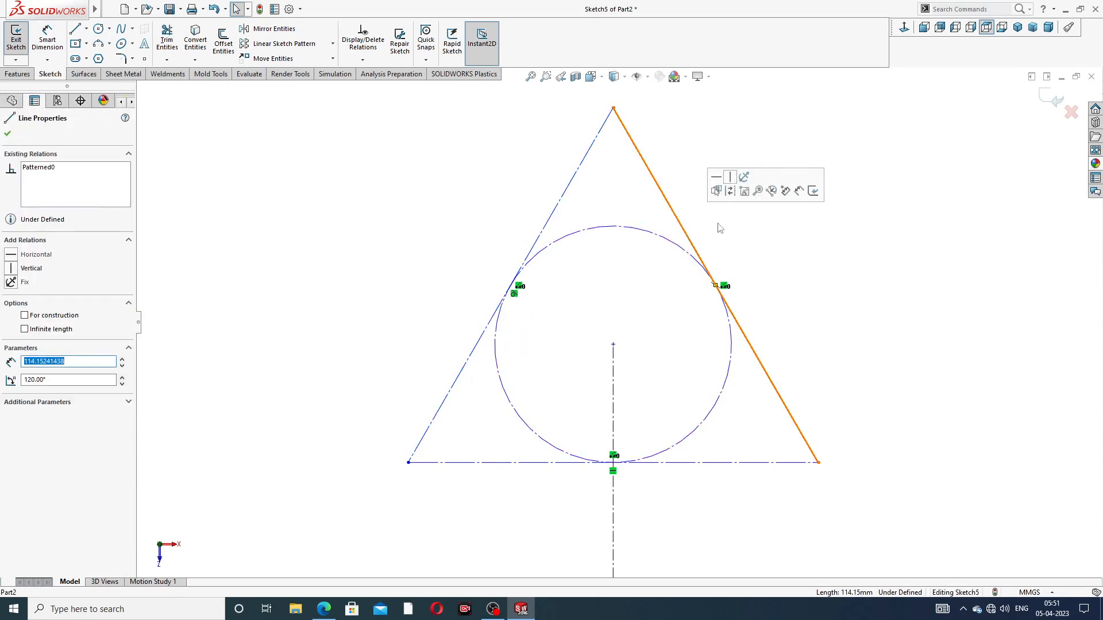
left_click(730, 192)
key("f")
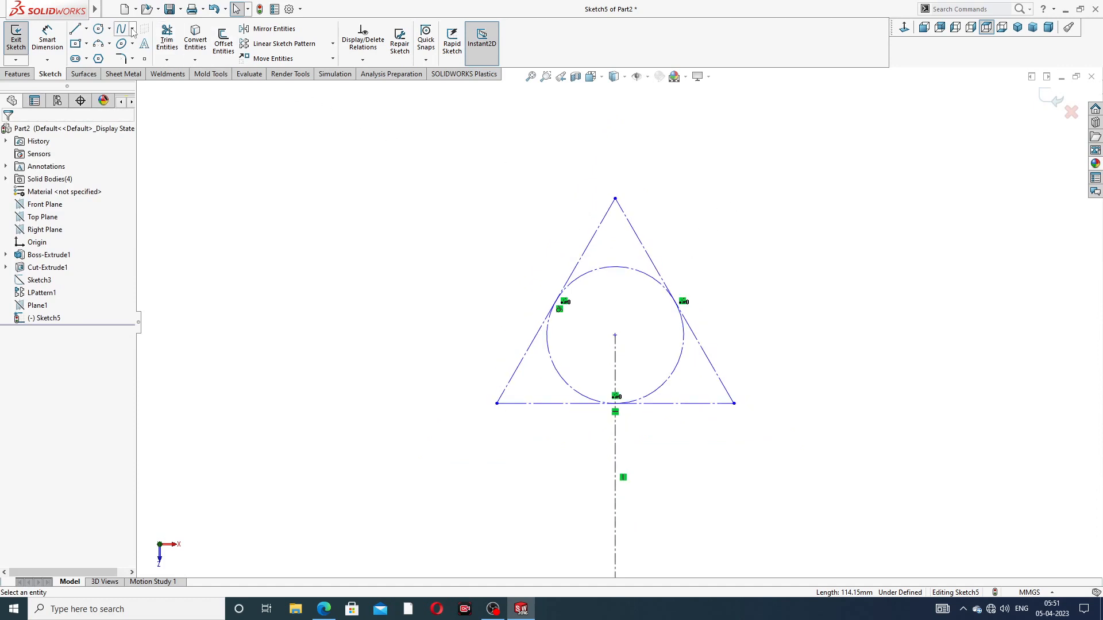
Step: Sketch a solid circle concentric with the construction circle at the triangle's centre, slightly smaller than it
left_click(98, 28)
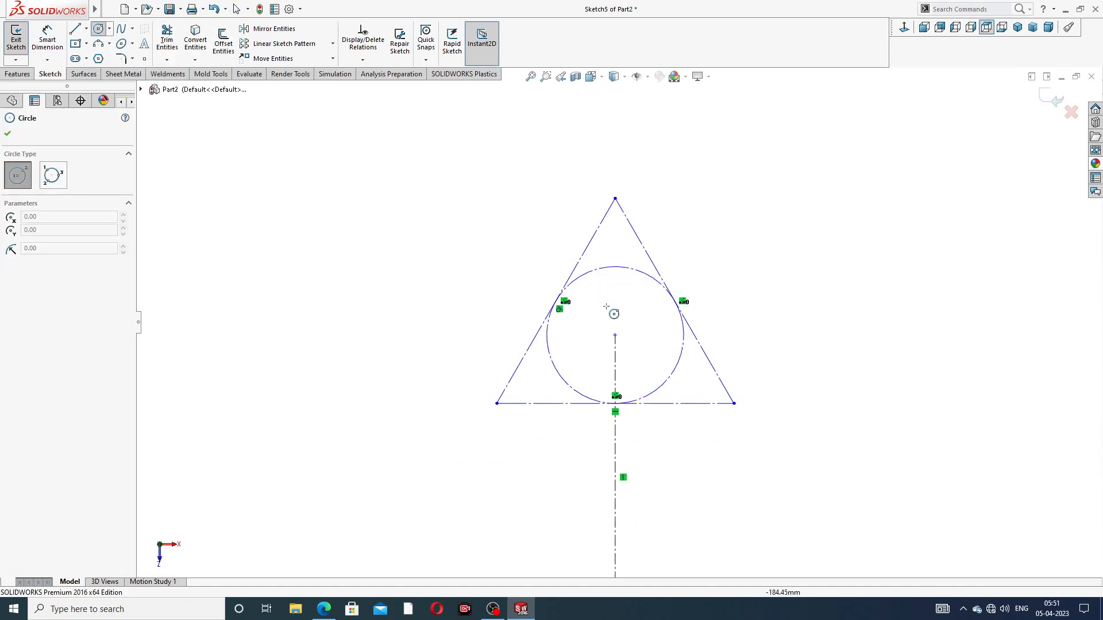
mouse_move(615, 335)
left_mouse_down()
mouse_move(631, 331)
mouse_move(646, 347)
mouse_move(666, 322)
left_mouse_up()
right_click(684, 229)
left_click(712, 236)
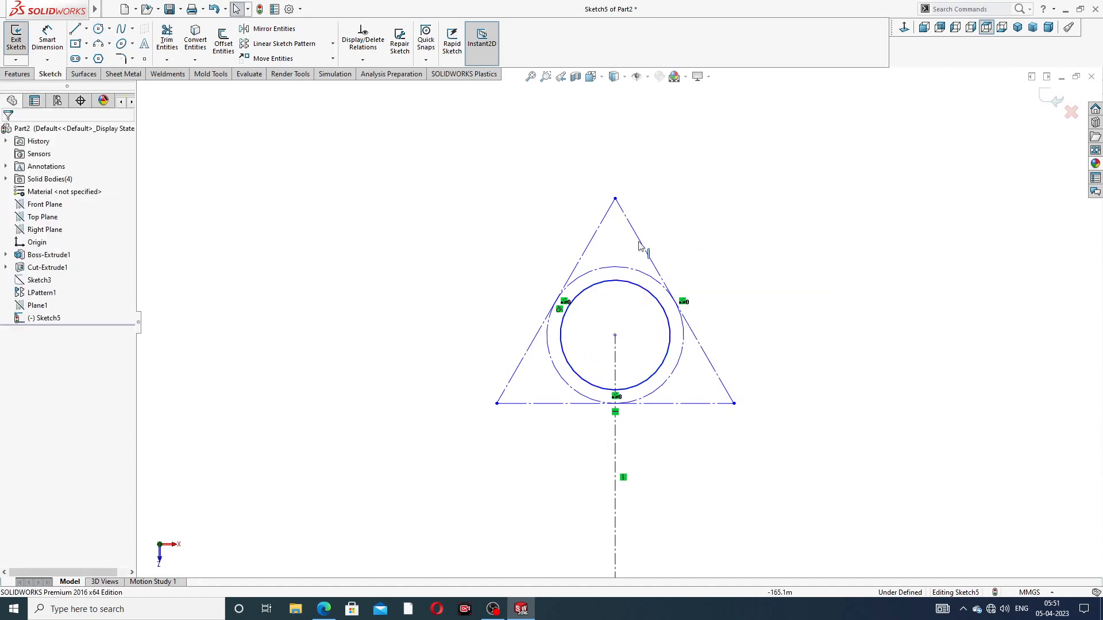
Step: Sketch two concentric circles, a larger and a smaller one, centred on the triangle's top vertex
left_click(98, 29)
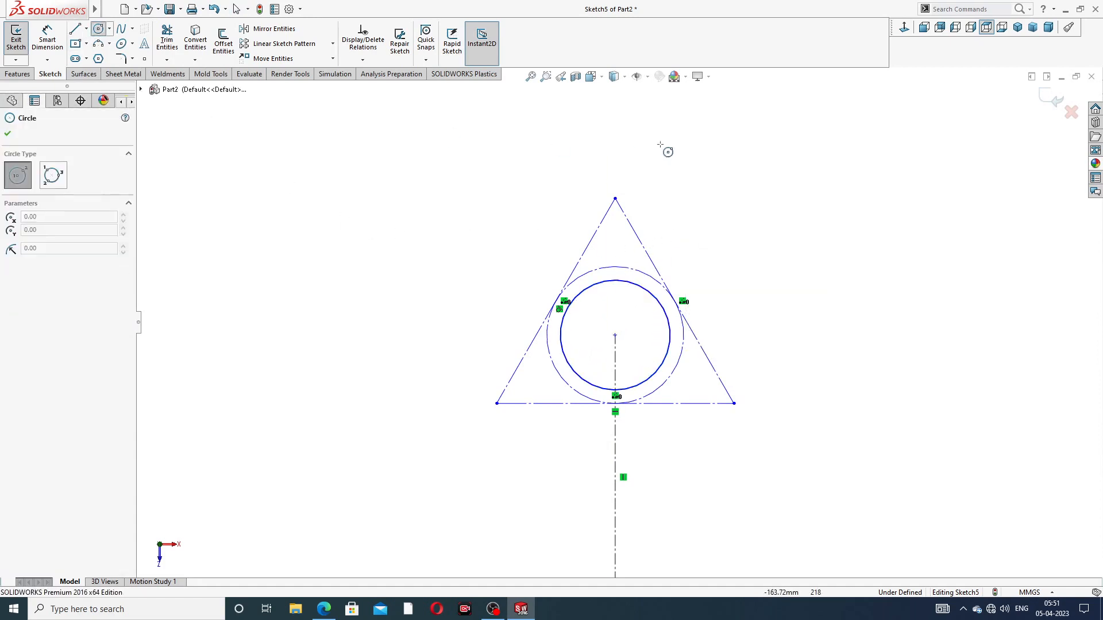
left_click_drag(615, 198, 616, 164)
left_click(615, 198)
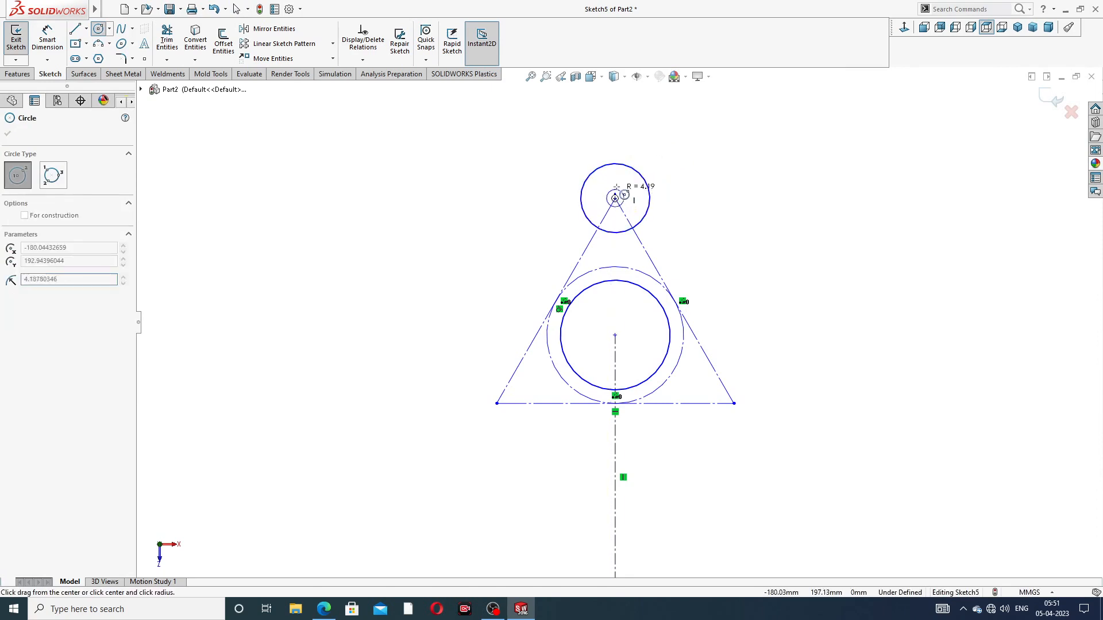
left_click(630, 186)
Step: Sketch two concentric circles centred on the triangle's lower-right vertex, with radii of about 19 mm and 9.6 mm
left_click(734, 403)
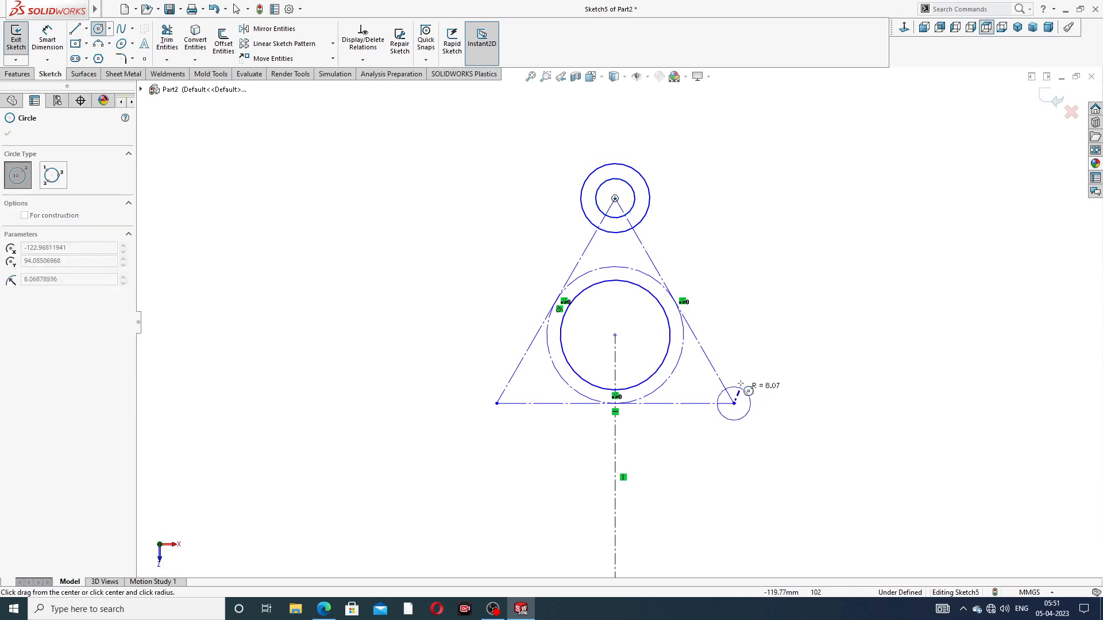
left_click(707, 374)
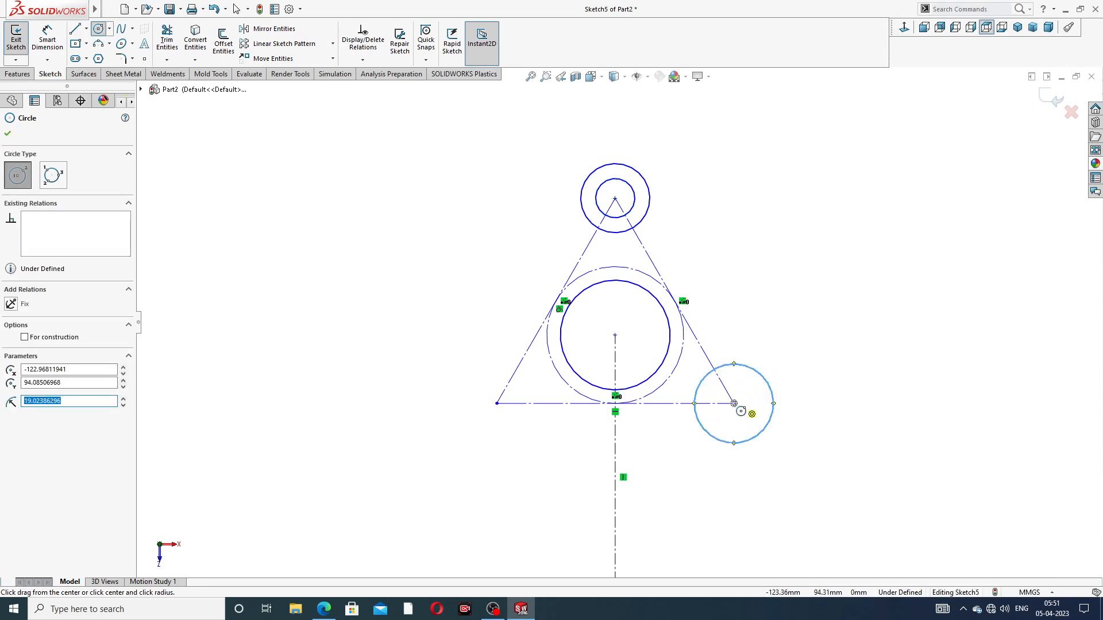
left_click(735, 403)
left_click(747, 387)
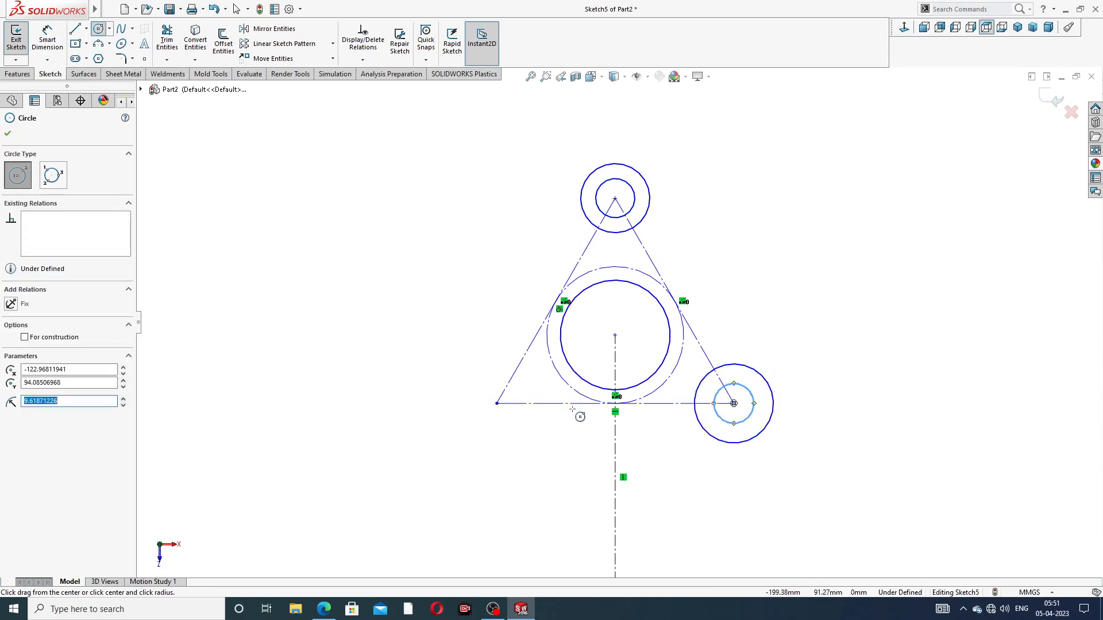
Step: Sketch two concentric circles centred on the triangle's lower-left vertex, with radii of about 16.7 mm and 11.3 mm
left_click(496, 404)
left_click(512, 372)
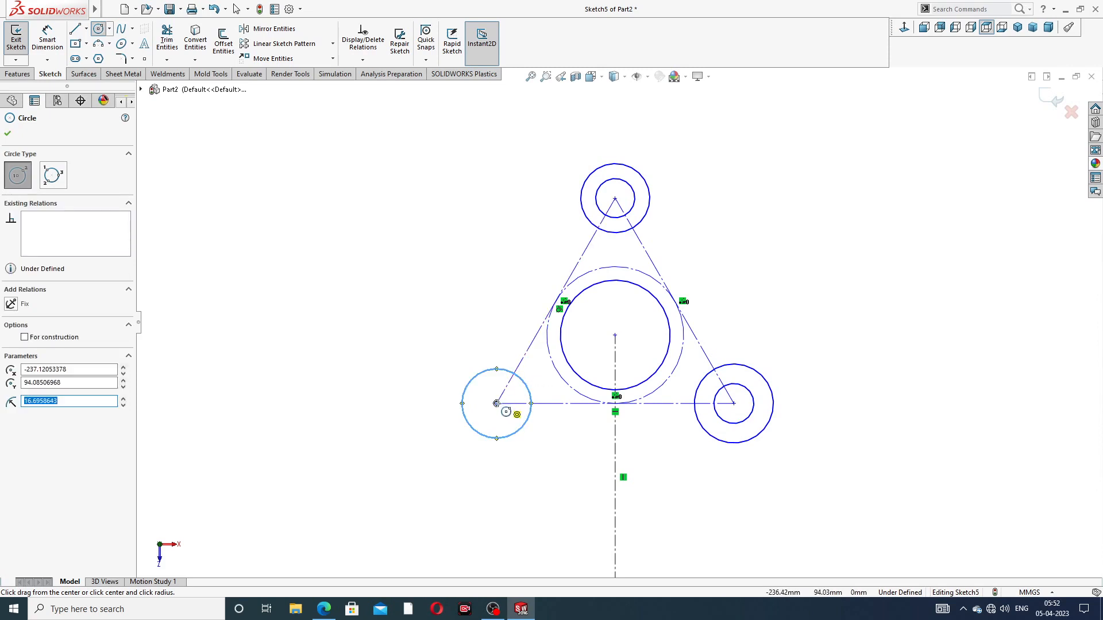
left_click(496, 403)
left_click(517, 394)
right_click(433, 165)
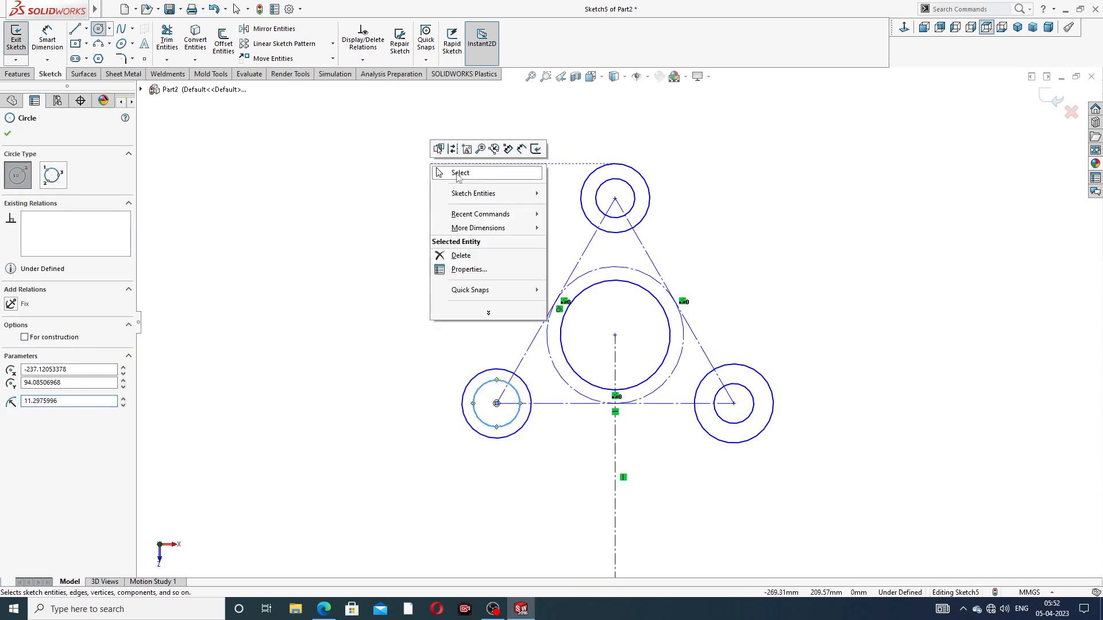
left_click(460, 173)
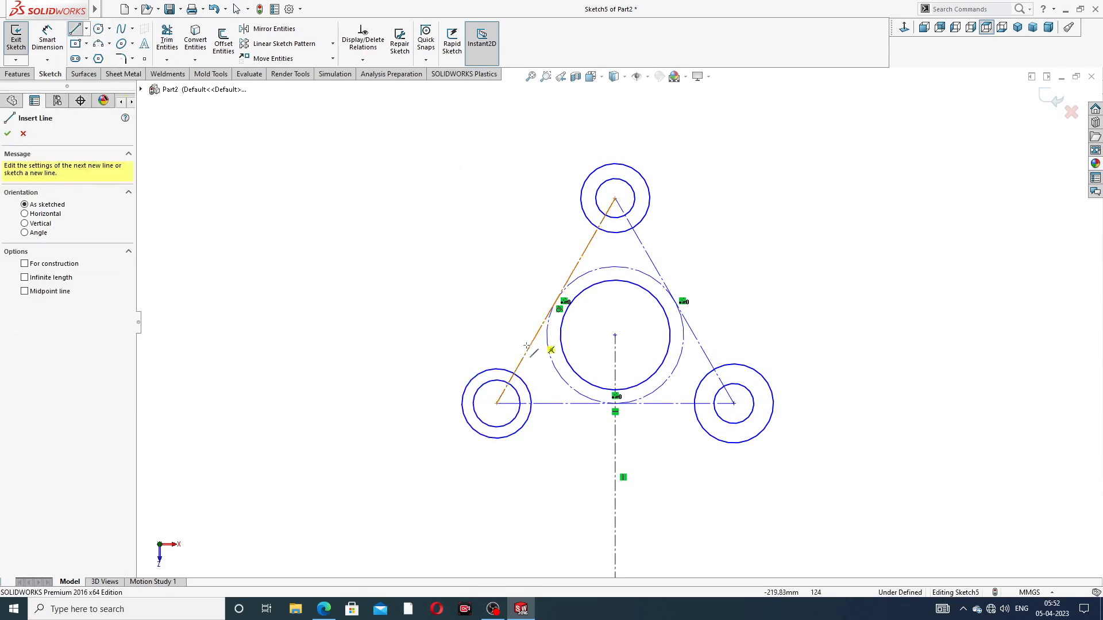
Step: Draw two outer lines along the left and right sides, joining the top vertex's outer circle to each lower outer circle
left_click(485, 370)
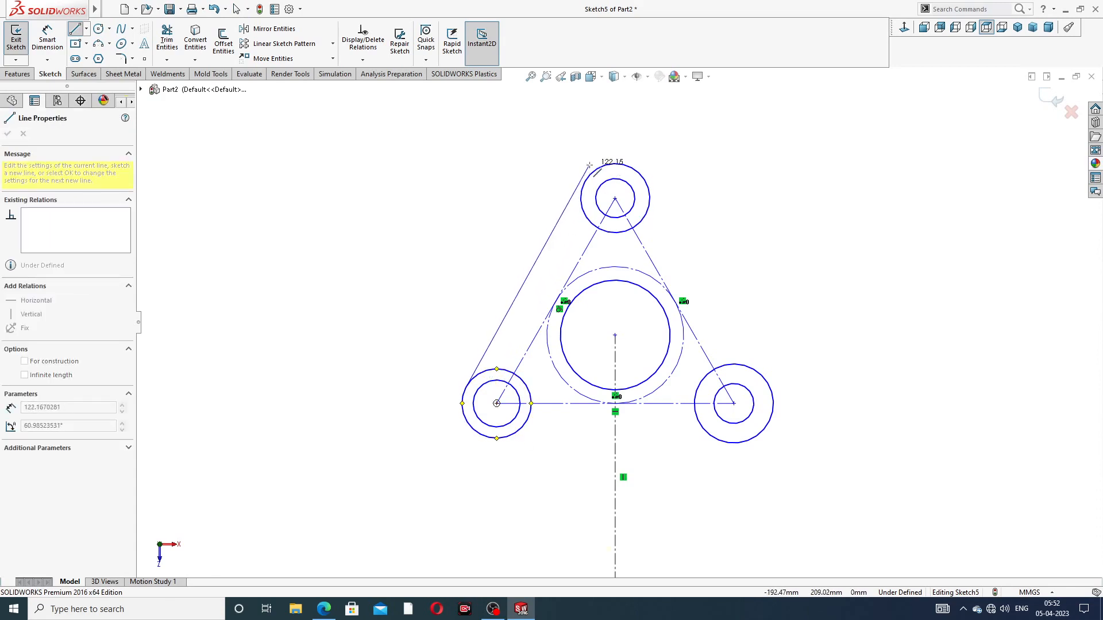
right_click(510, 167)
left_click(537, 173)
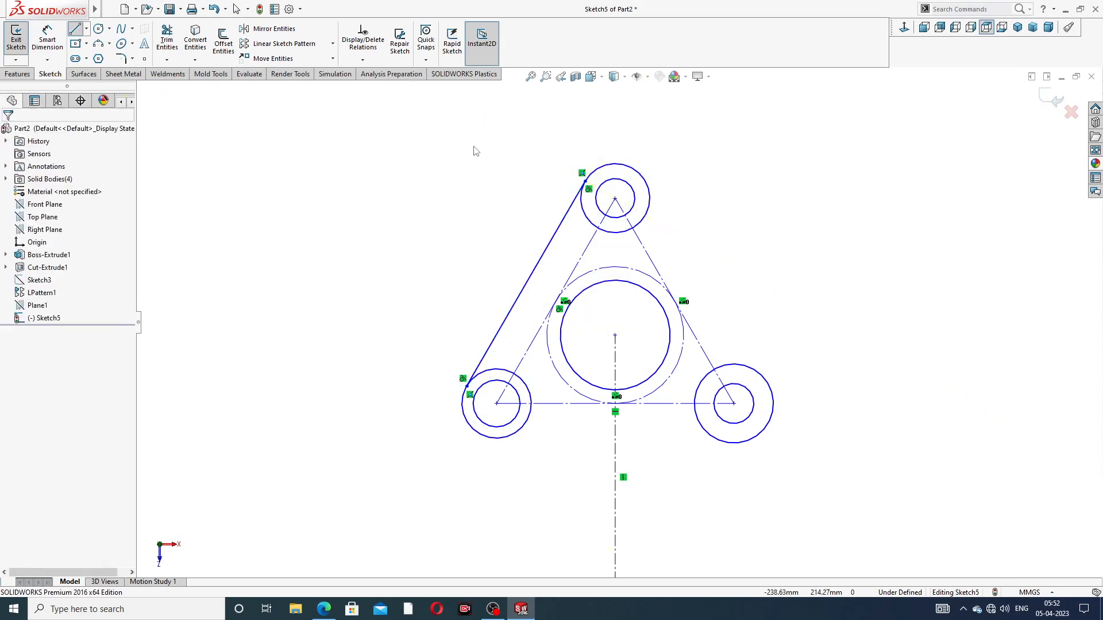
left_click(76, 29)
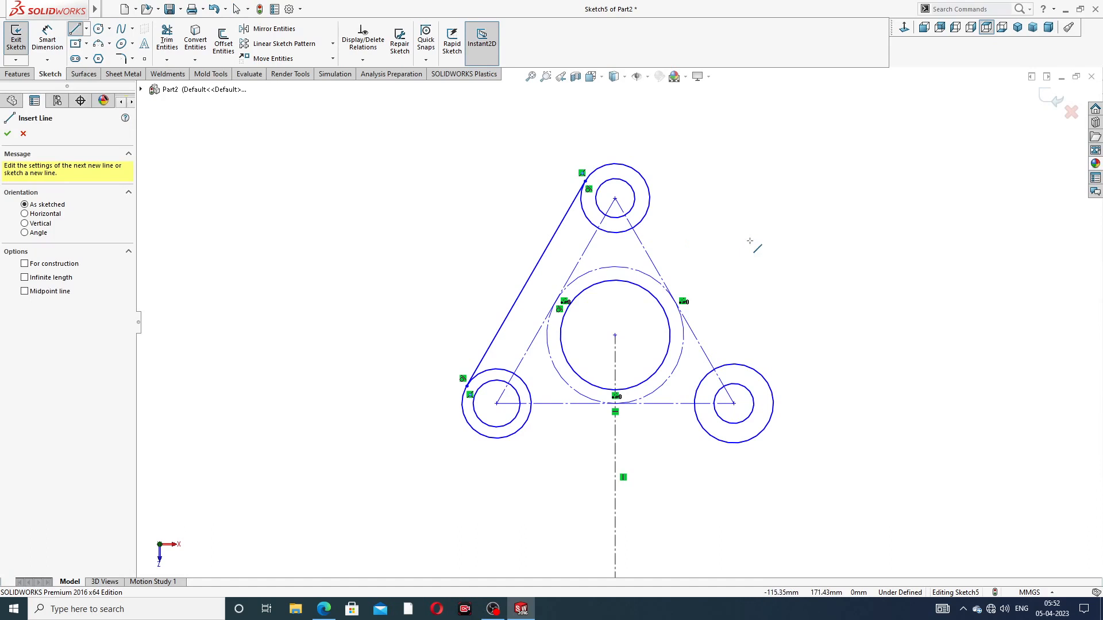
left_click(650, 192)
left_click(768, 380)
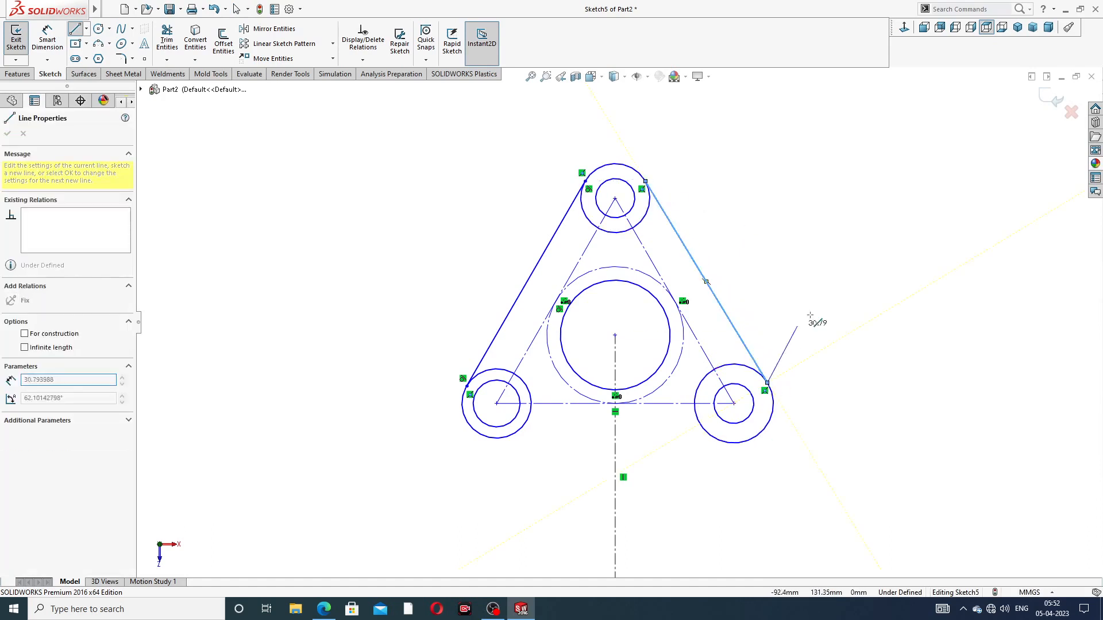
right_click(814, 307)
left_click(844, 330)
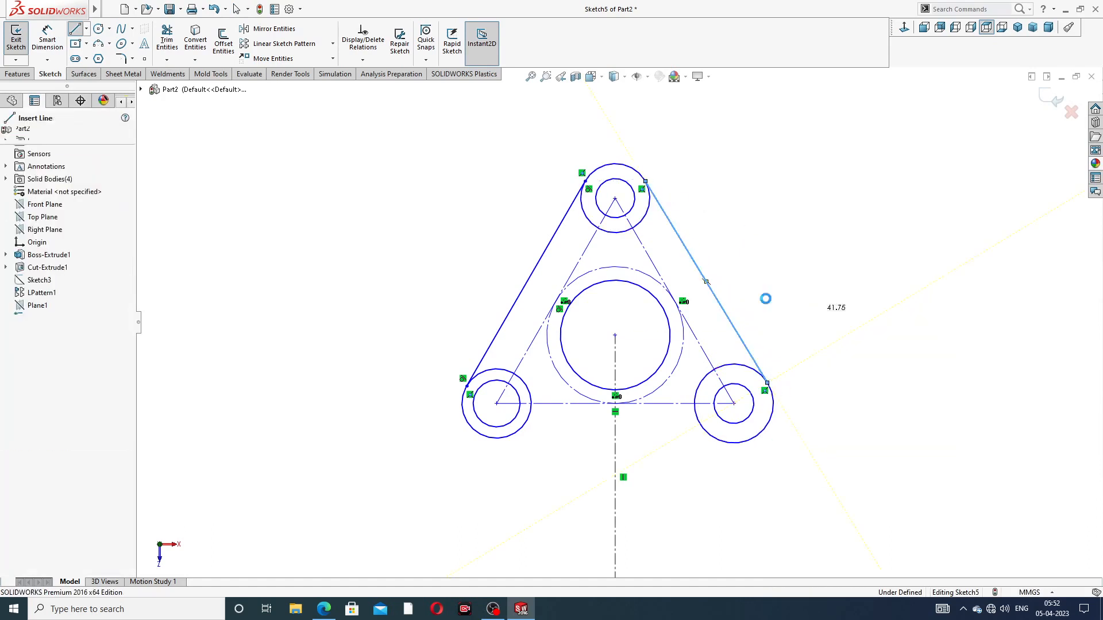
left_click(76, 29)
left_click(520, 432)
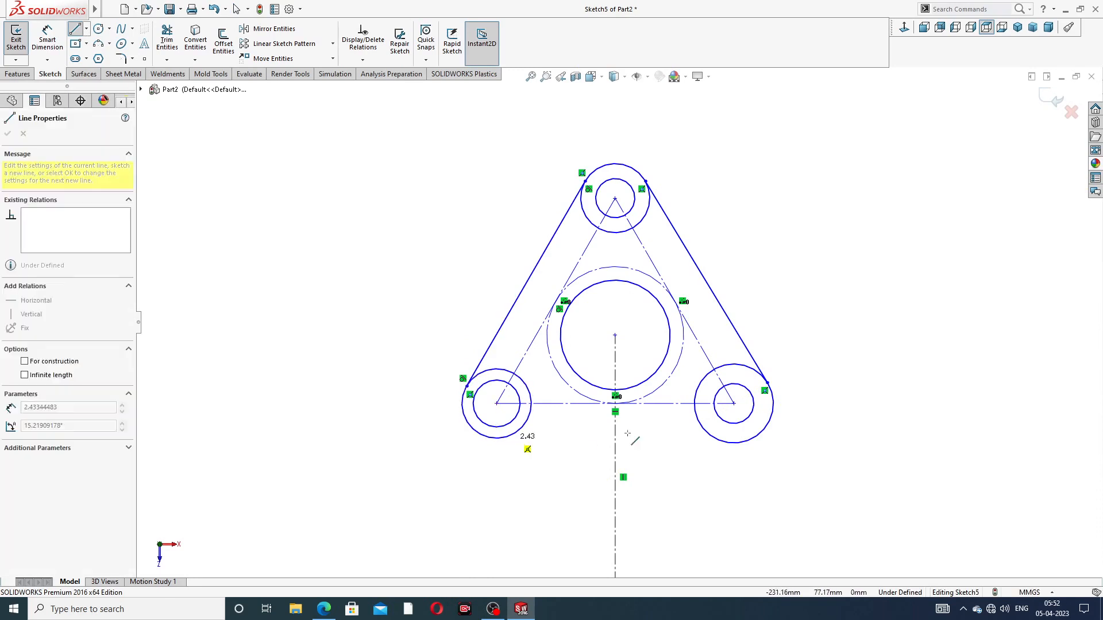
right_click(564, 438)
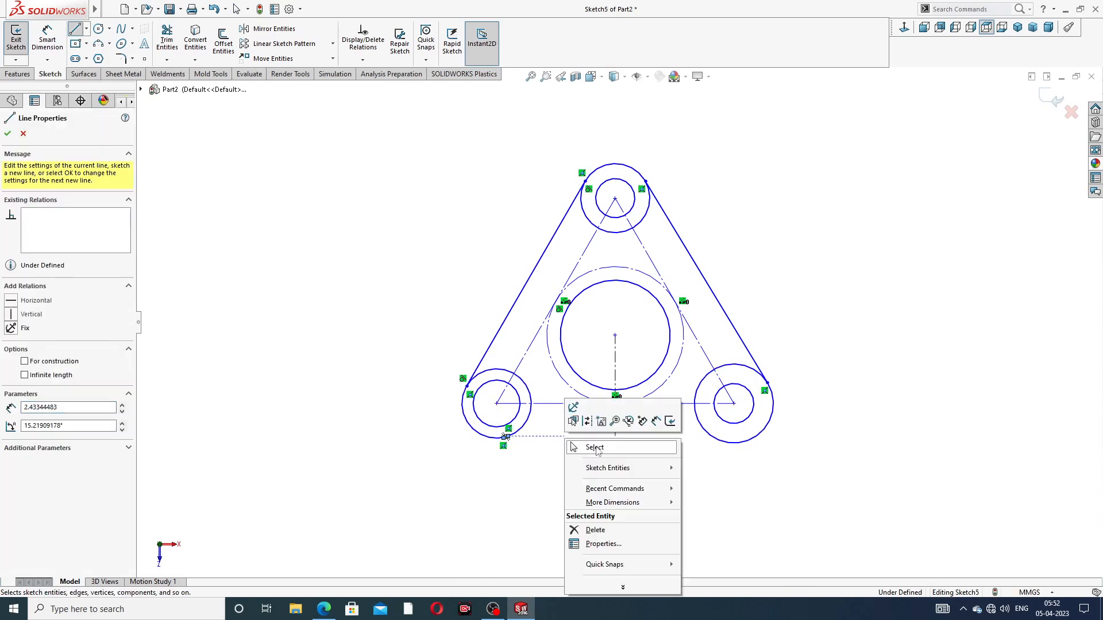
left_click(594, 447)
left_click_drag(508, 436, 538, 442)
scroll(510, 493, "down", 4)
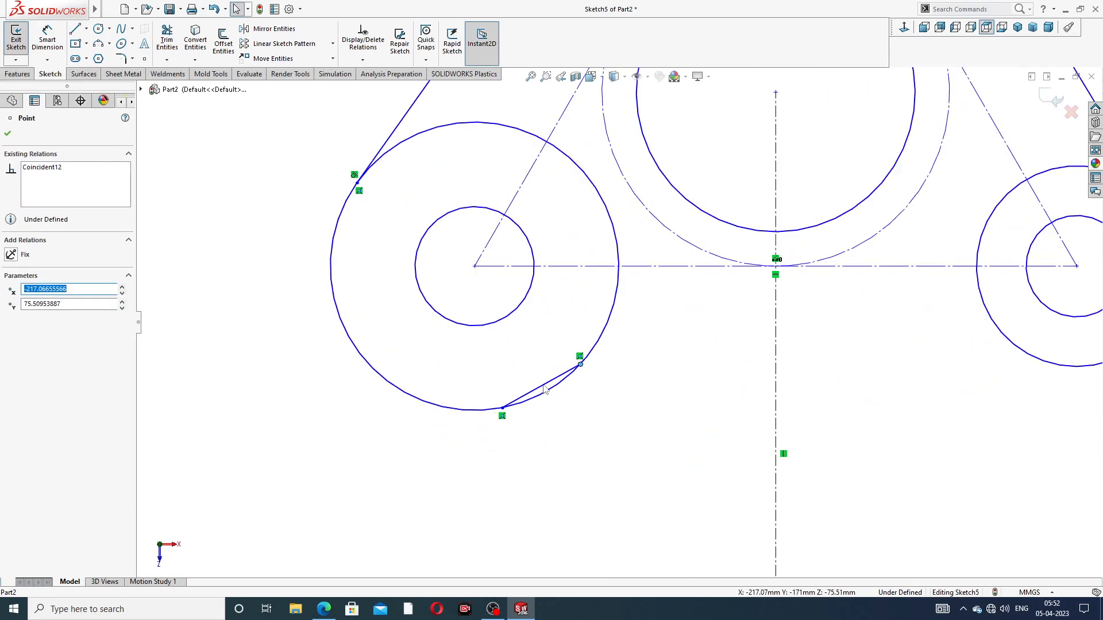
left_click(545, 388)
key("Delete")
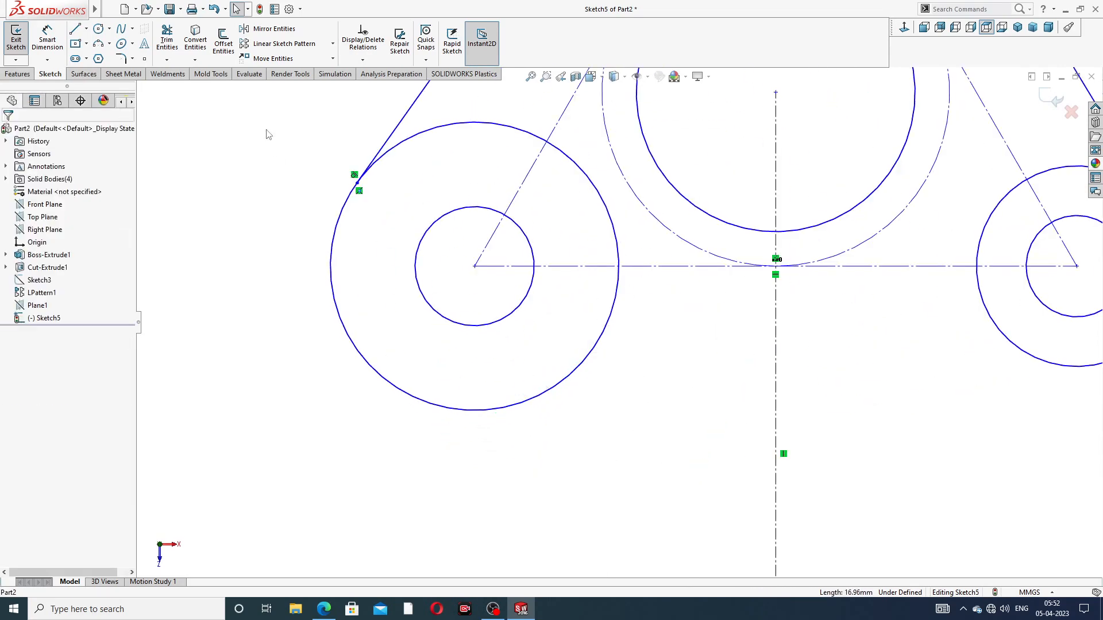
left_click(76, 30)
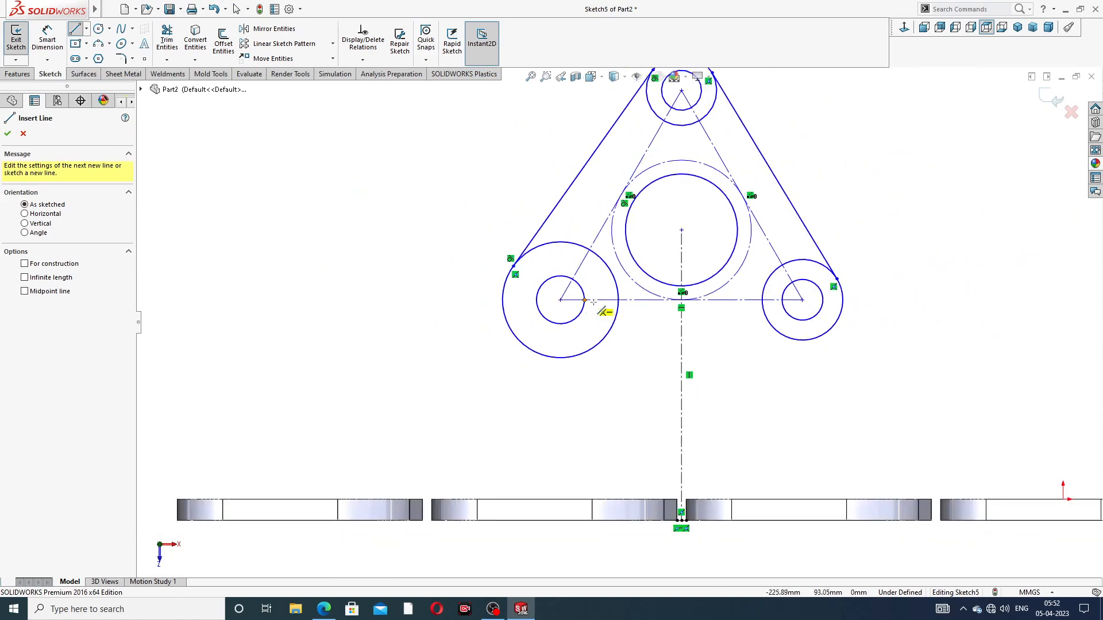
scroll(603, 313, "up", 5)
left_click(583, 354)
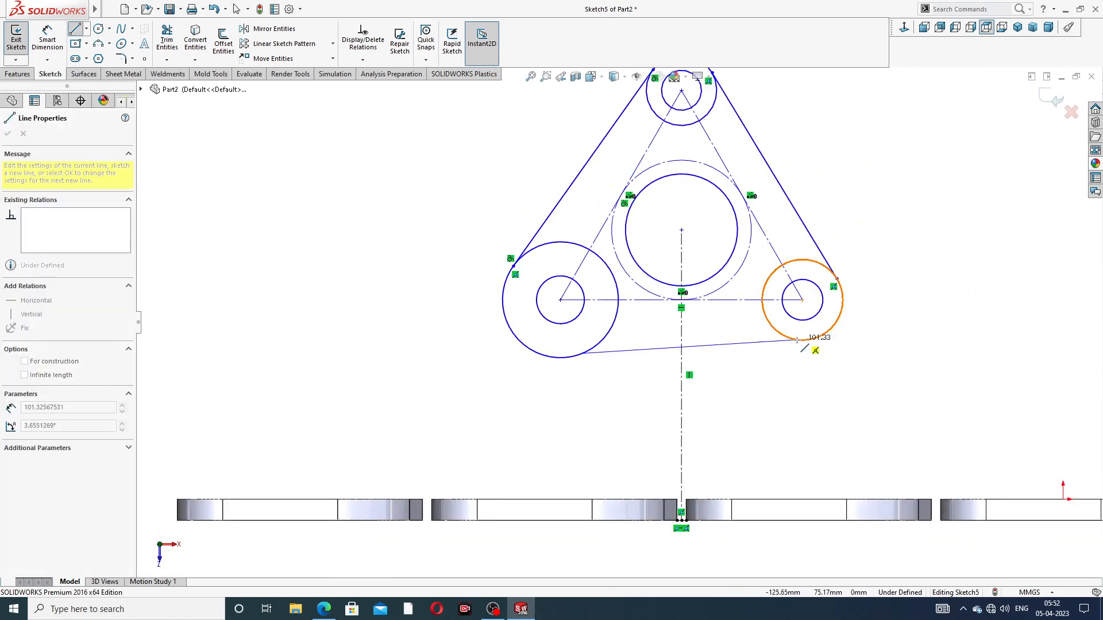
left_click(802, 340)
right_click(872, 290)
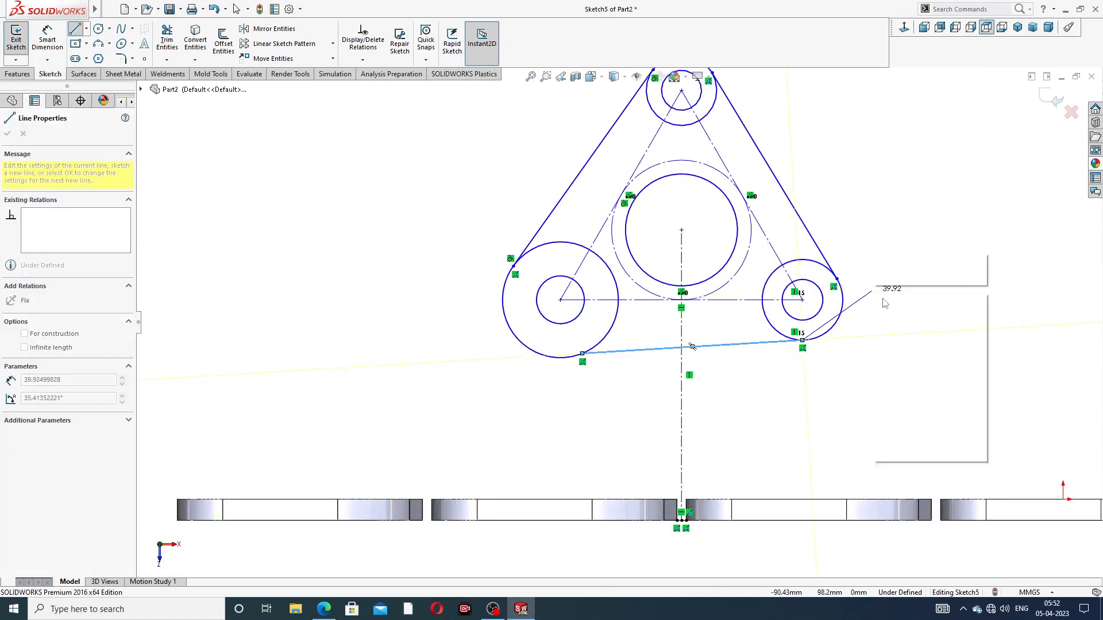
left_click(888, 294)
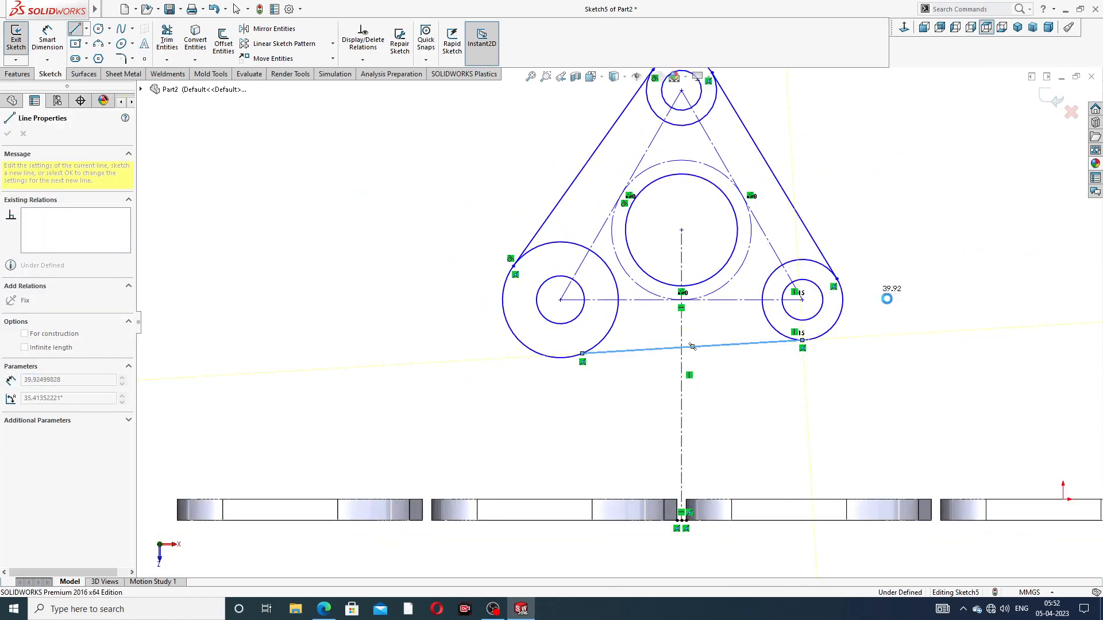
left_click(766, 345)
key("Delete")
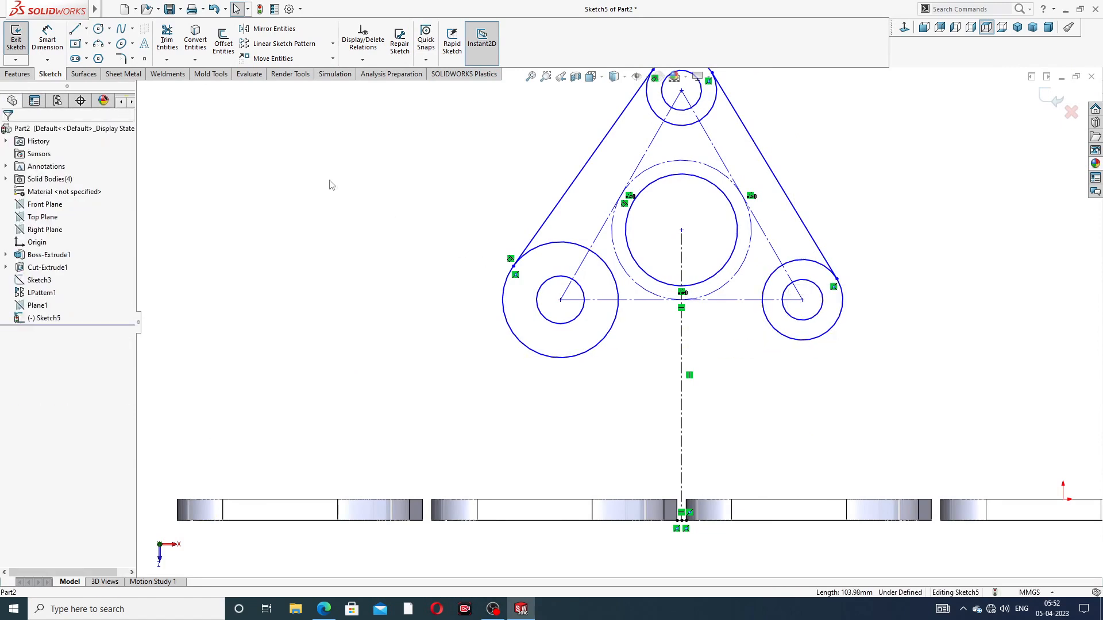
Step: Draw a line tangent to the undersides of the two lower outer circles to close the bottom of the profile
left_click(76, 30)
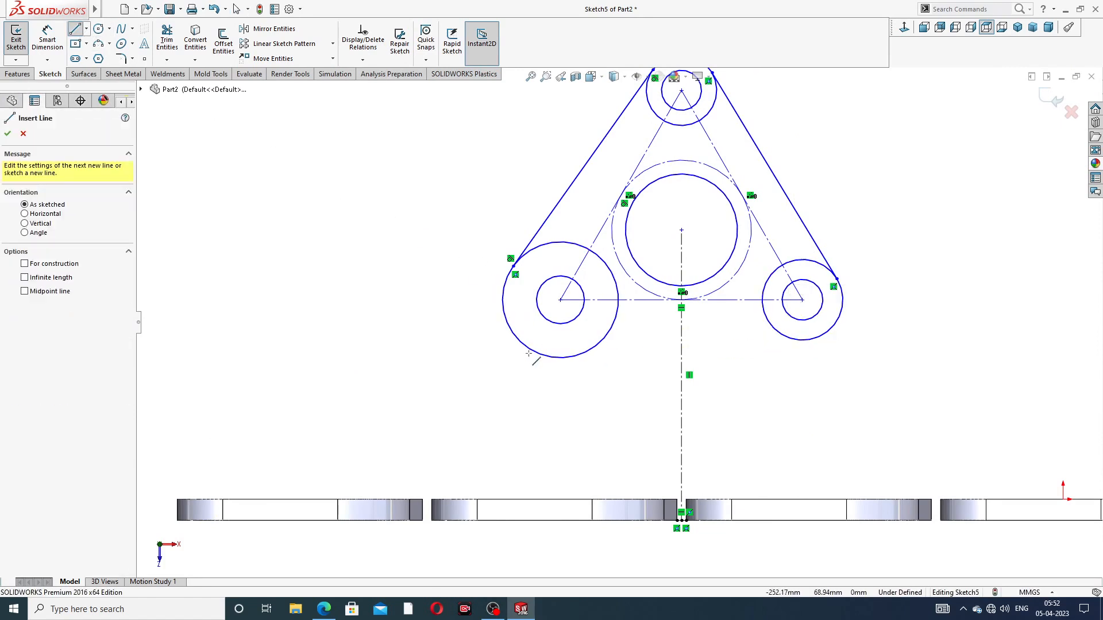
left_click(556, 358)
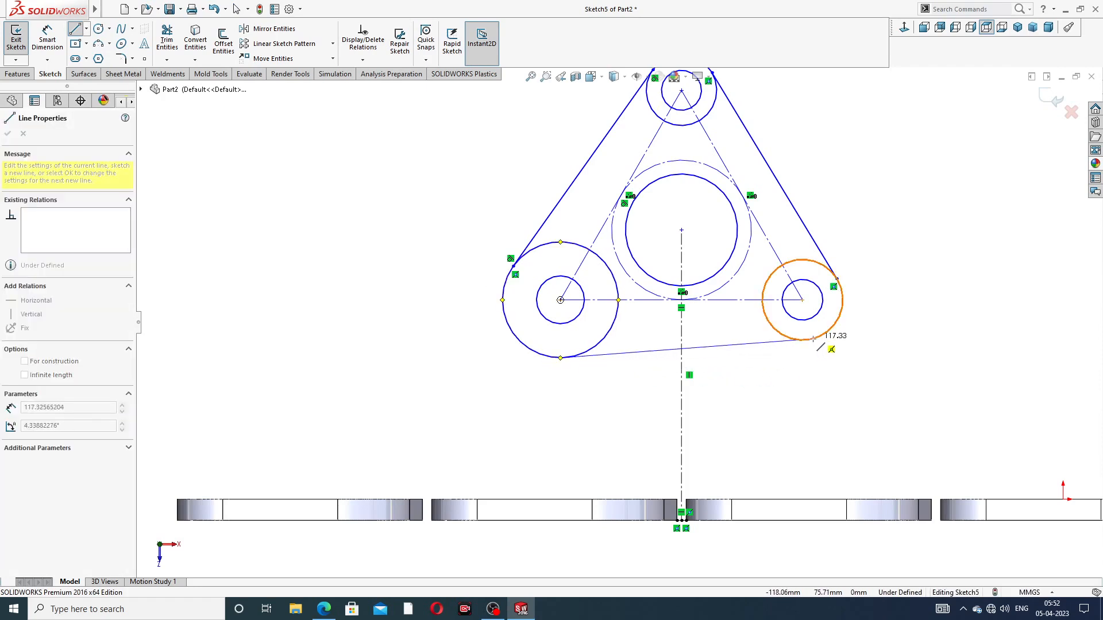
left_click(806, 340)
right_click(907, 246)
left_click(928, 257)
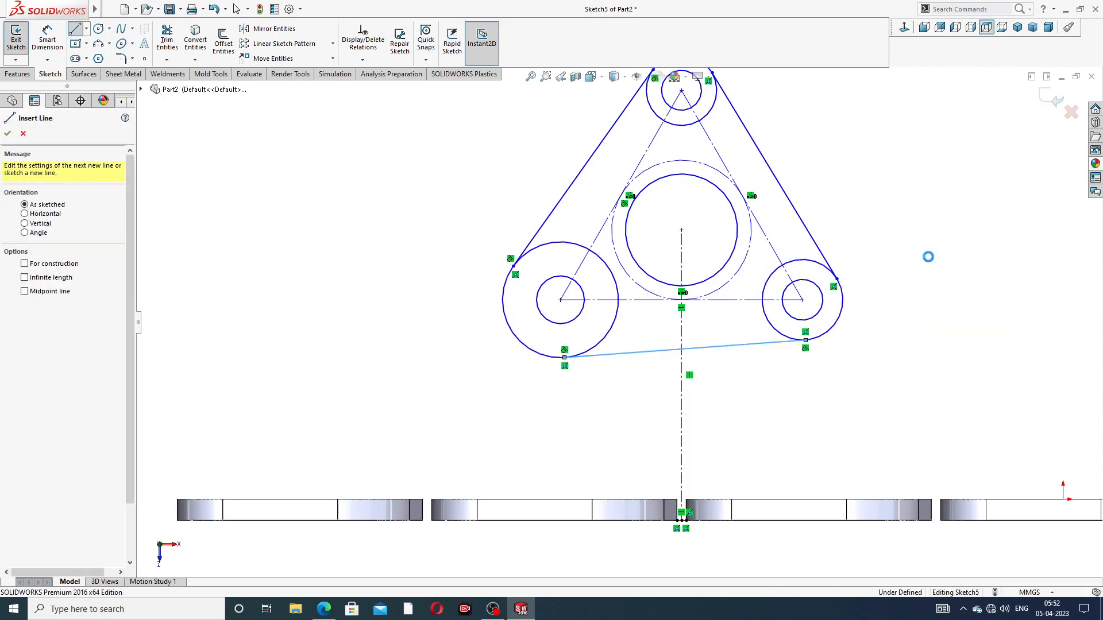
key("Escape")
key("f")
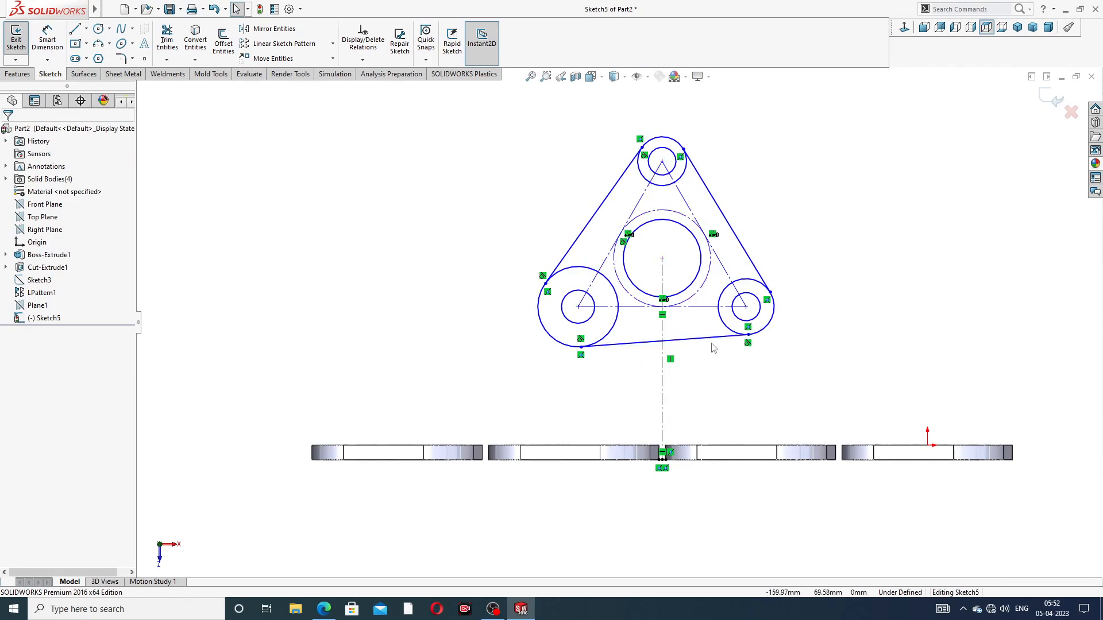
Step: Apply tangent relations between the bottom line and each of the two lower outer circles
left_click(619, 347)
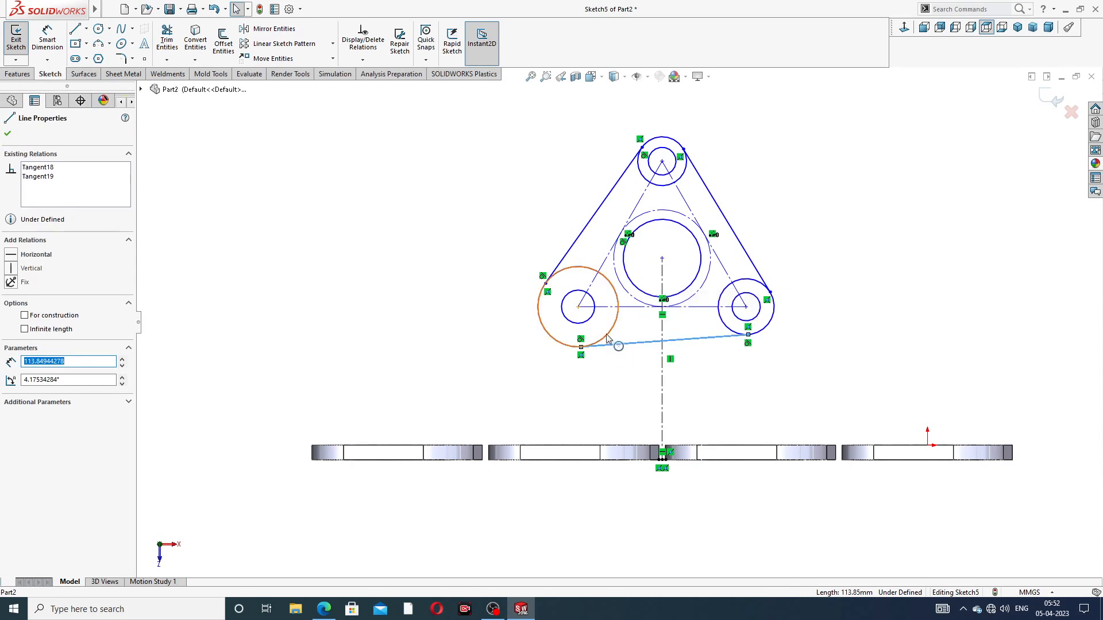
left_click(608, 334, "ctrl")
left_click(638, 290)
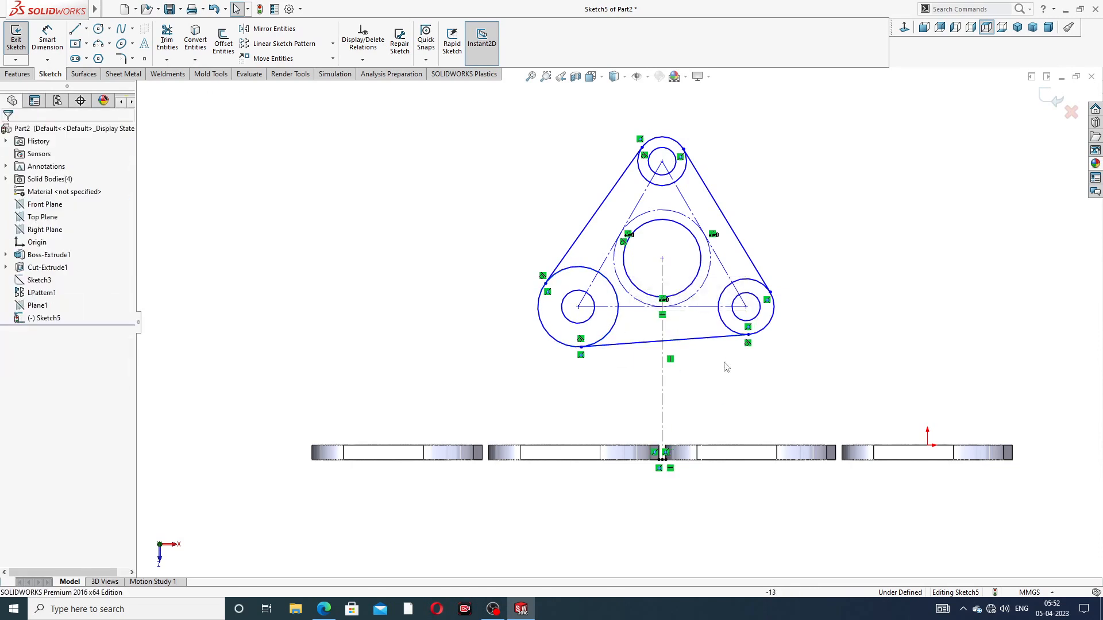
left_click(725, 337)
left_click(725, 328, "ctrl")
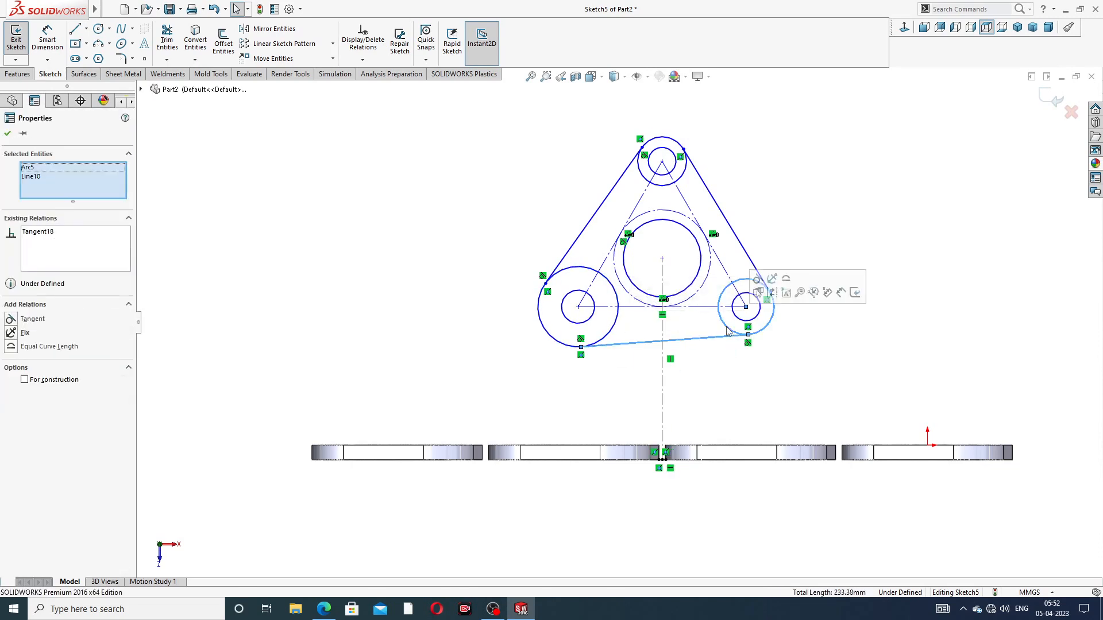
left_click(757, 279)
left_click(822, 219)
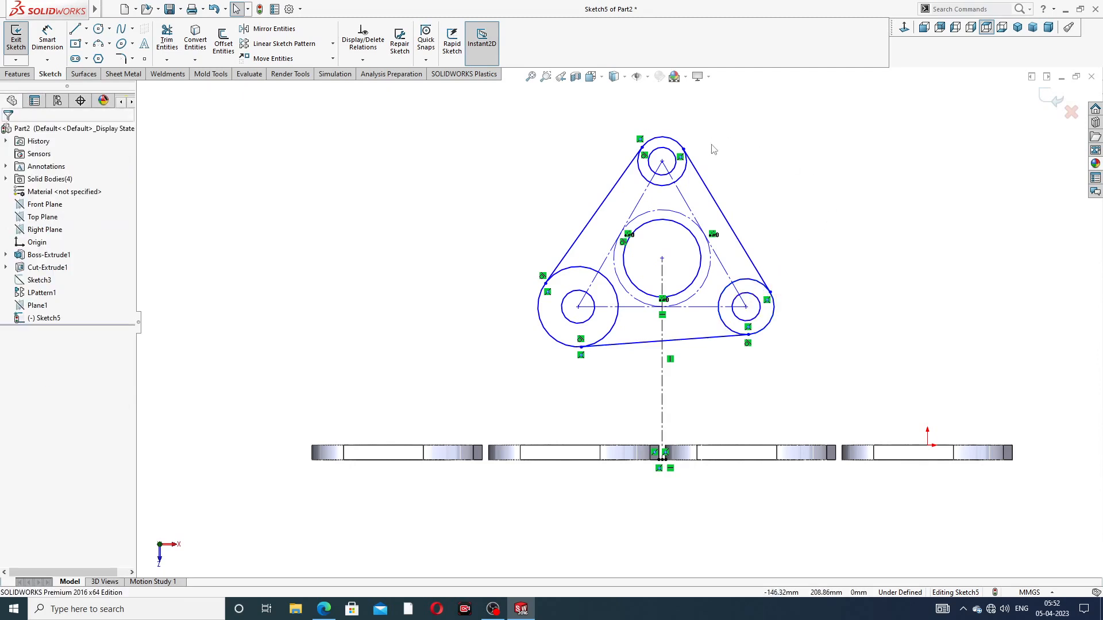
Step: Apply an equal relation to the three small inner circles at the triangle's vertices
left_click(675, 172)
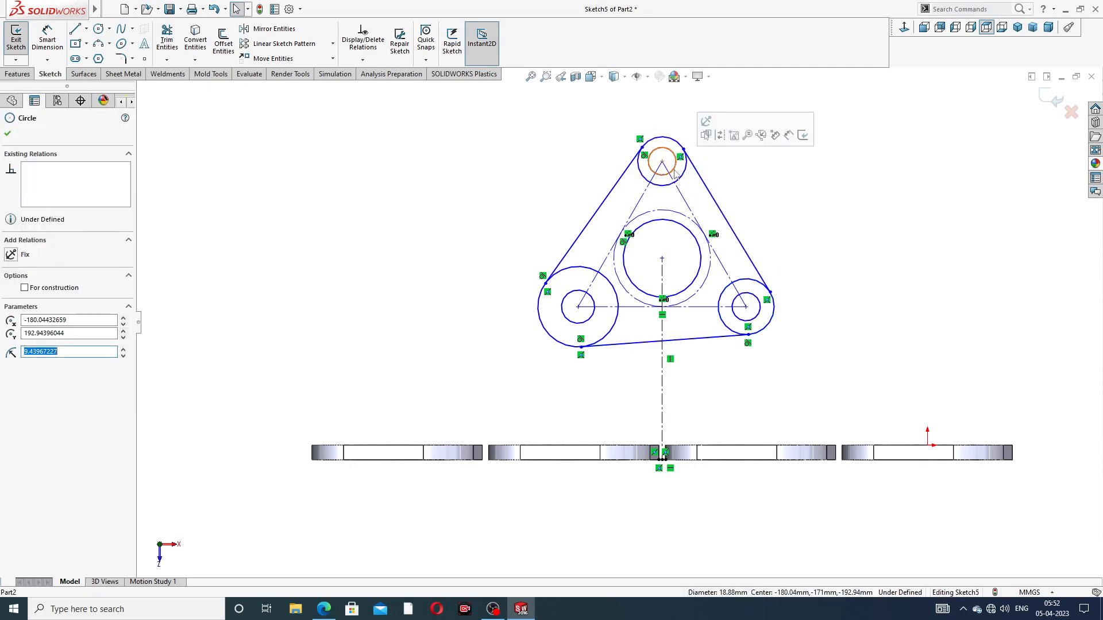
left_click(594, 306, "ctrl")
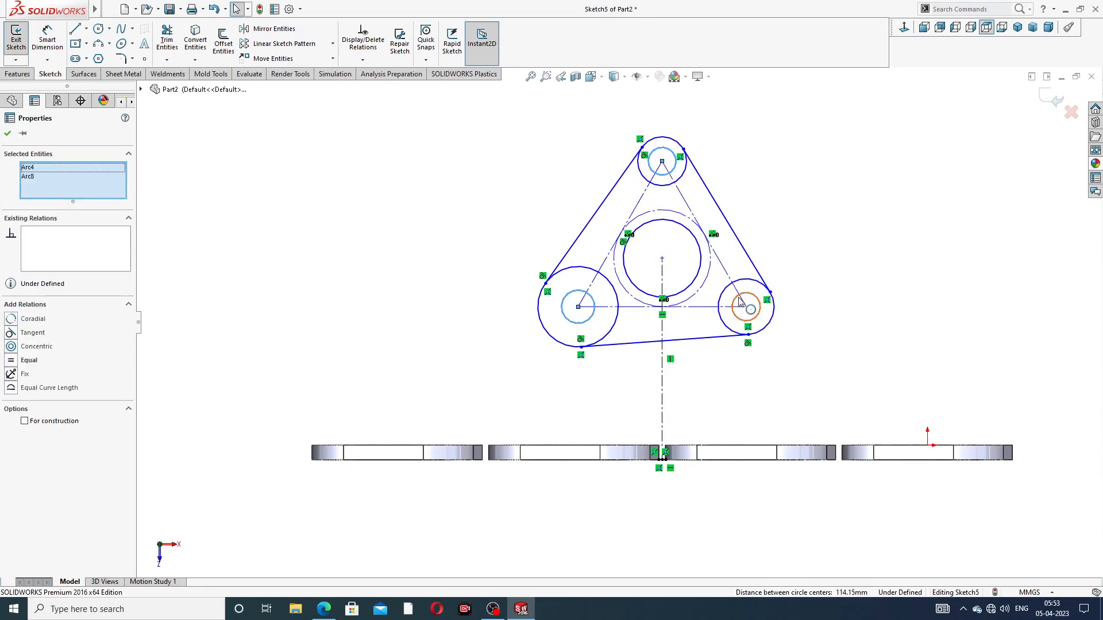
left_click(740, 303, "ctrl")
left_click(798, 249)
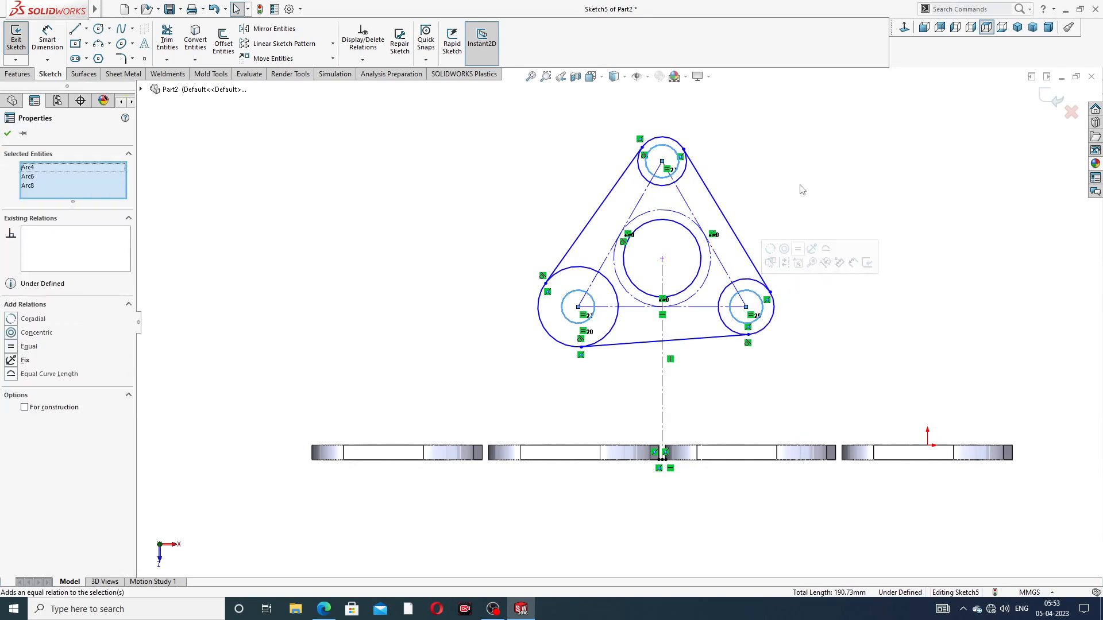
left_click(800, 185)
Step: Apply an equal relation to the three outer circles at the triangle's vertices
left_click(590, 269)
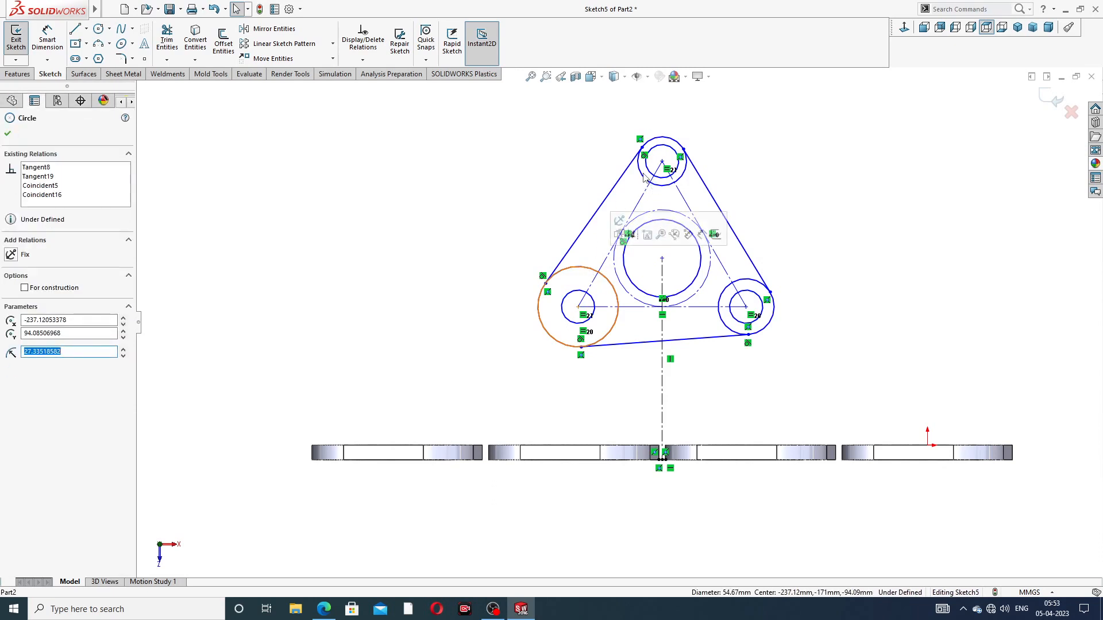
left_click(780, 151)
left_click(575, 269)
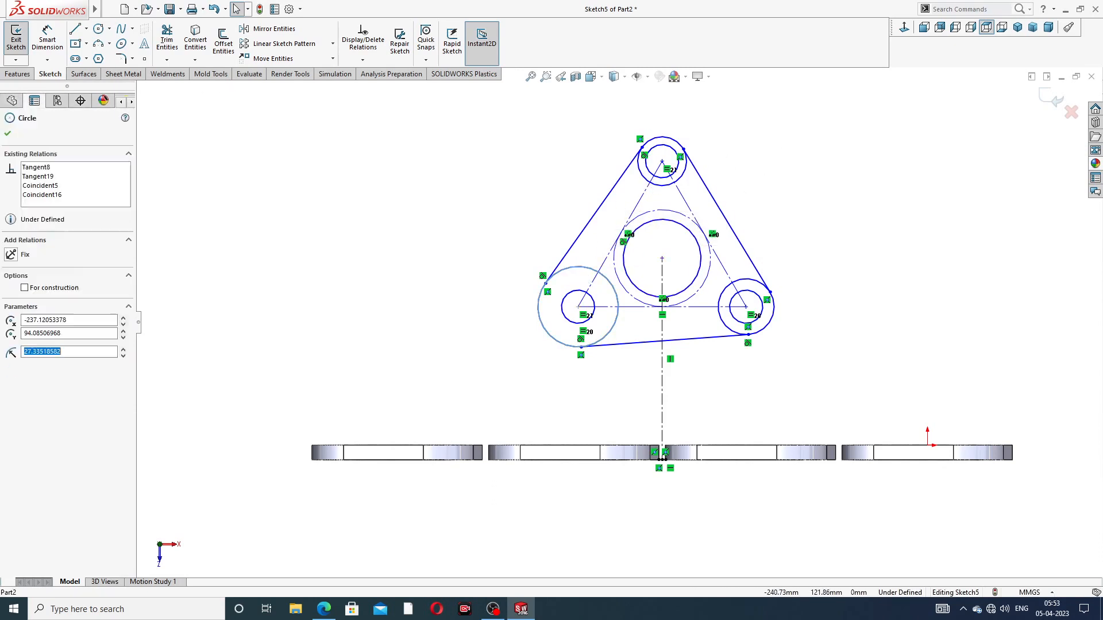
left_click(644, 170, "ctrl")
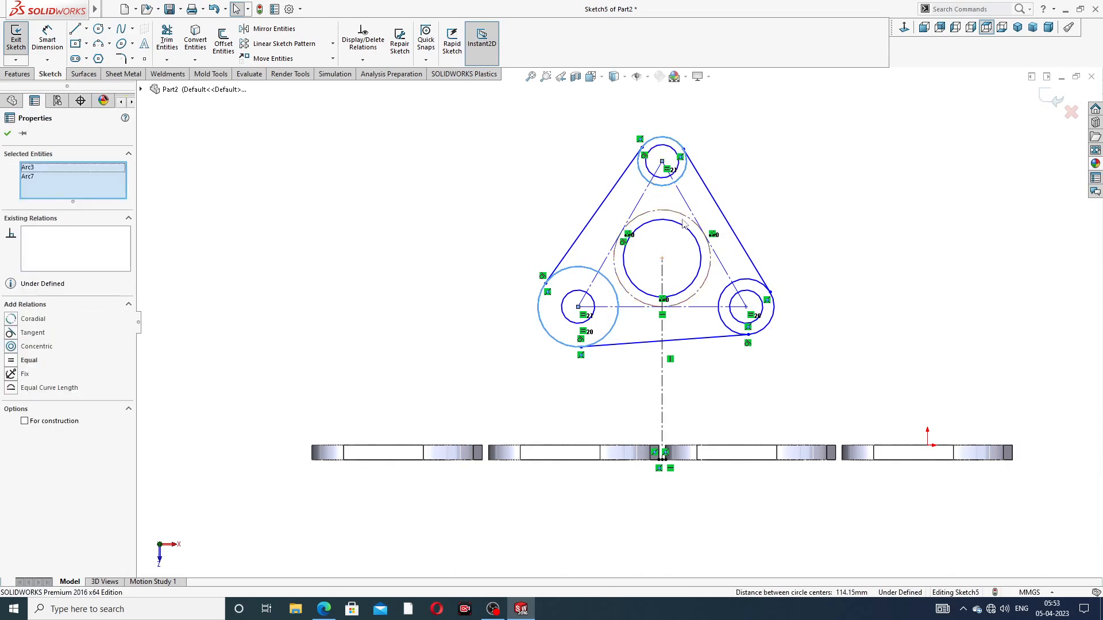
left_click(746, 283, "ctrl")
left_click(808, 237)
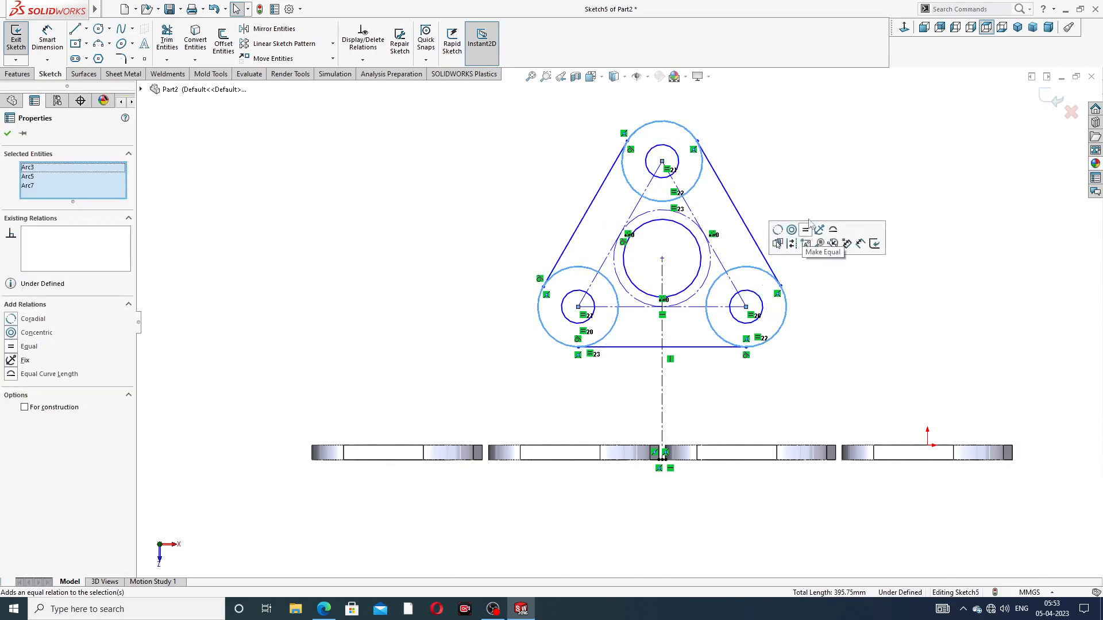
left_click(821, 184)
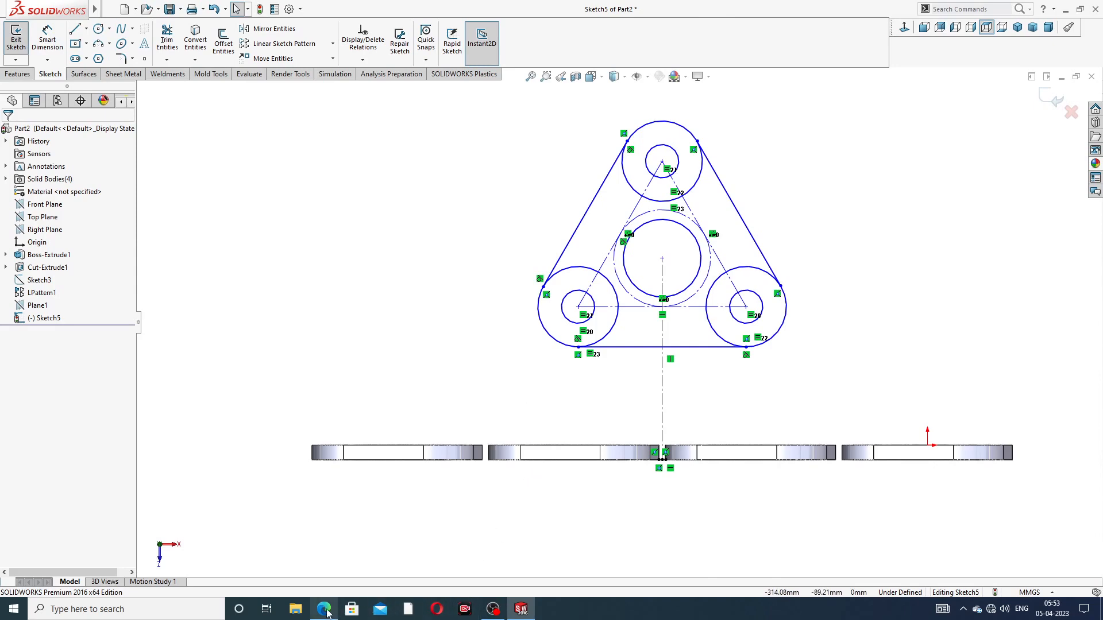
Step: Consult the exhaust manifold PDF drawing, and dimension the central hole's centre 130 mm from the centreline's lower endpoint on the flanges' bottom edge
left_click(344, 576)
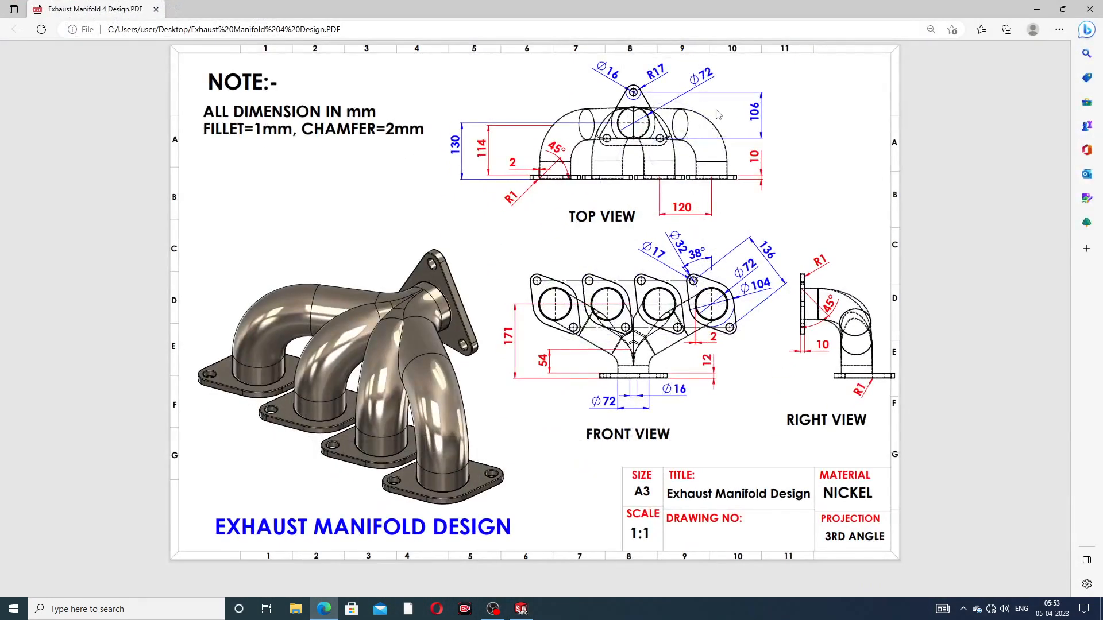
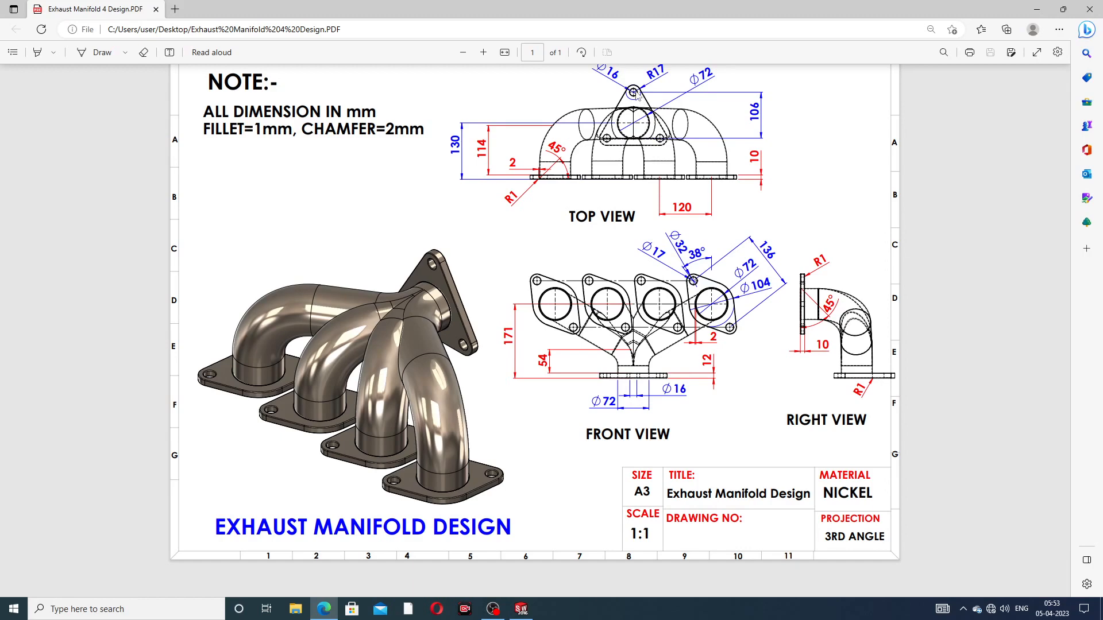
left_click(324, 609)
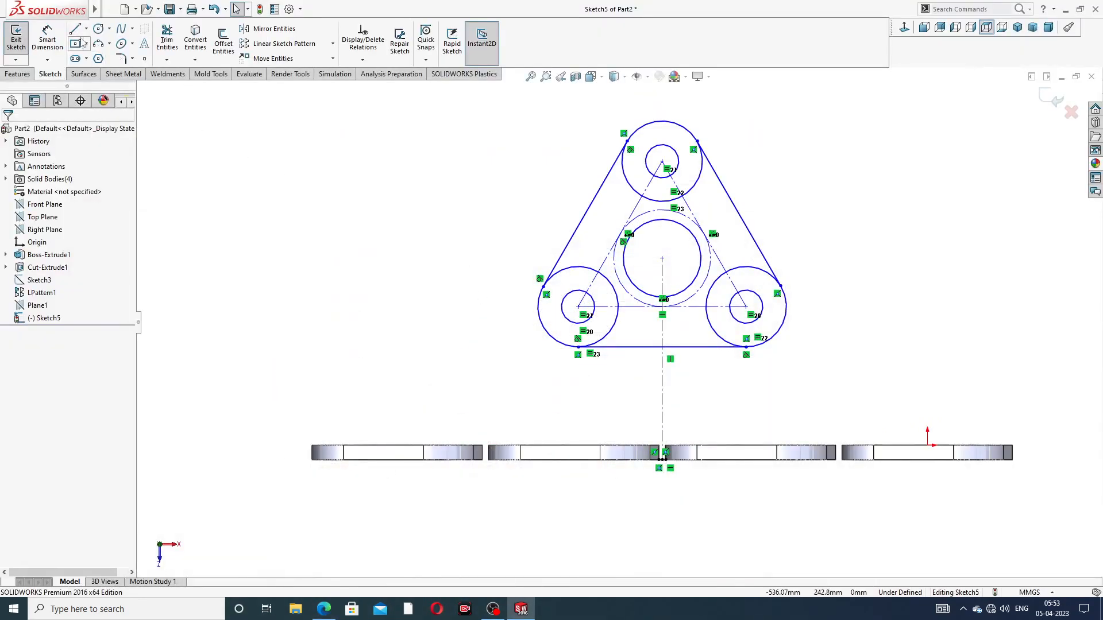
left_click(47, 39)
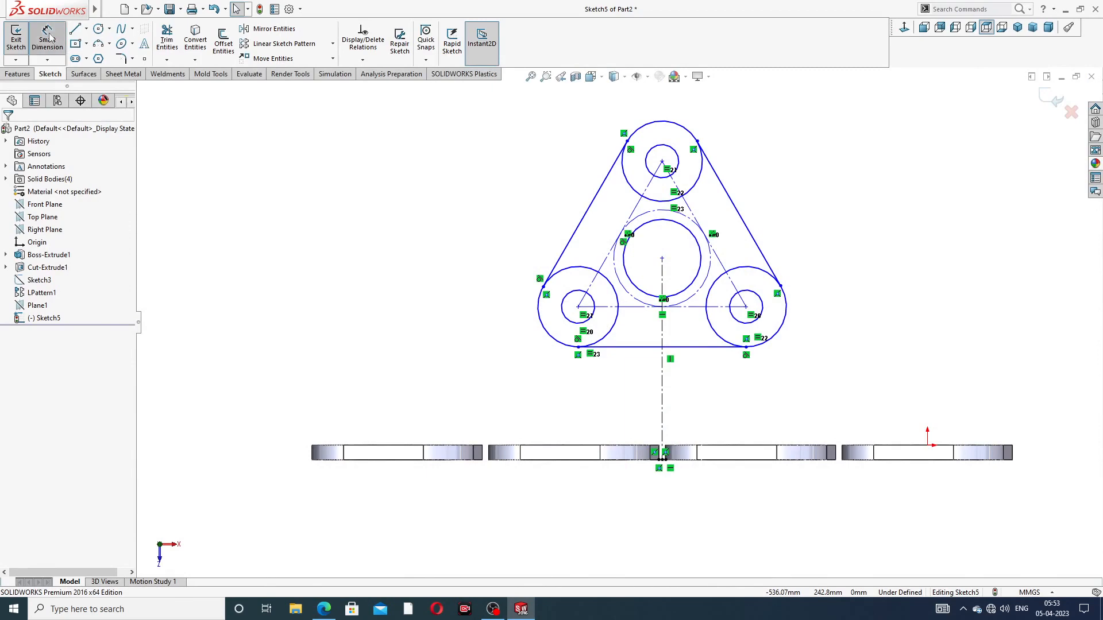
left_click(662, 259)
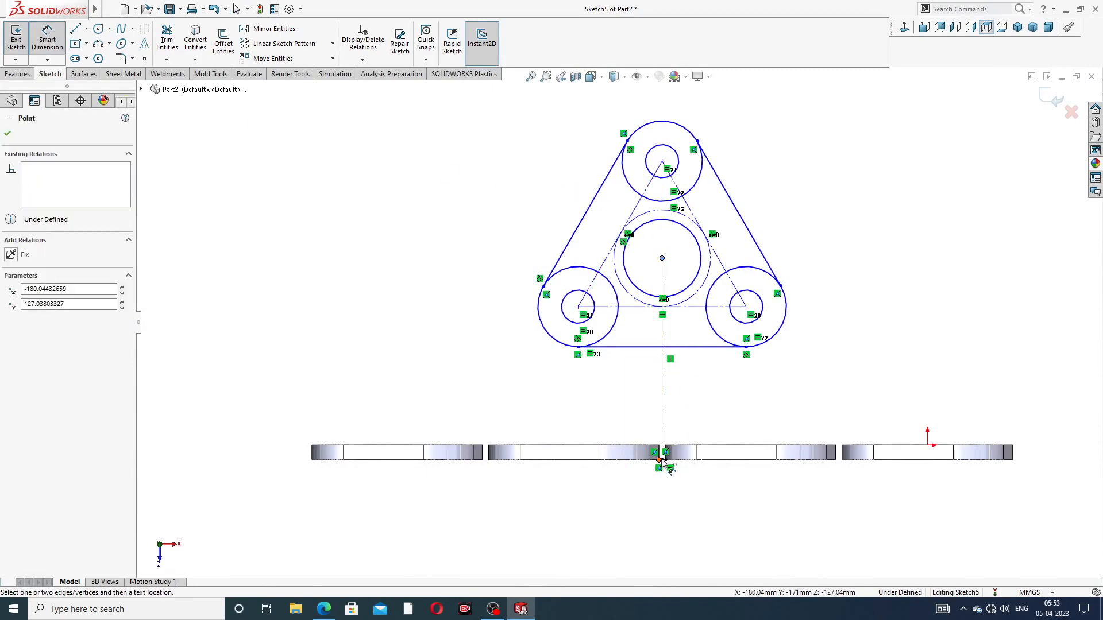
scroll(672, 471, "down", 3)
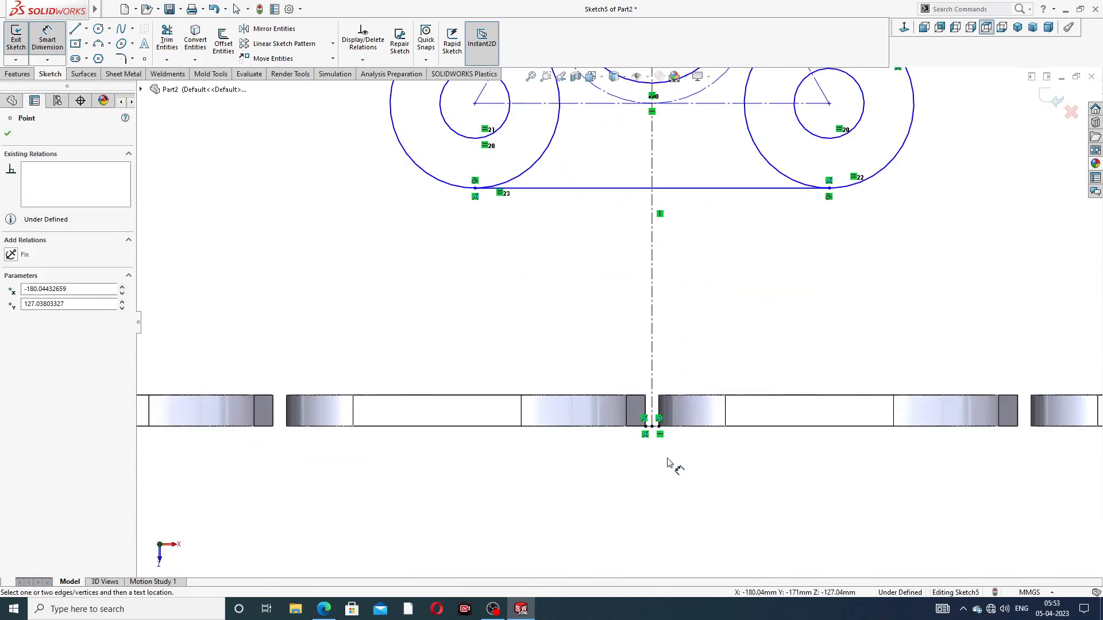
left_click(652, 426)
scroll(247, 230, "up", 3)
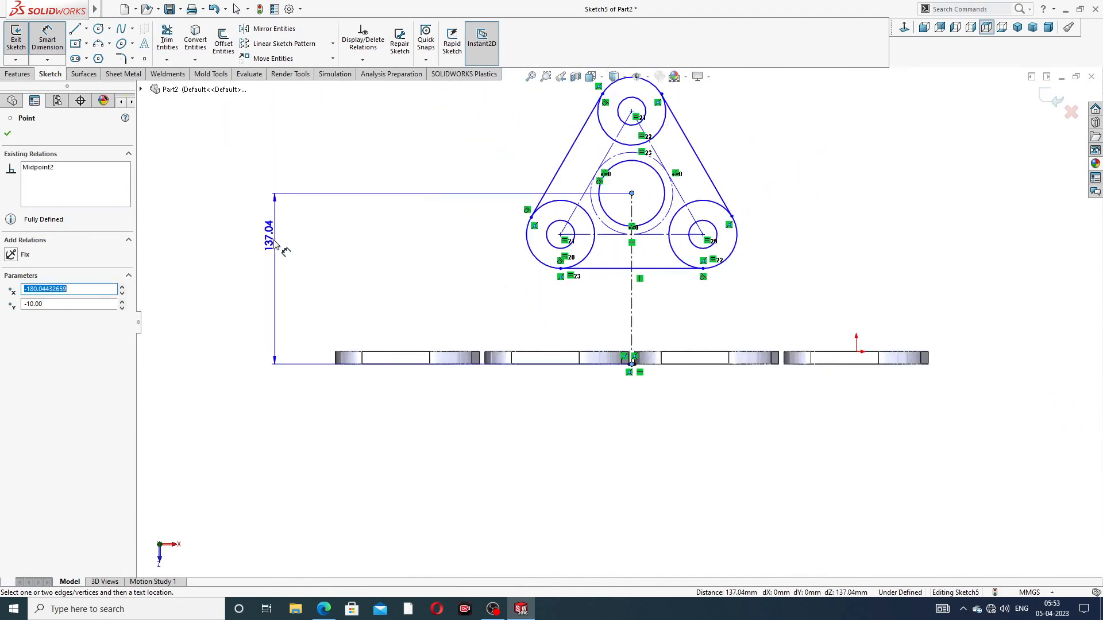
left_click(267, 273)
type("1")
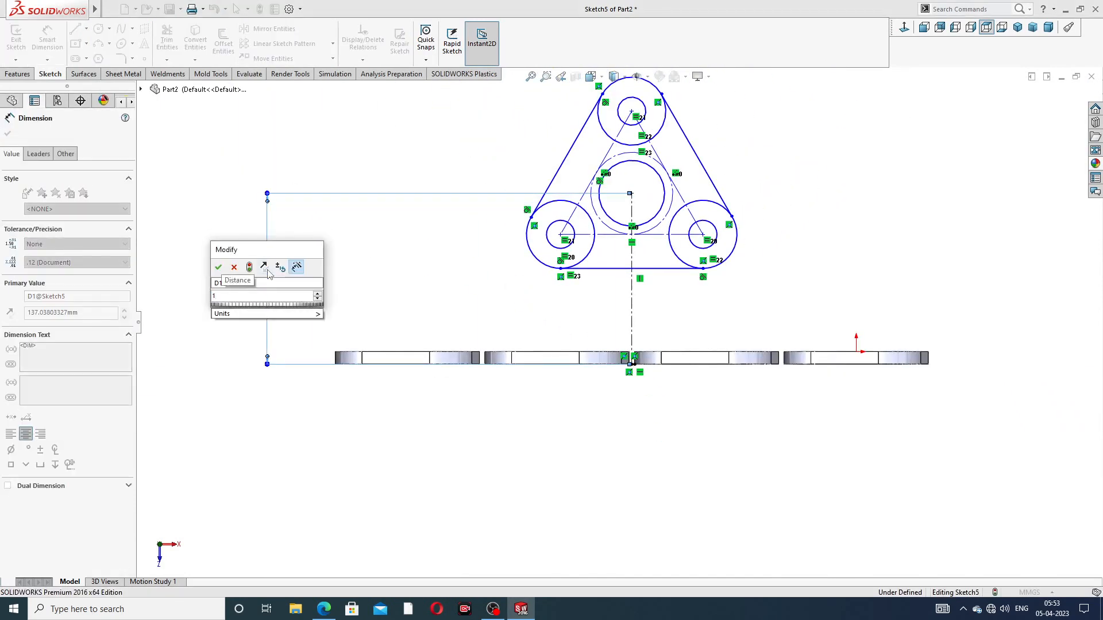
type("30")
key("Return")
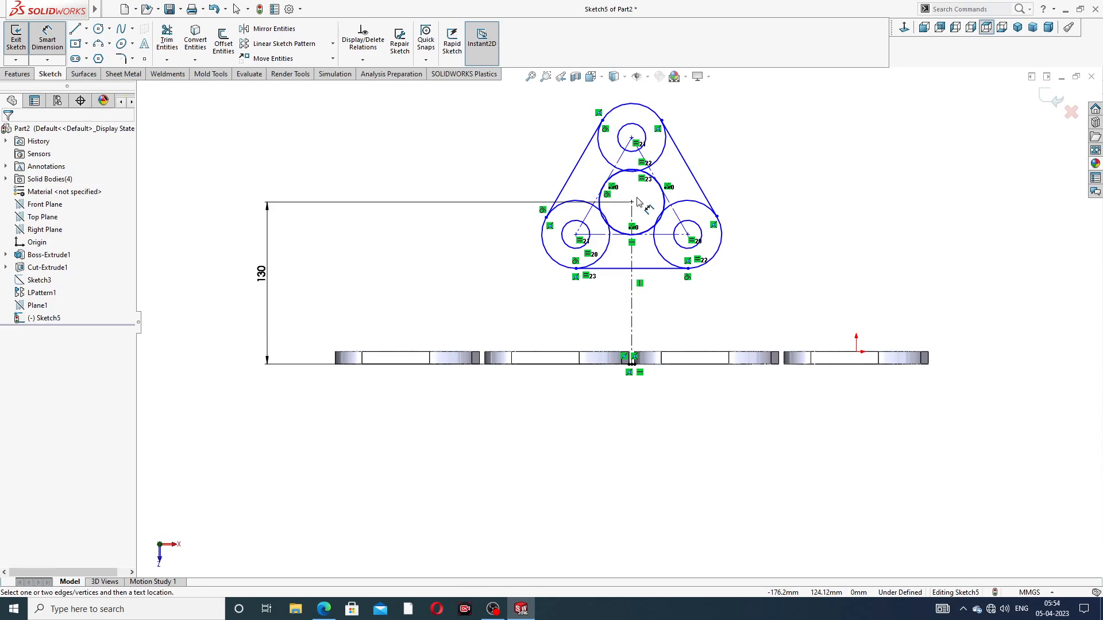
Step: Dimension the construction triangle's height from the top vertex to its base line as 106 mm
scroll(683, 191, "down", 3)
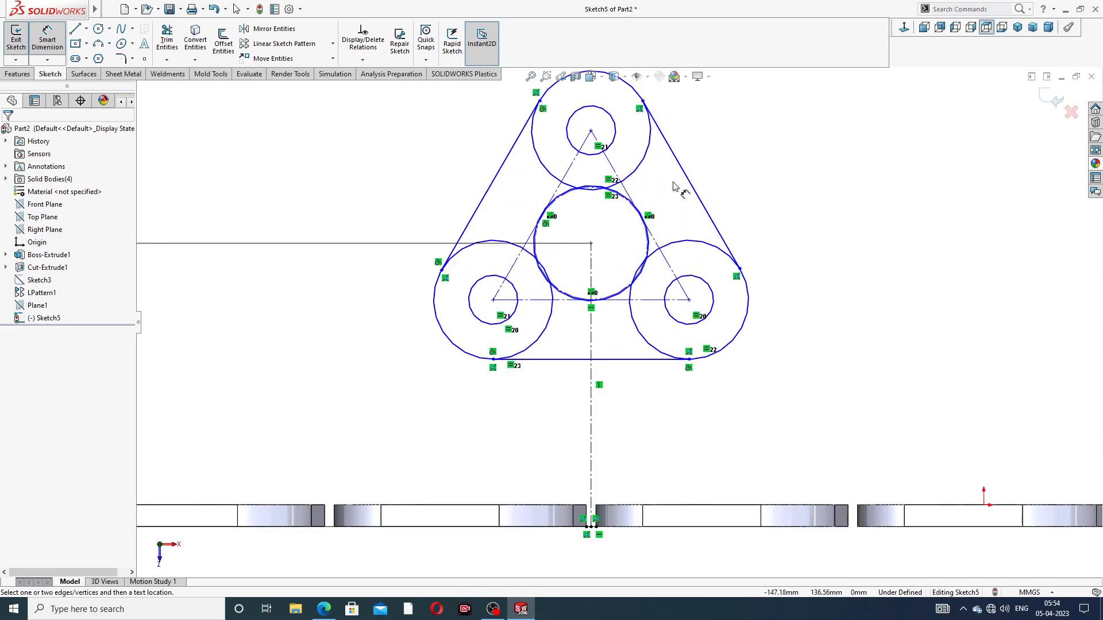
left_click(590, 131)
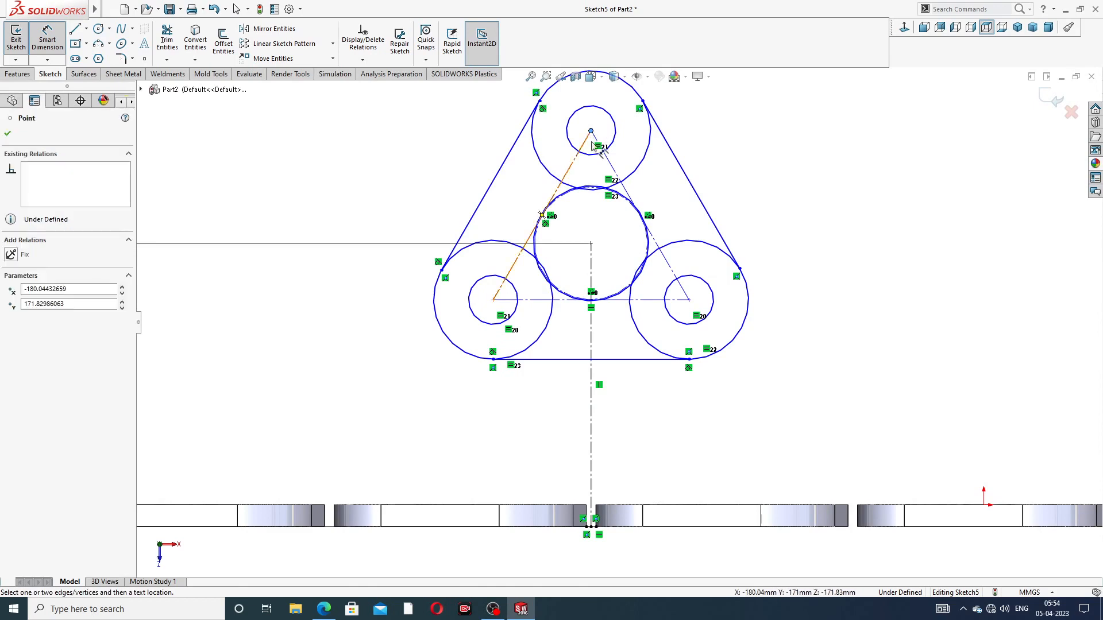
left_click(625, 305)
left_click(799, 288)
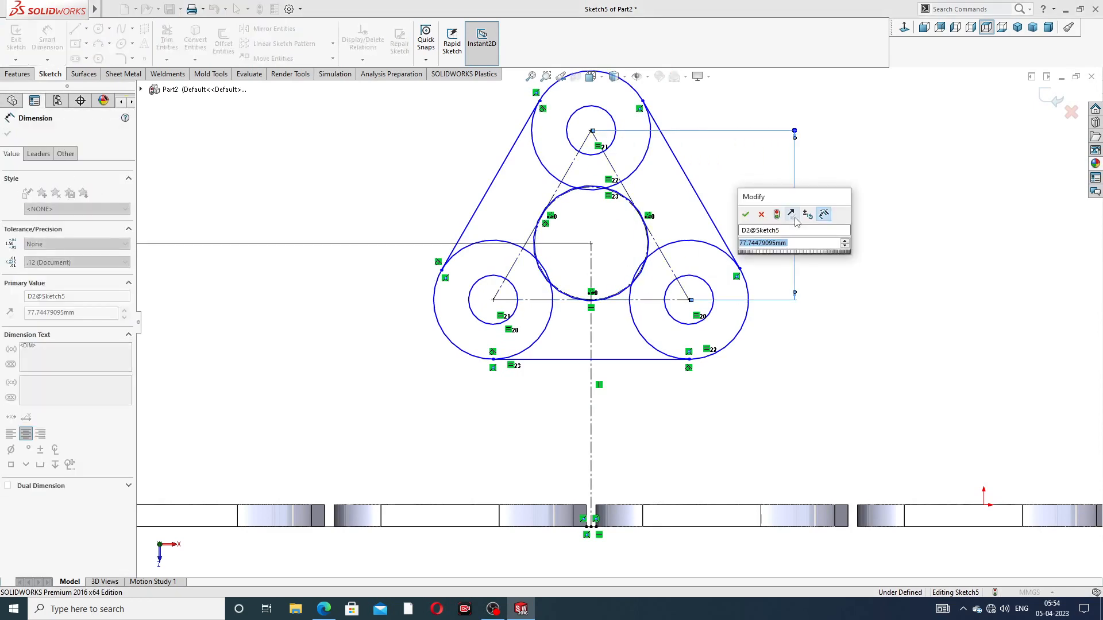
type("106")
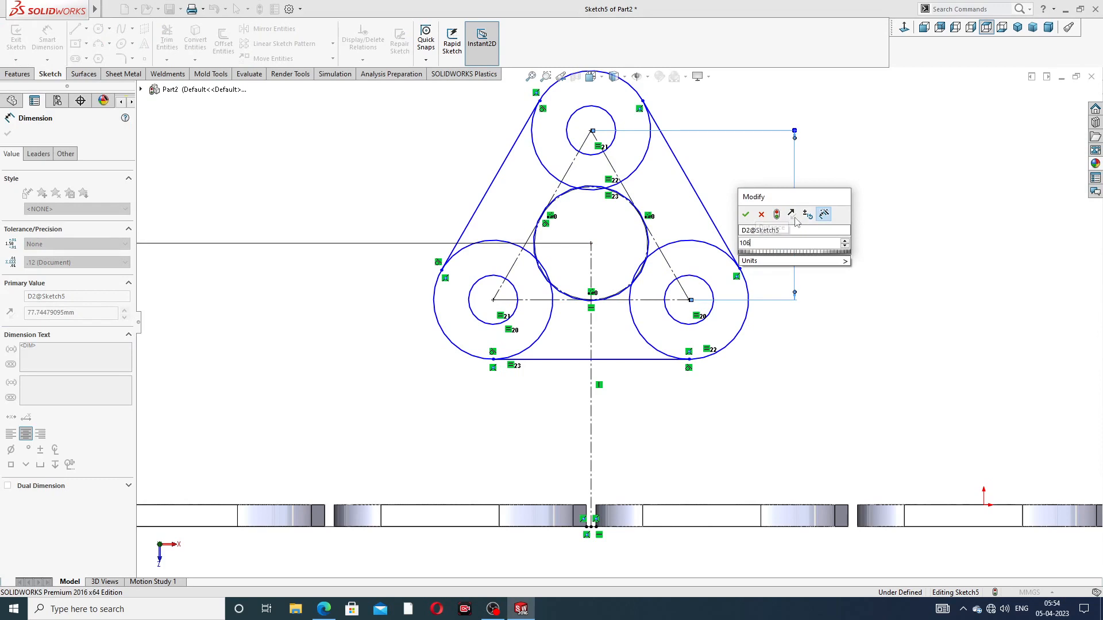
key("Return")
left_click(837, 197)
key("f")
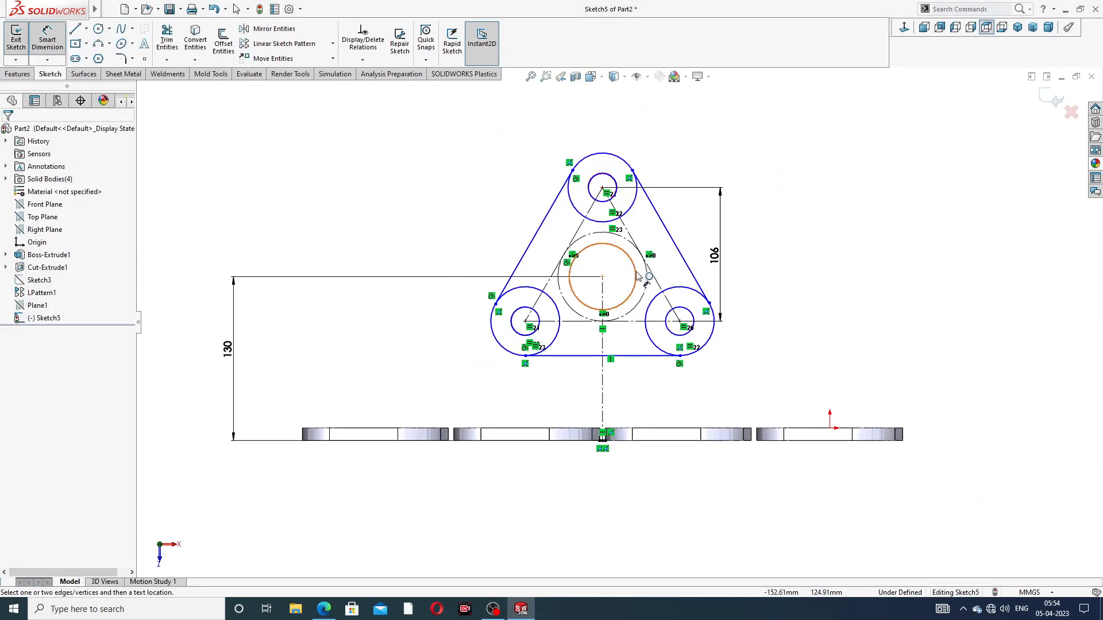
Step: Check the exhaust manifold PDF drawing again and set the top inner circle's diameter to 16 mm
left_click(324, 609)
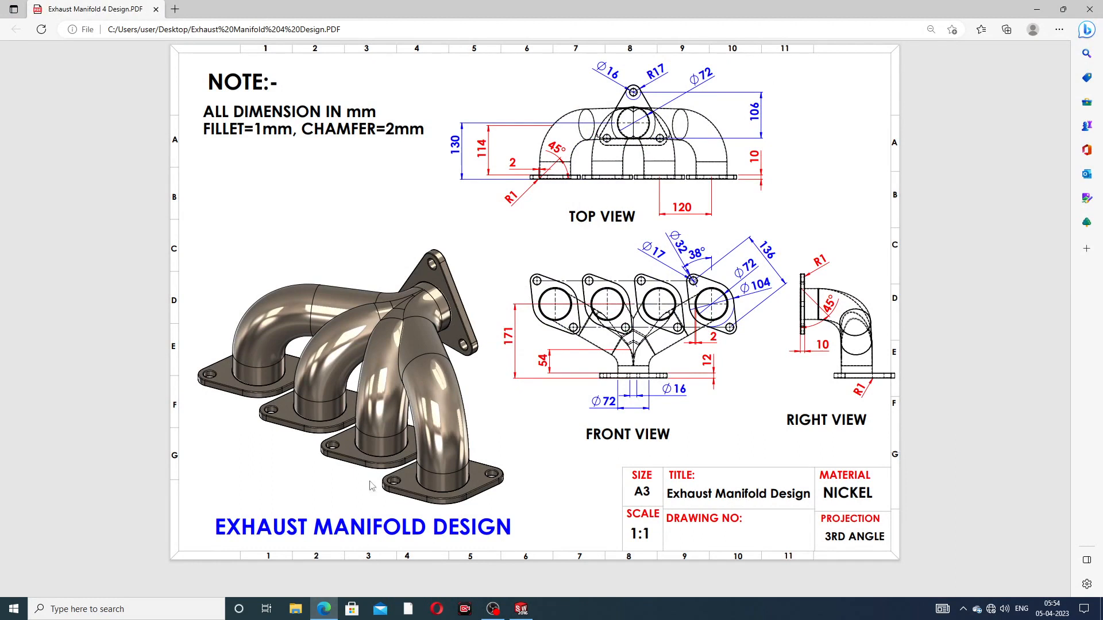
left_click(323, 610)
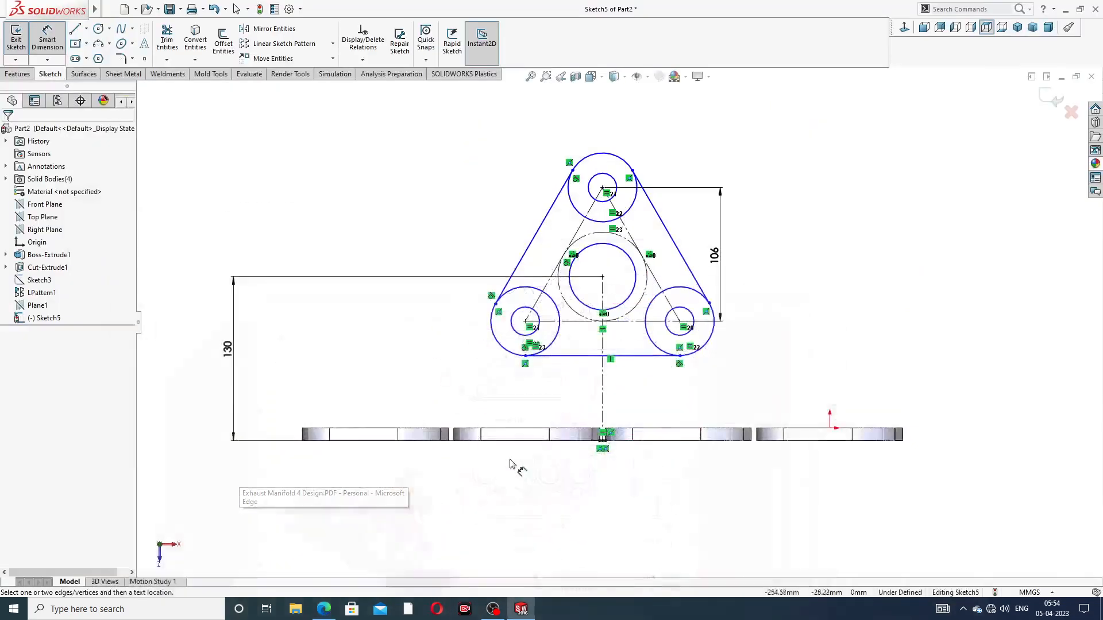
left_click(601, 179)
left_click(569, 140)
type("1")
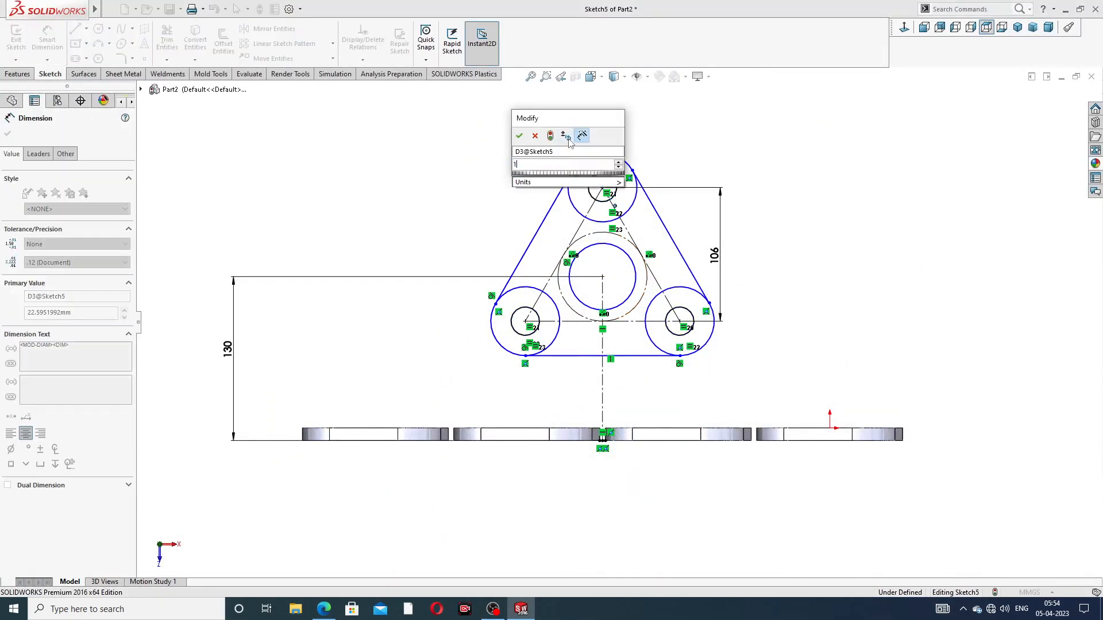
type("6")
key("Return")
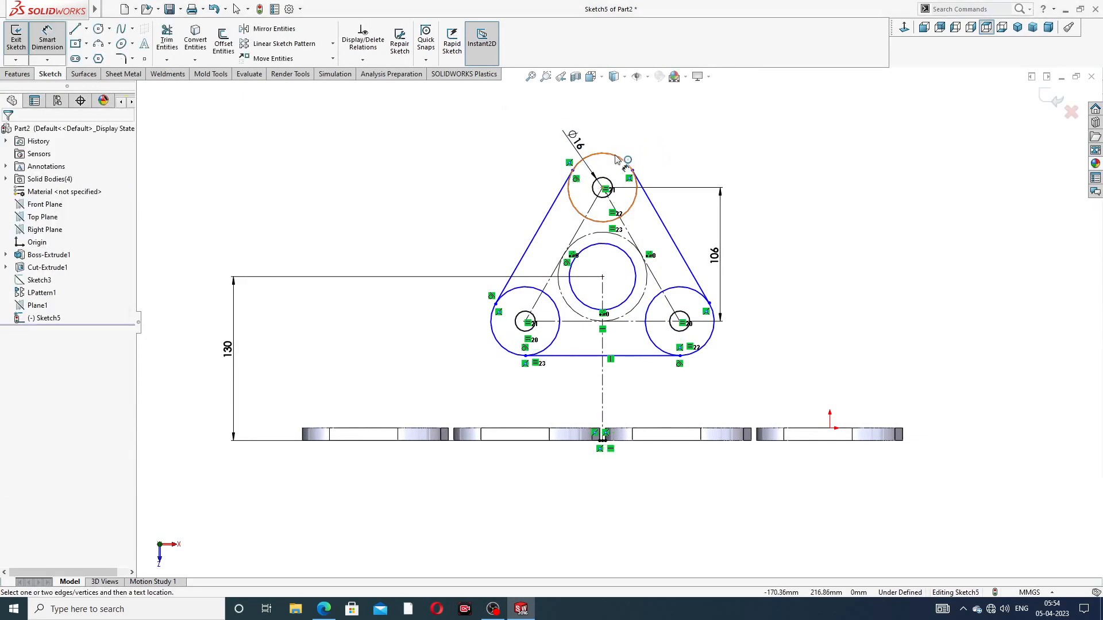
Step: Dimension the top vertex's outer circle with a diameter of 34 mm
left_click(616, 160)
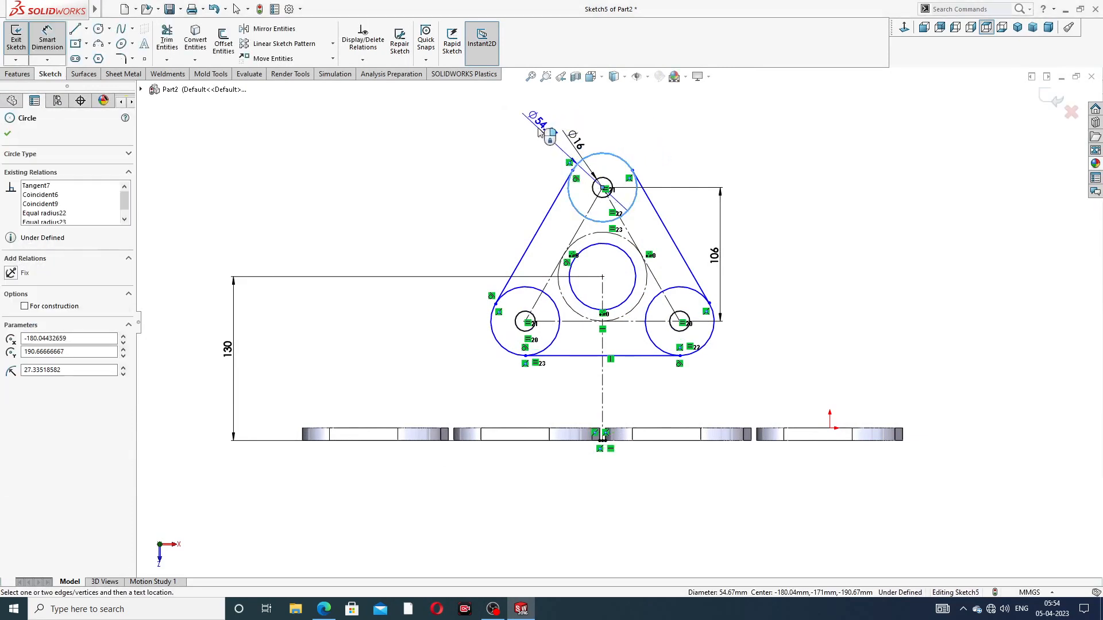
left_click(538, 132)
type("34")
key("Return")
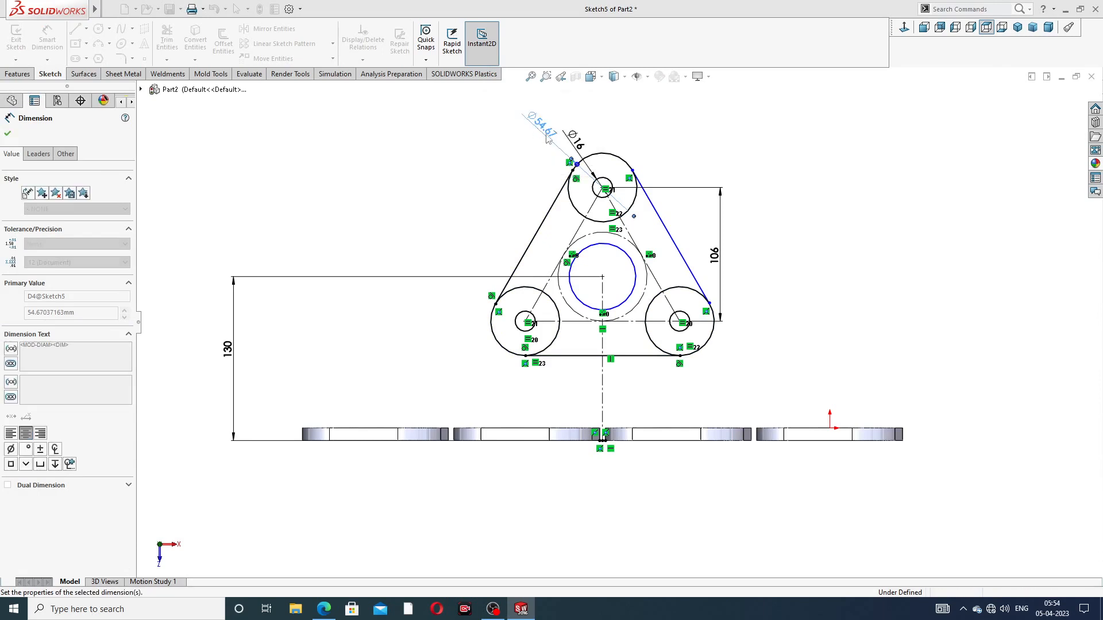
Step: Dimension the central hole with a diameter of 72 mm and finish dimensioning
left_click(626, 252)
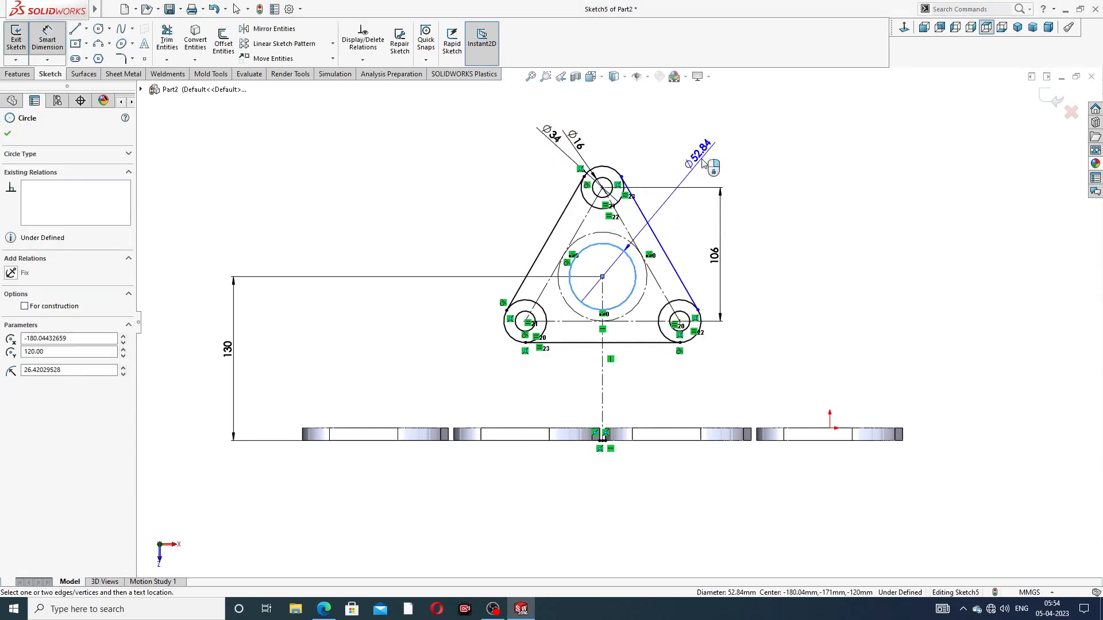
left_click(700, 161)
type("73")
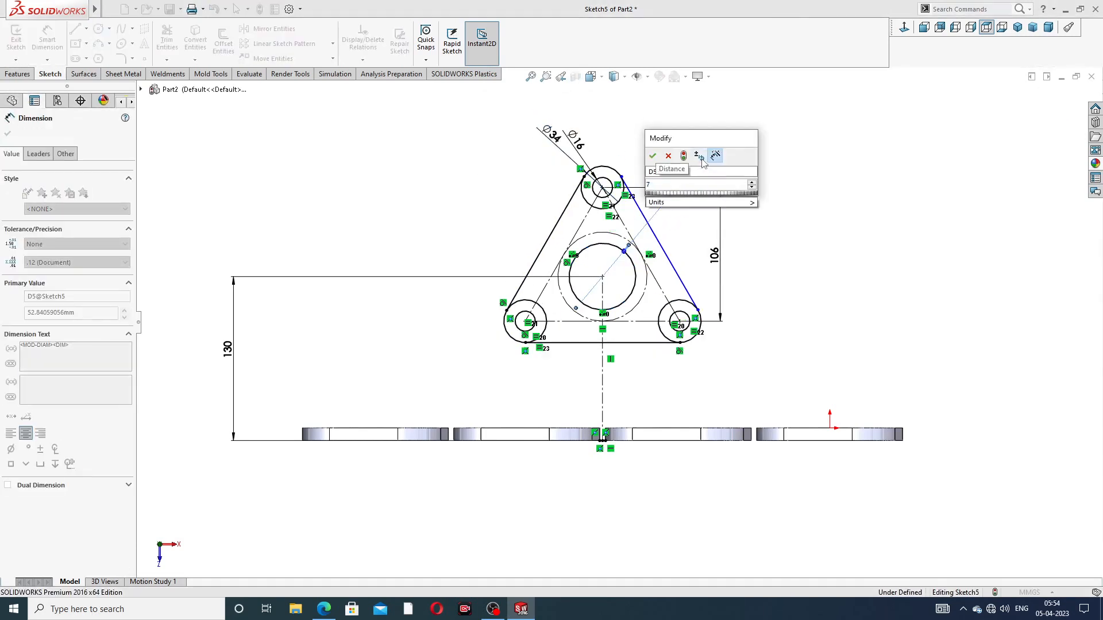
key("BackSpace")
type("2")
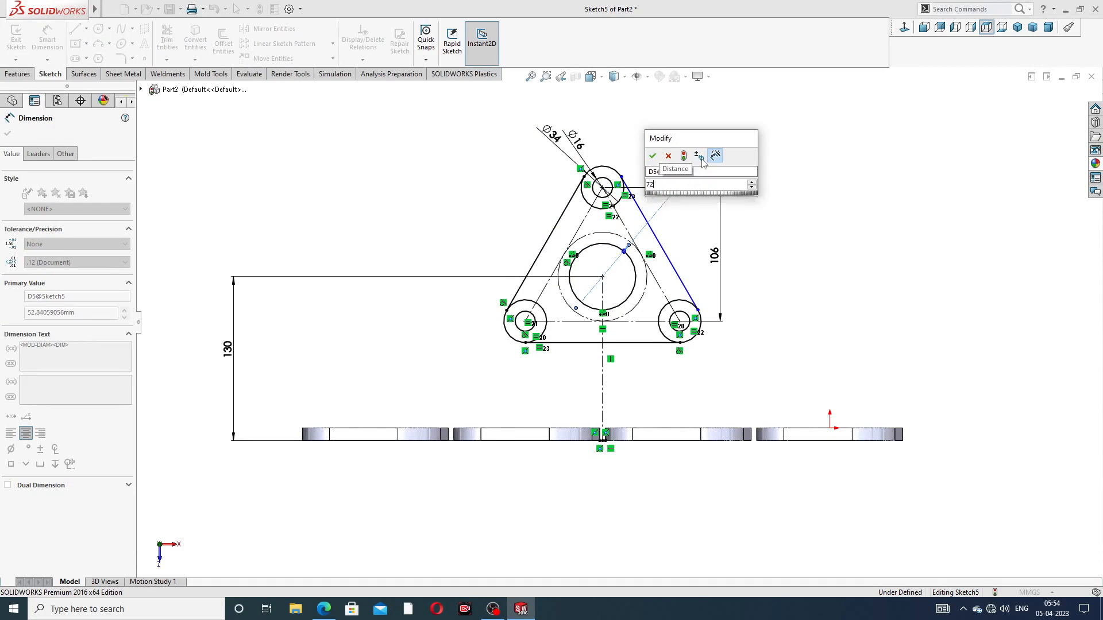
key("Return")
key("Escape")
scroll(660, 230, "down", 3)
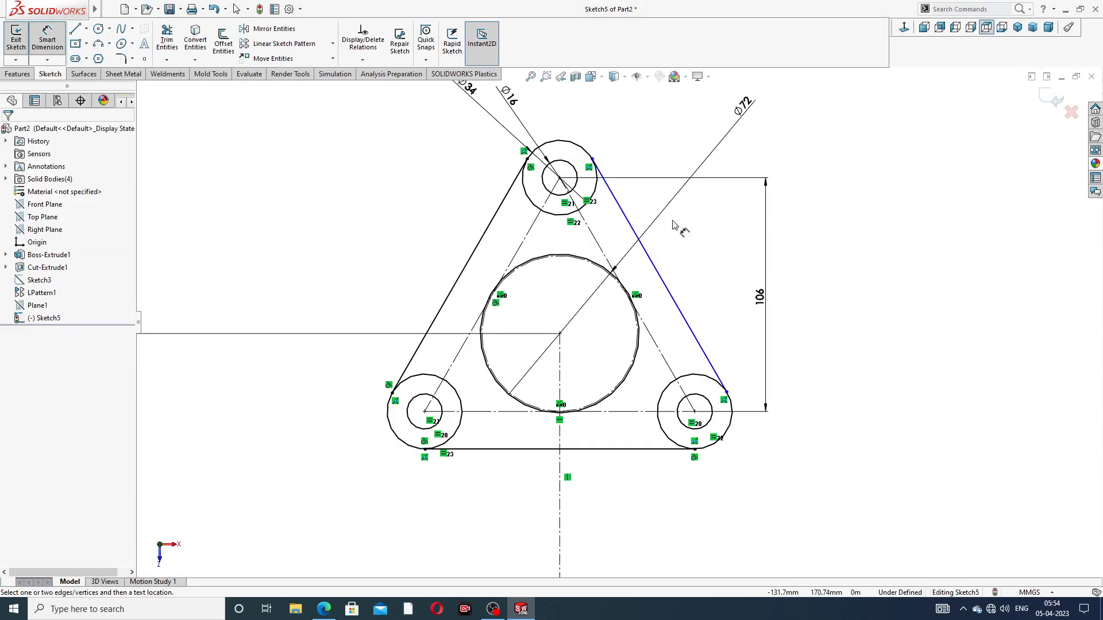
right_click(799, 157)
left_click(835, 171)
Step: Apply a tangent relation between the right outer line and the top vertex's outer circle
left_click(617, 202)
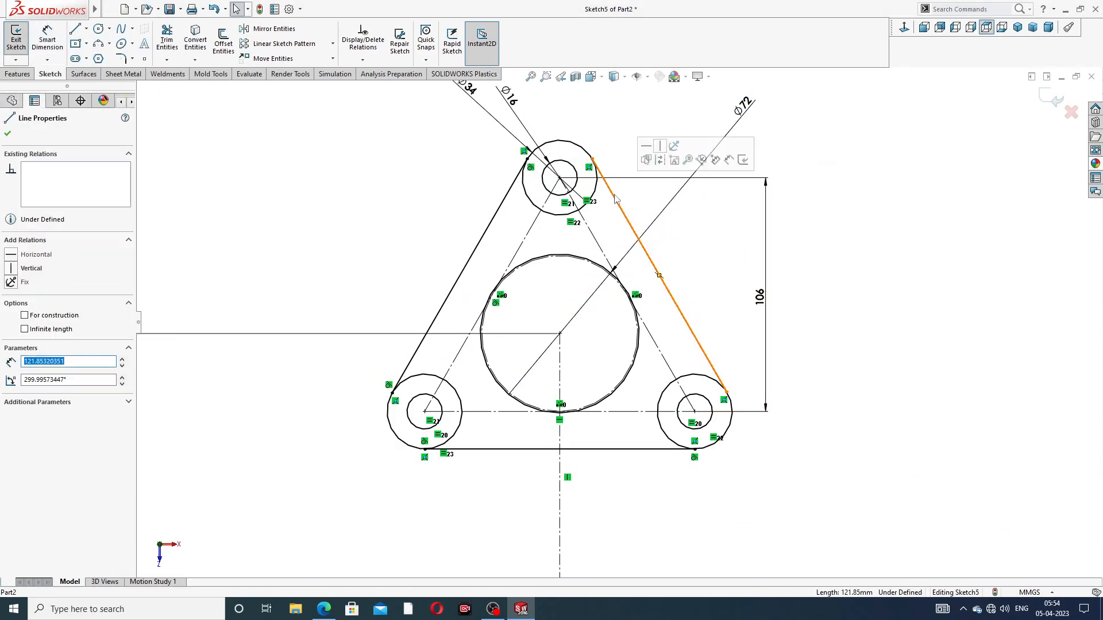
left_click(594, 200, "ctrl")
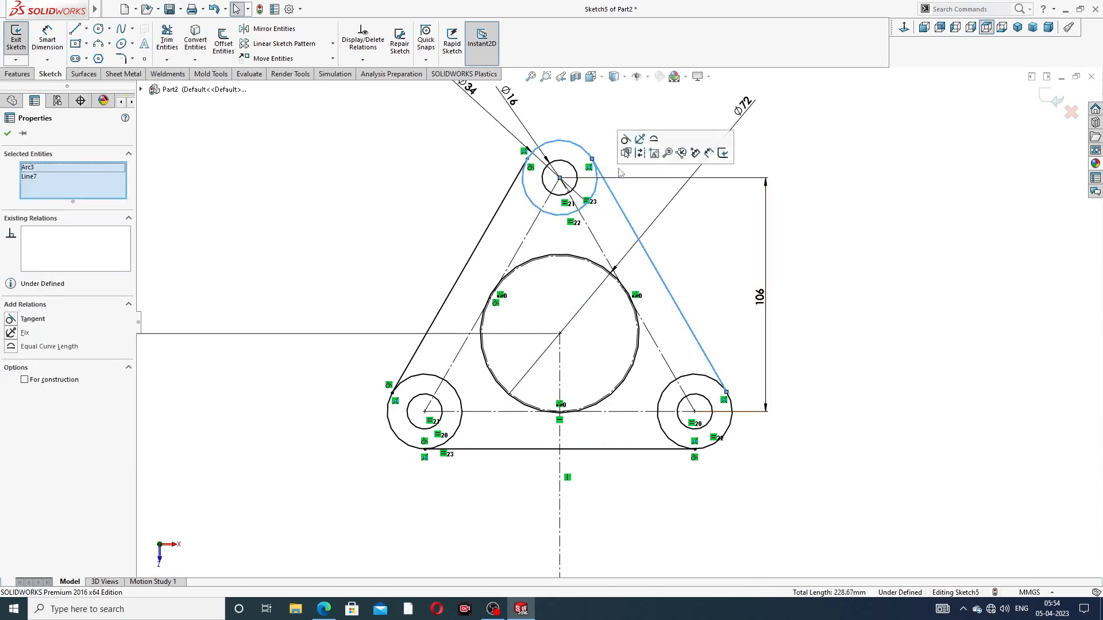
left_click(626, 139)
key("Escape")
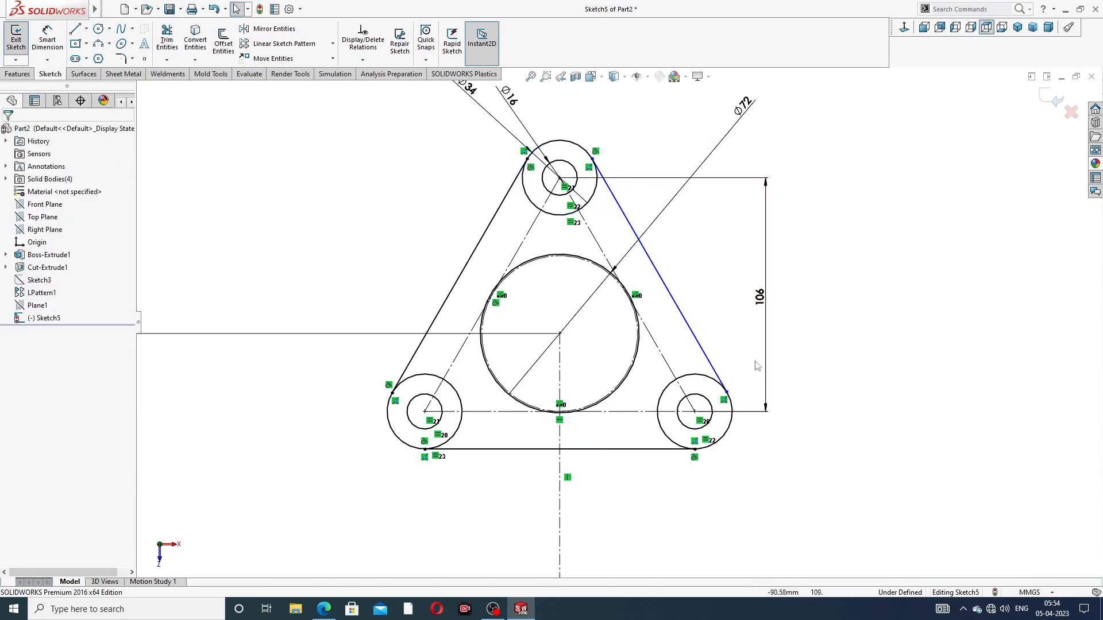
Step: Apply a tangent relation between the right outer line and the lower-right vertex's outer circle
left_click(710, 364)
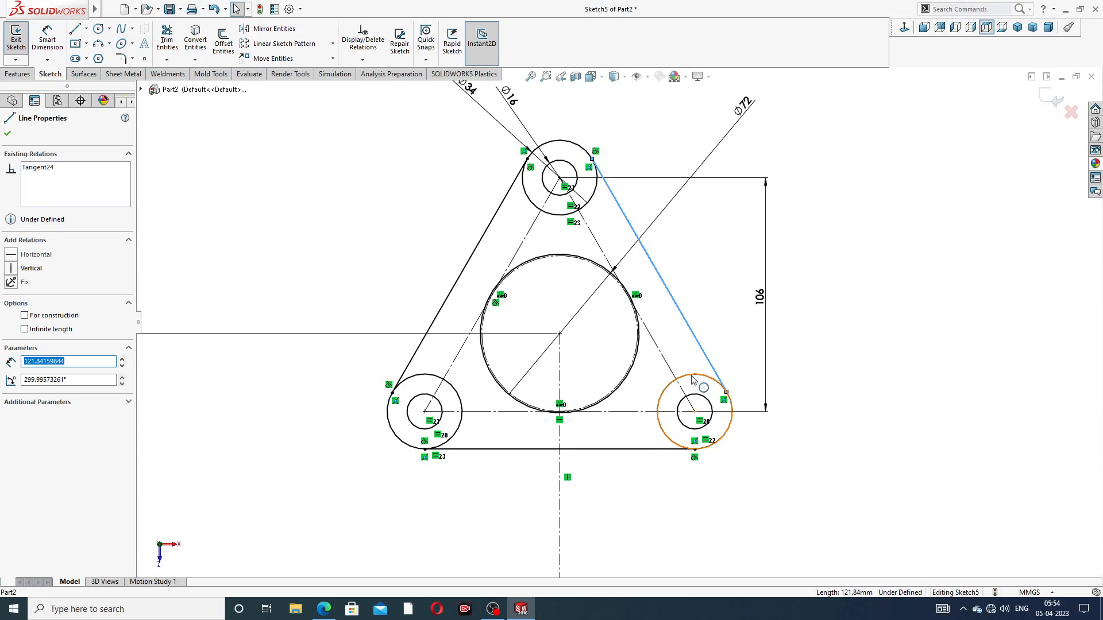
left_click(720, 385, "ctrl")
left_click(722, 327)
key("Escape")
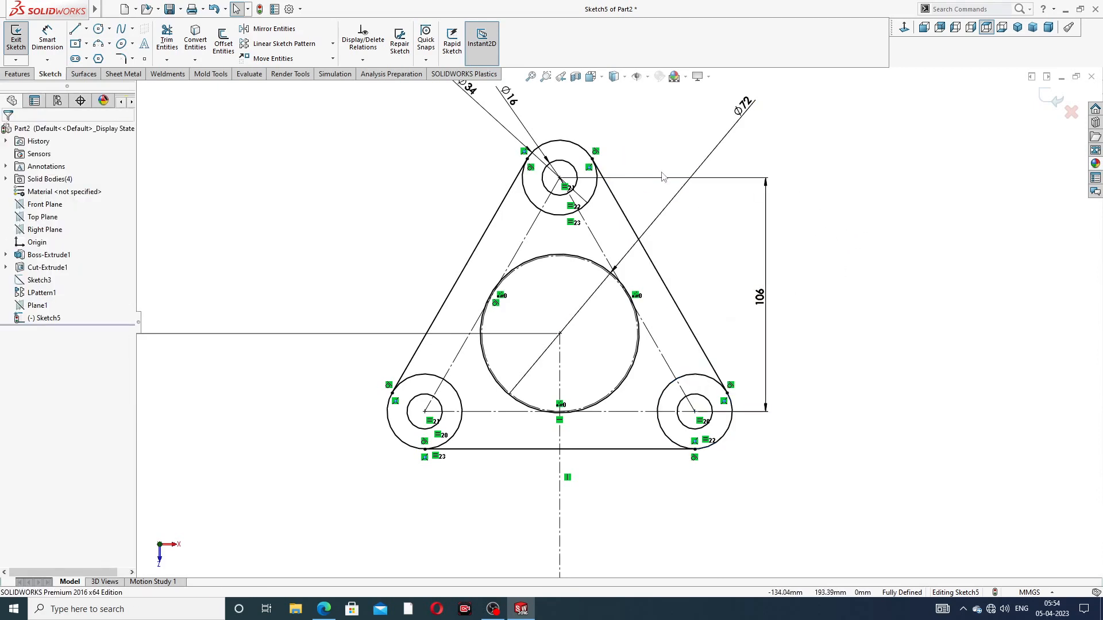
Step: Power trim the inner portion of the top vertex's outer circle, leaving only the outer rounded corner
key("f")
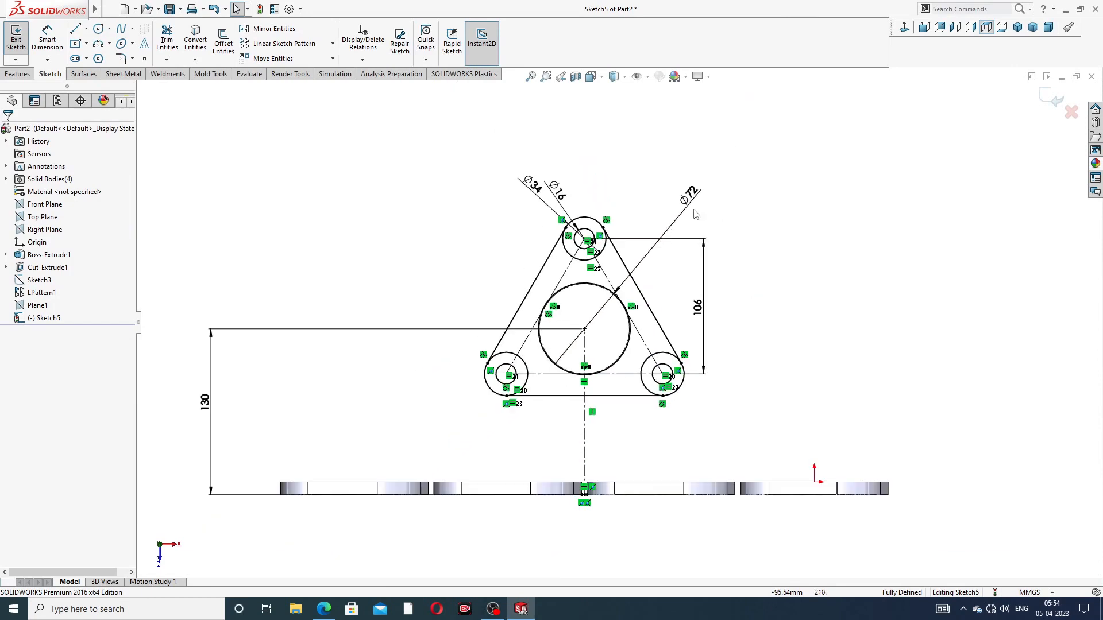
scroll(601, 321, "down", 2)
scroll(598, 313, "down", 1)
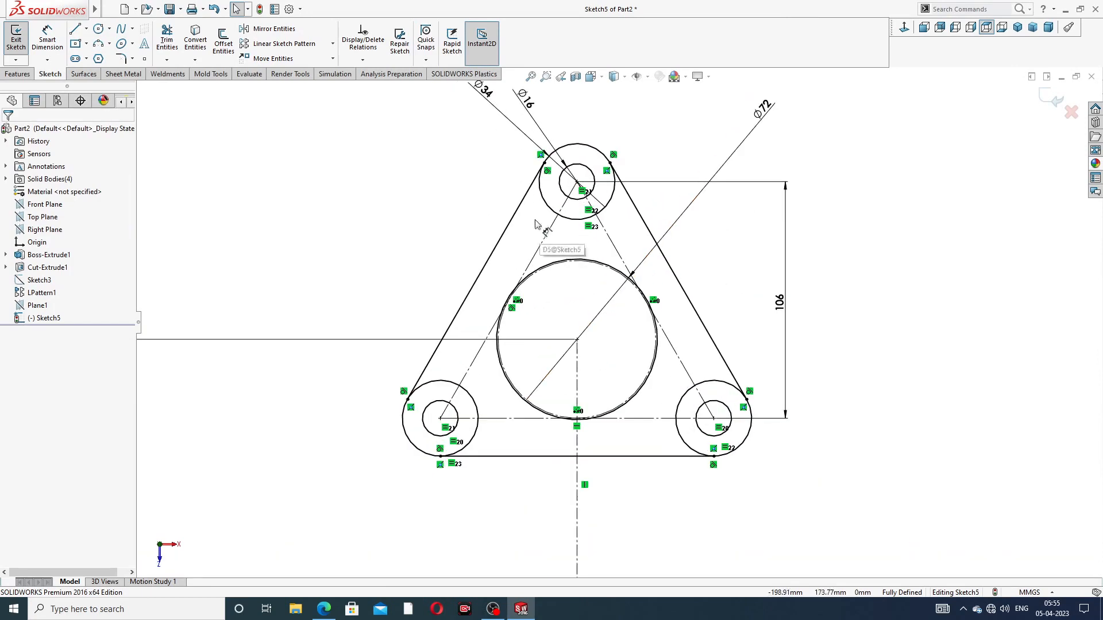
left_click(167, 39)
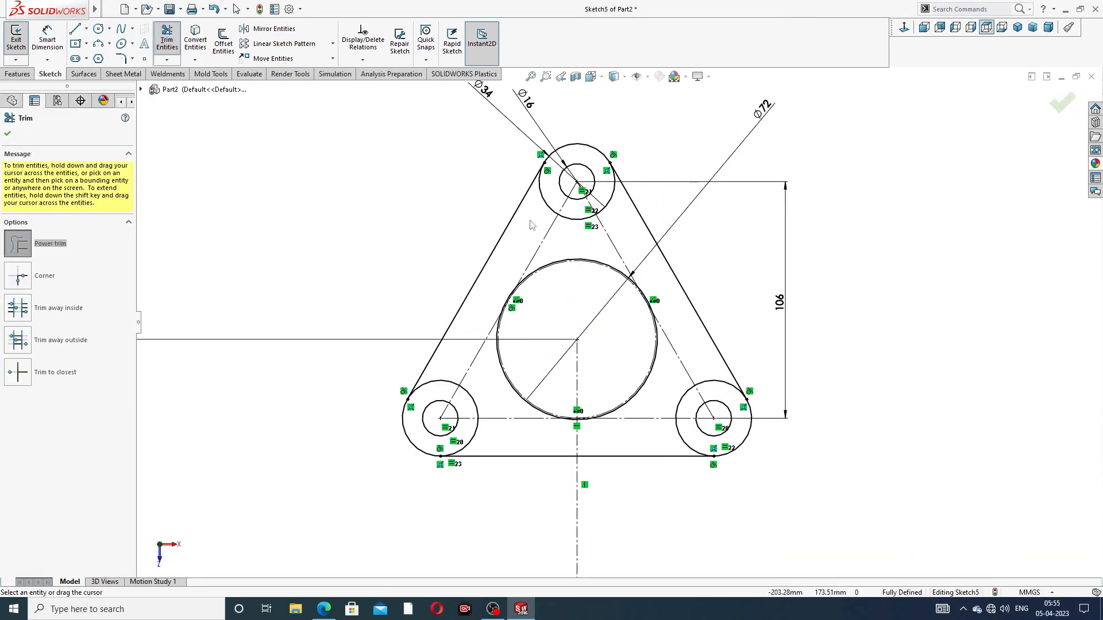
scroll(532, 225, "down", 2)
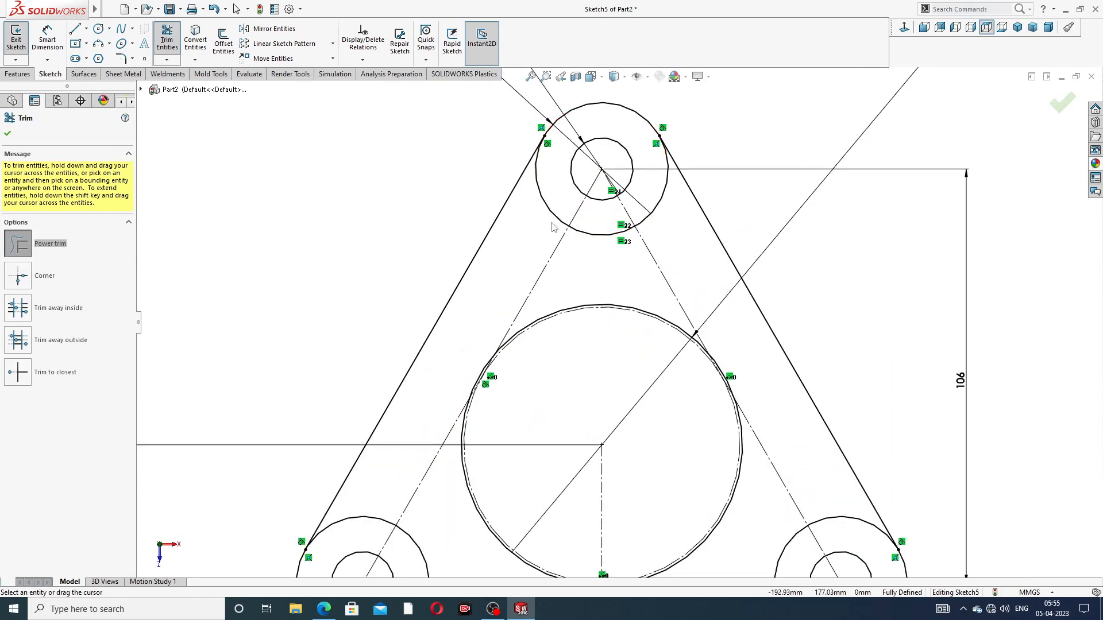
left_click(552, 225)
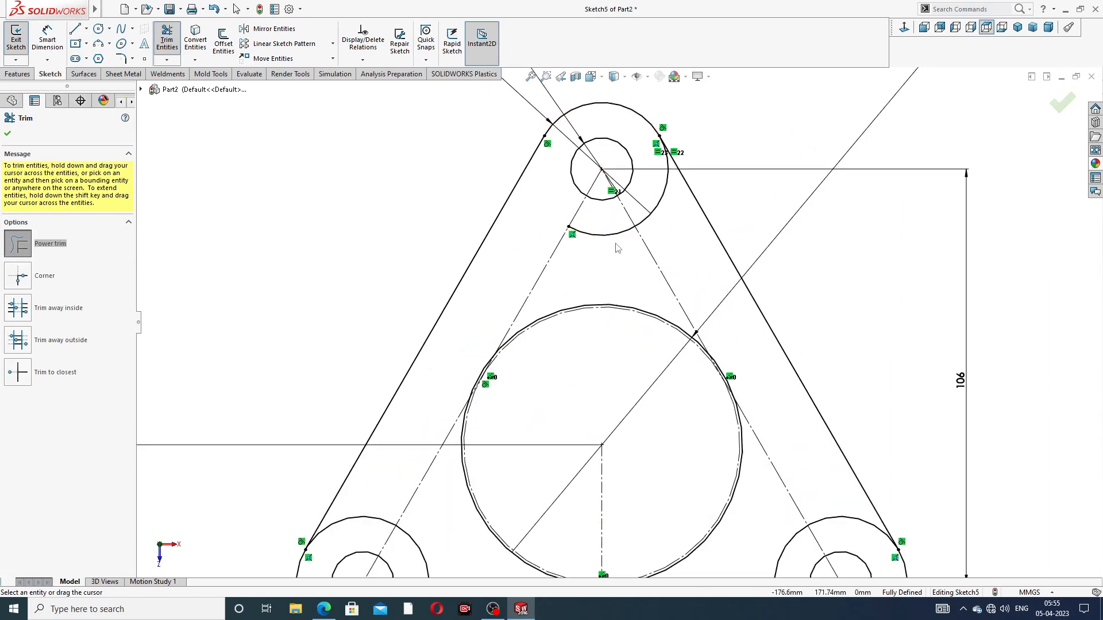
mouse_move(617, 248)
left_mouse_down()
mouse_move(677, 219)
mouse_move(658, 179)
left_mouse_up()
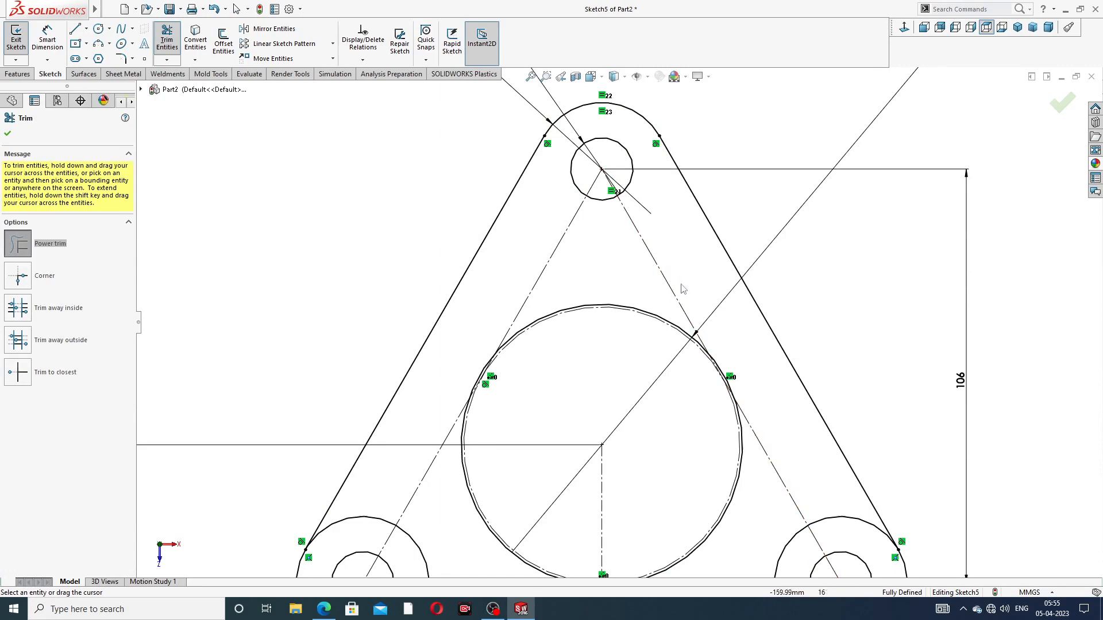
Step: Trim the inner portions of the two lower vertices' outer circles and finish trimming
scroll(683, 290, "up", 5)
scroll(689, 371, "down", 2)
left_click_drag(715, 404, 689, 480)
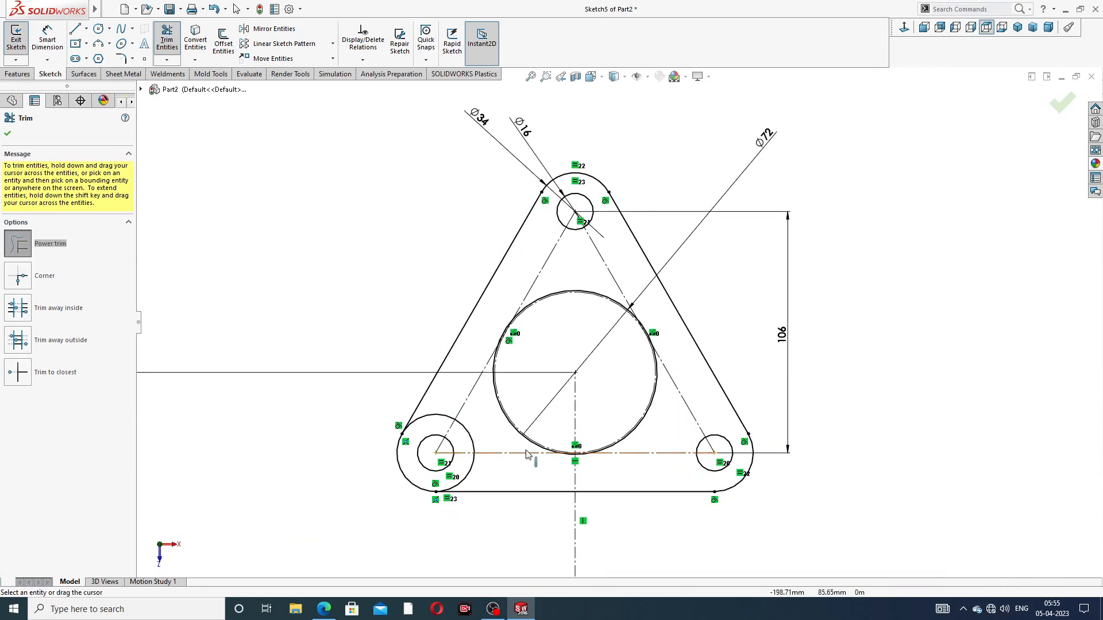
mouse_move(484, 424)
left_mouse_down()
mouse_move(465, 438)
mouse_move(469, 478)
mouse_move(481, 480)
mouse_move(463, 472)
left_mouse_up()
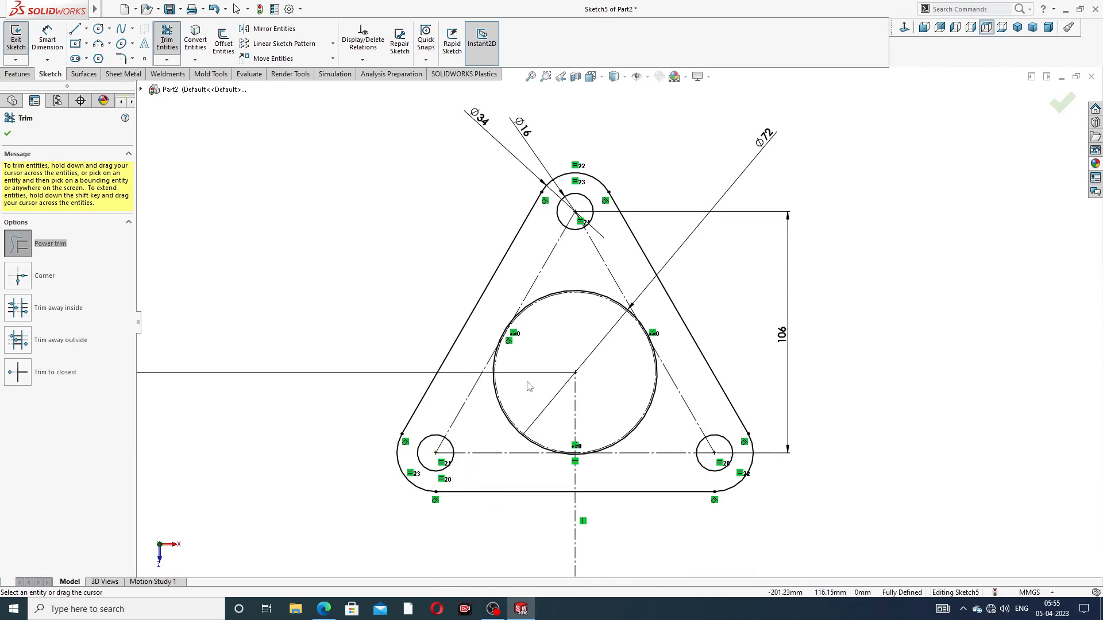
left_click(8, 134)
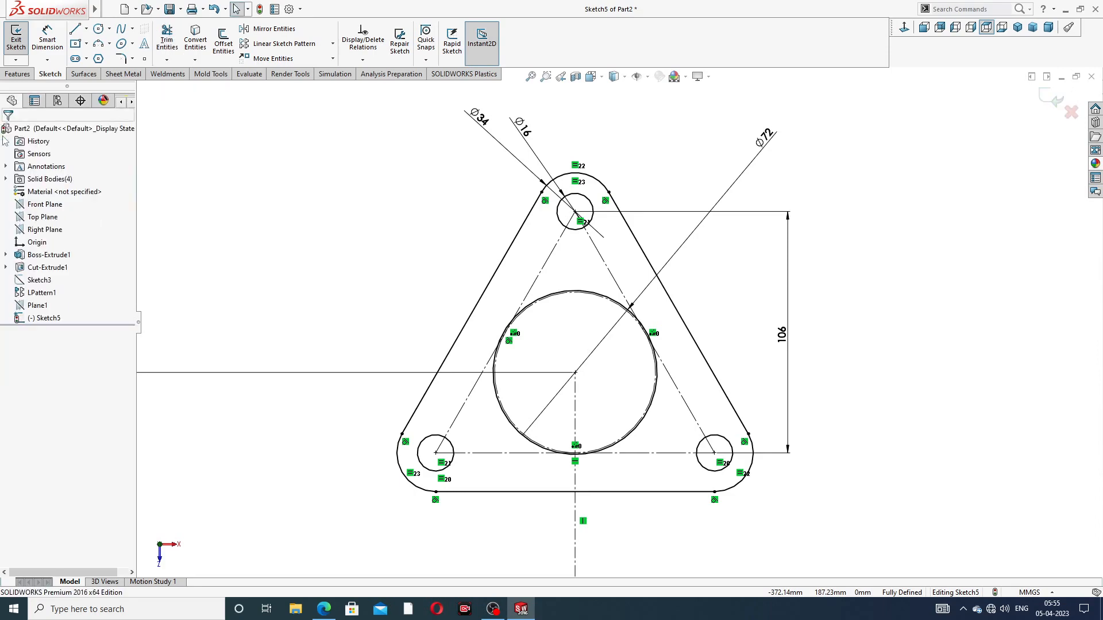
Step: Extrude the triangular flange sketch with a blind depth of 12 mm, checking the thickness in the exhaust manifold PDF drawing
left_click(17, 73)
left_click(20, 40)
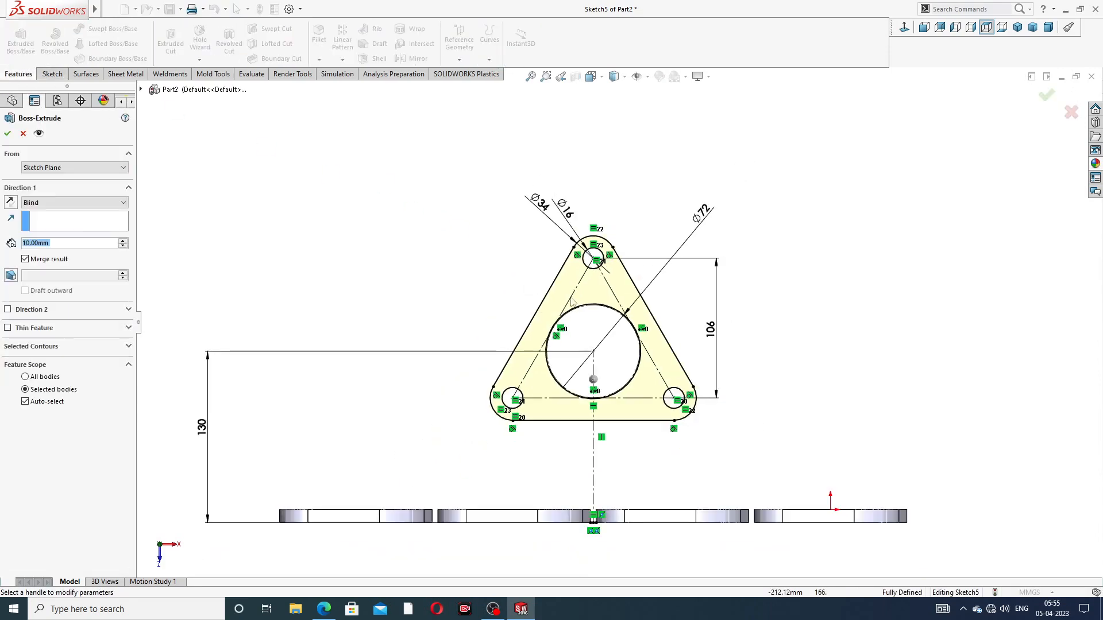
left_click(323, 609)
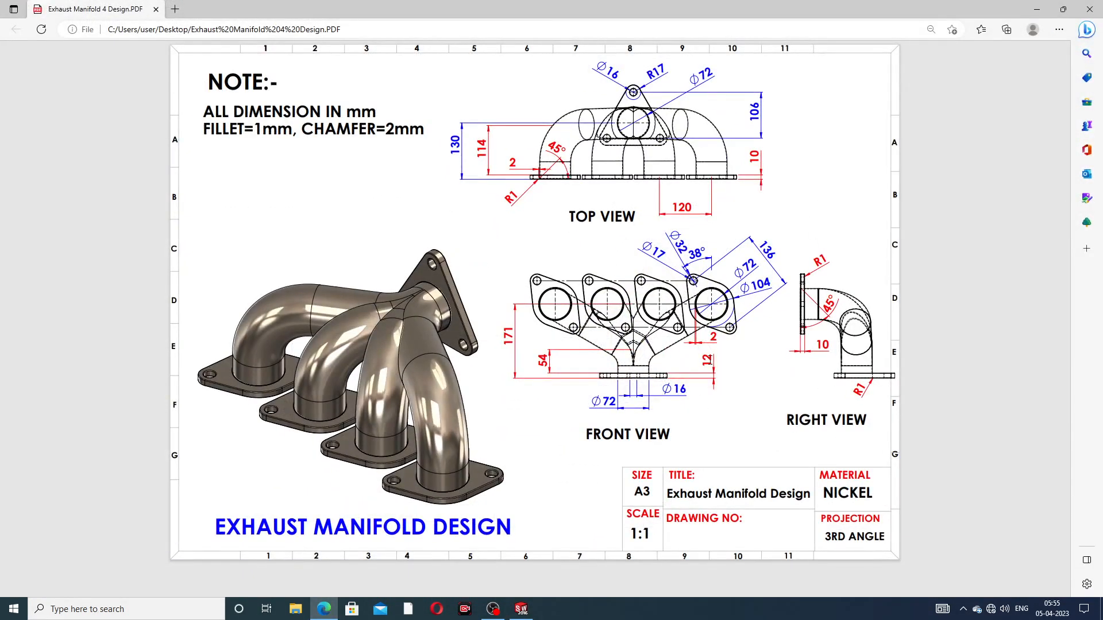
left_click(325, 609)
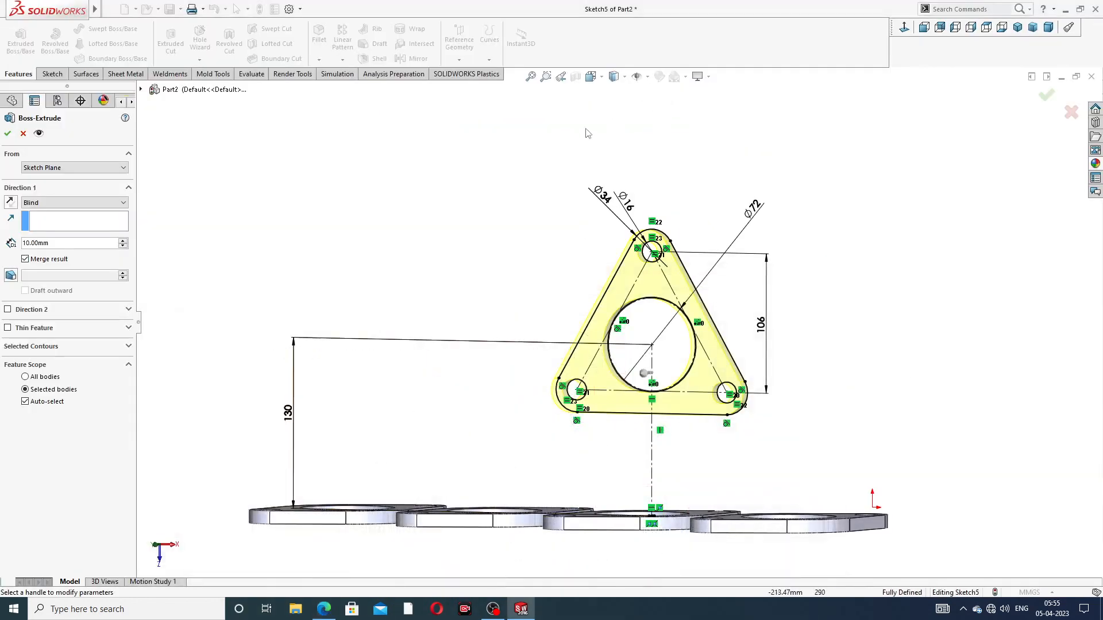
left_click_drag(52, 246, 2, 243)
type("12")
key("Return")
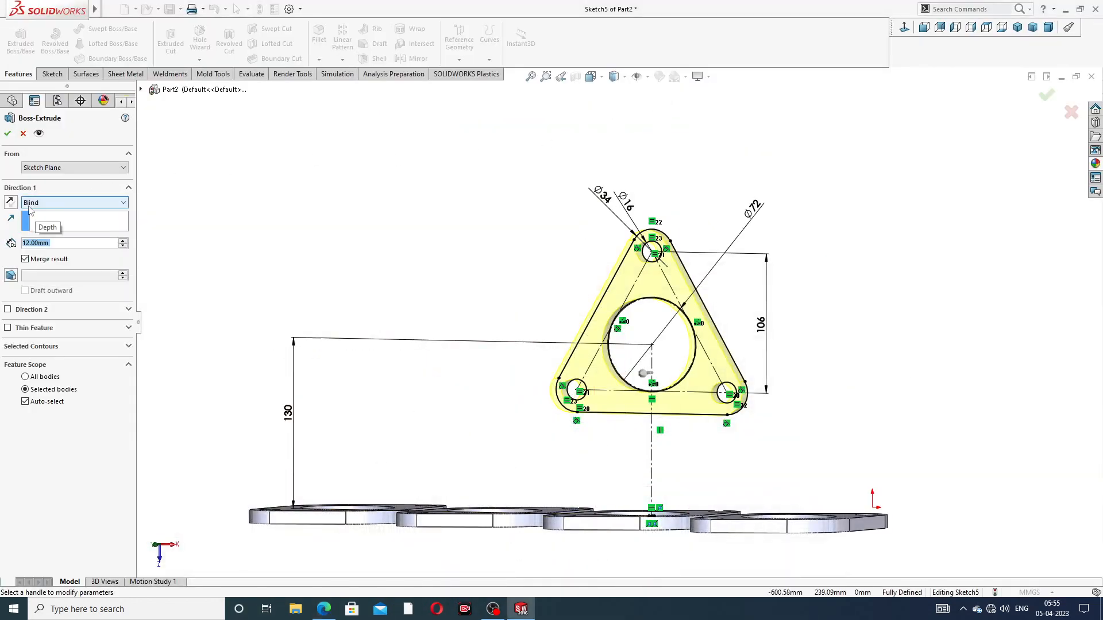
left_click(7, 133)
Step: Inspect the extruded triangular flange relative to the four inlet flanges and compare it with the exhaust manifold PDF drawing
middle_click_drag(768, 284, 741, 293)
left_click(821, 273)
scroll(616, 278, "up", 2)
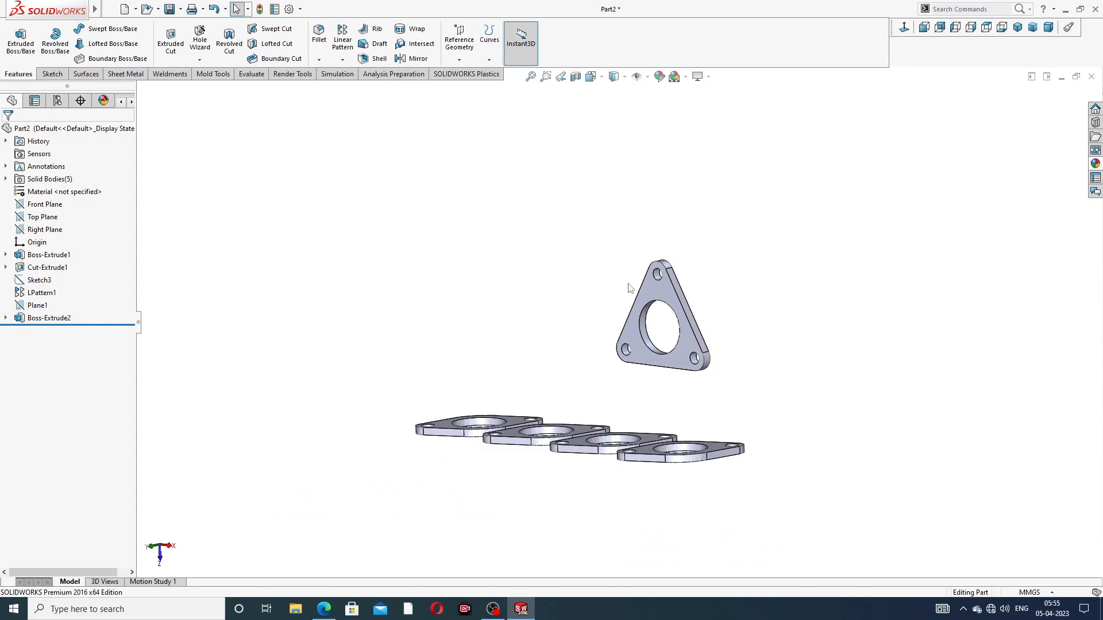
middle_click_drag(628, 216, 649, 299)
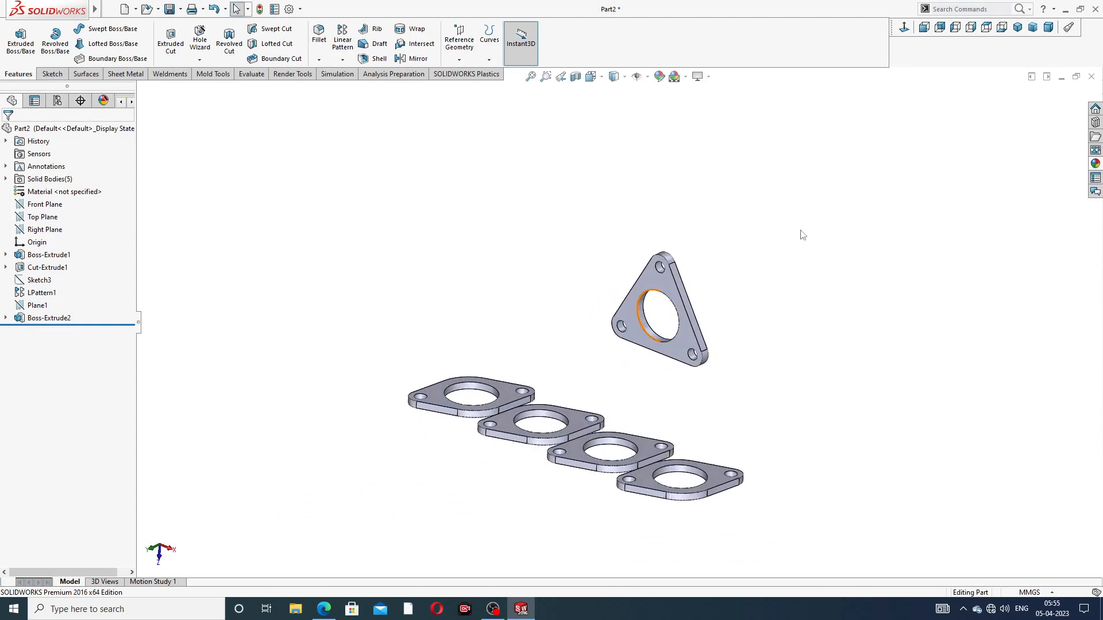
scroll(674, 237, "down", 3)
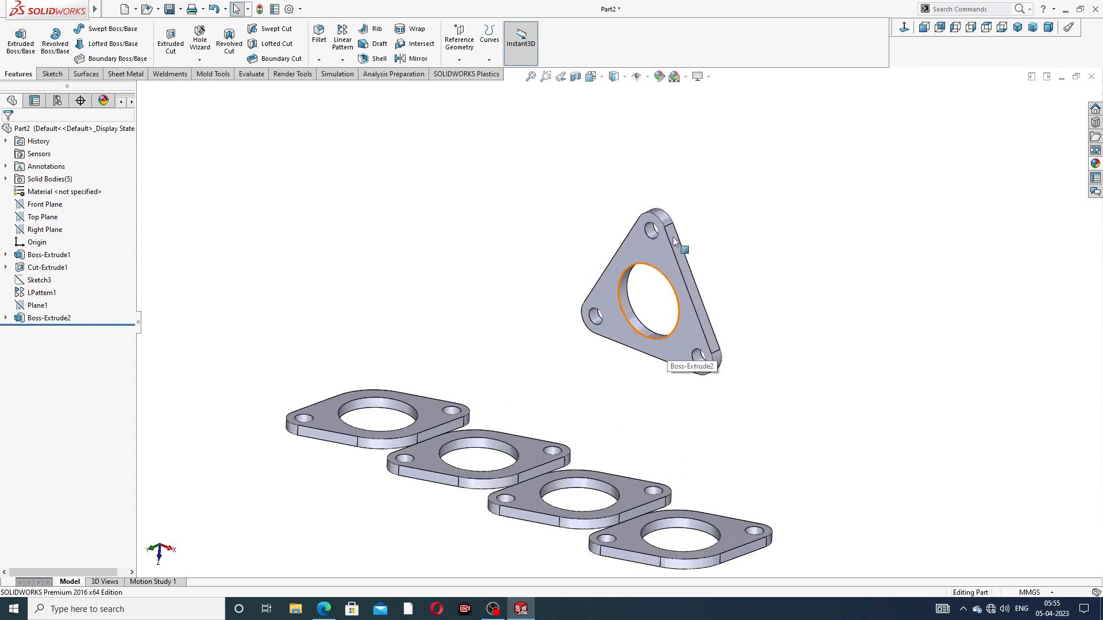
mouse_move(678, 259)
middle_mouse_down()
mouse_move(672, 202)
mouse_move(689, 246)
middle_mouse_up()
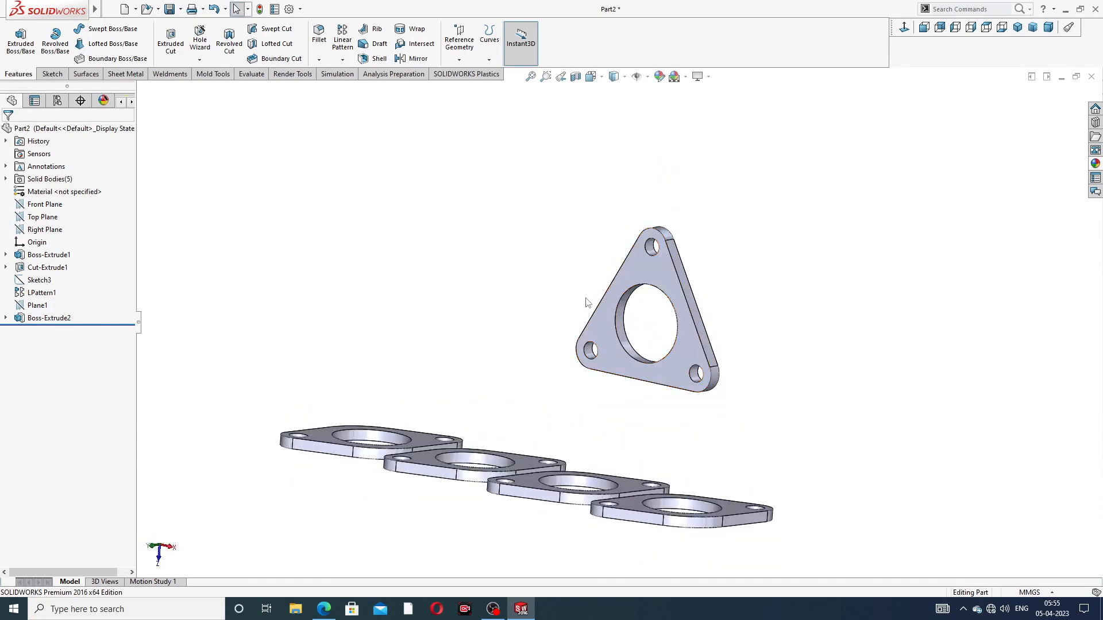
scroll(586, 360, "up", 3)
left_click(323, 609)
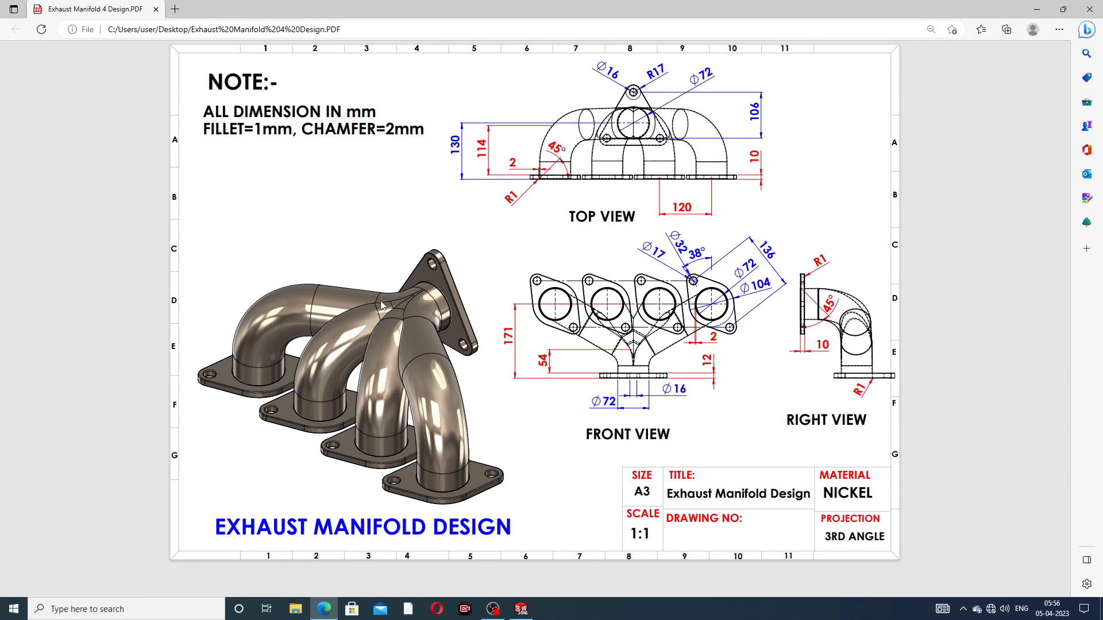
left_click(324, 608)
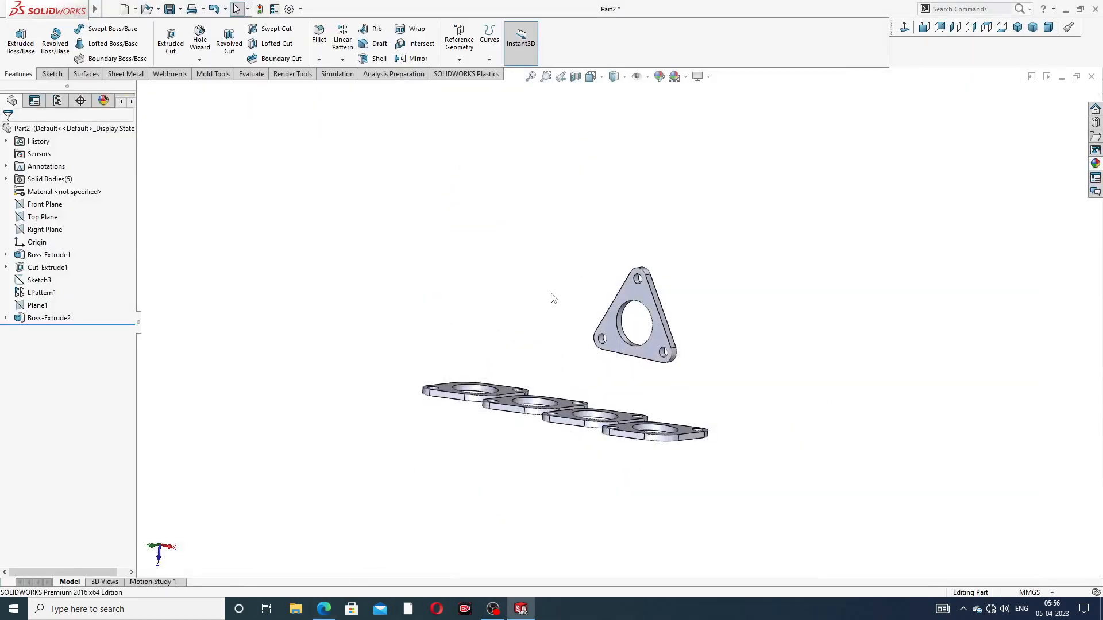
Step: Start a 3D sketch and draw a line about 57 mm long along Y from the triangular flange's central hole centre towards the inlet flanges' side
middle_click_drag(553, 298, 483, 405)
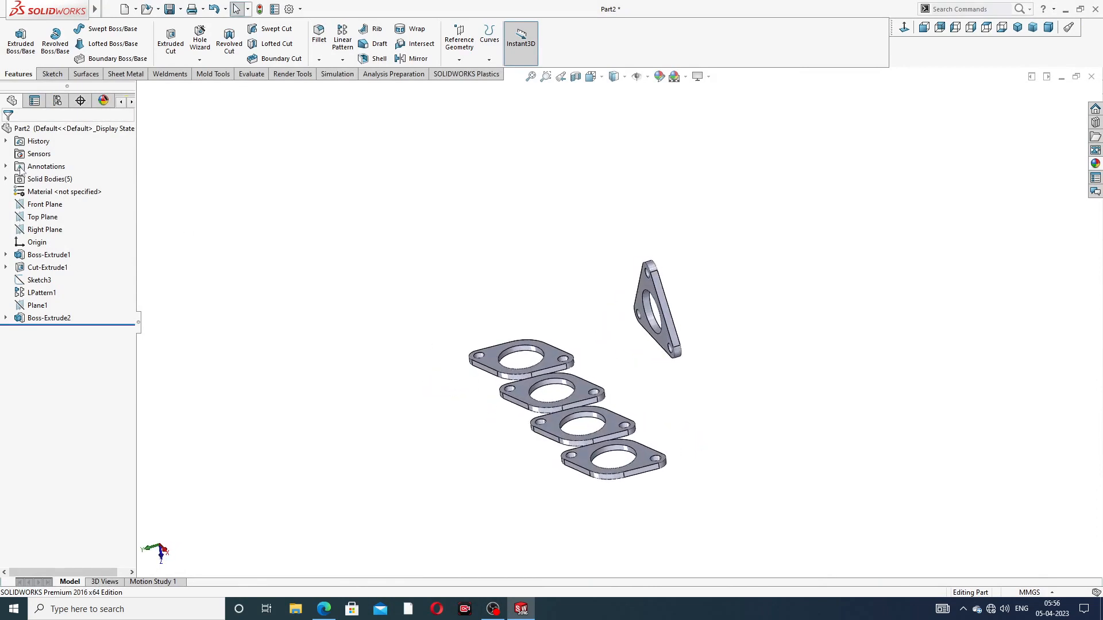
left_click(52, 74)
left_click(15, 59)
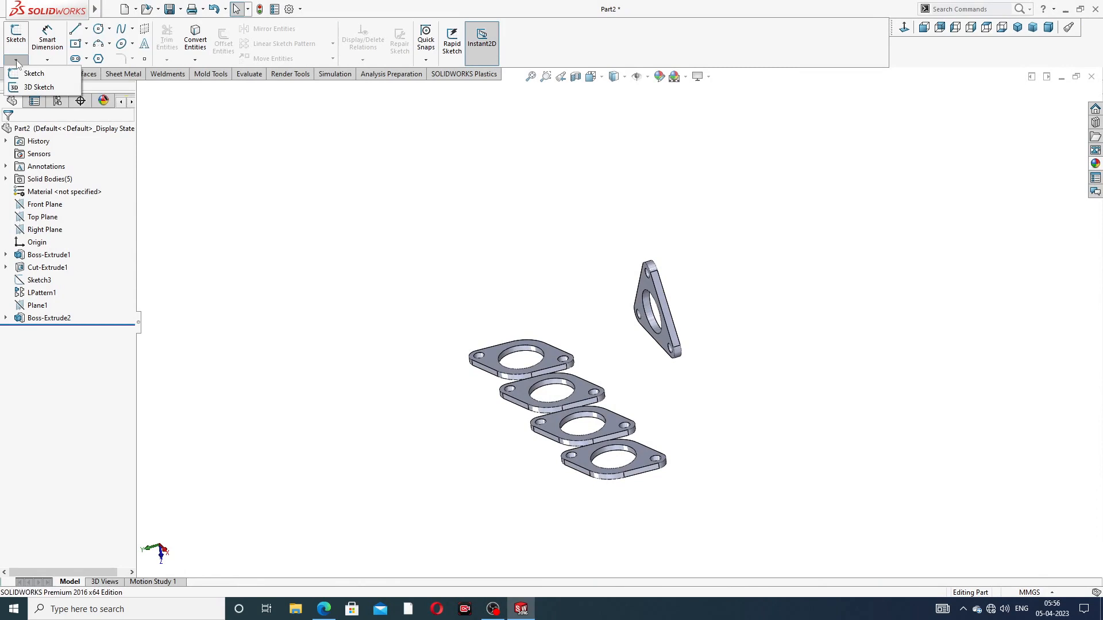
left_click(34, 87)
middle_click_drag(342, 242, 410, 308)
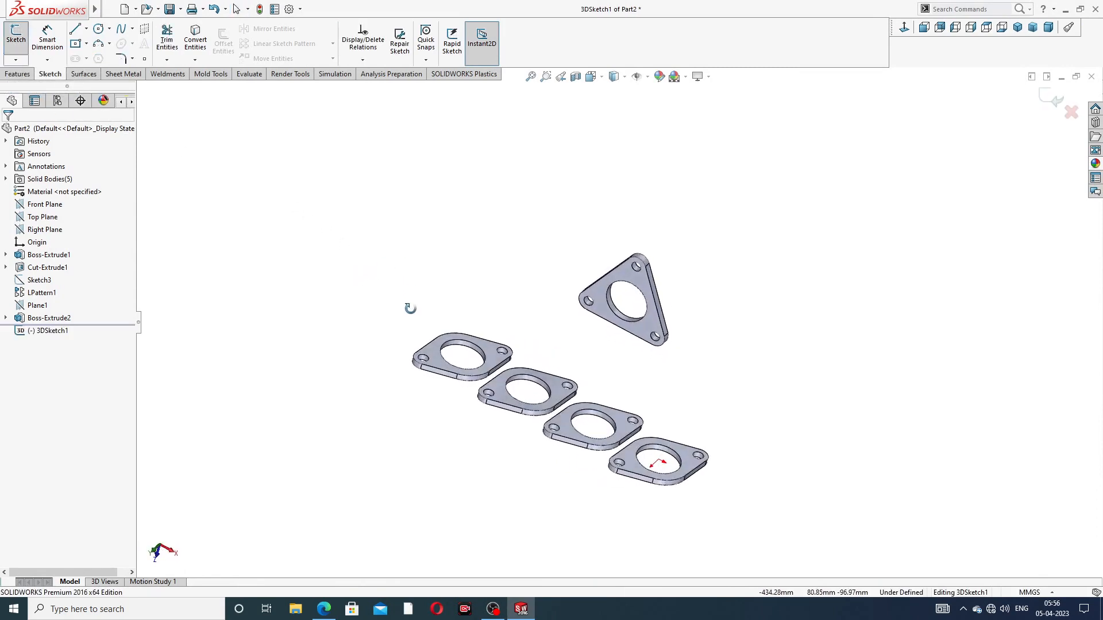
left_click(75, 29)
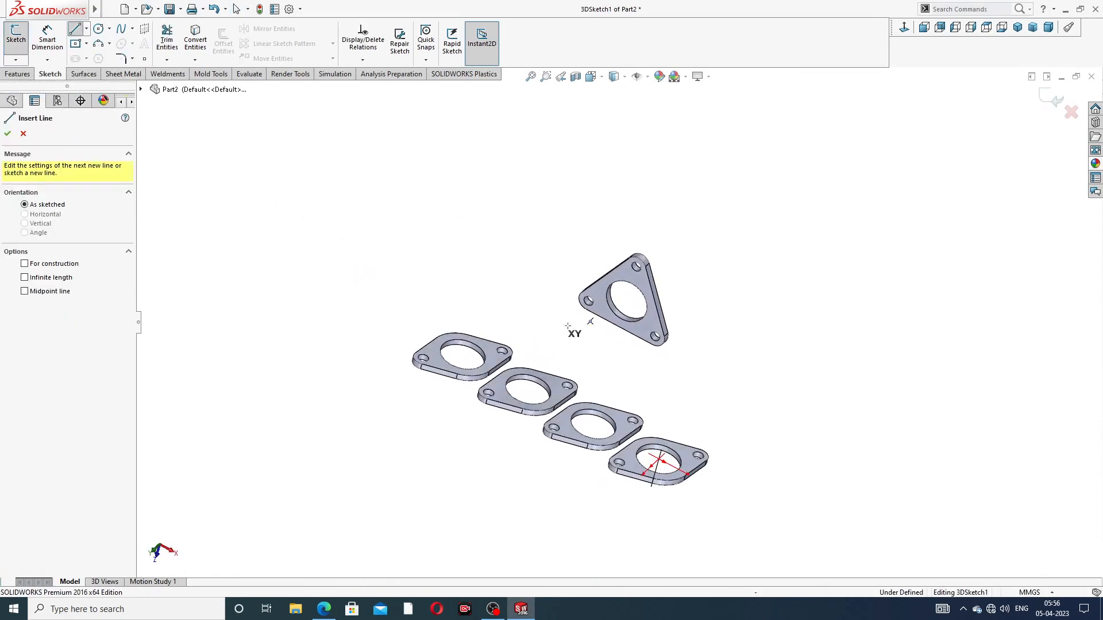
middle_click_drag(567, 327, 617, 310)
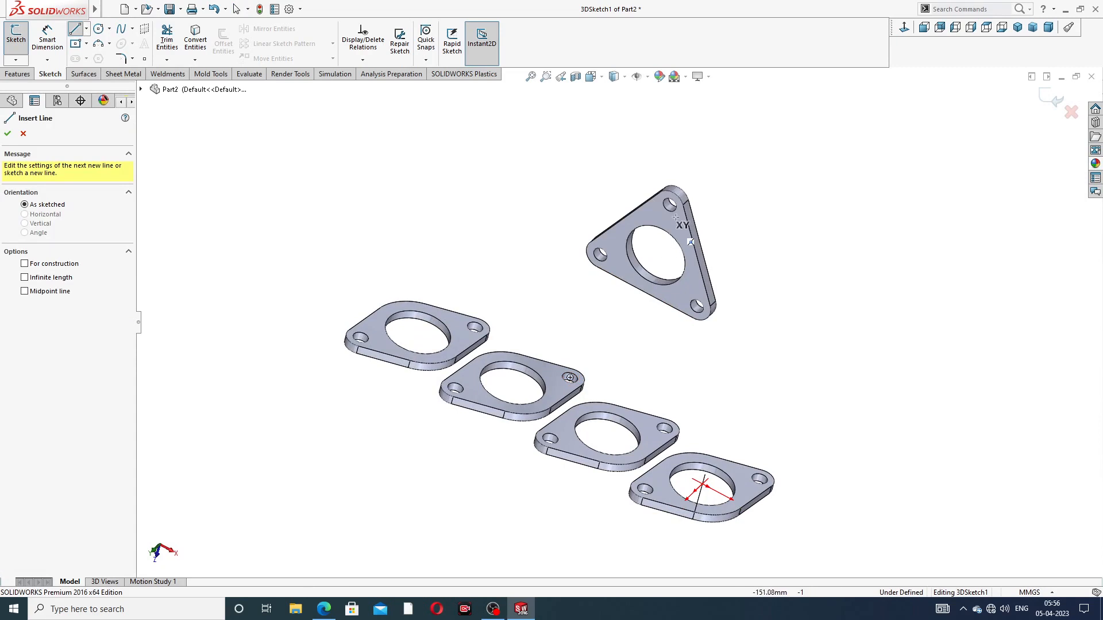
left_click(655, 255)
middle_click_drag(580, 287, 540, 259)
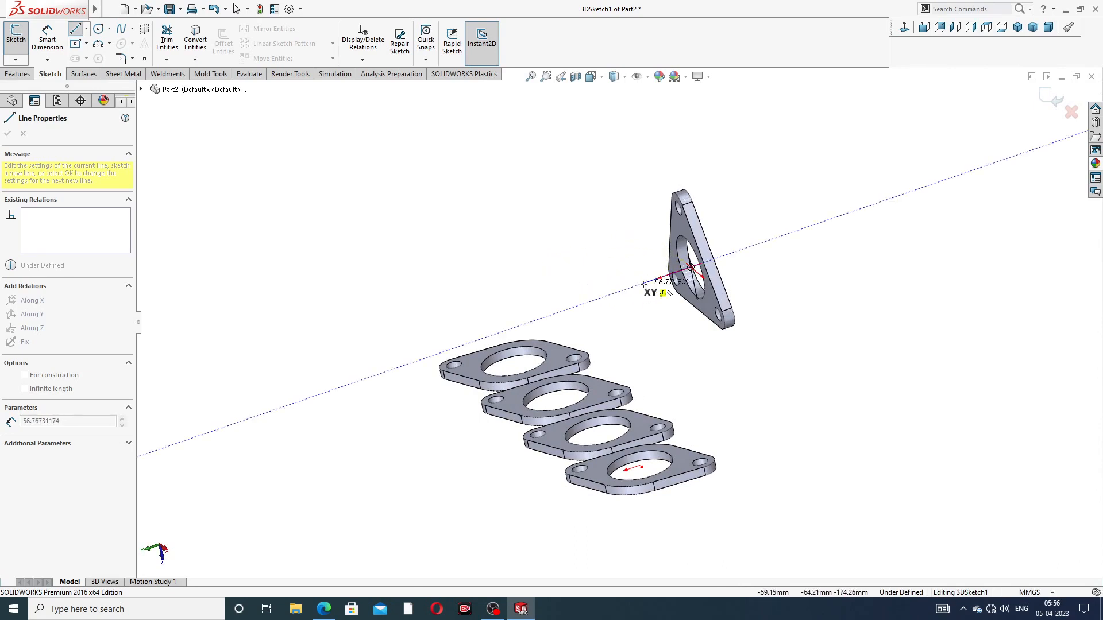
right_click(630, 247)
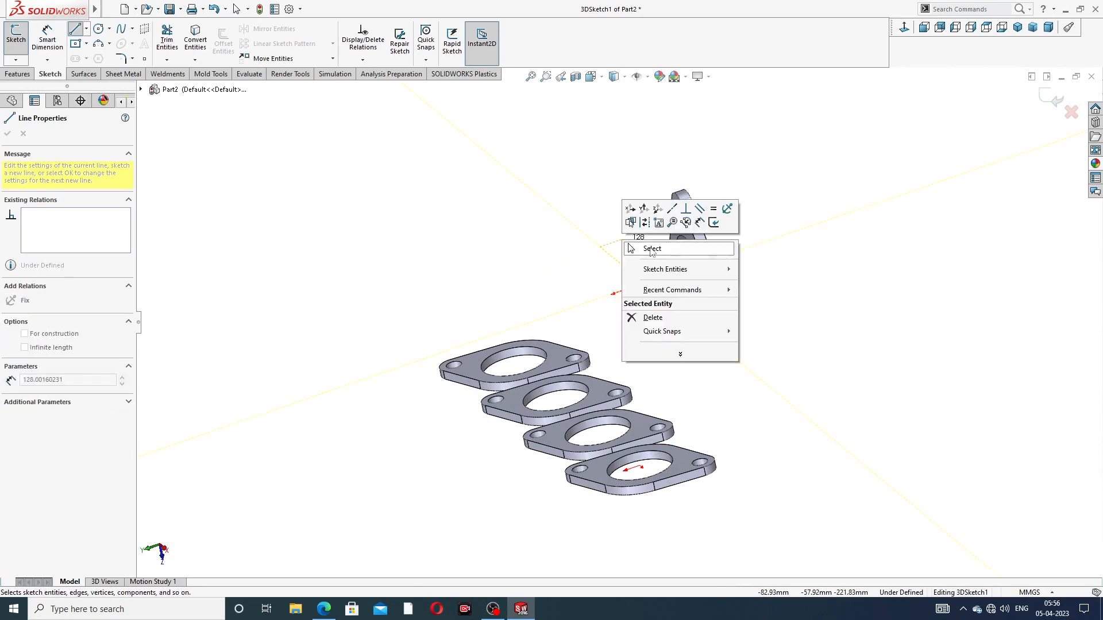
left_click(652, 249)
middle_click_drag(597, 300, 570, 276)
Step: Draw a line in the 3D sketch along Z from the leftmost inlet flange's hole centre, rising above the flange
left_click(75, 29)
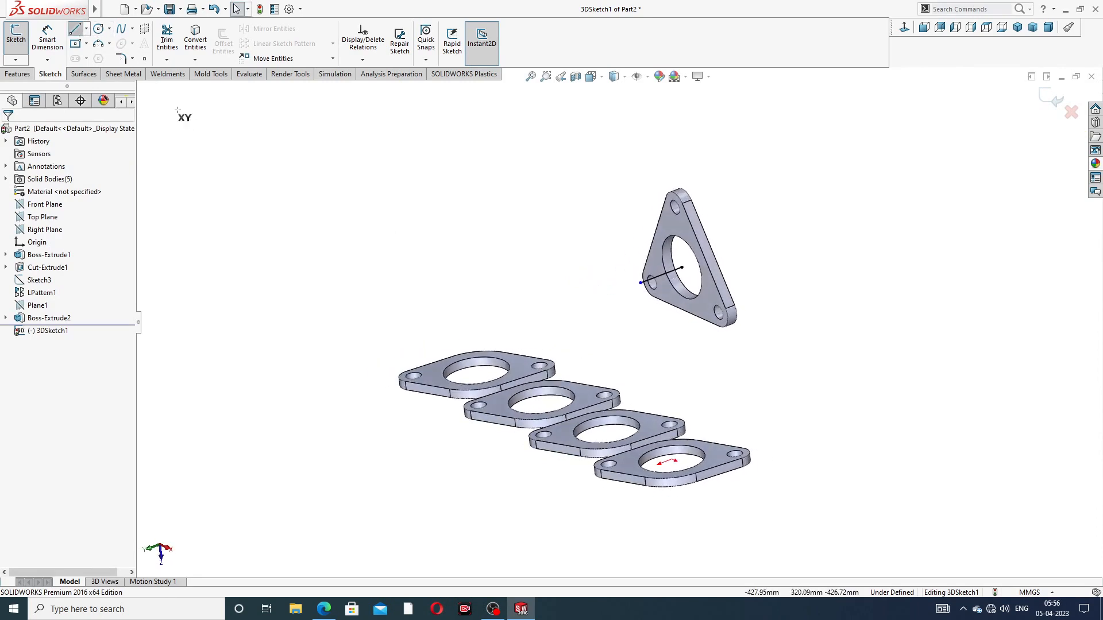
middle_click_drag(466, 289, 479, 310)
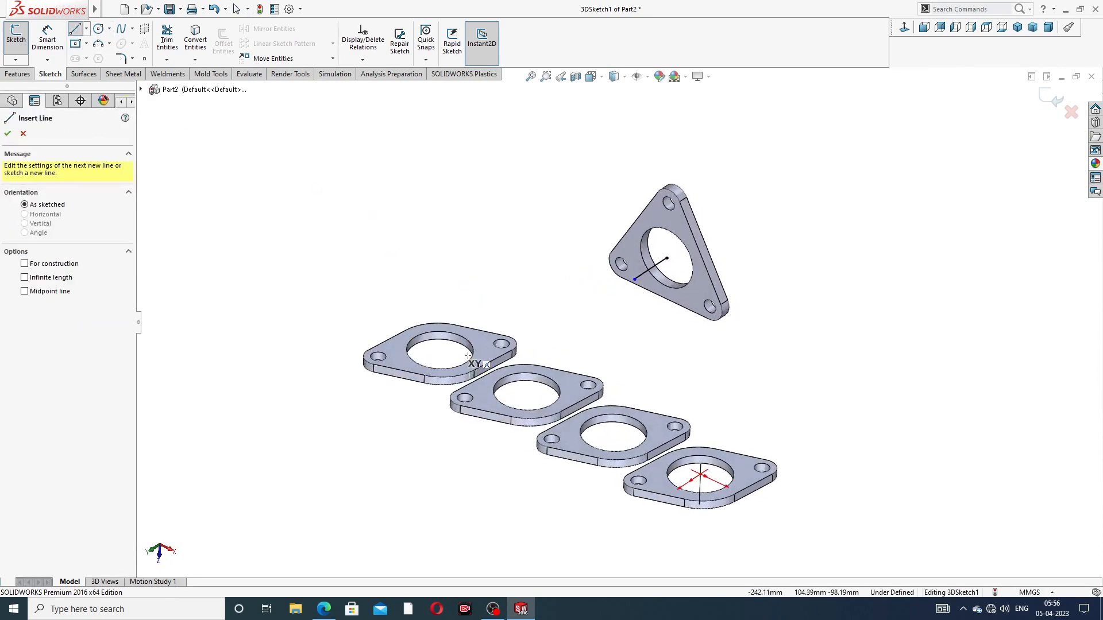
left_click(439, 350)
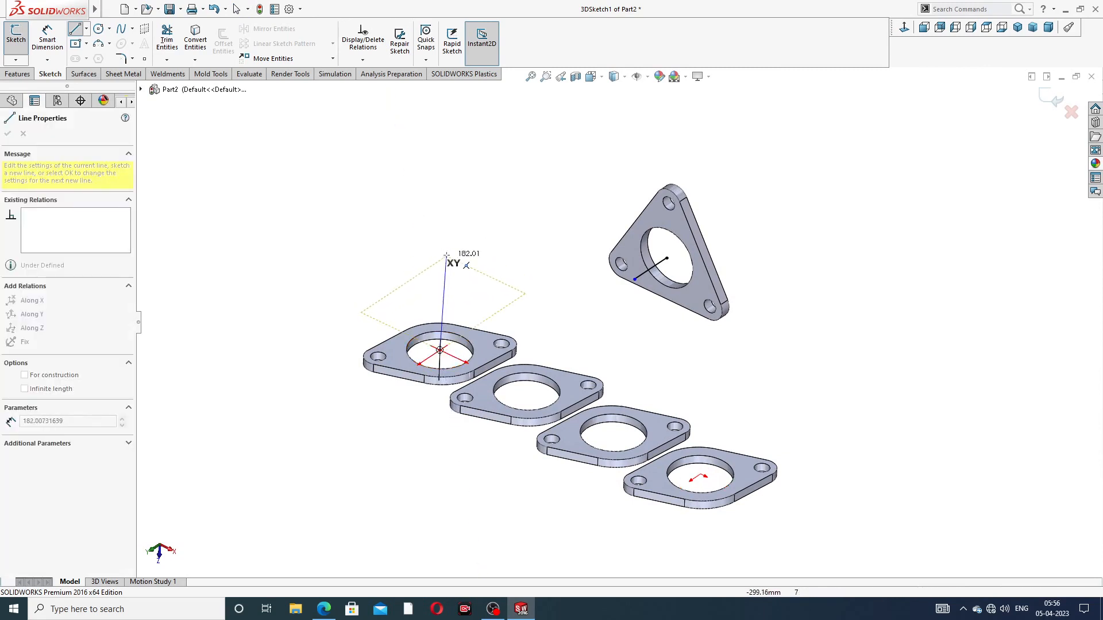
middle_click_drag(445, 252, 482, 210)
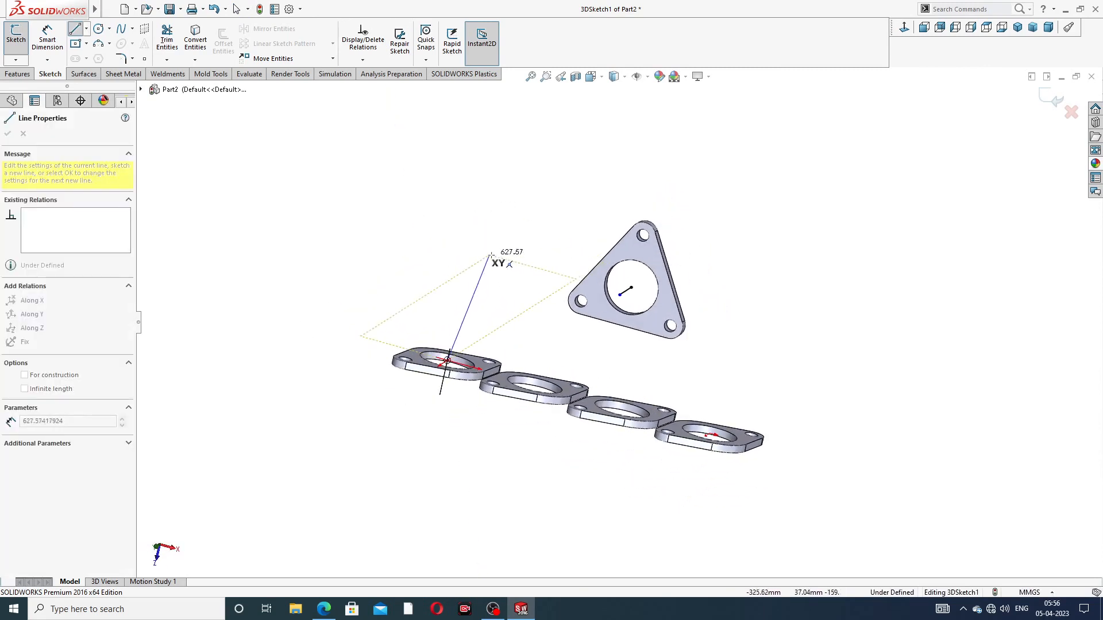
middle_click_drag(505, 270, 495, 221)
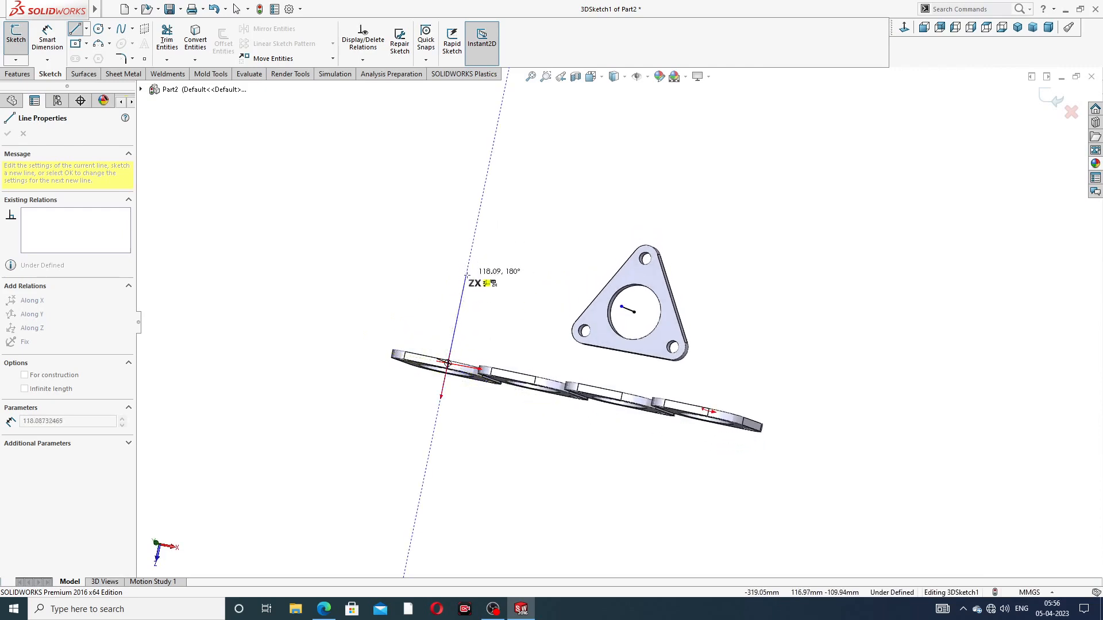
left_click(461, 296)
right_click(493, 241)
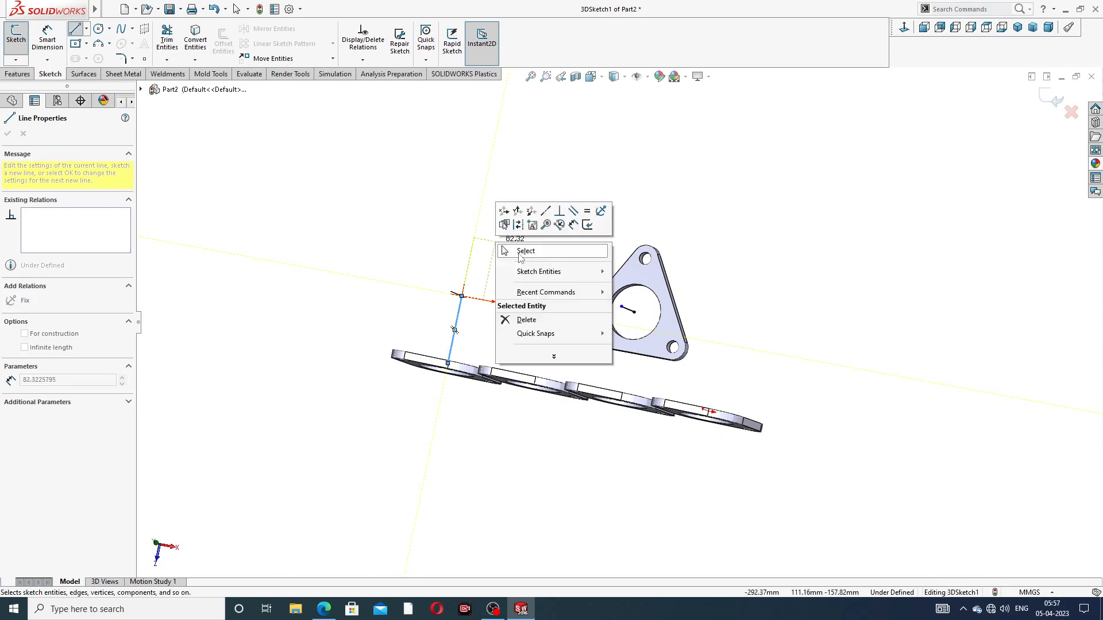
left_click(520, 247)
middle_click_drag(499, 299, 435, 308)
middle_click_drag(550, 286, 585, 326)
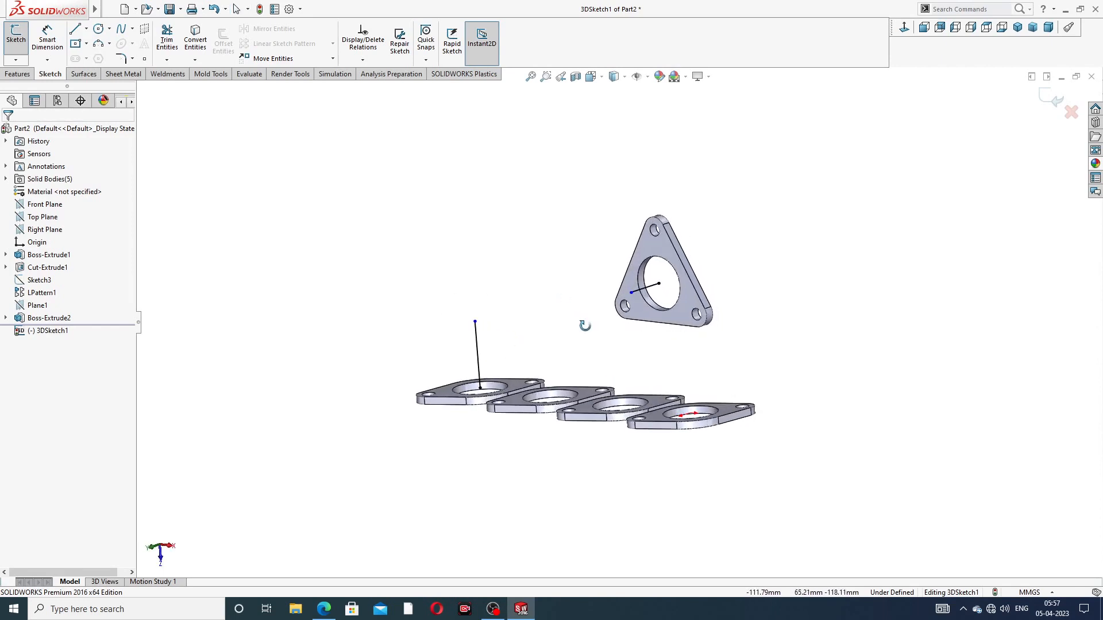
Step: Connect the free ends of the inlet flange's vertical line and the triangular flange's Y line with a straight line in the 3D sketch
left_click(76, 29)
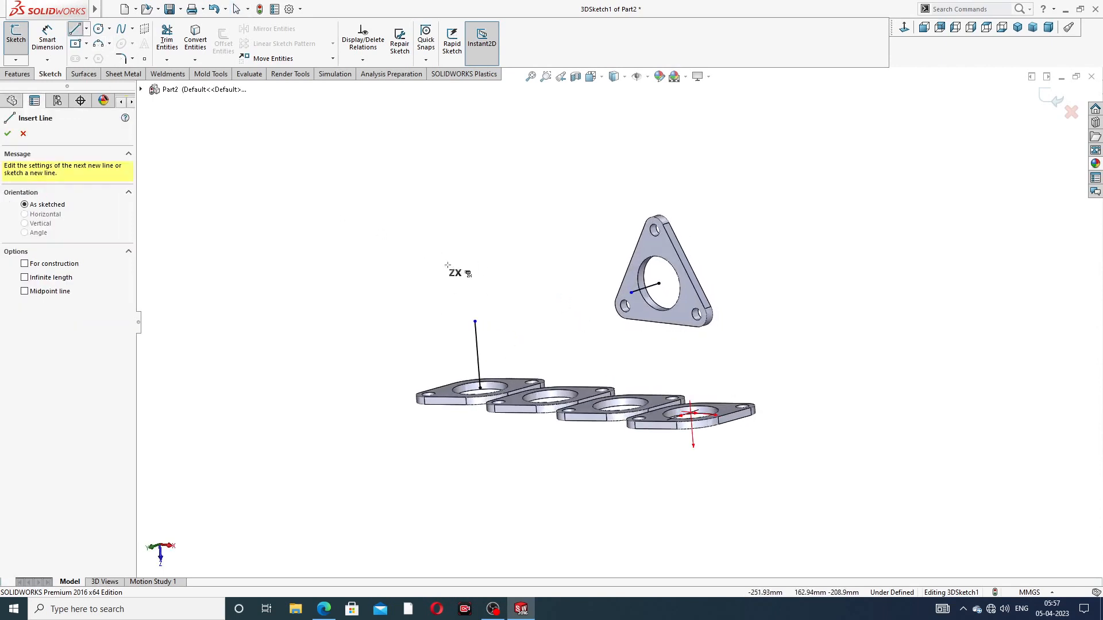
left_click(473, 322)
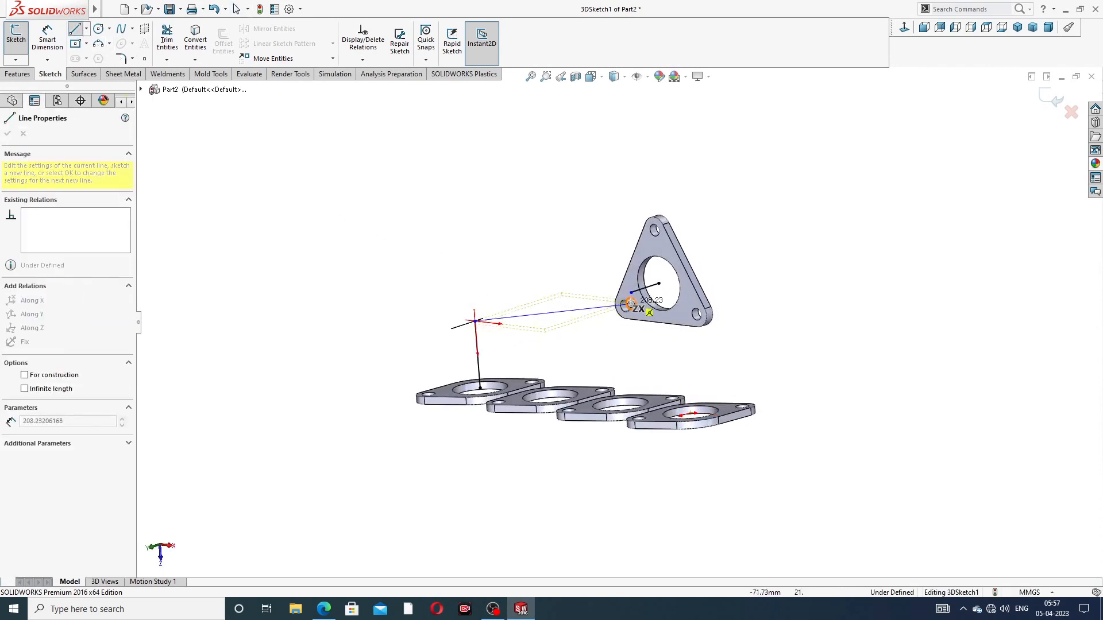
left_click(631, 293)
right_click(699, 204)
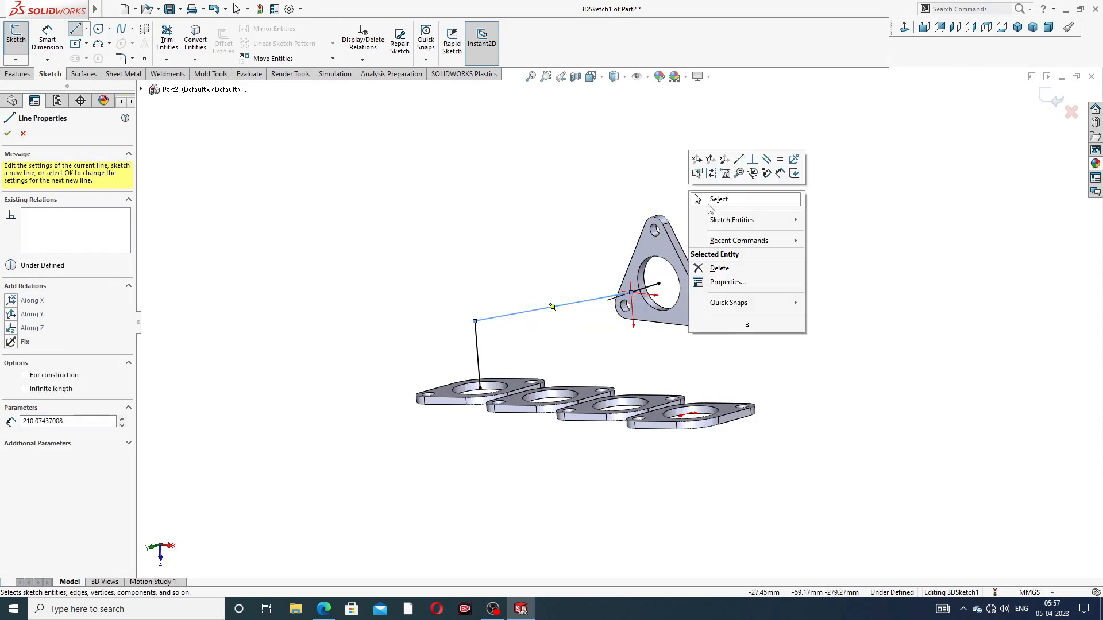
left_click(717, 199)
middle_click_drag(714, 202, 684, 213)
scroll(529, 344, "up", 3)
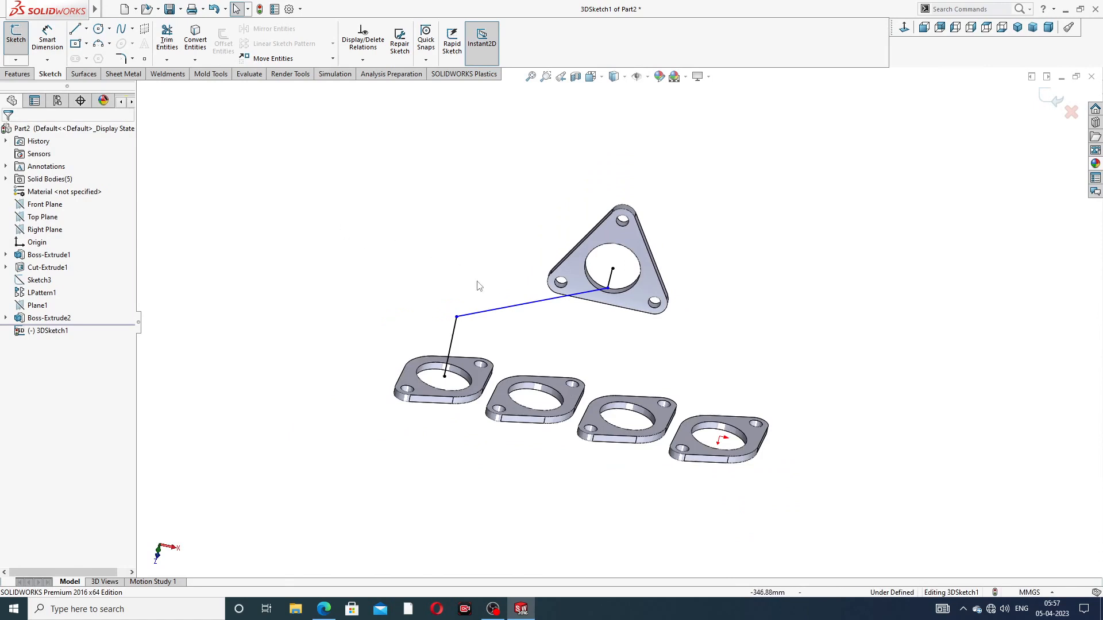
scroll(453, 298, "down", 3)
Step: Dimension the vertical path line above the leftmost inlet flange to 114 mm
left_click(48, 41)
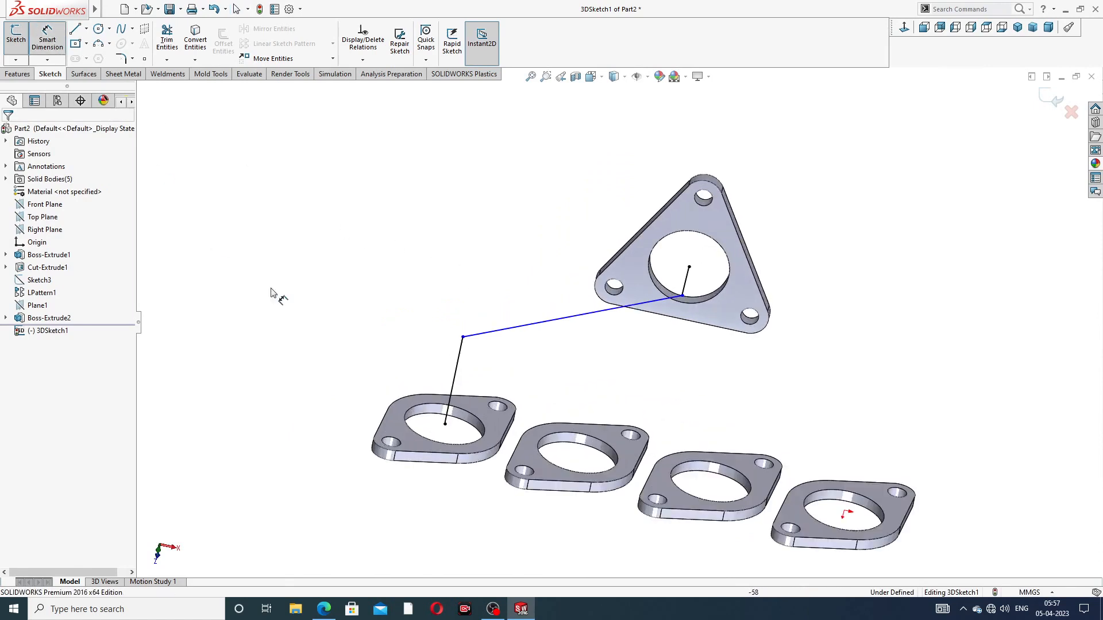
left_click(459, 357)
left_click(395, 347)
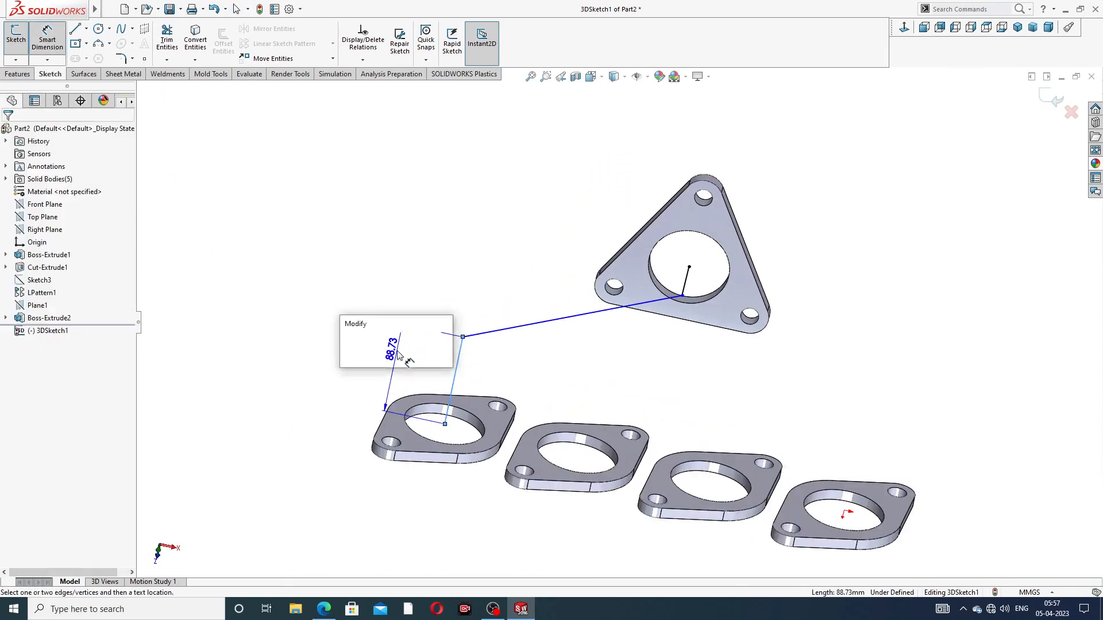
type("114")
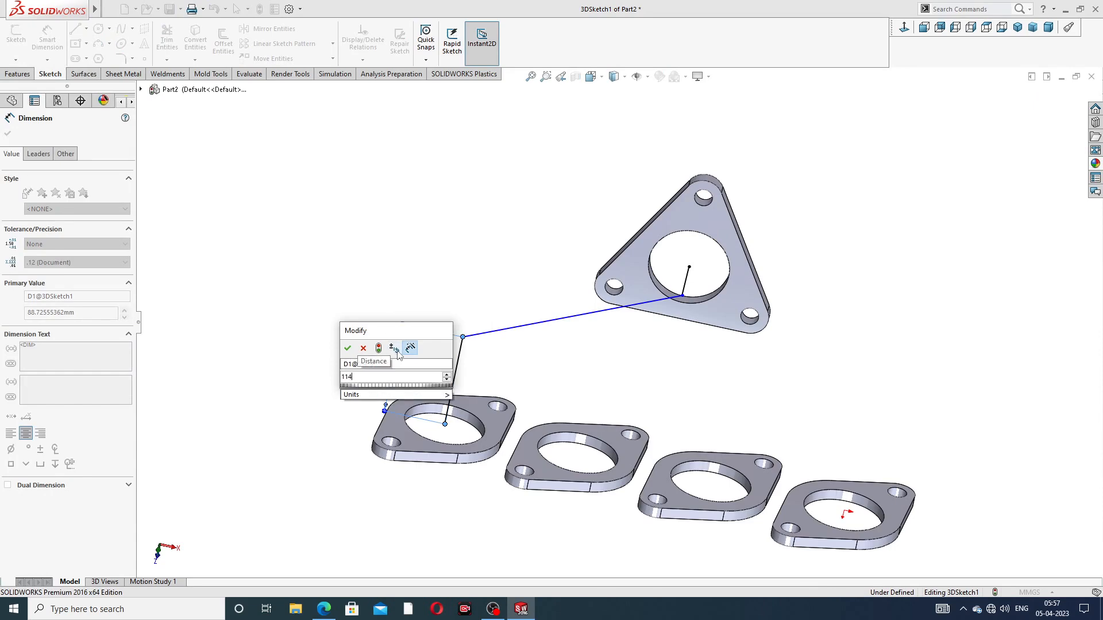
key("Return")
key("Escape")
Step: Dimension the path line from the triangular flange's hole centre to 54 mm and leave the dimension command
middle_click_drag(667, 312, 695, 294)
left_click(745, 303)
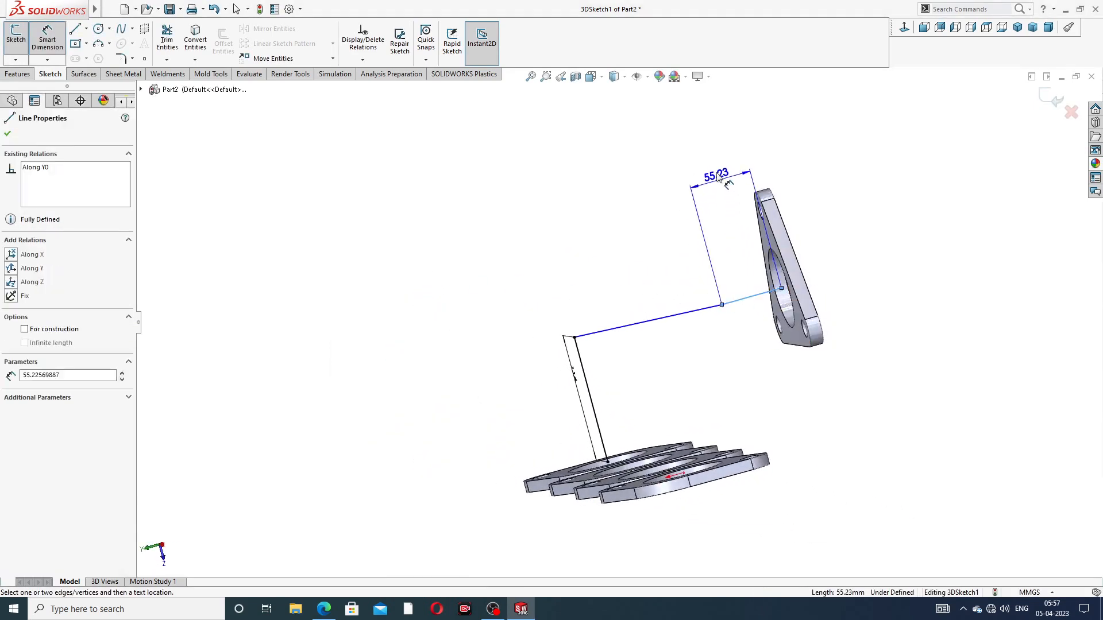
left_click(718, 173)
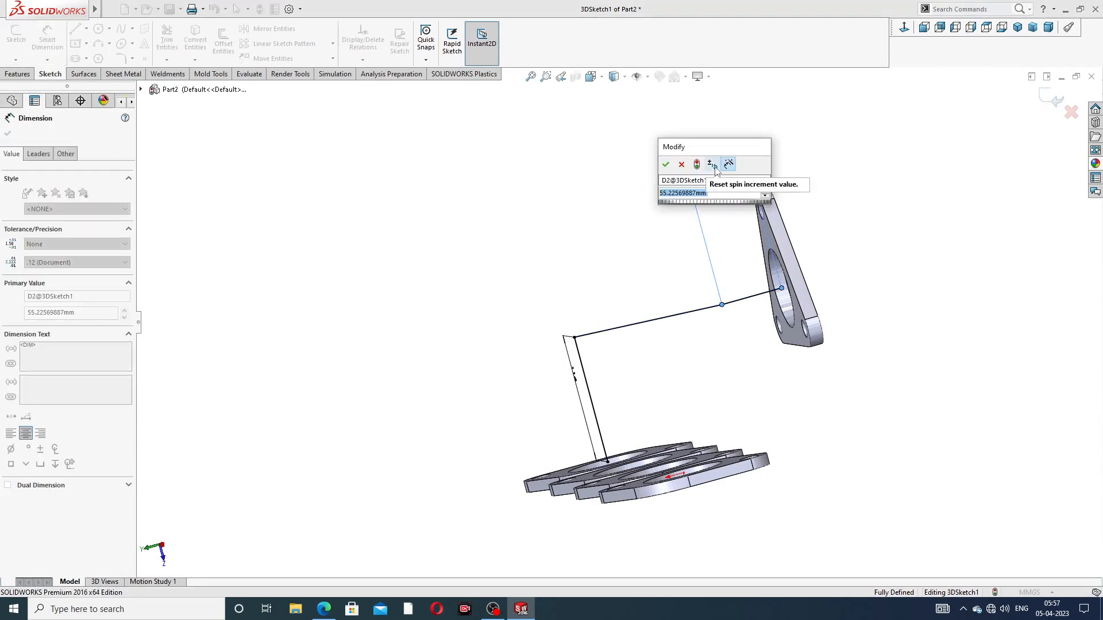
type("54")
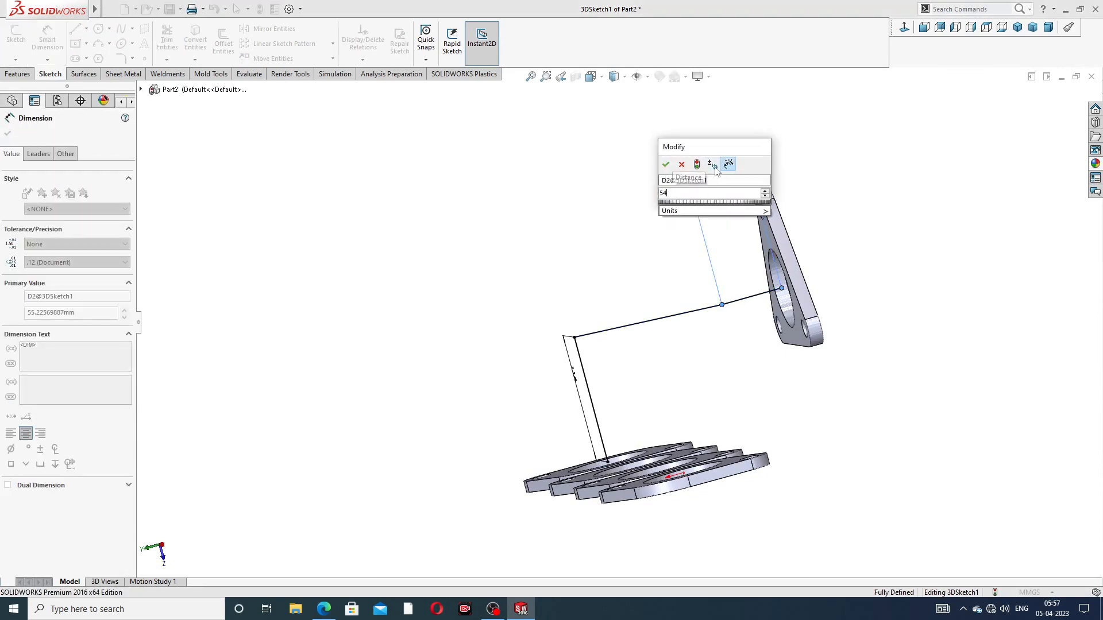
key("Return")
left_click(825, 133)
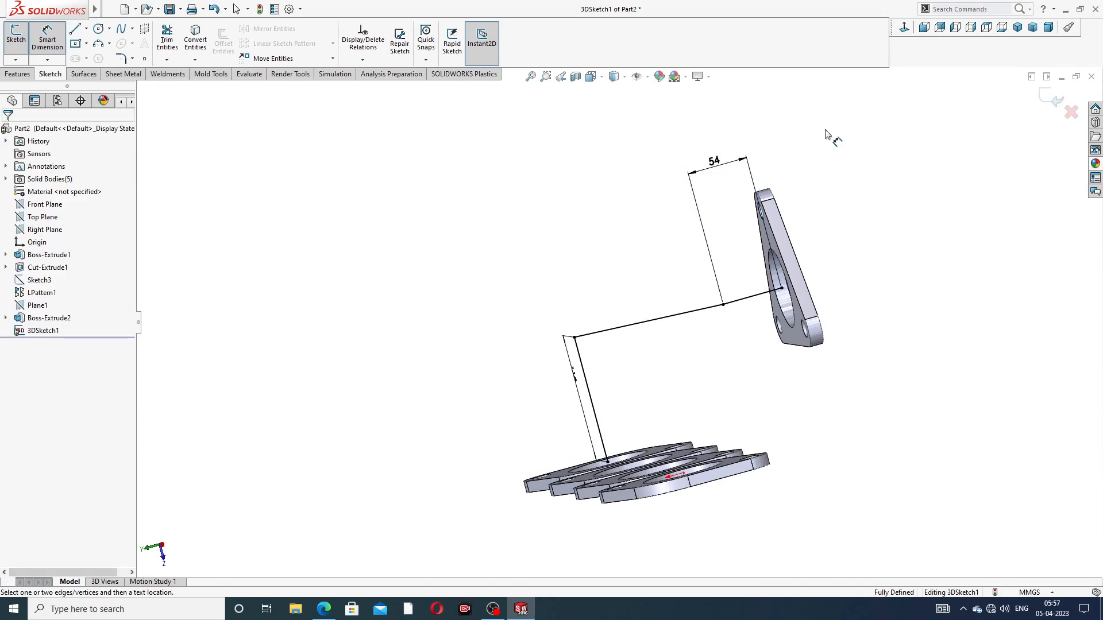
right_click(826, 134)
left_click(862, 163)
Step: Apply a 98 mm sketch fillet to the path corner above the leftmost inlet flange
mouse_move(756, 225)
middle_mouse_down()
mouse_move(809, 224)
mouse_move(663, 189)
middle_mouse_up()
left_click(123, 58)
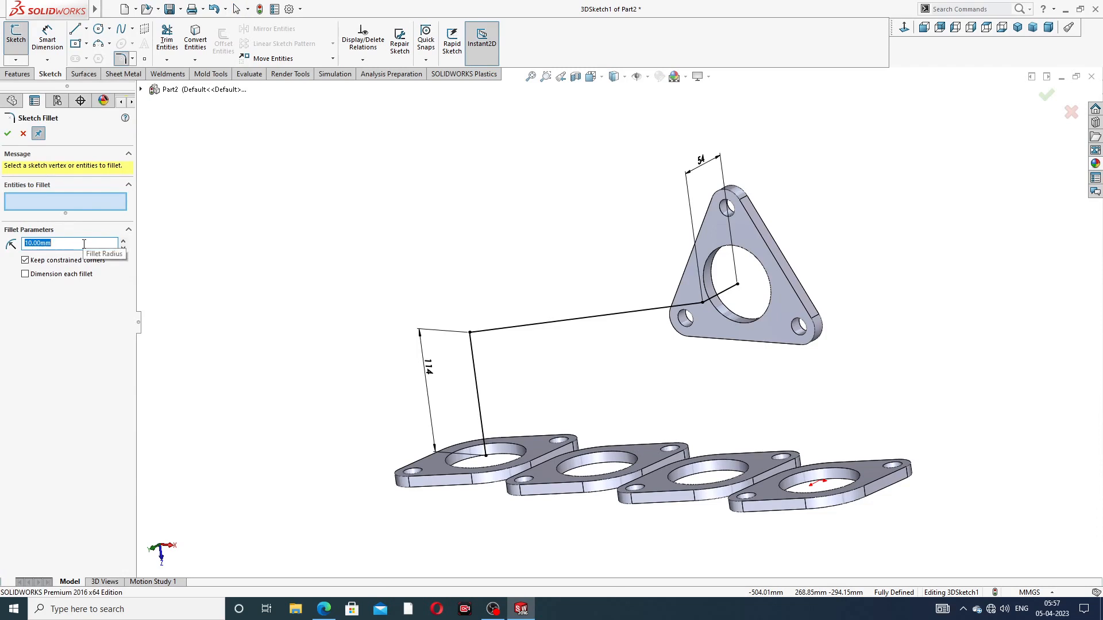
left_click(471, 333)
left_click(7, 134)
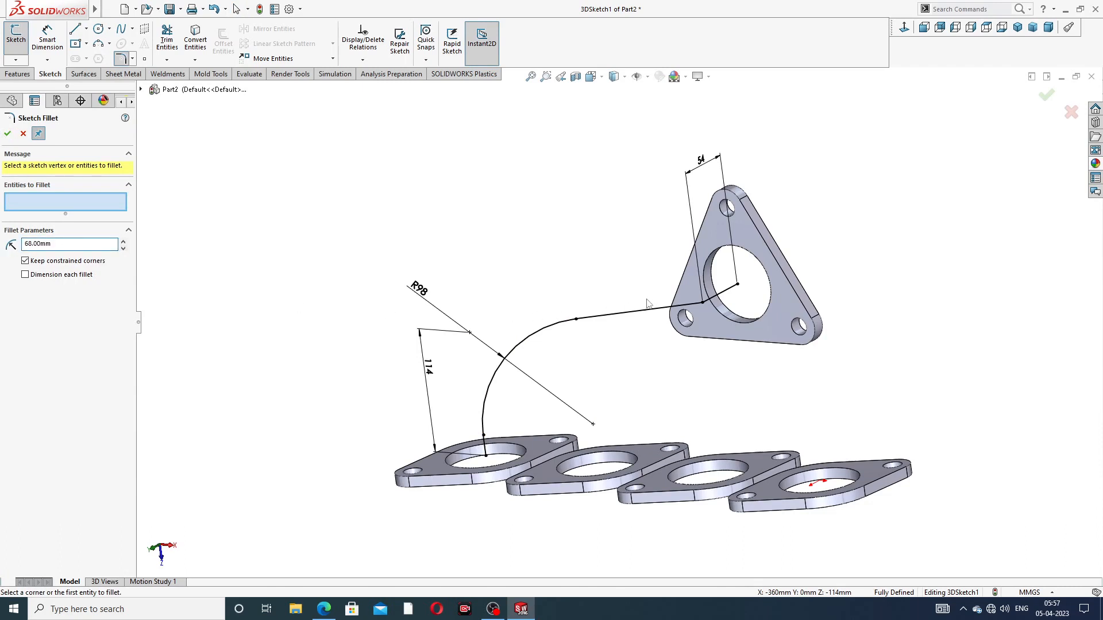
Step: Apply a 68 mm sketch fillet to the path corner near the triangular flange and finish the fillet command
left_click(704, 305)
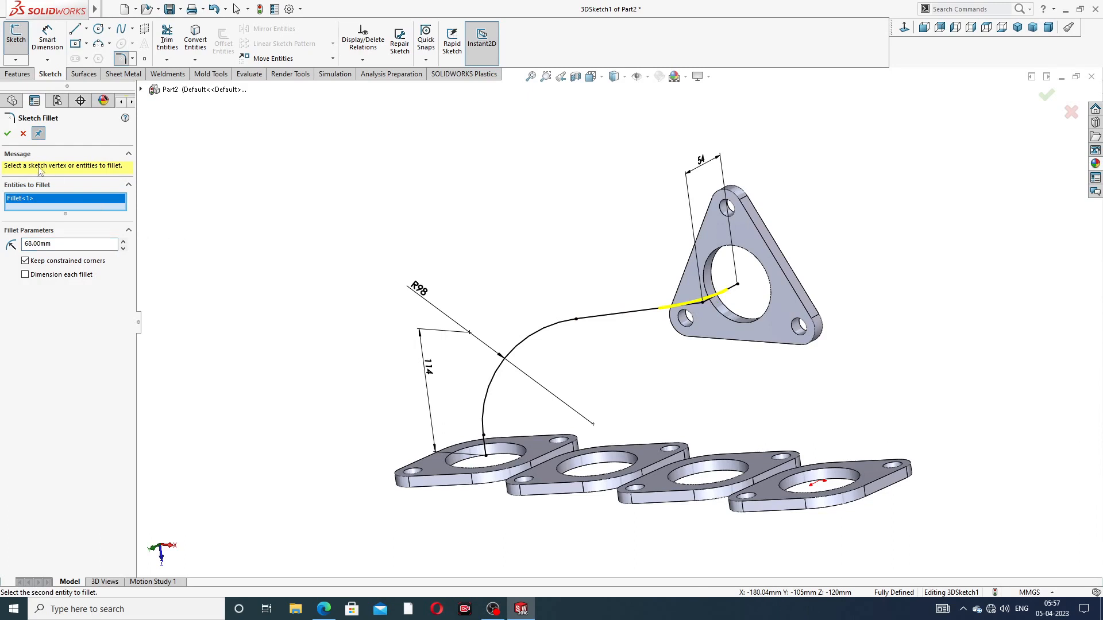
left_click(7, 134)
middle_click_drag(533, 282, 566, 258)
left_click(8, 135)
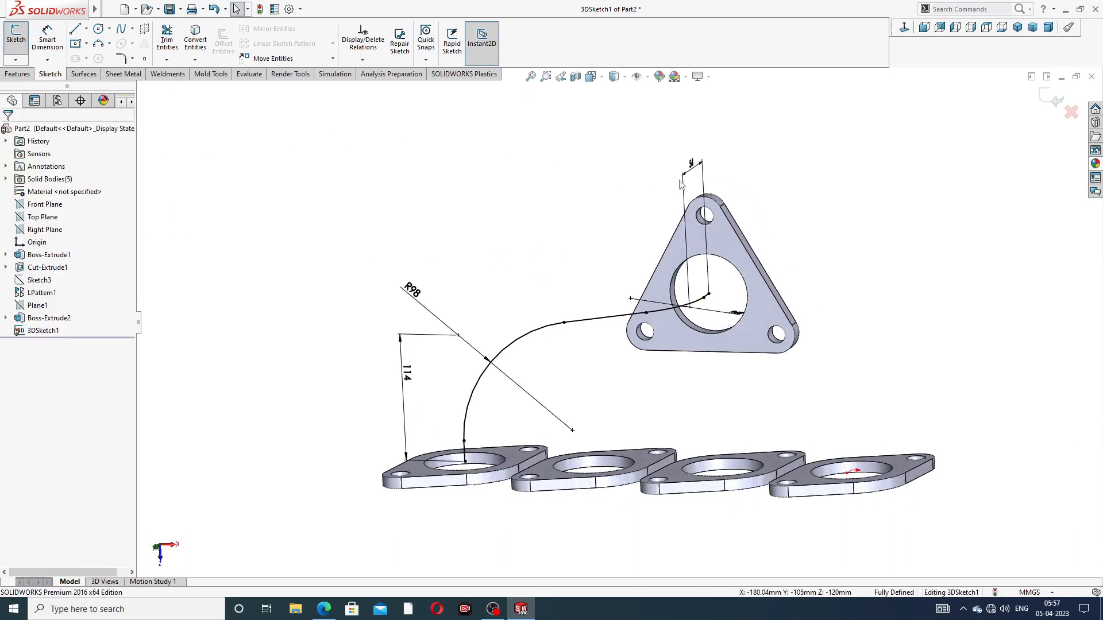
middle_click_drag(812, 191, 718, 276)
scroll(727, 301, "down", 1)
Step: Compare the pipe path with the exhaust manifold PDF drawing and exit the 3D sketch
left_click(325, 609)
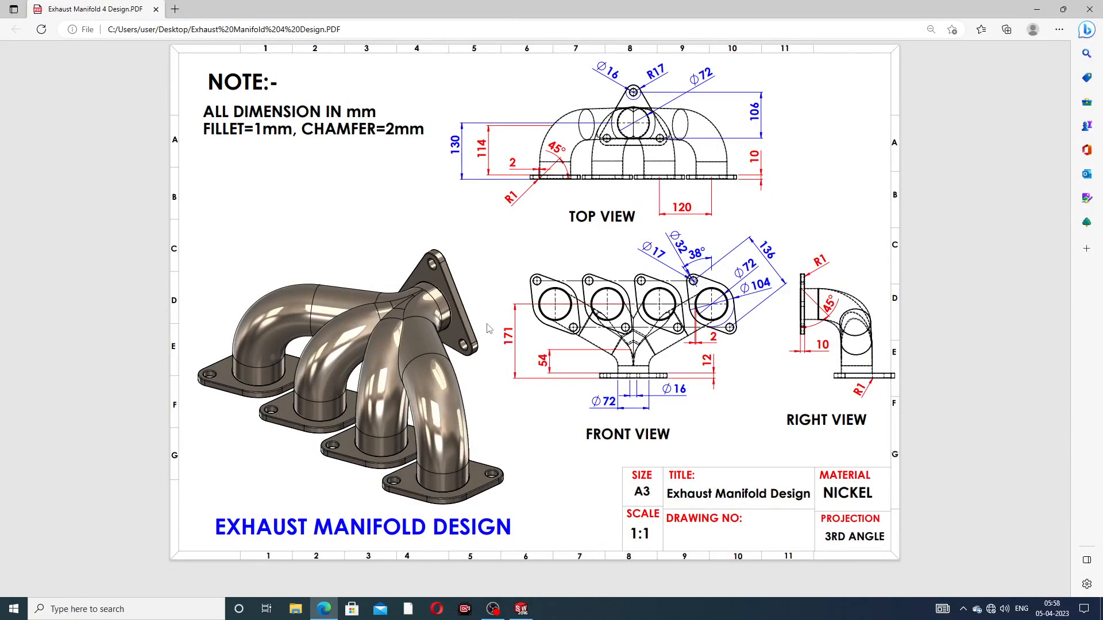
left_click(328, 608)
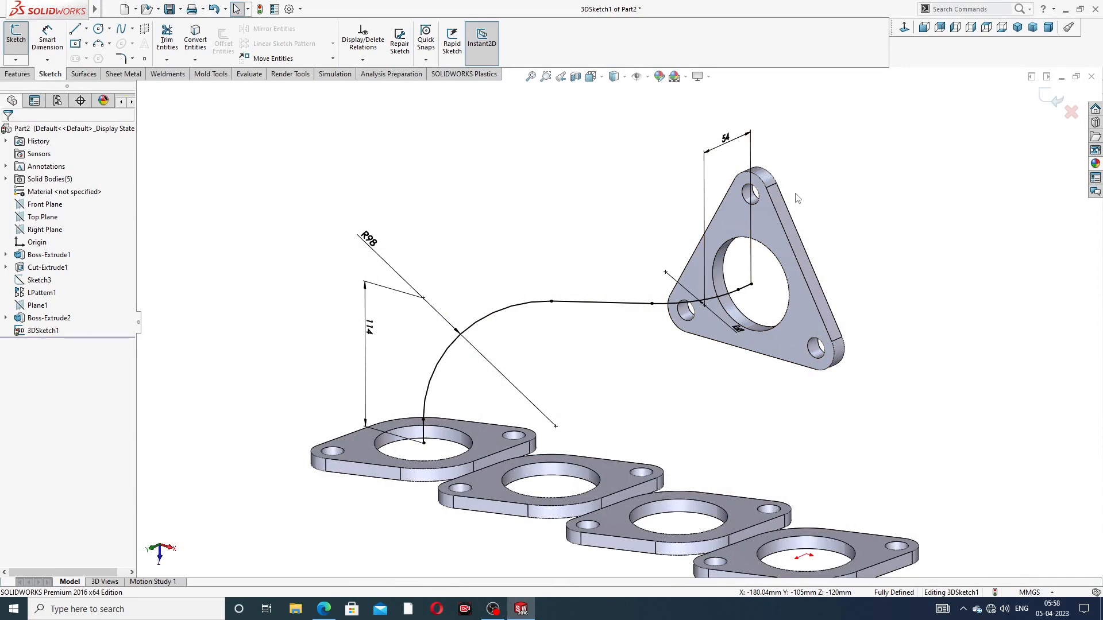
left_click(1057, 99)
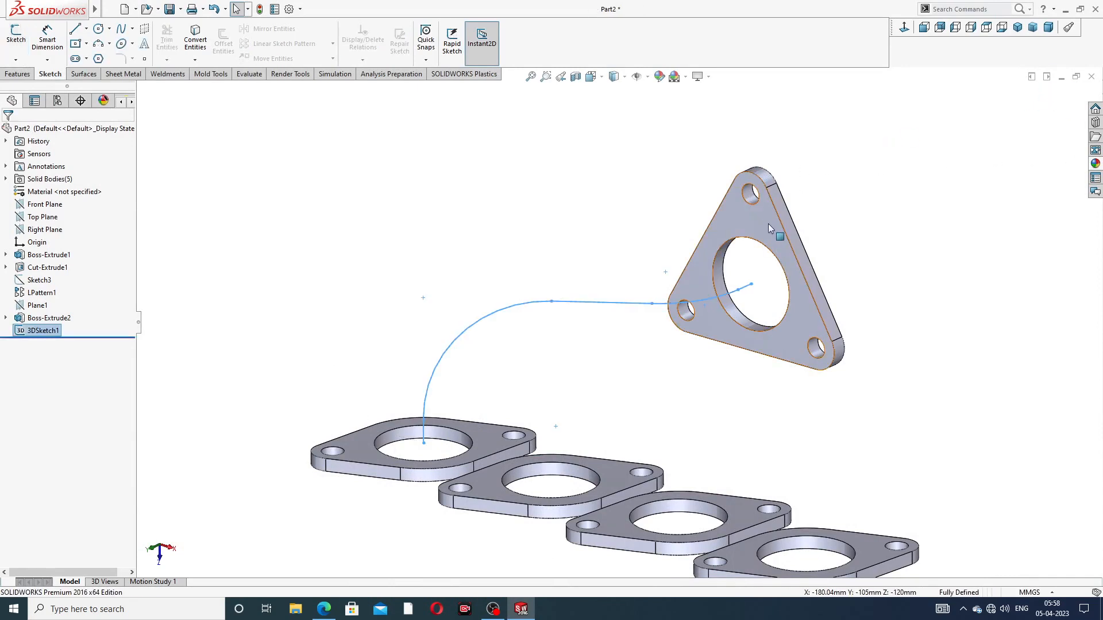
Step: Sketch on the triangular flange's face by converting its 72 mm central hole edge into a circle, and exit the sketch
middle_click_drag(768, 223, 760, 224)
left_click(753, 225)
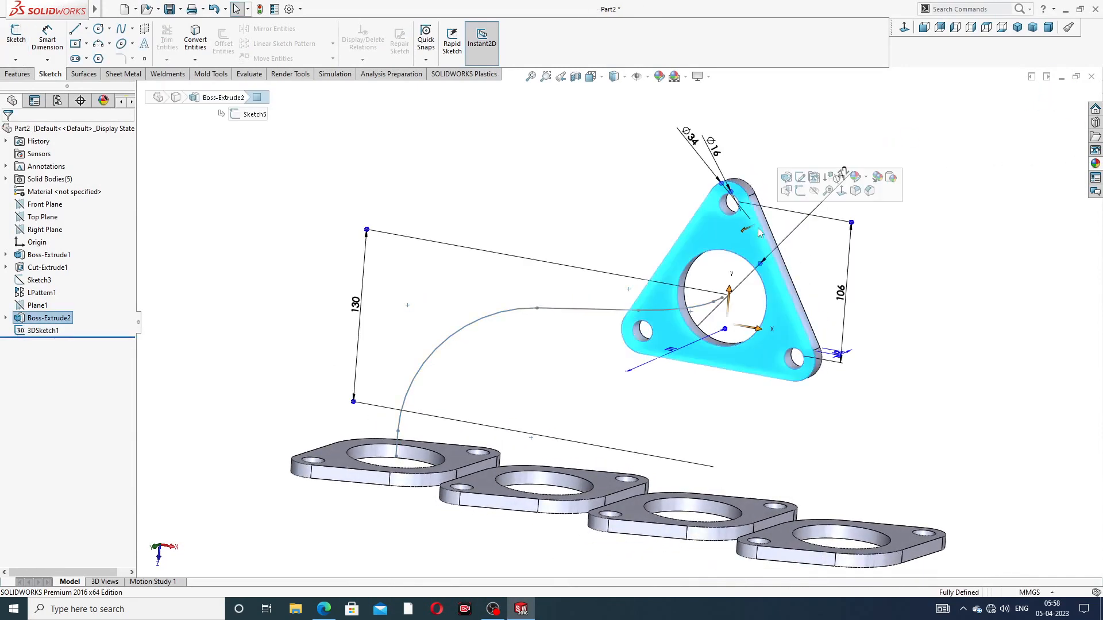
left_click(801, 190)
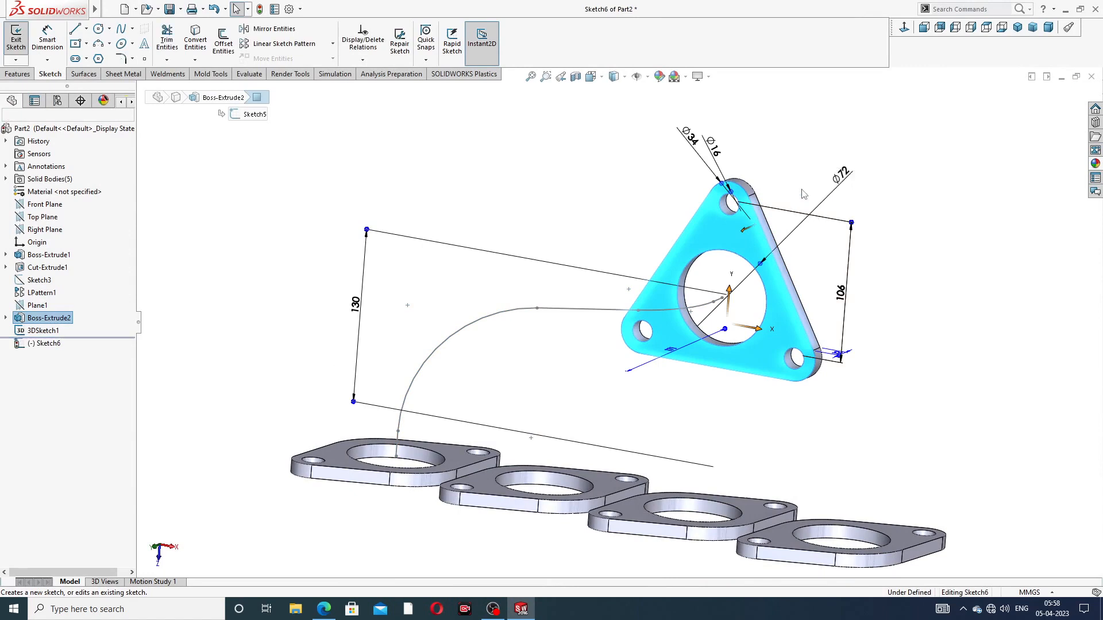
left_click(744, 257)
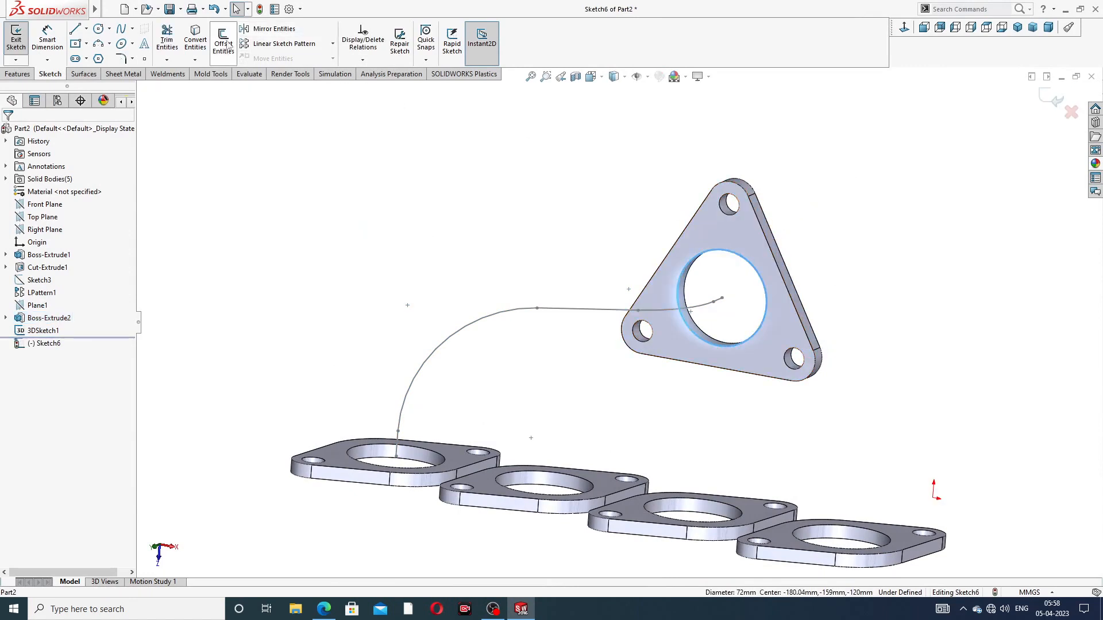
left_click(195, 47)
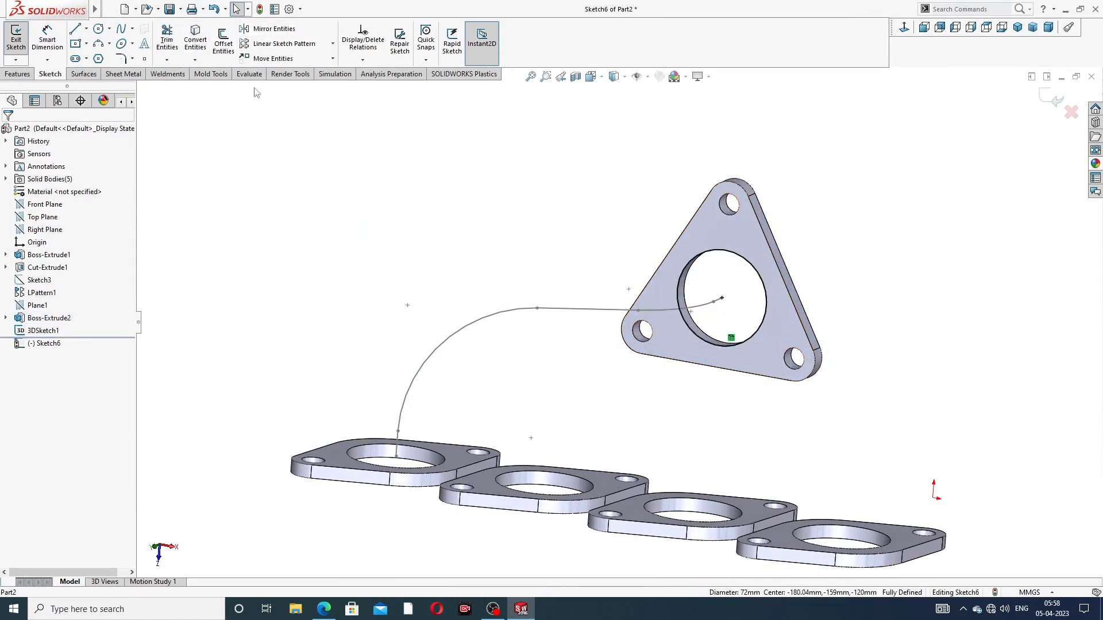
left_click(1056, 99)
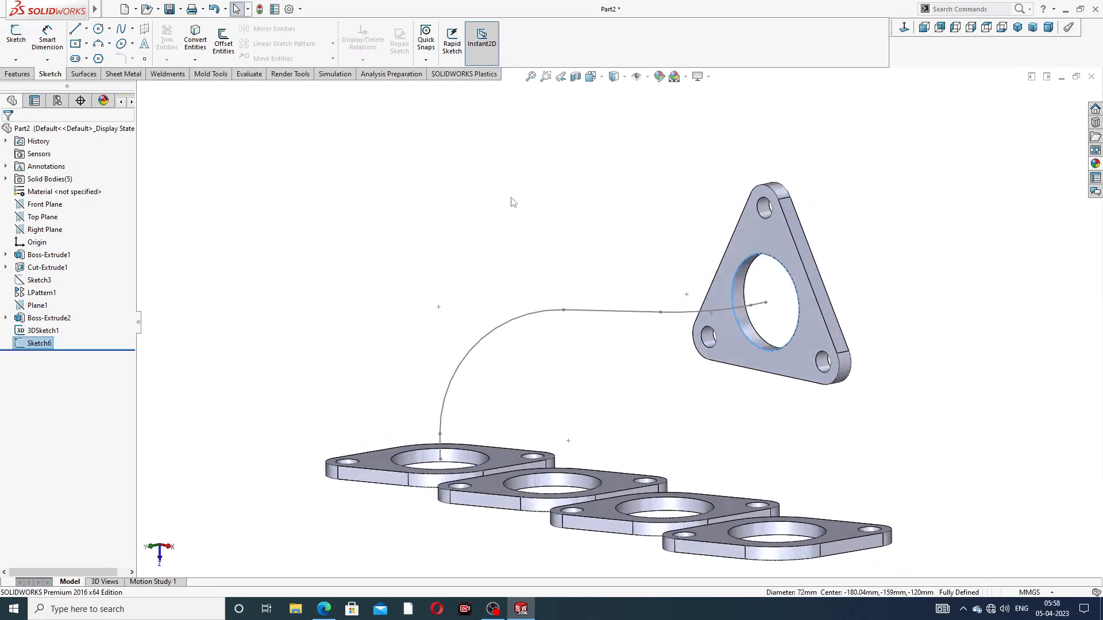
Step: Sweep the converted circle along the filleted 3D sketch path to form the first pipe as a solid
left_click(18, 73)
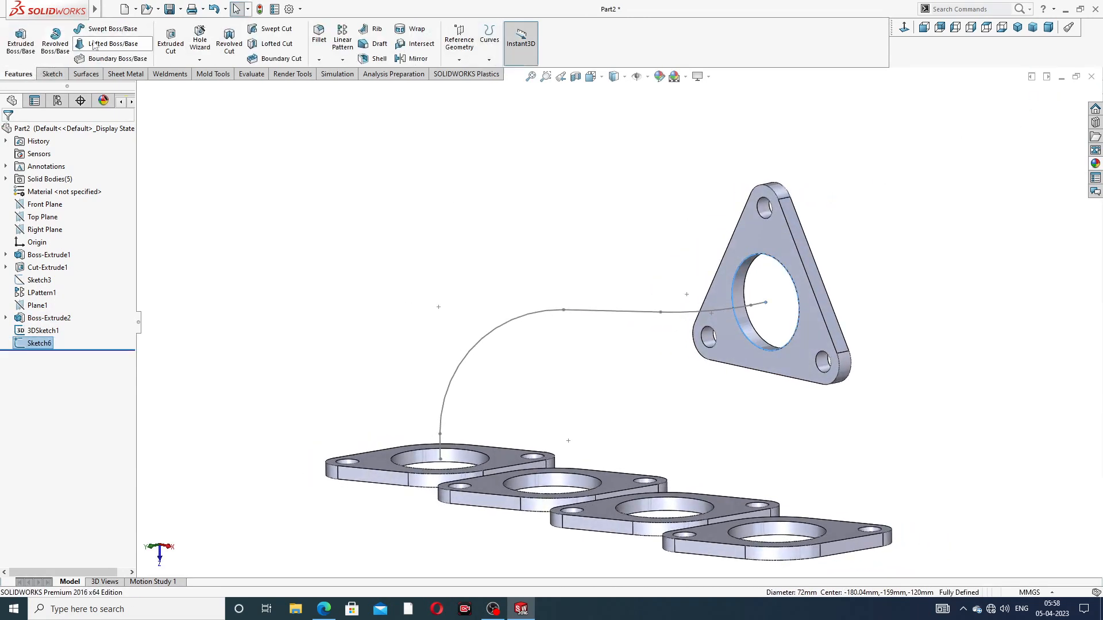
left_click(112, 32)
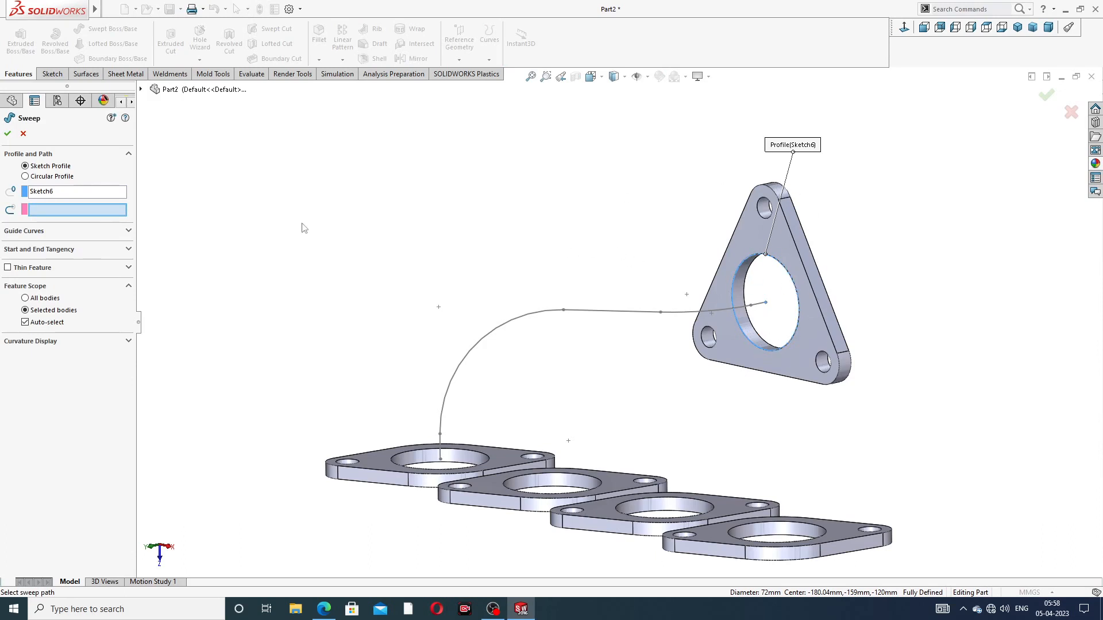
left_click(516, 326)
mouse_move(579, 369)
middle_mouse_down()
mouse_move(603, 396)
mouse_move(620, 387)
middle_mouse_up()
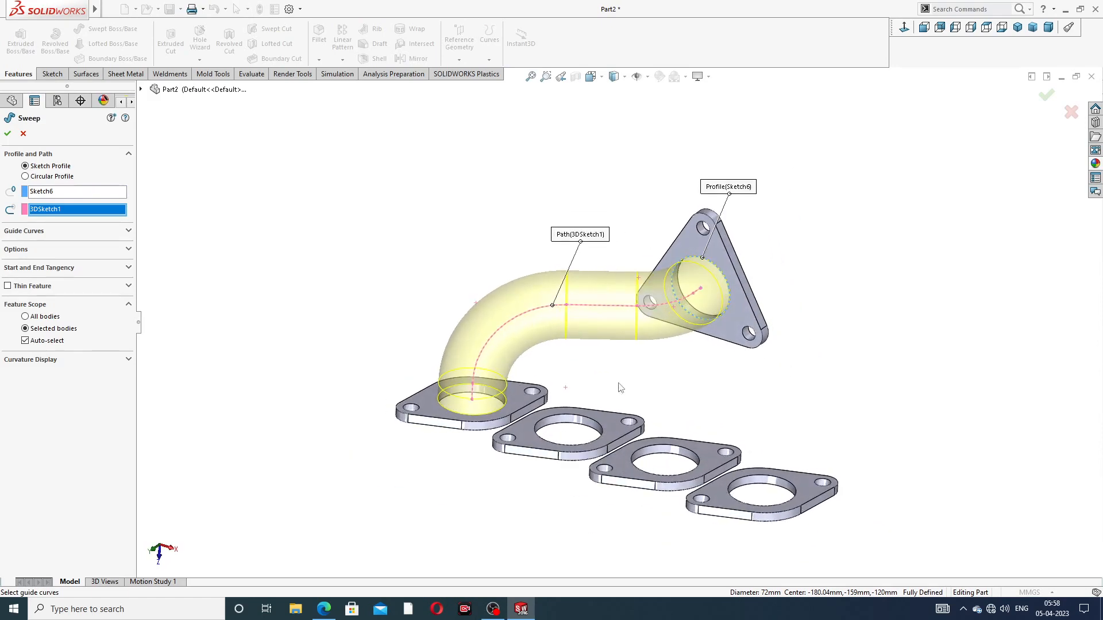
left_click(7, 136)
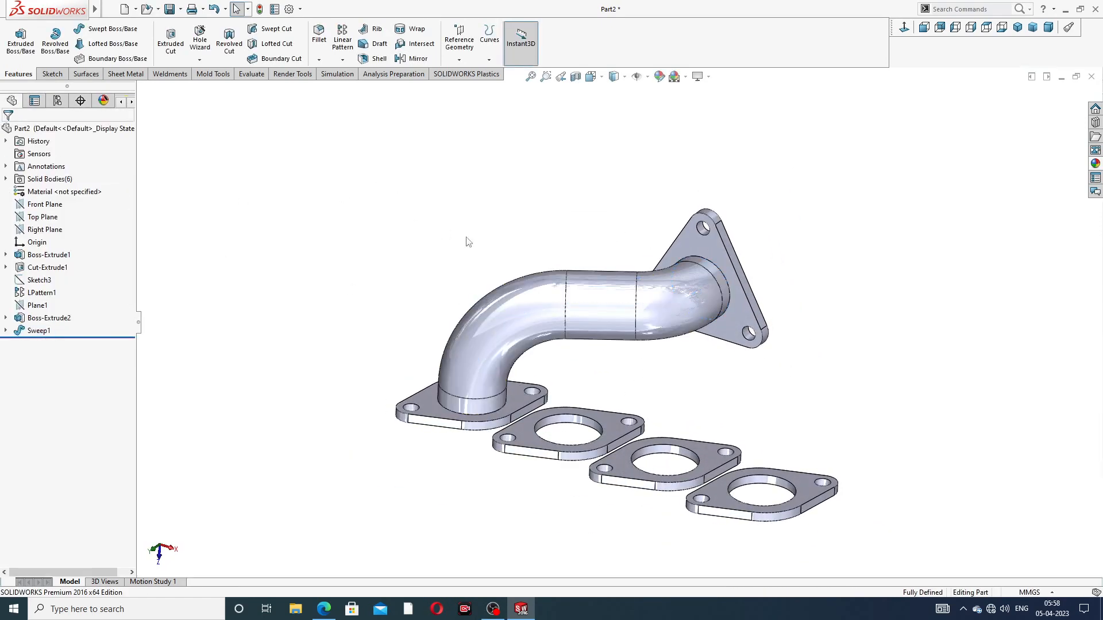
middle_click_drag(603, 295, 593, 324)
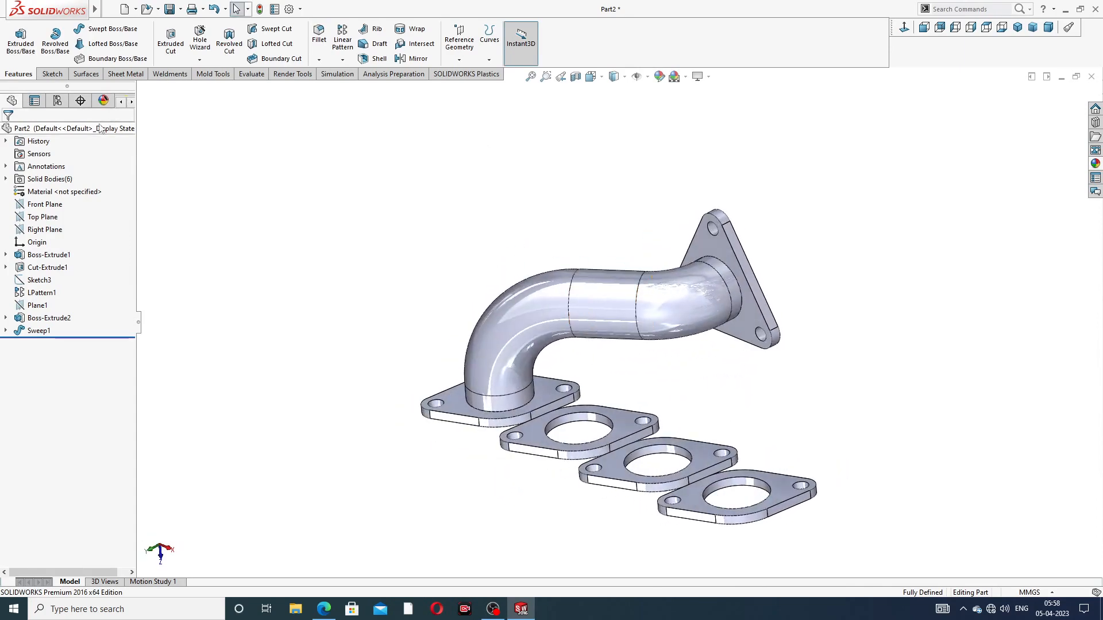
Step: Start a new 3D sketch and draw a line along Y from the triangular flange's central hole centre into the swept pipe
left_click(52, 73)
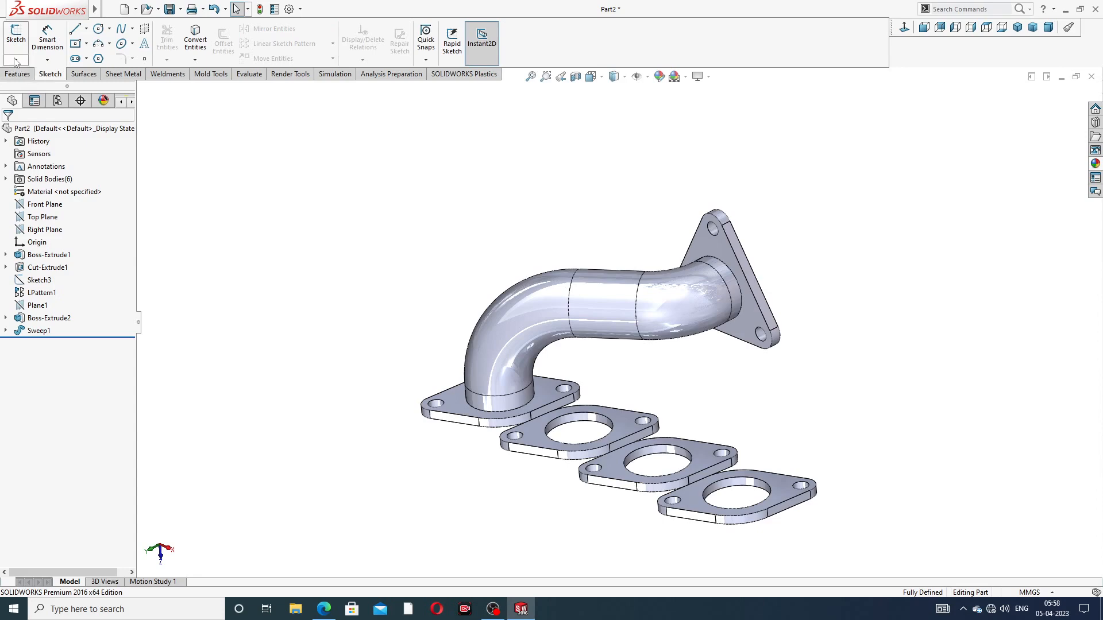
left_click(16, 60)
left_click(34, 87)
scroll(746, 350, "down", 3)
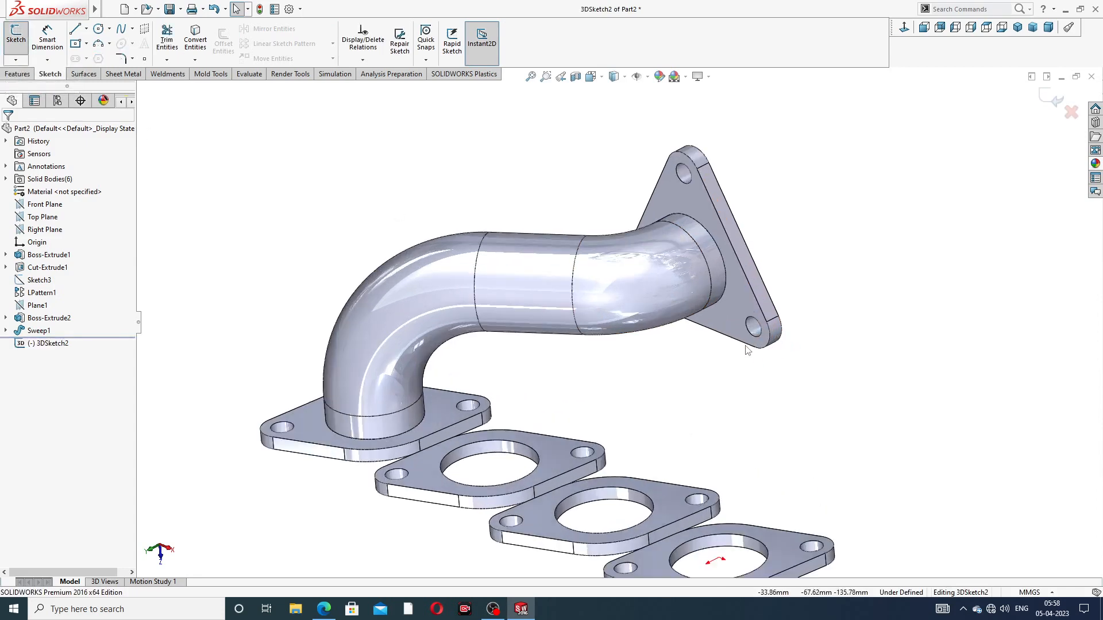
middle_click_drag(721, 245, 712, 154)
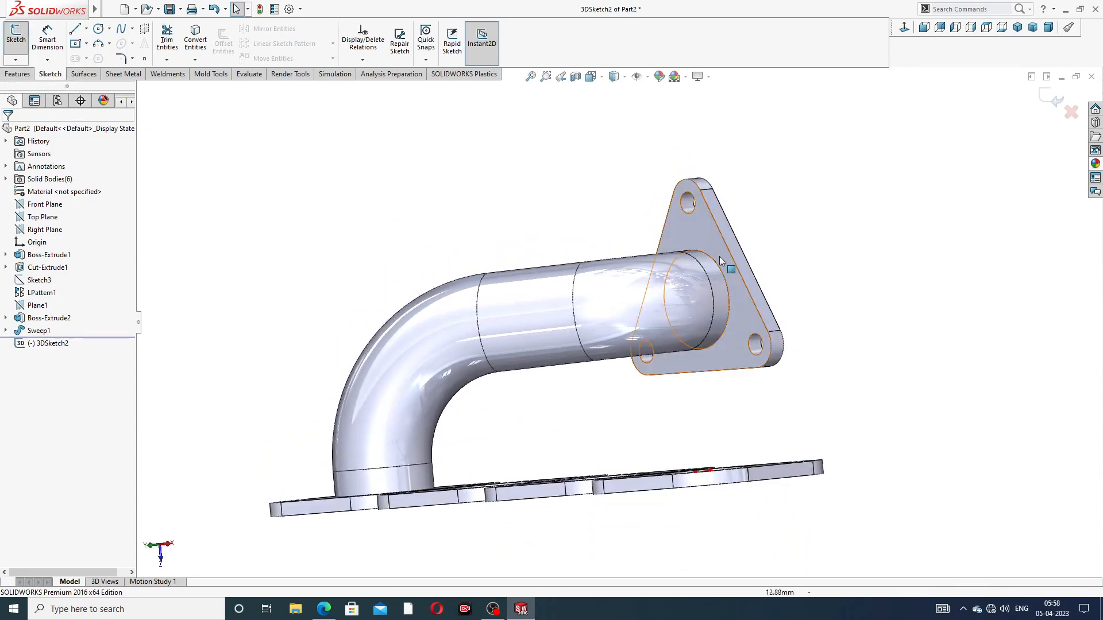
left_click(75, 30)
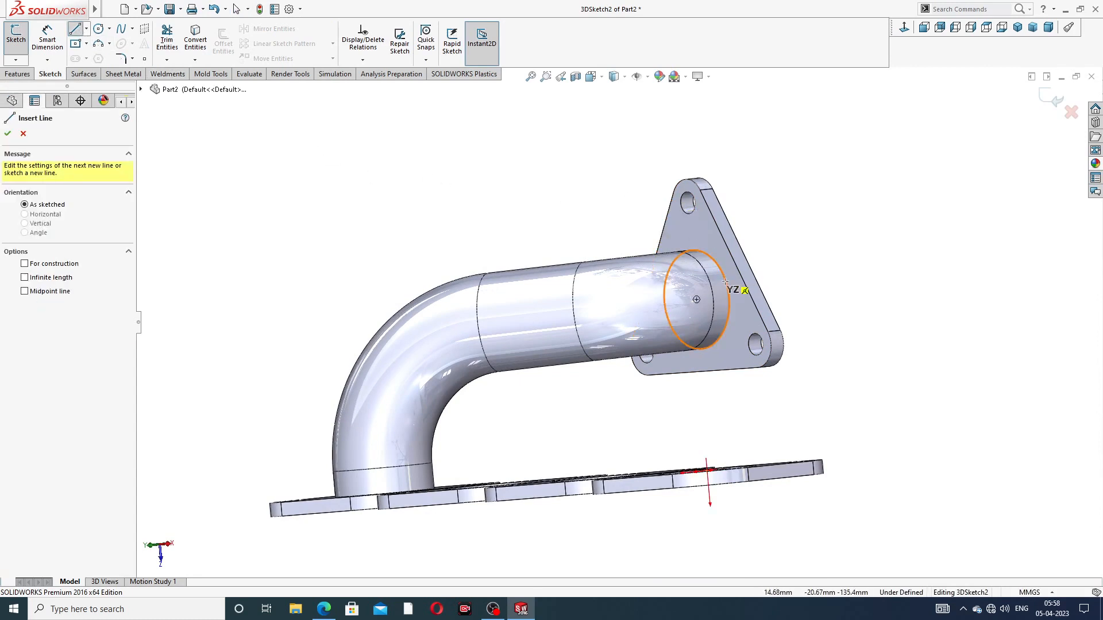
left_click(696, 300)
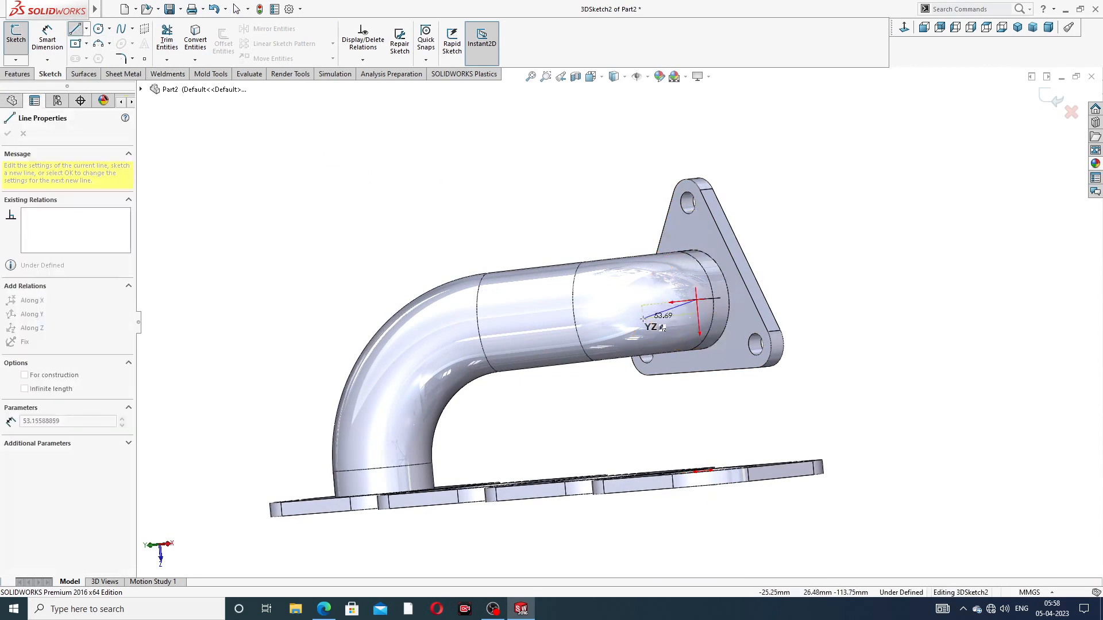
mouse_move(645, 315)
middle_mouse_down()
mouse_move(622, 317)
mouse_move(667, 311)
middle_mouse_up()
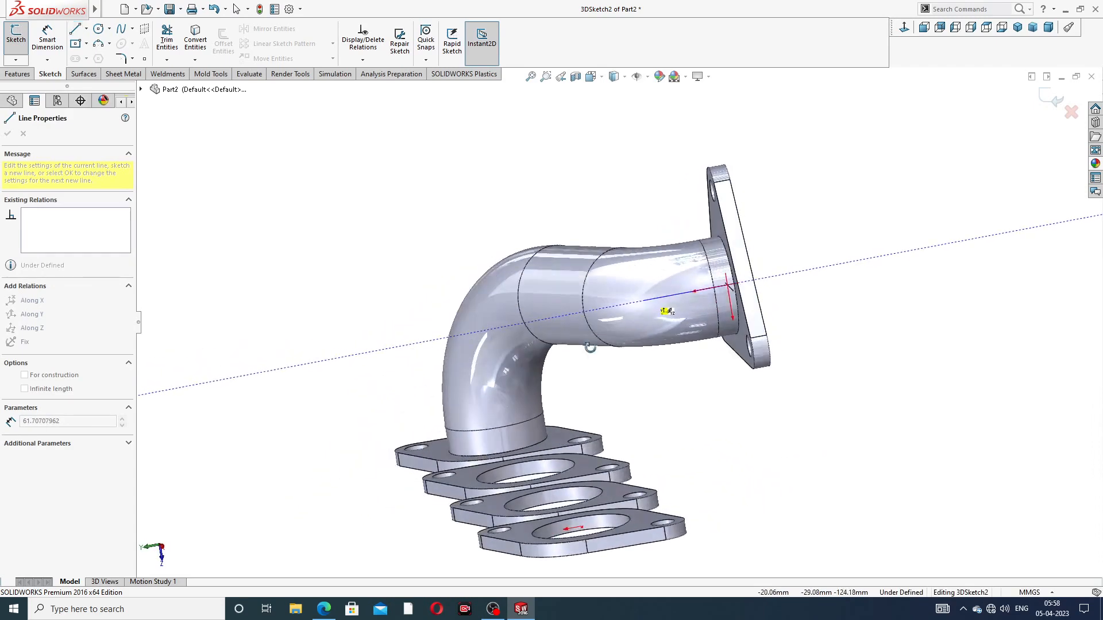
left_click(676, 295)
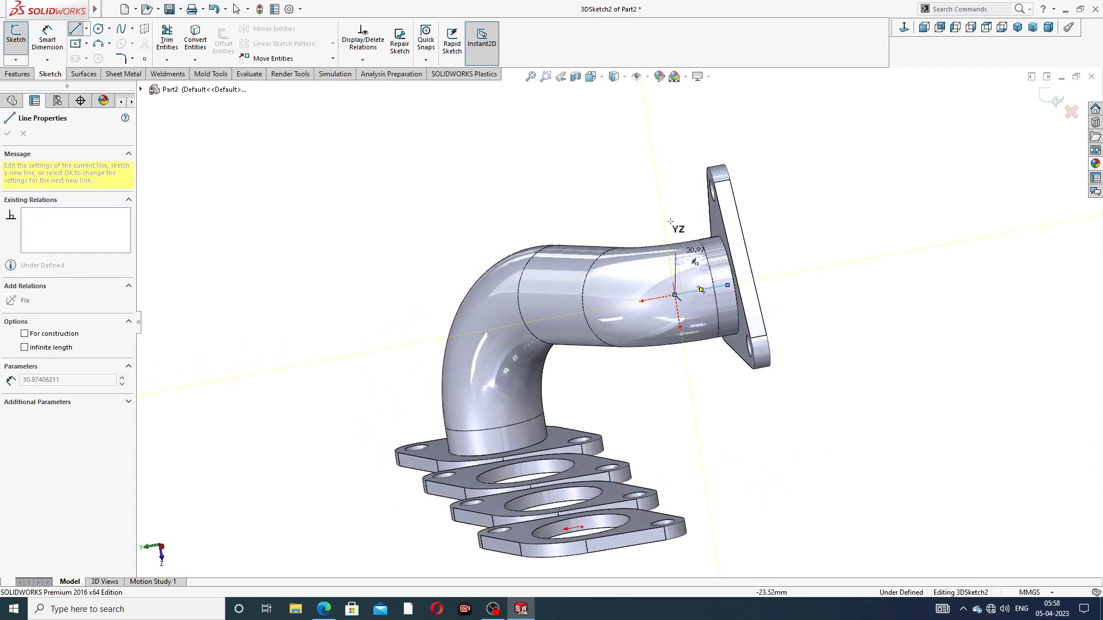
Step: Draw a line along Z upward from the hole centre of the inlet flange next to the piped one
right_click(667, 179)
left_click(686, 191)
middle_click_drag(696, 244, 492, 197)
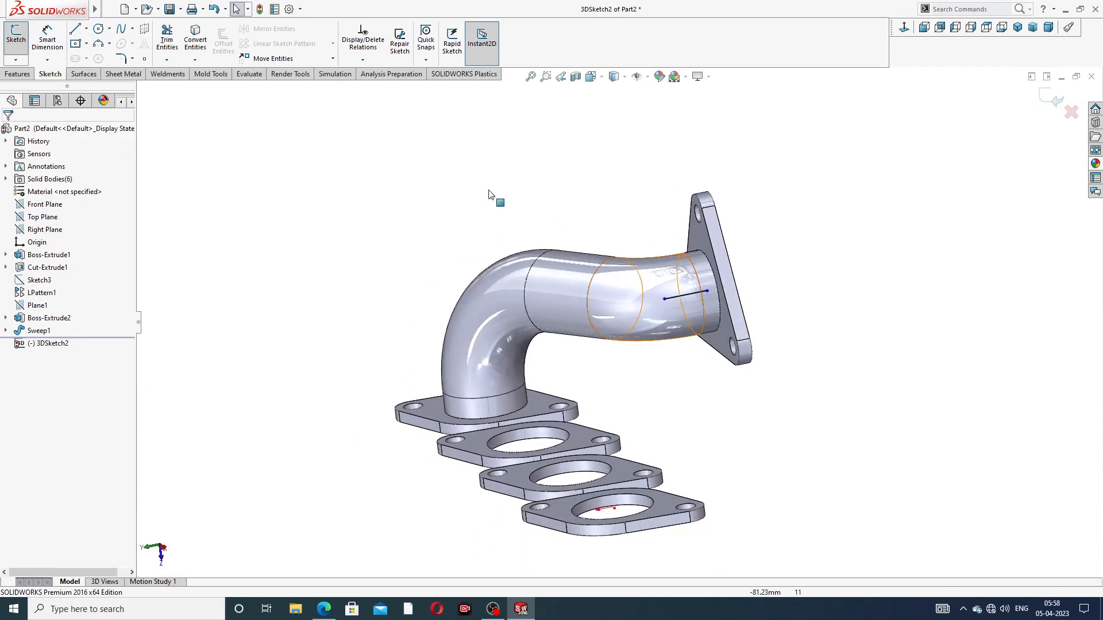
left_click(76, 31)
middle_click_drag(568, 453, 560, 456)
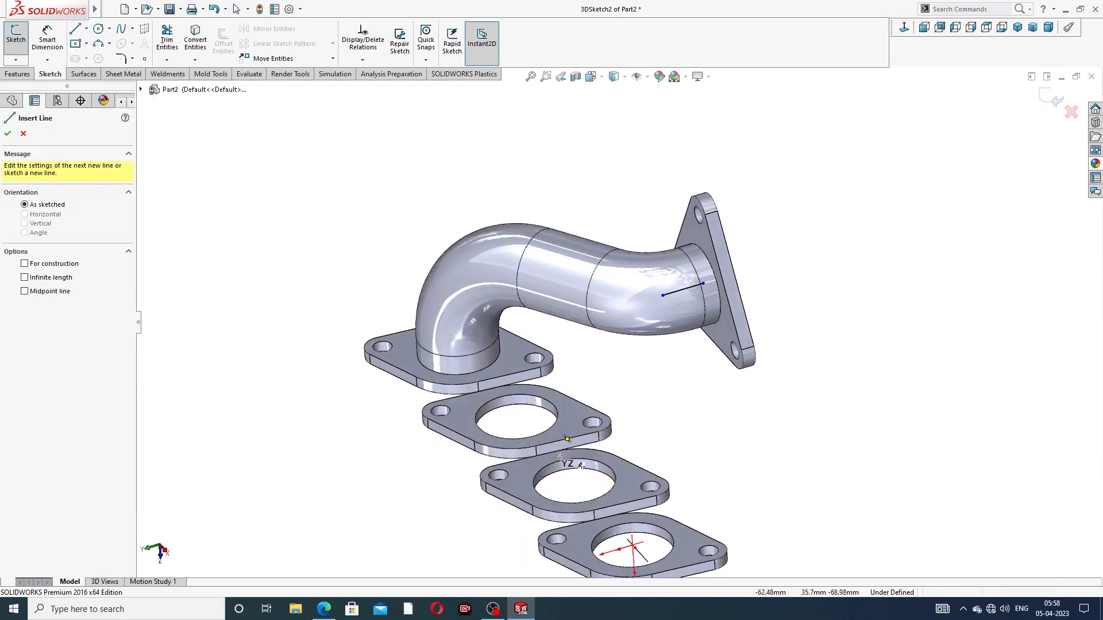
left_click(516, 416)
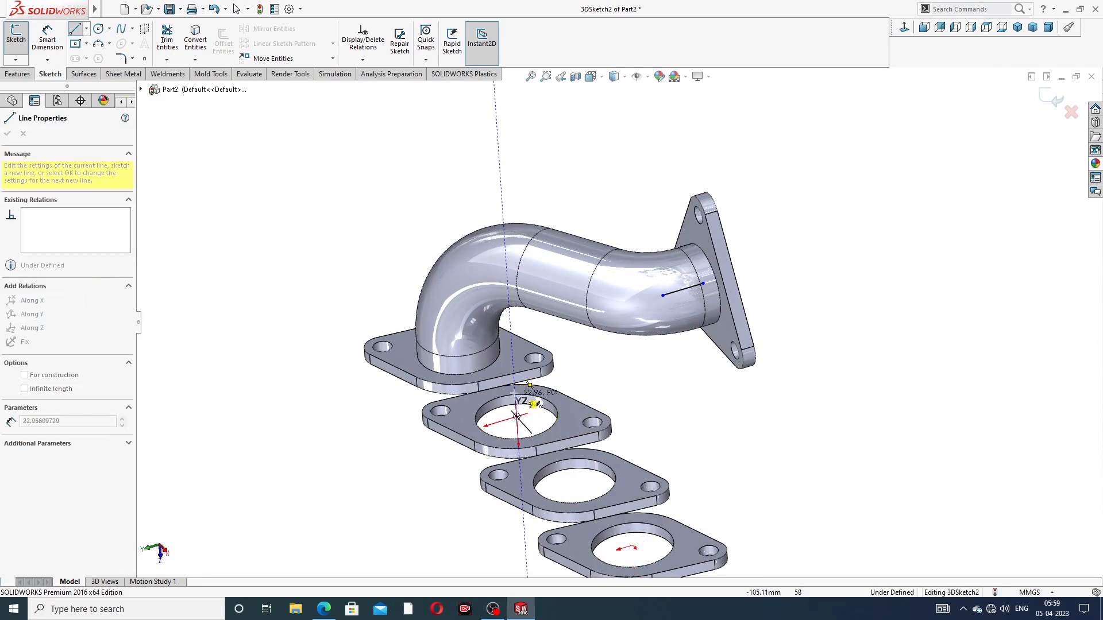
left_click(512, 355)
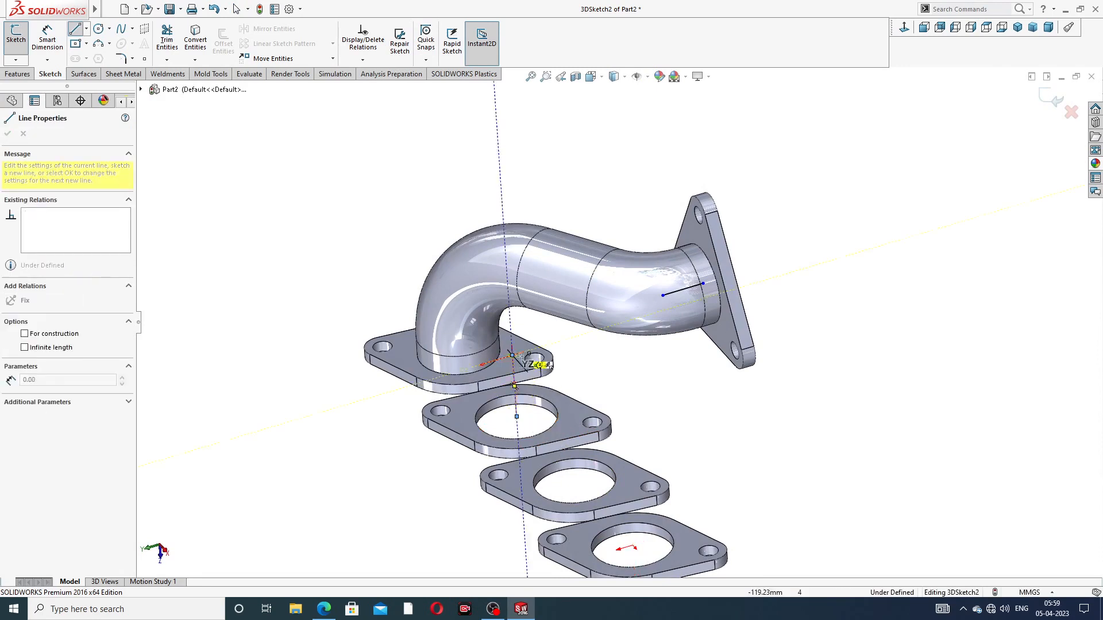
mouse_move(560, 363)
middle_mouse_down()
mouse_move(549, 305)
mouse_move(589, 341)
middle_mouse_up()
right_click(611, 379)
left_click(637, 389)
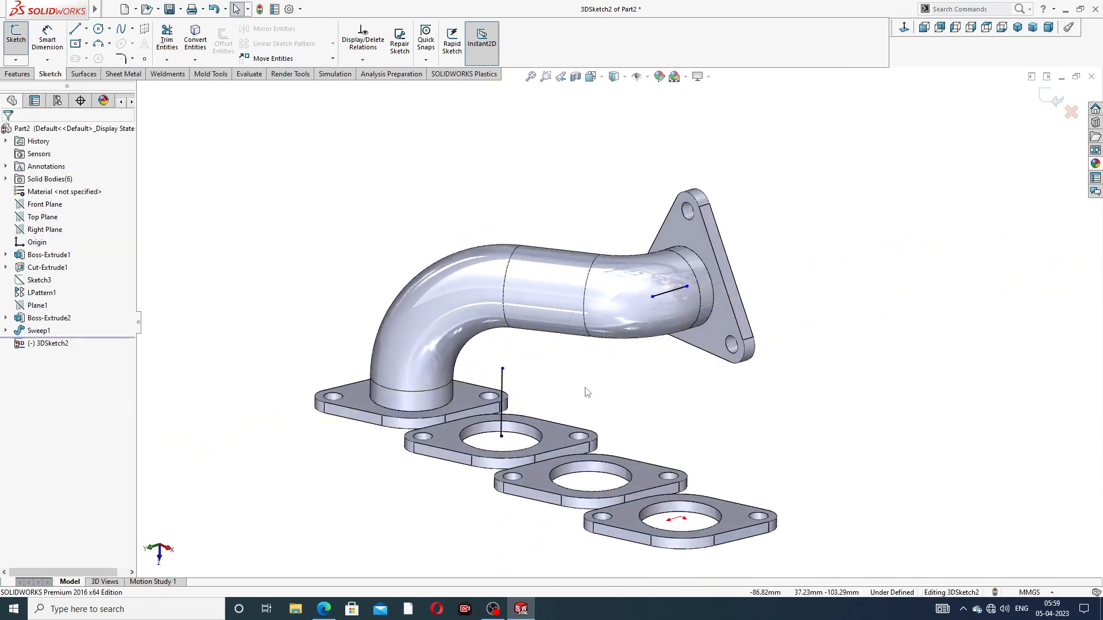
middle_click_drag(580, 384, 540, 354)
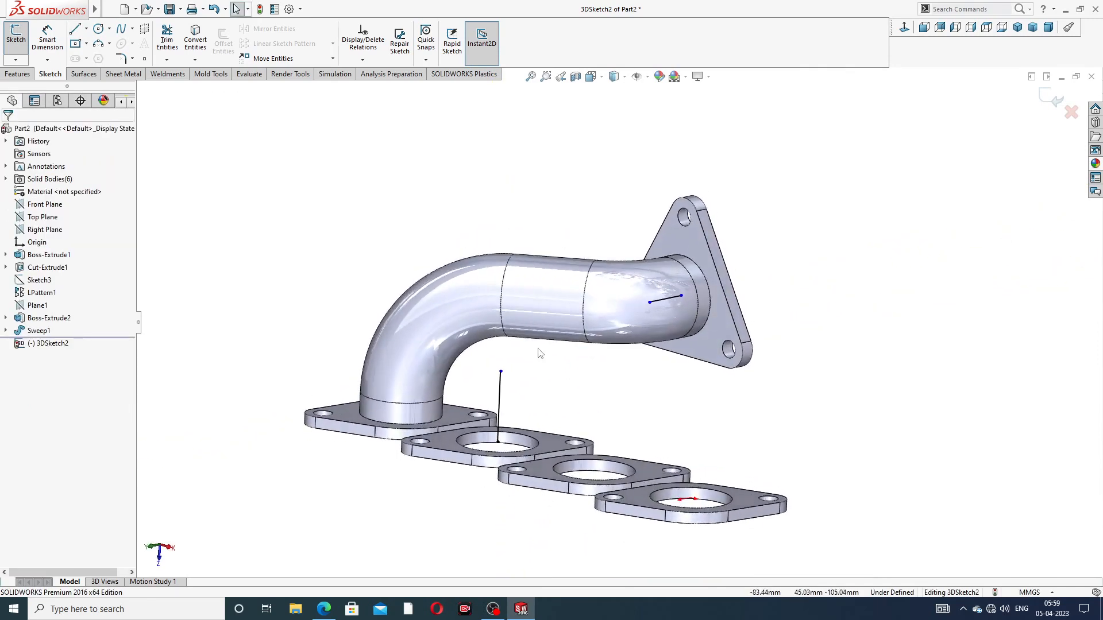
left_click(75, 30)
left_click(500, 372)
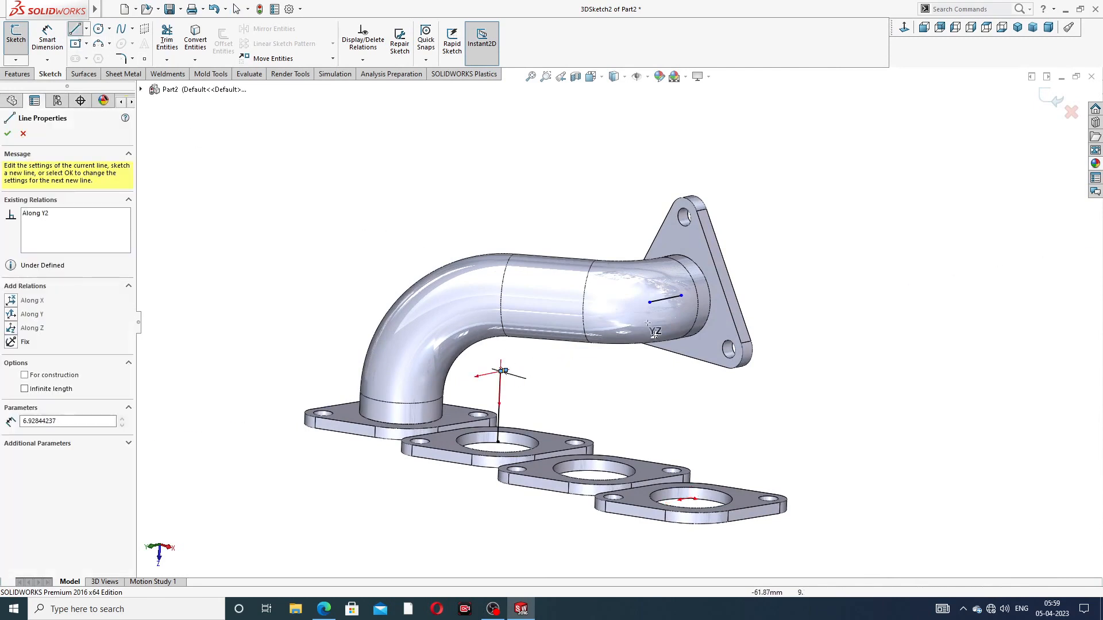
right_click(528, 242)
left_click(551, 249)
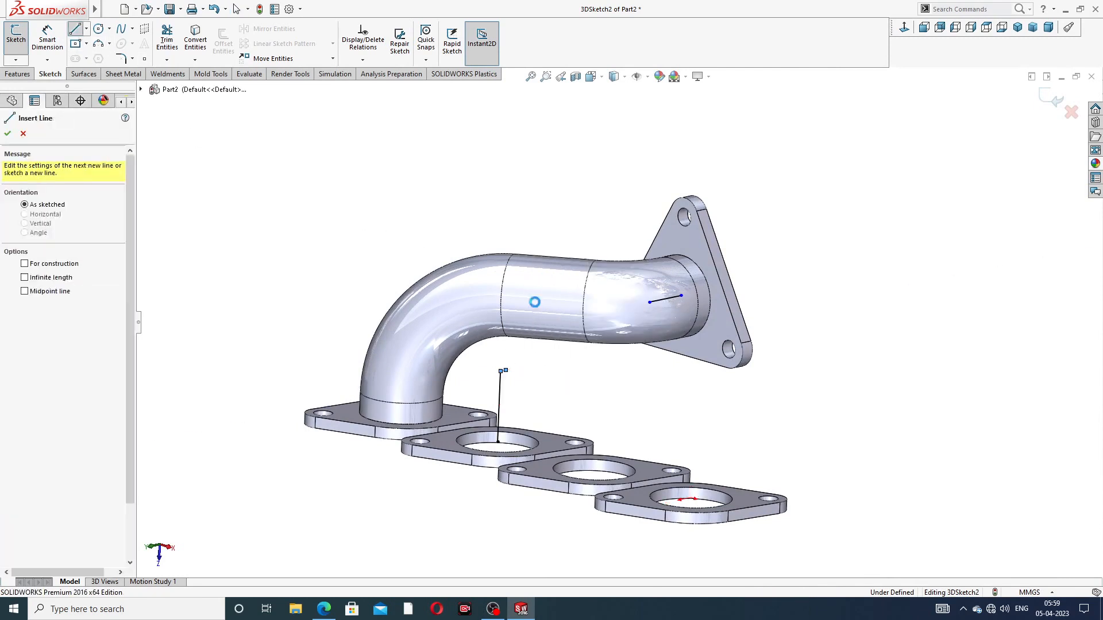
mouse_move(505, 371)
left_mouse_down()
mouse_move(650, 302)
mouse_move(611, 339)
left_mouse_up()
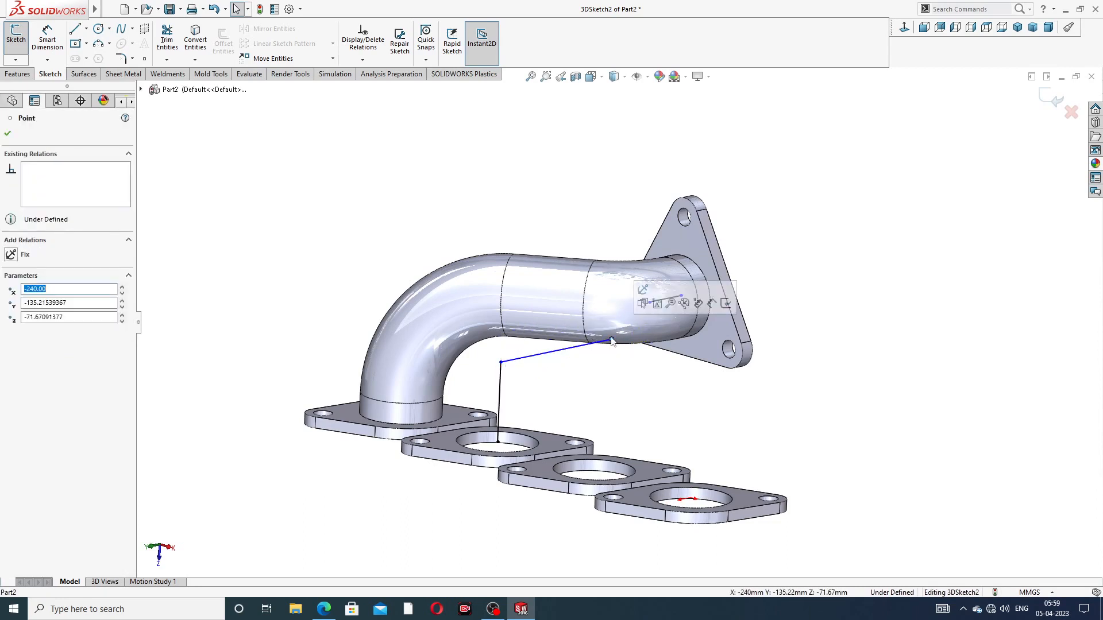
left_click(574, 347)
key("Delete")
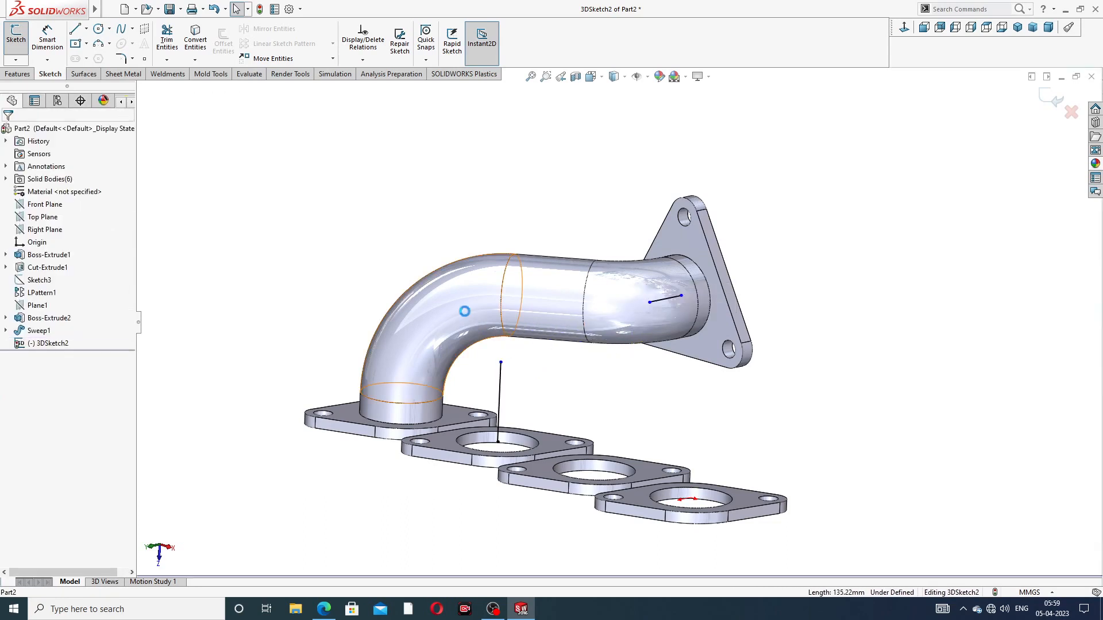
Step: Connect the upper end of the vertical line to the inner end of the triangular flange's line with a sloped line
left_click(73, 30)
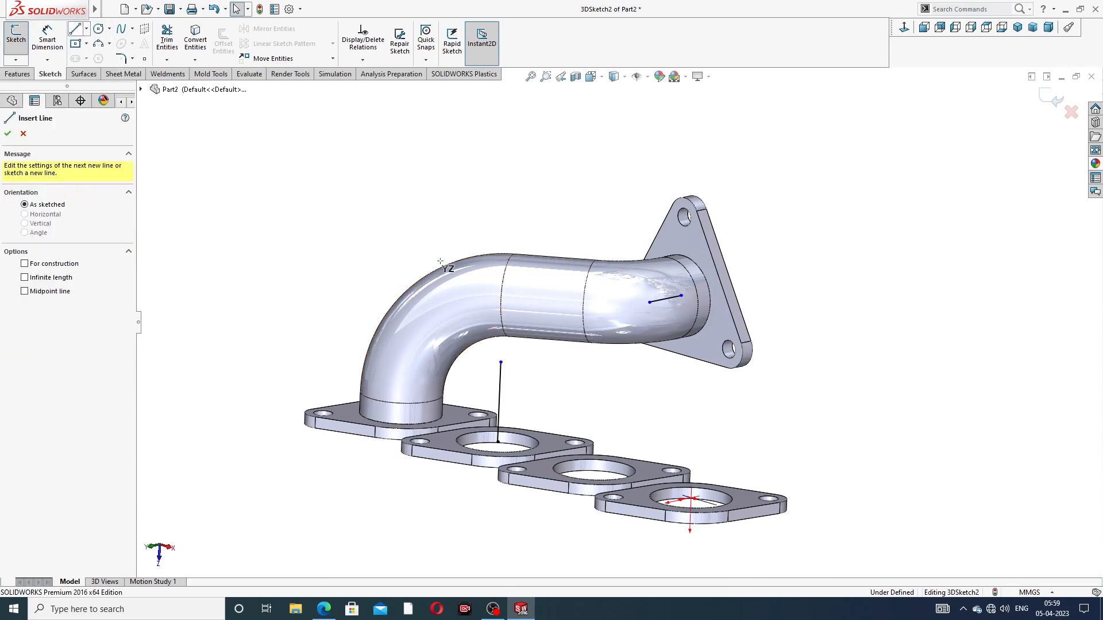
left_click(500, 362)
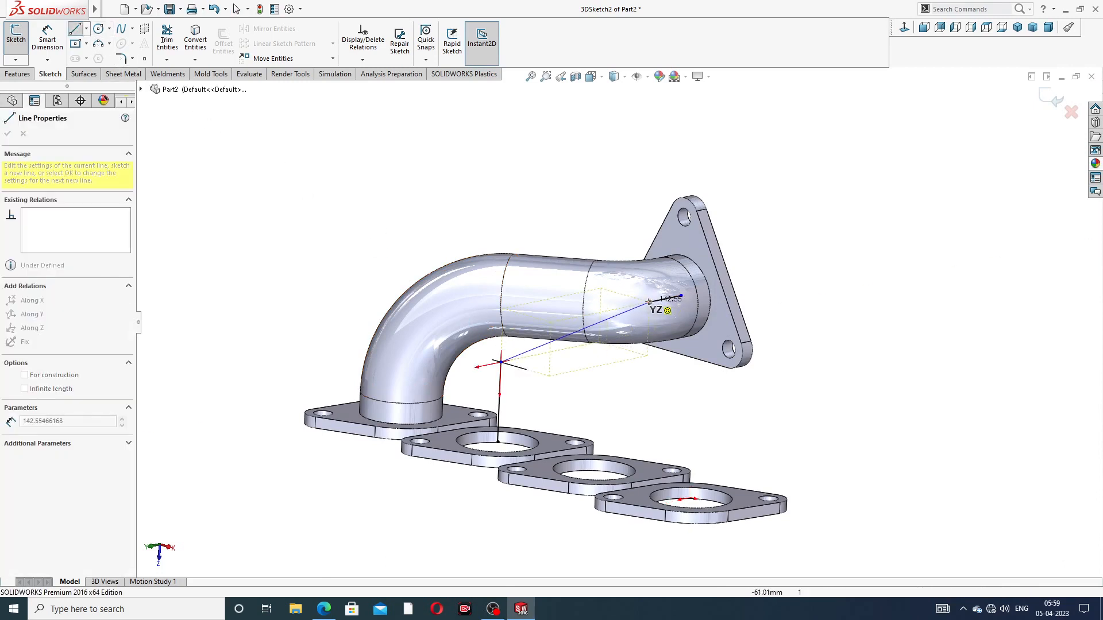
left_click(649, 302)
right_click(783, 207)
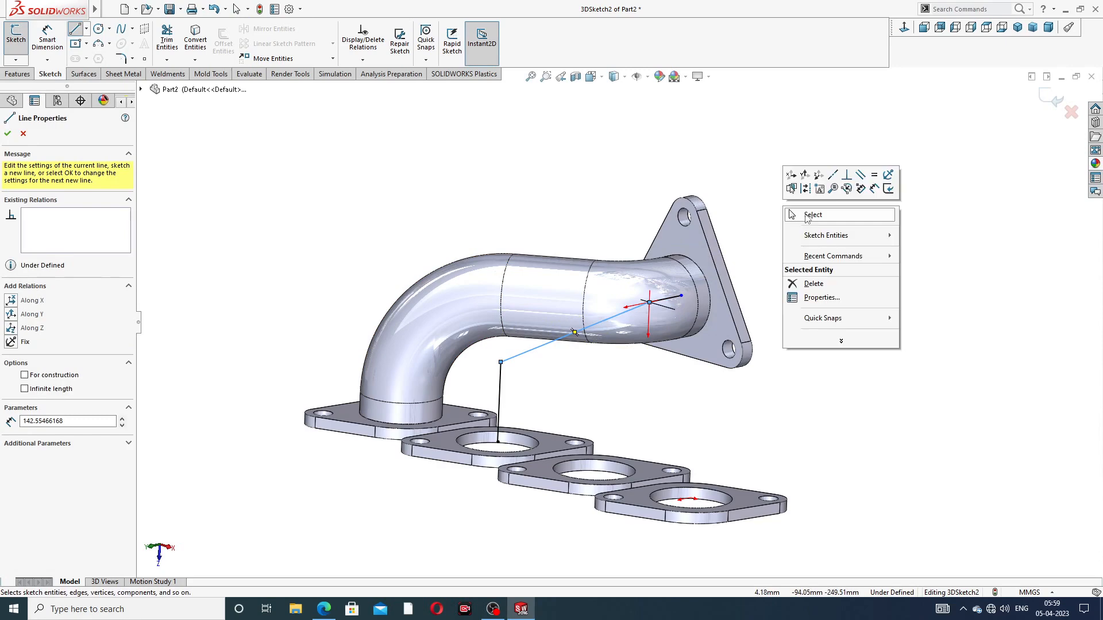
left_click(804, 215)
mouse_move(643, 317)
middle_mouse_down()
mouse_move(632, 259)
mouse_move(649, 315)
mouse_move(625, 318)
middle_mouse_up()
Step: Dimension the vertical line above the inlet flange to 114 mm
left_click(51, 40)
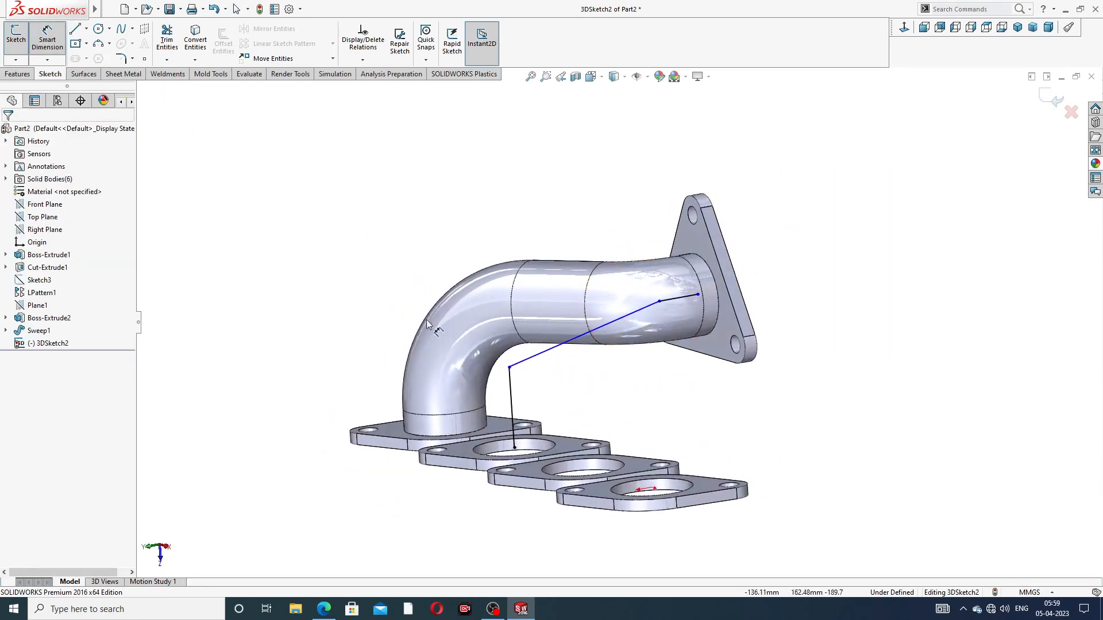
left_click(513, 391)
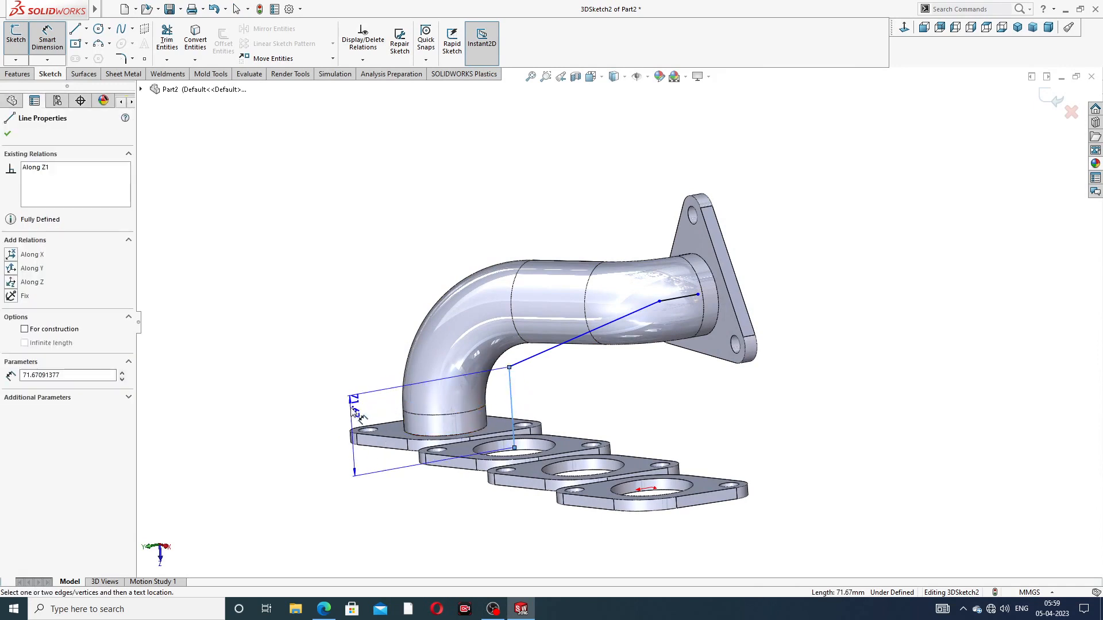
left_click(349, 433)
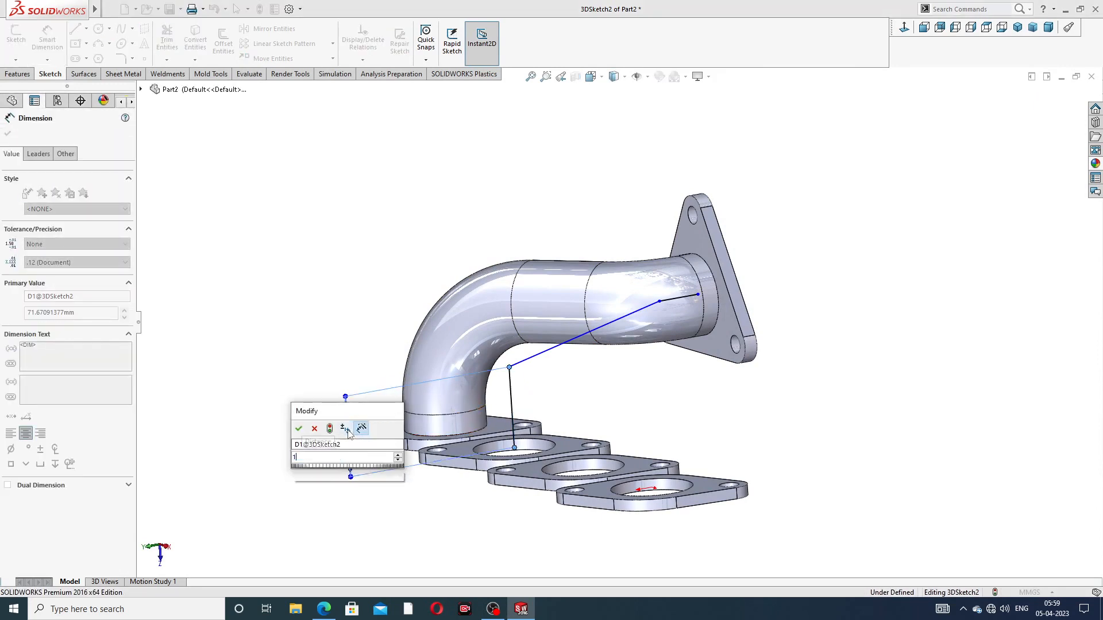
key("Return")
left_click(389, 279)
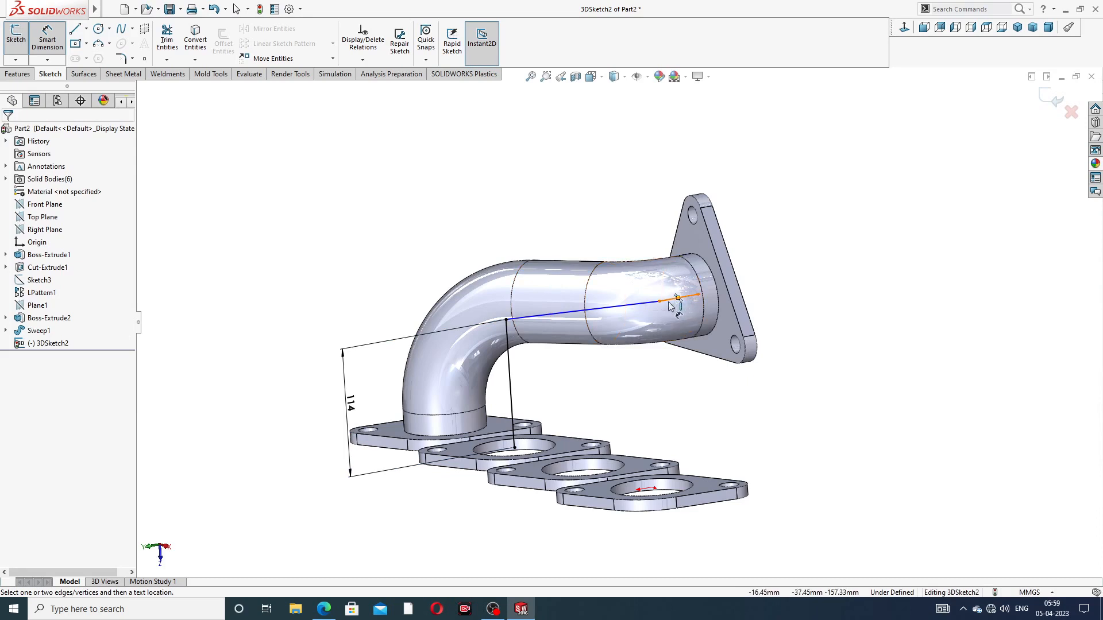
Step: Dimension the short line at the triangular flange to 54 mm and end dimensioning
left_click(669, 300)
left_click(597, 178)
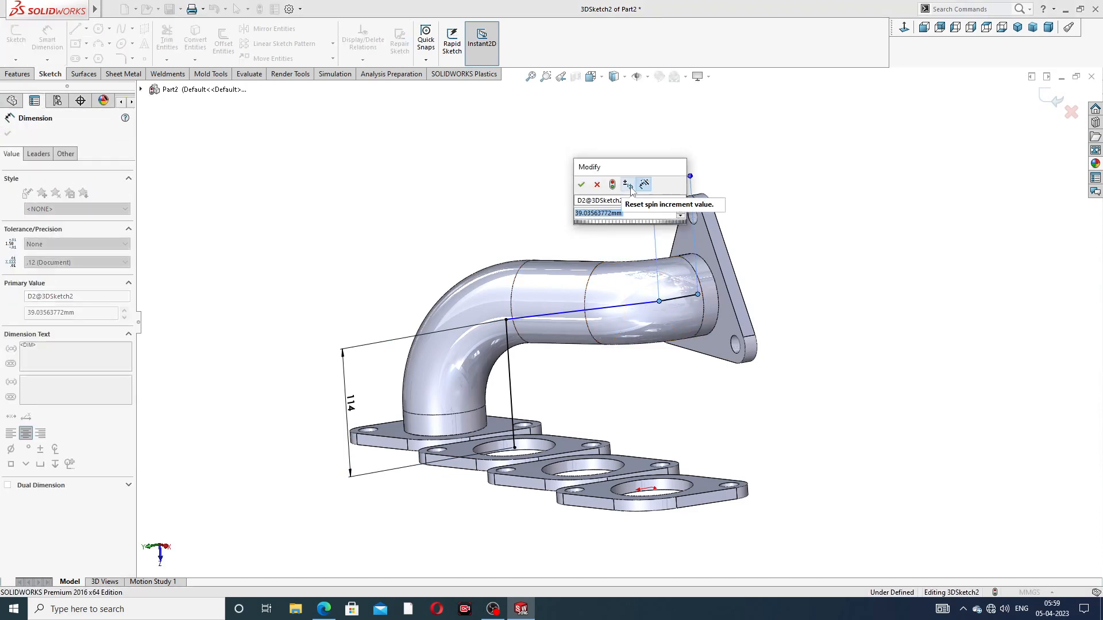
type("54")
key("Return")
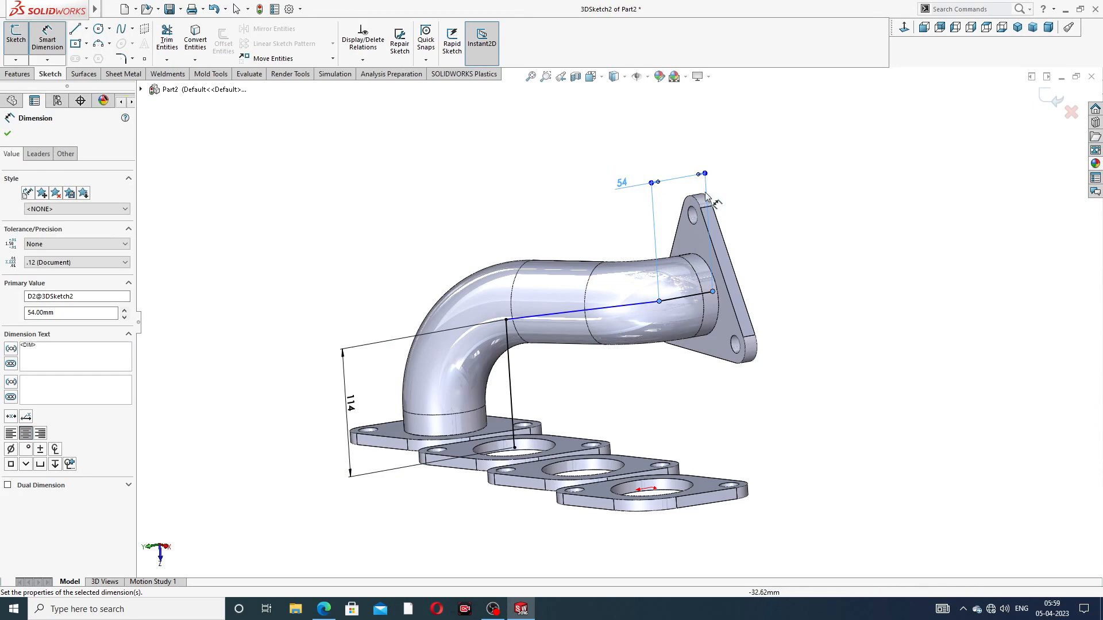
left_click(800, 191)
mouse_move(798, 230)
middle_mouse_down()
mouse_move(755, 229)
mouse_move(777, 251)
mouse_move(787, 239)
middle_mouse_up()
right_click(787, 238)
left_click(821, 252)
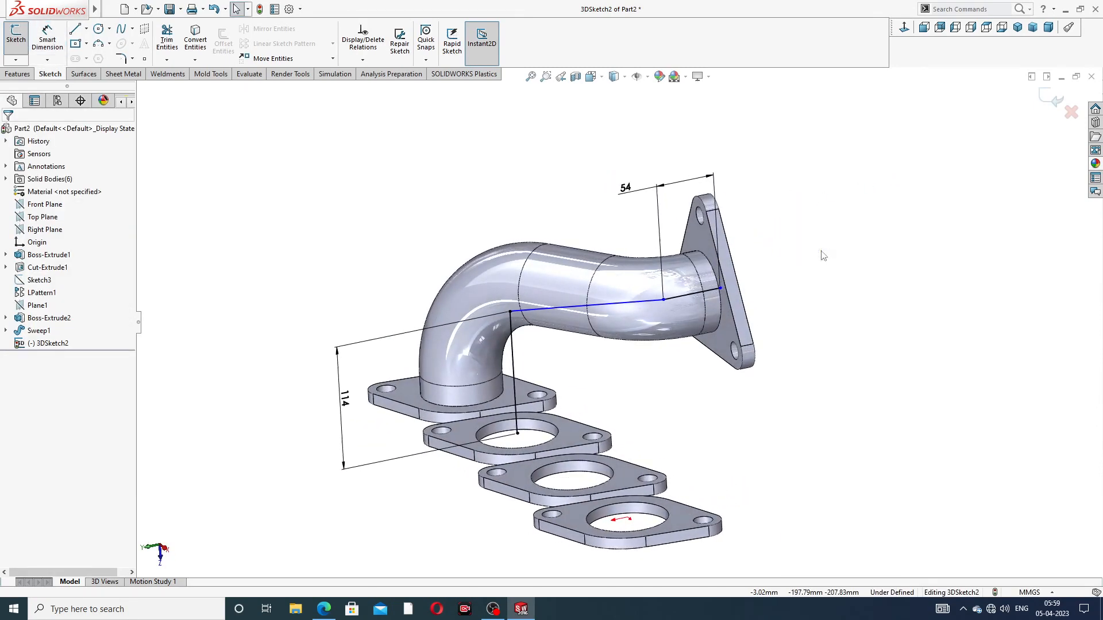
Step: Move the outer end point of the 54 mm line onto the centre of the swept pipe's circular edge
middle_click_drag(772, 293, 748, 292)
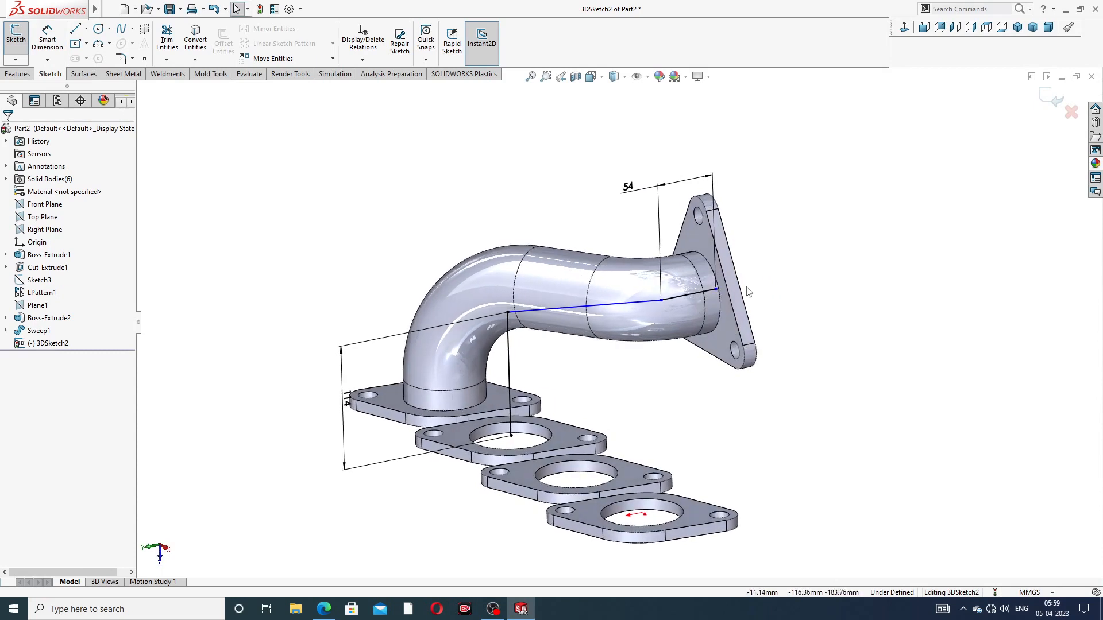
left_click(715, 291)
left_click_drag(705, 297, 689, 305)
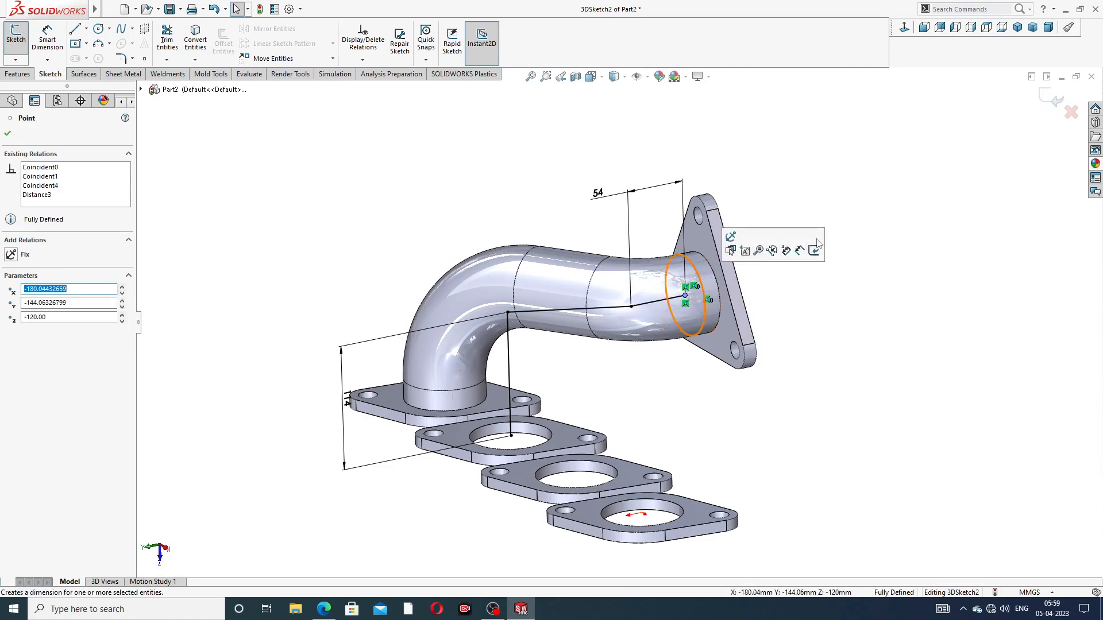
key("Escape")
scroll(689, 316, "down", 2)
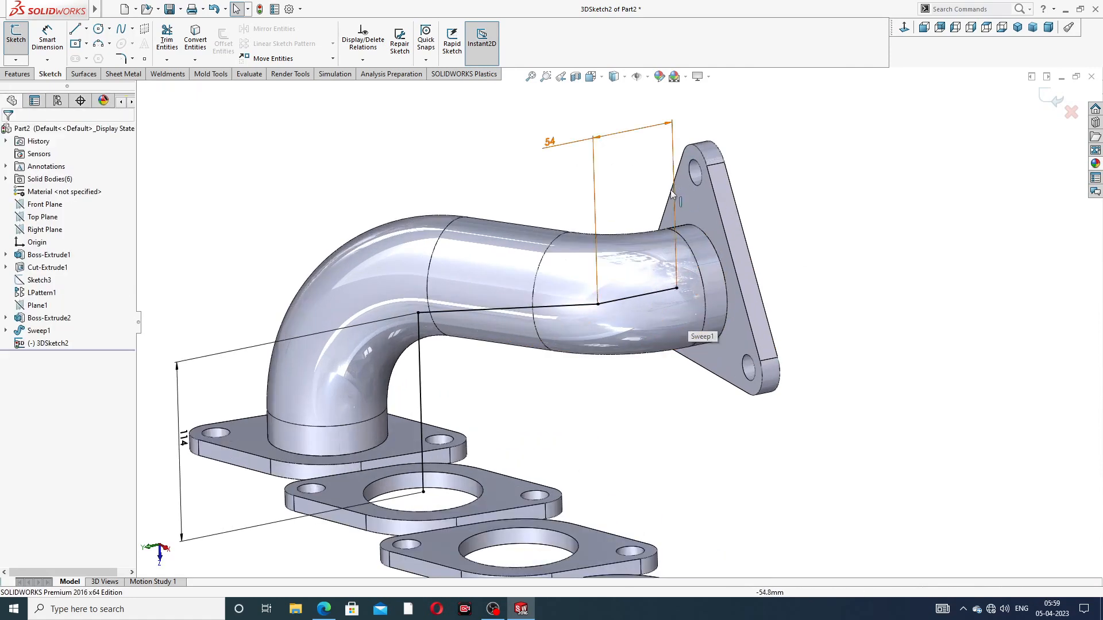
middle_click_drag(673, 199, 692, 195)
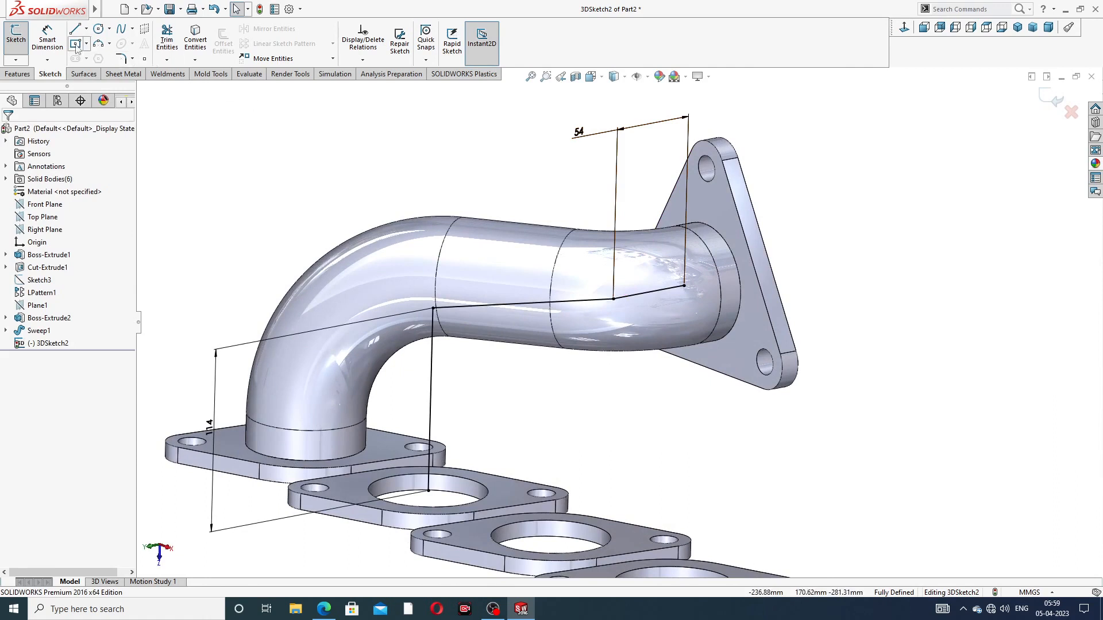
Step: Fillet the corner between the sloped line and the 54 mm line with a 68 mm radius
left_click(120, 59)
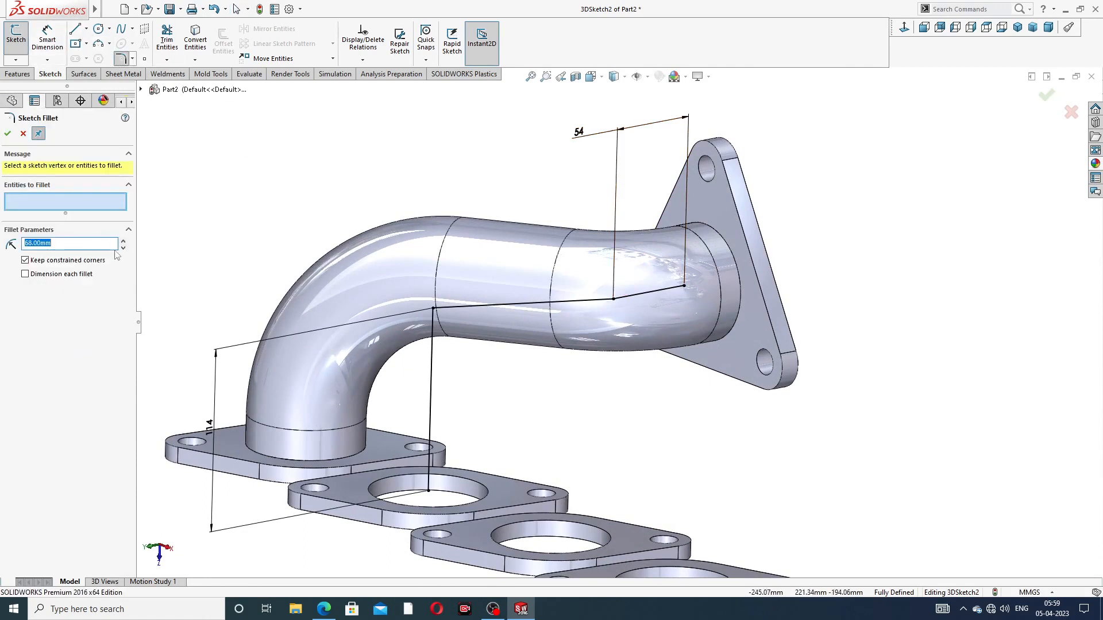
left_click(613, 299)
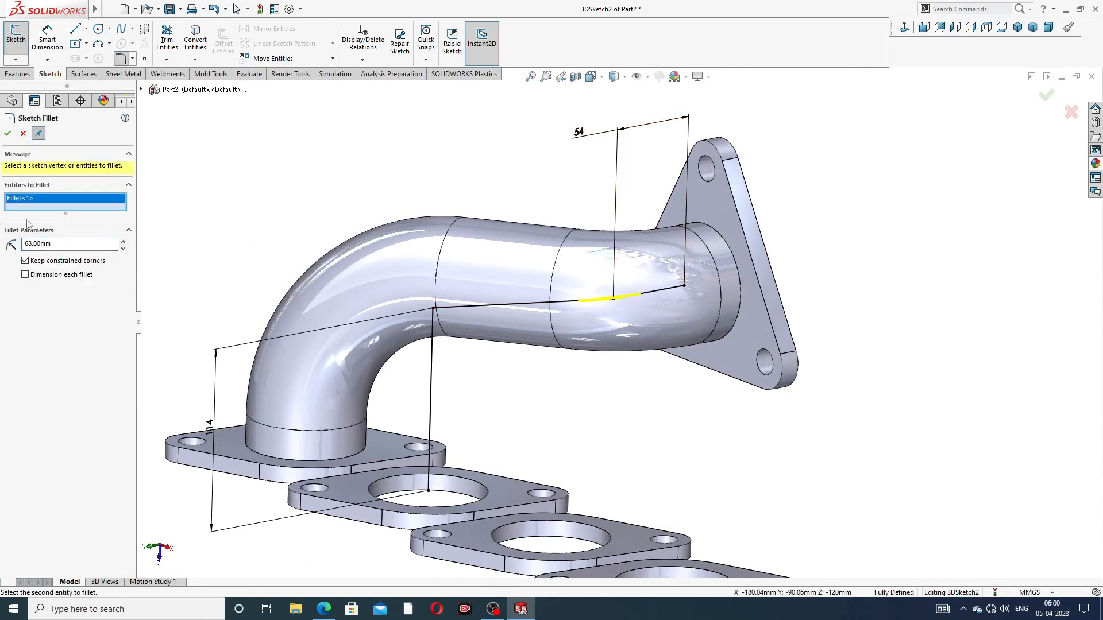
left_click(7, 133)
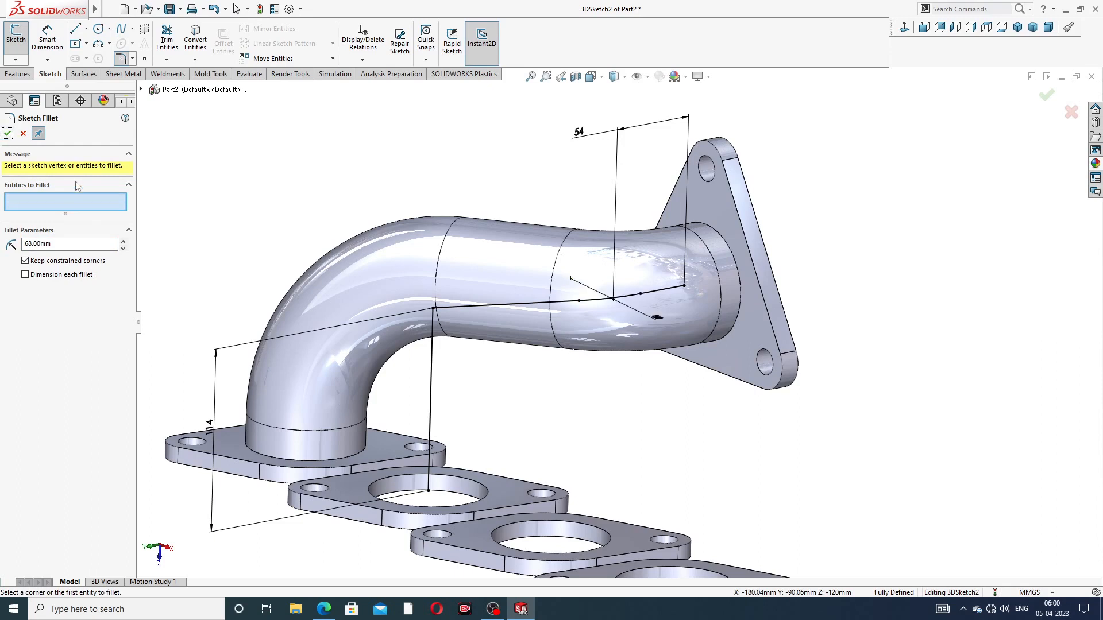
Step: Try to fillet the corner between the vertical 114 mm line and the sloped line with a 98 mm radius
left_click(54, 245)
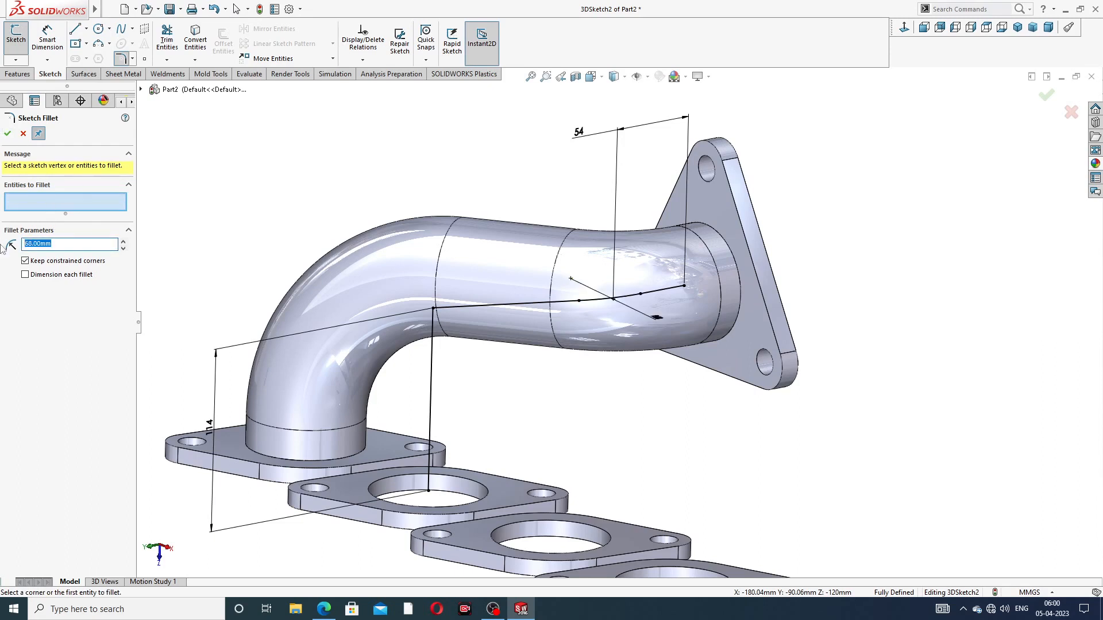
left_click(433, 308)
middle_click_drag(370, 259, 349, 247)
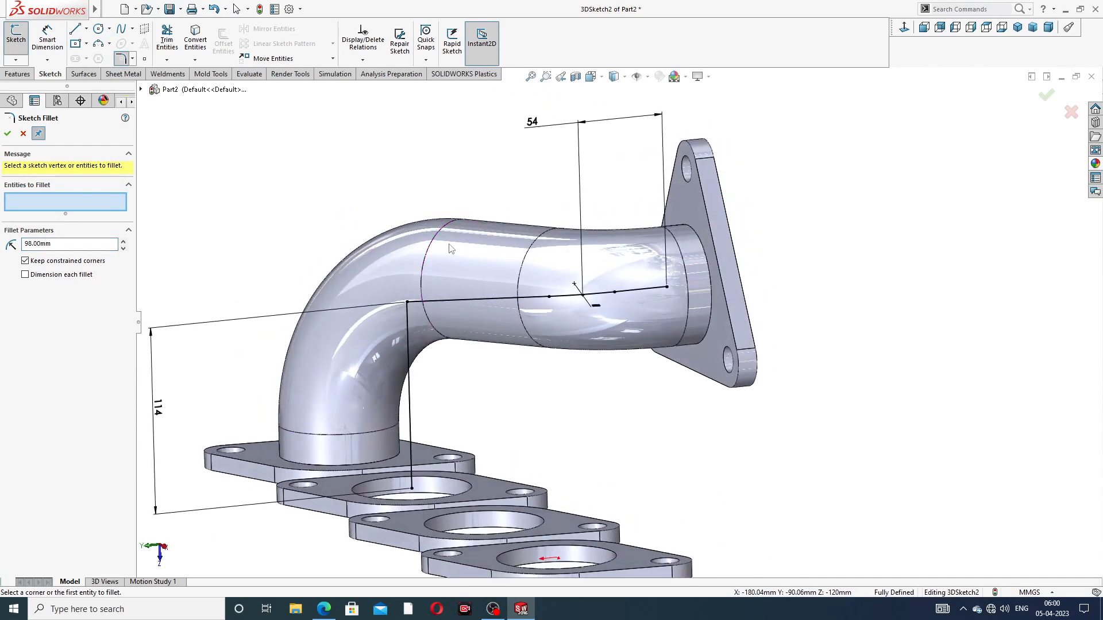
left_click(407, 303)
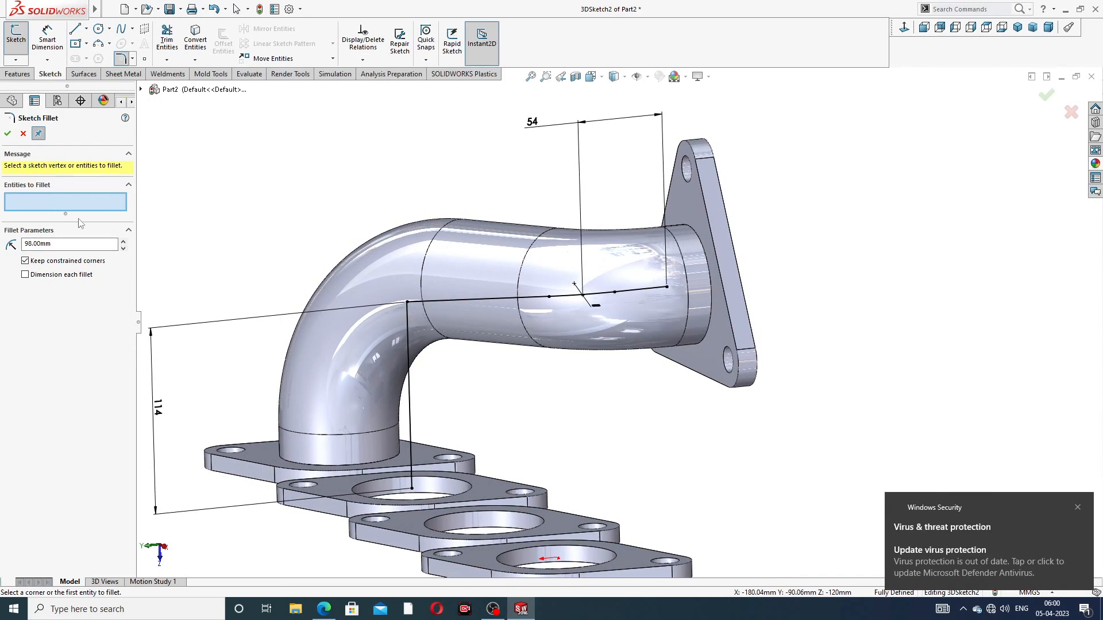
left_click(23, 134)
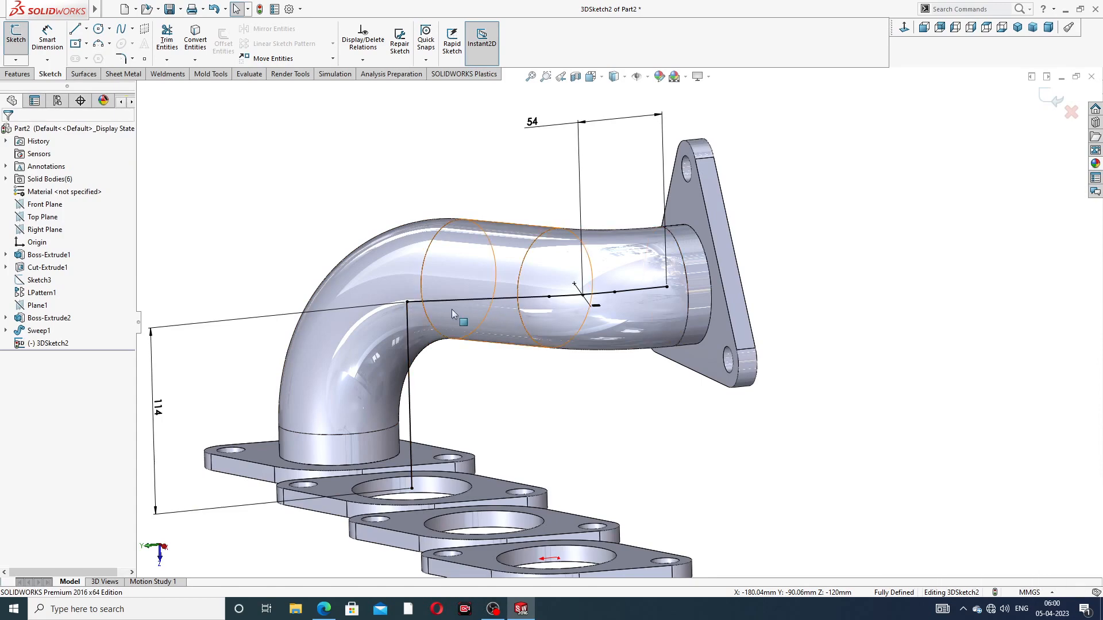
Step: Check the unfilleted corner point, then undo the 68 mm fillet and the move of the 54 mm line's end point
left_click(406, 303)
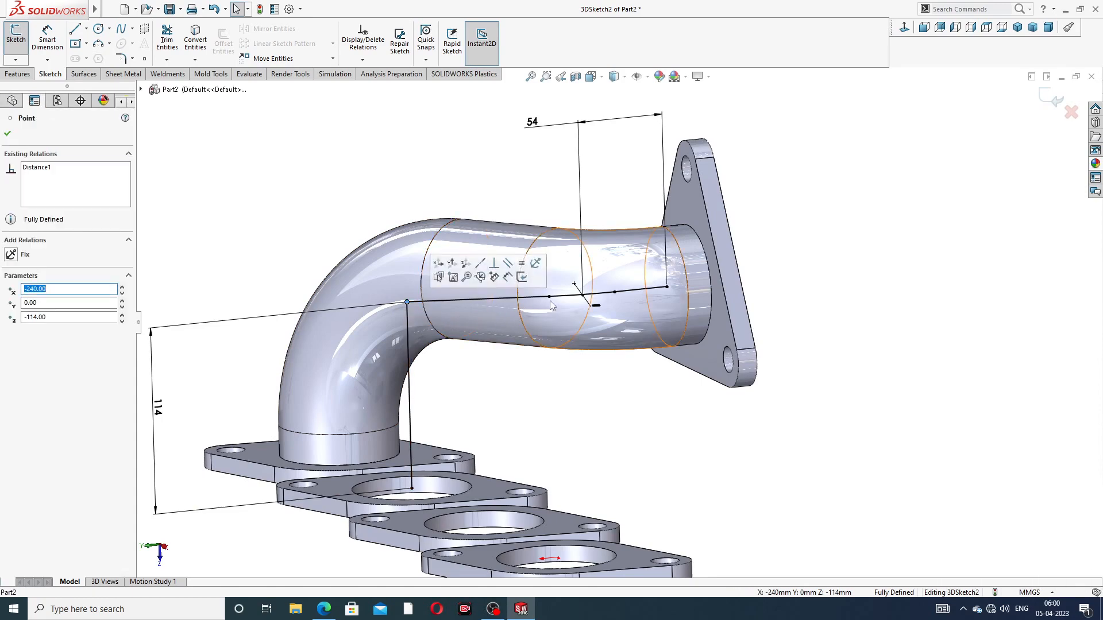
middle_click_drag(597, 325, 400, 319)
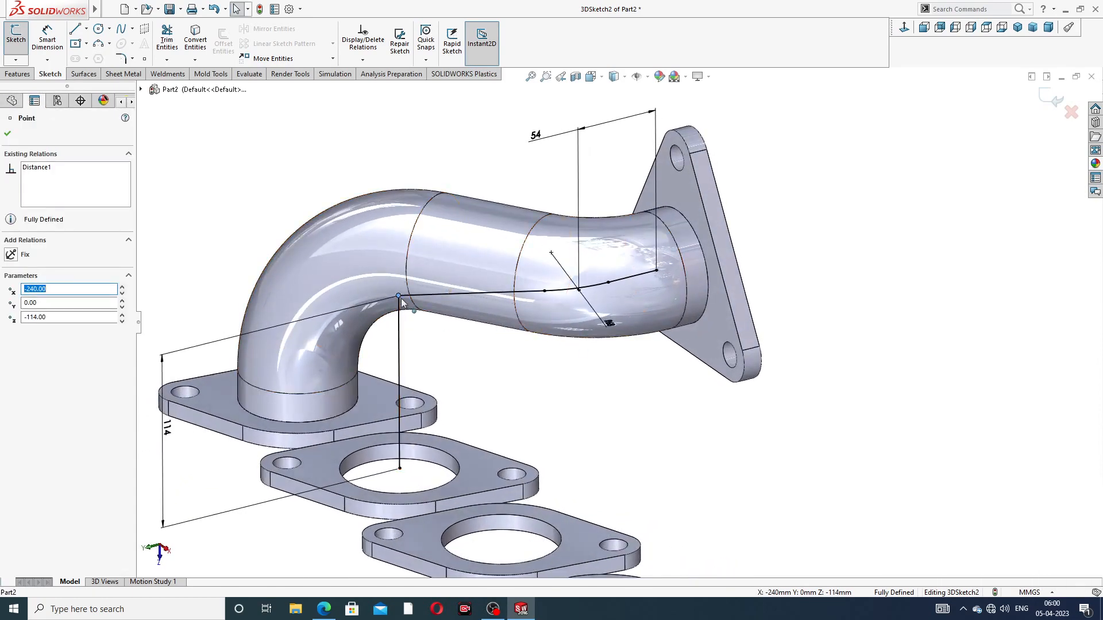
left_click(401, 319)
left_click(441, 341)
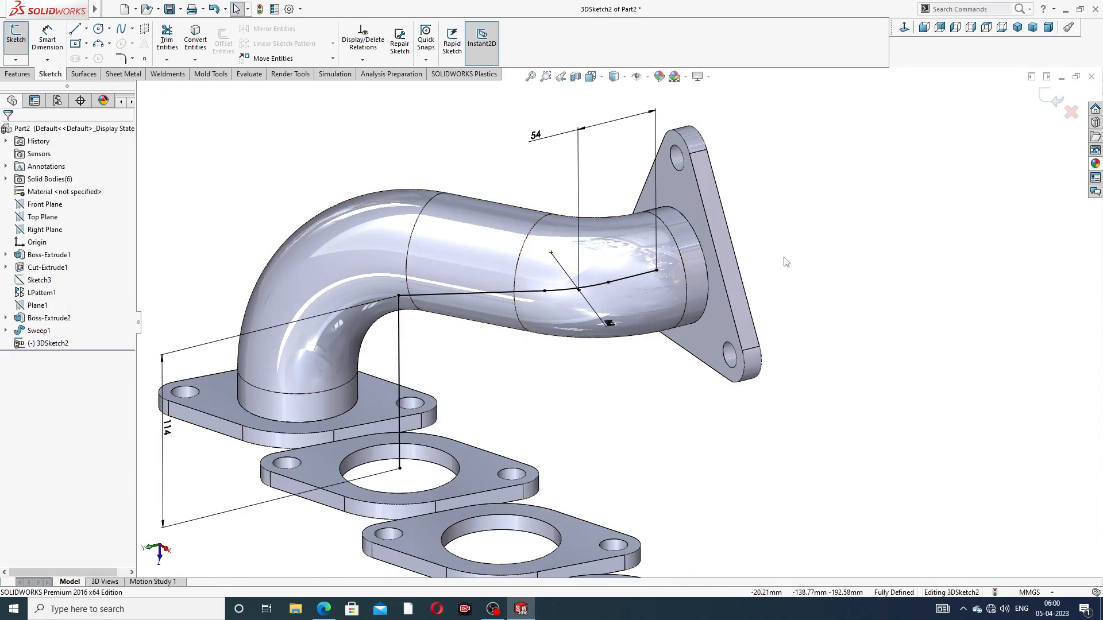
key("ctrl+z")
key("ctrl+z")
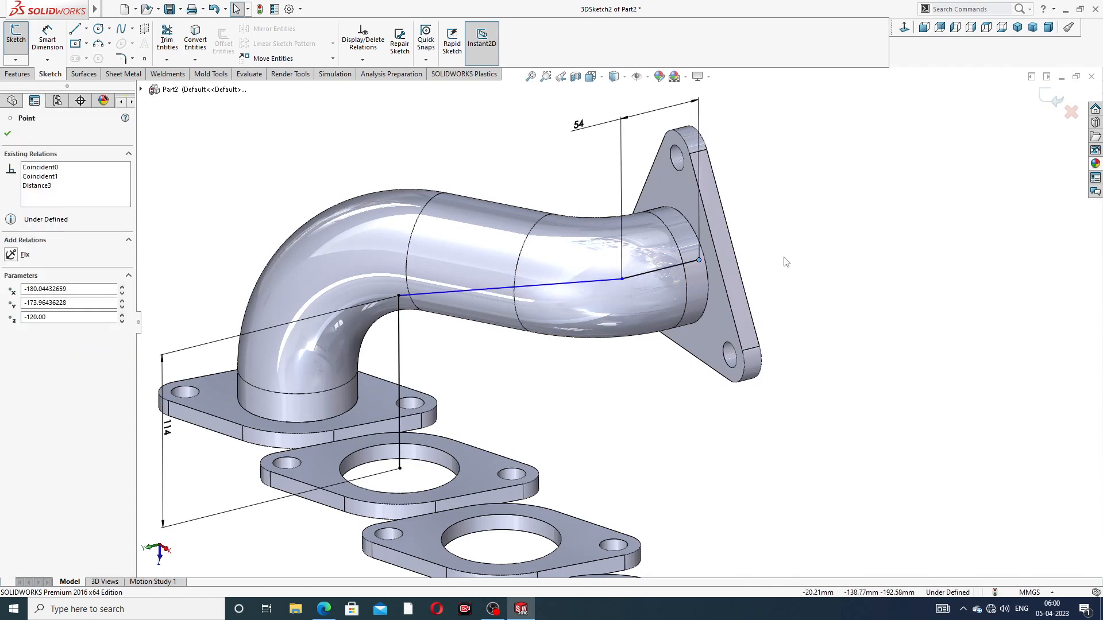
Step: Undo the outer line's 54 mm dimension and the vertical line dimension's change to 114 mm
left_click(399, 296)
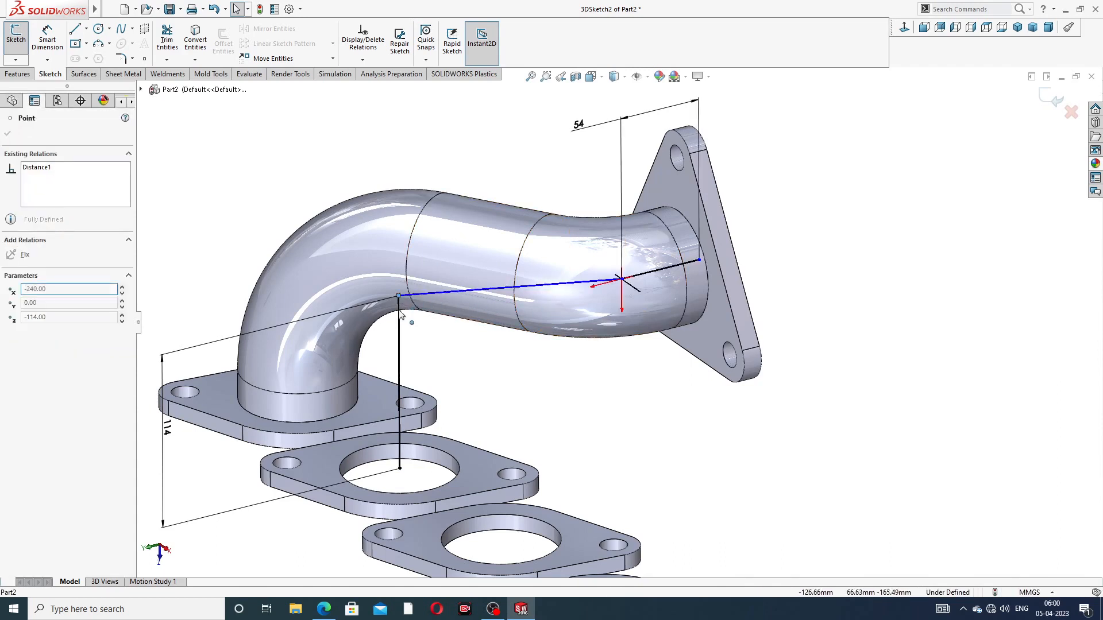
left_click(466, 354)
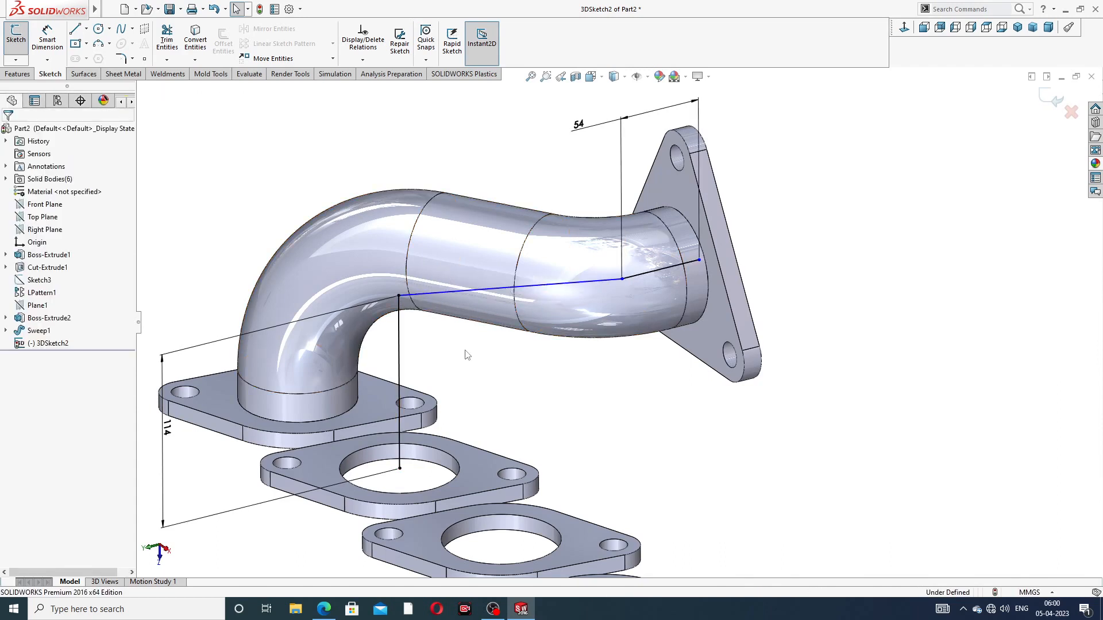
key("ctrl+z")
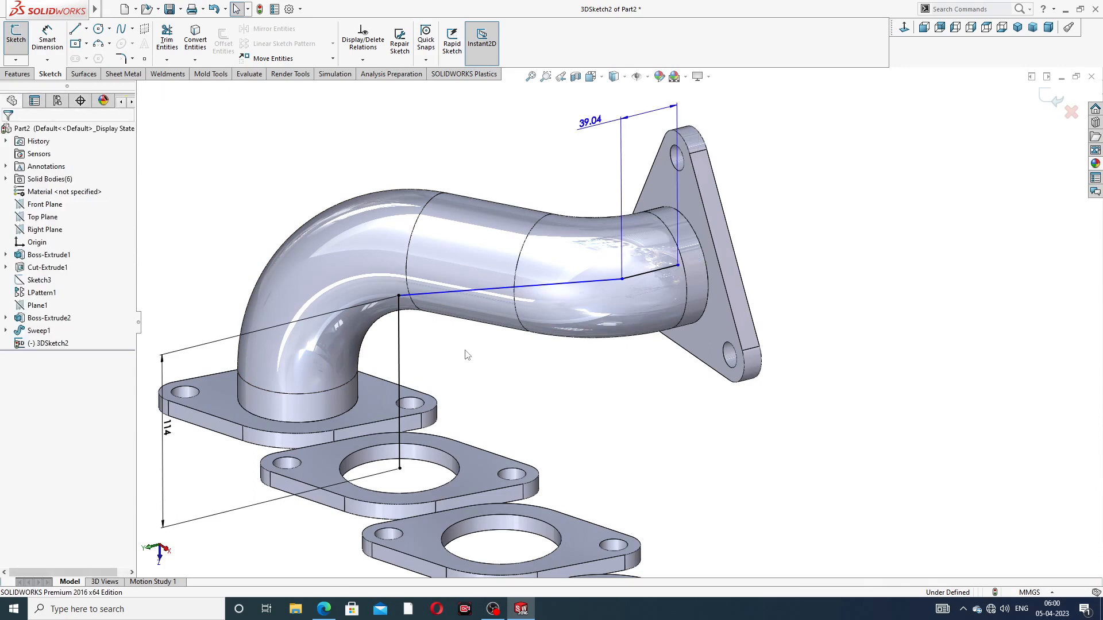
key("ctrl+z")
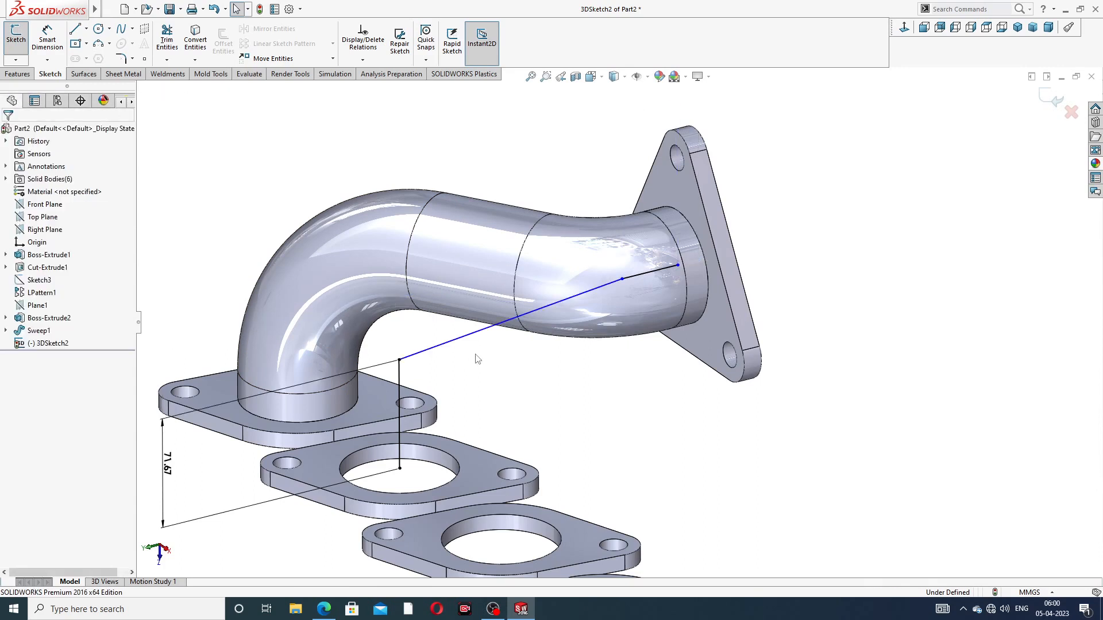
Step: Try to move the corner point between the vertical line and the sloped line
scroll(559, 365, "up", 2)
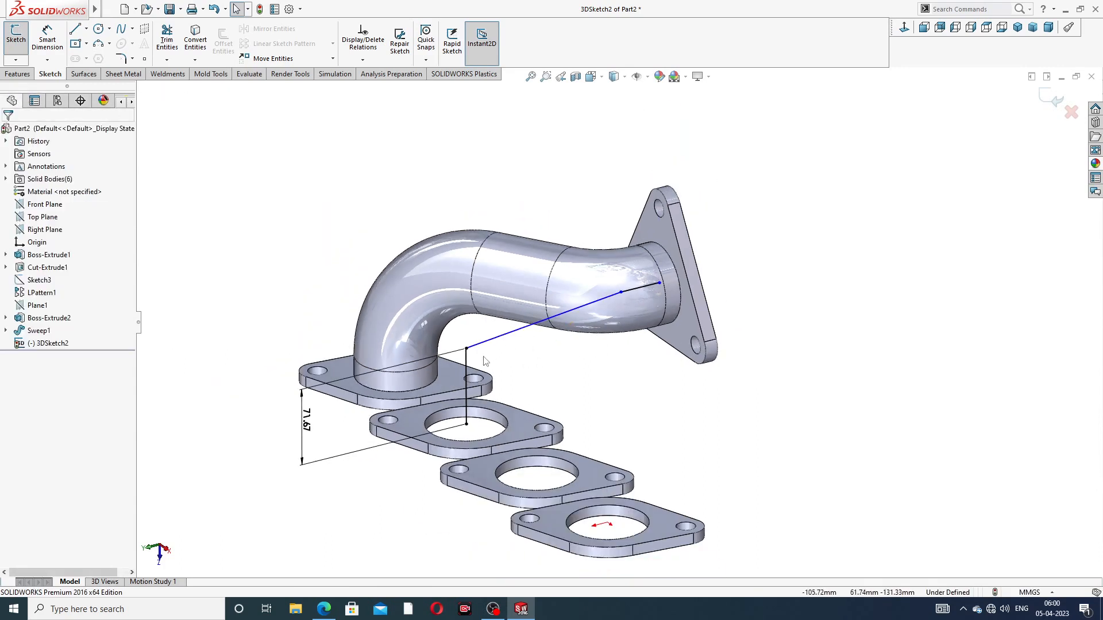
middle_click_drag(483, 356, 471, 350)
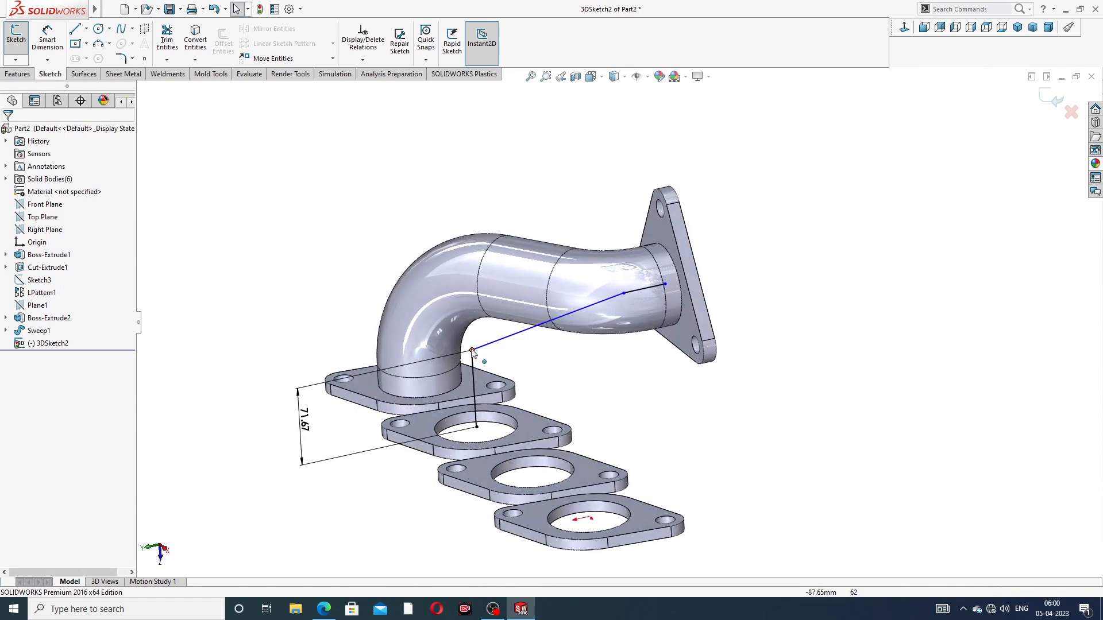
left_click(472, 351)
left_click_drag(472, 375, 491, 349)
left_click(539, 357)
scroll(548, 355, "up", 3)
middle_click_drag(577, 328, 594, 281)
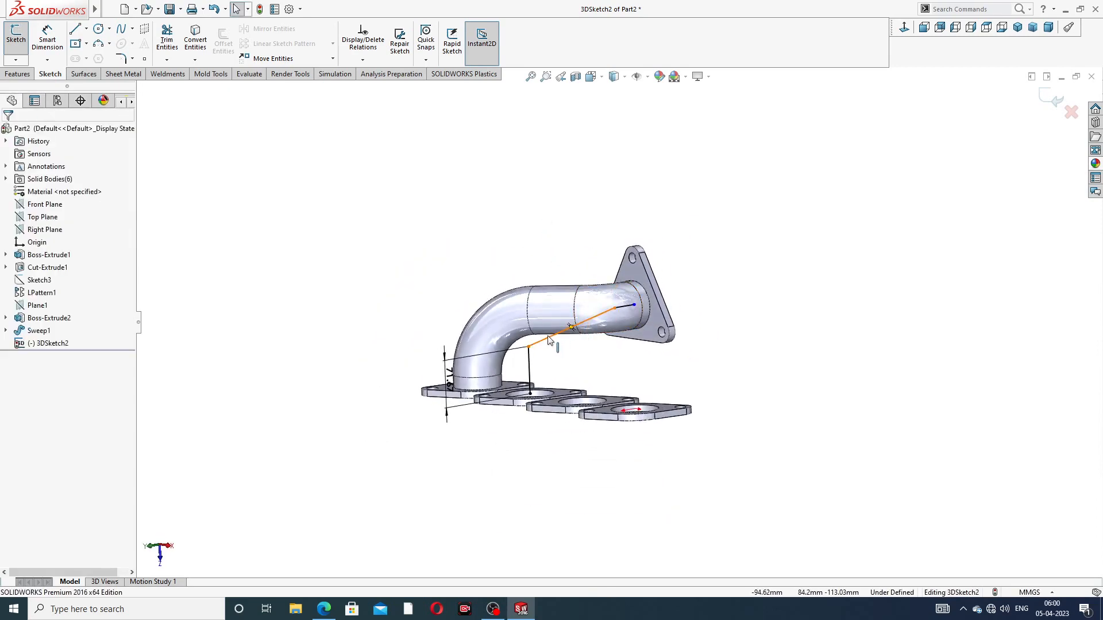
Step: Move the outer end point of the short line onto the centre of the swept pipe's circular edge near the triangular flange
scroll(644, 318, "down", 8)
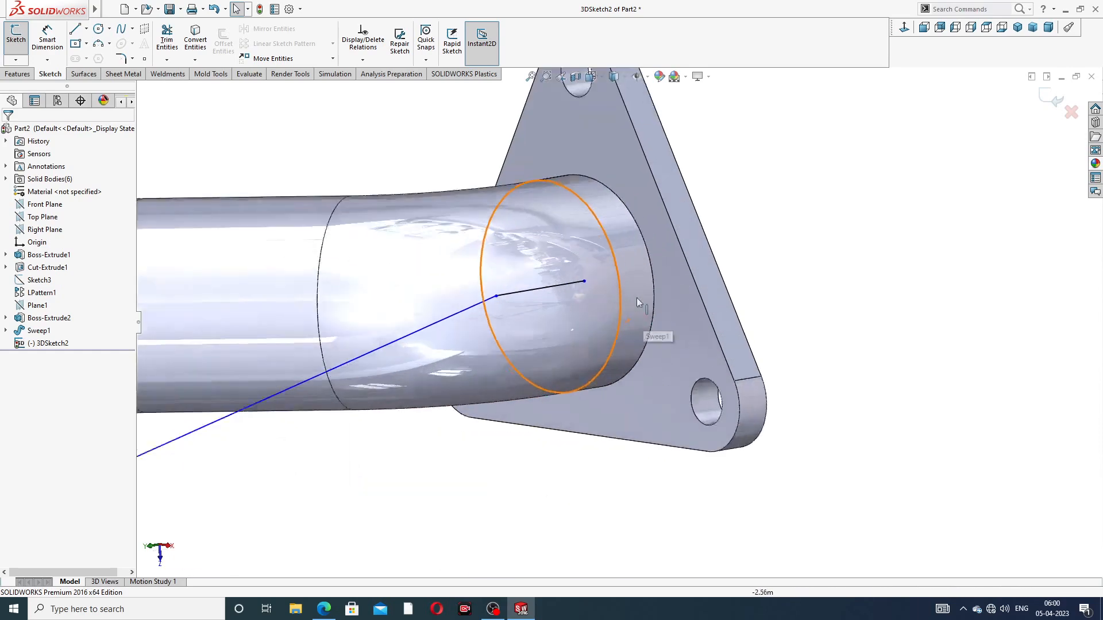
left_click_drag(572, 279, 532, 284)
key("Escape")
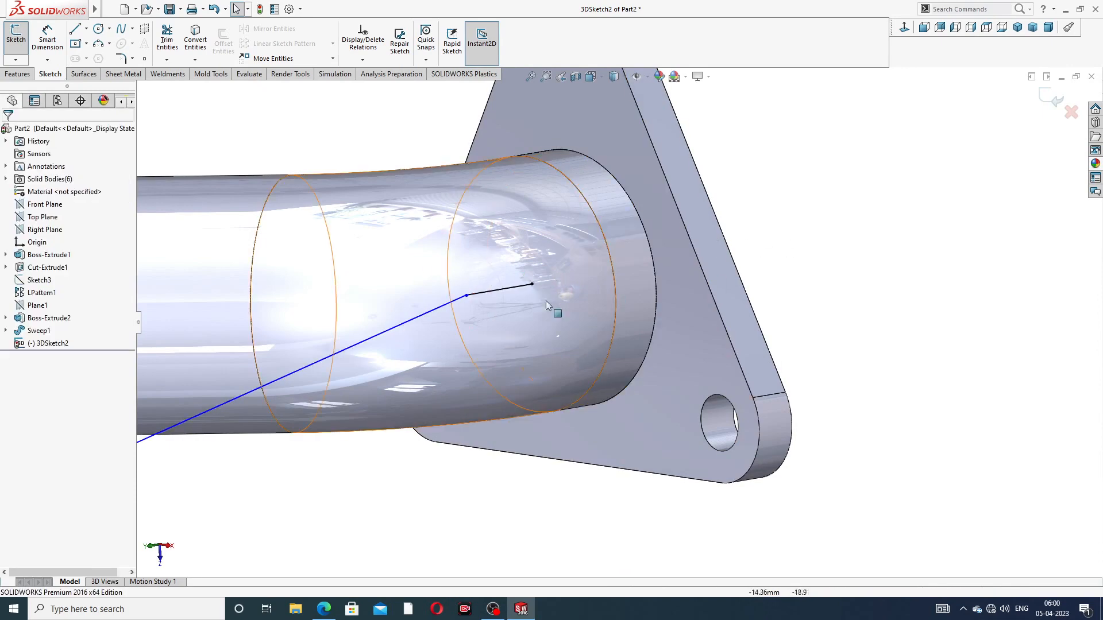
scroll(534, 303, "up", 5)
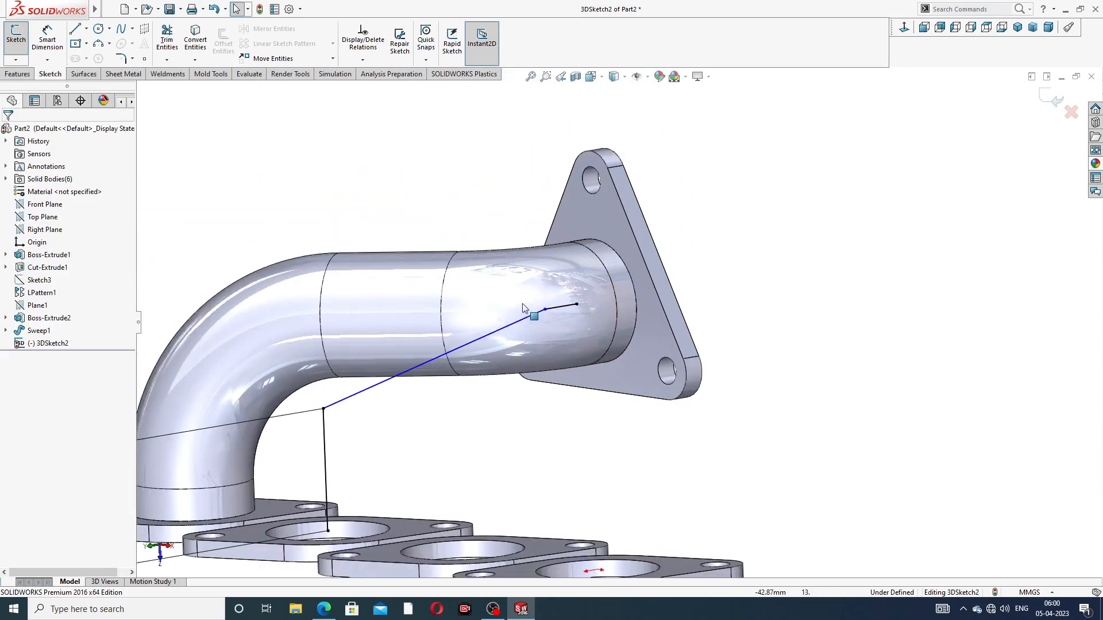
left_click(323, 410)
key("Escape")
left_click(324, 409)
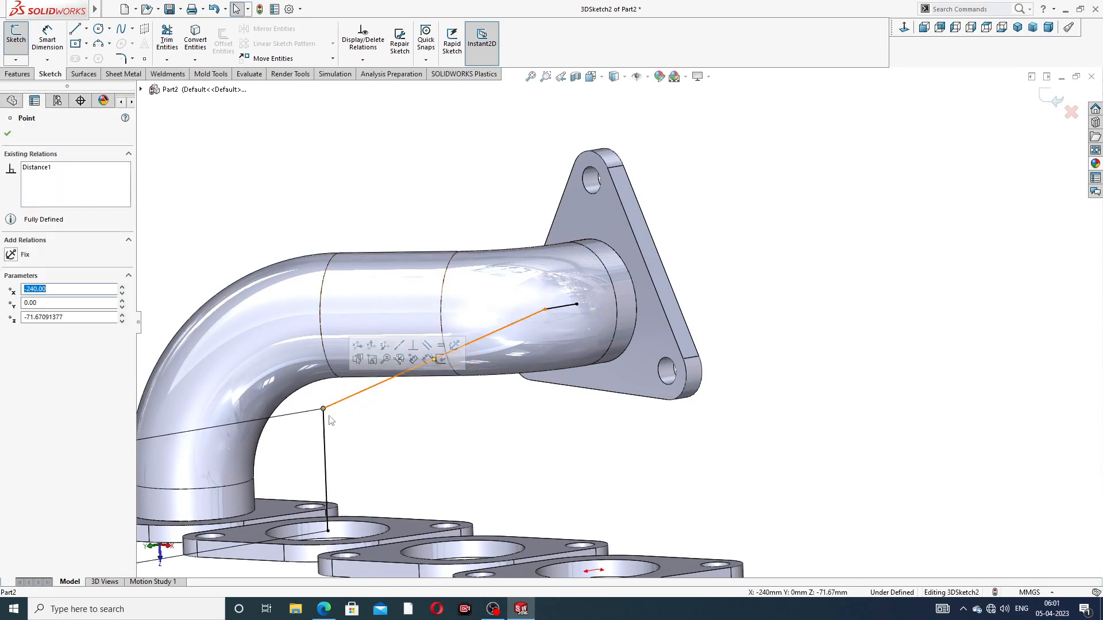
scroll(622, 319, "up", 5)
double_click(375, 402)
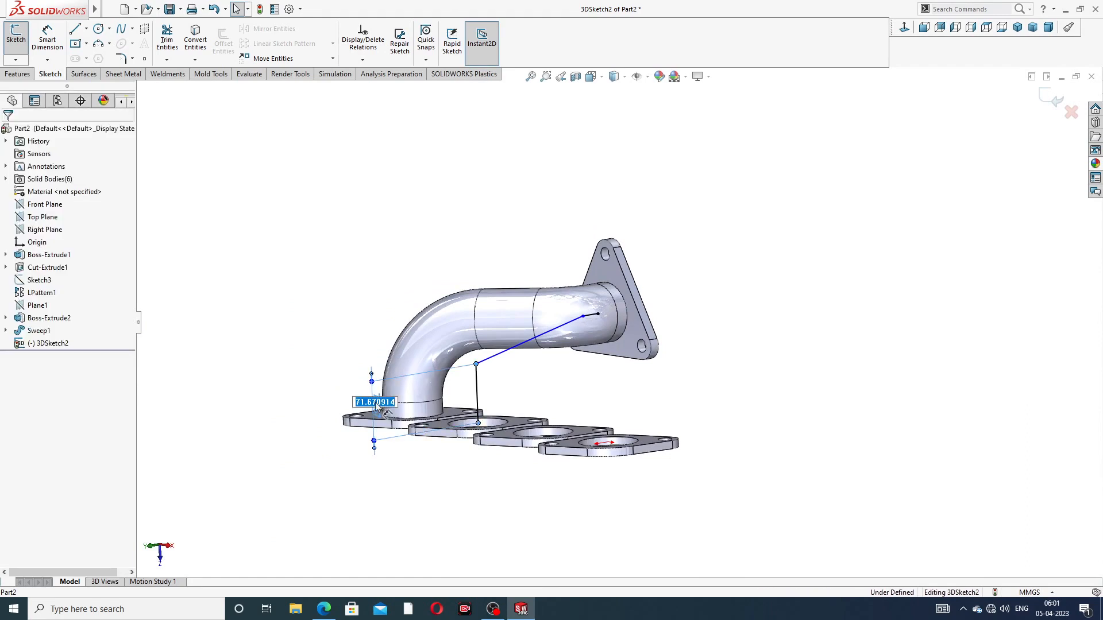
left_click(498, 380)
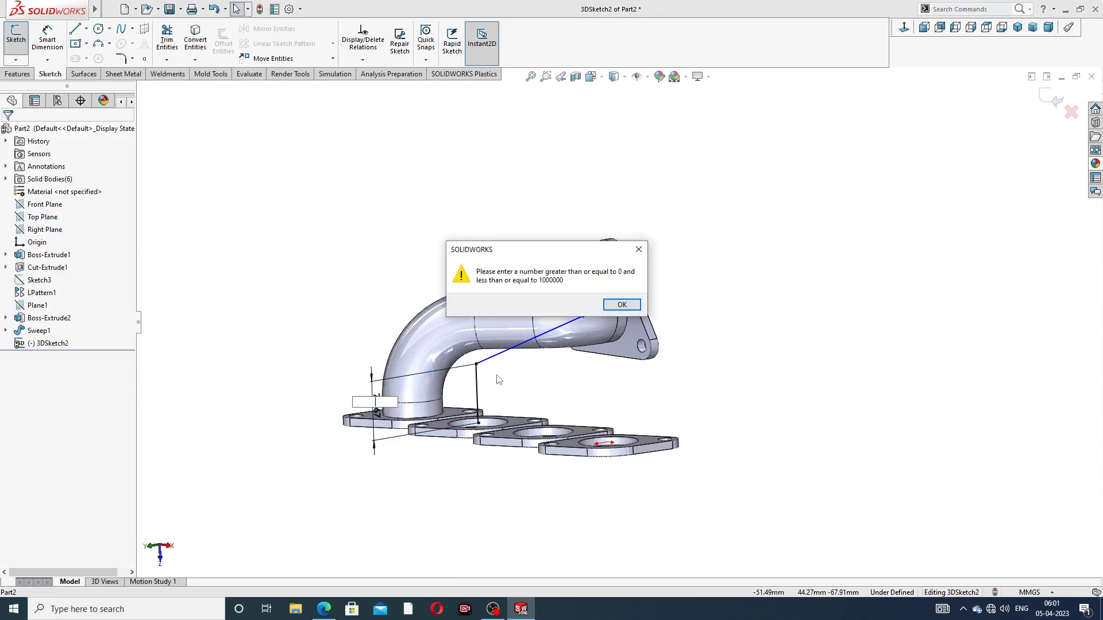
left_click(621, 305)
key("f")
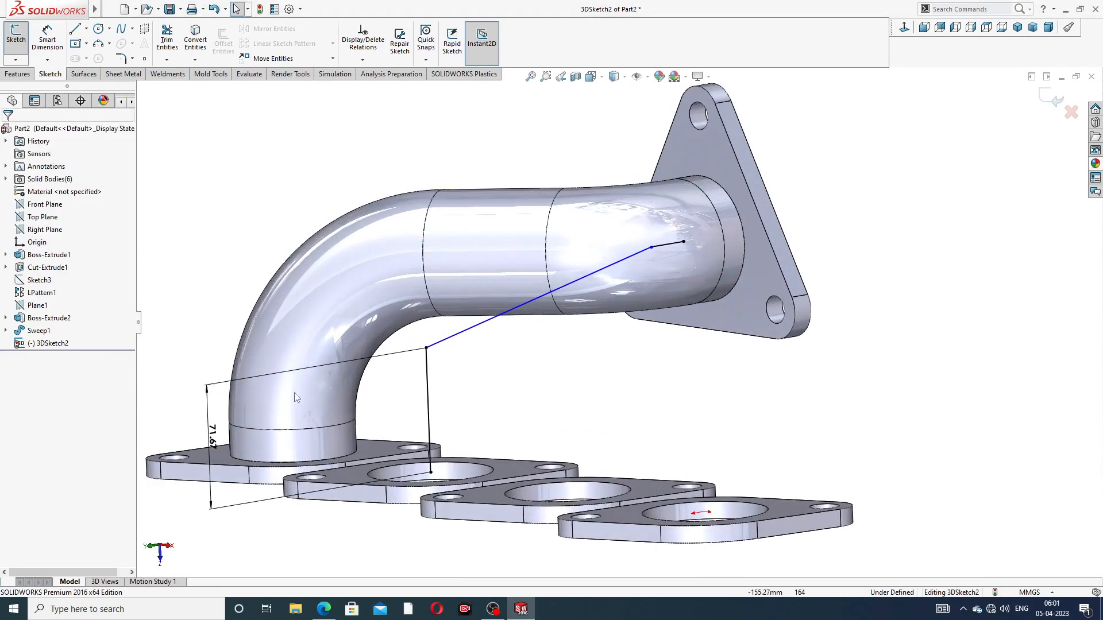
Step: Delete the vertical line's length dimension and lower its upper end point so the line is about 45 mm long
scroll(210, 424, "up", 4)
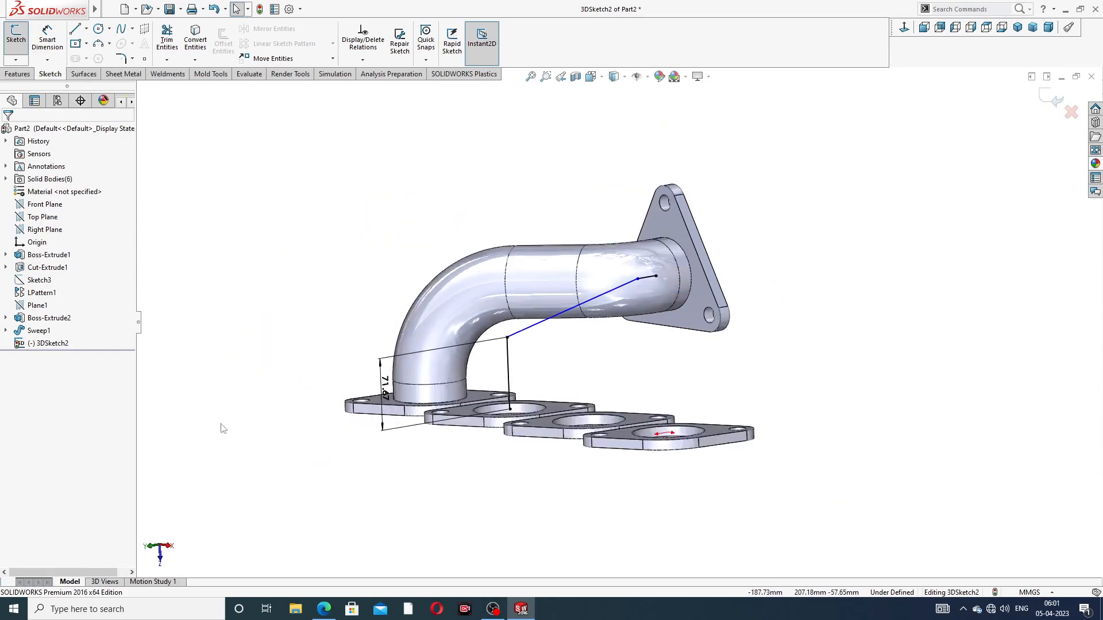
left_click(422, 351)
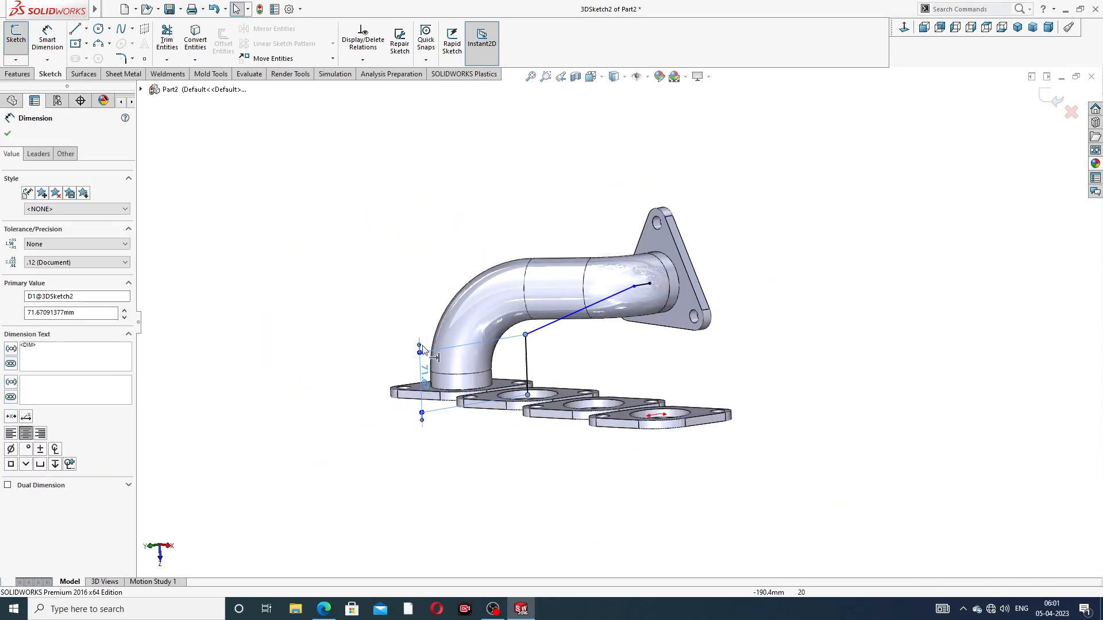
key("Delete")
scroll(546, 369, "down", 2)
scroll(546, 370, "down", 1)
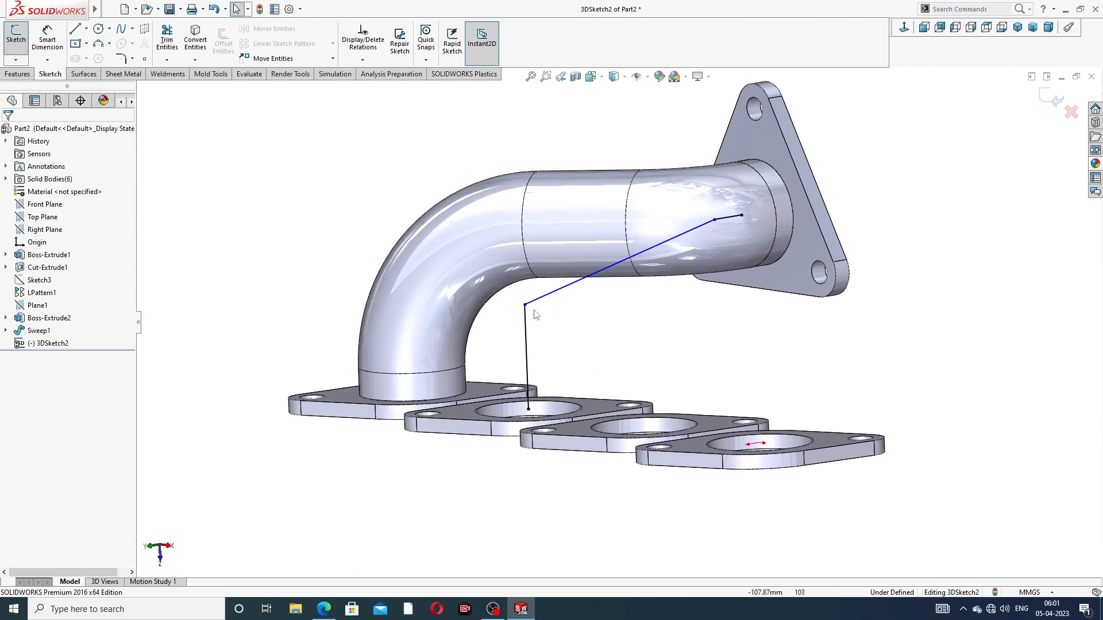
mouse_move(526, 308)
left_mouse_down()
mouse_move(528, 373)
mouse_move(526, 344)
left_mouse_up()
left_click(598, 355)
Step: Dimension the vertical line's length as 114 mm
scroll(666, 293, "up", 5)
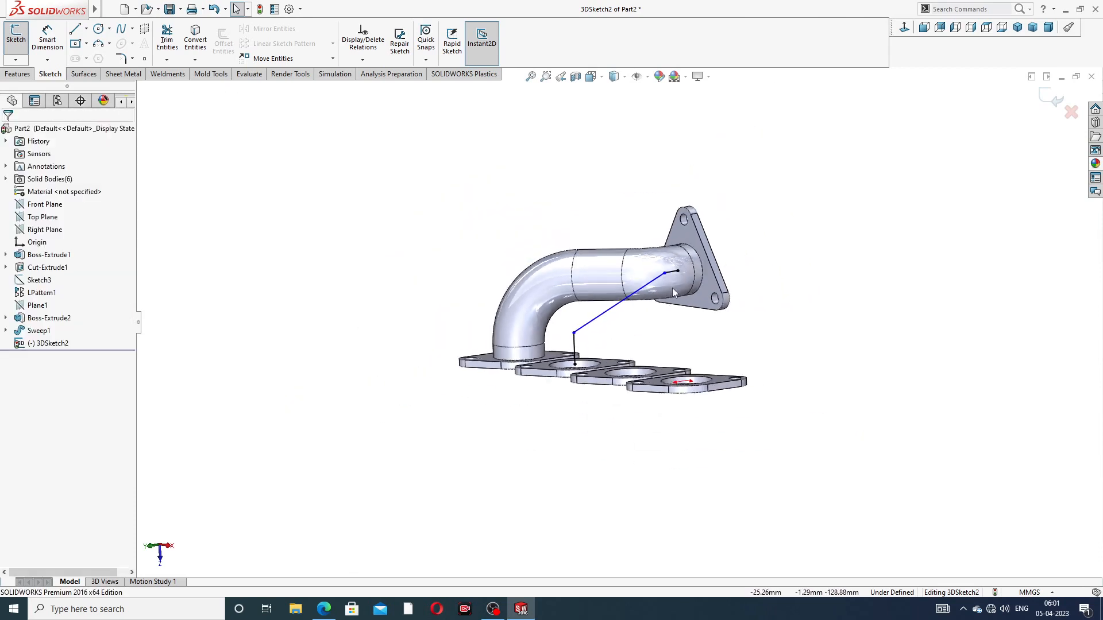
middle_click_drag(672, 287, 569, 290)
scroll(604, 299, "down", 3)
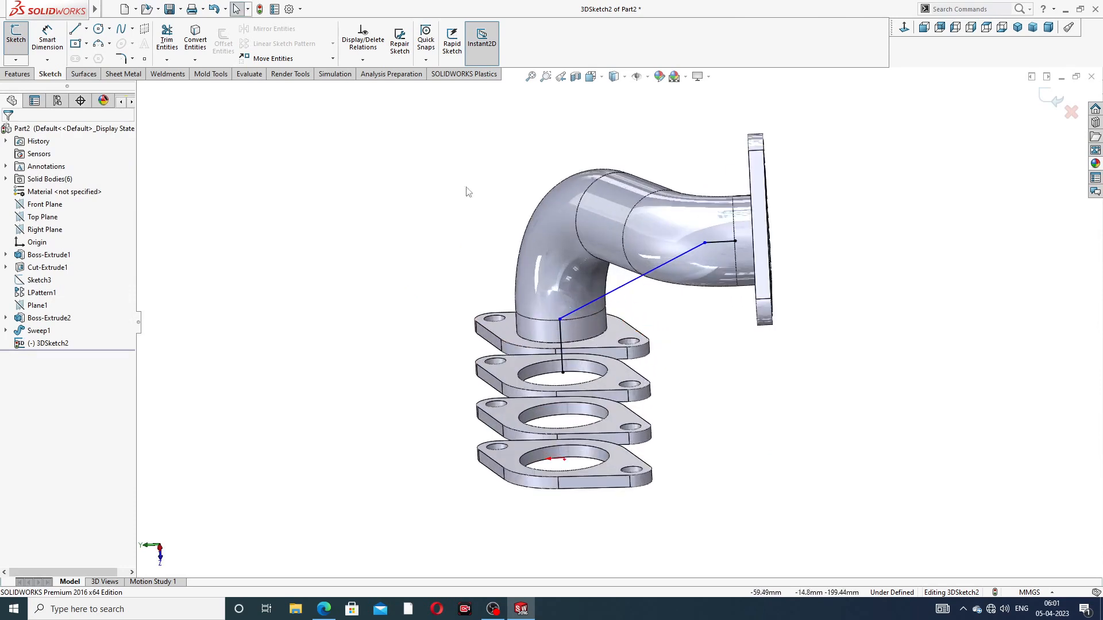
left_click(47, 38)
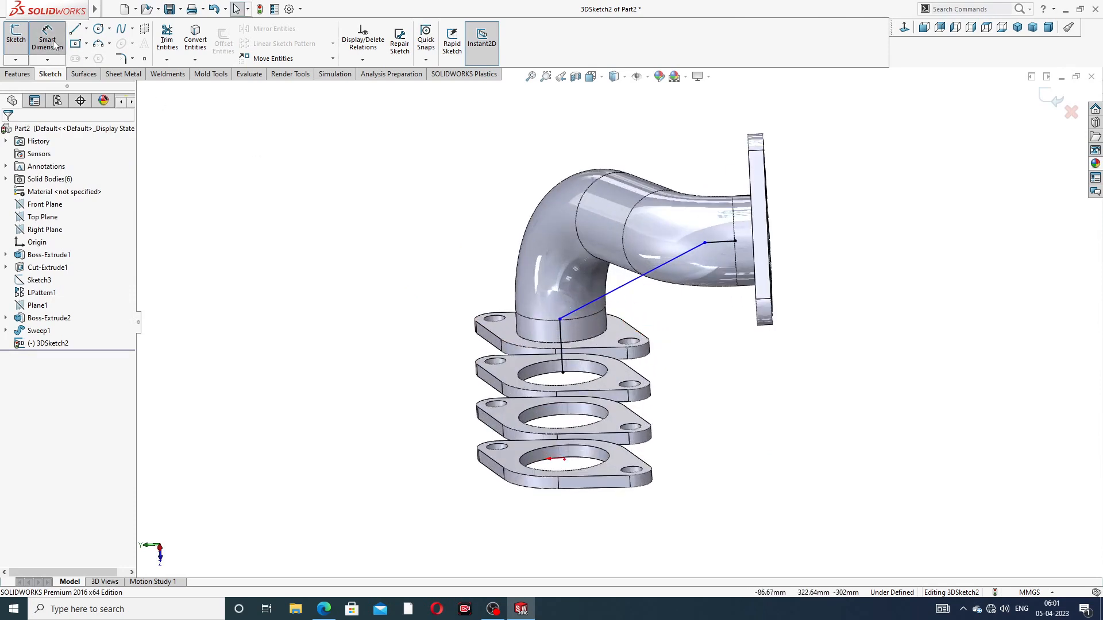
left_click(561, 341)
left_click(445, 347)
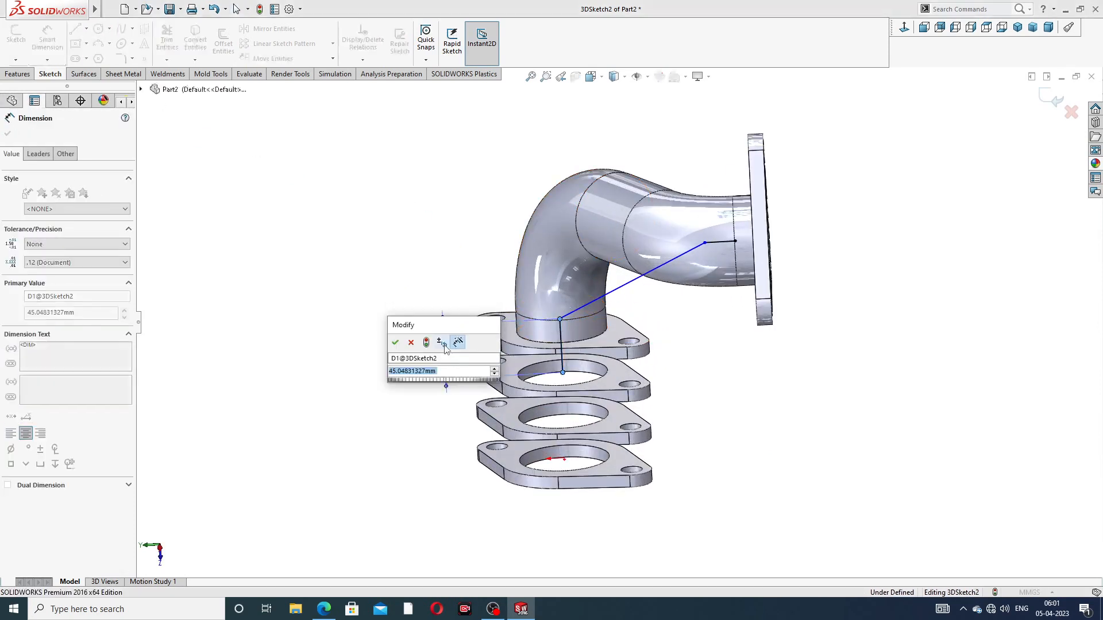
type("115")
key("BackSpace")
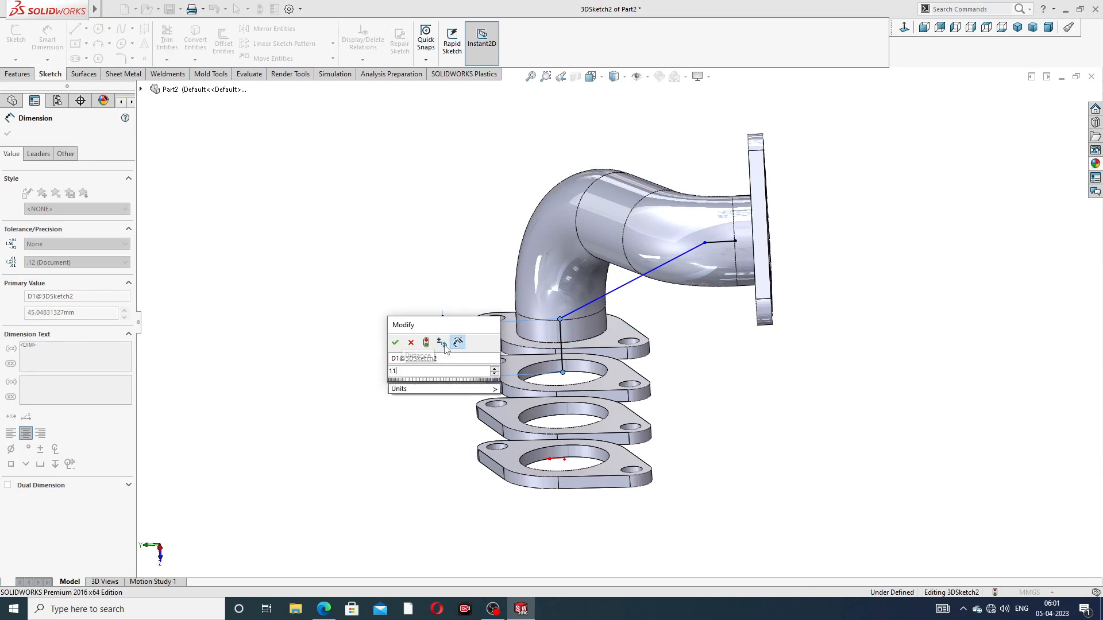
type("4")
key("Return")
left_click(727, 374)
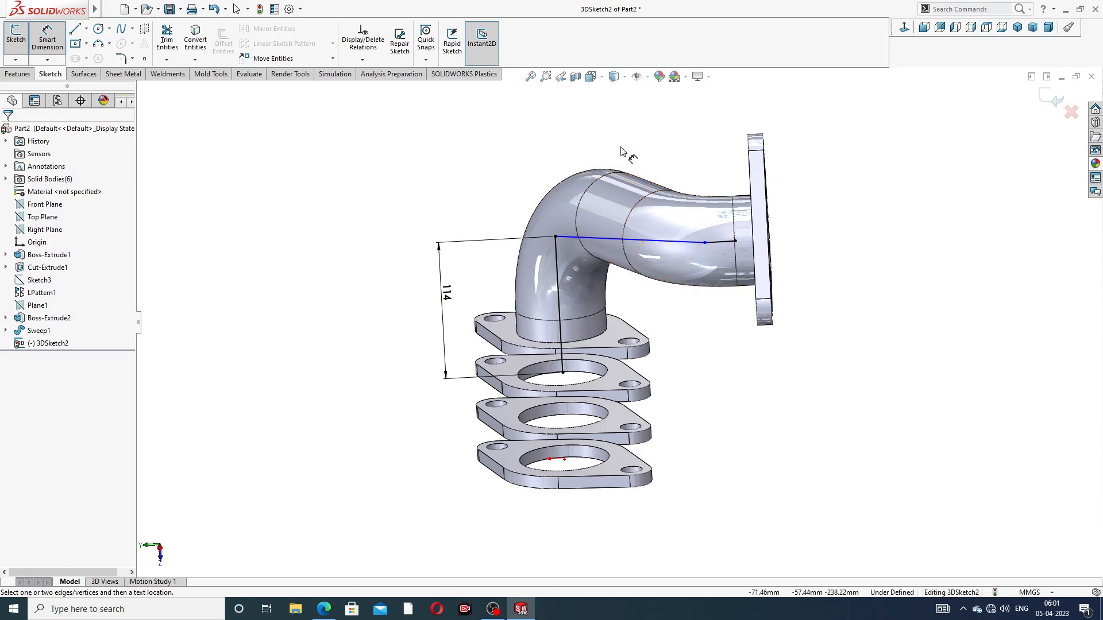
left_click(556, 237)
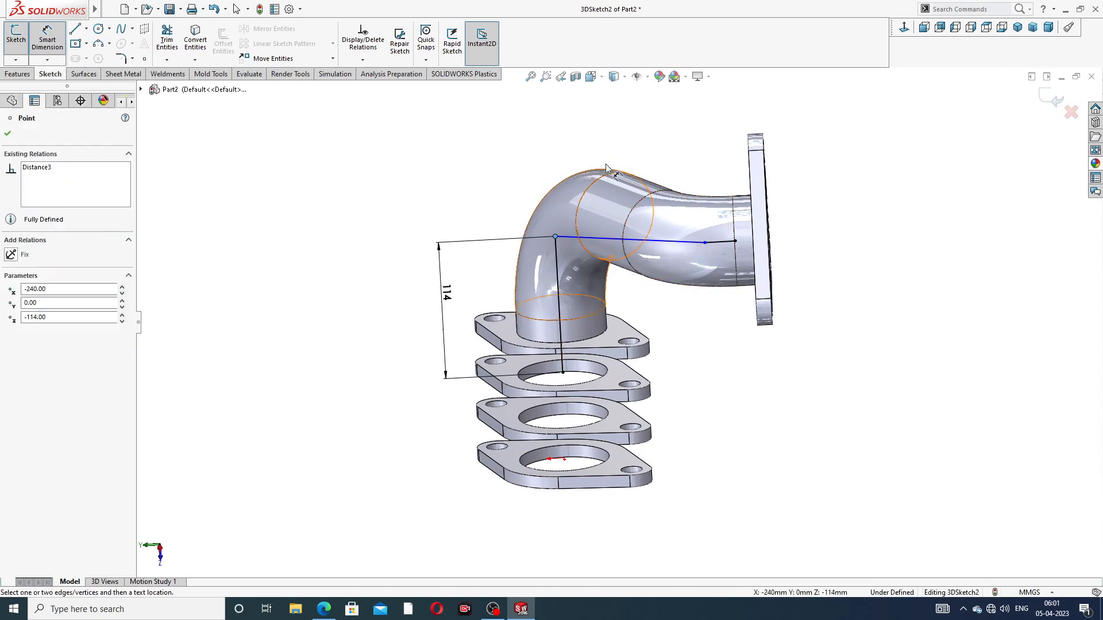
right_click(619, 147)
left_click(658, 182)
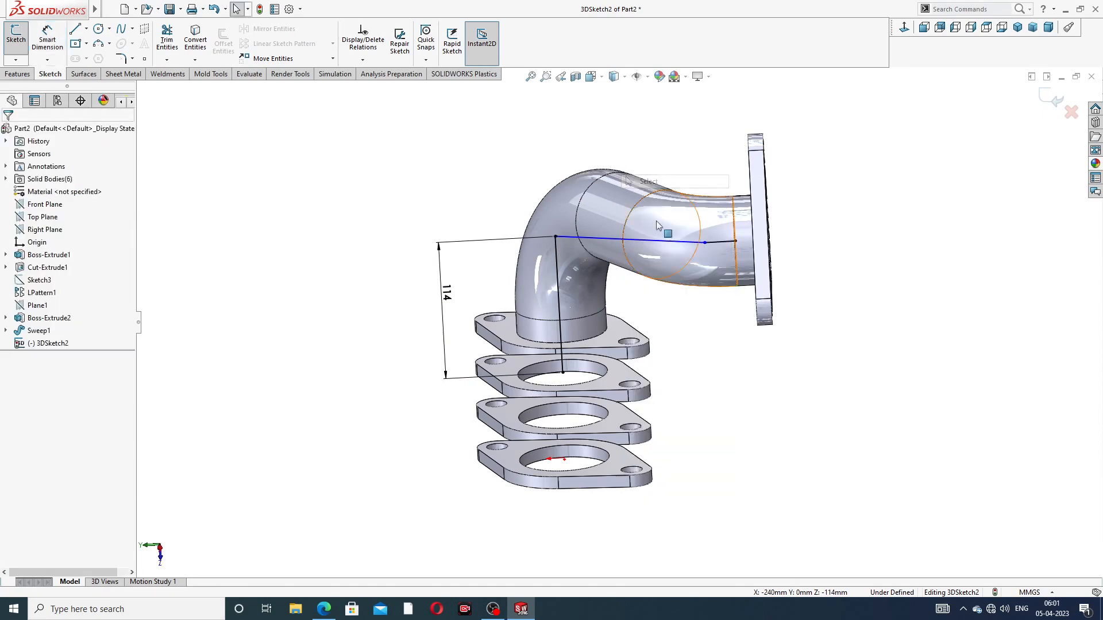
Step: Move the corner point between the sloped line and the short outer line so the outer line is about 53 mm long
mouse_move(657, 279)
middle_mouse_down()
mouse_move(689, 284)
mouse_move(696, 269)
middle_mouse_up()
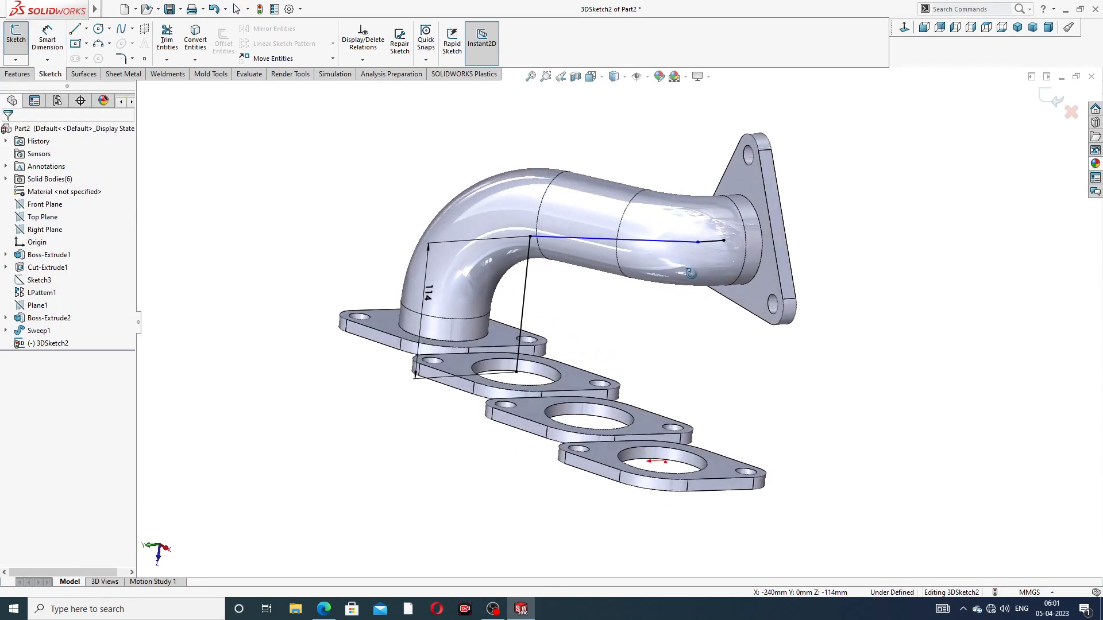
left_click(698, 245)
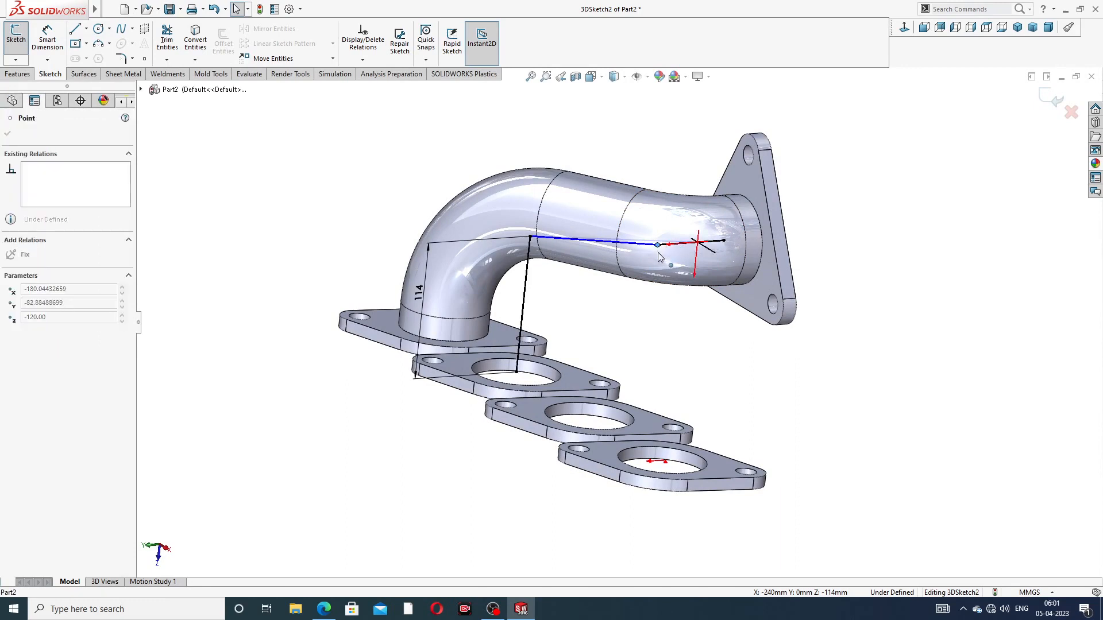
mouse_move(665, 238)
left_mouse_down()
mouse_move(678, 214)
mouse_move(669, 248)
left_mouse_up()
left_click(650, 345)
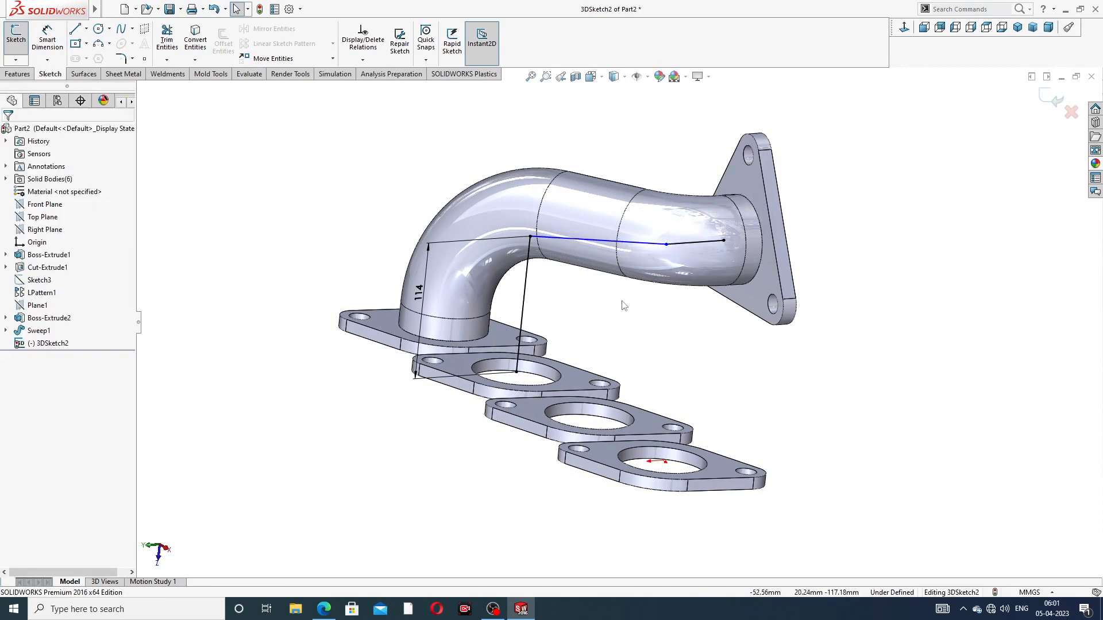
left_click(120, 58)
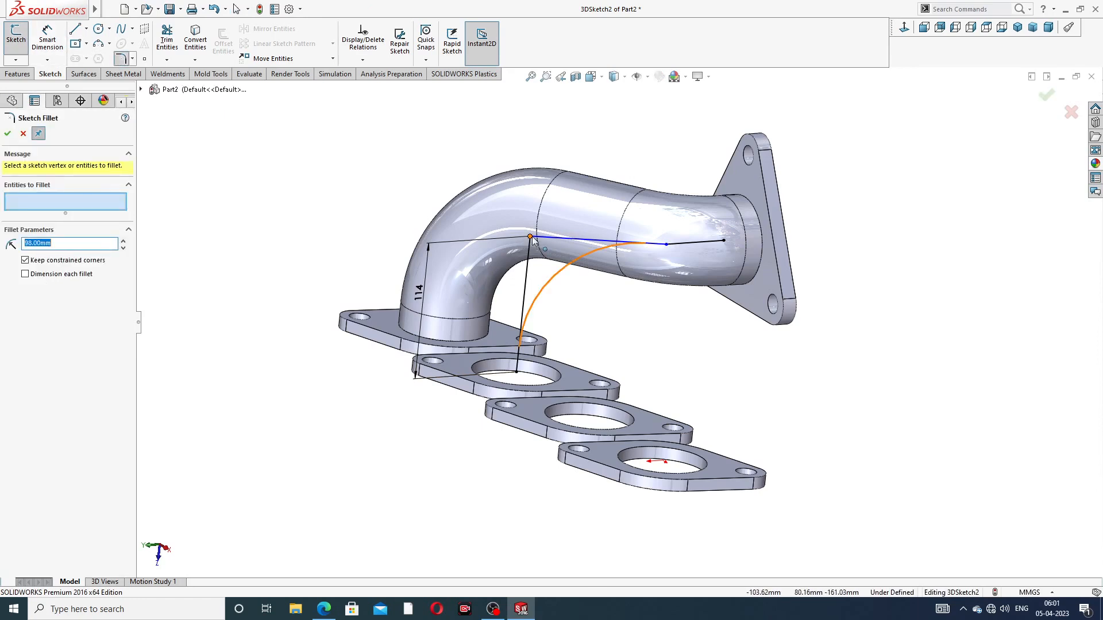
left_click(23, 134)
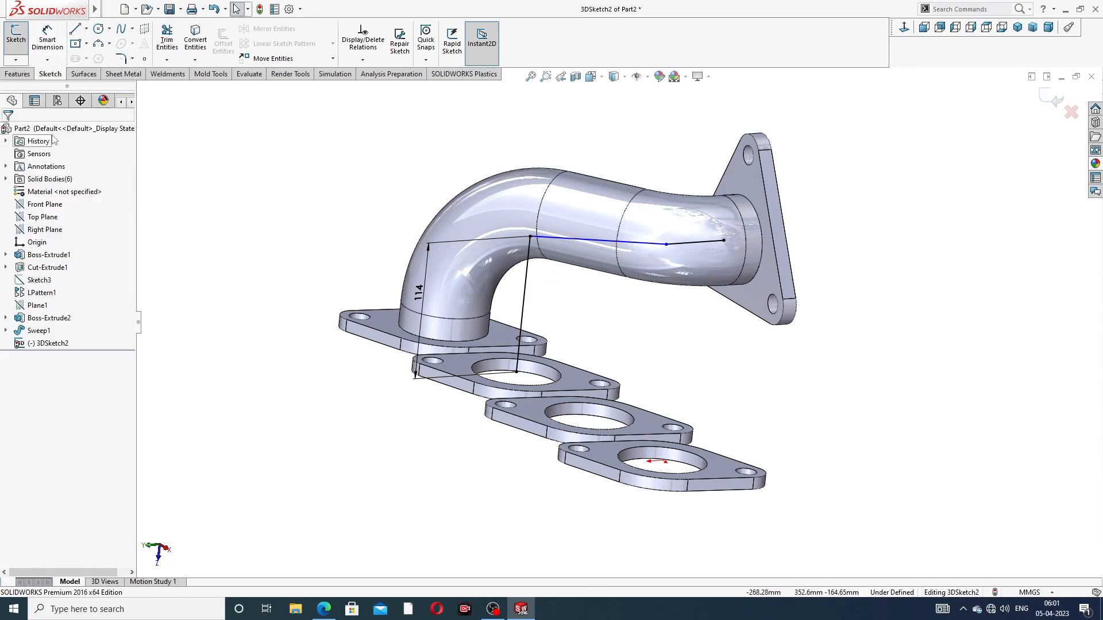
Step: Dimension the short outer line's length as 54 mm
left_click(47, 37)
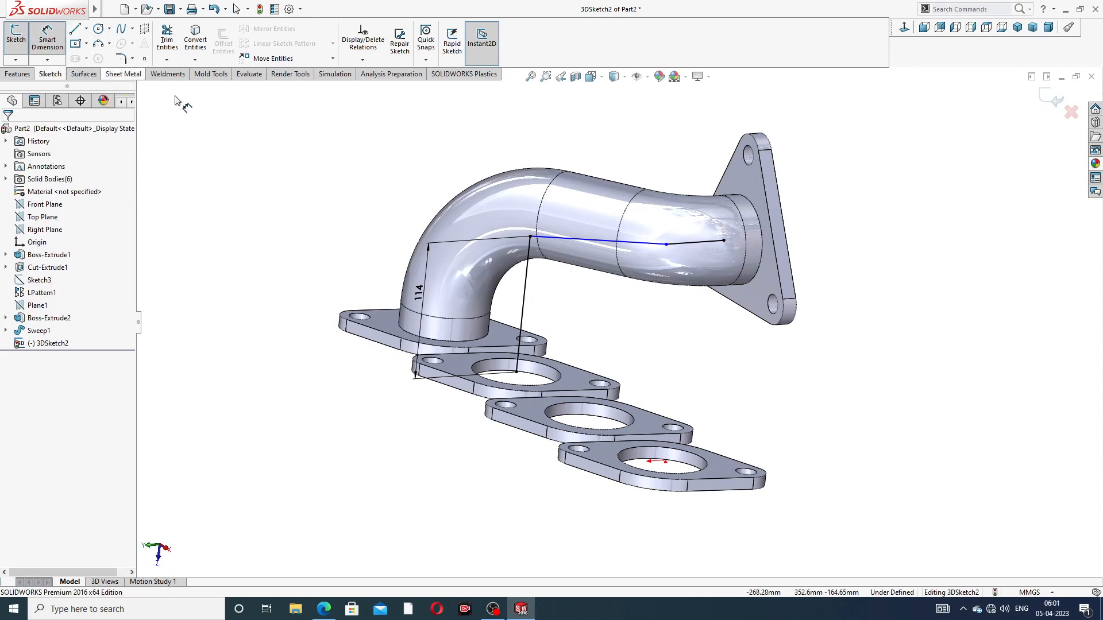
left_click(684, 243)
left_click(652, 155)
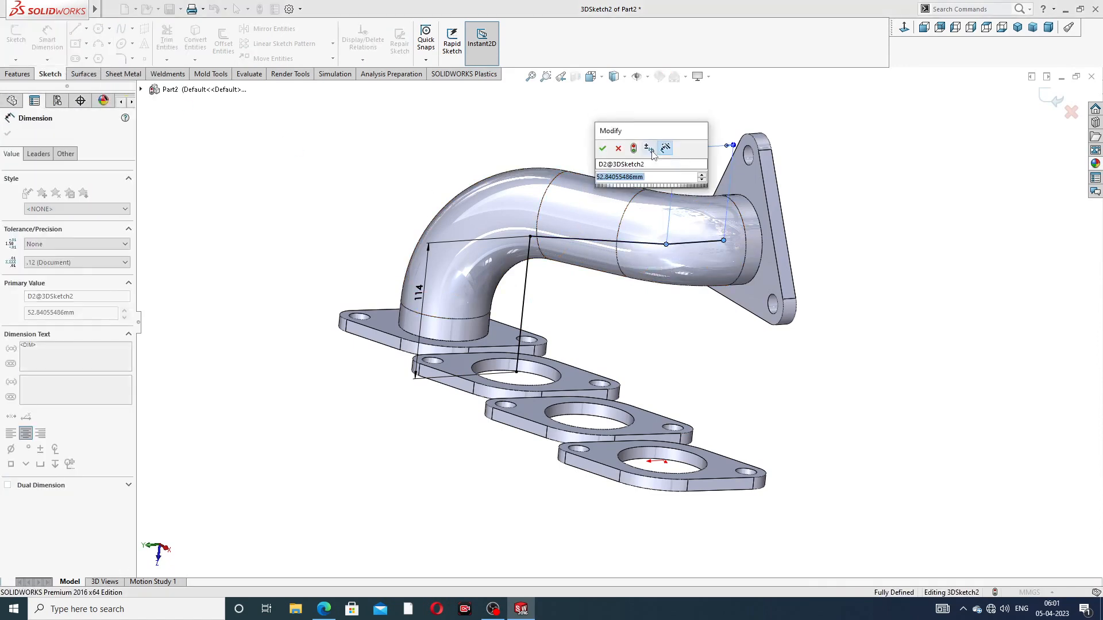
type("54")
key("Return")
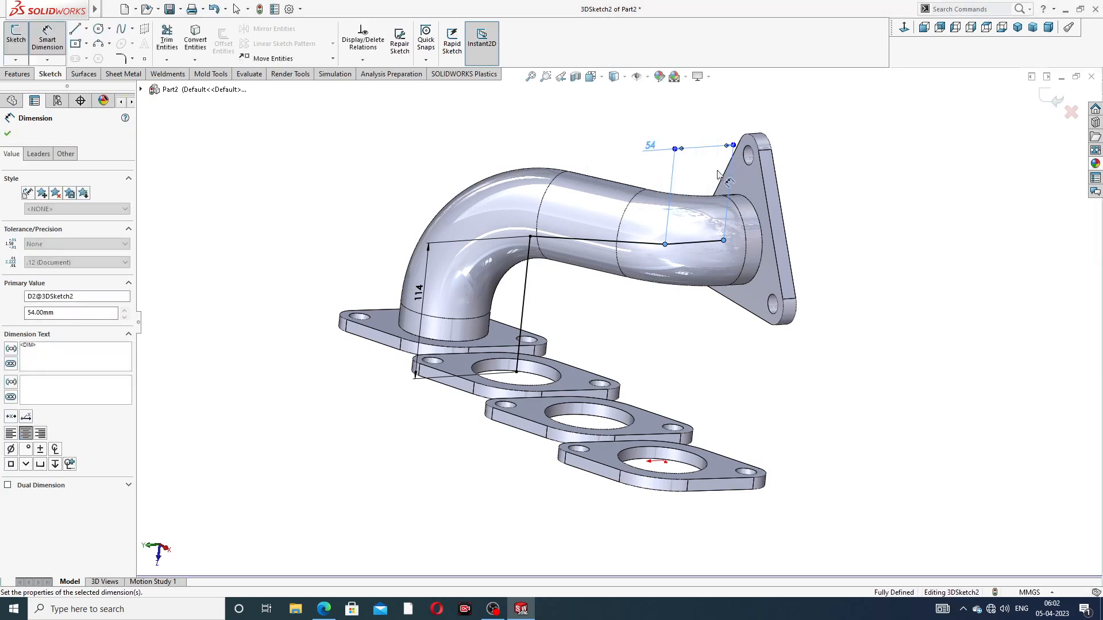
key("Escape")
right_click(528, 150)
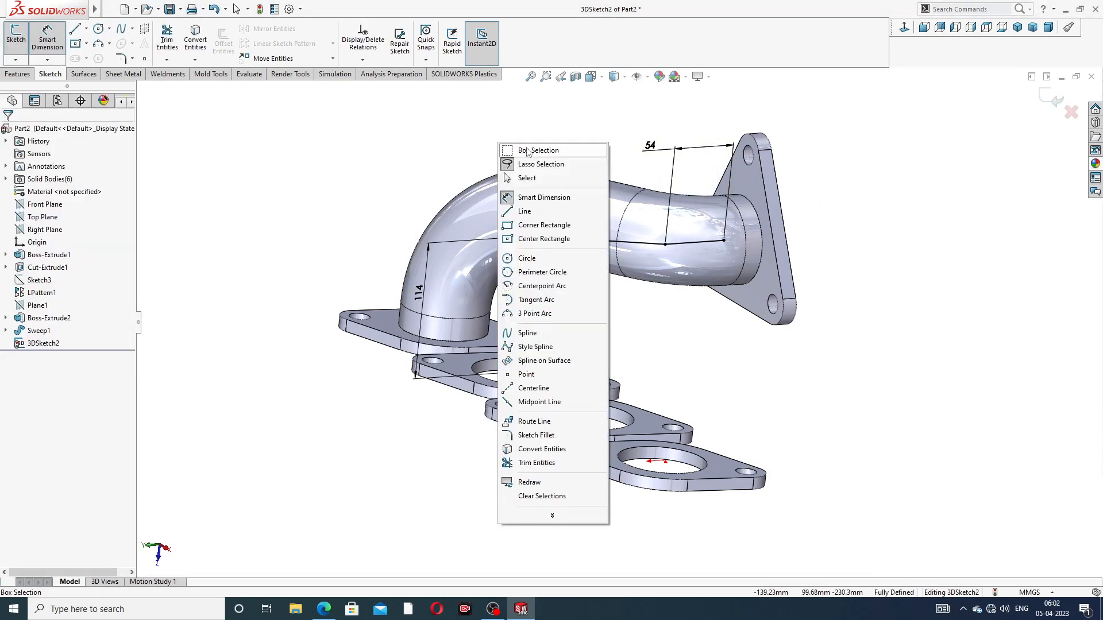
left_click(537, 178)
Step: Fillet the corner between the vertical line and the sloped line with a 98 mm radius
left_click(121, 59)
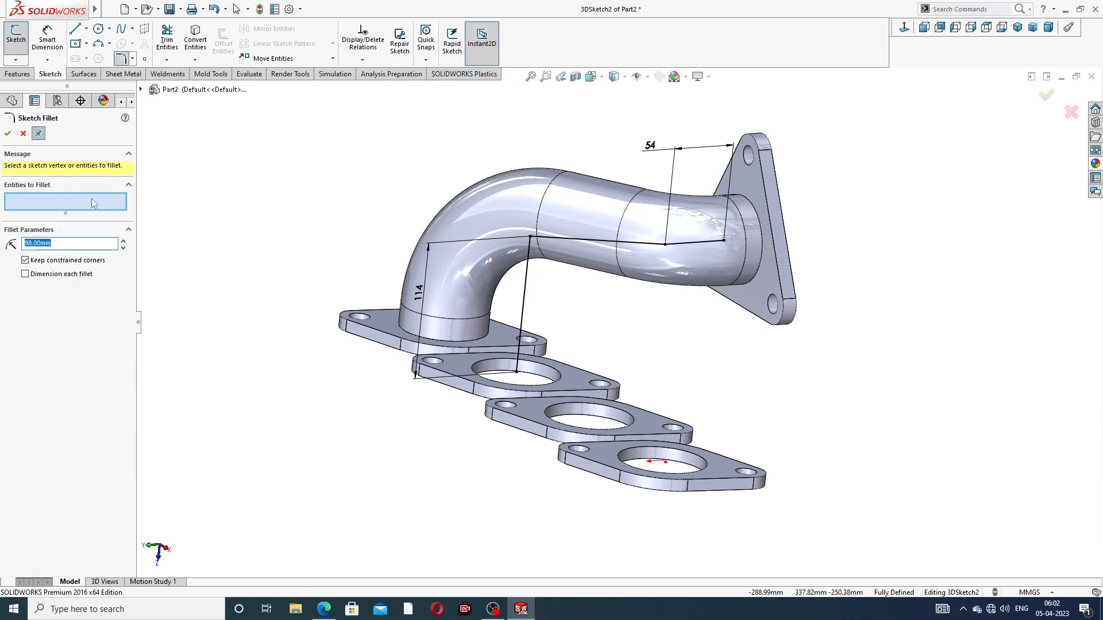
left_click(529, 236)
left_click(7, 134)
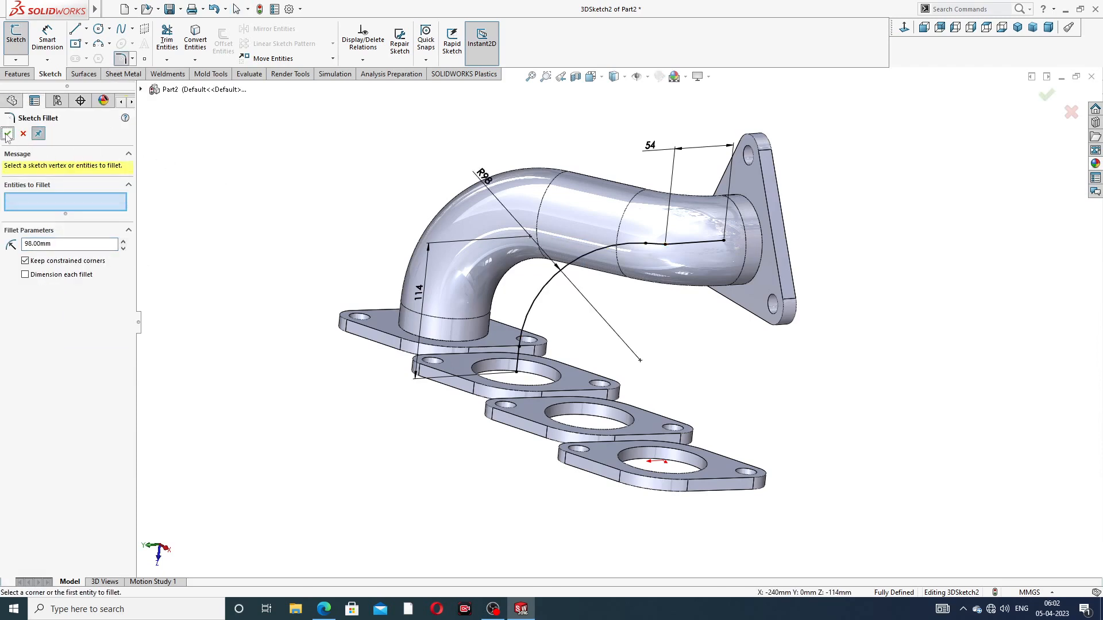
Step: Try to fillet the corner between the sloped line and the short outer line with a 68 mm radius
left_click_drag(60, 242, 2, 244)
left_click(665, 245)
middle_click_drag(409, 242, 416, 278)
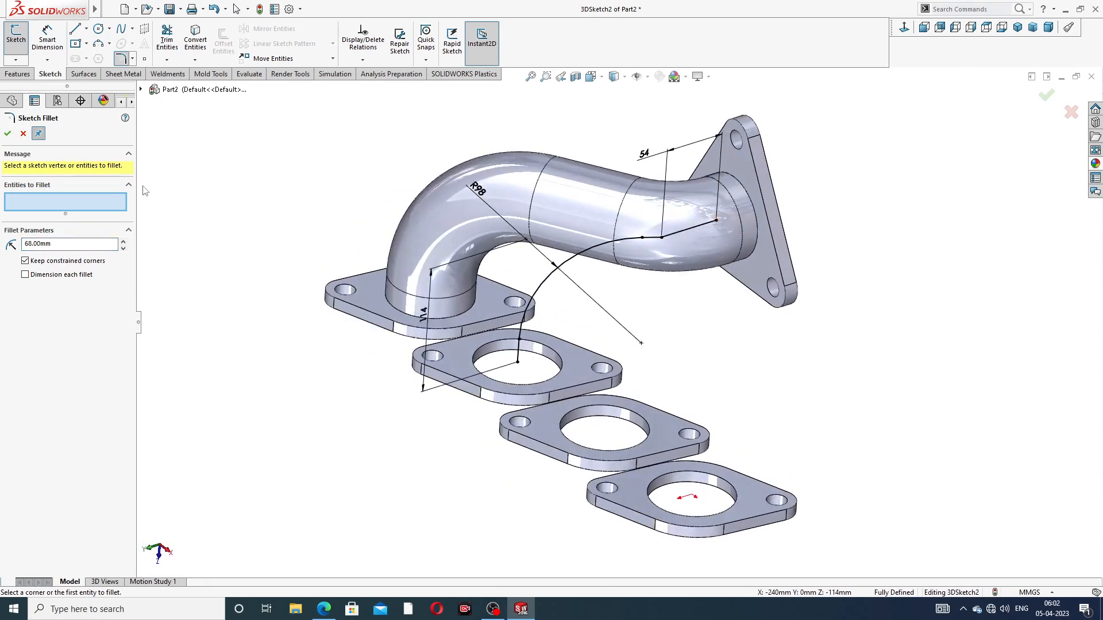
left_click_drag(57, 243, 2, 243)
left_click(23, 134)
Step: Delete the short straight segment between the fillet arc and the short outer line
middle_click_drag(706, 253, 688, 236)
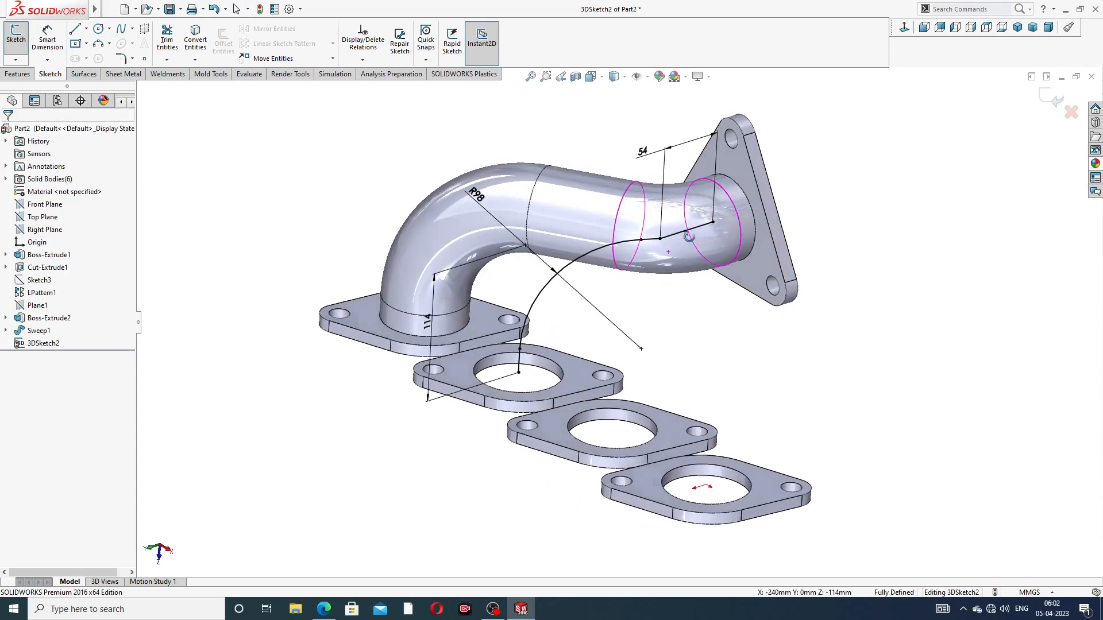
scroll(688, 236, "down", 3)
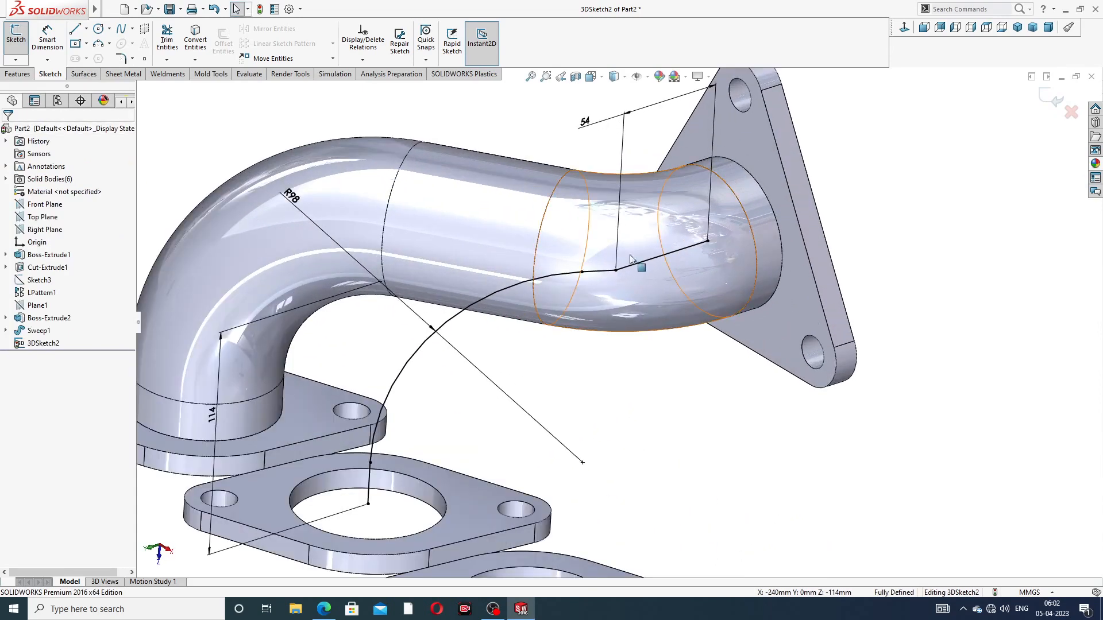
scroll(650, 292, "up", 3)
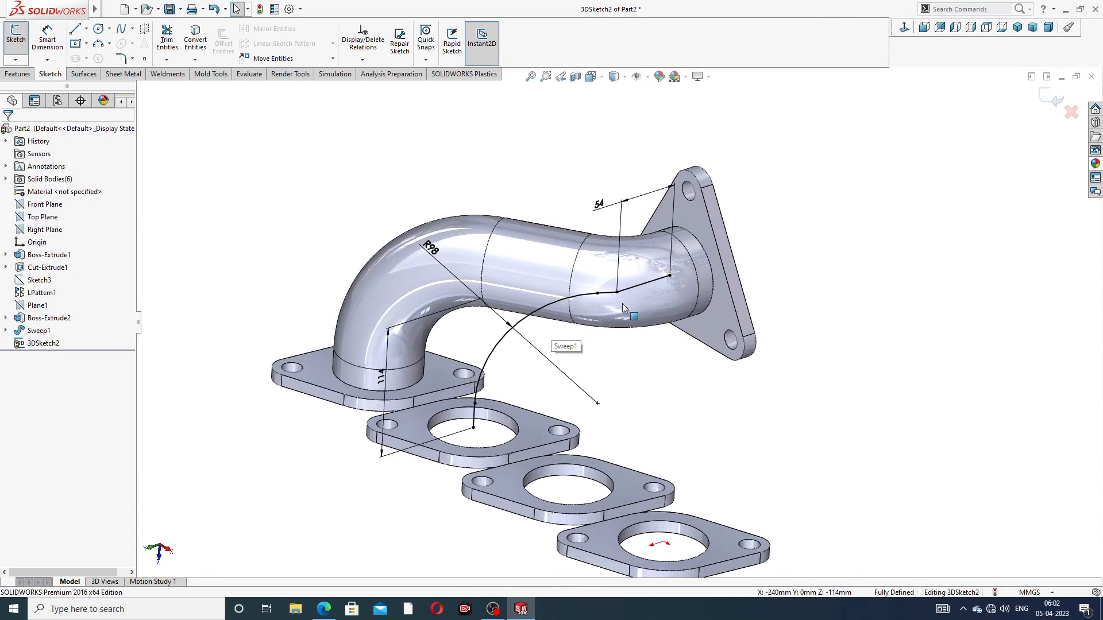
scroll(622, 303, "down", 3)
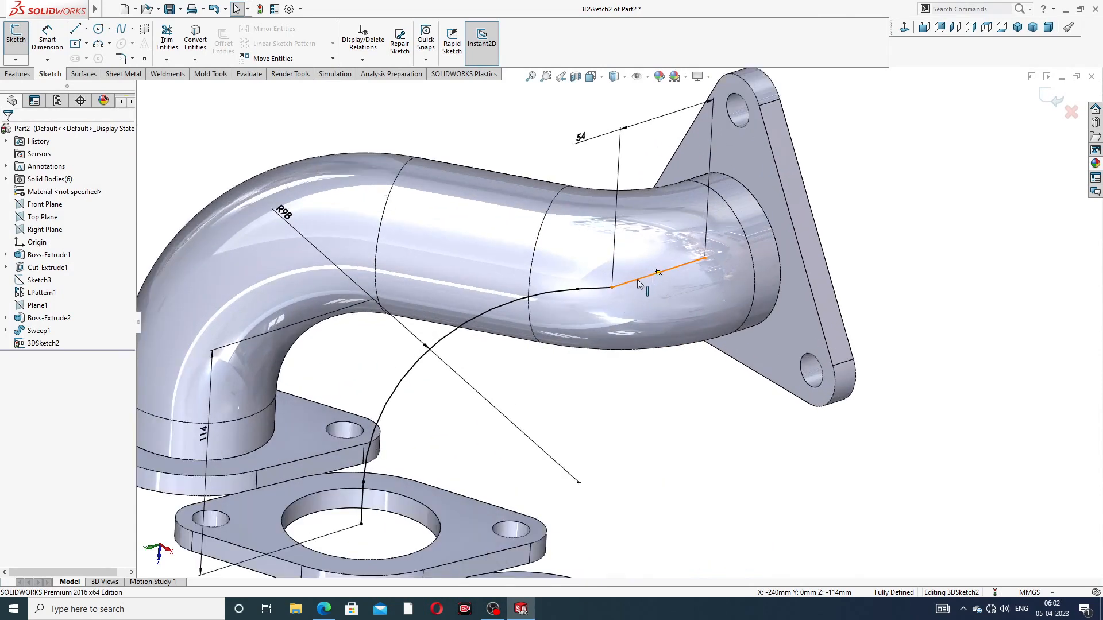
left_click(604, 293)
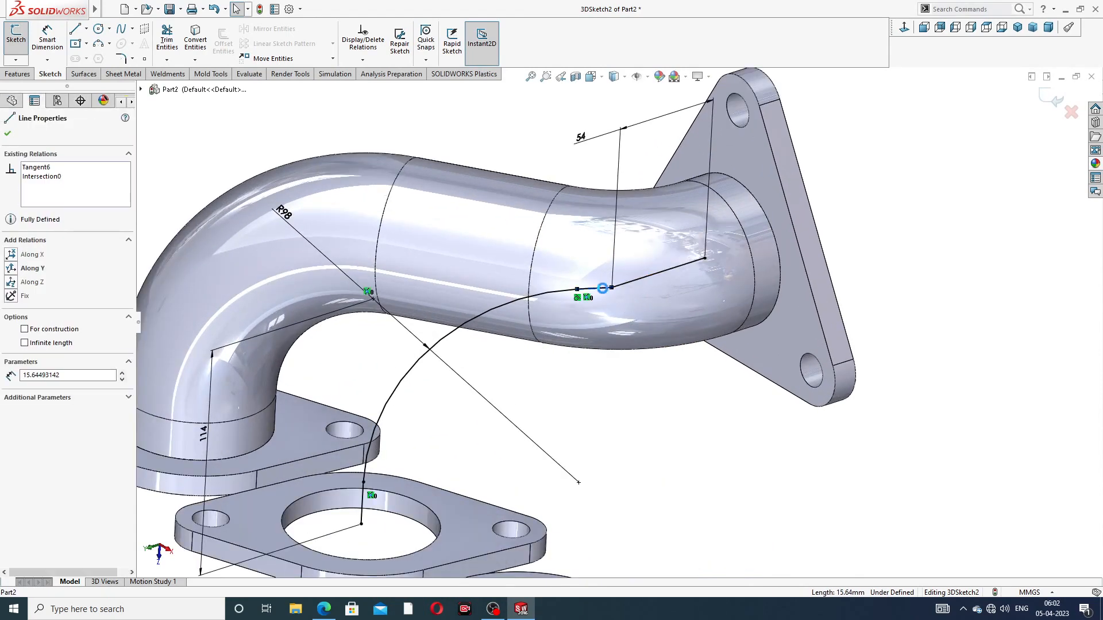
key("Delete")
Step: Pull the free upper end of the 98 mm fillet arc downward and delete the arc
left_click_drag(579, 292, 533, 334)
left_click(530, 383)
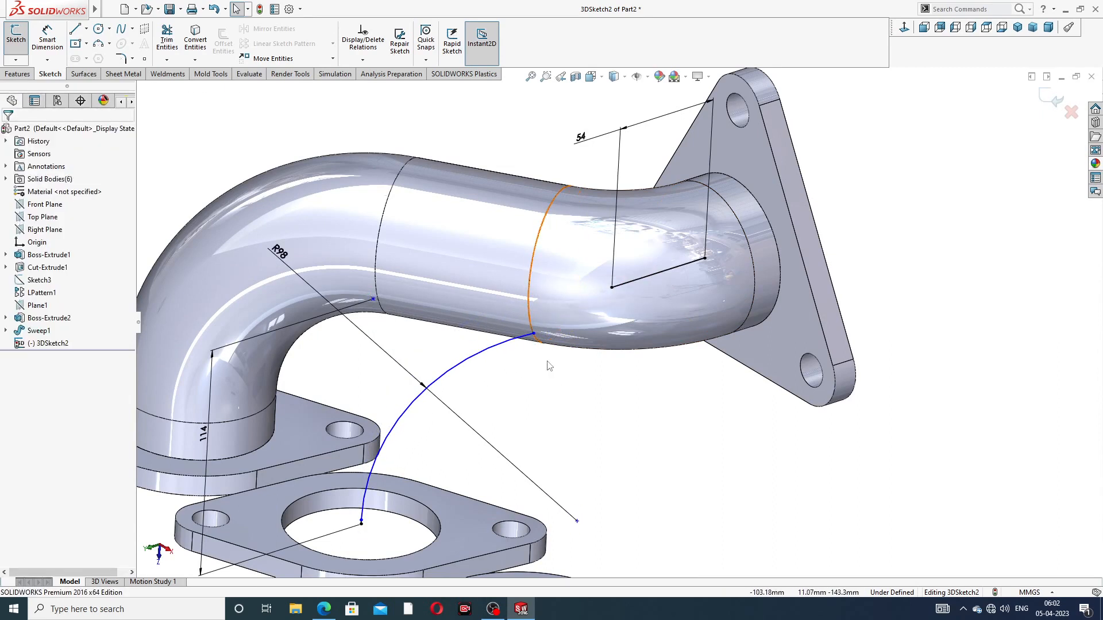
scroll(478, 442, "up", 2)
scroll(477, 373, "down", 4)
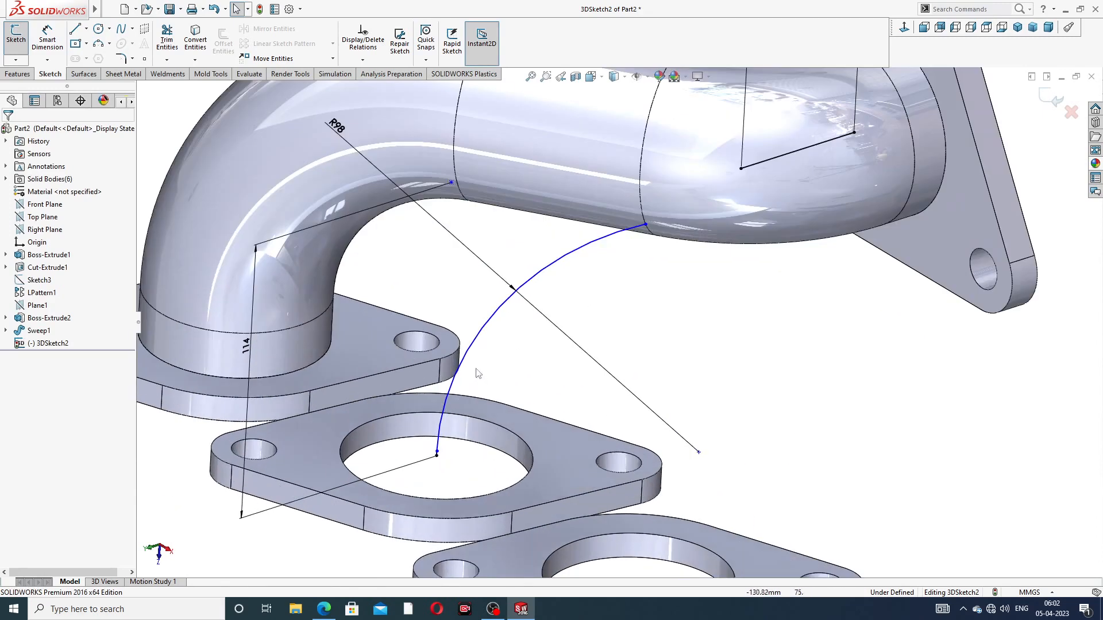
left_click(474, 354)
key("Delete")
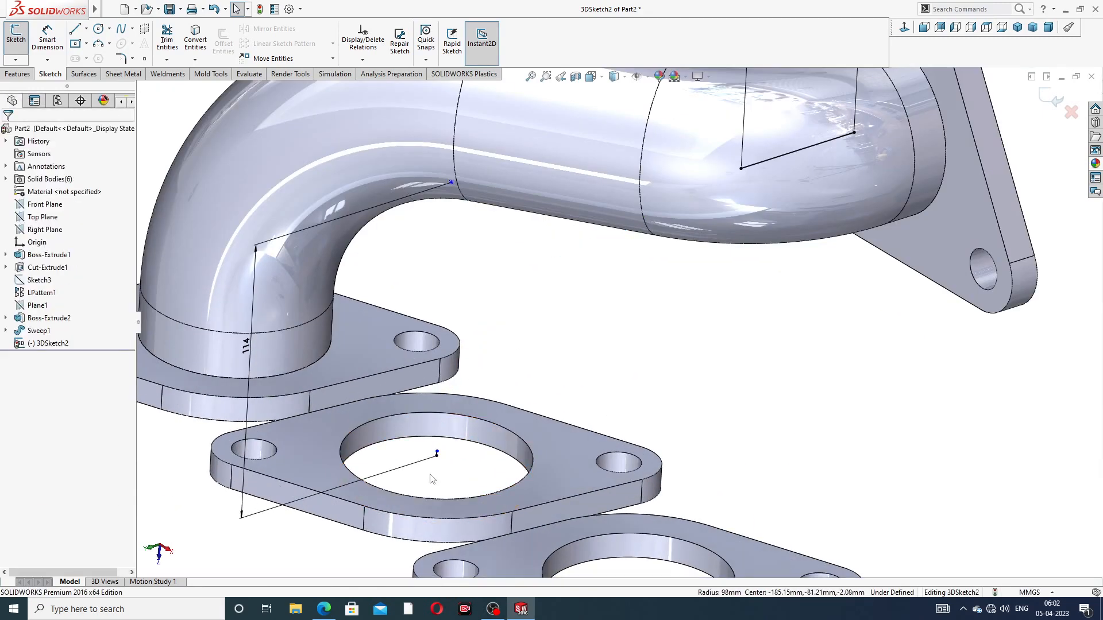
Step: Extend the remaining vertical stub upward from the second inlet flange's hole centre to above the flange's top face
scroll(432, 478, "down", 3)
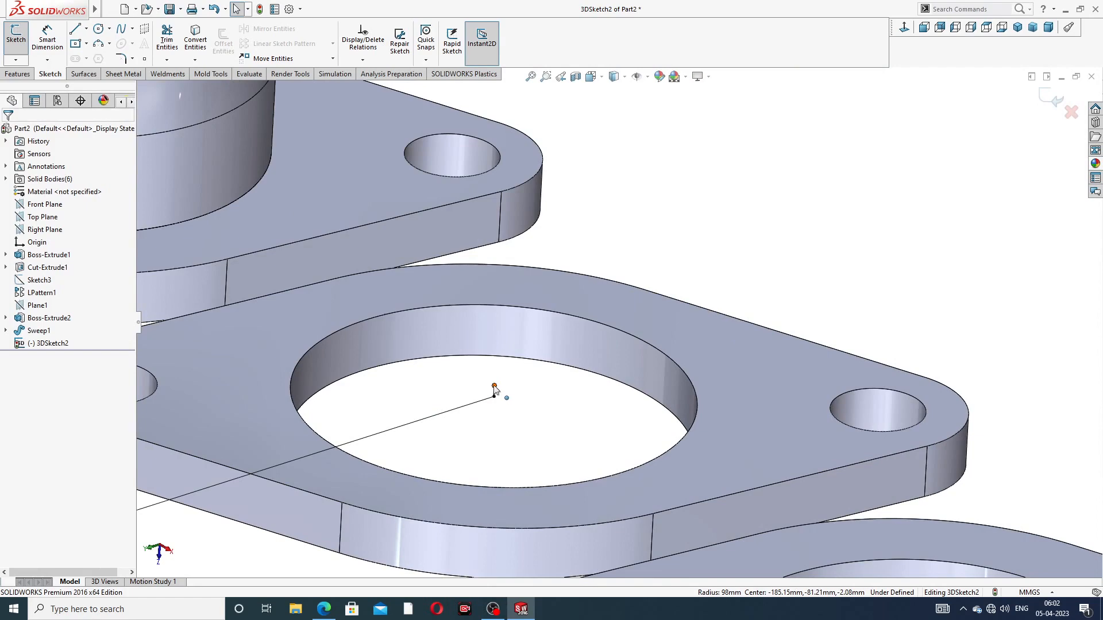
left_click_drag(493, 386, 494, 347)
left_click_drag(500, 281, 500, 271)
left_click(673, 212)
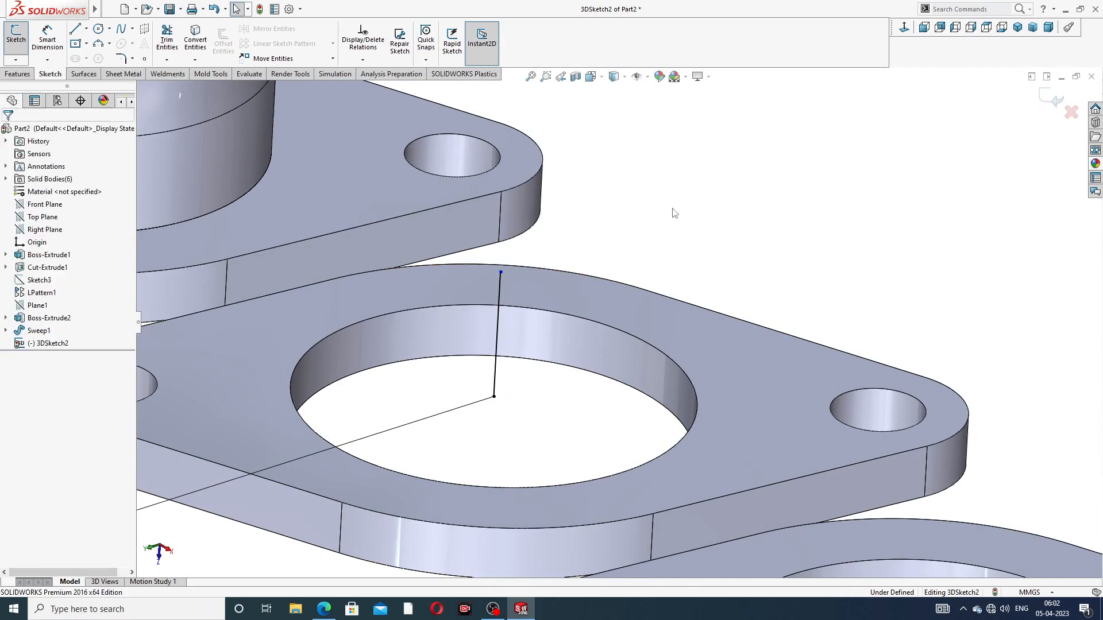
Step: Try to move the inner end of the short outer line outward, and delete the line together with its dimension
scroll(689, 211, "up", 6)
scroll(764, 178, "down", 2)
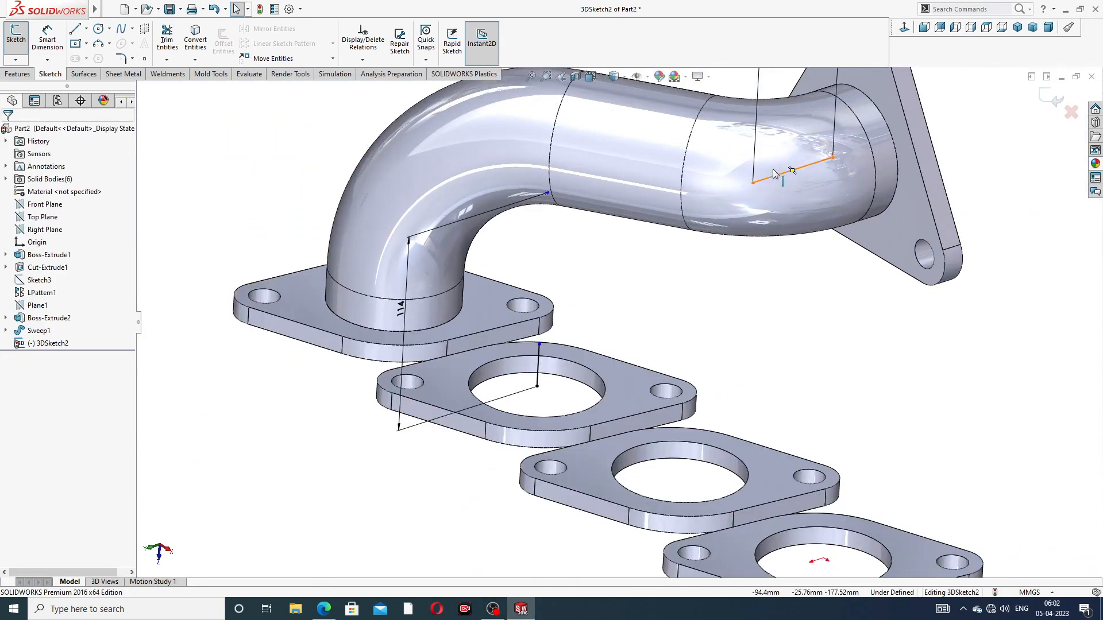
left_click_drag(753, 182, 801, 171)
left_click(1002, 152)
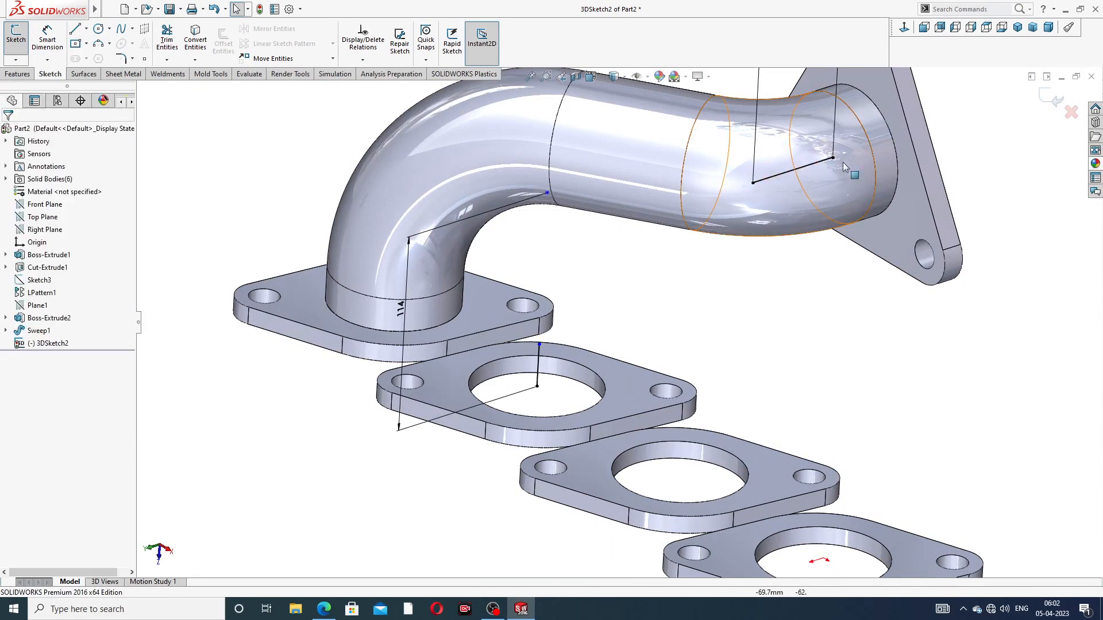
left_click(753, 183)
key("Escape")
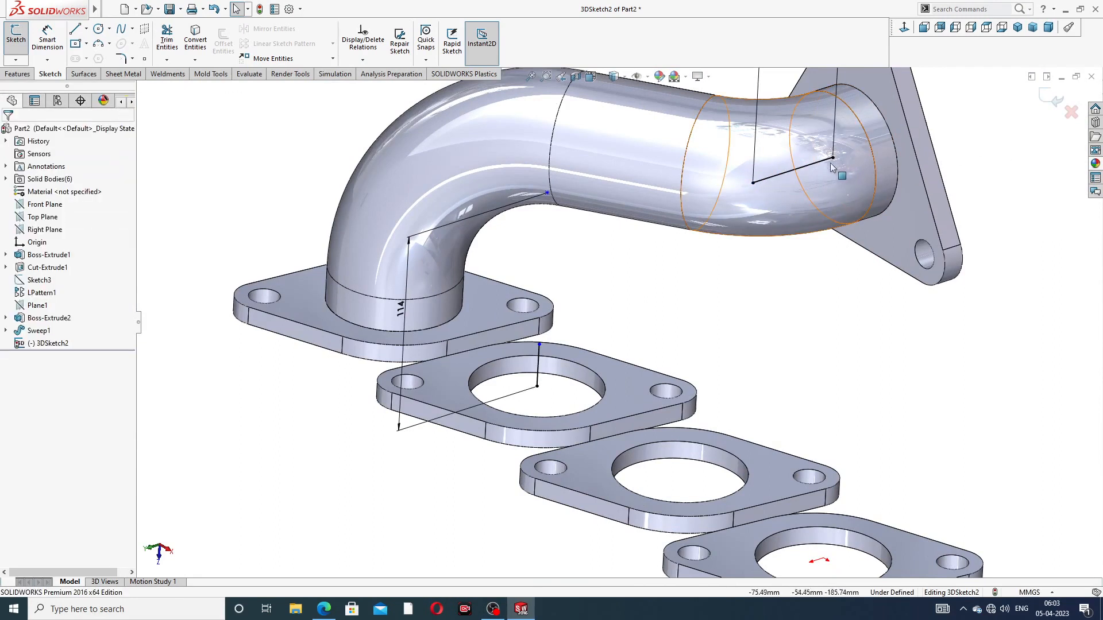
left_click(806, 167)
key("Delete")
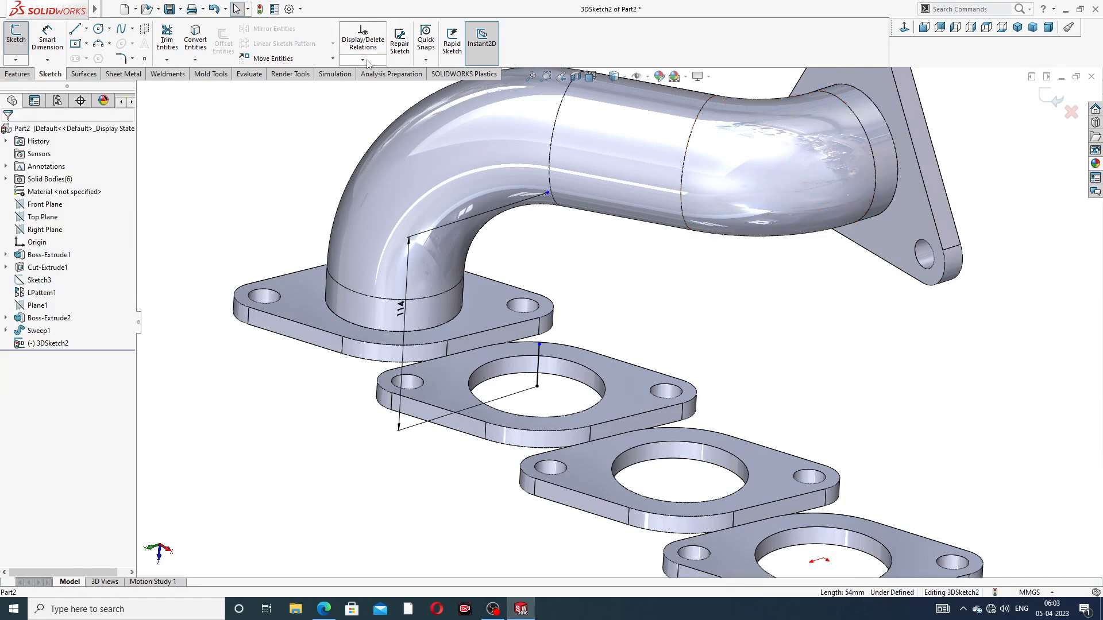
Step: Sketch a line about 44 mm long along the Y axis from the centre of the pipe's circular edge near the outlet flange
left_click(77, 30)
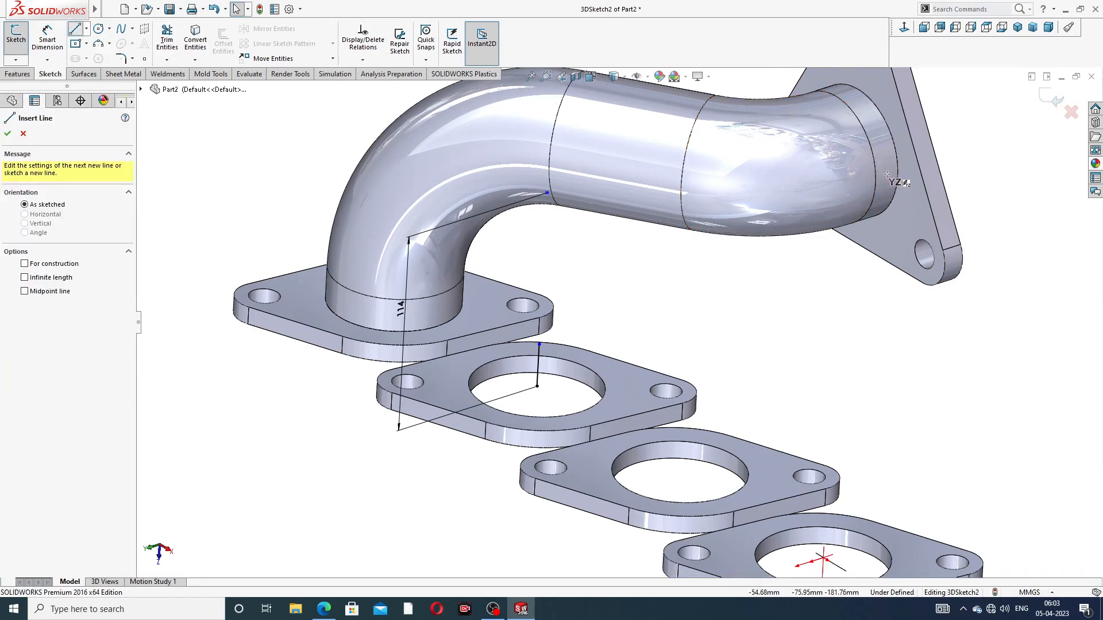
middle_click_drag(887, 174, 890, 137)
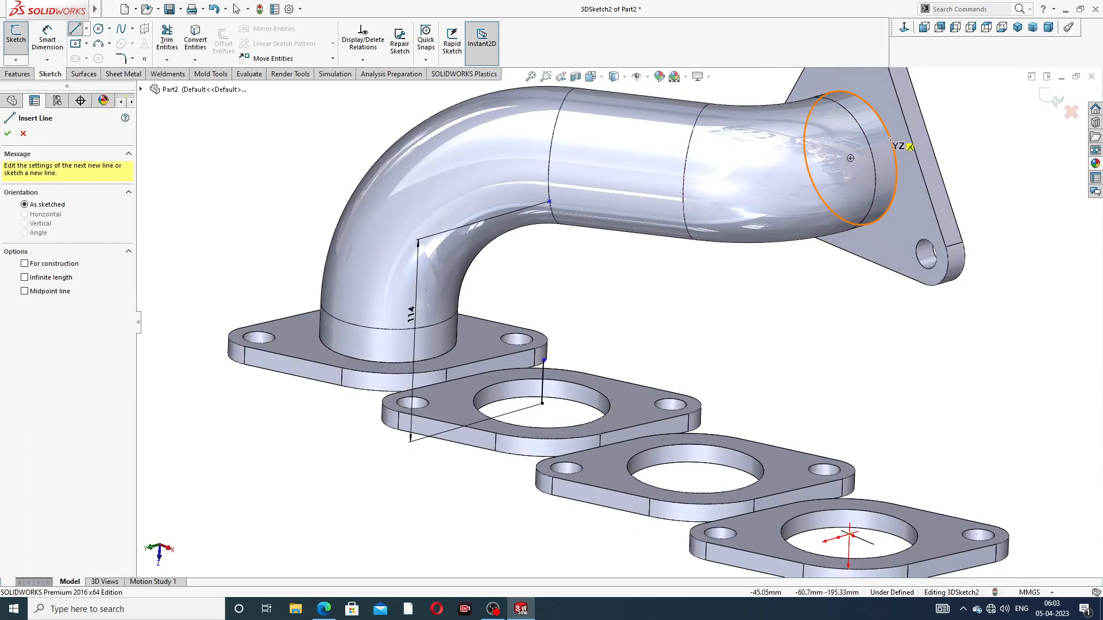
left_click(850, 158)
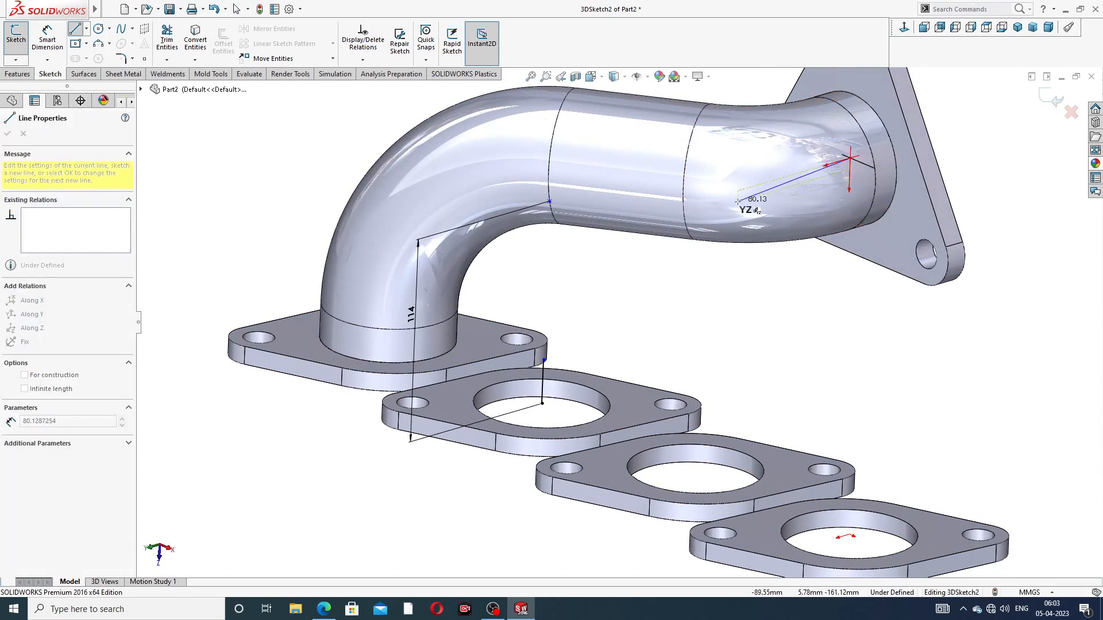
left_click(804, 170)
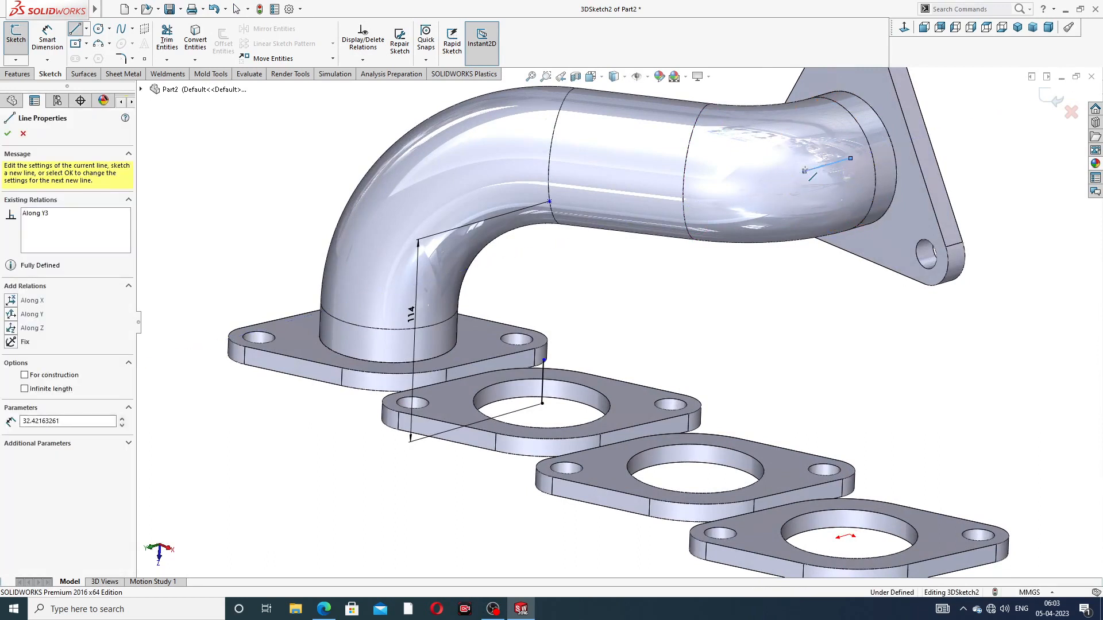
right_click(999, 139)
left_click(1012, 152)
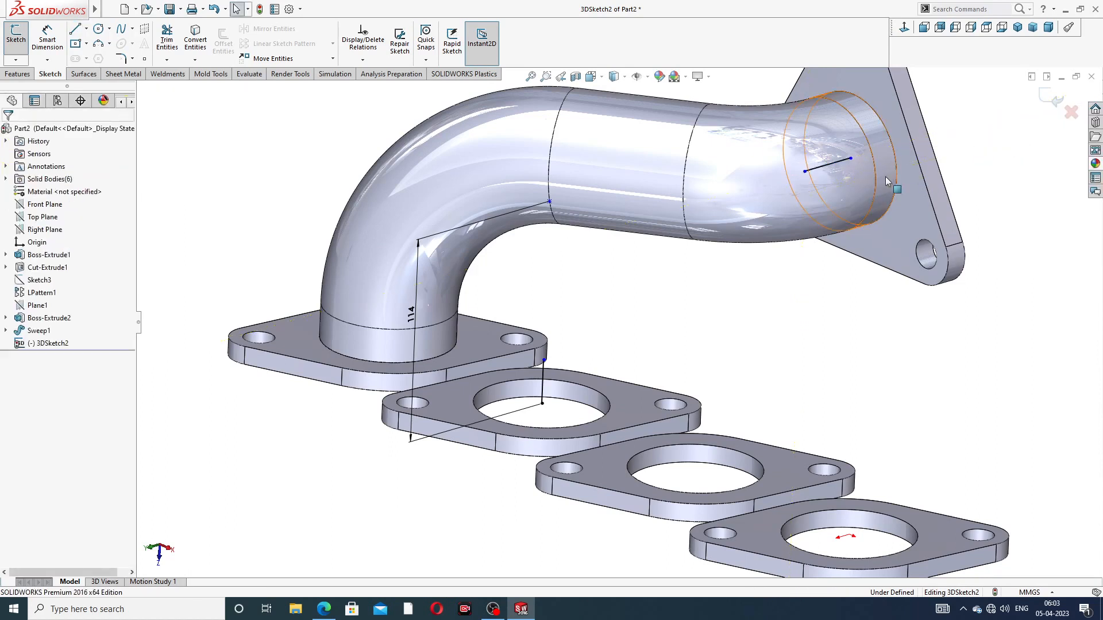
mouse_move(805, 171)
left_mouse_down()
mouse_move(771, 180)
mouse_move(788, 176)
left_mouse_up()
key("Escape")
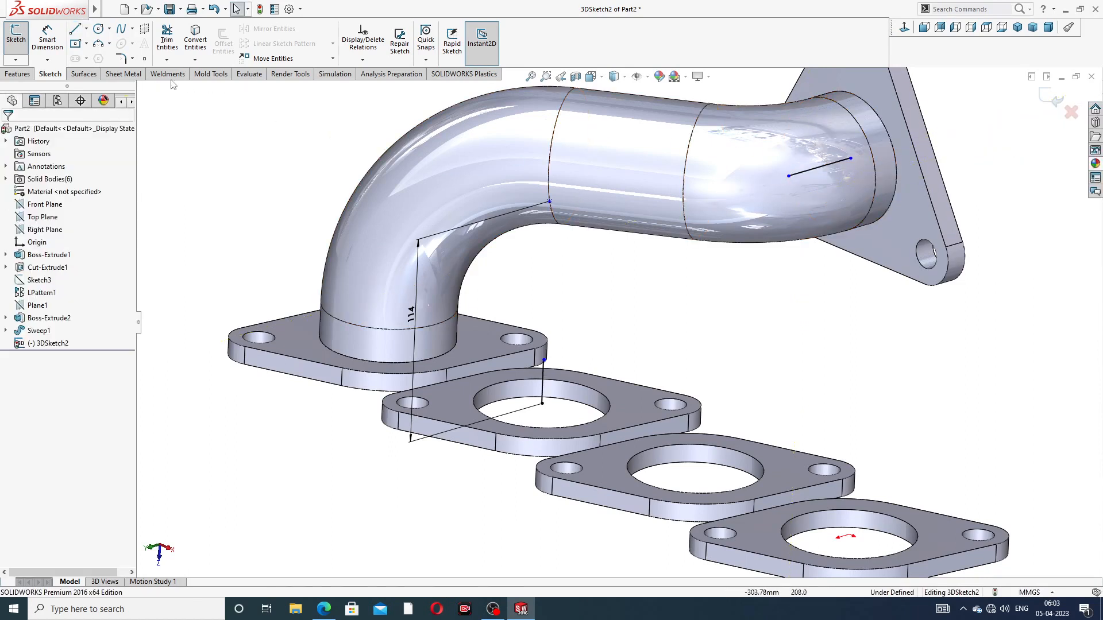
Step: Draw a sloped line about 161 mm long from the vertical line's upper end to the inner end of the outer line
left_click(75, 30)
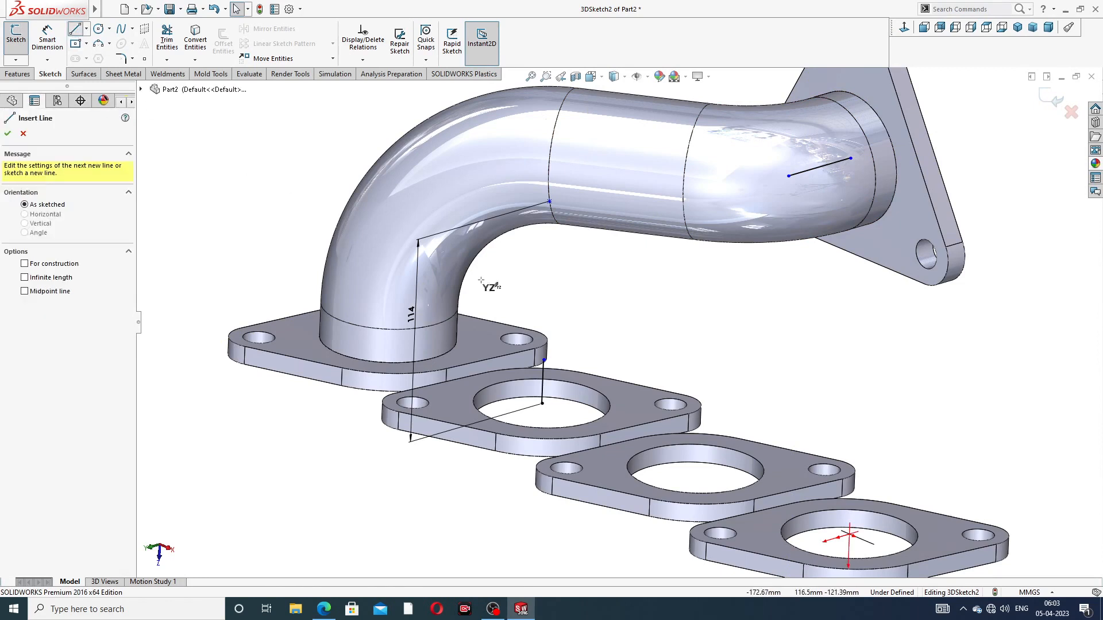
left_click(543, 360)
left_click(790, 176)
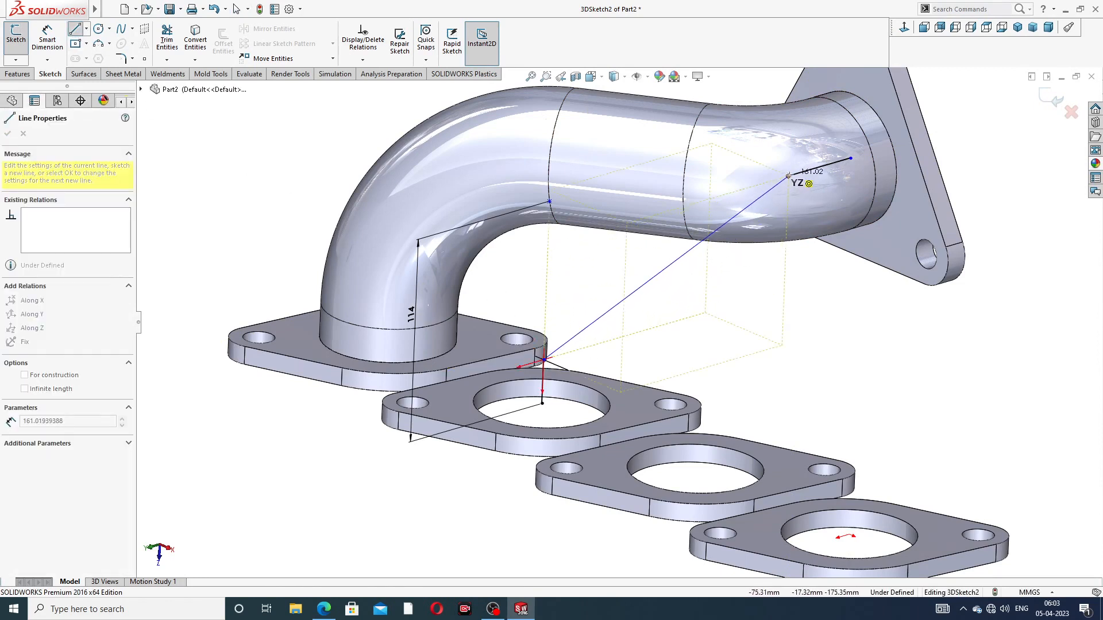
right_click(949, 126)
left_click(965, 141)
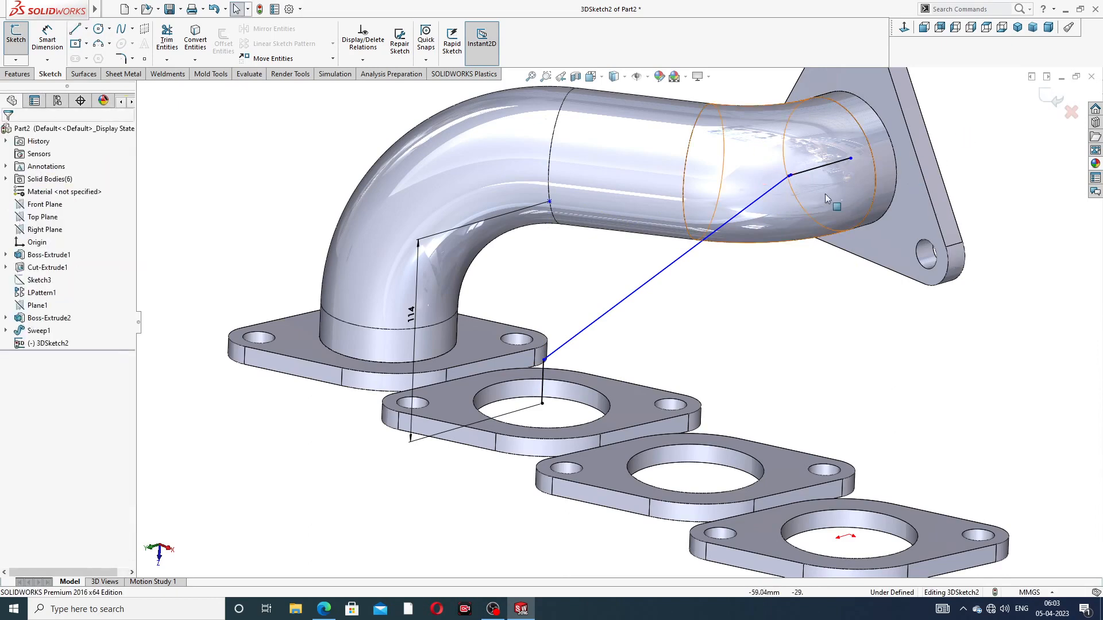
Step: Delete the tiny stray line segment at the corner between the sloped line and the outer line
scroll(825, 194, "down", 3)
scroll(787, 190, "down", 3)
scroll(660, 250, "down", 4)
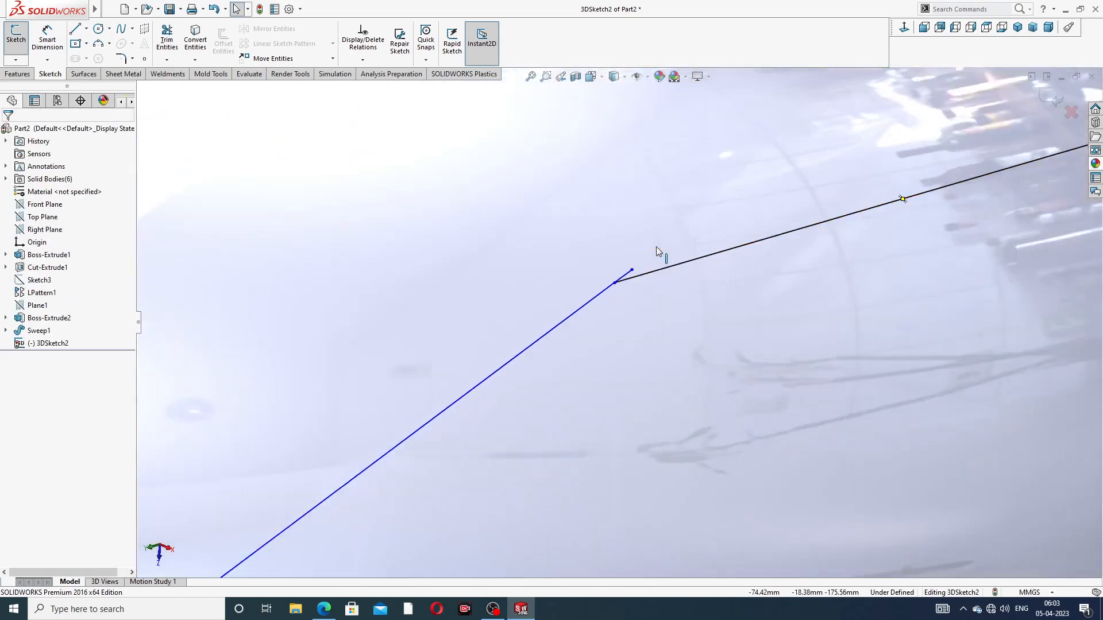
left_click_drag(582, 334, 547, 342)
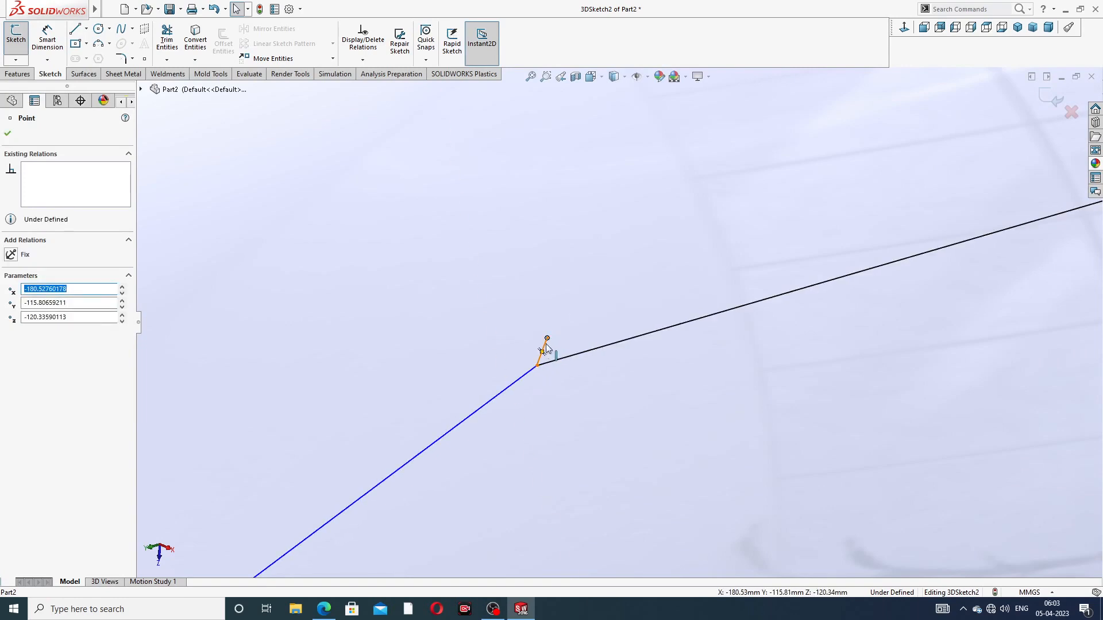
left_click(542, 348)
key("Delete")
scroll(646, 312, "up", 2)
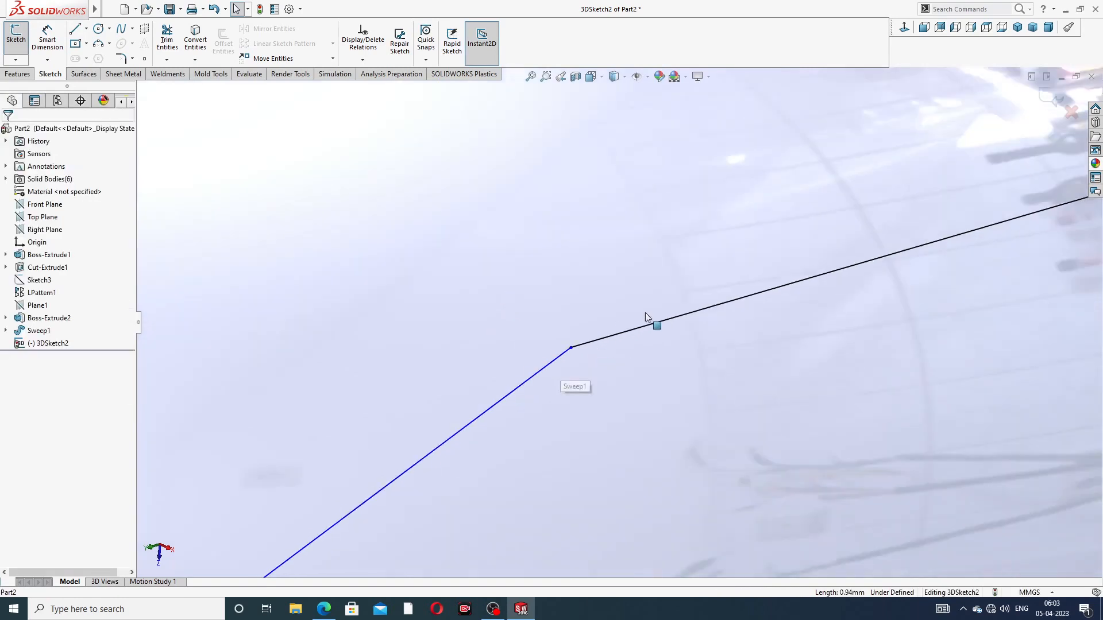
Step: Dimension the outer line's length as 54 mm
scroll(715, 284, "up", 6)
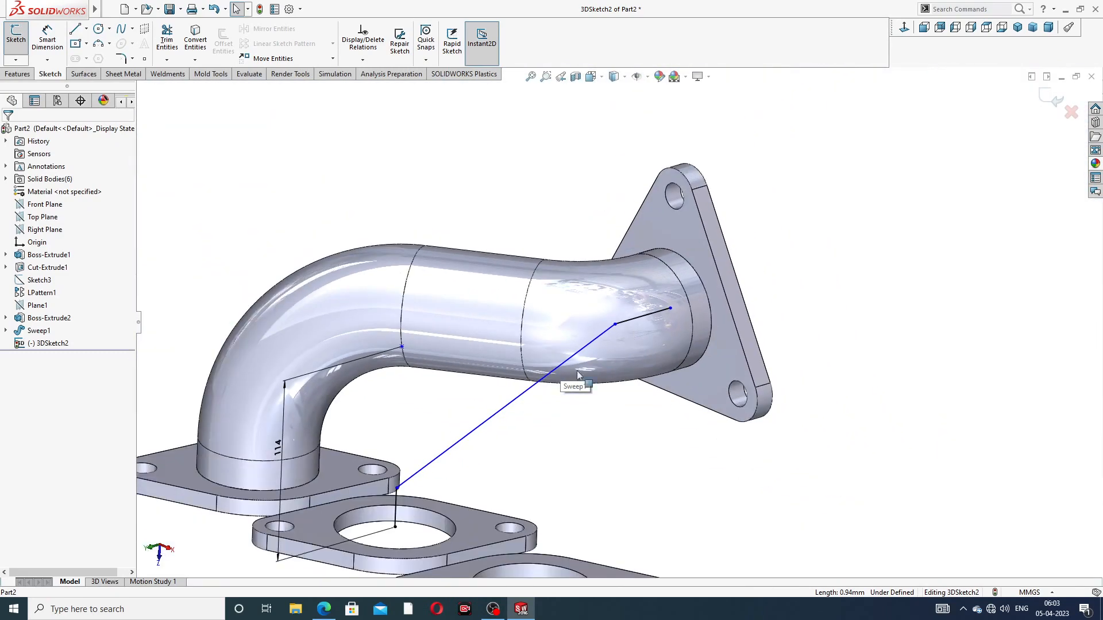
scroll(462, 471, "down", 2)
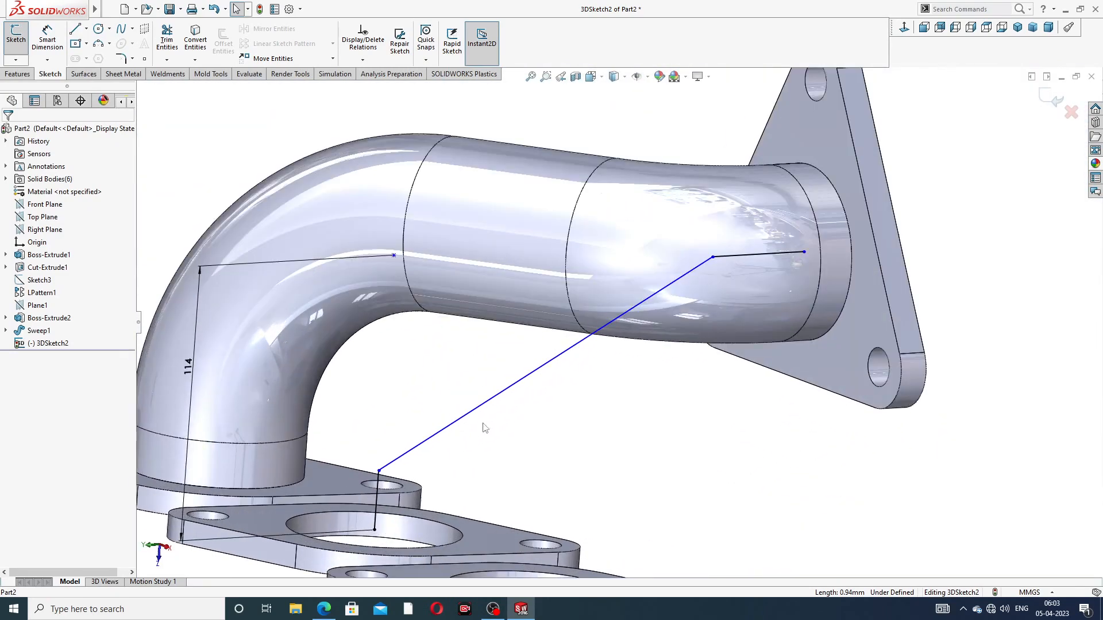
left_click(48, 38)
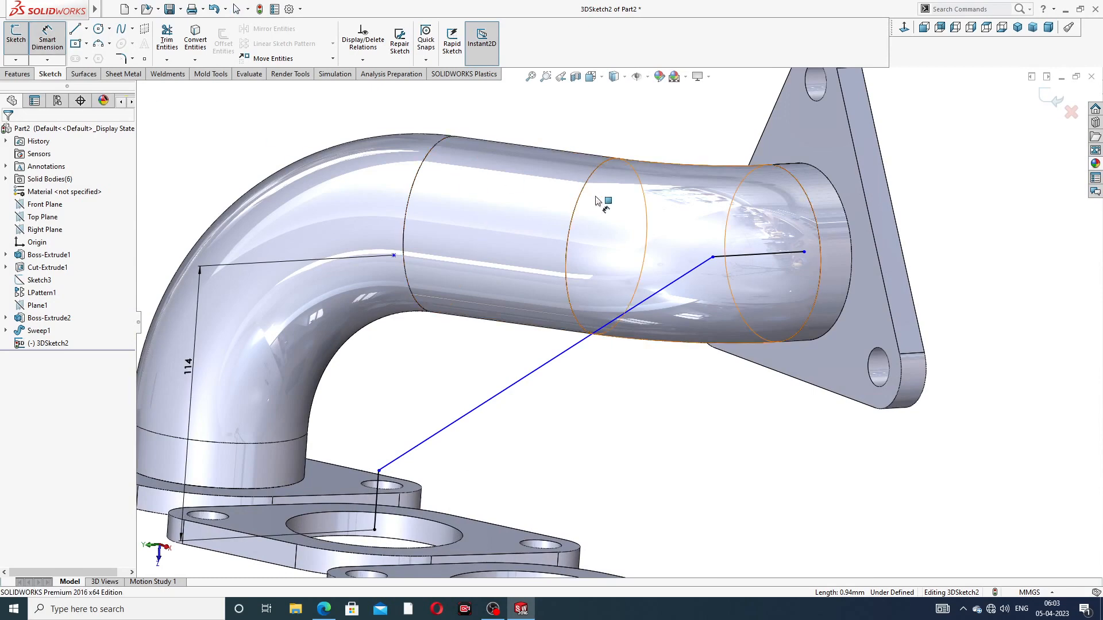
left_click(766, 254)
left_click(715, 125)
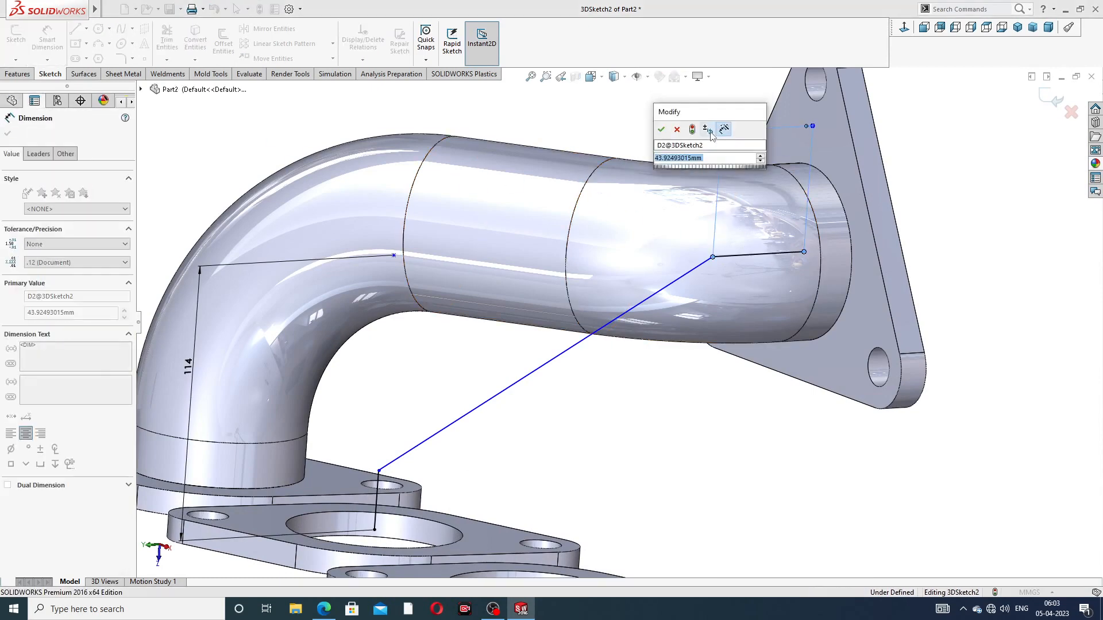
type("54")
key("Return")
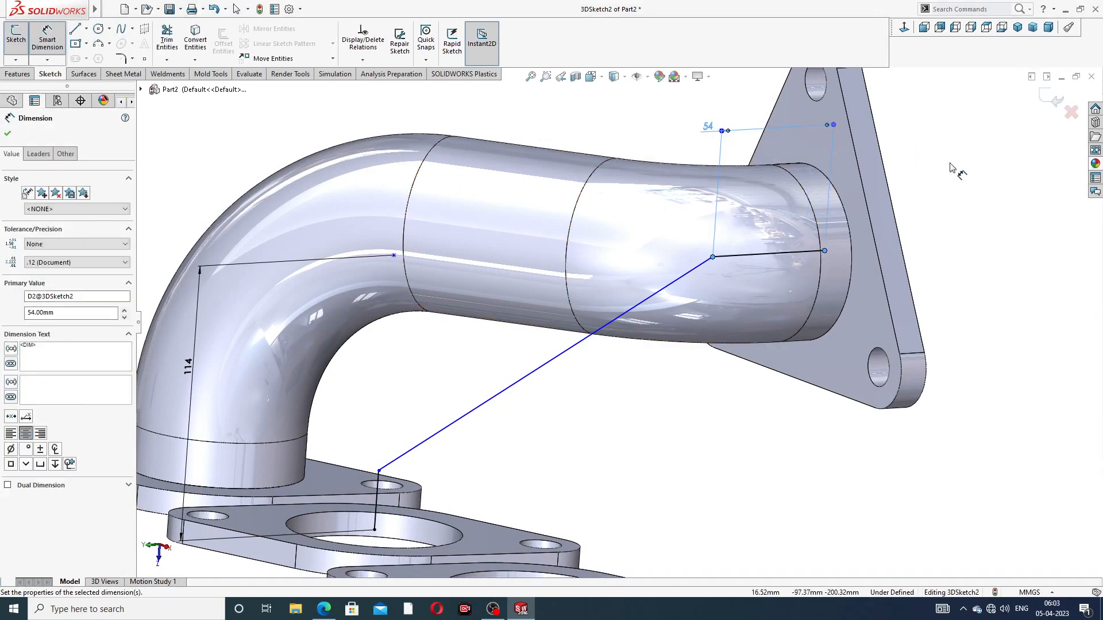
scroll(509, 398, "up", 2)
scroll(509, 398, "down", 3)
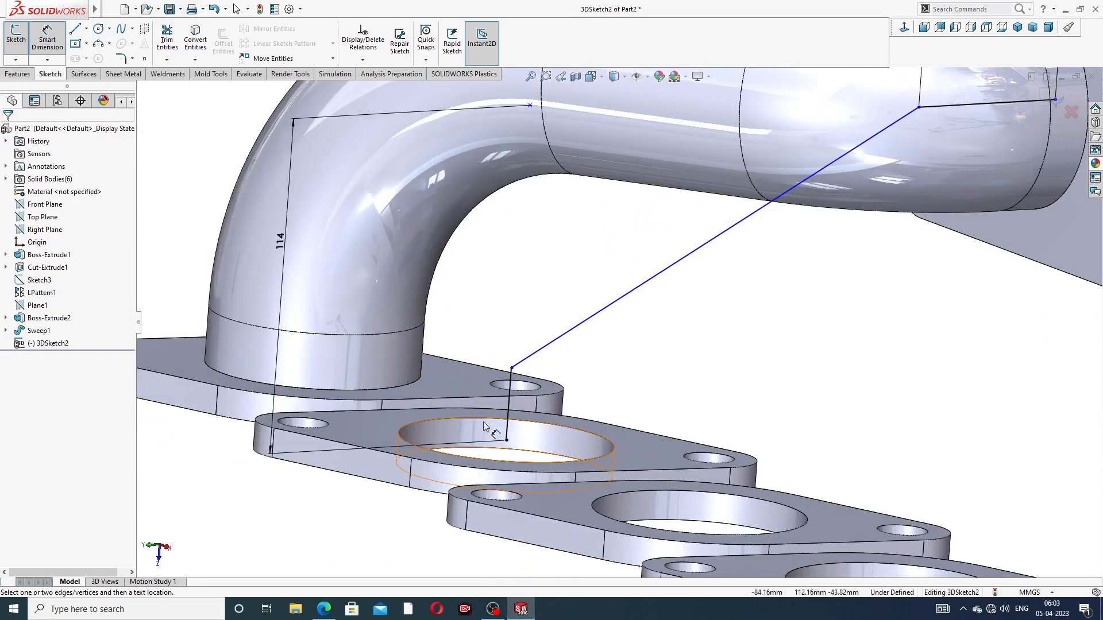
Step: Dimension the length of the vertical line rising from the second inlet flange as 114 mm
left_click(509, 397)
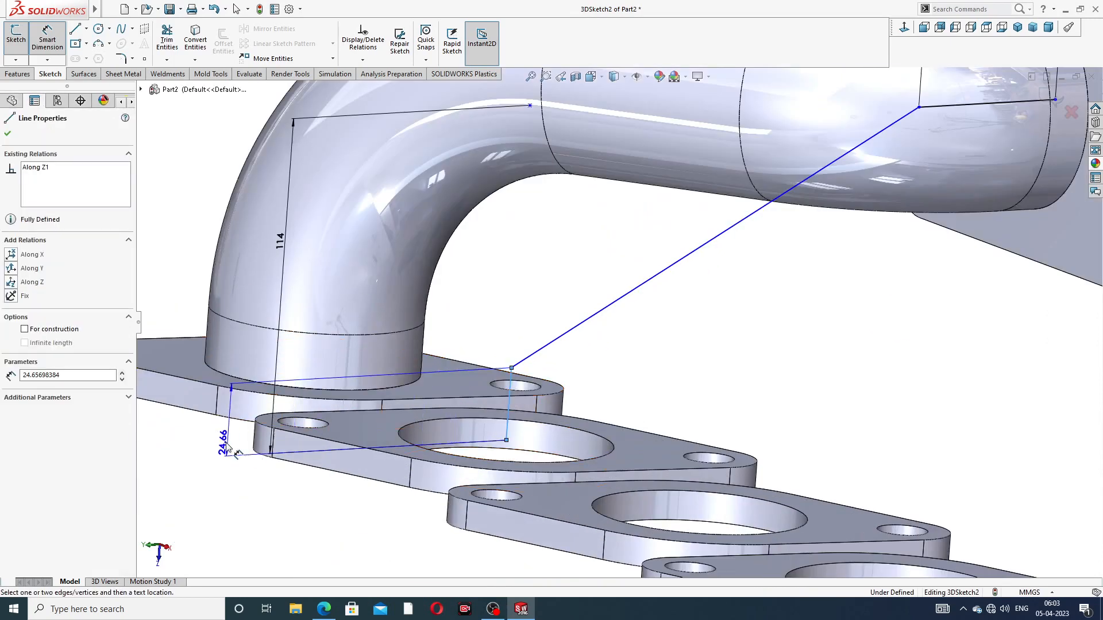
left_click(222, 425)
type("1")
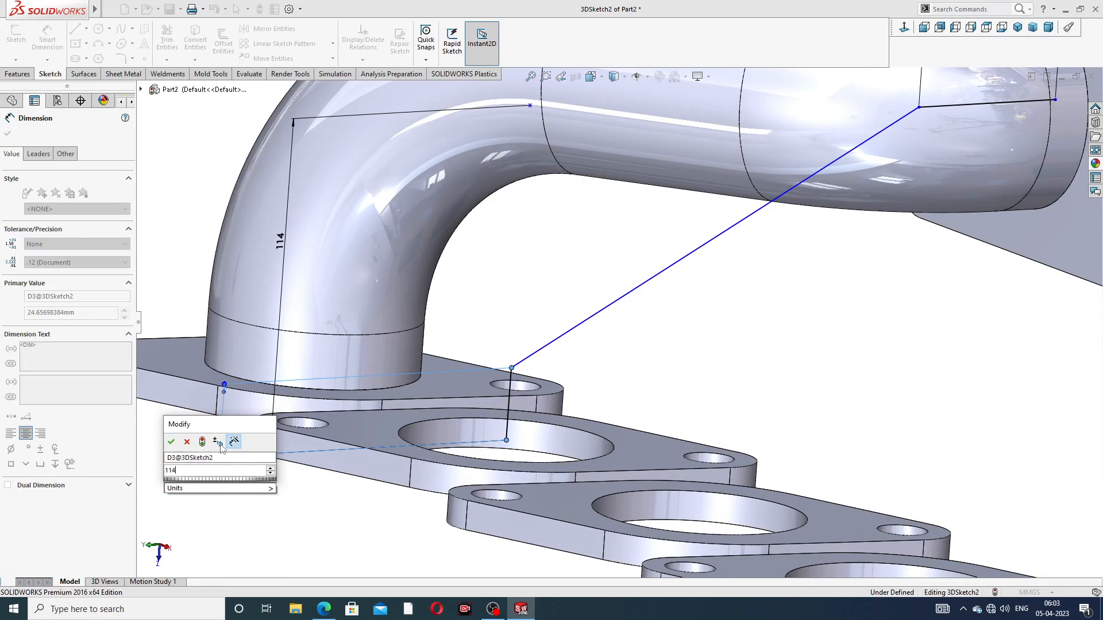
type("14")
key("Return")
left_click(711, 325)
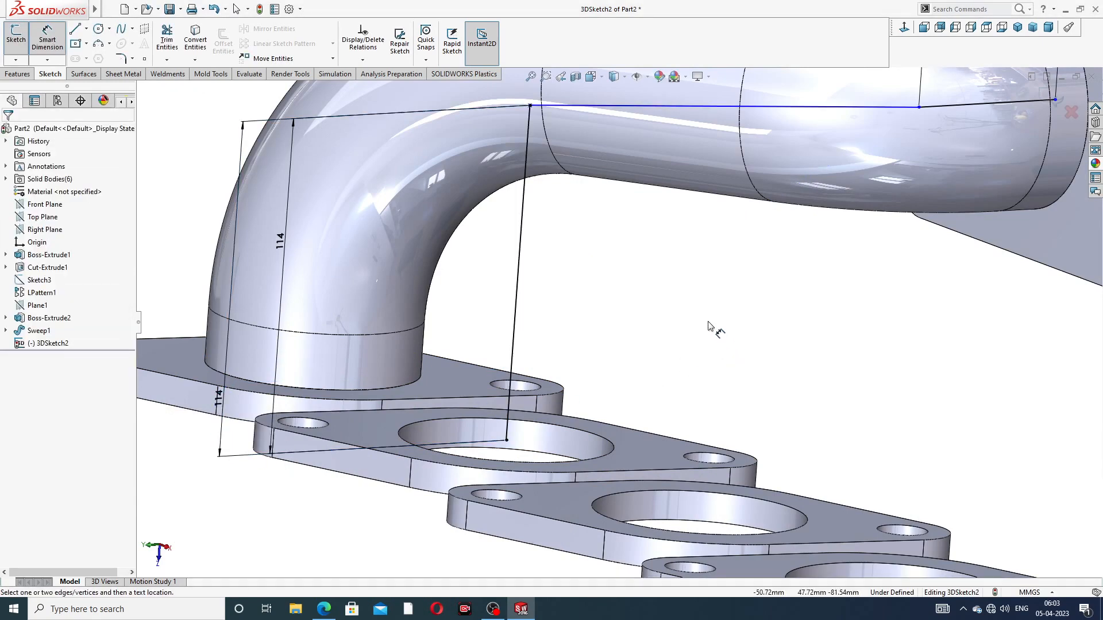
Step: Move the vertical line's new length dimension away from the pipe and set it to 106 mm
key("f")
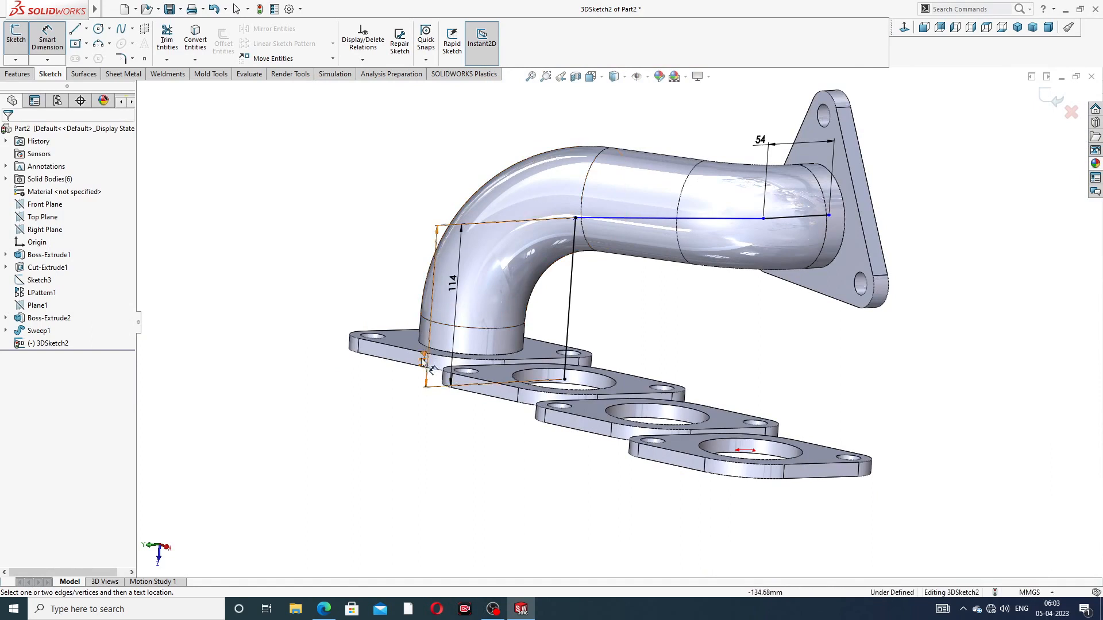
left_click(320, 354)
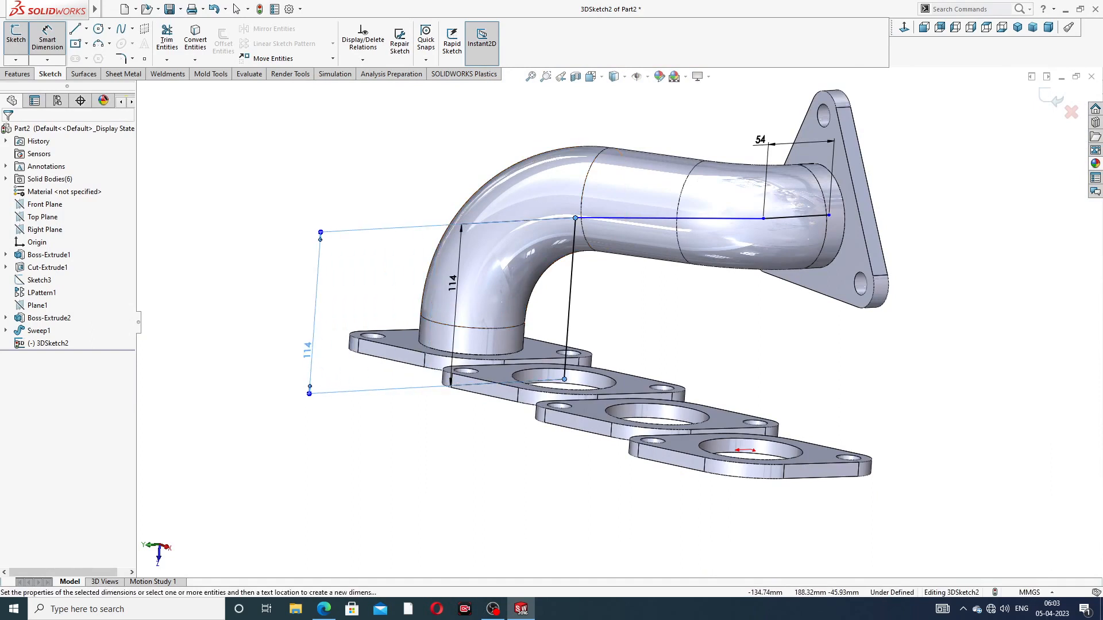
double_click(309, 348)
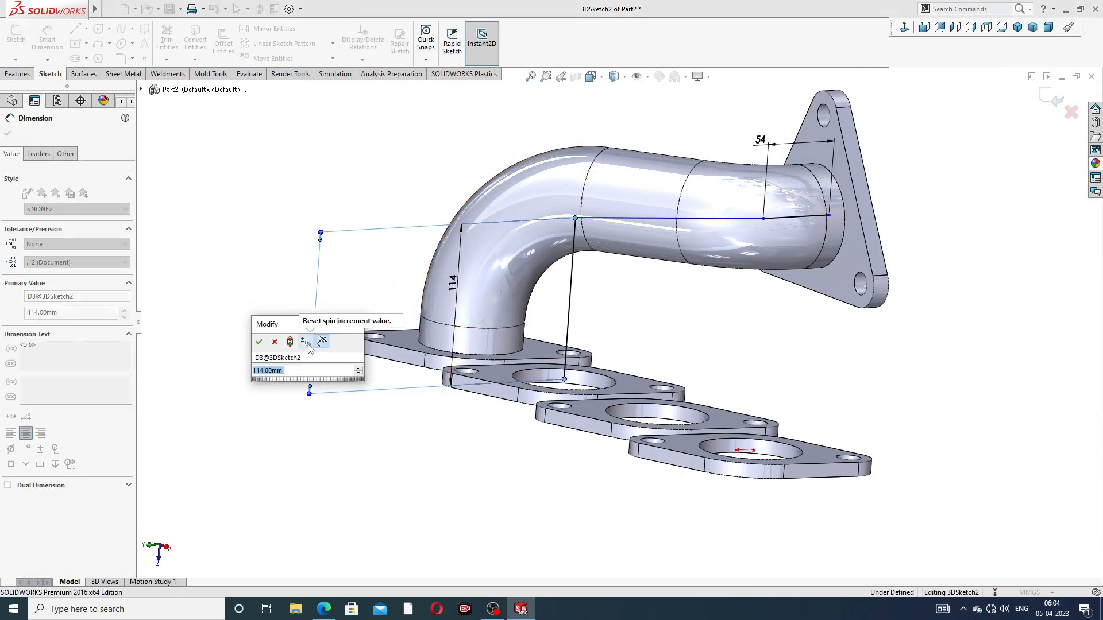
type("106")
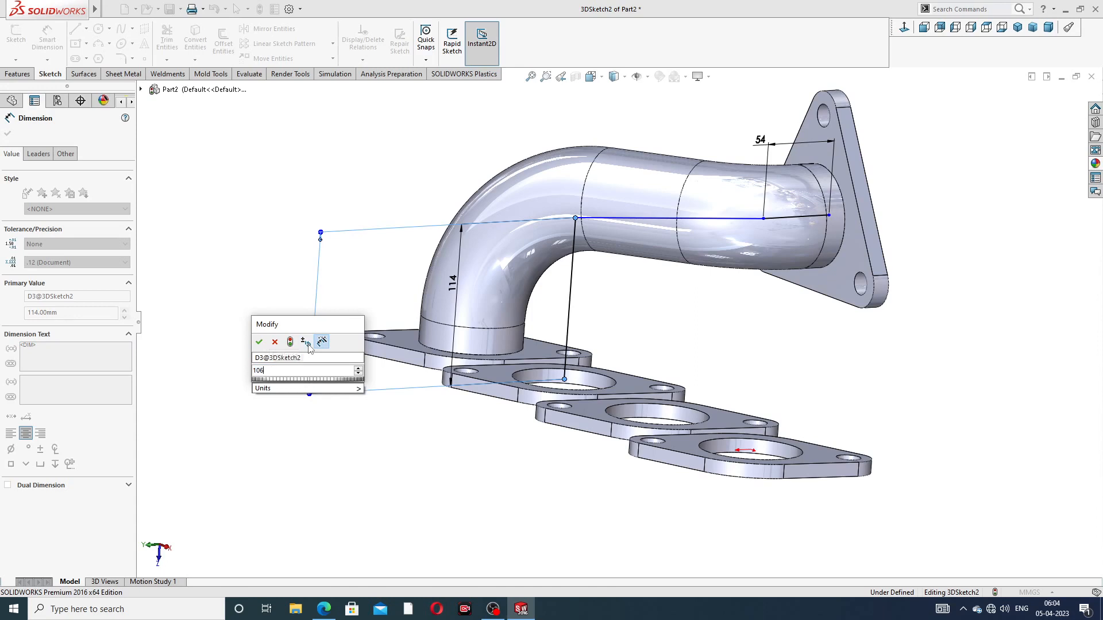
key("Return")
left_click(745, 319)
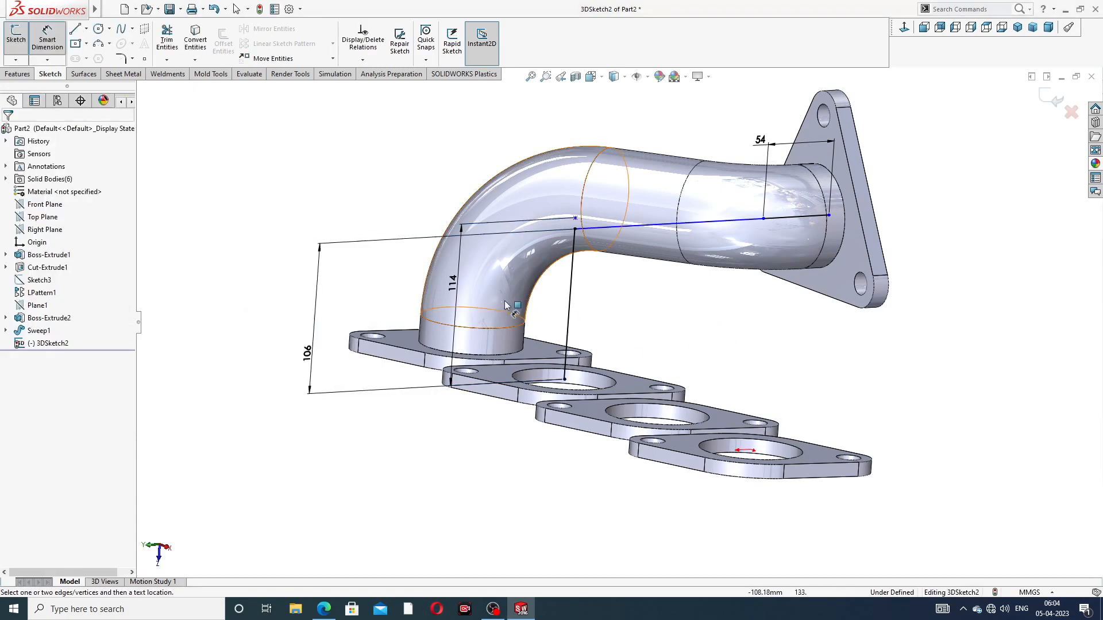
double_click(458, 283)
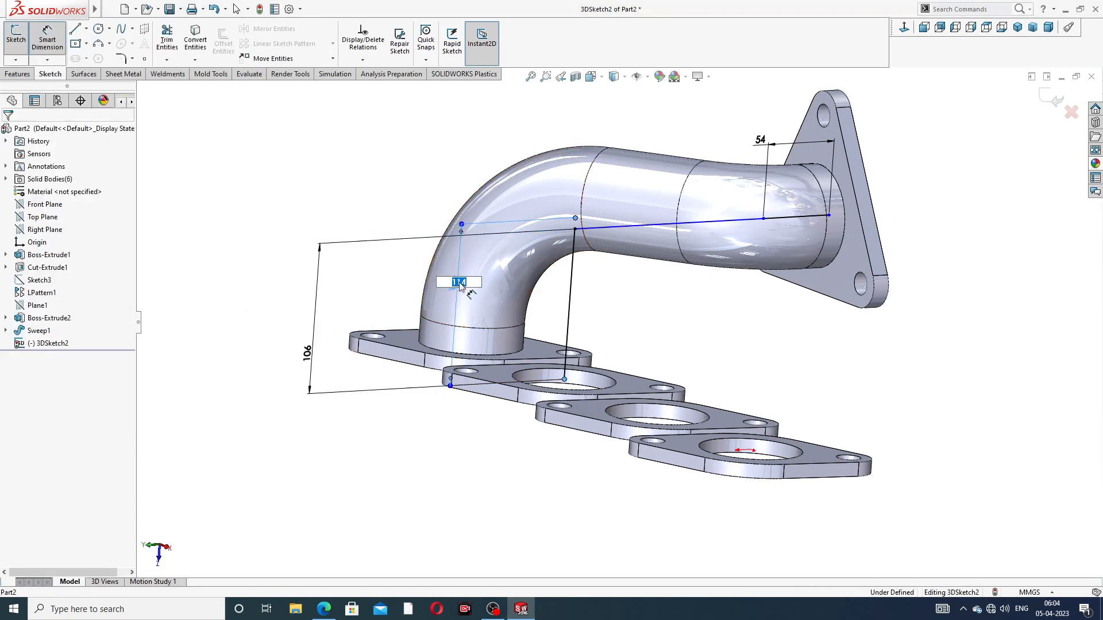
key("BackSpace")
left_click(661, 319)
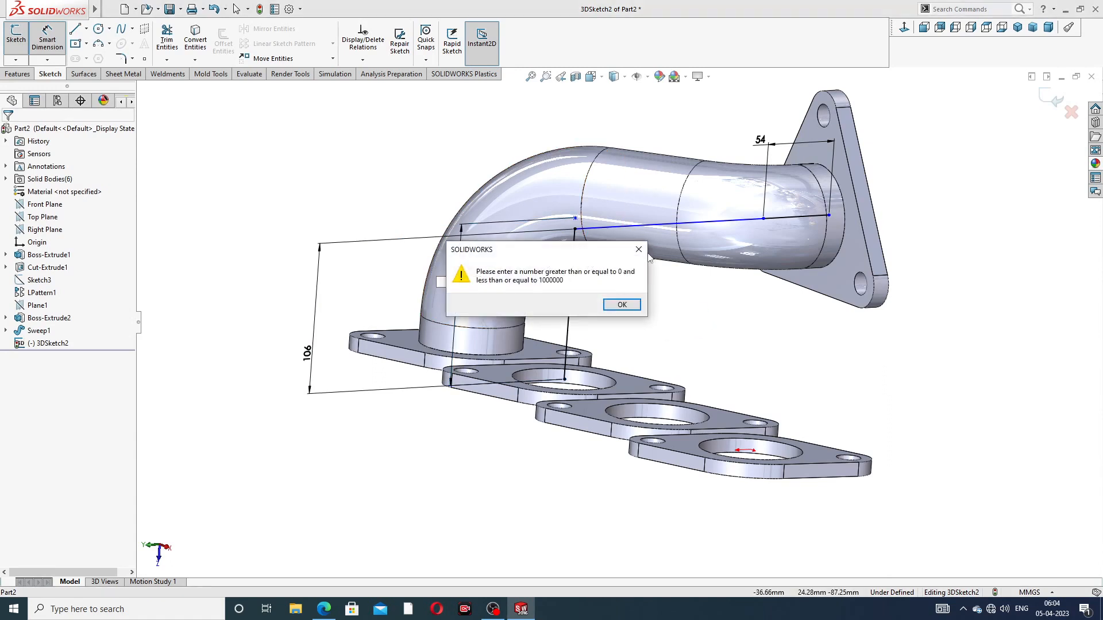
left_click(641, 253)
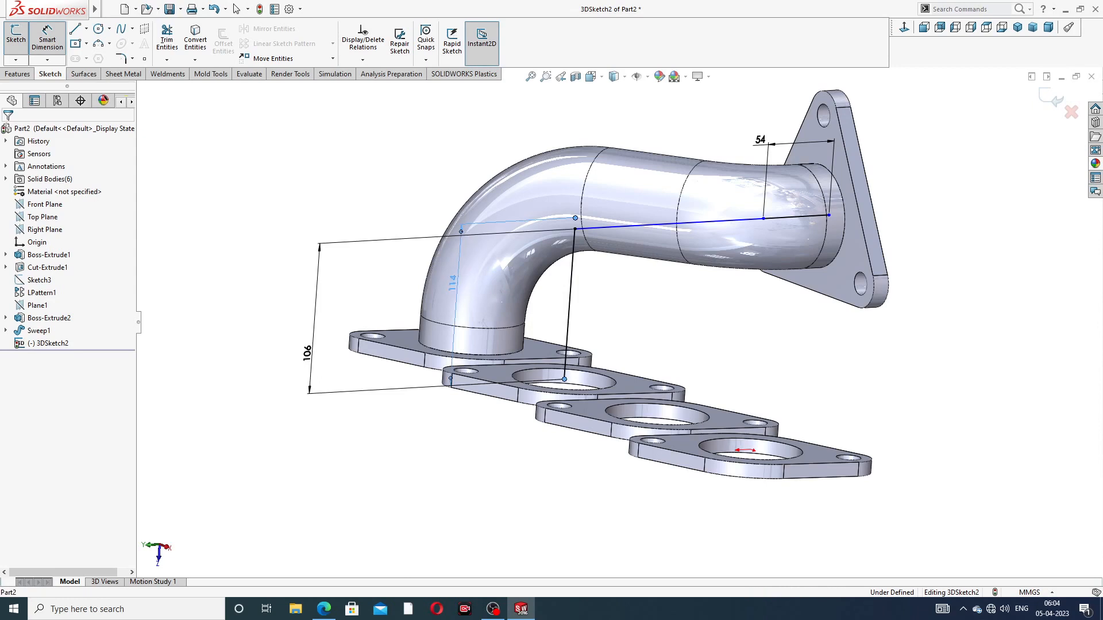
double_click(453, 282)
left_click(690, 305)
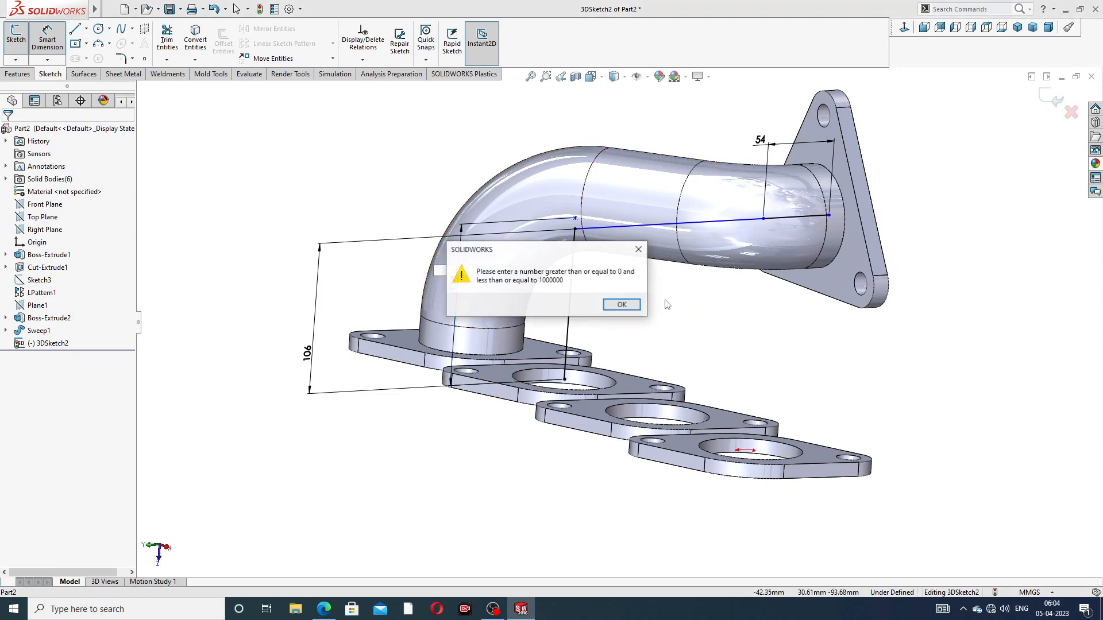
left_click(631, 305)
right_click(668, 313)
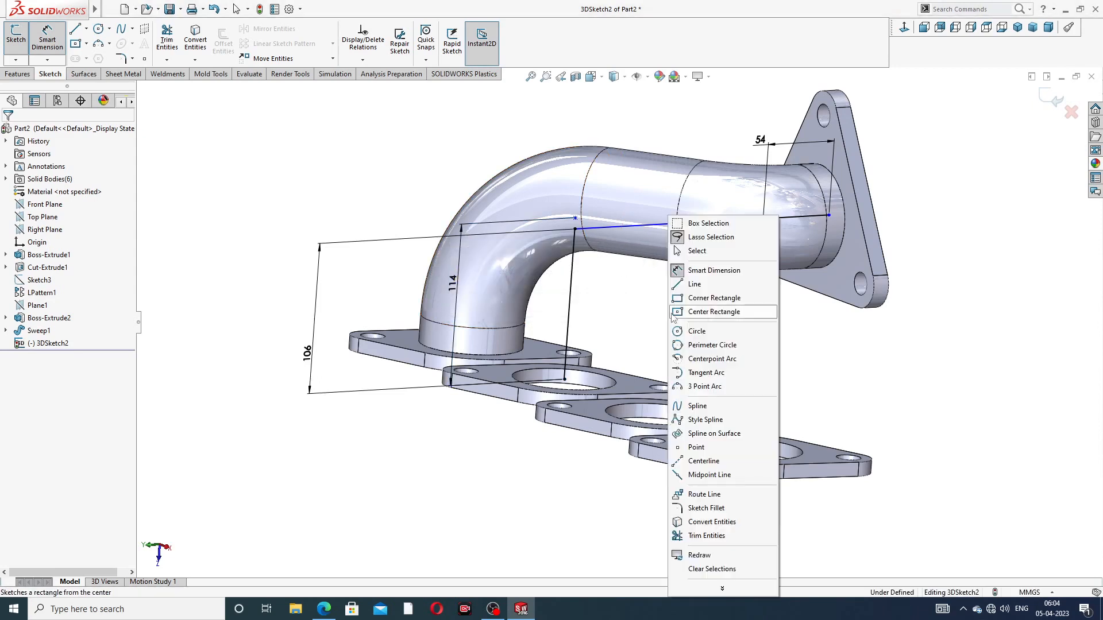
left_click(697, 250)
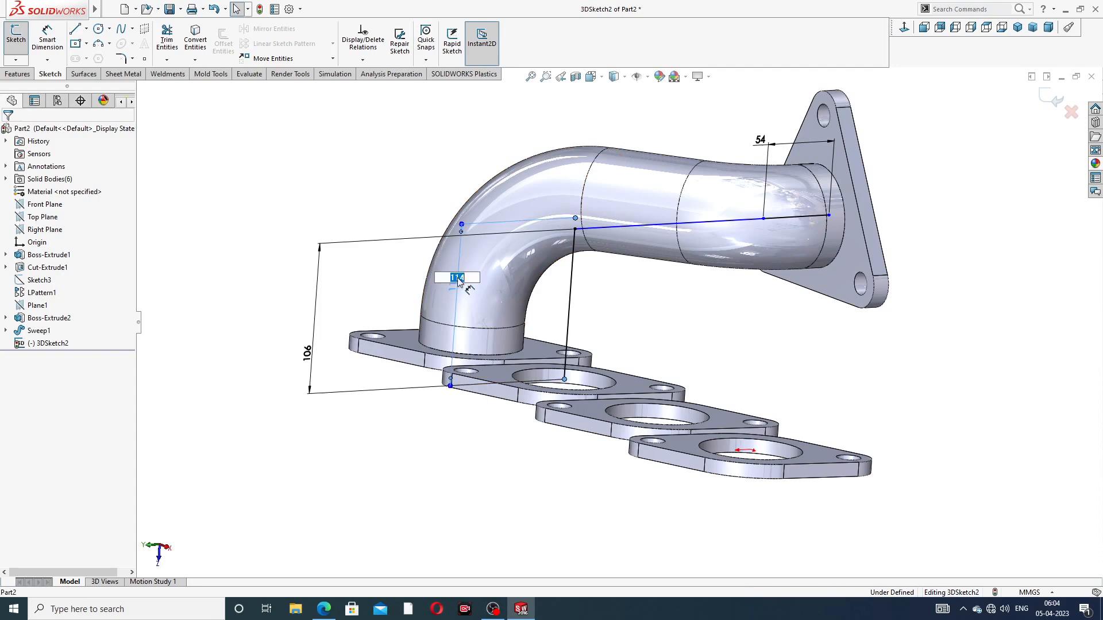
left_click(649, 297)
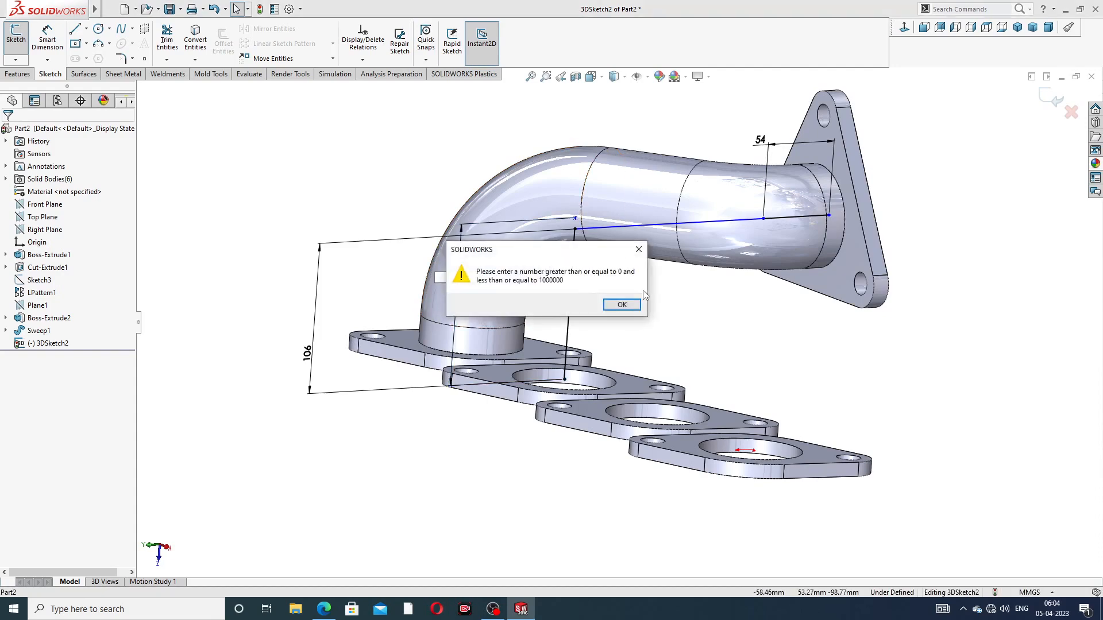
left_click(641, 253)
Step: Delete the leftover 114 mm dimension between the stray point and the second inlet flange's centre
scroll(667, 367, "up", 5)
middle_click_drag(652, 315, 630, 336)
scroll(590, 276, "down", 5)
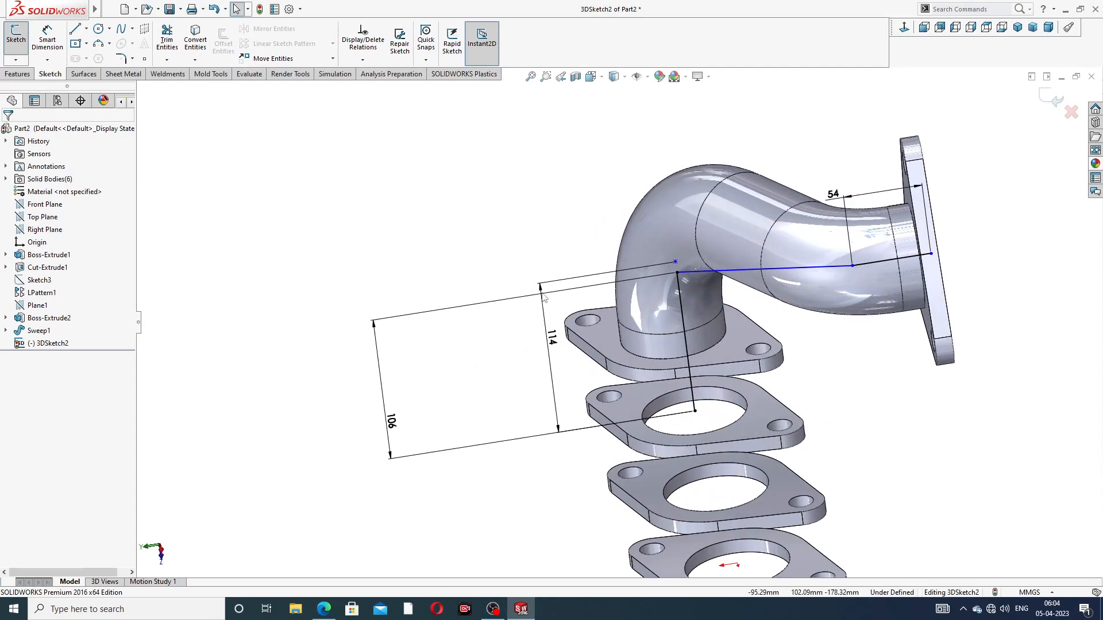
left_click(540, 291)
key("Delete")
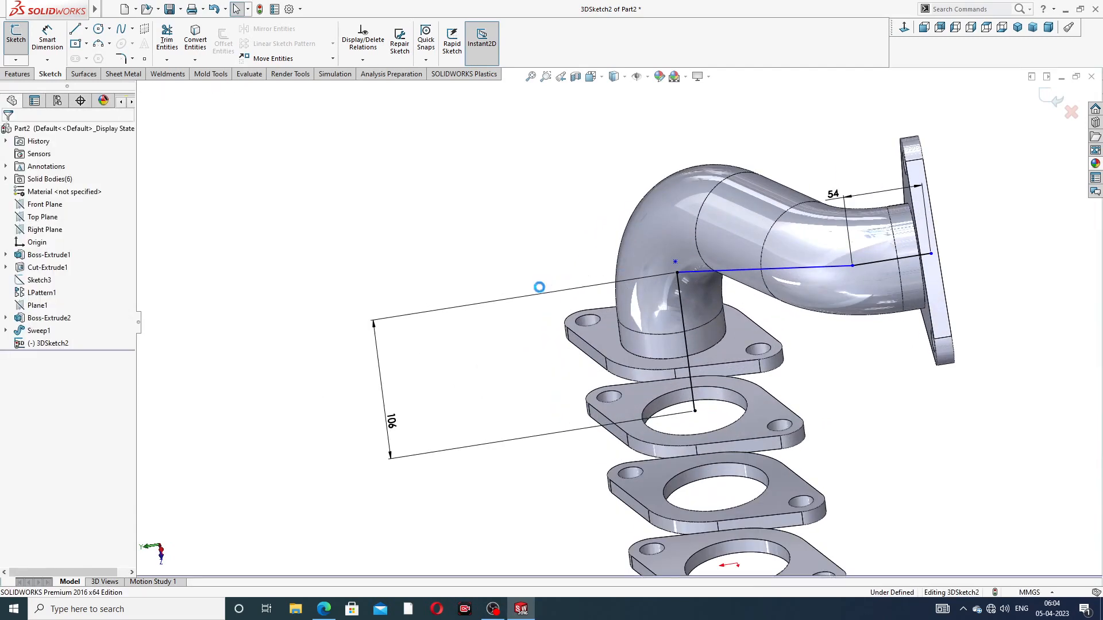
Step: Undo the recent dimension edits until the vertical line's length is back to 114 mm
scroll(679, 268, "down", 2)
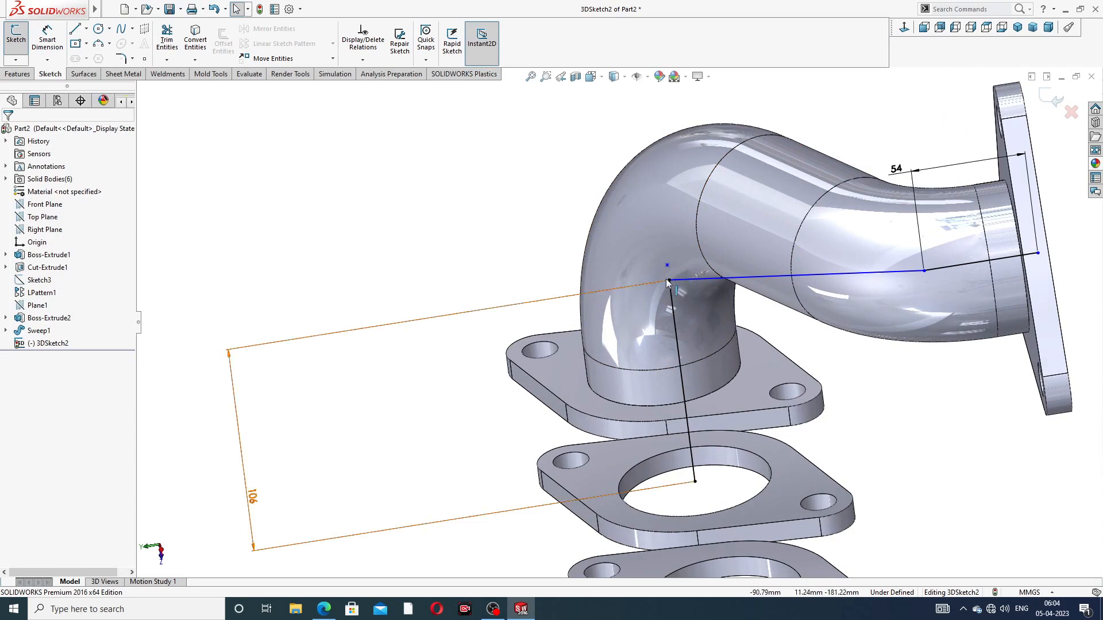
left_click(669, 281)
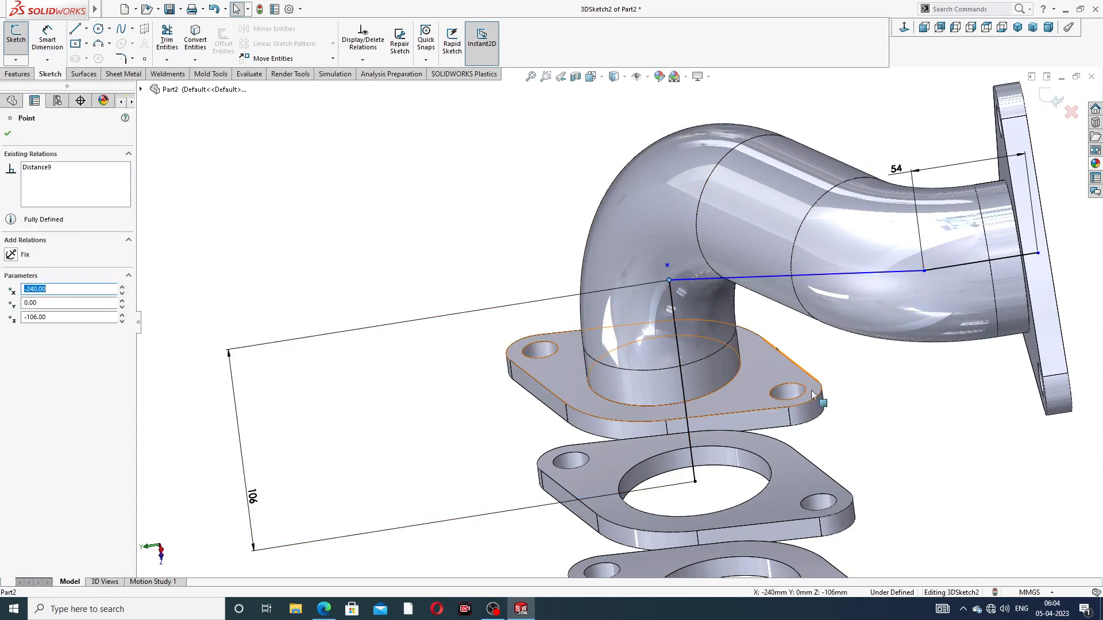
left_click(254, 501)
left_click_drag(255, 501, 392, 449)
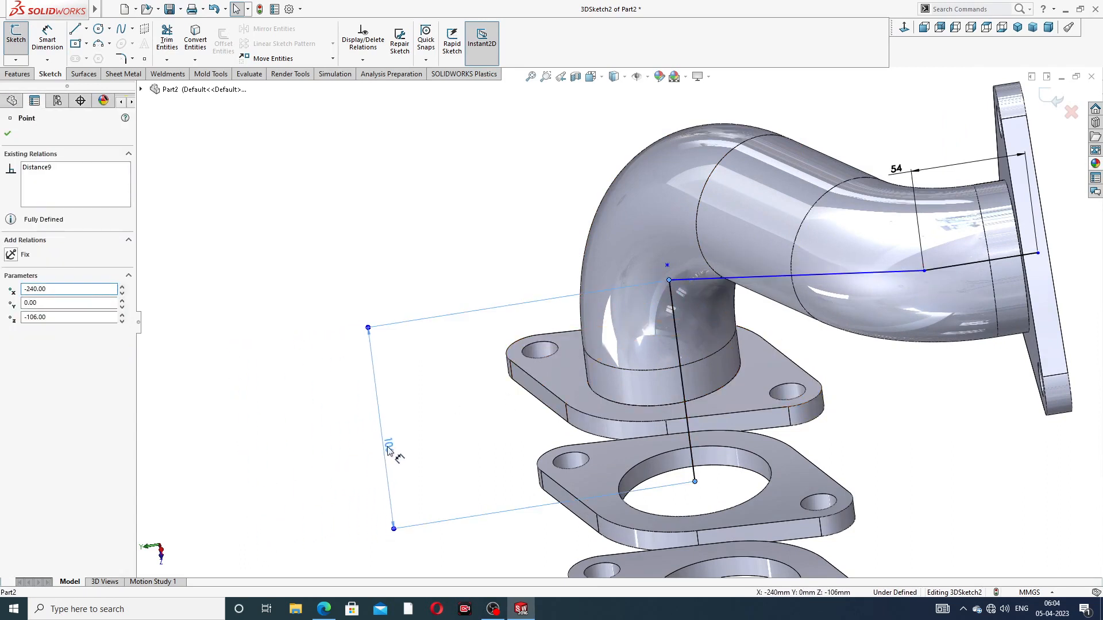
key("ctrl+z")
key("ctrl+z")
key("ctrl+z")
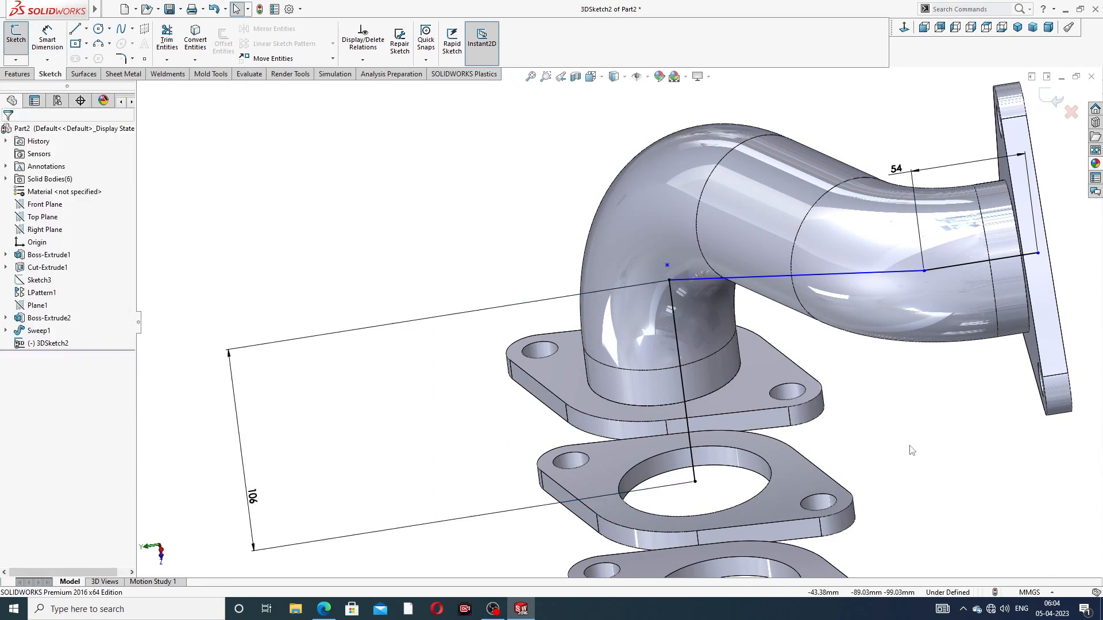
key("ctrl+z")
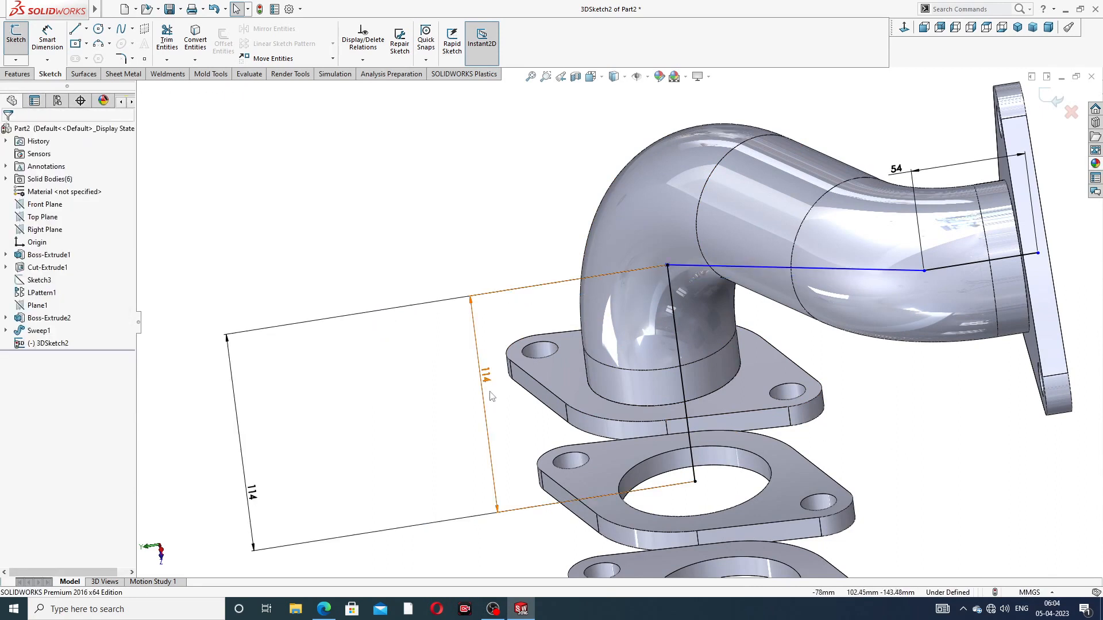
Step: Delete both 114 mm dimensions at the vertical line and shorten the line to about 67 mm
left_click(485, 368)
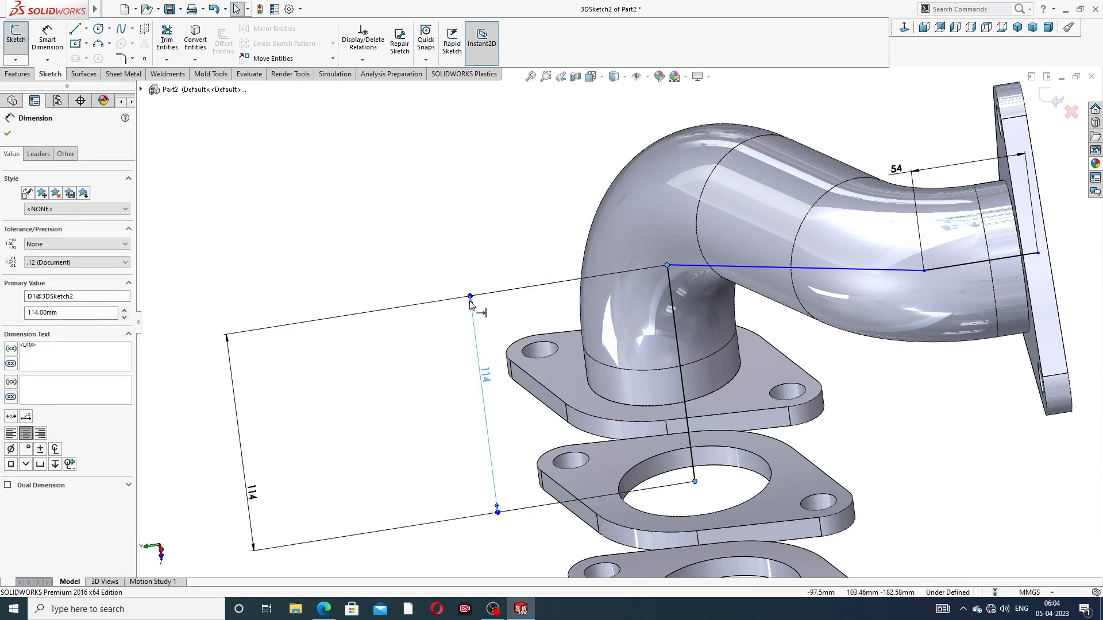
key("Delete")
left_click(409, 307)
key("Delete")
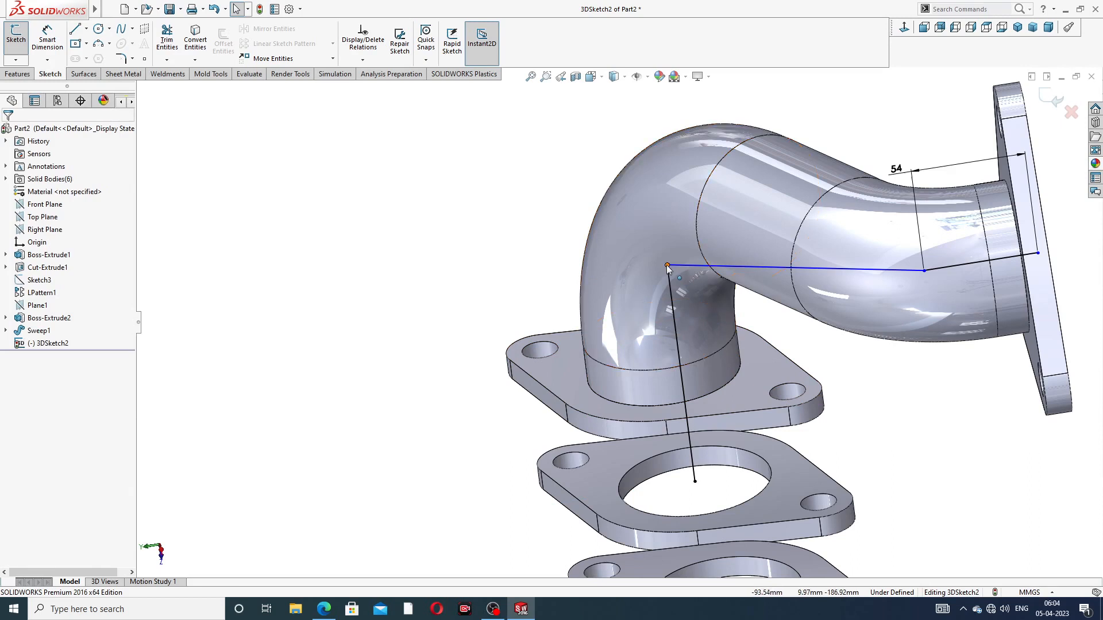
mouse_move(666, 266)
left_mouse_down()
mouse_move(702, 299)
mouse_move(681, 331)
mouse_move(690, 356)
left_mouse_up()
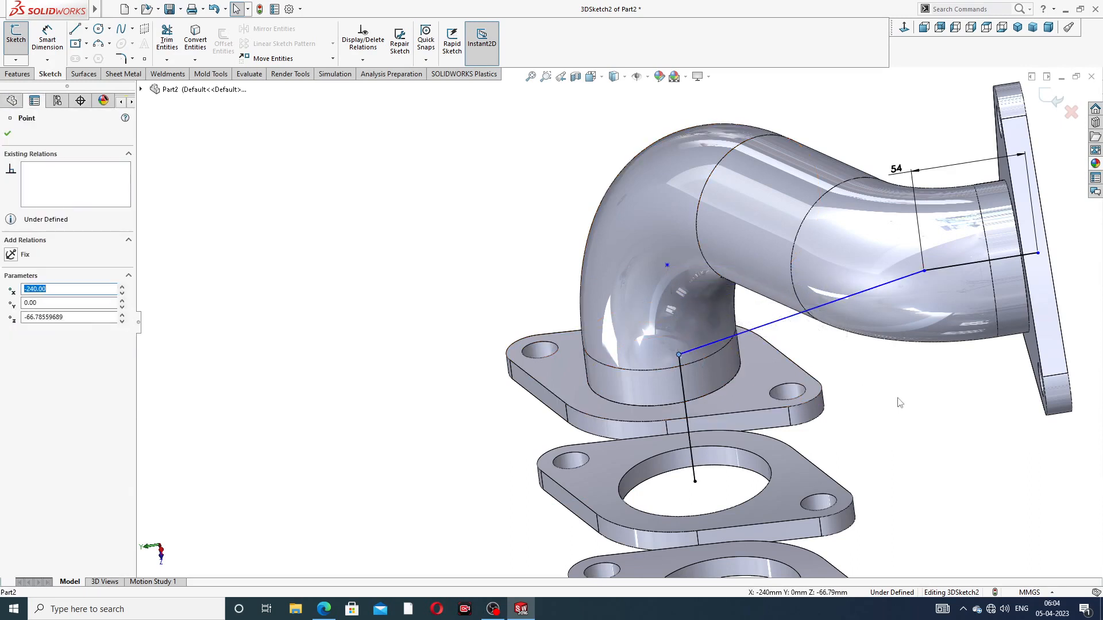
left_click(874, 381)
scroll(860, 369, "up", 2)
Step: Dimension the length of the vertical line at the second inlet flange as 106 mm
left_click(47, 38)
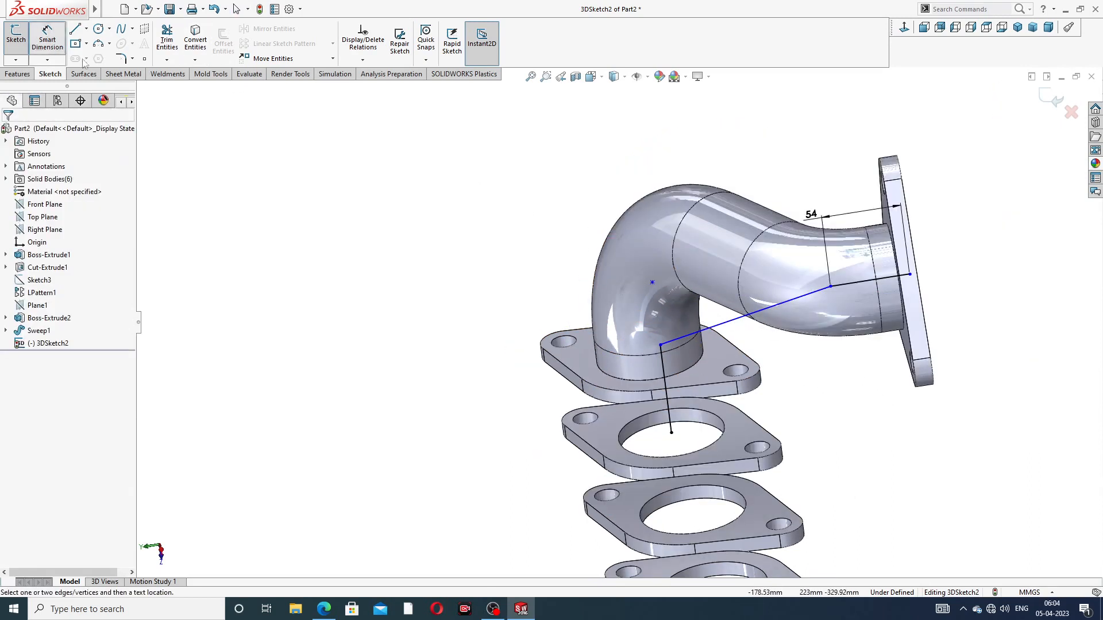
left_click(665, 382)
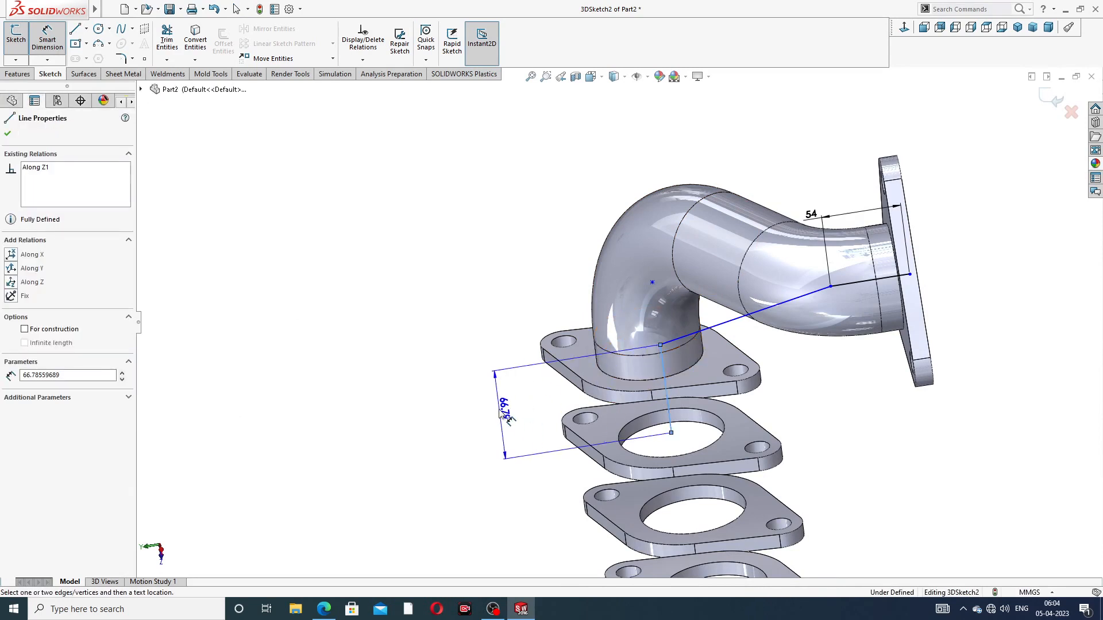
left_click(494, 406)
type("106")
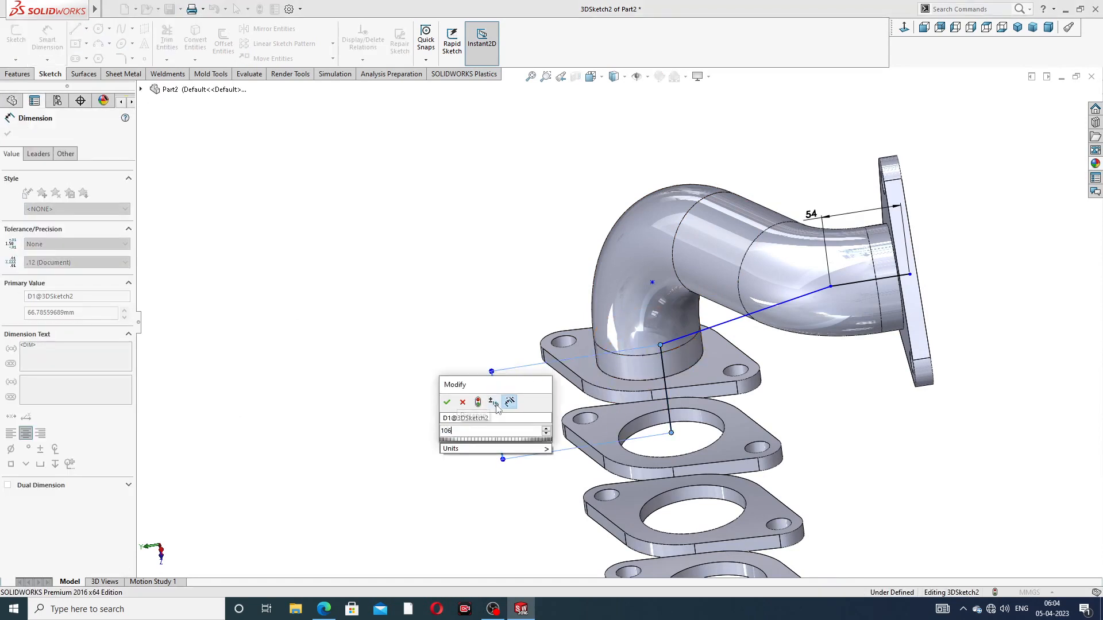
key("Return")
left_click(818, 400)
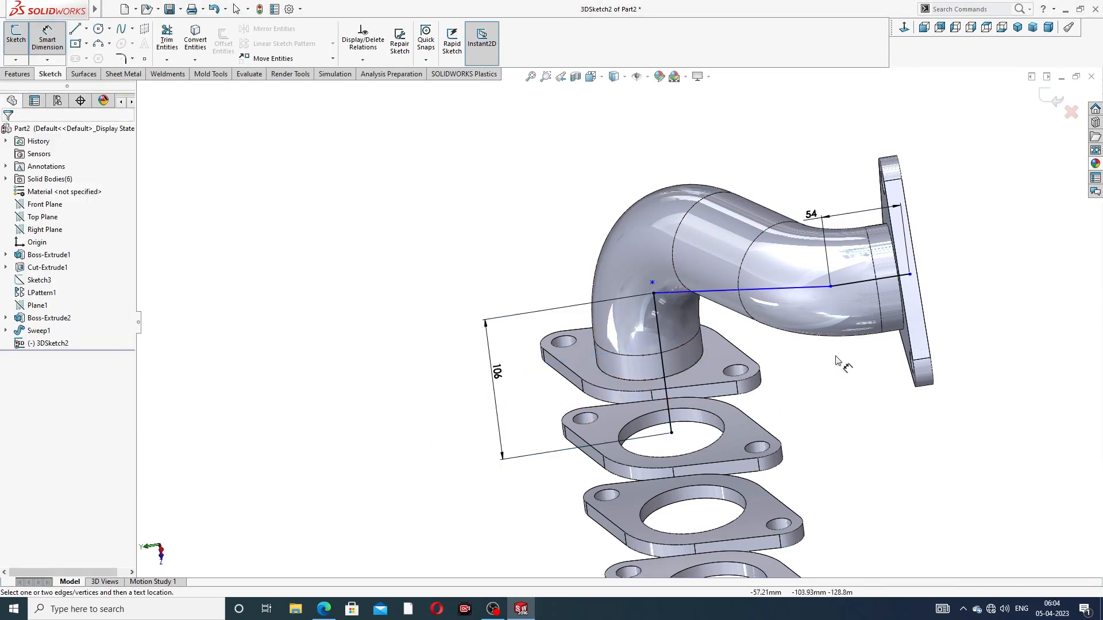
scroll(839, 350, "up", 3)
middle_click_drag(815, 302, 821, 217)
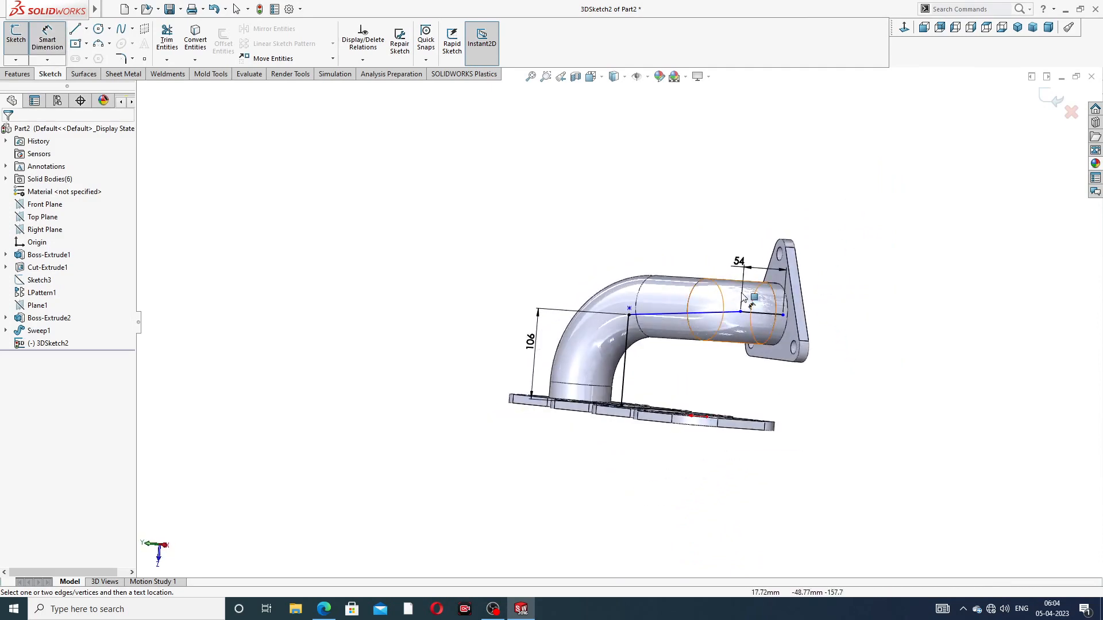
scroll(648, 335, "down", 2)
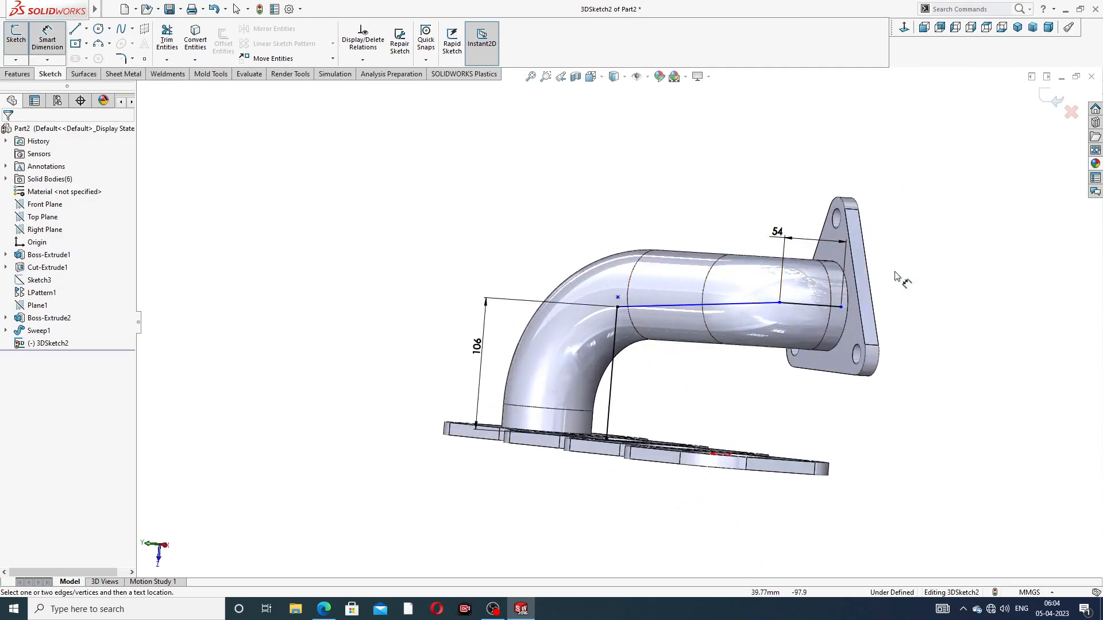
right_click(923, 202)
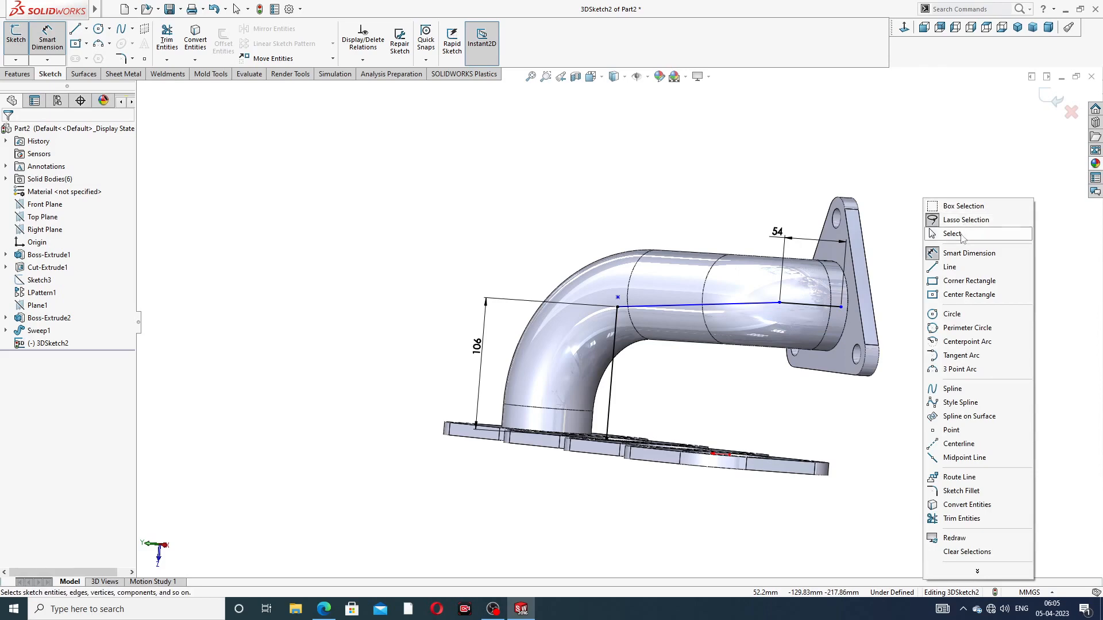
left_click(968, 236)
Step: Try to move the outer line's endpoint at the outlet flange inward along the pipe
scroll(858, 247, "down", 3)
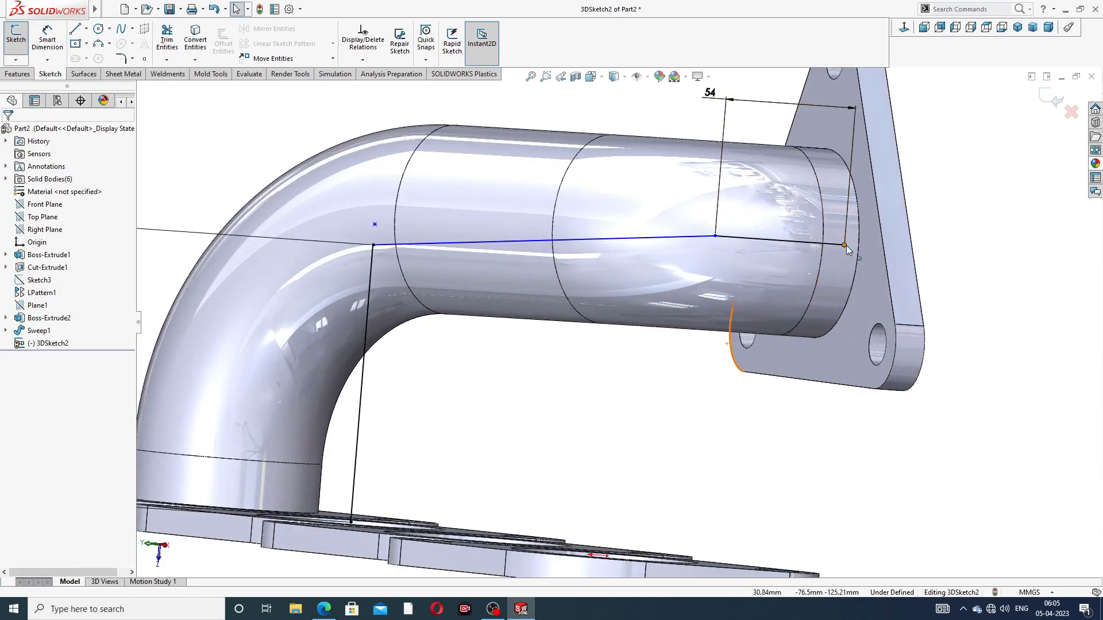
mouse_move(844, 245)
left_mouse_down()
mouse_move(807, 246)
mouse_move(862, 245)
mouse_move(820, 245)
left_mouse_up()
key("Escape")
scroll(603, 310, "up", 3)
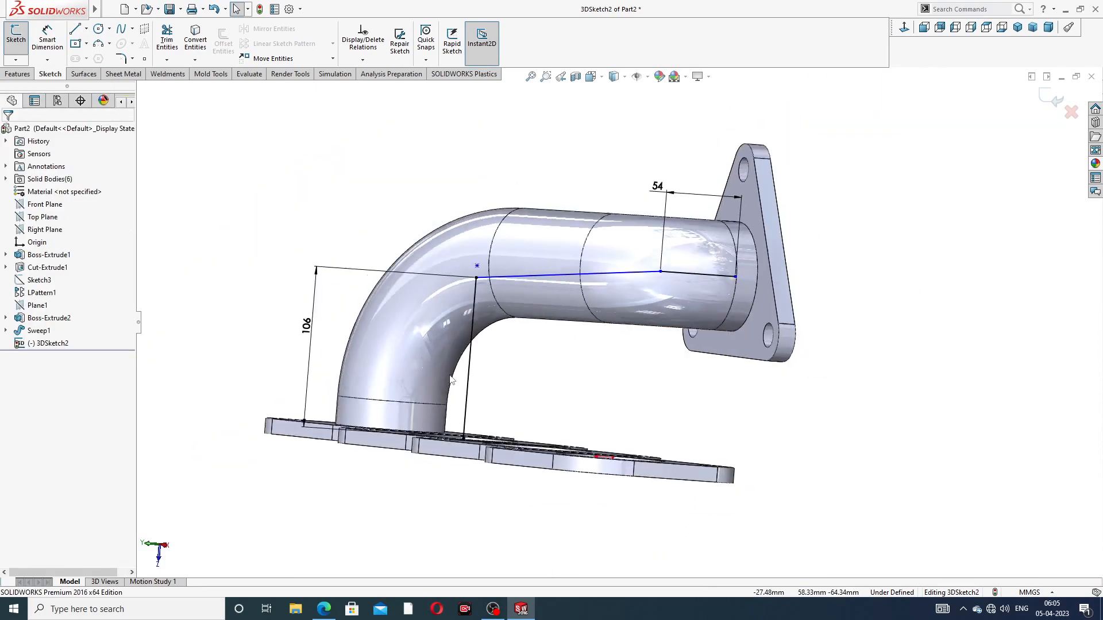
middle_click_drag(477, 406, 476, 432)
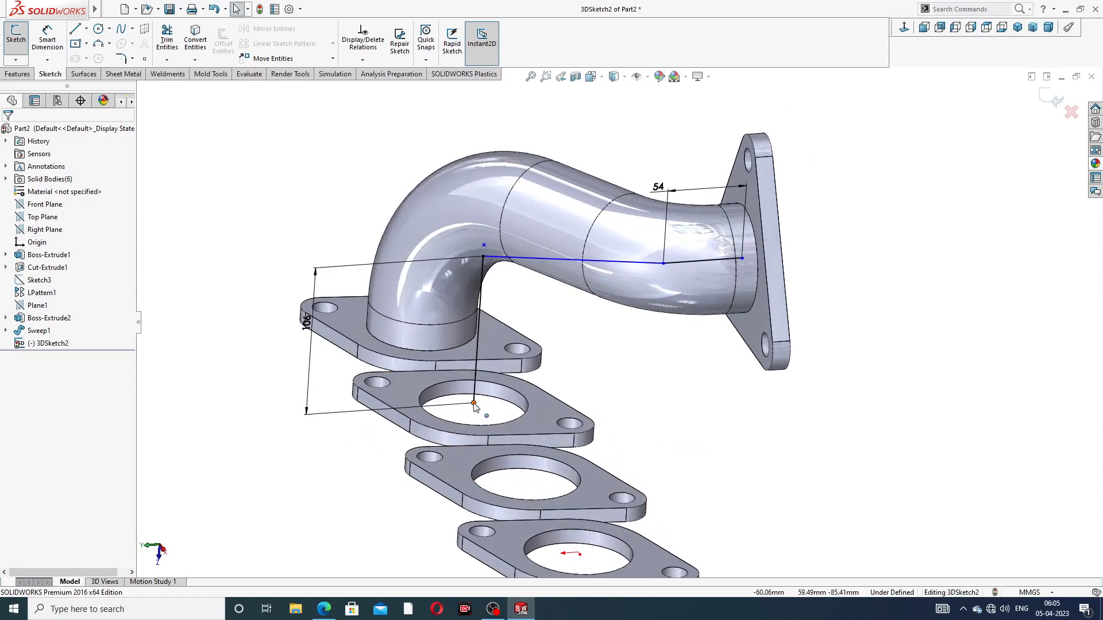
Step: Fillet the second path's corner near the outlet flange with a 68 mm radius and the corner above the inlet flange with 98 mm
left_click(474, 404)
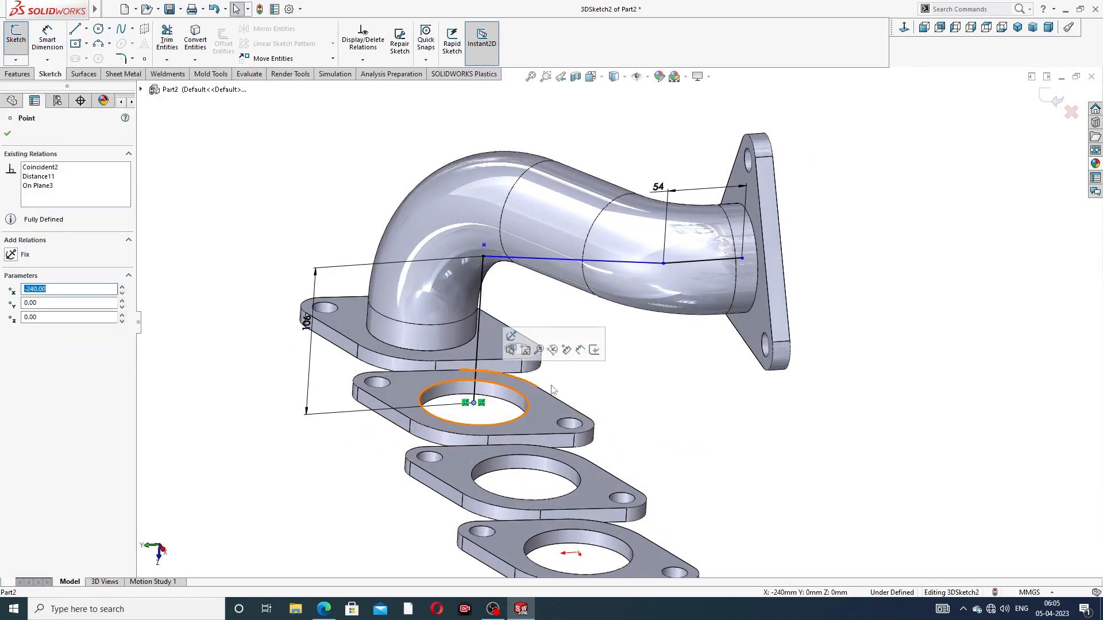
left_click(638, 388)
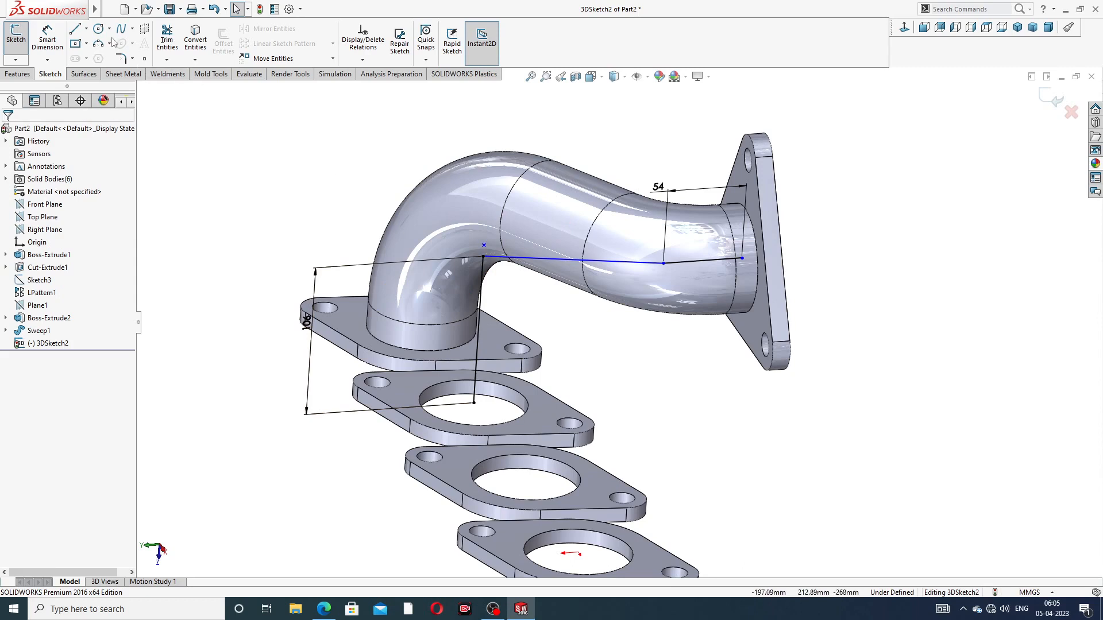
left_click(121, 58)
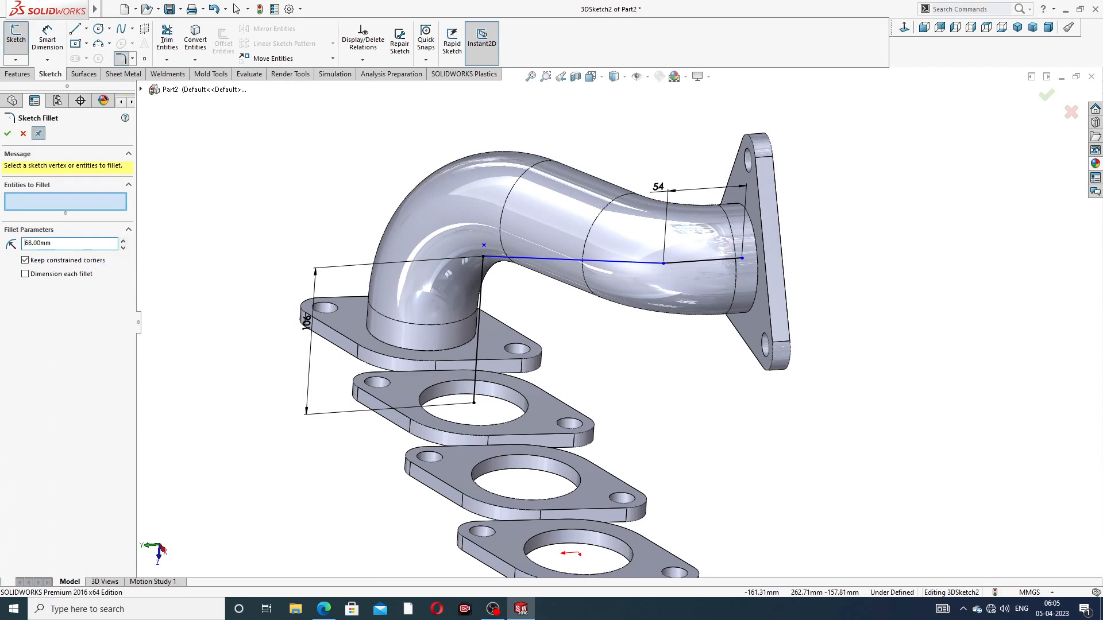
left_click(665, 264)
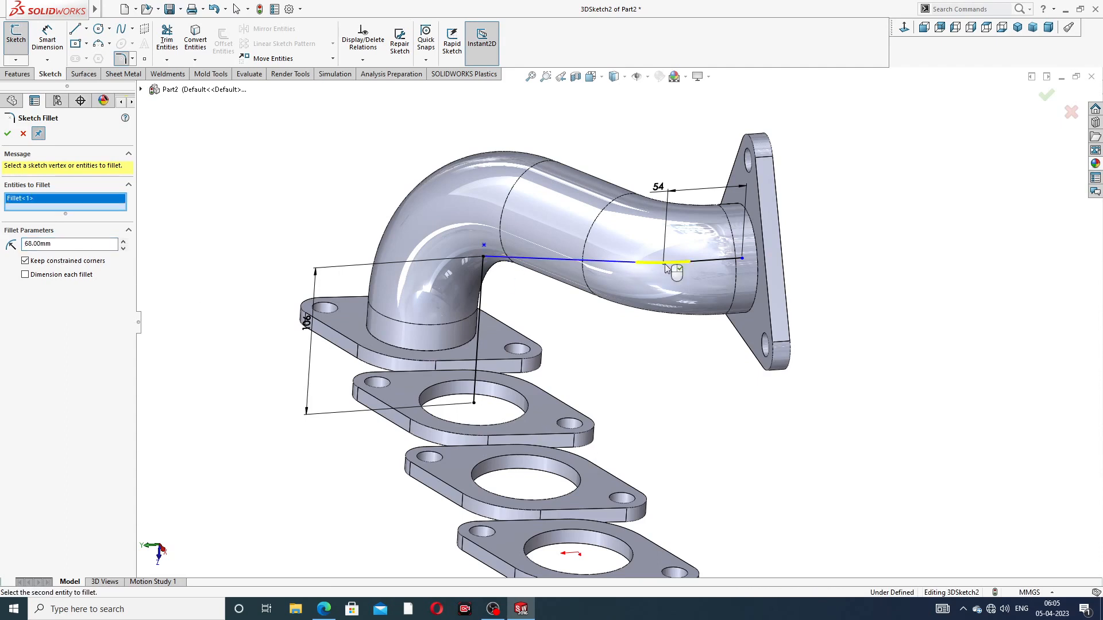
left_click(8, 134)
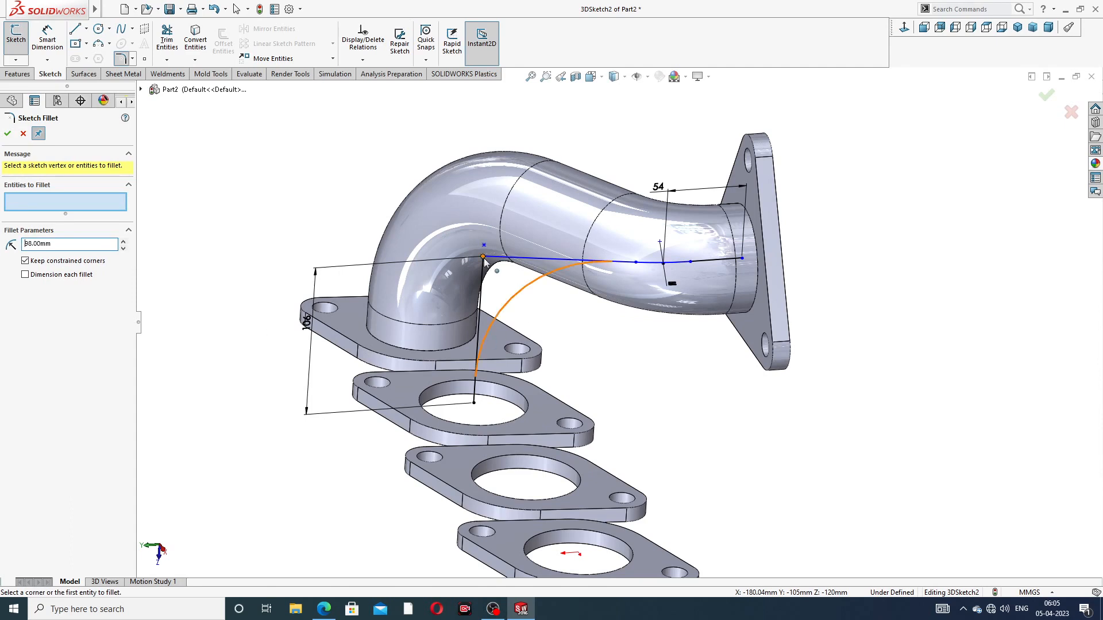
left_click(484, 258)
left_click(8, 134)
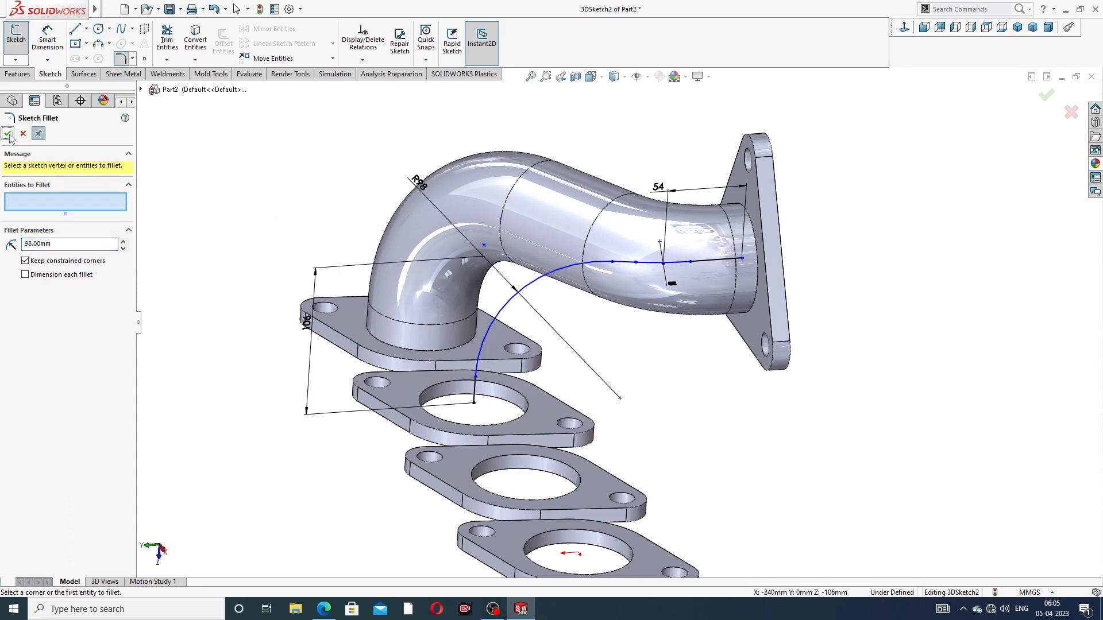
left_click(8, 134)
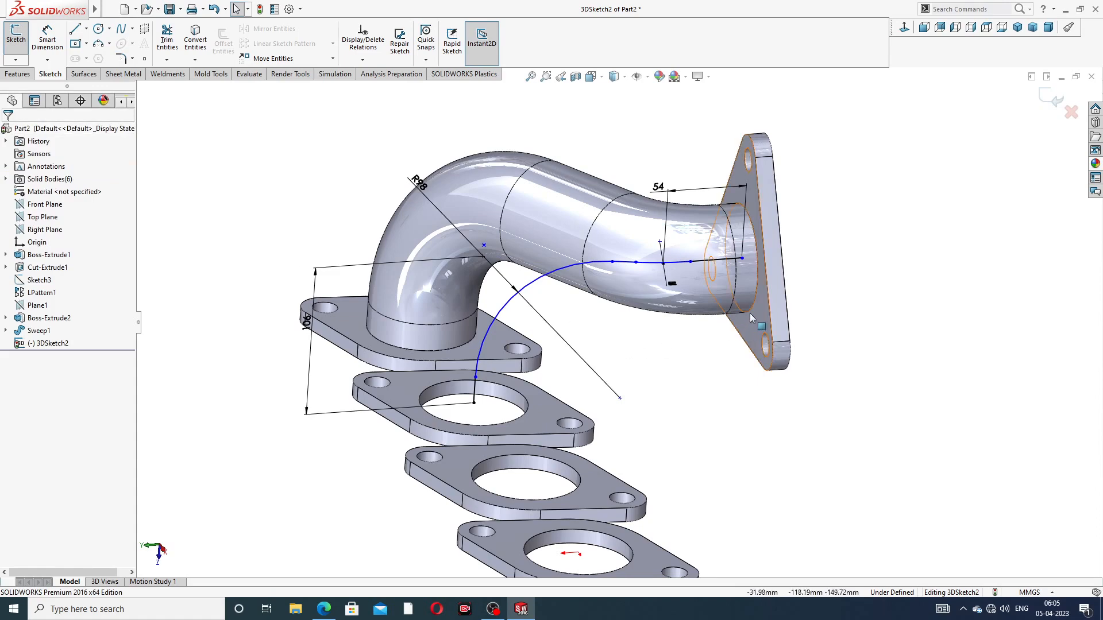
Step: Inspect the filleted path between the second inlet and the outlet flange, and finish the 3D sketch
scroll(748, 293, "up", 3)
mouse_move(700, 214)
left_mouse_down()
mouse_move(740, 210)
mouse_move(700, 214)
left_mouse_up()
left_click(832, 232)
scroll(834, 236, "up", 3)
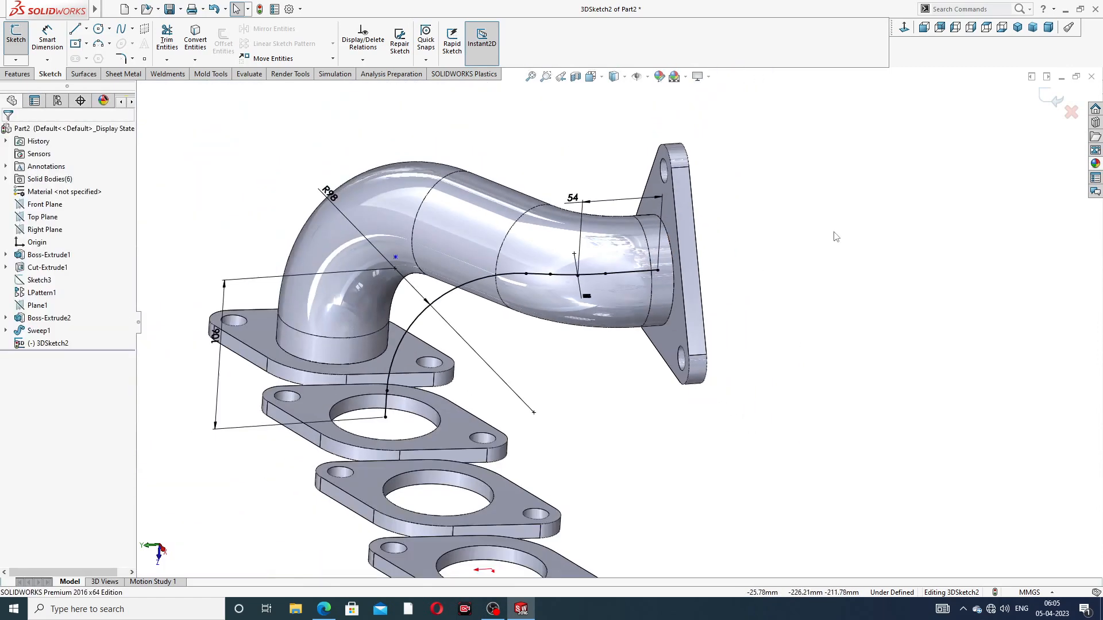
middle_click_drag(560, 293, 600, 300)
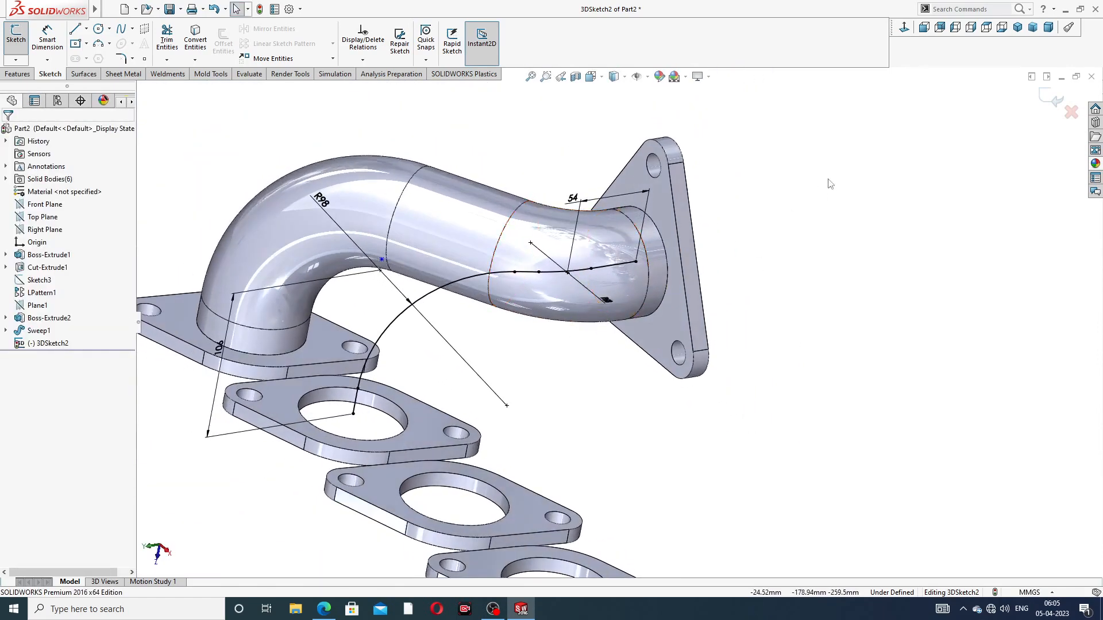
scroll(807, 204, "up", 2)
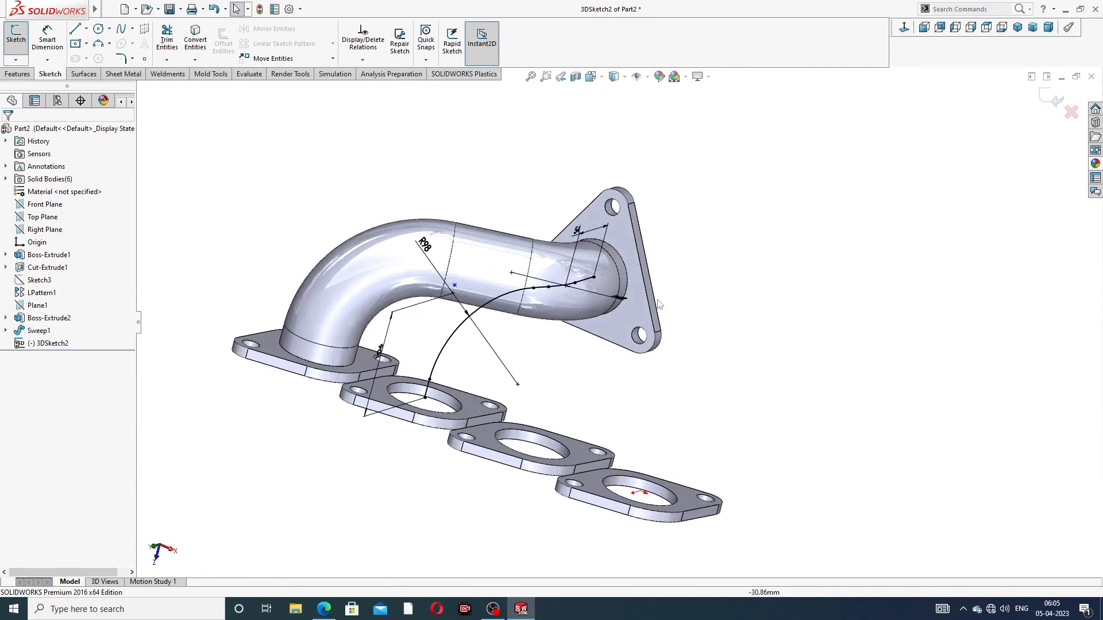
scroll(699, 304, "down", 3)
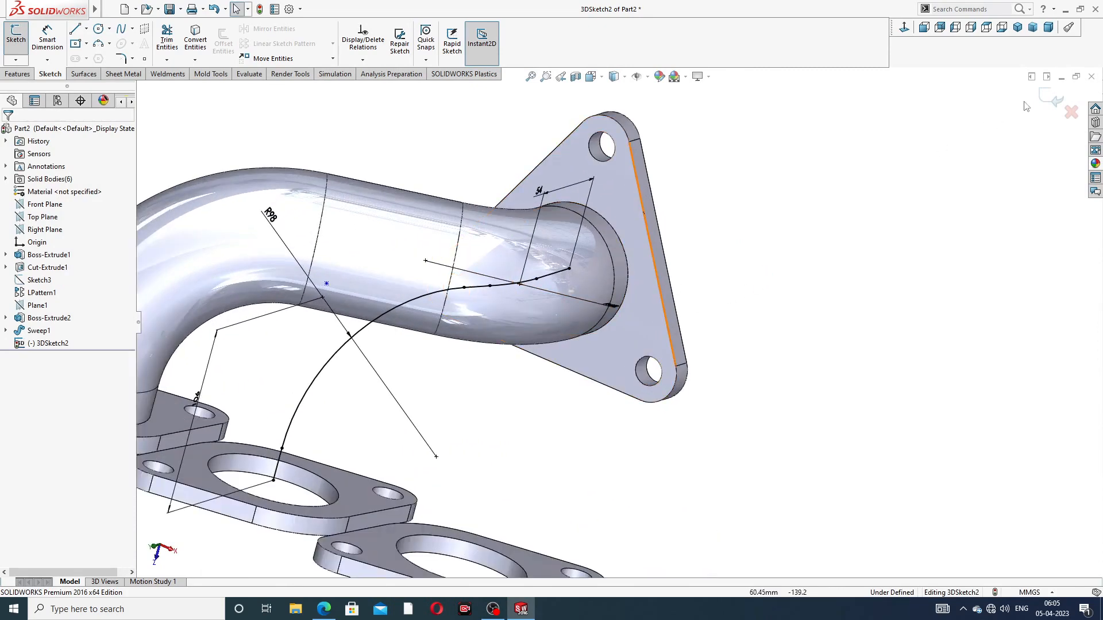
left_click(1045, 98)
Step: Sketch the sweep profile on the outlet flange's inner face by converting the circular bore edge, and finish the sketch
scroll(667, 277, "down", 2)
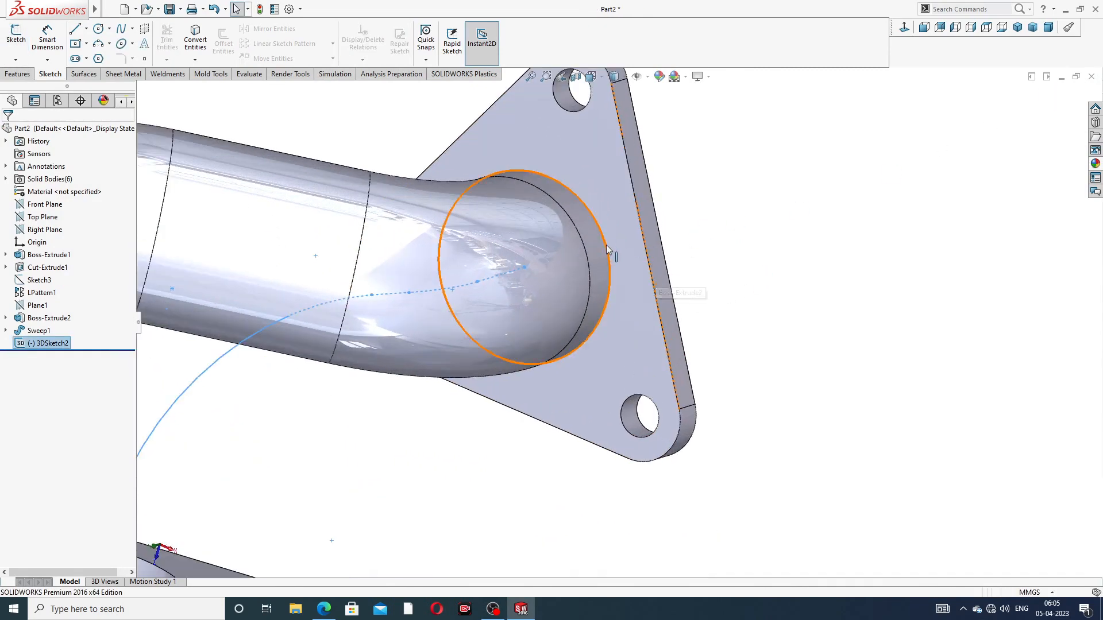
left_click(626, 263)
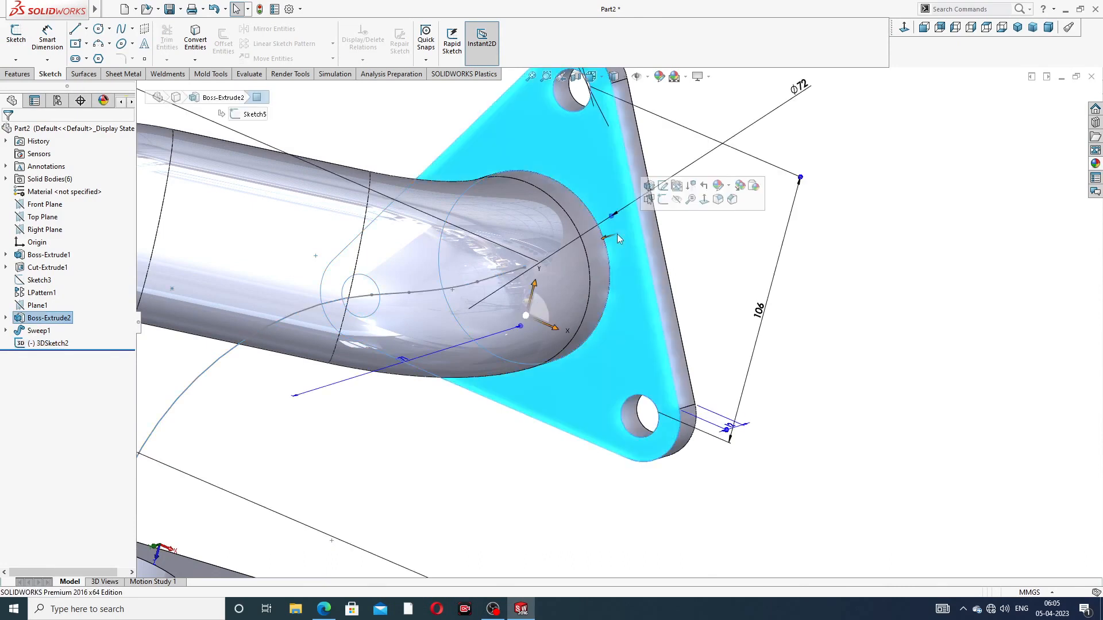
left_click(663, 200)
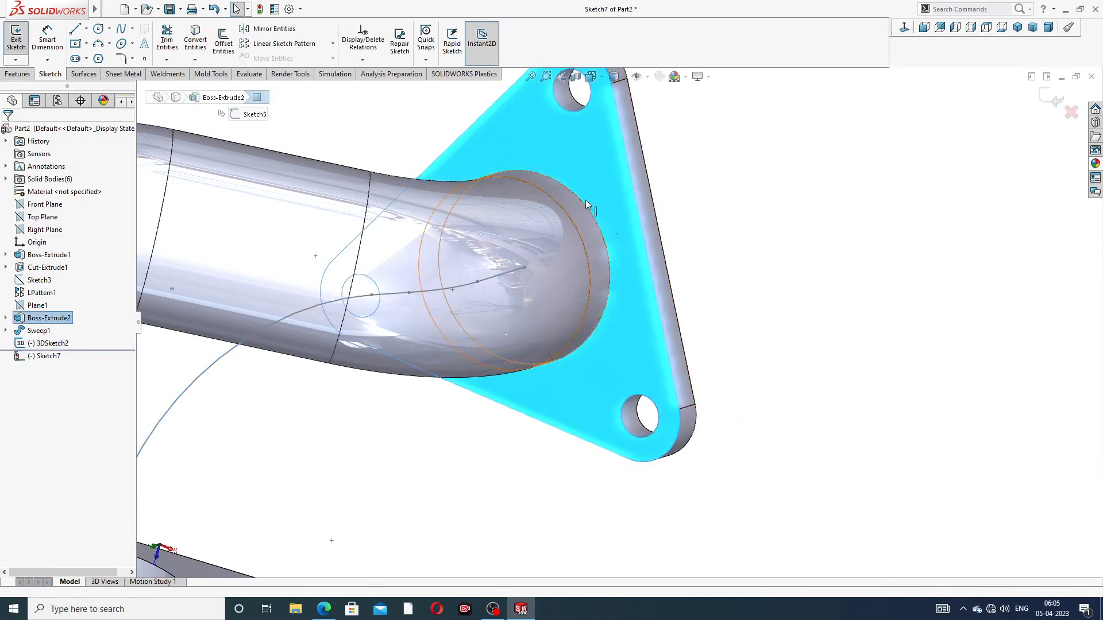
left_click(597, 226)
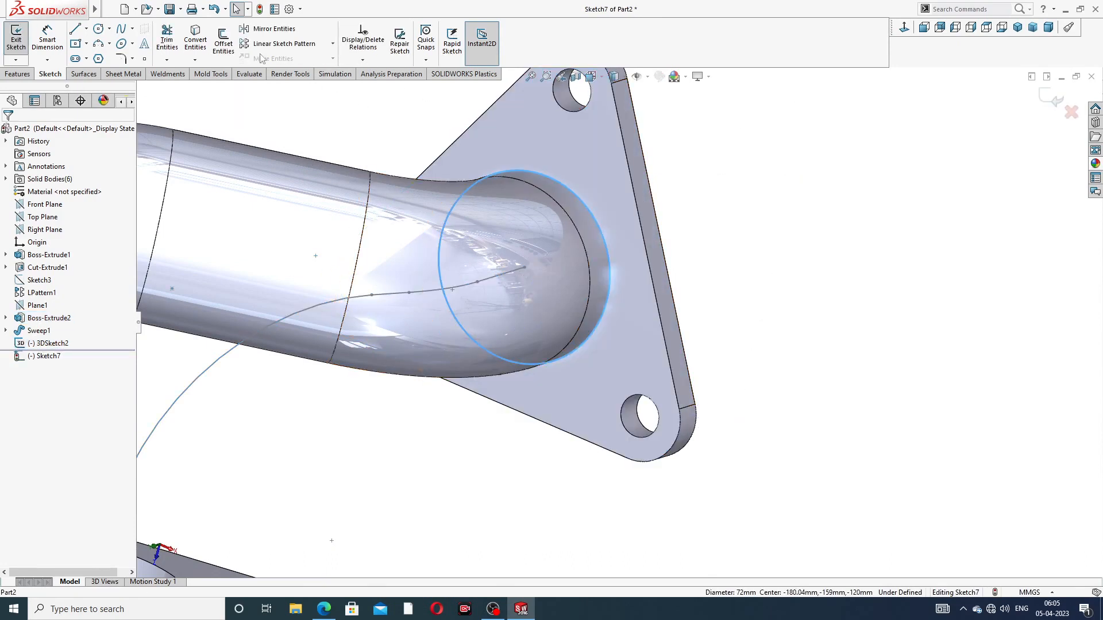
left_click(196, 39)
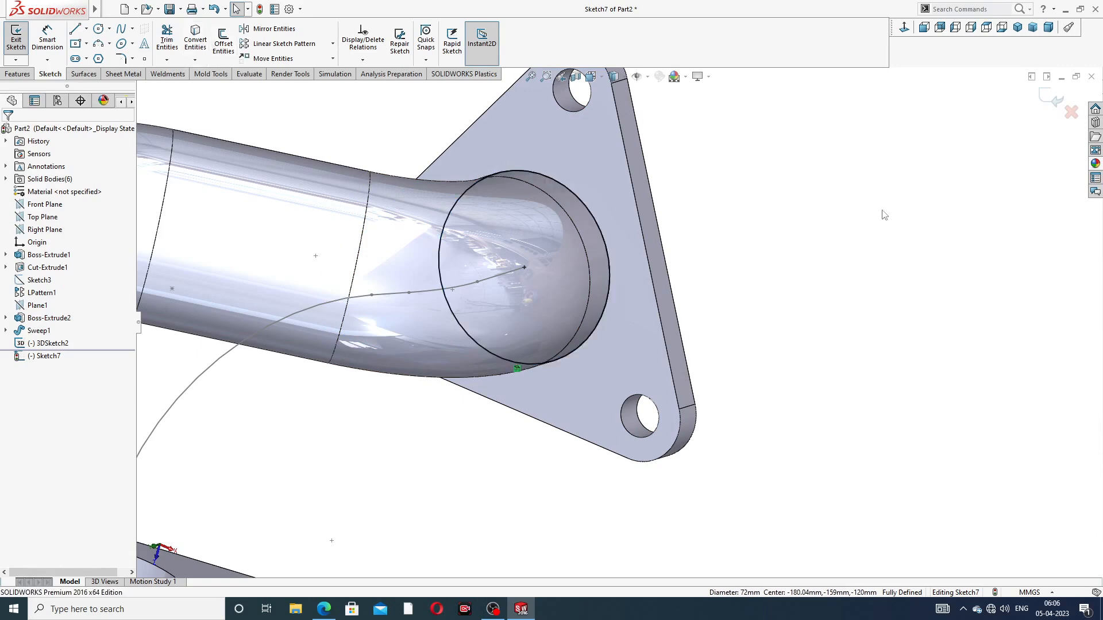
left_click(1044, 97)
Step: Sweep the converted circle along the second filleted 3D path to form the solid second inlet pipe
scroll(553, 236, "up", 3)
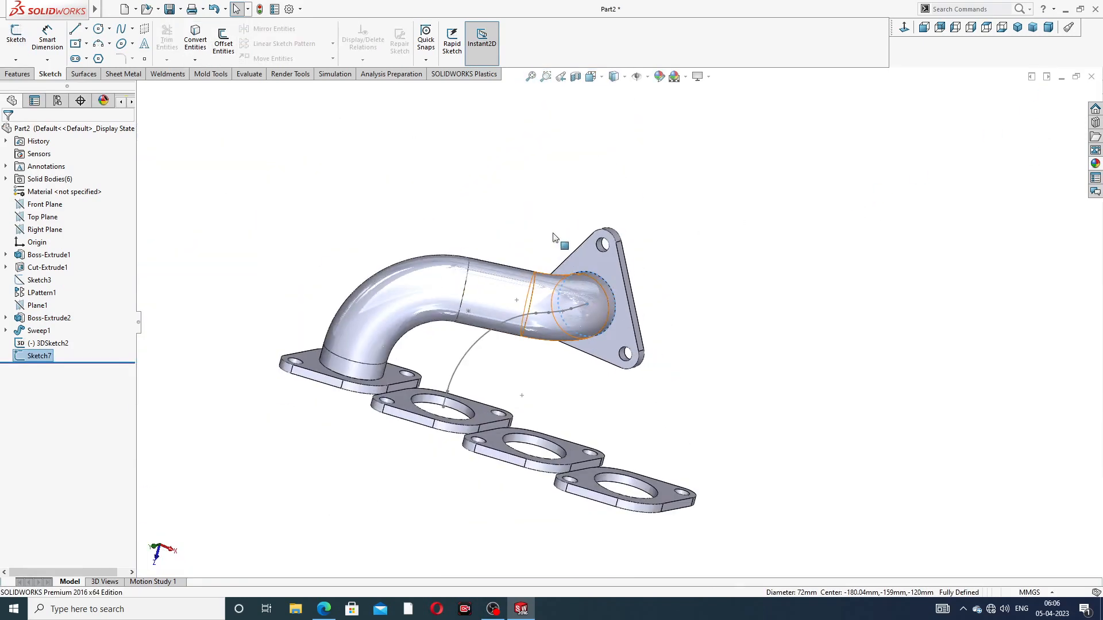
left_click(17, 74)
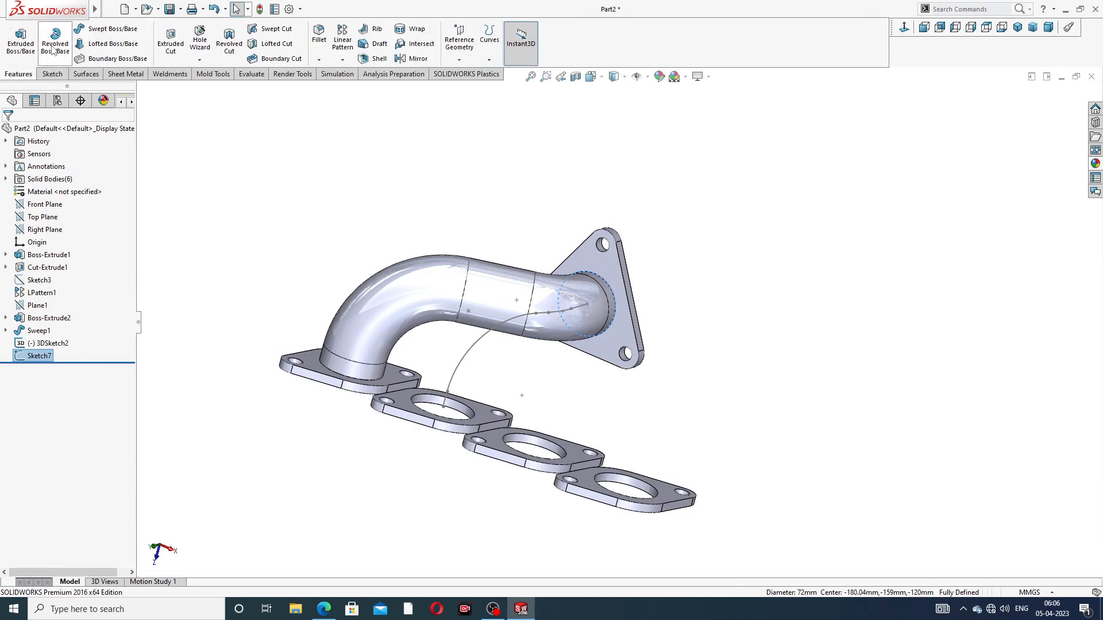
left_click(113, 28)
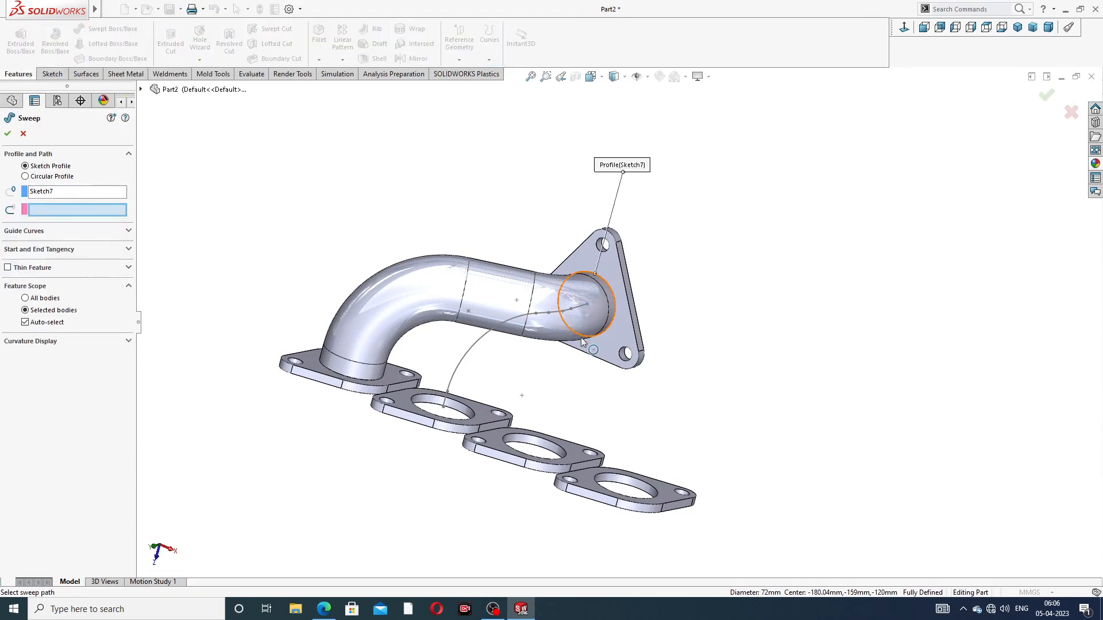
middle_click_drag(568, 333, 548, 369)
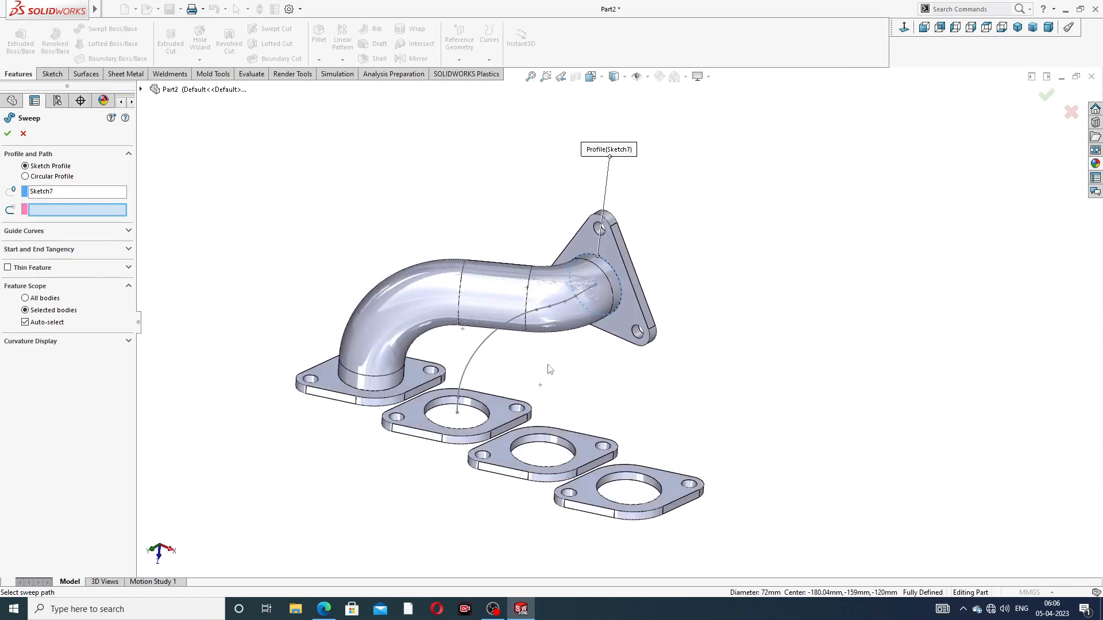
left_click(498, 333)
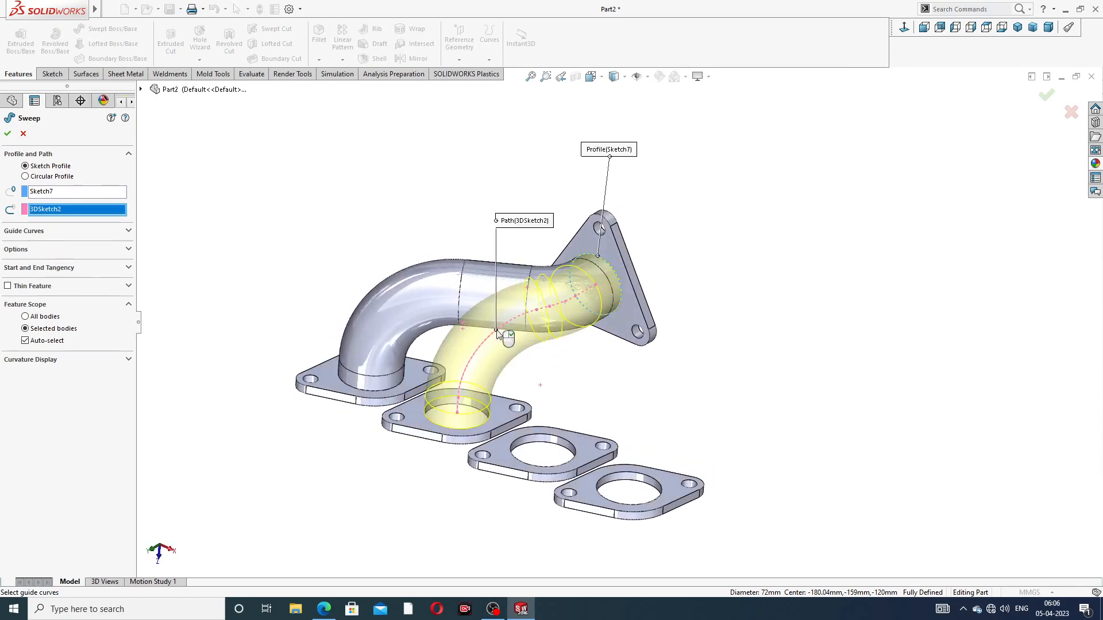
left_click(7, 134)
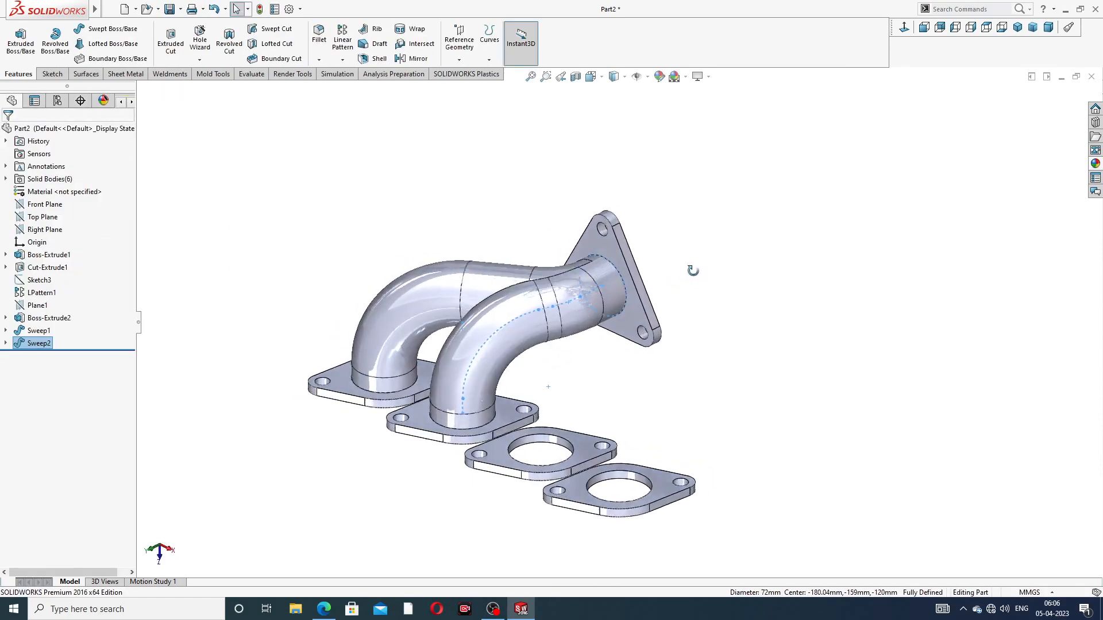
Step: In a new 3D sketch, draw a line about 179 mm down from the outlet bore's center and a connected line back toward the inlet side
middle_click_drag(652, 303, 347, 209)
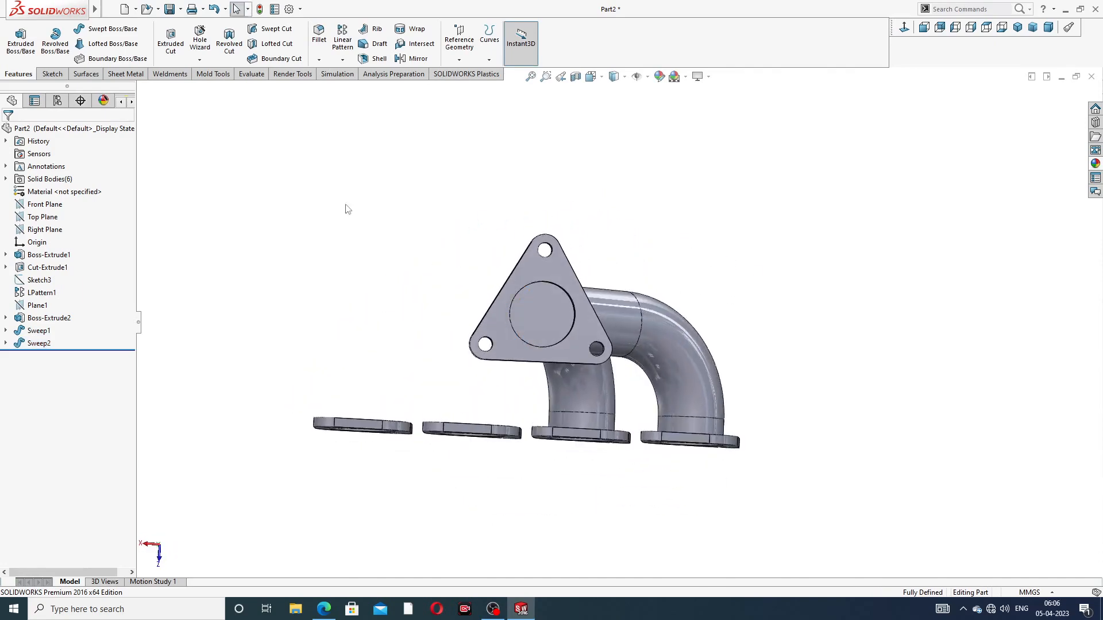
left_click(52, 73)
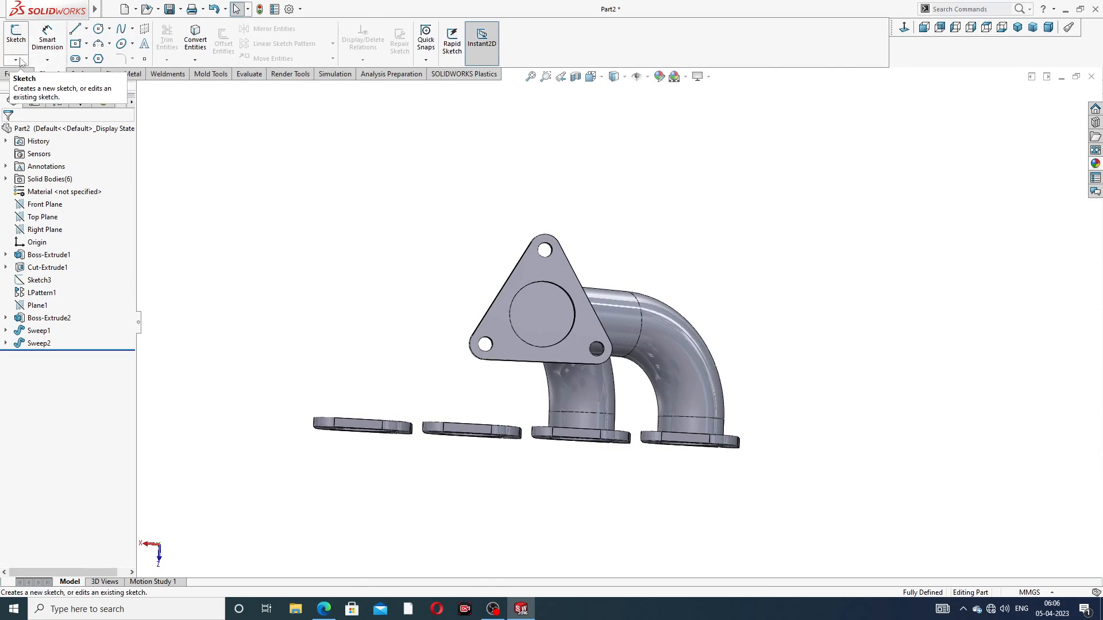
left_click(16, 59)
left_click(38, 87)
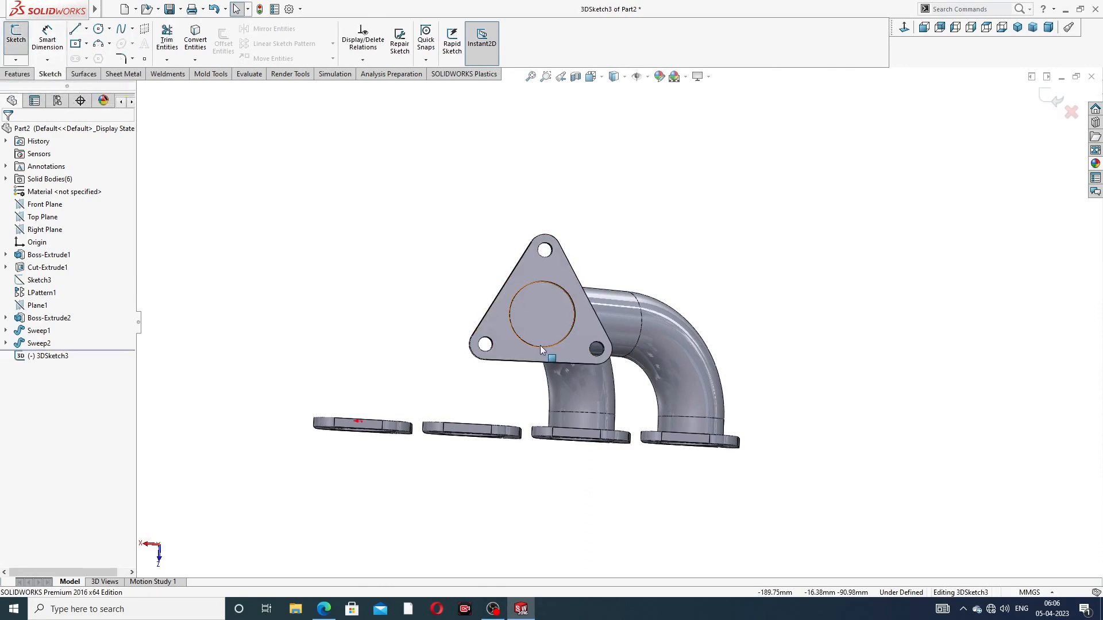
mouse_move(540, 346)
middle_mouse_down()
mouse_move(570, 384)
mouse_move(613, 374)
middle_mouse_up()
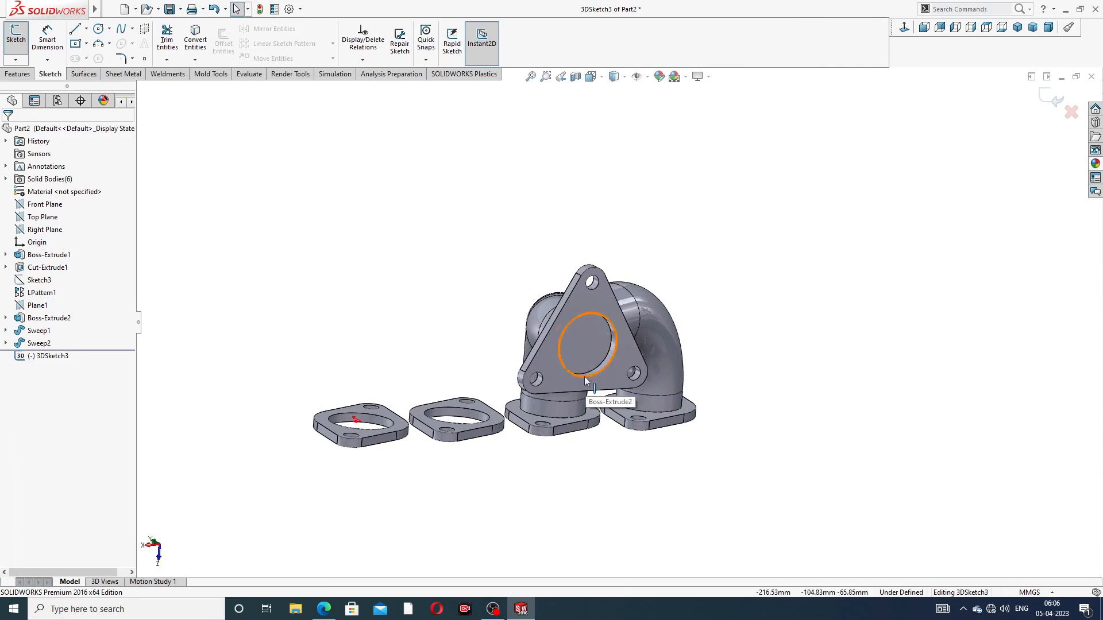
middle_click_drag(584, 376, 578, 375)
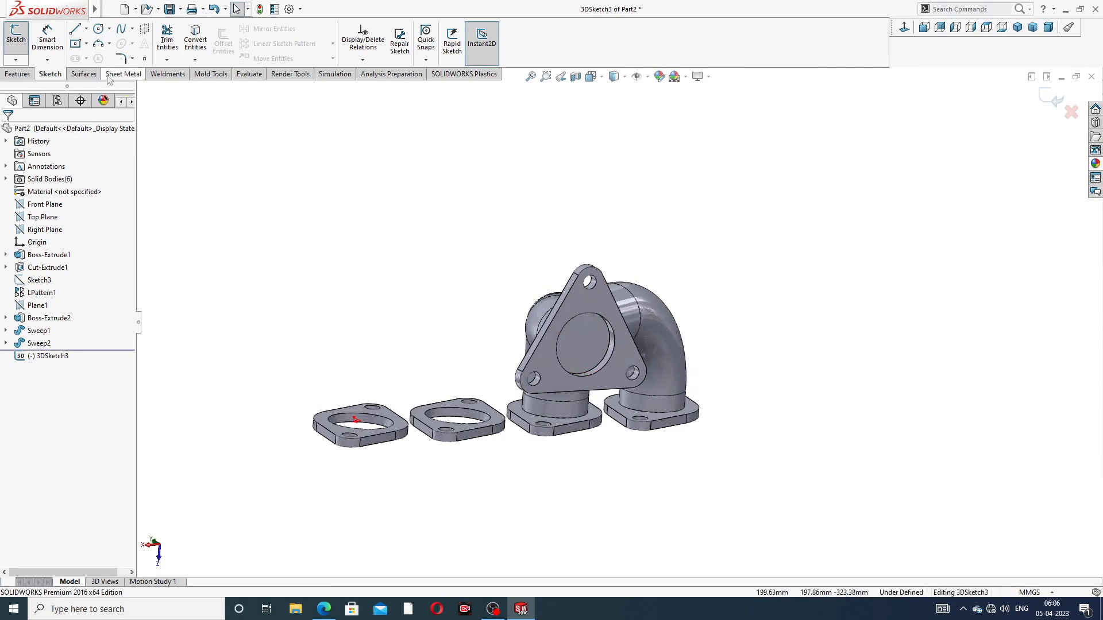
left_click(75, 29)
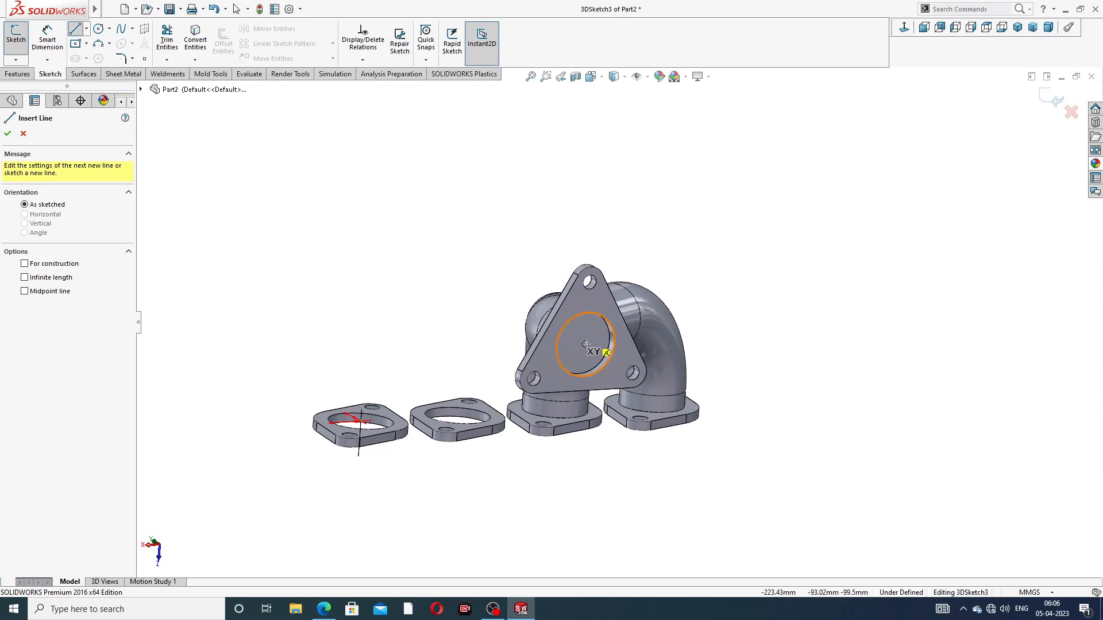
middle_click_drag(625, 387, 576, 373)
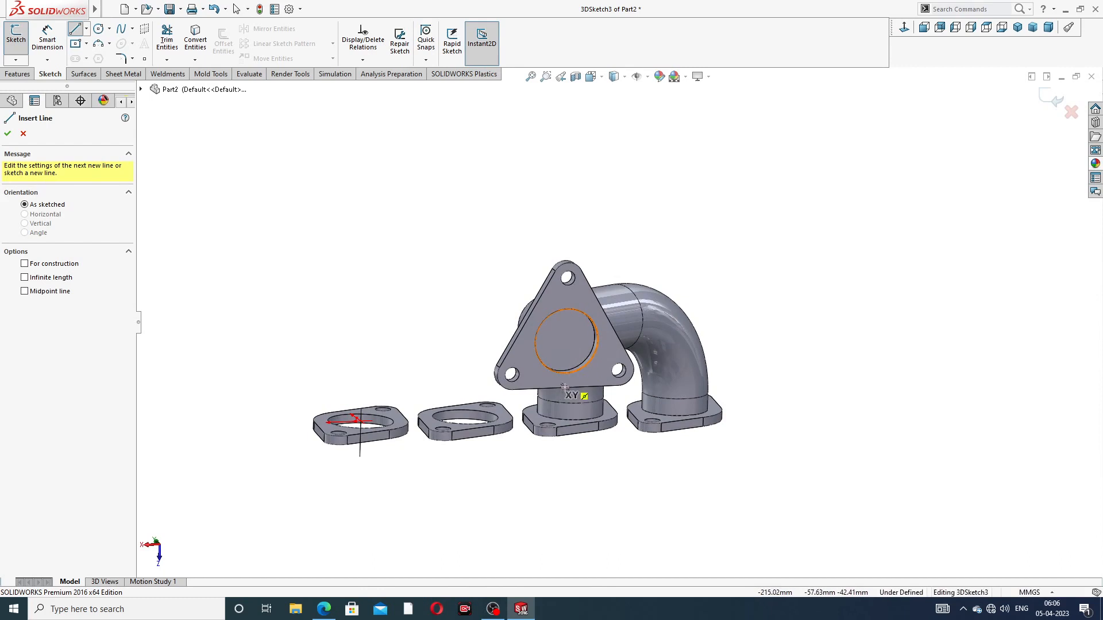
left_click(566, 341)
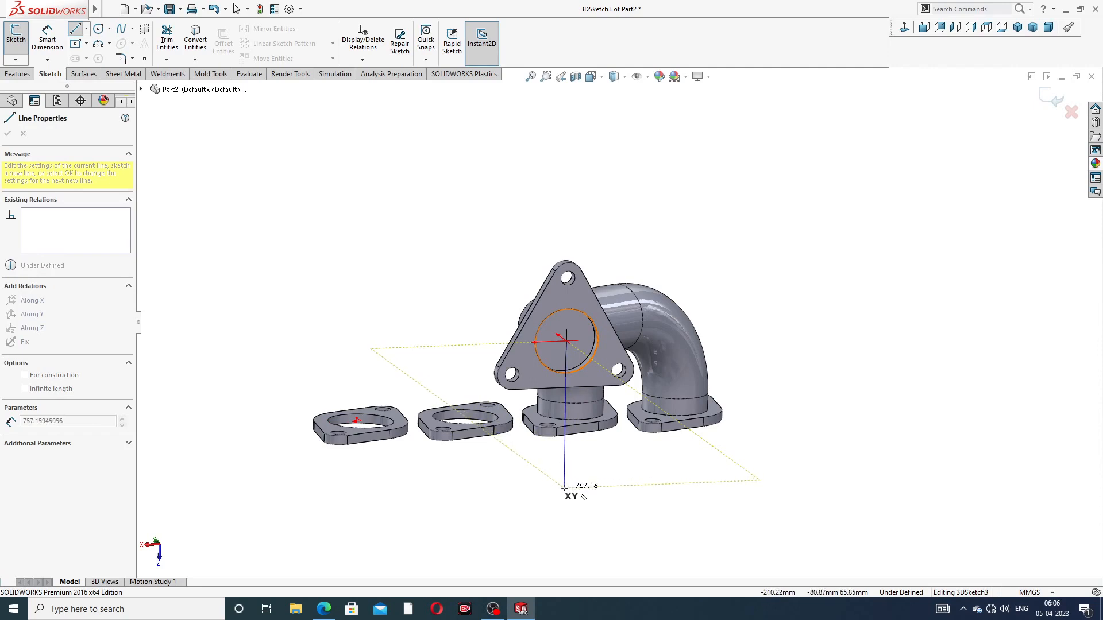
mouse_move(566, 497)
middle_mouse_down()
mouse_move(562, 508)
mouse_move(559, 495)
mouse_move(574, 496)
middle_mouse_up()
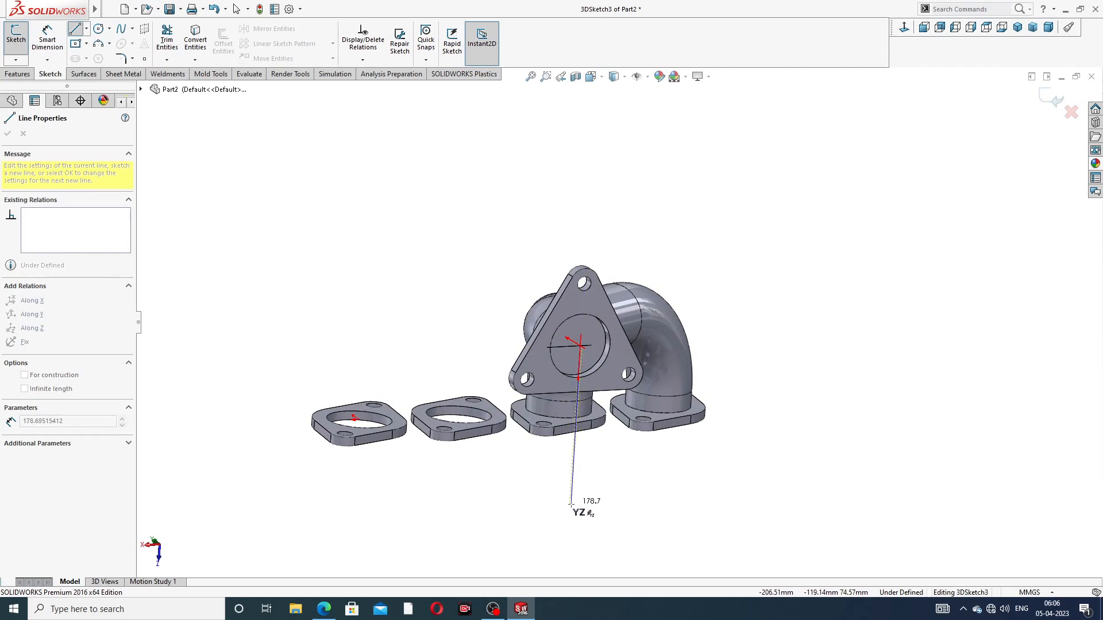
left_click(571, 504)
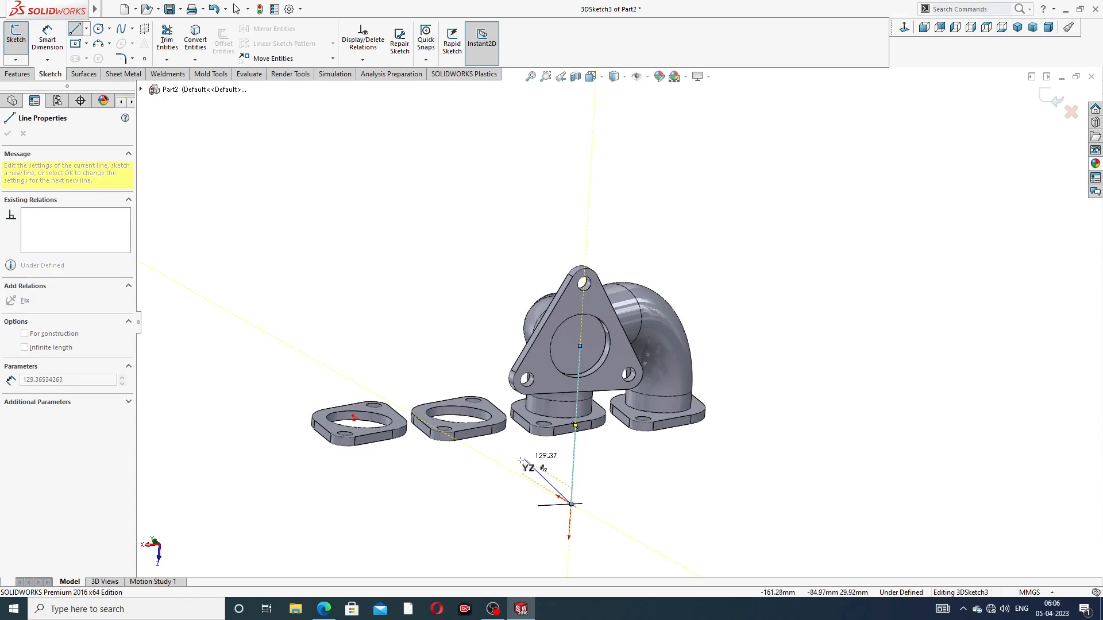
left_click(501, 459)
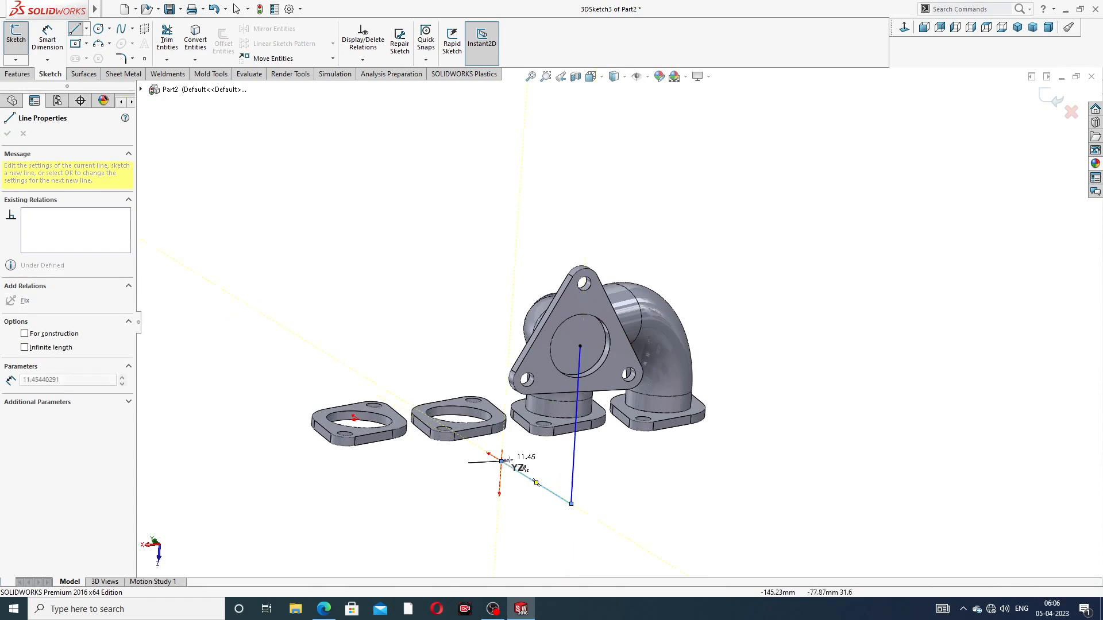
right_click(553, 459)
left_click(571, 470)
Step: Convert both lines of the 3D sketch to construction geometry
mouse_move(570, 471)
middle_mouse_down()
mouse_move(603, 455)
mouse_move(640, 480)
mouse_move(608, 450)
mouse_move(621, 453)
middle_mouse_up()
left_click(620, 454)
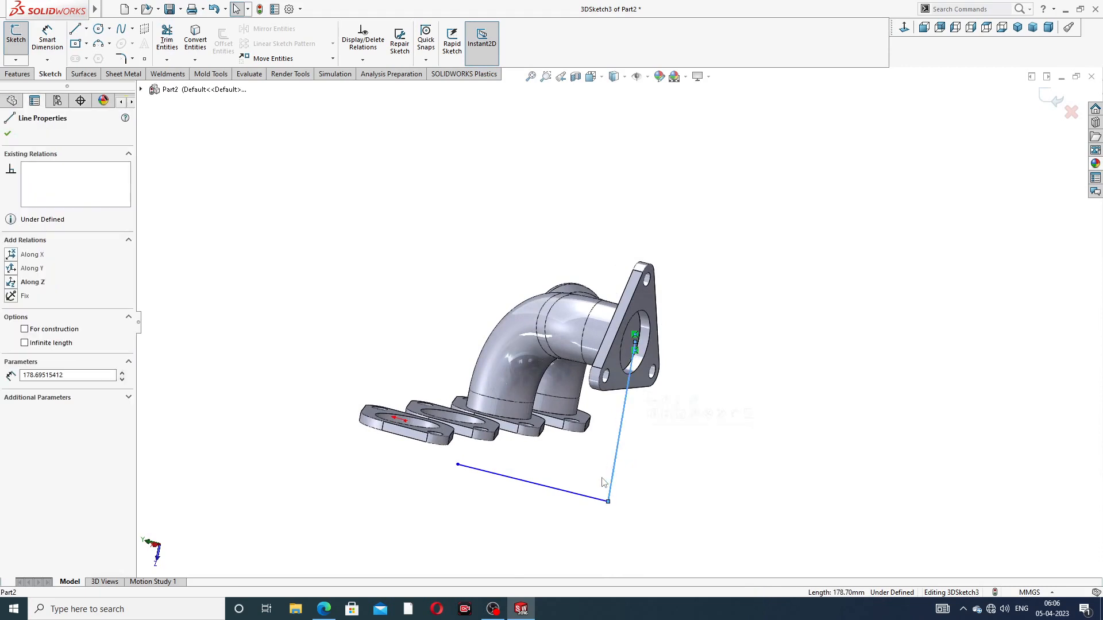
left_click(578, 496, "ctrl")
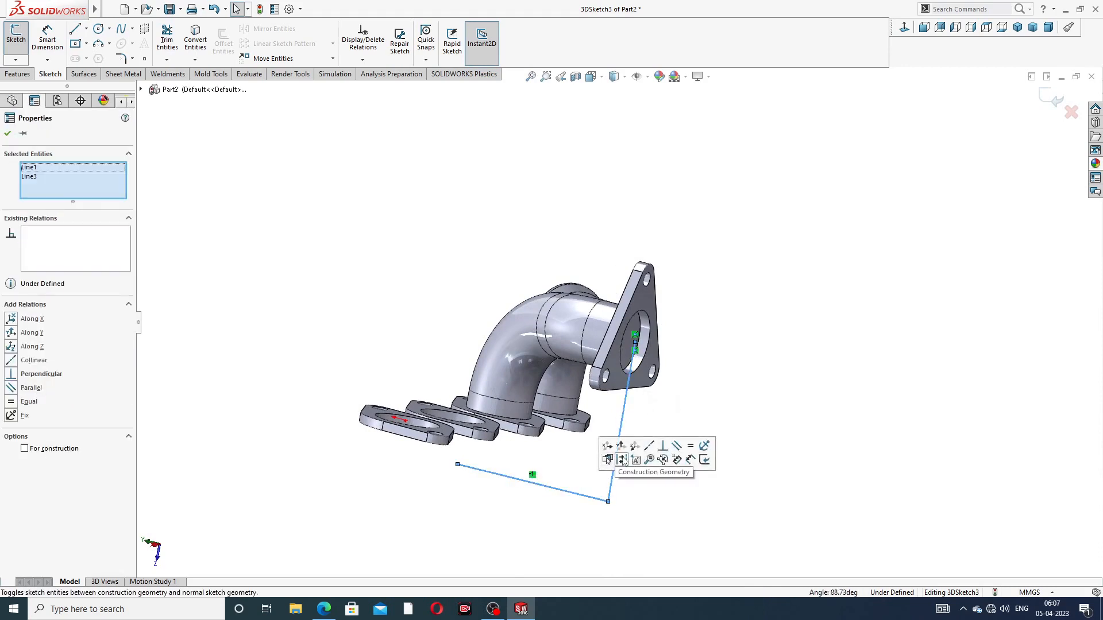
left_click(625, 462)
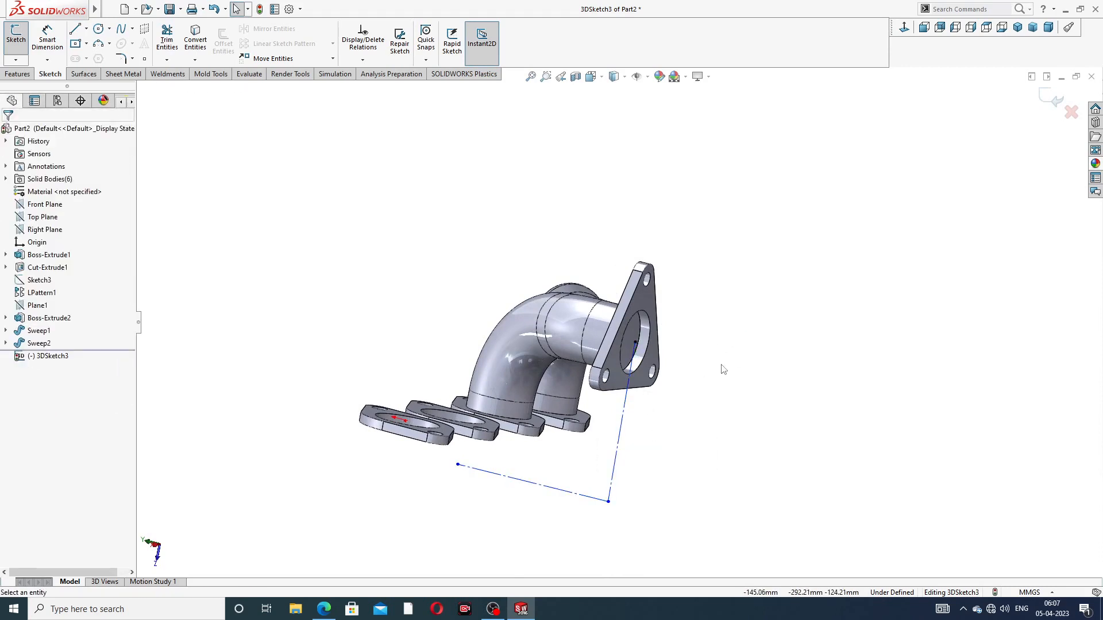
Step: Shorten the lower construction line by moving its free end toward the corner, and finish the 3D sketch
middle_click_drag(722, 367, 716, 410)
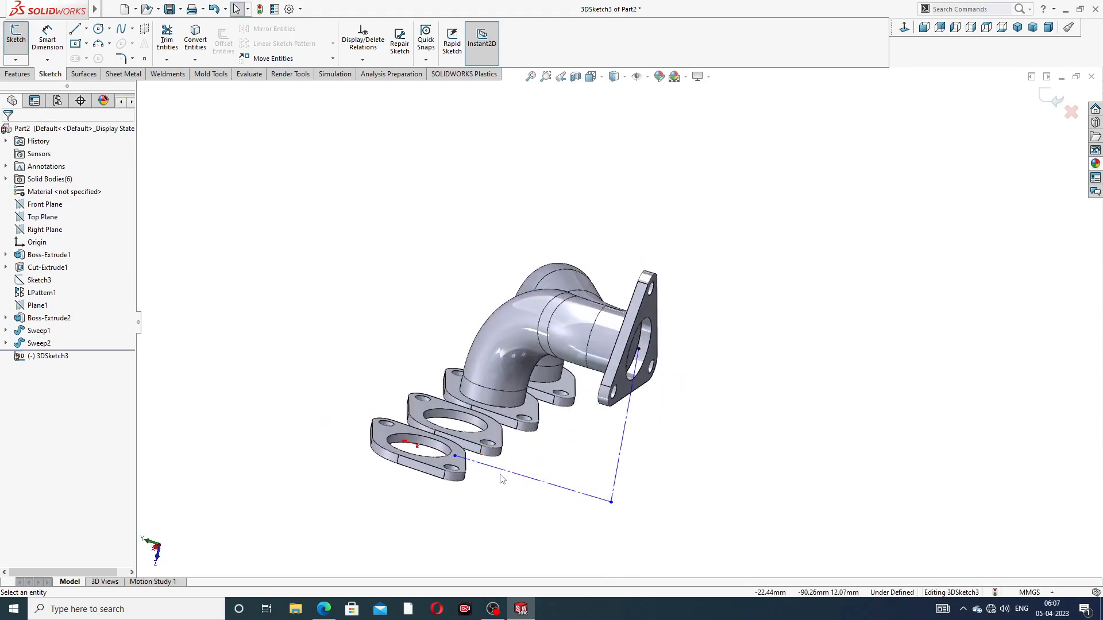
middle_click_drag(501, 475, 480, 466)
left_click_drag(463, 458, 540, 476)
middle_click_drag(752, 331, 692, 312)
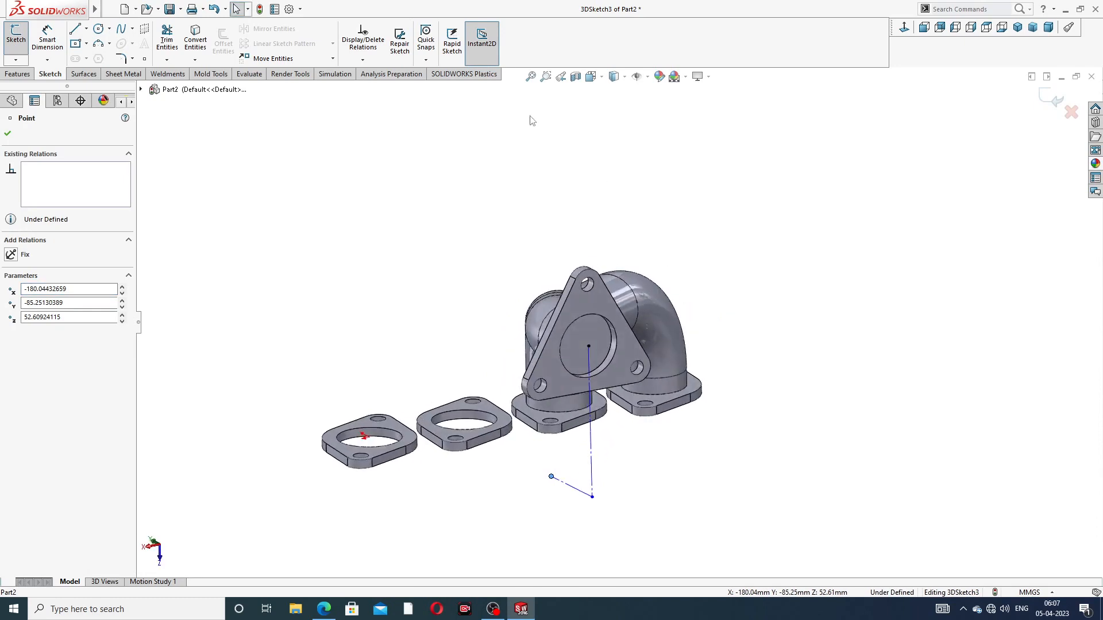
left_click(1044, 100)
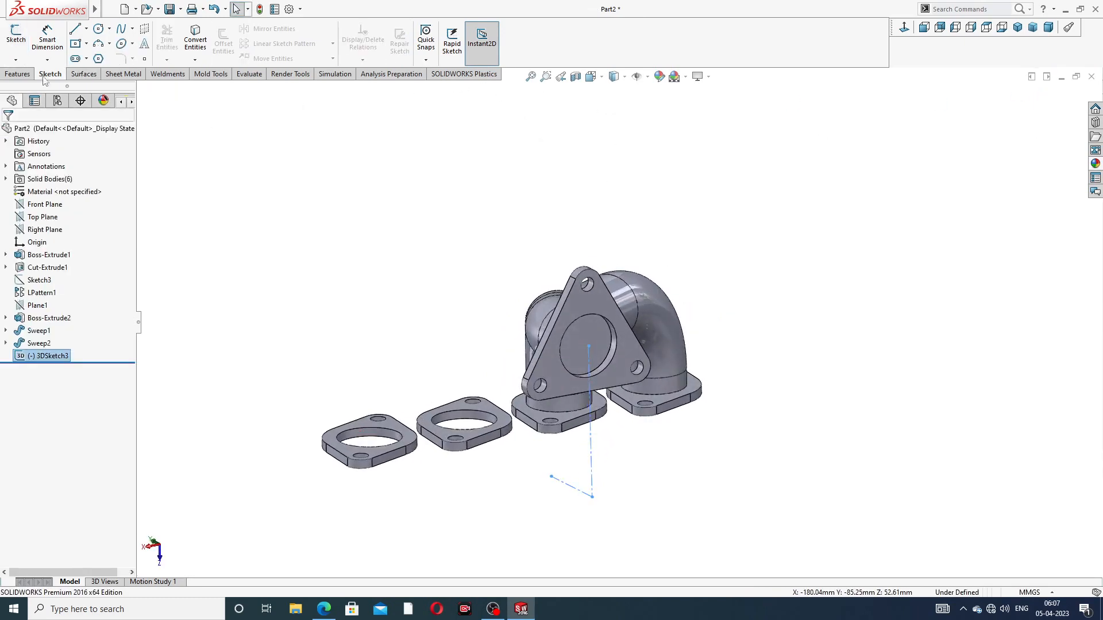
Step: Create a reference plane through the two construction lines of the 3D sketch
left_click(458, 40)
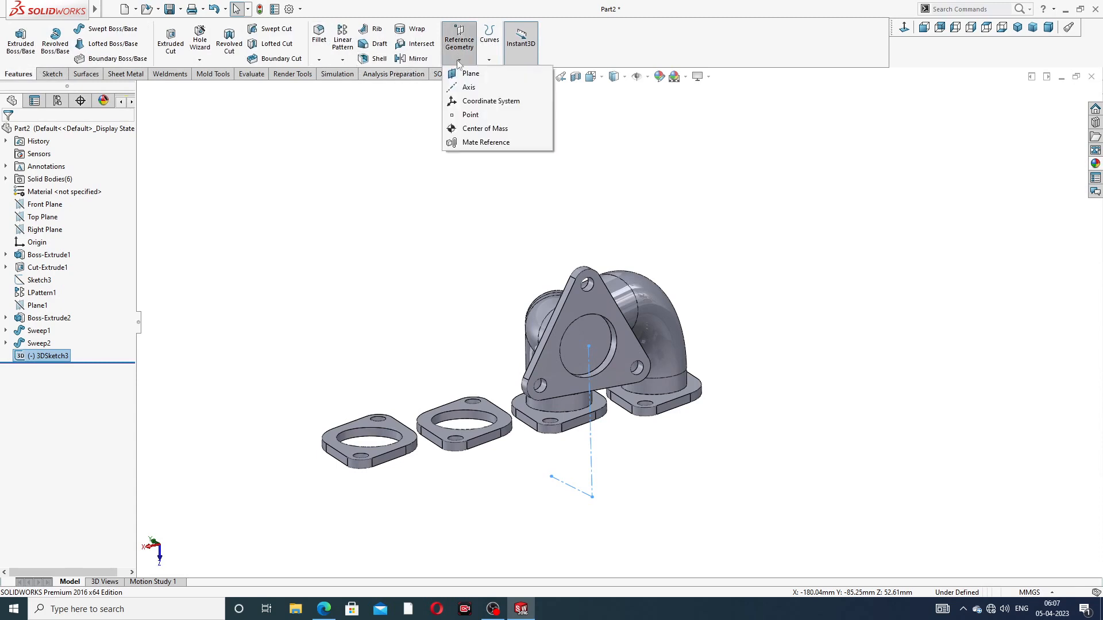
left_click(461, 72)
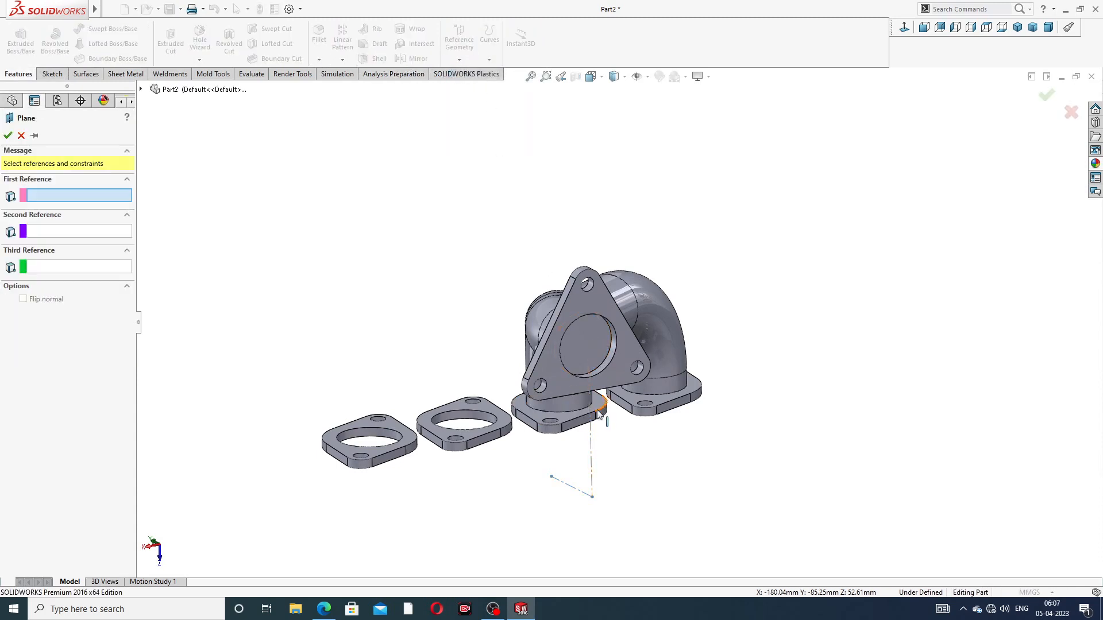
middle_click_drag(598, 414, 611, 424)
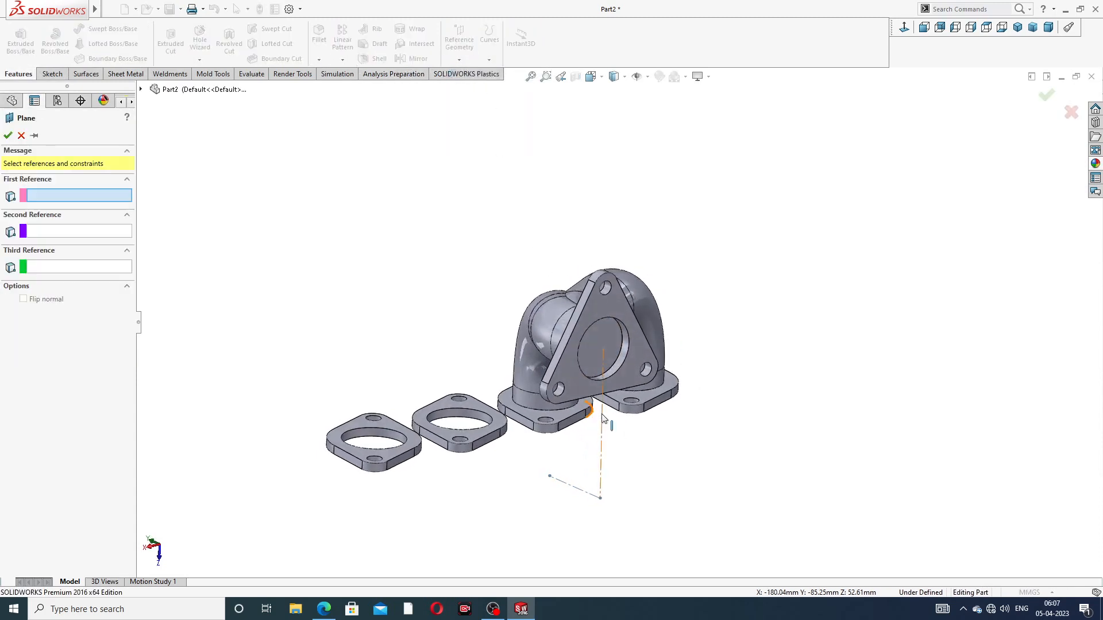
left_click(601, 419)
left_click(573, 490)
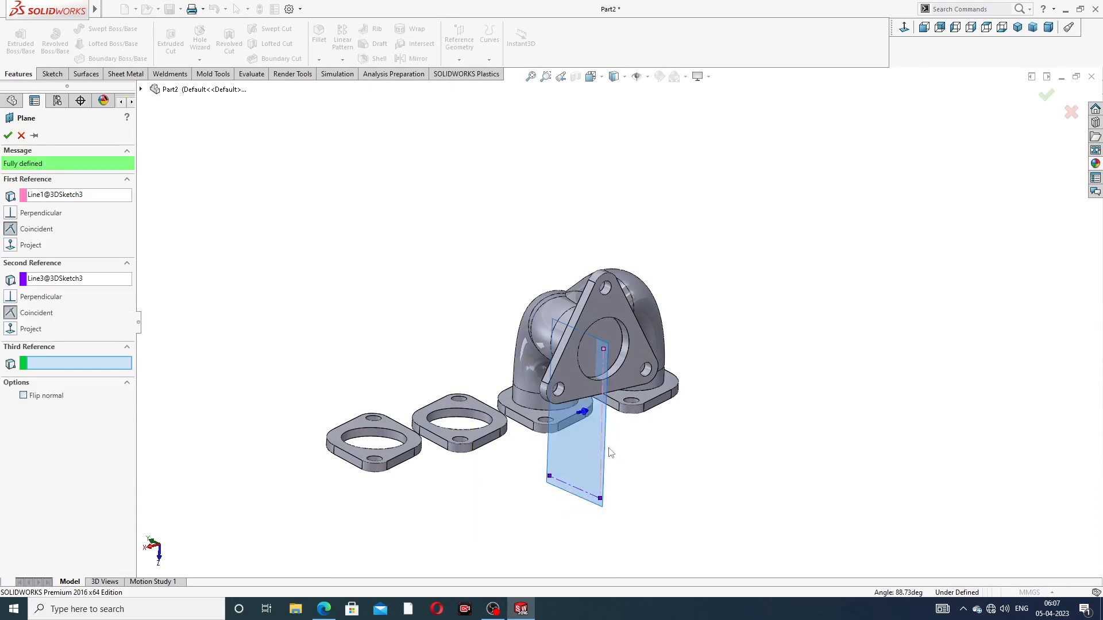
middle_click_drag(615, 452, 763, 384)
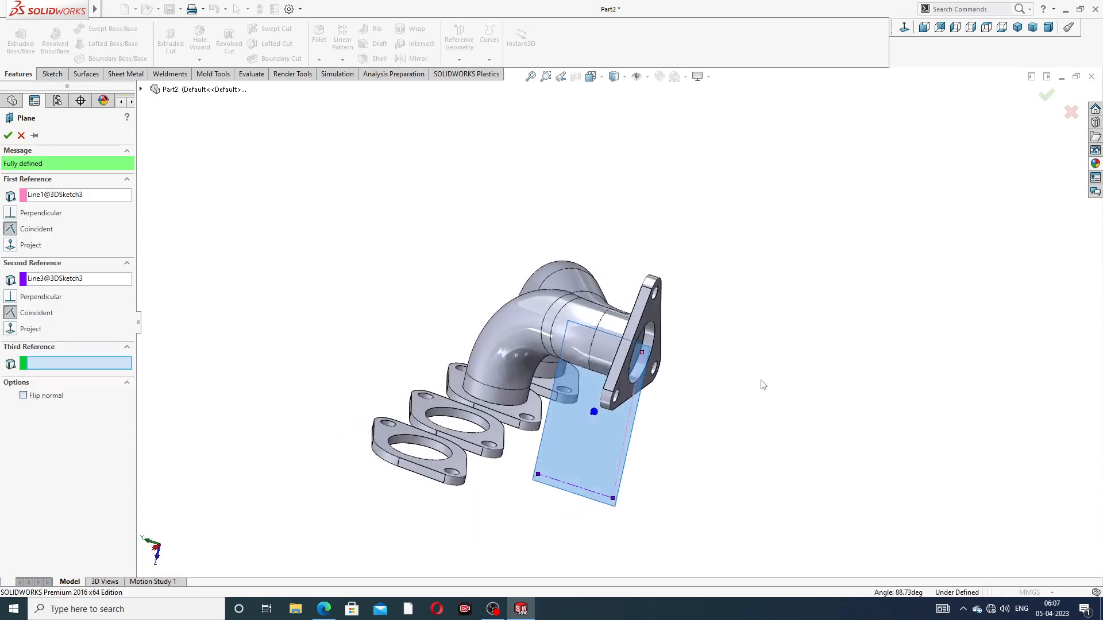
left_click(1044, 94)
Step: Mirror both swept inlet pipes, Sweep1 and Sweep2, about the new reference plane Plane2
middle_click_drag(720, 296, 689, 290)
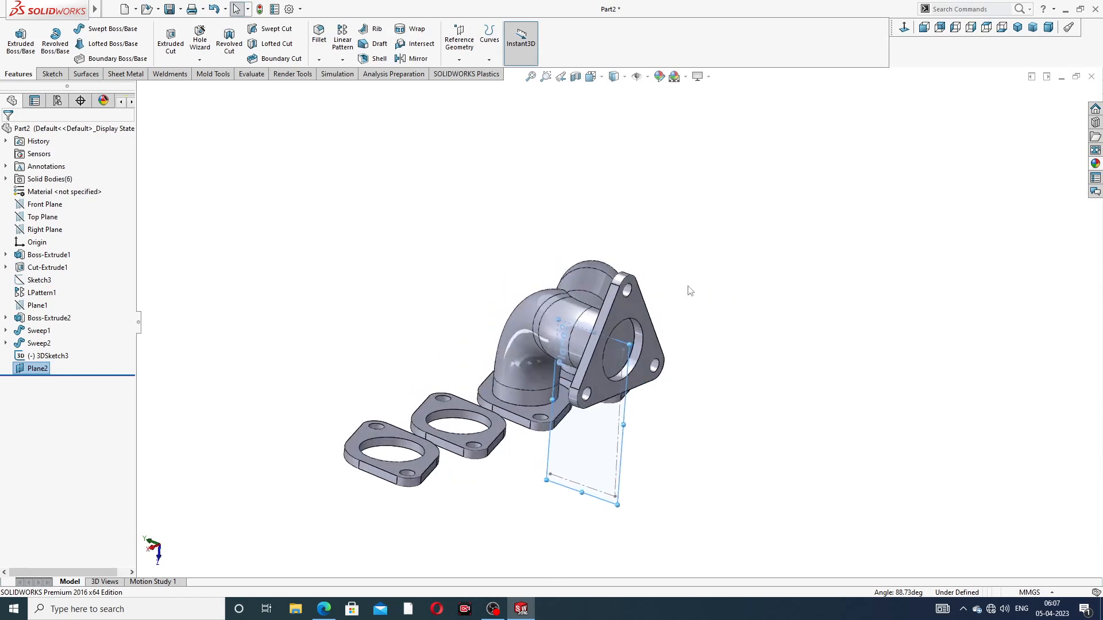
left_click(411, 60)
middle_click_drag(475, 232, 491, 262)
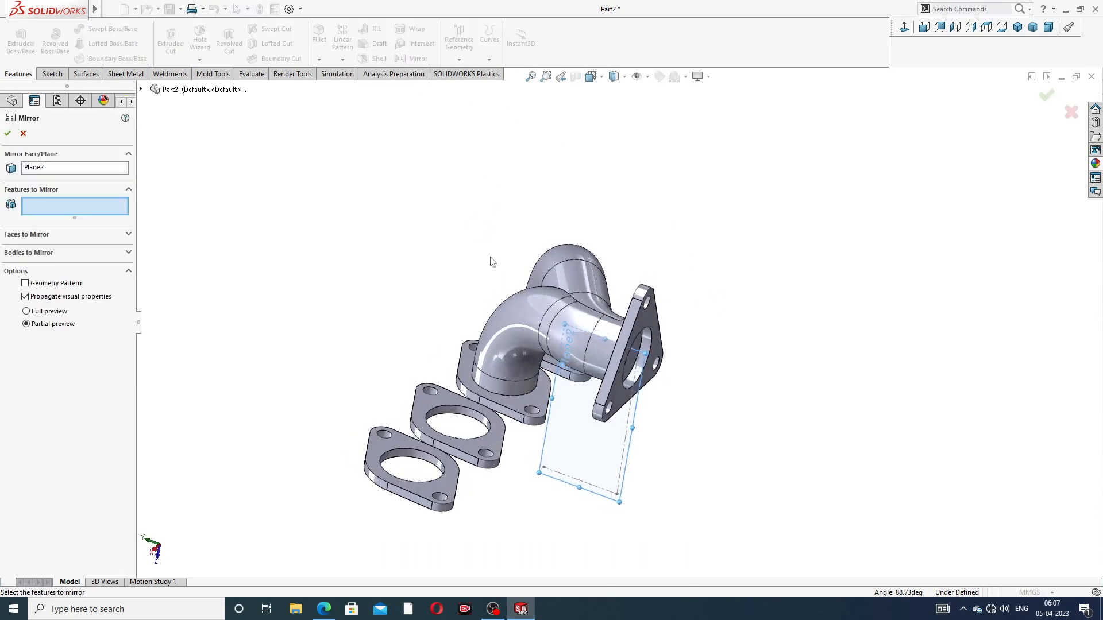
left_click(141, 90)
left_click(187, 292)
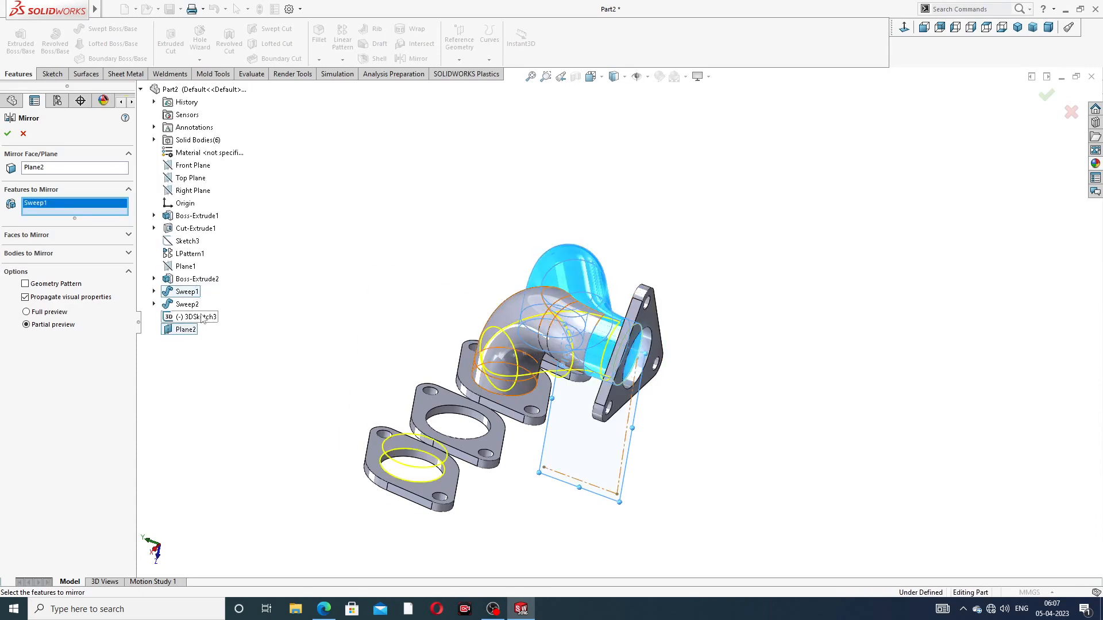
left_click(187, 305)
middle_click_drag(288, 337, 340, 364)
left_click(7, 134)
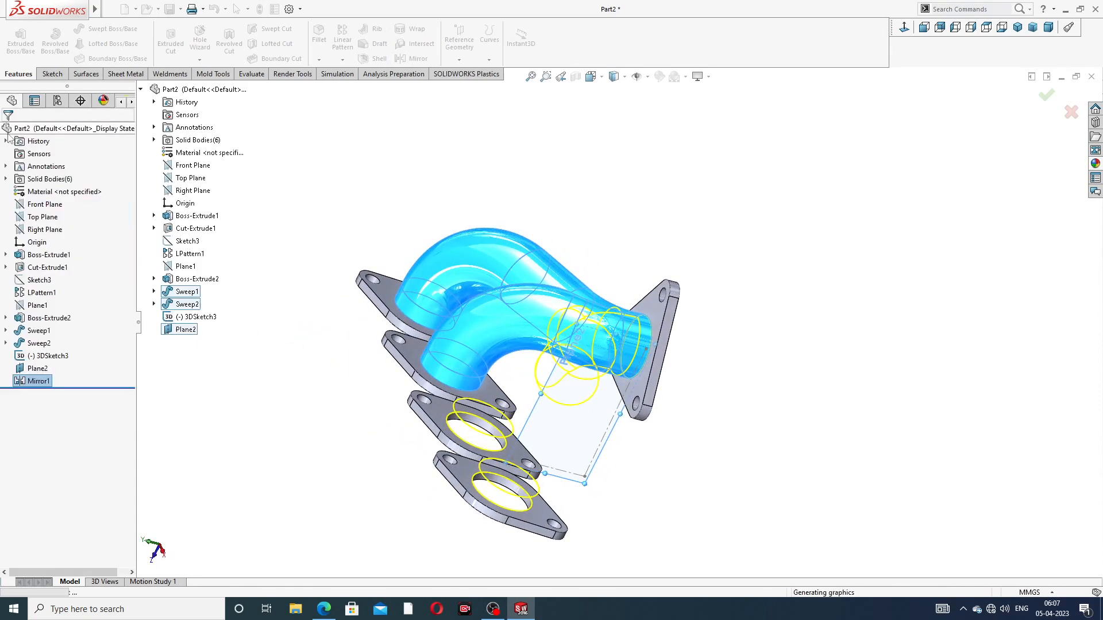
Step: Hide the reference plane used for mirroring the pipes
middle_click_drag(602, 236, 710, 388)
left_click(660, 401)
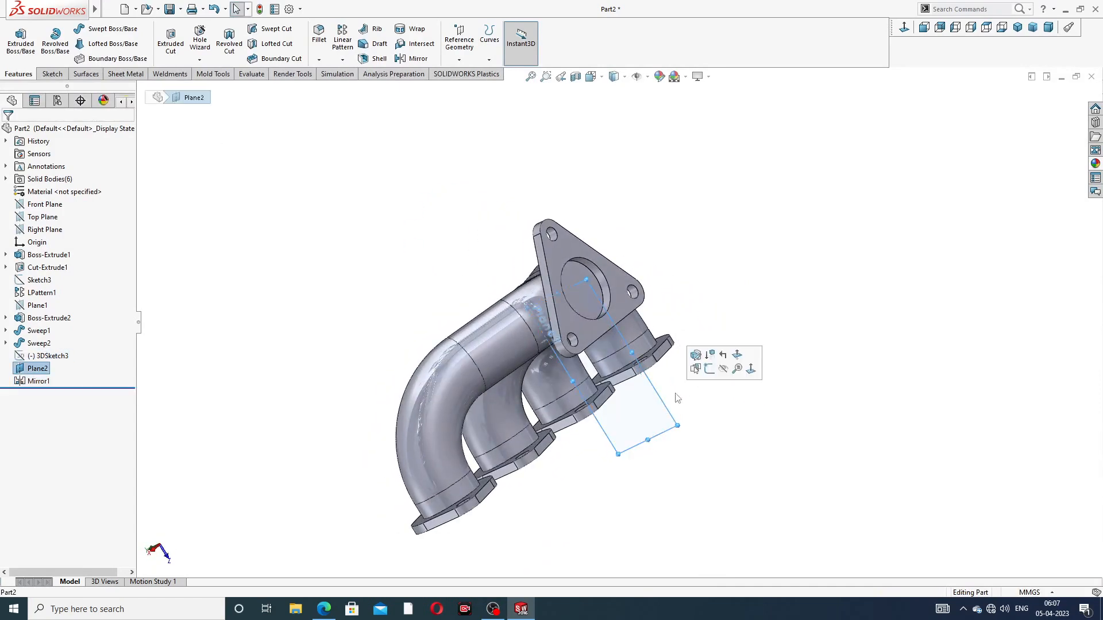
left_click(725, 370)
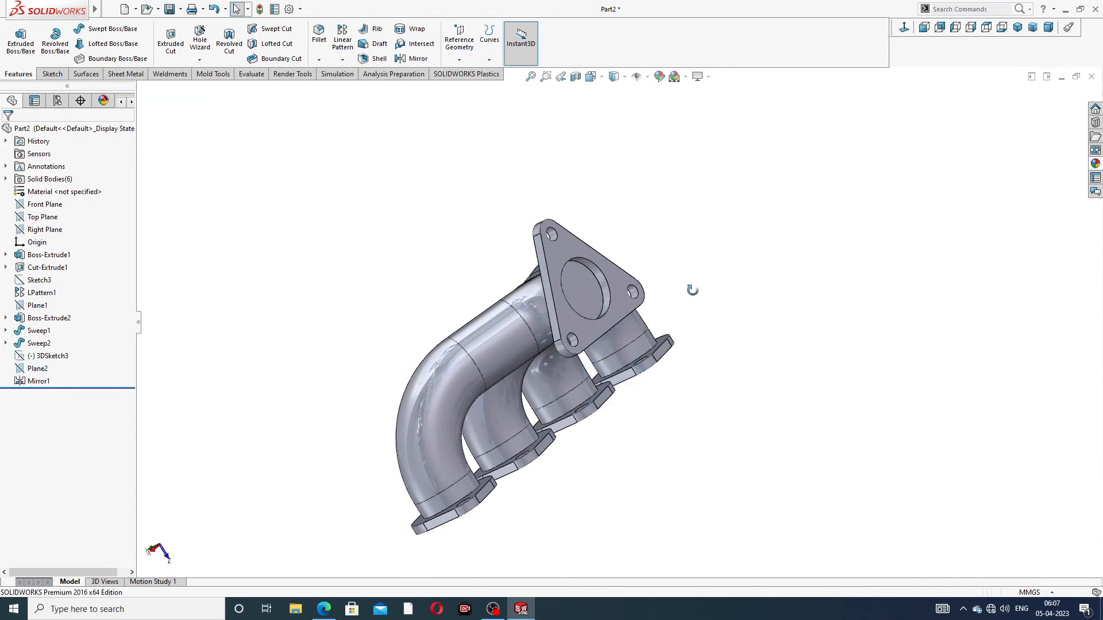
Step: Shell the joined pipes with a 1 mm wall, removing the outlet end face and the four inlet end faces
middle_click_drag(692, 290, 615, 217)
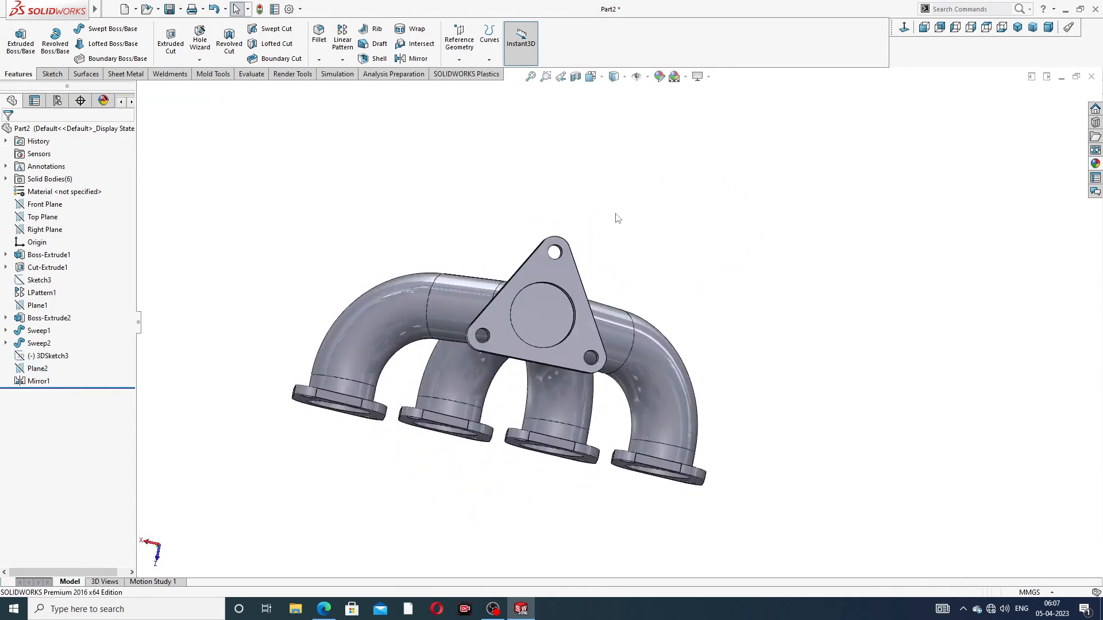
left_click(378, 59)
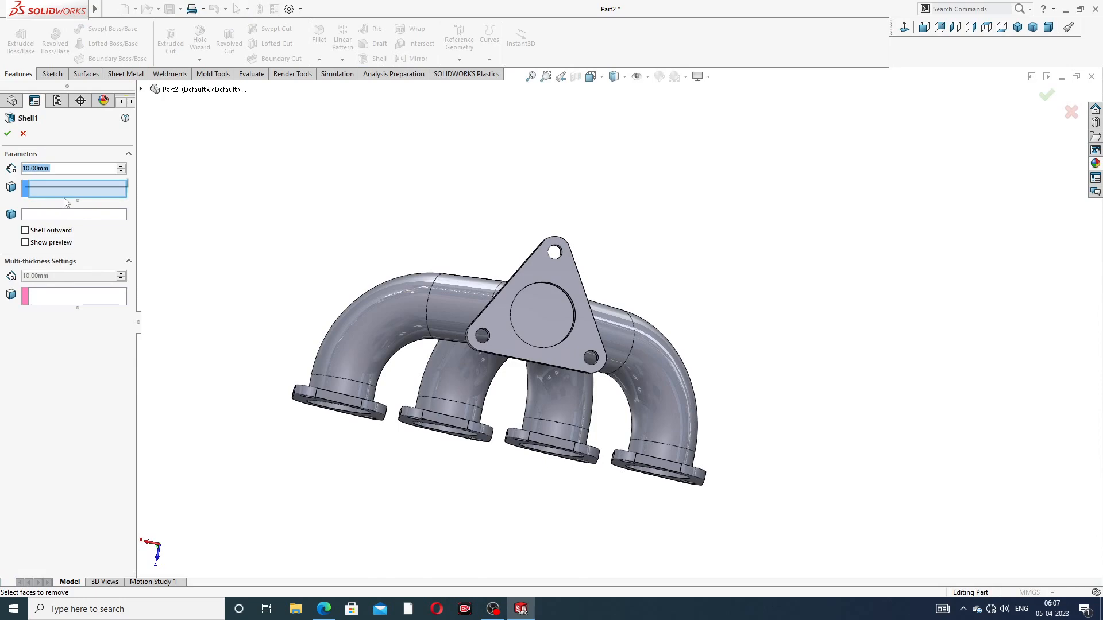
type("1")
left_click(543, 322)
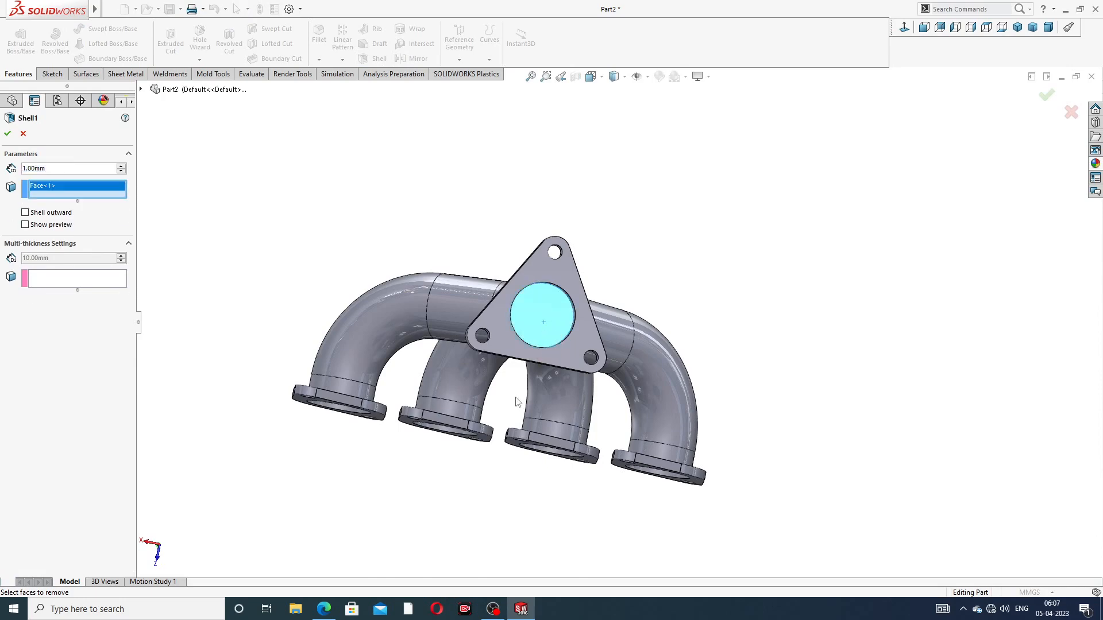
middle_click_drag(517, 402, 494, 367)
left_click(367, 385)
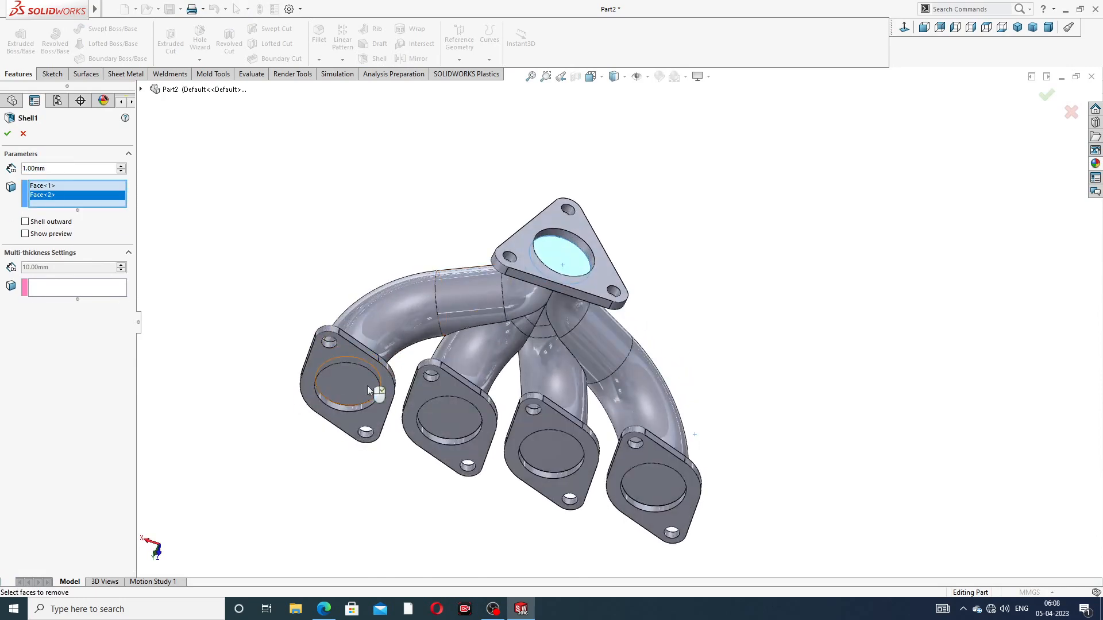
left_click(445, 406)
left_click(540, 451)
left_click(643, 471)
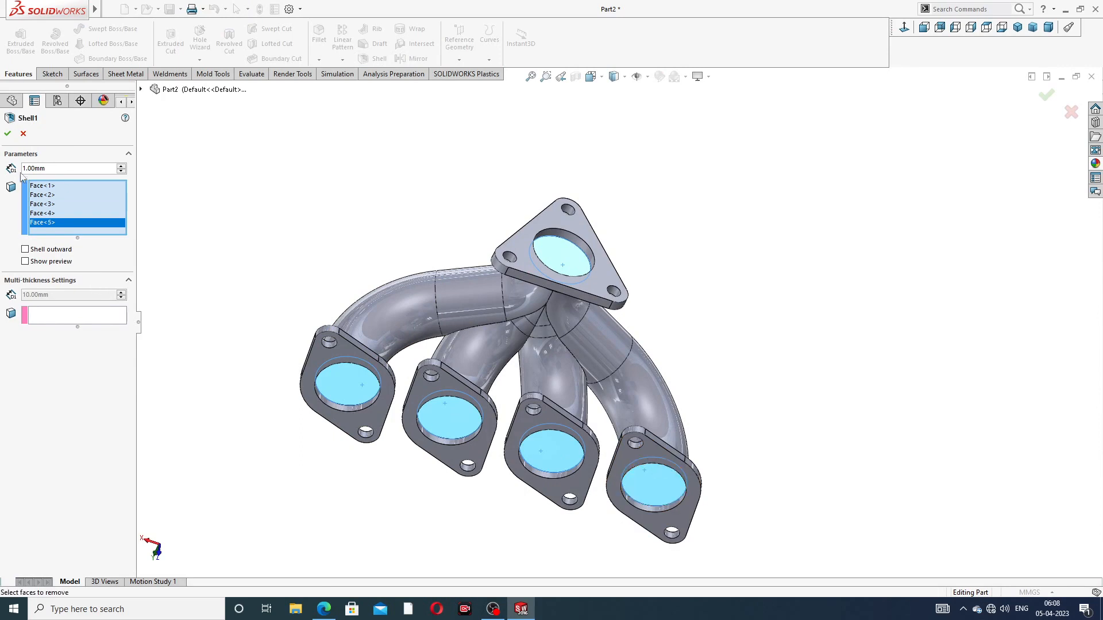
left_click(8, 135)
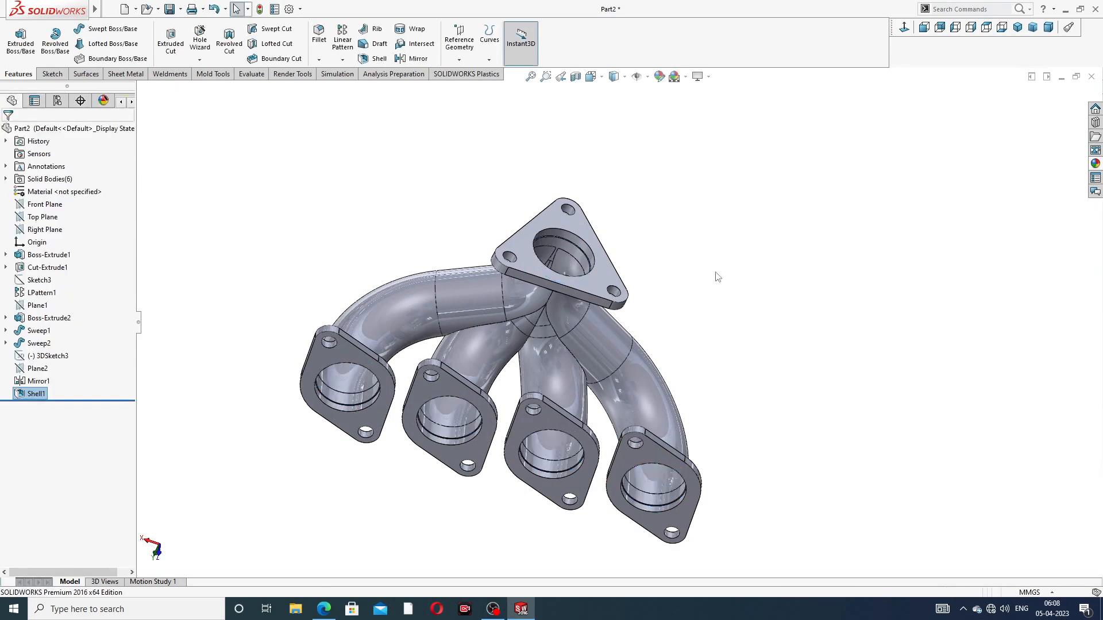
Step: Try to combine the shelled pipes, the four inlet flanges and the triangular outlet flange into one body with the Add operation
middle_click_drag(717, 277, 569, 218)
mouse_move(63, 9)
left_click(108, 9)
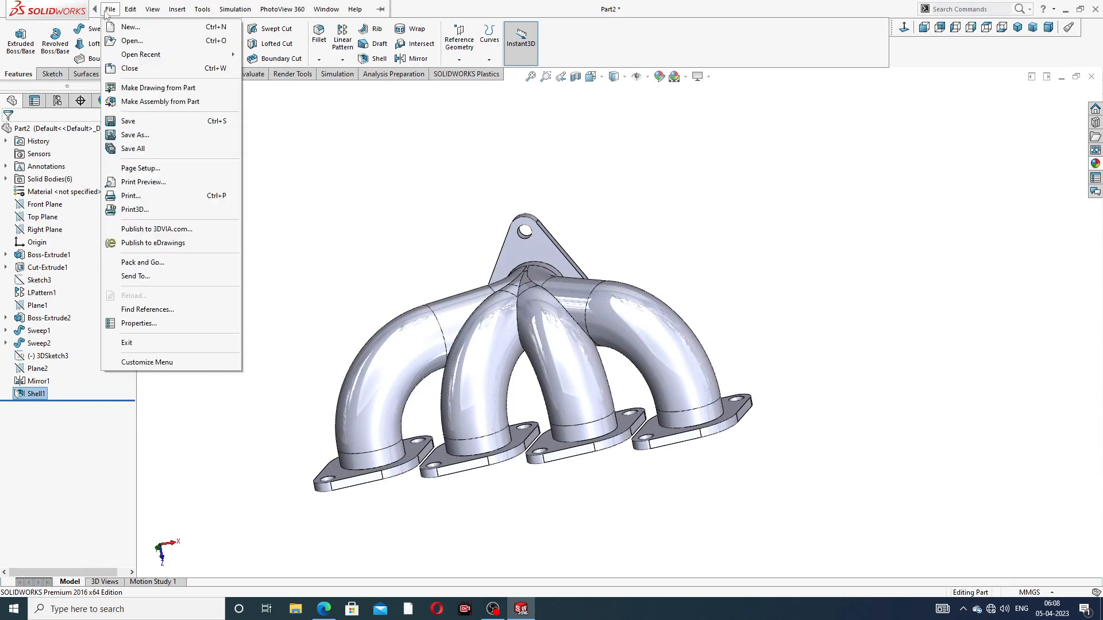
mouse_move(176, 13)
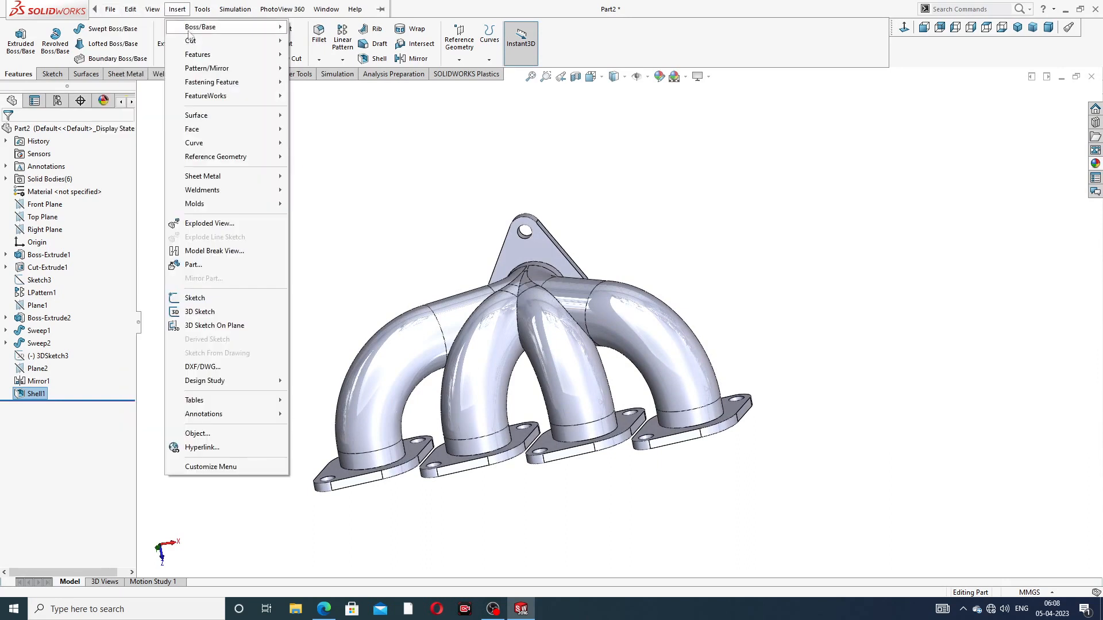
mouse_move(230, 55)
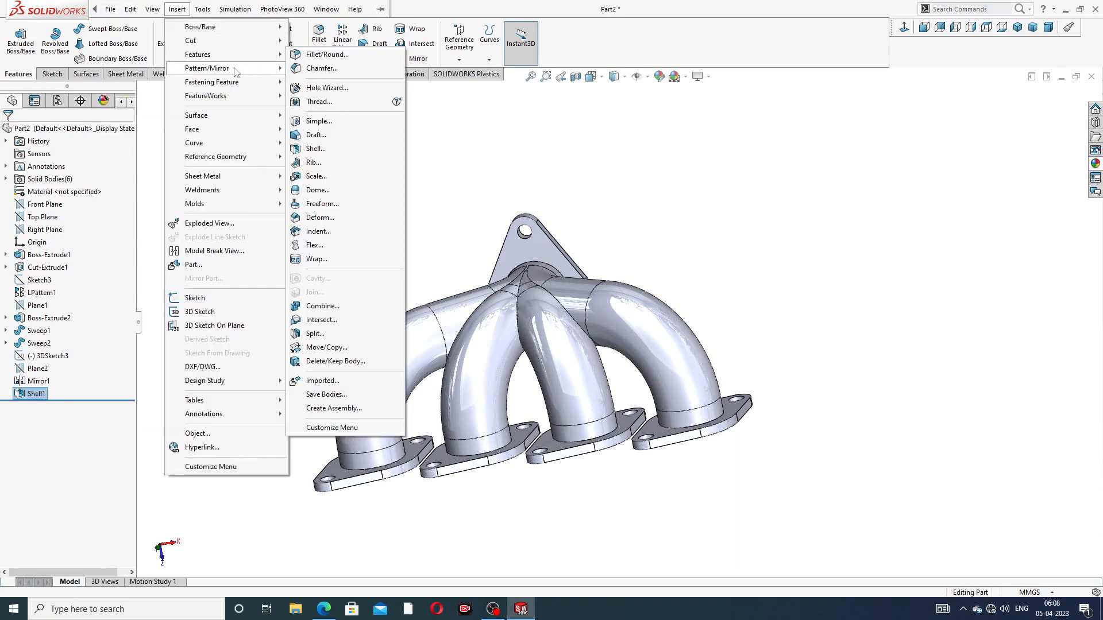
left_click(325, 306)
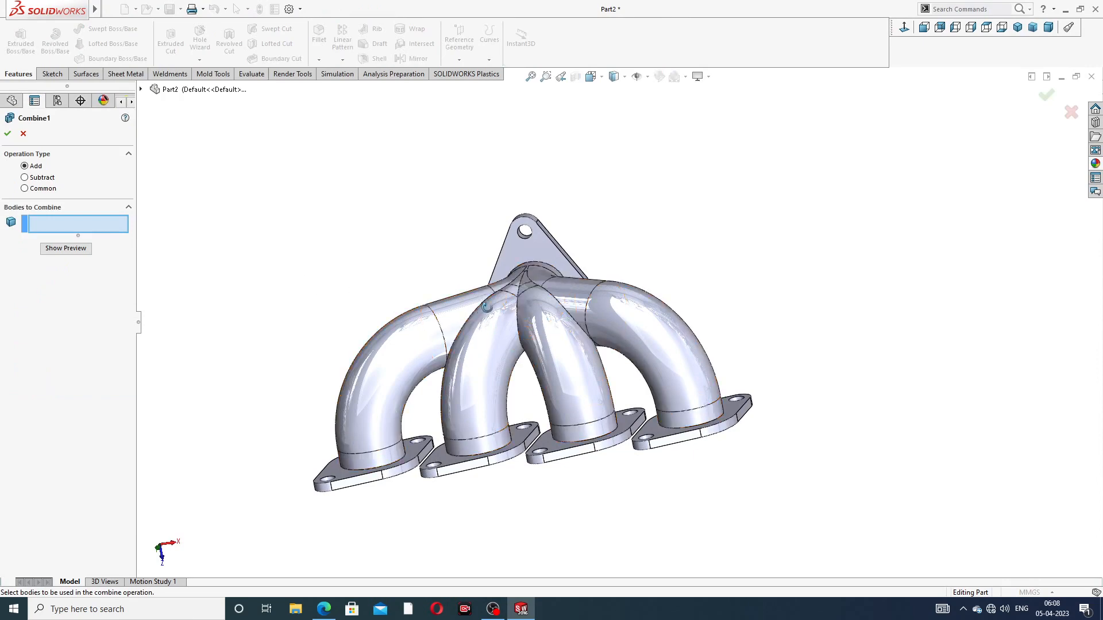
middle_click_drag(494, 247, 525, 322)
left_click(522, 306)
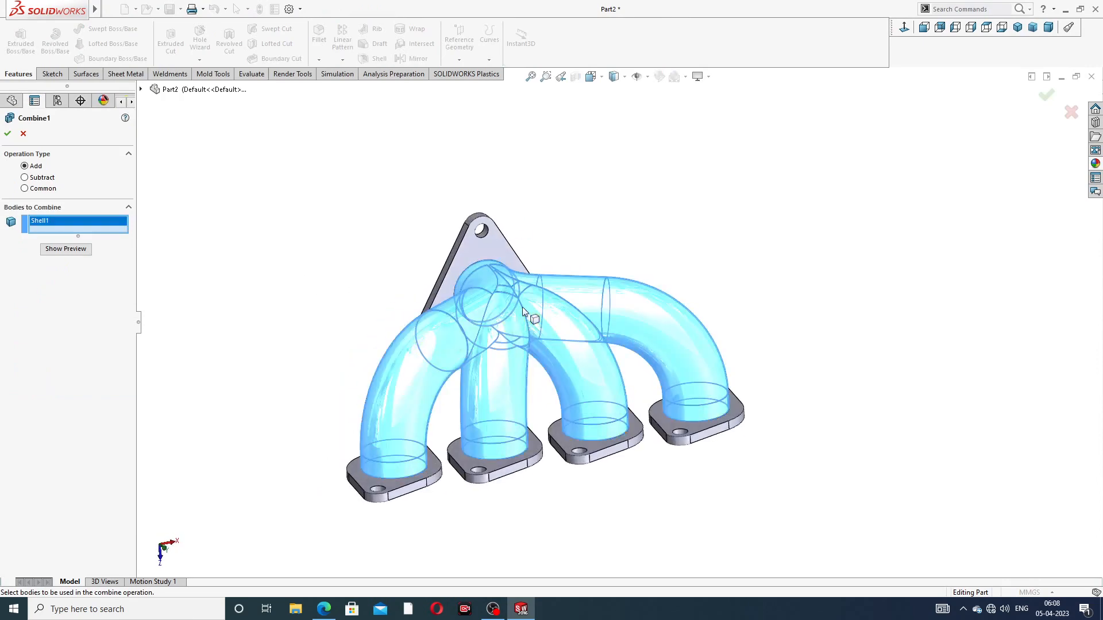
middle_click_drag(560, 464, 540, 540)
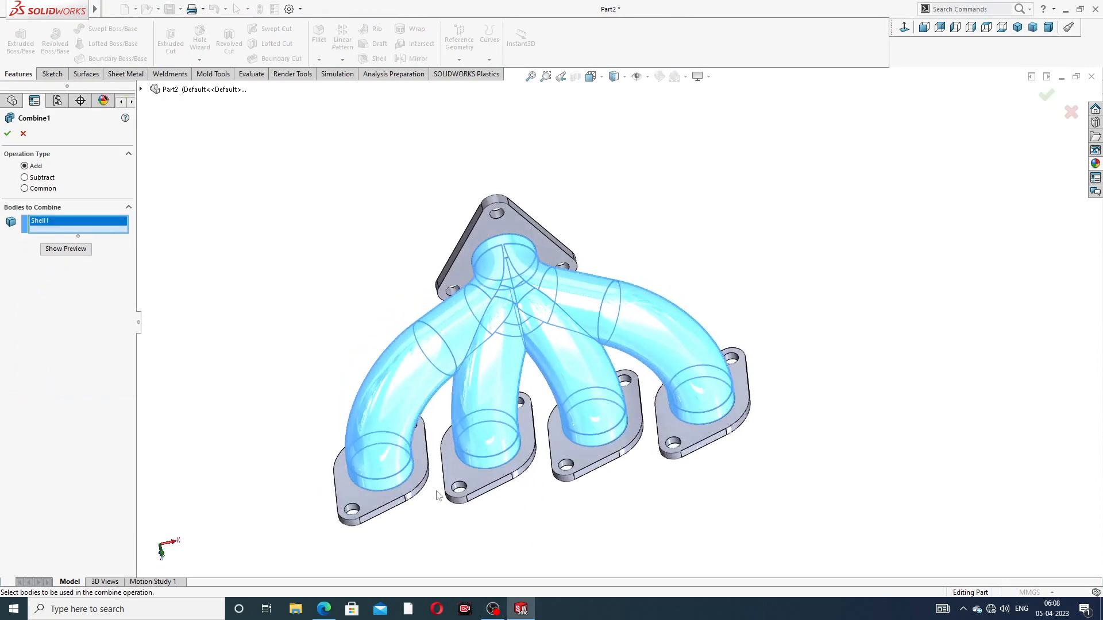
left_click(371, 502)
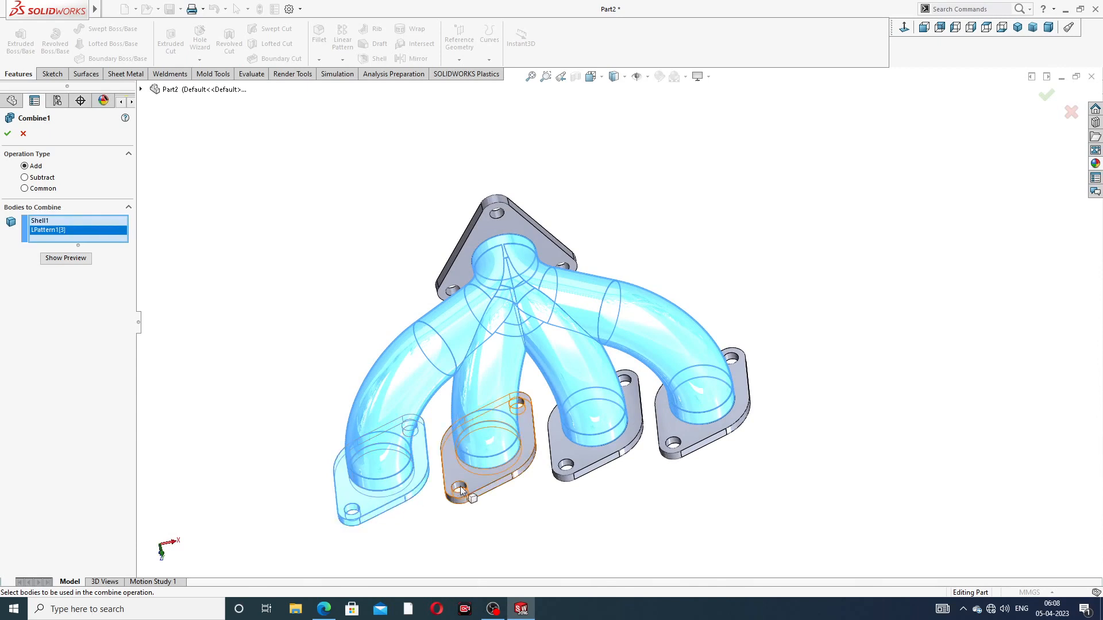
left_click(480, 485)
left_click(582, 464)
left_click(687, 442)
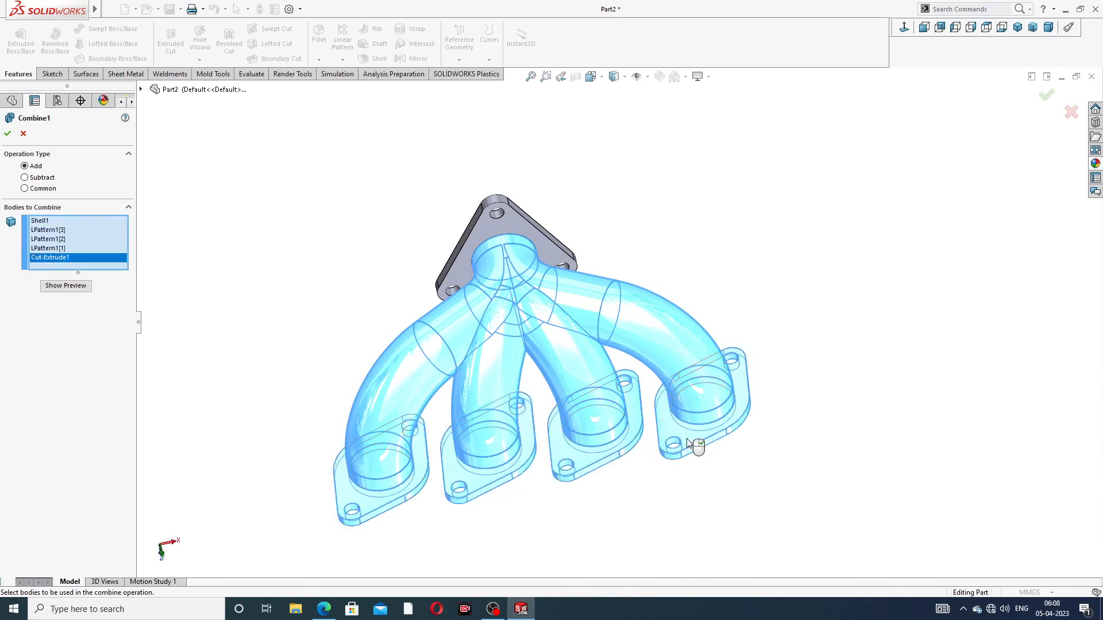
left_click(521, 223)
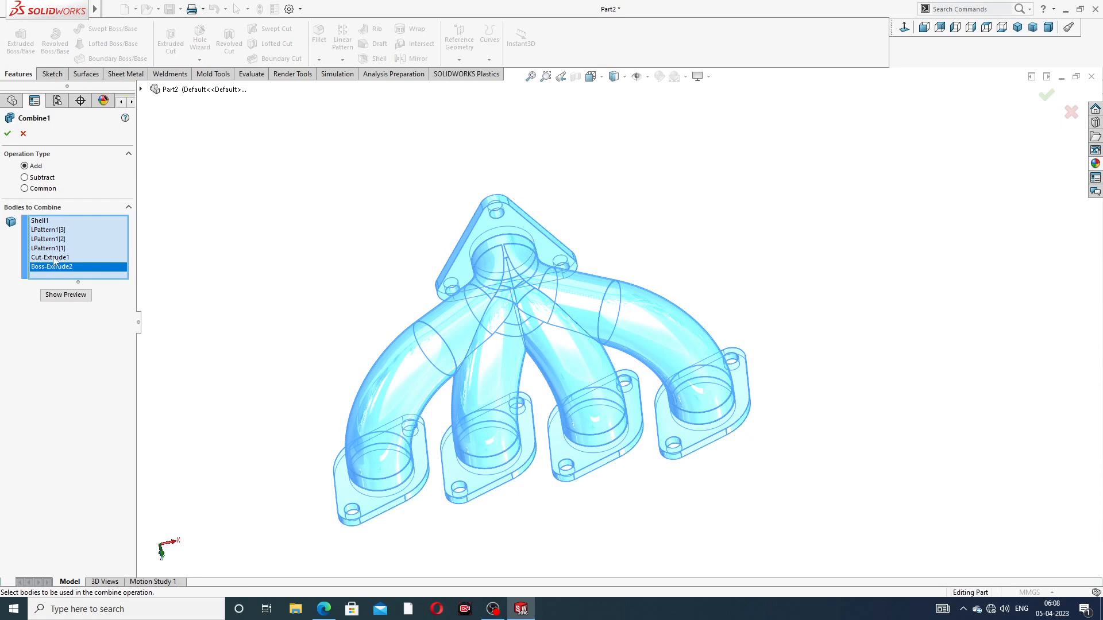
left_click(7, 134)
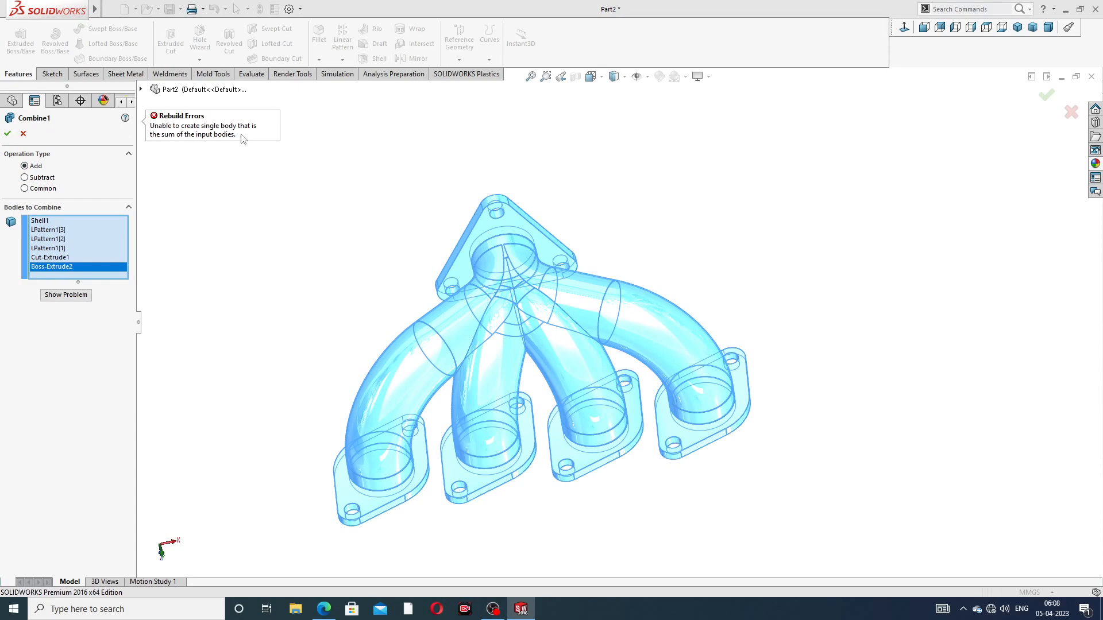
left_click(23, 135)
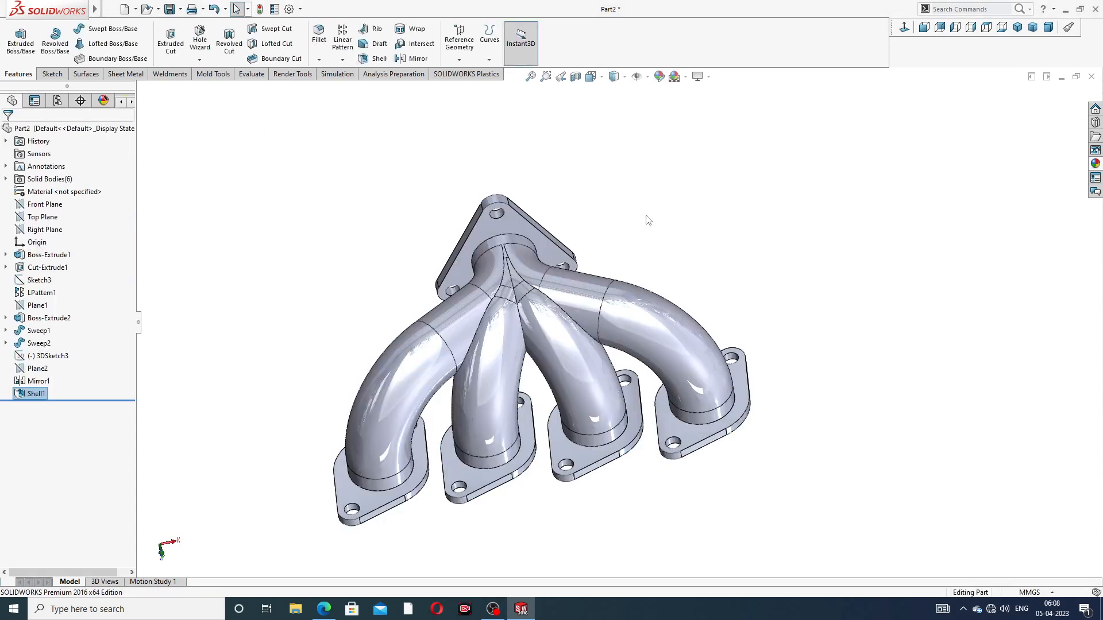
middle_click_drag(648, 219, 626, 192)
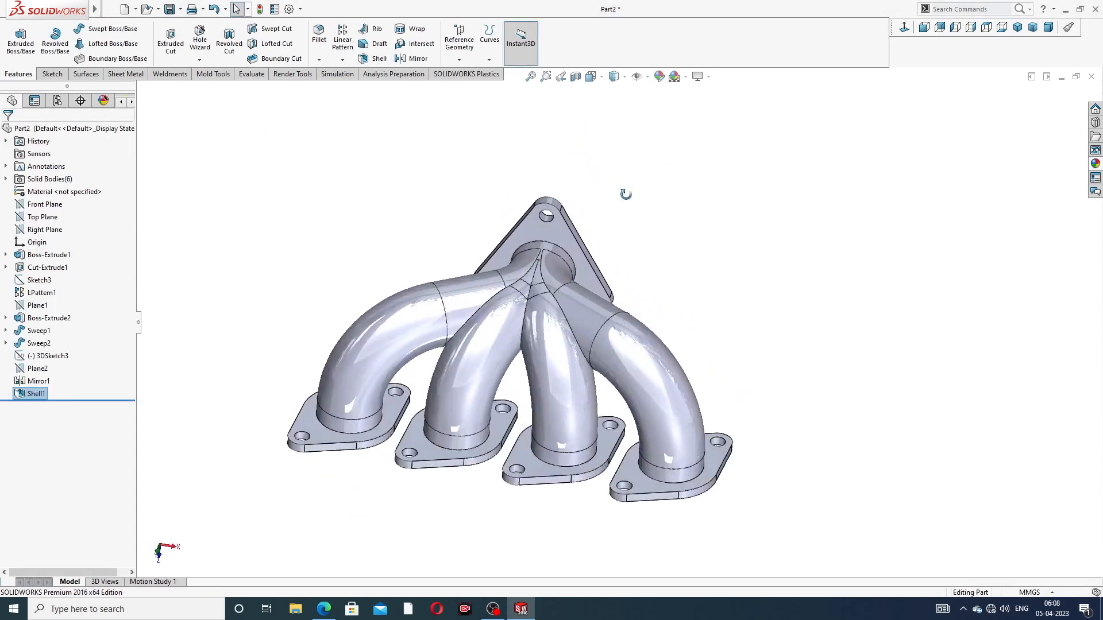
Step: Apply the polished nickel appearance to the whole manifold part
left_click(1095, 165)
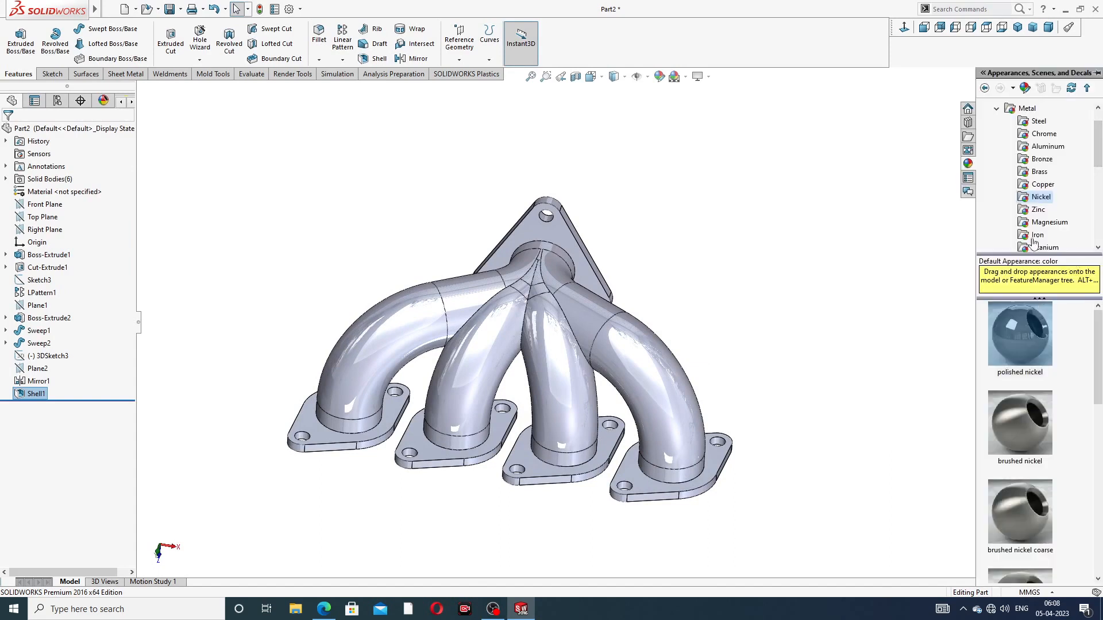
double_click(1025, 325)
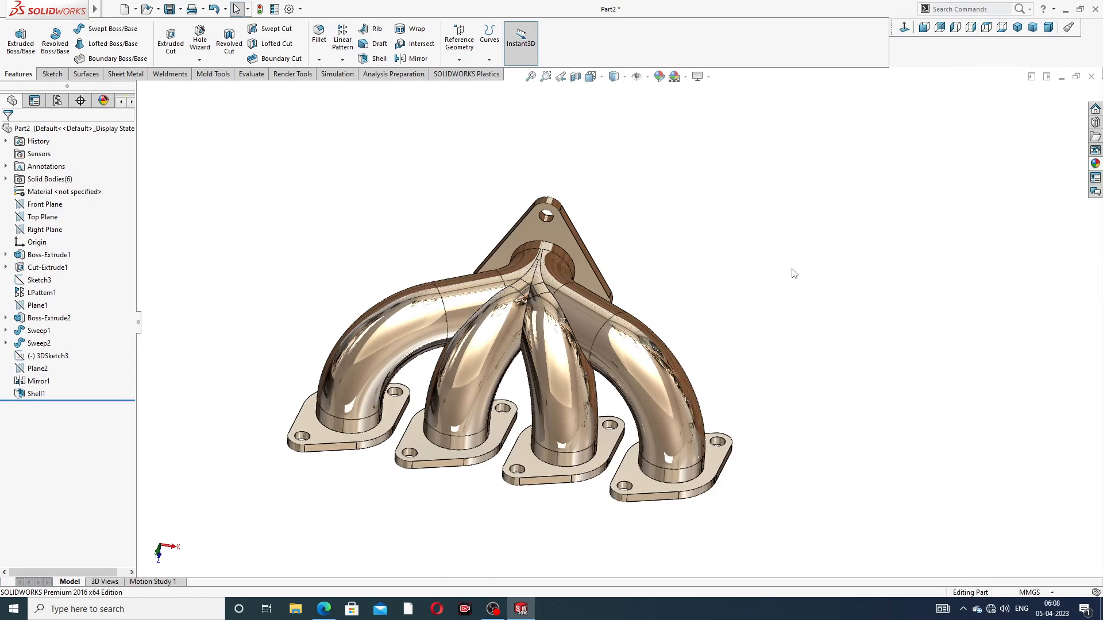
middle_click_drag(637, 282, 522, 314)
scroll(522, 314, "down", 2)
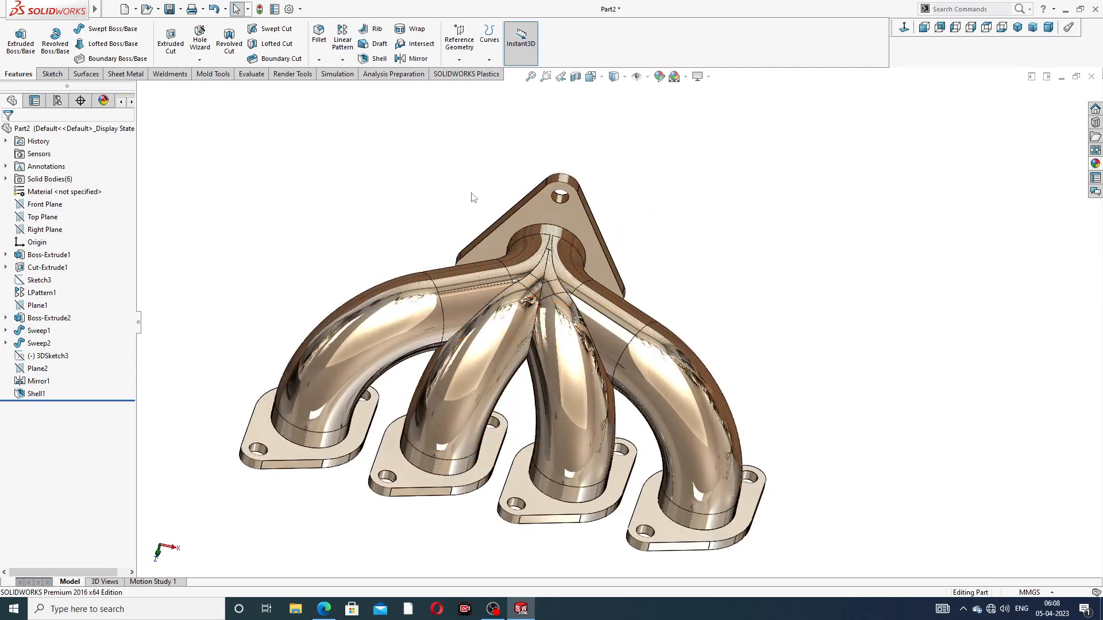
Step: Check the chamfer note in the PDF drawing and chamfer the triangular outlet flange's outer bore edge by 2 mm at 45°
left_click(324, 609)
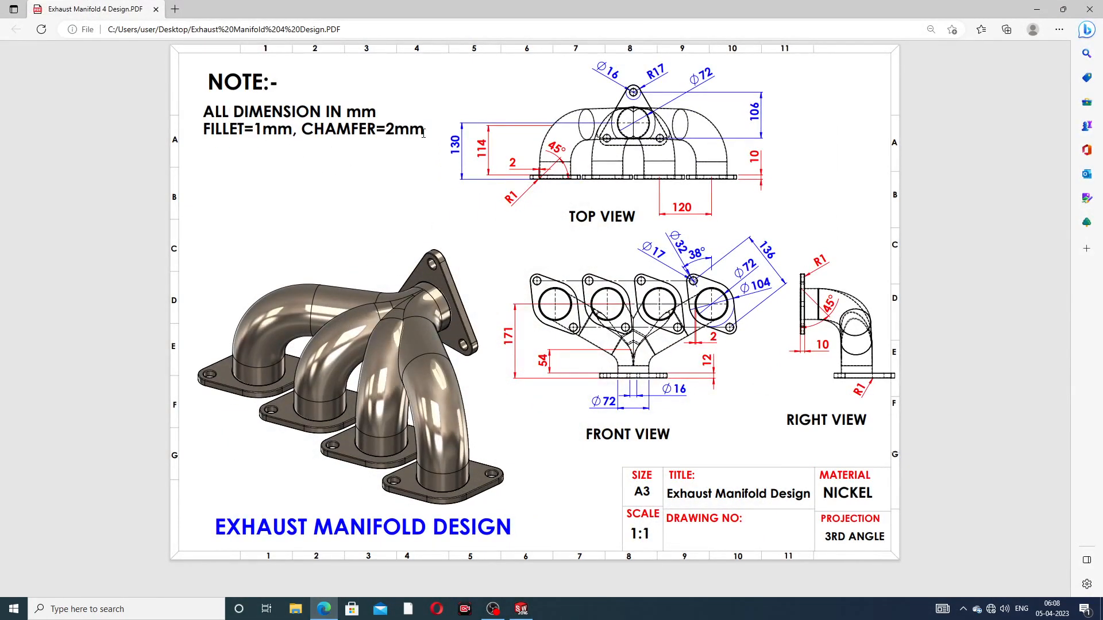
left_click(326, 608)
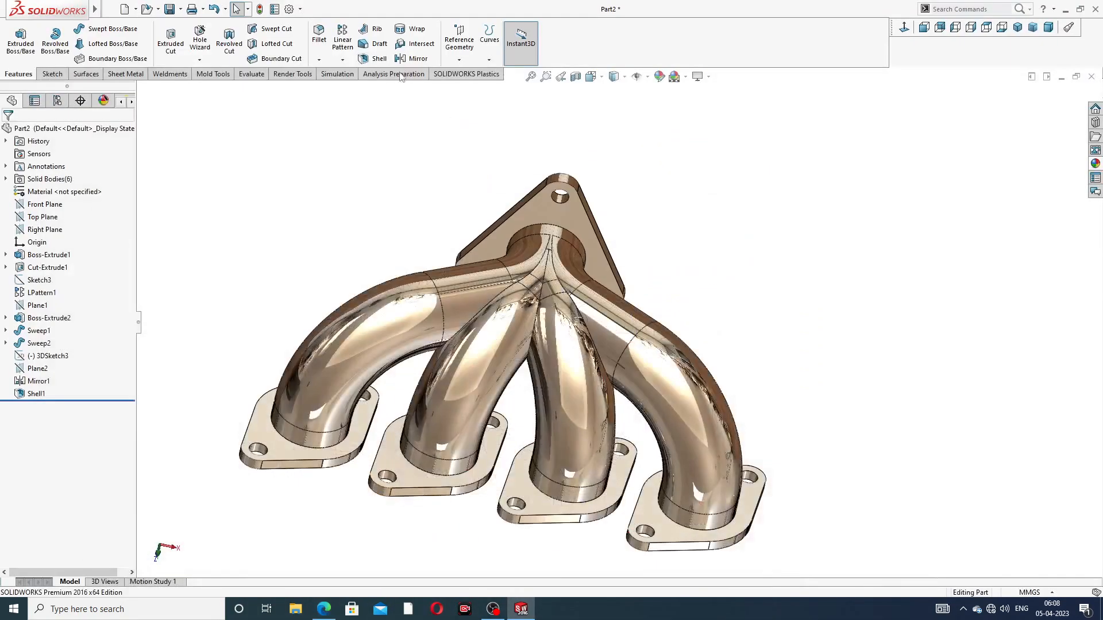
left_click(319, 60)
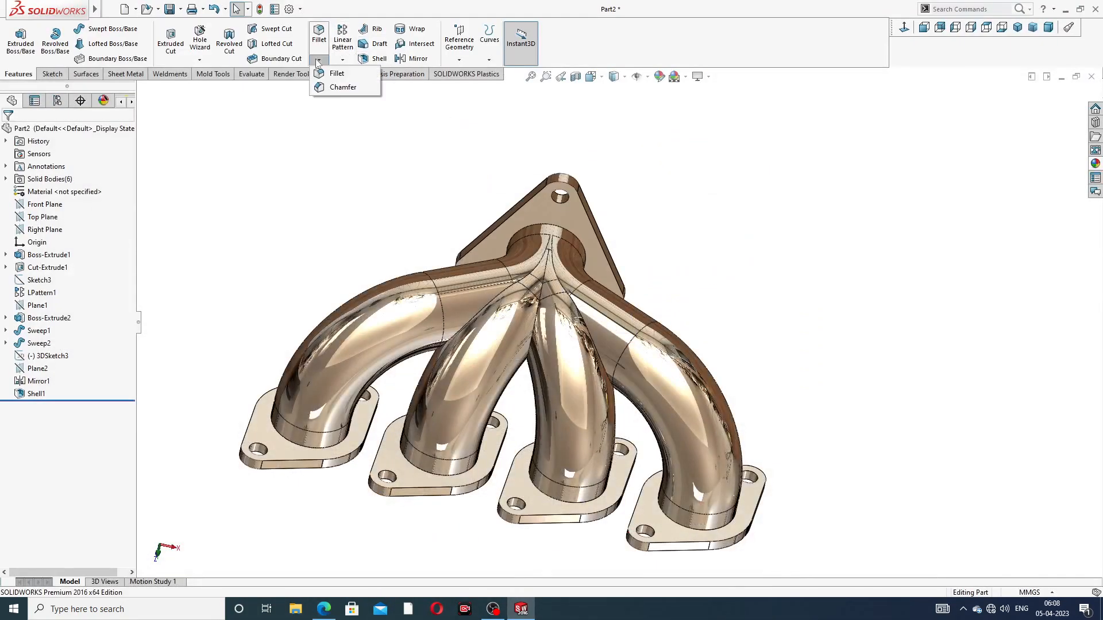
left_click(344, 87)
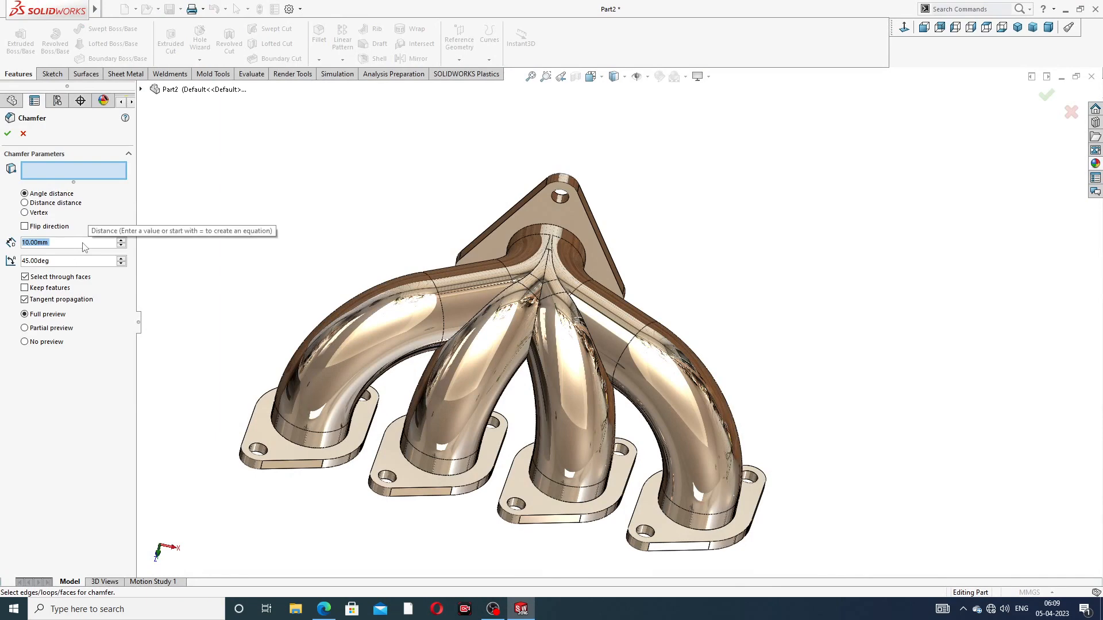
type("2")
key("Return")
middle_click_drag(446, 346, 583, 360)
scroll(494, 264, "down", 4)
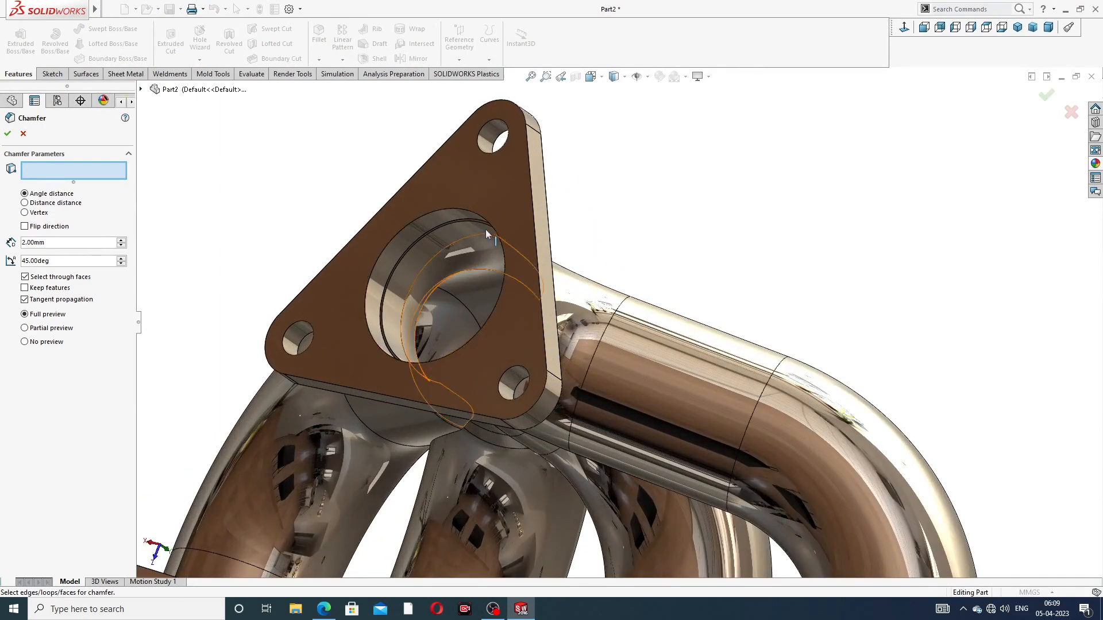
left_click(460, 209)
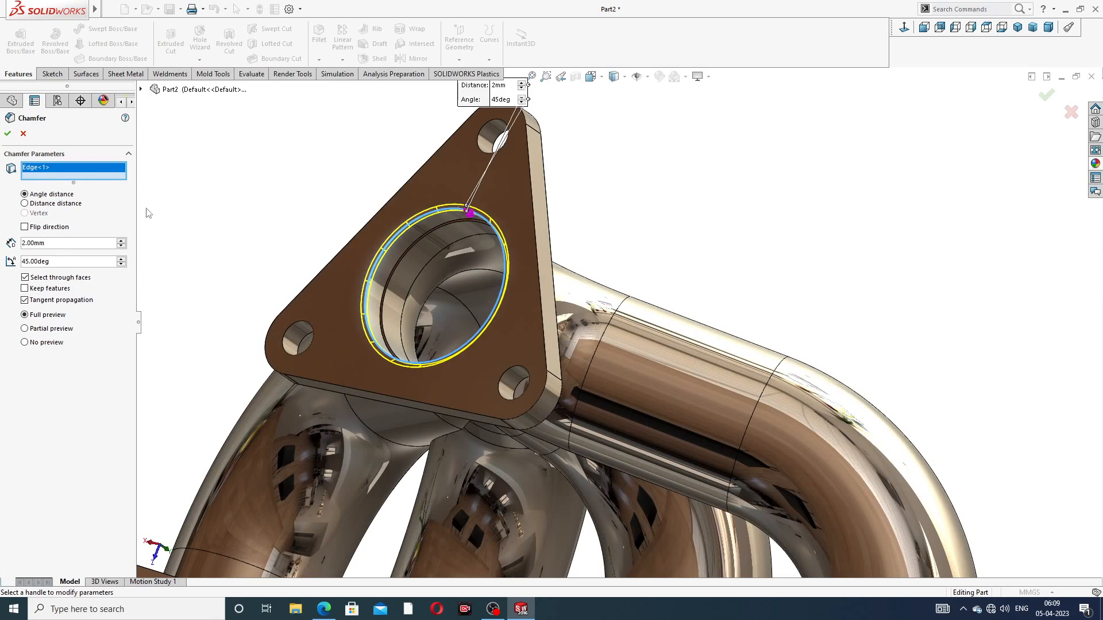
left_click(8, 134)
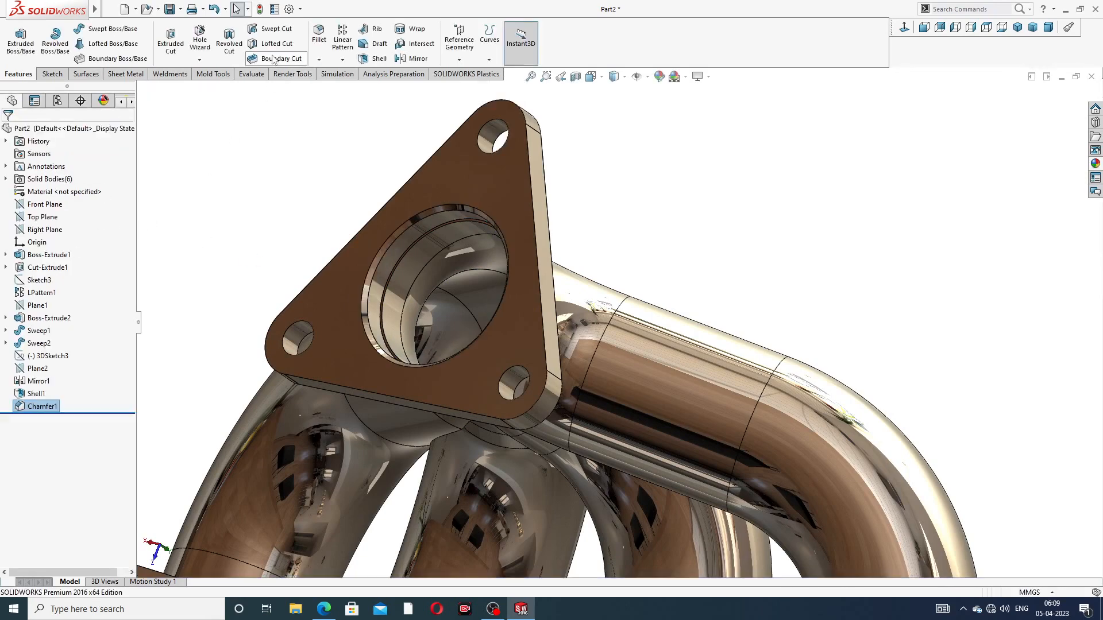
Step: Chamfer the outer bore edge of the first inlet flange at the end of the row by 2 mm at 45°
left_click(318, 60)
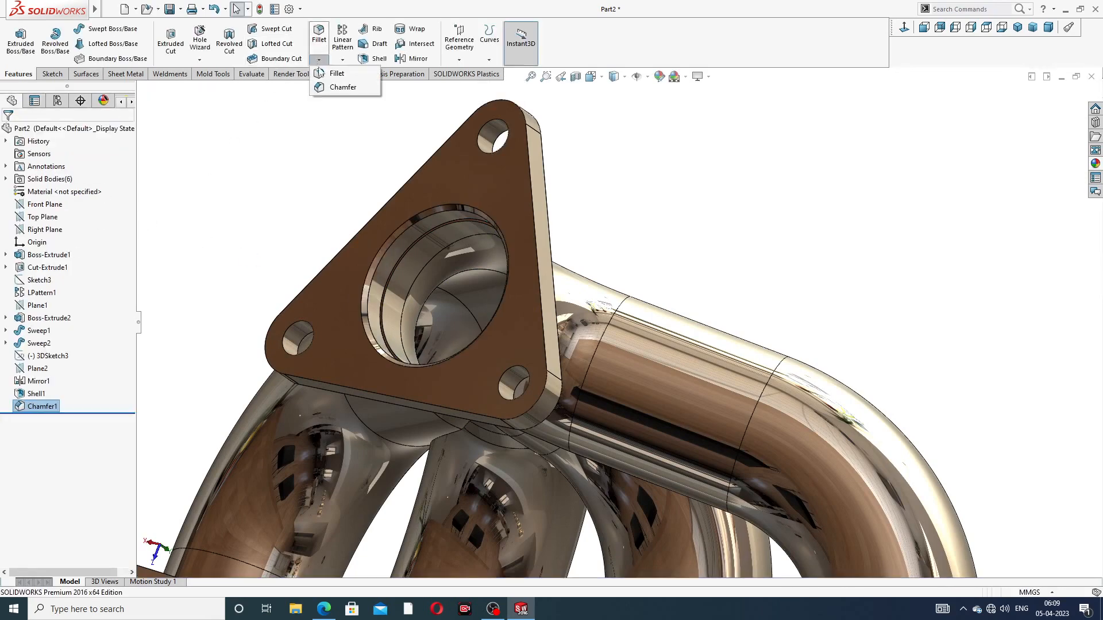
left_click(340, 85)
scroll(404, 309, "up", 6)
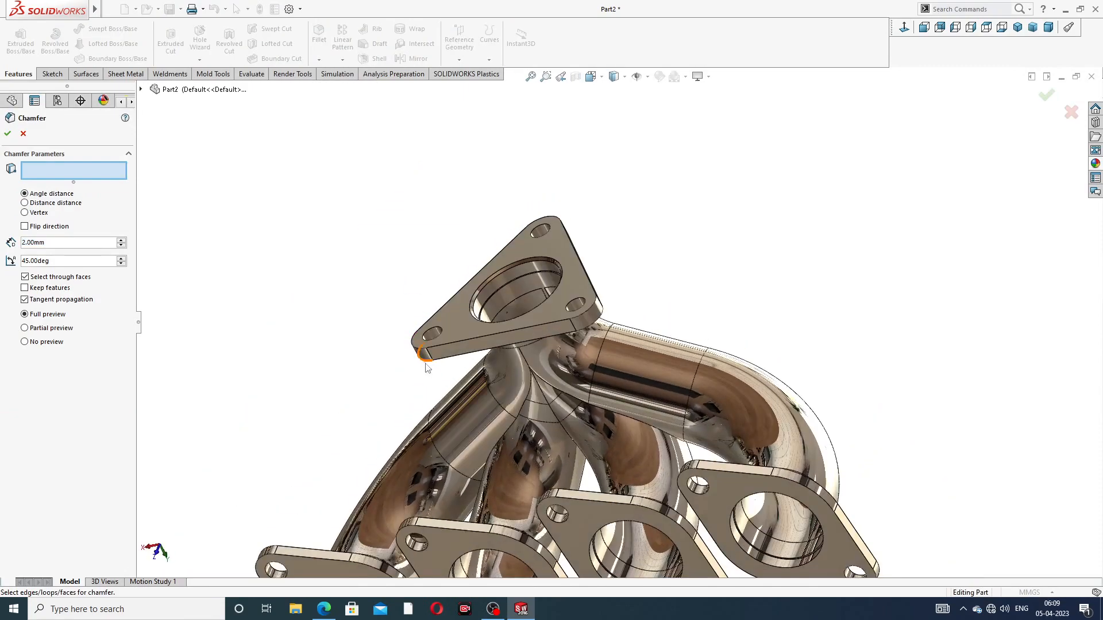
scroll(508, 480, "down", 5)
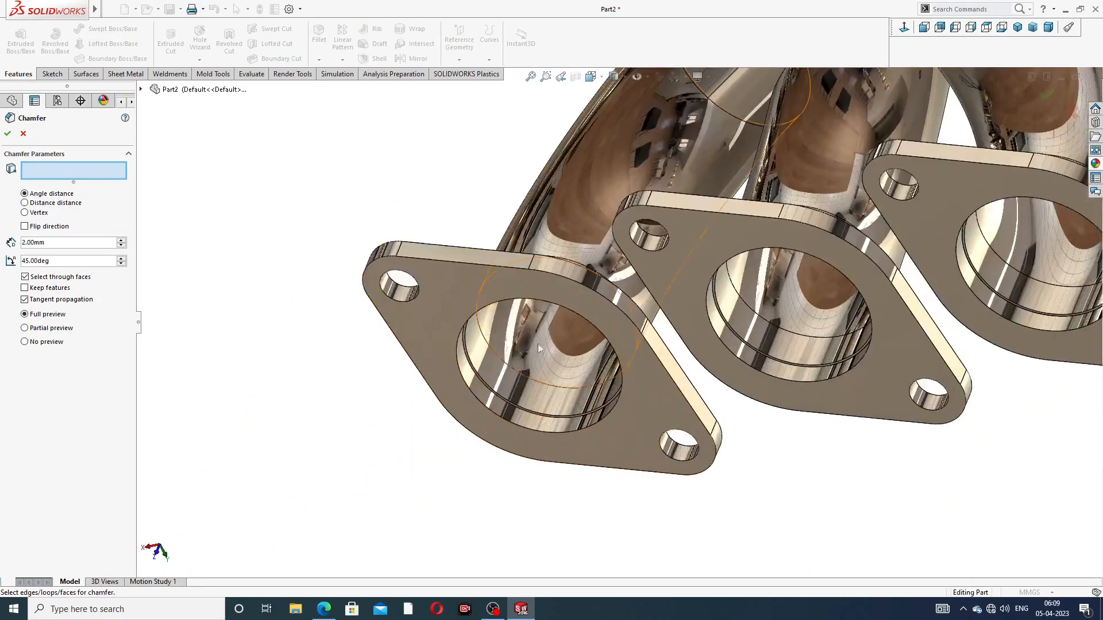
left_click(526, 303)
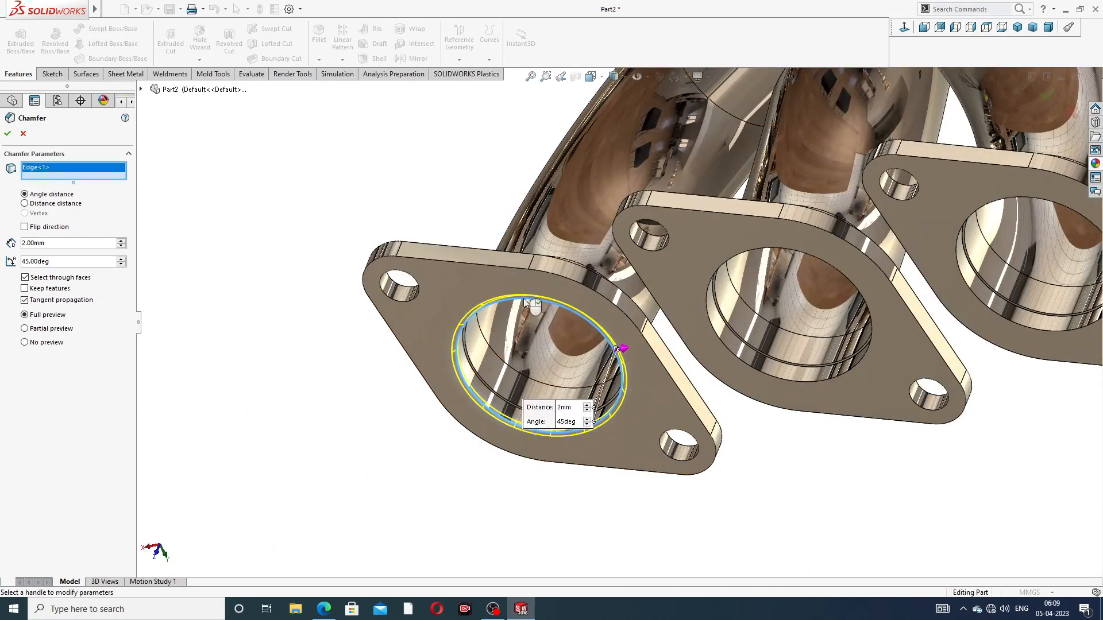
left_click(8, 133)
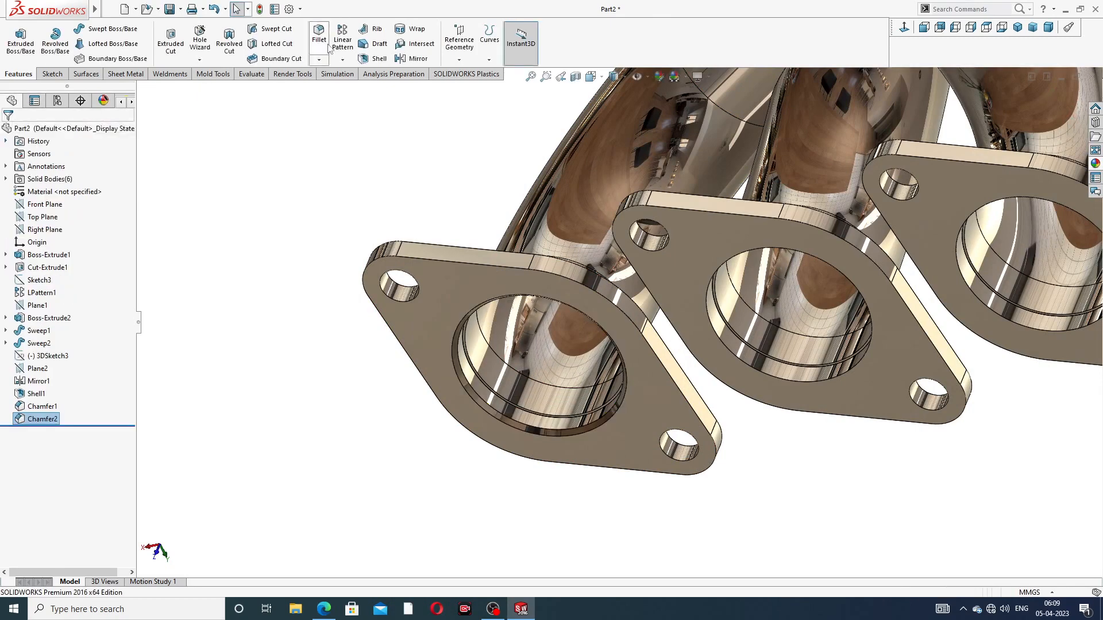
Step: Chamfer the outer bore edge of the second inlet flange in the row by 2 mm at 45°
left_click(321, 59)
left_click(342, 88)
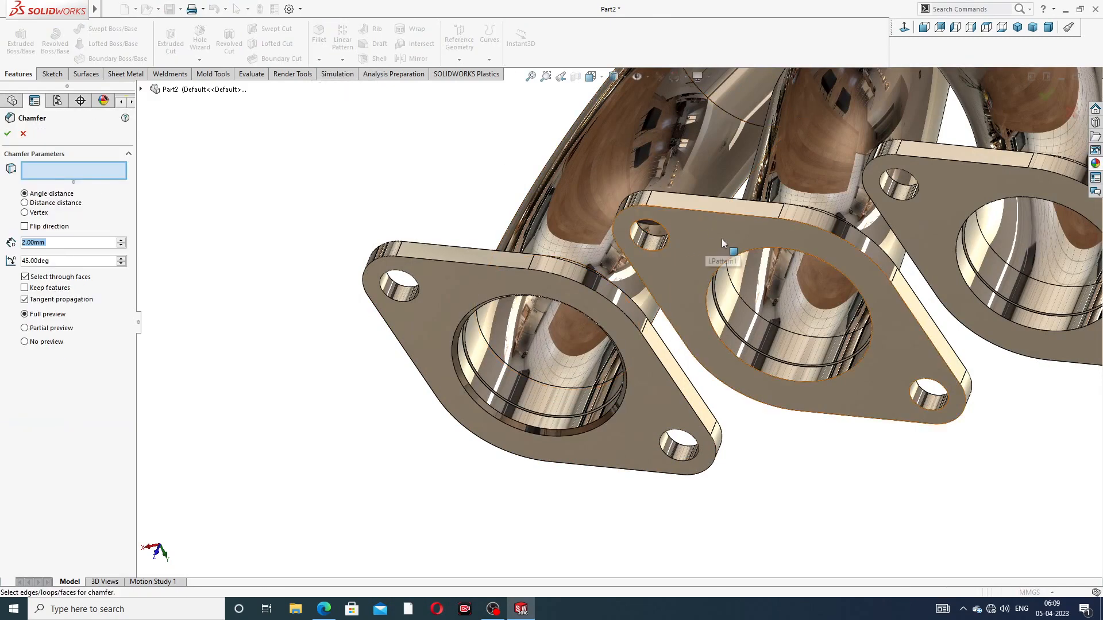
left_click(756, 247)
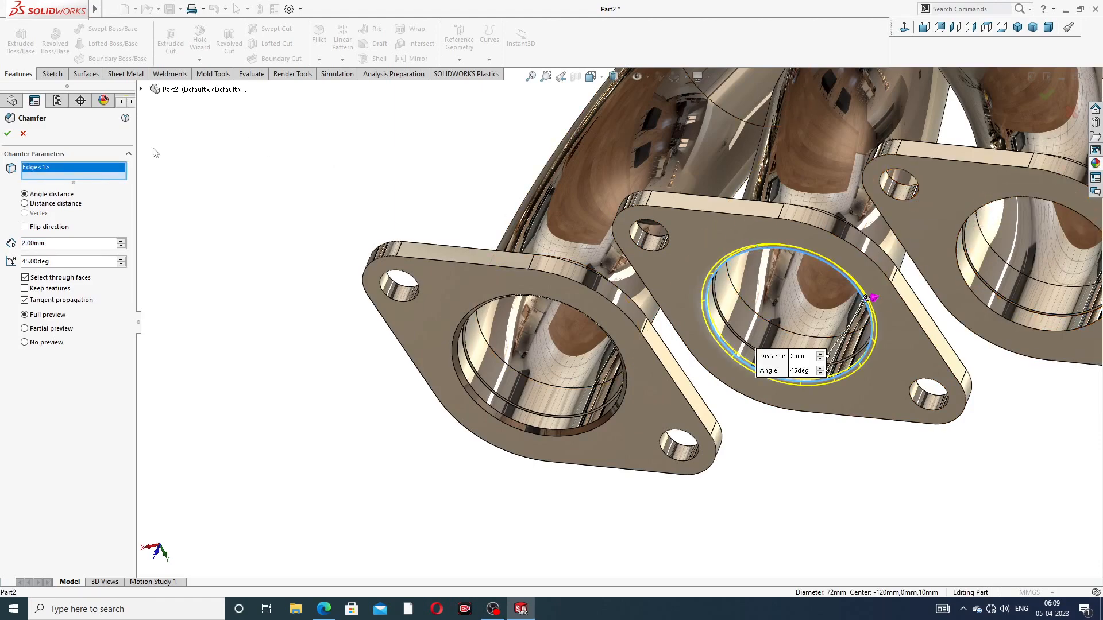
left_click(7, 134)
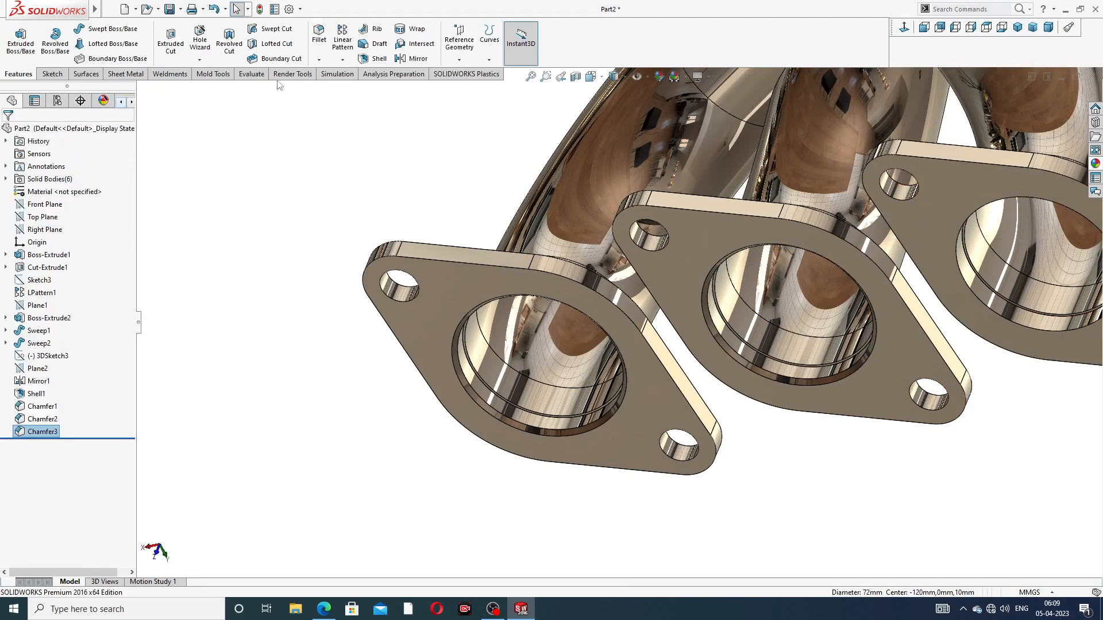
Step: Chamfer the outer bore edge of the third inlet flange by 2 mm at 45°, clearing the mistakenly selected flange face
left_click(324, 58)
left_click(348, 87)
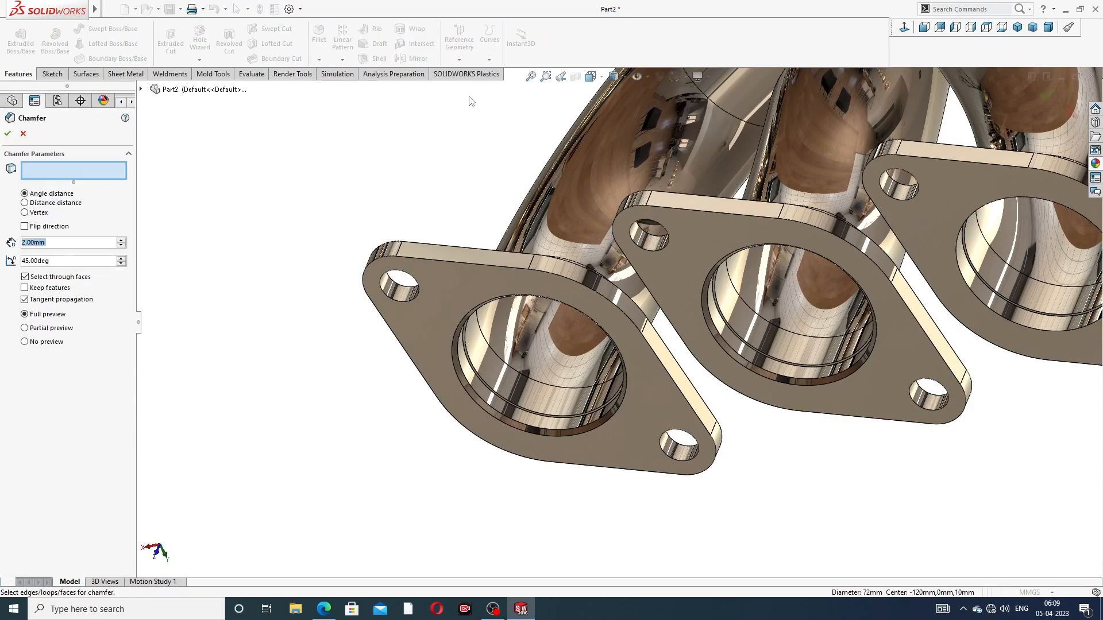
scroll(928, 272, "up", 3)
scroll(935, 271, "down", 3)
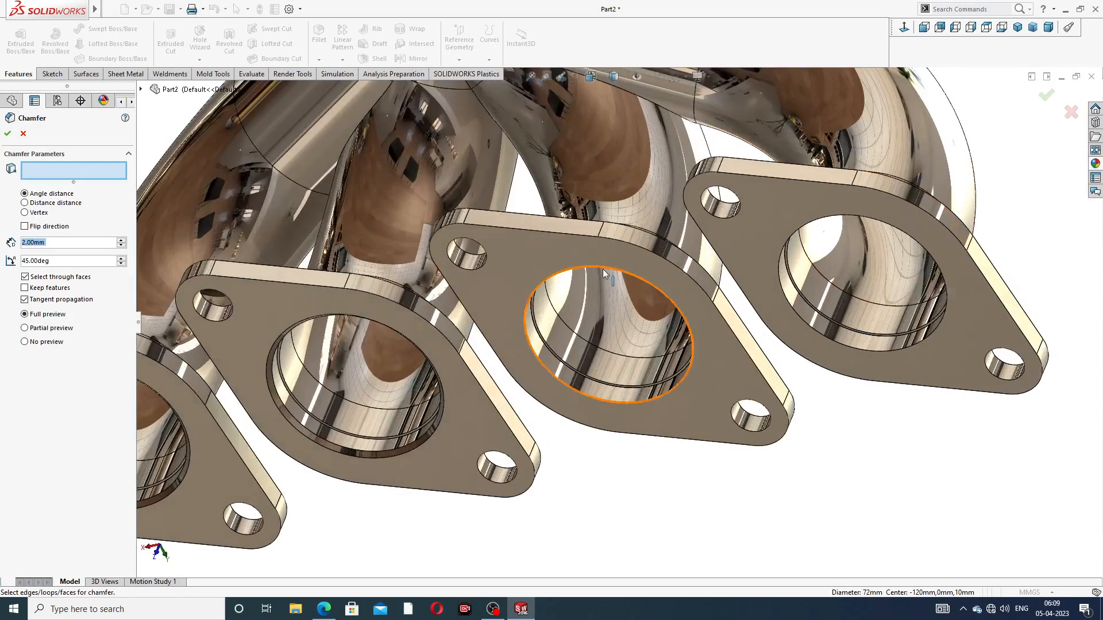
scroll(597, 260, "down", 2)
left_click(565, 274)
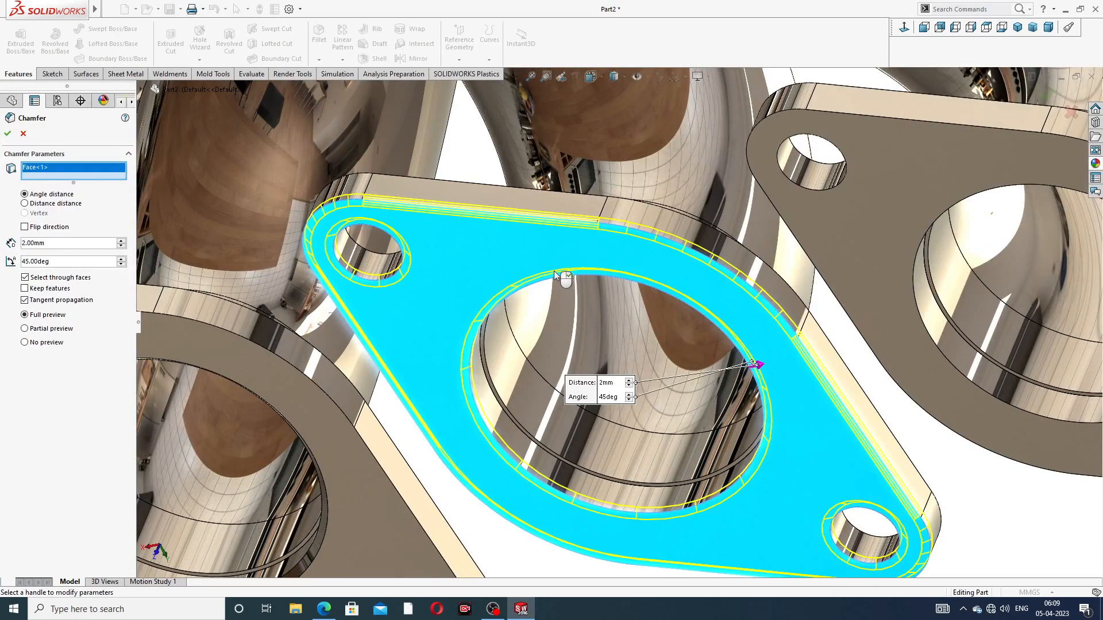
scroll(580, 246, "up", 2)
scroll(586, 246, "up", 2)
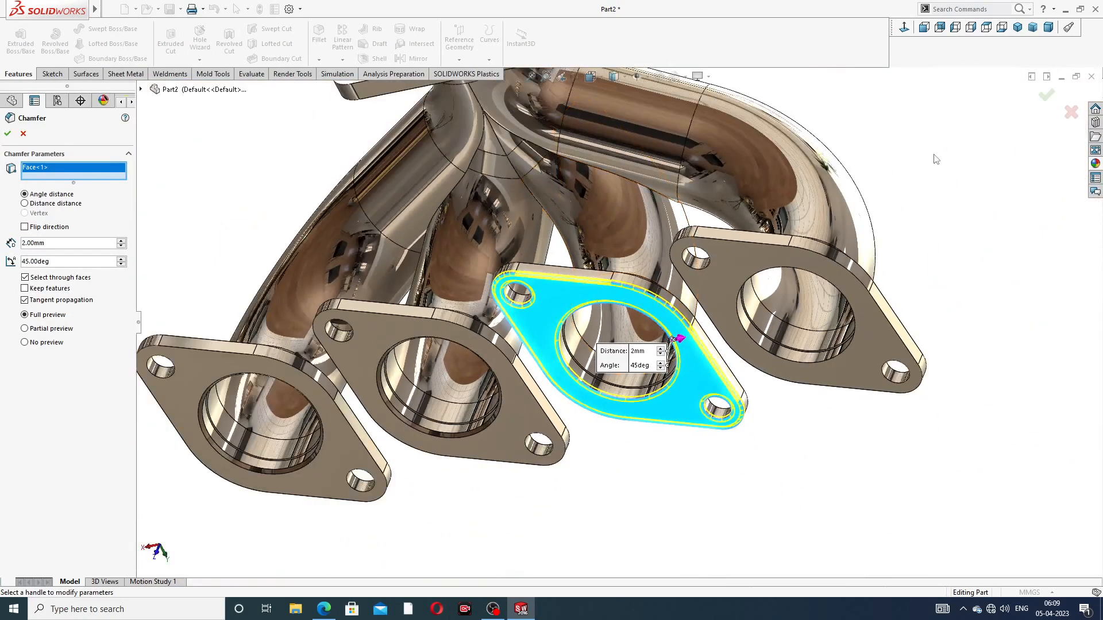
right_click(91, 171)
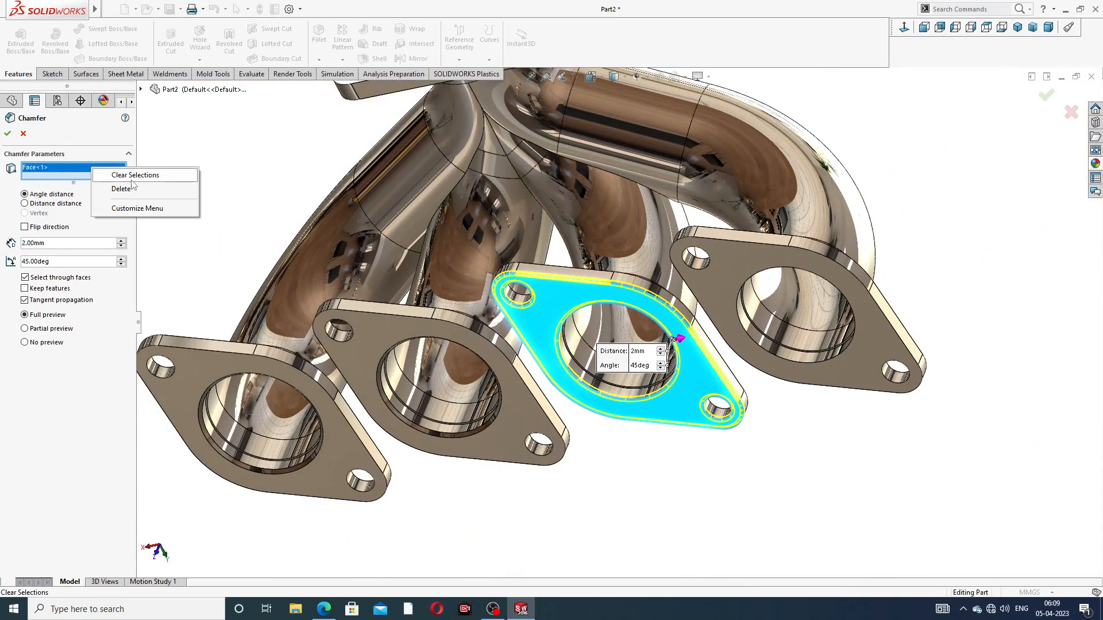
left_click(110, 174)
scroll(635, 337, "down", 3)
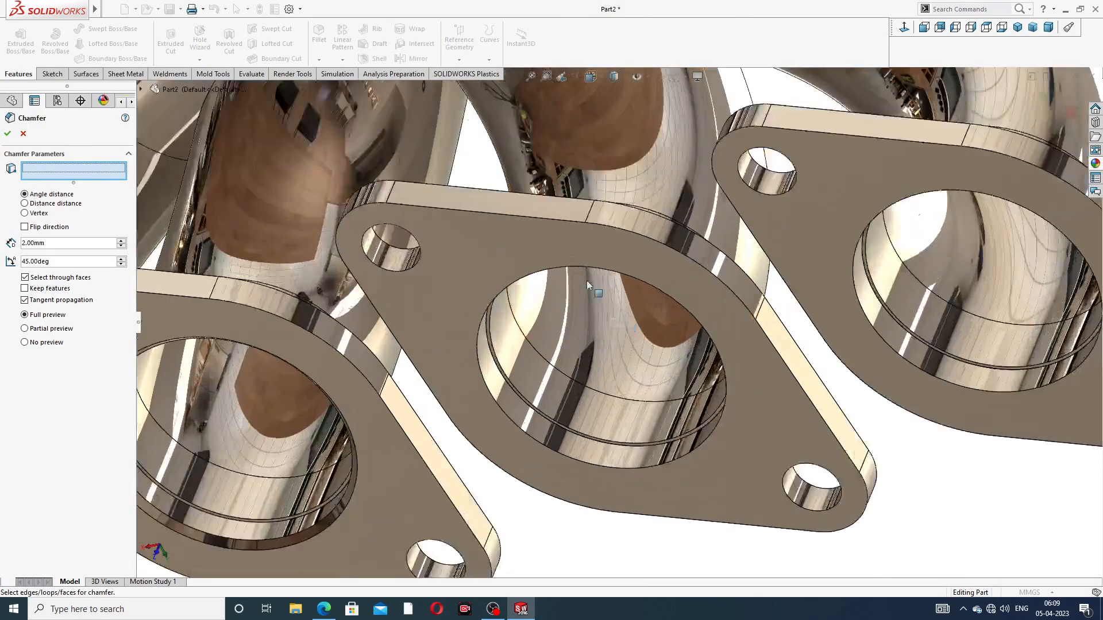
left_click(554, 273)
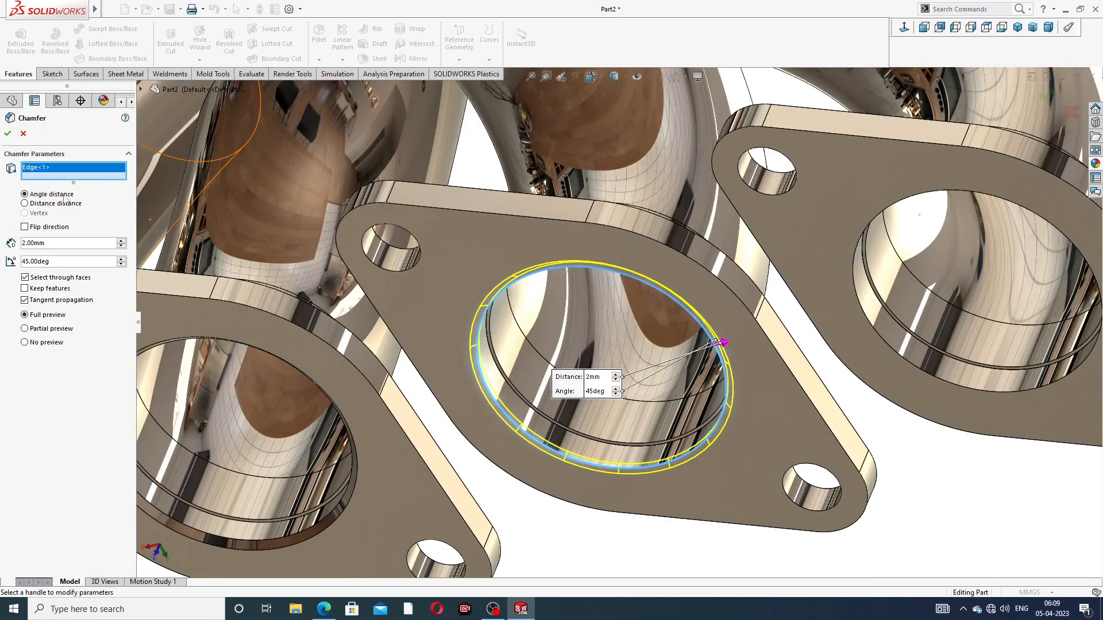
key("Return")
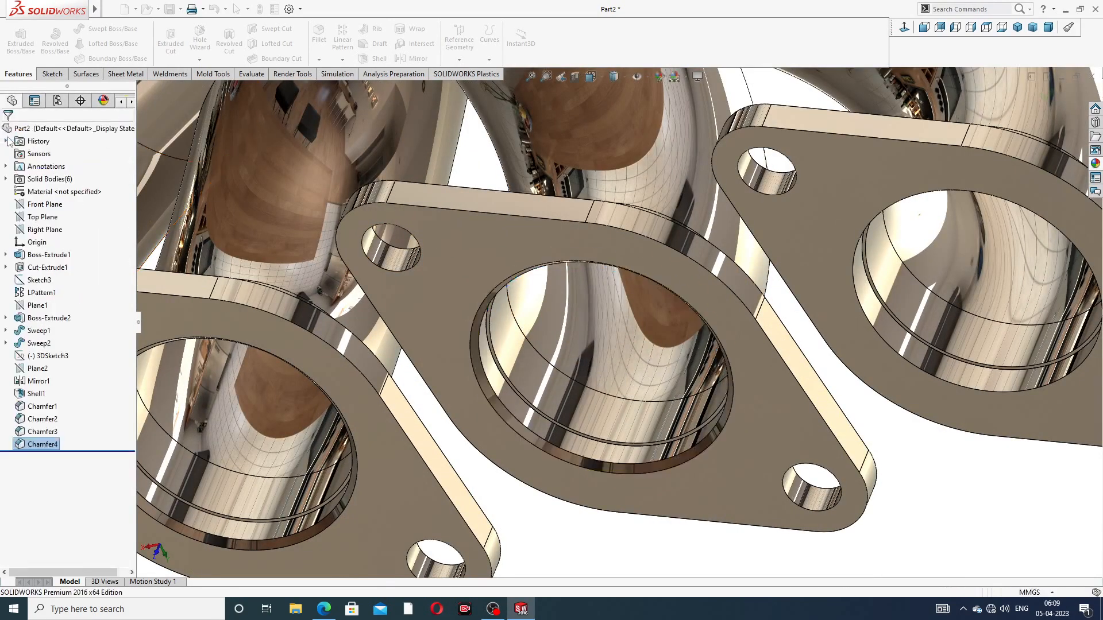
Step: Chamfer the outer bore edge of the fourth, last inlet flange by 2 mm at 45°
left_click(319, 60)
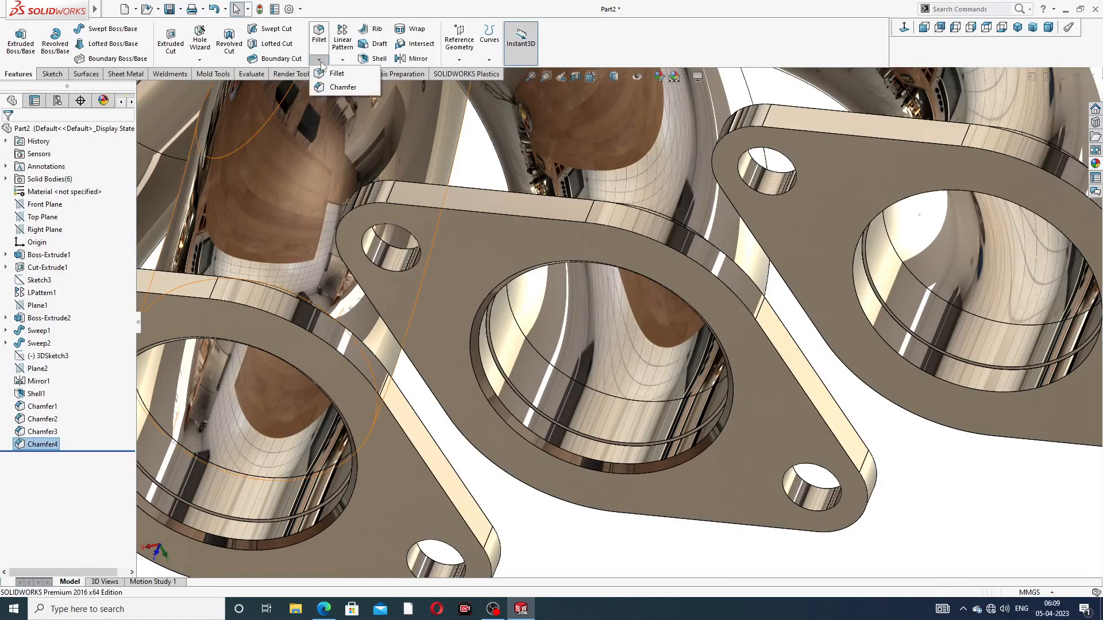
left_click(343, 87)
scroll(885, 197, "down", 2)
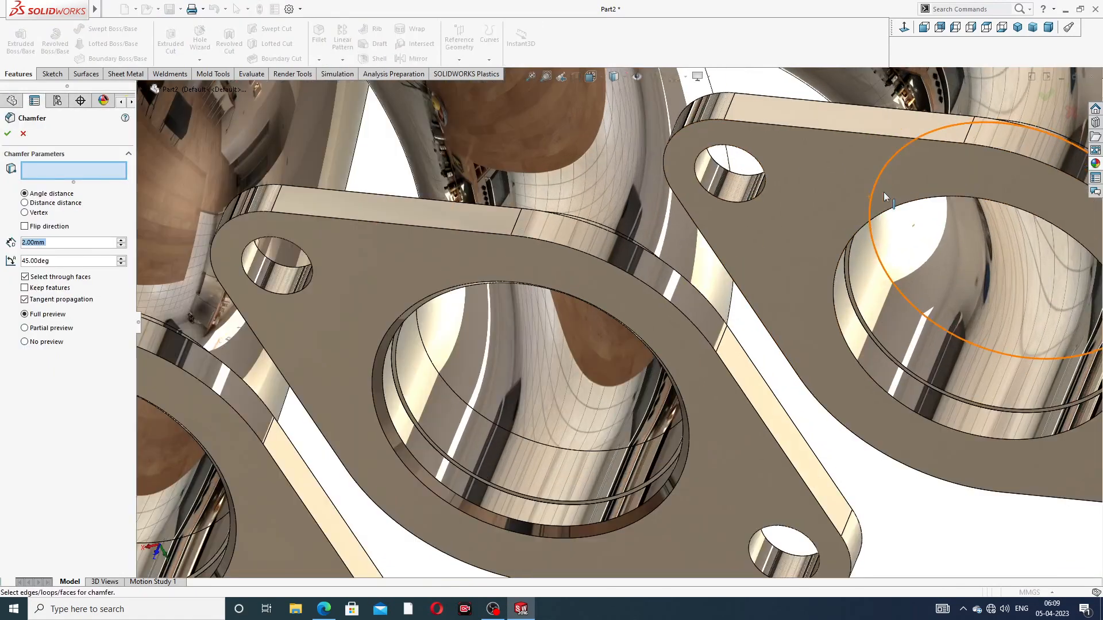
left_click(913, 210)
scroll(908, 207, "up", 2)
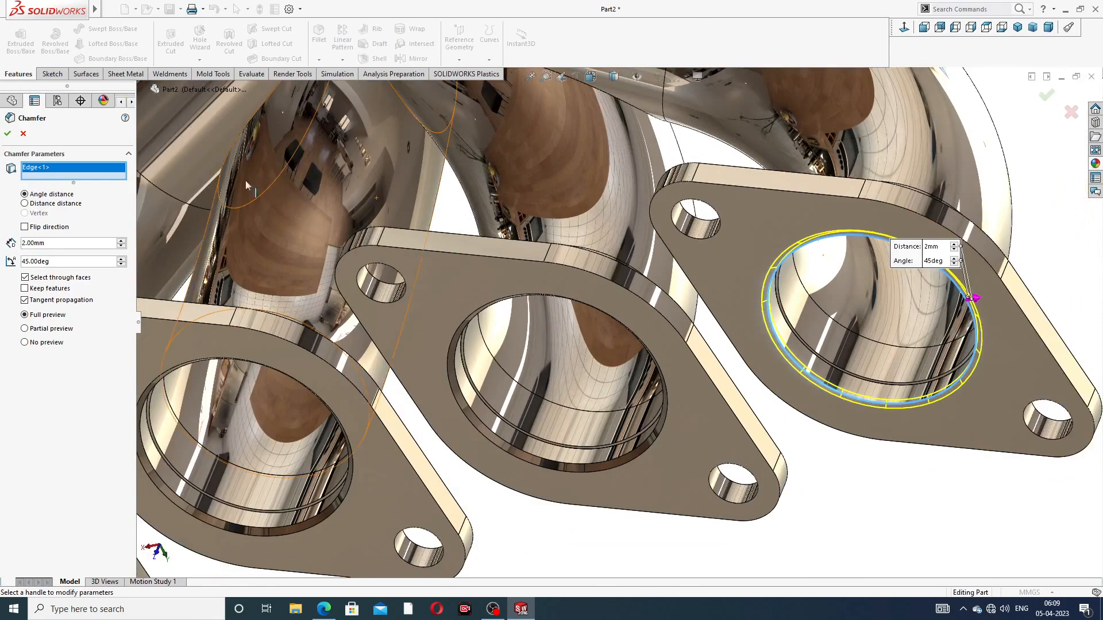
Step: Chamfer the bore edge of the end inlet flange by 2 mm at 45 degrees
left_click(9, 133)
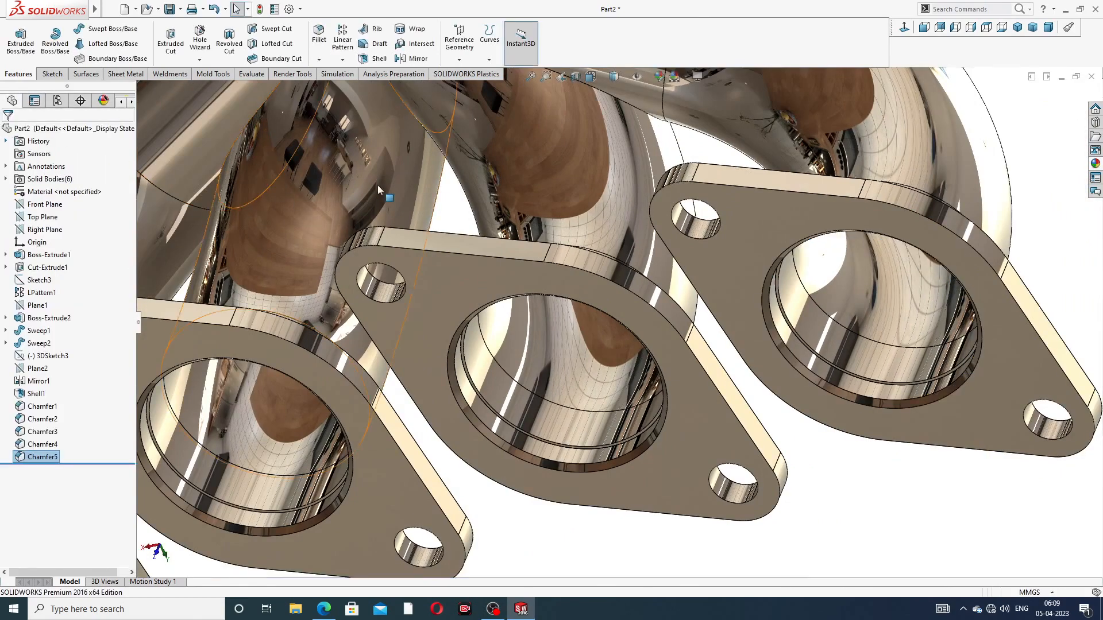
Step: Fillet the edges of the triangular outlet flange's front and back faces with a 1 mm radius
scroll(454, 155, "up", 3)
middle_click_drag(459, 147, 450, 148)
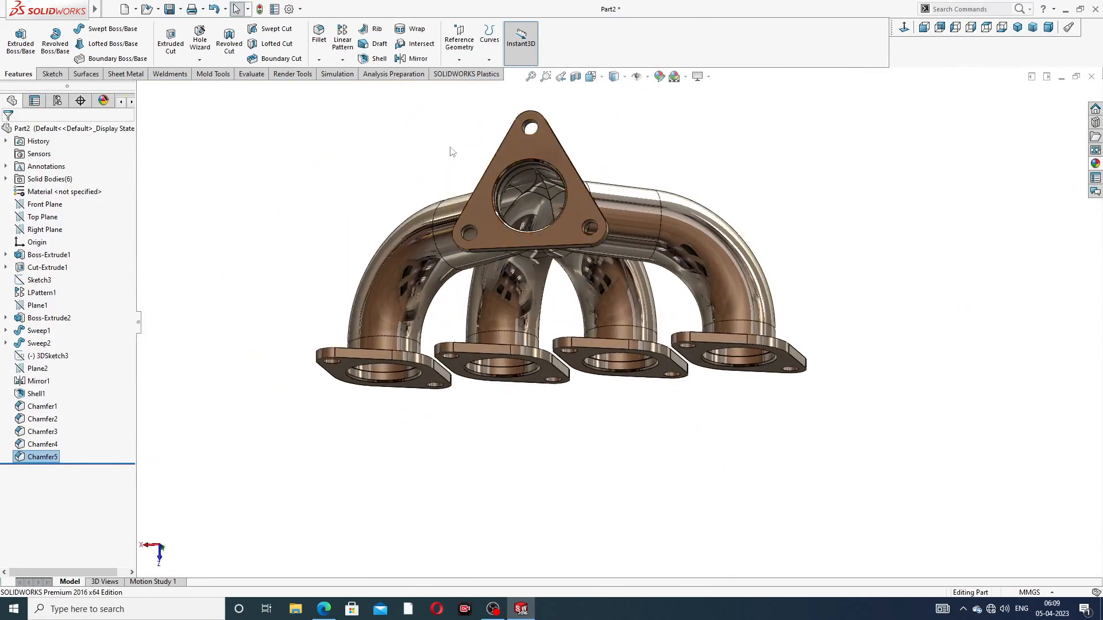
left_click(319, 59)
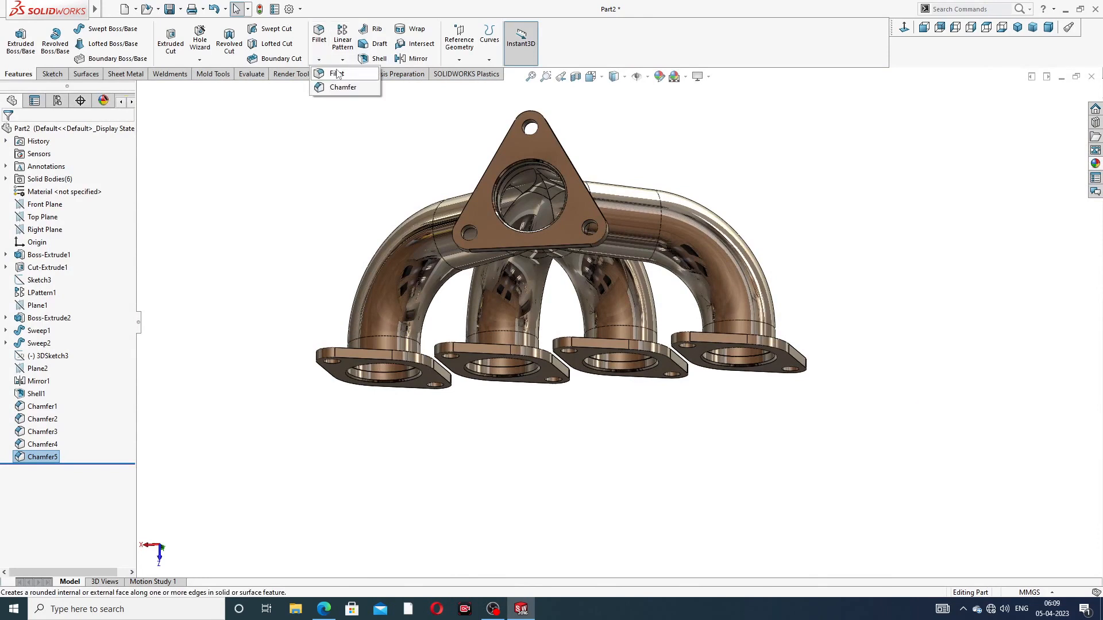
left_click(333, 76)
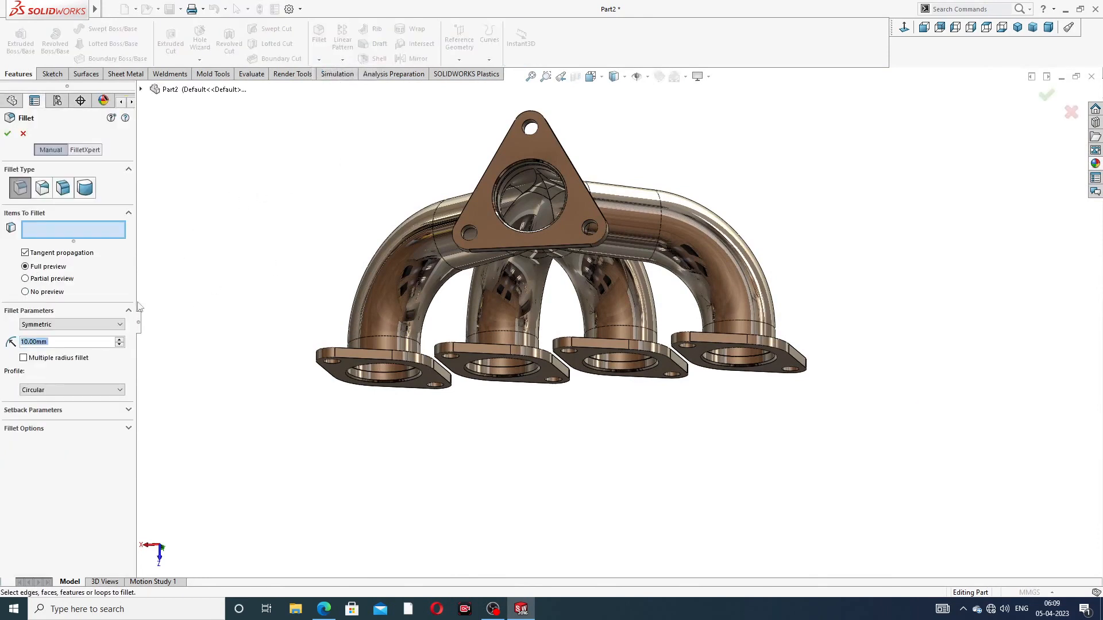
type("1")
key("Return")
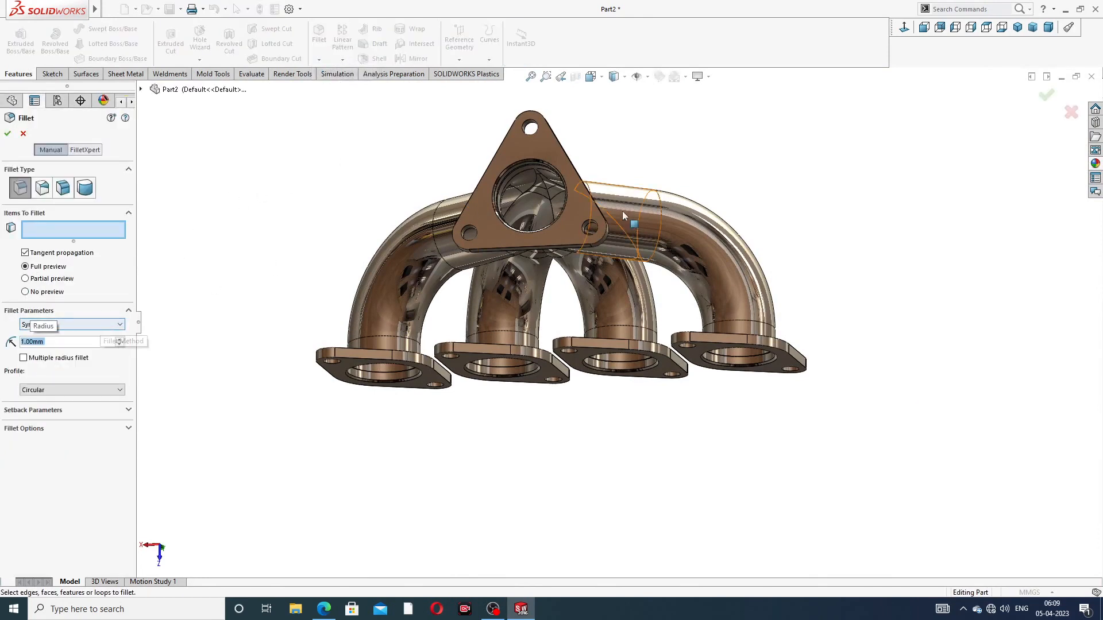
left_click(518, 155)
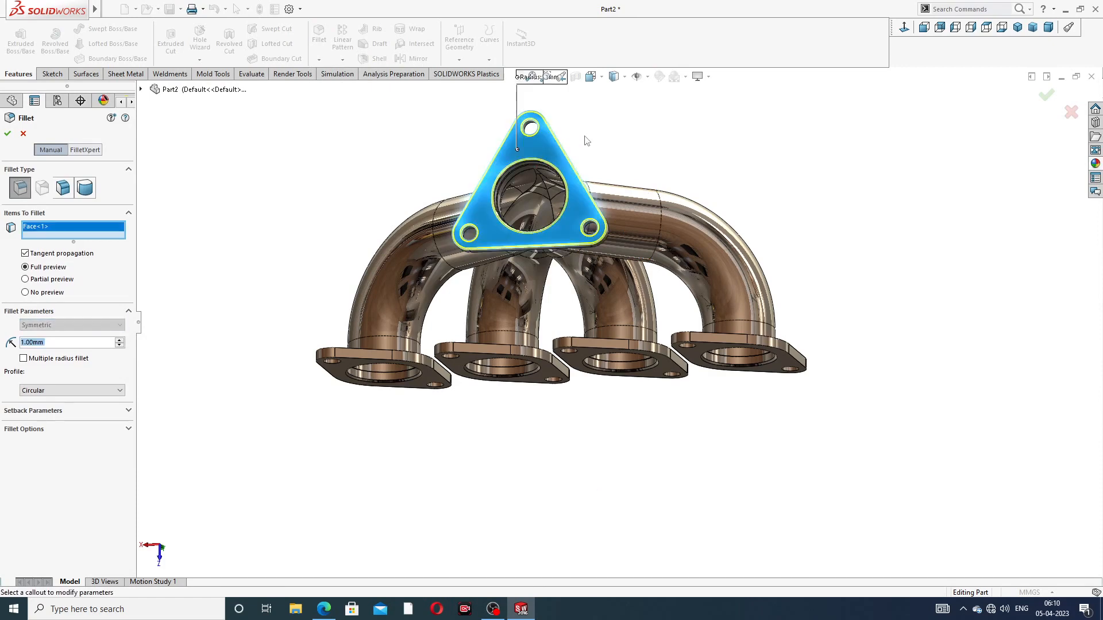
middle_click_drag(586, 133, 456, 169)
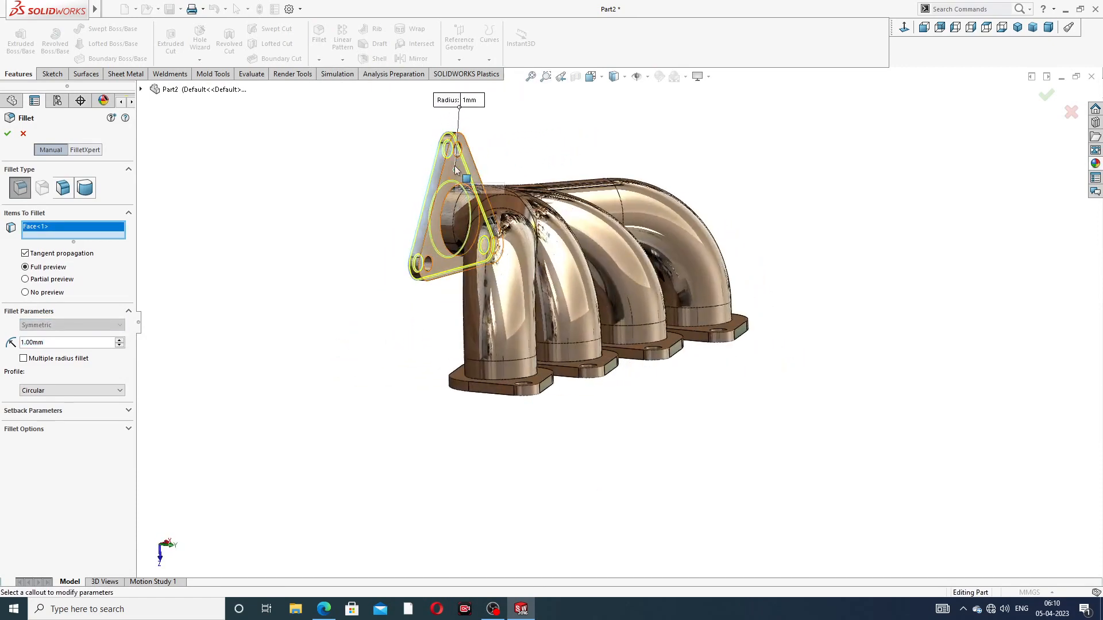
left_click(455, 170)
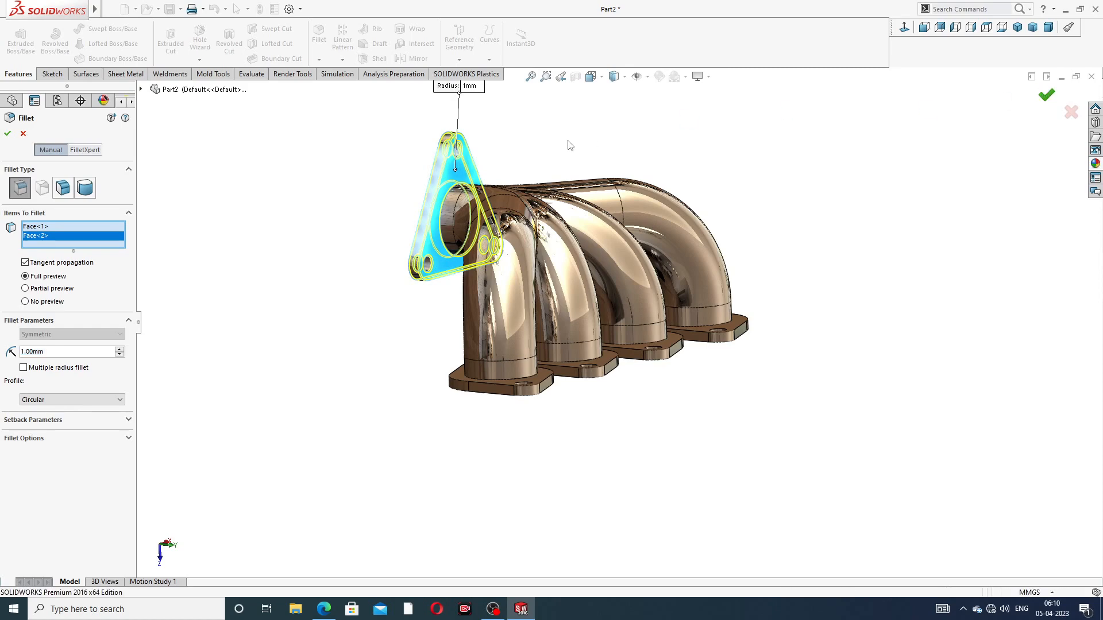
key("Return")
Step: Fillet both faces of the inlet flange at the +X end of the manifold with a 1 mm radius
middle_click_drag(571, 143, 452, 92)
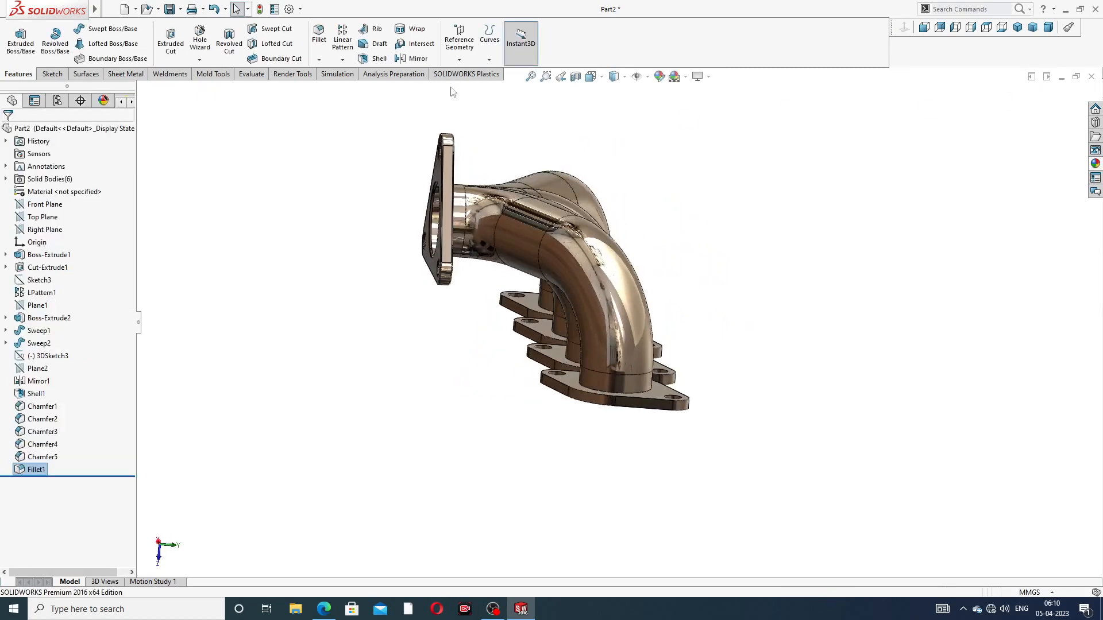
left_click(315, 37)
middle_click_drag(566, 332, 663, 181)
left_click(360, 336)
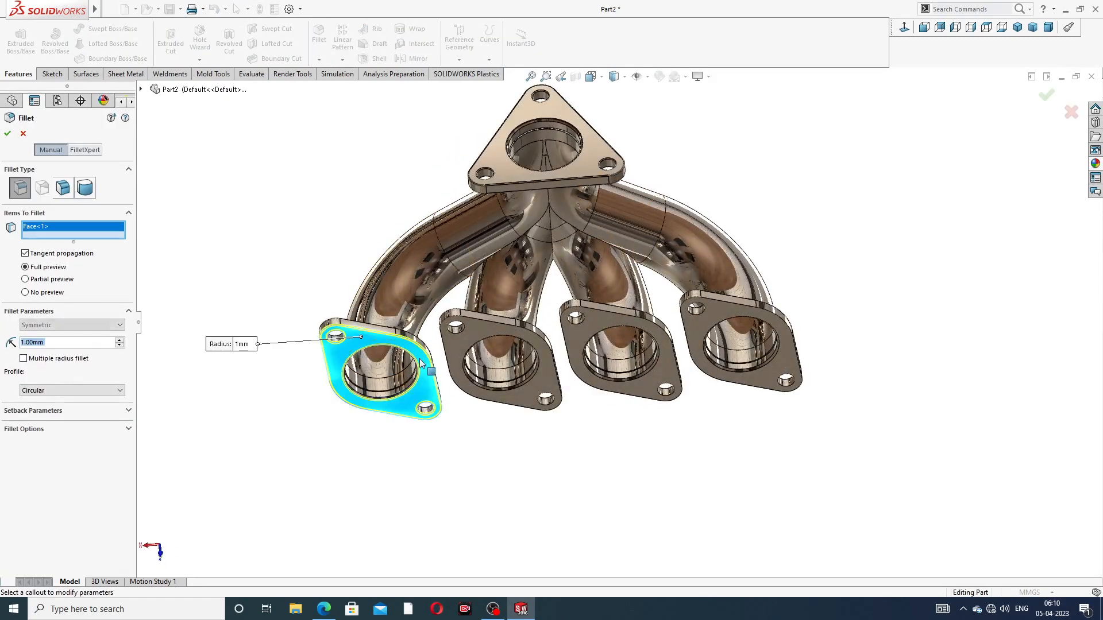
middle_click_drag(361, 337, 406, 480)
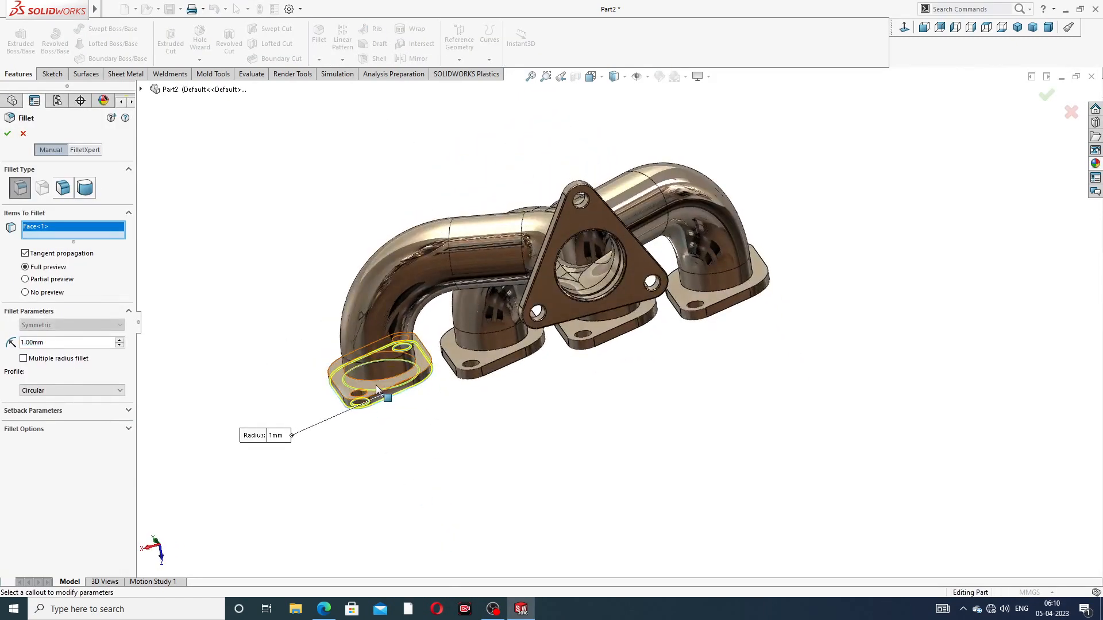
middle_click_drag(379, 395, 406, 440)
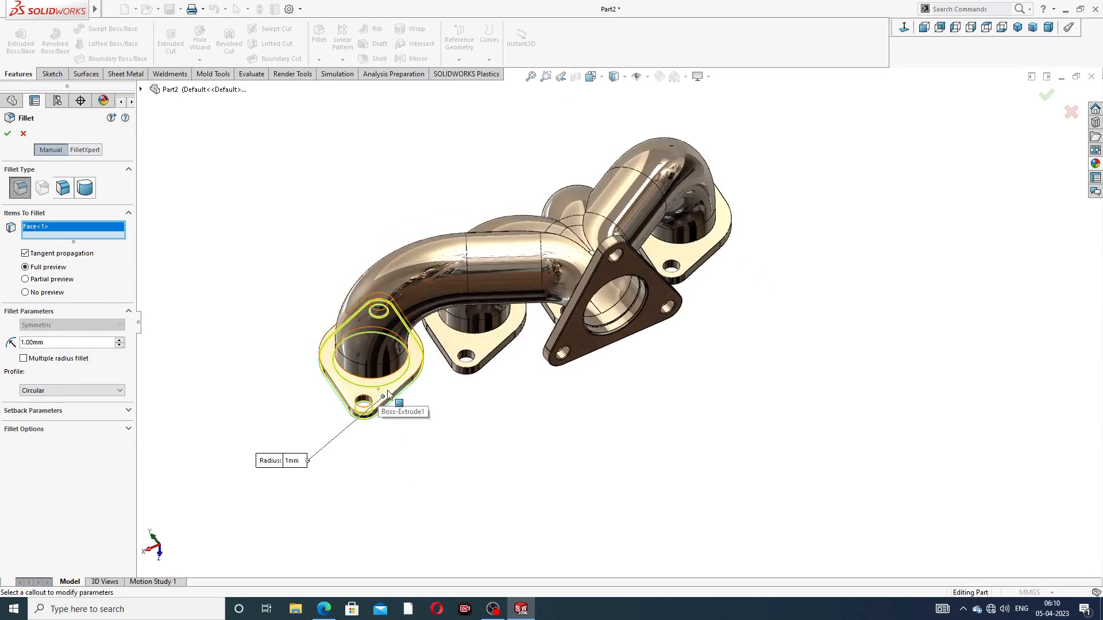
left_click(359, 396)
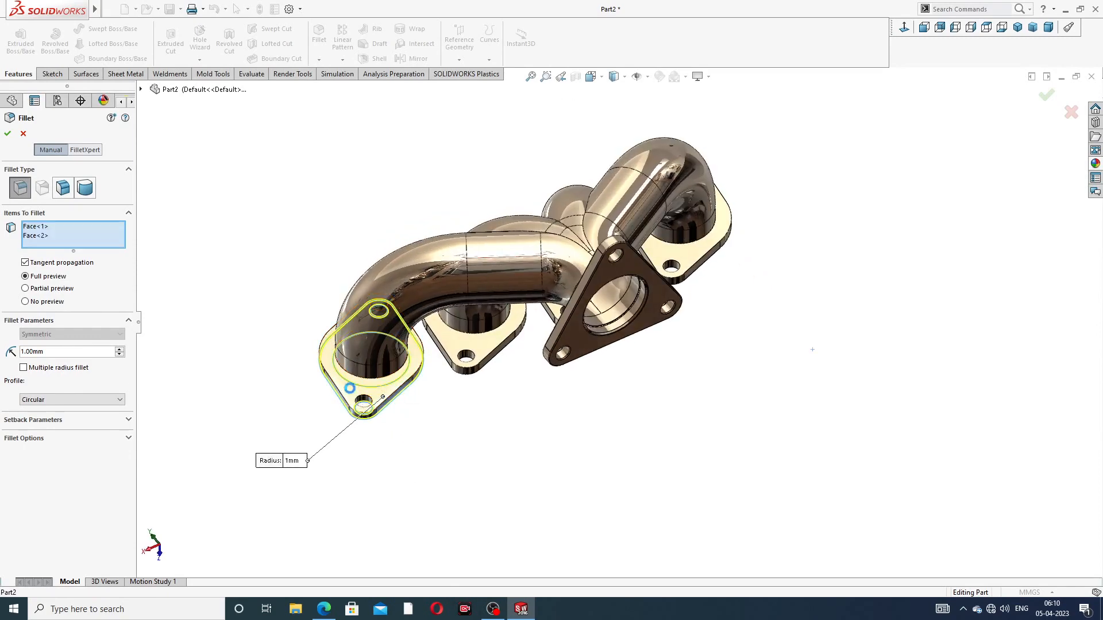
left_click(7, 135)
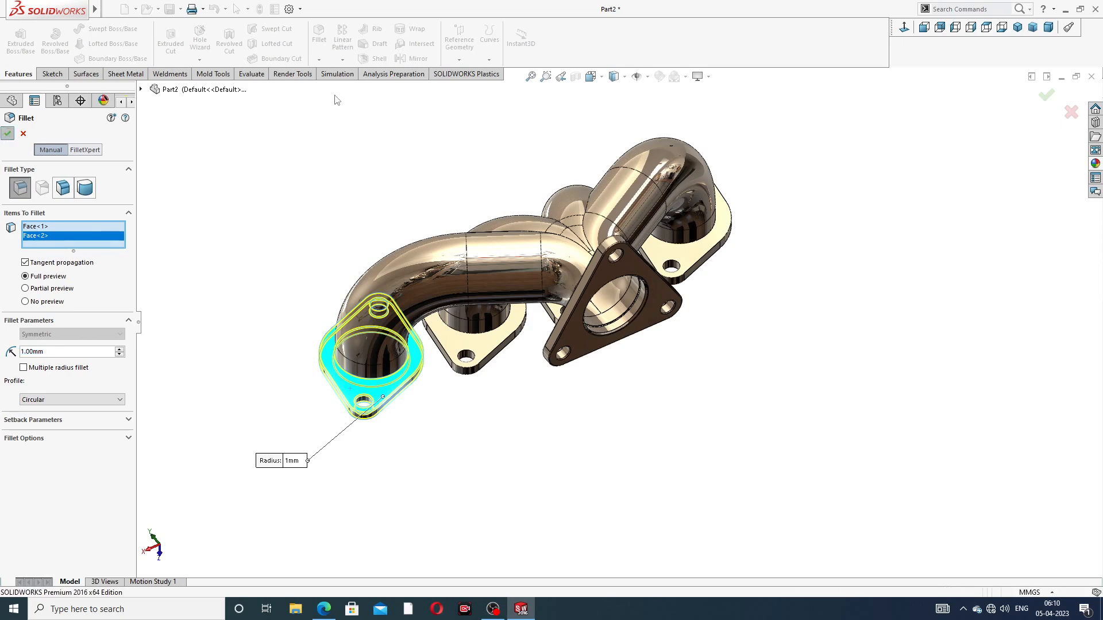
Step: Apply a 1 mm fillet to both faces of the second inlet flange, next to the one already filleted
left_click(317, 36)
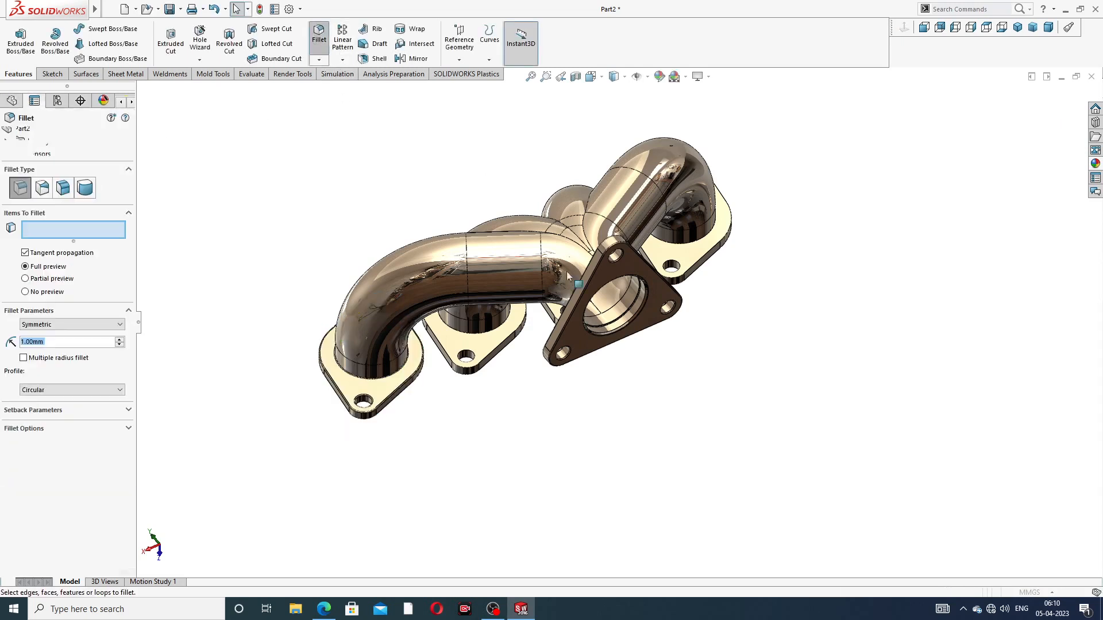
left_click(488, 347)
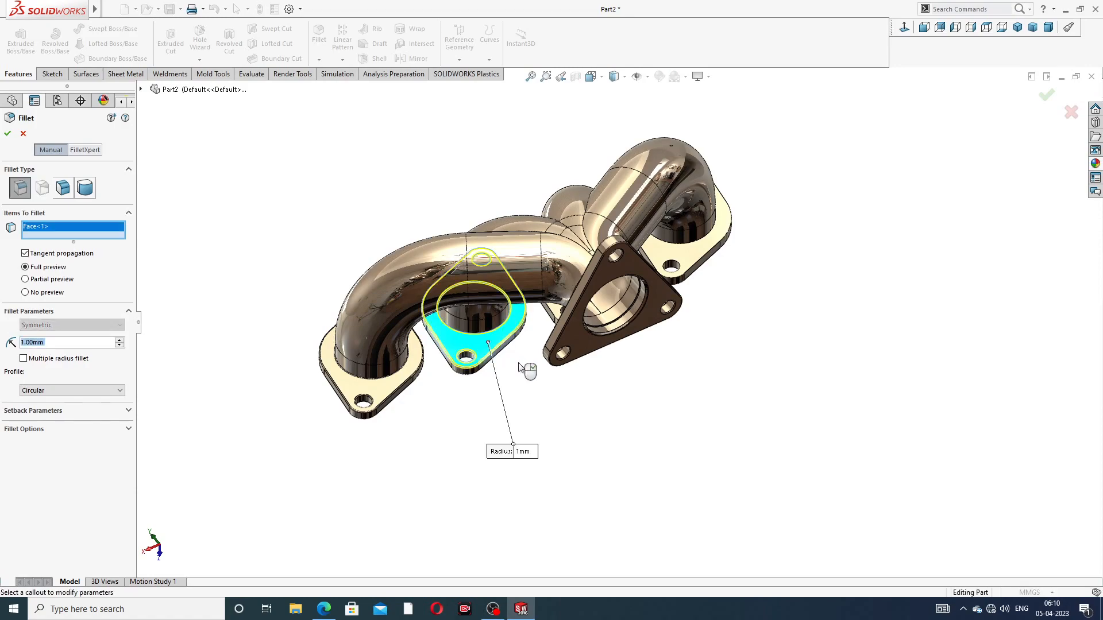
middle_click_drag(504, 369, 481, 301)
scroll(478, 303, "down", 4)
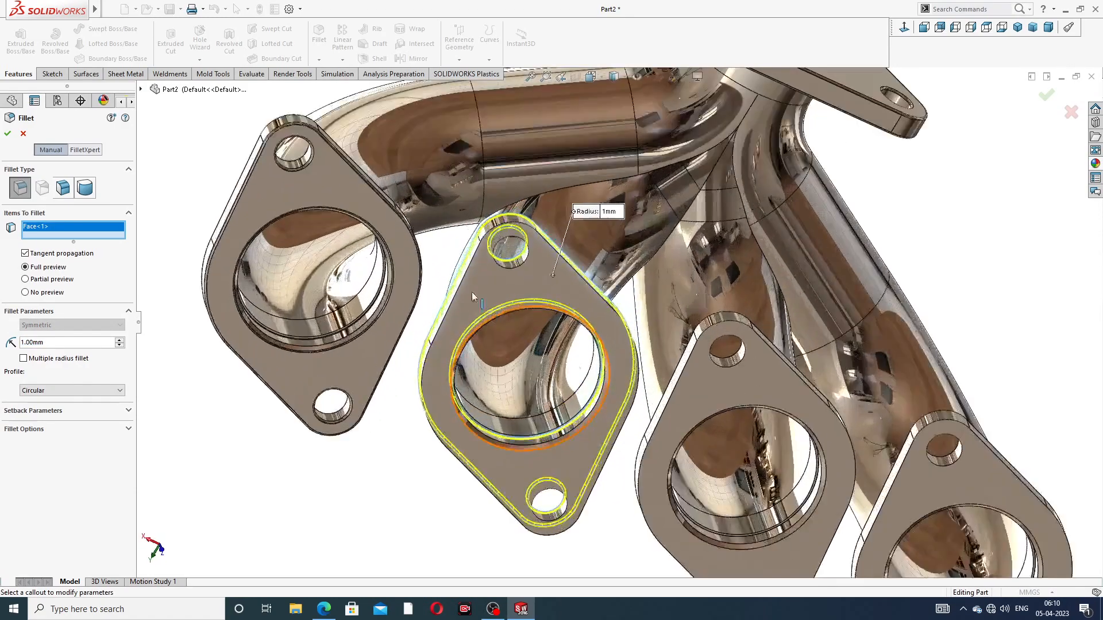
left_click(487, 290)
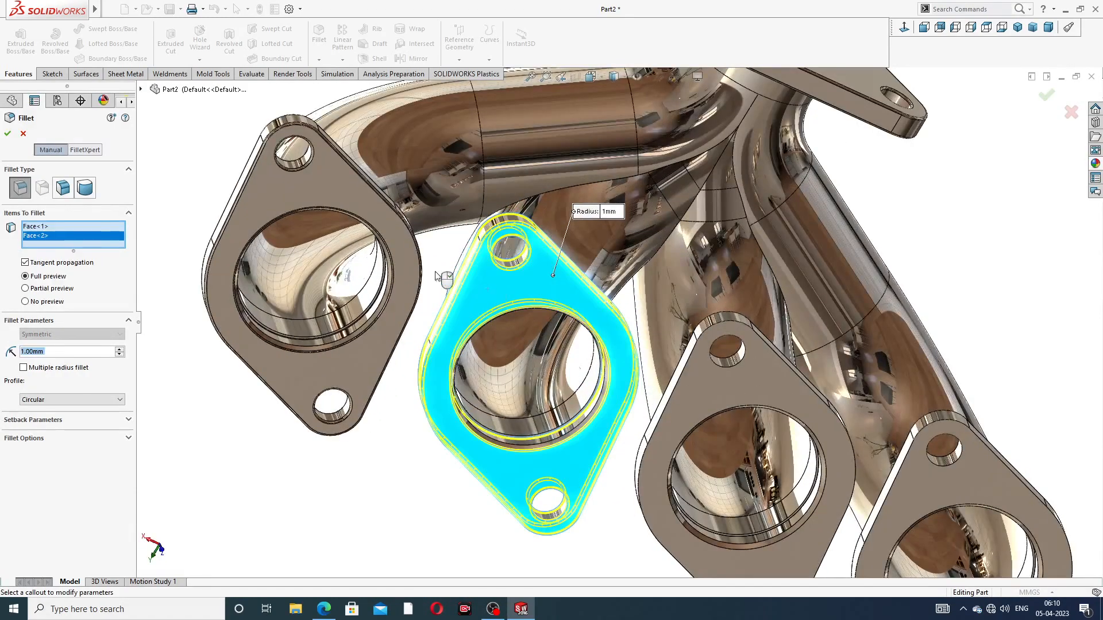
left_click(8, 135)
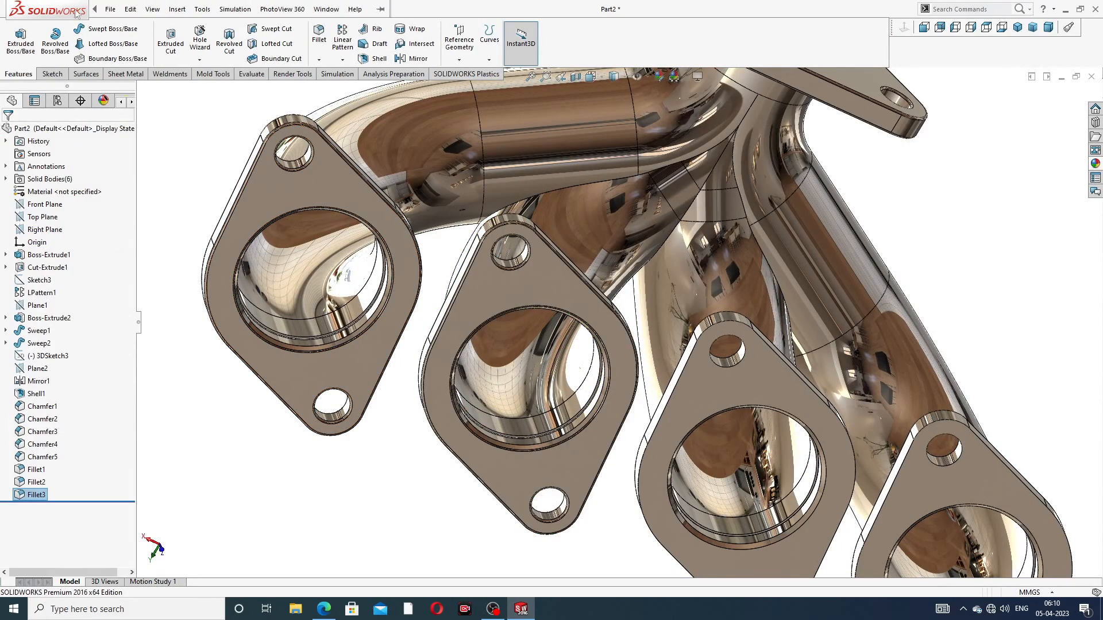
Step: Apply a 1 mm fillet to the bottom and top faces of the third inlet flange
left_click(319, 34)
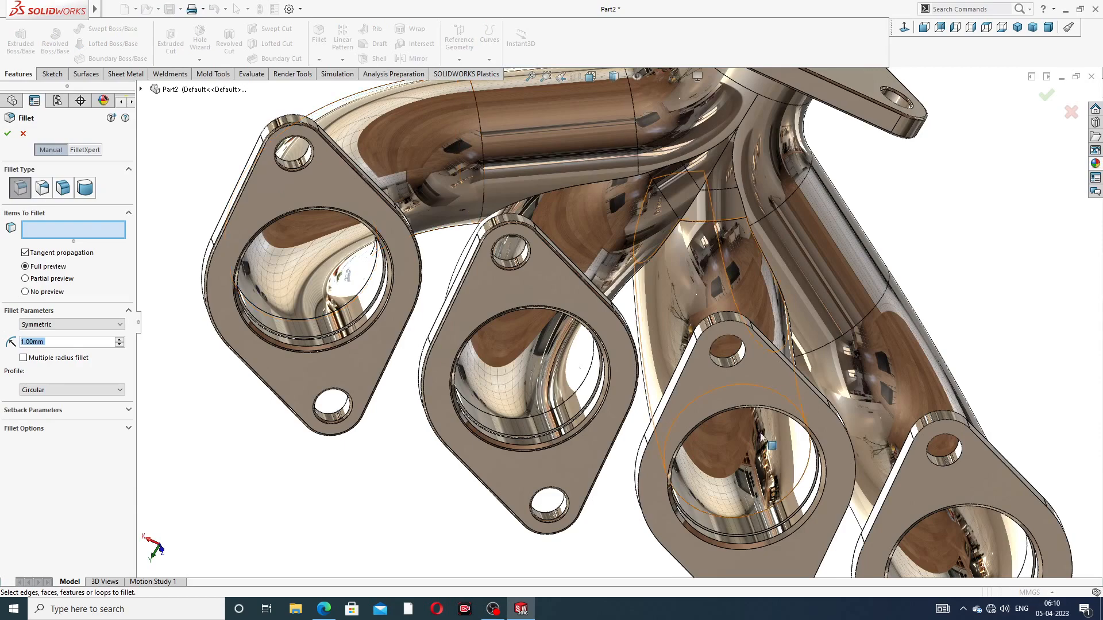
left_click(697, 381)
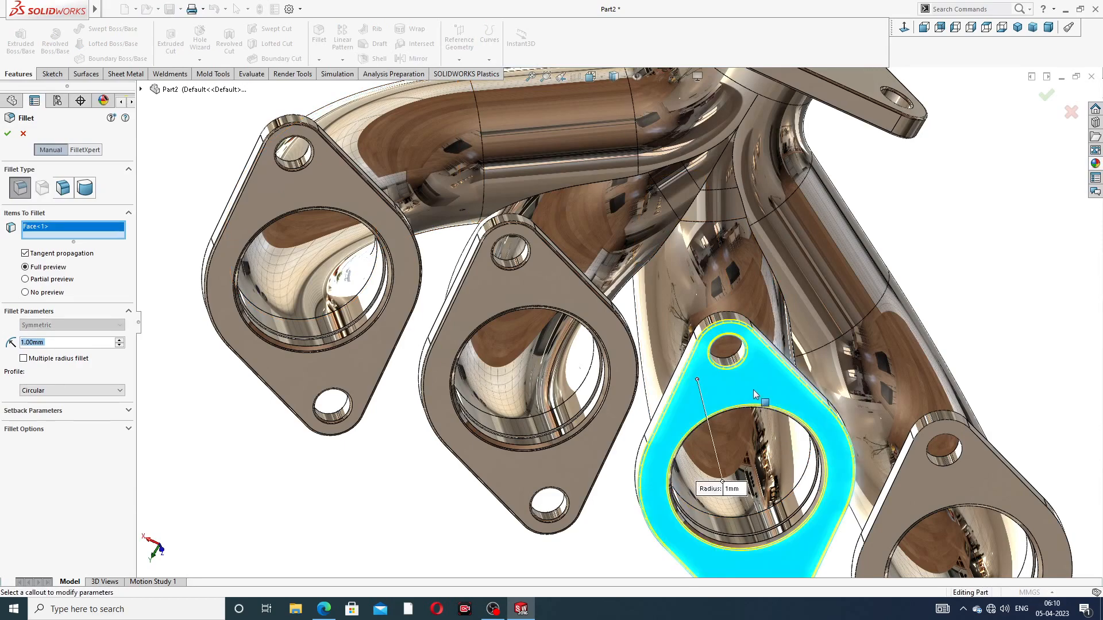
middle_click_drag(697, 380, 597, 486)
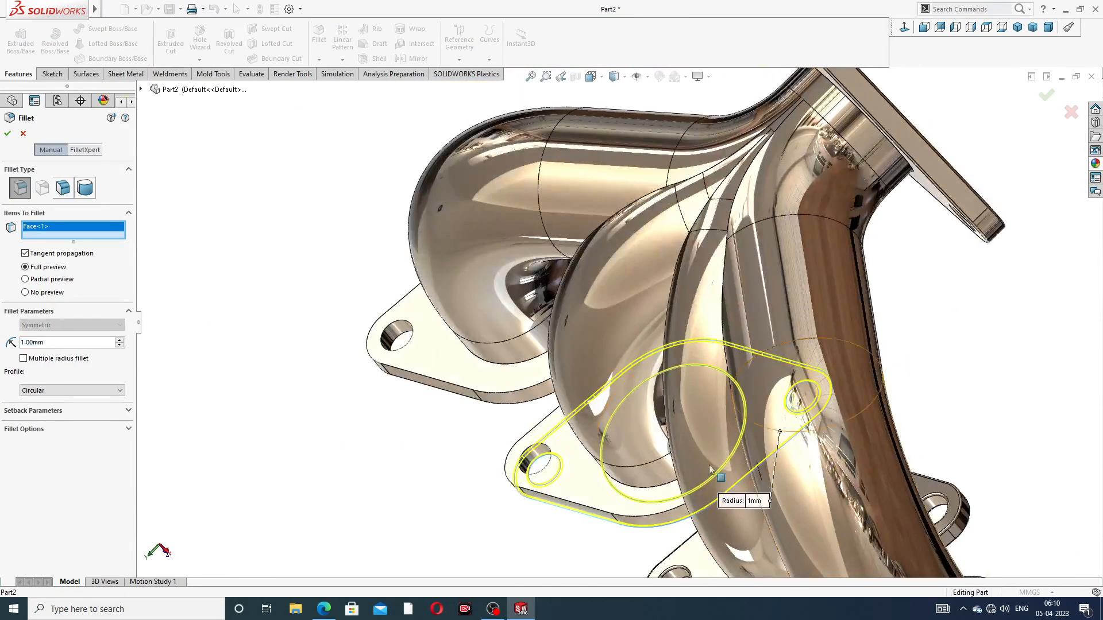
left_click(596, 485)
left_click(9, 135)
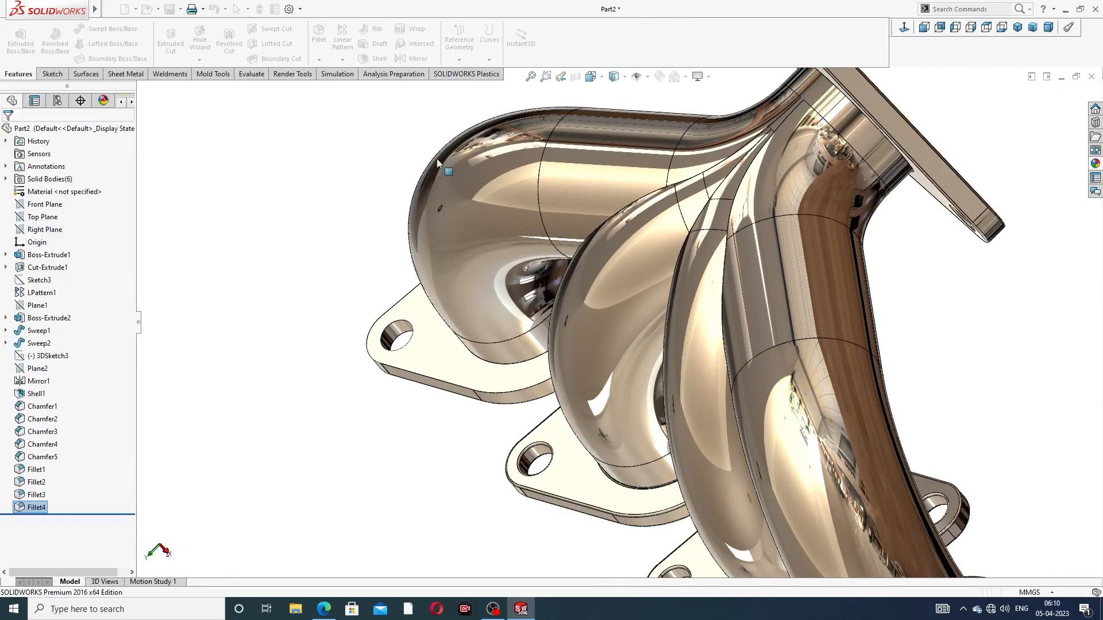
Step: Fillet both faces of the last remaining inlet flange, at the opposite end of the row, with a 1 mm radius
left_click(318, 36)
scroll(812, 370, "up", 3)
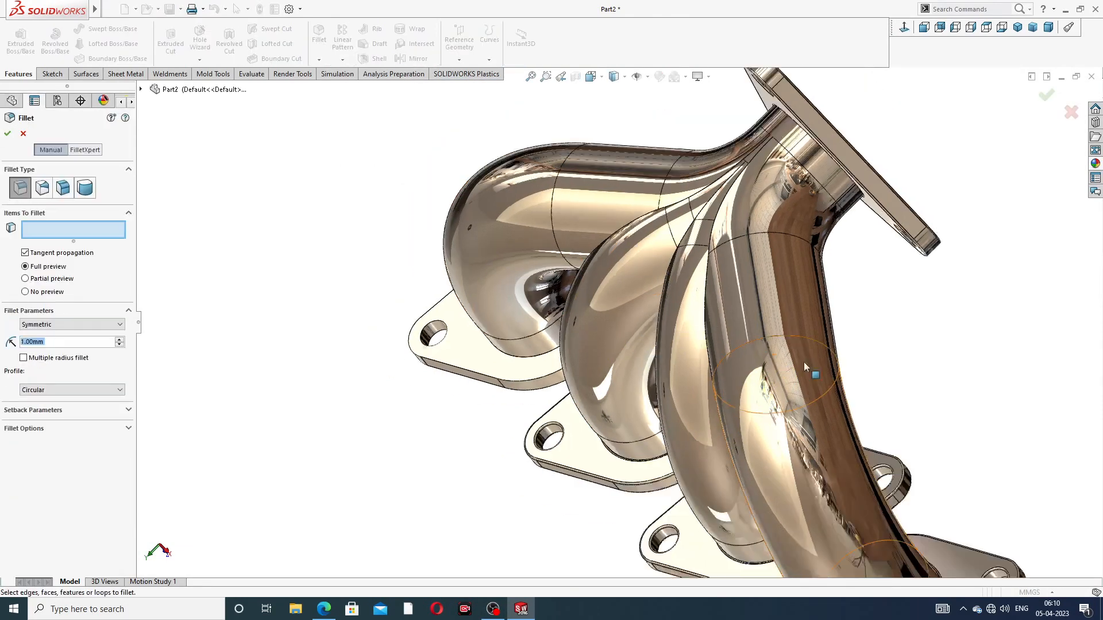
middle_click_drag(782, 396, 854, 339)
scroll(759, 549, "down", 4)
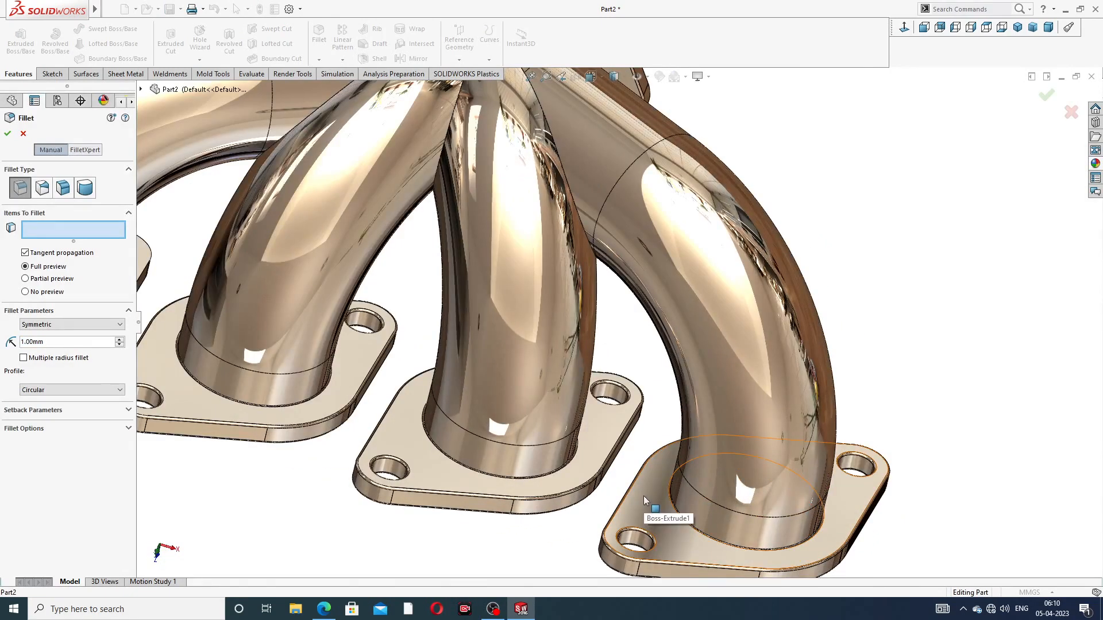
scroll(660, 493, "up", 4)
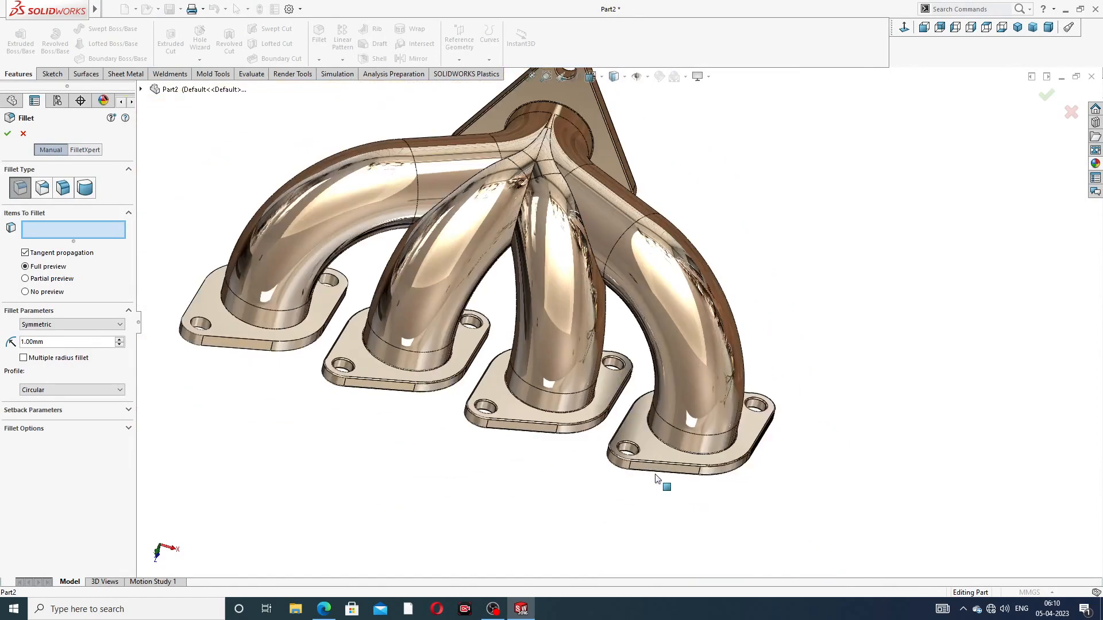
scroll(282, 341, "down", 6)
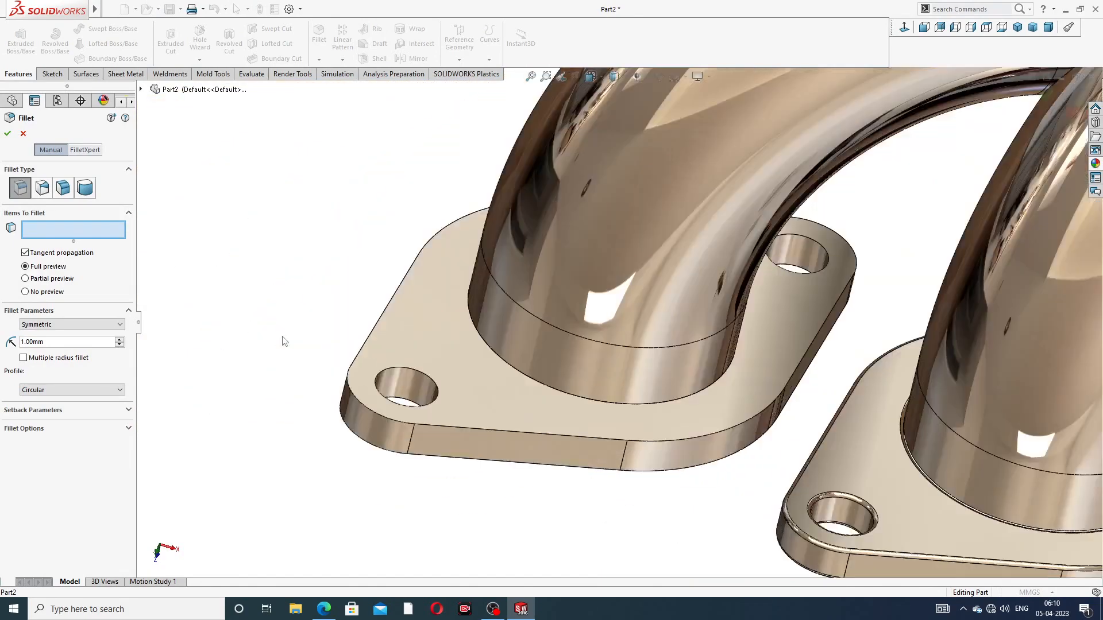
left_click(418, 340)
middle_click_drag(523, 396, 539, 210)
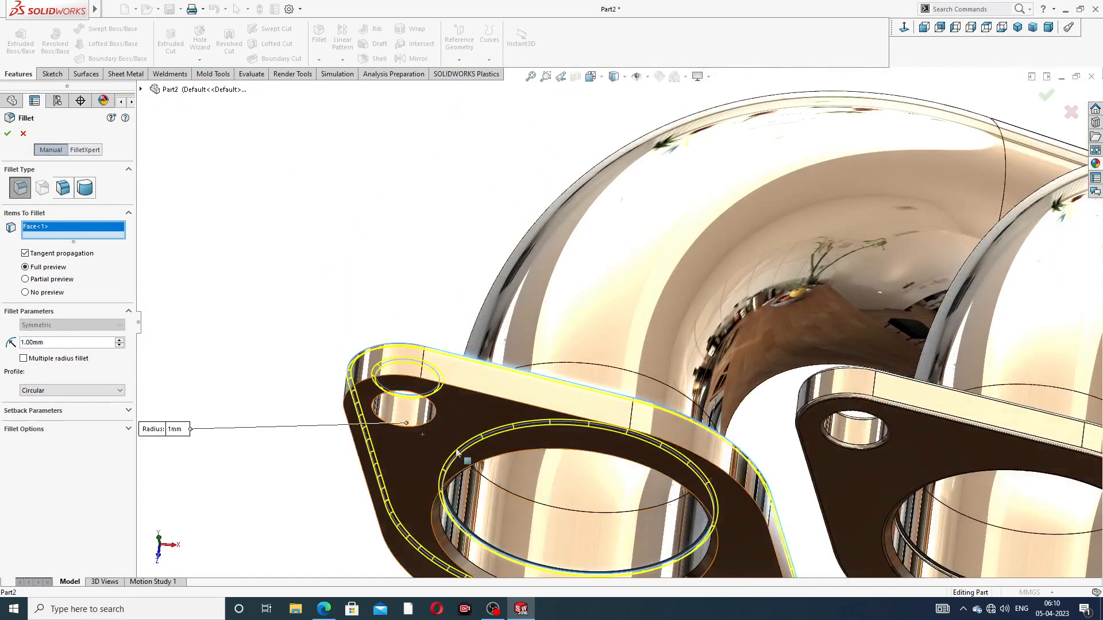
left_click(463, 427)
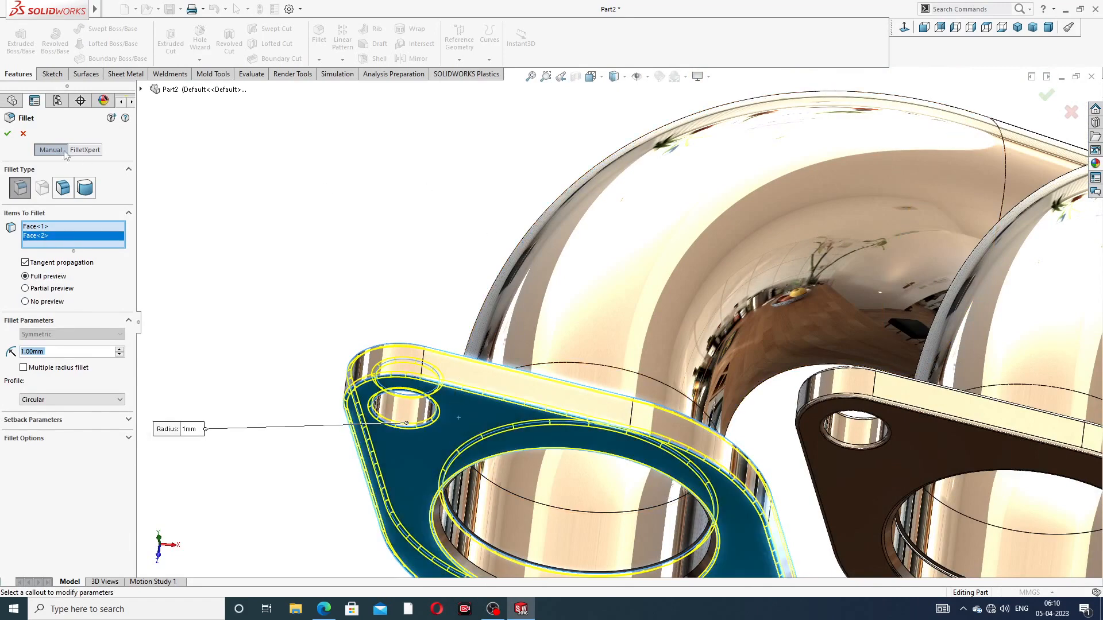
left_click(8, 134)
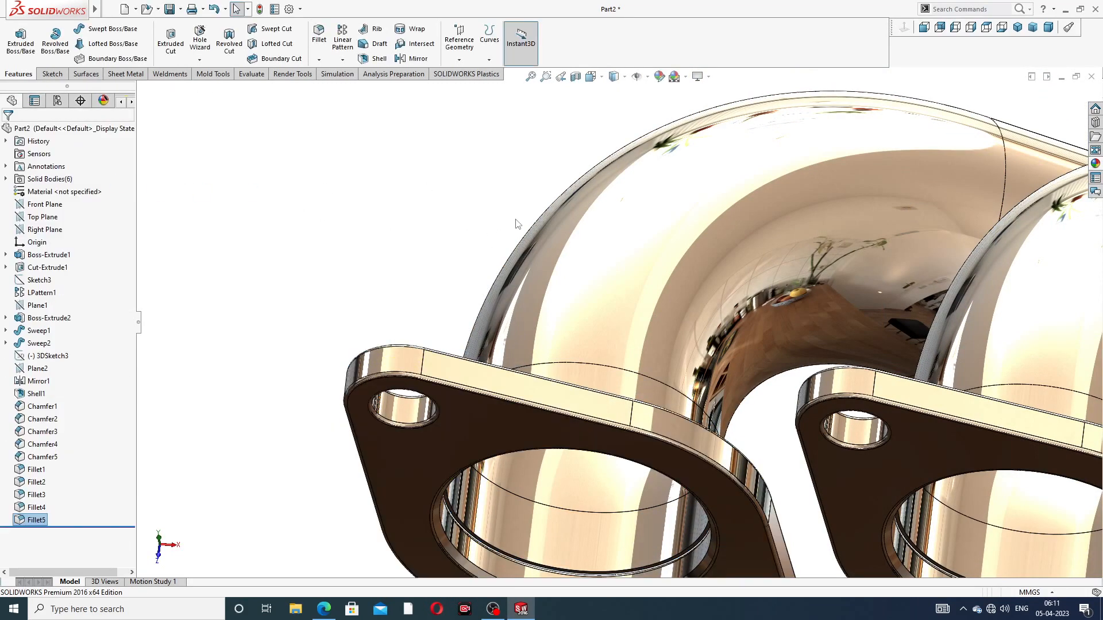
Step: Examine the finished manifold, its pipes and its flanges from the outlet side, isometrically and from behind
scroll(515, 219, "up", 4)
middle_click_drag(698, 308, 813, 413)
scroll(869, 361, "up", 3)
scroll(861, 349, "down", 2)
scroll(783, 330, "up", 2)
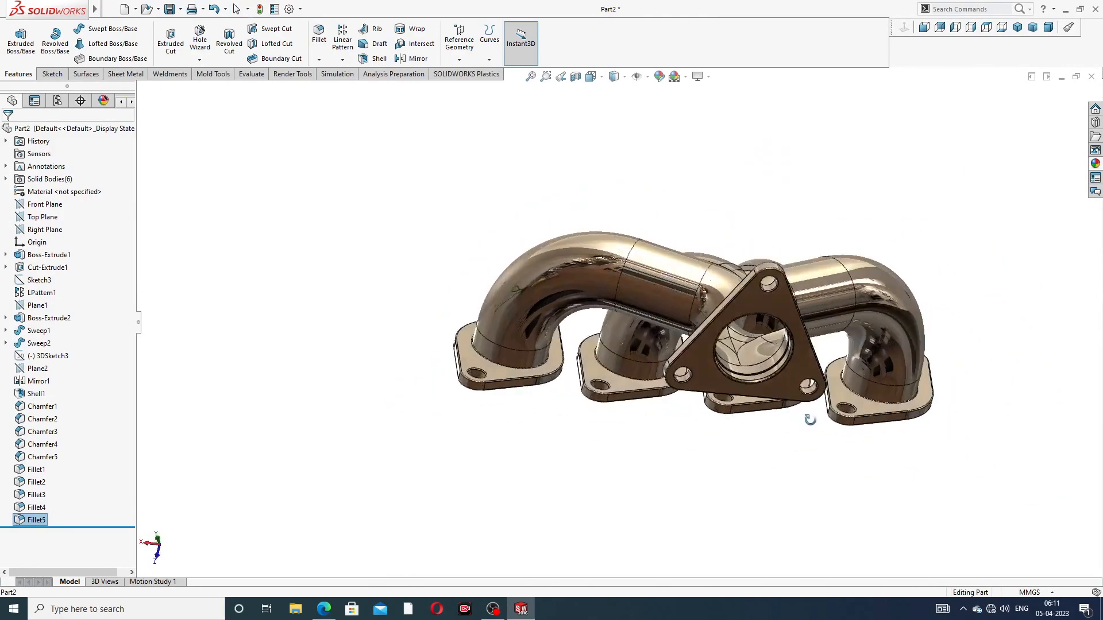
left_click(1018, 27)
middle_click_drag(804, 264, 689, 304)
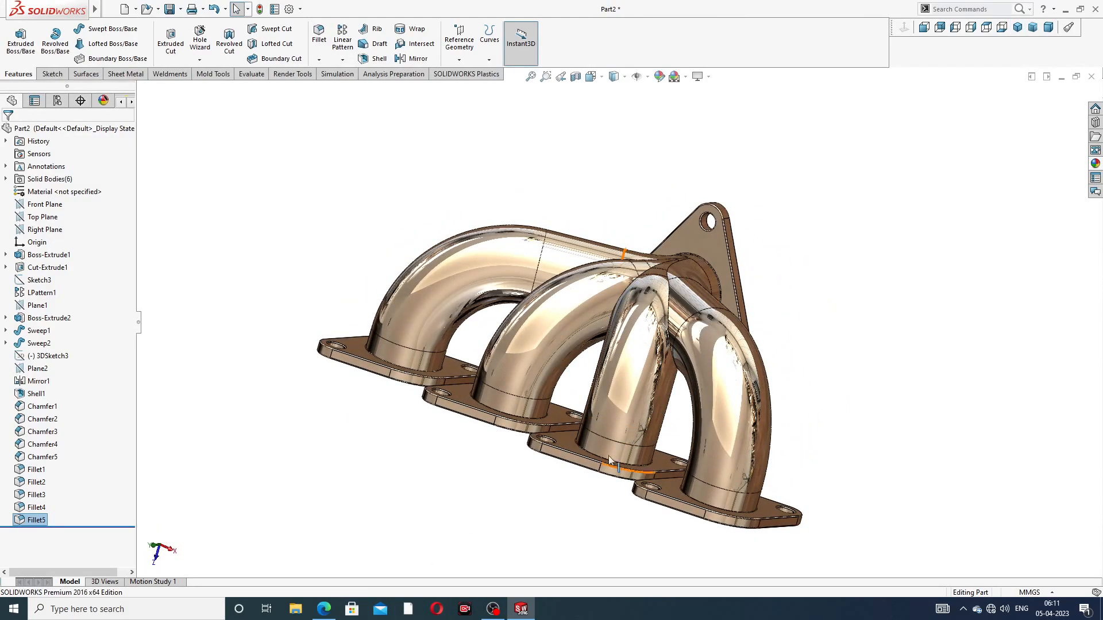
middle_click_drag(592, 390, 529, 345)
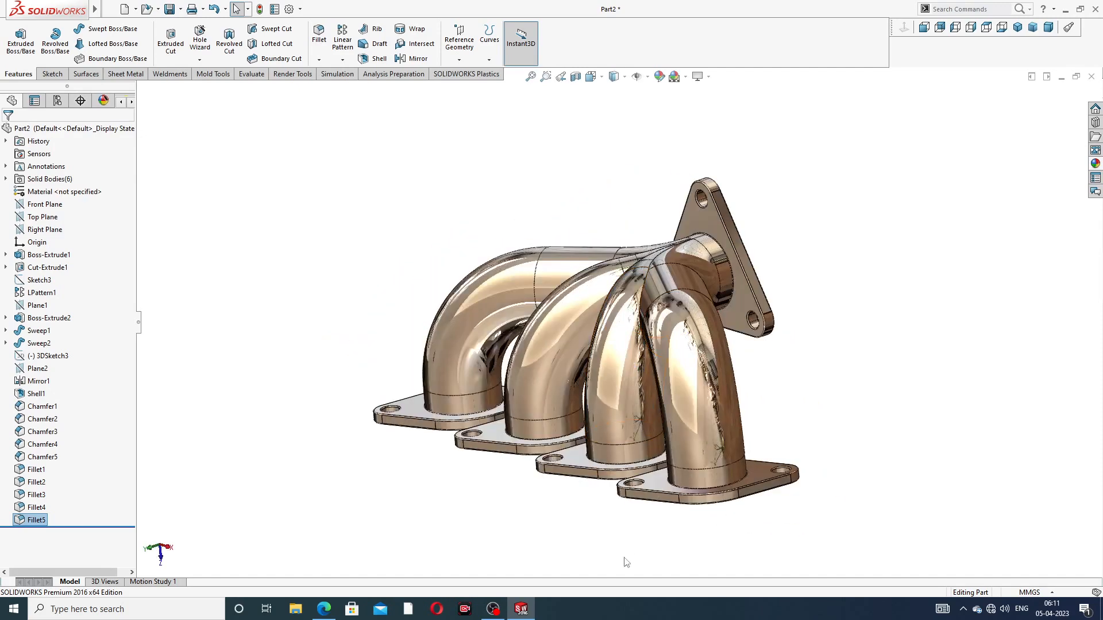
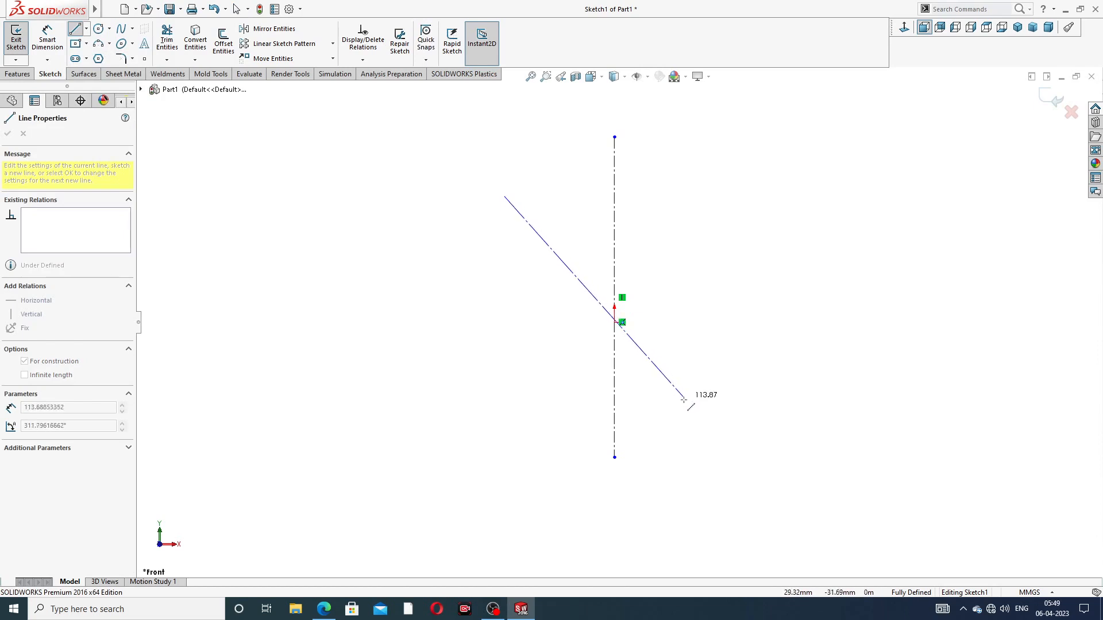
Step: Sketch a diagonal centerline about 114 mm long that slopes down across the vertical centerline near the origin
left_click(684, 403)
right_click(718, 332)
left_click(748, 340)
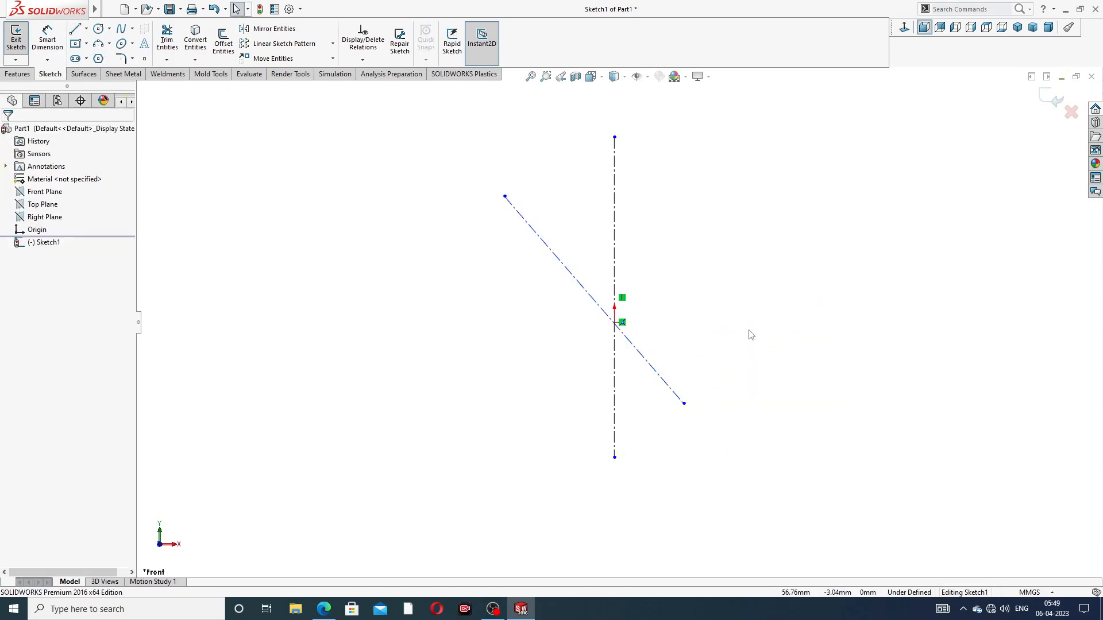
Step: Make the diagonal centerline coincident with the origin
left_click(617, 210)
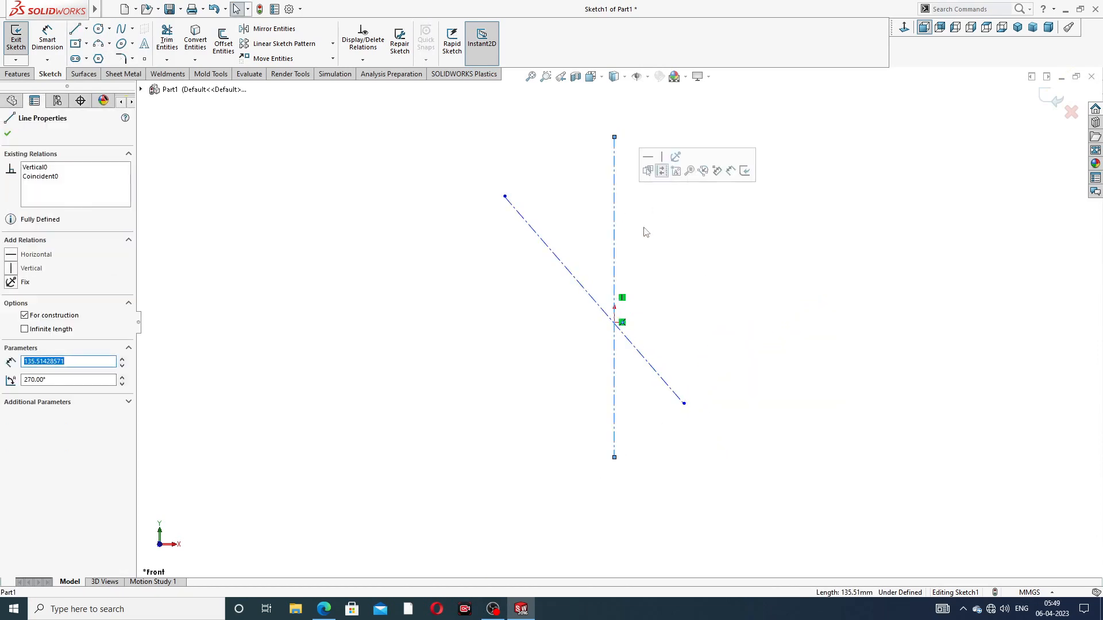
key("Escape")
left_click(575, 279)
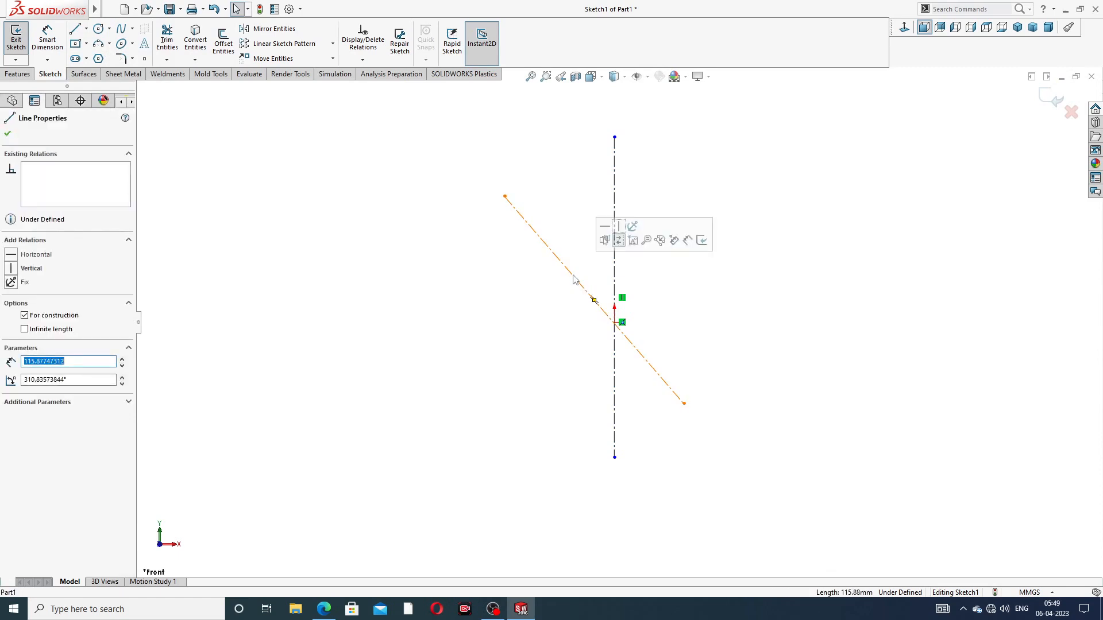
left_click(614, 323, "ctrl")
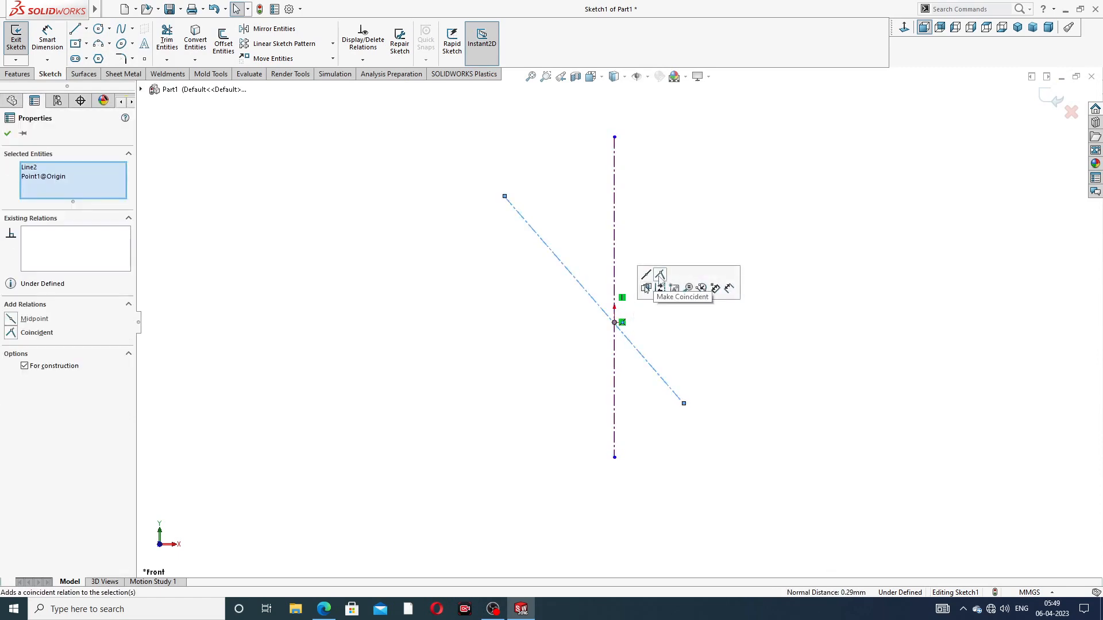
left_click(660, 287)
left_click(731, 244)
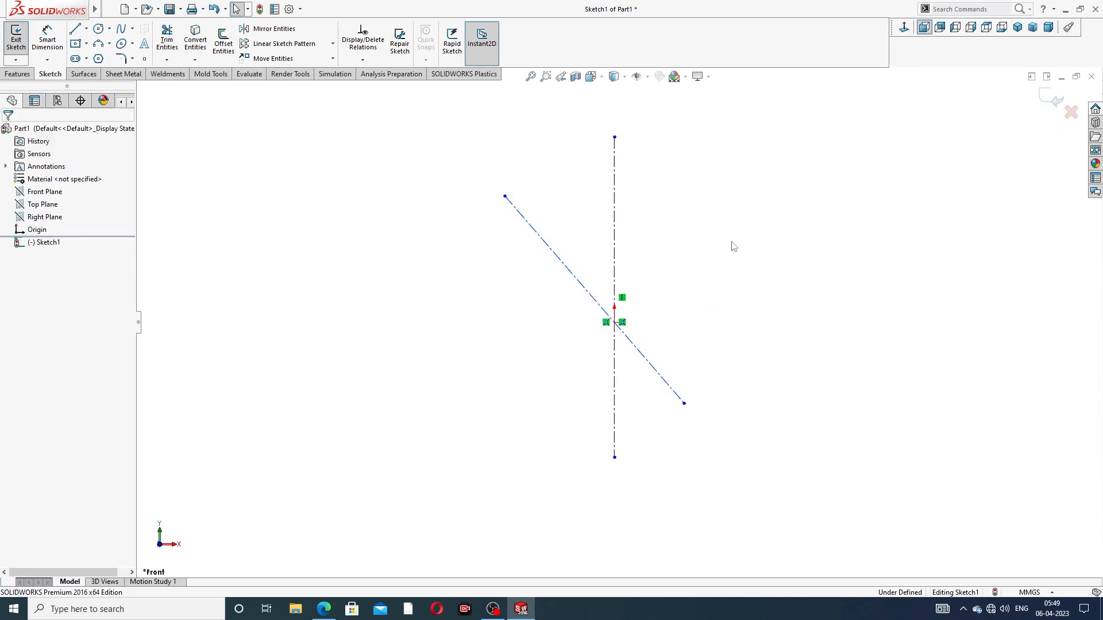
Step: Make the origin the midpoint of the diagonal centerline and pull its lower end in to about X 39.8, Y -47.2 mm
left_click(581, 289)
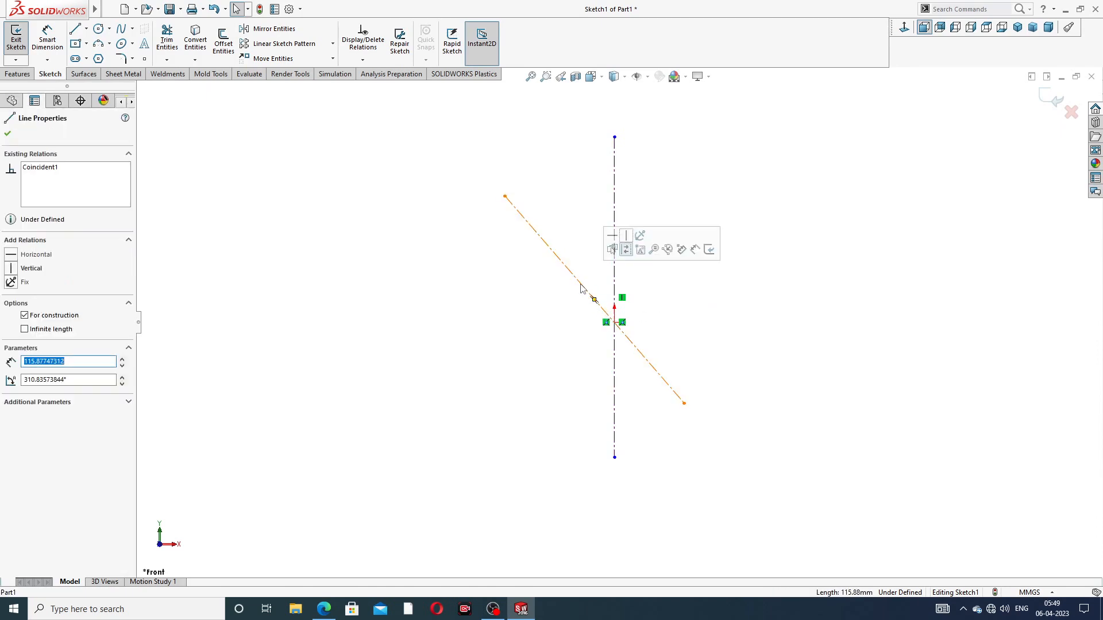
left_click(614, 322, "ctrl")
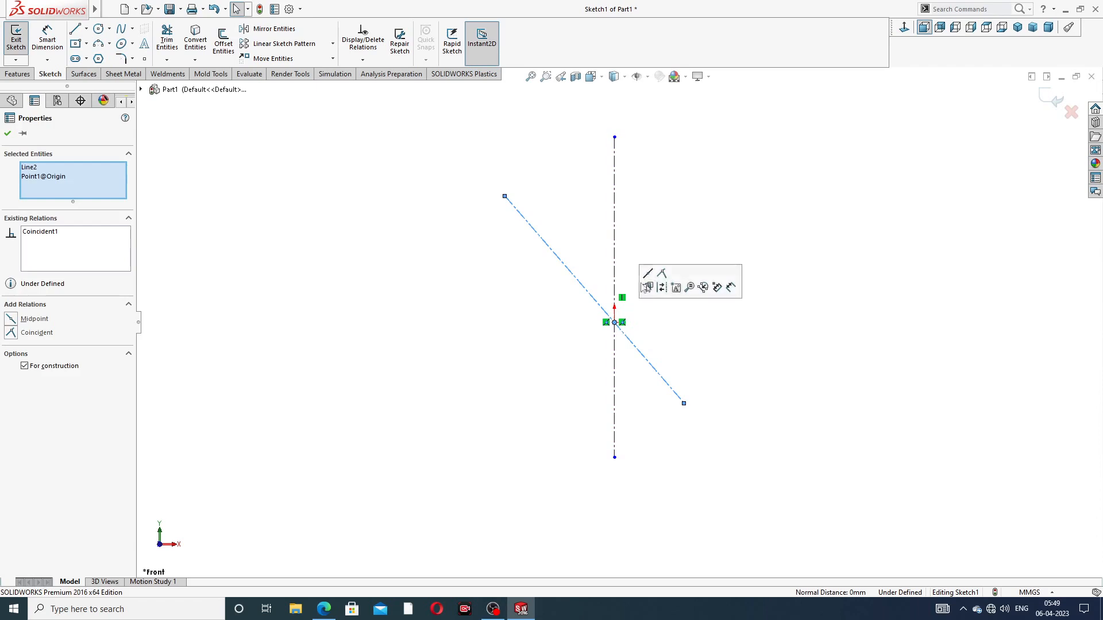
left_click(647, 274)
left_click(696, 239)
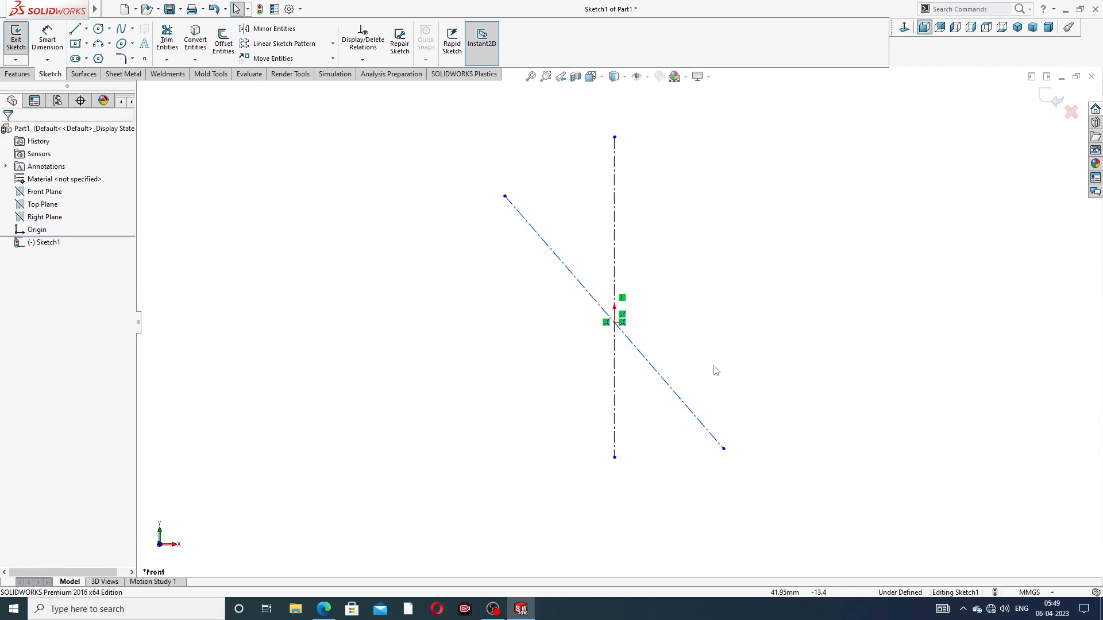
left_click_drag(723, 450, 709, 435)
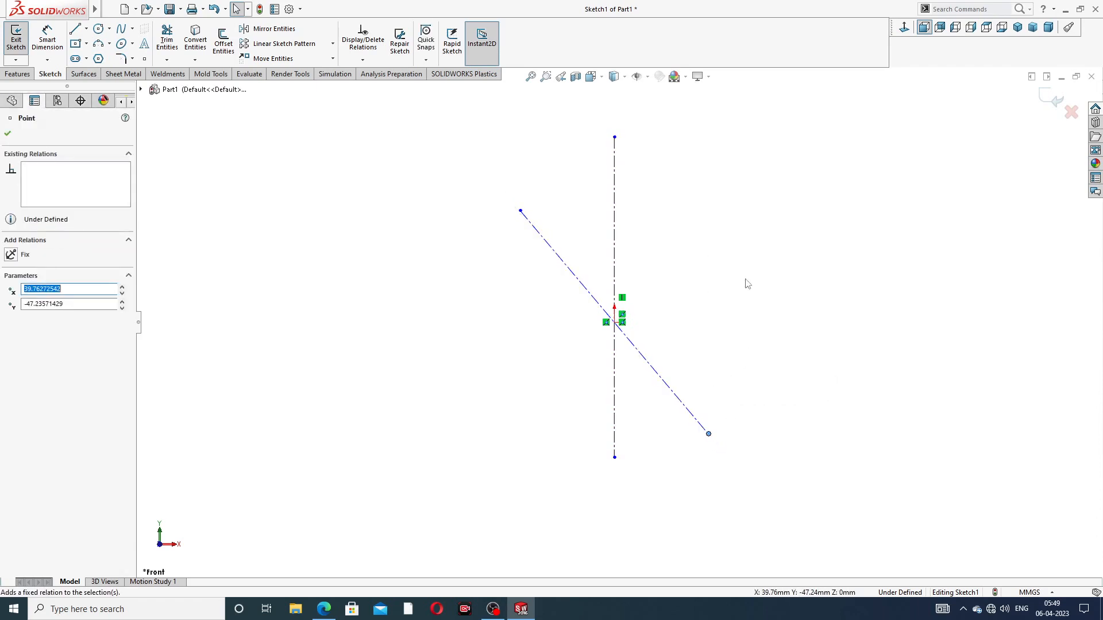
left_click(762, 225)
Step: Dimension the angle between the diagonal and vertical centerlines as 38°
left_click(47, 38)
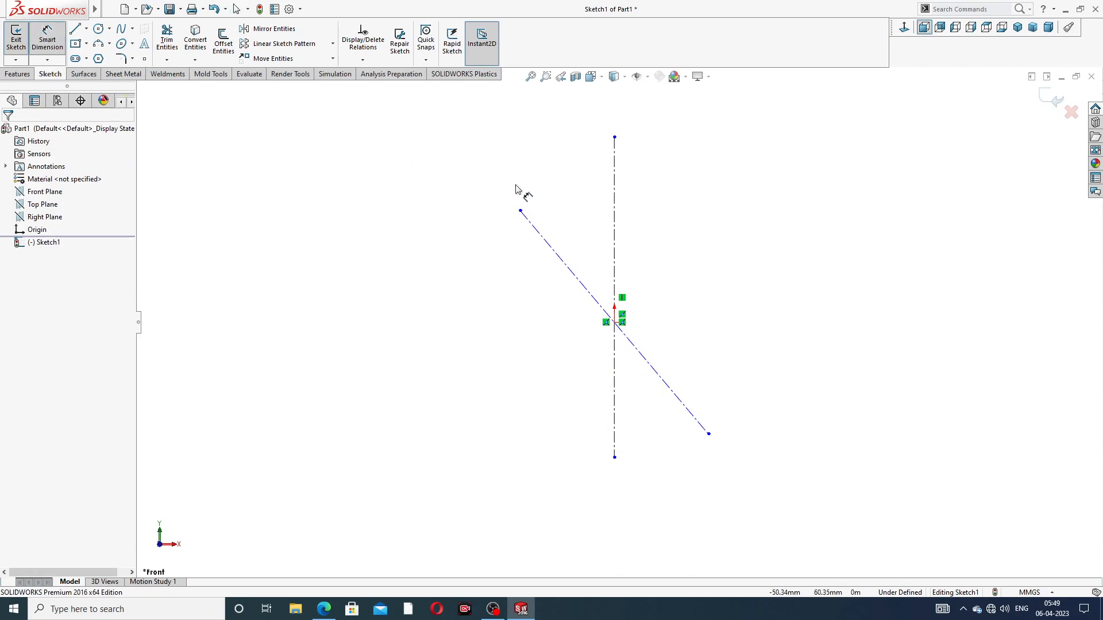
left_click(563, 261)
left_click(615, 247)
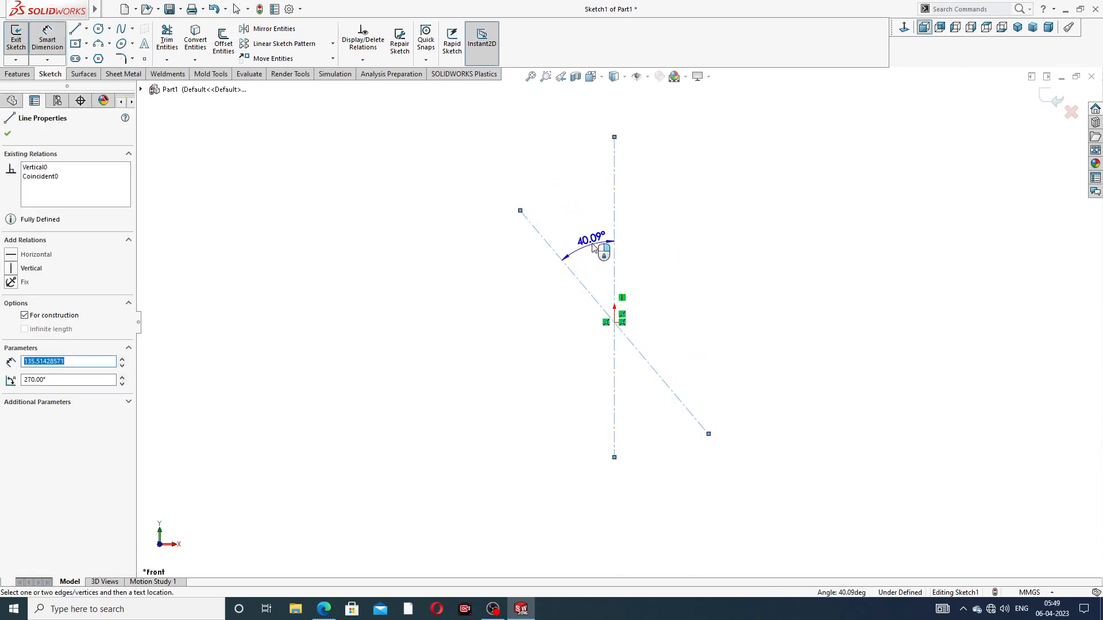
left_click(596, 245)
type("38")
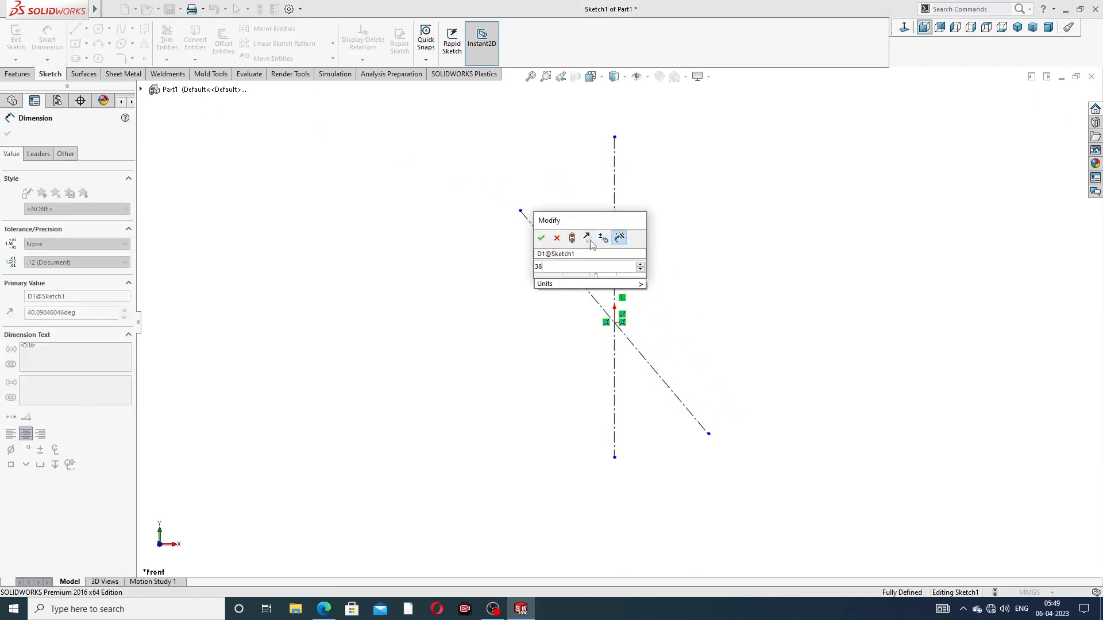
key("Return")
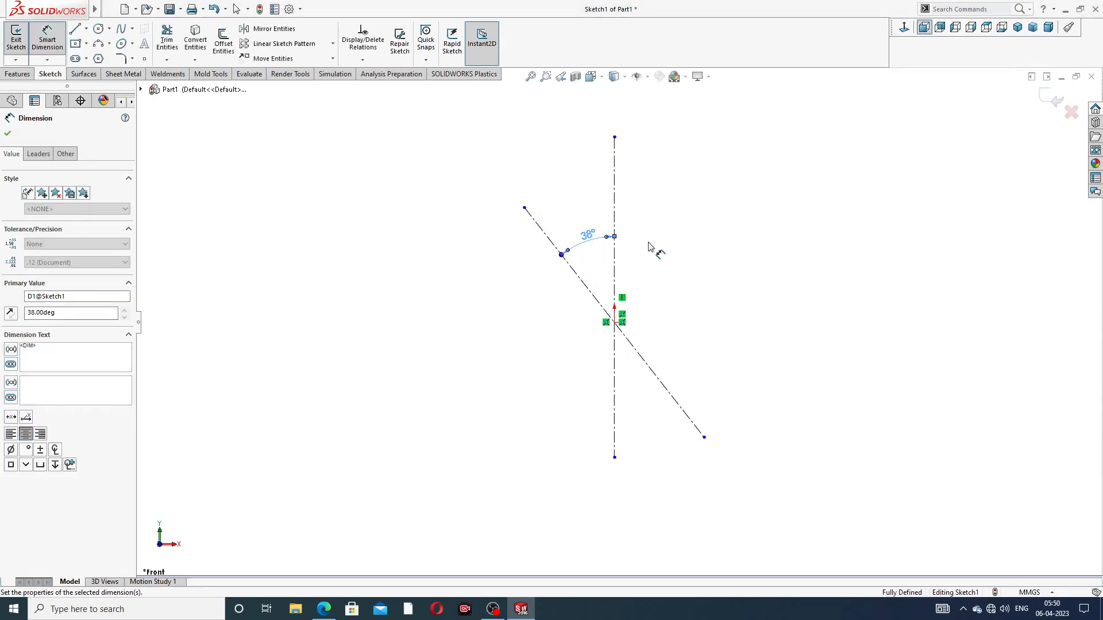
right_click(748, 182)
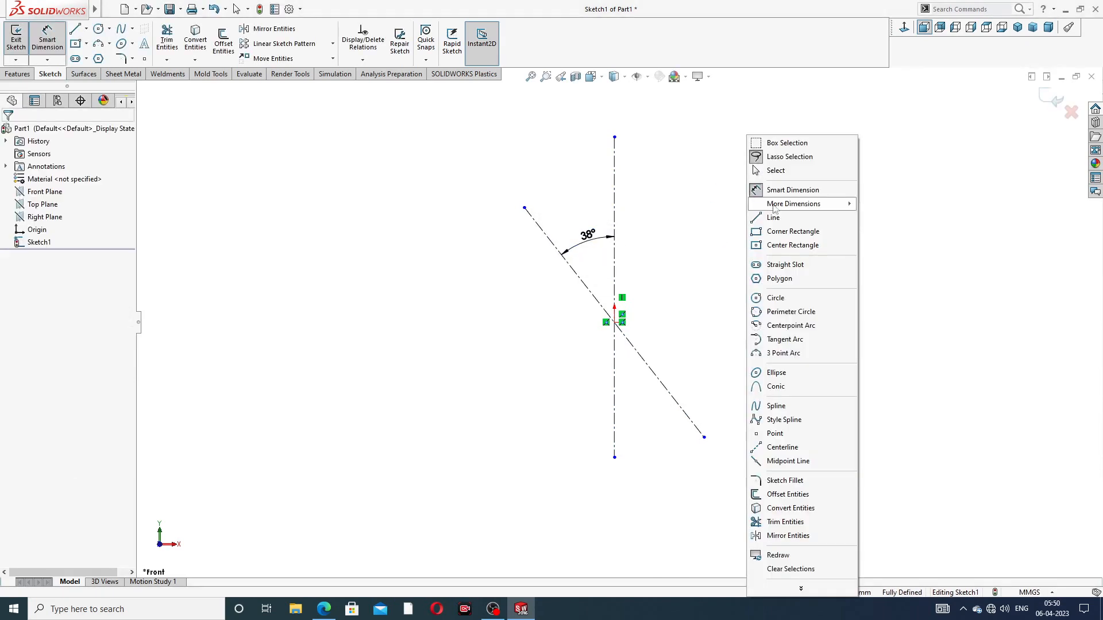
left_click(770, 167)
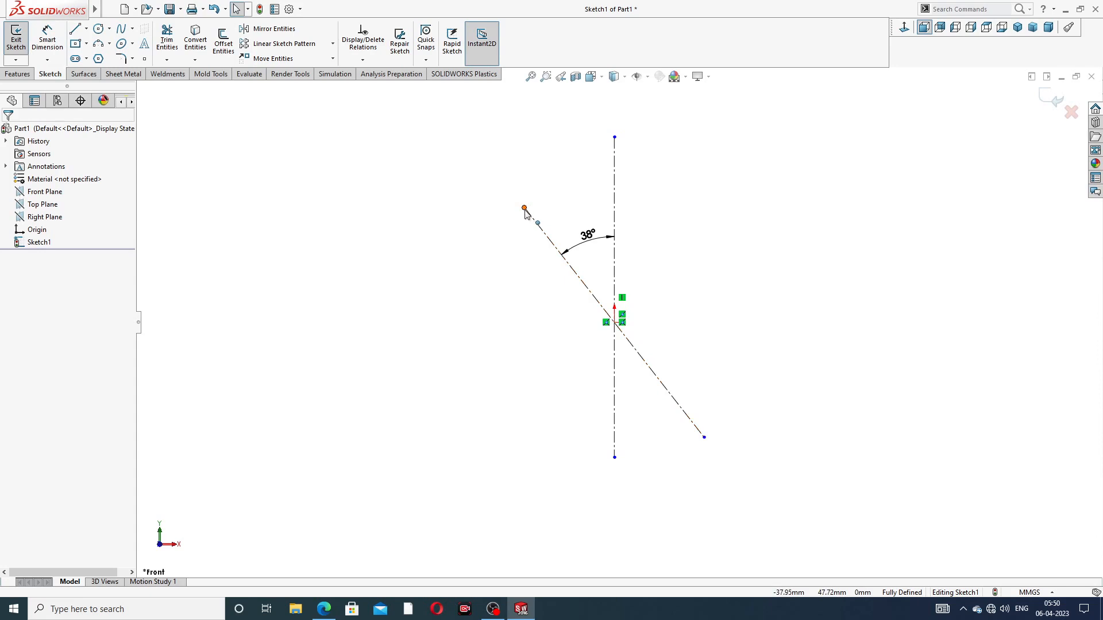
Step: Adjust the endpoints of the diagonal centerline so it is about 127 mm long
left_click_drag(524, 208, 507, 186)
left_click(659, 212)
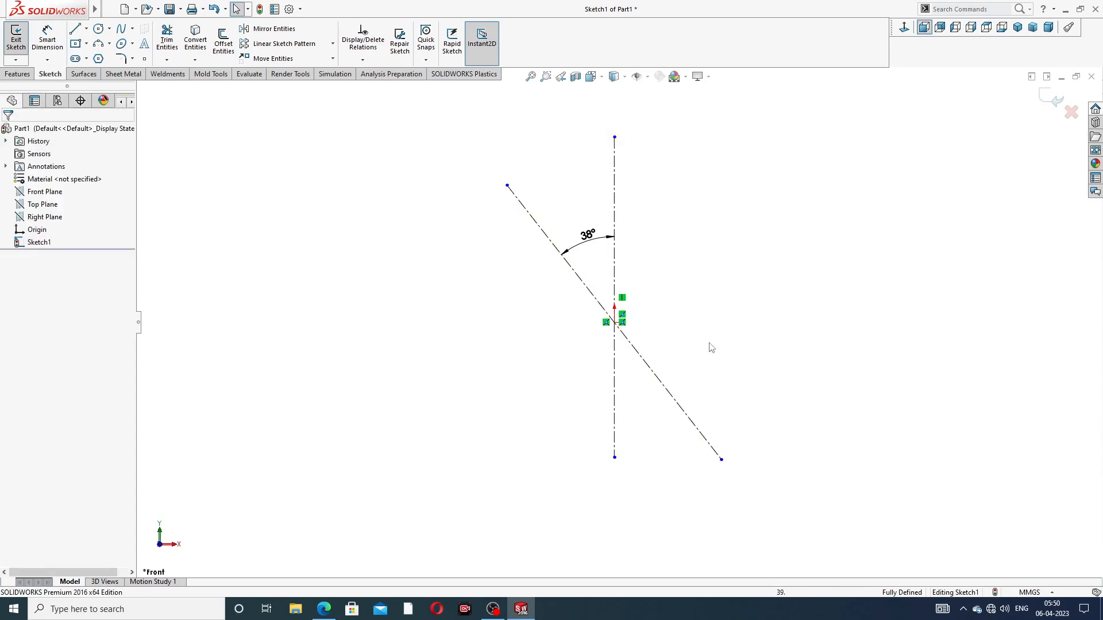
left_click_drag(722, 461, 707, 441)
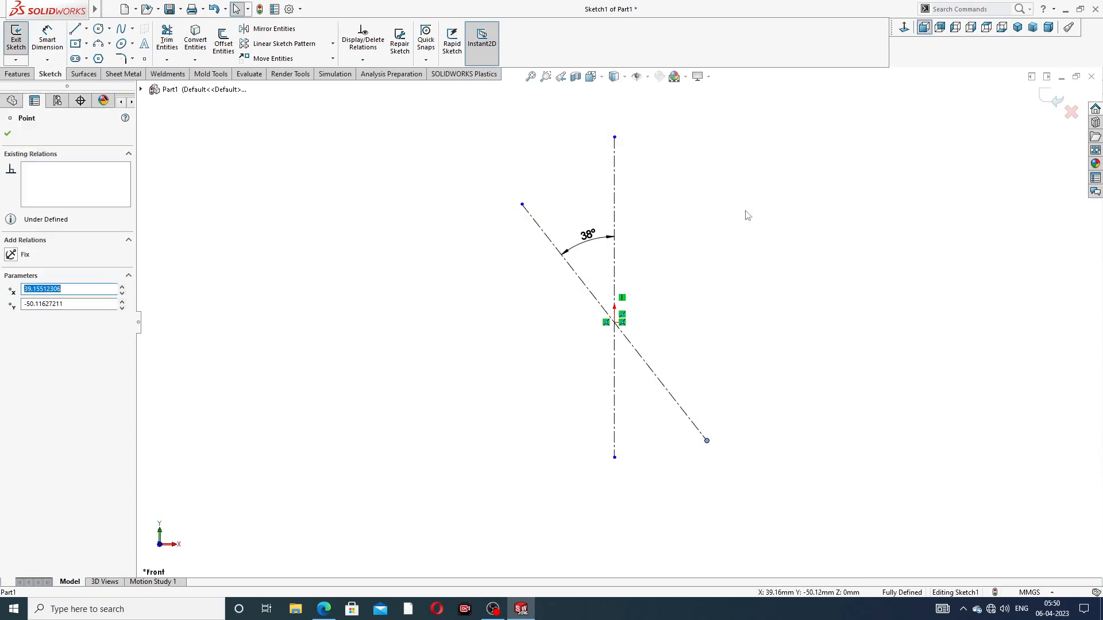
left_click(562, 155)
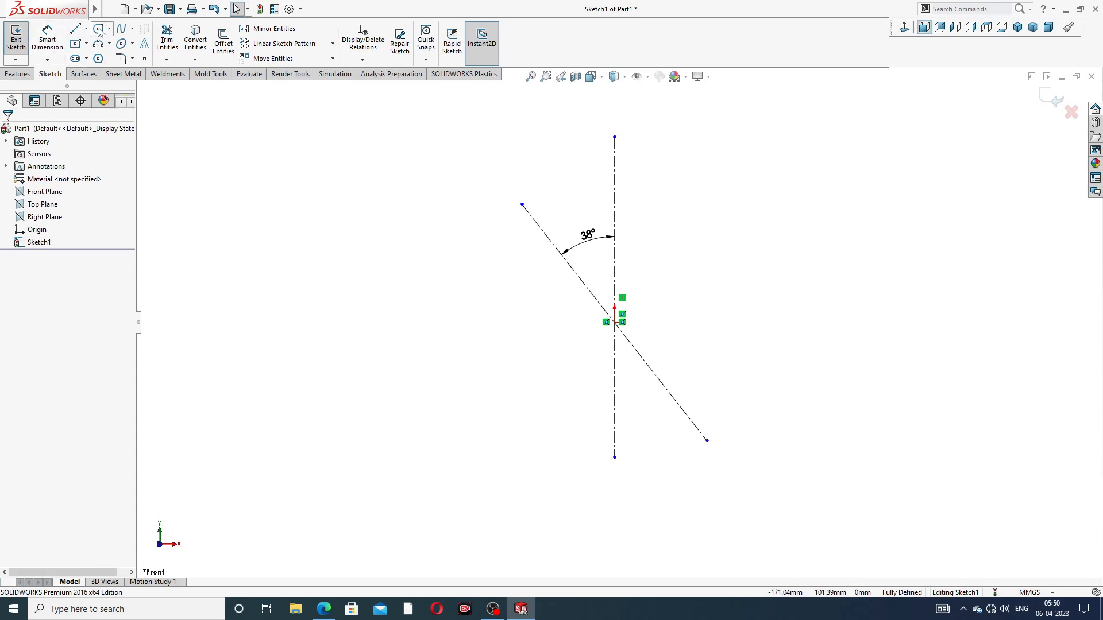
Step: Sketch a large circle centered on the origin, keeping it inside the ends of both centerlines
left_click(99, 30)
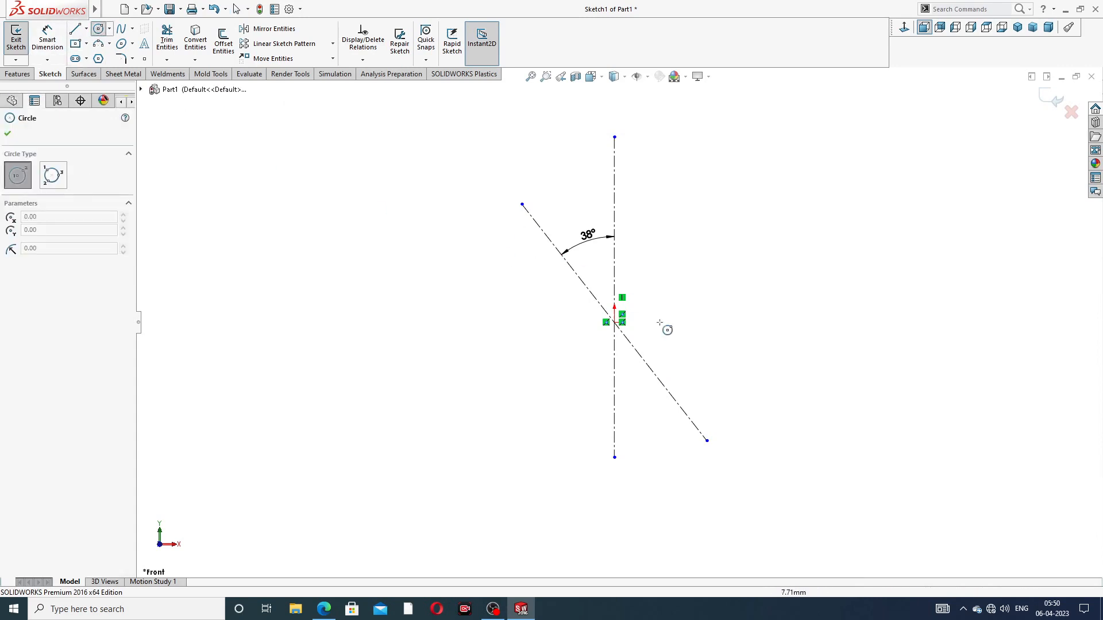
left_click(614, 322)
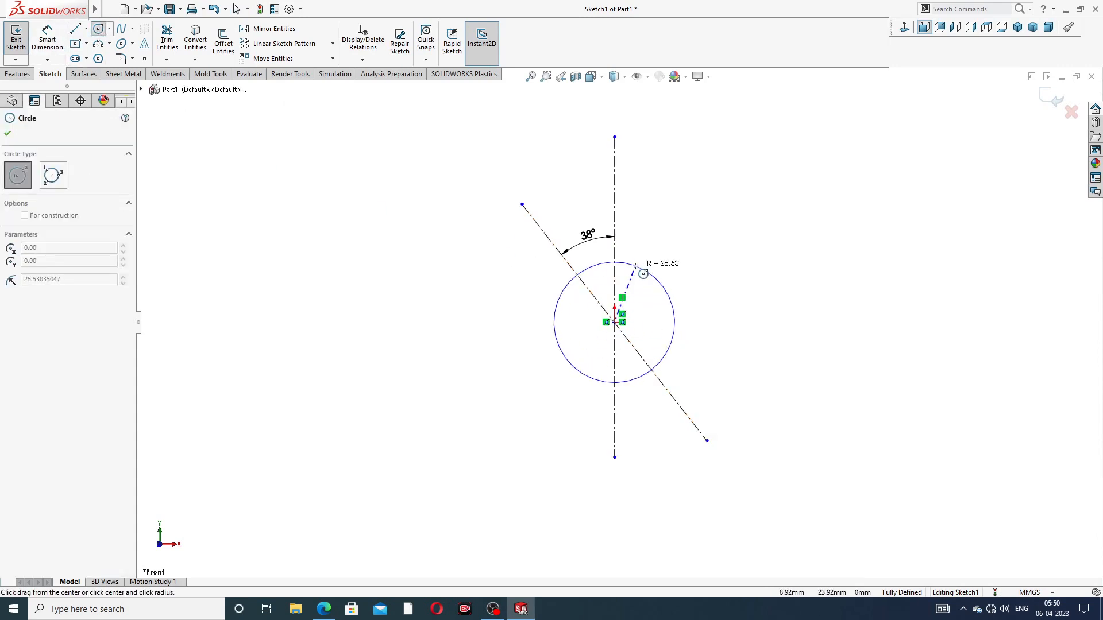
left_click(662, 259)
right_click(700, 214)
left_click(725, 218)
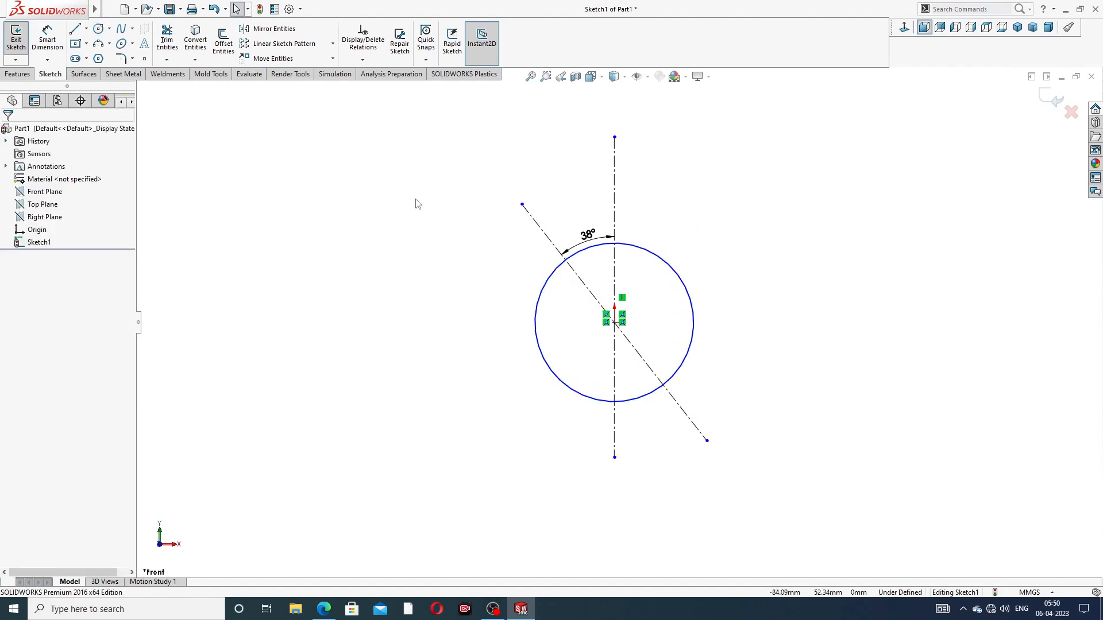
Step: Sketch a small circle with a radius of about 12.4 mm at each end of the diagonal centerline
left_click(99, 30)
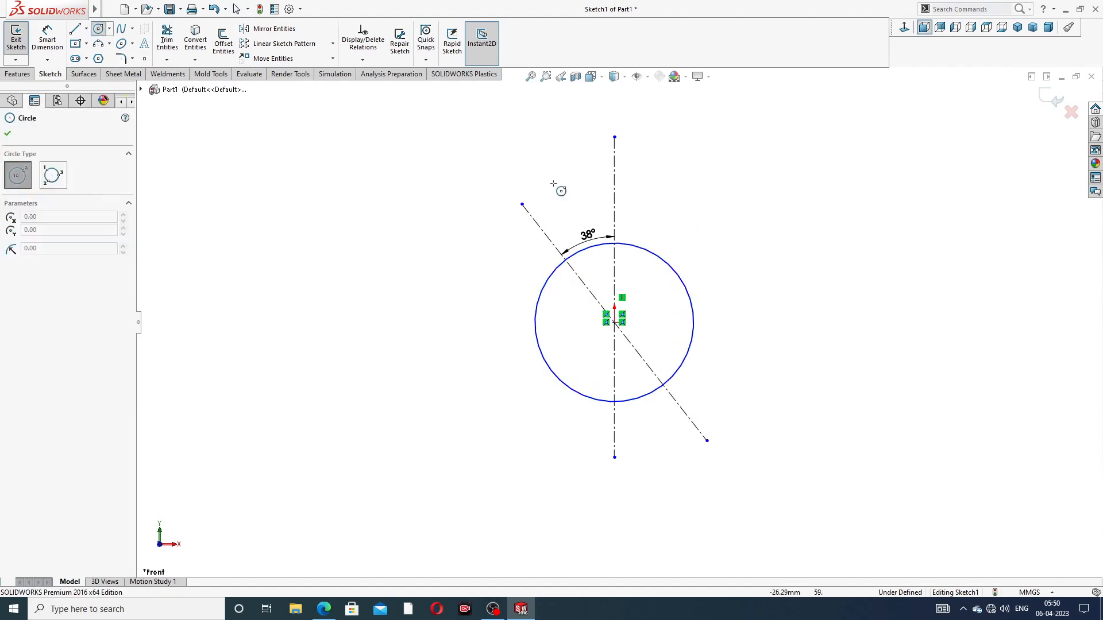
left_click(521, 204)
left_click(537, 179)
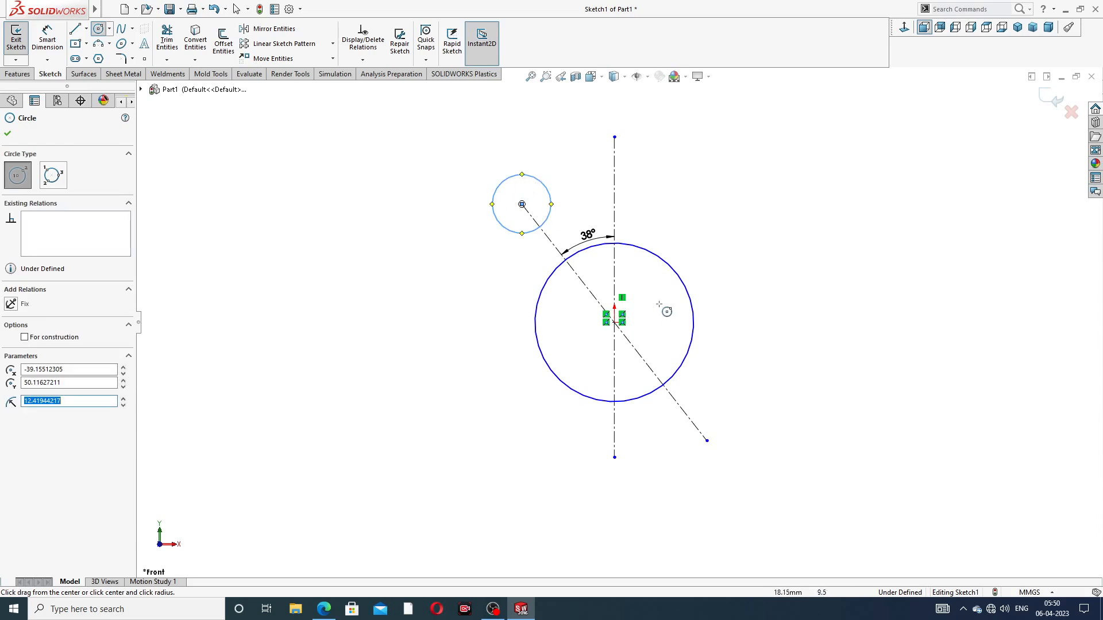
left_click(707, 441)
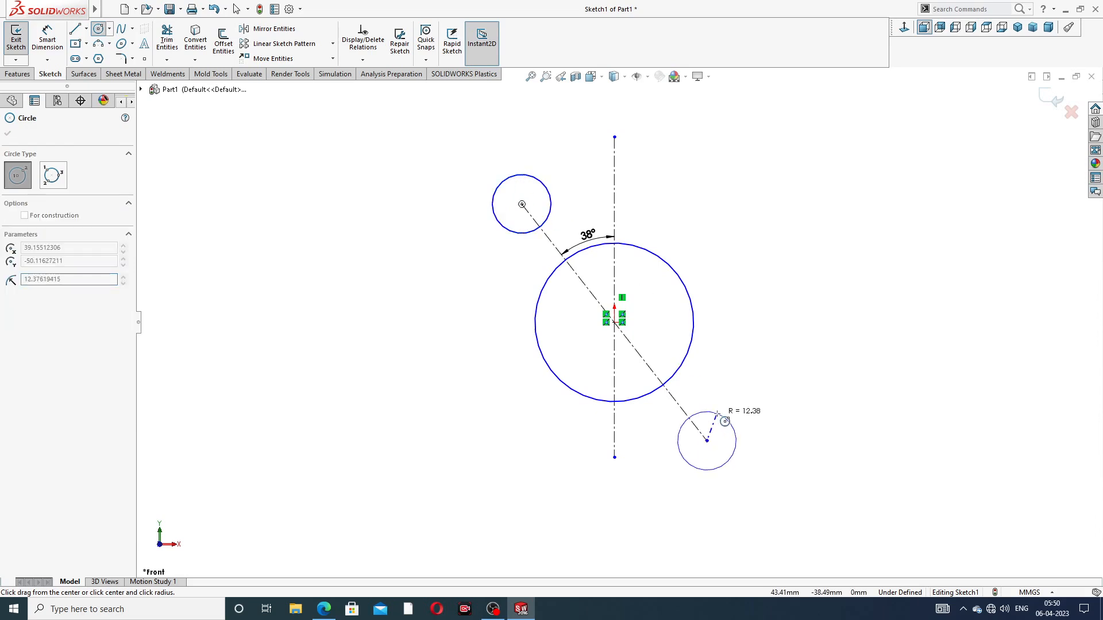
left_click(717, 412)
right_click(774, 268)
left_click(793, 297)
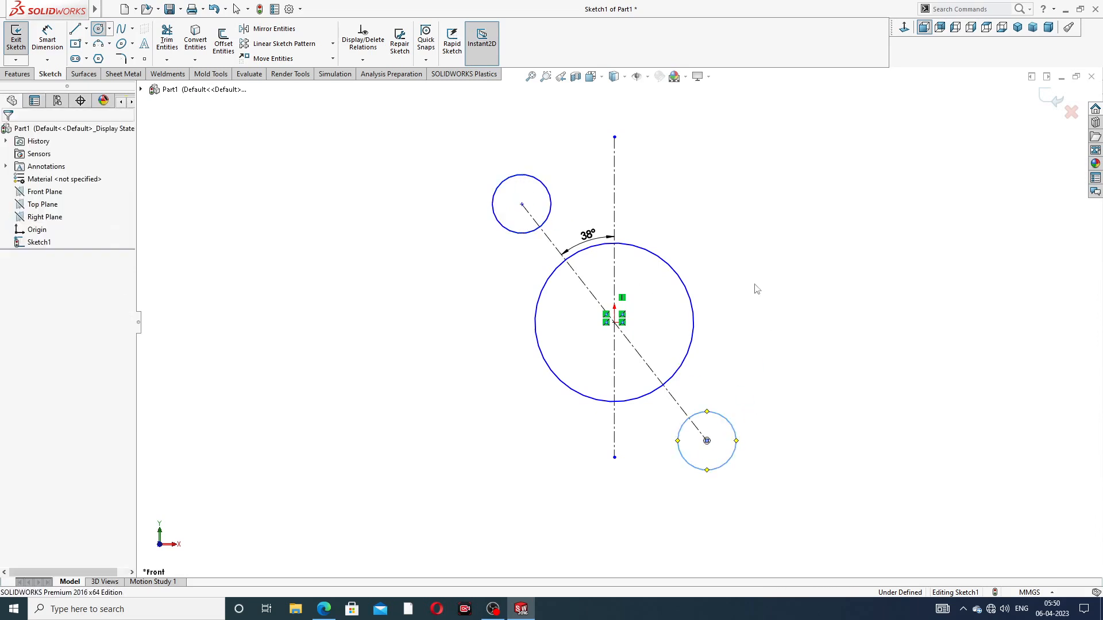
Step: Add an equal relation between the two small circles at the ends of the diagonal centerline
left_click(544, 187)
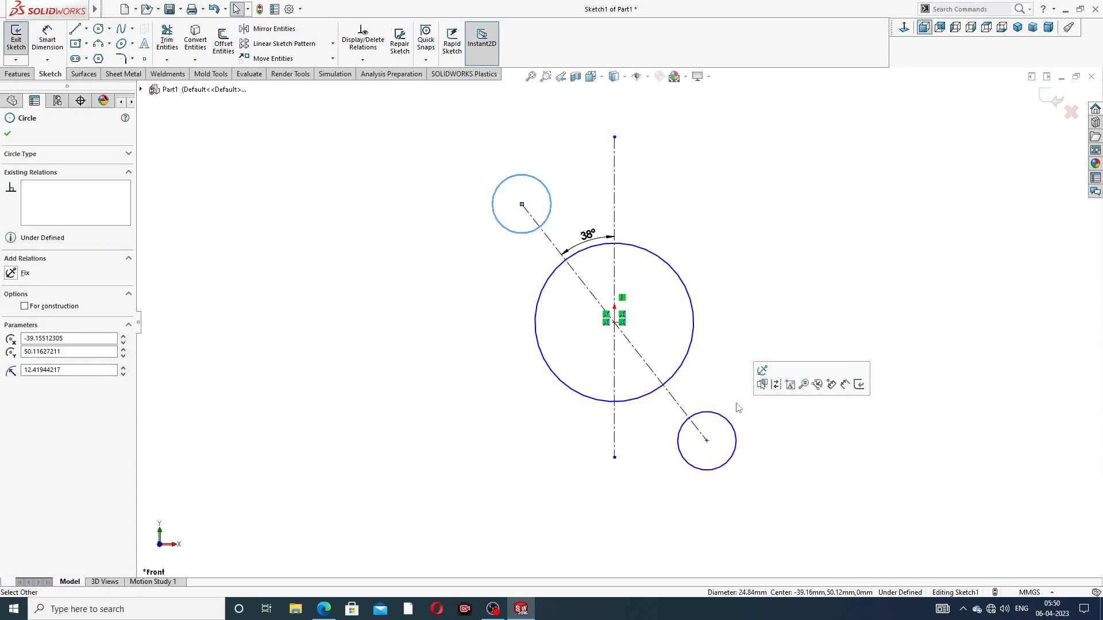
left_click(724, 418, "ctrl")
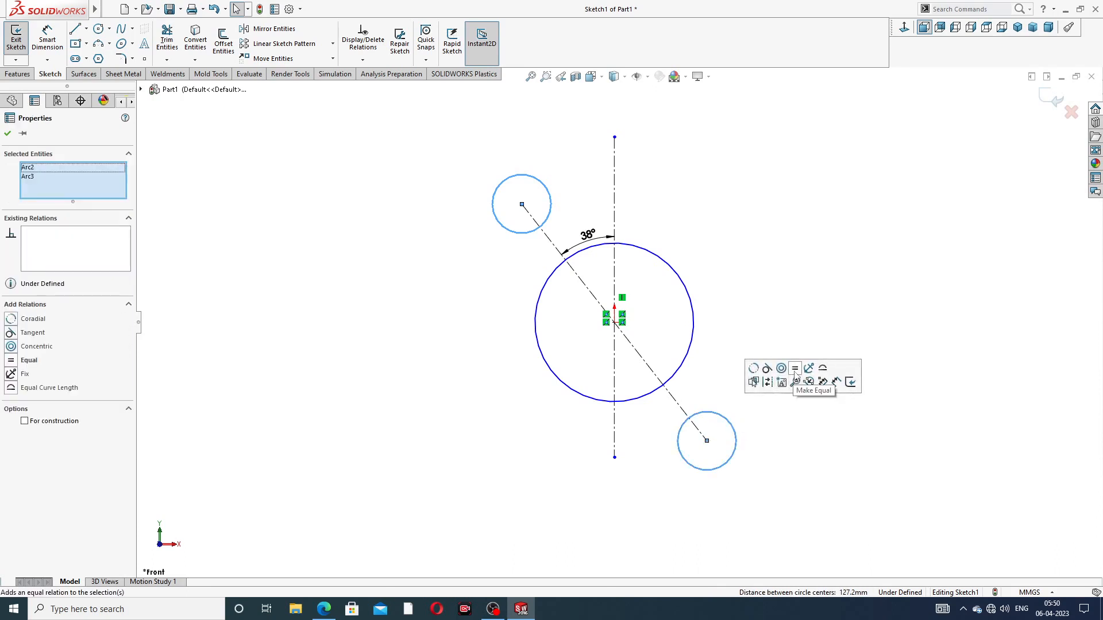
left_click(796, 369)
left_click(754, 191)
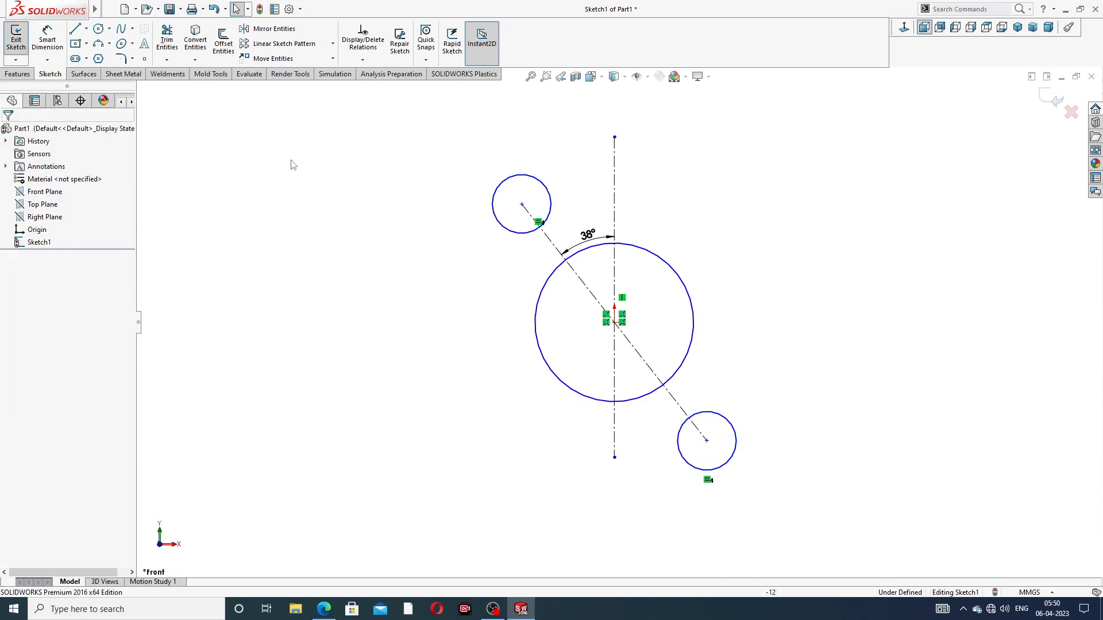
Step: Draw a line tangent to the upper small circle and the large circle, on the upper-right side of the diagonal centerline
left_click(75, 29)
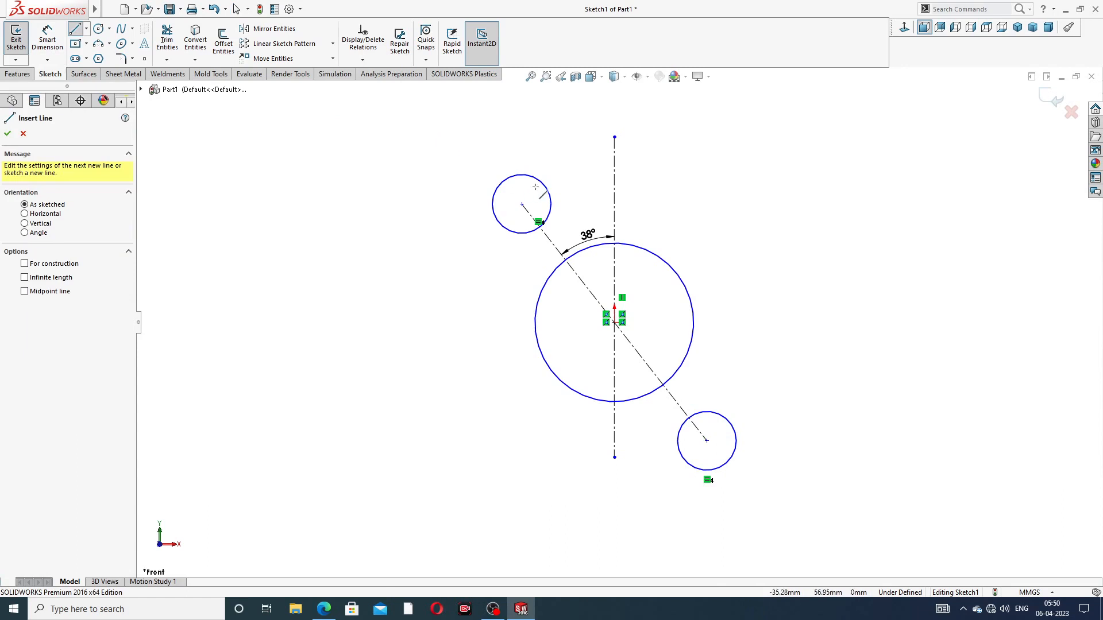
left_click(522, 205)
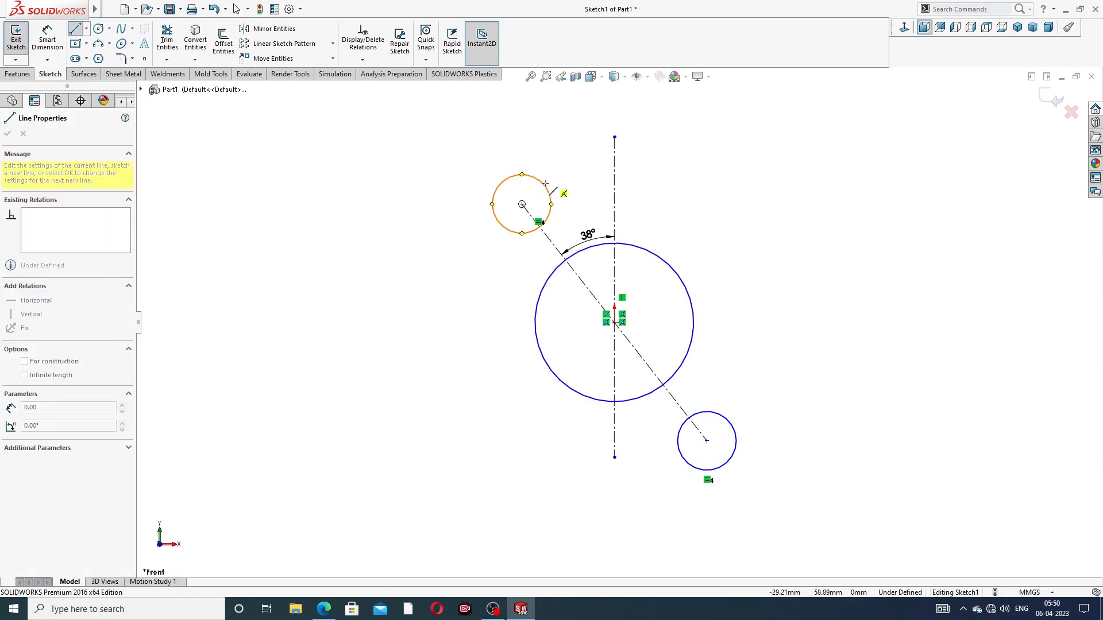
left_click_drag(545, 183, 671, 261)
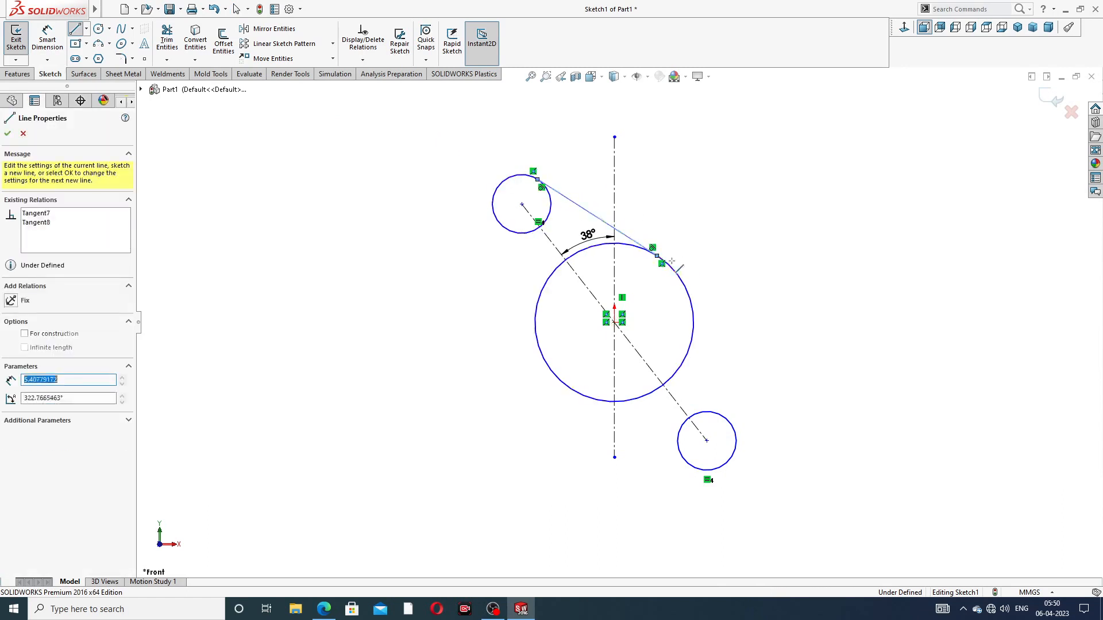
right_click(709, 183)
left_click(733, 234)
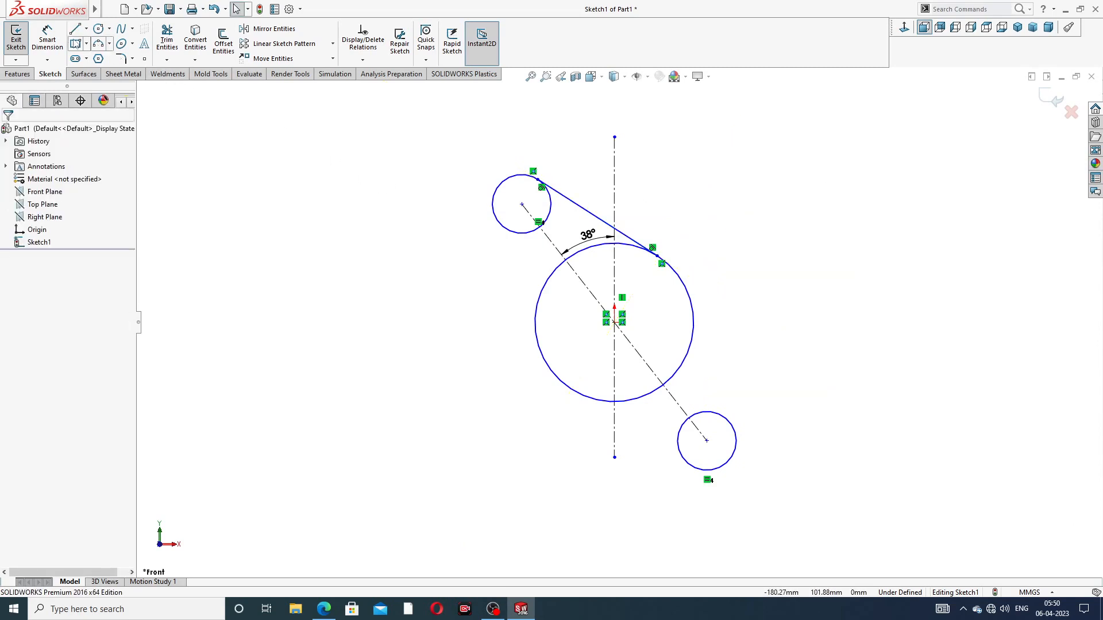
Step: Draw a second tangent line, about 60 mm long, from the upper small circle to the left side of the large circle
left_click(75, 28)
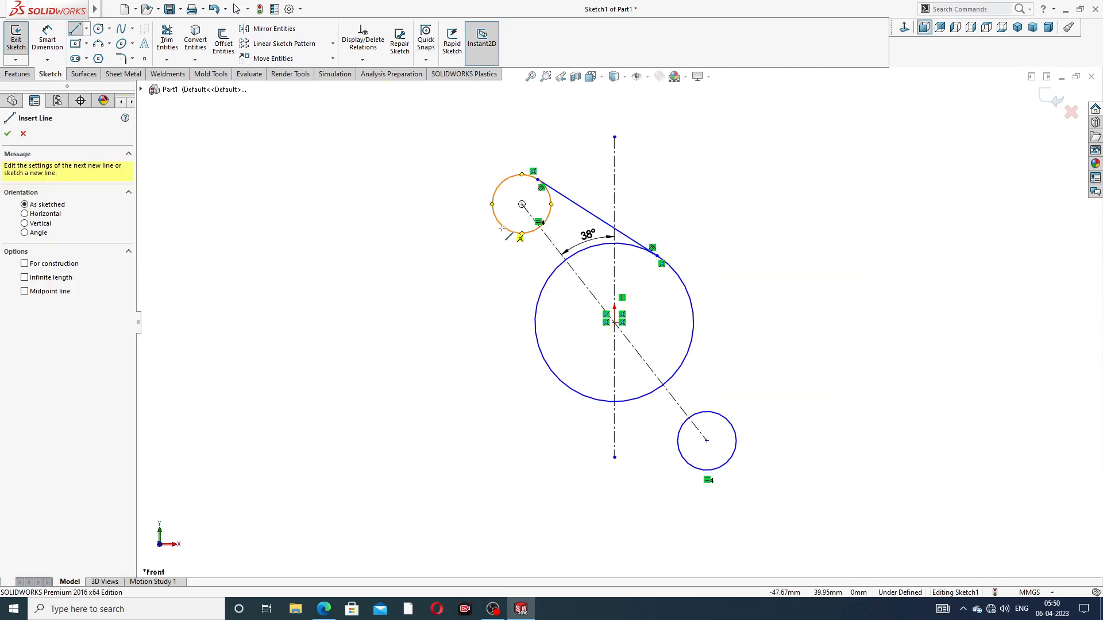
left_click_drag(515, 228, 541, 355)
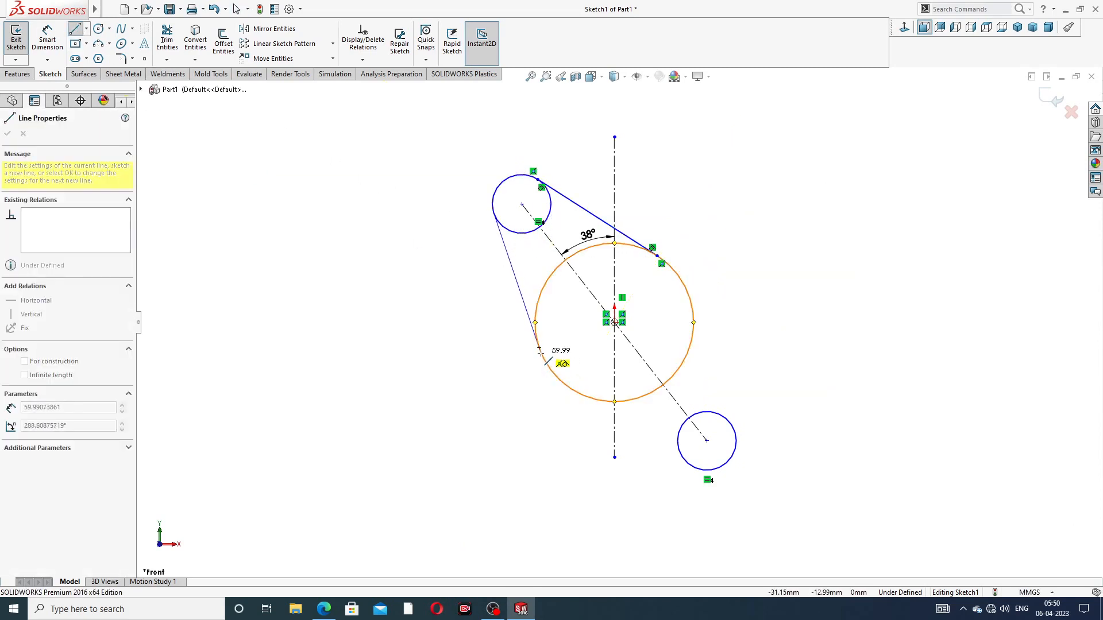
left_click(540, 352)
right_click(445, 307)
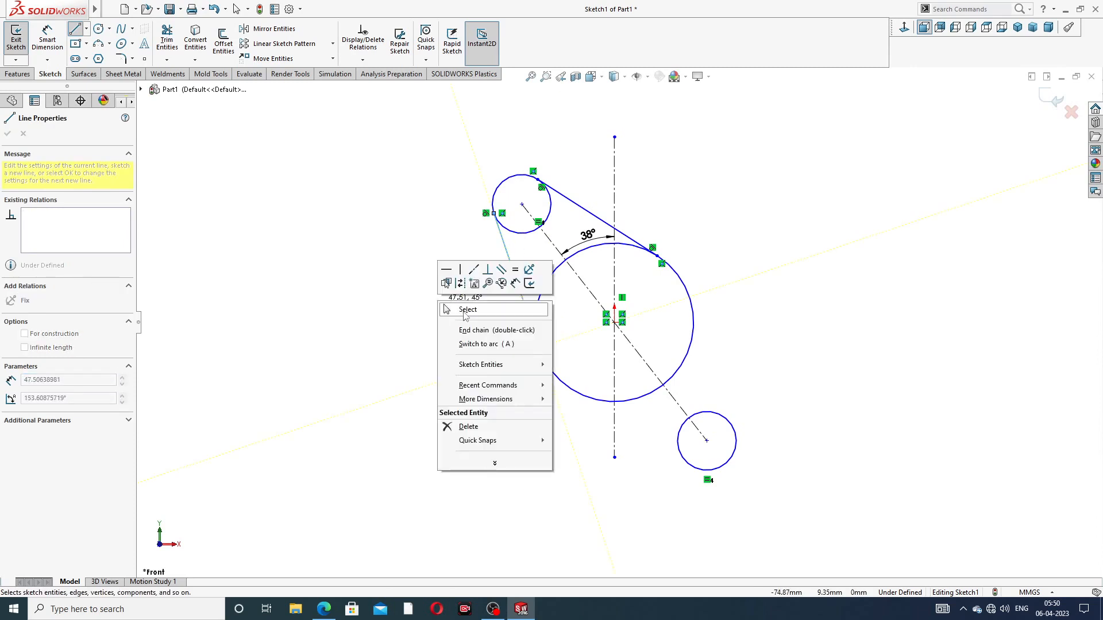
left_click(466, 311)
Step: Draw a line tangent to the large circle's right side and the lower small circle
left_click(75, 29)
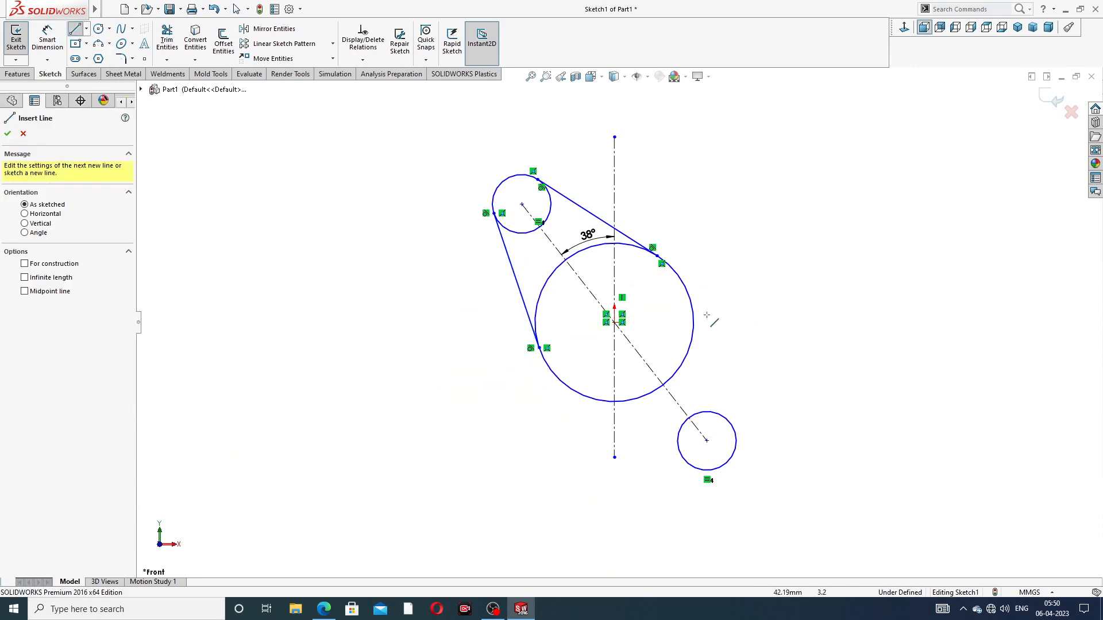
left_click(721, 406)
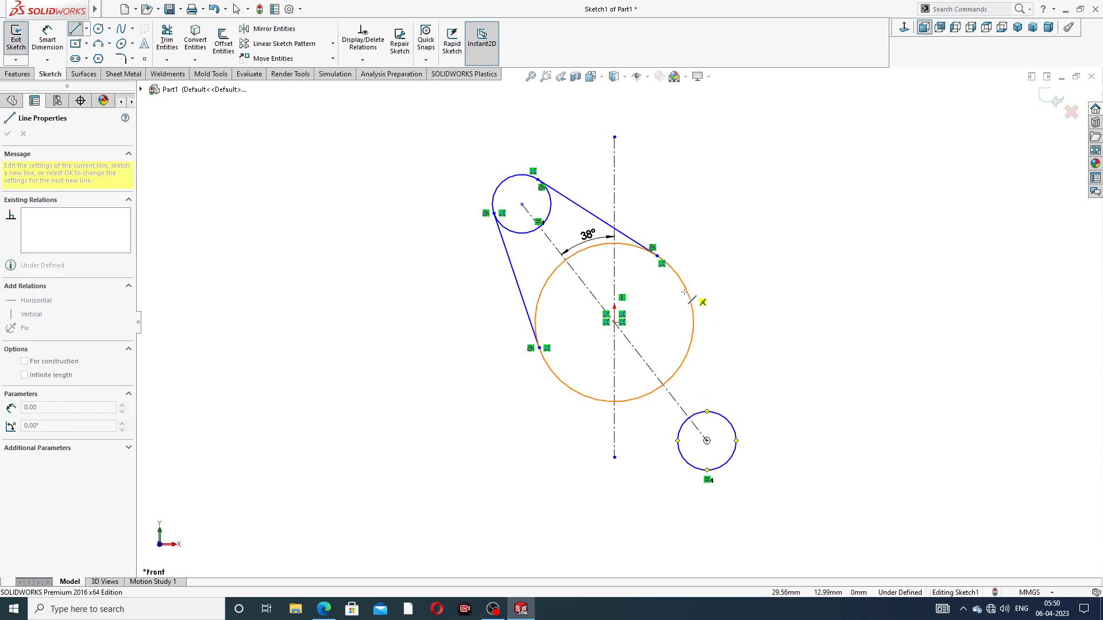
left_click(702, 301)
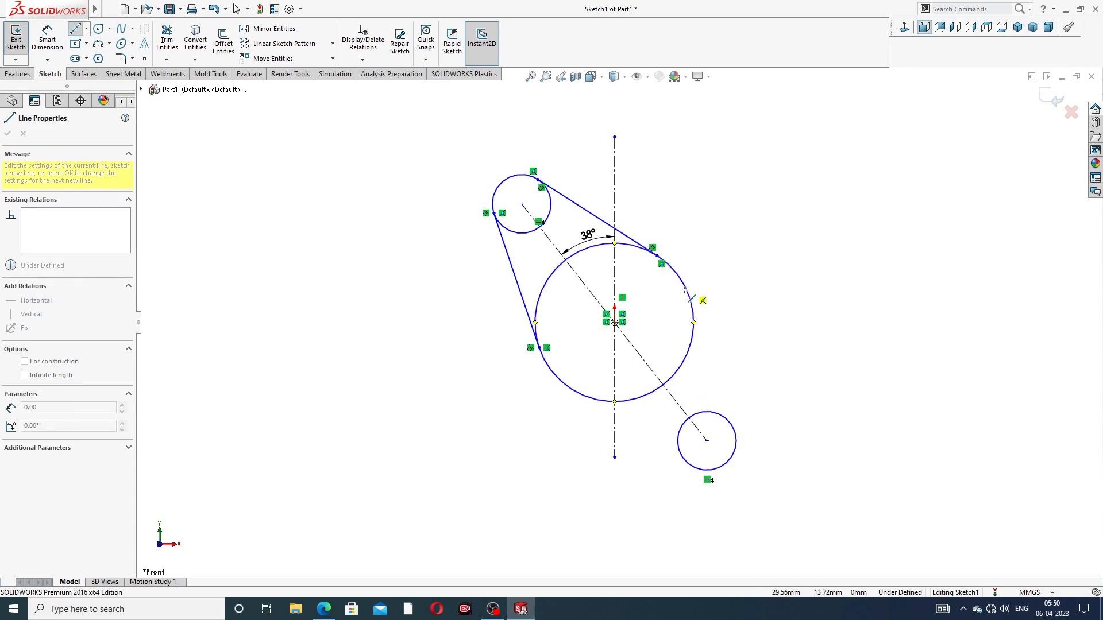
left_click(736, 432)
right_click(851, 369)
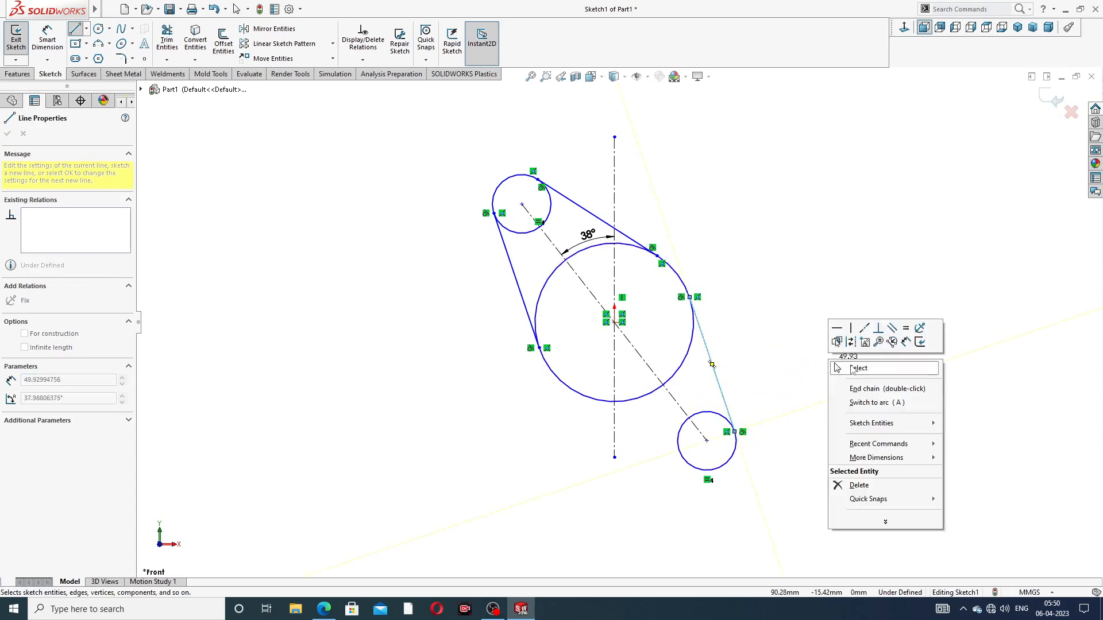
left_click(850, 370)
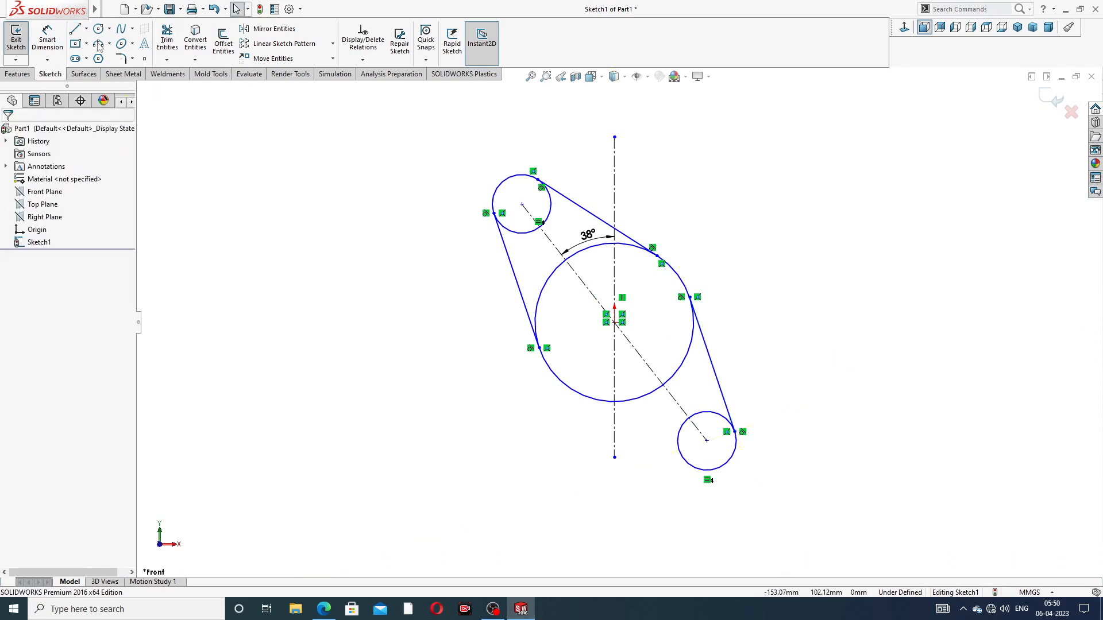
Step: Draw a line about 61 mm long, tangent to the large circle's lower-left side and ending just beside the lower small circle
left_click(77, 30)
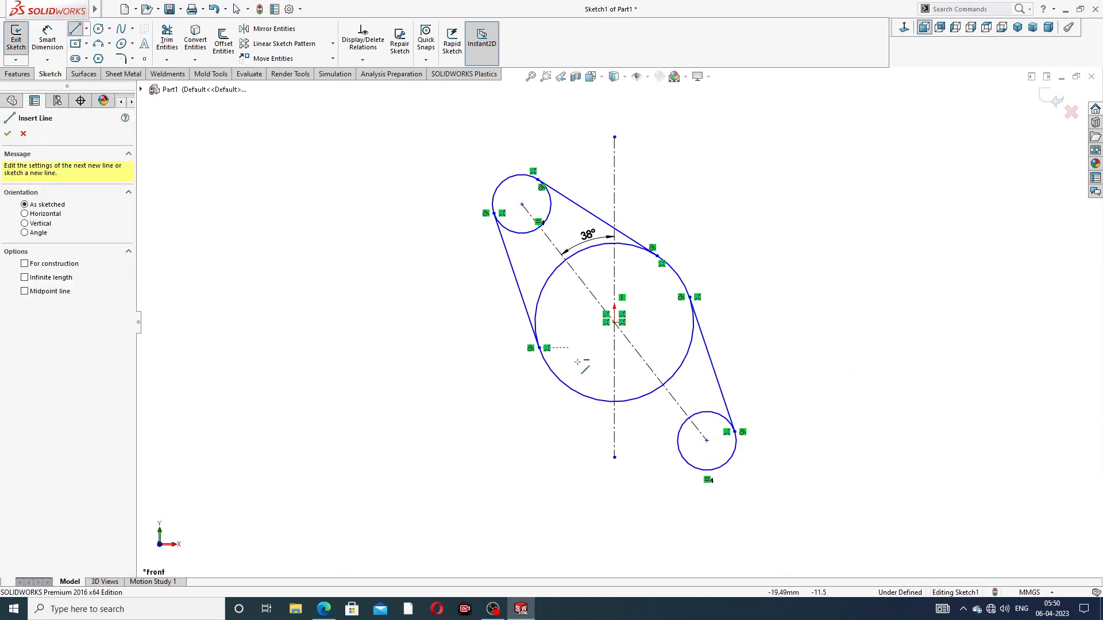
left_click(574, 394)
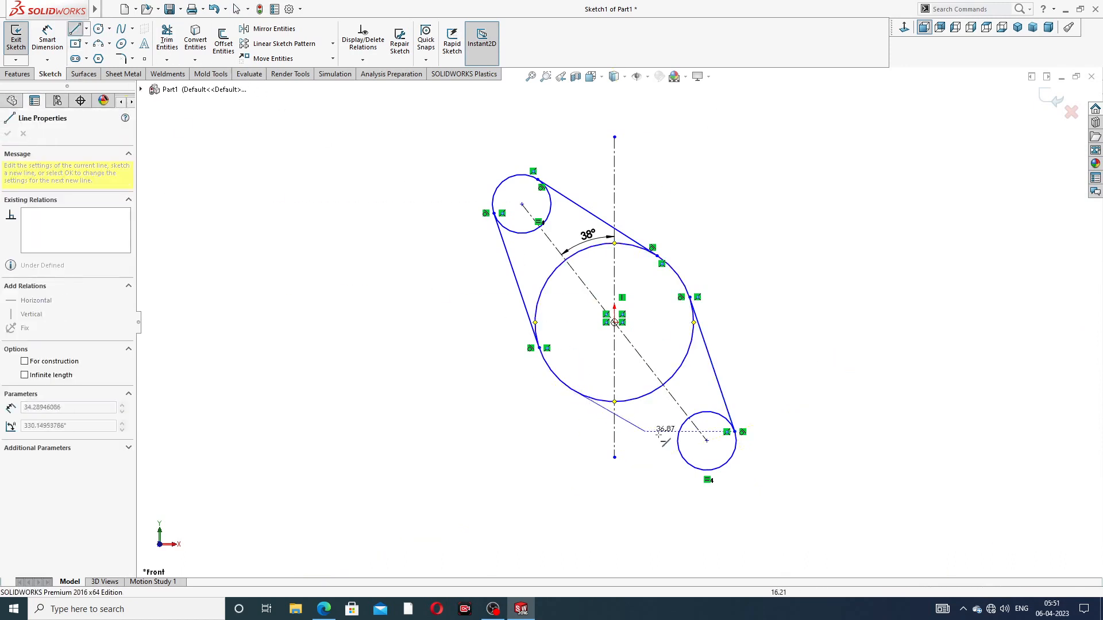
left_click(689, 470)
right_click(757, 368)
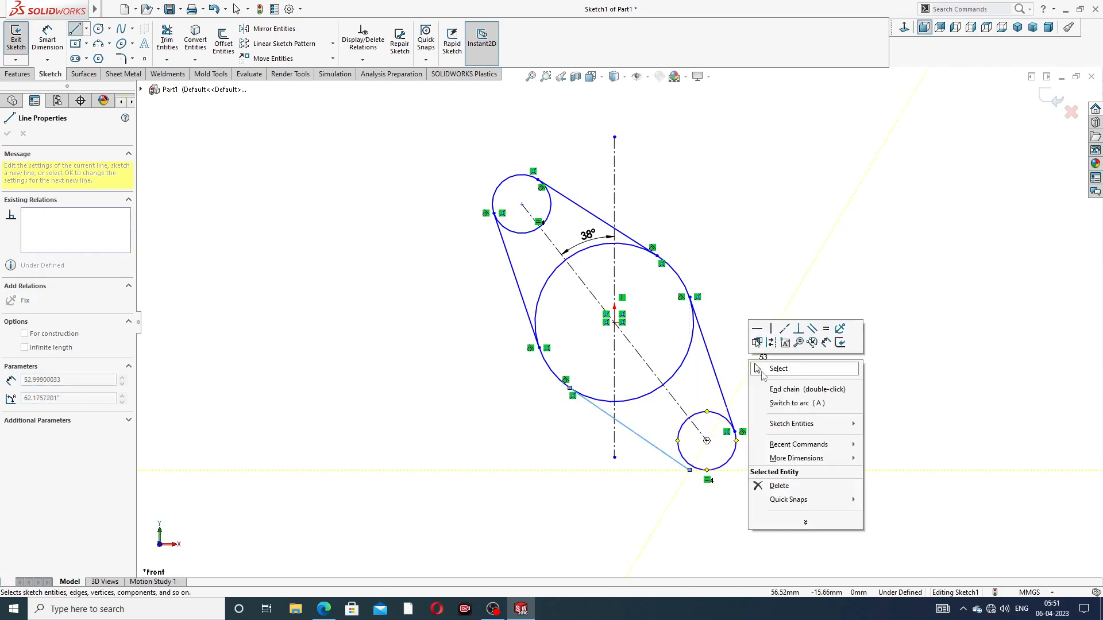
left_click(770, 368)
Step: Attach the loose lower end of the new line to the lower small circle's circumference
scroll(709, 430, "down", 4)
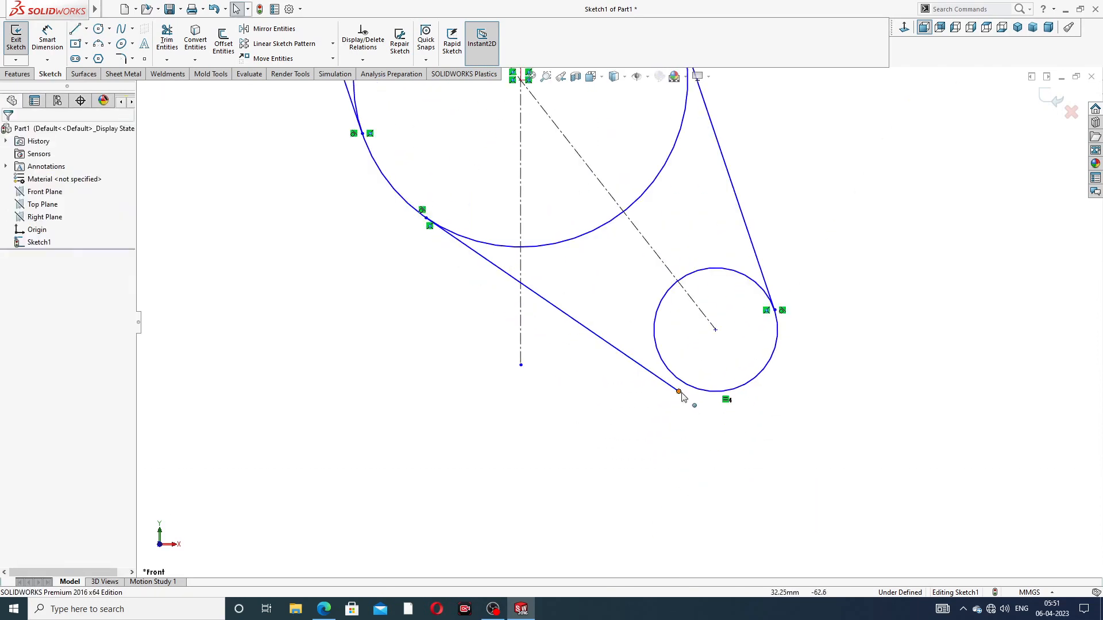
left_click_drag(679, 392, 686, 384)
left_click(785, 216)
scroll(767, 180, "up", 3)
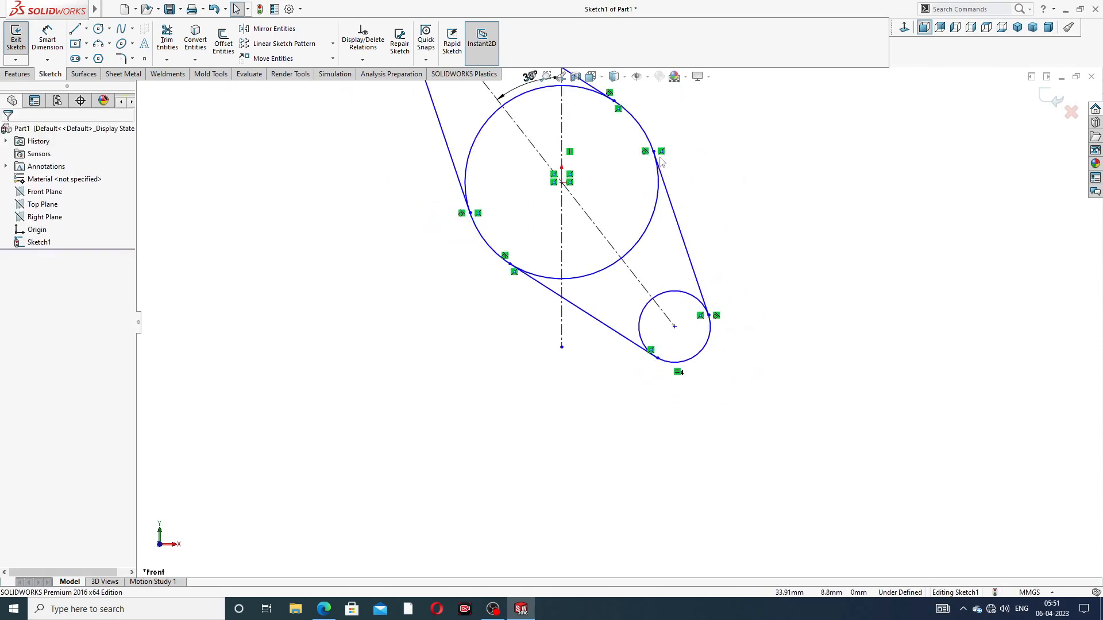
scroll(655, 154, "up", 3)
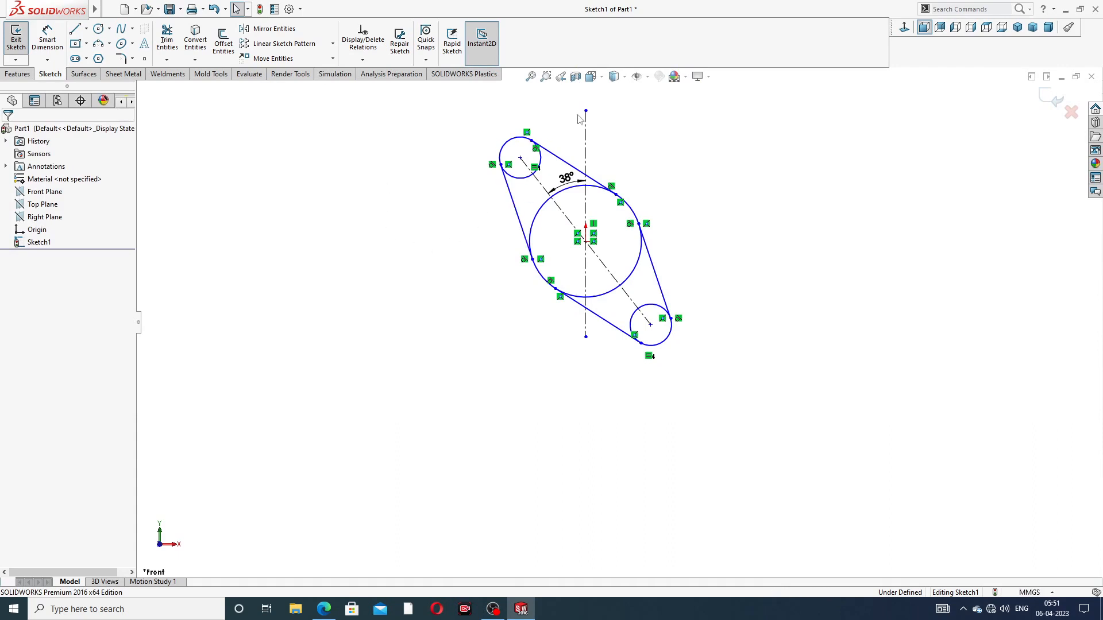
scroll(560, 178, "down", 3)
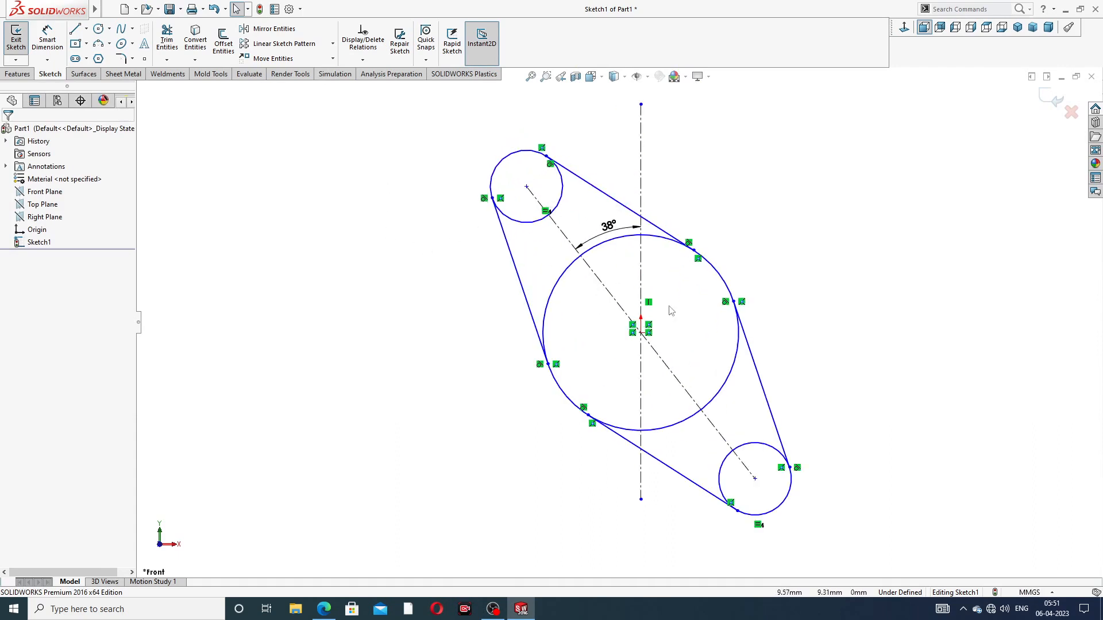
Step: Add a tangent relation between the lower-left line and the lower small circle
left_click(717, 495)
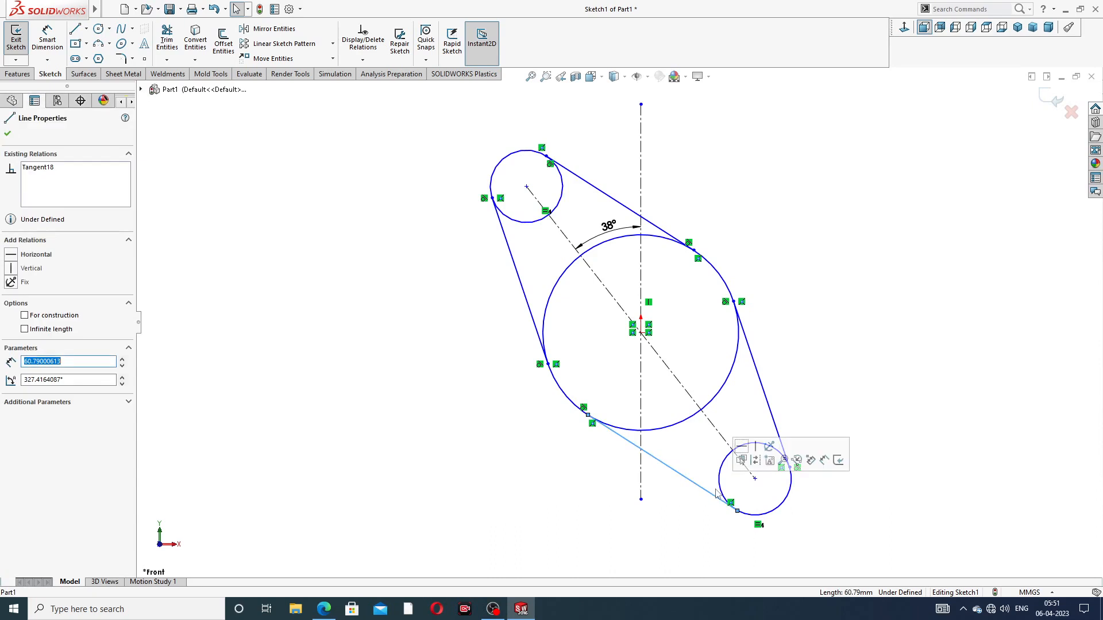
left_click(750, 519, "ctrl")
left_click(784, 469)
left_click(835, 366)
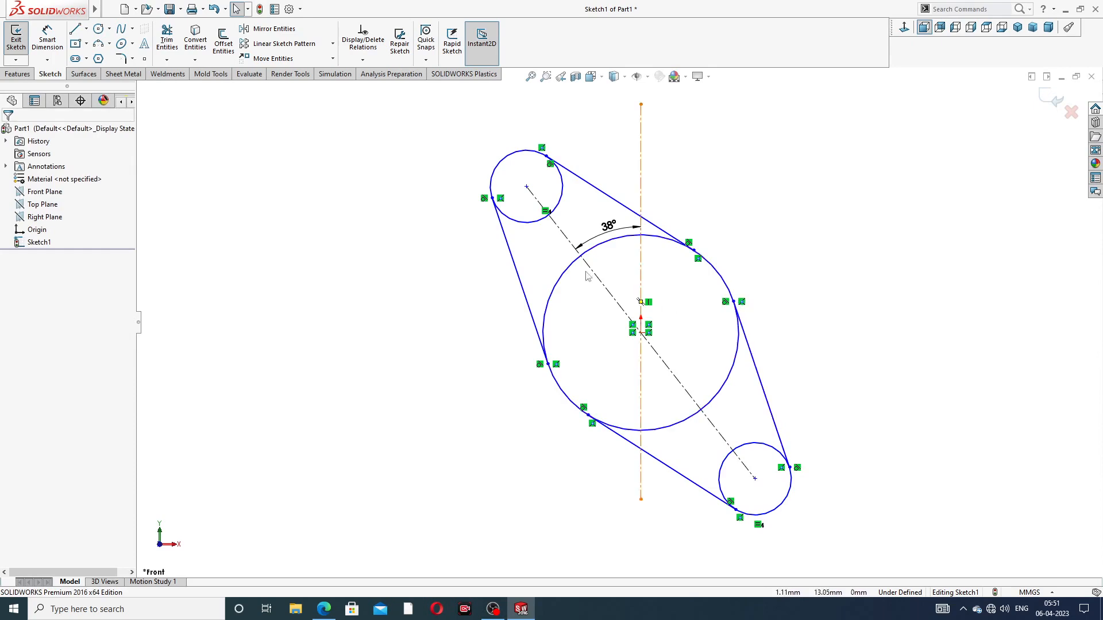
Step: Consult the exhaust manifold PDF drawing in the browser, return to SOLIDWORKS and dimension the upper small circle's diameter as 34 mm
left_click(324, 608)
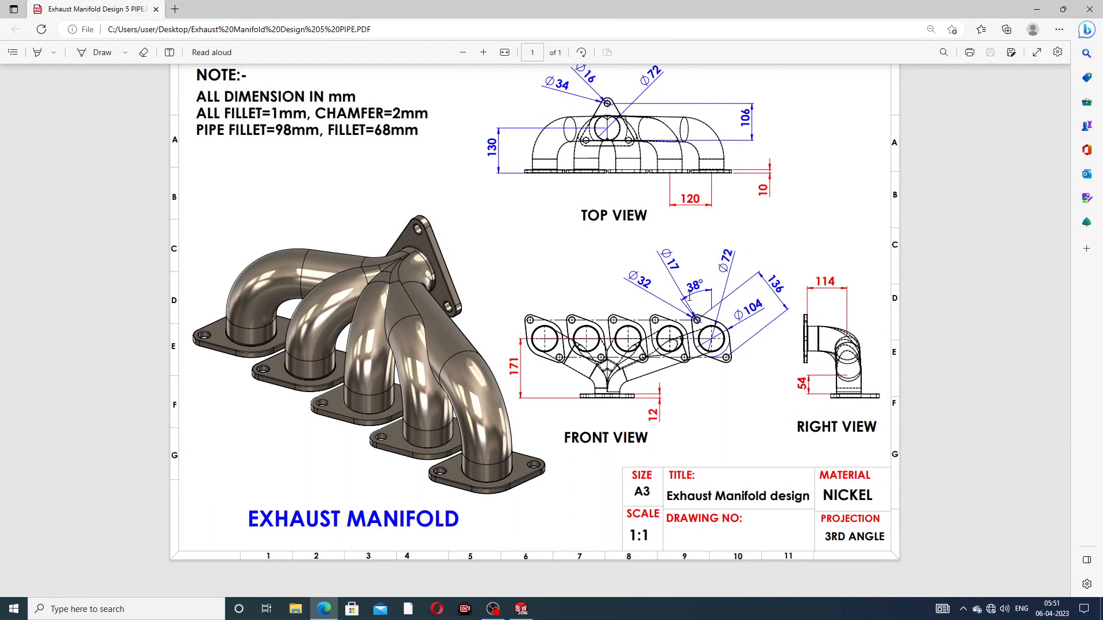
left_click(324, 609)
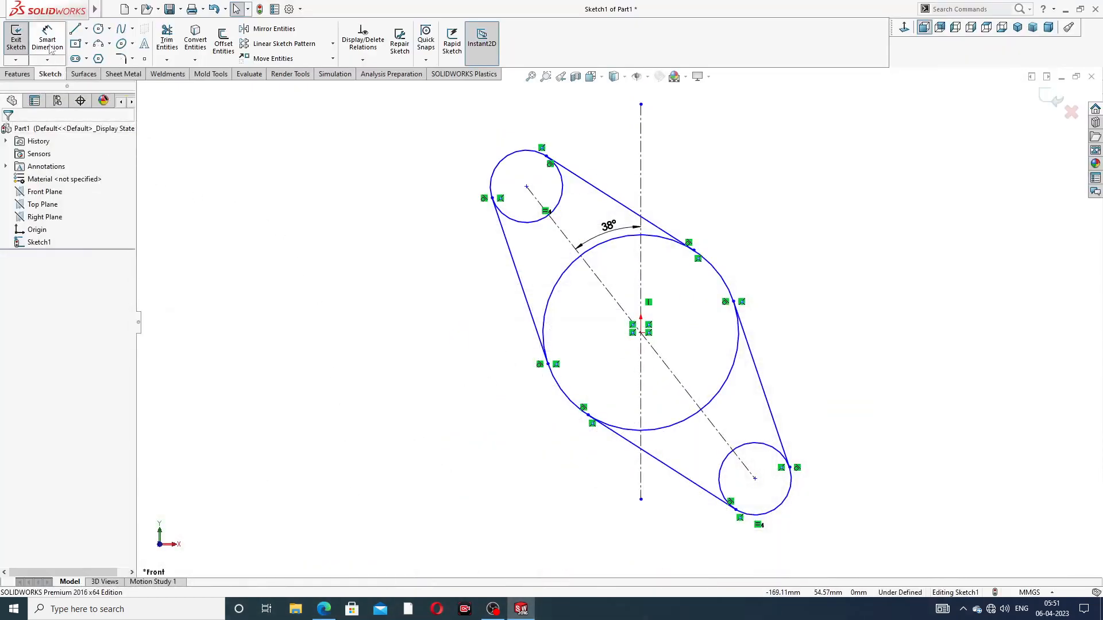
left_click(48, 42)
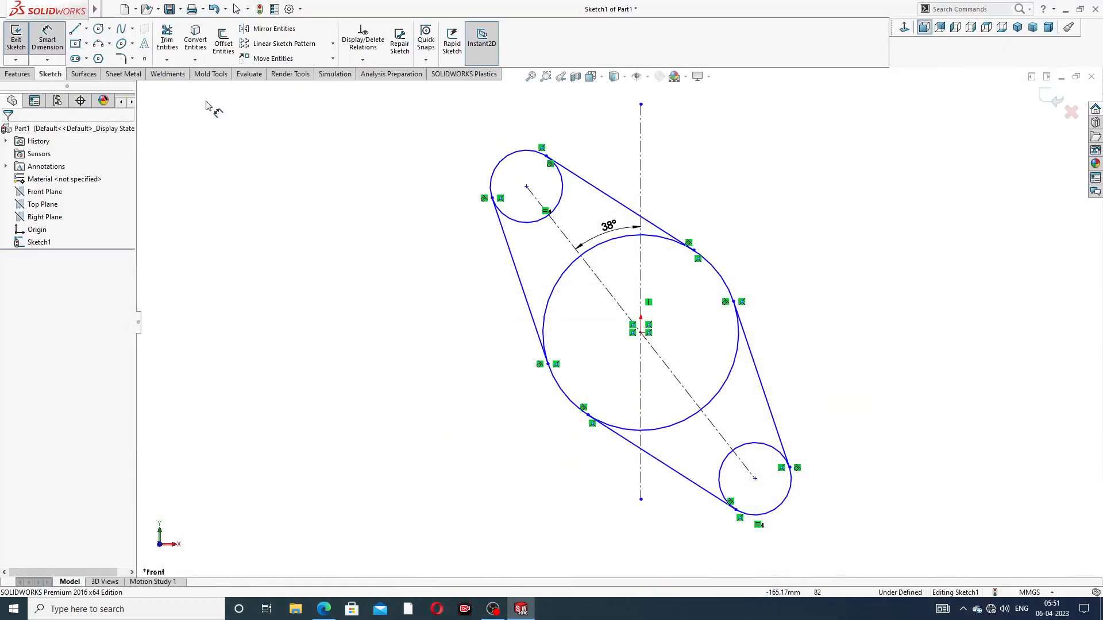
left_click(506, 153)
left_click(443, 148)
type("34")
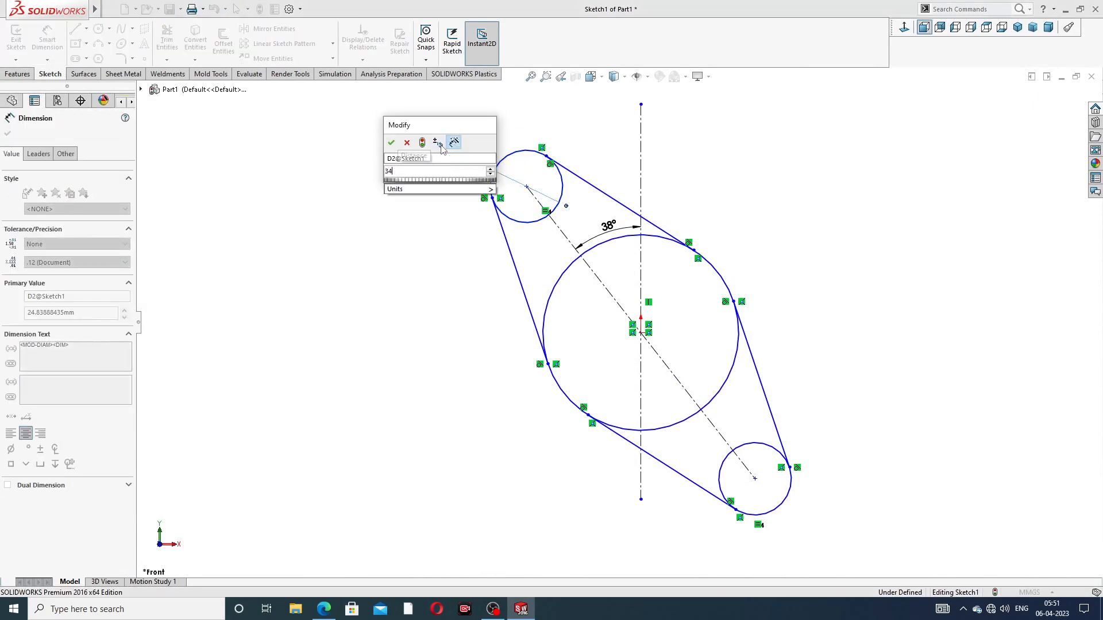
key("Return")
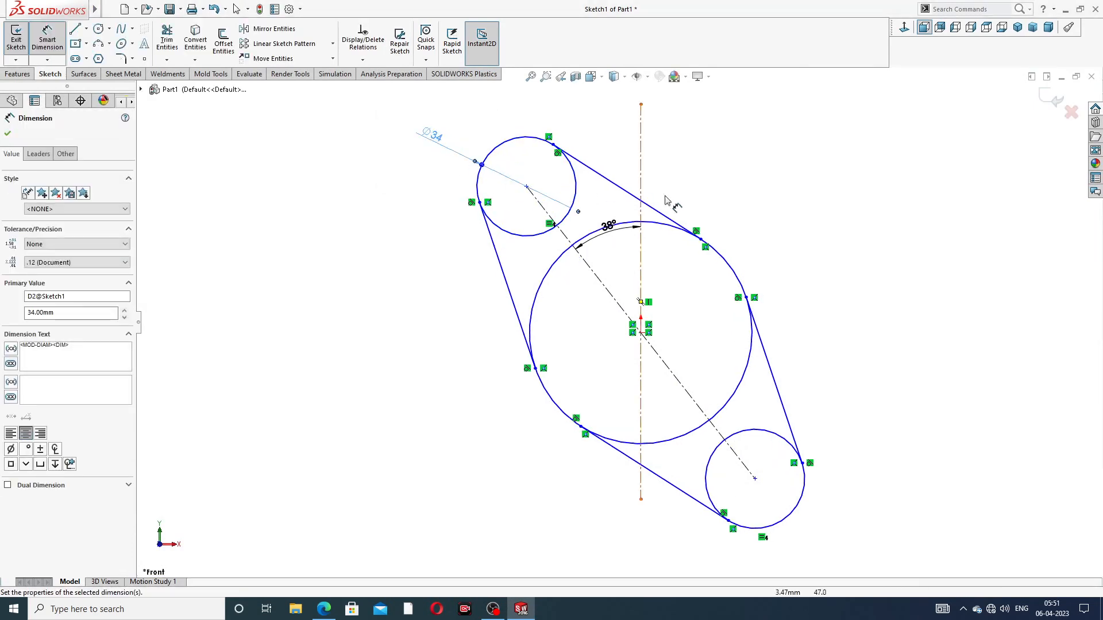
Step: Dimension the large central circle's diameter as 104 mm
left_click(669, 225)
left_click(772, 196)
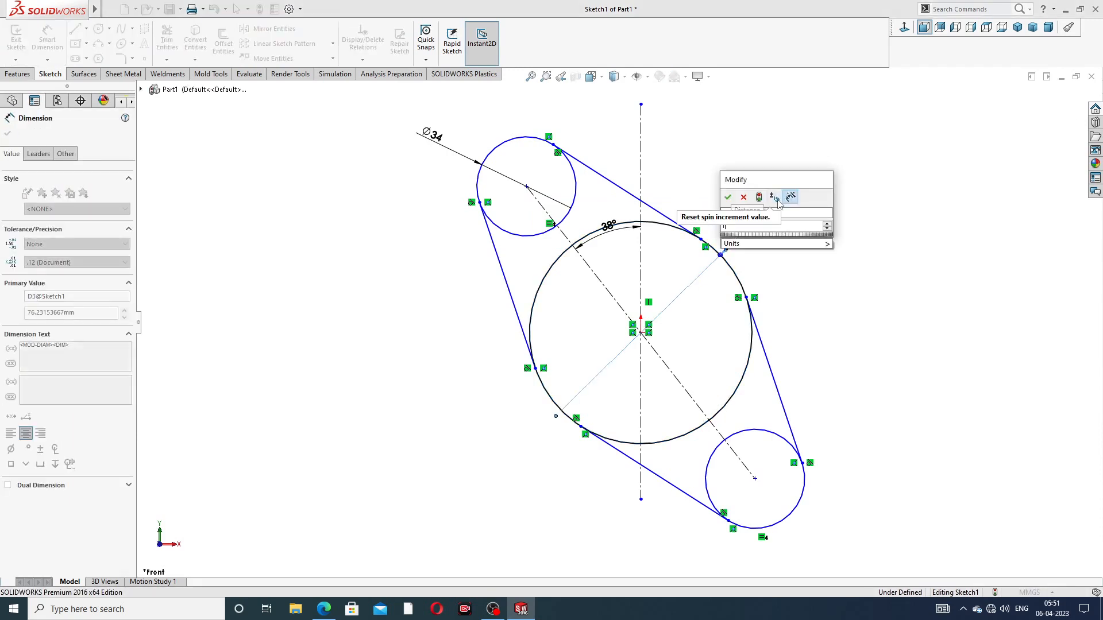
type("10")
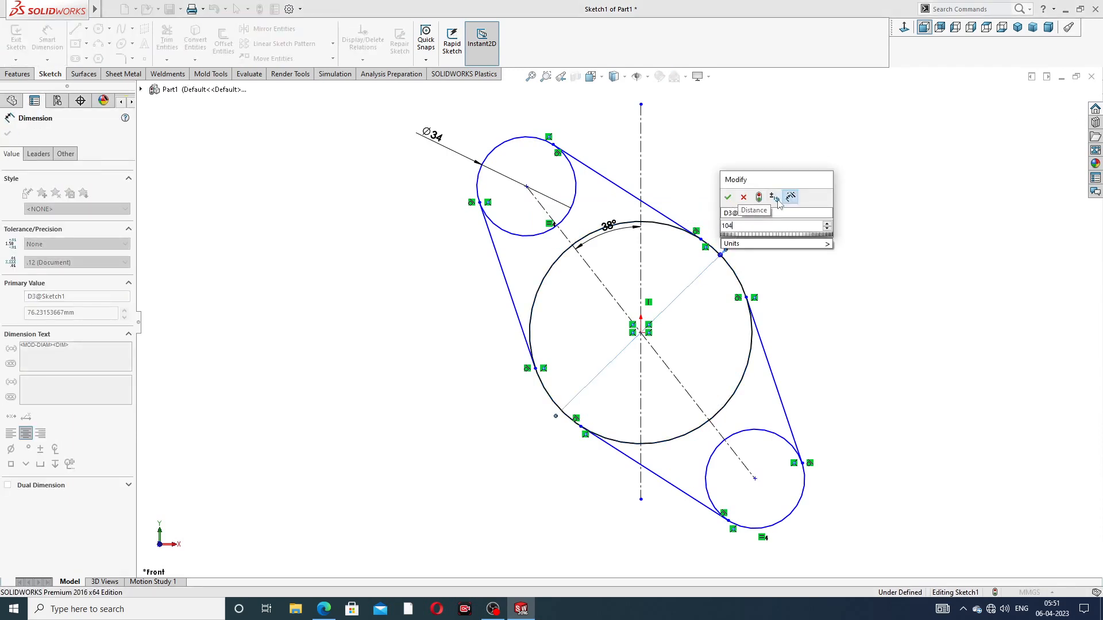
type("4")
key("Return")
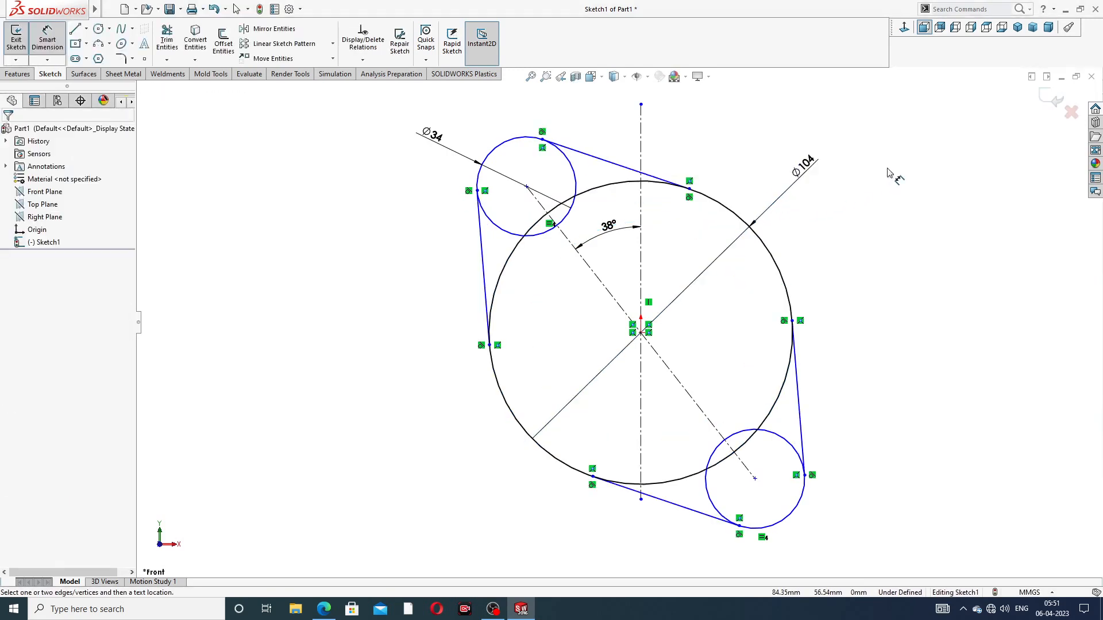
right_click(887, 173)
left_click(912, 175)
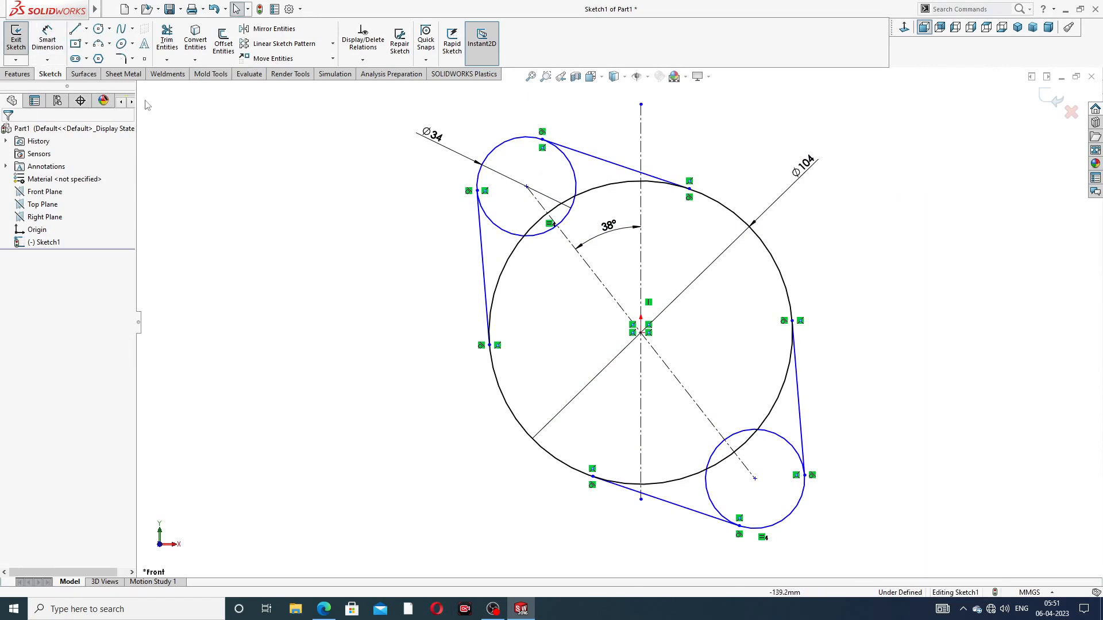
Step: Dimension the distance between the two small circles' centers as 136 mm, aligned with the diagonal centerline
left_click(57, 38)
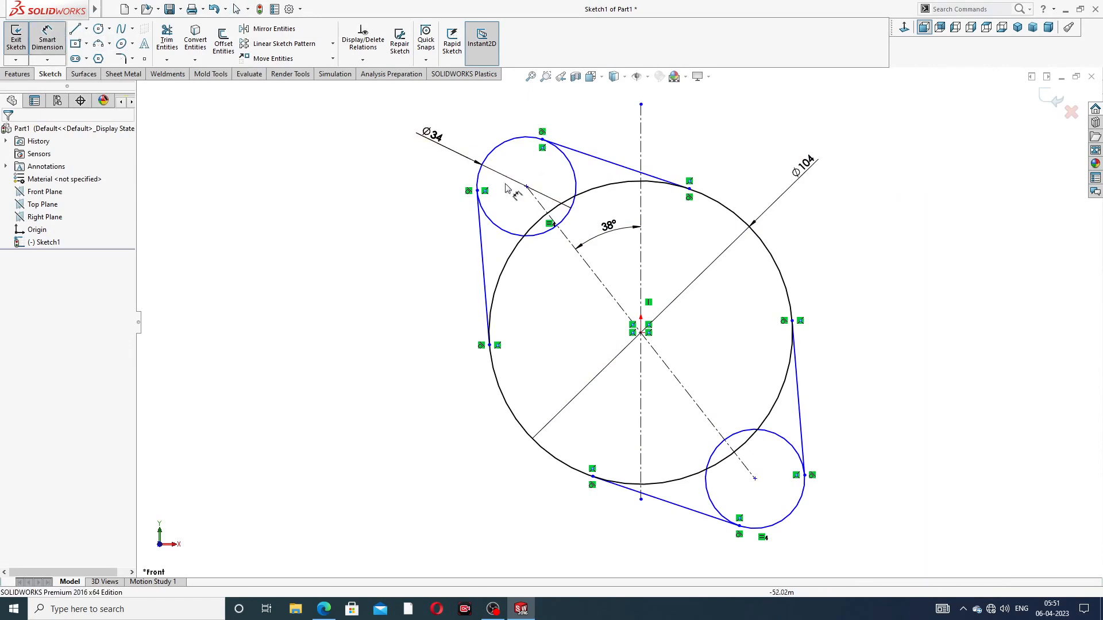
left_click(526, 186)
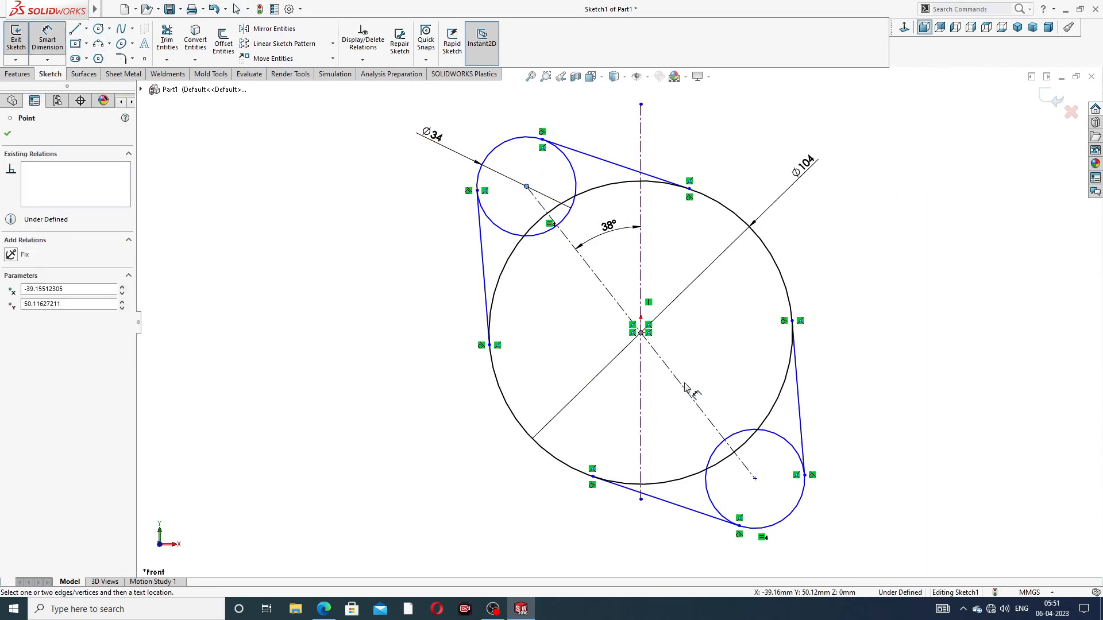
left_click(755, 479)
left_click(827, 171)
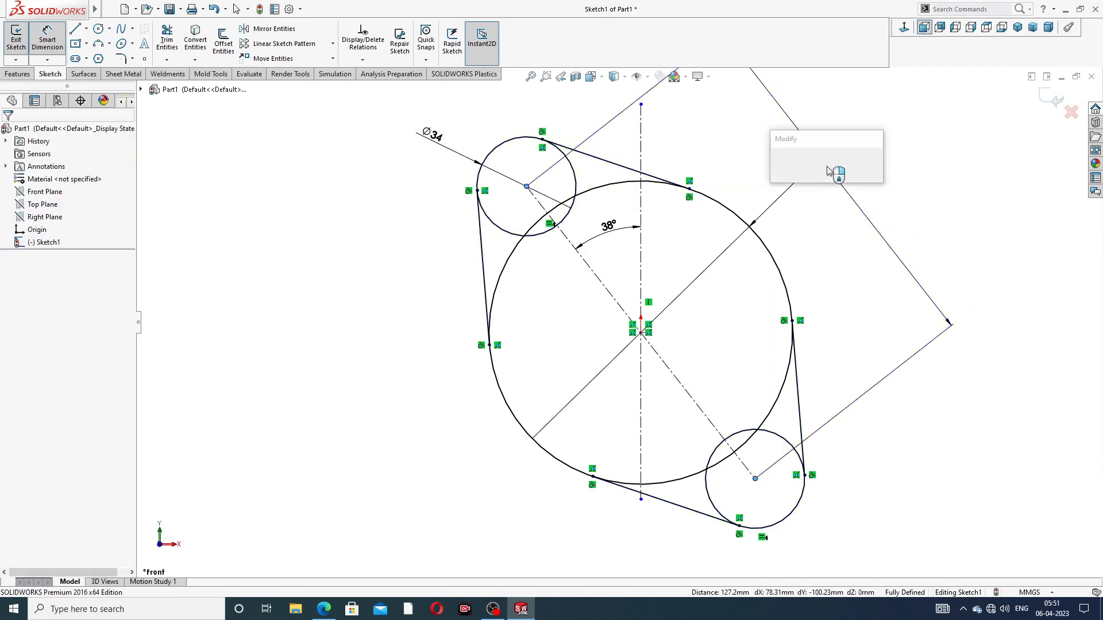
type("136")
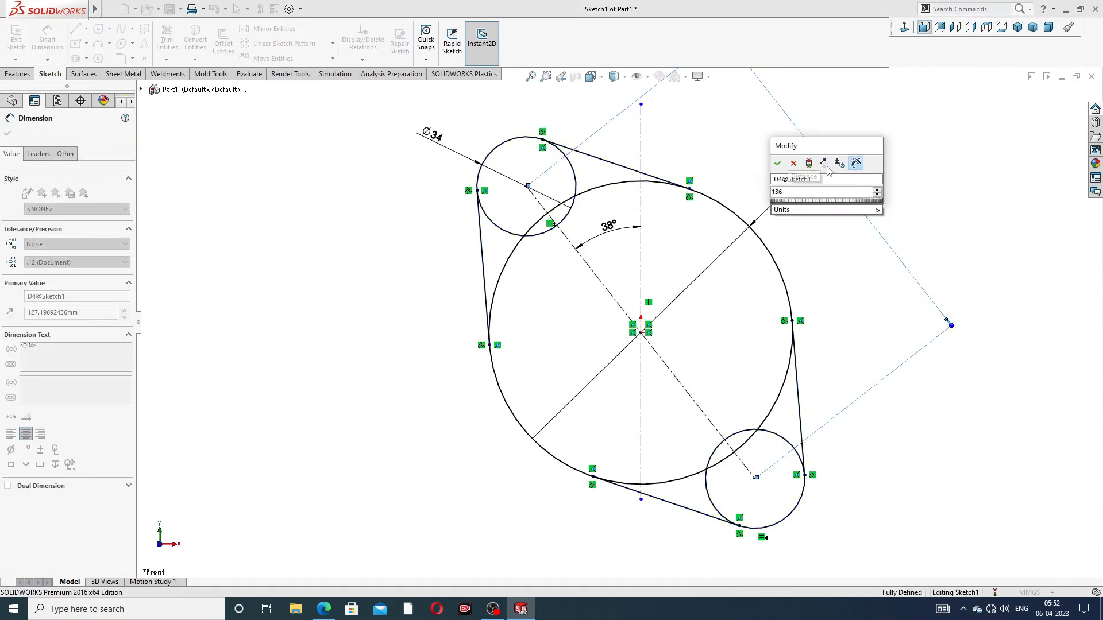
key("Return")
key("Escape")
right_click(869, 167)
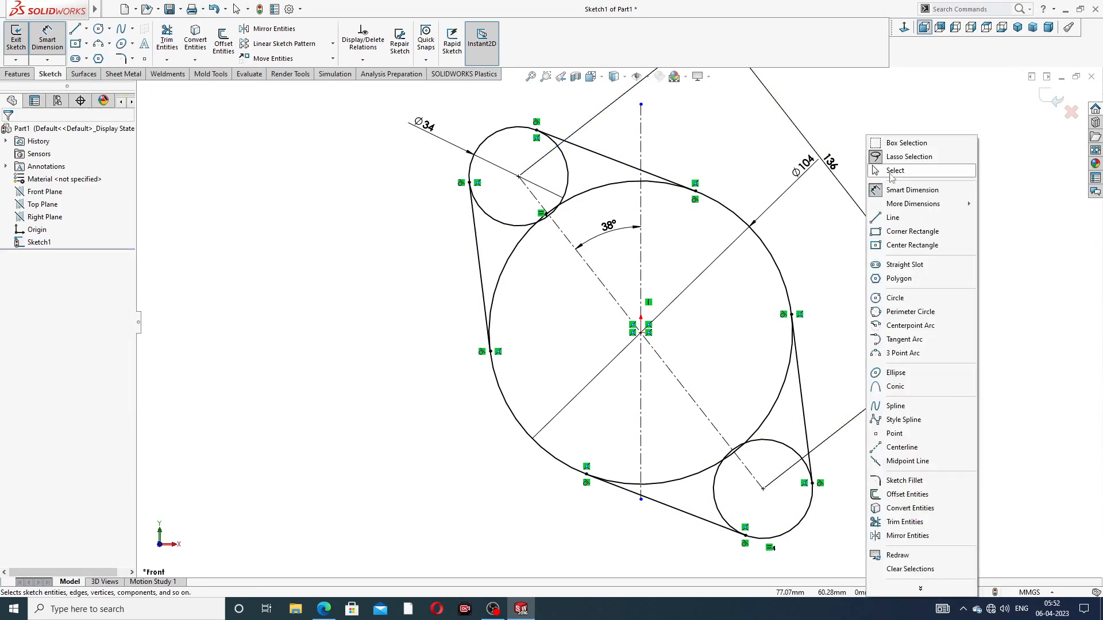
left_click(895, 172)
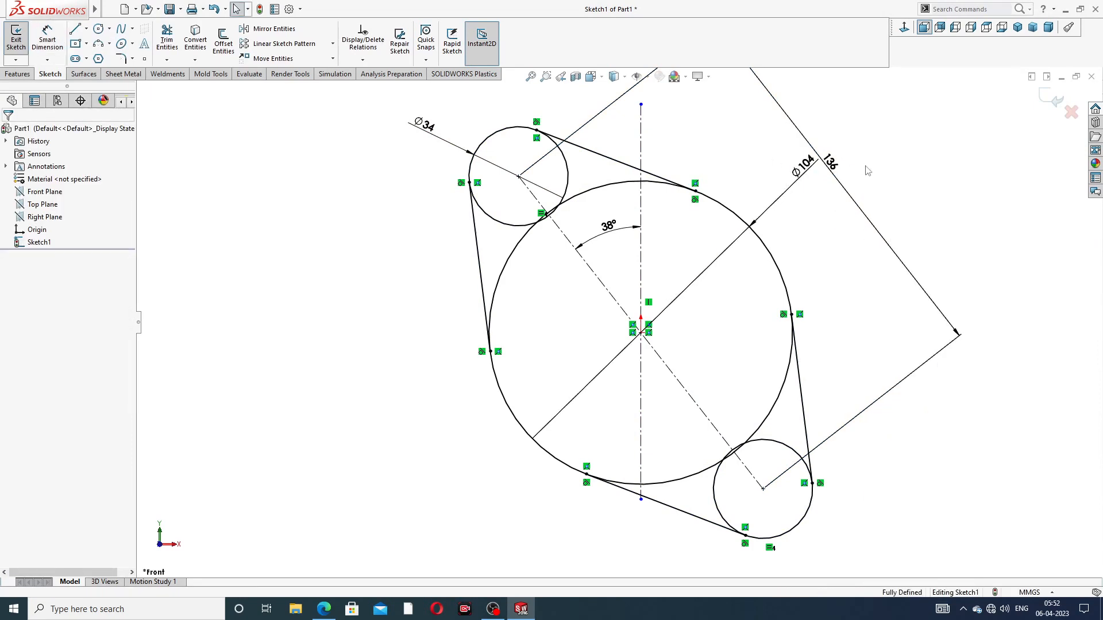
Step: Move the overlapping 136 mm and 104 mm dimensions apart so that both are readable
mouse_move(829, 166)
left_mouse_down()
mouse_move(843, 154)
mouse_move(797, 201)
left_mouse_up()
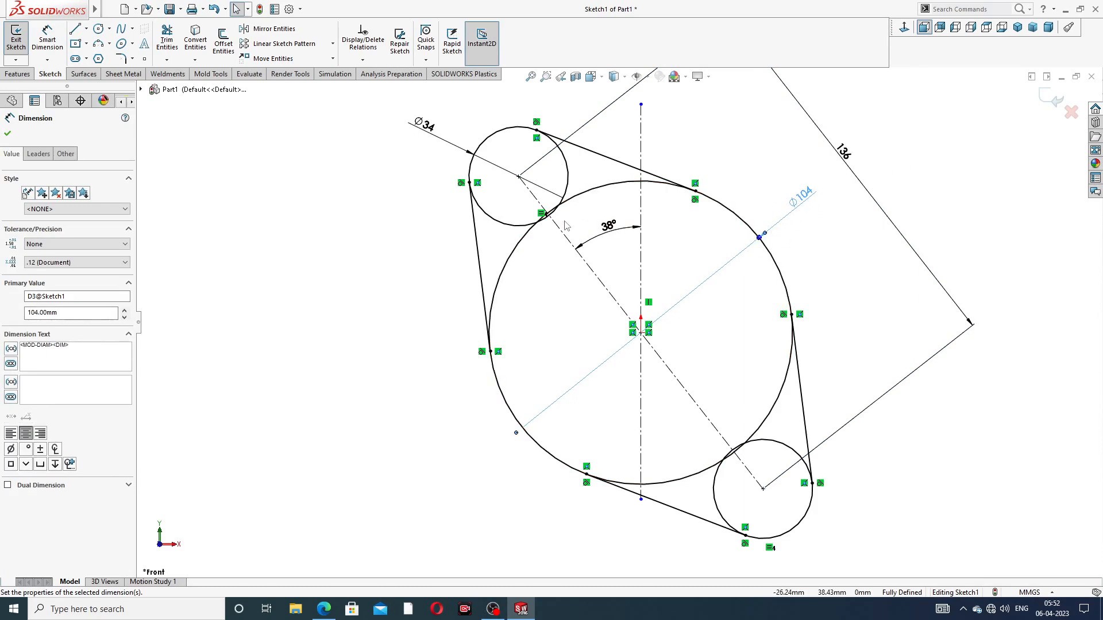
scroll(565, 225, "down", 4)
scroll(591, 223, "up", 3)
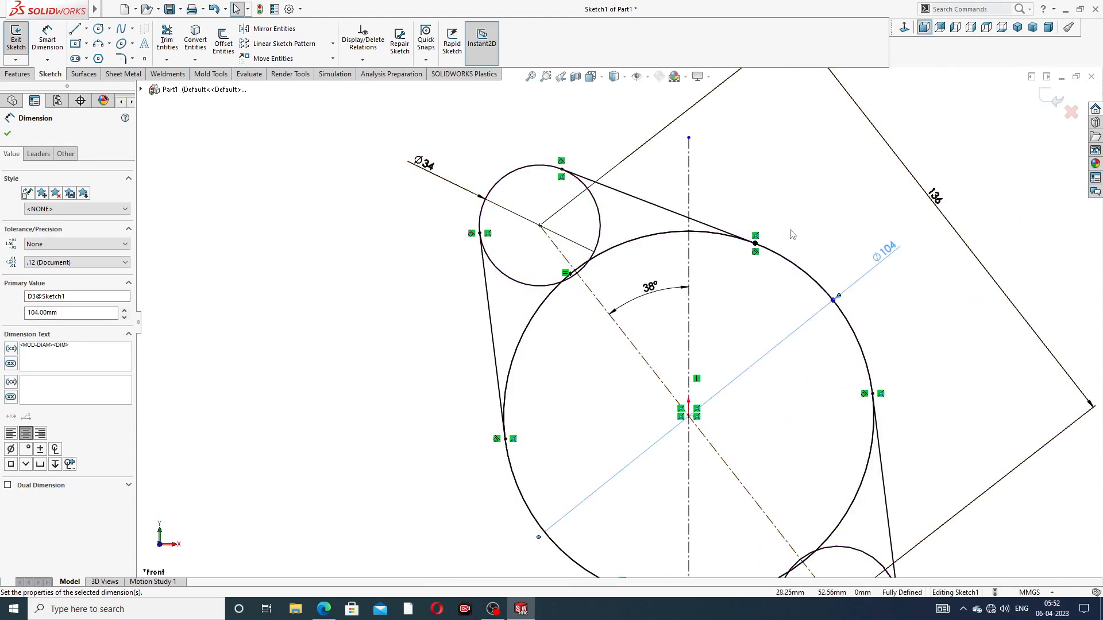
scroll(795, 280, "up", 1)
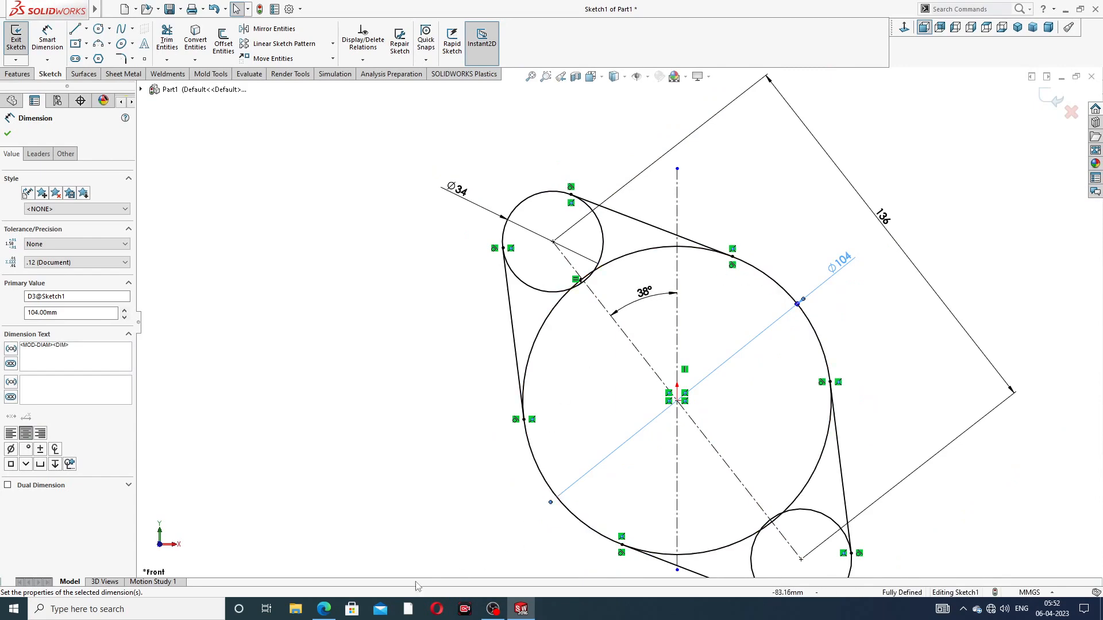
Step: Consult the exhaust manifold PDF drawing in the browser, return to SOLIDWORKS and set the upper end circle's diameter to 32 mm
left_click(323, 609)
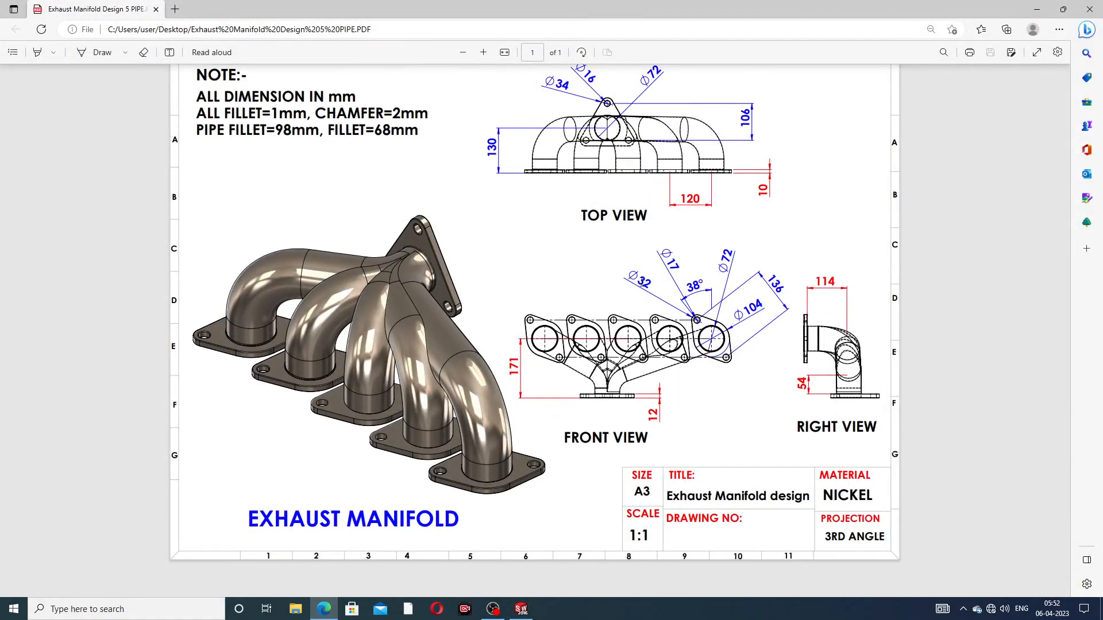
left_click(325, 607)
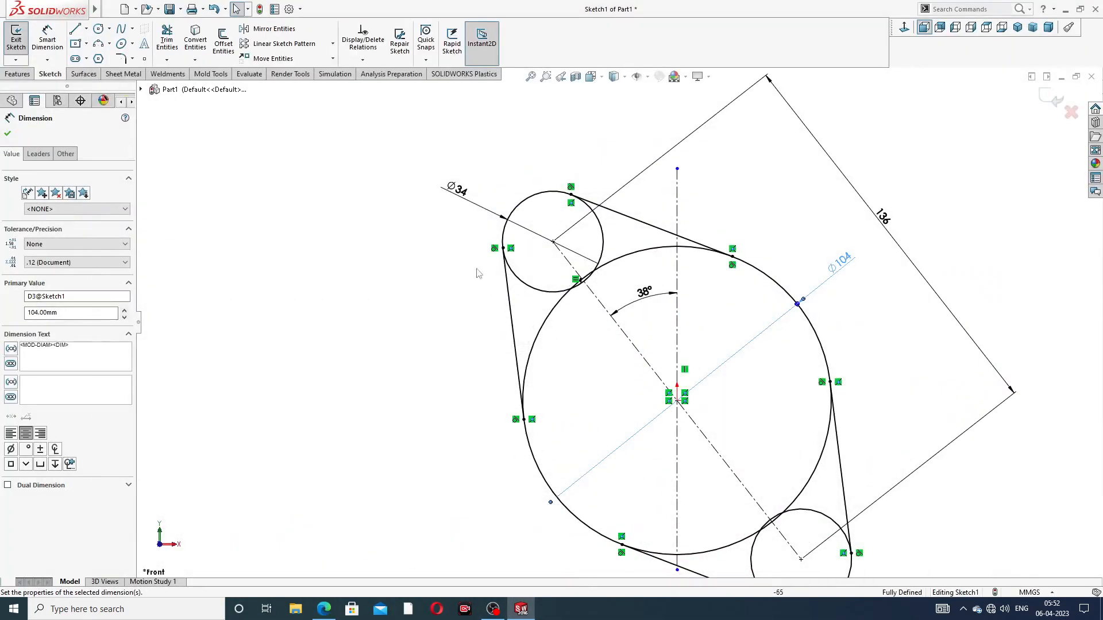
double_click(458, 193)
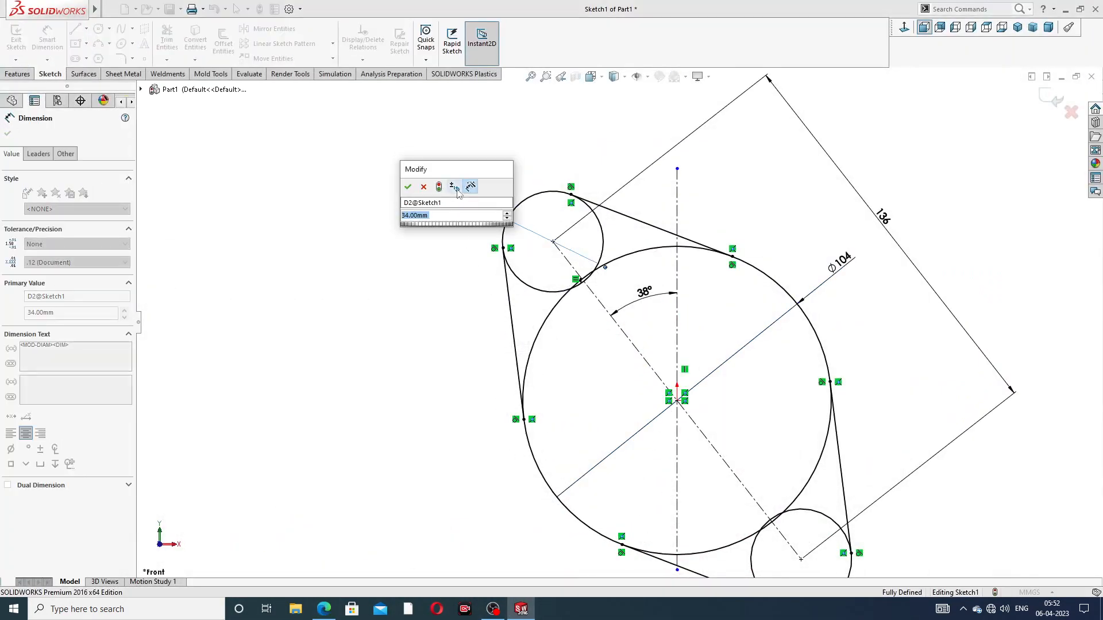
type("32")
key("Return")
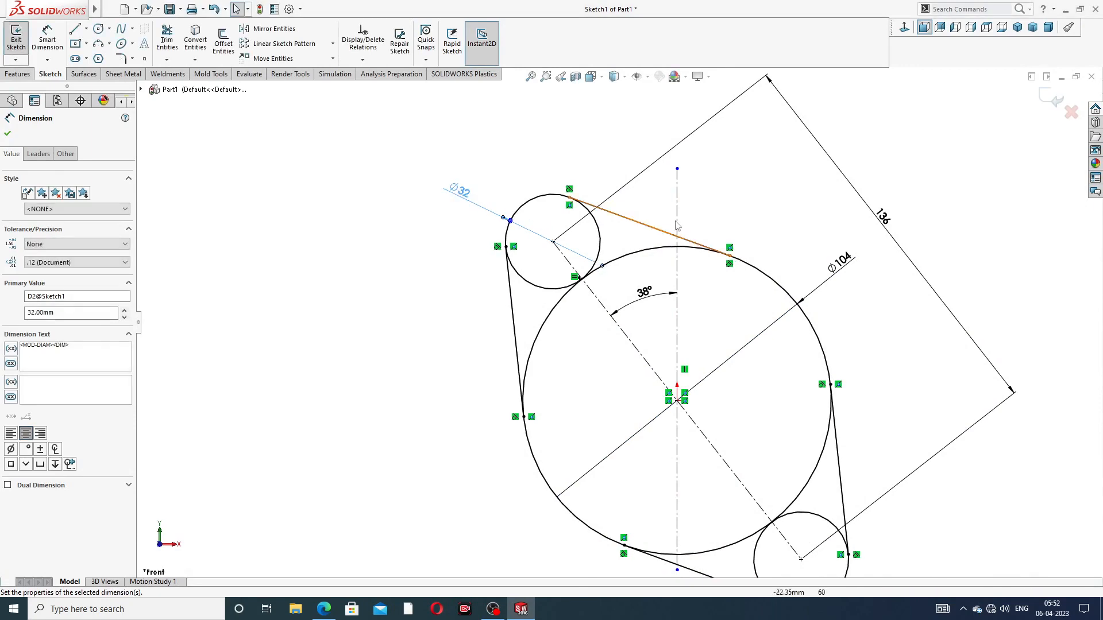
left_click(889, 305)
Step: Move the 38° angle dimension slightly farther out from the central circle's center
scroll(885, 315, "up", 3)
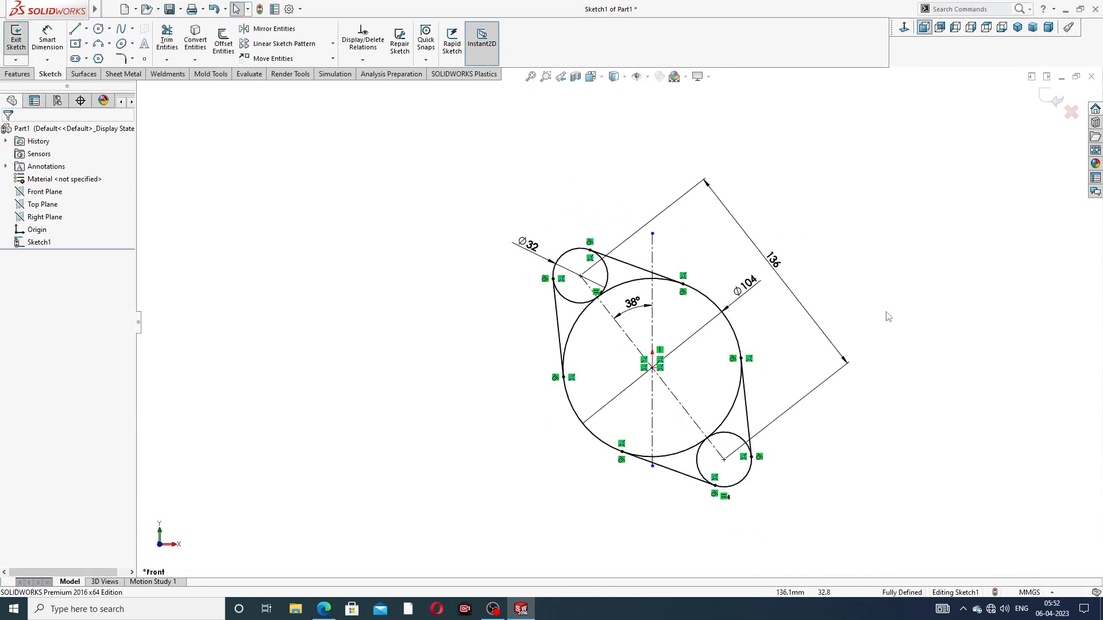
scroll(728, 448, "down", 5)
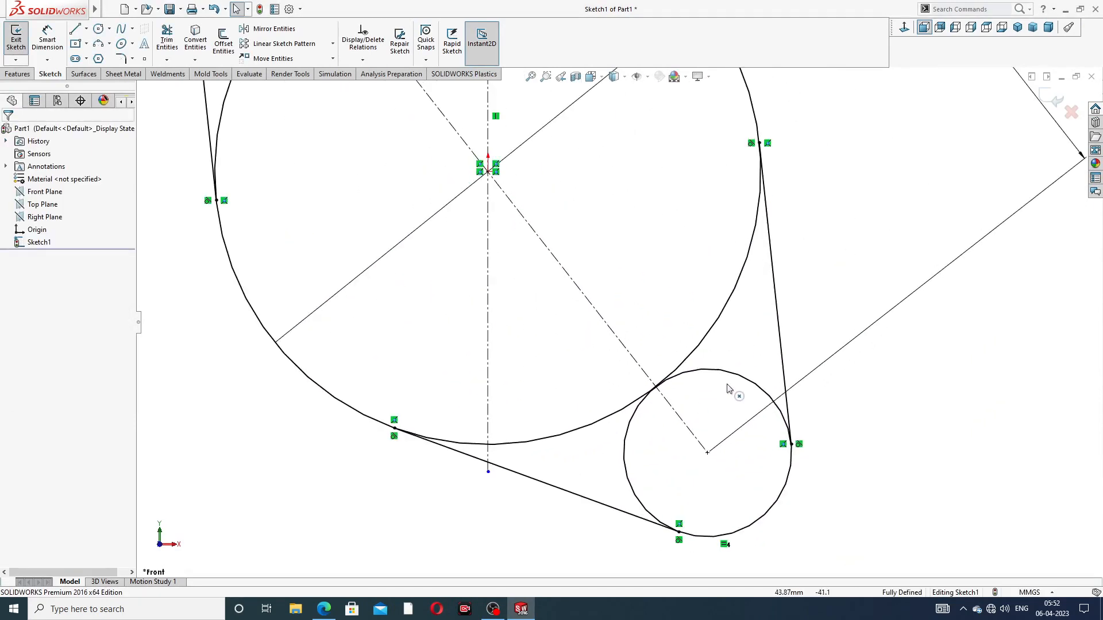
scroll(682, 374, "up", 5)
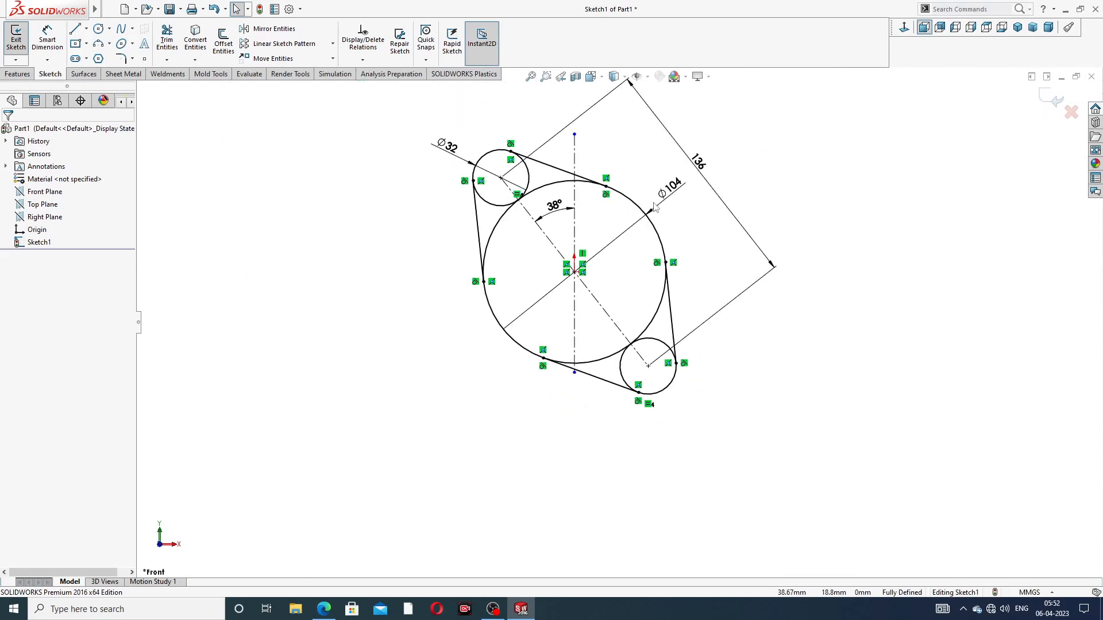
scroll(601, 242, "up", 2)
scroll(603, 242, "down", 3)
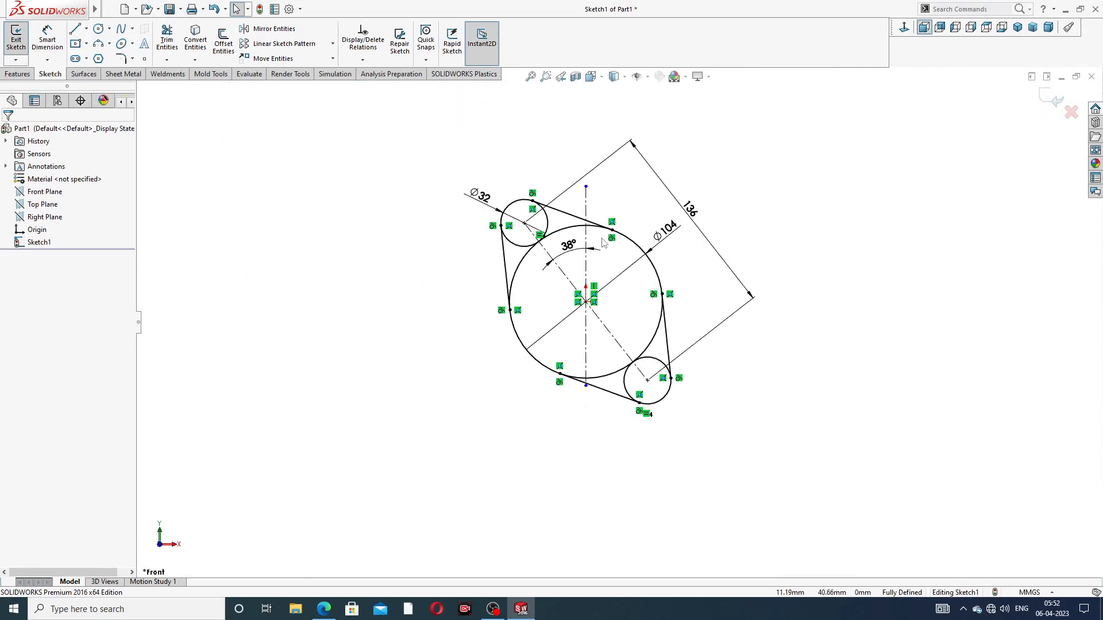
scroll(602, 242, "down", 1)
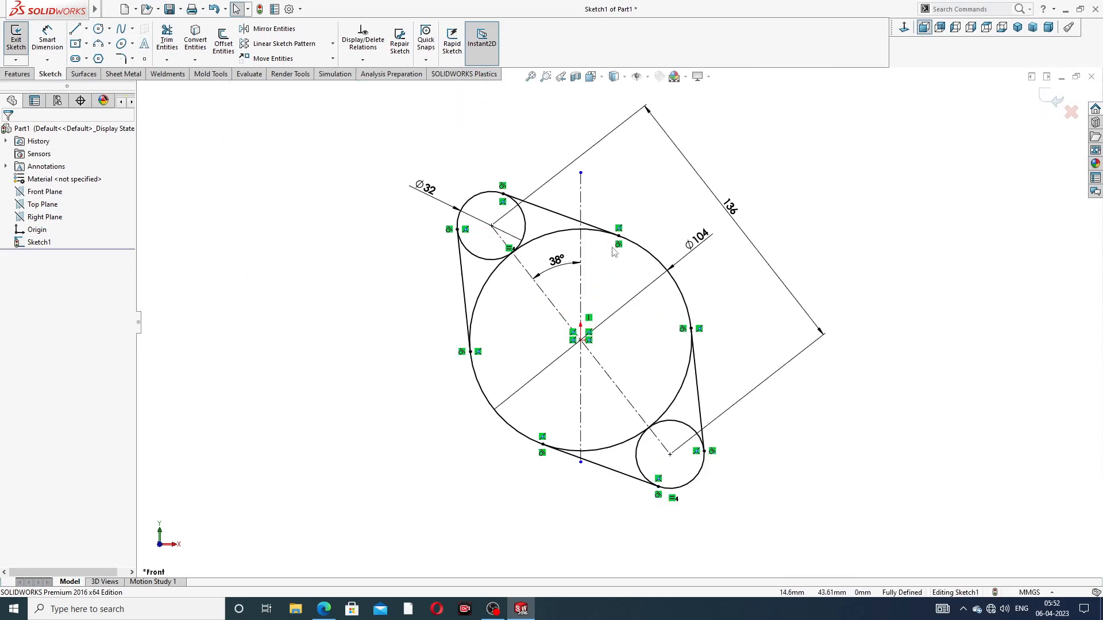
left_click(560, 256)
left_click(379, 259)
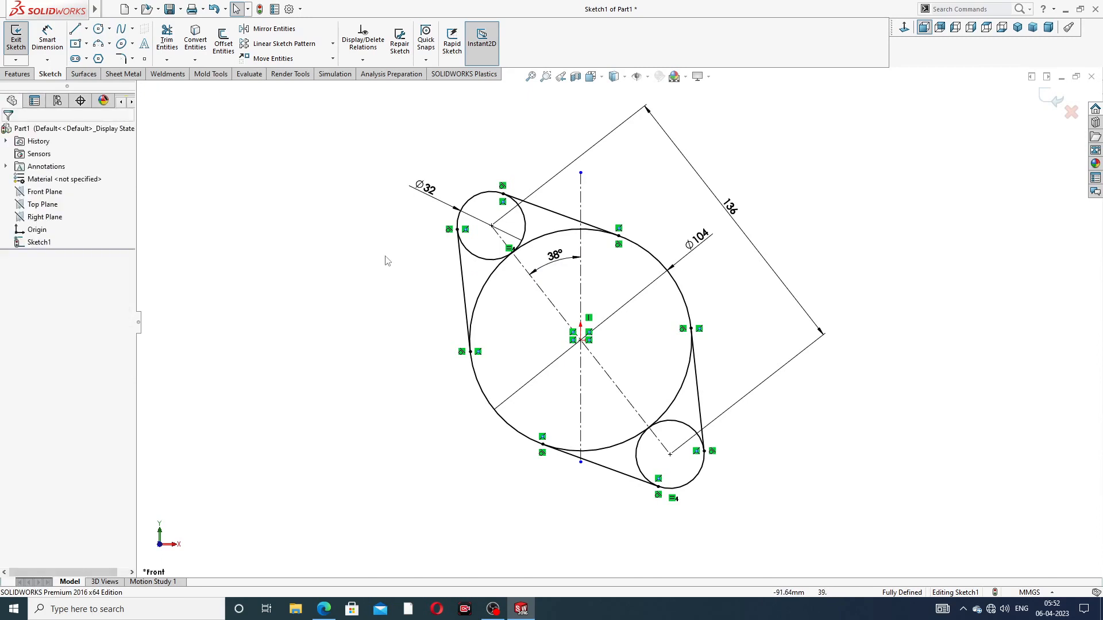
Step: Power trim the inner arcs of both end circles and the central circle's arcs that lie inside the flange outline
left_click(166, 48)
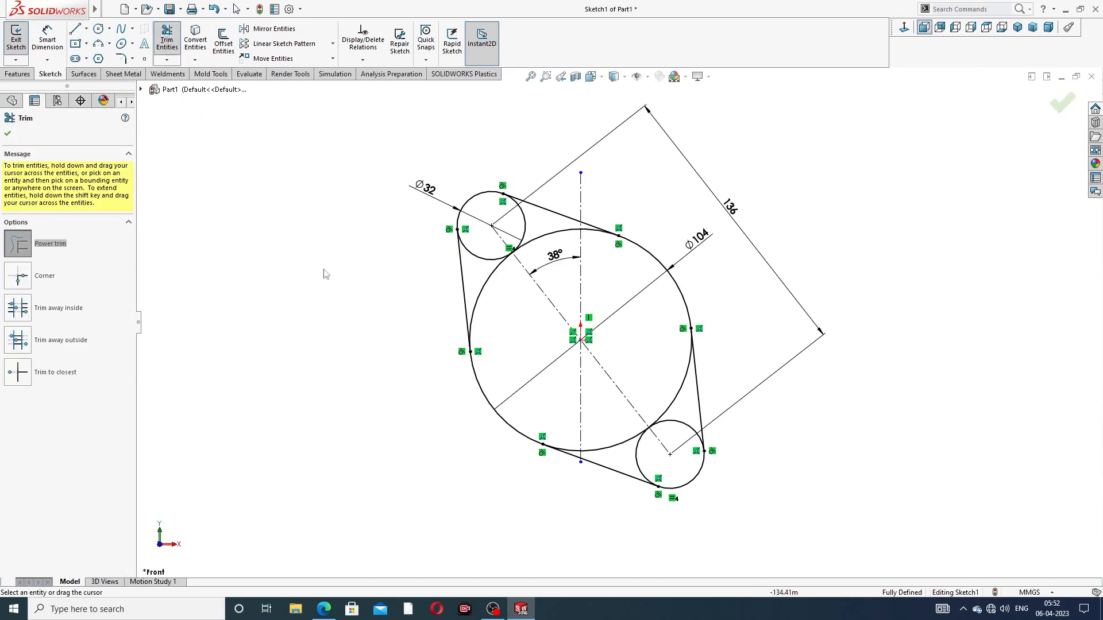
left_click_drag(503, 287, 520, 236)
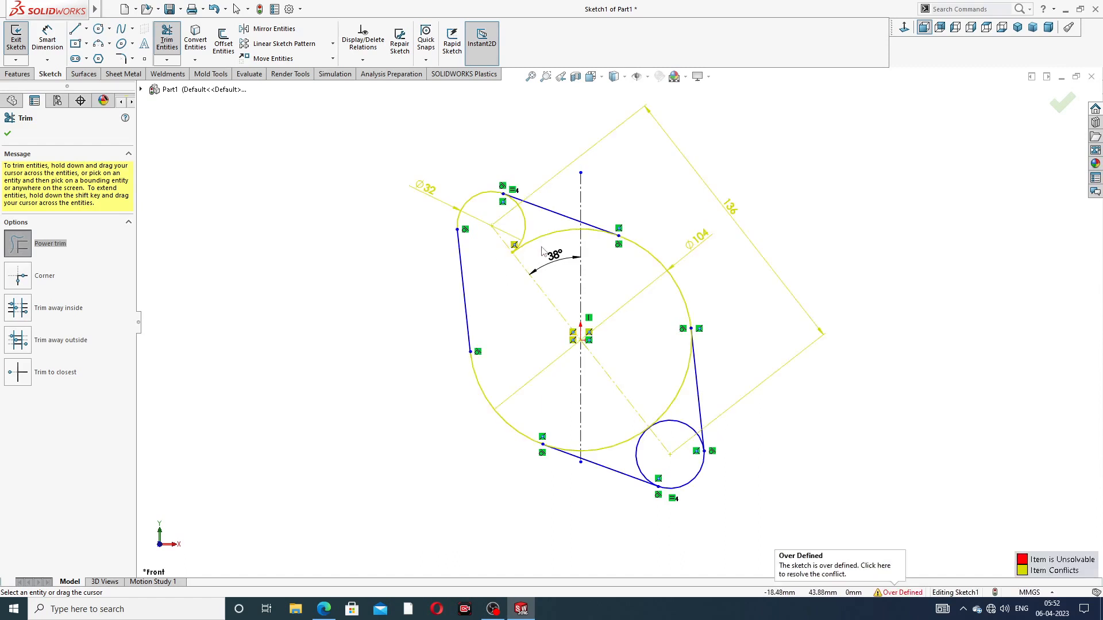
mouse_move(583, 436)
left_mouse_down()
mouse_move(643, 454)
mouse_move(666, 402)
mouse_move(668, 426)
left_mouse_up()
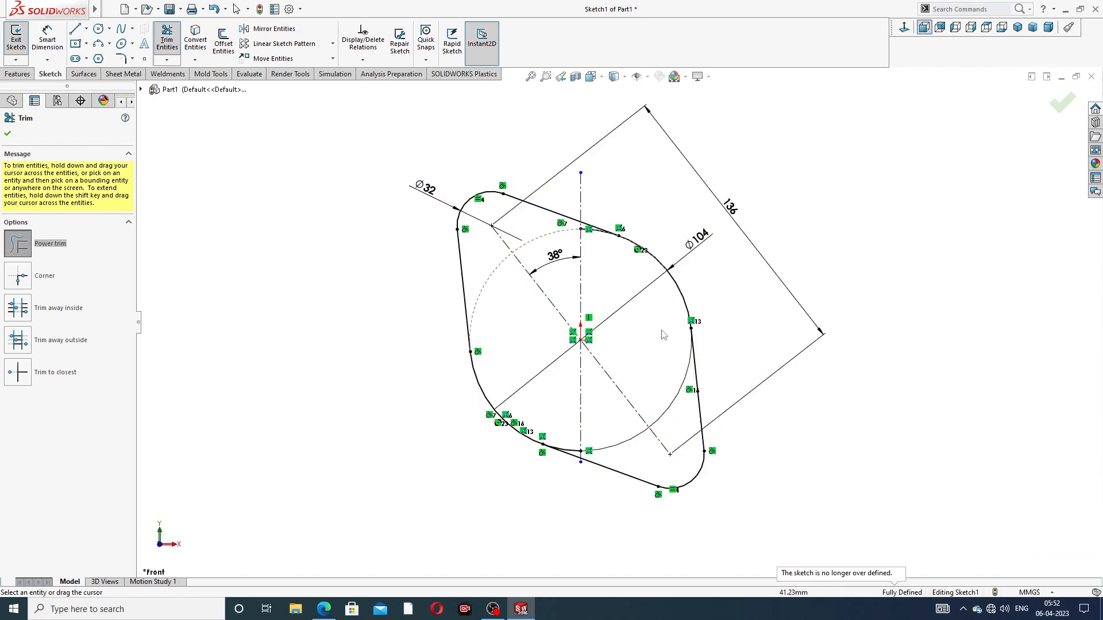
Step: Trim the leftover arc of the central circle beside the lower tangent line and finish trimming
scroll(596, 243, "down", 6)
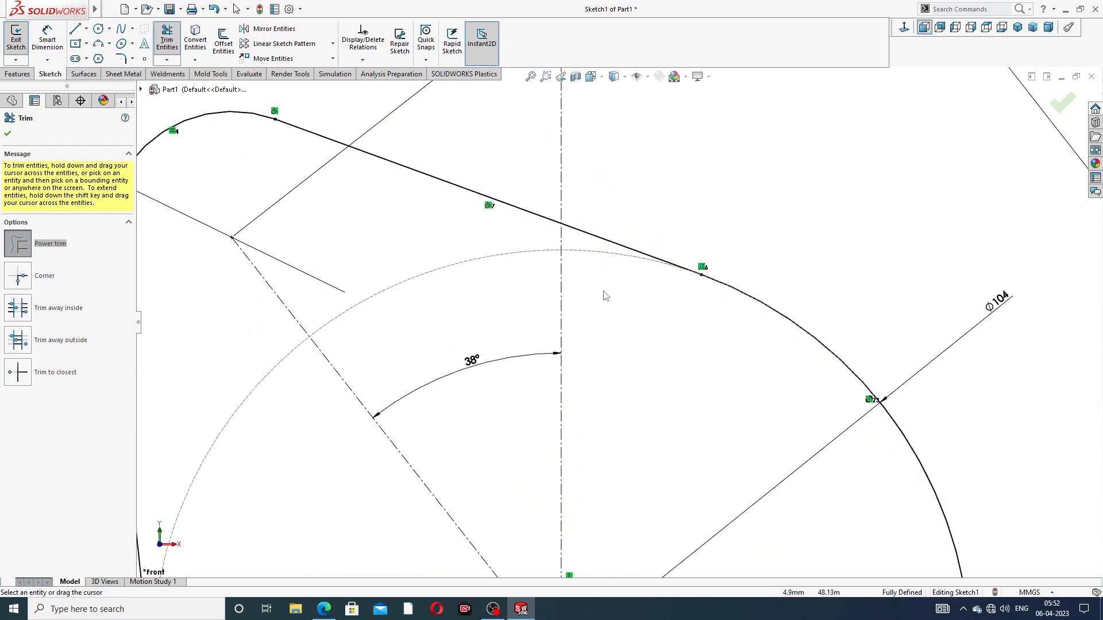
scroll(604, 253, "up", 8)
scroll(588, 448, "down", 5)
scroll(589, 449, "down", 1)
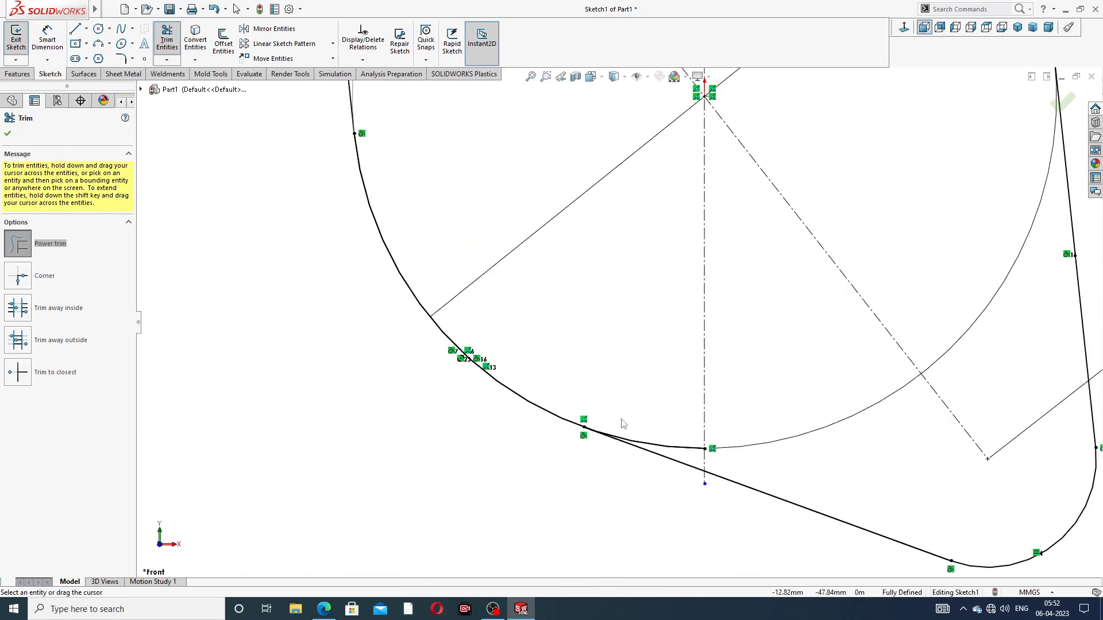
left_click_drag(646, 428, 669, 453)
scroll(734, 247, "up", 7)
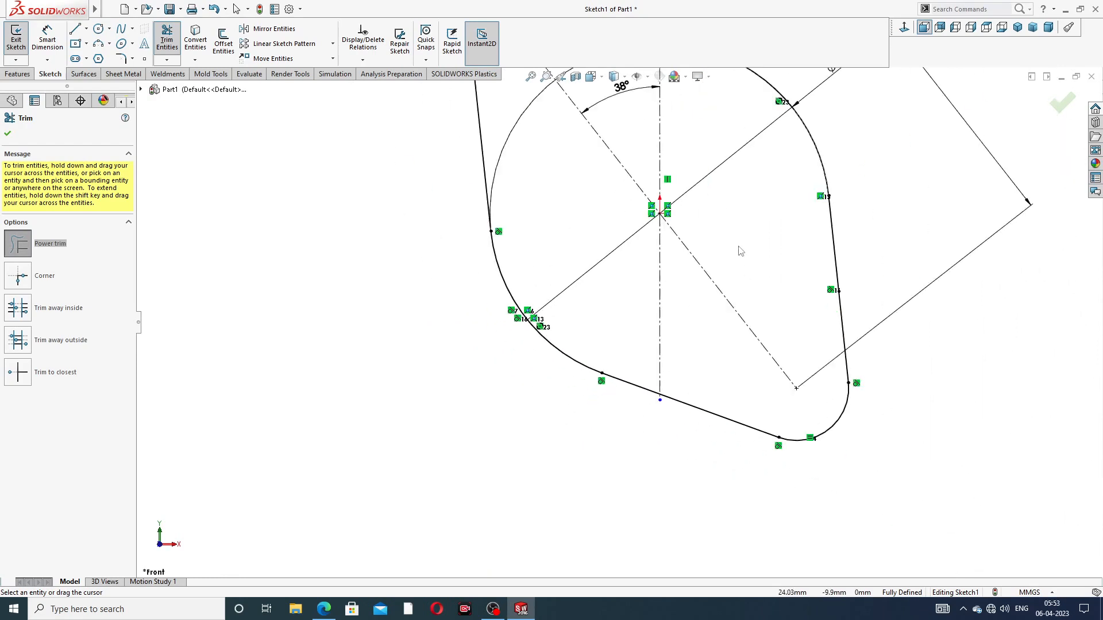
scroll(608, 214, "down", 4)
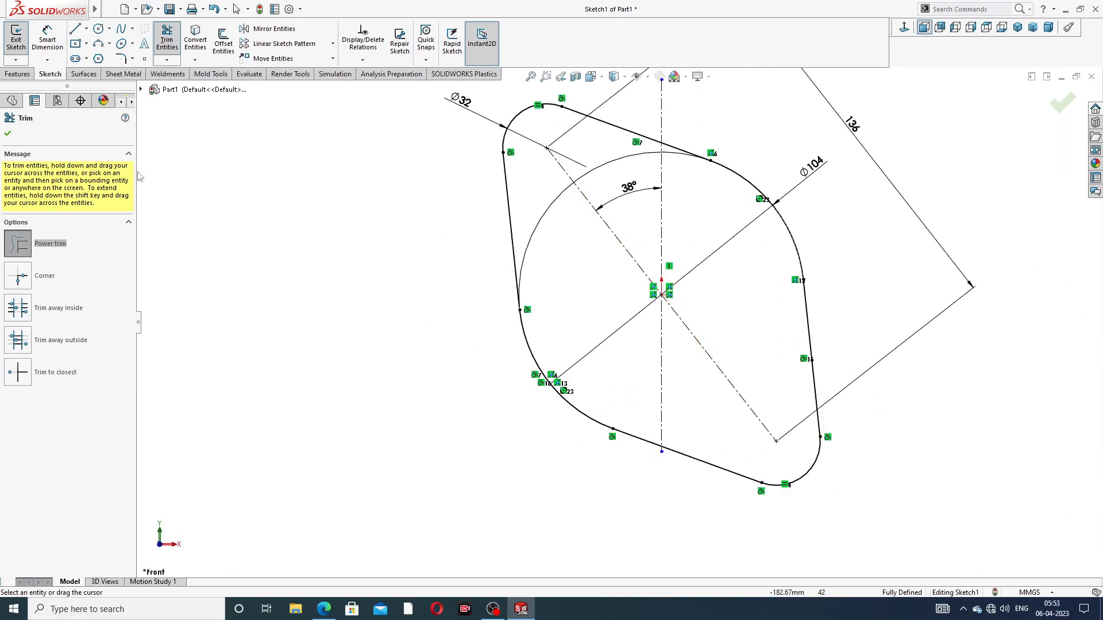
left_click(8, 134)
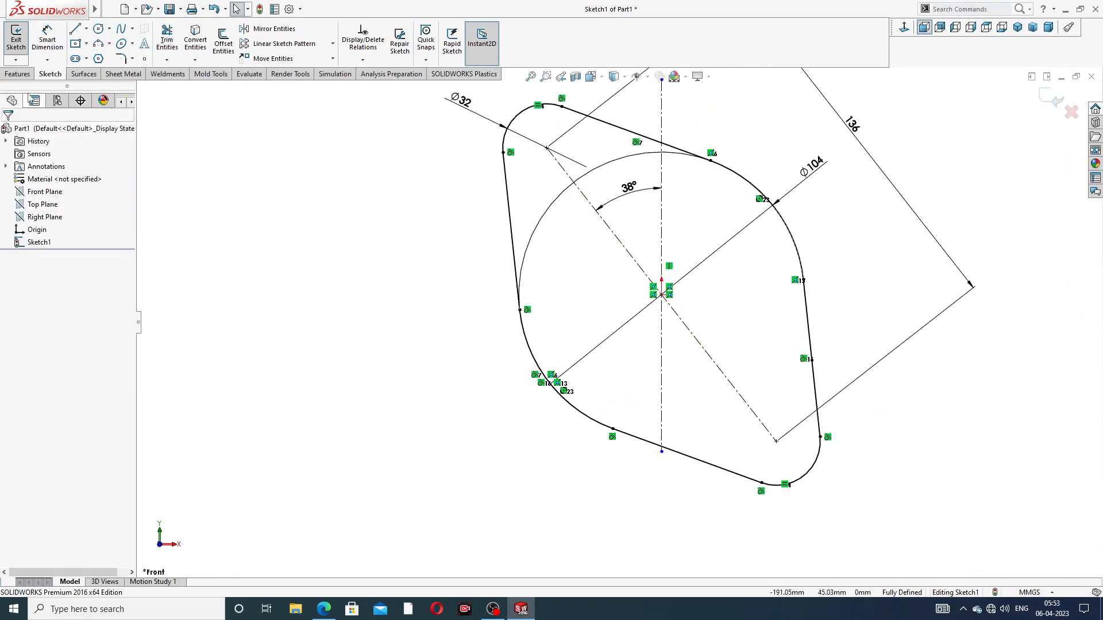
Step: Extrude the flange profile 10 mm as a blind boss from the sketch plane, checking the thickness in the PDF drawing
left_click(18, 74)
left_click(21, 39)
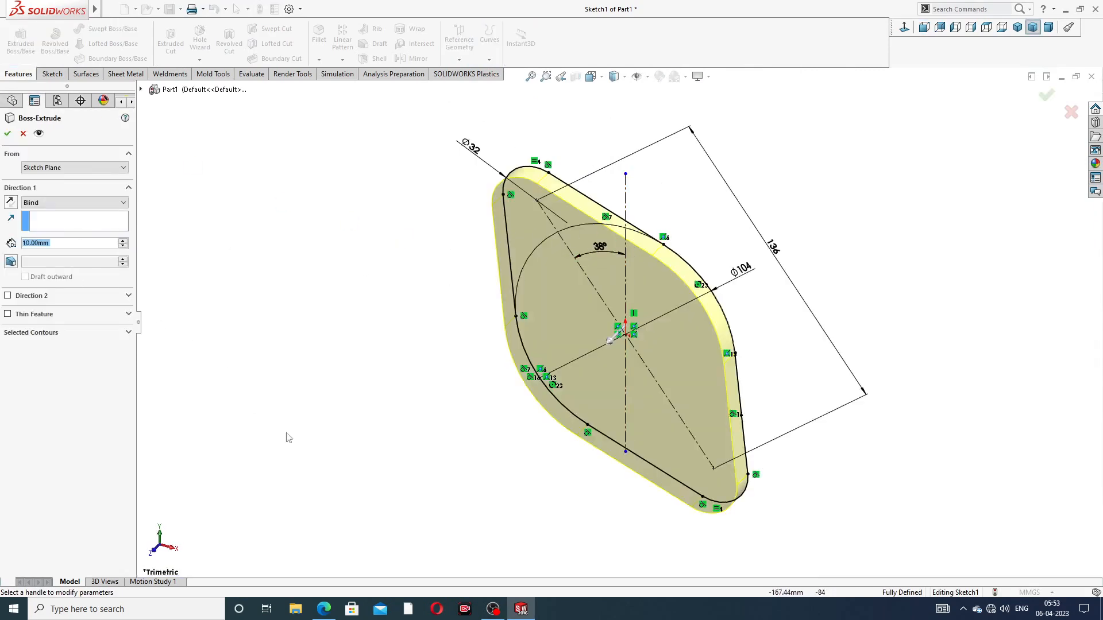
left_click(336, 612)
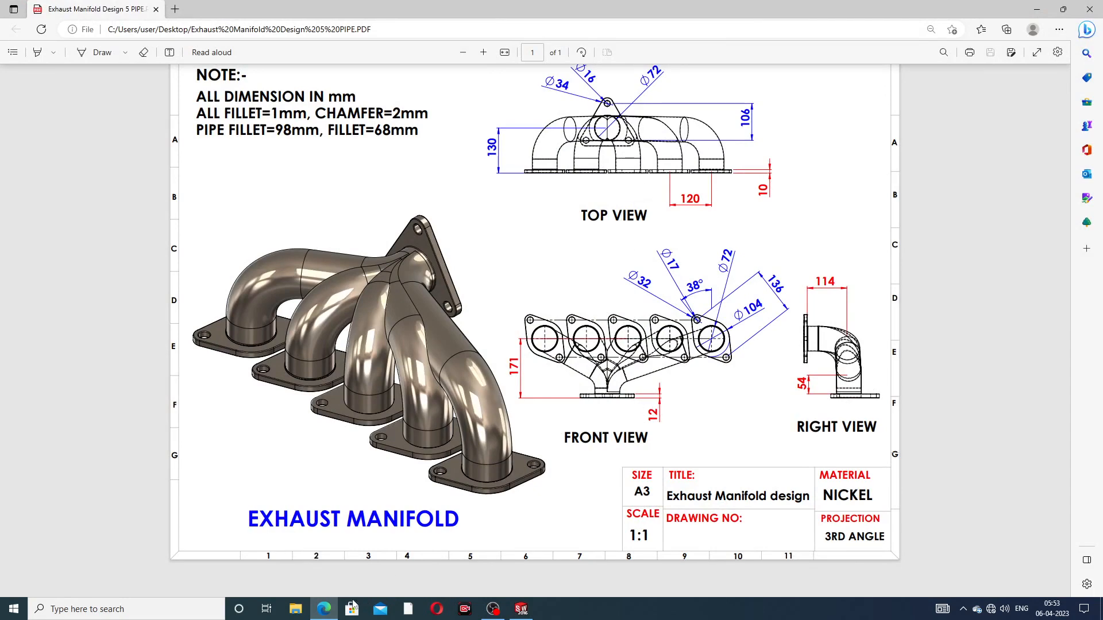
left_click(320, 612)
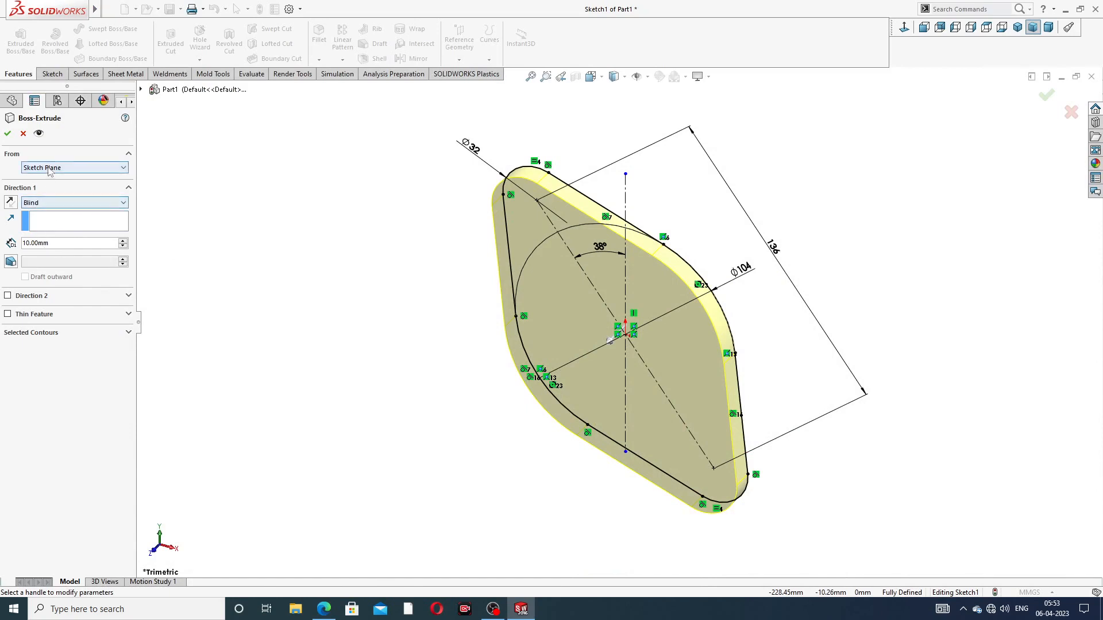
left_click(7, 134)
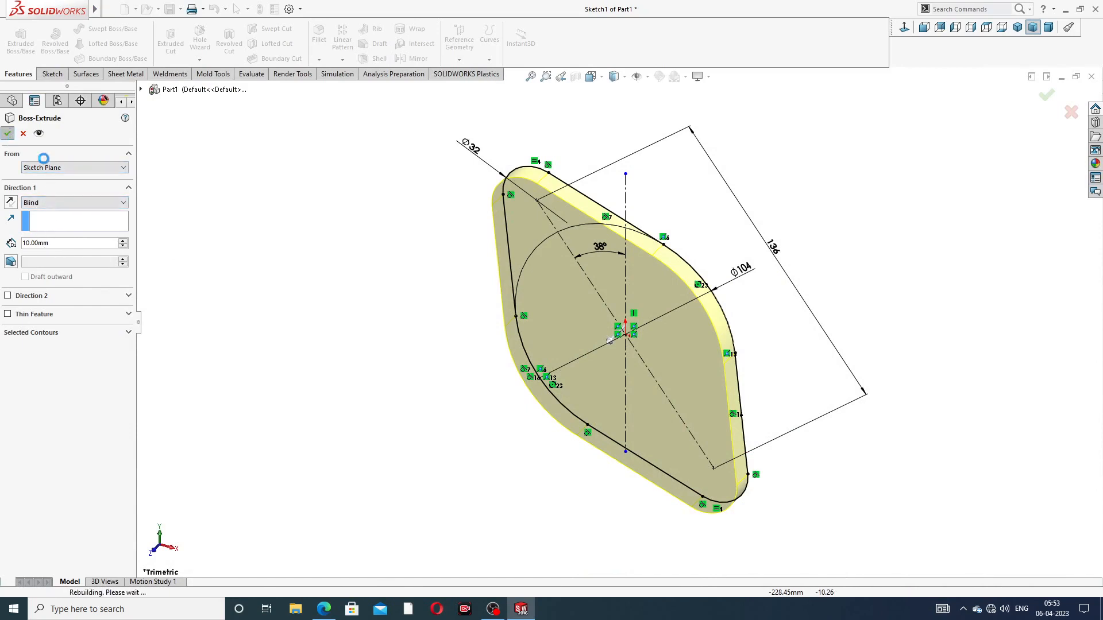
left_click(879, 206)
Step: Start a sketch on the flange's front face and draw a circle about 46 mm in diameter centered on the origin
mouse_move(800, 270)
middle_mouse_down()
mouse_move(721, 233)
mouse_move(770, 219)
middle_mouse_up()
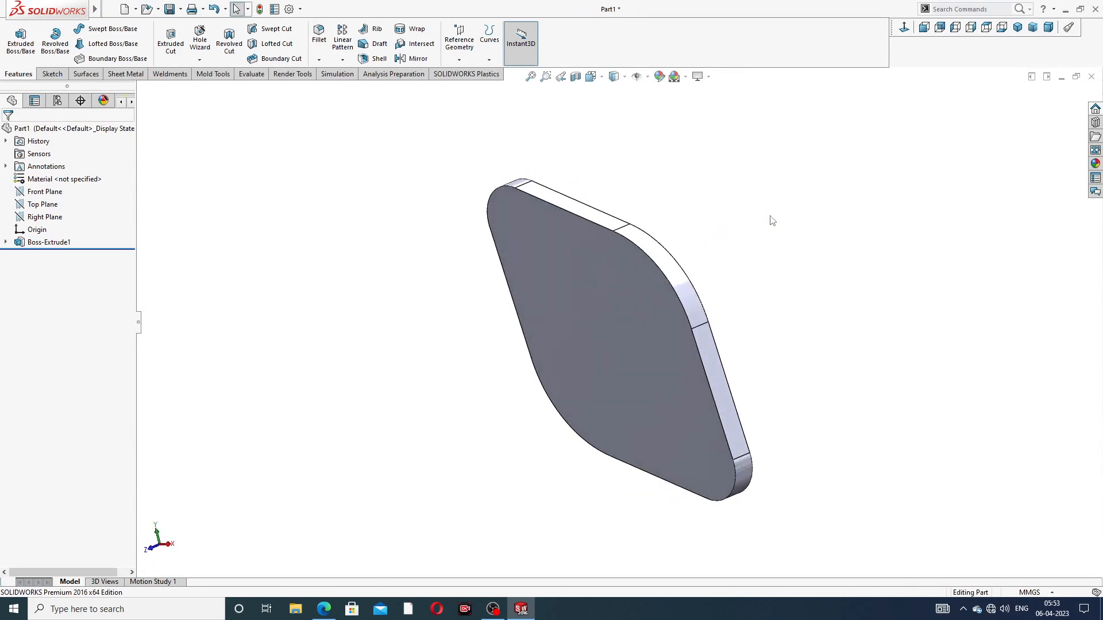
left_click(632, 284)
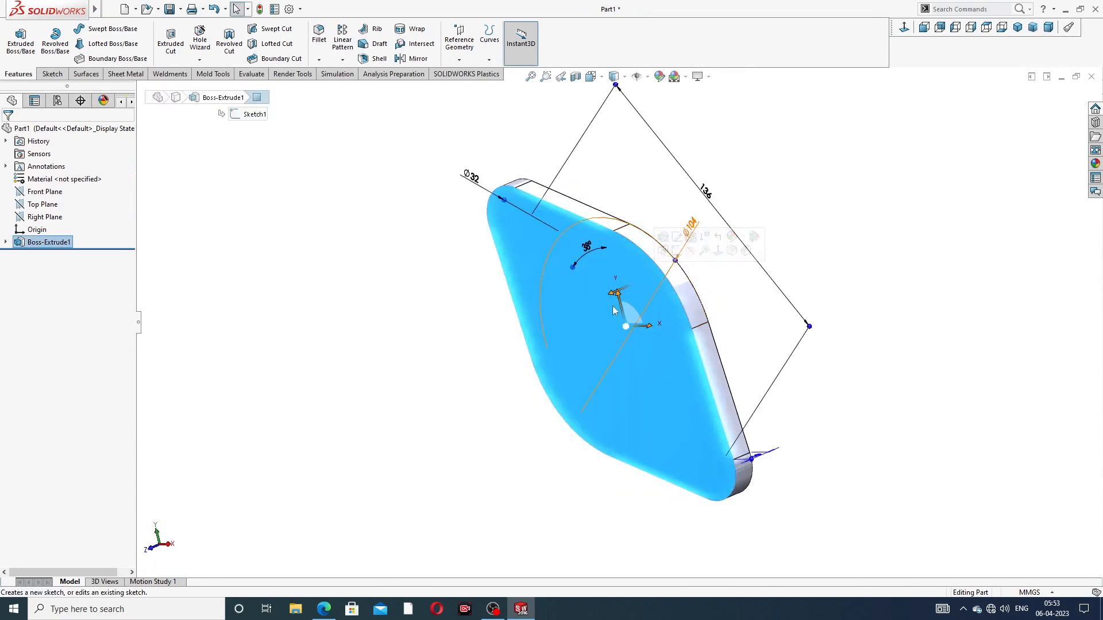
left_click(676, 252)
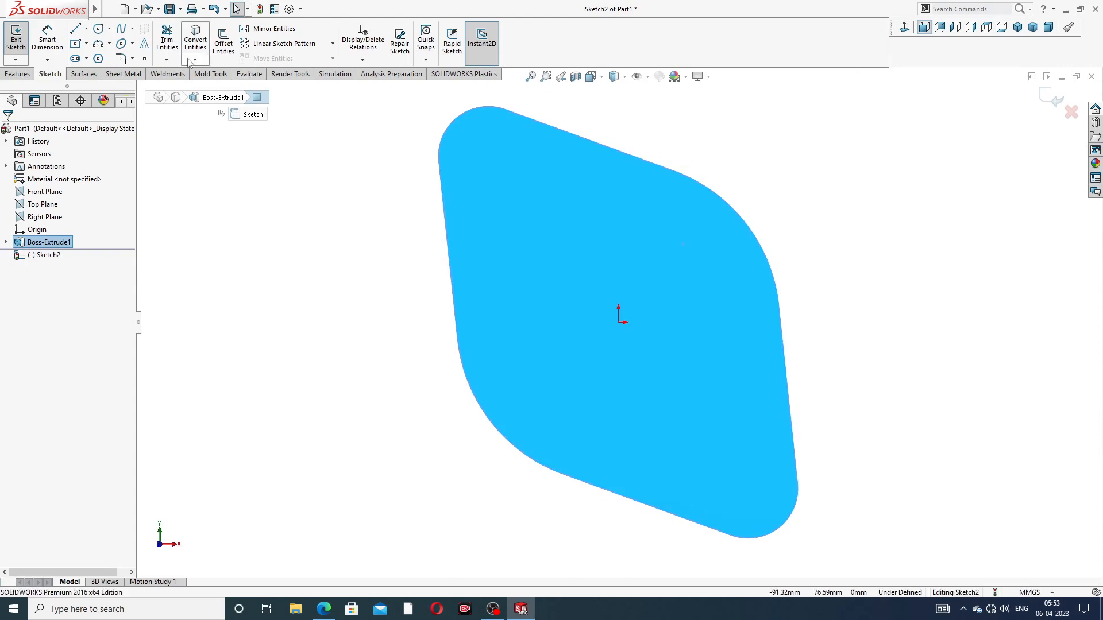
left_click(99, 28)
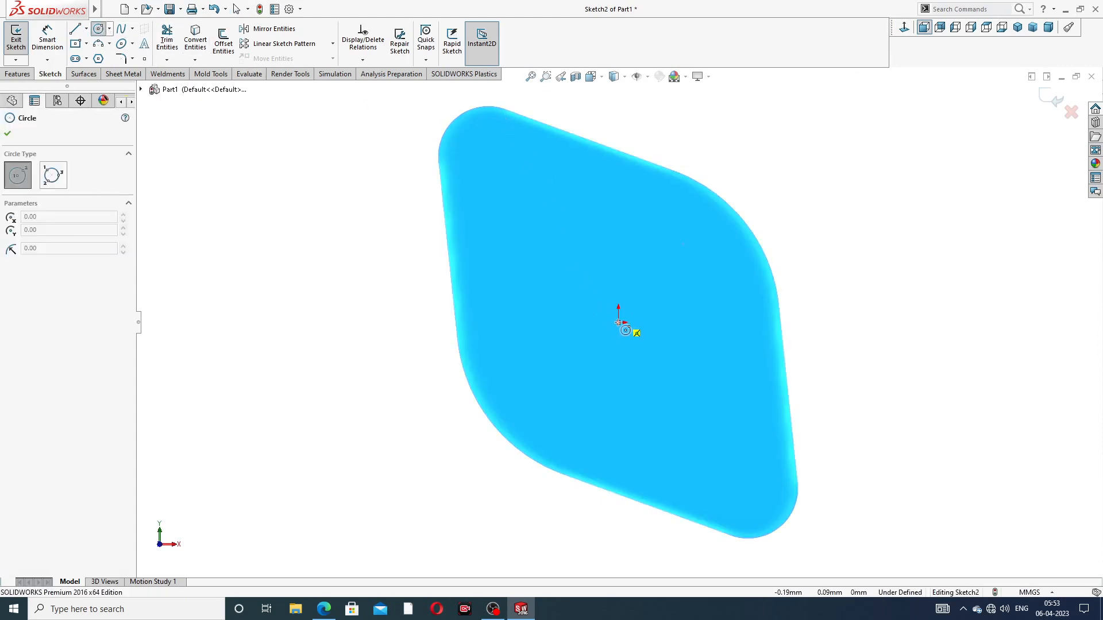
left_click(618, 322)
left_click(628, 251)
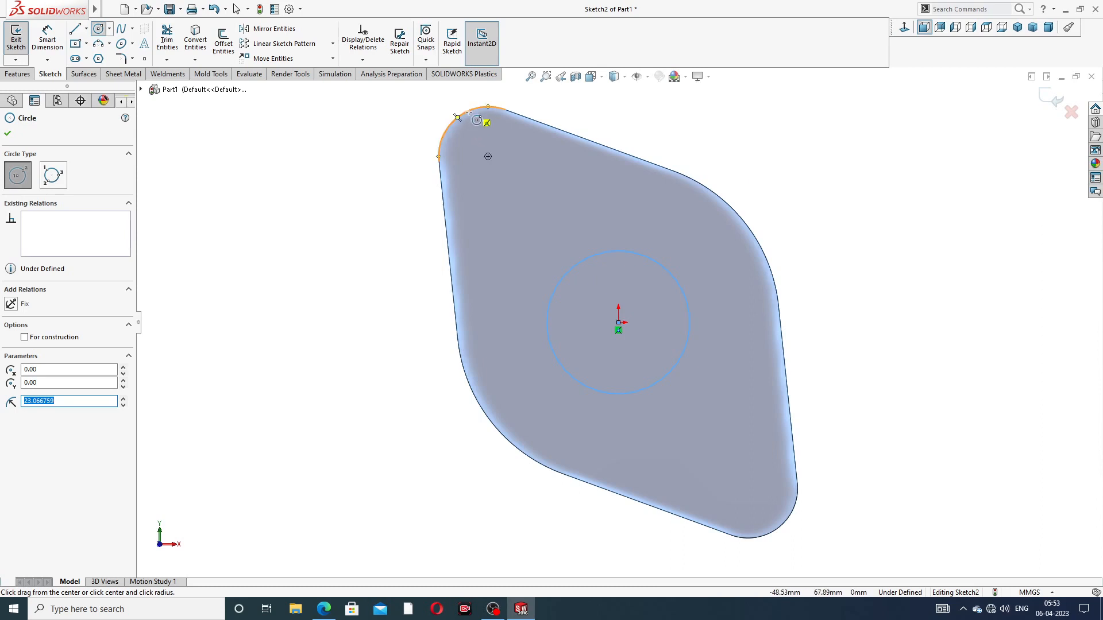
Step: Sketch a small circle concentric with each rounded end of the flange, the upper one about 13 mm in diameter
left_click(488, 156)
left_click(508, 156)
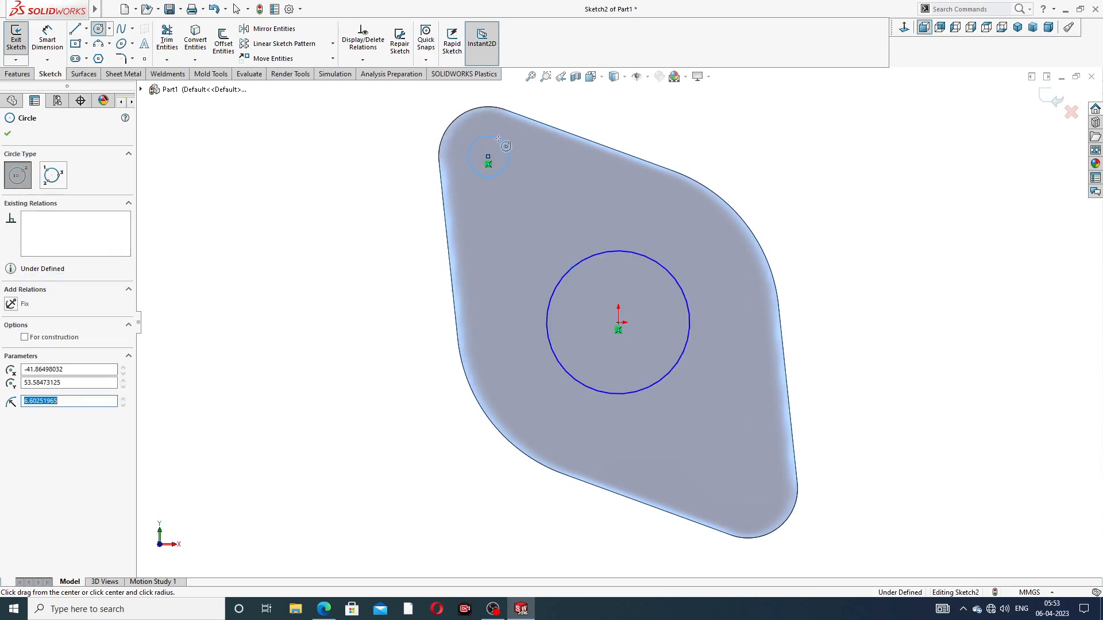
left_click(747, 489)
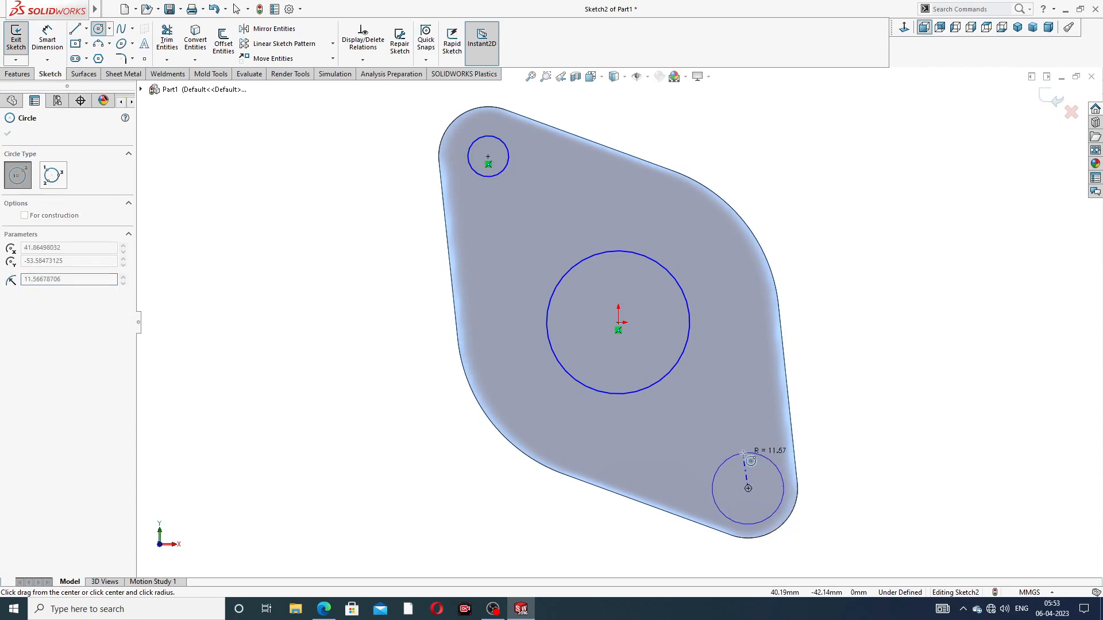
left_click(766, 471)
right_click(844, 149)
left_click(865, 159)
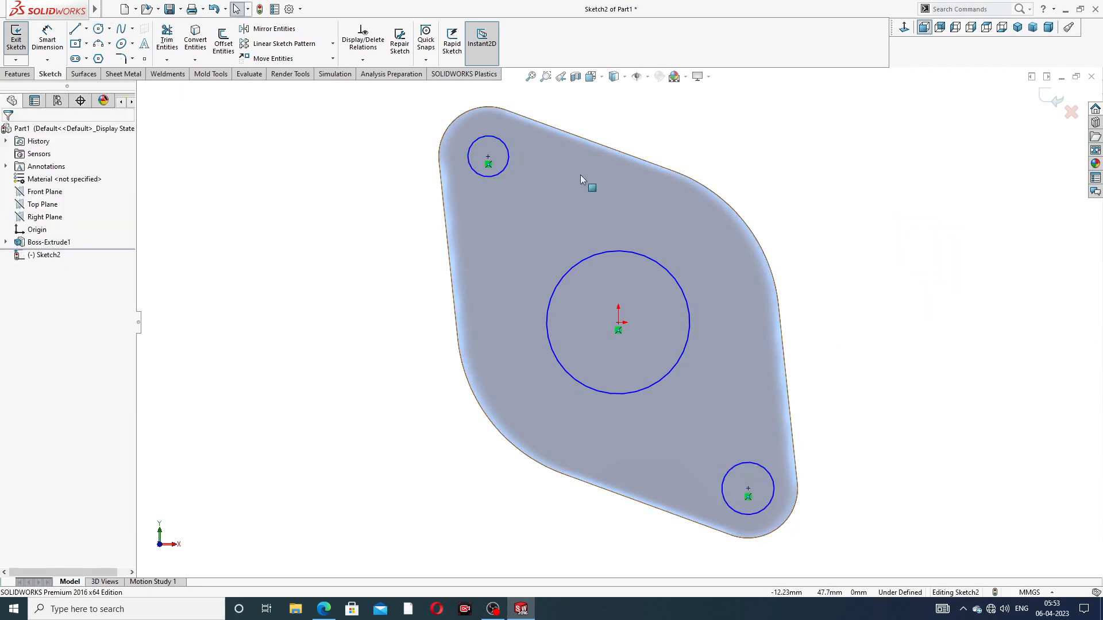
Step: Add an equal relation between the two small end circles
left_click(507, 152)
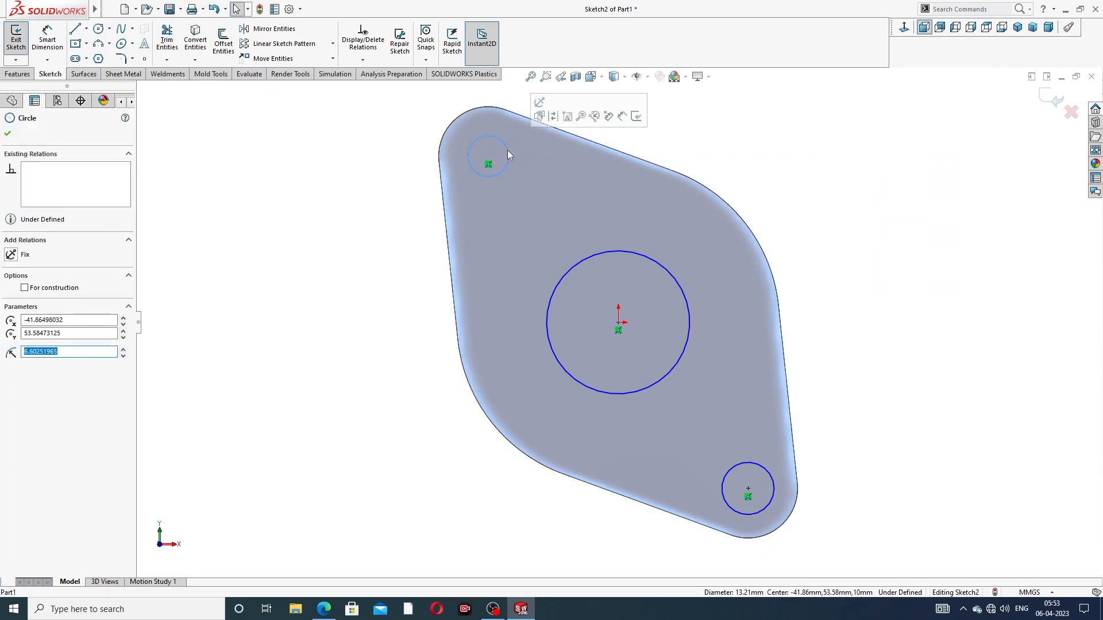
left_click(735, 462, "ctrl")
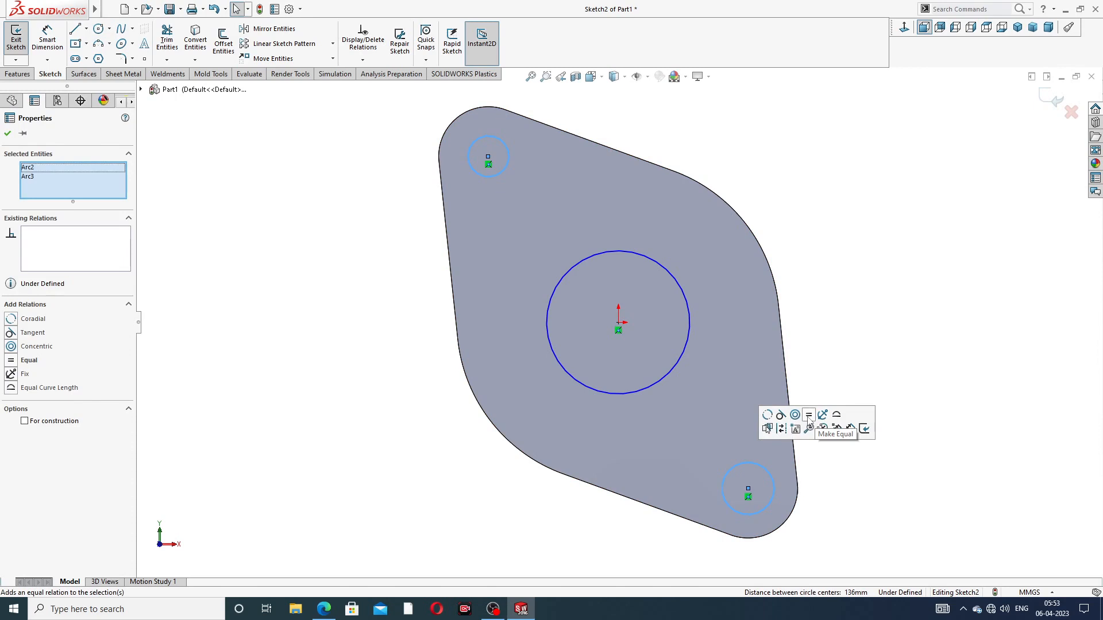
left_click(808, 419)
left_click(843, 198)
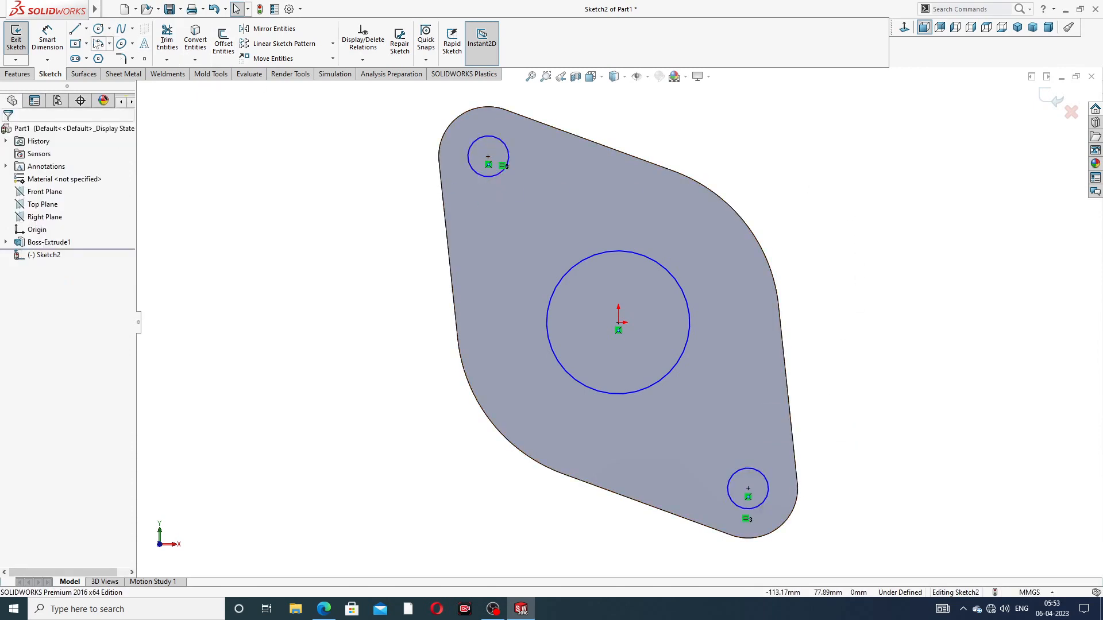
Step: Dimension the upper bolt-hole circle on the flange to a diameter of 17 mm
left_click(47, 39)
left_click(475, 142)
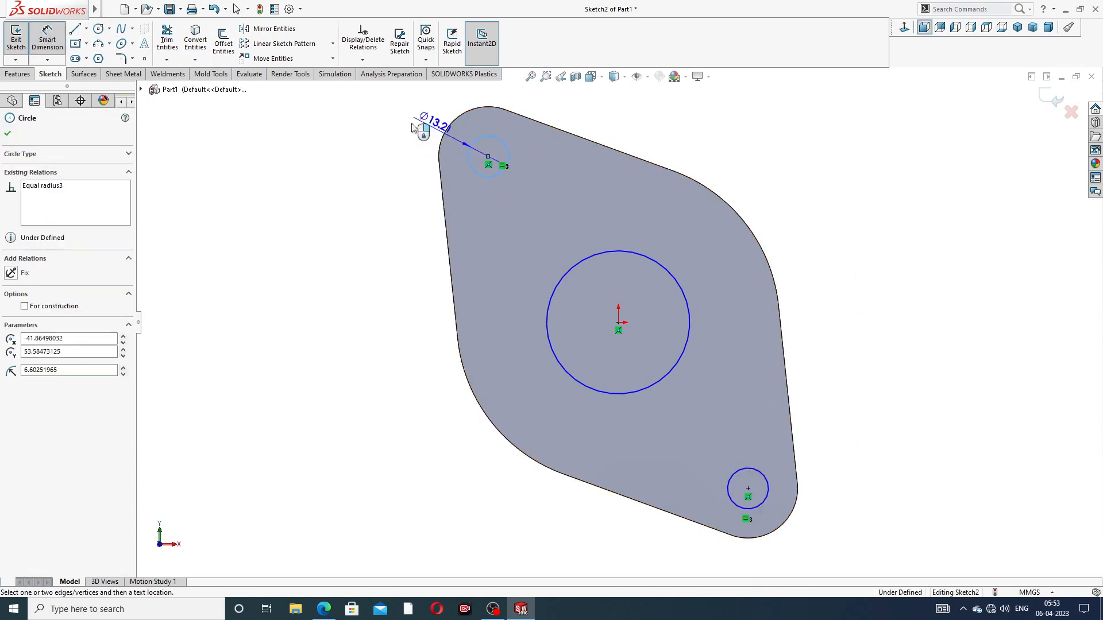
left_click(411, 127)
type("17")
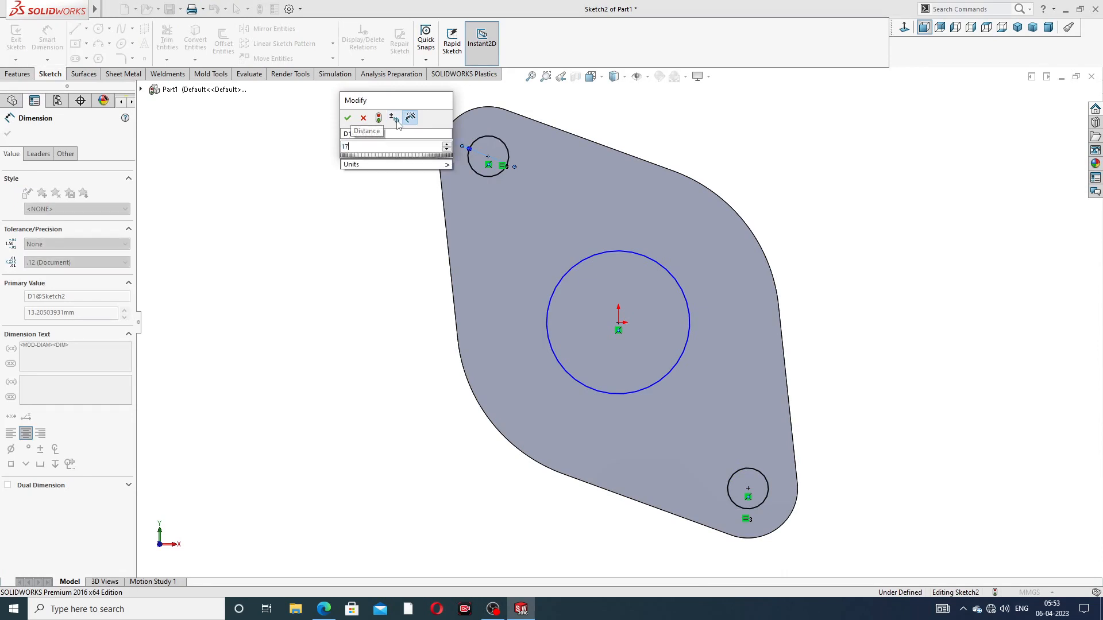
key("Return")
Step: Dimension the central circle to a diameter of 72 mm and finish dimensioning
left_click(668, 264)
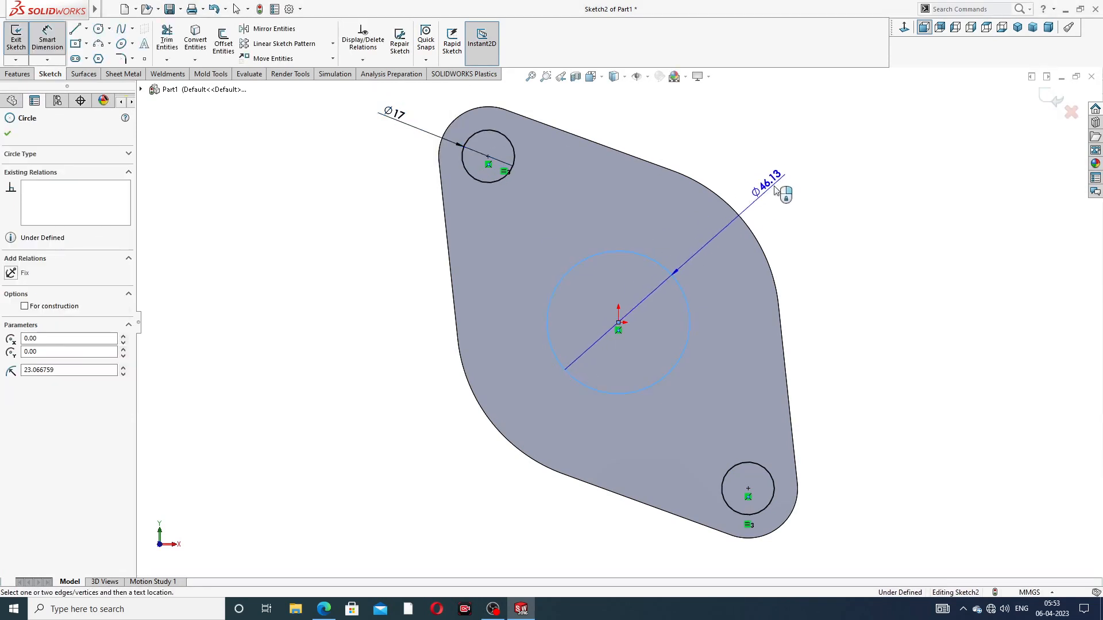
left_click(776, 190)
type("72")
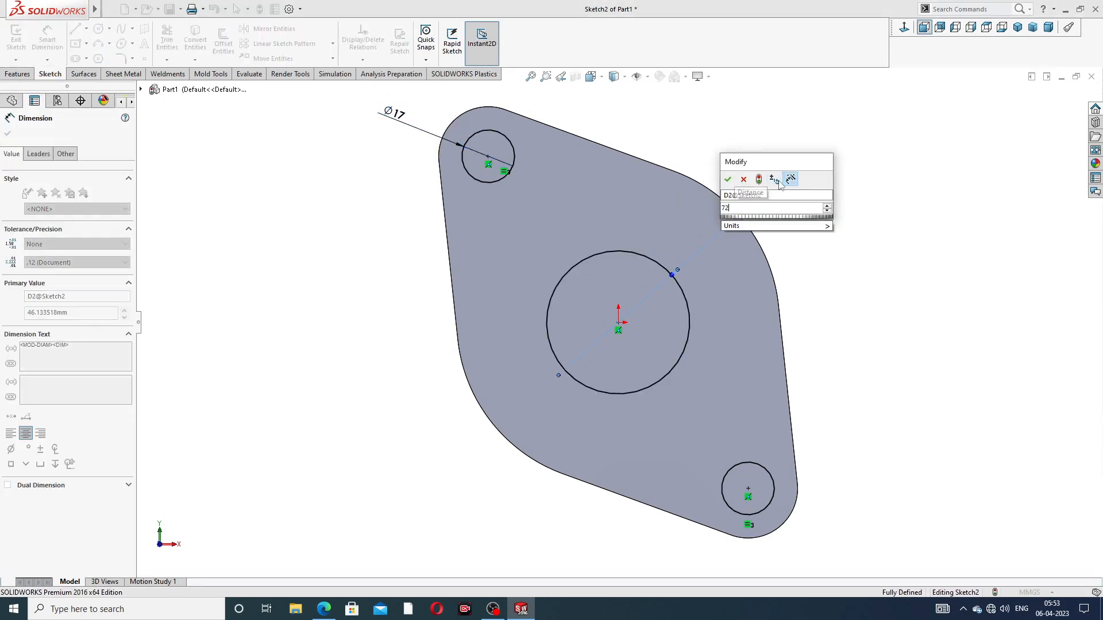
key("Return")
right_click(854, 138)
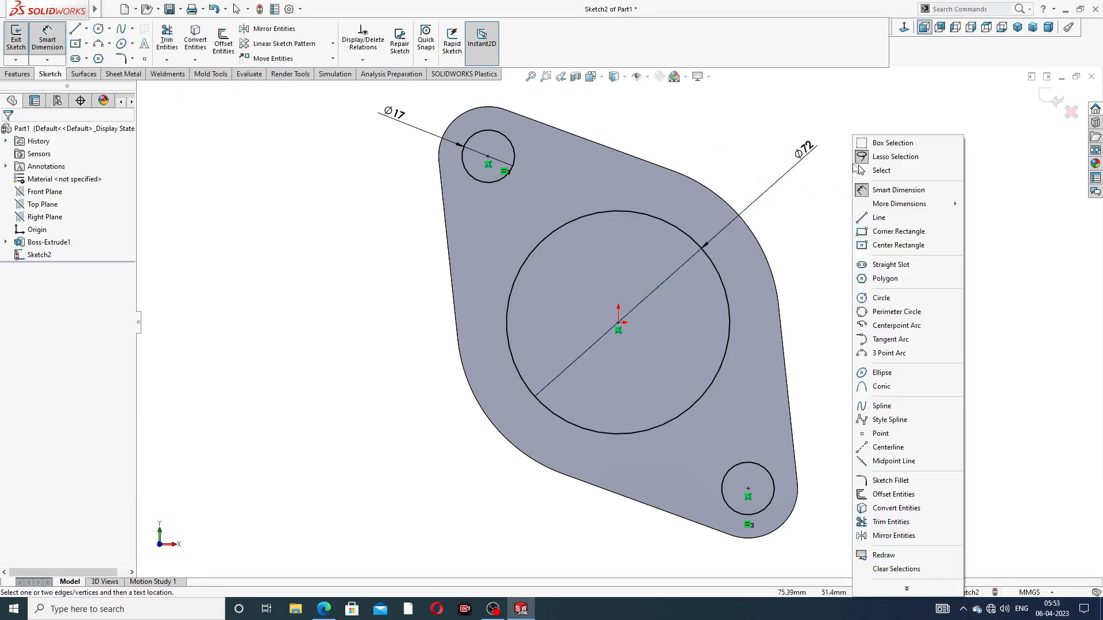
left_click(894, 175)
Step: Cut the central circle and both bolt-hole circles through all of the flange
left_click(17, 73)
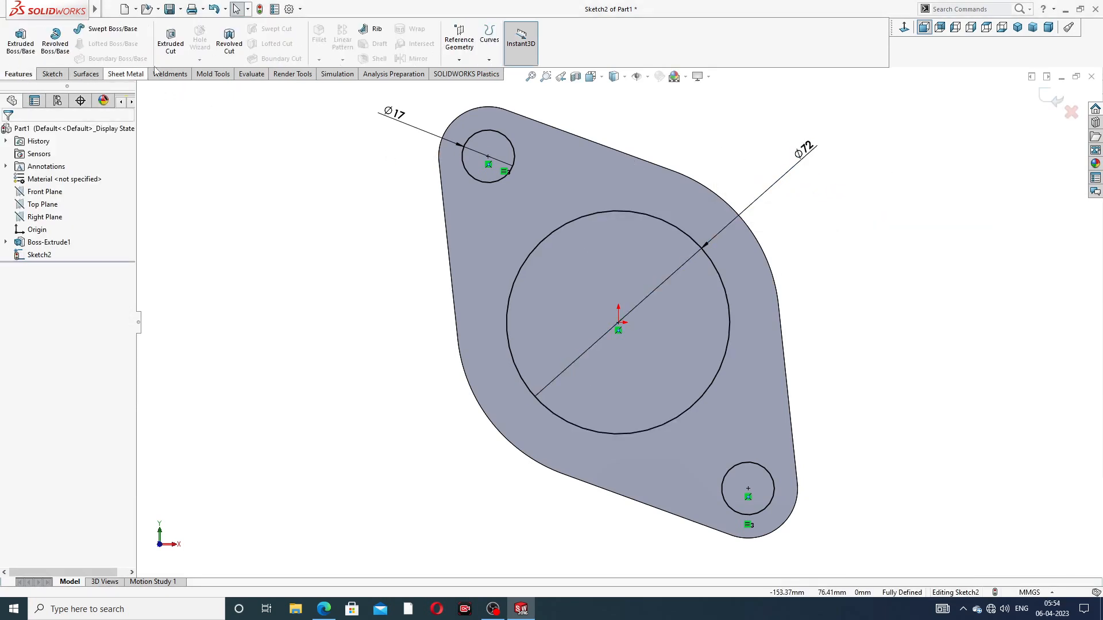
left_click(170, 42)
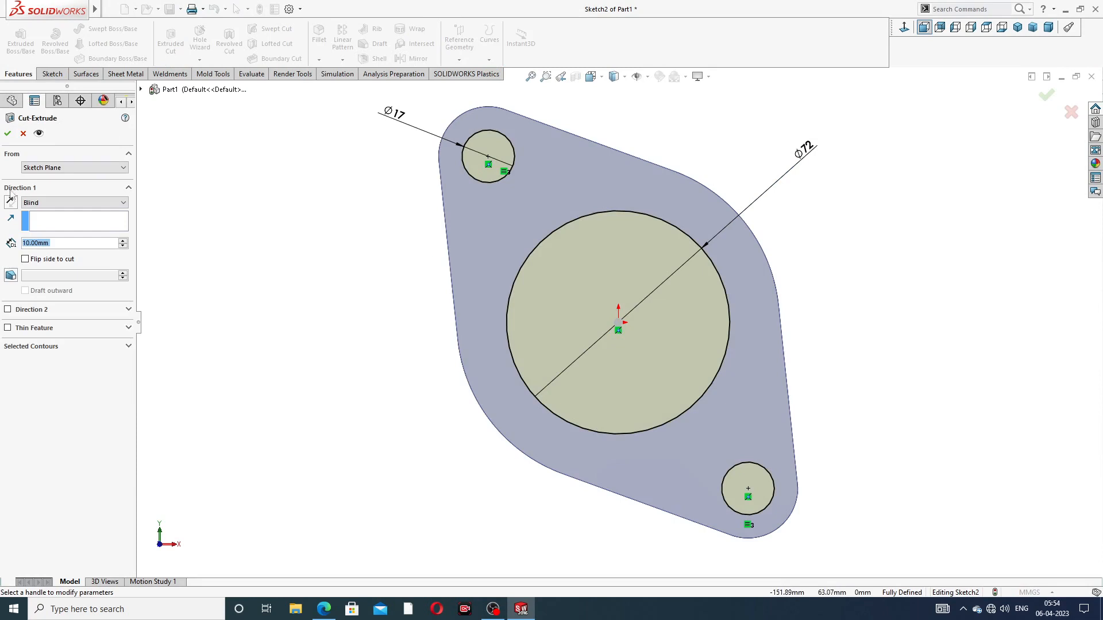
left_click(75, 202)
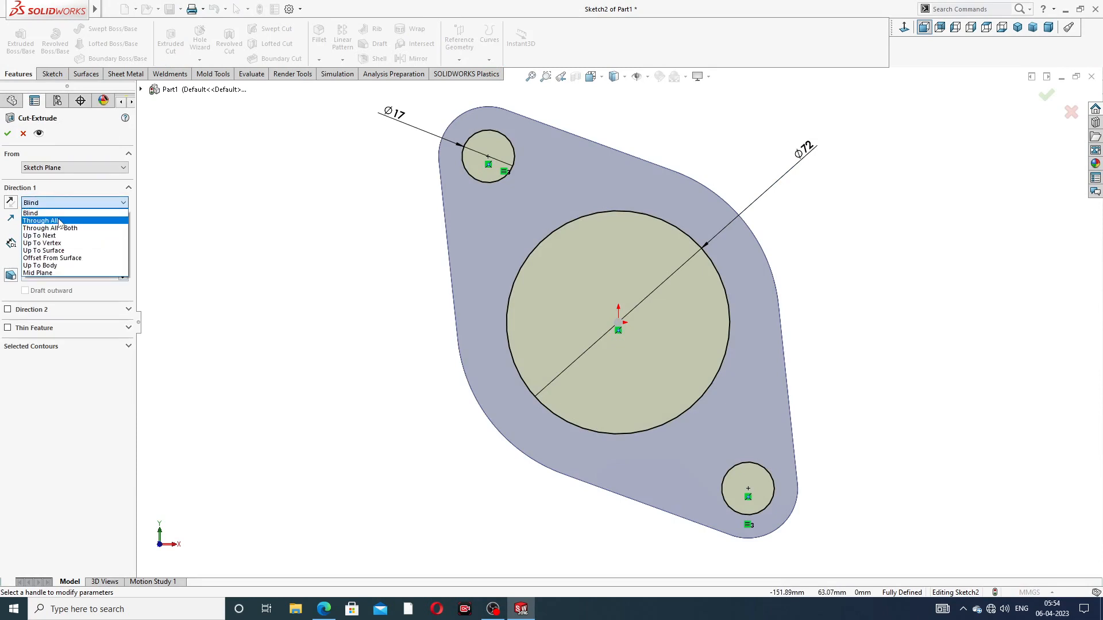
left_click(43, 221)
left_click(7, 133)
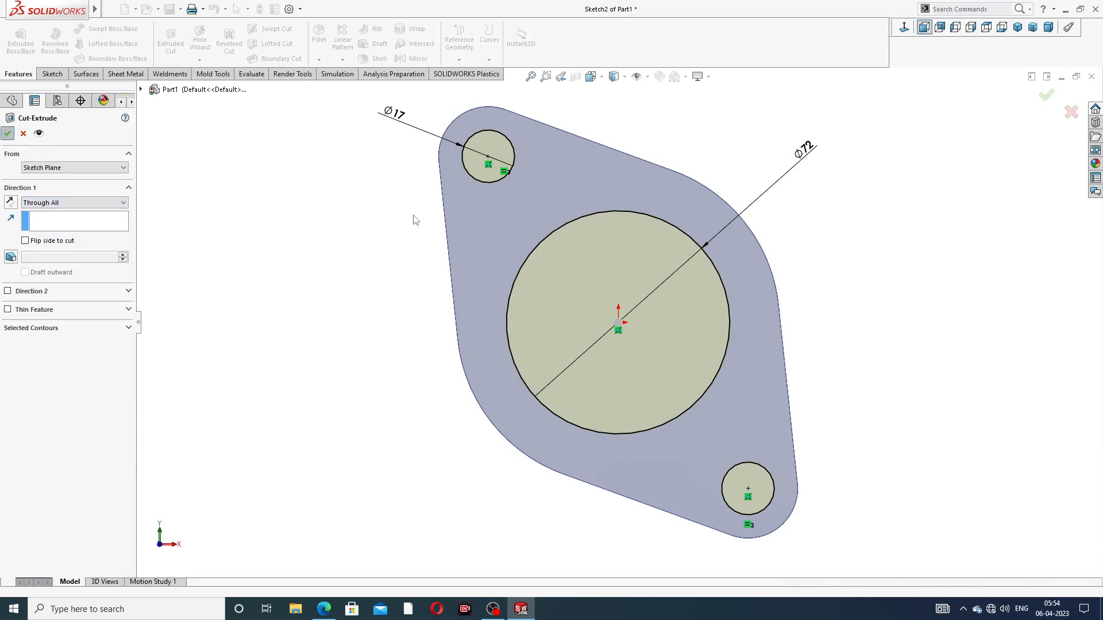
left_click(804, 191)
middle_click_drag(805, 192, 659, 270)
scroll(633, 284, "down", 3)
scroll(775, 189, "up", 3)
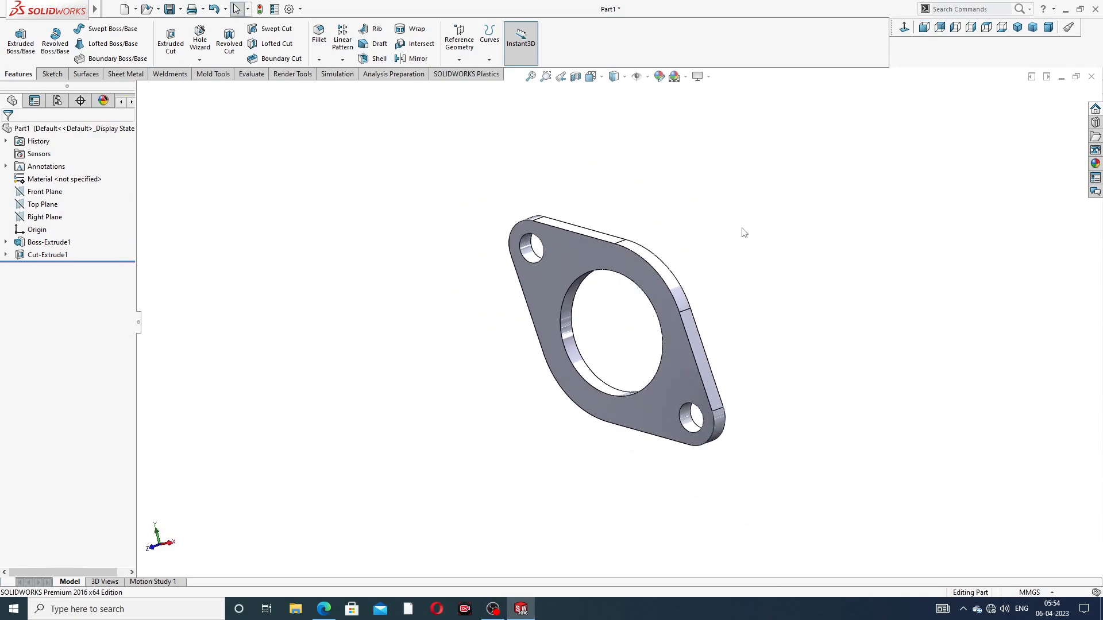
middle_click_drag(742, 229, 773, 205)
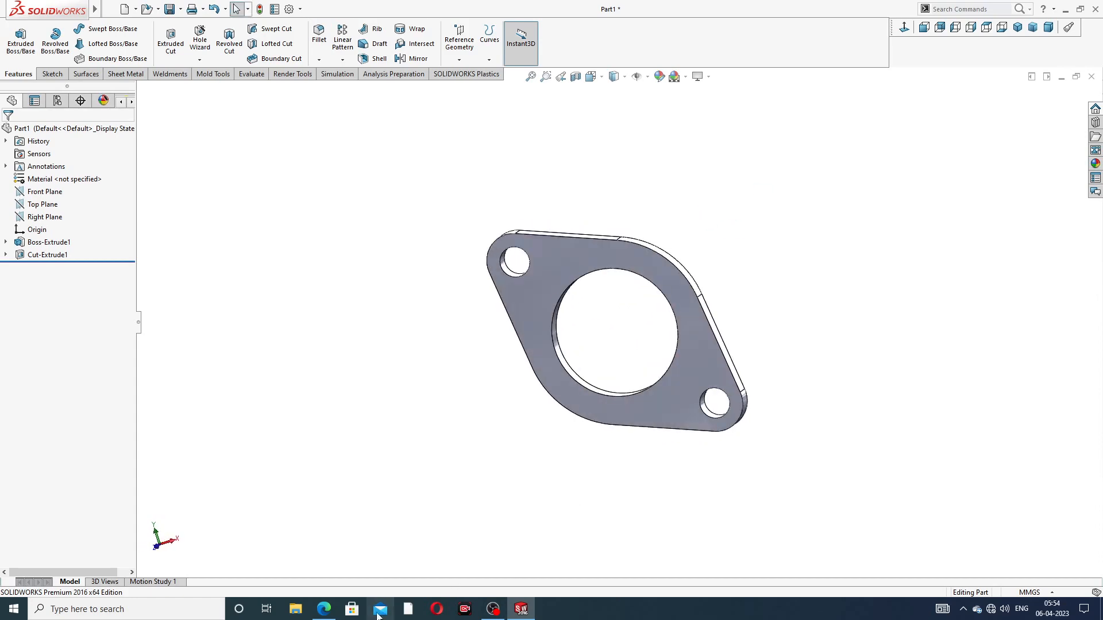
Step: Check the PDF drawing and, in a new sketch on the flange's front face, draw a horizontal centerline about 134 mm leftward from the origin
left_click(324, 608)
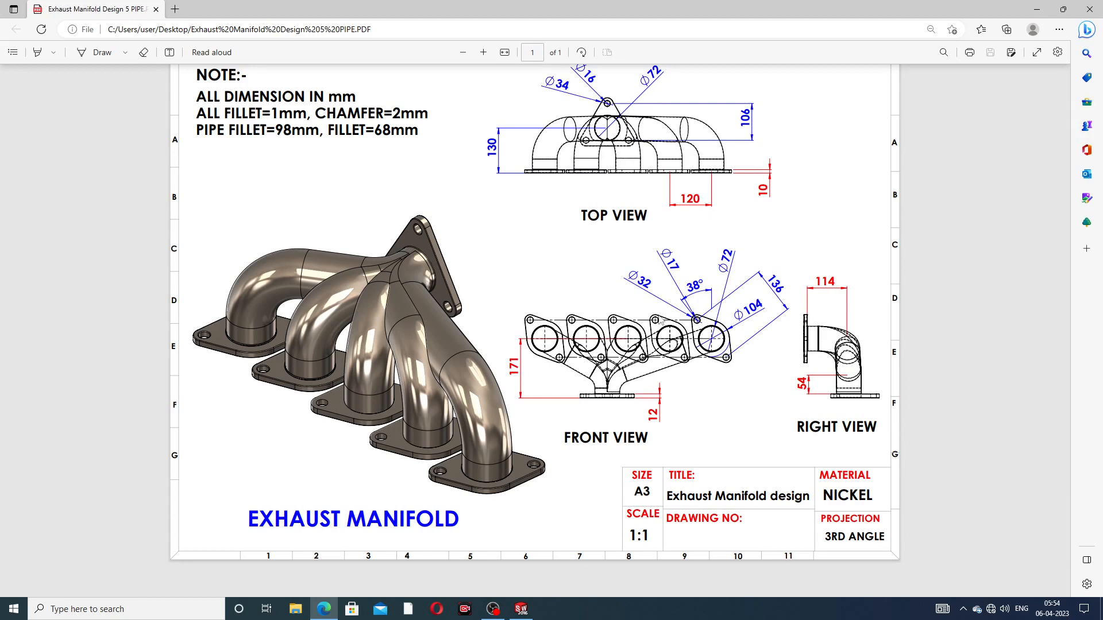
left_click(322, 607)
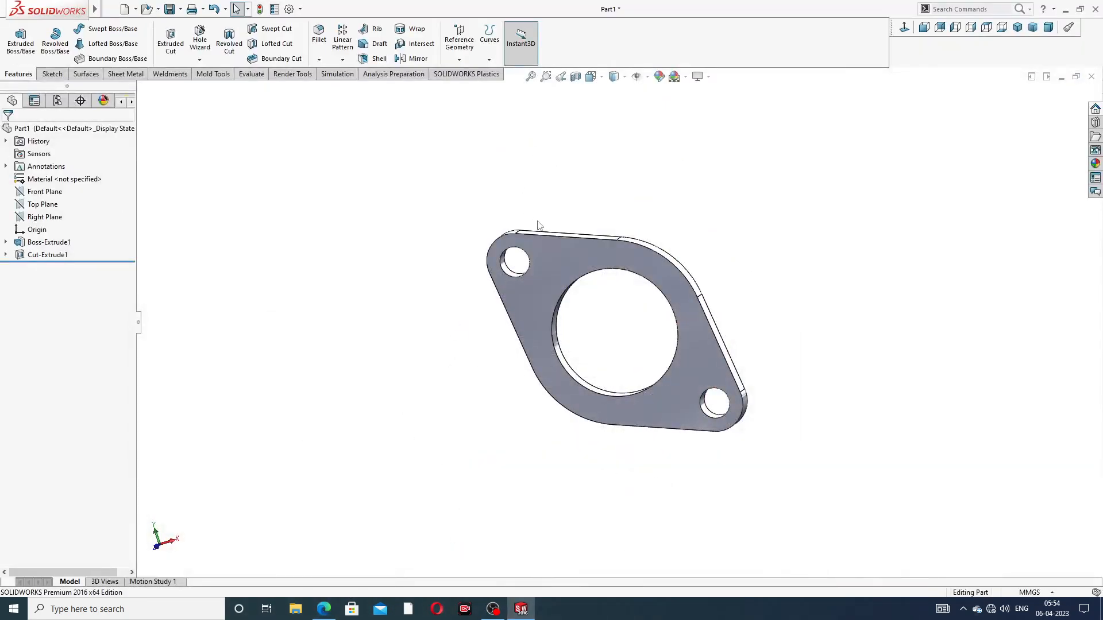
left_click(552, 256)
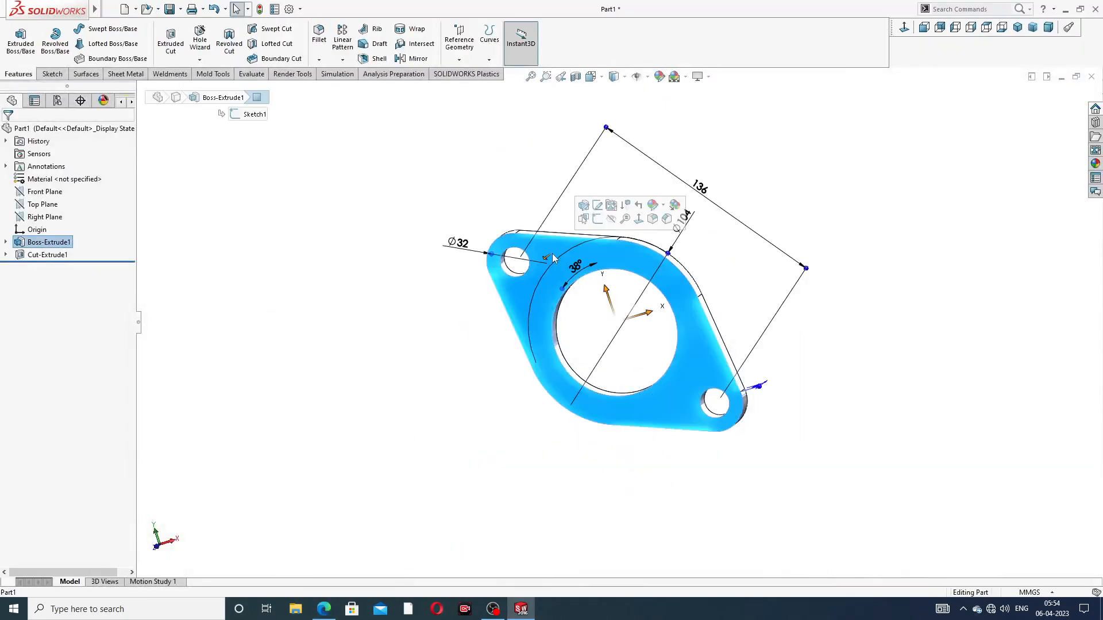
left_click(597, 219)
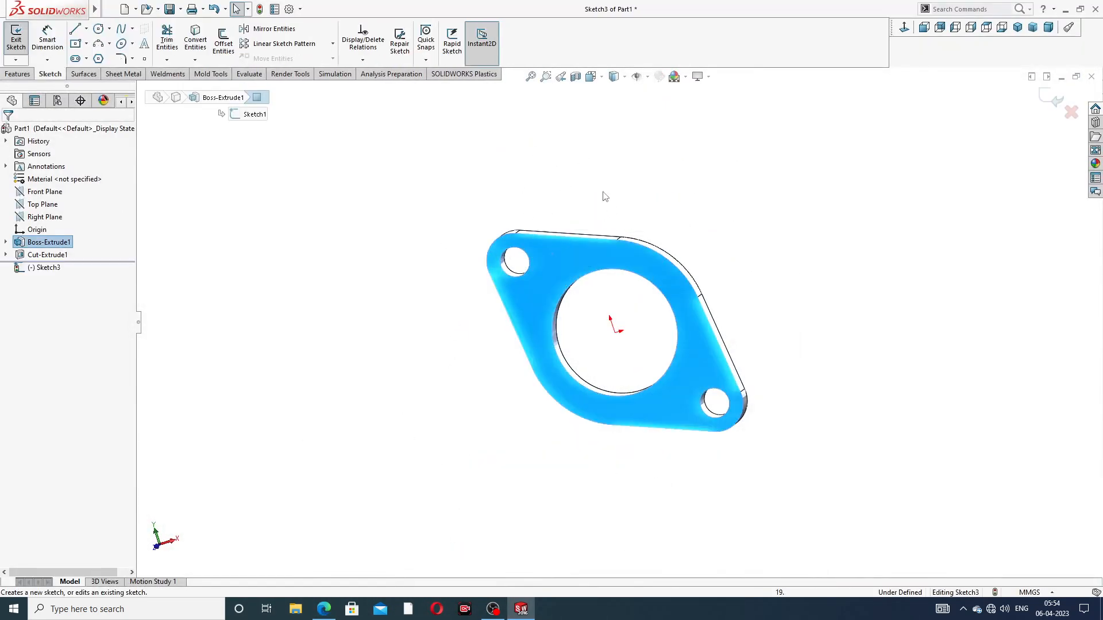
left_click(923, 27)
scroll(507, 173, "up", 2)
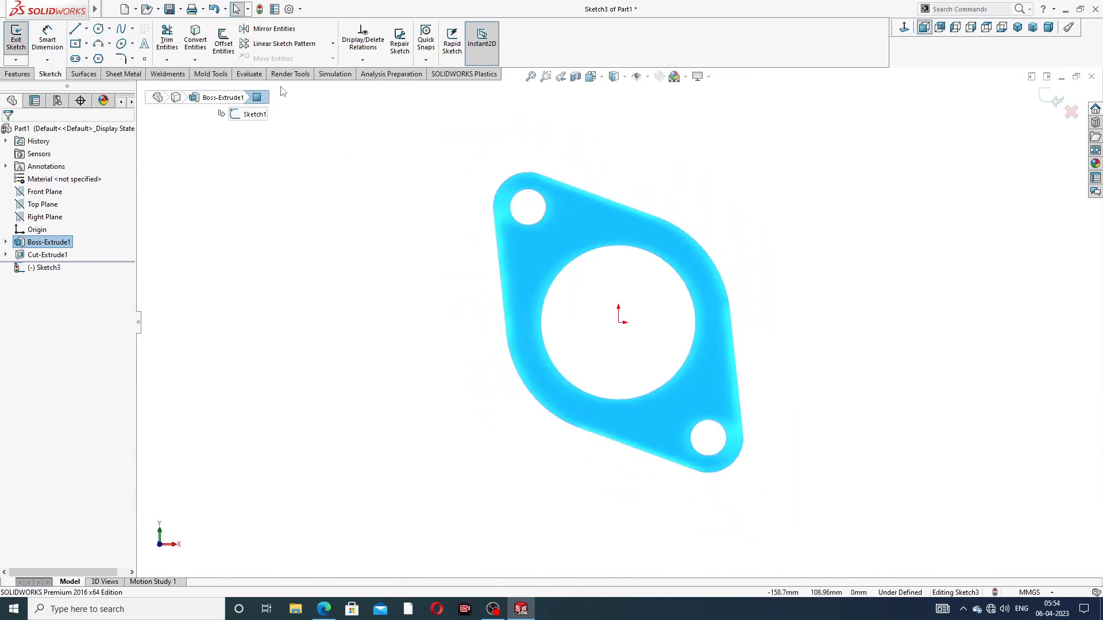
left_click(87, 28)
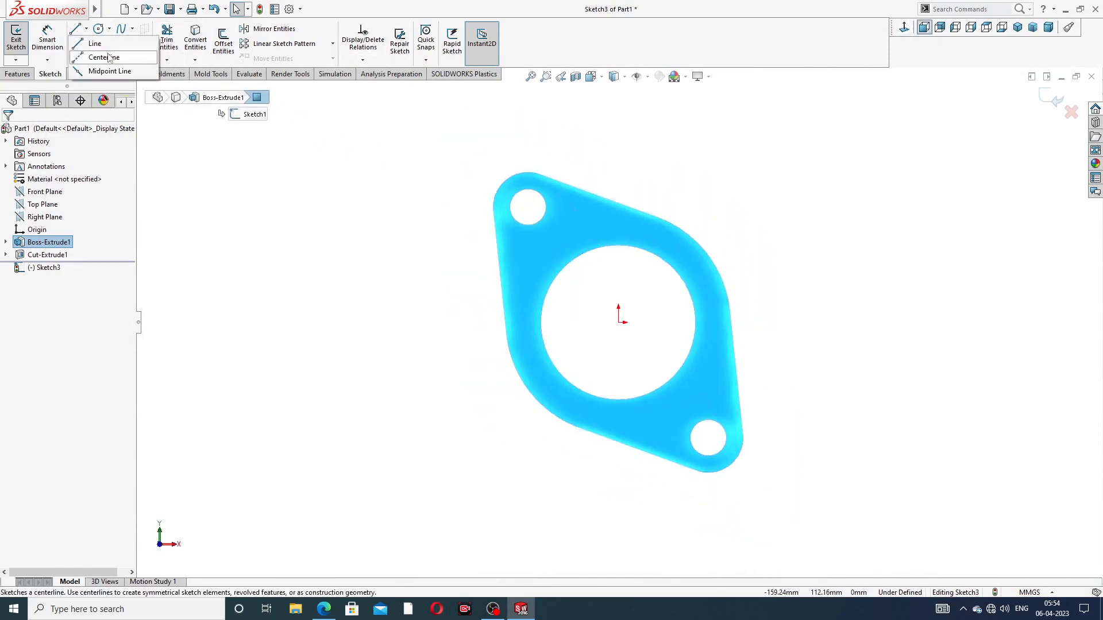
left_click(101, 56)
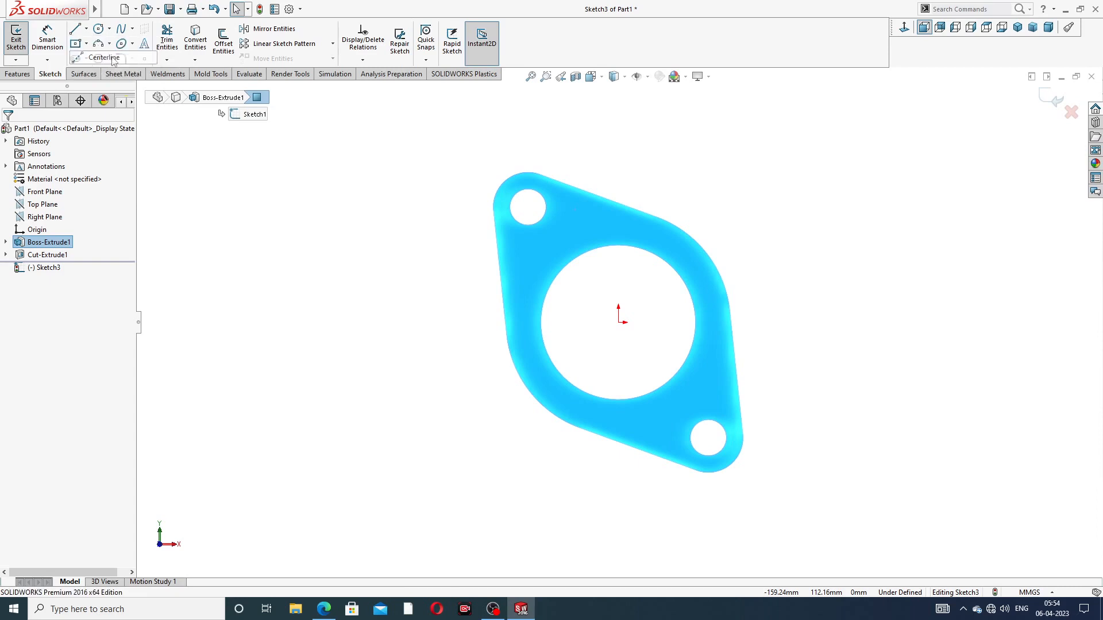
left_click(619, 322)
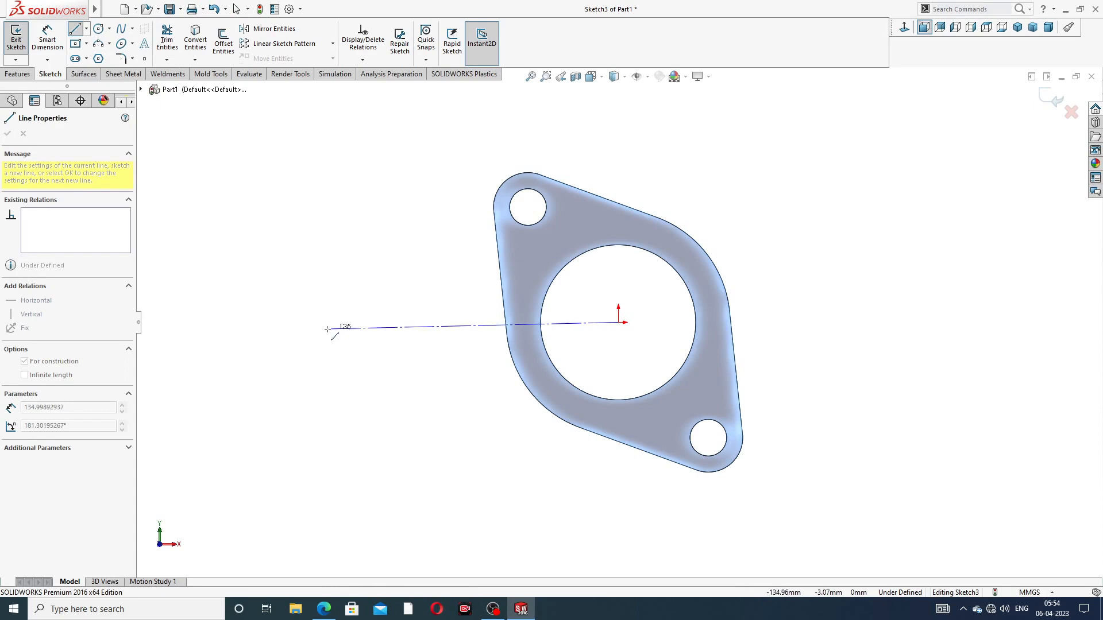
left_click(329, 322)
right_click(348, 270)
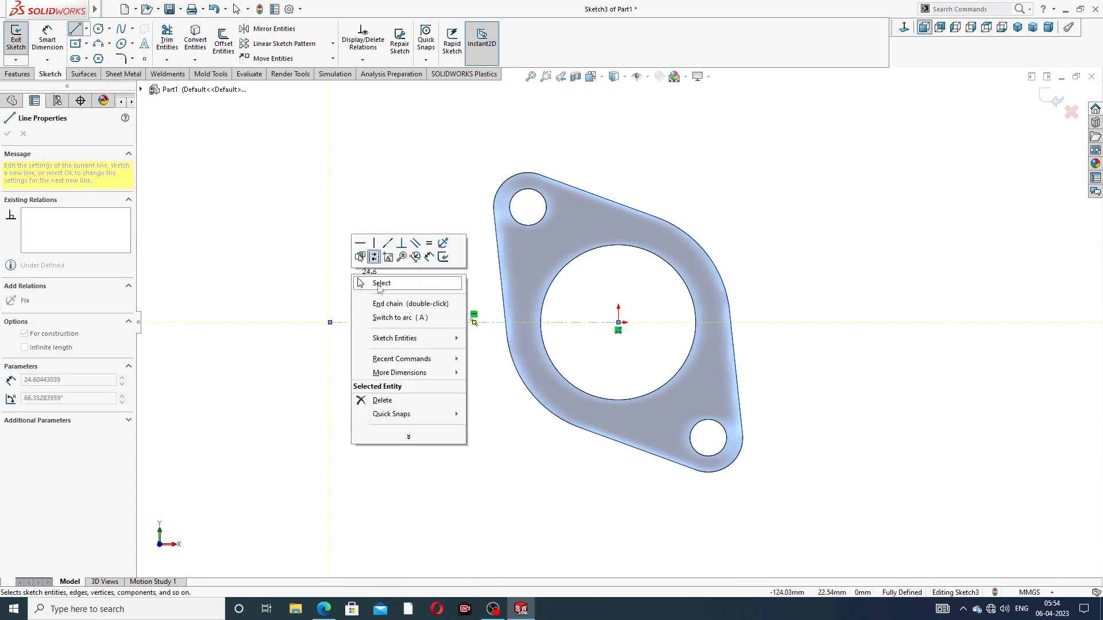
left_click(380, 284)
key("Escape")
left_click(400, 323)
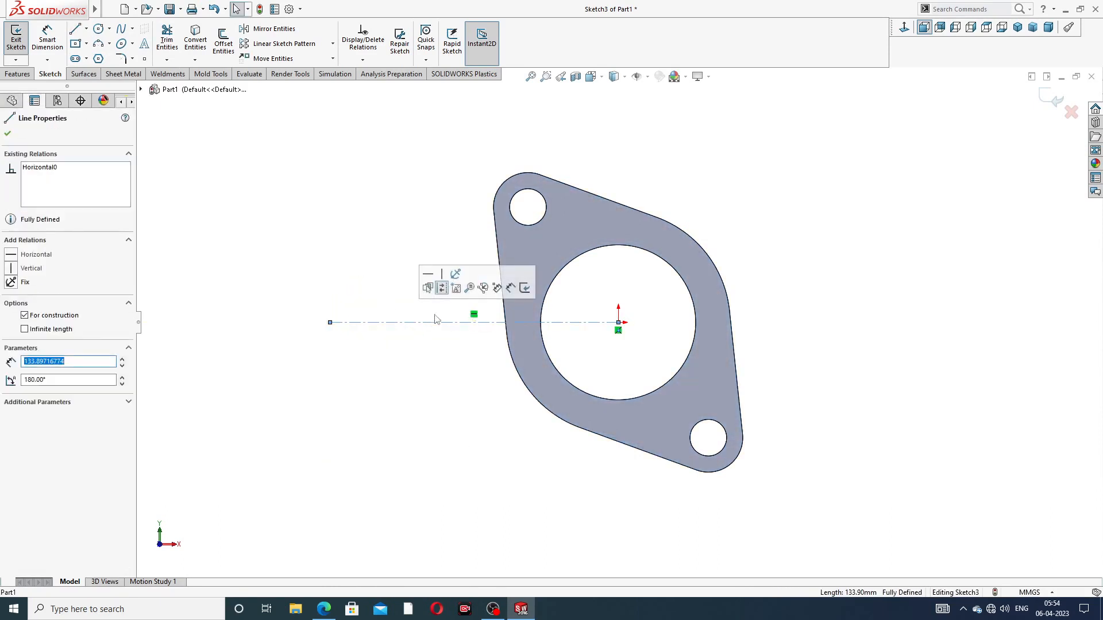
left_click(406, 184)
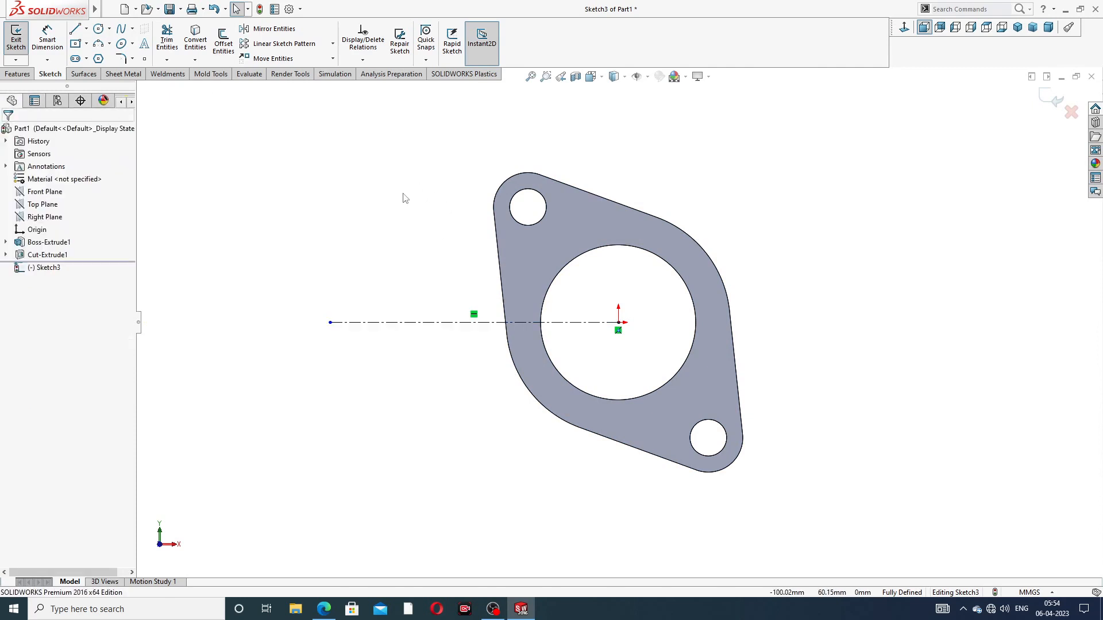
left_click(1054, 98)
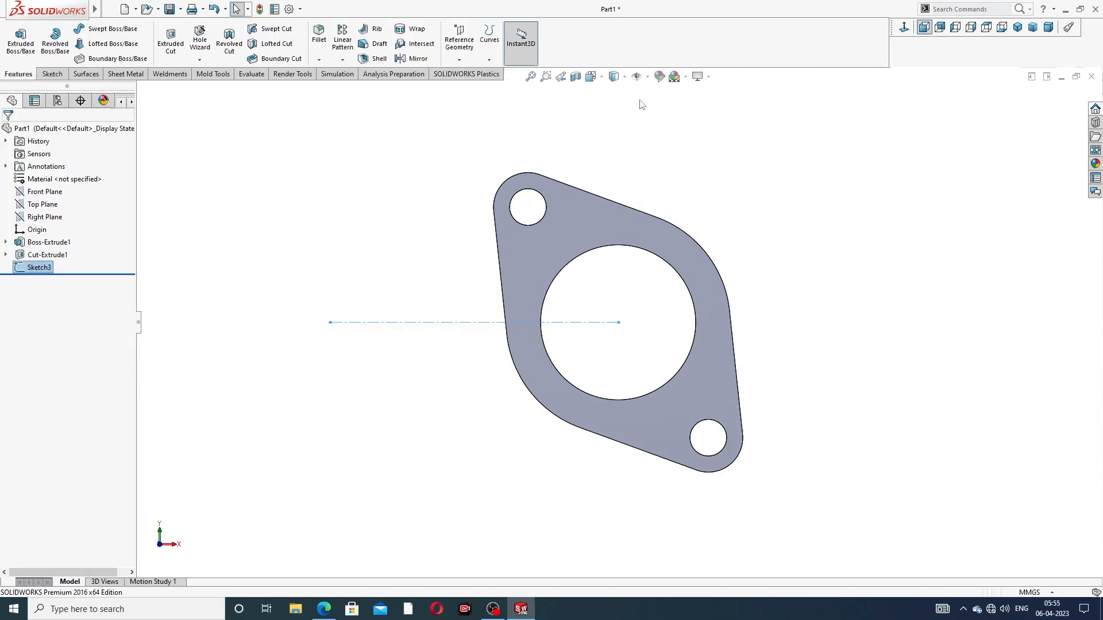
Step: Set up a linear pattern along the sketched centerline with 5 instances spaced 120 mm apart
left_click(342, 60)
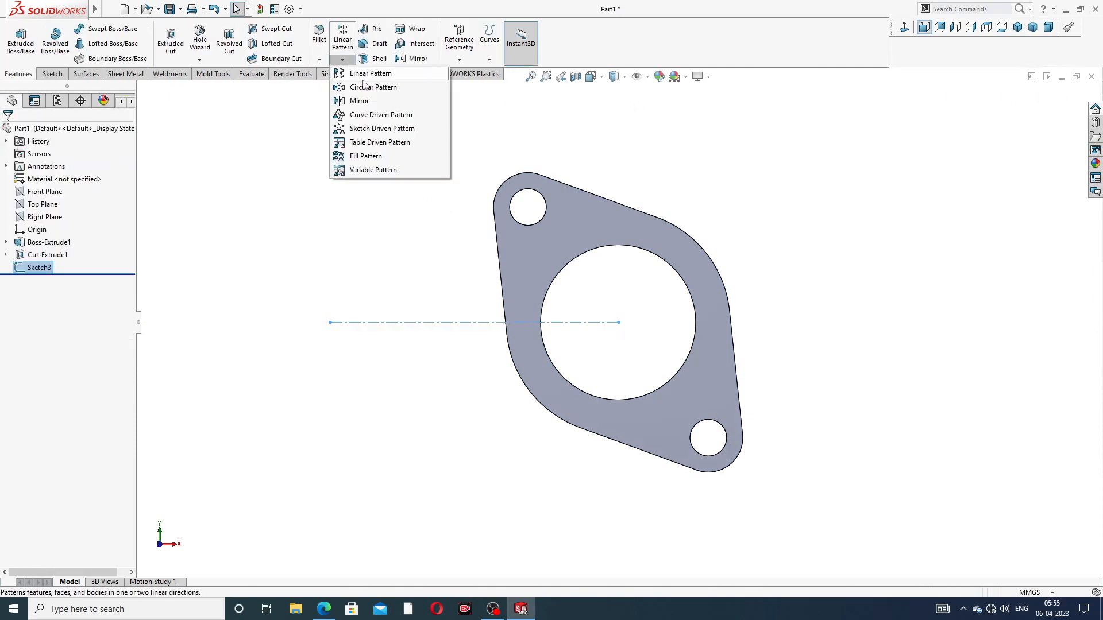
left_click(370, 73)
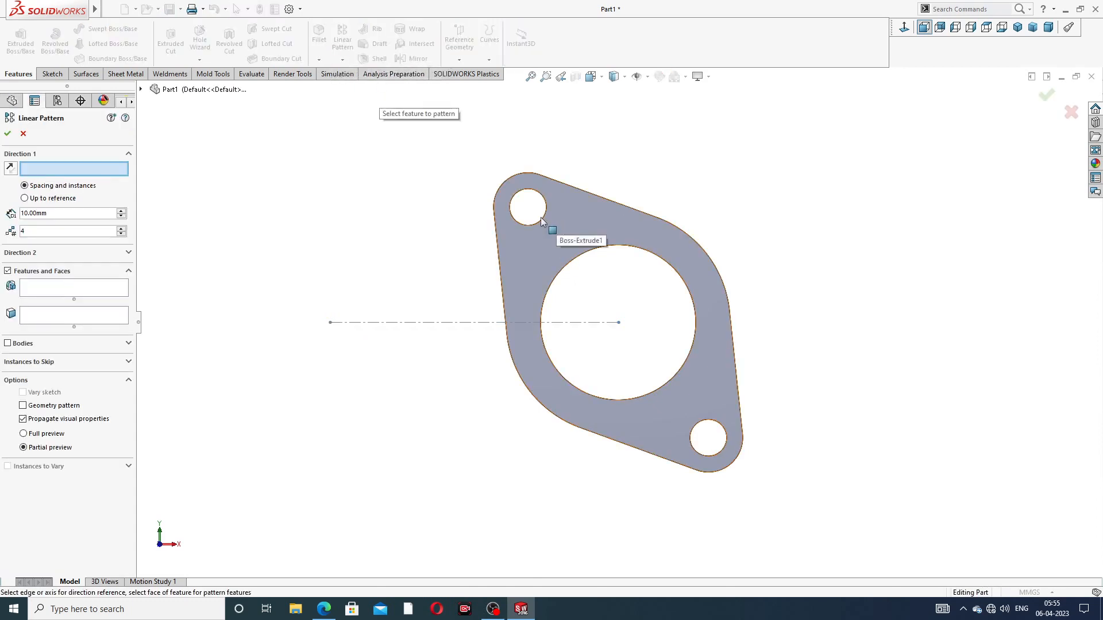
left_click(438, 323)
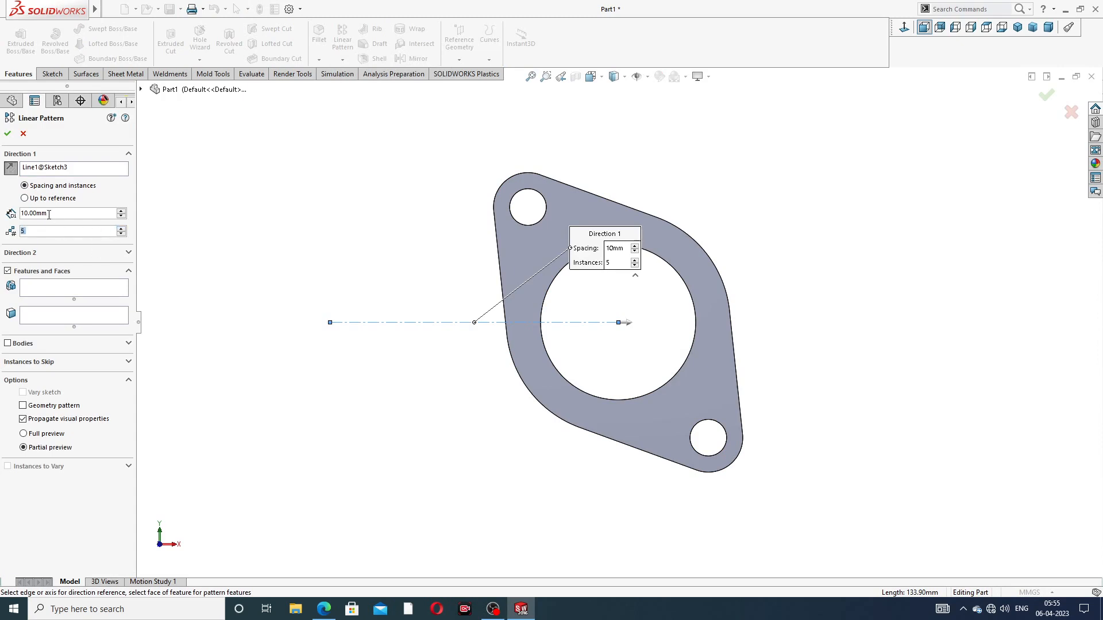
left_click(48, 214)
type("120")
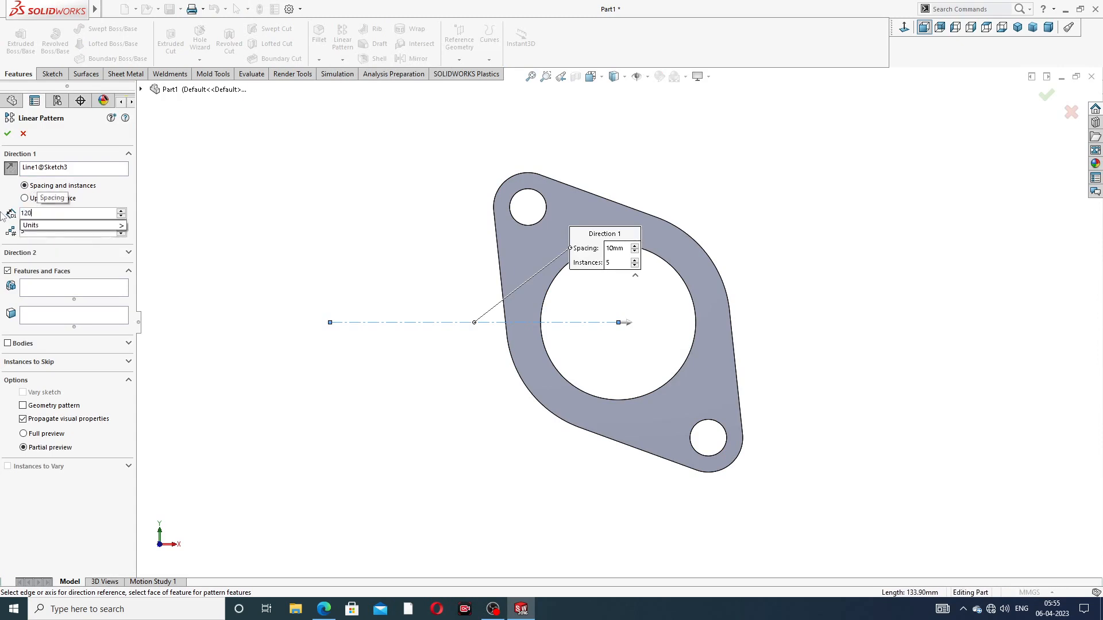
key("Return")
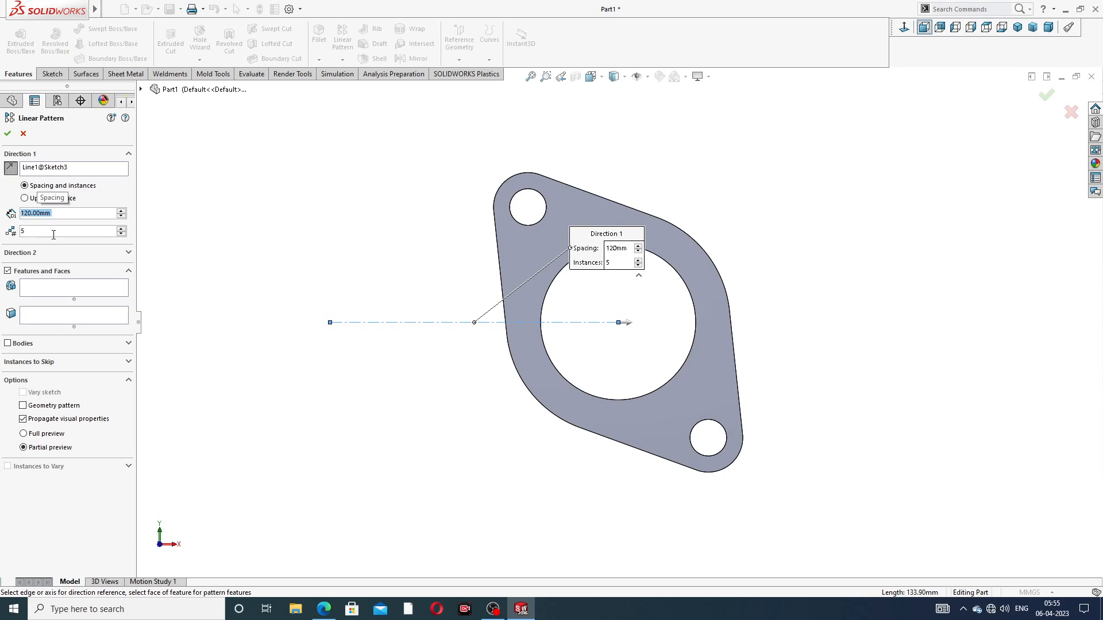
Step: Choose the flange as the body to pattern, reverse the direction so copies run along the centerline from the origin, and create the pattern
left_click(8, 344)
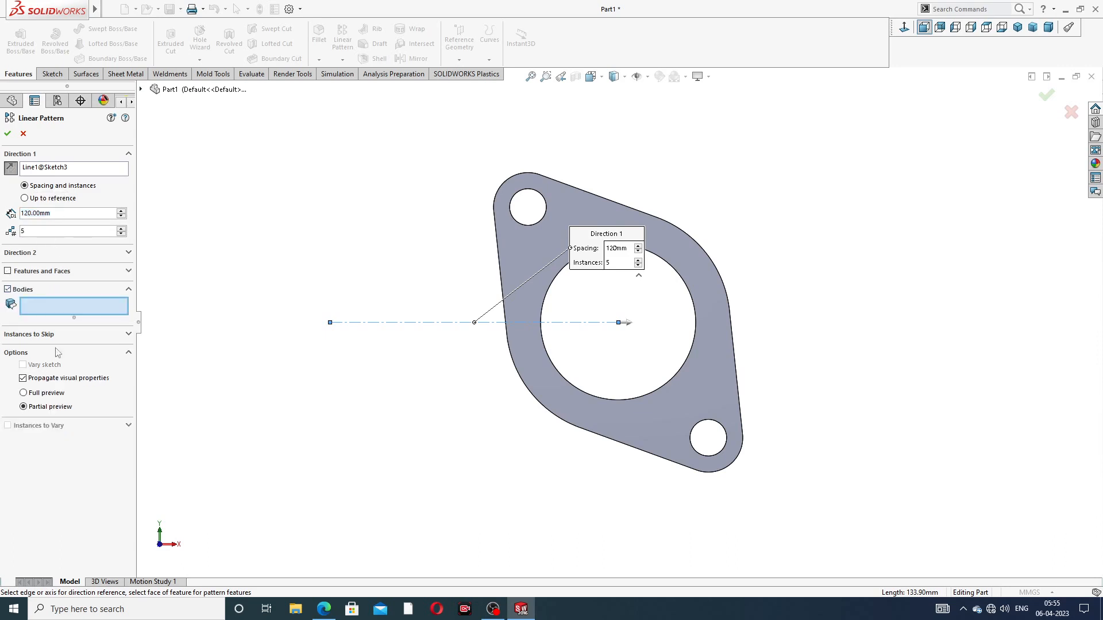
left_click(517, 248)
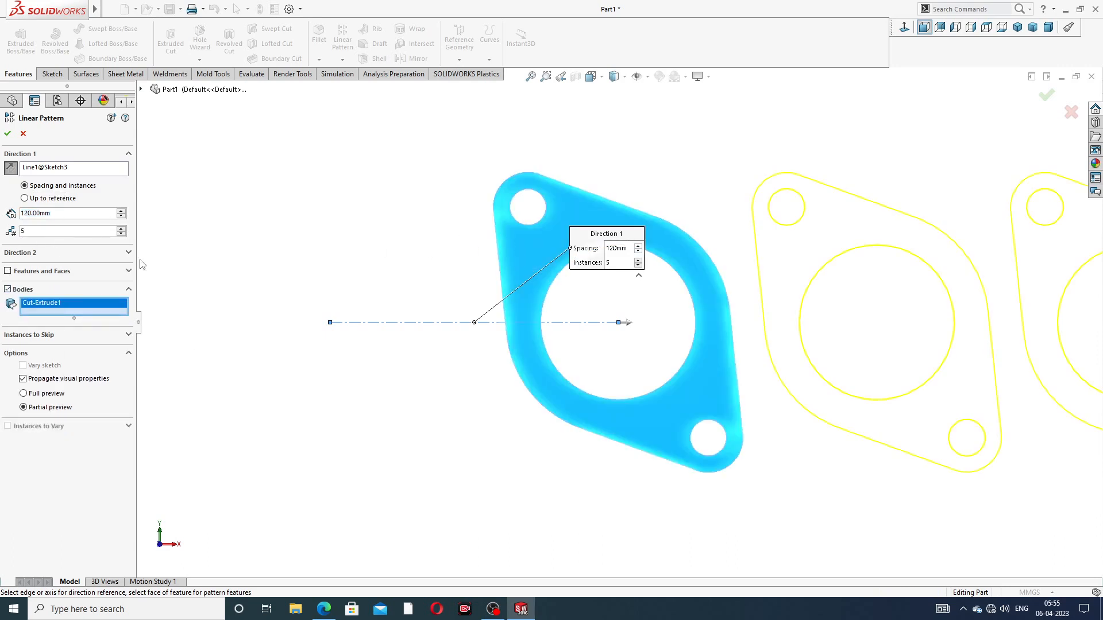
left_click(9, 169)
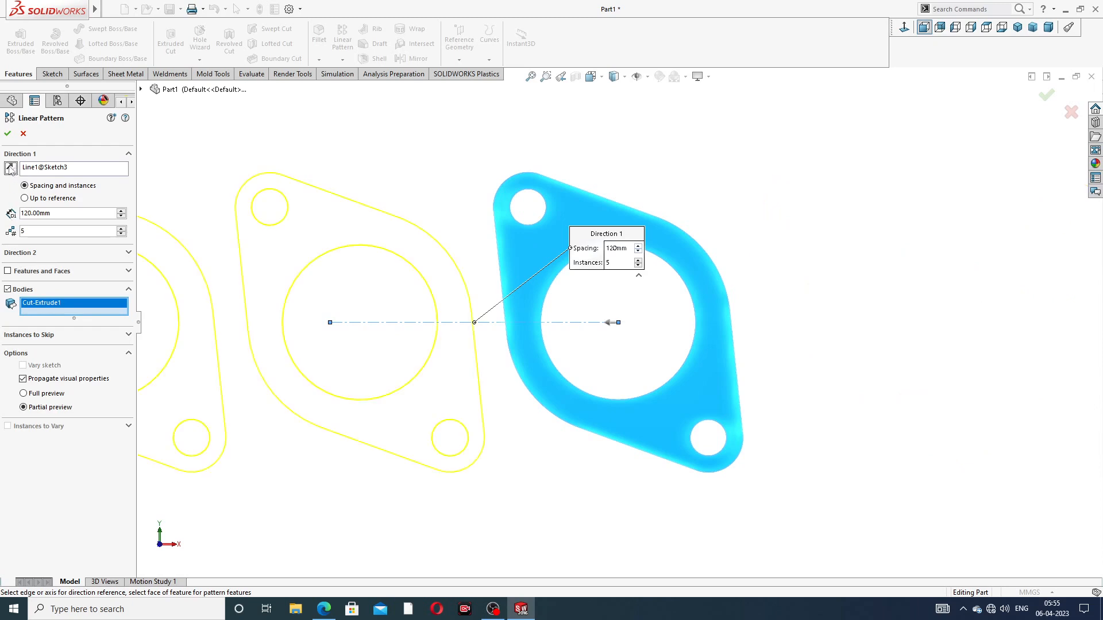
scroll(399, 290, "up", 5)
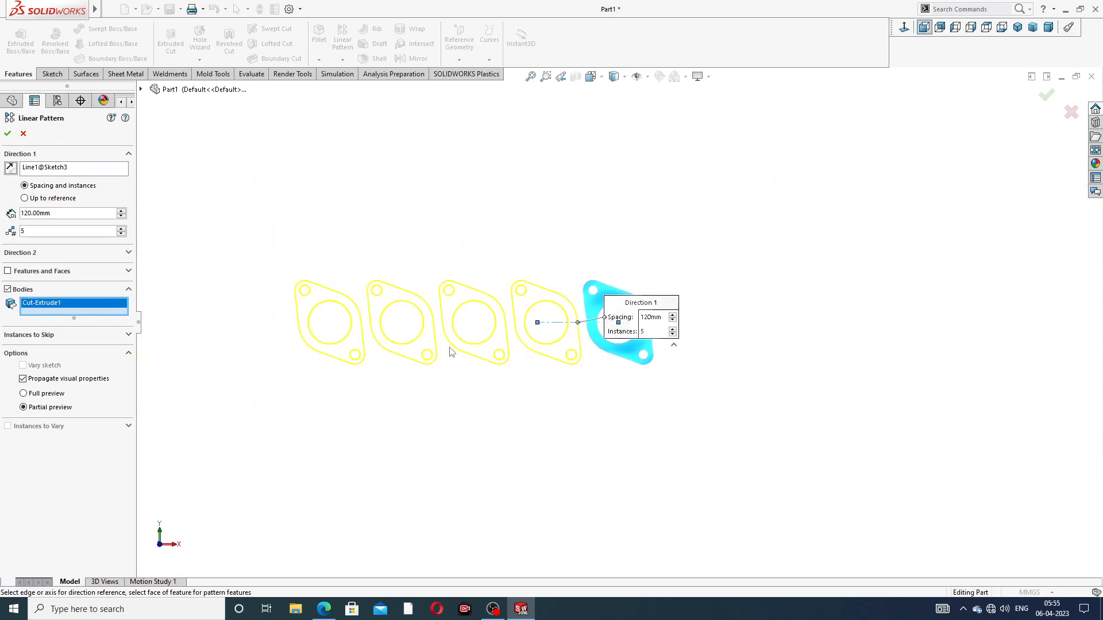
scroll(451, 351, "down", 3)
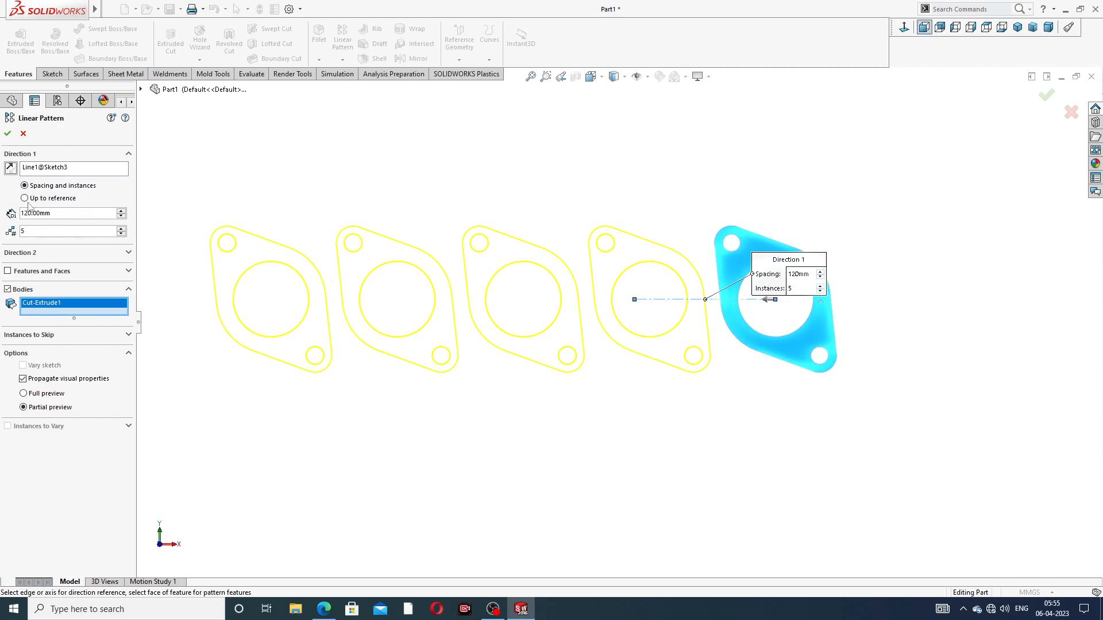
left_click(8, 134)
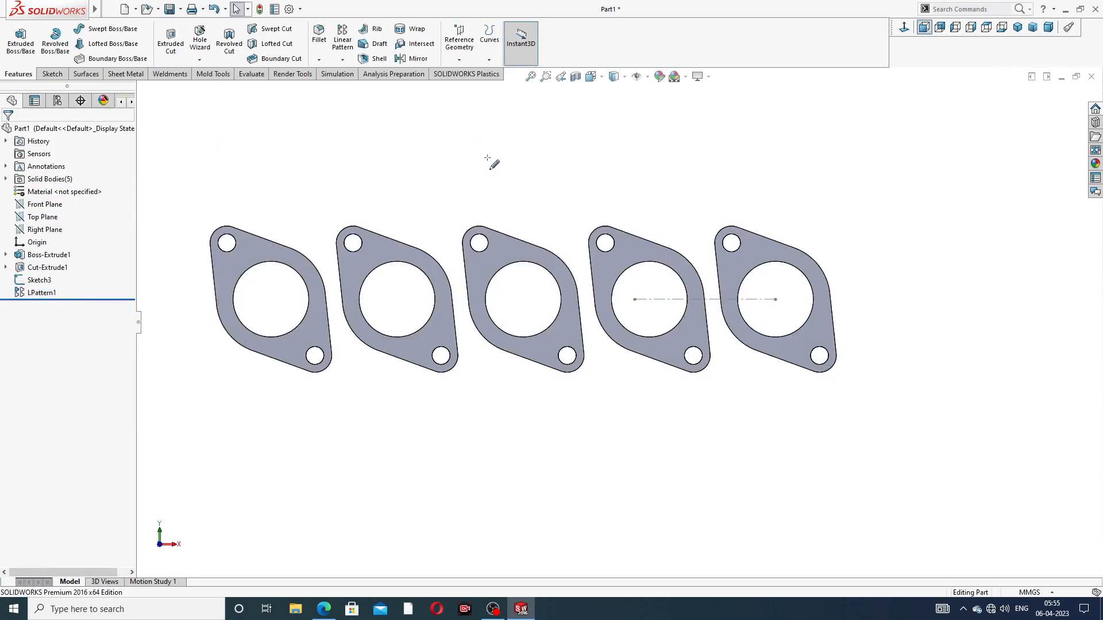
scroll(519, 213, "up", 2)
scroll(718, 347, "down", 3)
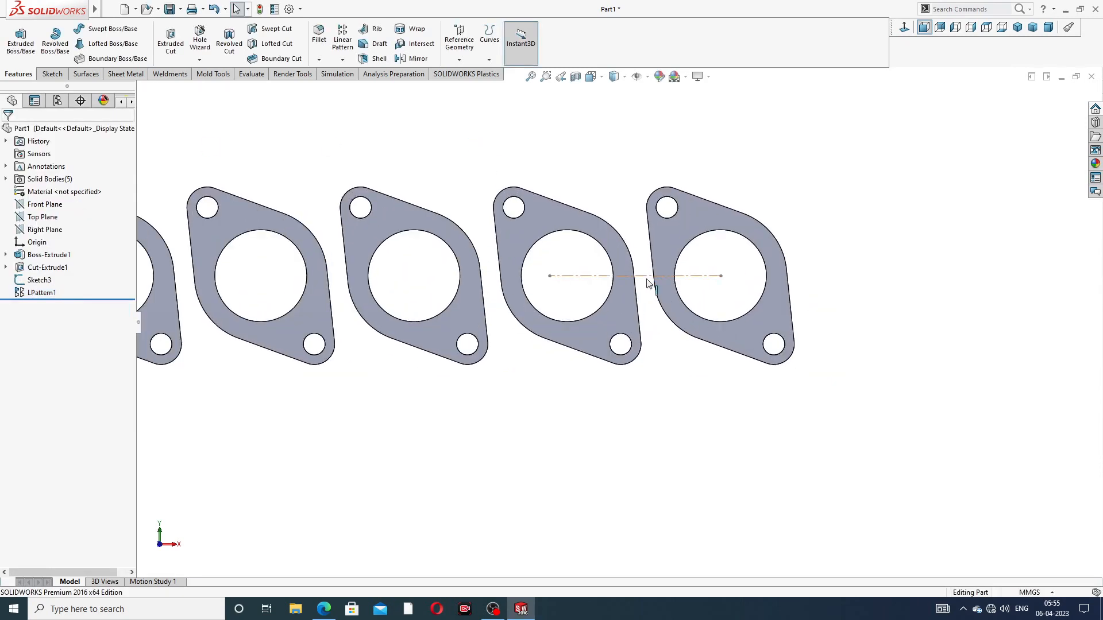
Step: Hide the centerline sketch used for the flange pattern direction and view all five flanges isometrically
left_click(648, 276)
left_click(692, 240)
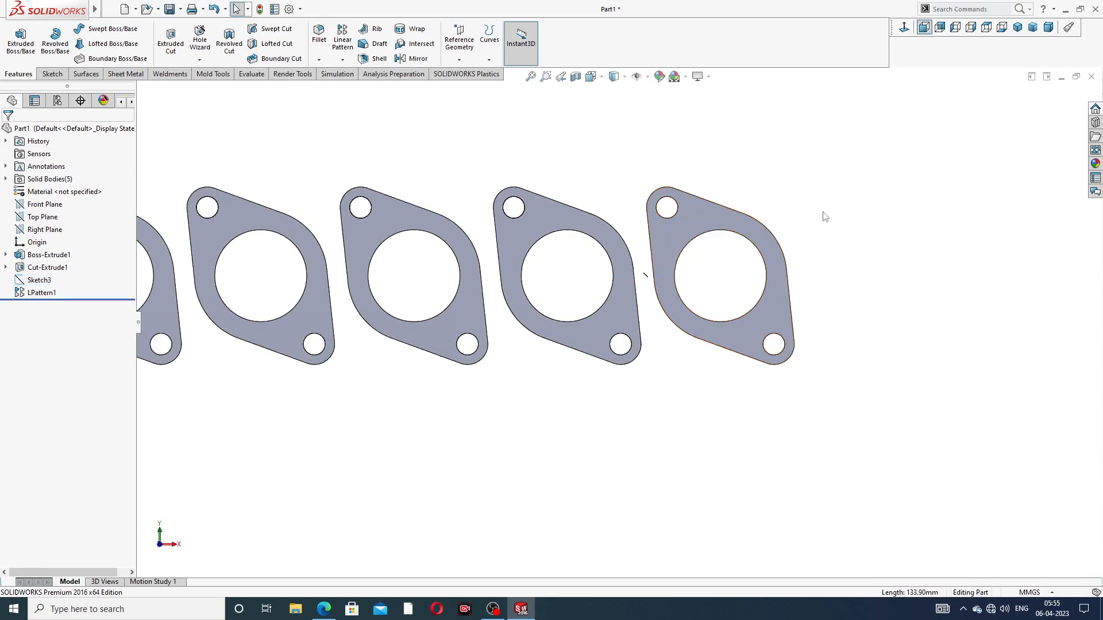
scroll(531, 240, "up", 3)
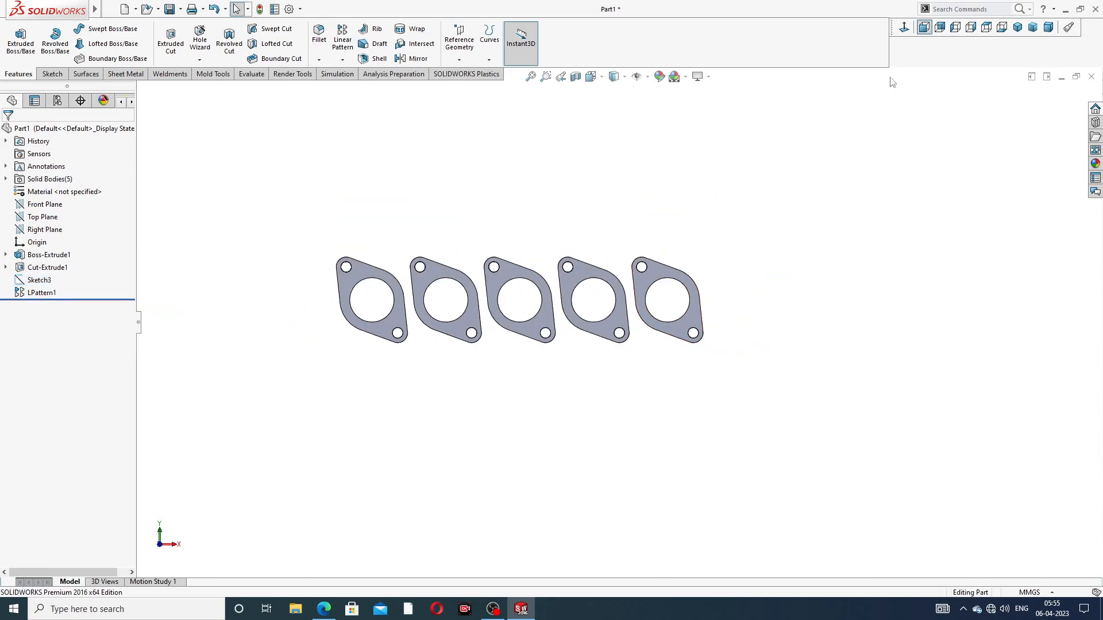
left_click(1017, 27)
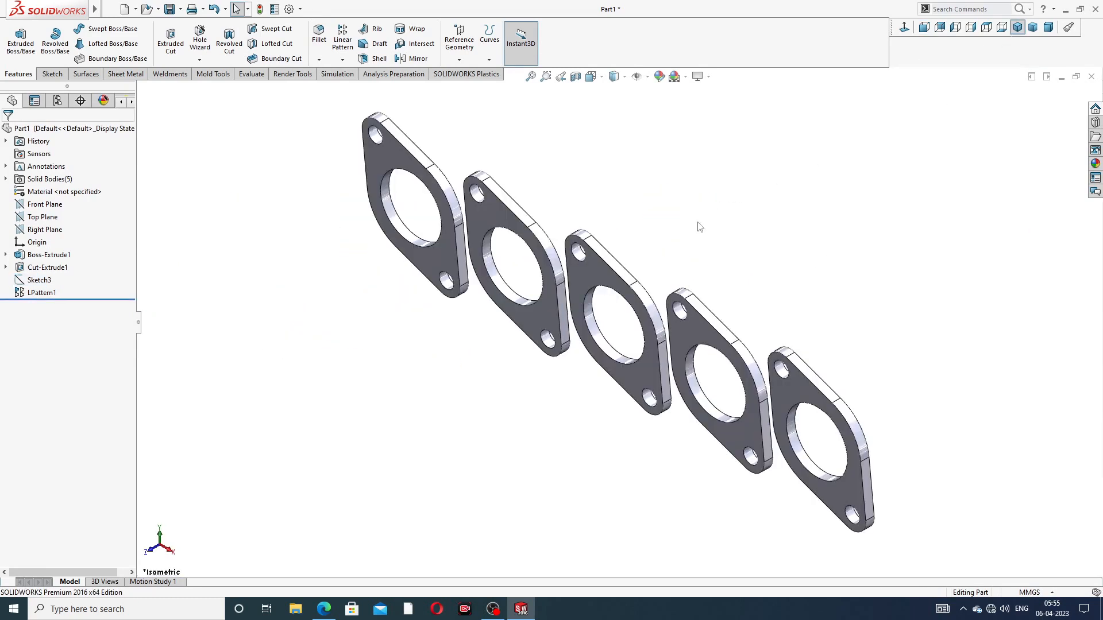
scroll(689, 244, "up", 3)
middle_click_drag(679, 261, 711, 229)
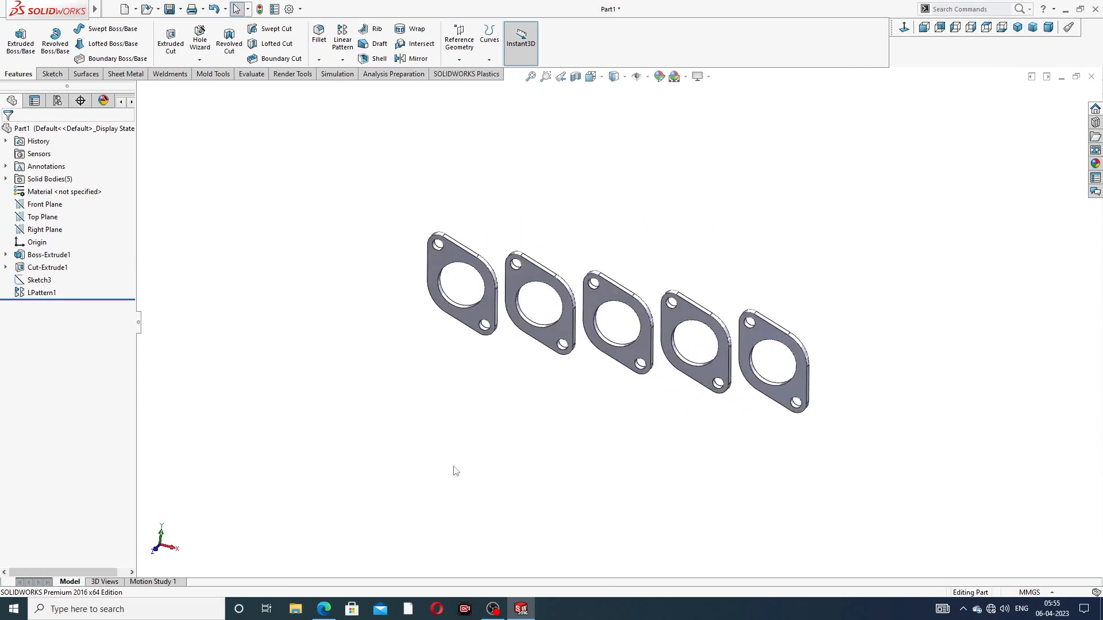
Step: Check the PDF drawing and create a reference plane offset 171 mm from the Top Plane, flipped to lie below the flanges
left_click(323, 607)
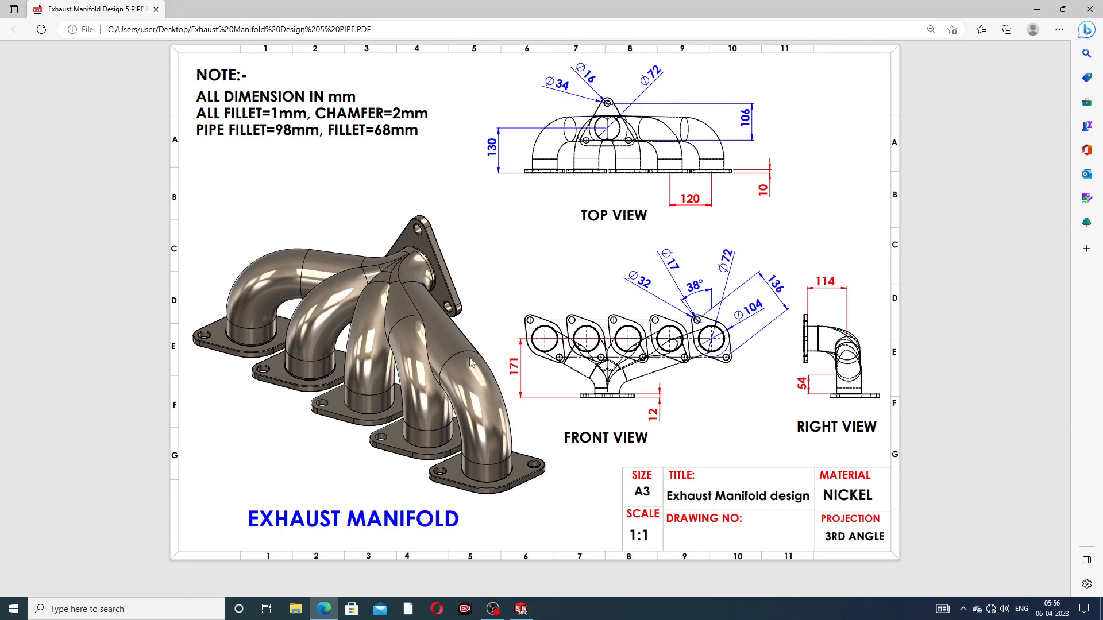
left_click(323, 609)
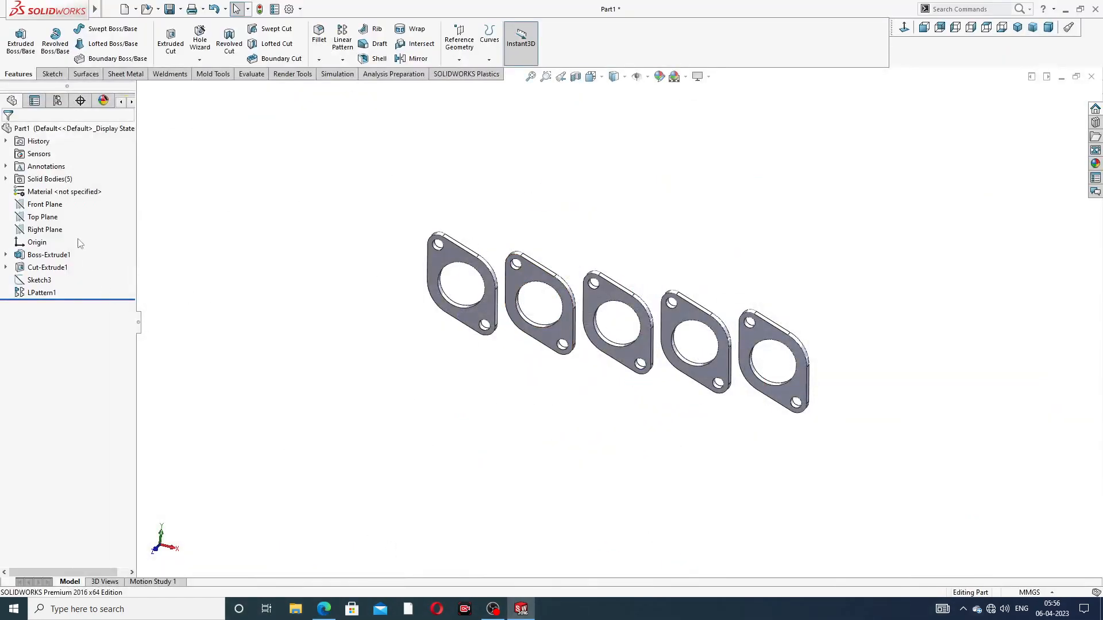
left_click(54, 219)
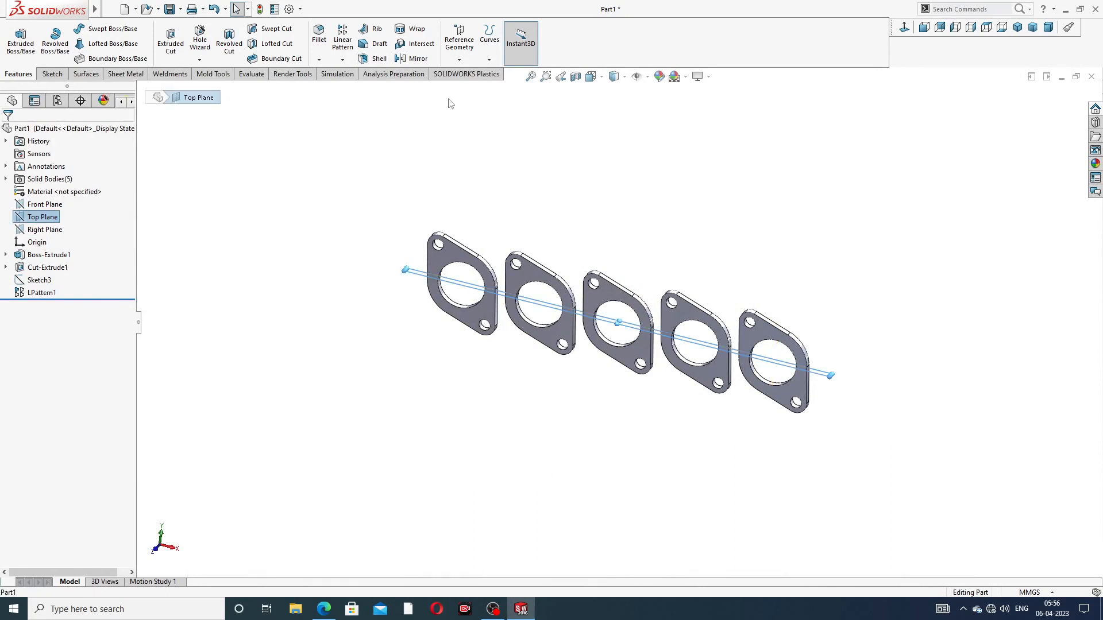
left_click(460, 59)
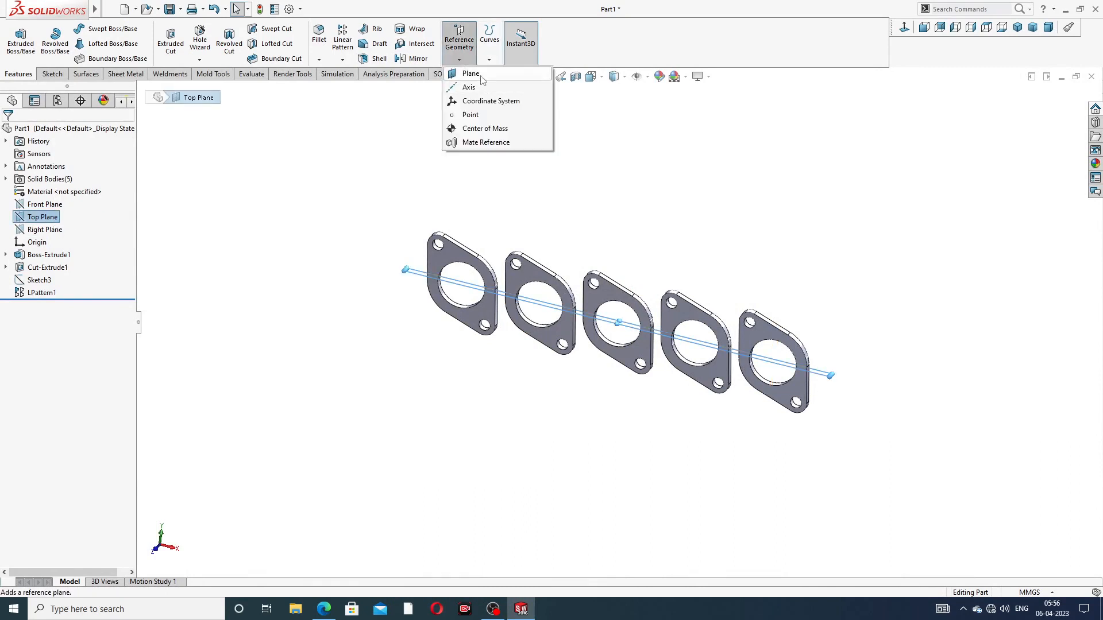
left_click(480, 78)
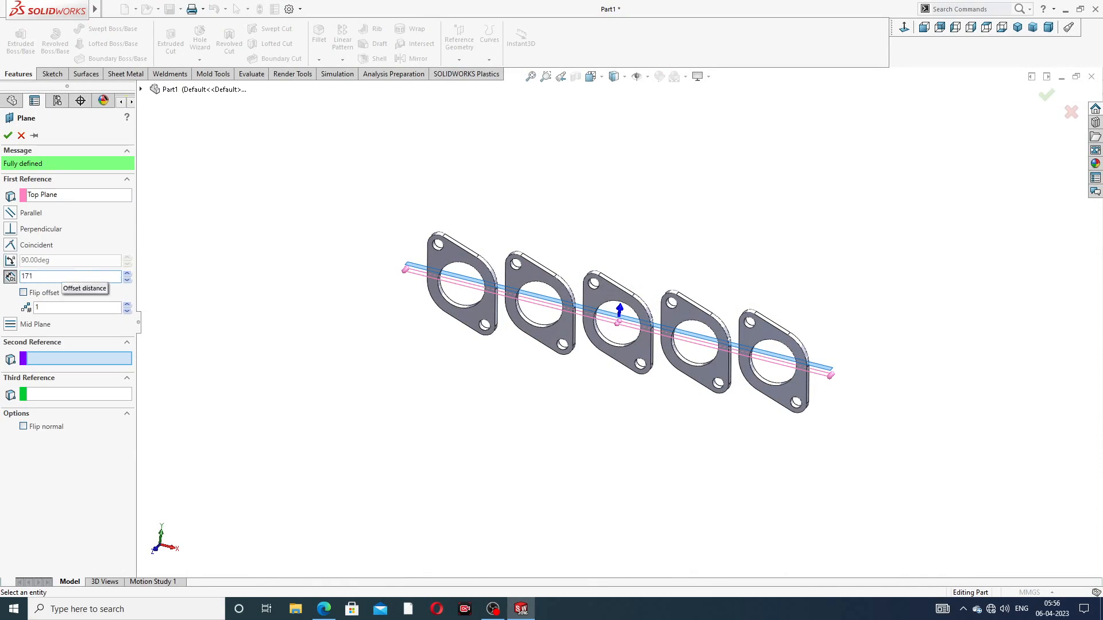
key("Return")
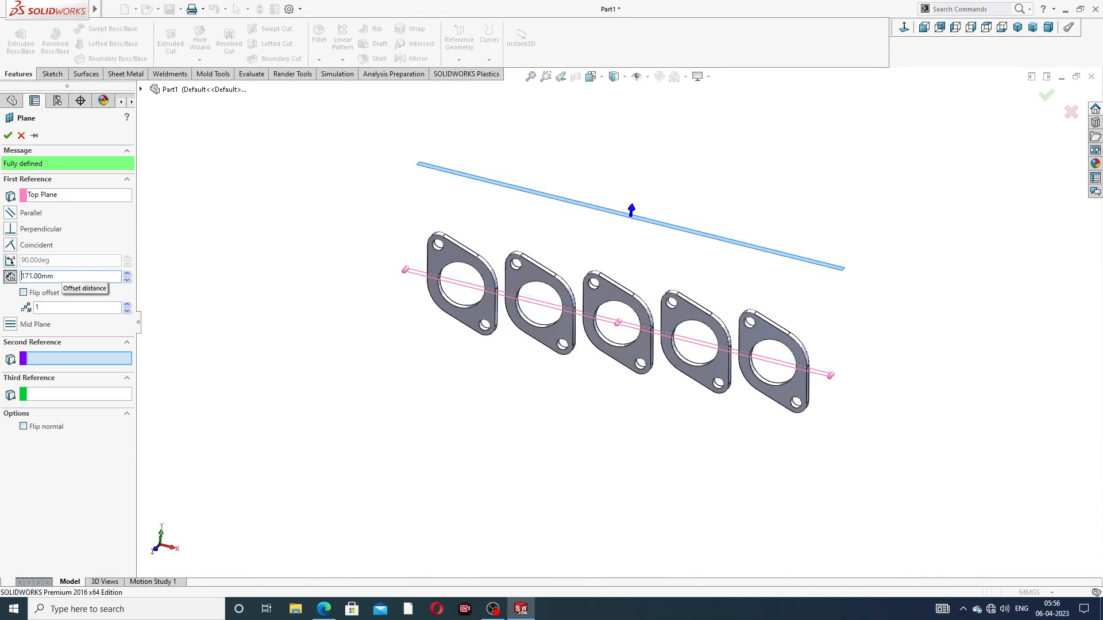
left_click(24, 293)
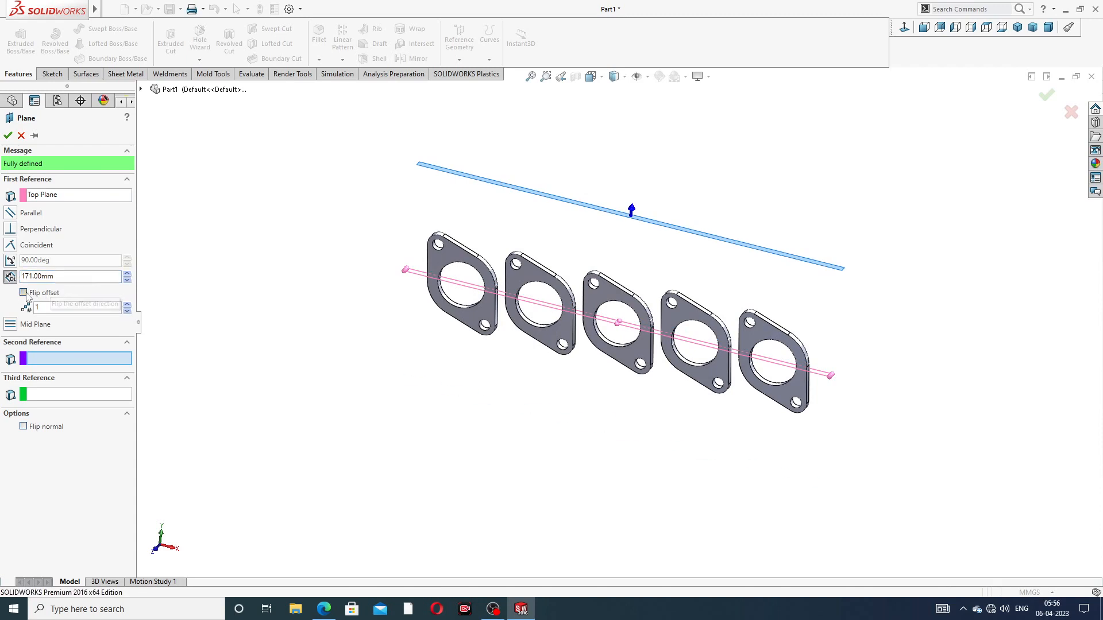
left_click(9, 137)
middle_click_drag(592, 437, 587, 446)
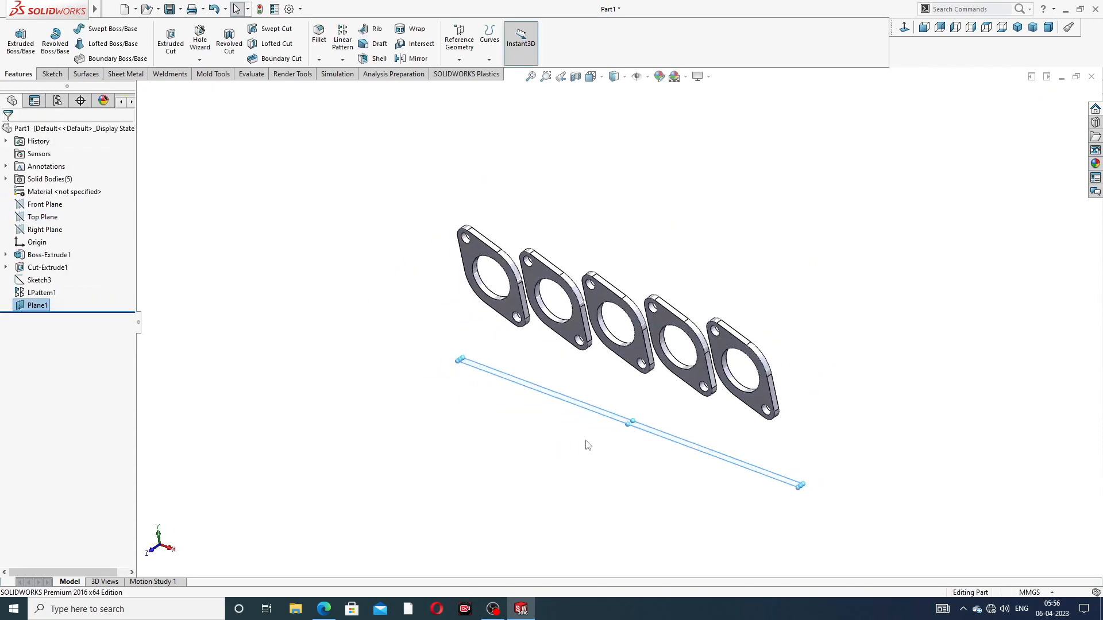
Step: In a new sketch on the offset plane, draw a horizontal centerline about 4.4 mm long across the gap between the middle flange and its neighbour toward the origin
left_click(631, 420)
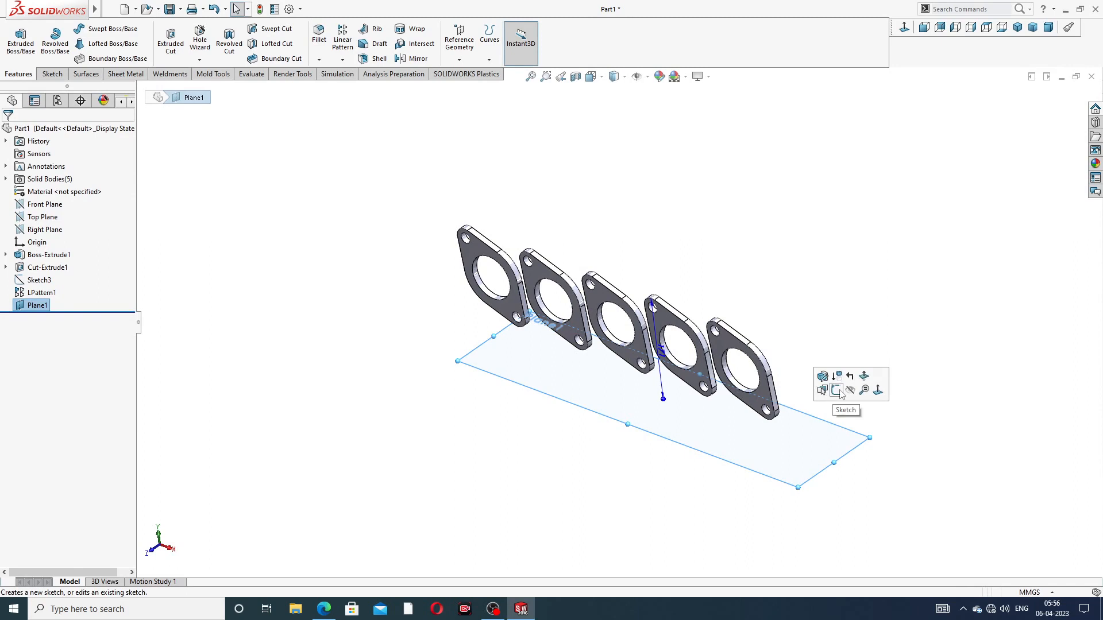
left_click(839, 383)
left_click(904, 27)
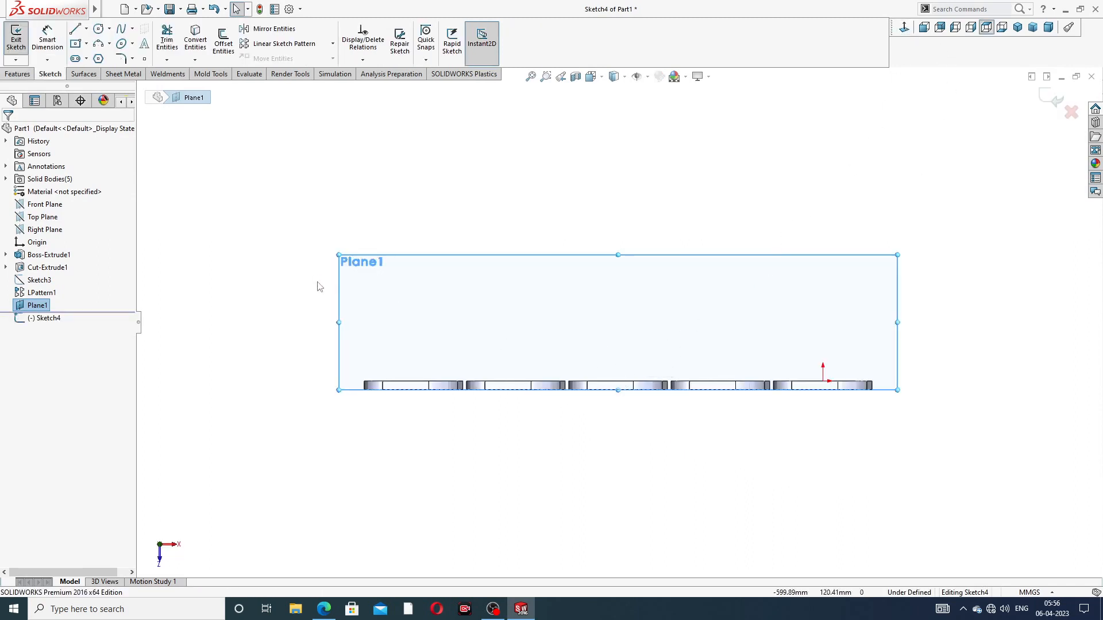
scroll(675, 396, "down", 3)
scroll(662, 394, "down", 5)
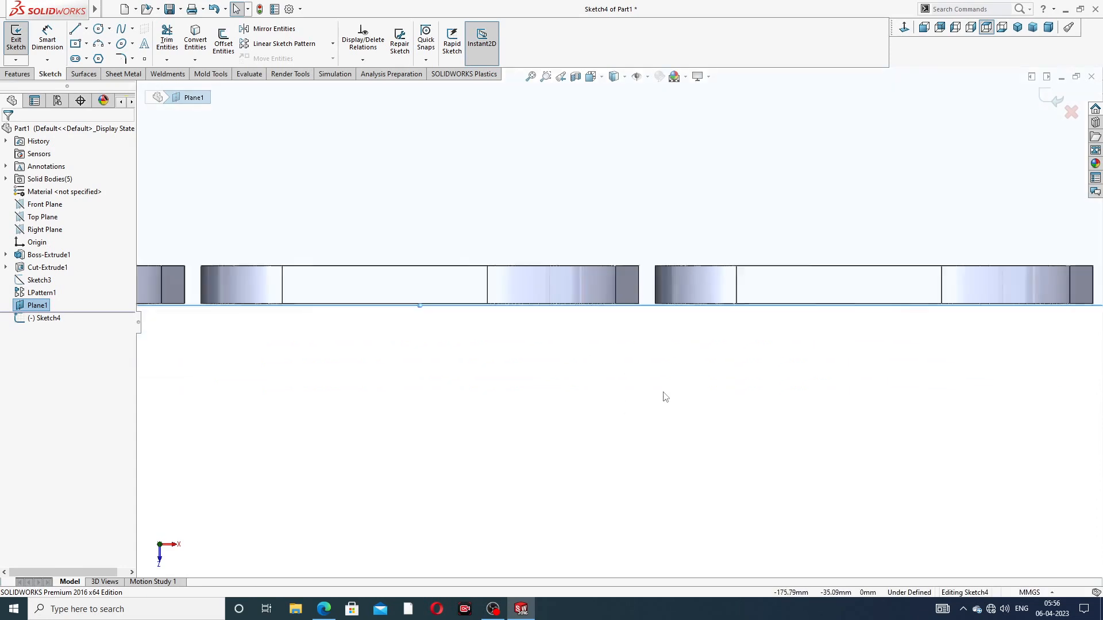
left_click(86, 29)
left_click(101, 56)
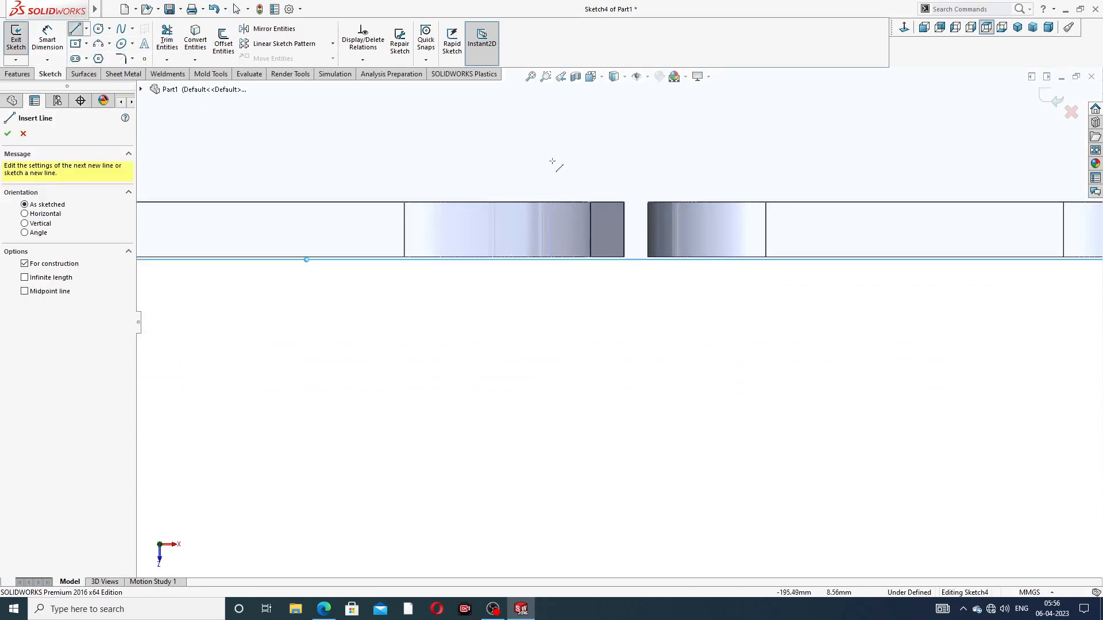
scroll(610, 248, "down", 4)
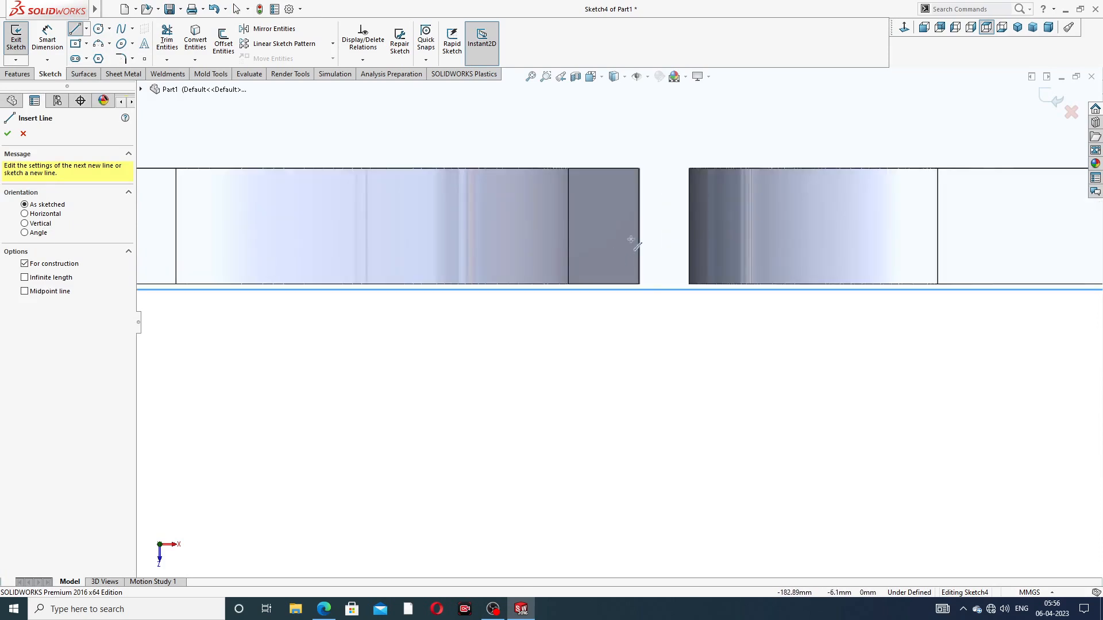
left_click(639, 284)
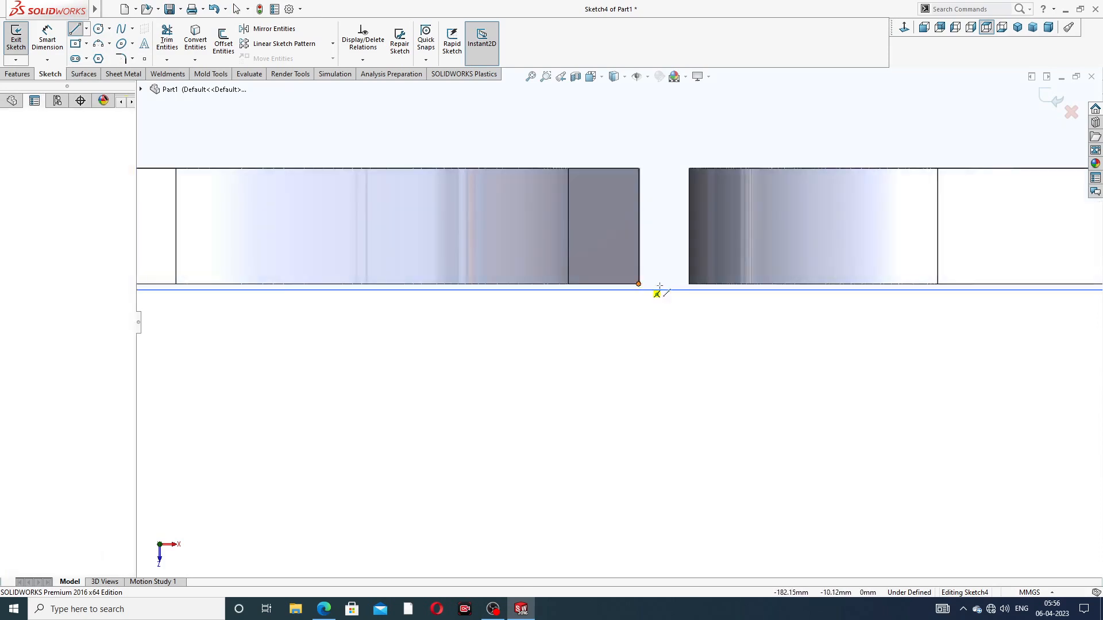
scroll(705, 293, "down", 2)
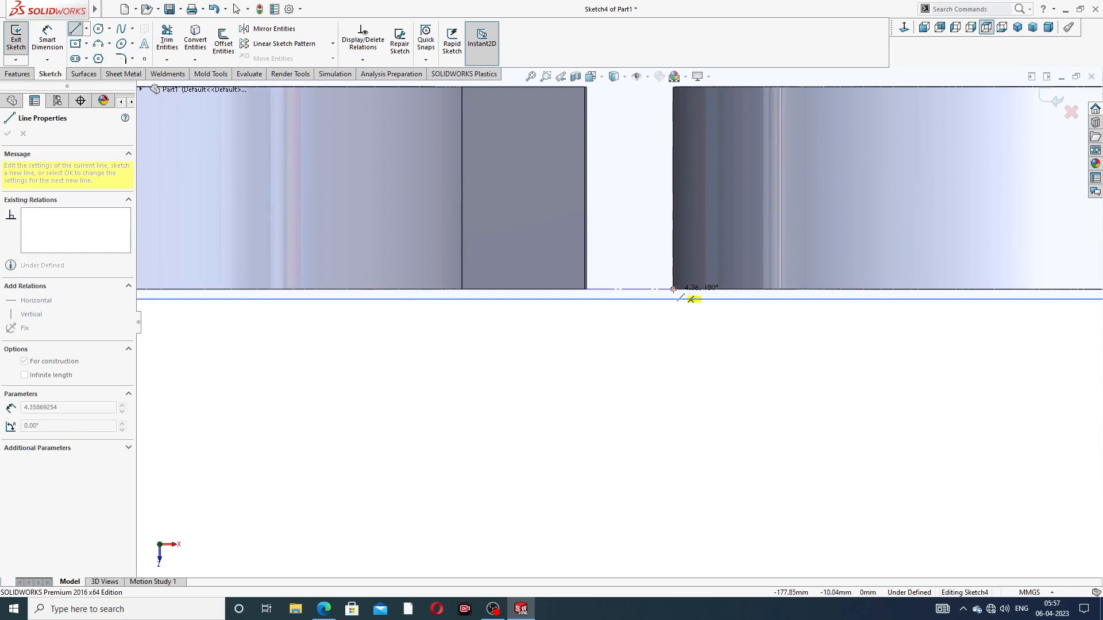
left_click(673, 288)
right_click(641, 154)
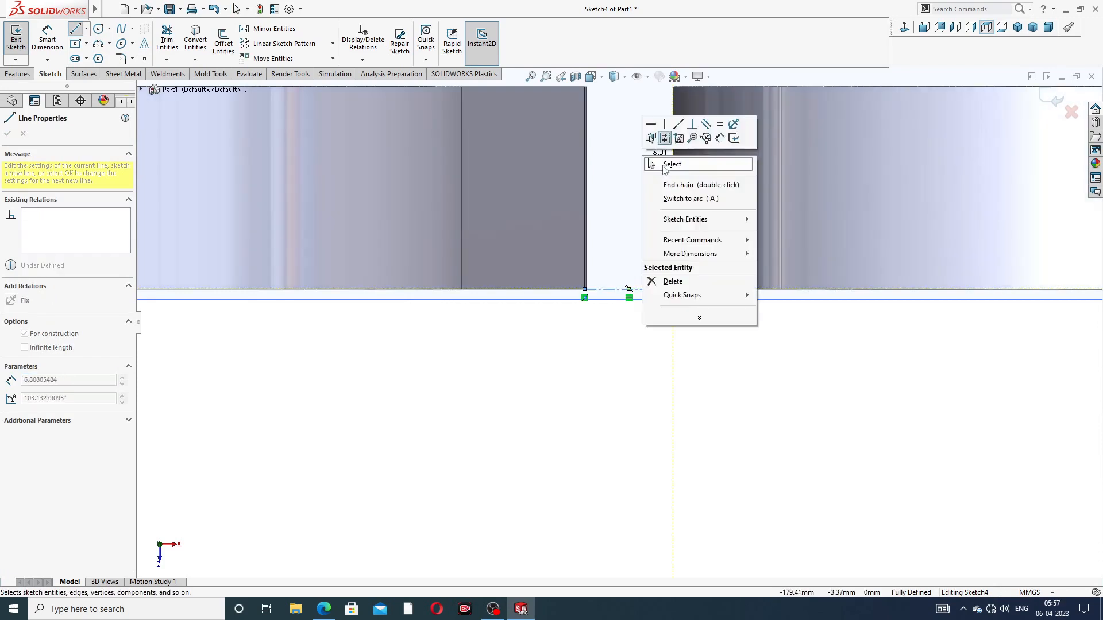
left_click(669, 162)
Step: Draw a vertical centerline about 109 mm long upward from the midpoint of the short horizontal centerline
left_click(86, 29)
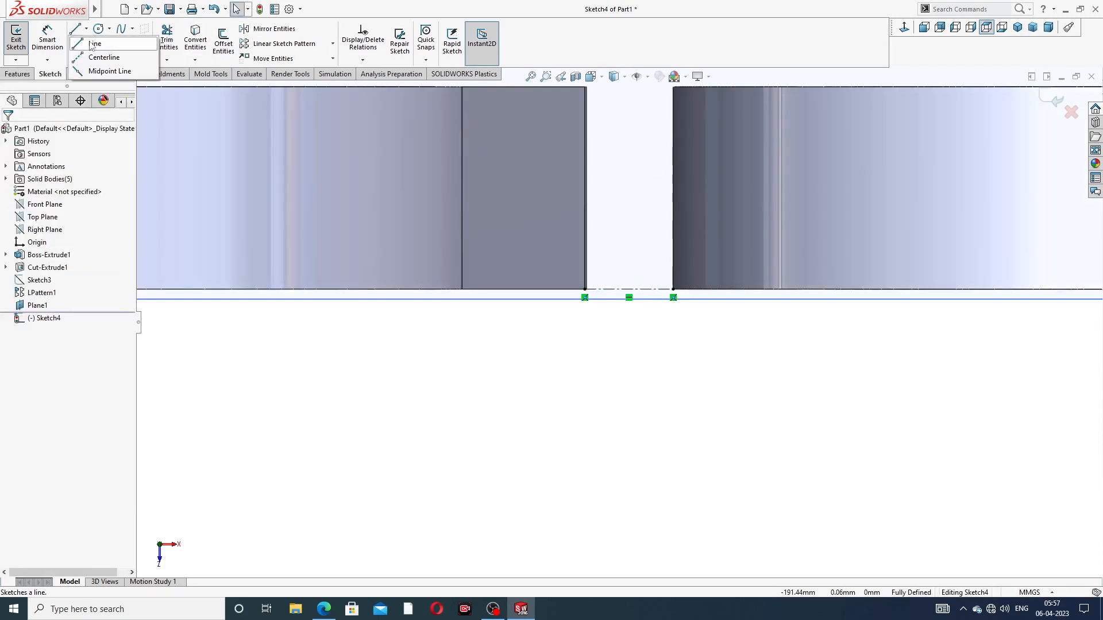
left_click(103, 54)
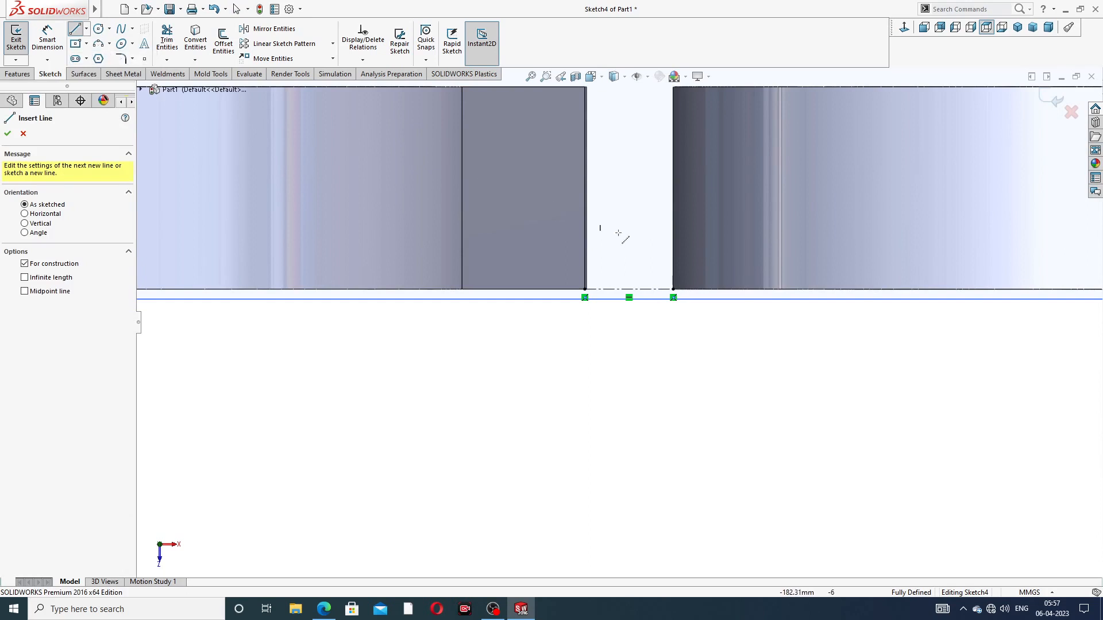
left_click(628, 289)
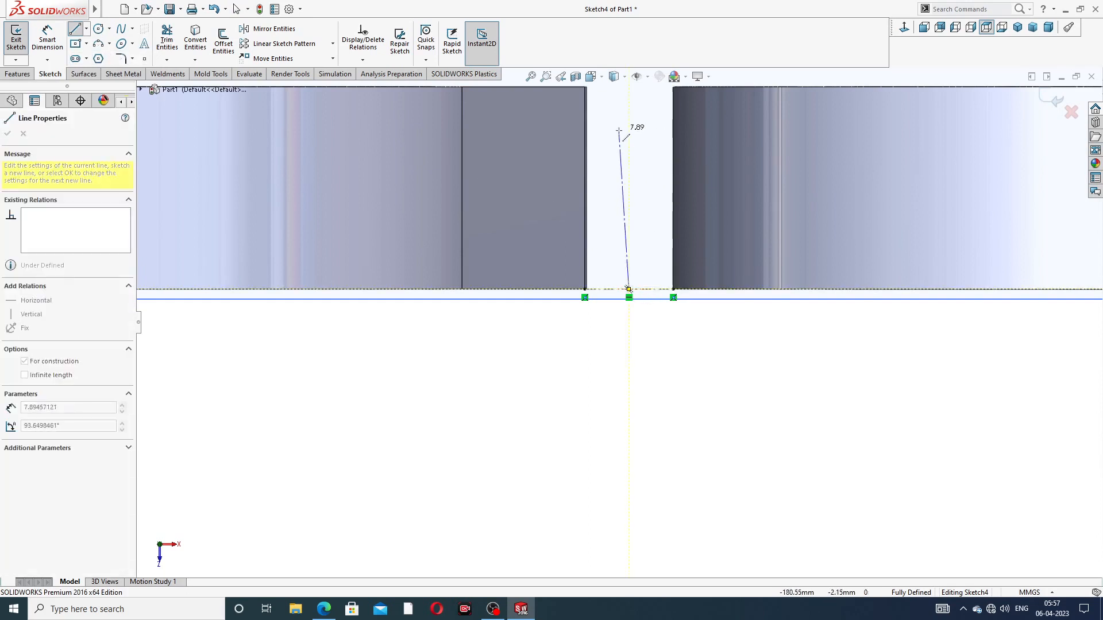
scroll(642, 118, "up", 3)
scroll(635, 128, "up", 5)
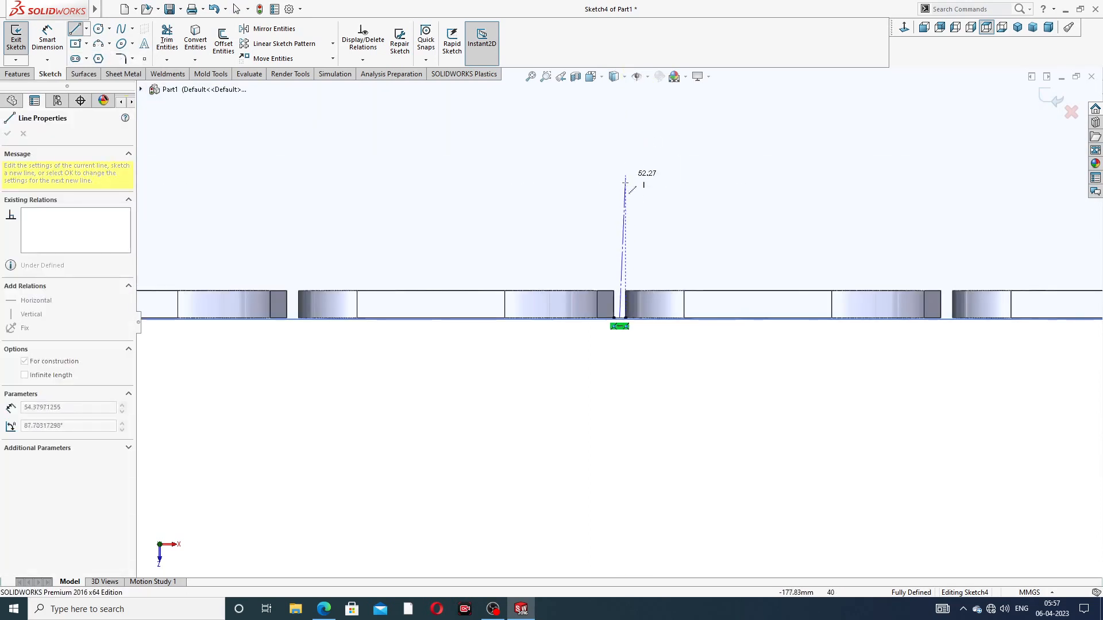
scroll(621, 146, "up", 3)
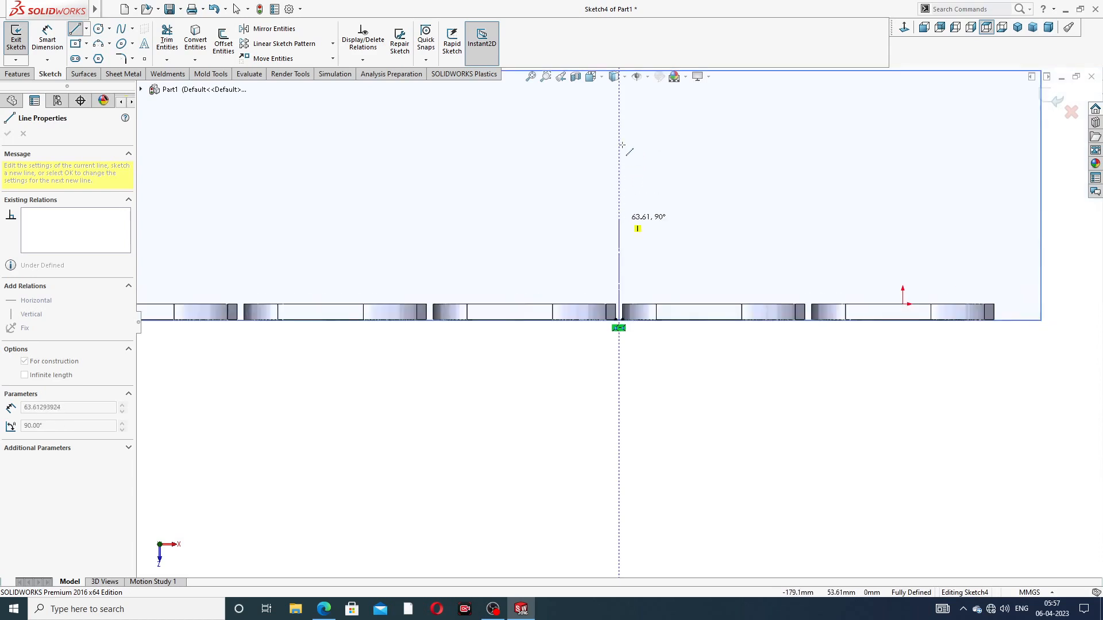
left_click(622, 148)
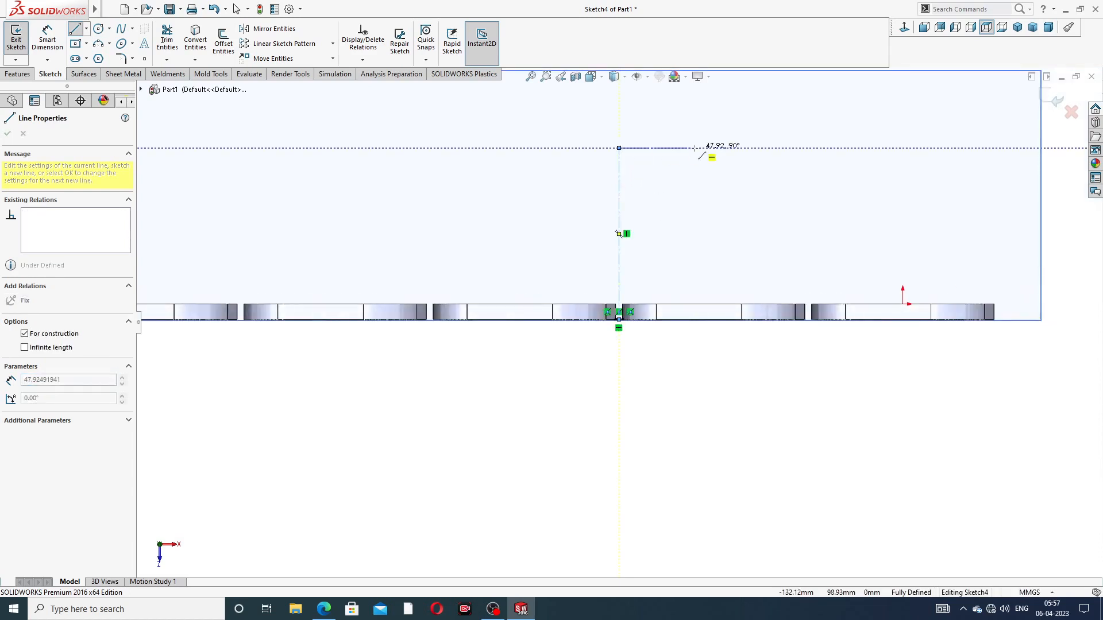
right_click(696, 148)
left_click(717, 156)
scroll(658, 203, "down", 2)
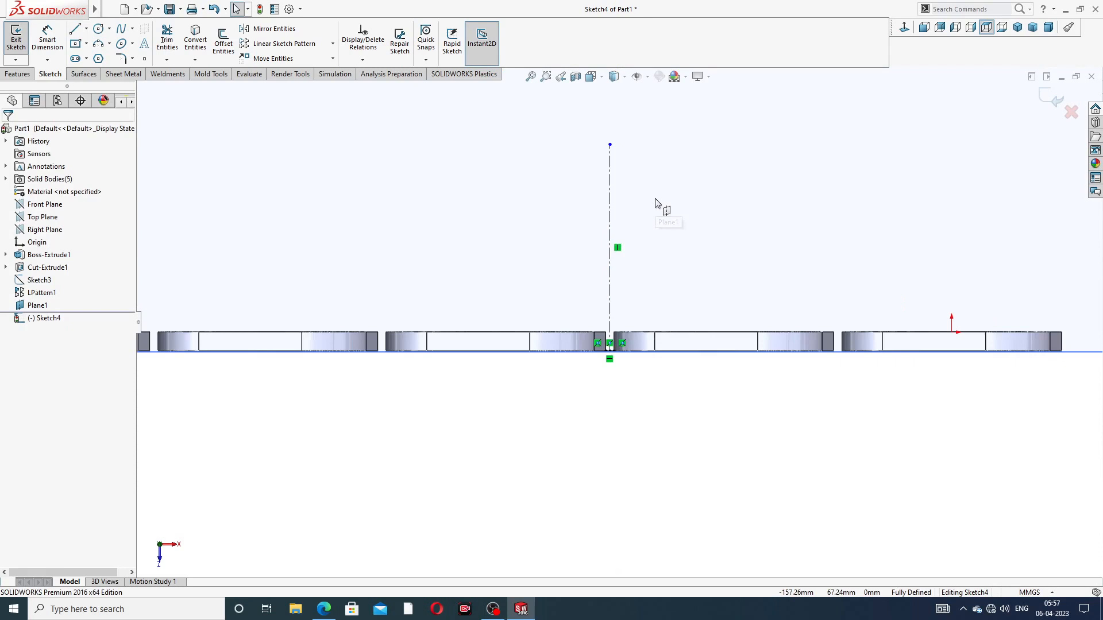
left_click(611, 185)
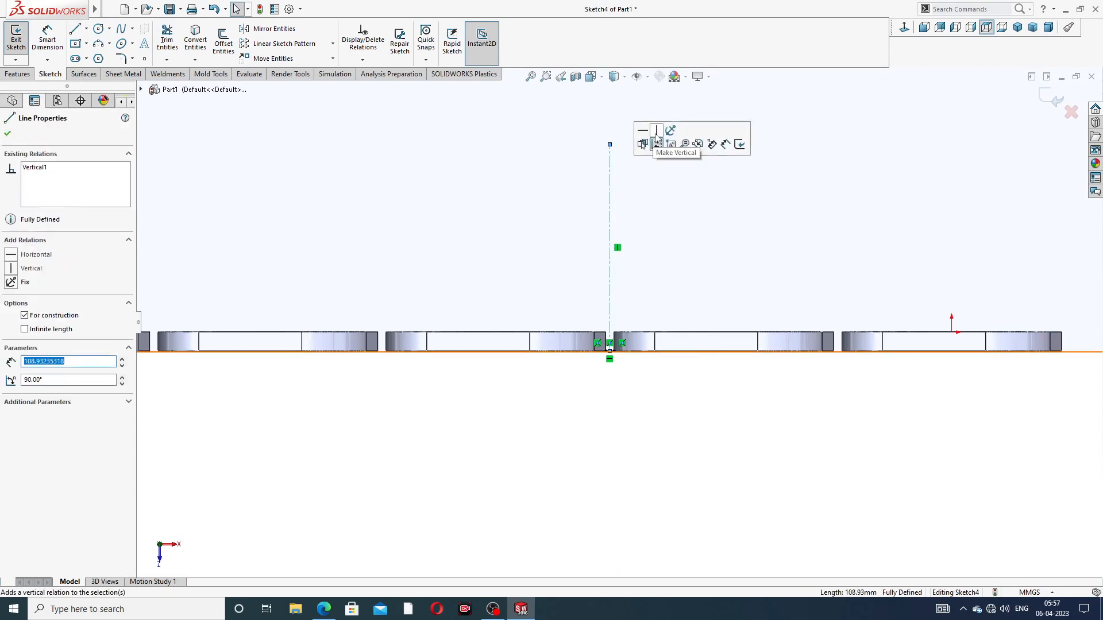
left_click(675, 233)
scroll(674, 232, "up", 2)
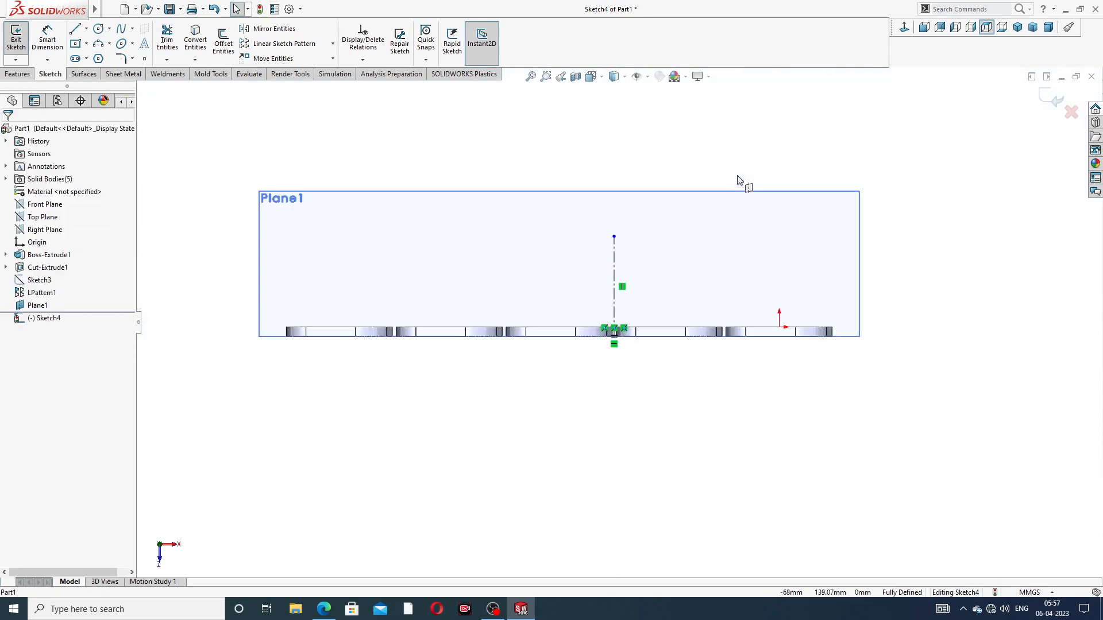
Step: Hide the offset reference plane while keeping the sketch open
left_click(714, 204)
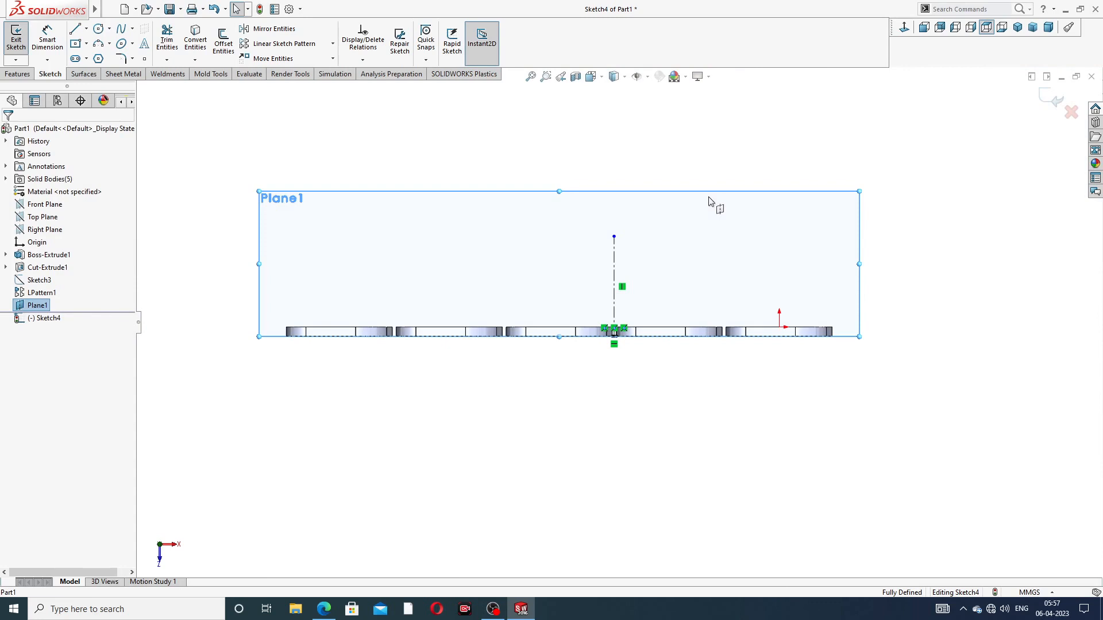
left_click(49, 306)
left_click(68, 289)
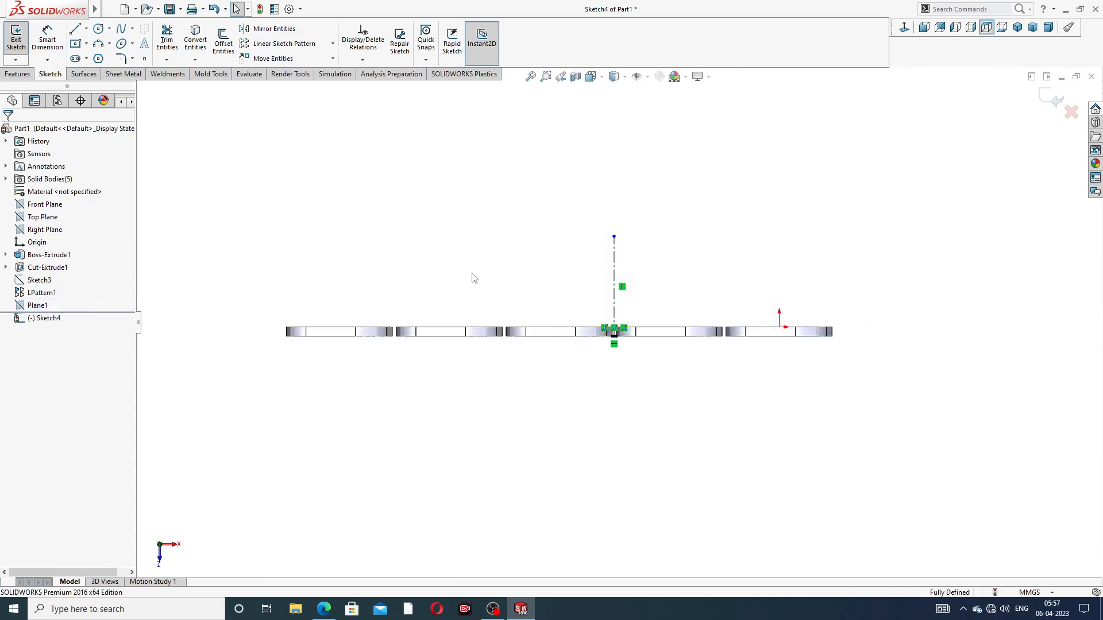
scroll(692, 344, "down", 3)
scroll(694, 327, "up", 4)
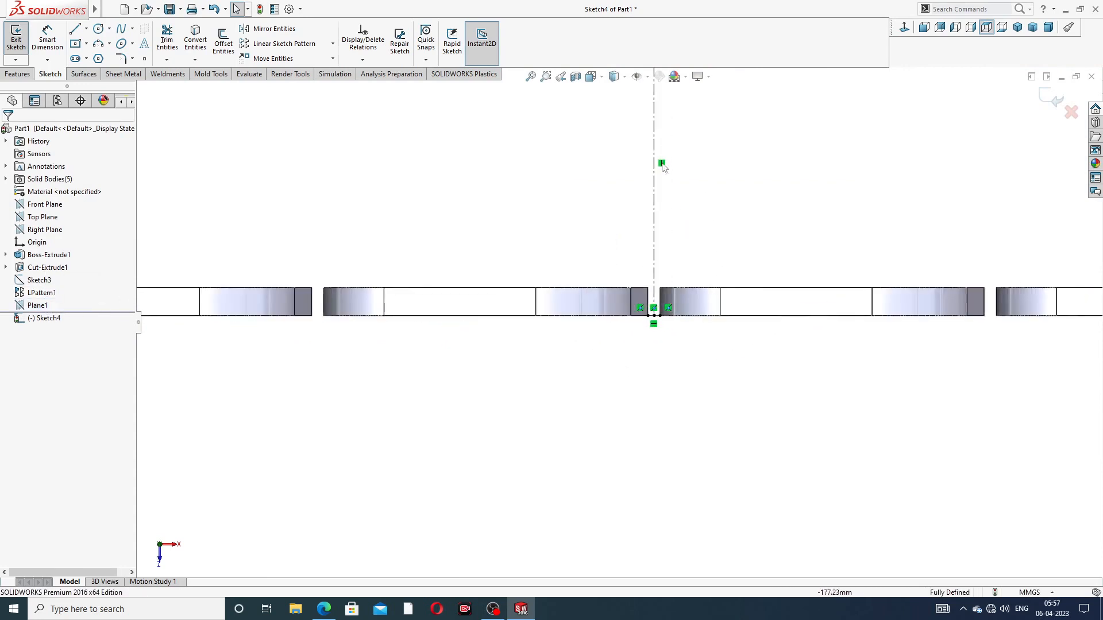
middle_click_drag(553, 229, 551, 241)
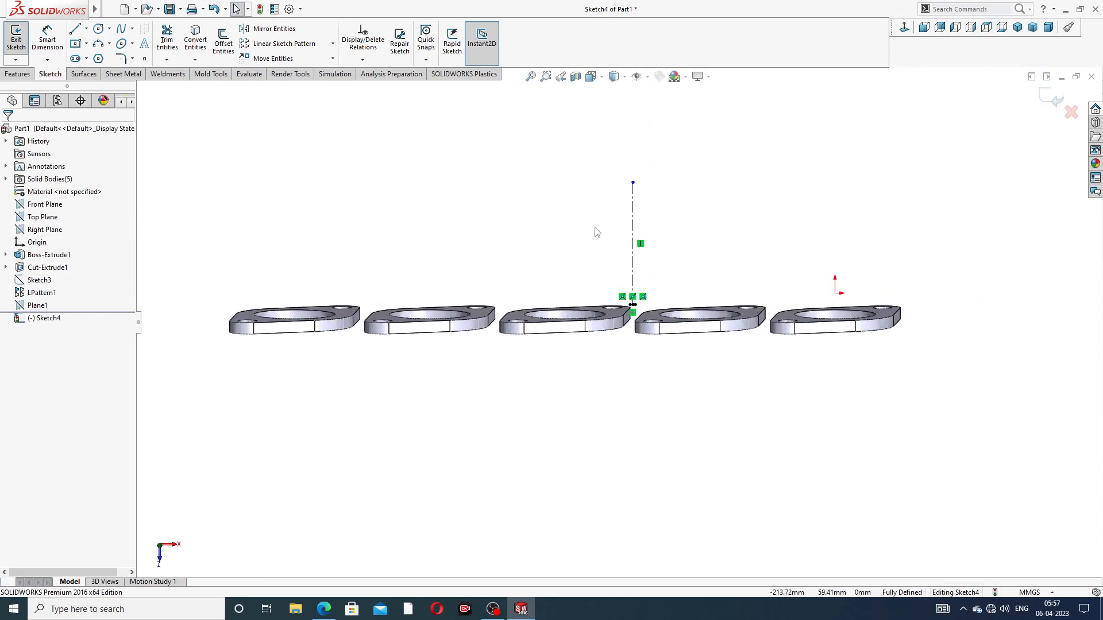
left_click(904, 27)
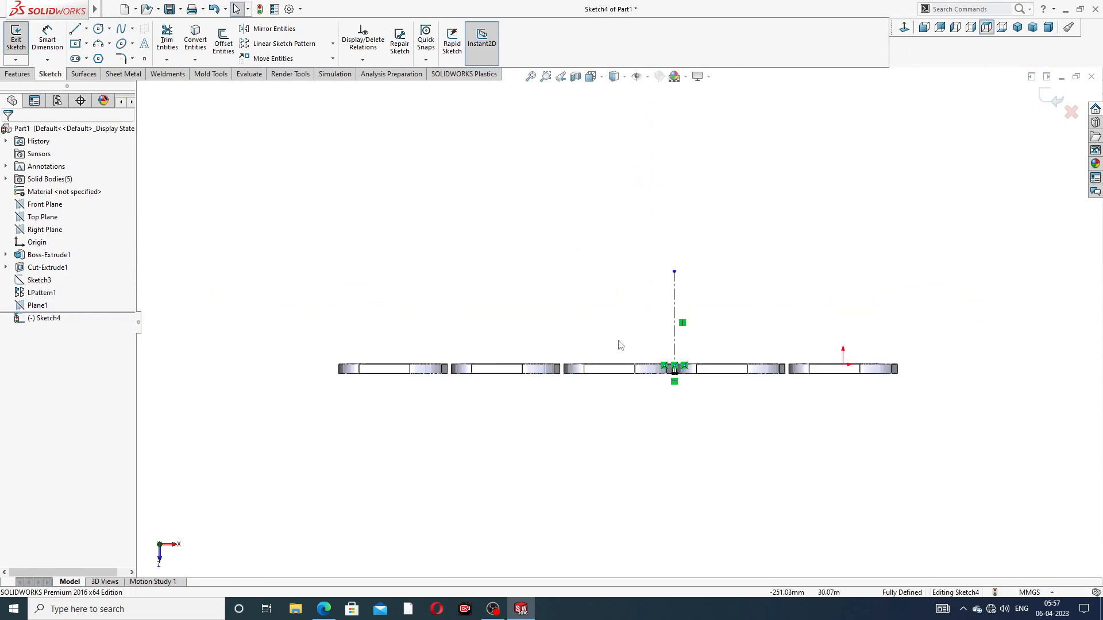
scroll(645, 348, "down", 2)
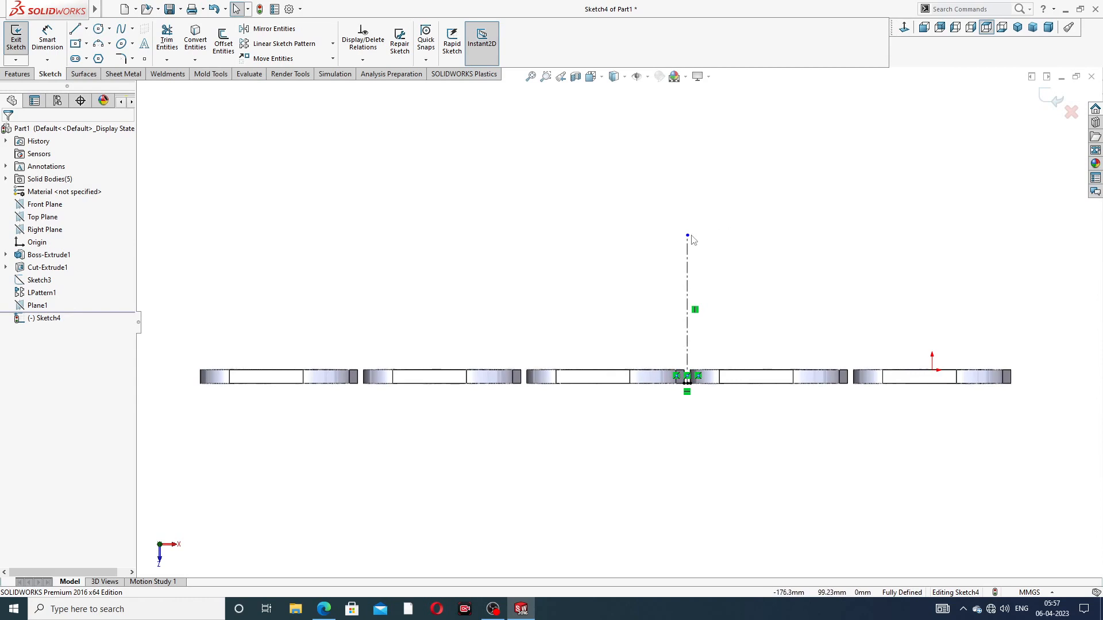
Step: Lengthen the vertical centerline to about 134 mm and draw a three-sided polygon centred on its upper end, one vertex about 55 mm straight above
left_click_drag(688, 235, 686, 201)
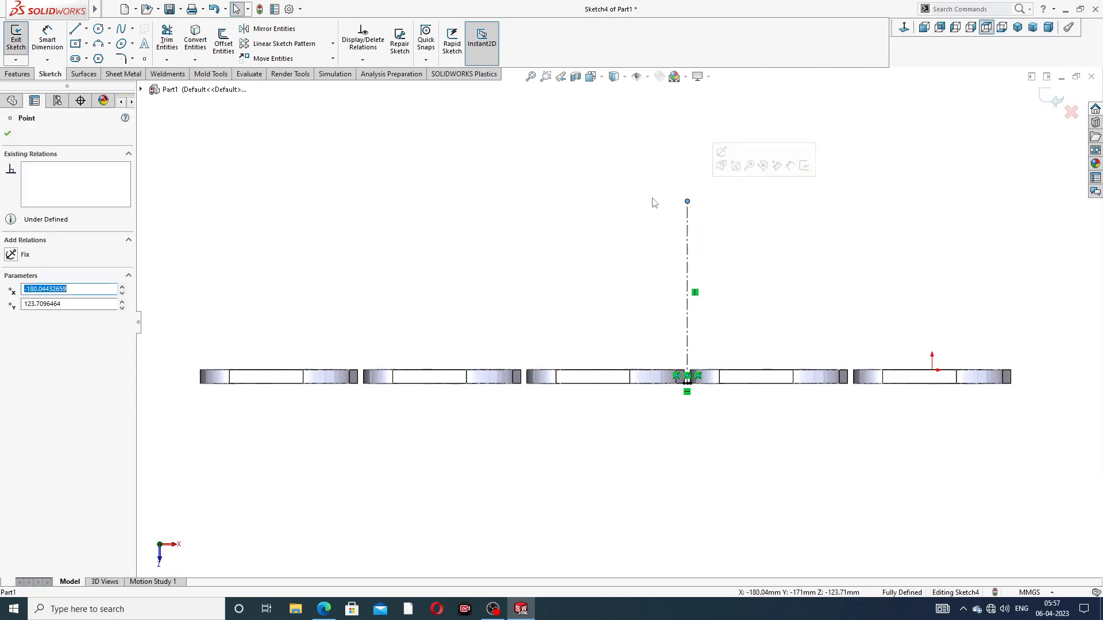
key("Escape")
left_click(99, 58)
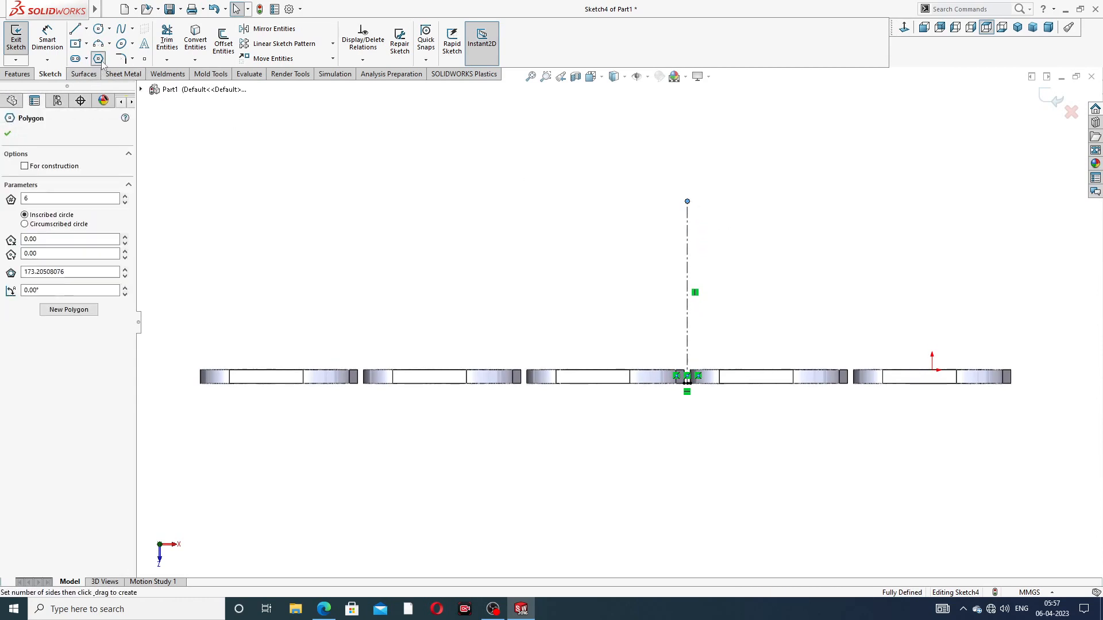
left_click(124, 196)
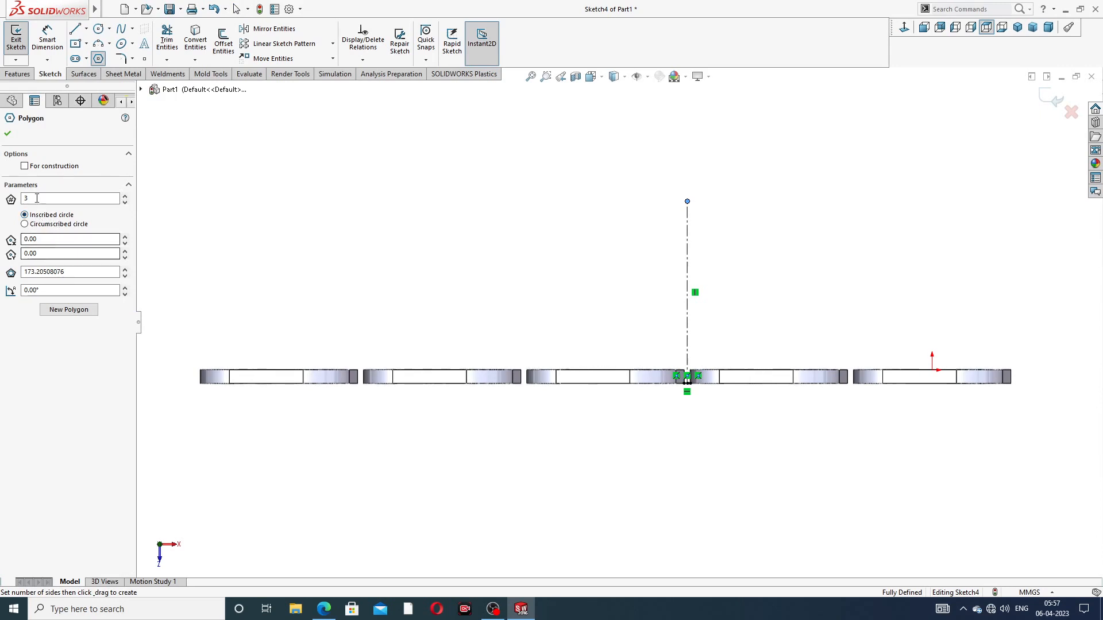
left_click(687, 201)
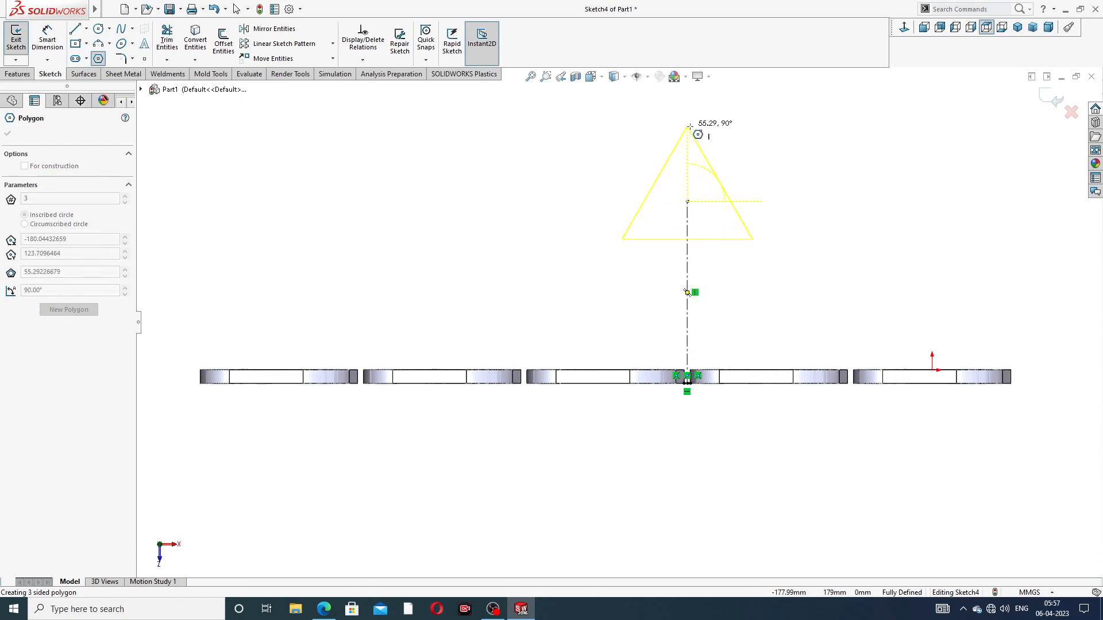
left_click(689, 125)
right_click(767, 134)
left_click(787, 142)
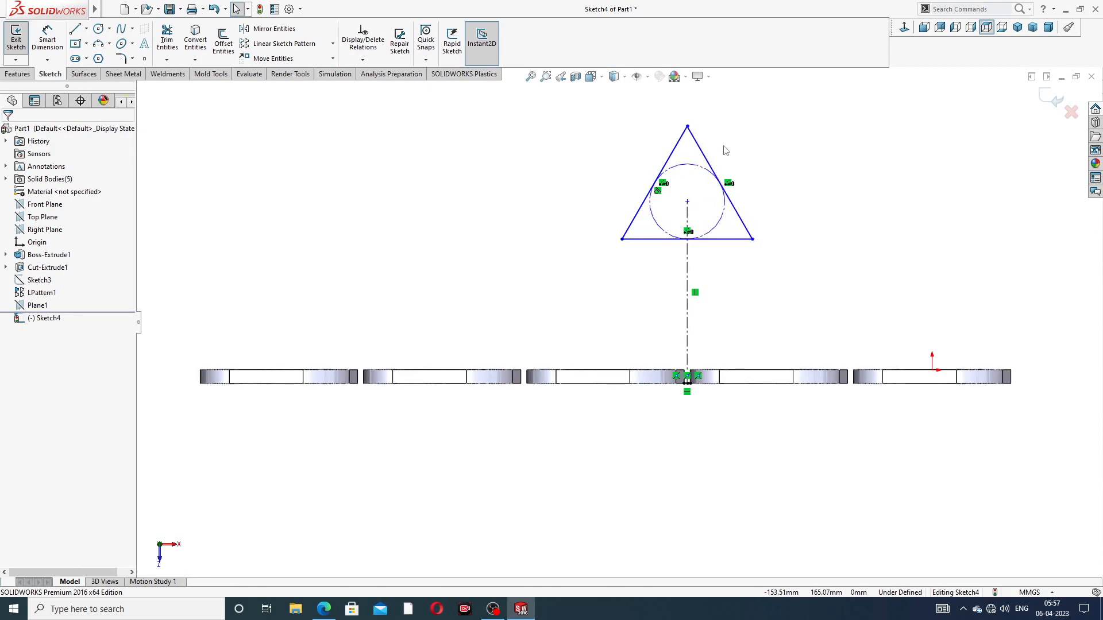
Step: Convert all three sides of the triangle to construction lines
scroll(706, 169, "down", 2)
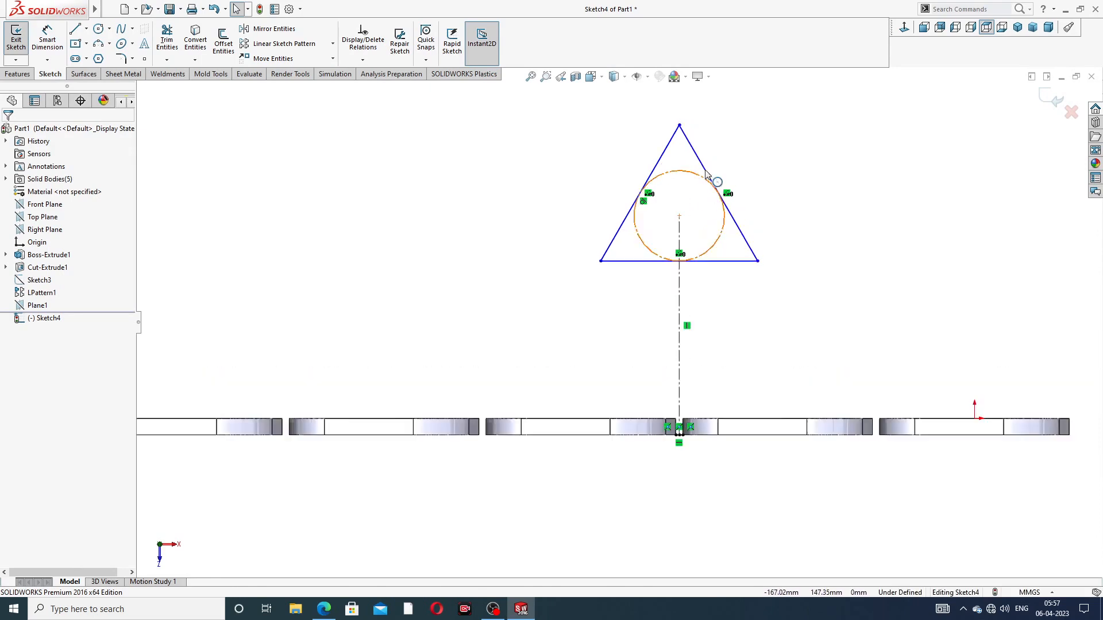
scroll(702, 170, "up", 3)
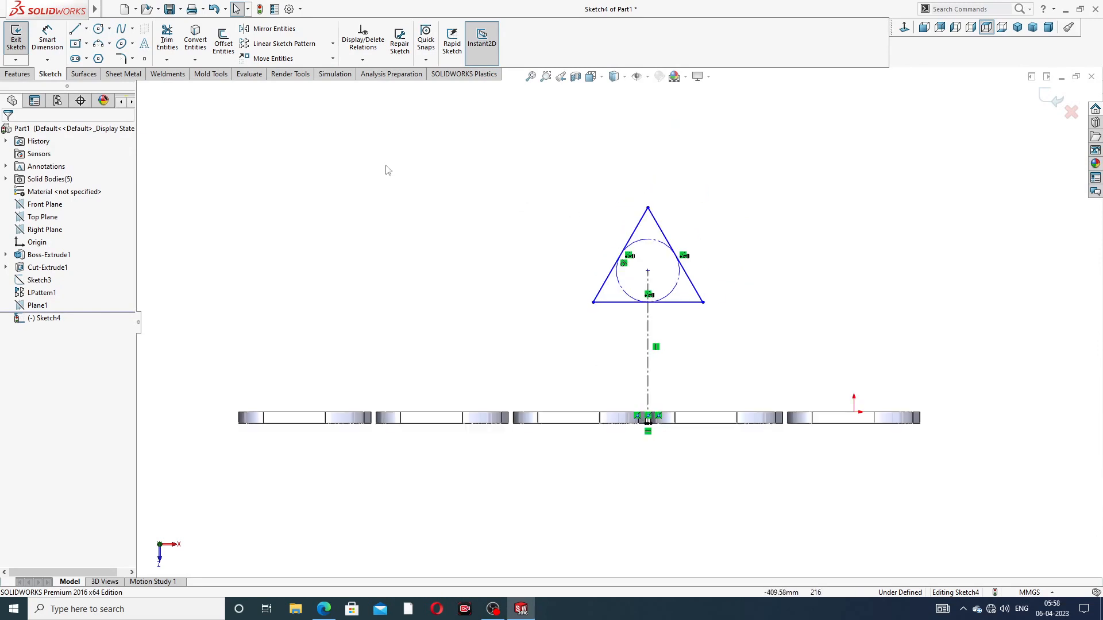
left_click(642, 221)
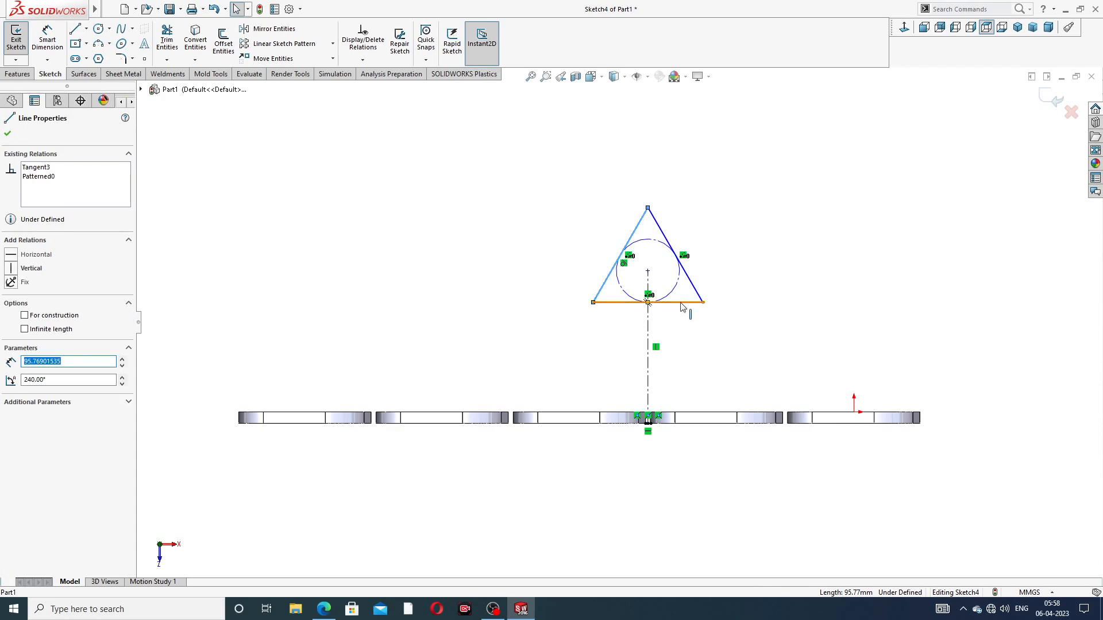
left_click(692, 281, "ctrl")
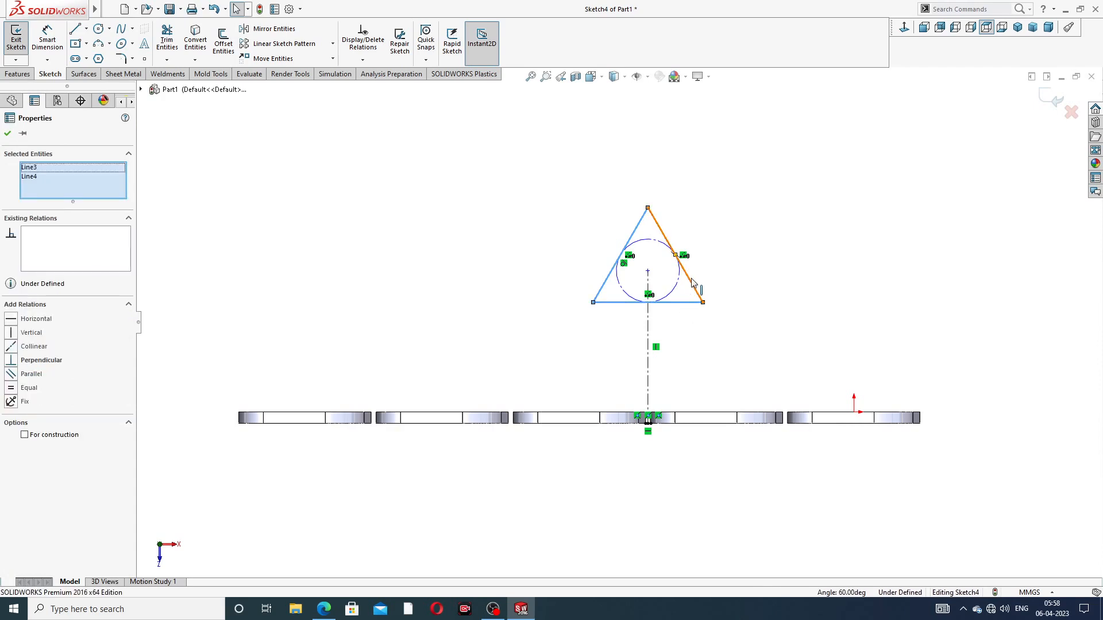
left_click(691, 282, "ctrl")
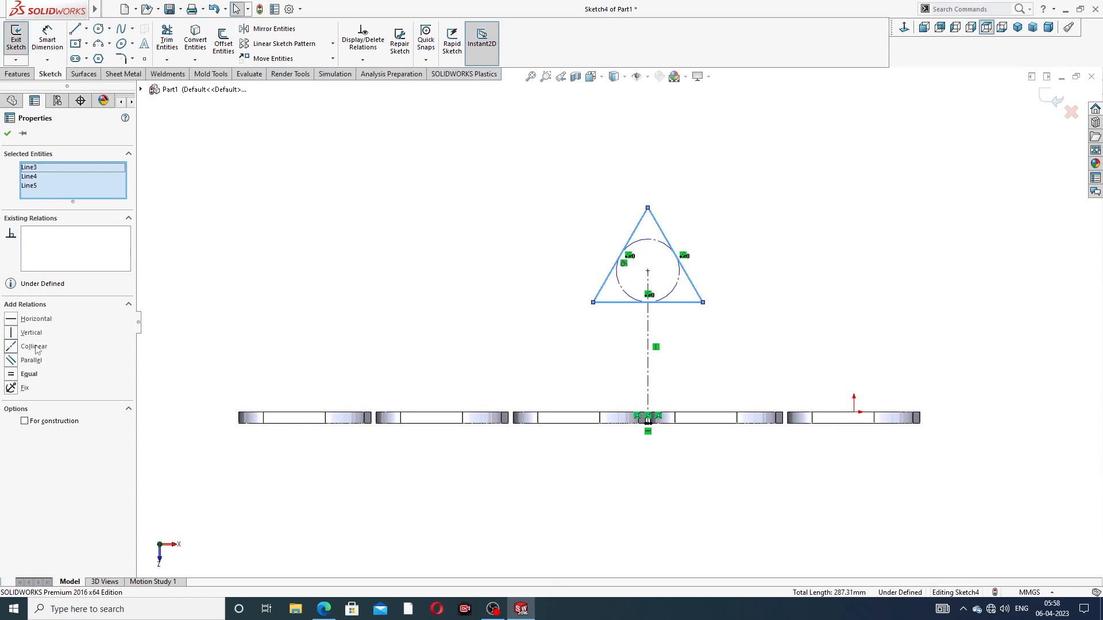
left_click(52, 423)
left_click(572, 327)
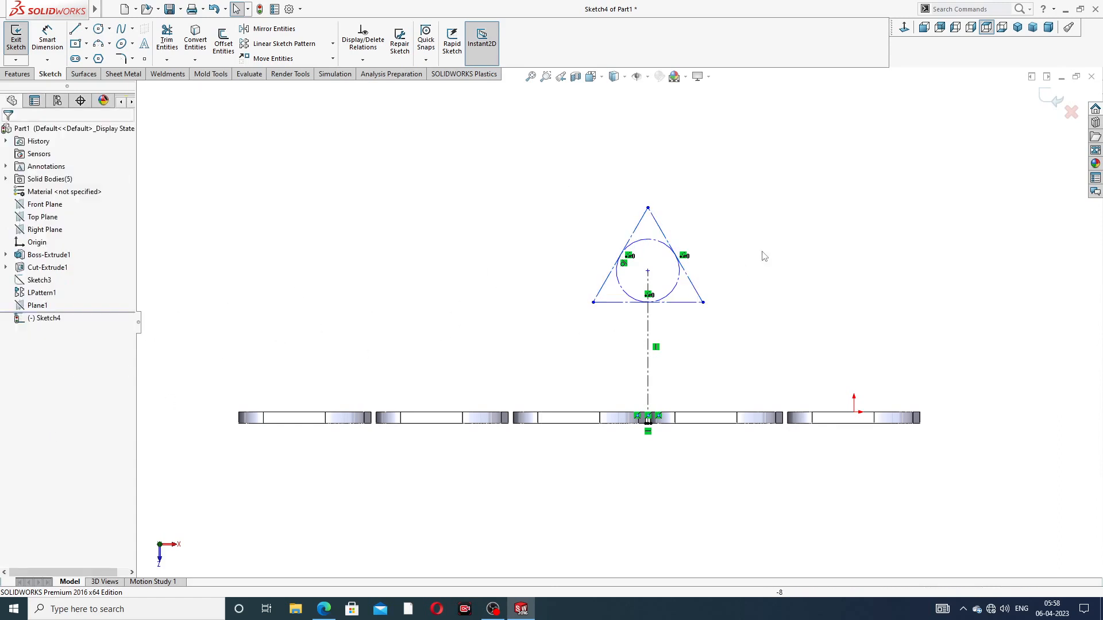
Step: Add a horizontal relation to the triangle's base line
scroll(684, 211, "down", 2)
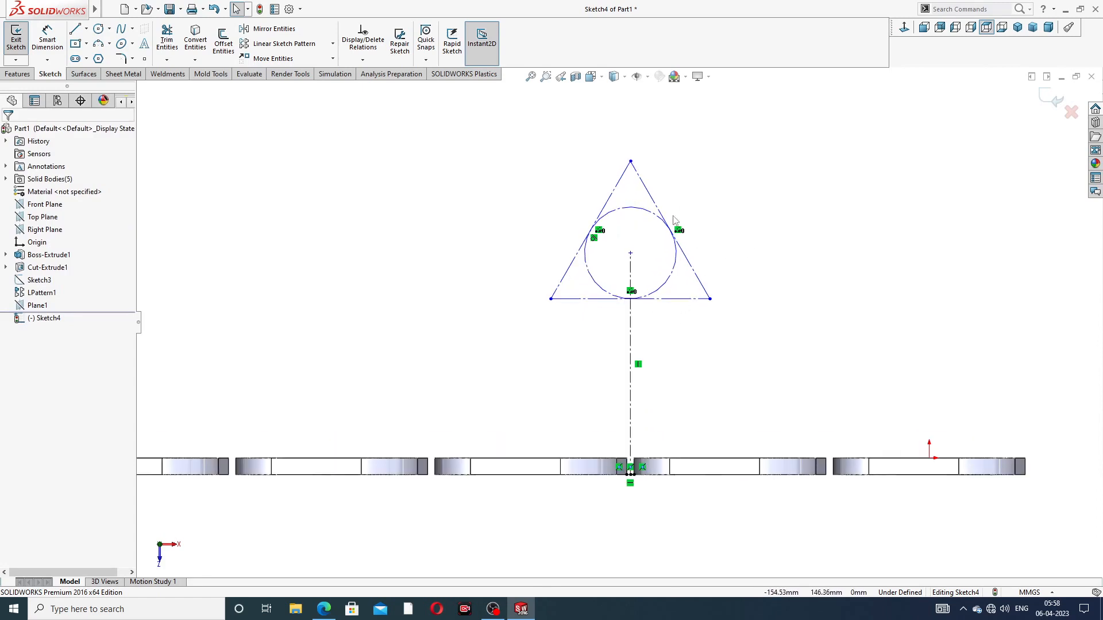
left_click(681, 298)
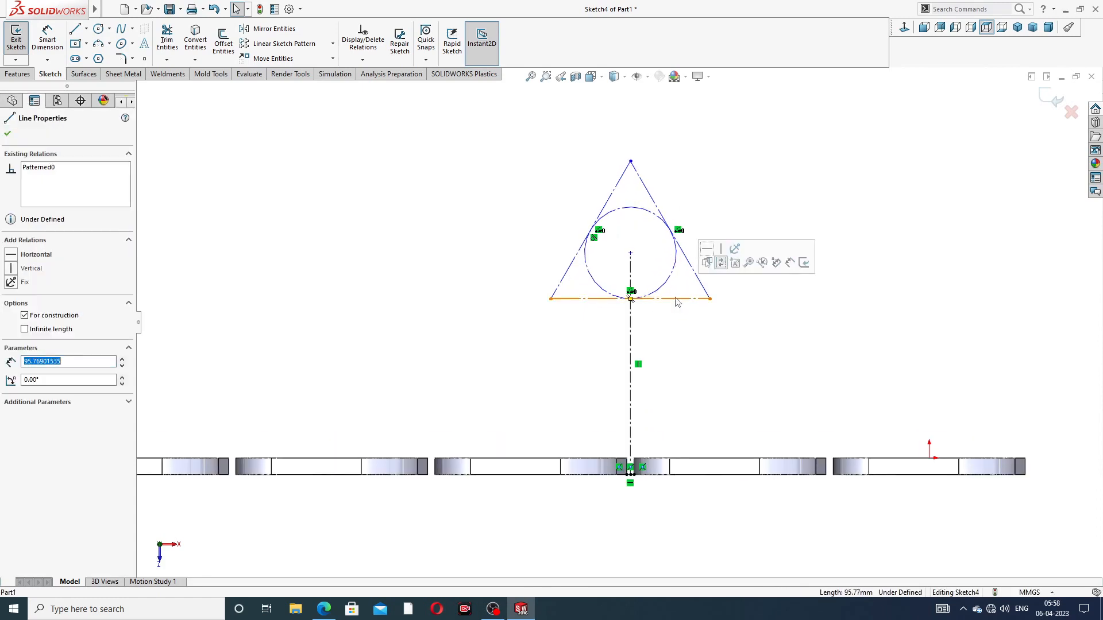
left_click(708, 251)
scroll(658, 233, "up", 2)
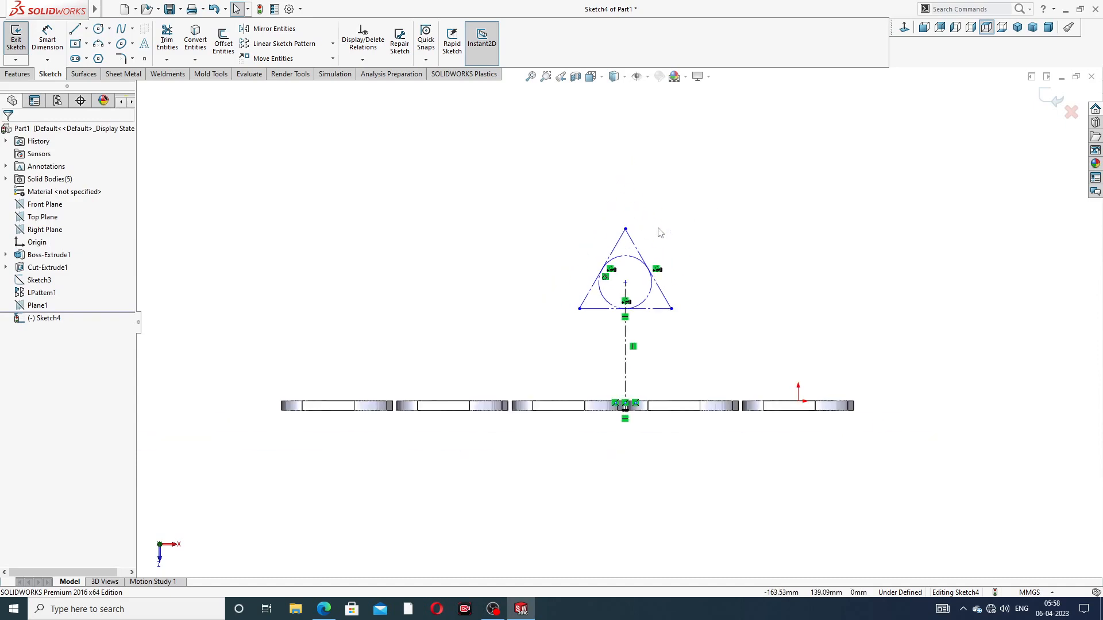
Step: Check the PDF drawing and dimension the triangle's centre 130 mm from the midpoint of the short horizontal centerline
left_click(48, 39)
left_click(324, 609)
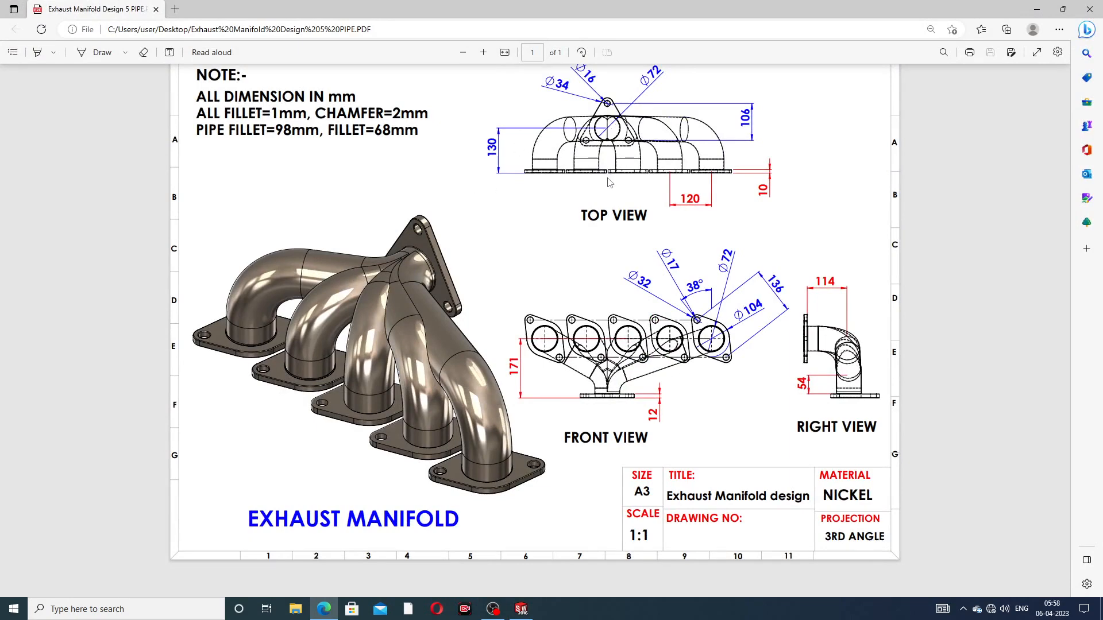
left_click(324, 609)
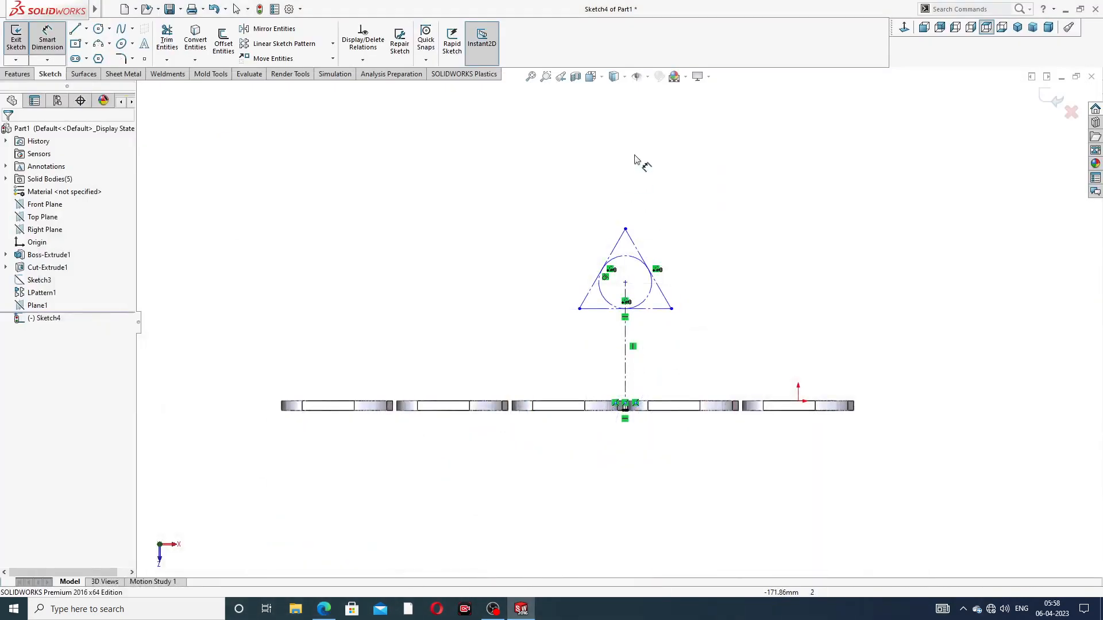
left_click(625, 285)
scroll(631, 407, "down", 6)
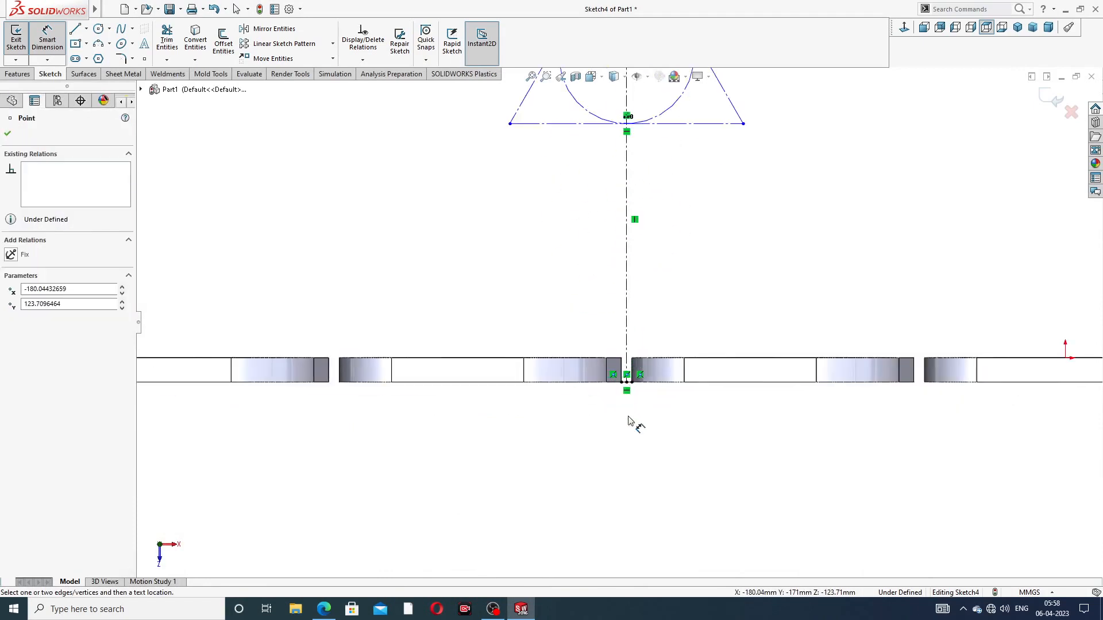
left_click(623, 341)
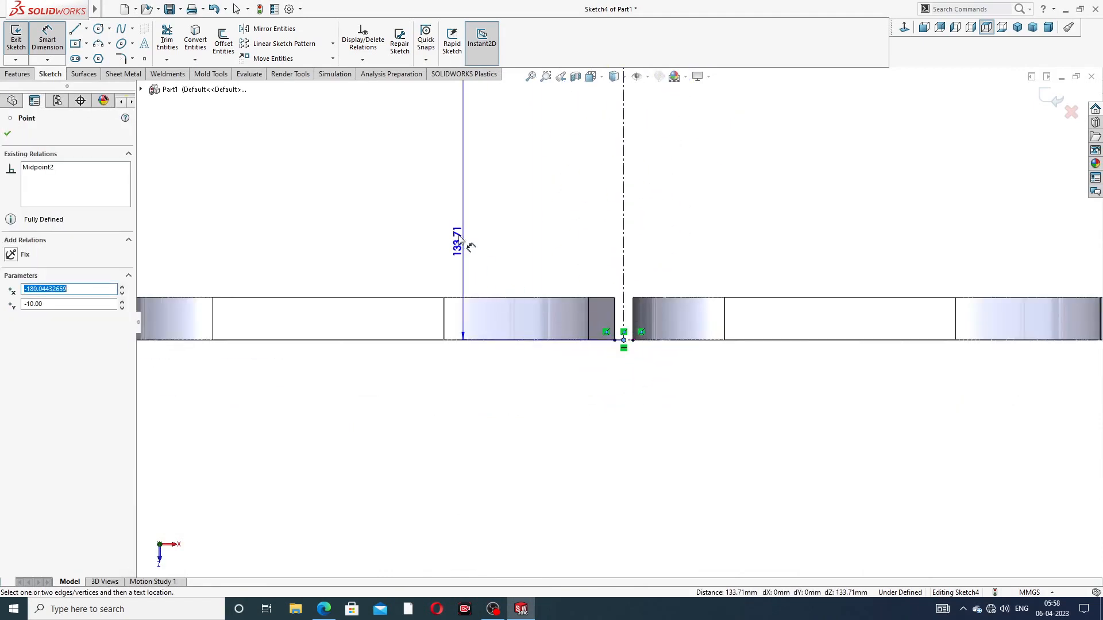
scroll(438, 212, "up", 7)
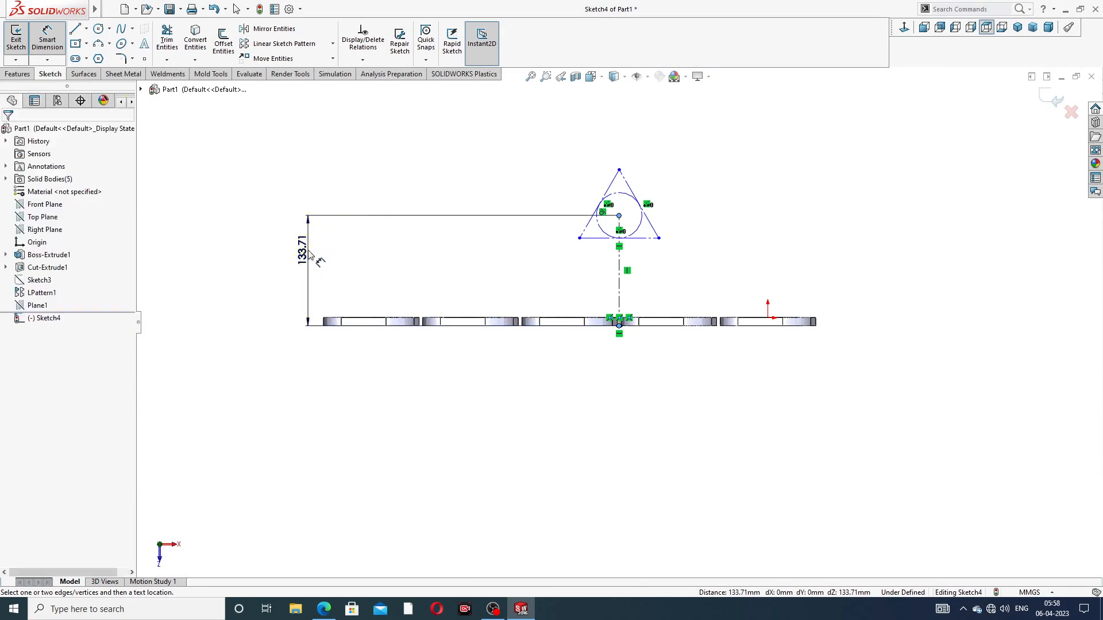
left_click(308, 259)
type("130")
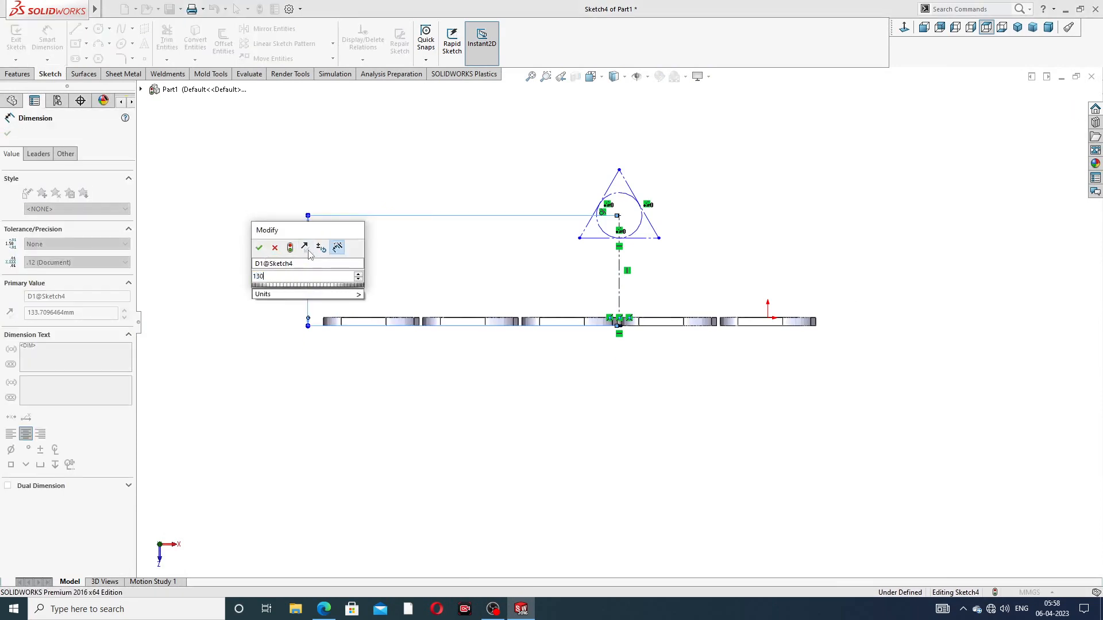
key("Return")
left_click(790, 207)
scroll(591, 236, "down", 7)
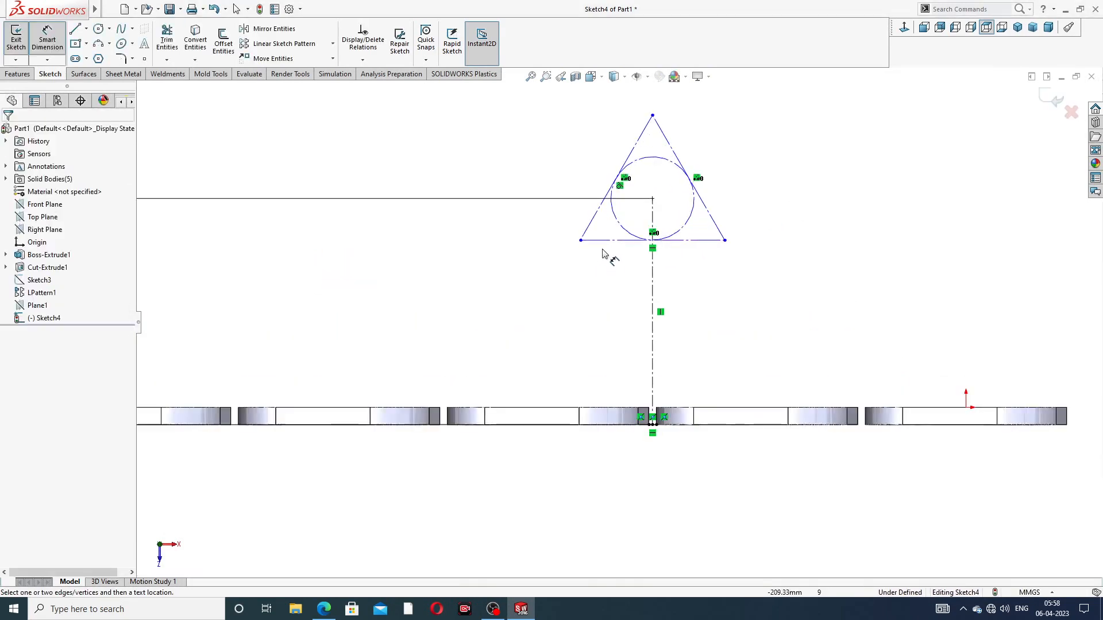
scroll(756, 132, "up", 1)
scroll(755, 190, "up", 3)
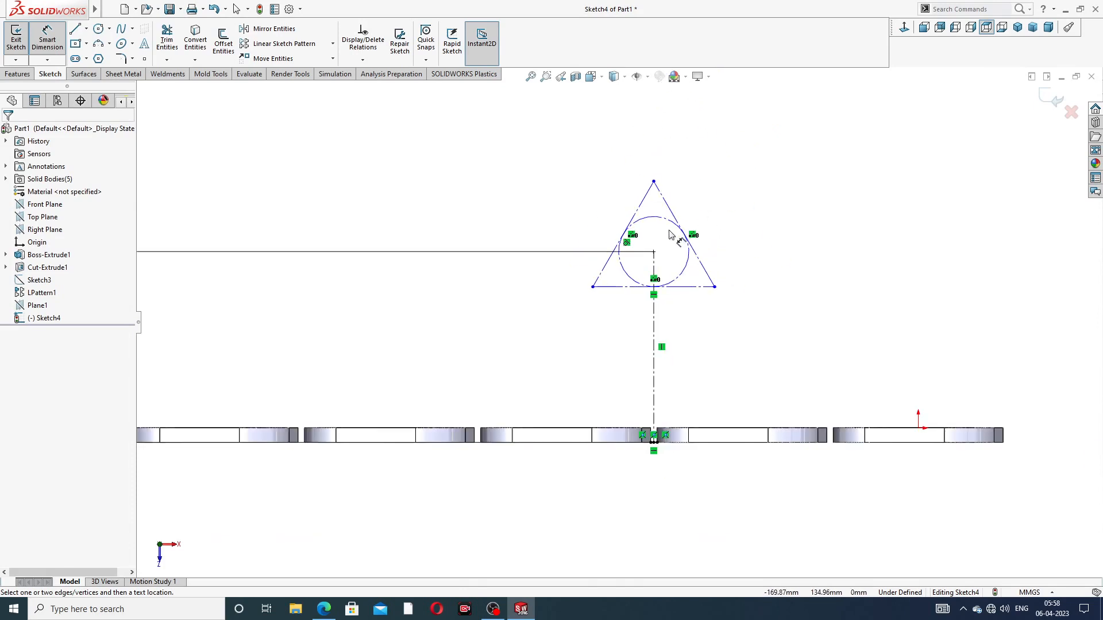
right_click(282, 137)
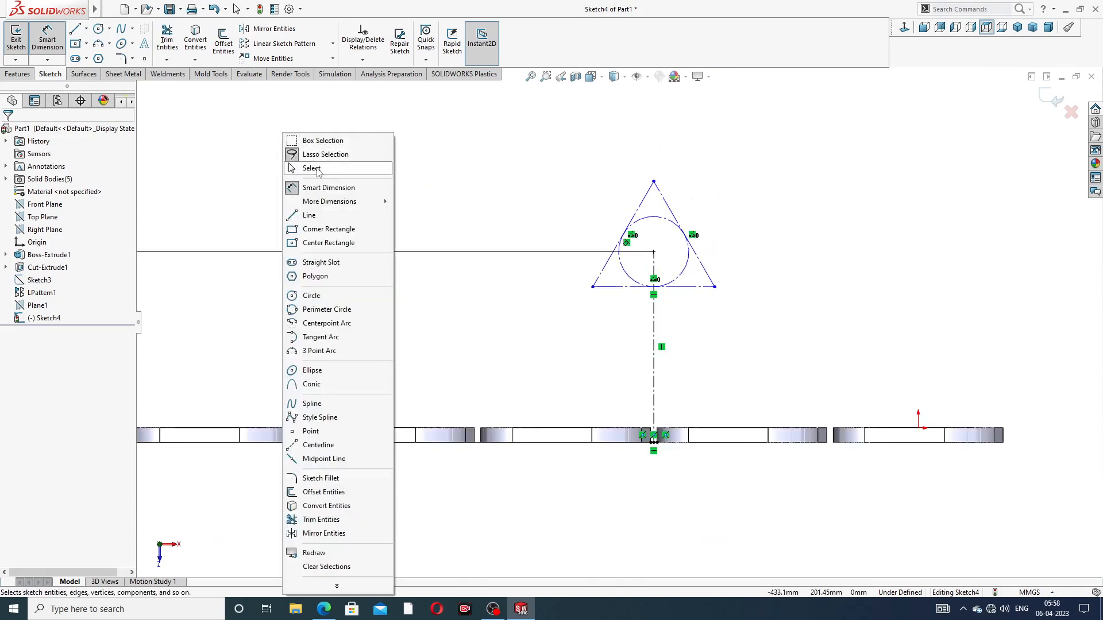
left_click(310, 167)
Step: Draw a circle of about 20.8 mm radius at the triangle's centre, inside the construction circle
left_click(98, 29)
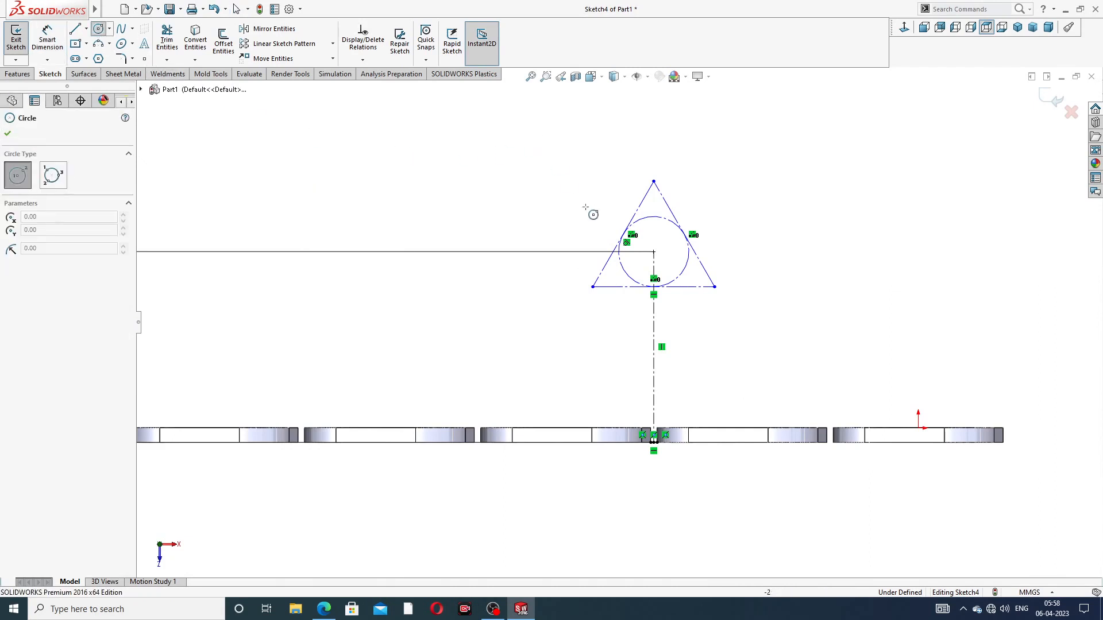
scroll(704, 247, "down", 3)
scroll(697, 245, "down", 1)
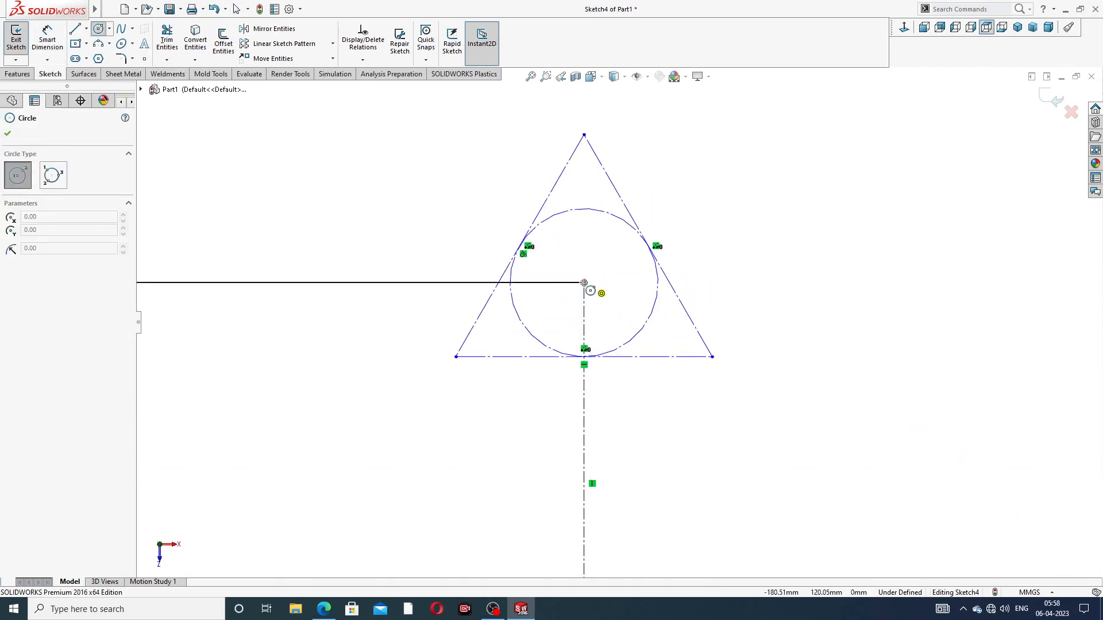
left_click(584, 283)
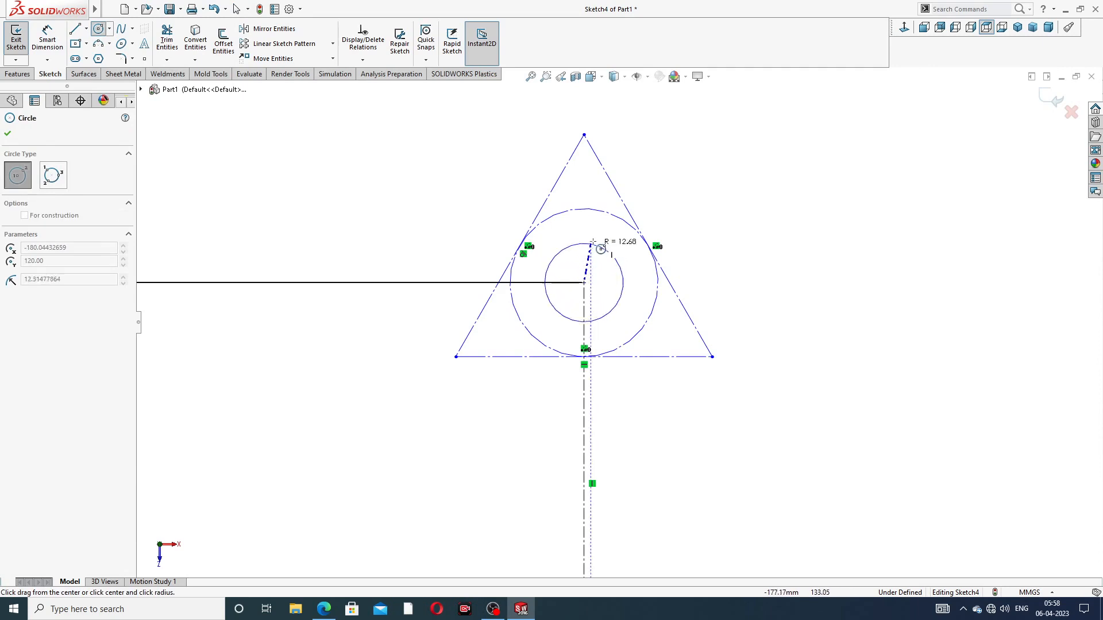
left_click(605, 228)
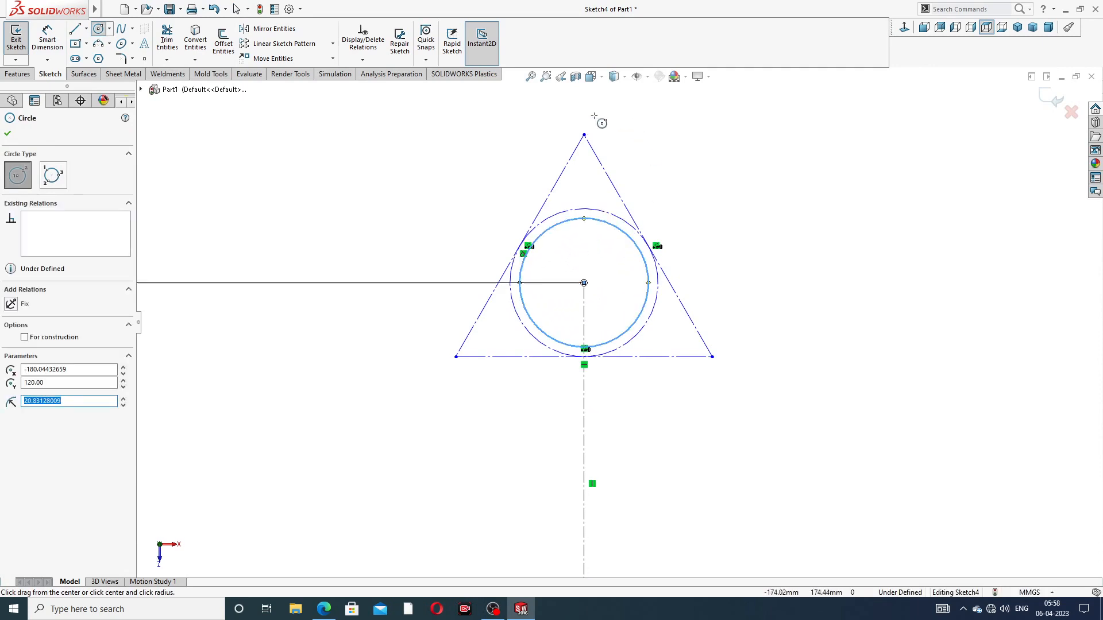
Step: Draw two concentric circles at the triangle's top vertex, the outer one about 10.6 mm in radius
left_click(584, 135)
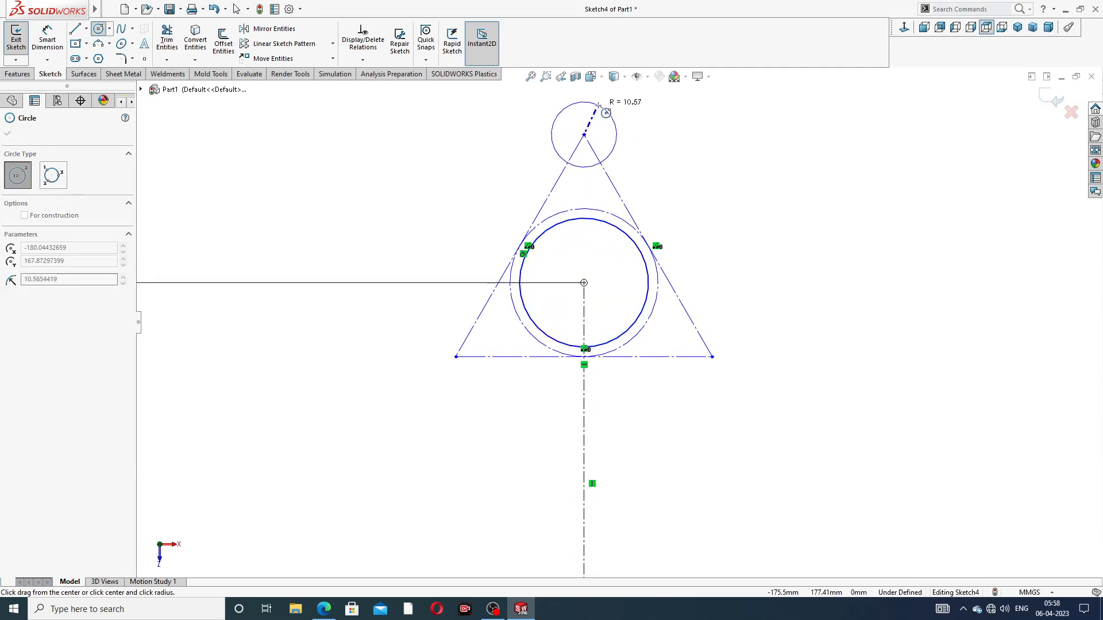
left_click(598, 104)
left_click(585, 135)
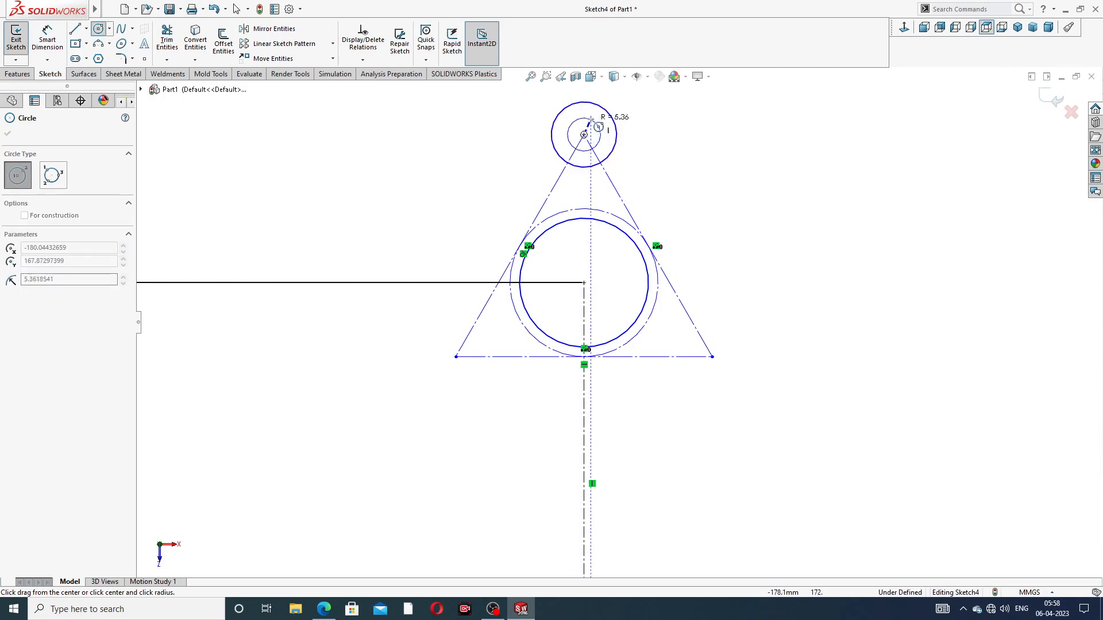
left_click(597, 121)
Step: Draw two concentric circles of about 14.6 mm and 7.1 mm radius at the triangle's lower right vertex
left_click(712, 357)
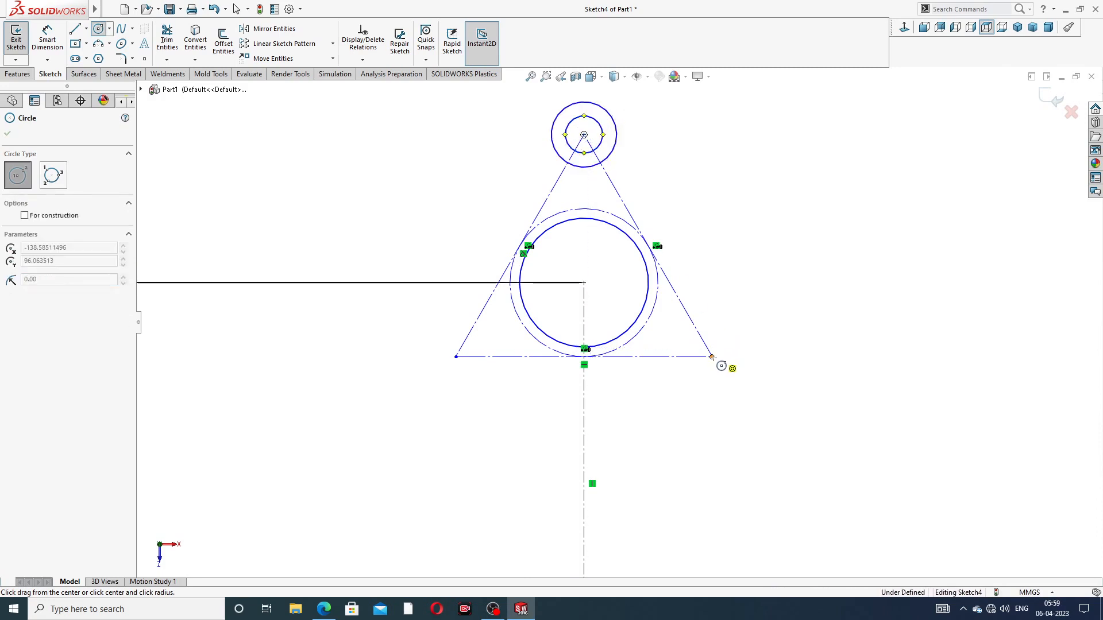
left_click(741, 322)
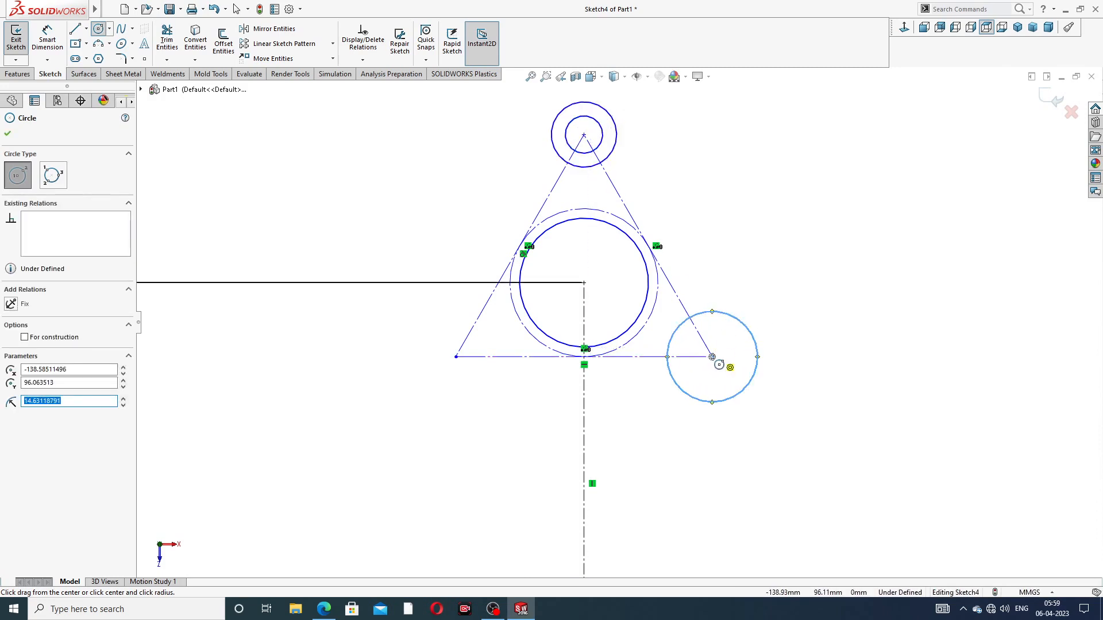
left_click(712, 357)
left_click(696, 342)
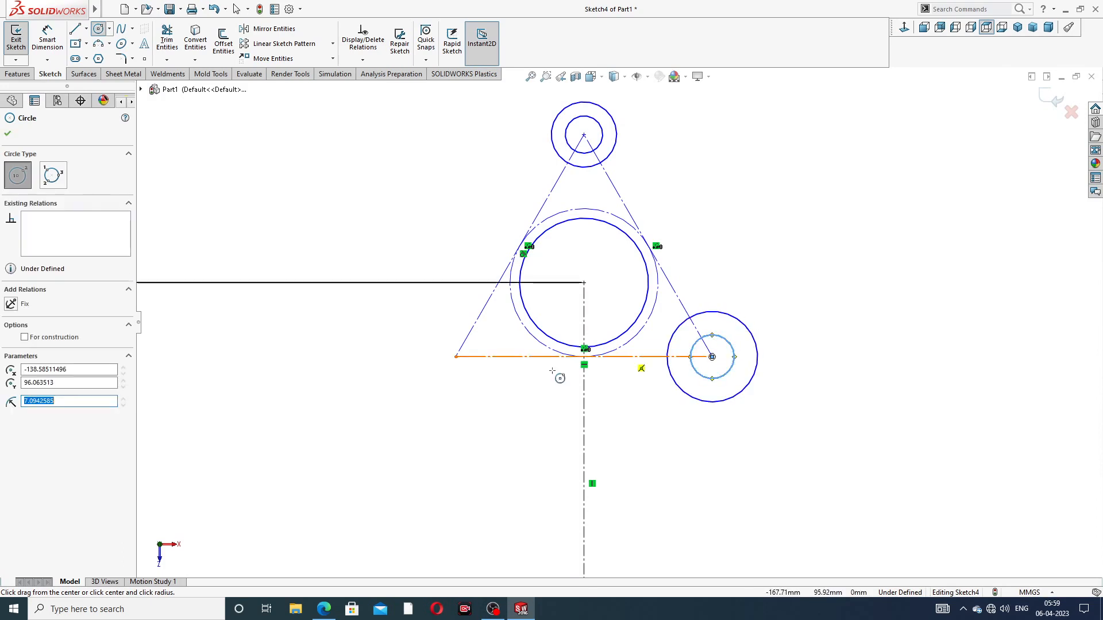
Step: Draw two concentric circles of about 13.3 mm and 8 mm radius at the triangle's lower left vertex
left_click(455, 357)
left_click(476, 321)
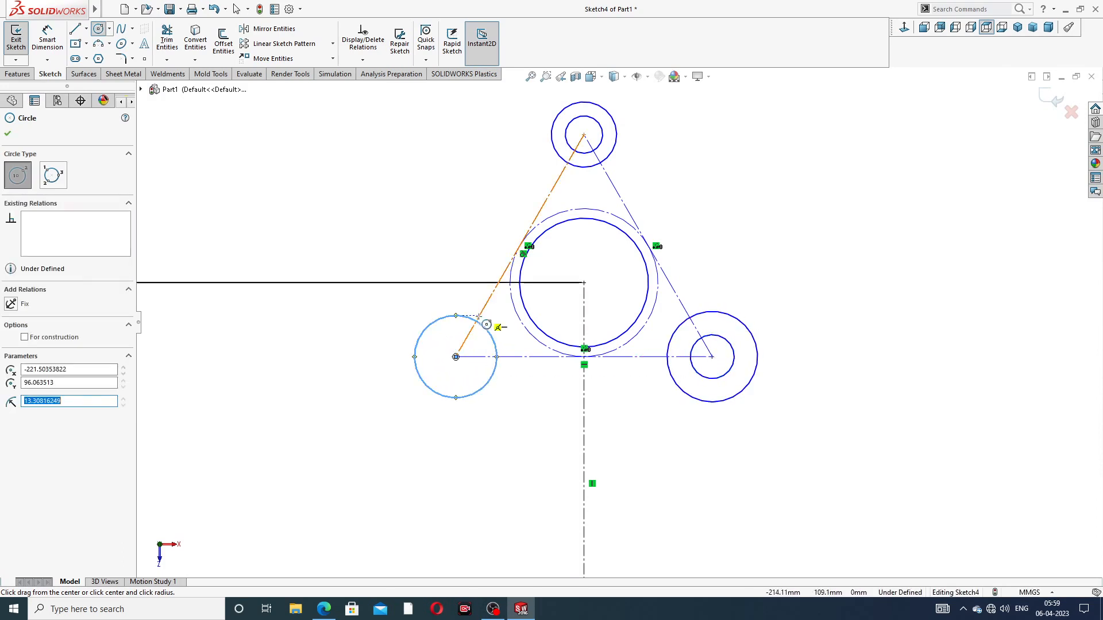
left_click(455, 357)
left_click(472, 340)
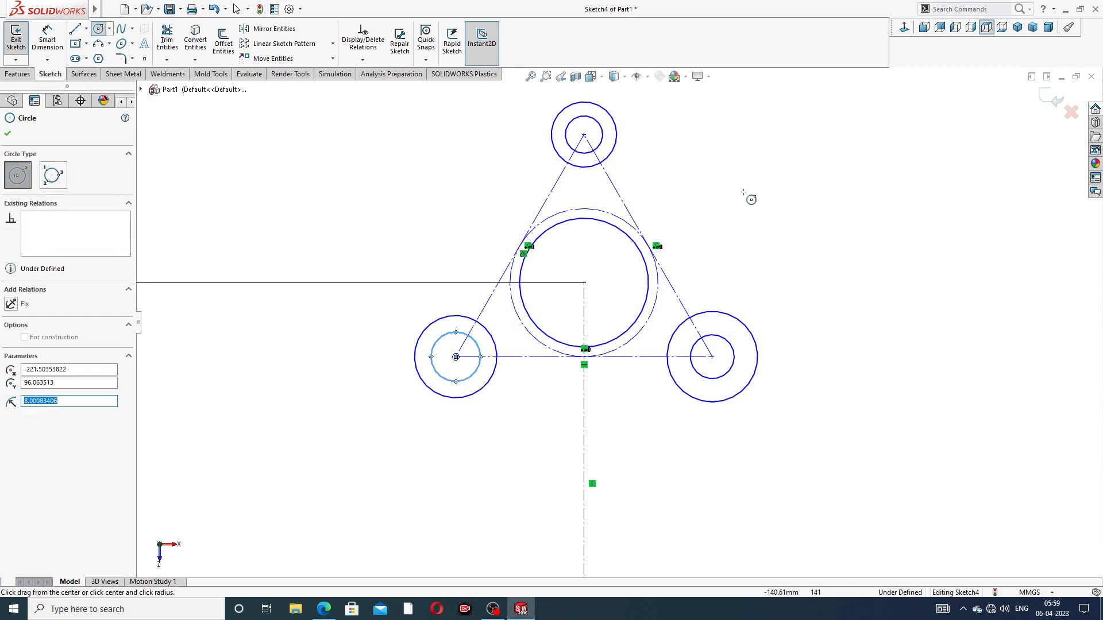
right_click(770, 198)
left_click(772, 207)
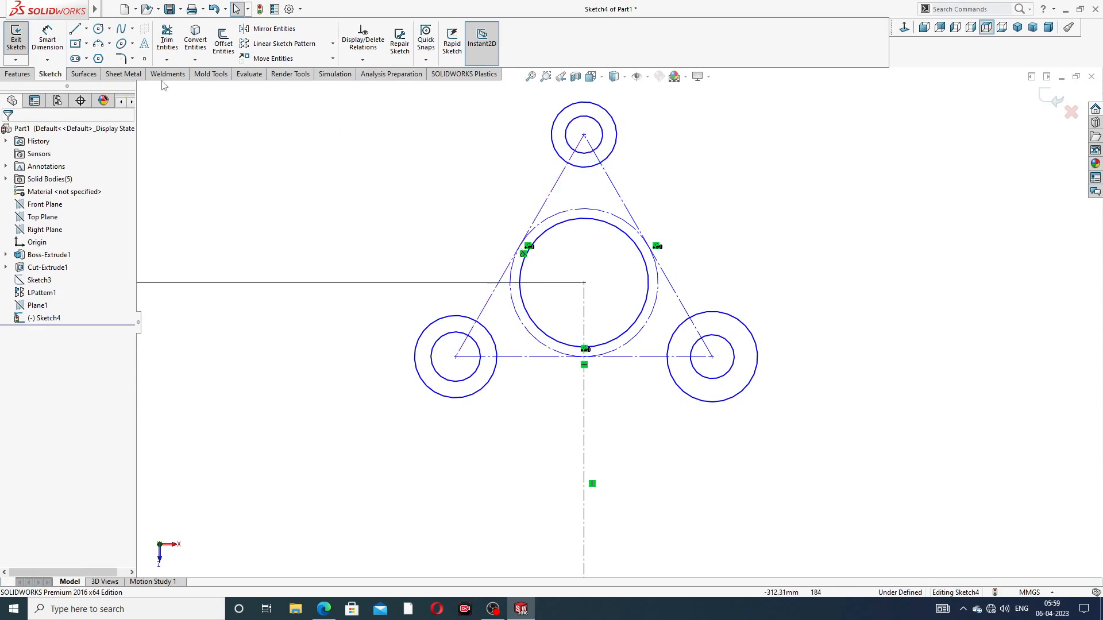
Step: Draw a line about 83 mm long joining the outer circles at the triangle's top and lower right vertices
left_click(75, 29)
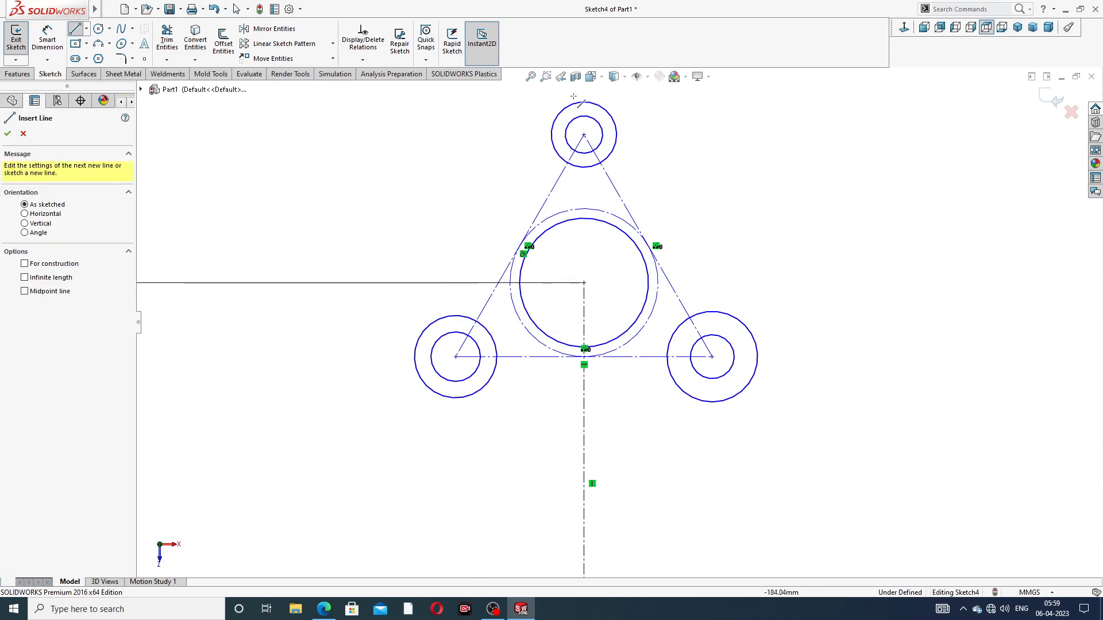
left_click(615, 120)
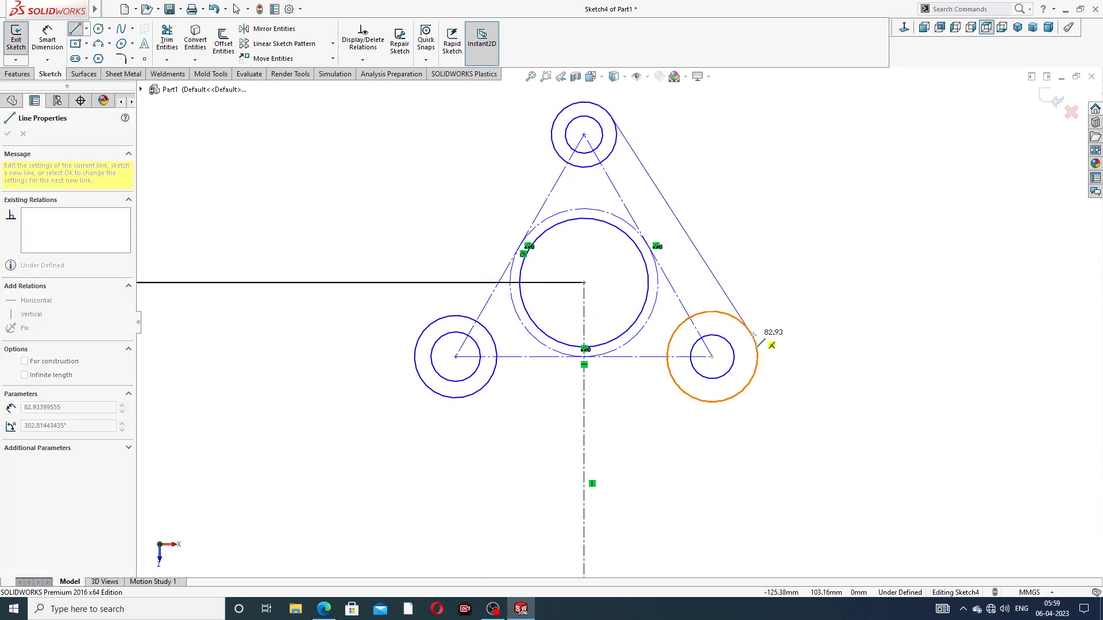
left_click(754, 333)
right_click(811, 263)
left_click(836, 274)
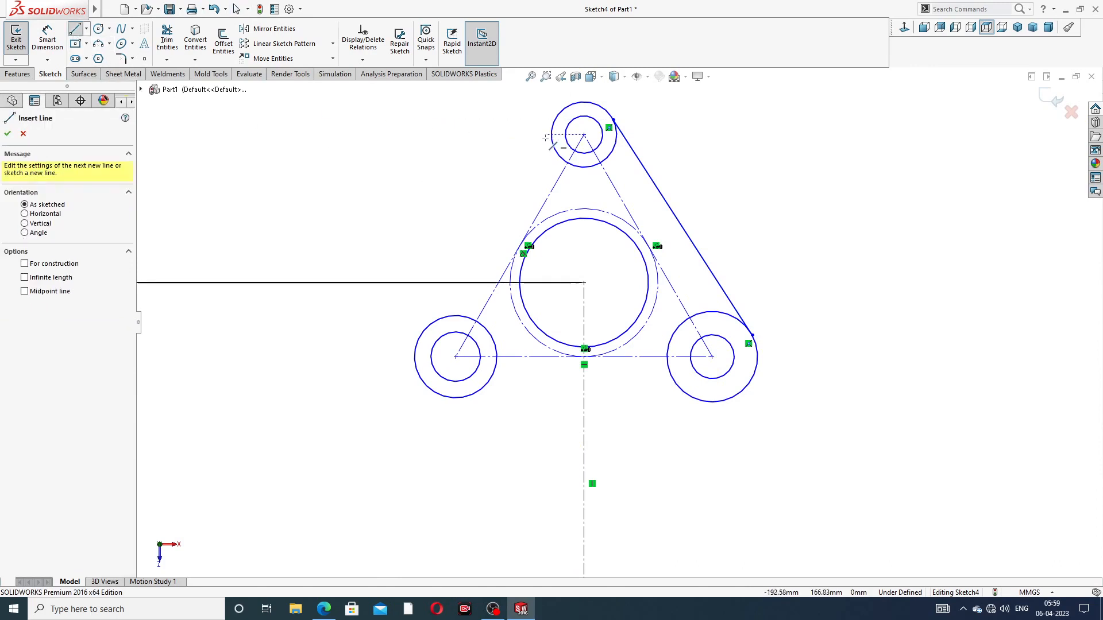
Step: Draw a line joining the outer circles at the triangle's top and lower left vertices, outside the construction triangle
left_click(555, 119)
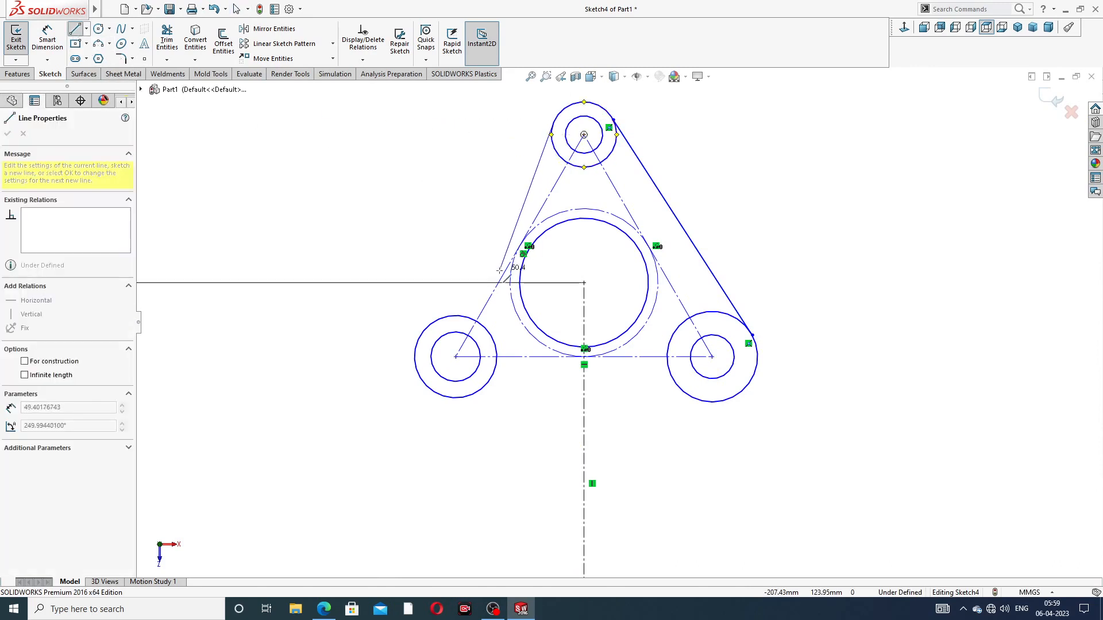
left_click(435, 321)
right_click(406, 227)
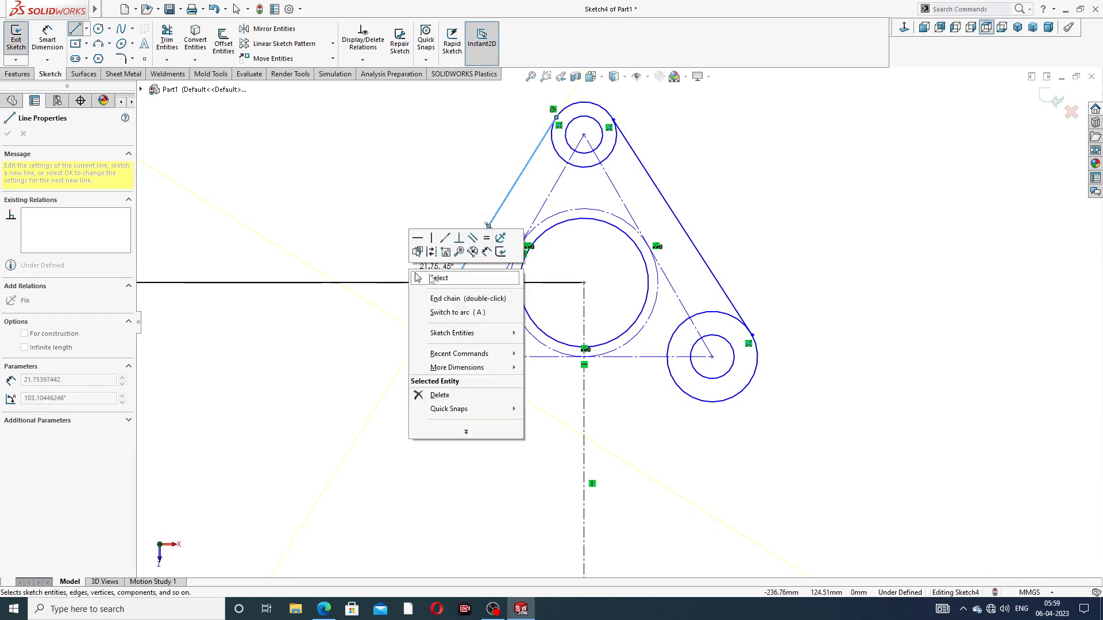
left_click(431, 276)
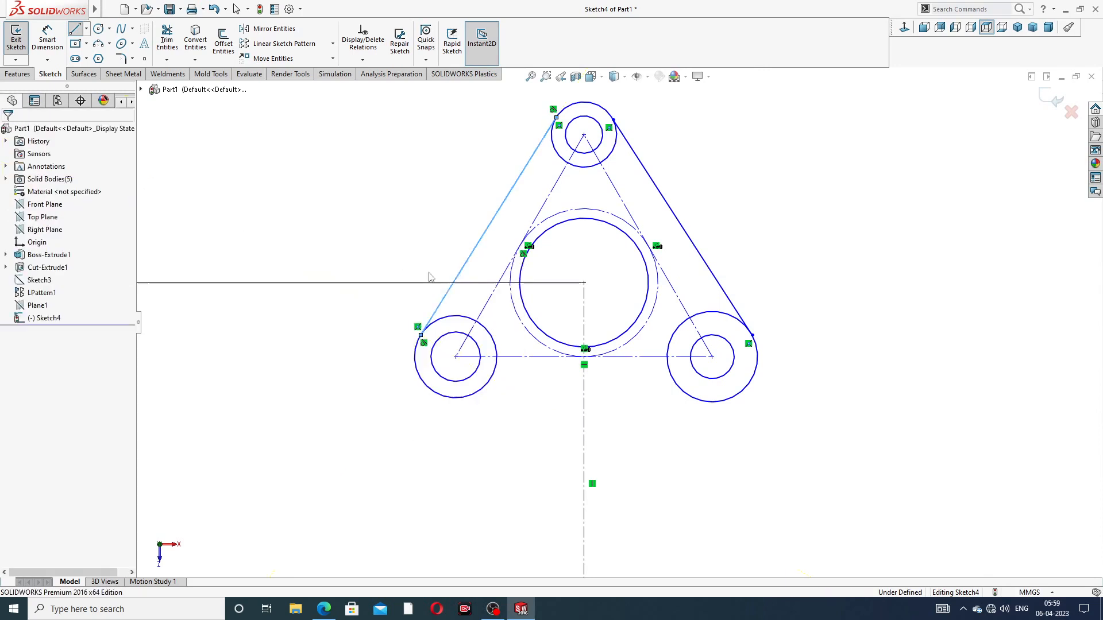
Step: Draw a line about 82.6 mm long beneath the triangle, joining the undersides of the two lower outer circles
left_click(78, 29)
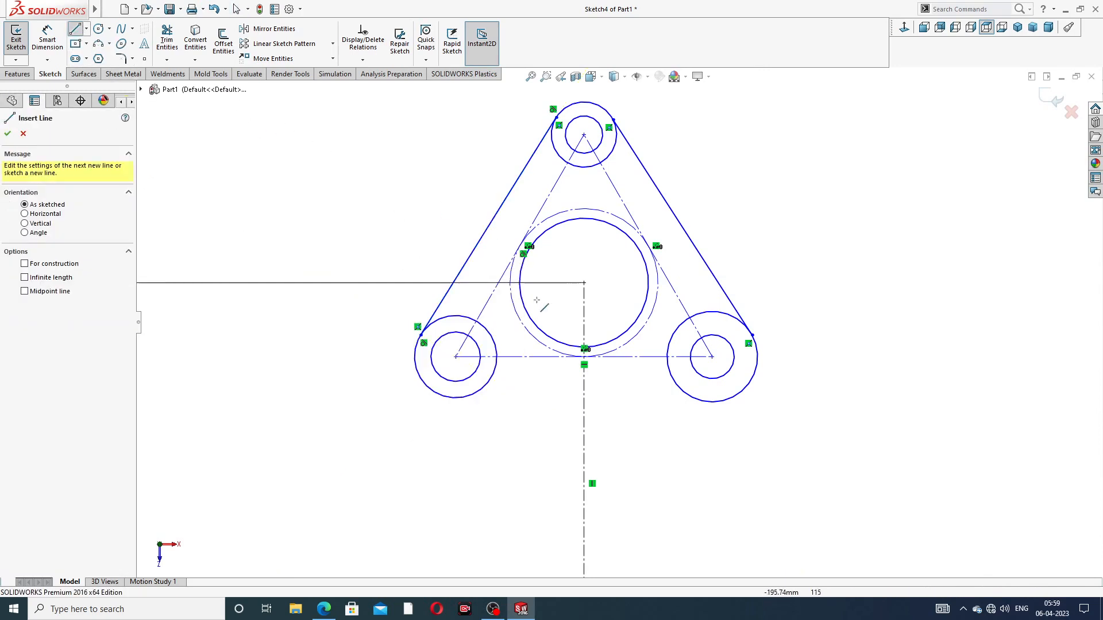
left_click(469, 397)
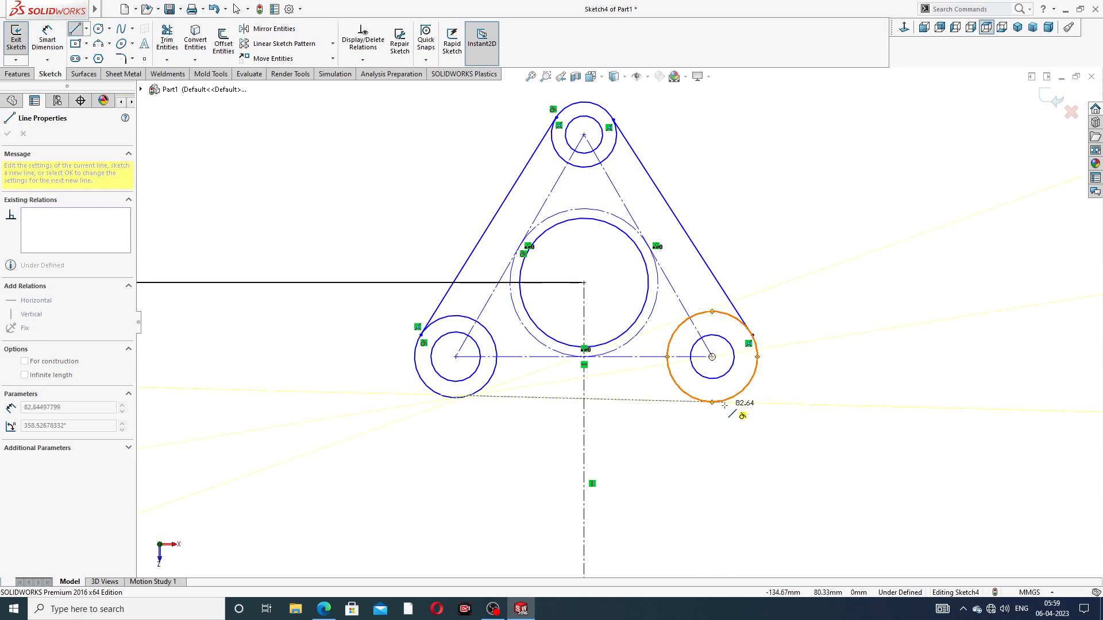
left_click(725, 404)
right_click(823, 248)
left_click(835, 294)
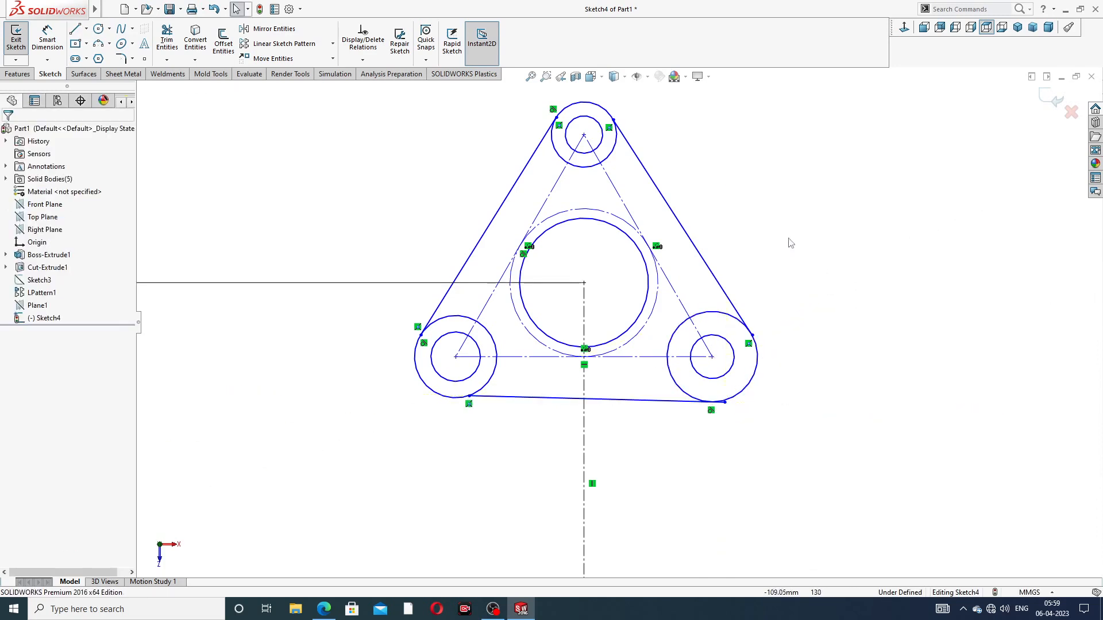
Step: Make the right side line tangent to the outer circle at the triangle's top vertex
left_click(614, 151)
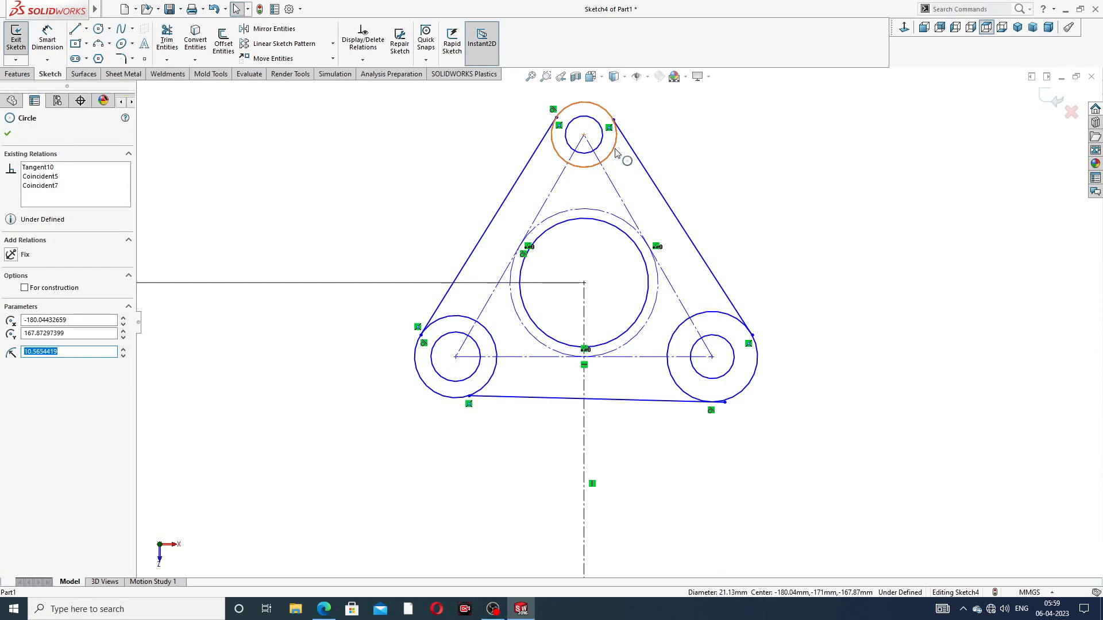
left_click(634, 153, "ctrl")
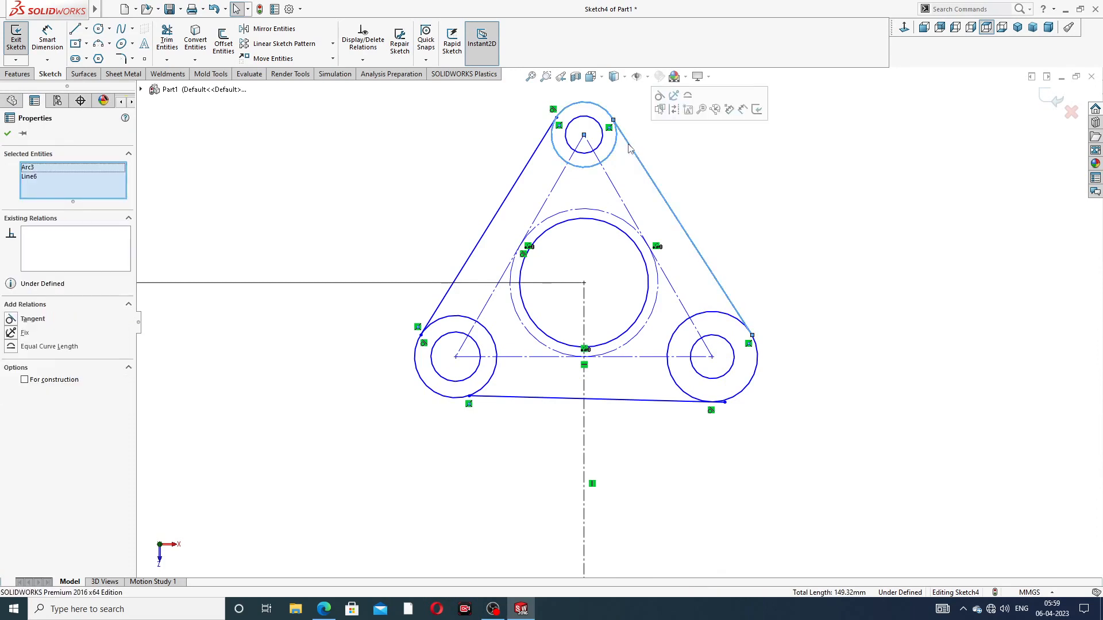
left_click(659, 97)
left_click(697, 167)
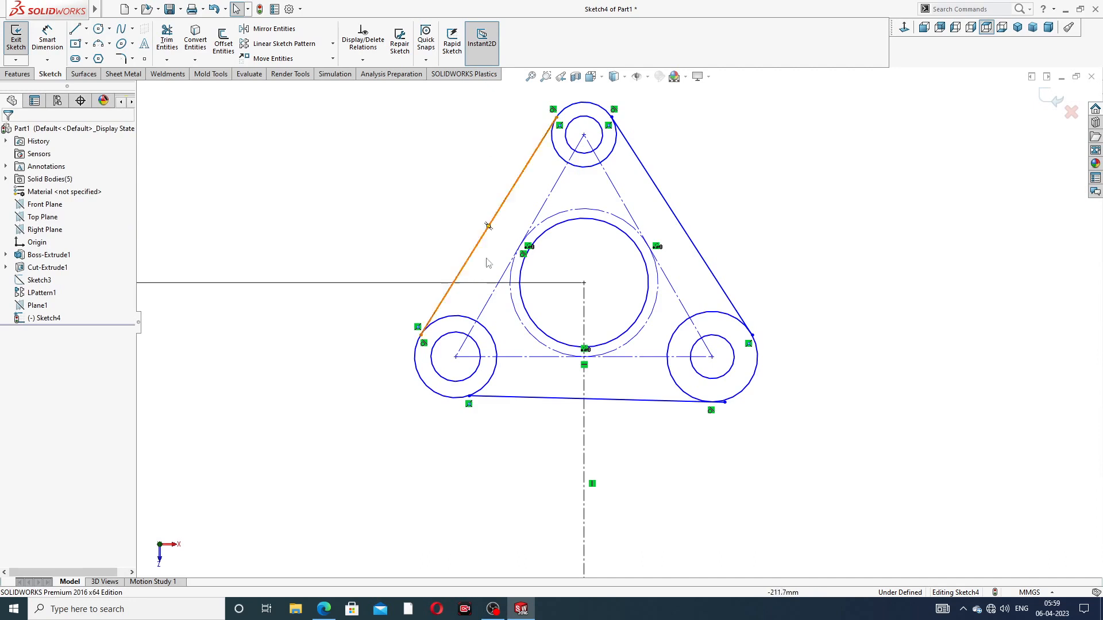
Step: Make the bottom line tangent to the outer circle at the triangle's lower left vertex
left_click(486, 386)
left_click(498, 398, "ctrl")
left_click(539, 359)
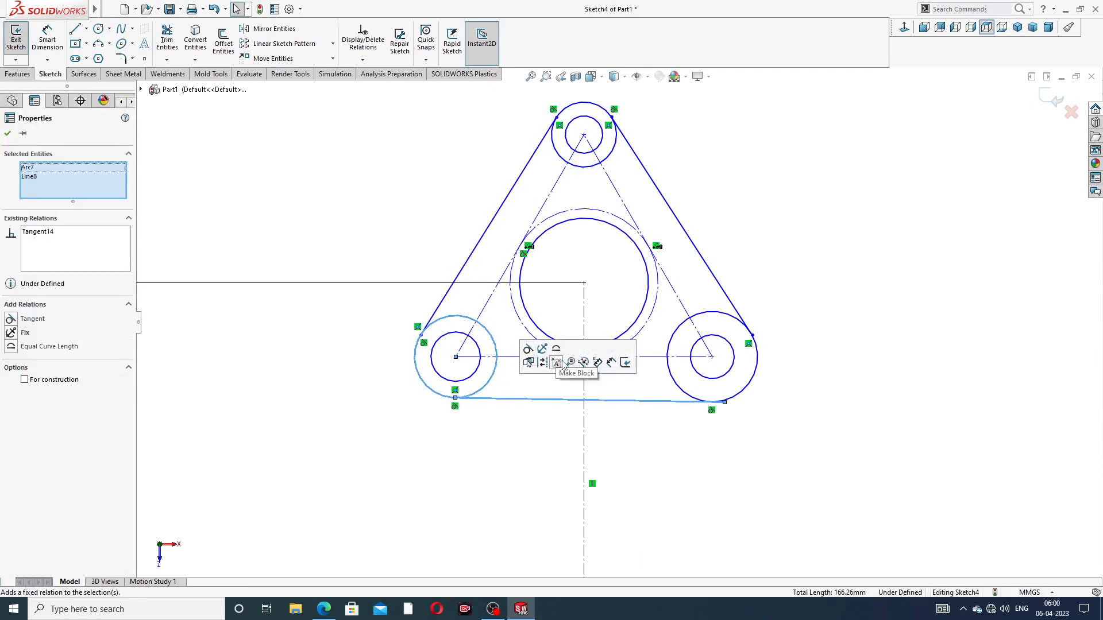
left_click(785, 388)
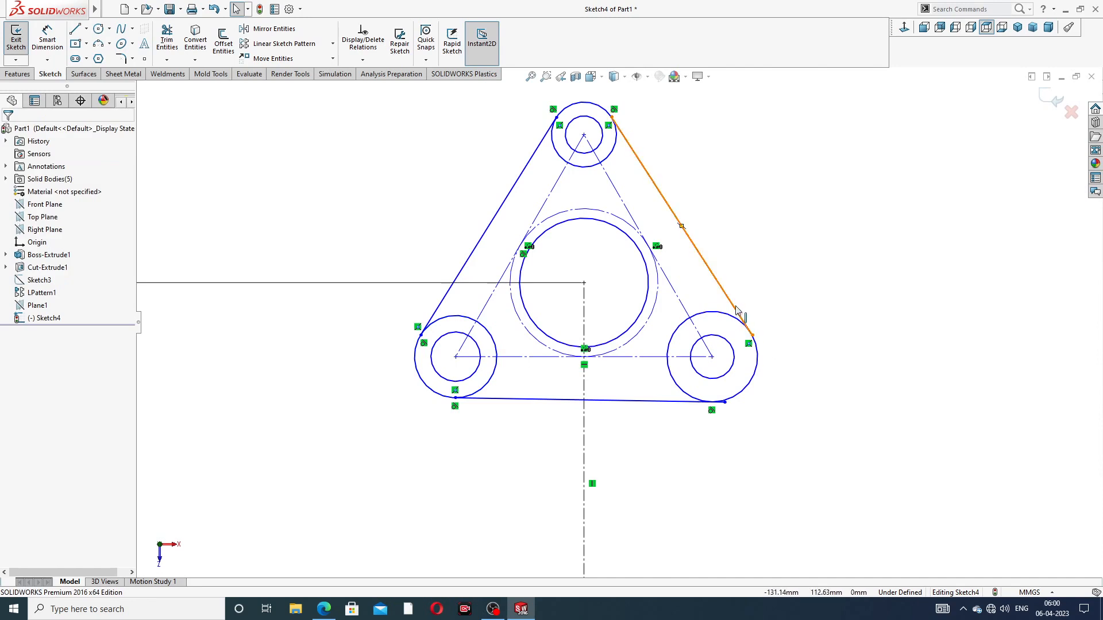
Step: Make the right side line tangent to the outer circle at the triangle's lower right vertex
left_click(736, 311)
left_click(750, 336, "ctrl")
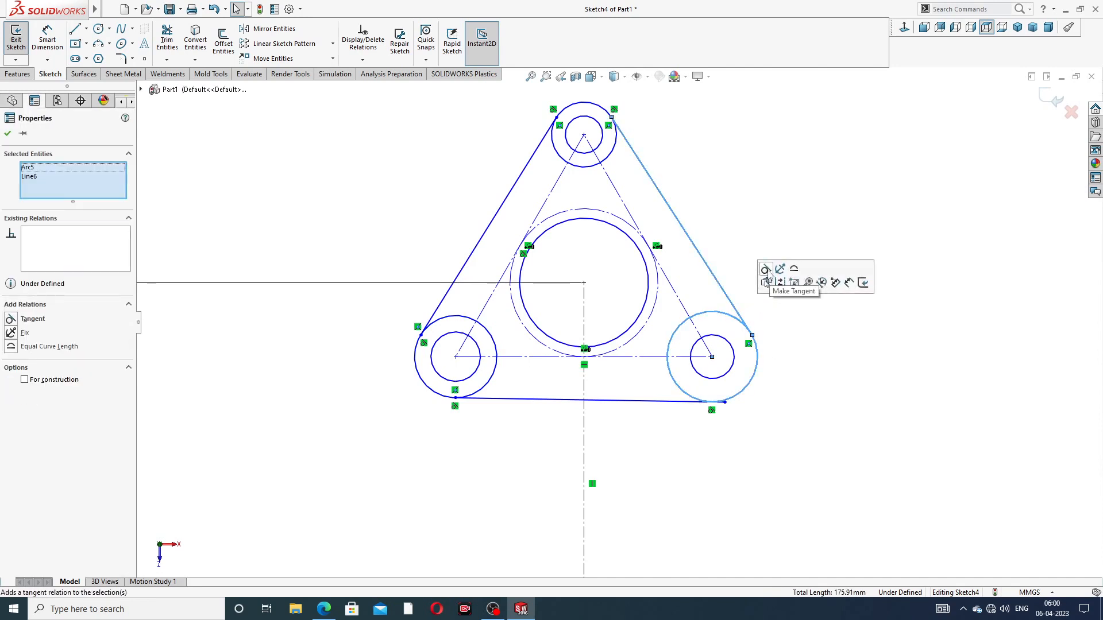
left_click(765, 270)
left_click(727, 172)
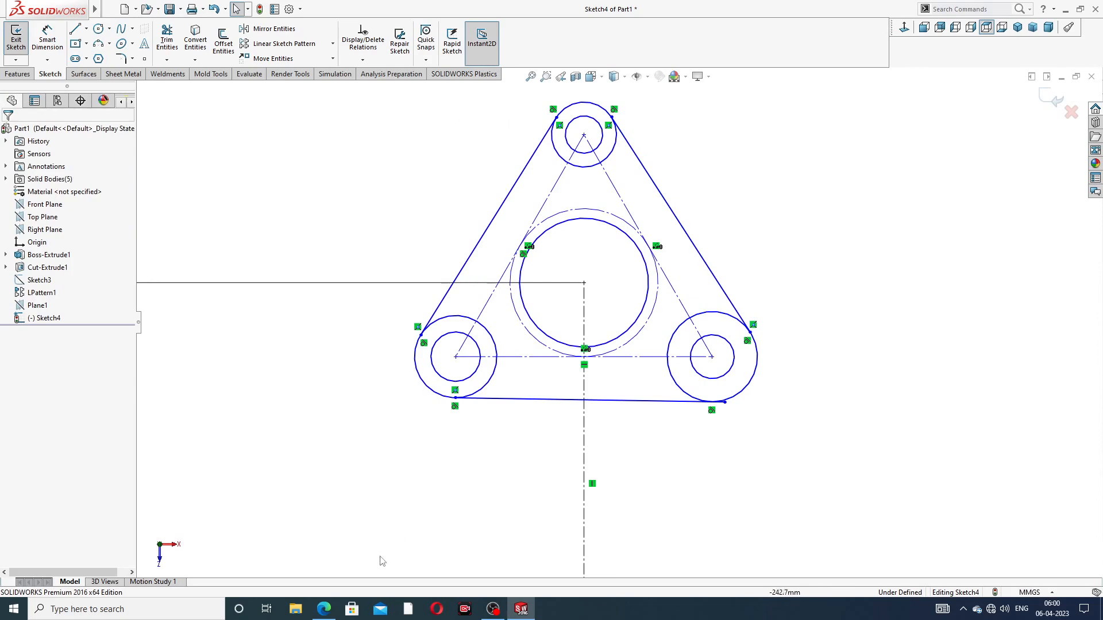
Step: Check the flange dimensions in the PDF drawing and set the triangle's height from top vertex to base to 106 mm
left_click(323, 609)
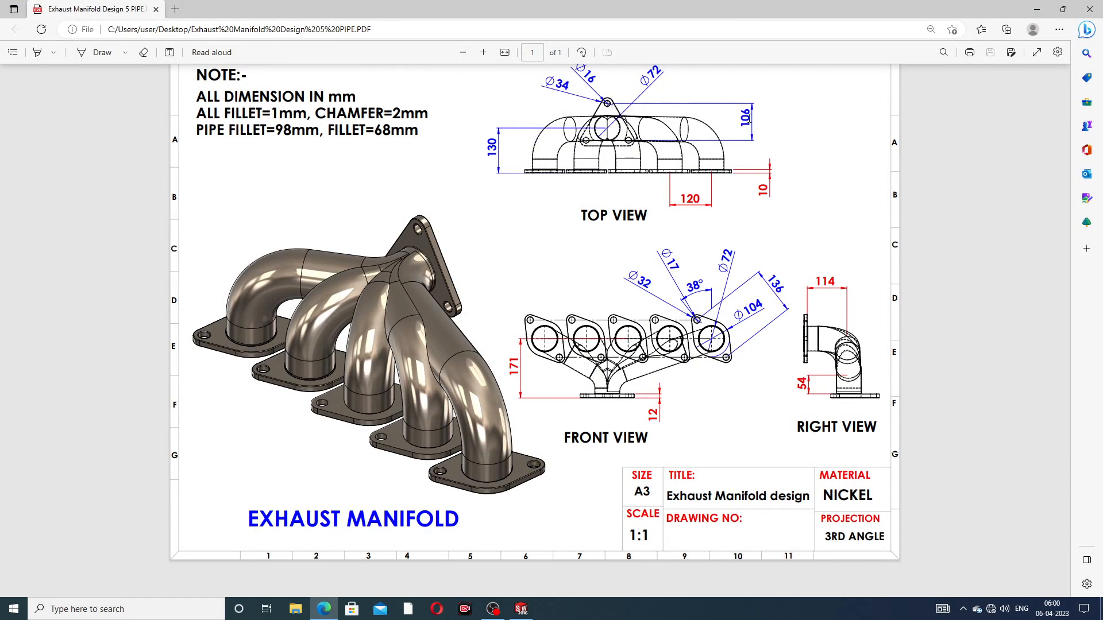
left_click(324, 609)
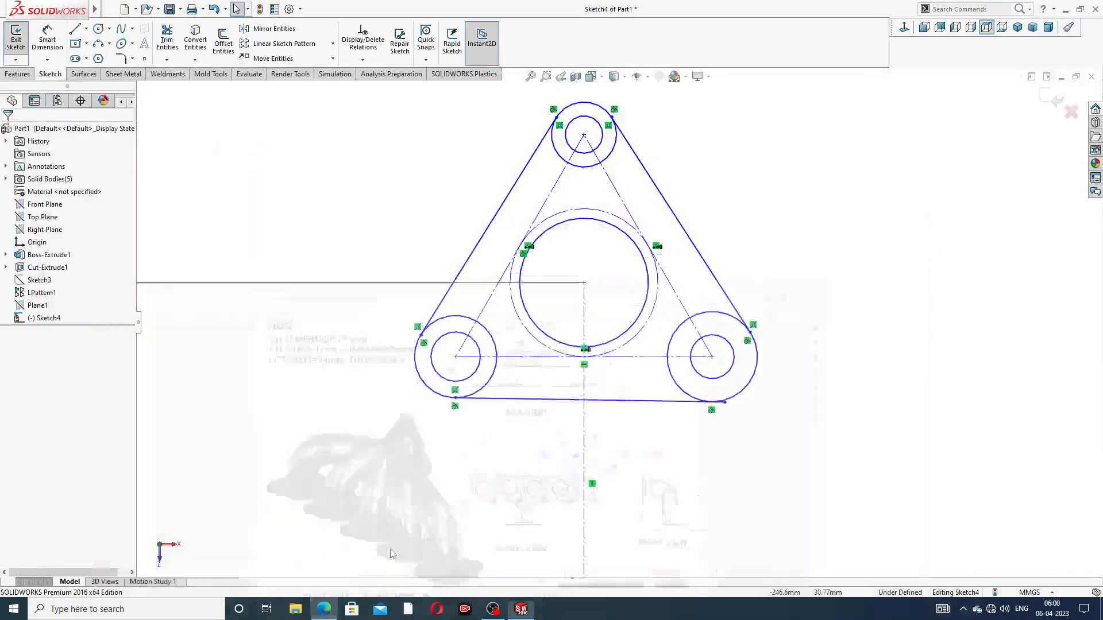
left_click(47, 37)
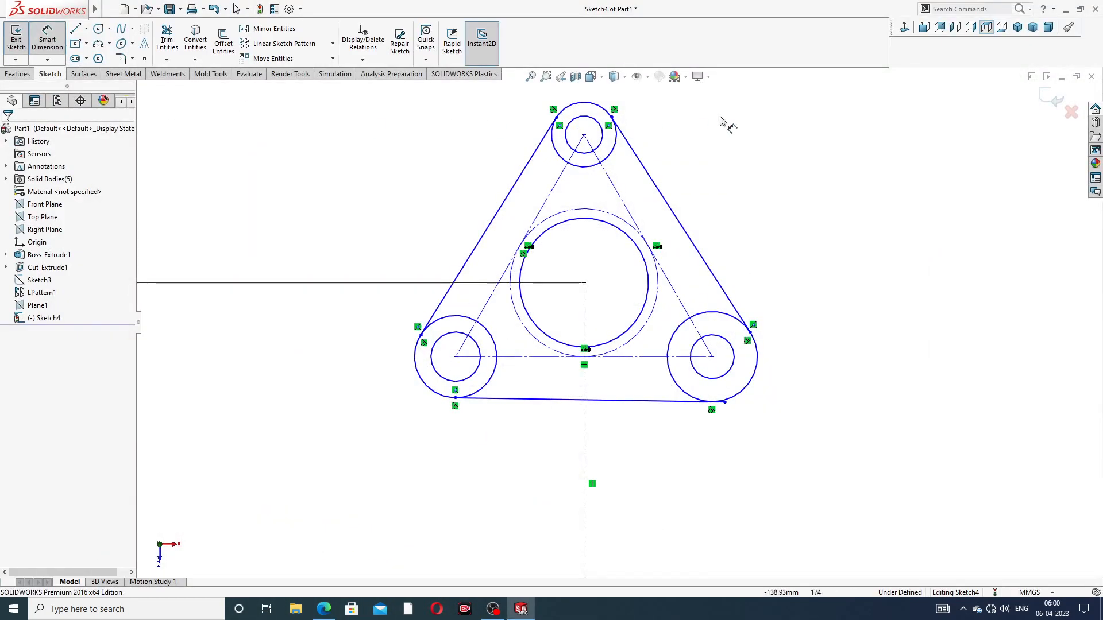
left_click(584, 135)
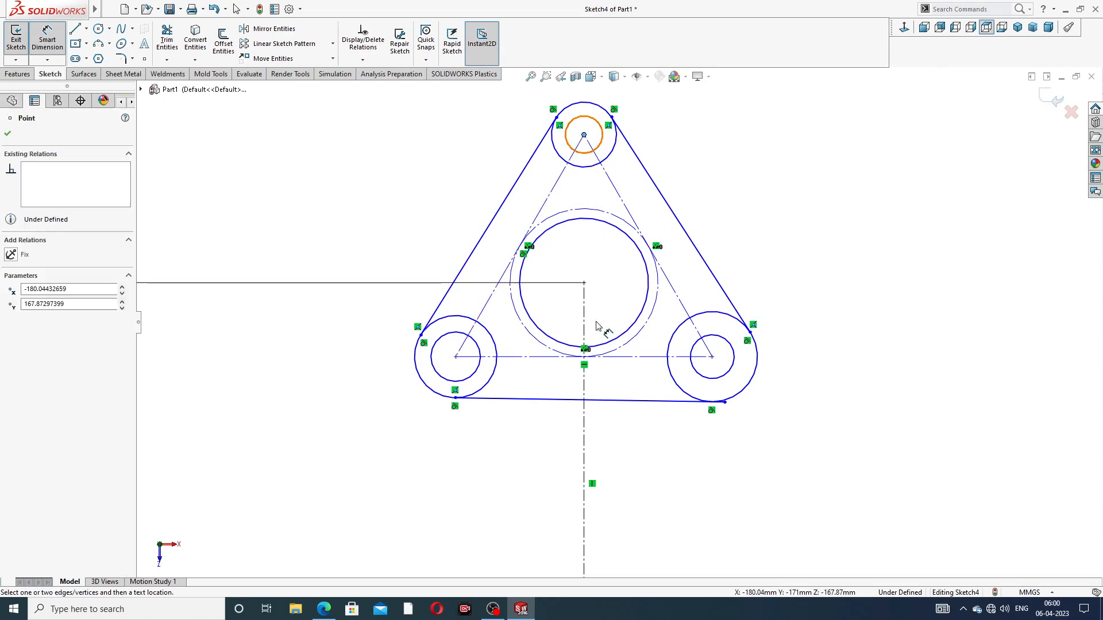
left_click(627, 357)
left_click(788, 232)
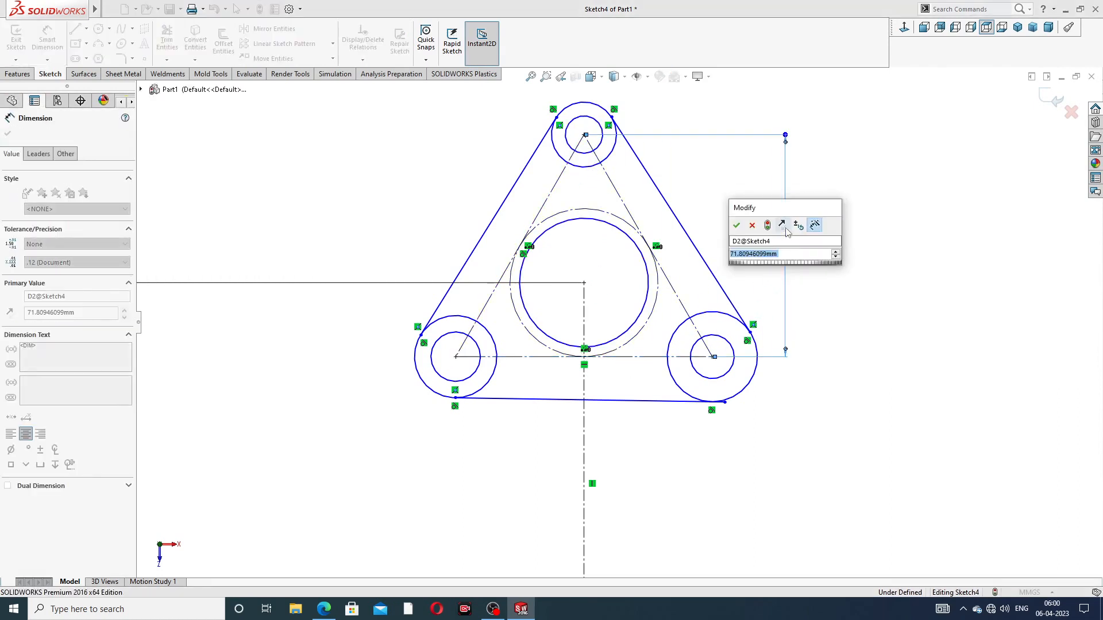
type("106")
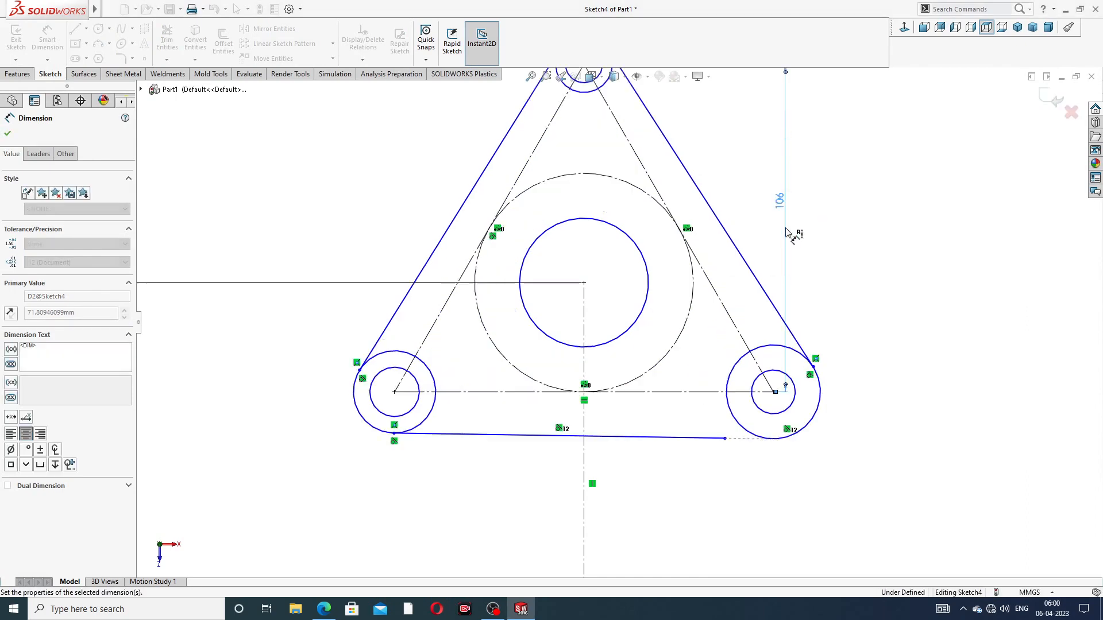
key("Return")
scroll(823, 178, "up", 3)
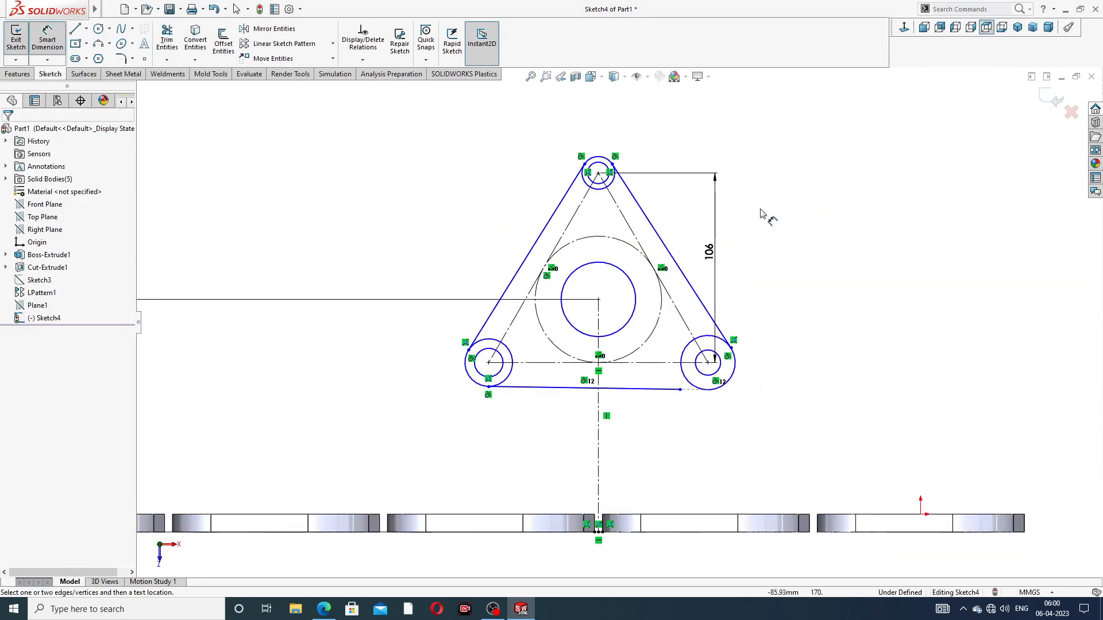
scroll(660, 164, "down", 3)
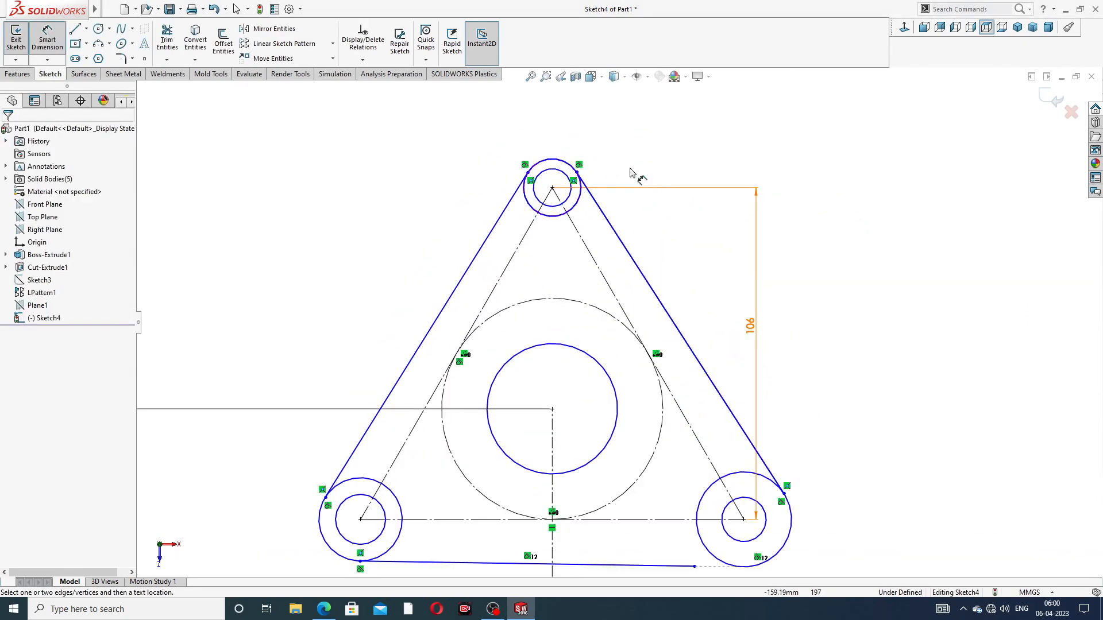
right_click(779, 138)
left_click(819, 171)
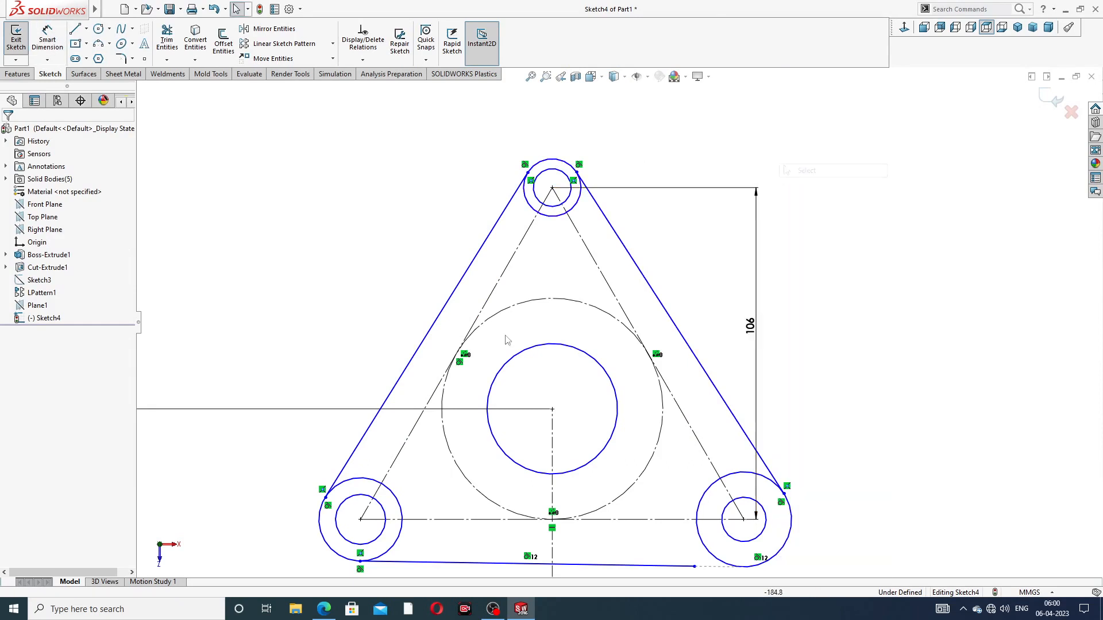
Step: Make the three outer circles at the triangle's vertices equal in size
left_click(366, 480)
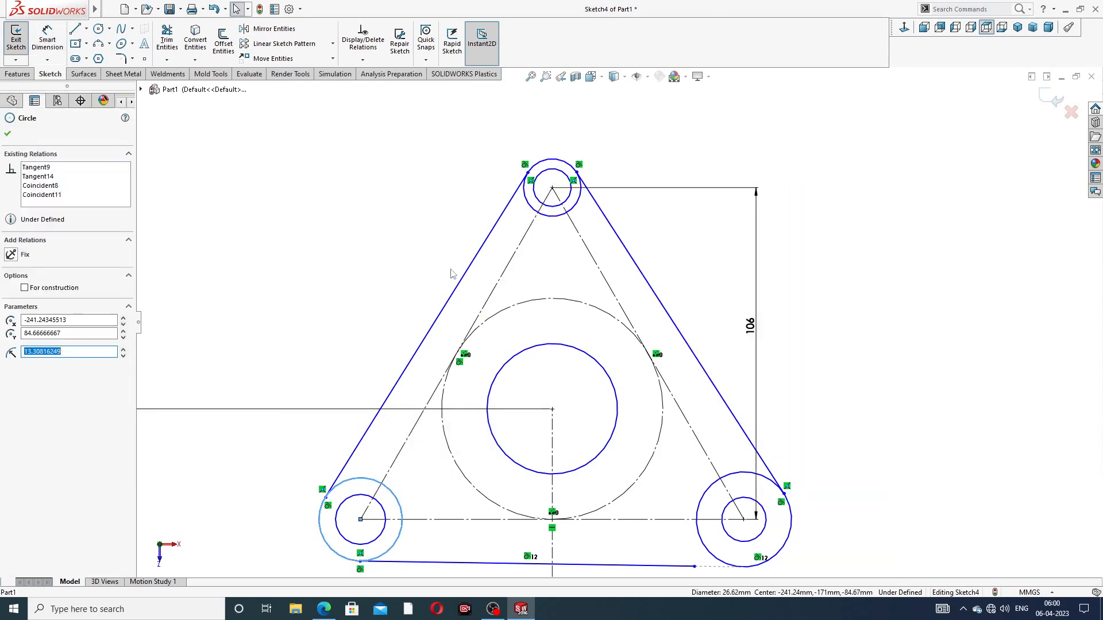
left_click(558, 162, "ctrl")
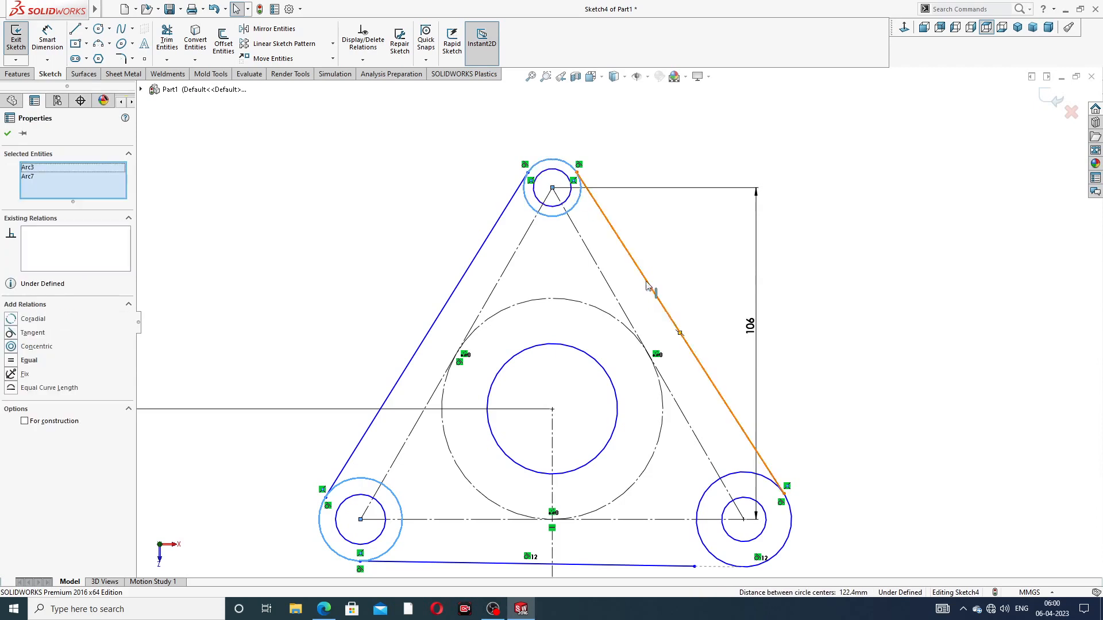
left_click(733, 475, "ctrl")
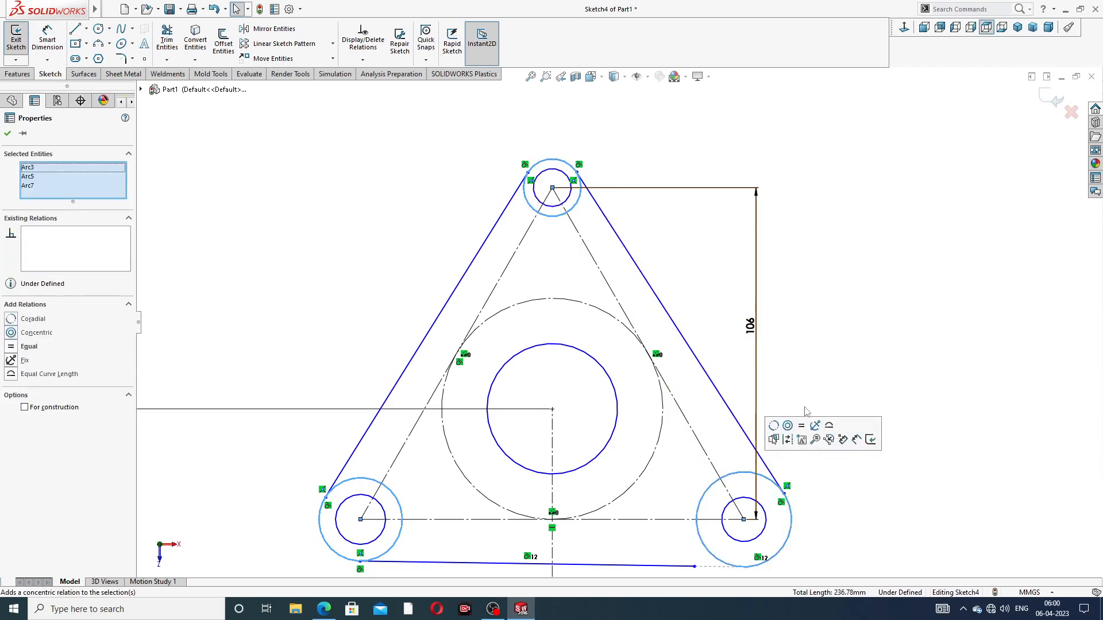
left_click(802, 427)
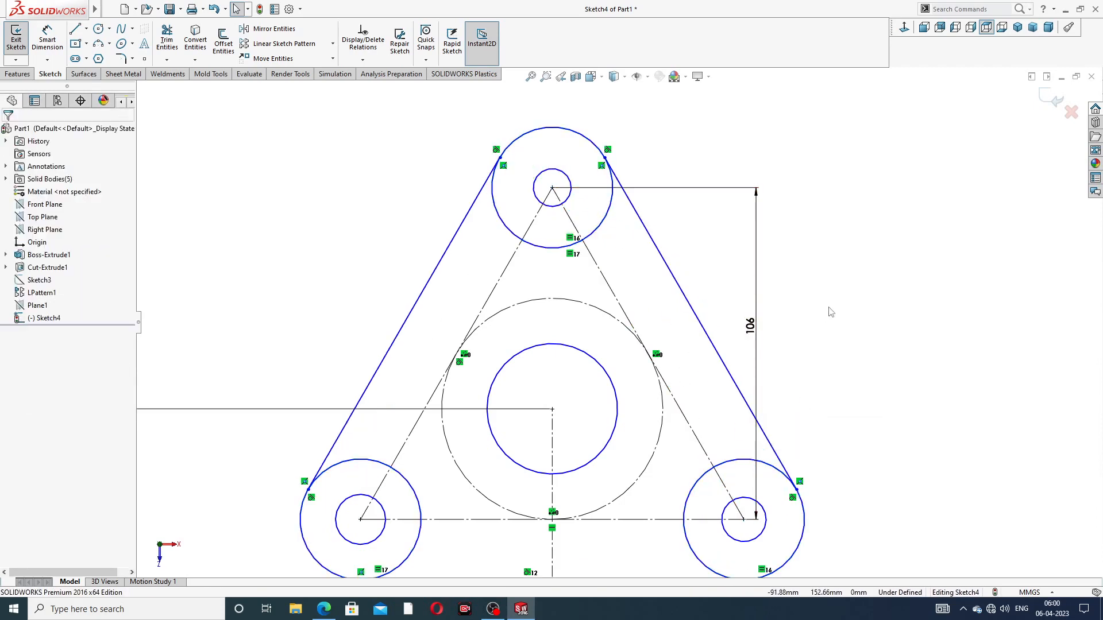
Step: Make the three inner hole circles at the triangle's vertices equal in size
scroll(617, 322, "up", 3)
left_click(479, 432)
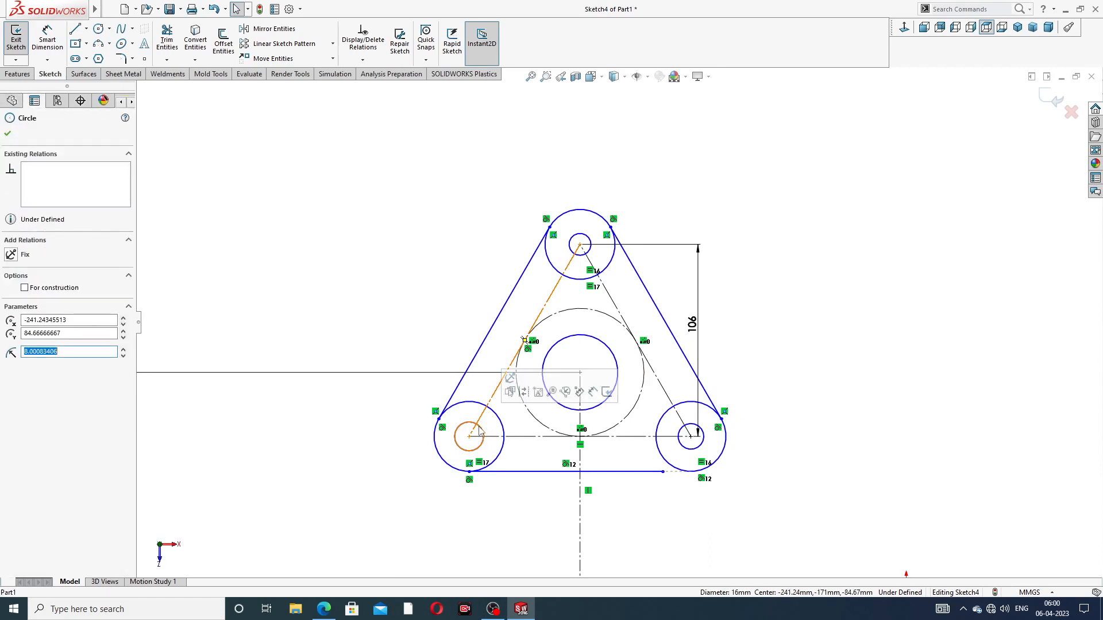
left_click(572, 240, "ctrl")
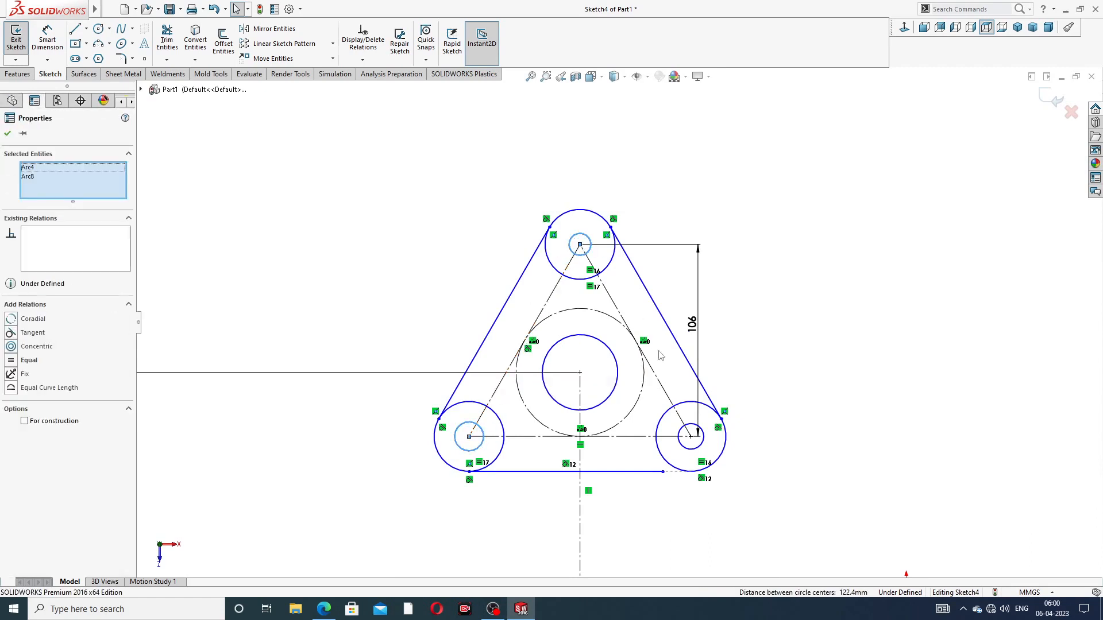
left_click(691, 432, "ctrl")
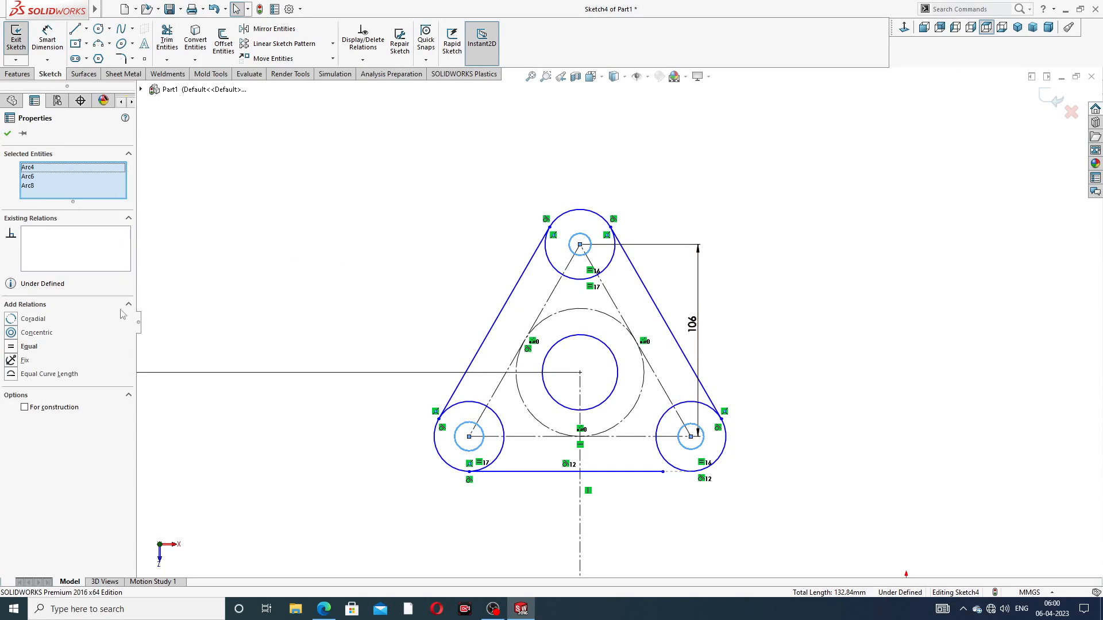
left_click(33, 349)
left_click(695, 197)
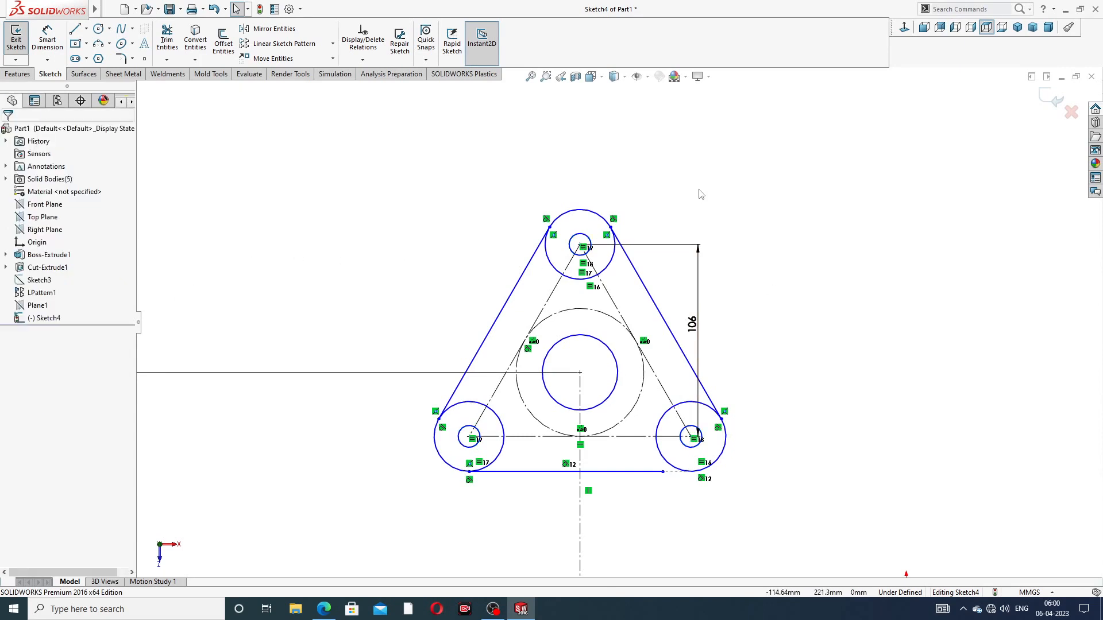
Step: Dimension the outer circle at the triangle's top vertex with a 34 mm diameter
left_click(47, 37)
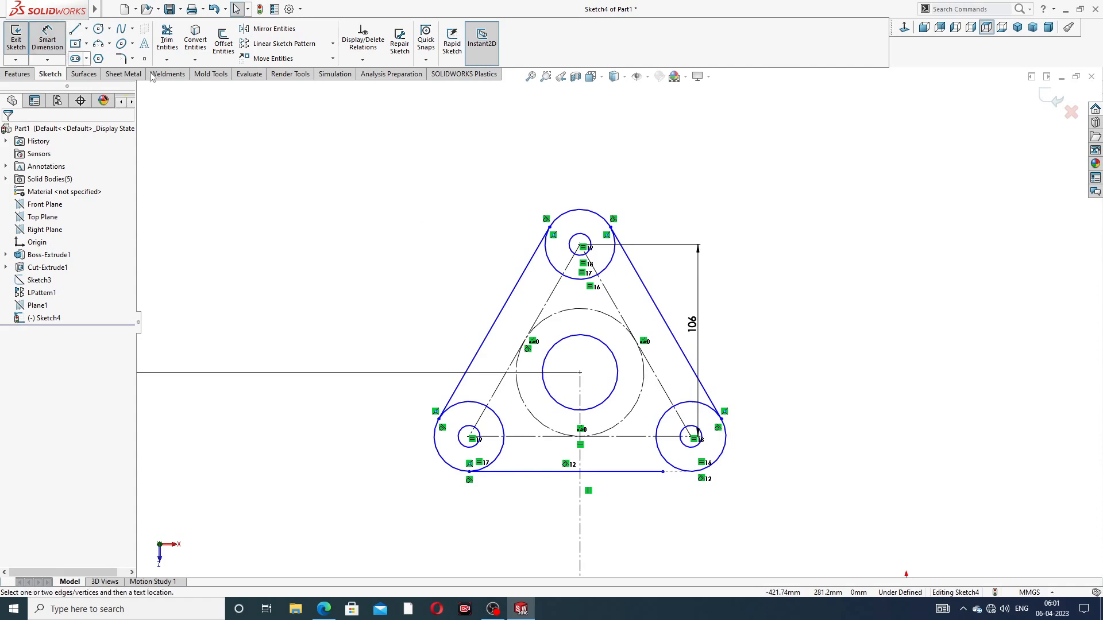
left_click(577, 213)
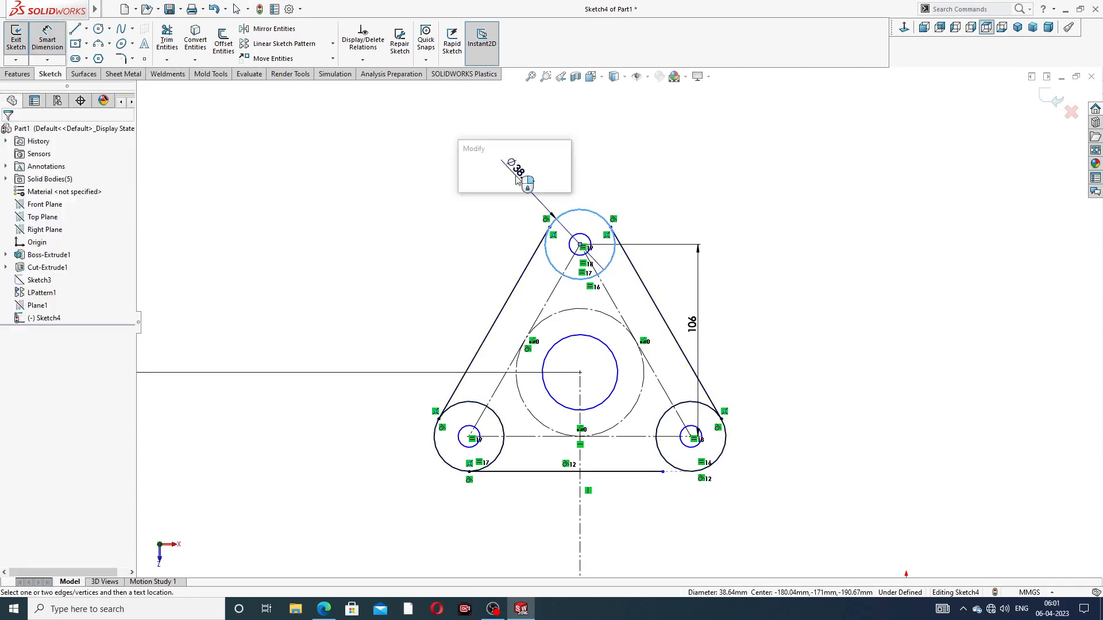
left_click(516, 172)
type("34")
key("Return")
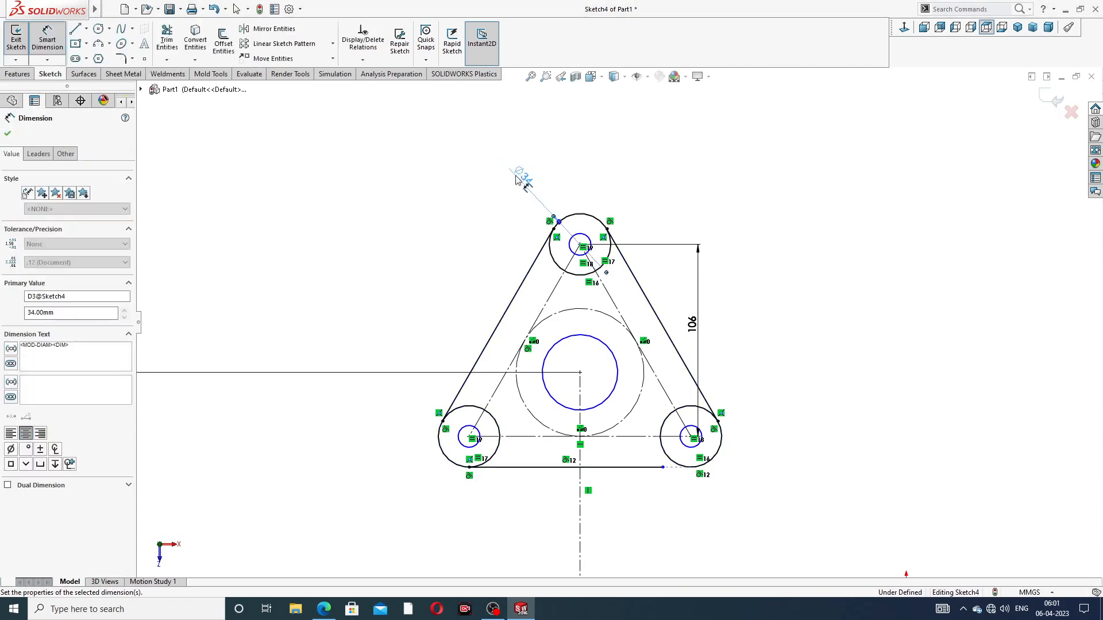
Step: Dimension the inner hole circle at the triangle's top vertex with a 16 mm diameter
left_click(581, 235)
left_click(566, 167)
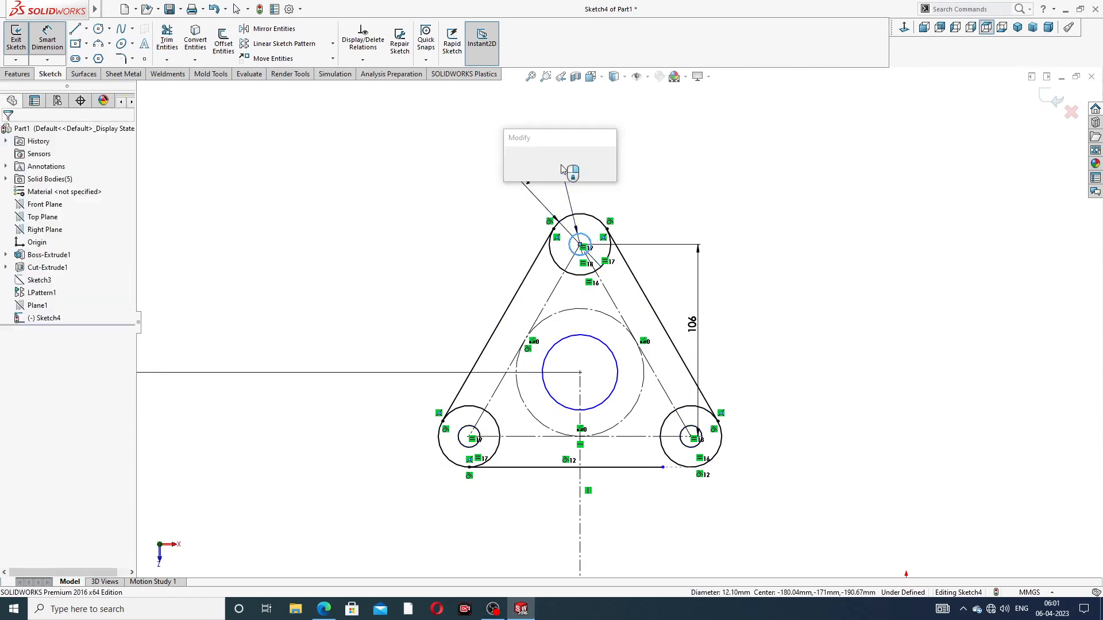
type("16")
key("Return")
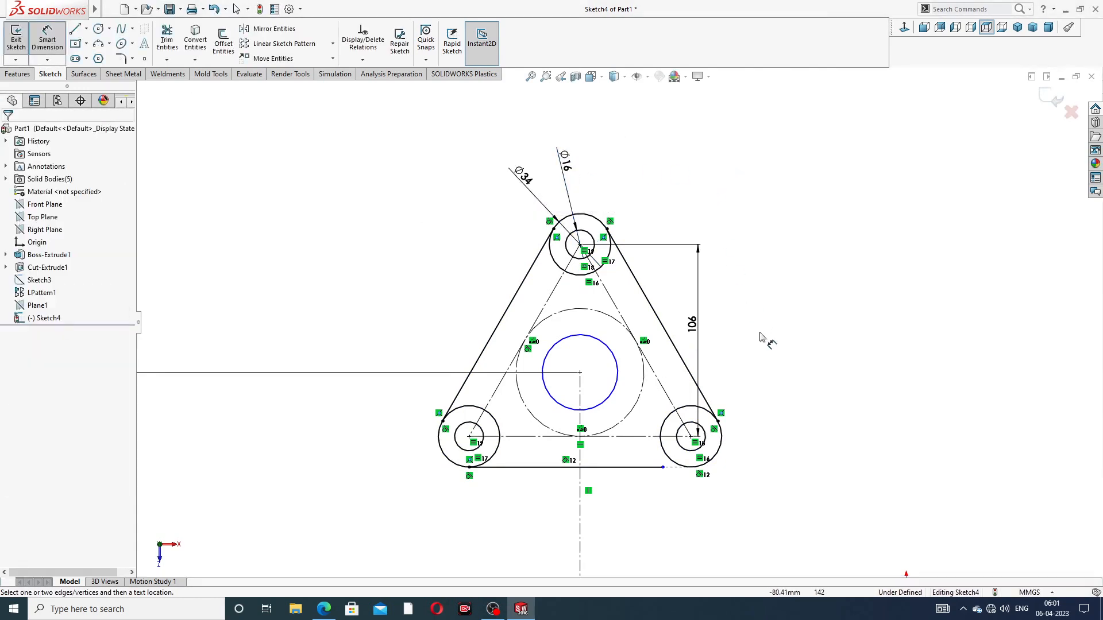
scroll(681, 485, "down", 2)
right_click(787, 294)
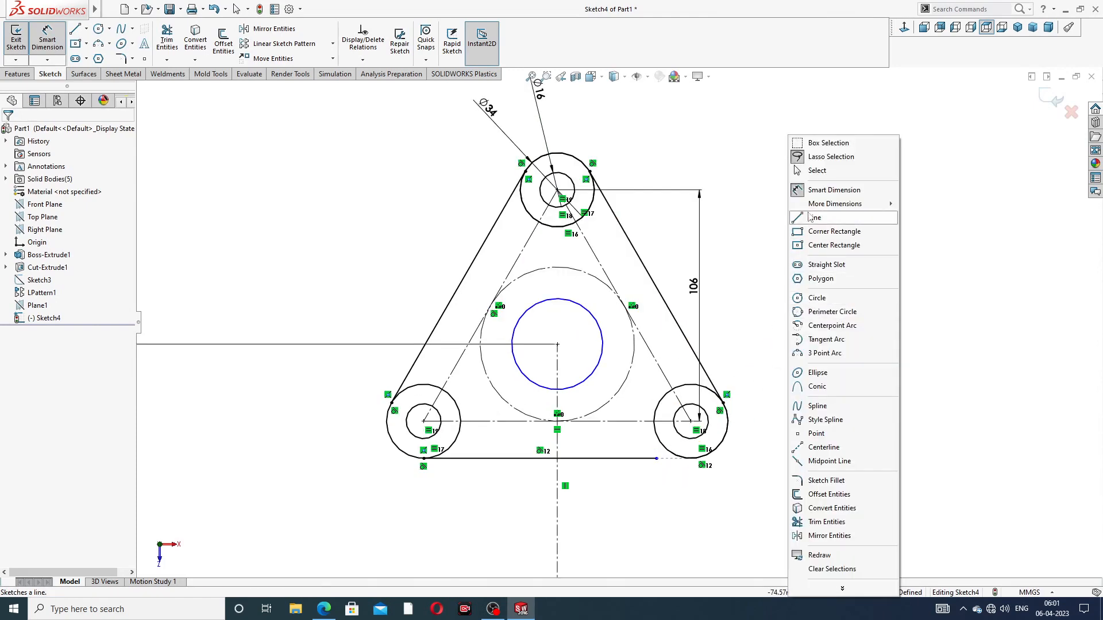
left_click(815, 170)
Step: Extend the bottom line's open end to its tangent point on the lower right outer circle
scroll(667, 402, "down", 3)
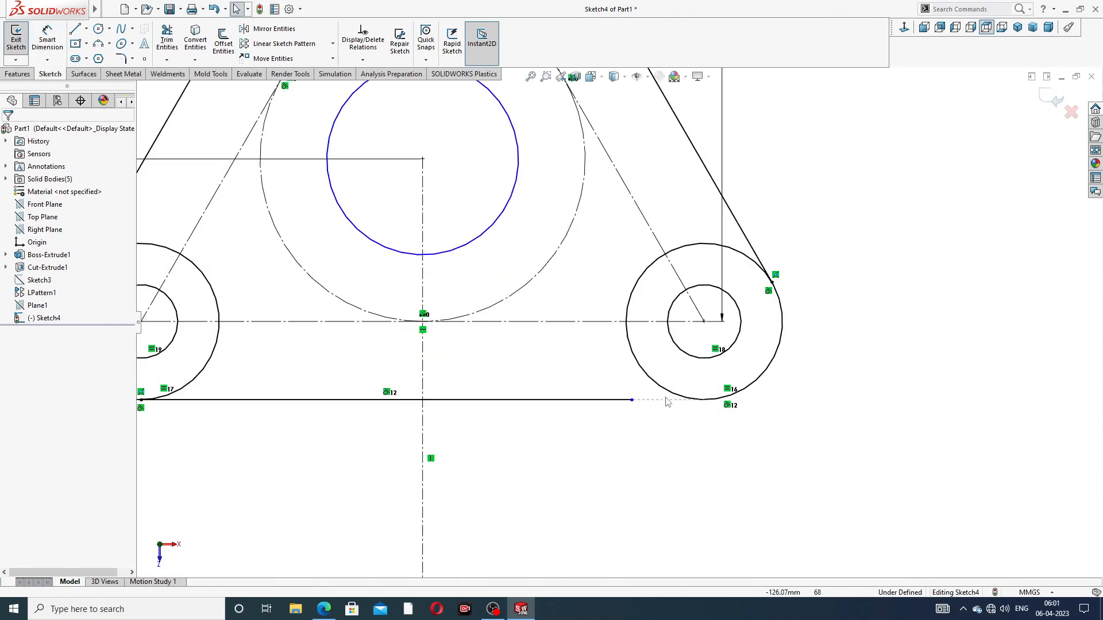
left_click_drag(631, 400, 716, 401)
left_click(710, 438)
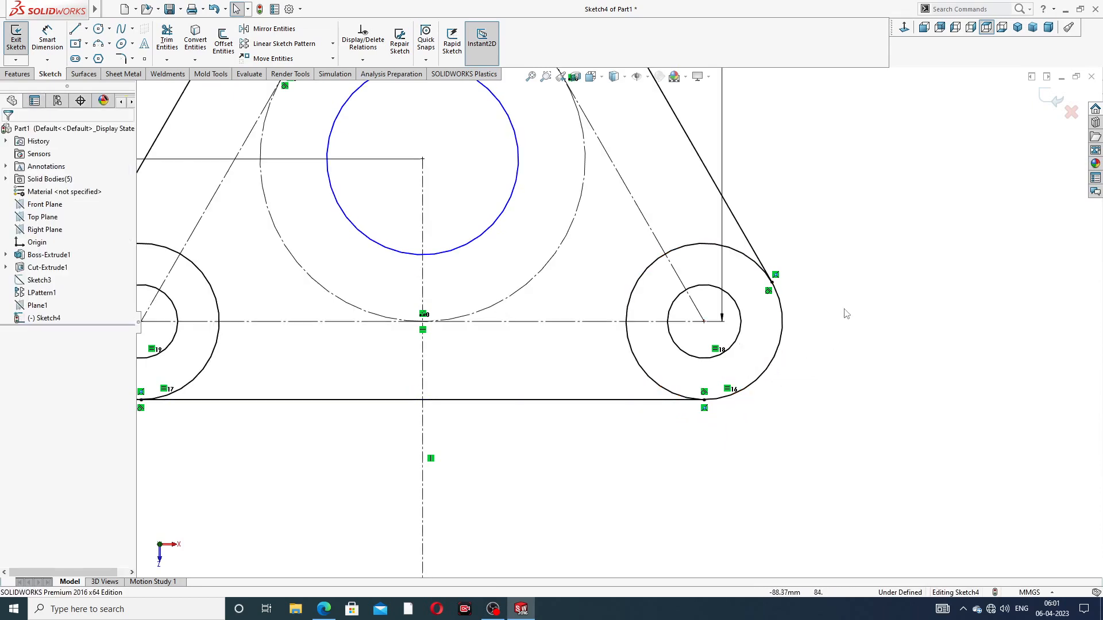
Step: Dimension the solid central circle of the triangular flange with a 72 mm diameter
key("f")
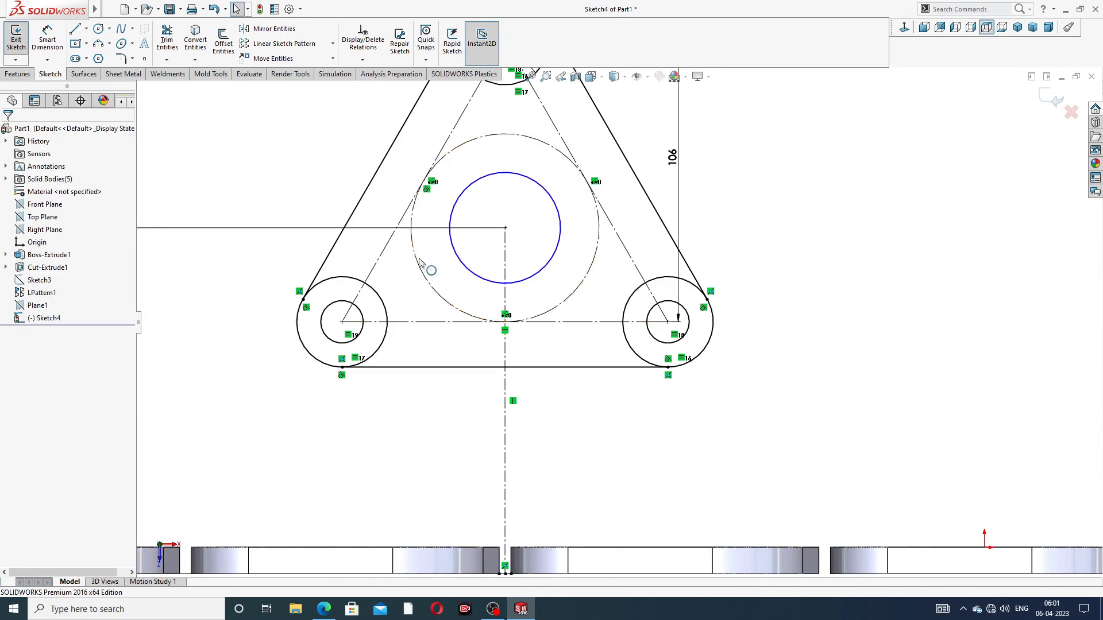
left_click(47, 38)
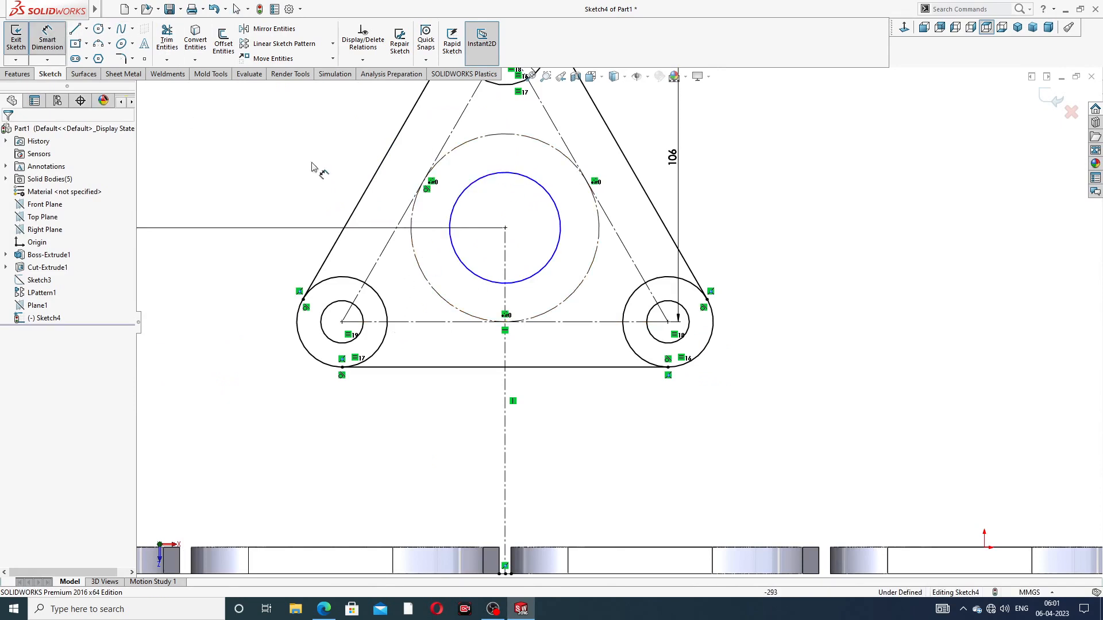
left_click(556, 198)
left_click(742, 153)
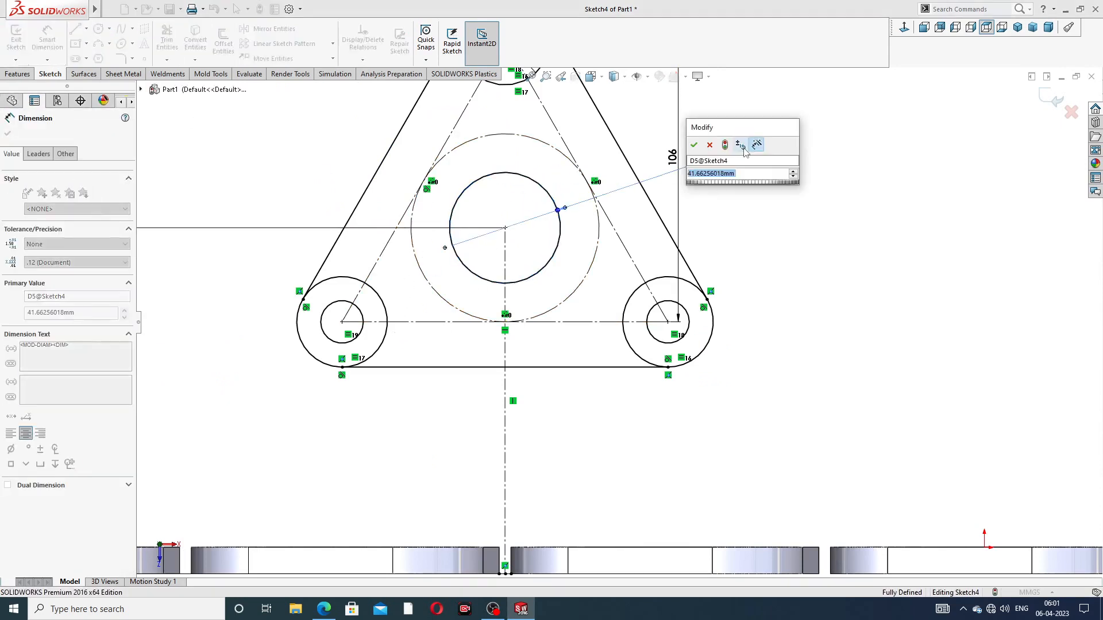
type("72")
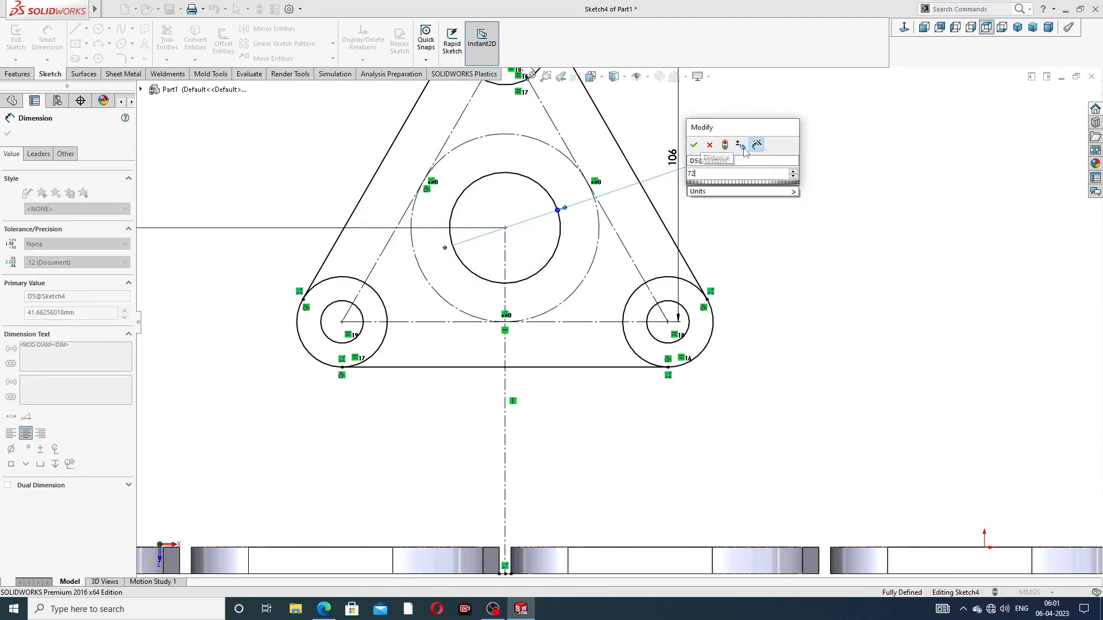
key("Return")
key("z")
key("z")
key("z")
key("z")
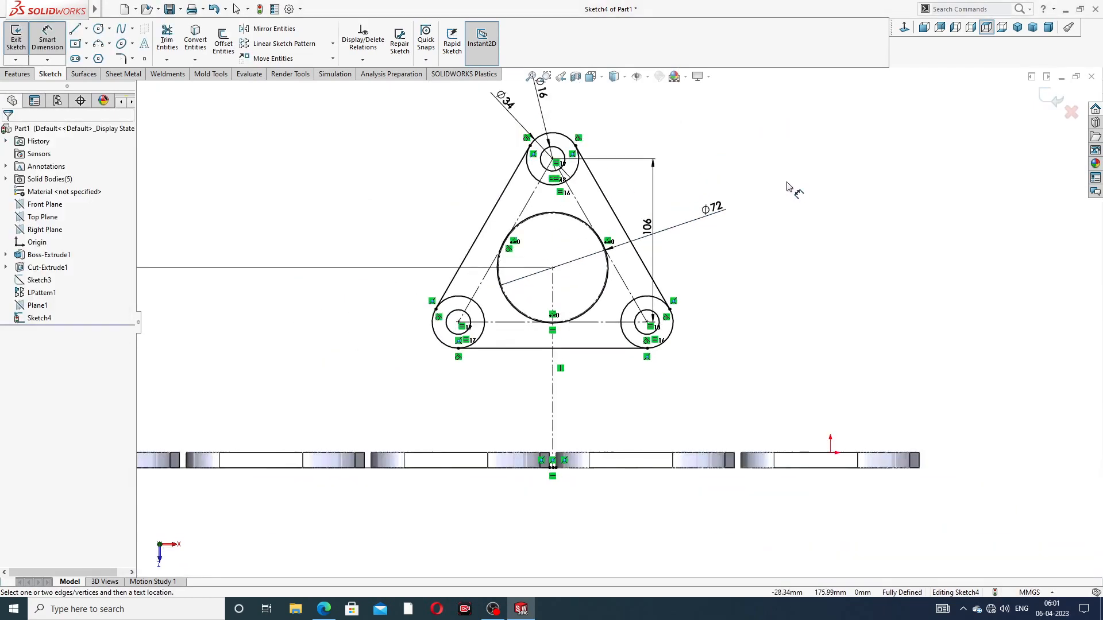
right_click(766, 166)
left_click(807, 173)
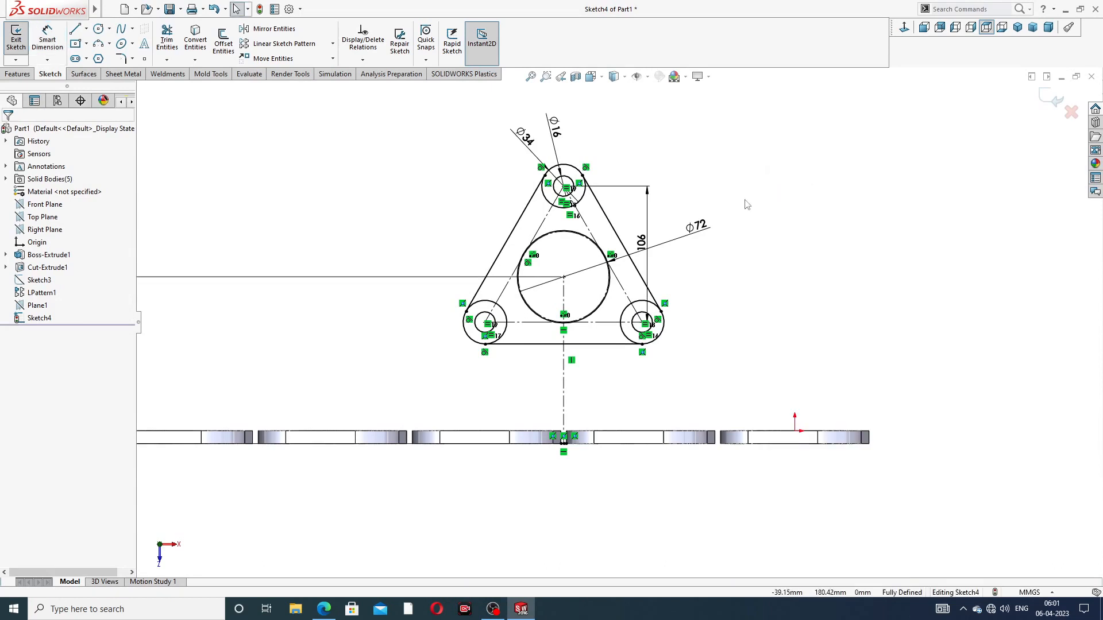
Step: Trim the inner arcs of the two lower outer circles, leaving only the flange's rounded corners
key("z")
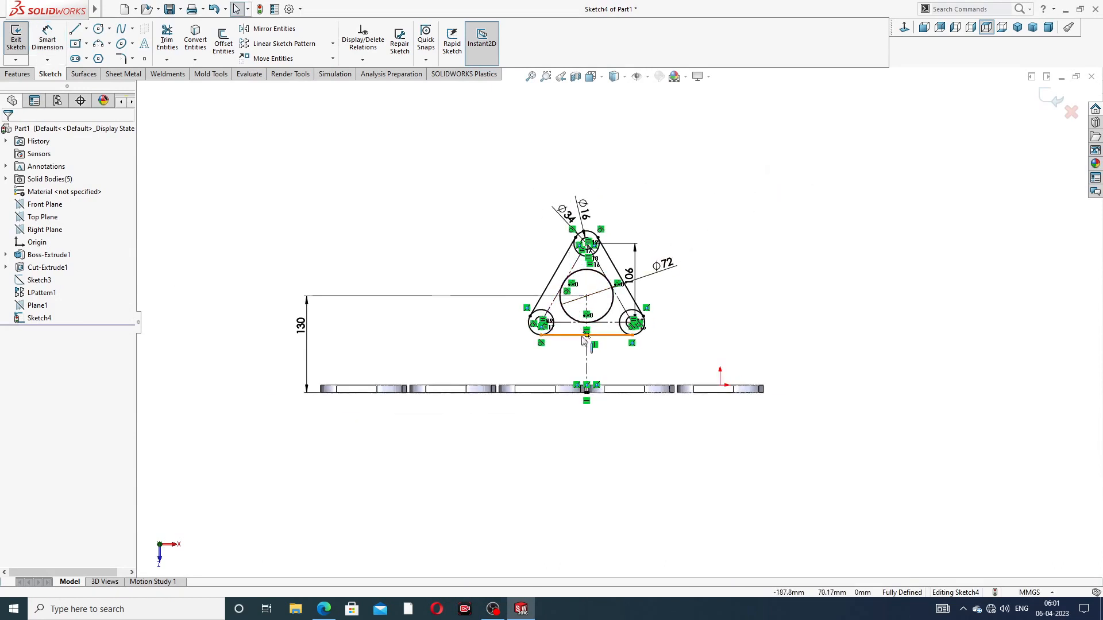
scroll(577, 340, "down", 3)
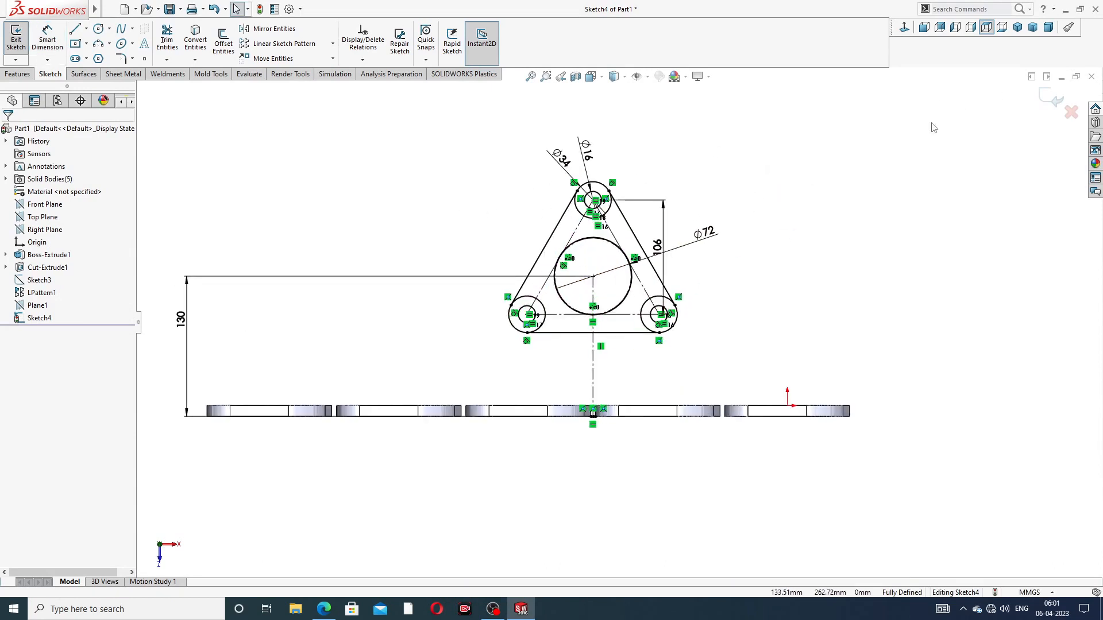
scroll(511, 313, "down", 6)
left_click(166, 40)
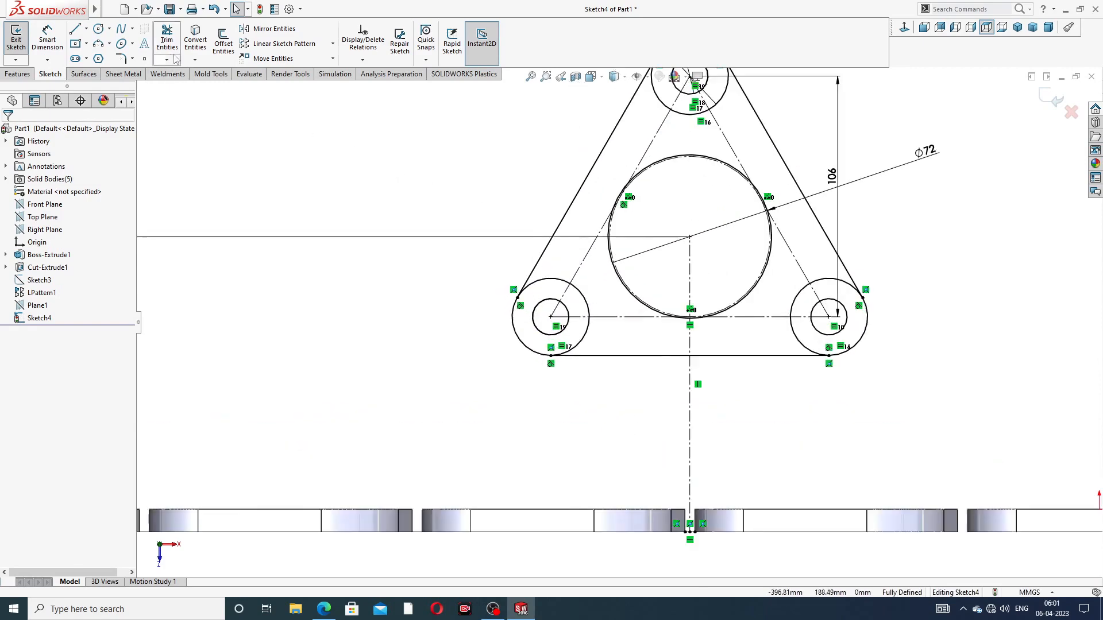
scroll(619, 253, "down", 3)
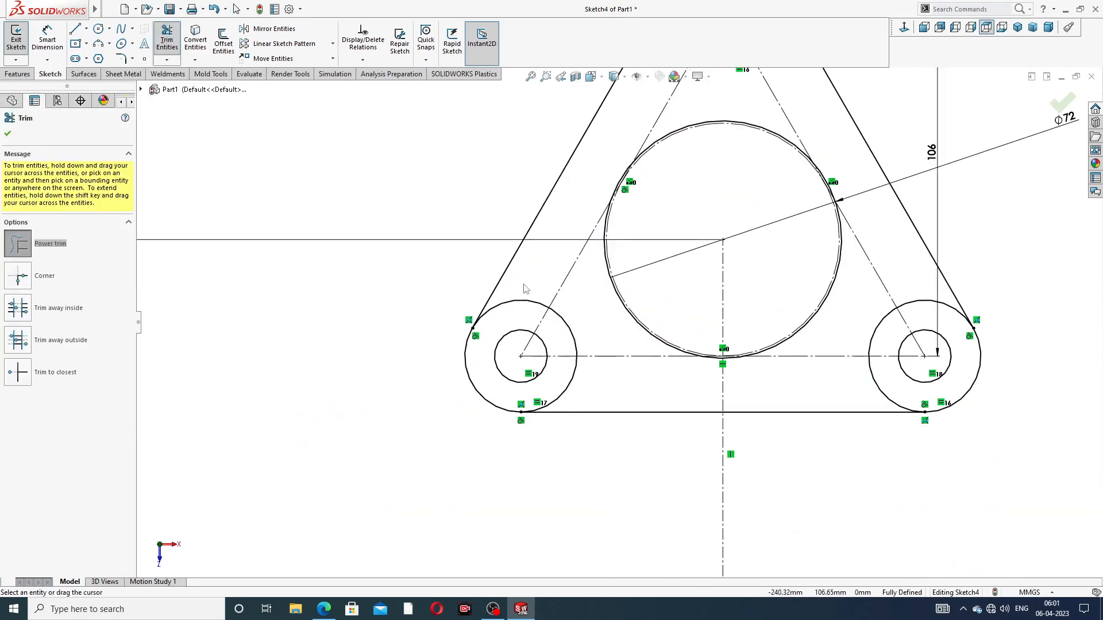
mouse_move(527, 303)
left_mouse_down()
mouse_move(585, 319)
mouse_move(585, 392)
mouse_move(558, 383)
left_mouse_up()
left_click_drag(864, 302, 883, 322)
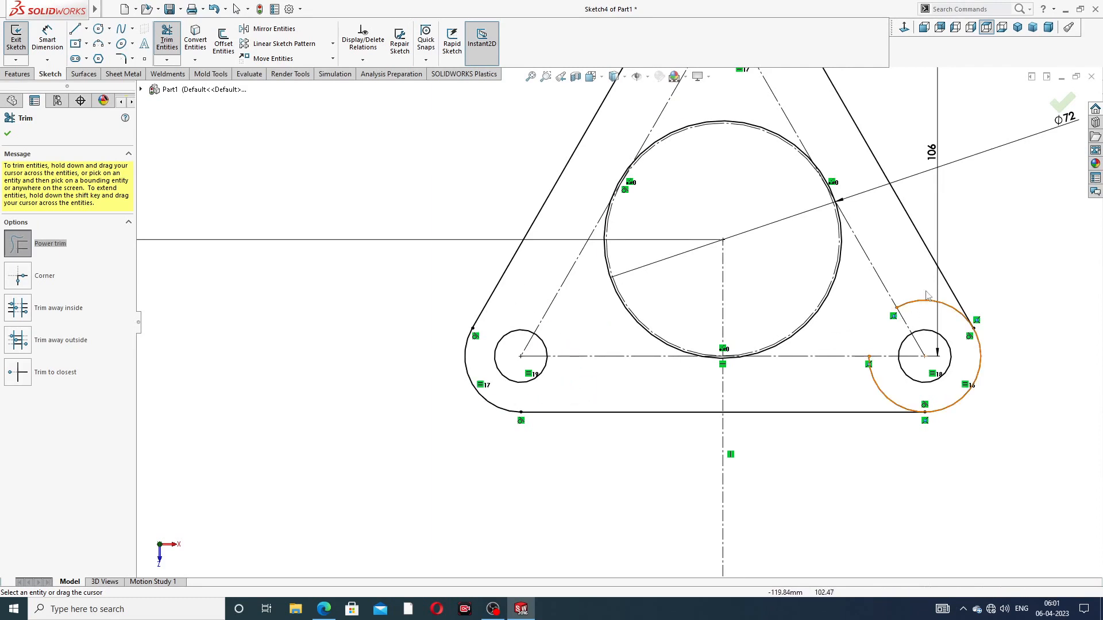
left_click_drag(933, 276, 926, 313)
left_click_drag(827, 406, 891, 390)
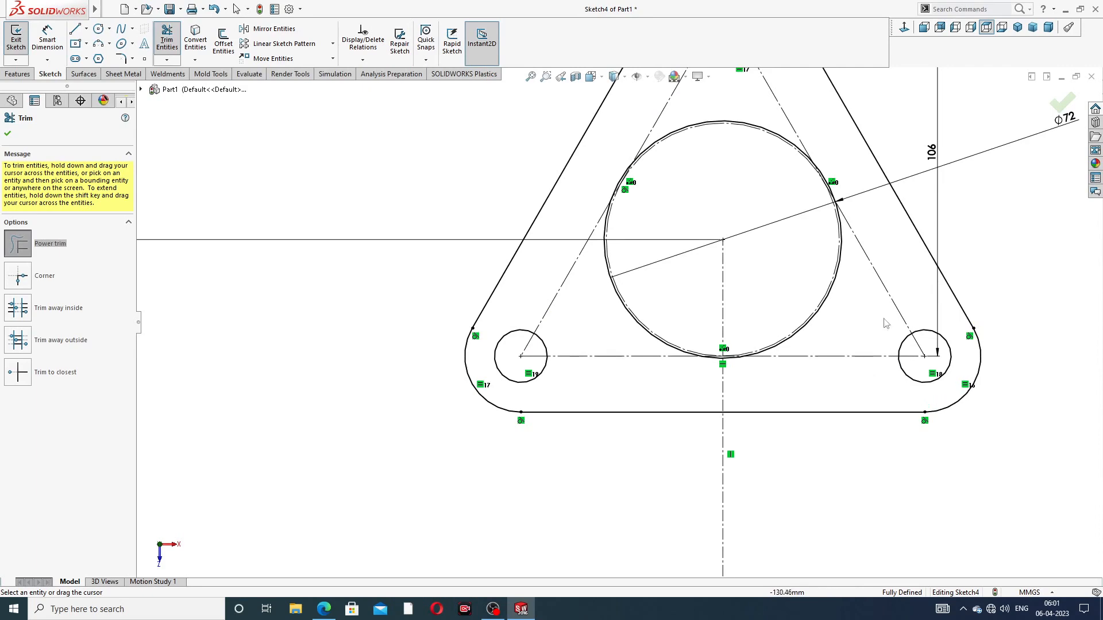
Step: Trim the inner arc of the top outer circle to finish the flange's closed outline
scroll(744, 145, "up", 4)
scroll(723, 148, "down", 5)
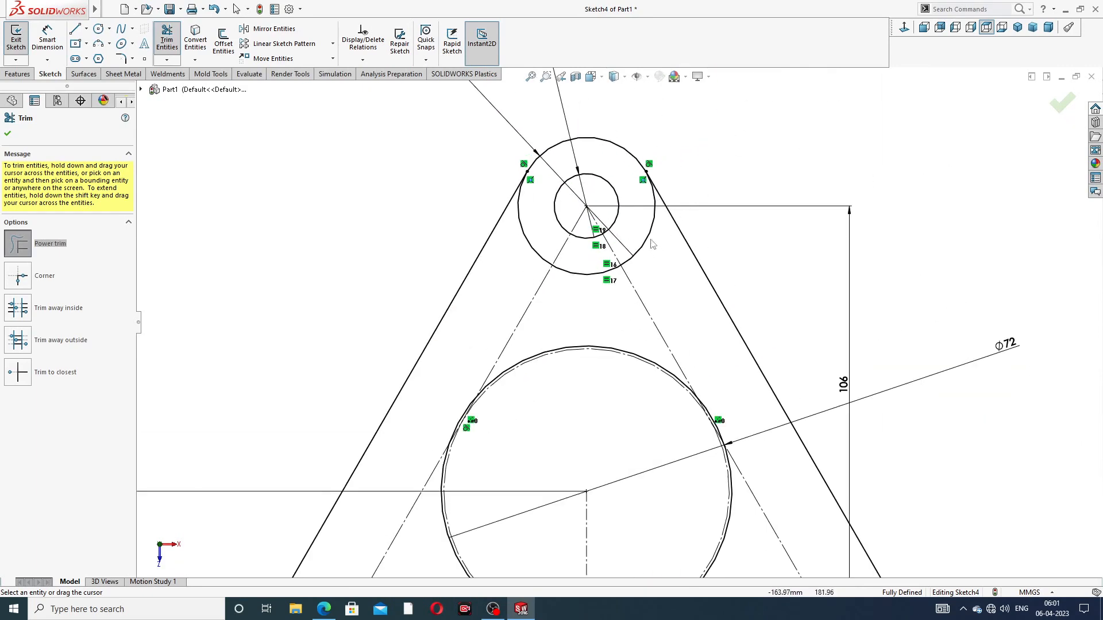
mouse_move(653, 245)
left_mouse_down()
mouse_move(597, 290)
mouse_move(583, 260)
mouse_move(560, 253)
left_mouse_up()
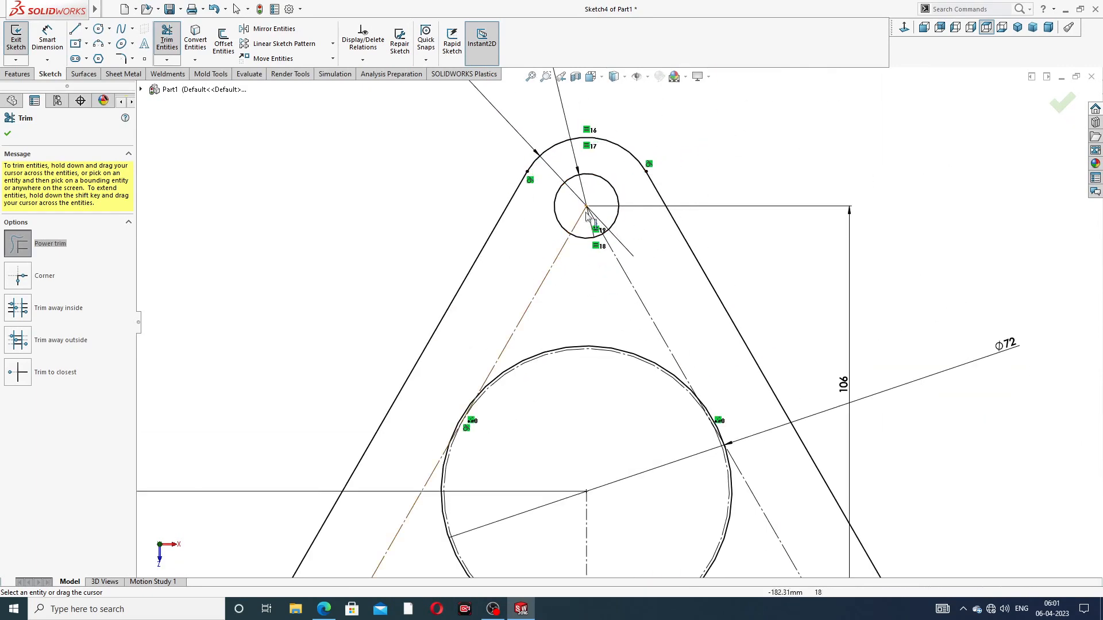
scroll(618, 322, "up", 4)
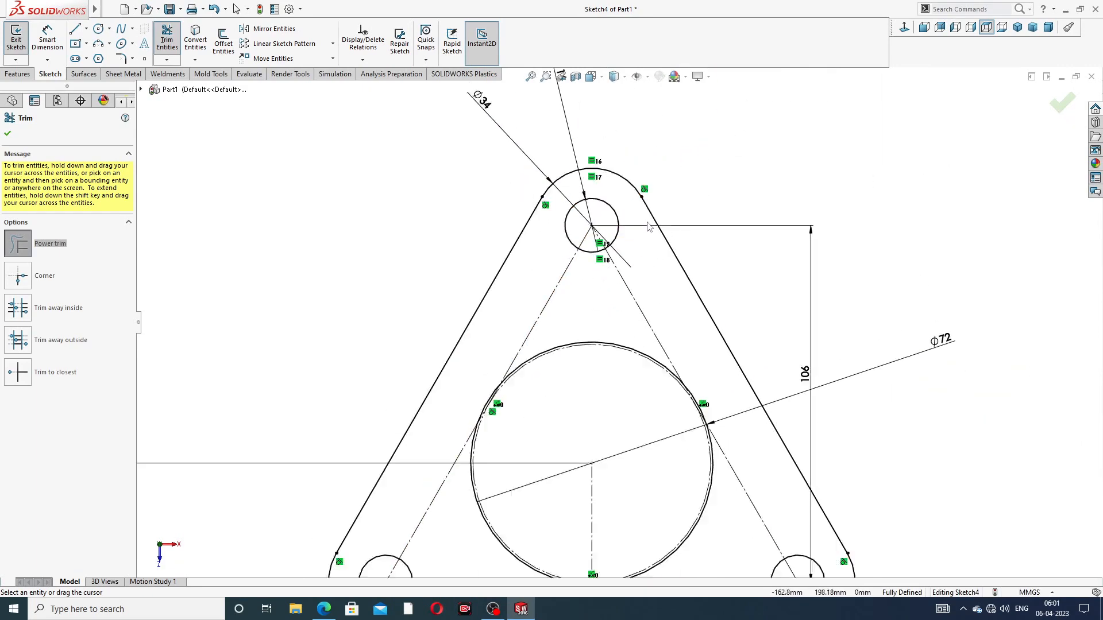
left_click(1062, 102)
Step: Check the flange thickness in the PDF drawing and extrude the triangular flange sketch to a blind depth of 12 mm
scroll(645, 446, "down", 2)
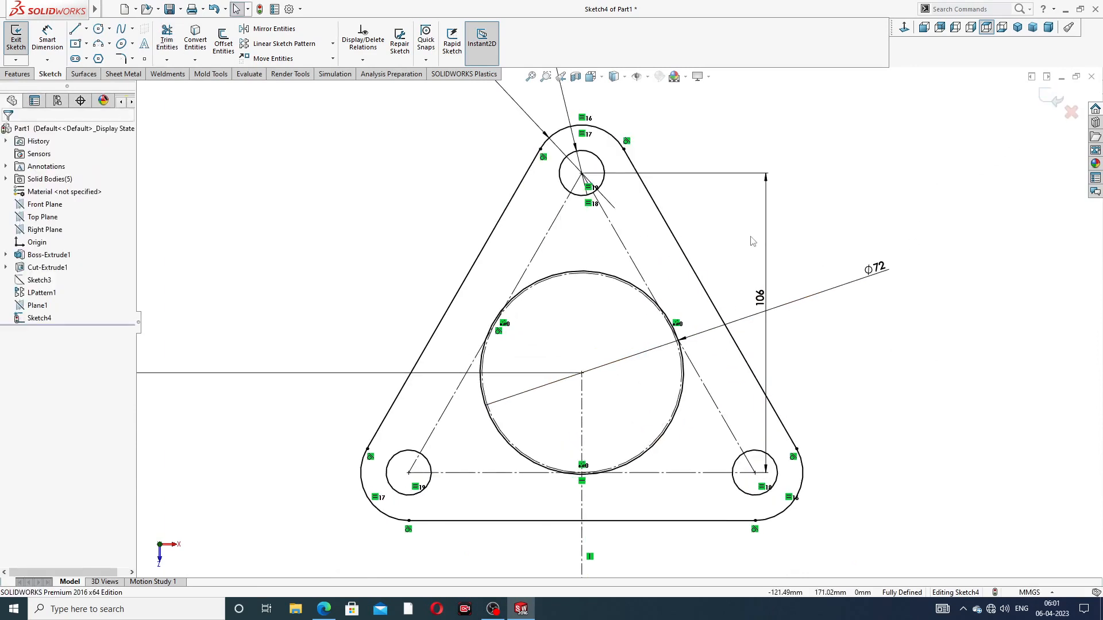
scroll(619, 322, "up", 3)
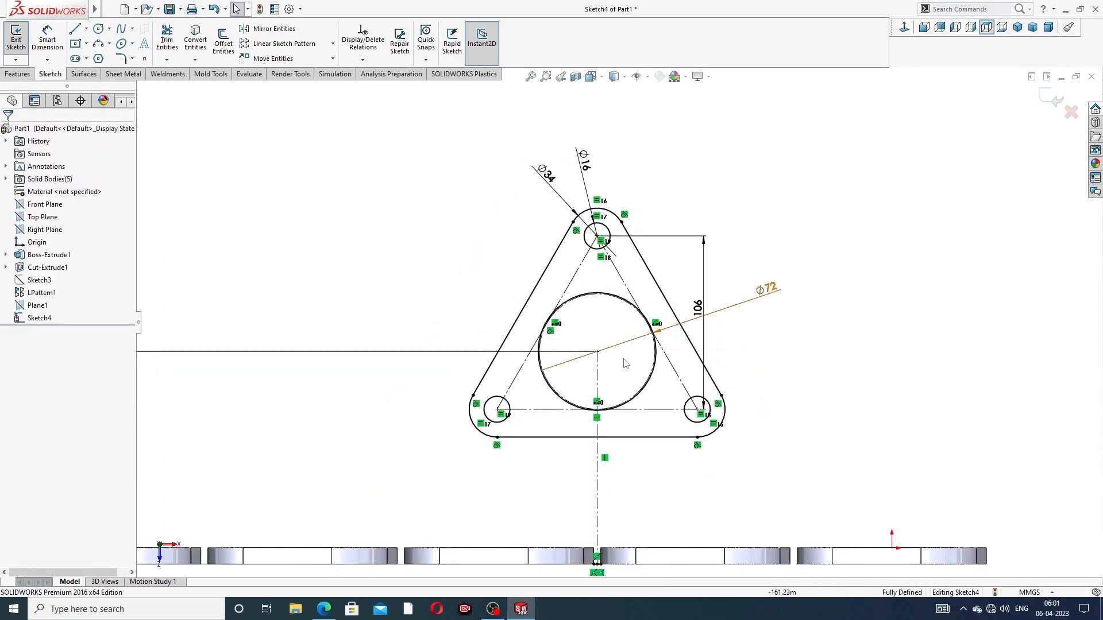
scroll(623, 422, "down", 2)
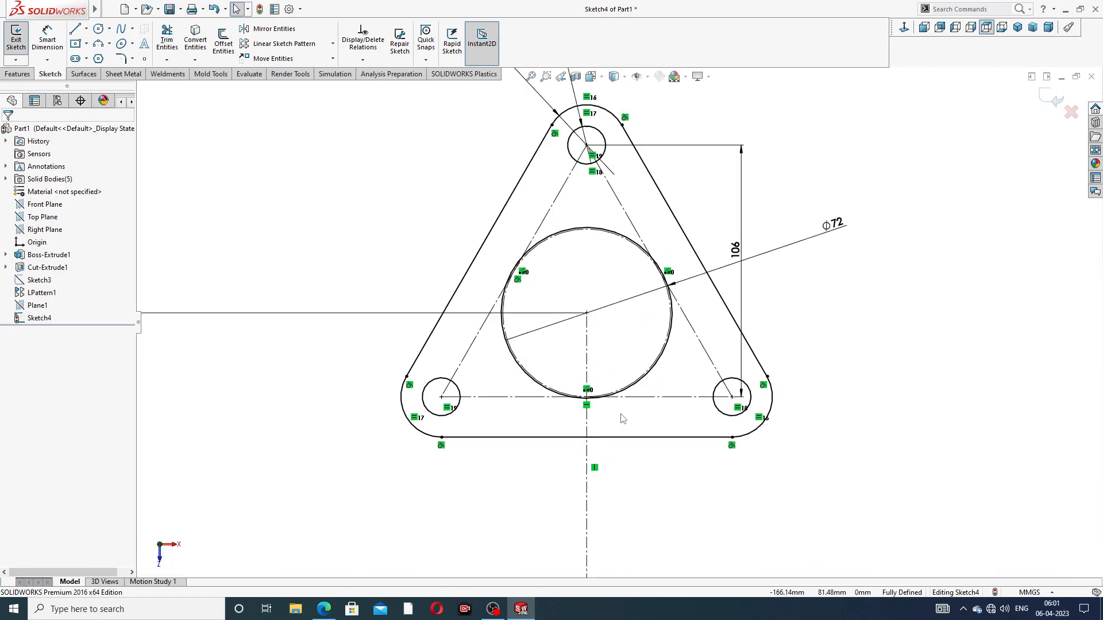
left_click(17, 73)
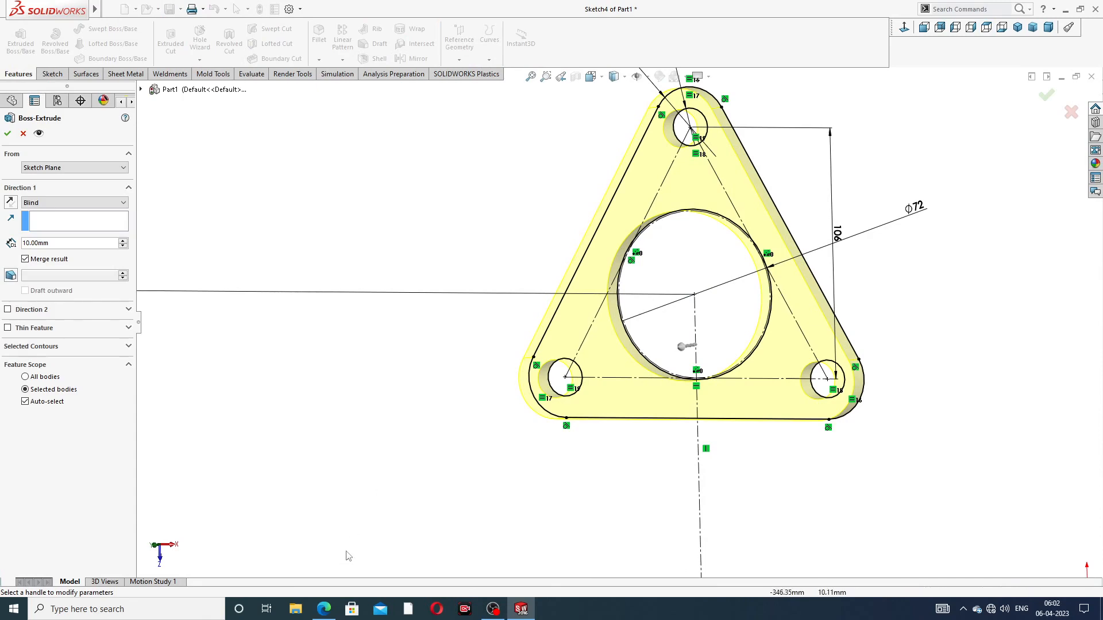
left_click(324, 608)
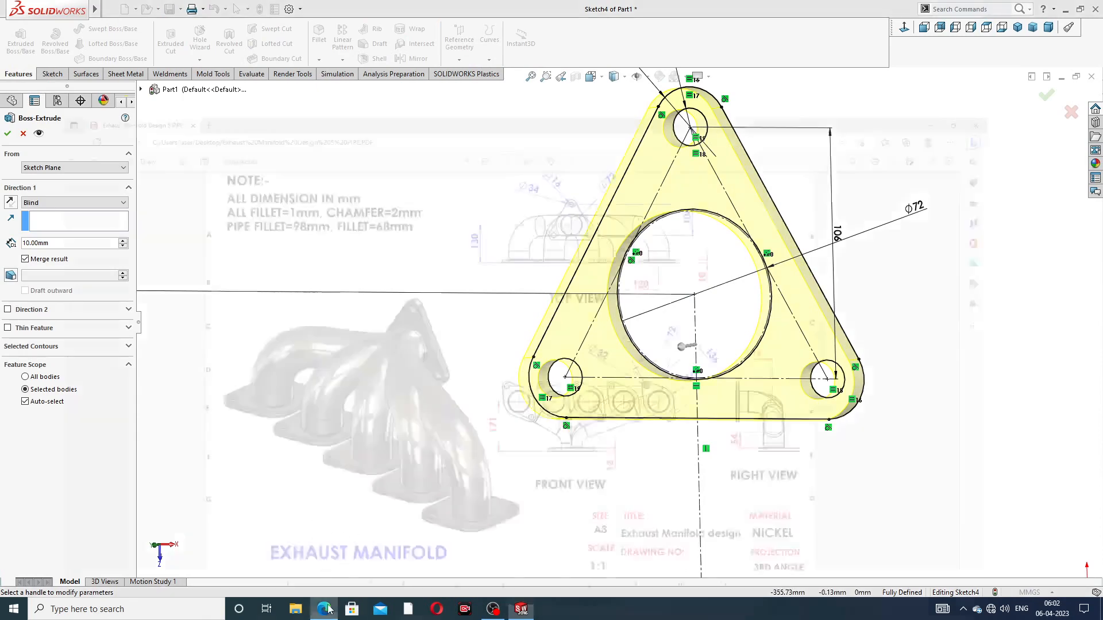
left_click(324, 607)
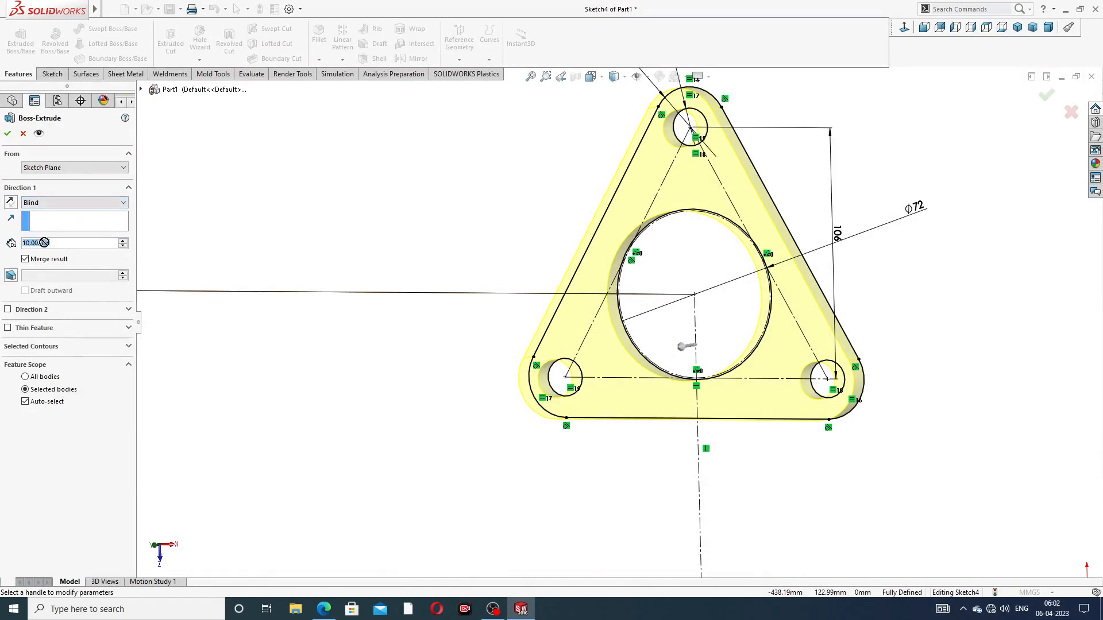
type("12")
key("Return")
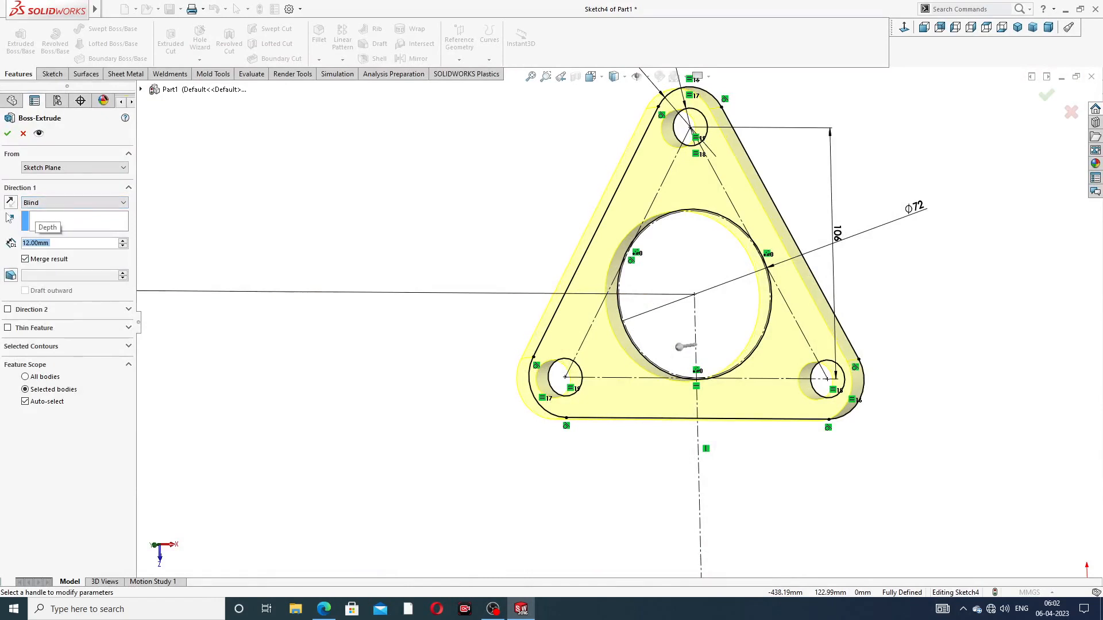
left_click(7, 134)
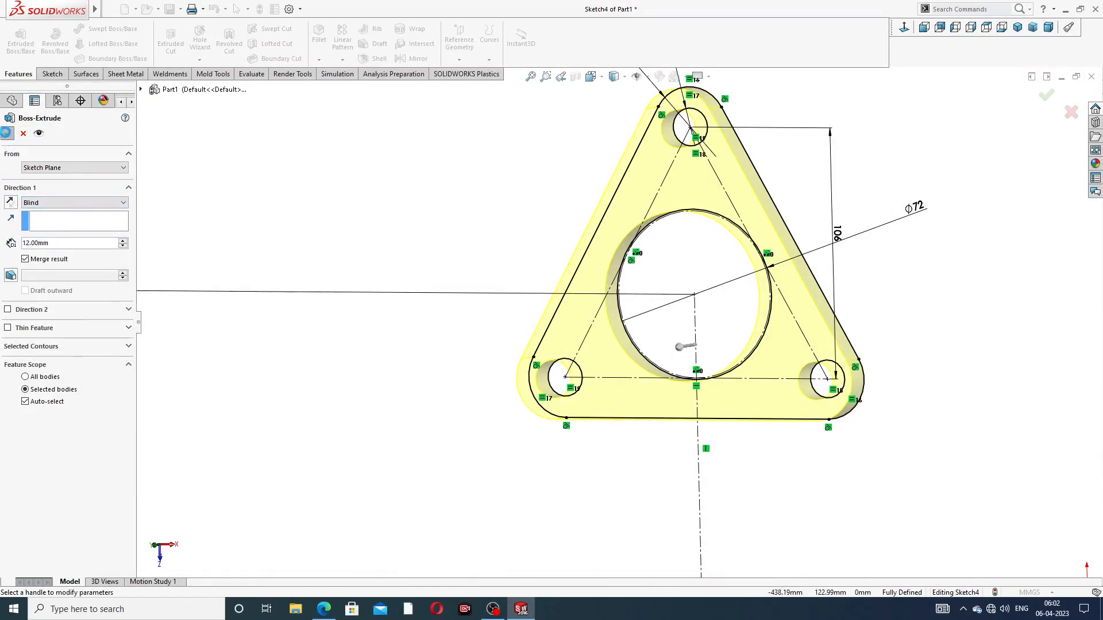
left_click(840, 175)
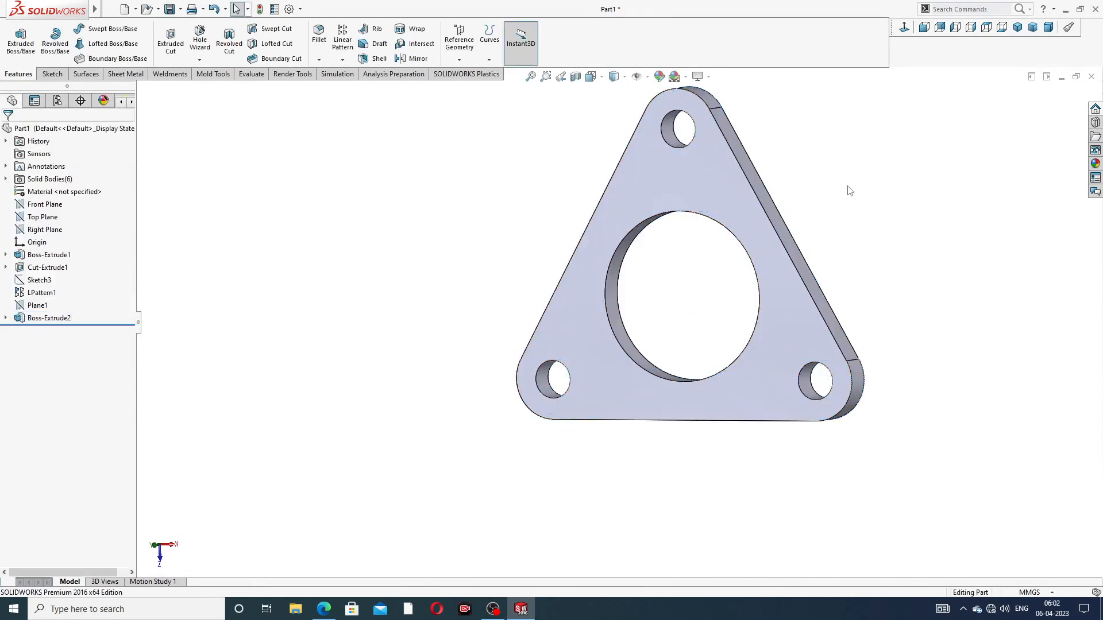
Step: Inspect the triangular flange against the five inlet flanges in 3D and consult the PDF drawing in Edge
middle_click_drag(849, 189, 584, 373)
scroll(603, 382, "down", 2)
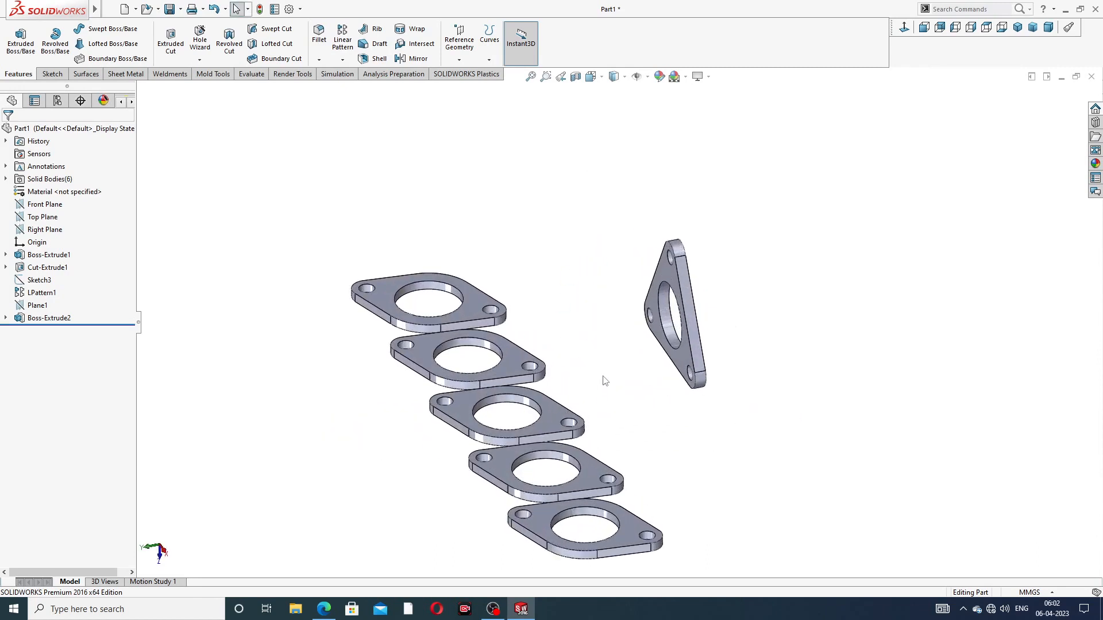
scroll(613, 318, "up", 2)
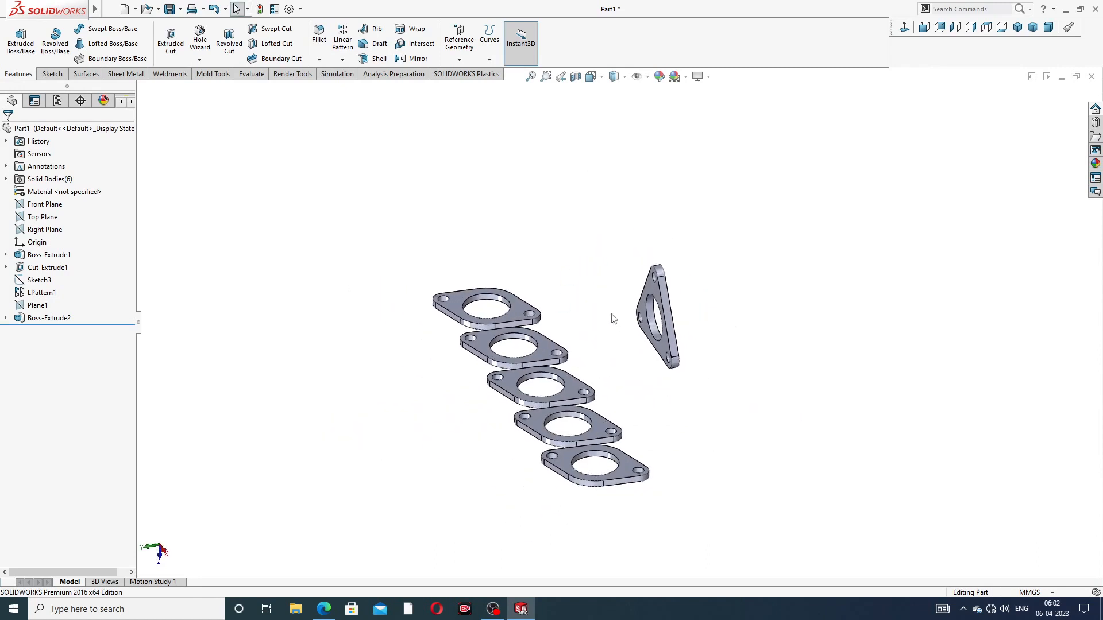
left_click(325, 610)
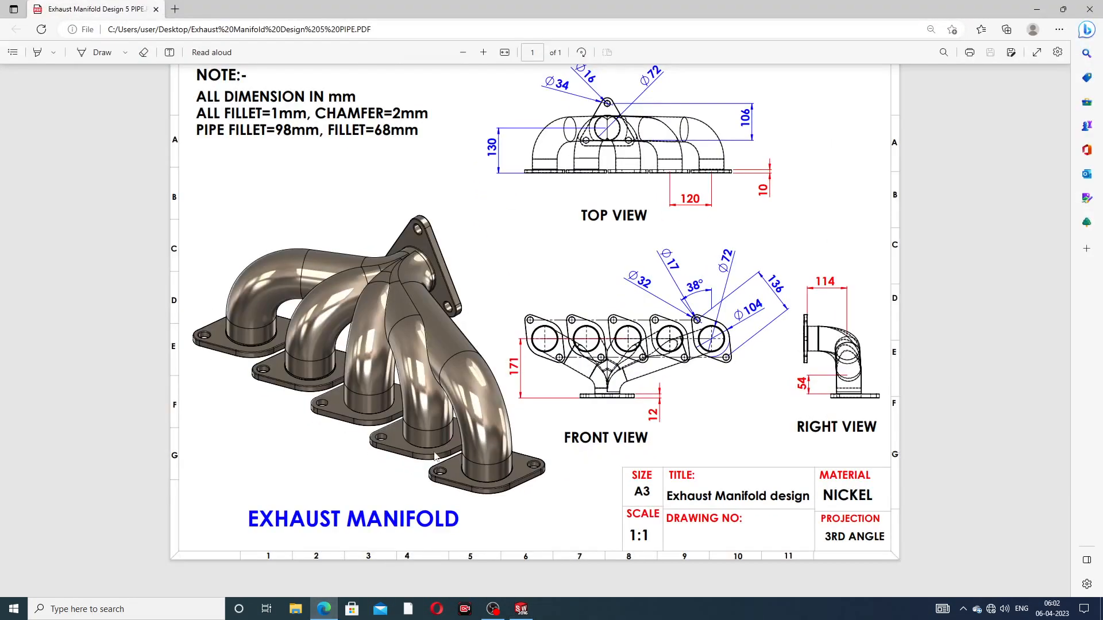
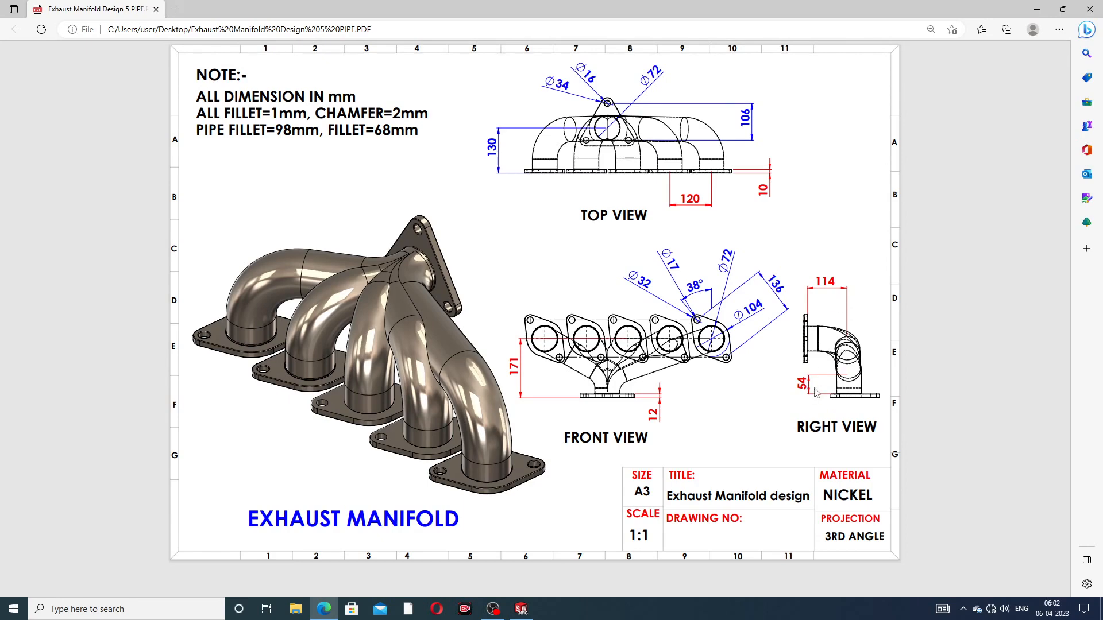
Step: Switch to SOLIDWORKS, start a 3D sketch and draw a line about 44 mm long from the triangular flange's hole centre, perpendicular to its face
left_click(323, 608)
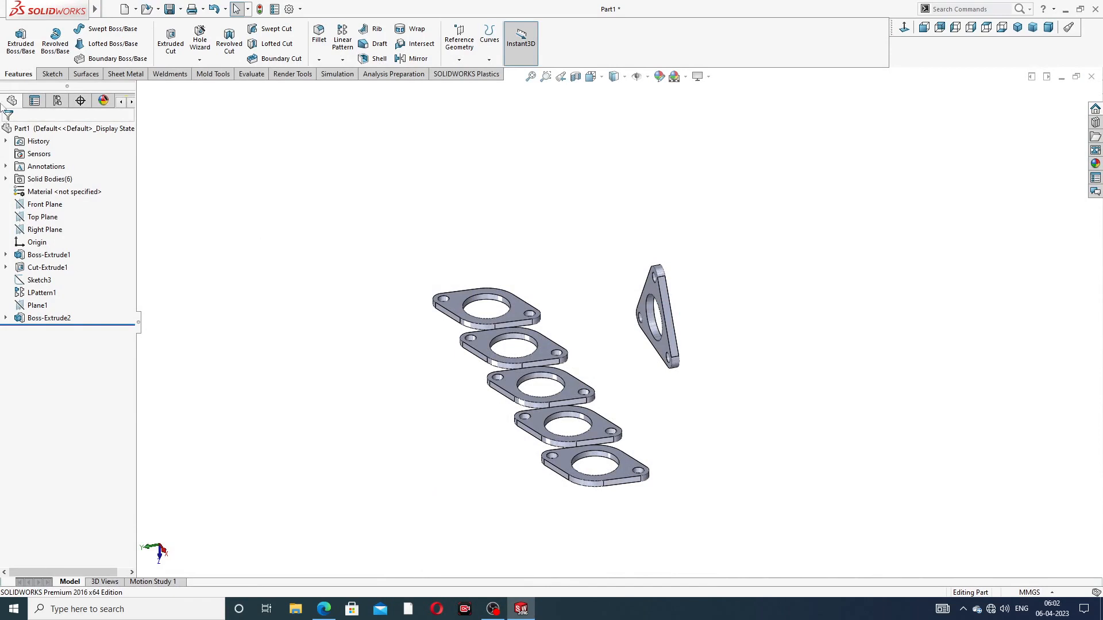
left_click(52, 74)
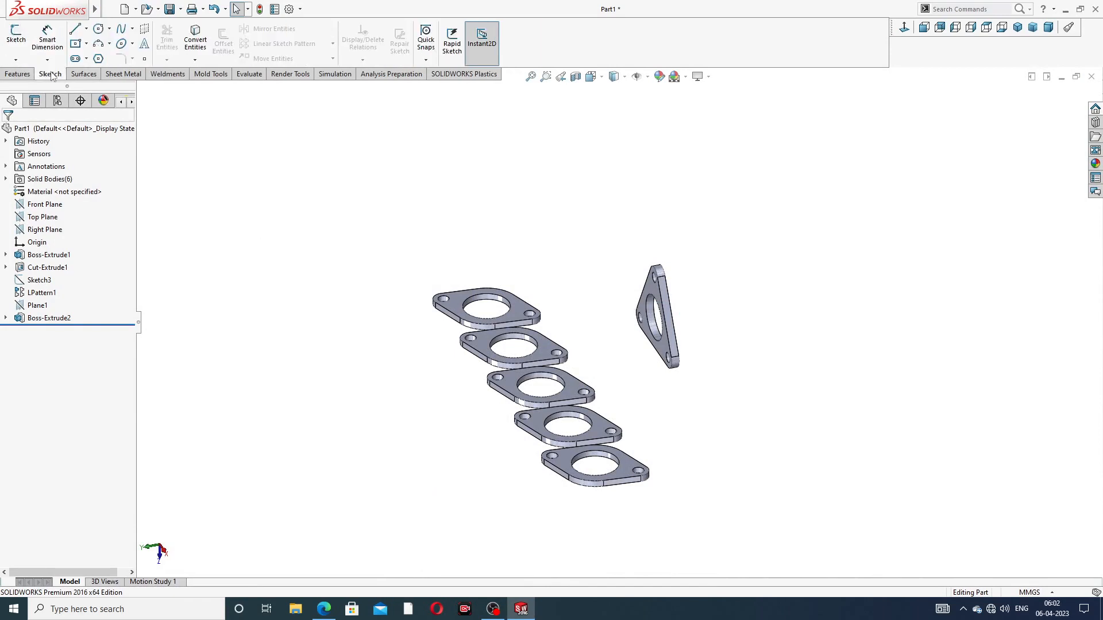
left_click(15, 60)
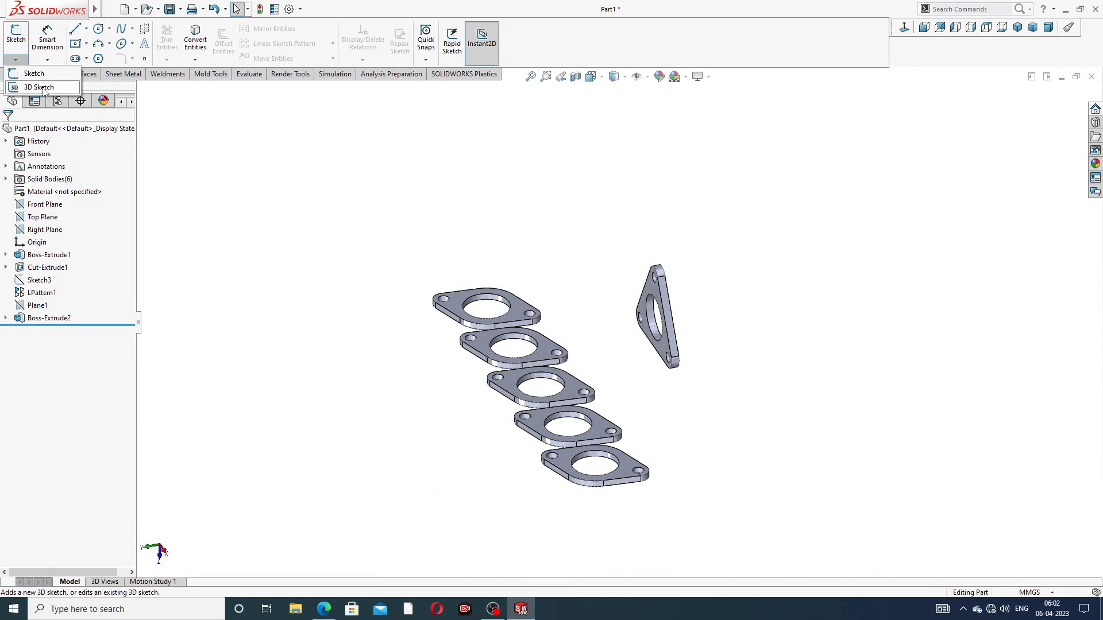
left_click(40, 87)
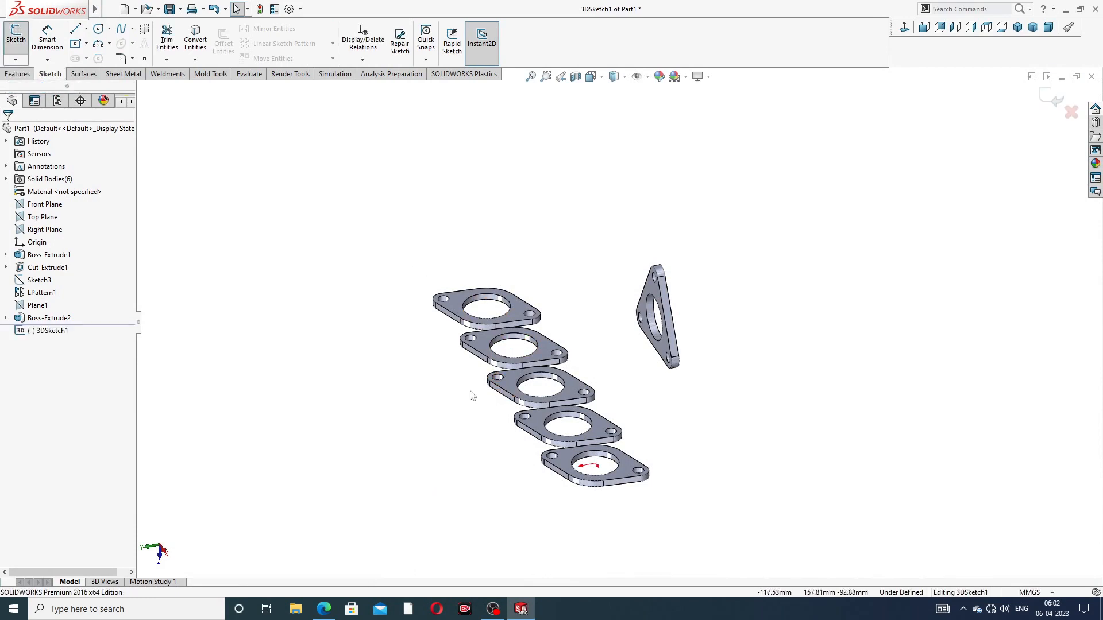
left_click(74, 31)
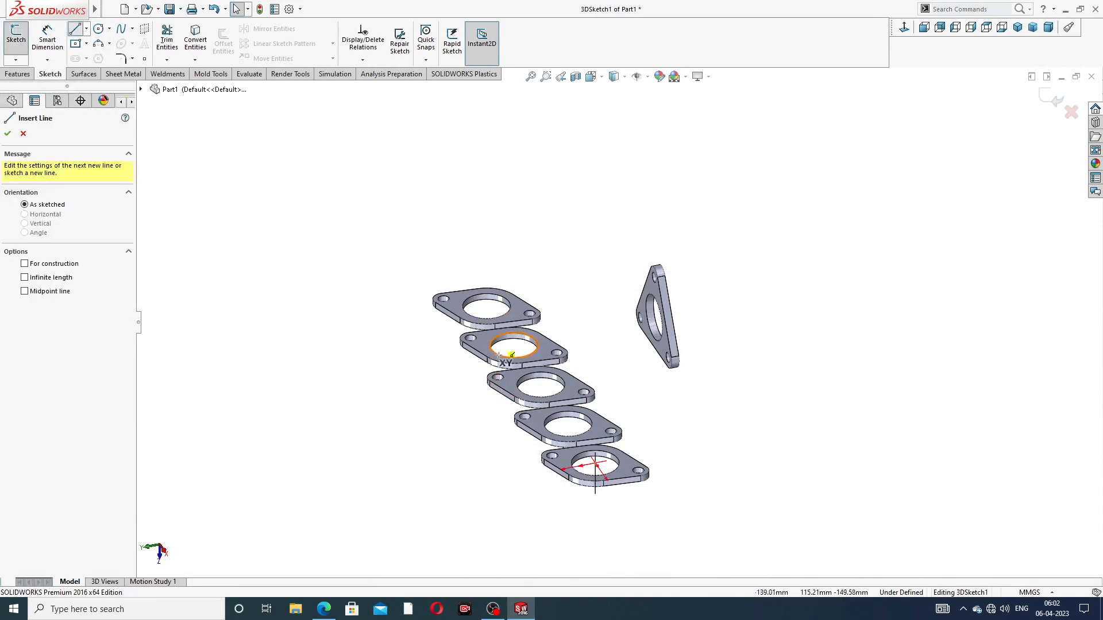
middle_click_drag(505, 348, 533, 389)
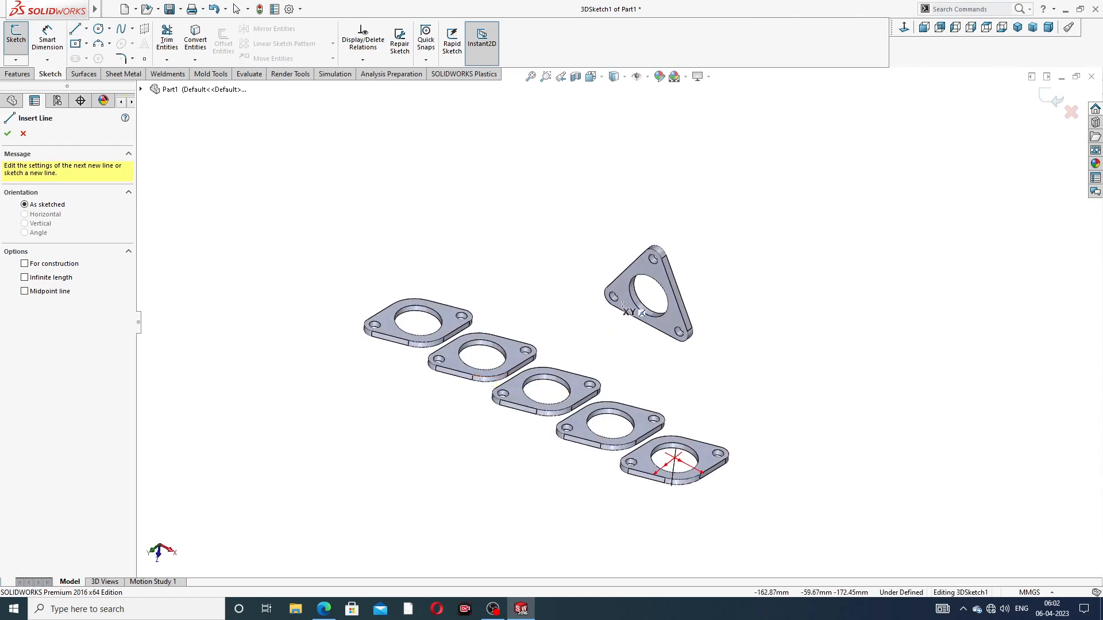
scroll(668, 309, "down", 5)
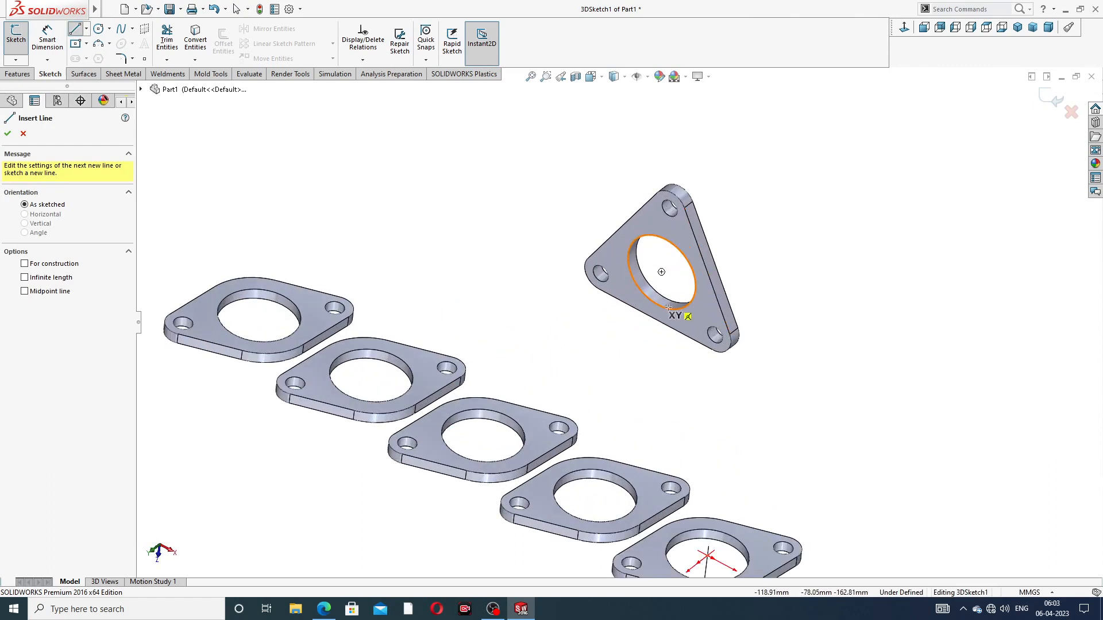
left_click(661, 273)
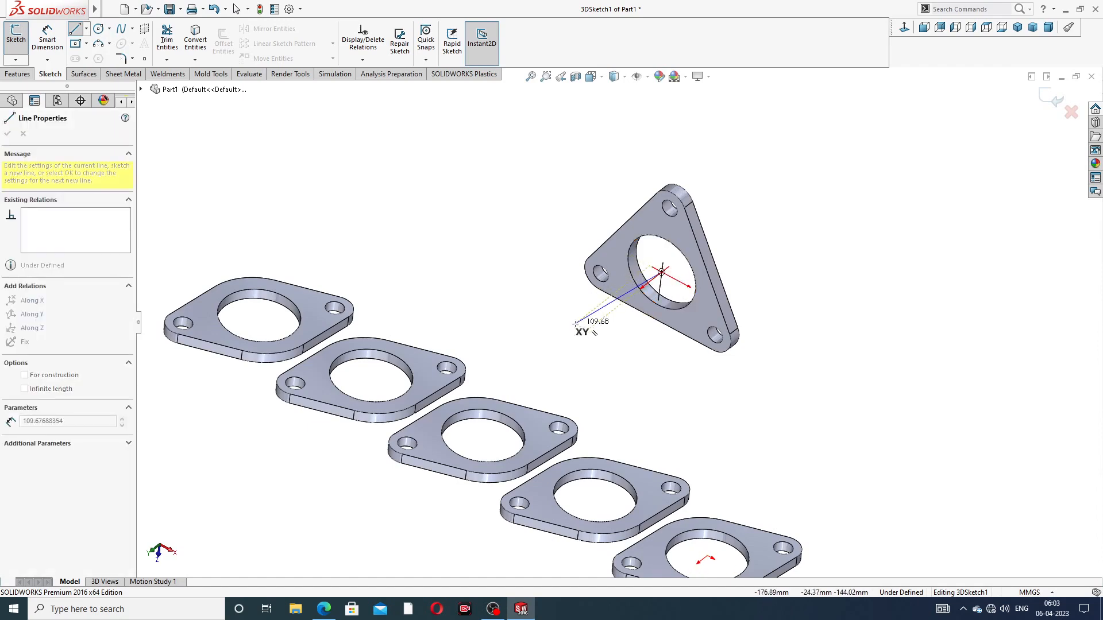
mouse_move(586, 315)
middle_mouse_down()
mouse_move(524, 314)
mouse_move(543, 312)
middle_mouse_up()
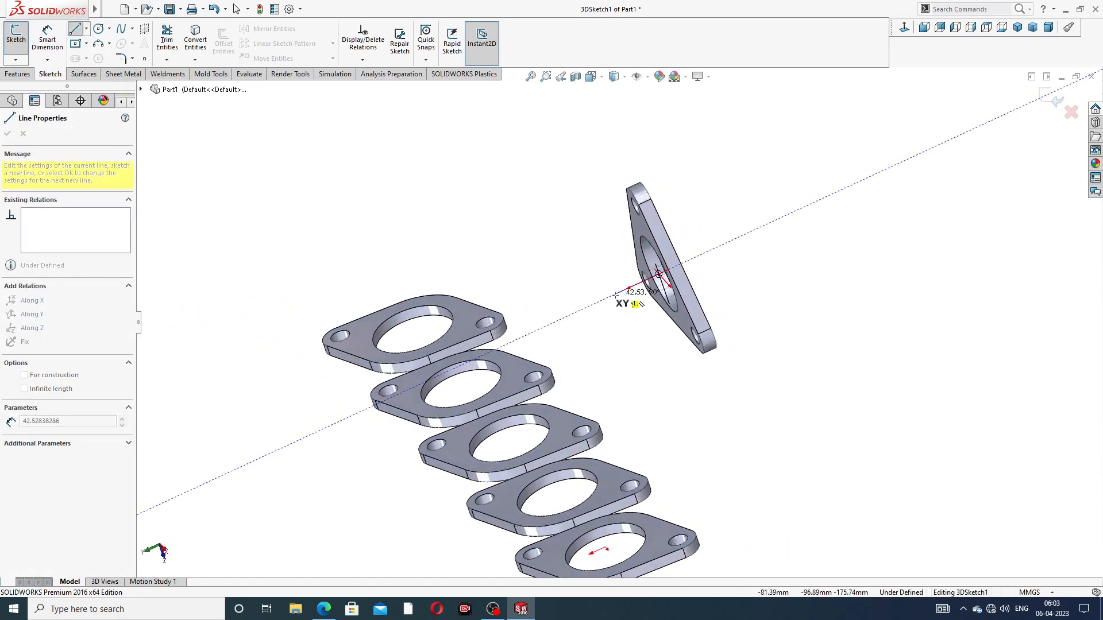
right_click(580, 249)
left_click(608, 256)
middle_click_drag(609, 261, 638, 299)
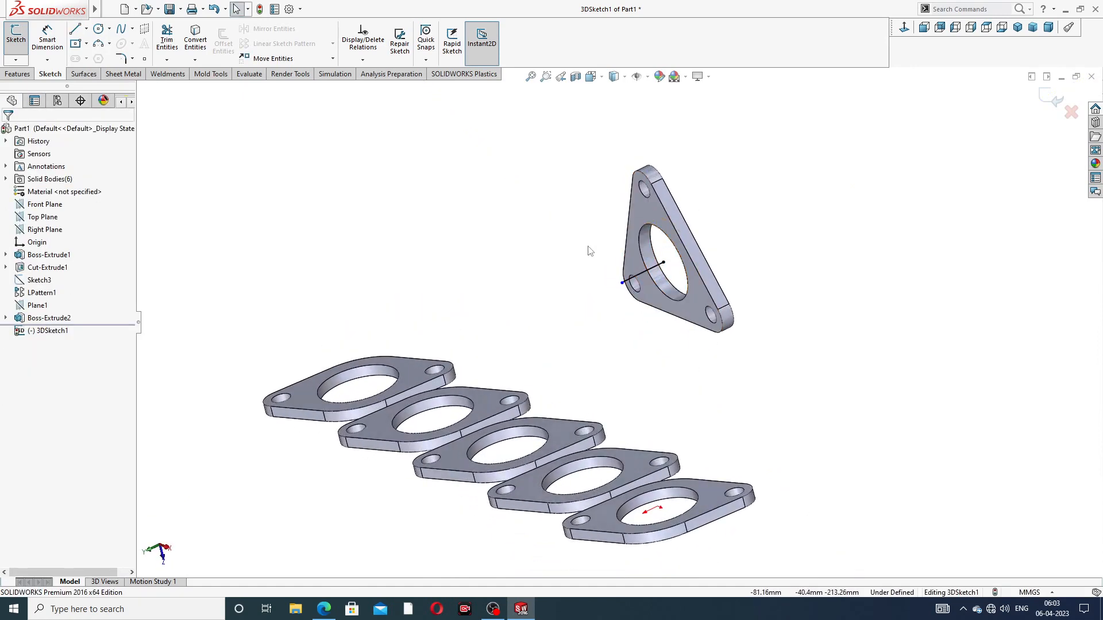
Step: Draw a vertical line about 89 mm long up from the hole of the inlet flange farthest from the origin
left_click(74, 29)
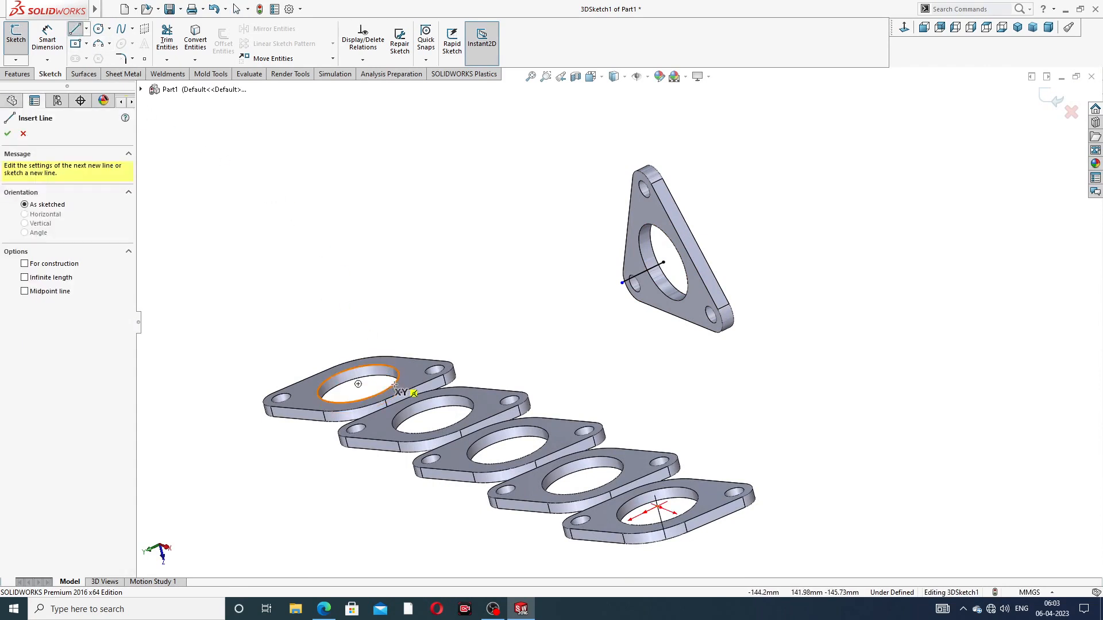
left_click(357, 383)
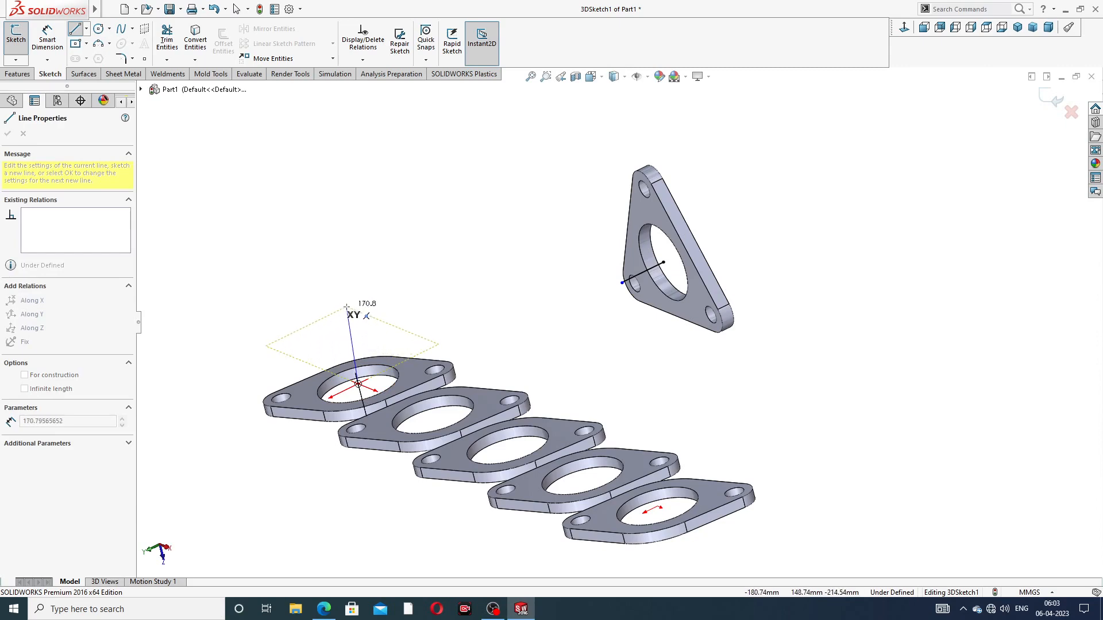
middle_click_drag(325, 304, 357, 253)
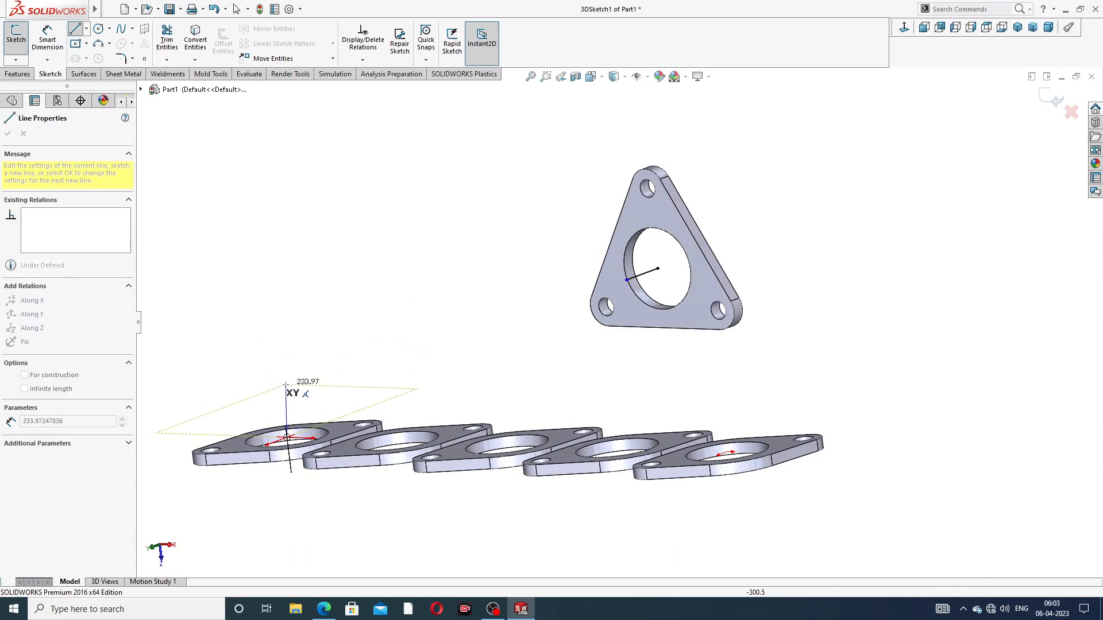
middle_click_drag(299, 387, 312, 353)
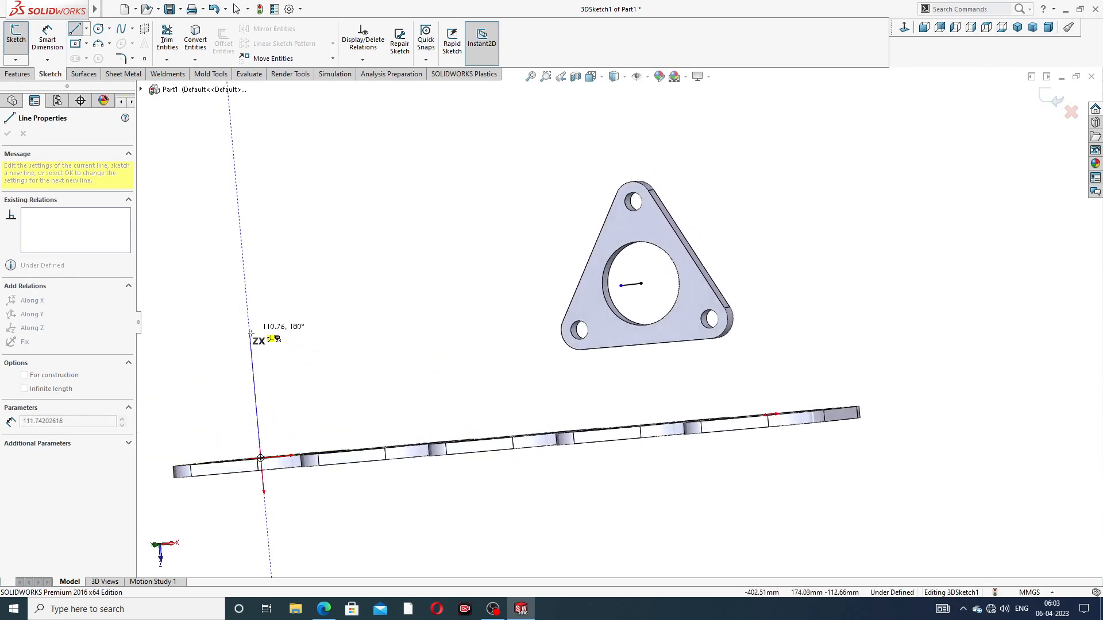
left_click(251, 354)
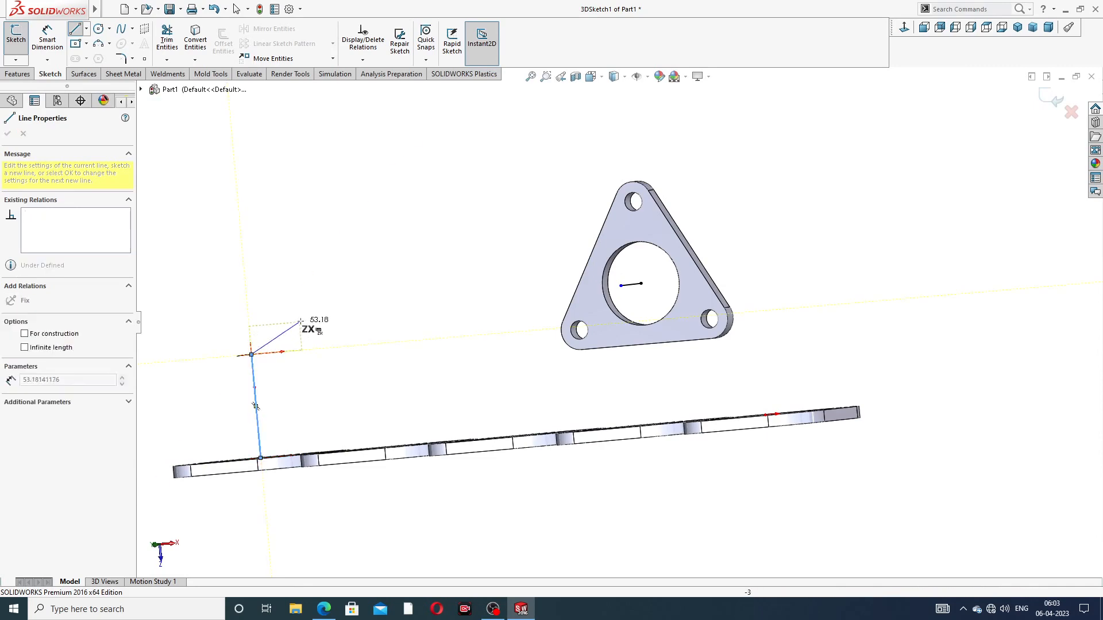
right_click(304, 325)
left_click(331, 330)
middle_click_drag(377, 340, 437, 395)
scroll(436, 395, "up", 3)
middle_click_drag(492, 344, 499, 394)
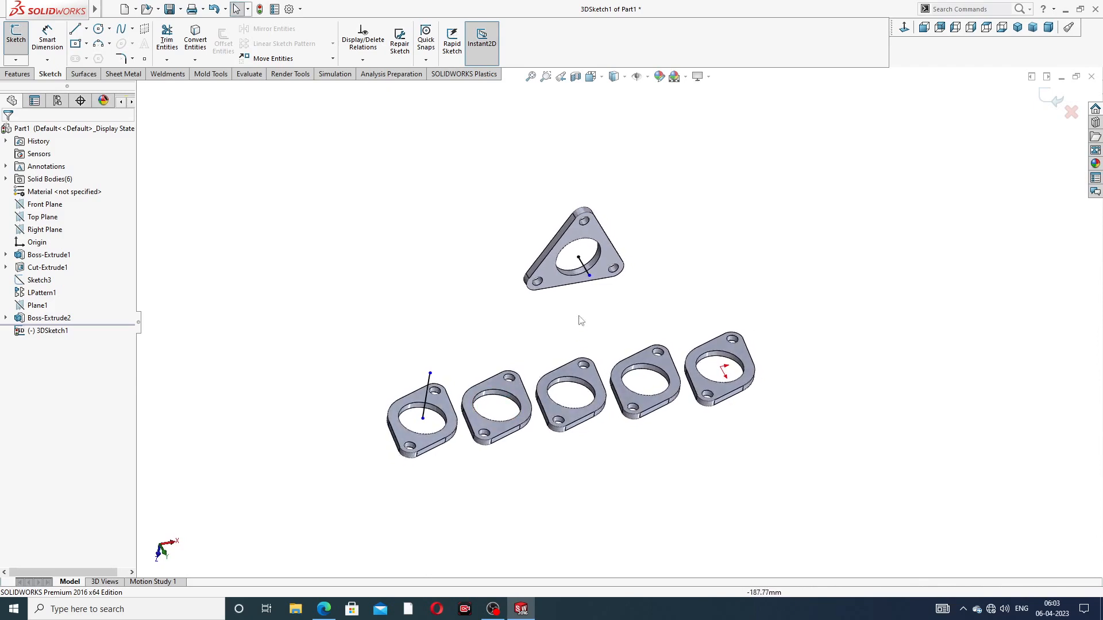
Step: Join the vertical line's upper end to the free end of the triangular flange's short line with a line about 323 mm long
mouse_move(585, 315)
middle_mouse_down()
mouse_move(560, 299)
mouse_move(591, 314)
mouse_move(574, 319)
middle_mouse_up()
mouse_move(20, 12)
left_click(74, 29)
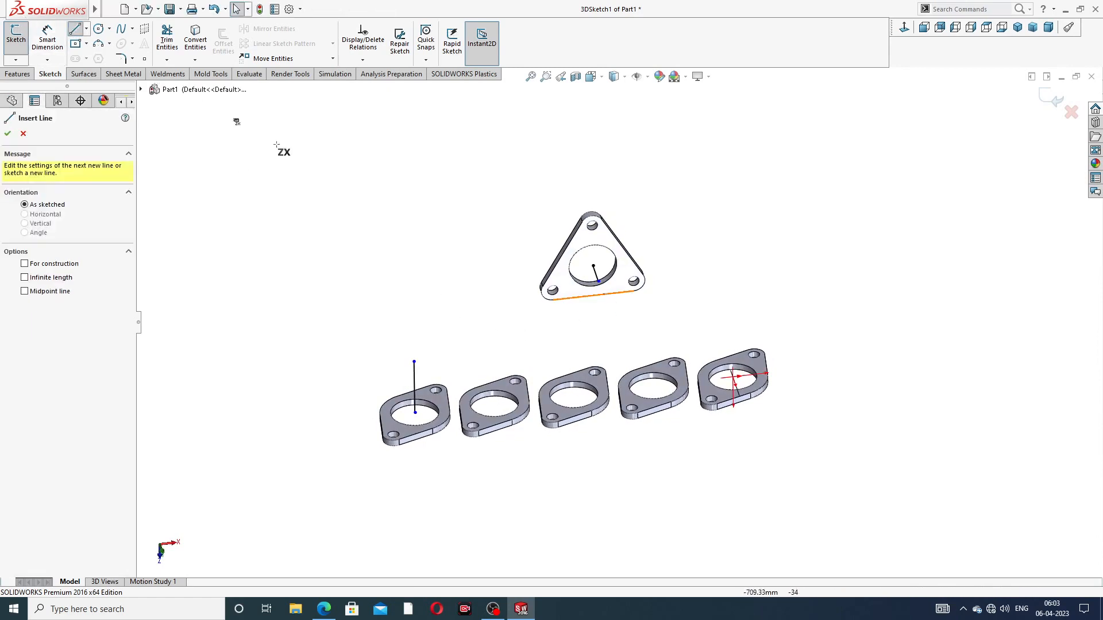
left_click(414, 362)
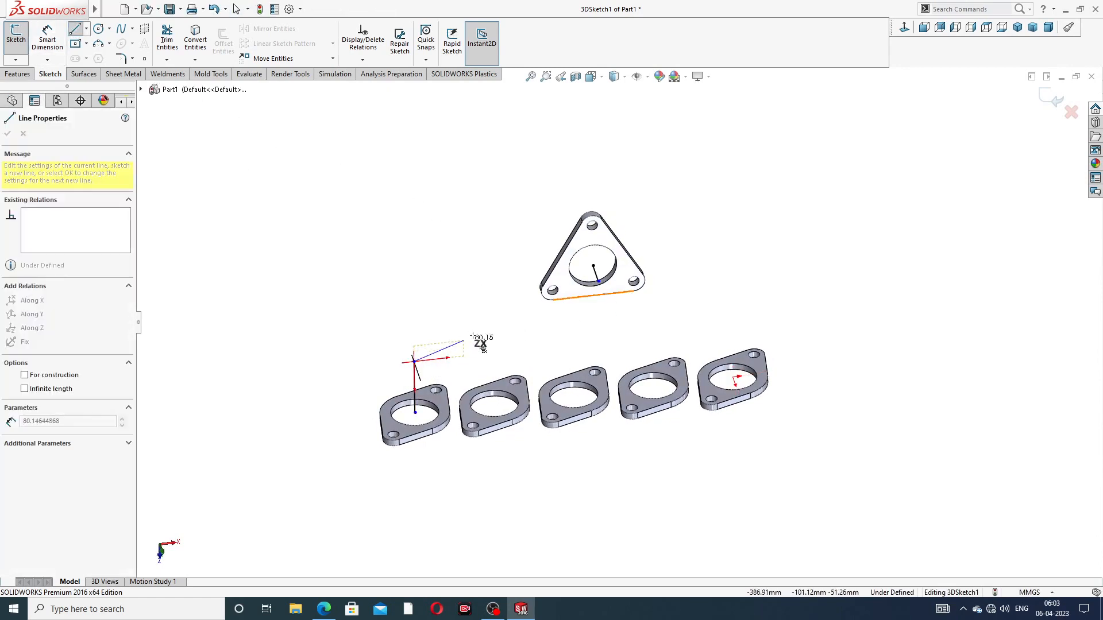
left_click(599, 282)
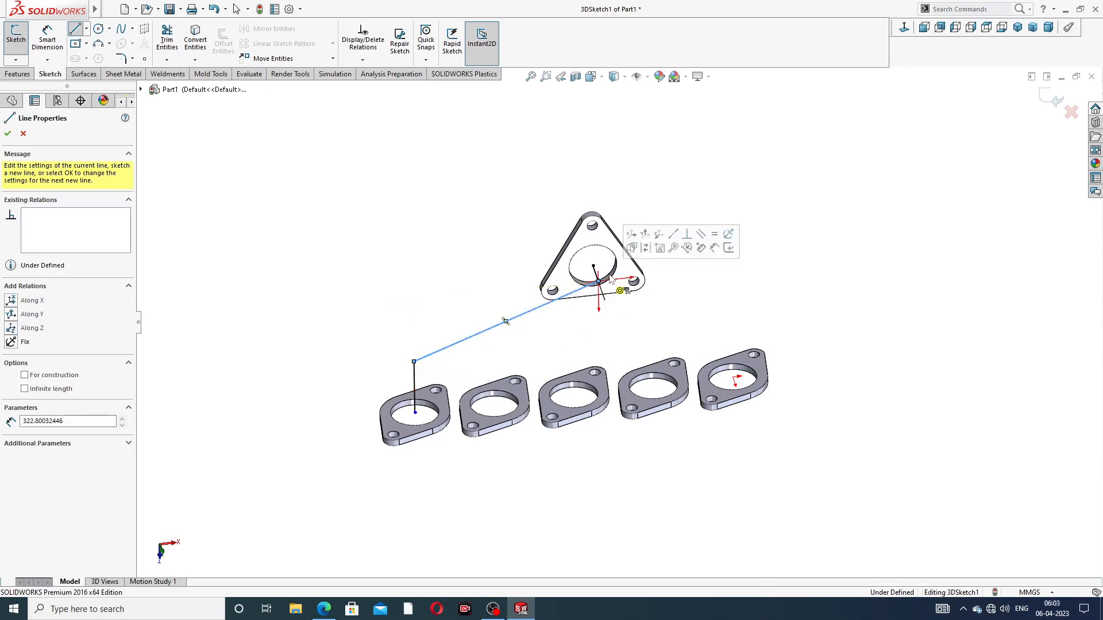
right_click(686, 214)
left_click(710, 222)
middle_click_drag(627, 298, 576, 249)
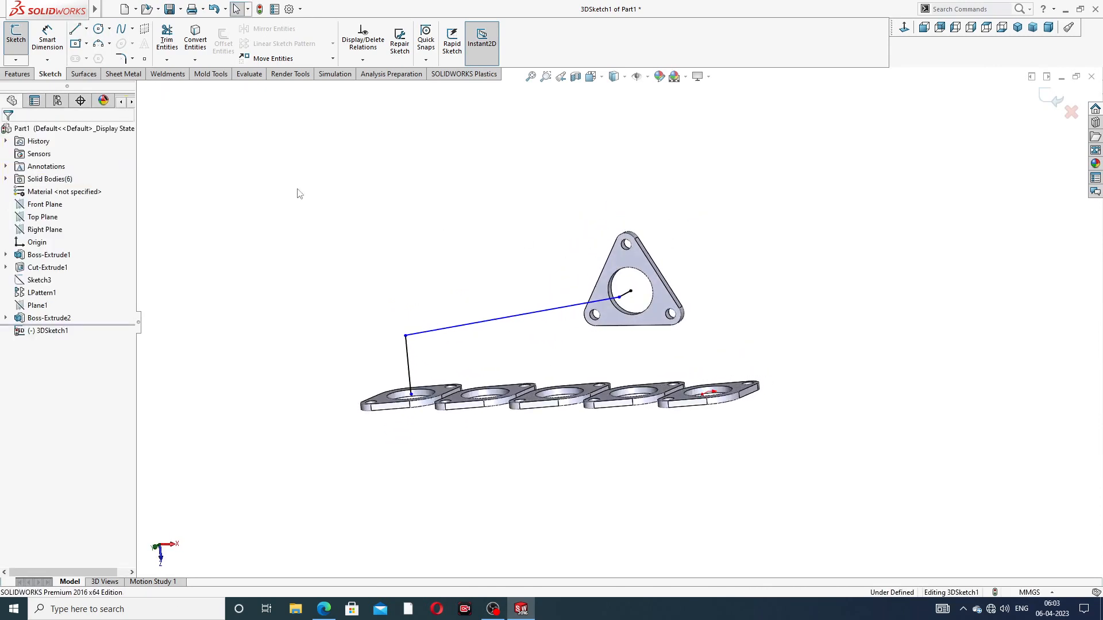
Step: Dimension the vertical line above the end inlet flange to 114 mm
left_click(41, 41)
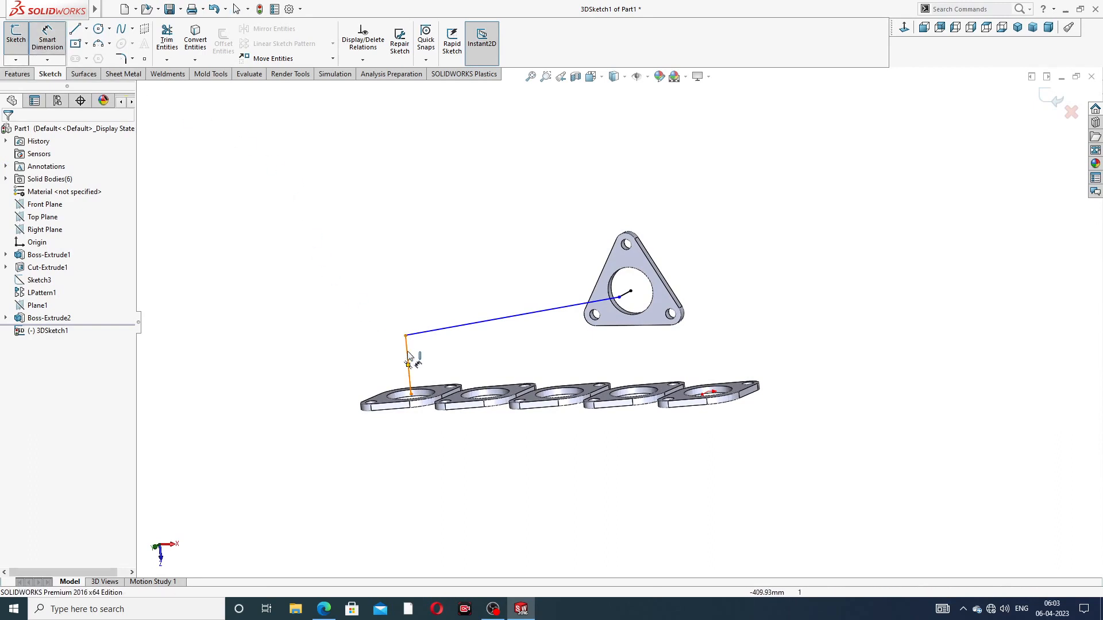
left_click(407, 362)
left_click(368, 347)
type("1")
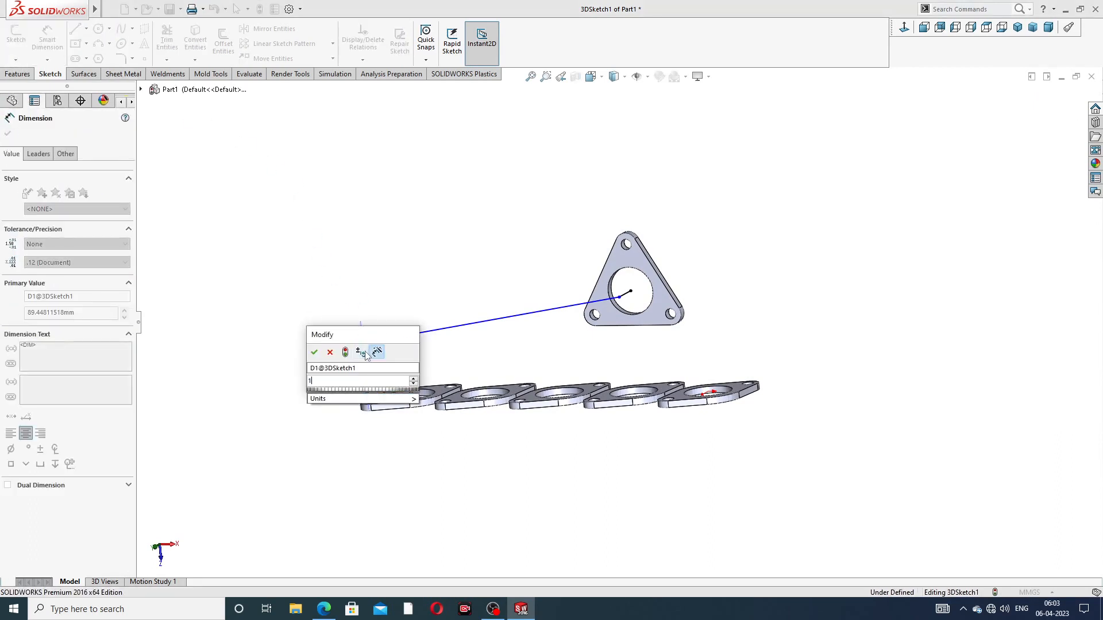
type("14")
key("Return")
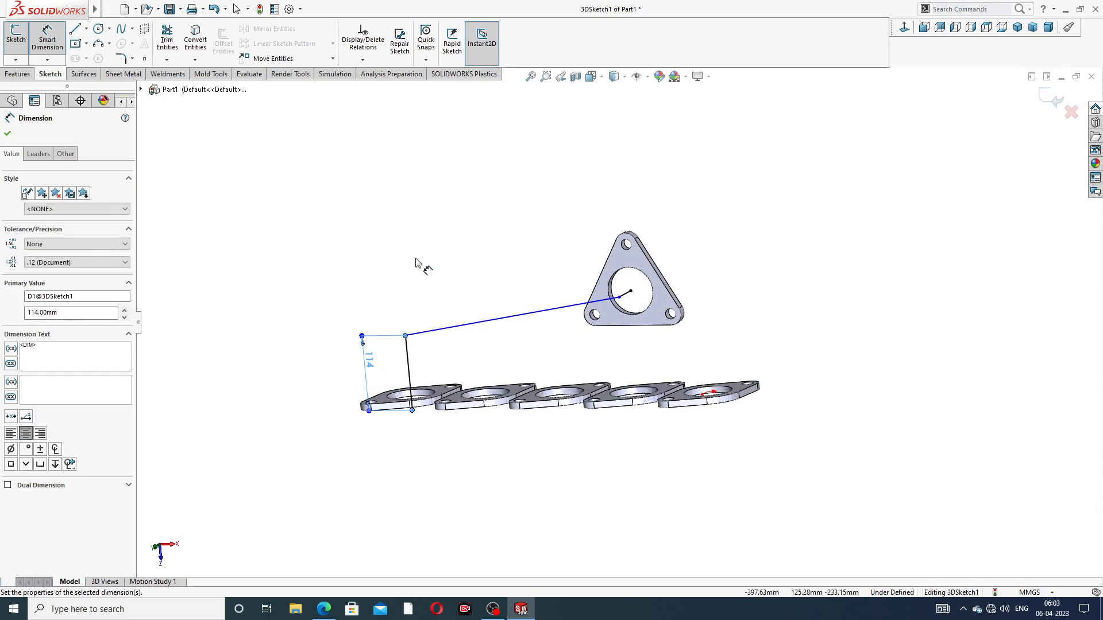
Step: Dimension the short line at the triangular flange's hole to 54 mm
scroll(607, 303, "down", 3)
middle_click_drag(636, 302, 584, 322)
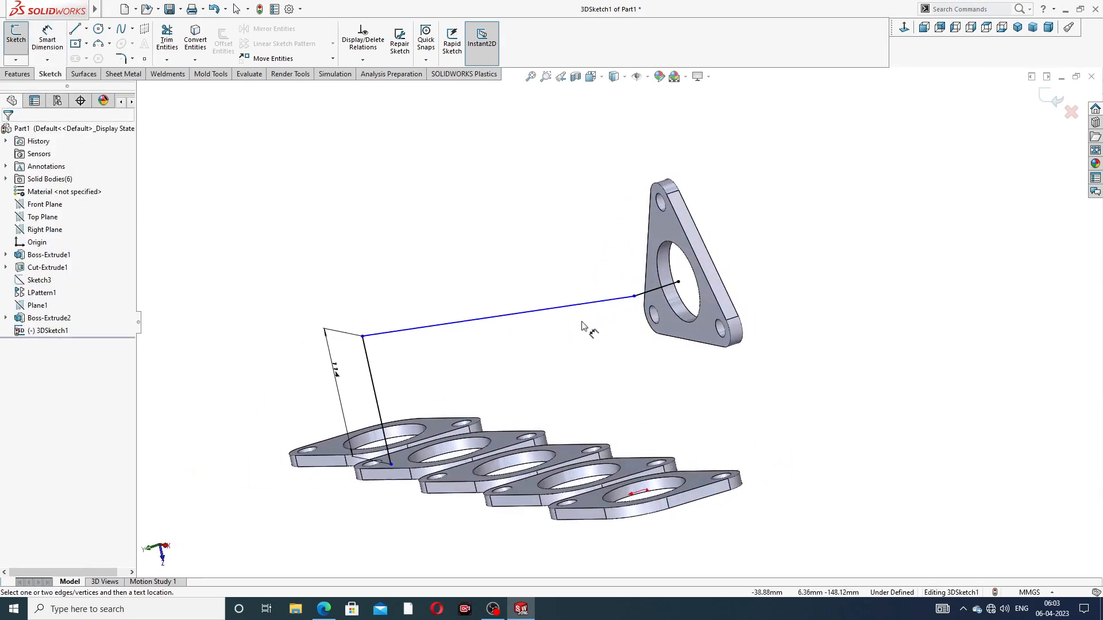
left_click(649, 297)
left_click(615, 235)
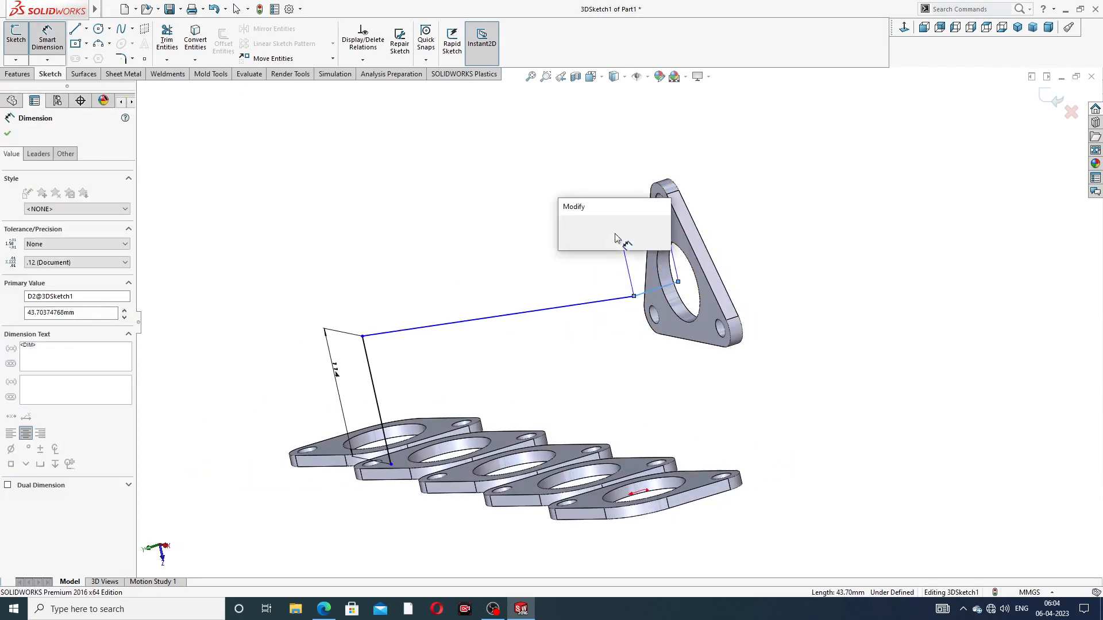
type("54")
key("Return")
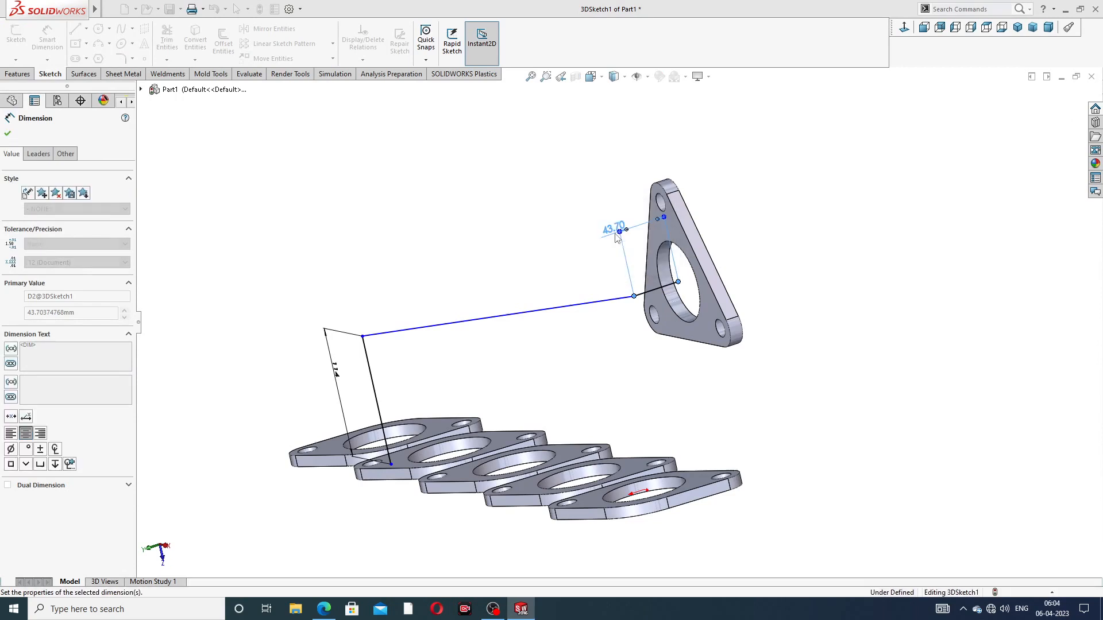
left_click(740, 216)
right_click(769, 123)
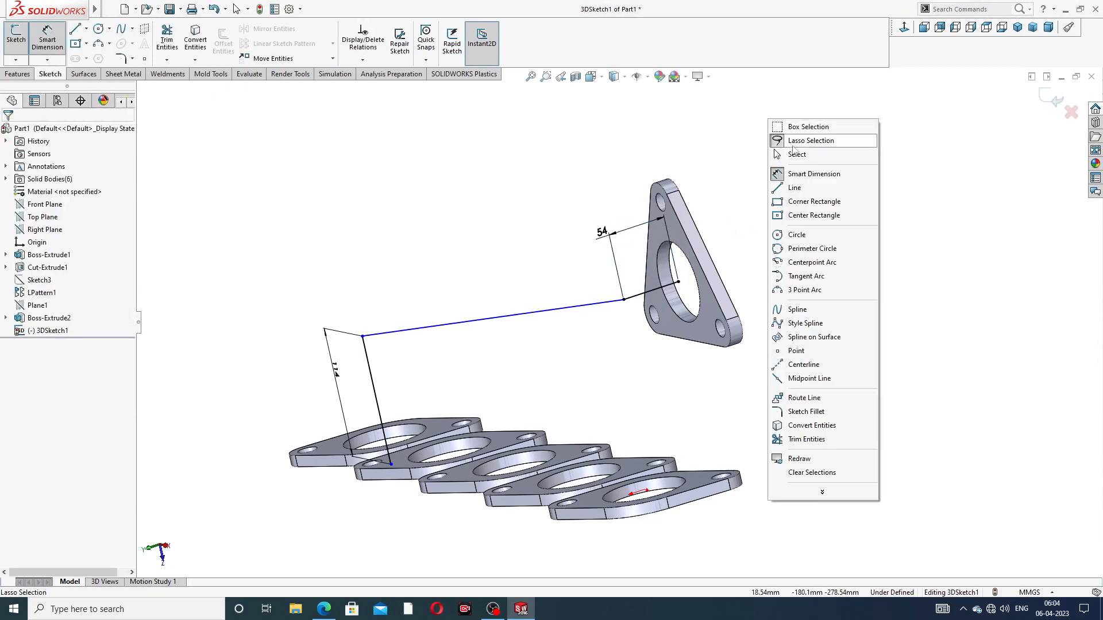
left_click(793, 140)
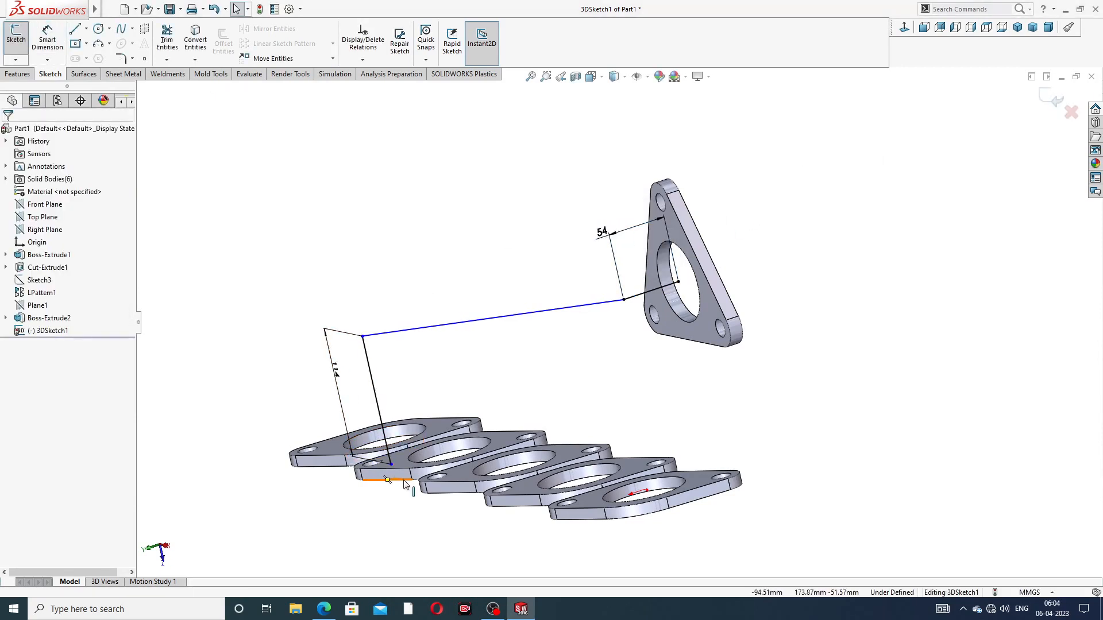
Step: Move the vertical line's lower endpoint onto the centre of the end inlet flange's hole
mouse_move(396, 484)
middle_mouse_down()
mouse_move(409, 504)
mouse_move(409, 494)
middle_mouse_up()
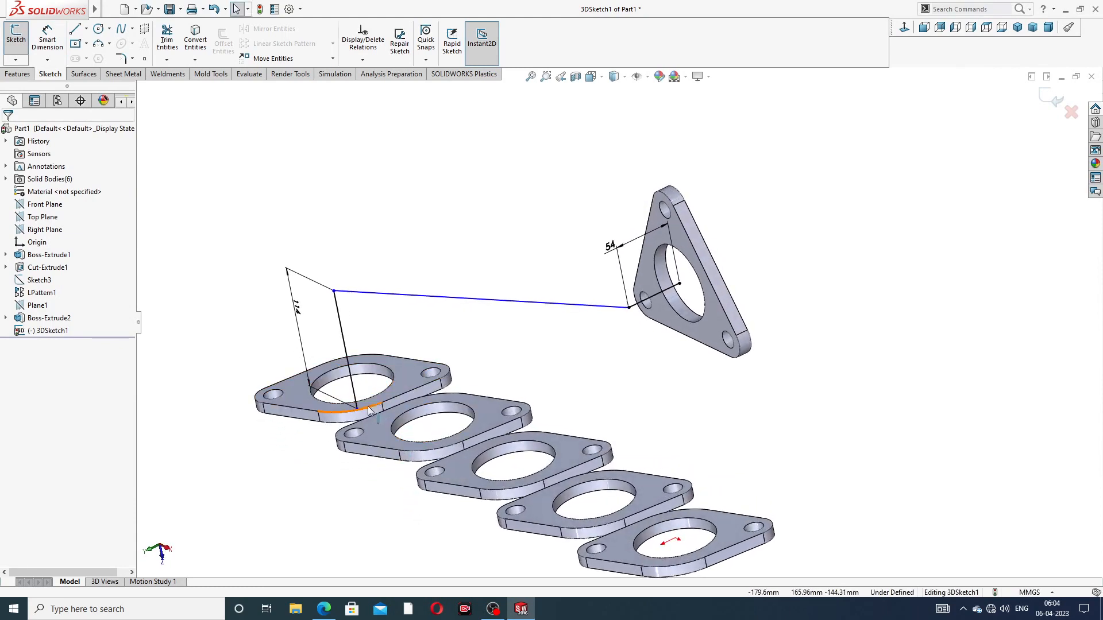
left_click_drag(357, 411, 353, 384)
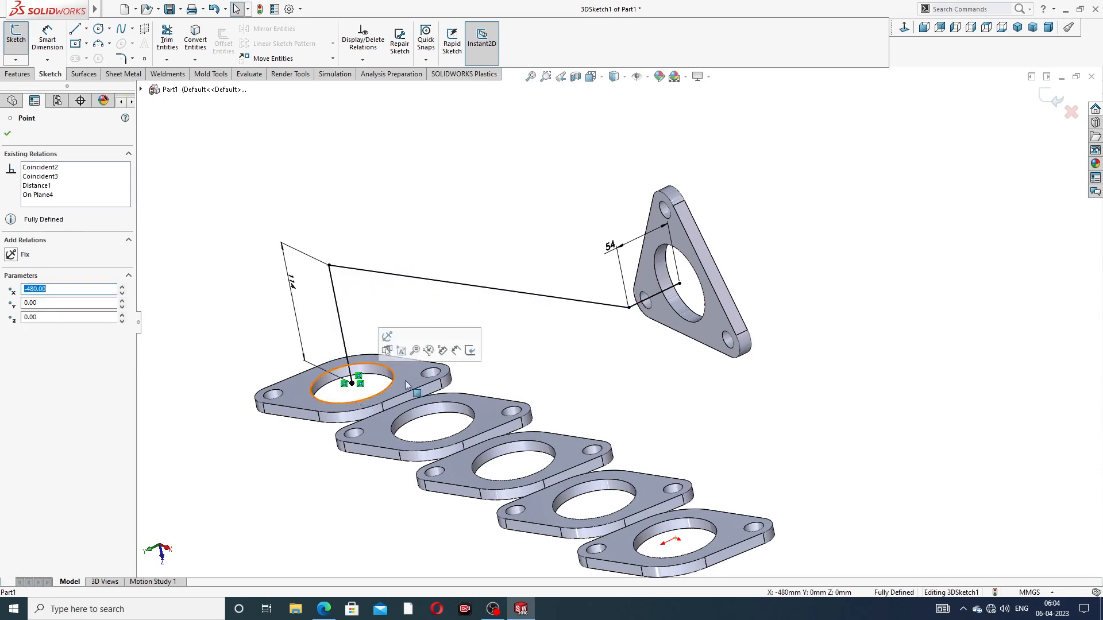
left_click(530, 355)
mouse_move(515, 329)
middle_mouse_down()
mouse_move(573, 286)
mouse_move(540, 319)
middle_mouse_up()
Step: Check the pipe fillet radii in the PDF drawing and view the Sketch Fillet settings in SOLIDWORKS
left_click(324, 608)
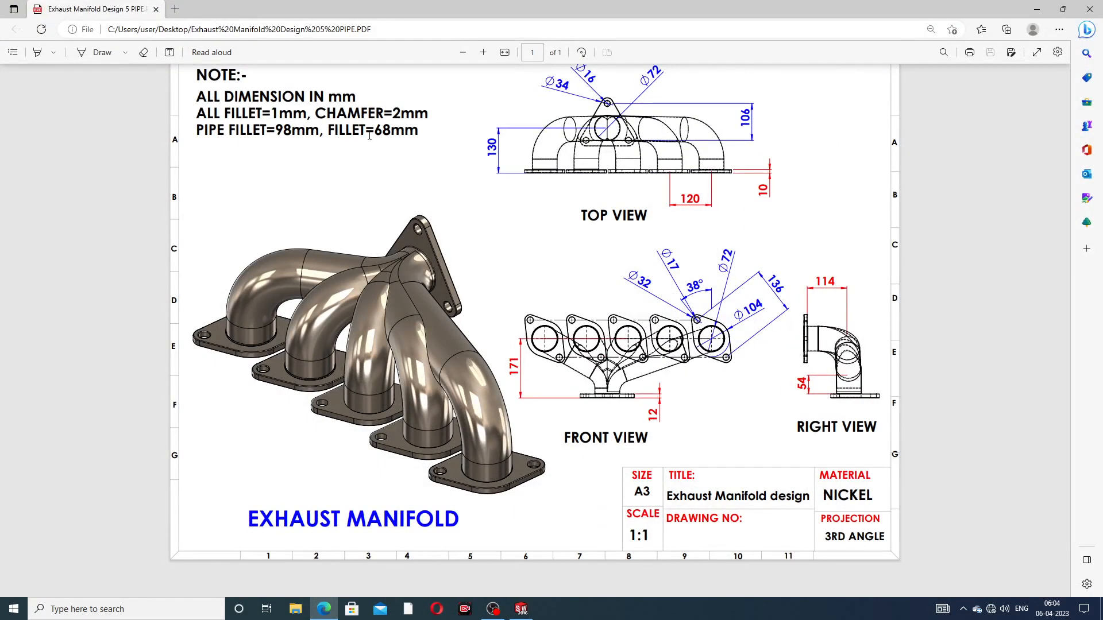
left_click(324, 609)
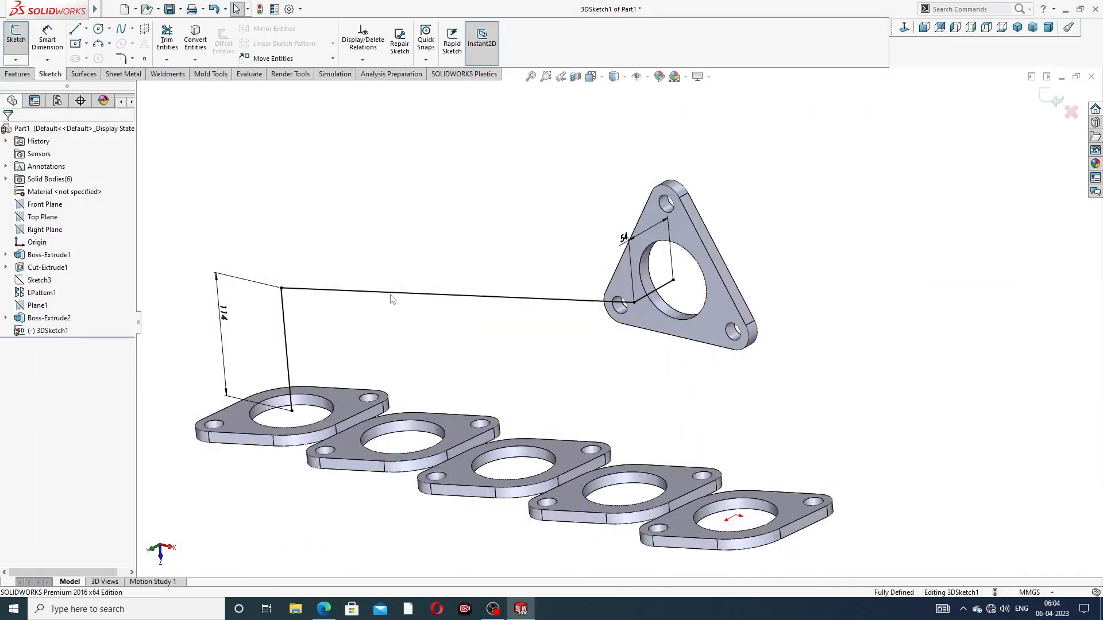
left_click(120, 59)
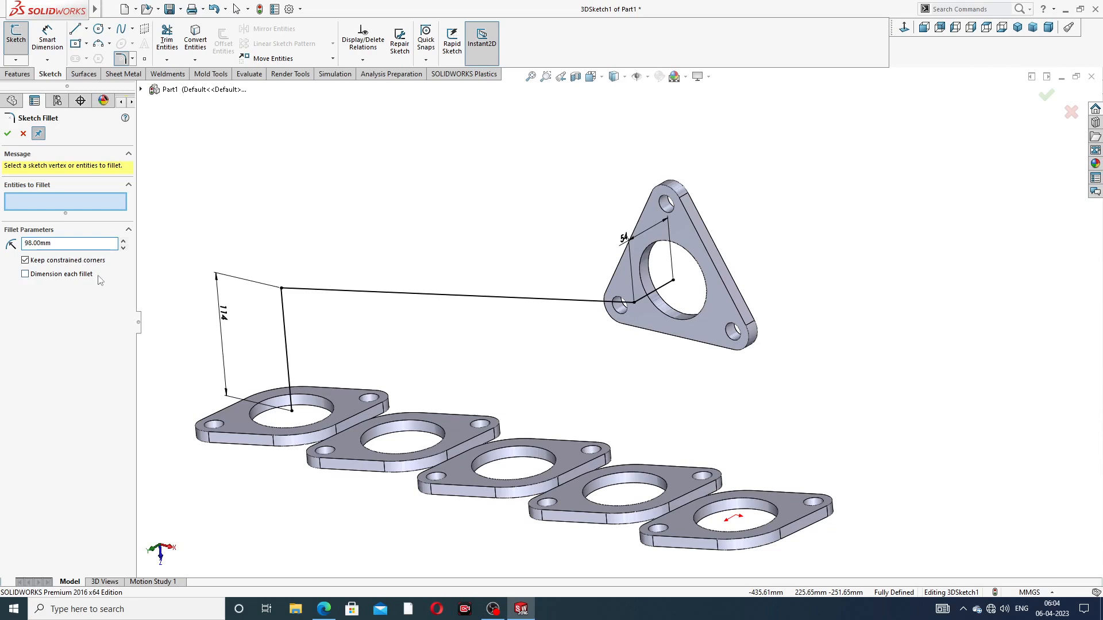
key("Escape")
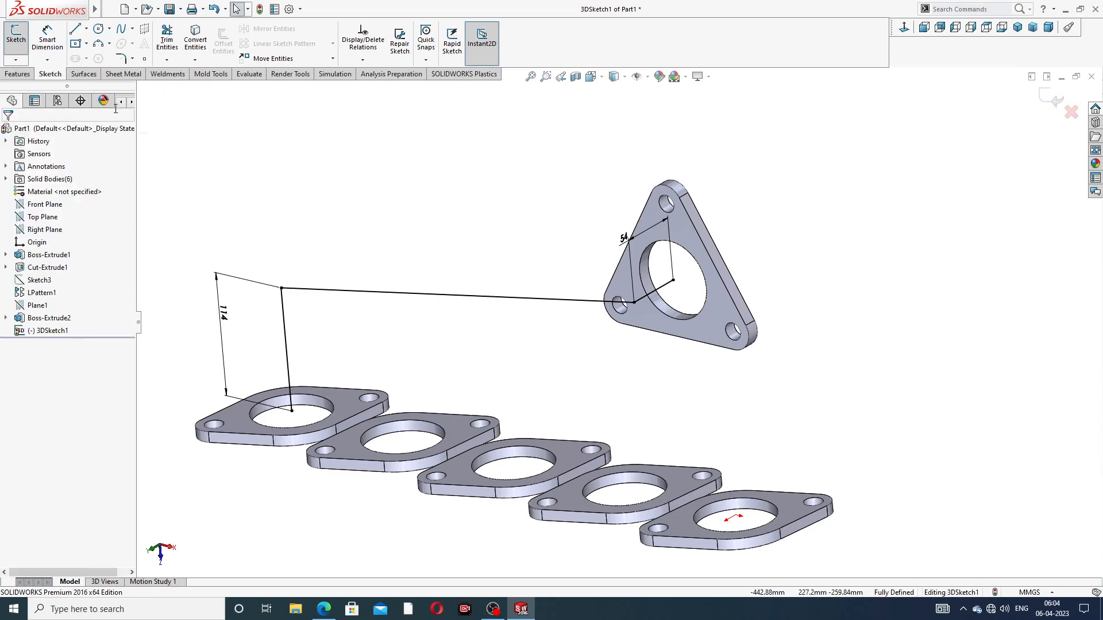
Step: Fillet the path corner above the end inlet flange with a 98 mm radius
left_click(121, 58)
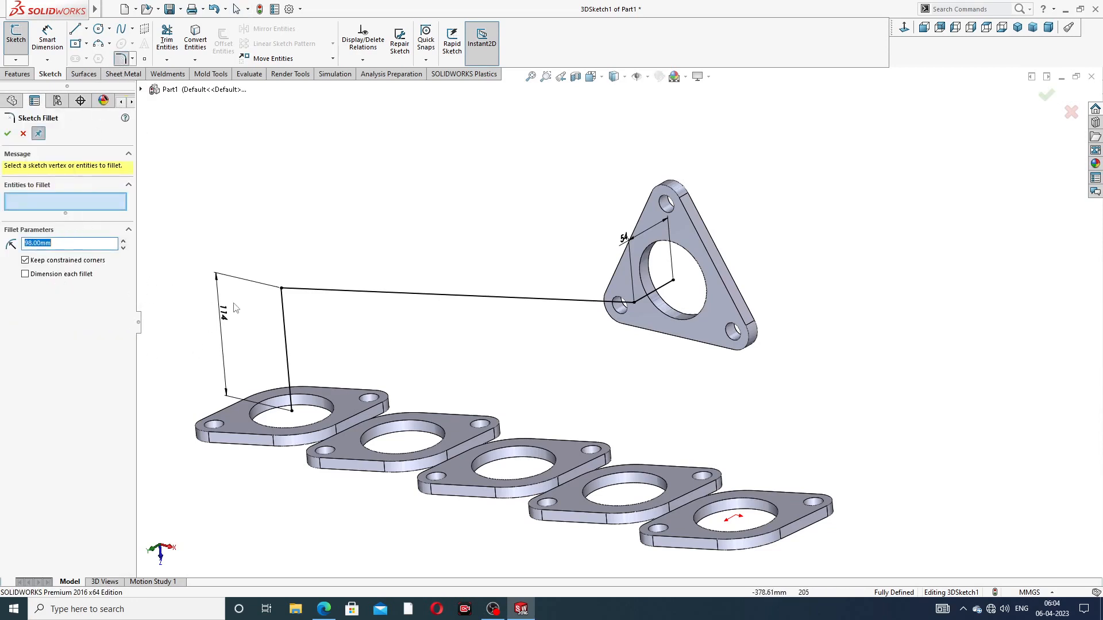
left_click(281, 288)
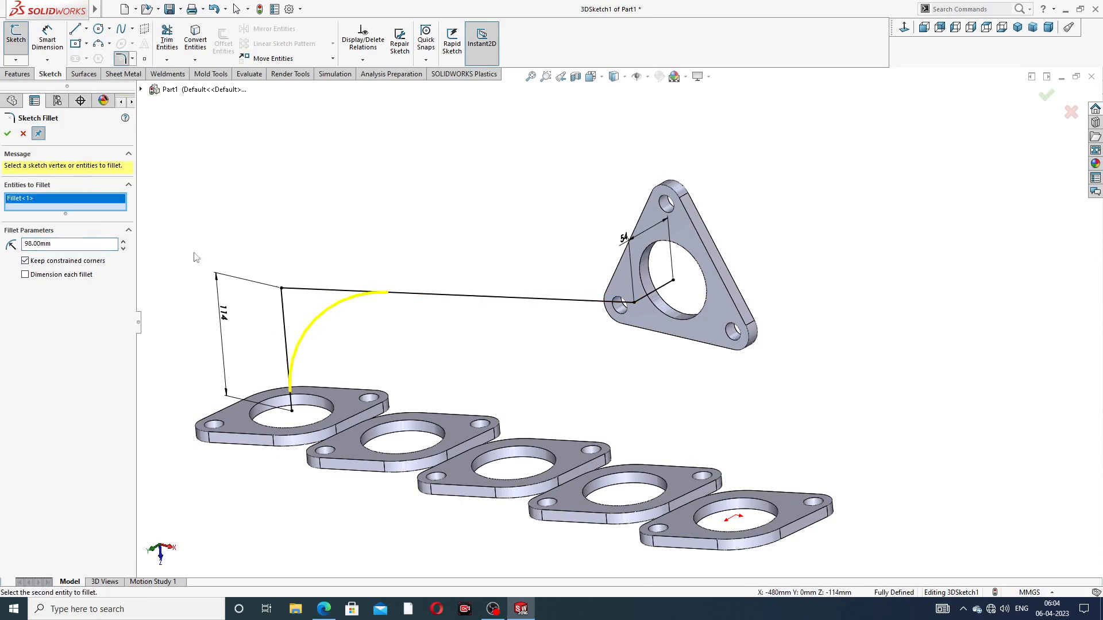
left_click(8, 134)
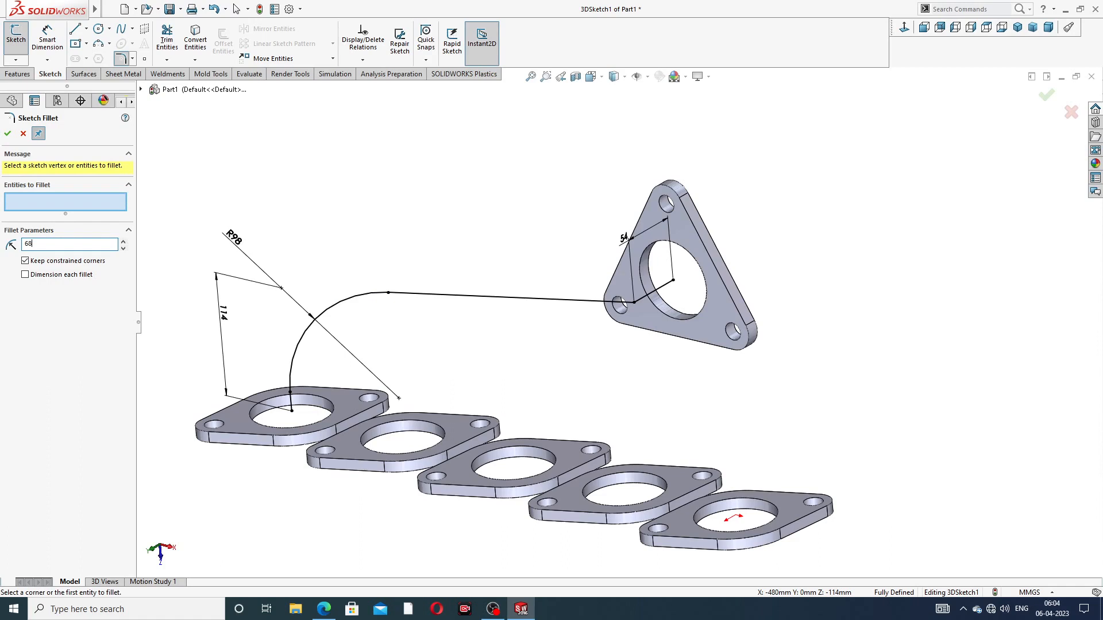
Step: Fillet the path corner near the triangular flange with a 68 mm radius and finish the 3D sketch
mouse_move(593, 313)
middle_mouse_down()
mouse_move(574, 320)
mouse_move(623, 323)
middle_mouse_up()
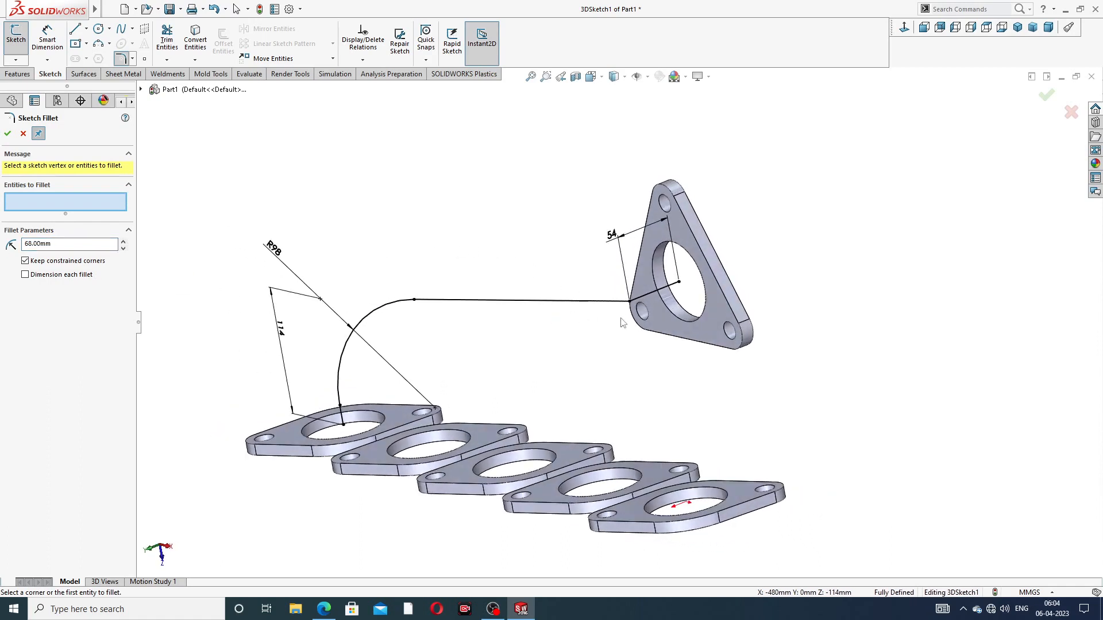
left_click(630, 300)
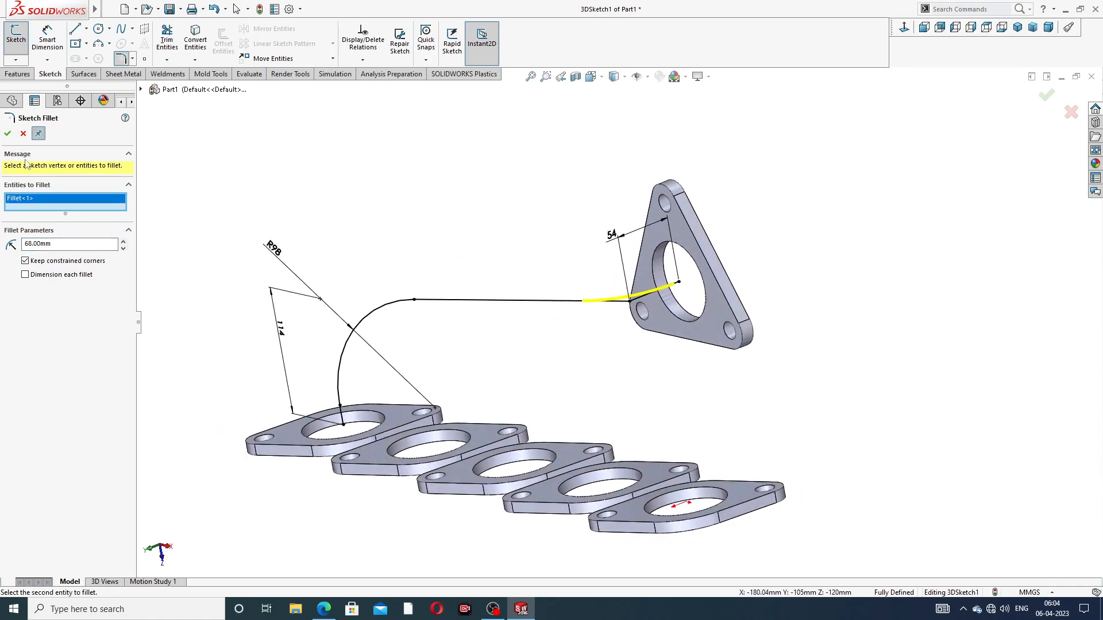
left_click(8, 134)
left_click(7, 135)
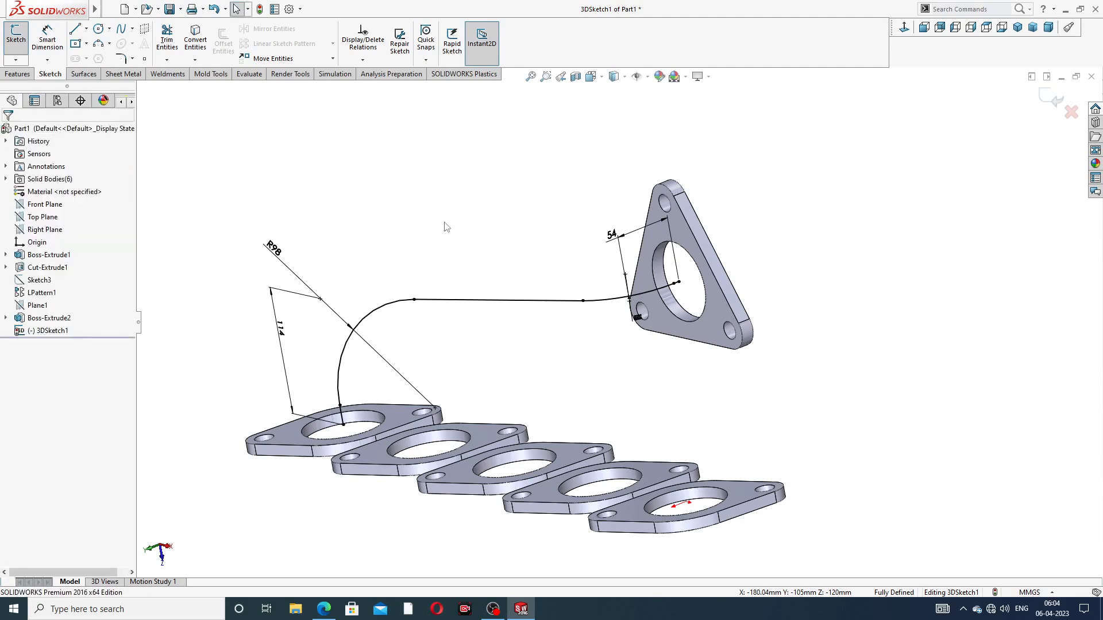
scroll(729, 280, "up", 2)
mouse_move(722, 278)
middle_mouse_down()
mouse_move(606, 284)
mouse_move(643, 225)
middle_mouse_up()
scroll(644, 225, "down", 2)
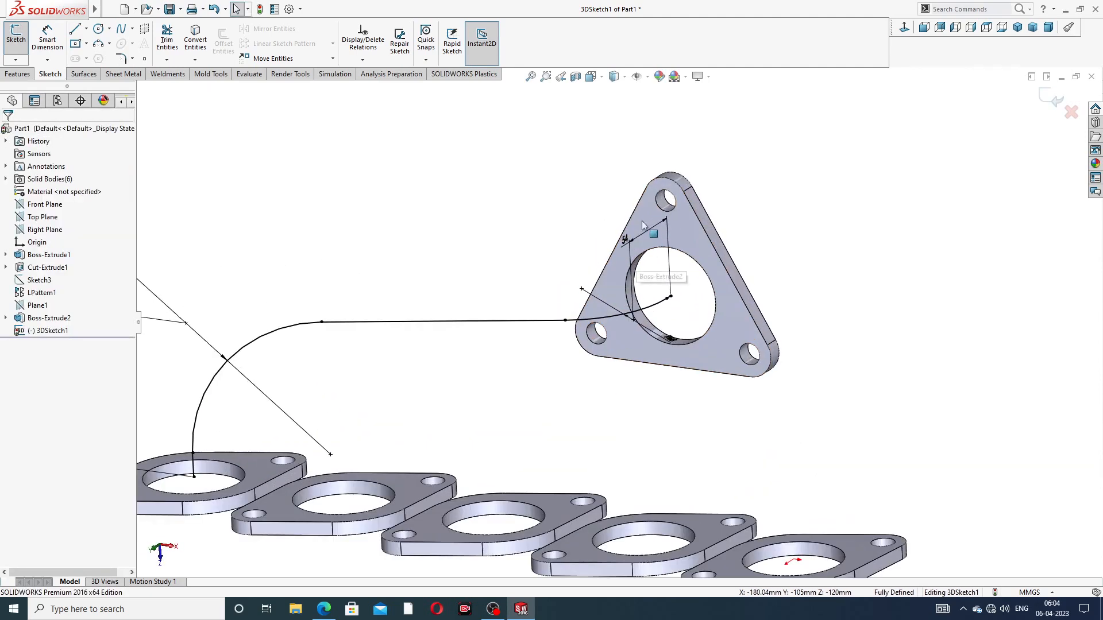
left_click(1051, 102)
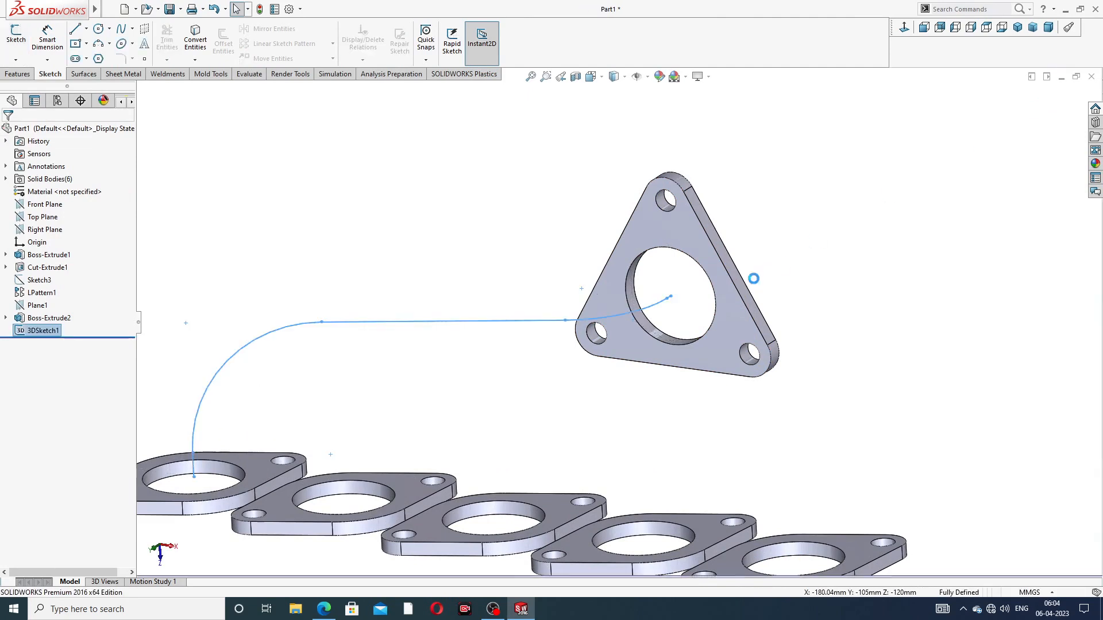
Step: Sketch on the triangular flange's face, convert the edge of its large central hole into a profile circle, and finish the sketch
left_click(690, 241)
left_click(745, 202)
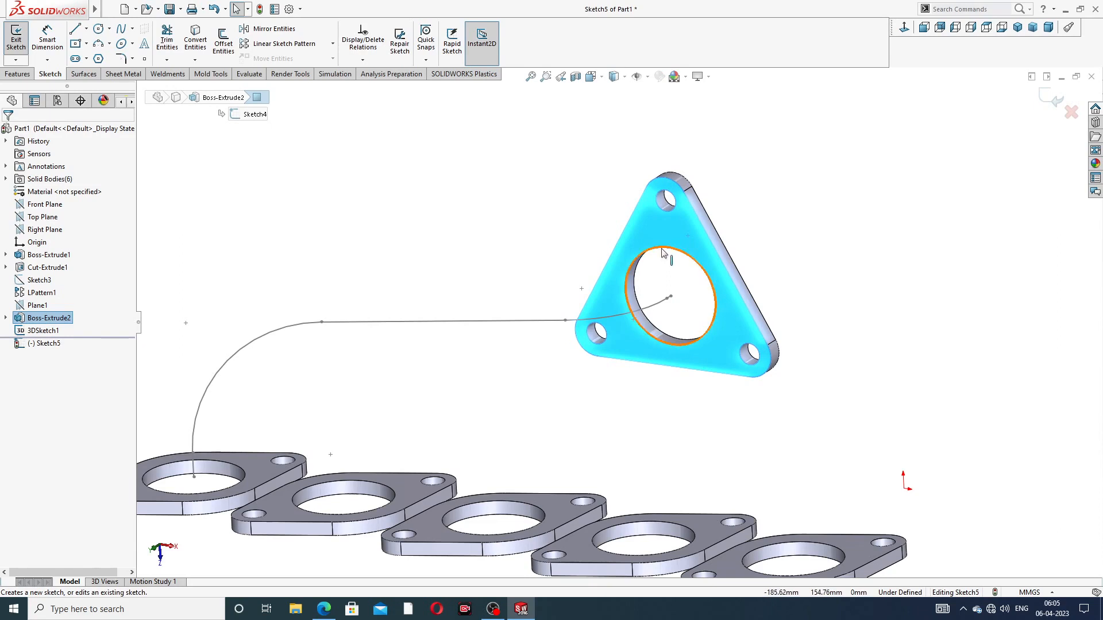
left_click(665, 320)
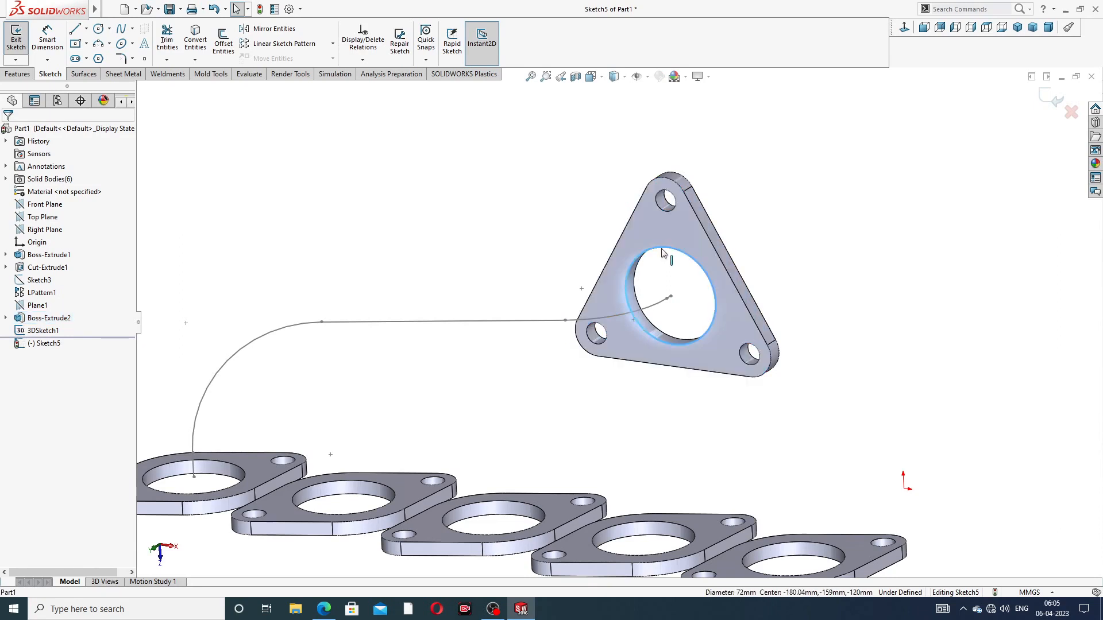
left_click(195, 40)
left_click(1044, 99)
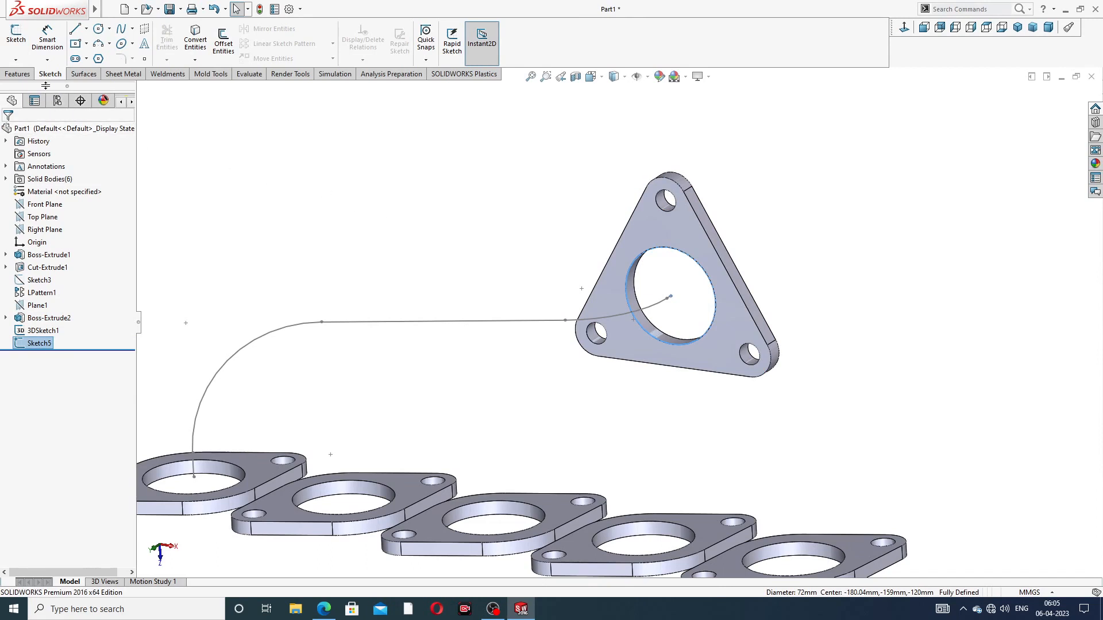
Step: Create a swept boss from the hole-edge circle along the filleted 3D path to form the first pipe
left_click(25, 76)
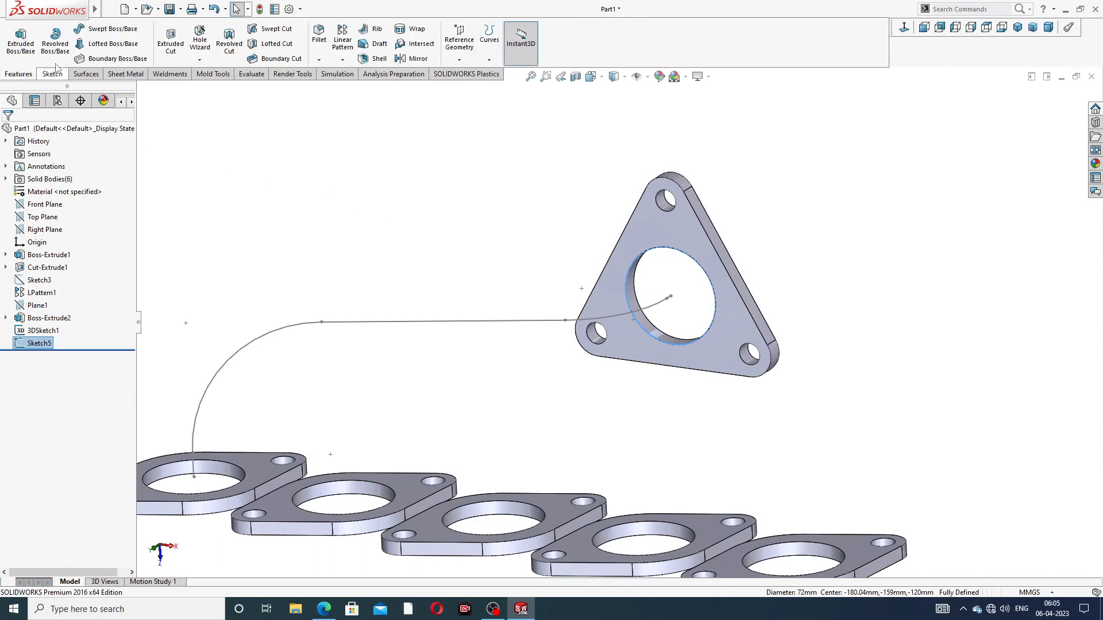
left_click(119, 31)
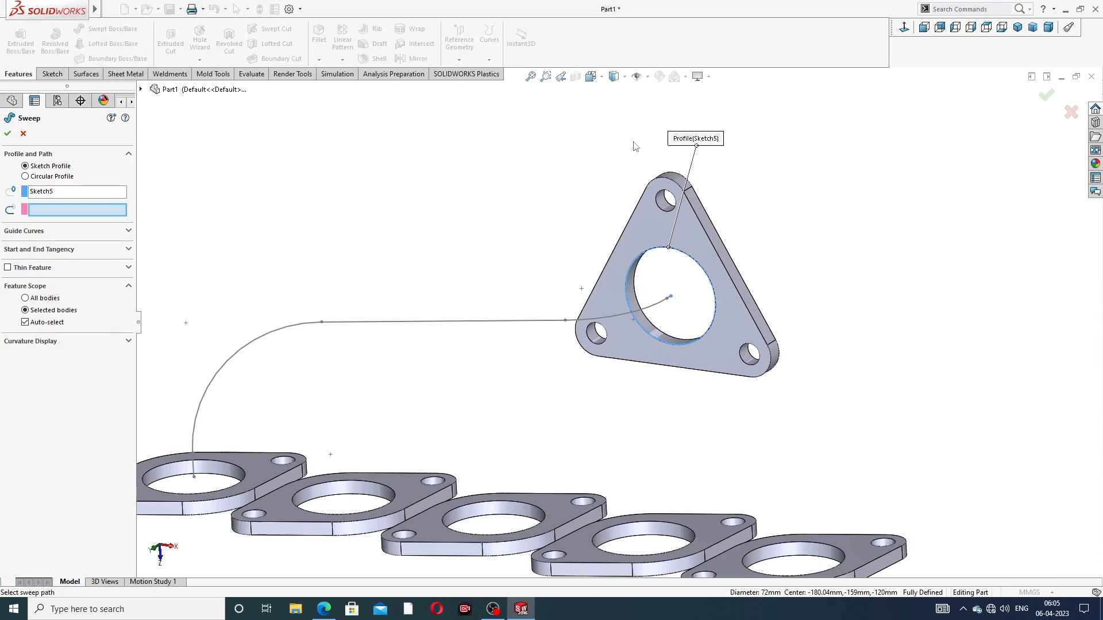
left_click(393, 323)
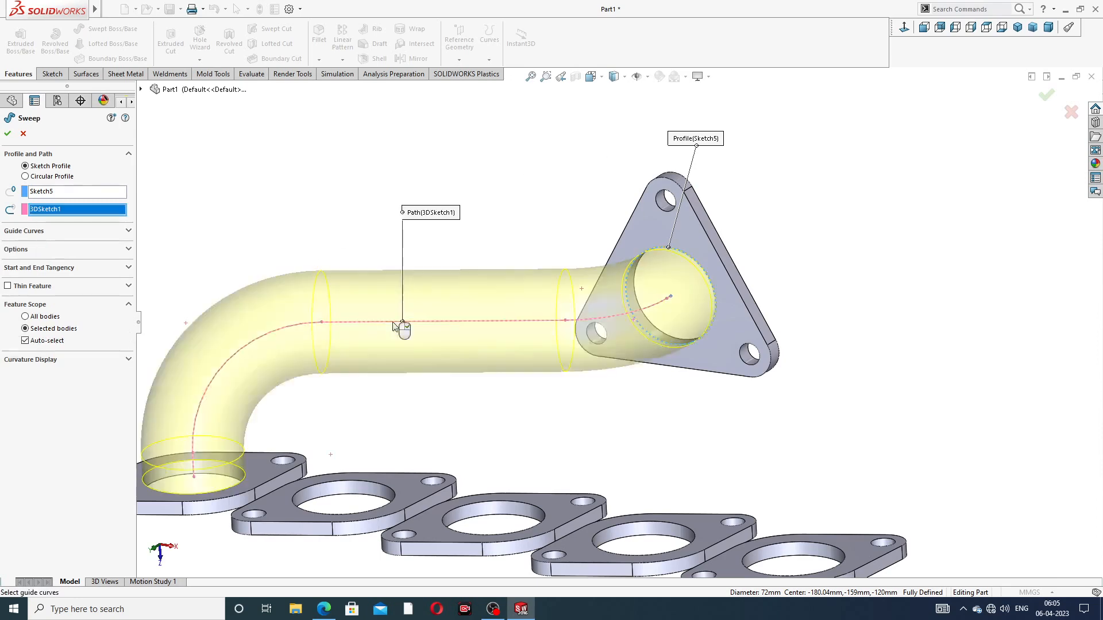
scroll(440, 339, "up", 3)
mouse_move(439, 339)
middle_mouse_down()
mouse_move(394, 338)
mouse_move(456, 349)
middle_mouse_up()
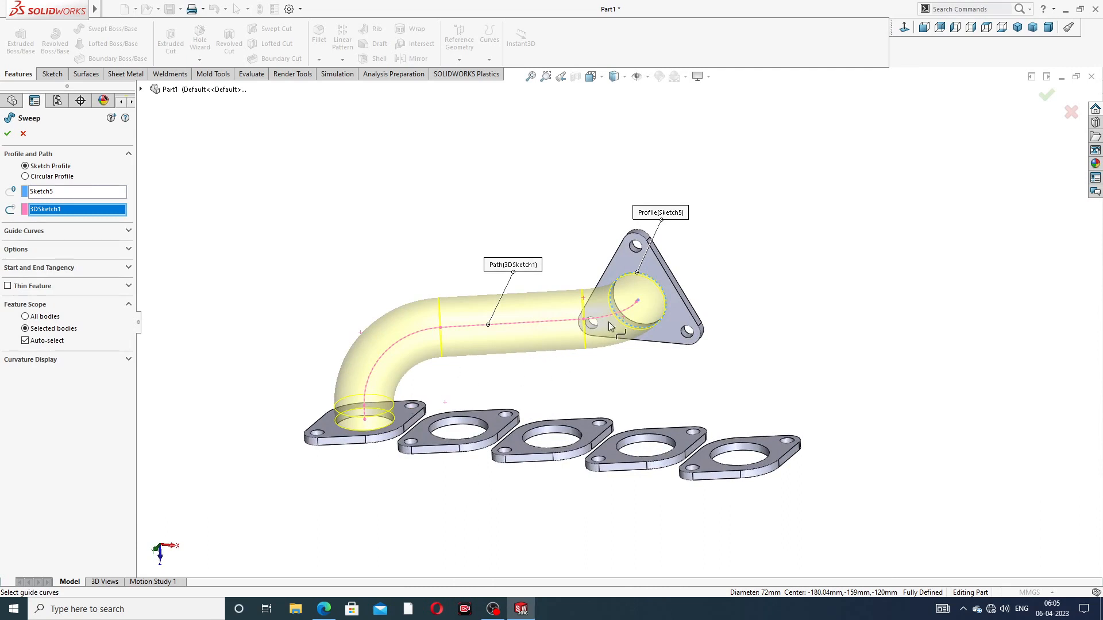
left_click(7, 135)
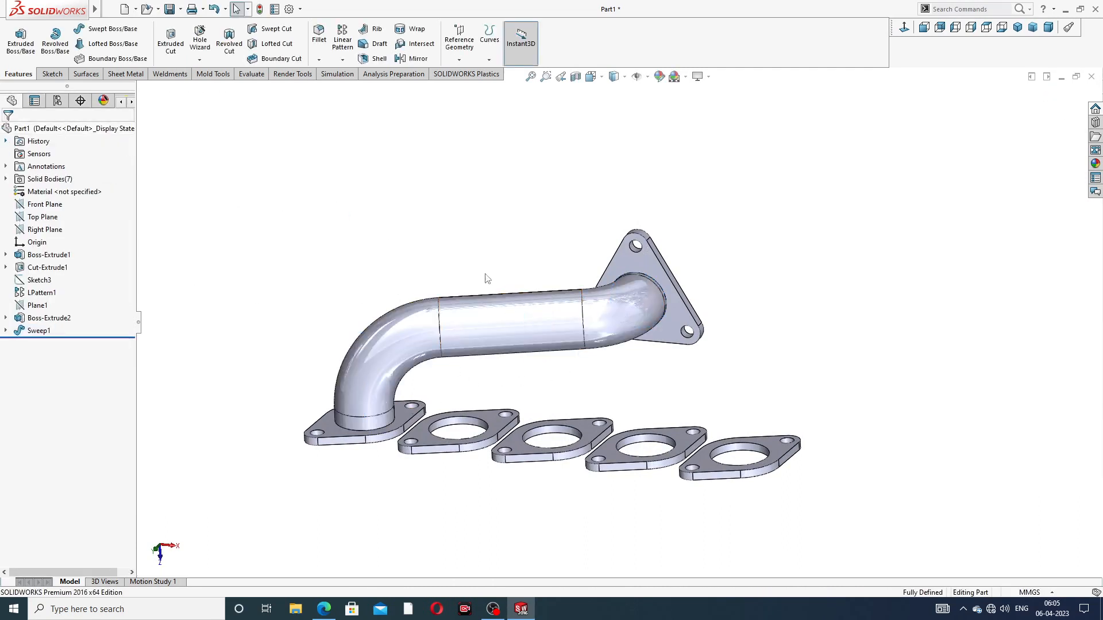
middle_click_drag(481, 287, 616, 353)
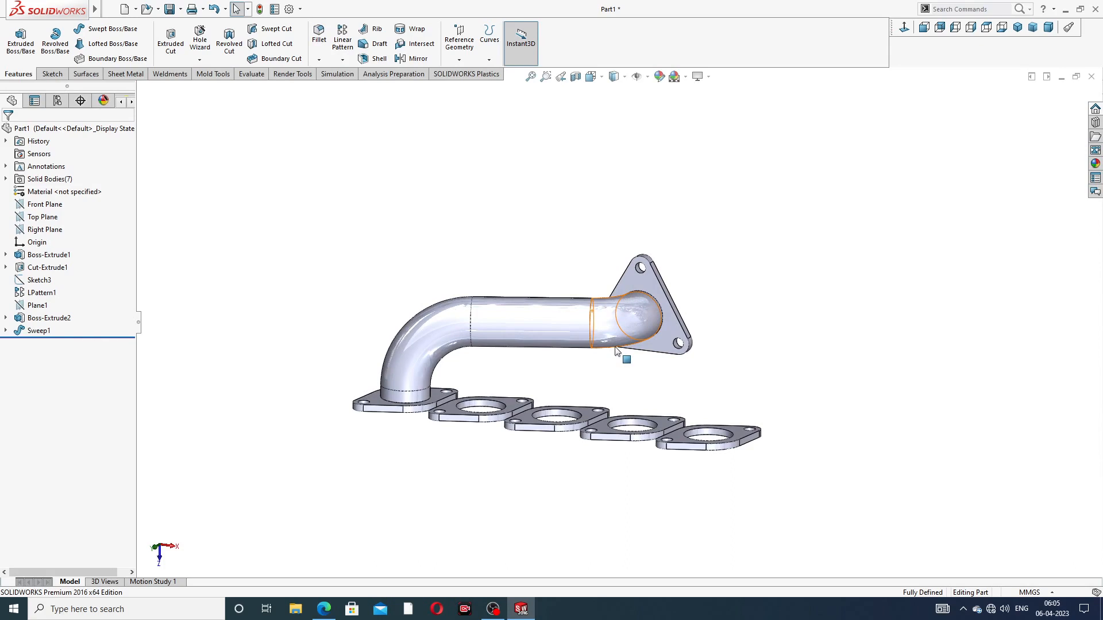
middle_click_drag(659, 314, 645, 312)
middle_click_drag(635, 361, 646, 351)
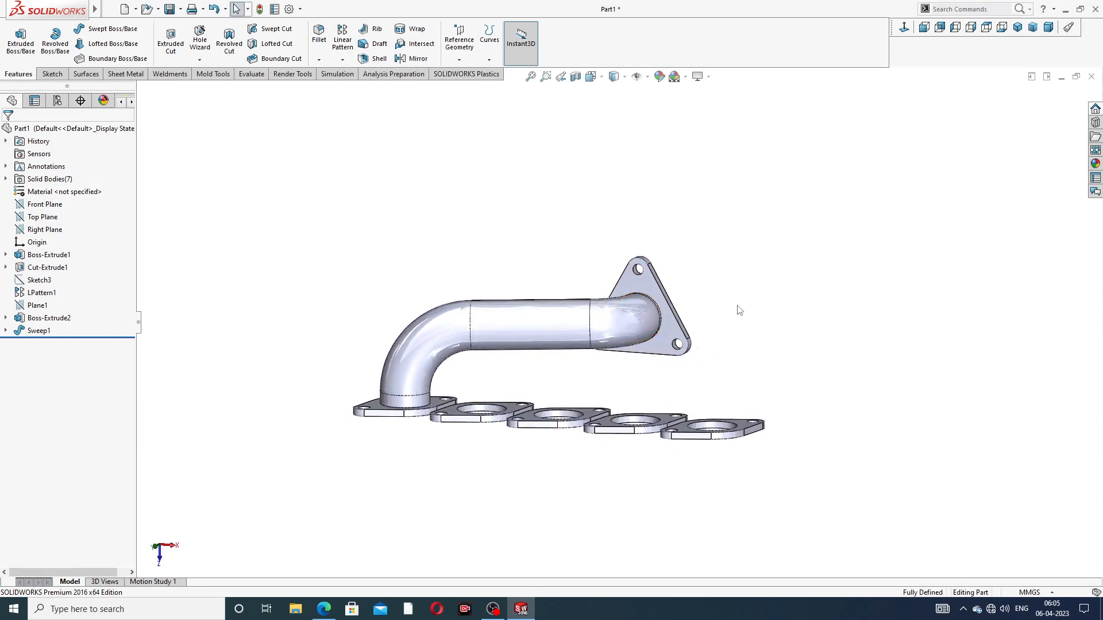
middle_click_drag(739, 310, 765, 356)
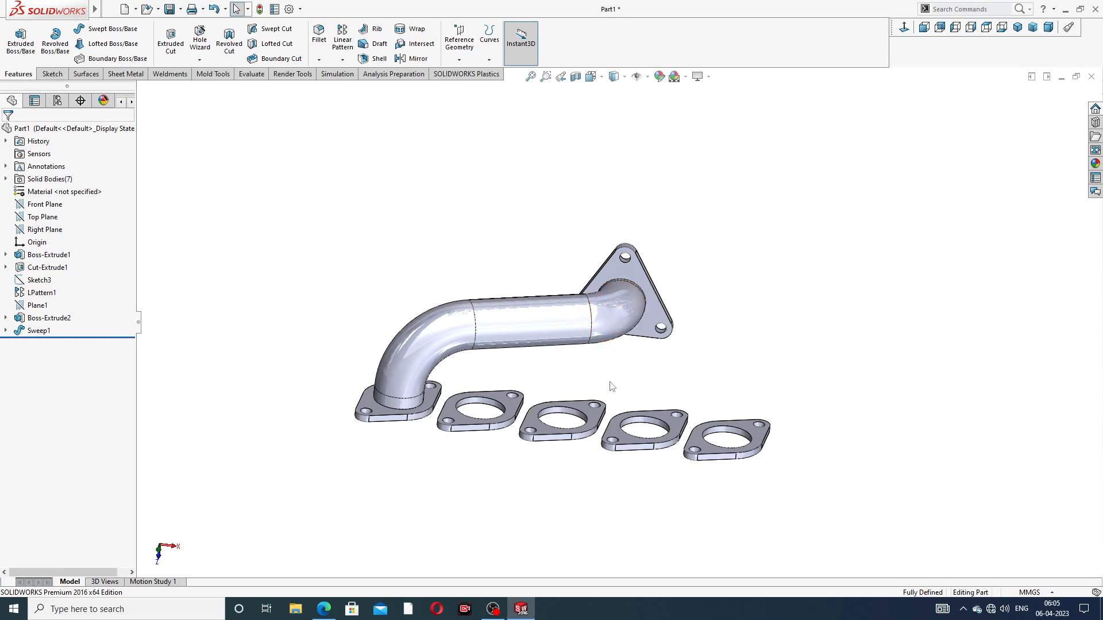
middle_click_drag(608, 387, 595, 360)
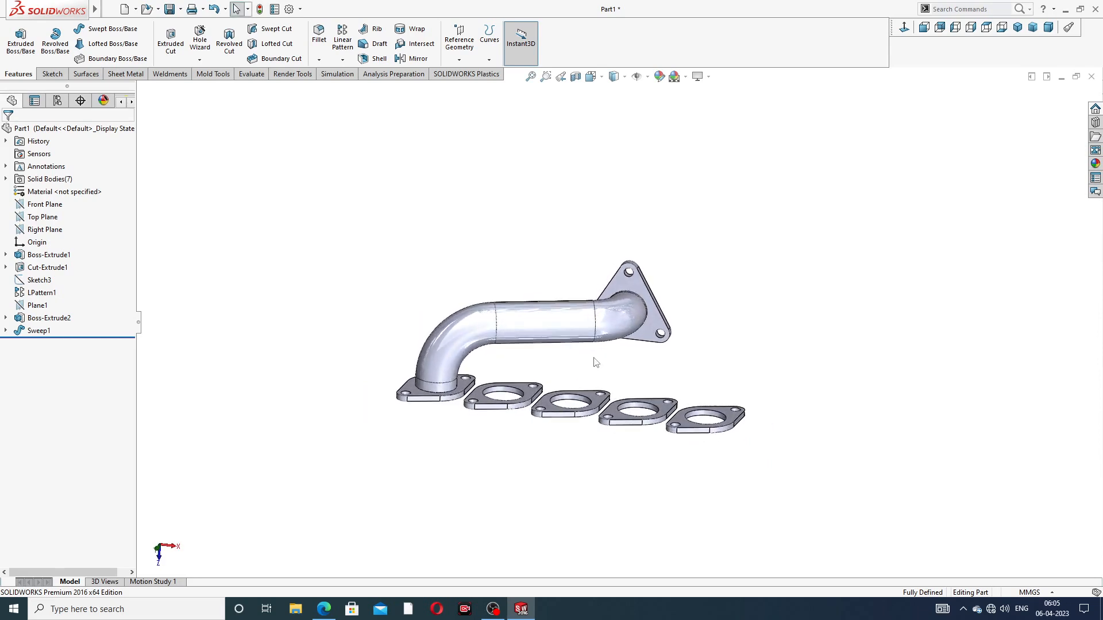
scroll(595, 344, "down", 3)
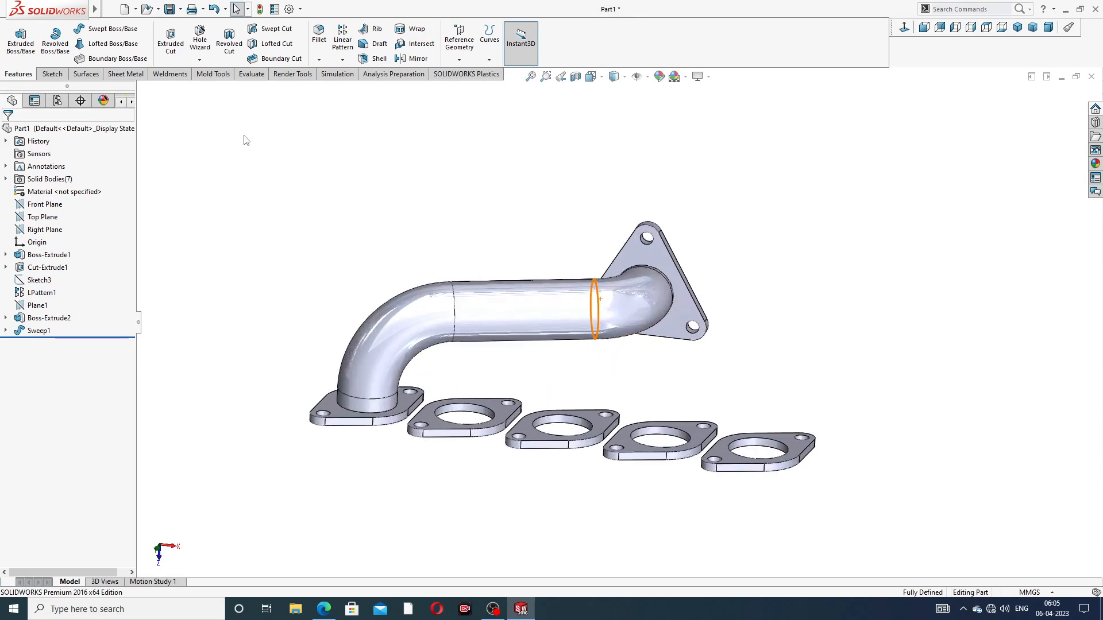
Step: In a new 3D sketch, draw a line about 41 mm long along Y from the centre of the triangular flange's hole
left_click(52, 74)
left_click(17, 61)
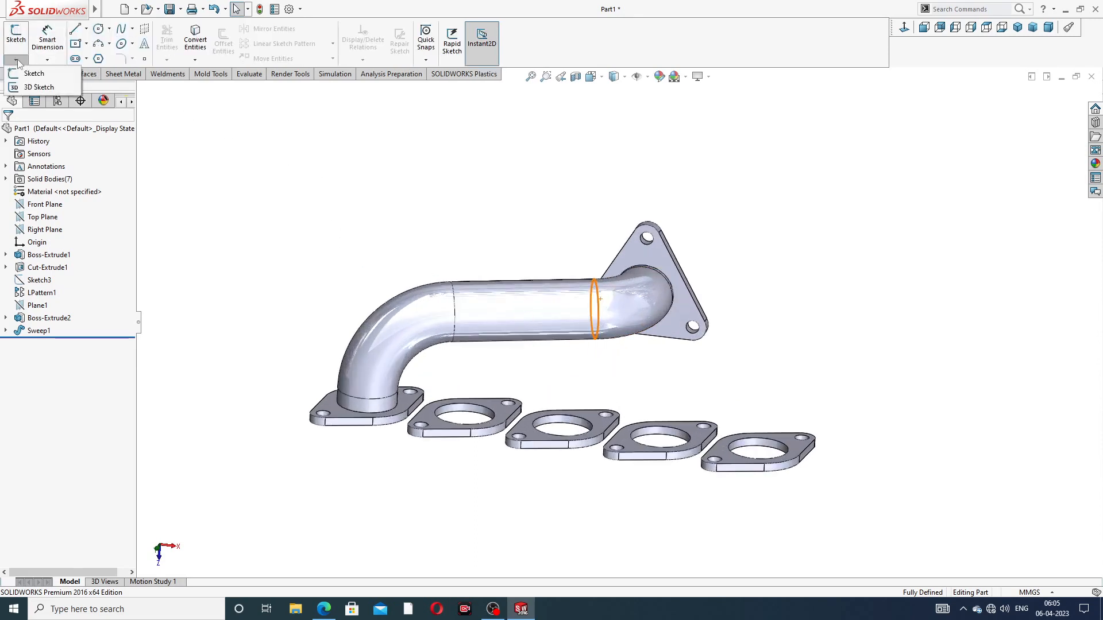
left_click(38, 87)
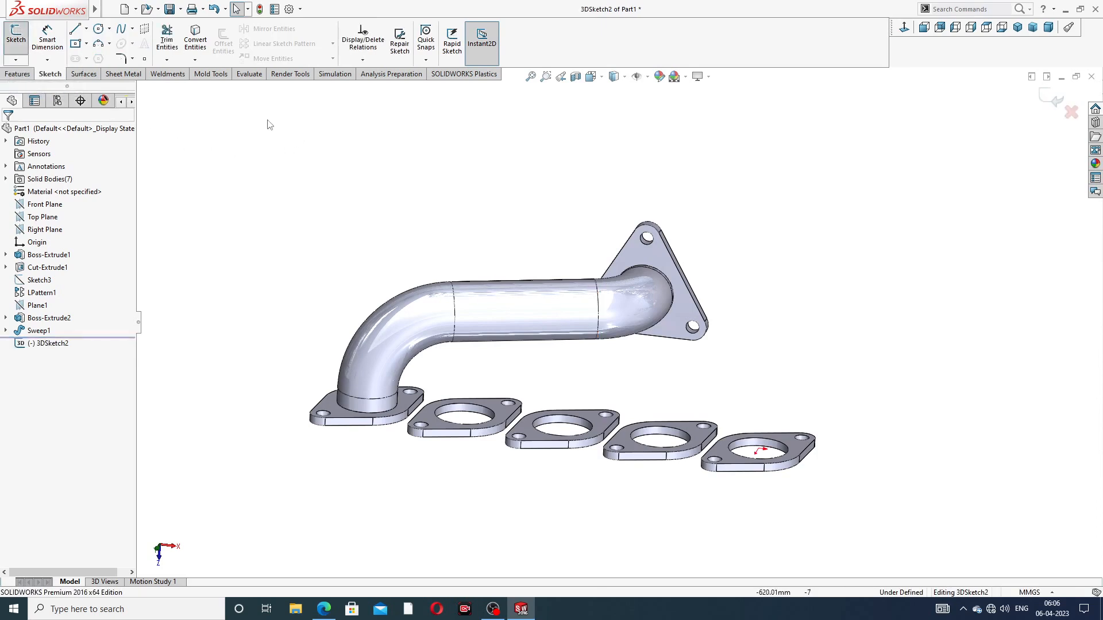
middle_click_drag(667, 290, 668, 275)
left_click(75, 30)
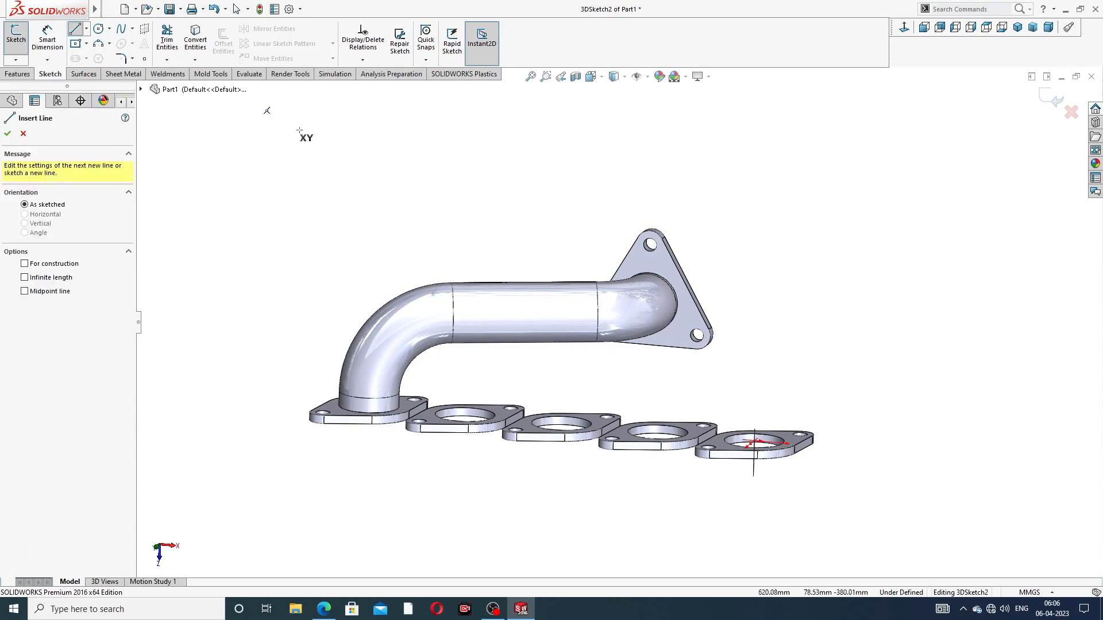
scroll(660, 258, "down", 2)
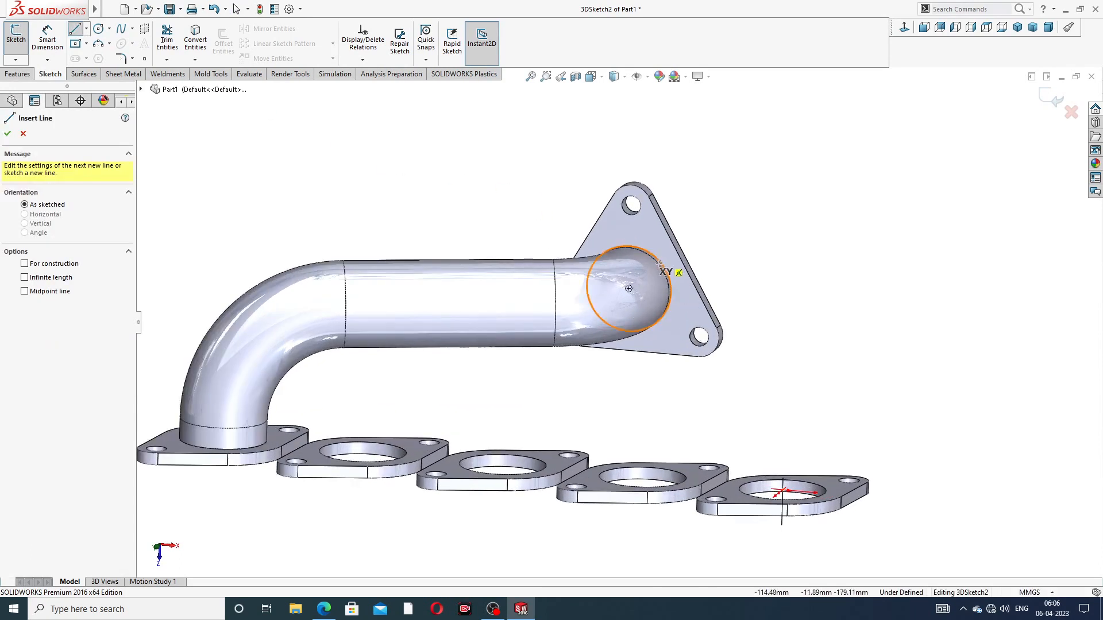
middle_click_drag(686, 292, 683, 285)
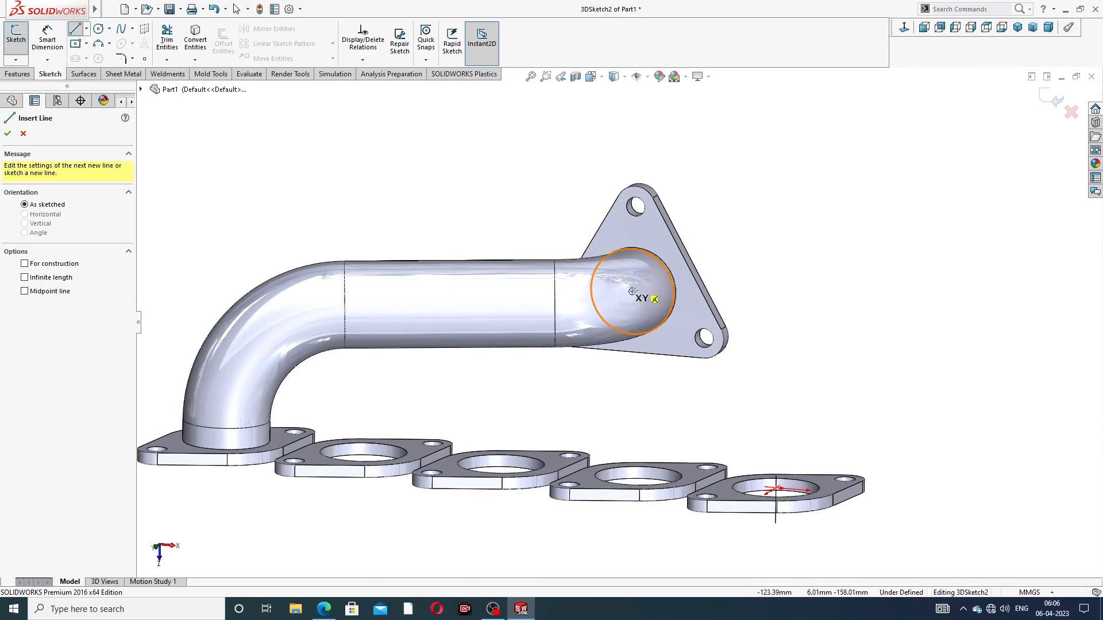
scroll(672, 280, "down", 4)
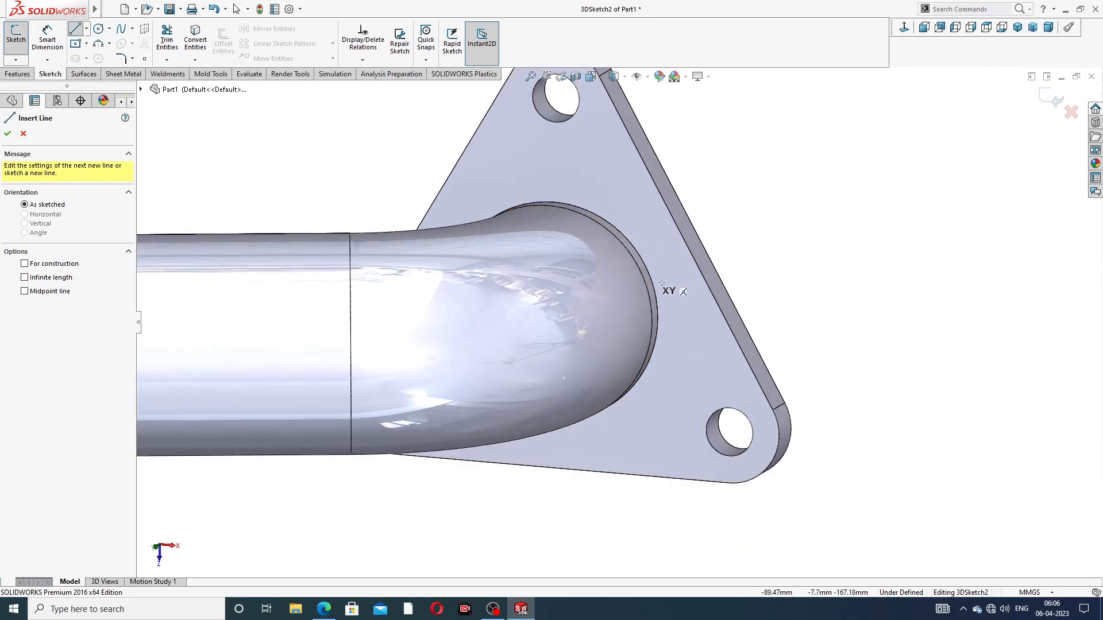
left_click(552, 310)
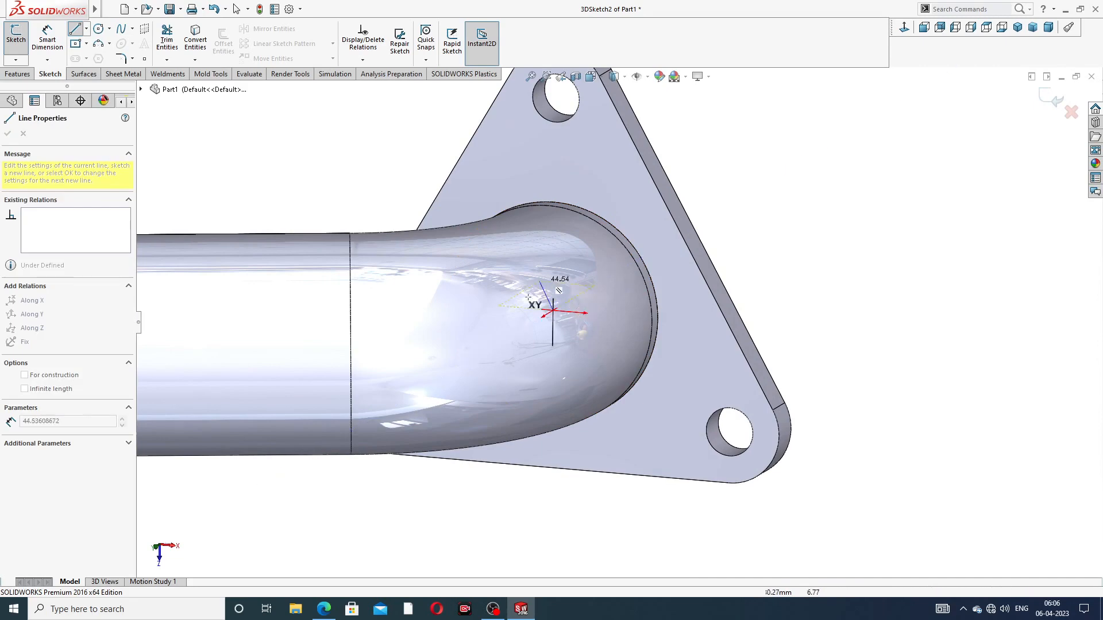
mouse_move(422, 389)
middle_mouse_down()
mouse_move(411, 377)
mouse_move(356, 376)
mouse_move(369, 384)
middle_mouse_up()
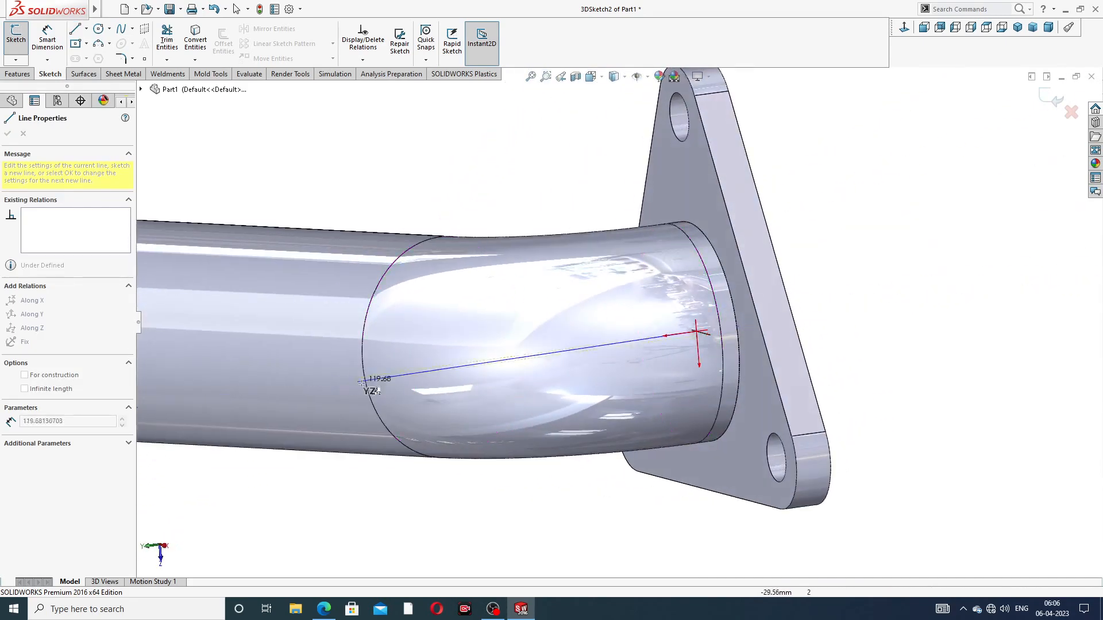
left_click(581, 347)
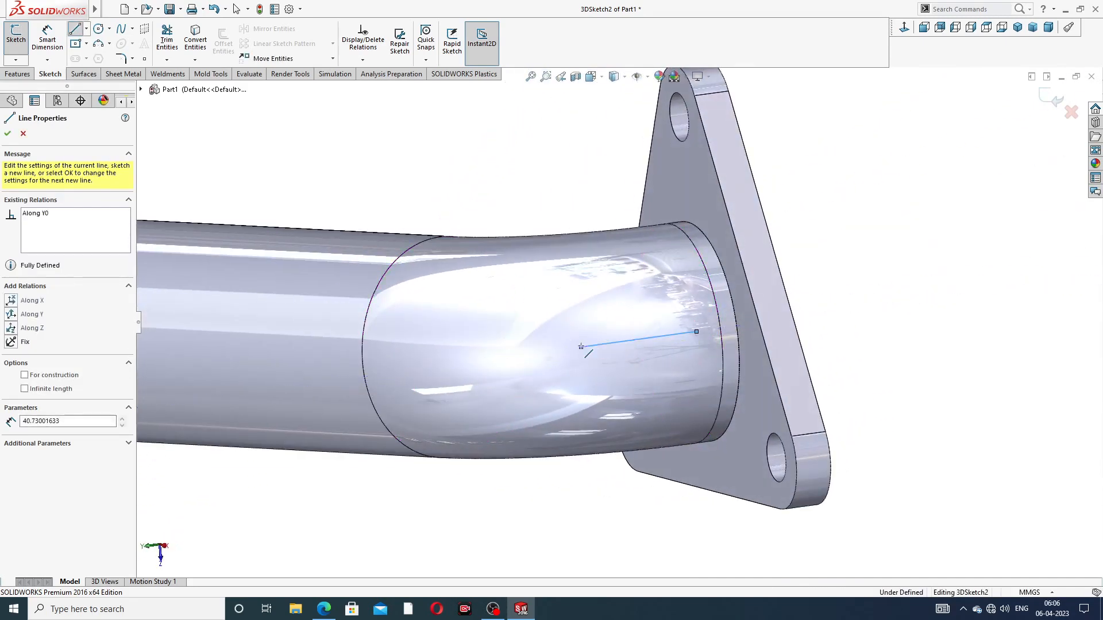
mouse_move(658, 332)
middle_mouse_down()
mouse_move(598, 320)
mouse_move(611, 330)
mouse_move(654, 321)
middle_mouse_up()
right_click(840, 229)
left_click(874, 236)
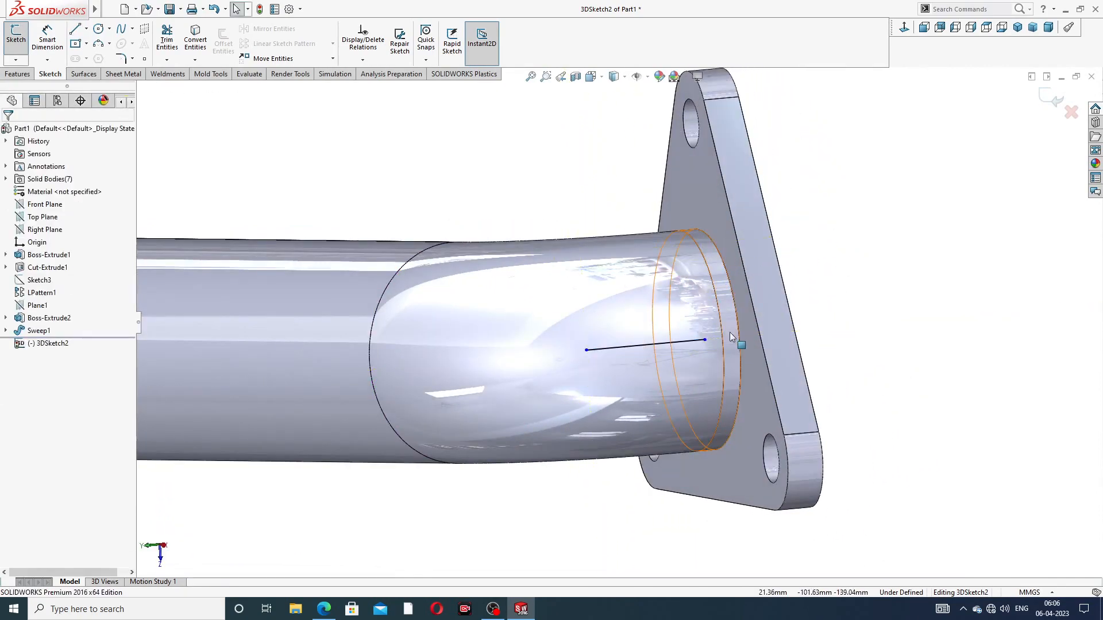
Step: Begin another path line at the hole of the second inlet flange, next to the finished pipe
middle_click_drag(730, 332, 661, 322)
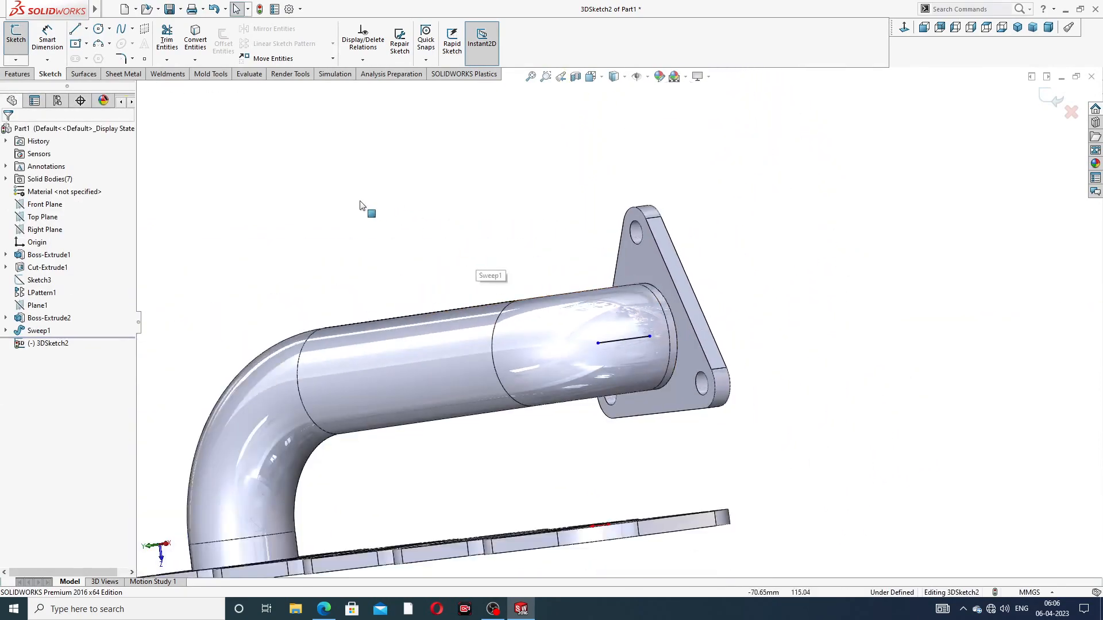
scroll(305, 291, "up", 3)
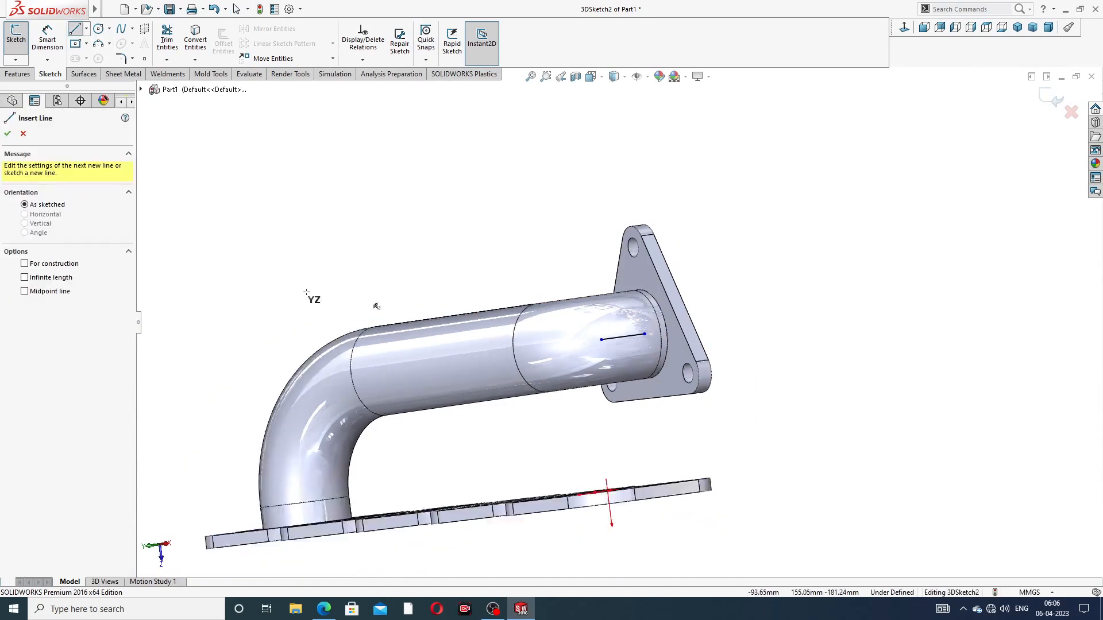
middle_click_drag(376, 332, 411, 410)
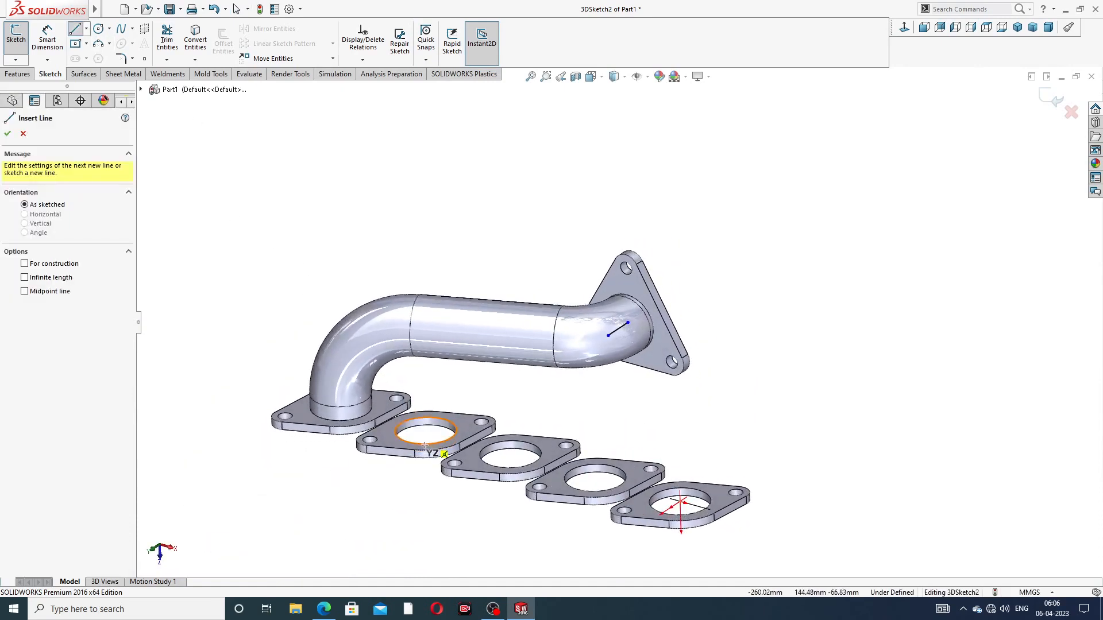
Step: Sketch a line about 52 mm long along the Z axis, upward from the hole centre of the second flange
scroll(412, 414, "down", 3)
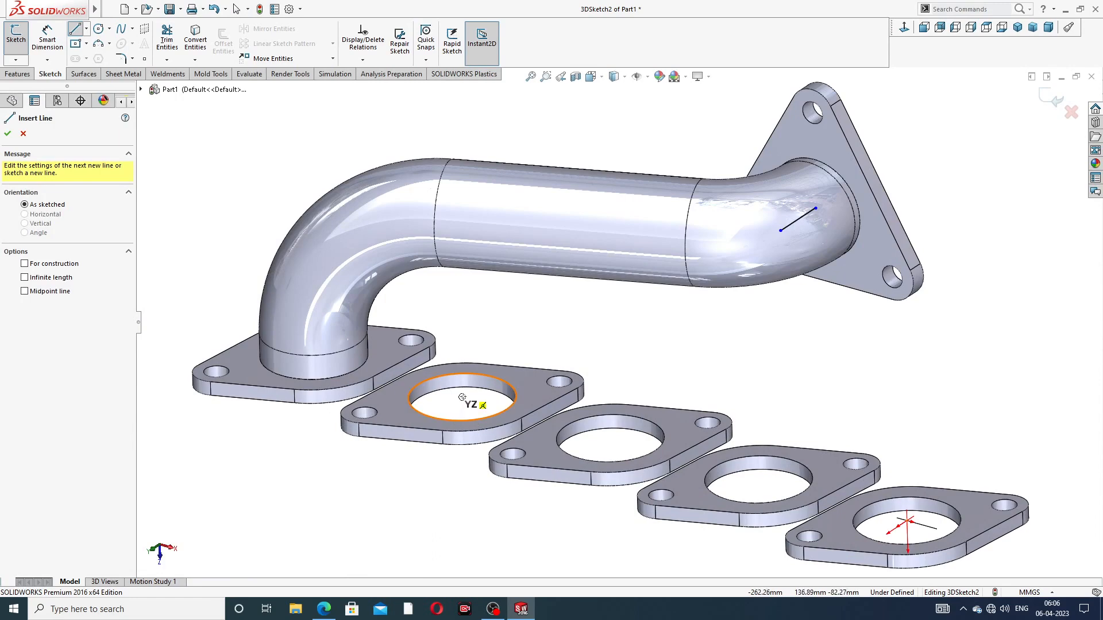
left_click(462, 398)
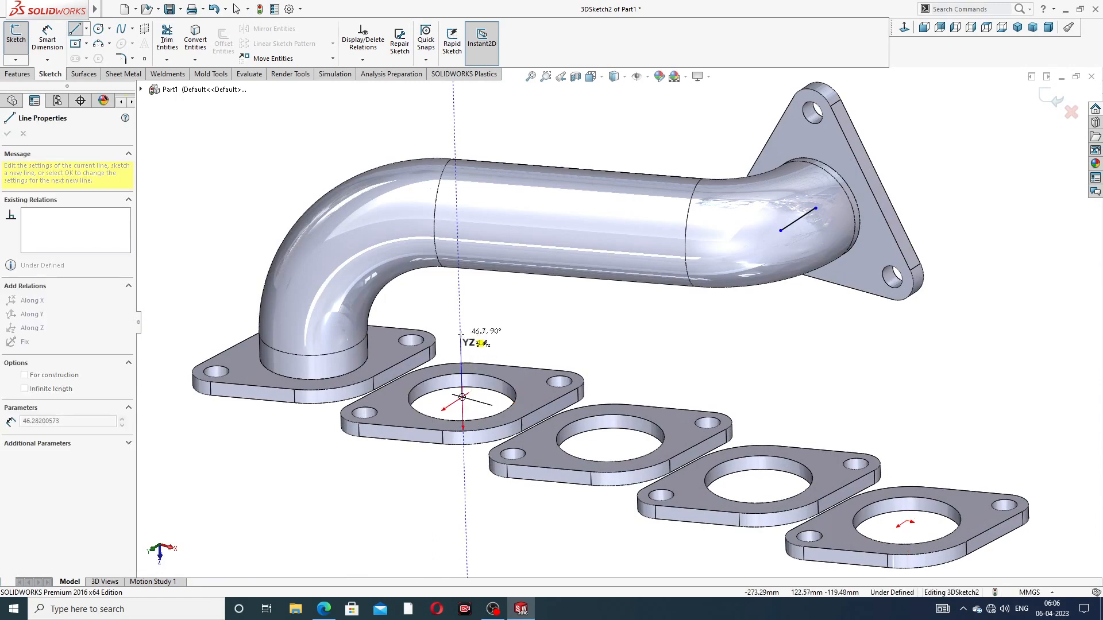
left_click(461, 326)
right_click(495, 317)
left_click(521, 328)
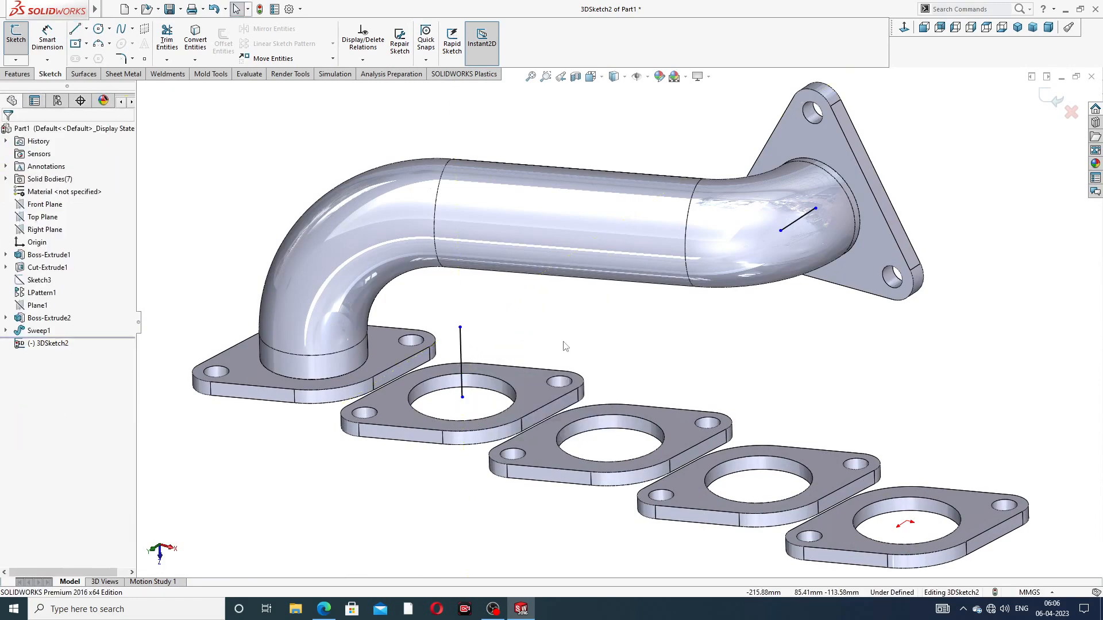
Step: Sketch a line connecting the upper end of the vertical line to the free end of the short line inside the bent pipe
mouse_move(564, 346)
middle_mouse_down()
mouse_move(591, 284)
mouse_move(571, 321)
middle_mouse_up()
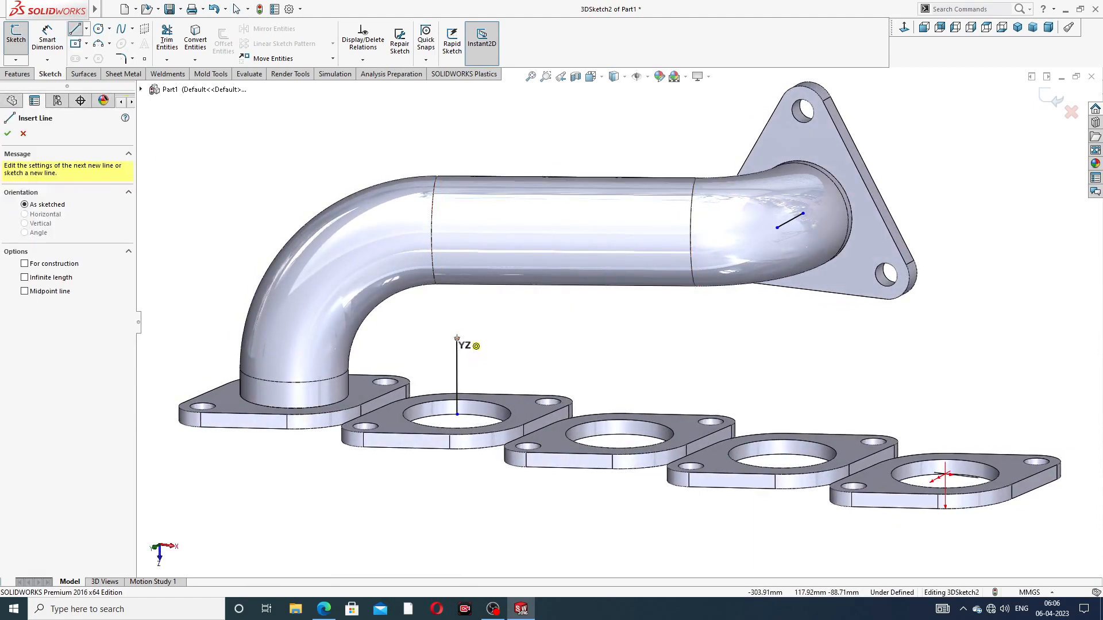
left_click(456, 338)
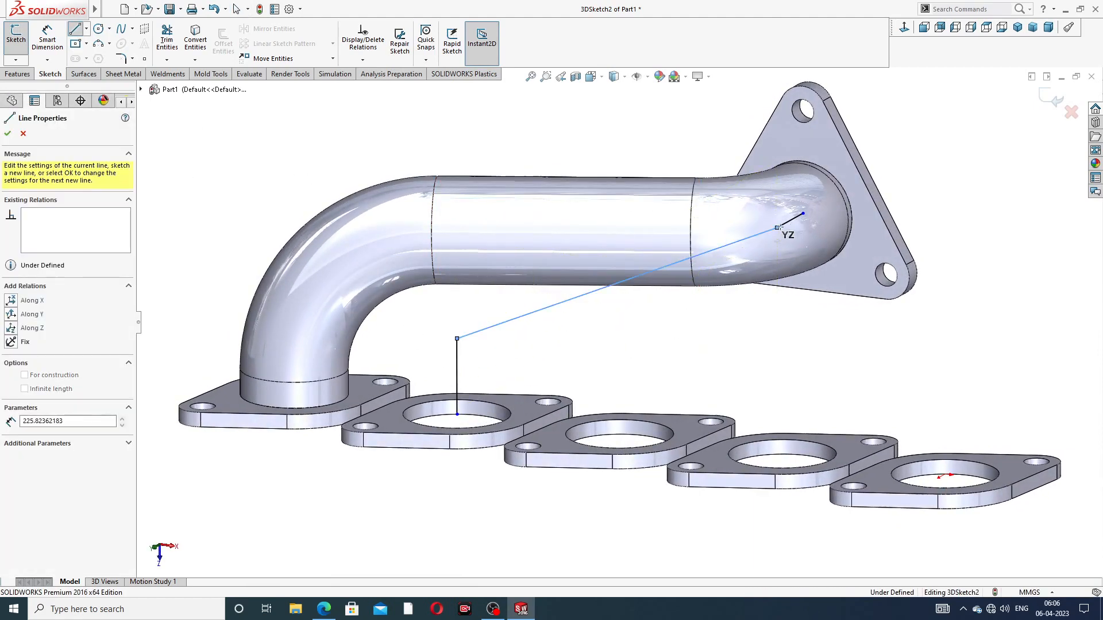
left_click(778, 228)
right_click(936, 150)
left_click(963, 160)
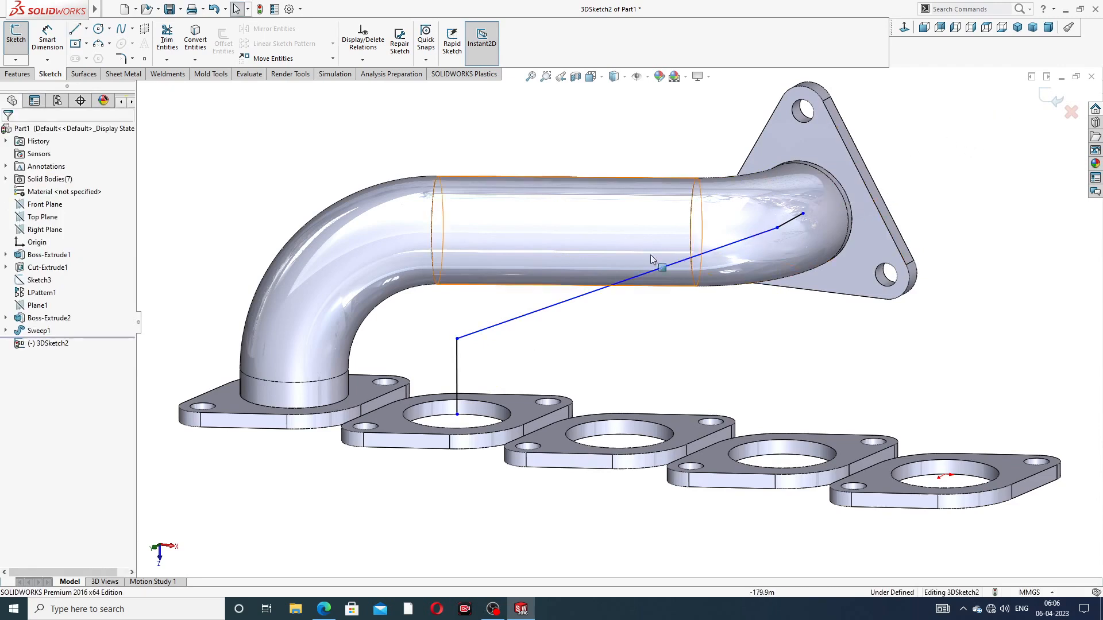
Step: Dimension the vertical line above the second flange to 114 mm
key("f")
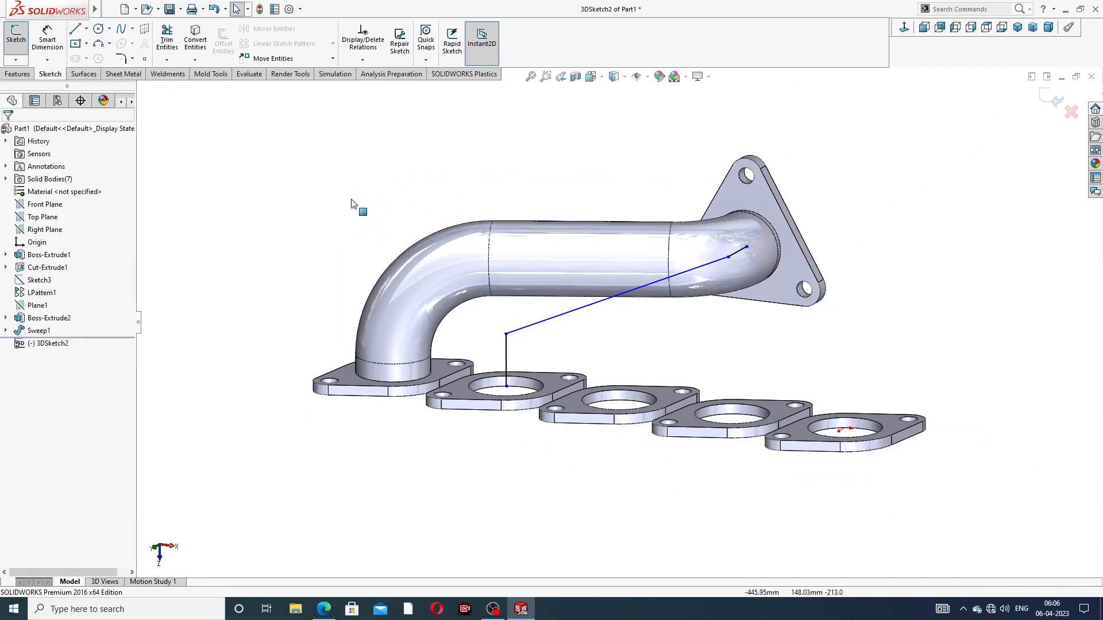
left_click(46, 41)
left_click(506, 352)
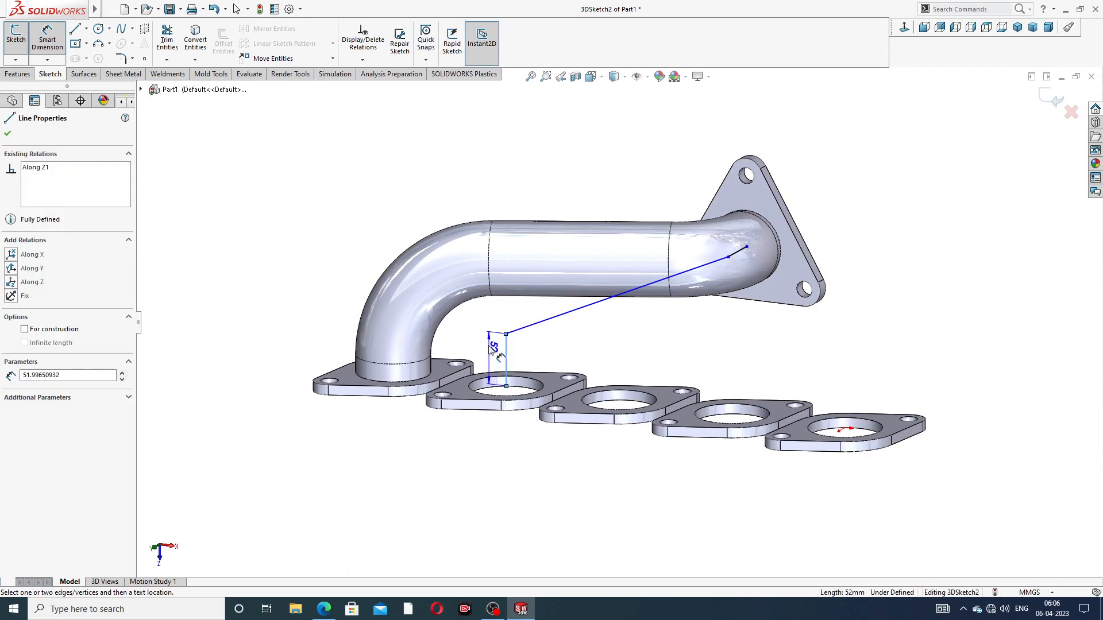
left_click(491, 352)
type("114")
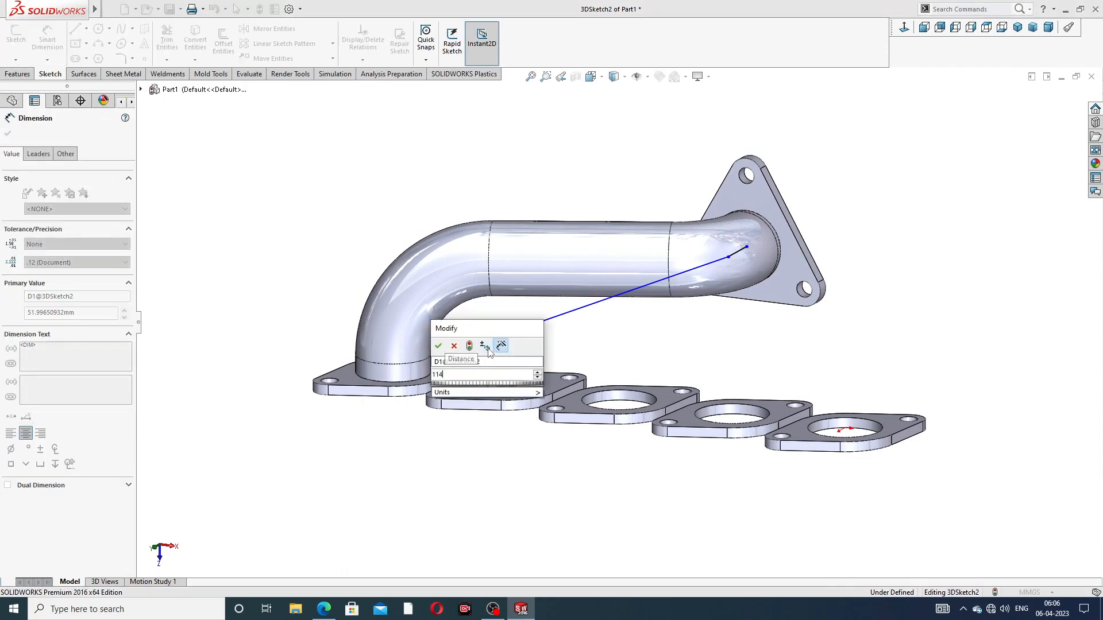
key("Return")
left_click(594, 362)
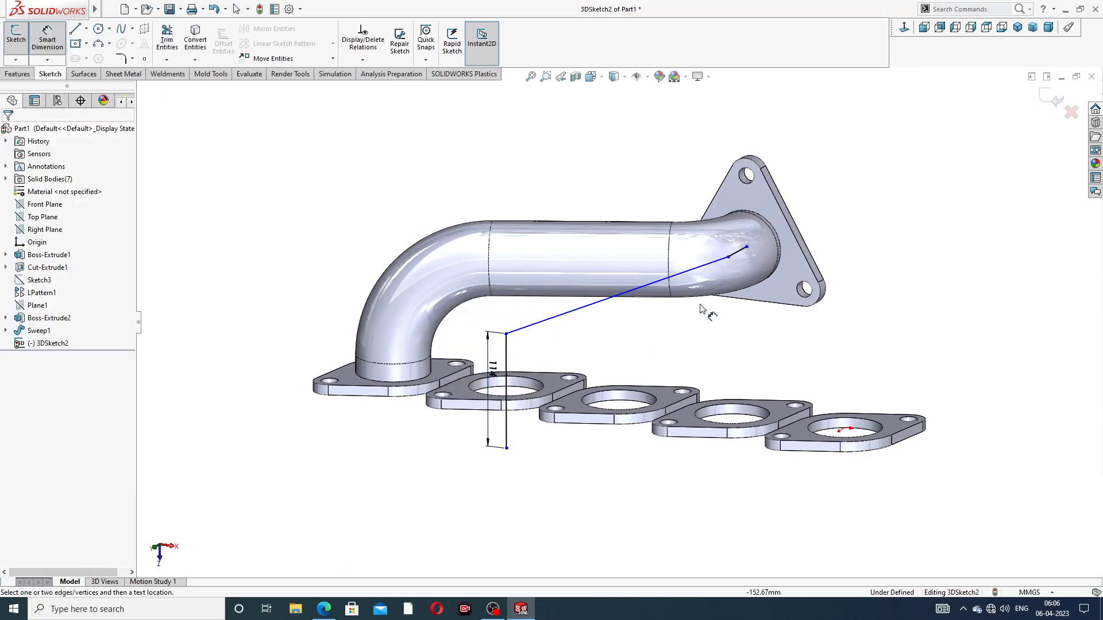
Step: Dimension the short line at the triangular flange to 54 mm and leave the dimensioning command
left_click(736, 255)
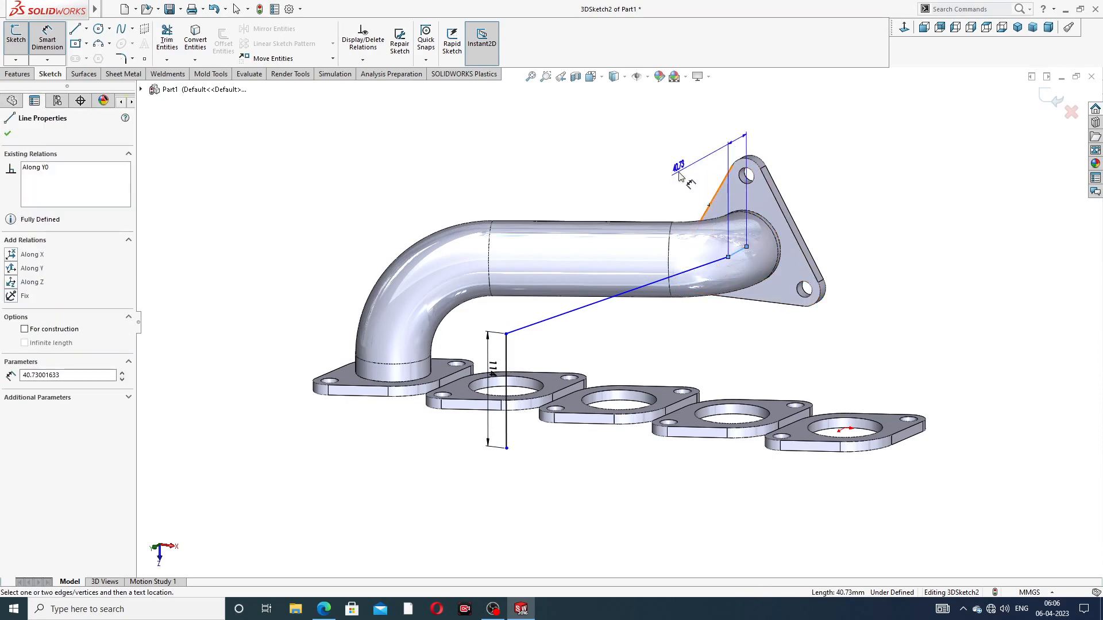
left_click(680, 174)
type("5")
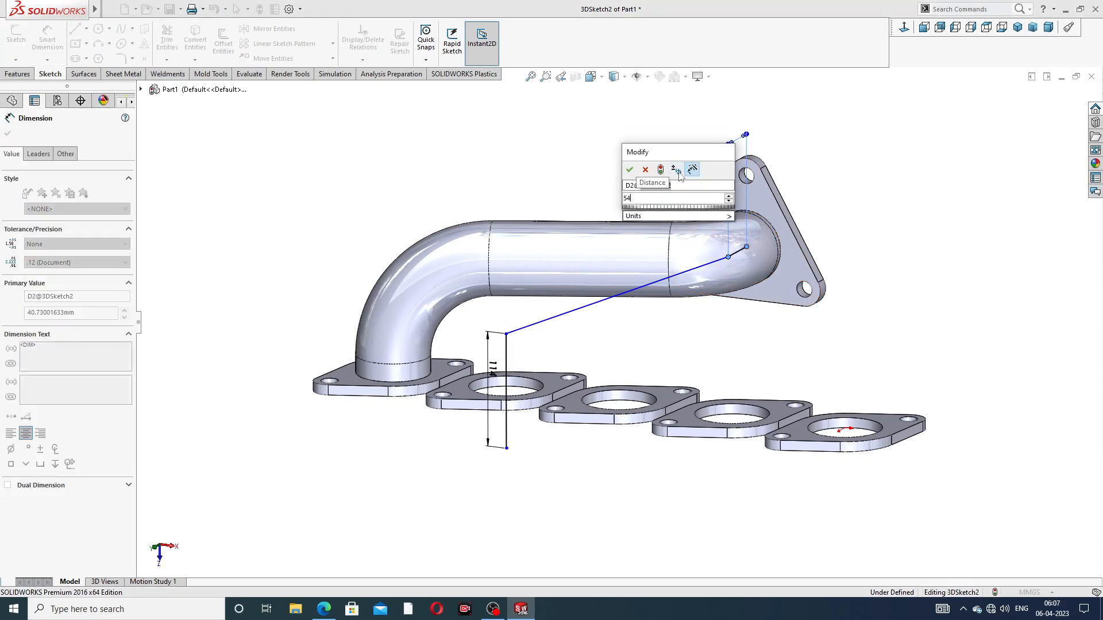
type("4")
key("Return")
left_click(876, 222)
middle_click_drag(835, 254, 862, 206)
right_click(863, 185)
left_click(896, 221)
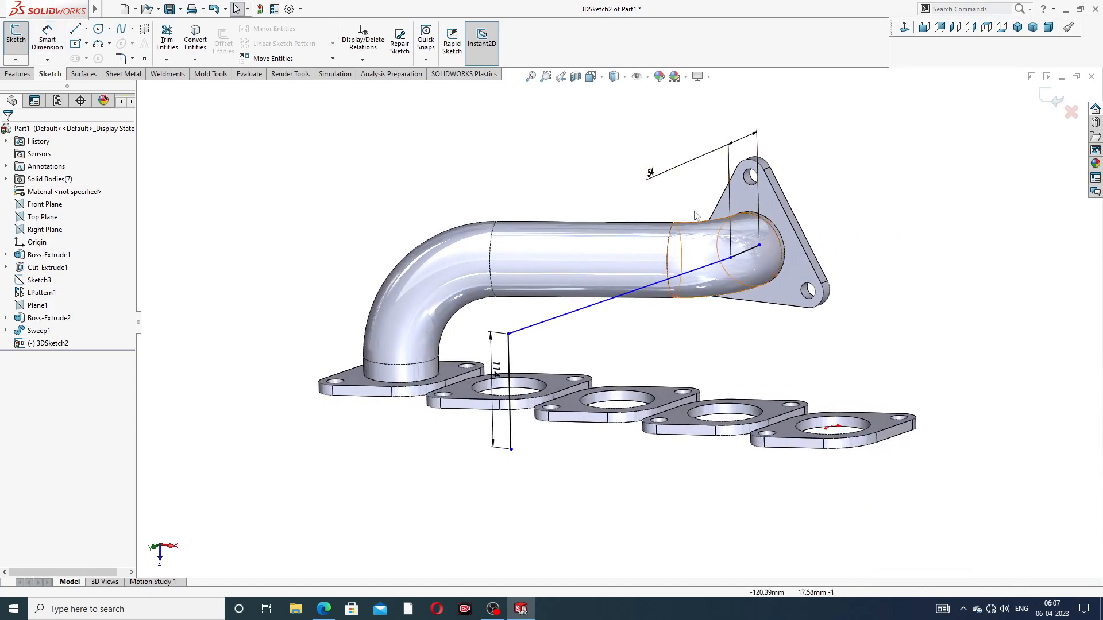
Step: Move the lower endpoint of the 114 mm line back onto the hole centre of the second flange
scroll(513, 454, "down", 2)
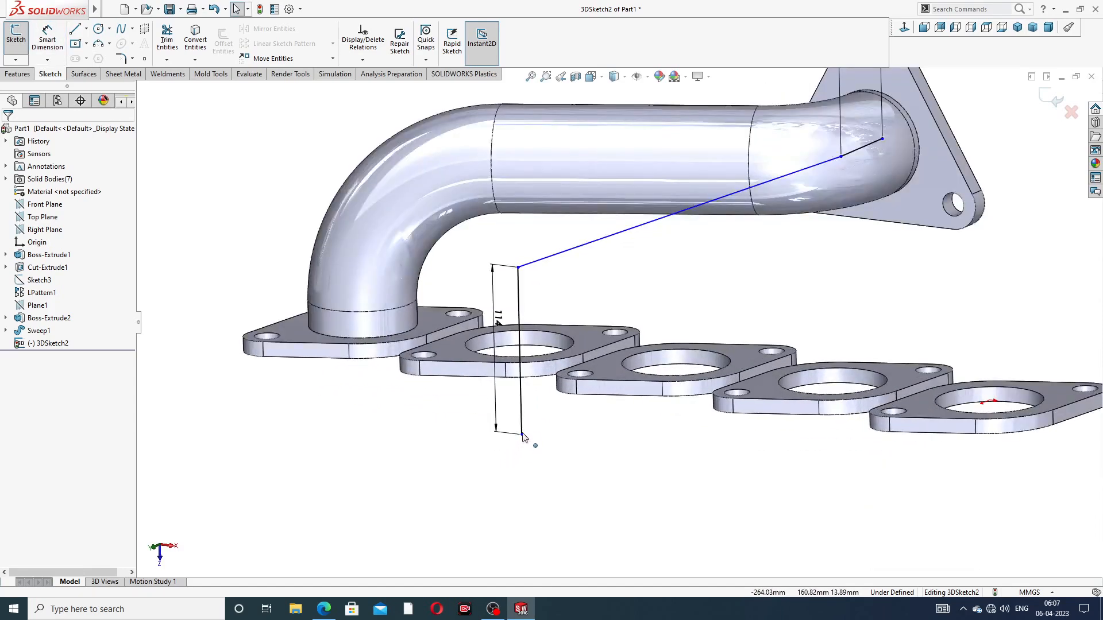
left_click_drag(522, 434, 519, 344)
left_click(728, 293)
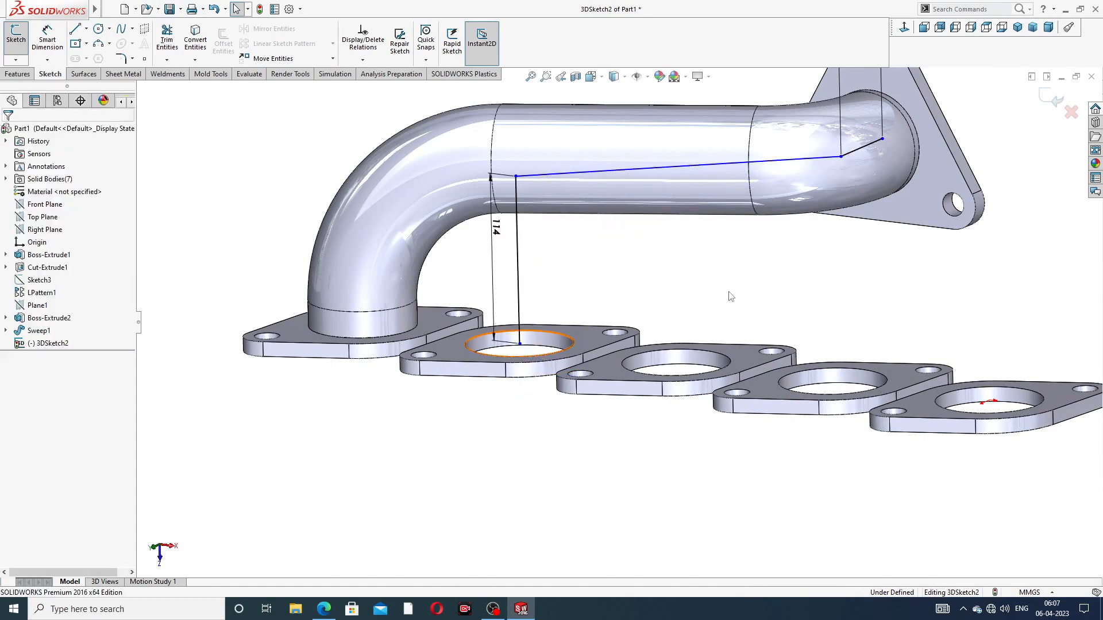
Step: Move the outer endpoint of the 54 mm line onto the centre of the pipe's circular edge at the triangular flange
left_click(882, 140)
left_click_drag(883, 140, 870, 143)
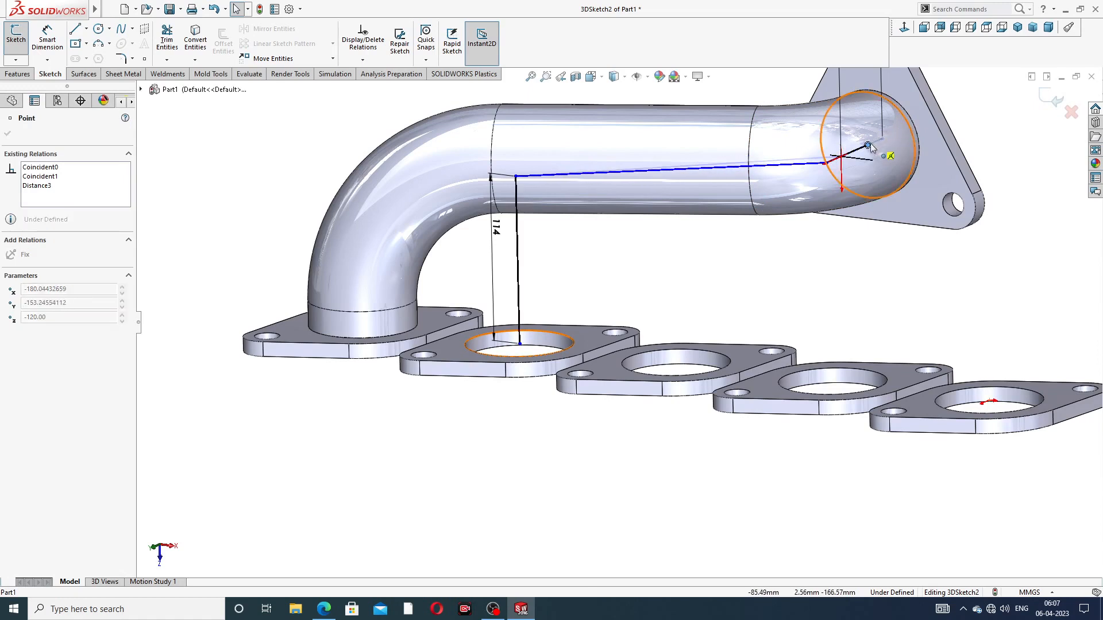
left_click(1008, 152)
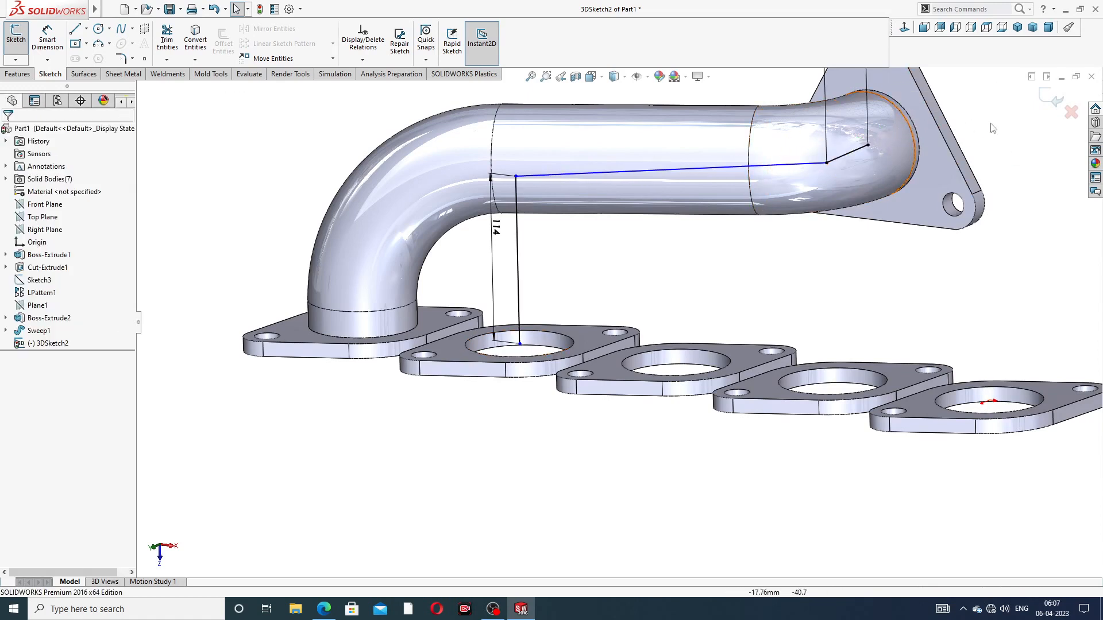
middle_click_drag(1007, 152, 895, 156)
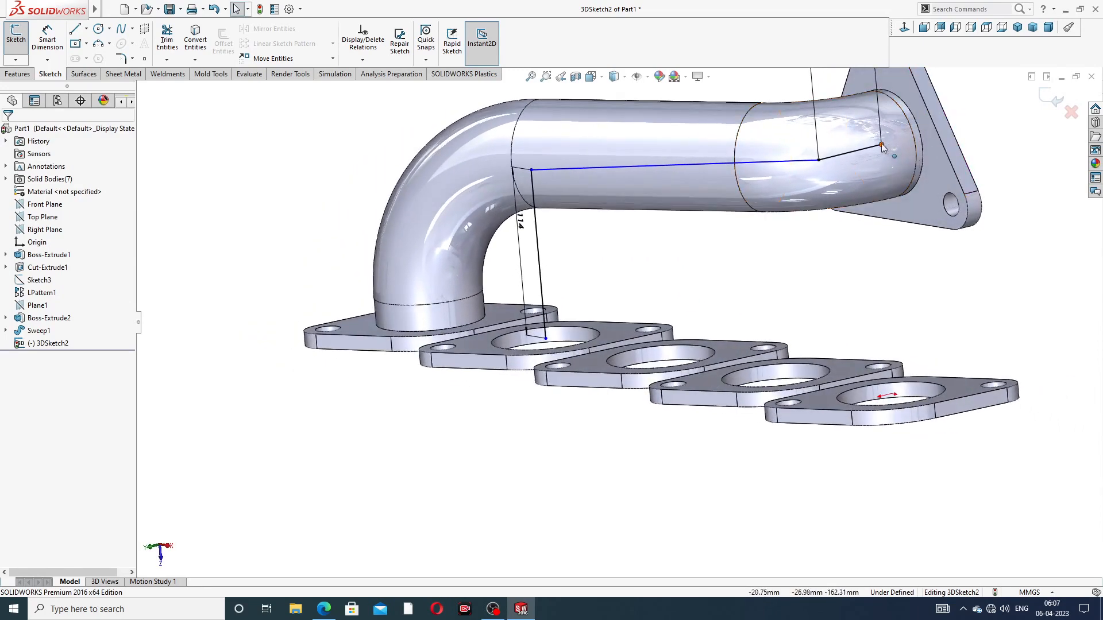
left_click(882, 144)
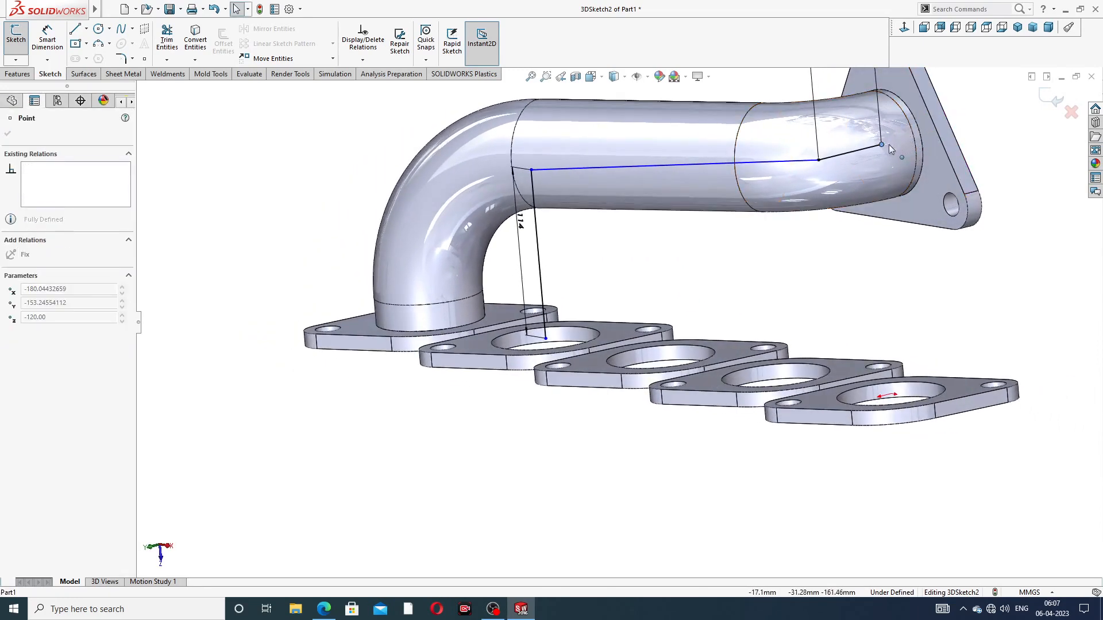
left_click(996, 152)
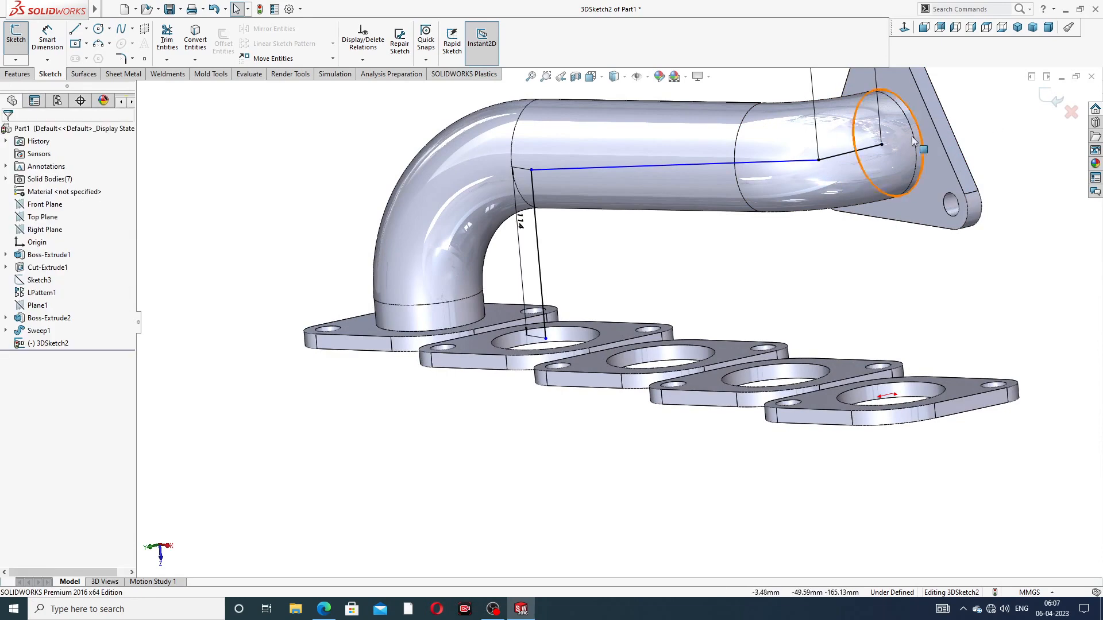
Step: Fillet the path corner near the triangular flange with a 68 mm radius
middle_click_drag(666, 236, 710, 194)
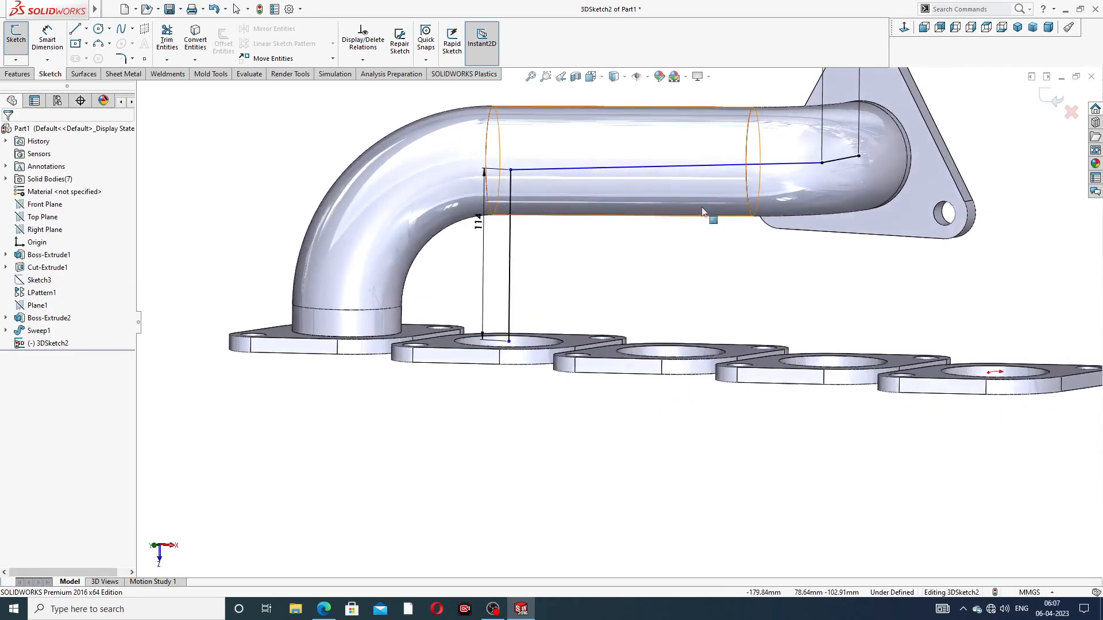
scroll(709, 190, "up", 3)
middle_click_drag(678, 162, 658, 216)
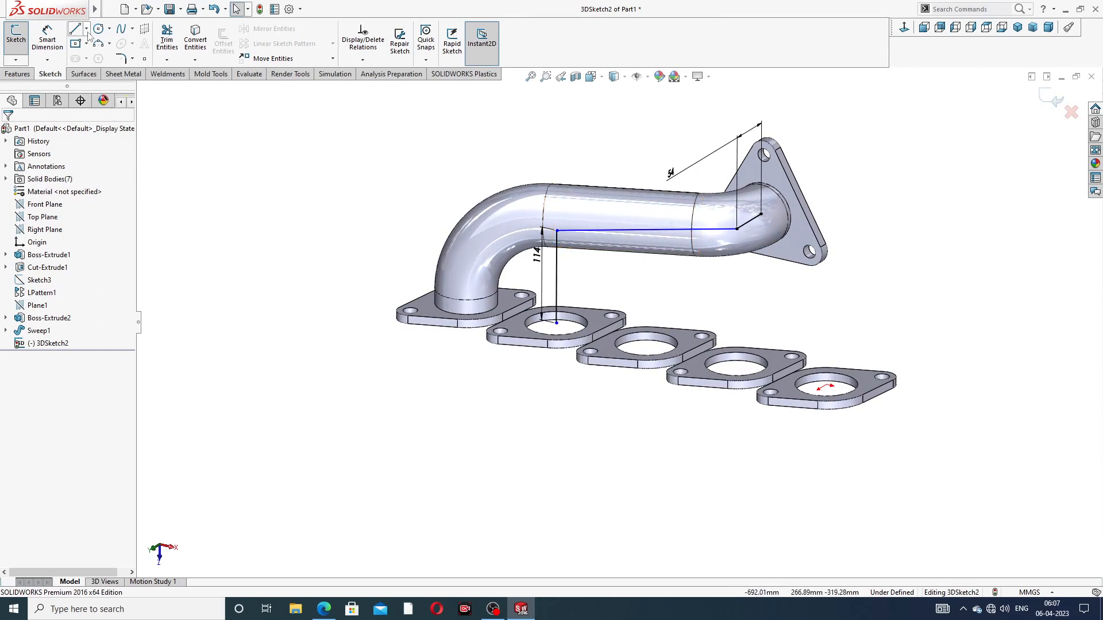
left_click(120, 59)
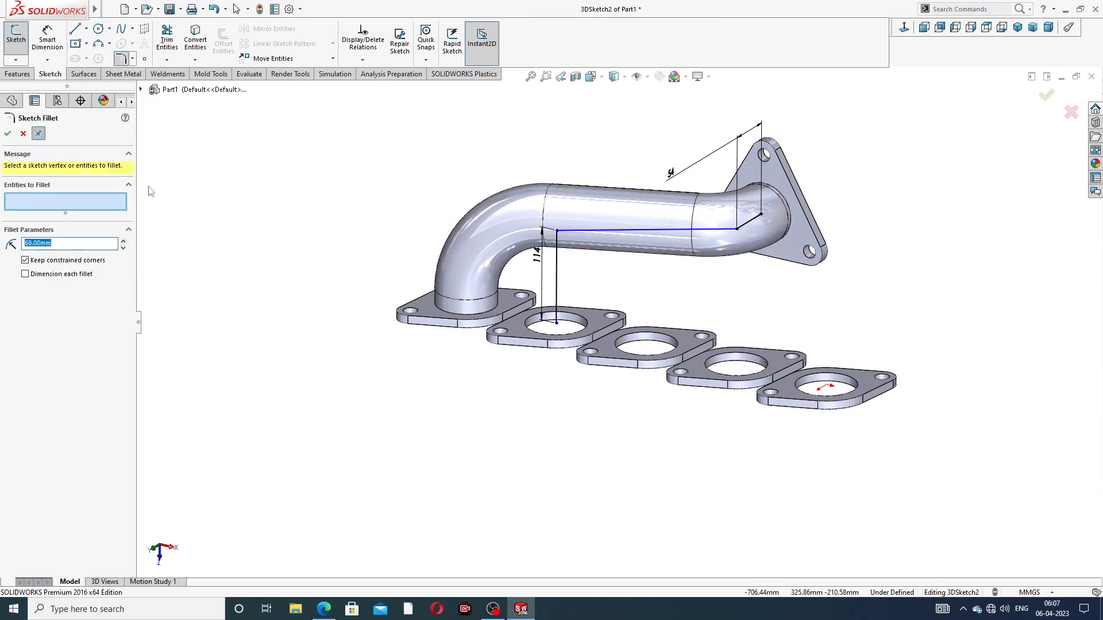
left_click(739, 229)
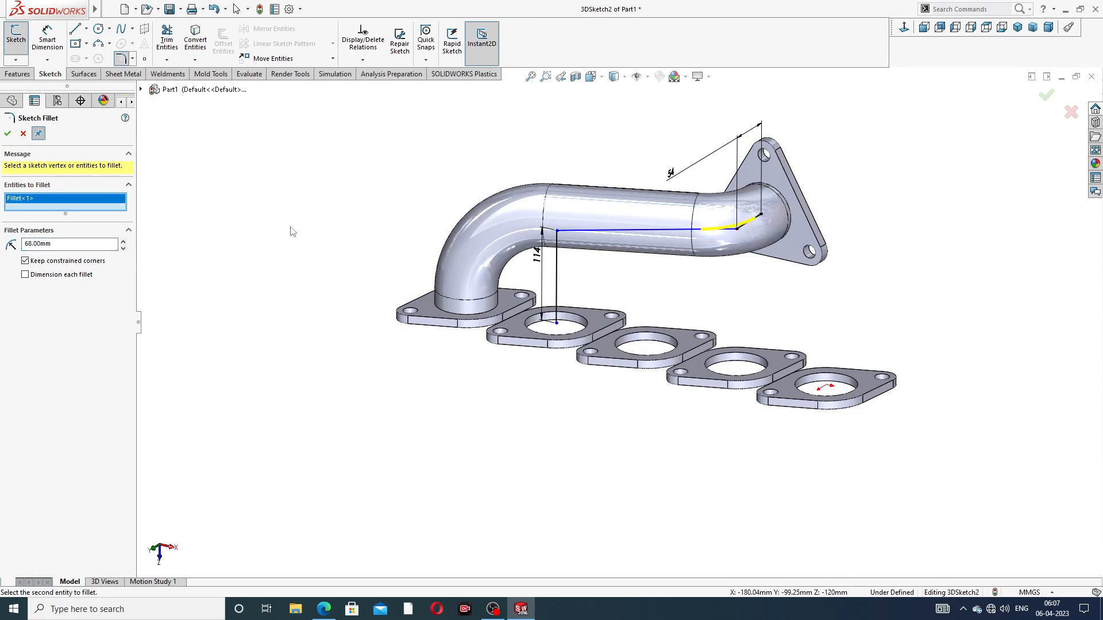
left_click(8, 135)
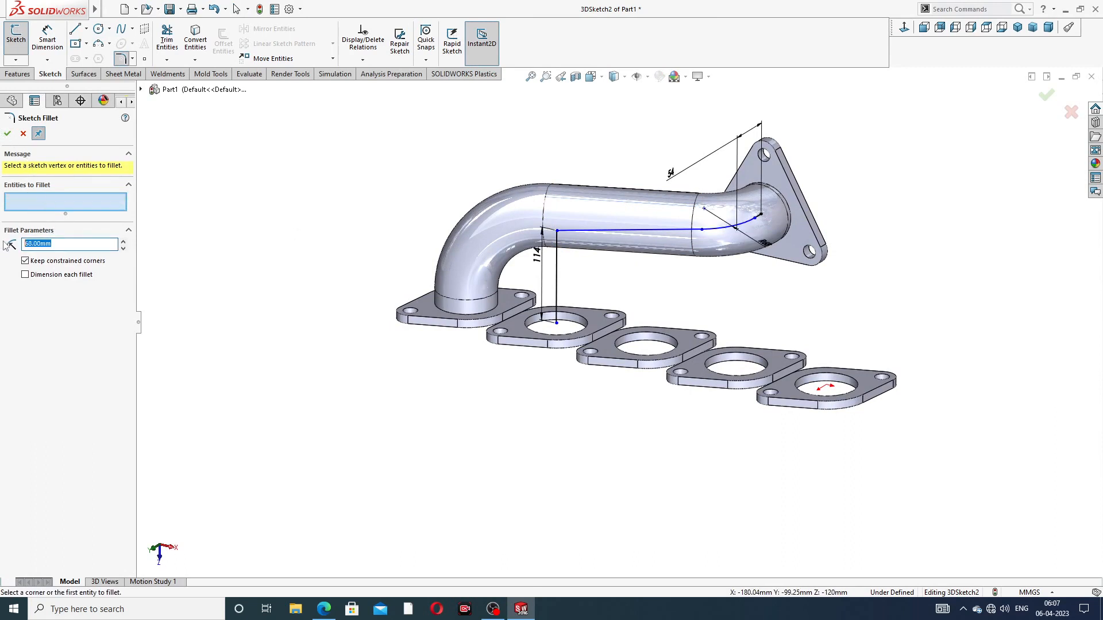
Step: Fillet the path corner above the second flange with a 98 mm radius and finish the sketch fillets
left_click(556, 232)
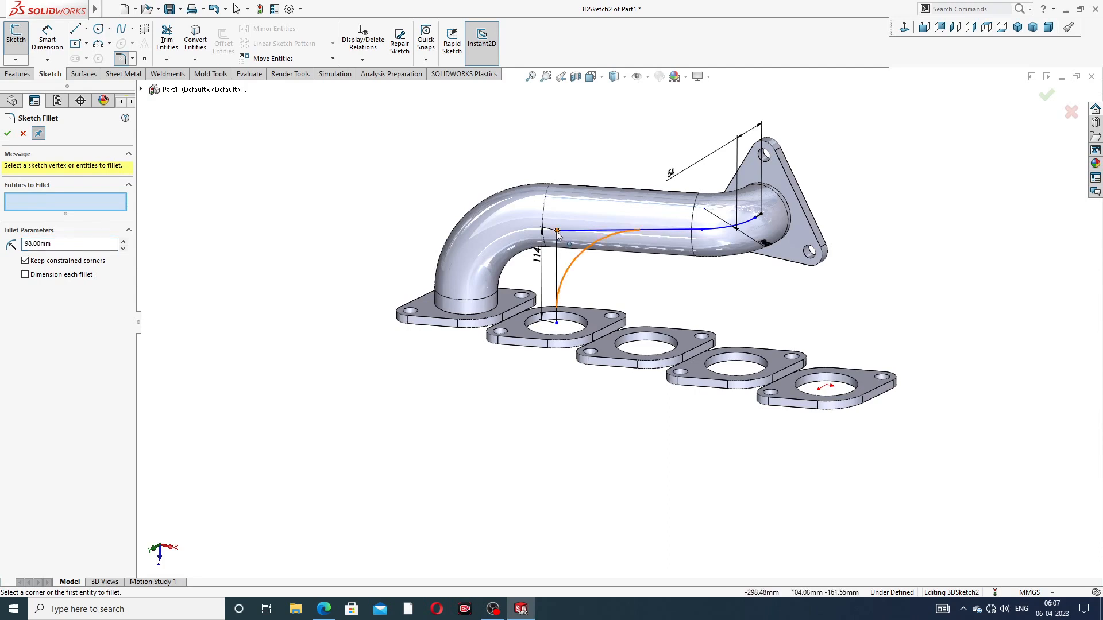
left_click(8, 135)
left_click(8, 134)
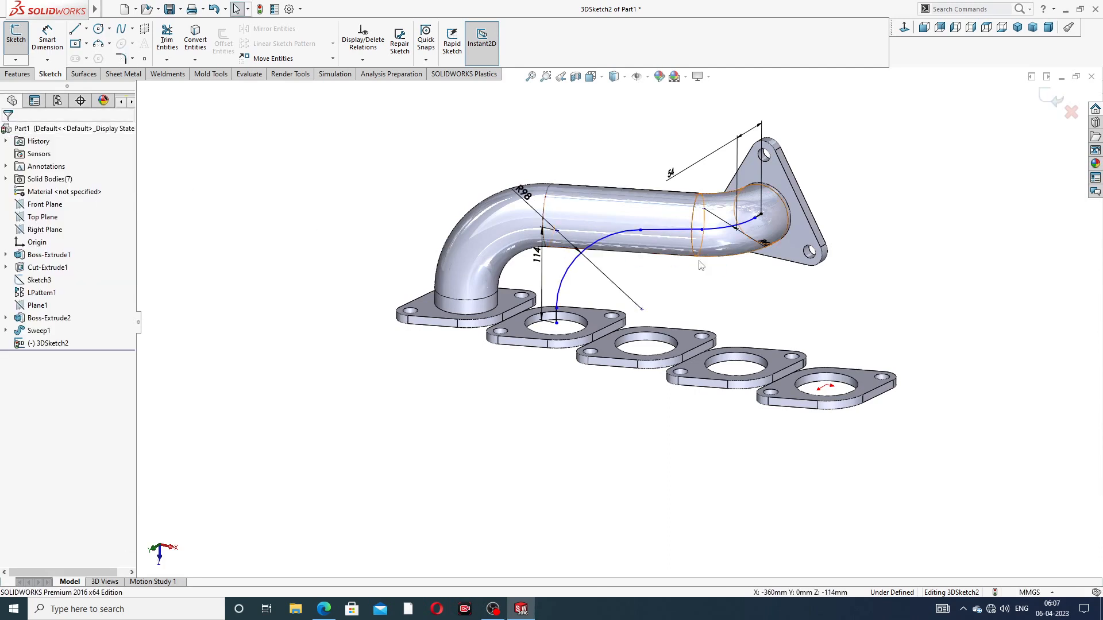
Step: Snap the path's lower endpoint to the second flange's hole centre and exit the 3D sketch
scroll(659, 277, "down", 2)
middle_click_drag(614, 237, 627, 266)
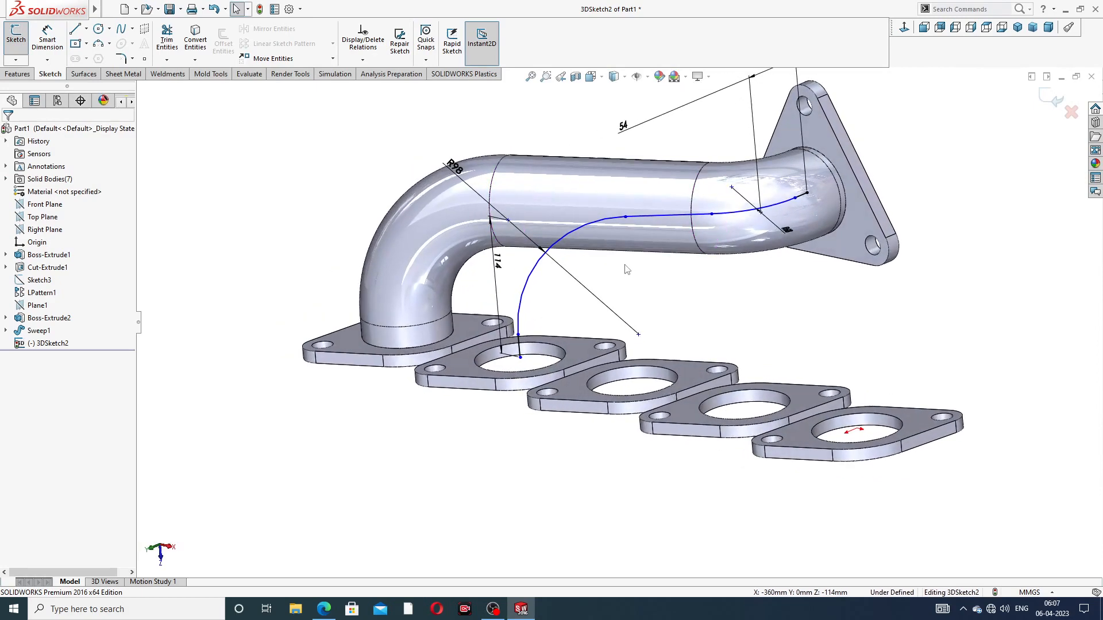
left_click(520, 359)
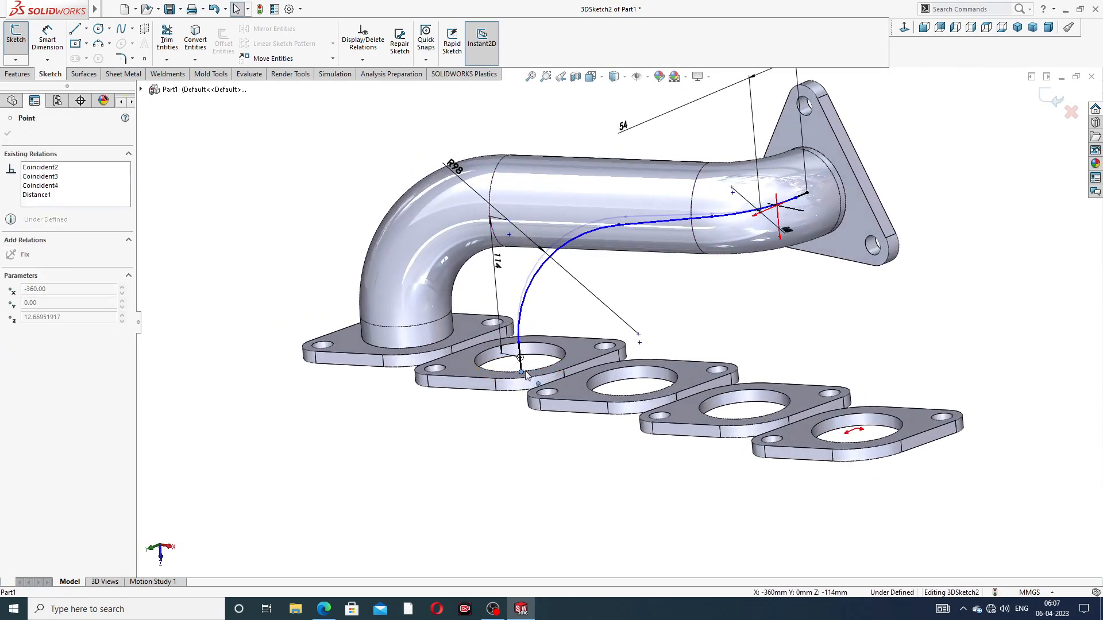
left_click_drag(524, 362, 522, 359)
key("Escape")
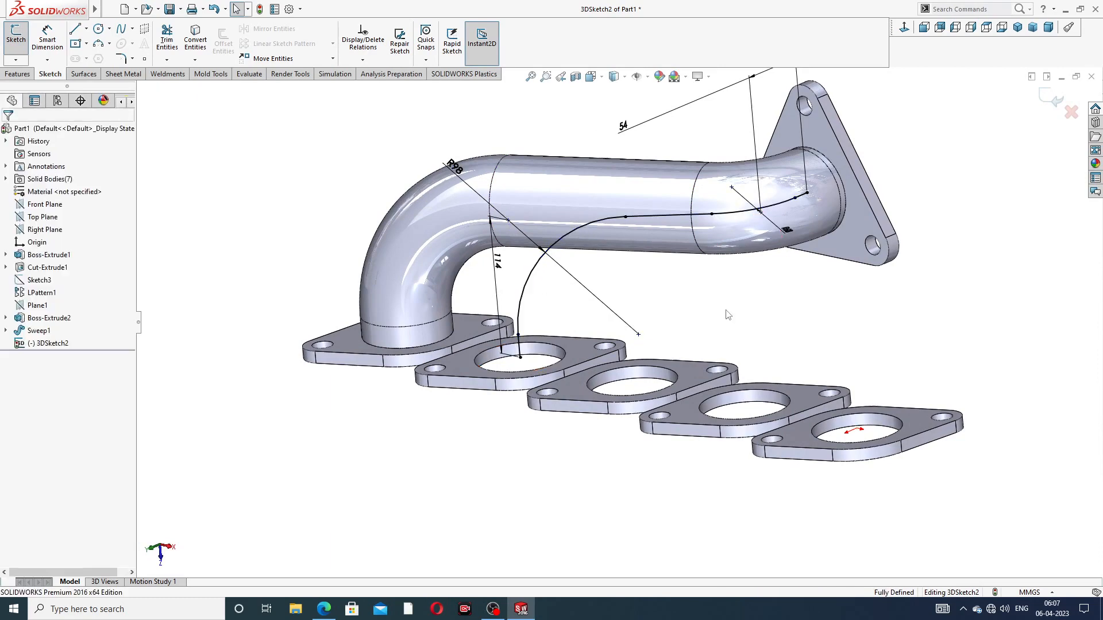
mouse_move(783, 274)
middle_mouse_down()
mouse_move(782, 231)
mouse_move(768, 276)
middle_mouse_up()
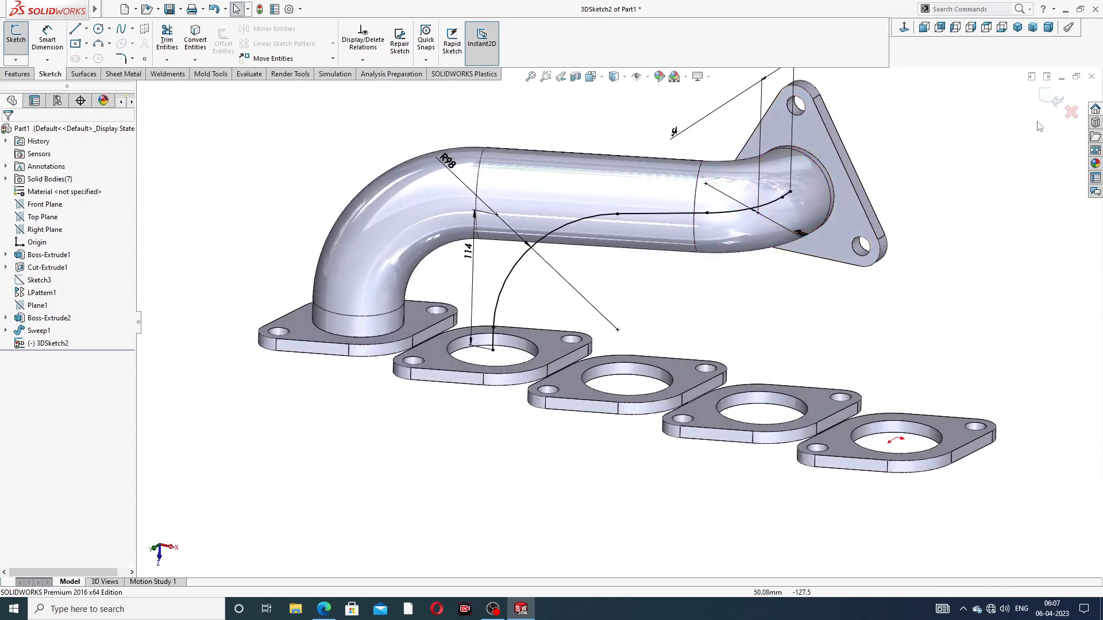
left_click(1055, 99)
Step: Start a sketch on the triangular flange's inner face and convert the pipe's 72 mm circular edge into a sketch circle
middle_click_drag(872, 189, 830, 176)
left_click(834, 165)
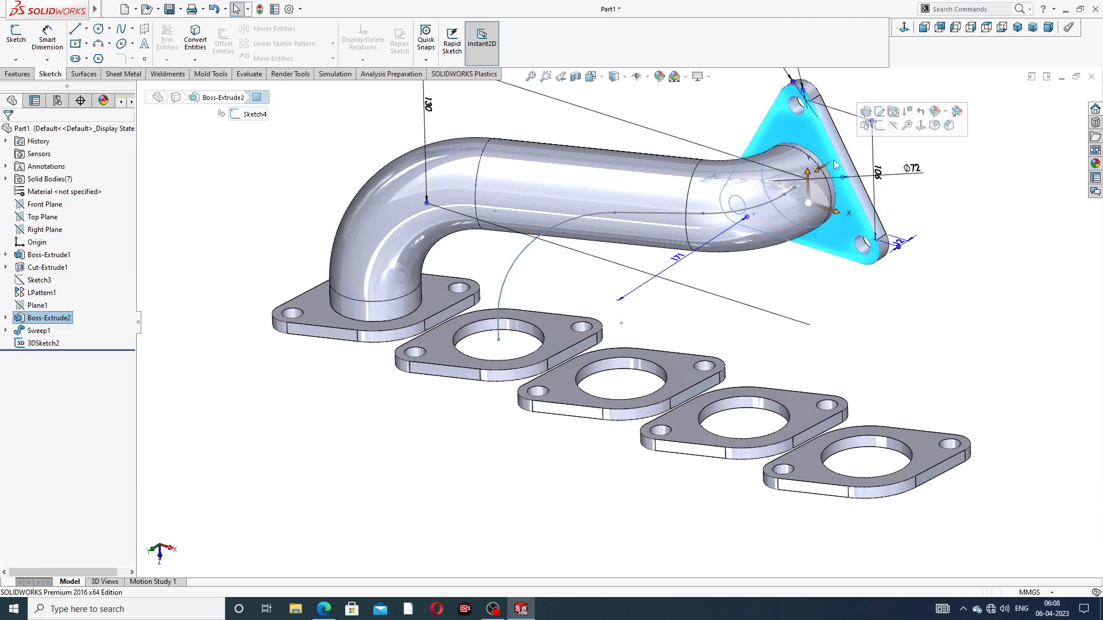
left_click(879, 125)
scroll(843, 203, "up", 5)
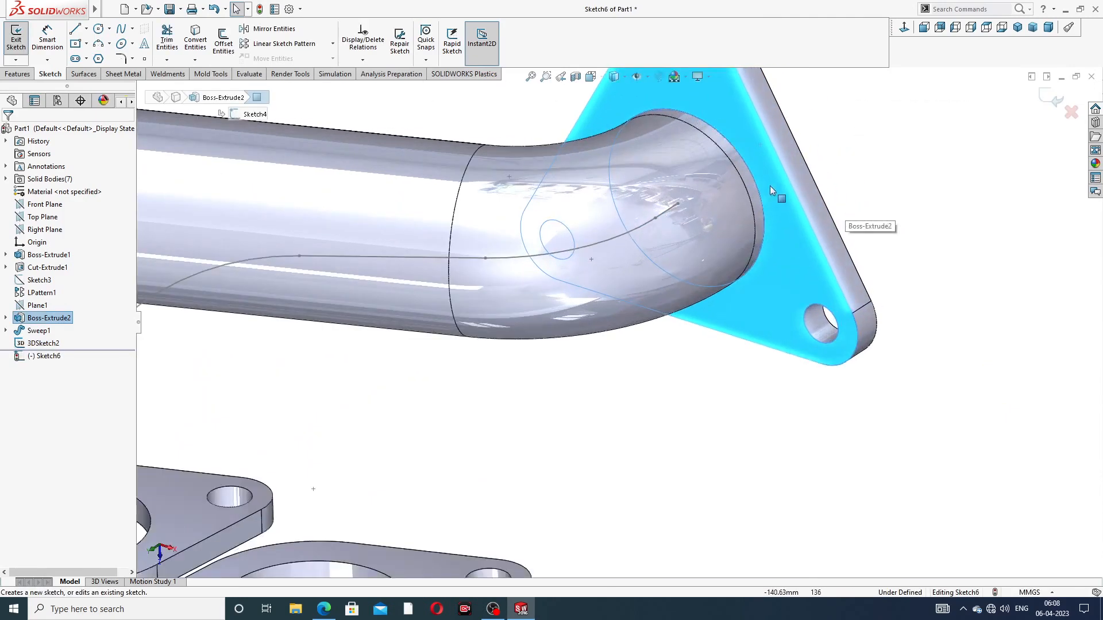
left_click(755, 185)
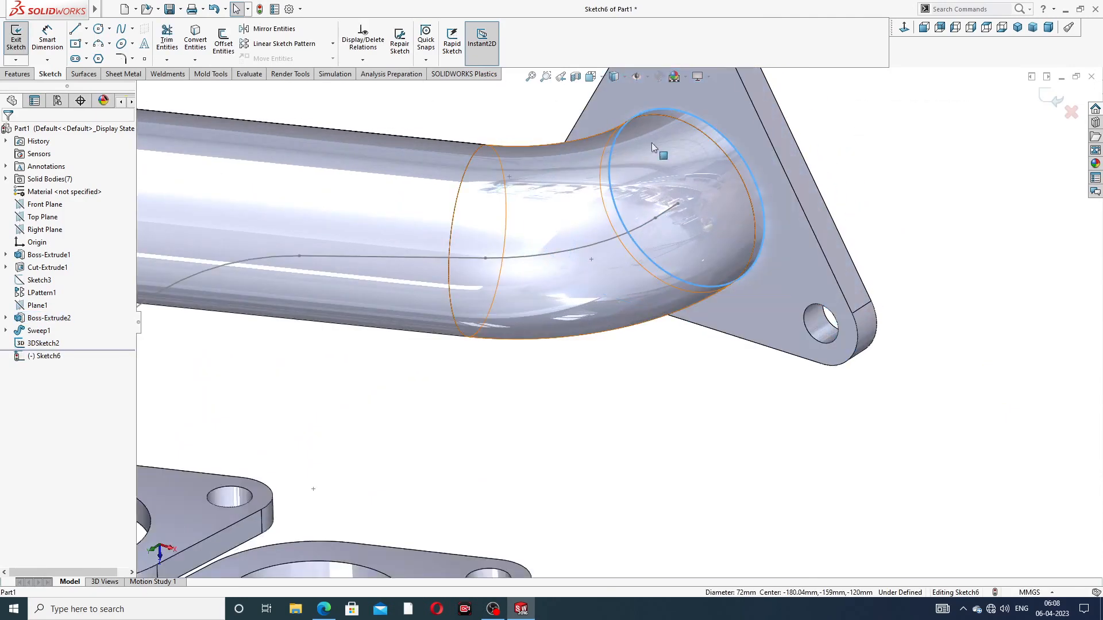
left_click(198, 45)
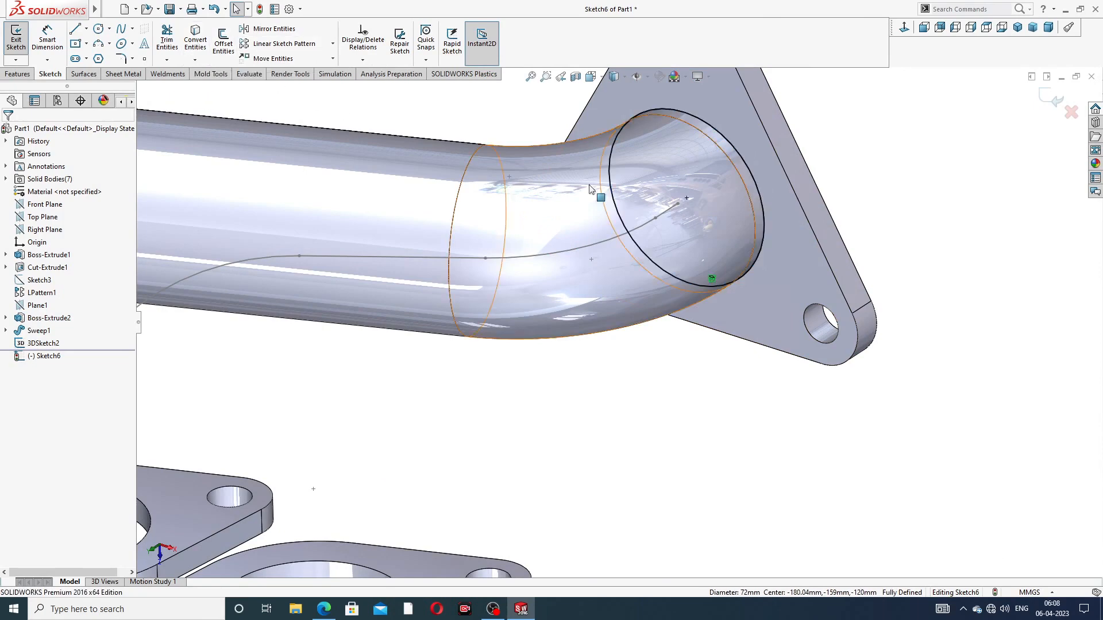
Step: Exit the circular profile sketch and try to sweep it along the second pipe's 3D path
left_click(1056, 101)
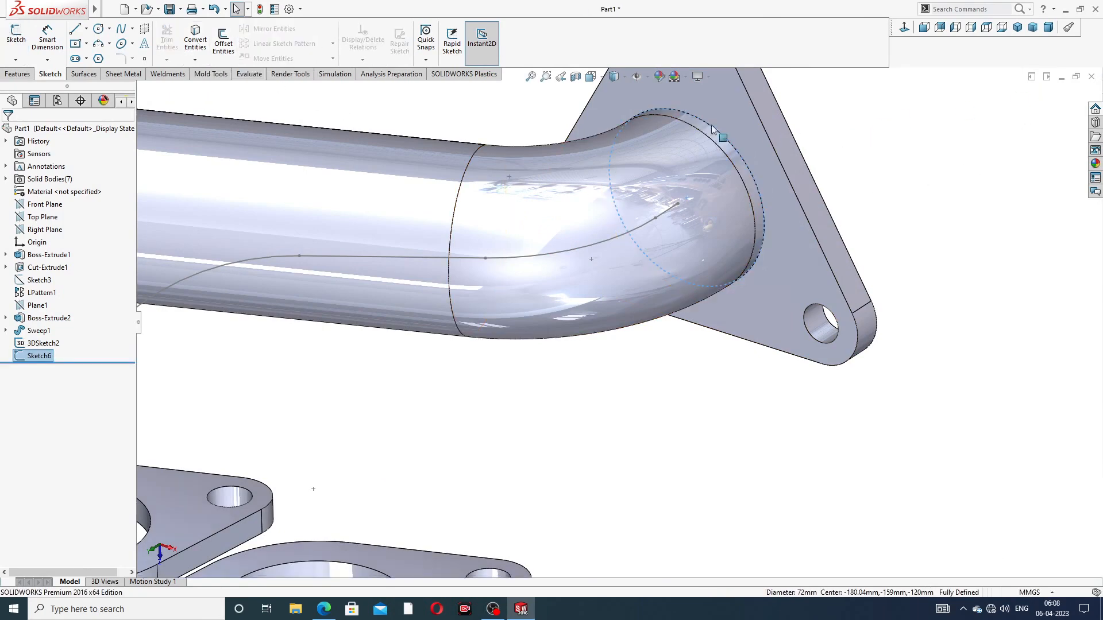
left_click(17, 74)
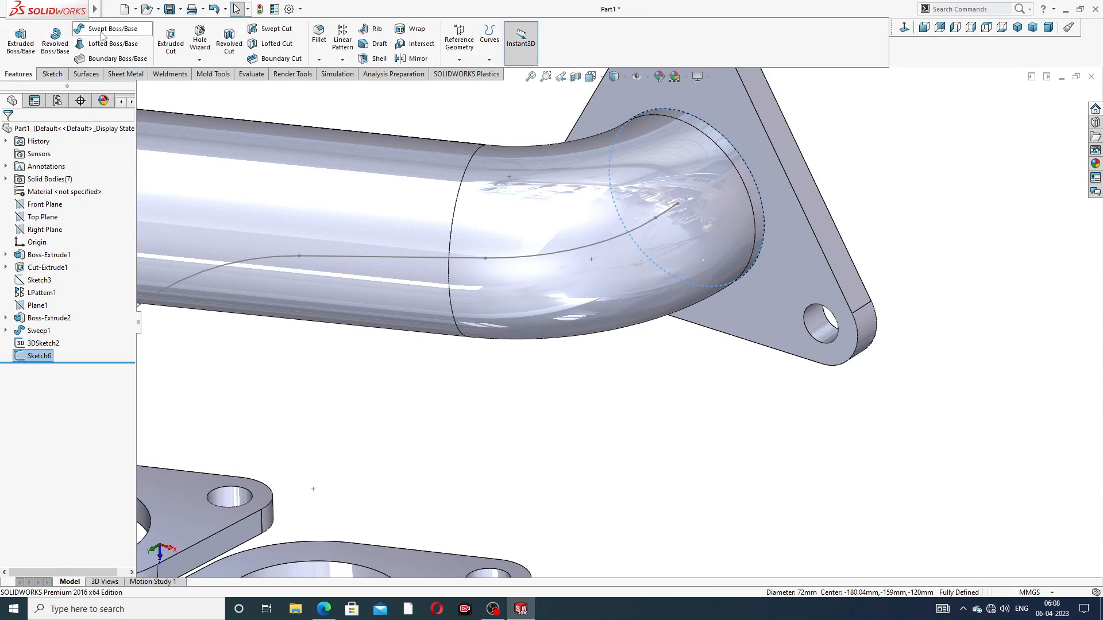
left_click(104, 30)
key("z")
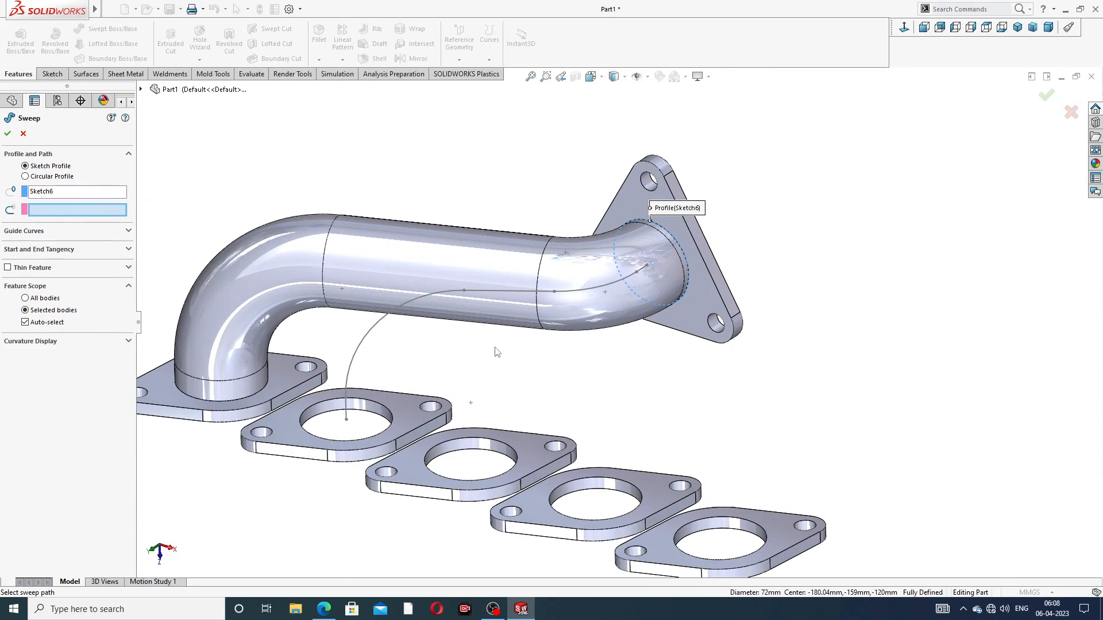
left_click(453, 292)
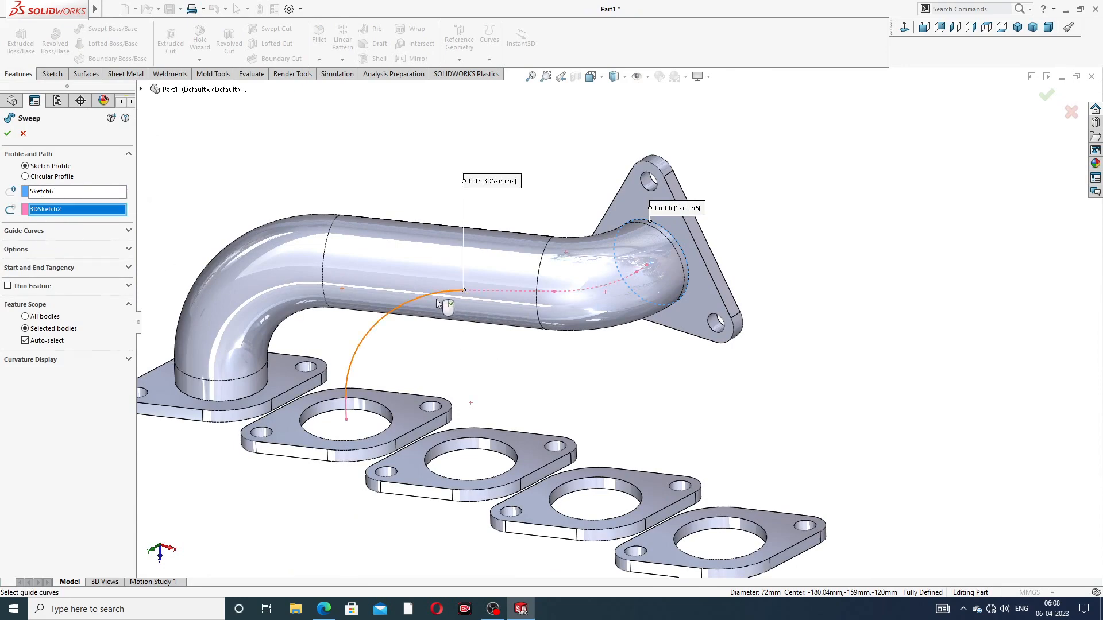
middle_click_drag(448, 314, 464, 286)
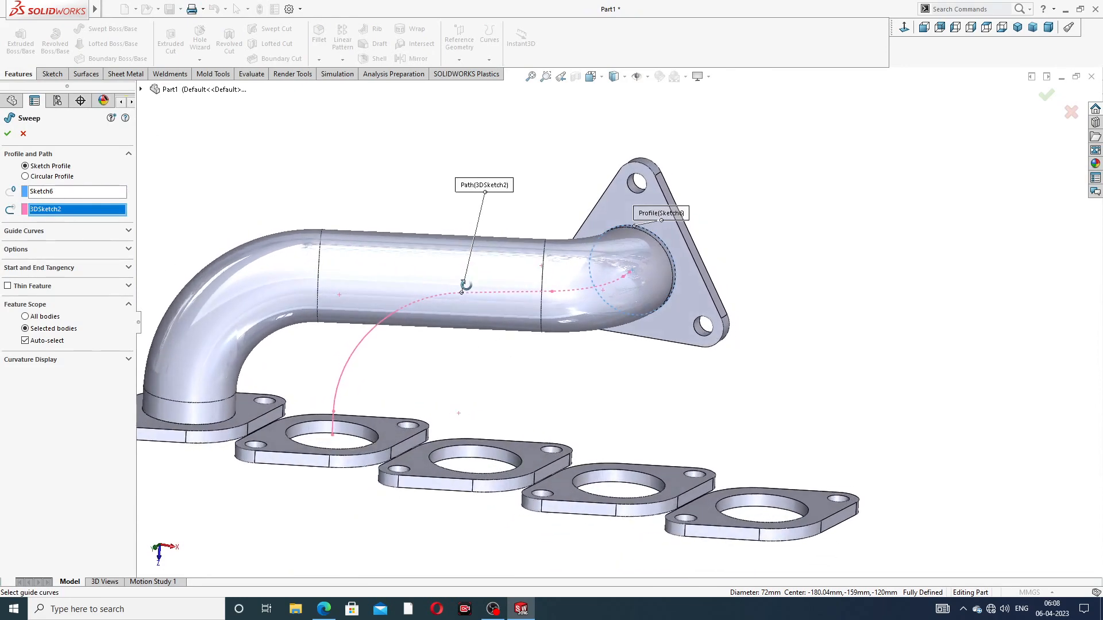
left_click(425, 304)
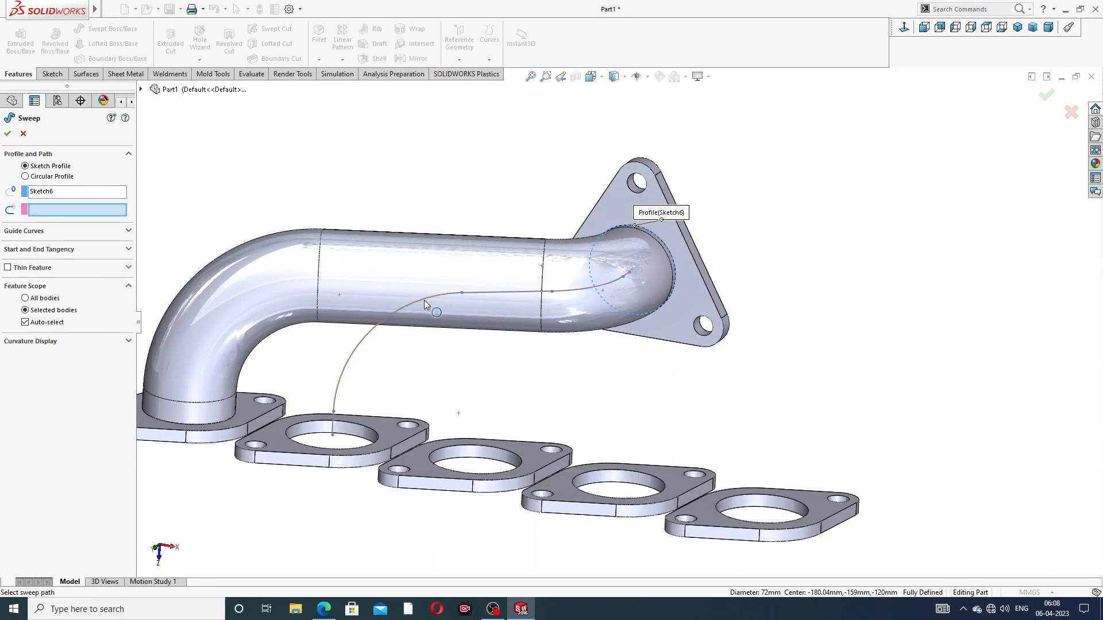
left_click(492, 294)
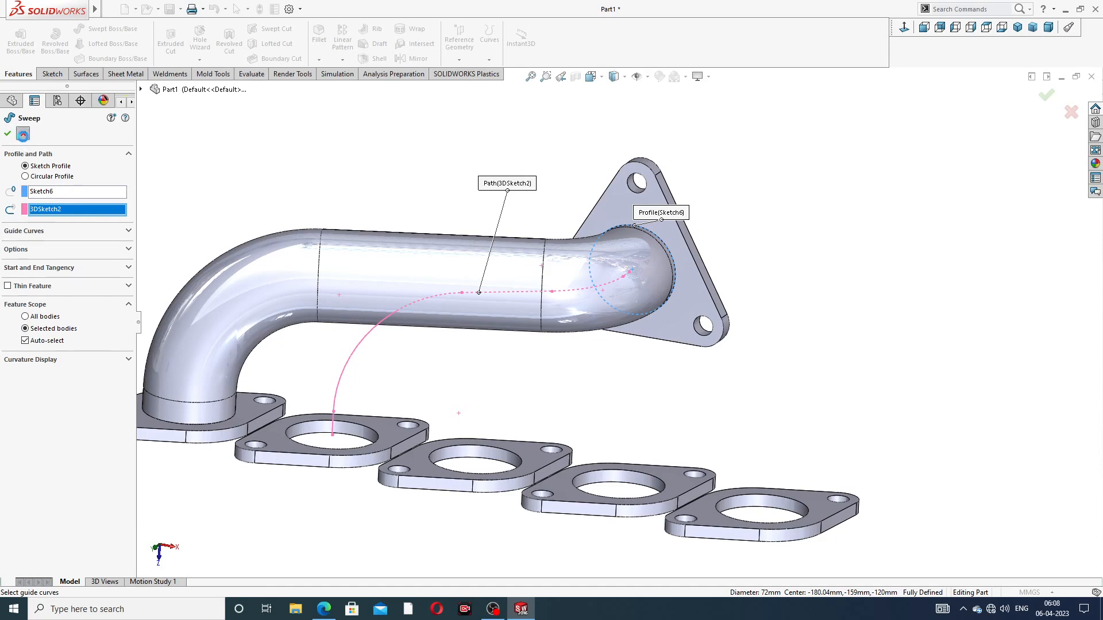
key("Return")
Step: Examine the end of the second pipe's path against the circular profile at the triangular flange
middle_click_drag(612, 246, 575, 261)
scroll(654, 271, "down", 4)
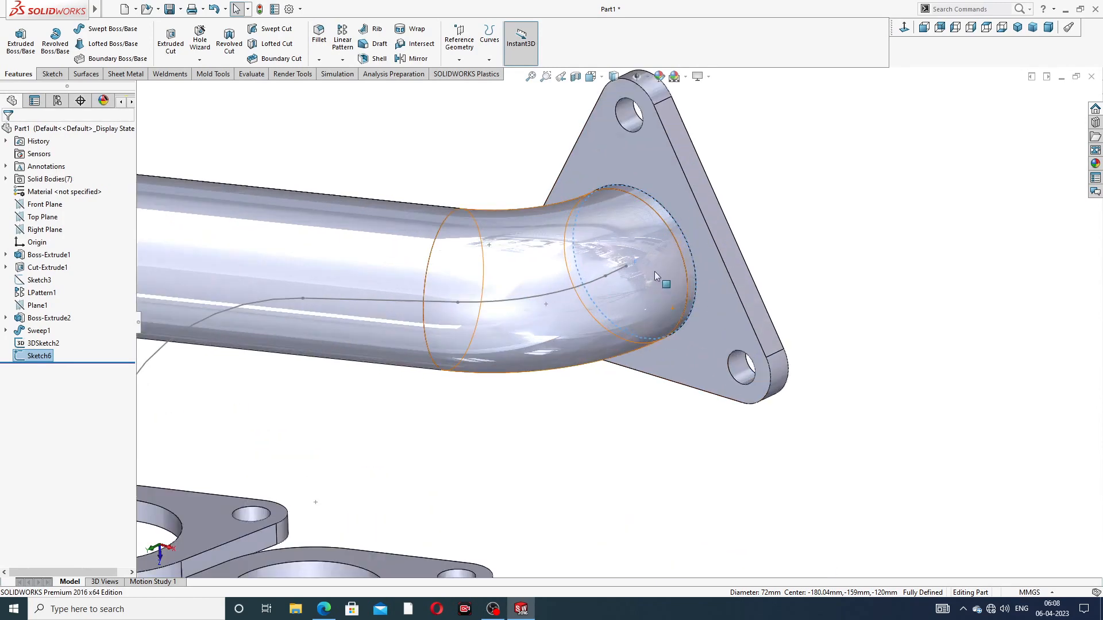
scroll(653, 271, "down", 5)
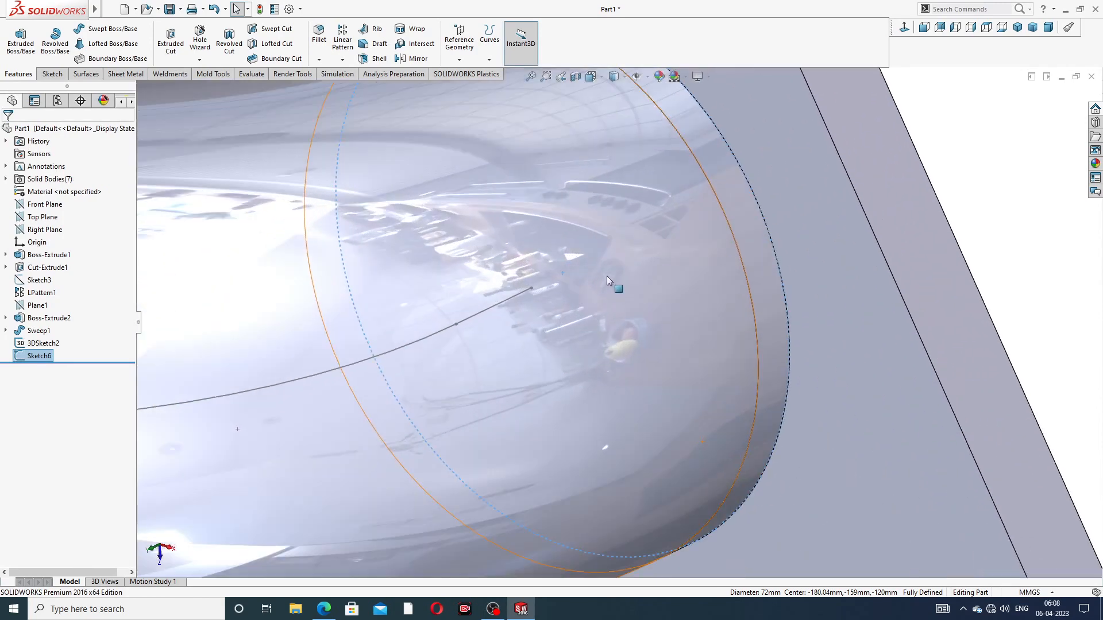
left_click(730, 230)
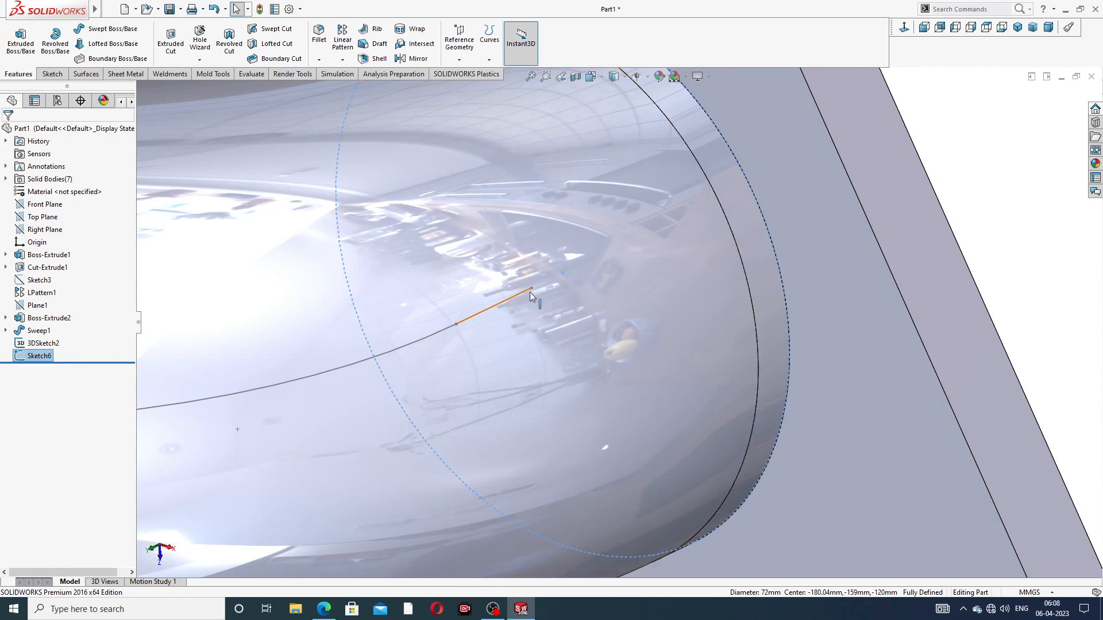
scroll(530, 292, "up", 8)
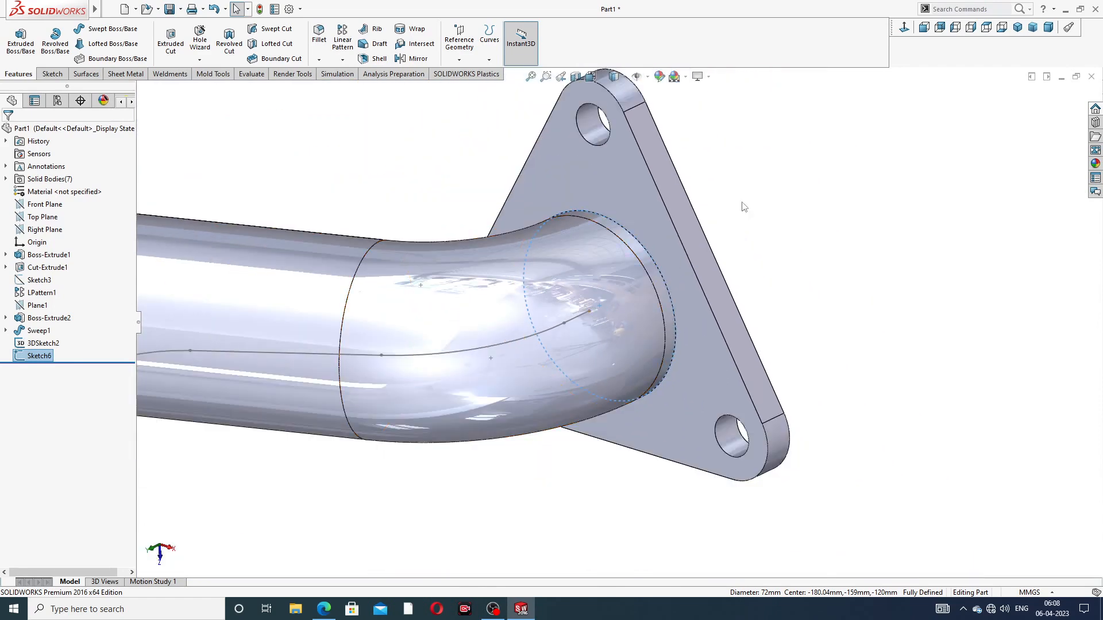
scroll(487, 251, "up", 2)
scroll(487, 250, "up", 3)
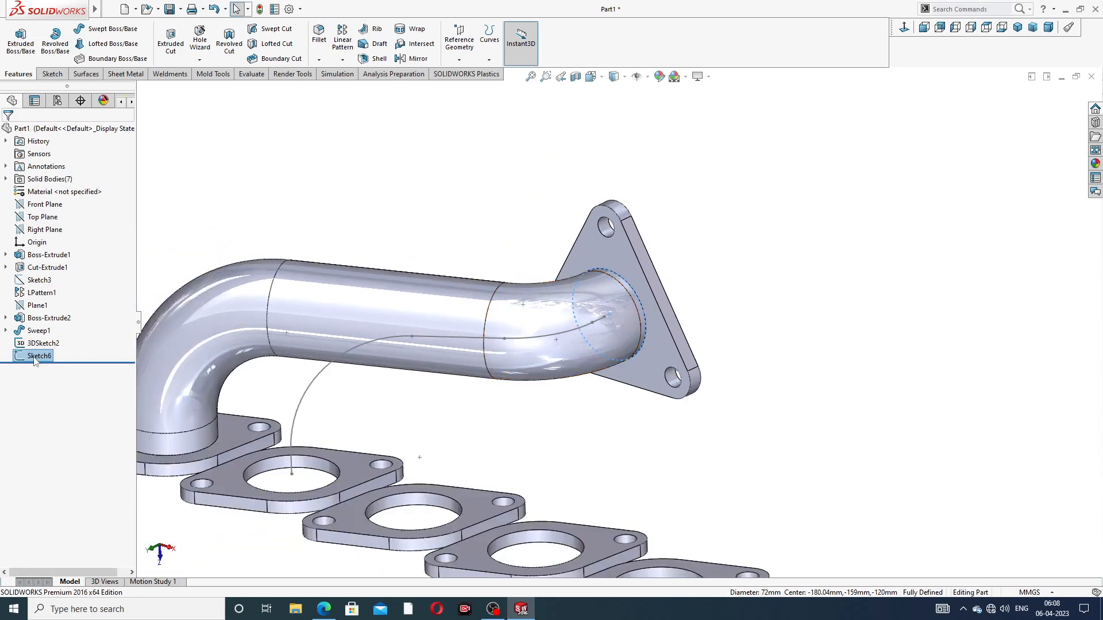
left_click(143, 292)
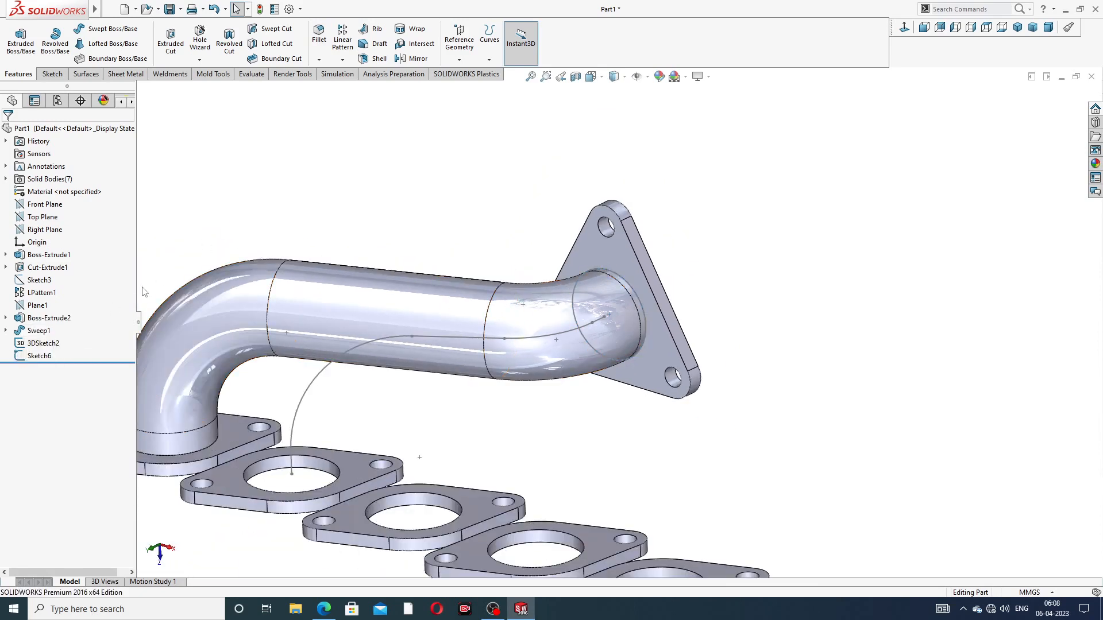
Step: Reopen the circular profile sketch to check its circle's position relative to the path's end, and exit the sketch
left_click(50, 356)
left_click(58, 329)
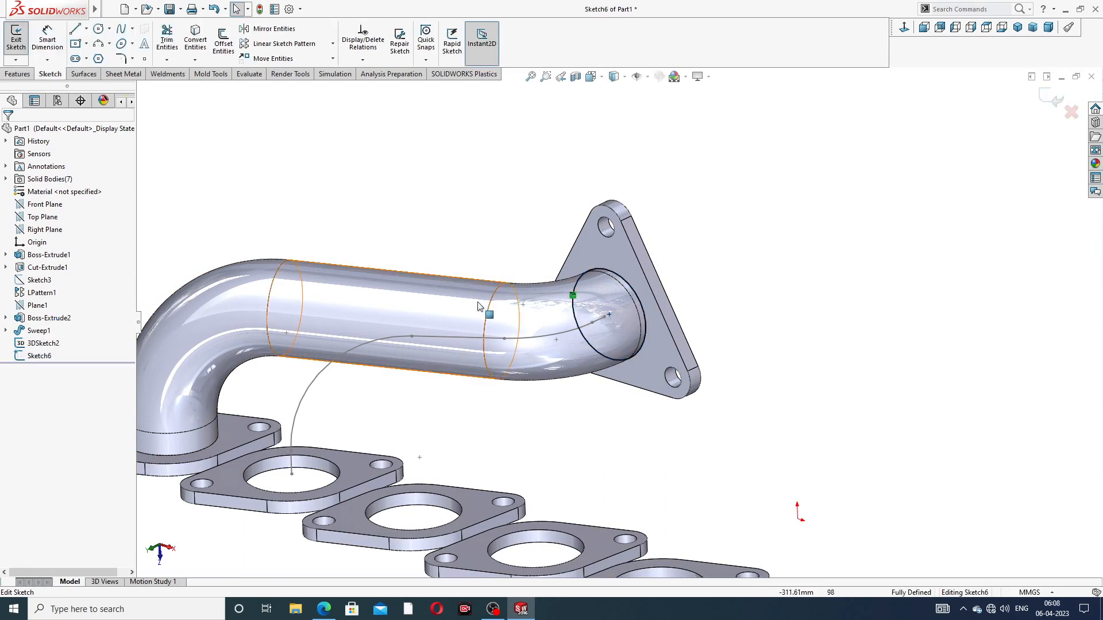
scroll(607, 322, "down", 3)
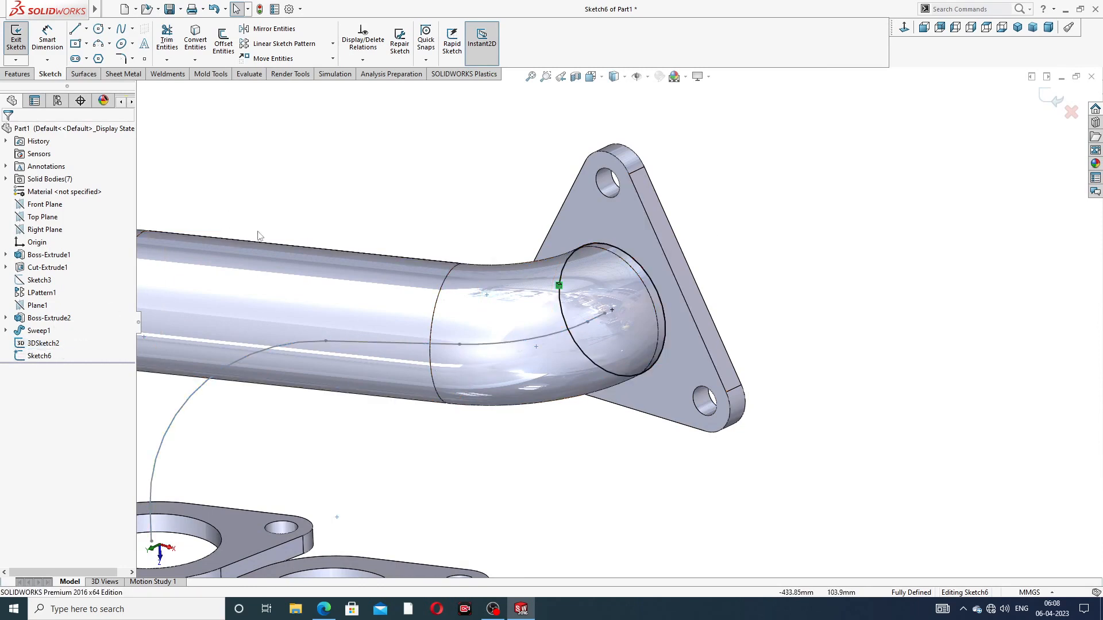
left_click(1055, 99)
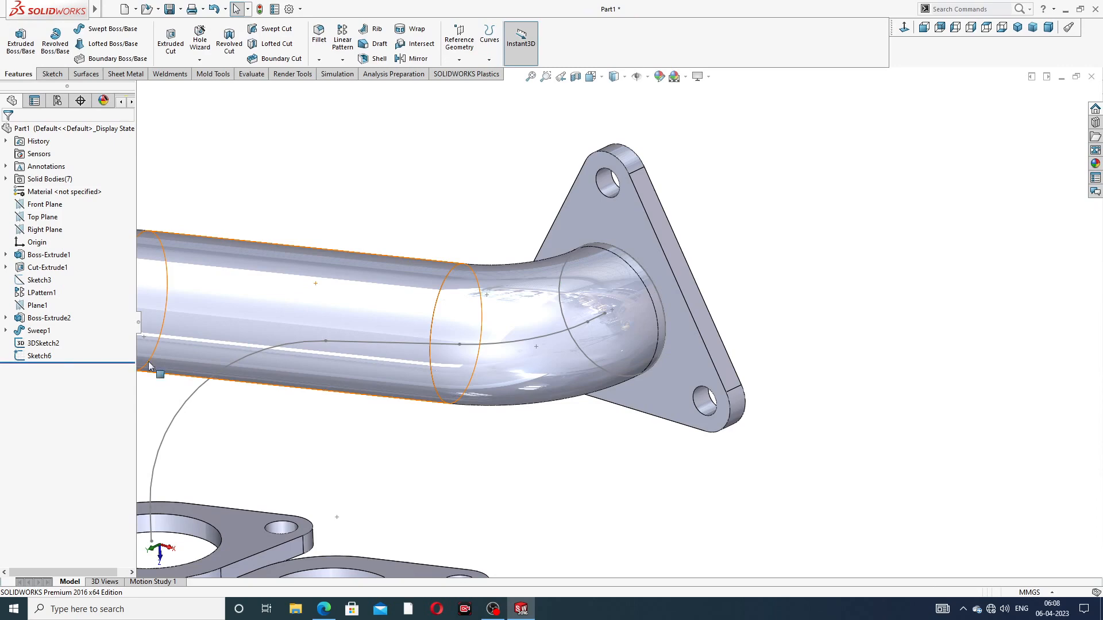
Step: Open the second pipe's 3D path sketch and delete the short straight end segment near the triangular flange
left_click(43, 344)
left_click(59, 310)
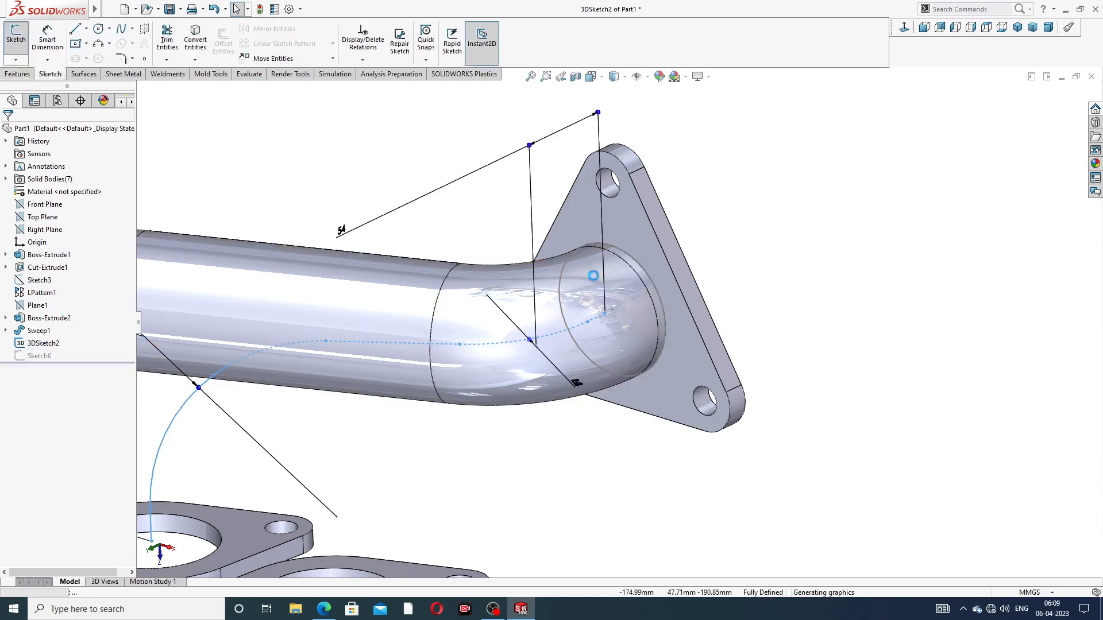
scroll(632, 315, "down", 5)
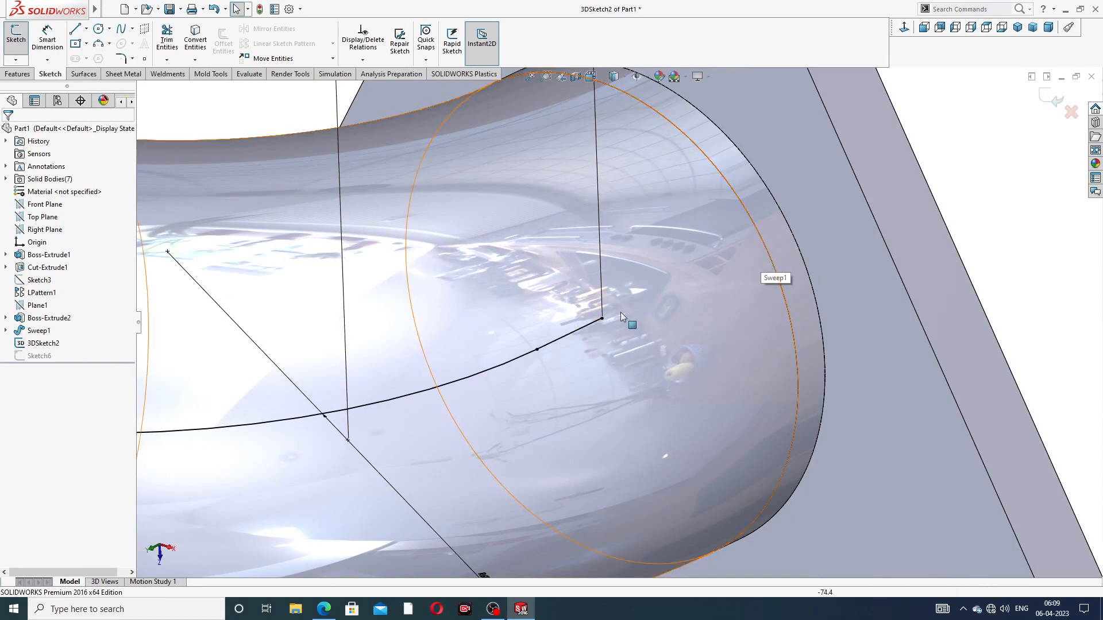
left_click(600, 318)
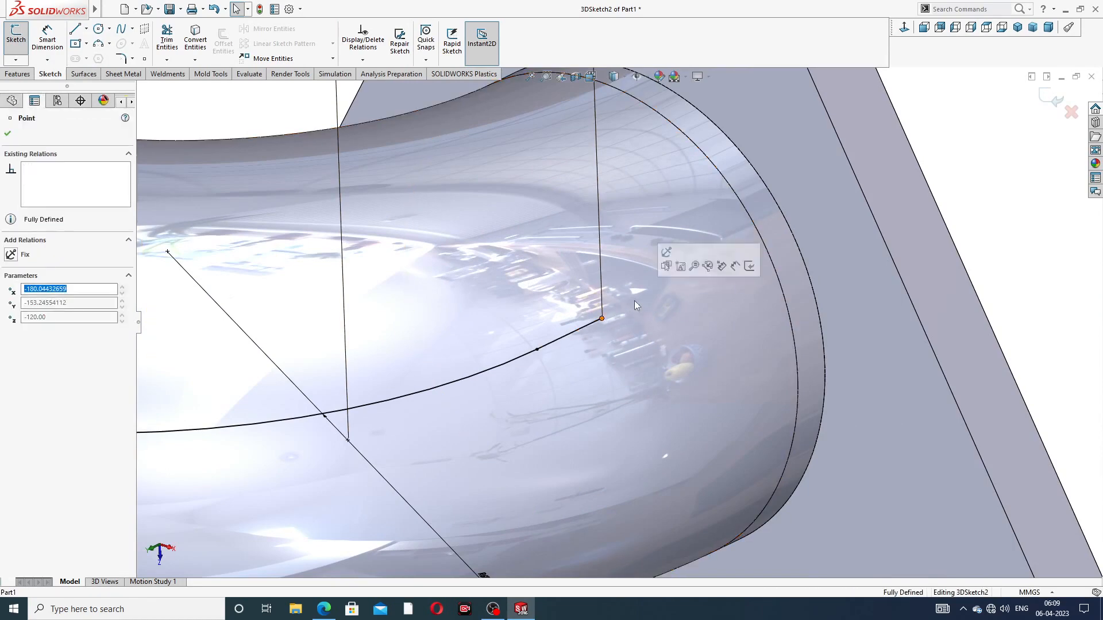
scroll(609, 326, "up", 5)
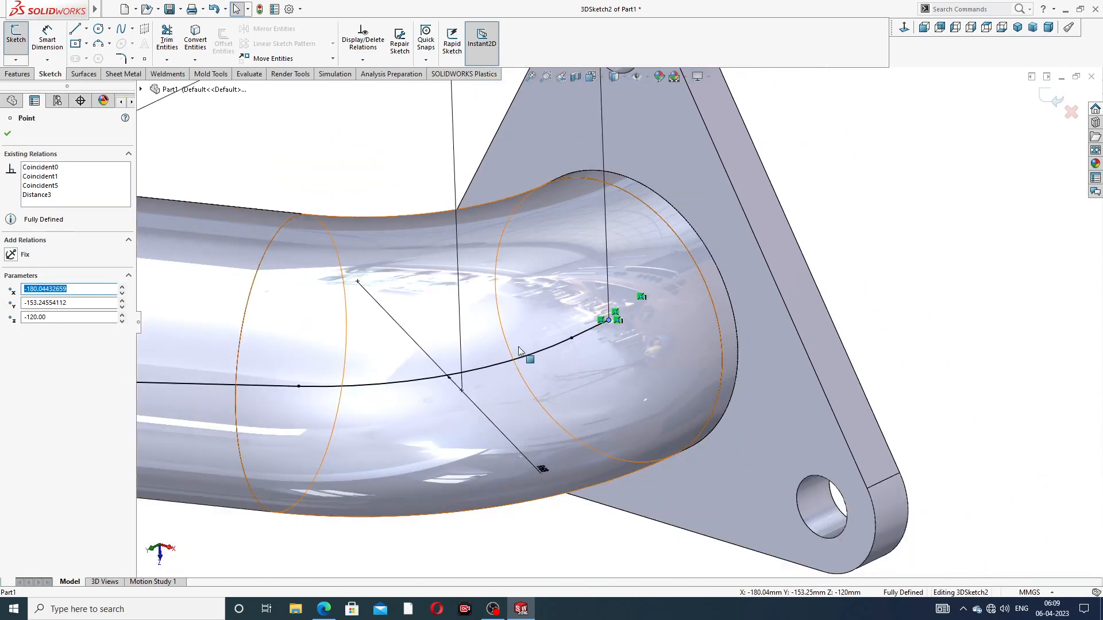
scroll(559, 345, "up", 3)
scroll(610, 339, "down", 2)
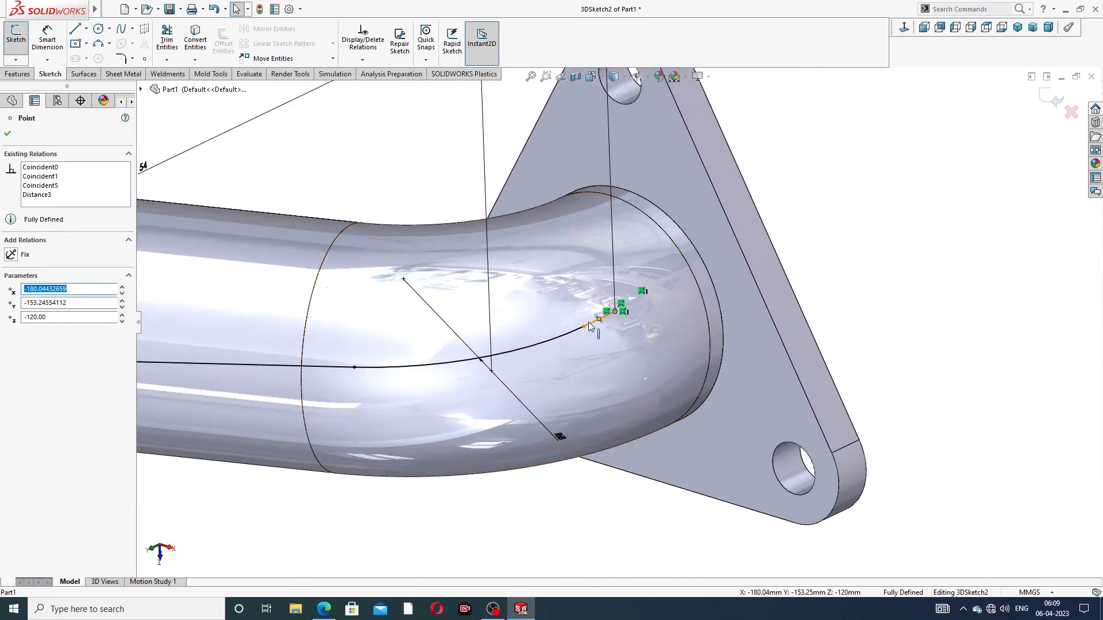
left_click(594, 326)
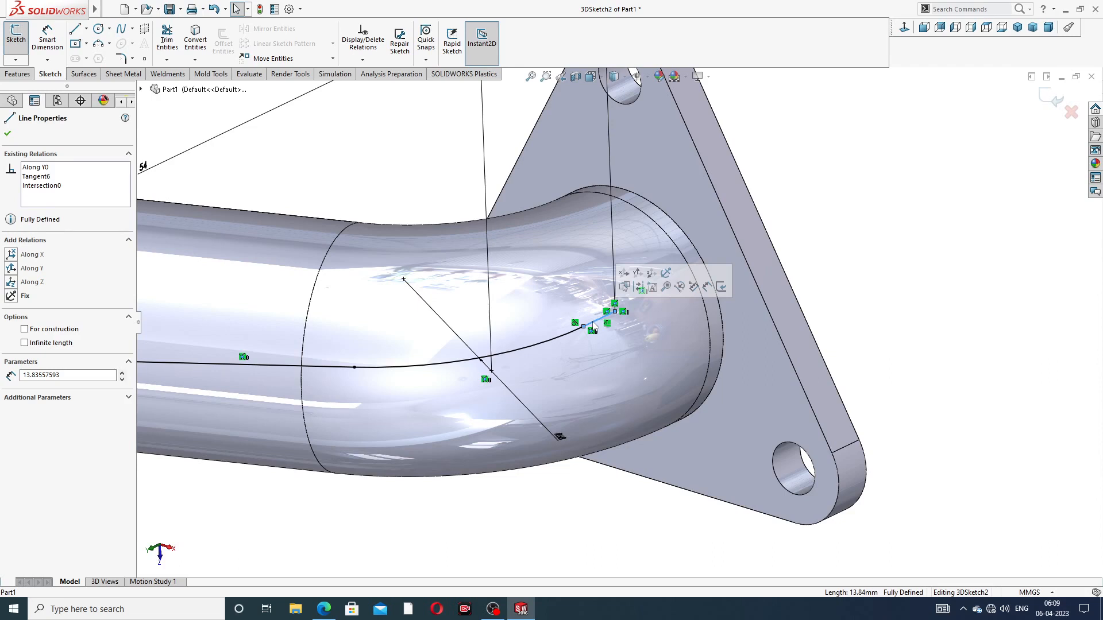
key("Delete")
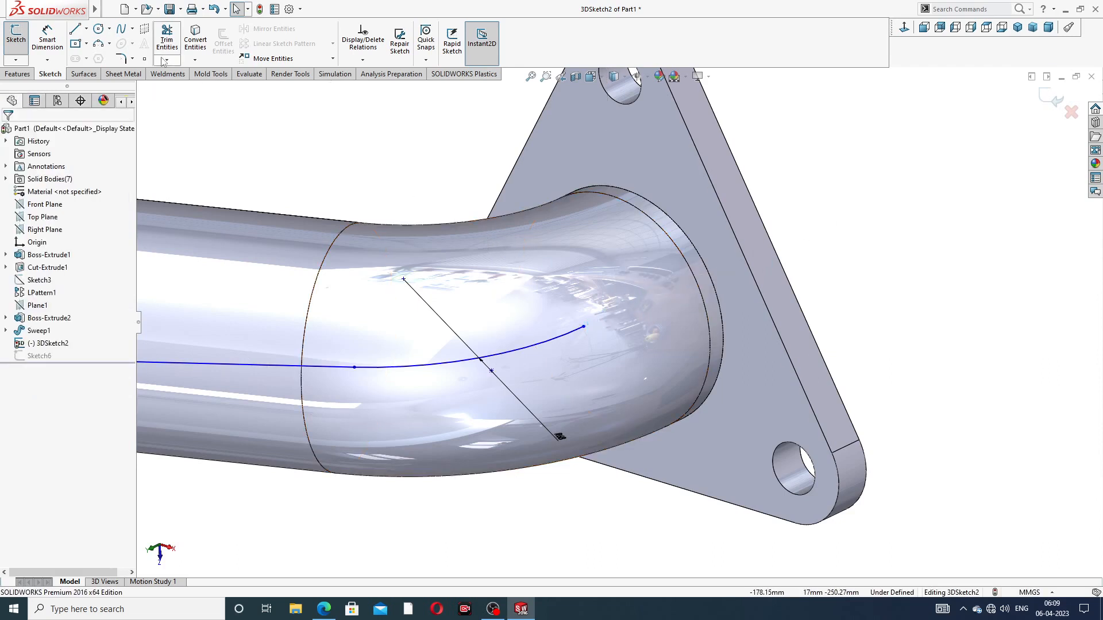
Step: Draw a line about 20 mm long from the centre of the pipe's circular edge on the triangular flange to the path arc's free end
left_click(78, 30)
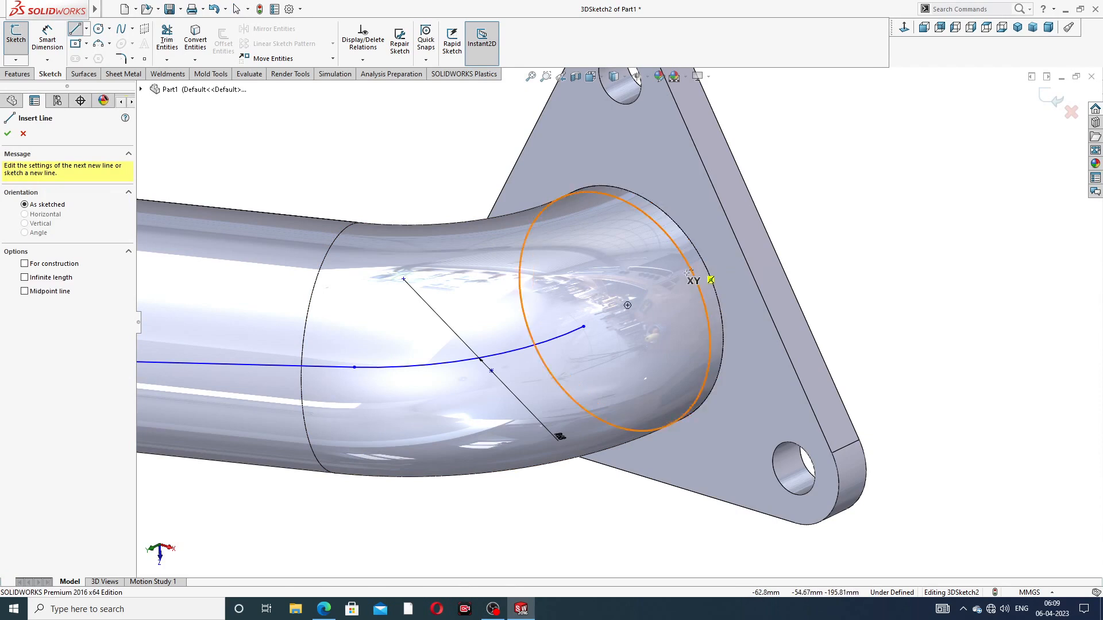
left_click(628, 305)
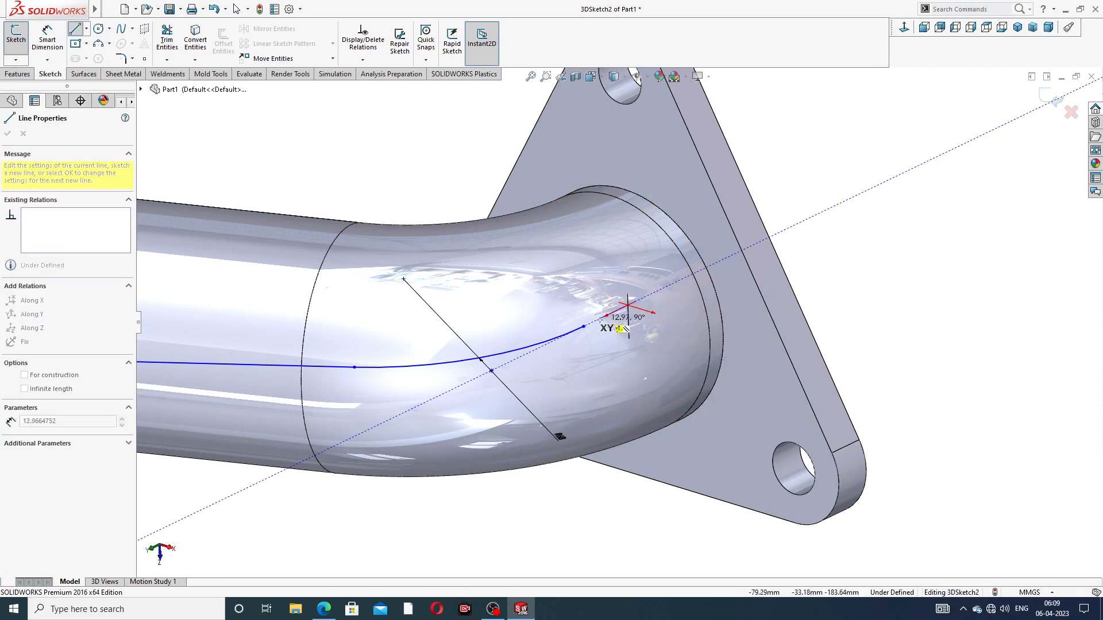
middle_click_drag(623, 315, 566, 313)
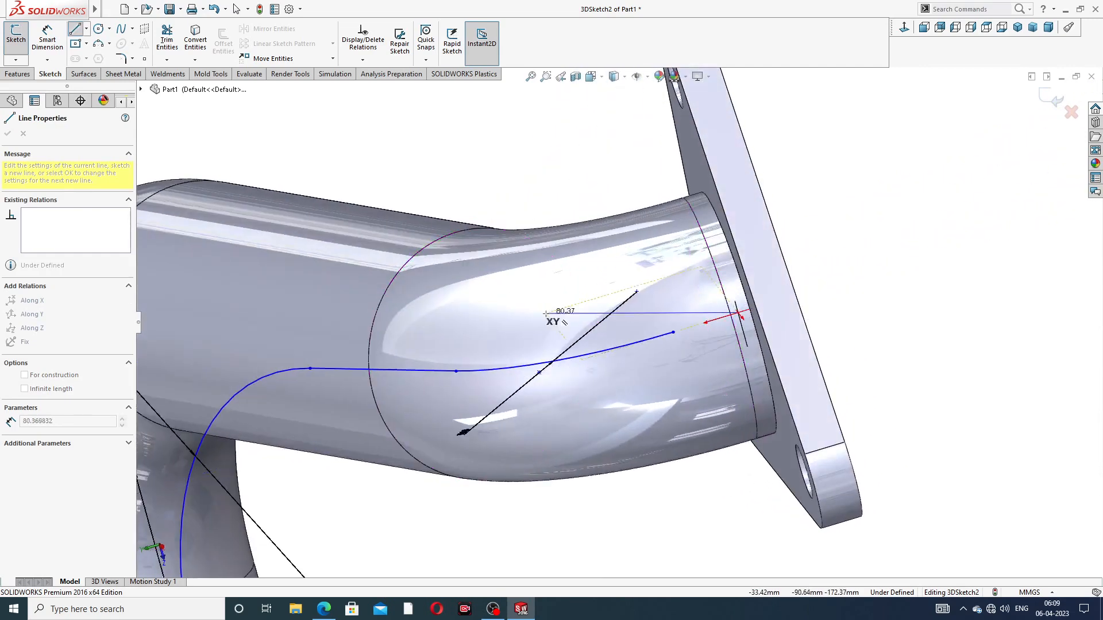
left_click(673, 332)
left_click(837, 254)
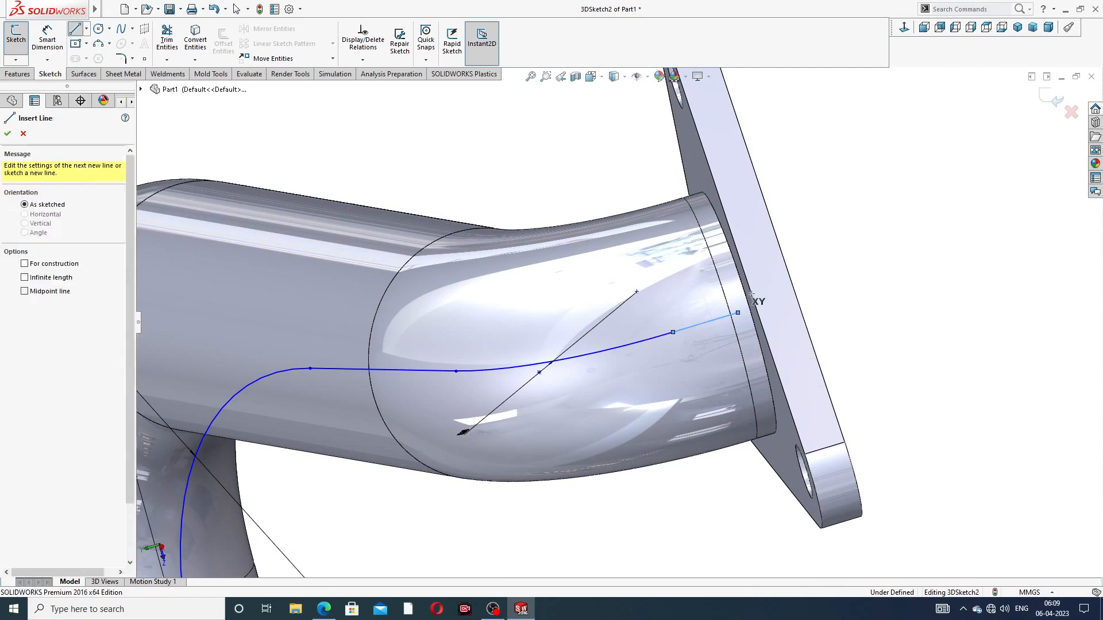
Step: Inspect the junction between the new end line and the path's arc near the triangular flange
scroll(691, 335, "down", 8)
scroll(638, 319, "down", 12)
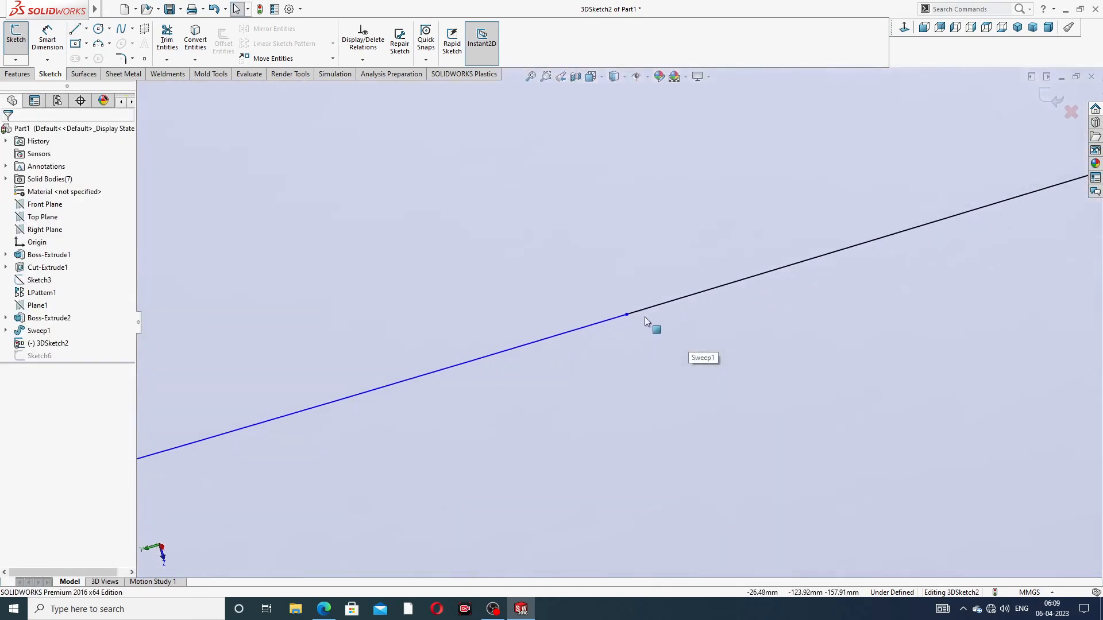
scroll(533, 307, "down", 5)
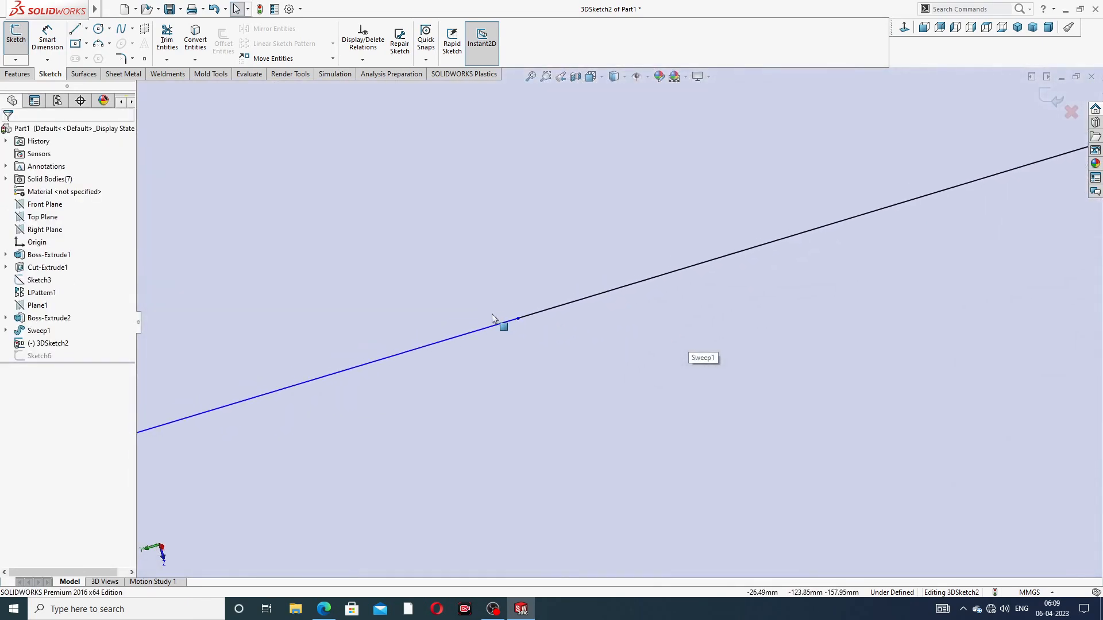
scroll(589, 312, "down", 4)
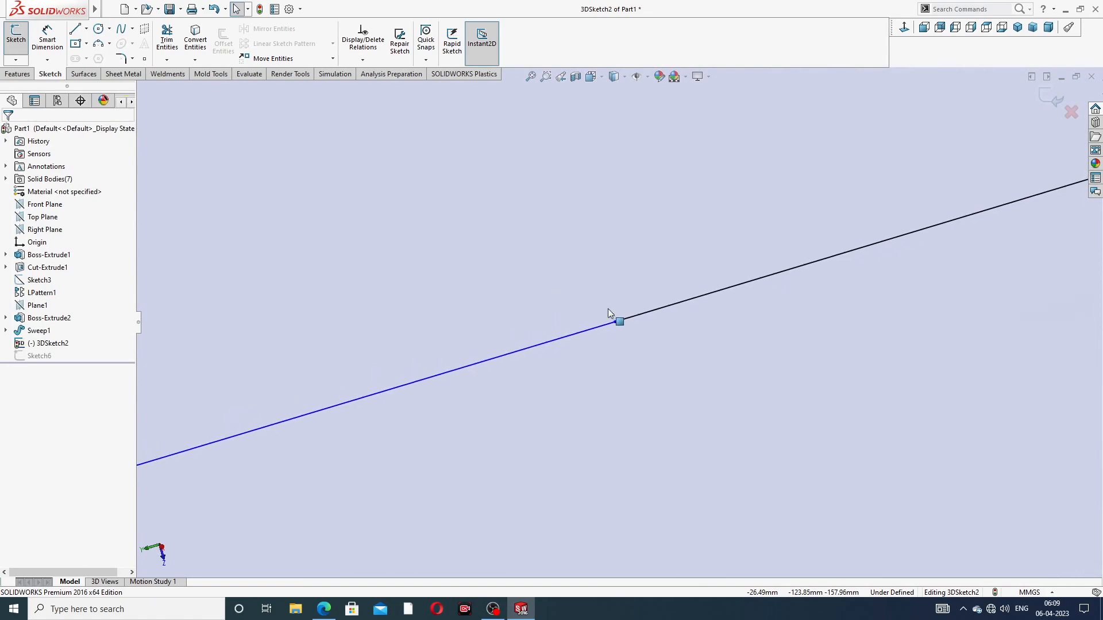
scroll(611, 307, "up", 5)
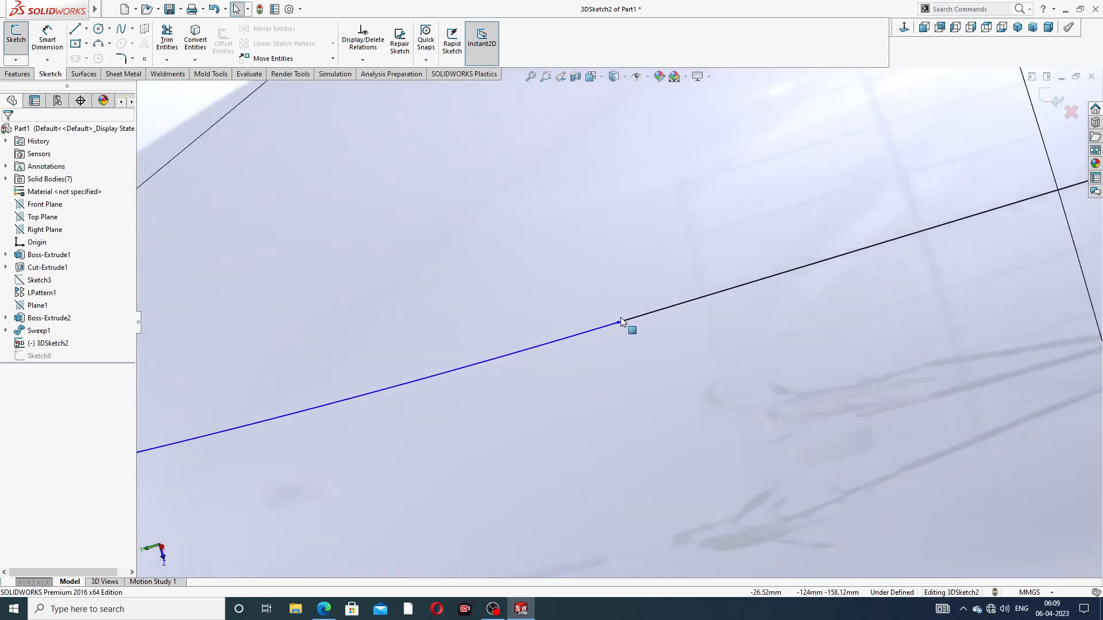
scroll(653, 311, "up", 4)
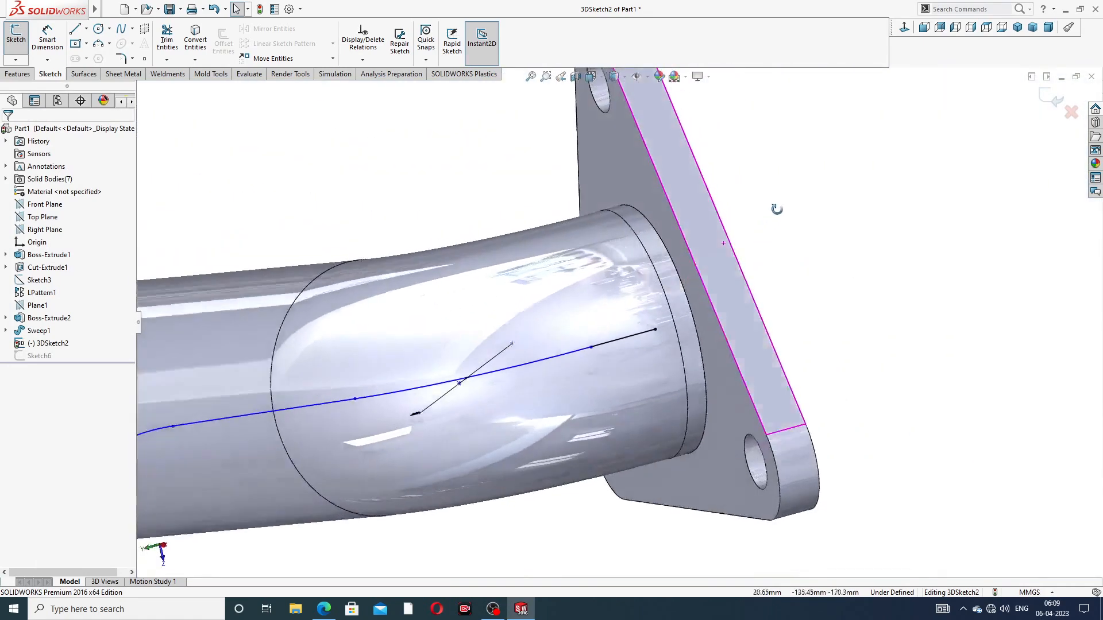
middle_click_drag(639, 321, 652, 341)
scroll(651, 340, "down", 2)
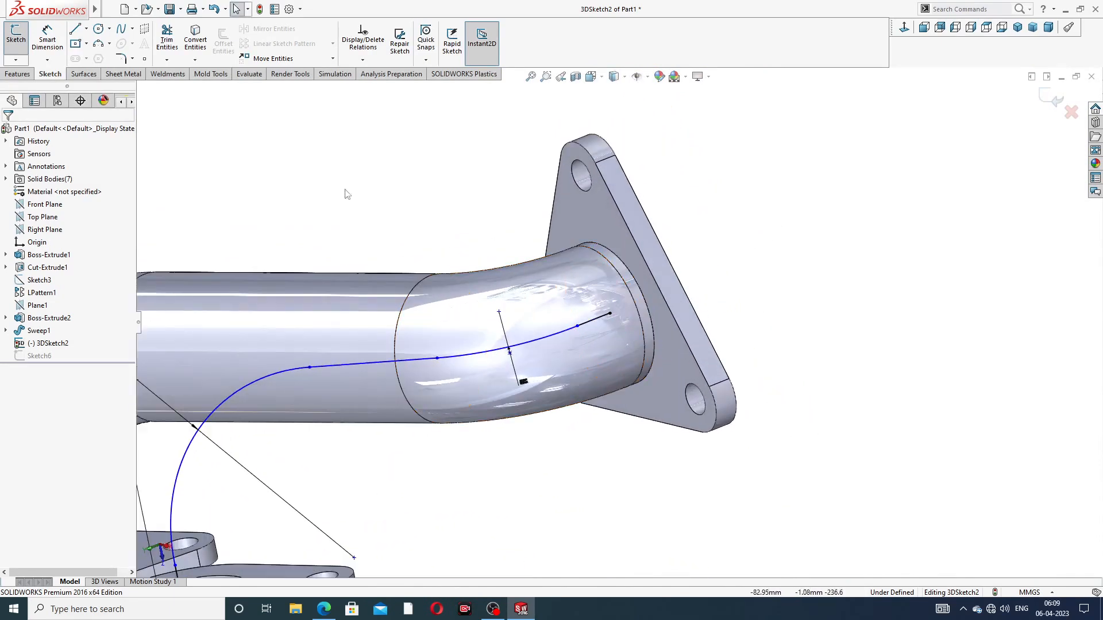
Step: Dimension the end line of the second pipe's path near the triangular flange and set its length to 54 mm
left_click(40, 37)
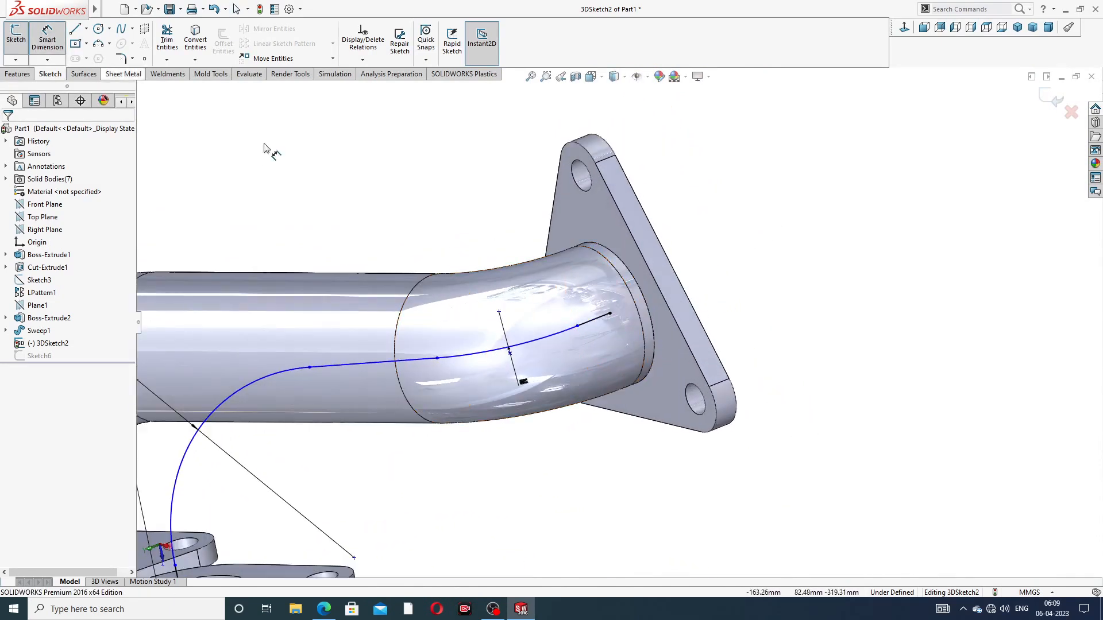
left_click(593, 320)
left_click(520, 233)
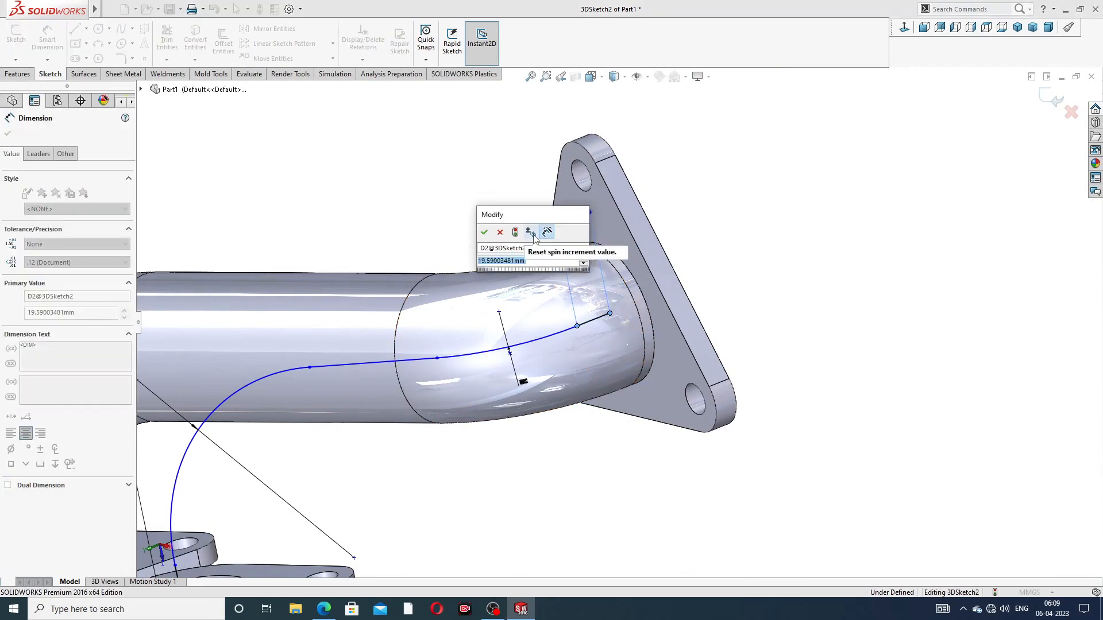
type("54")
key("Return")
left_click(807, 226)
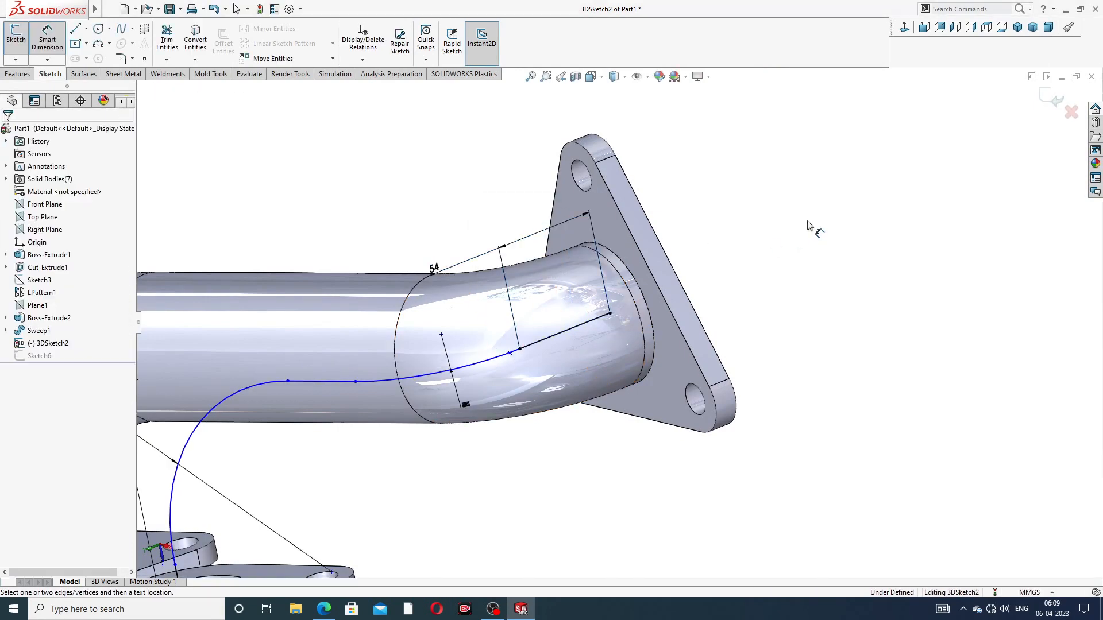
scroll(764, 230, "up", 3)
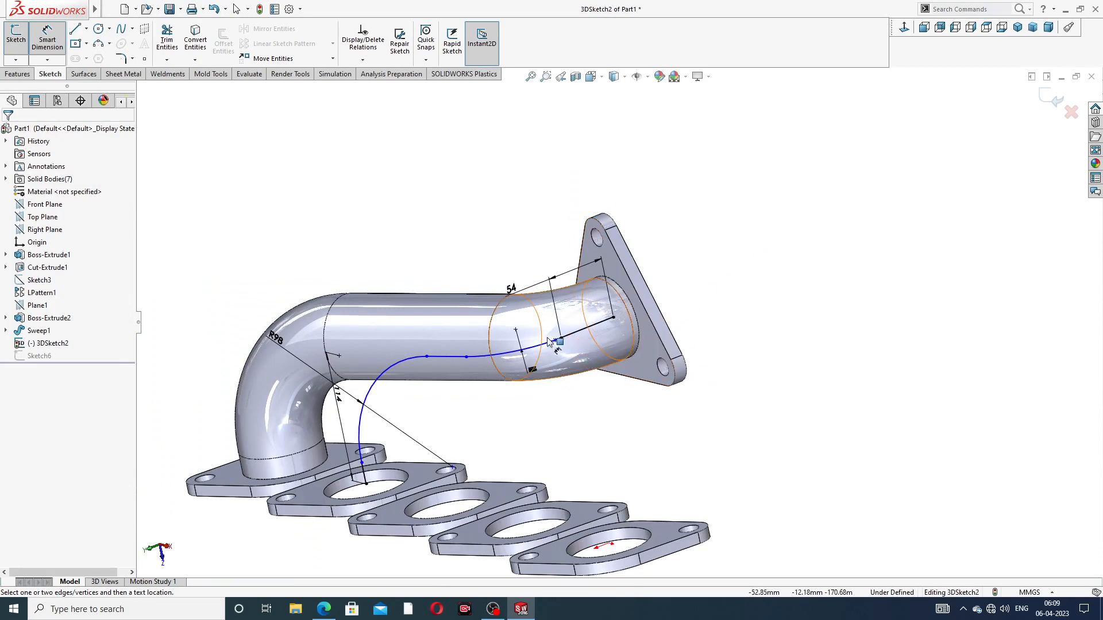
middle_click_drag(705, 327, 735, 310)
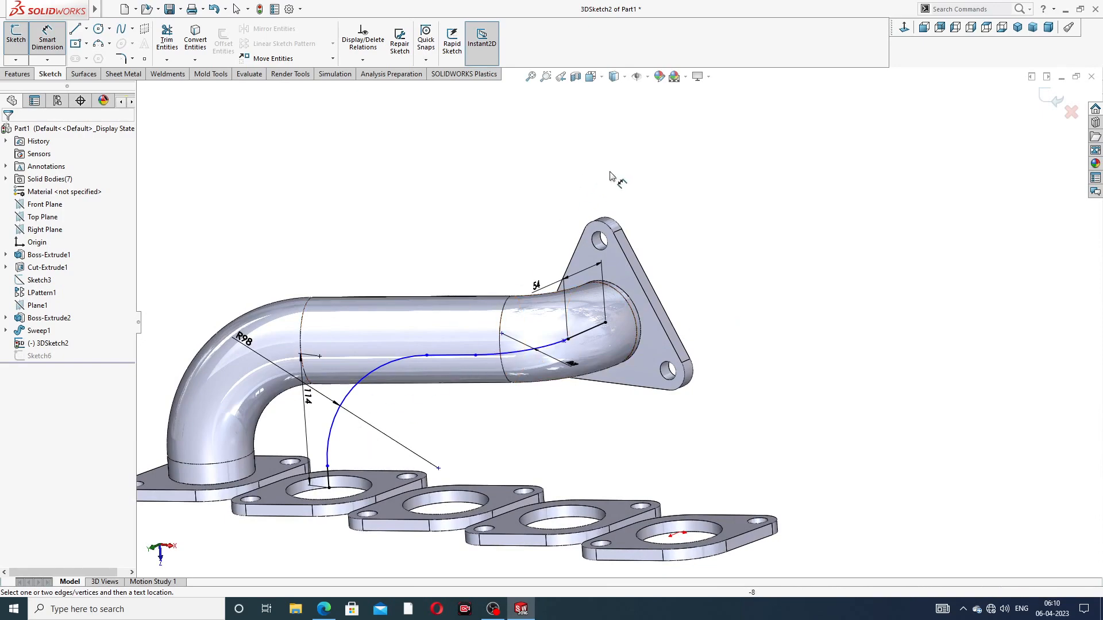
right_click(697, 184)
left_click(726, 217)
Step: Move the path's 114 mm vertical dimension farther away from the path and exit the 3D sketch
scroll(538, 378, "up", 5)
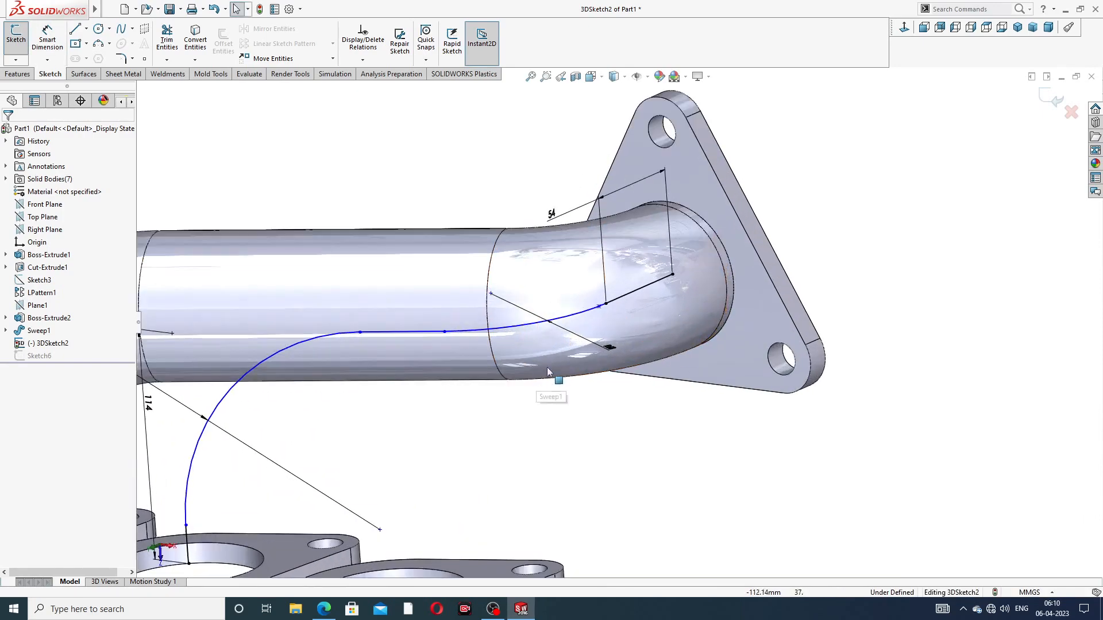
scroll(414, 336, "down", 6)
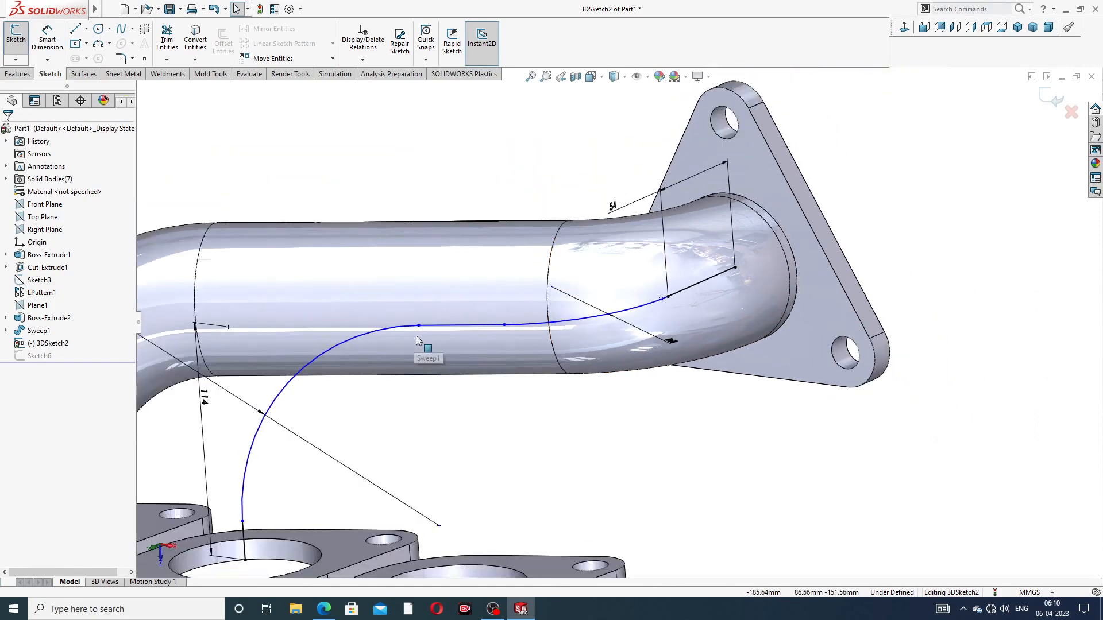
middle_click_drag(483, 402, 505, 382)
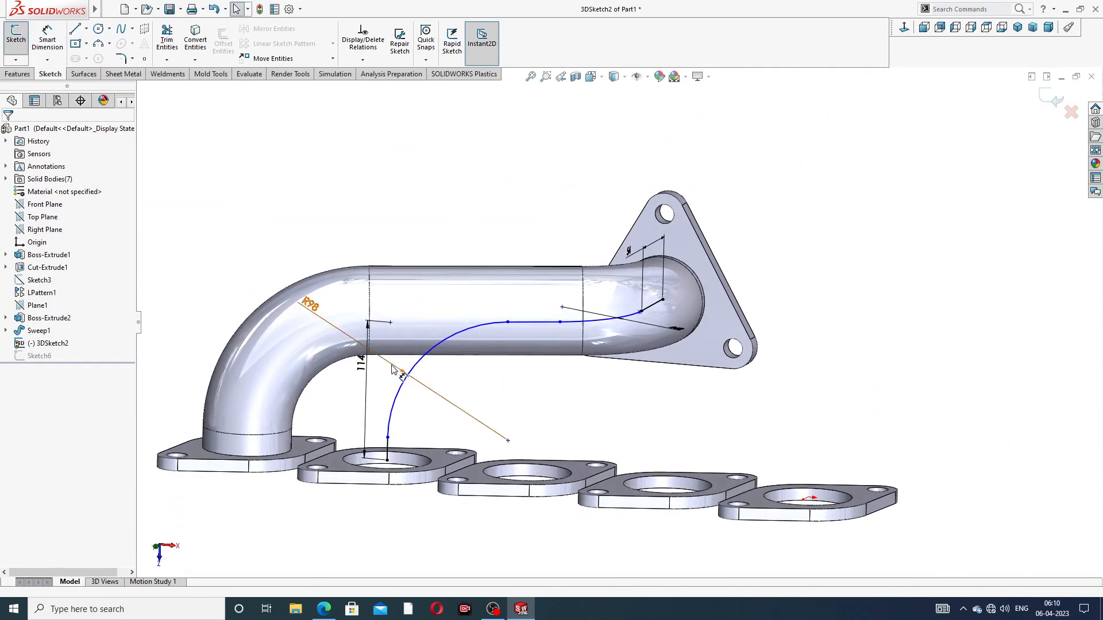
middle_click_drag(390, 386, 379, 359)
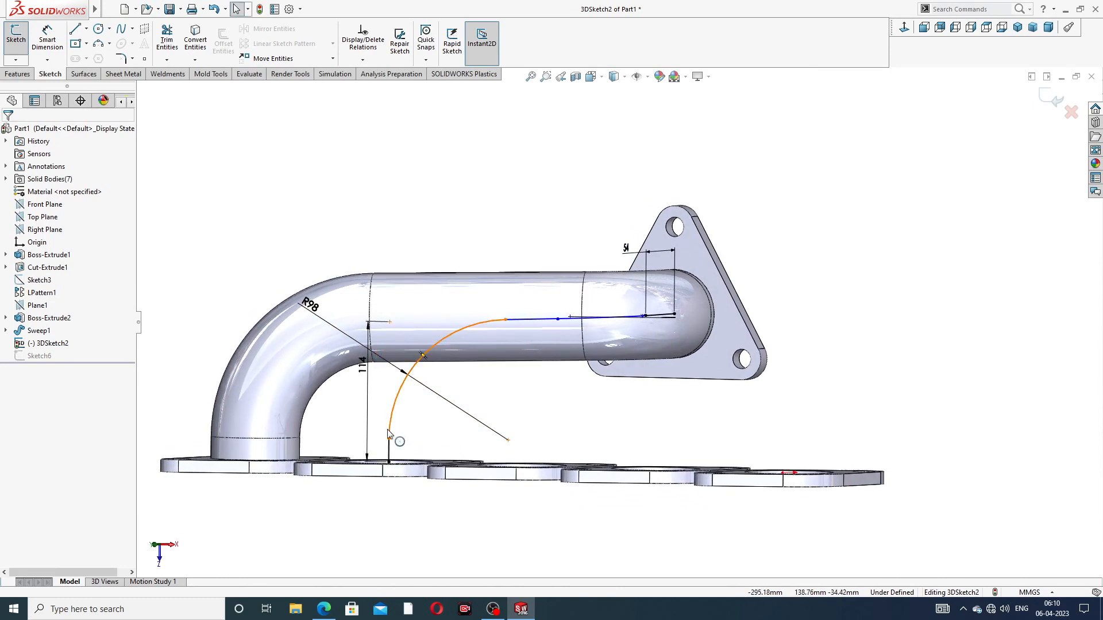
left_click(363, 366)
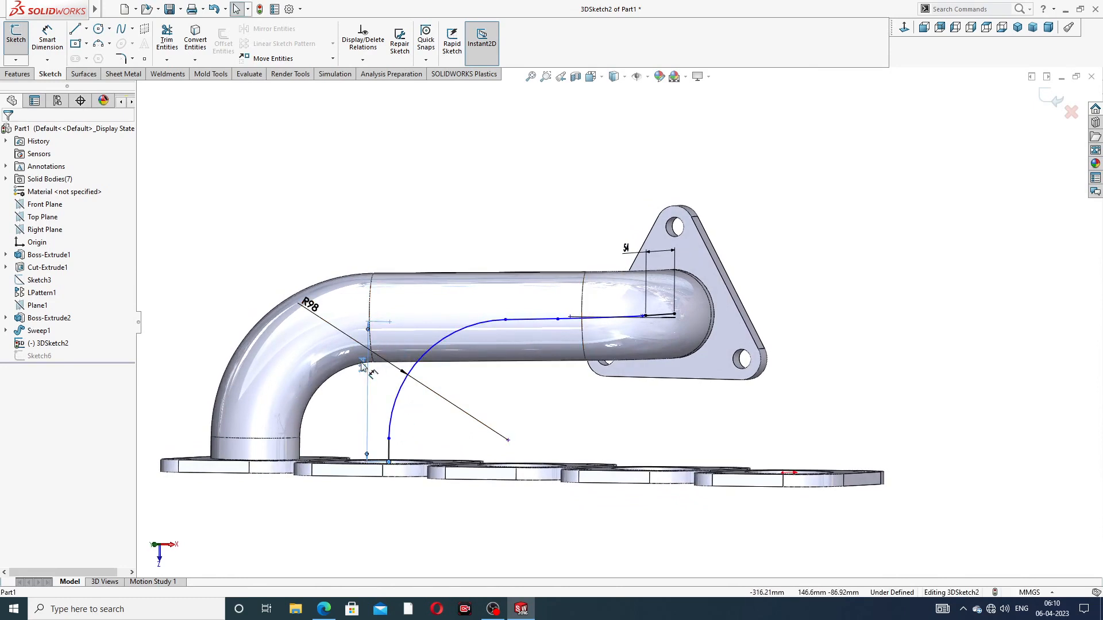
left_click(484, 388)
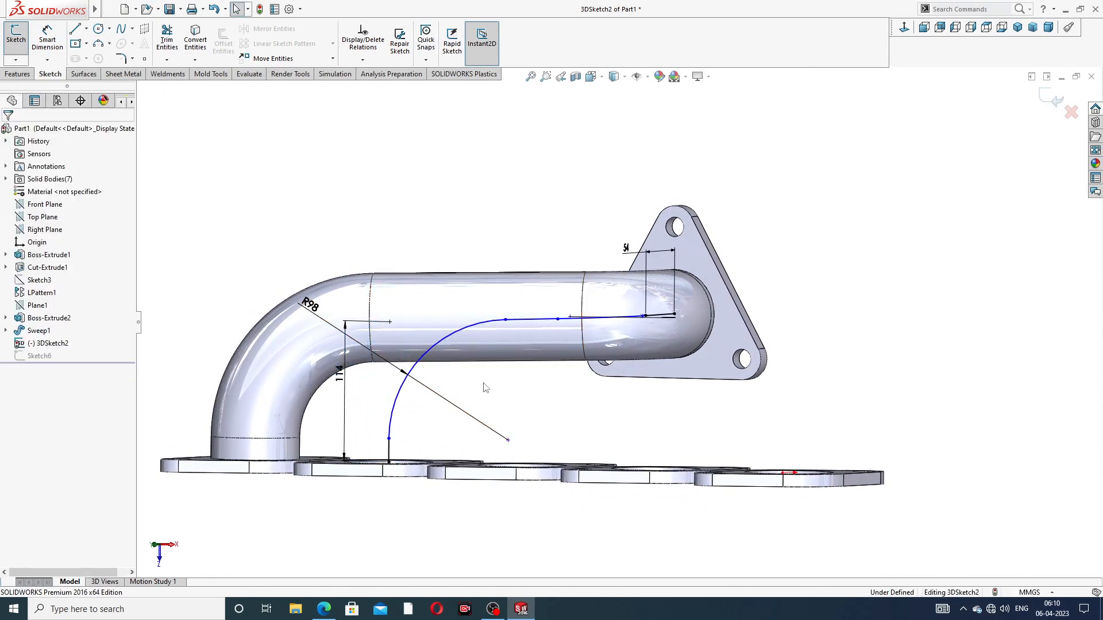
scroll(548, 374, "up", 2)
middle_click_drag(548, 373, 513, 415)
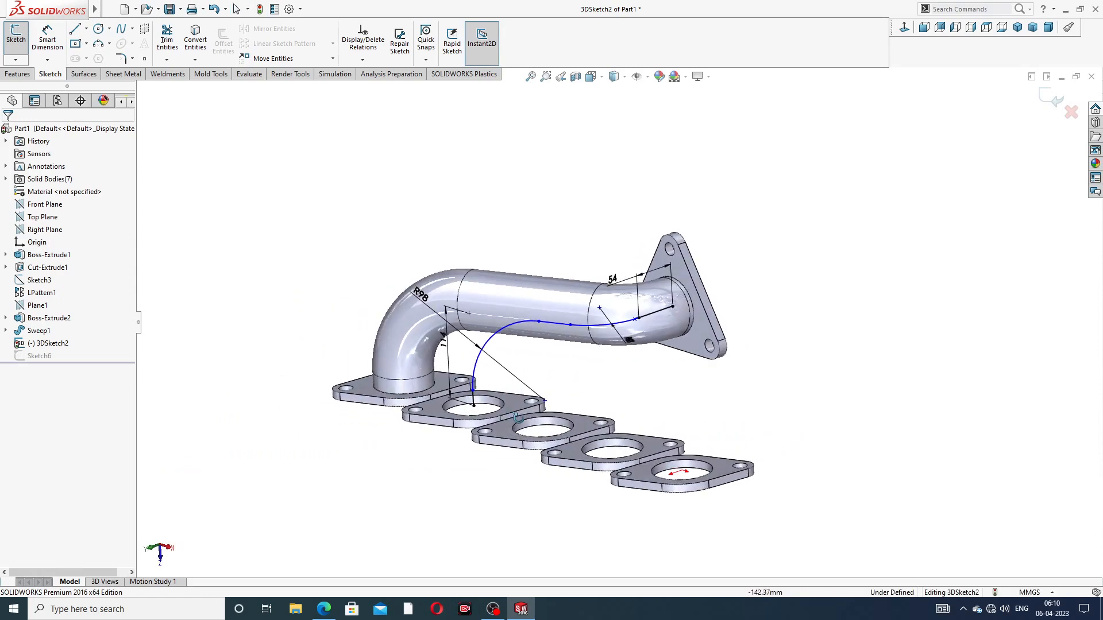
left_click(1043, 102)
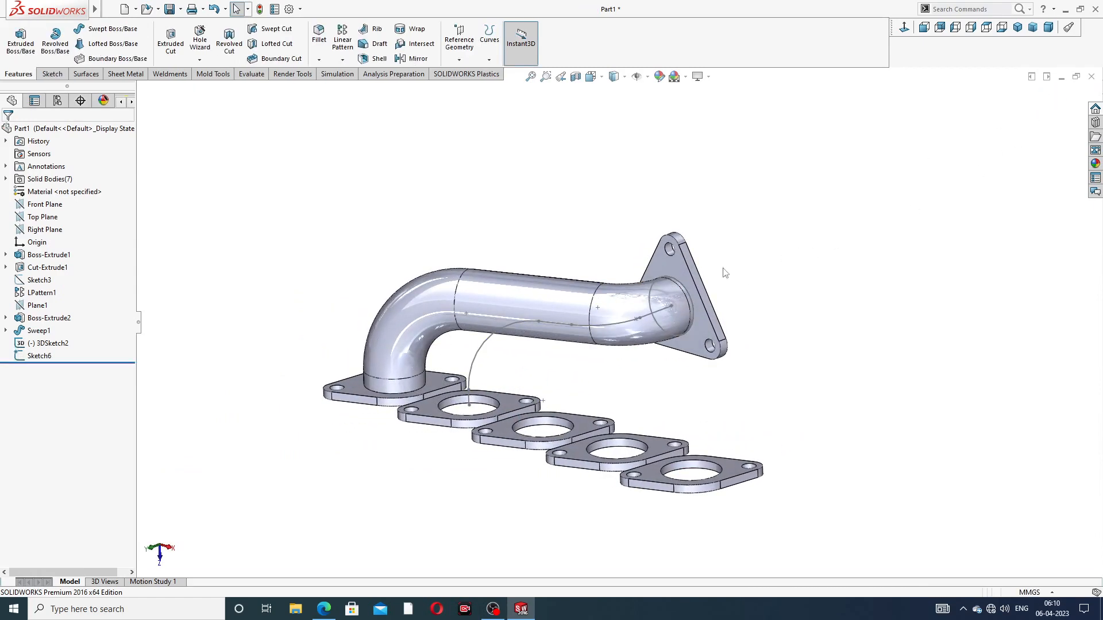
Step: Sweep the circular profile at the triangular flange along the second pipe's 3D path to create the solid pipe
left_click(110, 29)
scroll(626, 297, "down", 3)
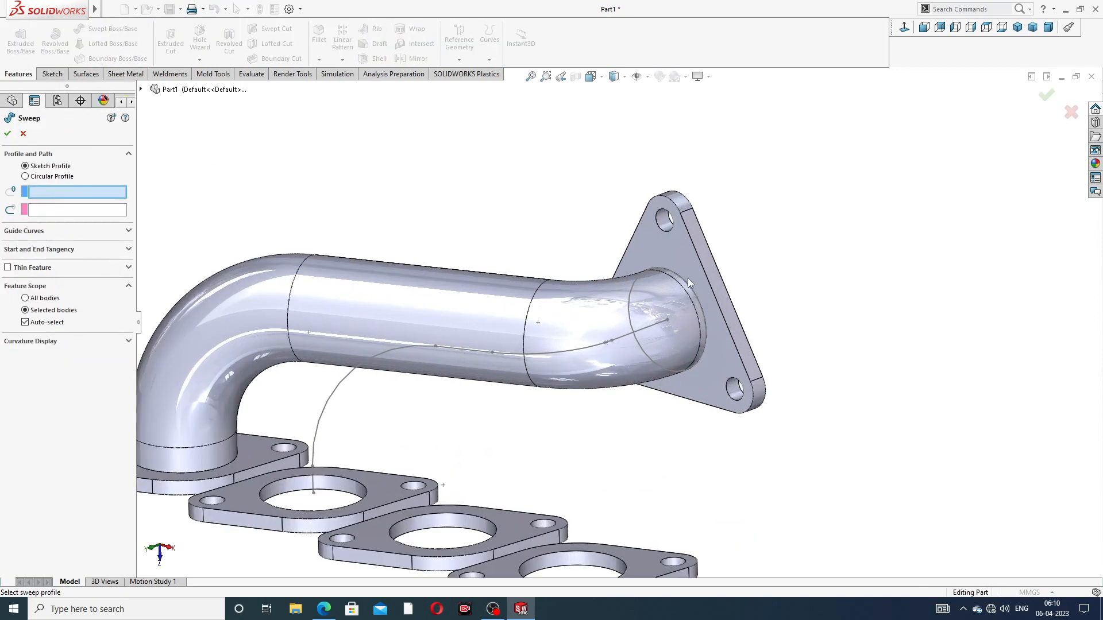
left_click(686, 282)
left_click(589, 352)
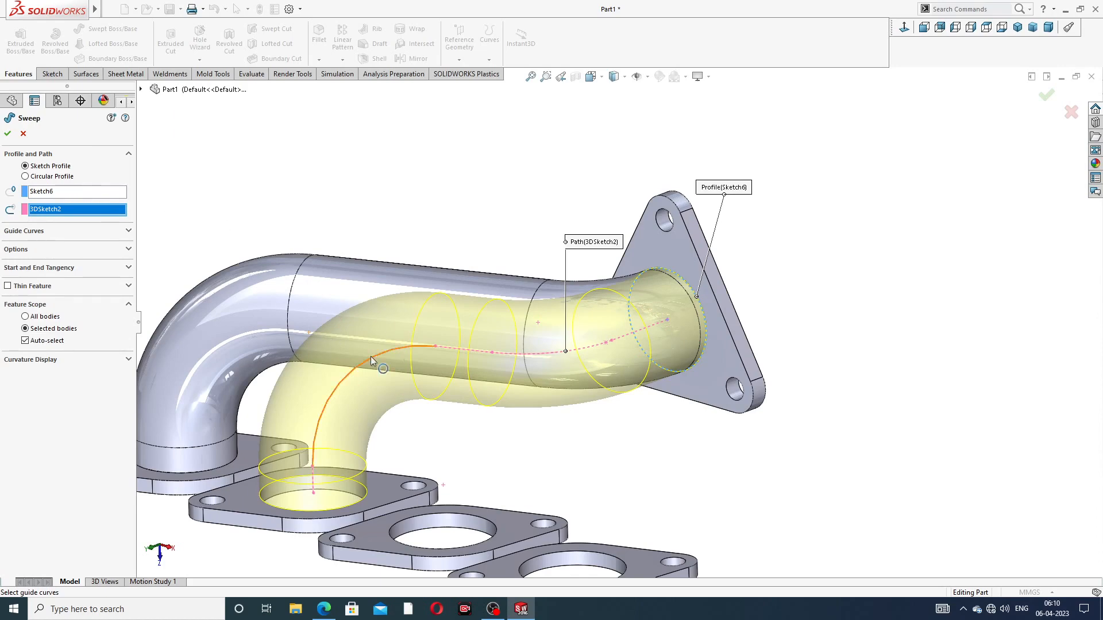
scroll(376, 344, "up", 3)
middle_click_drag(424, 339, 447, 379)
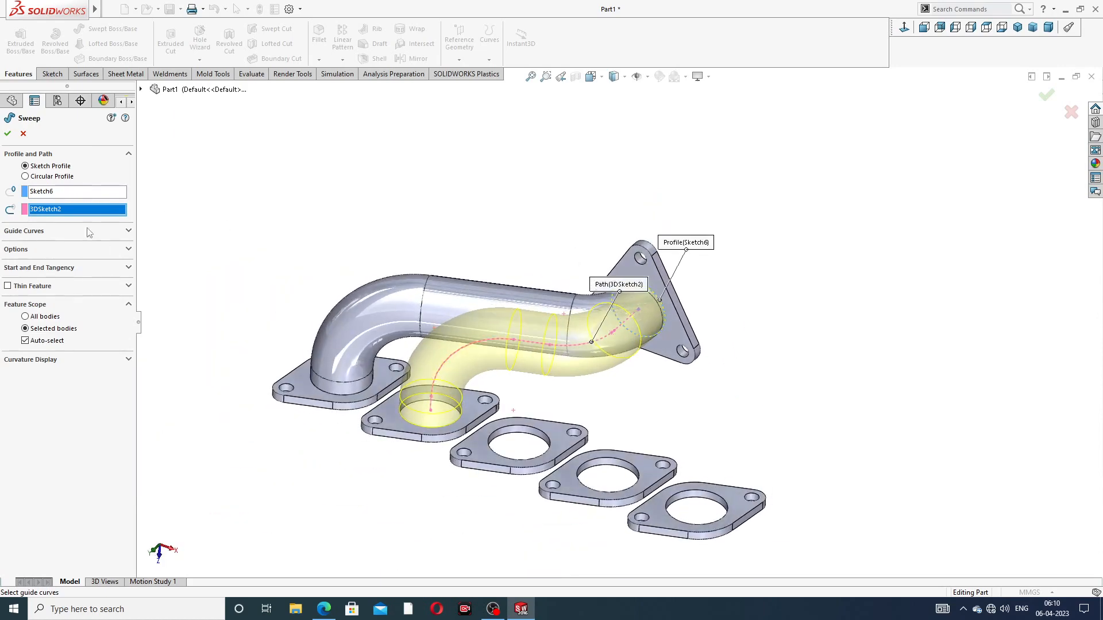
left_click(7, 134)
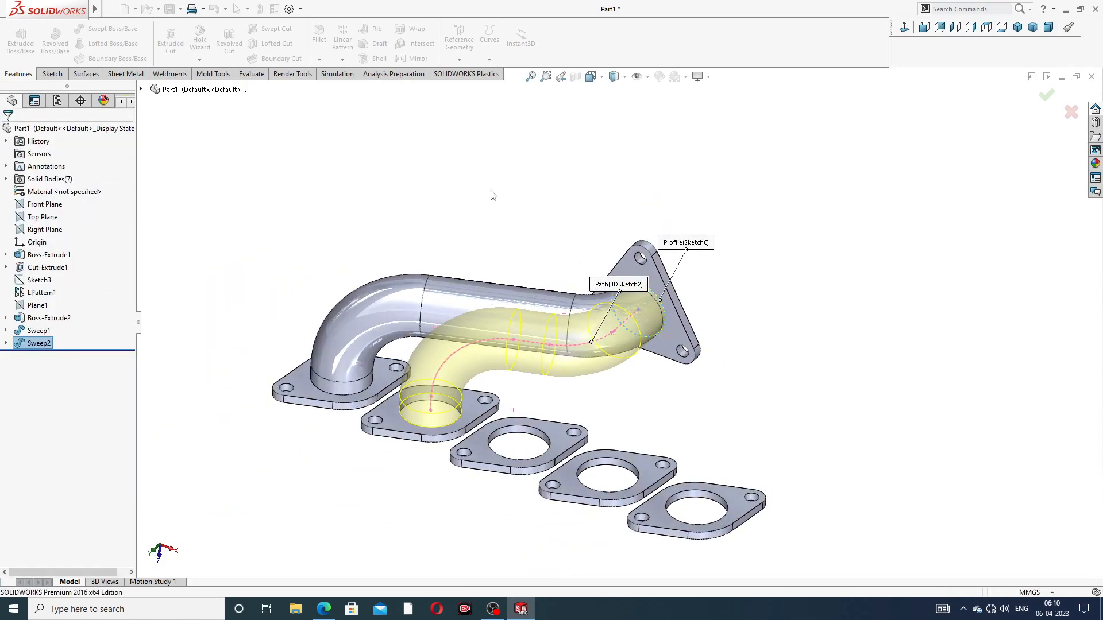
Step: Start a 3D sketch and draw a centerline about 112 mm long straight down from the centre of the triangular flange's circular opening
middle_click_drag(552, 307, 523, 360)
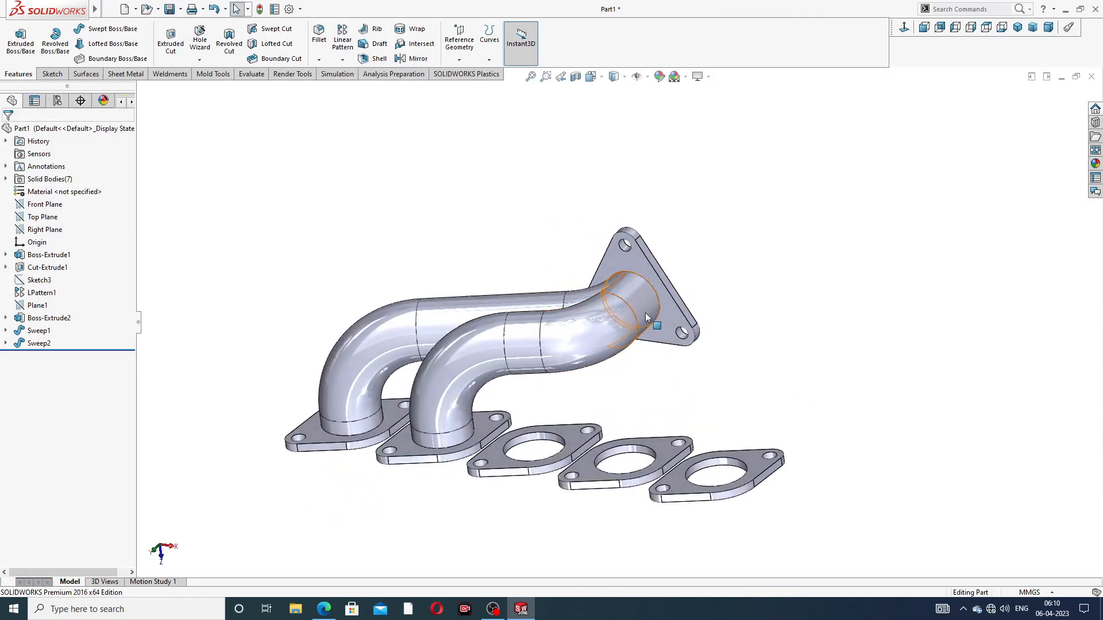
middle_click_drag(649, 303, 607, 253)
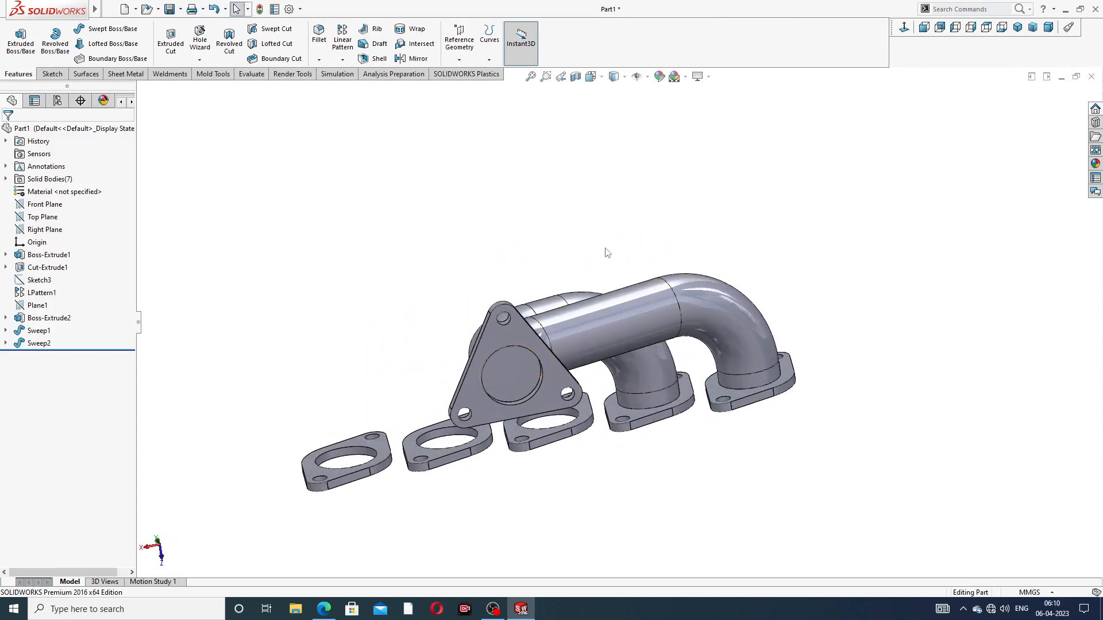
left_click(51, 75)
left_click(15, 60)
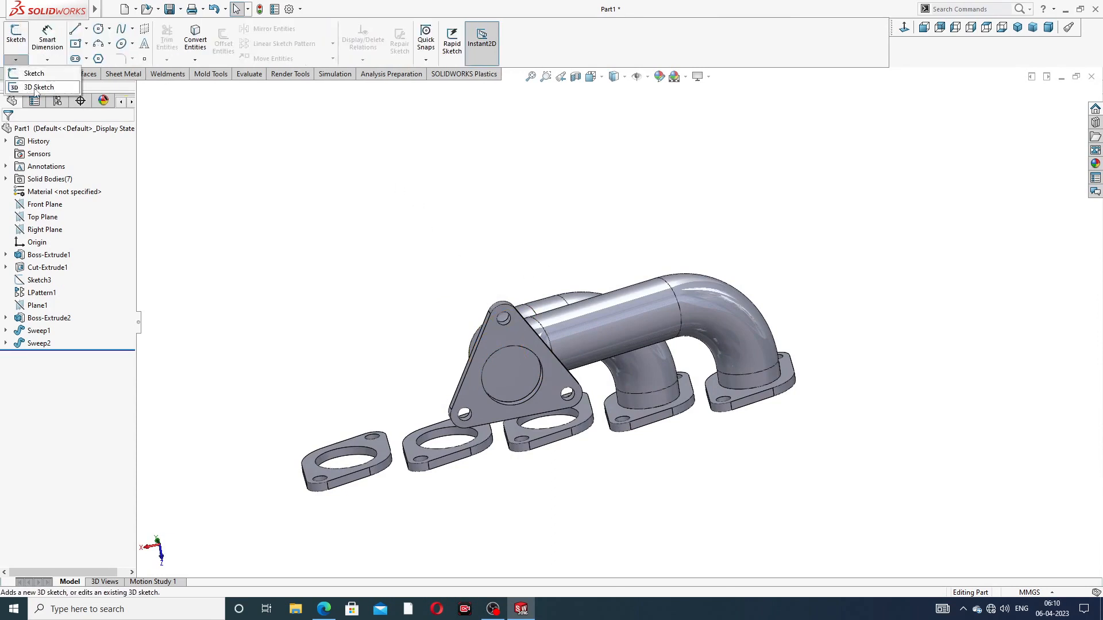
left_click(36, 86)
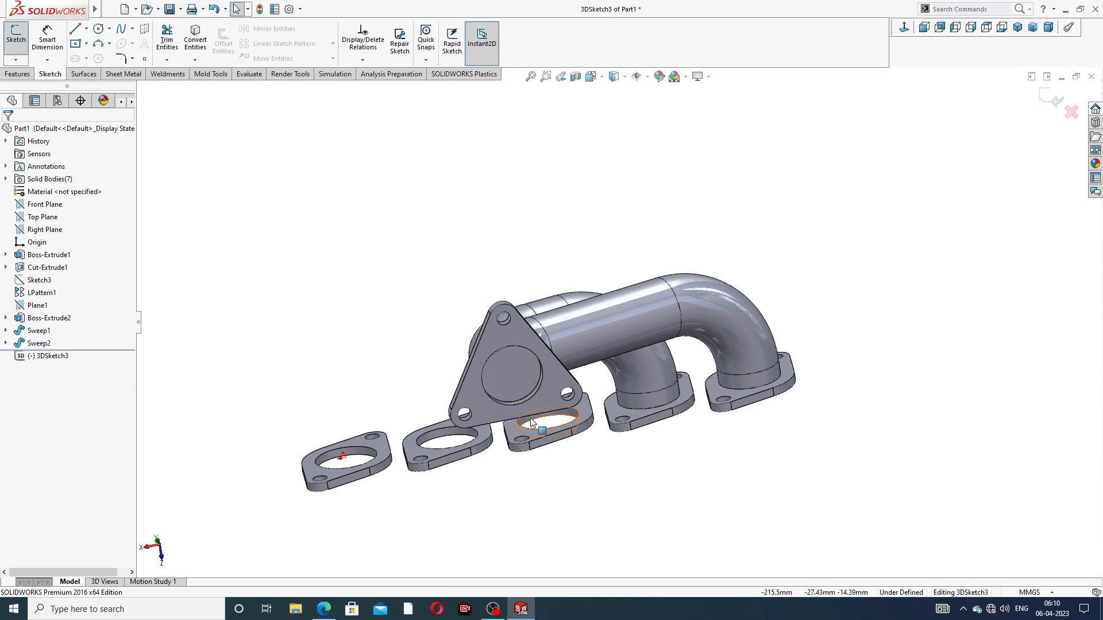
scroll(531, 423, "down", 3)
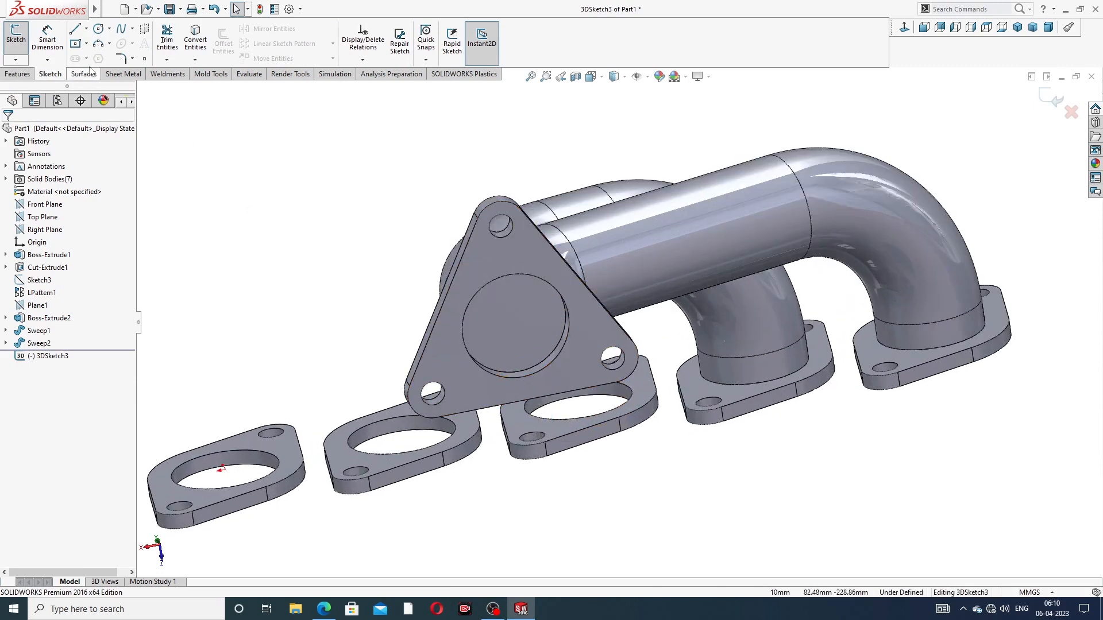
left_click(85, 30)
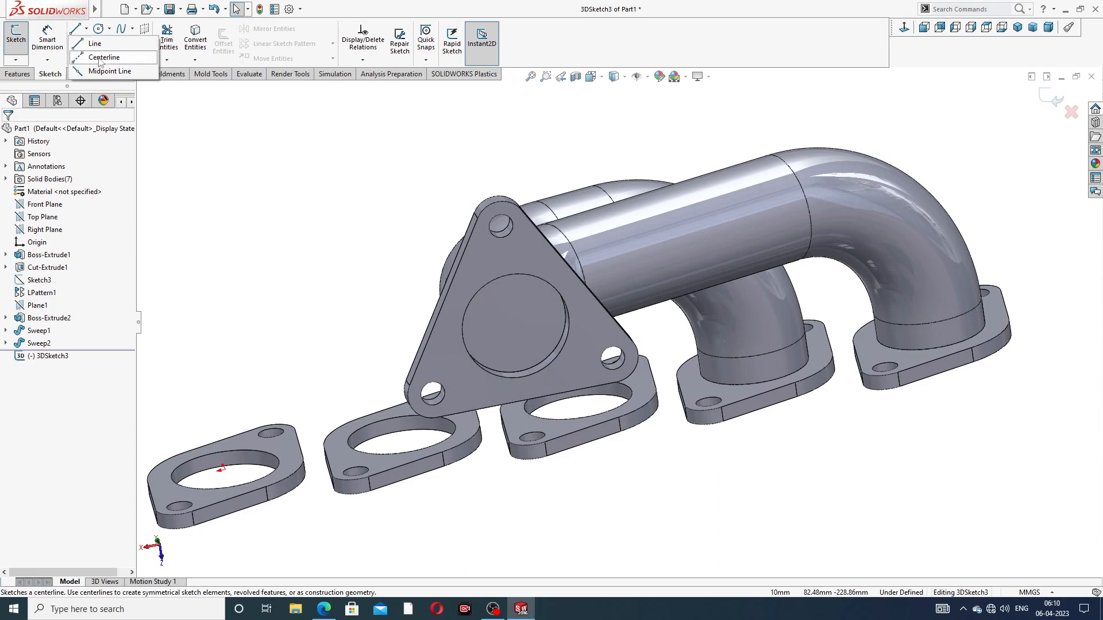
left_click(98, 58)
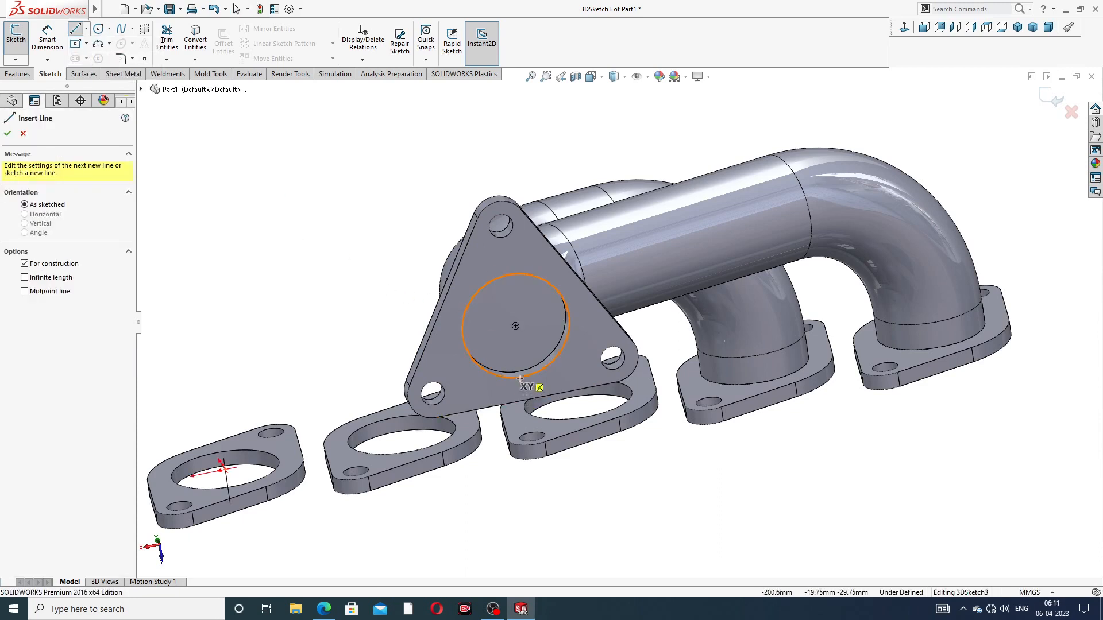
left_click(512, 344)
middle_click_drag(543, 494, 542, 469)
mouse_move(597, 447)
middle_mouse_down()
mouse_move(609, 467)
mouse_move(610, 454)
middle_mouse_up()
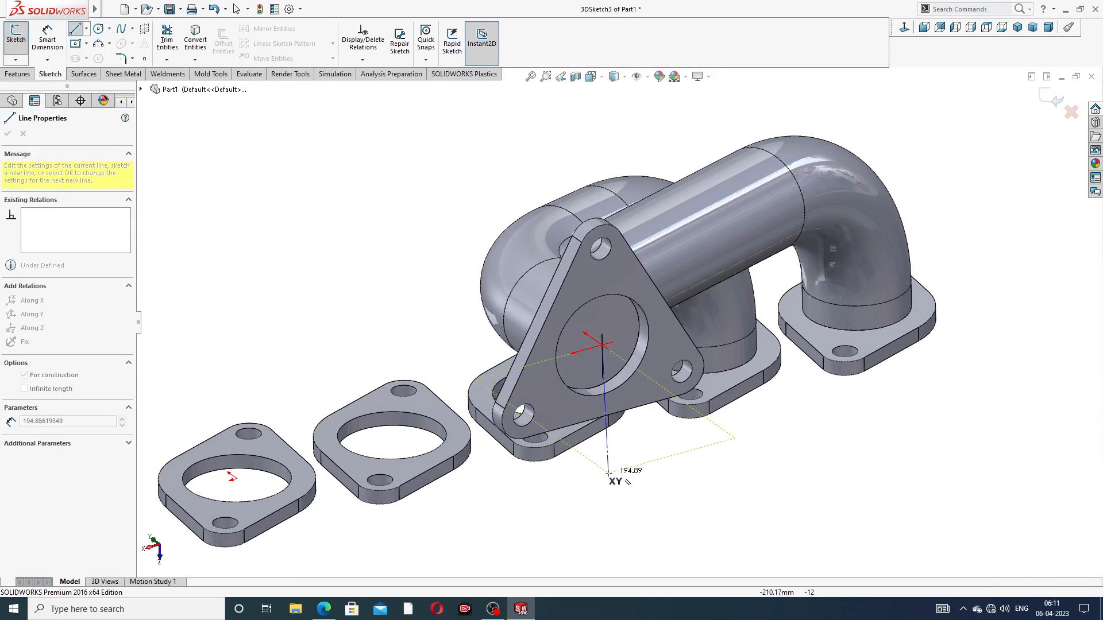
middle_click_drag(613, 474, 645, 480)
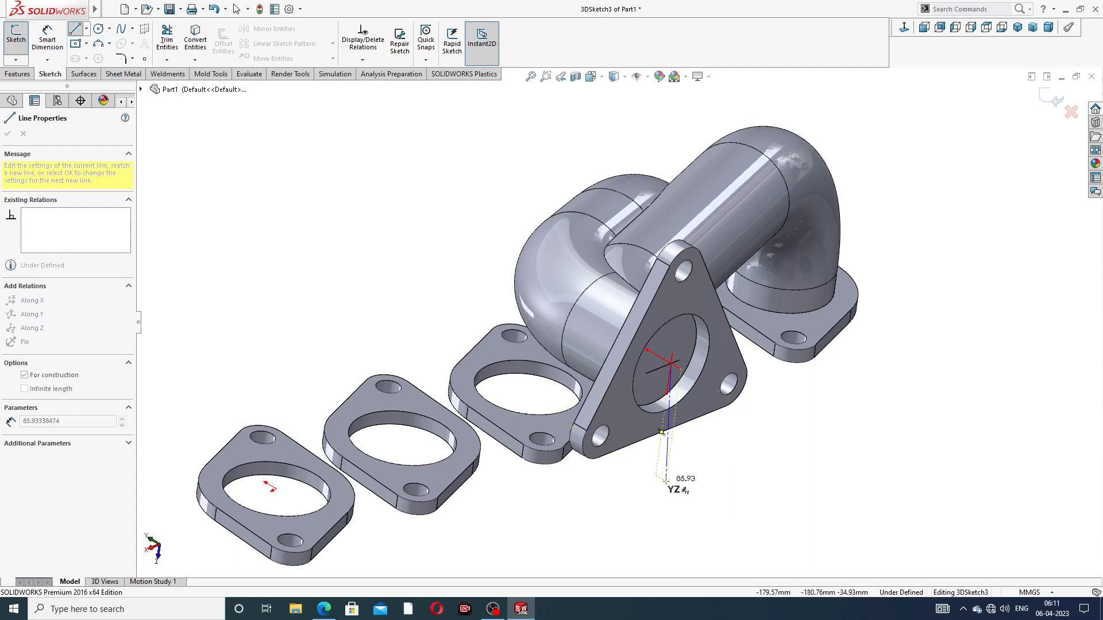
left_click(650, 510)
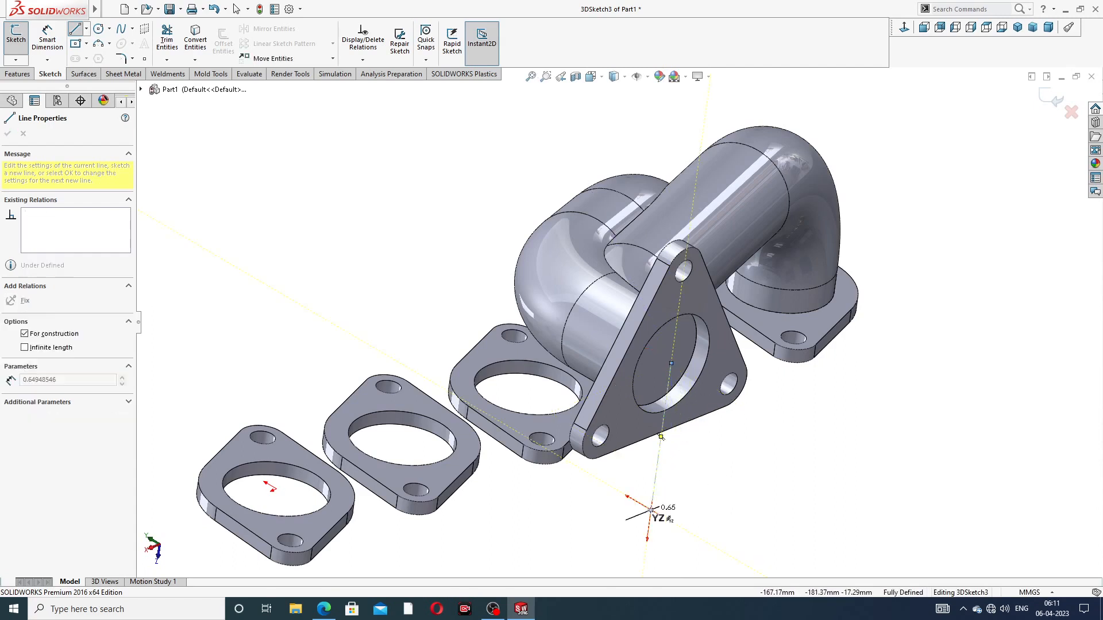
Step: Draw a second centerline about 98 mm long along the Y axis from the first one's lower end, and exit the 3D sketch
left_click(574, 464)
right_click(686, 472)
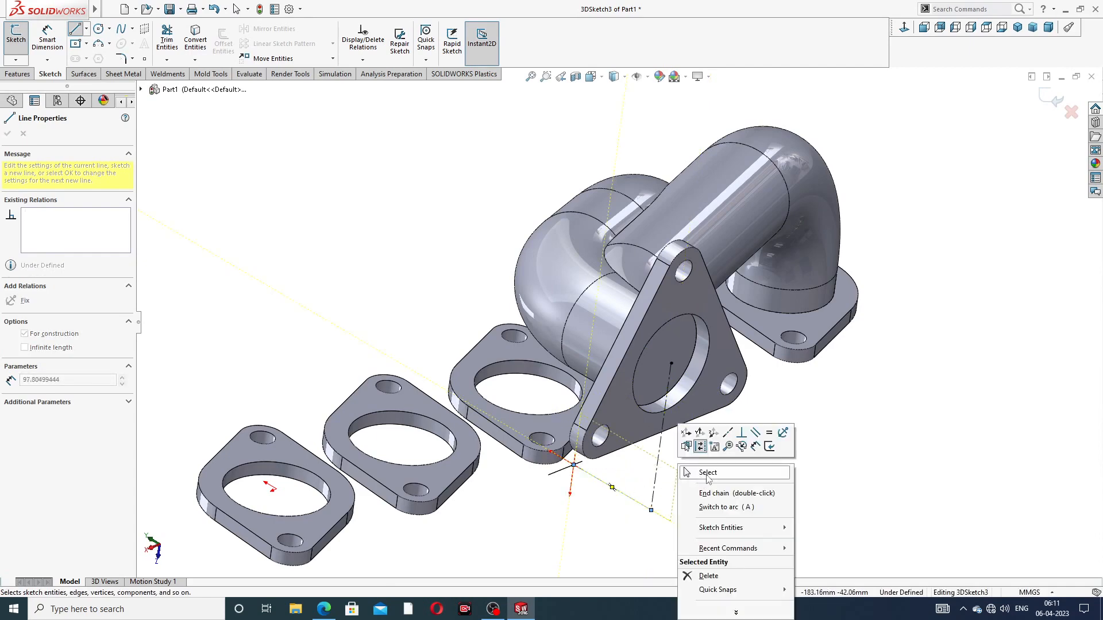
left_click(707, 473)
mouse_move(682, 455)
middle_mouse_down()
mouse_move(635, 443)
mouse_move(718, 451)
mouse_move(676, 450)
middle_mouse_up()
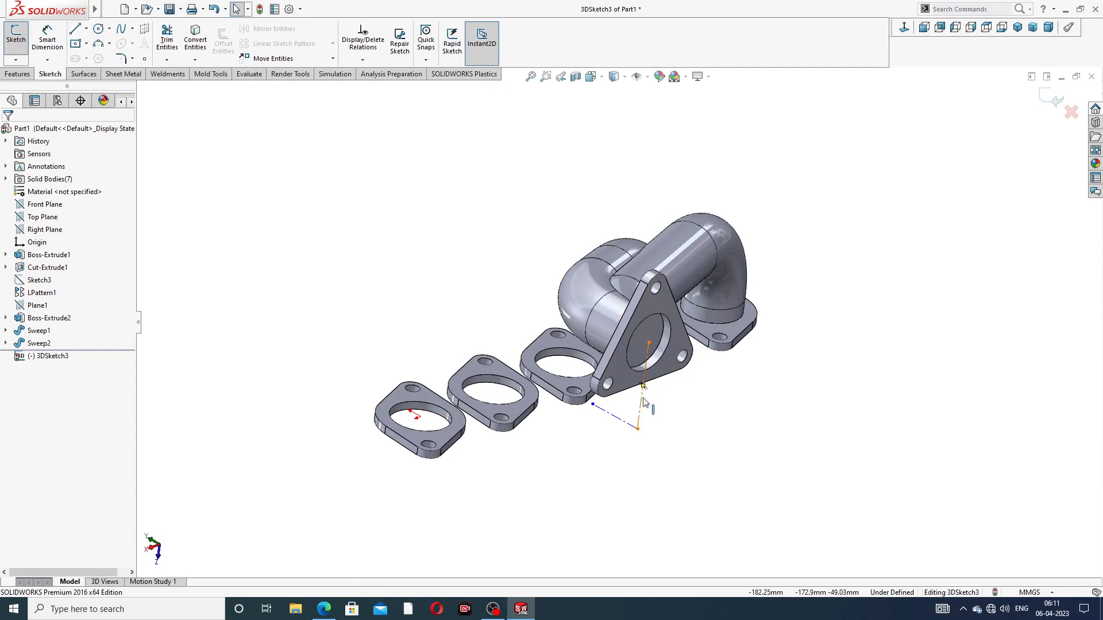
mouse_move(661, 404)
middle_mouse_down()
mouse_move(692, 381)
mouse_move(669, 394)
middle_mouse_up()
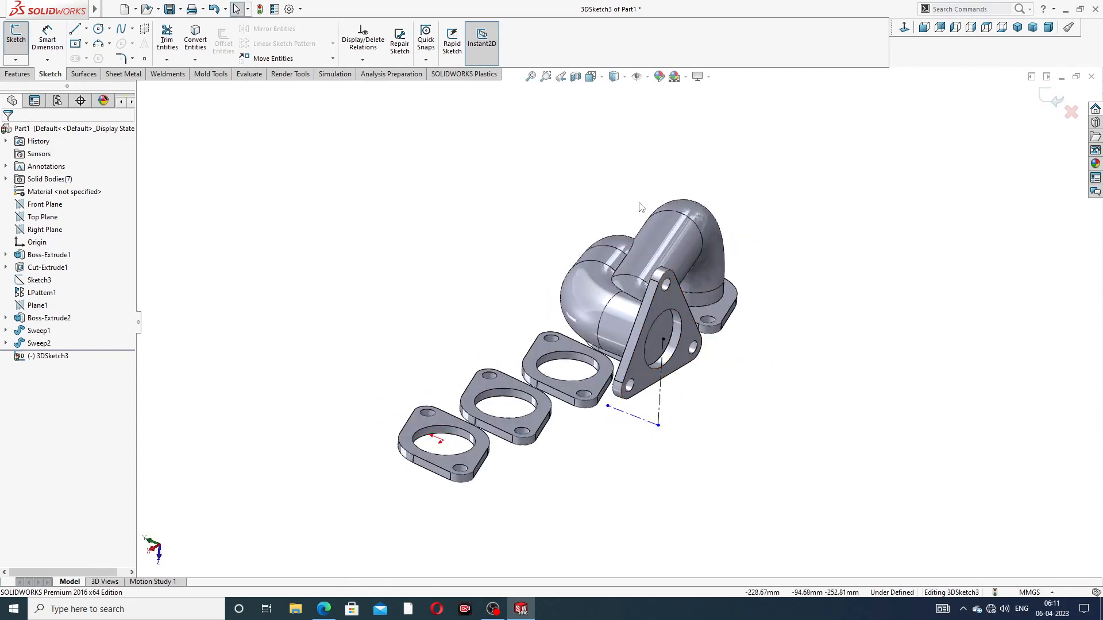
left_click(1045, 97)
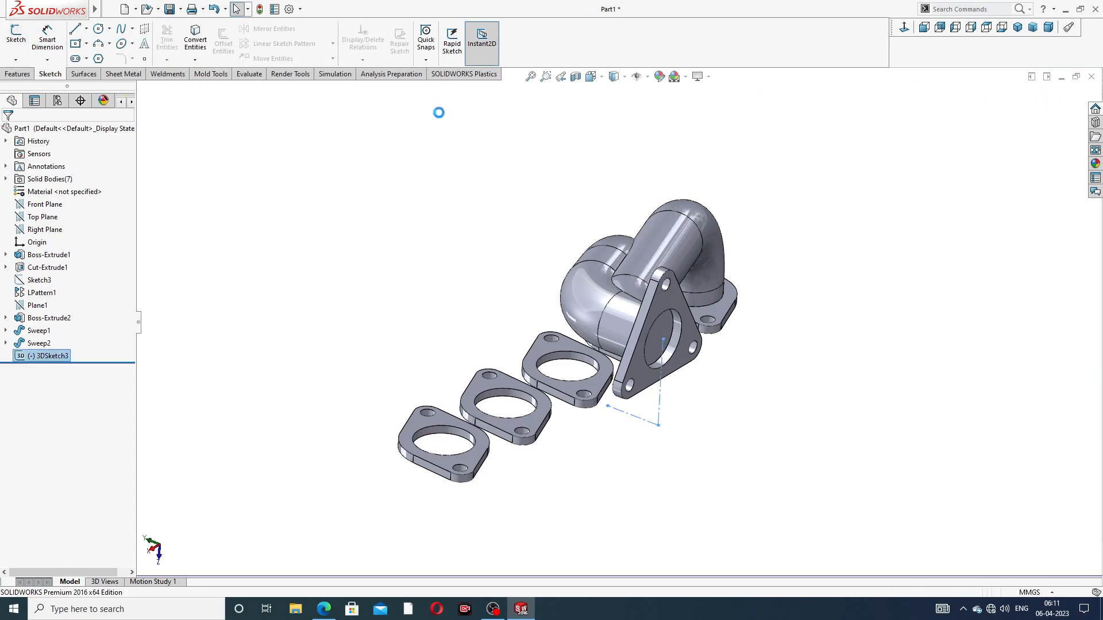
Step: Create a reference plane coincident with the vertical and horizontal centerlines drawn at the triangular flange
left_click(17, 74)
left_click(459, 43)
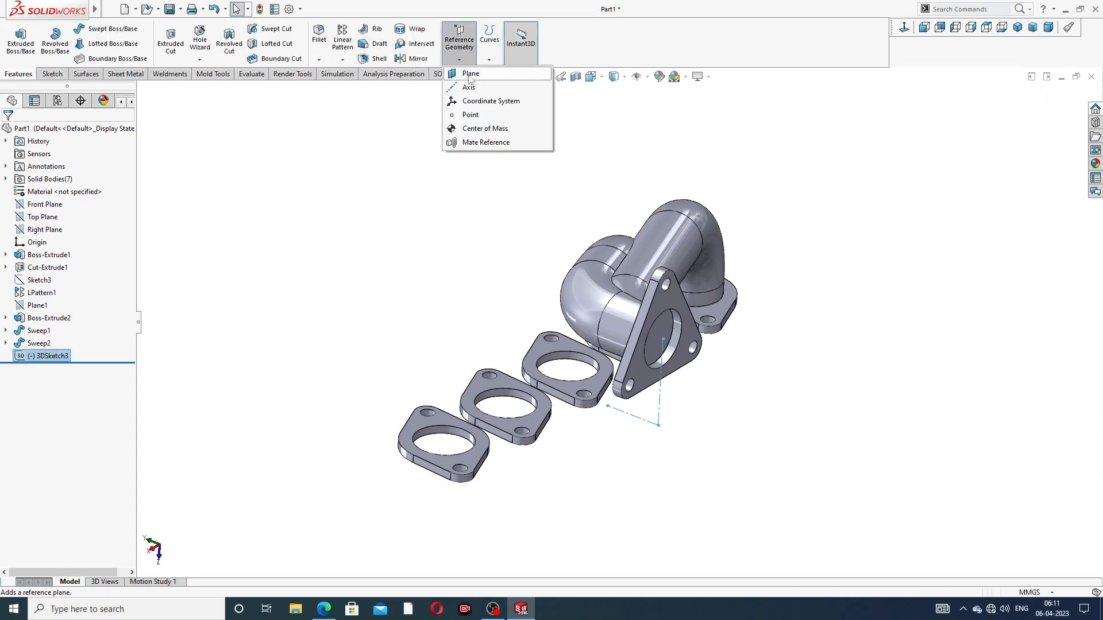
left_click(471, 73)
scroll(658, 409, "down", 3)
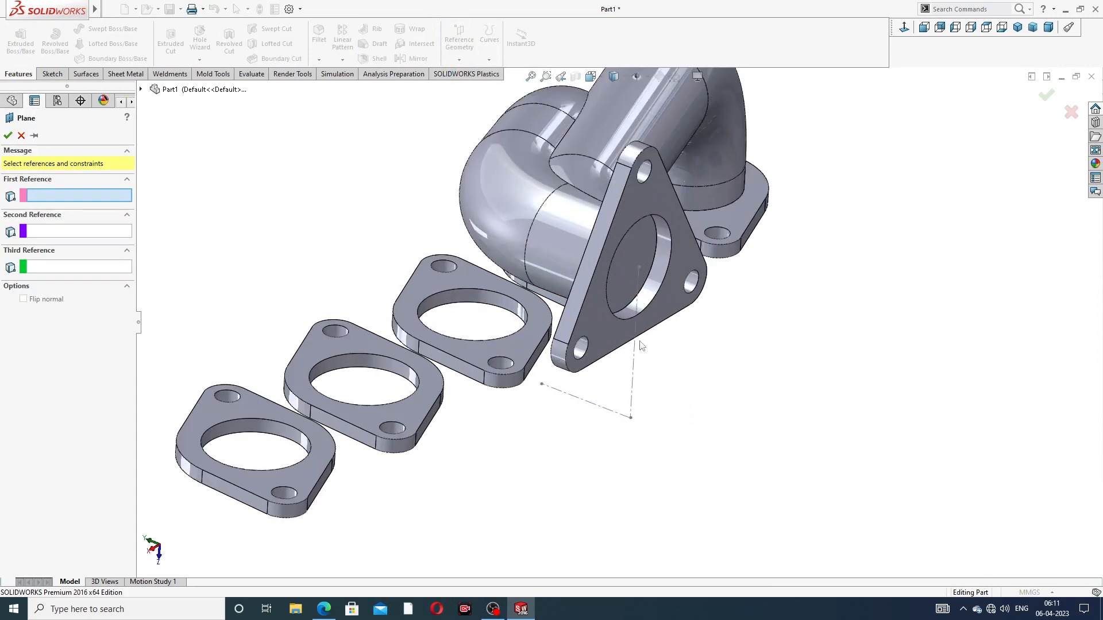
left_click(636, 353)
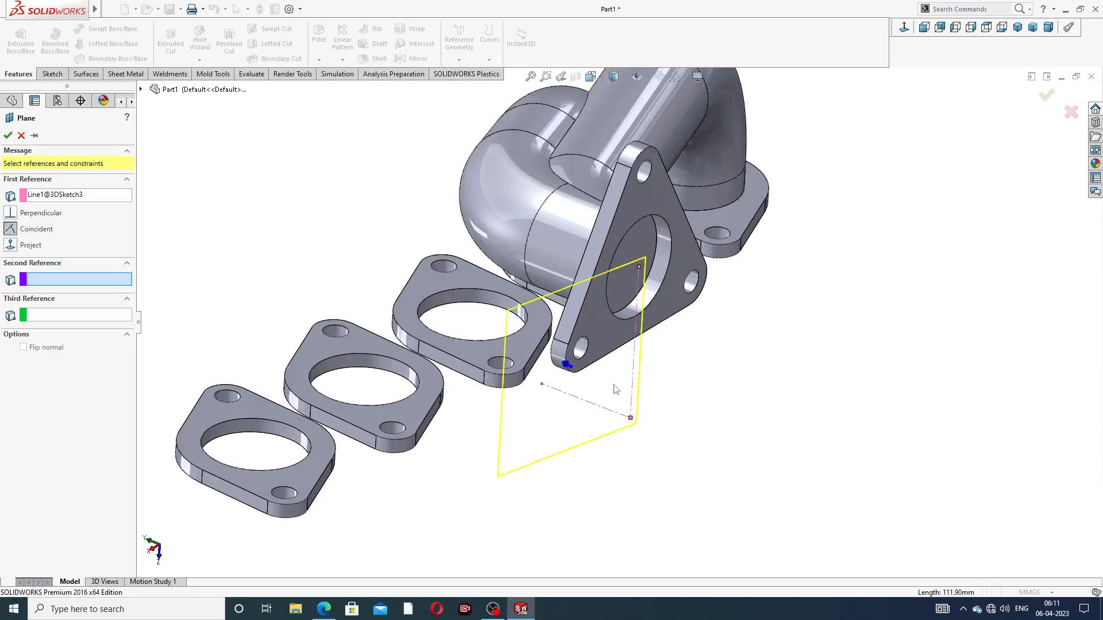
left_click(596, 407)
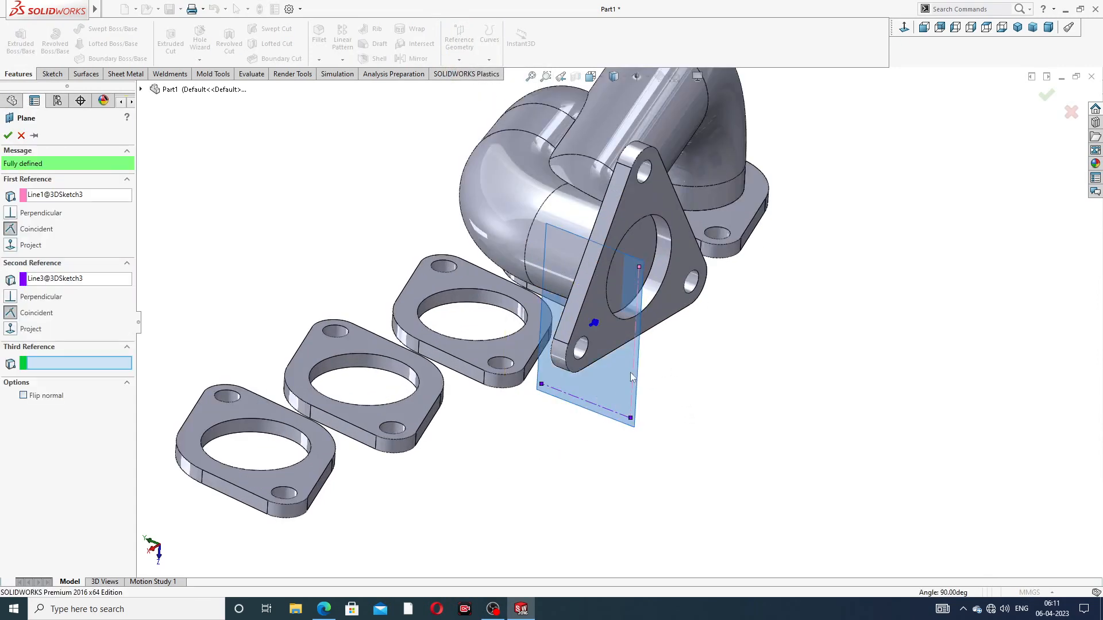
left_click(1041, 97)
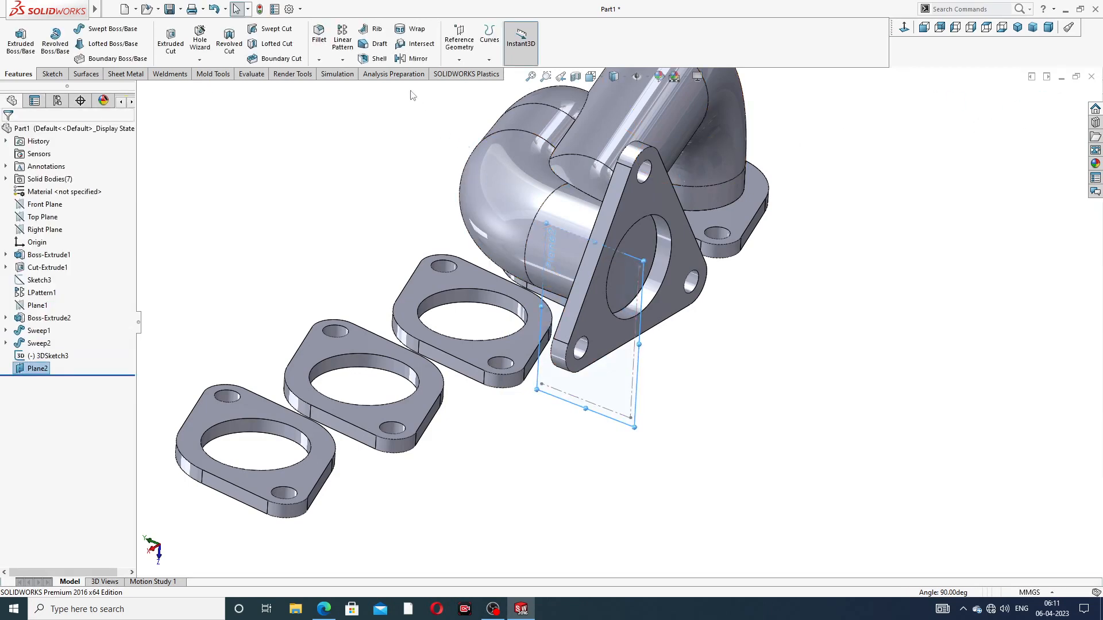
Step: Mirror both swept pipes, Sweep1 and Sweep2, about the new reference plane through the centerlines
left_click(406, 60)
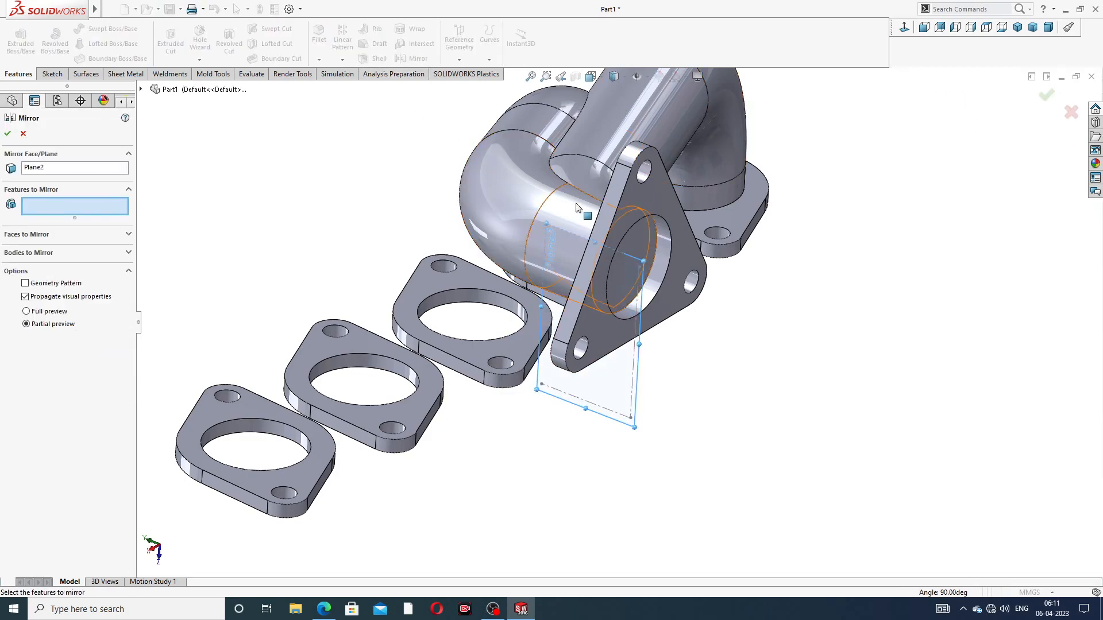
scroll(624, 220, "down", 2)
middle_click_drag(624, 220, 653, 217)
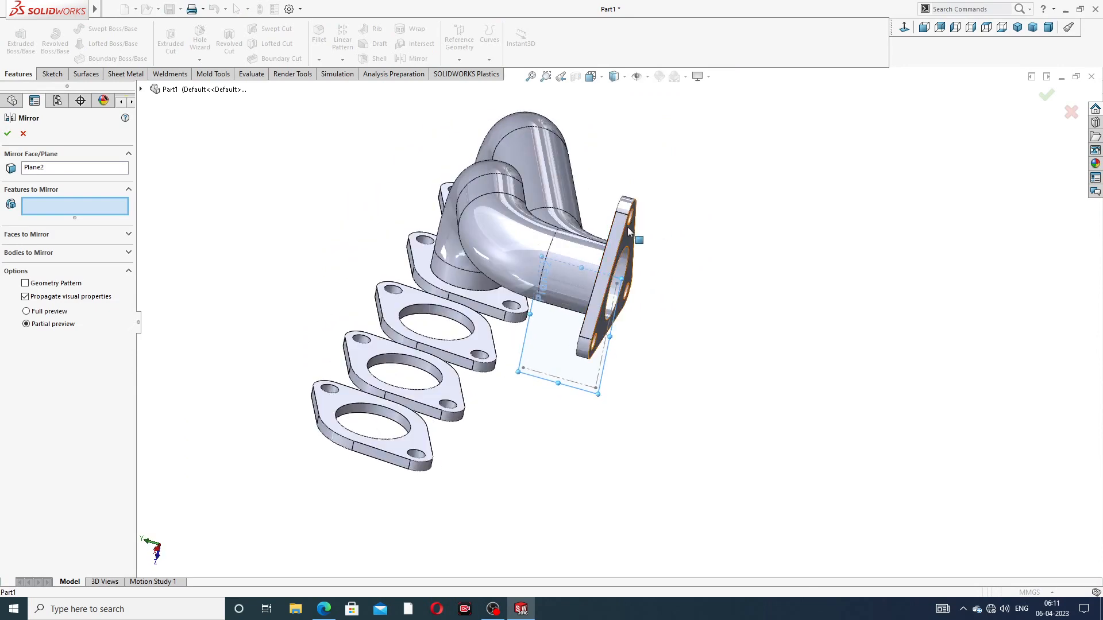
middle_click_drag(544, 179, 514, 230)
left_click(141, 89)
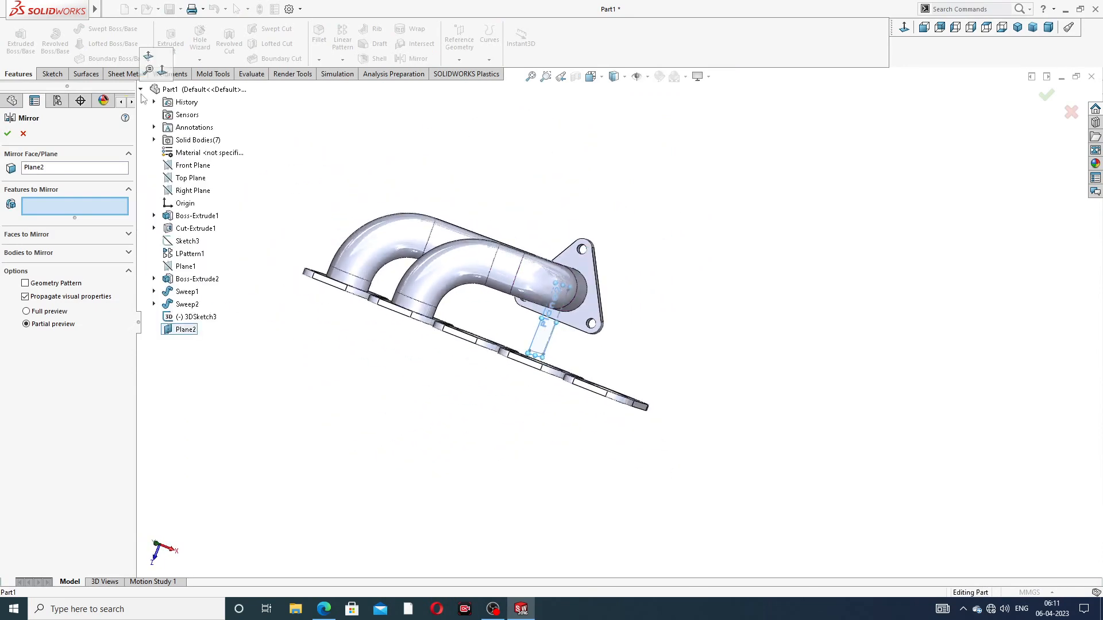
left_click(187, 291)
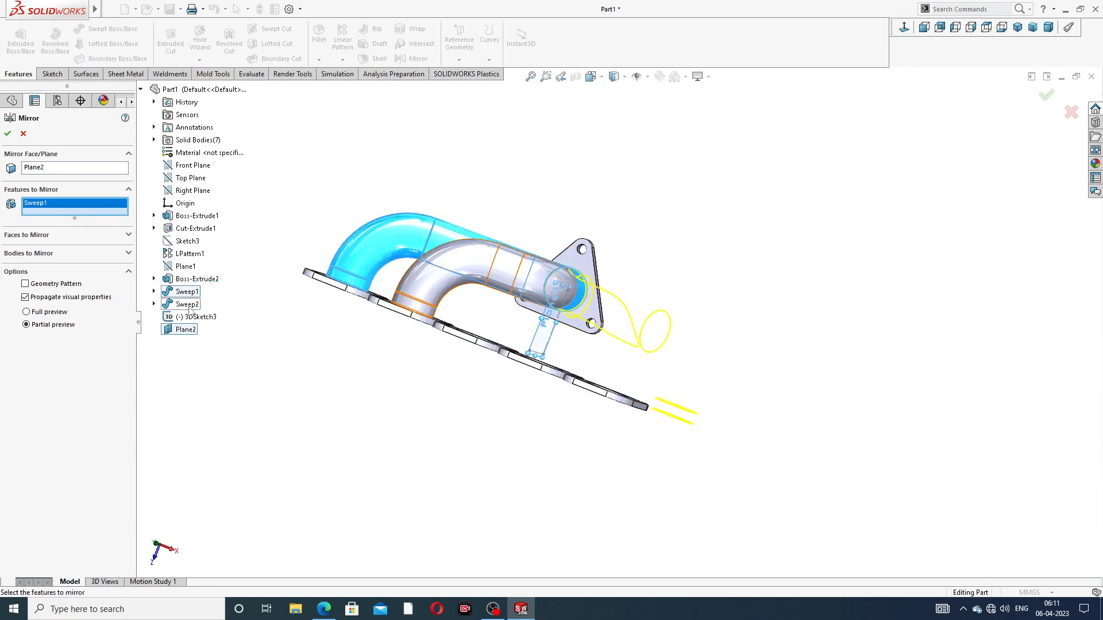
left_click(187, 305)
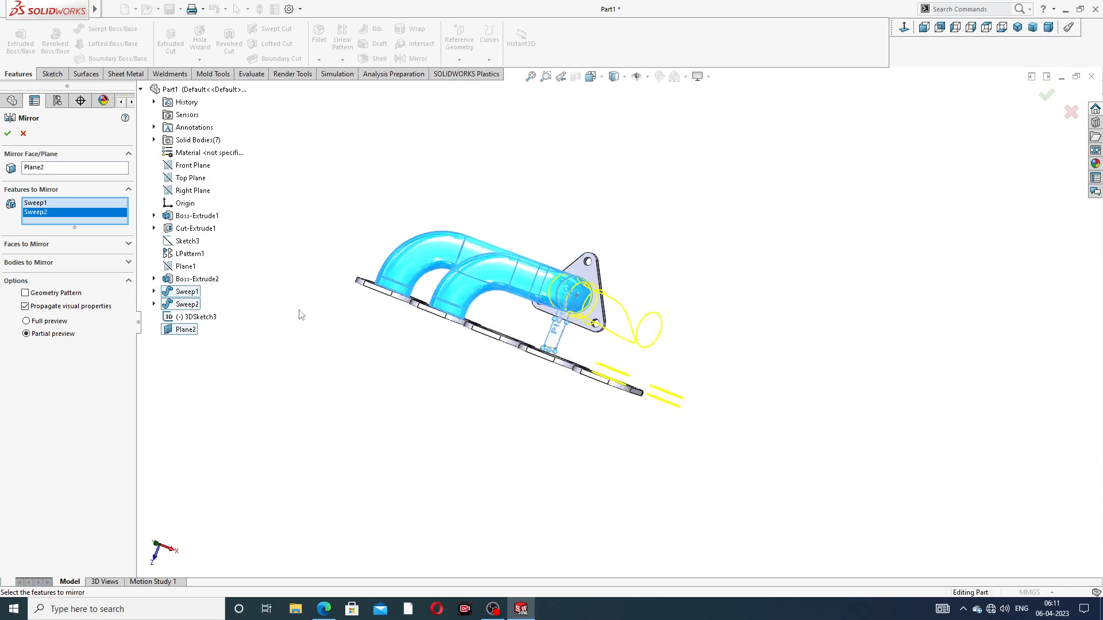
middle_click_drag(298, 312, 264, 344)
middle_click_drag(495, 241, 507, 290)
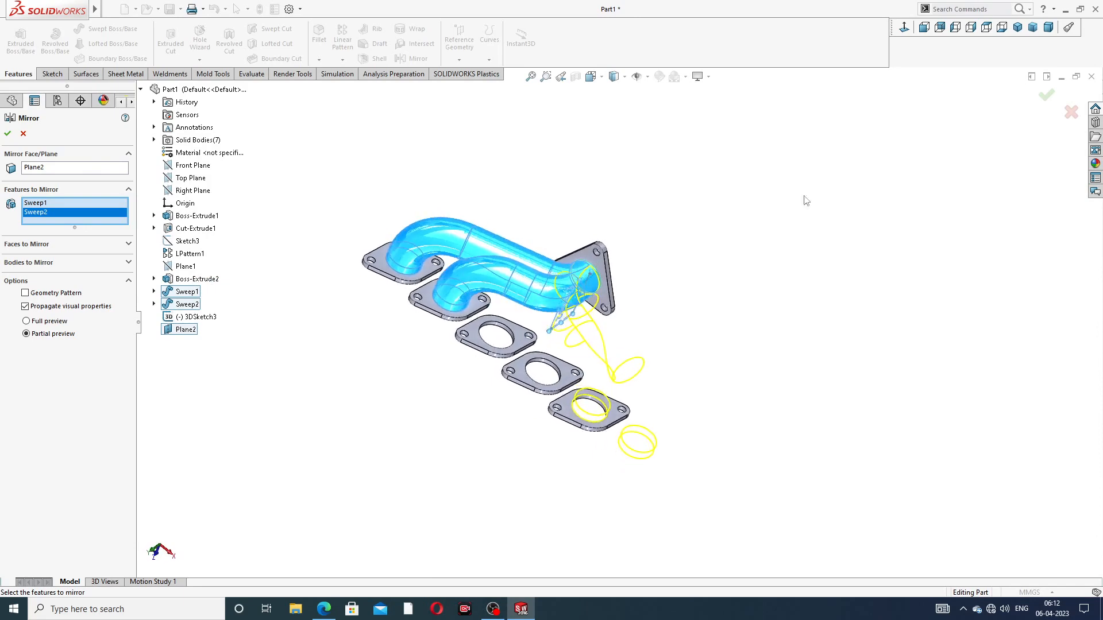
left_click(1045, 99)
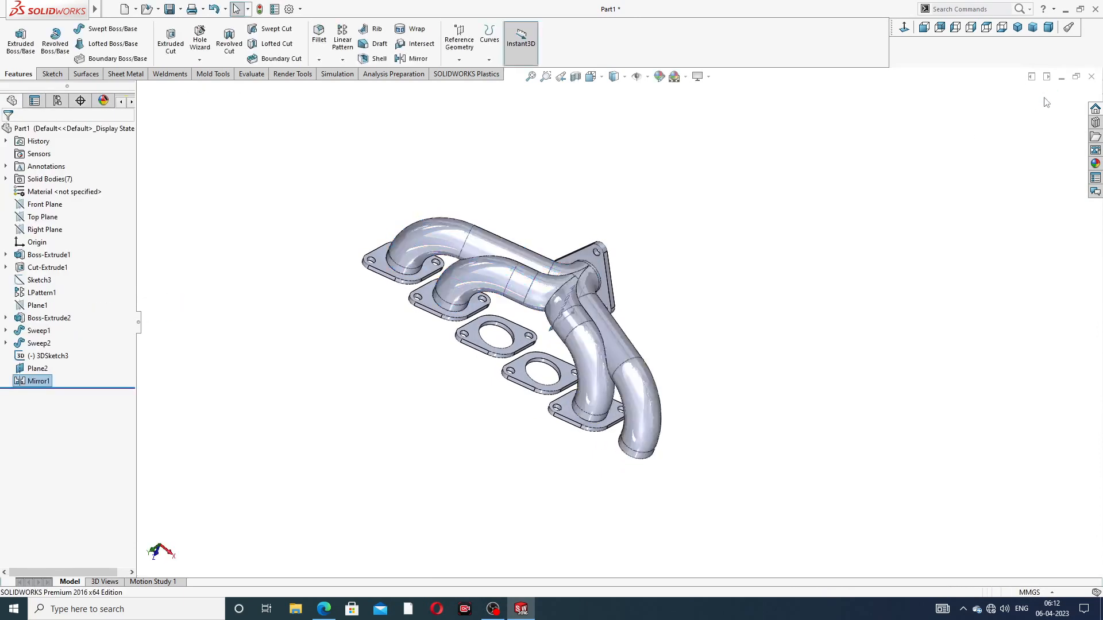
Step: Edit the mirror feature to remove Sweep1, the longer outer pipe, from the features to mirror
mouse_move(749, 184)
middle_mouse_down()
mouse_move(743, 197)
mouse_move(736, 157)
mouse_move(741, 184)
mouse_move(719, 165)
mouse_move(746, 160)
mouse_move(761, 171)
middle_mouse_up()
mouse_move(664, 306)
middle_mouse_down()
mouse_move(681, 282)
mouse_move(689, 308)
mouse_move(639, 306)
middle_mouse_up()
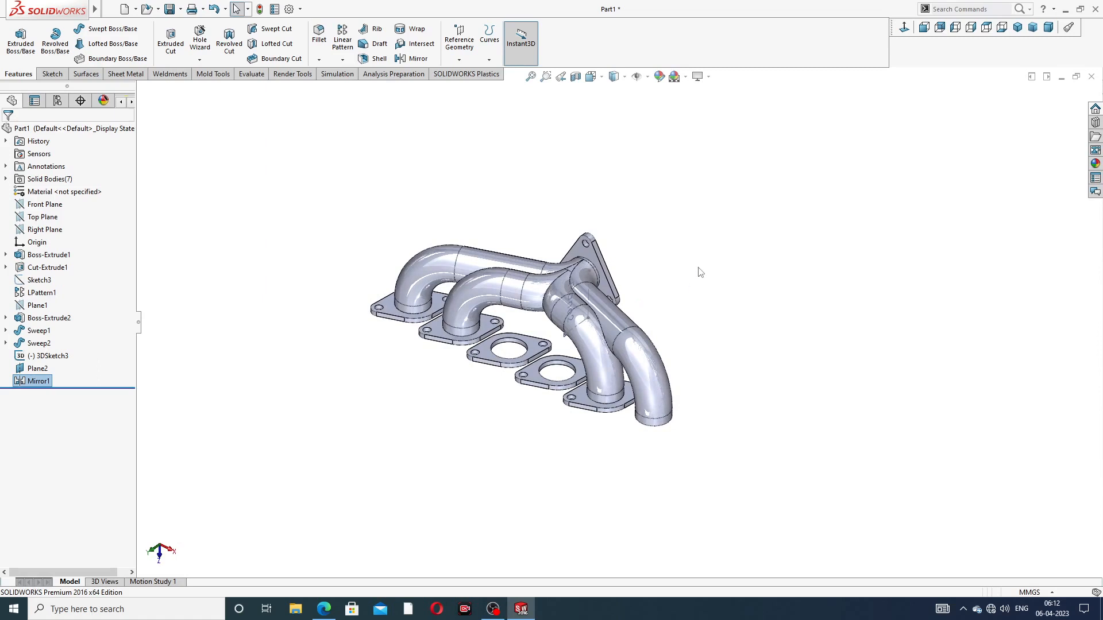
mouse_move(663, 313)
middle_mouse_down()
mouse_move(640, 291)
mouse_move(653, 275)
middle_mouse_up()
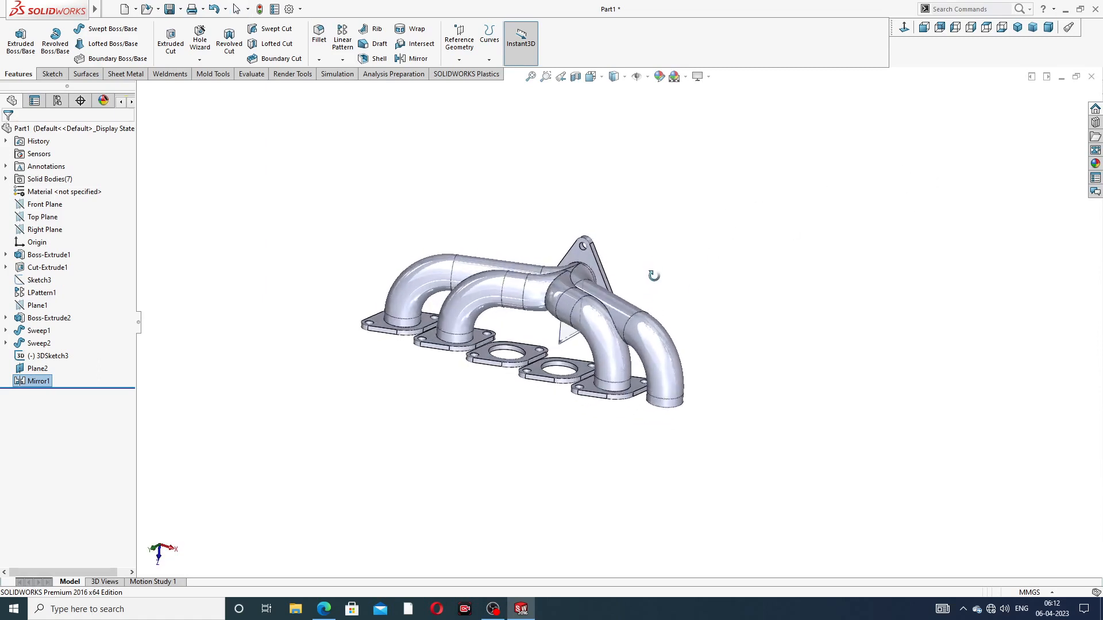
left_click(40, 381)
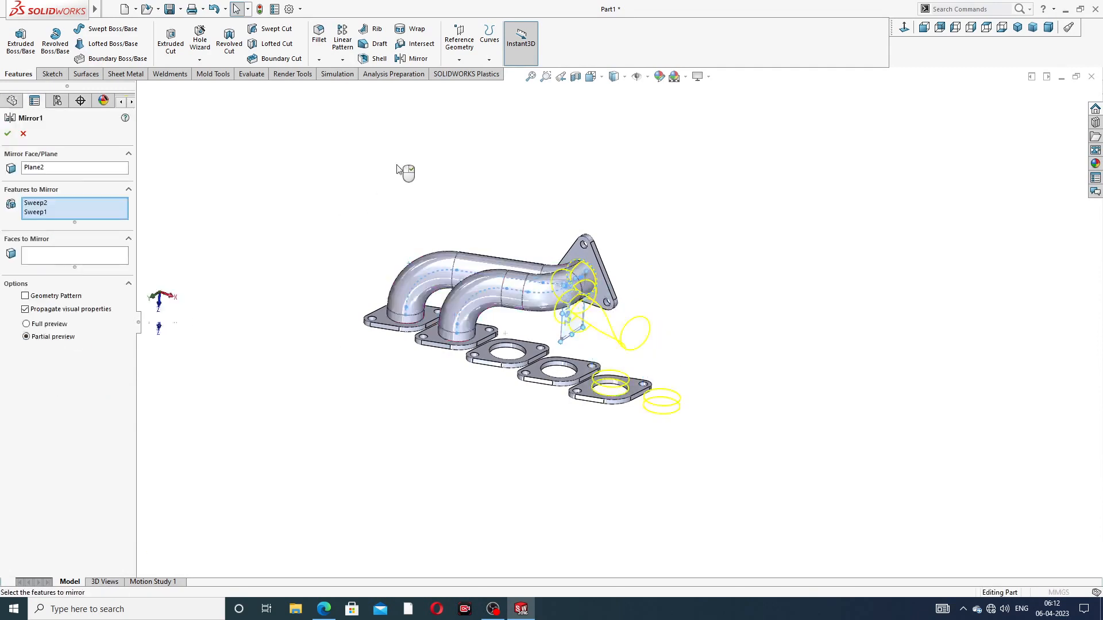
right_click(62, 216)
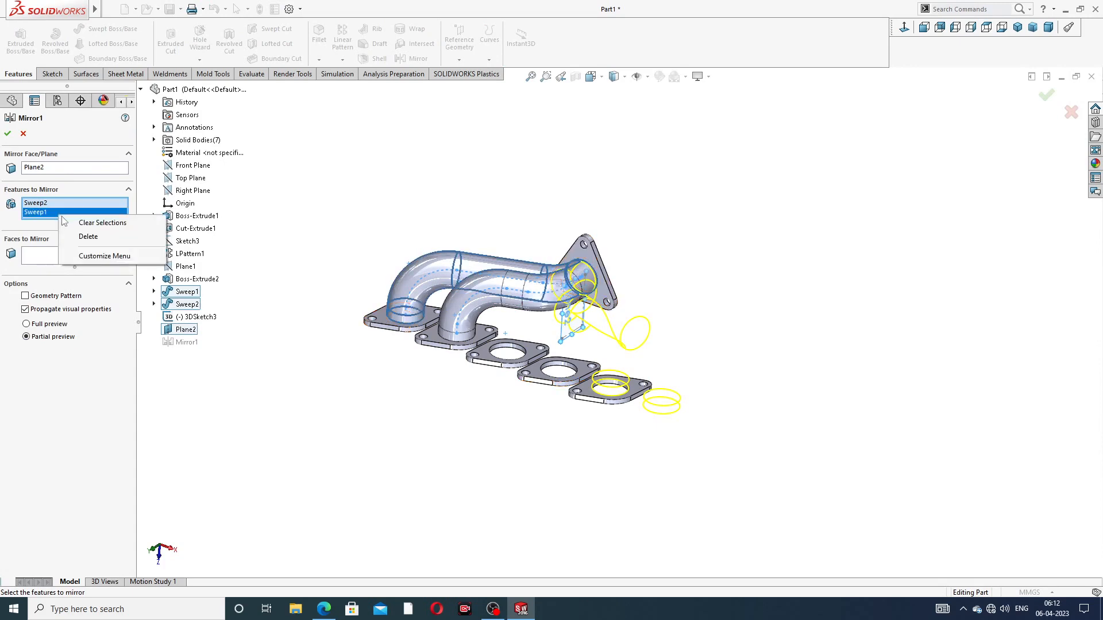
left_click(81, 235)
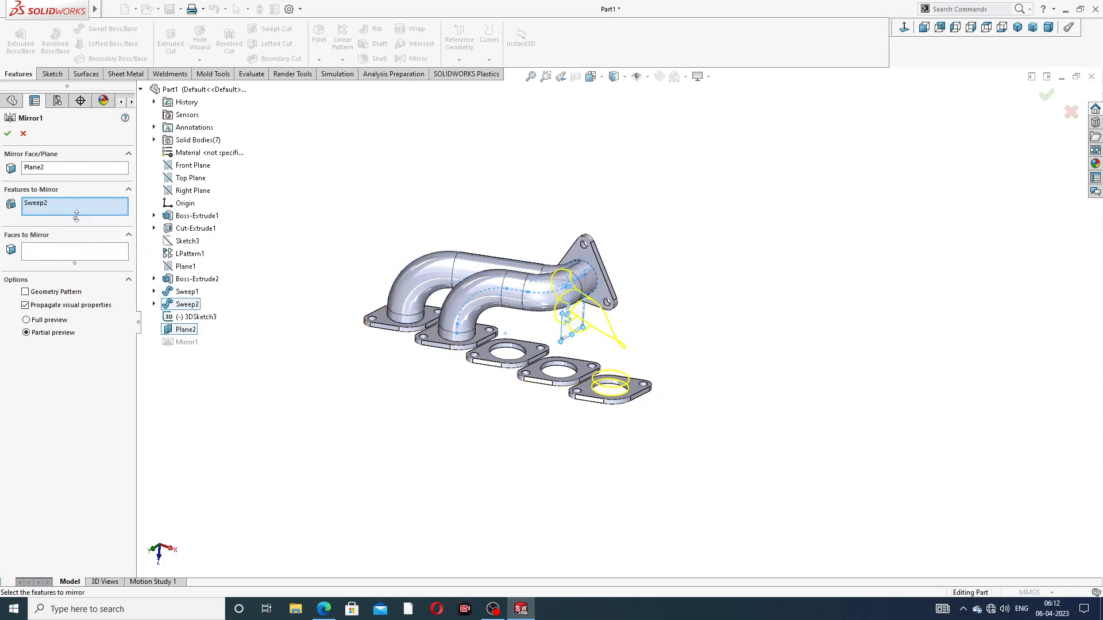
mouse_move(406, 236)
middle_mouse_down()
mouse_move(456, 257)
mouse_move(425, 244)
middle_mouse_up()
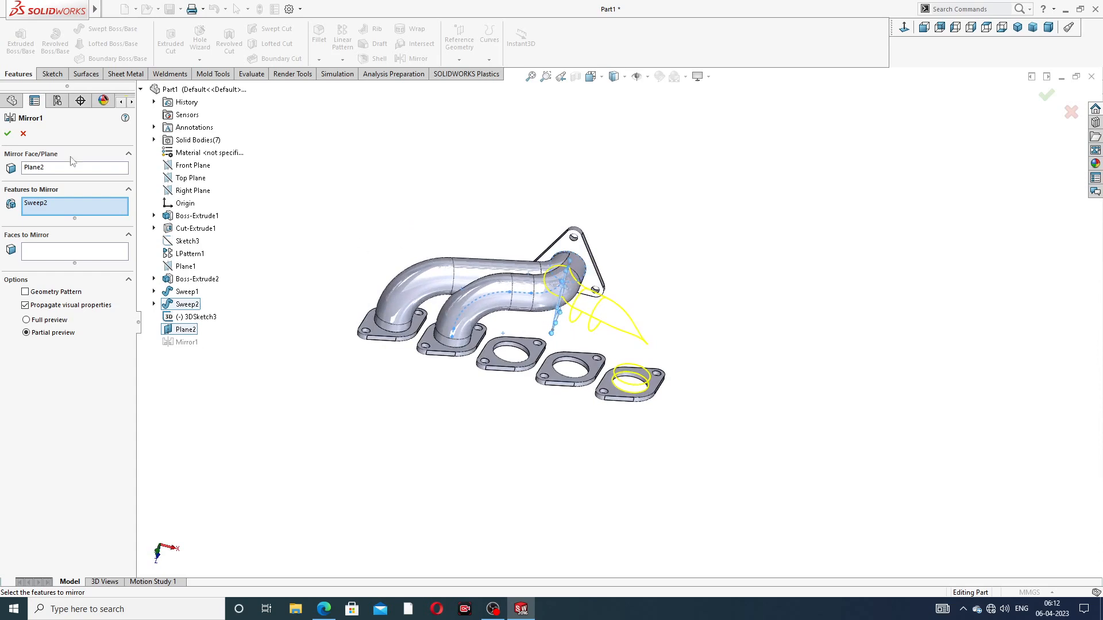
left_click(8, 134)
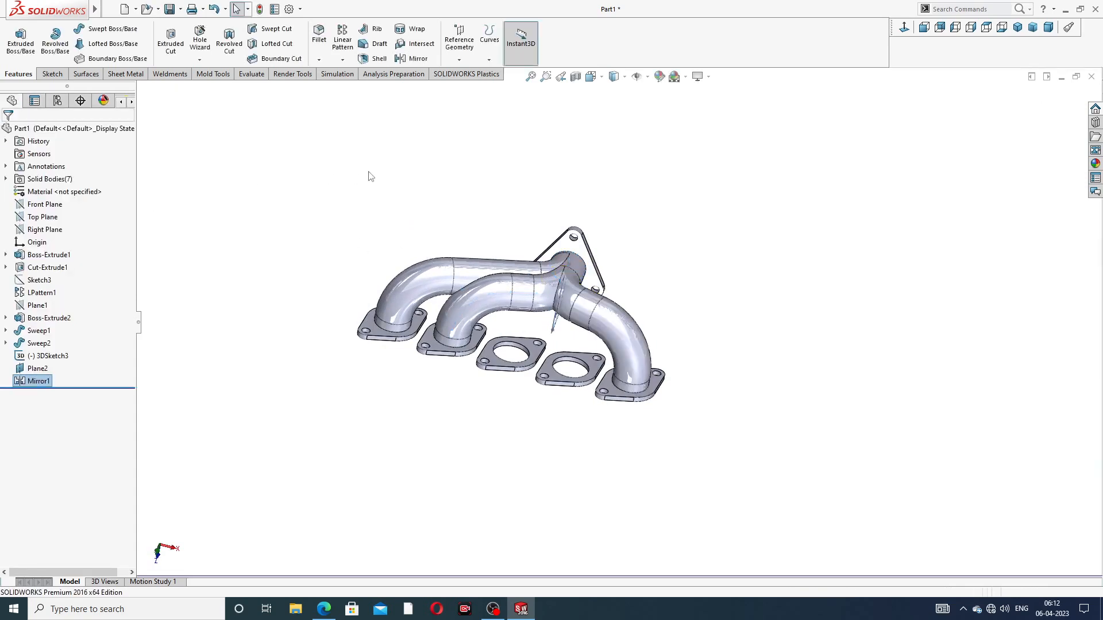
Step: Examine the manifold from several sides, checking the mirrored pipe and the oval flanges that still have no pipe
middle_click_drag(545, 285, 418, 248)
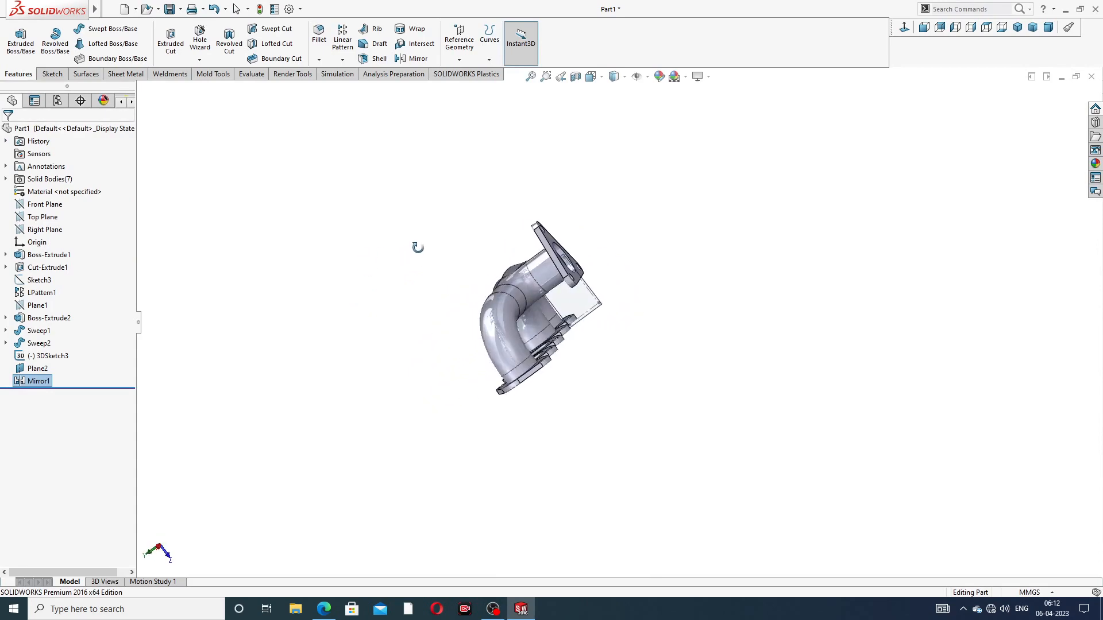
scroll(575, 365, "down", 2)
middle_click_drag(547, 337, 717, 345)
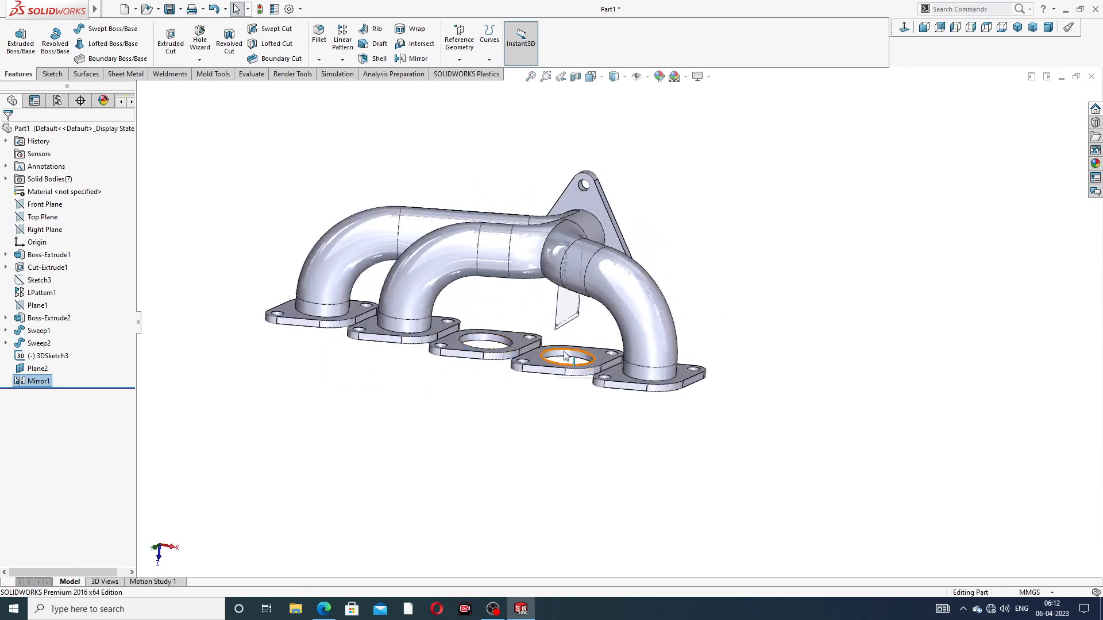
middle_click_drag(569, 343, 579, 363)
scroll(541, 342, "down", 2)
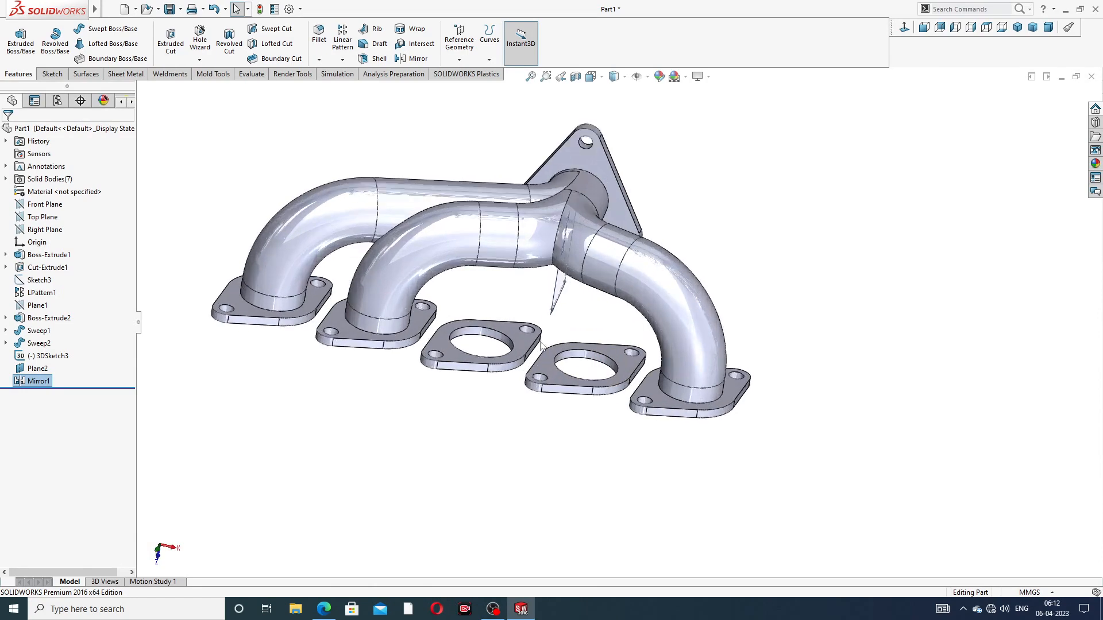
scroll(522, 314, "up", 3)
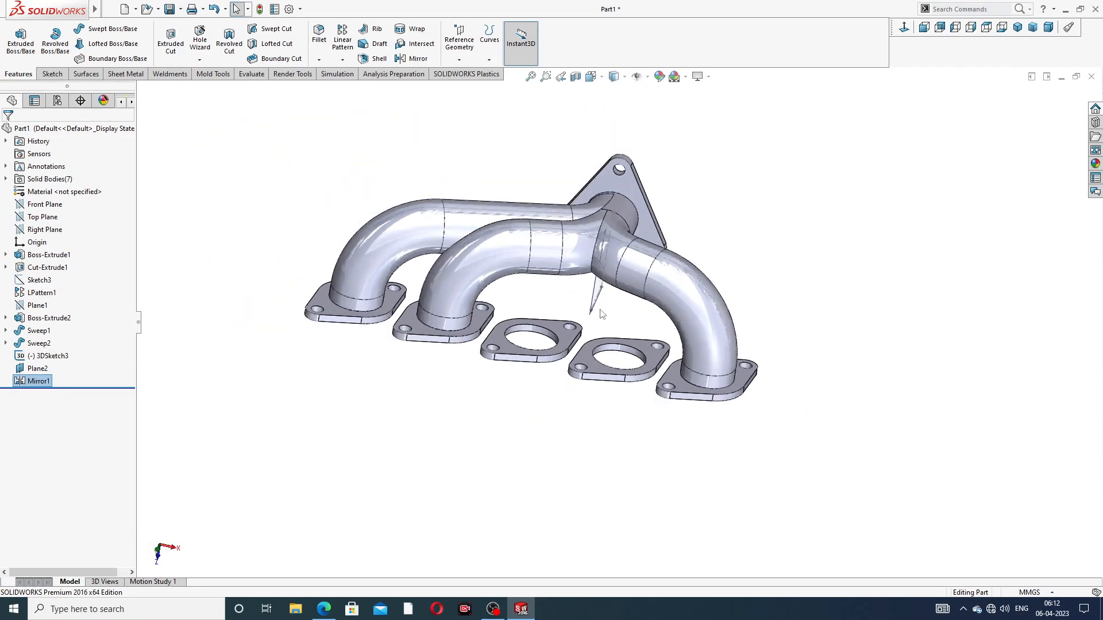
middle_click_drag(594, 311, 552, 311)
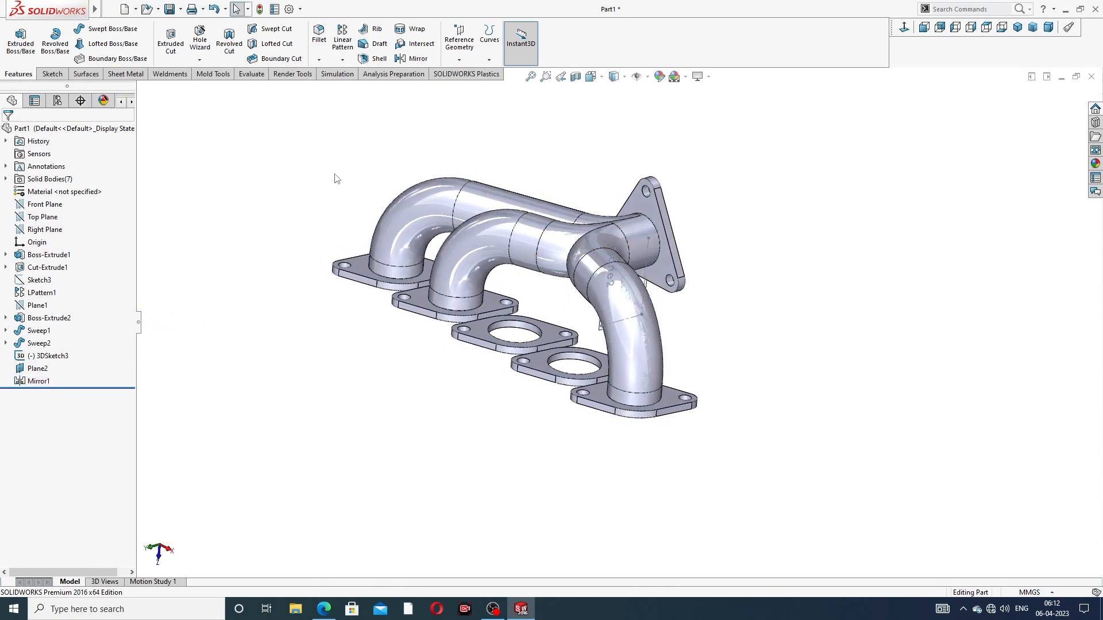
Step: Start a 3D sketch and draw a line about 72 mm long from the pipe's centre at the triangular flange along the Y axis
left_click(52, 74)
left_click(16, 61)
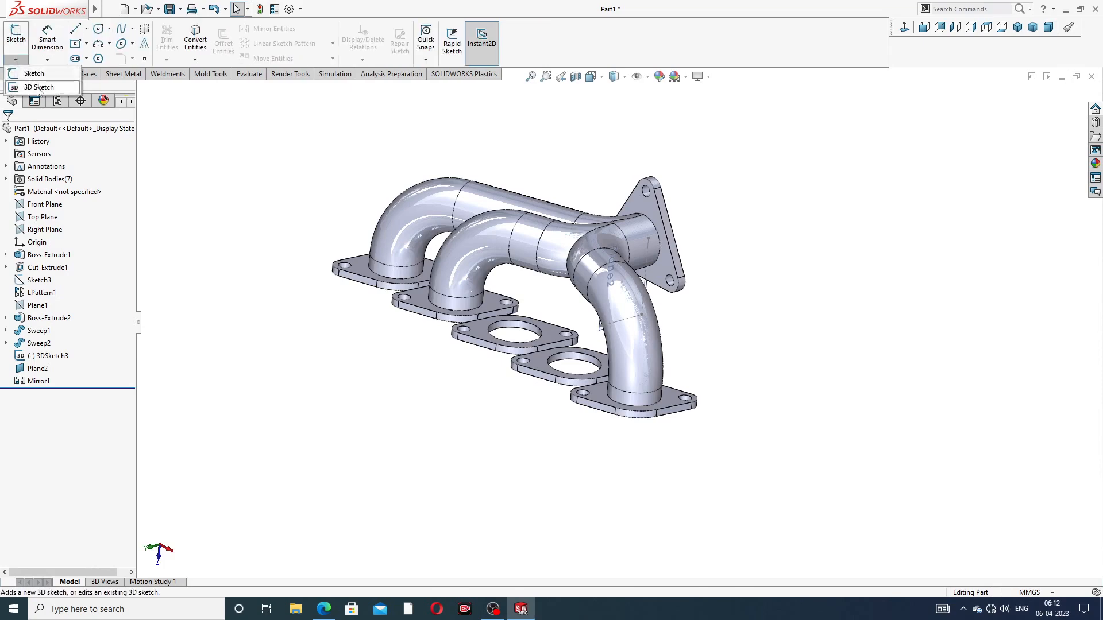
left_click(33, 83)
mouse_move(654, 263)
middle_mouse_down()
mouse_move(645, 221)
mouse_move(659, 261)
middle_mouse_up()
scroll(661, 263, "down", 3)
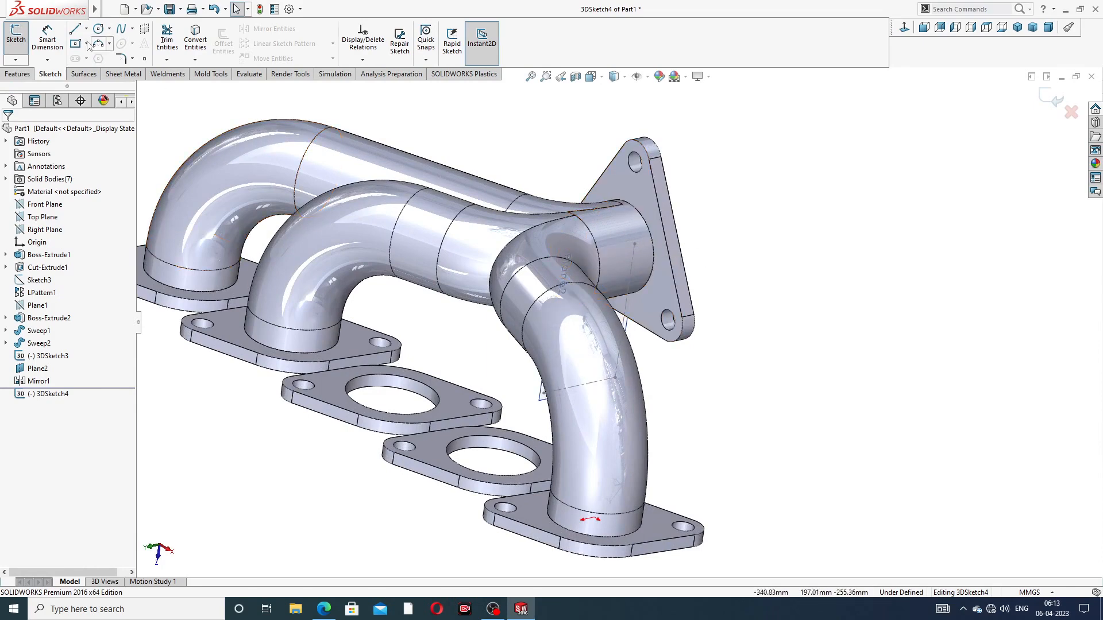
left_click(75, 30)
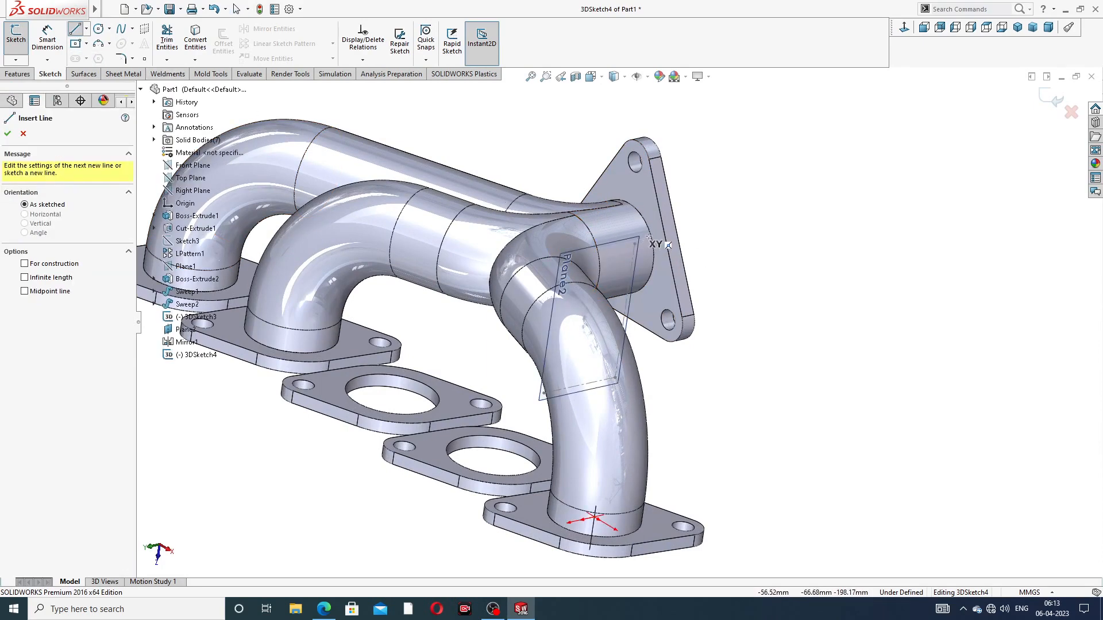
middle_click_drag(589, 287, 604, 275)
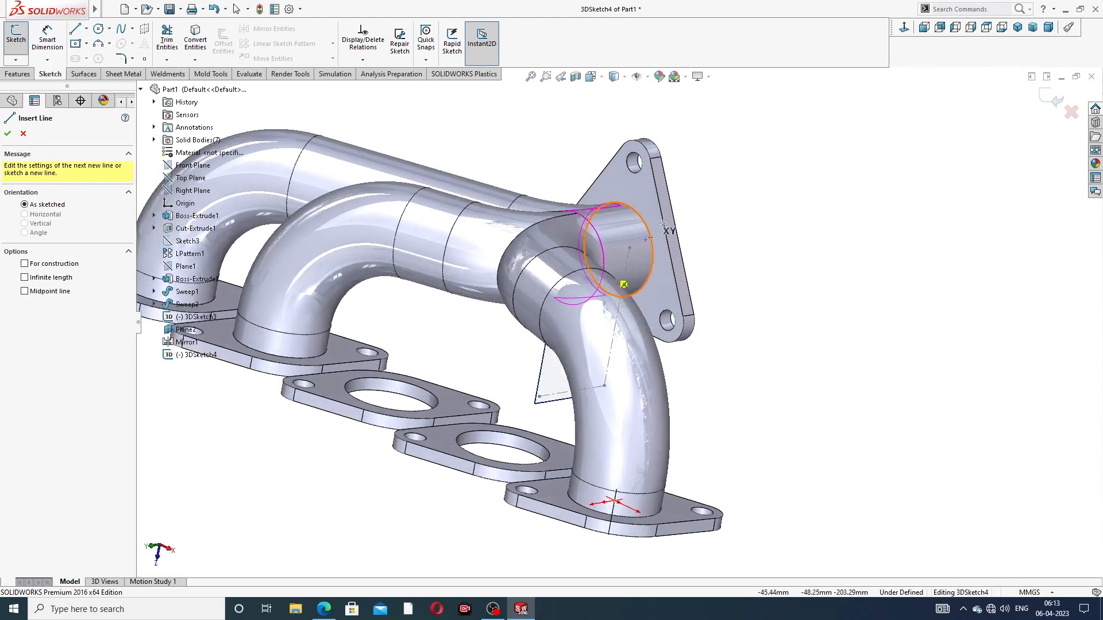
left_click(617, 249)
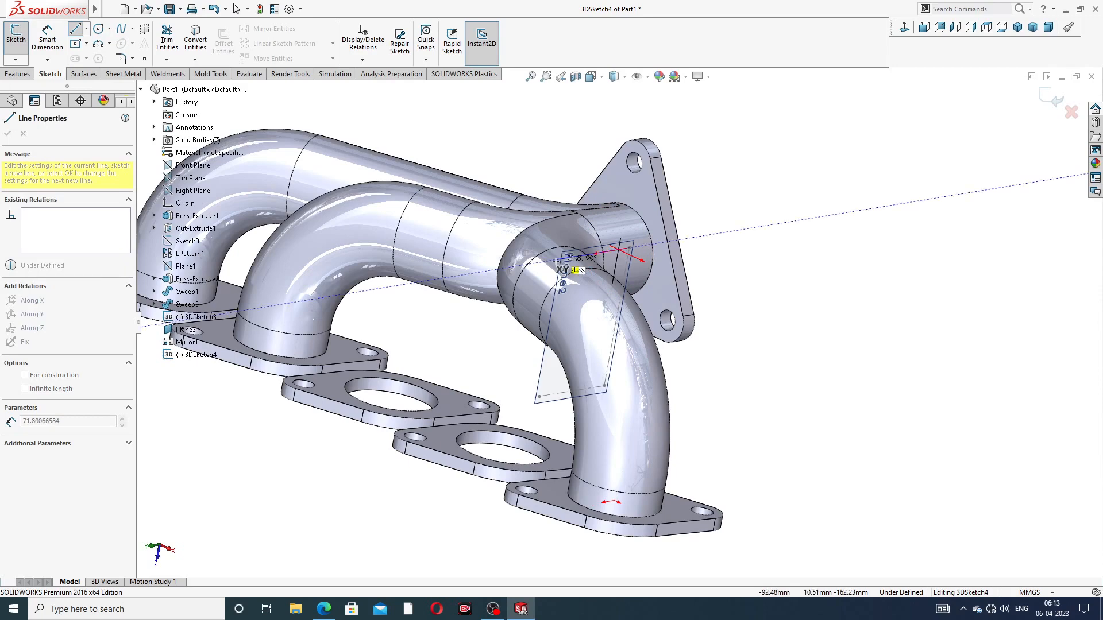
left_click(554, 260)
right_click(603, 223)
left_click(629, 236)
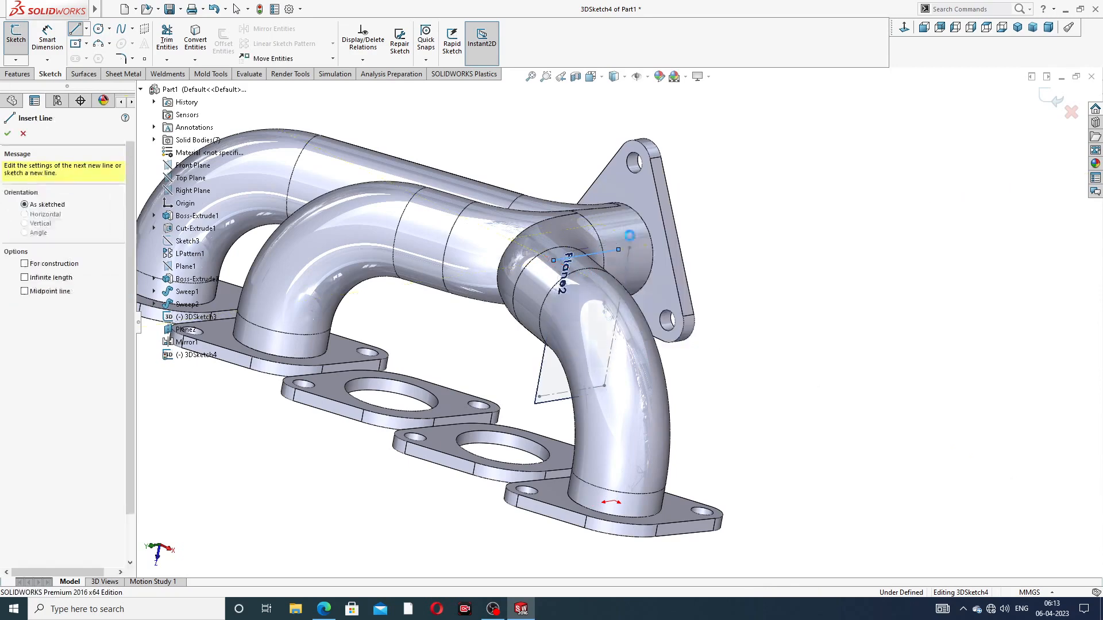
middle_click_drag(652, 250, 574, 269)
left_click(550, 268)
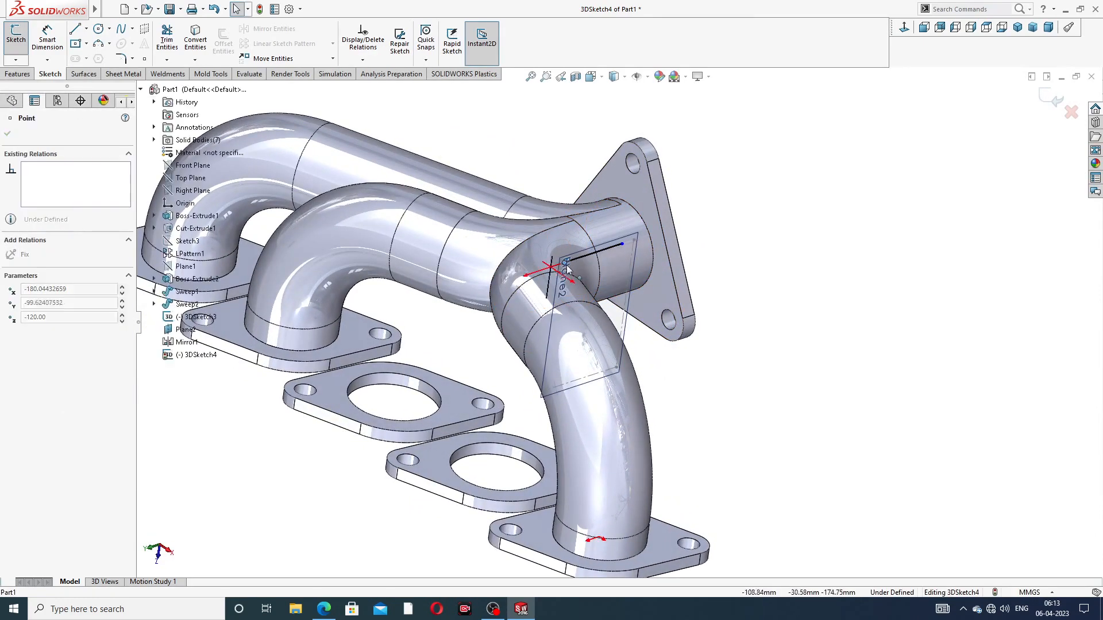
left_click(750, 227)
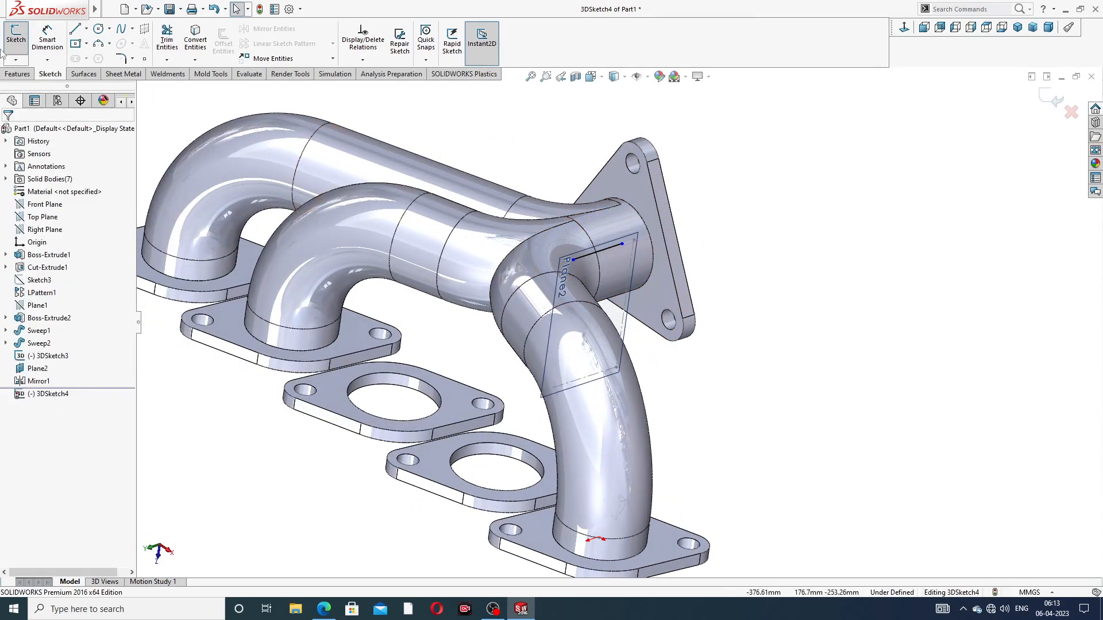
Step: Draw a vertical line straight up from the centre of the middle oval flange's circular opening
left_click(75, 29)
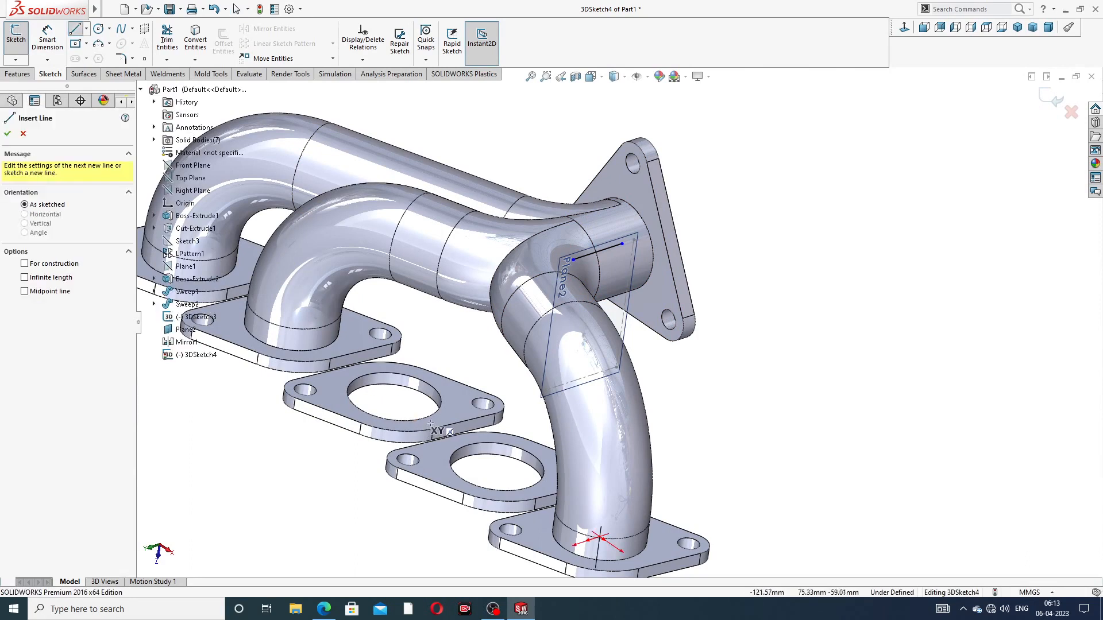
left_click(394, 397)
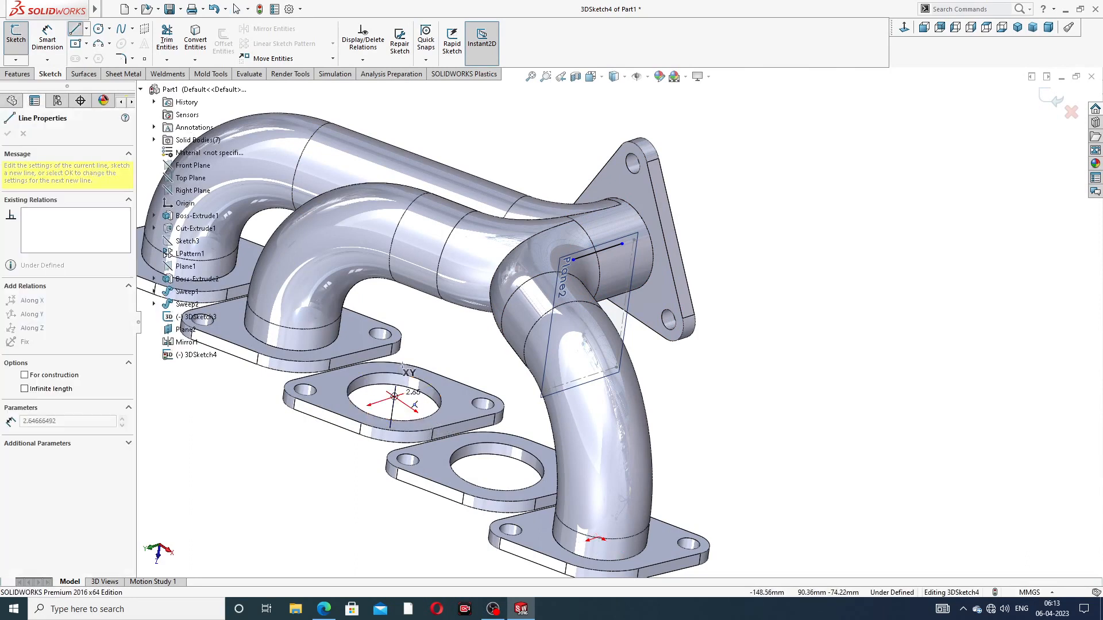
left_click(407, 316)
right_click(435, 321)
left_click(460, 333)
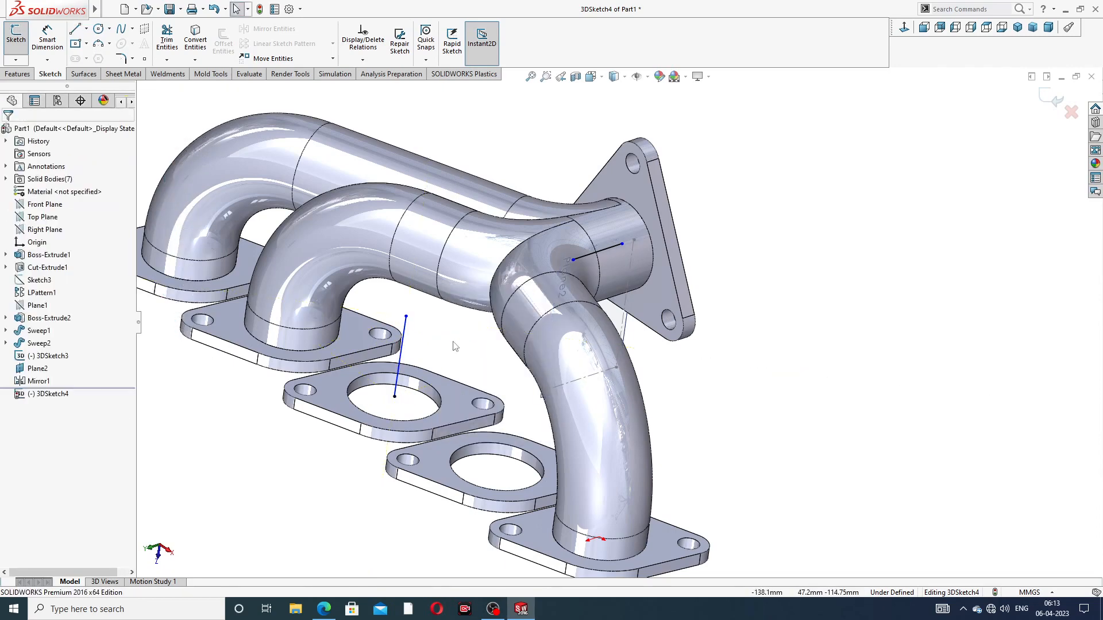
Step: Delete the skewed line that starts at the centre of the middle oval flange's opening
mouse_move(454, 346)
middle_mouse_down()
mouse_move(485, 333)
mouse_move(475, 339)
middle_mouse_up()
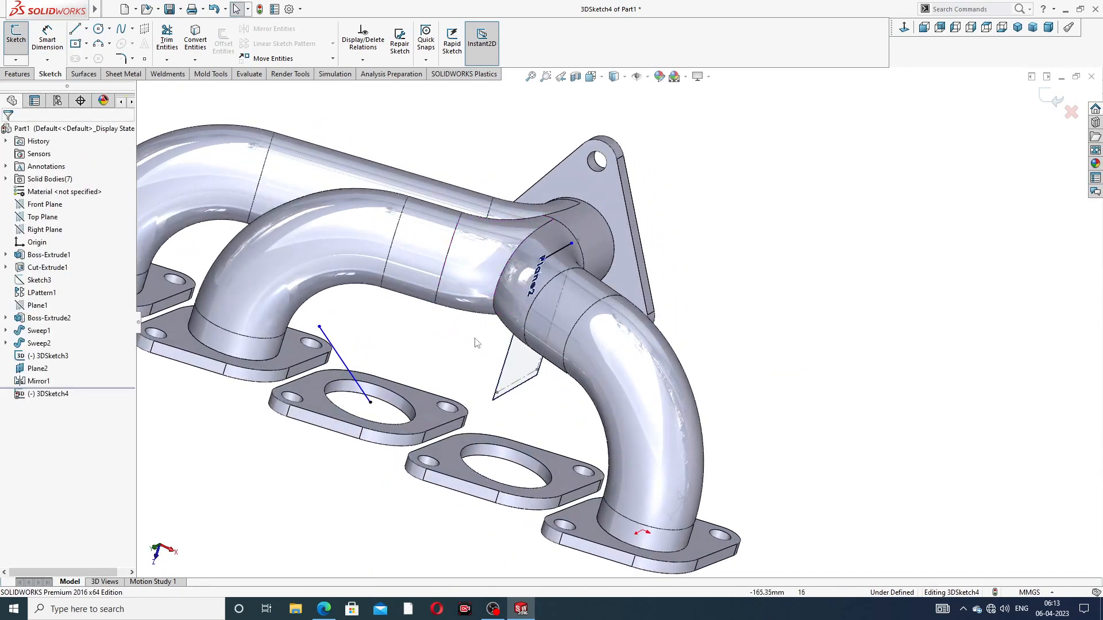
left_click(342, 364)
key("Delete")
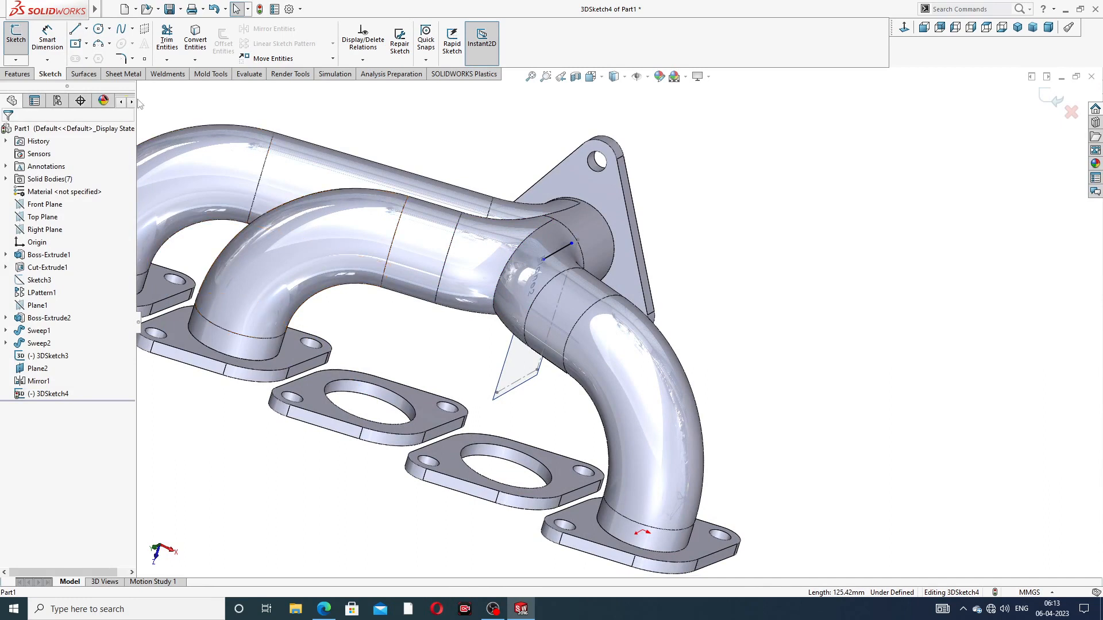
Step: Draw a line about 46 mm long straight up along the Z axis from the centre of the middle oval flange's opening
left_click(75, 30)
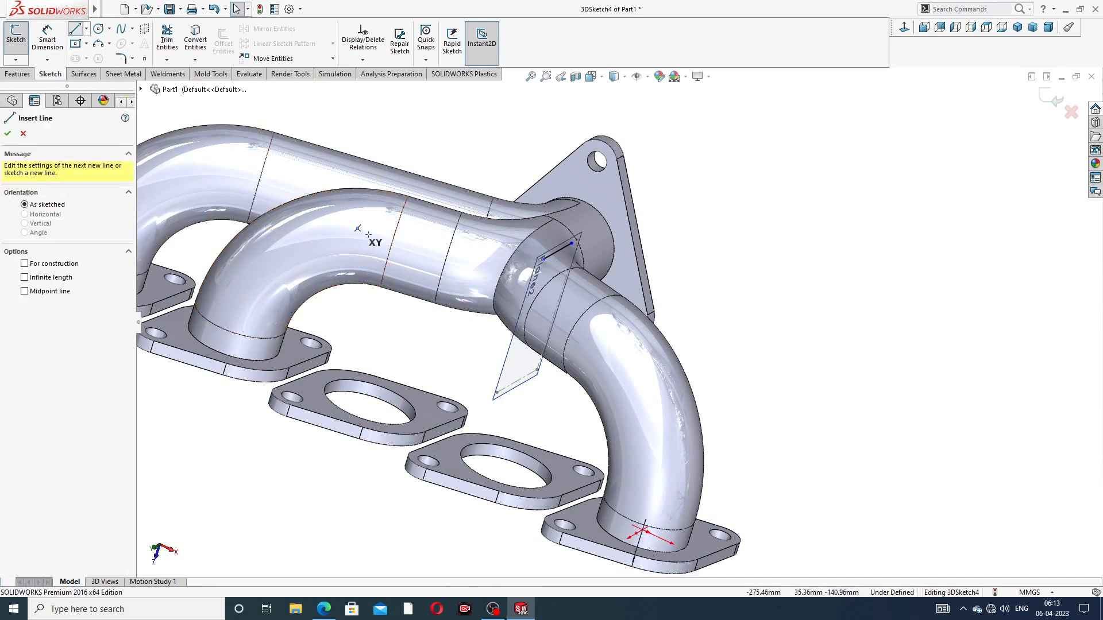
left_click(370, 402)
middle_click_drag(394, 341, 401, 312)
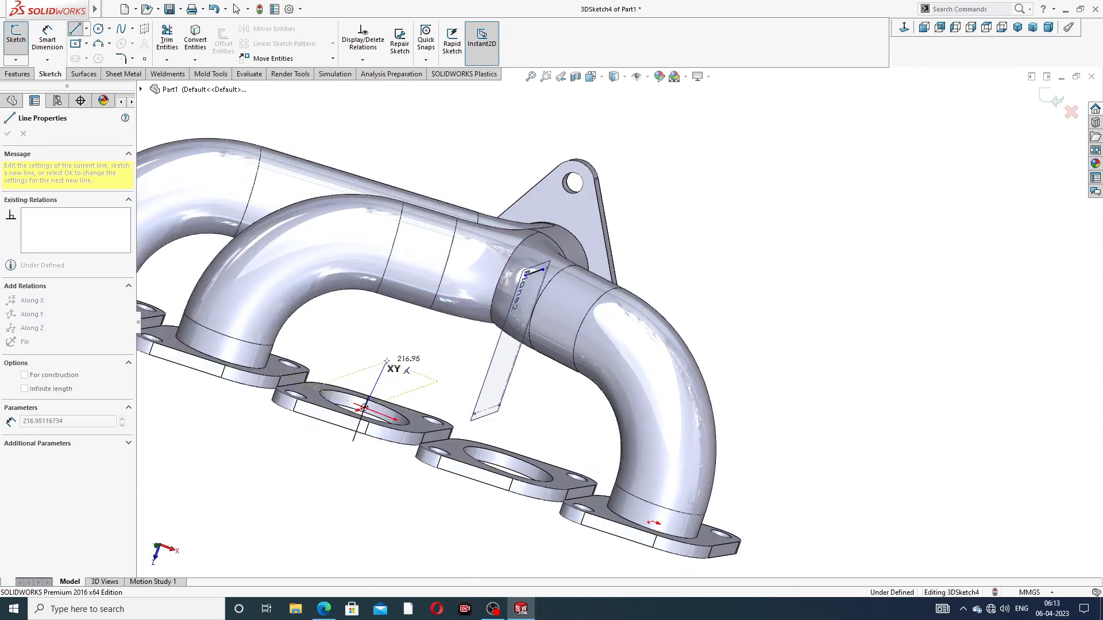
key("Tab")
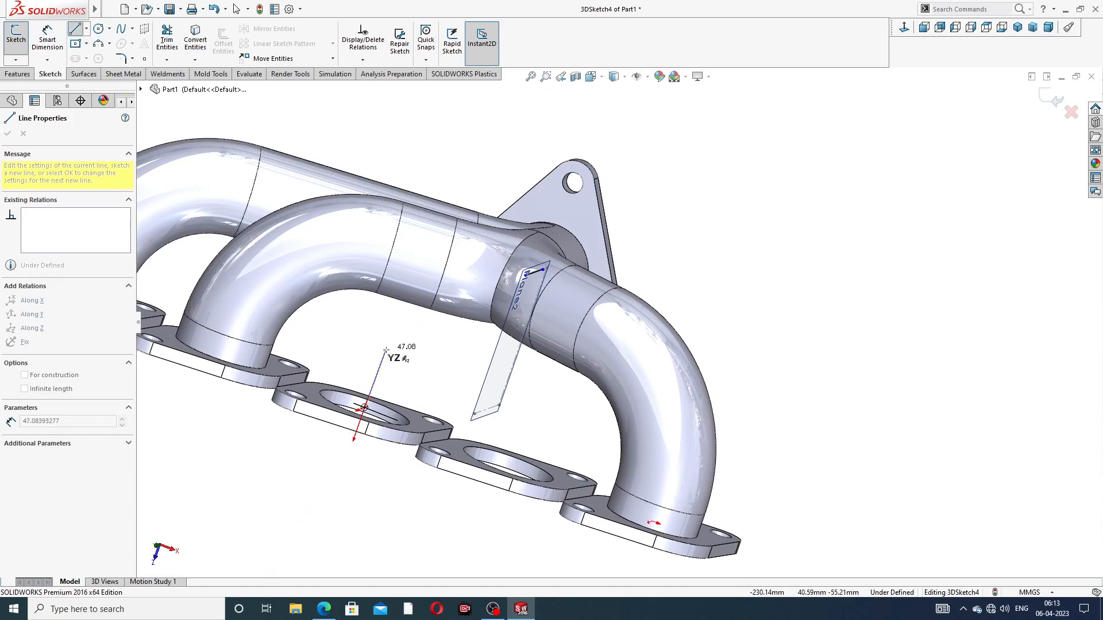
mouse_move(379, 360)
middle_mouse_down()
mouse_move(390, 288)
mouse_move(397, 354)
middle_mouse_up()
key("Tab")
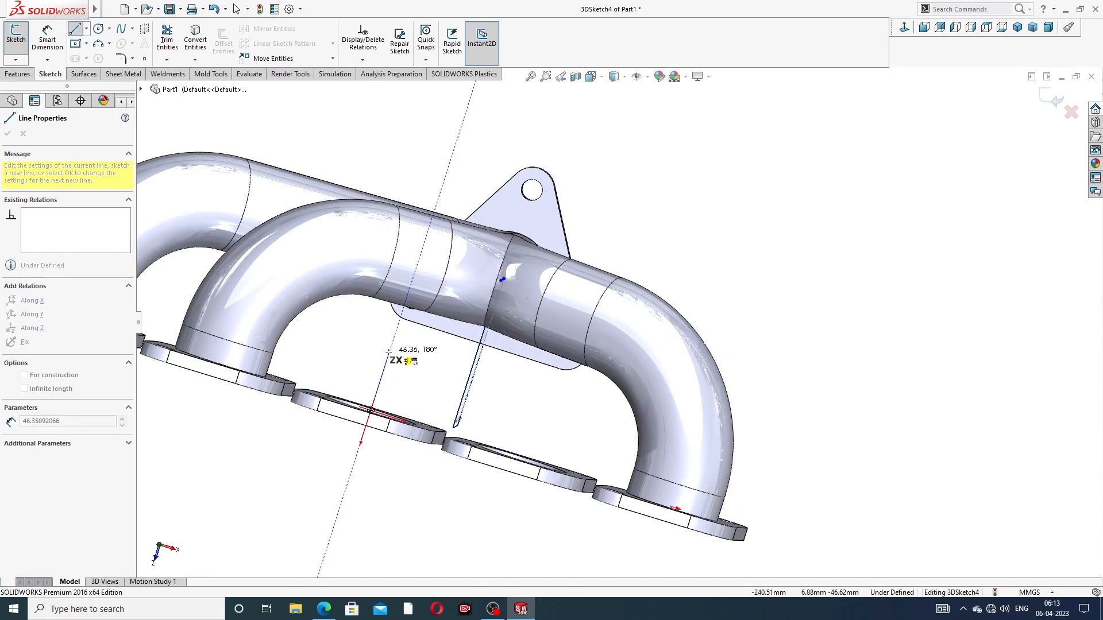
left_click(388, 351)
right_click(419, 351)
left_click(444, 361)
Step: Draw a line joining the top of the vertical line to the free end of the short line at the triangular flange
mouse_move(446, 362)
middle_mouse_down()
mouse_move(420, 376)
mouse_move(443, 353)
middle_mouse_up()
middle_click_drag(509, 321, 427, 305)
left_click(75, 29)
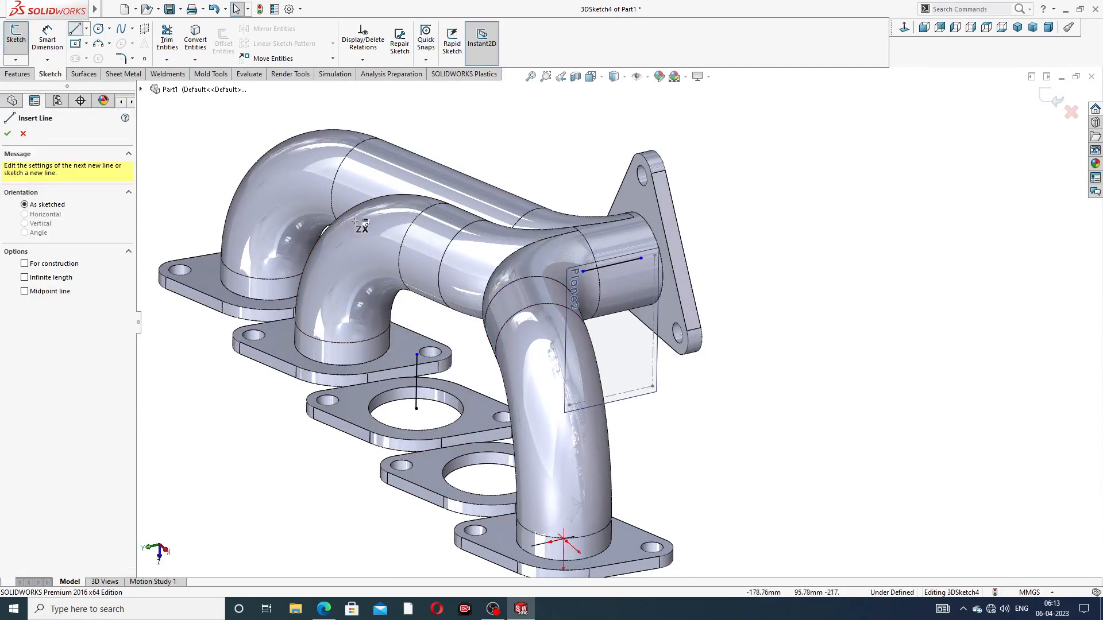
middle_click_drag(477, 355, 482, 359)
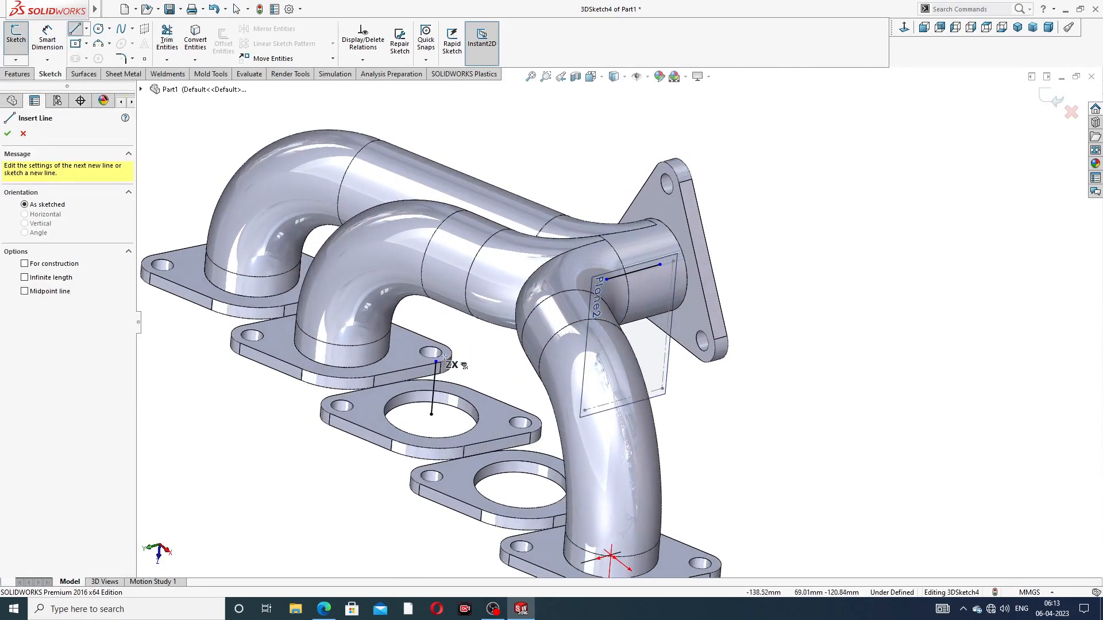
left_click(435, 361)
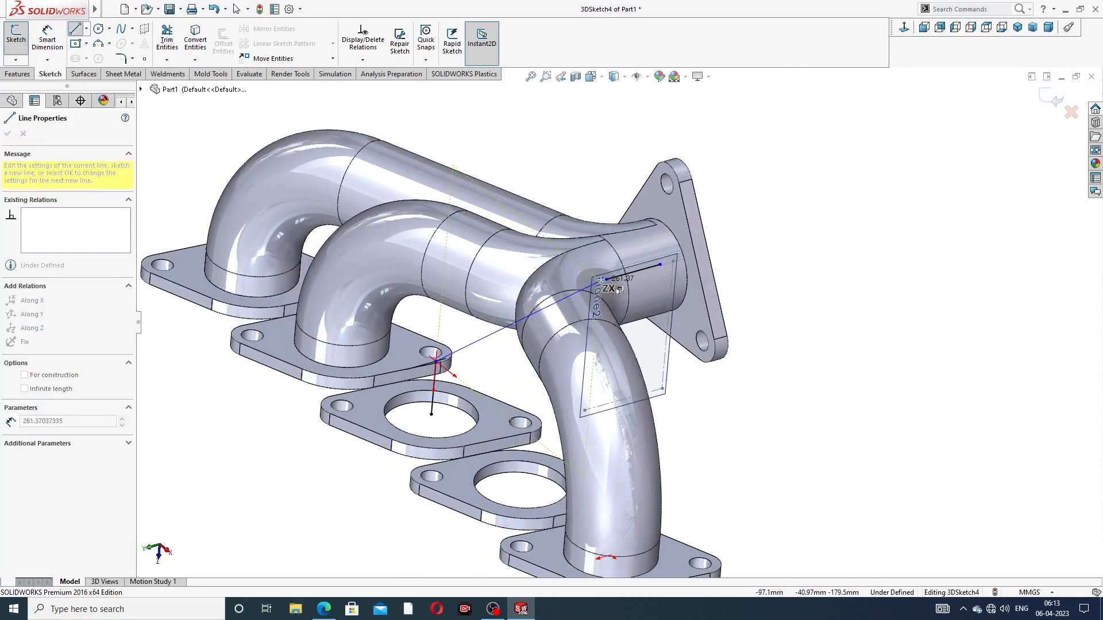
left_click(606, 279)
right_click(737, 210)
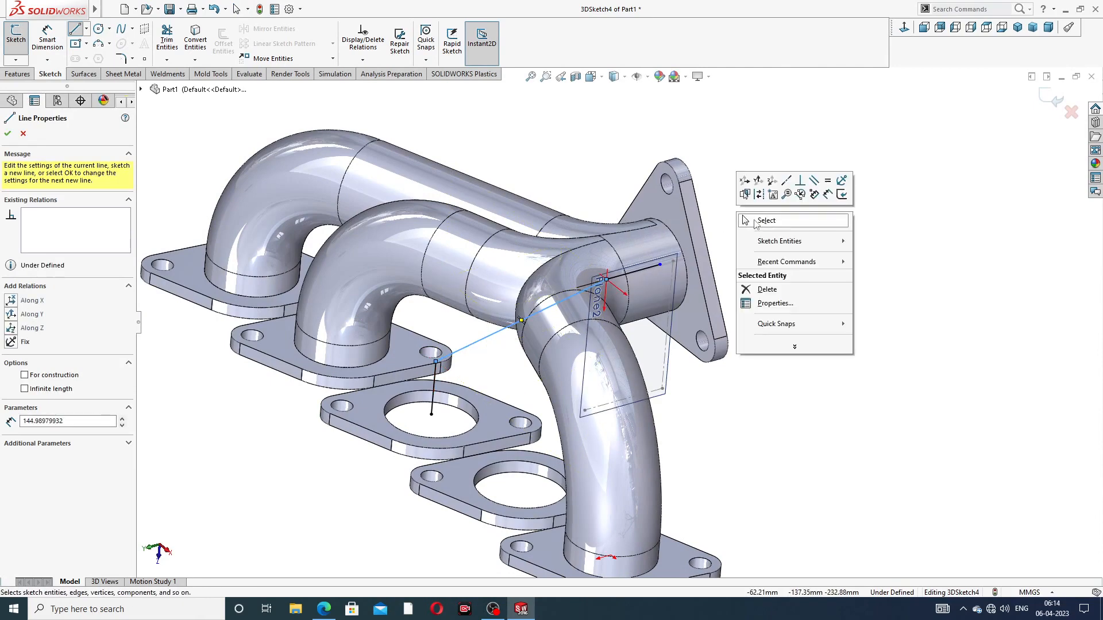
left_click(769, 223)
Step: Dimension the vertical line above the middle oval flange to 114 mm
mouse_move(656, 287)
middle_mouse_down()
mouse_move(695, 299)
mouse_move(664, 285)
middle_mouse_up()
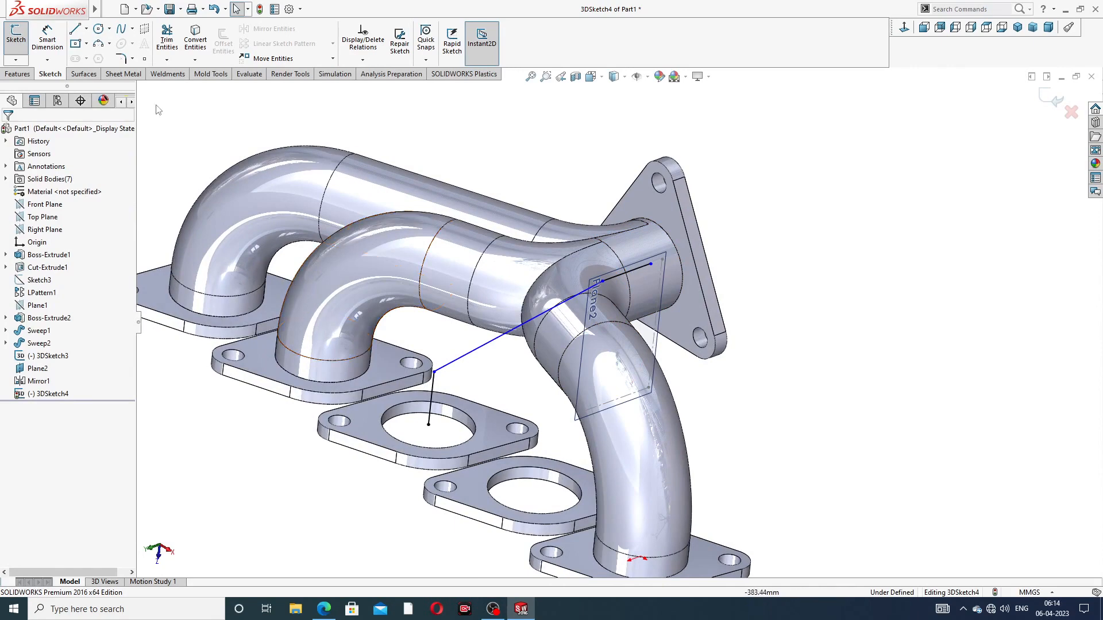
left_click(48, 40)
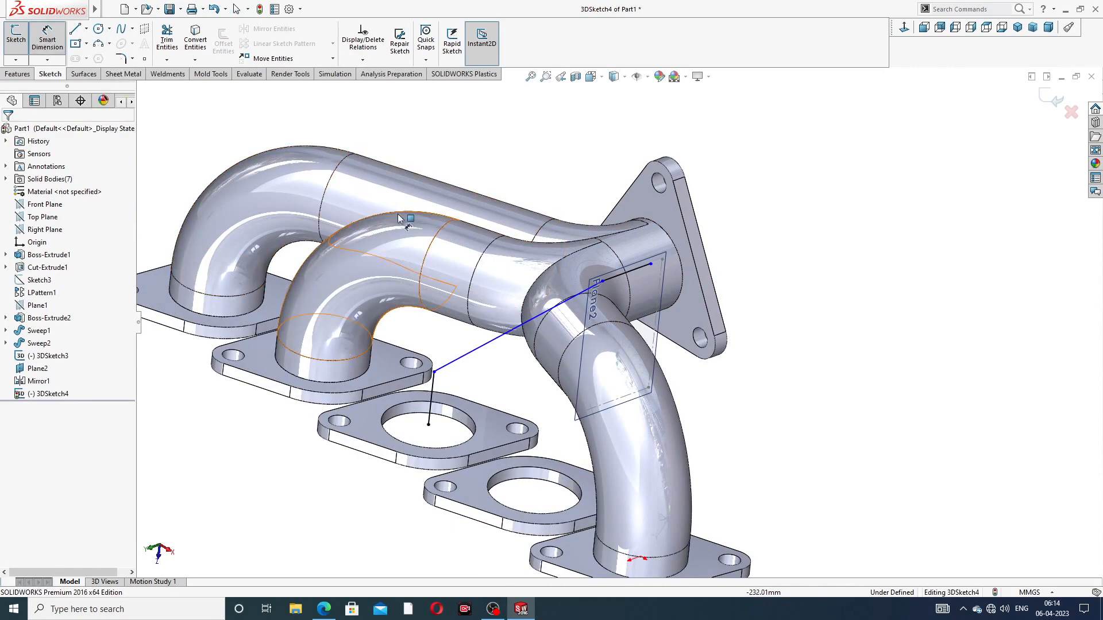
left_click(431, 396)
left_click(277, 438)
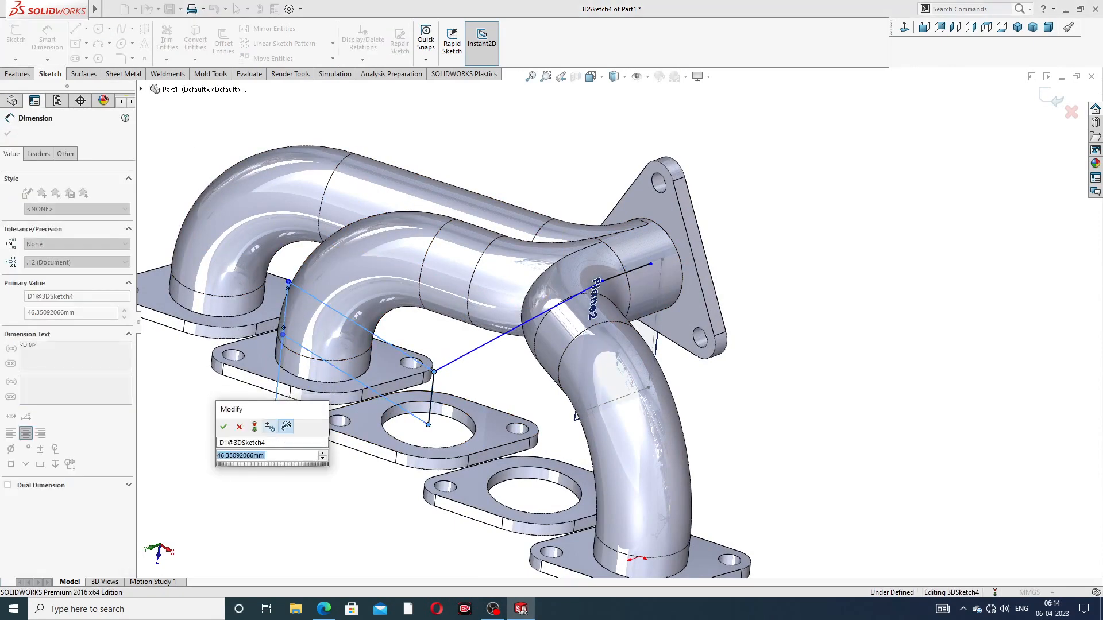
type("114")
key("Return")
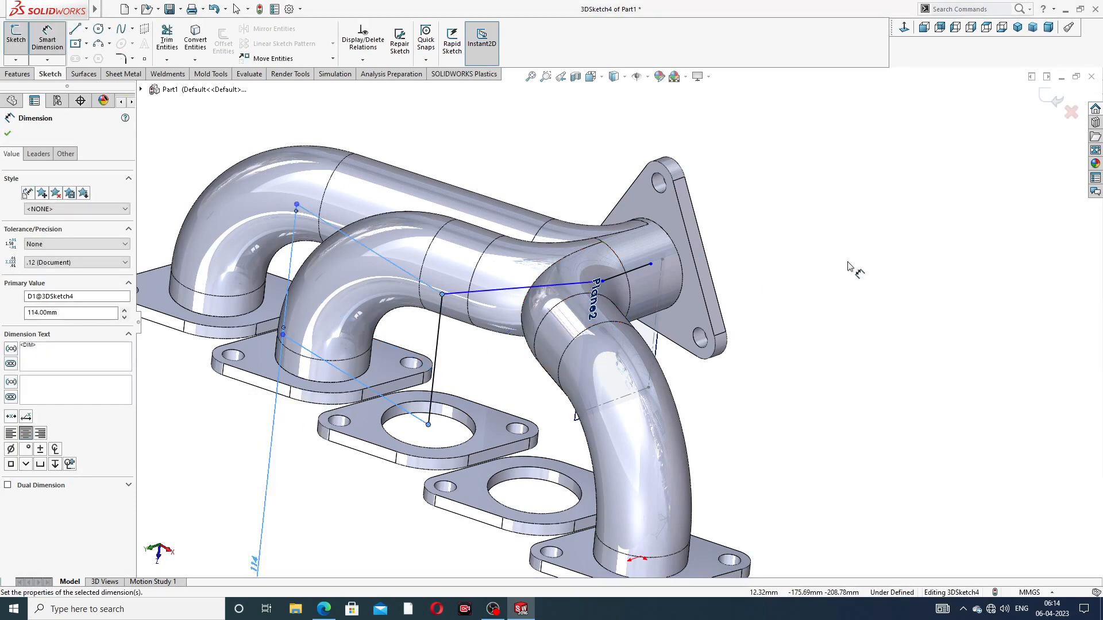
Step: Dimension the short line at the triangular flange to 54 mm
left_click(652, 264)
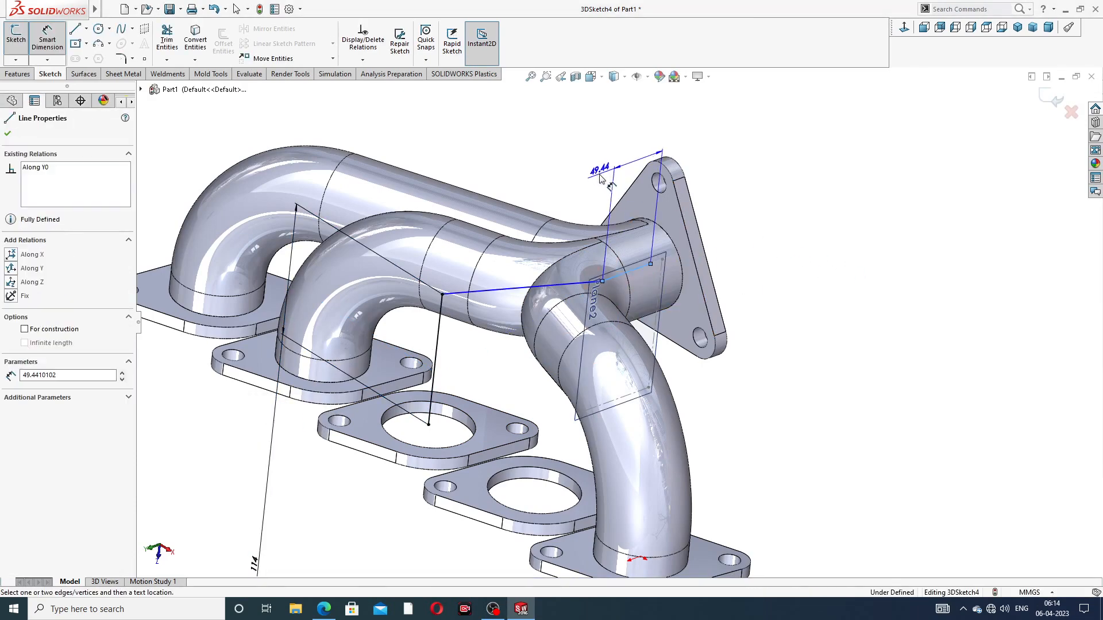
left_click(601, 175)
type("54")
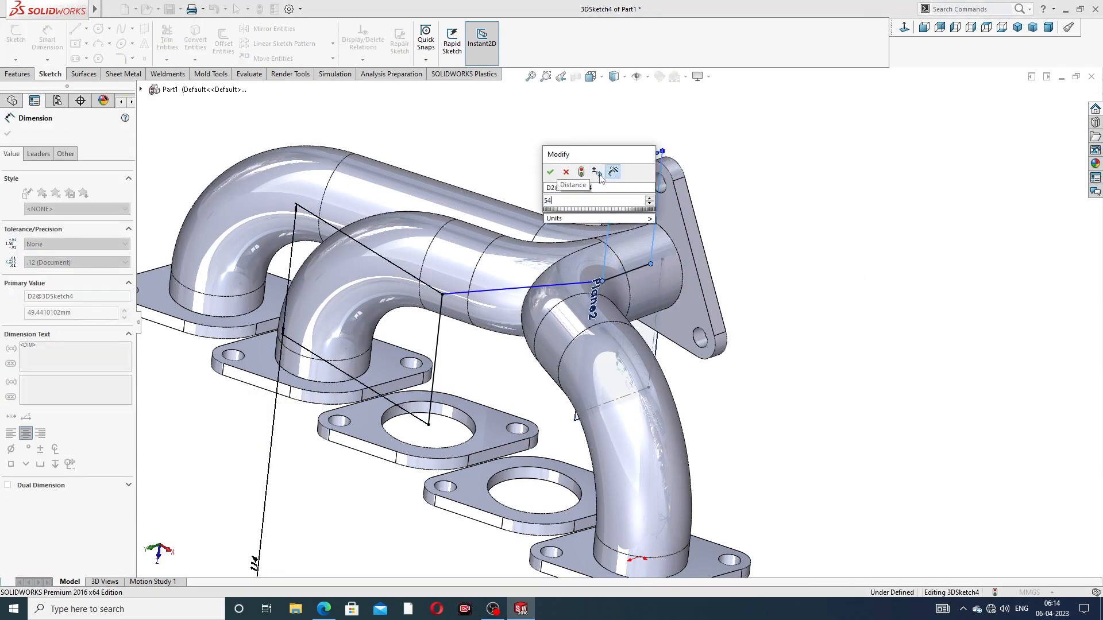
key("Return")
right_click(752, 163)
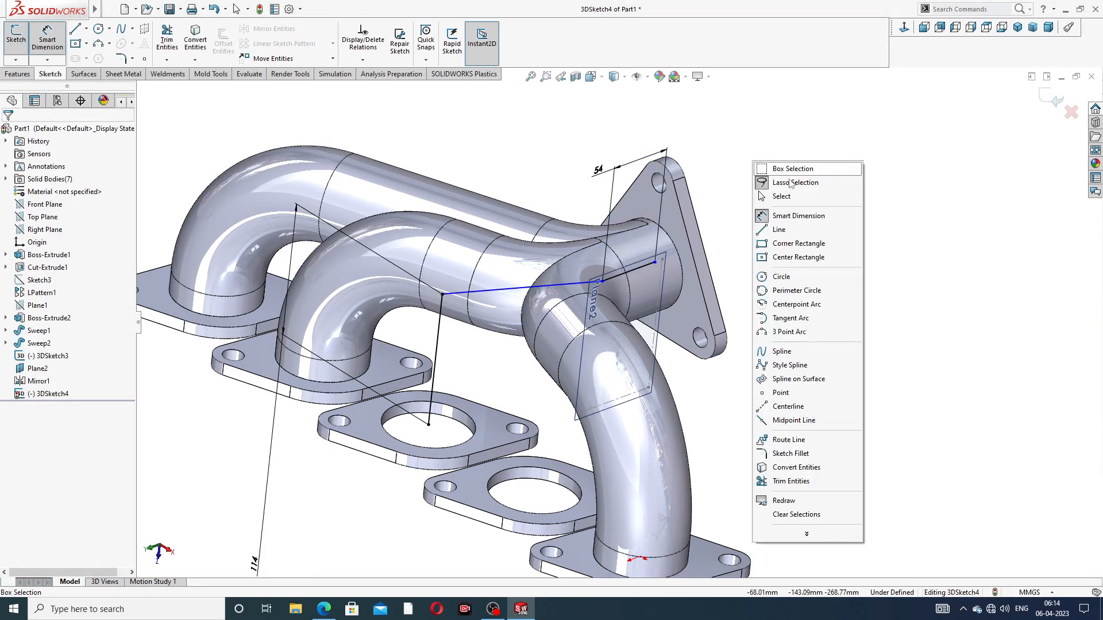
left_click(781, 198)
Step: Add a 98 mm sketch fillet at the corner between the vertical line and the connecting line
scroll(659, 234, "up", 2)
scroll(496, 303, "down", 3)
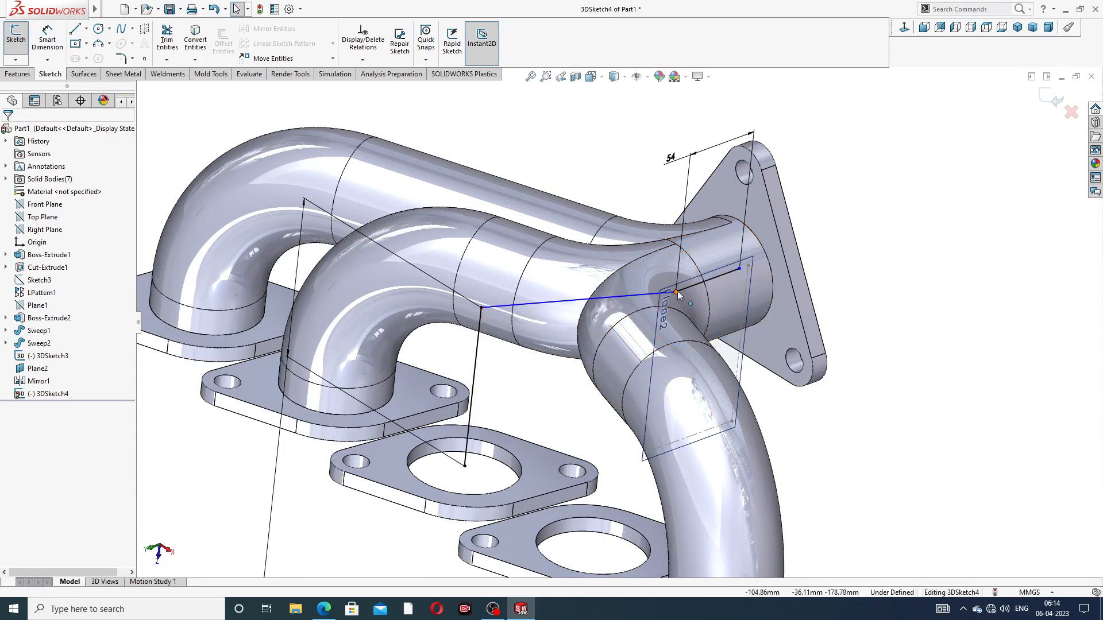
left_click(121, 58)
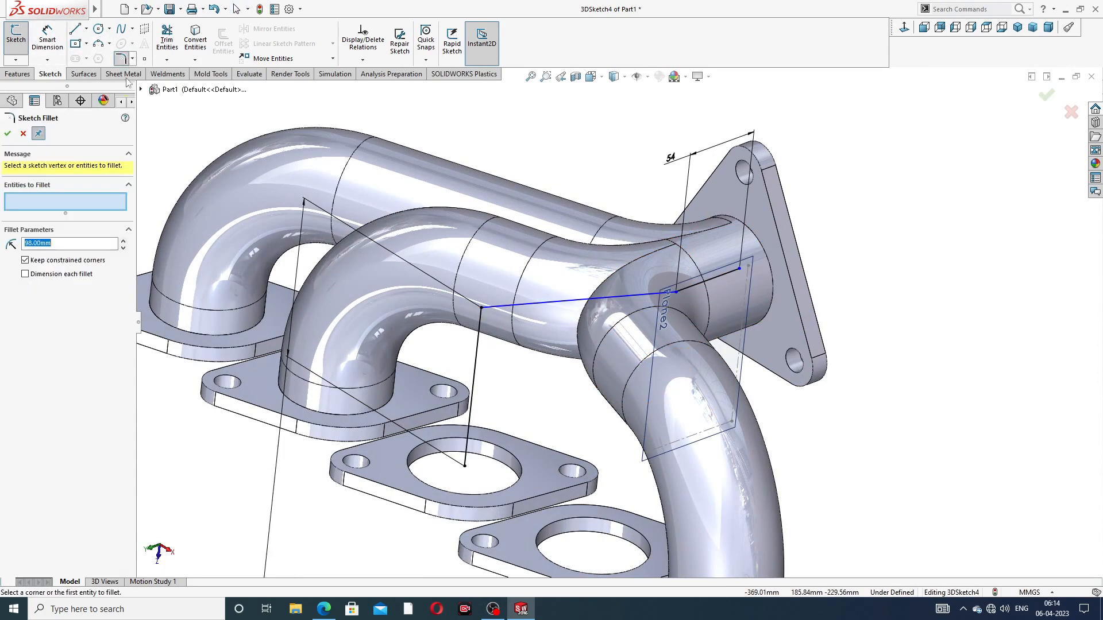
left_click(483, 310)
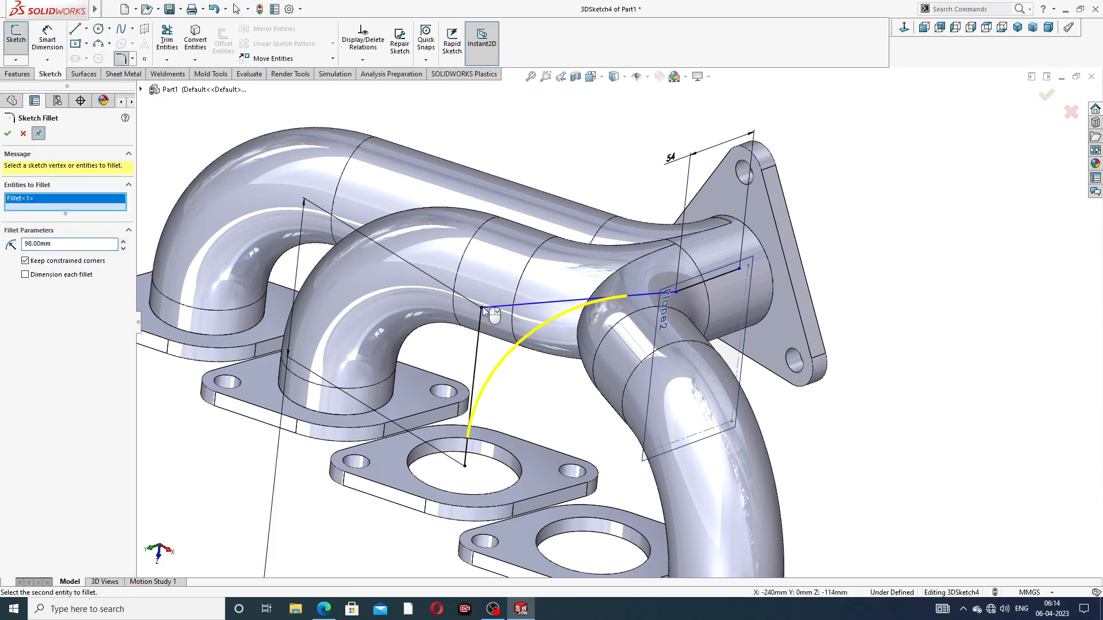
left_click(8, 134)
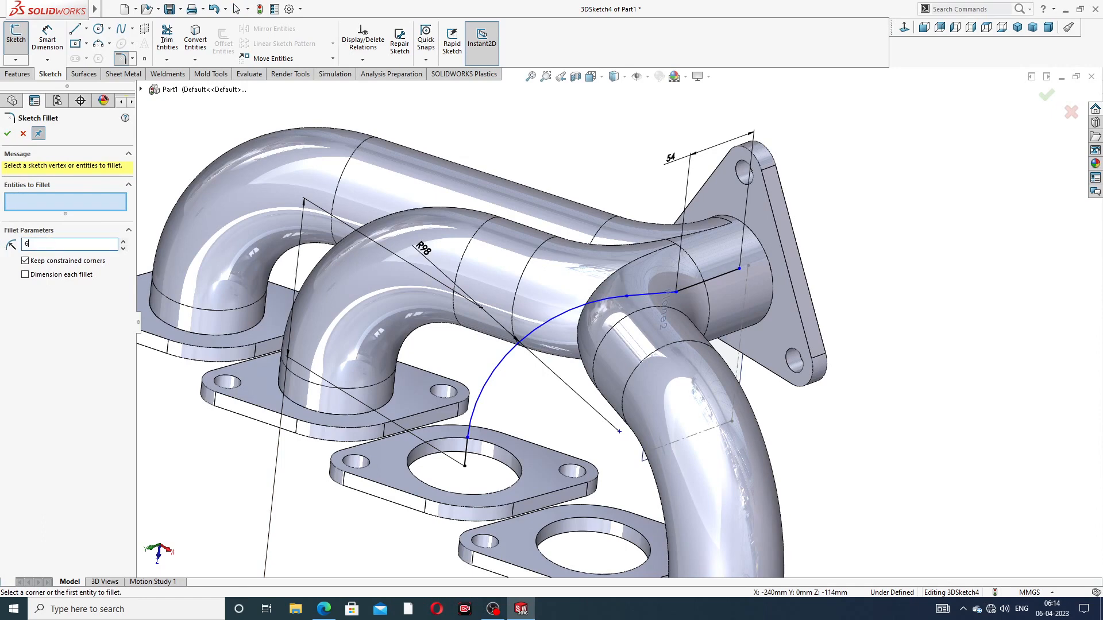
Step: Add a 68 mm sketch fillet where the connecting line meets the short line at the triangular flange
key("Return")
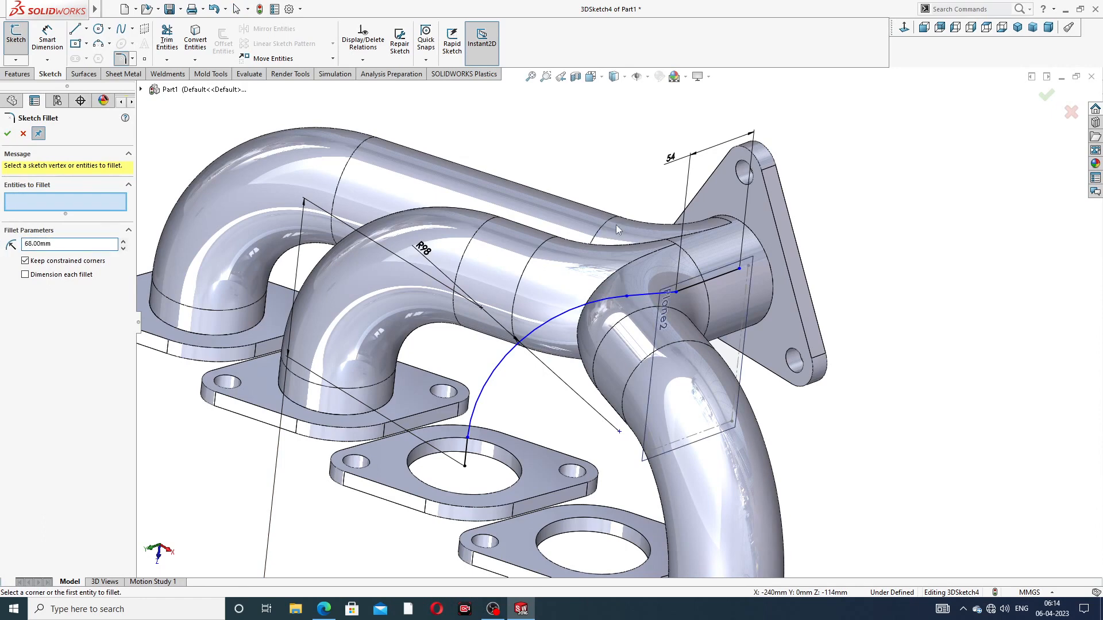
left_click(676, 292)
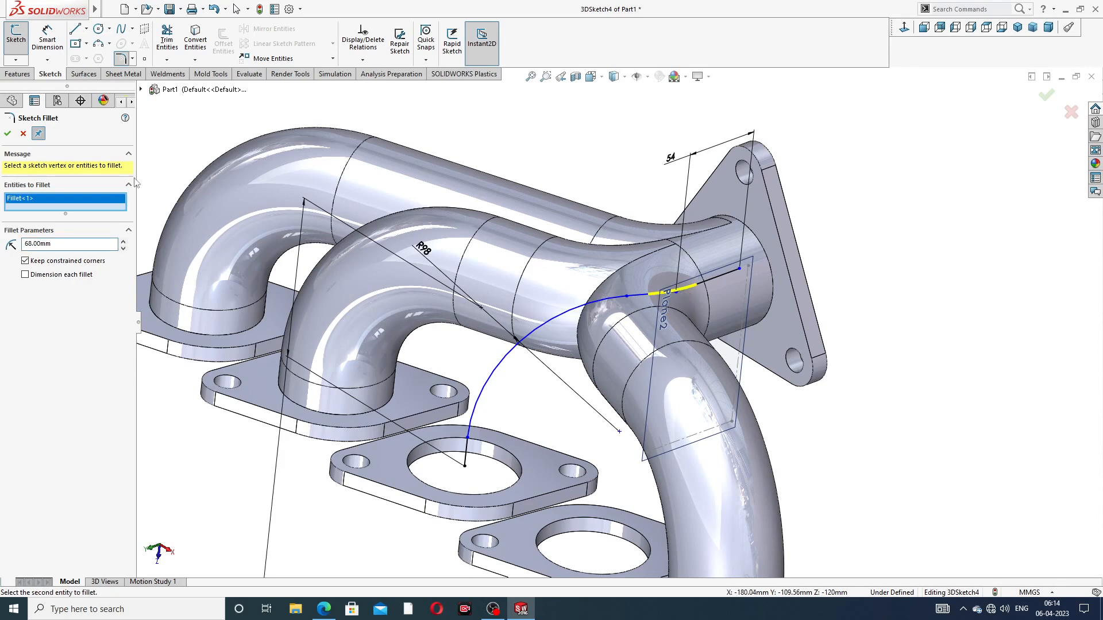
left_click(7, 133)
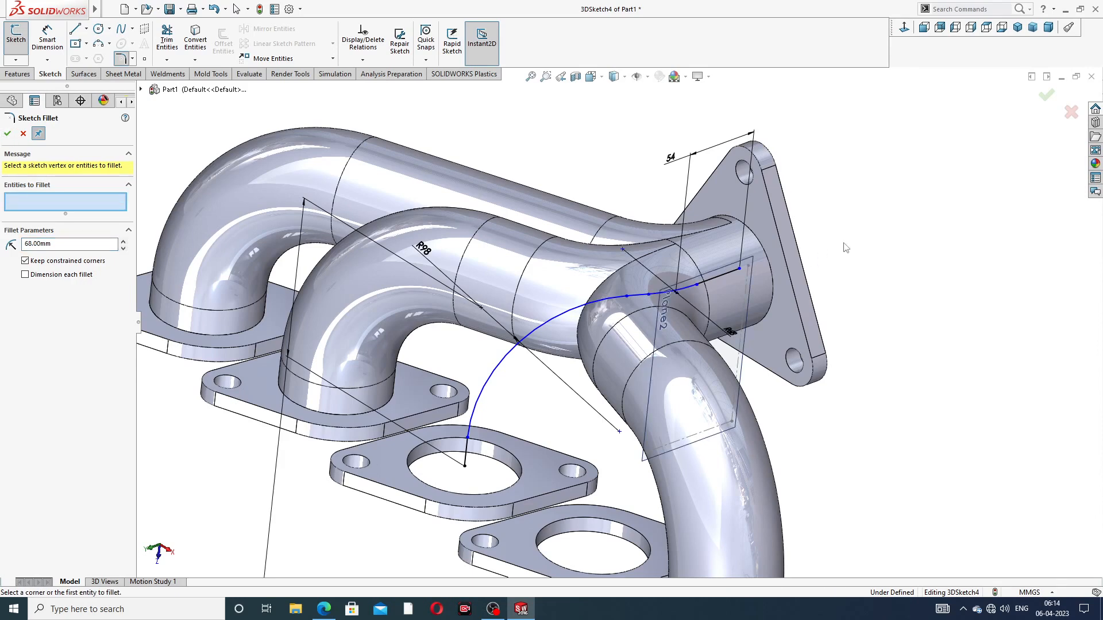
left_click(8, 134)
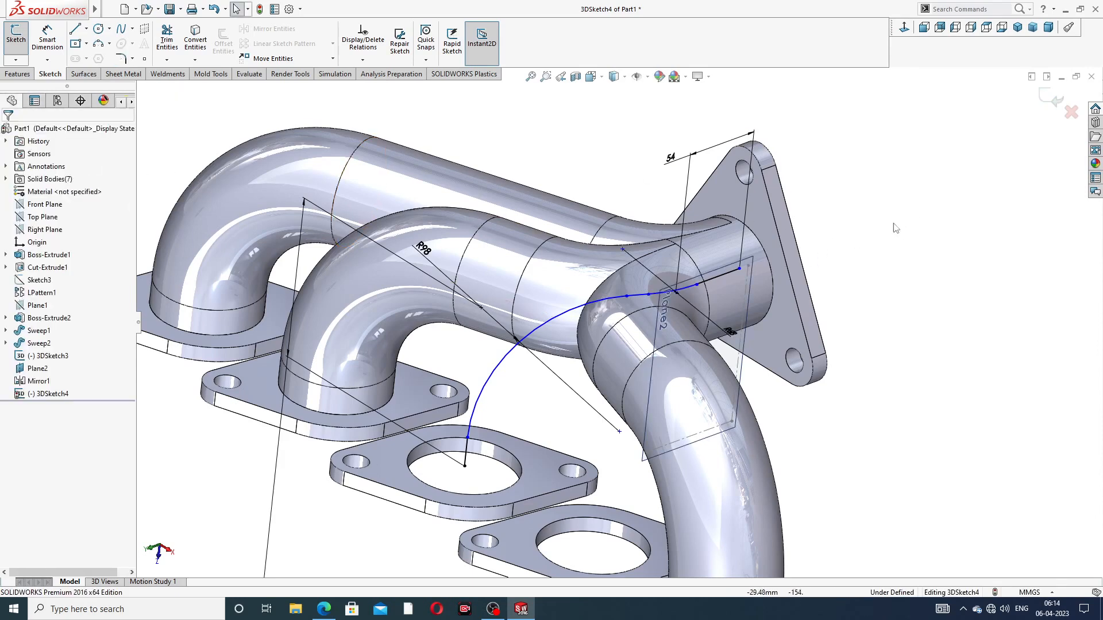
Step: Move the path's end point near the triangular flange along the pipe's axis to Y -159 mm
scroll(775, 275, "down", 3)
middle_click_drag(776, 275, 738, 289)
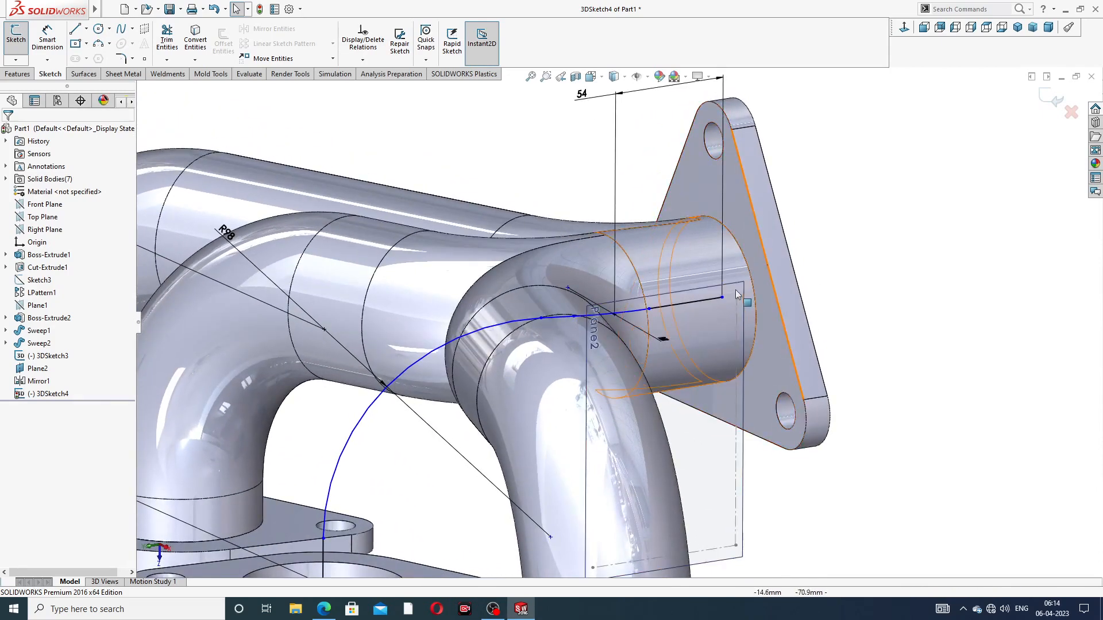
left_click(722, 297)
mouse_move(725, 295)
left_mouse_down()
mouse_move(756, 290)
mouse_move(713, 299)
left_mouse_up()
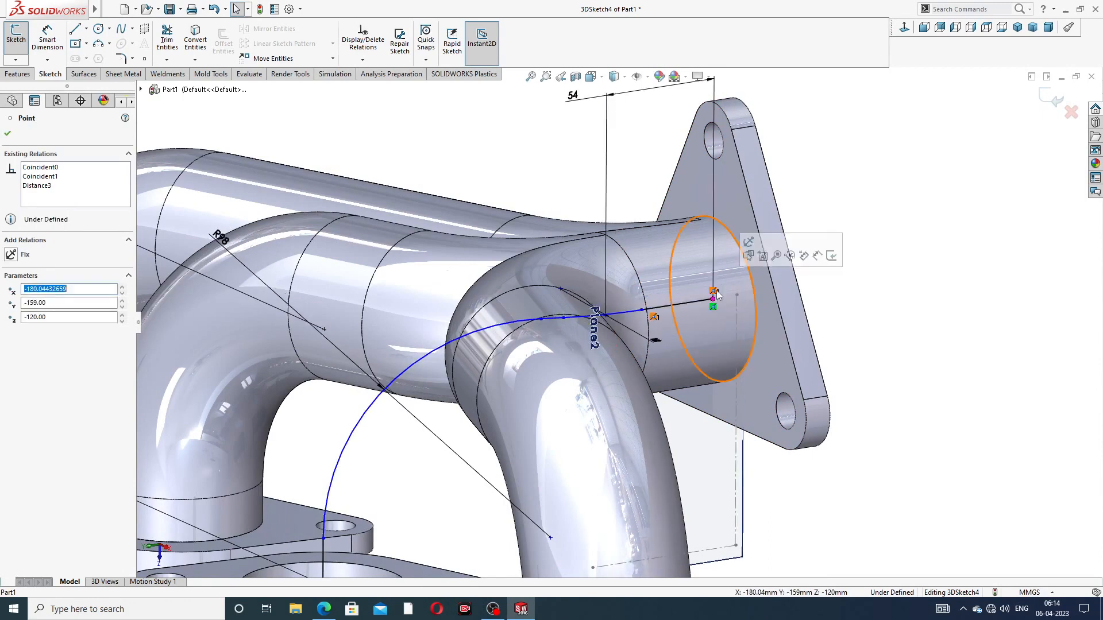
left_click(866, 293)
Step: Check the path's start point at the middle oval flange and its end point inside the pipe at the triangular flange
scroll(642, 347, "up", 1)
scroll(643, 347, "up", 1)
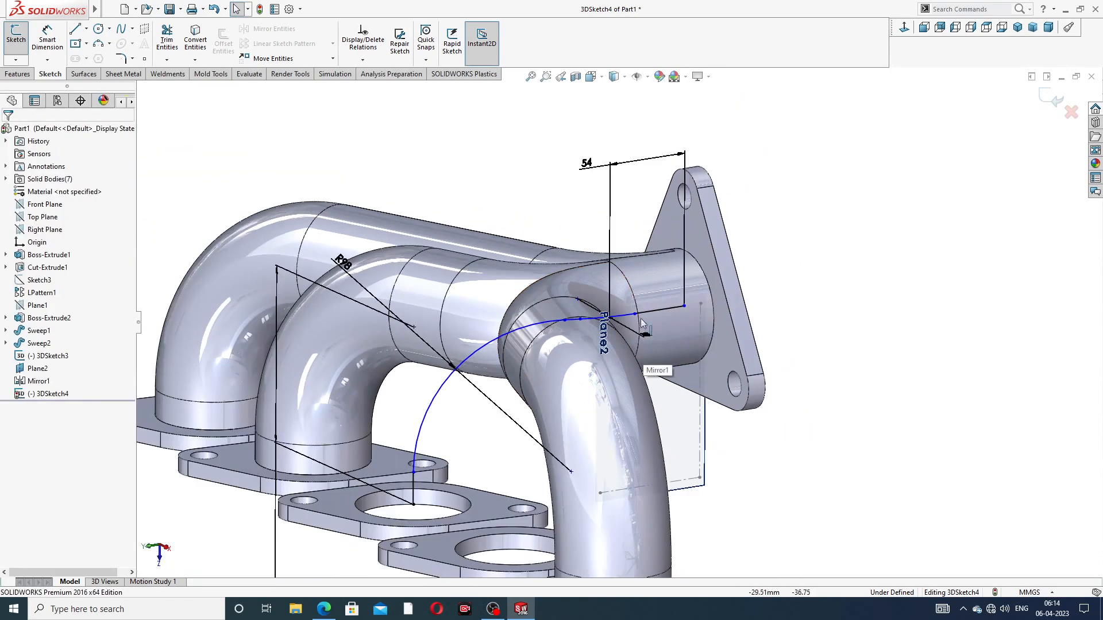
scroll(437, 486, "down", 3)
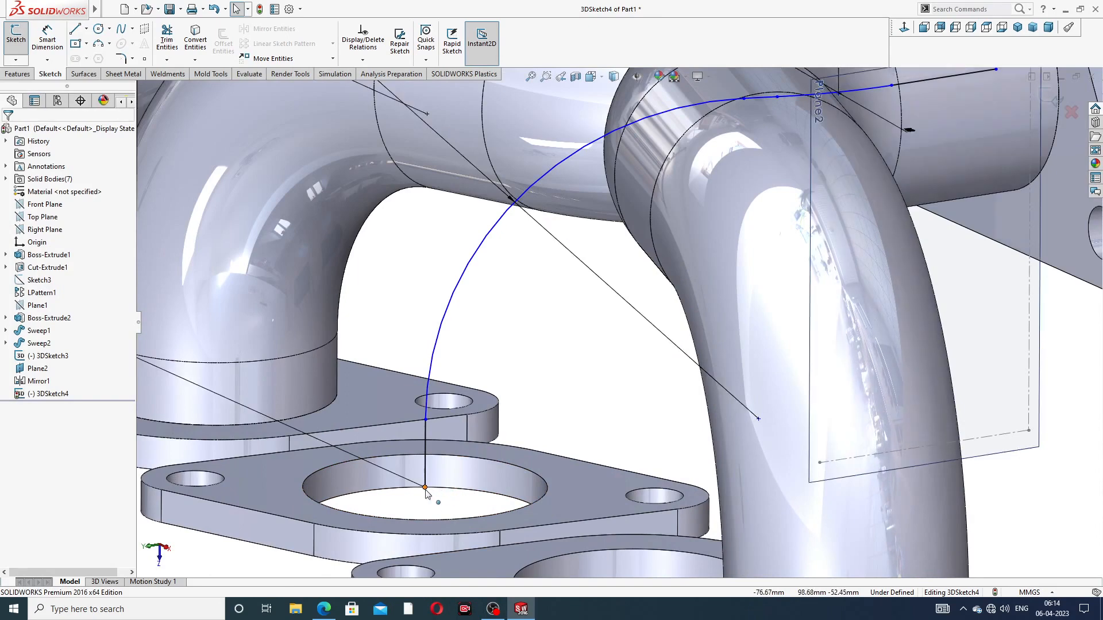
left_click(427, 488)
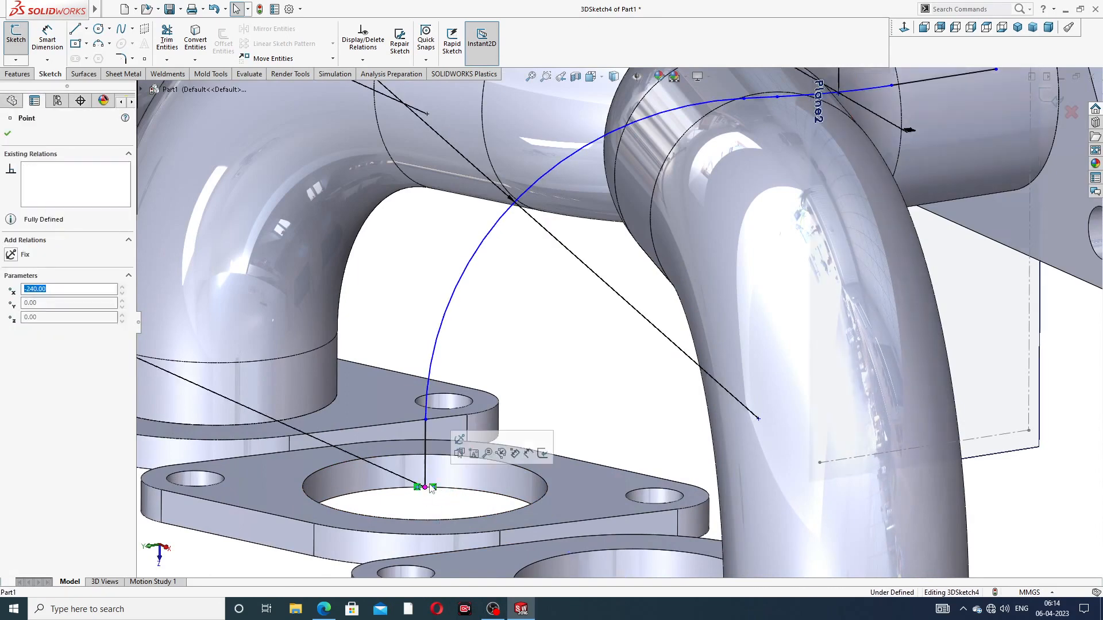
key("Escape")
left_click(426, 487)
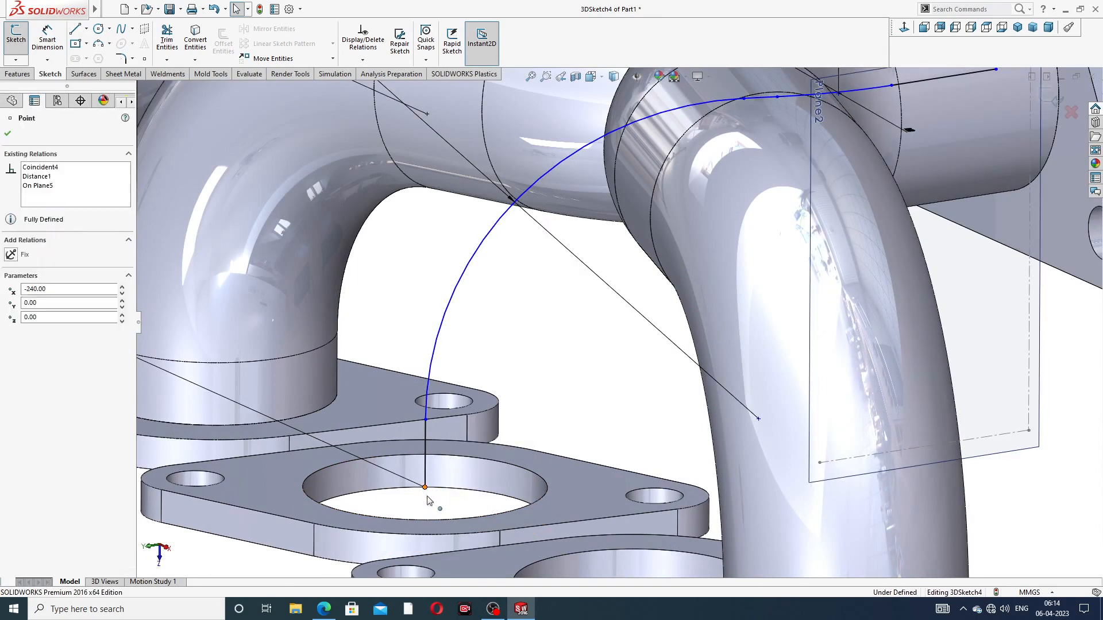
key("Escape")
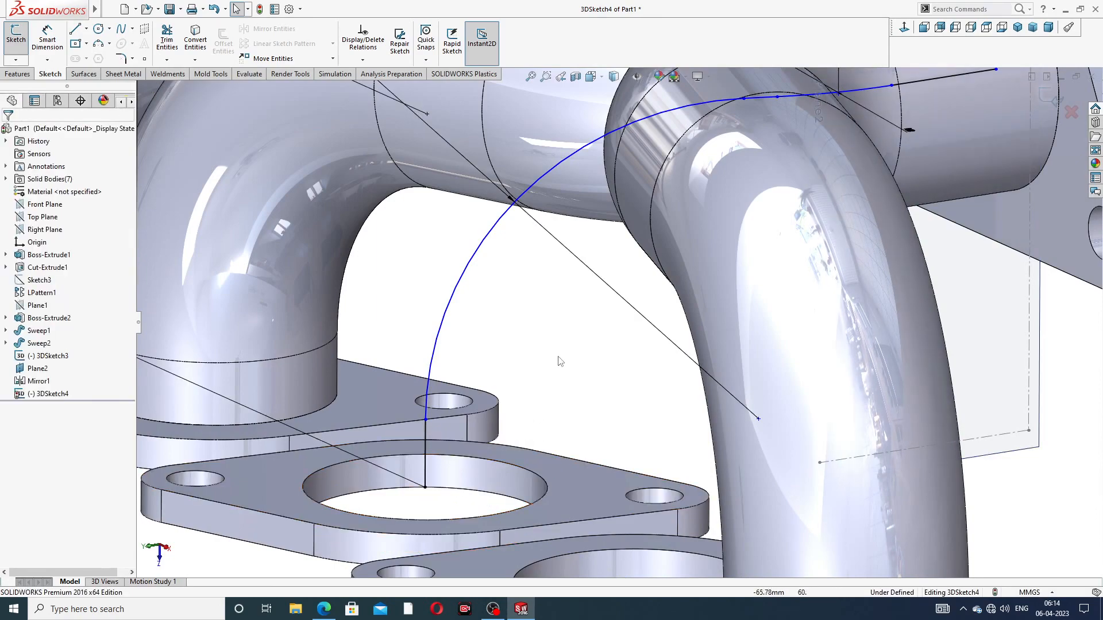
scroll(764, 227, "up", 3)
scroll(768, 226, "down", 3)
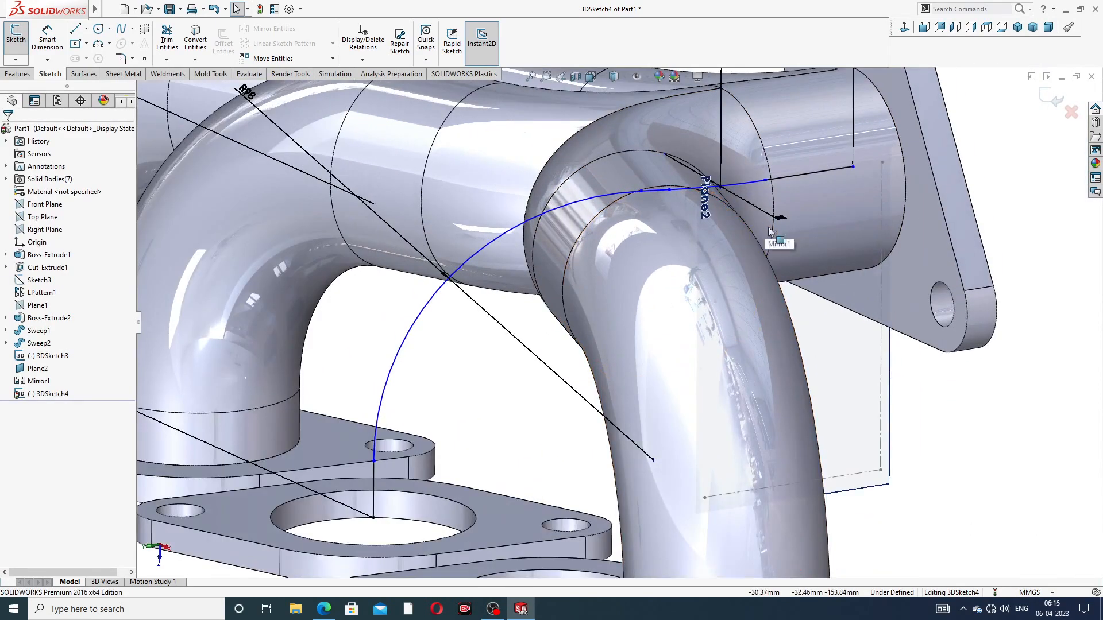
middle_click_drag(769, 231, 836, 150)
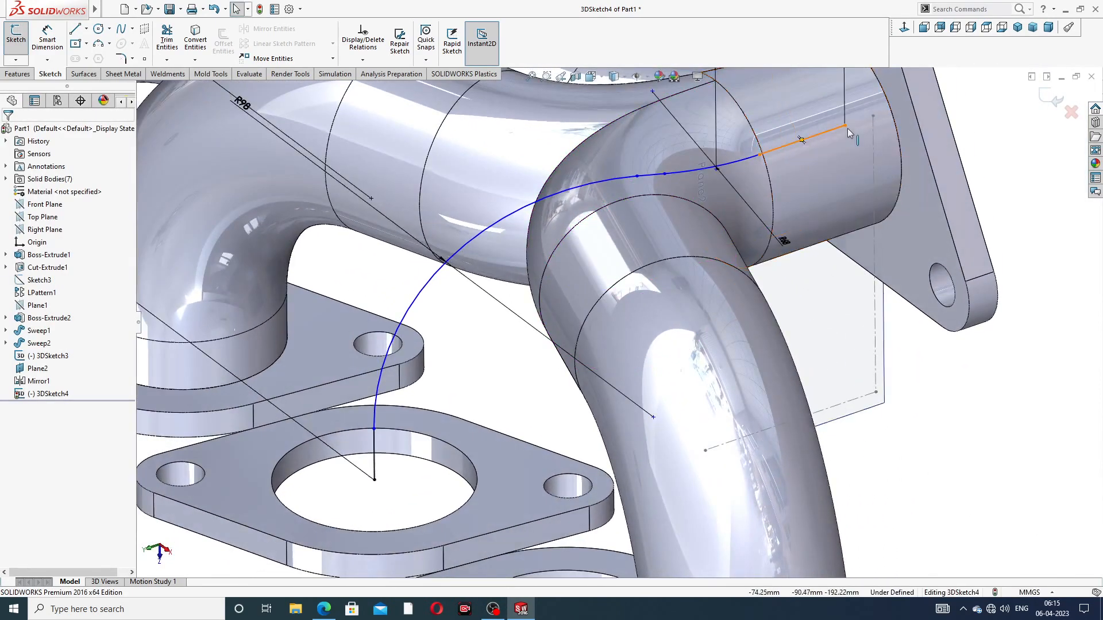
scroll(846, 129, "up", 3)
scroll(742, 200, "down", 4)
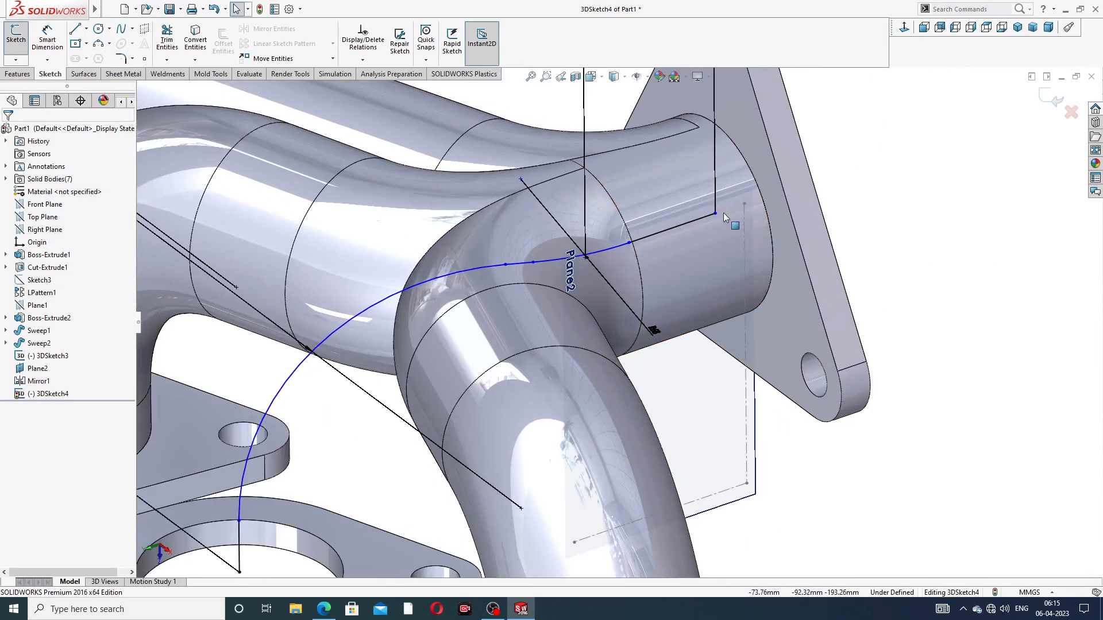
Step: Check the path's end point inside the pipe at the triangular flange and finish the 3D sketch
mouse_move(717, 217)
left_mouse_down()
mouse_move(770, 200)
mouse_move(716, 214)
left_mouse_up()
left_click(881, 217)
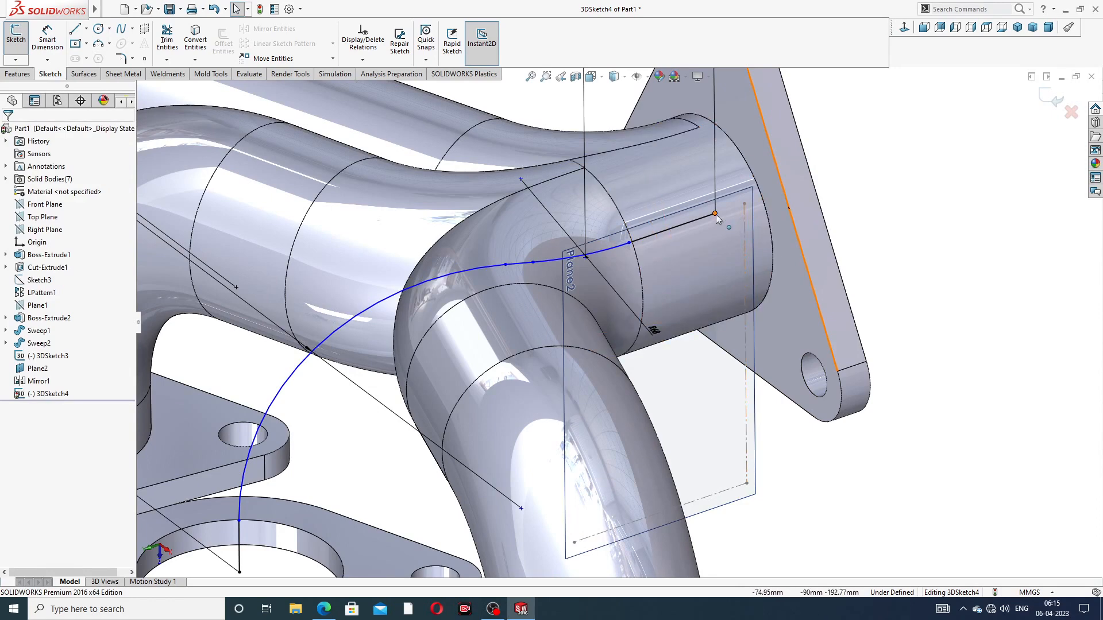
scroll(716, 214, "down", 3)
left_click(697, 233)
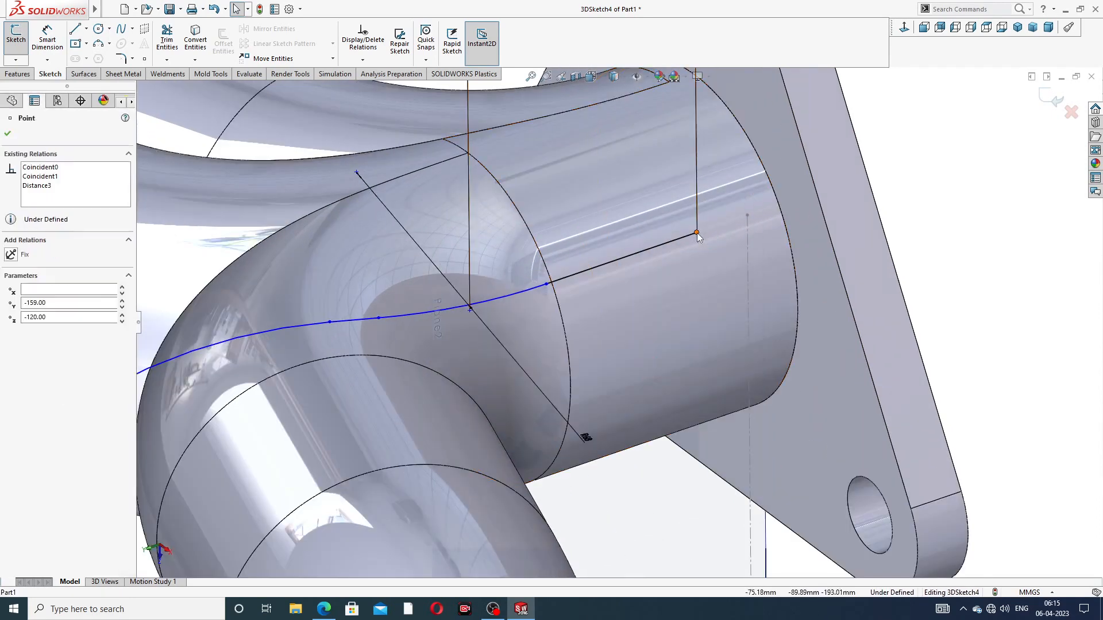
left_click(910, 212)
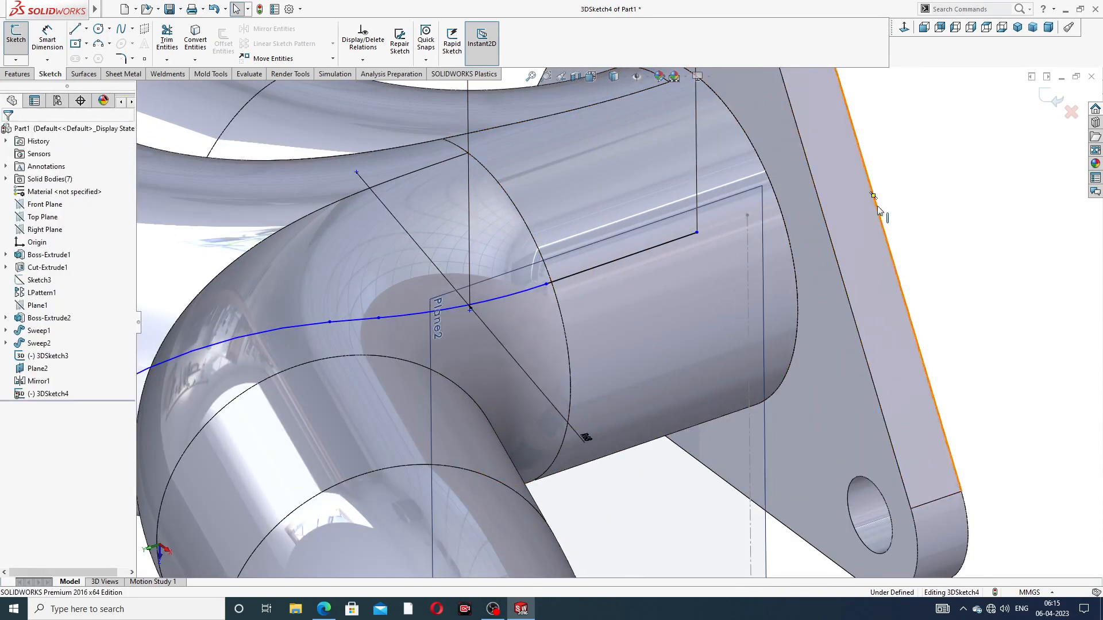
scroll(693, 232, "up", 5)
middle_click_drag(648, 256, 579, 290)
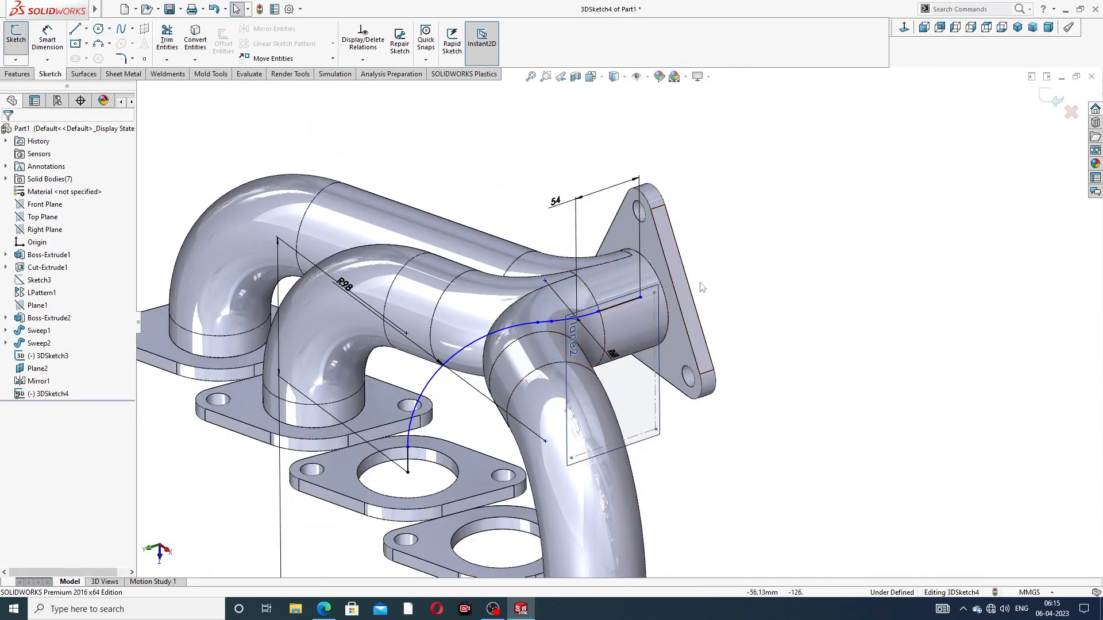
left_click(1054, 98)
Step: Sketch the sweep profile on the triangular flange's pipe-side face by converting the pipe's circular edge, and close the sketch
mouse_move(804, 263)
middle_mouse_down()
mouse_move(832, 219)
mouse_move(837, 239)
mouse_move(815, 253)
middle_mouse_up()
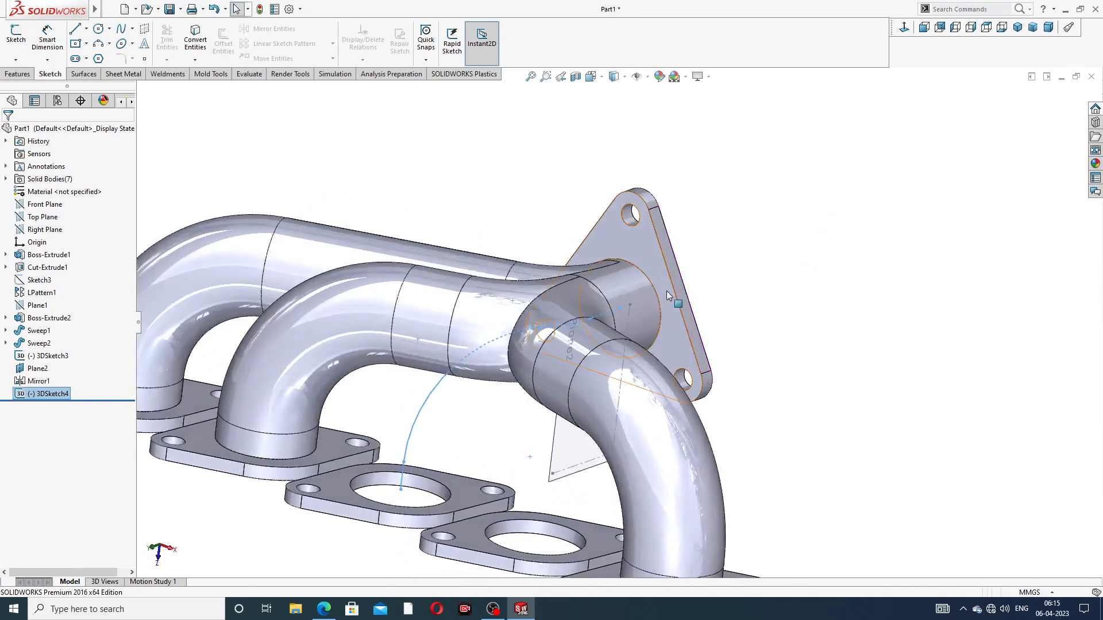
left_click(650, 261)
left_click(693, 223)
scroll(656, 291, "down", 3)
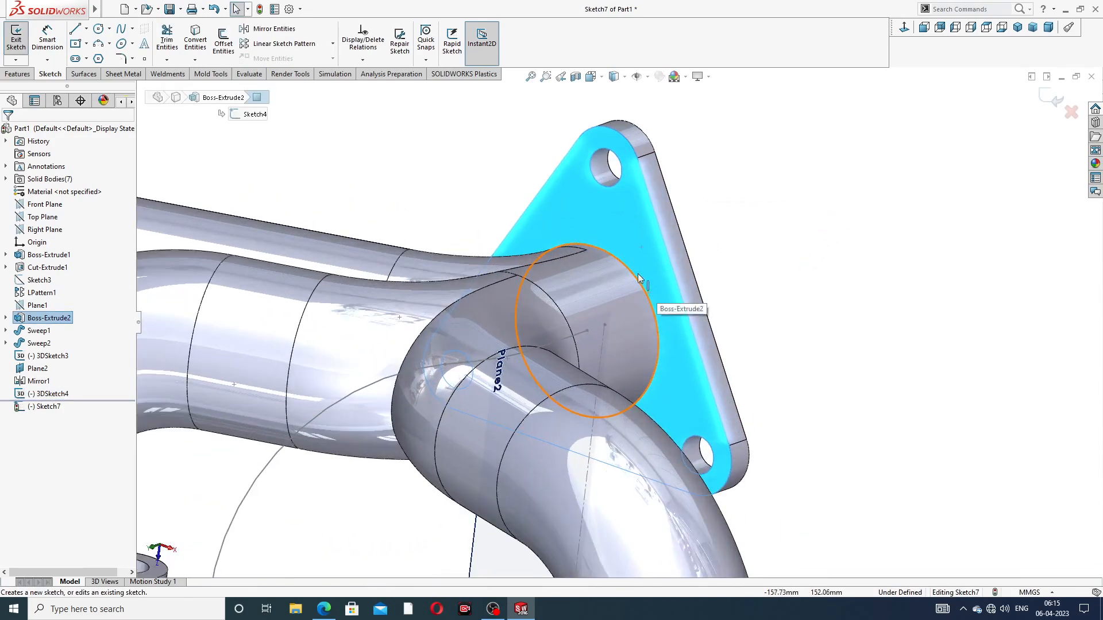
left_click(633, 277)
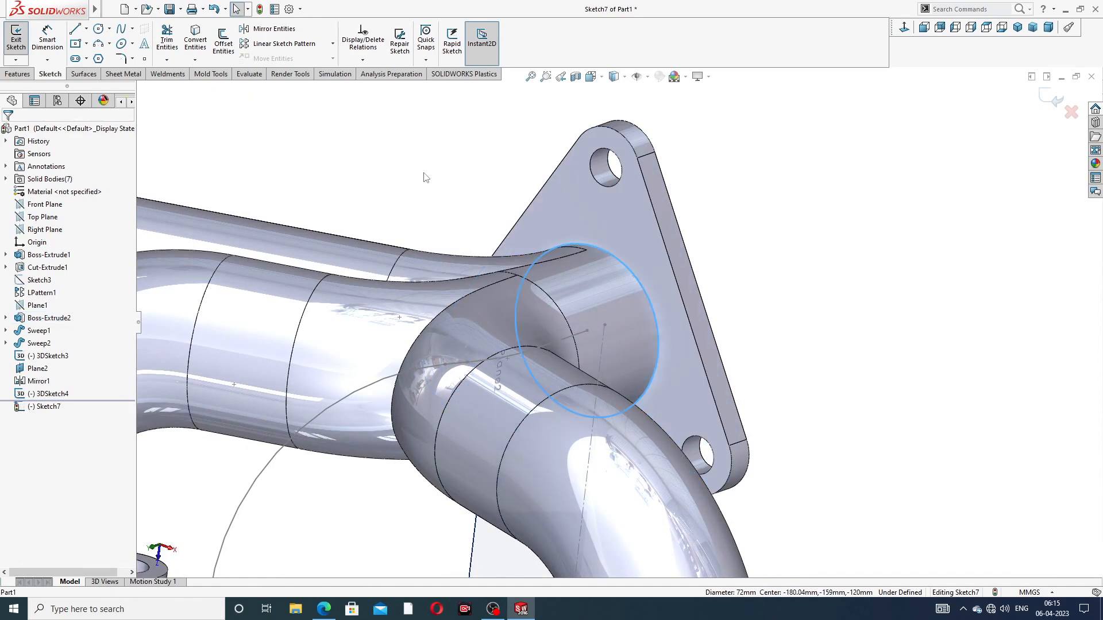
left_click(195, 40)
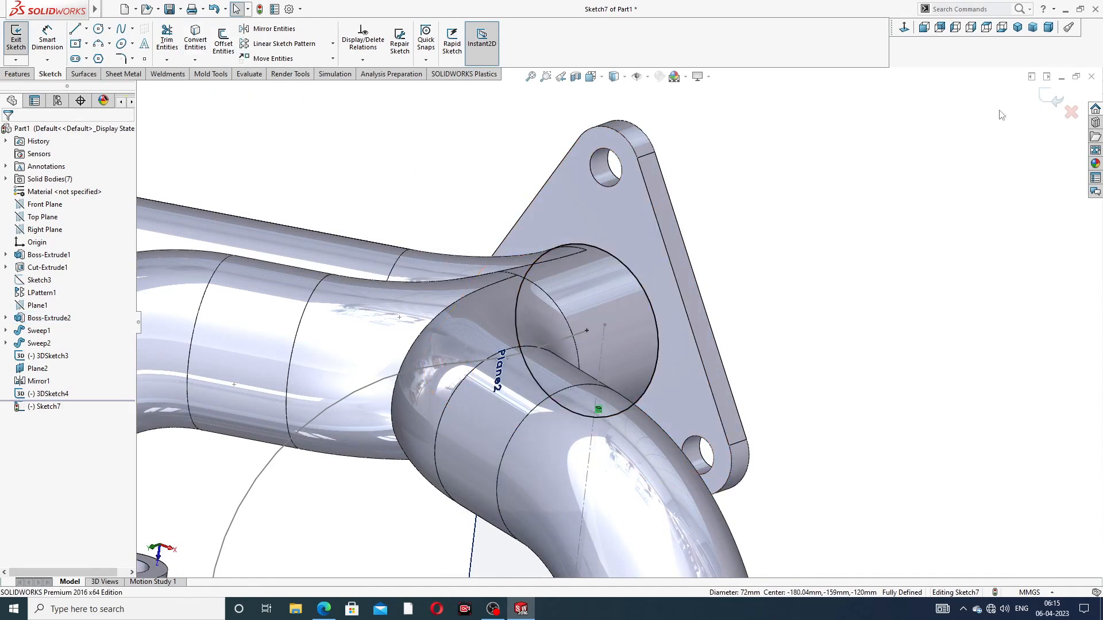
scroll(646, 281, "down", 5)
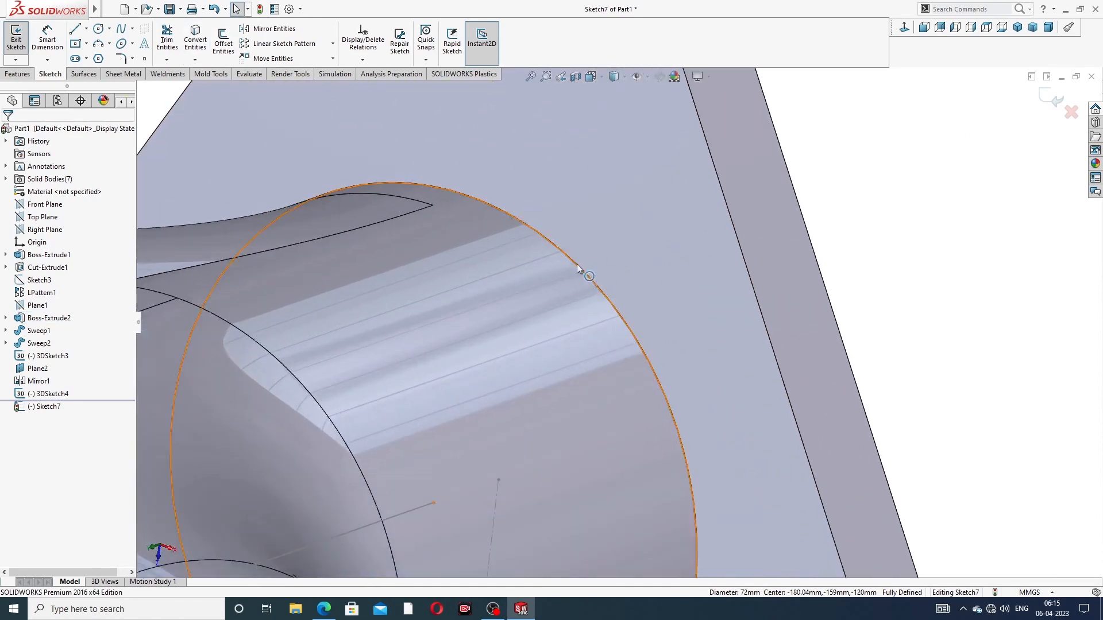
left_click(1050, 98)
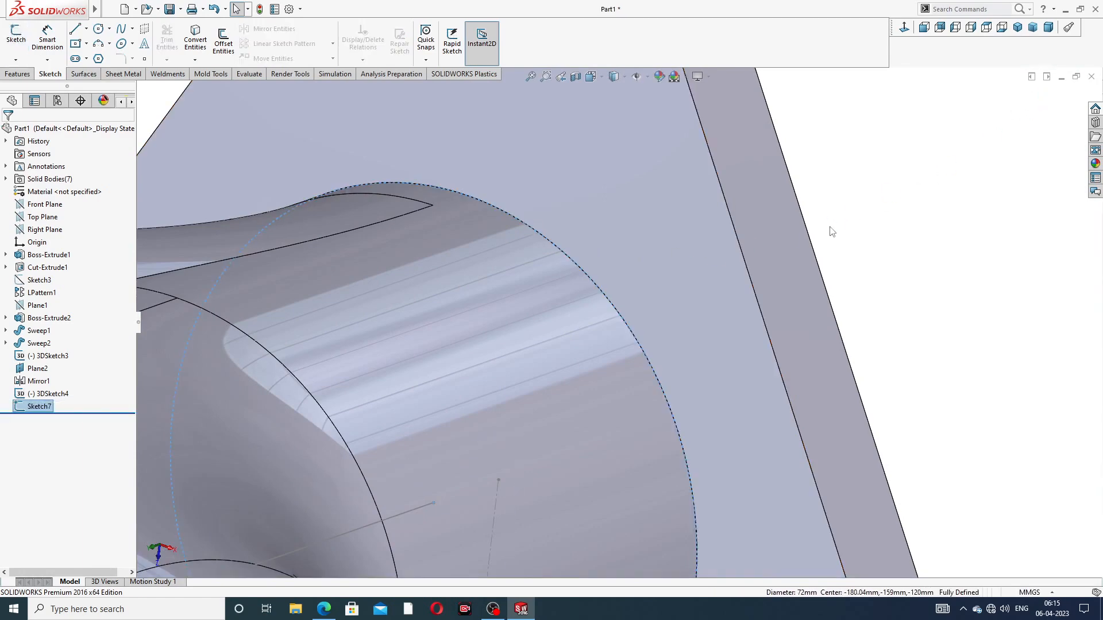
Step: Sweep the converted circle along the 3D path to form the pipe to the middle oval flange
scroll(796, 287, "up", 4)
scroll(796, 287, "up", 5)
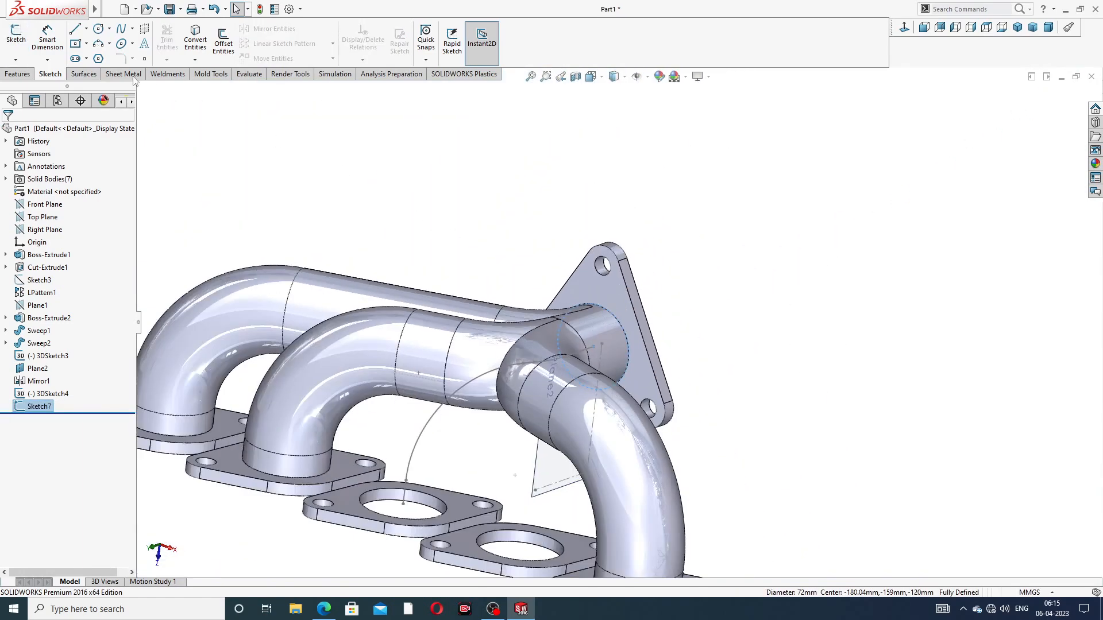
left_click(17, 74)
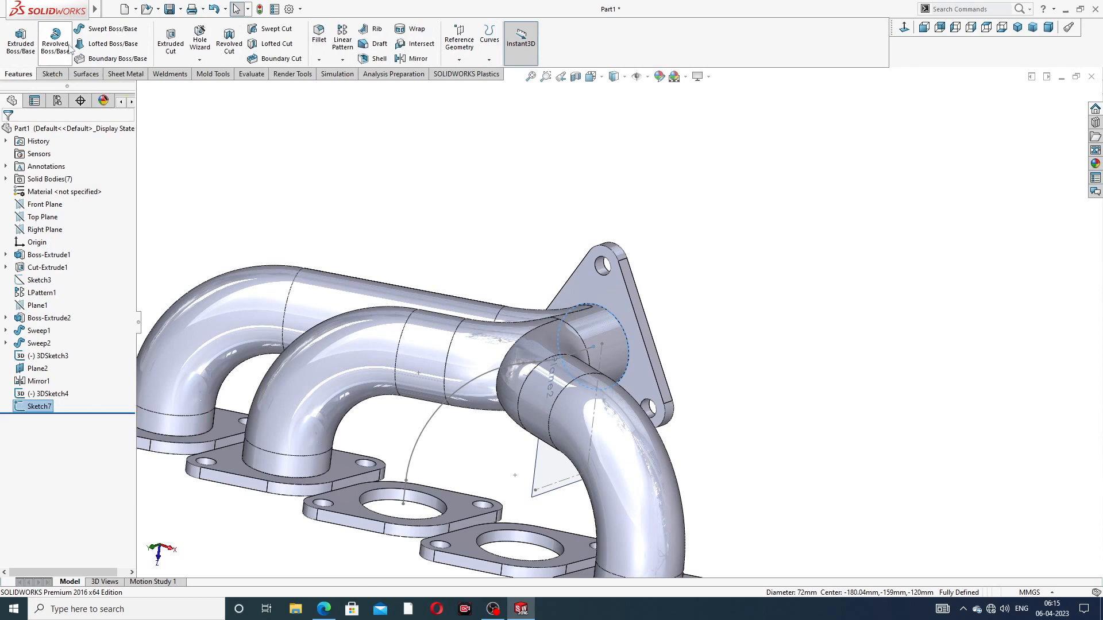
left_click(109, 29)
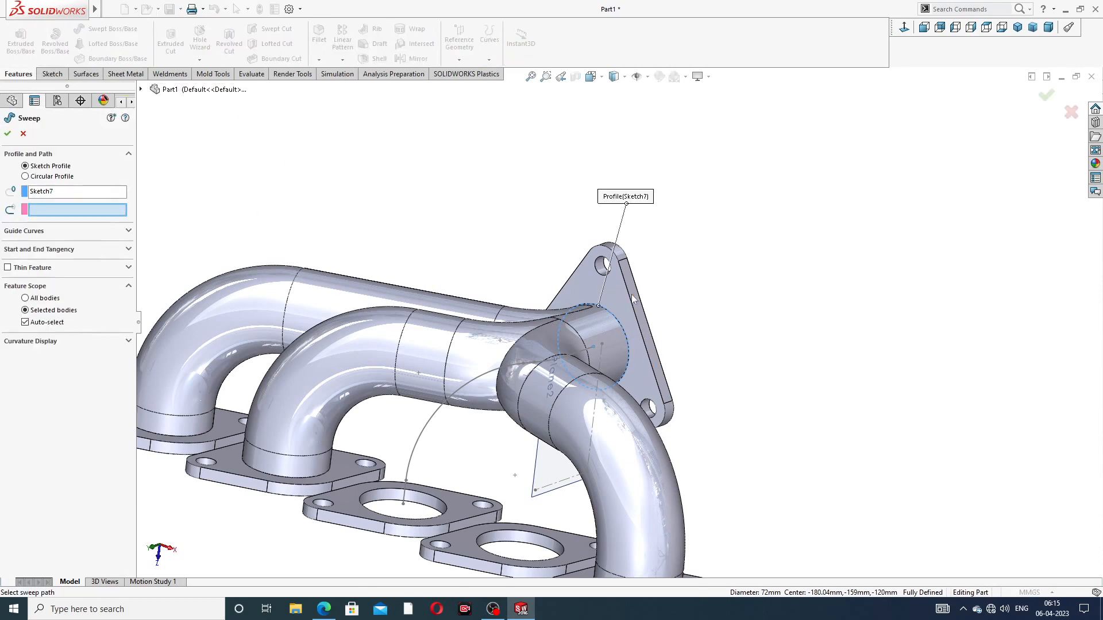
left_click(474, 380)
mouse_move(506, 412)
middle_mouse_down()
mouse_move(526, 405)
mouse_move(513, 436)
mouse_move(524, 450)
mouse_move(515, 443)
middle_mouse_up()
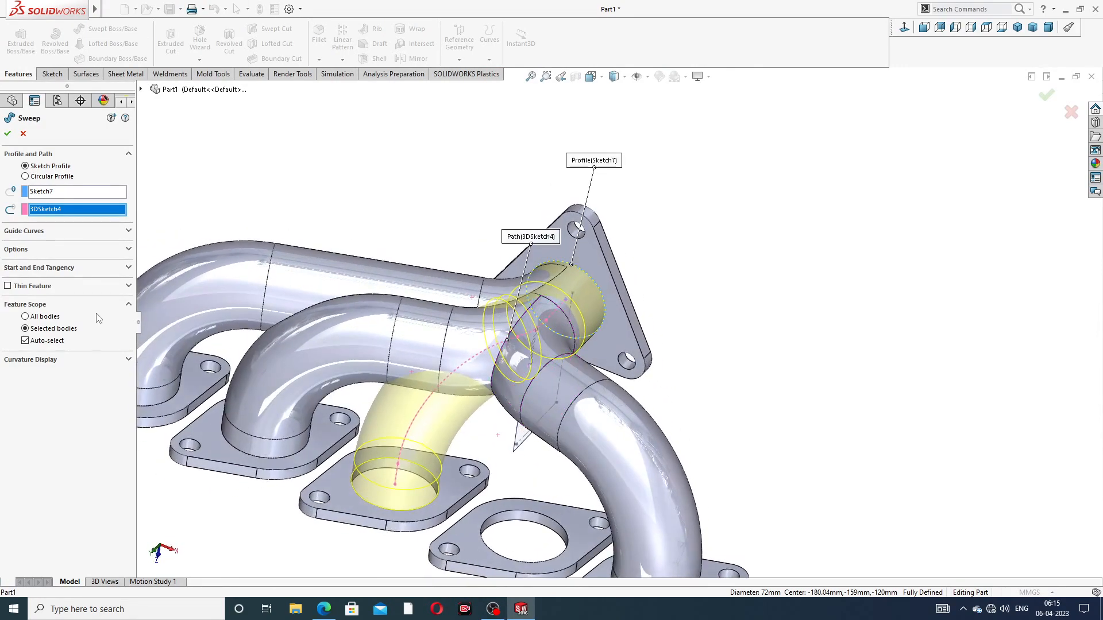
left_click(8, 134)
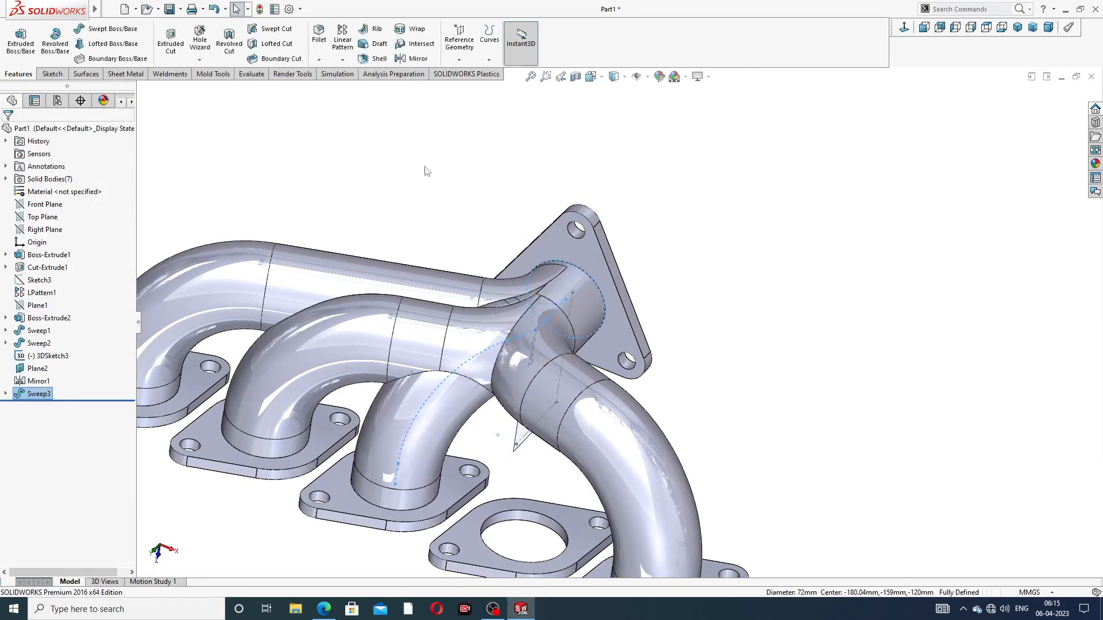
left_click(489, 226)
Step: Mirror the middle flange's swept pipe about Plane2 onto the open oval flange
middle_click_drag(507, 339, 537, 529)
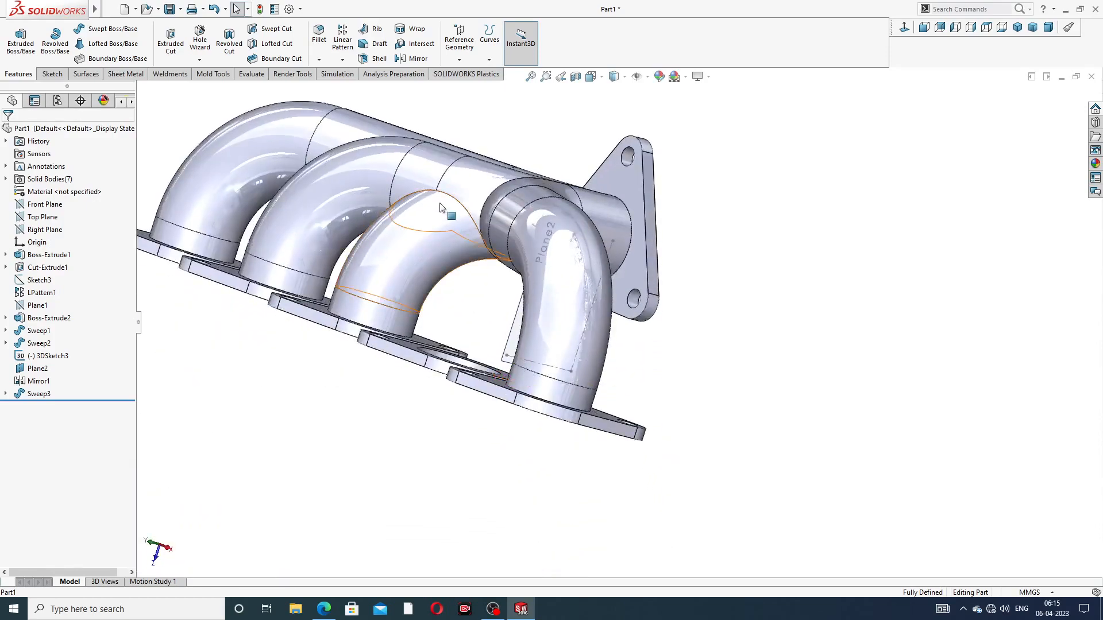
middle_click_drag(445, 214, 480, 281)
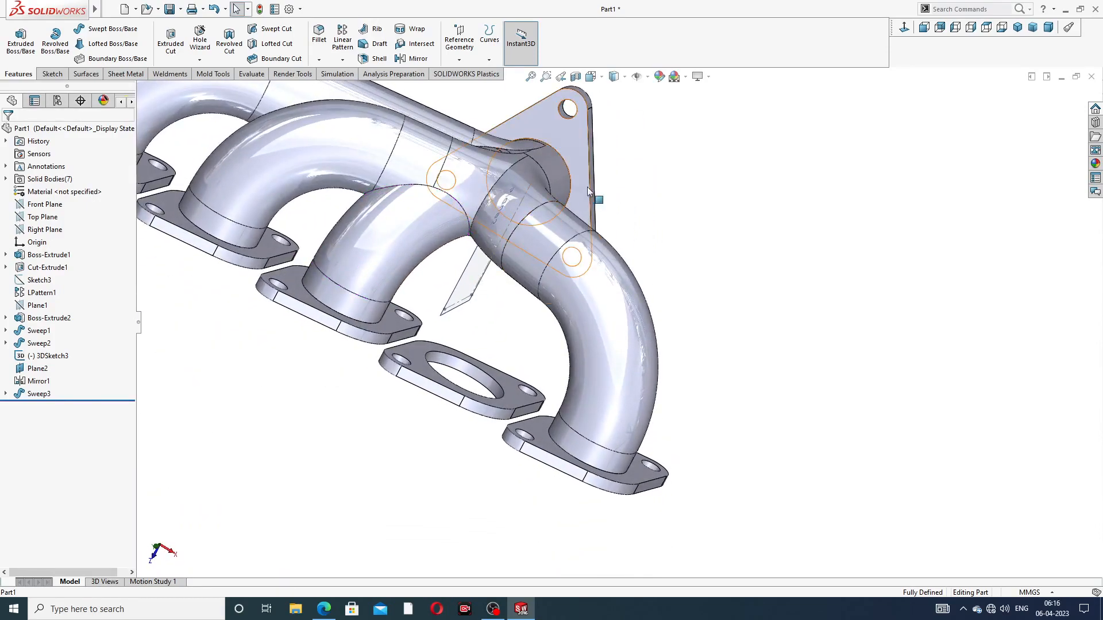
scroll(587, 187, "up", 2)
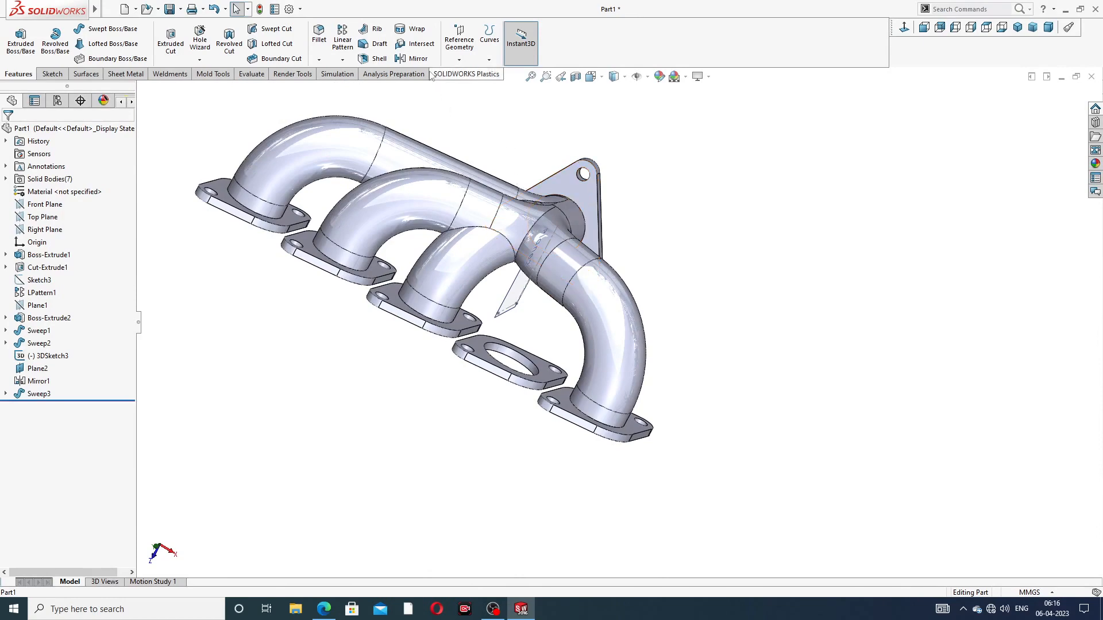
left_click(414, 58)
middle_click_drag(627, 204, 446, 143)
middle_click_drag(661, 217, 673, 251)
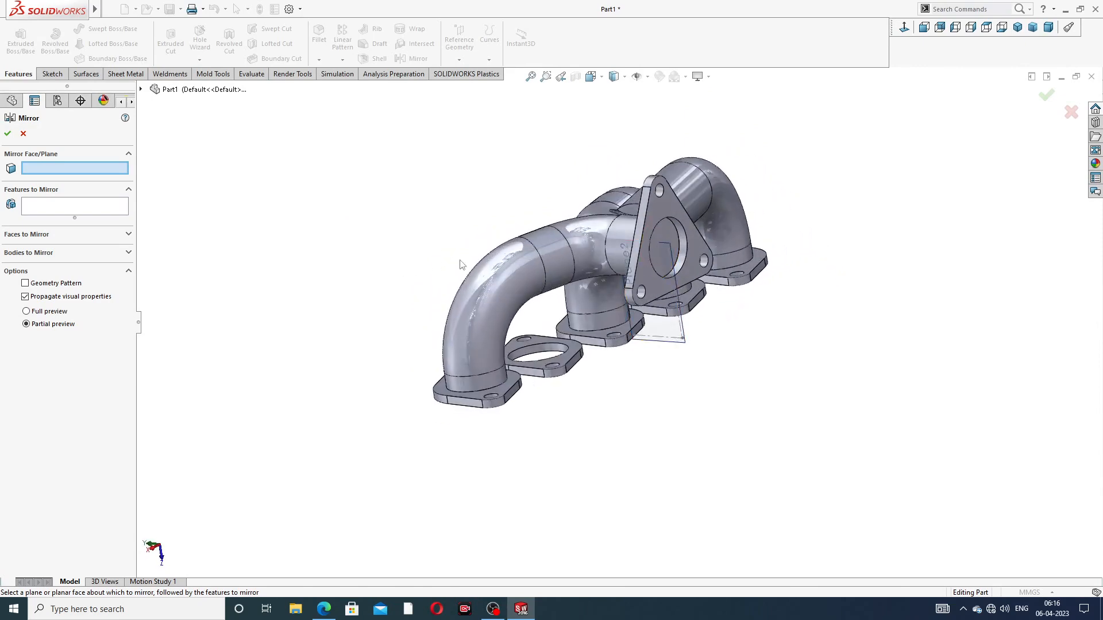
left_click(683, 320)
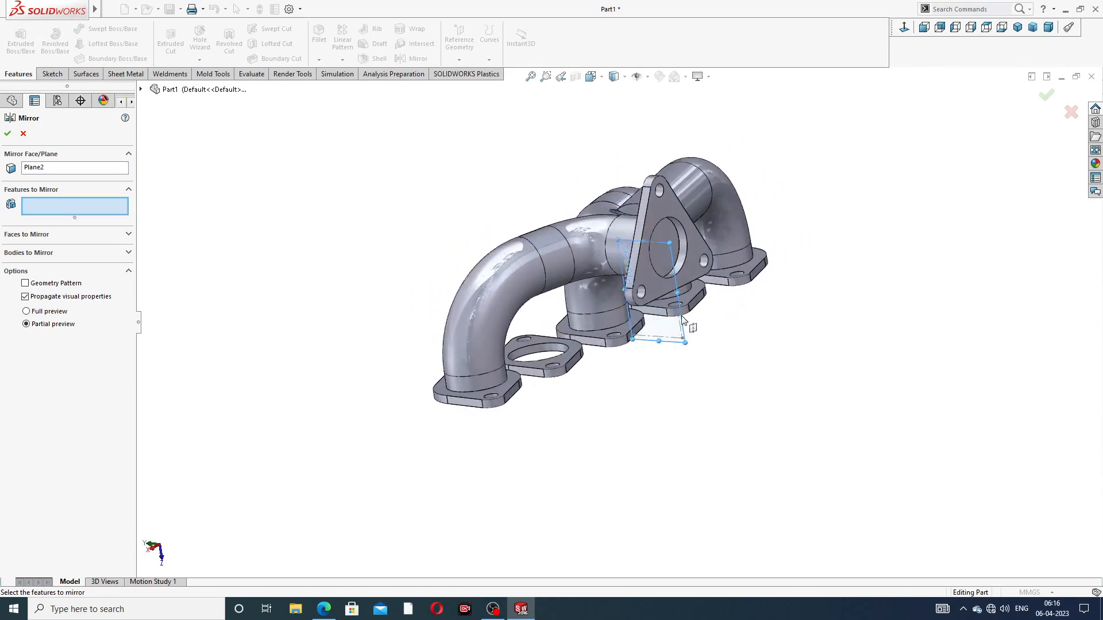
middle_click_drag(728, 332, 827, 320)
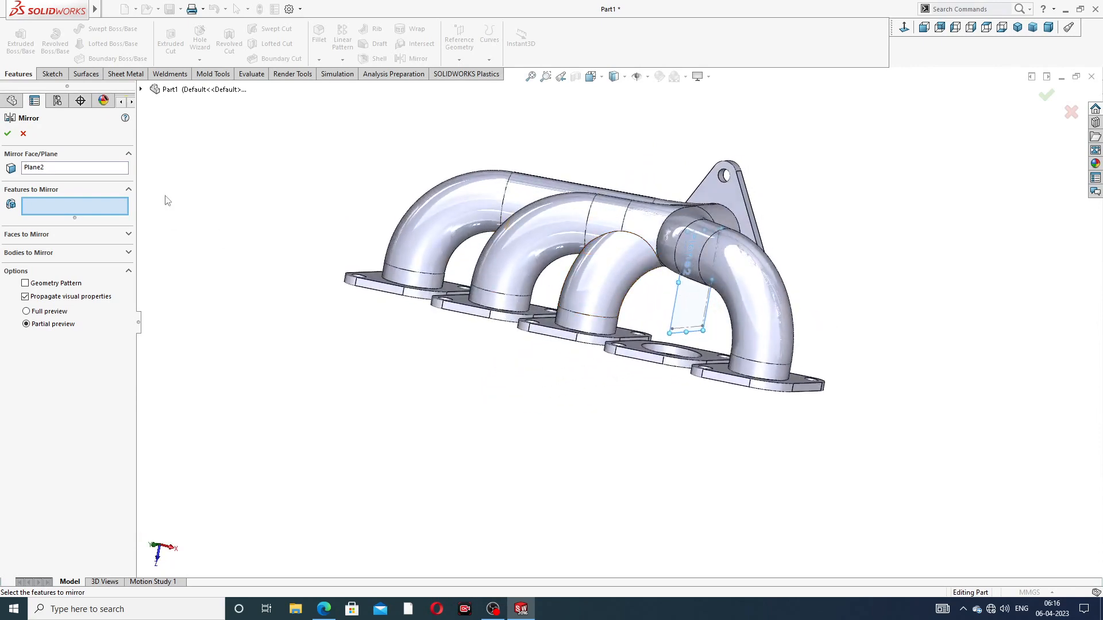
left_click(141, 90)
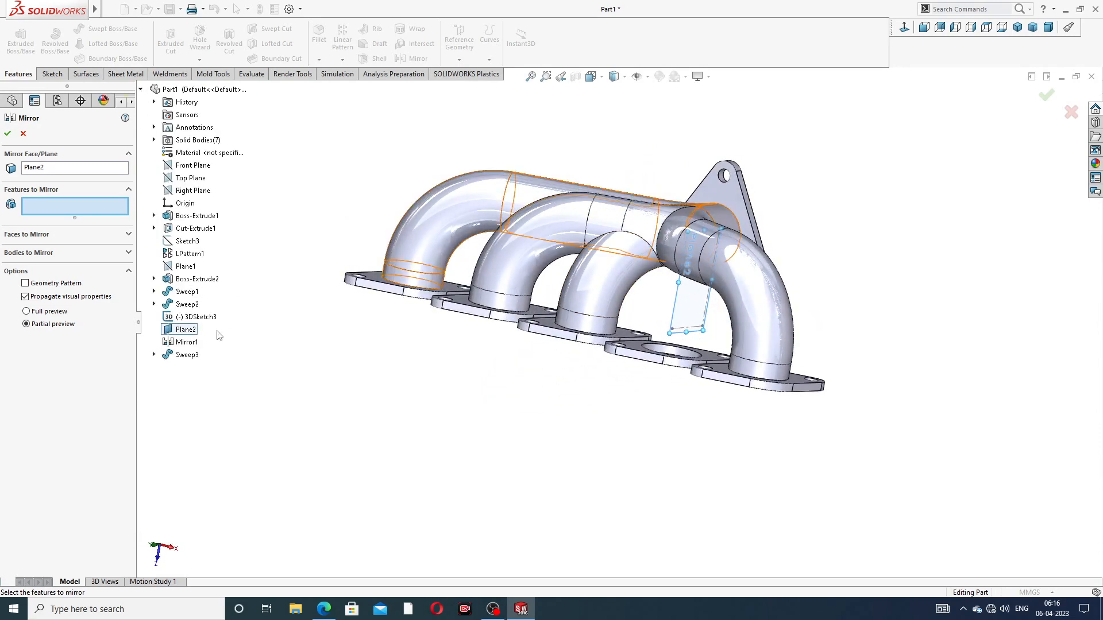
left_click(192, 356)
middle_click_drag(424, 327, 473, 374)
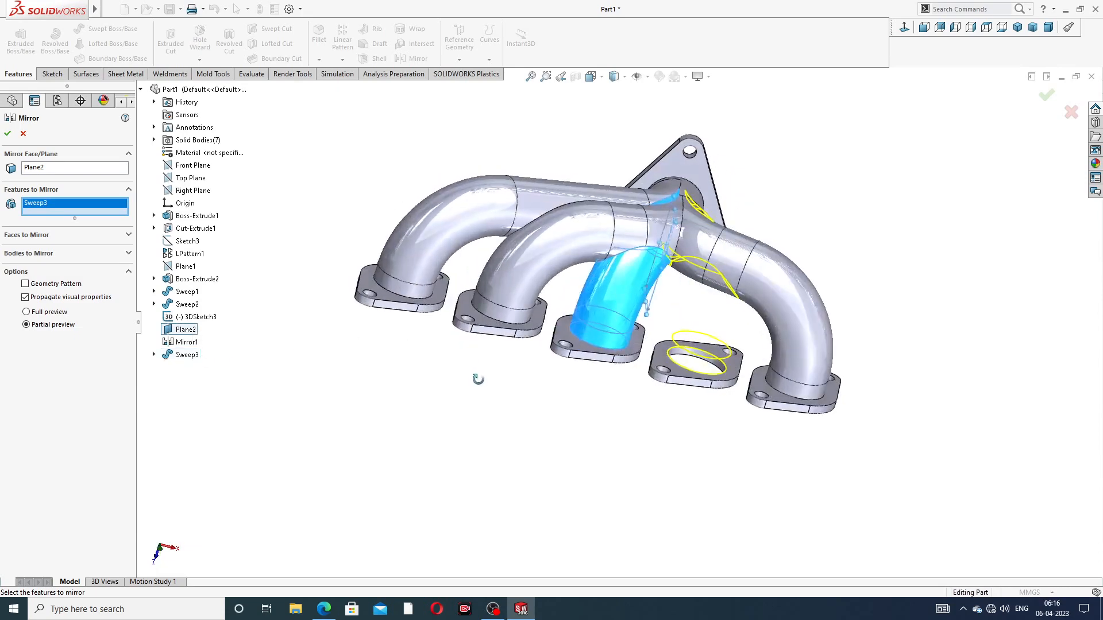
left_click(1050, 97)
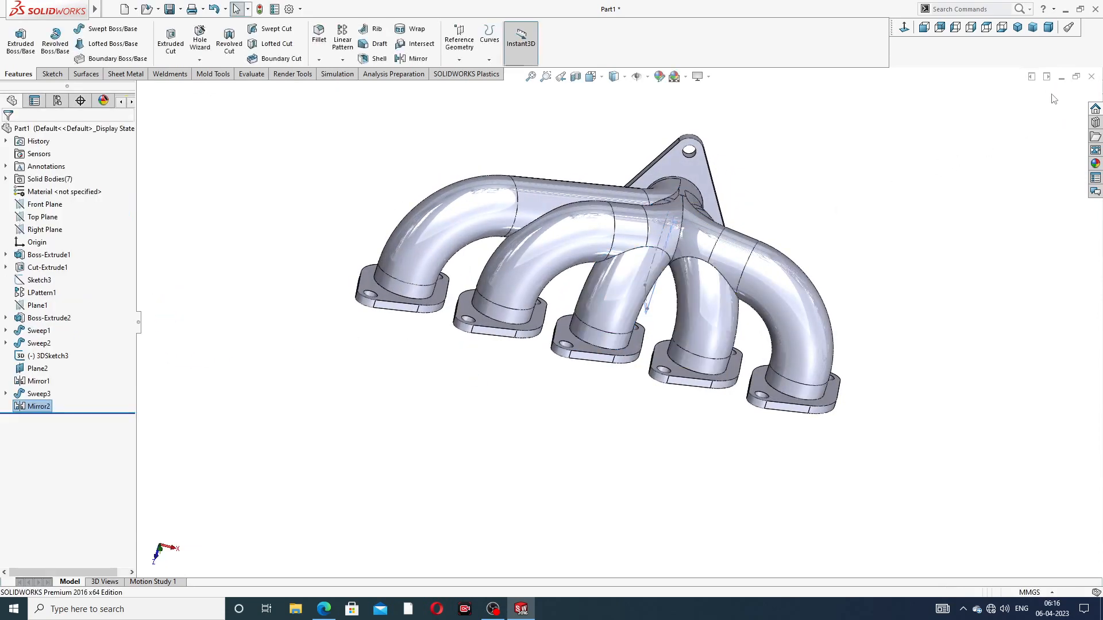
Step: Hide Plane2 and the 3D sketch line below the triangular flange
middle_click_drag(838, 180, 711, 83)
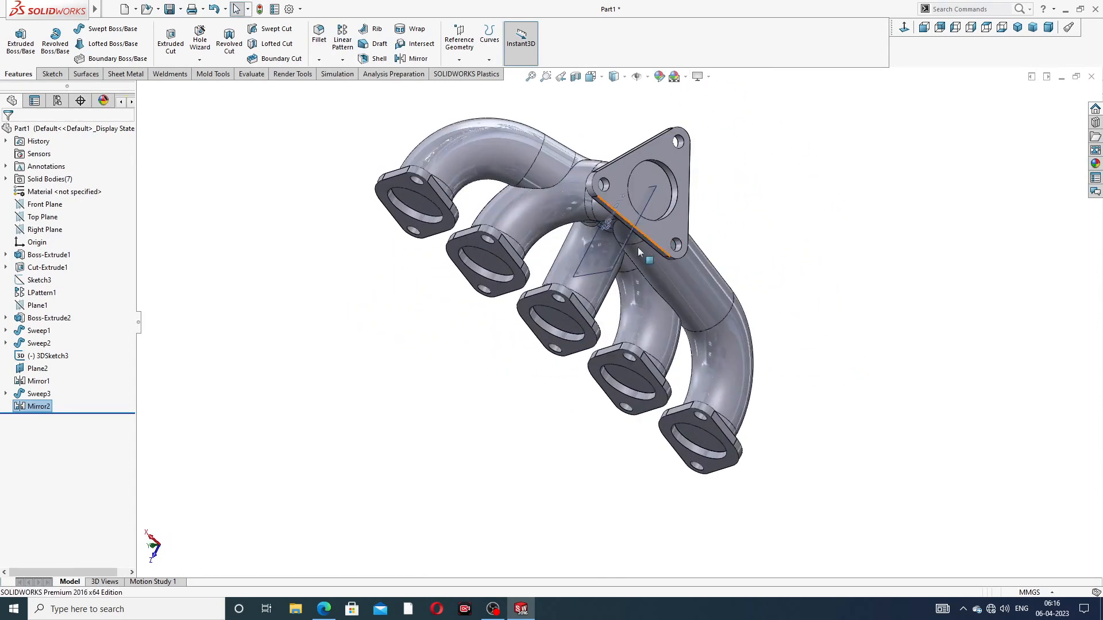
middle_click_drag(645, 229, 672, 284)
scroll(656, 224, "down", 3)
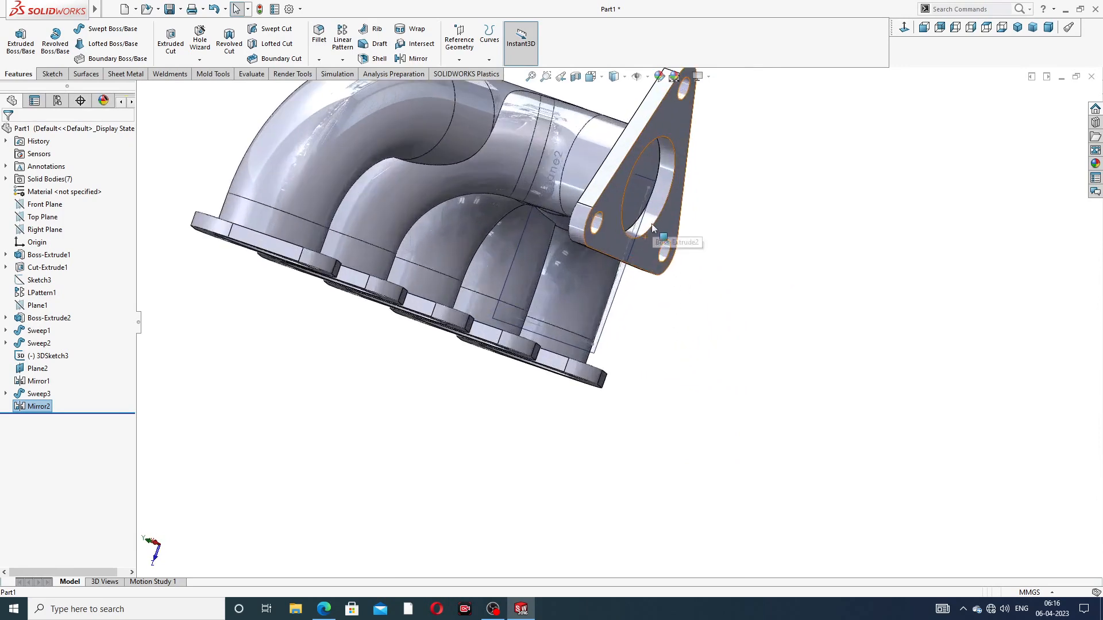
left_click(620, 285)
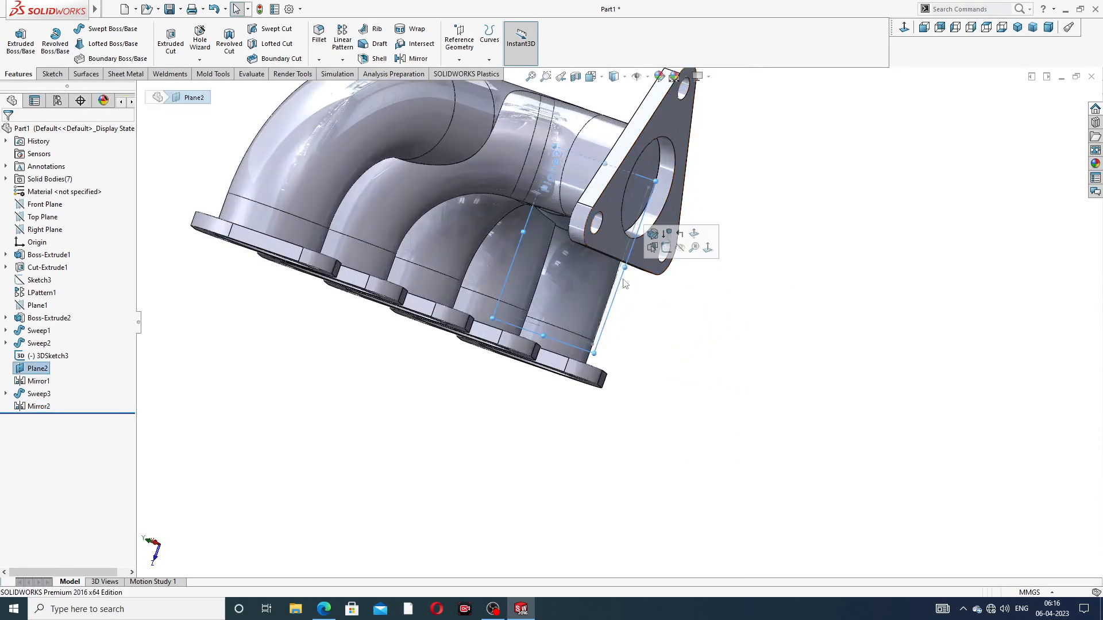
left_click(681, 251)
scroll(621, 262, "down", 4)
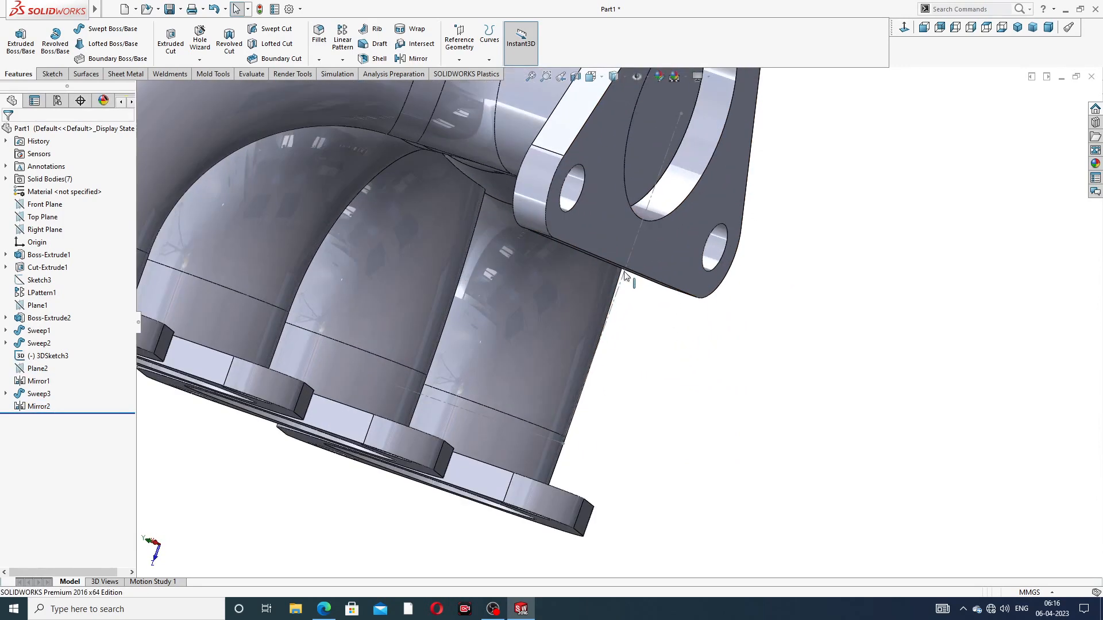
left_click(624, 274)
left_click(665, 239)
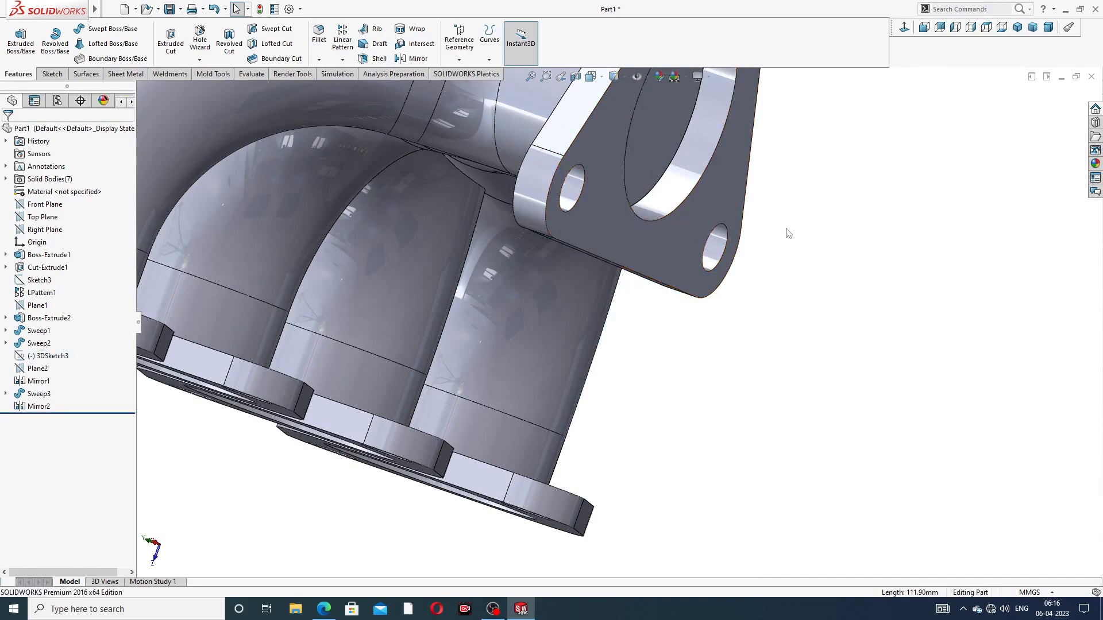
Step: Shell the joined pipes to a 1 mm wall, removing the end faces inside the five oval flanges and the triangular flange
scroll(732, 210, "up", 4)
middle_click_drag(732, 210, 625, 148)
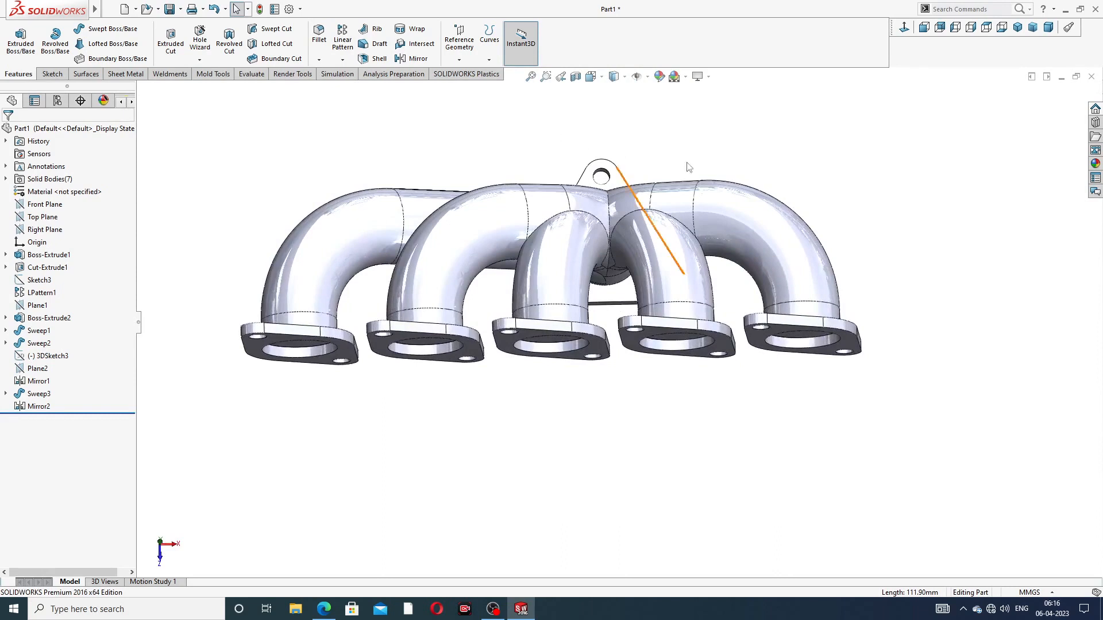
left_click(372, 58)
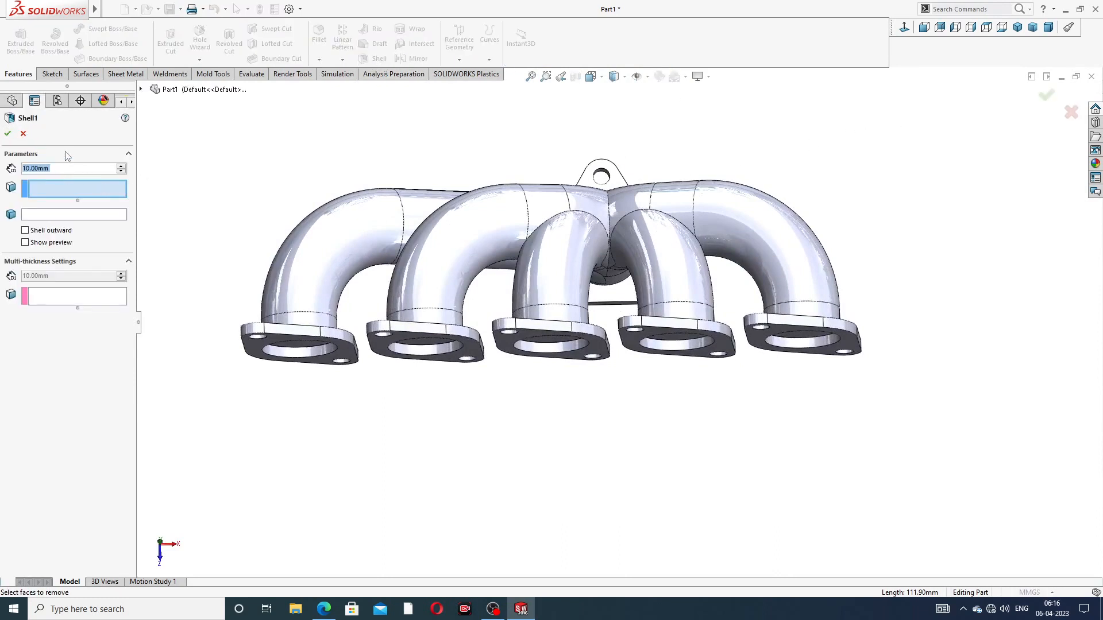
type("1")
key("Return")
middle_click_drag(468, 312, 448, 224)
left_click(336, 260)
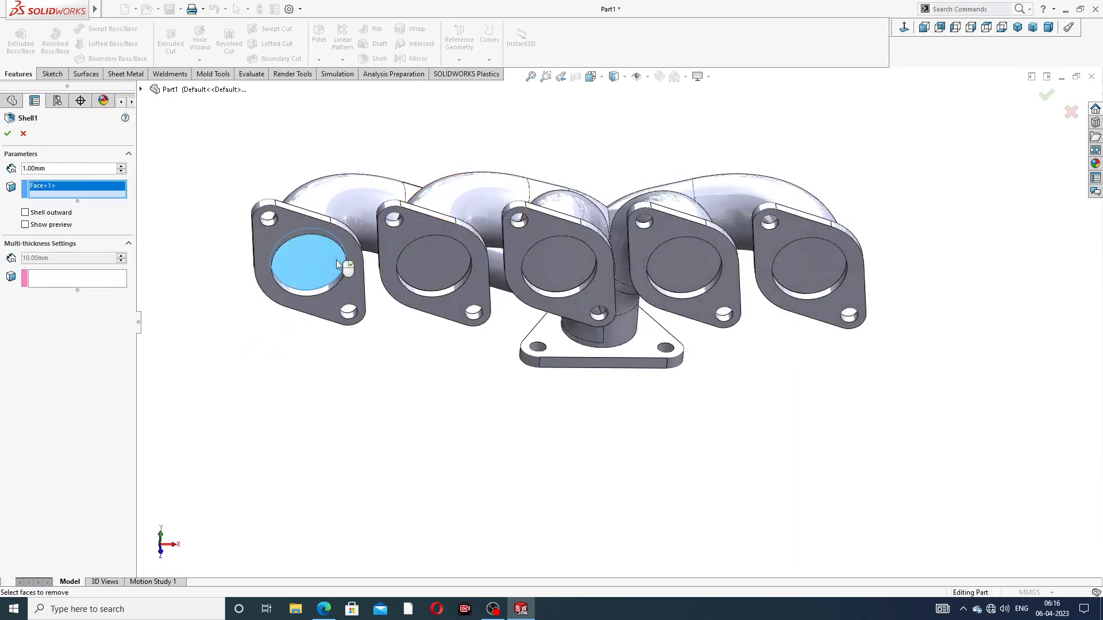
left_click(439, 260)
left_click(545, 263)
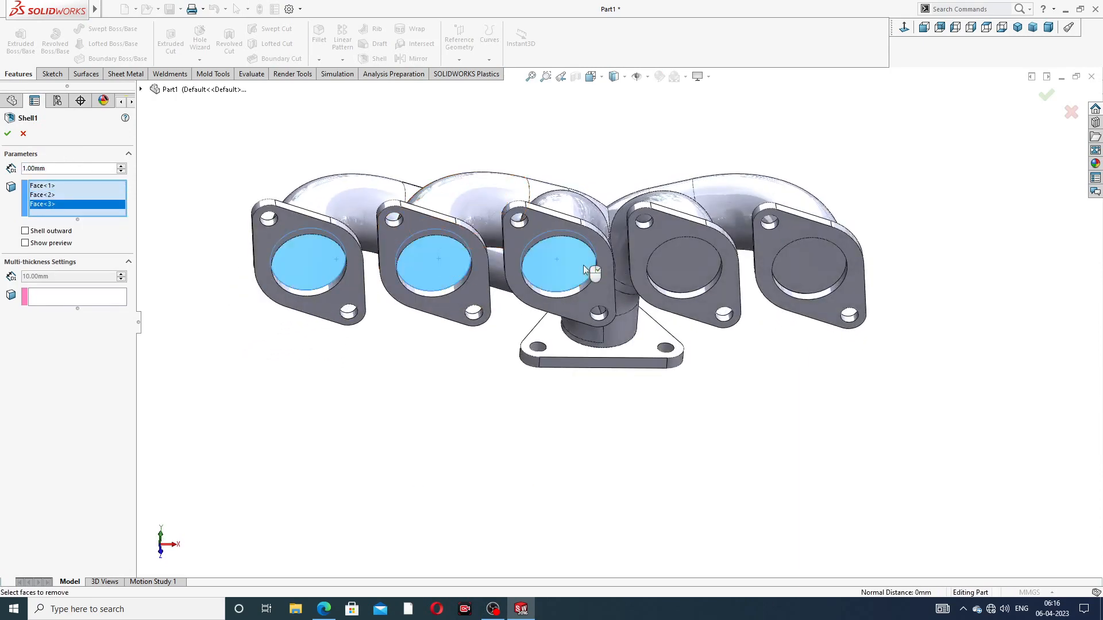
left_click(684, 265)
left_click(805, 263)
middle_click_drag(687, 305, 619, 349)
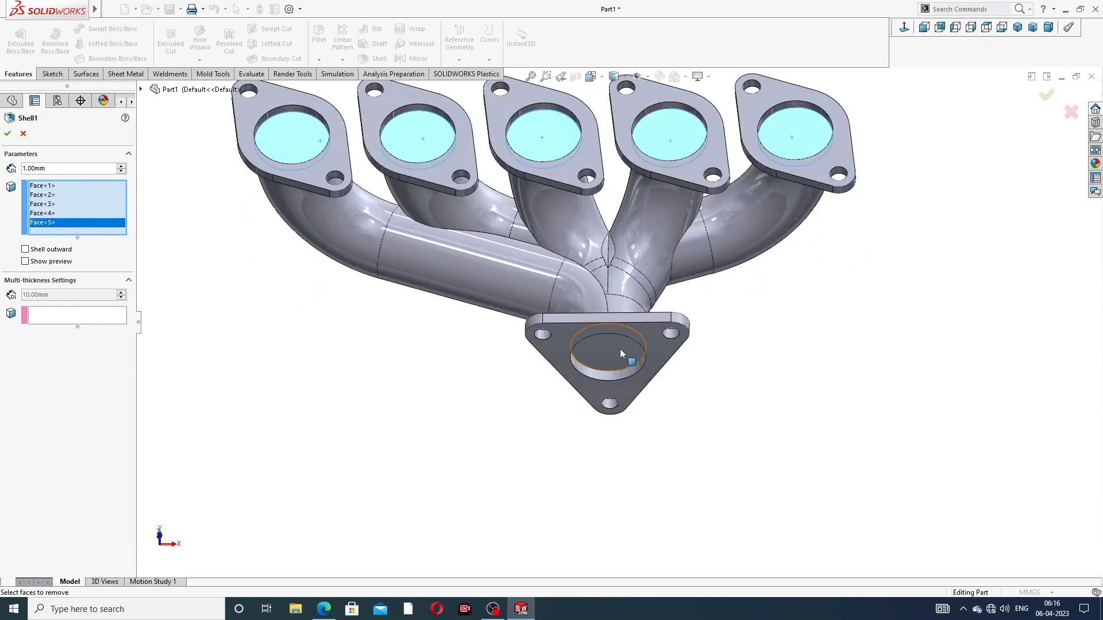
left_click(620, 350)
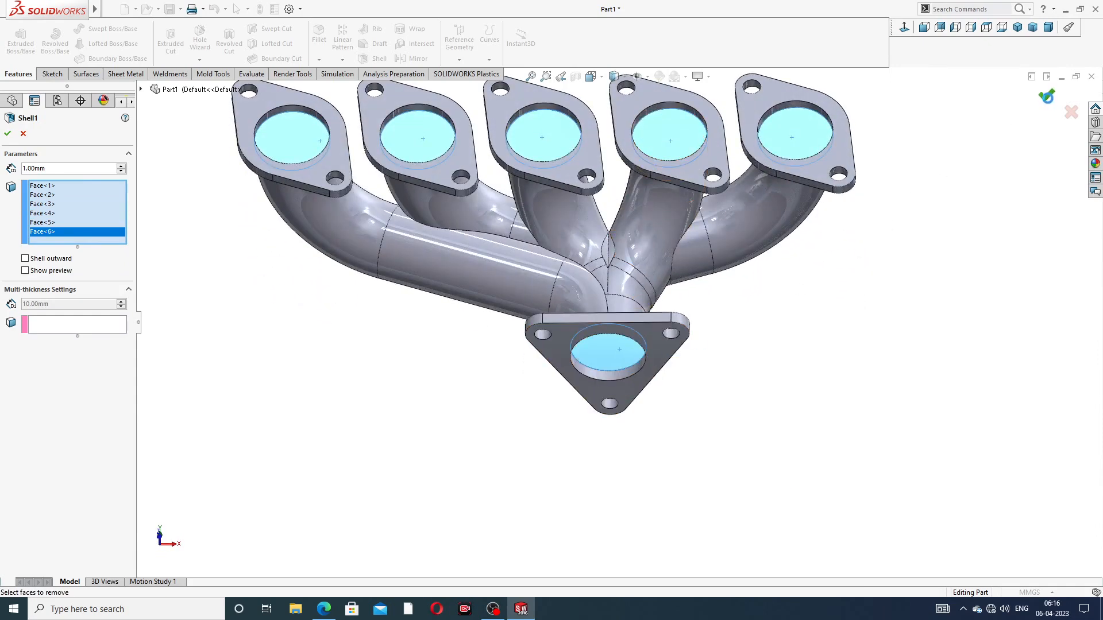
left_click(1047, 96)
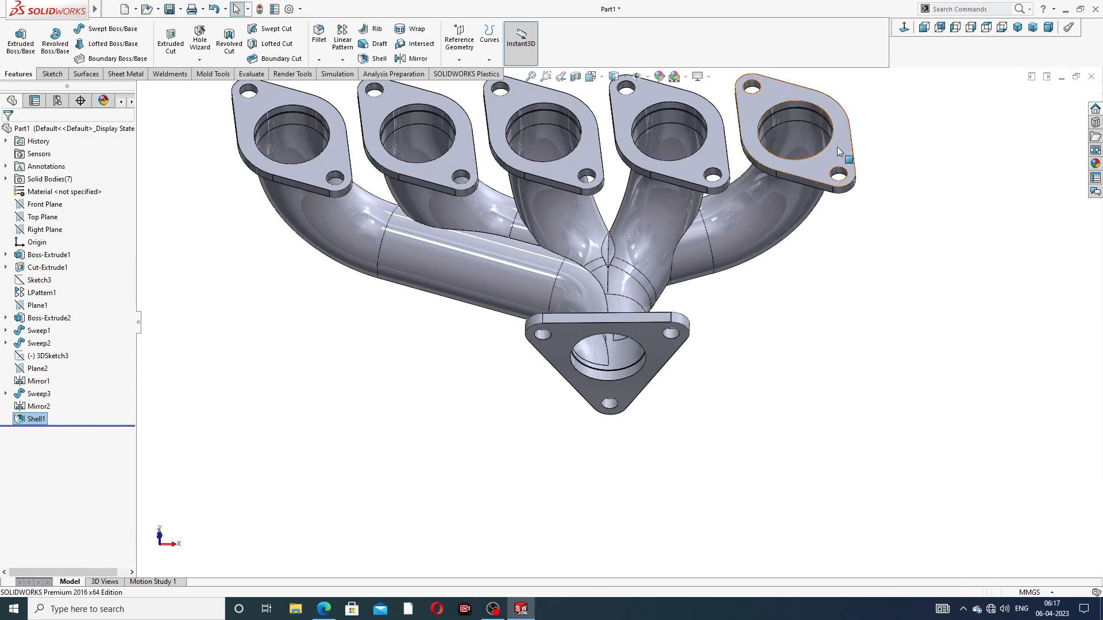
Step: Apply the polished nickel metal appearance to the whole manifold
scroll(636, 172, "up", 3)
middle_click_drag(620, 170, 583, 179)
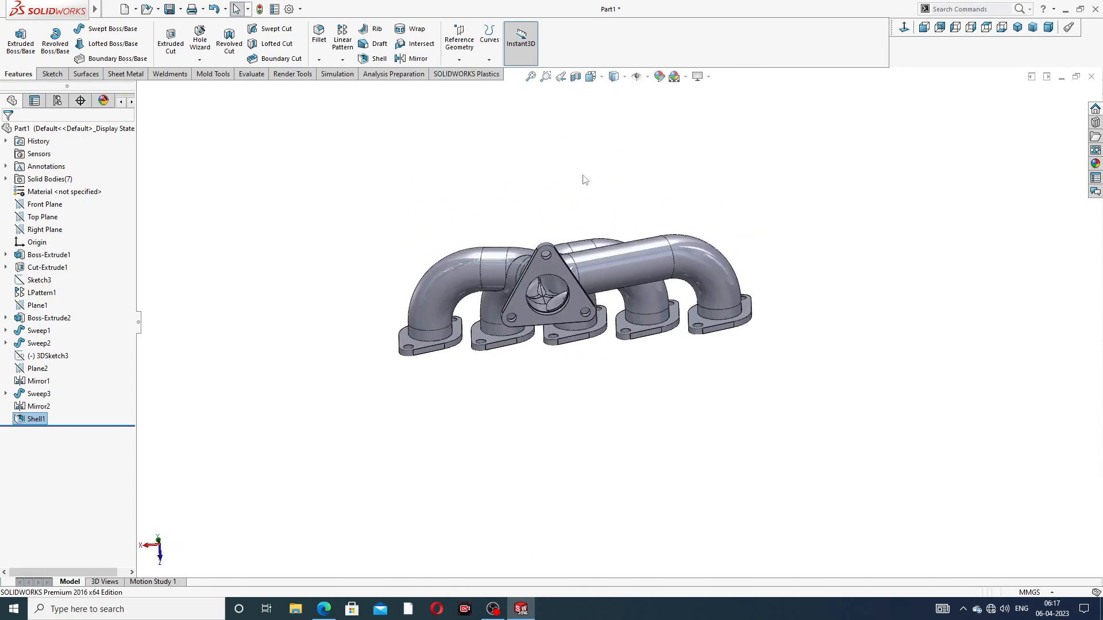
scroll(589, 302, "down", 3)
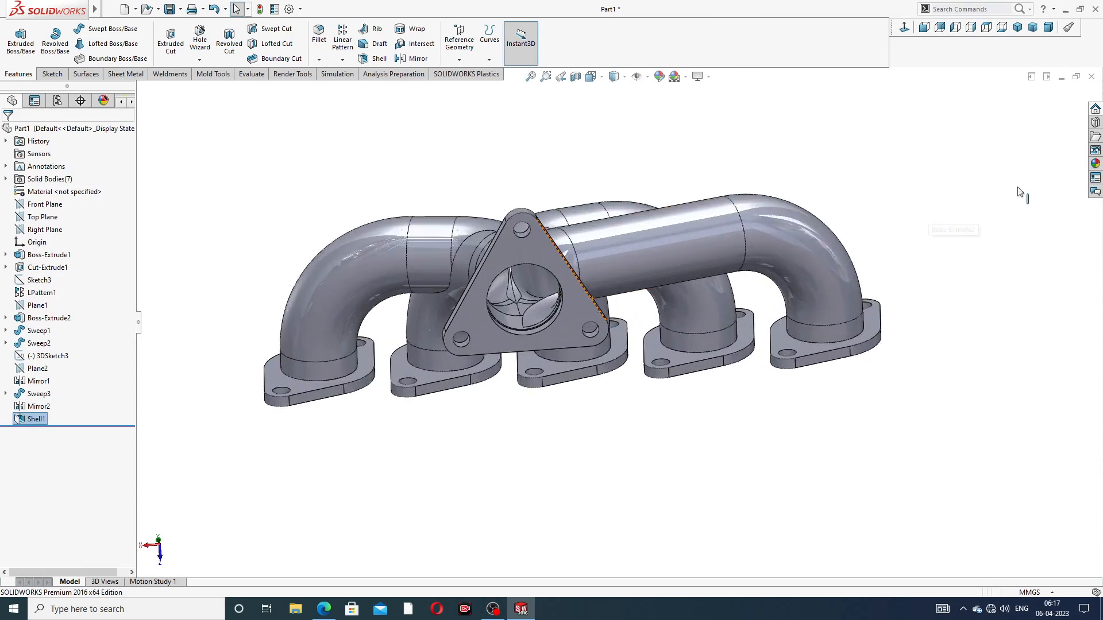
left_click(1096, 165)
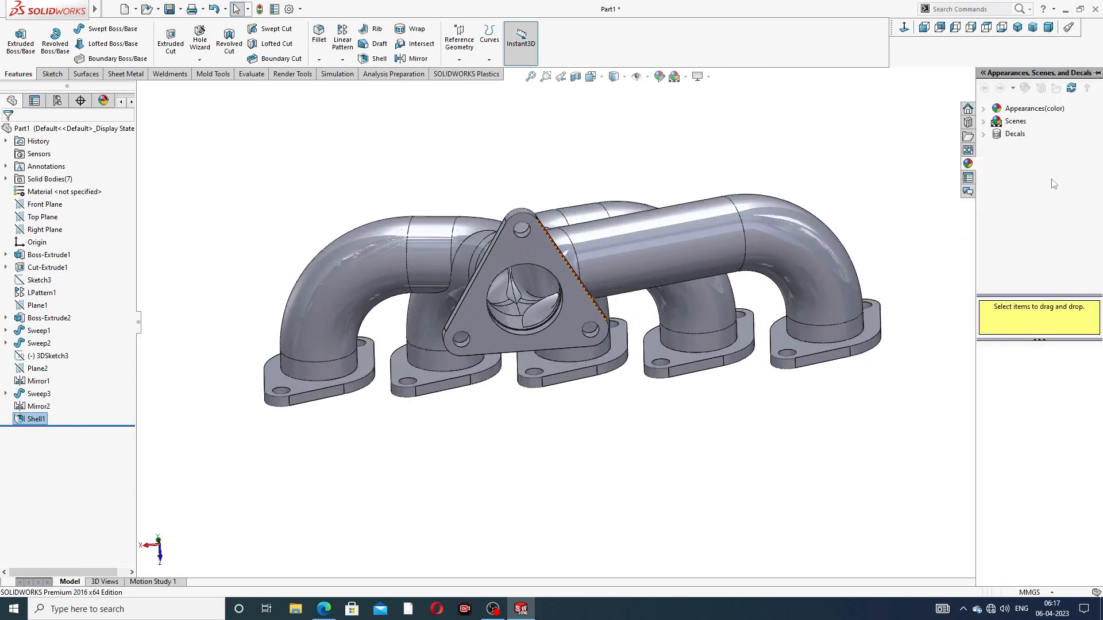
left_click(1031, 110)
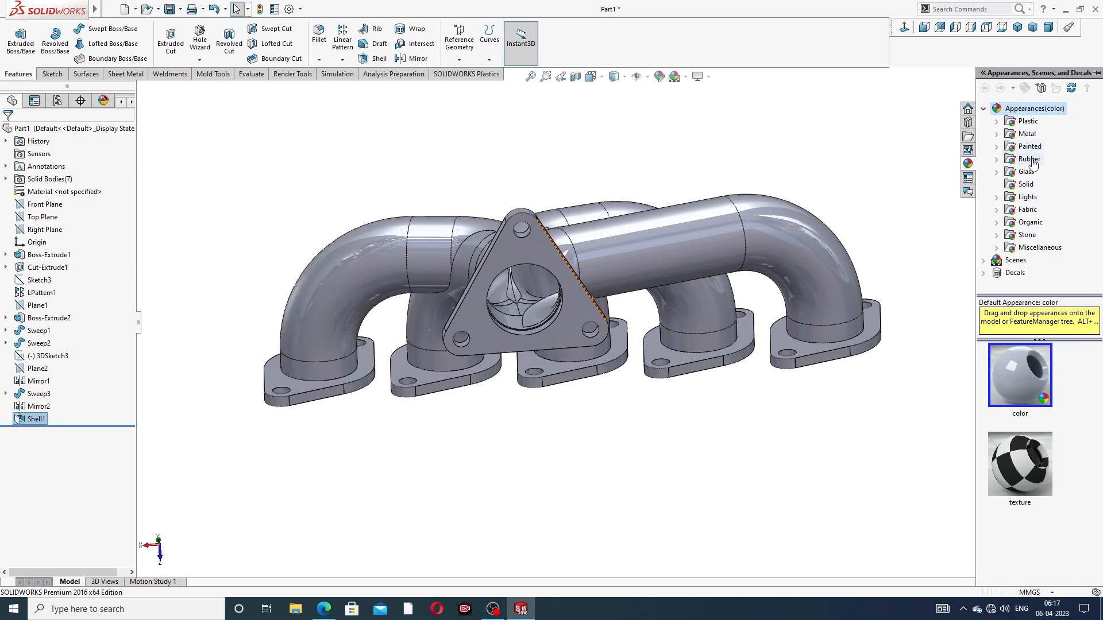
left_click(1027, 133)
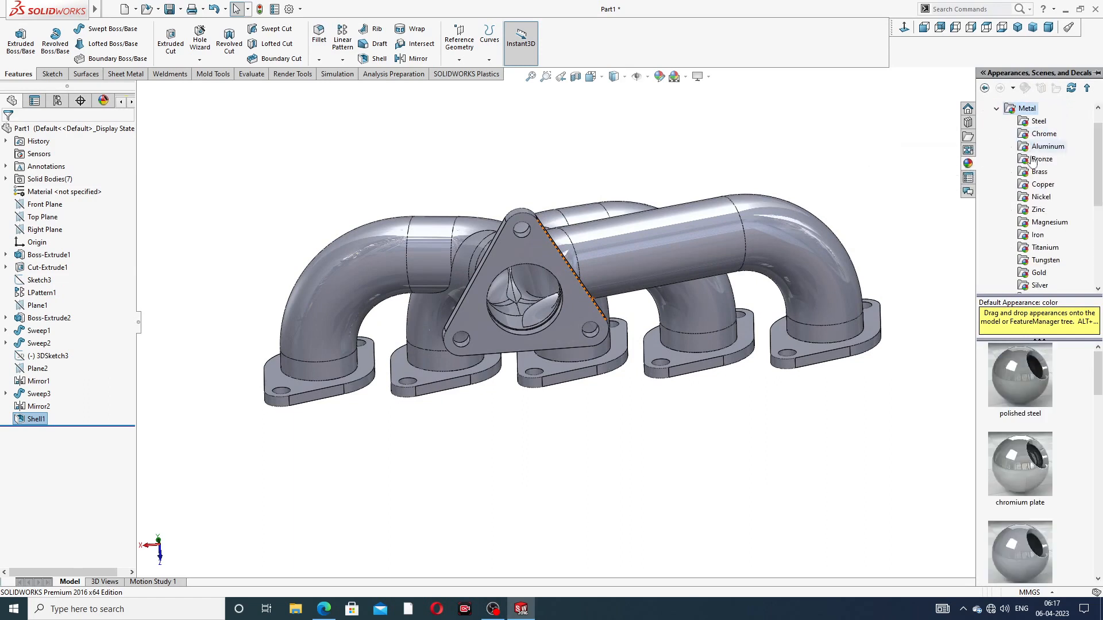
left_click(1047, 200)
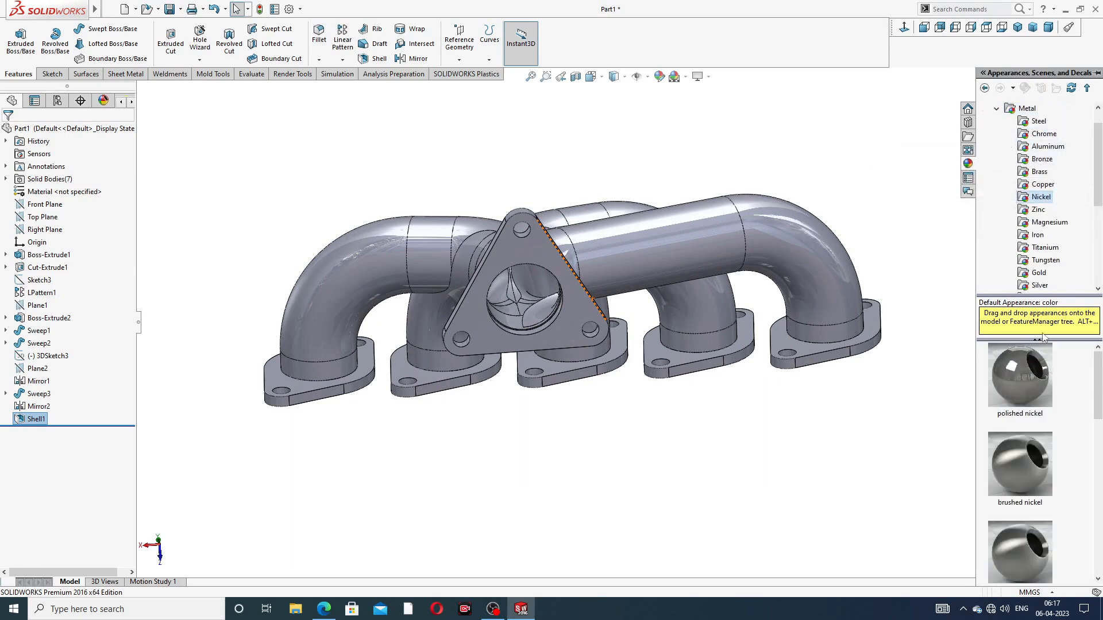
double_click(1025, 360)
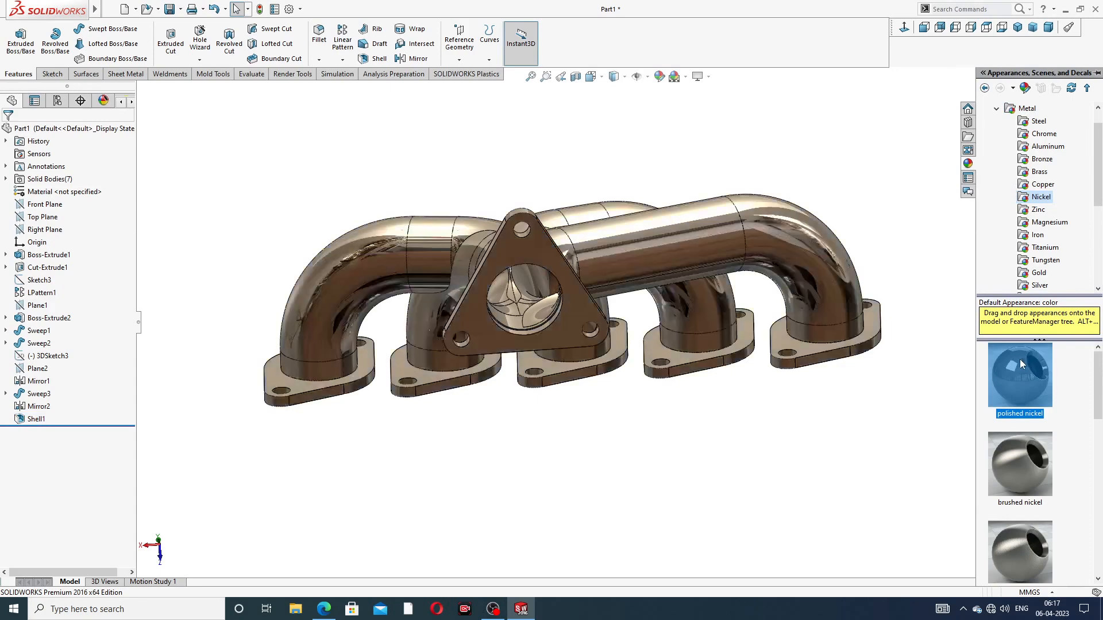
Step: Inspect the manifold from the pipe side and check the reference PDF drawing for the fillet and chamfer notes
left_click(685, 382)
middle_click_drag(685, 337, 624, 307)
scroll(624, 307, "down", 3)
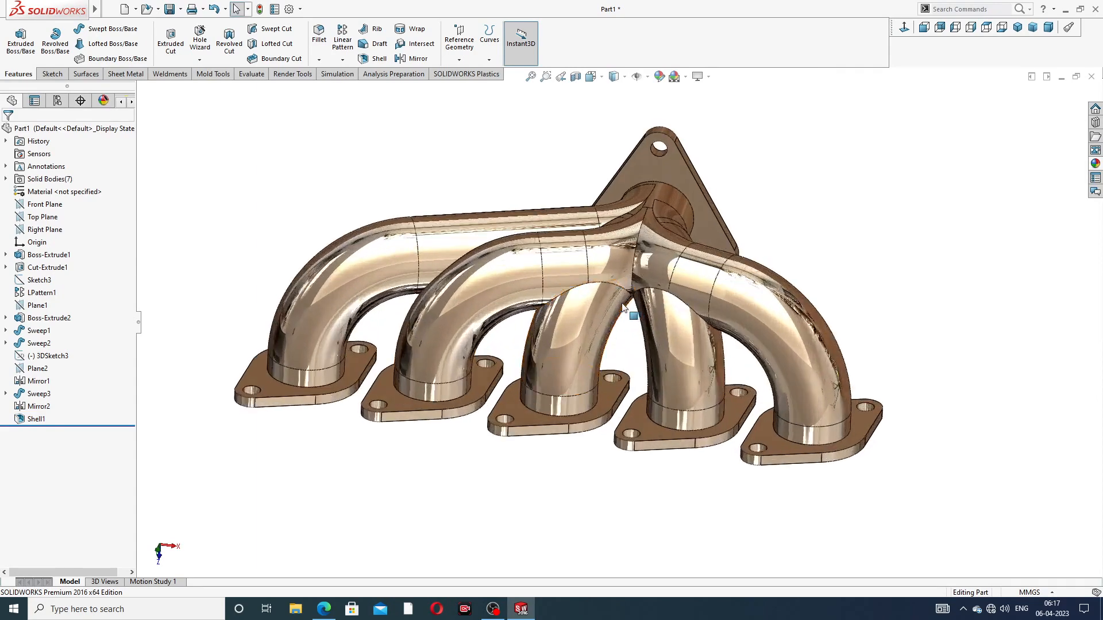
middle_click_drag(688, 205, 691, 172)
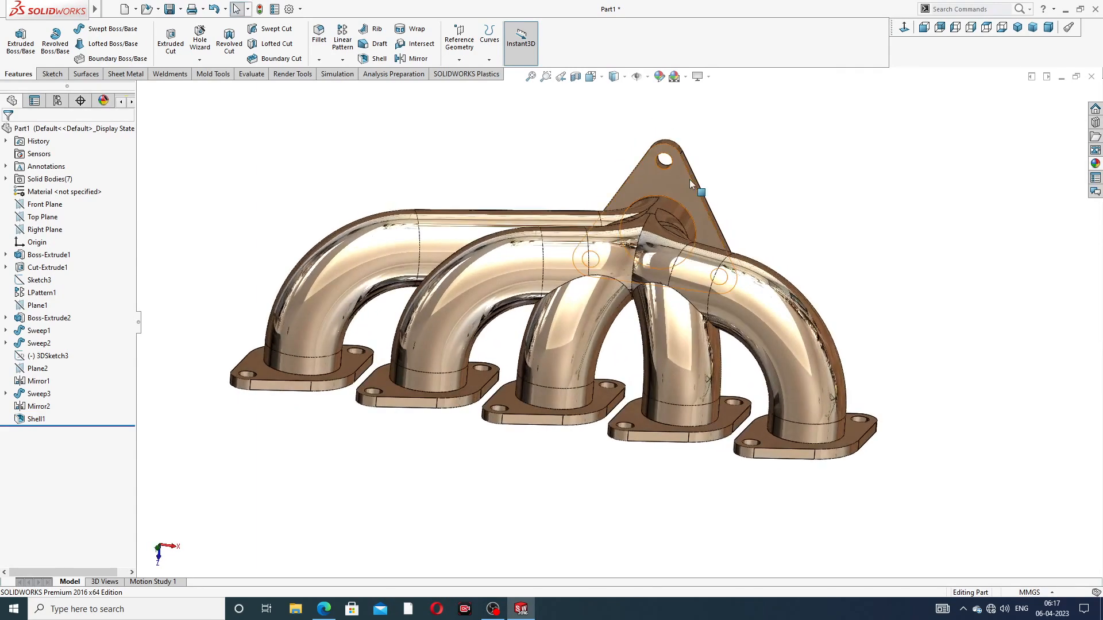
mouse_move(631, 212)
middle_mouse_down()
mouse_move(626, 181)
mouse_move(618, 219)
middle_mouse_up()
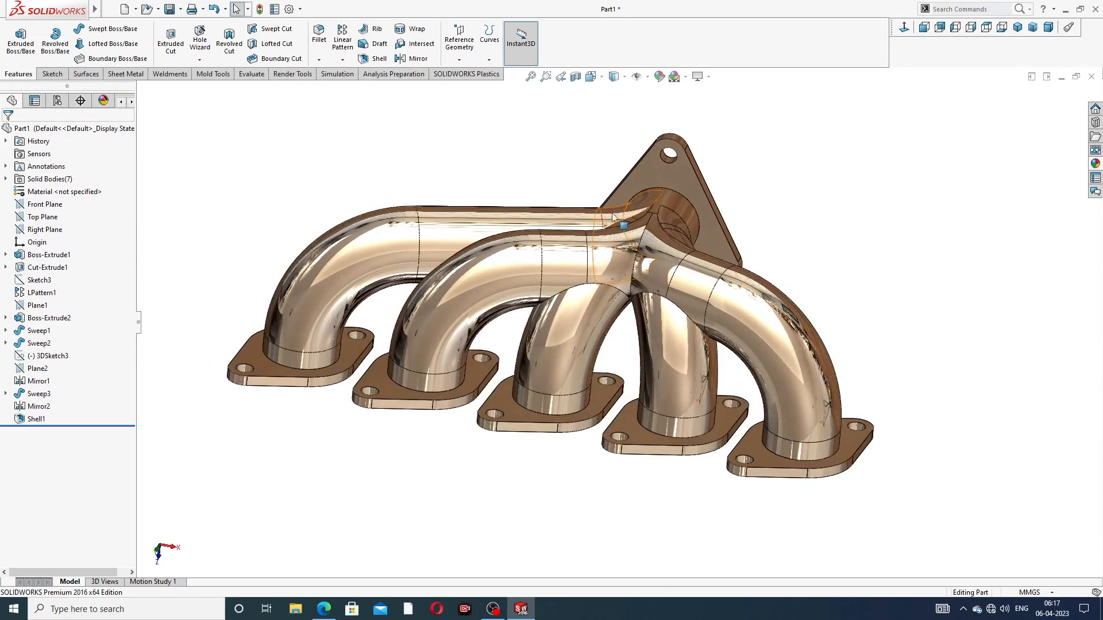
left_click(323, 609)
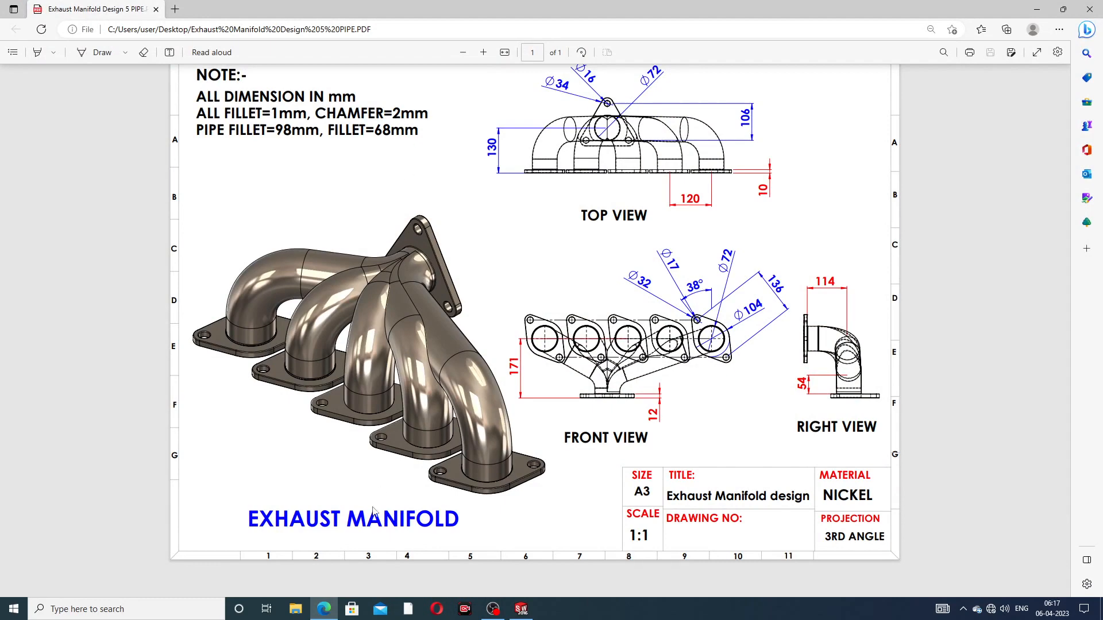
left_click(330, 614)
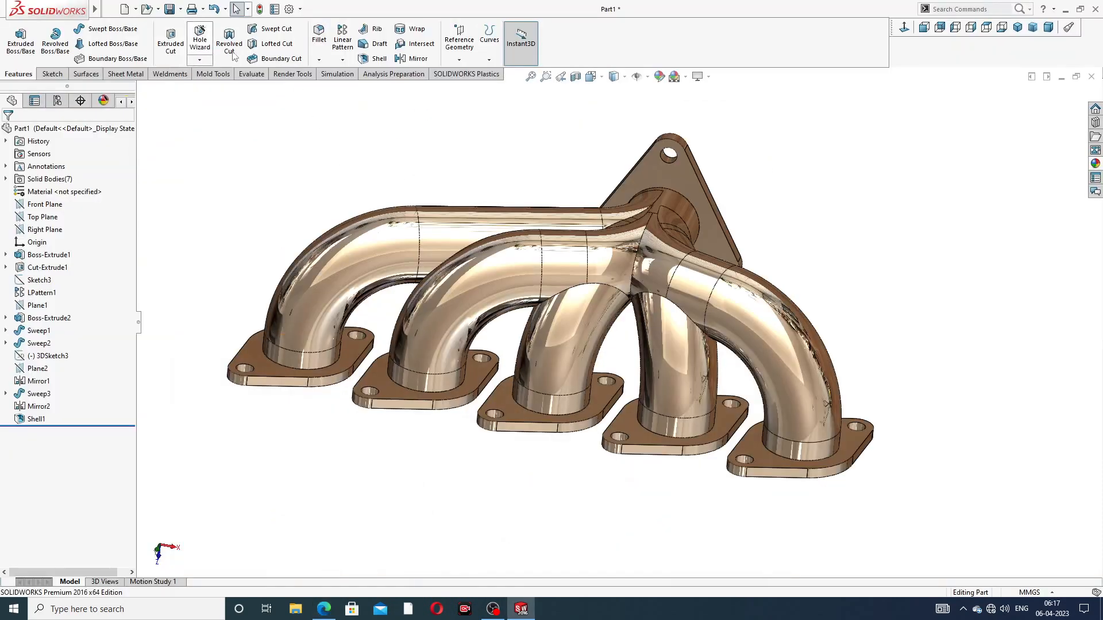
Step: Chamfer the central bore's outer edge on the triangular flange by 2 mm at 45 degrees
left_click(318, 60)
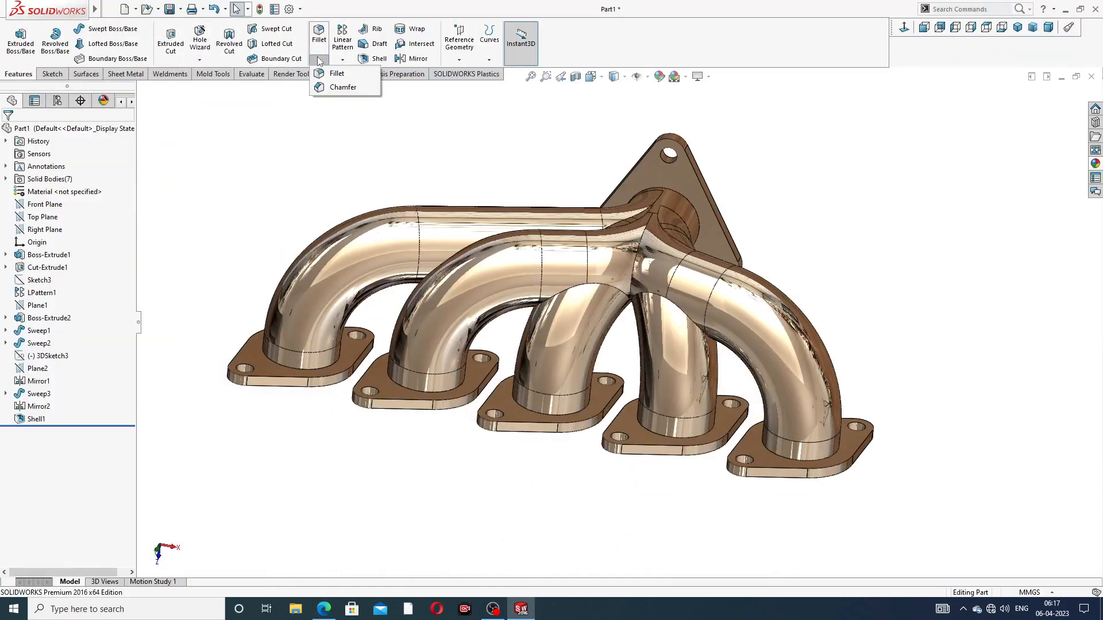
left_click(343, 87)
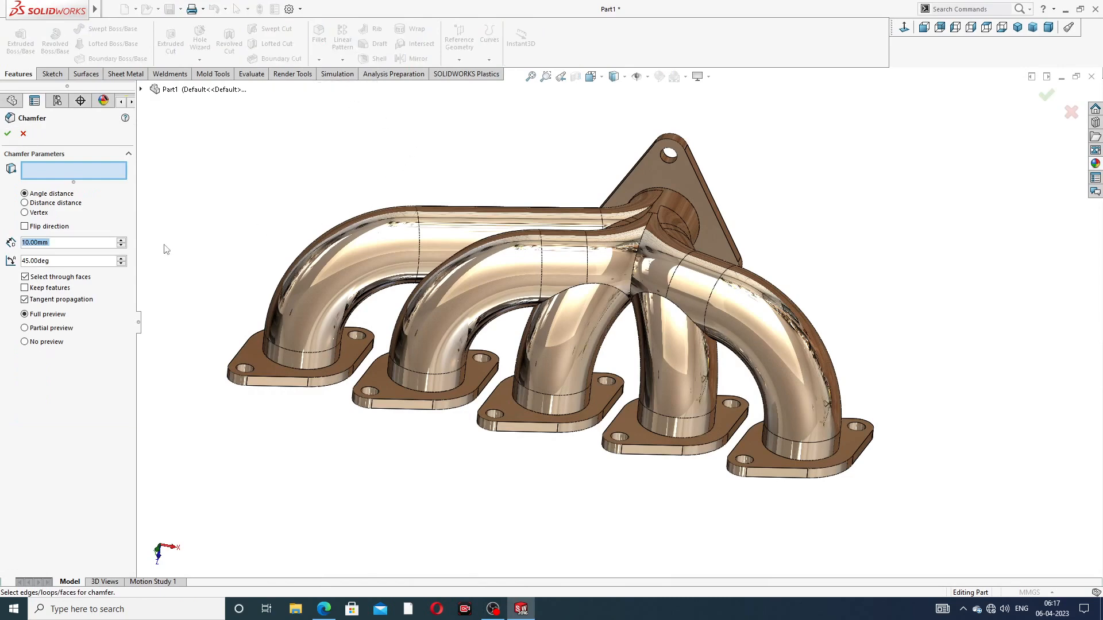
type("2")
key("Return")
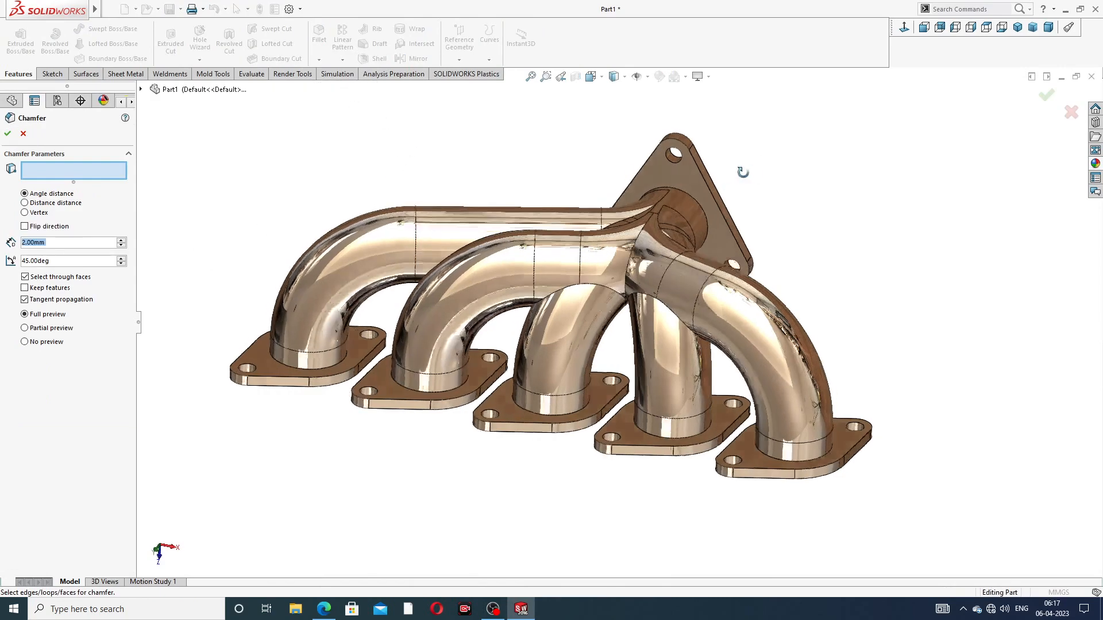
middle_click_drag(741, 172, 601, 201)
scroll(600, 202, "down", 4)
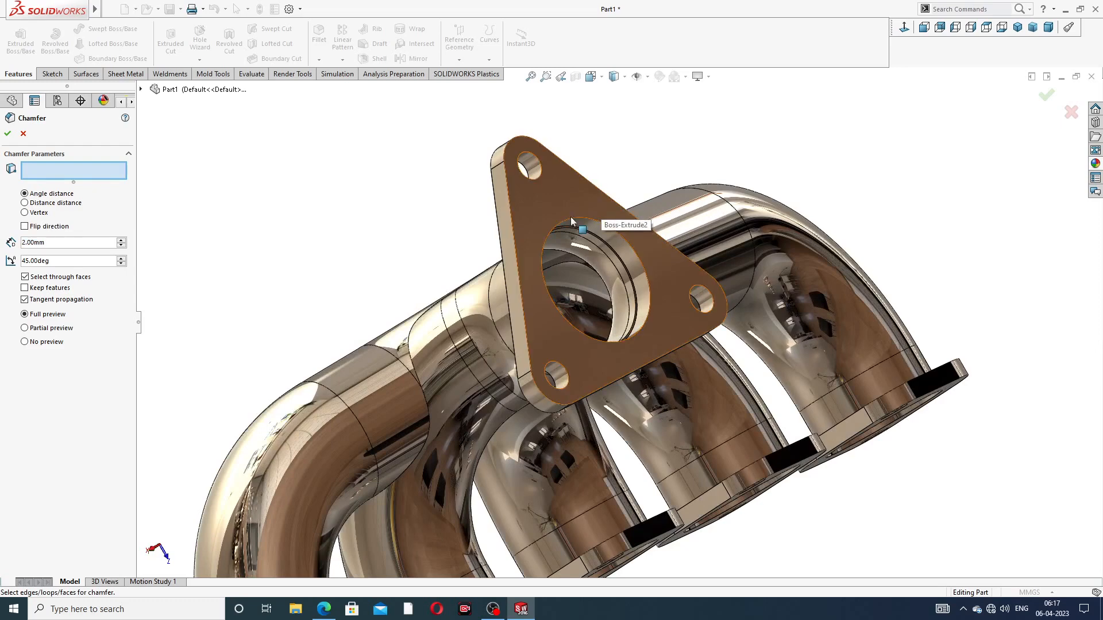
left_click(570, 216)
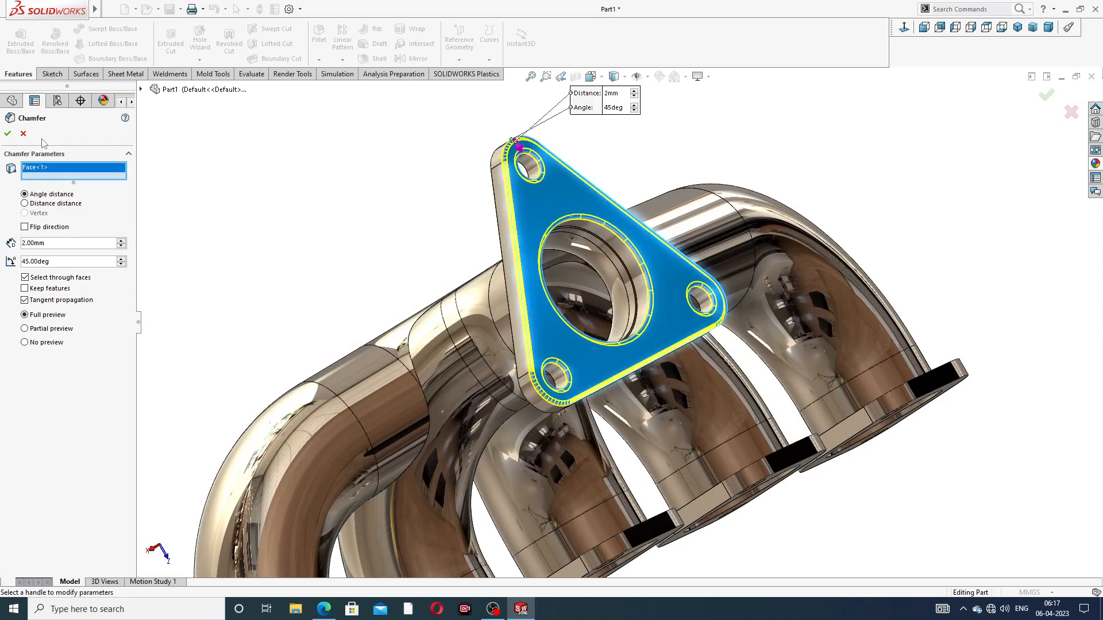
left_click(23, 134)
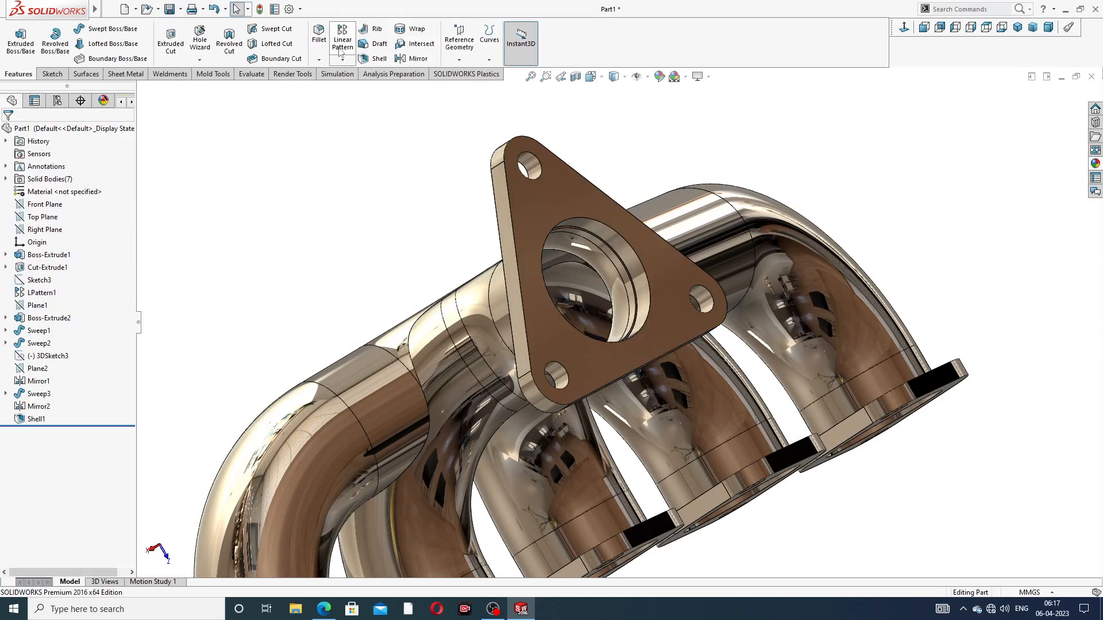
left_click(319, 60)
left_click(341, 88)
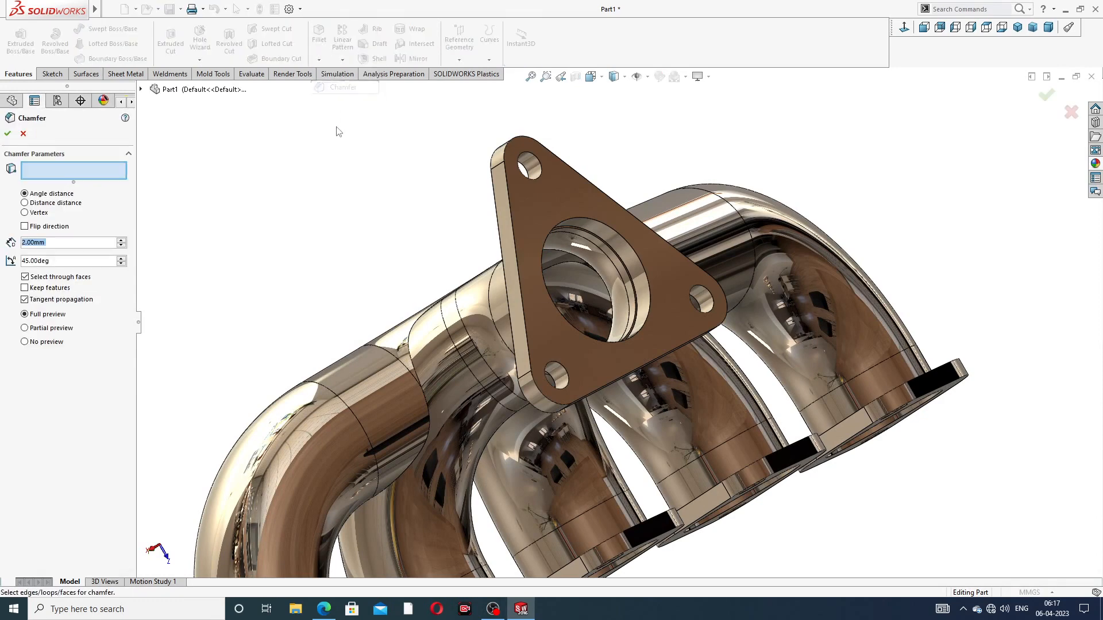
left_click(561, 220)
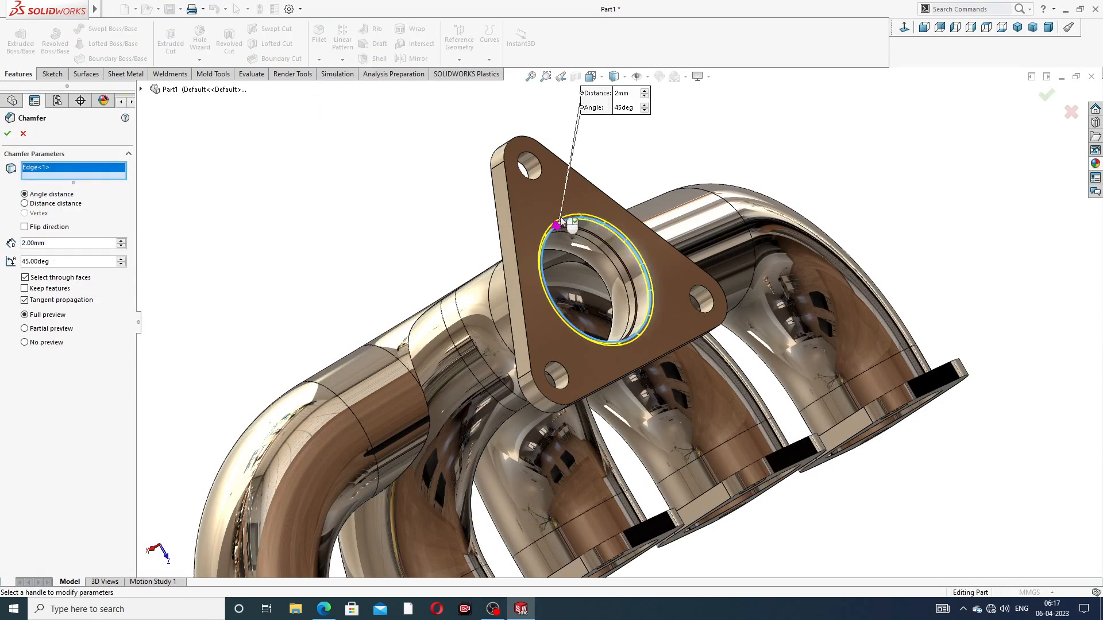
left_click(8, 134)
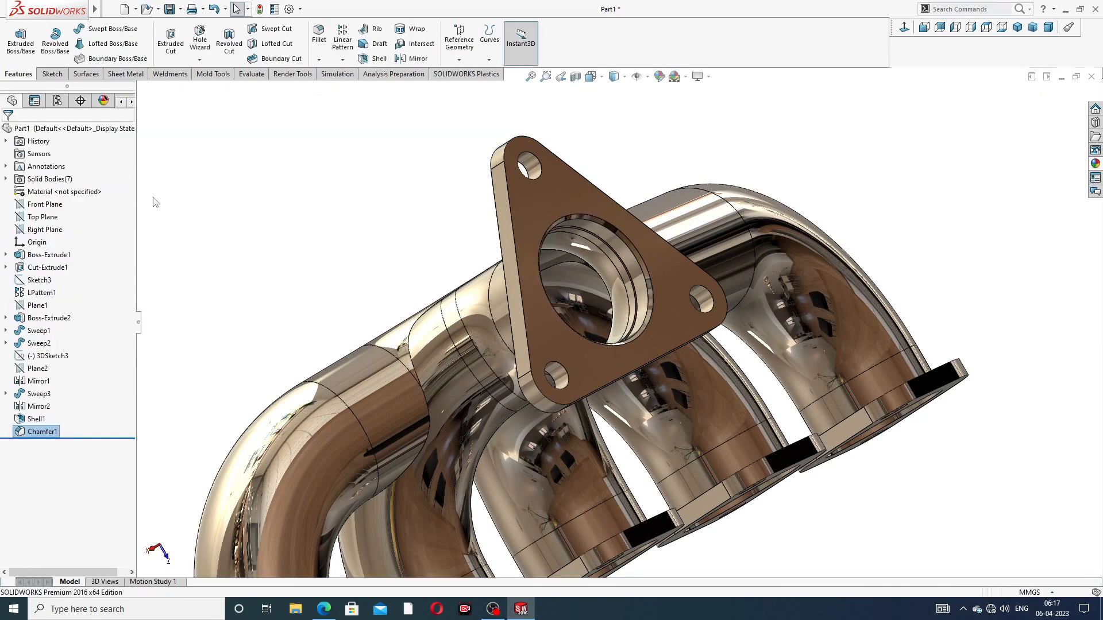
Step: Chamfer the bore's outer edge on the end oval flange beside the shorter outer pipe by 2 mm at 45 degrees
left_click(319, 59)
left_click(345, 91)
scroll(539, 388, "up", 2)
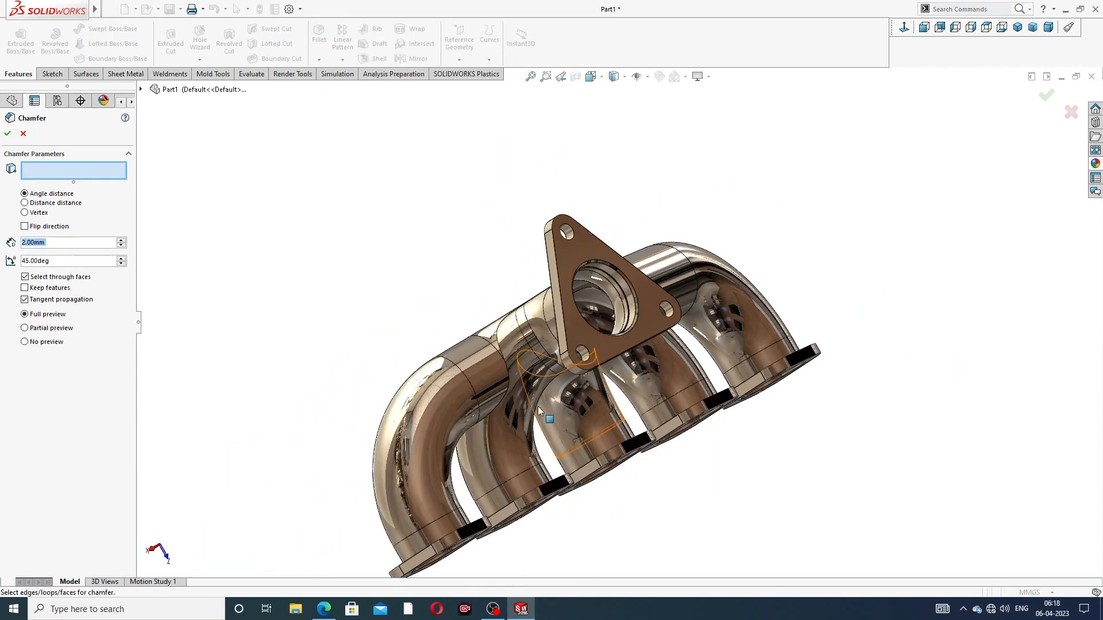
middle_click_drag(538, 411, 493, 319)
scroll(407, 375, "down", 3)
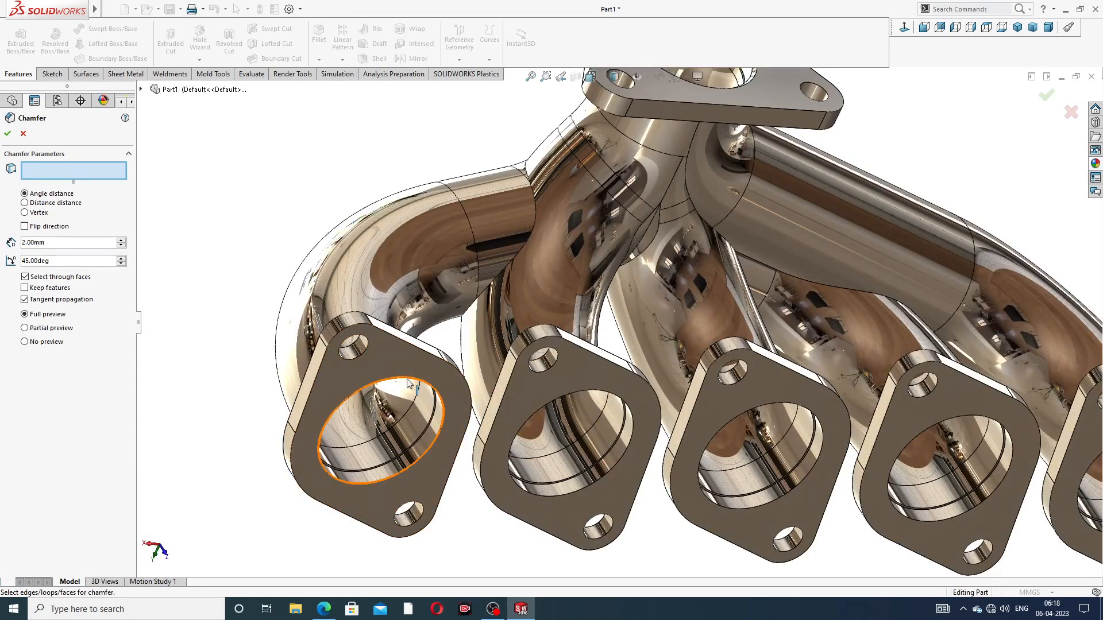
left_click(408, 383)
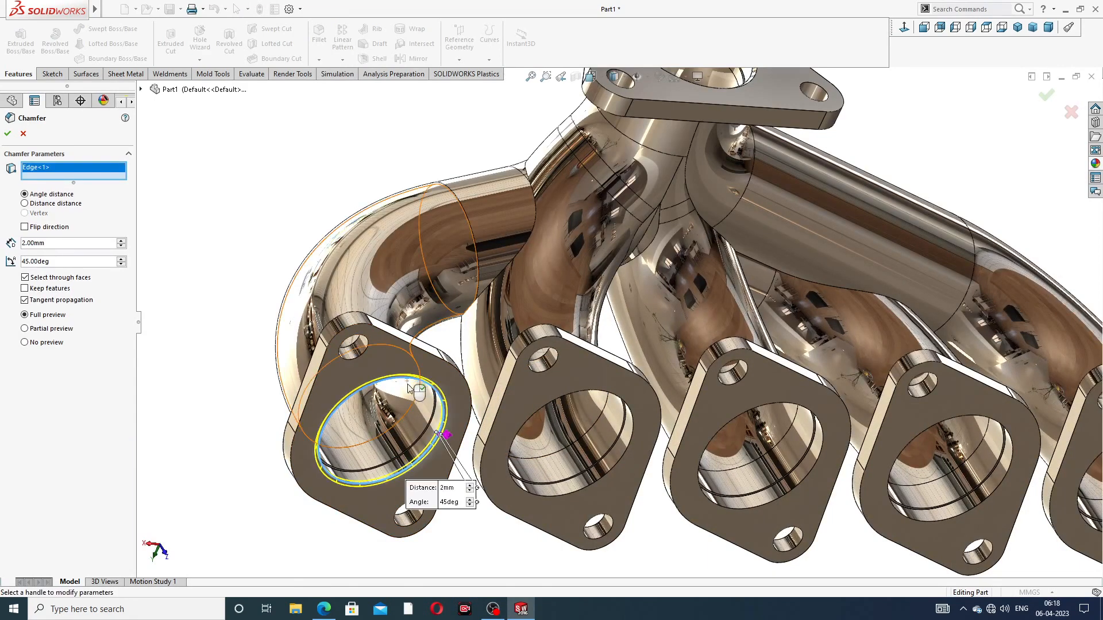
left_click(7, 135)
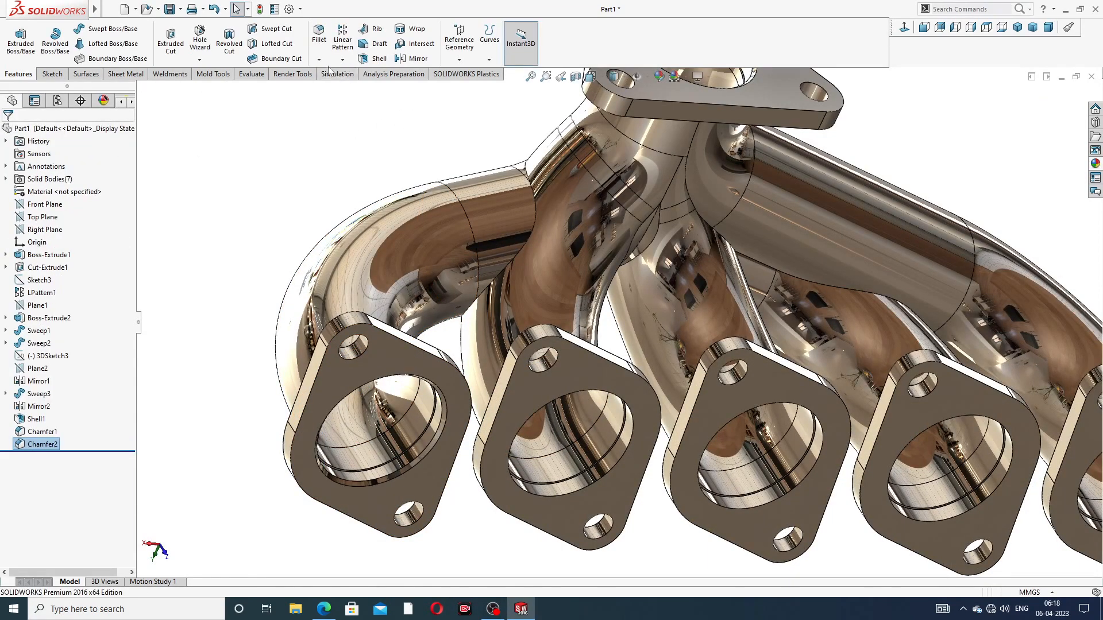
Step: Chamfer the bore's outer edge on the second oval flange, next to the shorter outer pipe's flange, by 2 mm at 45 degrees
left_click(319, 60)
left_click(333, 91)
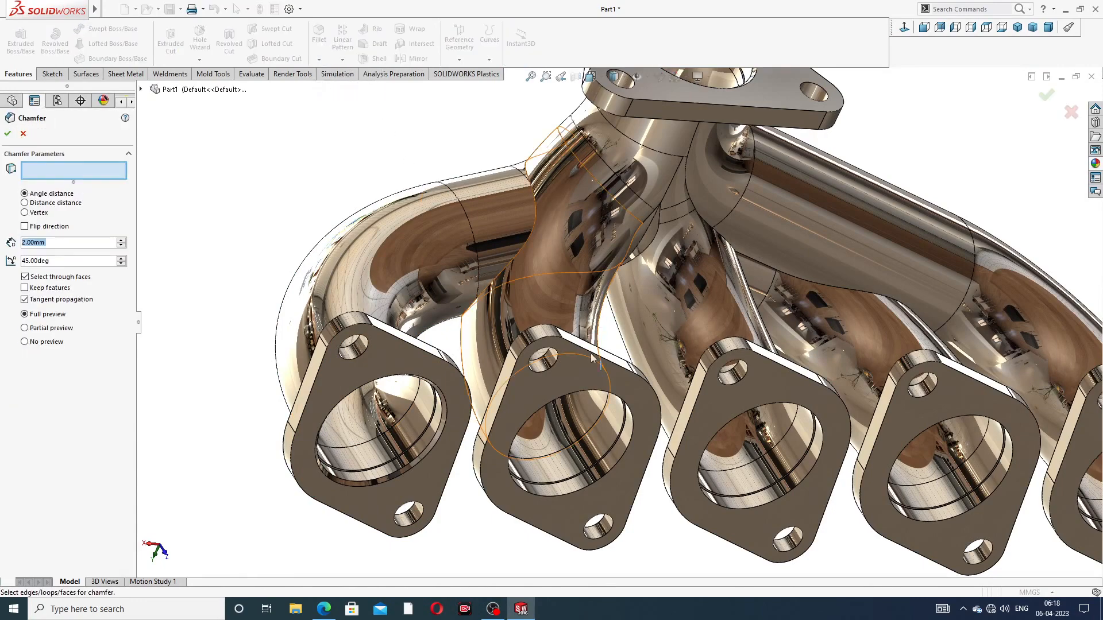
scroll(592, 357, "down", 4)
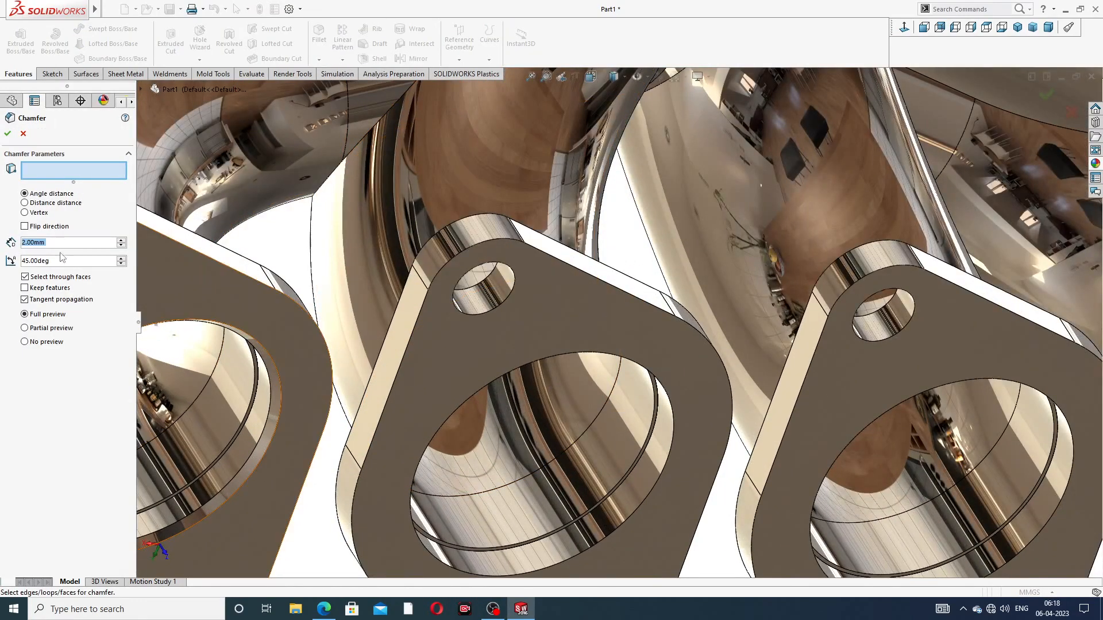
left_click(551, 356)
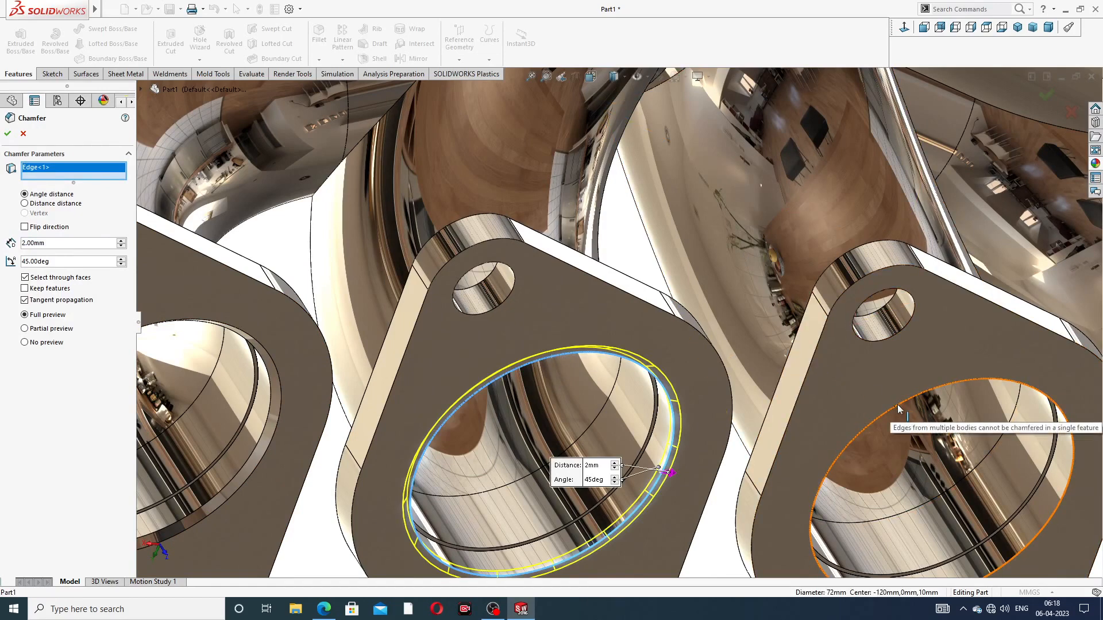
left_click(7, 135)
Step: Chamfer the bore's outer edge on the middle oval flange by 2 mm at 45 degrees
left_click(319, 59)
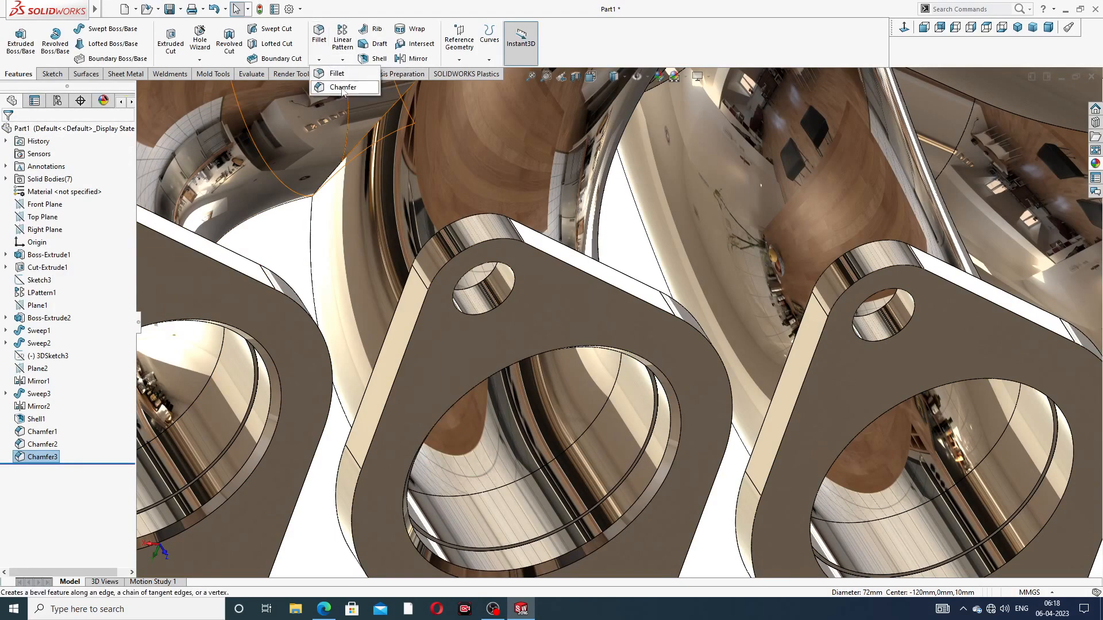
left_click(343, 87)
scroll(866, 339, "up", 3)
scroll(829, 367, "down", 5)
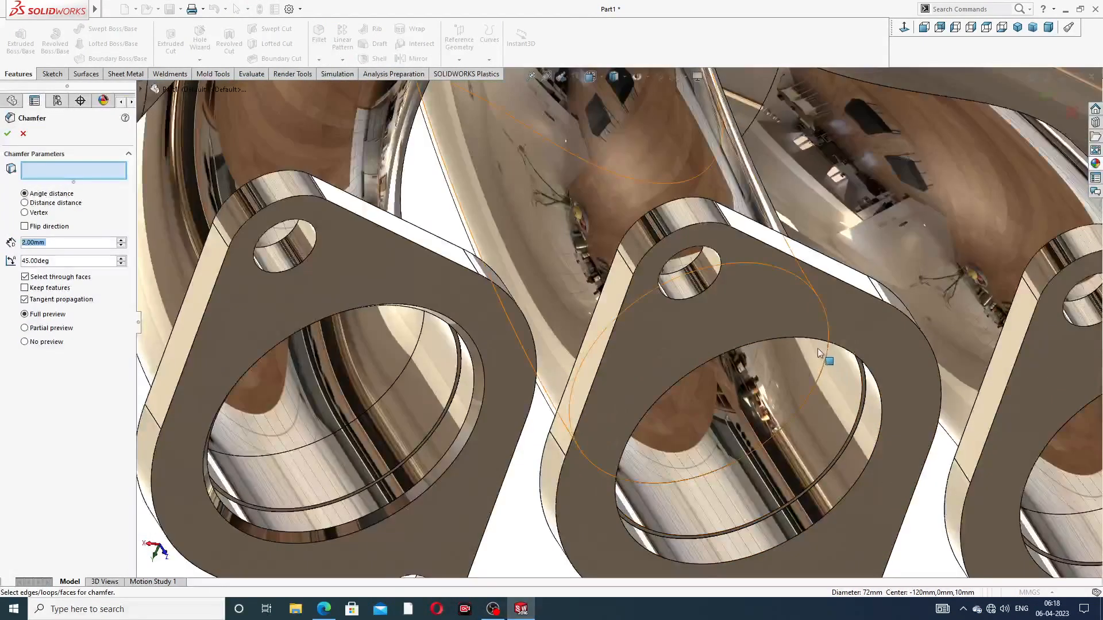
left_click(827, 345)
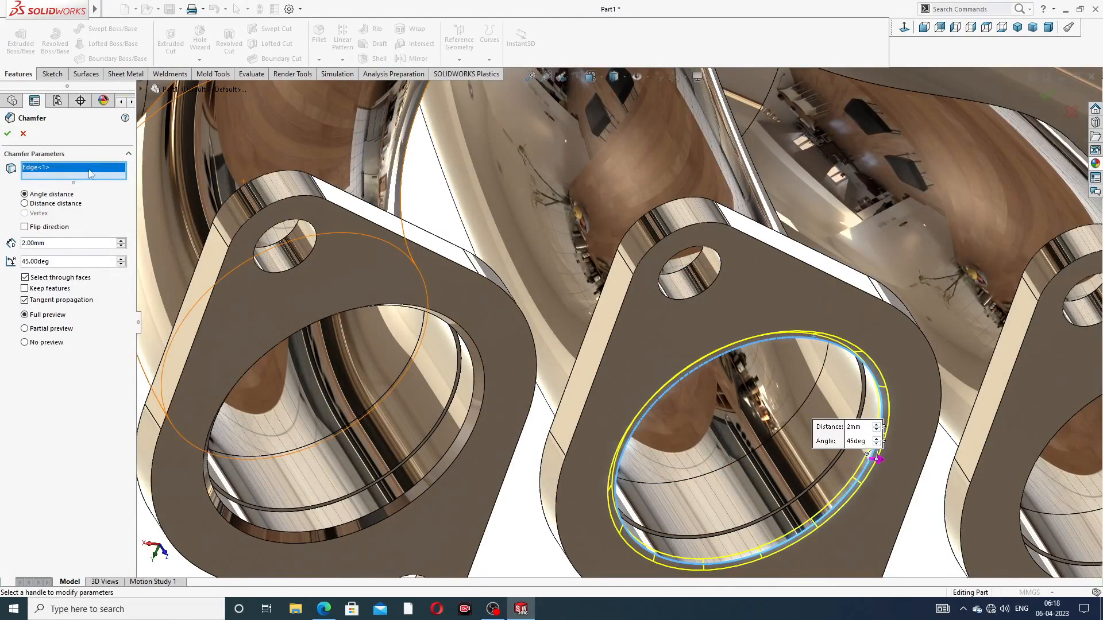
left_click(9, 134)
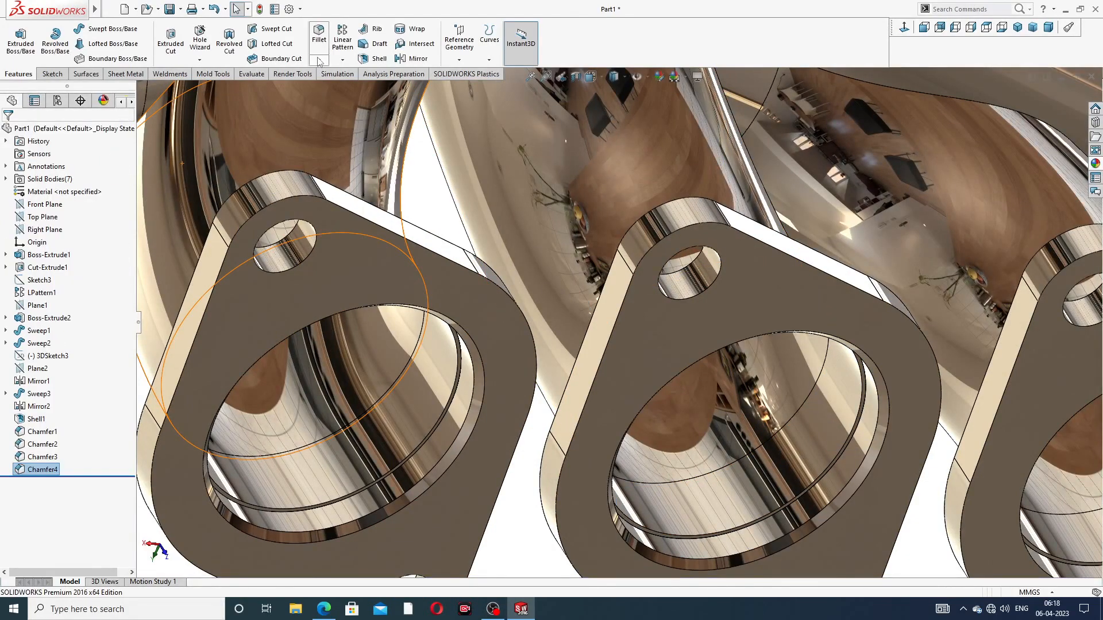
Step: Chamfer the bore's outer edge on the fourth oval flange, between the middle and the longer outer pipe's flange, by 2 mm at 45 degrees
left_click(319, 60)
left_click(345, 86)
scroll(883, 283, "up", 3)
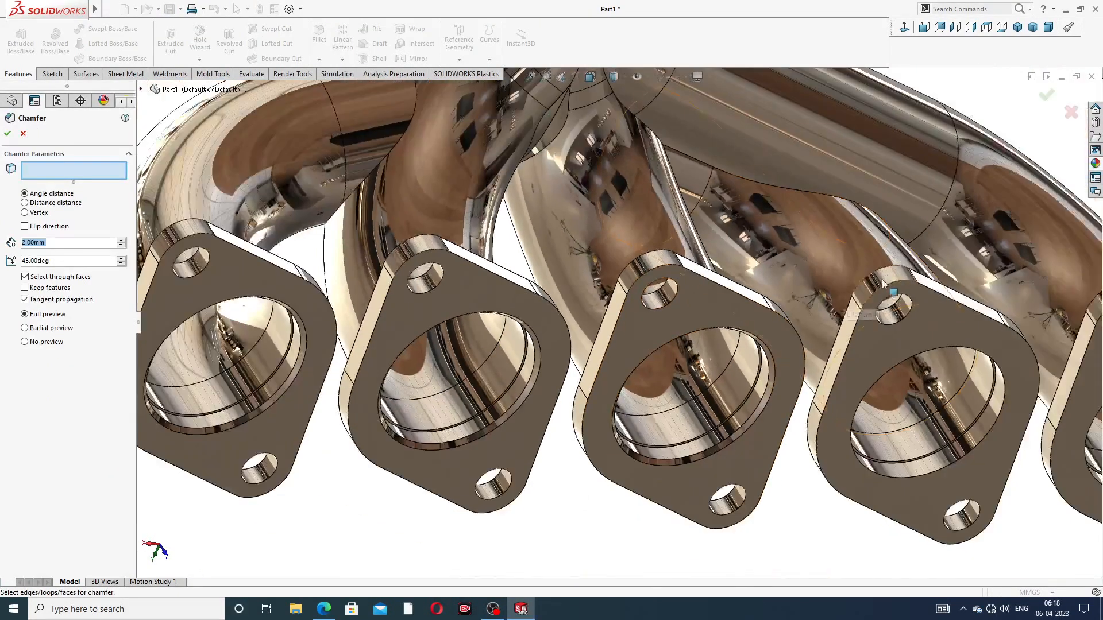
scroll(918, 348, "down", 2)
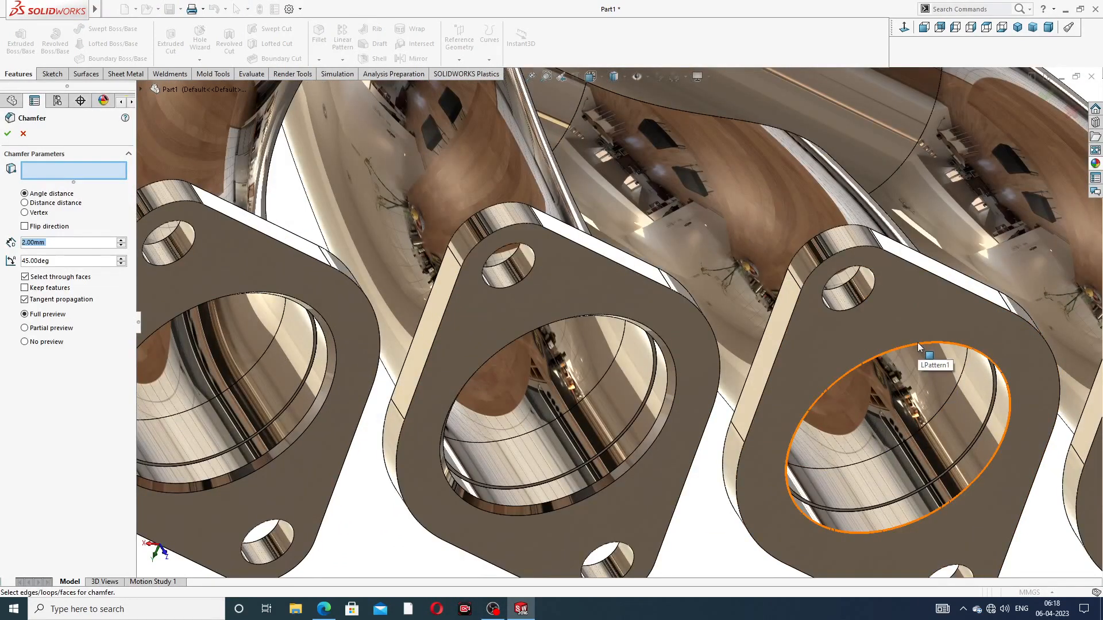
left_click(918, 347)
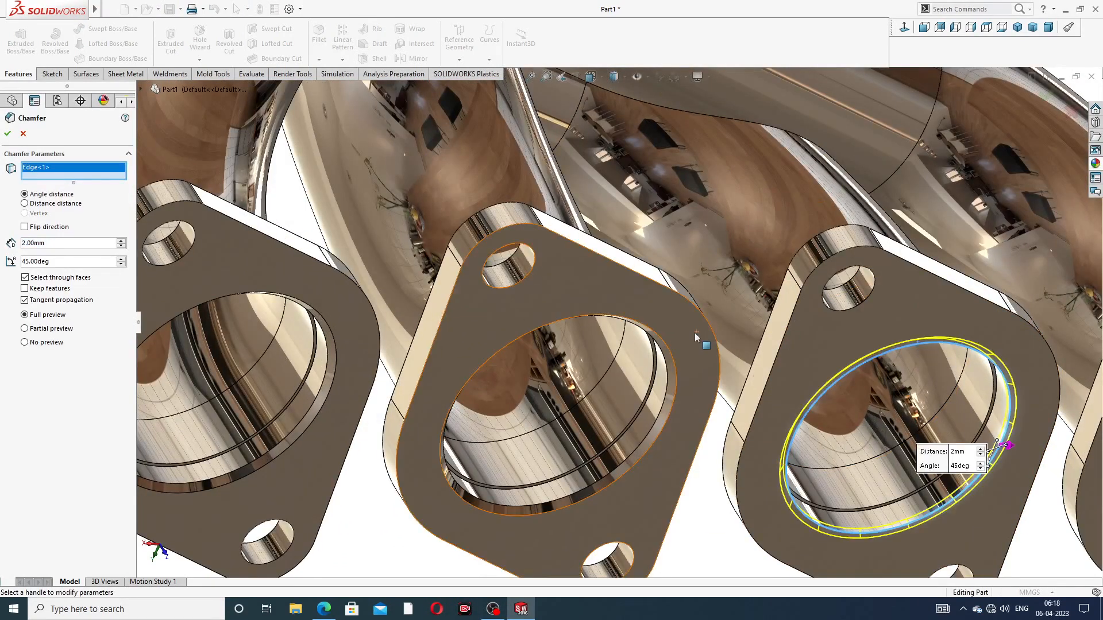
left_click(9, 134)
Step: Chamfer the bore's outer edge on the end oval flange of the longer outer pipe by 2 mm at 45 degrees
left_click(319, 59)
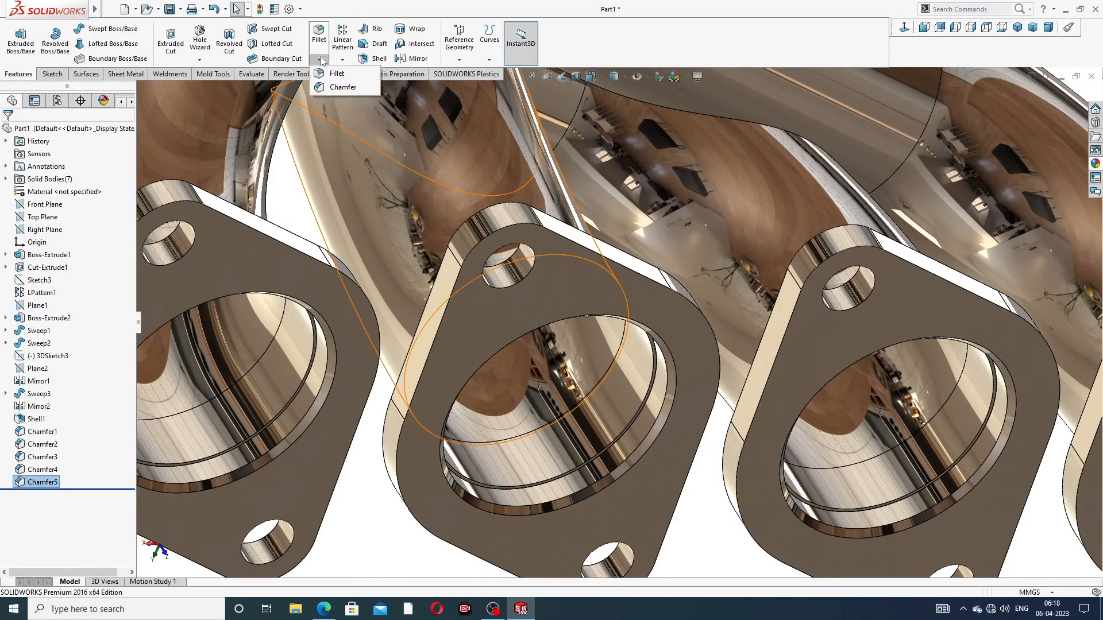
left_click(340, 89)
scroll(893, 234, "up", 5)
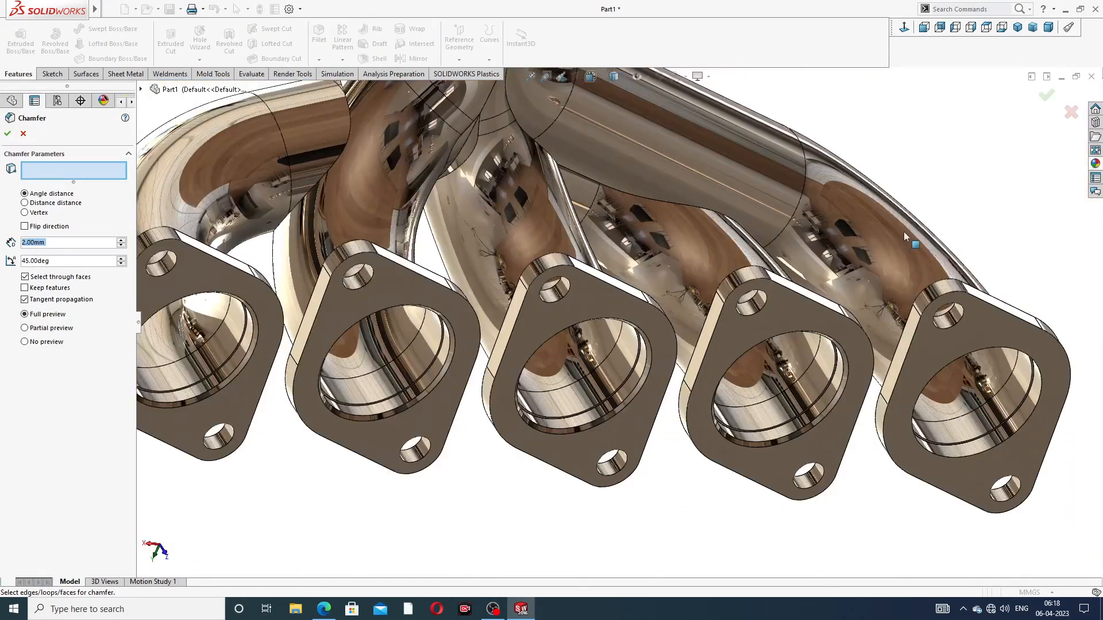
scroll(1008, 352, "down", 3)
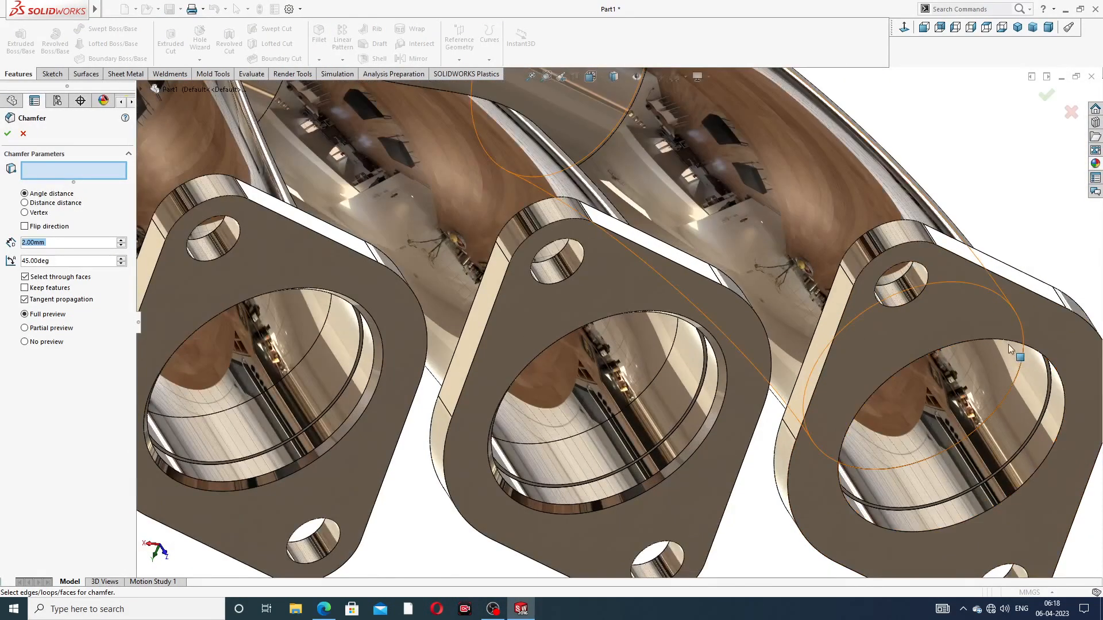
left_click(1004, 344)
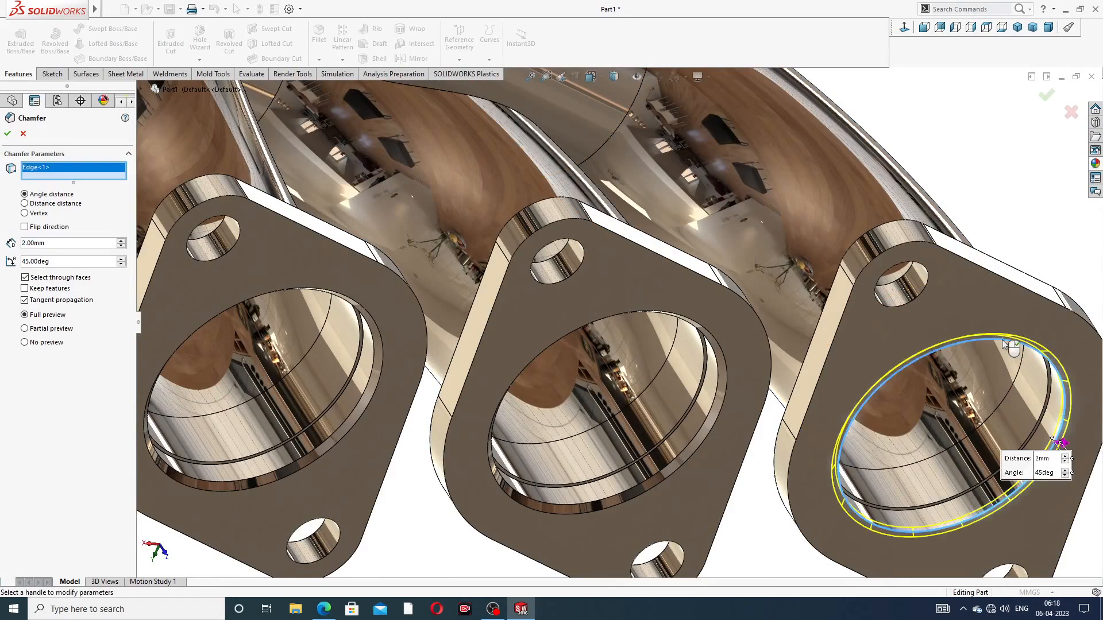
left_click(1049, 100)
Step: Fillet the edges of the triangular flange's front and back faces with a 1 mm radius
scroll(762, 199, "up", 5)
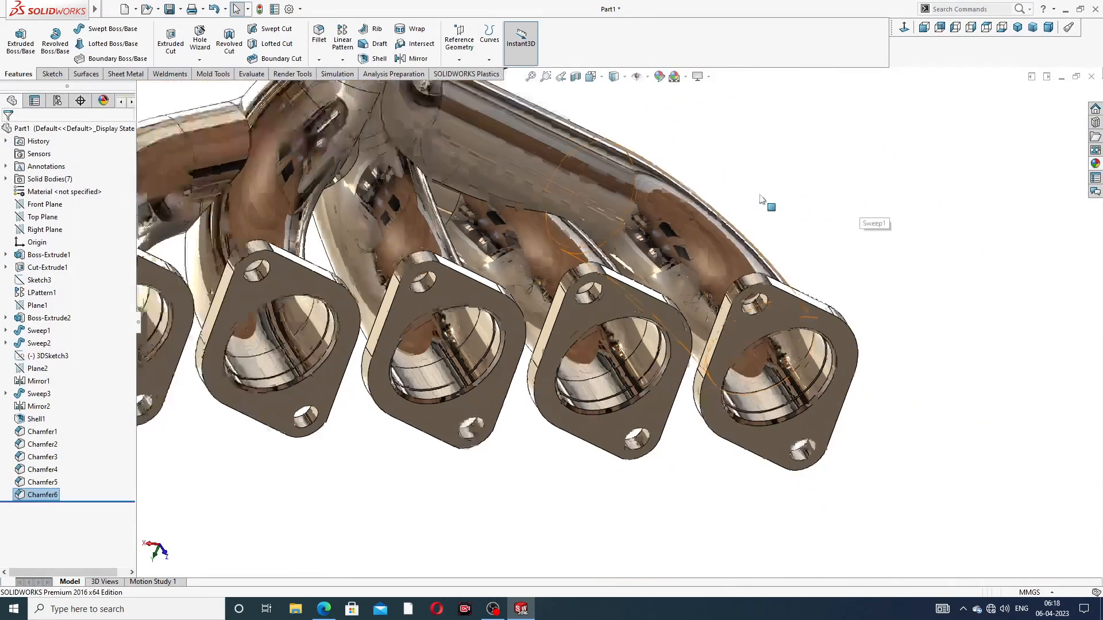
scroll(760, 195, "up", 3)
middle_click_drag(396, 124, 431, 201)
scroll(491, 161, "up", 2)
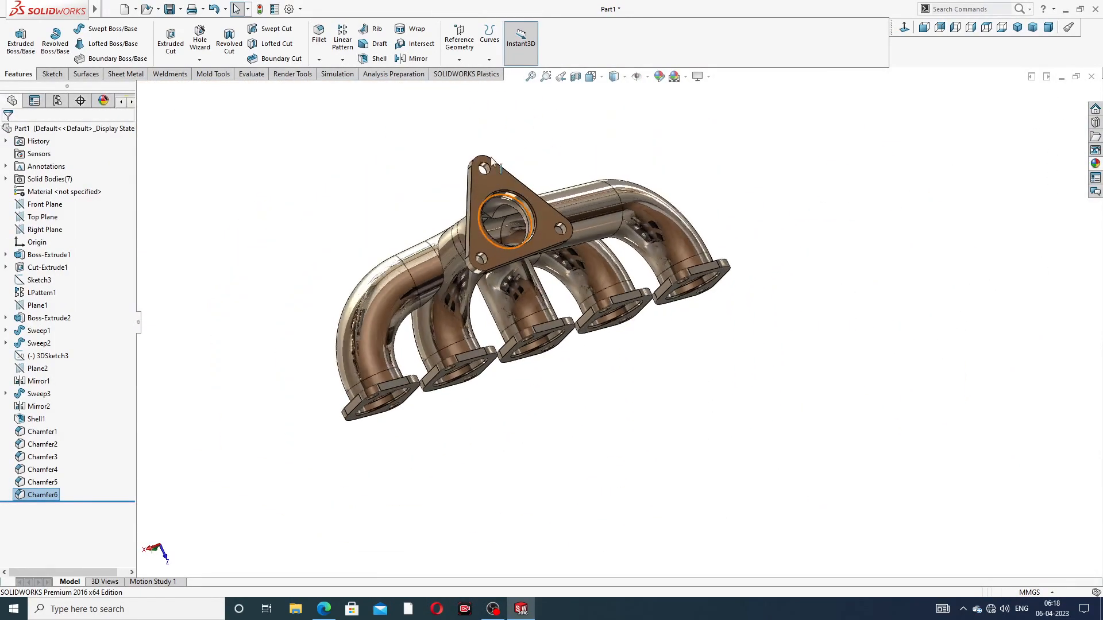
scroll(491, 161, "down", 3)
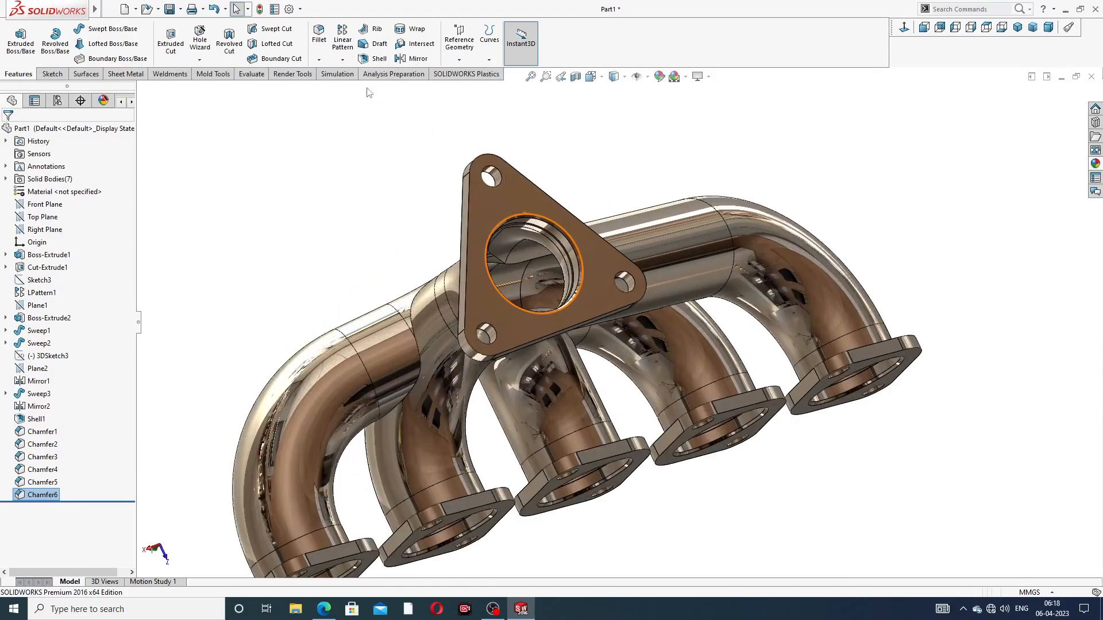
left_click(319, 60)
left_click(340, 74)
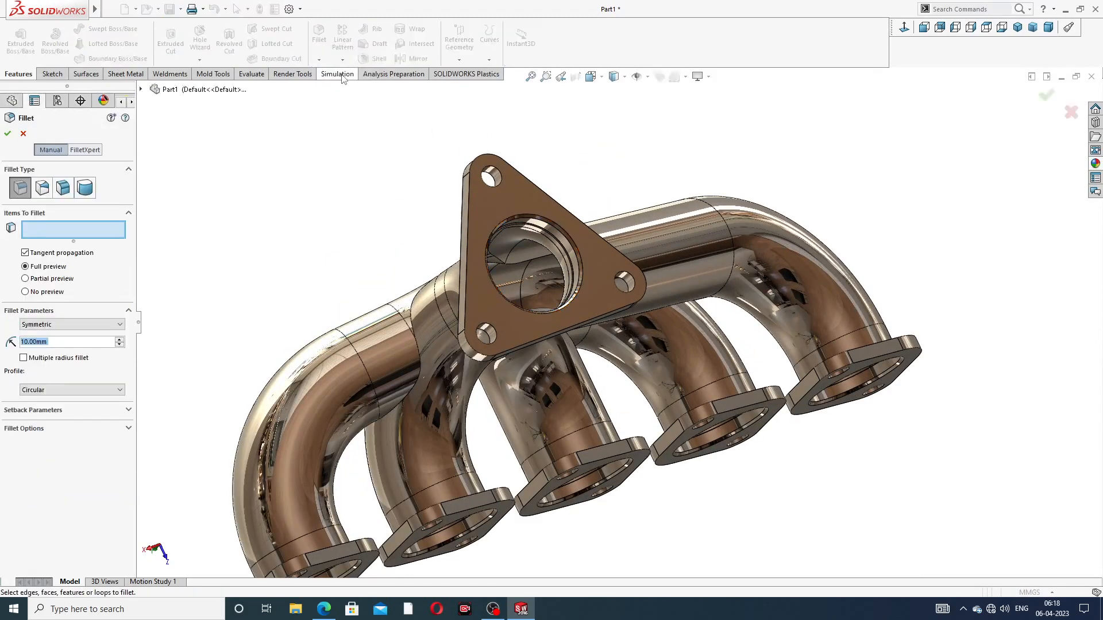
left_click(522, 192)
middle_click_drag(644, 187, 781, 235)
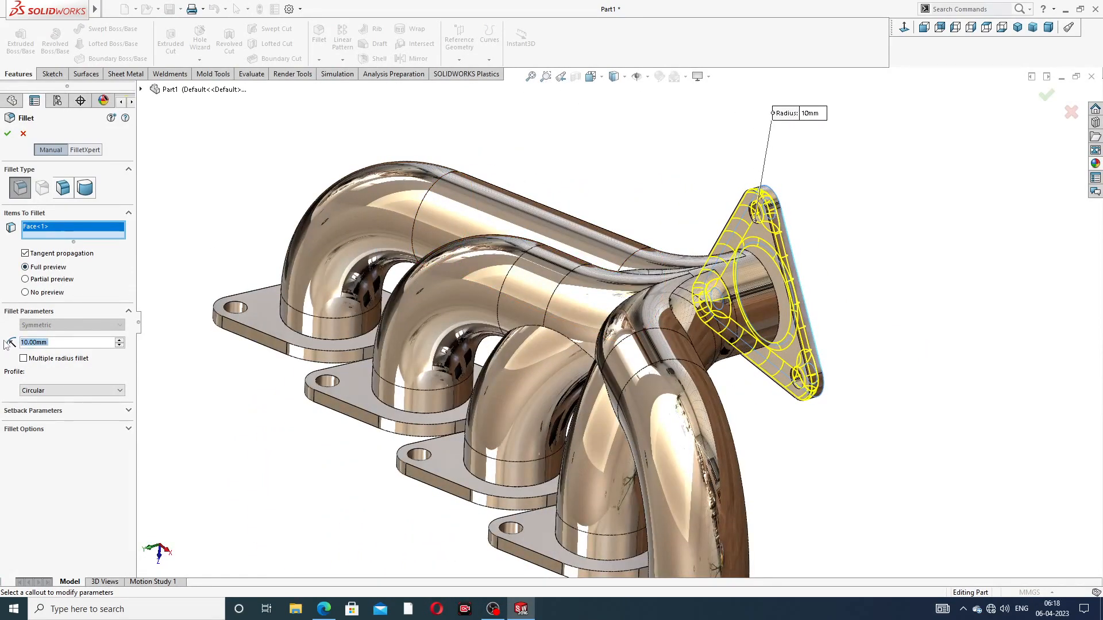
type("1")
key("Return")
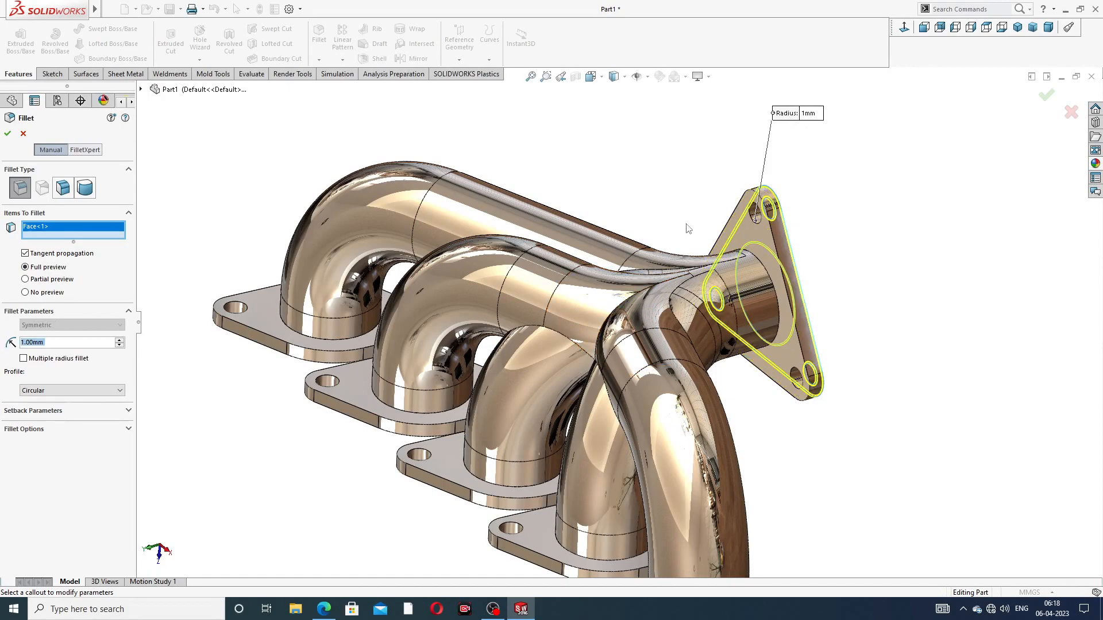
middle_click_drag(689, 228, 638, 183)
left_click(714, 228)
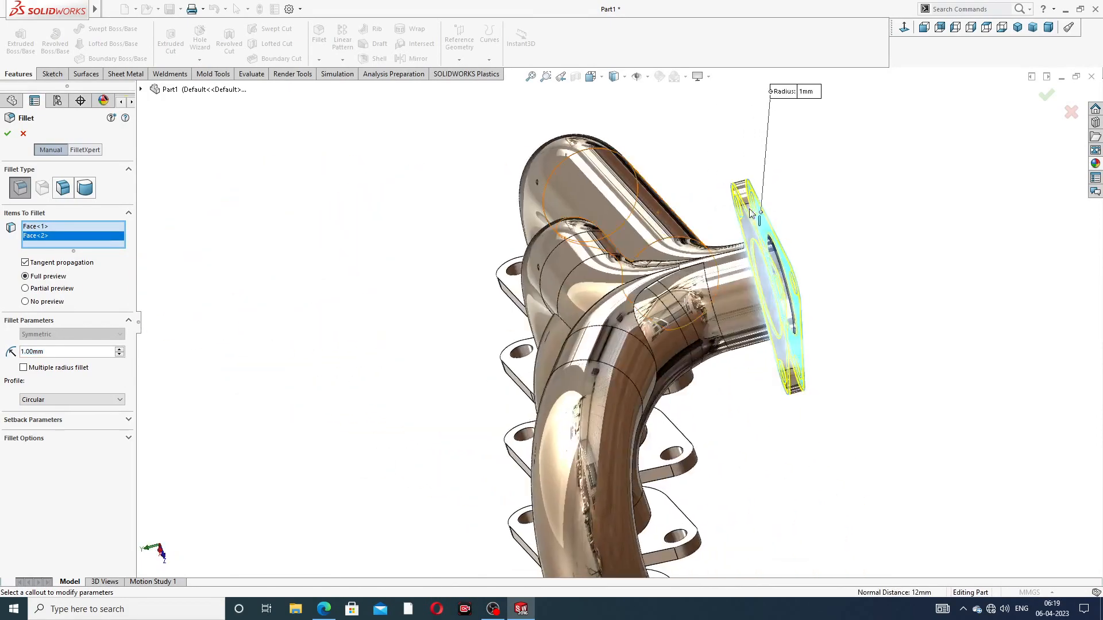
left_click(1046, 99)
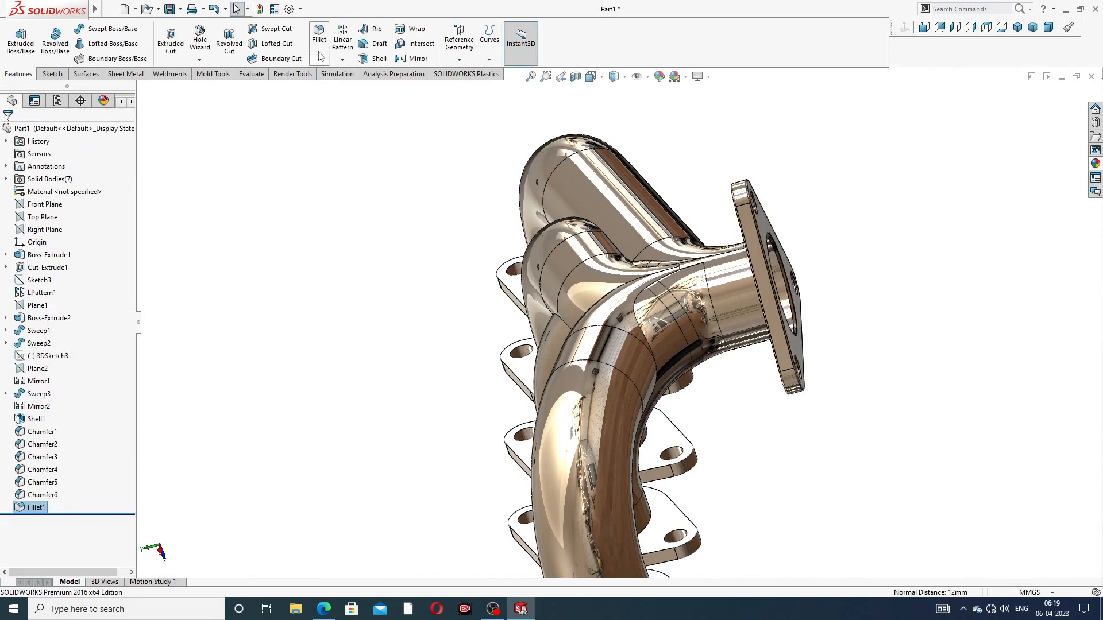
Step: Fillet the edges of both faces of the shorter outer pipe's end oval flange with a 1 mm radius
middle_click_drag(687, 408, 379, 433)
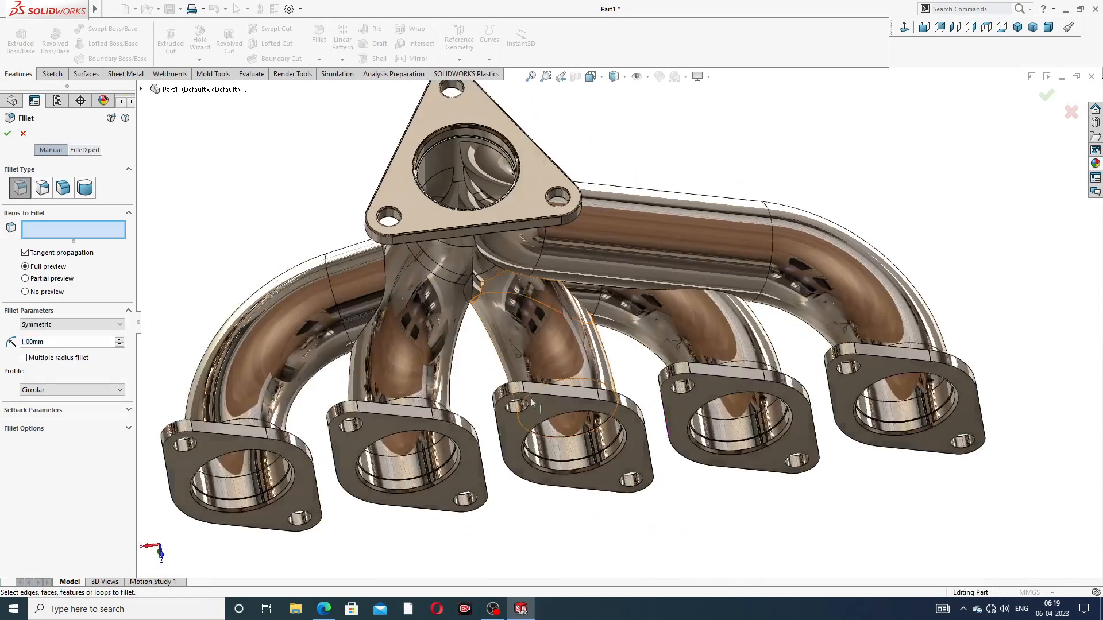
left_click(220, 452)
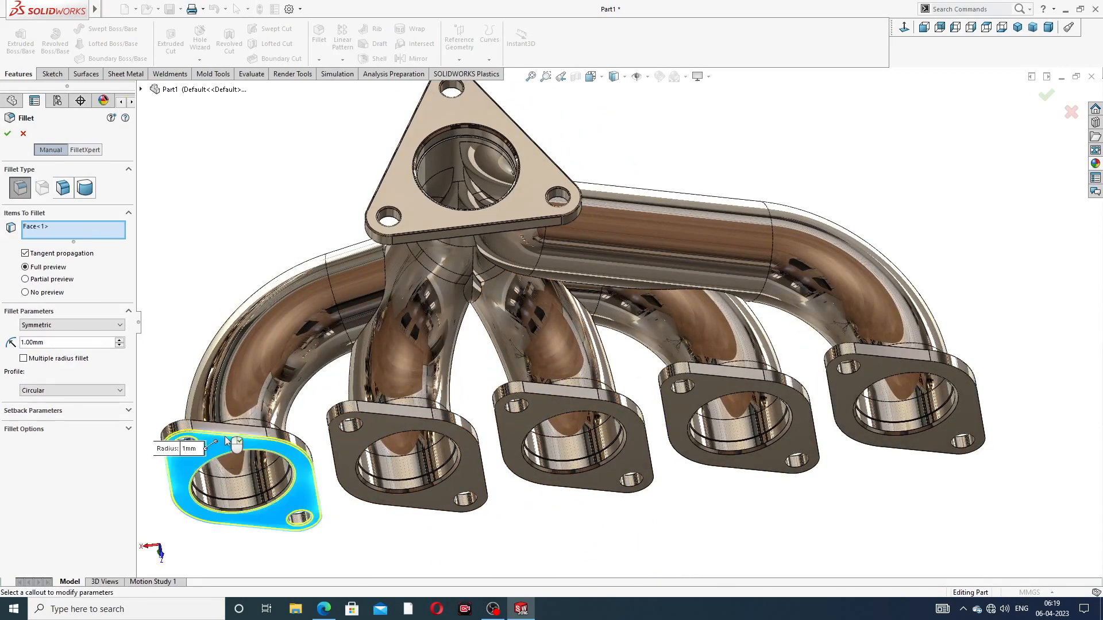
middle_click_drag(202, 326, 244, 468)
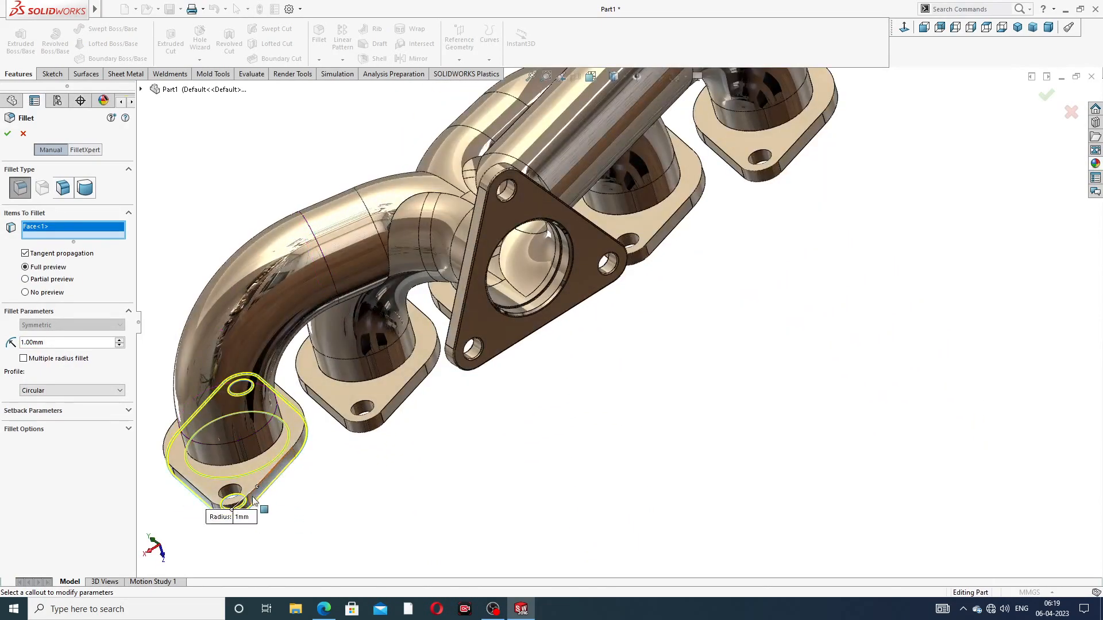
left_click(248, 480)
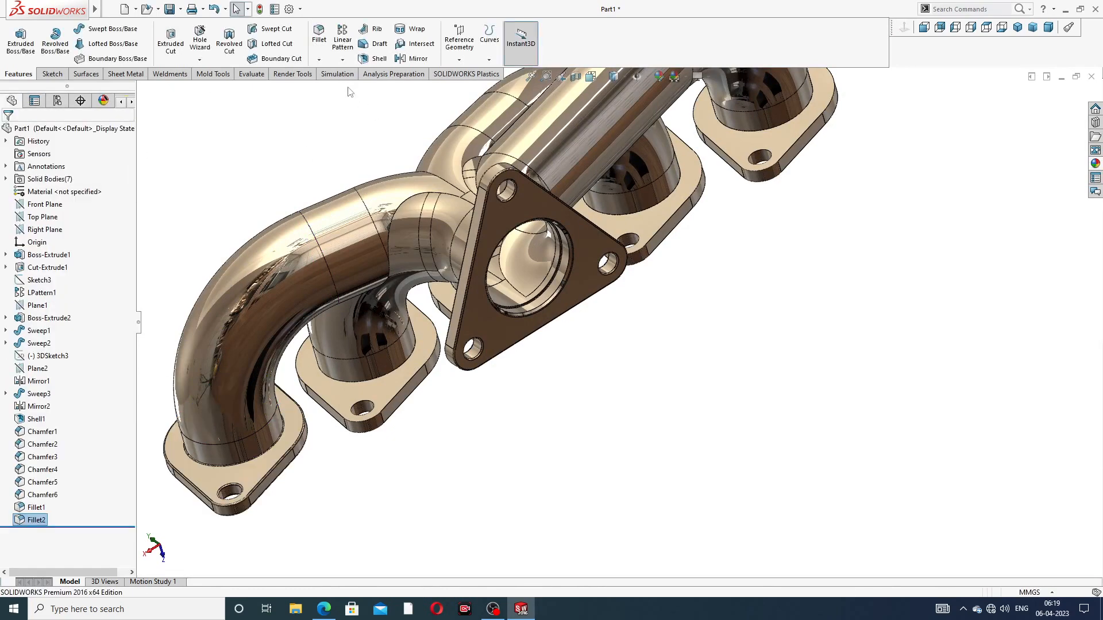
Step: Fillet the edges of both faces of the second oval flange, next to the shorter outer pipe's flange, with a 1 mm radius
left_click(319, 60)
left_click(338, 73)
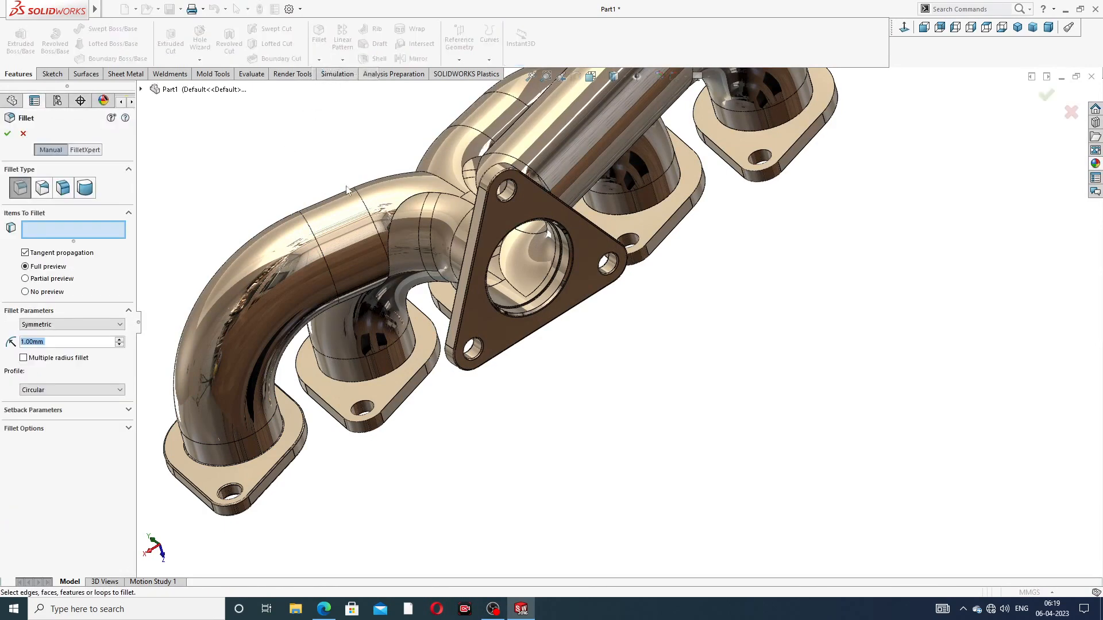
left_click(382, 394)
middle_click_drag(395, 400, 402, 305)
scroll(395, 425, "down", 3)
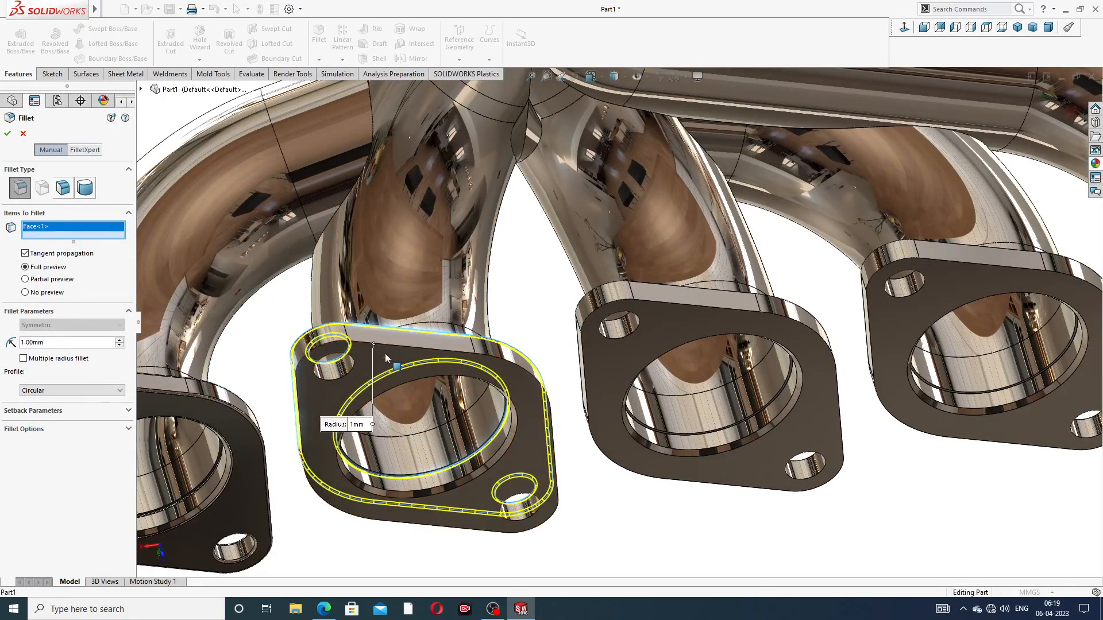
left_click(402, 386)
left_click(8, 134)
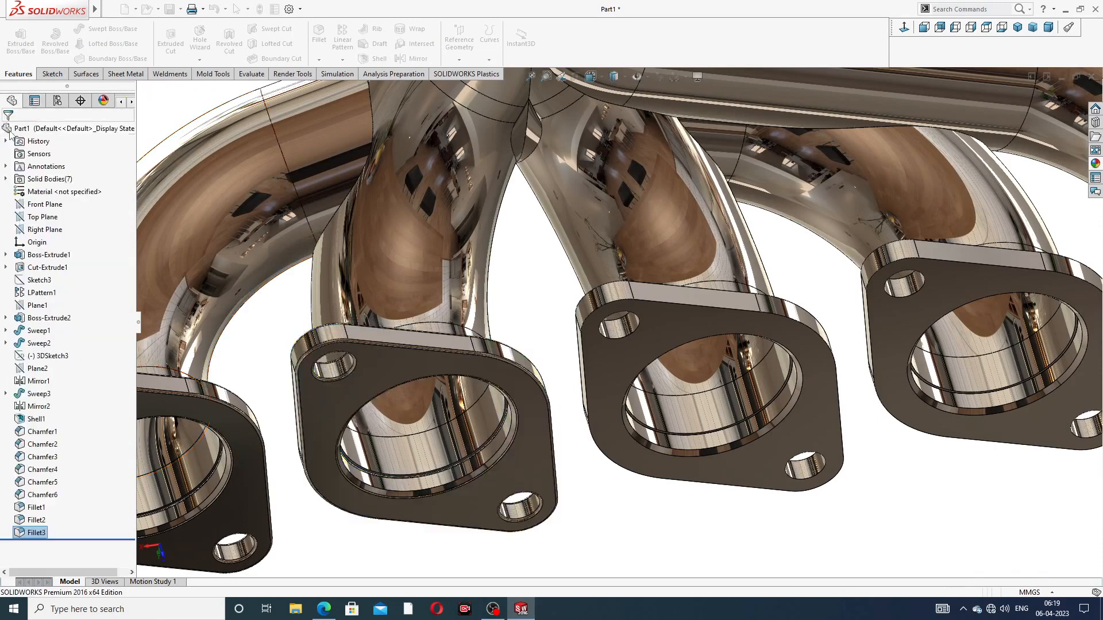
Step: Fillet the edges of both faces of the middle oval flange with a 1 mm radius
left_click(319, 35)
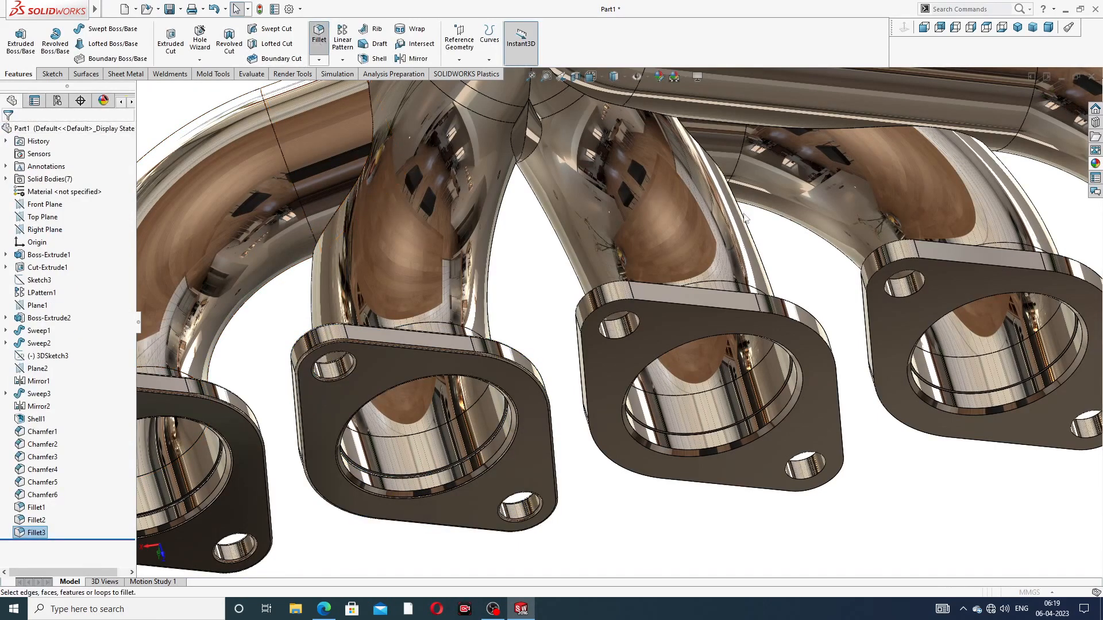
left_click(672, 325)
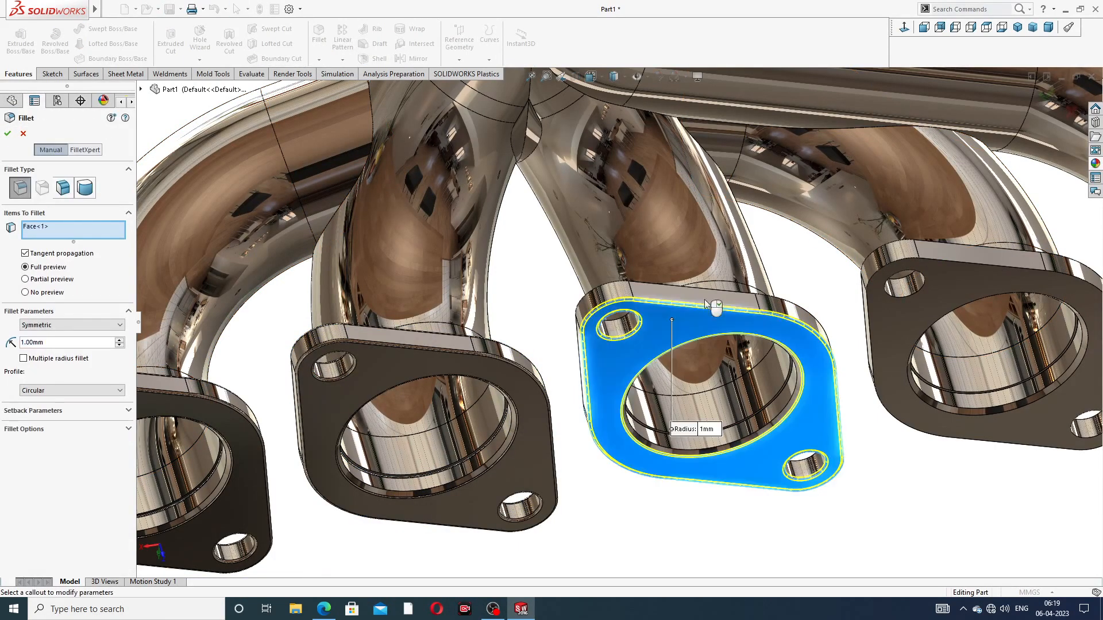
middle_click_drag(675, 333, 699, 490)
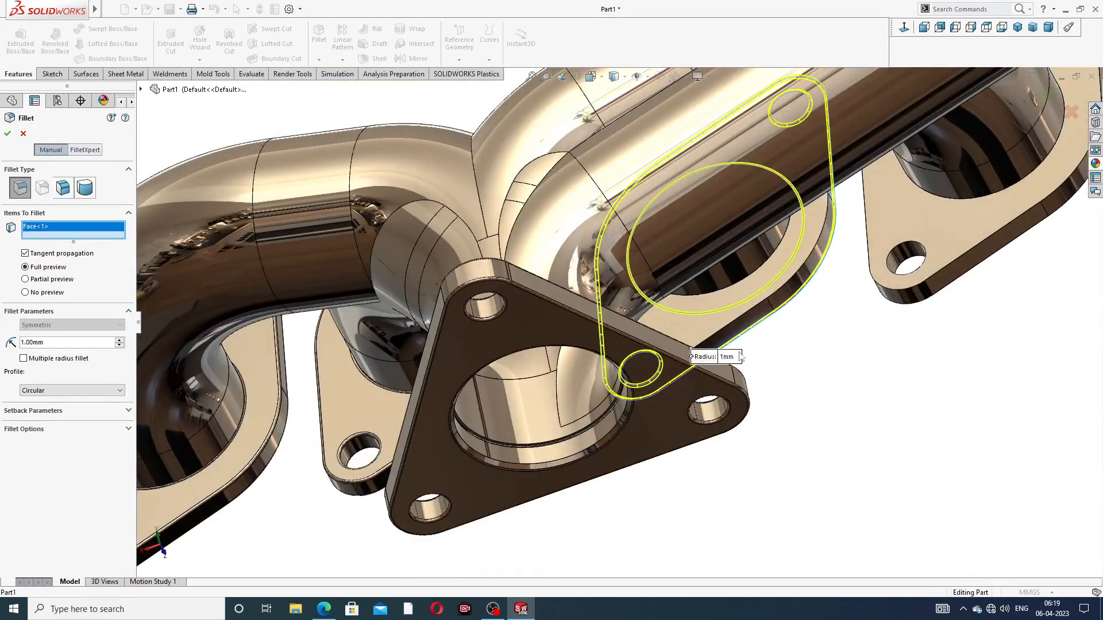
scroll(685, 326, "down", 4)
left_click(694, 312)
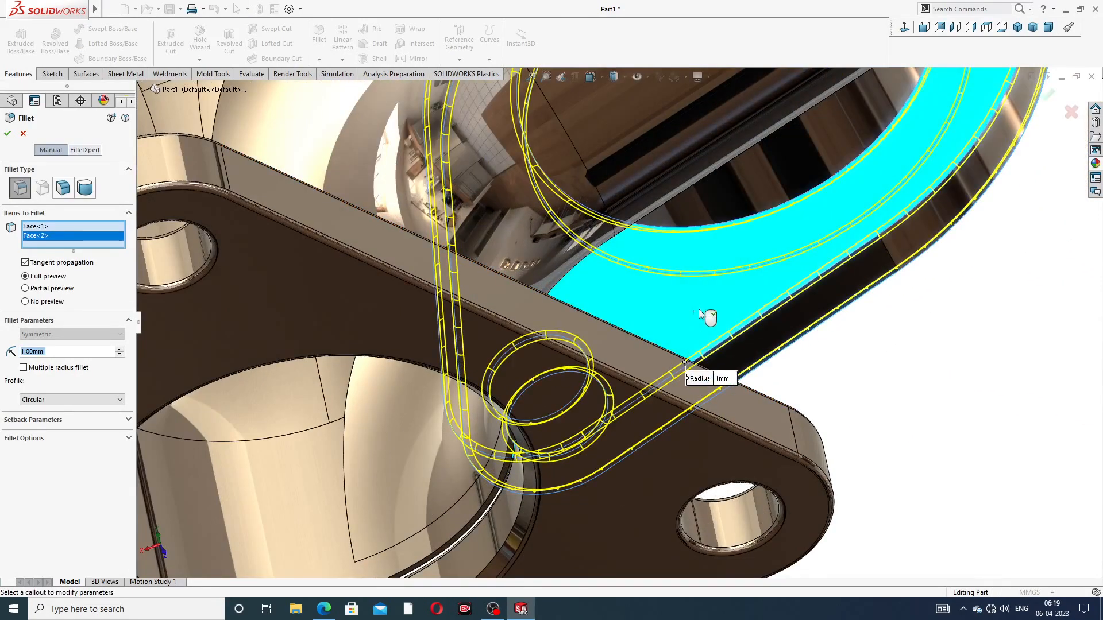
scroll(698, 309, "up", 5)
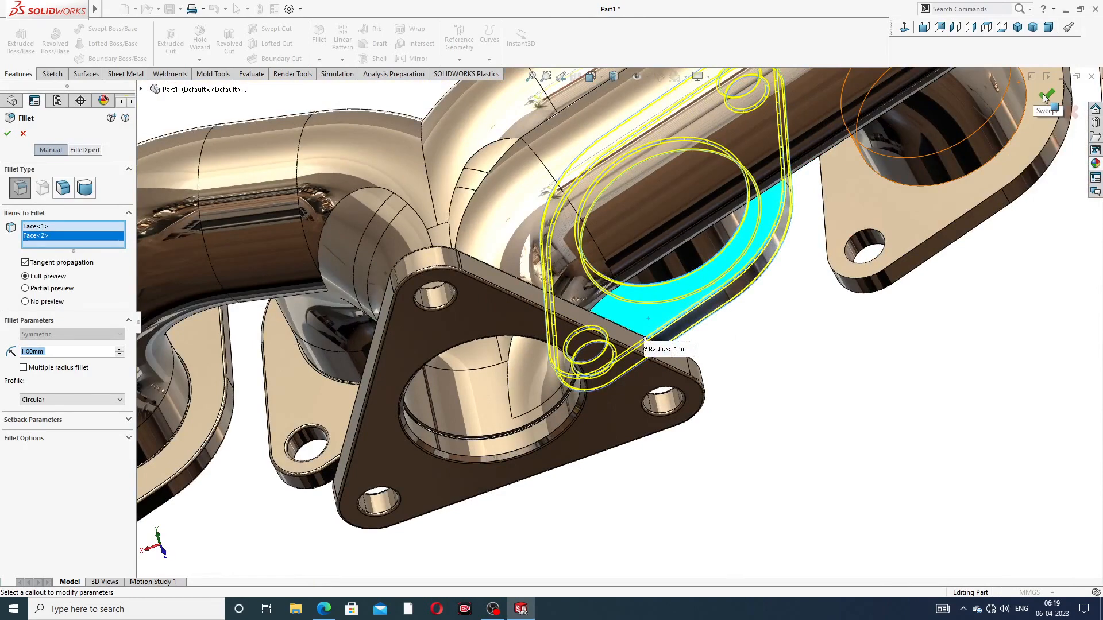
left_click(1044, 95)
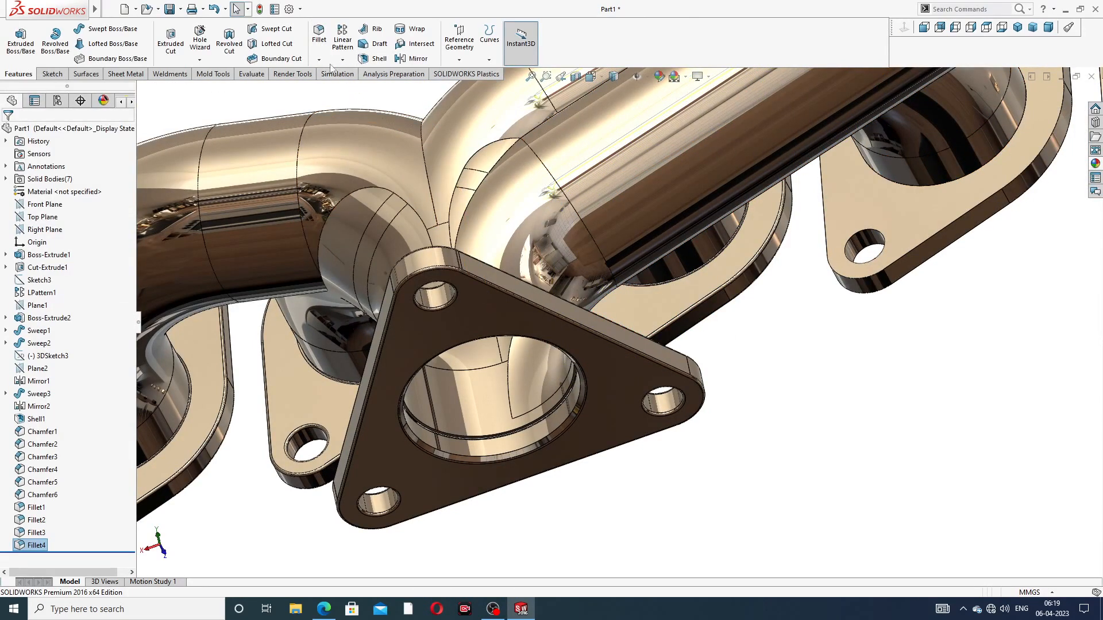
Step: Fillet the edges of both faces of the oval flange between the middle flange and the longer outer pipe's flange with a 1 mm radius
left_click(319, 35)
scroll(763, 247, "up", 3)
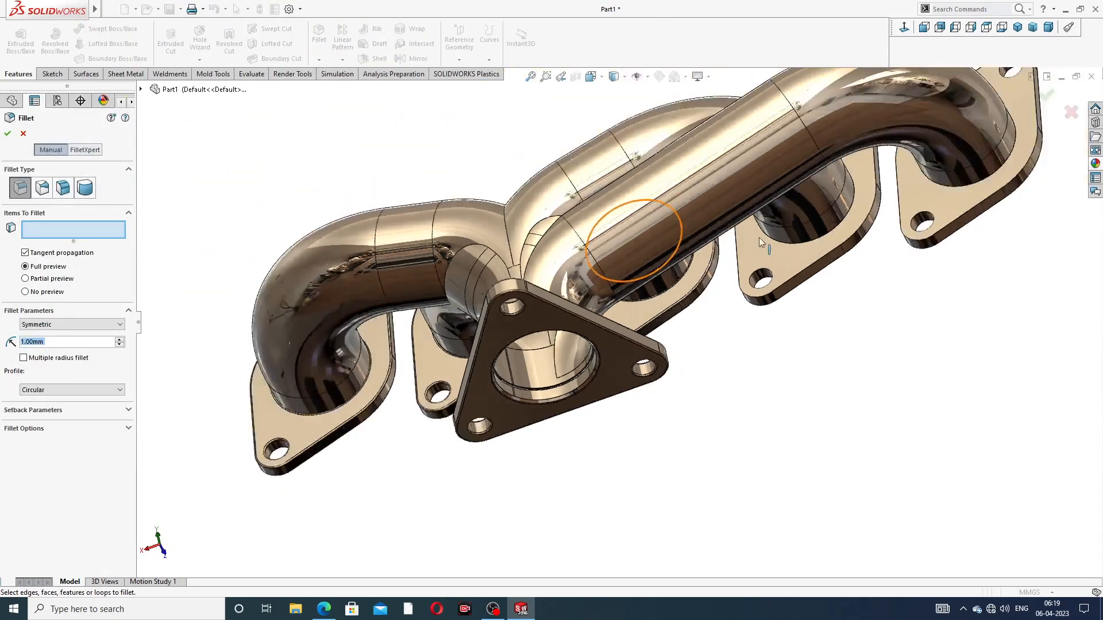
middle_click_drag(763, 247, 750, 273)
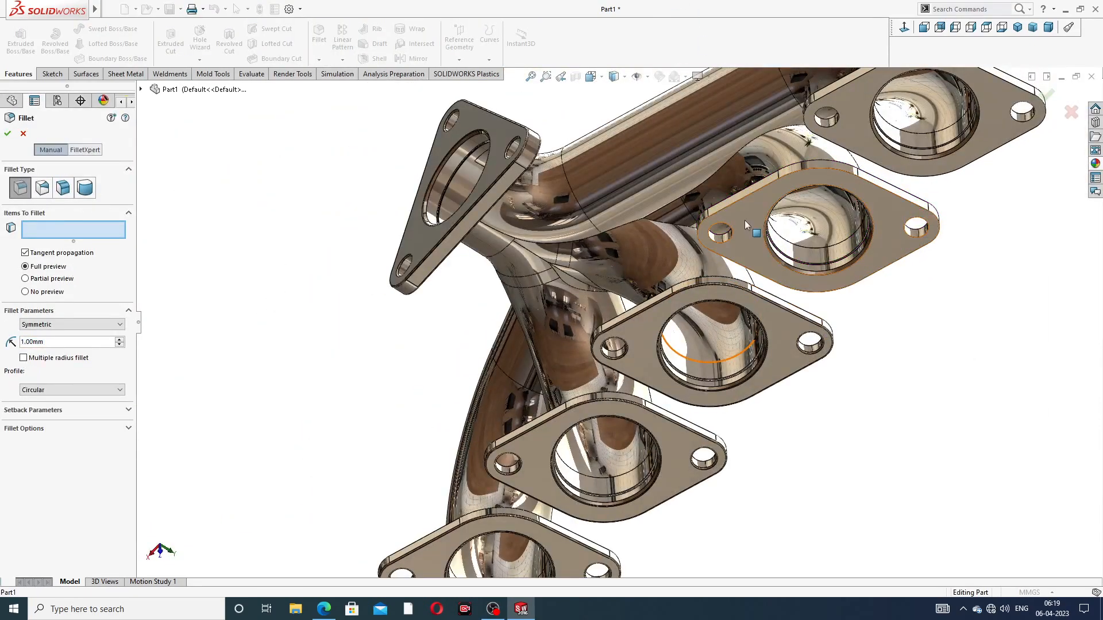
left_click(768, 227)
middle_click_drag(767, 227, 814, 413)
left_click(757, 199)
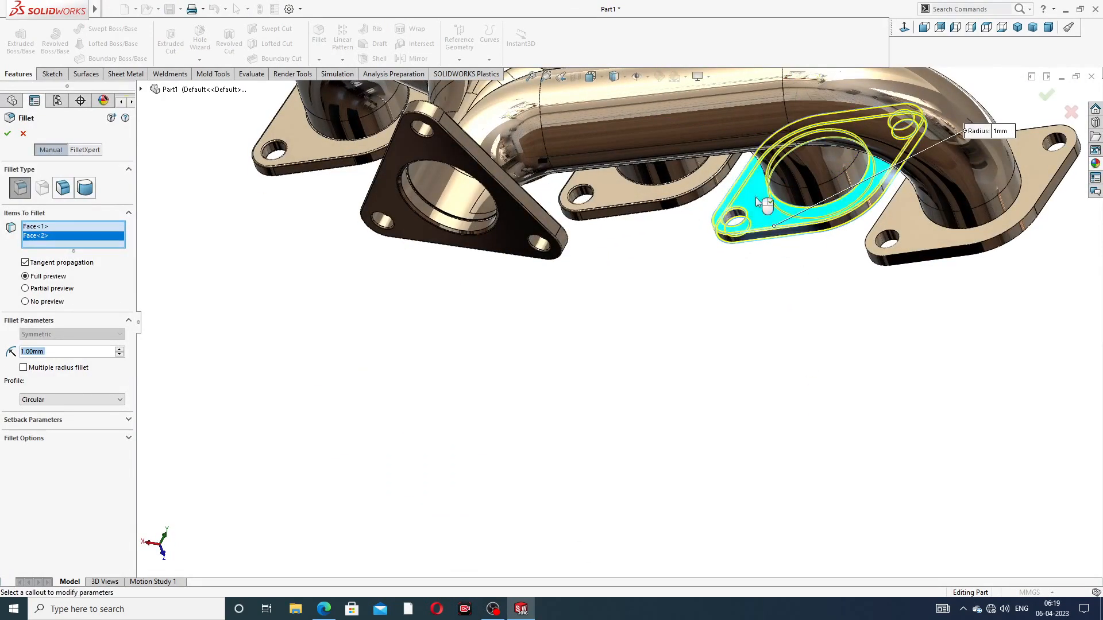
left_click(7, 133)
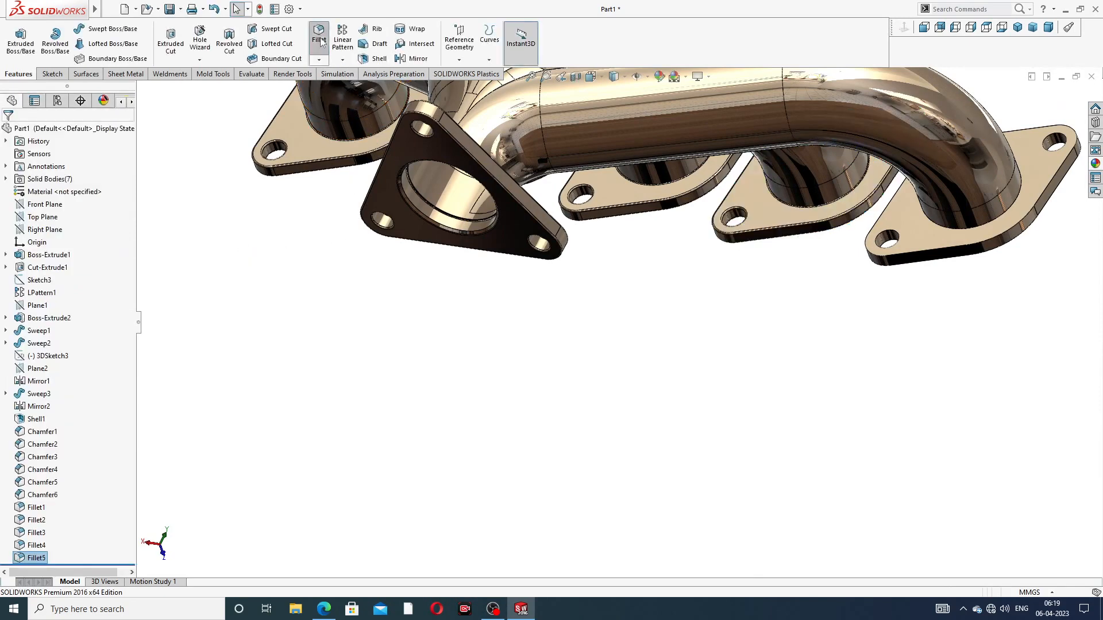
Step: Fillet the edges of both faces of the longer outer pipe's end oval flange with a 1 mm radius
left_click(319, 39)
middle_click_drag(857, 270, 879, 244)
left_click(932, 278)
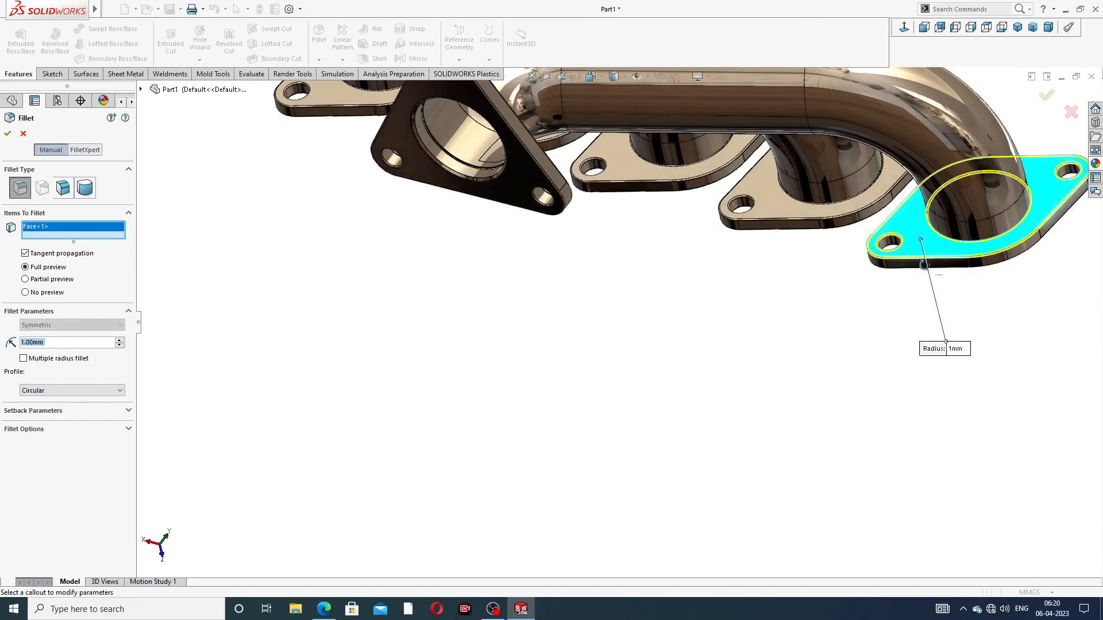
middle_click_drag(931, 278, 1006, 223)
scroll(1006, 223, "down", 3)
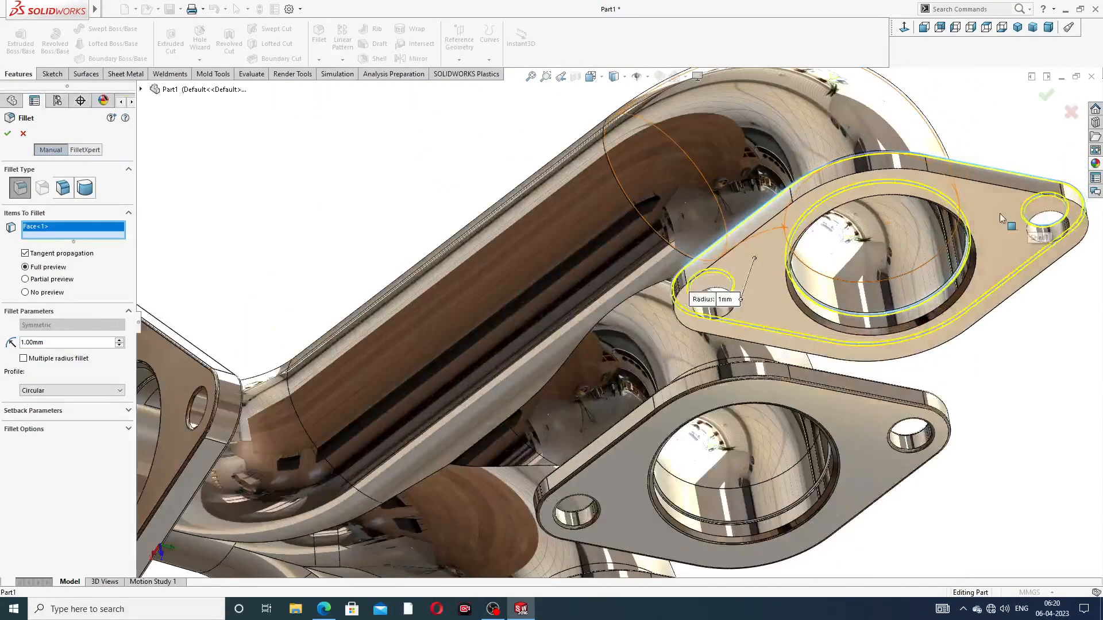
left_click(1007, 220)
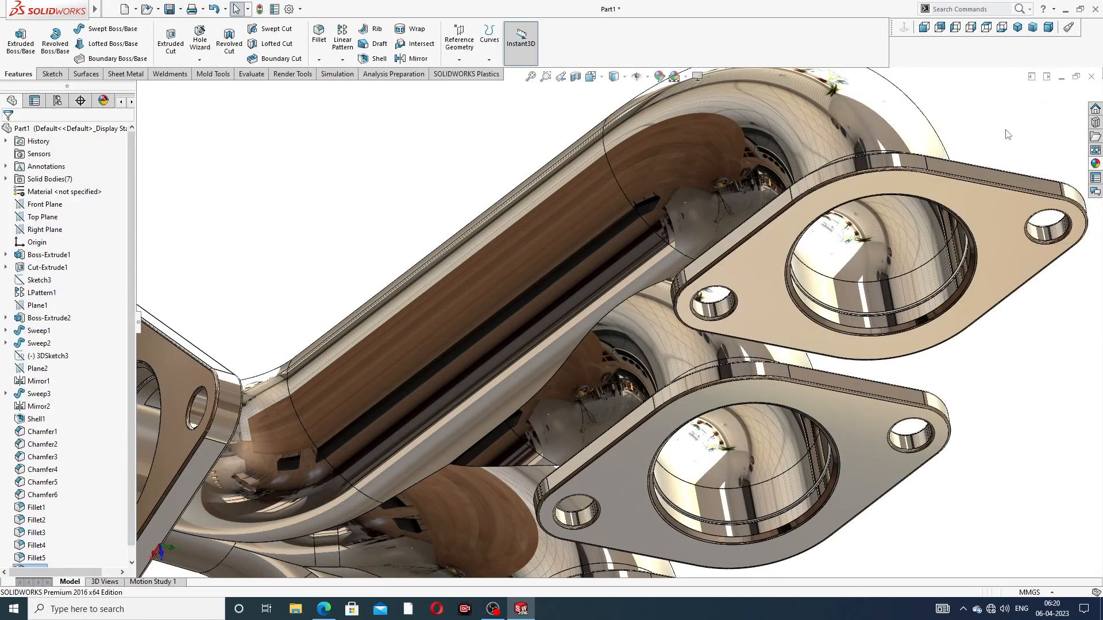
Step: Start a fillet on the intersection edge where the middle pipe joins the adjacent pipe on the longer side
scroll(809, 184, "up", 6)
middle_click_drag(764, 207, 906, 260)
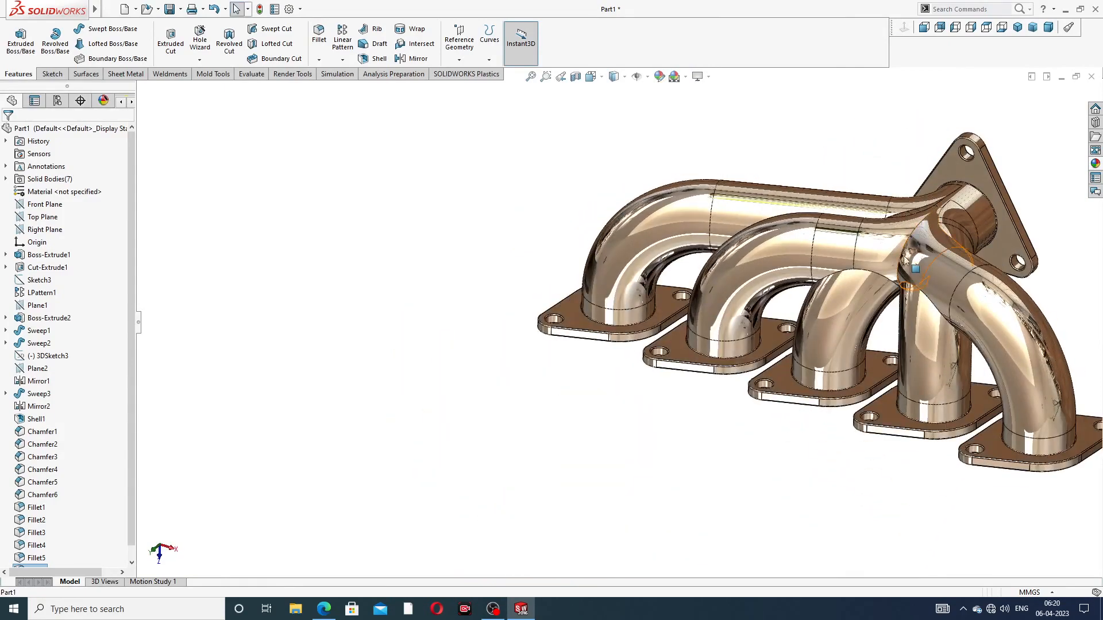
scroll(911, 259, "down", 5)
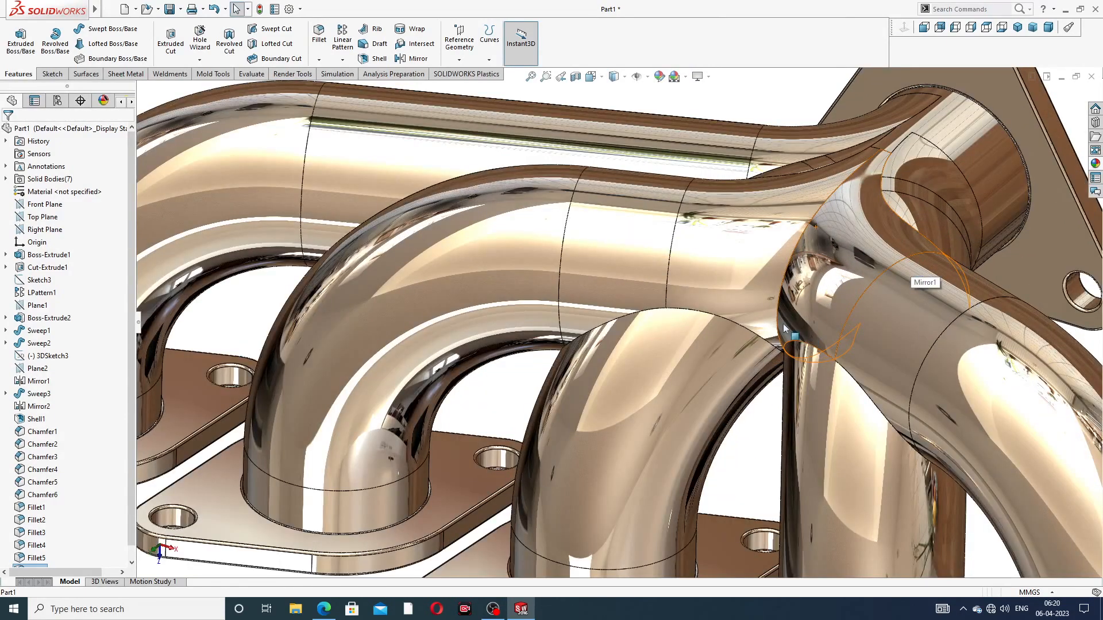
scroll(784, 329, "up", 2)
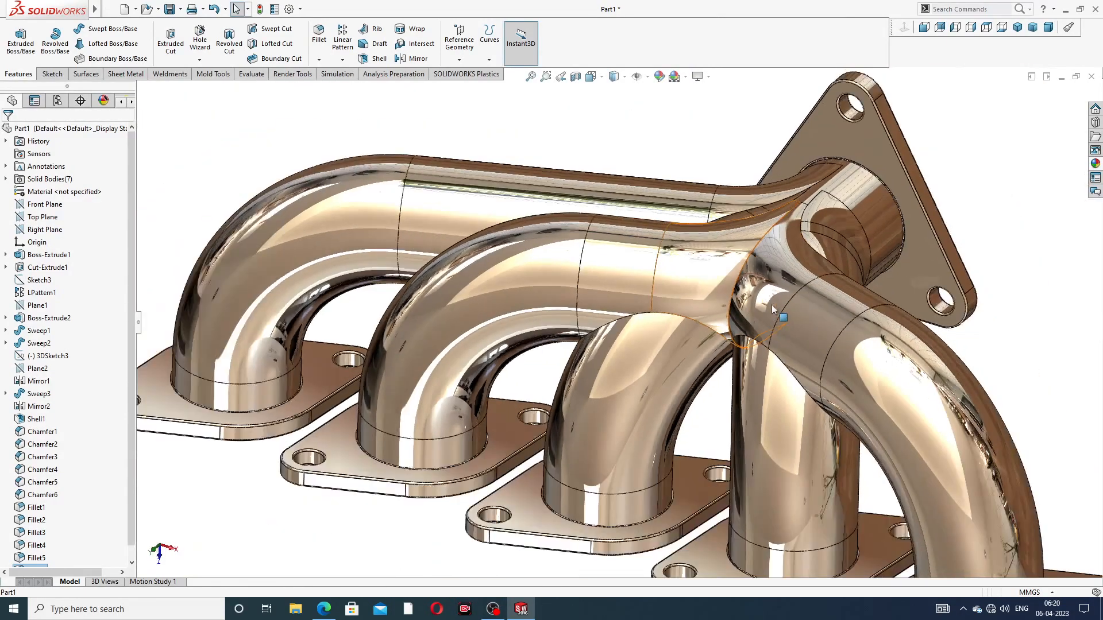
left_click(321, 39)
scroll(563, 323, "down", 3)
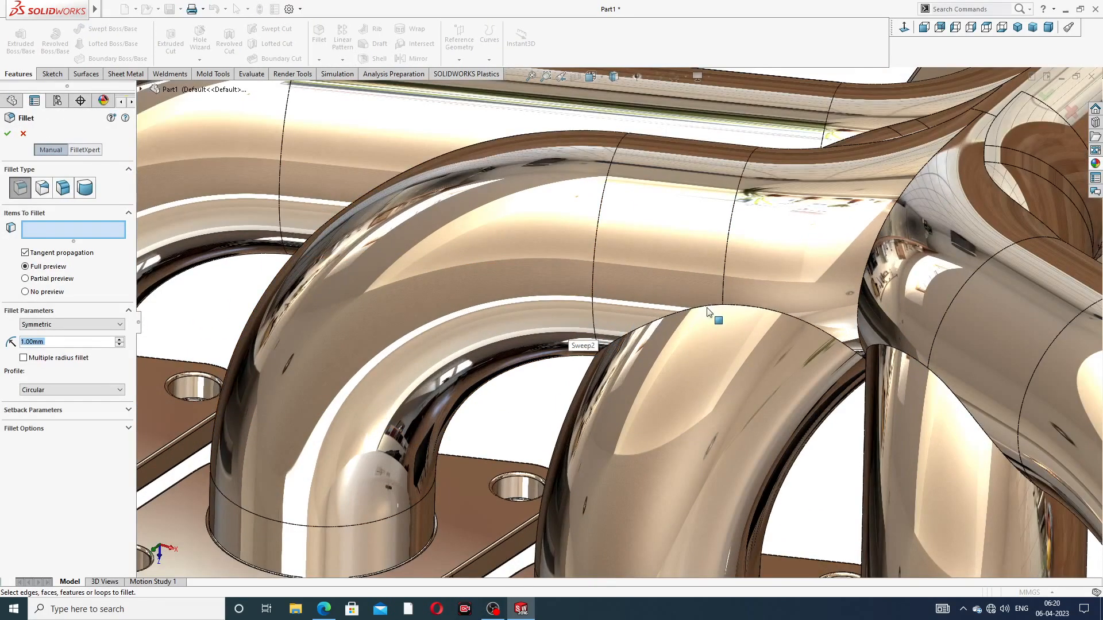
left_click(739, 310)
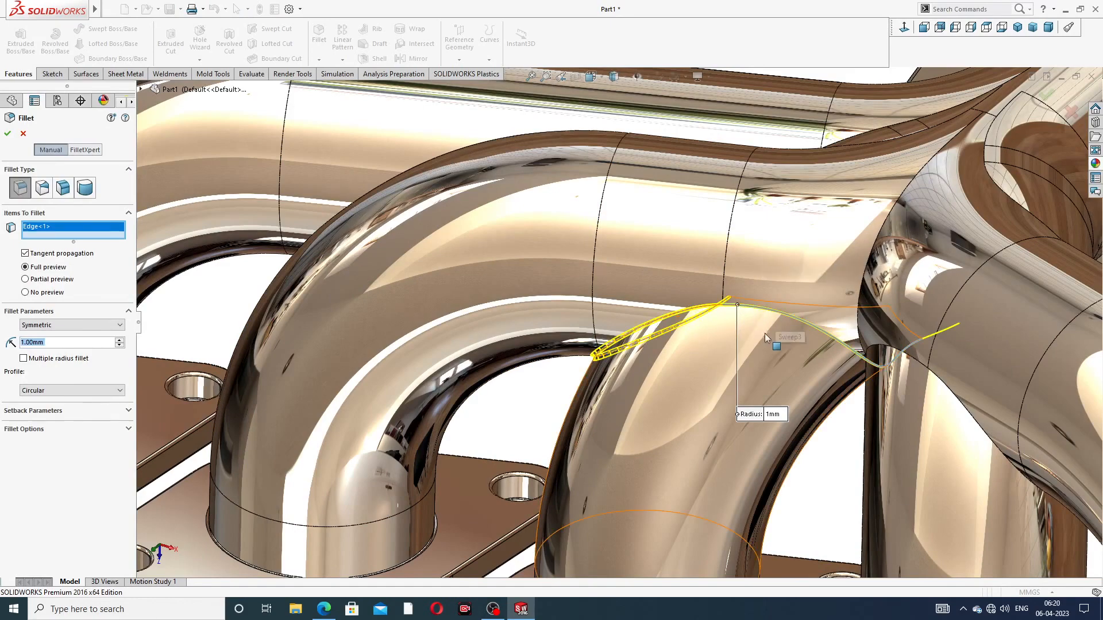
middle_click_drag(765, 333, 771, 285)
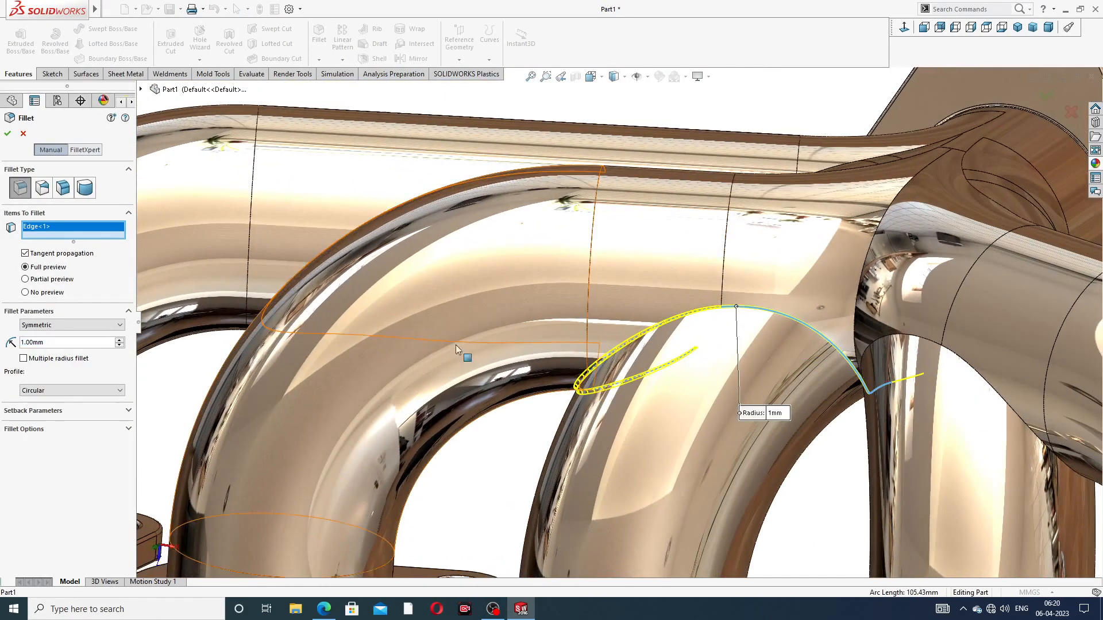
Step: Preview the pipe junction fillet with radii of 2 mm and 3 mm
left_click_drag(57, 345, 2, 343)
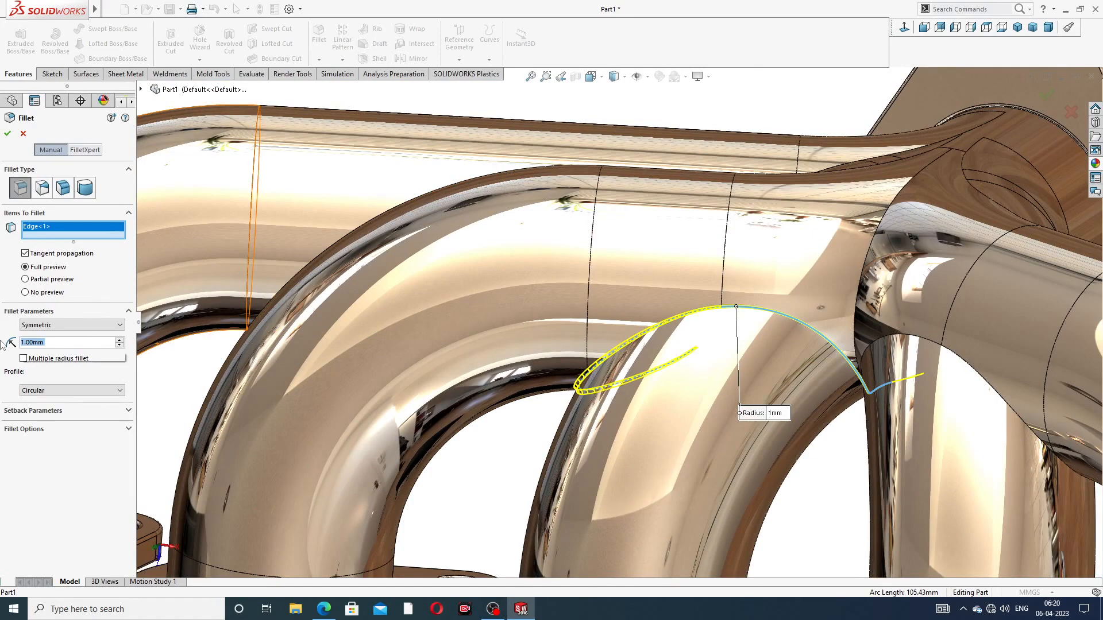
type("2")
key("Return")
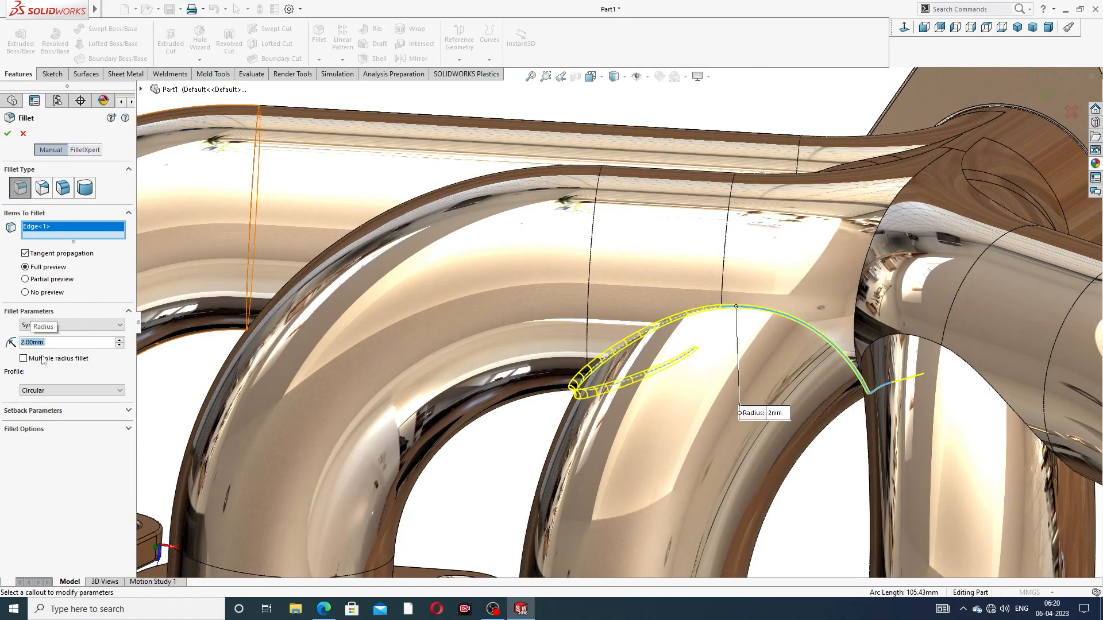
middle_click_drag(387, 423, 423, 387)
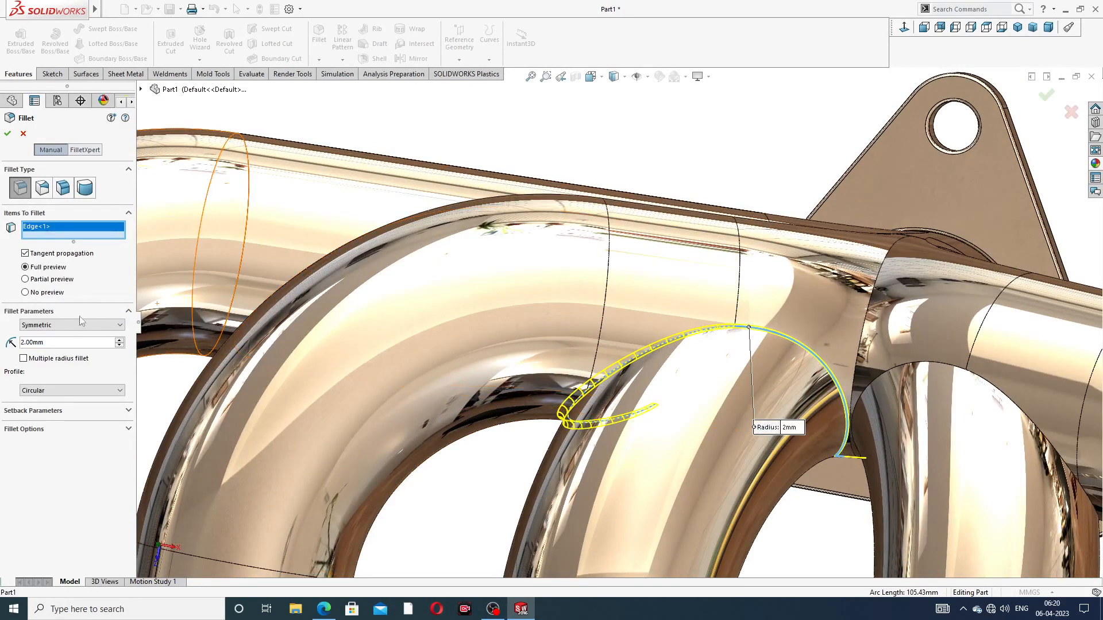
left_click_drag(57, 344, 4, 343)
type("3")
key("Return")
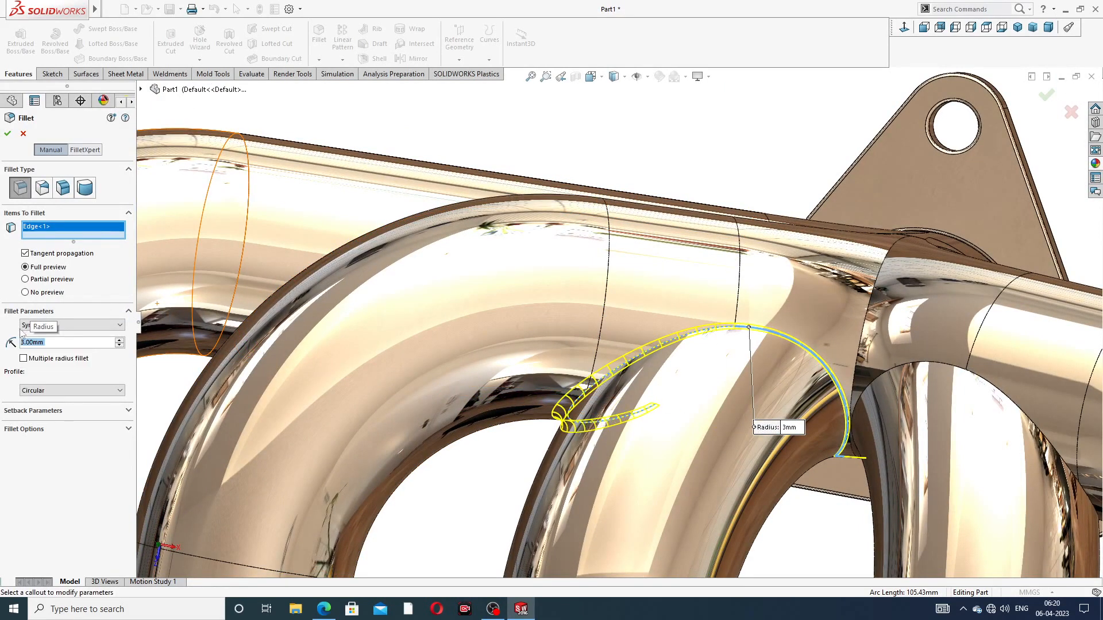
Step: Set the pipe junction fillet's radius to 4 mm and apply it
type("4")
key("Return")
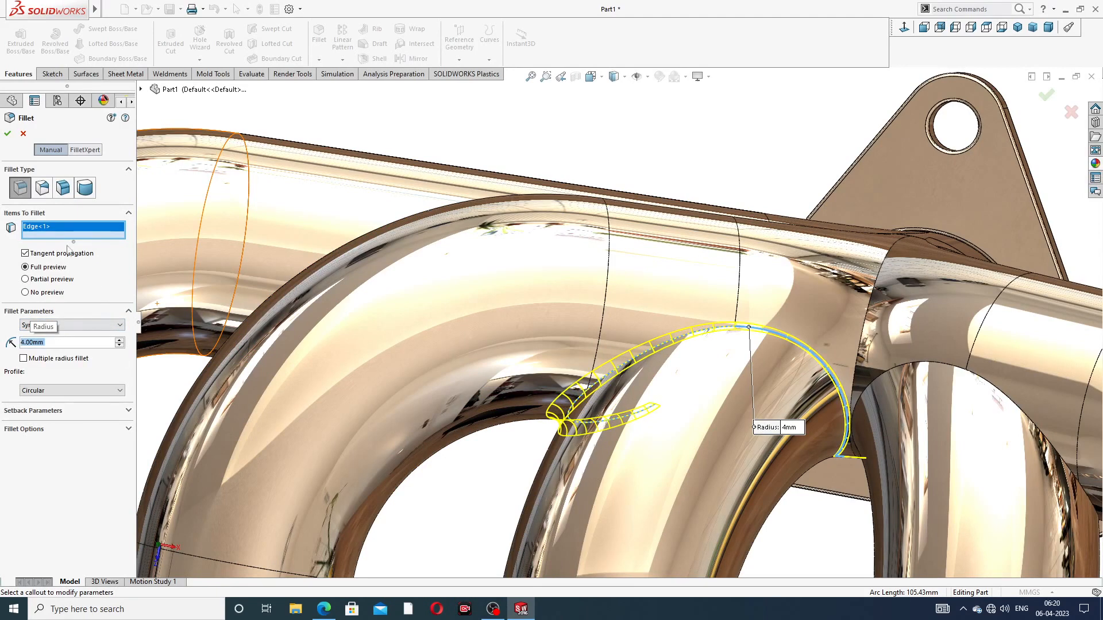
left_click(7, 133)
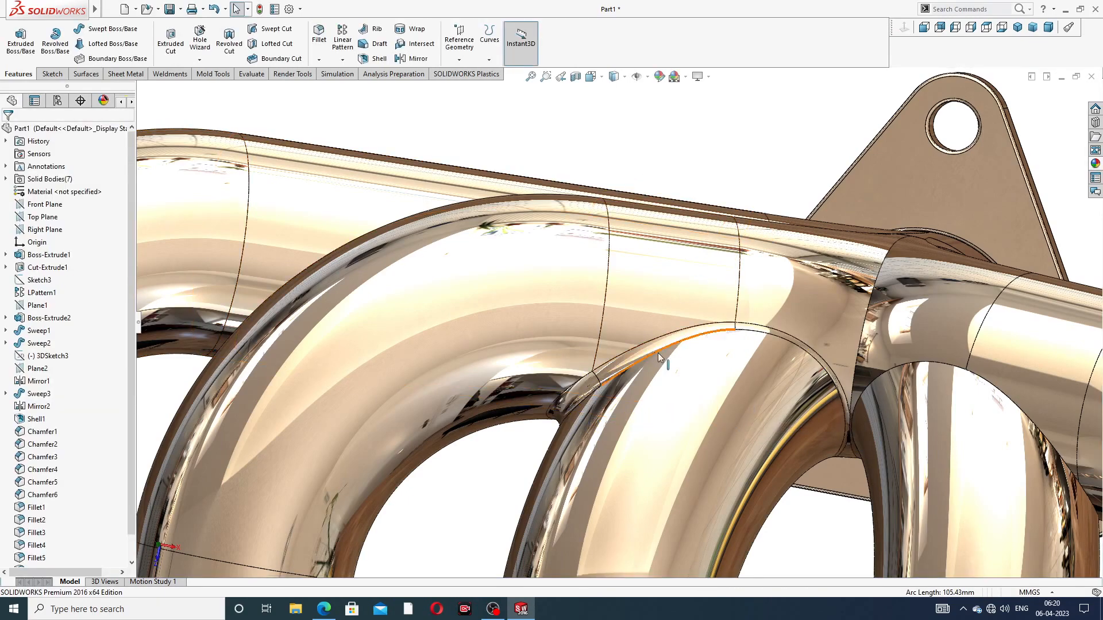
scroll(657, 352, "up", 3)
middle_click_drag(653, 361, 723, 367)
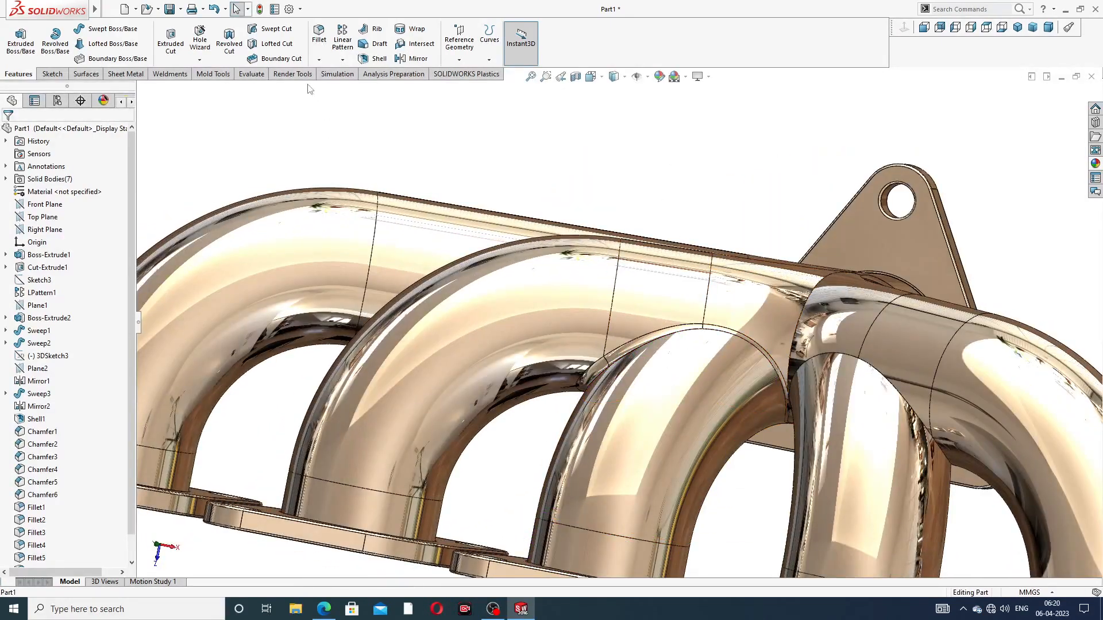
left_click(318, 36)
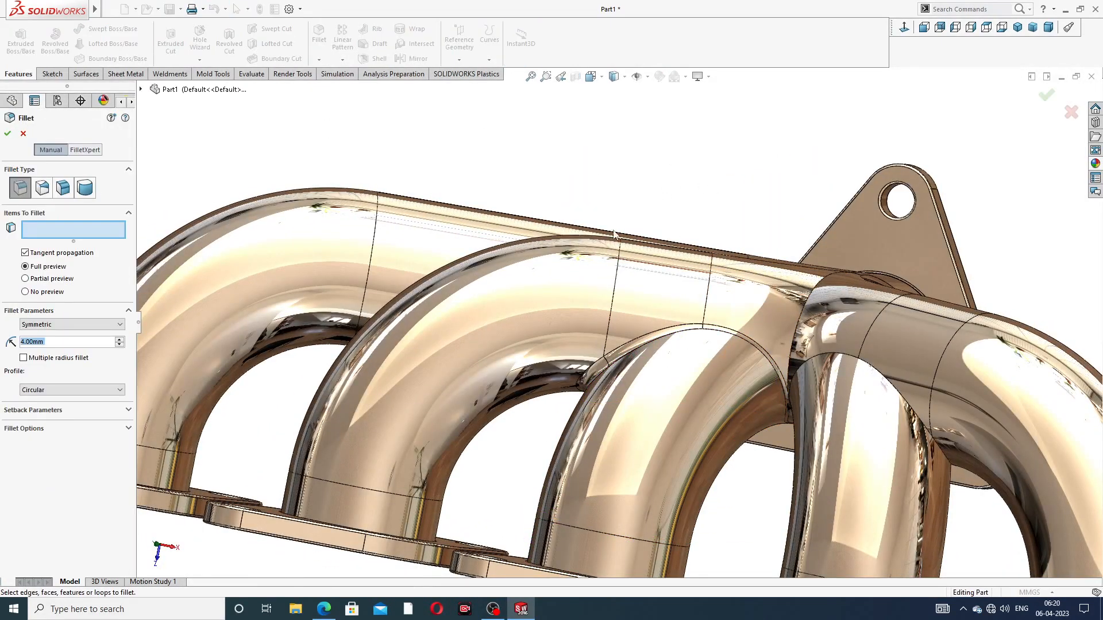
middle_click_drag(487, 331, 658, 352)
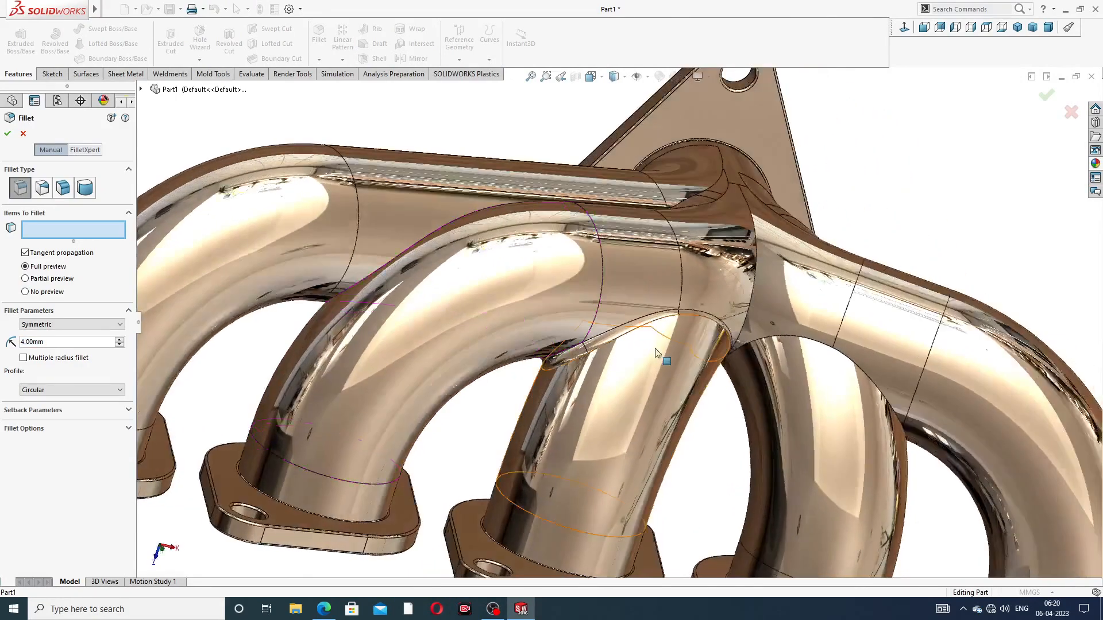
left_click(746, 325)
middle_click_drag(746, 325, 714, 369)
left_click(784, 336)
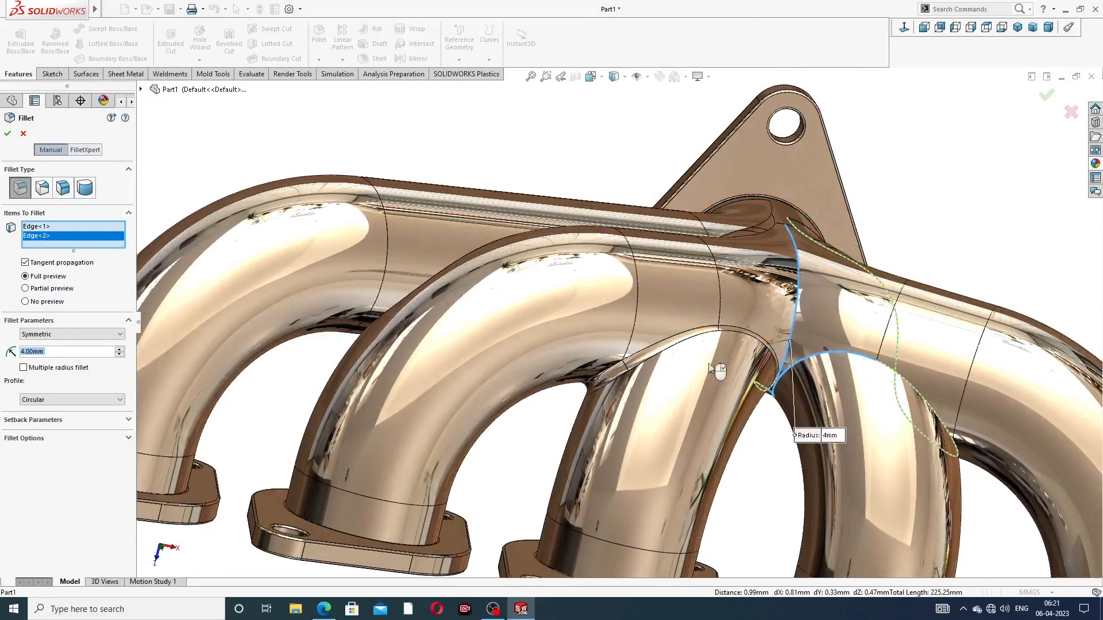
left_click(368, 331)
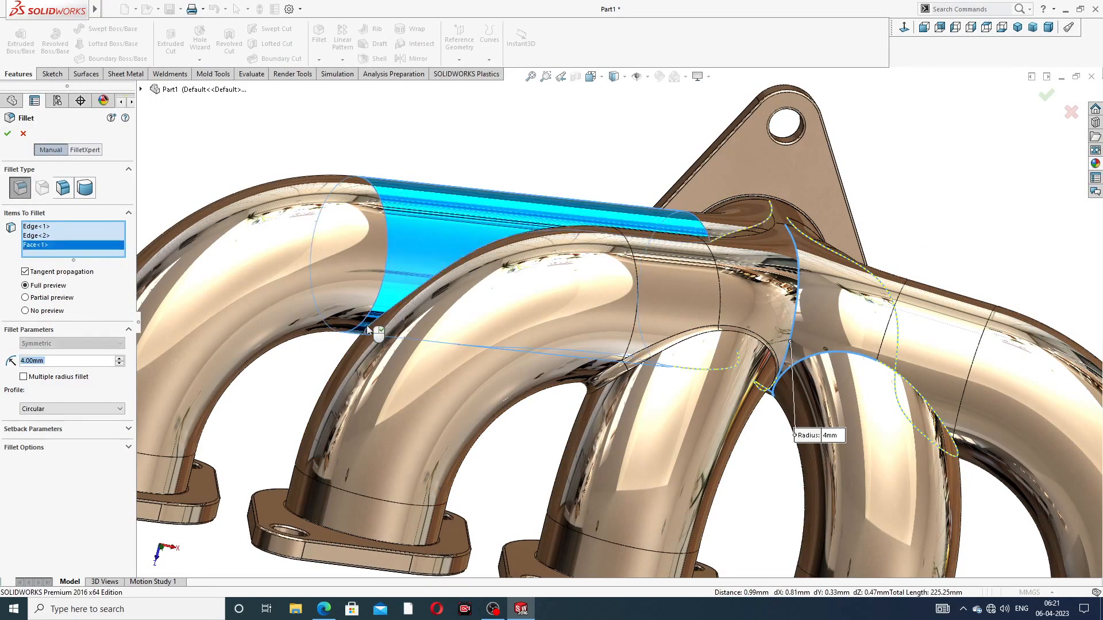
left_click(1069, 113)
Step: Examine the remaining pipe junction edges up close and the whole manifold from several angles
scroll(819, 172, "up", 4)
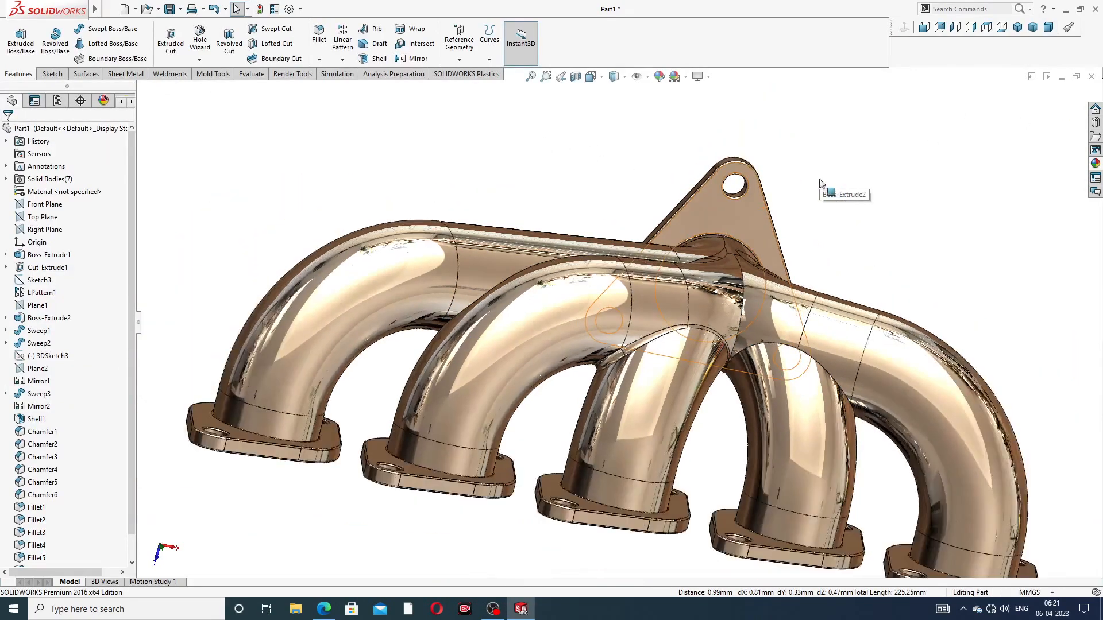
middle_click_drag(785, 276, 746, 245)
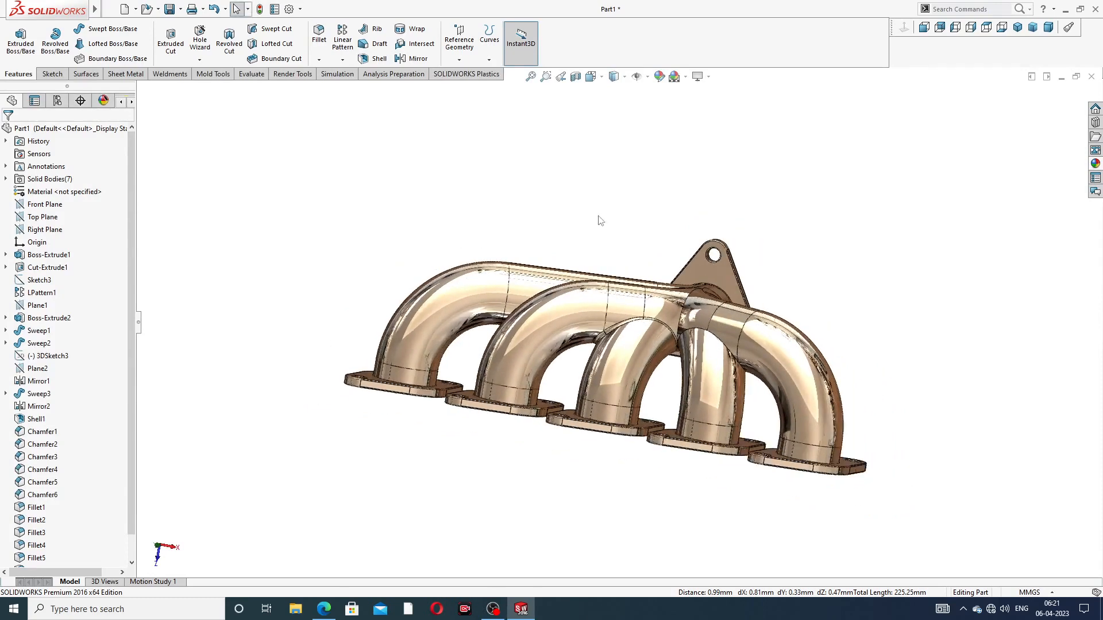
scroll(732, 335, "down", 6)
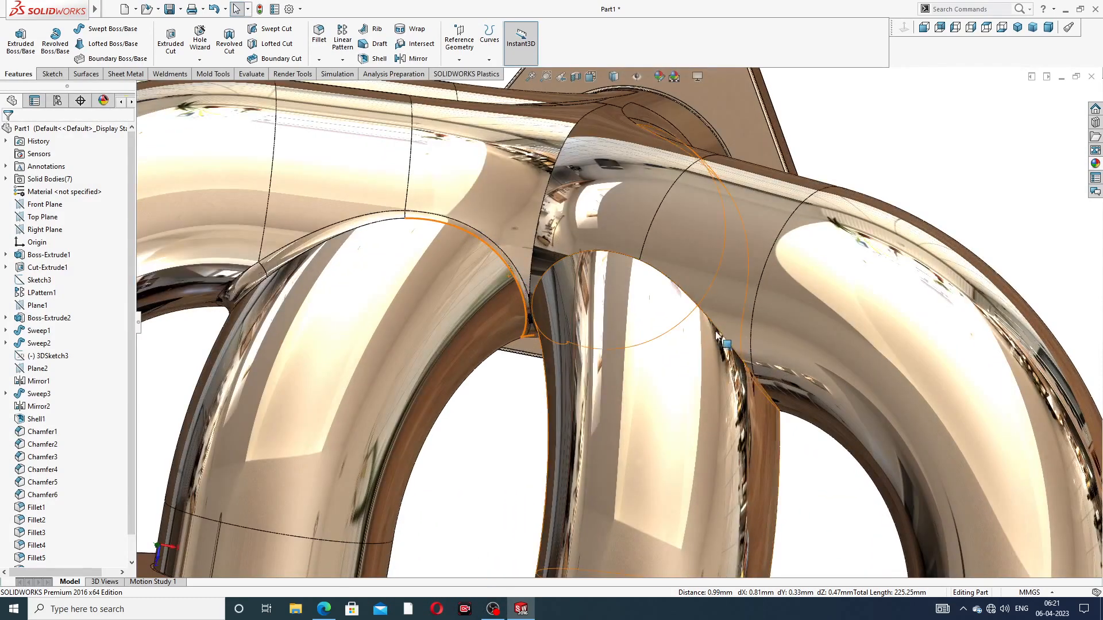
left_click(716, 331)
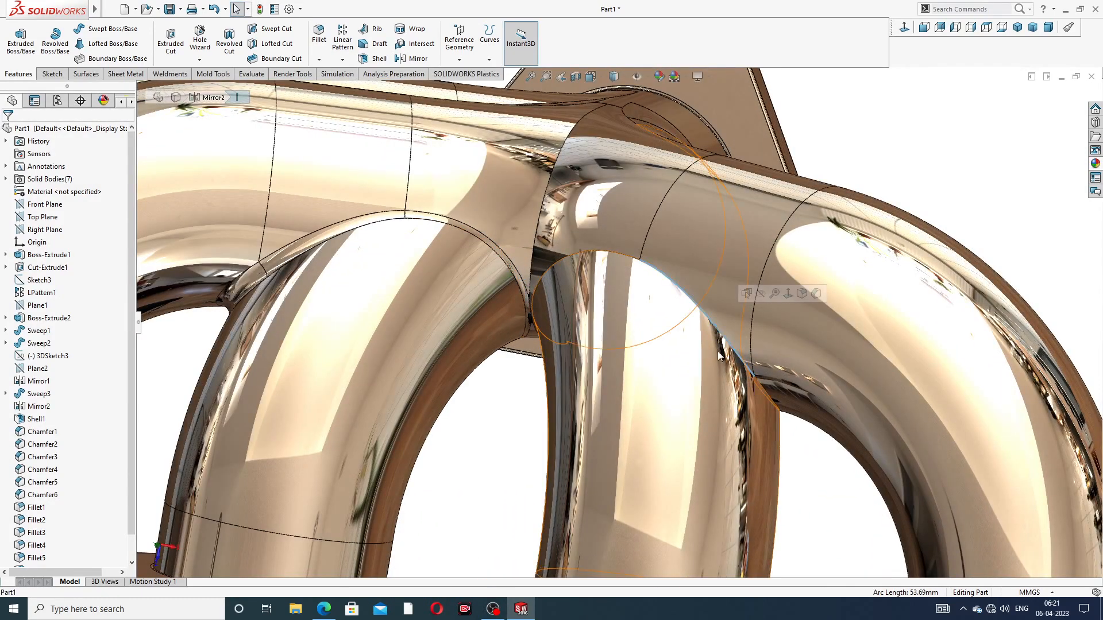
left_click(761, 387)
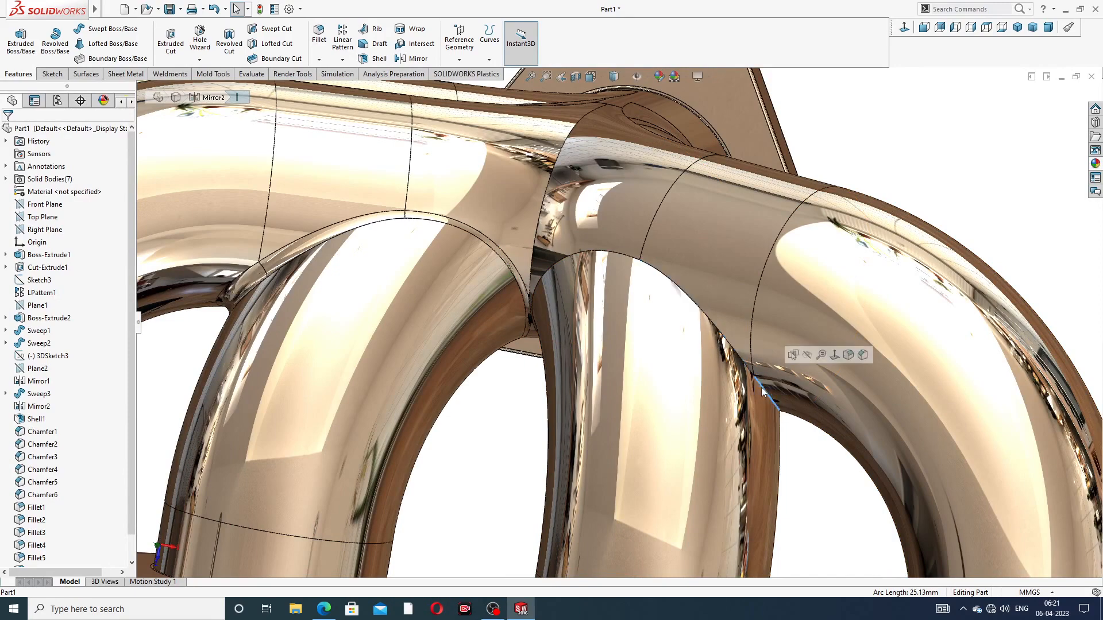
left_click(827, 135)
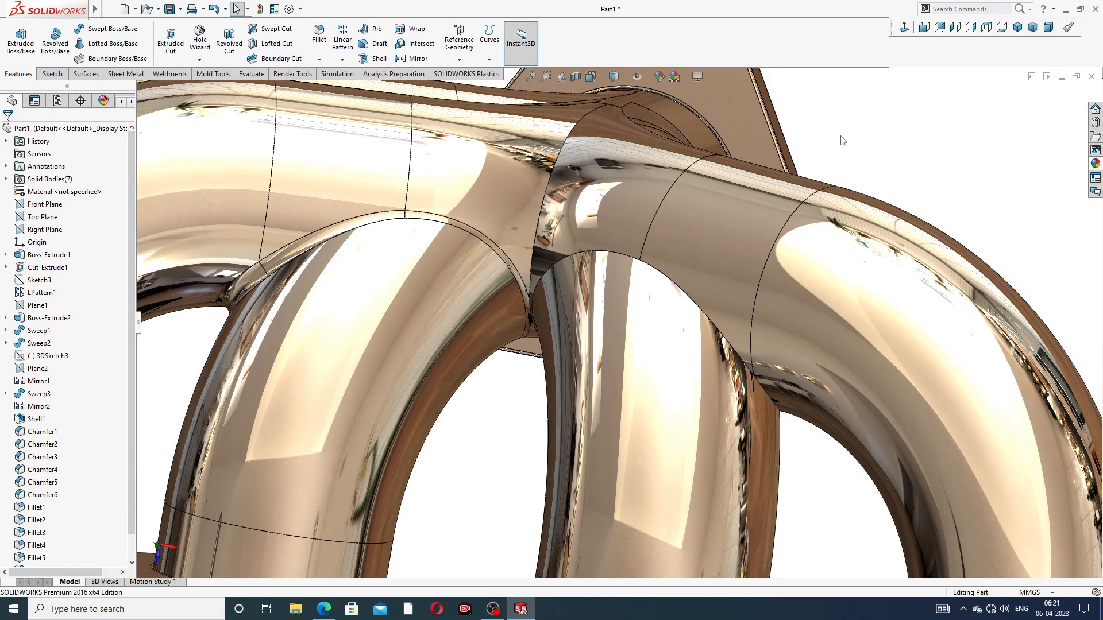
key("f")
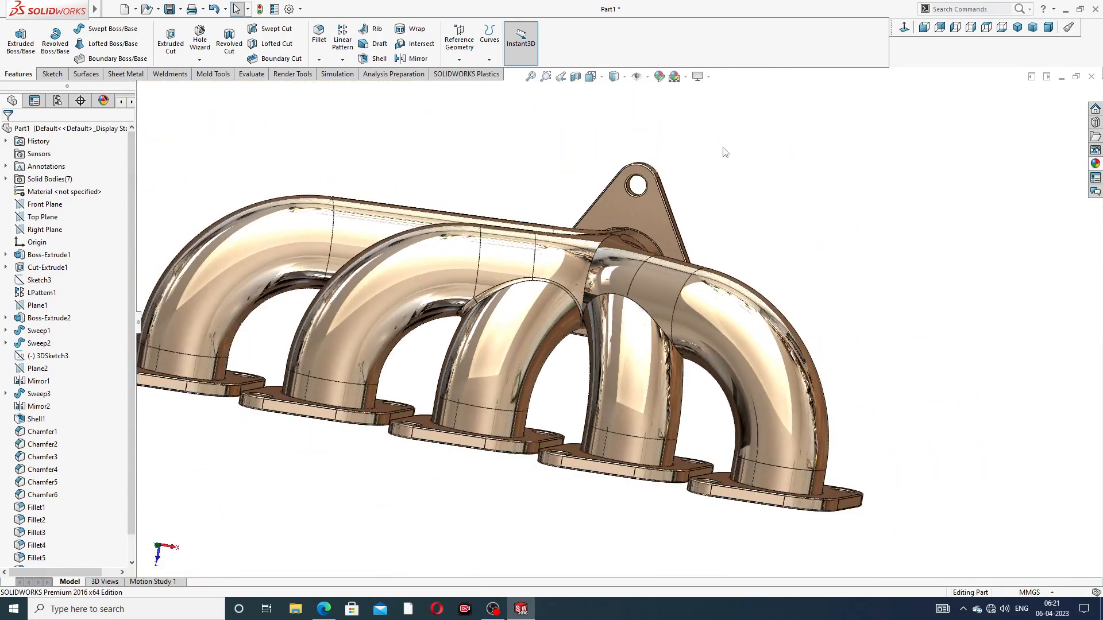
mouse_move(724, 154)
middle_mouse_down()
mouse_move(727, 140)
mouse_move(731, 153)
middle_mouse_up()
scroll(666, 197, "up", 3)
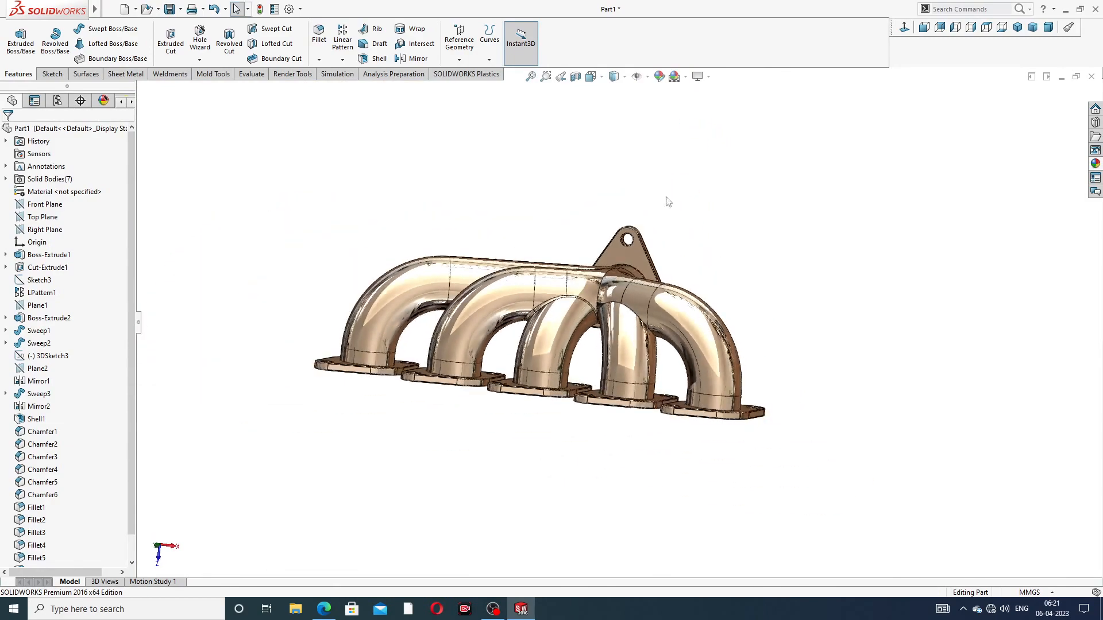
middle_click_drag(504, 358, 508, 432)
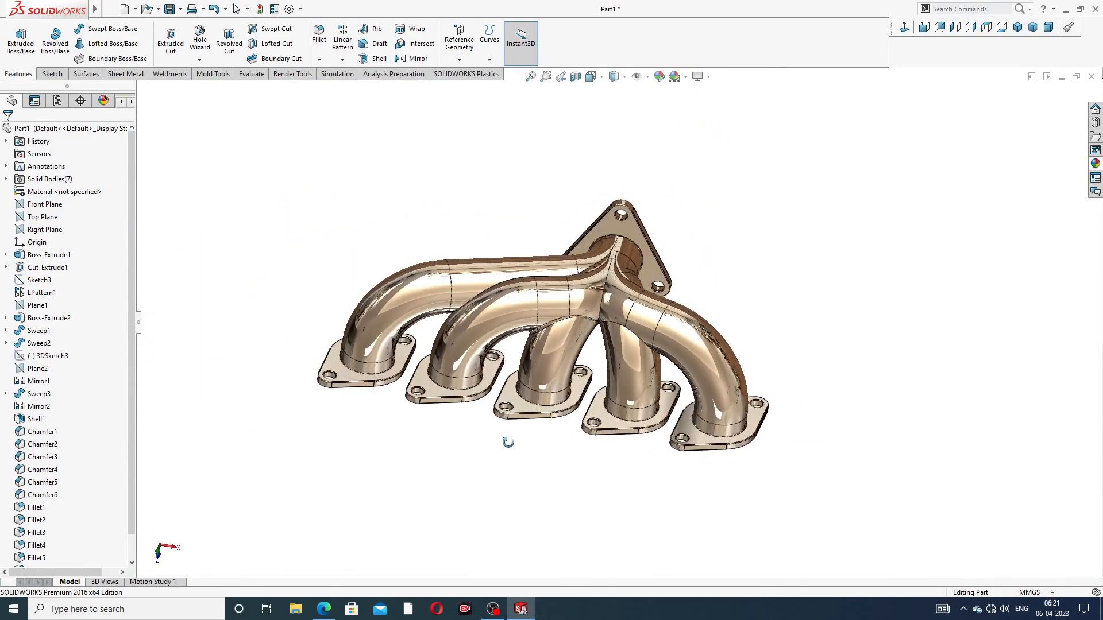
scroll(574, 313, "down", 3)
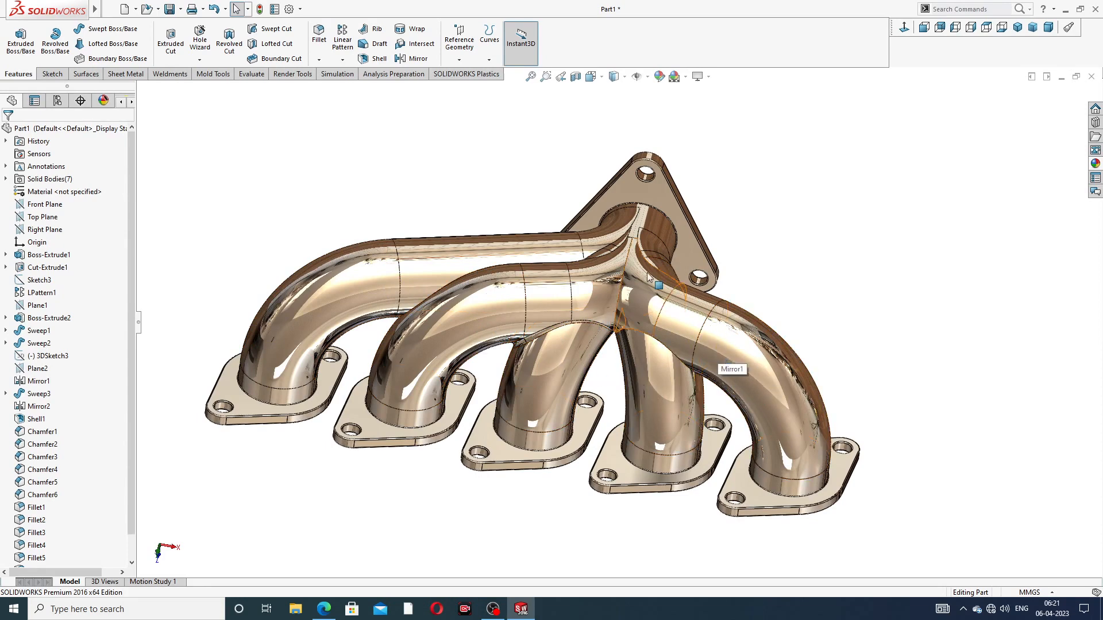
mouse_move(795, 289)
middle_mouse_down()
mouse_move(673, 251)
mouse_move(784, 271)
middle_mouse_up()
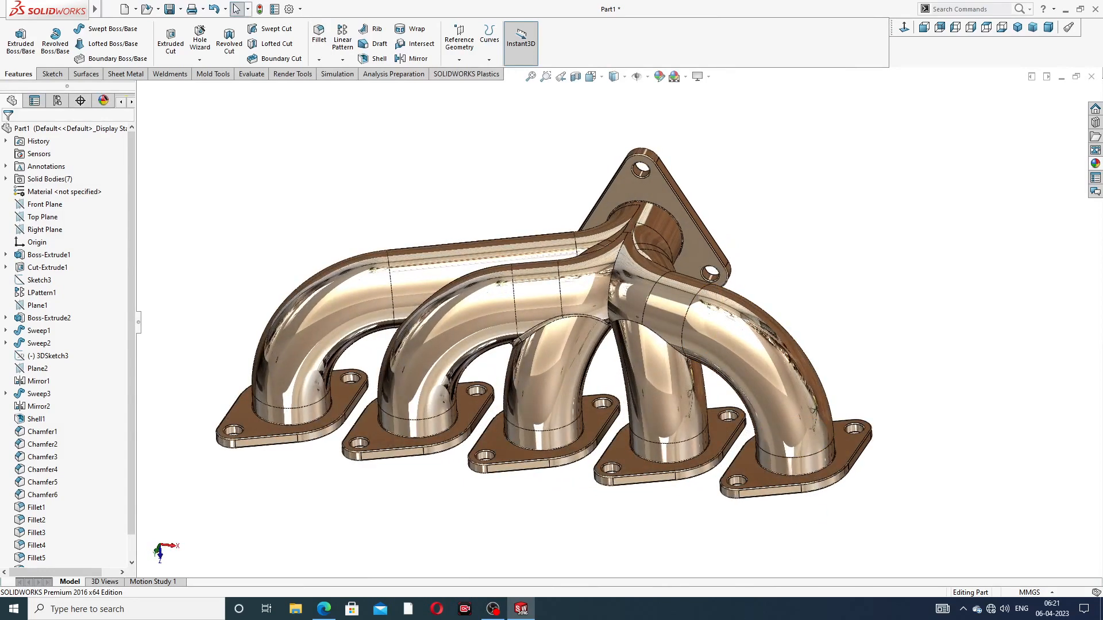
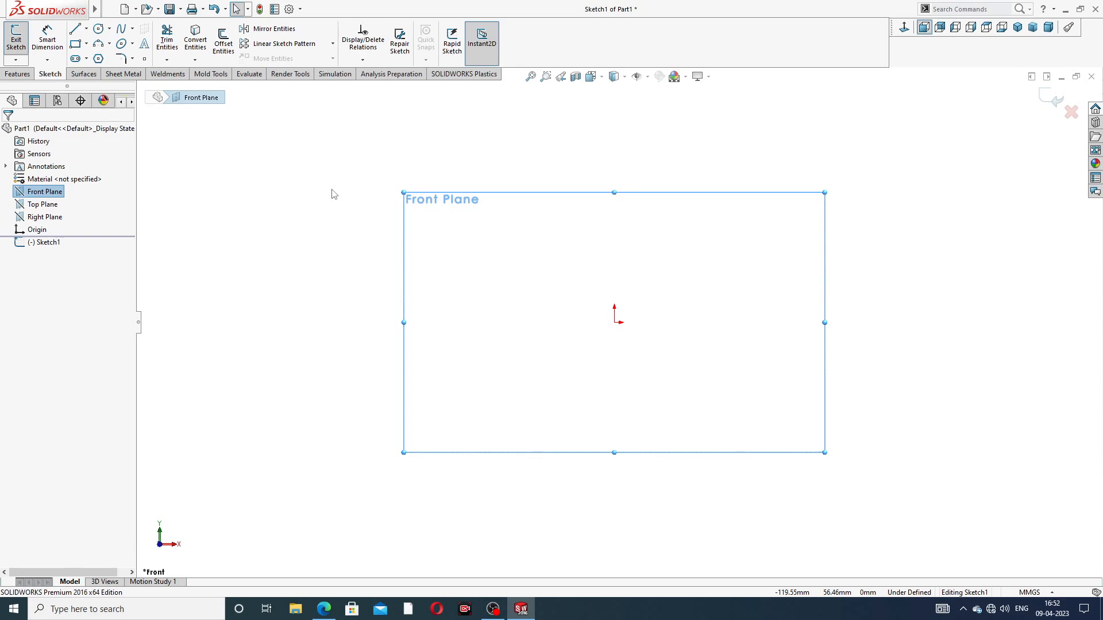
Step: Sketch a vertical centerline about 150 mm long through the origin on the Front Plane
left_click(86, 29)
left_click(95, 57)
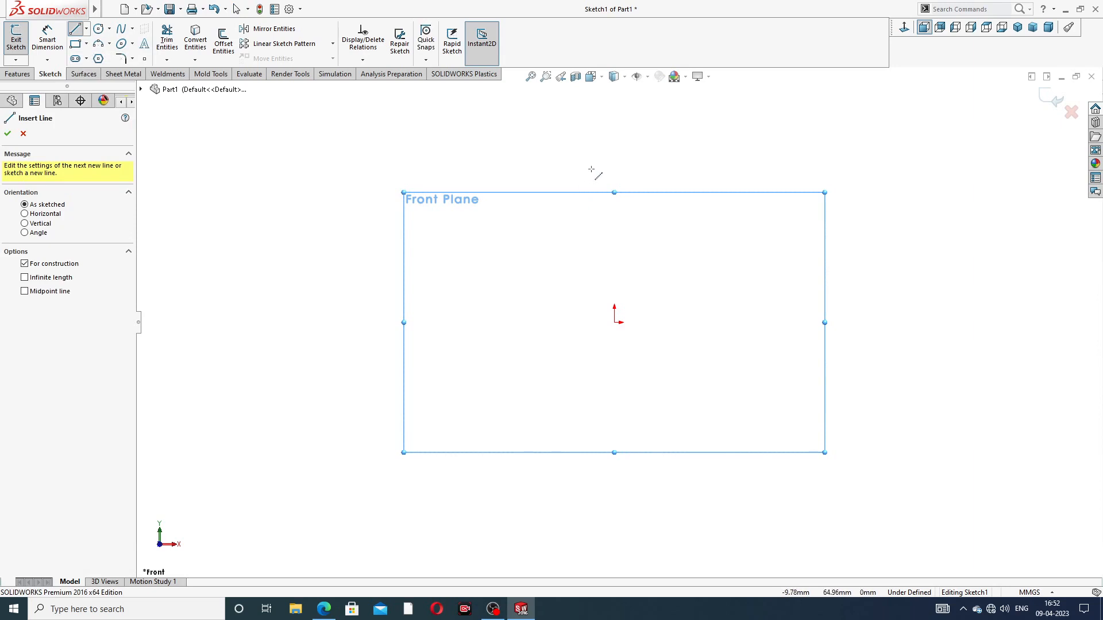
left_click(613, 119)
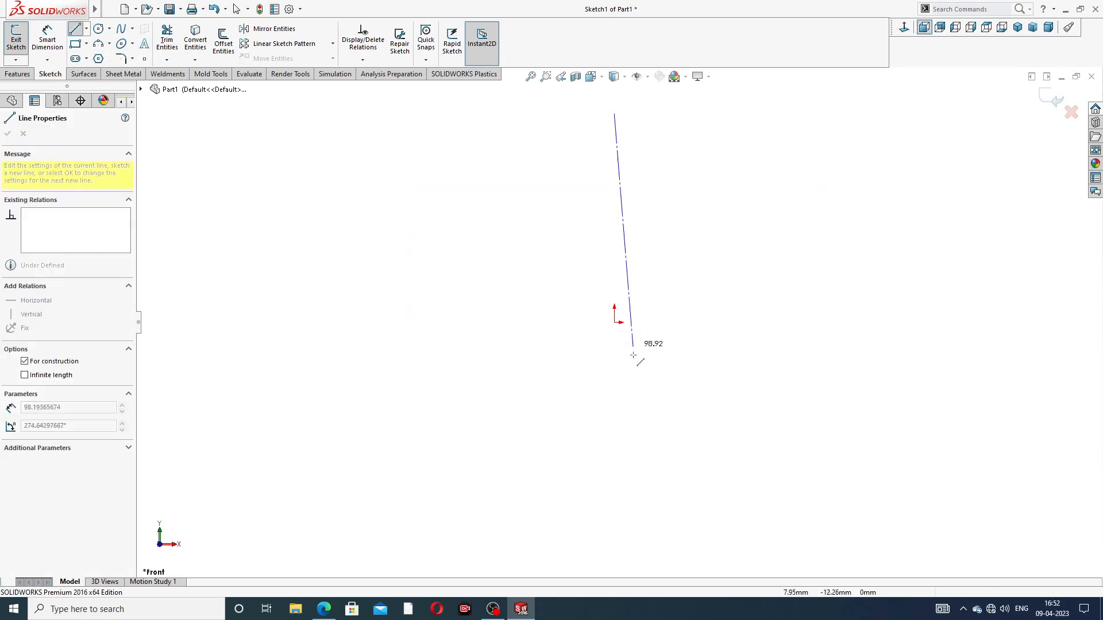
left_click(614, 467)
right_click(751, 228)
left_click(781, 240)
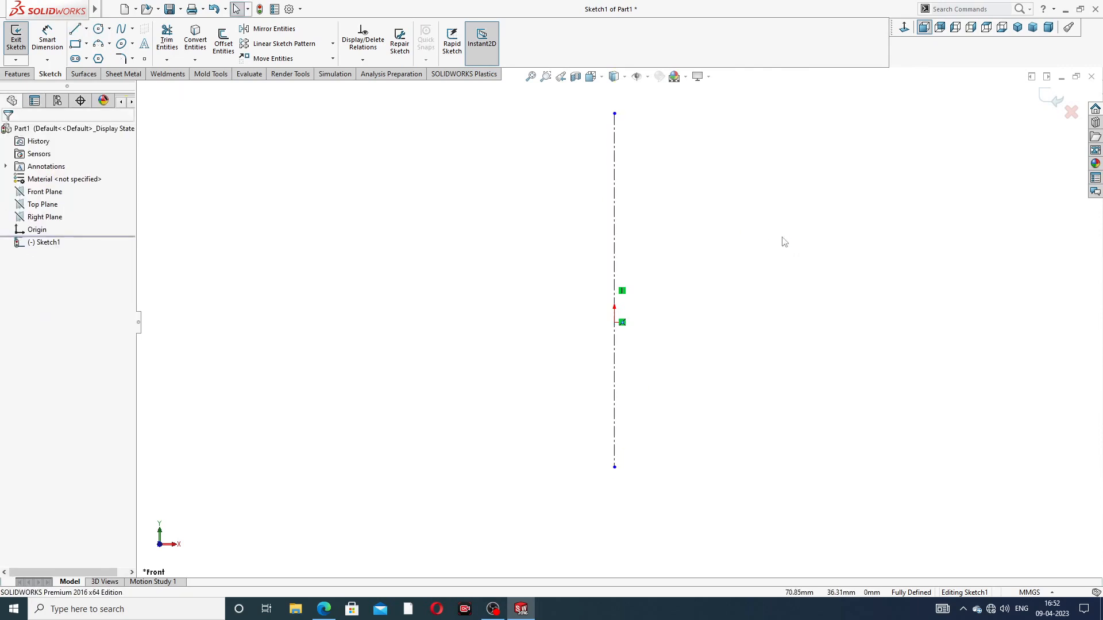
Step: Sketch an inclined centerline about 128.5 mm long, sloping down from the upper left across the vertical centerline near the origin
left_click(86, 29)
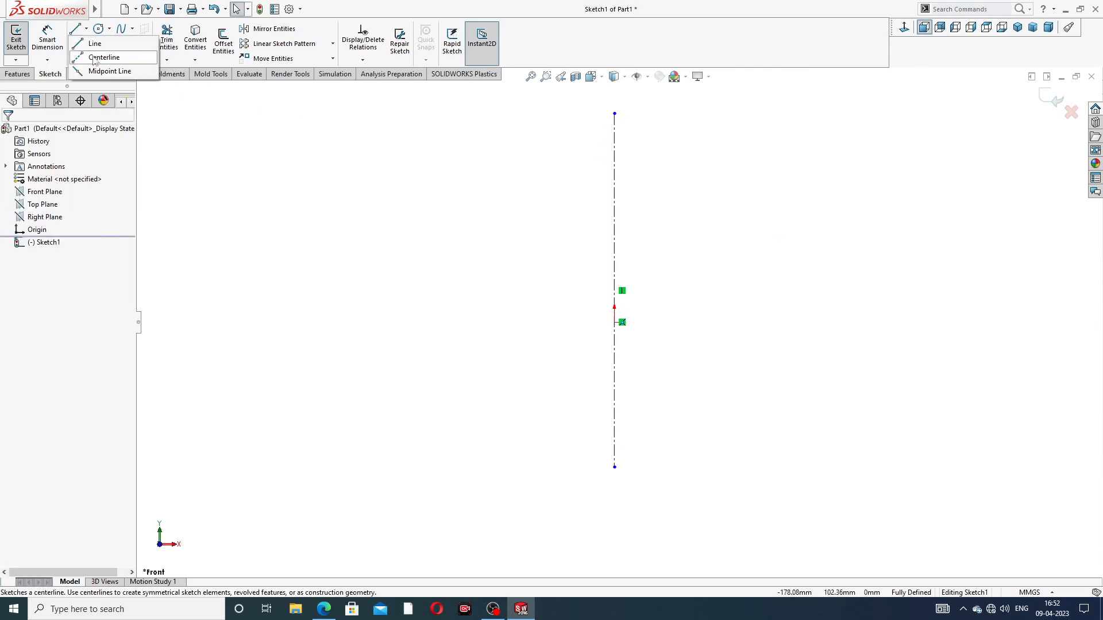
left_click(98, 57)
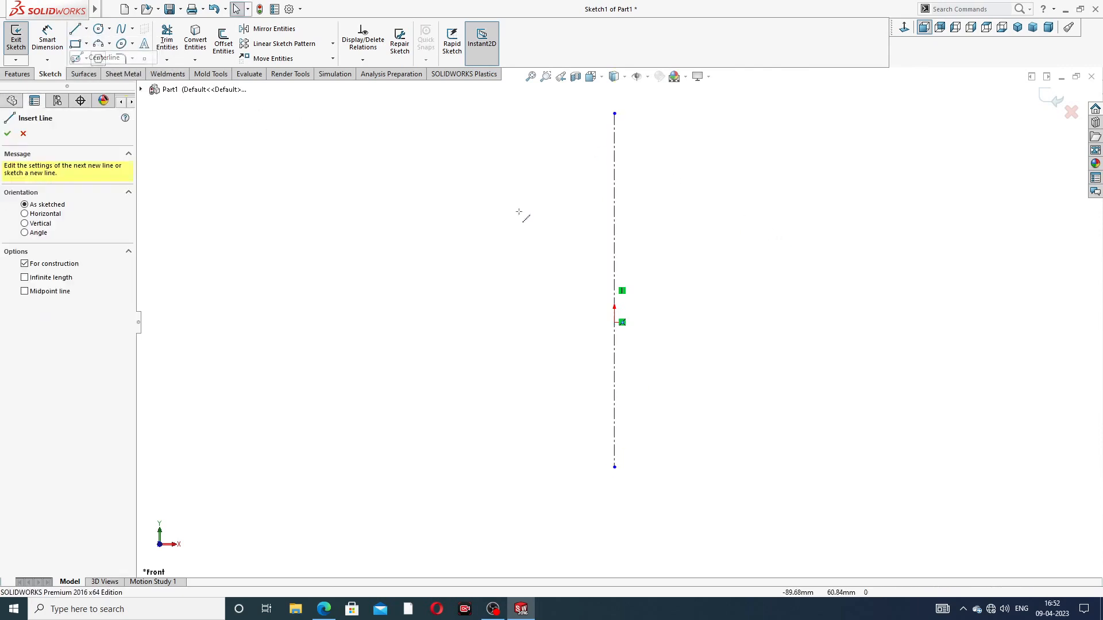
left_click(483, 208)
left_click(712, 408)
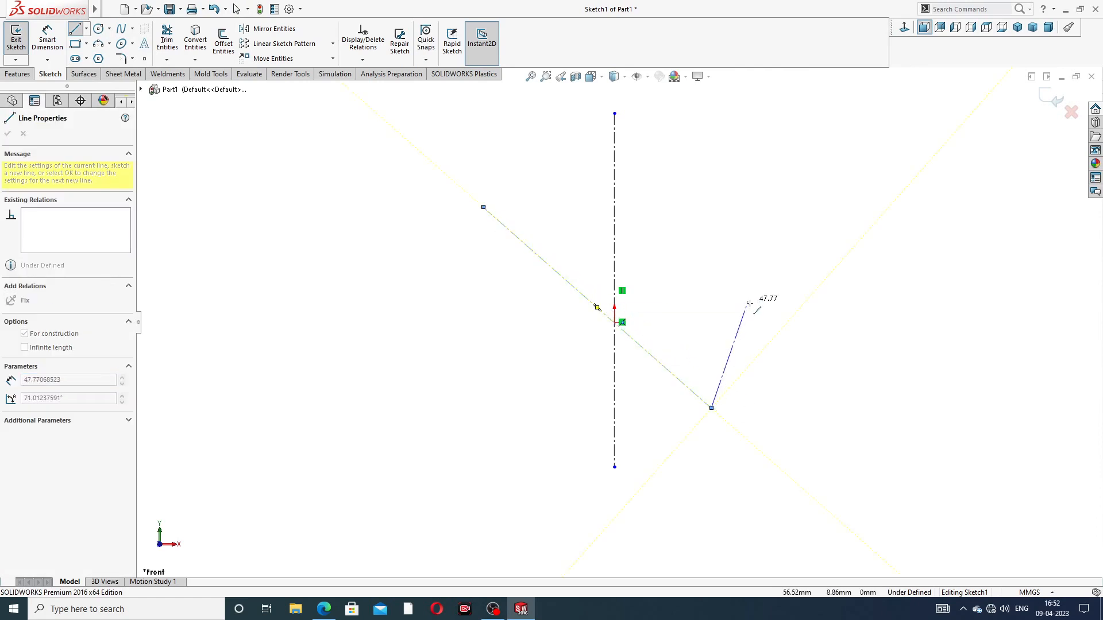
right_click(749, 303)
left_click(763, 315)
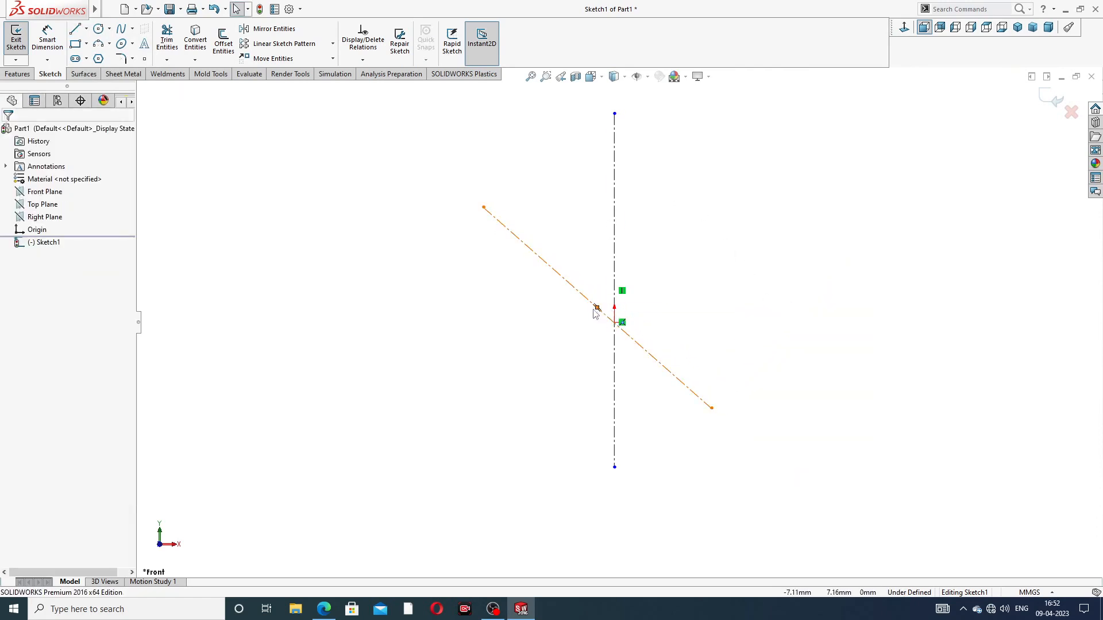
Step: Constrain the inclined centerline to the origin with Coincident and Midpoint relations
left_click(578, 294)
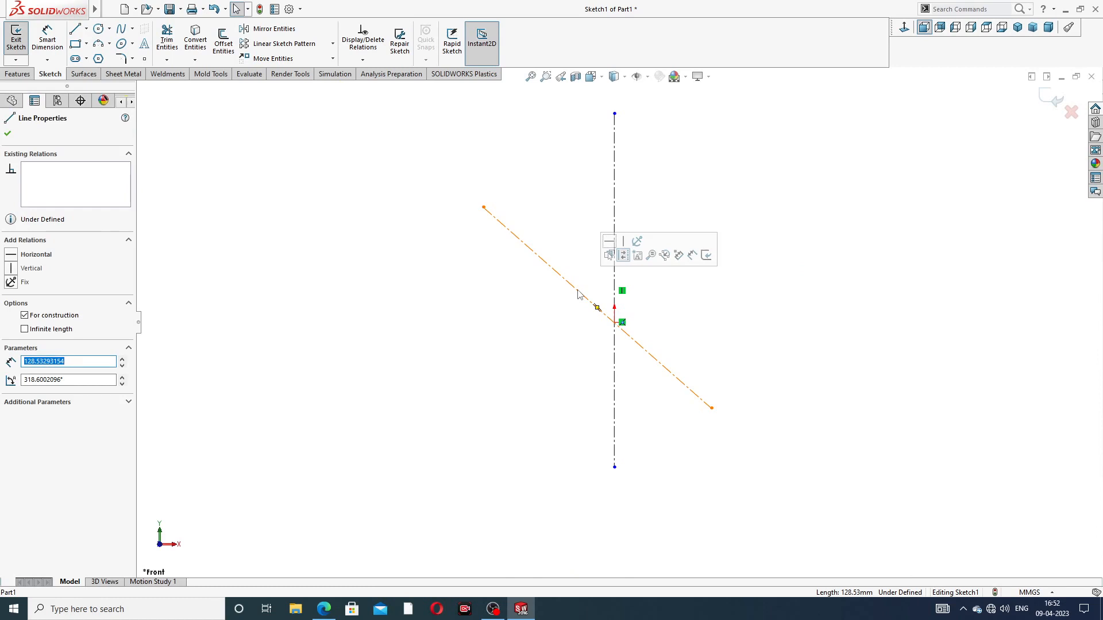
left_click(616, 323, "ctrl")
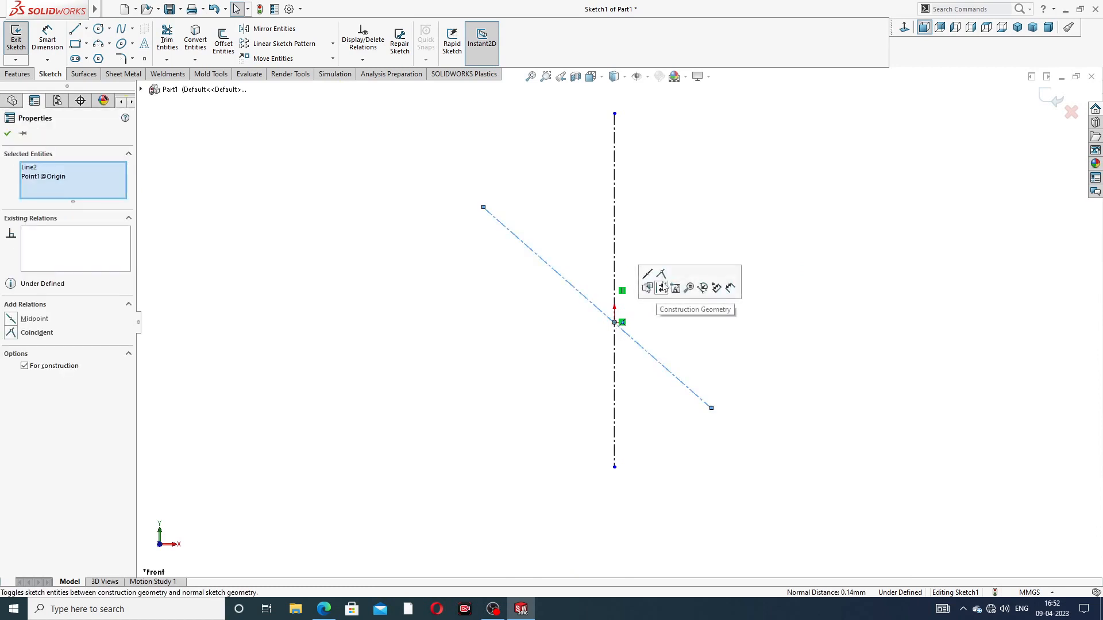
left_click(661, 274)
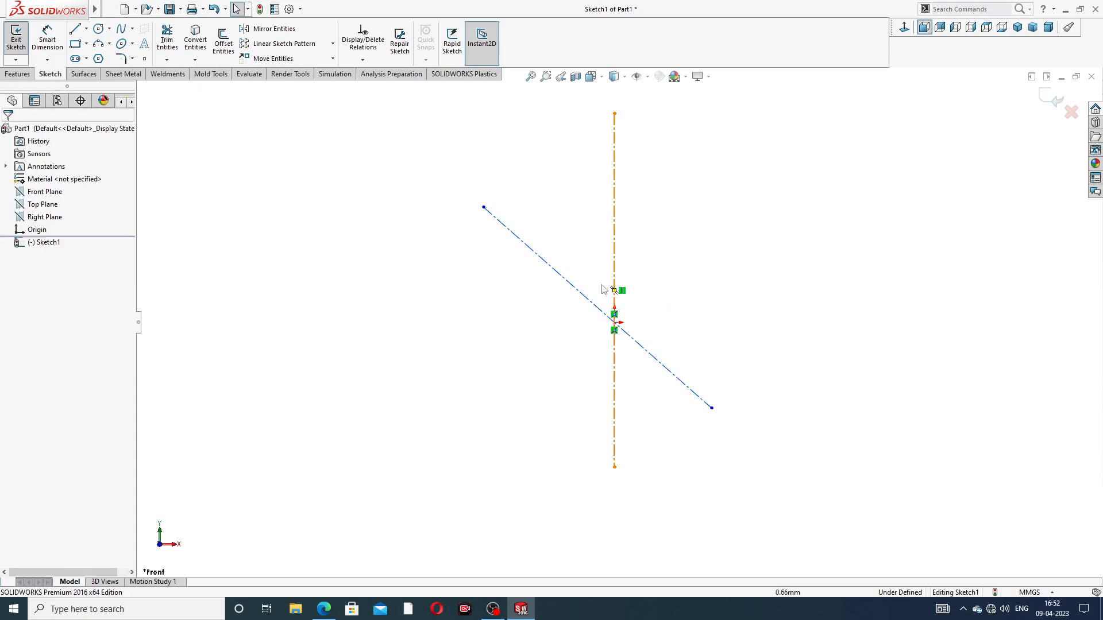
left_click(574, 290)
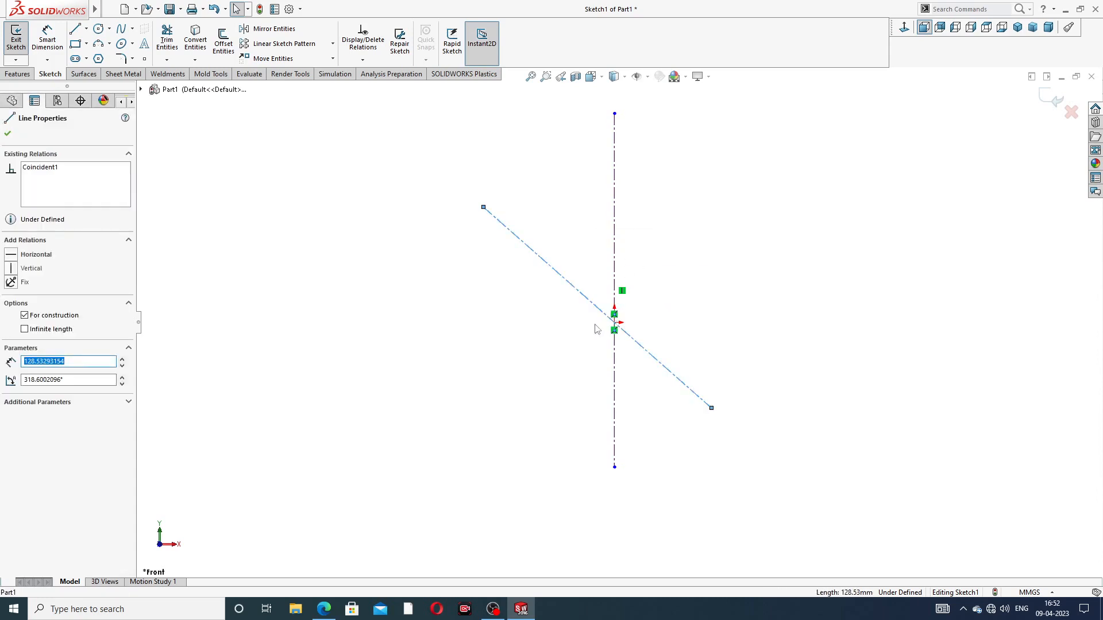
left_click(615, 324, "ctrl")
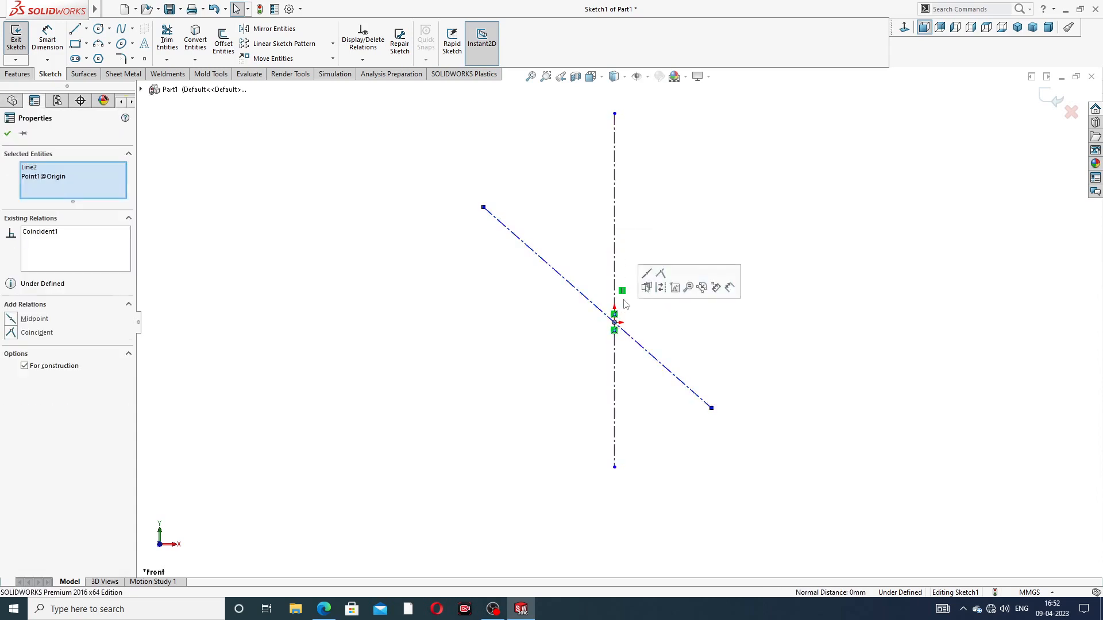
left_click(646, 274)
left_click(677, 202)
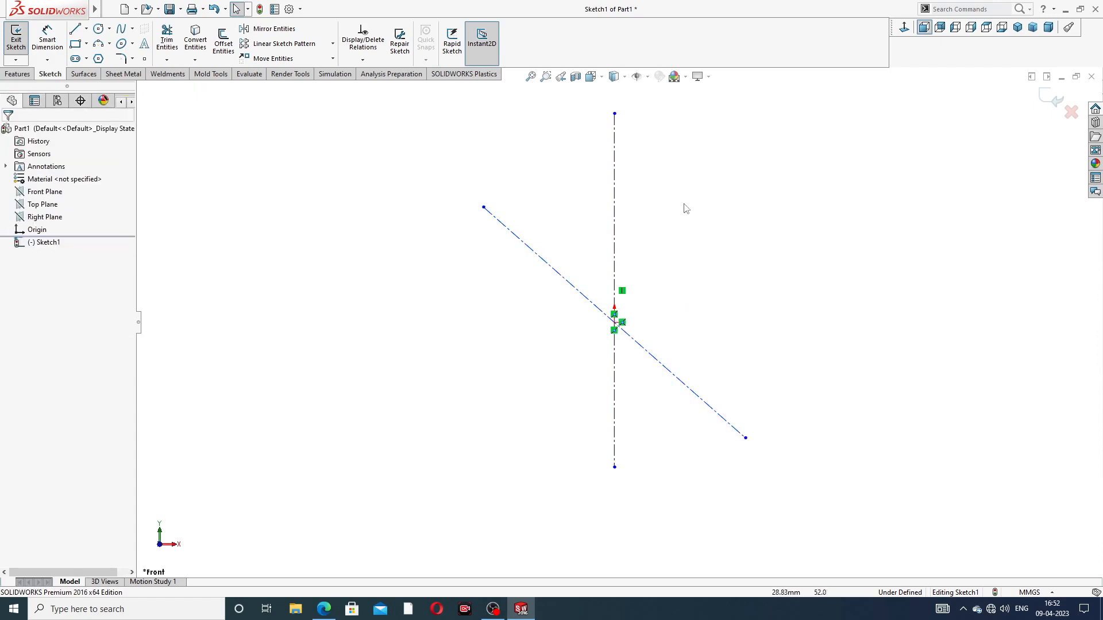
Step: Stretch the inclined centerline by its endpoints to a length of about 141 mm
left_click(484, 208)
left_click_drag(484, 209, 464, 193)
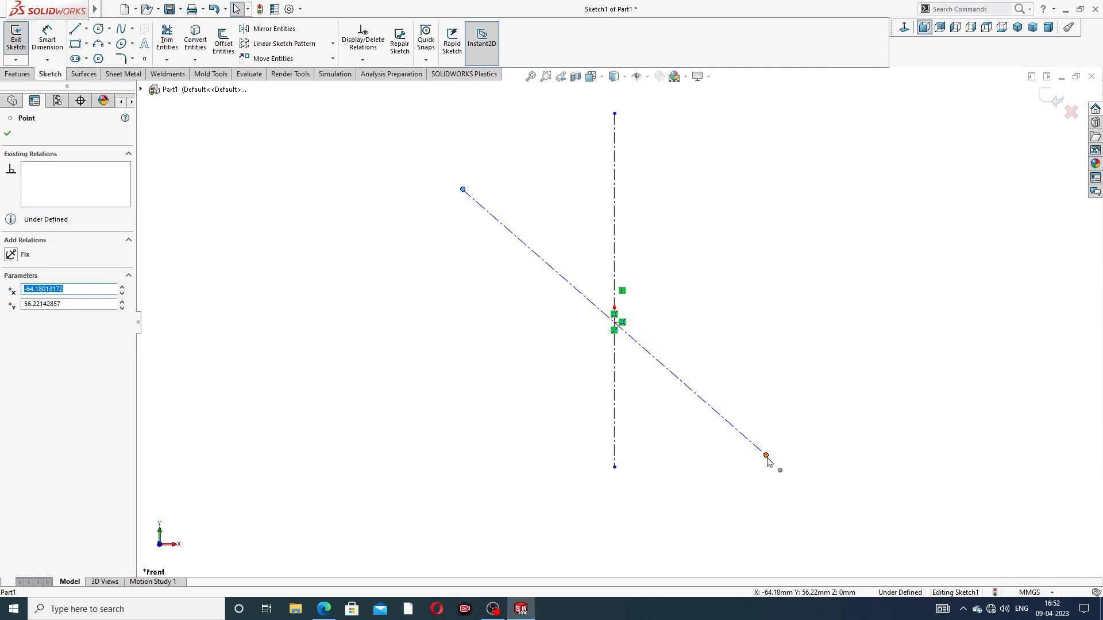
left_click_drag(766, 456, 736, 436)
left_click(243, 113)
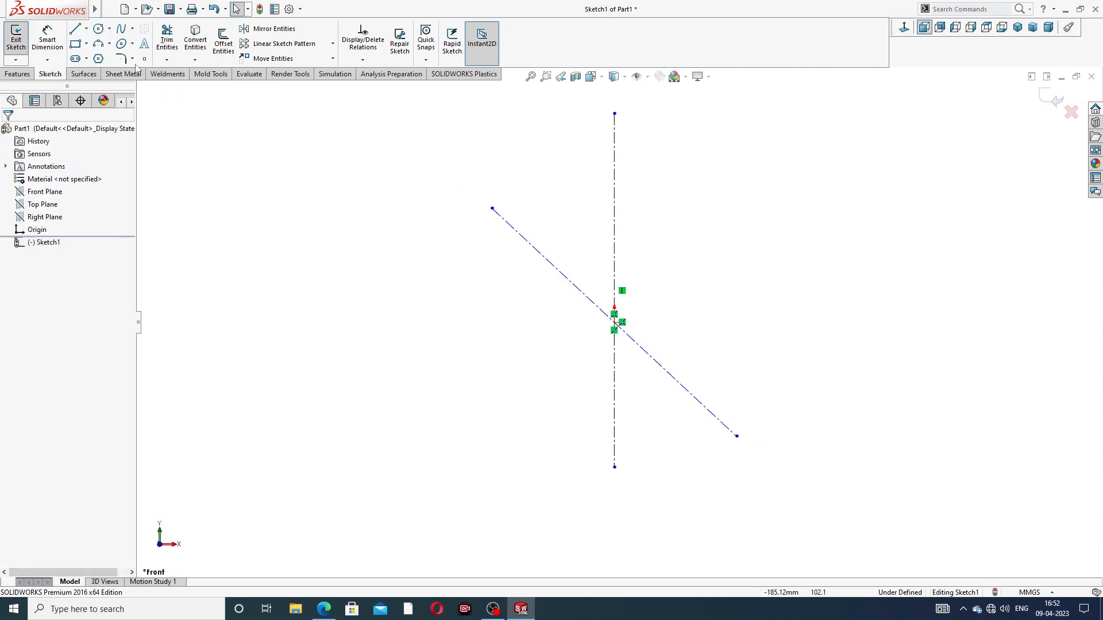
Step: Dimension the angle between the inclined and vertical centerlines as 38°
left_click(47, 39)
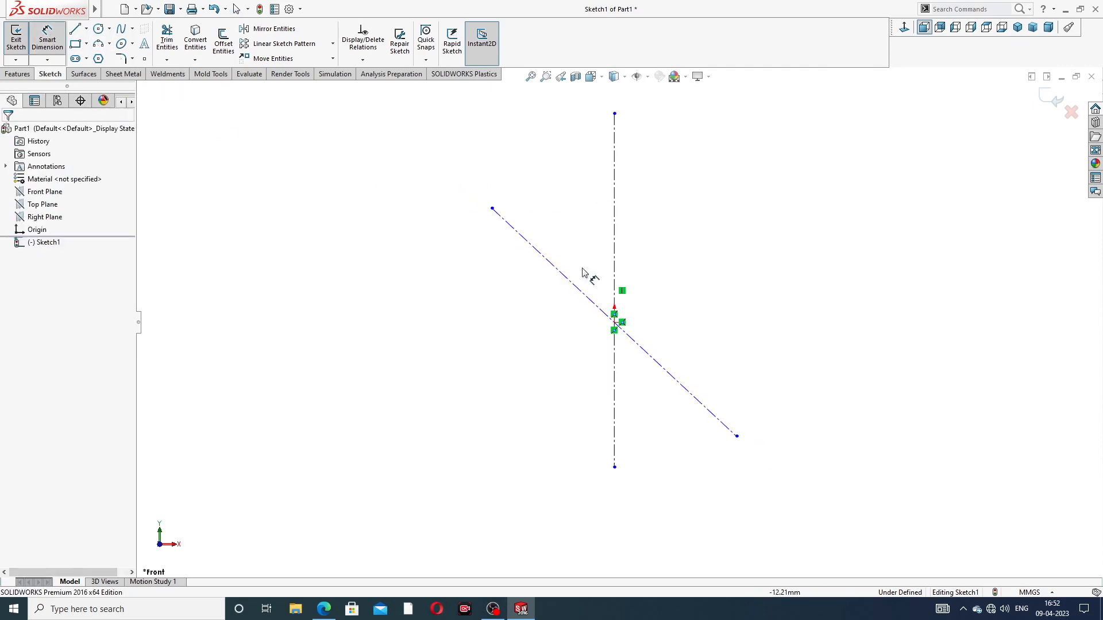
left_click(574, 284)
left_click(615, 255)
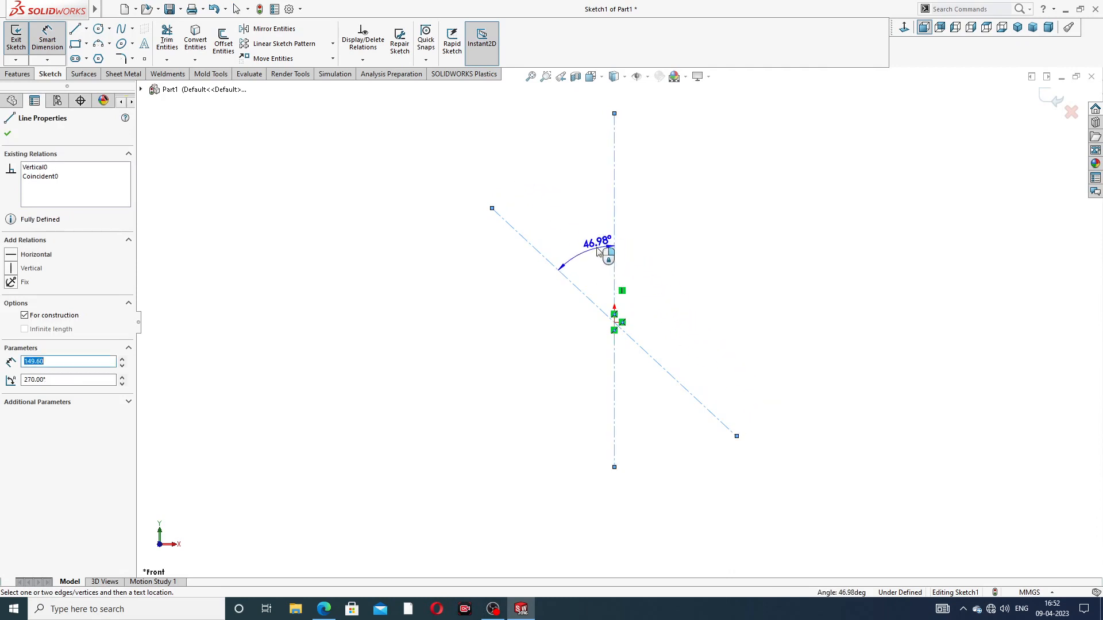
left_click(588, 245)
type("38")
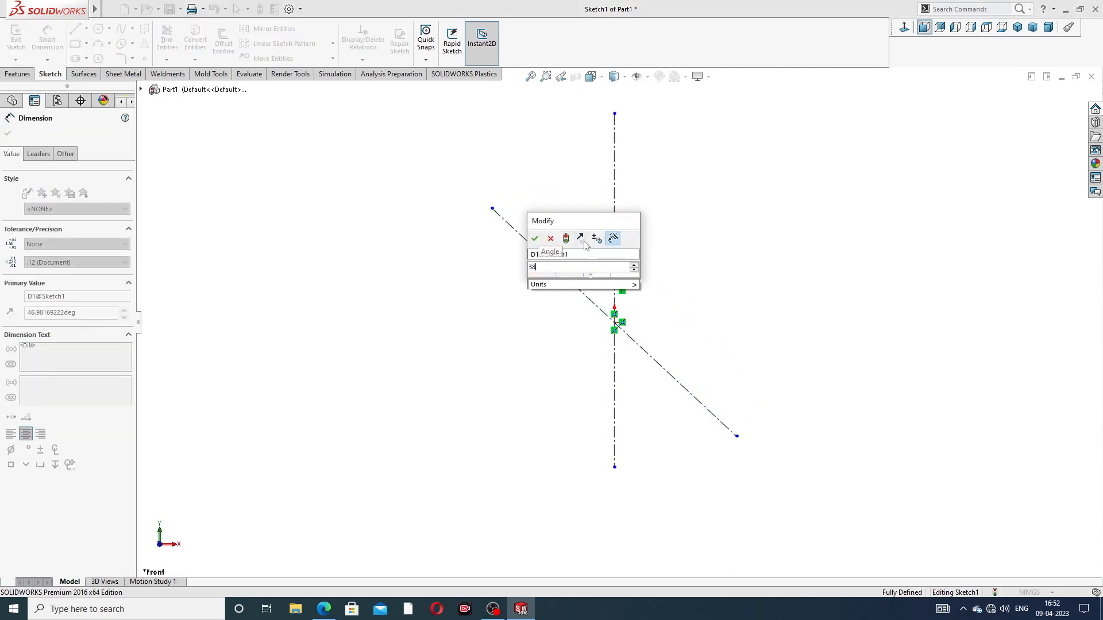
key("Return")
key("Escape")
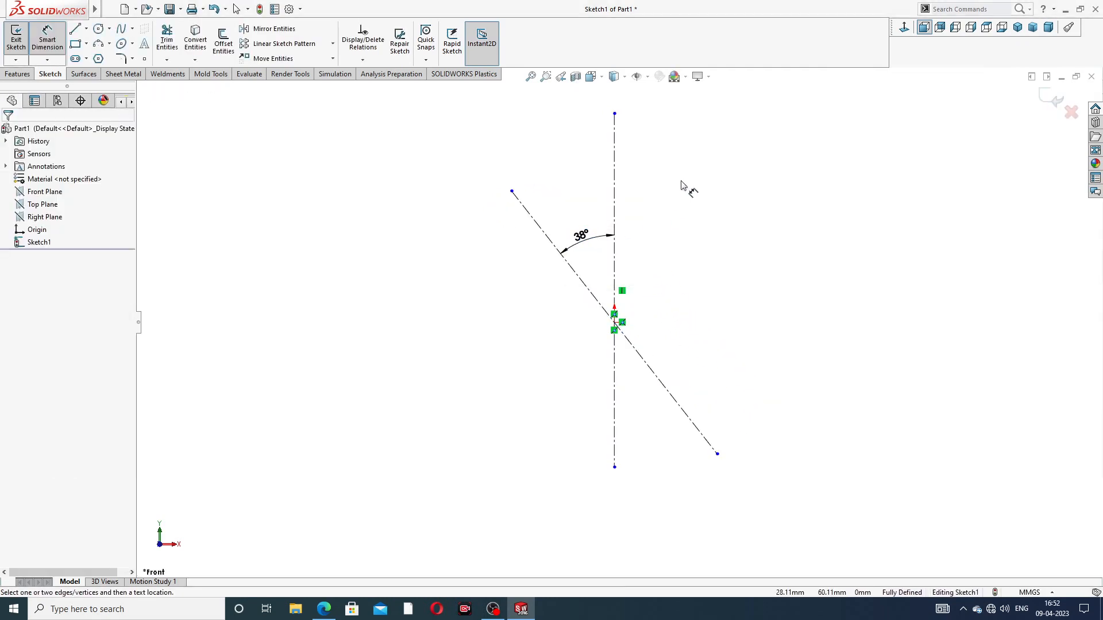
right_click(682, 184)
left_click(712, 170)
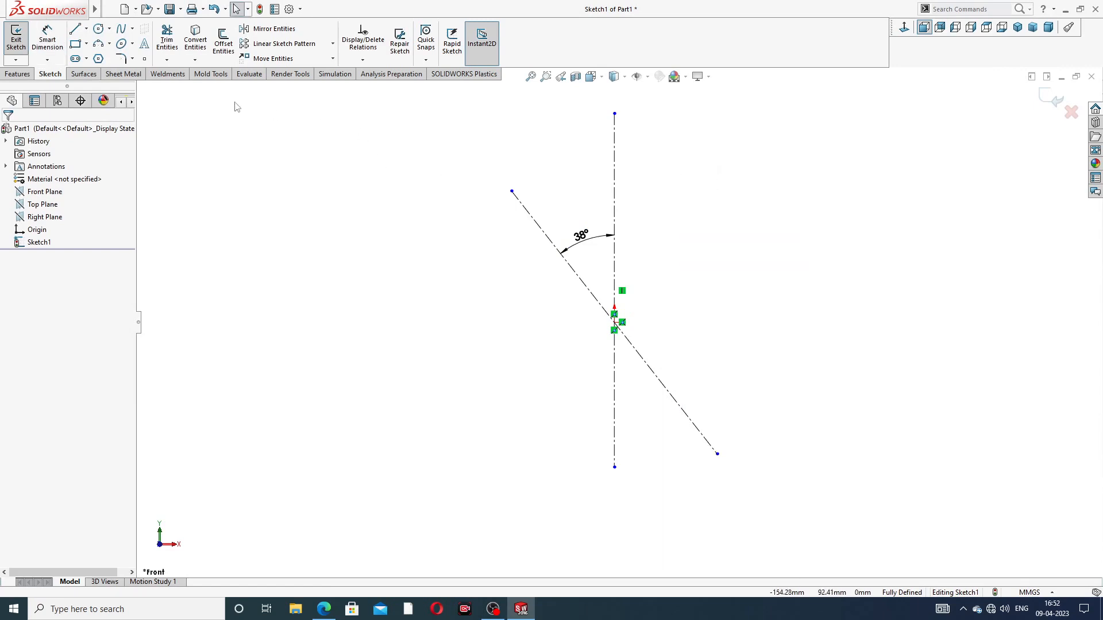
Step: Sketch a circle of about 31 mm radius centred on the origin
left_click(98, 29)
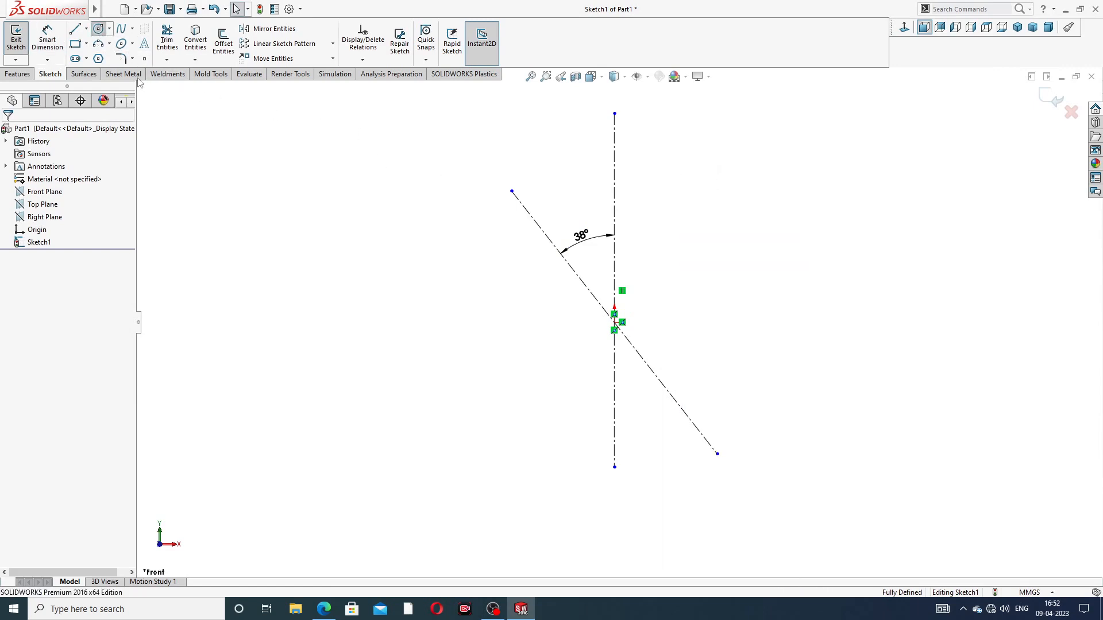
left_click(614, 322)
left_click(654, 261)
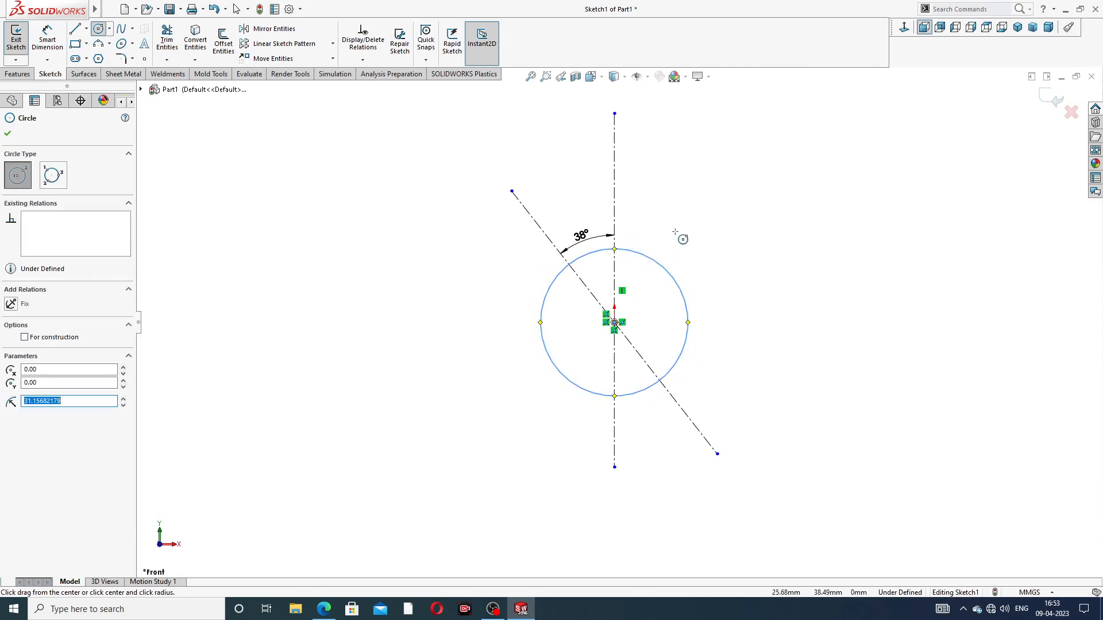
Step: Sketch a circle on each end of the inclined centerline, with radii of about 10.5 mm at the upper end and 10.6 mm at the lower
left_click(511, 190)
left_click(507, 185)
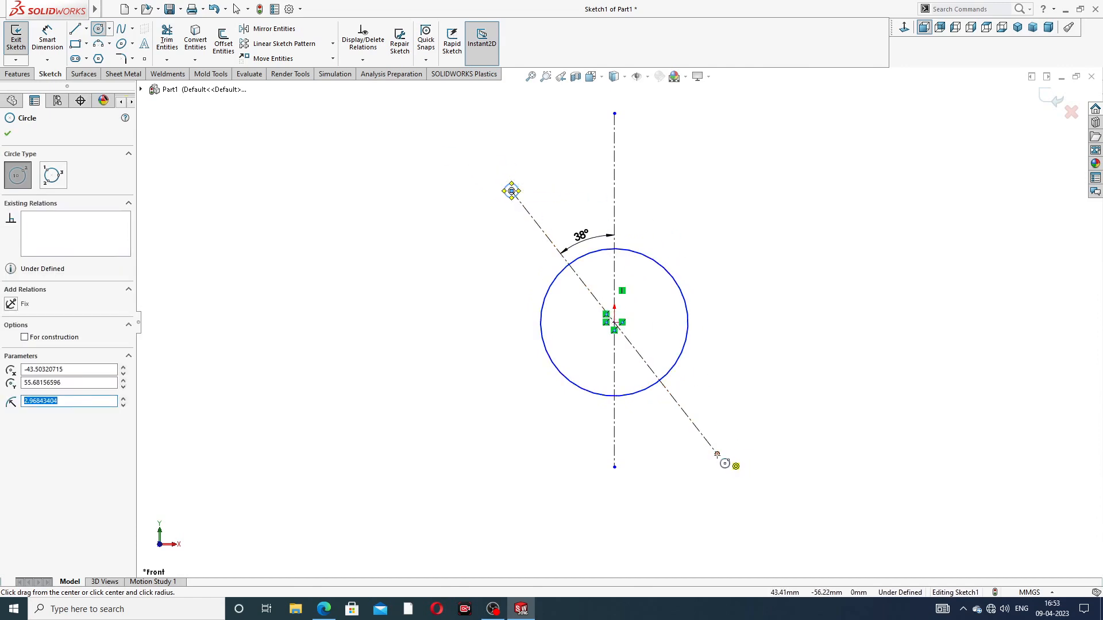
left_click(717, 454)
left_click(732, 436)
right_click(738, 322)
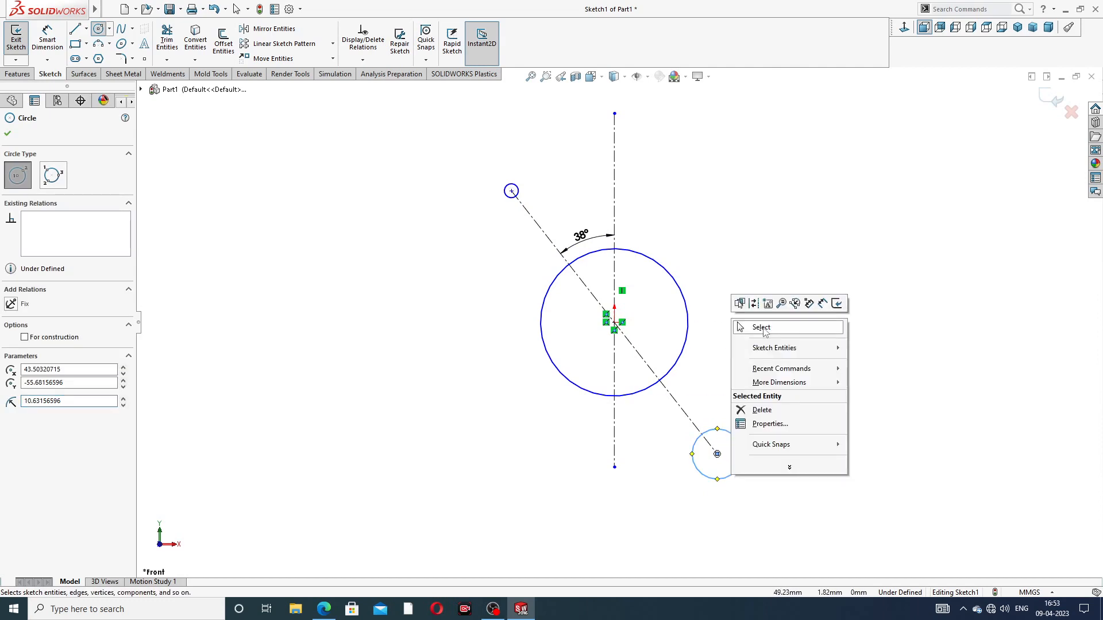
left_click(761, 327)
left_click_drag(518, 190, 521, 169)
left_click(752, 193)
Step: Make the two small end circles equal in size
left_click(534, 192)
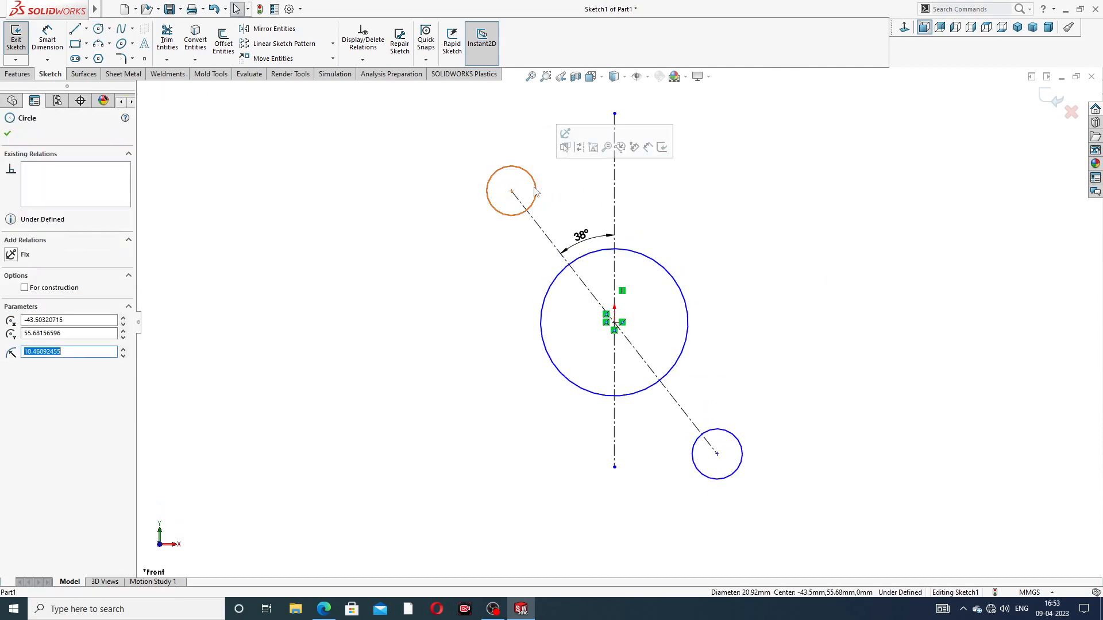
left_click(732, 438, "ctrl")
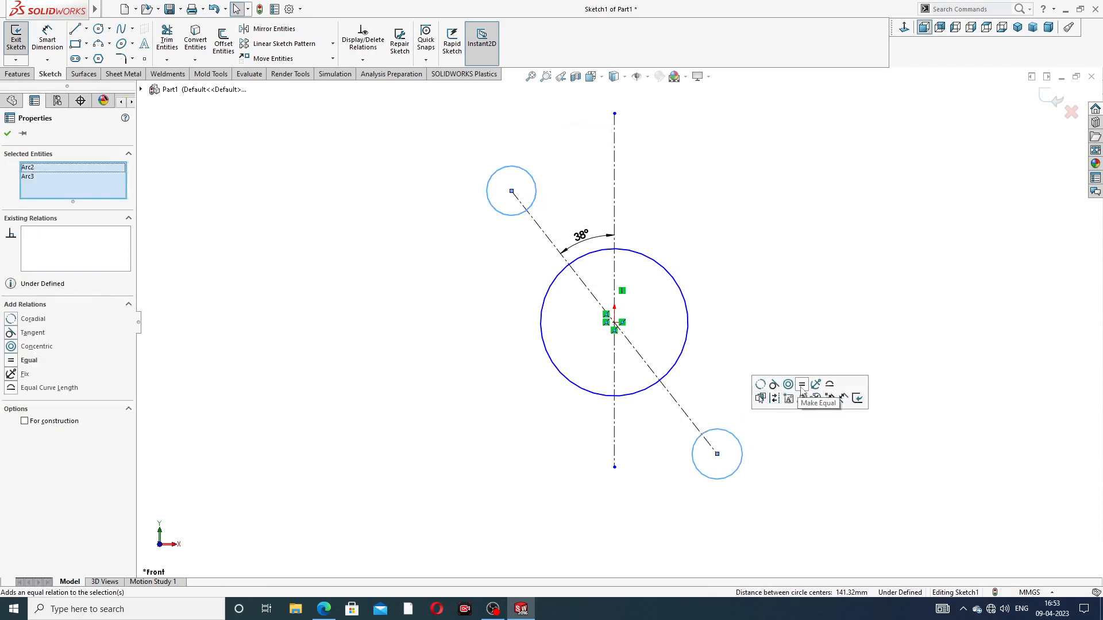
left_click(802, 385)
left_click(769, 193)
Step: Sketch a line about 74 mm long from the upper small circle's right side to the upper right of the central circle
scroll(767, 204, "up", 3)
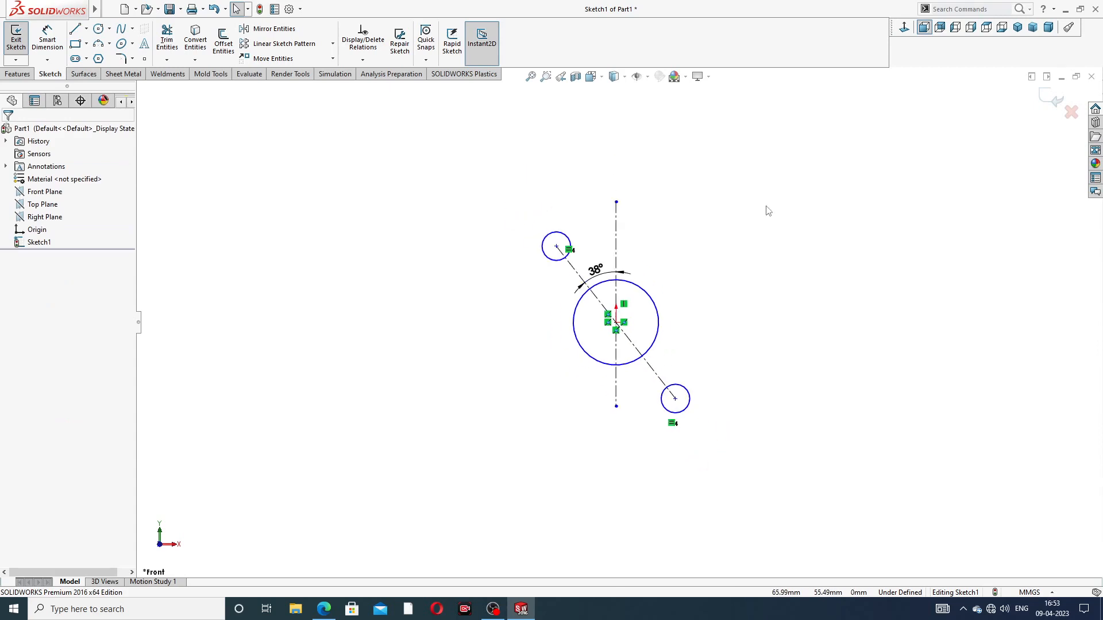
scroll(731, 340, "down", 3)
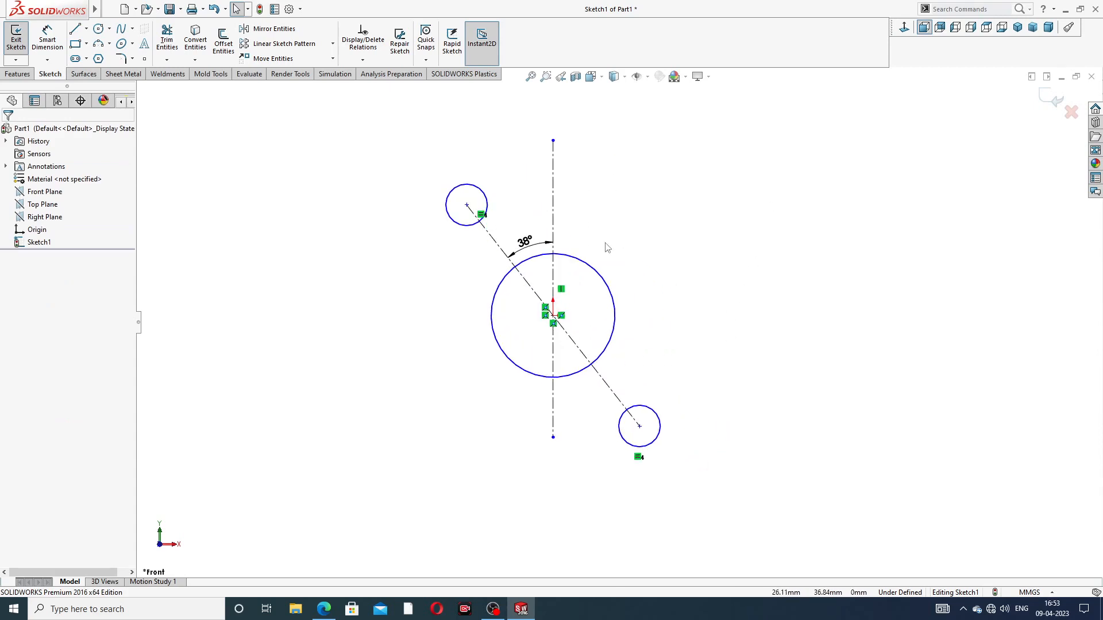
left_click(75, 30)
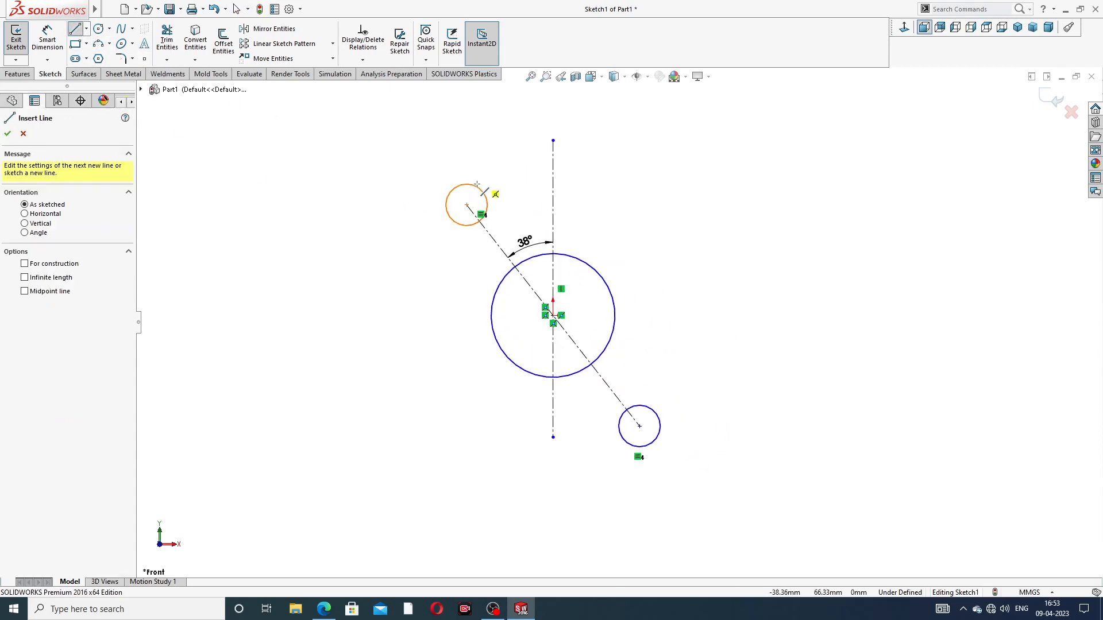
left_click(479, 188)
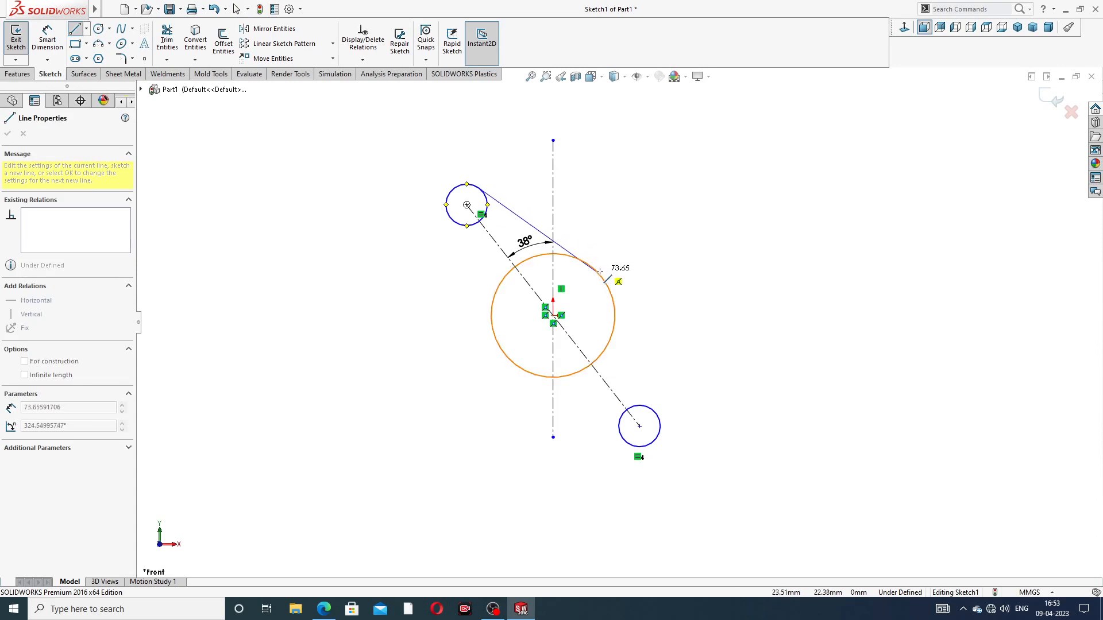
left_click(599, 272)
right_click(636, 182)
left_click(658, 229)
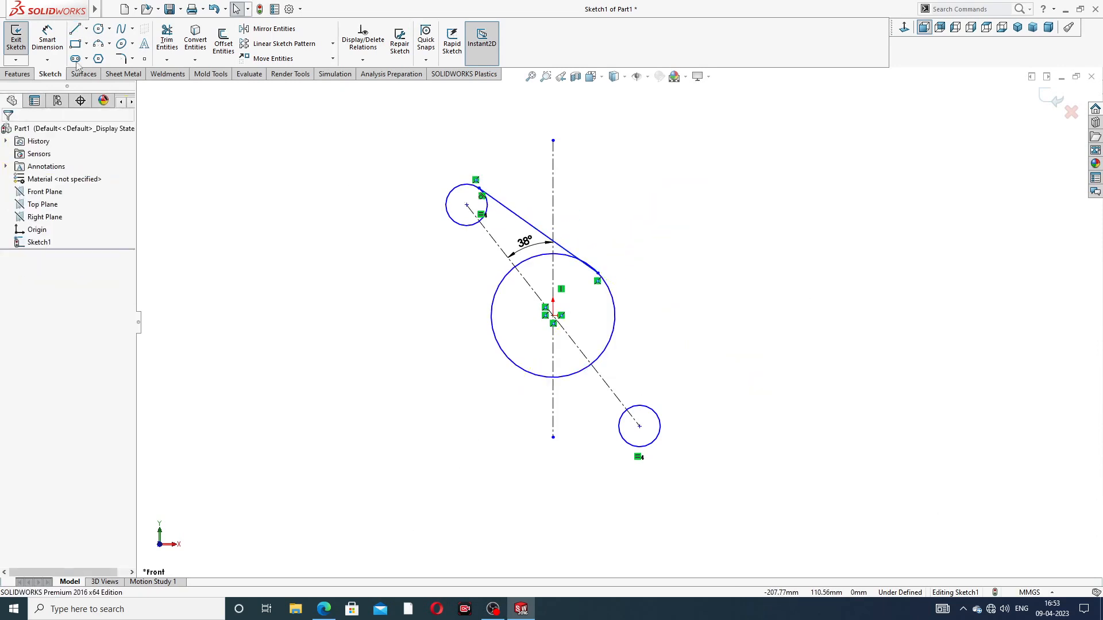
Step: Sketch a line about 67 mm long from the upper small circle's lower left to the central circle's left side
left_click(451, 220)
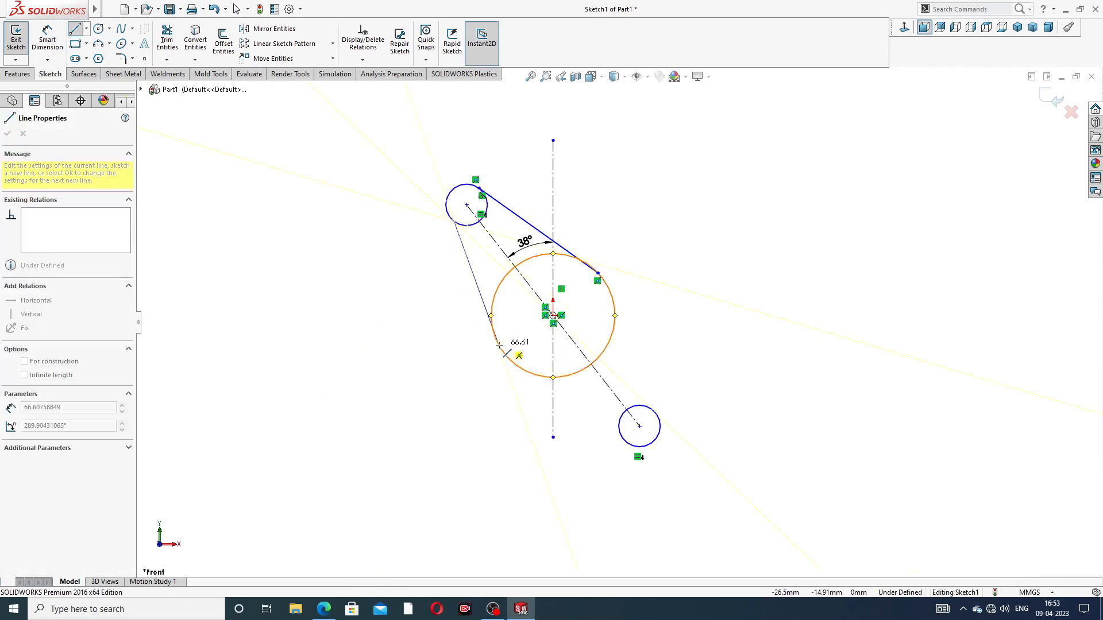
right_click(423, 311)
left_click(394, 278)
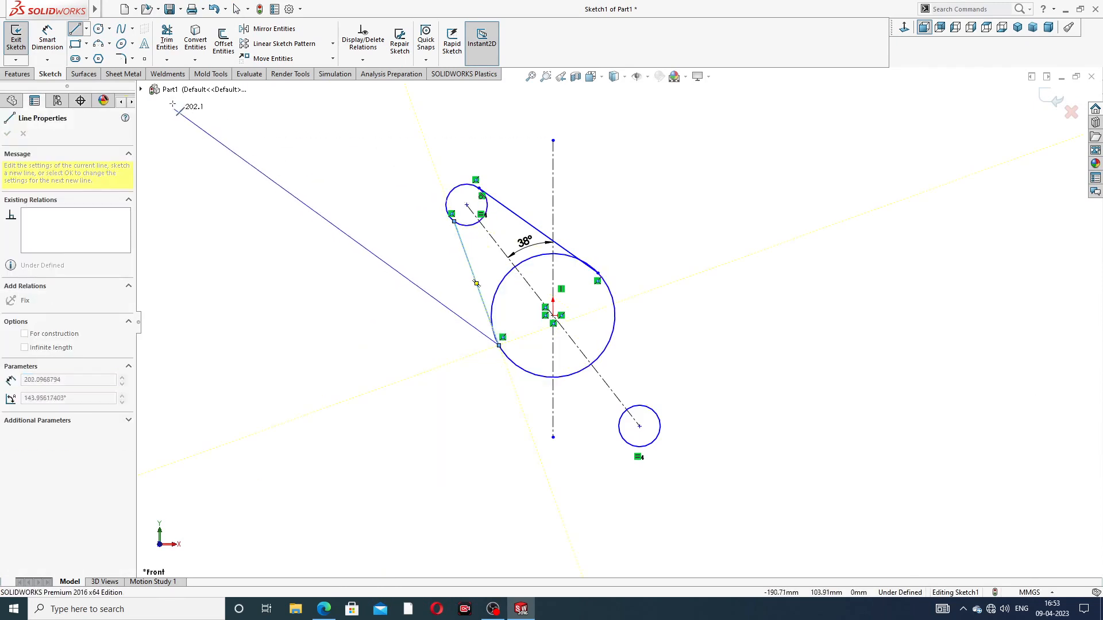
right_click(229, 166)
left_click(254, 142)
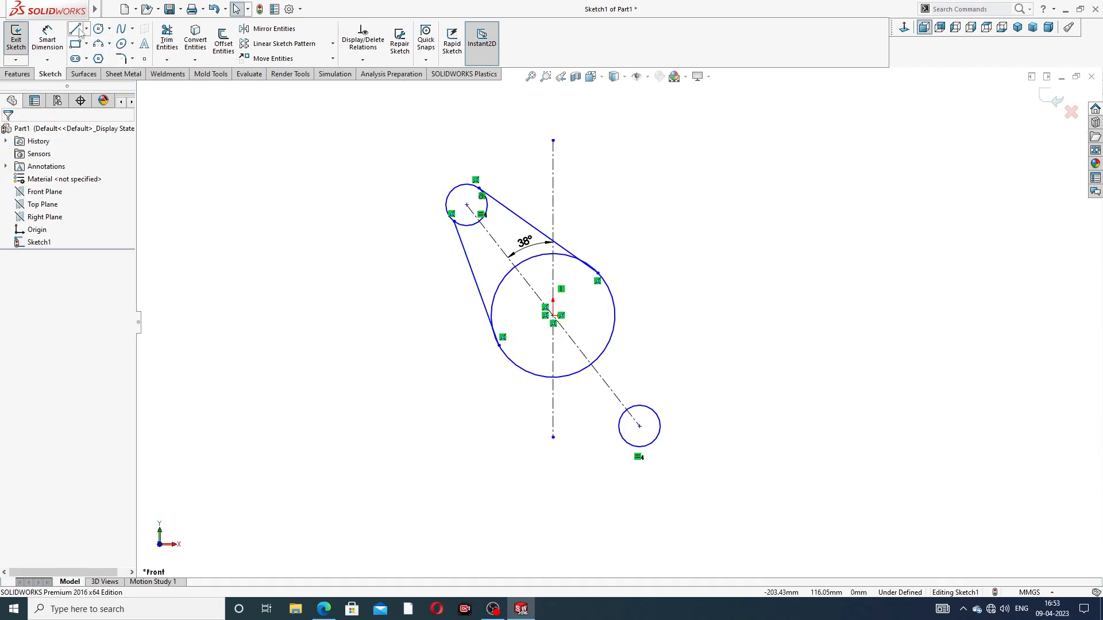
Step: Sketch a line from the central circle's right side to the lower small circle's right side
left_click(613, 297)
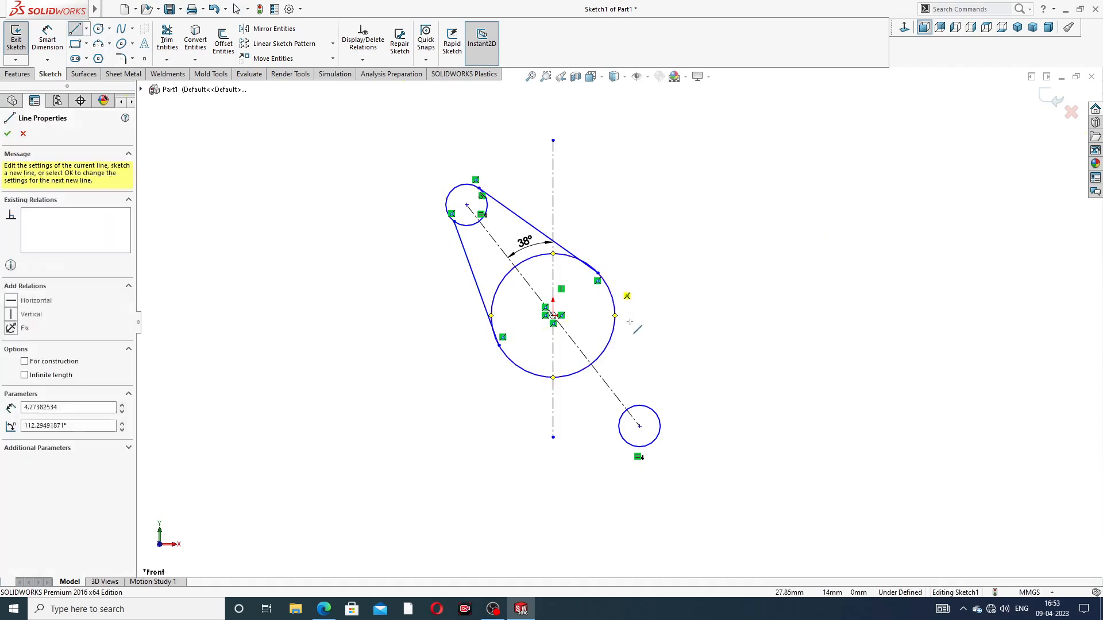
left_click(658, 419)
right_click(692, 355)
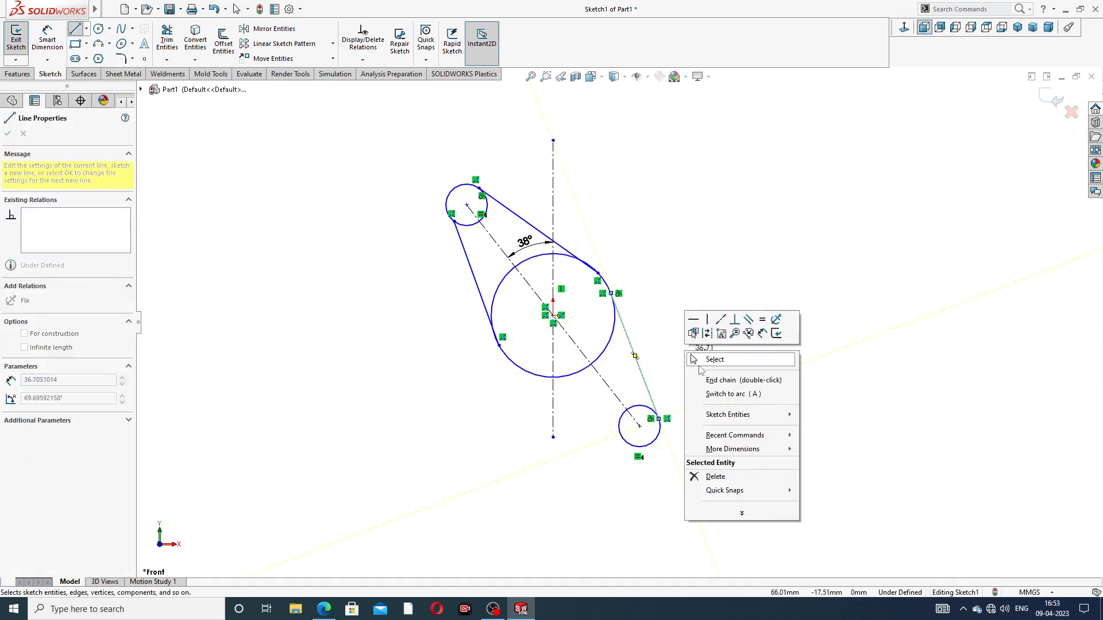
left_click(714, 359)
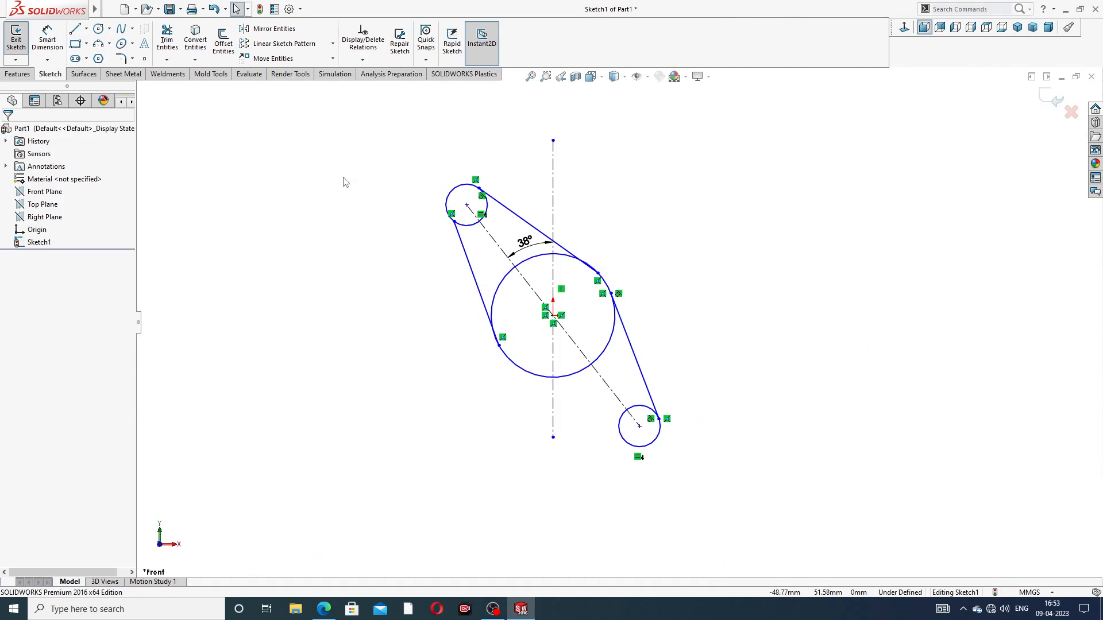
Step: Sketch a line from the central circle's lower left to the lower left of the lower small circle
left_click(74, 28)
left_click(519, 366)
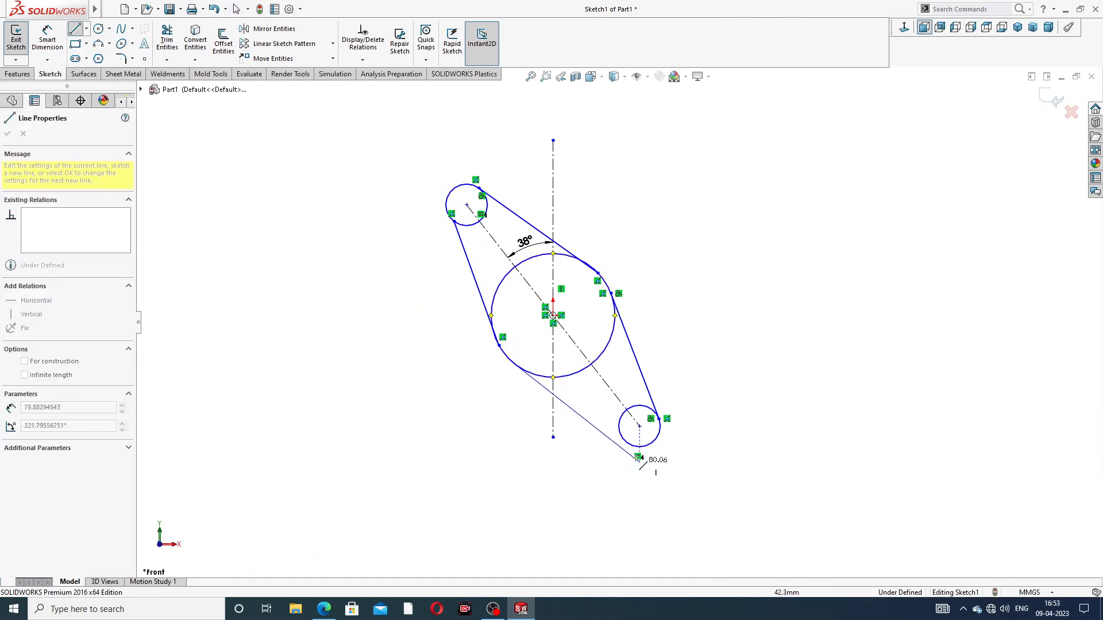
left_click(628, 443)
right_click(729, 317)
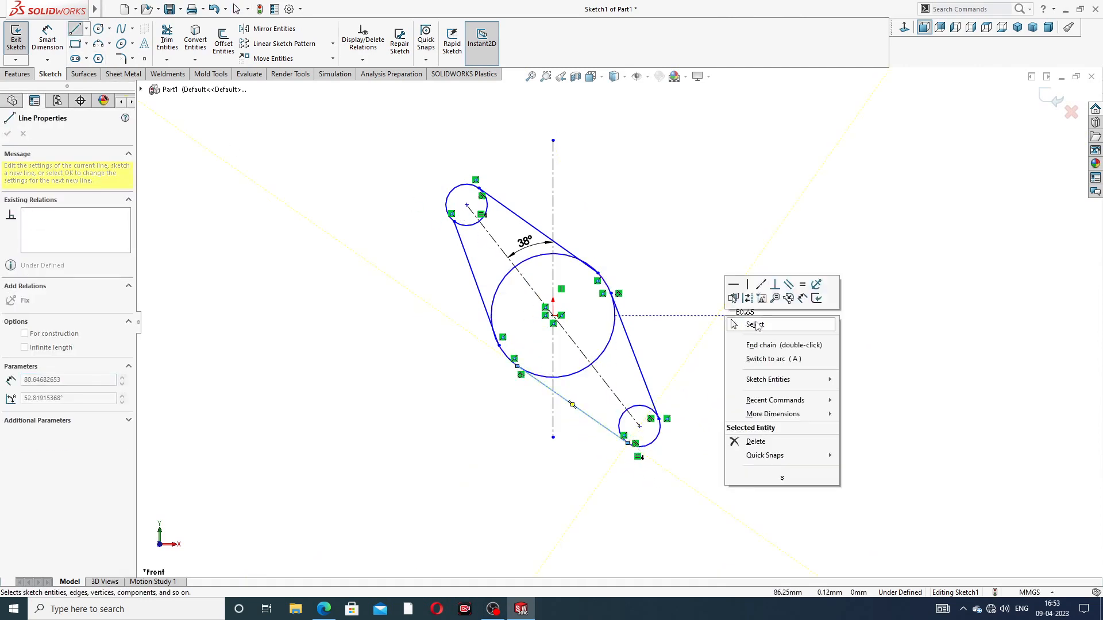
left_click(756, 325)
scroll(598, 258, "down", 1)
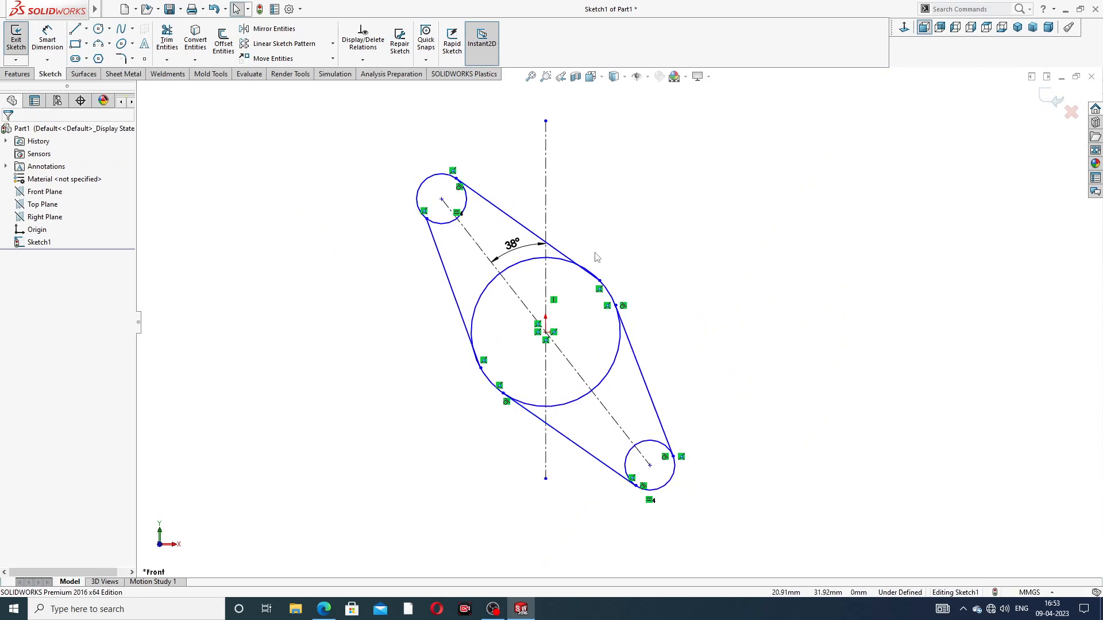
Step: Make the upper connecting line tangent to the central circle
scroll(597, 275, "down", 2)
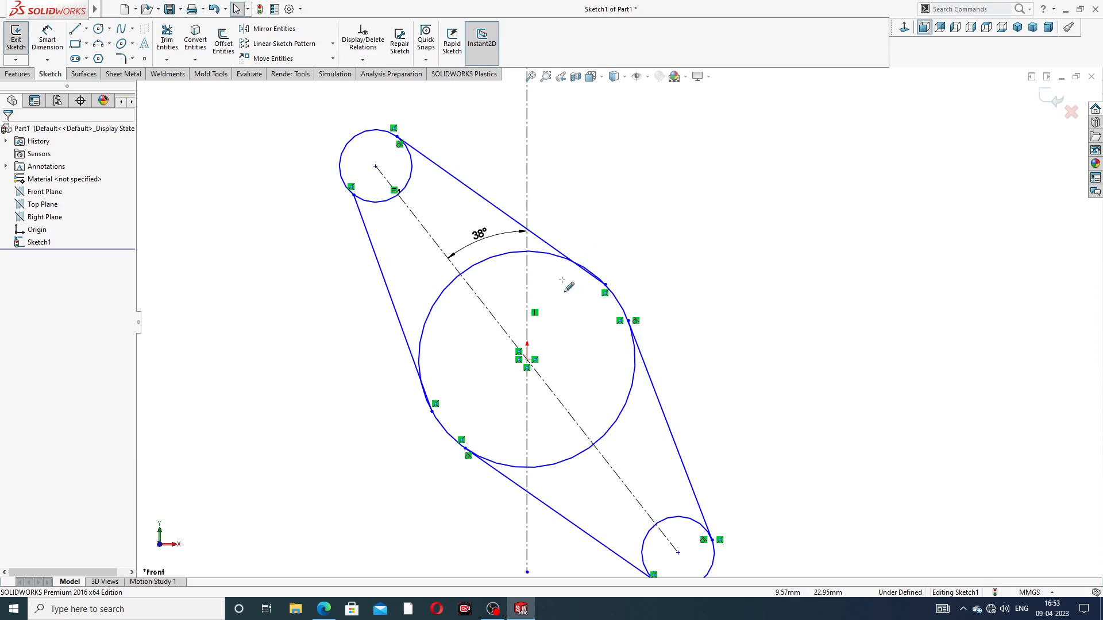
left_click_drag(562, 279, 621, 234)
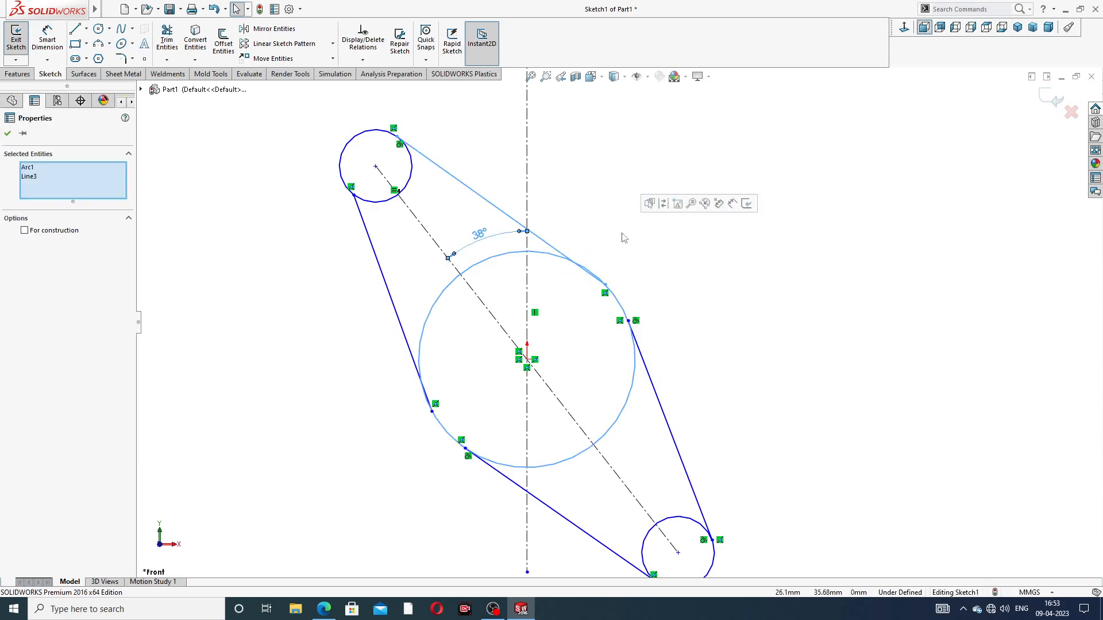
left_click(632, 163)
left_click(592, 274)
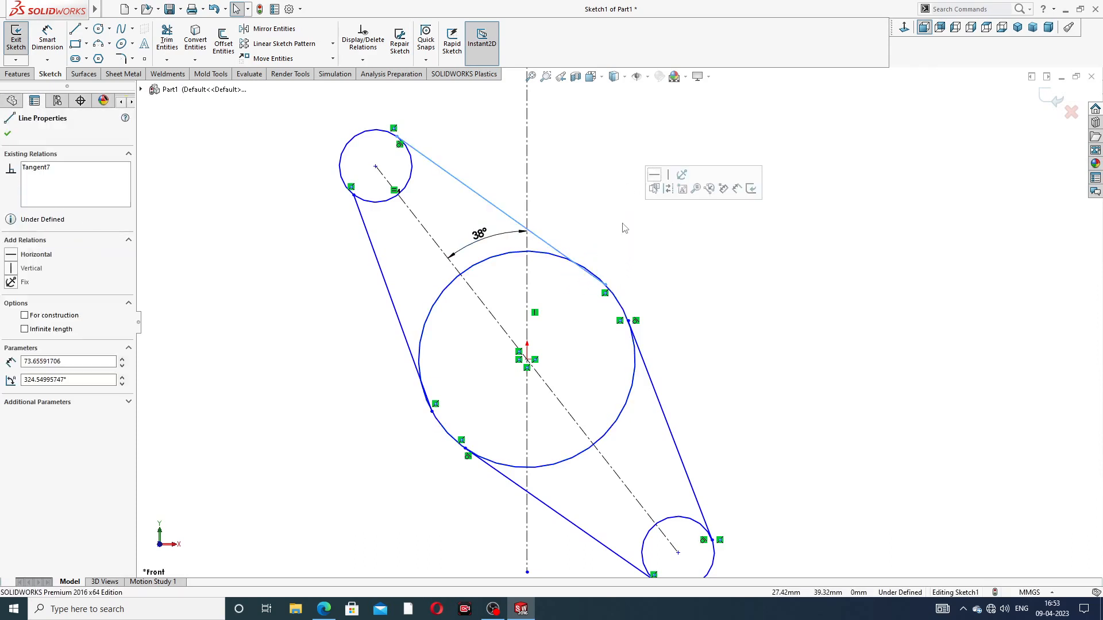
left_click(624, 228)
left_click(547, 257)
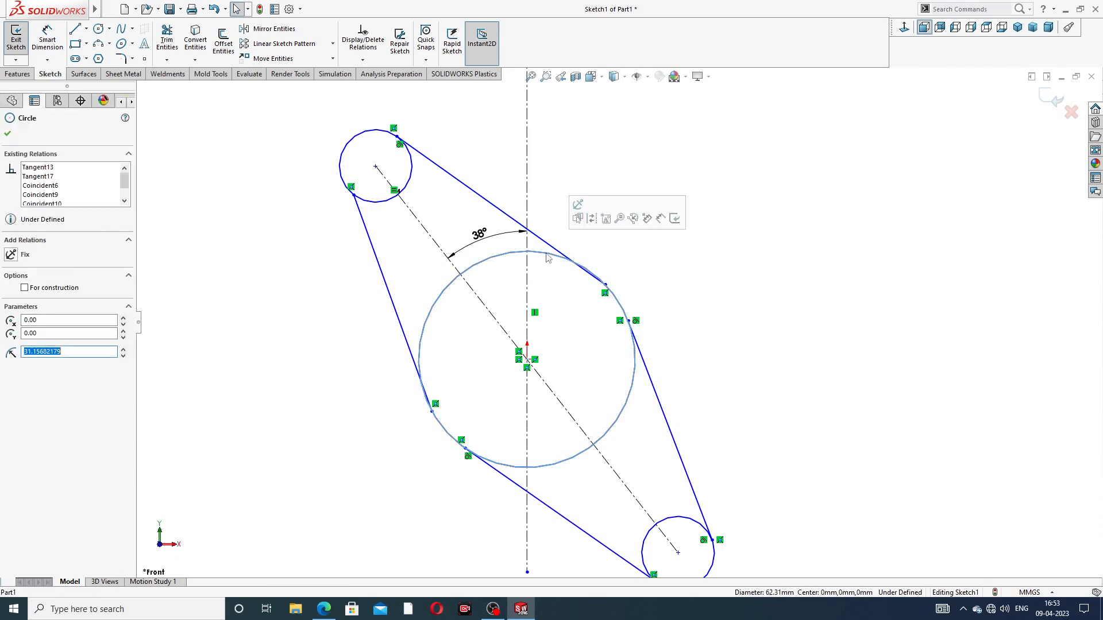
left_click(559, 250, "ctrl")
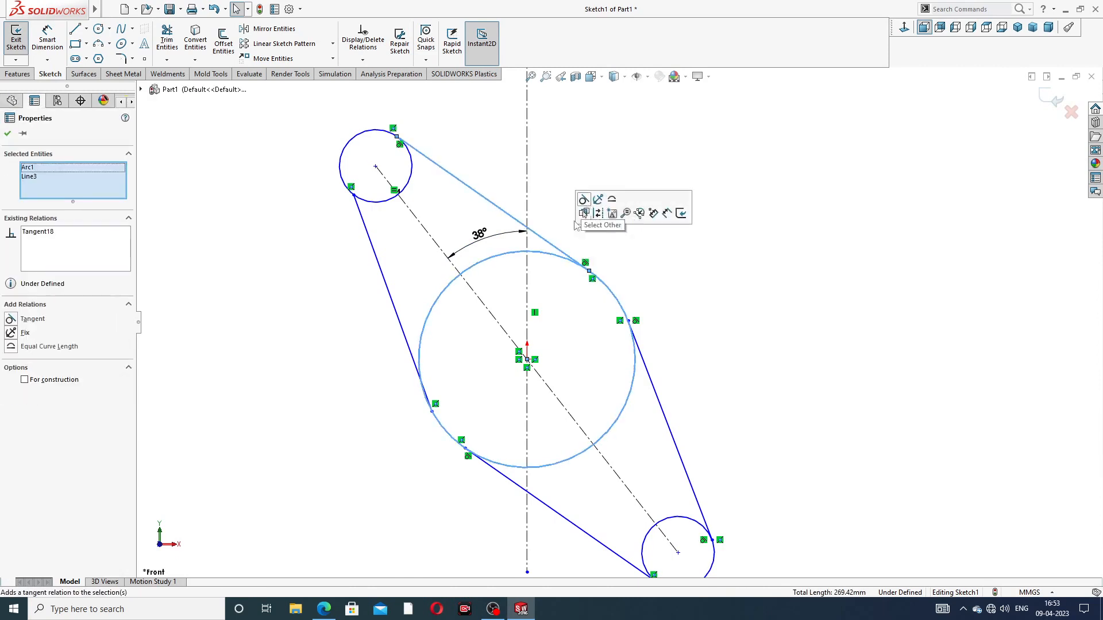
left_click(383, 378)
Step: Make the left connecting line tangent to both the central circle and the upper small circle
left_click(418, 371)
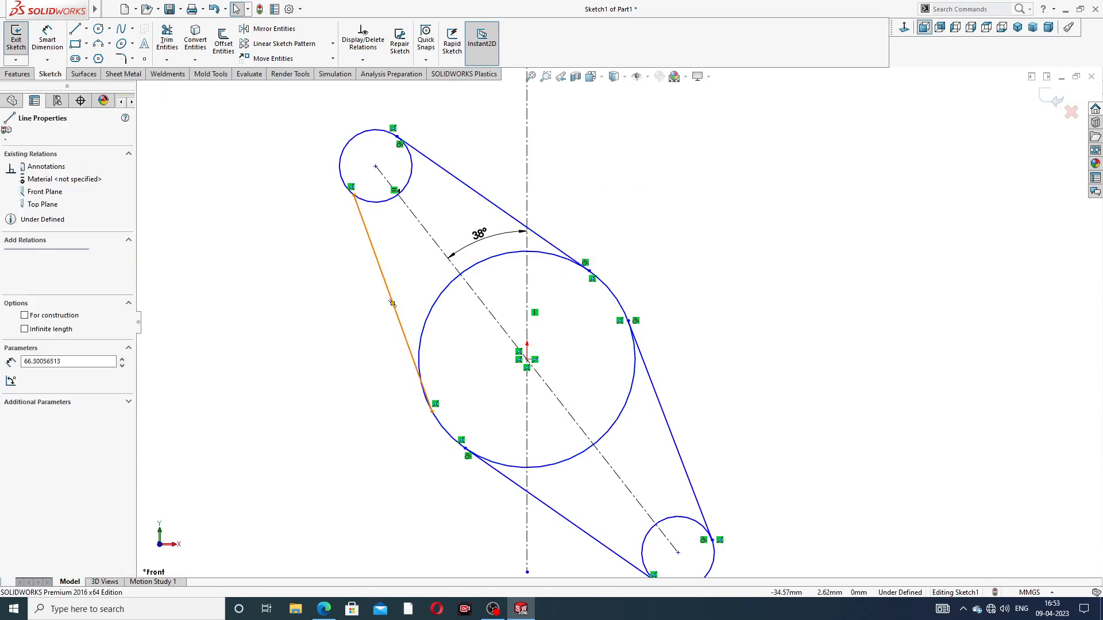
left_click(424, 345, "ctrl")
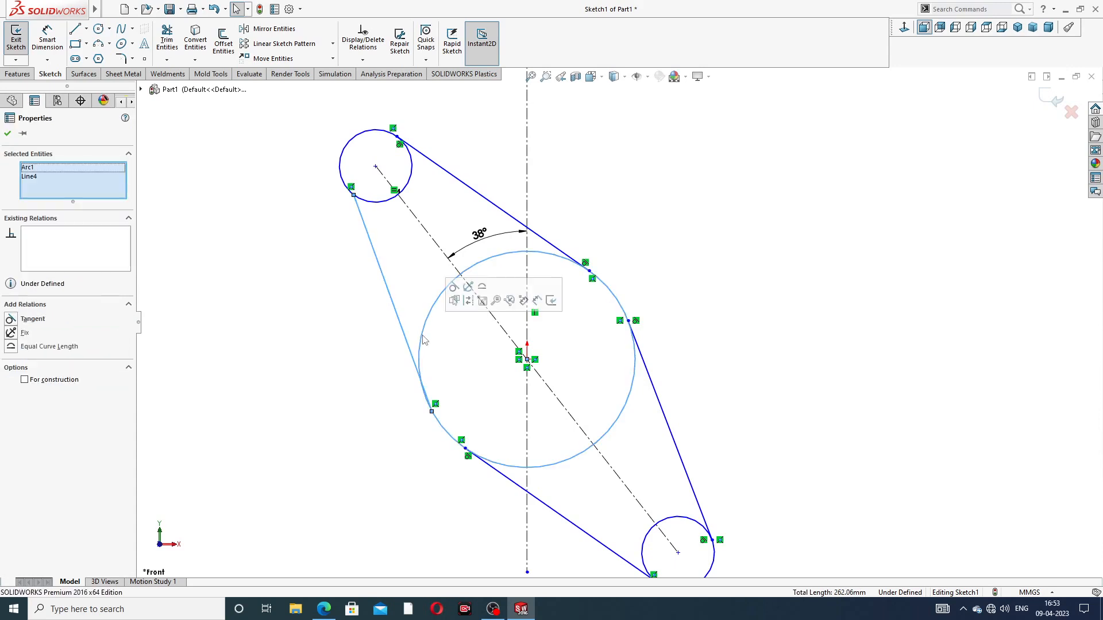
left_click(606, 190)
left_click(376, 202)
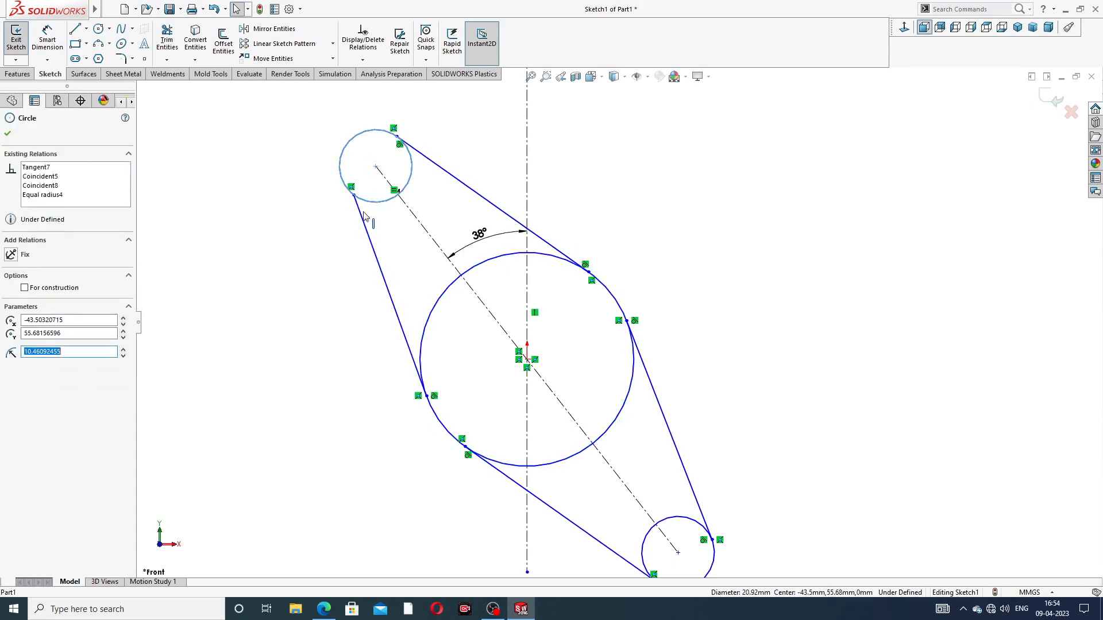
left_click(363, 219, "ctrl")
left_click(394, 180)
left_click(671, 204)
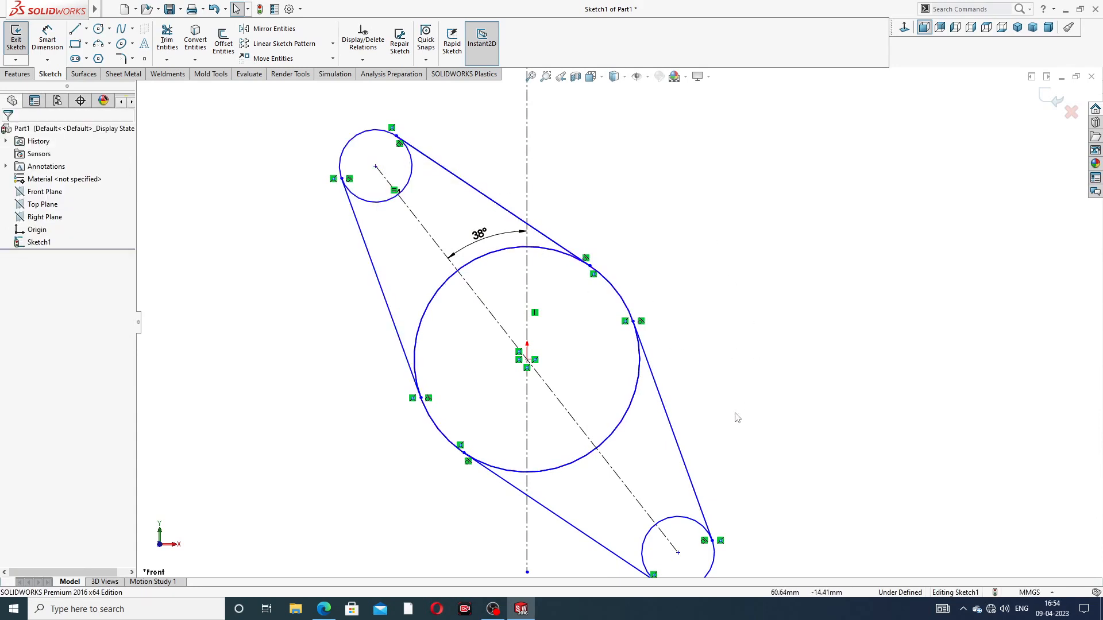
Step: Dimension the central circle with a diameter of 104 mm
key("f")
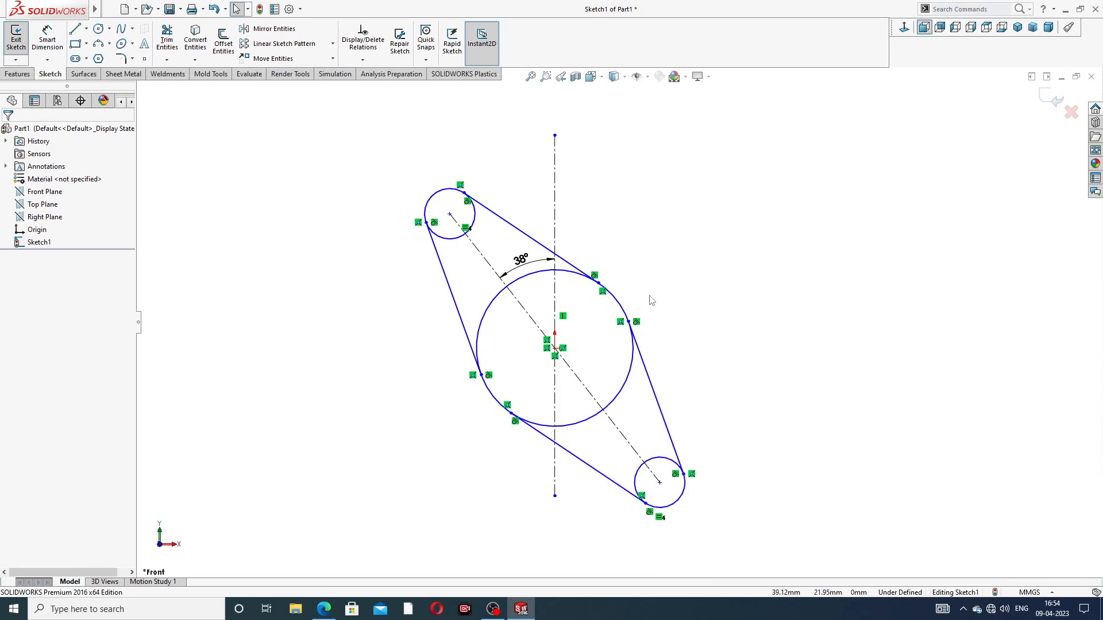
left_click(45, 39)
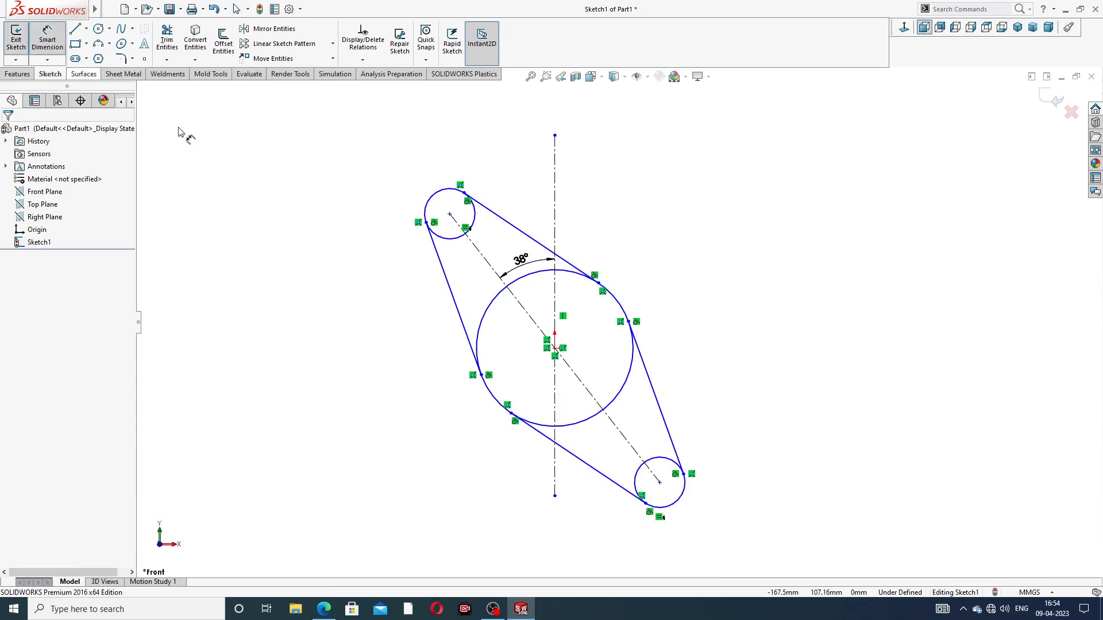
left_click(576, 279)
left_click(664, 241)
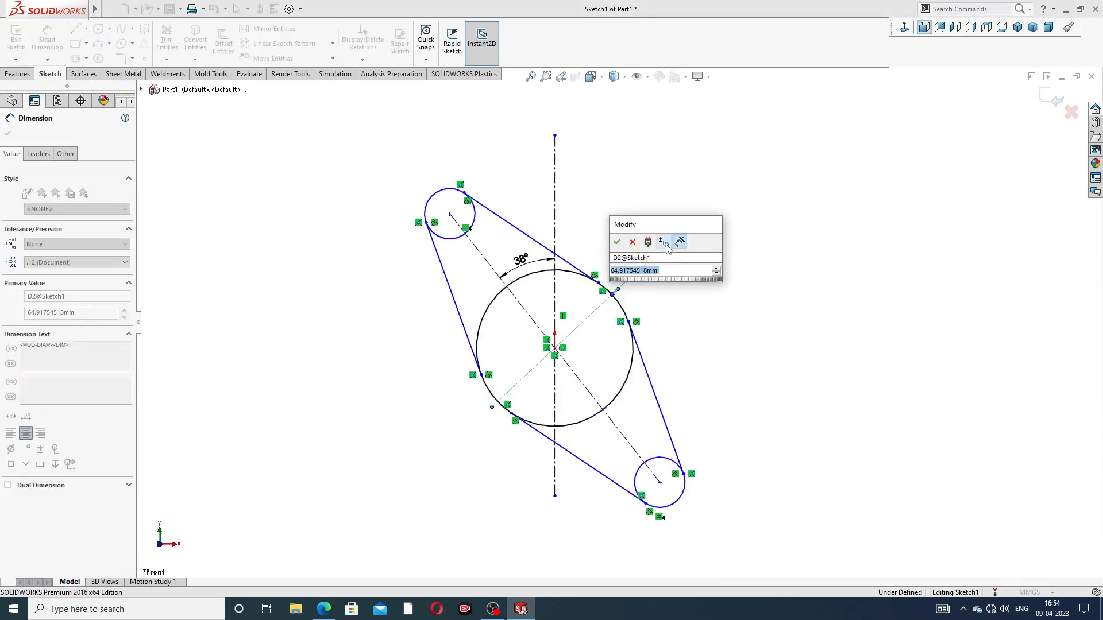
left_click(324, 609)
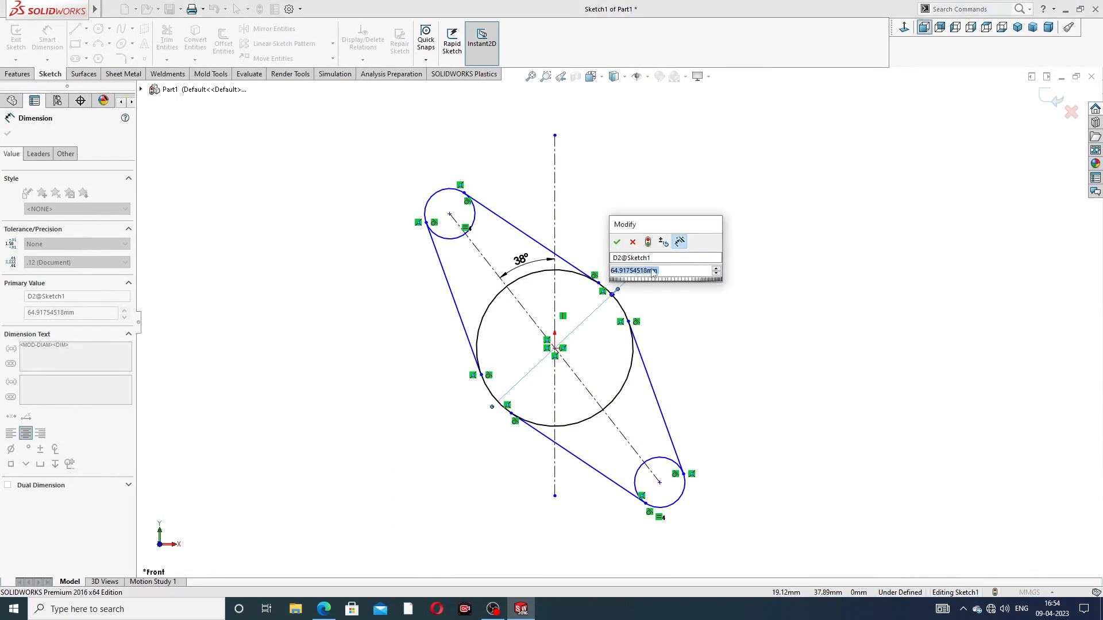
type("104")
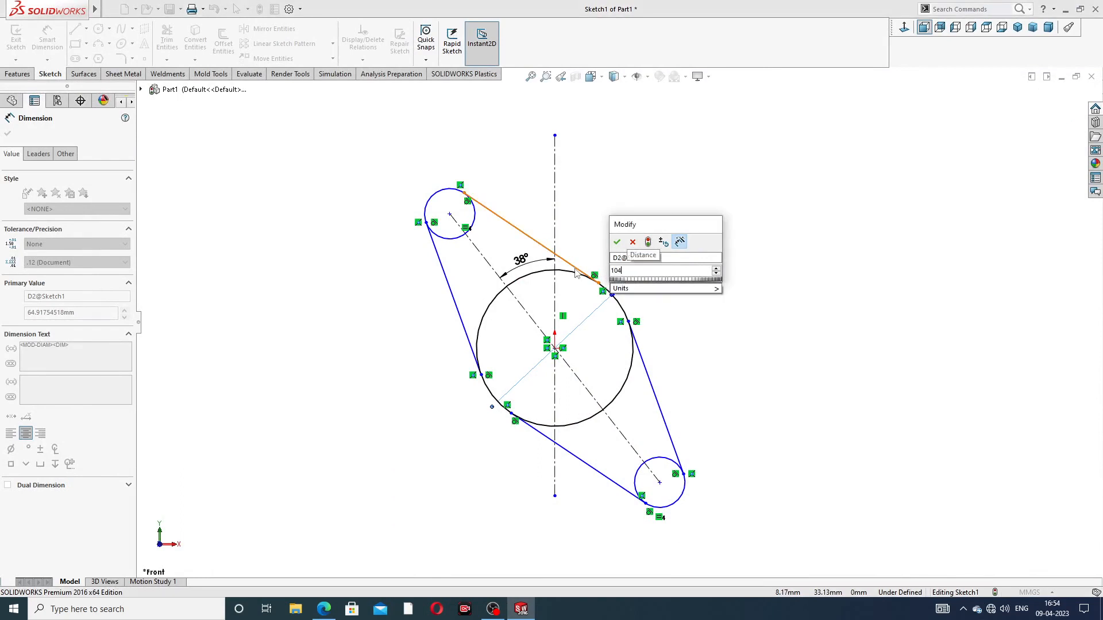
key("Return")
left_click(737, 242)
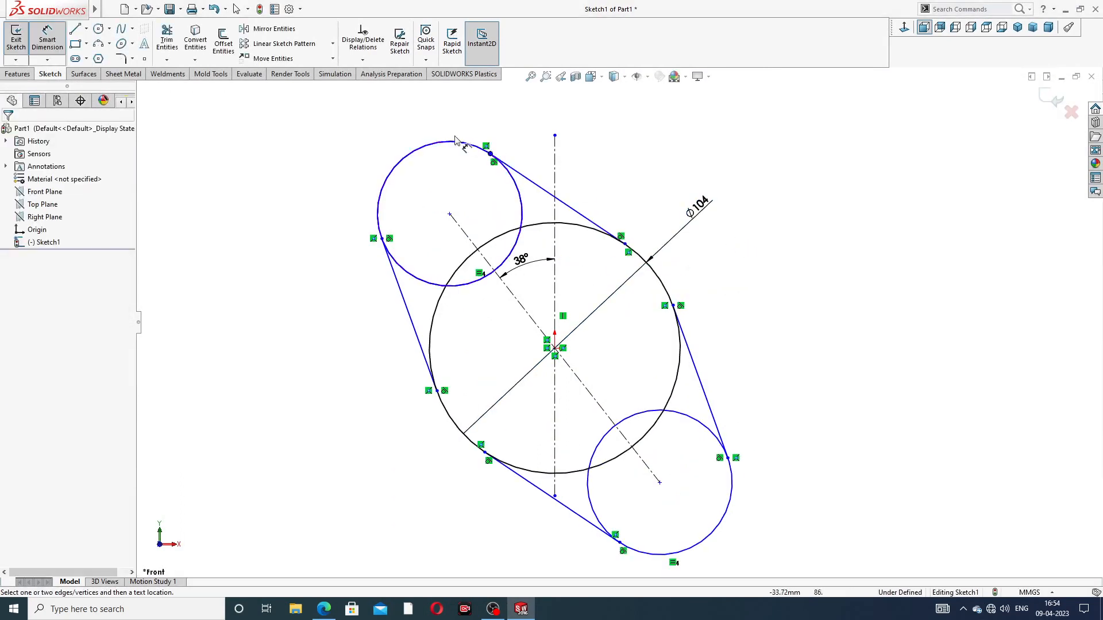
left_click(422, 147)
left_click(353, 148)
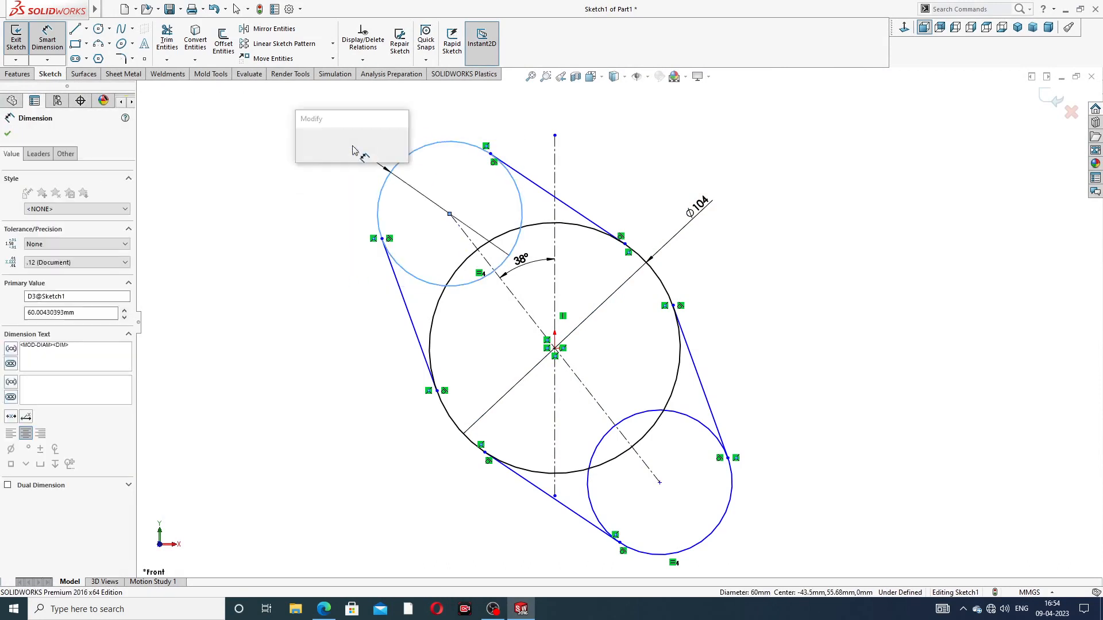
left_click(320, 143)
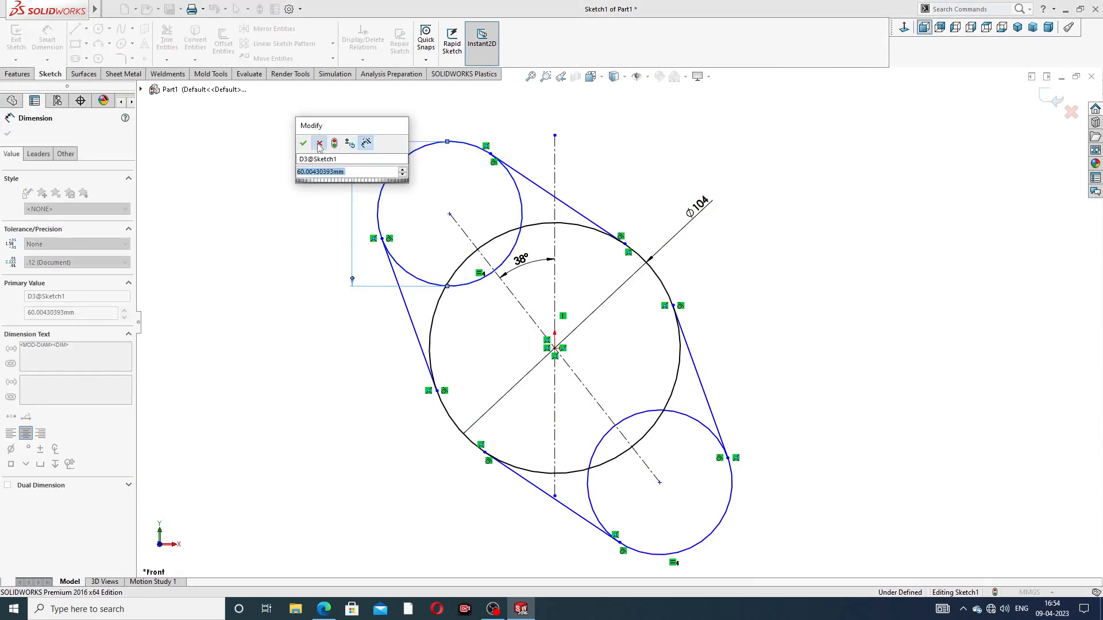
key("Delete")
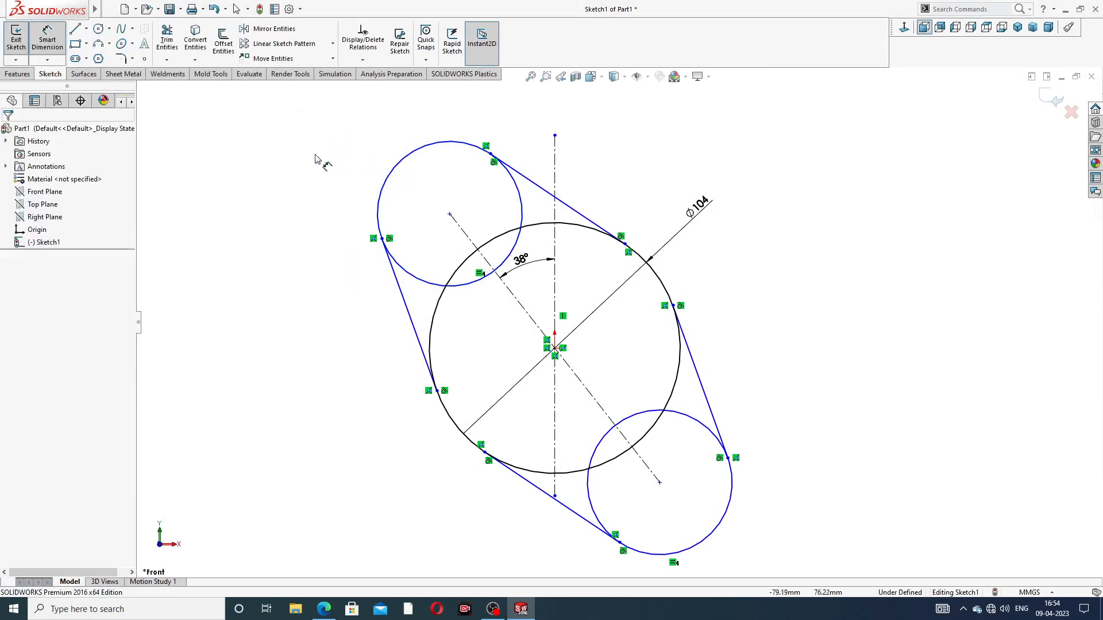
Step: Dimension the upper small circle with a diameter of 32 mm
left_click(407, 159)
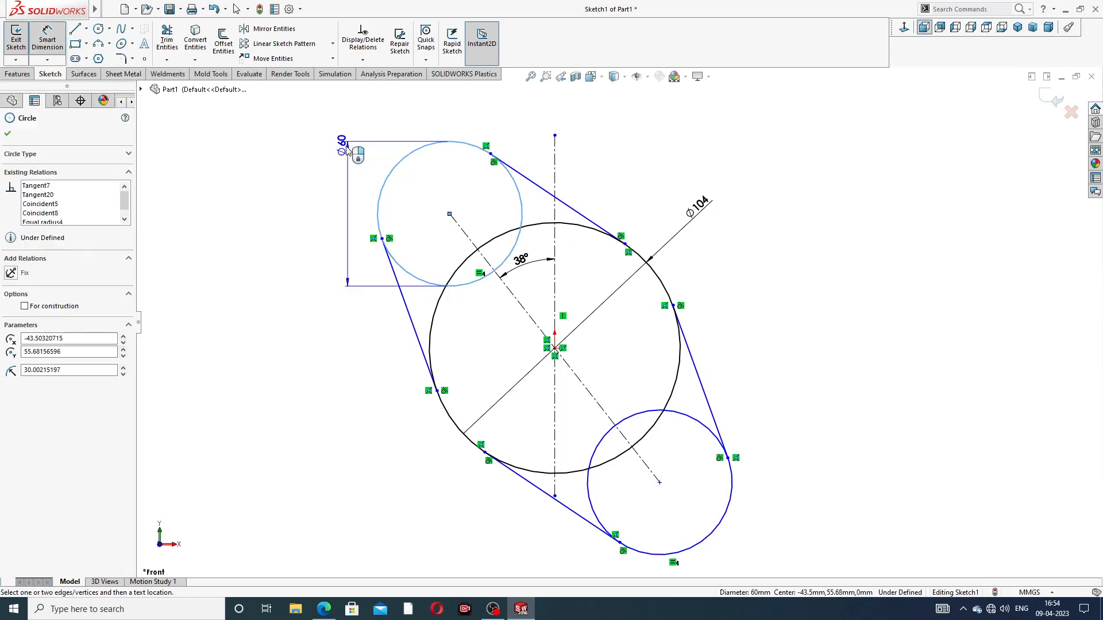
left_click(346, 133)
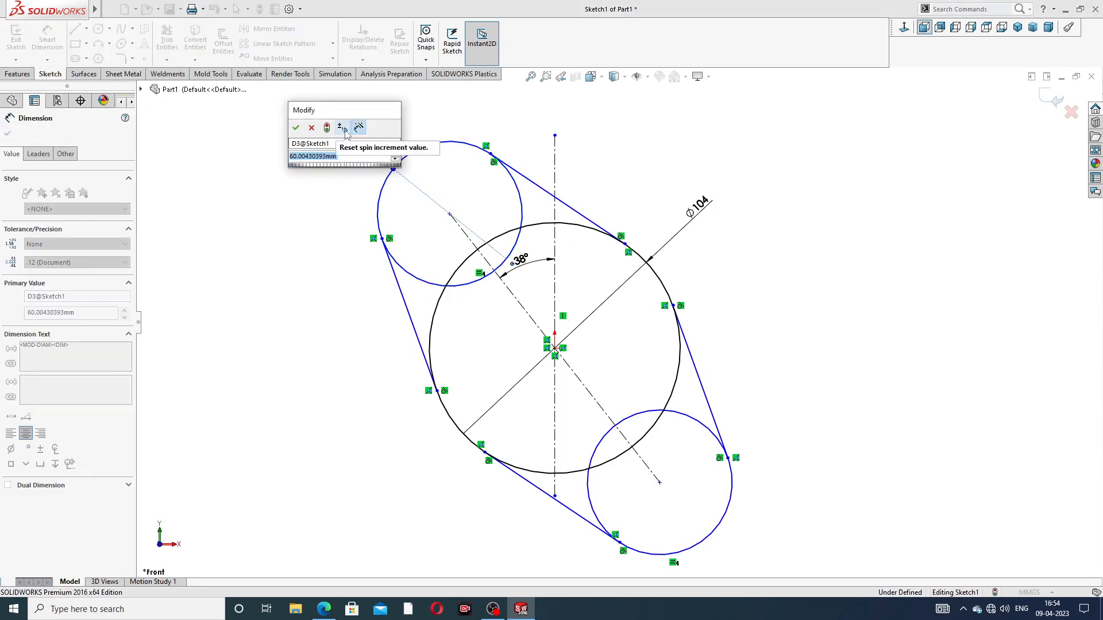
type("32")
key("Return")
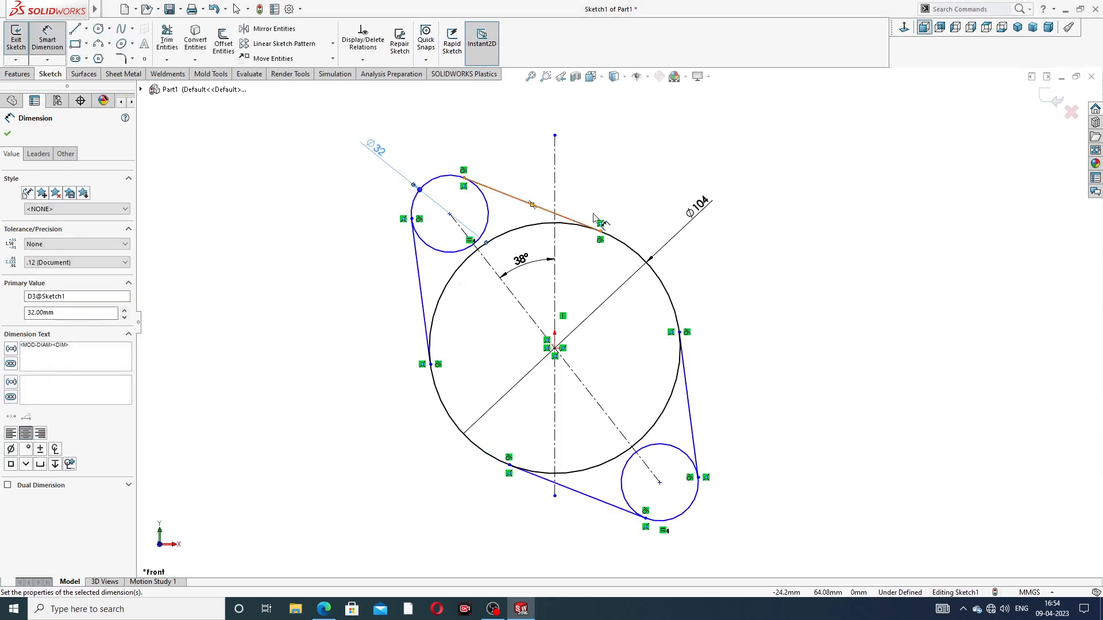
Step: Dimension the aligned distance between the two small circles' centers as 136 mm
left_click(449, 213)
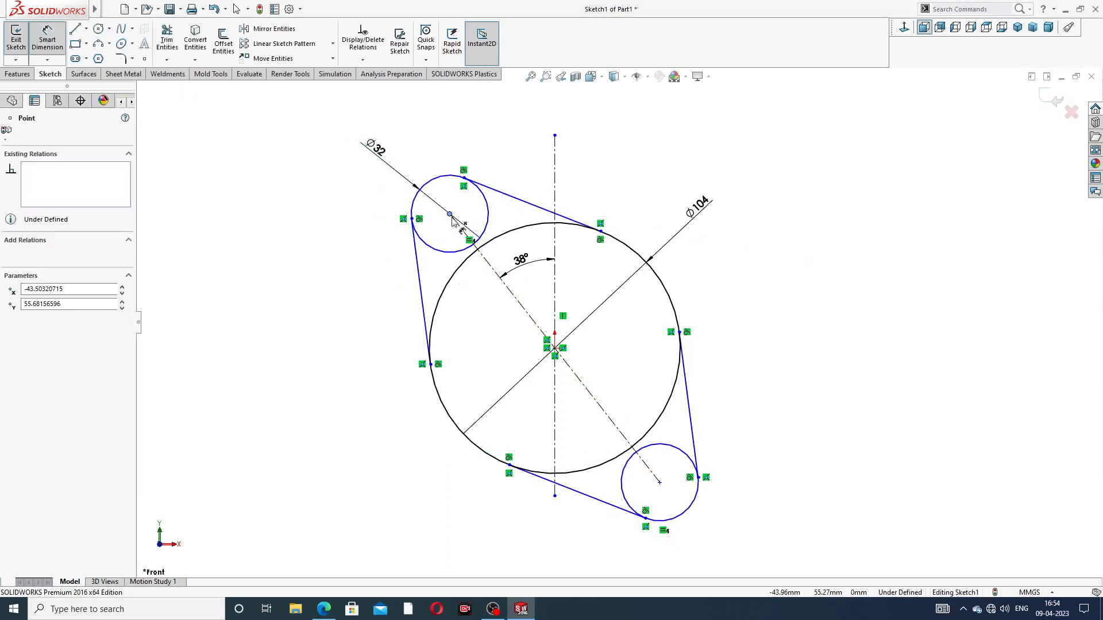
left_click(660, 483)
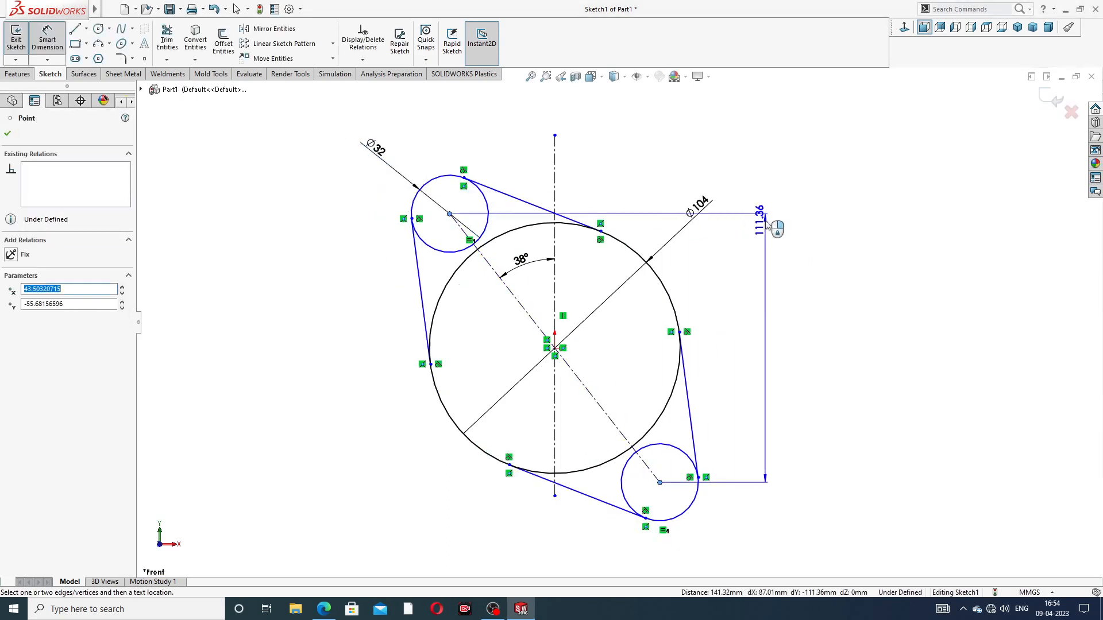
left_click(724, 170)
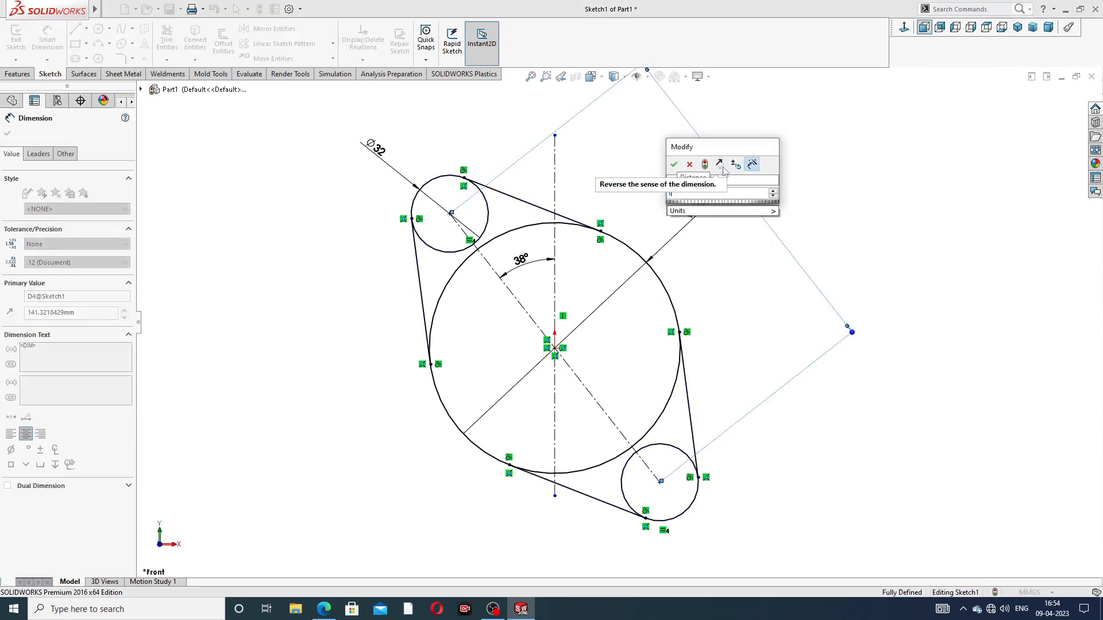
type("136")
key("Return")
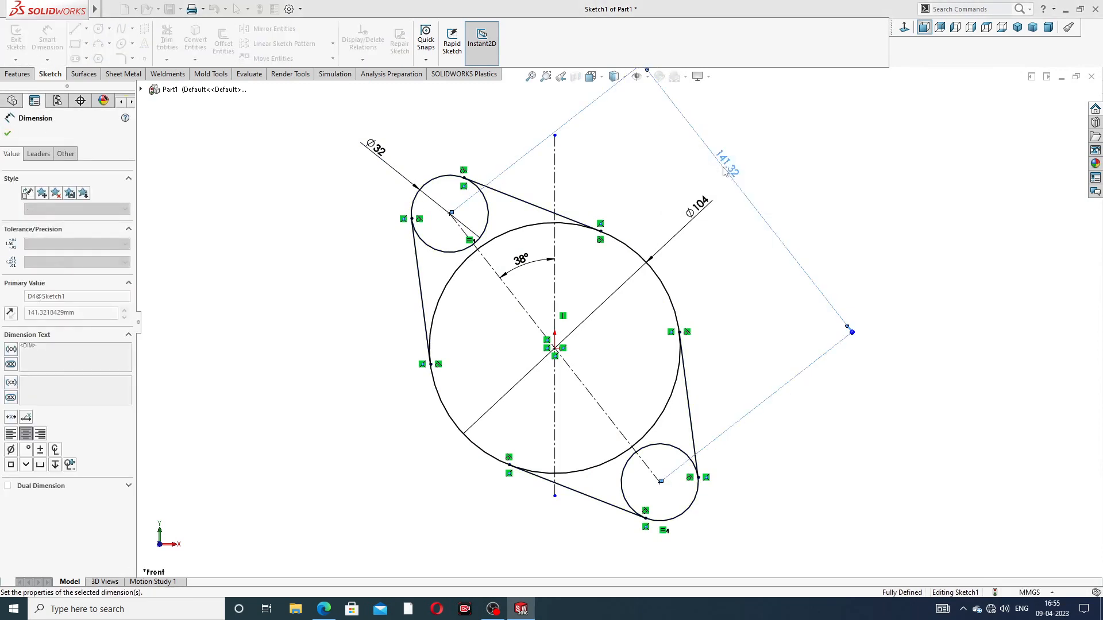
left_click(747, 304)
Step: Finish dimensioning and reposition the 104 mm diameter and 136 mm distance dimensions closer to the profile
scroll(745, 251, "up", 3)
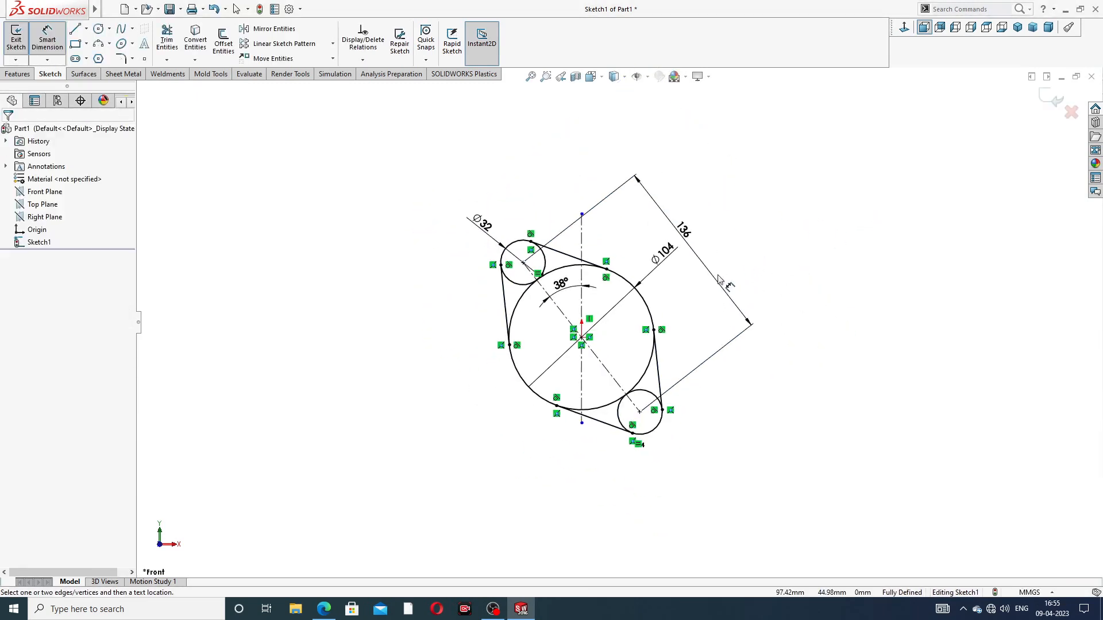
right_click(770, 172)
left_click(799, 171)
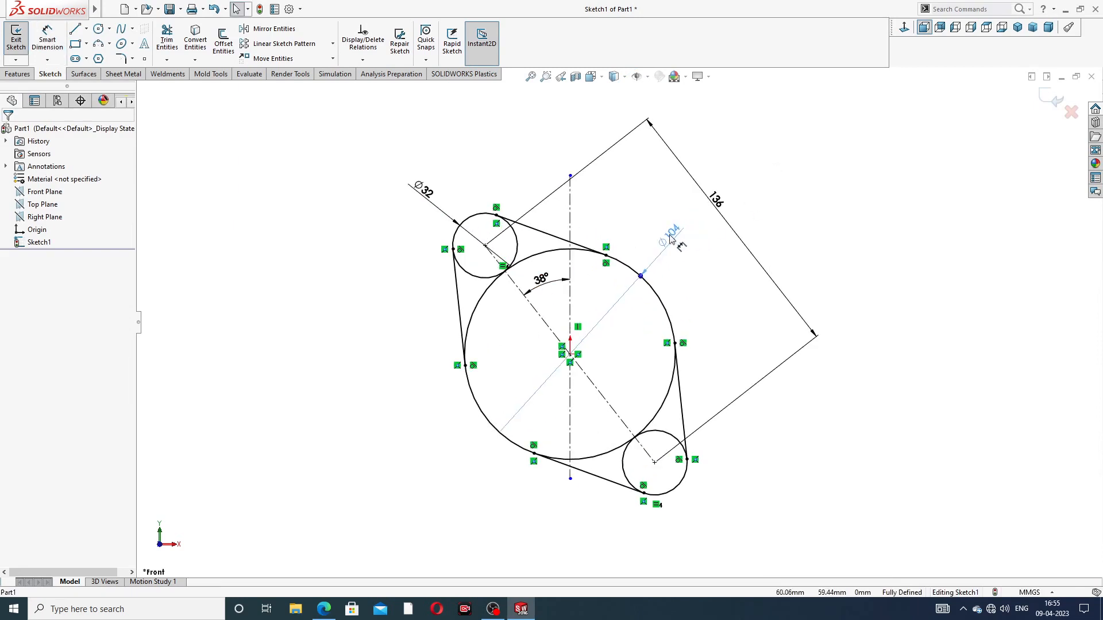
left_click(693, 240)
left_click(714, 220)
left_click(762, 200)
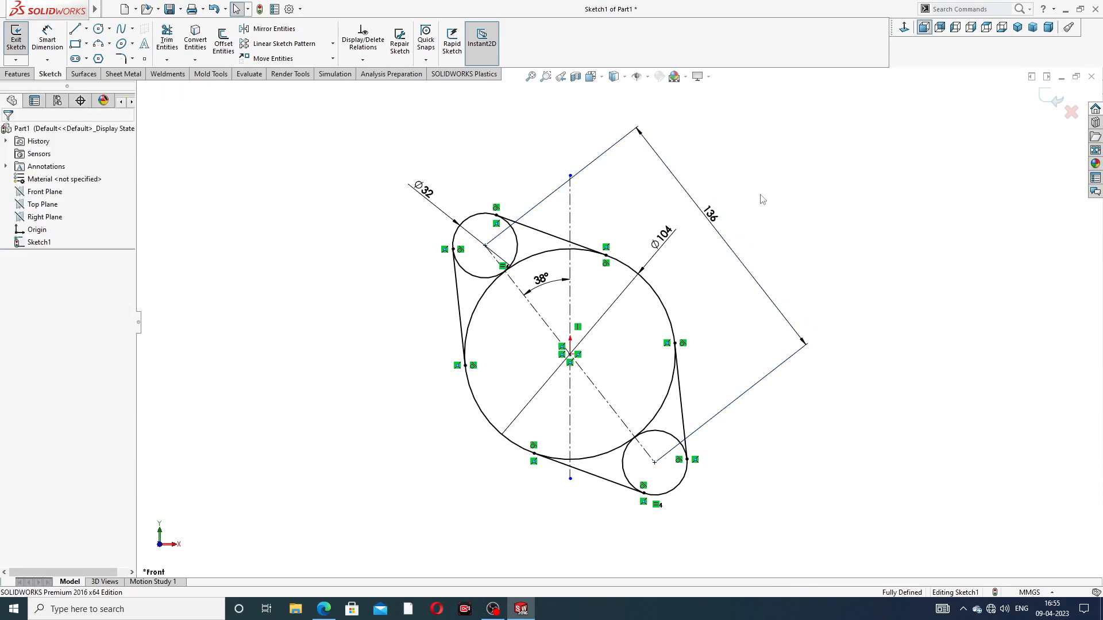
Step: Power-trim the small circles' inner arcs and the central circle's arcs that face the two small circles
left_click(167, 41)
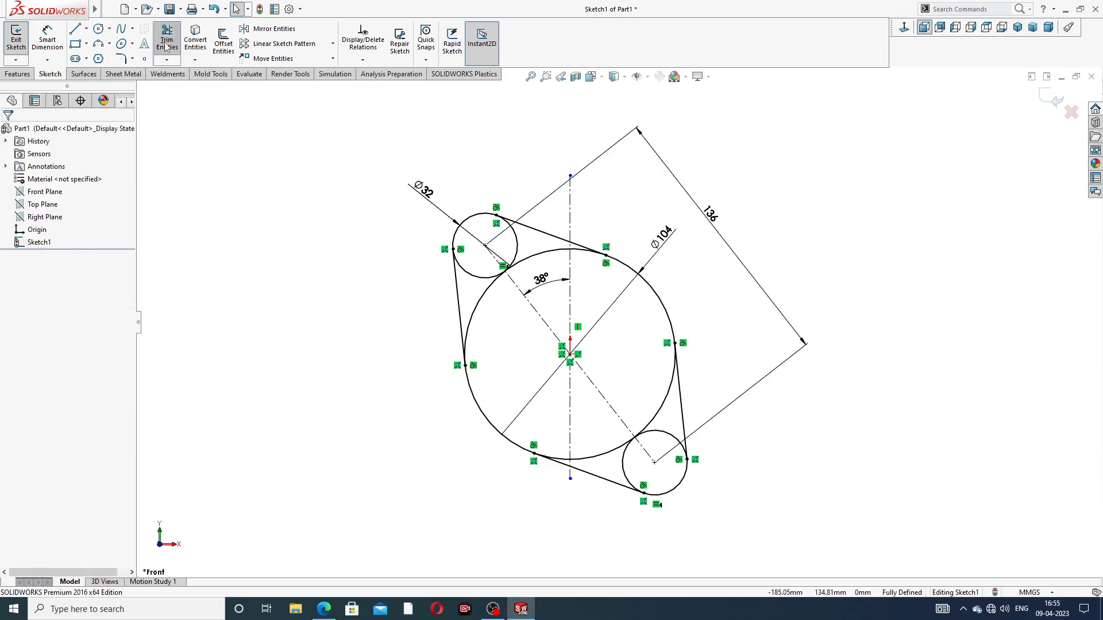
mouse_move(496, 296)
left_mouse_down()
mouse_move(489, 265)
mouse_move(537, 275)
left_mouse_up()
left_click_drag(595, 435, 636, 460)
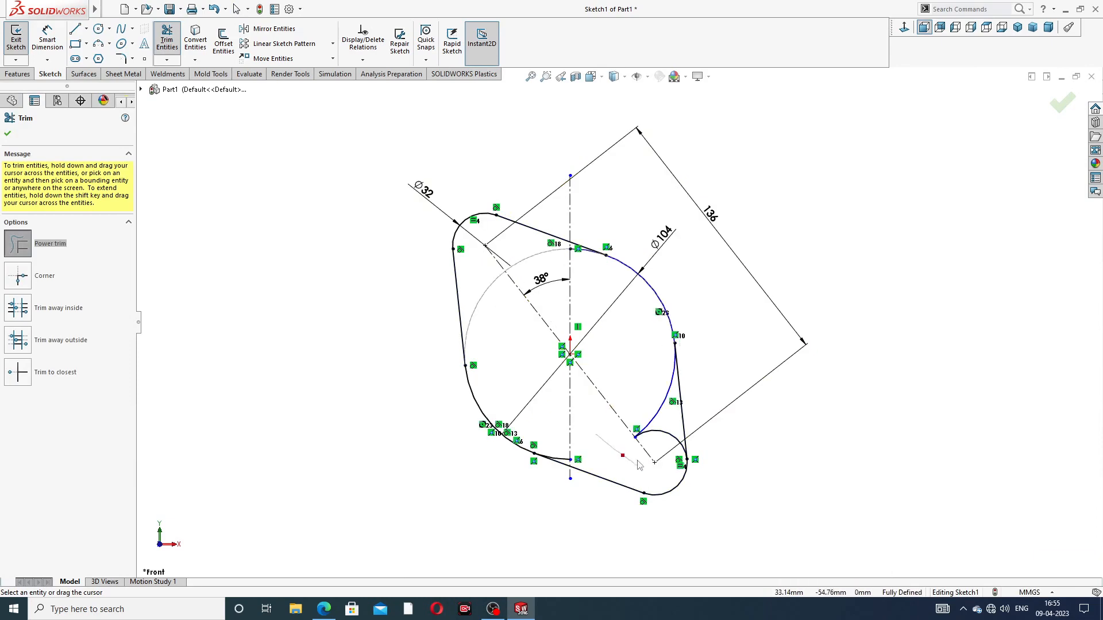
left_click_drag(653, 396, 654, 438)
scroll(631, 344, "down", 3)
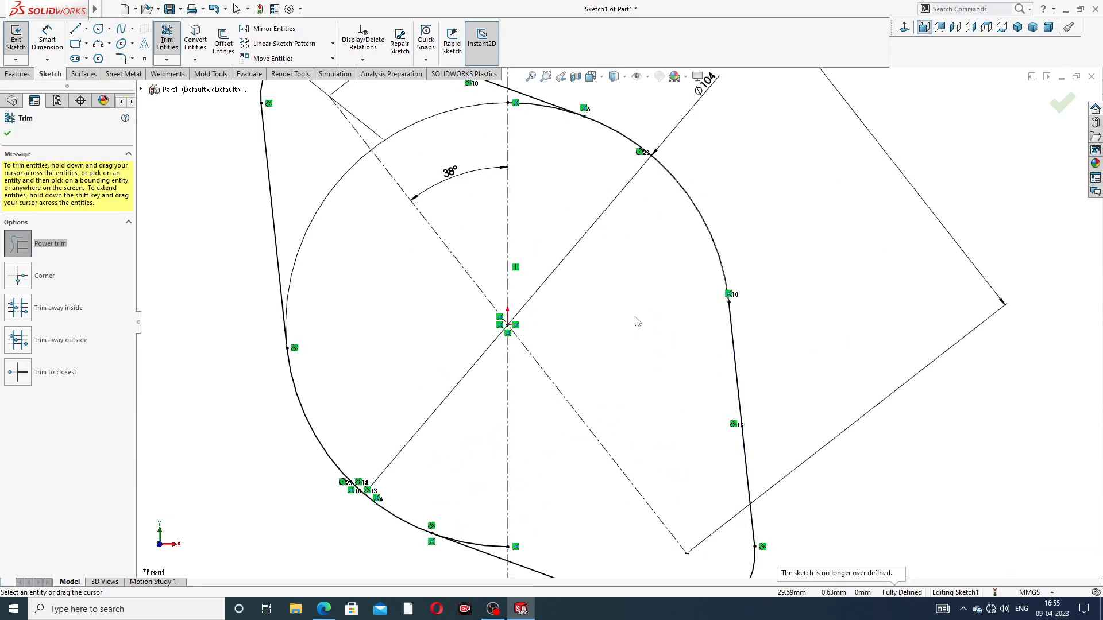
scroll(567, 172, "up", 2)
scroll(560, 185, "down", 2)
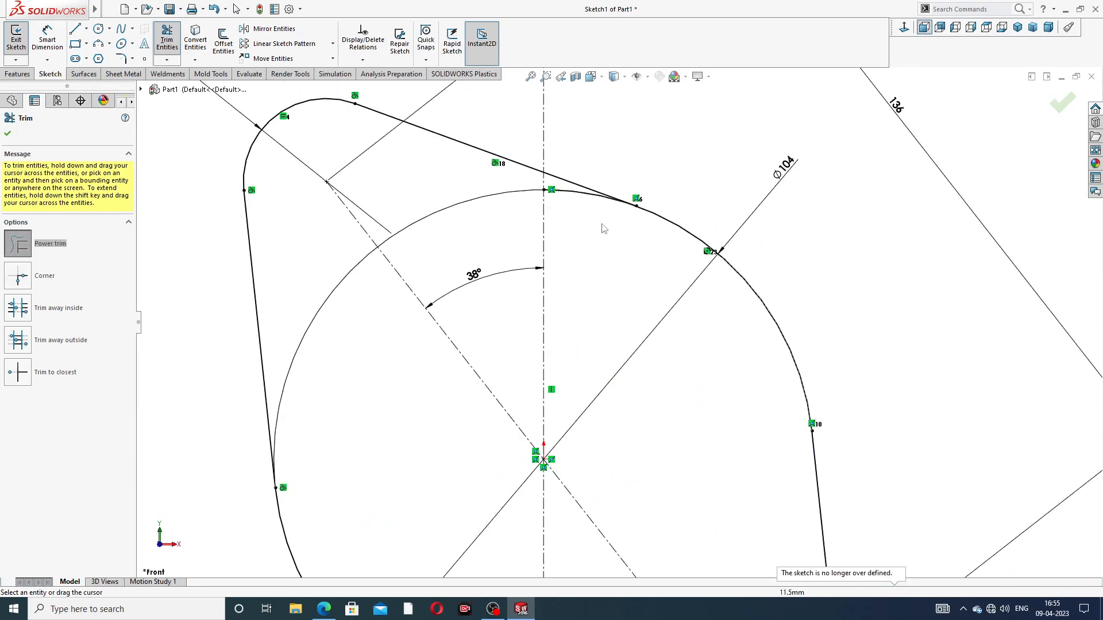
scroll(591, 212, "up", 3)
scroll(575, 278, "down", 2)
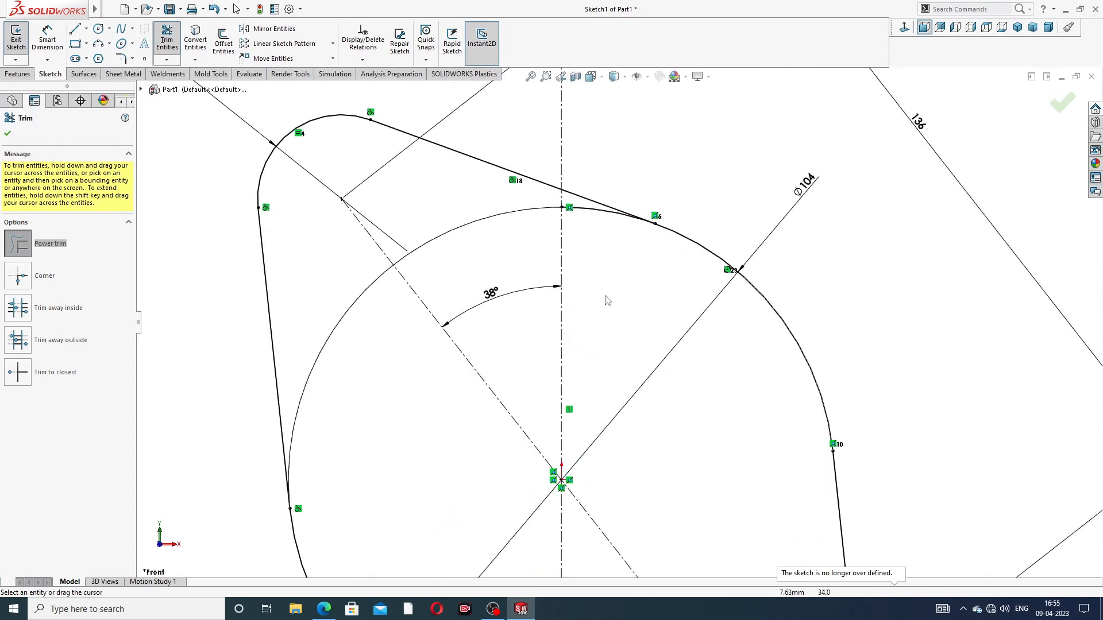
scroll(601, 282, "up", 3)
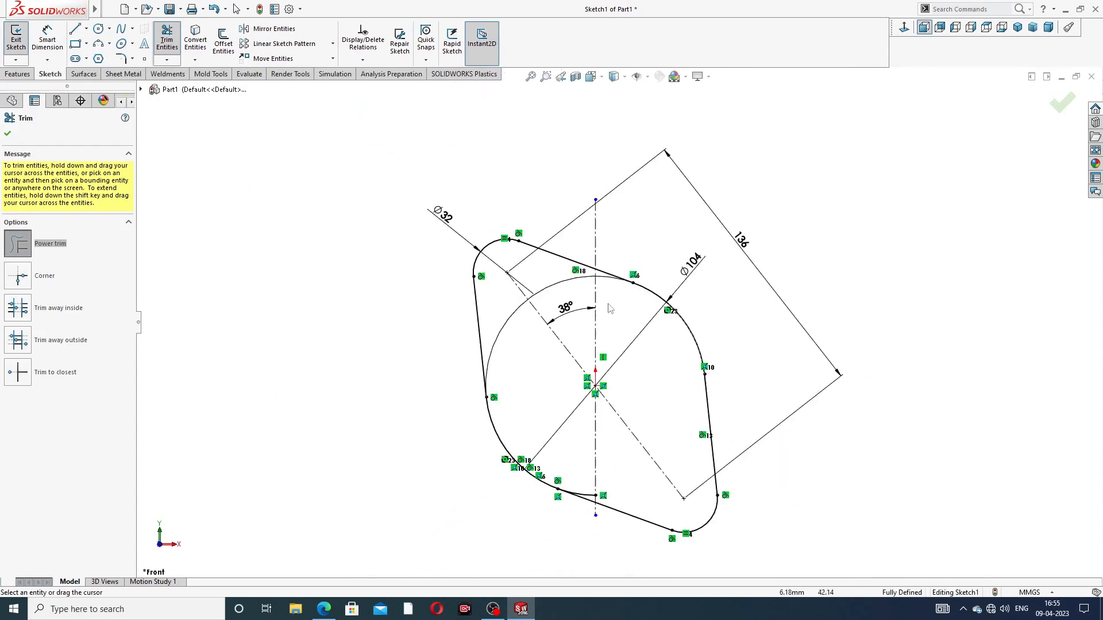
Step: Trim away the leftover segment of the 104 mm circle inside the lower edge of the flange outline
scroll(594, 487, "down", 3)
left_click(599, 473)
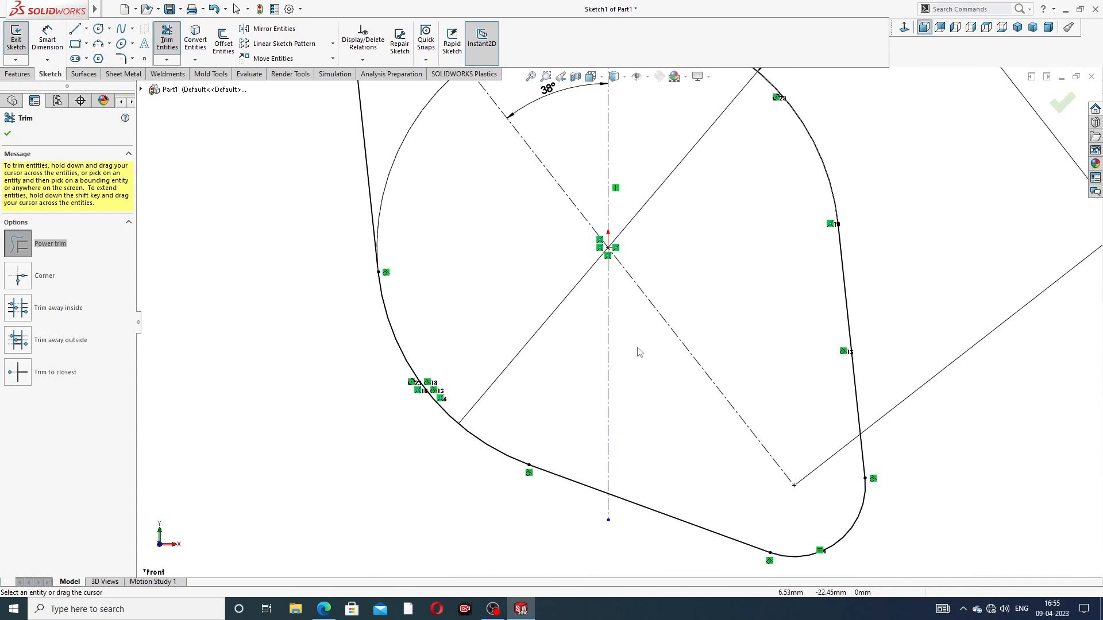
scroll(632, 344, "up", 4)
left_click(7, 134)
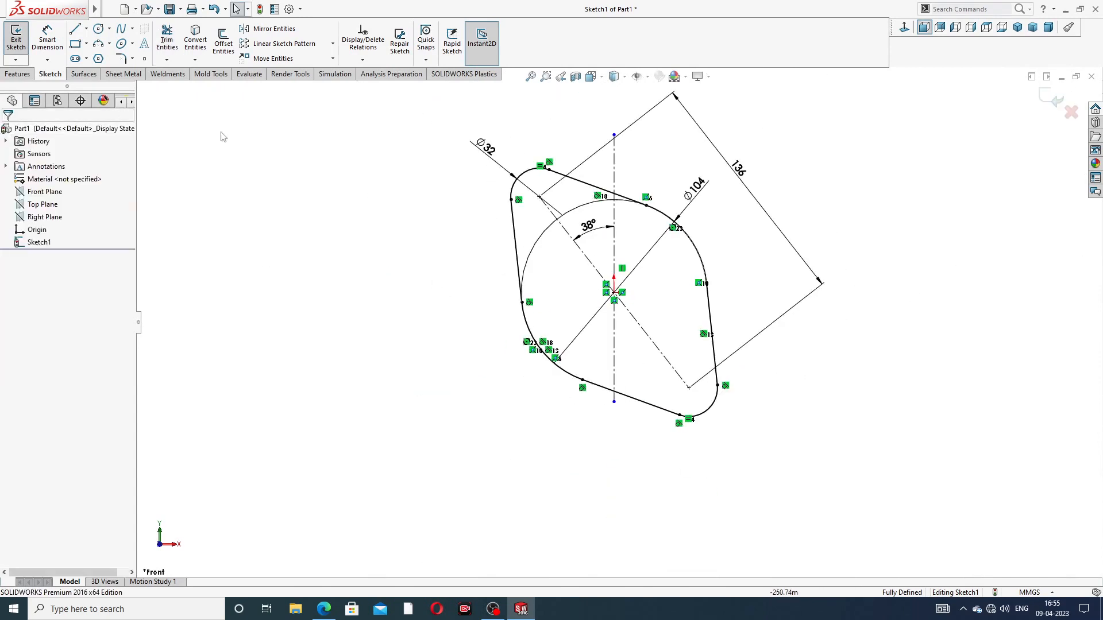
Step: Extrude the flange outline 10 mm as a blind boss, checking the plate thickness against the exhaust manifold PDF drawing
left_click(22, 74)
left_click(25, 47)
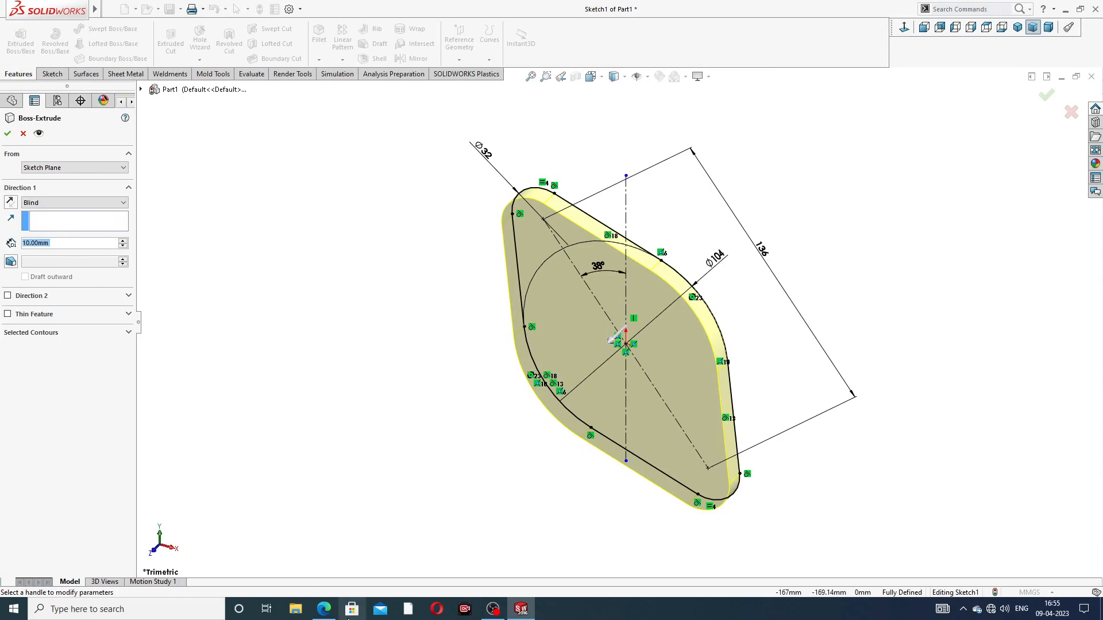
left_click(324, 608)
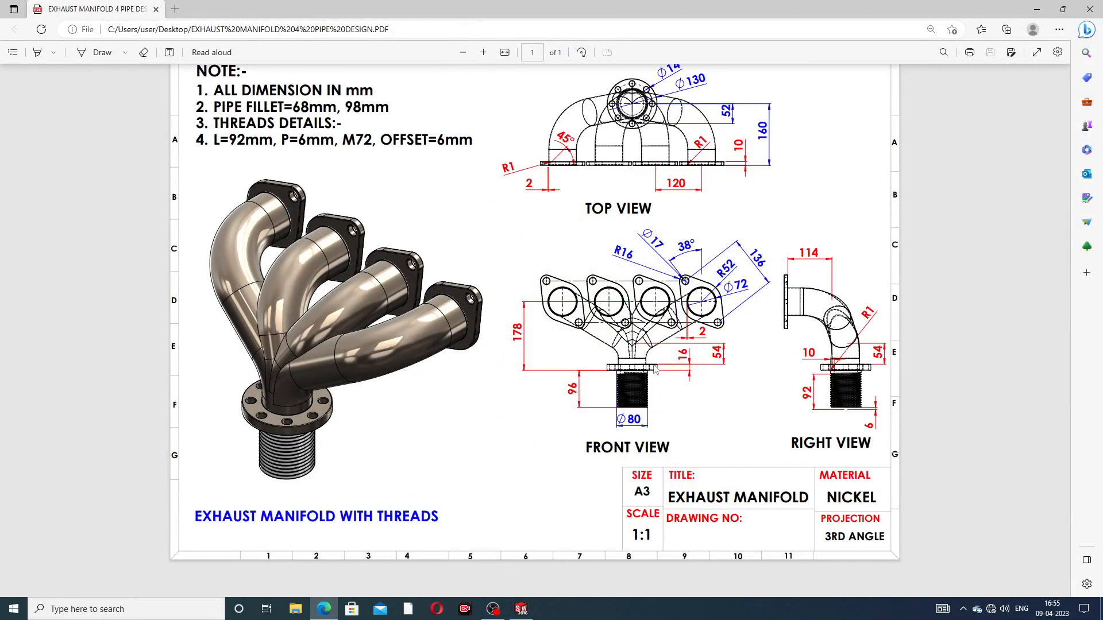
left_click(323, 609)
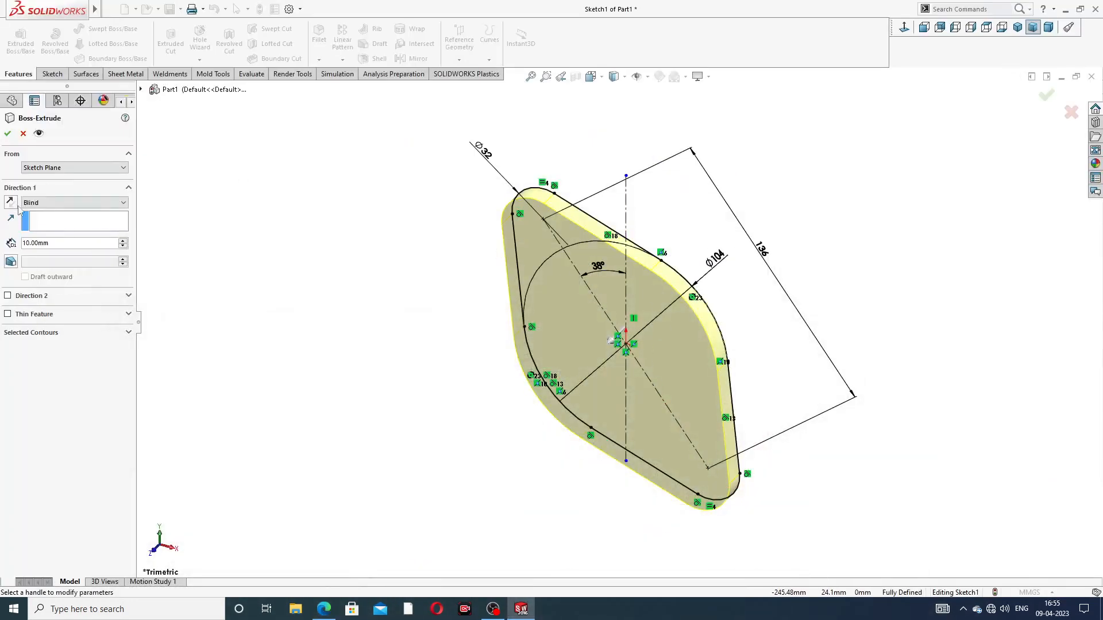
left_click(7, 134)
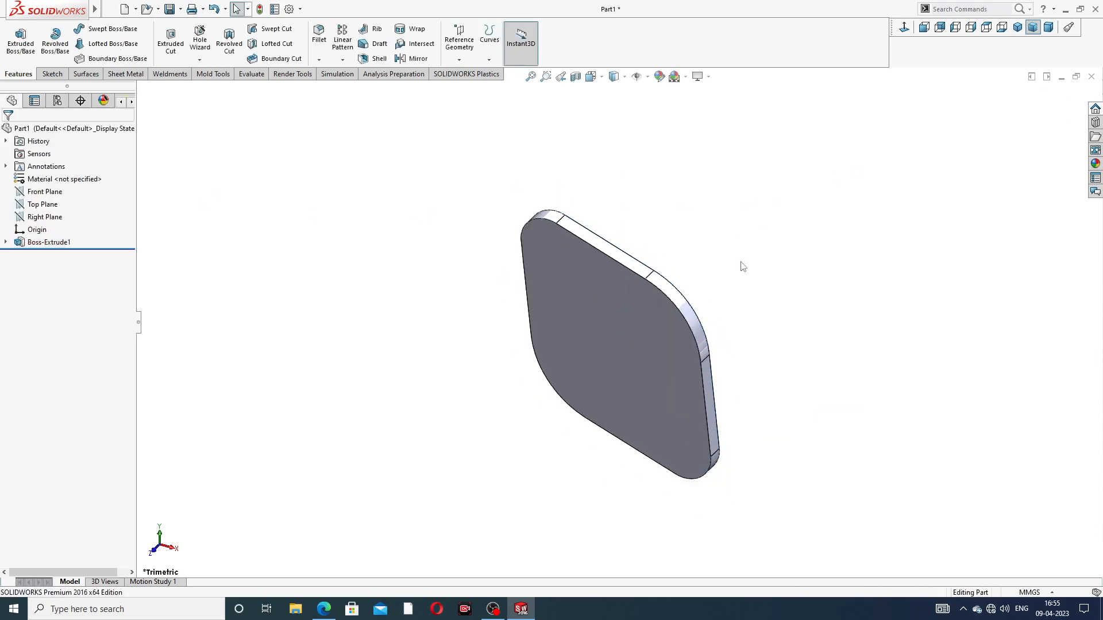
Step: Start a sketch on the plate's front face and draw a circle of about 22 mm radius centred on the origin
mouse_move(743, 267)
middle_mouse_down()
mouse_move(695, 288)
mouse_move(719, 257)
middle_mouse_up()
left_click(634, 319)
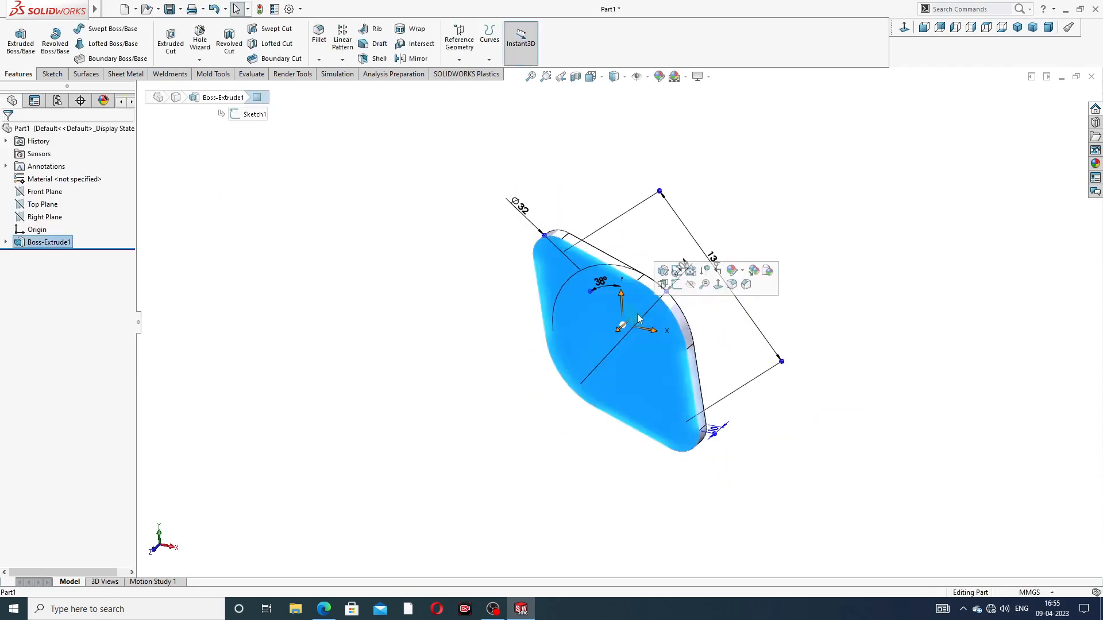
left_click(676, 284)
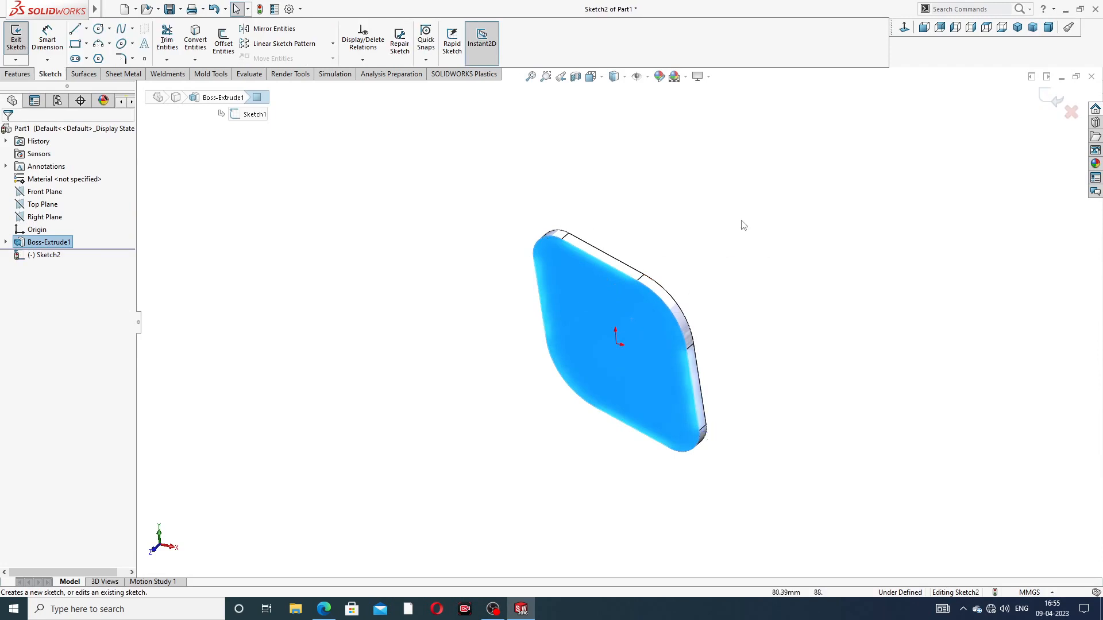
left_click(905, 30)
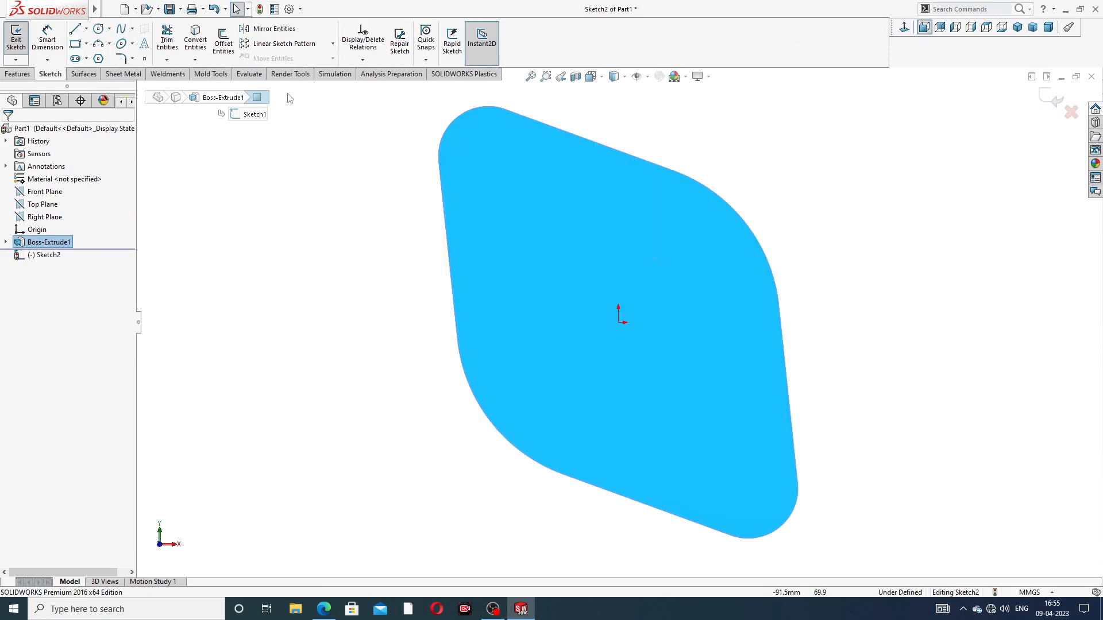
left_click(99, 29)
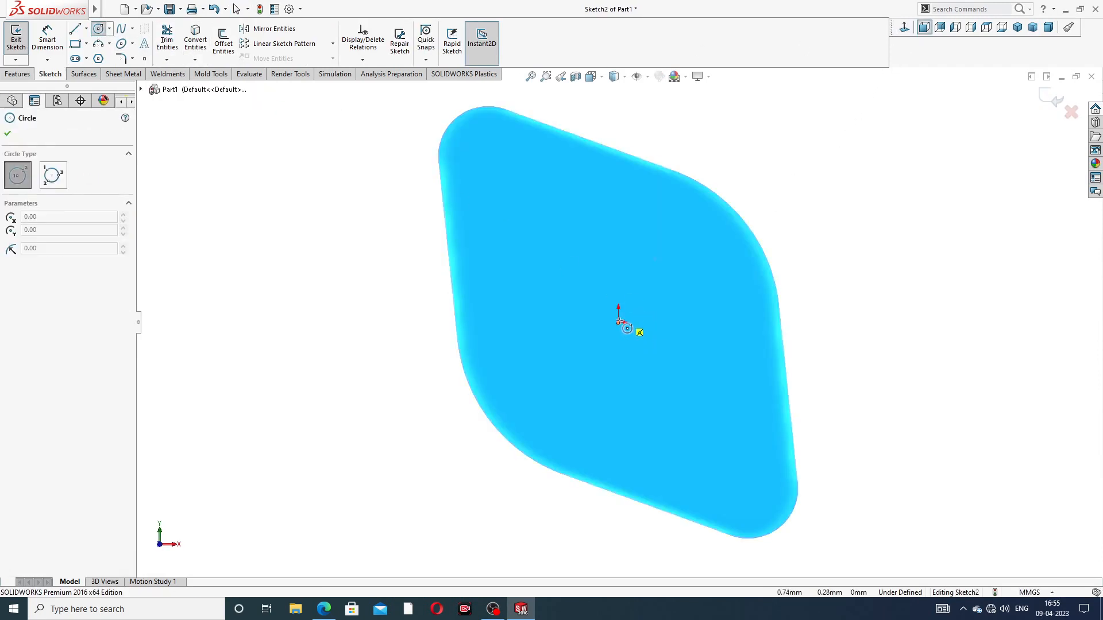
left_click(618, 322)
left_click(626, 255)
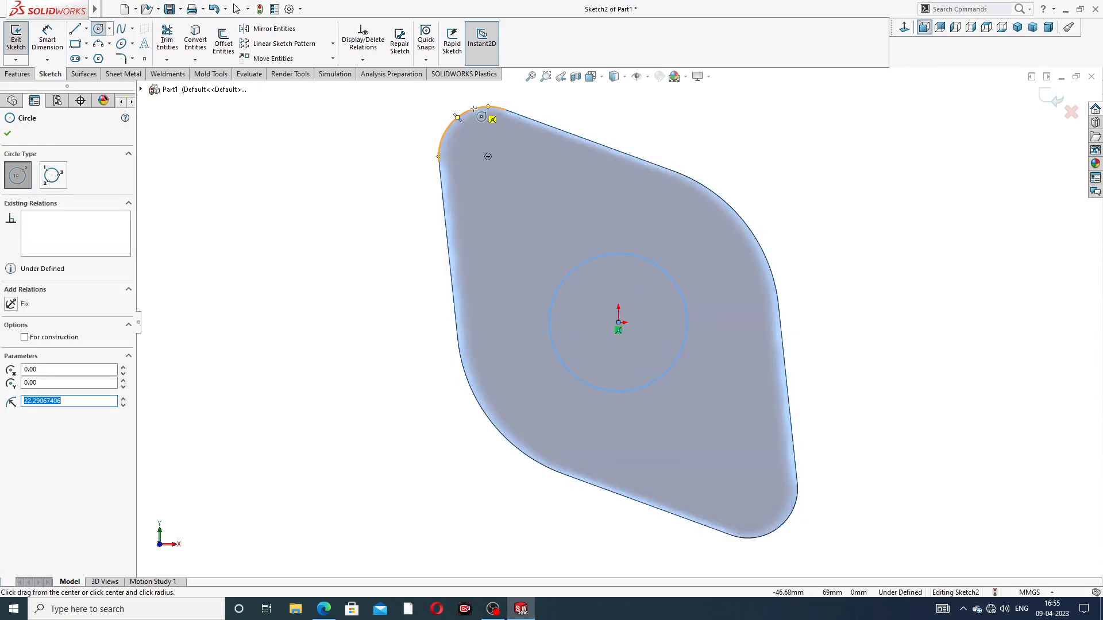
Step: Draw two small circles of about 6 mm and 7 mm radius, centred on the plate's upper and lower corner arcs
left_click(488, 156)
left_click(499, 141)
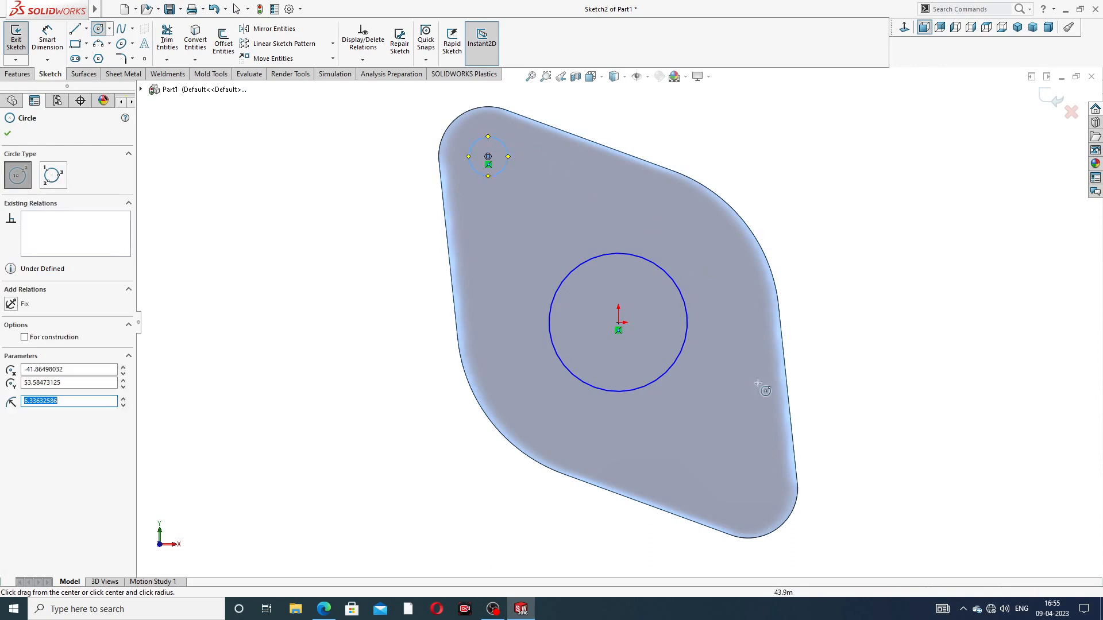
left_click(748, 489)
left_click(769, 489)
right_click(848, 212)
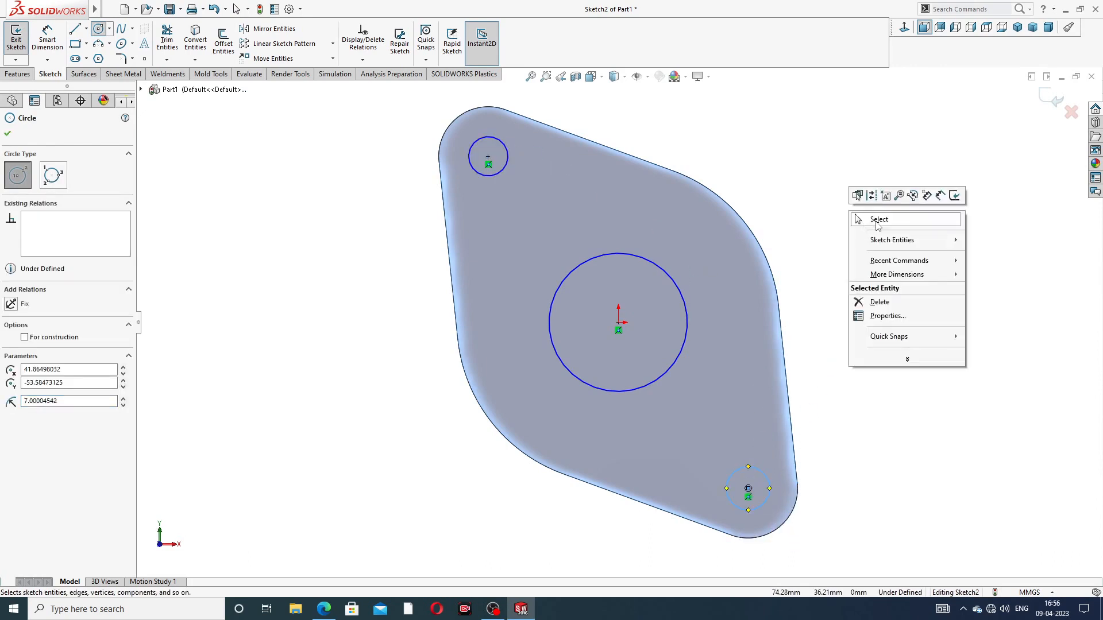
left_click(878, 225)
Step: Add an Equal relation between the two small corner circles
left_click(505, 164)
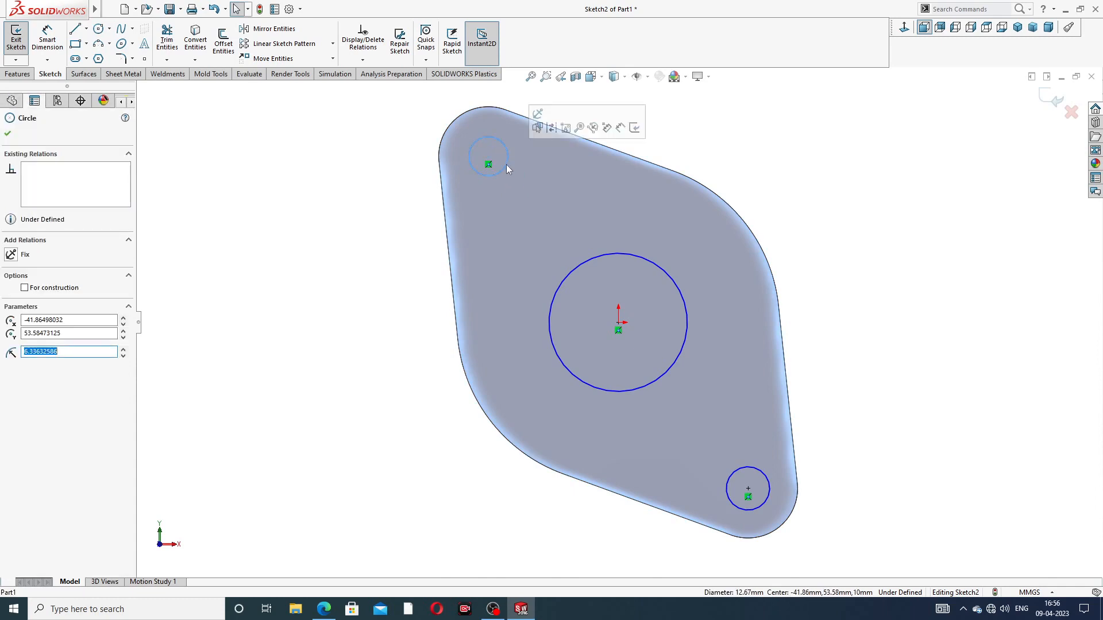
left_click(749, 471, "ctrl")
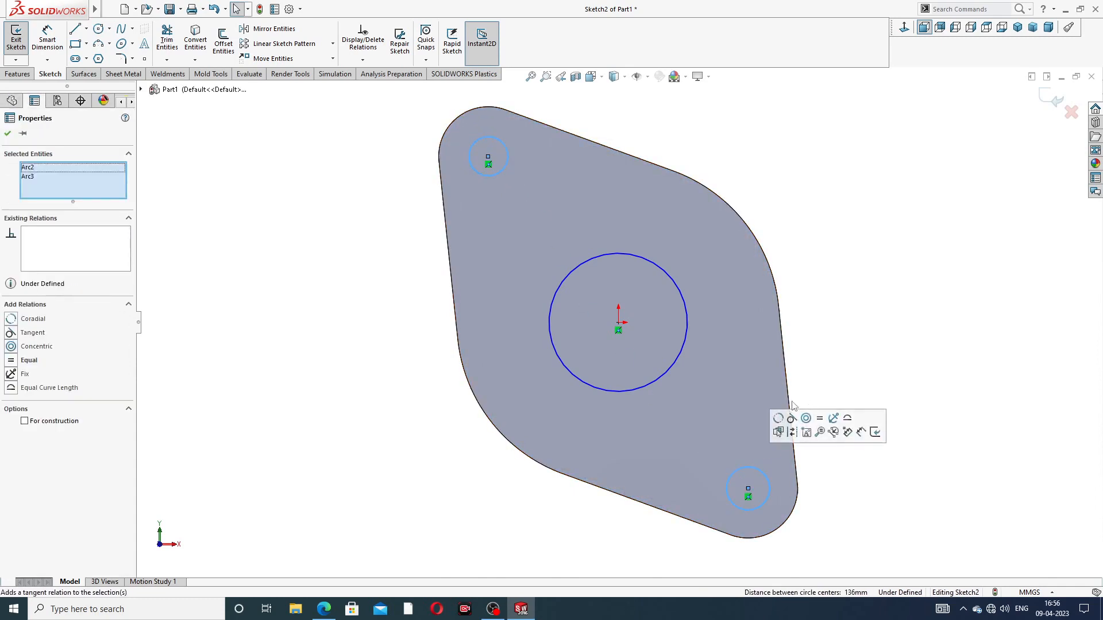
left_click(820, 424)
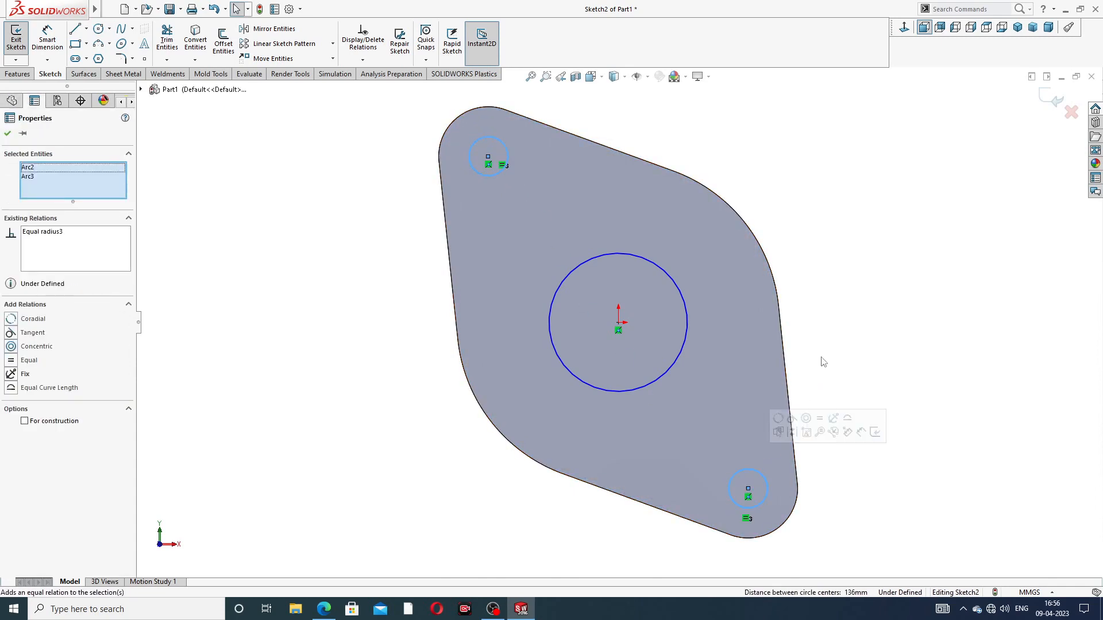
left_click(805, 305)
Step: Dimension the central circle to a diameter of 72 mm
left_click(47, 38)
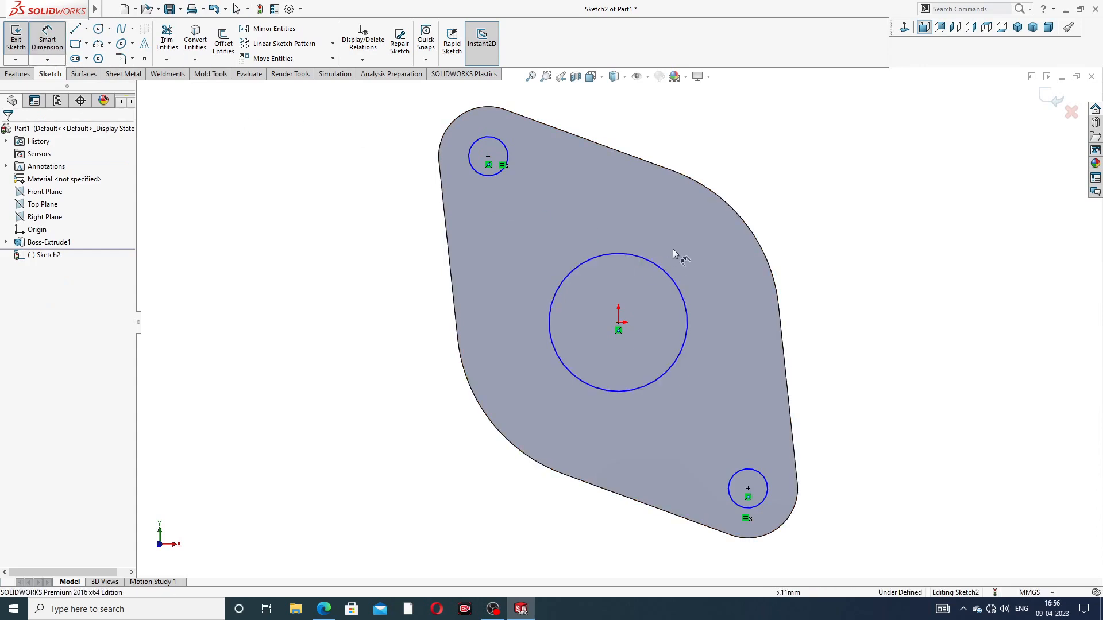
left_click(671, 269)
left_click(771, 175)
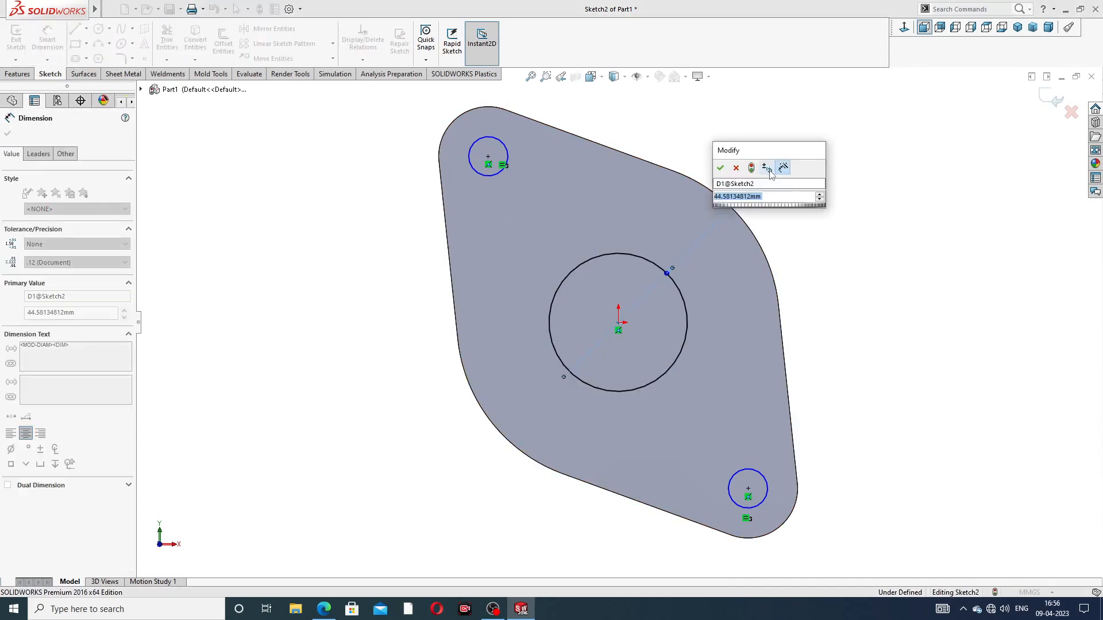
type("72")
key("Return")
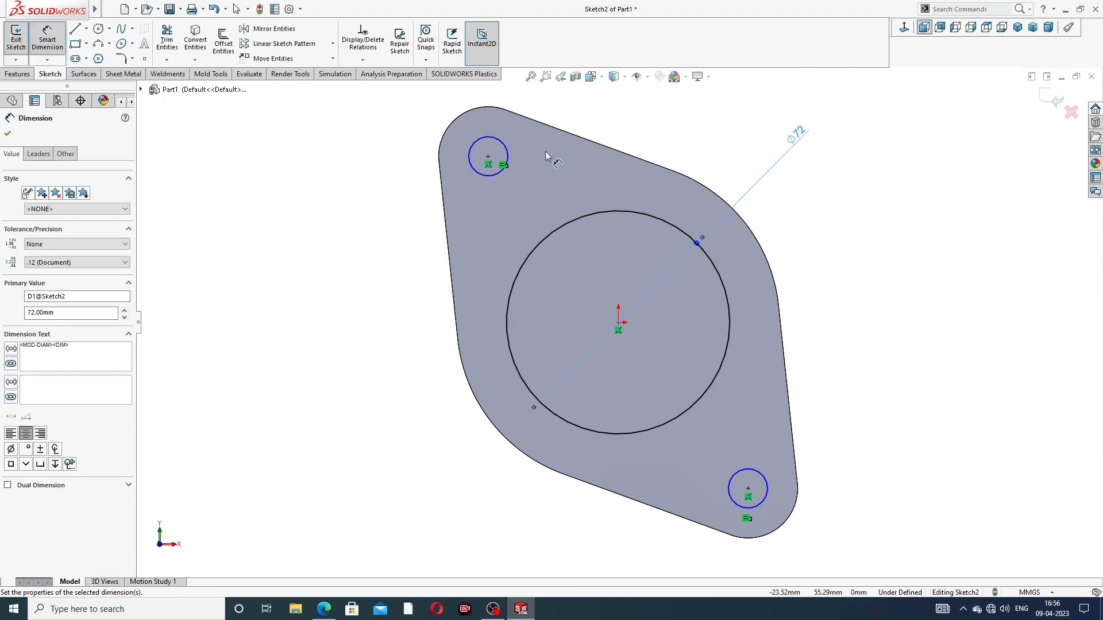
Step: Dimension the upper corner circle to a diameter of 17 mm and leave the dimension tool
left_click(495, 137)
left_click(402, 123)
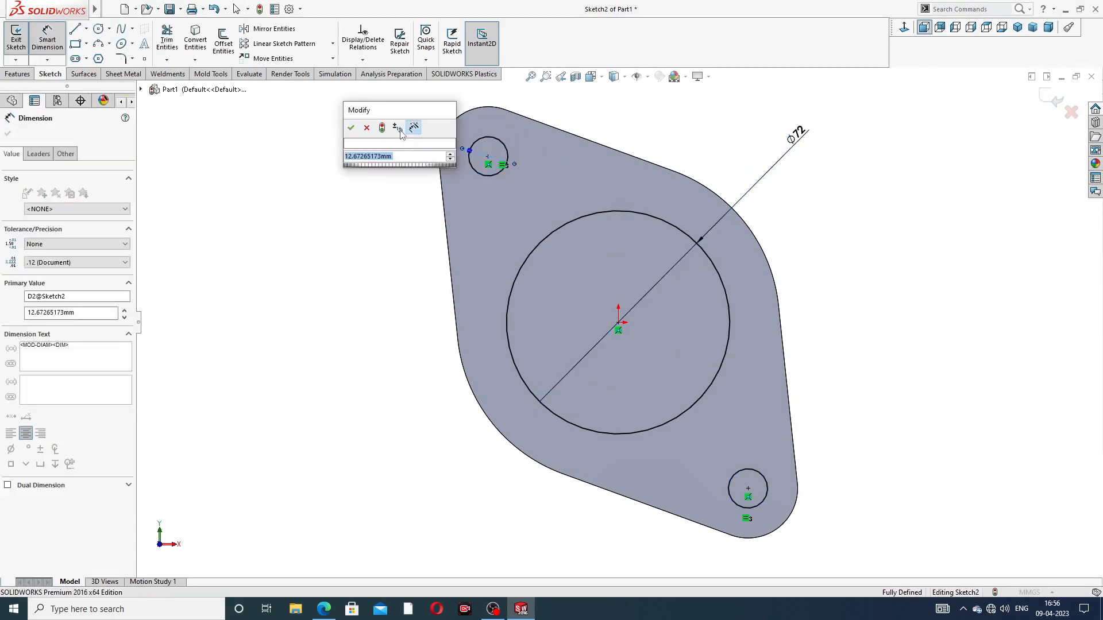
type("17")
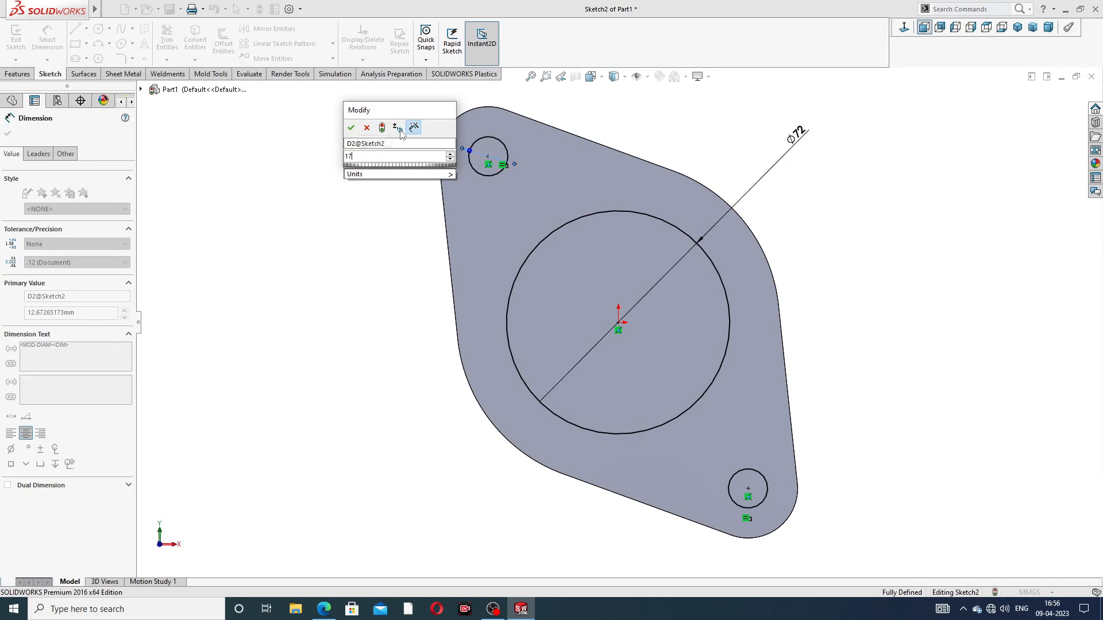
key("Return")
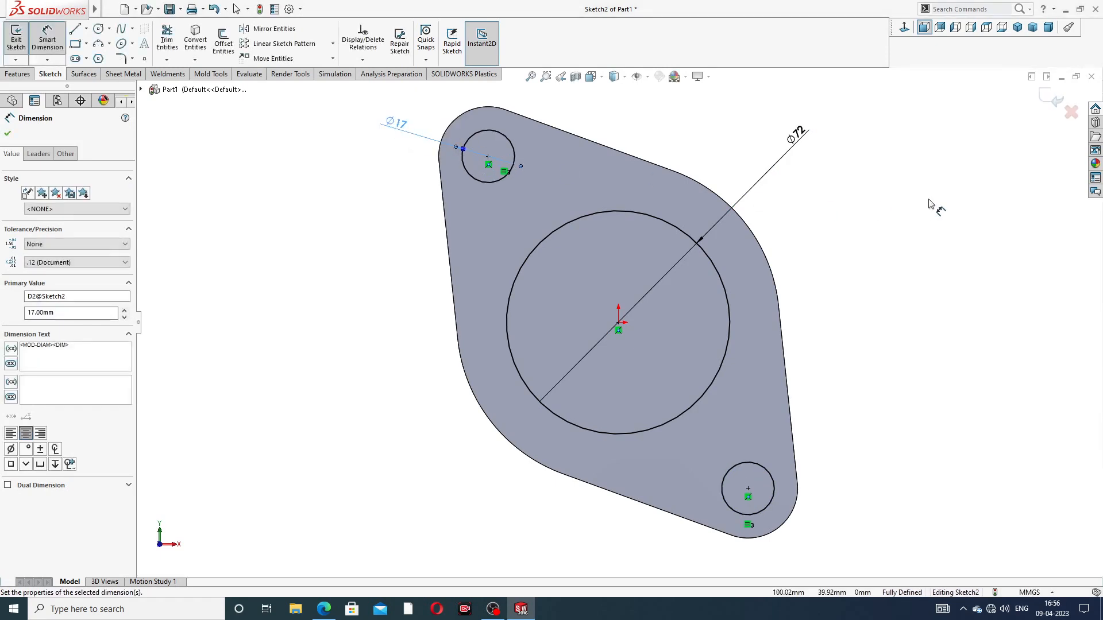
left_click(929, 200)
right_click(889, 164)
left_click(930, 173)
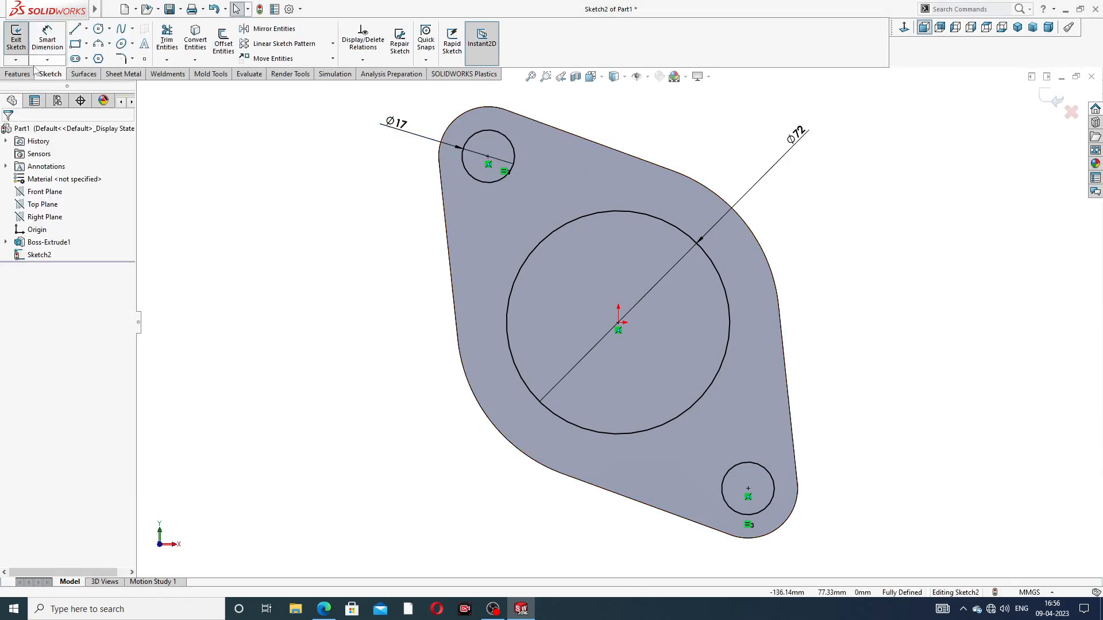
Step: Cut-extrude the three circles 10 mm blind through the flange plate
left_click(17, 74)
left_click(170, 40)
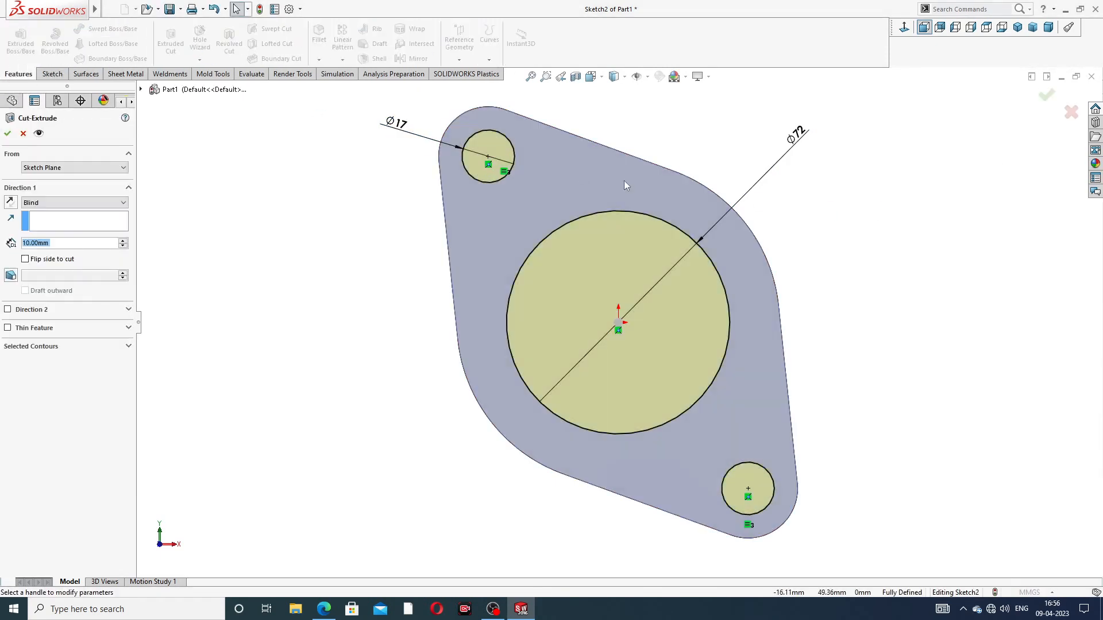
middle_click_drag(839, 192, 734, 221)
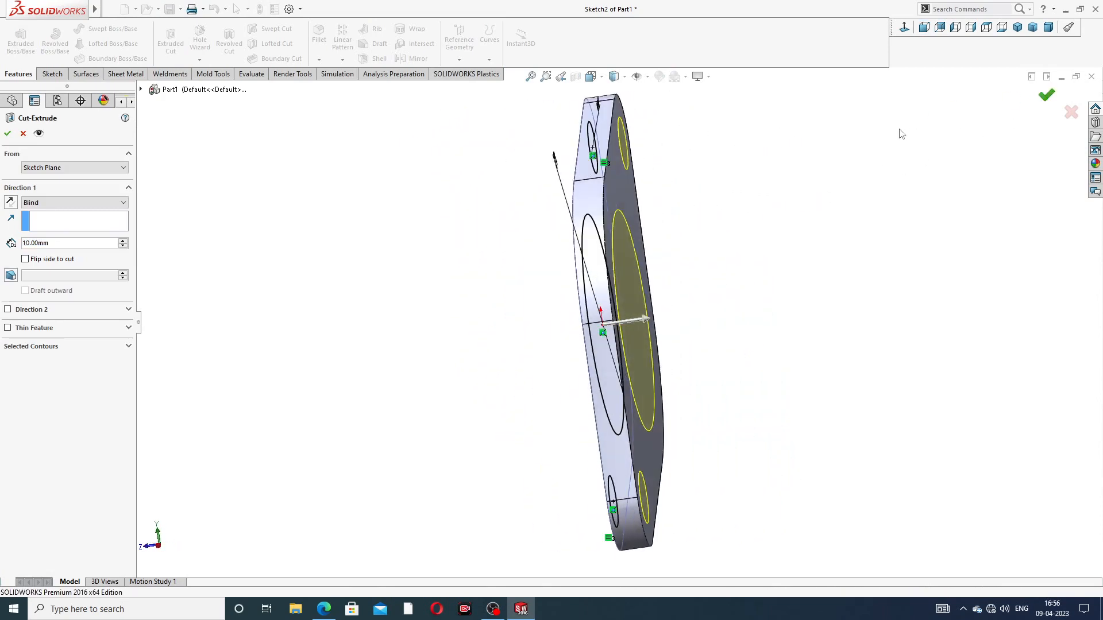
middle_click_drag(753, 222, 808, 202)
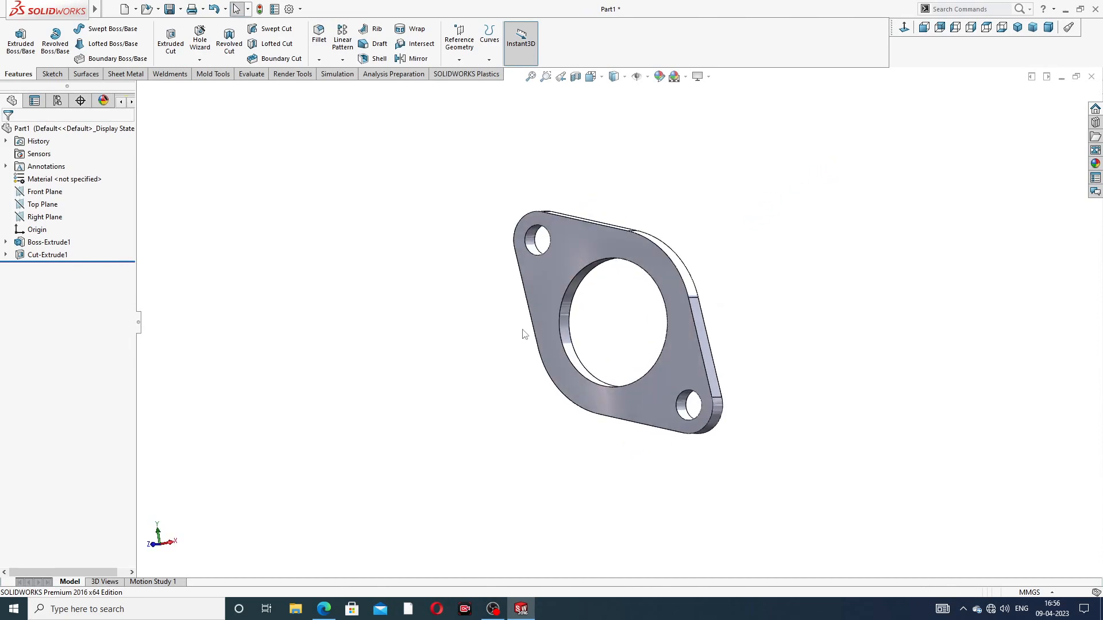
scroll(613, 337, "down", 2)
scroll(613, 337, "up", 4)
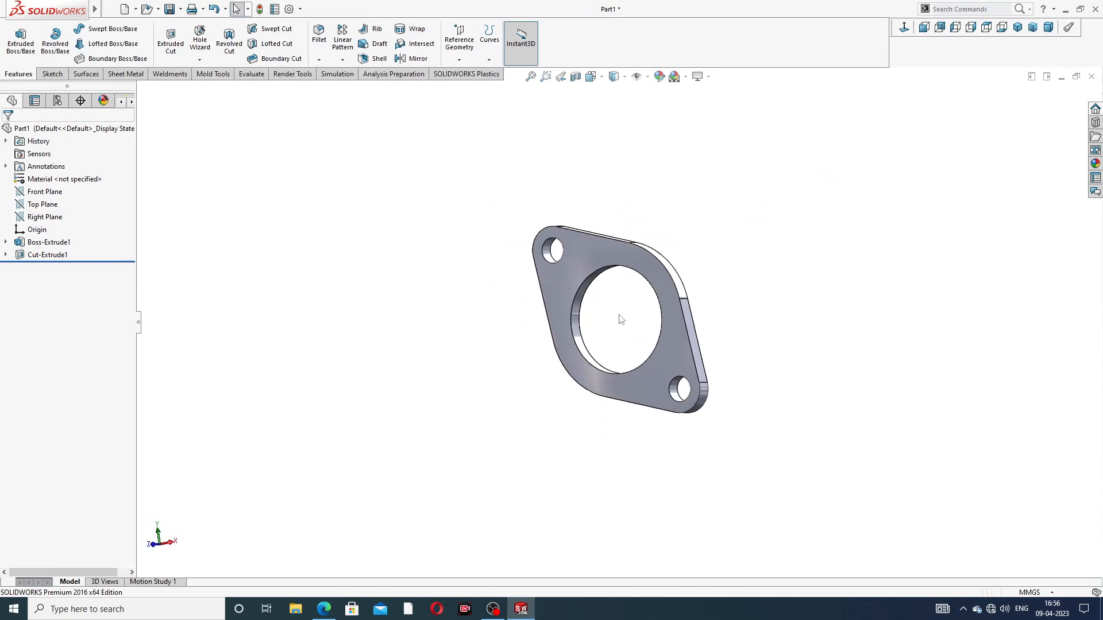
middle_click_drag(620, 319, 586, 352)
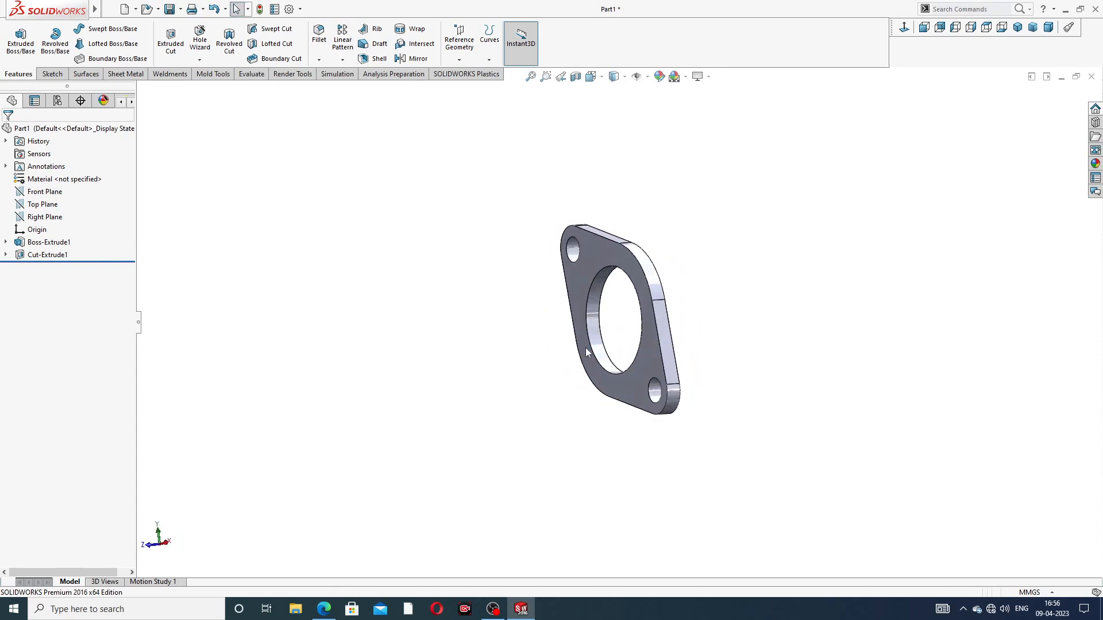
scroll(587, 352, "down", 2)
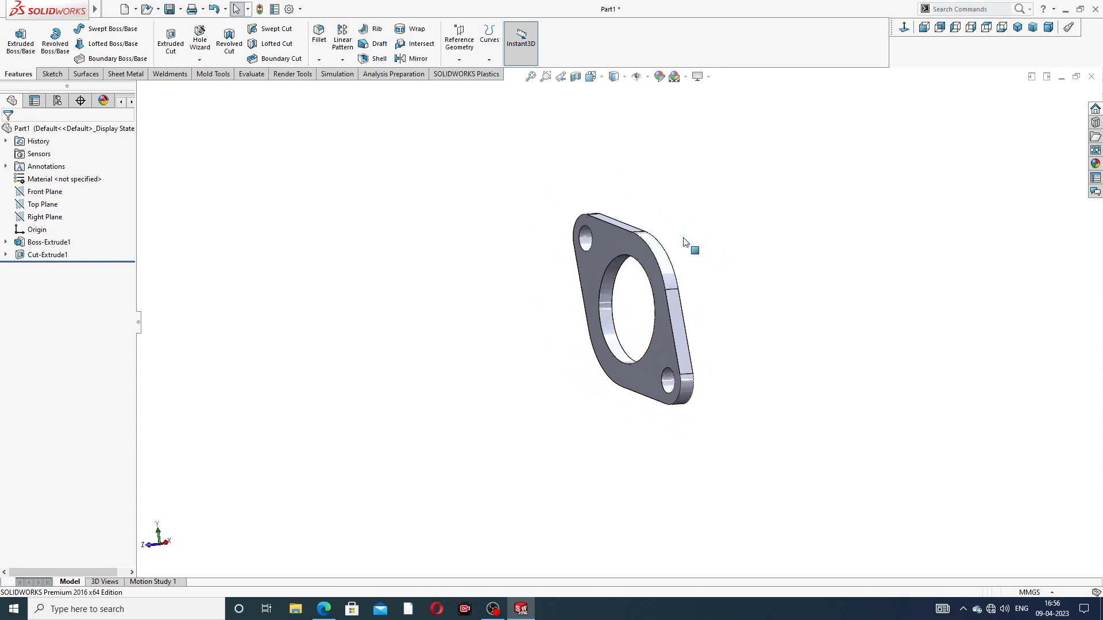
middle_click_drag(687, 251, 625, 288)
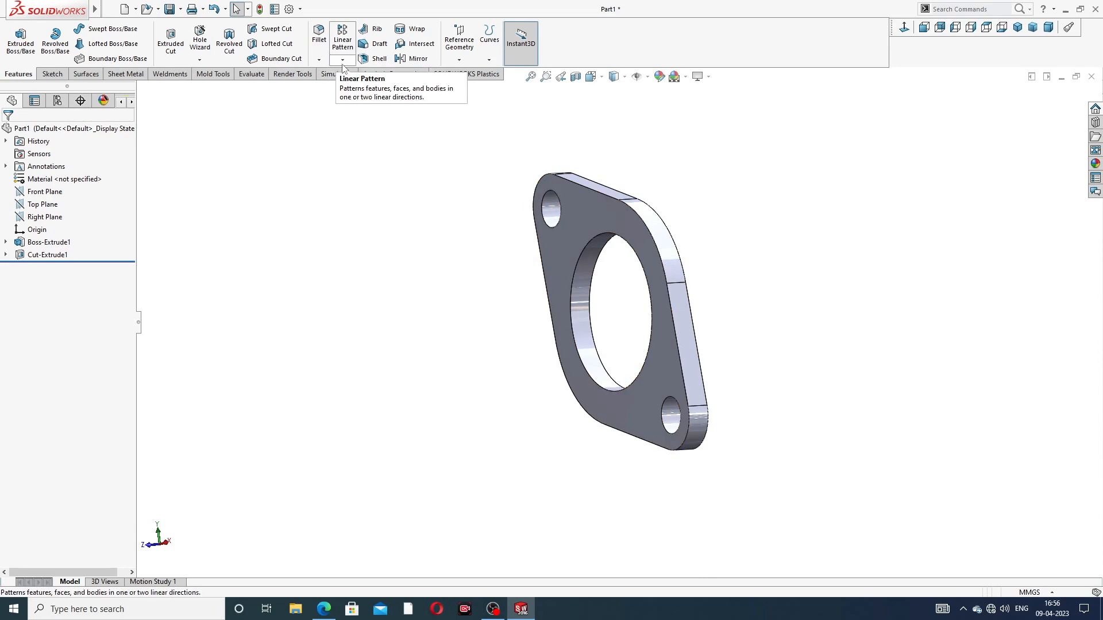
Step: Start a new sketch on the flange plate's front face and view it face-on
left_click(616, 192)
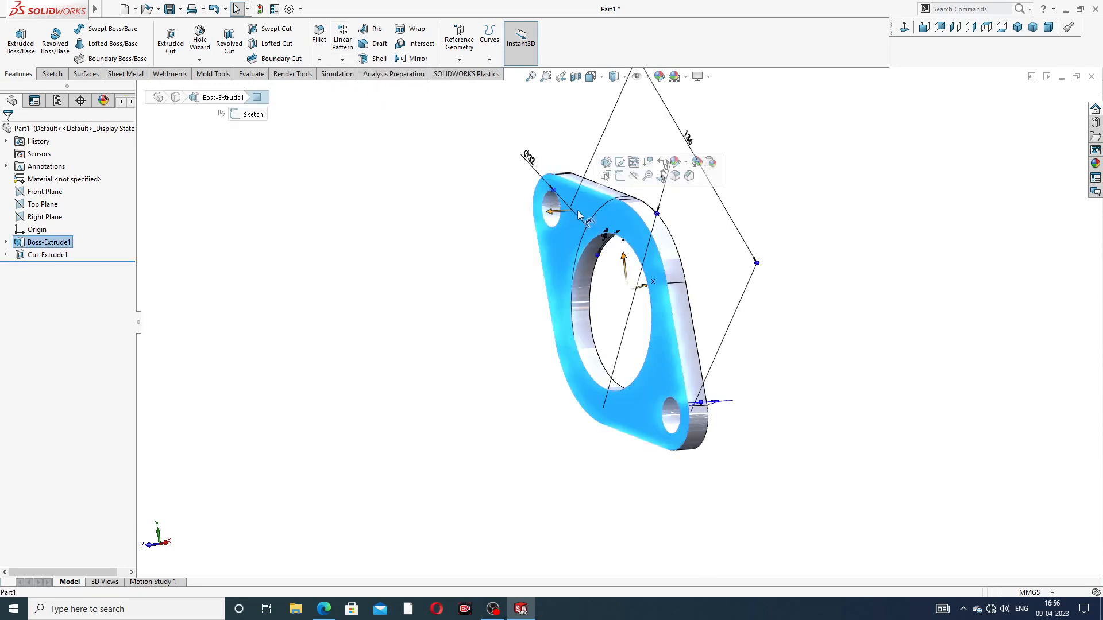
left_click(620, 176)
left_click(904, 29)
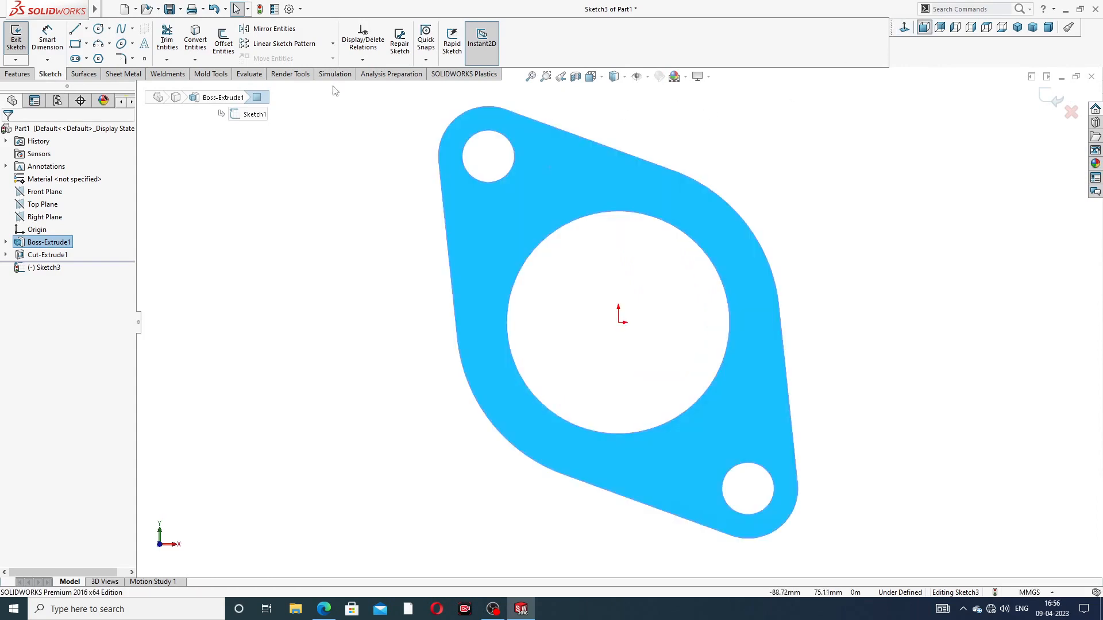
Step: Sketch a horizontal construction line about 104 mm long from the origin towards negative X and exit the sketch
left_click(87, 29)
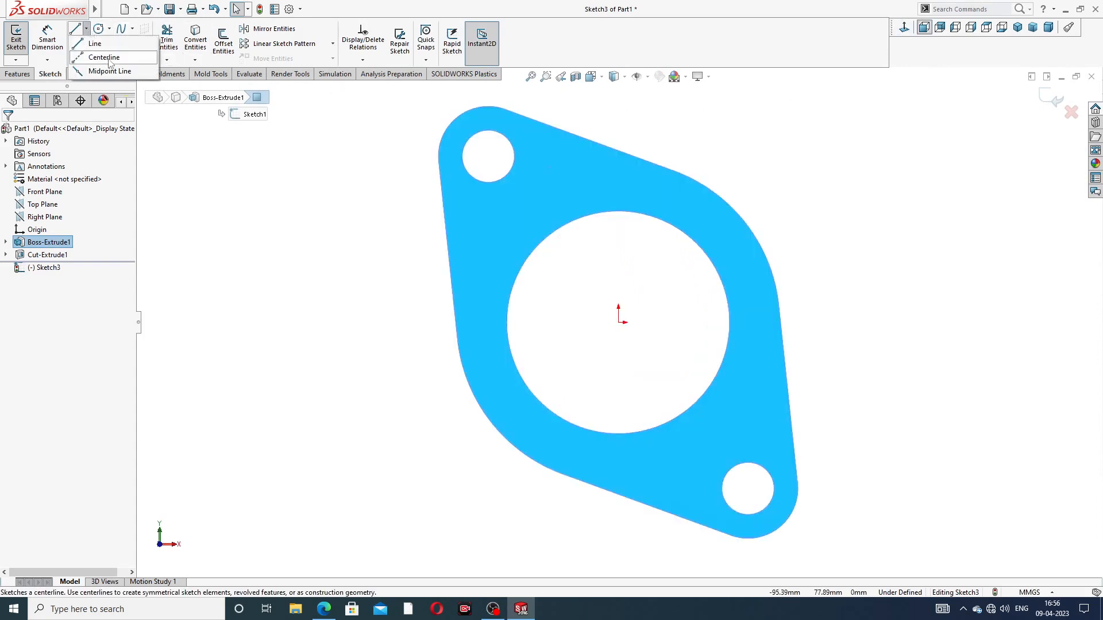
left_click(101, 57)
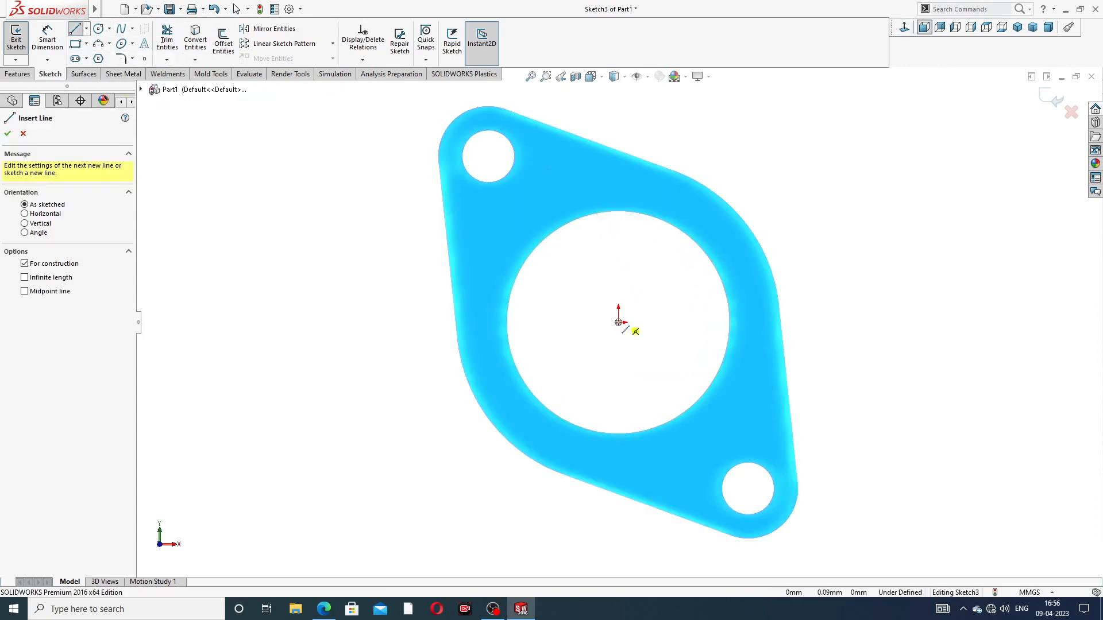
left_click(618, 322)
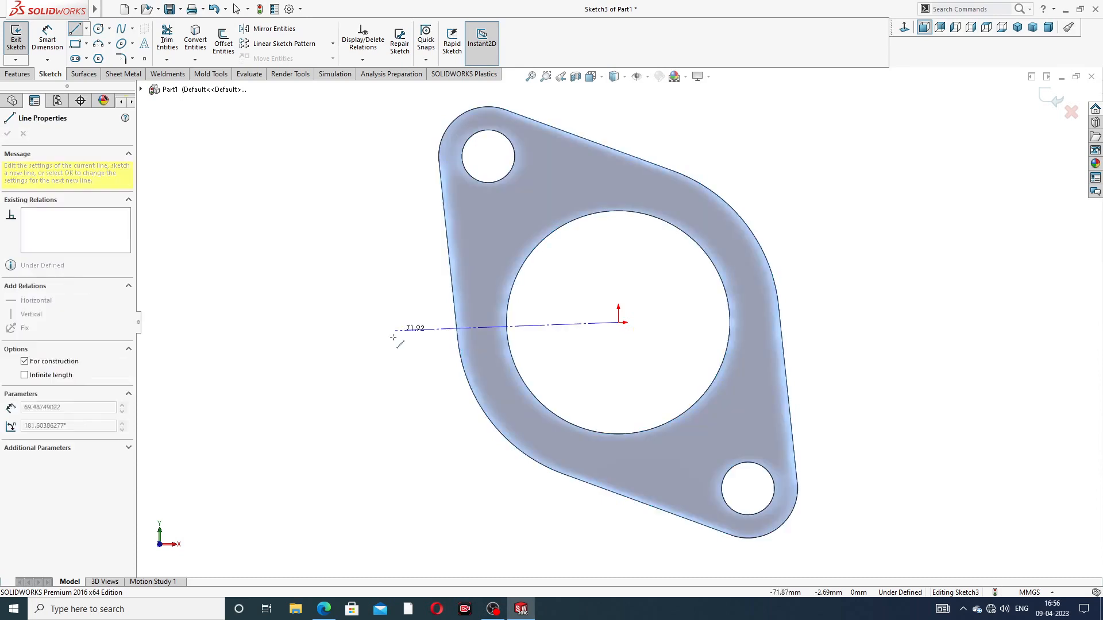
left_click(295, 322)
right_click(319, 233)
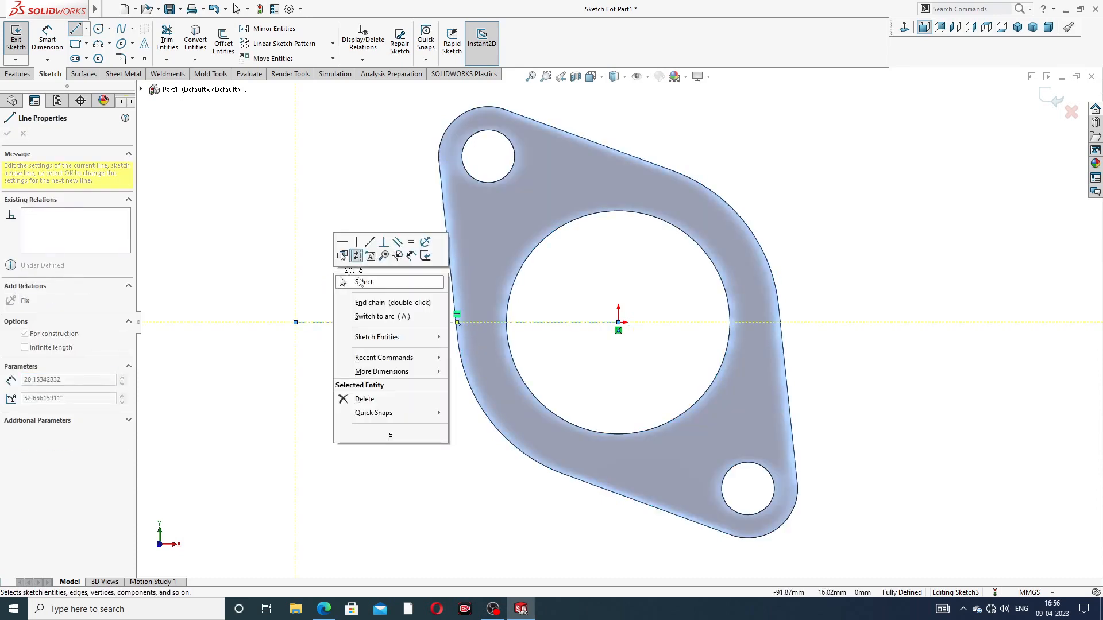
left_click(361, 282)
left_click(386, 323)
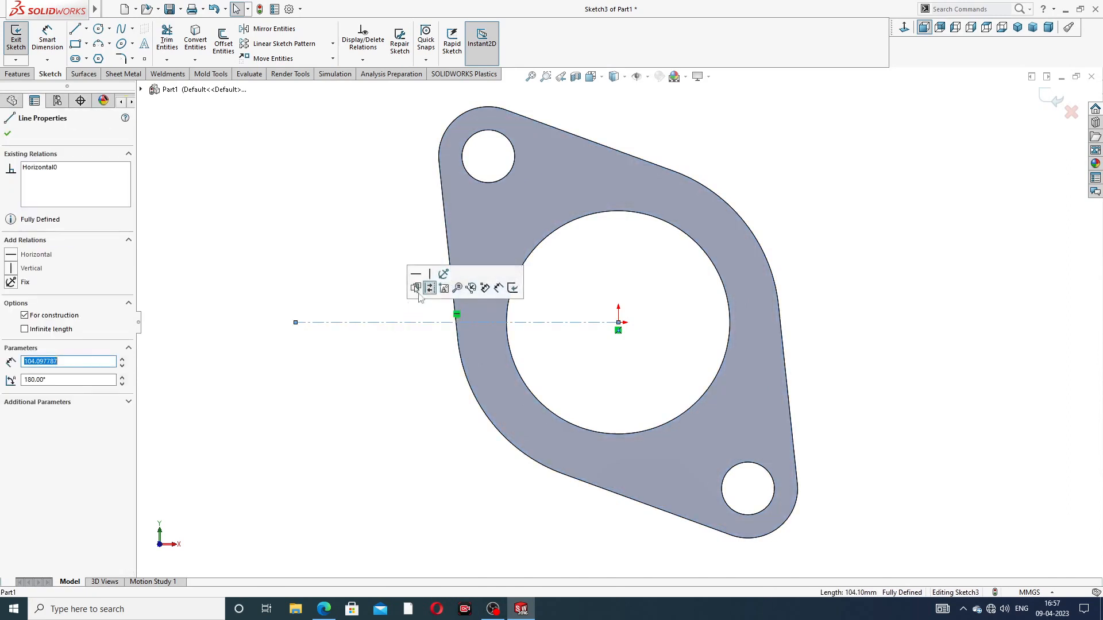
left_click(360, 237)
key("z")
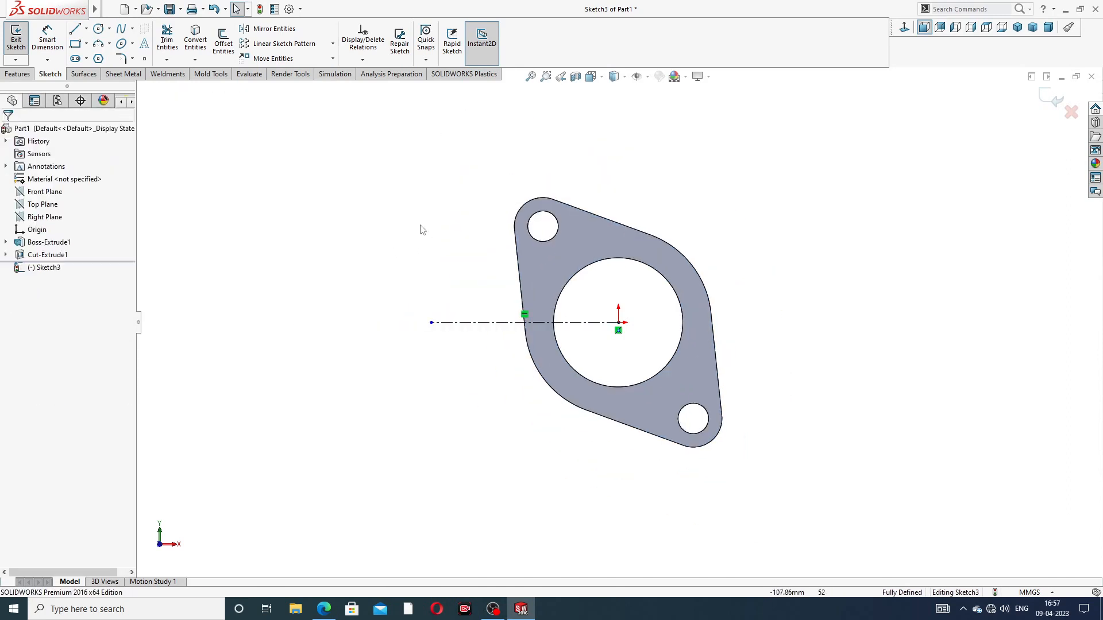
key("z")
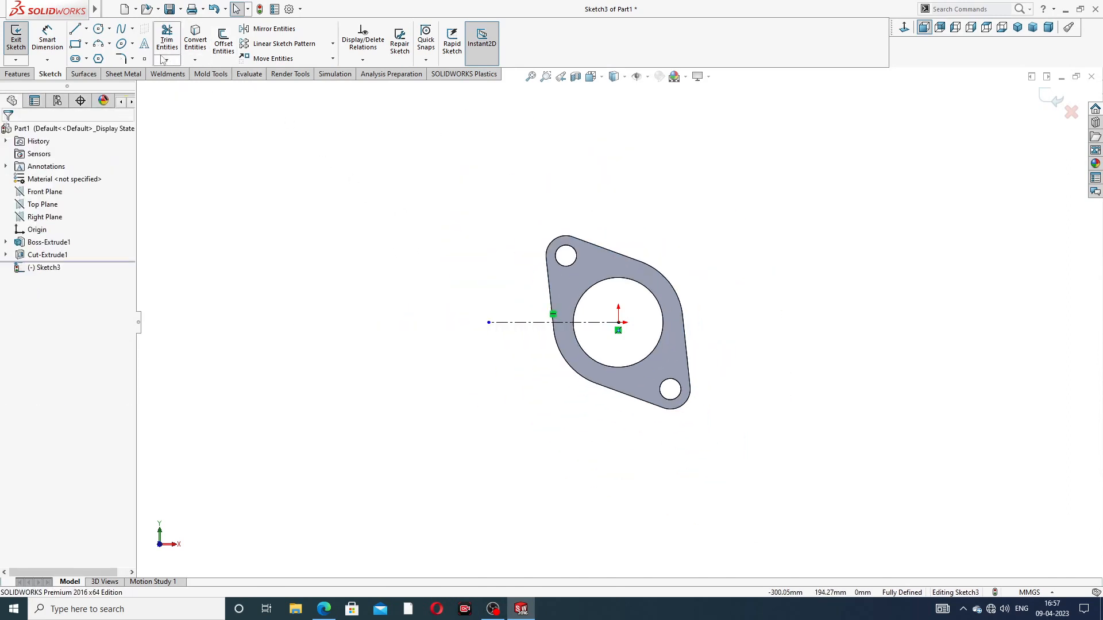
left_click(1055, 98)
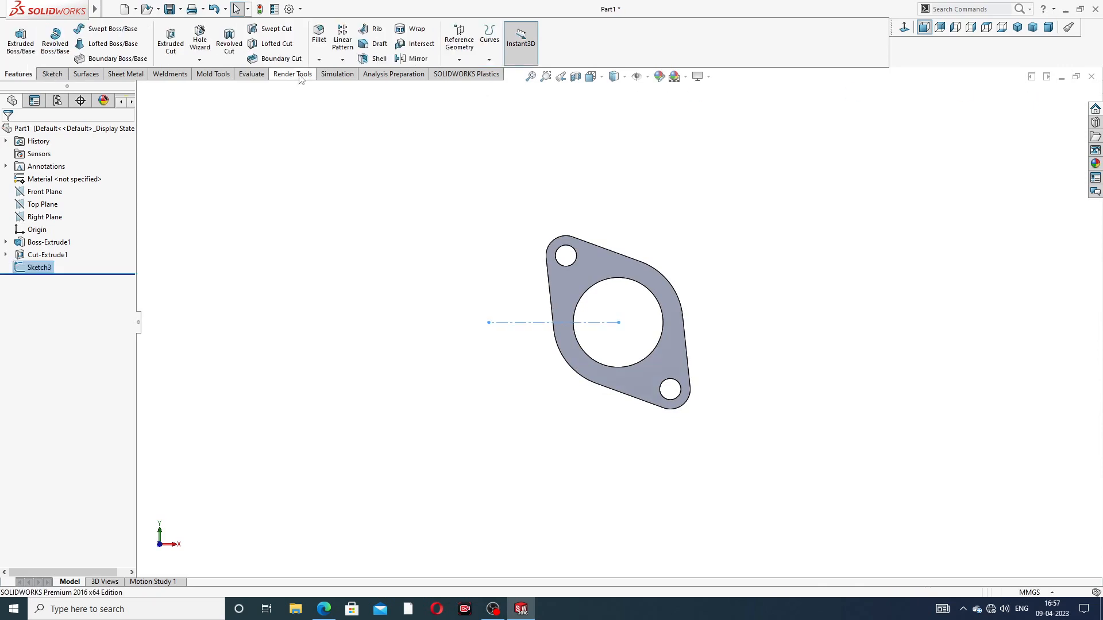
Step: Set up a linear pattern along the horizontal construction line with 120 mm spacing, and bring up the exhaust manifold PDF drawing
left_click(342, 59)
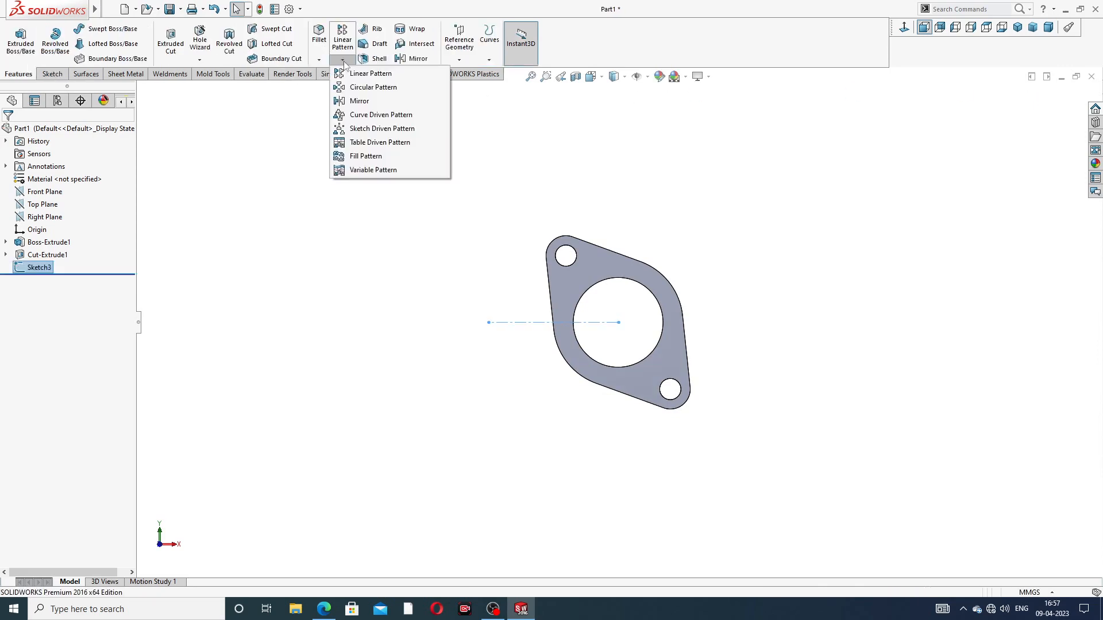
left_click(387, 75)
scroll(524, 338, "down", 3)
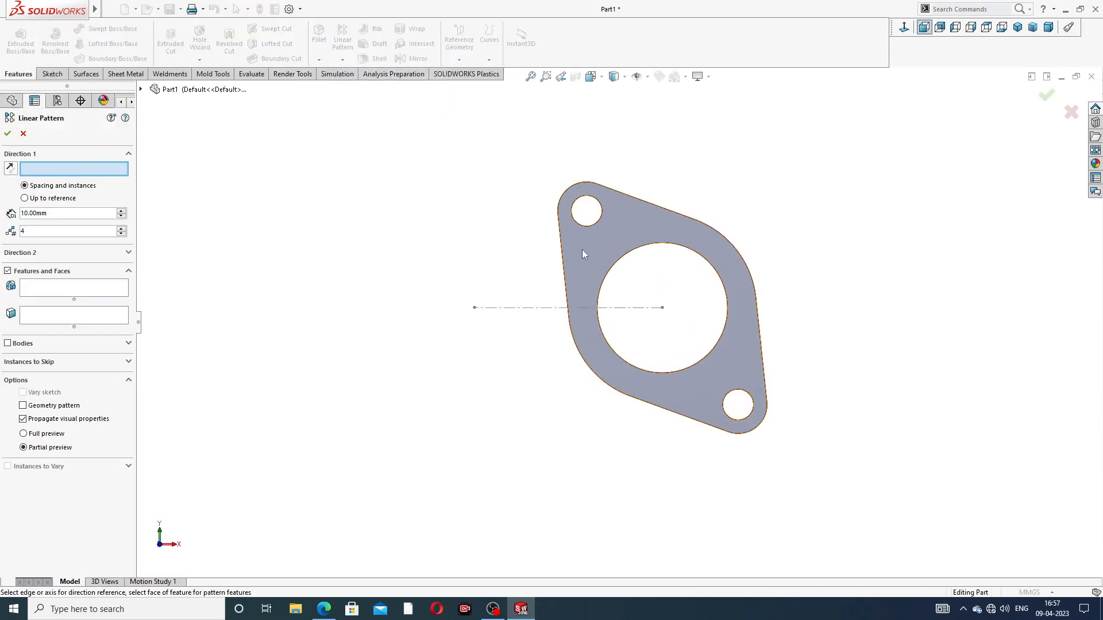
left_click(549, 308)
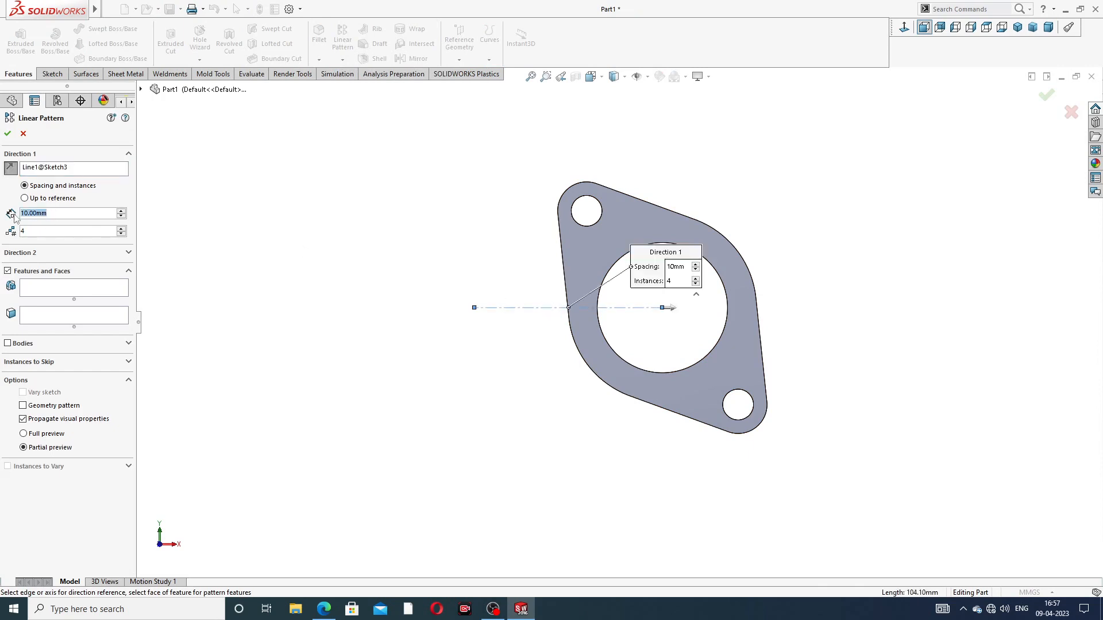
type("120")
key("Return")
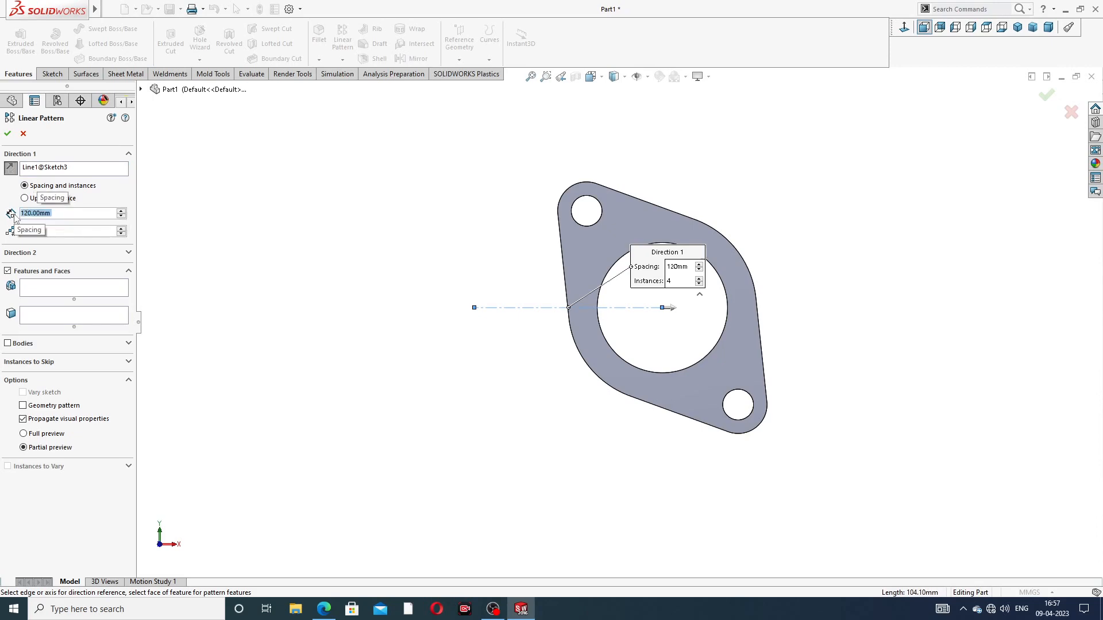
left_click(328, 613)
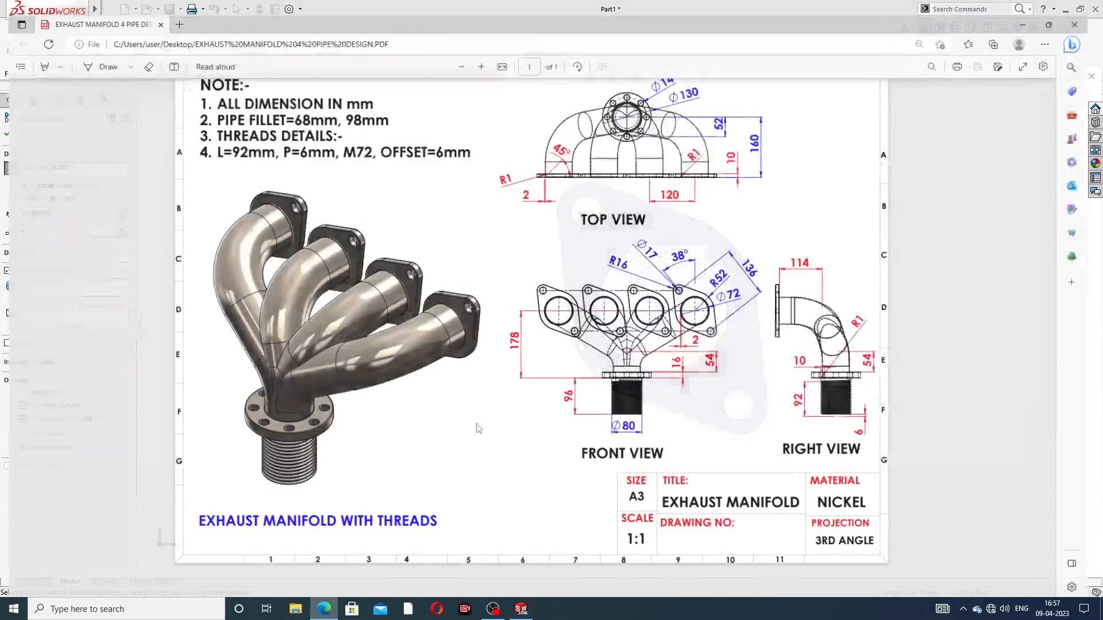
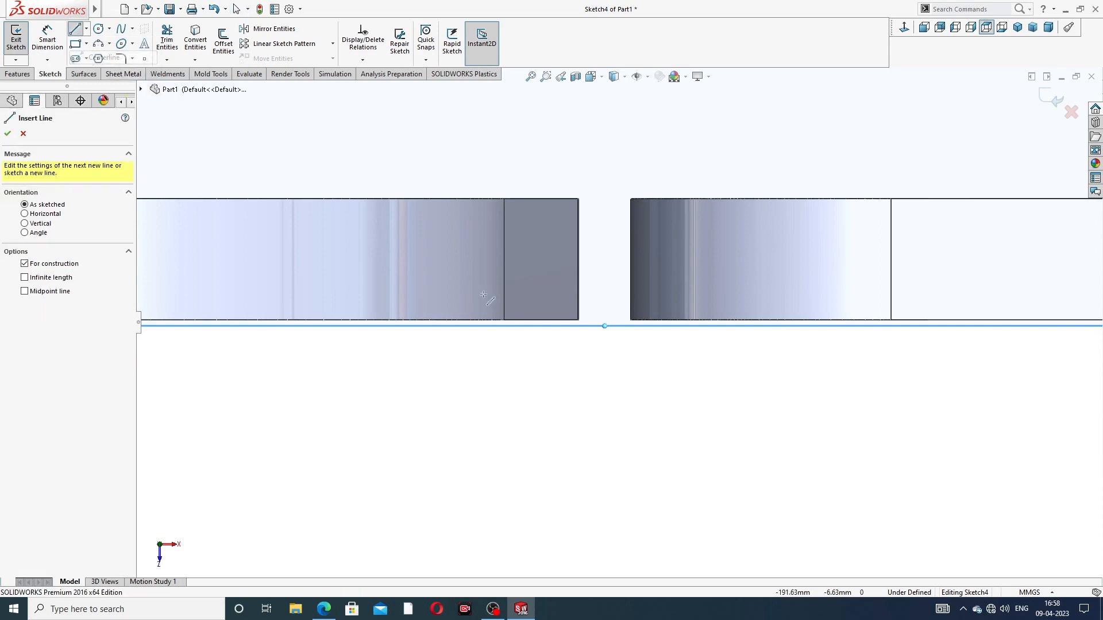
Step: Sketch a short horizontal construction line across the gap between the two middle flanges, joining their facing front corners
left_click(638, 270)
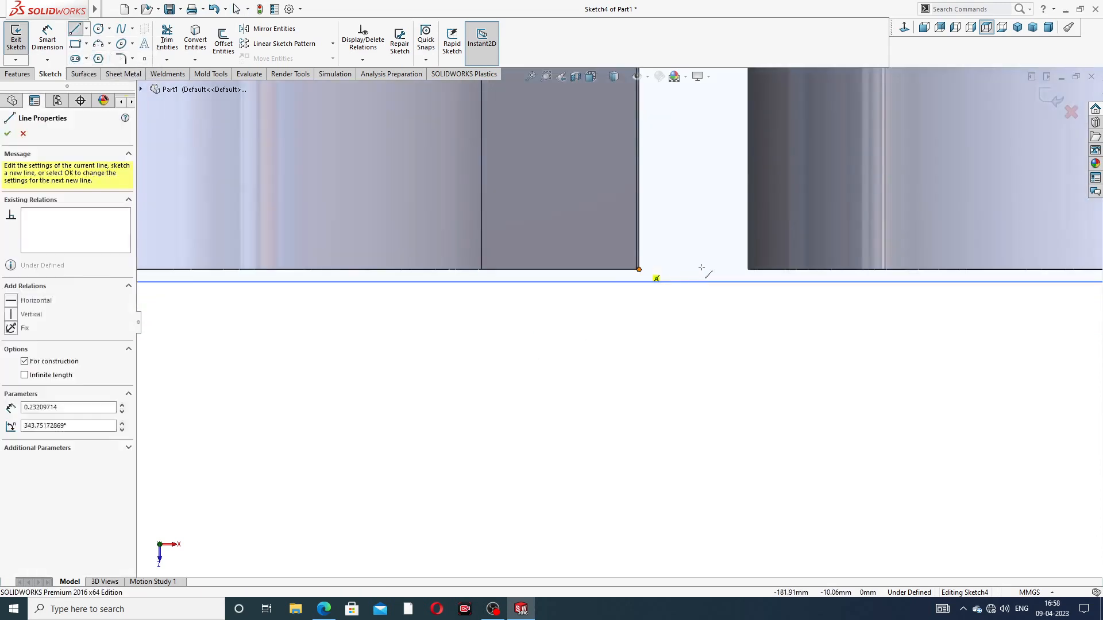
left_click(748, 269)
scroll(712, 195, "up", 5)
right_click(709, 173)
left_click(740, 182)
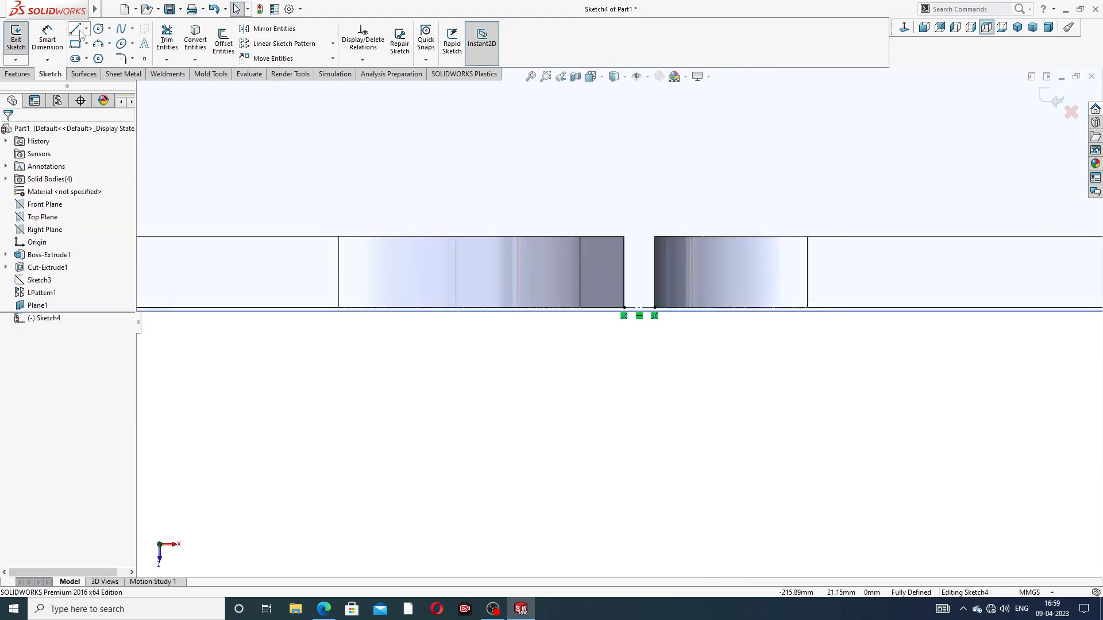
Step: Sketch a vertical construction line about 88 mm long from the midpoint of the short line, passing back through the gap between the flanges
left_click(86, 29)
left_click(99, 57)
scroll(610, 307, "down", 4)
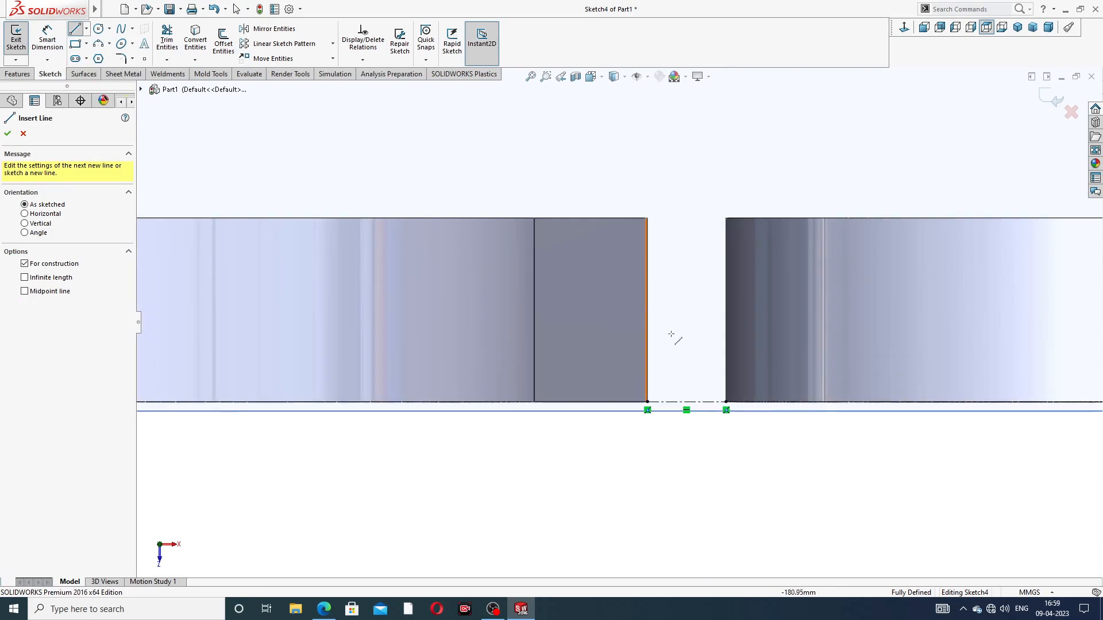
left_click(686, 401)
scroll(692, 151, "up", 3)
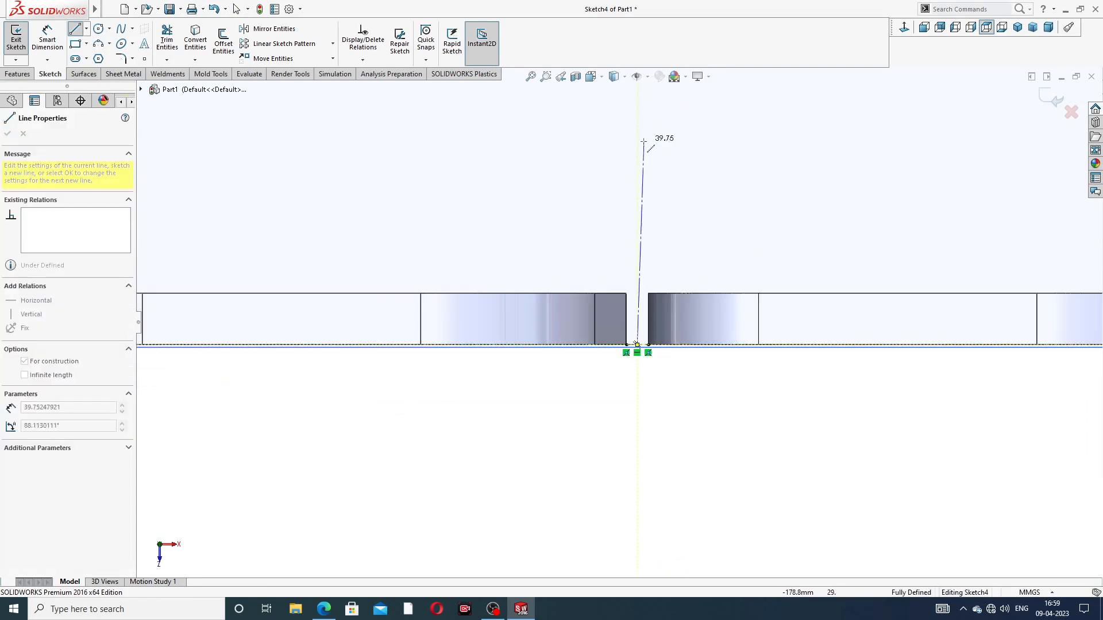
scroll(644, 140, "up", 2)
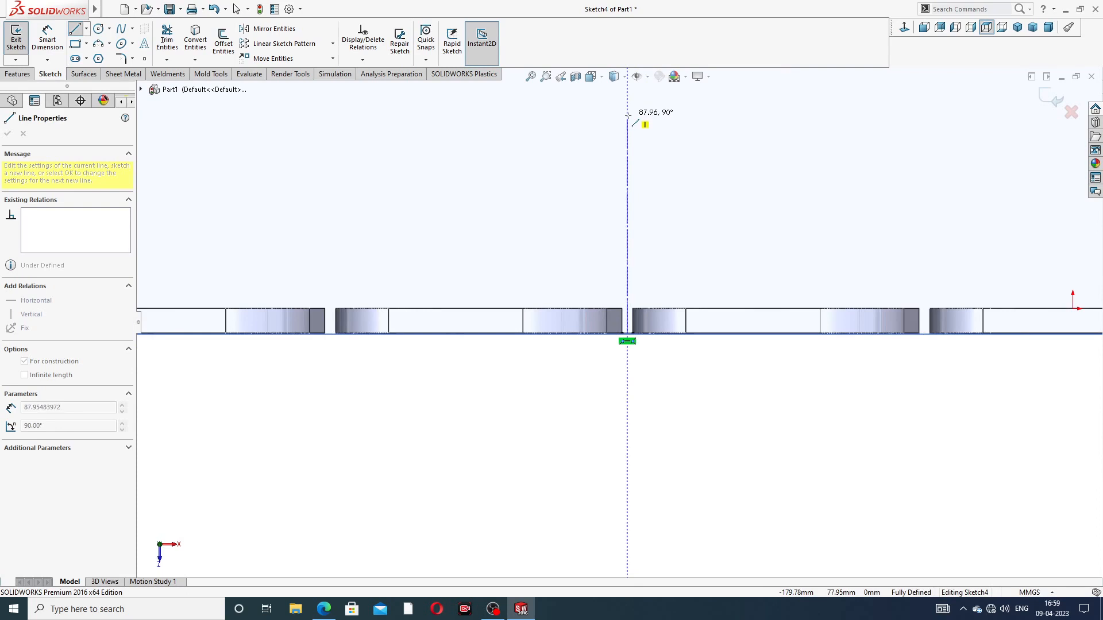
left_click(627, 116)
right_click(678, 124)
left_click(723, 138)
Step: Hide the reference plane Plane1
scroll(714, 145, "up", 5)
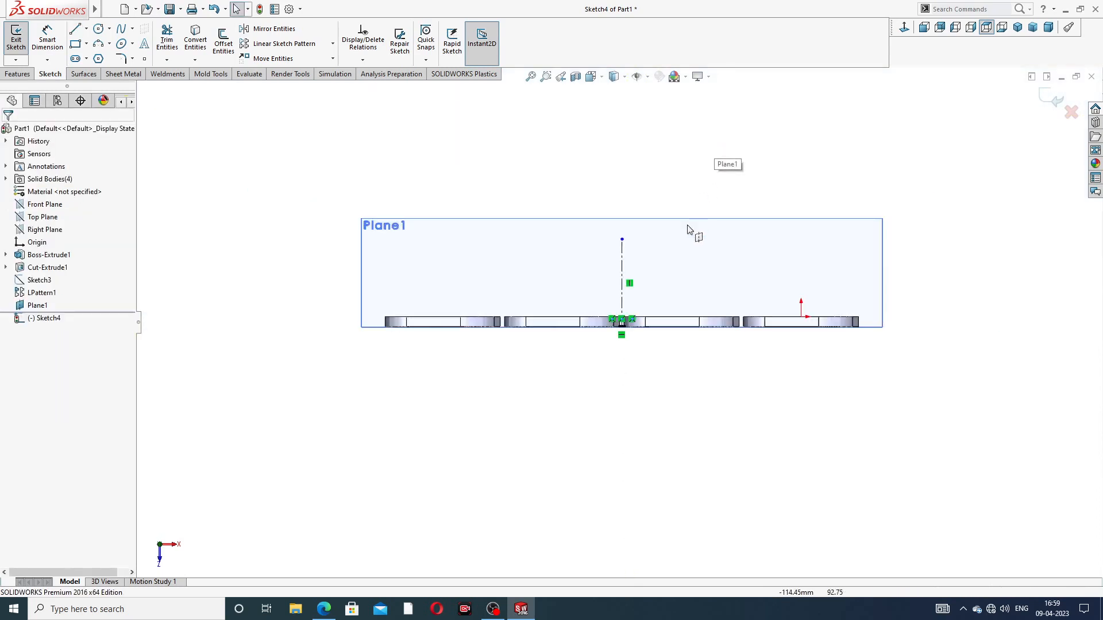
left_click(693, 231)
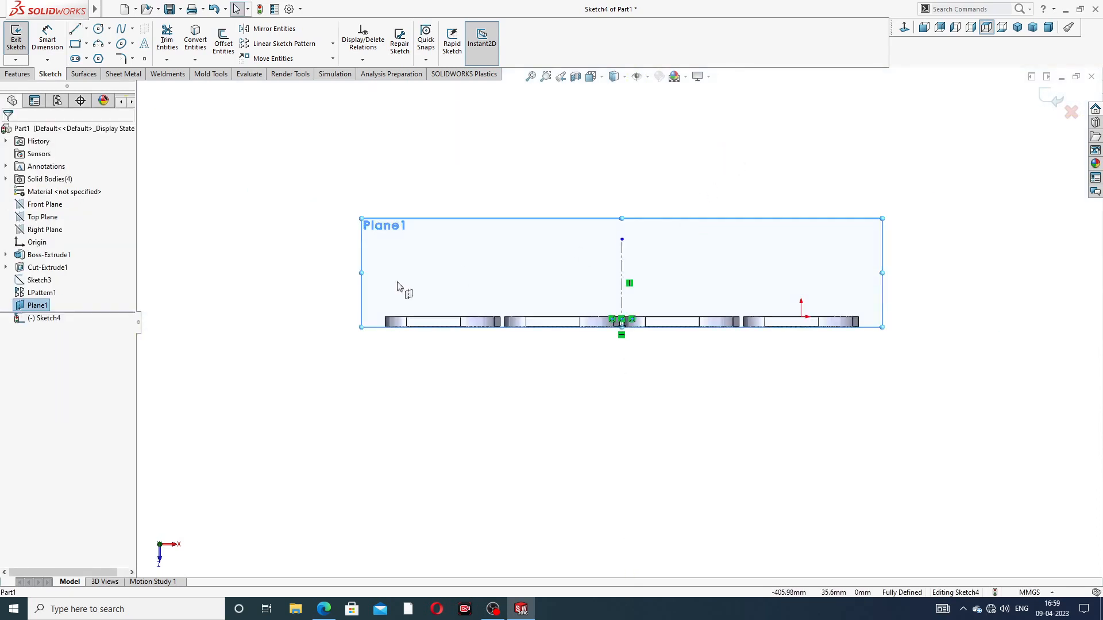
left_click(40, 306)
left_click(424, 160)
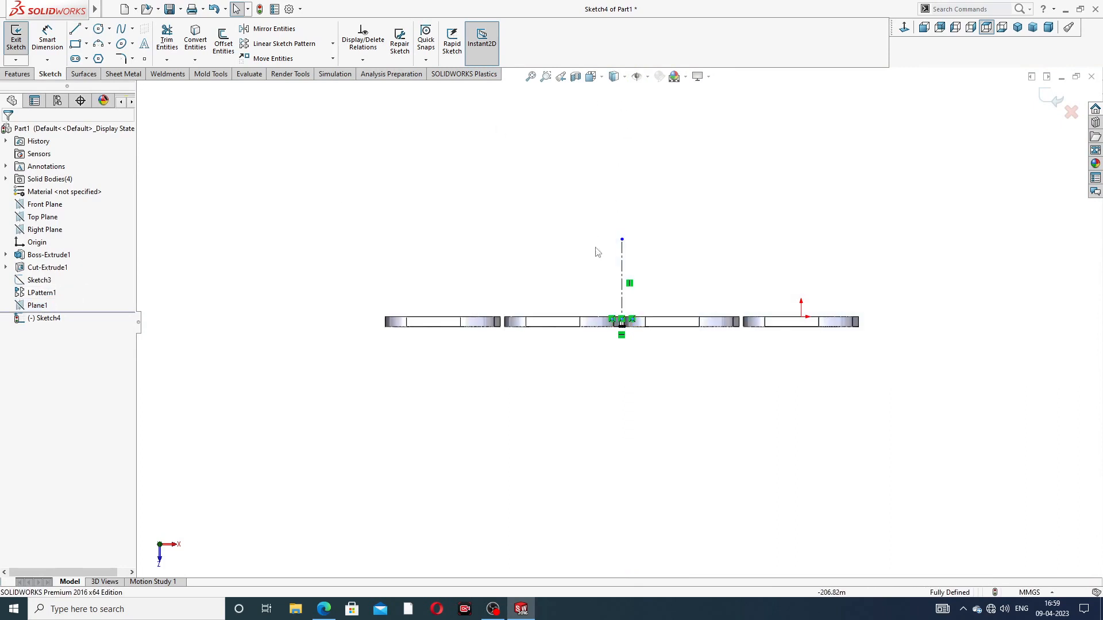
Step: Sketch a circle about 73 mm in diameter centred on the free end of the vertical construction line
scroll(598, 247, "down", 4)
left_click(98, 31)
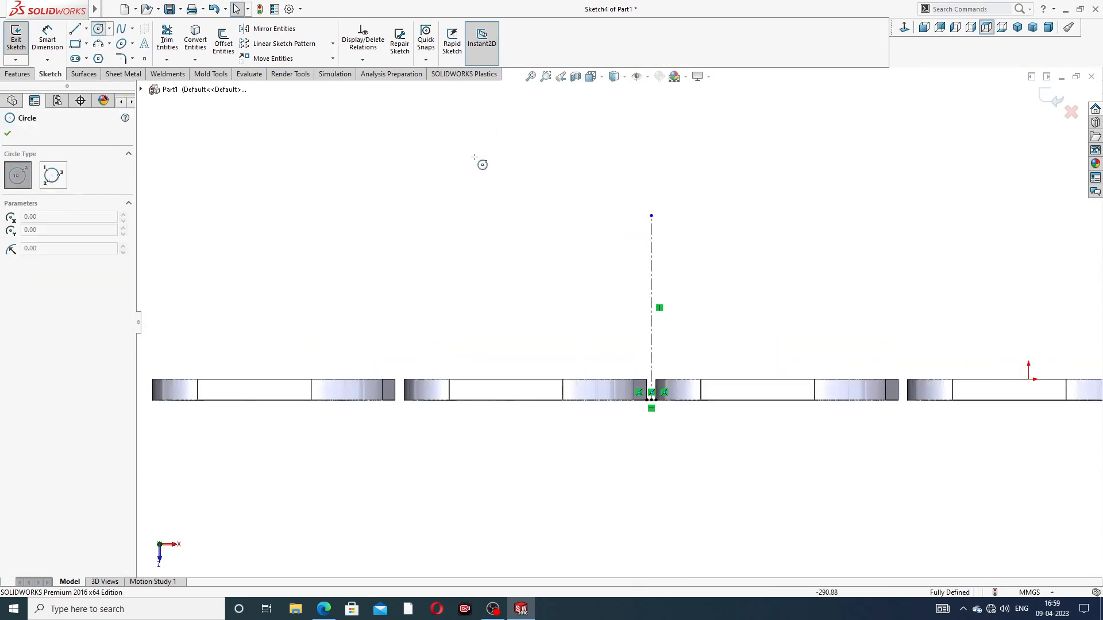
left_click(651, 216)
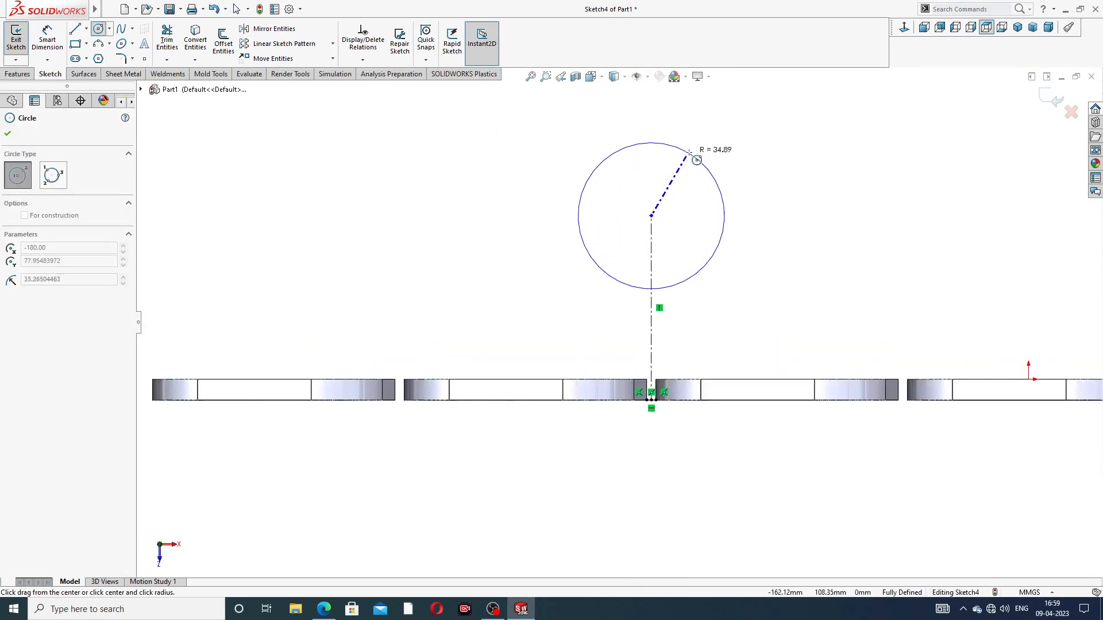
left_click(692, 152)
right_click(771, 127)
left_click(783, 131)
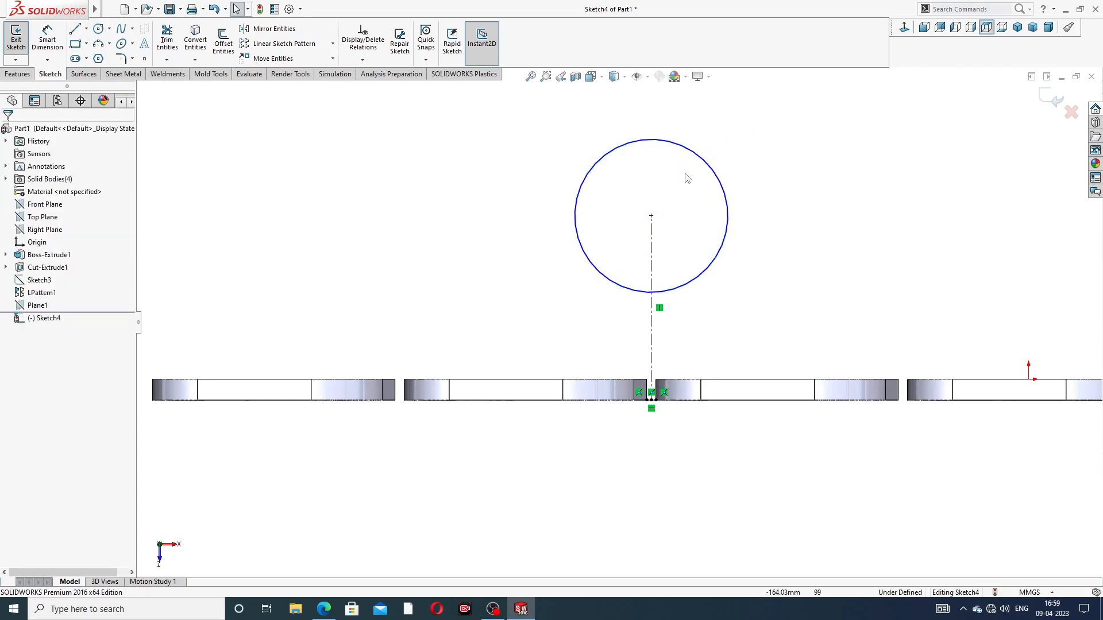
Step: Try a linear-style diameter dimension of 130 mm on the circle and remove that dimension
left_click(51, 40)
left_click(687, 152)
left_click(768, 145)
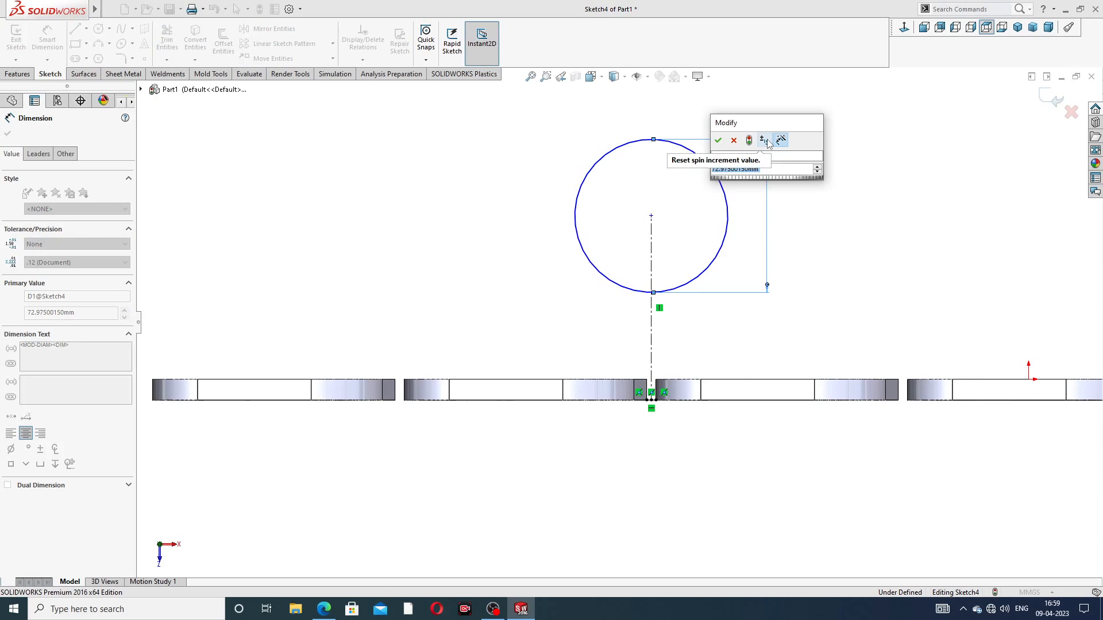
type("130")
key("Return")
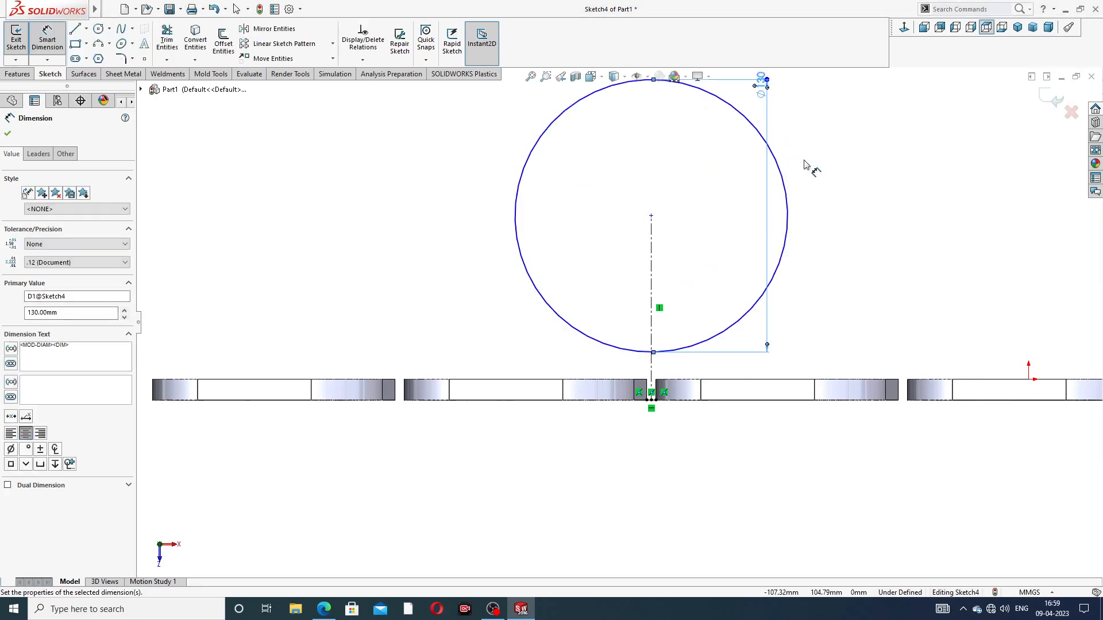
left_click_drag(762, 86, 735, 217)
left_click(862, 175)
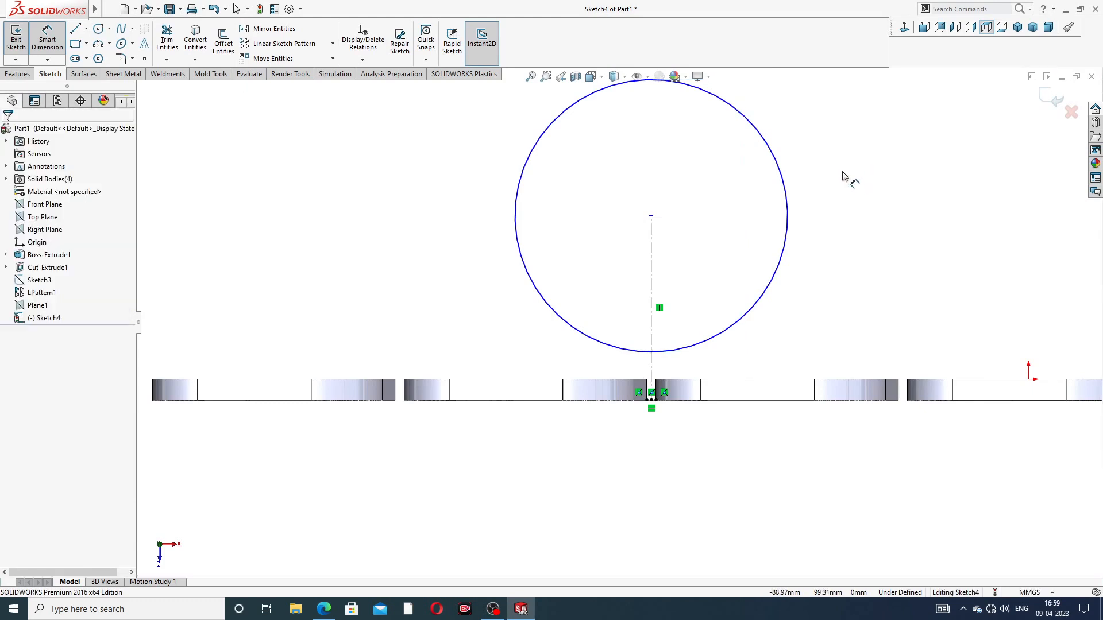
Step: Dimension the circle's diameter to 130 mm with an angled leader placed outside the circle
scroll(574, 161, "up", 3)
left_click(673, 218)
left_click(719, 172)
type("13")
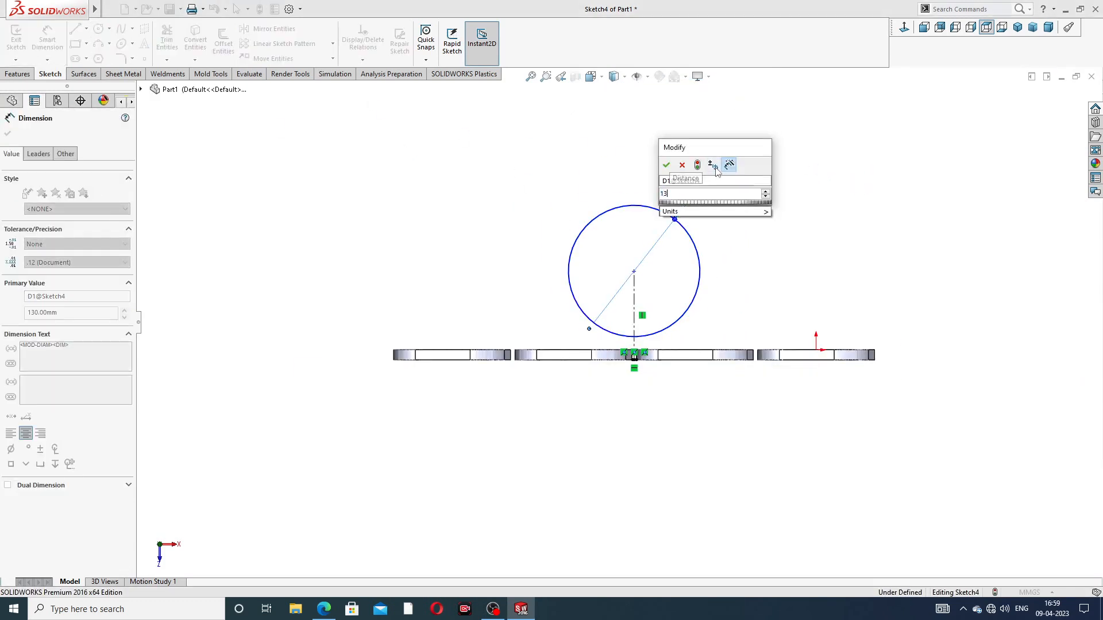
key("Return")
left_click(729, 253)
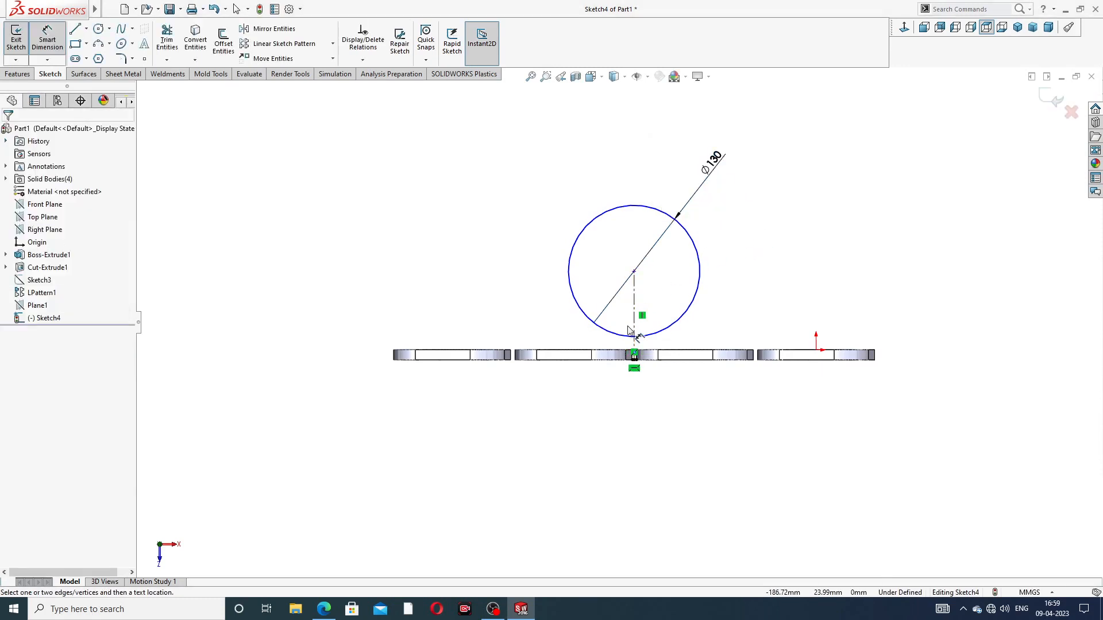
Step: Dimension the vertical distance from the 130 mm circle's centre to the construction line's end at the plates' back edge as 160 mm
scroll(663, 242, "down", 2)
left_click(638, 230)
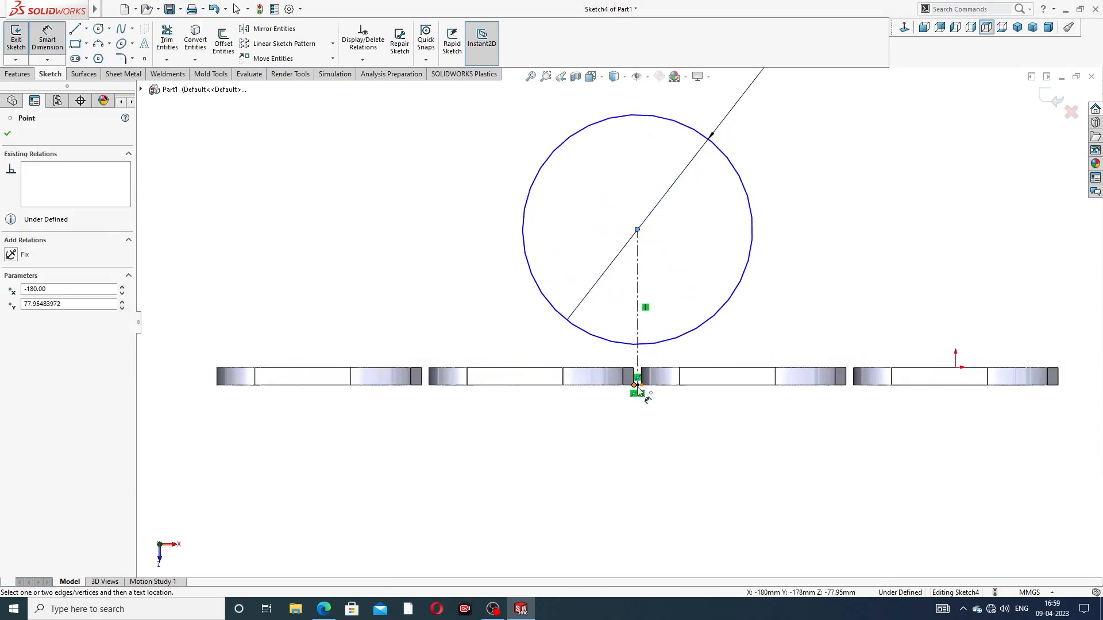
scroll(637, 392, "down", 4)
left_click(625, 340)
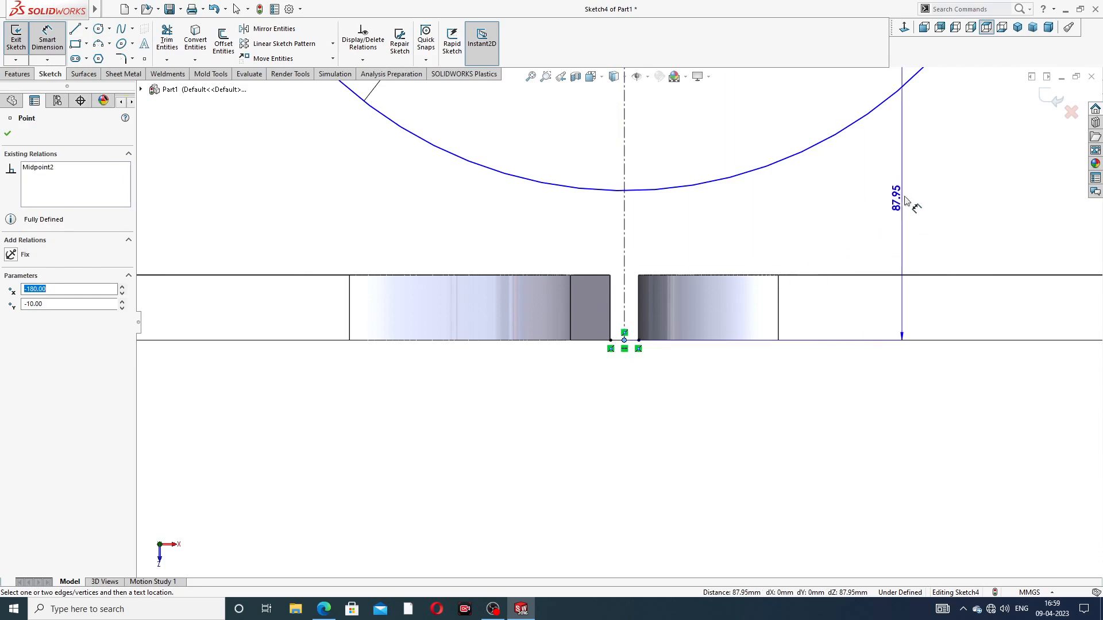
scroll(907, 204, "up", 3)
left_click(874, 200)
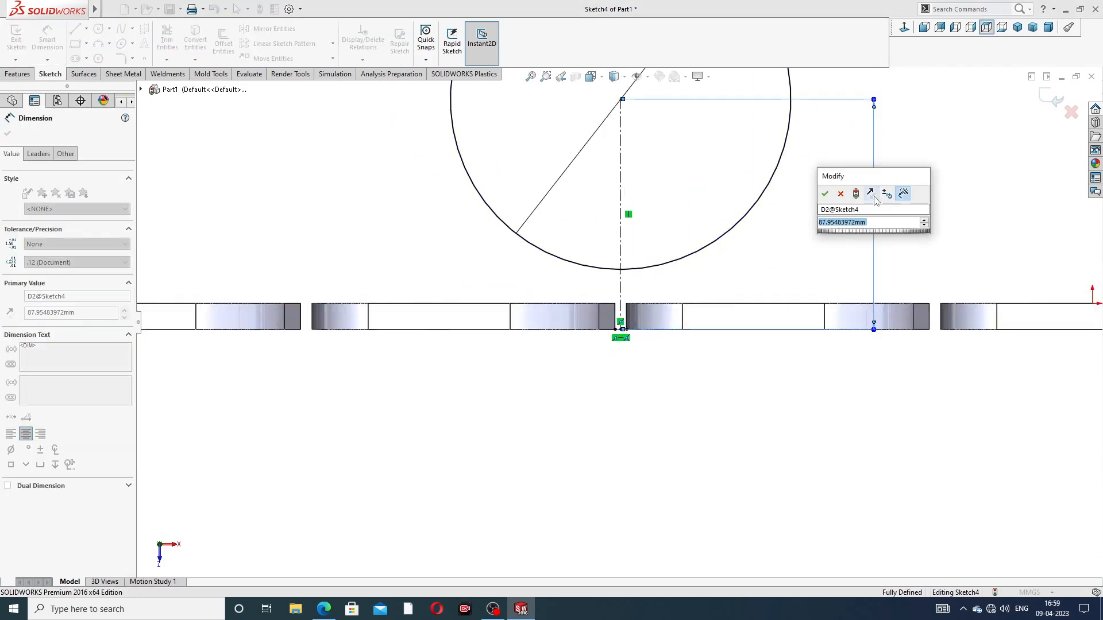
type("16")
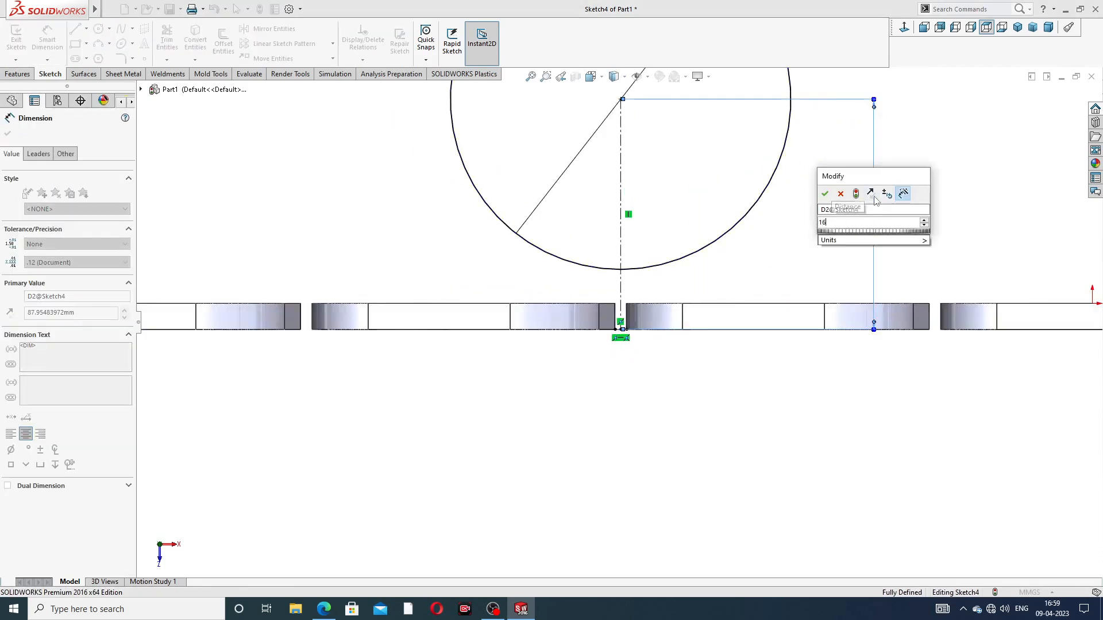
type("0")
key("Return")
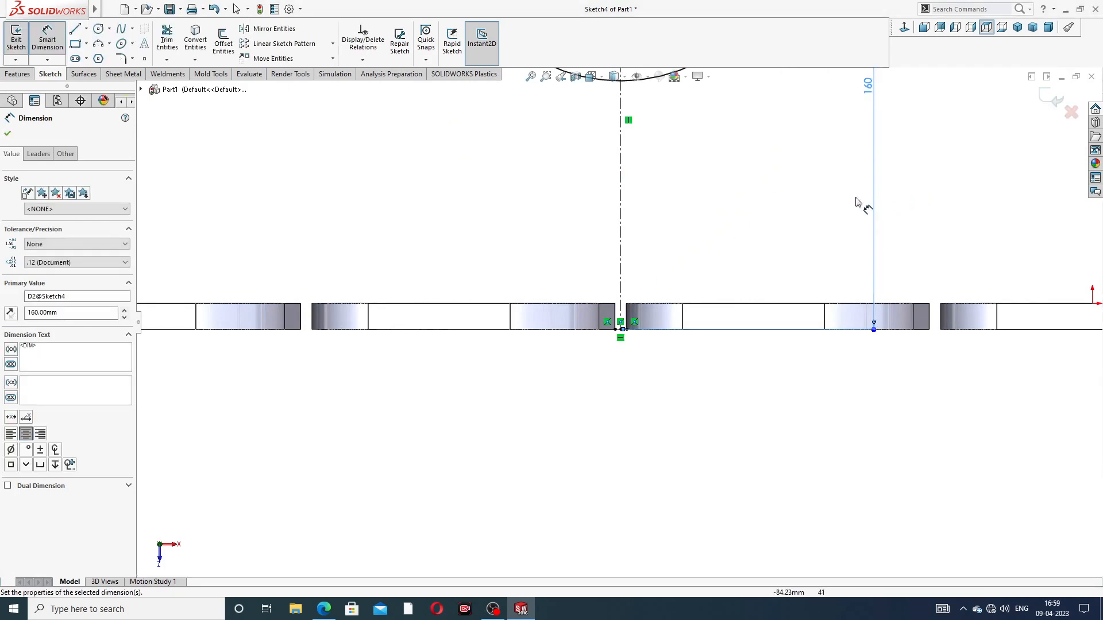
key("f")
right_click(779, 125)
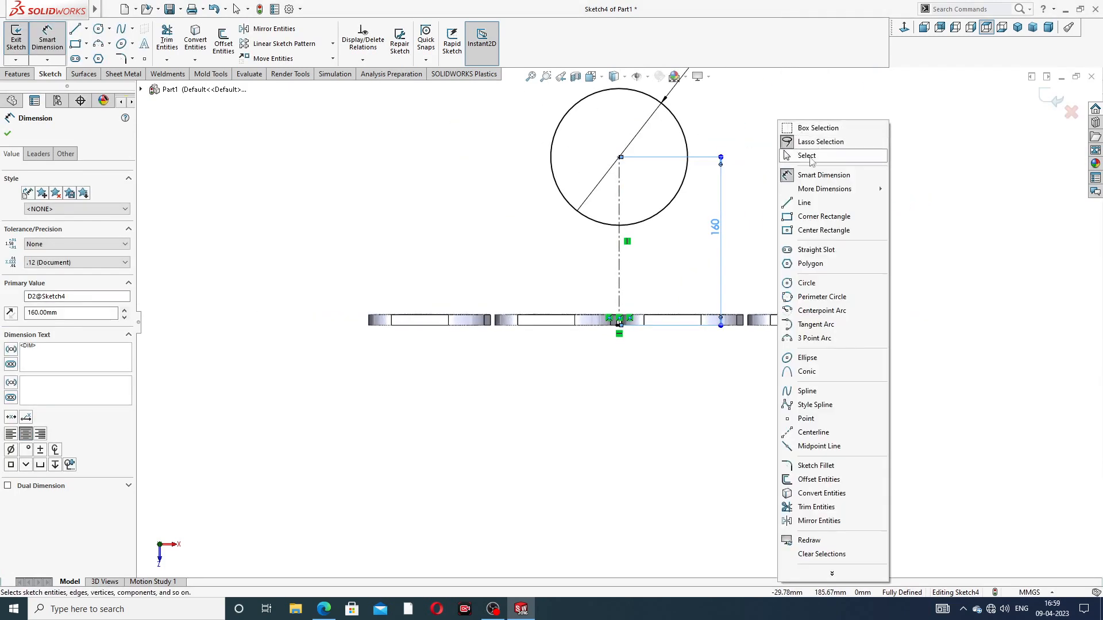
left_click(790, 158)
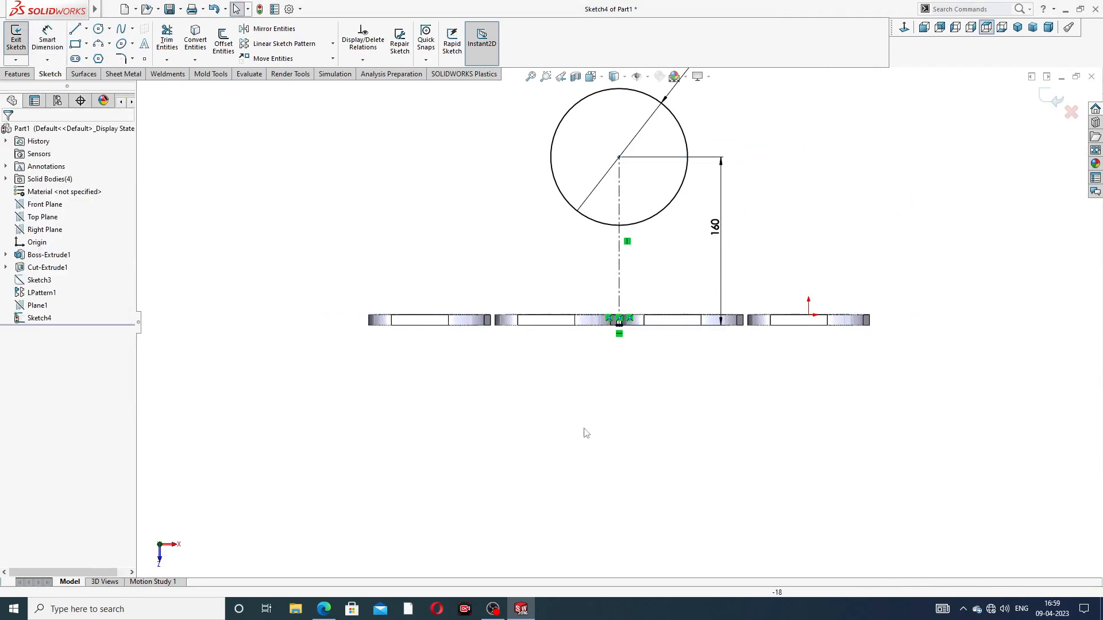
Step: Consult the PDF drawing for the outlet flange and extrude the 130 mm circle as a blind boss 16 mm deep
left_click(324, 609)
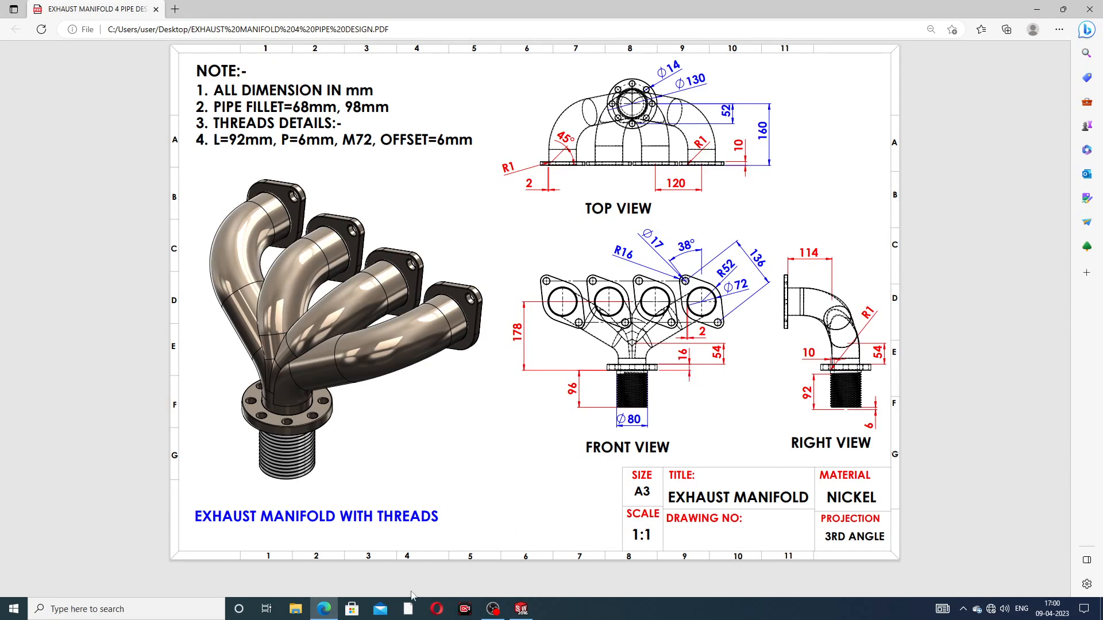
left_click(324, 609)
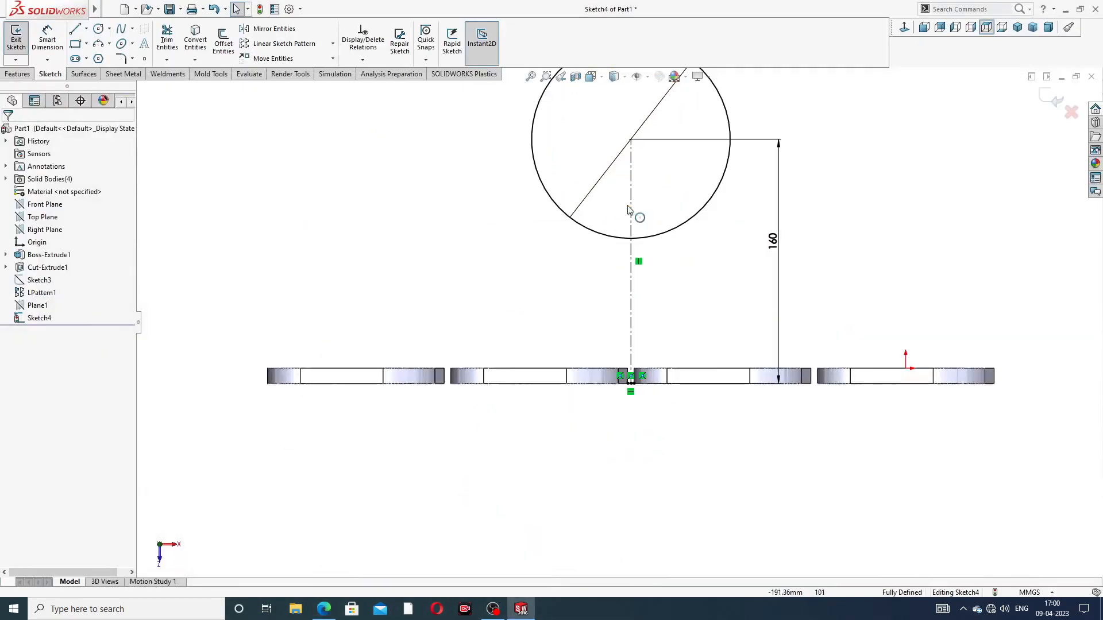
scroll(646, 176, "up", 4)
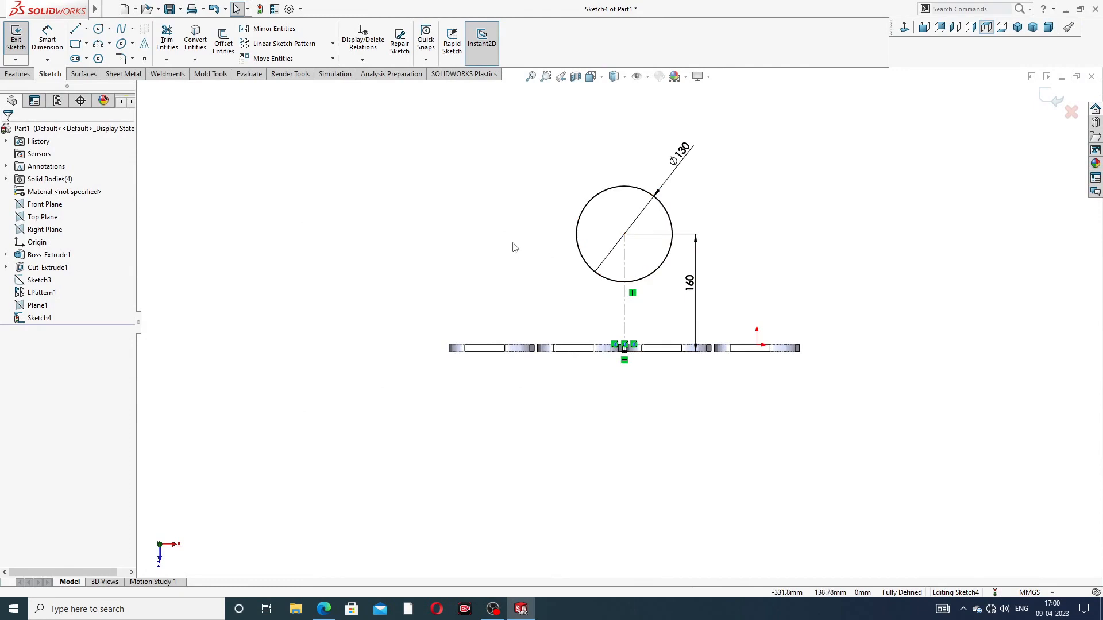
left_click(17, 73)
left_click(22, 40)
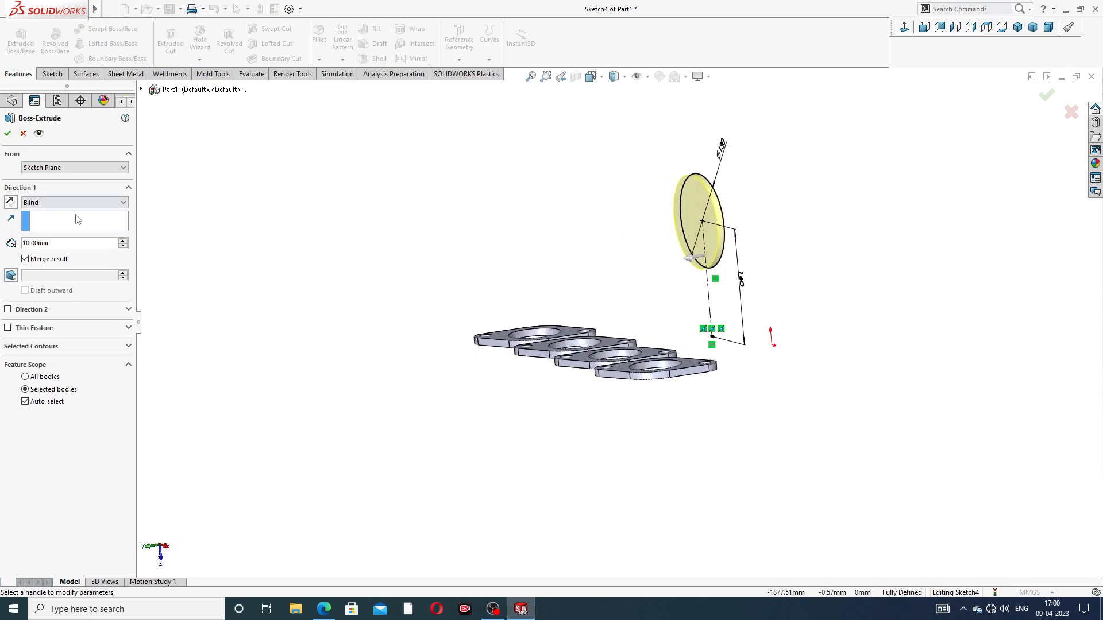
type("16")
key("Return")
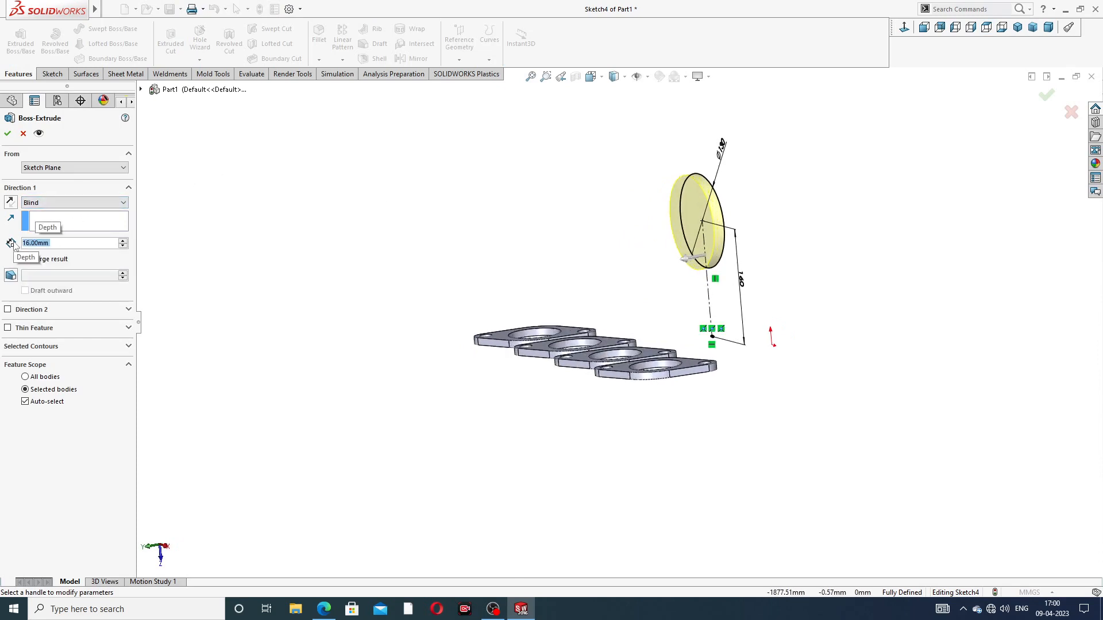
left_click(7, 134)
Step: Start a sketch on the disc's flat face pointing away from the plates and draw a concentric circle about 81 mm in diameter
middle_click_drag(803, 214, 683, 225)
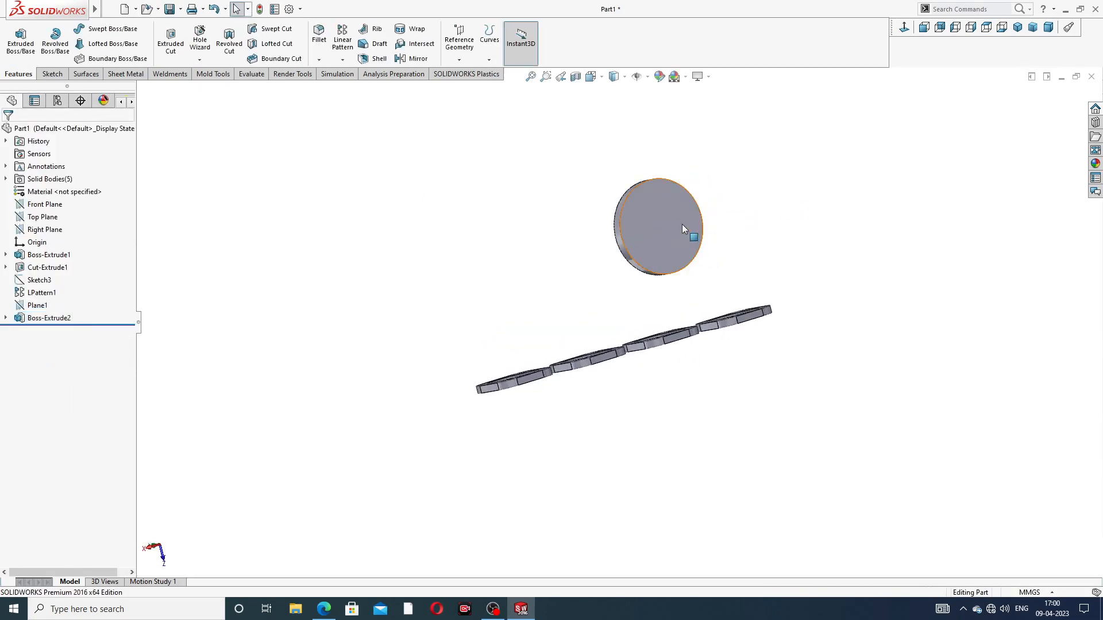
left_click(692, 214)
left_click(722, 185)
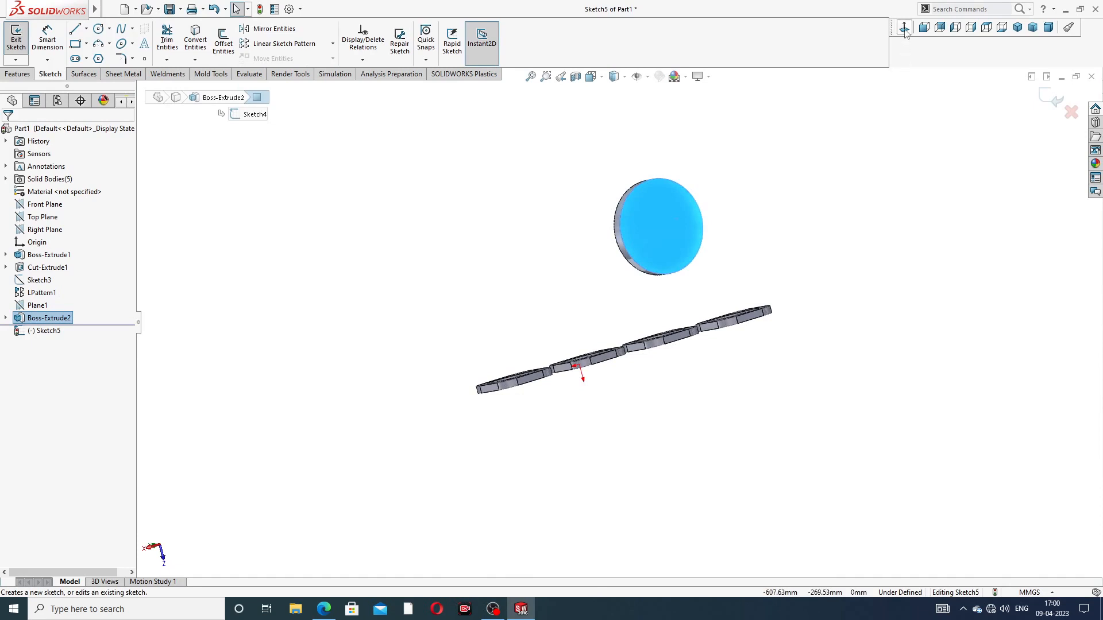
left_click(99, 29)
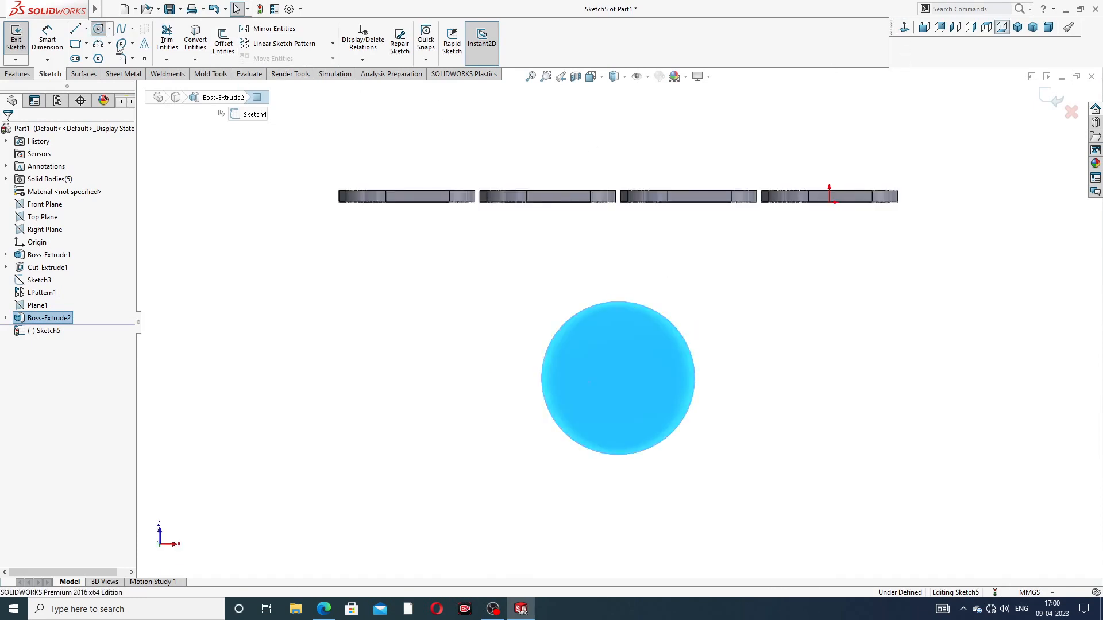
left_click(617, 378)
left_click(634, 334)
right_click(731, 237)
left_click(753, 283)
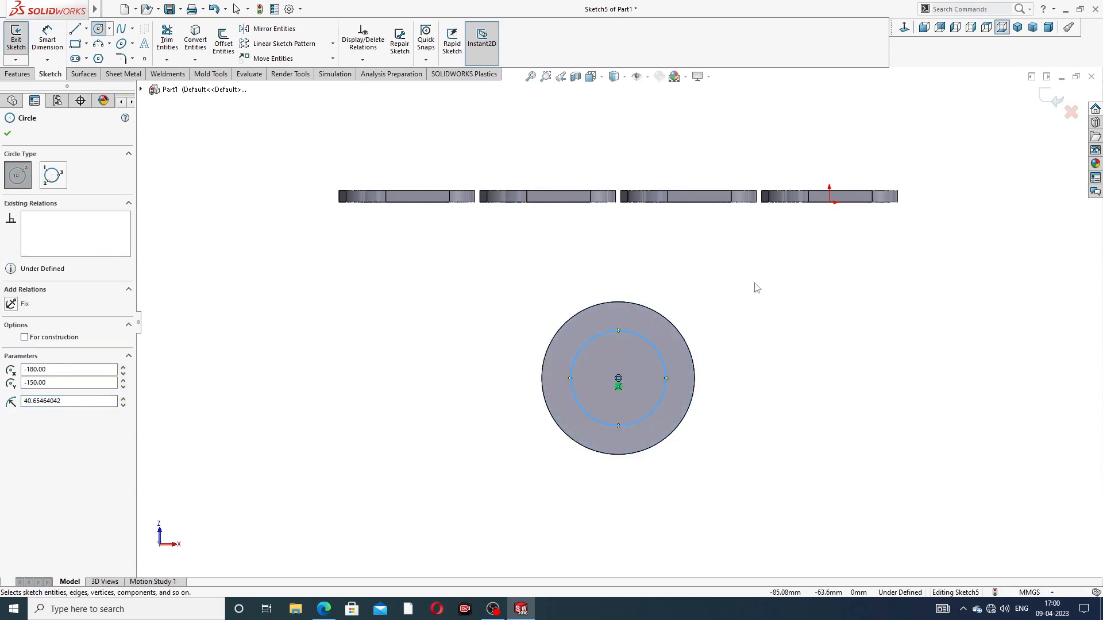
Step: Dimension the concentric circle's diameter to 72 mm
left_click(41, 49)
left_click(654, 346)
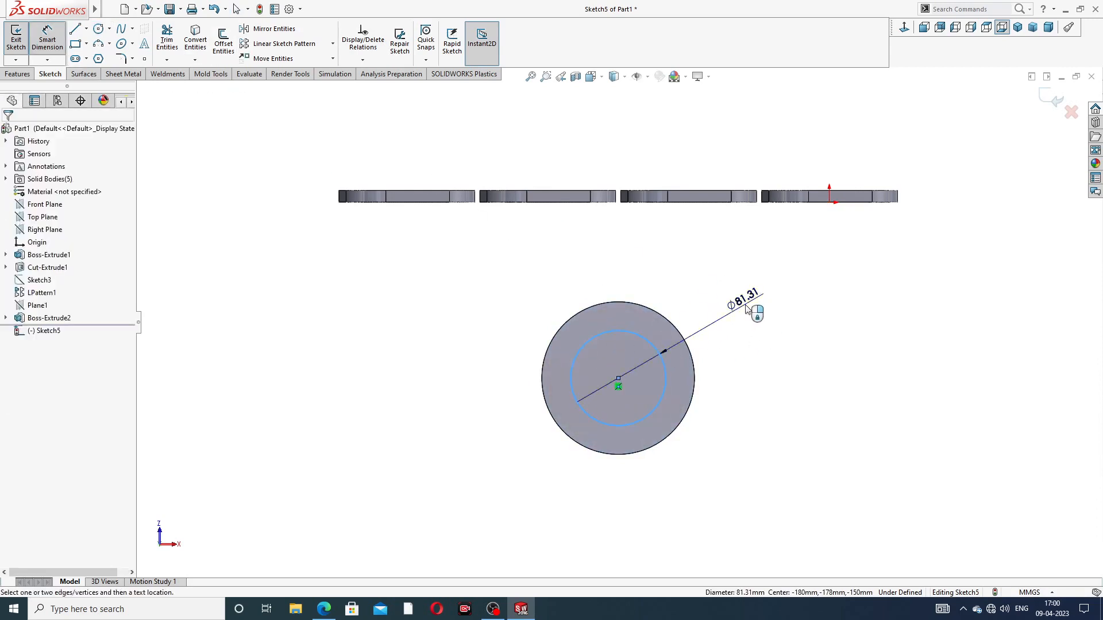
left_click(745, 309)
type("7")
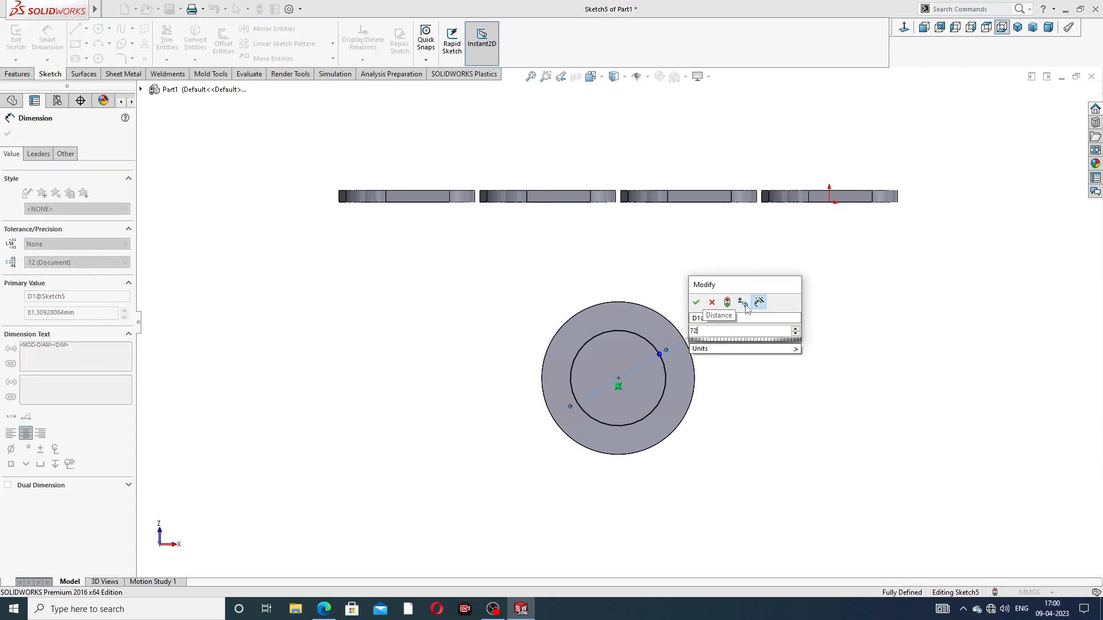
type("2")
key("Return")
right_click(832, 270)
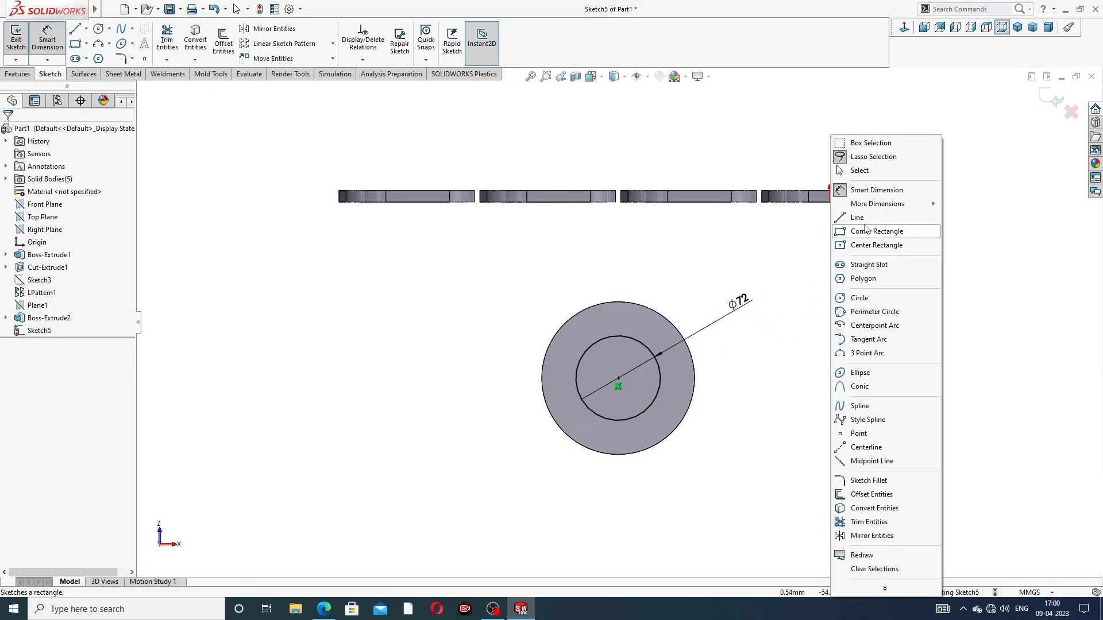
left_click(863, 172)
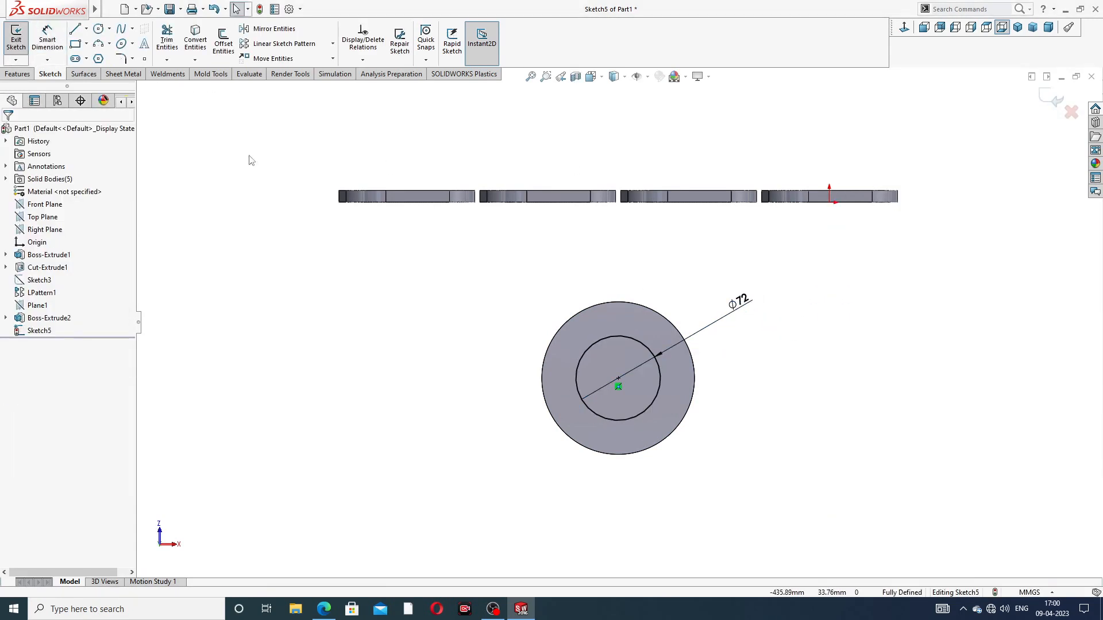
Step: Cut the 72 mm circle through the outlet flange disc with the Through All end condition
left_click(18, 75)
left_click(171, 43)
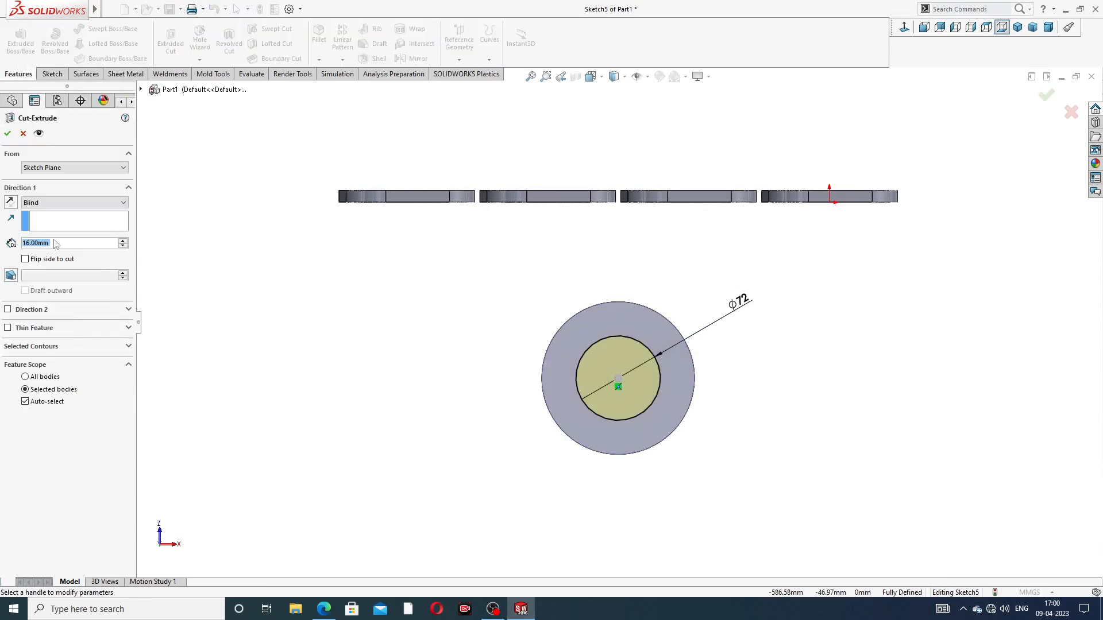
left_click(51, 202)
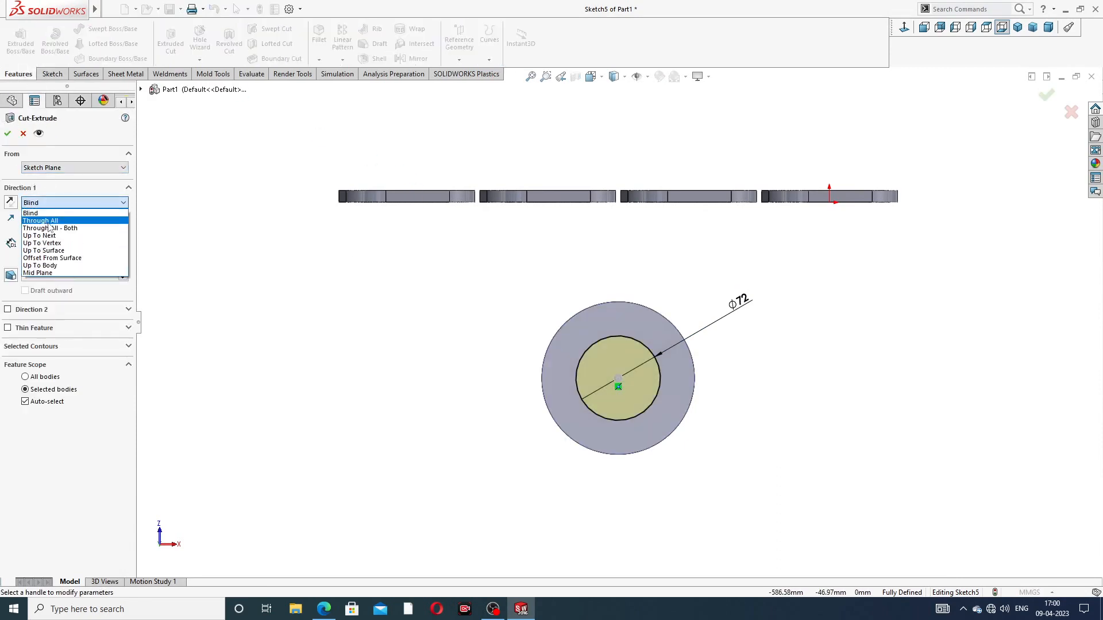
left_click(48, 223)
middle_click_drag(485, 373, 610, 367)
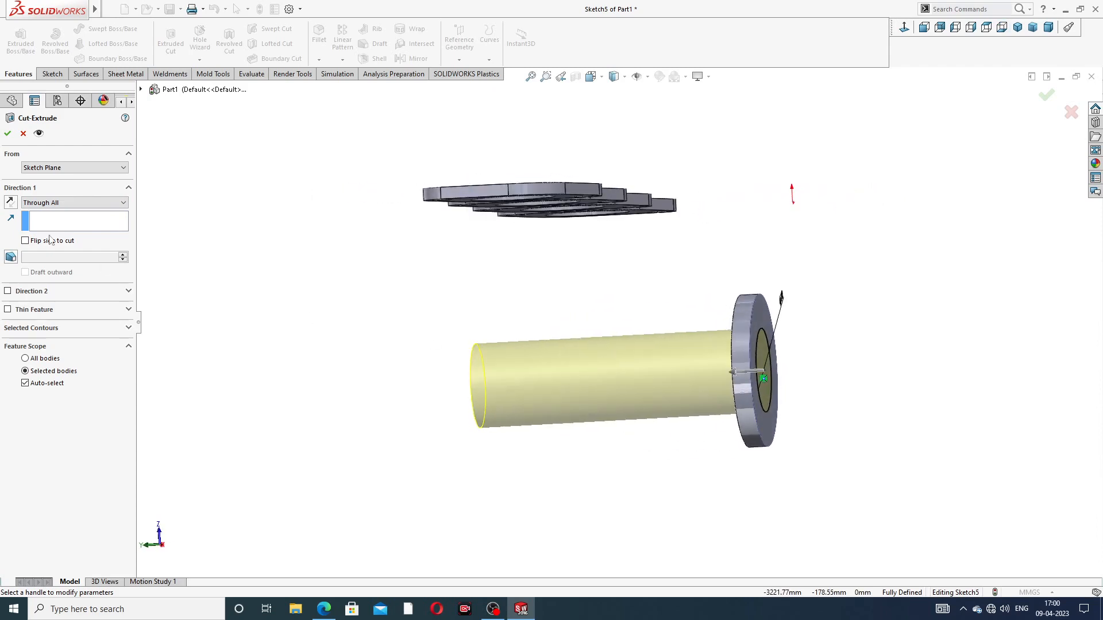
left_click(8, 134)
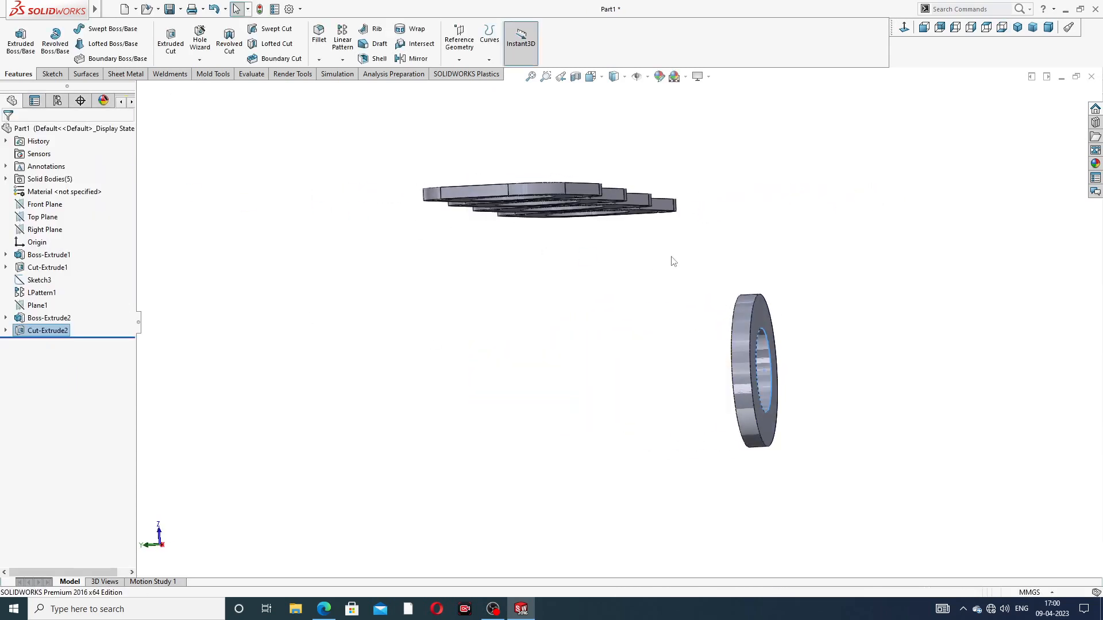
Step: Start a sketch on the flange ring's outer face and draw a vertical centerline from the top of its outer edge to its centre
middle_click_drag(696, 307, 603, 287)
left_click(663, 295)
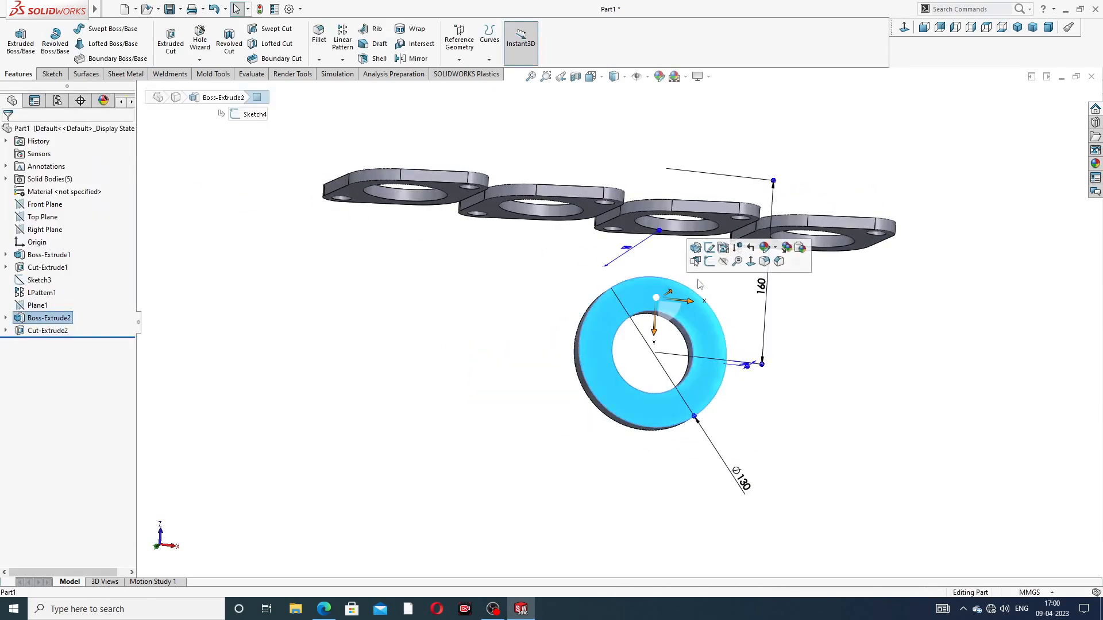
left_click(709, 263)
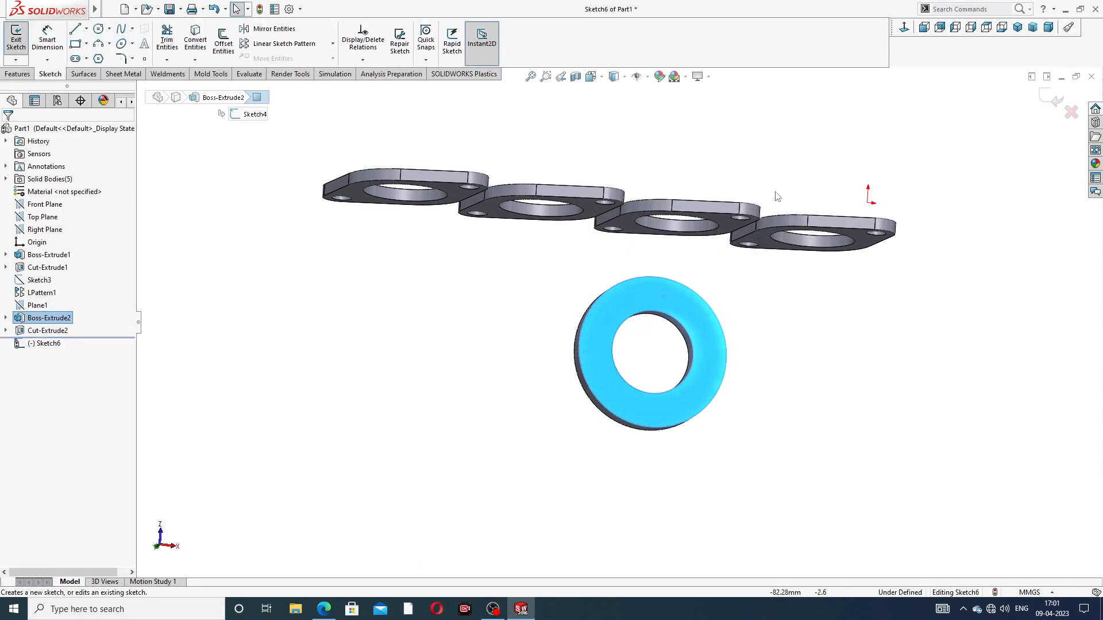
left_click(905, 30)
left_click(86, 29)
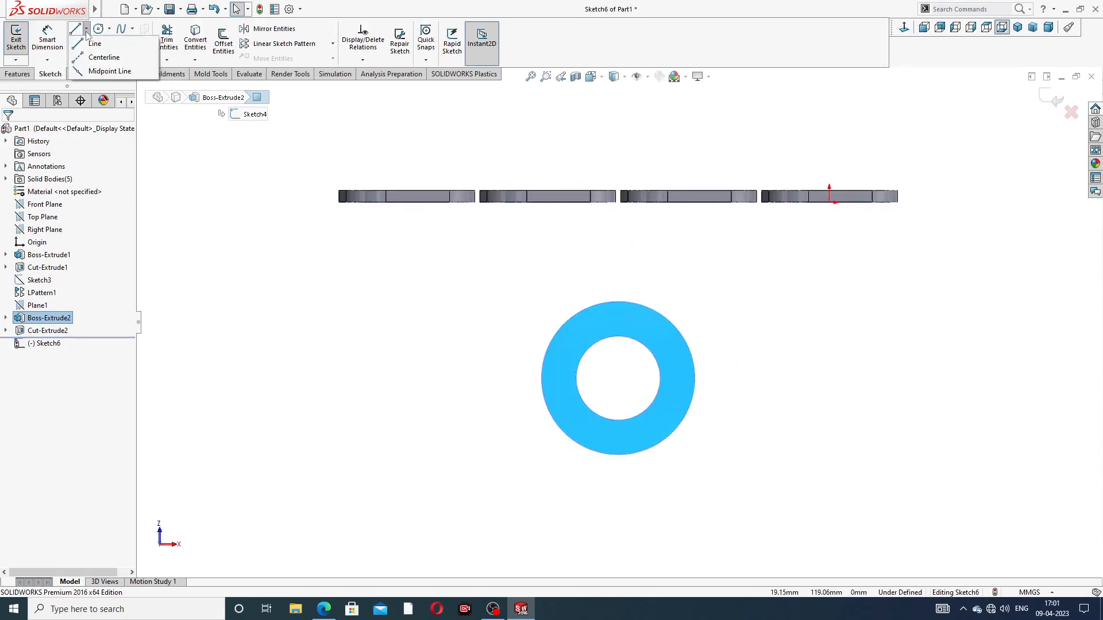
left_click(103, 57)
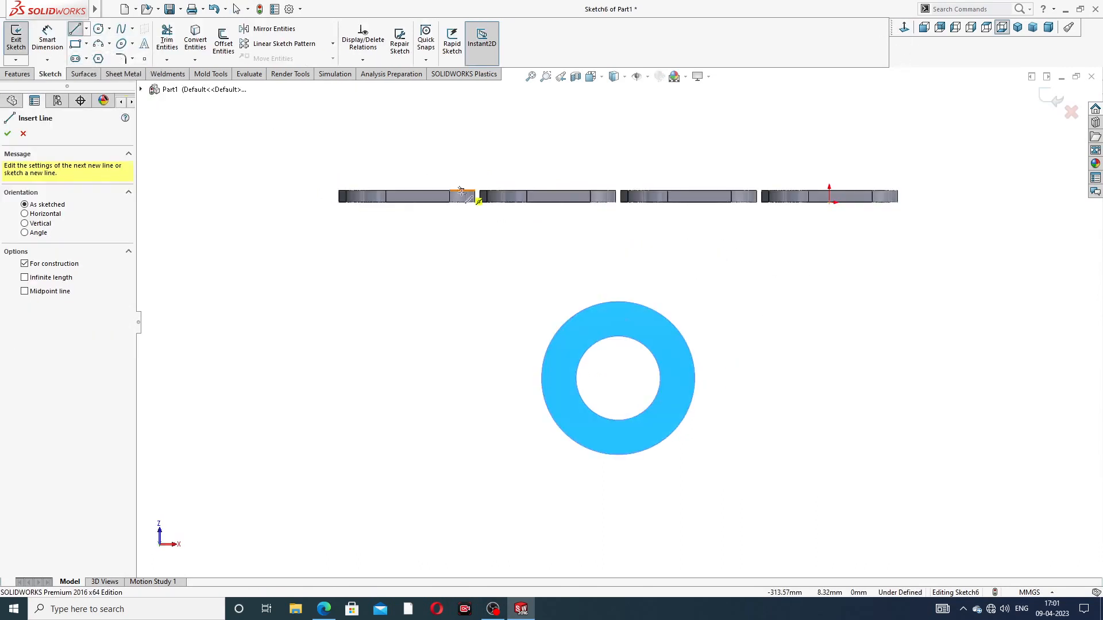
left_click(619, 302)
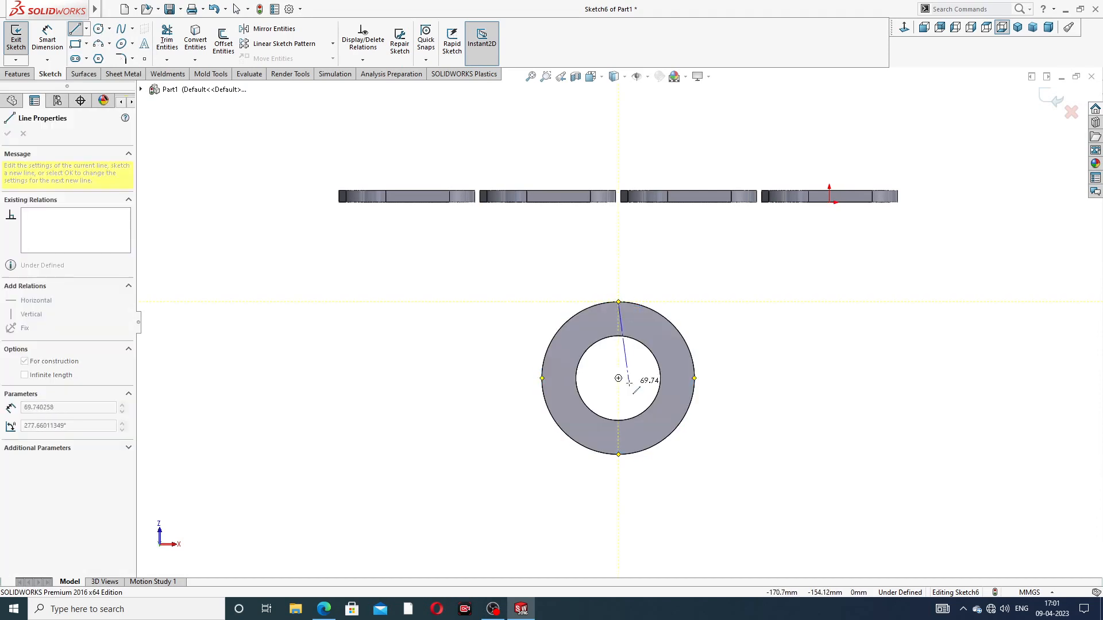
left_click(618, 378)
right_click(741, 286)
left_click(749, 282)
Step: Sketch a bolt-hole circle about 10.5 mm in diameter on the centerline, between the ring's inner and outer edges
scroll(623, 299, "down", 1)
scroll(632, 309, "down", 2)
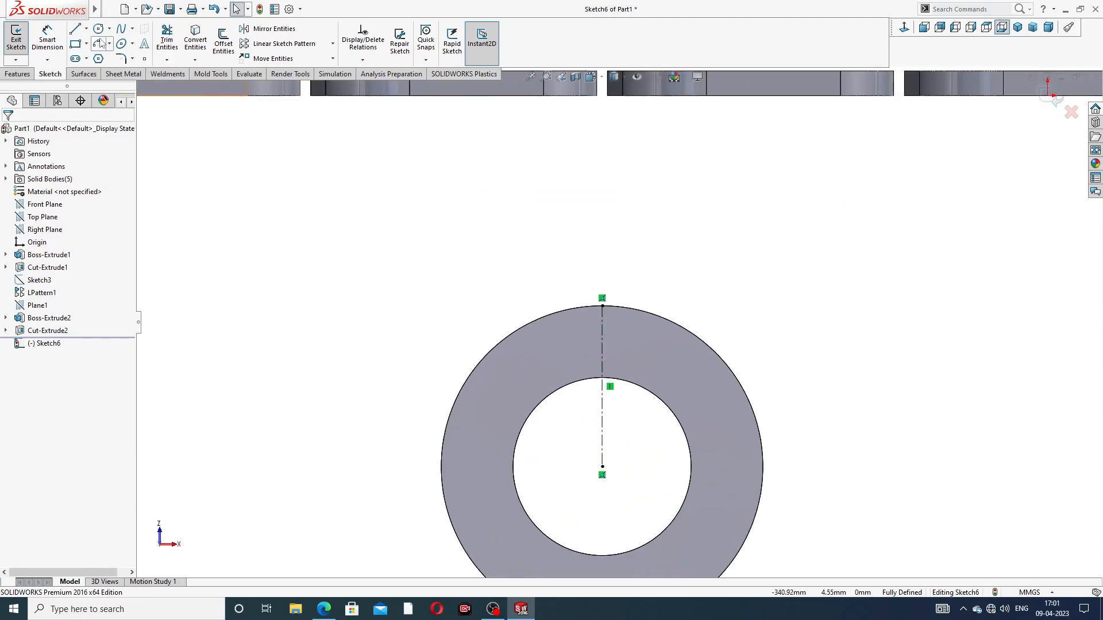
left_click(99, 29)
scroll(607, 335, "down", 2)
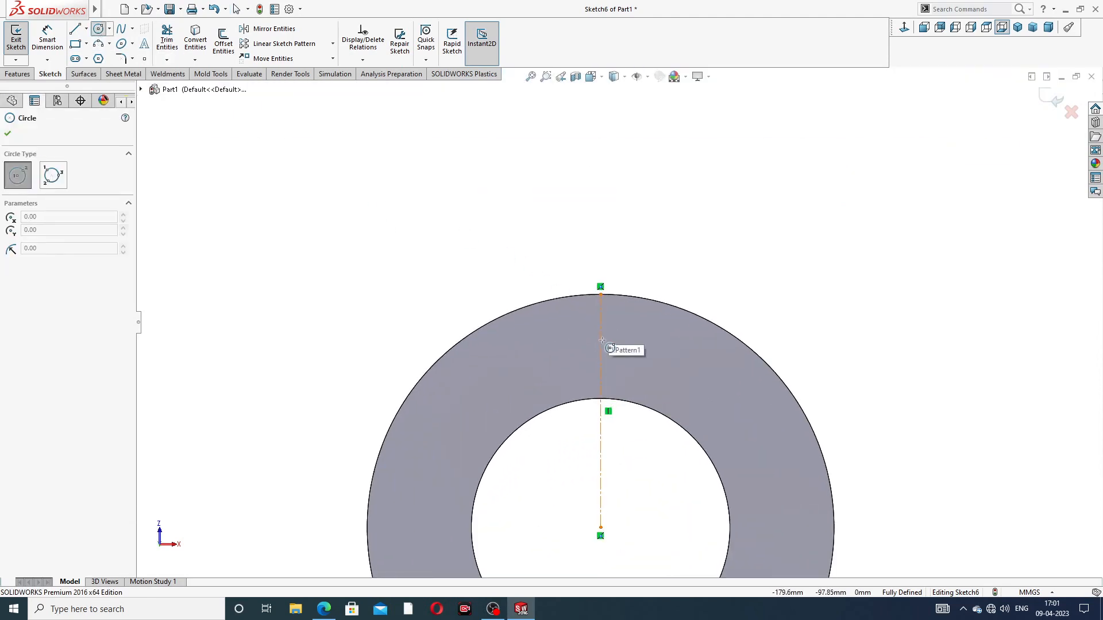
left_click(601, 336)
left_click(604, 318)
right_click(672, 266)
left_click(716, 277)
Step: Dimension the bolt-hole circle's diameter to 14 mm
left_click(47, 40)
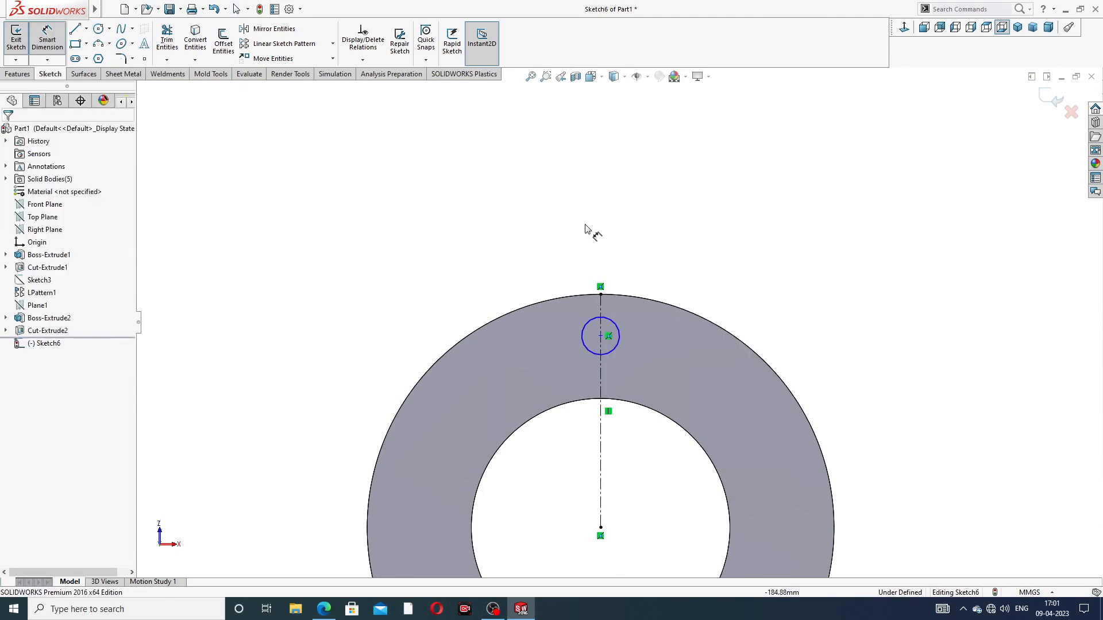
left_click(611, 323)
left_click(647, 267)
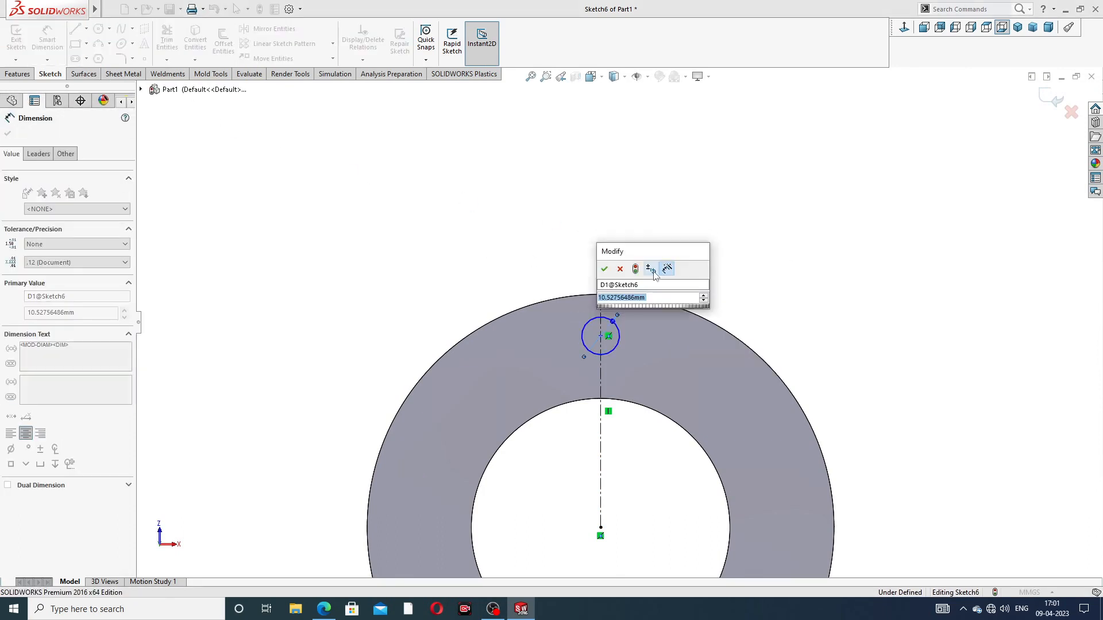
type("14")
key("Return")
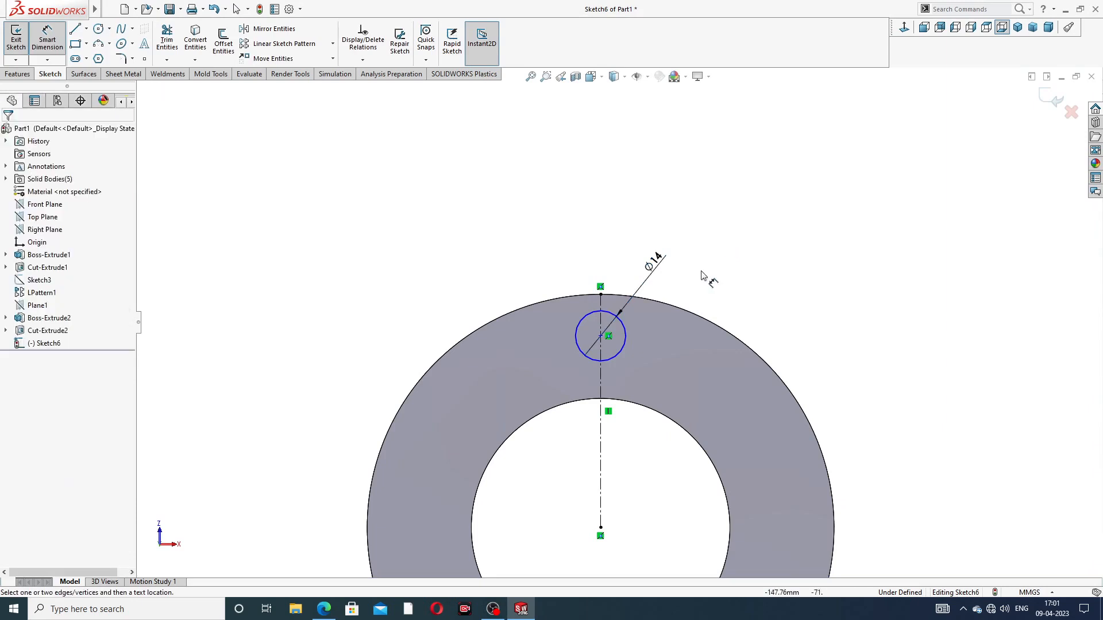
Step: Dimension the bolt-hole circle's centre 50 mm vertically from the flange ring's centre
left_click(601, 336)
left_click(601, 529)
left_click(855, 428)
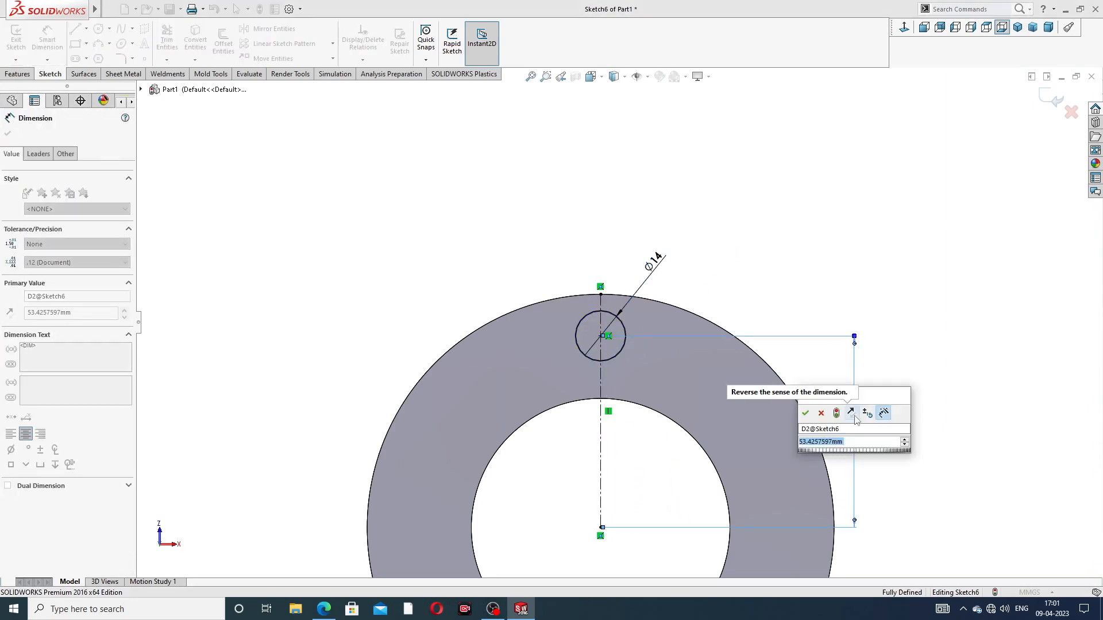
type("50")
key("Return")
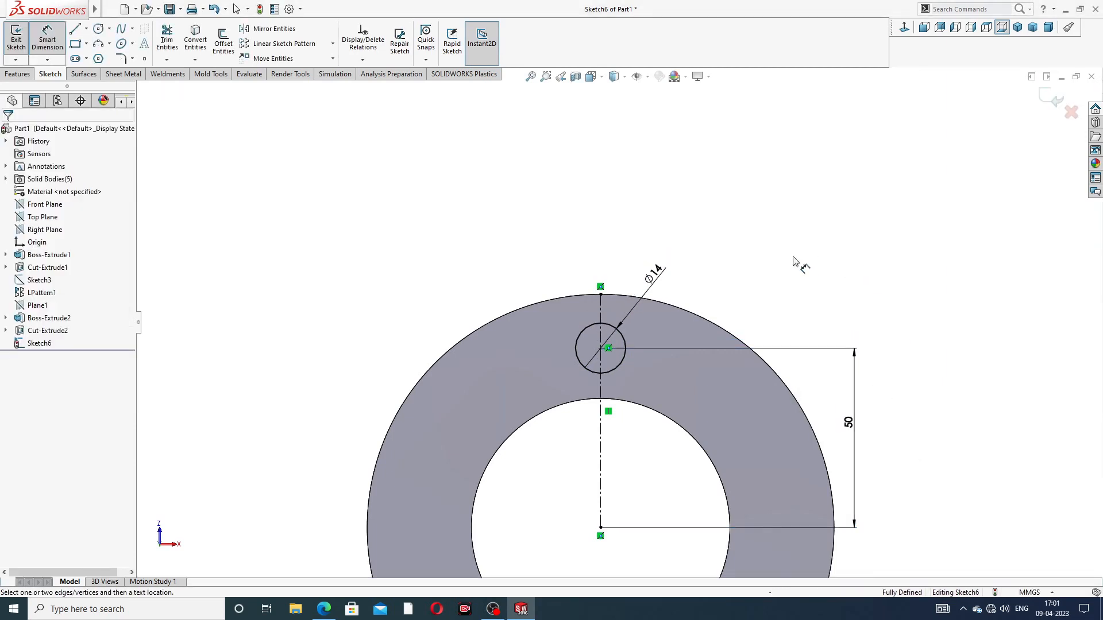
right_click(751, 150)
left_click(772, 172)
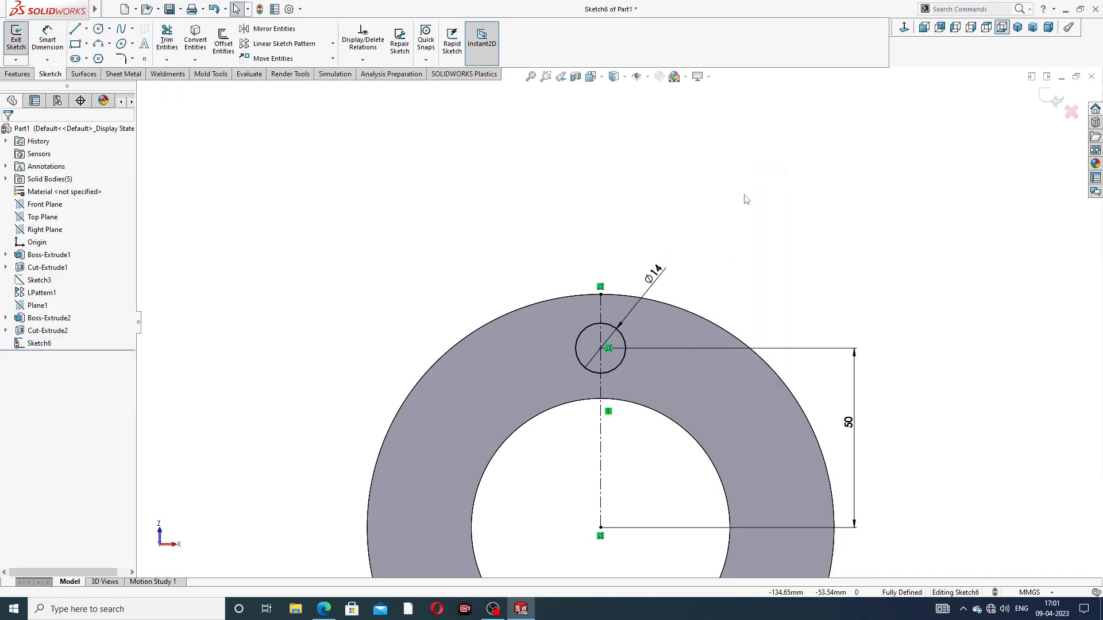
Step: Check the bolt-hole distance in the PDF drawing and set the hole's distance from the ring's centre to 52 mm
scroll(699, 342, "up", 1)
scroll(625, 333, "up", 2)
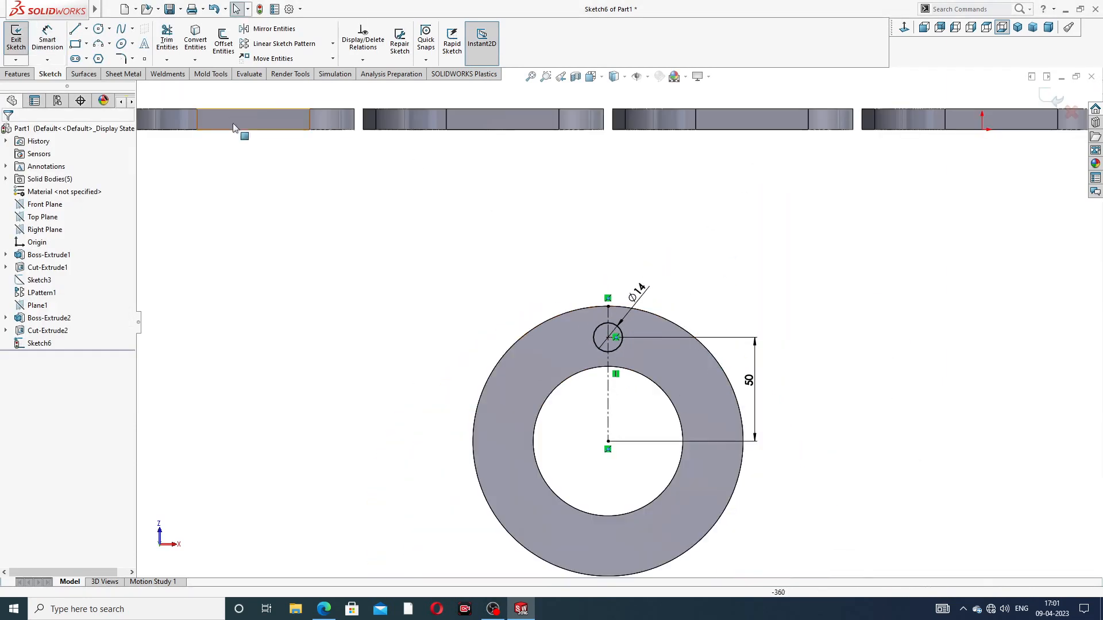
scroll(633, 352, "up", 2)
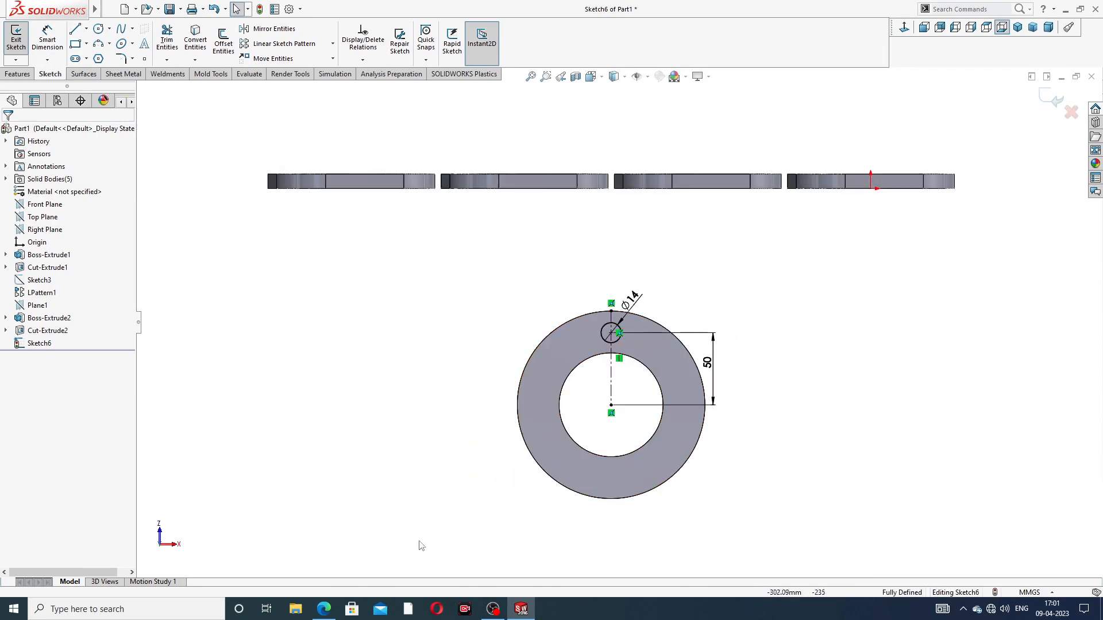
left_click(323, 610)
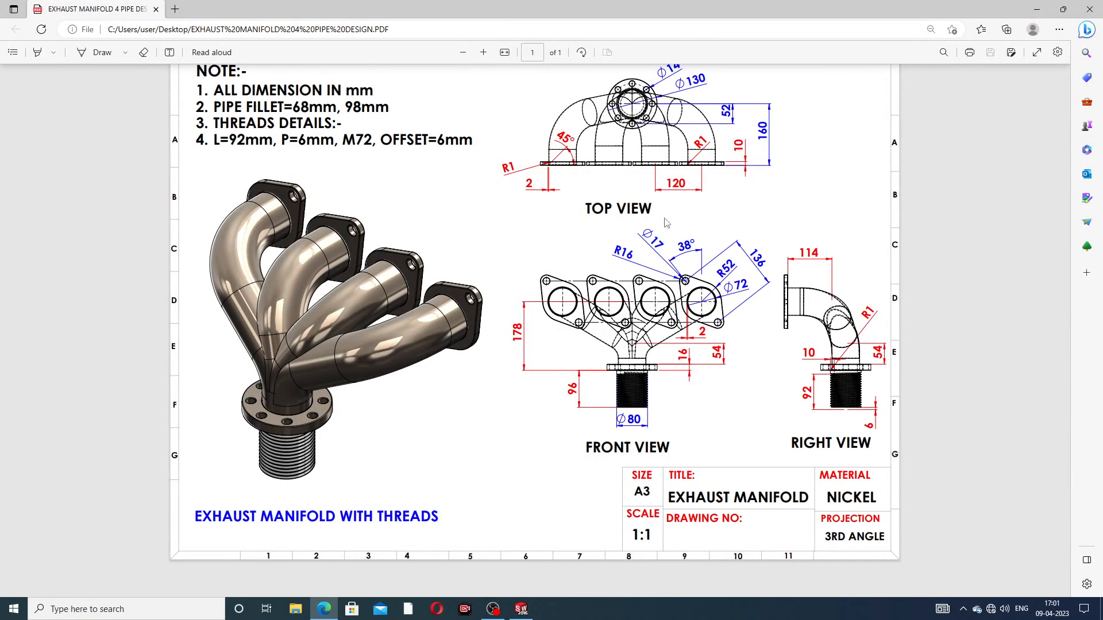
left_click(323, 609)
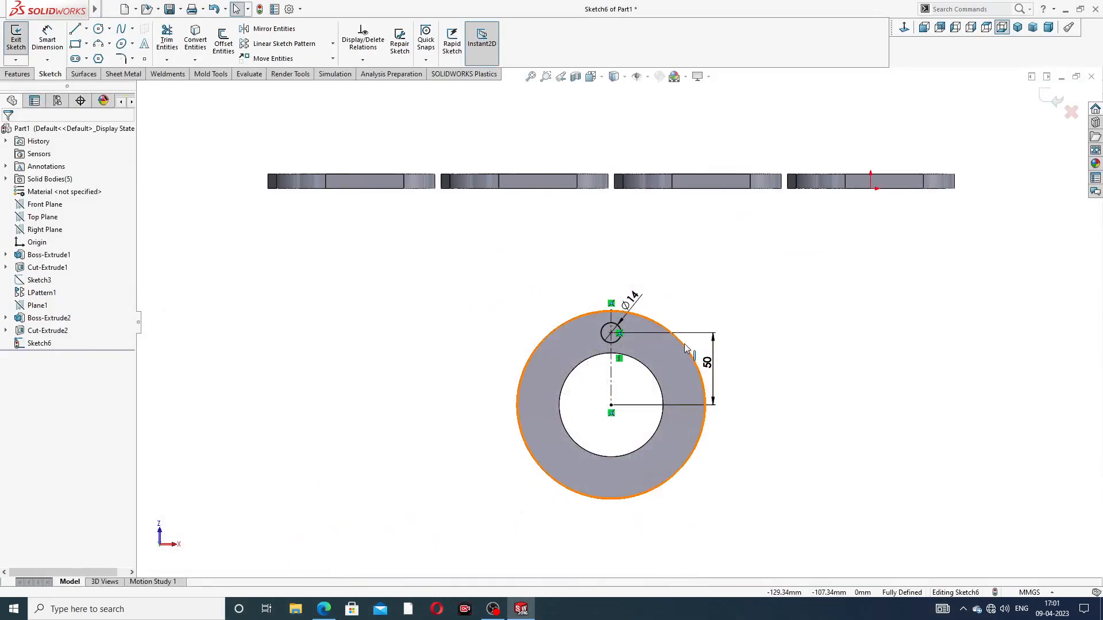
scroll(699, 347, "down", 4)
double_click(721, 376)
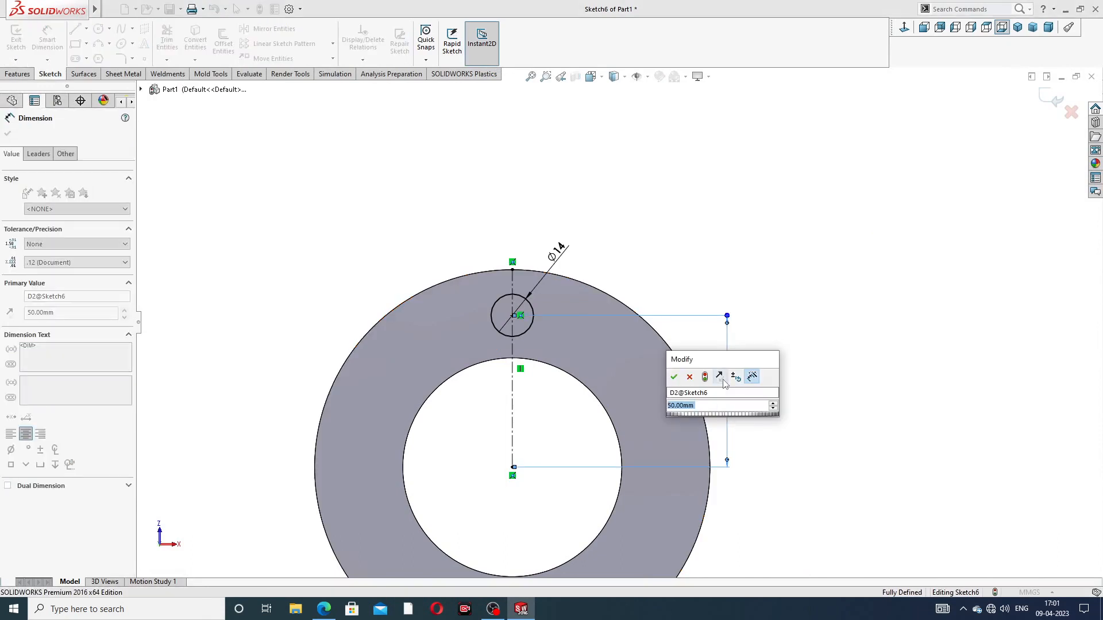
type("52")
key("Return")
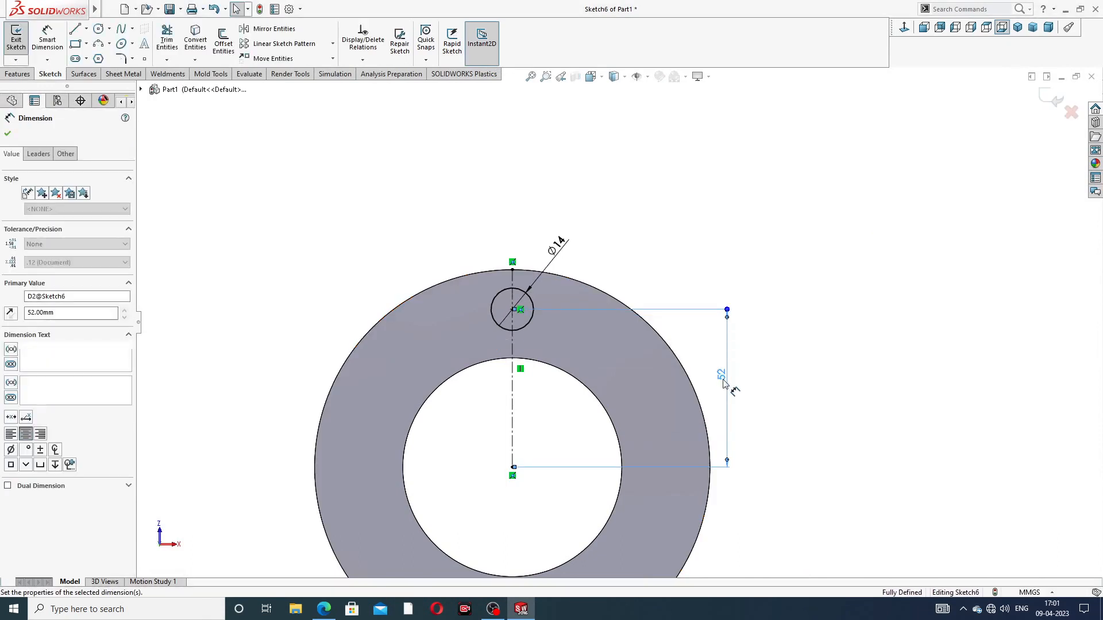
left_click(799, 270)
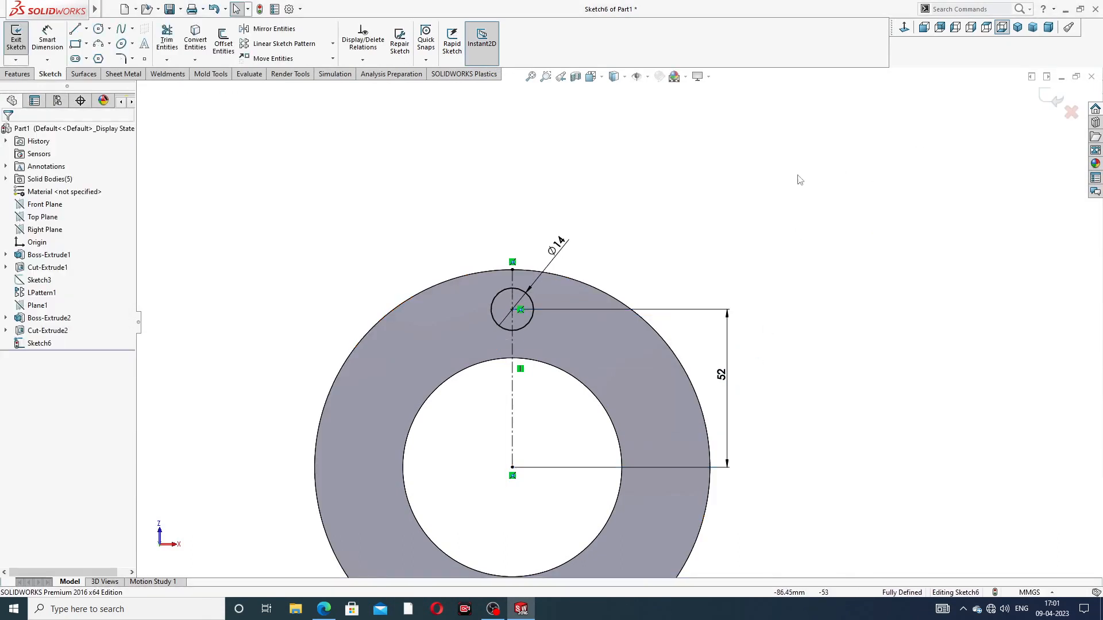
Step: Cut the 14 mm bolt-hole circle through the outlet flange with the Through All end condition
left_click(18, 73)
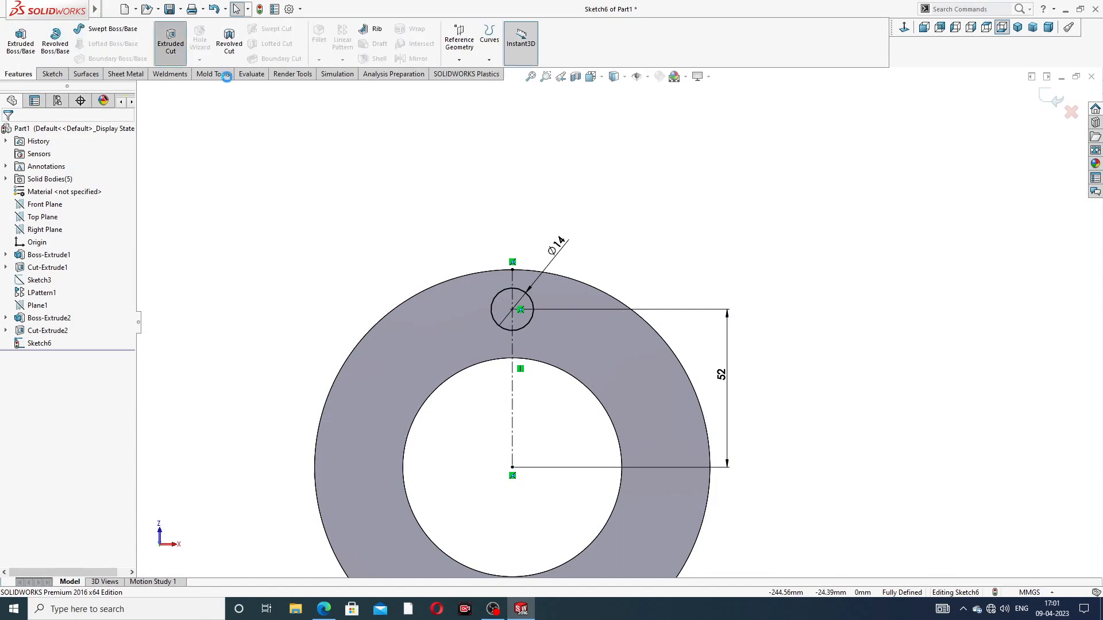
left_click(170, 43)
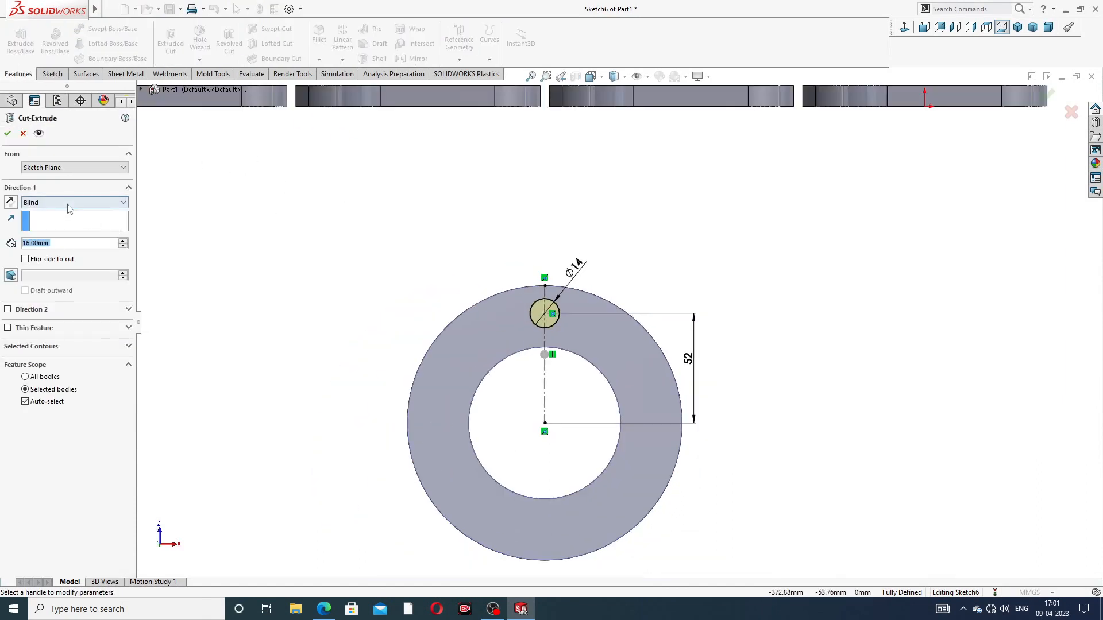
left_click(69, 202)
left_click(52, 220)
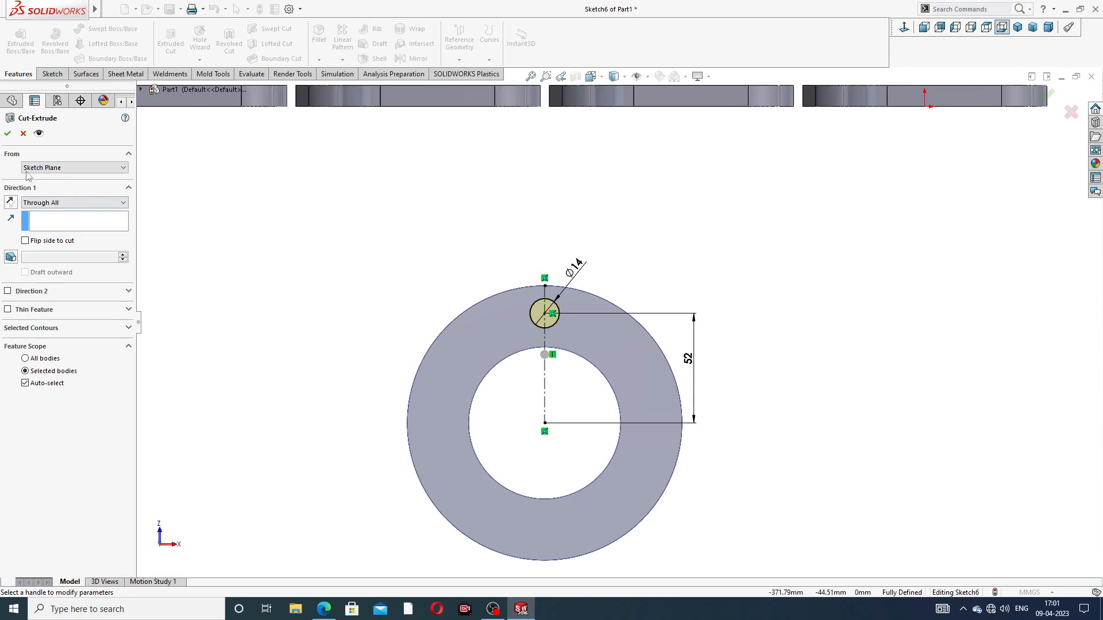
left_click(8, 134)
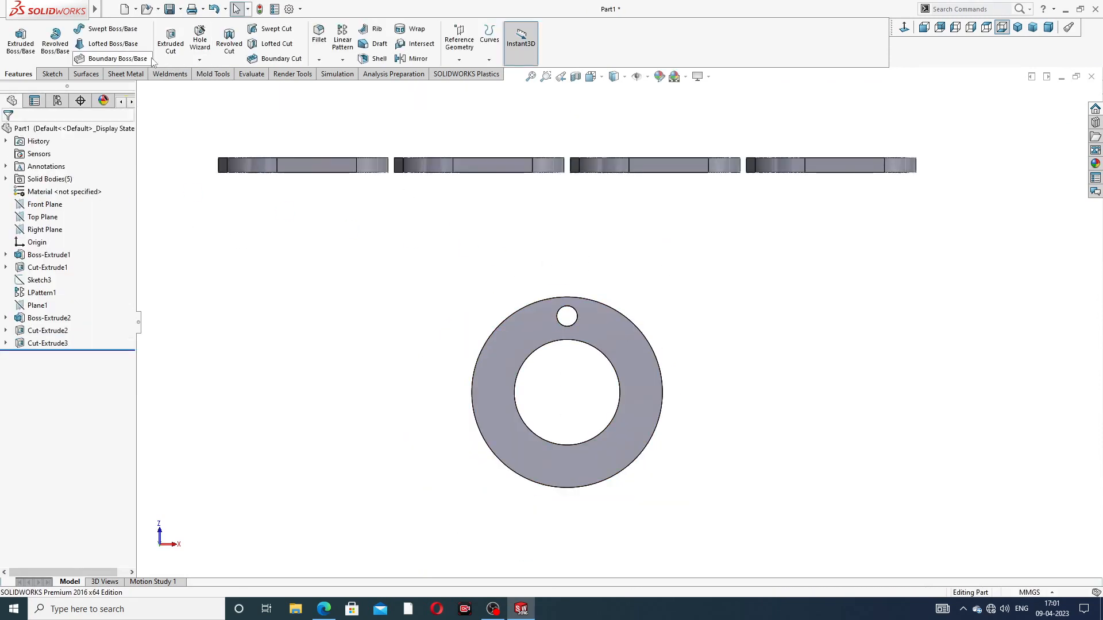
Step: Circular-pattern the bolt hole's inner face about the flange's outer edge with 8 equally spaced instances over 360 degrees
left_click(343, 59)
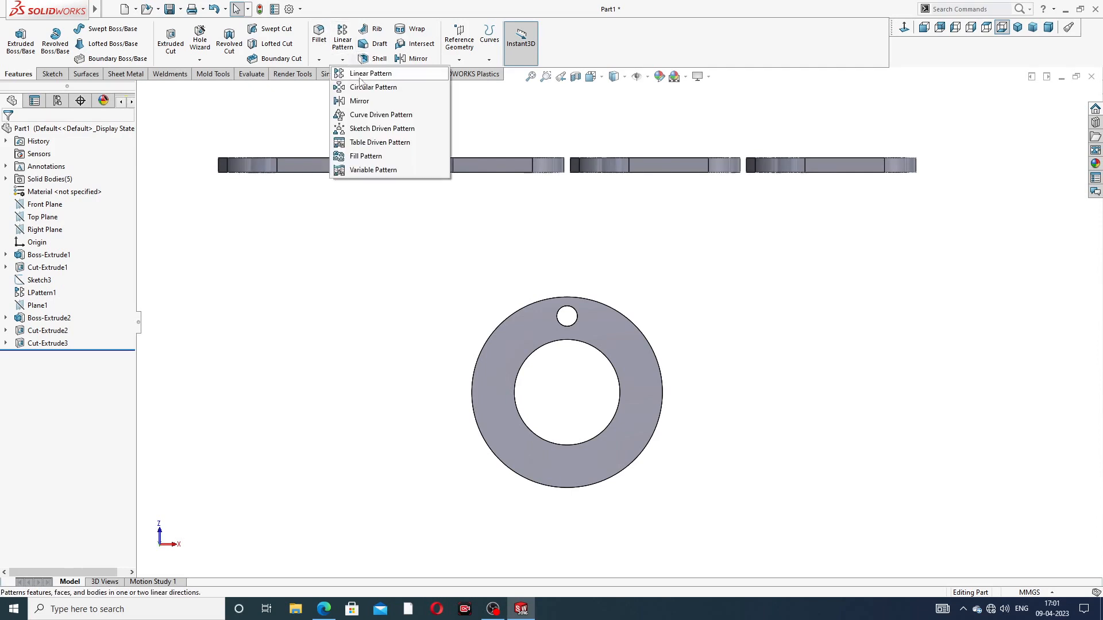
left_click(402, 88)
scroll(558, 325, "down", 3)
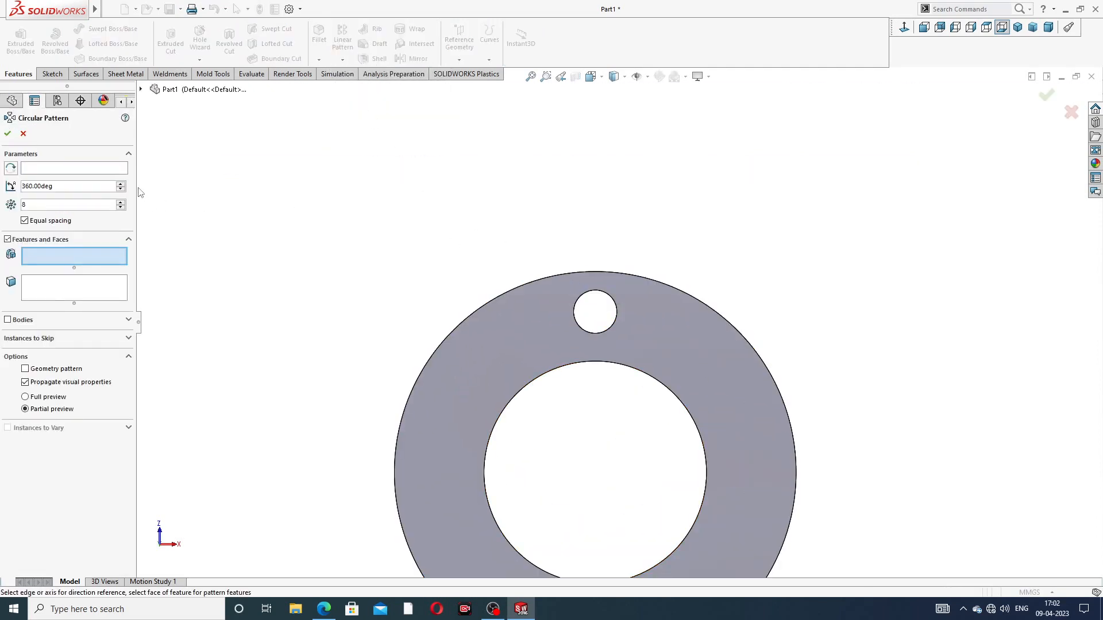
left_click(116, 167)
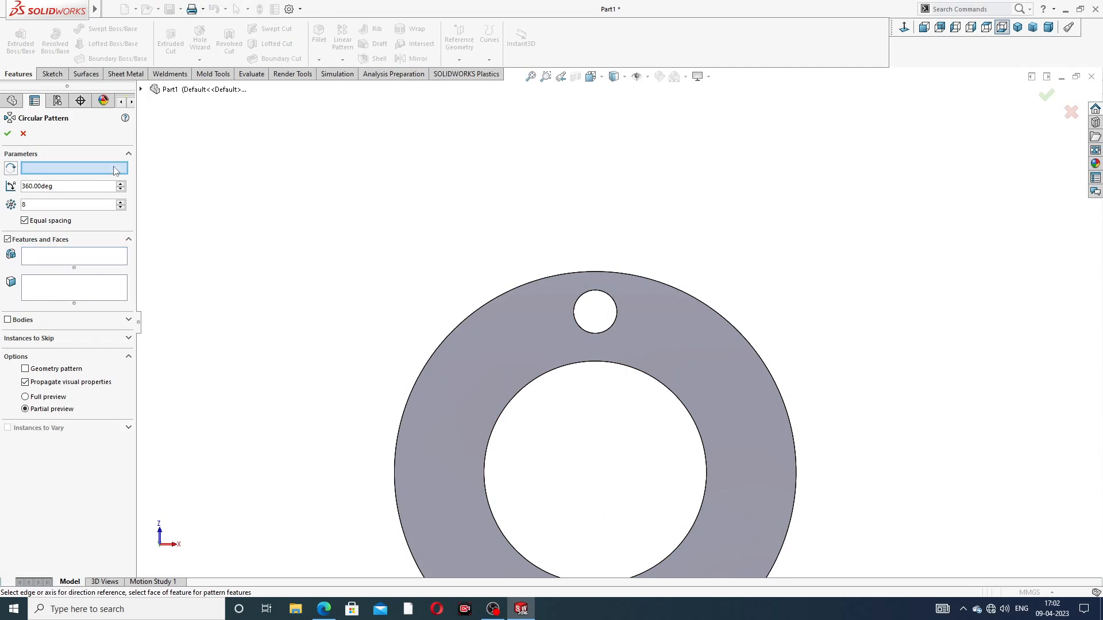
left_click(498, 295)
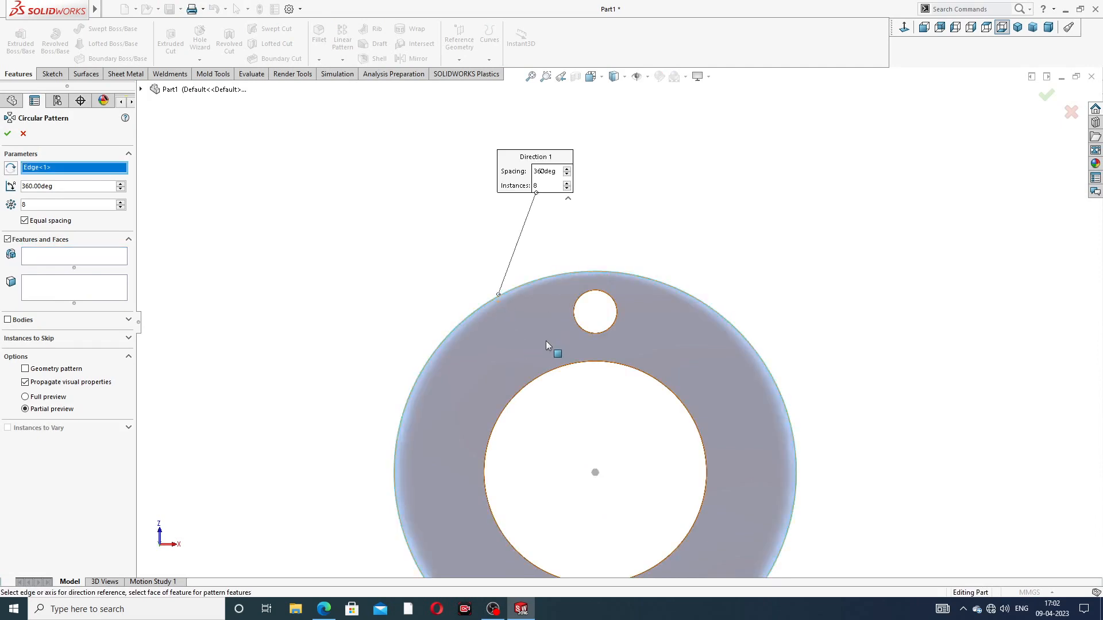
left_click(65, 288)
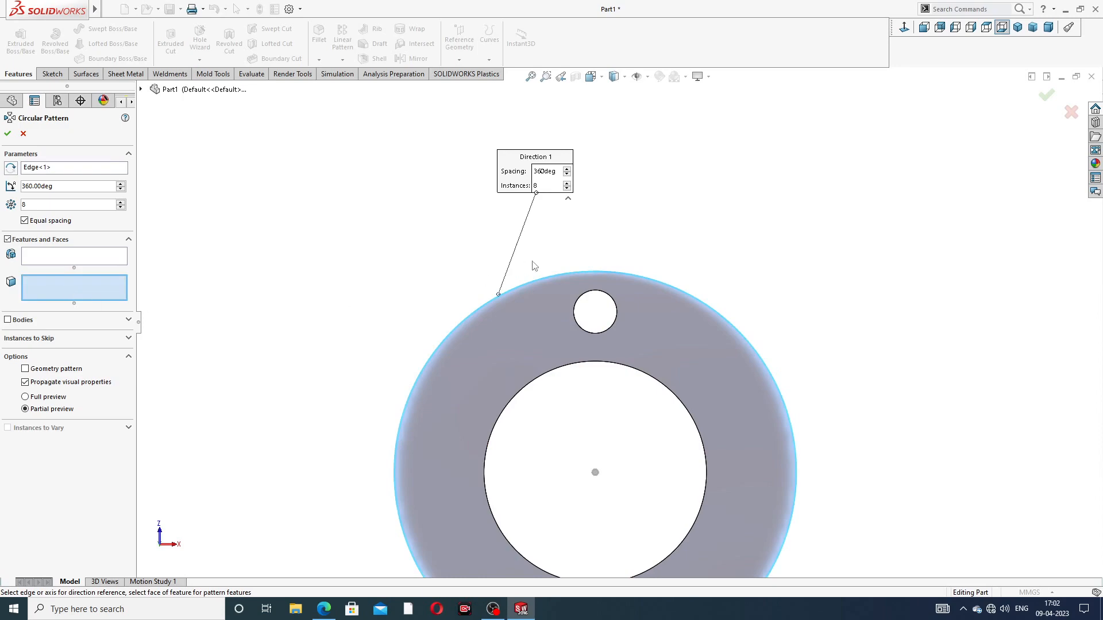
scroll(533, 265, "up", 2)
middle_click_drag(535, 264, 553, 322)
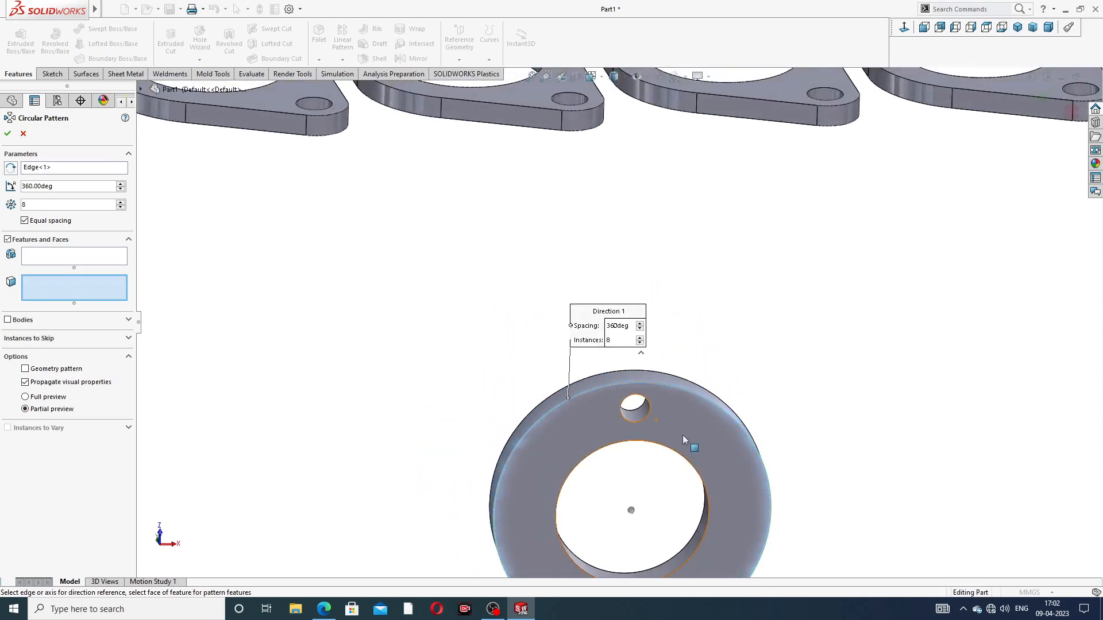
left_click(637, 414)
key("f")
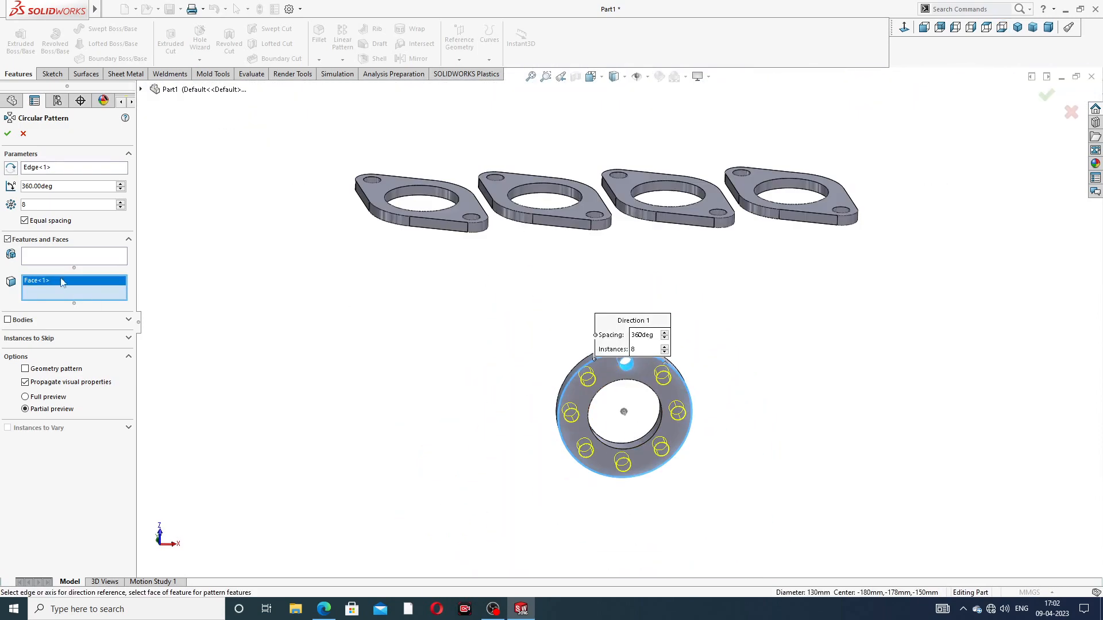
left_click(7, 135)
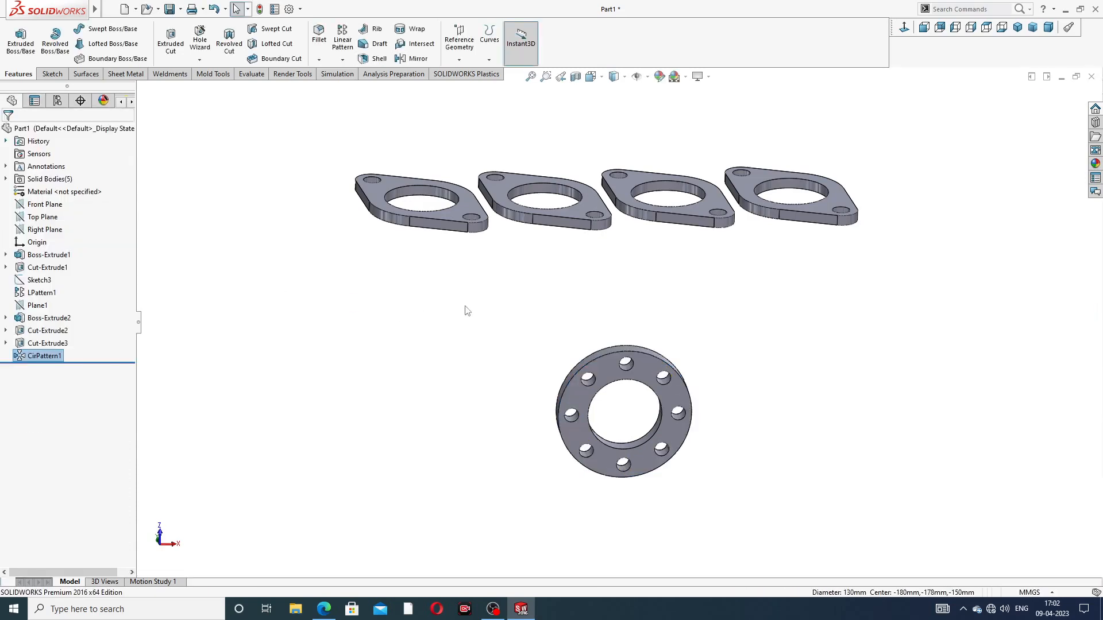
Step: Consult the pipe dimensions in the PDF drawing and start a 3D sketch in the part
middle_click_drag(596, 285, 653, 340)
scroll(677, 270, "up", 4)
middle_click_drag(720, 308, 689, 219)
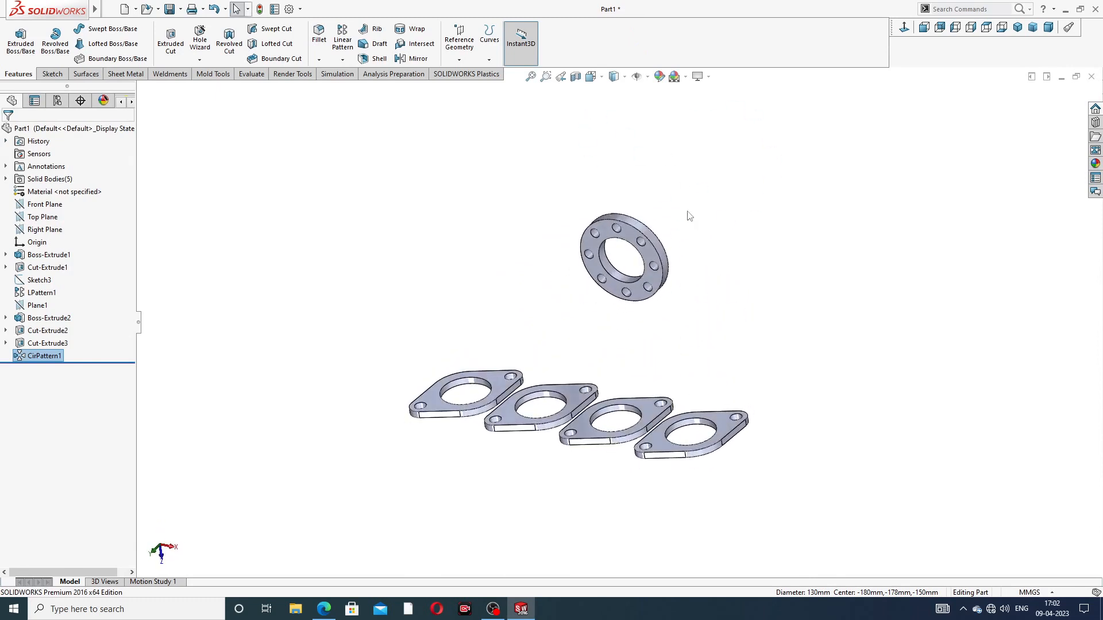
left_click(325, 608)
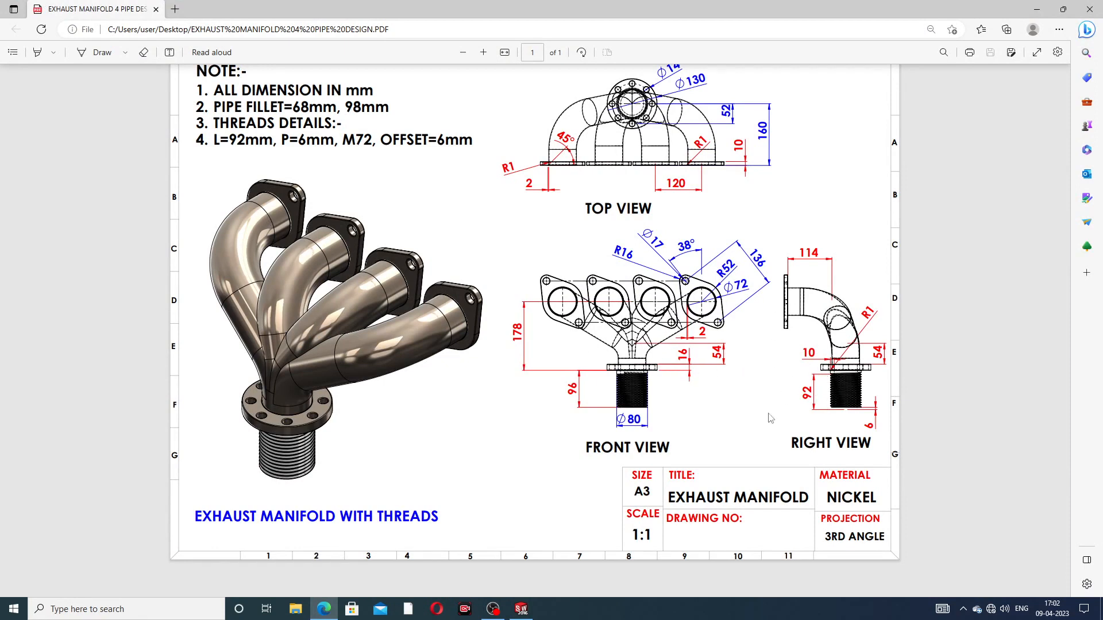
left_click(323, 608)
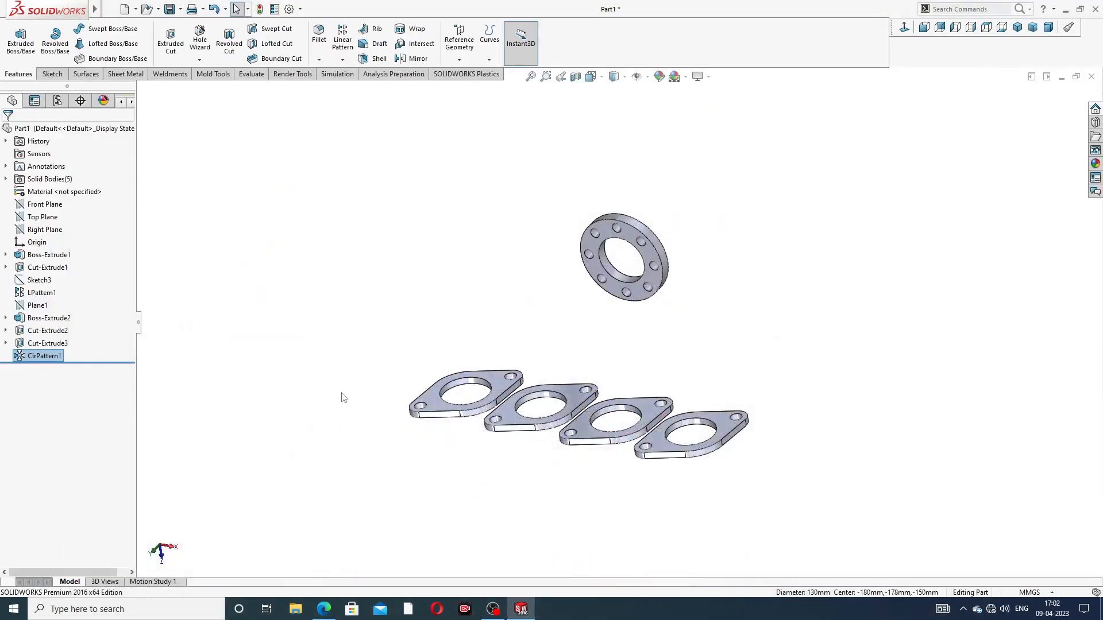
left_click(52, 75)
left_click(15, 59)
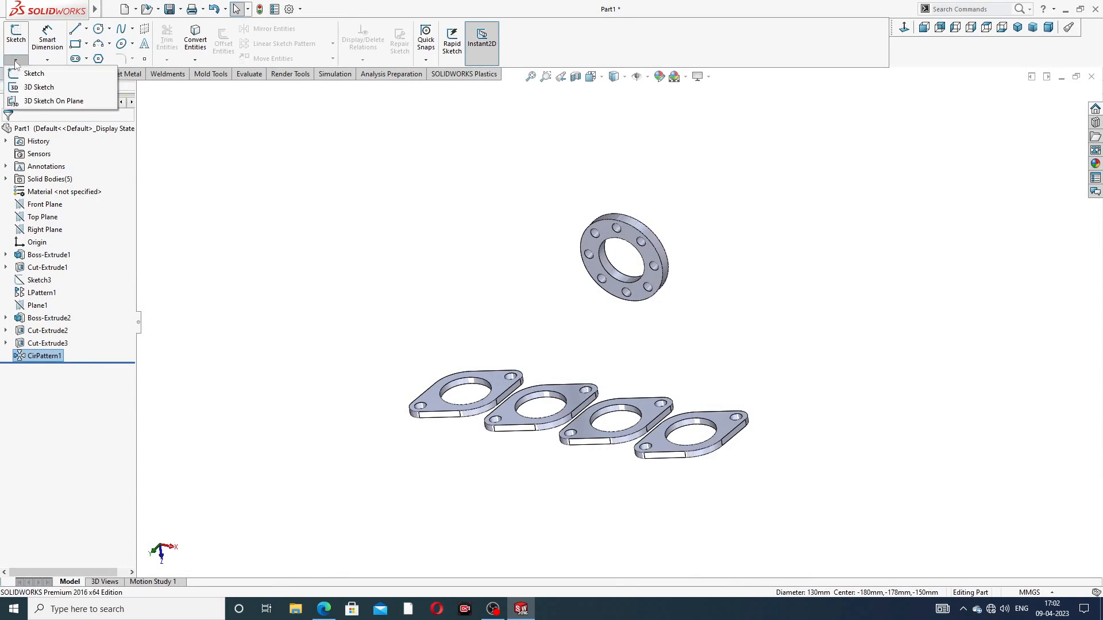
left_click(41, 88)
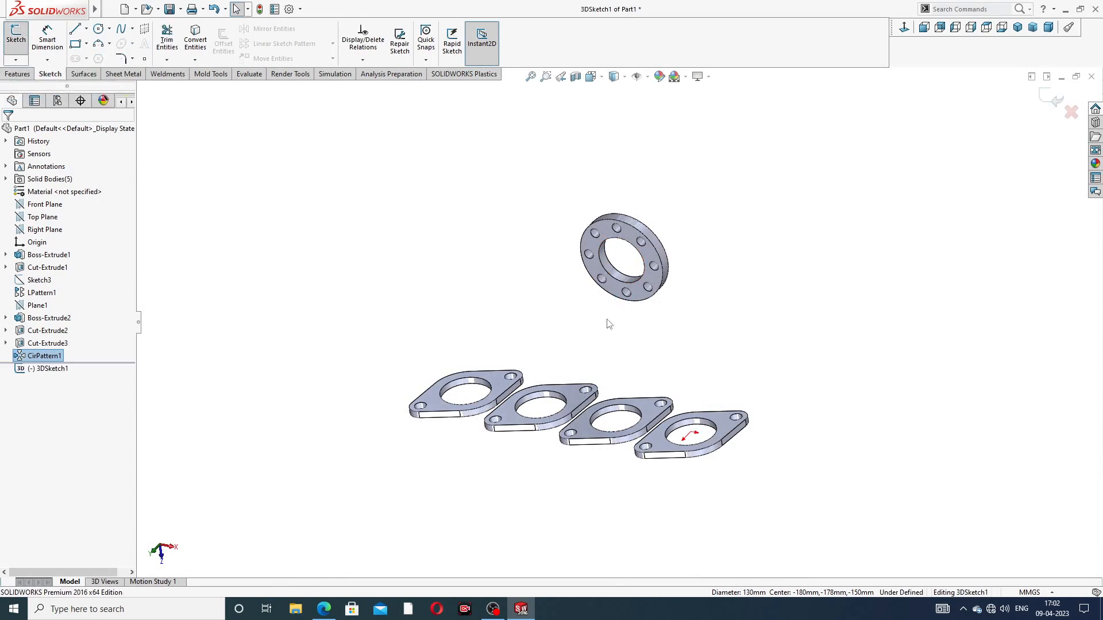
Step: Draw a short 3D sketch line from the centre of the outlet flange's bore outwards along the Y axis
mouse_move(616, 315)
middle_mouse_down()
mouse_move(645, 339)
mouse_move(622, 331)
middle_mouse_up()
scroll(621, 331, "down", 2)
left_click(75, 30)
middle_click_drag(614, 253, 645, 287)
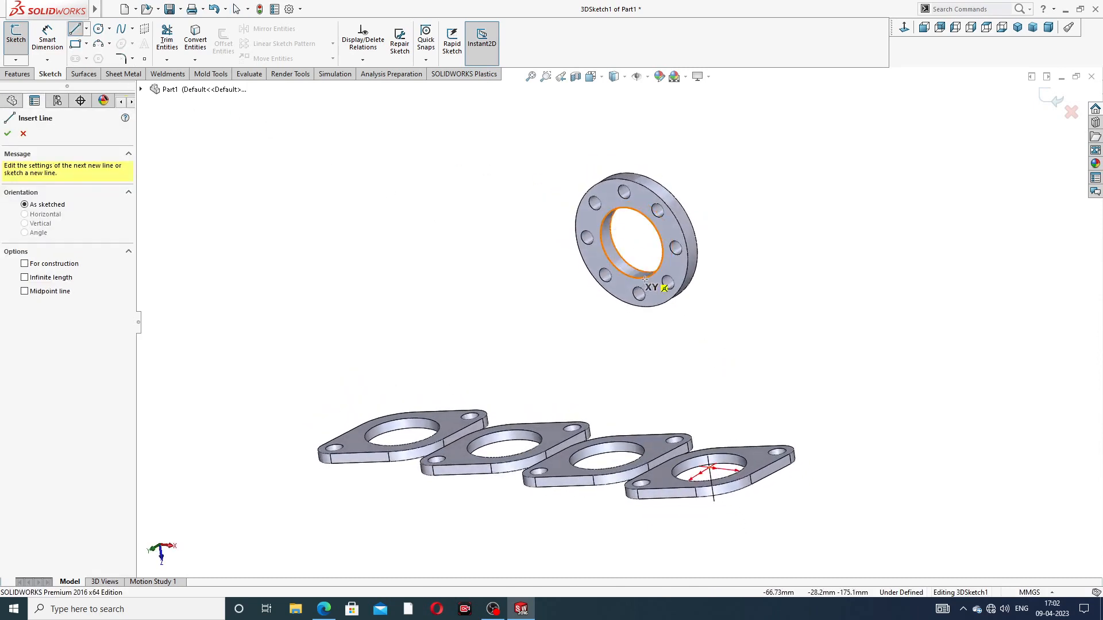
left_click(631, 244)
mouse_move(539, 298)
middle_mouse_down()
mouse_move(502, 300)
mouse_move(531, 305)
middle_mouse_up()
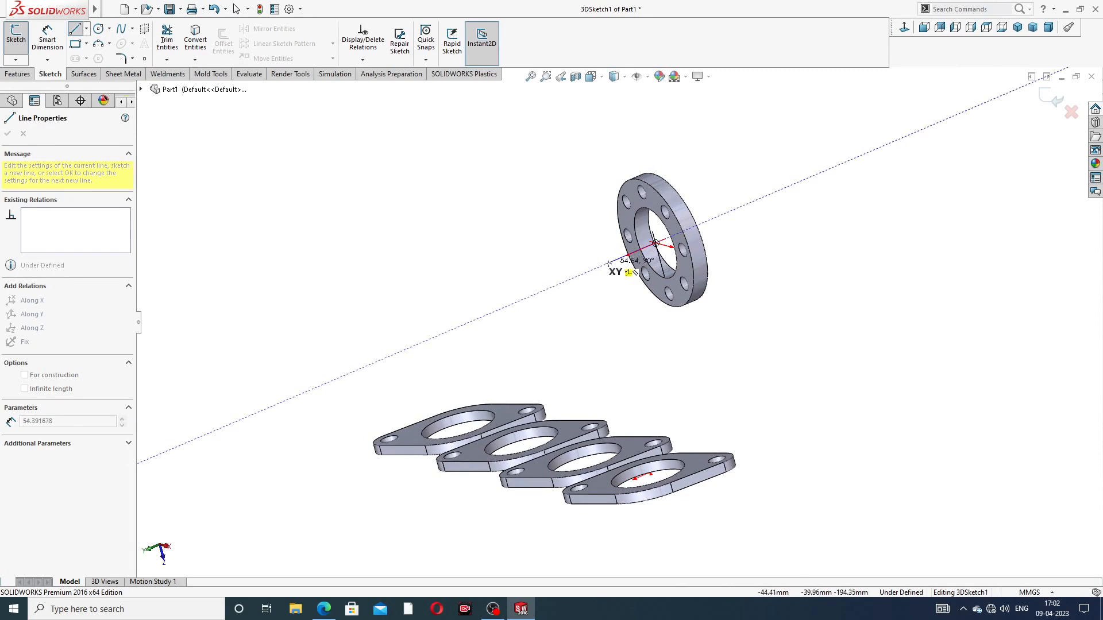
left_click(601, 265)
right_click(698, 193)
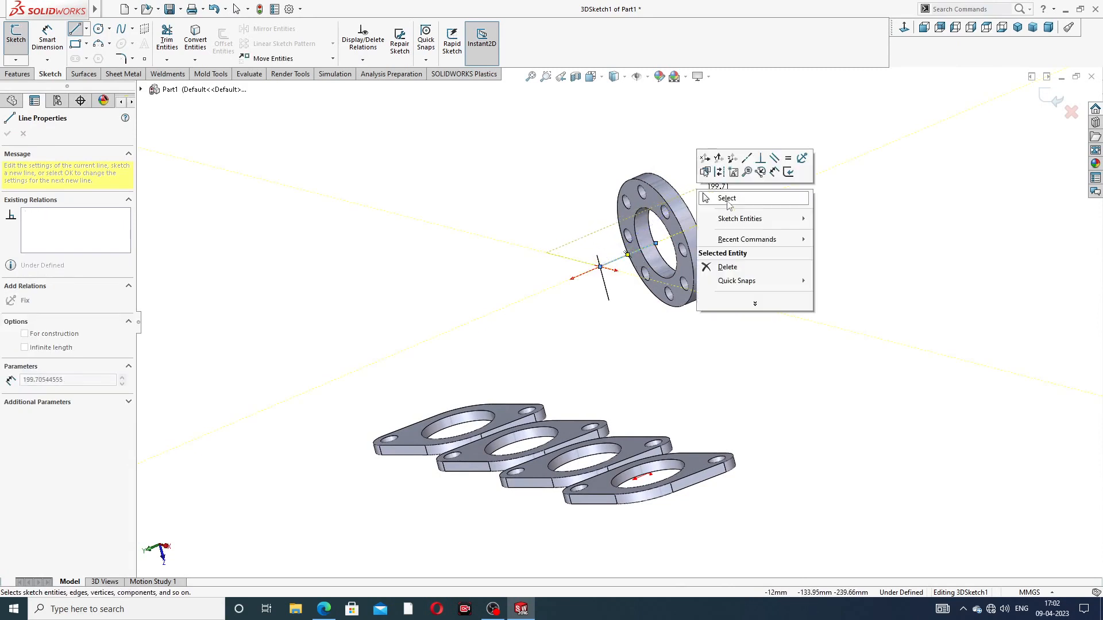
left_click(727, 199)
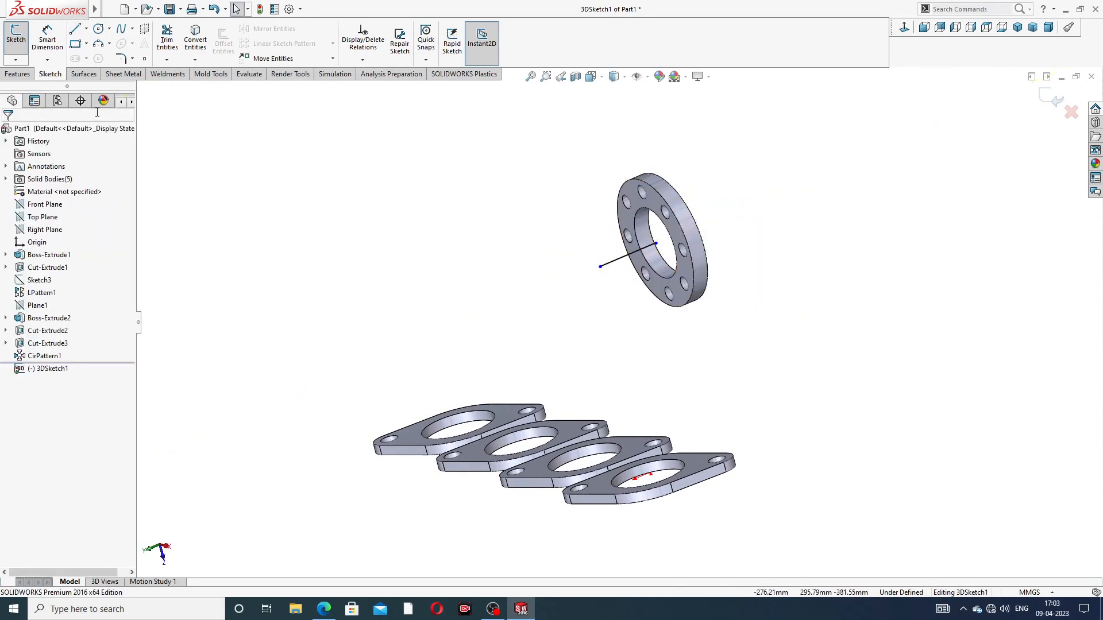
Step: Sketch a line about 69 mm long along the Z axis from the bore centre of the inlet flange farthest from the origin
left_click(76, 32)
middle_click_drag(493, 357, 501, 405)
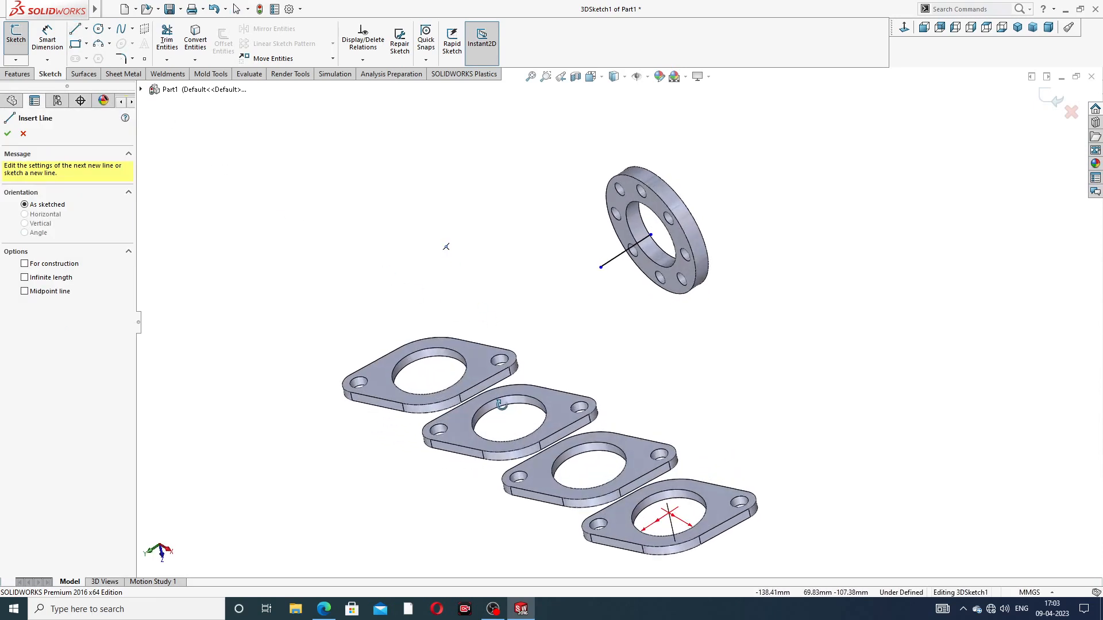
left_click(430, 372)
mouse_move(451, 256)
middle_mouse_down()
mouse_move(412, 248)
mouse_move(455, 238)
middle_mouse_up()
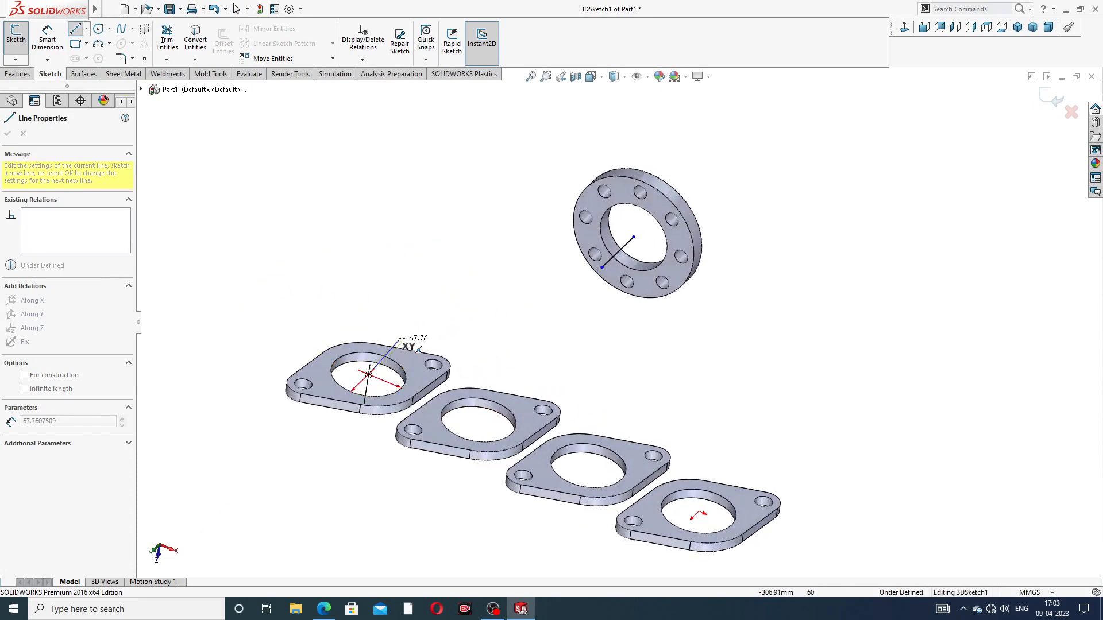
middle_click_drag(422, 324, 436, 290)
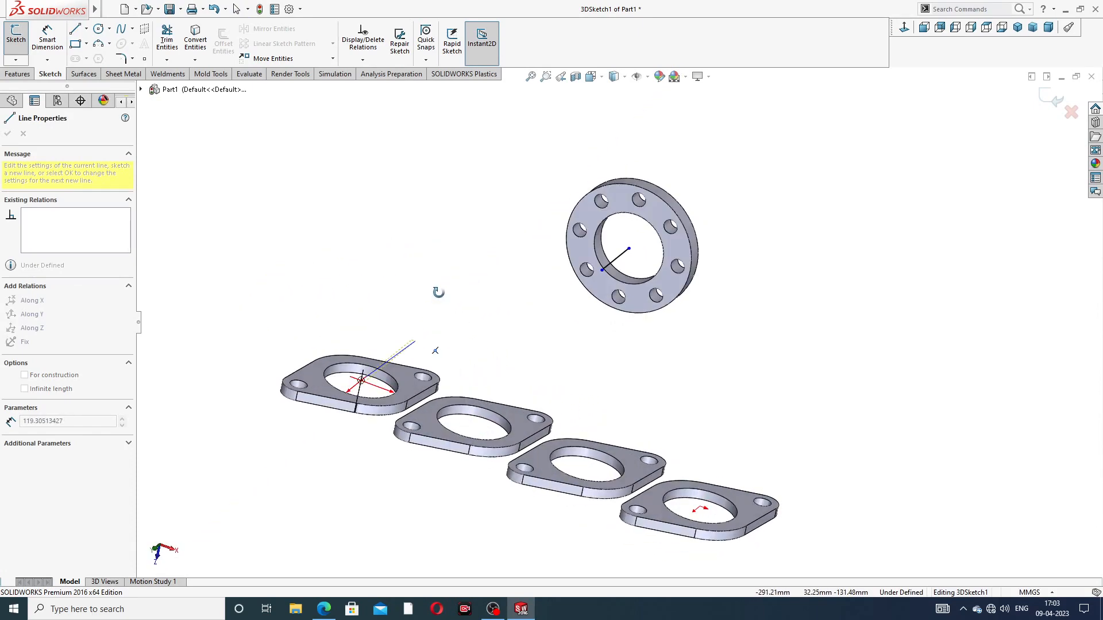
key("Tab")
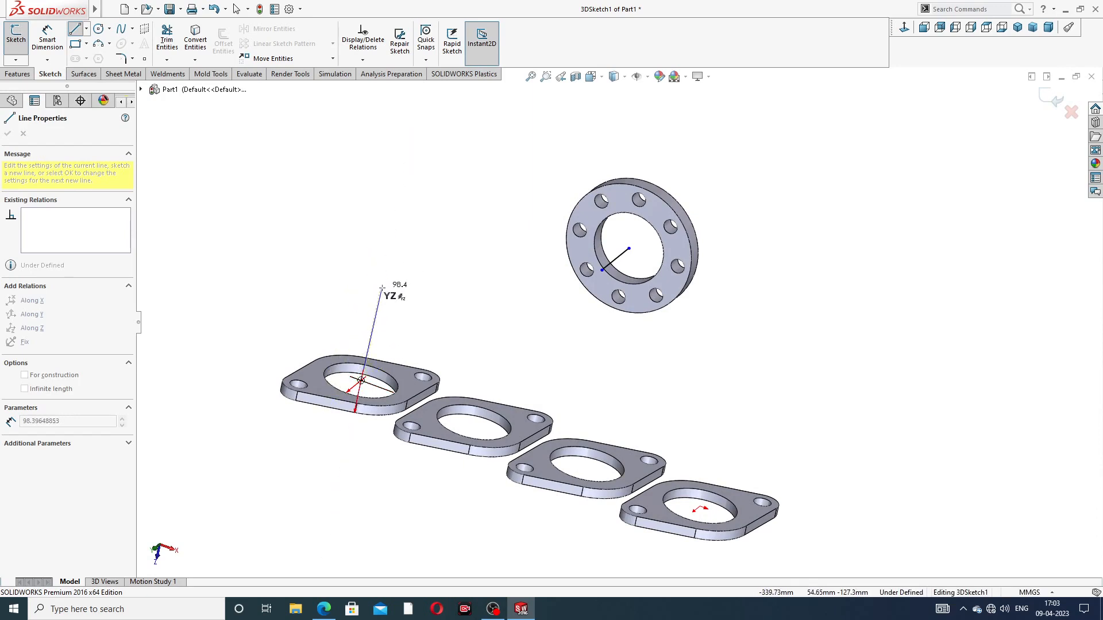
right_click(426, 269)
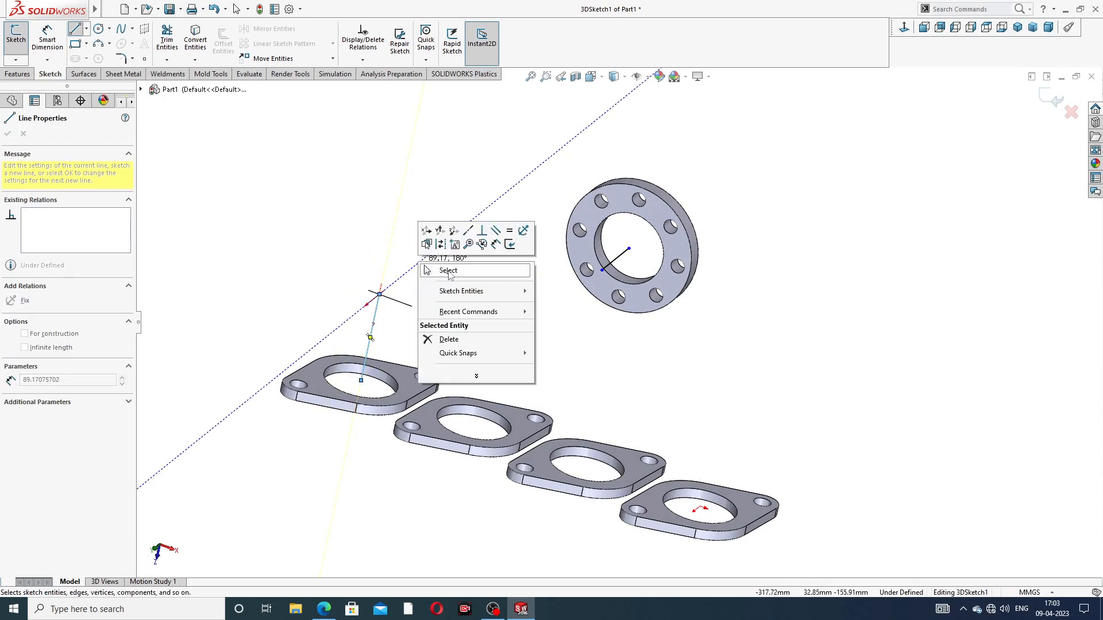
left_click(448, 271)
scroll(495, 310, "up", 2)
mouse_move(494, 311)
middle_mouse_down()
mouse_move(495, 288)
mouse_move(490, 324)
middle_mouse_up()
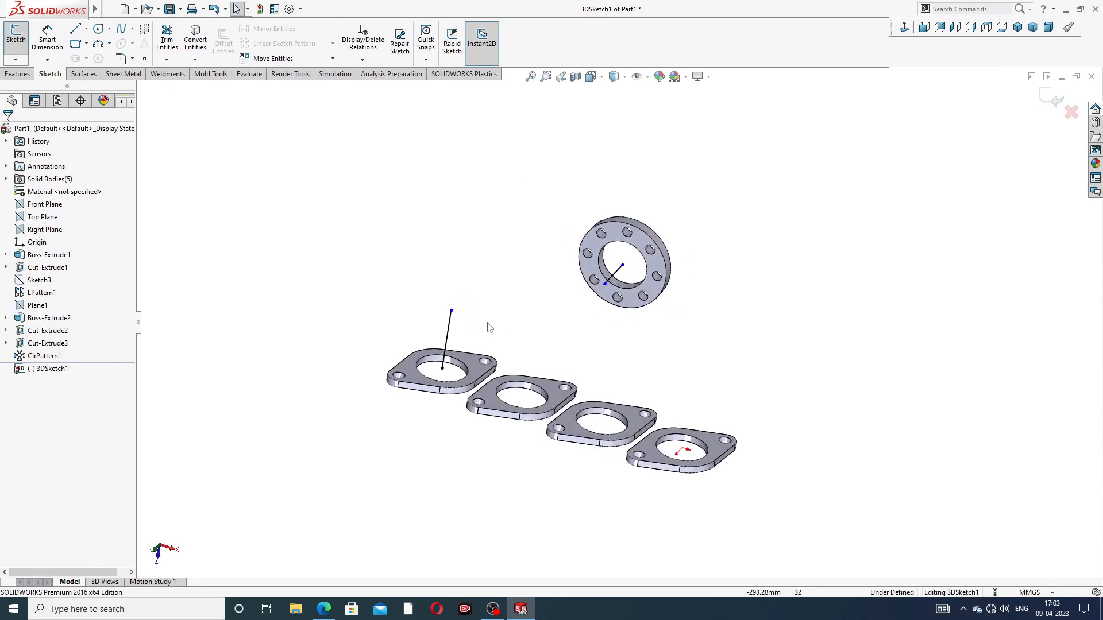
left_click_drag(452, 312, 449, 326)
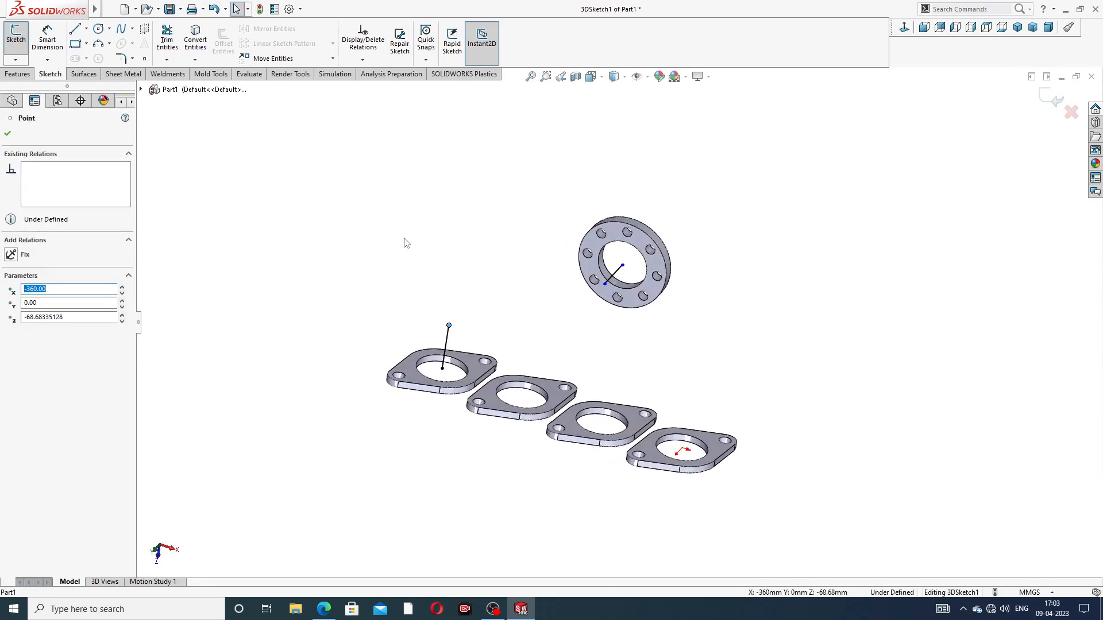
left_click(320, 204)
Step: Connect the free end of the inlet flange's line to the free end of the outlet flange's line
left_click(74, 29)
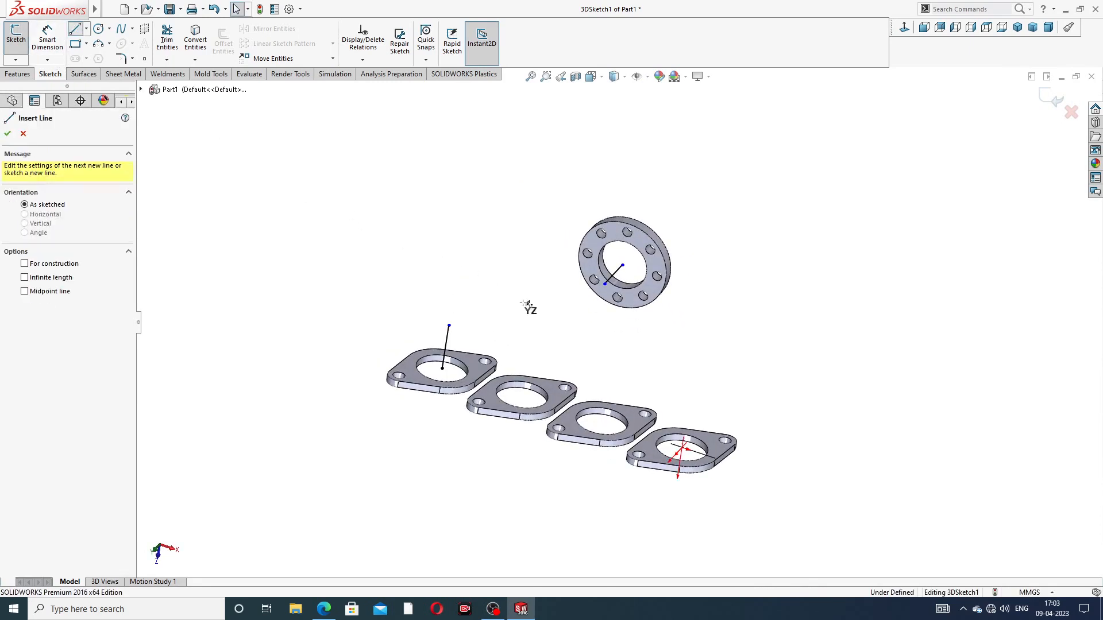
left_click(449, 325)
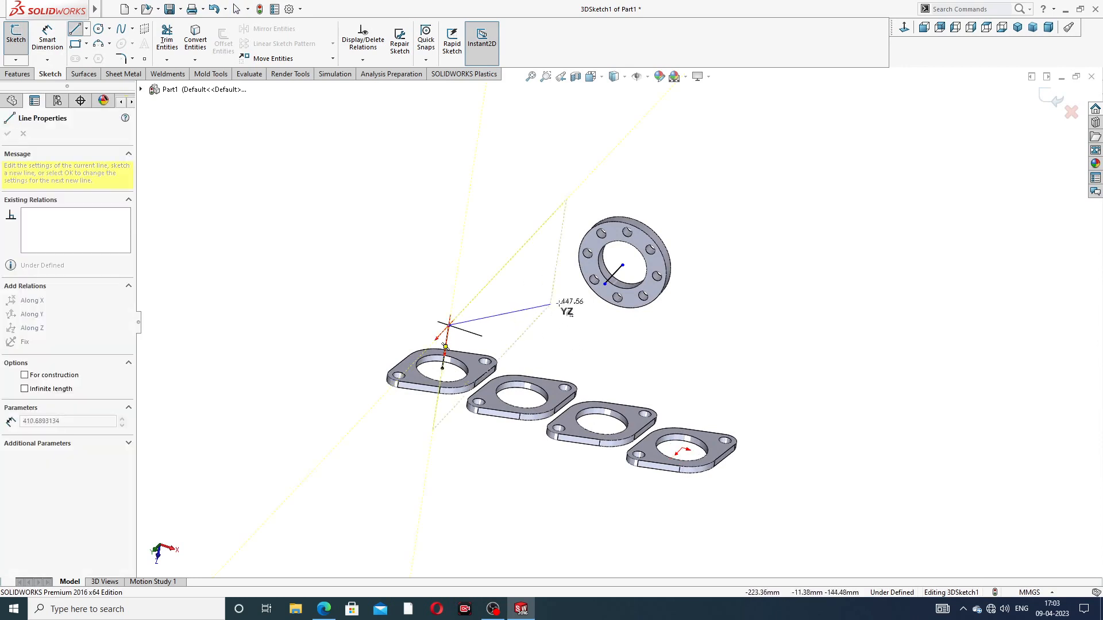
left_click(605, 283)
right_click(758, 153)
left_click(785, 163)
middle_click_drag(718, 305, 715, 262)
scroll(608, 307, "down", 3)
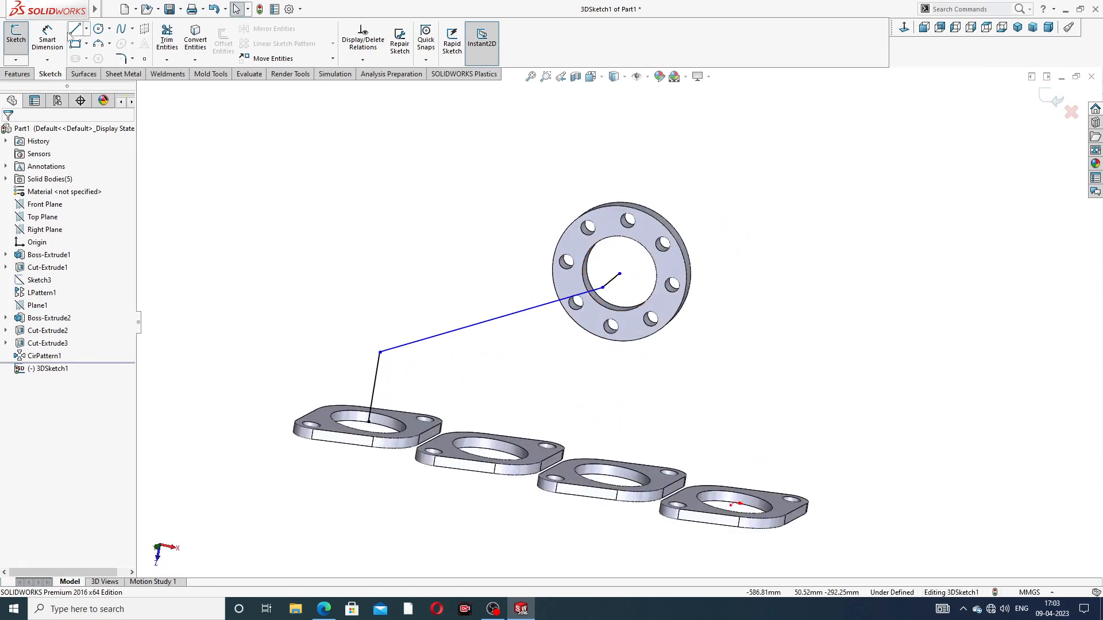
Step: Check the PDF drawing and dimension the inlet flange's line along Z to 114 mm
left_click(323, 609)
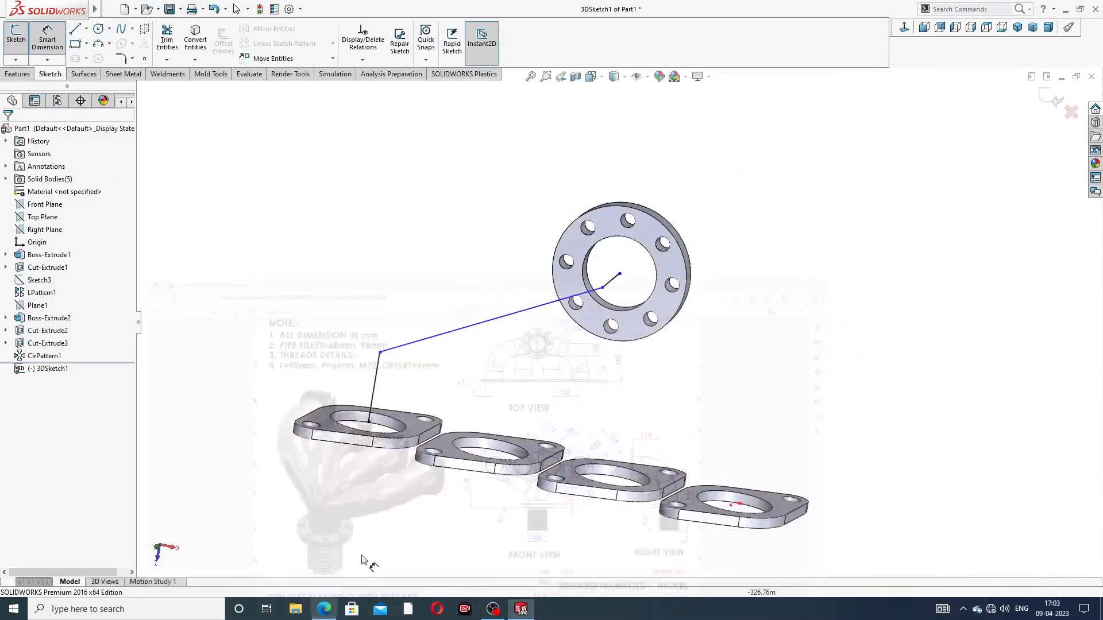
left_click(375, 375)
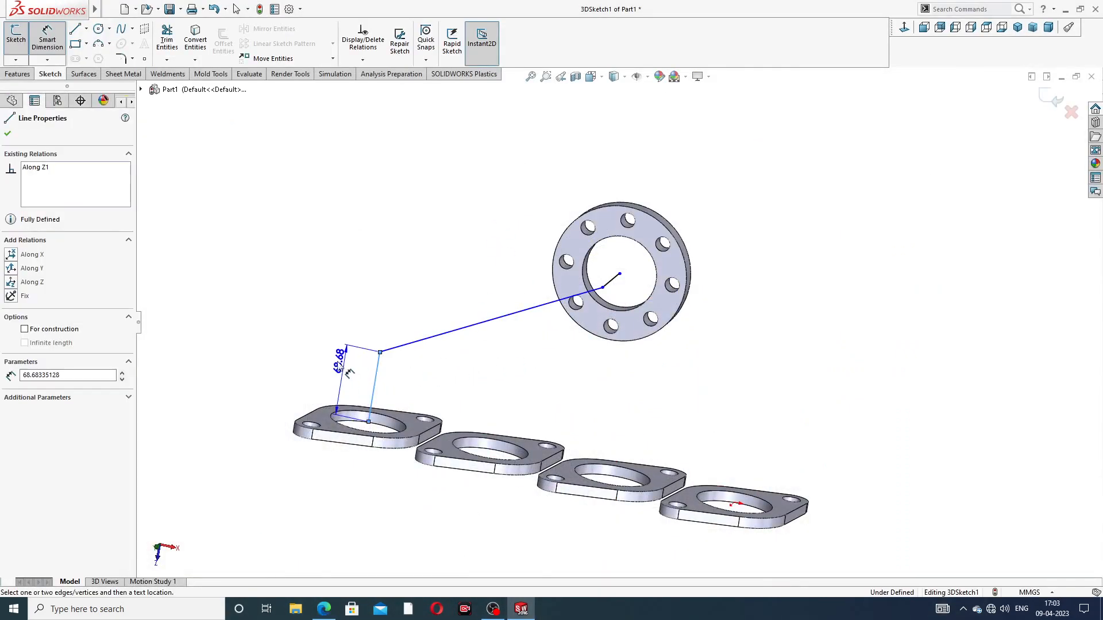
left_click(321, 370)
type("114")
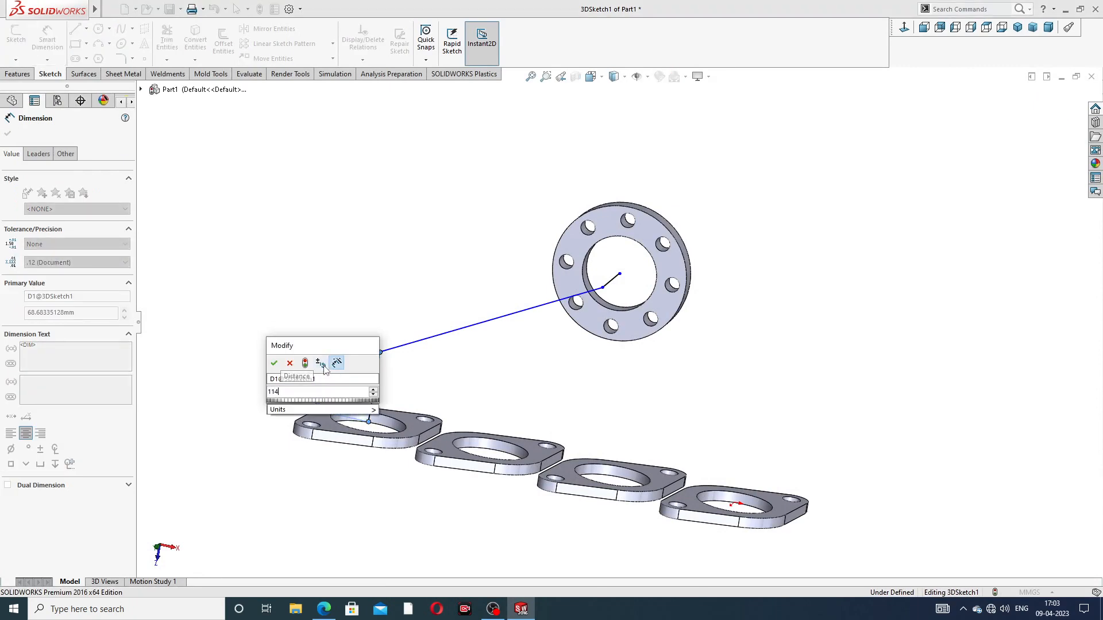
key("Return")
Step: Dimension the short line at the outlet flange to 54 mm
middle_click_drag(552, 365, 621, 302)
left_click(635, 282)
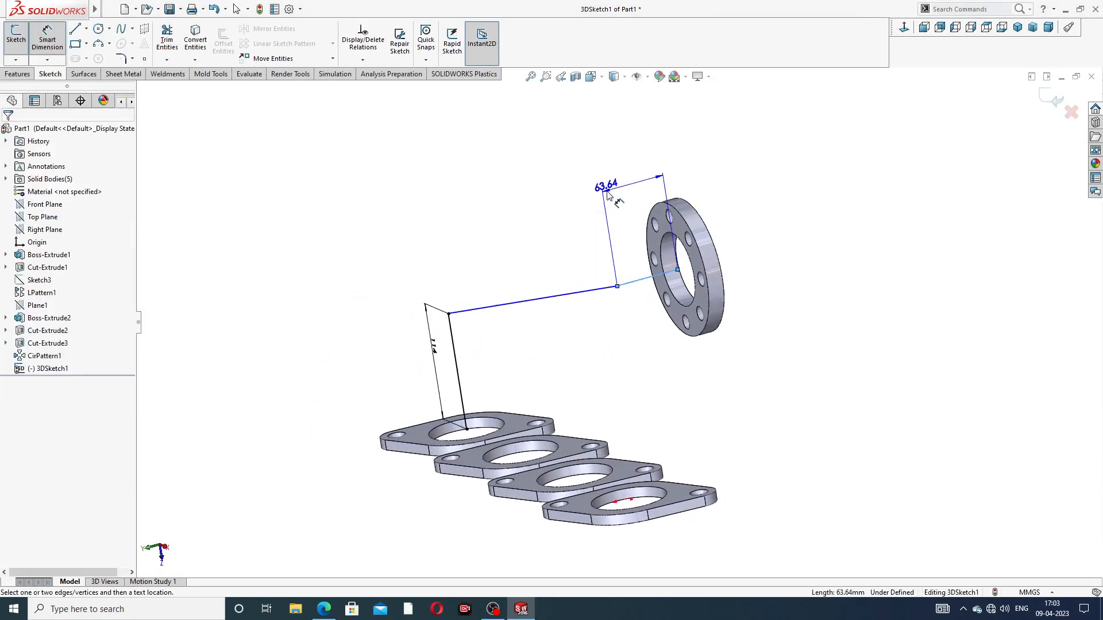
left_click(607, 190)
type("54")
key("Return")
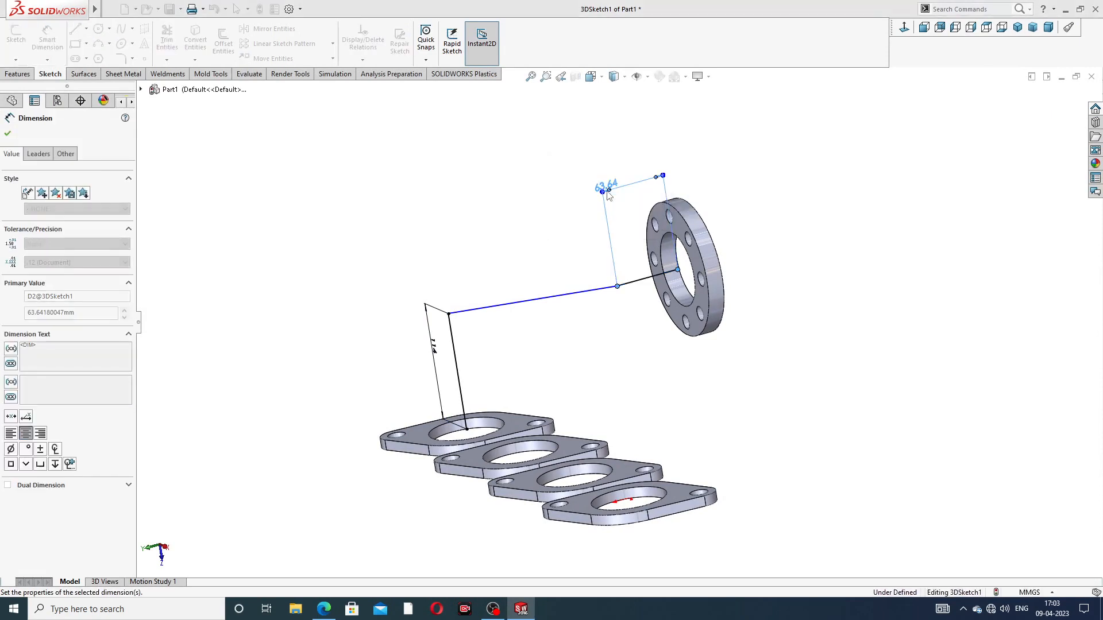
left_click(730, 200)
scroll(639, 297, "down", 1)
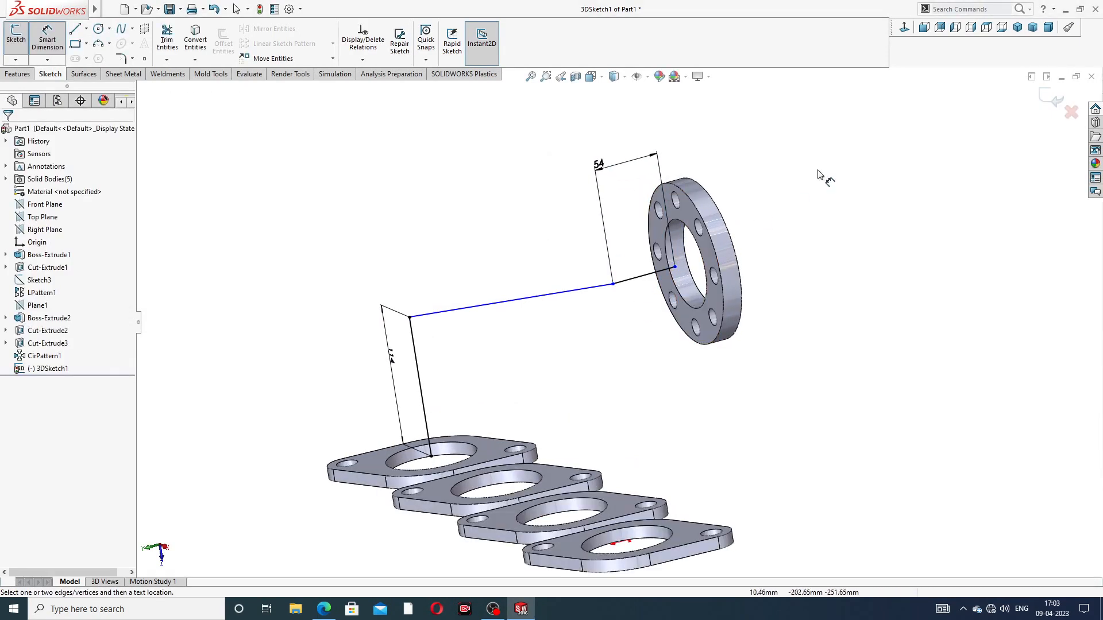
right_click(819, 169)
left_click(844, 203)
Step: Snap the outlet line's inner endpoint to the centre of the flange's bore edge and reposition the 54 mm and 114 mm dimensions
middle_click_drag(728, 265, 747, 217)
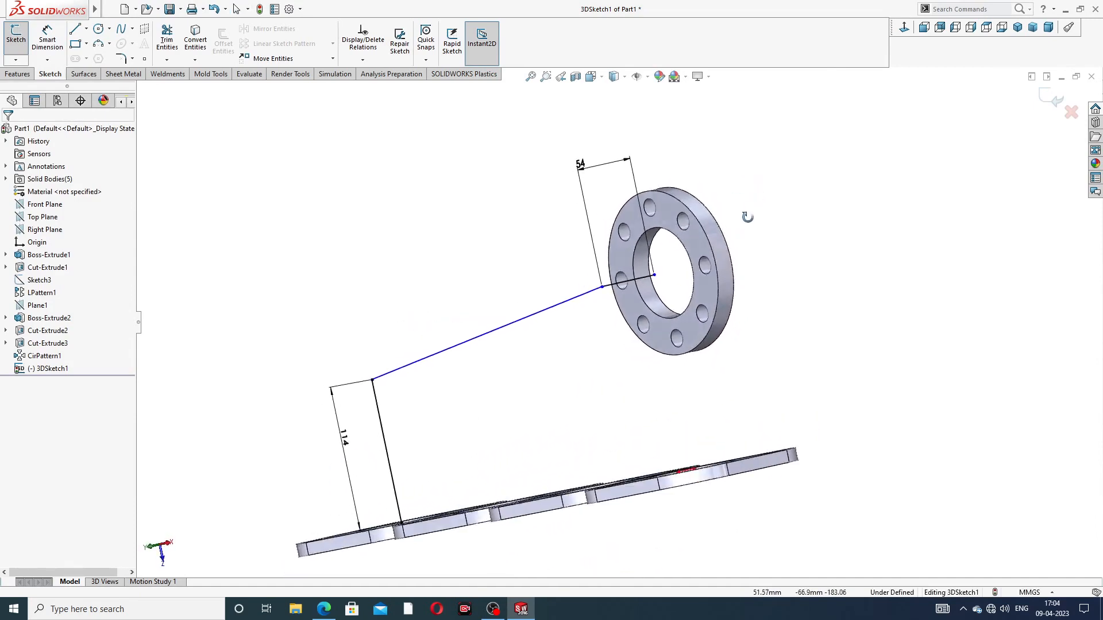
left_click(656, 275)
mouse_move(658, 278)
left_mouse_down()
mouse_move(692, 257)
mouse_move(666, 271)
left_mouse_up()
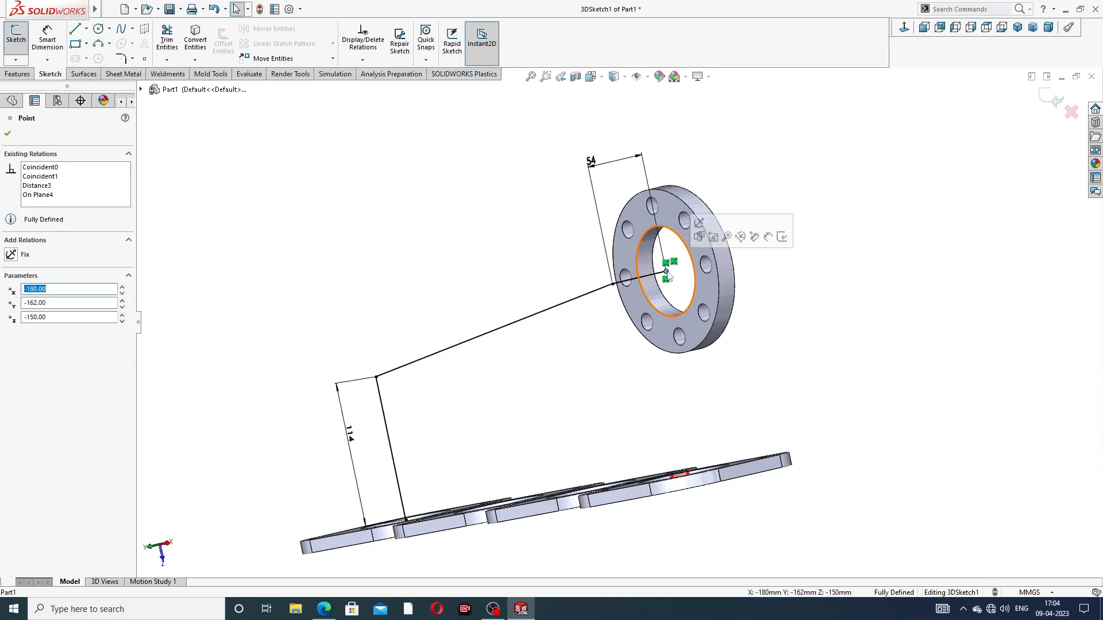
left_click(849, 202)
scroll(590, 334, "down", 2)
scroll(619, 322, "up", 3)
left_click_drag(609, 181, 630, 192)
mouse_move(402, 415)
left_mouse_down()
mouse_move(418, 438)
mouse_move(396, 425)
left_mouse_up()
left_click(450, 204)
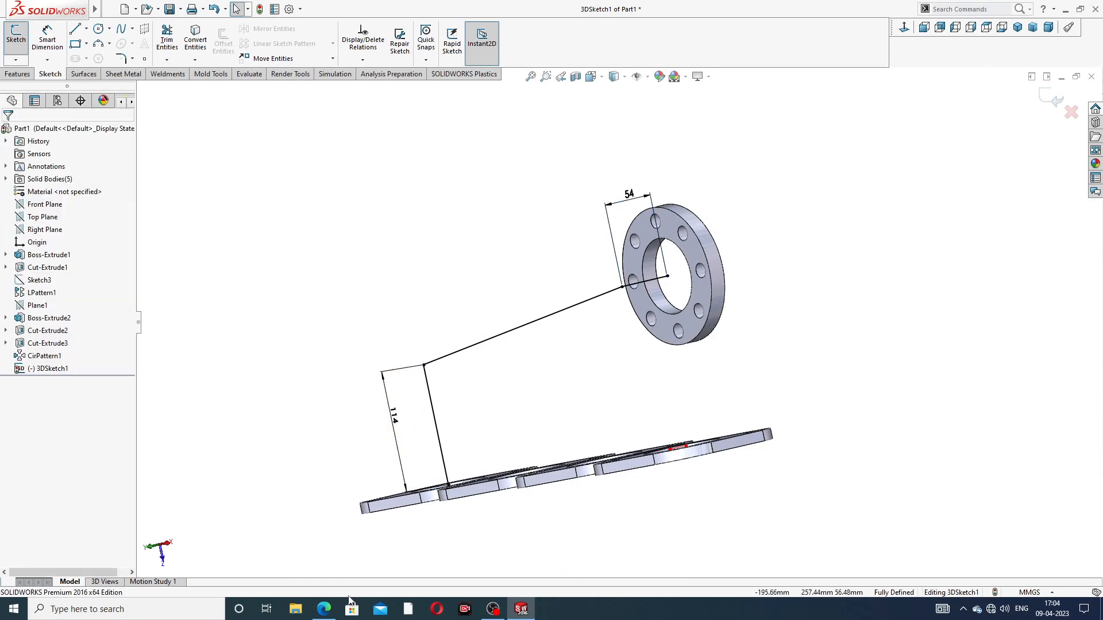
Step: Consult the pipe fillet radii in the PDF drawing and fillet the path corner above the inlet flange with a 98 mm radius
left_click(324, 610)
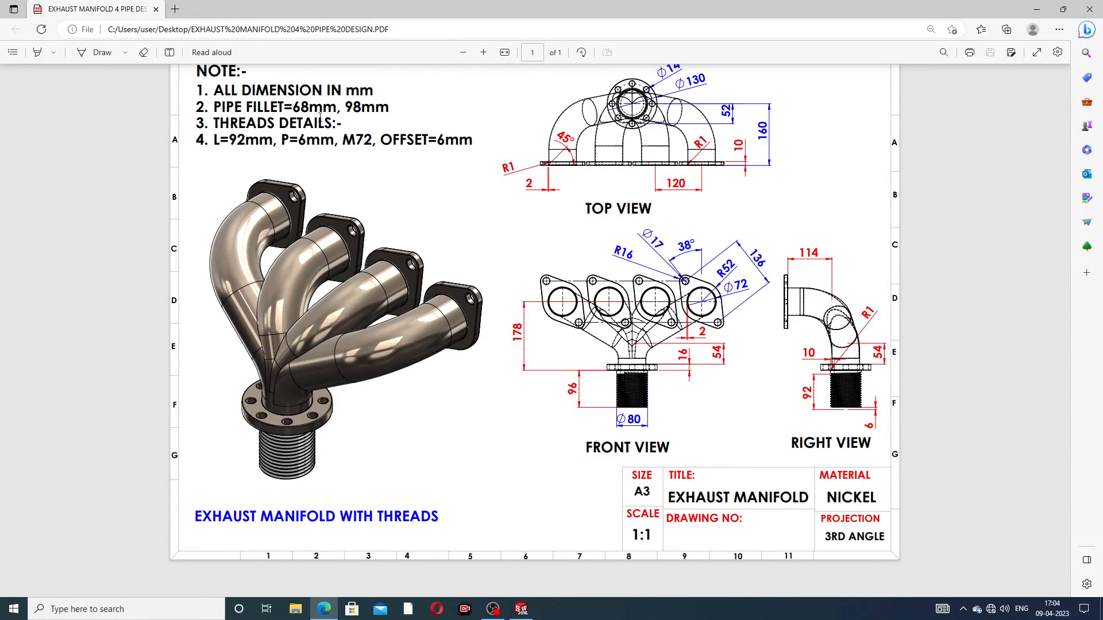
left_click(321, 615)
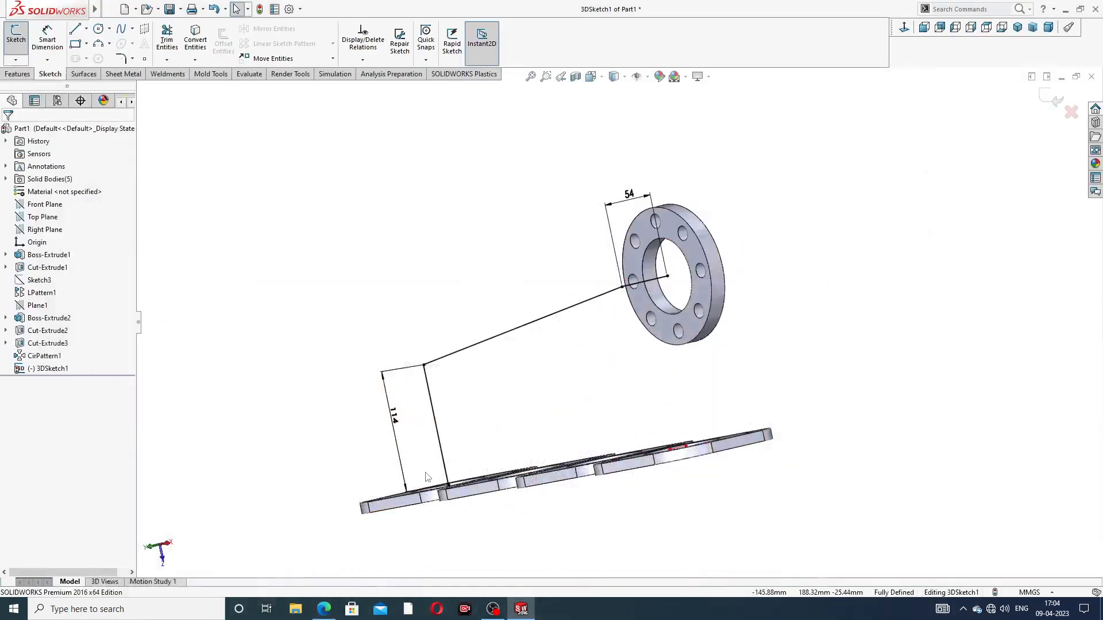
left_click(122, 59)
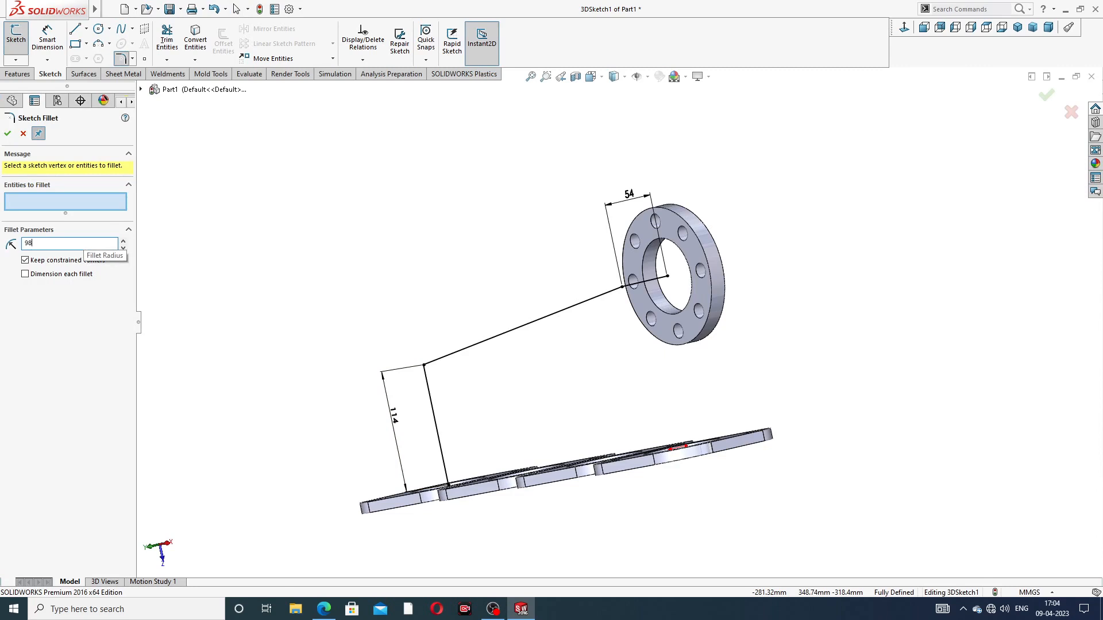
left_click(424, 365)
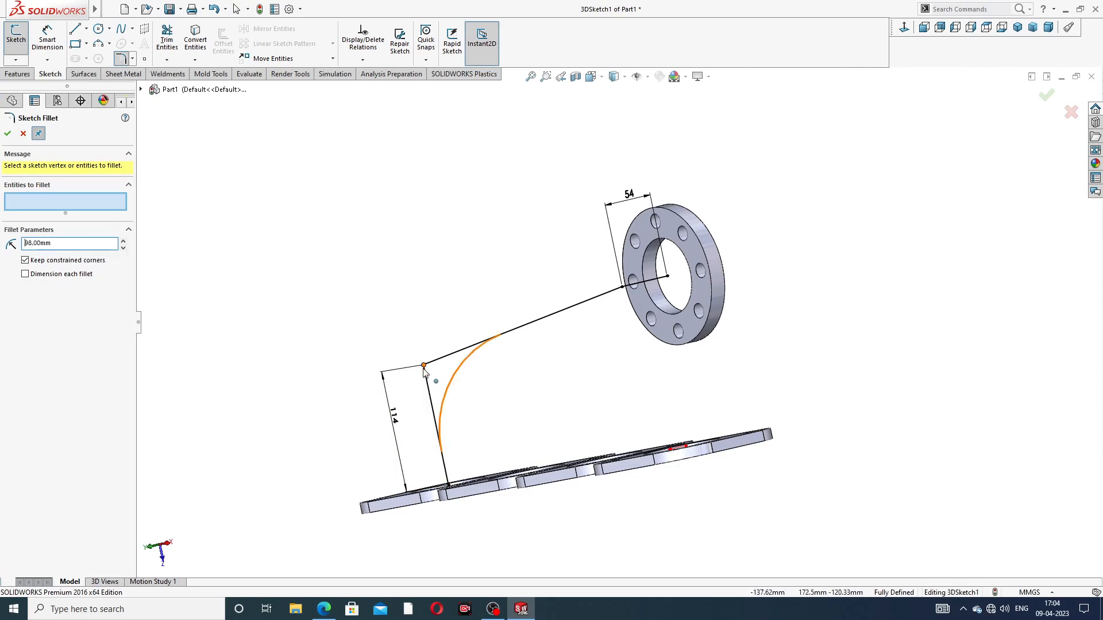
left_click(8, 134)
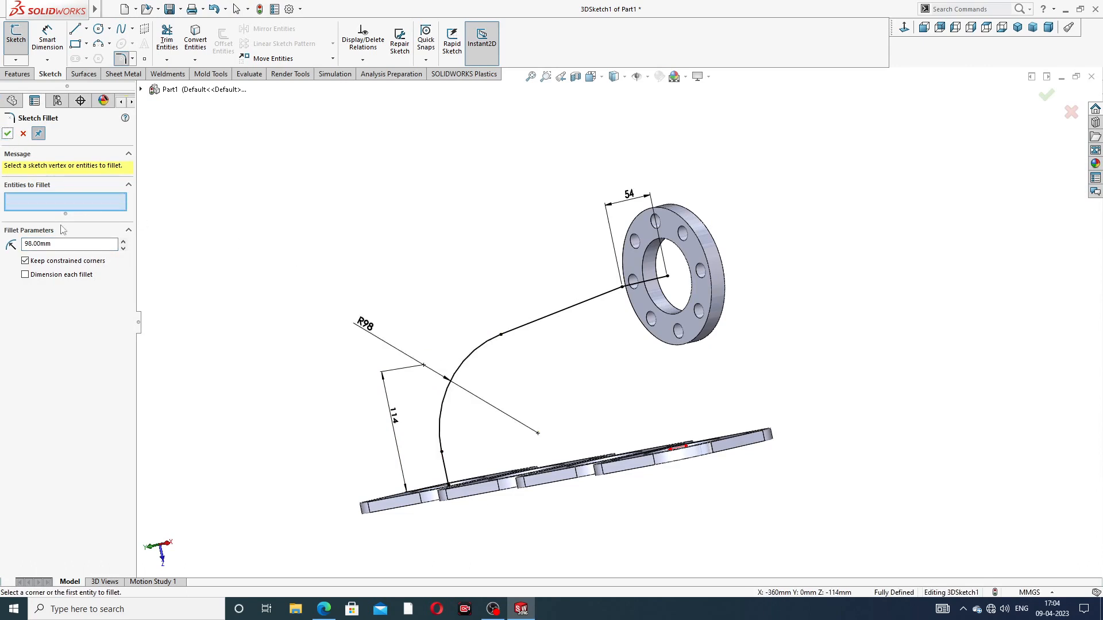
Step: Fillet the path corner near the outlet flange with a 68 mm radius and finish the 3D sketch
double_click(60, 244)
type("68")
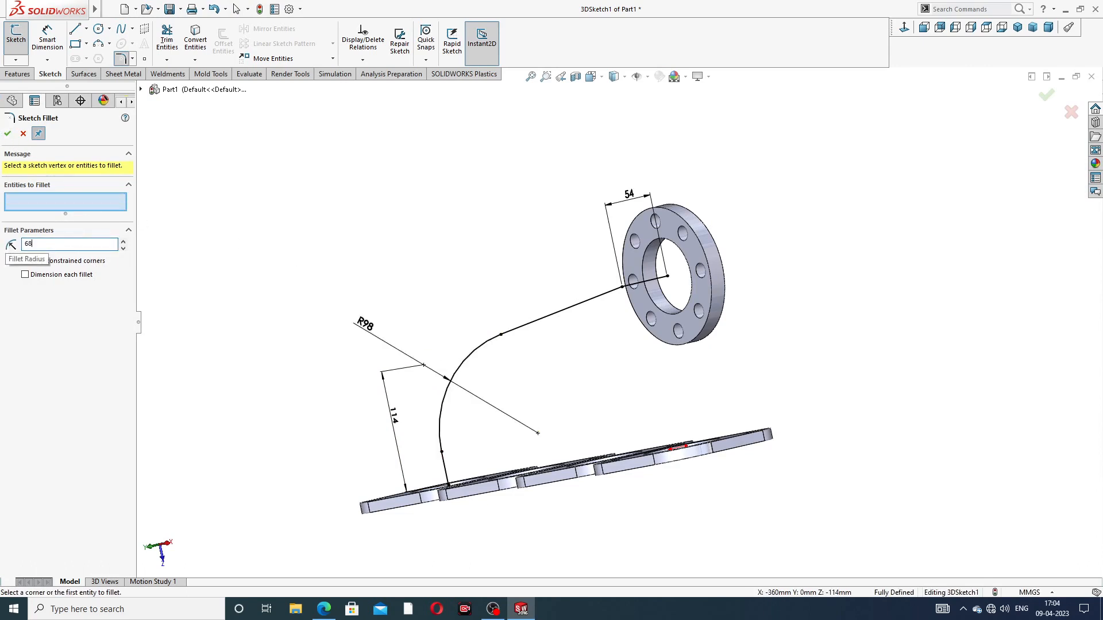
left_click(622, 289)
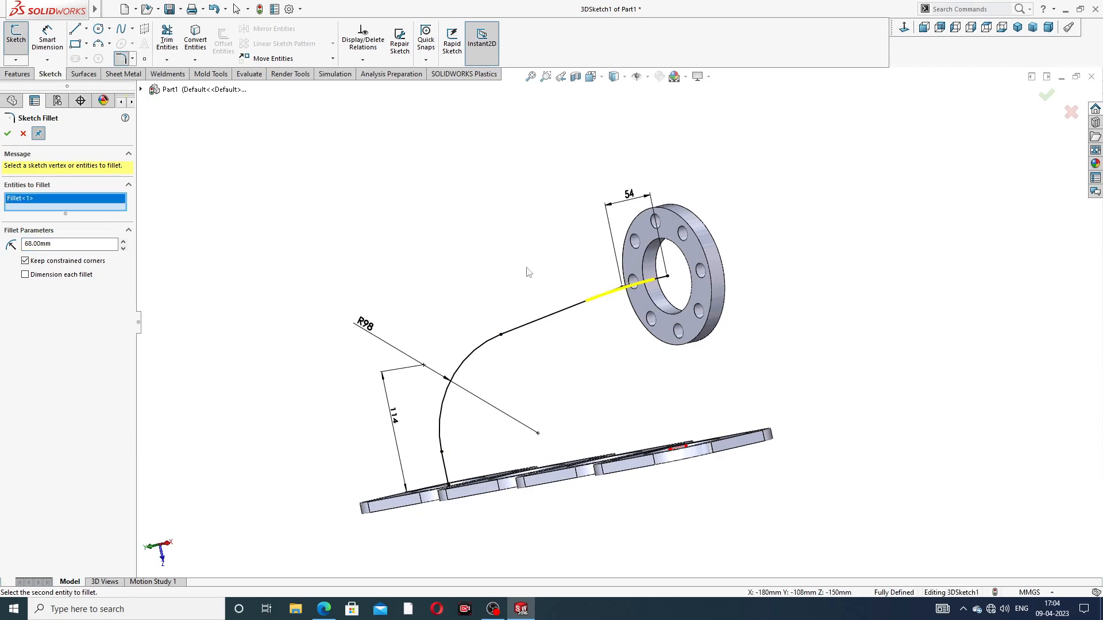
left_click(7, 134)
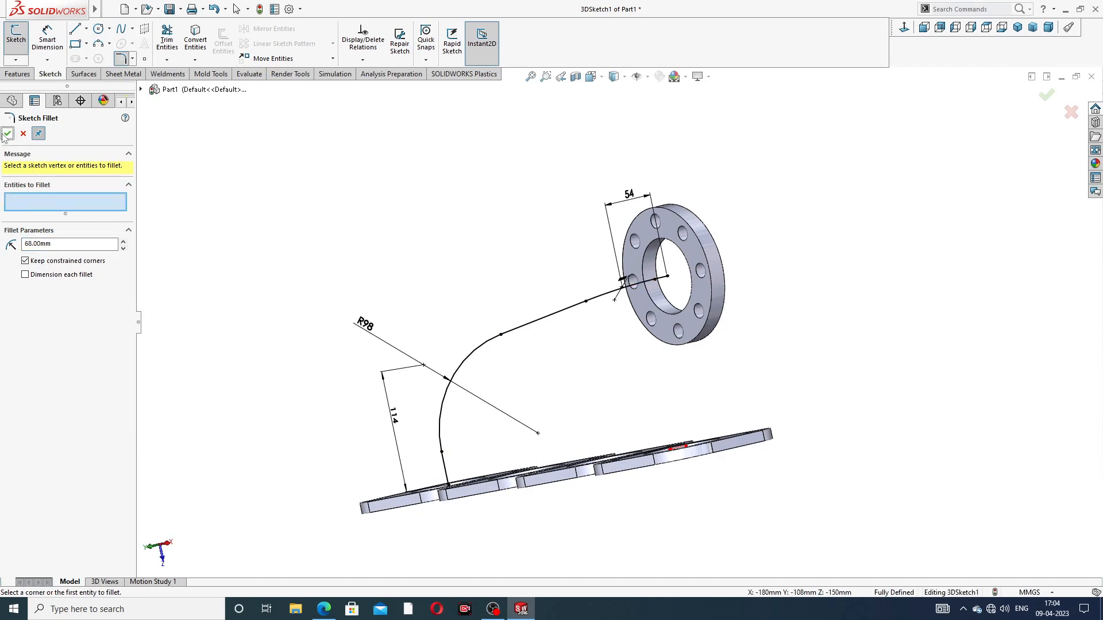
left_click(7, 134)
middle_click_drag(556, 258, 599, 335)
scroll(658, 298, "down", 3)
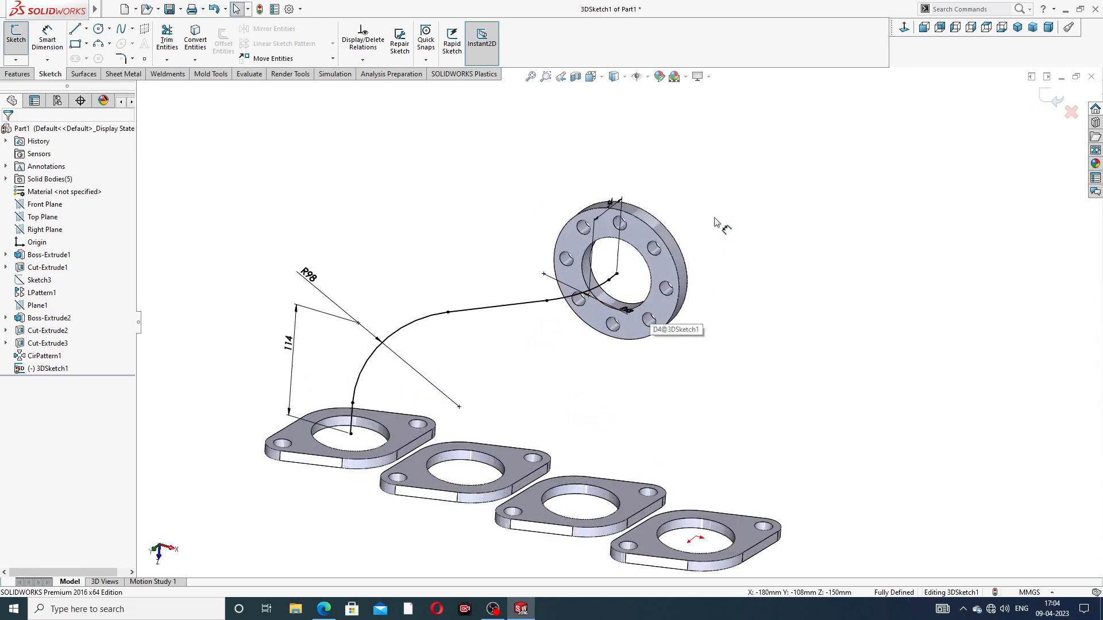
left_click(1046, 102)
Step: Start a sketch on the outlet flange's front face, convert its bore edge into a profile circle and finish the sketch
scroll(630, 231, "down", 3)
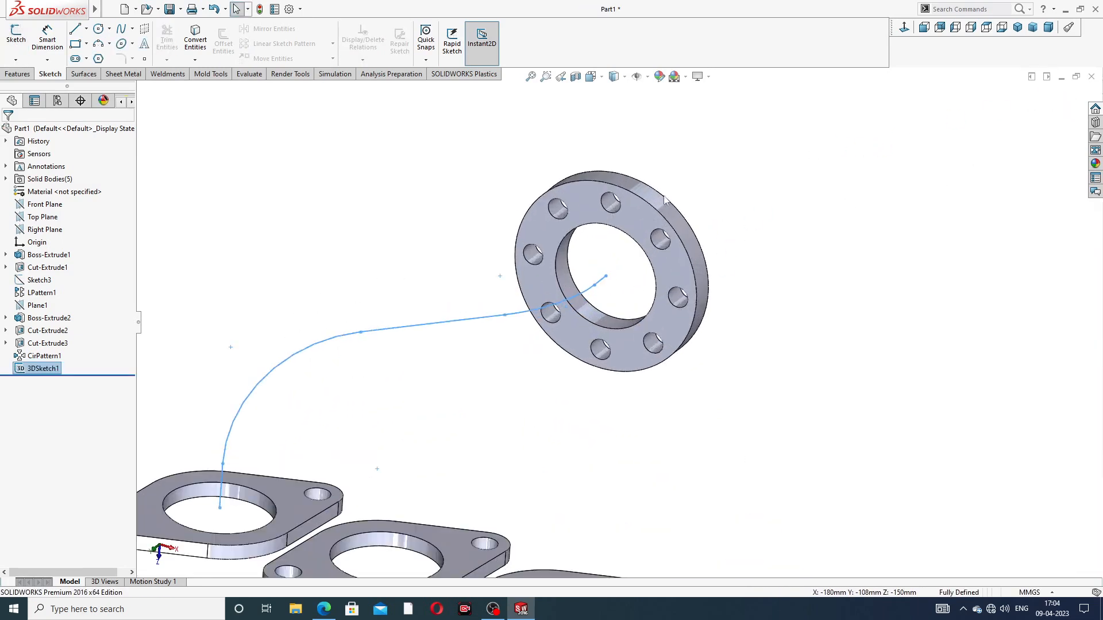
left_click(630, 231)
left_click(741, 172)
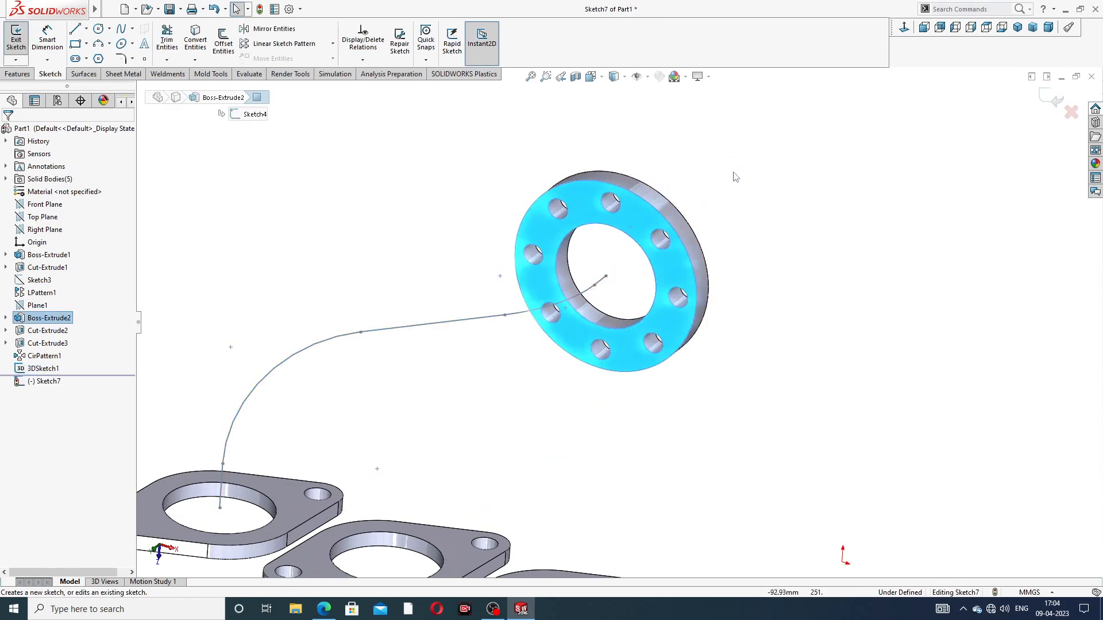
left_click(624, 233)
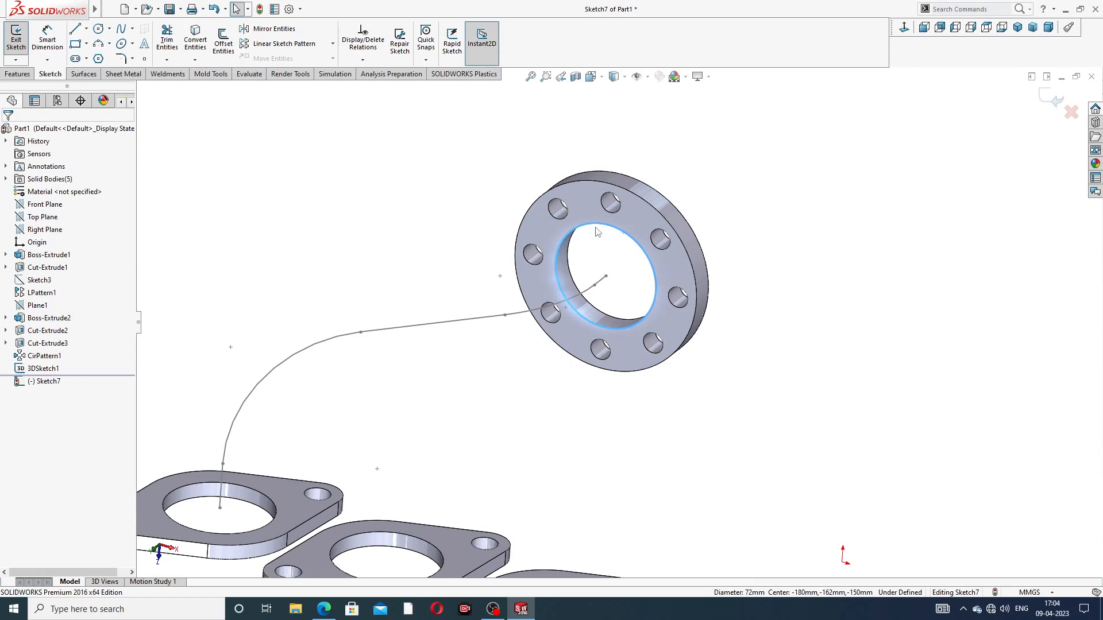
left_click(195, 39)
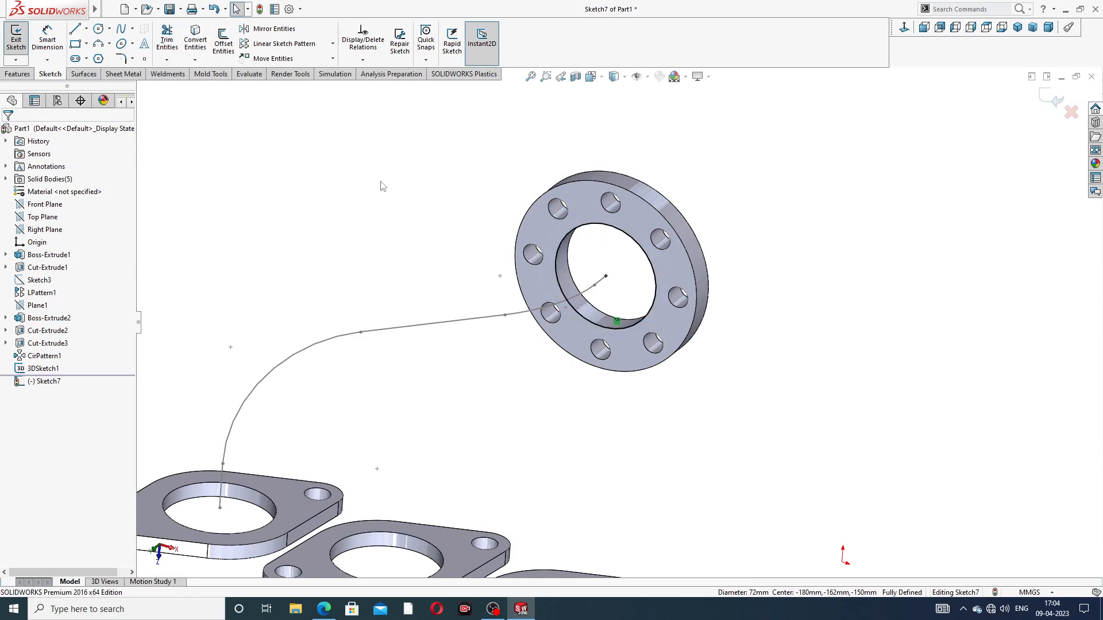
left_click(1048, 101)
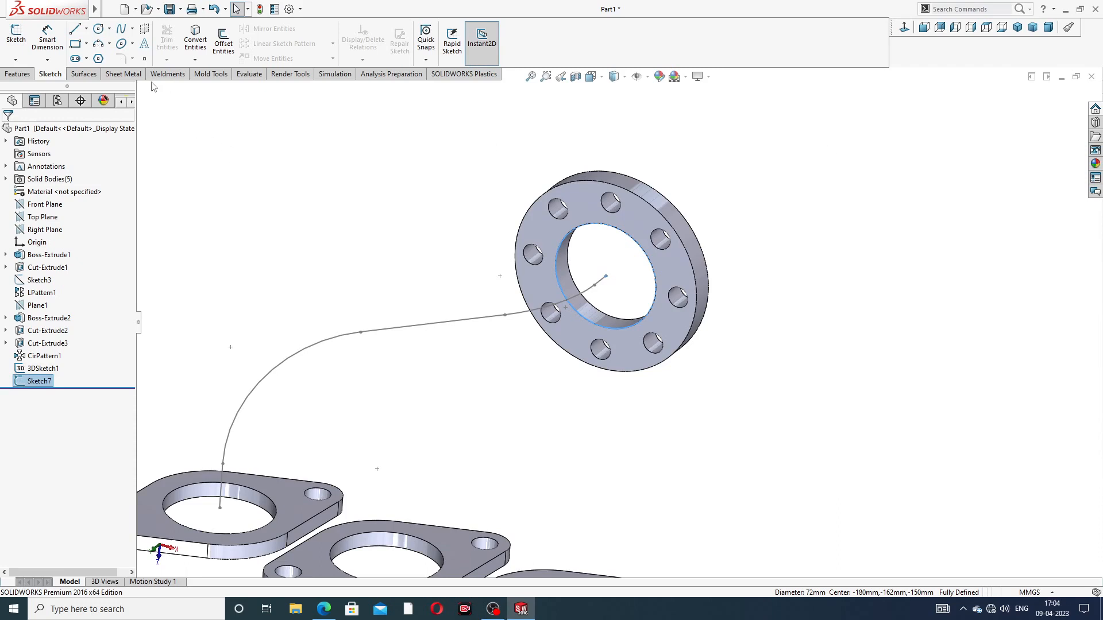
Step: Sweep the outlet bore's circular profile sketch along the filleted 3D path to form the first pipe
left_click(32, 75)
left_click(110, 29)
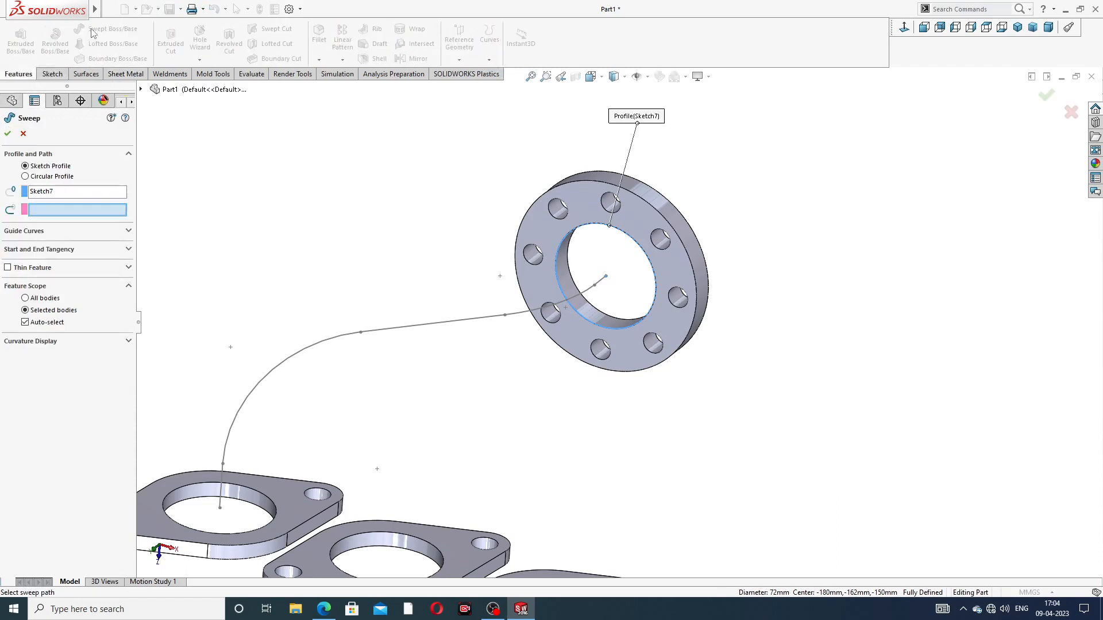
mouse_move(291, 255)
middle_mouse_down()
mouse_move(275, 213)
mouse_move(278, 224)
middle_mouse_up()
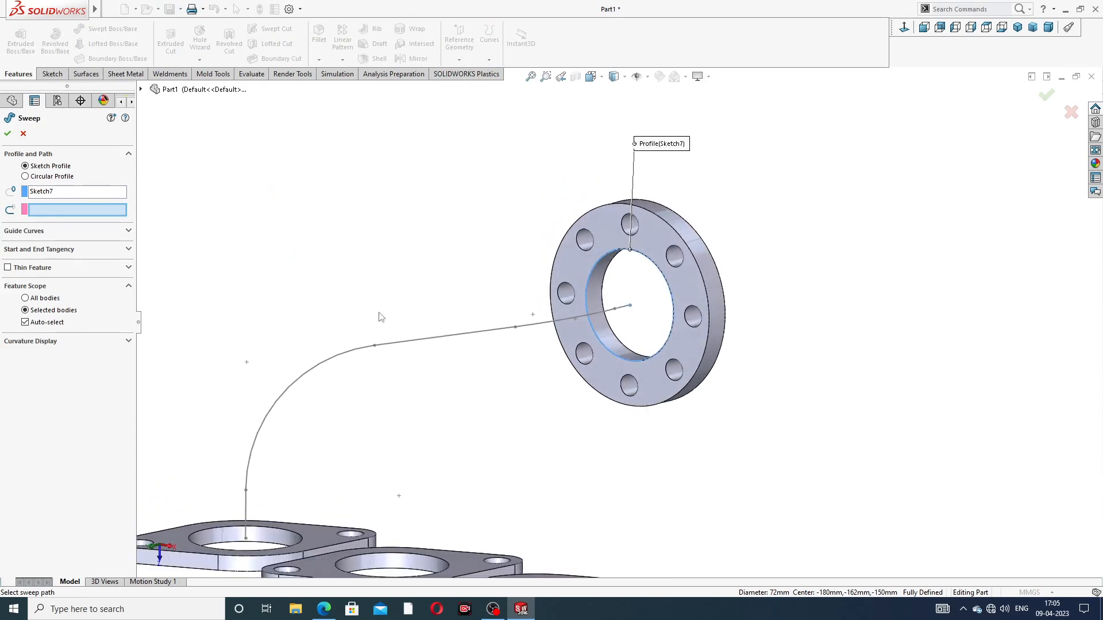
left_click(423, 342)
scroll(436, 351, "up", 5)
middle_click_drag(460, 377, 487, 397)
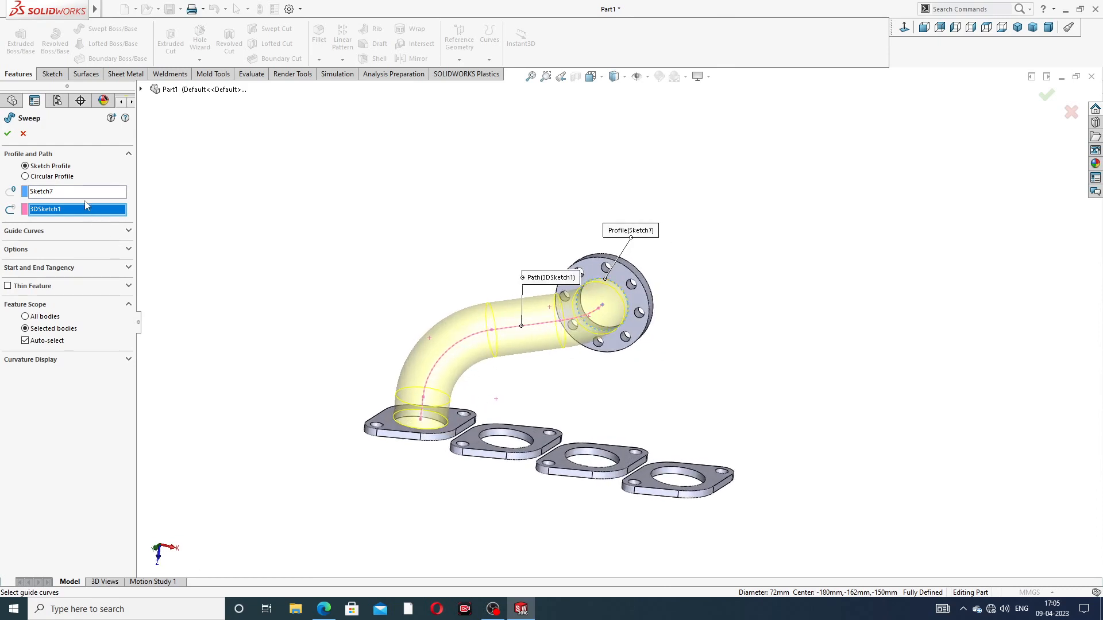
left_click(7, 134)
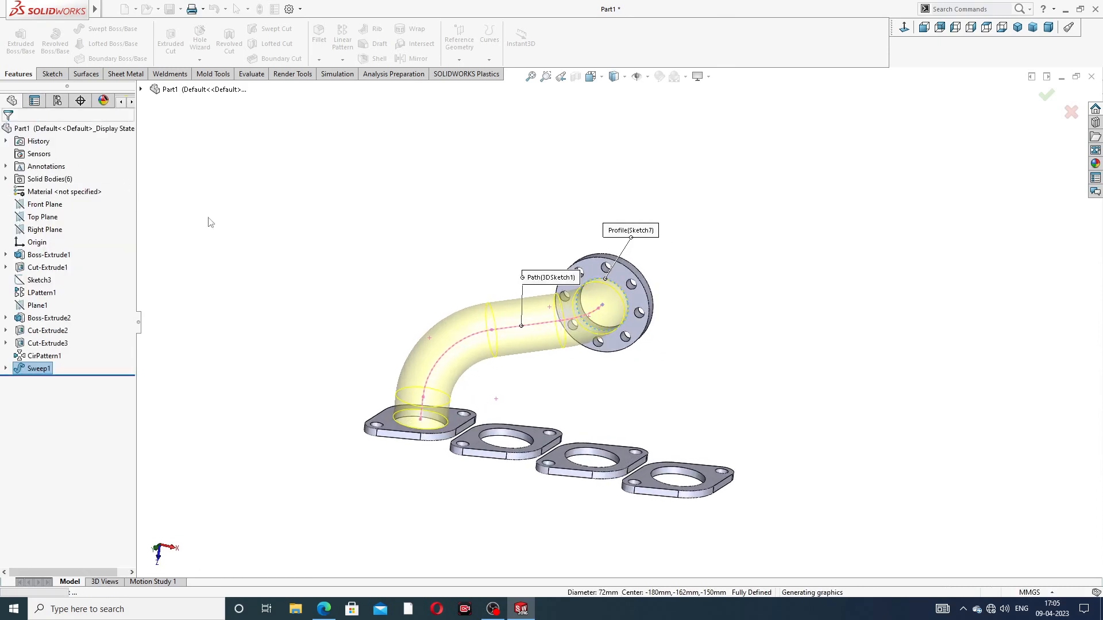
Step: Start a new 3D sketch for the second pipe's path
mouse_move(665, 369)
middle_mouse_down()
mouse_move(502, 337)
mouse_move(672, 320)
mouse_move(652, 353)
middle_mouse_up()
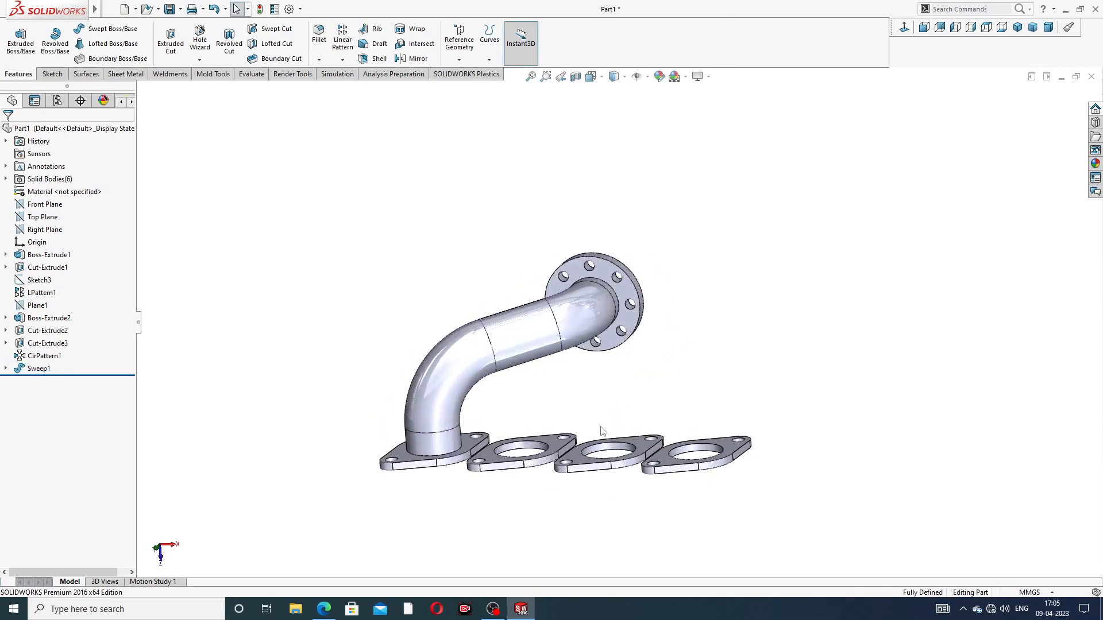
scroll(601, 431, "down", 1)
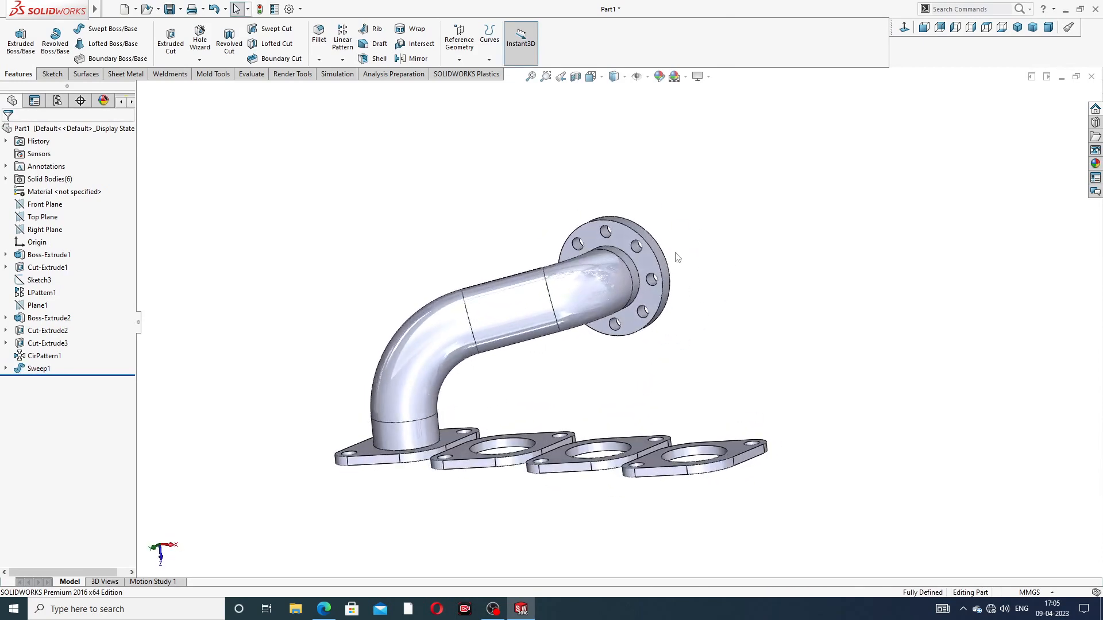
scroll(576, 369, "down", 2)
scroll(588, 347, "up", 1)
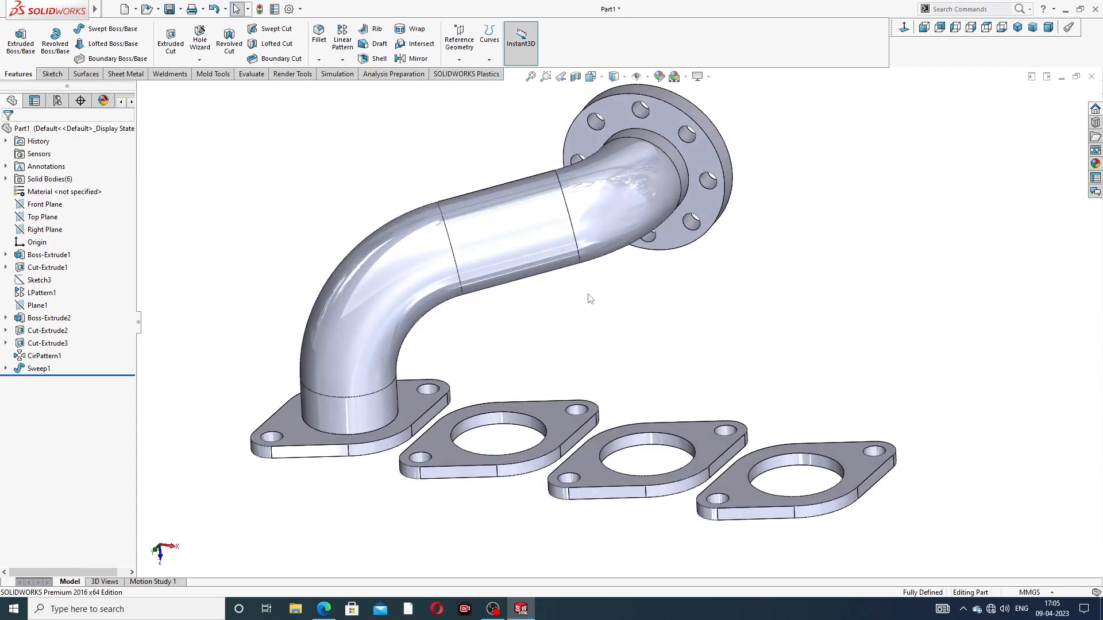
scroll(576, 274, "up", 2)
left_click(52, 74)
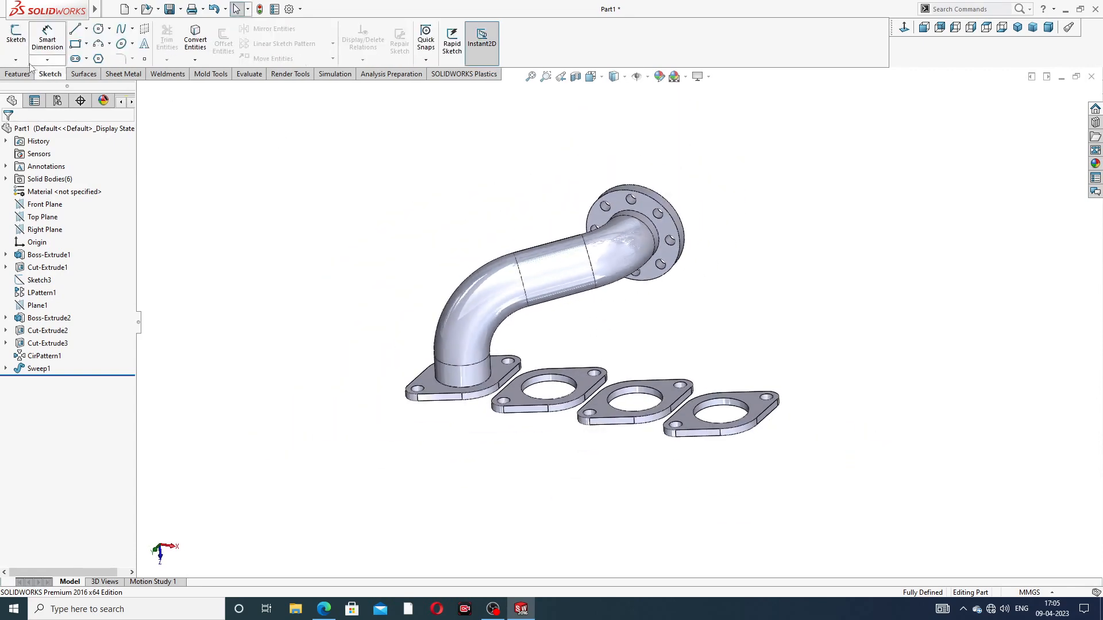
left_click(16, 60)
left_click(39, 88)
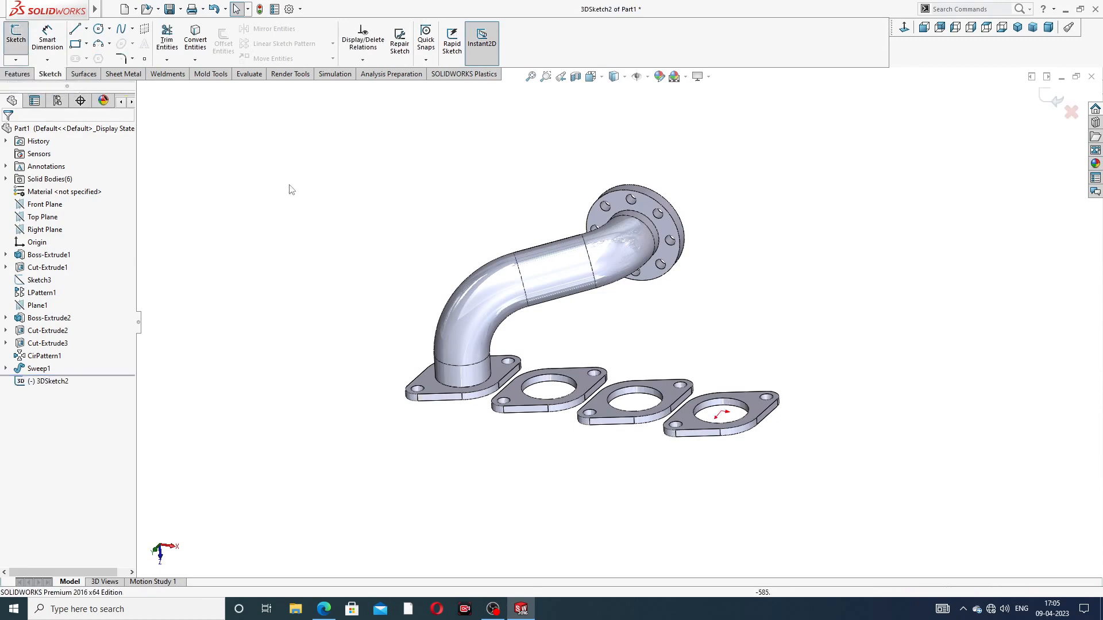
left_click(74, 29)
mouse_move(709, 256)
middle_mouse_down()
mouse_move(666, 144)
mouse_move(677, 256)
middle_mouse_up()
scroll(696, 271, "down", 5)
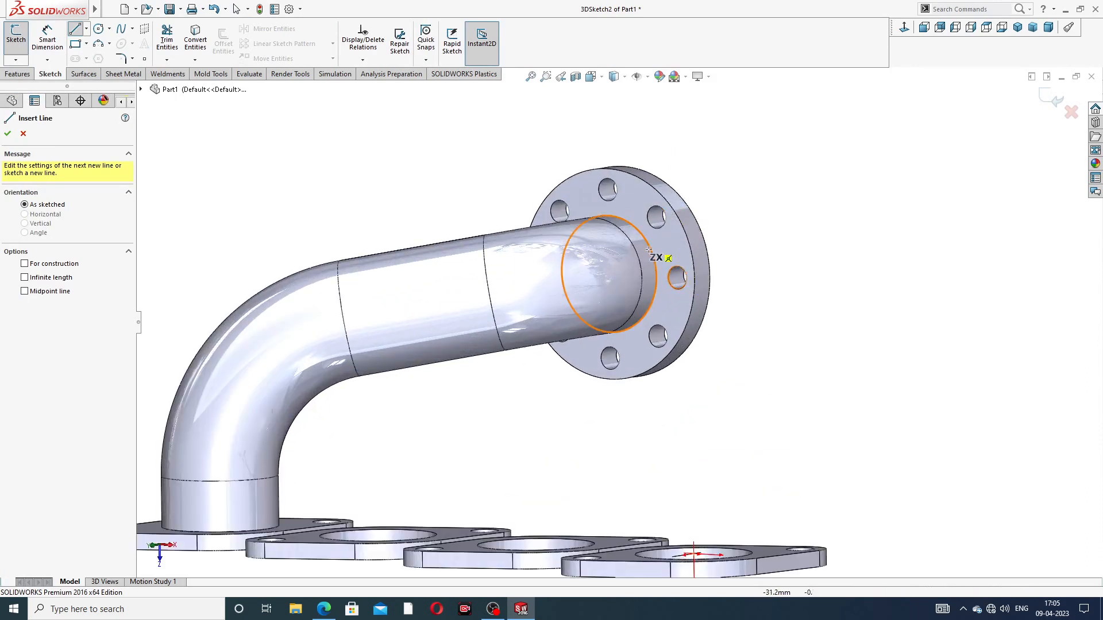
left_click(610, 277)
middle_click_drag(592, 302, 607, 306)
mouse_move(591, 277)
middle_mouse_down()
mouse_move(558, 287)
mouse_move(589, 290)
middle_mouse_up()
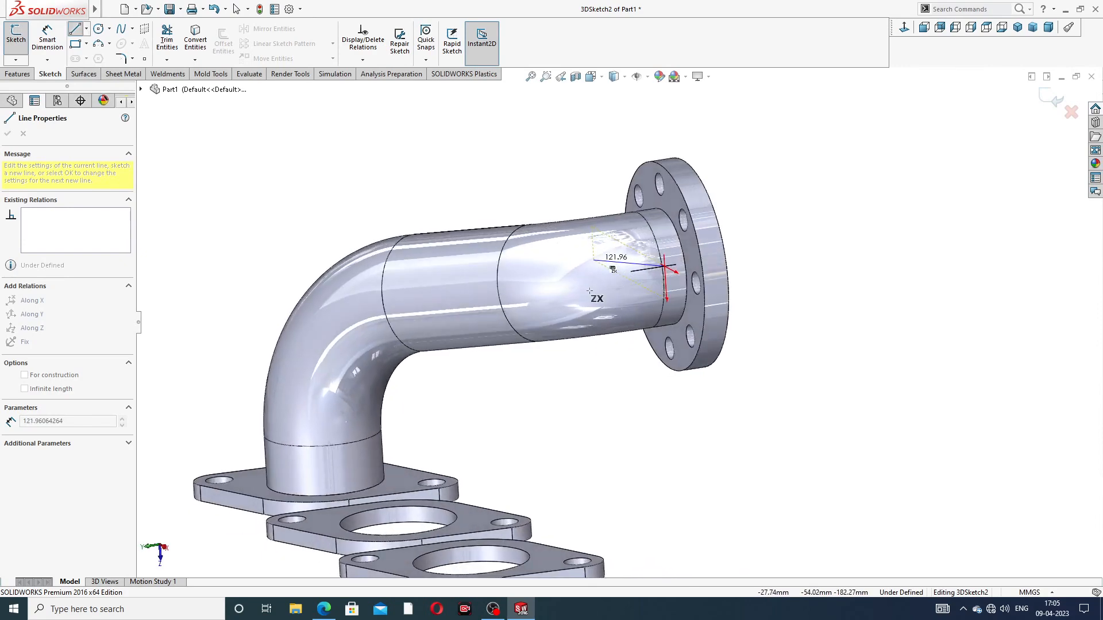
left_click(620, 271)
right_click(784, 192)
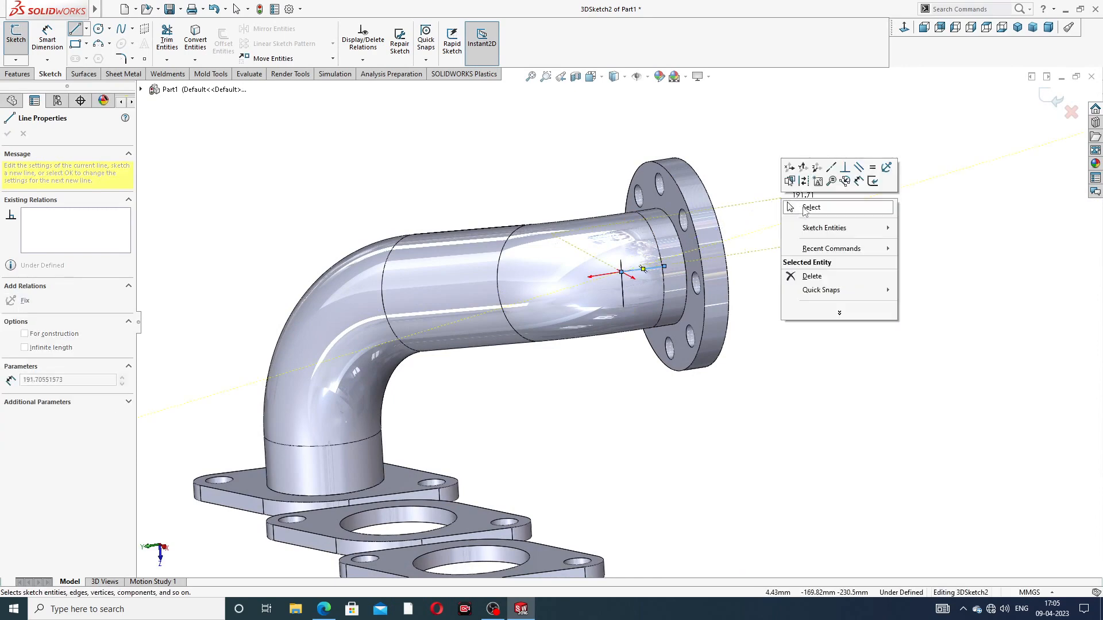
left_click(804, 208)
mouse_move(688, 257)
middle_mouse_down()
mouse_move(726, 217)
mouse_move(634, 273)
middle_mouse_up()
left_click(618, 268)
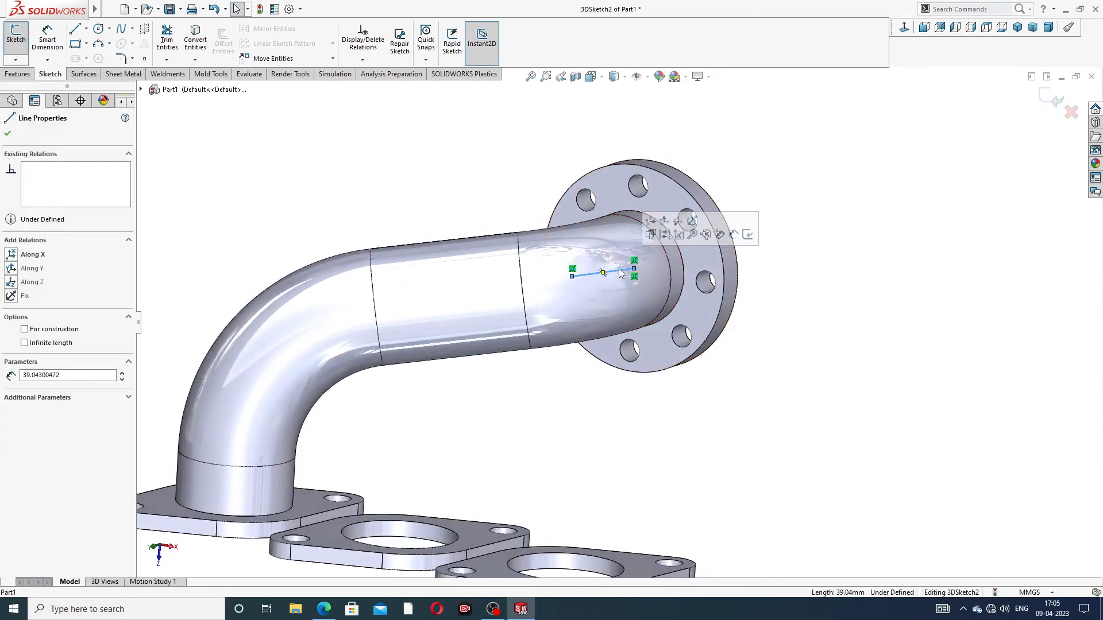
key("Delete")
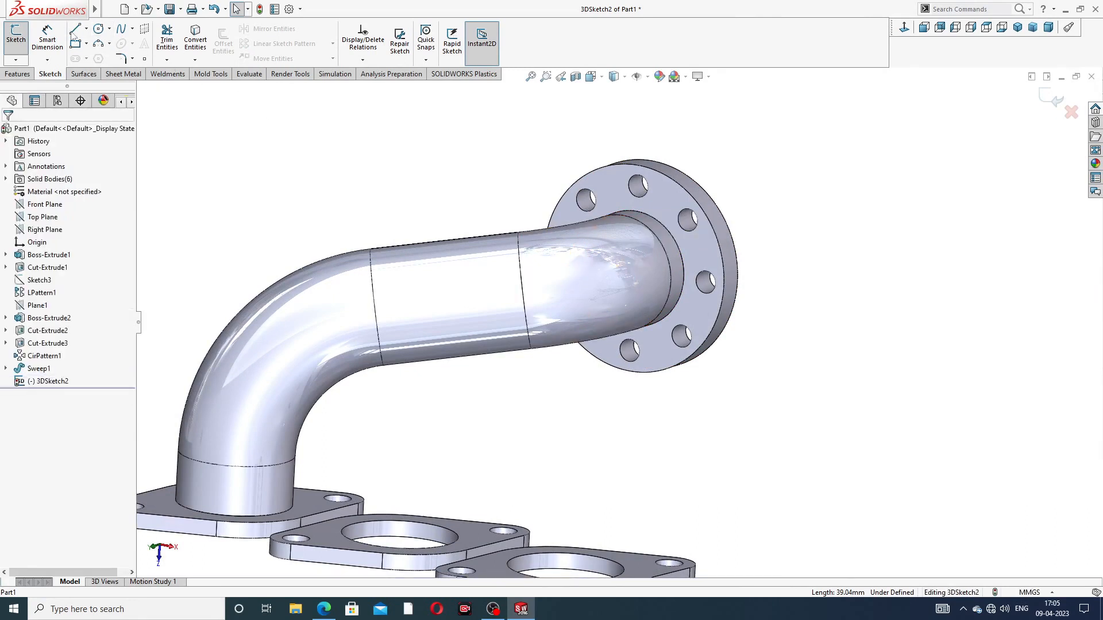
Step: Sketch a line about 43 mm long from the outlet flange's bore centre, running along Y into the first pipe
left_click(75, 30)
scroll(641, 280, "up", 2)
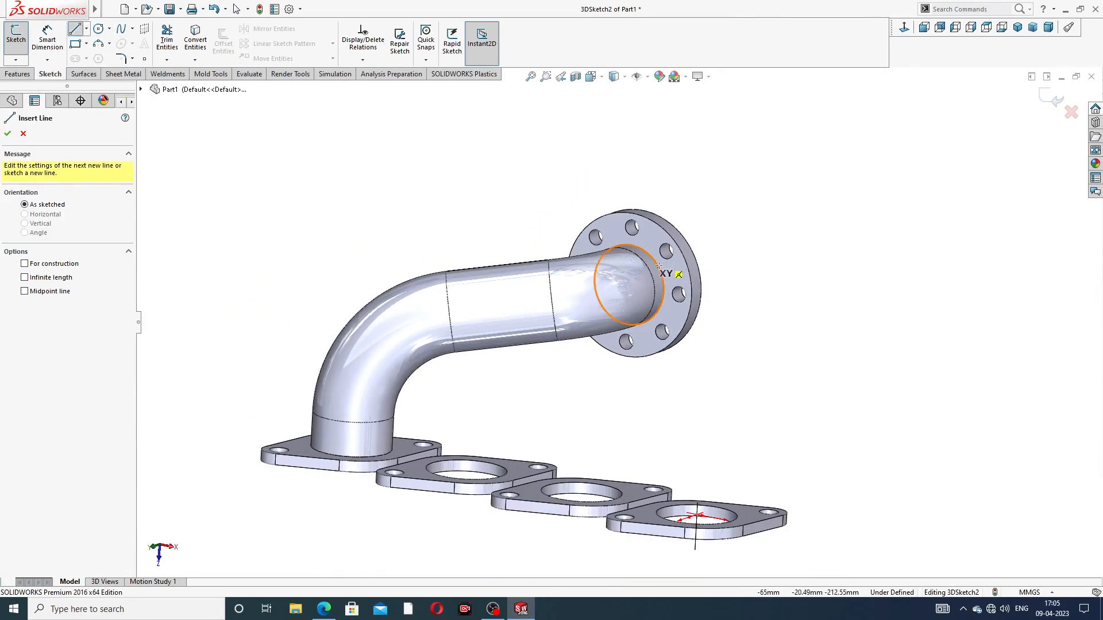
left_click(629, 284)
middle_click_drag(605, 314, 545, 318)
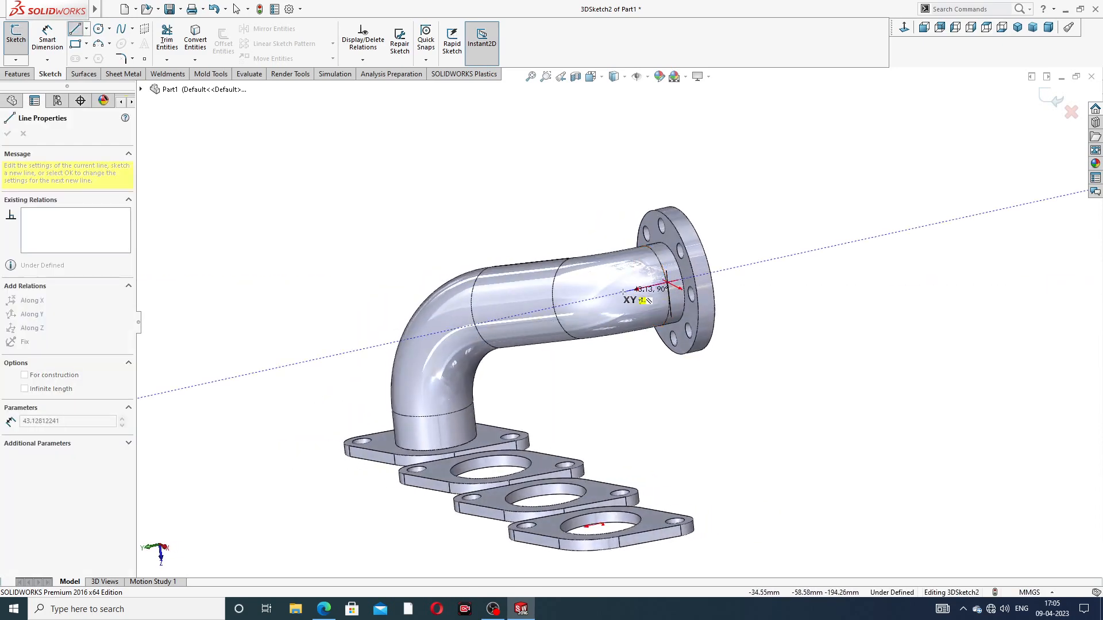
middle_click_drag(621, 293, 593, 304)
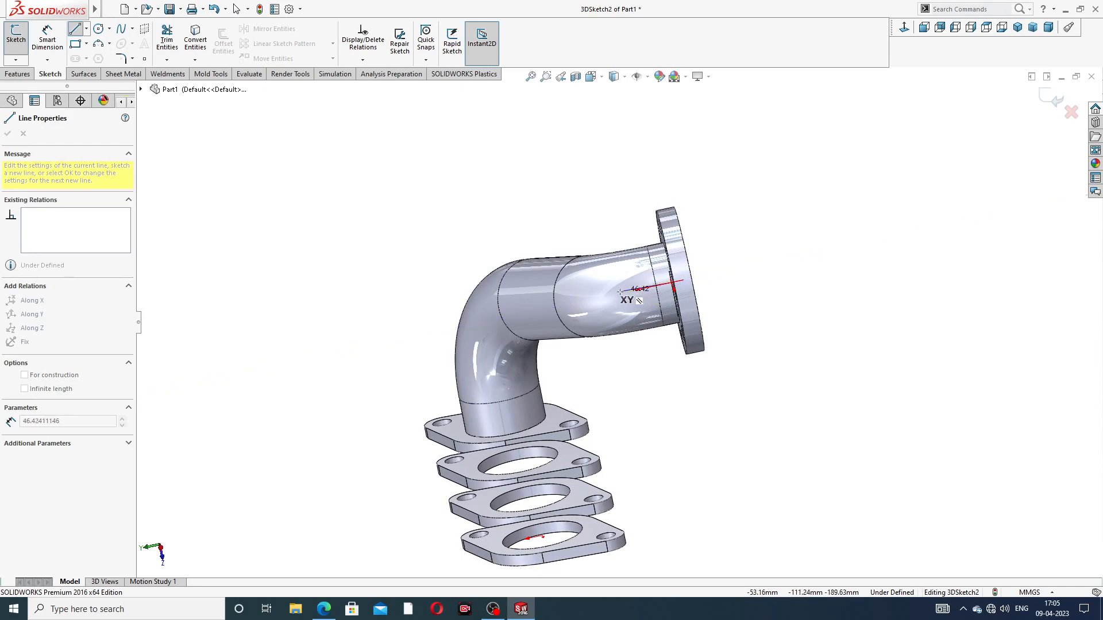
left_click(623, 292)
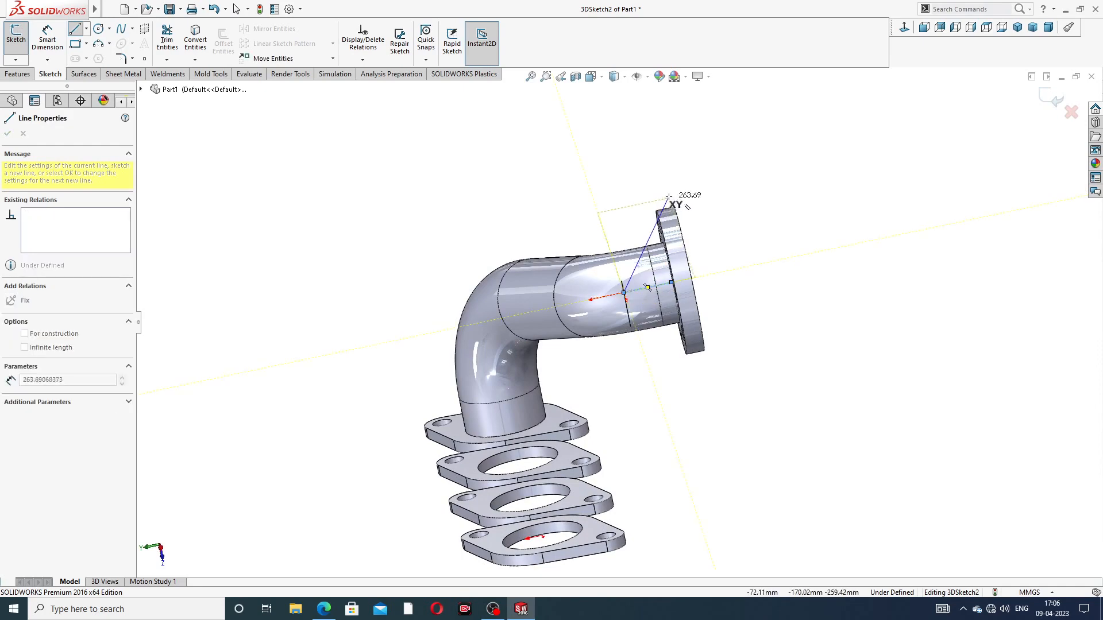
left_click(702, 195)
mouse_move(715, 261)
middle_mouse_down()
mouse_move(733, 278)
mouse_move(708, 217)
mouse_move(734, 250)
mouse_move(725, 253)
middle_mouse_up()
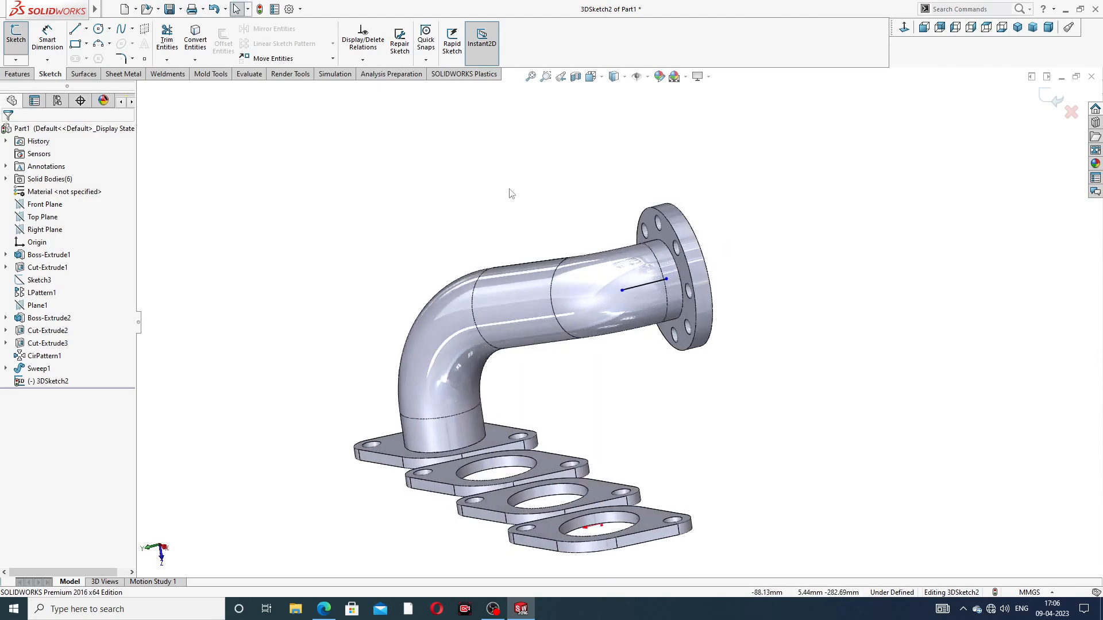
Step: Sketch a vertical line about 43 mm long upward from the bore centre of the second inlet flange
left_click(74, 31)
scroll(566, 397, "up", 2)
scroll(551, 394, "down", 5)
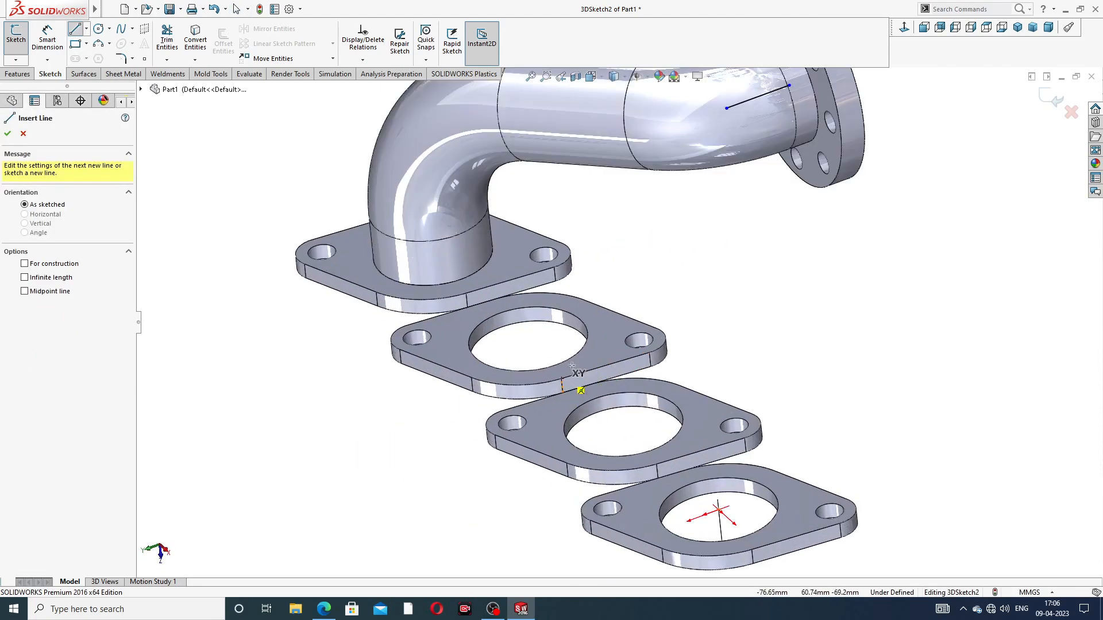
scroll(580, 351, "down", 3)
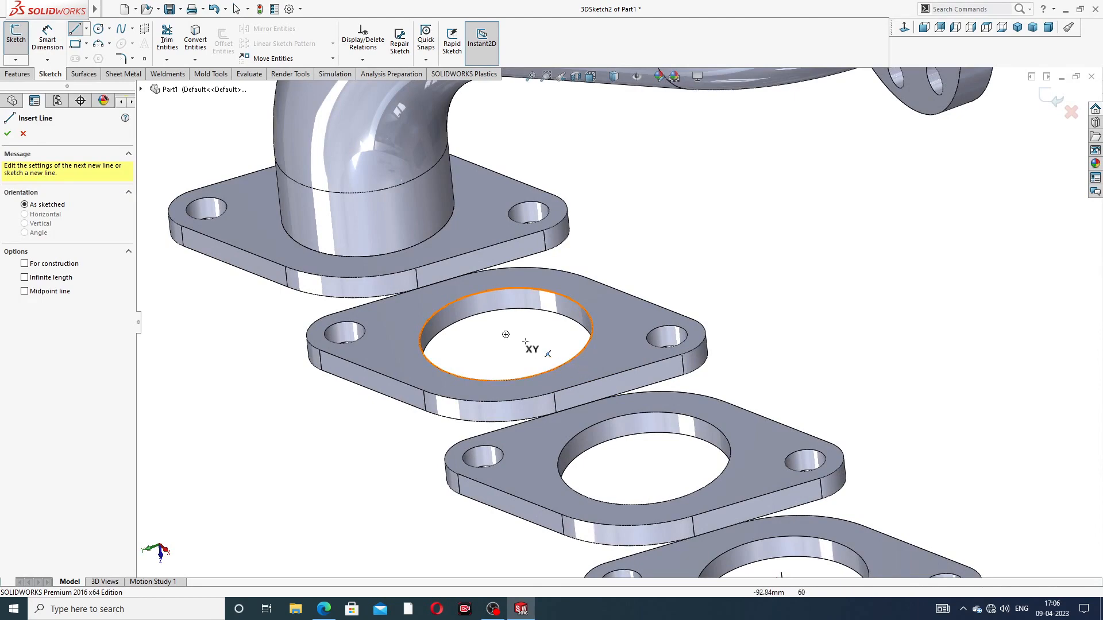
left_click(505, 334)
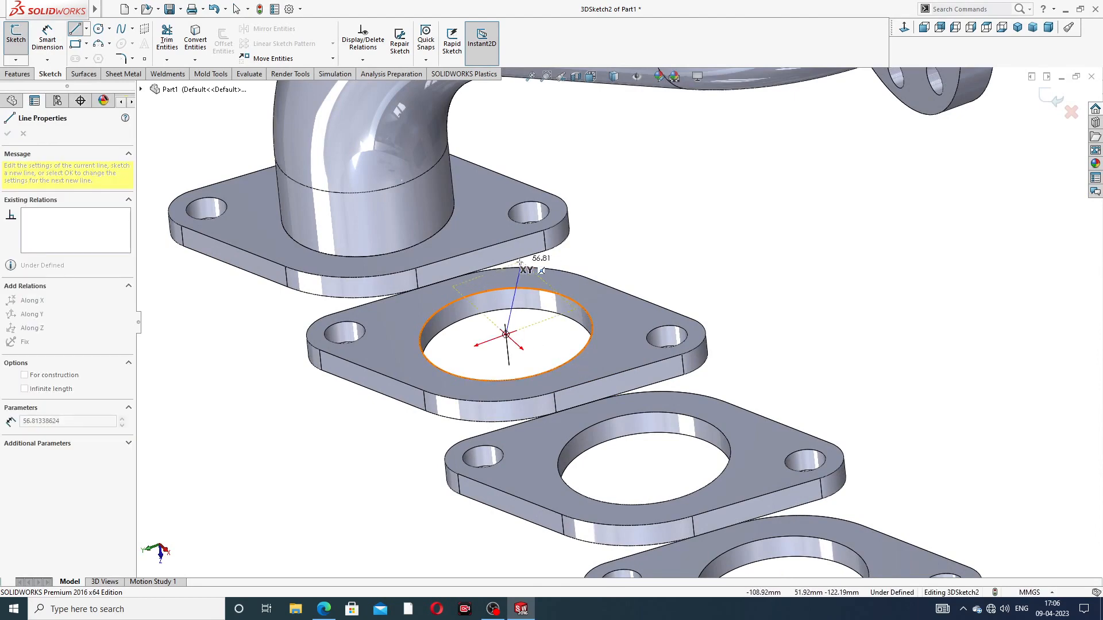
scroll(509, 330, "up", 5)
mouse_move(537, 280)
middle_mouse_down()
mouse_move(566, 184)
mouse_move(604, 221)
middle_mouse_up()
left_click(610, 214)
right_click(685, 191)
left_click(701, 193)
scroll(693, 172, "up", 3)
middle_click_drag(697, 190, 698, 214)
scroll(698, 213, "down", 2)
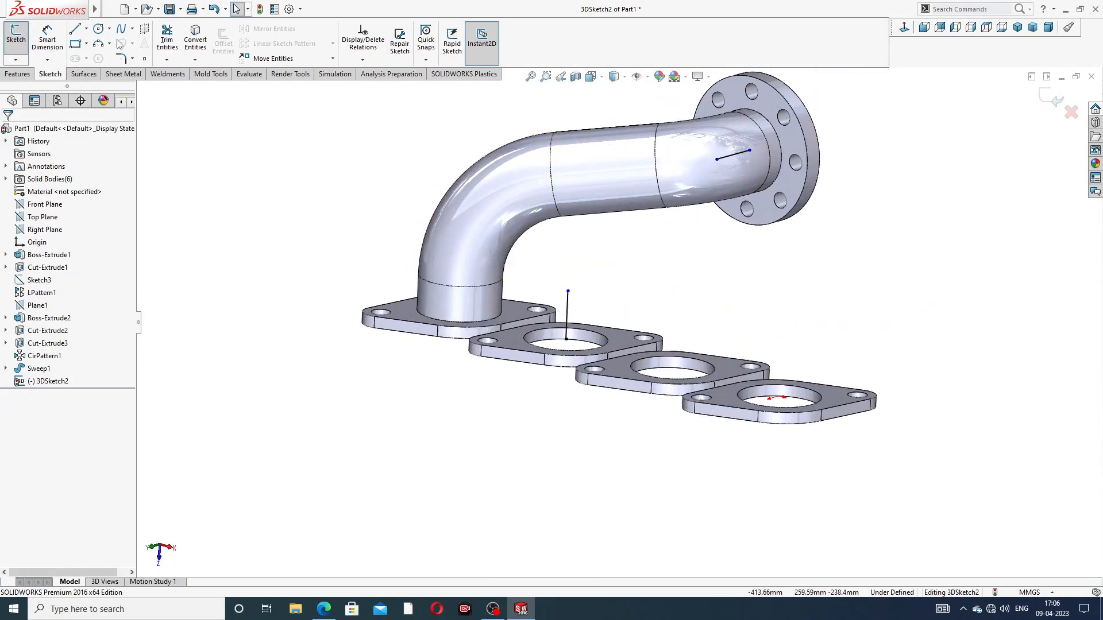
Step: Connect the free ends of the second inlet flange's vertical line and the outlet flange's line with a straight line
left_click(76, 30)
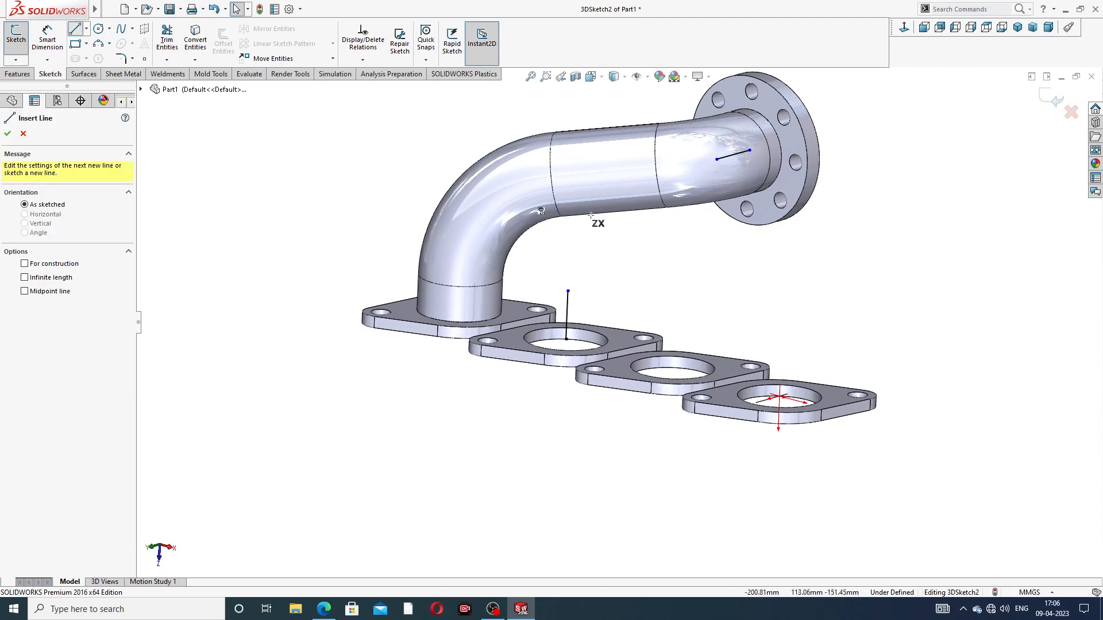
left_click(568, 291)
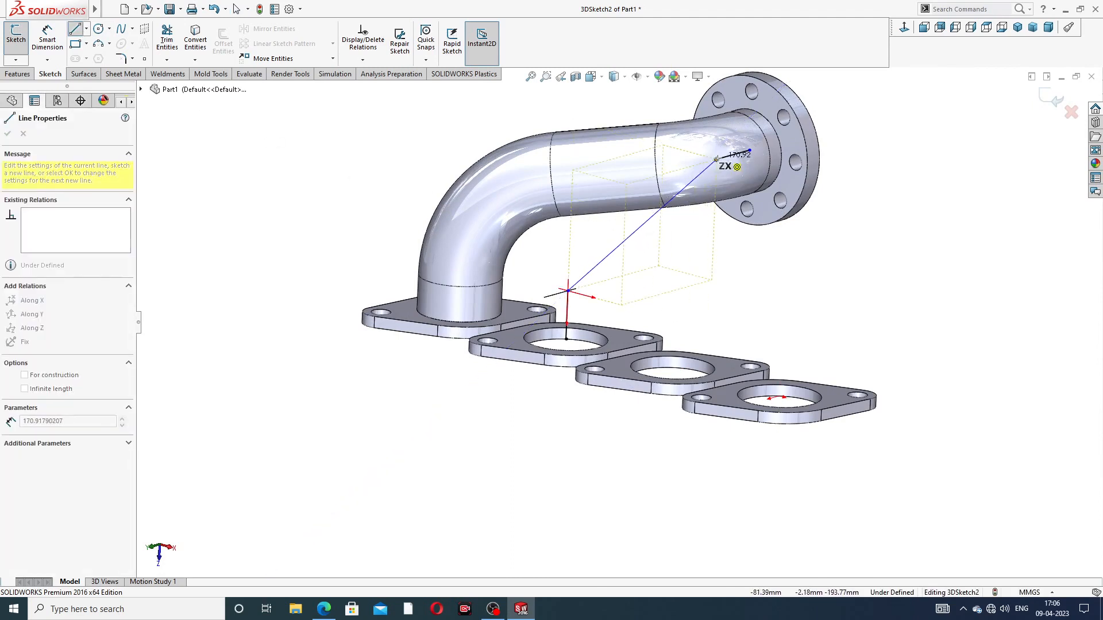
left_click(716, 160)
right_click(885, 143)
left_click(905, 144)
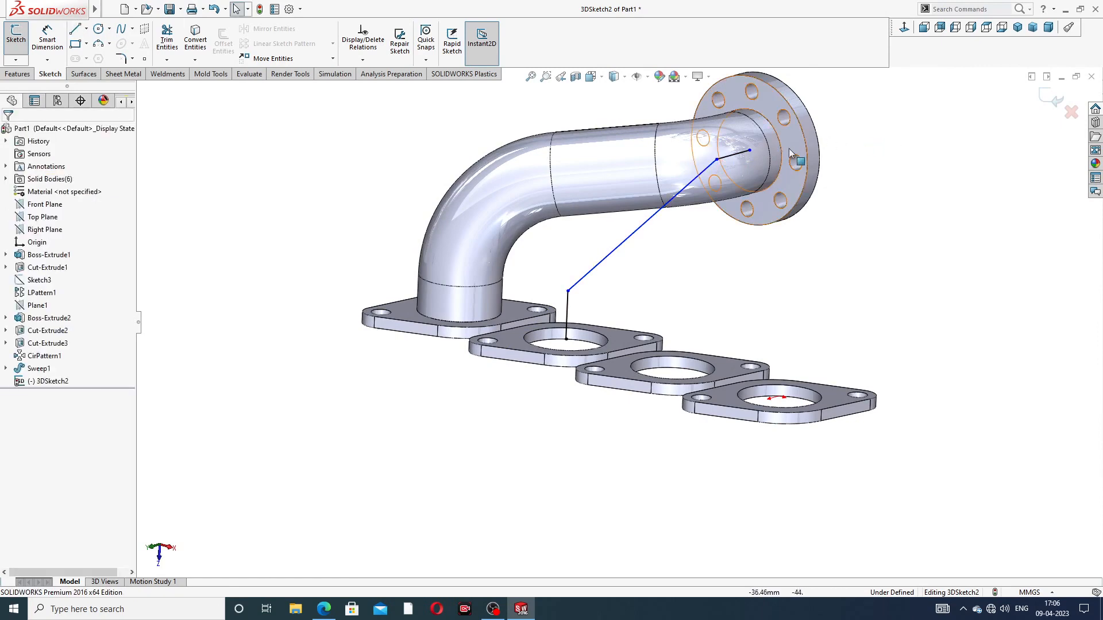
Step: Dimension the vertical line above the second inlet flange to 114 mm
scroll(779, 153, "down", 6)
scroll(632, 240, "down", 10)
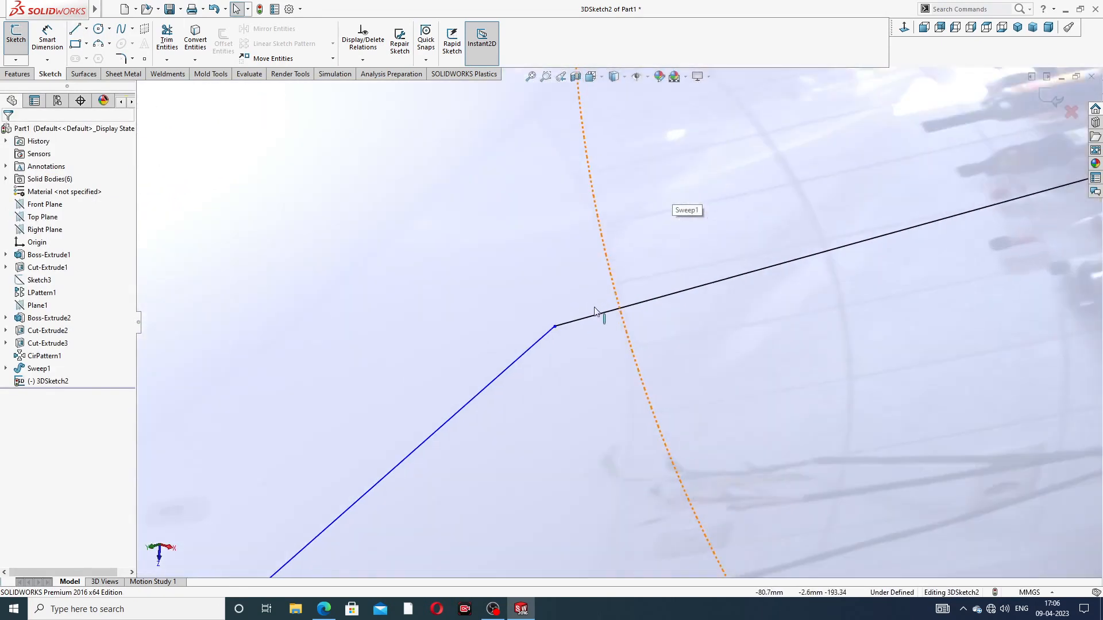
scroll(626, 310, "up", 8)
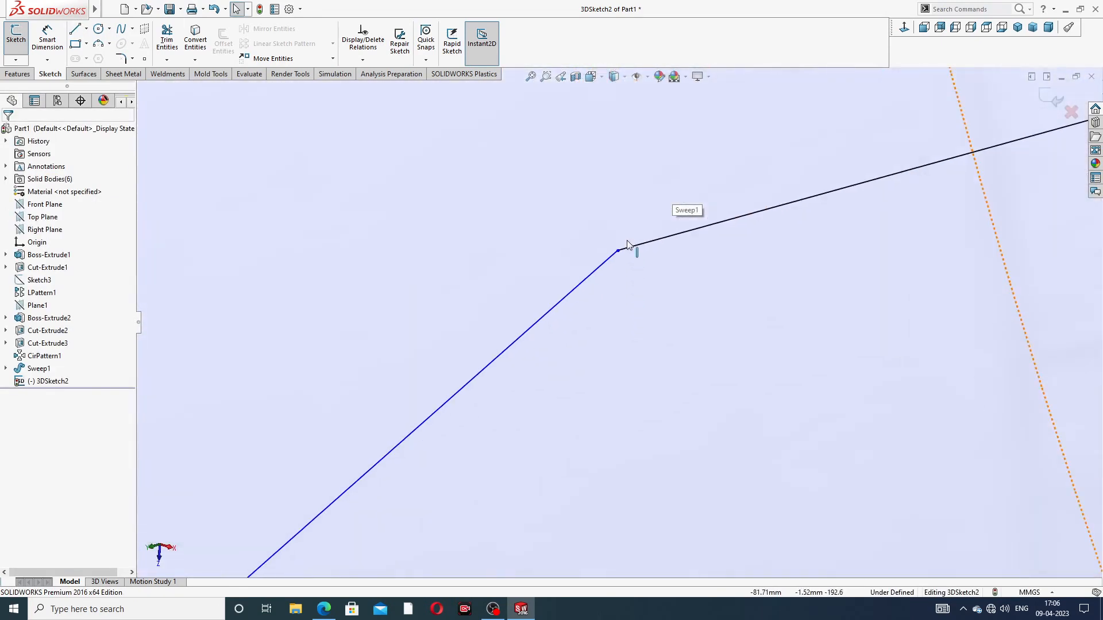
scroll(661, 307, "up", 6)
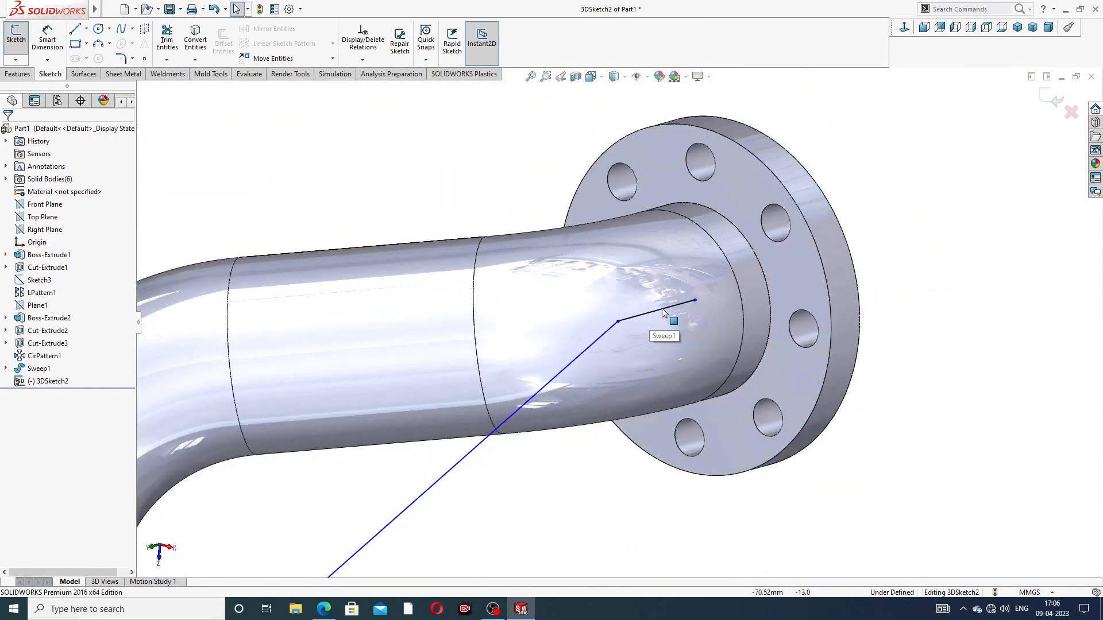
scroll(536, 419, "up", 3)
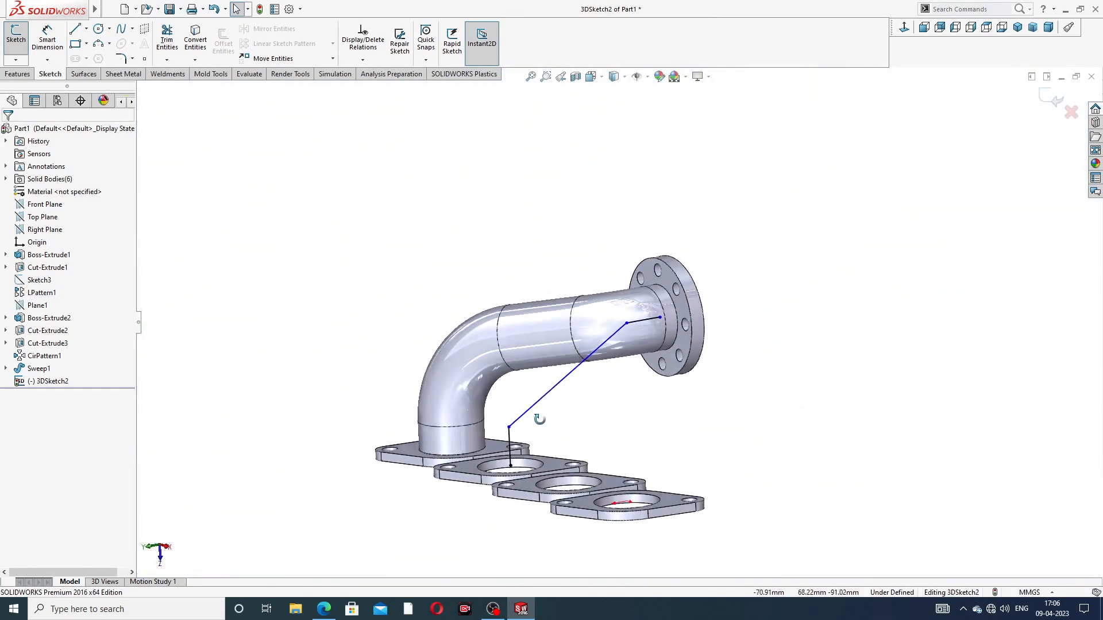
left_click(47, 40)
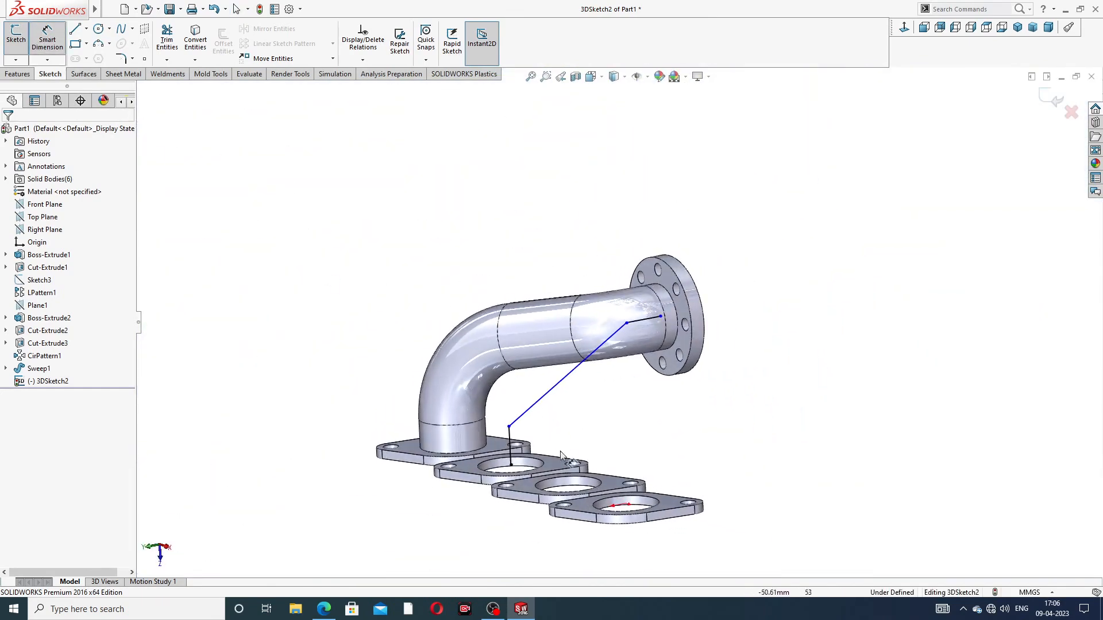
scroll(563, 456, "down", 3)
left_click(483, 391)
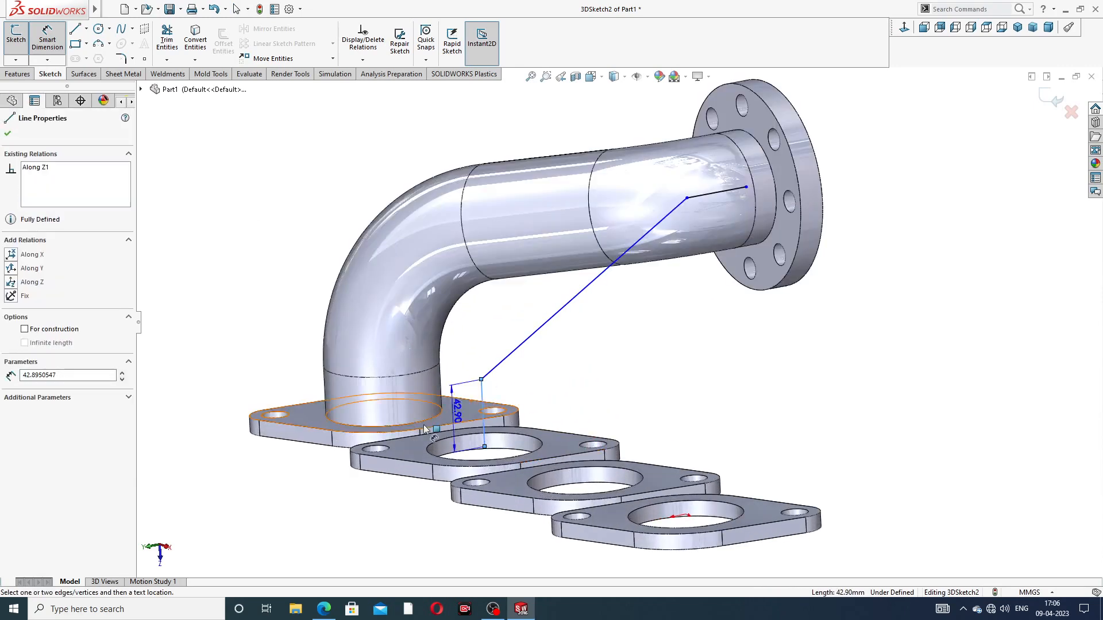
left_click(300, 472)
type("114")
key("Return")
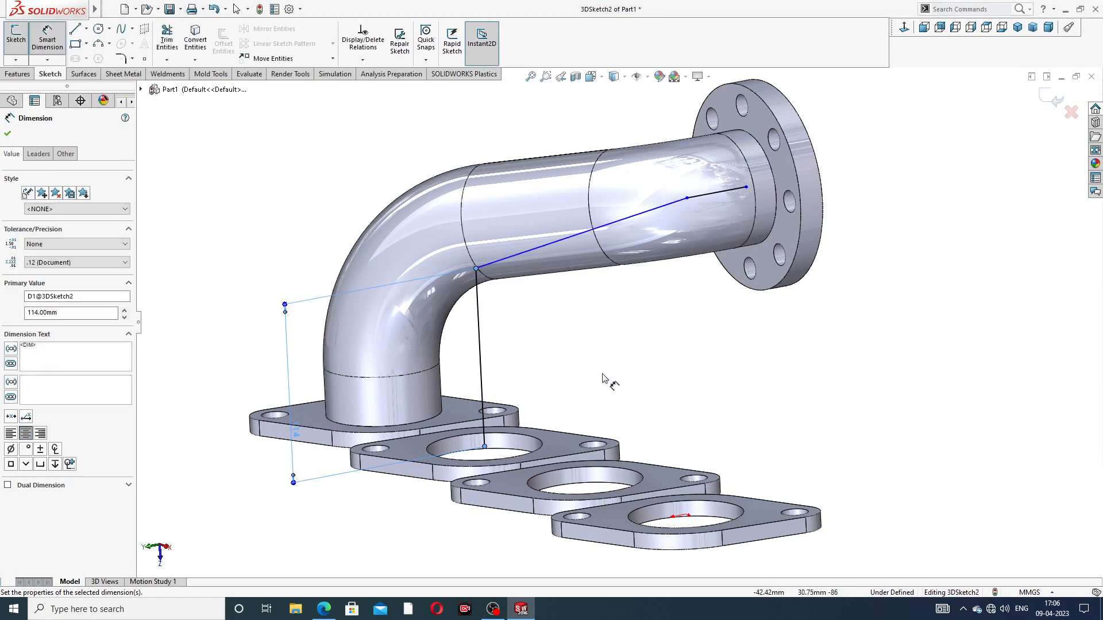
left_click(664, 290)
Step: Dimension the path line inside the outlet end of the pipe to 54 mm
scroll(718, 208, "up", 2)
scroll(717, 208, "down", 3)
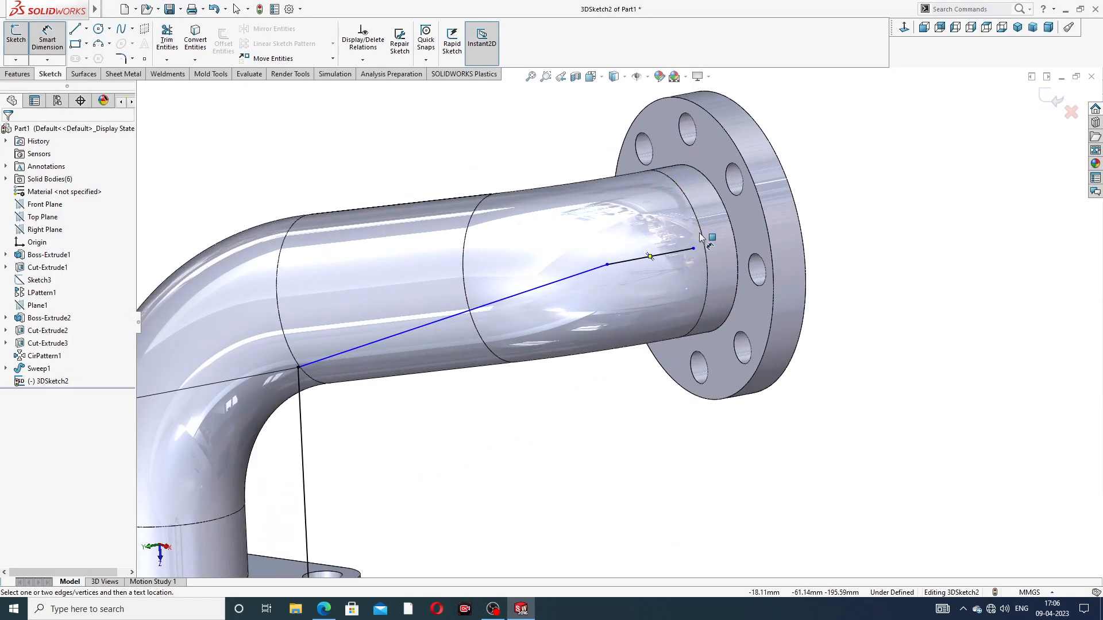
left_click(660, 255)
left_click(574, 164)
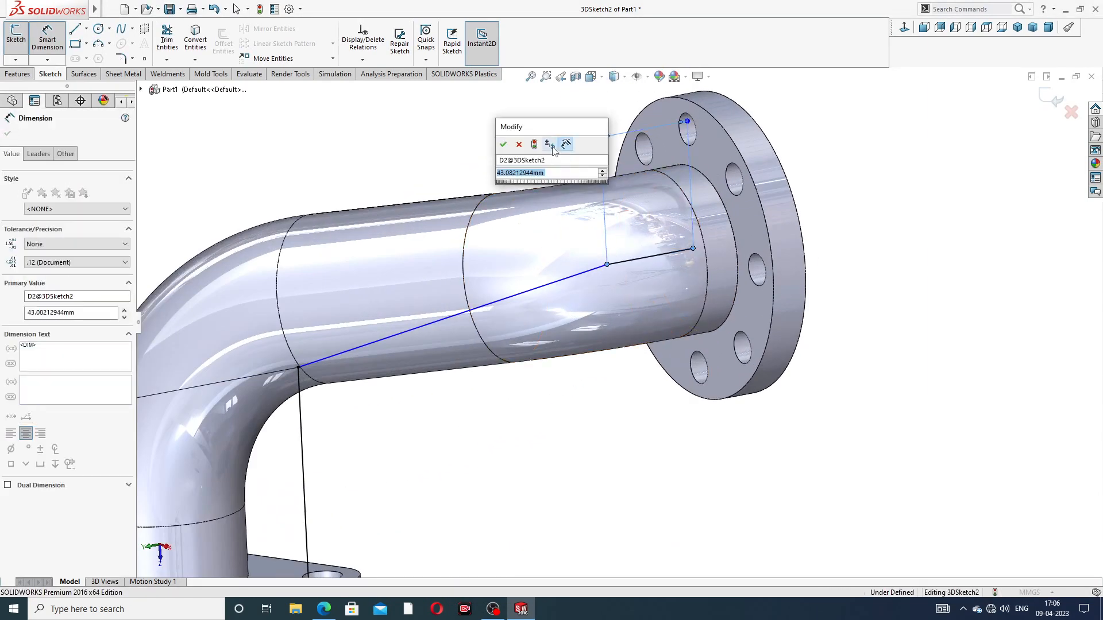
type("54")
key("Return")
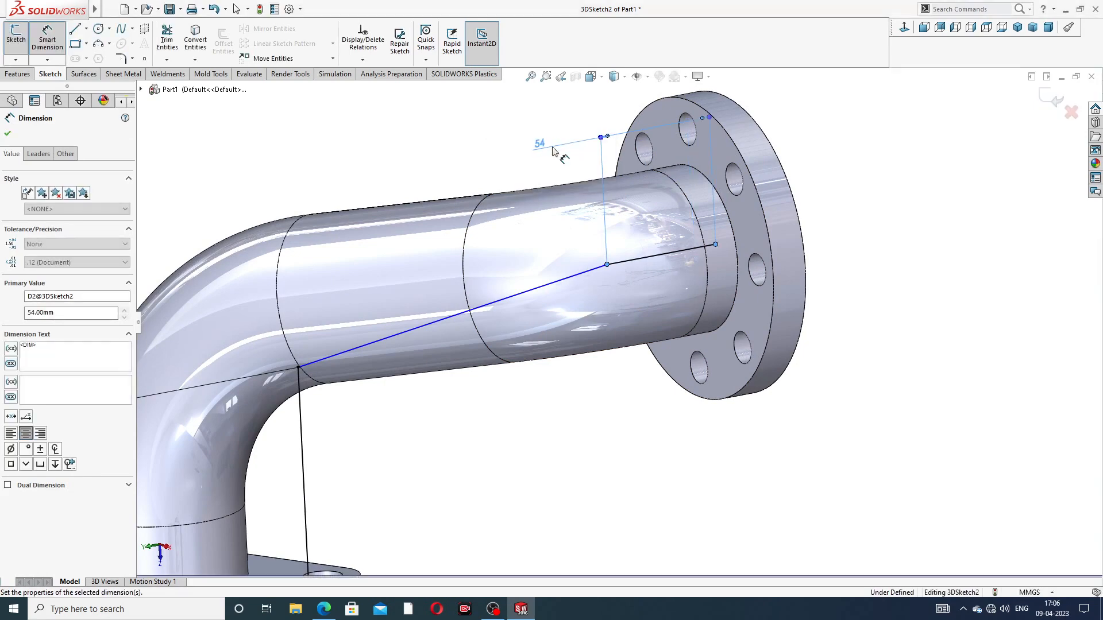
scroll(836, 177, "up", 3)
right_click(787, 190)
left_click(814, 224)
Step: Attach the free end of the 54 mm line to the centre of the outlet flange's bore
scroll(678, 301, "down", 3)
scroll(668, 300, "down", 3)
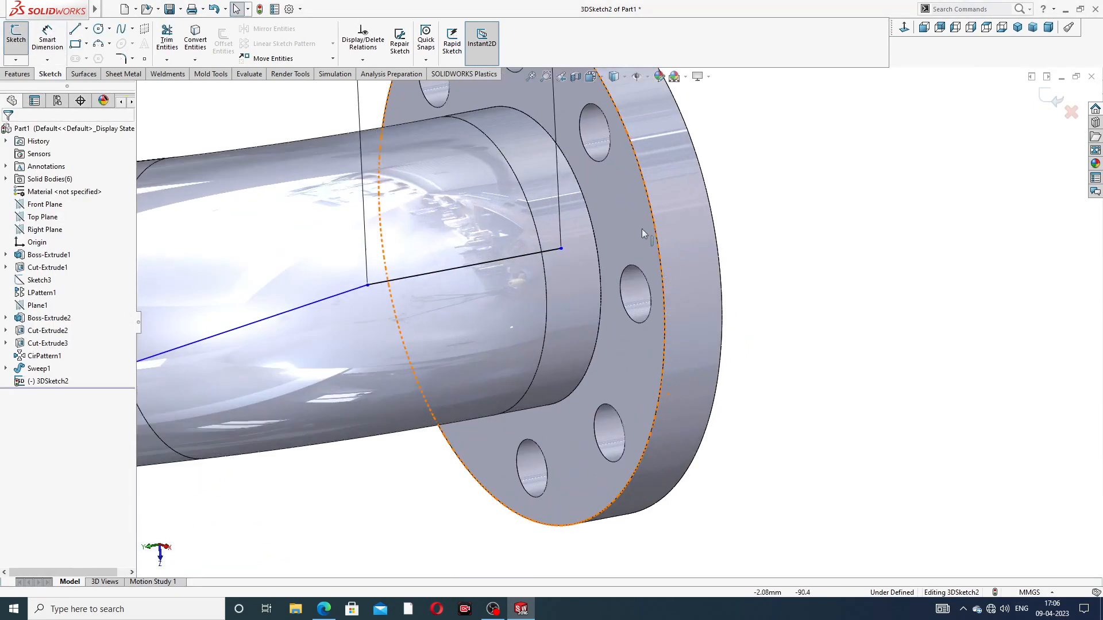
mouse_move(561, 249)
left_mouse_down()
mouse_move(595, 236)
mouse_move(522, 255)
left_mouse_up()
left_click(854, 204)
scroll(590, 281, "up", 6)
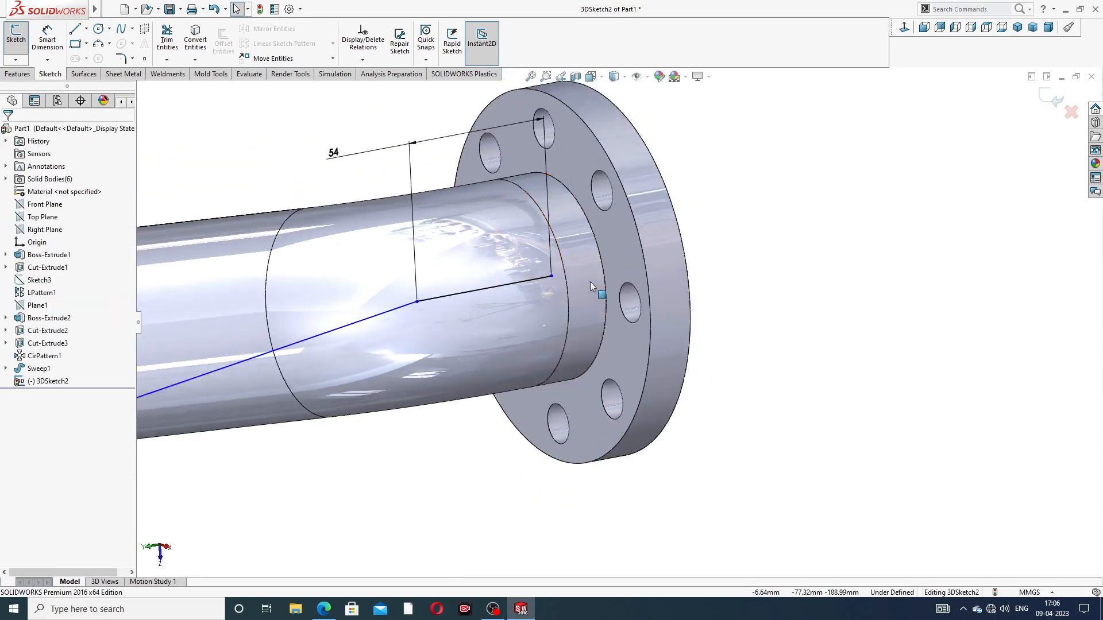
scroll(463, 382, "down", 4)
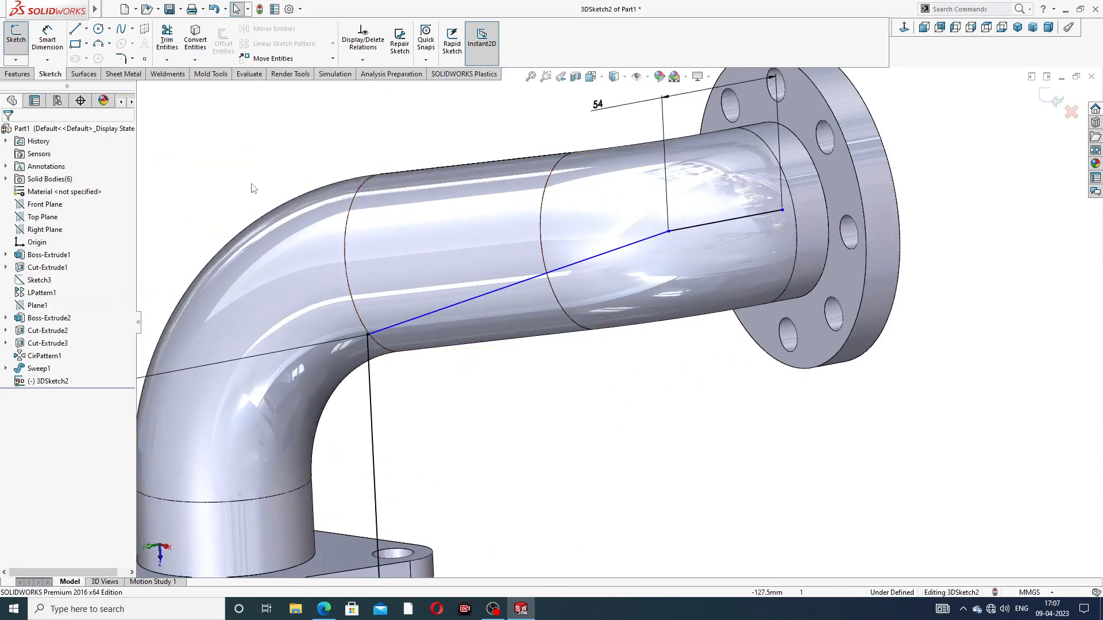
scroll(760, 216, "down", 3)
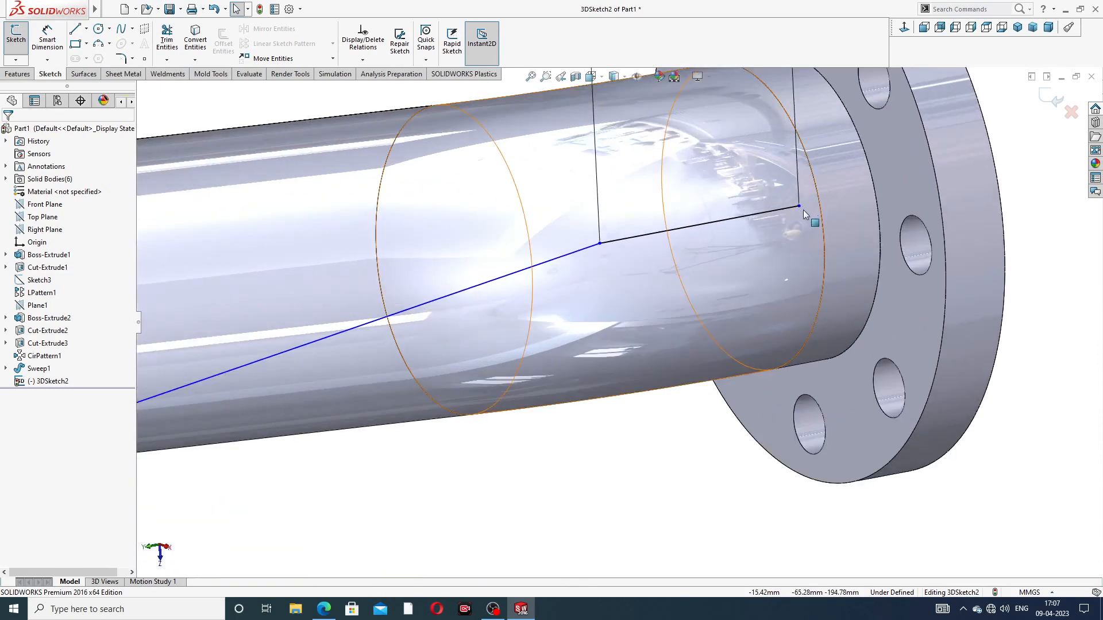
mouse_move(800, 206)
left_mouse_down()
mouse_move(874, 192)
mouse_move(801, 206)
left_mouse_up()
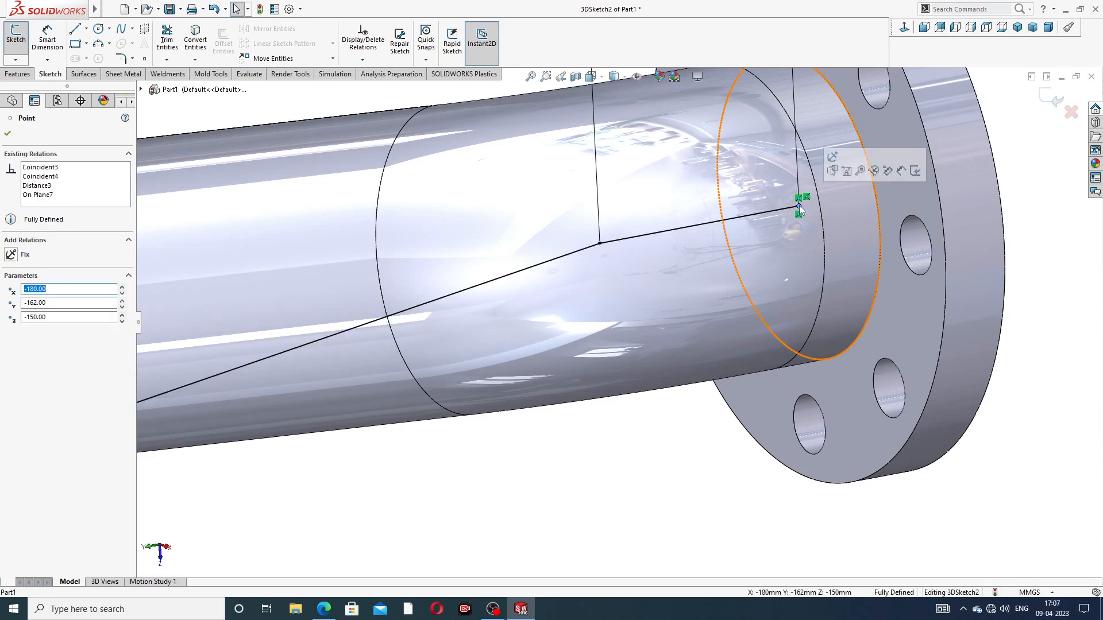
key("Escape")
scroll(636, 290, "up", 5)
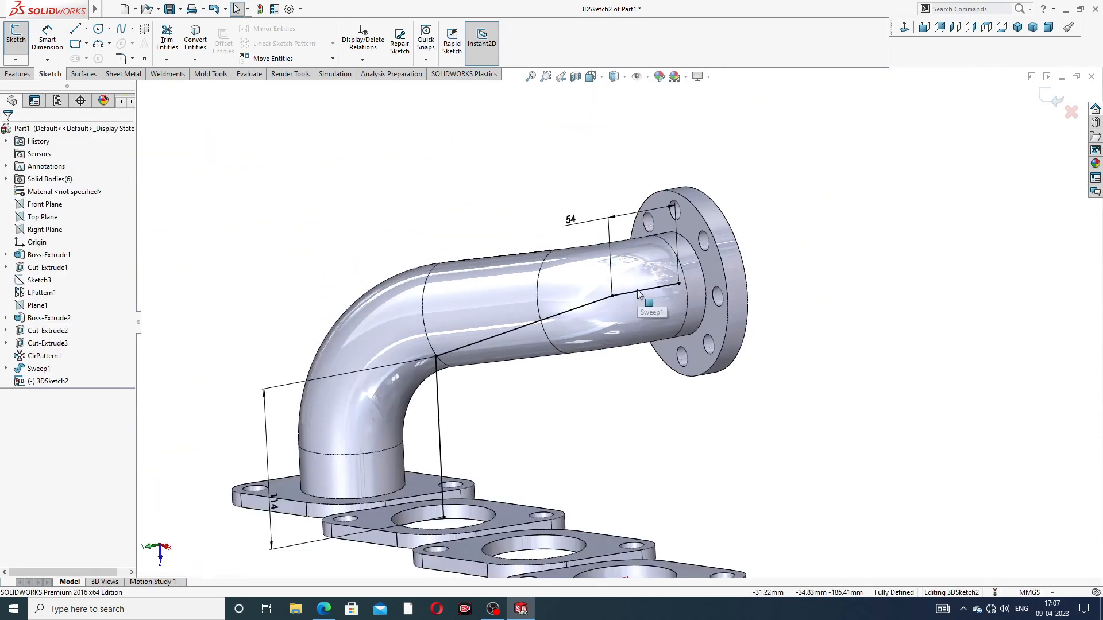
Step: Fillet the path's corner near the outlet with a 68 mm radius and the corner above the second inlet flange with 98 mm, and close the sketch
left_click(121, 59)
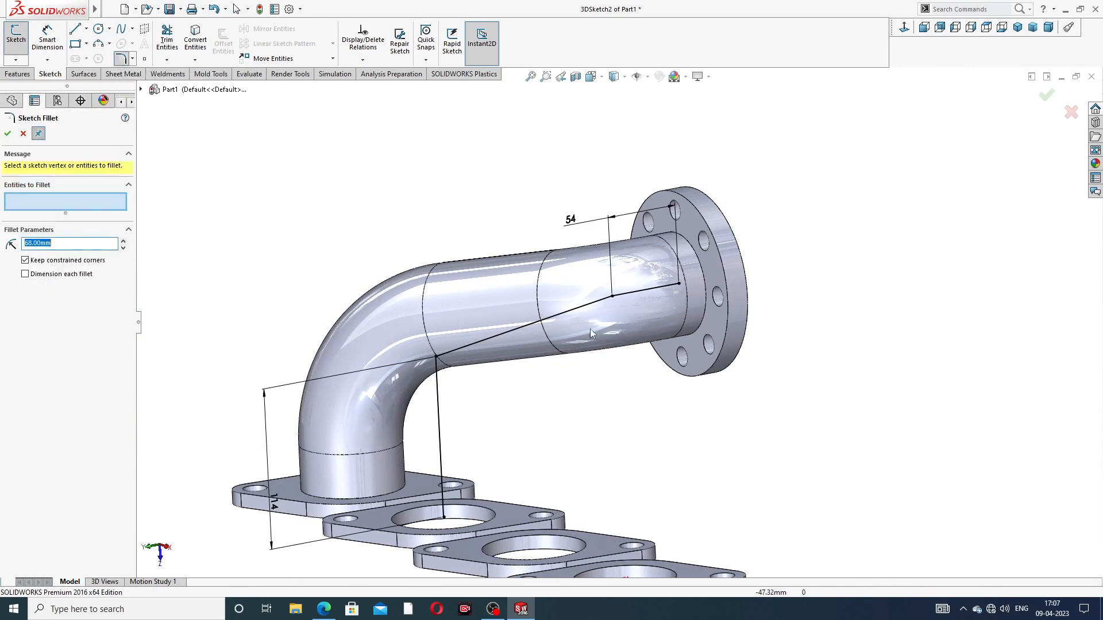
left_click(615, 295)
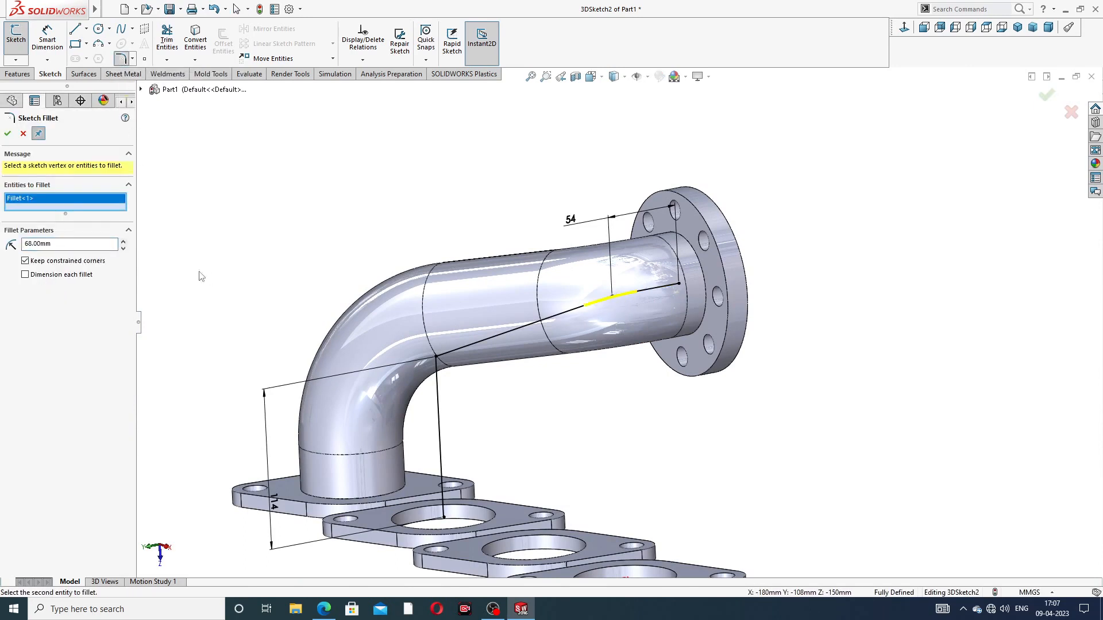
left_click(7, 134)
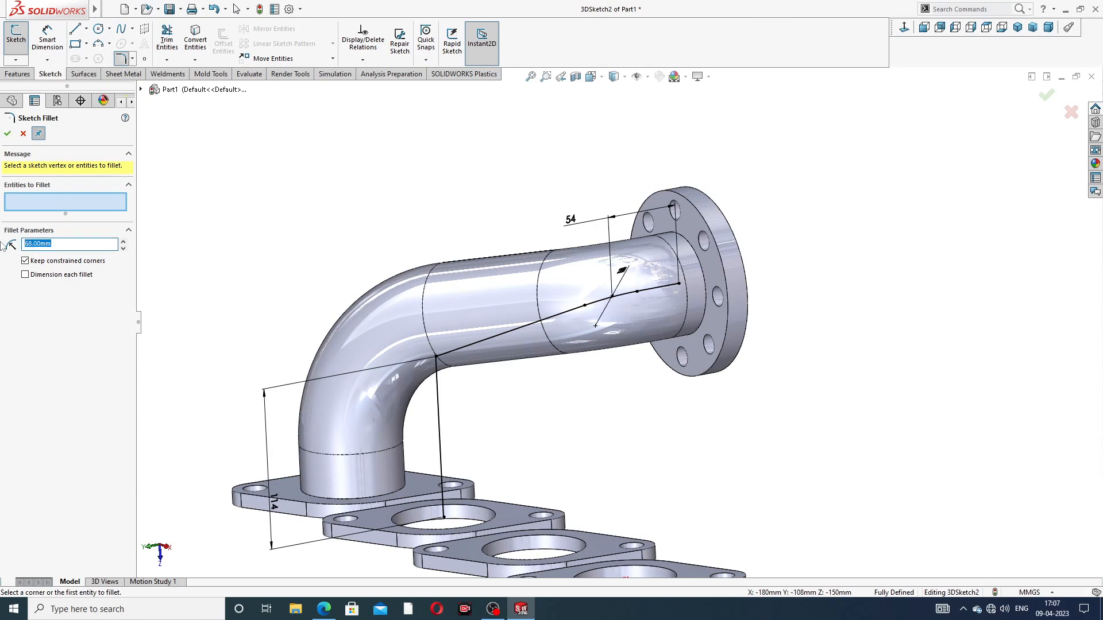
left_click(440, 358)
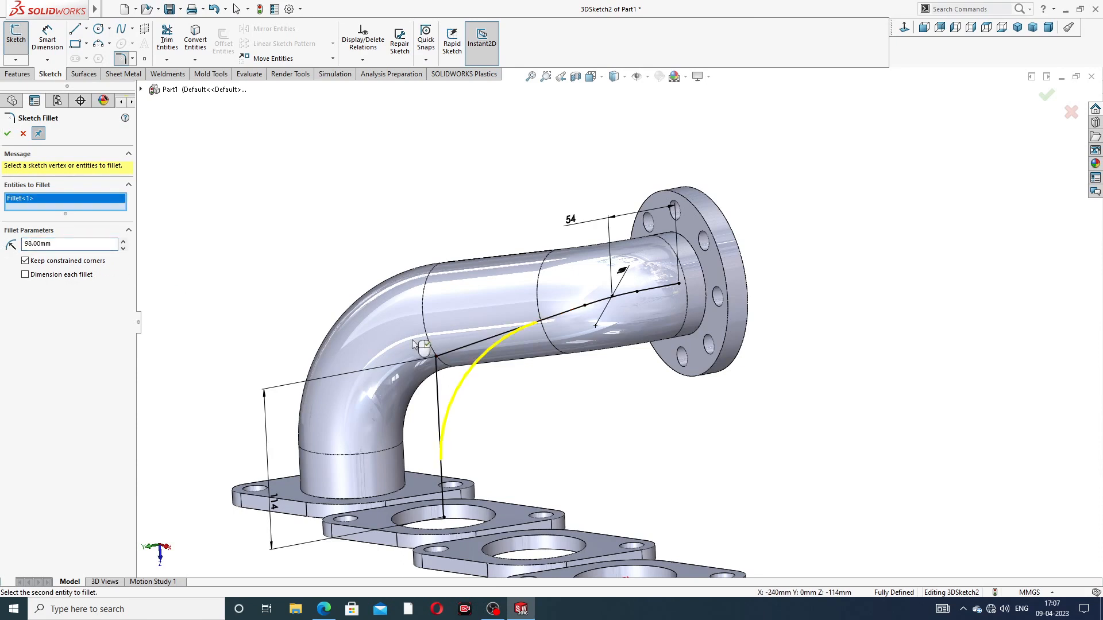
left_click(7, 134)
left_click(7, 134)
scroll(534, 190, "up", 2)
middle_click_drag(562, 269, 600, 261)
scroll(569, 326, "down", 1)
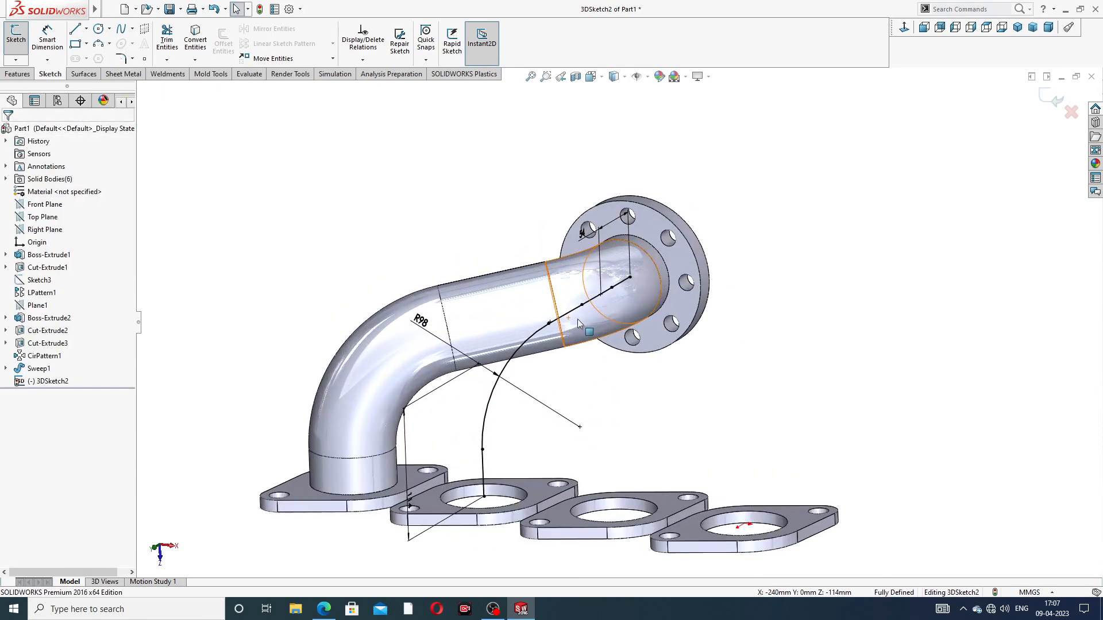
scroll(646, 276, "down", 2)
left_click(1048, 105)
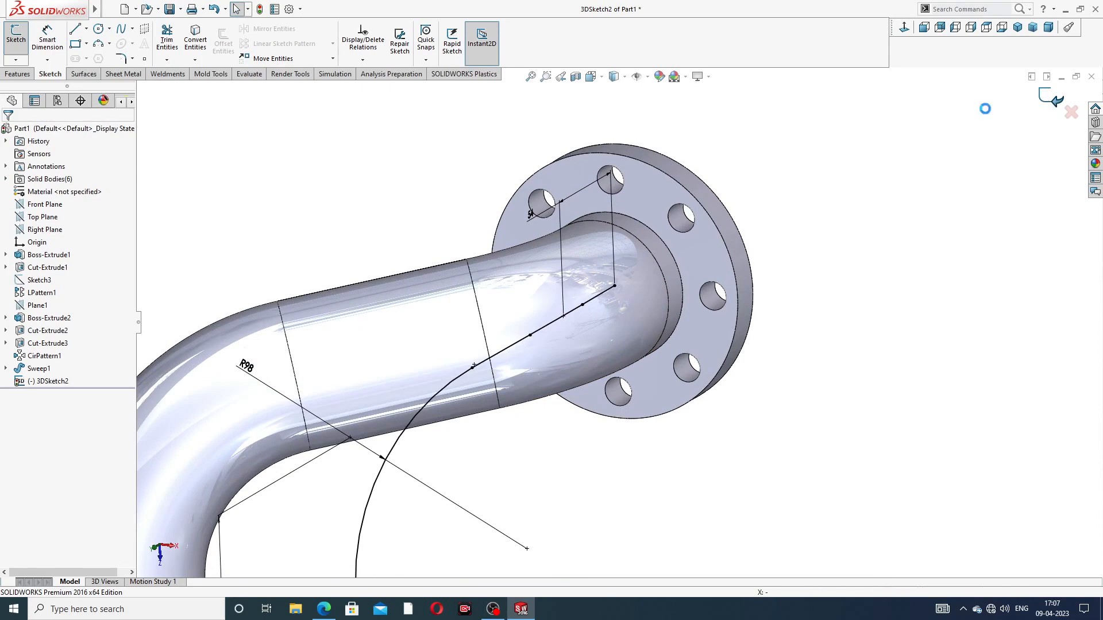
Step: Sketch on the outlet flange's pipe-side face, converting the 72 mm bore edge into a profile circle, and close the sketch
left_click(696, 251)
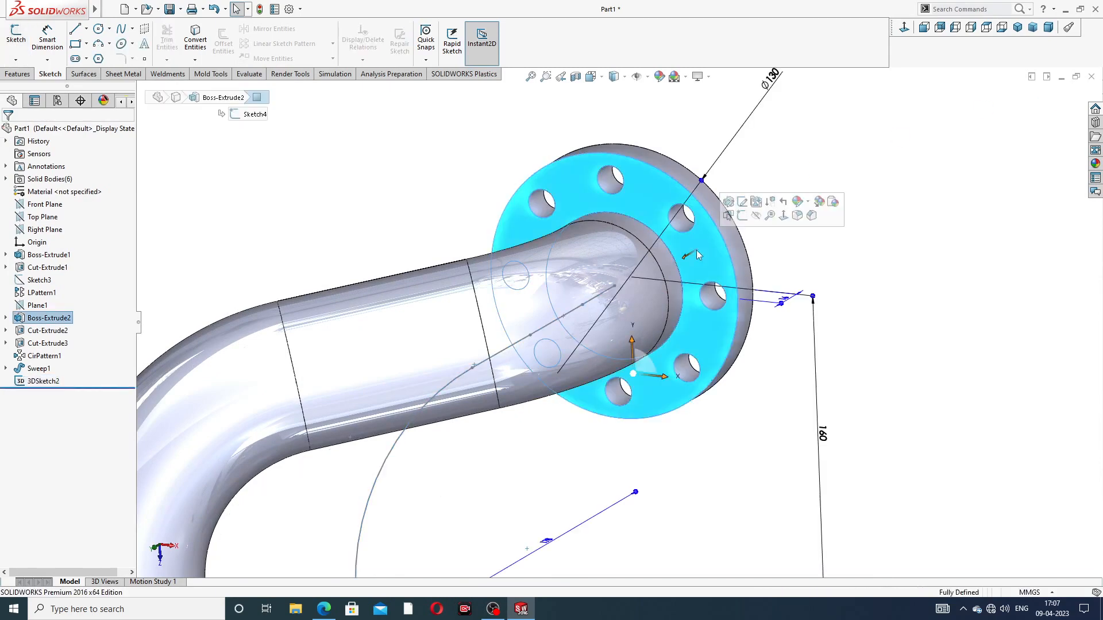
left_click(742, 215)
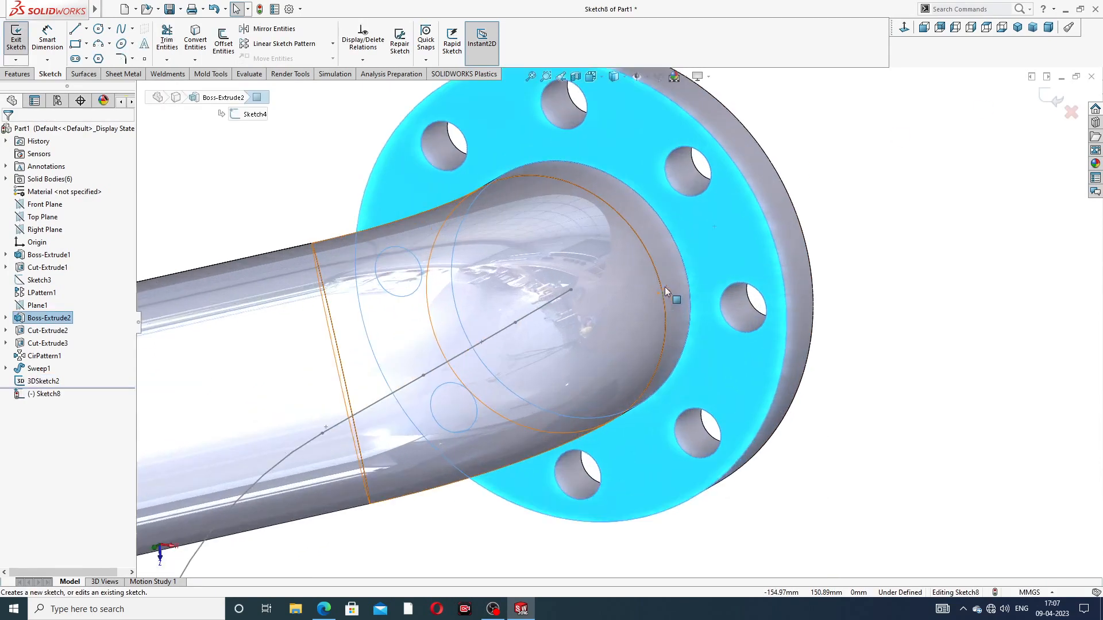
left_click(680, 249)
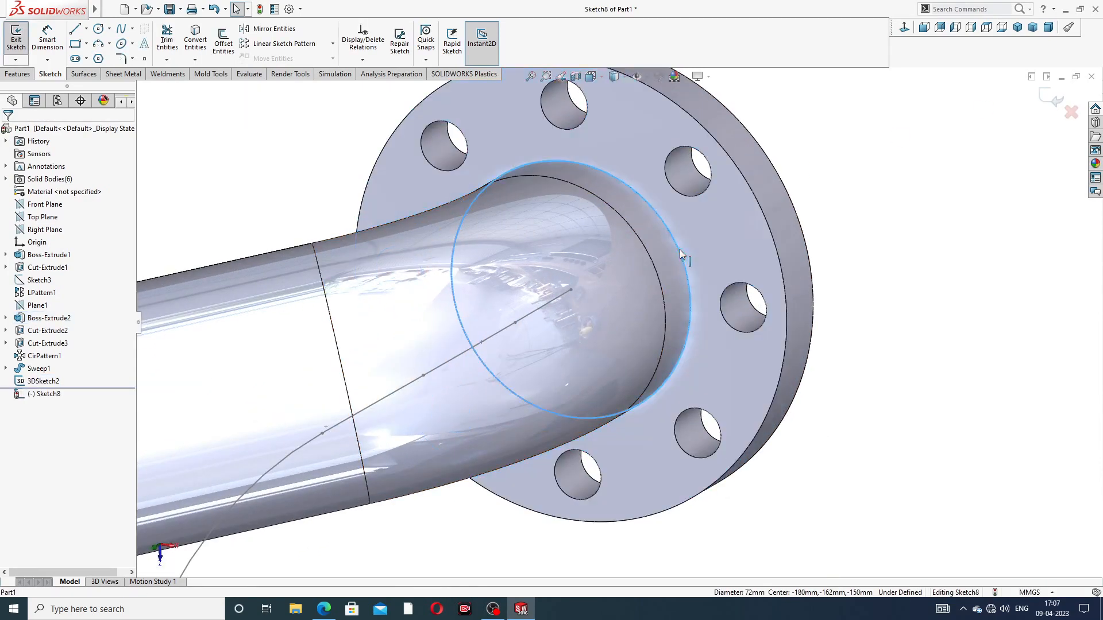
left_click(201, 49)
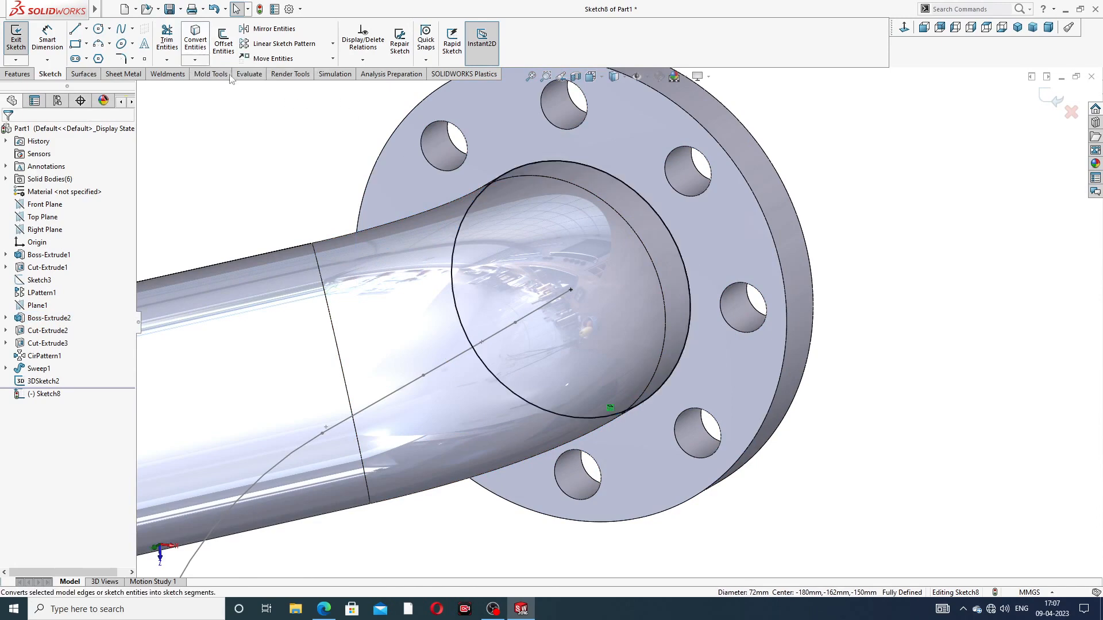
left_click(1051, 99)
middle_click_drag(850, 189, 823, 111)
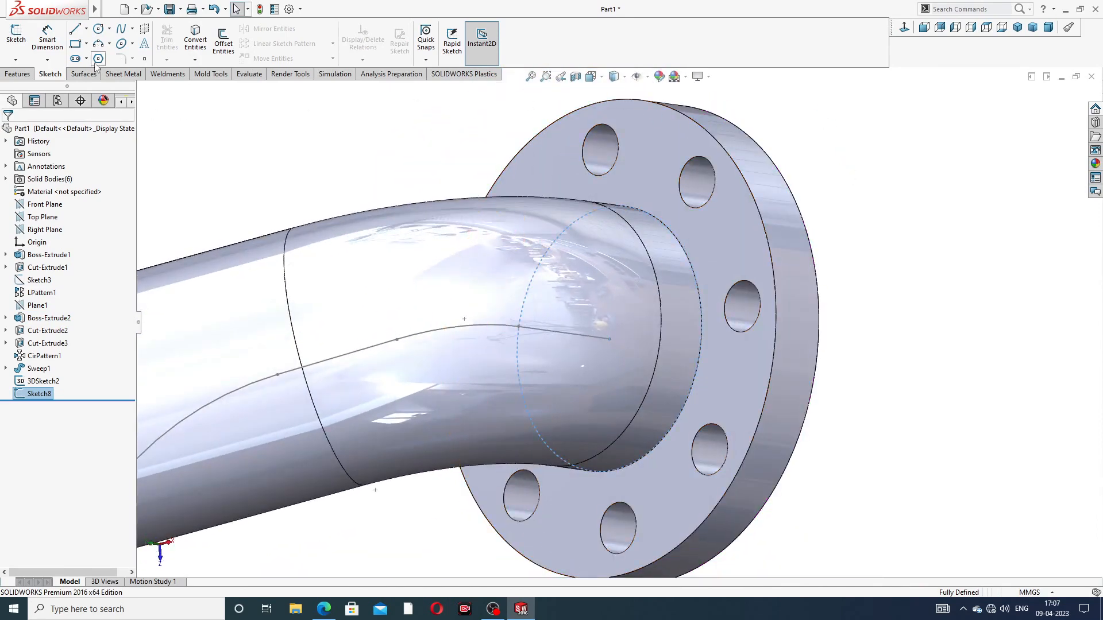
Step: Sweep the bore-edge circle along the filleted 3D path to form the second pipe
left_click(11, 77)
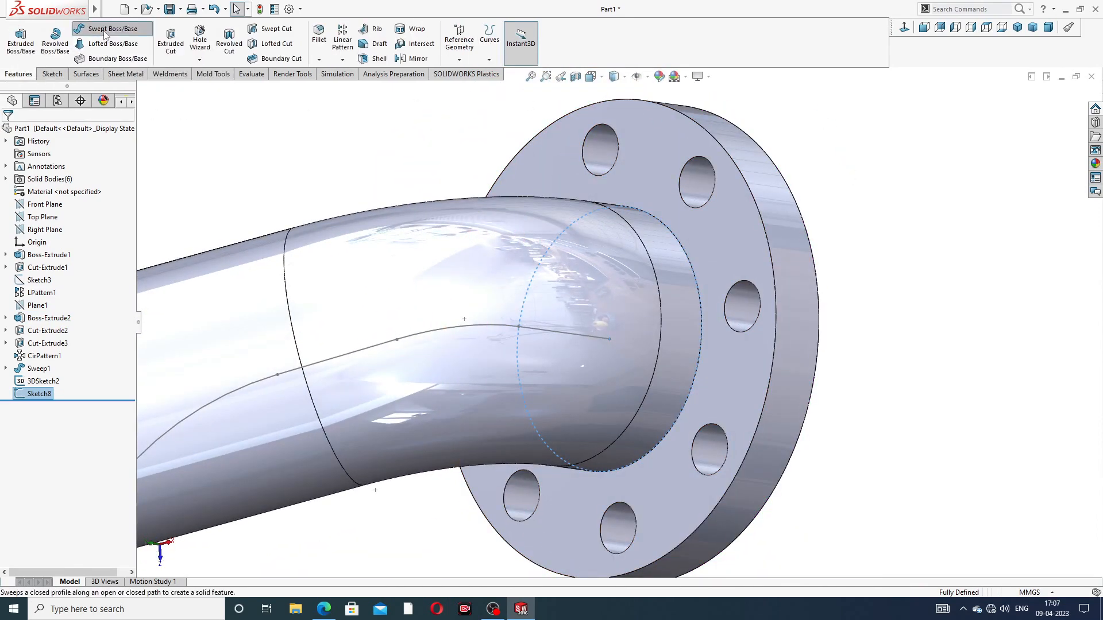
left_click(106, 28)
scroll(367, 205, "up", 5)
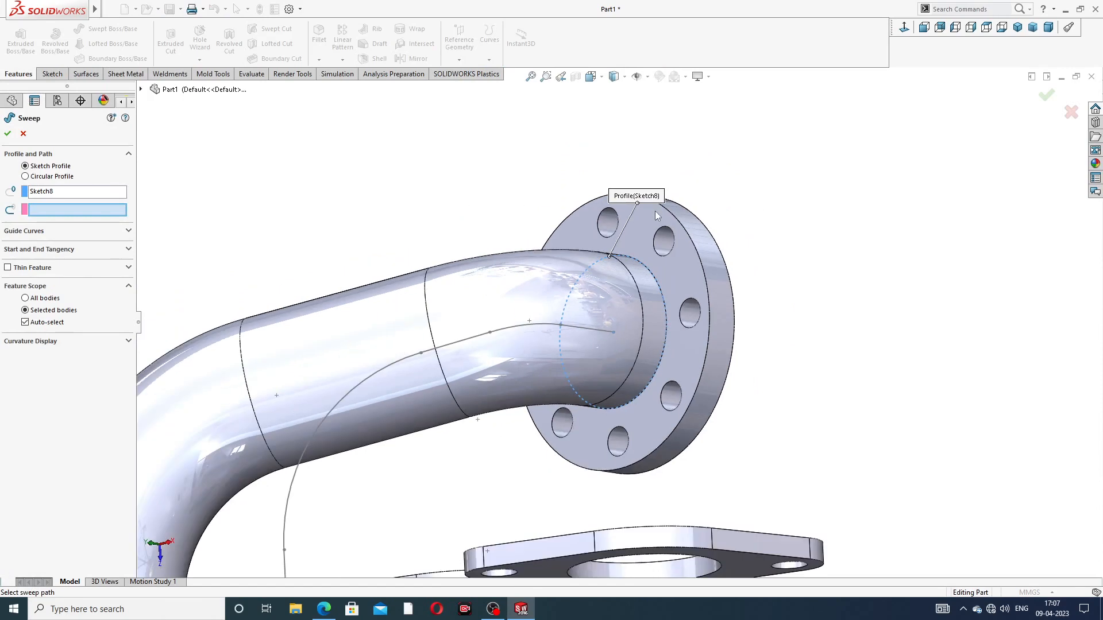
middle_click_drag(509, 389, 510, 464)
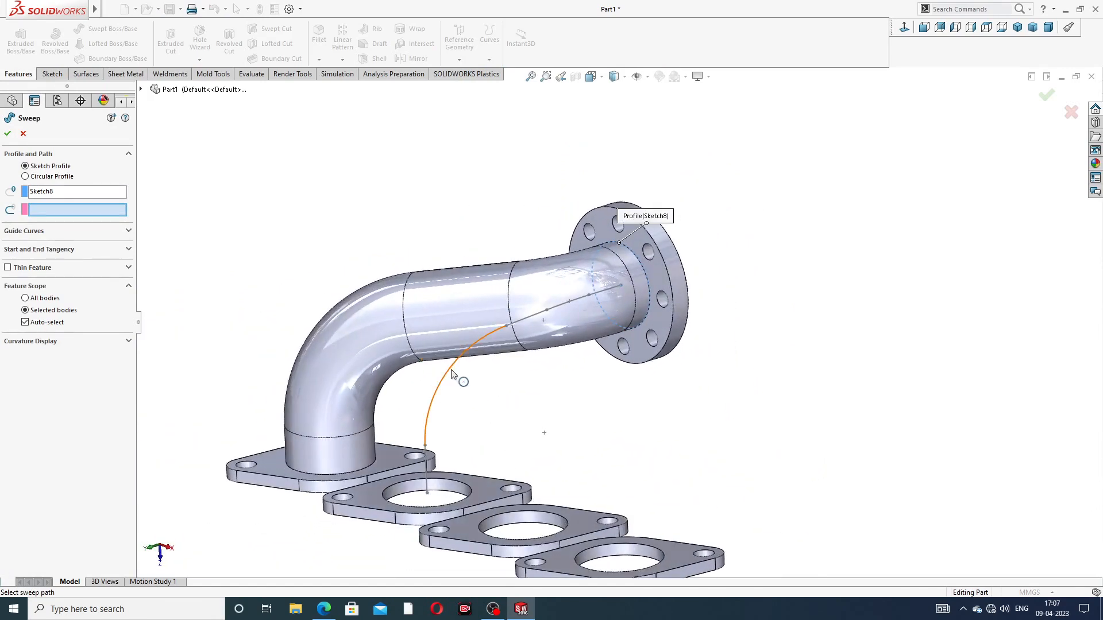
left_click(451, 372)
middle_click_drag(564, 381, 638, 357)
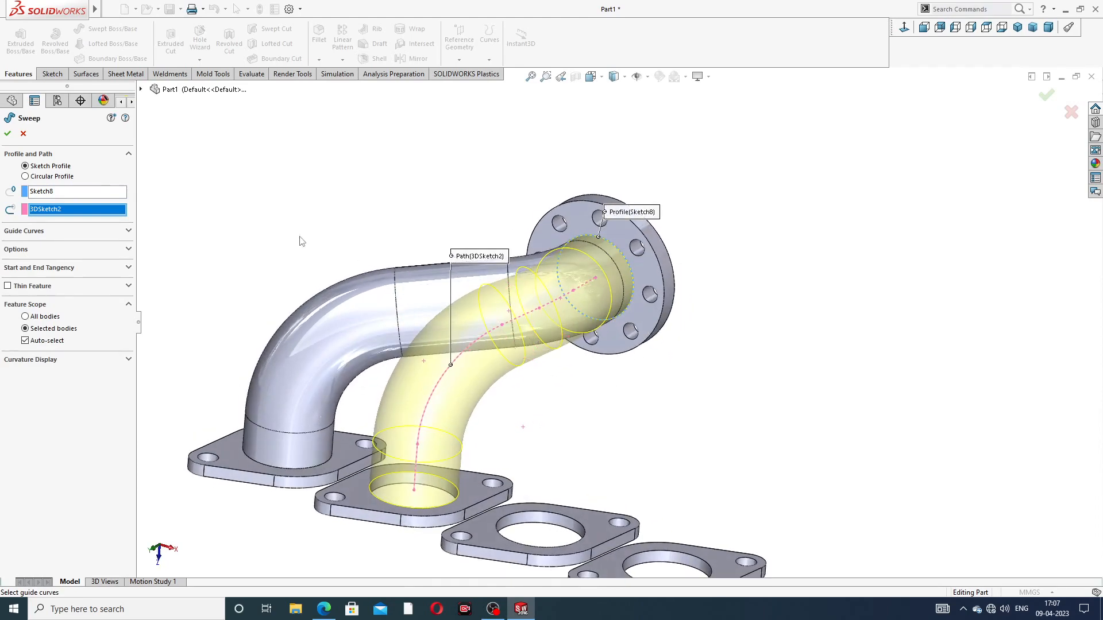
left_click(8, 138)
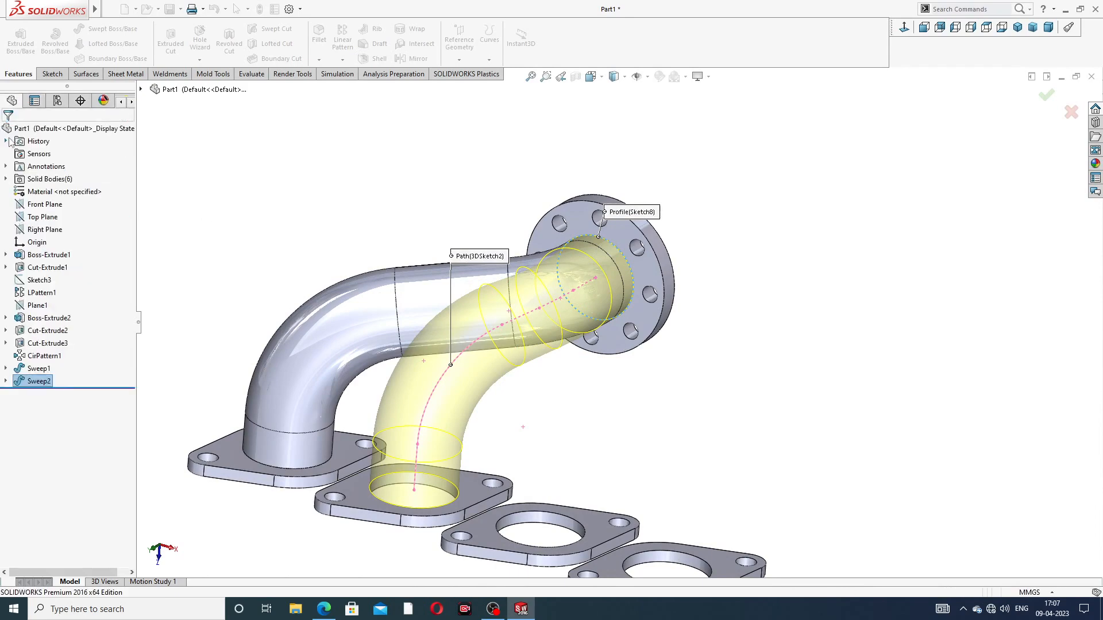
left_click(705, 215)
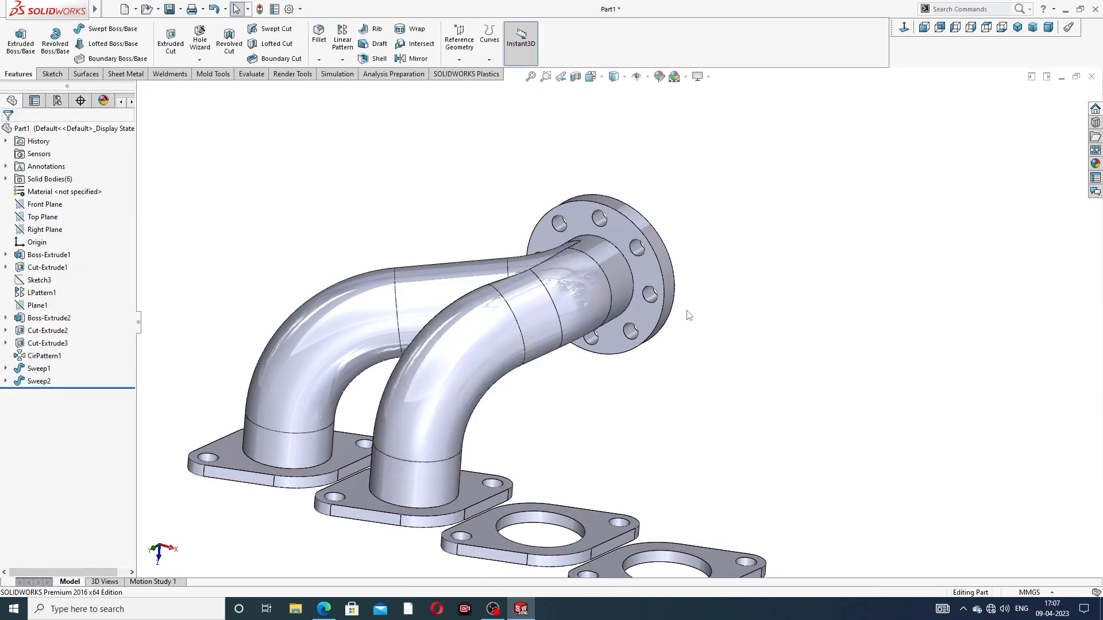
Step: Examine the two swept pipes, the remaining inlet flanges and the open side of the outlet flange from several angles
scroll(687, 314, "up", 3)
scroll(567, 400, "down", 3)
middle_click_drag(603, 320, 598, 437)
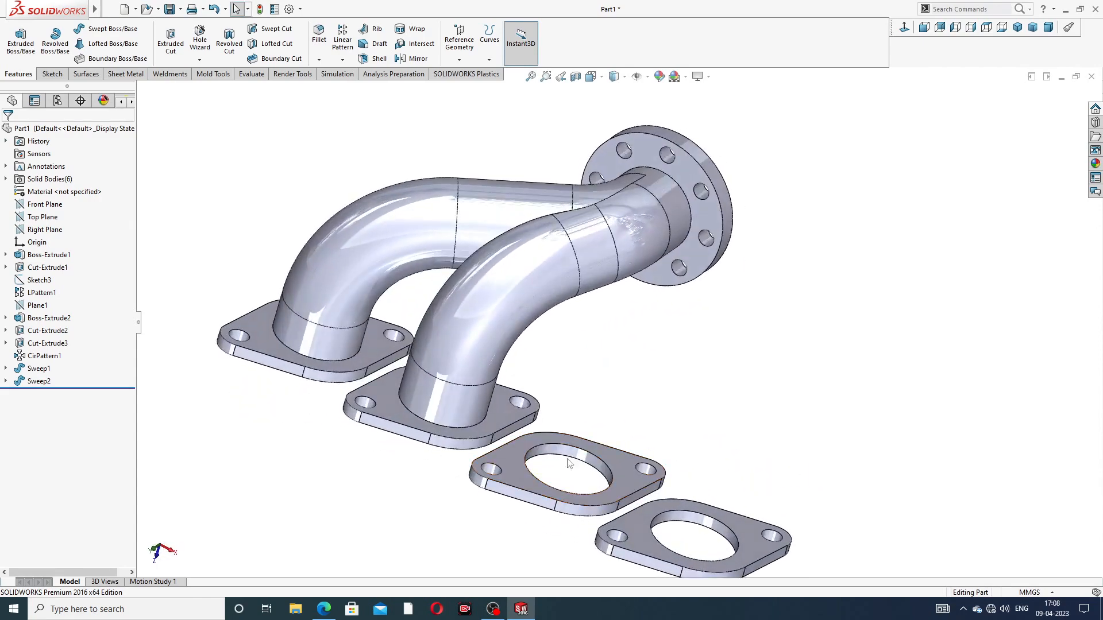
scroll(629, 325, "up", 3)
middle_click_drag(630, 328, 606, 301)
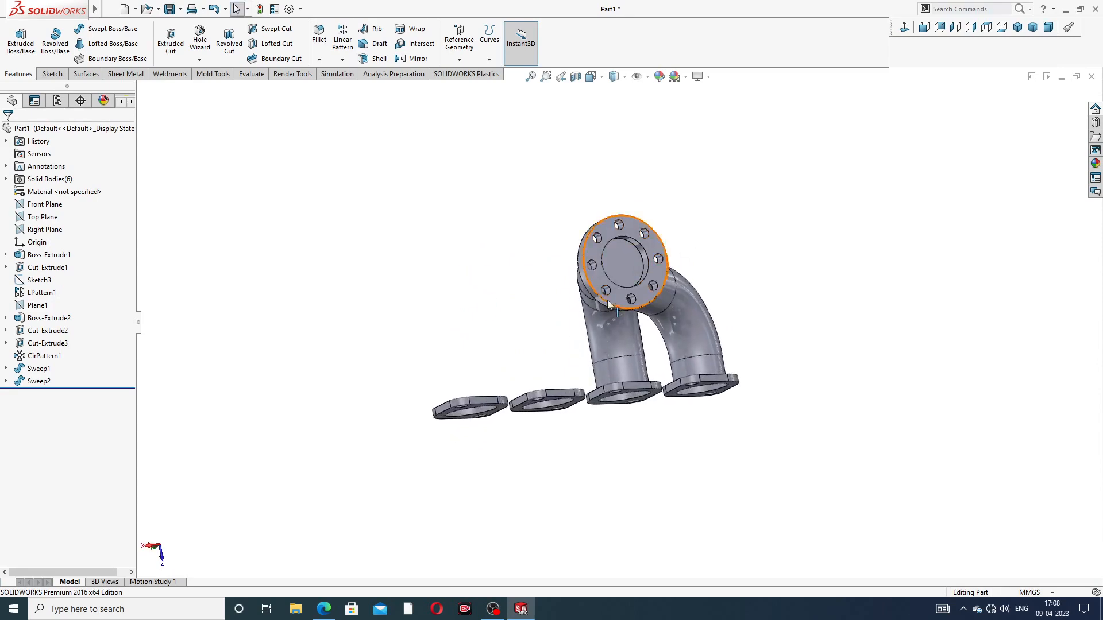
scroll(608, 299, "down", 3)
middle_click_drag(733, 255, 705, 305)
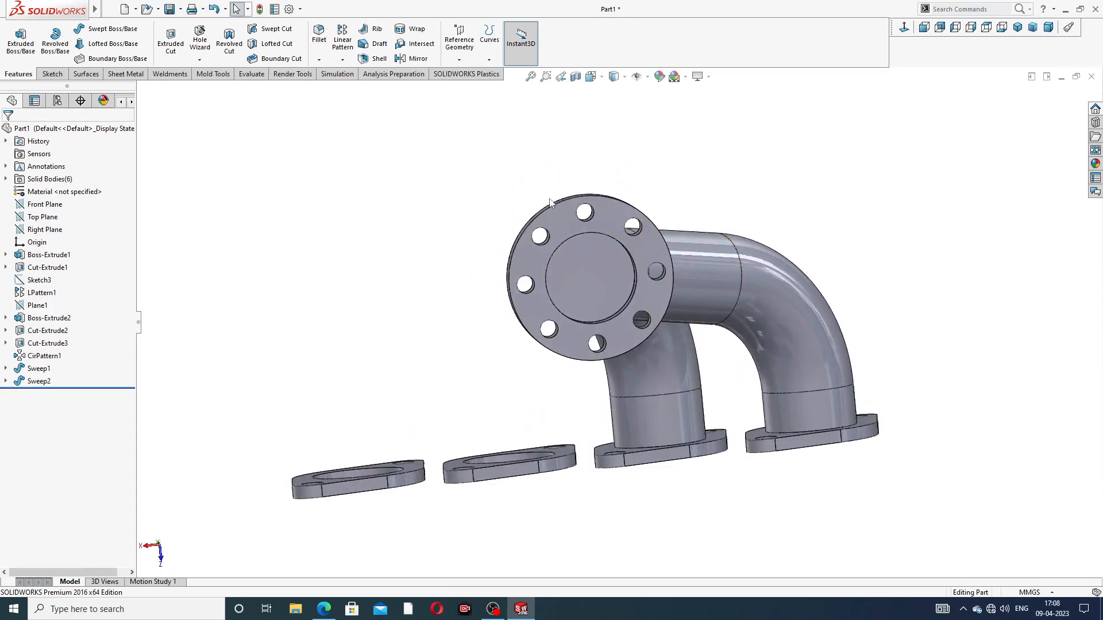
Step: Start a 3D sketch and draw a construction line about 118 mm long straight down along Z from the outlet bore's centre
left_click(59, 75)
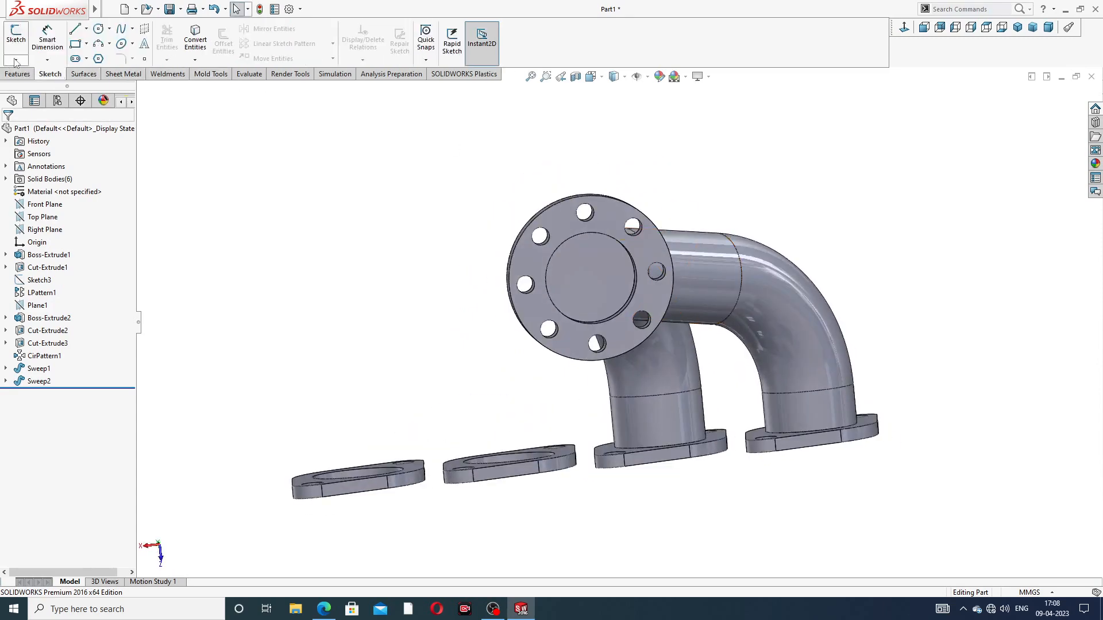
left_click(15, 61)
left_click(39, 87)
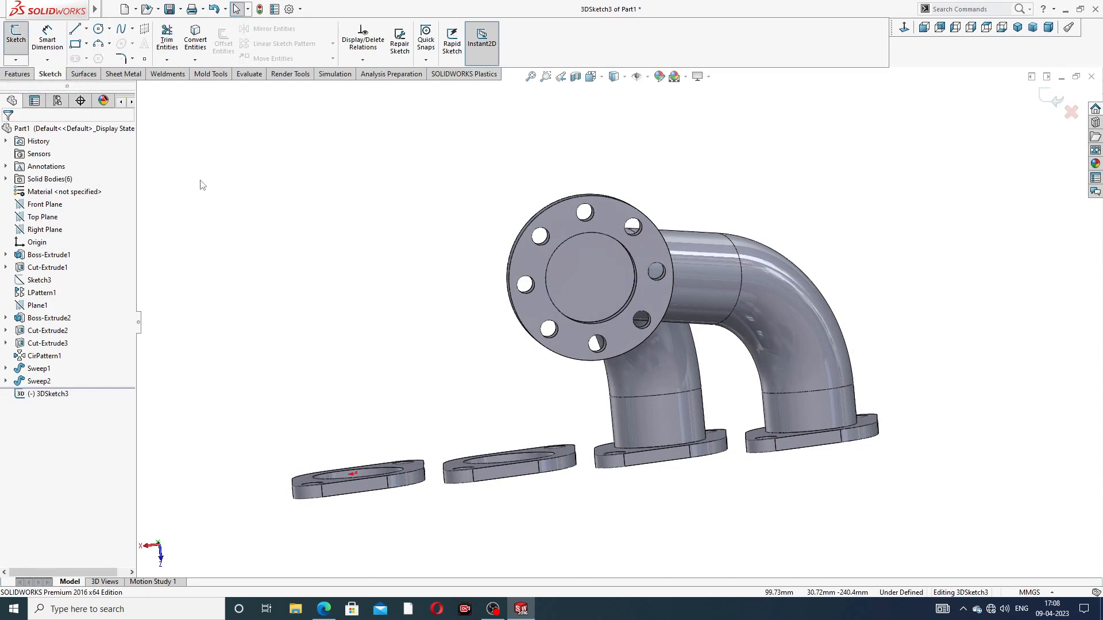
middle_click_drag(595, 287, 660, 280)
scroll(642, 252, "down", 5)
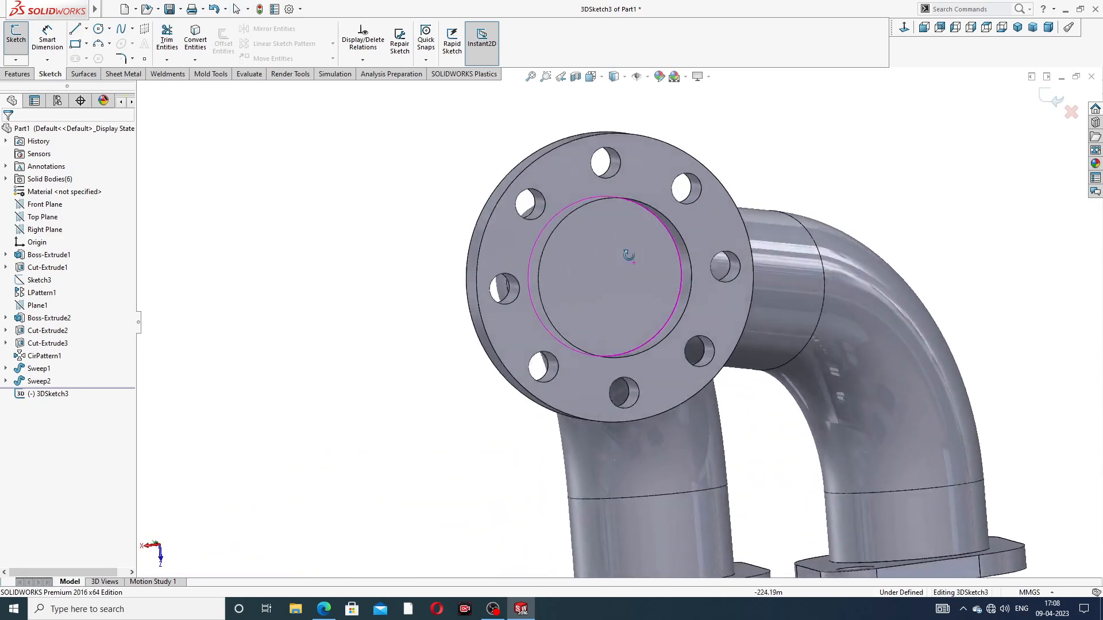
scroll(627, 303, "up", 3)
middle_click_drag(630, 326, 657, 299)
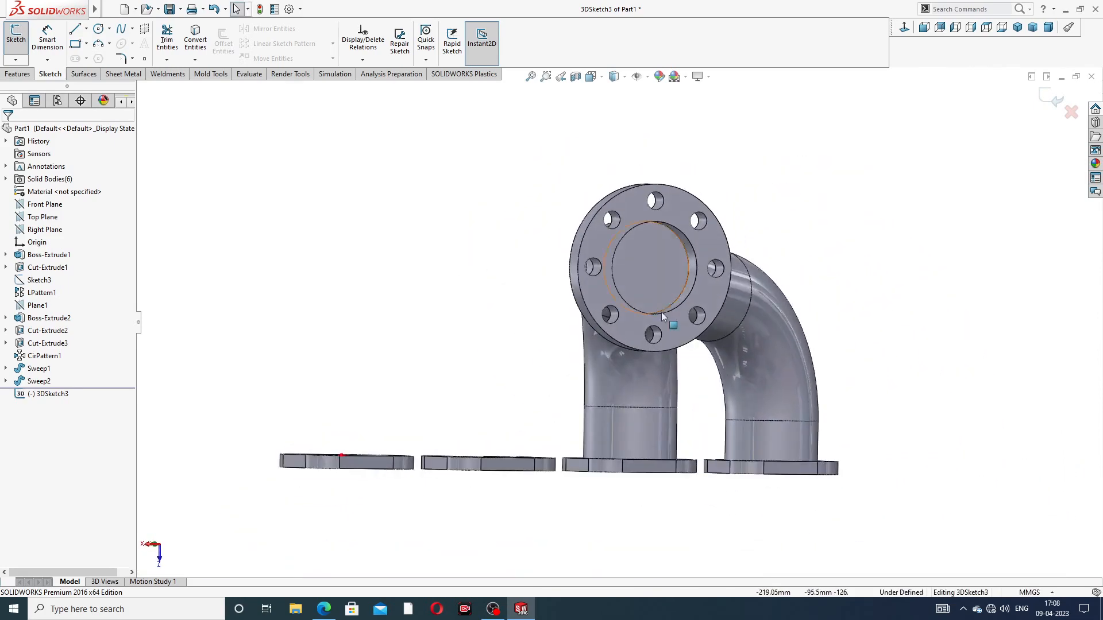
scroll(681, 323, "down", 3)
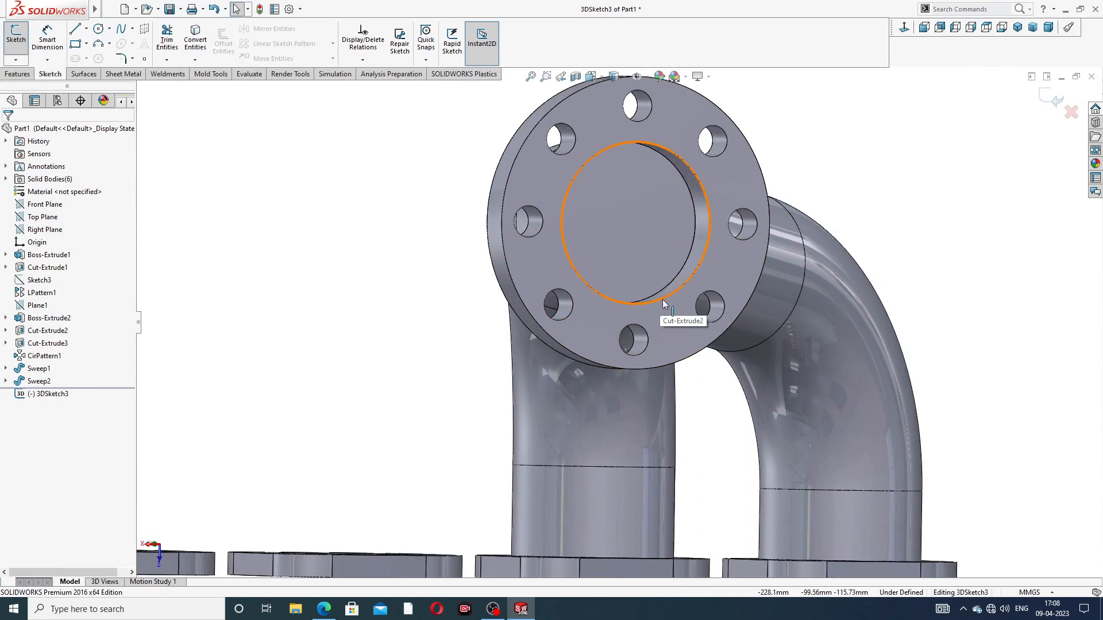
left_click(87, 30)
left_click(98, 58)
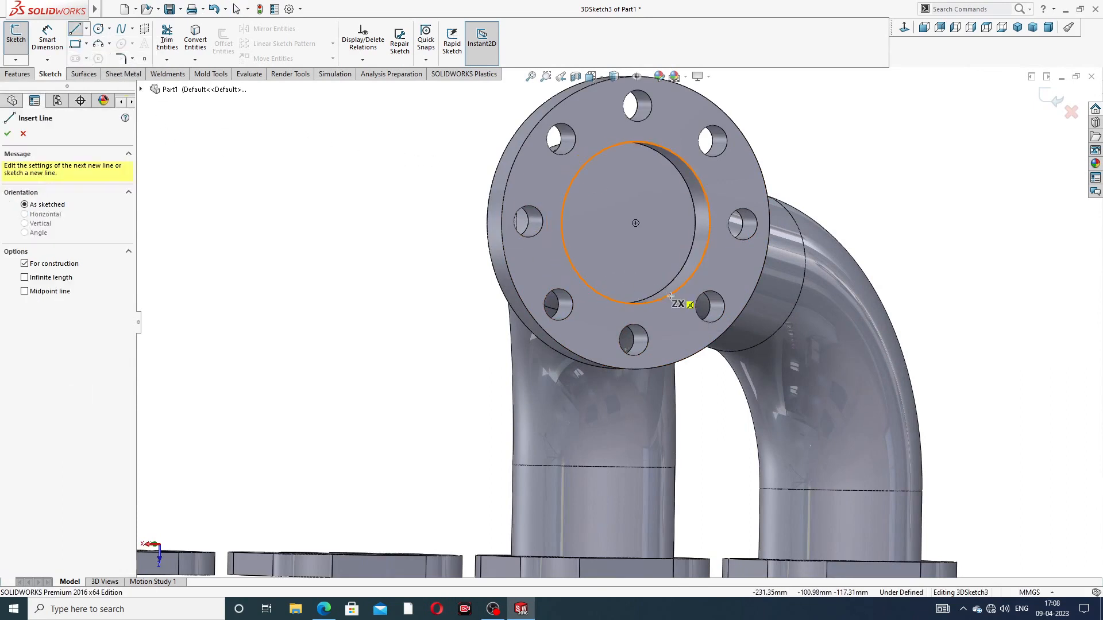
left_click(635, 222)
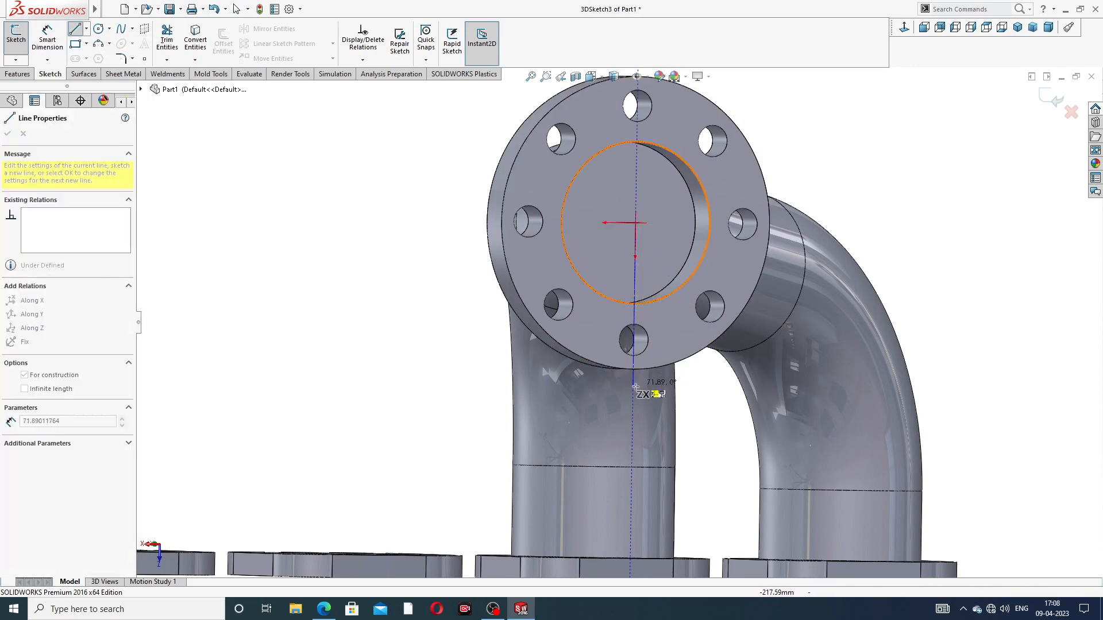
scroll(631, 405, "up", 3)
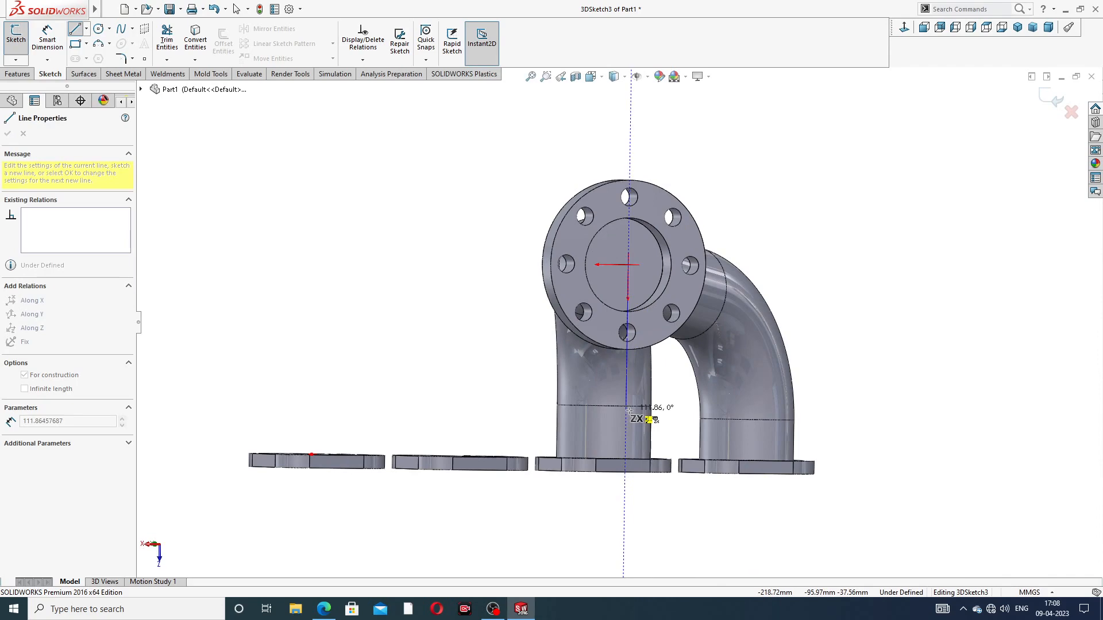
left_click(628, 410)
Step: Try a second construction line from the vertical line's lower end, and delete it
middle_click_drag(634, 410, 725, 411)
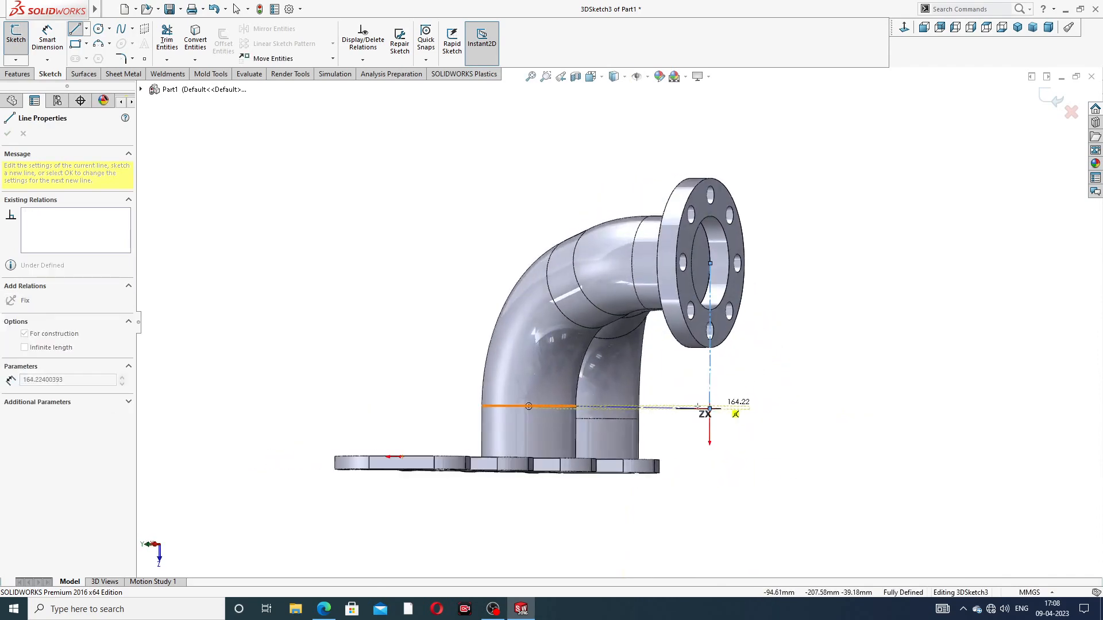
left_click(647, 407)
right_click(753, 363)
left_click(776, 370)
scroll(749, 295, "up", 3)
middle_click_drag(756, 320, 780, 358)
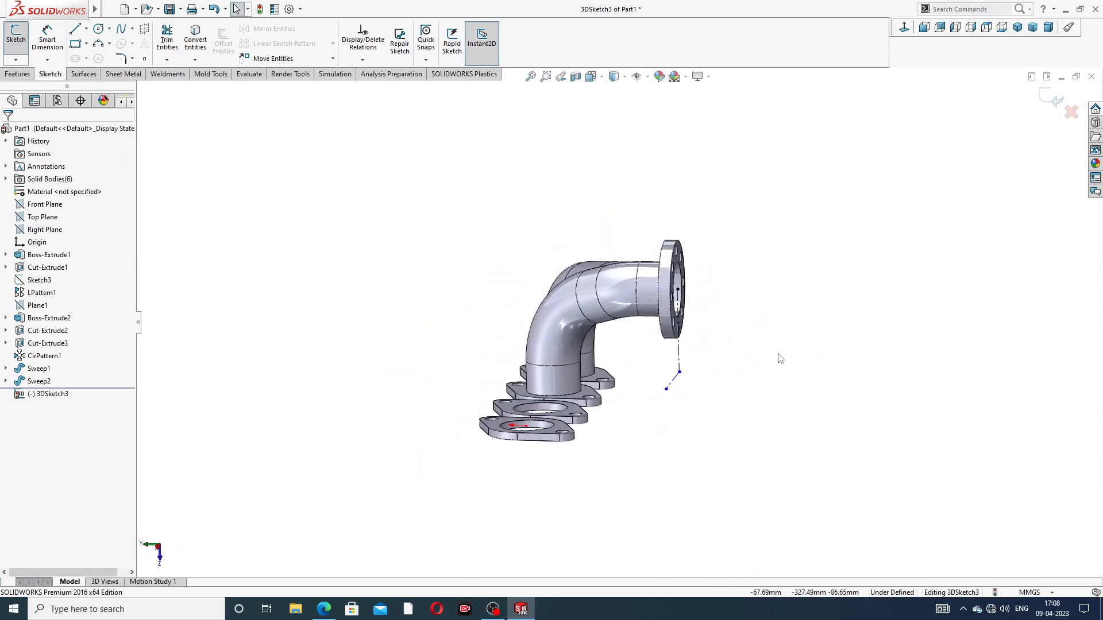
left_click(677, 379)
key("Delete")
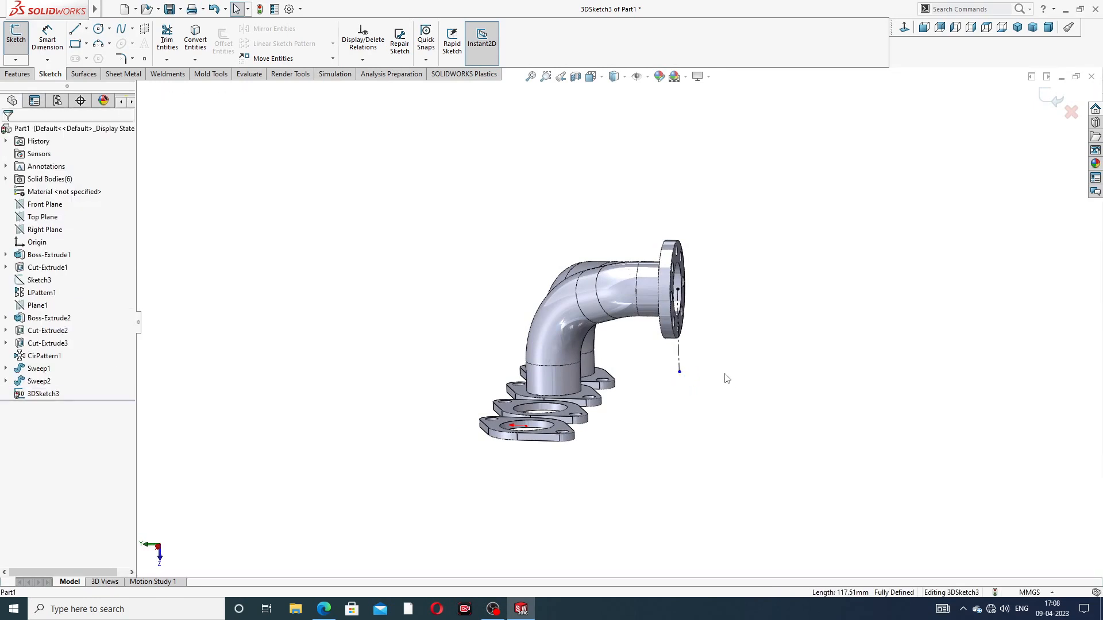
middle_click_drag(727, 379, 693, 368)
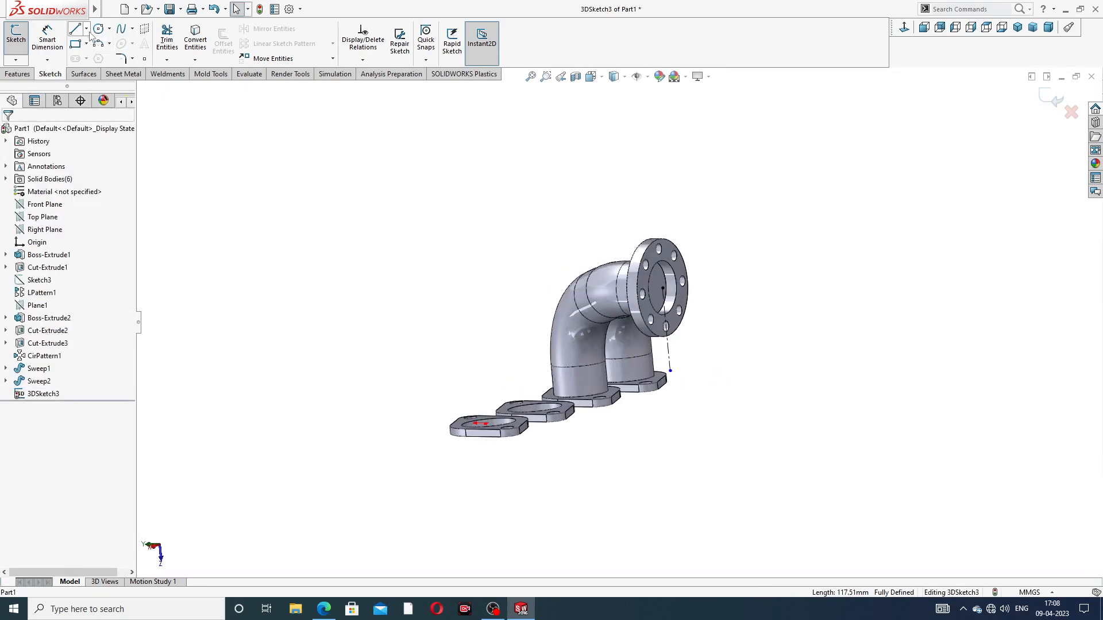
left_click(86, 29)
left_click(106, 54)
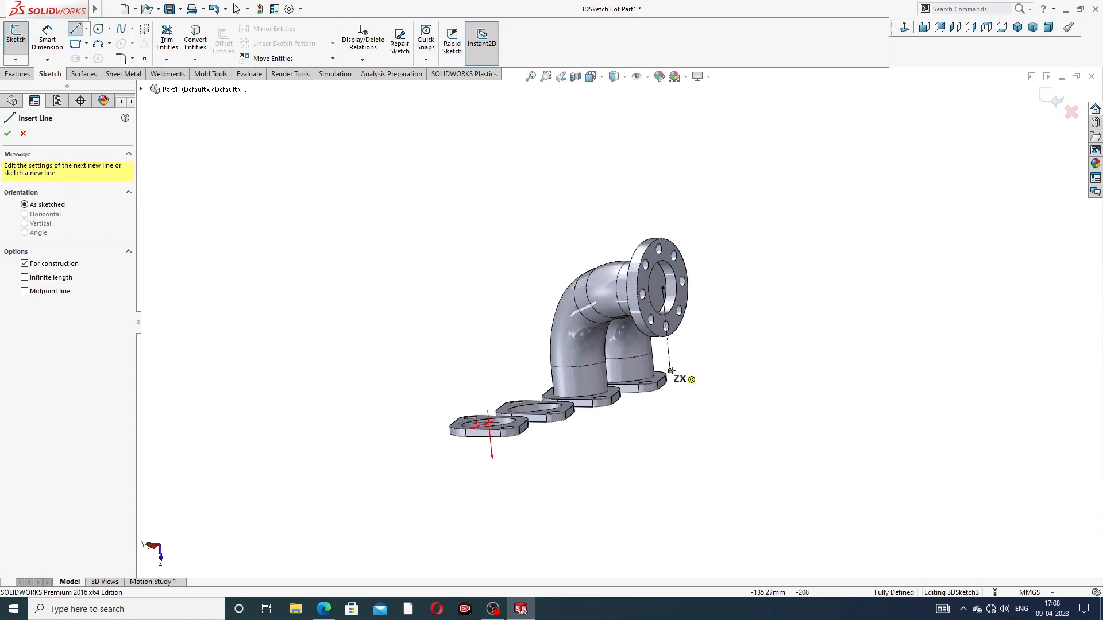
left_click(670, 371)
middle_click_drag(686, 379, 741, 386)
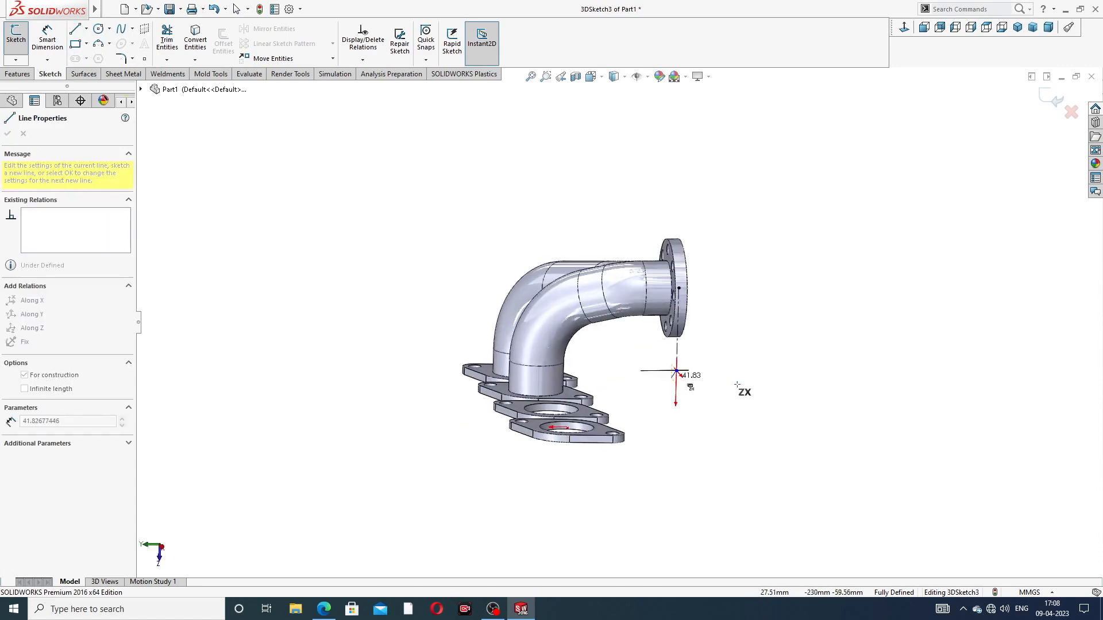
middle_click_drag(637, 372, 684, 379)
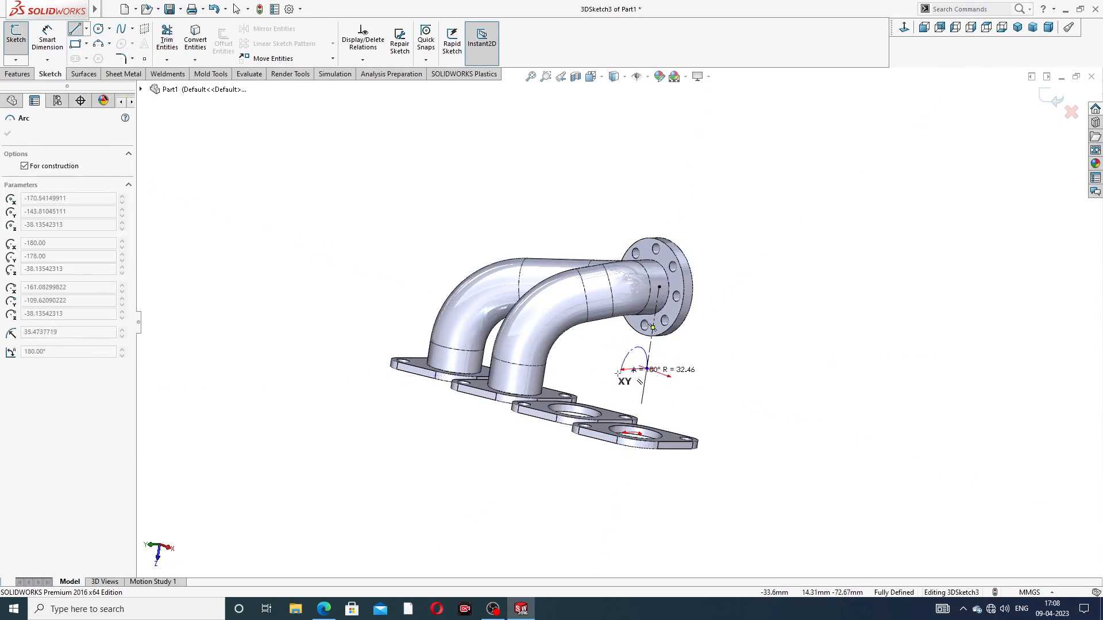
scroll(664, 396, "down", 3)
scroll(636, 348, "down", 5)
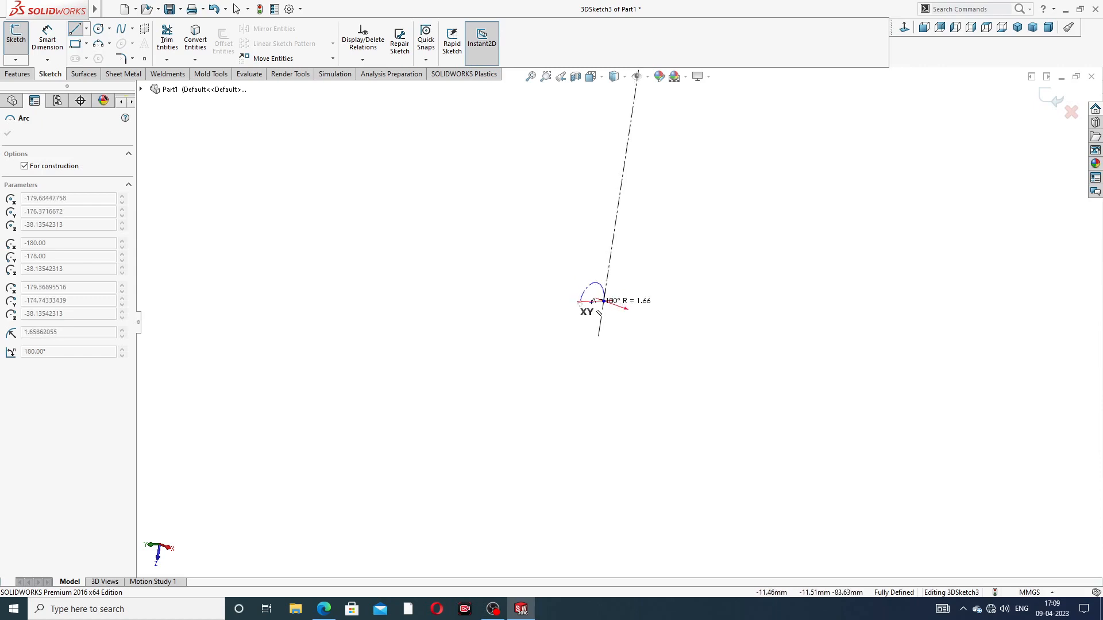
key("Escape")
Step: Draw a construction line about 37 mm long from the vertical line's lower end along Y toward the inlet side, and close the 3D sketch
left_click(86, 29)
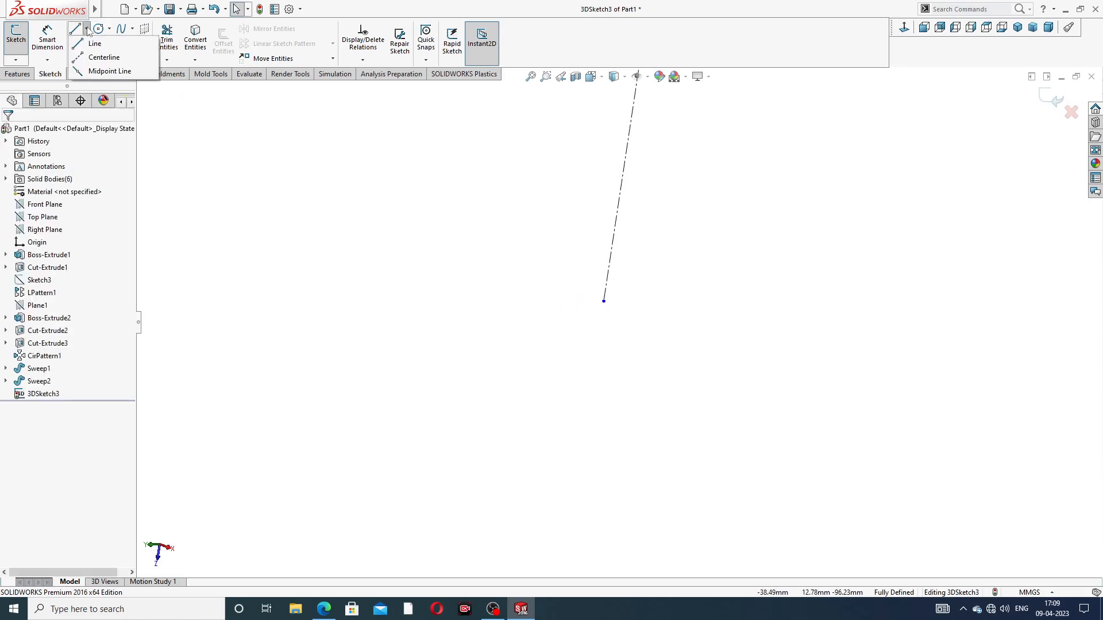
left_click(106, 58)
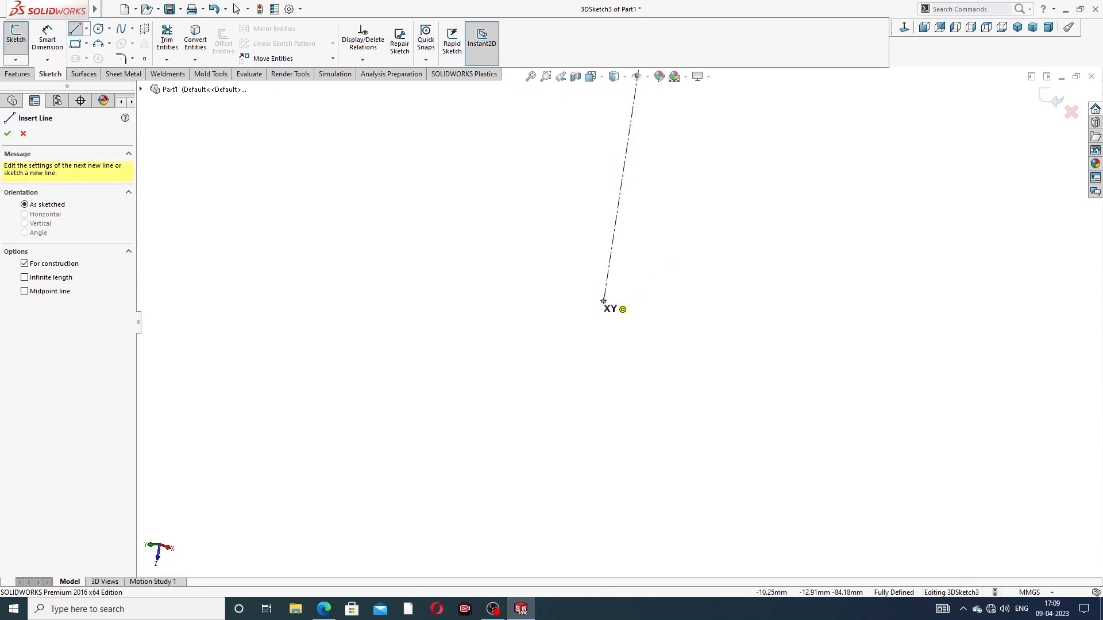
left_click(604, 301)
scroll(498, 306, "up", 5)
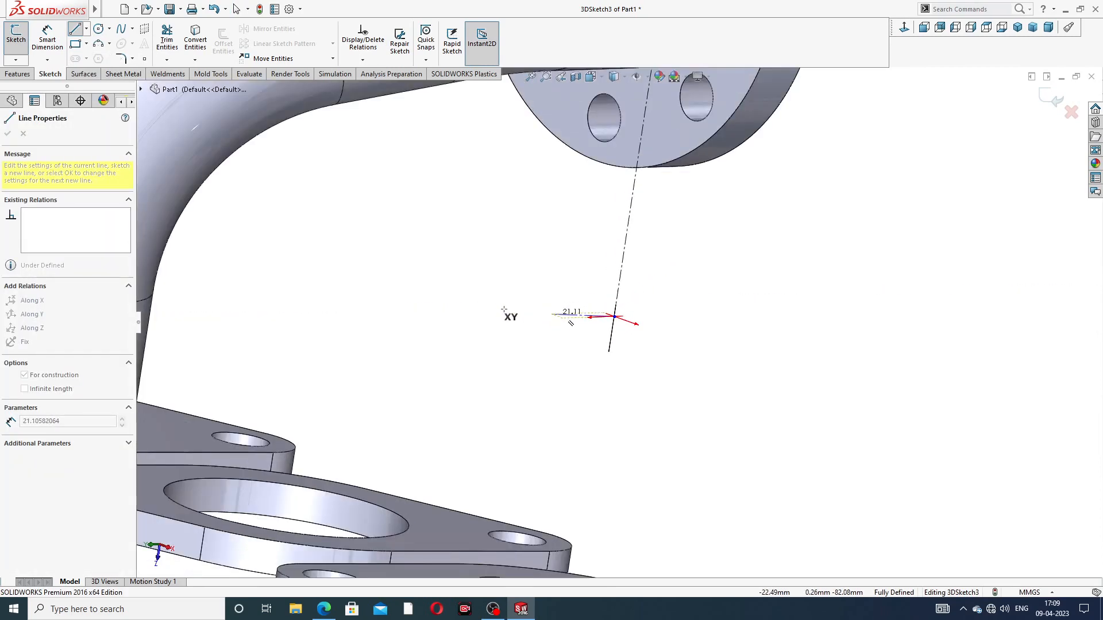
middle_click_drag(525, 318, 460, 320)
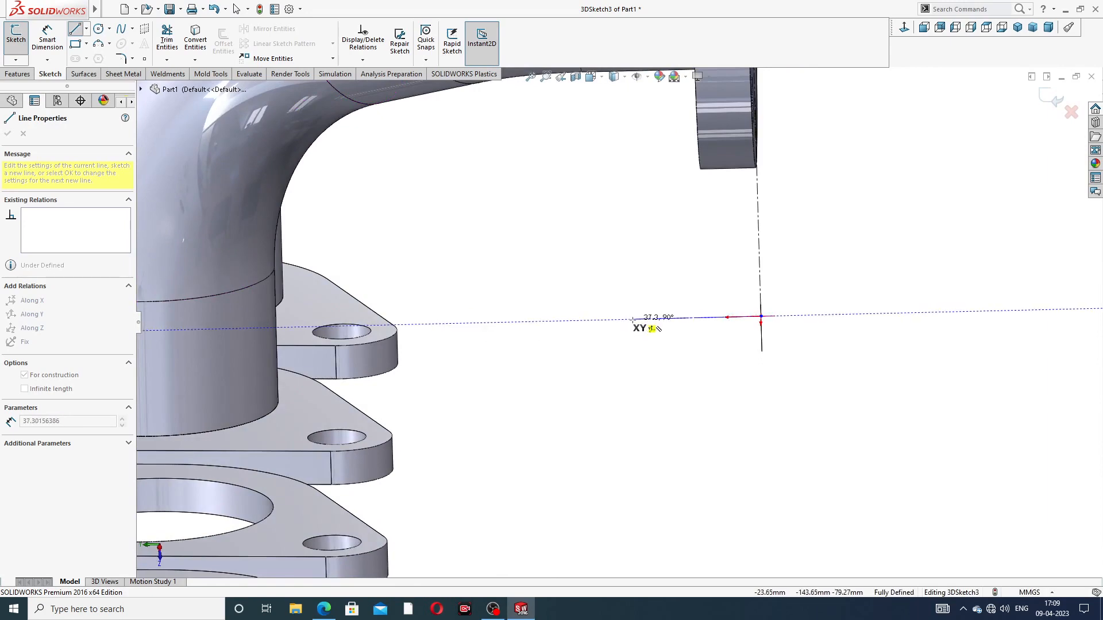
left_click(632, 320)
right_click(837, 234)
left_click(875, 242)
middle_click_drag(832, 270, 668, 332)
scroll(740, 254, "up", 4)
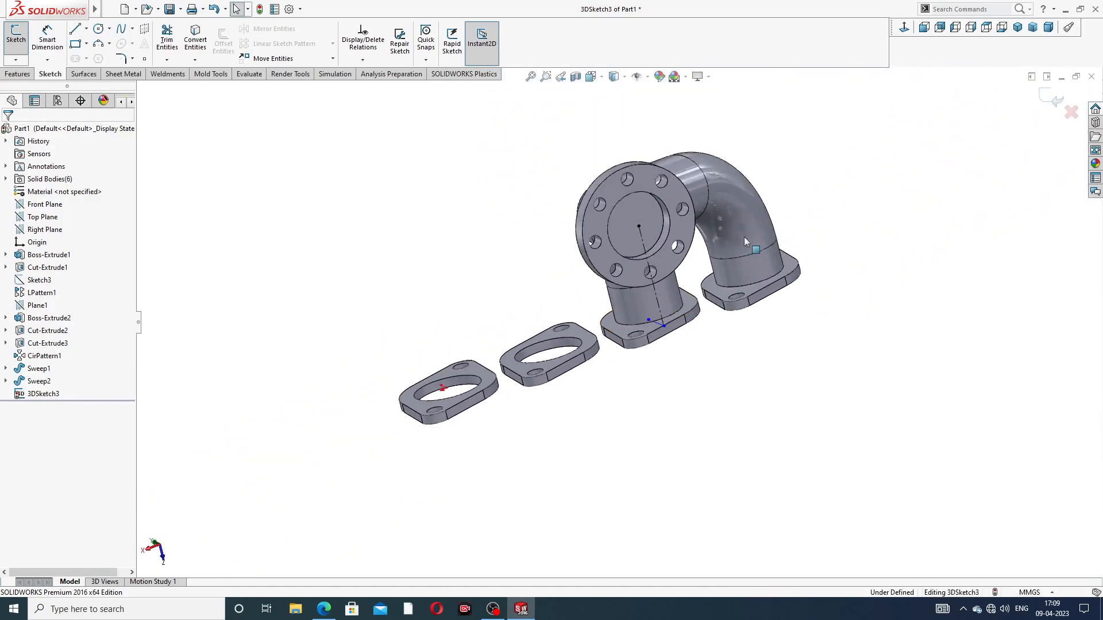
scroll(689, 282, "down", 4)
middle_click_drag(697, 290, 759, 269)
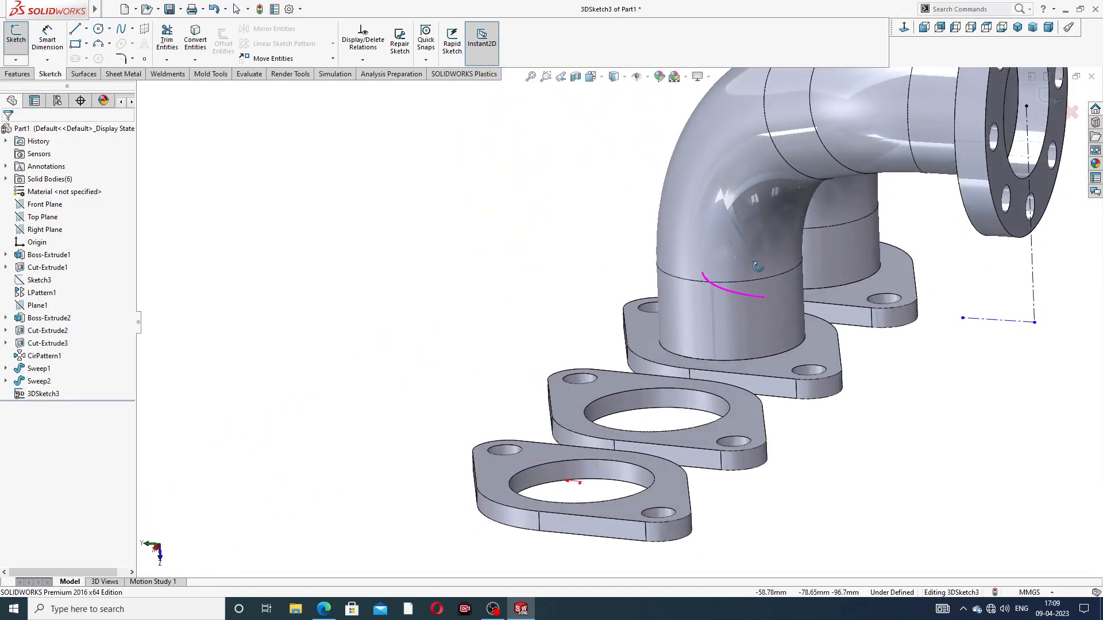
scroll(983, 229, "up", 4)
scroll(846, 251, "down", 1)
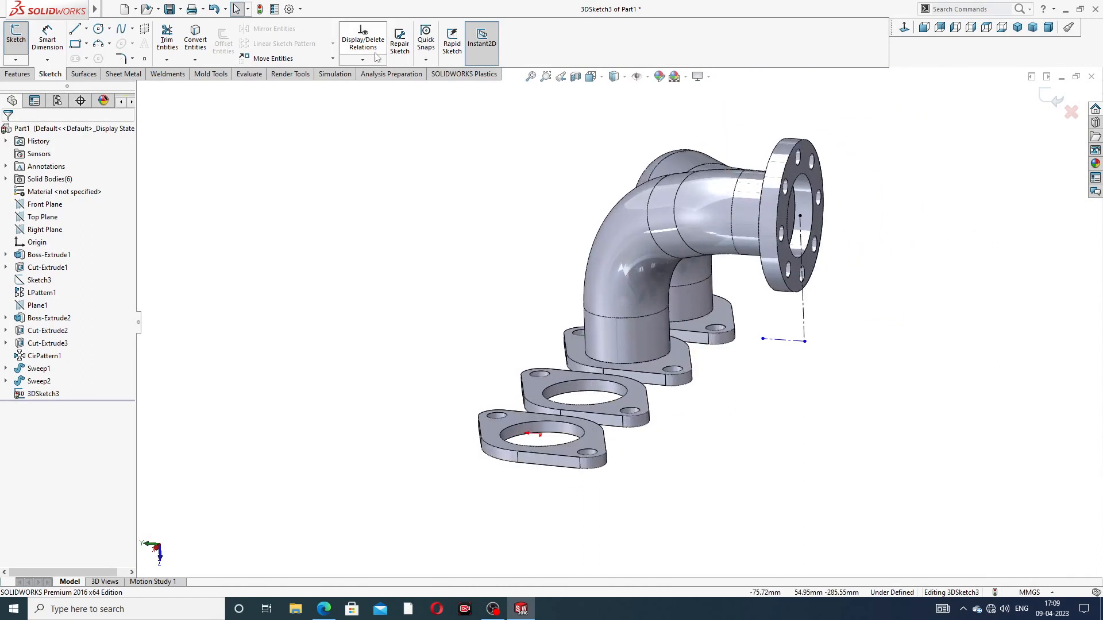
left_click(1047, 100)
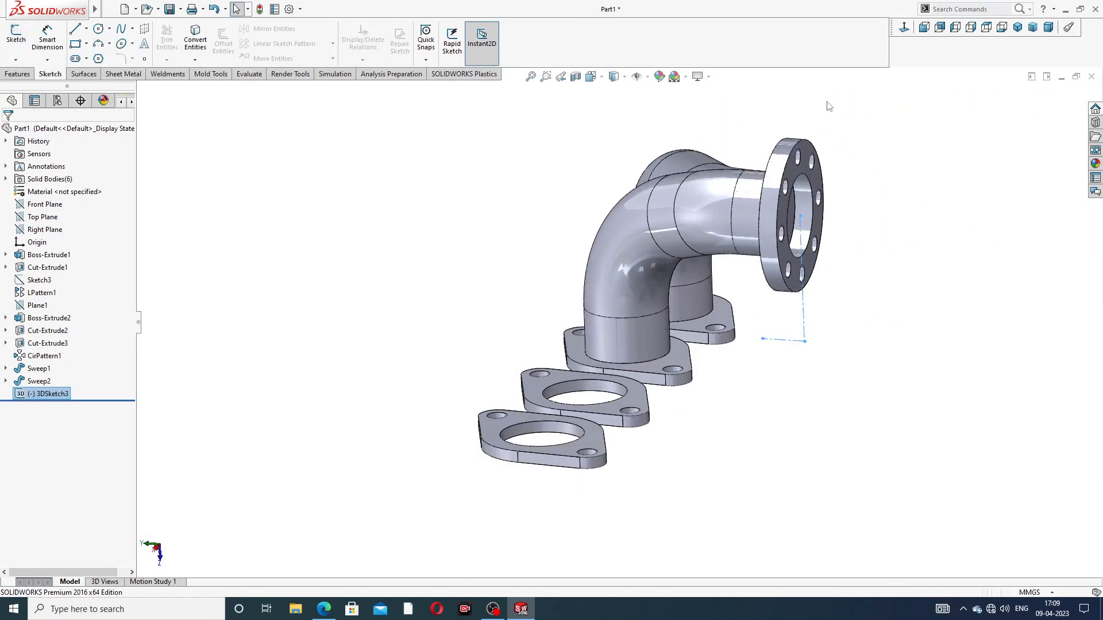
Step: Create a reference plane through the two construction lines at the outlet flange
left_click(18, 74)
left_click(459, 59)
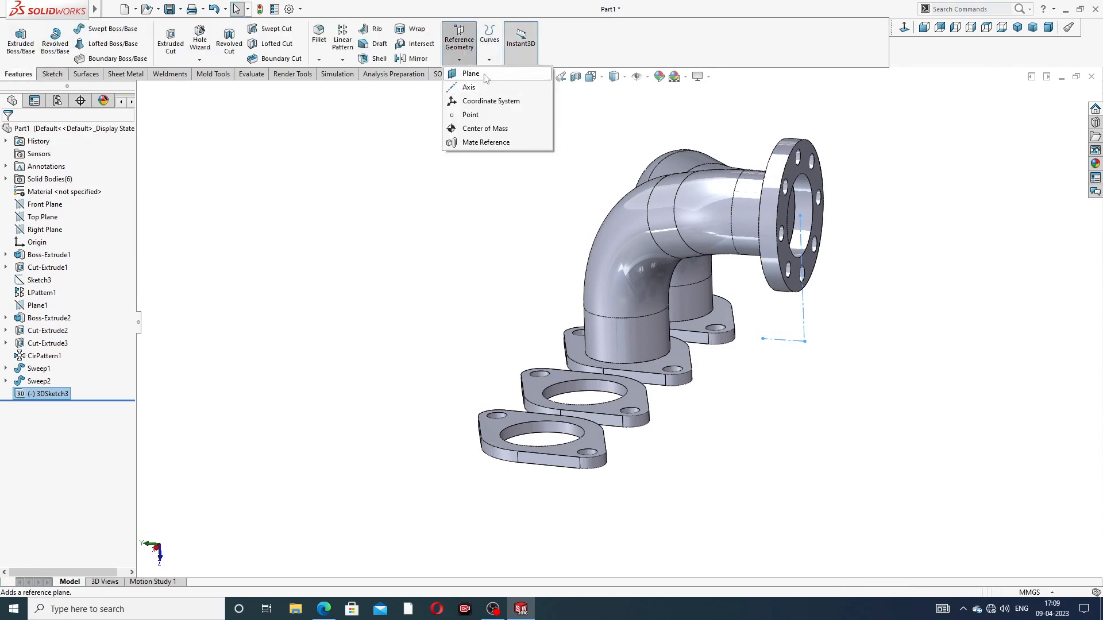
left_click(477, 74)
scroll(733, 251, "down", 4)
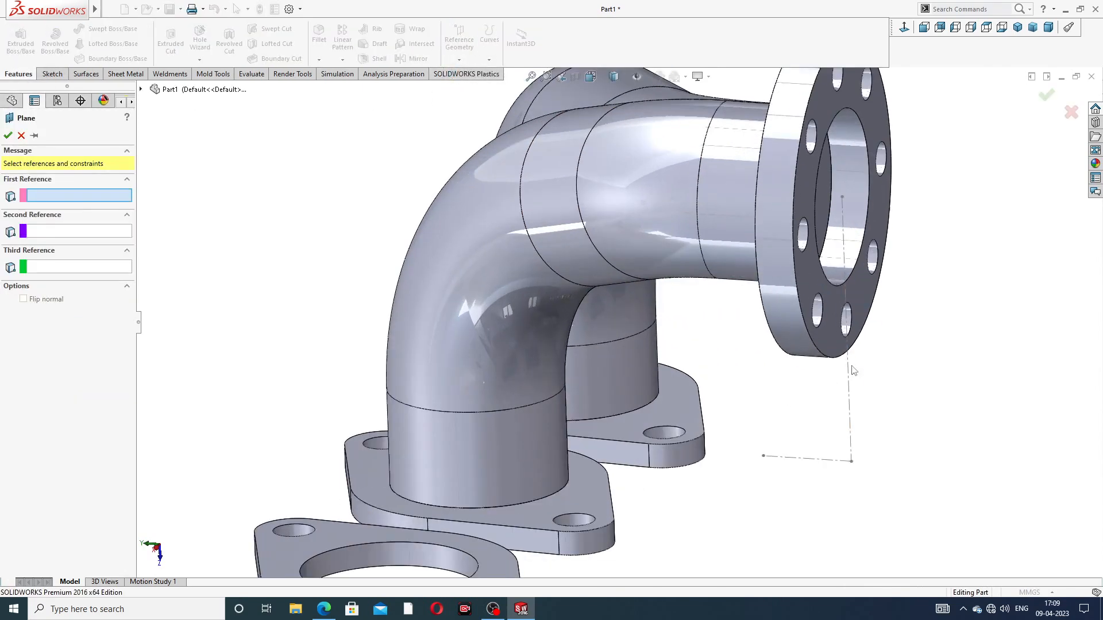
left_click(848, 368)
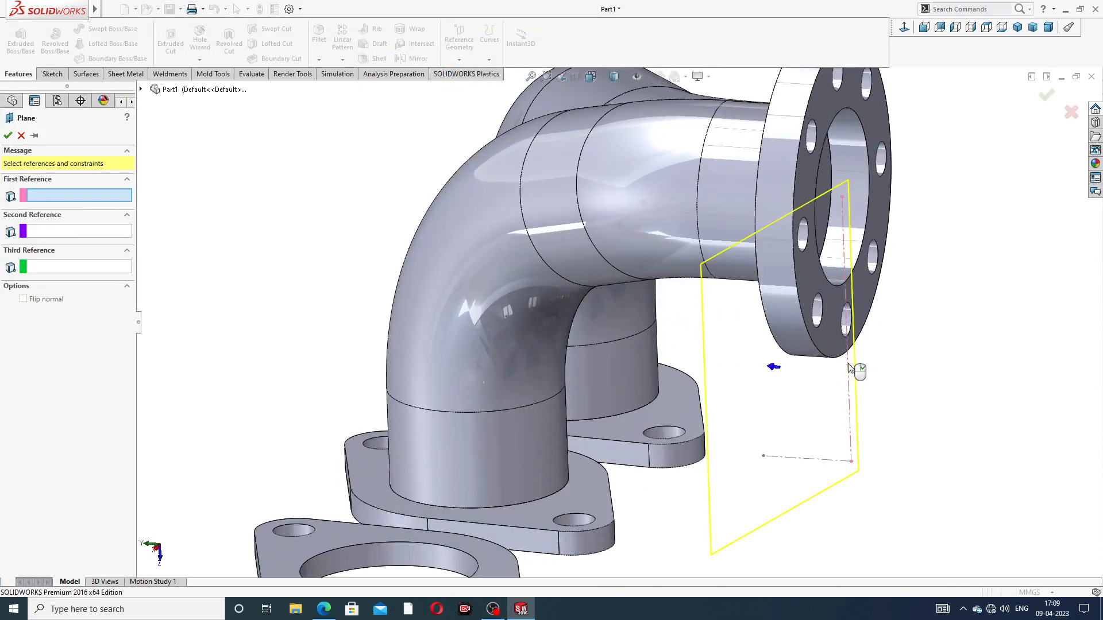
left_click(810, 459)
left_click(1047, 99)
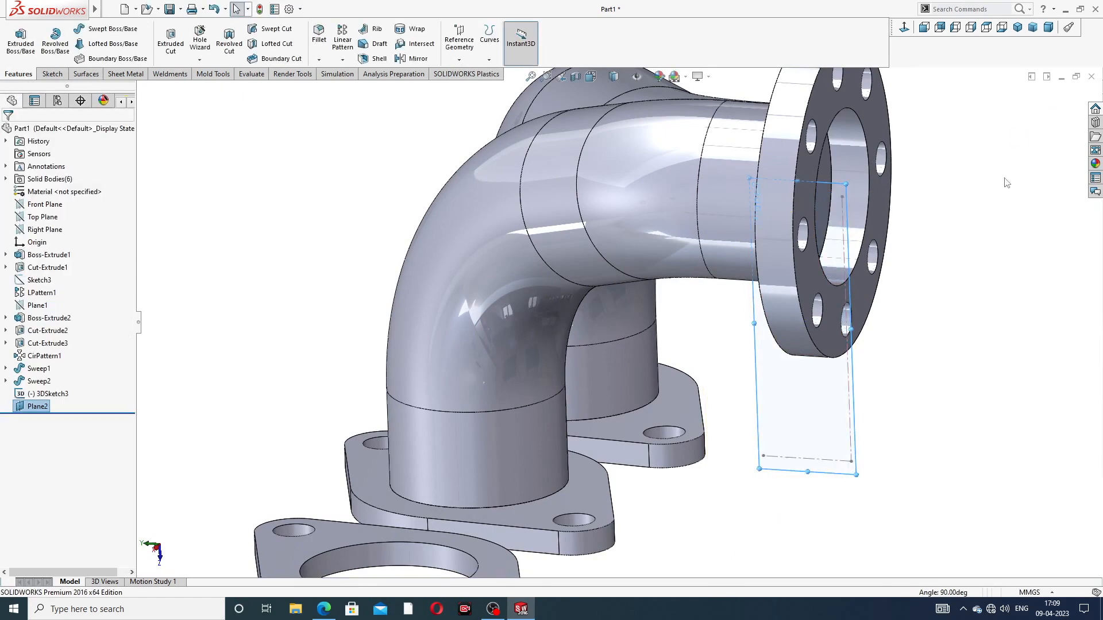
Step: Mirror both swept pipes about the new reference plane to form the pipes to the remaining two inlet flanges
scroll(932, 239, "up", 3)
middle_click_drag(861, 266, 908, 239)
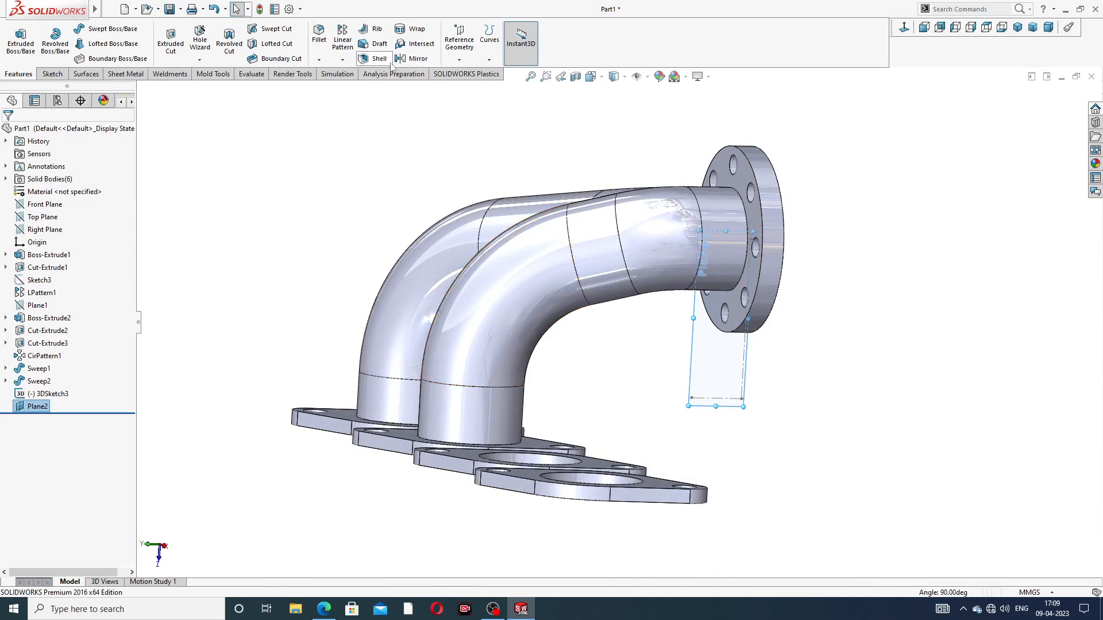
left_click(413, 59)
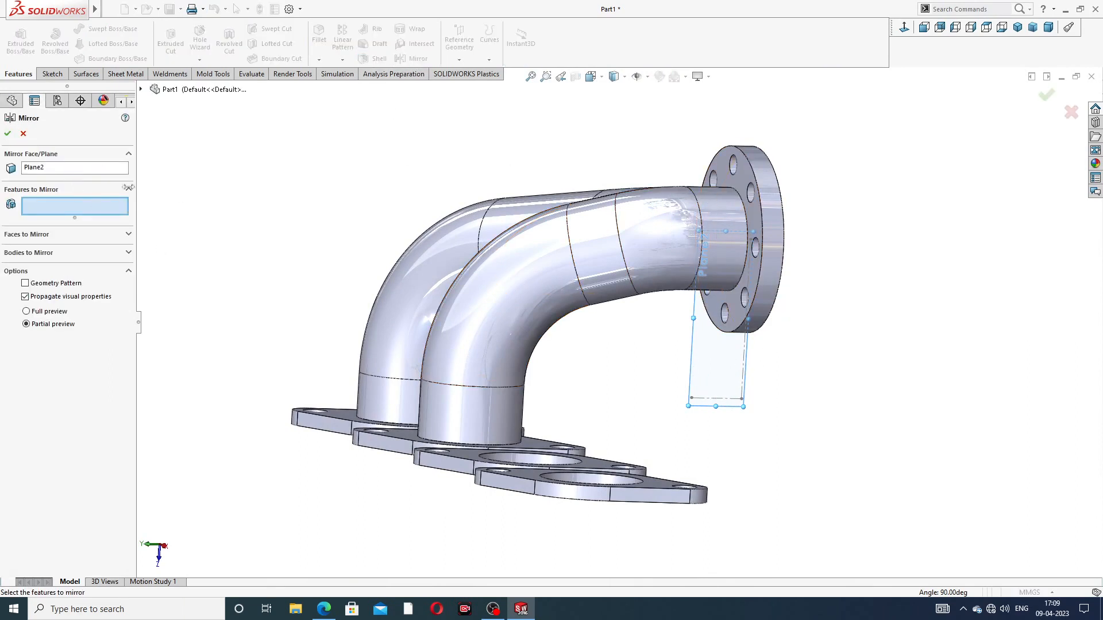
left_click(142, 89)
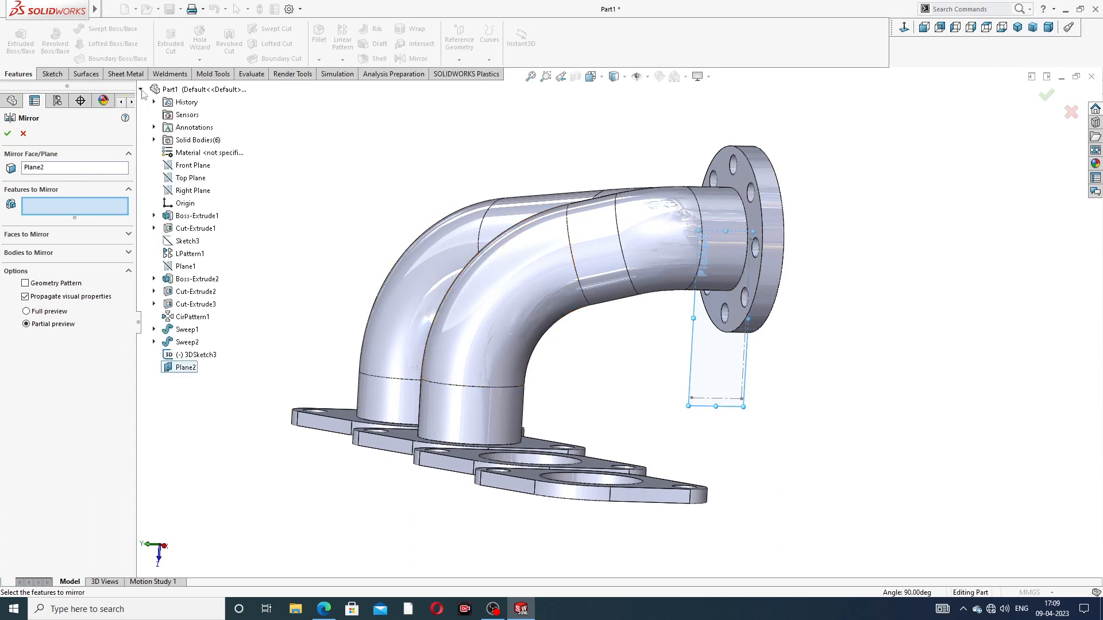
left_click(190, 331)
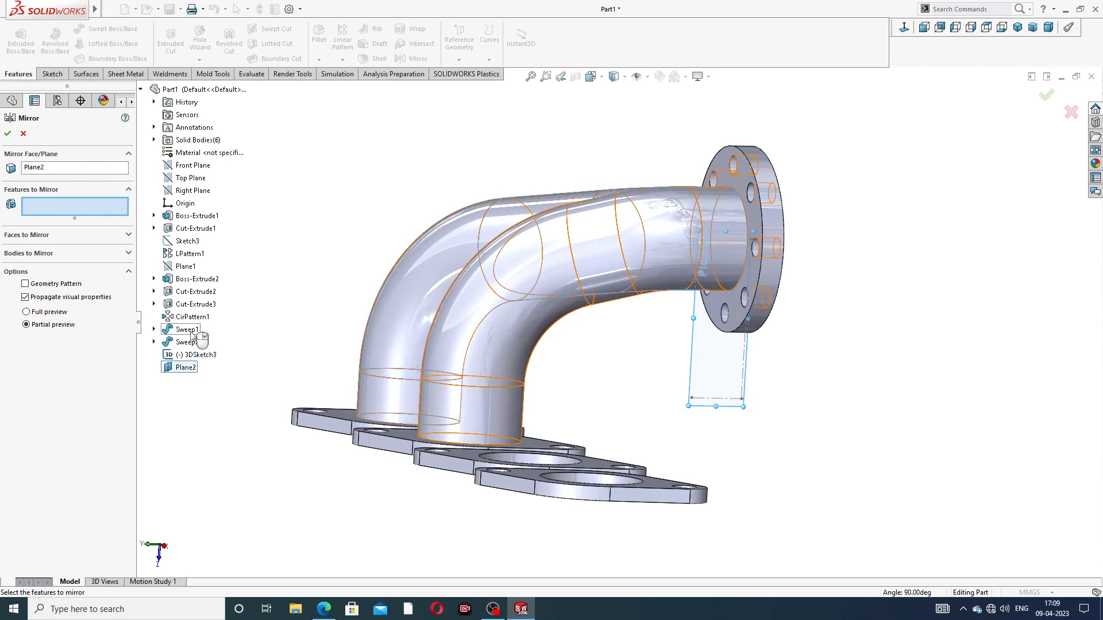
left_click(192, 345)
middle_click_drag(346, 347, 679, 308)
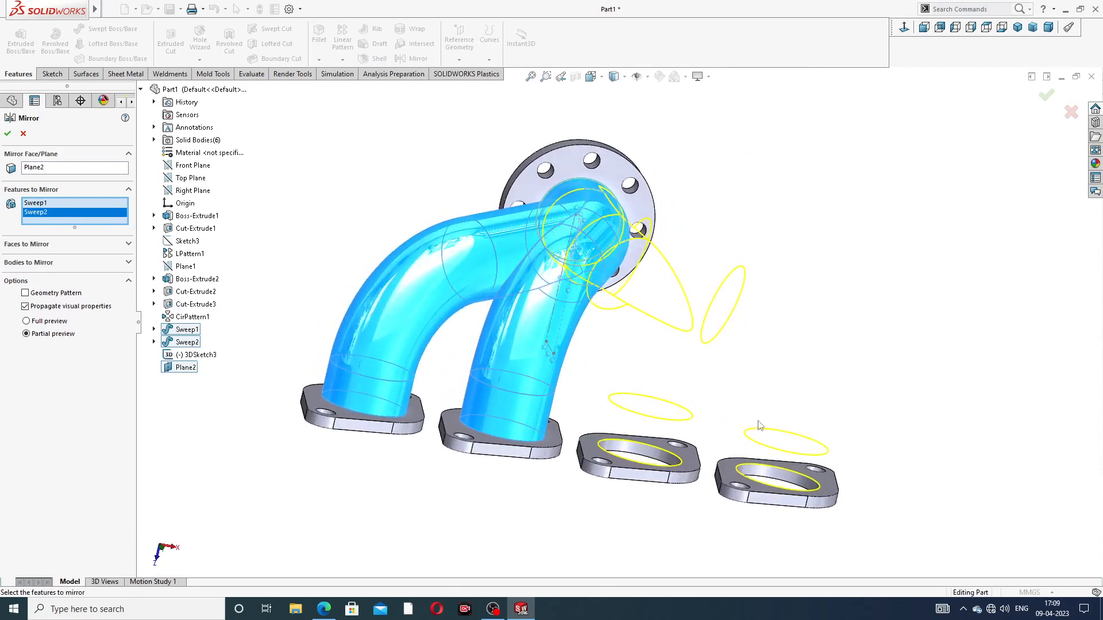
left_click(8, 135)
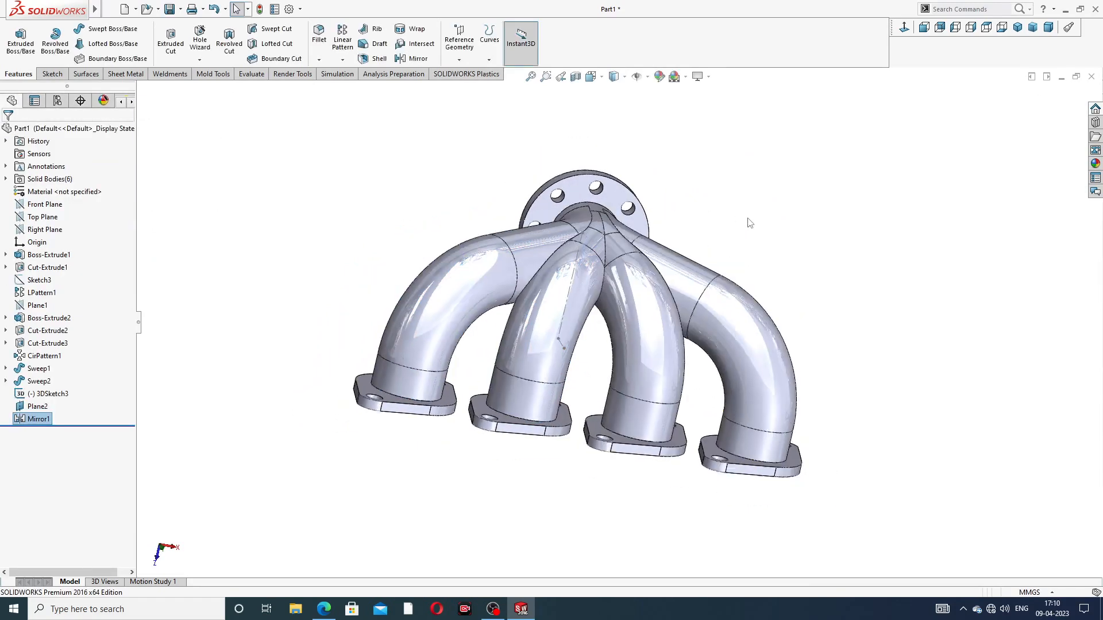
middle_click_drag(743, 226, 543, 287)
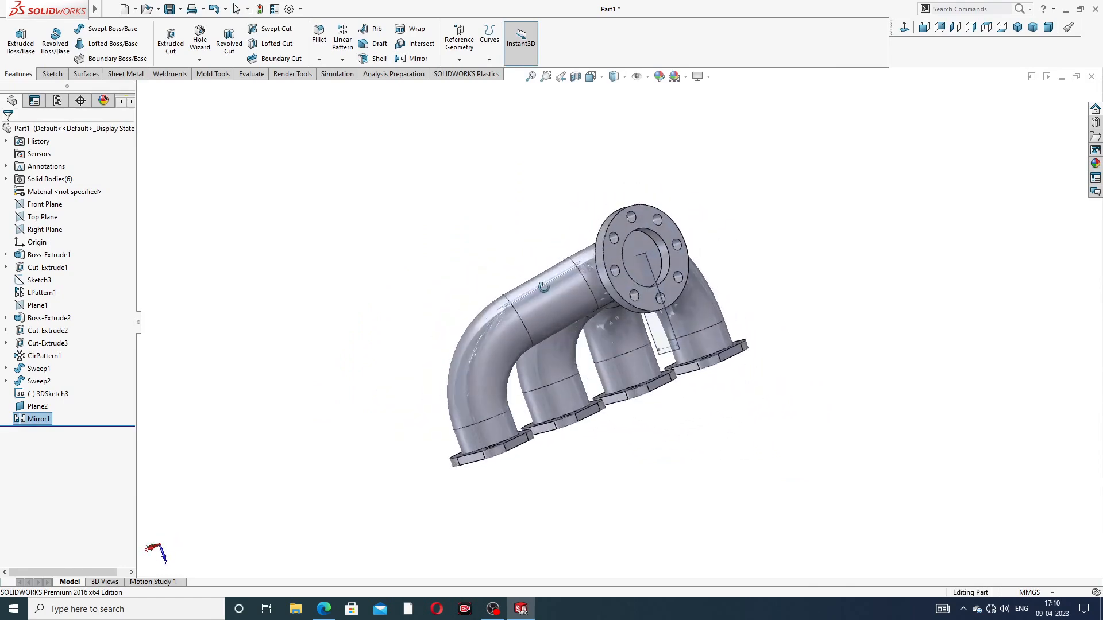
Step: Hide the mirror reference plane and the 3D sketch with the construction lines at the outlet flange
scroll(660, 287, "down", 8)
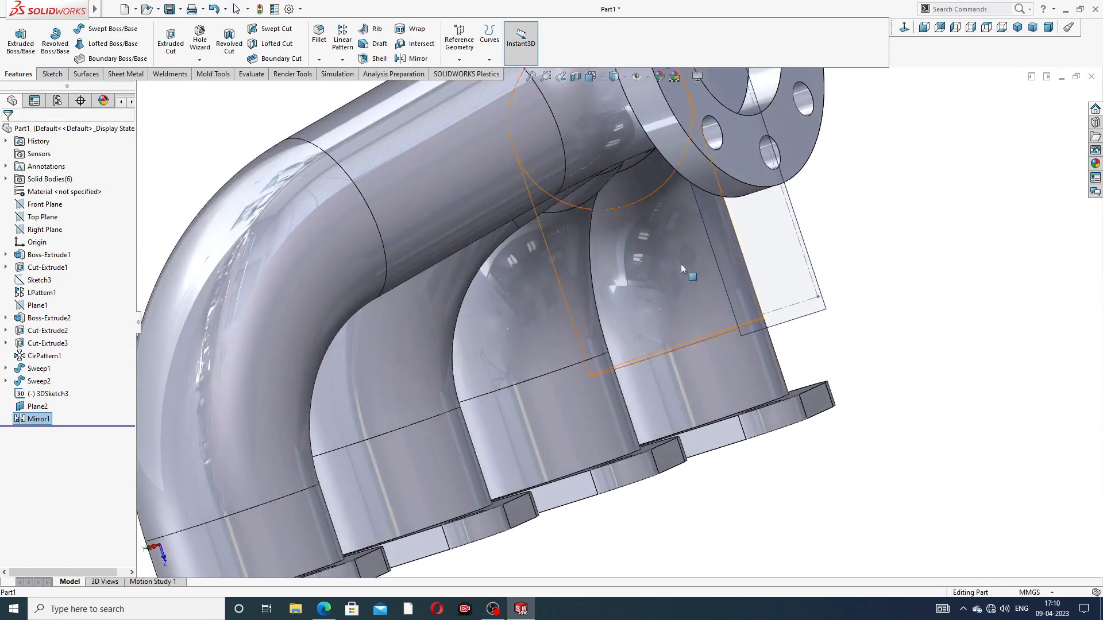
scroll(770, 281, "up", 6)
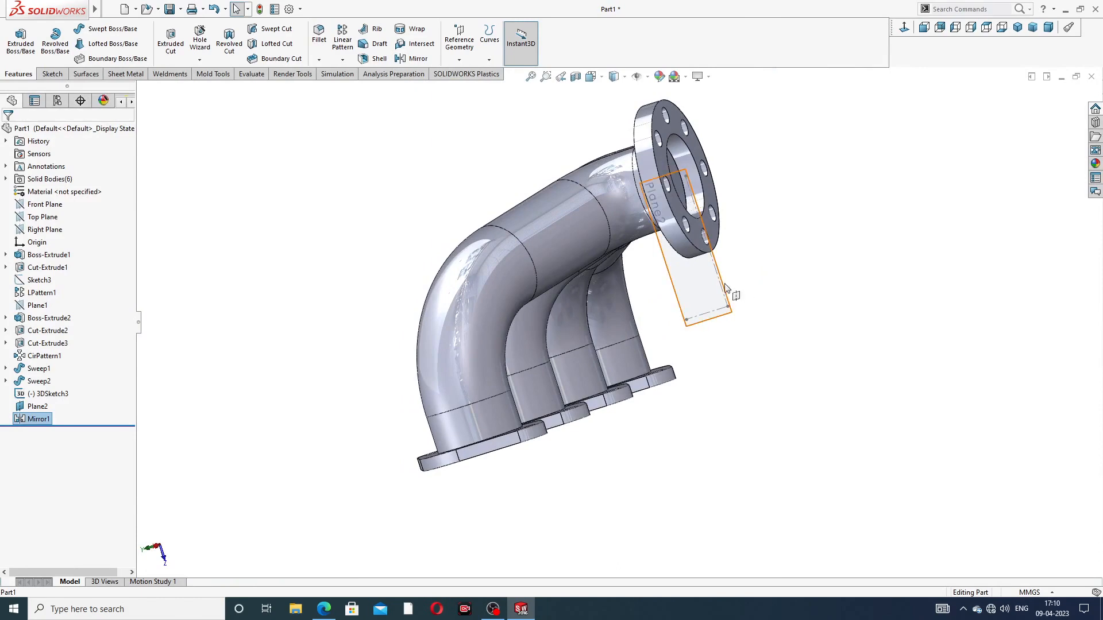
left_click(726, 289)
left_click(773, 247)
scroll(727, 290, "down", 3)
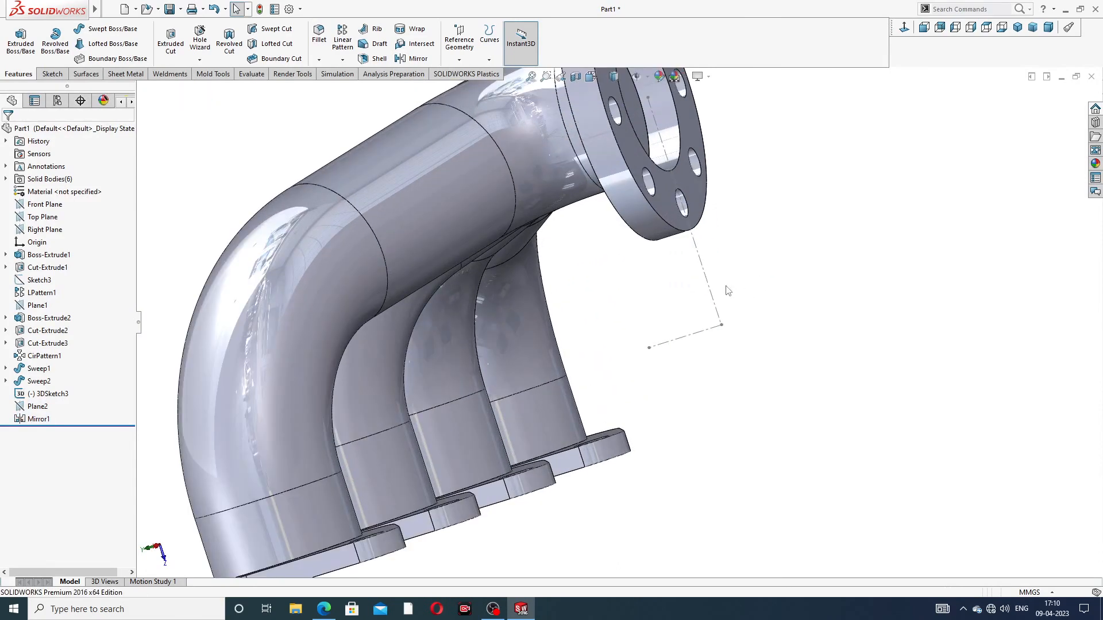
left_click(706, 281)
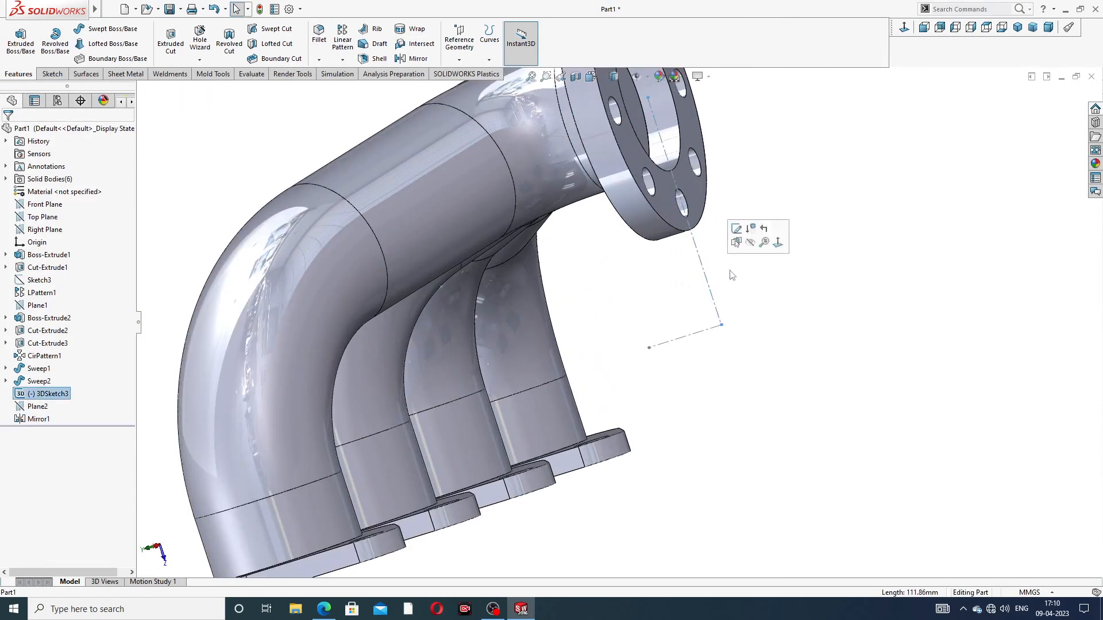
left_click(754, 243)
scroll(718, 227, "up", 3)
middle_click_drag(712, 221, 613, 207)
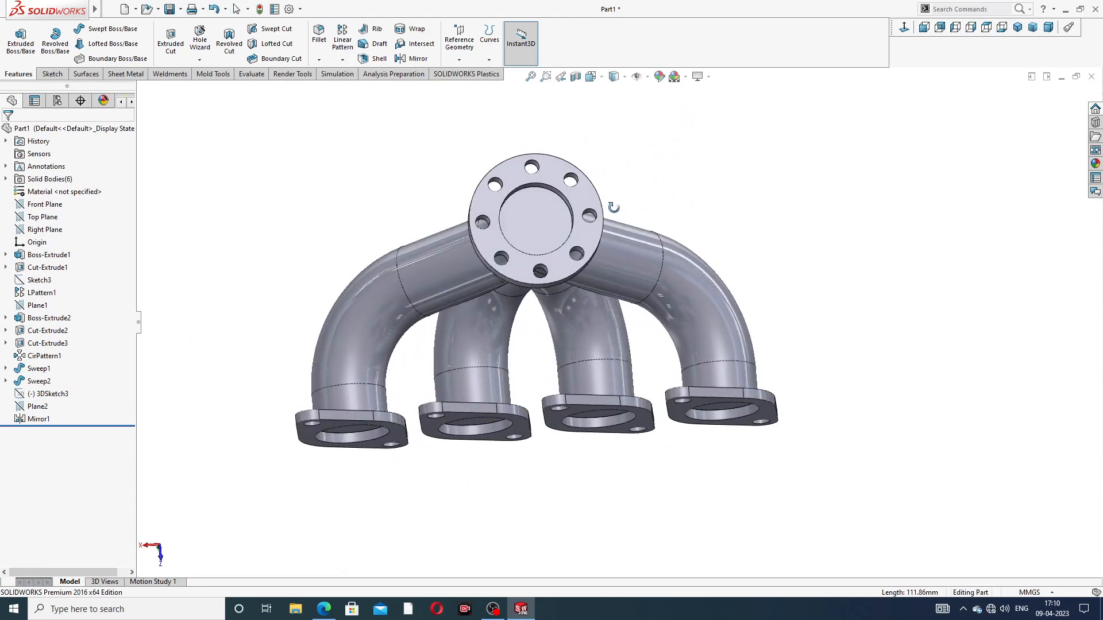
Step: Shell the pipes to a 1 mm wall thickness, removing the end faces inside the outlet flange and all four inlet flanges
left_click(379, 59)
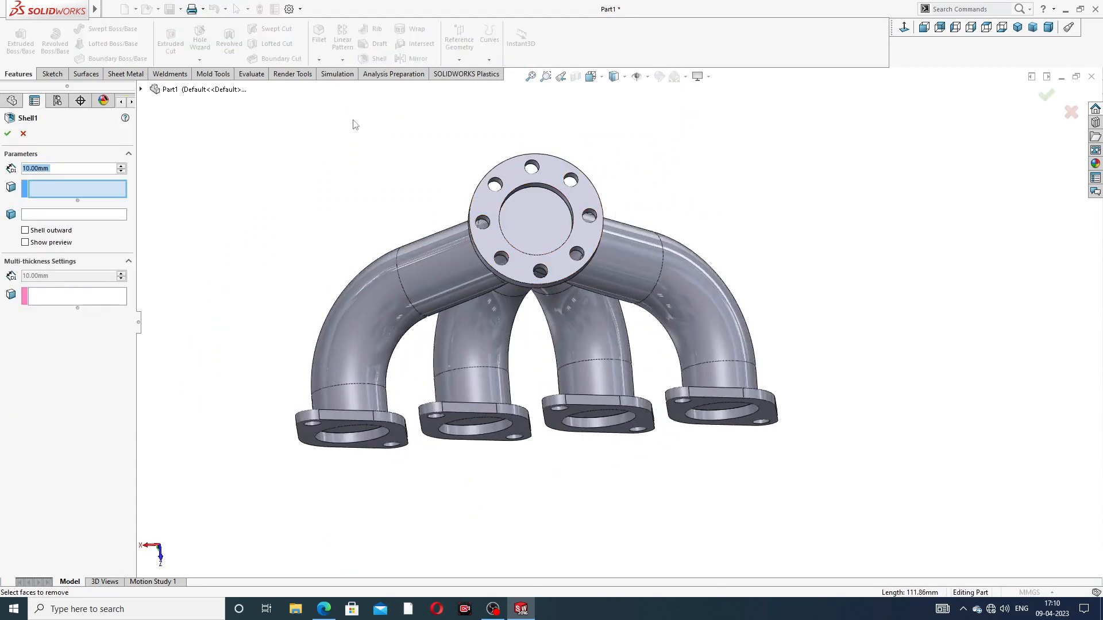
type("1")
key("Return")
scroll(547, 346, "down", 3)
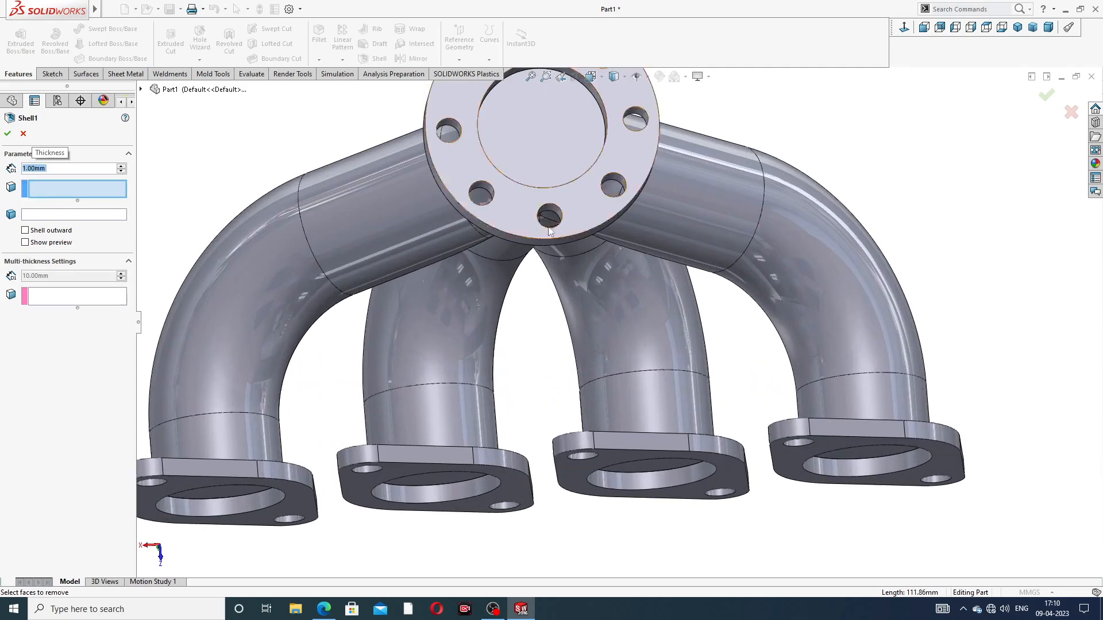
left_click(542, 160)
scroll(303, 517, "up", 2)
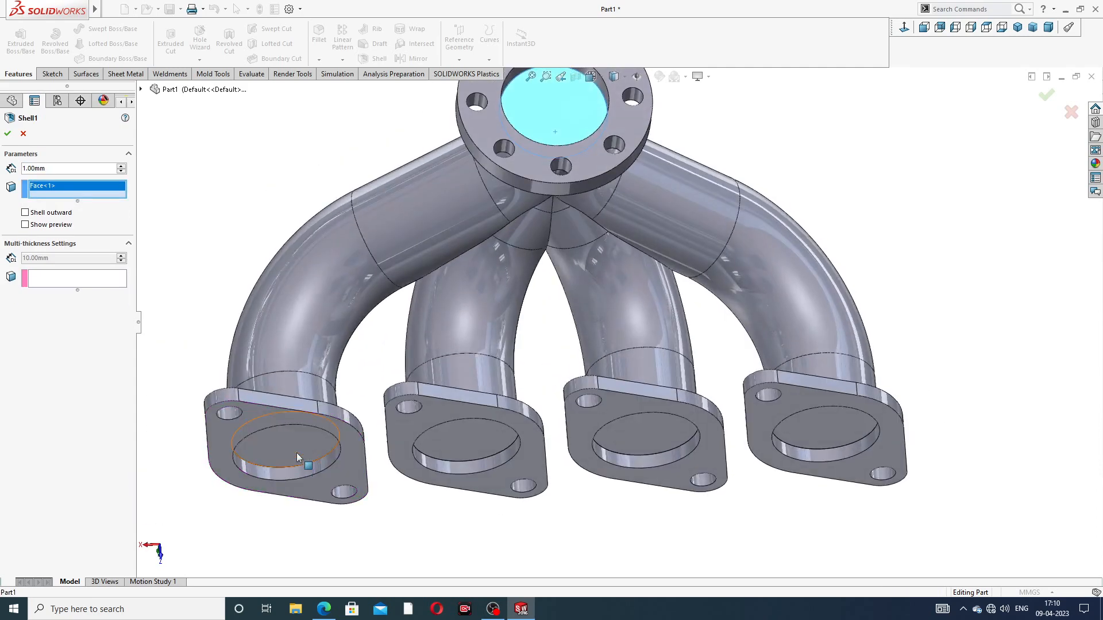
left_click(314, 455)
left_click(483, 437)
scroll(571, 451, "up", 4)
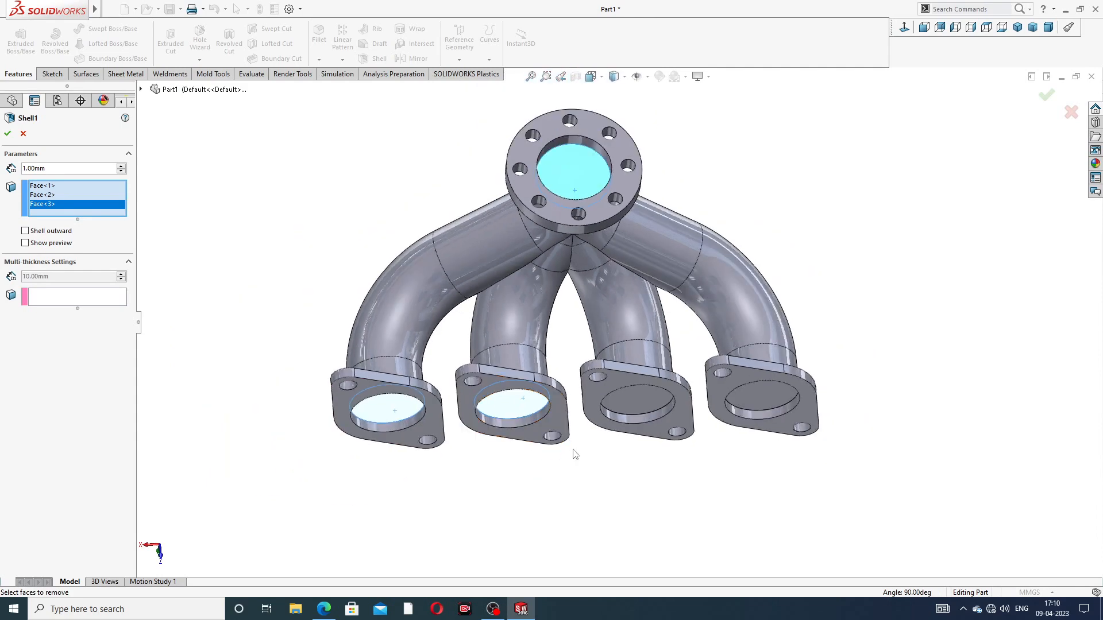
left_click(620, 357)
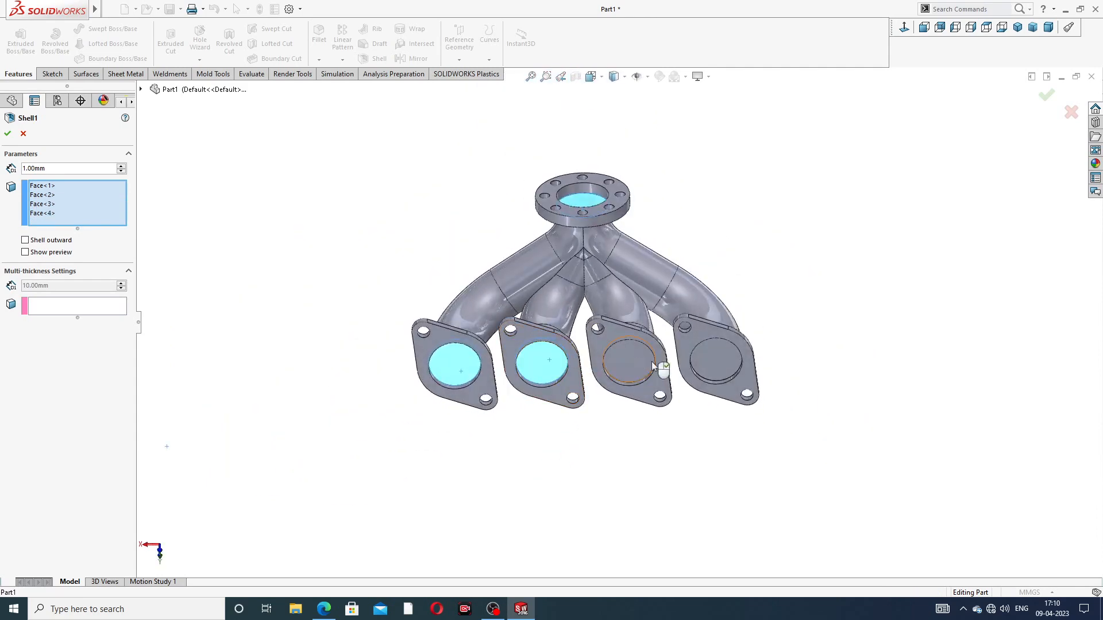
left_click(707, 361)
left_click(1046, 95)
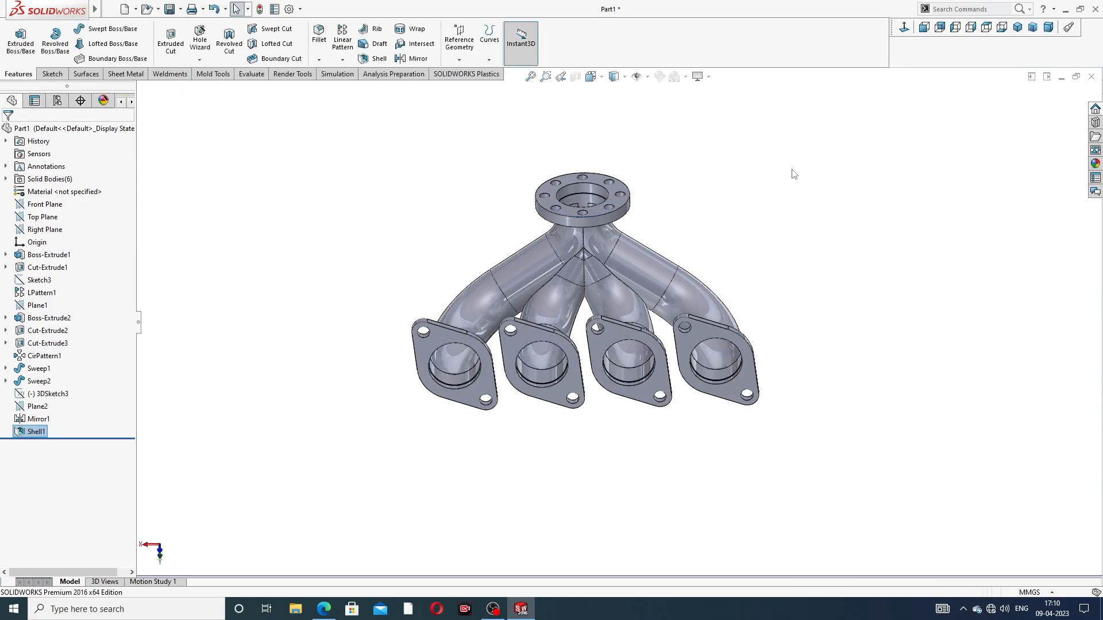
Step: Check the threaded outlet tube's dimensions in the PDF drawing, and open a sketch on the outlet flange's outer face
middle_click_drag(594, 210, 608, 337)
middle_click_drag(557, 256, 688, 260)
scroll(663, 250, "down", 3)
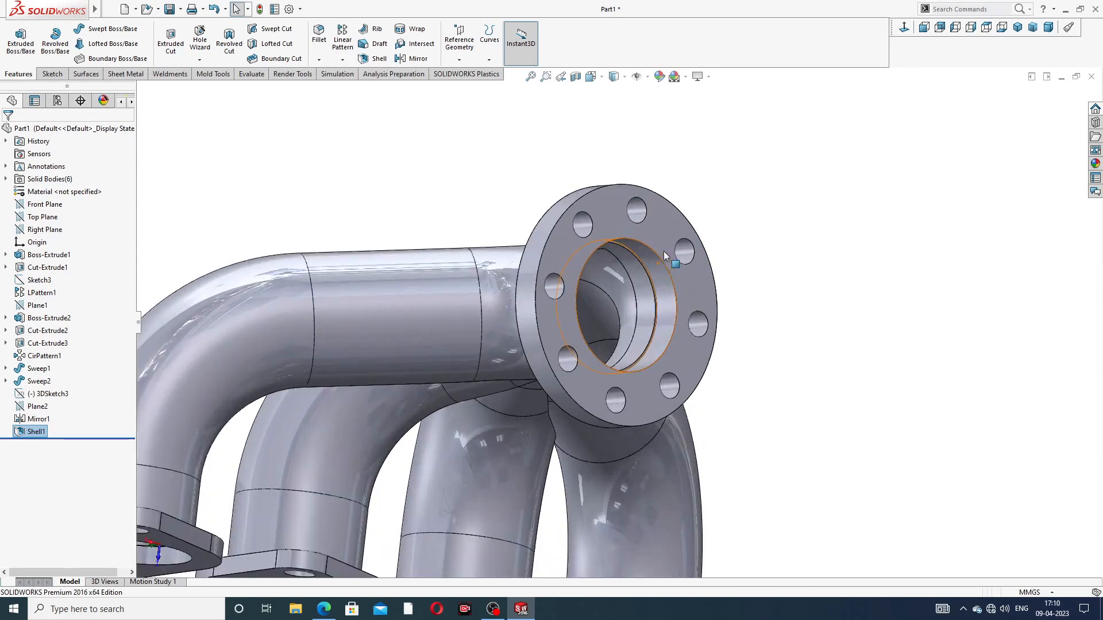
left_click(326, 612)
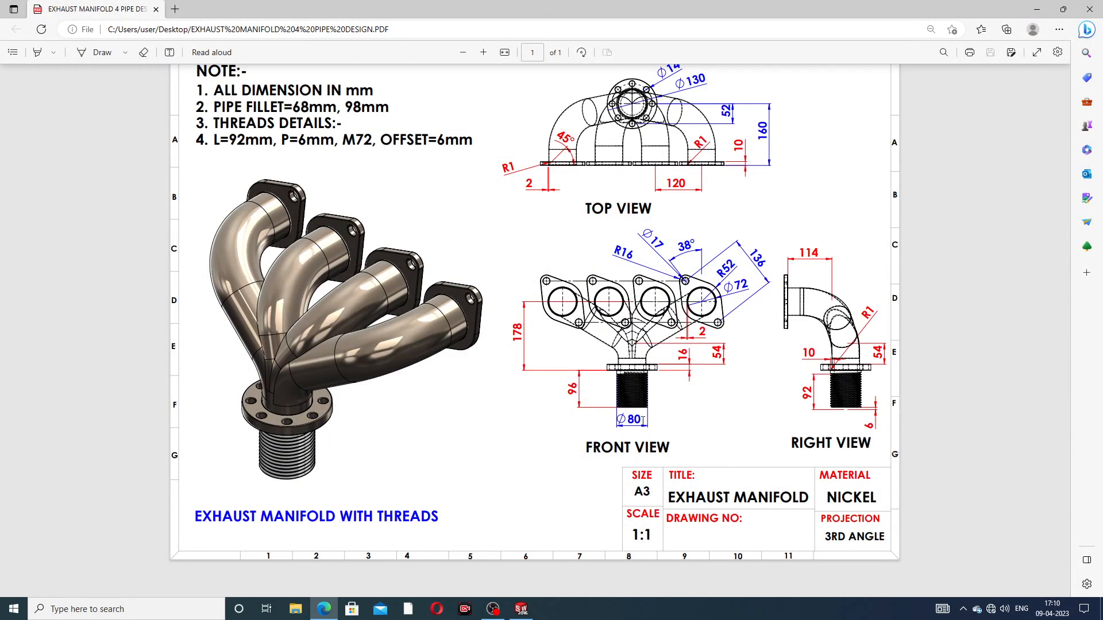
left_click(323, 609)
scroll(581, 227, "down", 3)
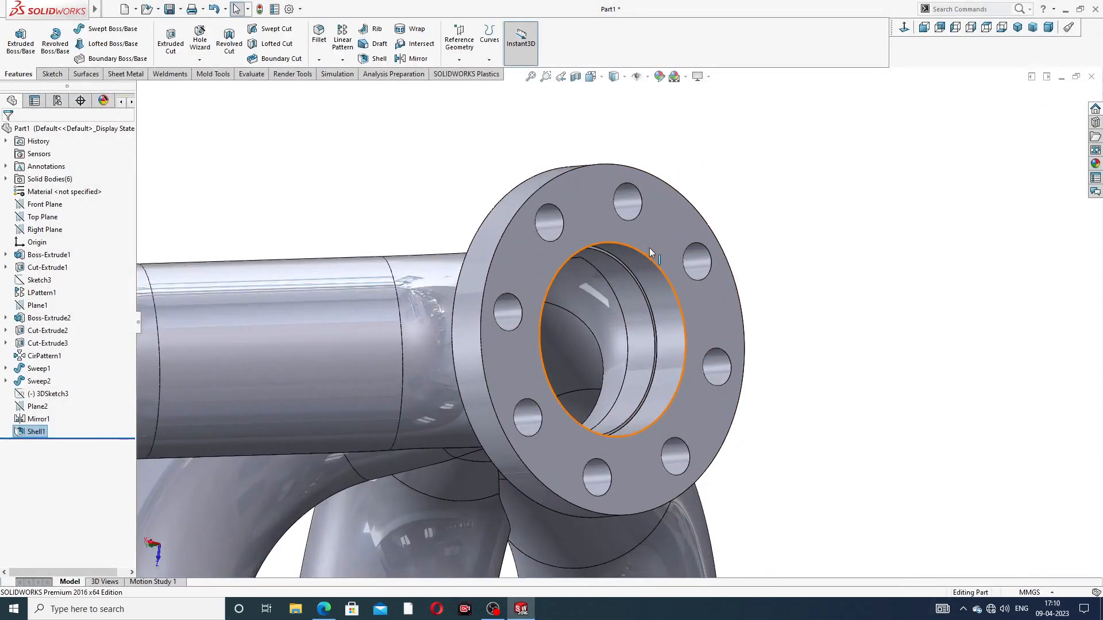
left_click(586, 226)
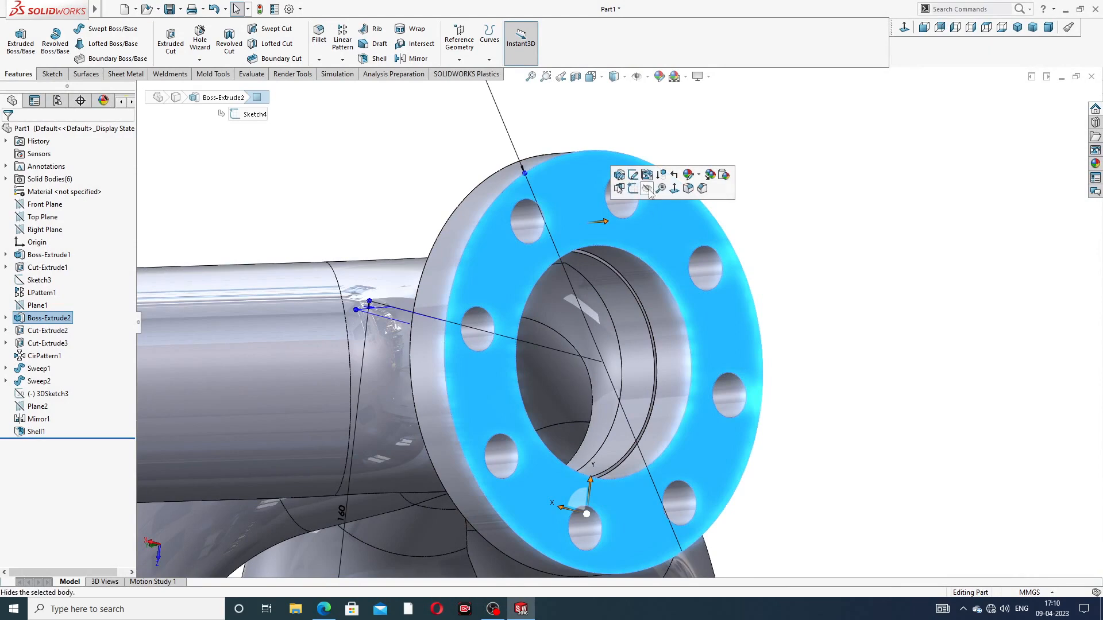
left_click(641, 190)
left_click(904, 27)
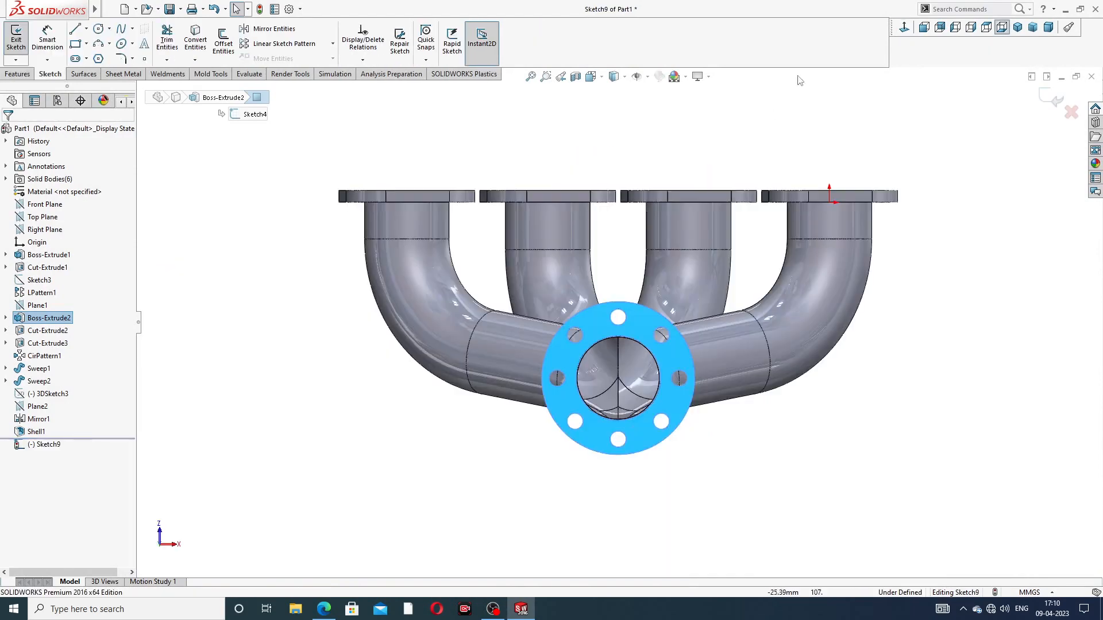
Step: Sketch a circle about 84 mm in diameter around the bore, centred on the outlet flange
left_click(101, 29)
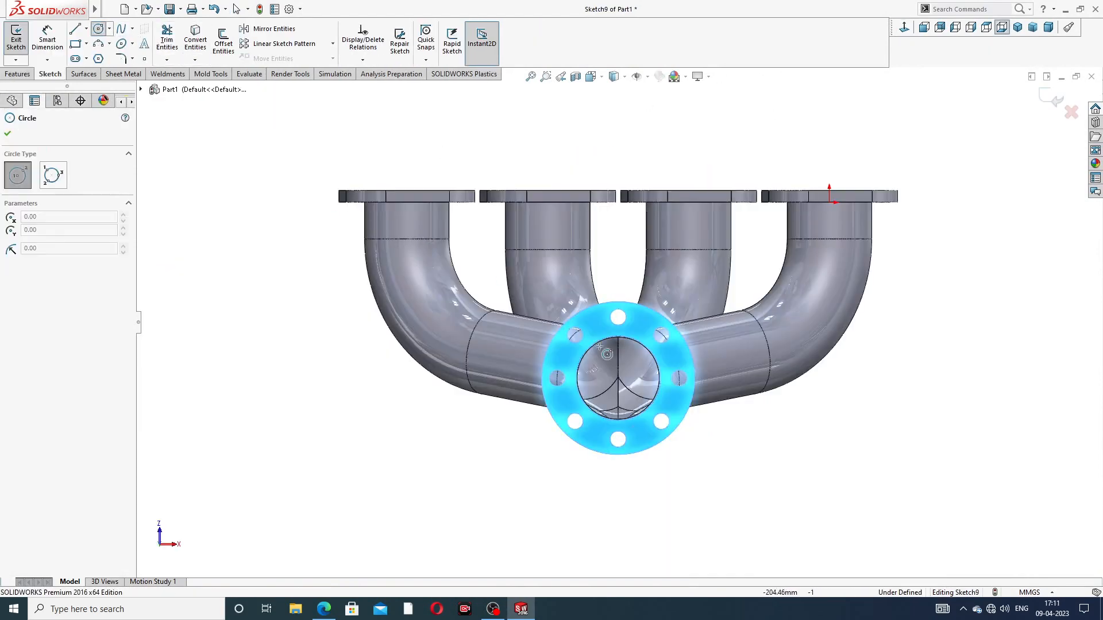
scroll(631, 402, "down", 3)
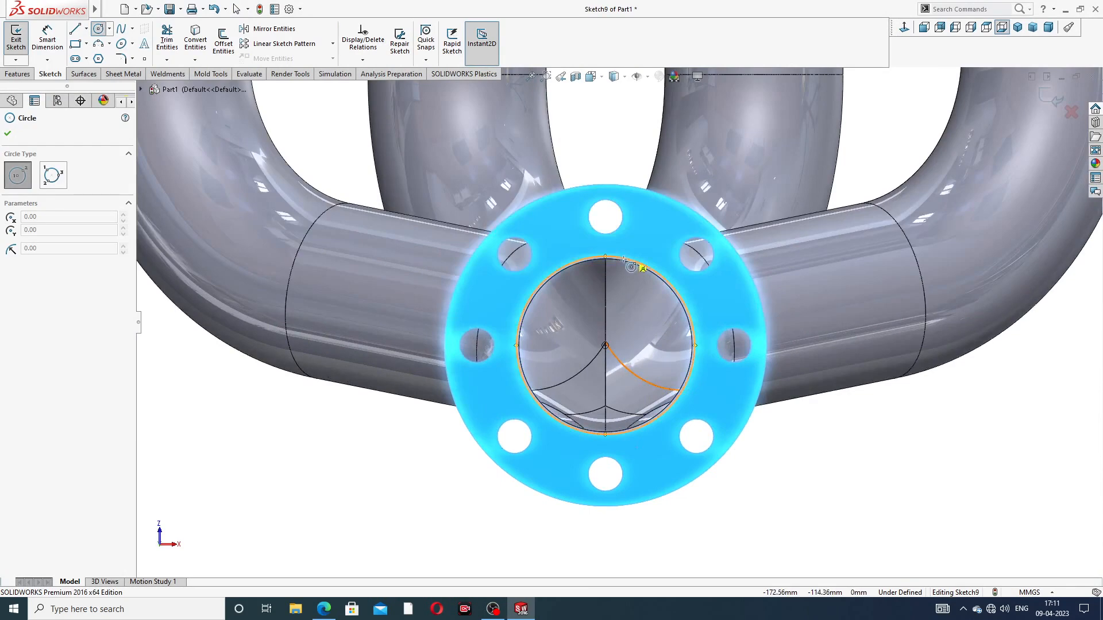
left_click(605, 345)
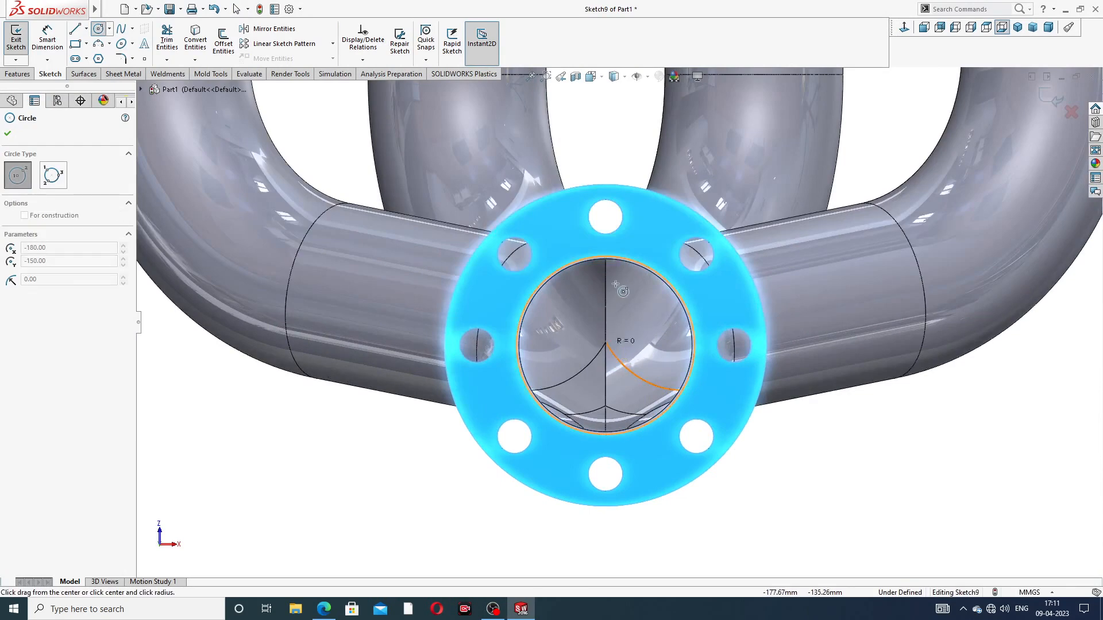
left_click(636, 247)
right_click(640, 155)
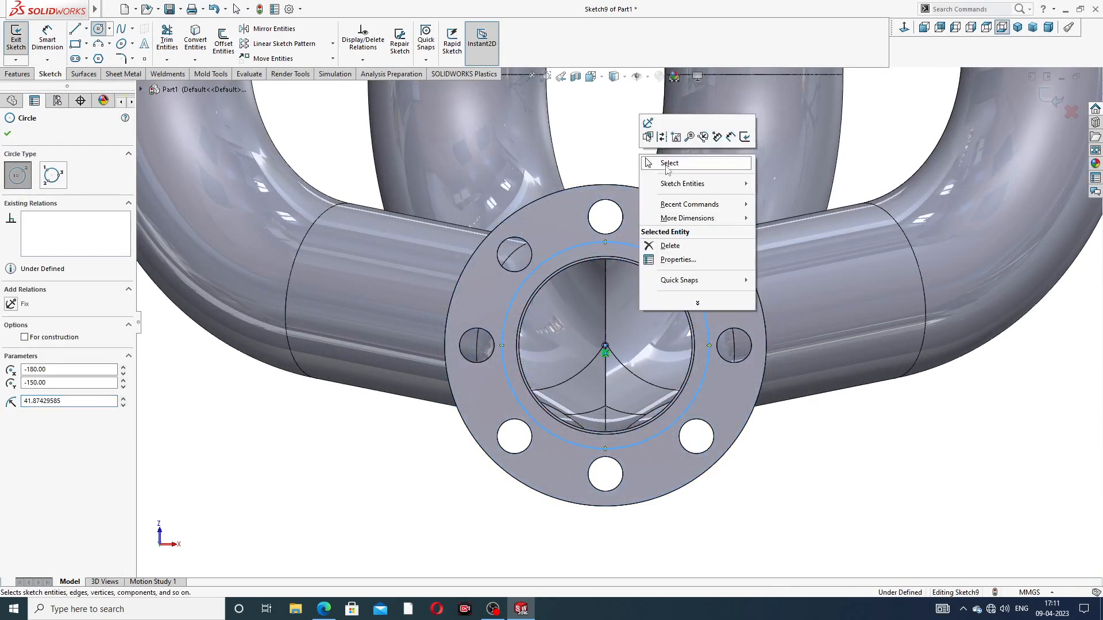
left_click(668, 171)
Step: Dimension the circle around the outlet bore to a diameter of 80 mm
left_click(56, 48)
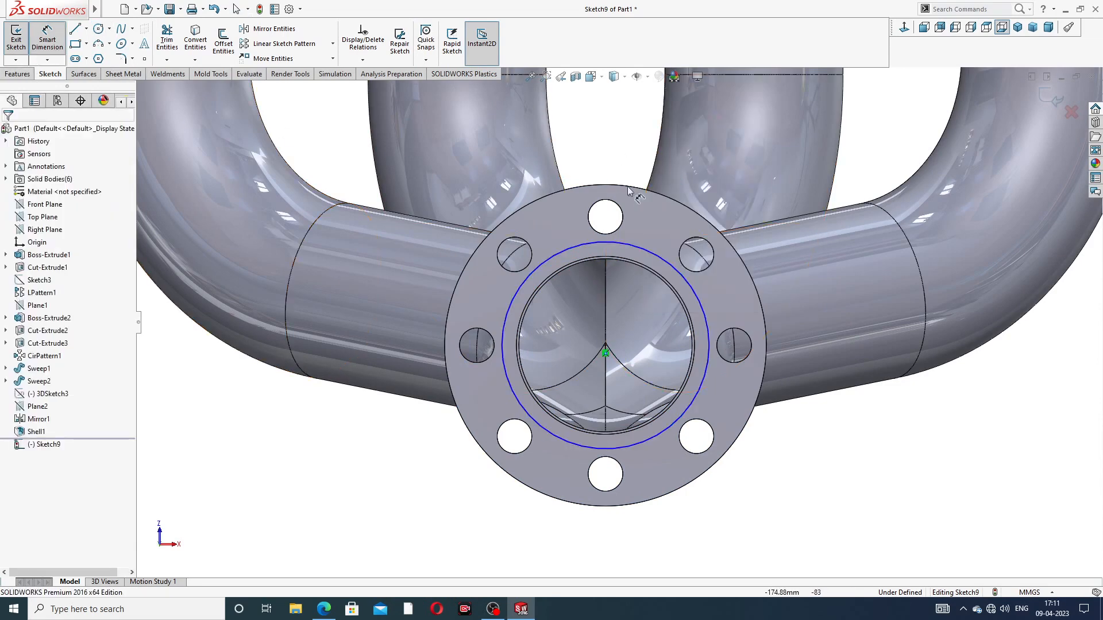
left_click(663, 257)
left_click(882, 184)
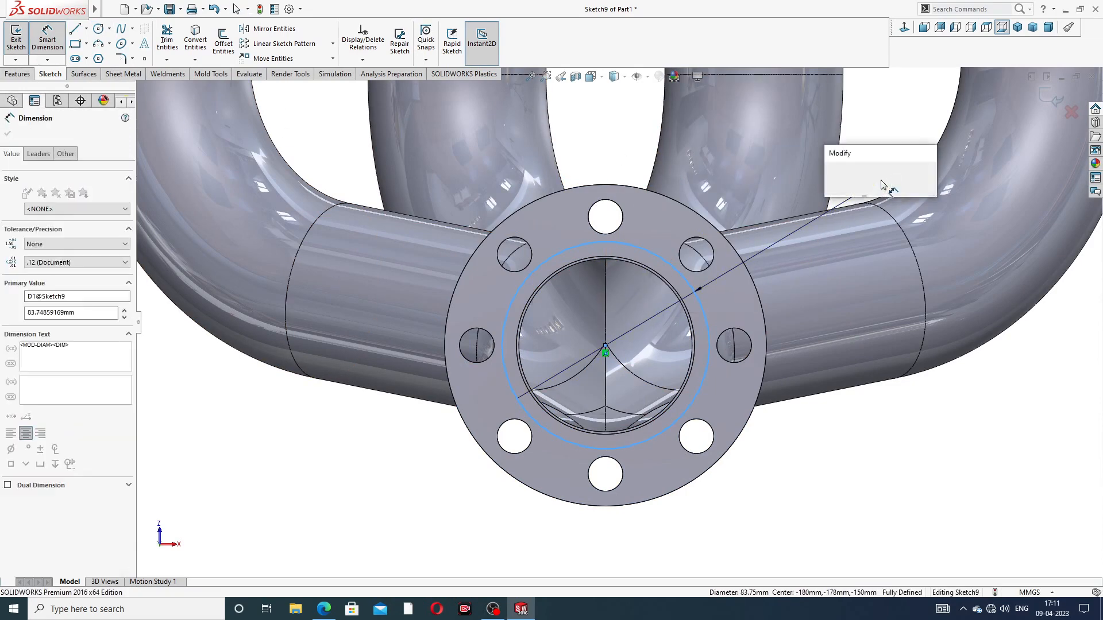
type("80")
key("Return")
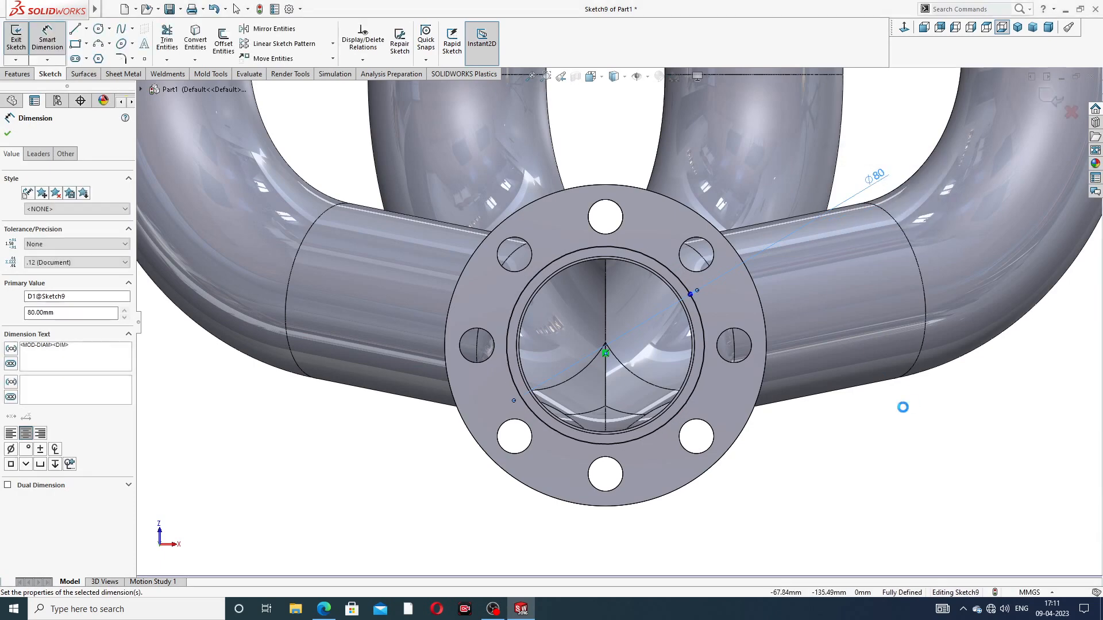
right_click(872, 453)
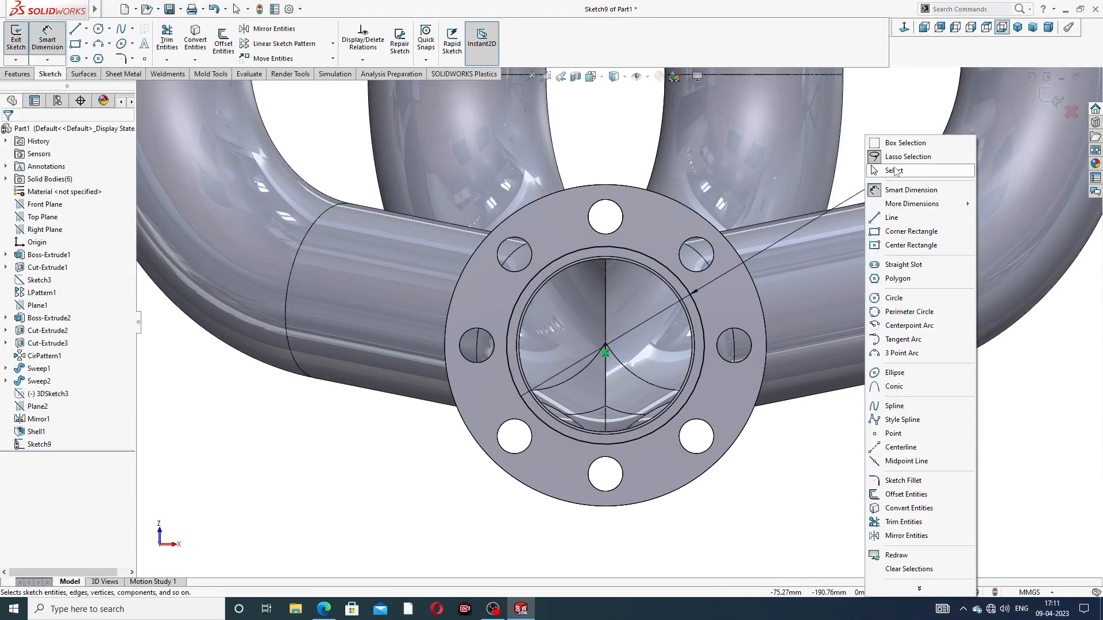
left_click(894, 171)
Step: Extrude the circle 96 mm outward from the outlet flange as a thin feature with a 10 mm wall directed inward
left_click(18, 73)
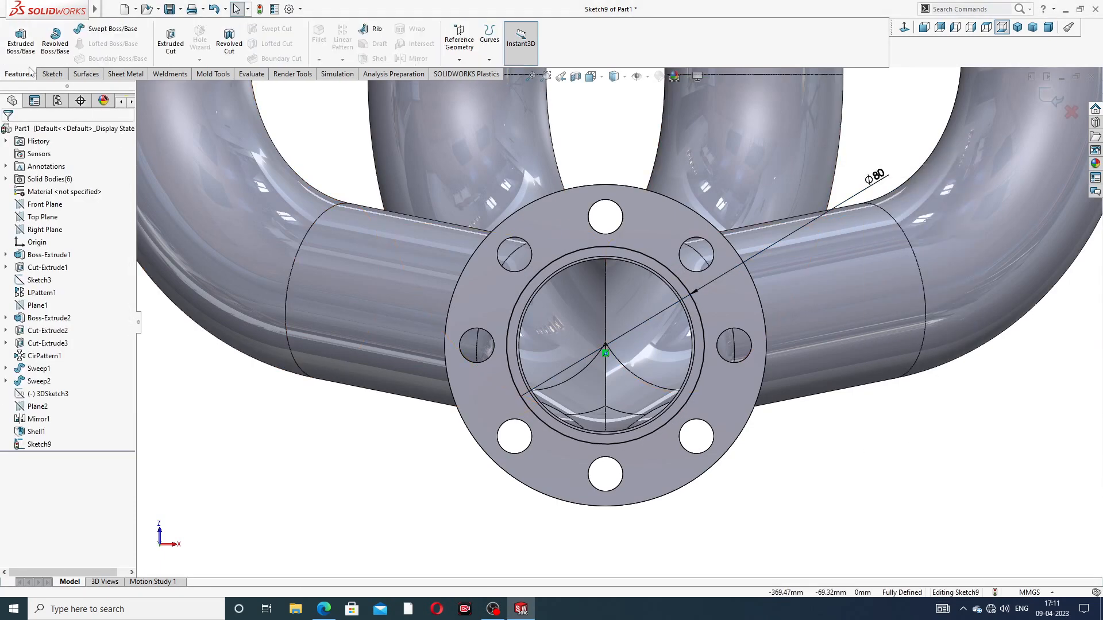
left_click(33, 54)
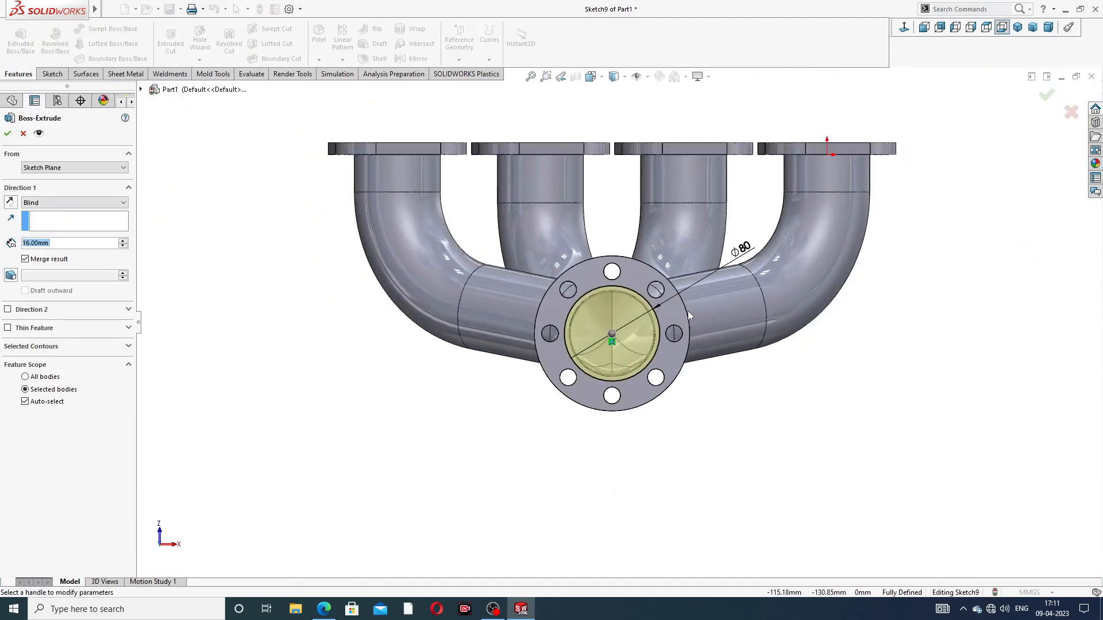
middle_click_drag(687, 311, 560, 350)
scroll(538, 333, "down", 3)
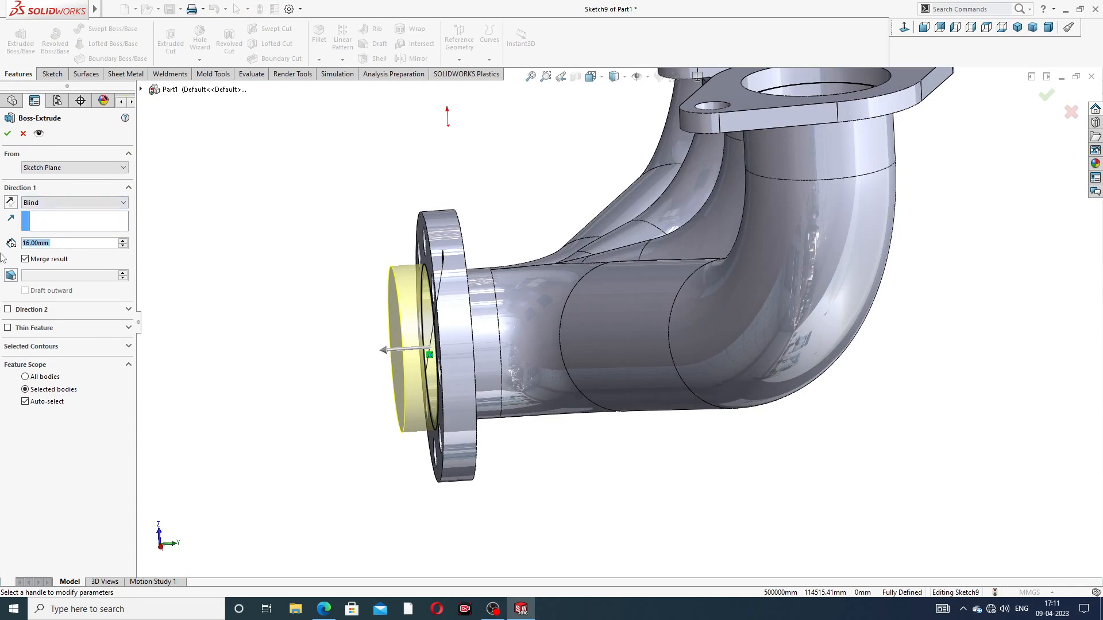
type("96")
key("Return")
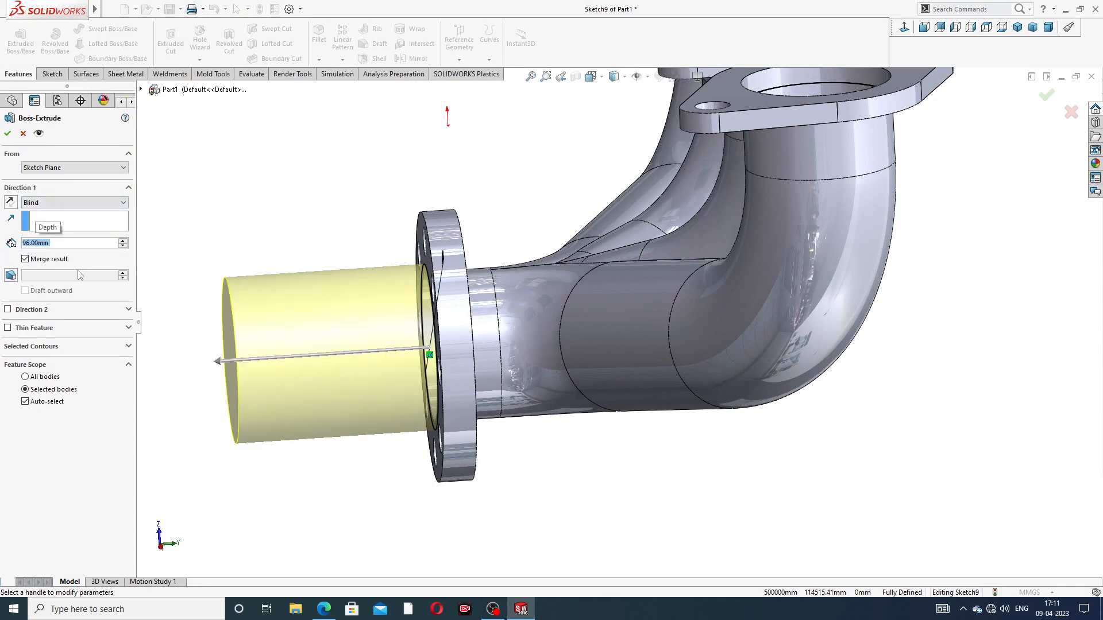
left_click(26, 328)
middle_click_drag(150, 338, 345, 325)
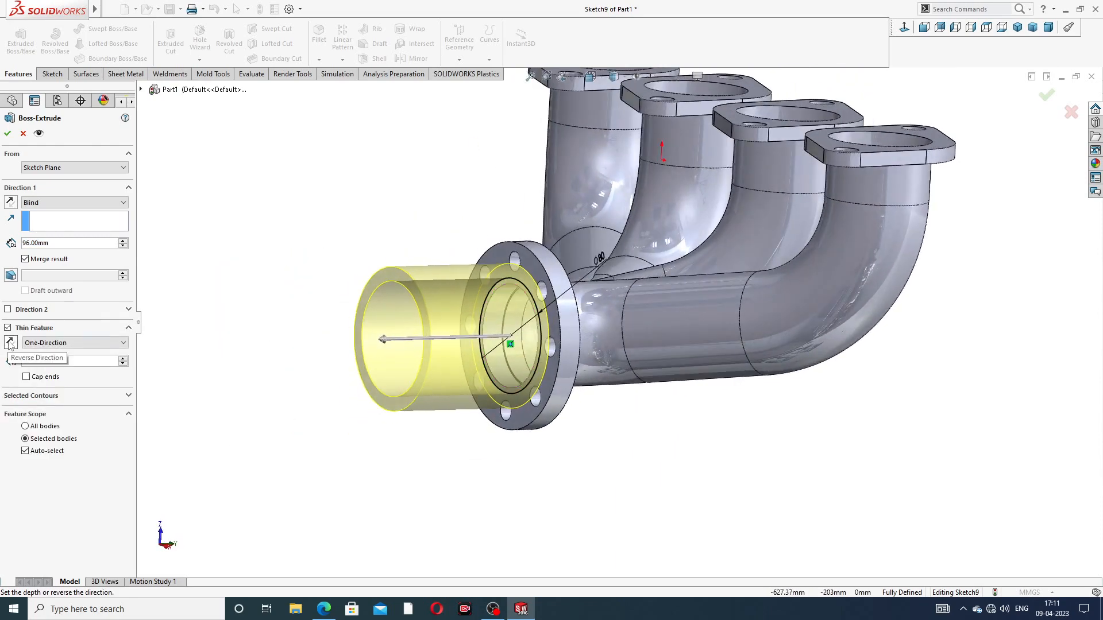
left_click(9, 342)
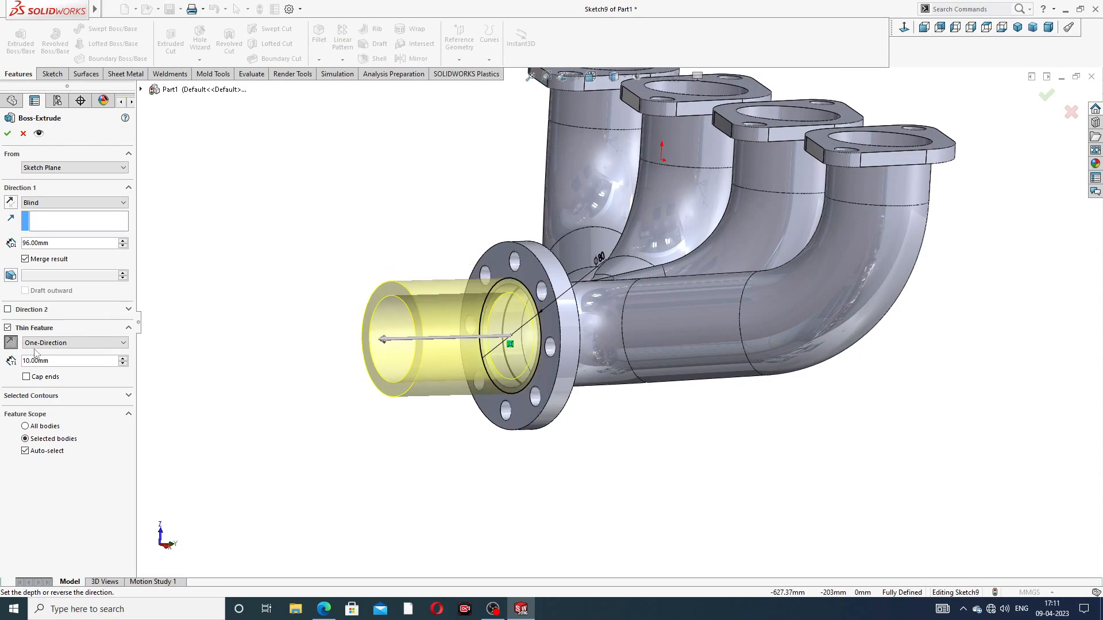
mouse_move(347, 305)
middle_mouse_down()
mouse_move(322, 305)
mouse_move(396, 290)
mouse_move(345, 301)
middle_mouse_up()
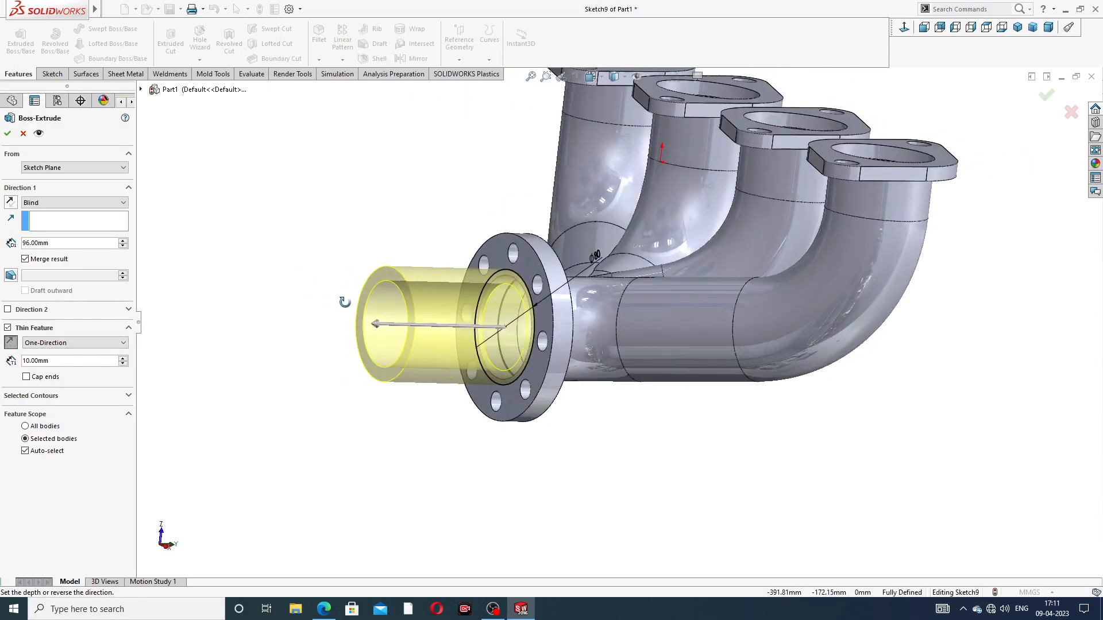
scroll(472, 300, "down", 3)
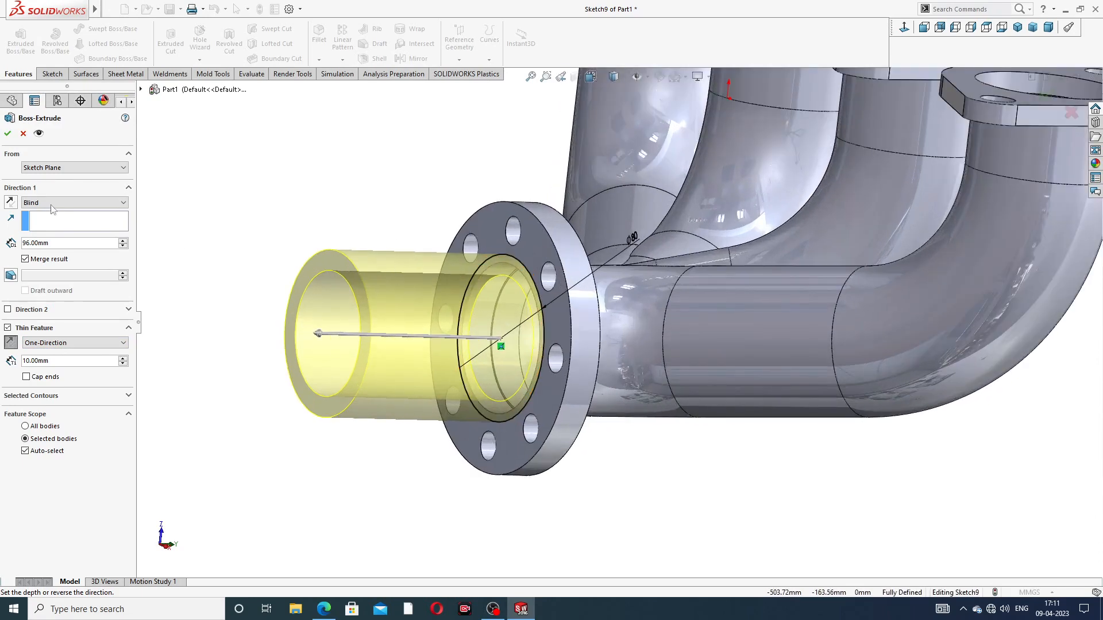
left_click(9, 136)
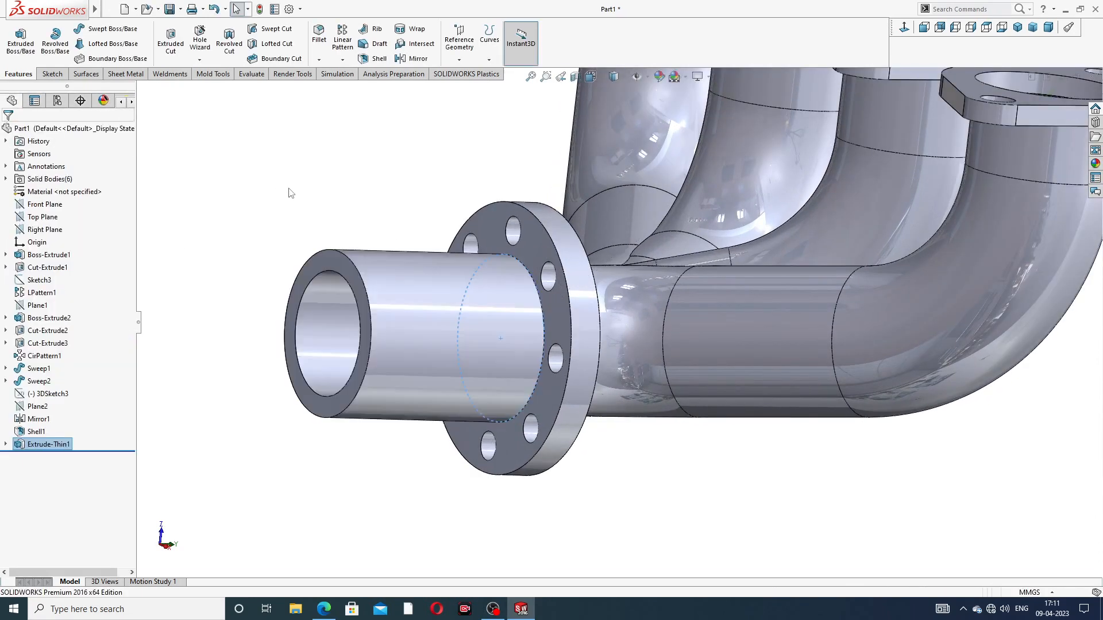
Step: Check the fillet radius in the PDF drawing, and add a 1 mm fillet where the outlet tube meets the round flange
key("f")
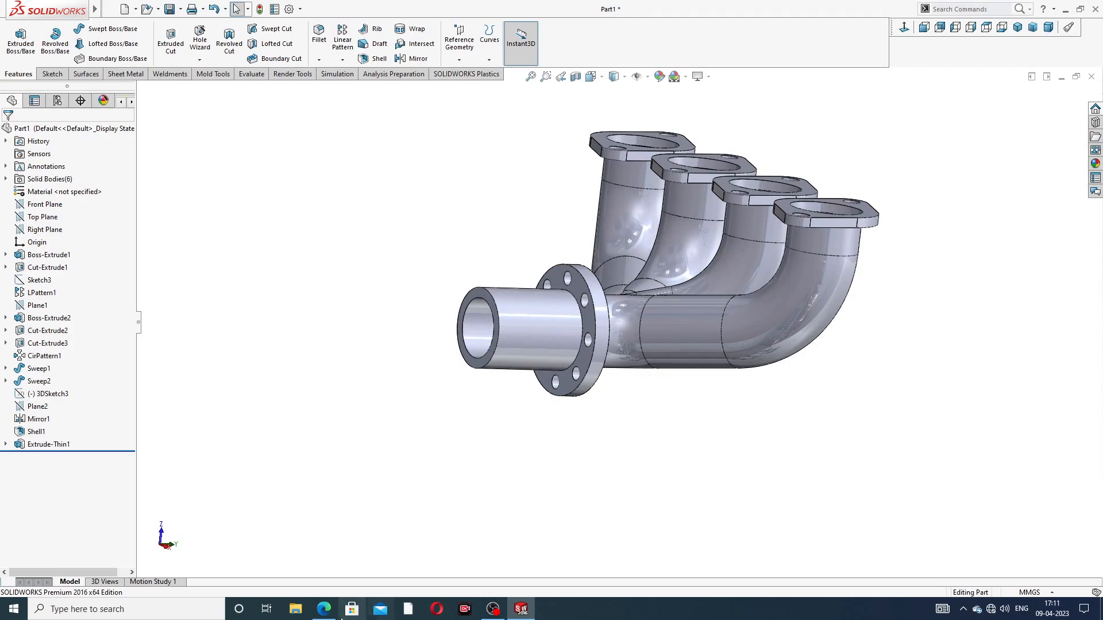
left_click(324, 609)
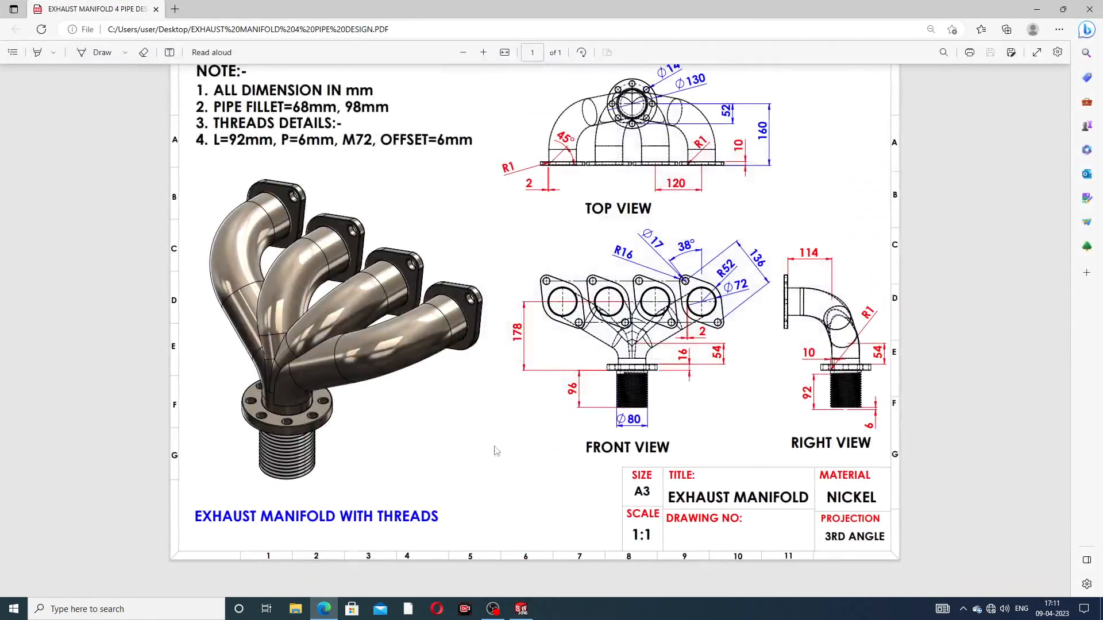
left_click(325, 609)
middle_click_drag(688, 239, 642, 276)
scroll(584, 304, "down", 5)
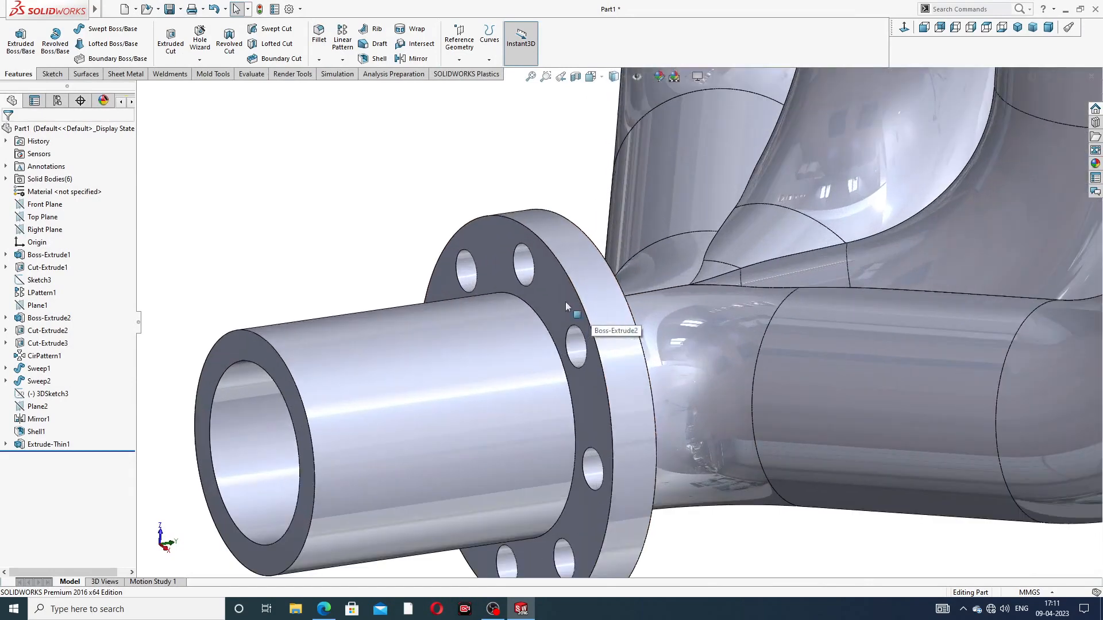
left_click(319, 35)
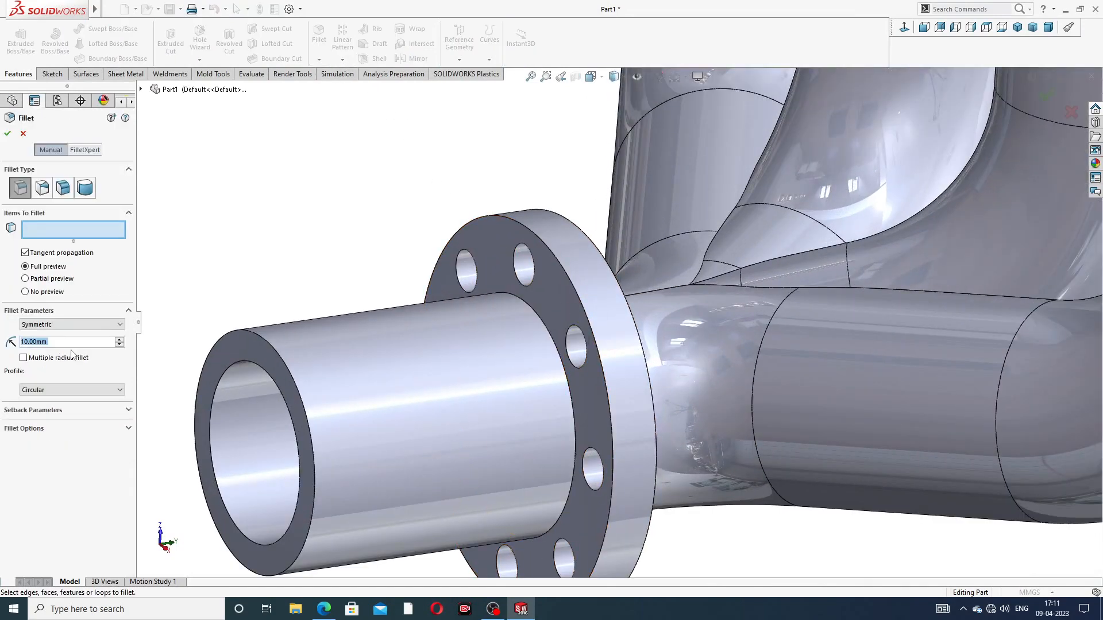
type("1")
key("Return")
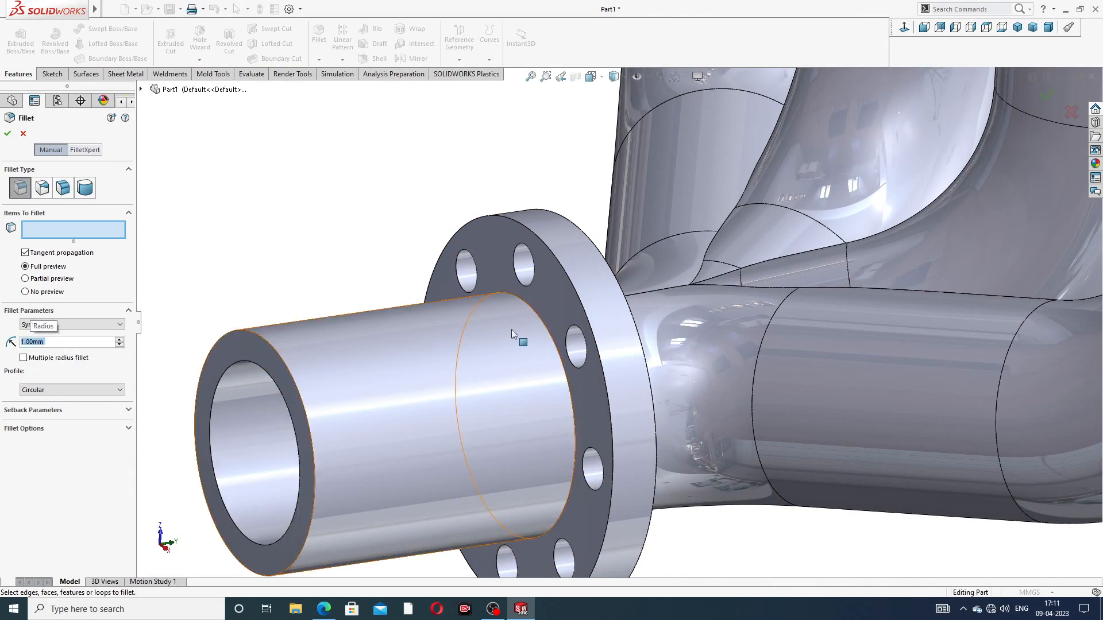
left_click(538, 321)
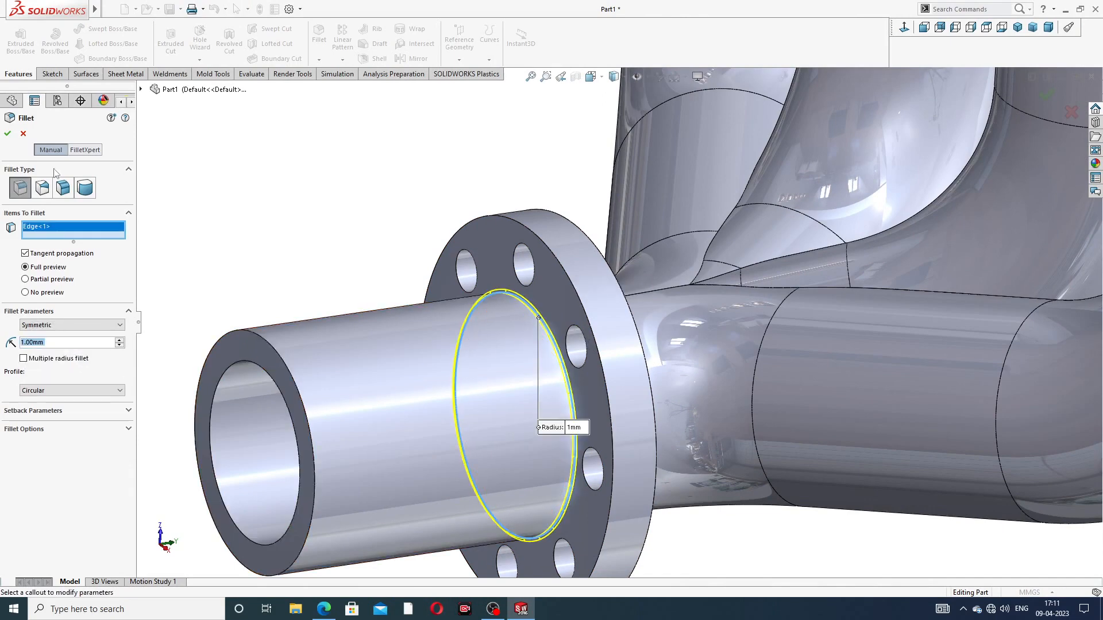
left_click(8, 134)
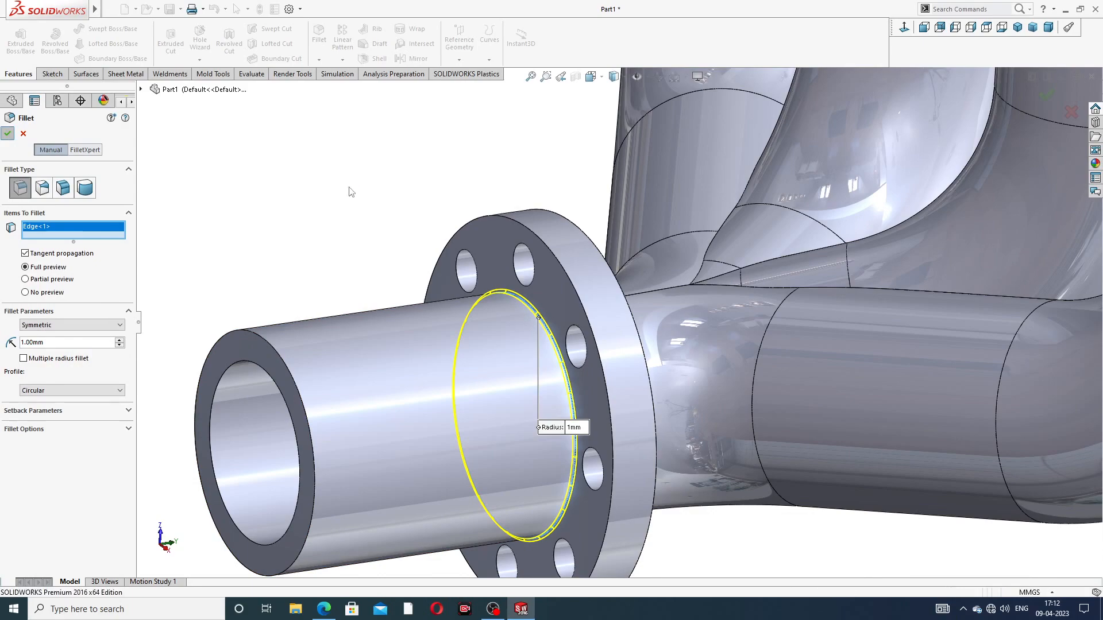
scroll(395, 209, "up", 3)
middle_click_drag(390, 221, 357, 224)
scroll(595, 321, "down", 3)
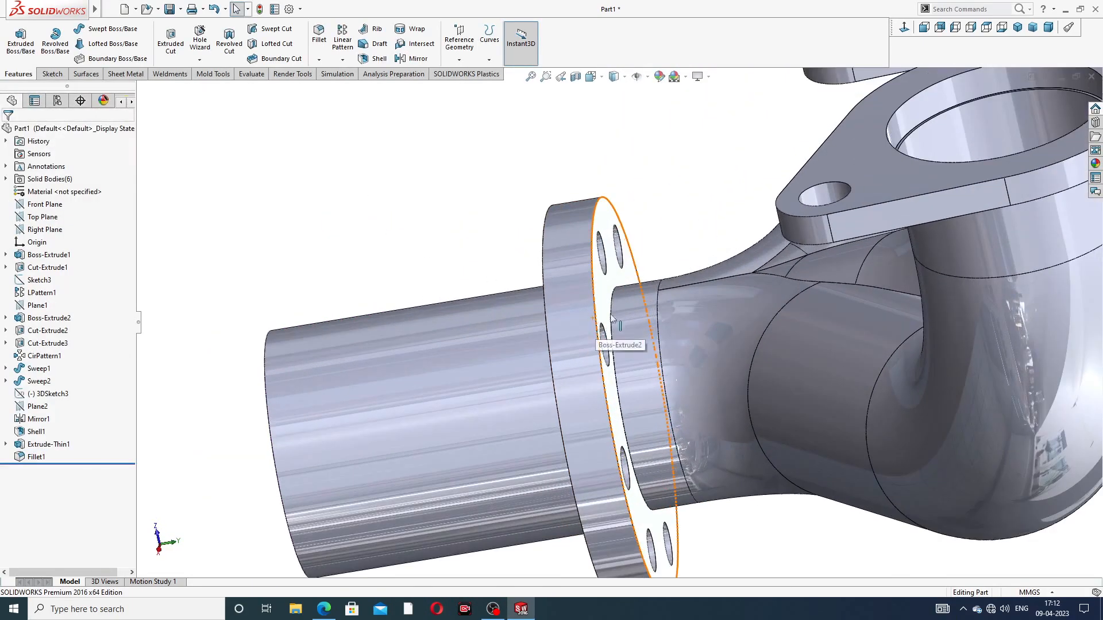
scroll(489, 221, "up", 2)
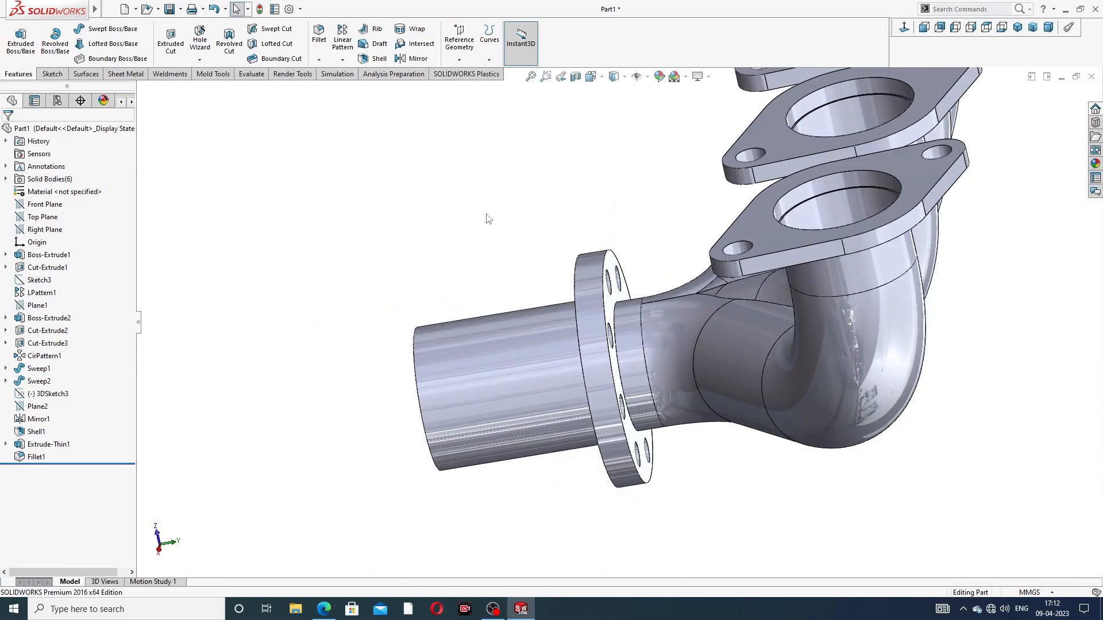
middle_click_drag(489, 219, 516, 208)
scroll(538, 273, "down", 3)
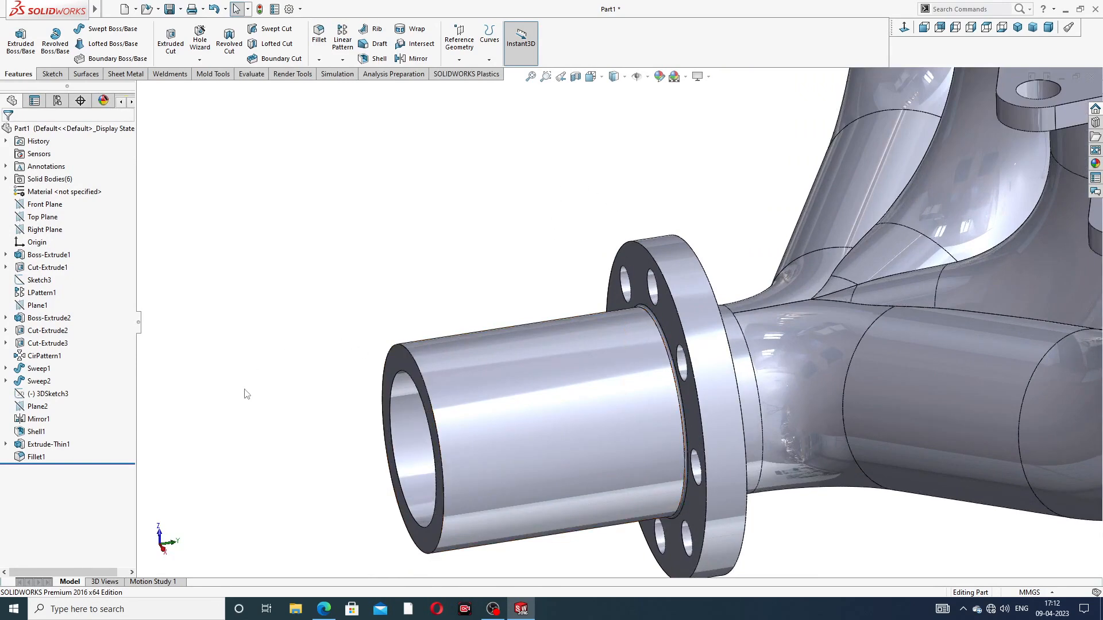
Step: Delete the fillet between the outlet tube and the round flange
left_click(39, 458)
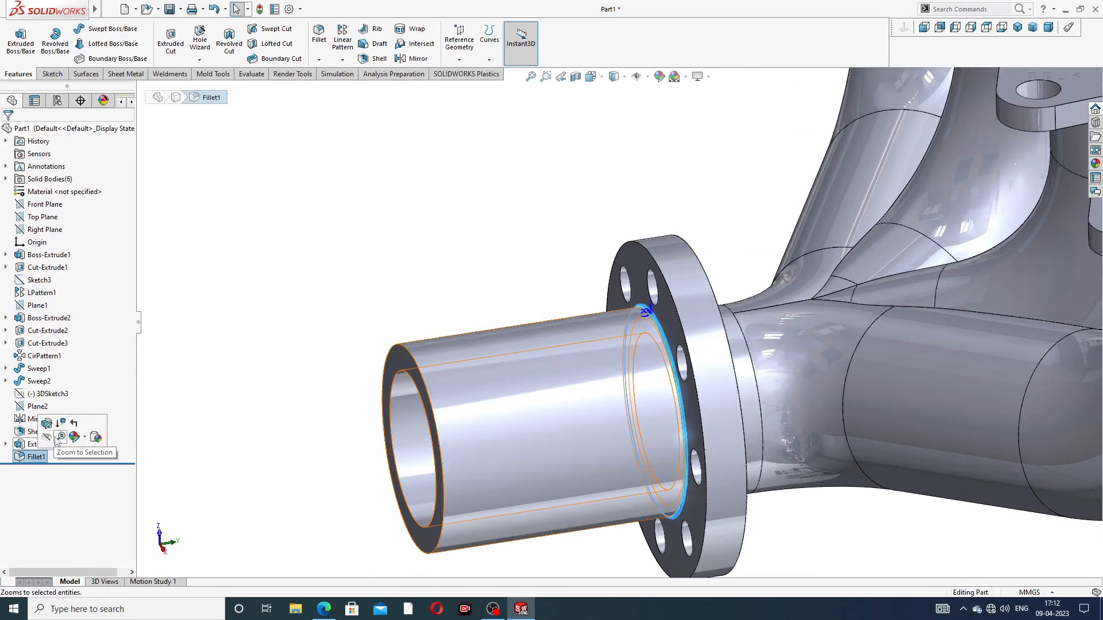
left_click(213, 390)
left_click(35, 457)
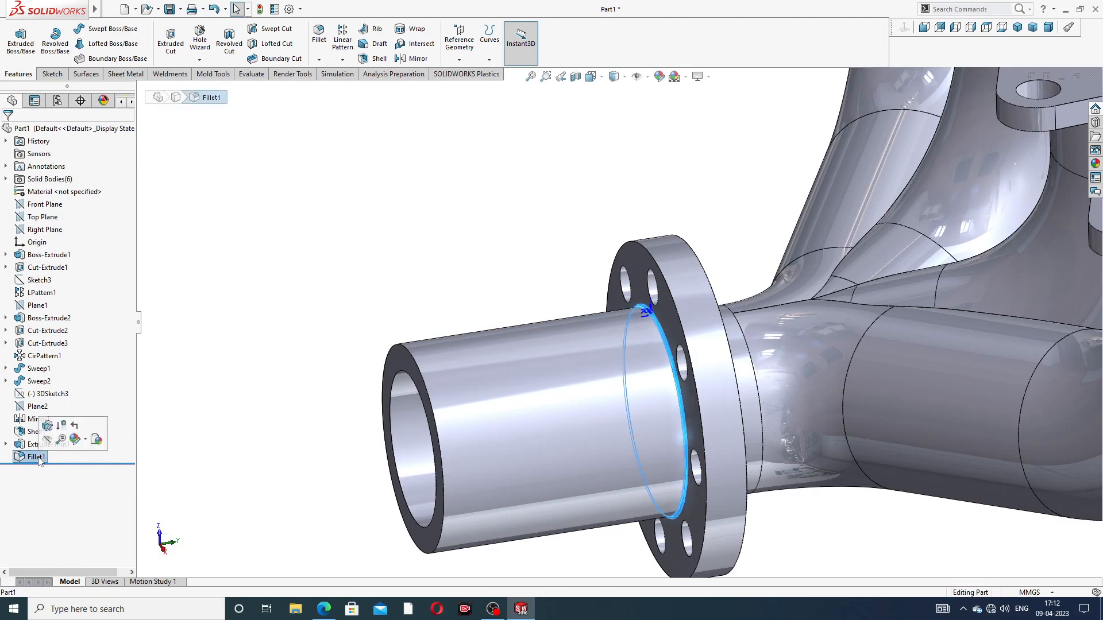
right_click(36, 457)
left_click(71, 445)
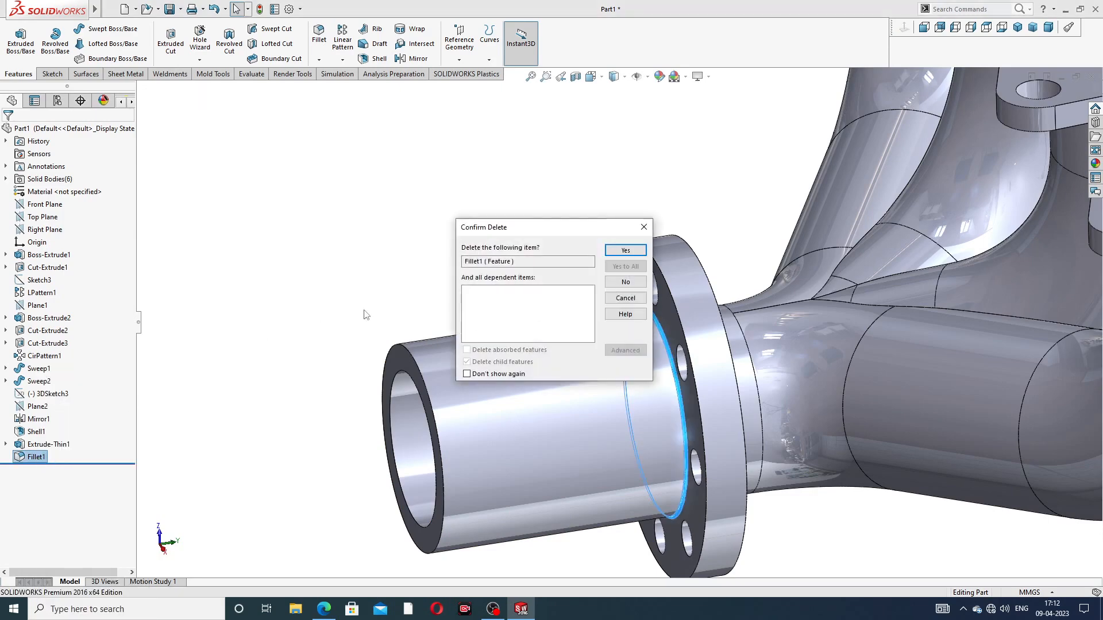
left_click(625, 251)
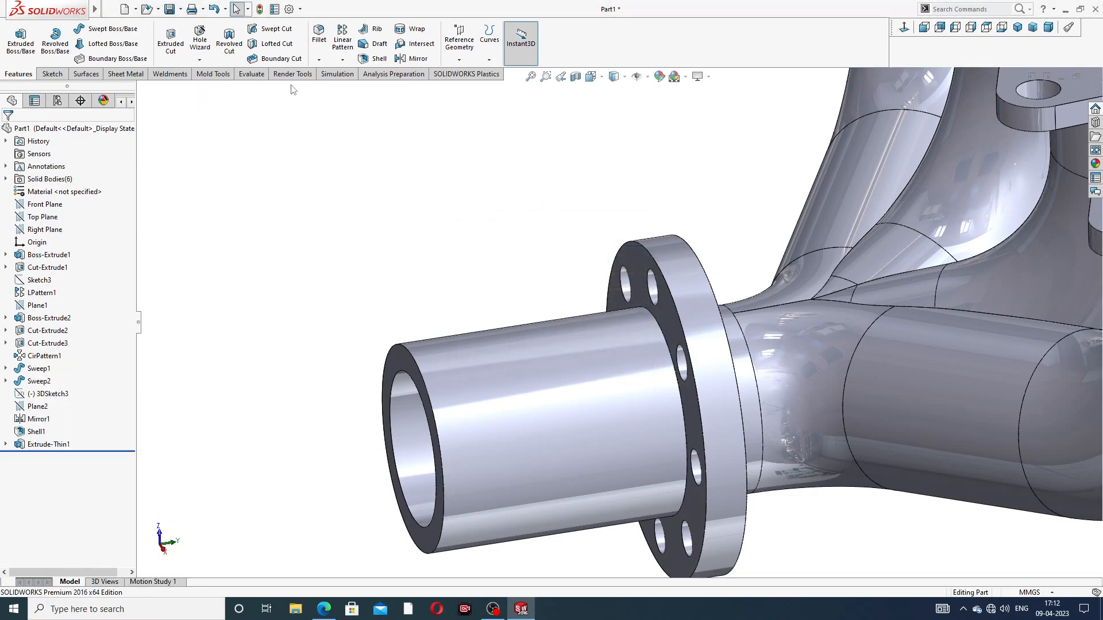
Step: Fillet all edges of the round outlet flange's front and back faces with a 1 mm radius
left_click(319, 34)
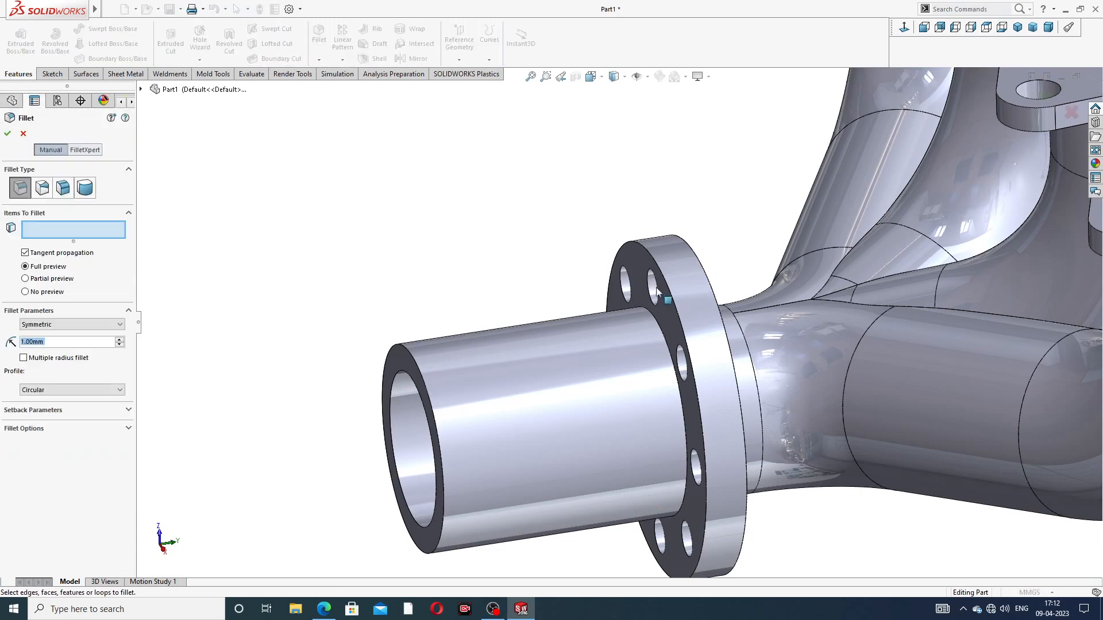
scroll(726, 297, "down", 4)
scroll(726, 296, "down", 3)
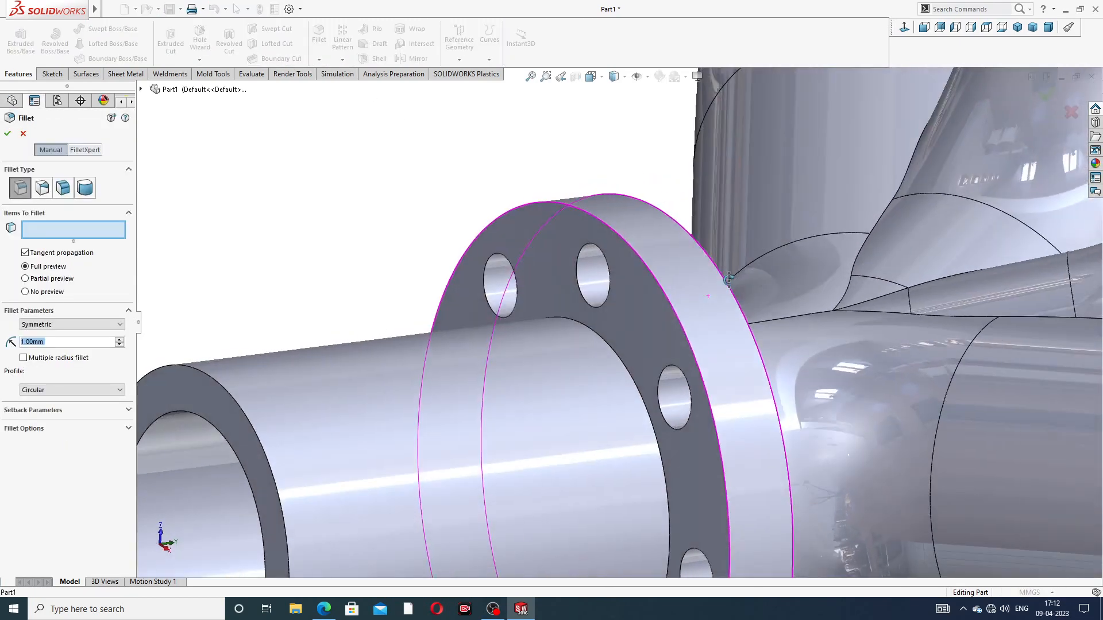
left_click(659, 304)
scroll(704, 301, "up", 3)
scroll(704, 301, "up", 3)
middle_click_drag(704, 301, 574, 288)
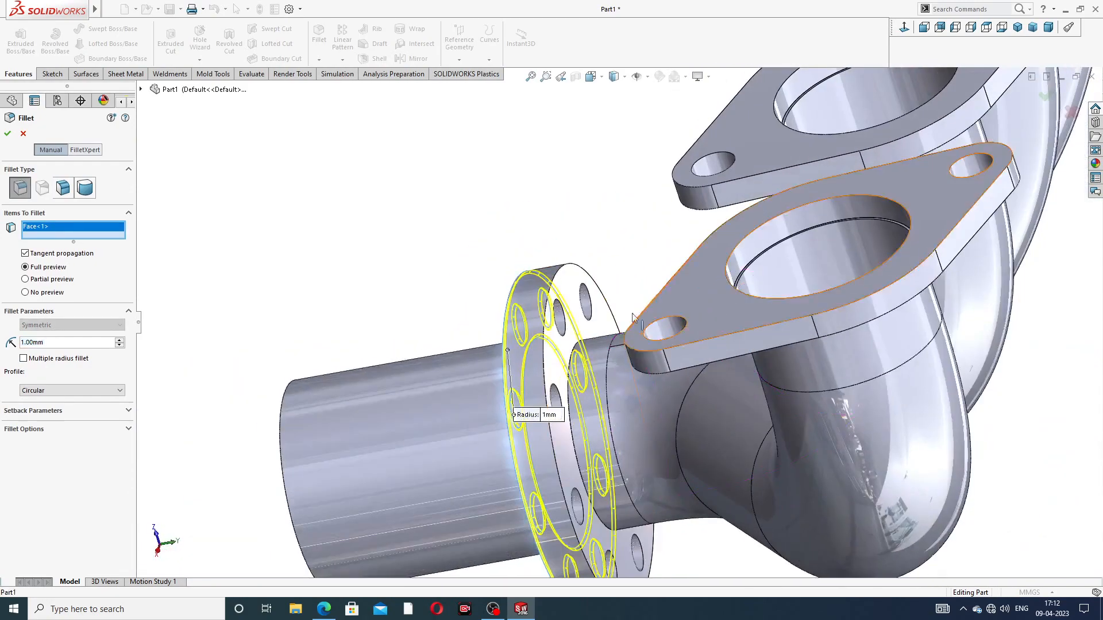
left_click(572, 285)
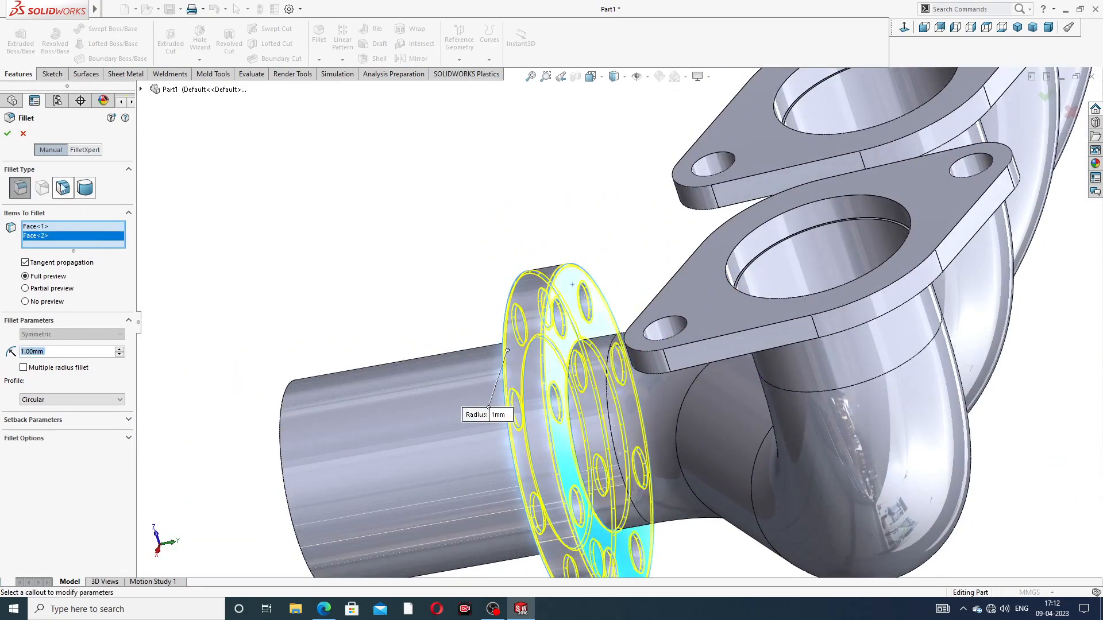
left_click(8, 134)
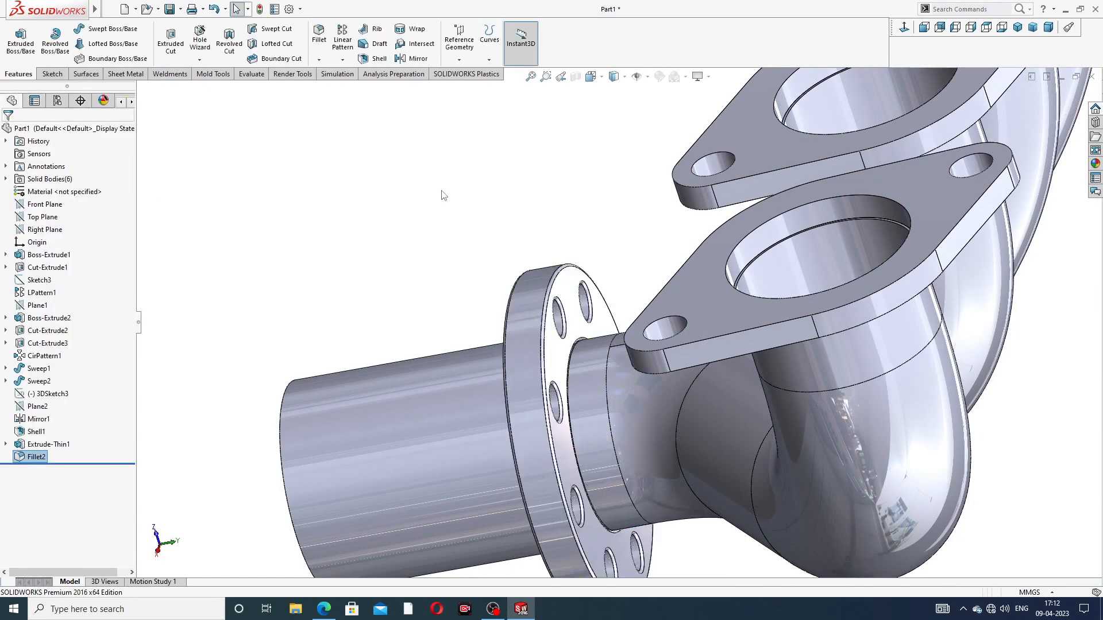
scroll(444, 211, "up", 2)
middle_click_drag(513, 243, 585, 229)
scroll(598, 353, "down", 5)
middle_click_drag(652, 305, 571, 278)
scroll(535, 324, "up", 3)
middle_click_drag(535, 324, 448, 293)
Step: Cut a right-hand M72x6.0 Metric Die thread 92 mm long from the tube's outer end edge, offset 6 mm outward, per the PDF drawing
left_click(324, 610)
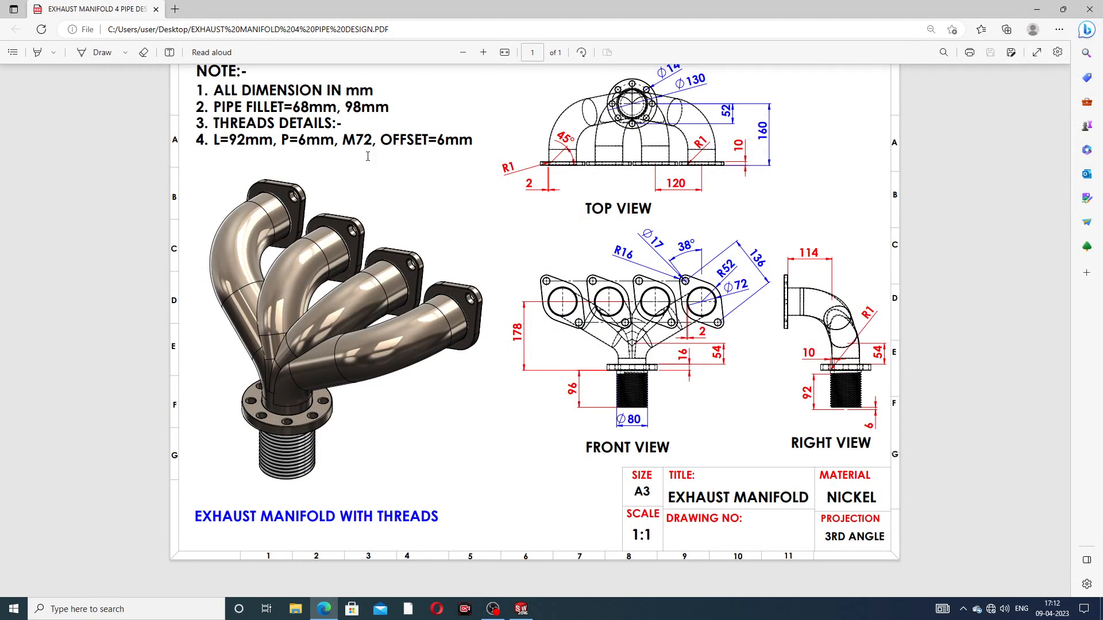
left_click(325, 606)
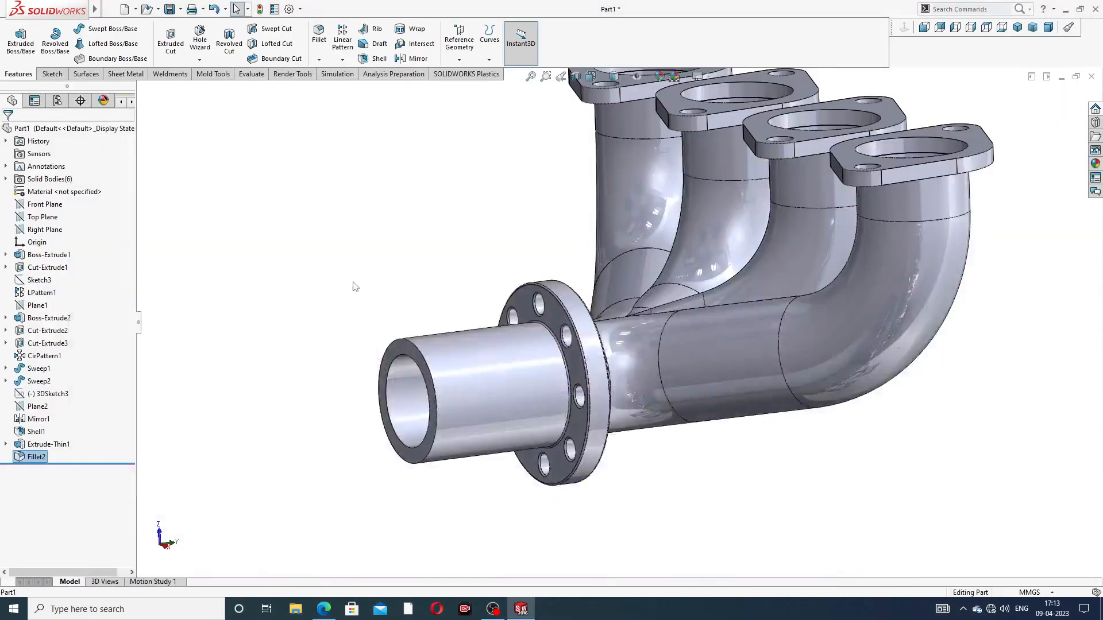
left_click(199, 60)
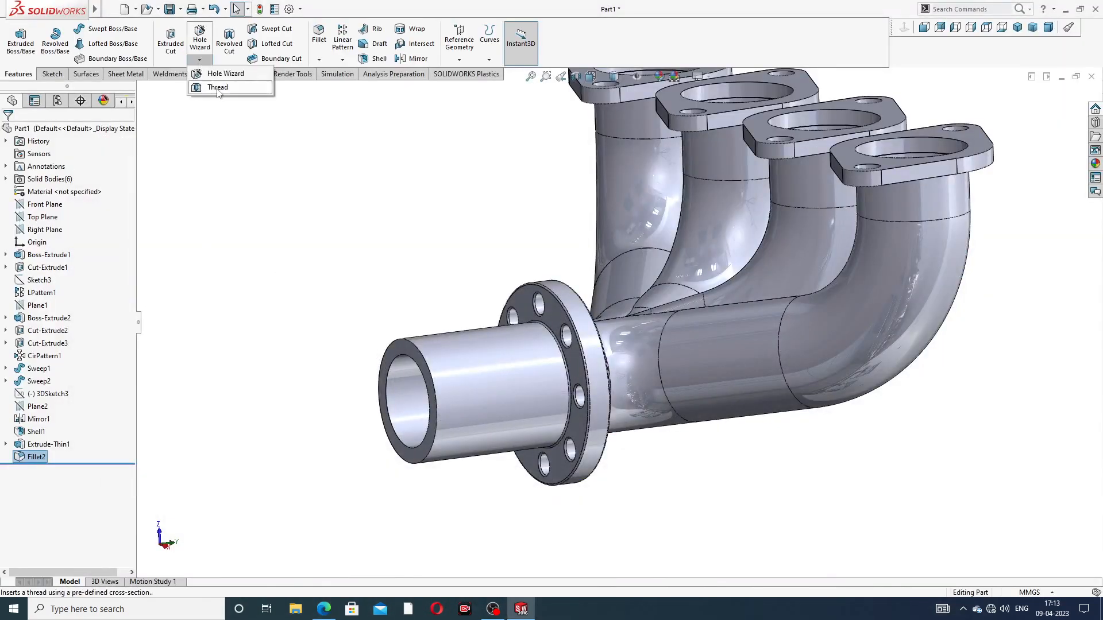
left_click(213, 89)
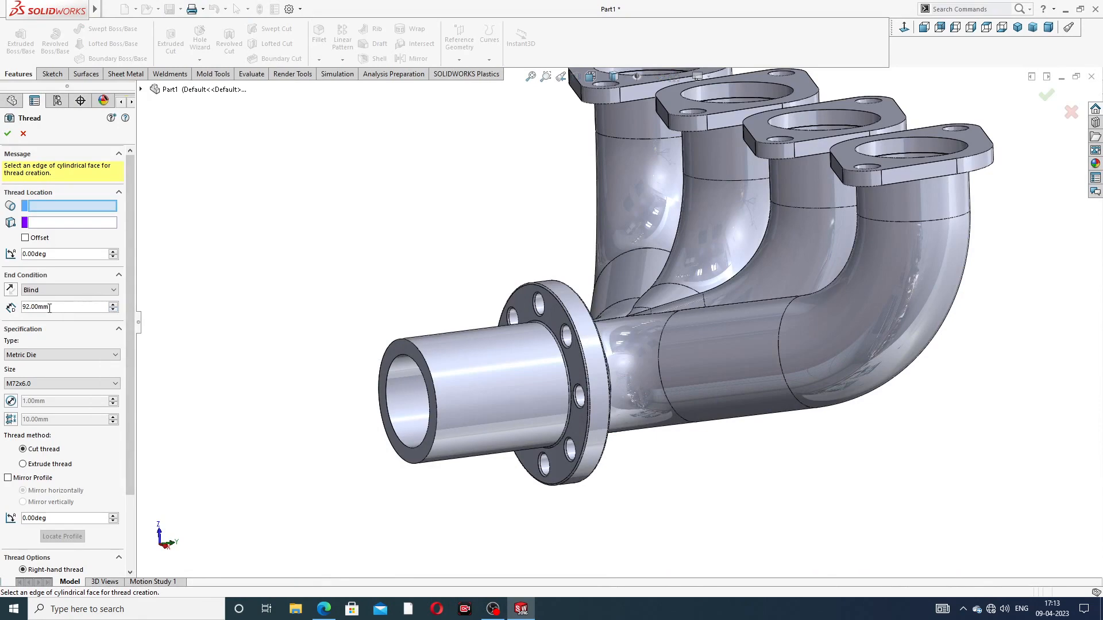
left_click(424, 358)
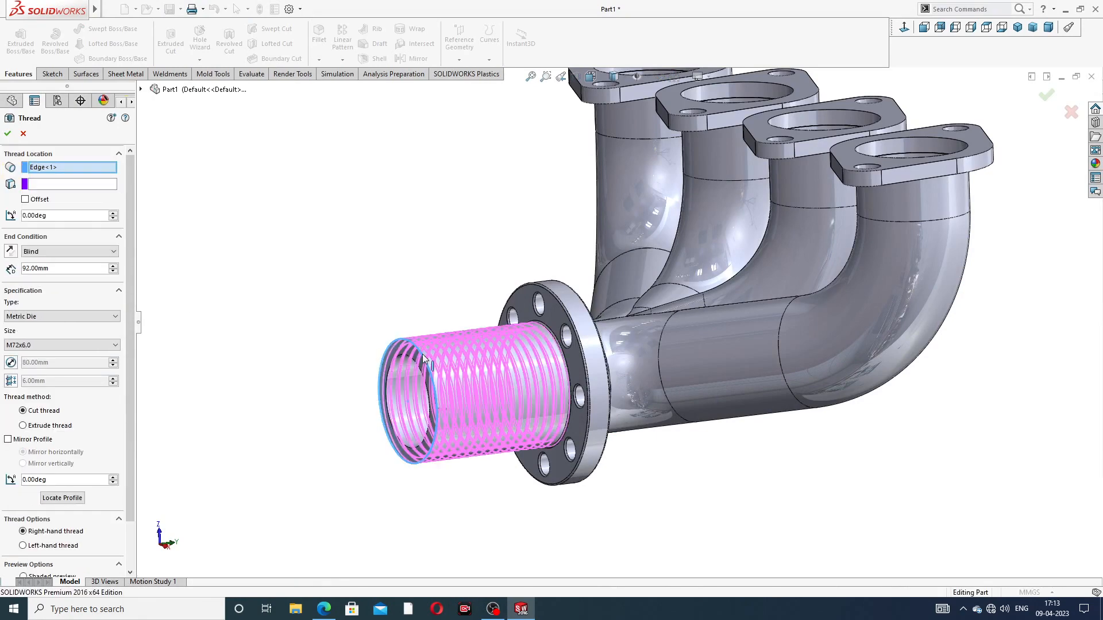
mouse_move(450, 363)
middle_mouse_down()
mouse_move(419, 362)
mouse_move(433, 365)
middle_mouse_up()
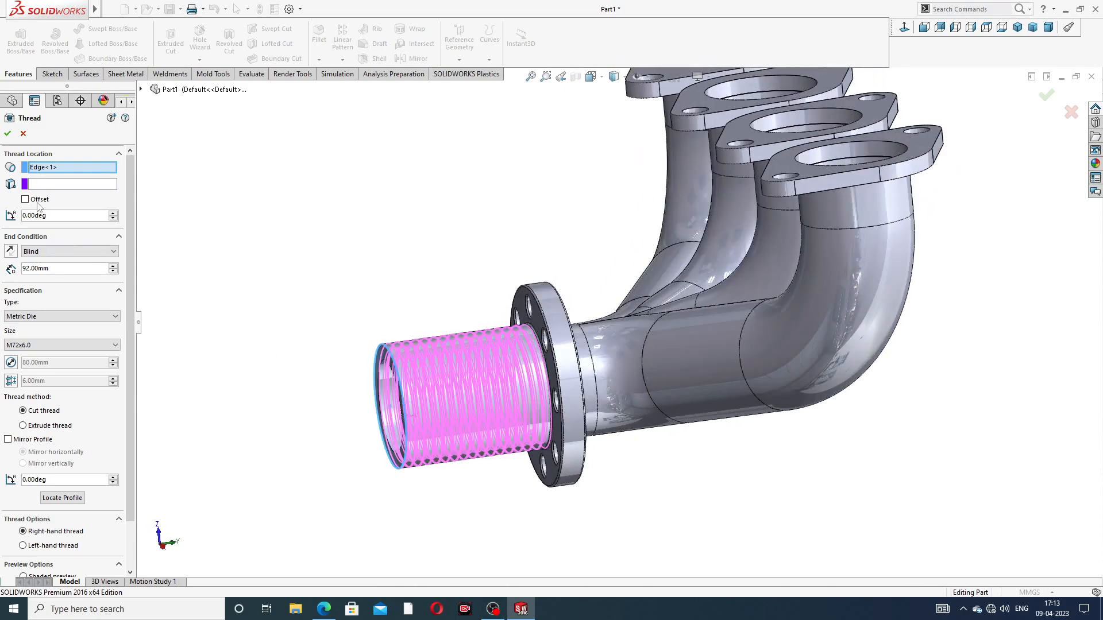
left_click(25, 200)
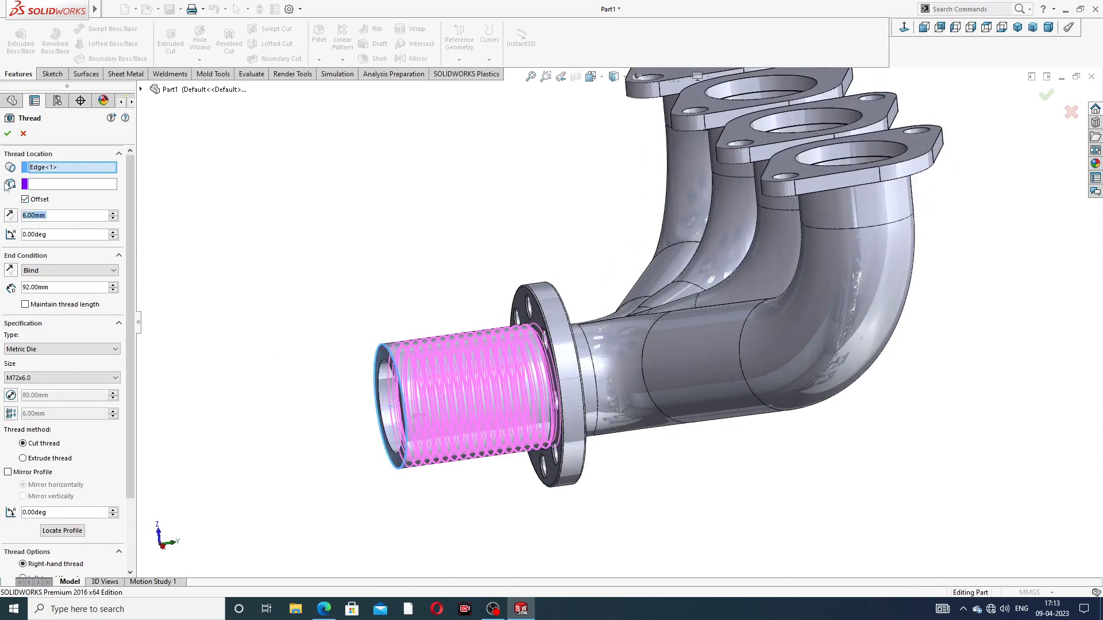
left_click(10, 216)
middle_click_drag(390, 283, 386, 307)
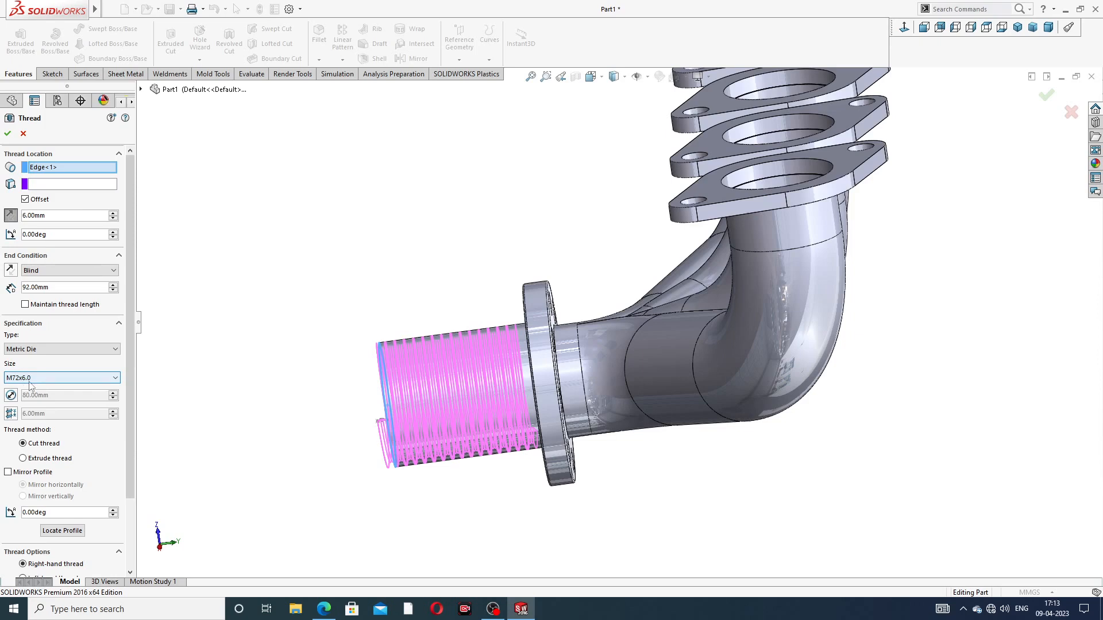
left_click_drag(129, 382, 126, 449)
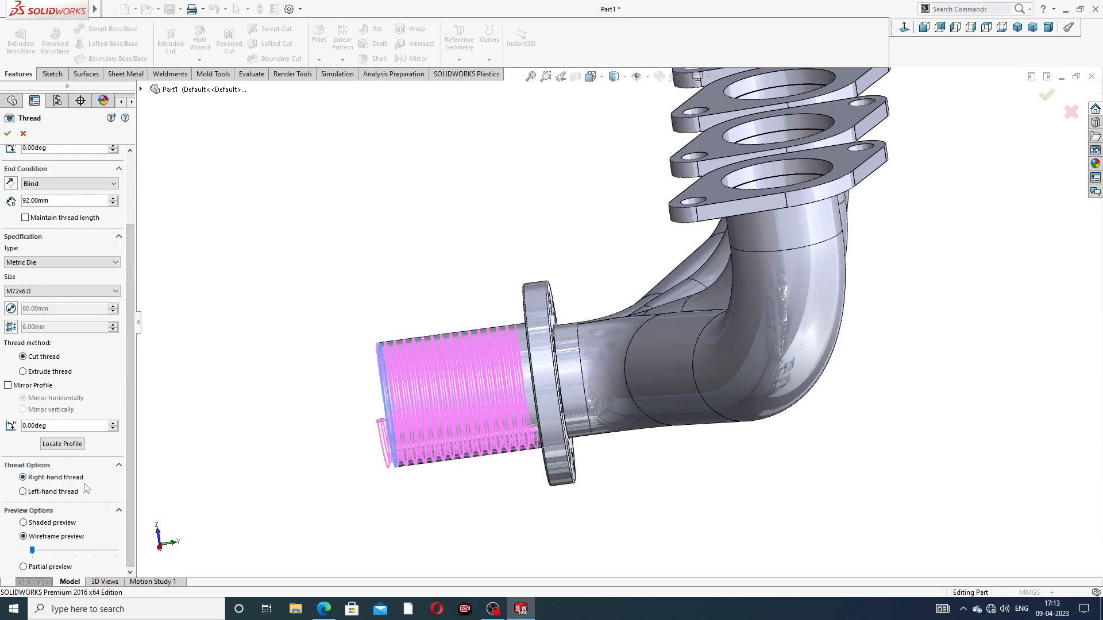
left_click(9, 134)
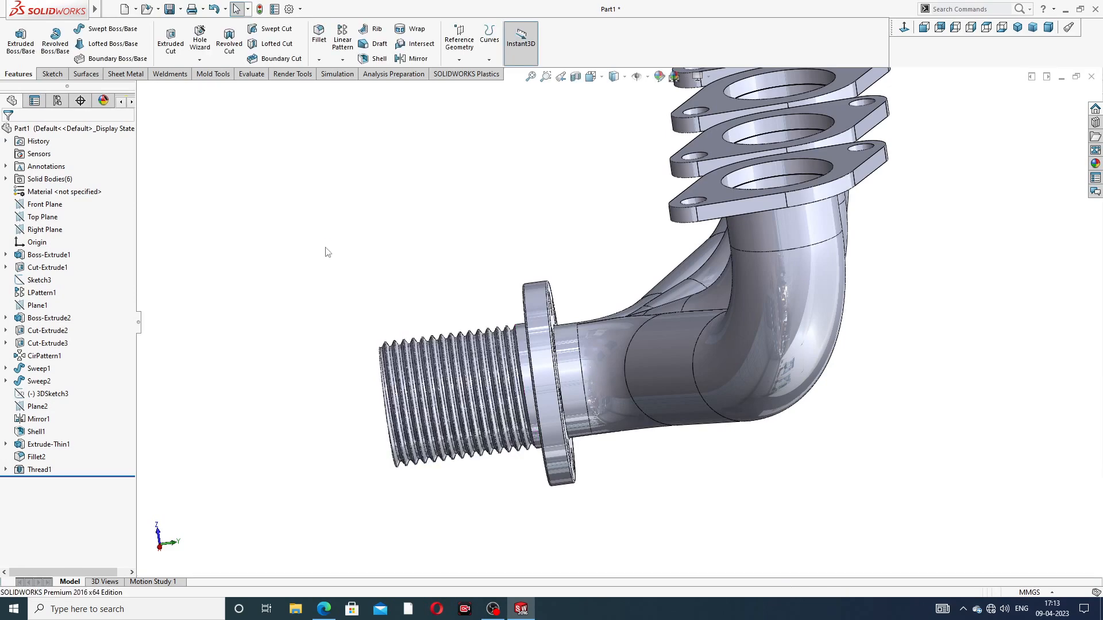
Step: Colour the outlet tube's thread feature grey with RGB 128, 128, 128
scroll(442, 278, "up", 3)
middle_click_drag(442, 279, 520, 249)
scroll(539, 346, "down", 3)
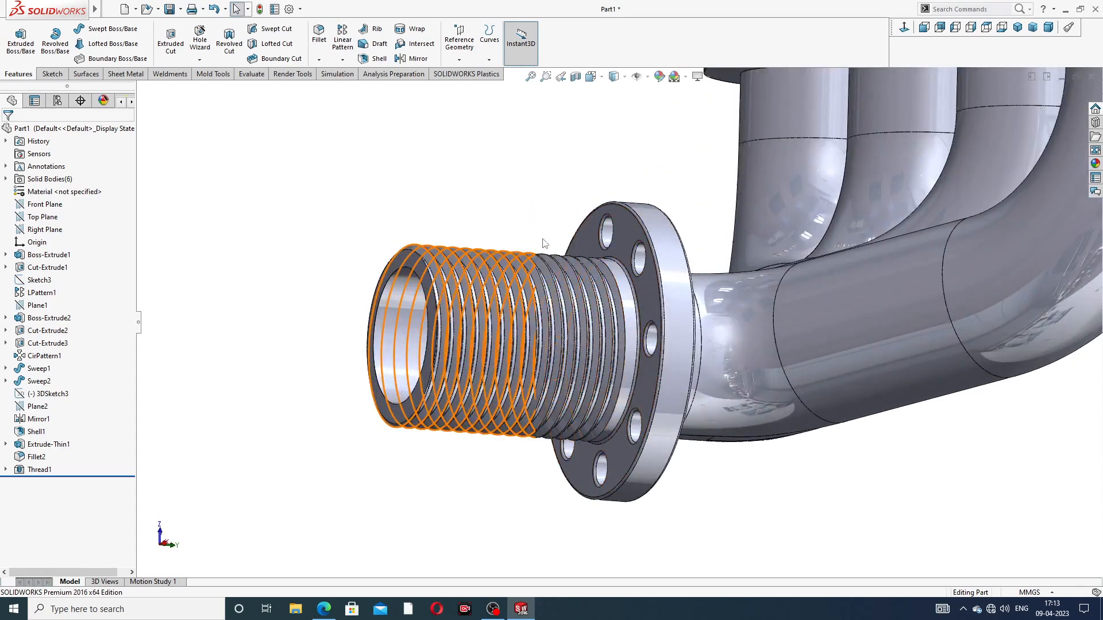
scroll(545, 244, "up", 3)
mouse_move(597, 200)
middle_mouse_down()
mouse_move(625, 185)
mouse_move(595, 210)
middle_mouse_up()
left_click(39, 469)
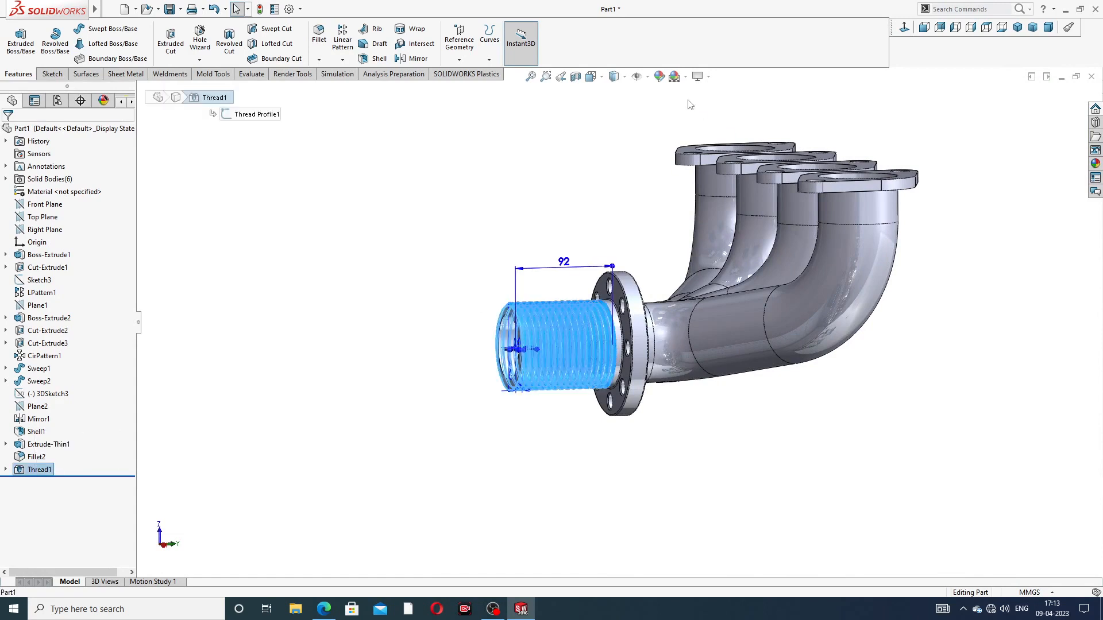
left_click(659, 77)
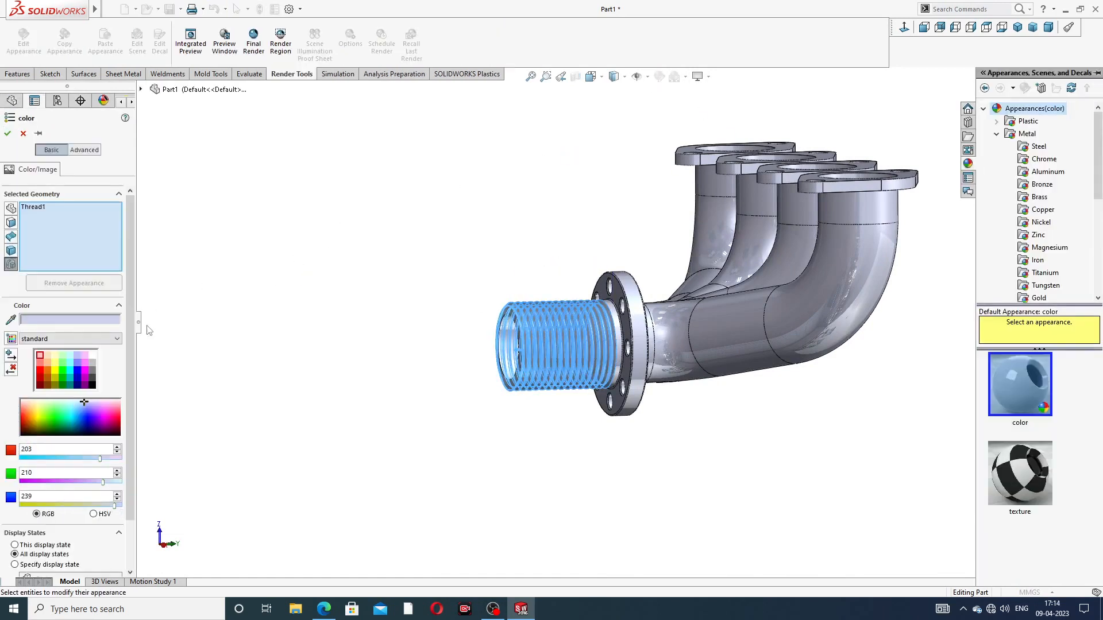
left_click(92, 370)
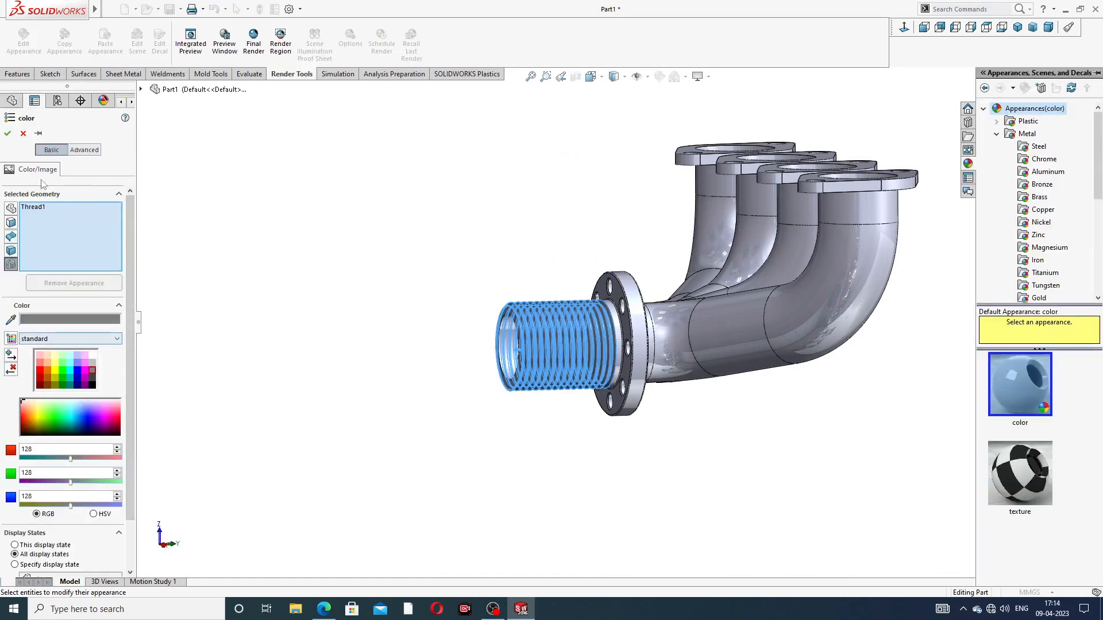
left_click(8, 133)
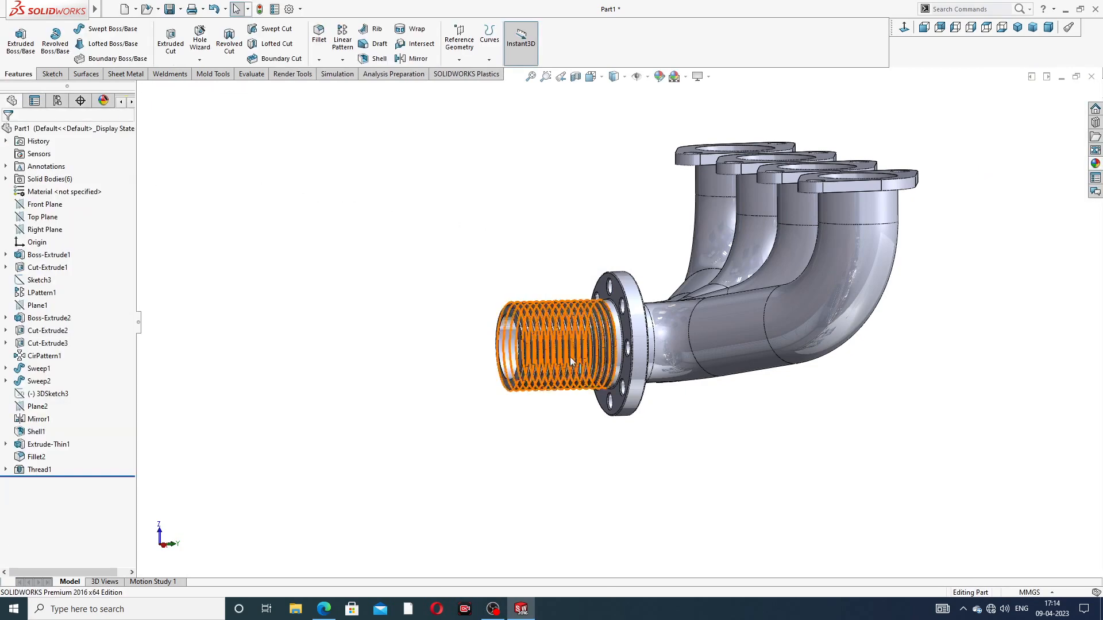
scroll(570, 356, "down", 3)
scroll(629, 287, "up", 3)
middle_click_drag(861, 215, 908, 236)
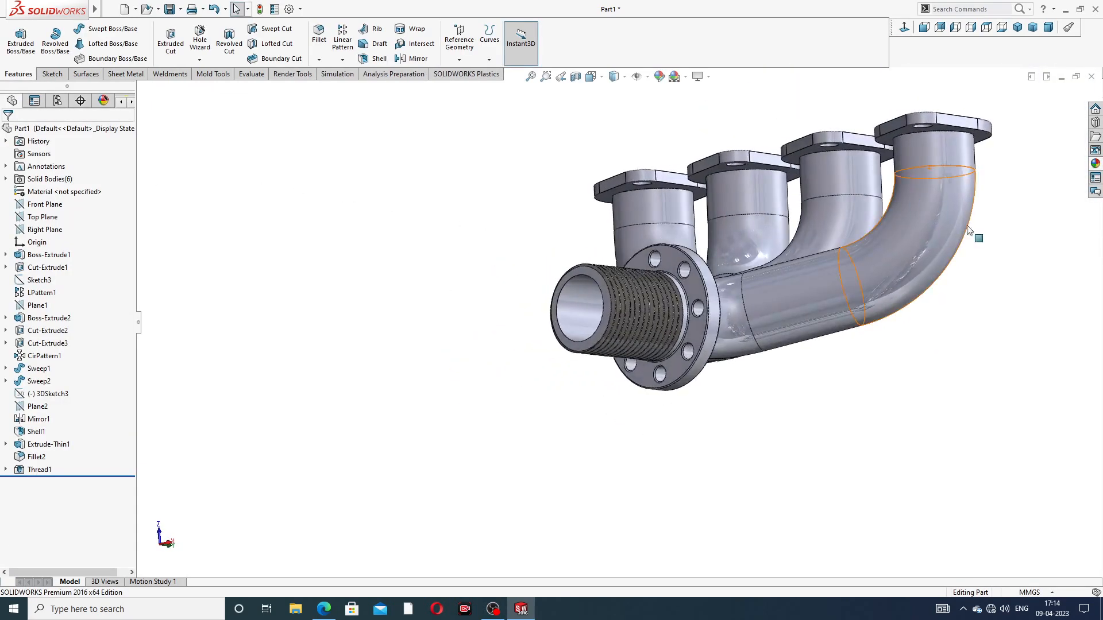
Step: Apply the polished nickel metal appearance to the exhaust manifold part
left_click(1095, 164)
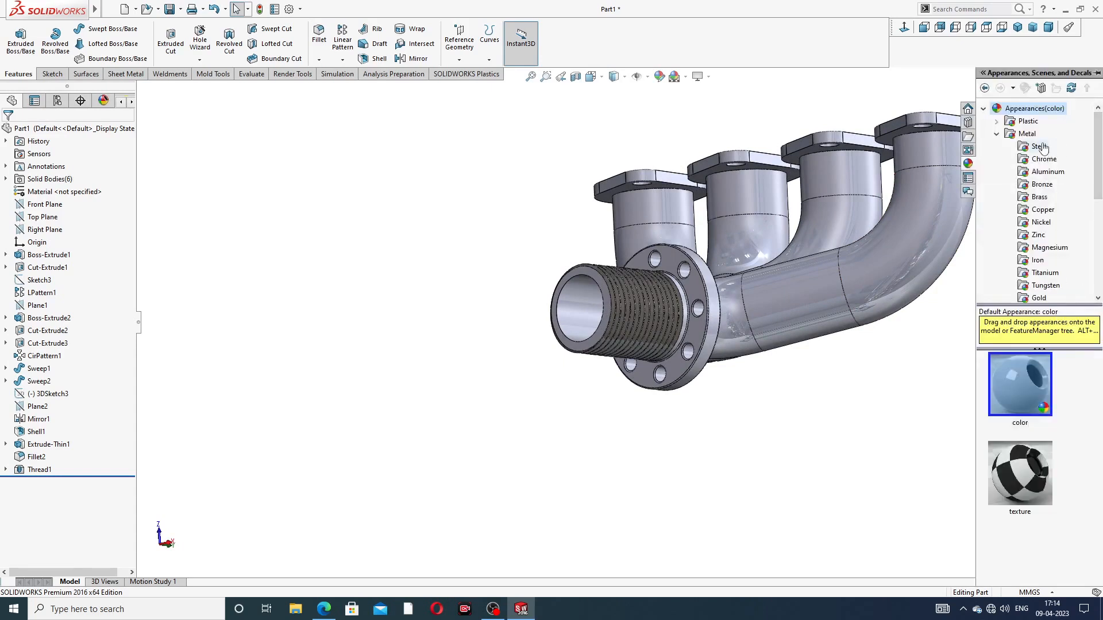
left_click(1040, 221)
left_click(1012, 381)
double_click(1012, 381)
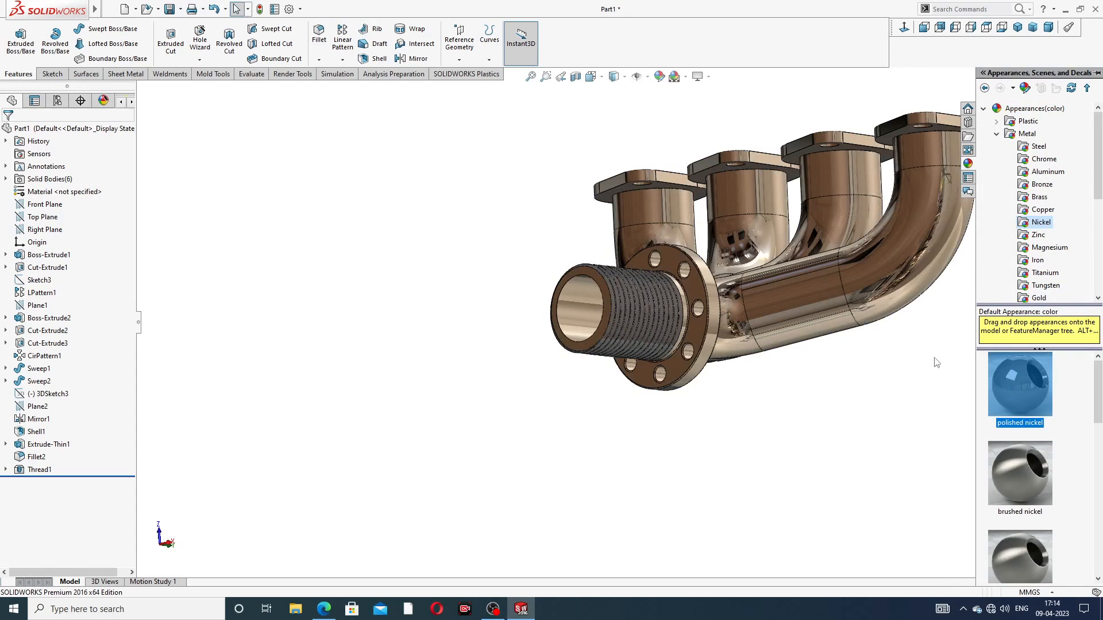
left_click(922, 344)
scroll(957, 256, "up", 3)
middle_click_drag(906, 216, 875, 261)
scroll(873, 262, "down", 1)
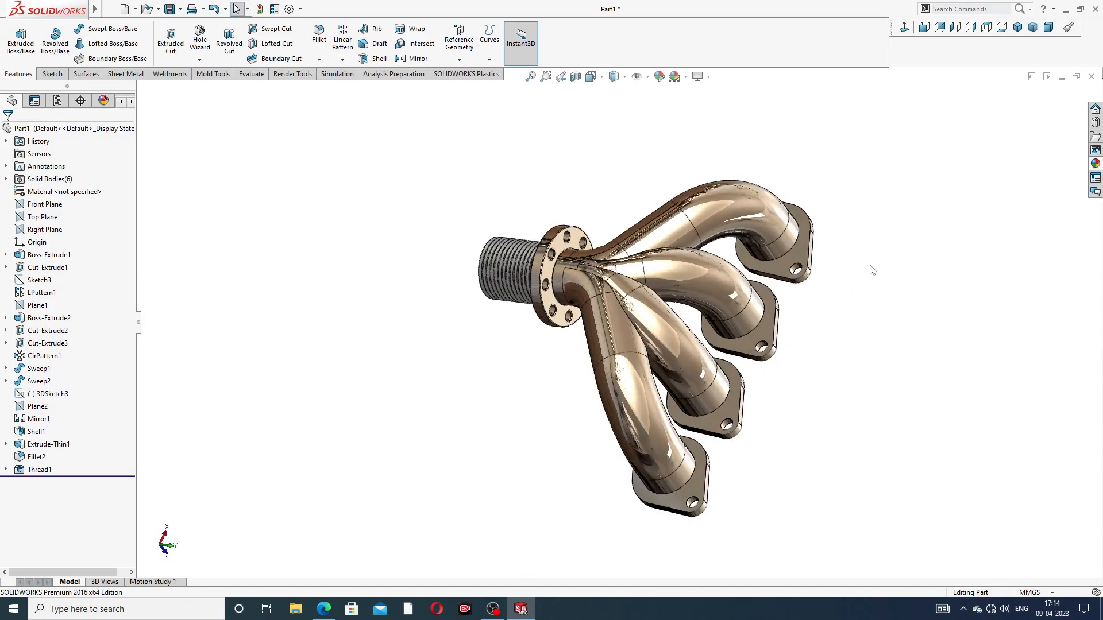
middle_click_drag(645, 227, 372, 113)
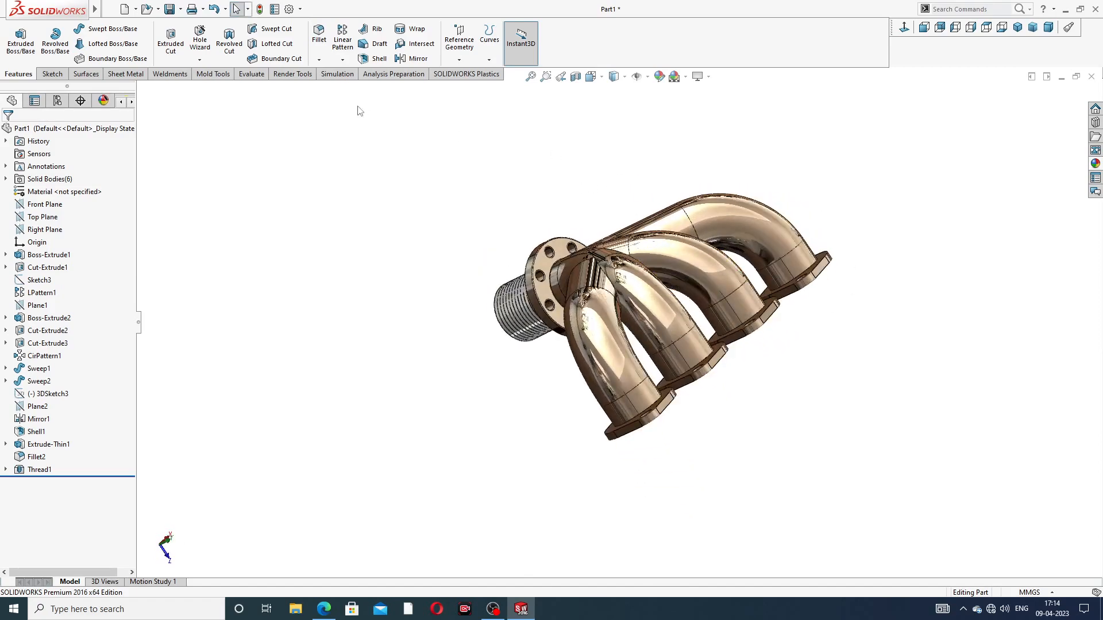
Step: Chamfer the bore's front edge on the first inlet flange at the row's end 2 mm at 45 degrees, after checking the PDF drawing
left_click(324, 609)
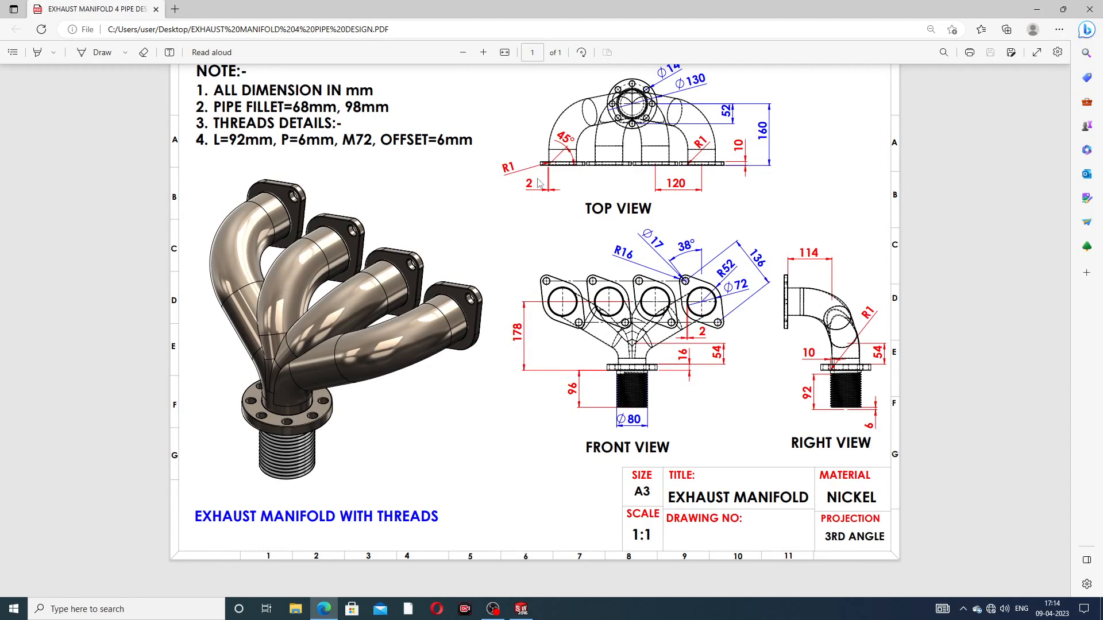
left_click(521, 609)
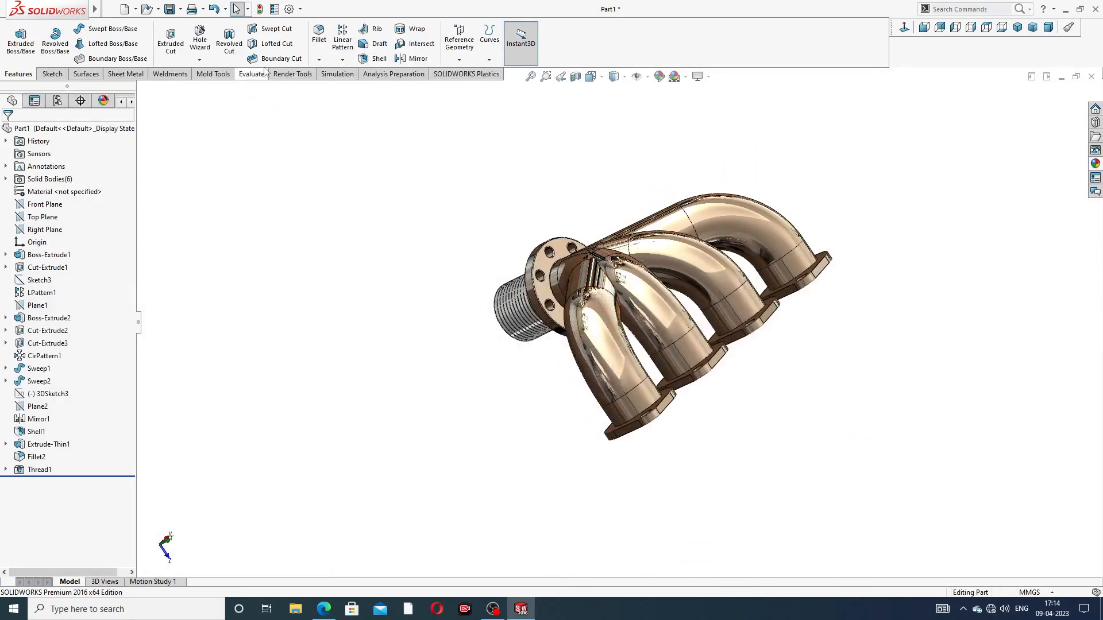
left_click(319, 60)
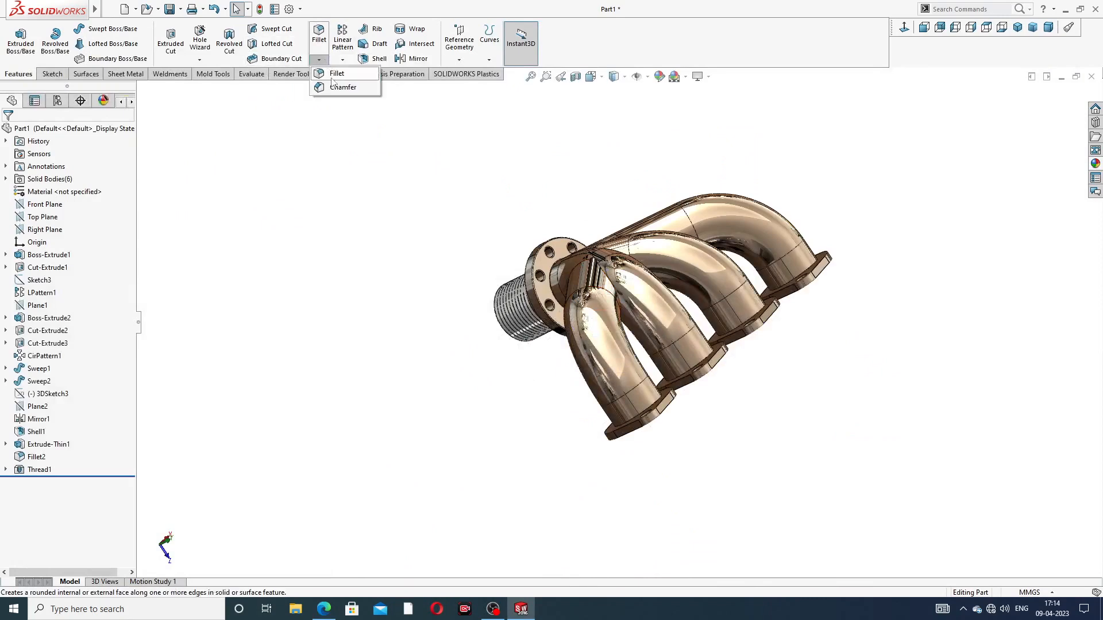
left_click(343, 87)
middle_click_drag(692, 396, 543, 230)
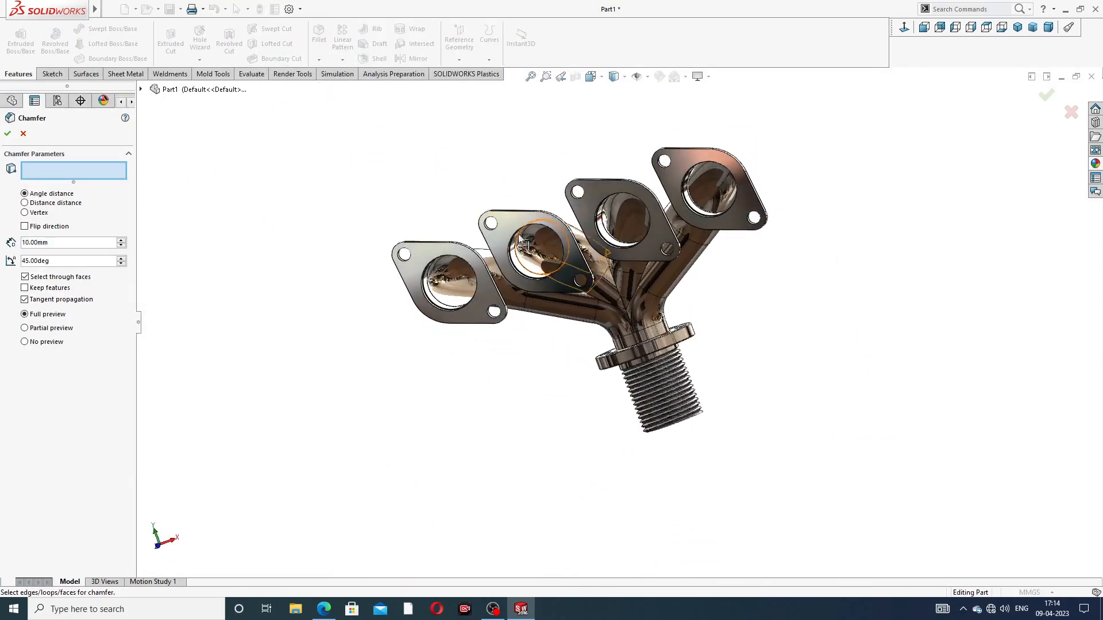
scroll(462, 284, "down", 3)
scroll(489, 290, "down", 5)
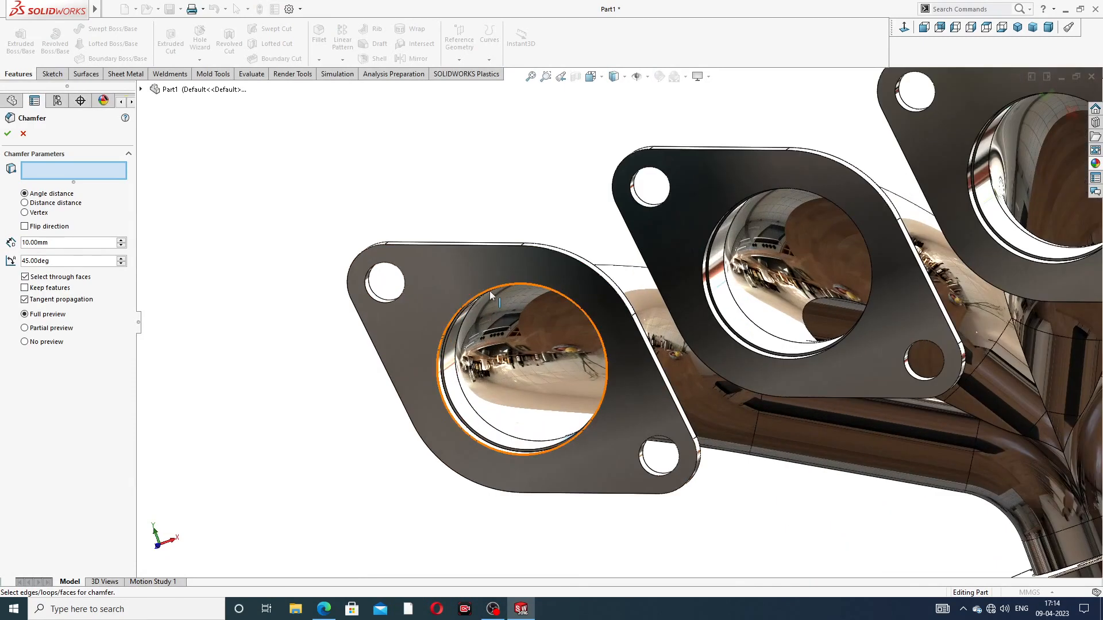
left_click(58, 244)
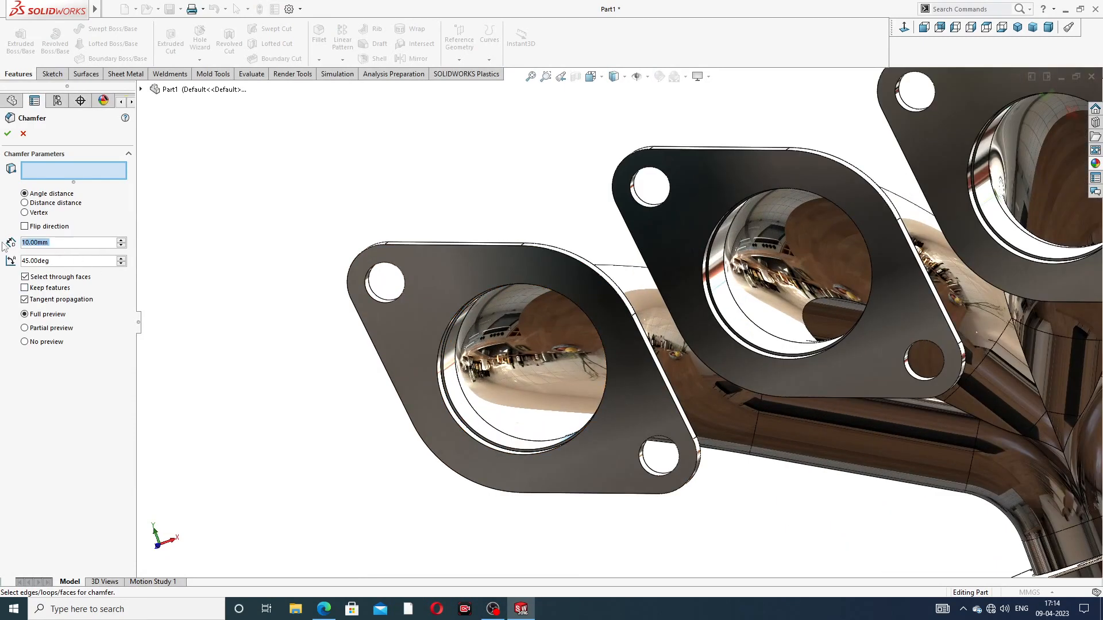
type("2")
key("Return")
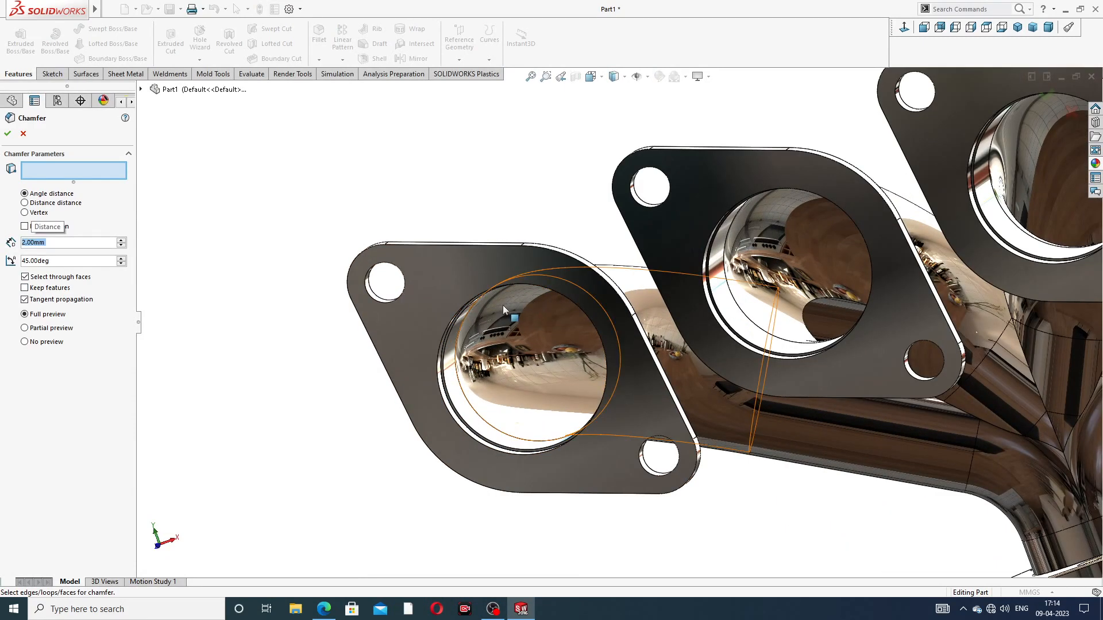
scroll(503, 305, "down", 3)
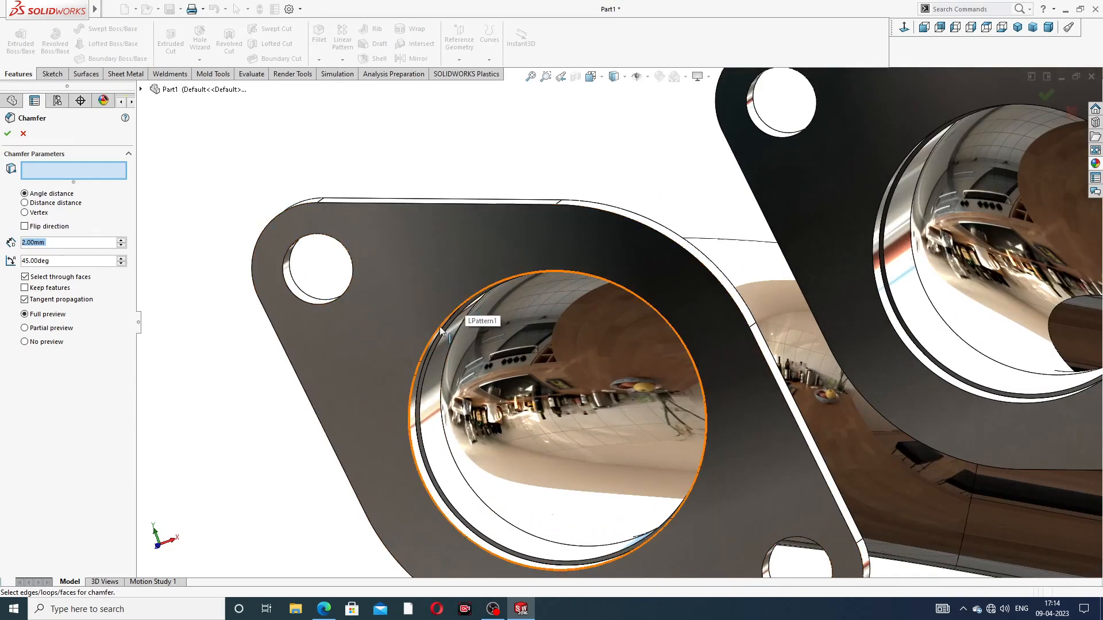
left_click(441, 325)
left_click(8, 133)
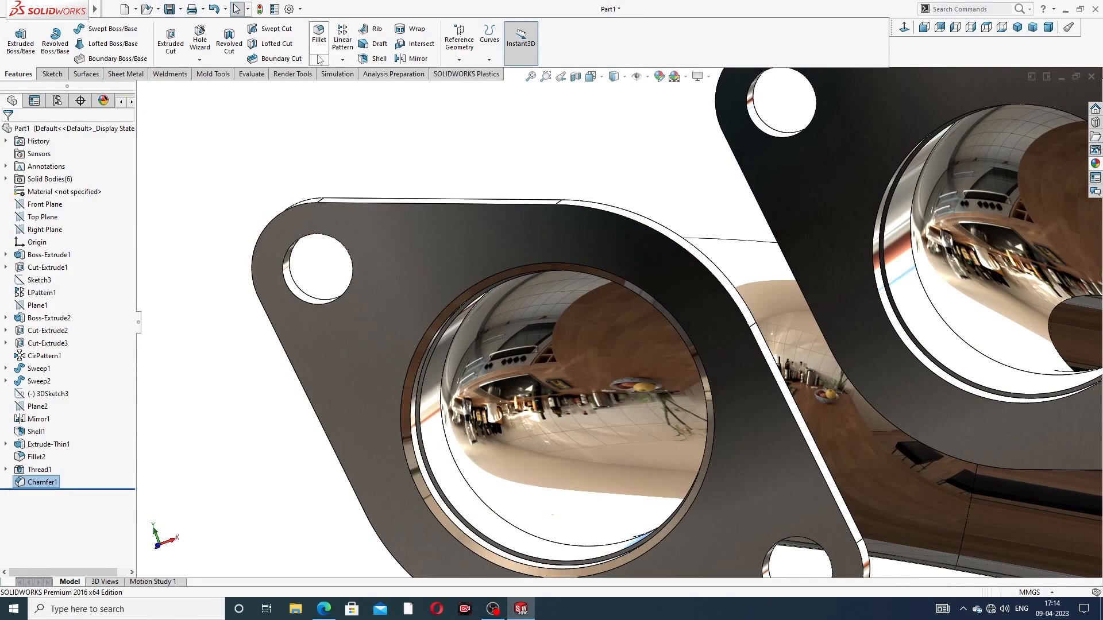
Step: Chamfer the front bore edge of the second inlet flange 2 mm at 45 degrees
left_click(318, 60)
left_click(339, 88)
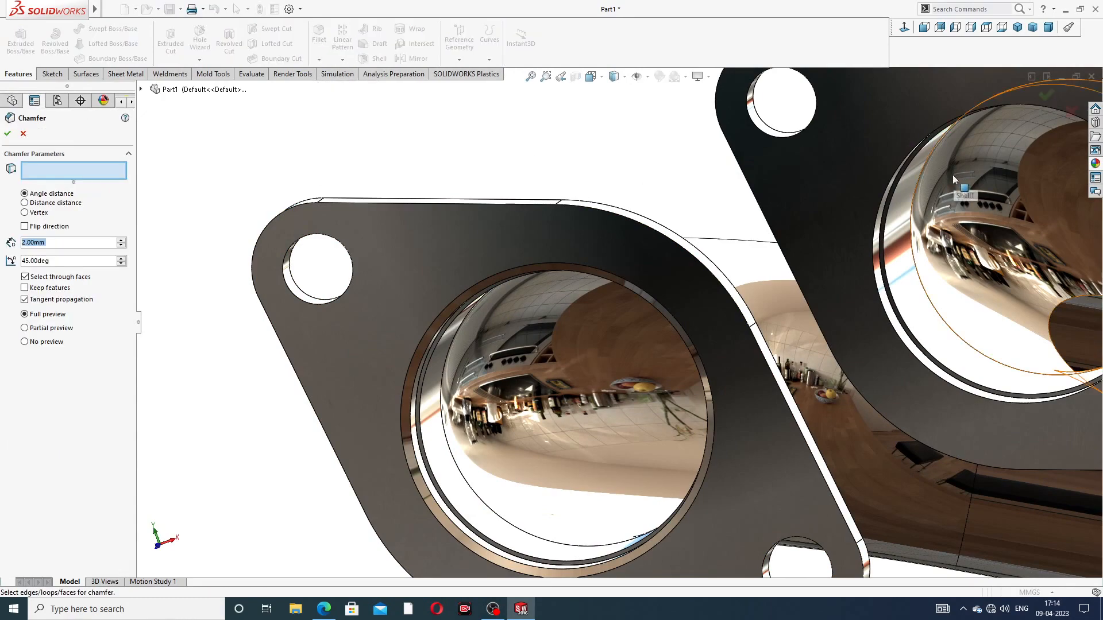
scroll(919, 172, "up", 5)
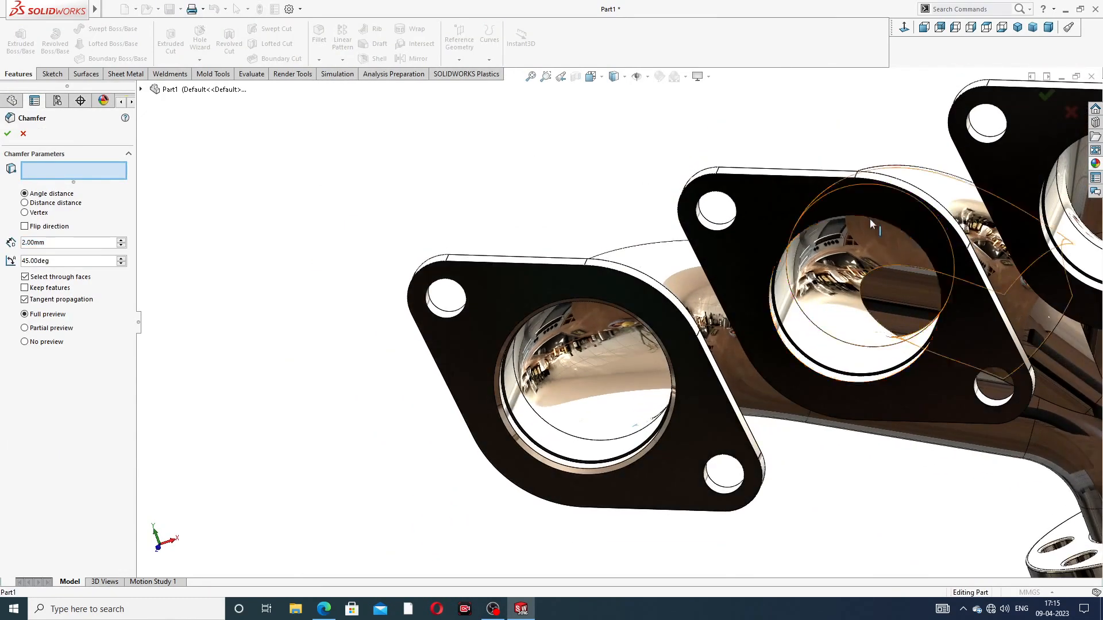
left_click(856, 215)
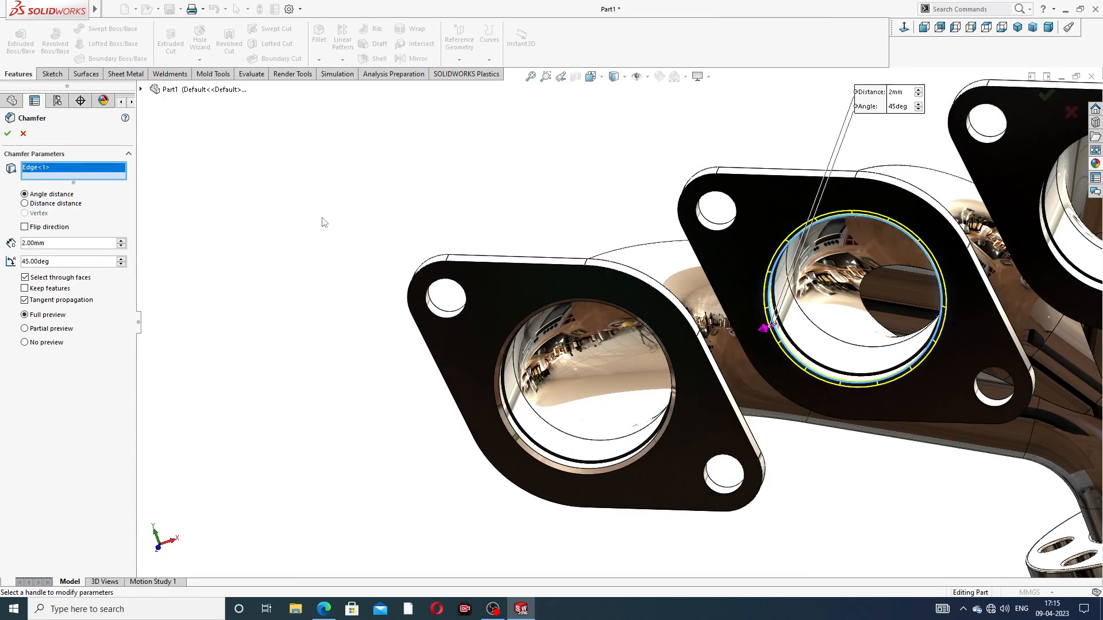
left_click(8, 135)
Step: Chamfer the front bore edge of the third inlet flange 2 mm at 45 degrees
scroll(764, 180, "up", 4)
middle_click_drag(839, 241, 884, 64)
scroll(742, 218, "down", 3)
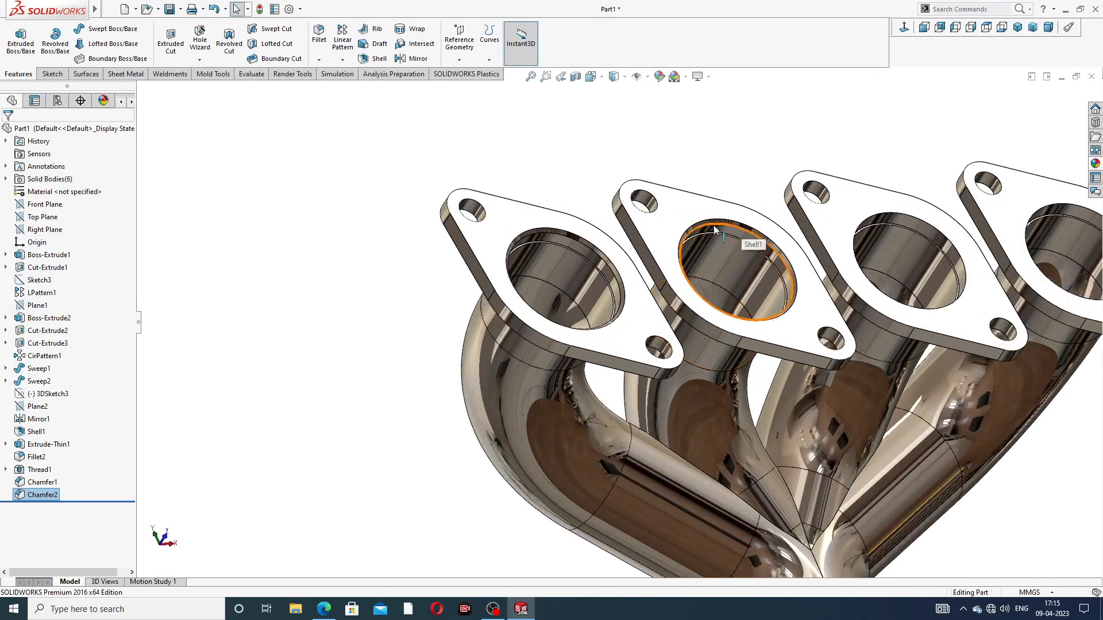
left_click(318, 59)
left_click(342, 87)
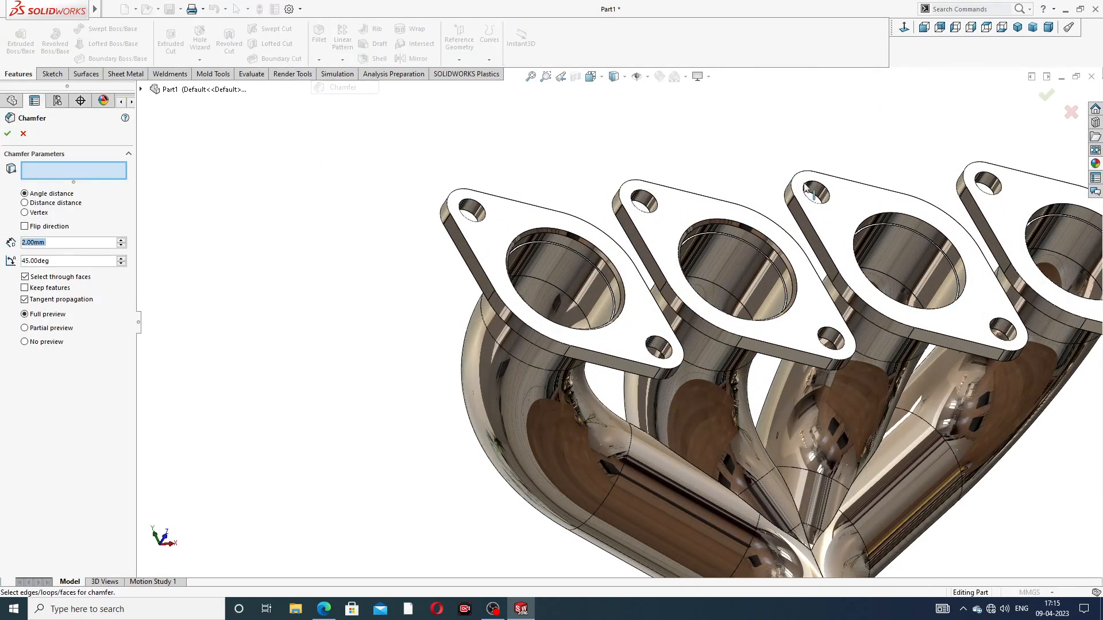
left_click(891, 216)
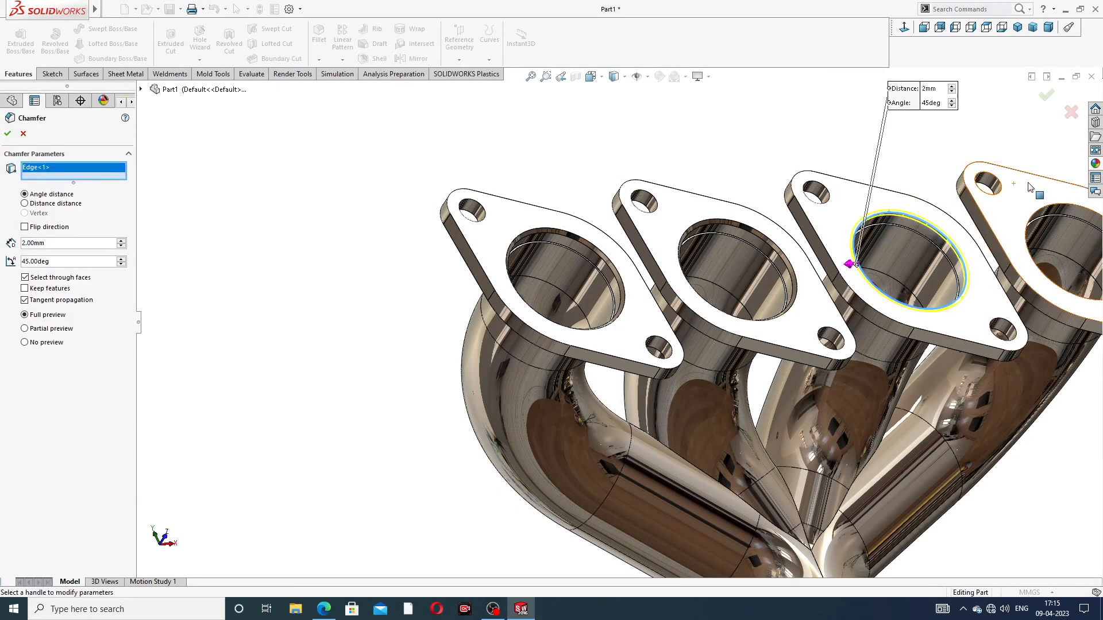
key("z")
scroll(949, 265, "down", 3)
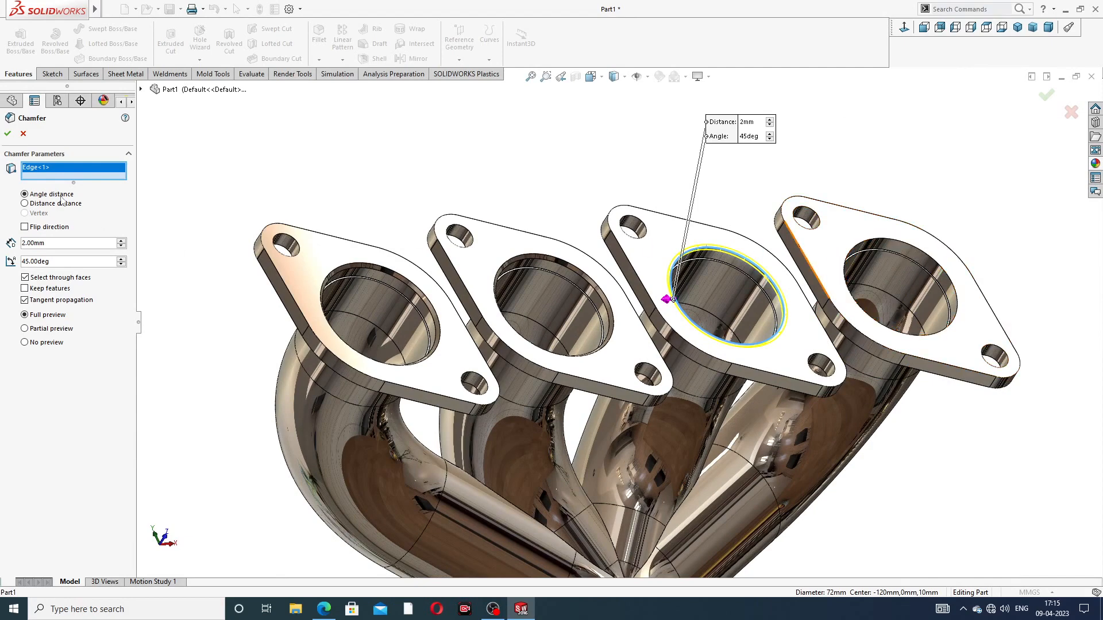
left_click(6, 135)
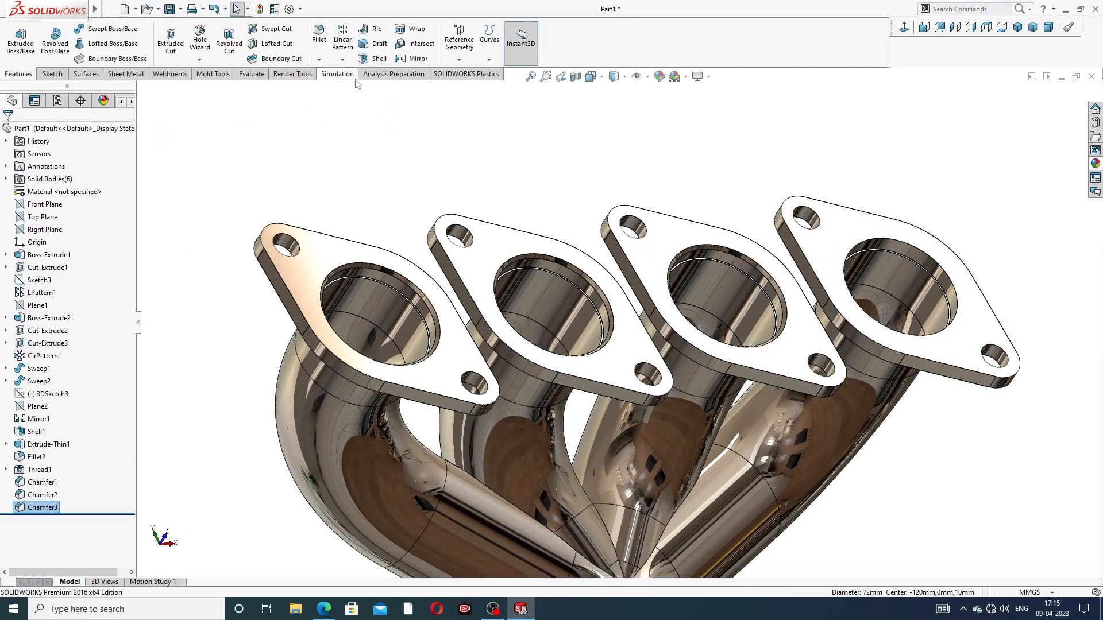
Step: Chamfer the front bore edge of the fourth inlet flange 2 mm at 45 degrees
left_click(318, 60)
left_click(336, 86)
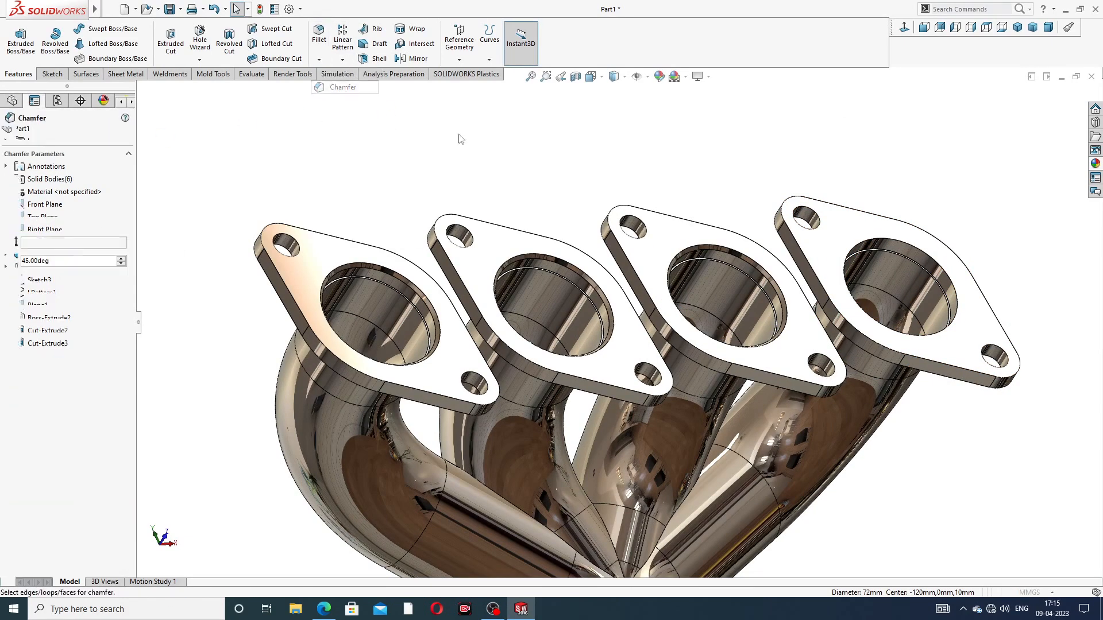
left_click(863, 244)
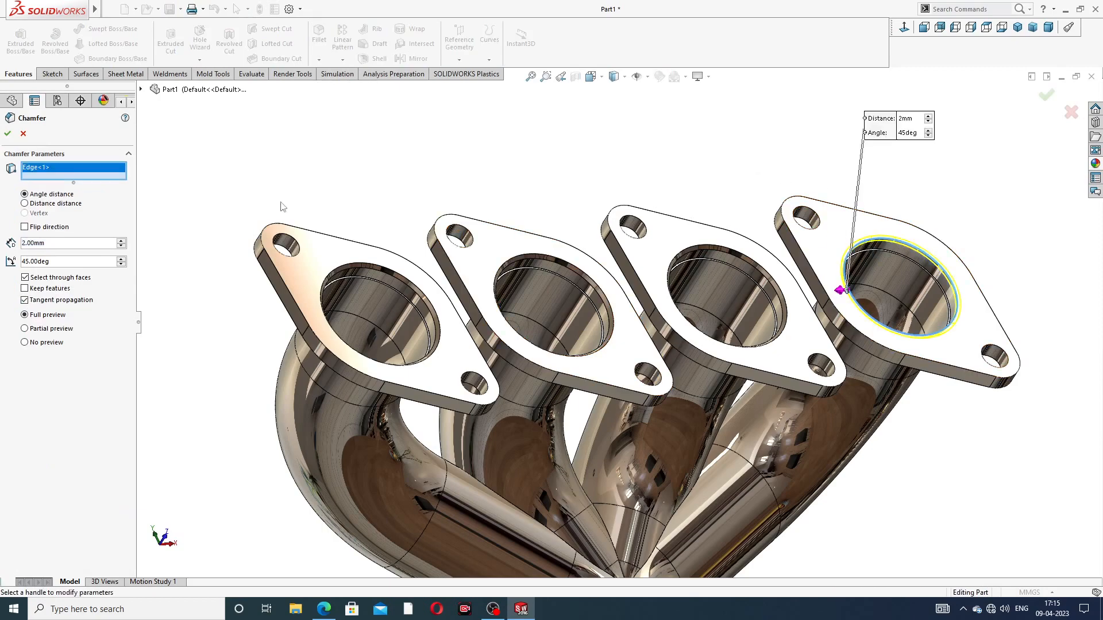
left_click(7, 133)
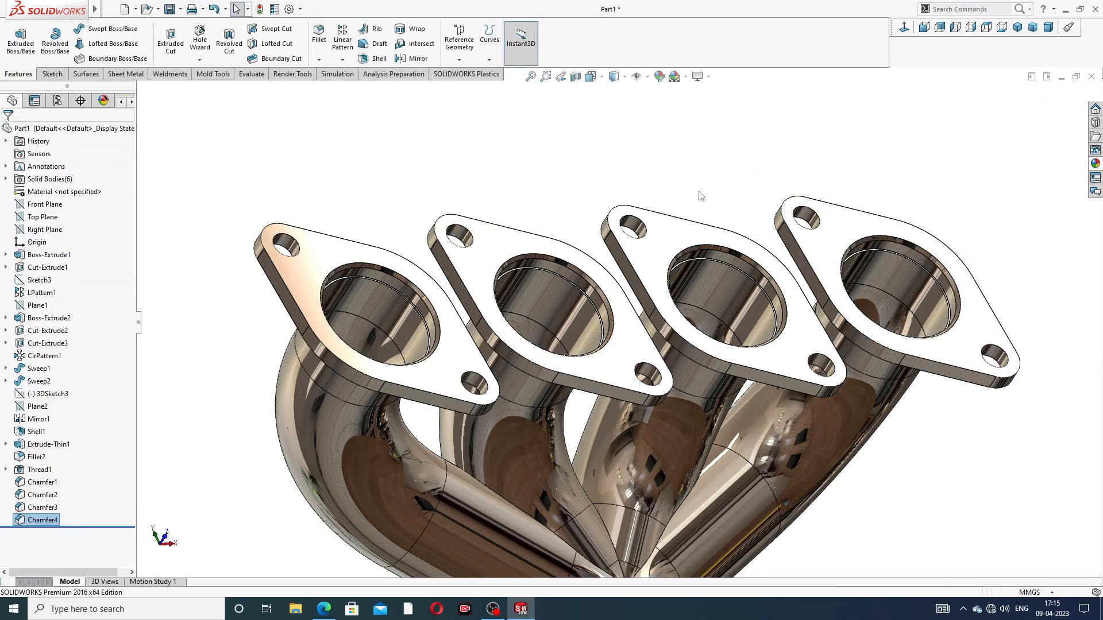
Step: Fillet all edges of the first inlet flange's front and back faces with a 1 mm radius
scroll(699, 192, "up", 3)
middle_click_drag(714, 228, 657, 241)
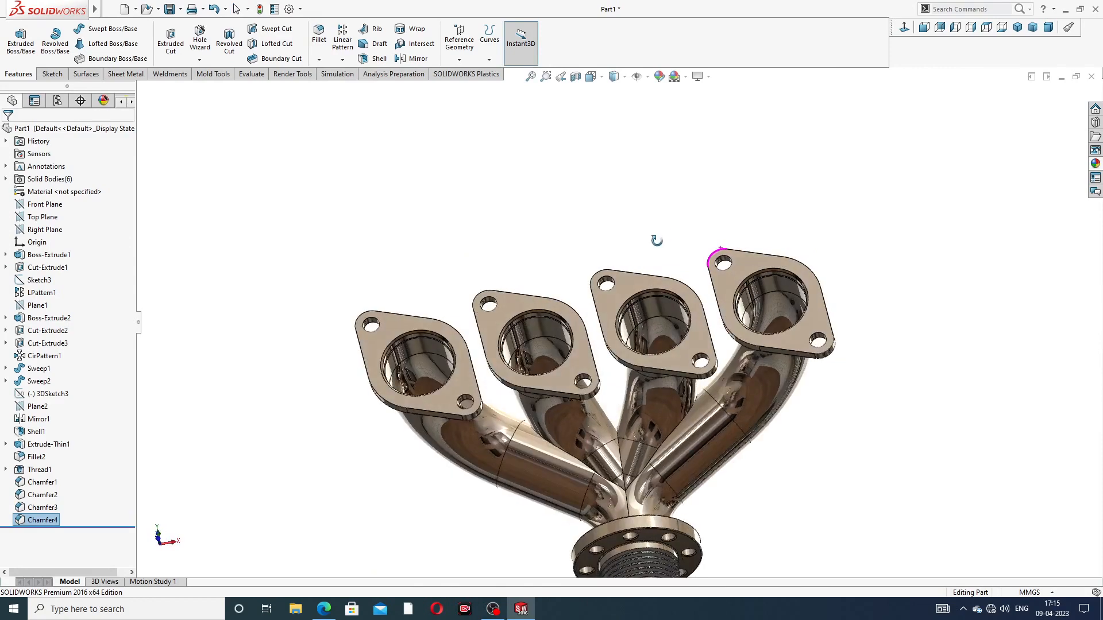
left_click(319, 60)
left_click(336, 73)
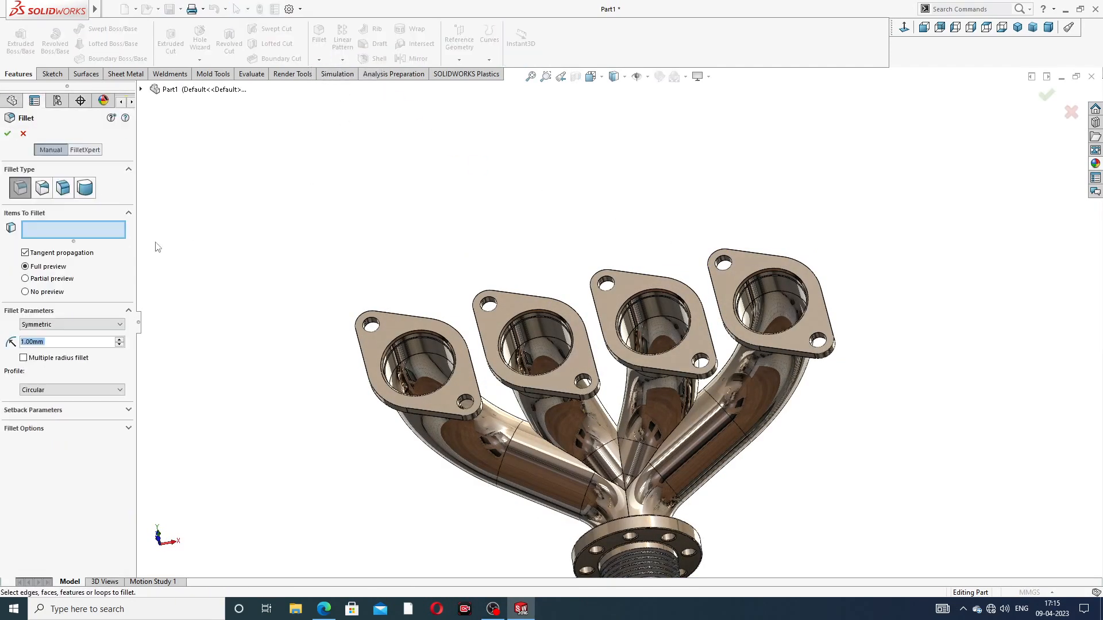
left_click(411, 311)
middle_click_drag(486, 244, 475, 288)
left_click(475, 288)
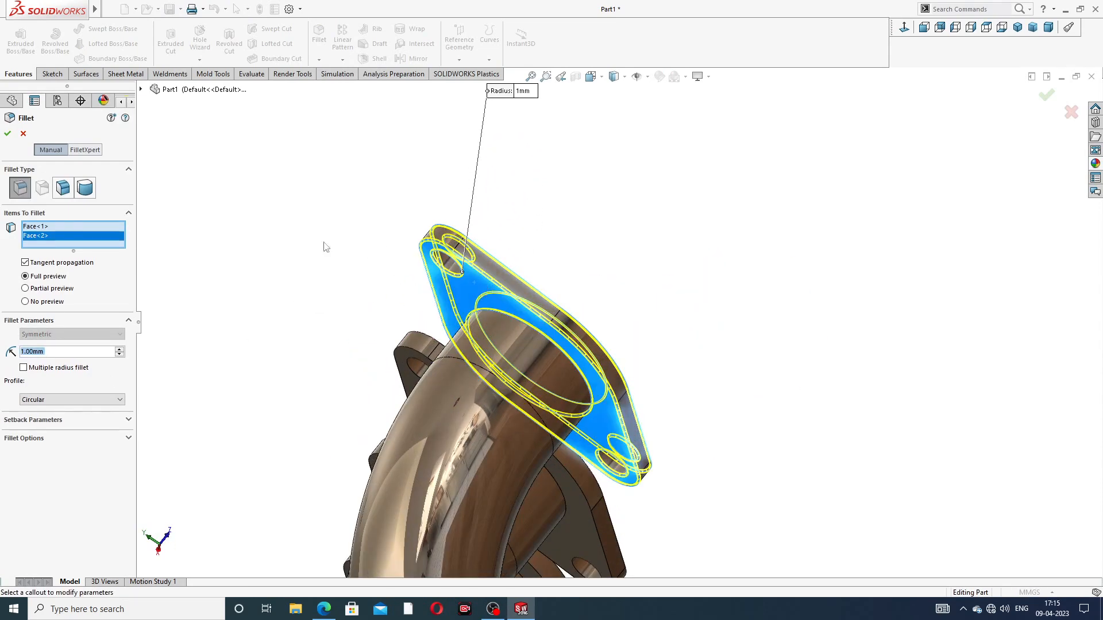
left_click(7, 134)
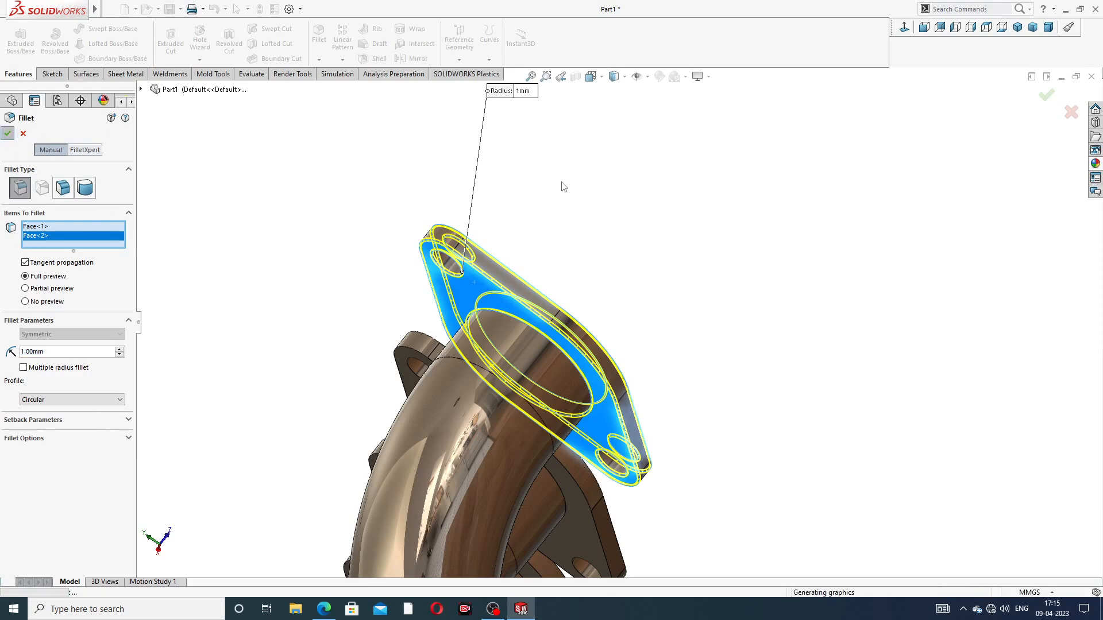
Step: Fillet all edges of the second inlet flange's front and back faces with a 1 mm radius
middle_click_drag(562, 187, 483, 380)
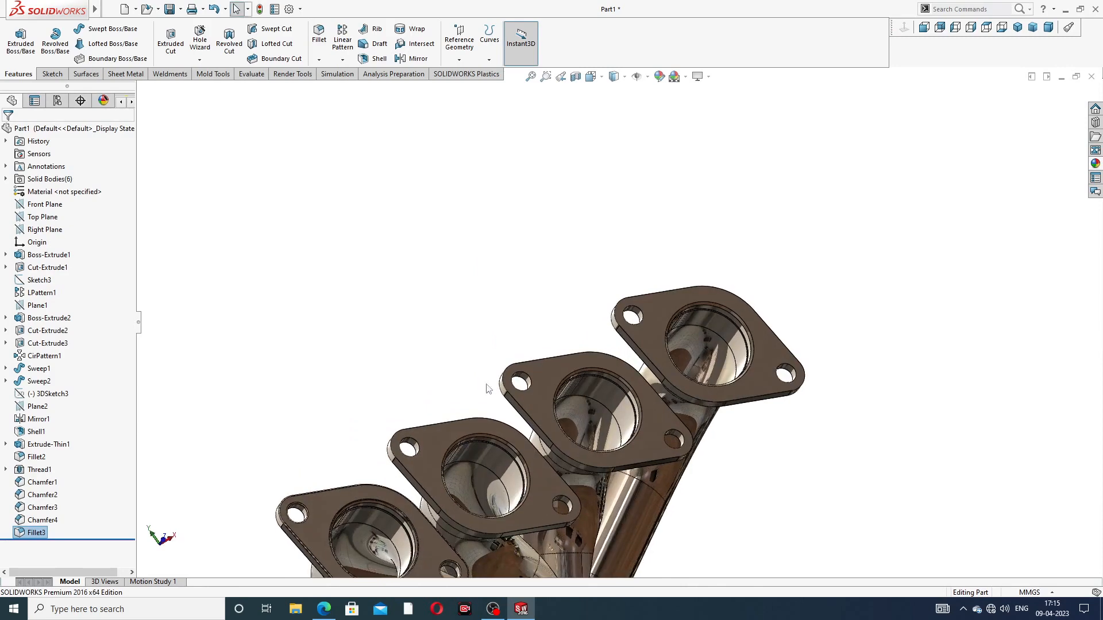
scroll(487, 387, "up", 2)
scroll(495, 450, "down", 6)
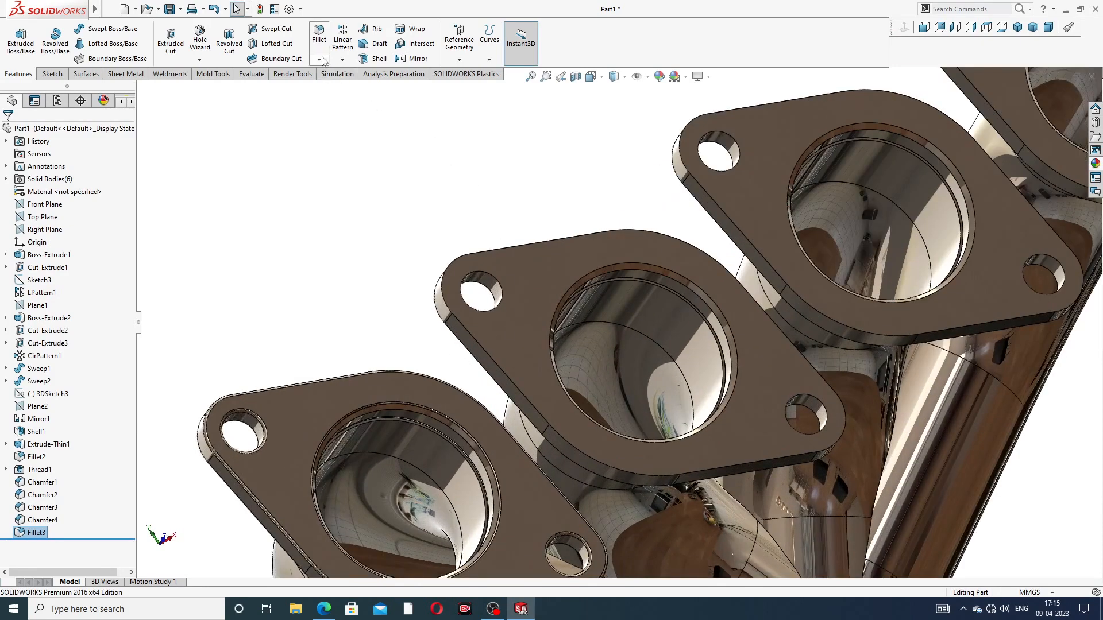
left_click(323, 46)
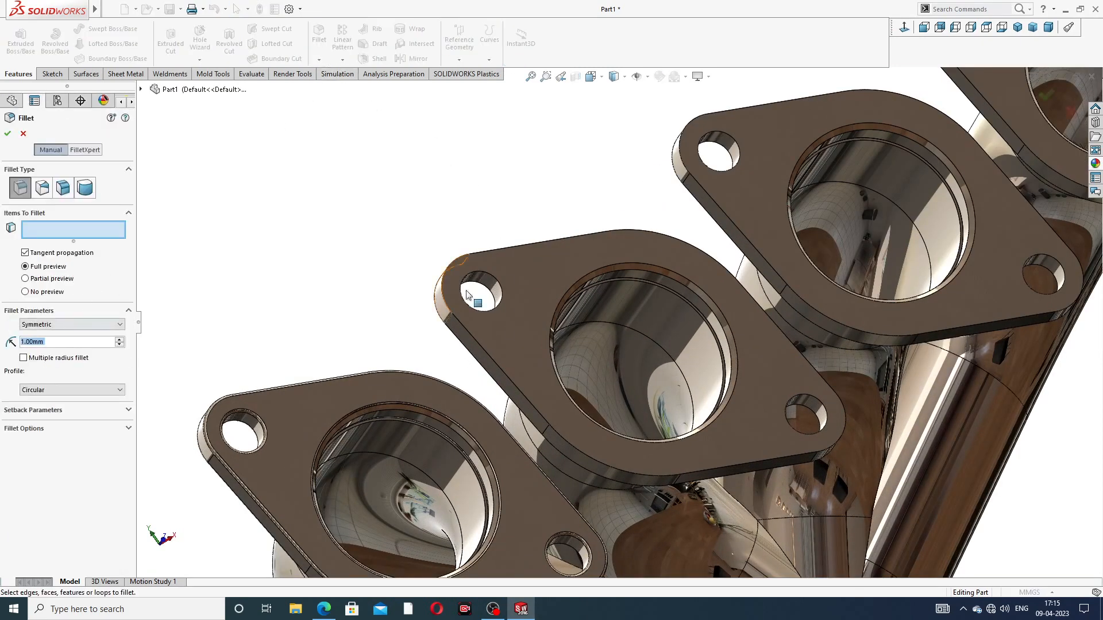
left_click(543, 271)
scroll(559, 280, "up", 3)
middle_click_drag(615, 271, 689, 205)
scroll(580, 298, "down", 6)
left_click(577, 294)
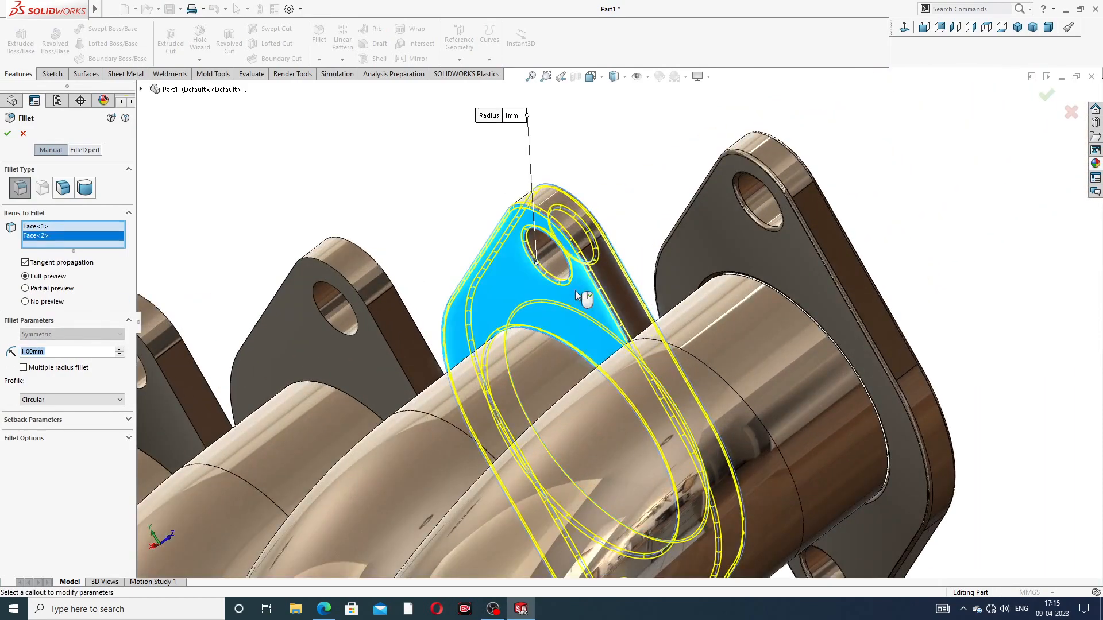
left_click(8, 134)
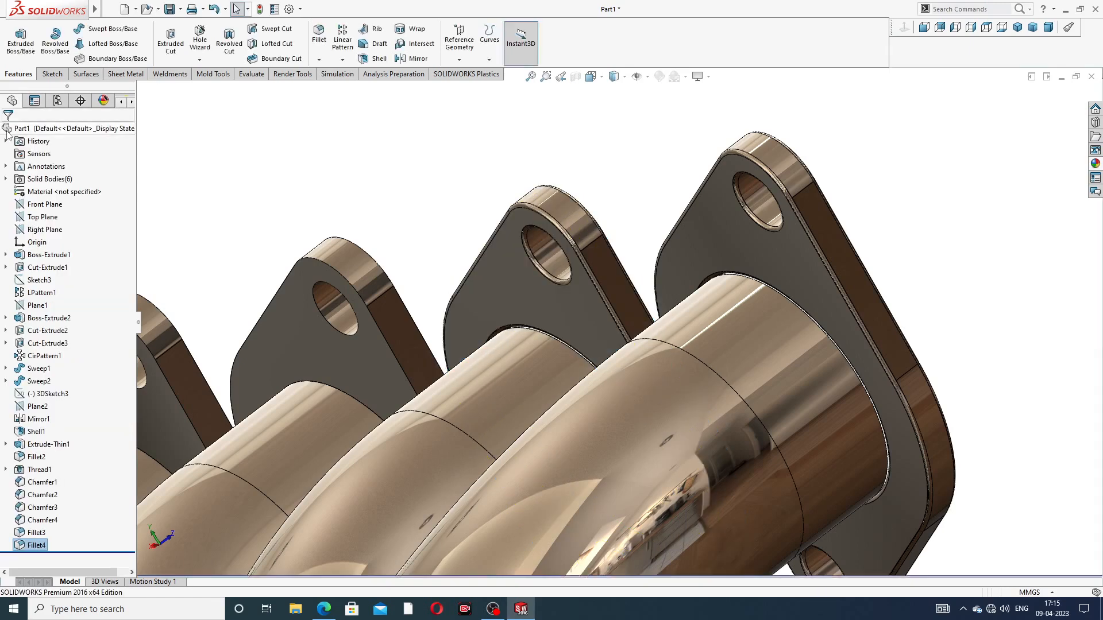
Step: Fillet all edges of the third inlet flange's front and back faces with a 1 mm radius
scroll(533, 205, "up", 2)
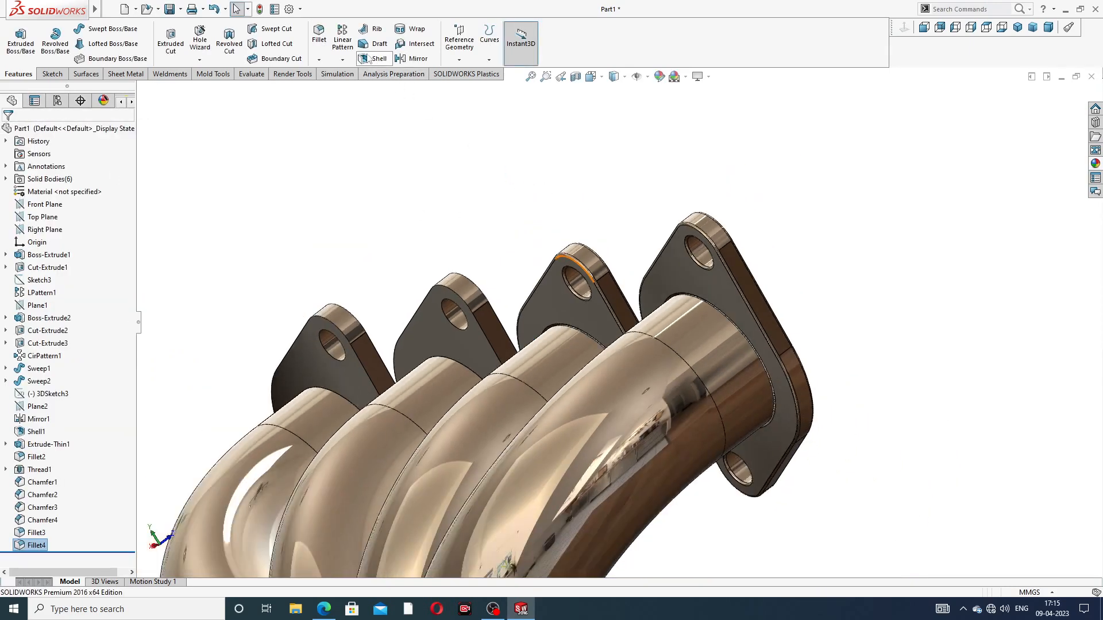
left_click(318, 34)
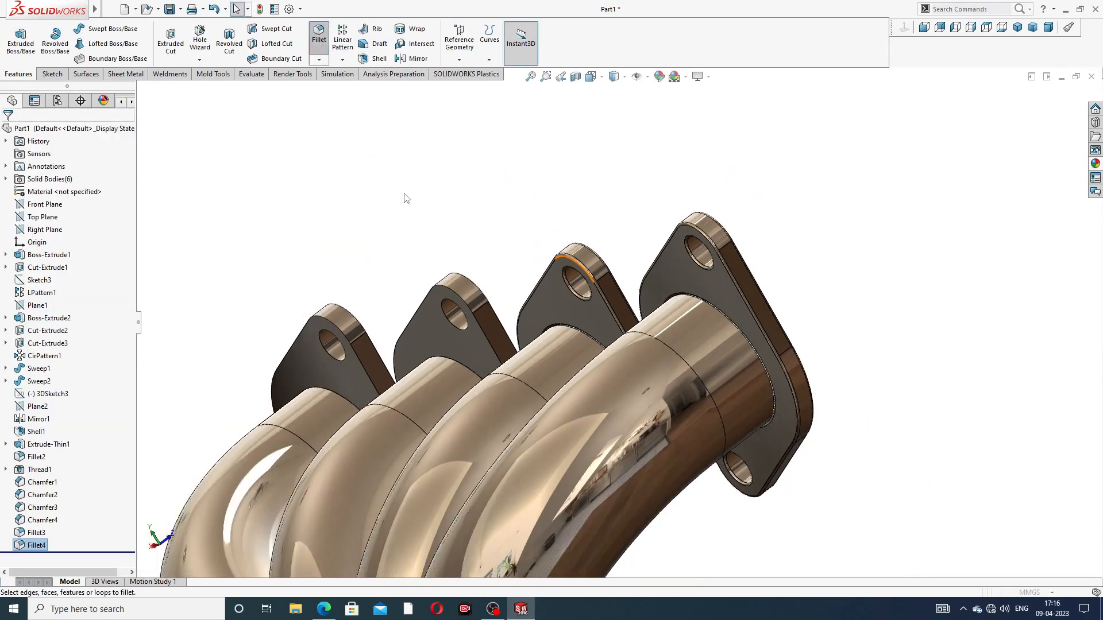
left_click(435, 328)
scroll(500, 216, "up", 3)
middle_click_drag(501, 221, 394, 354)
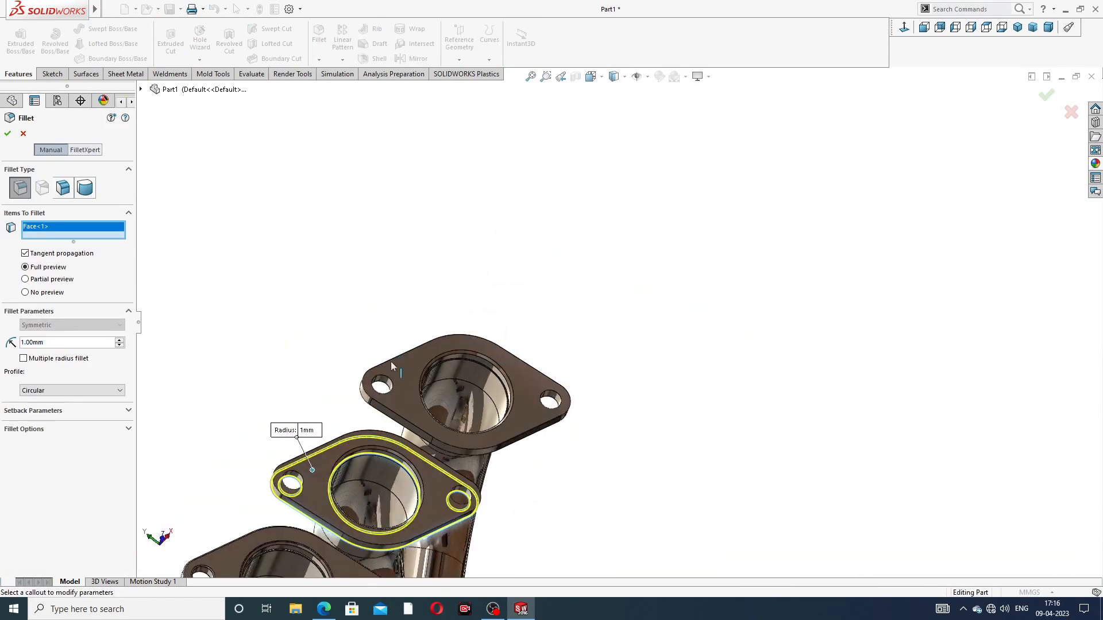
scroll(346, 449, "down", 3)
left_click(352, 458)
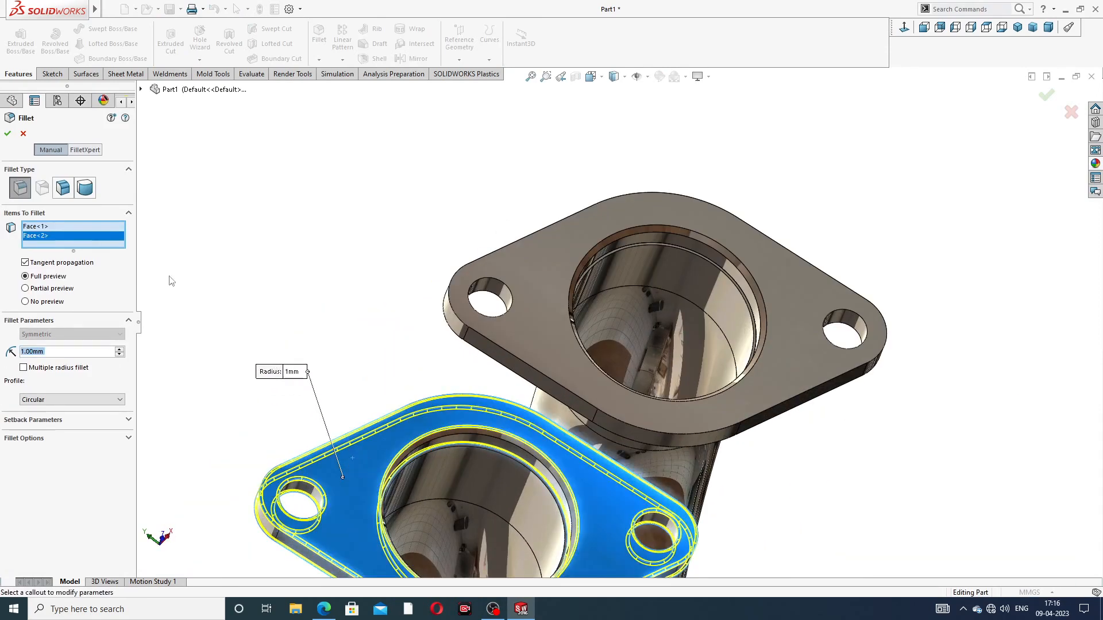
left_click(8, 136)
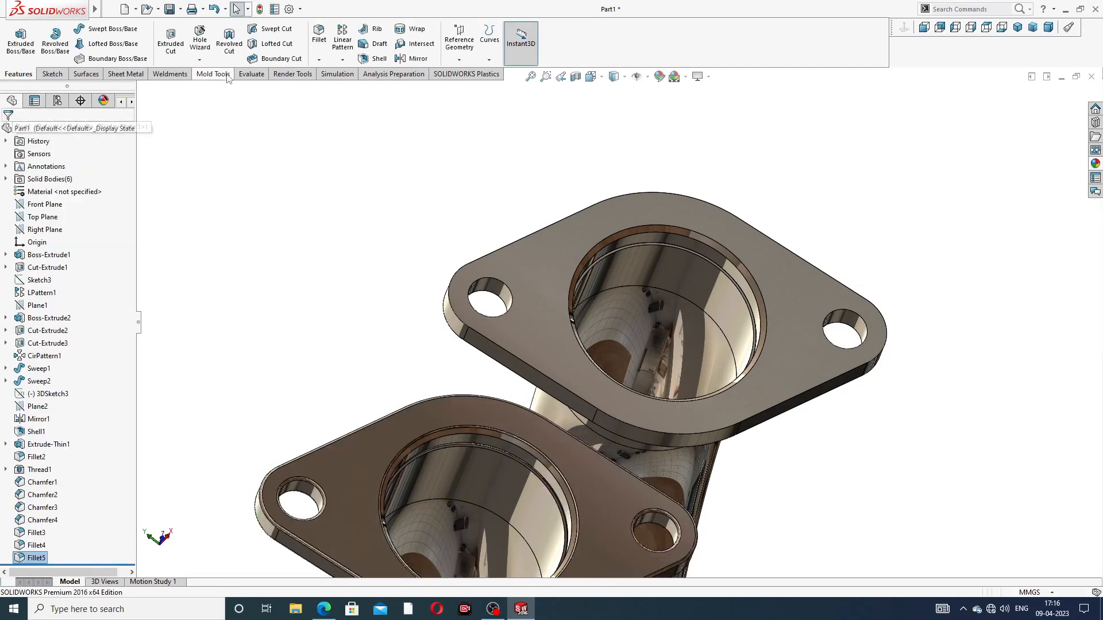
Step: Fillet all edges of the fourth inlet flange's front and back faces with a 1 mm radius
key("Return")
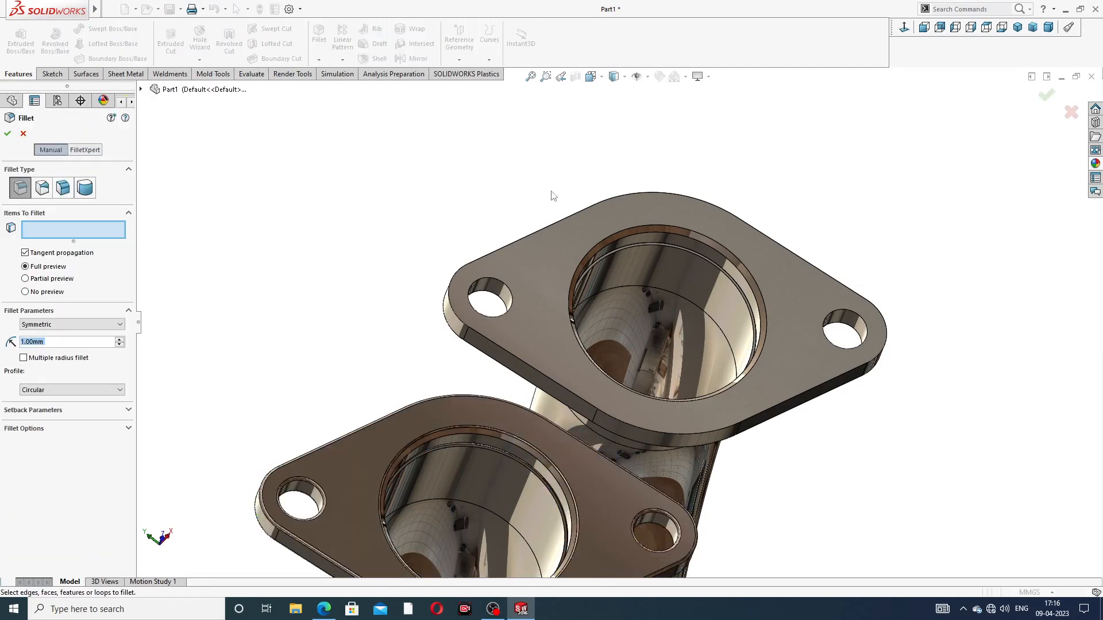
left_click(558, 239)
middle_click_drag(554, 219, 622, 202)
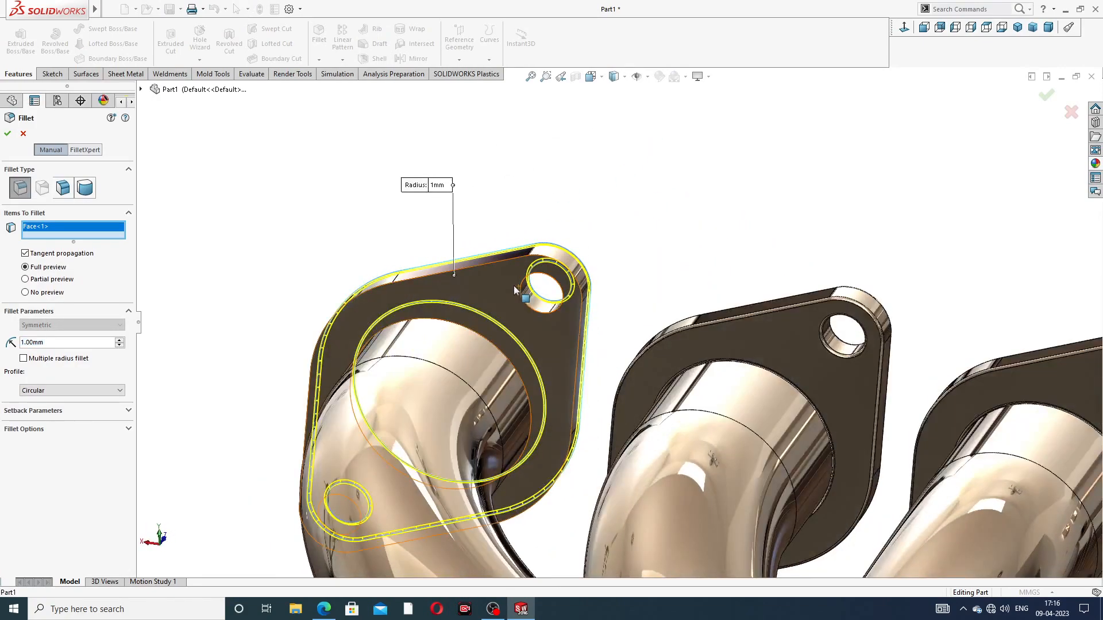
left_click(500, 281)
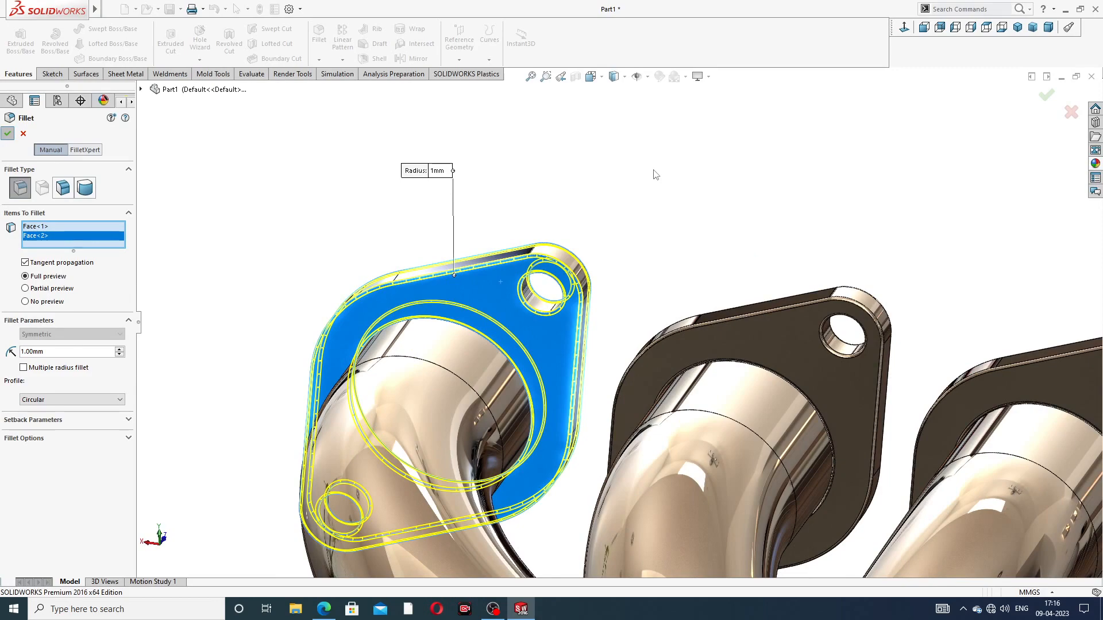
key("Return")
Step: Examine the whole manifold in isometric, front, back and oblique views, including its pipes, filleted inlet flanges and threaded outlet
scroll(664, 177, "down", 5)
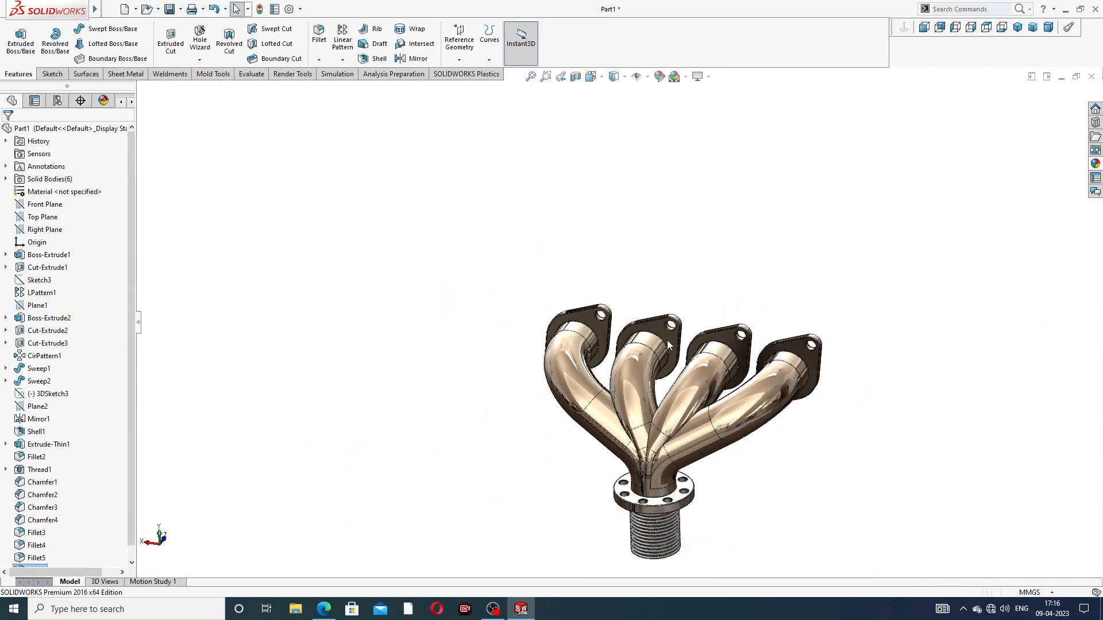
middle_click_drag(643, 361, 643, 480)
scroll(642, 478, "down", 1)
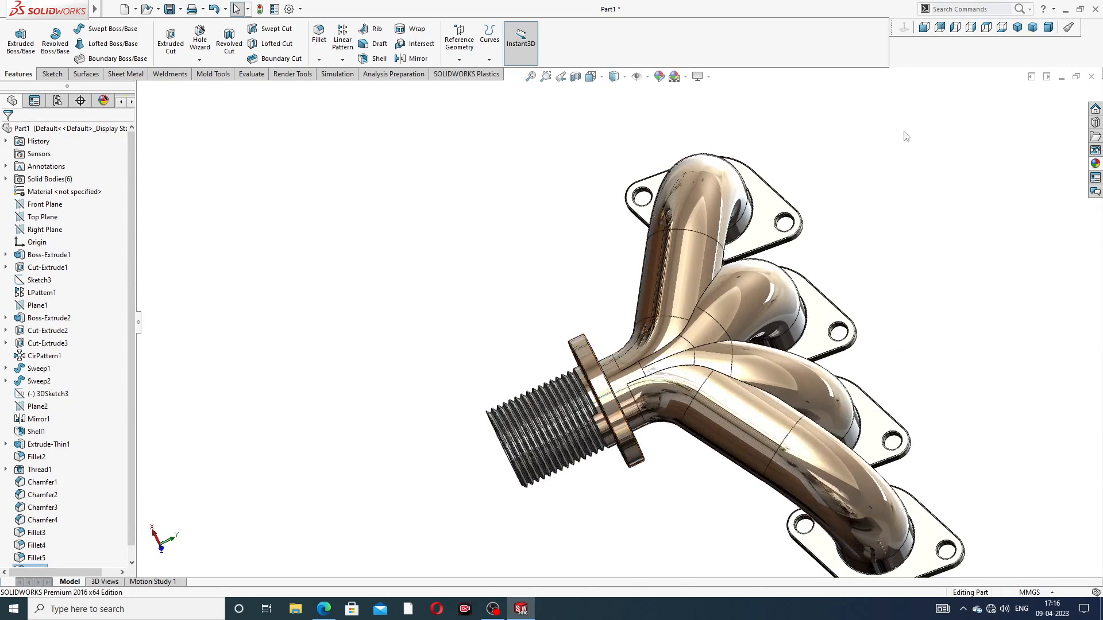
left_click(1017, 28)
middle_click_drag(614, 280, 542, 224)
left_click(923, 27)
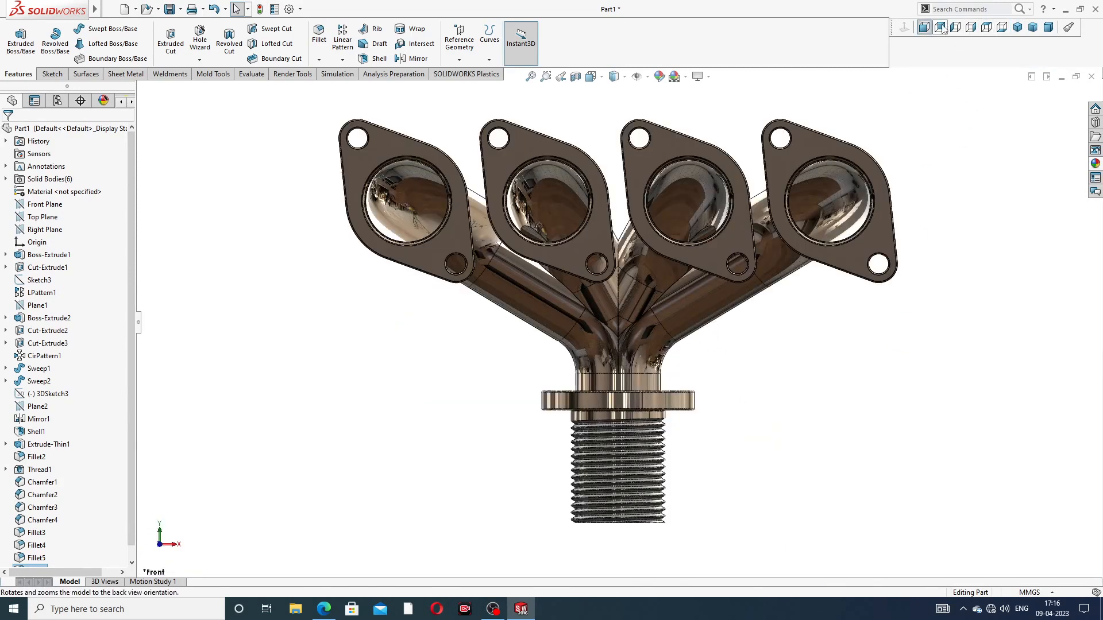
left_click(940, 28)
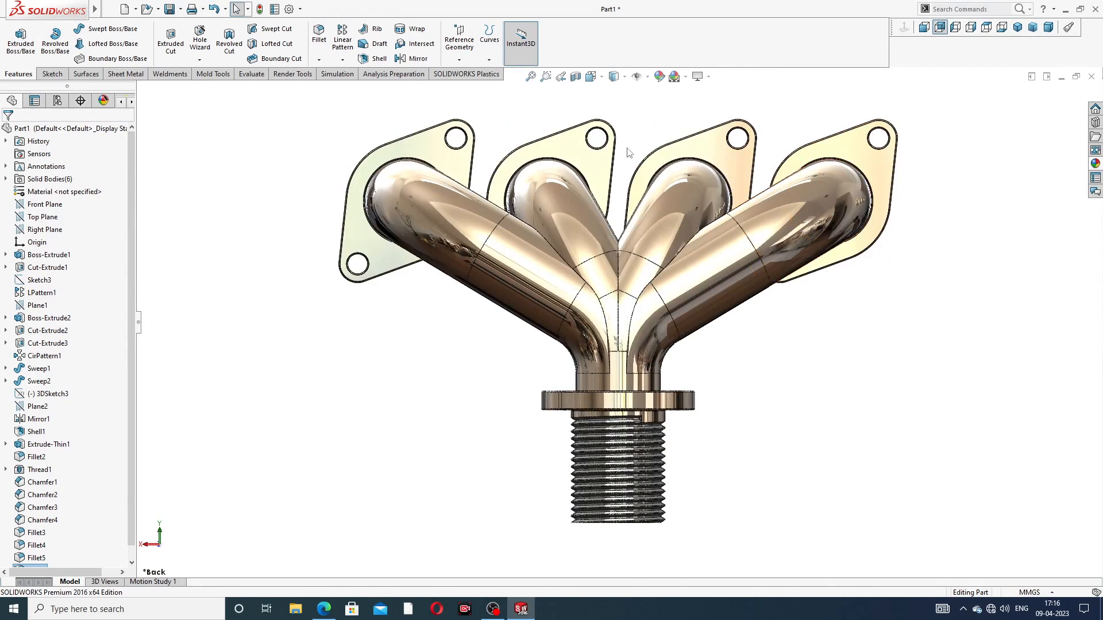
scroll(627, 108, "down", 1)
left_click(925, 28)
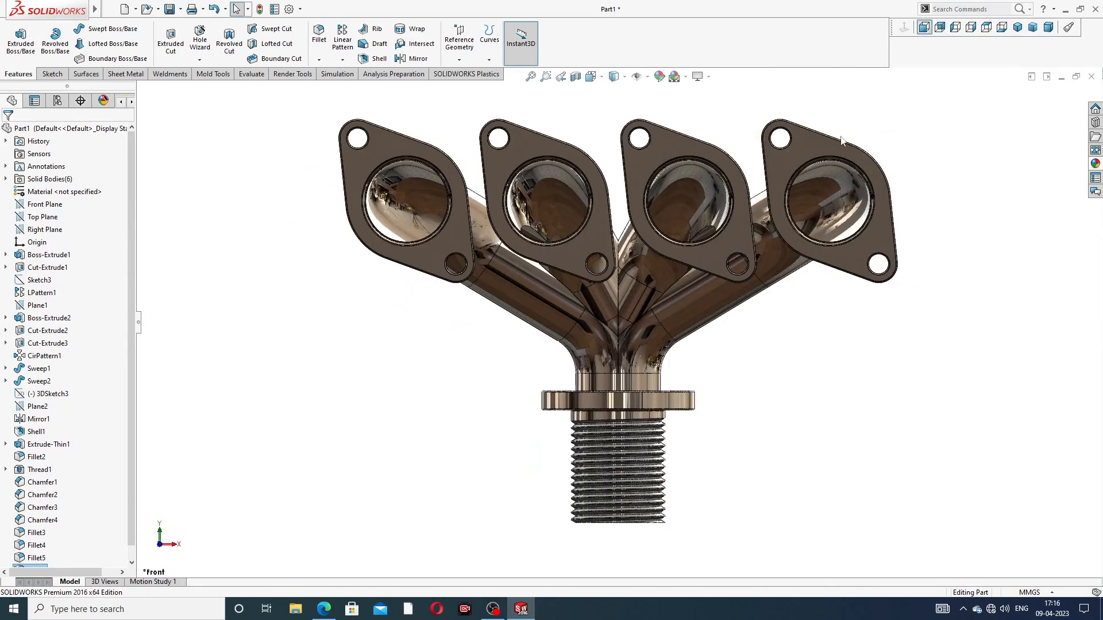
middle_click_drag(627, 182, 711, 298)
scroll(665, 302, "down", 1)
middle_click_drag(856, 255, 977, 300)
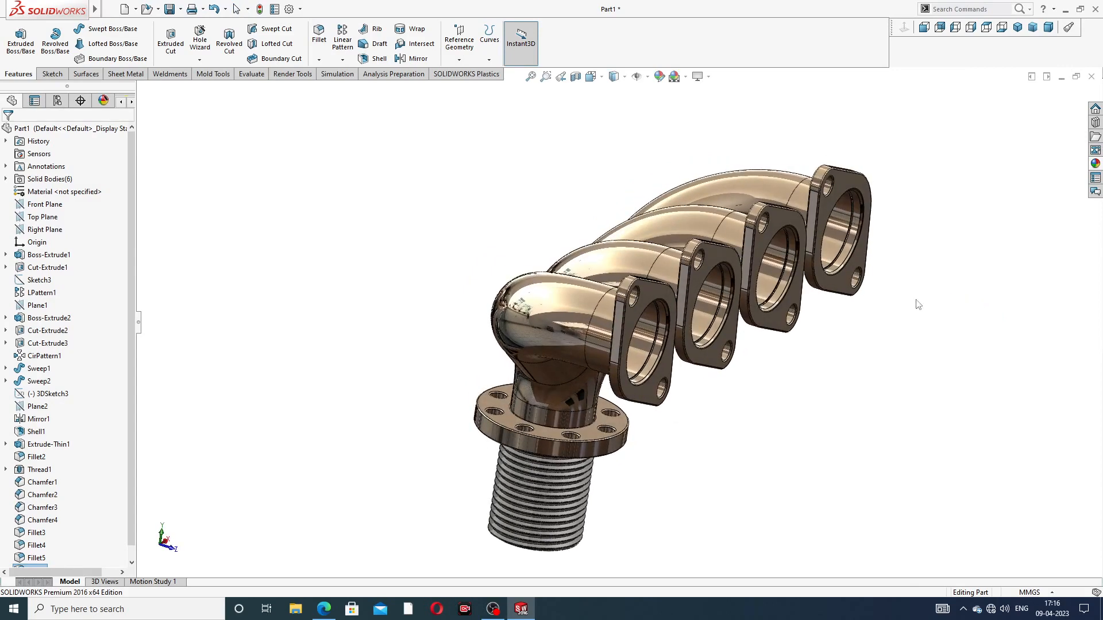
scroll(894, 307, "down", 1)
scroll(661, 477, "up", 1)
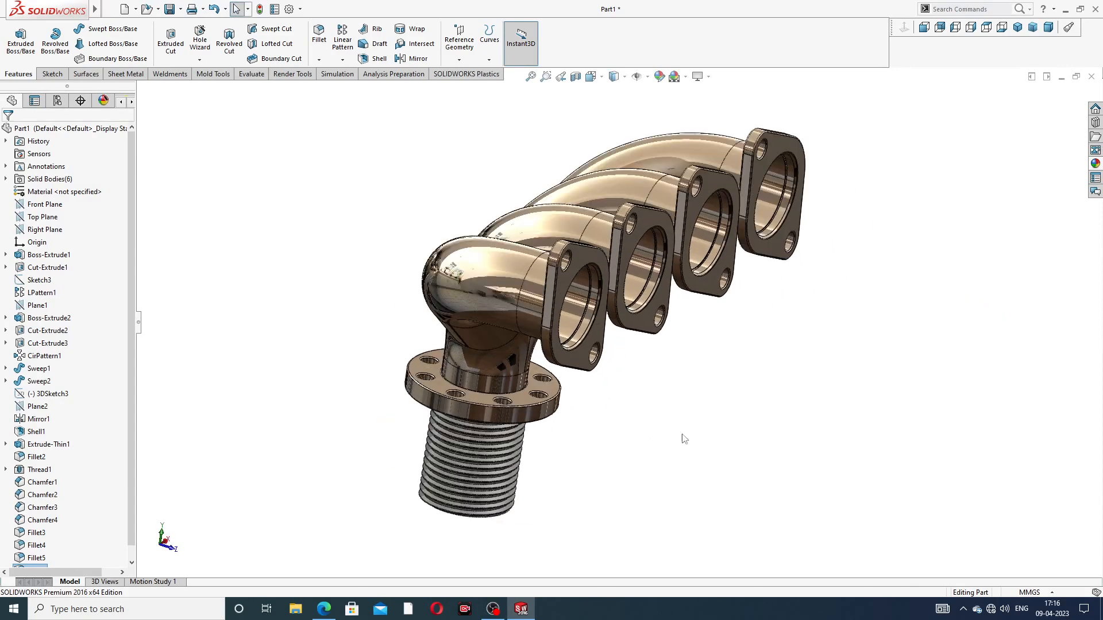
Step: Save the part to the Desktop as Part1 and switch to the exhaust manifold PDF drawing in the browser
key("ctrl+s")
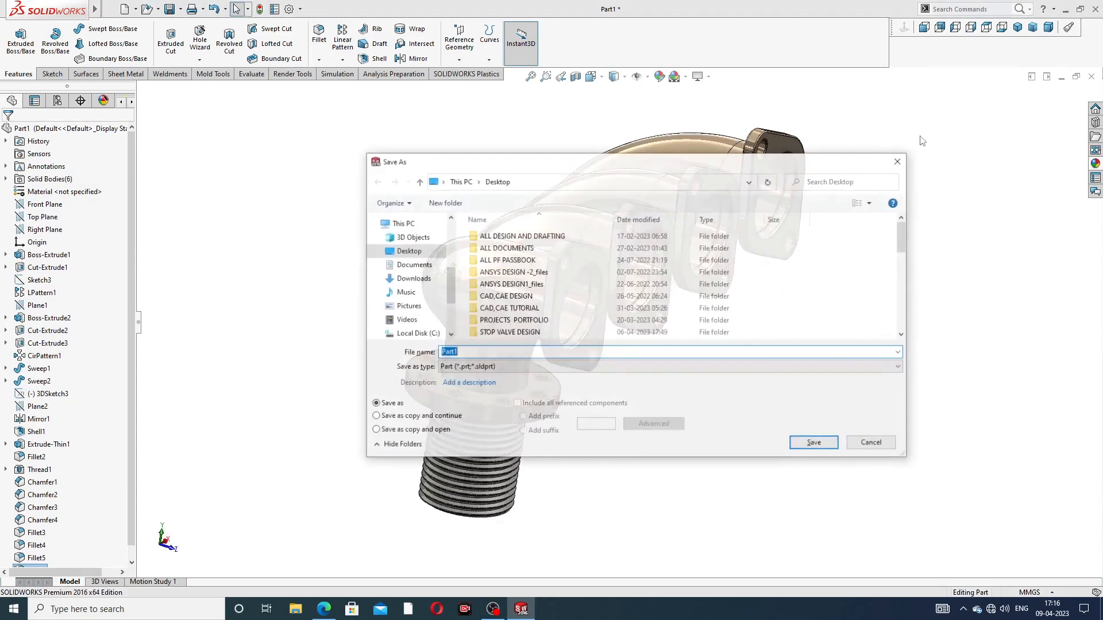
left_click(815, 443)
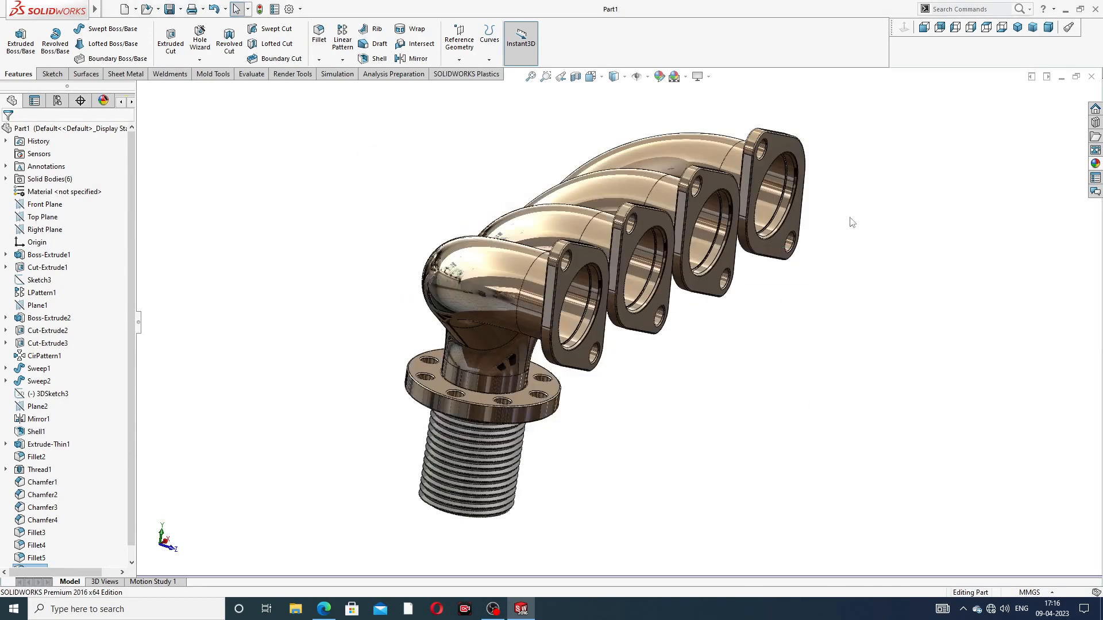
left_click(324, 608)
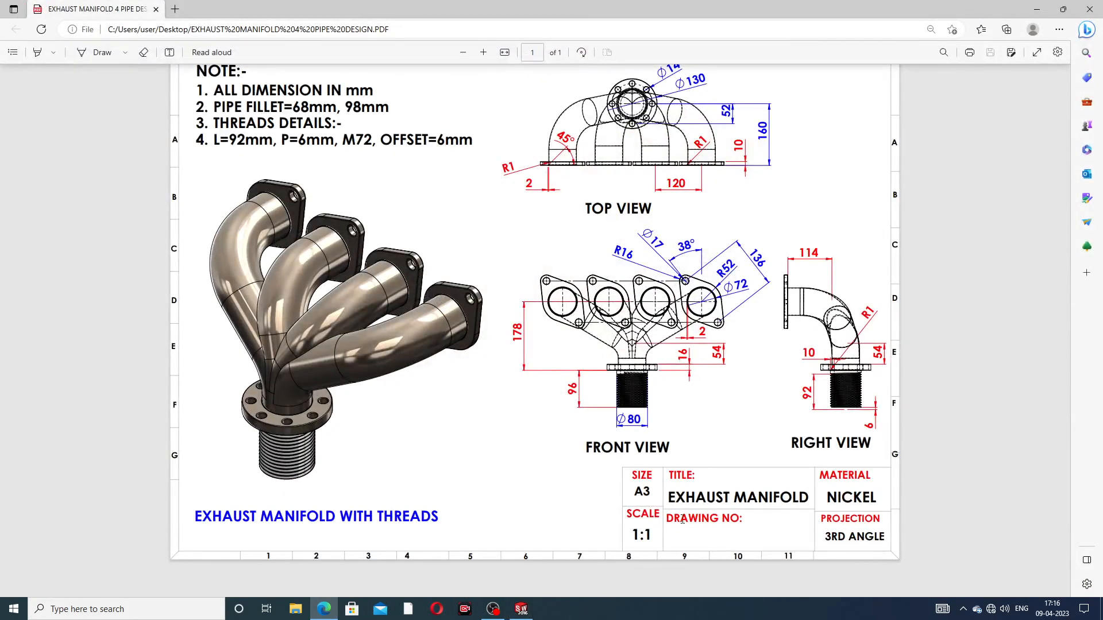